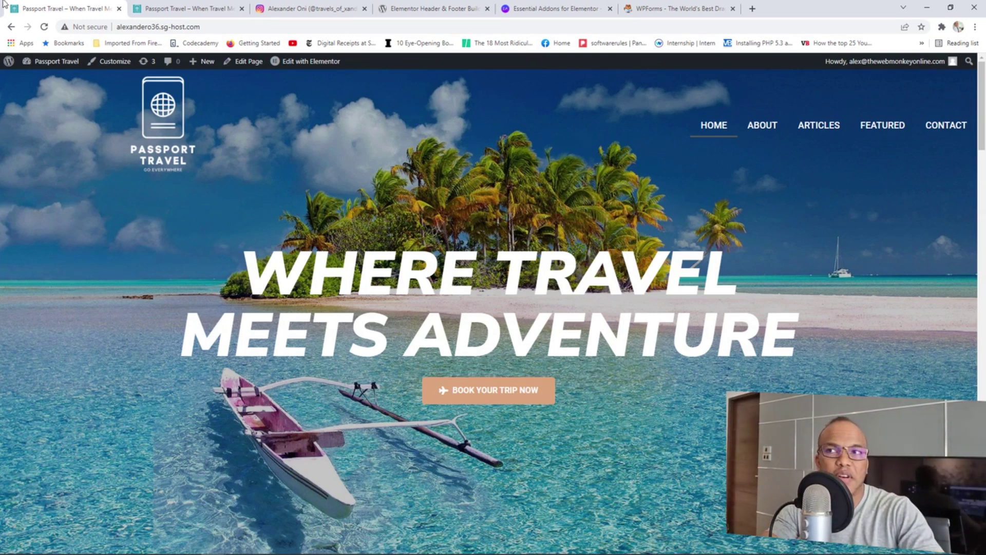
Compare the two home page tabs, then scroll down and back up the first home page.
{"action": "left_click", "coordinate": [204, 5]}
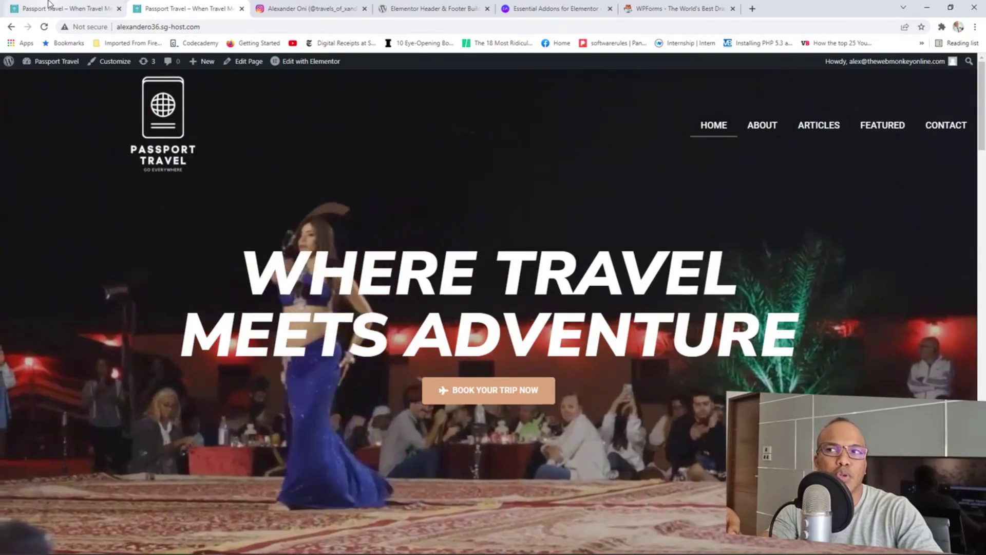
{"action": "left_click", "coordinate": [49, 4]}
{"action": "scroll", "coordinate": [463, 260], "scroll_direction": "down", "scroll_amount": 6}
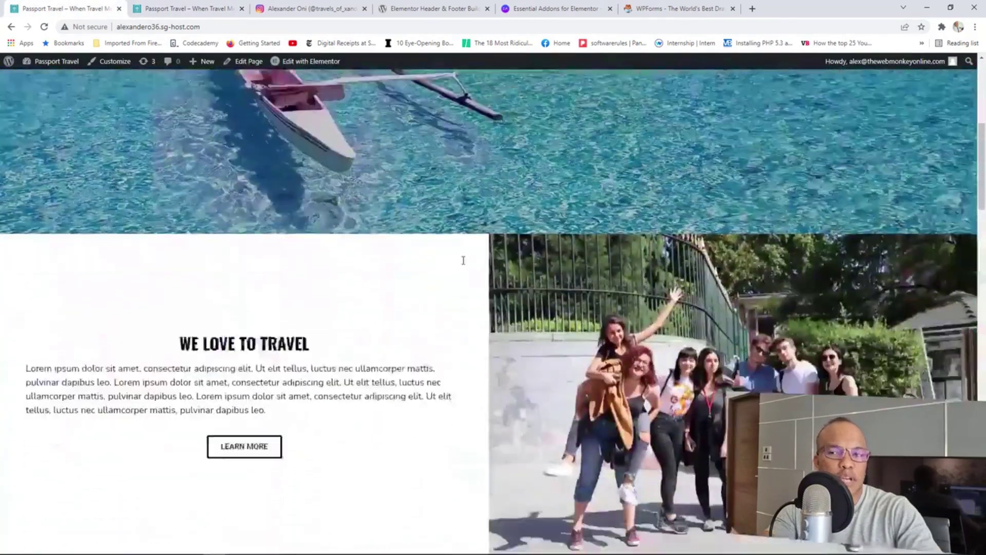
{"action": "scroll", "coordinate": [463, 260], "scroll_direction": "down", "scroll_amount": 10}
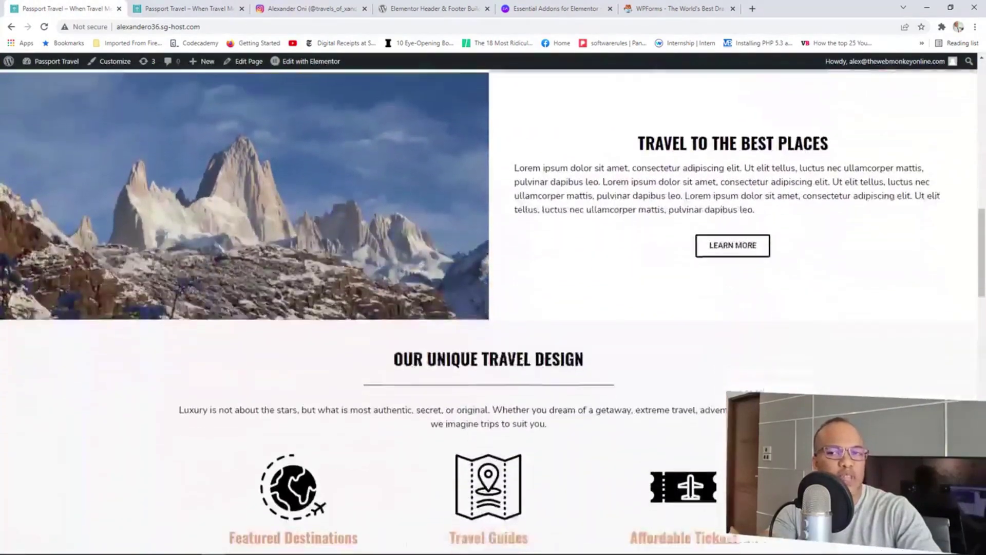
{"action": "scroll", "coordinate": [463, 263], "scroll_direction": "down", "scroll_amount": 6}
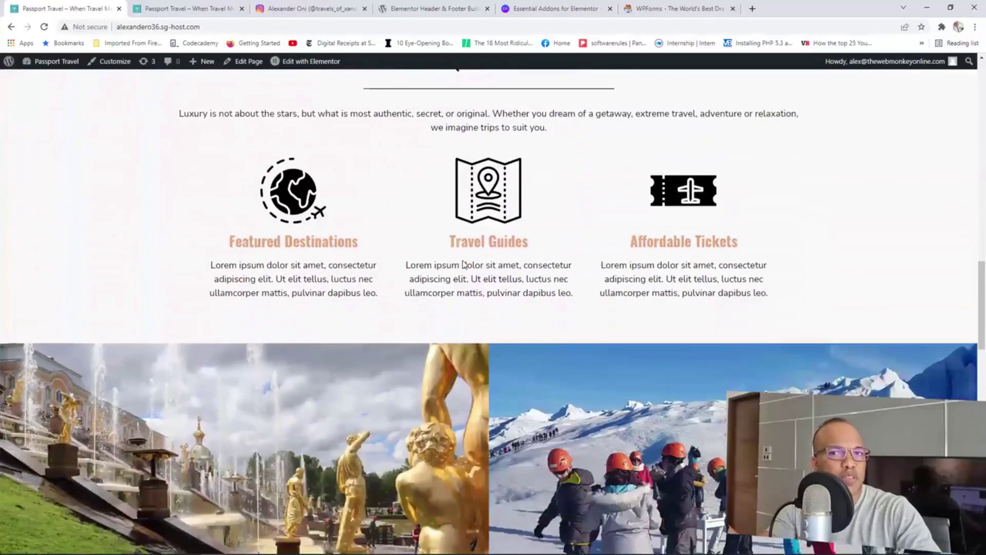
{"action": "scroll", "coordinate": [463, 264], "scroll_direction": "down", "scroll_amount": 3}
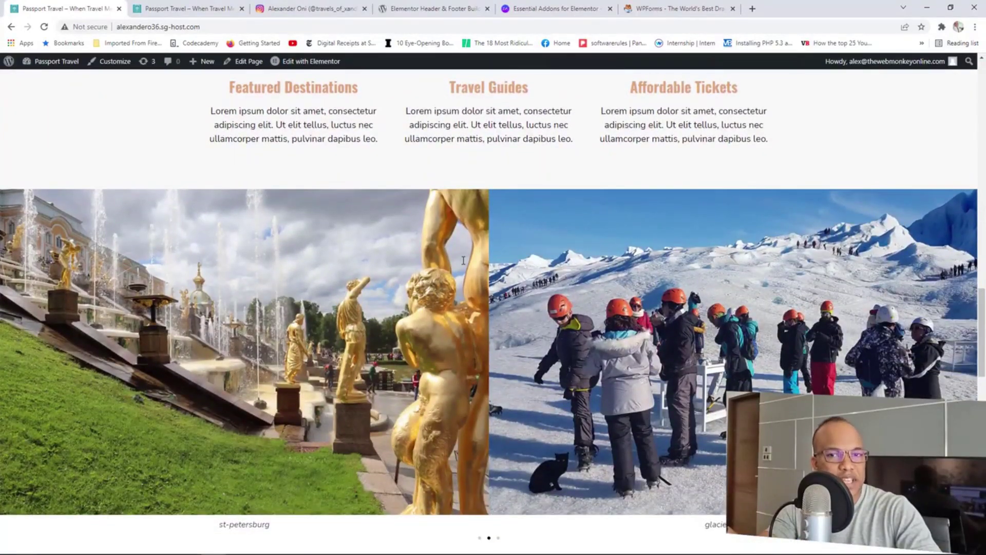
{"action": "scroll", "coordinate": [554, 258], "scroll_direction": "down", "scroll_amount": 7}
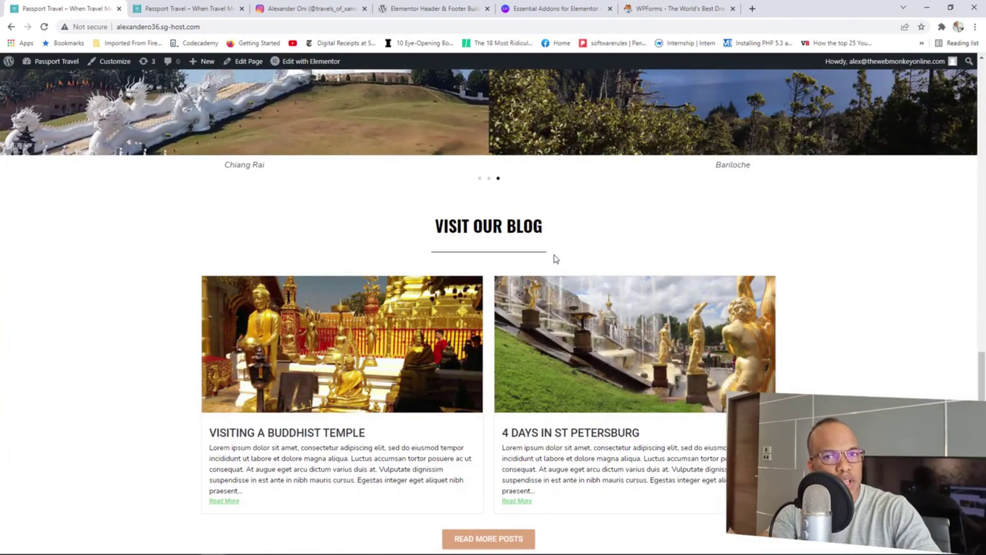
{"action": "scroll", "coordinate": [556, 258], "scroll_direction": "down", "scroll_amount": 7}
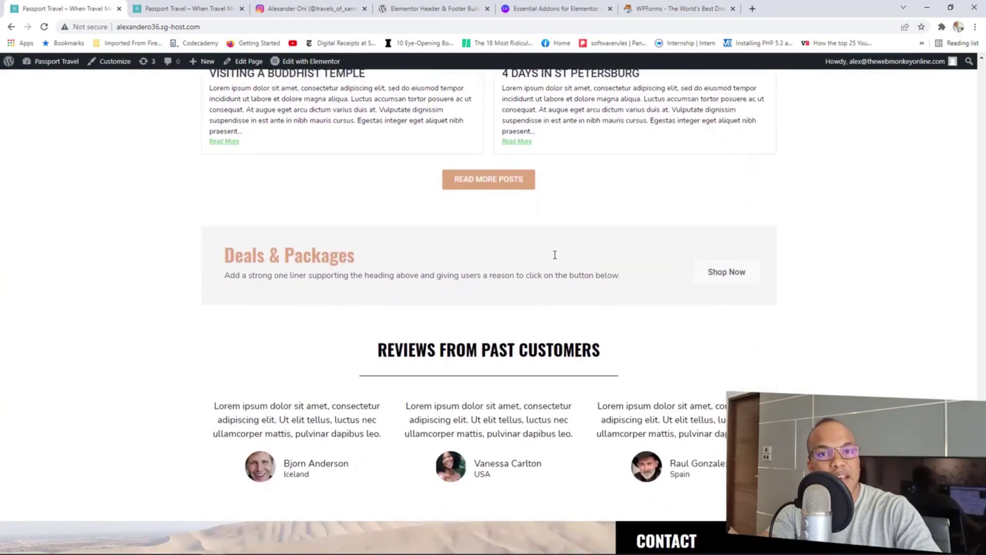
{"action": "scroll", "coordinate": [556, 258], "scroll_direction": "down", "scroll_amount": 5}
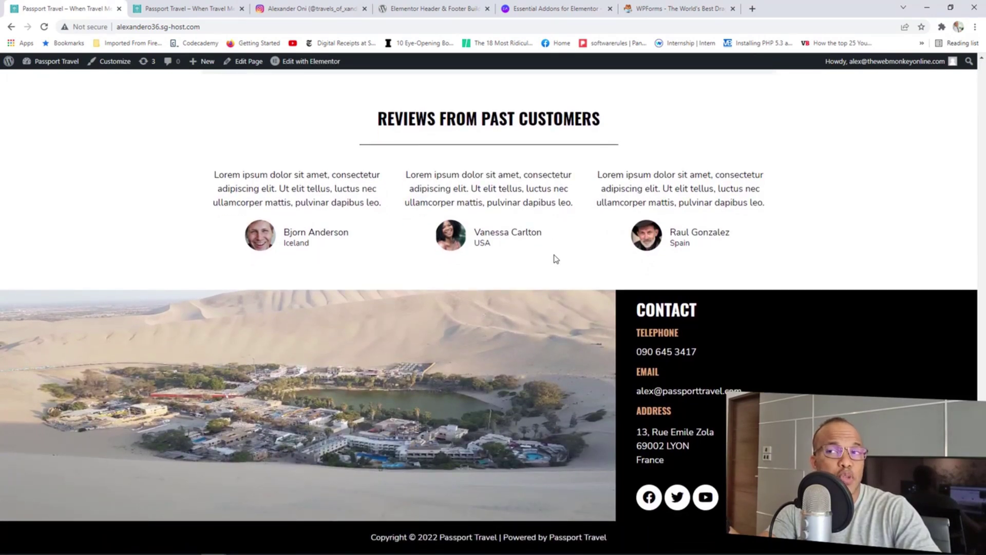
{"action": "scroll", "coordinate": [477, 264], "scroll_direction": "up", "scroll_amount": 16}
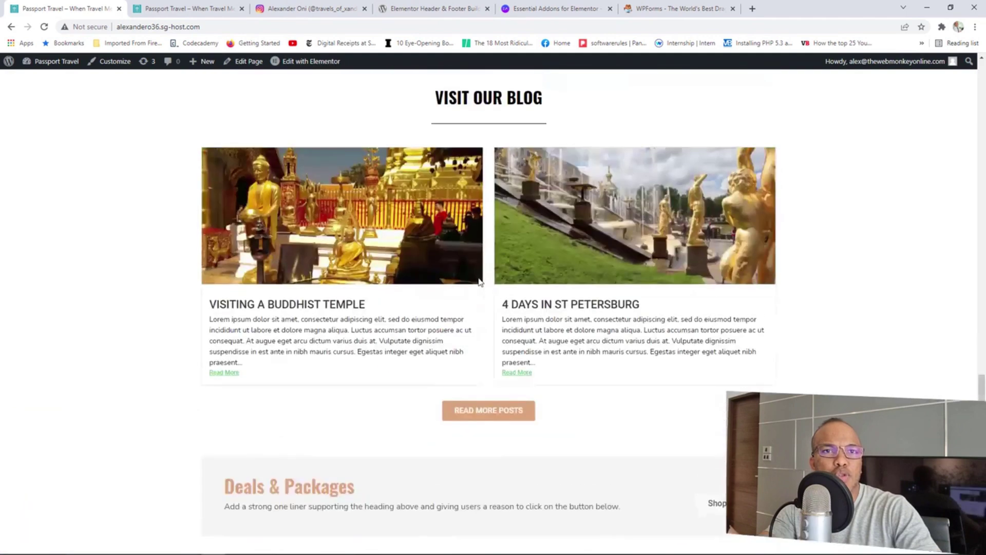
{"action": "scroll", "coordinate": [479, 281], "scroll_direction": "up", "scroll_amount": 10}
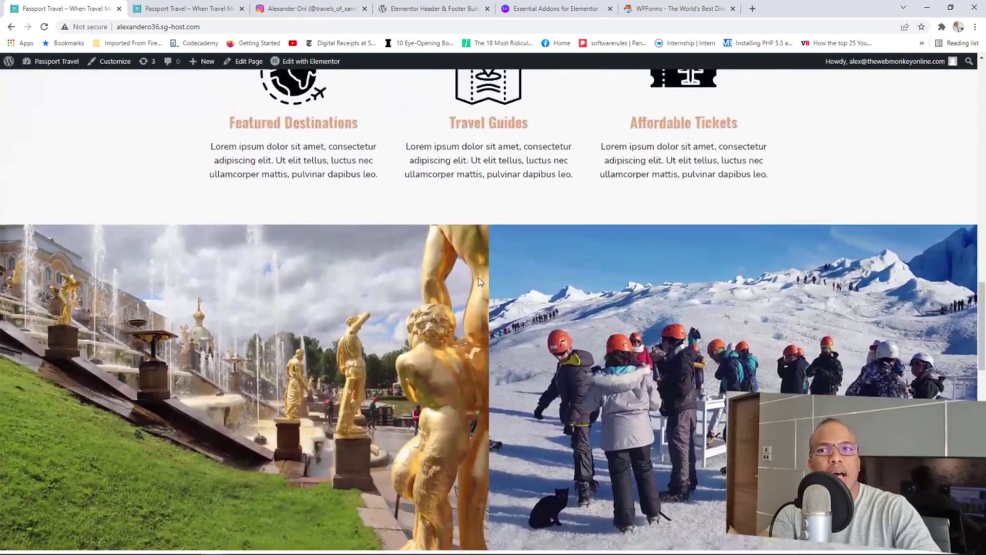
{"action": "scroll", "coordinate": [478, 281], "scroll_direction": "up", "scroll_amount": 10}
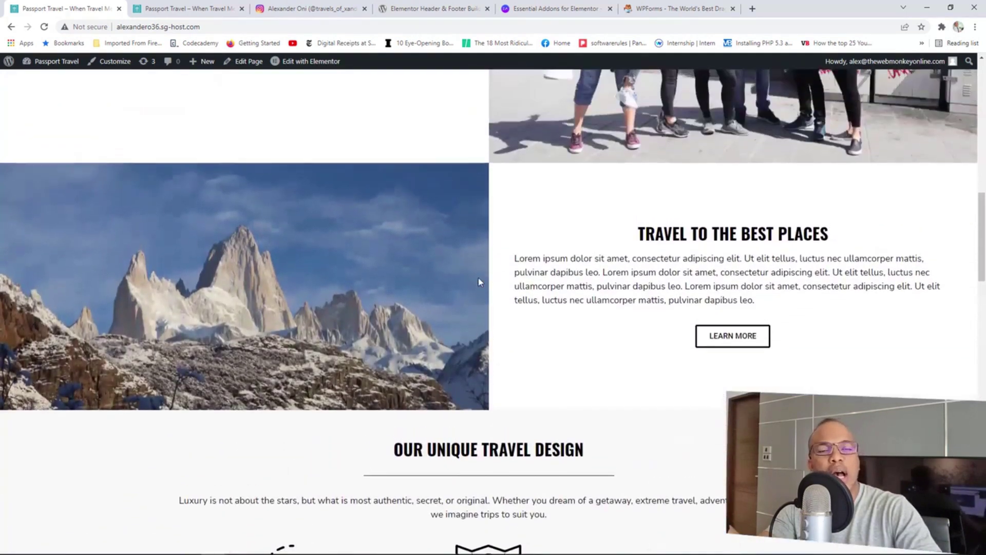
{"action": "scroll", "coordinate": [479, 281], "scroll_direction": "up", "scroll_amount": 10}
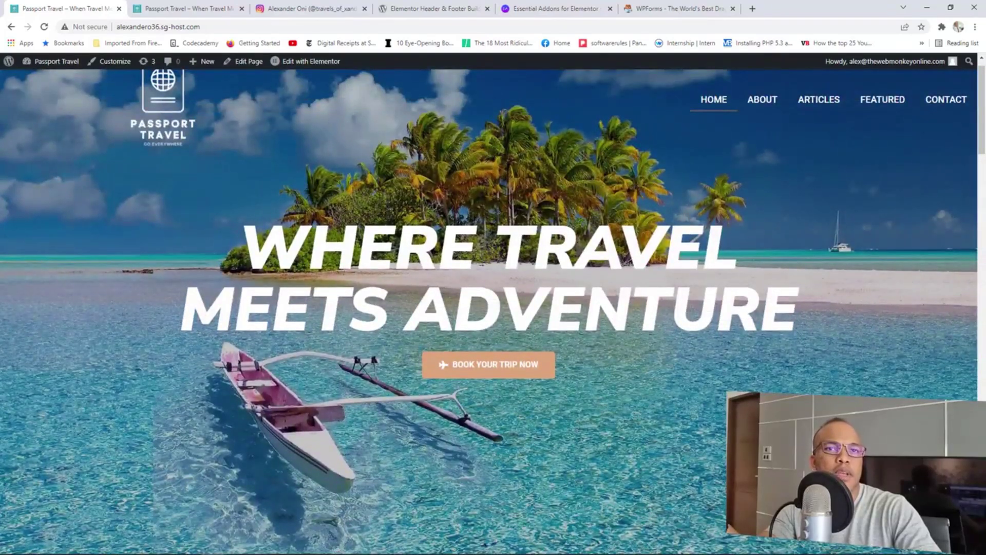
Browse the Articles blog page, then go to the Contact page from the menu.
{"action": "left_click", "coordinate": [810, 99]}
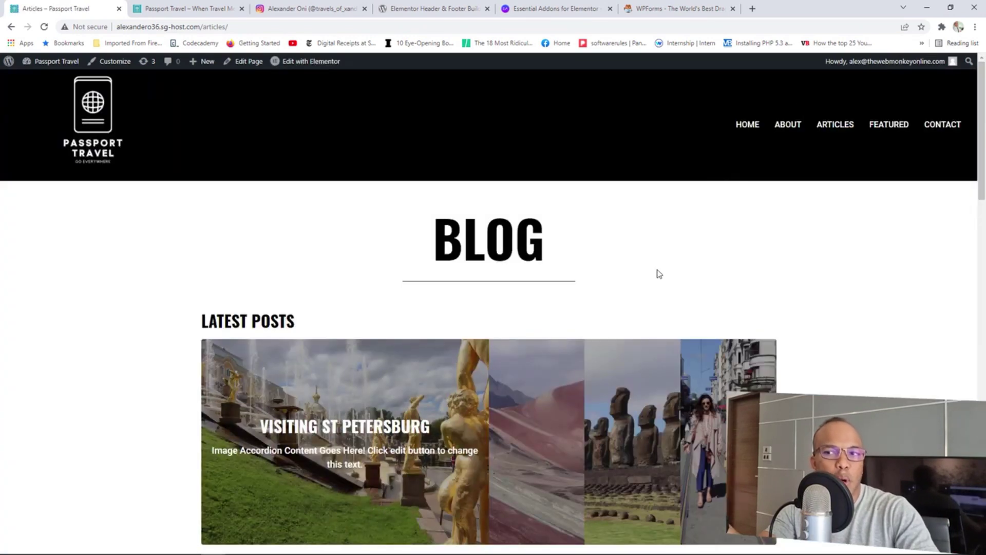
{"action": "scroll", "coordinate": [656, 272], "scroll_direction": "down", "scroll_amount": 3}
{"action": "scroll", "coordinate": [657, 272], "scroll_direction": "down", "scroll_amount": 1}
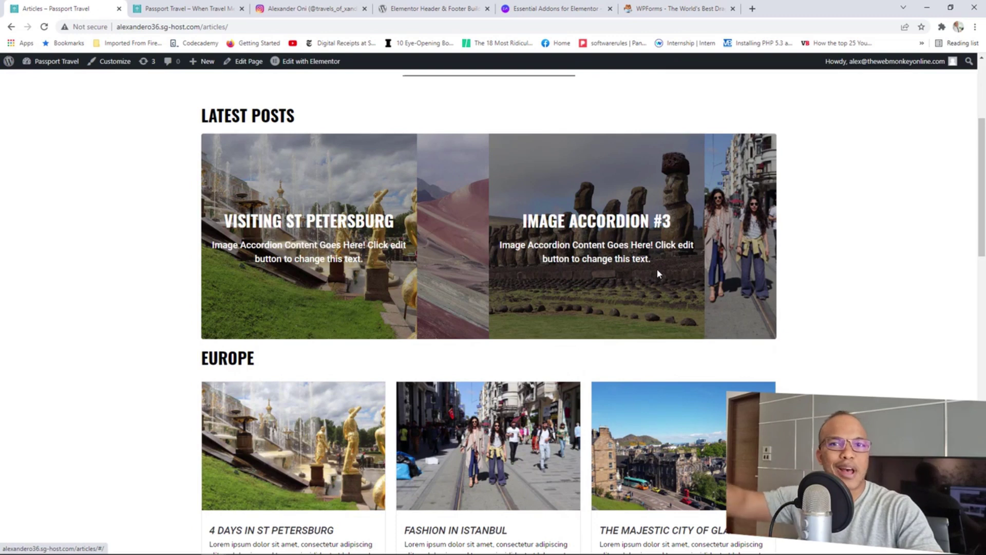
{"action": "scroll", "coordinate": [657, 272], "scroll_direction": "down", "scroll_amount": 4}
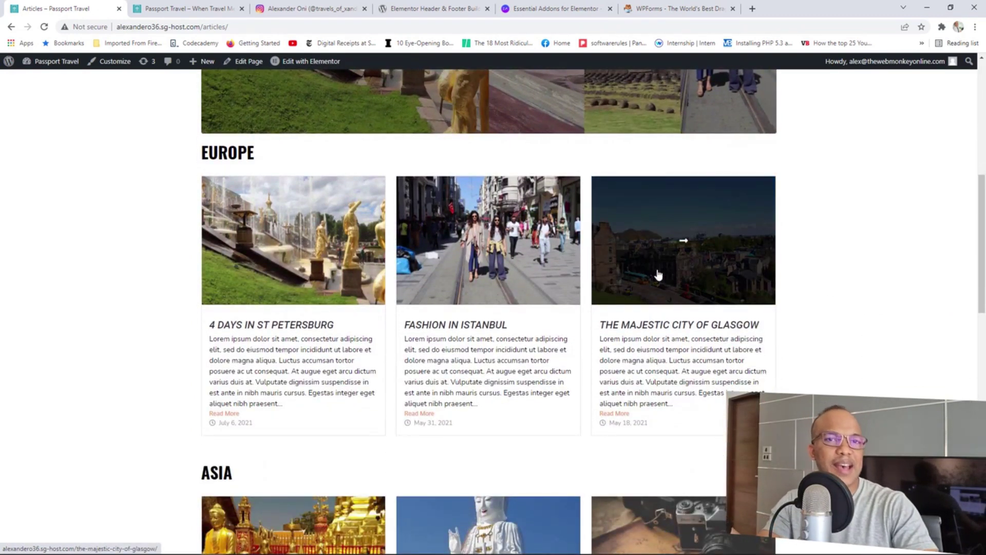
{"action": "scroll", "coordinate": [658, 274], "scroll_direction": "up", "scroll_amount": 3}
{"action": "scroll", "coordinate": [659, 275], "scroll_direction": "up", "scroll_amount": 3}
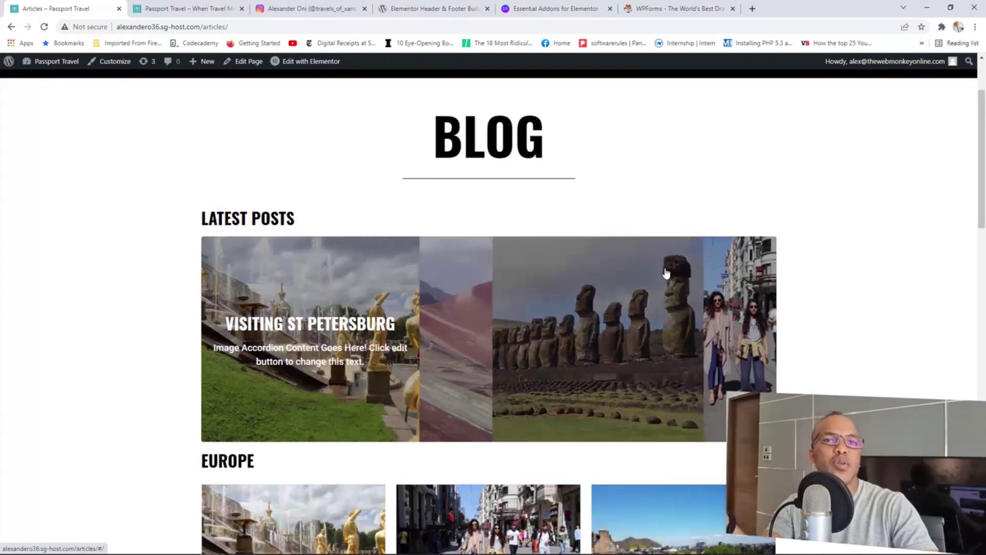
{"action": "scroll", "coordinate": [683, 267], "scroll_direction": "down", "scroll_amount": 2}
{"action": "scroll", "coordinate": [704, 260], "scroll_direction": "up", "scroll_amount": 4}
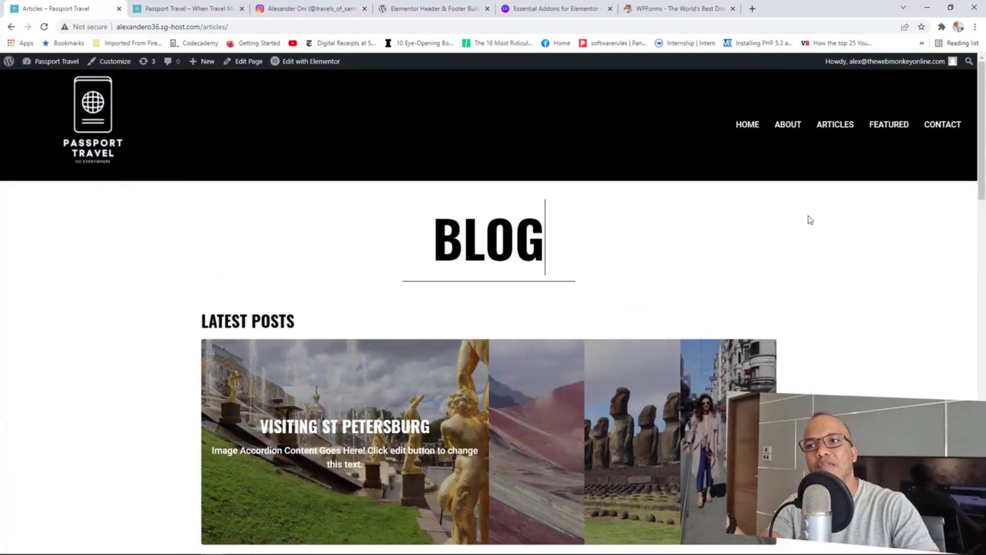
{"action": "scroll", "coordinate": [816, 206], "scroll_direction": "down", "scroll_amount": 1}
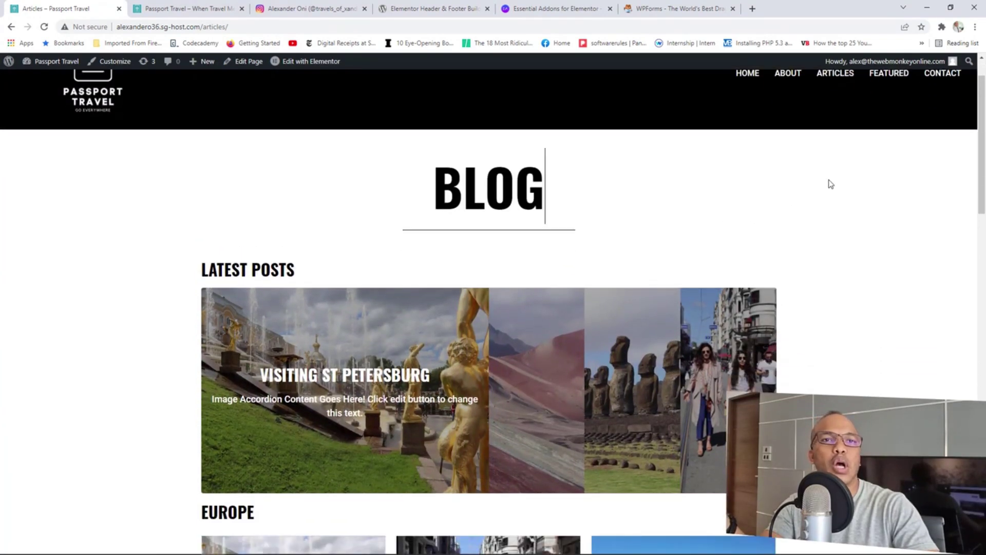
{"action": "left_click", "coordinate": [940, 76]}
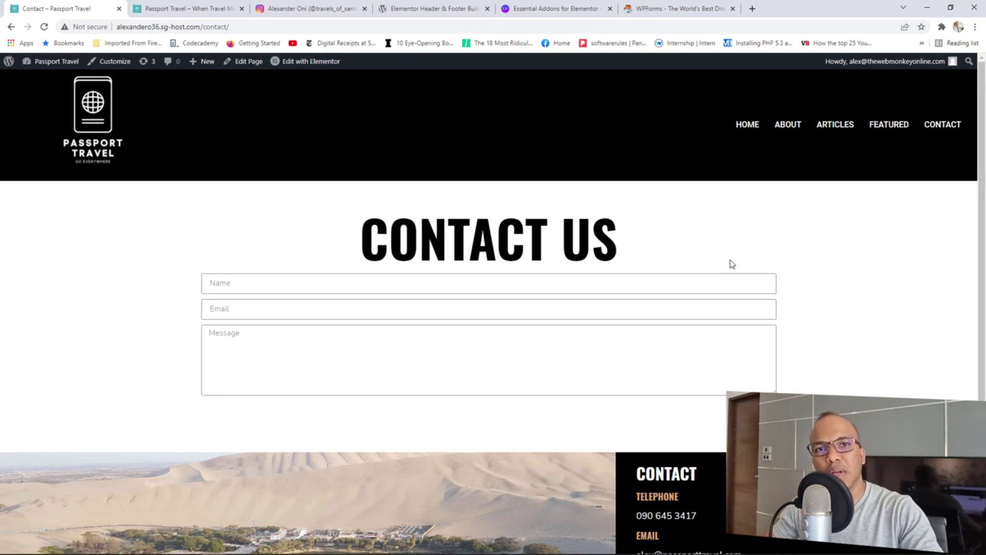
View the Elementor Header & Footer Builder, Essential Addons and WPForms tabs in turn.
{"action": "left_click", "coordinate": [436, 9]}
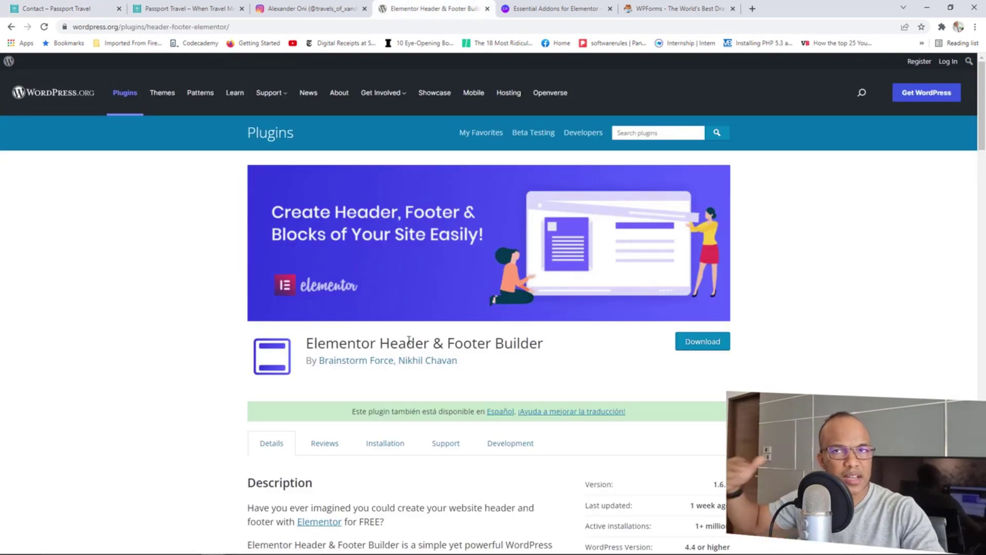
{"action": "left_click", "coordinate": [550, 5]}
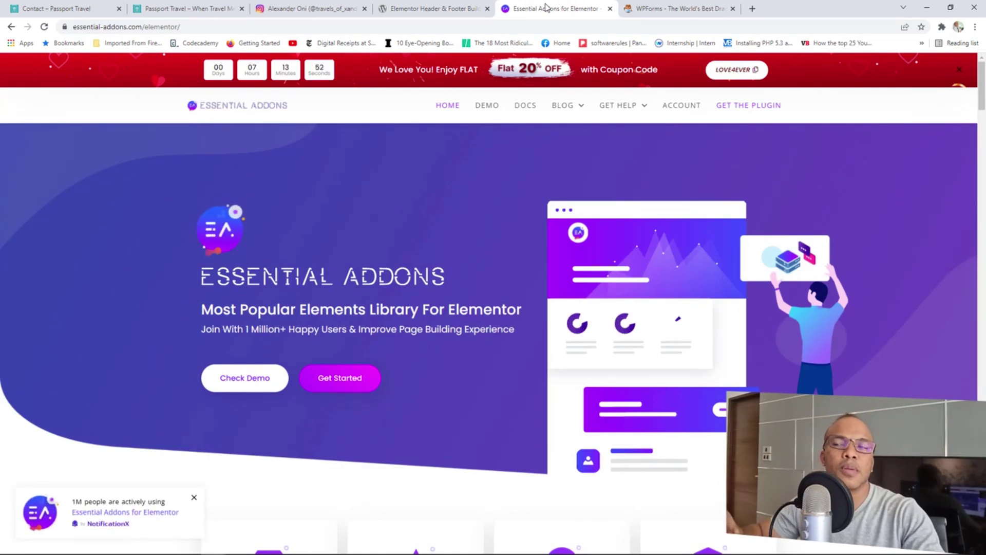
{"action": "left_click", "coordinate": [670, 8]}
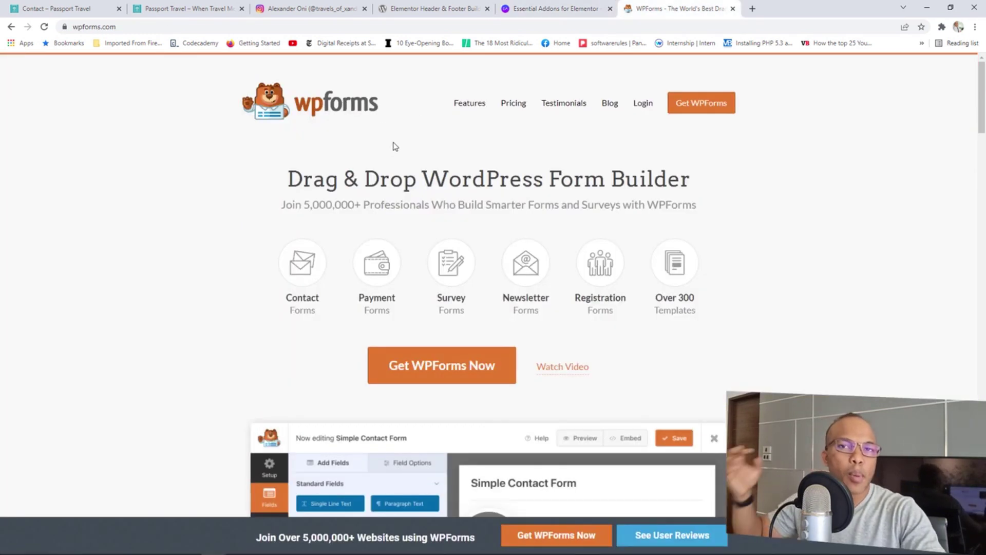
Close those three plugin tabs and return to the Passport Travel home page tab.
{"action": "left_click", "coordinate": [488, 8]}
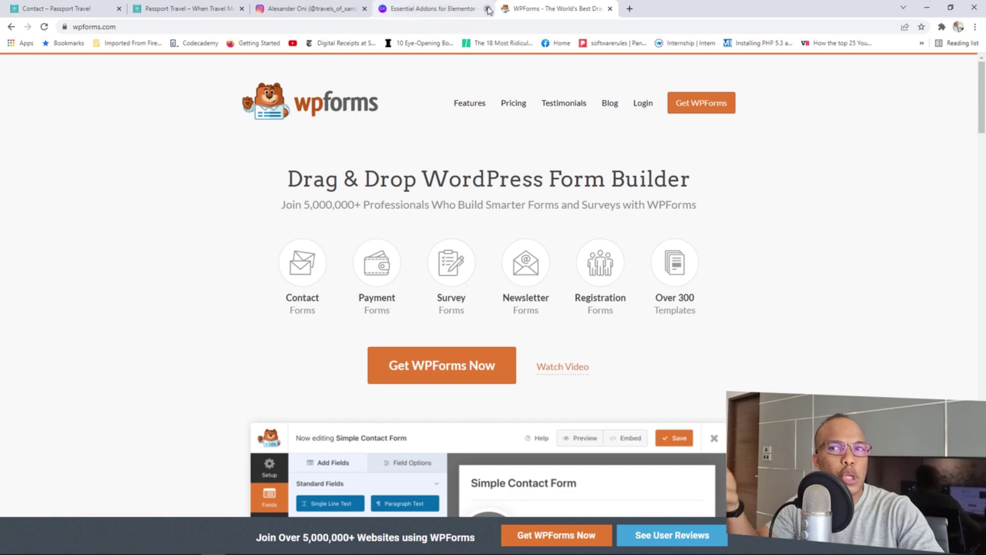
{"action": "left_click", "coordinate": [488, 8]}
{"action": "left_click", "coordinate": [488, 8]}
{"action": "left_click", "coordinate": [192, 6]}
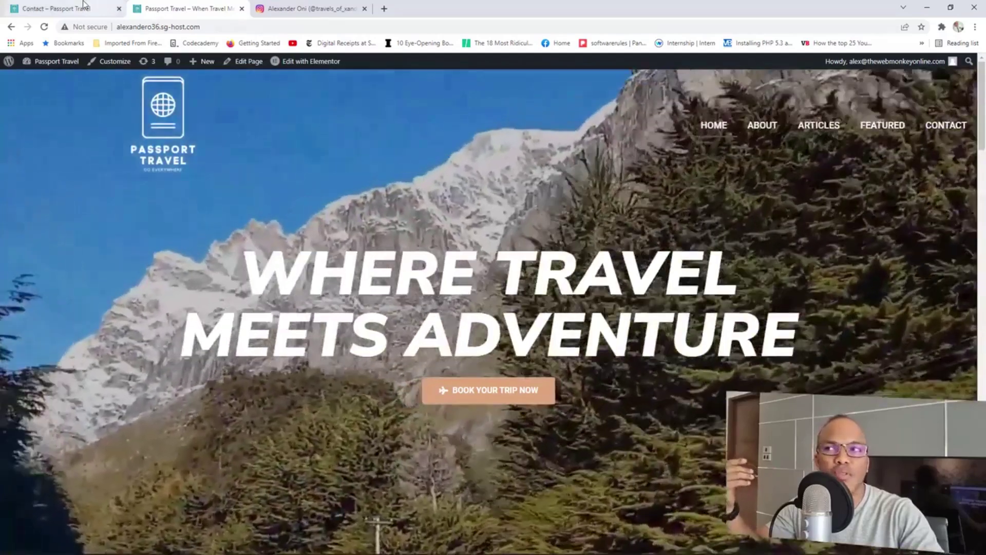
Load the home page, narrow the window to check the mobile layout, then maximize Chrome.
{"action": "left_click", "coordinate": [83, 9]}
{"action": "left_click", "coordinate": [104, 112]}
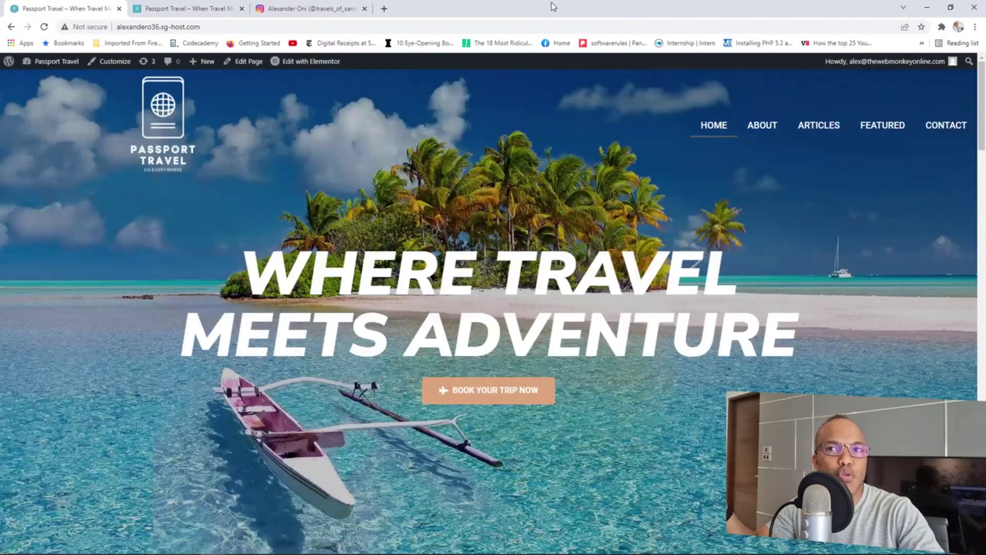
{"action": "double_click", "coordinate": [551, 4]}
{"action": "left_click_drag", "start_coordinate": [568, 27], "coordinate": [389, 121]}
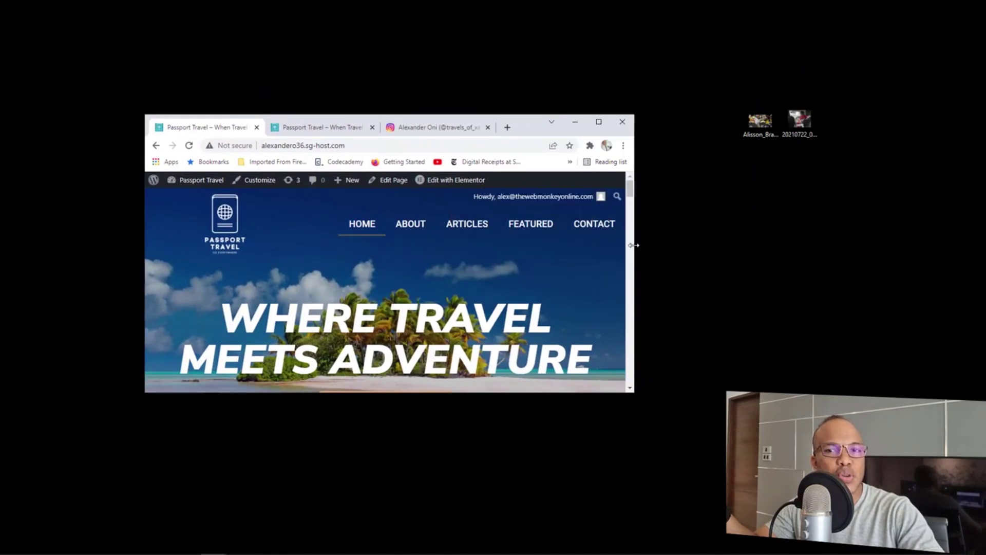
{"action": "scroll", "coordinate": [634, 248], "scroll_direction": "down", "scroll_amount": 3}
{"action": "scroll", "coordinate": [628, 215], "scroll_direction": "up", "scroll_amount": 3}
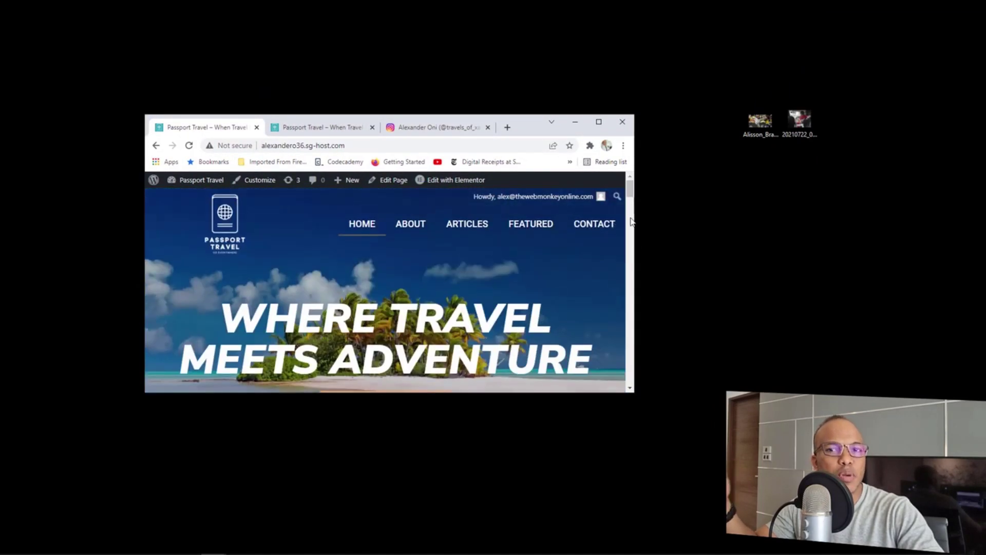
{"action": "left_click_drag", "start_coordinate": [634, 216], "coordinate": [403, 186]}
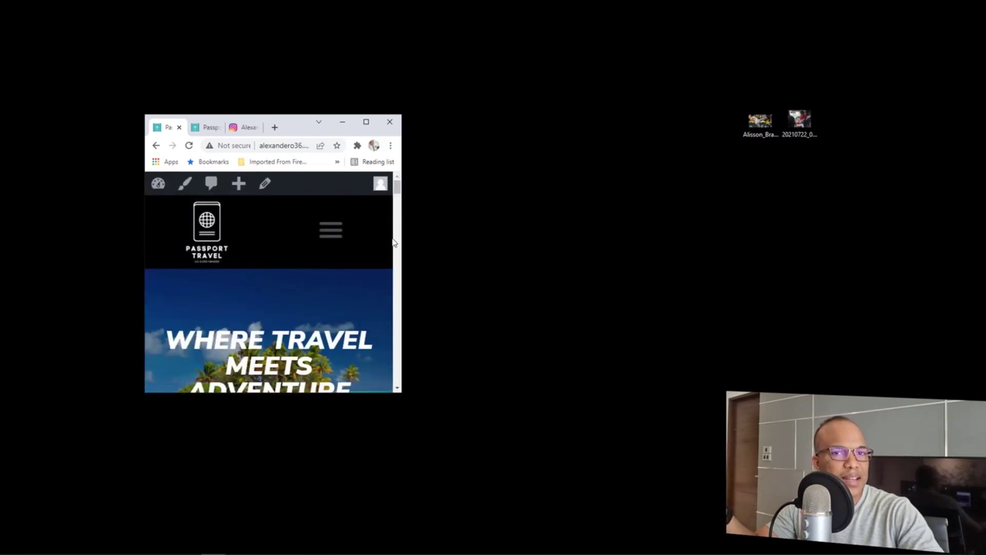
{"action": "left_click", "coordinate": [366, 122]}
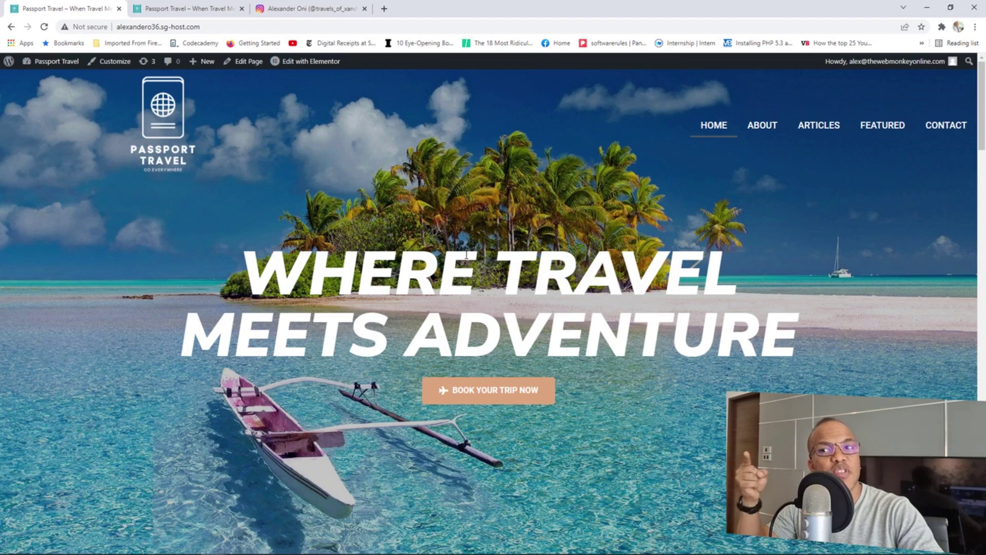
Scroll the homepage, then close the Instagram profile tab and the duplicate Passport Travel tab.
{"action": "scroll", "coordinate": [466, 254], "scroll_direction": "down", "scroll_amount": 6}
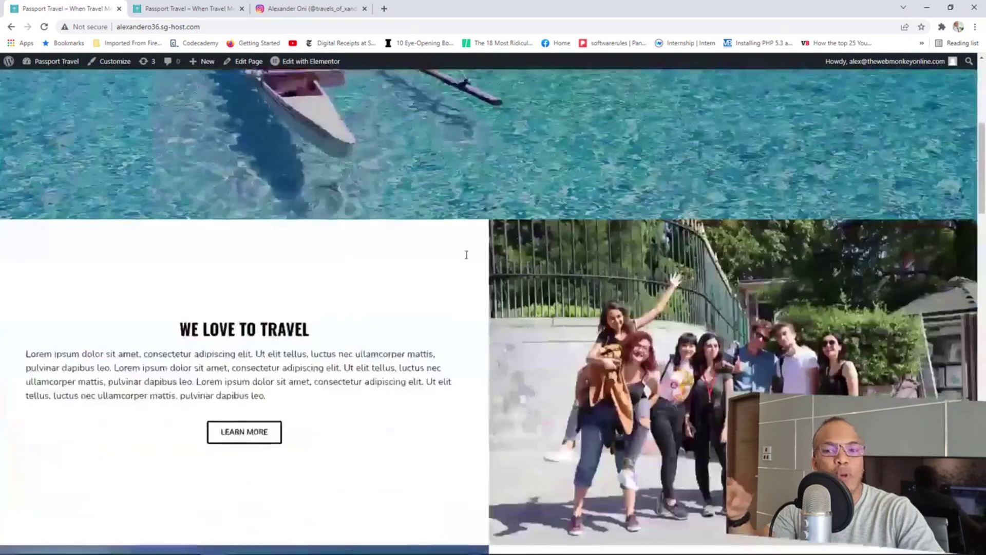
{"action": "scroll", "coordinate": [466, 255], "scroll_direction": "down", "scroll_amount": 15}
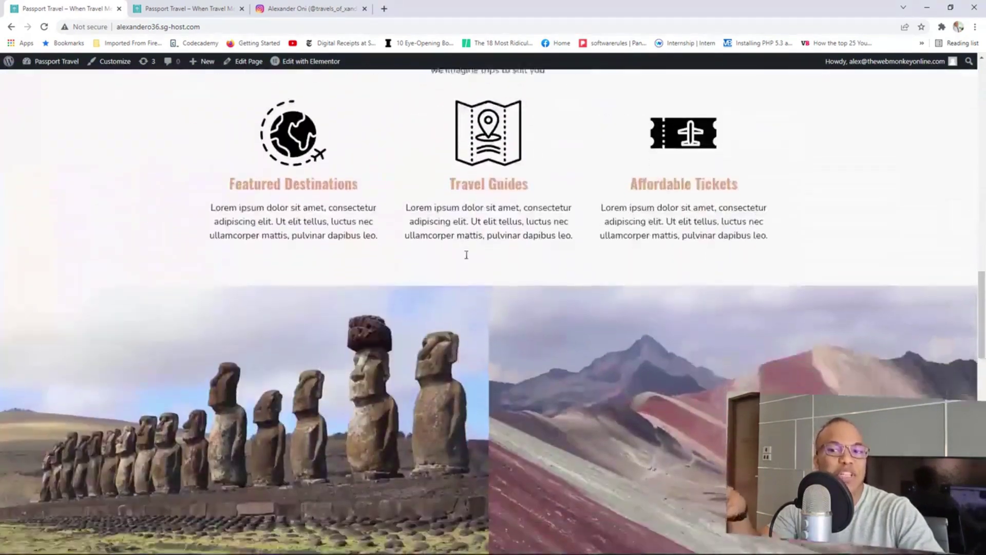
{"action": "scroll", "coordinate": [466, 254], "scroll_direction": "down", "scroll_amount": 3}
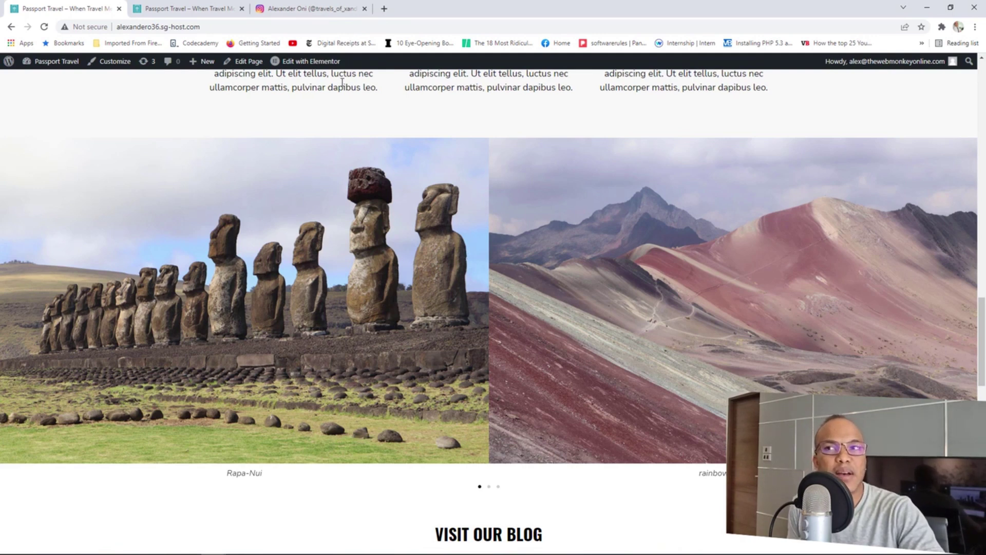
{"action": "left_click", "coordinate": [313, 8]}
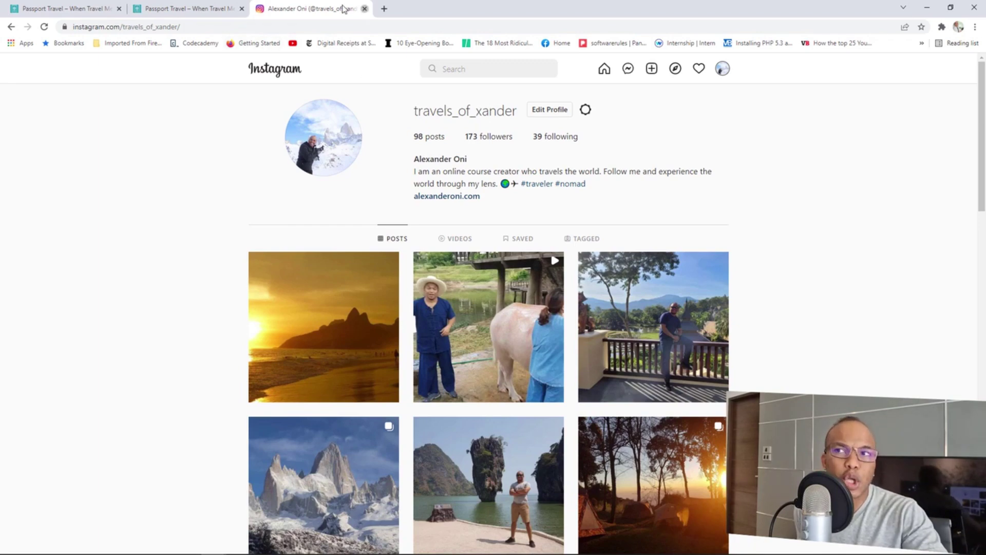
{"action": "left_click", "coordinate": [364, 8]}
{"action": "left_click", "coordinate": [242, 9]}
{"action": "scroll", "coordinate": [292, 259], "scroll_direction": "up", "scroll_amount": 10}
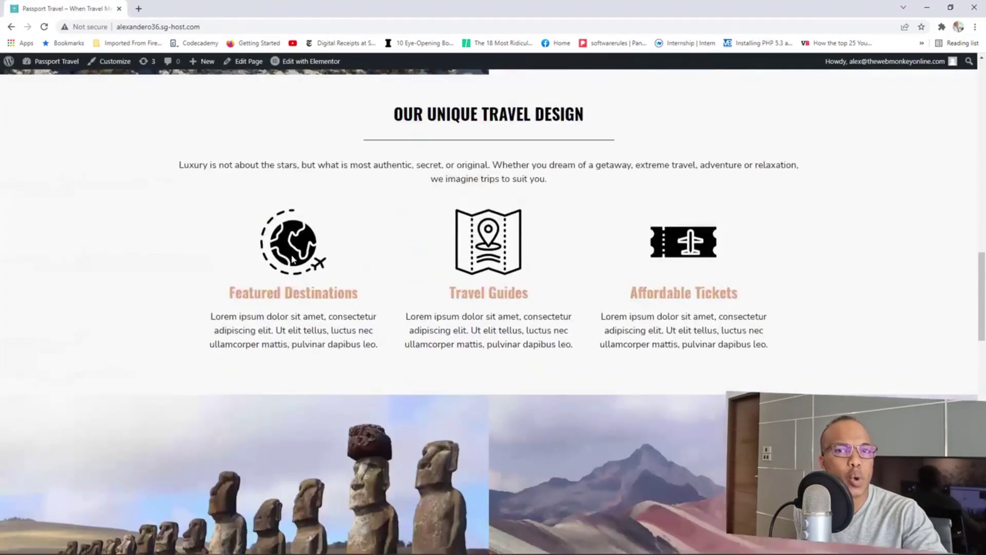
Scroll back to the top of the Passport Travel homepage.
{"action": "scroll", "coordinate": [292, 259], "scroll_direction": "up", "scroll_amount": 10}
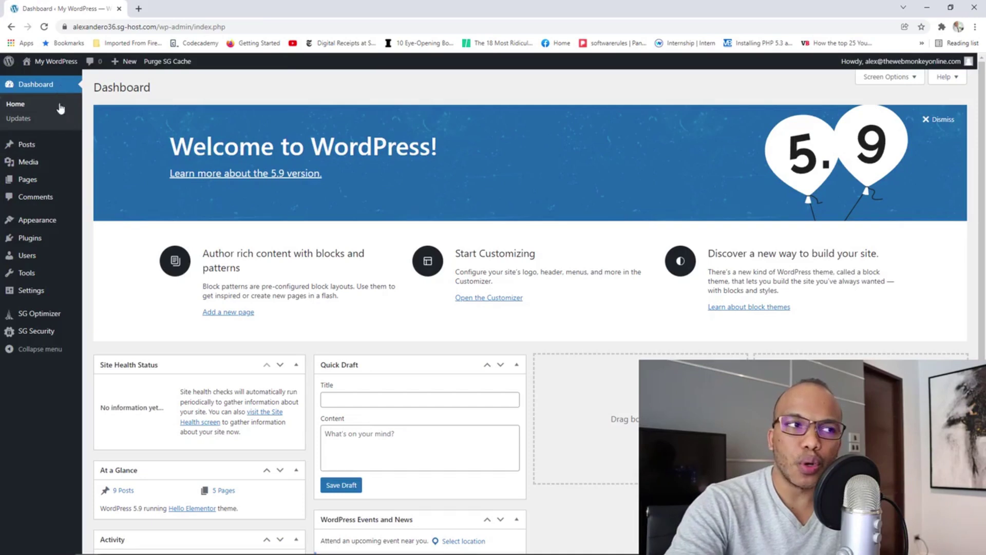
Browse Appearance > Themes, then the nine posts under All Posts, then Media > Library.
{"action": "mouse_move", "coordinate": [59, 224]}
{"action": "left_click", "coordinate": [111, 222]}
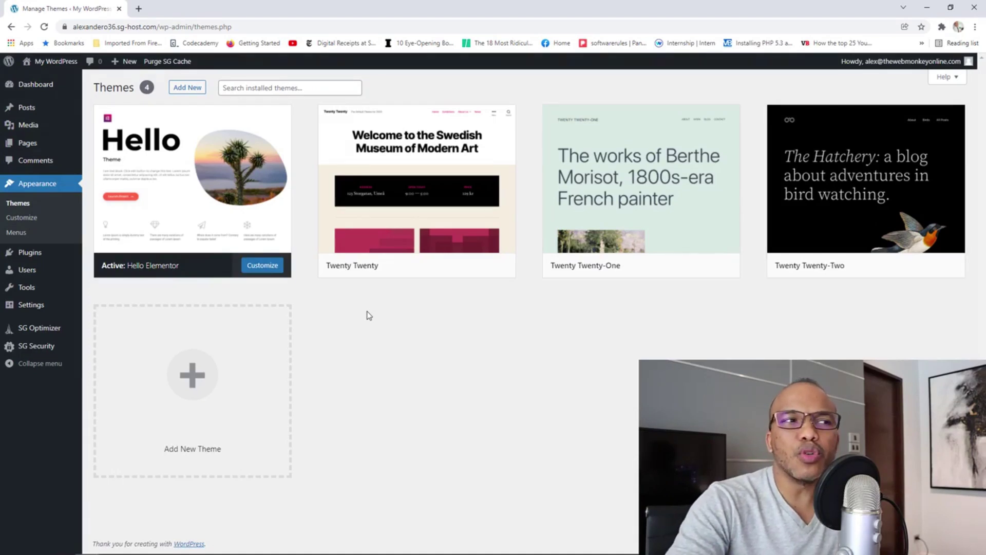
{"action": "mouse_move", "coordinate": [49, 113]}
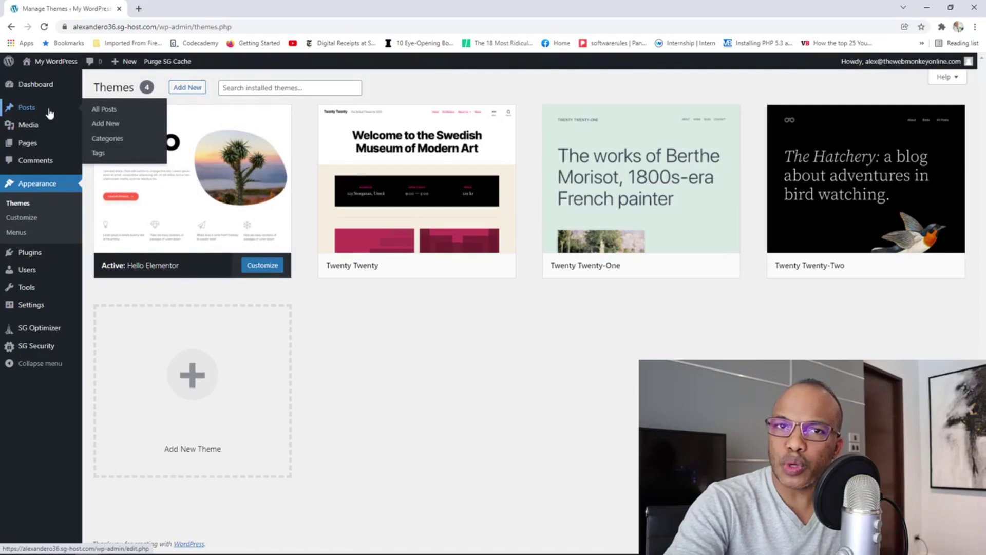
{"action": "left_click", "coordinate": [107, 112]}
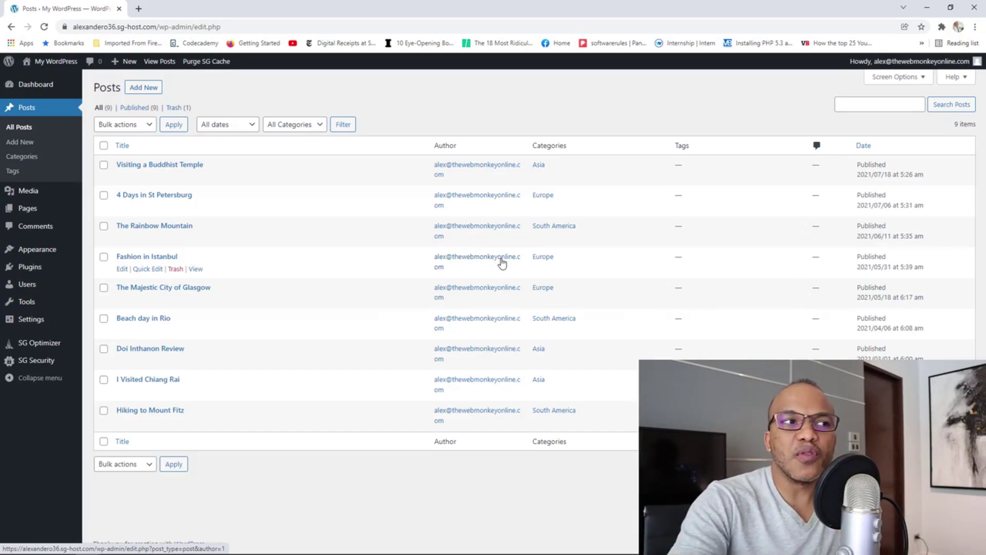
{"action": "left_click", "coordinate": [113, 197]}
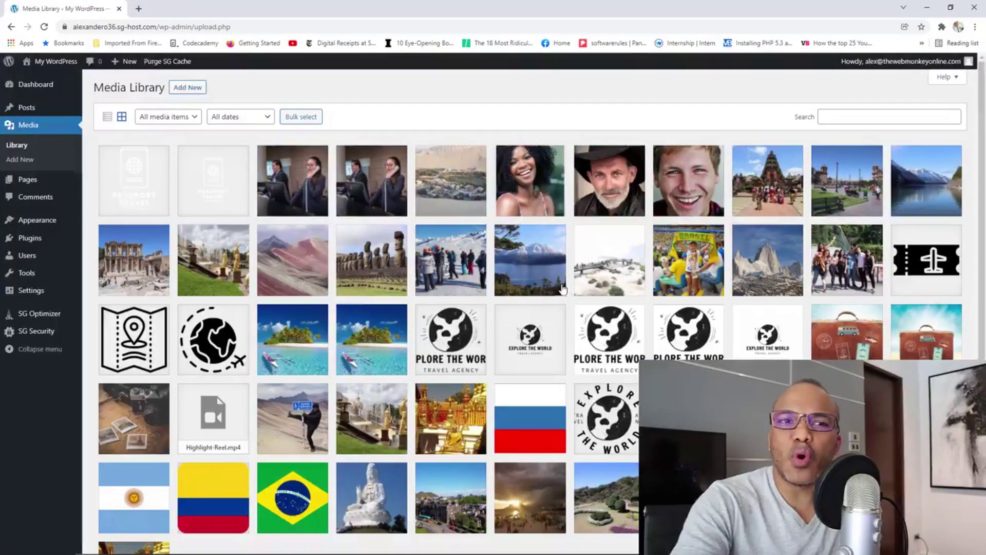
Scroll through the grid of 56 uploaded media items.
{"action": "scroll", "coordinate": [563, 289], "scroll_direction": "down", "scroll_amount": 2}
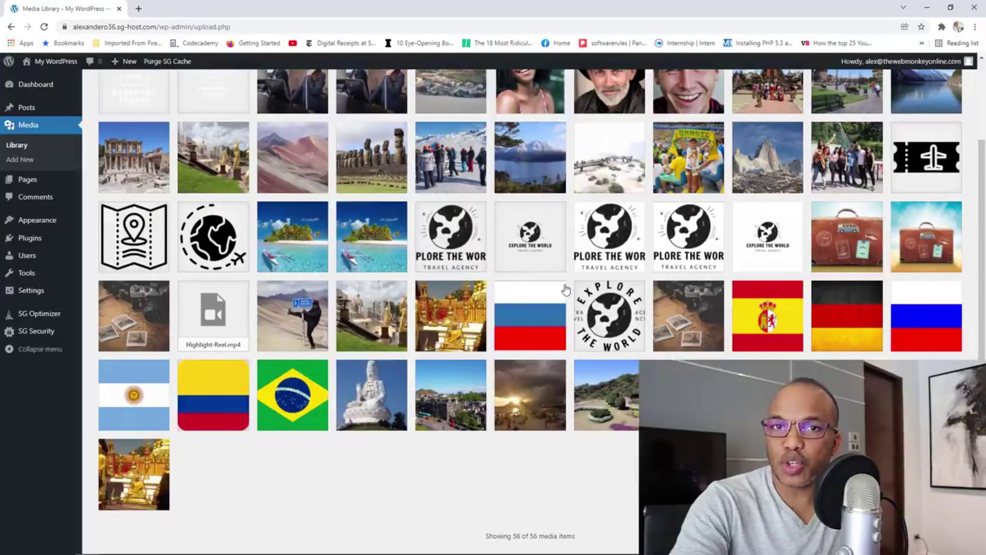
{"action": "scroll", "coordinate": [566, 290], "scroll_direction": "up", "scroll_amount": 2}
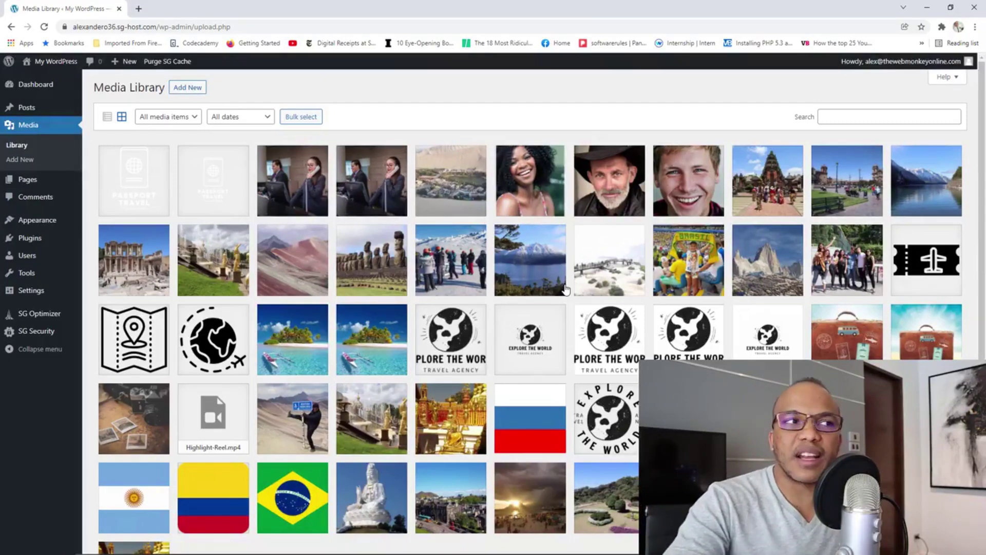
Review the five pages under All Pages, then open Settings > Reading.
{"action": "mouse_move", "coordinate": [28, 181]}
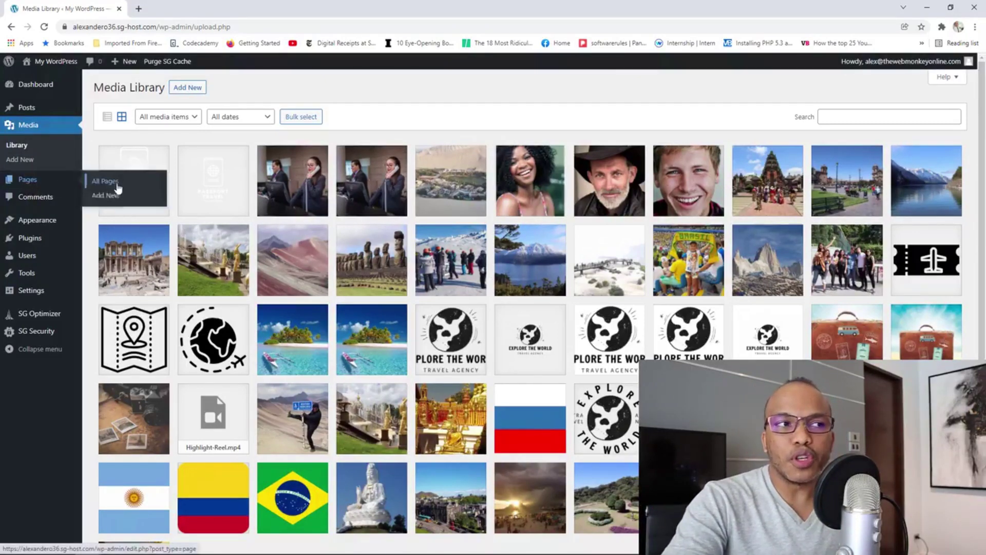
{"action": "left_click", "coordinate": [120, 186]}
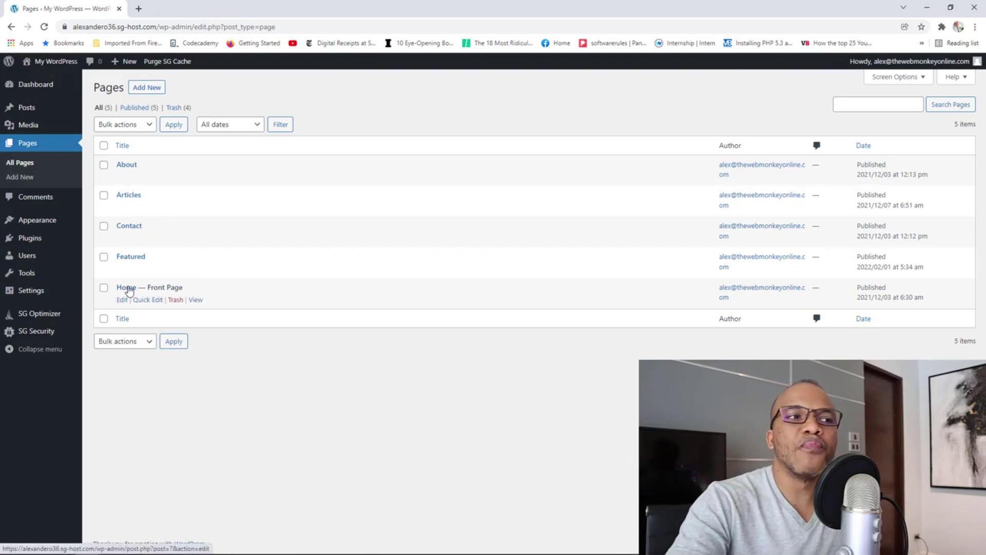
{"action": "mouse_move", "coordinate": [62, 293]}
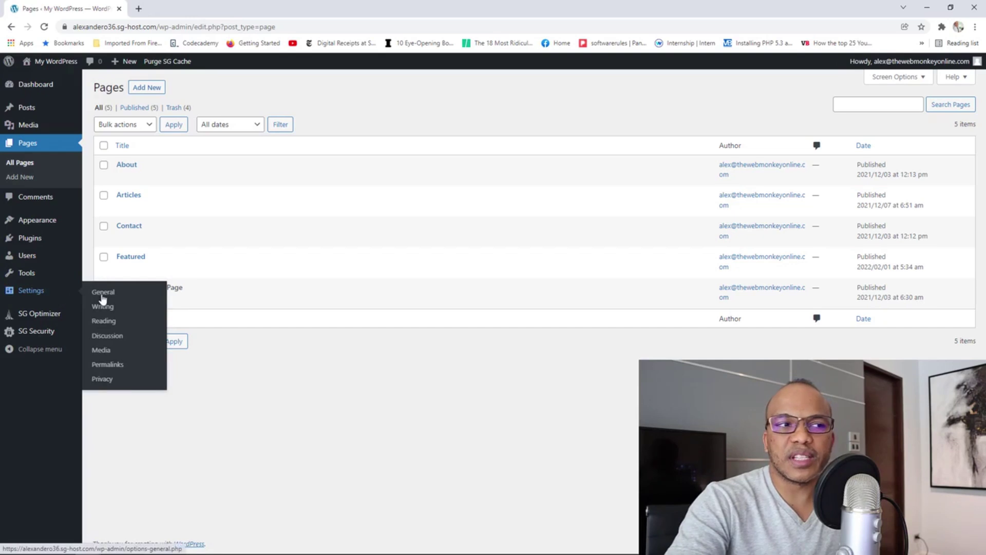
{"action": "left_click", "coordinate": [91, 321]}
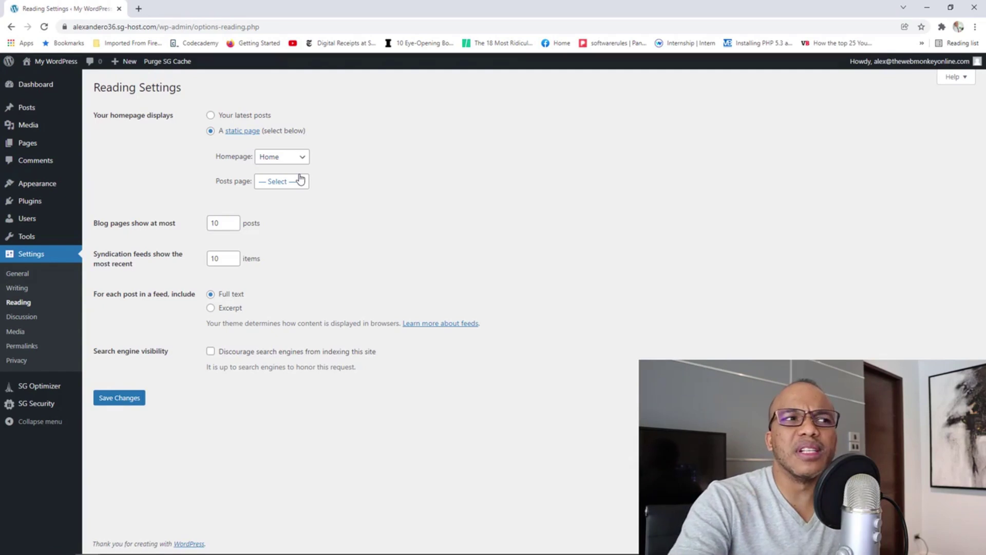
Open the navigation menus editor under Appearance > Menus.
{"action": "mouse_move", "coordinate": [55, 191]}
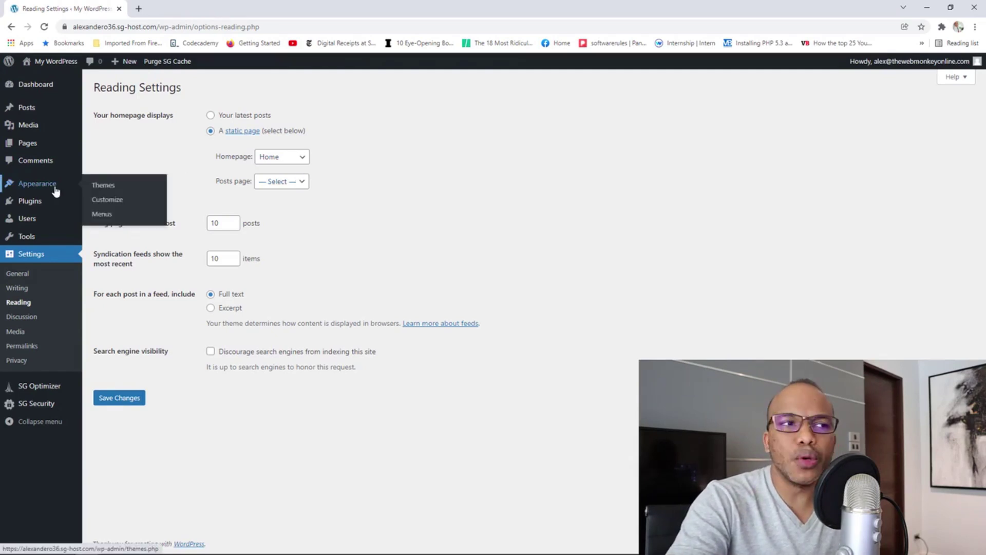
{"action": "left_click", "coordinate": [117, 215]}
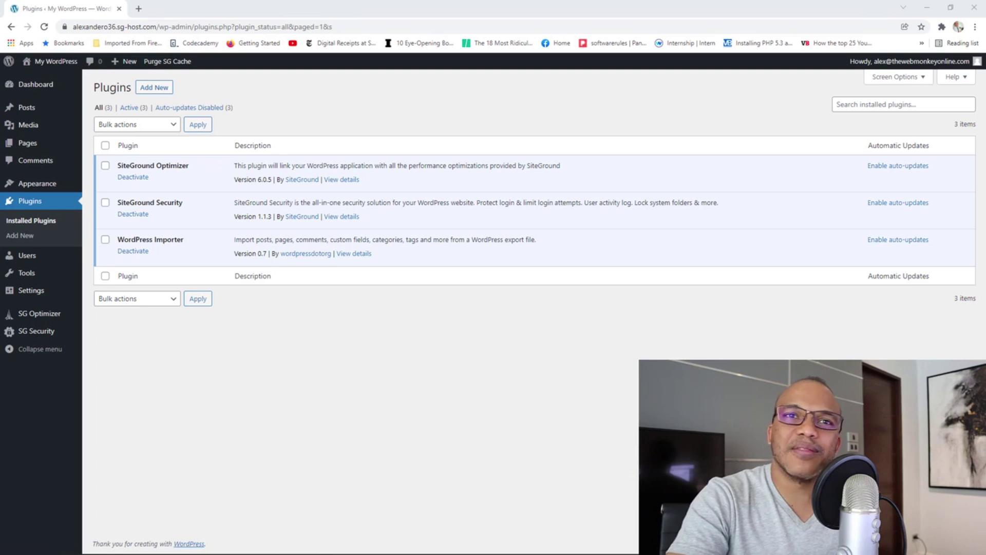
Search the plugin directory for 'elementor' under Plugins > Add New.
{"action": "left_click", "coordinate": [154, 89]}
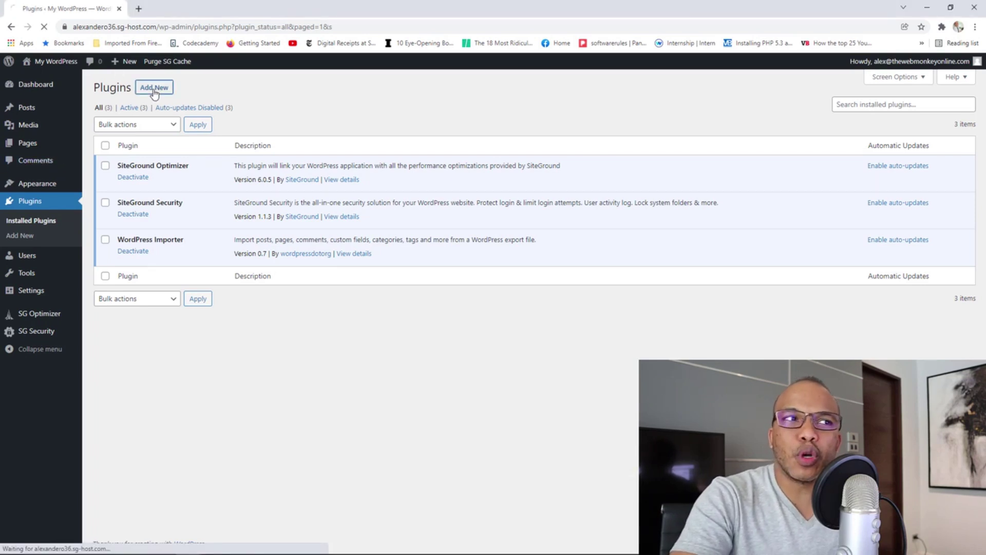
{"action": "left_click", "coordinate": [830, 116]}
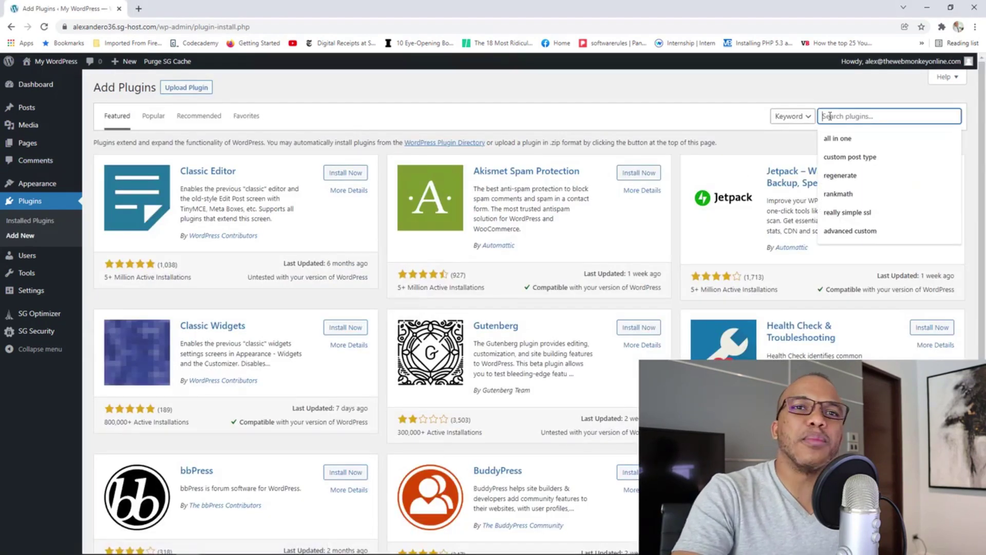
{"action": "type", "text": "elem"}
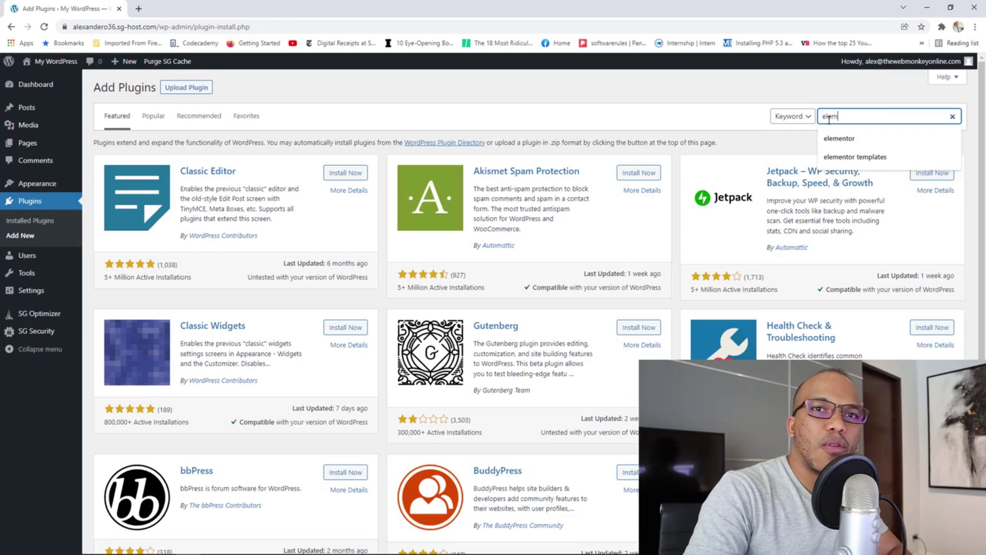
{"action": "type", "text": "entor"}
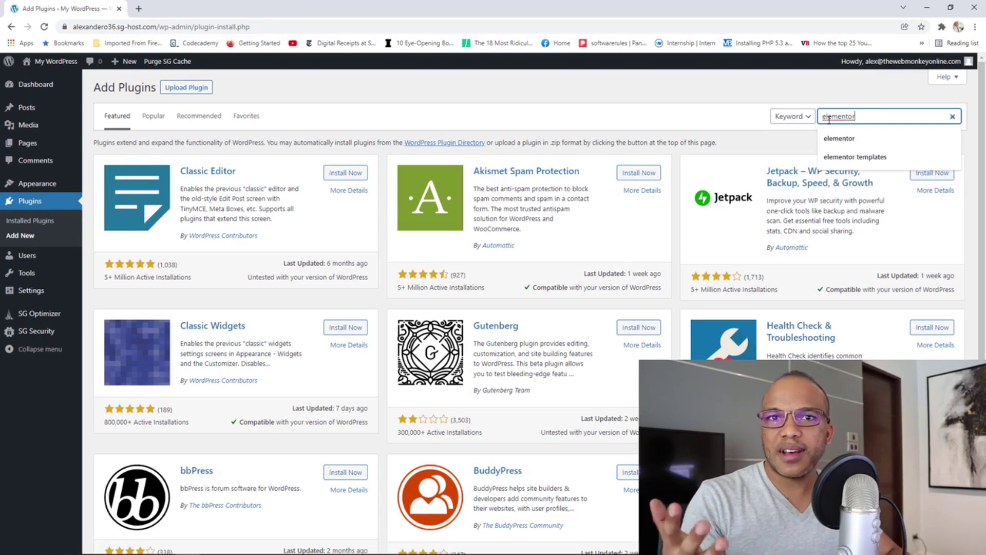
{"action": "key", "text": "Return"}
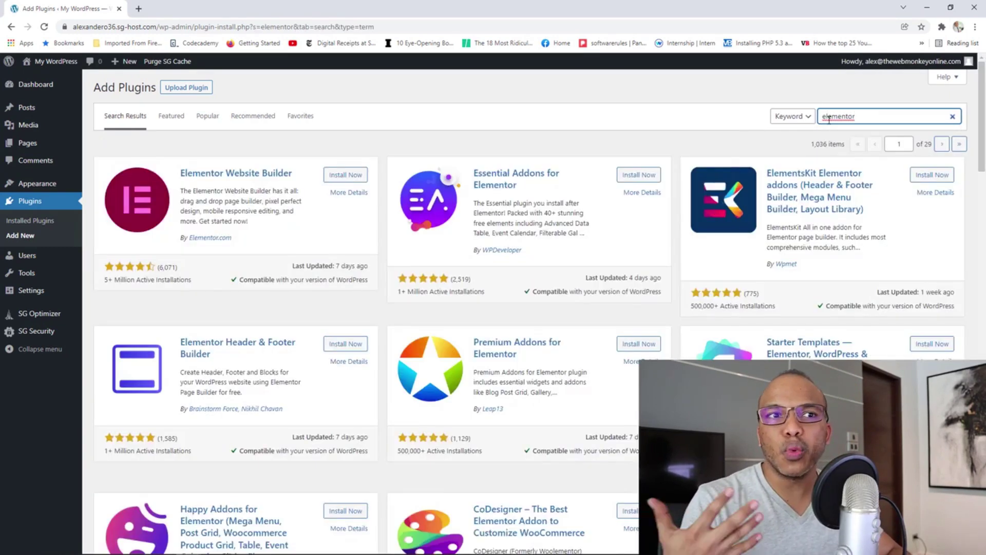
Install Elementor Website Builder, Essential Addons for Elementor and Elementor Header & Footer Builder.
{"action": "left_click", "coordinate": [366, 178]}
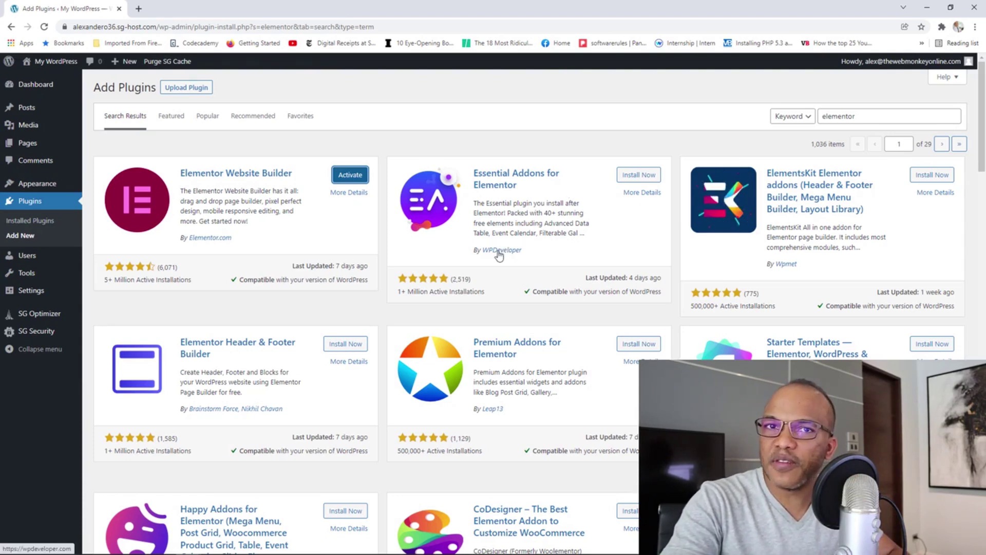
{"action": "left_click", "coordinate": [636, 177]}
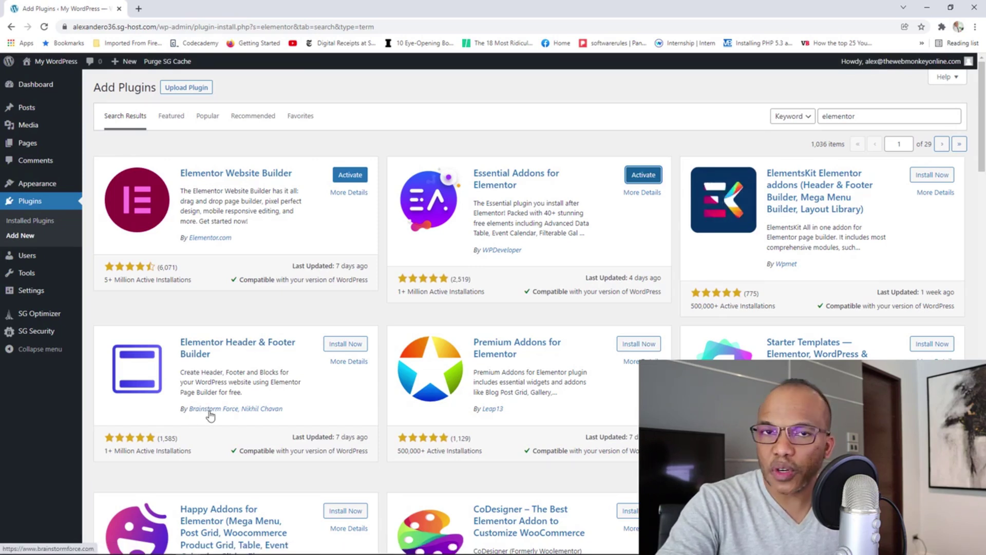
{"action": "left_click", "coordinate": [344, 344]}
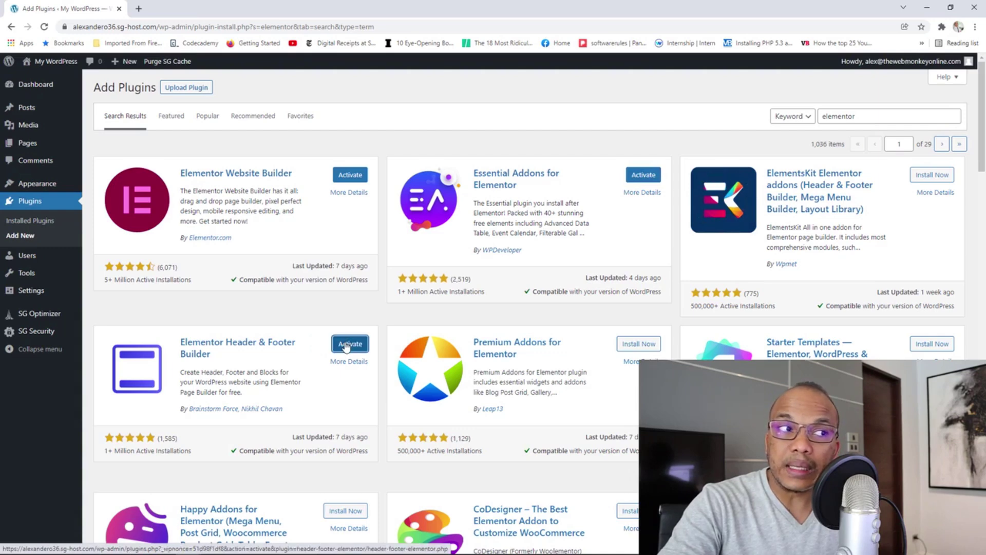
{"action": "left_click", "coordinate": [44, 224]}
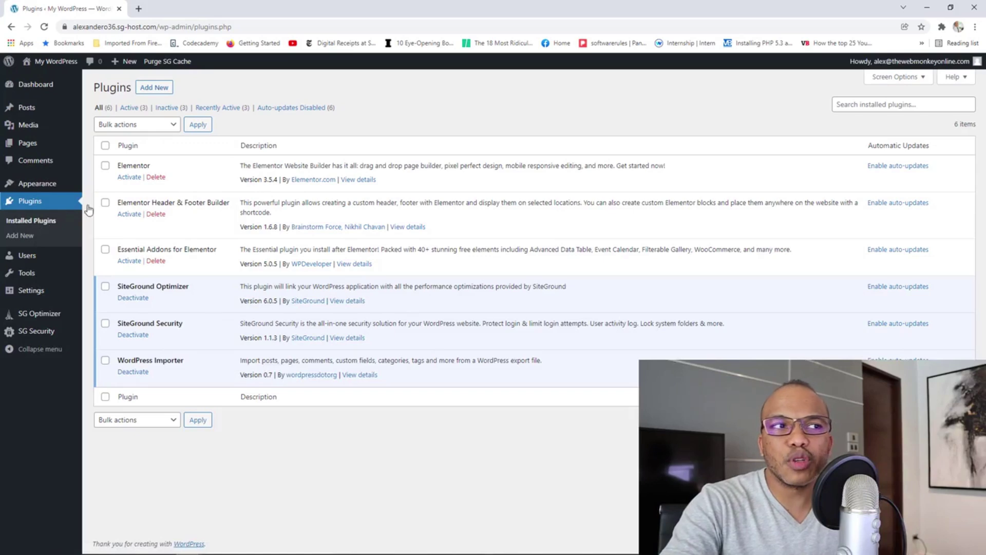
Activate the Elementor, Header & Footer Builder and Essential Addons plugins, then view Essential Addons' 52 elements.
{"action": "left_click", "coordinate": [129, 178]}
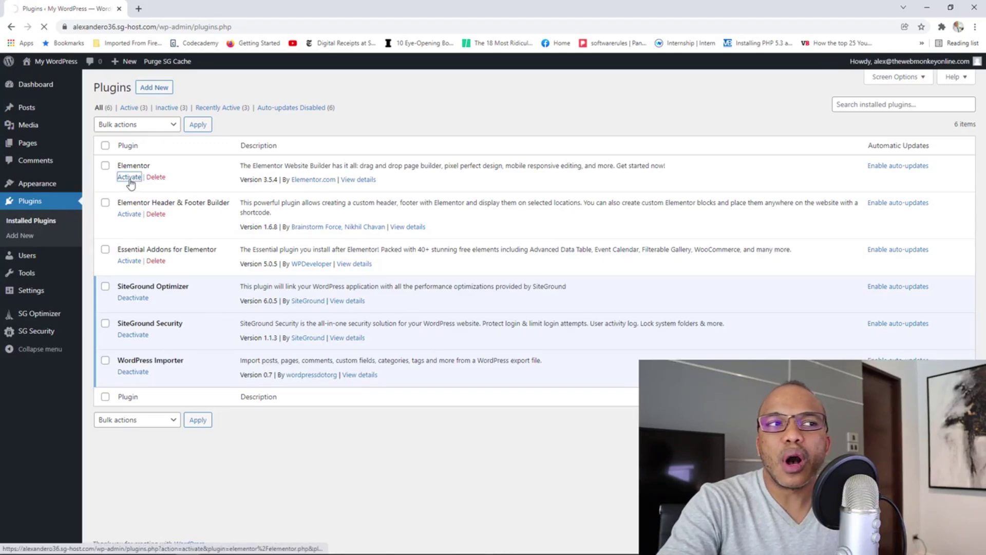
{"action": "left_click", "coordinate": [129, 247]}
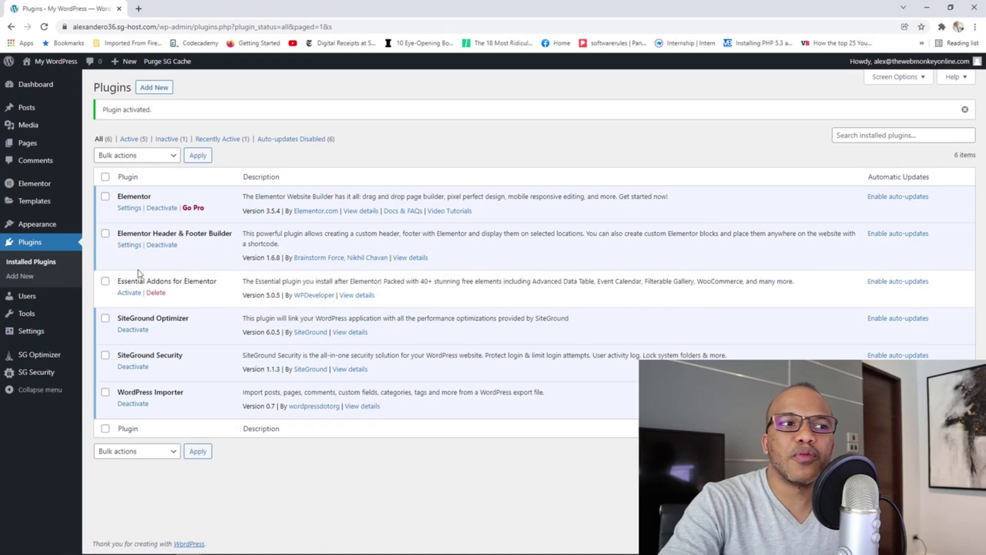
{"action": "left_click", "coordinate": [129, 293]}
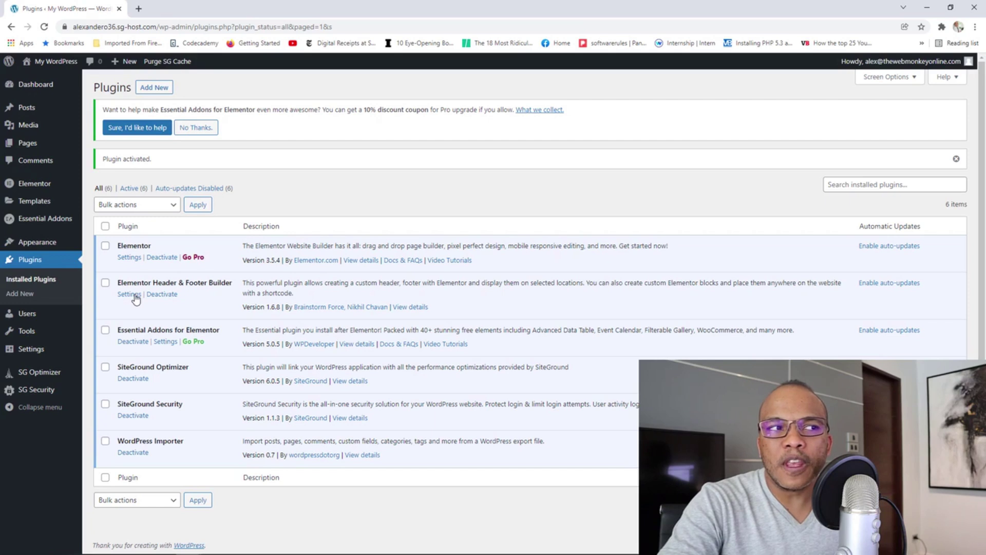
{"action": "left_click", "coordinate": [58, 222]}
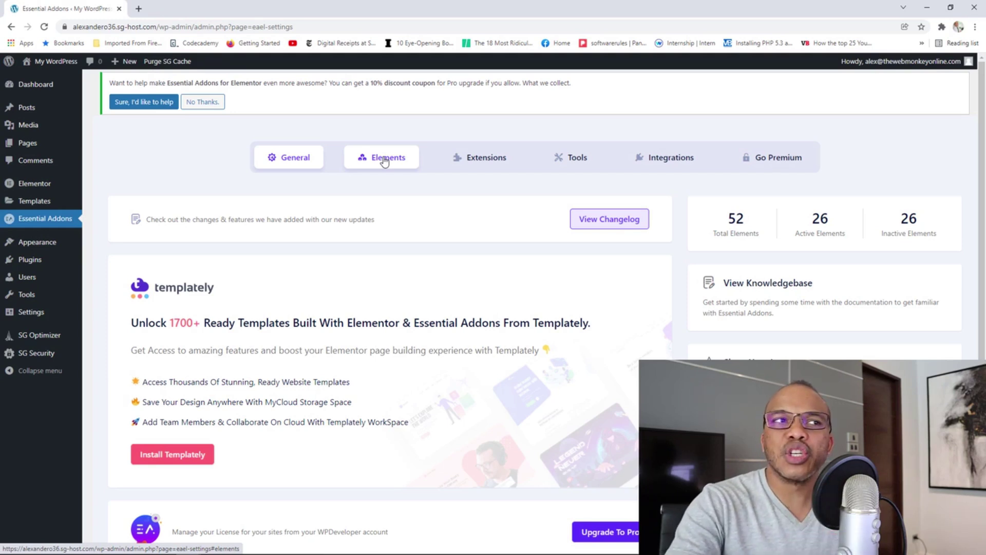
Dismiss the Essential Addons upgrade-help banner with 'No Thanks.'.
{"action": "left_click", "coordinate": [215, 103]}
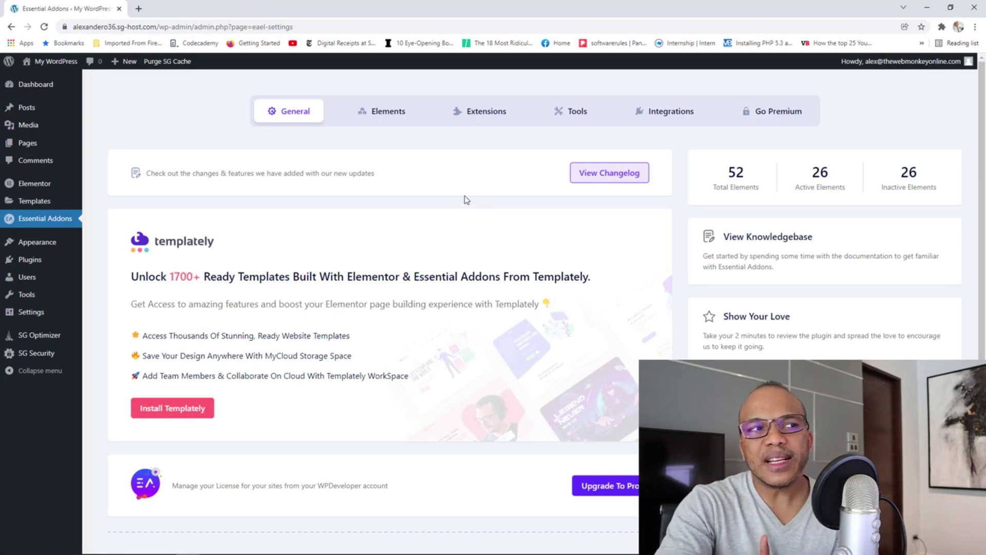
{"action": "mouse_move", "coordinate": [76, 189]}
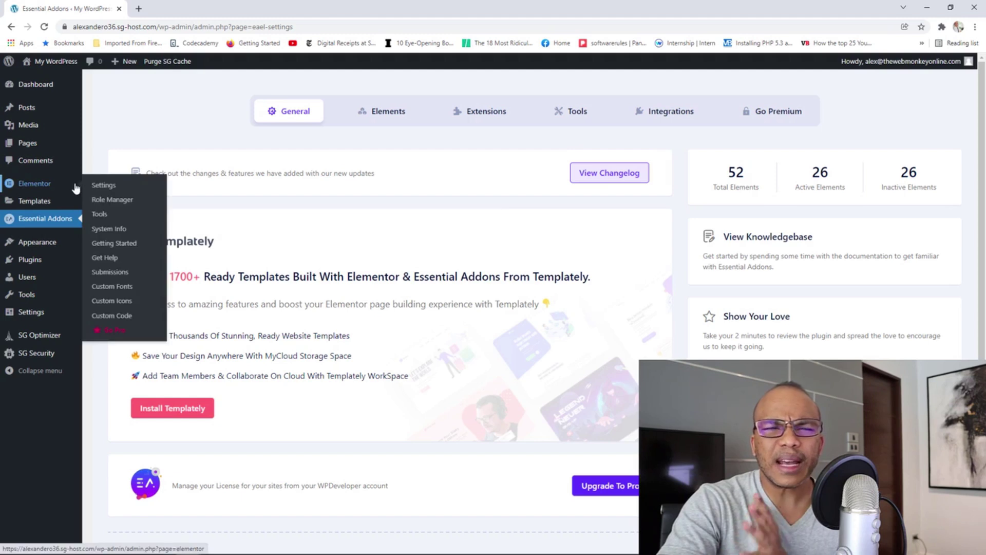
In Elementor Settings, leave Disable Default Colors unchecked and view the Style tab.
{"action": "left_click", "coordinate": [115, 191]}
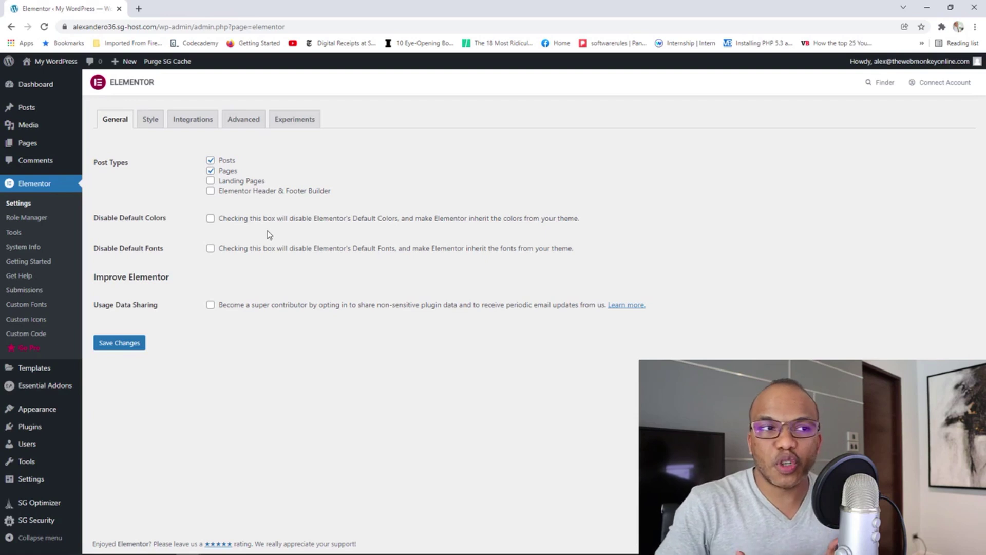
{"action": "left_click", "coordinate": [211, 220]}
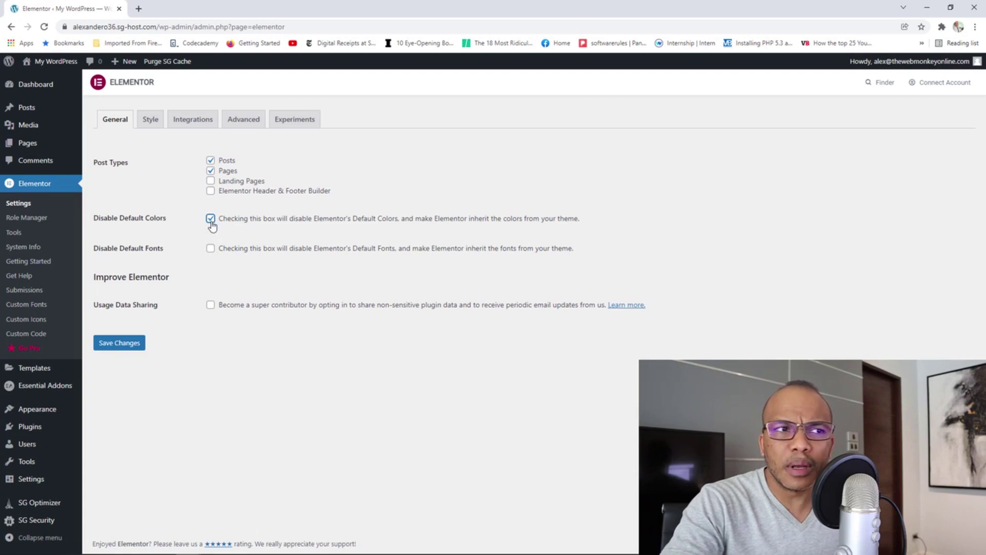
{"action": "left_click", "coordinate": [211, 219]}
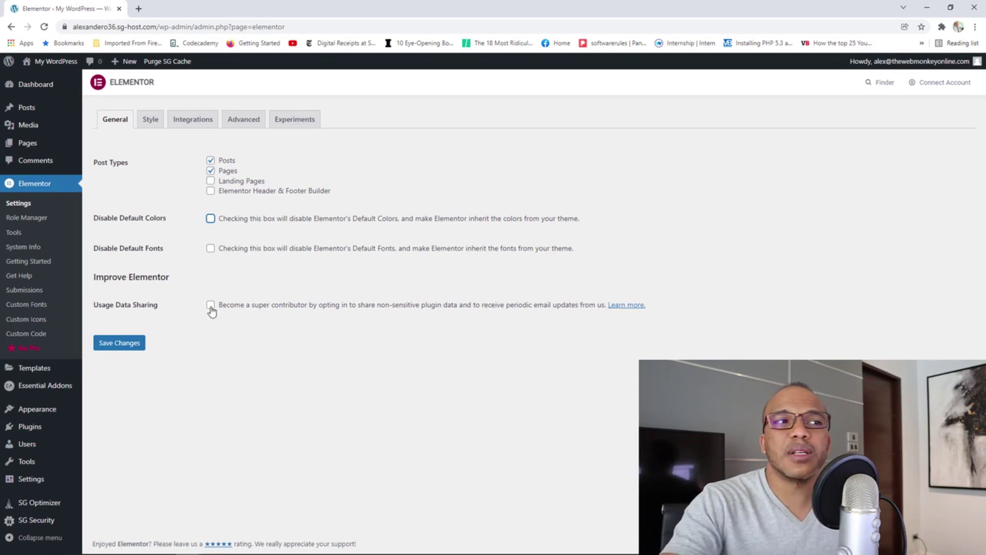
{"action": "left_click", "coordinate": [151, 120]}
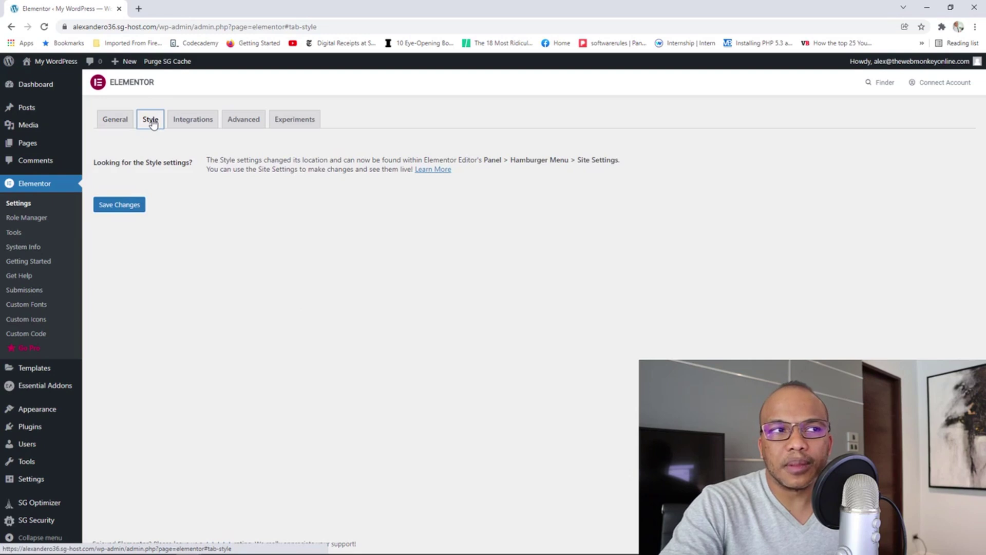
Browse the Integrations and Advanced tabs, leaving CSS Print Method at External File.
{"action": "left_click", "coordinate": [189, 131]}
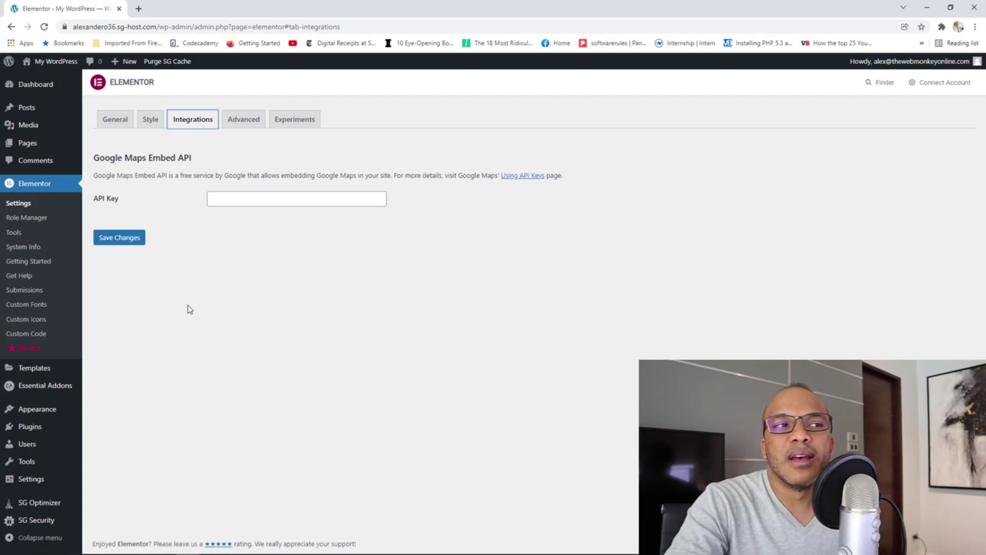
{"action": "left_click", "coordinate": [243, 122]}
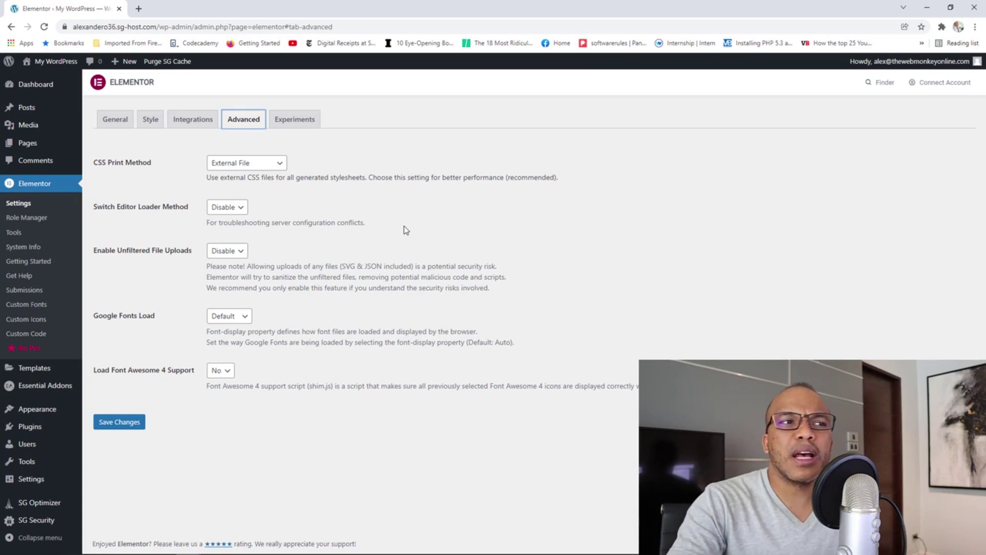
{"action": "left_click", "coordinate": [244, 163]}
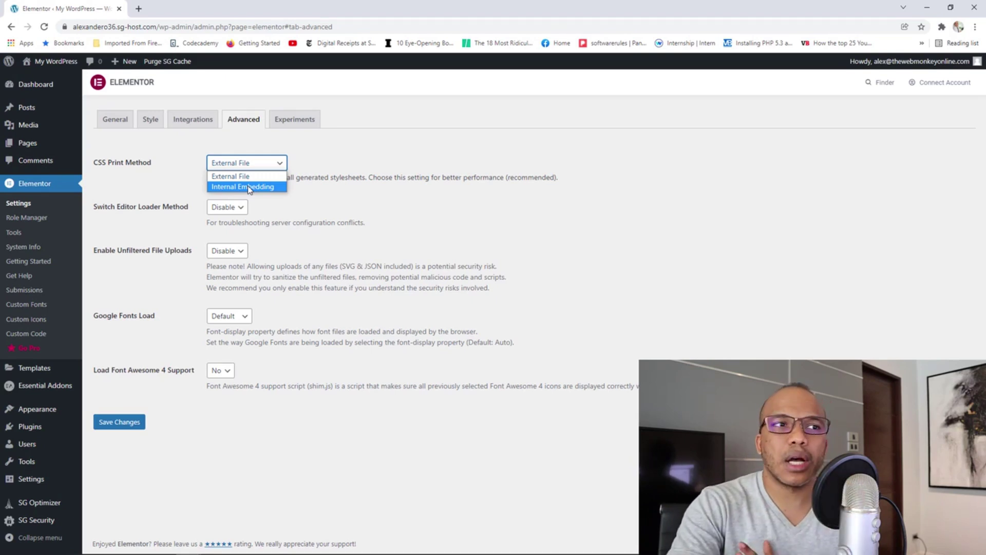
{"action": "left_click", "coordinate": [315, 214]}
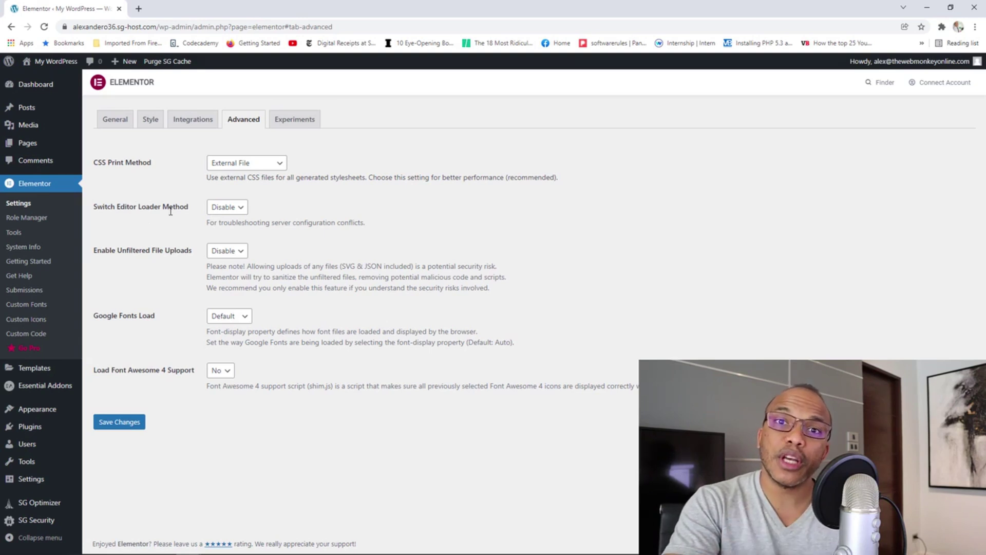
Keep loader method Disable, unfiltered uploads disabled, Google Fonts Default and Font Awesome 4 support No.
{"action": "left_click", "coordinate": [235, 208]}
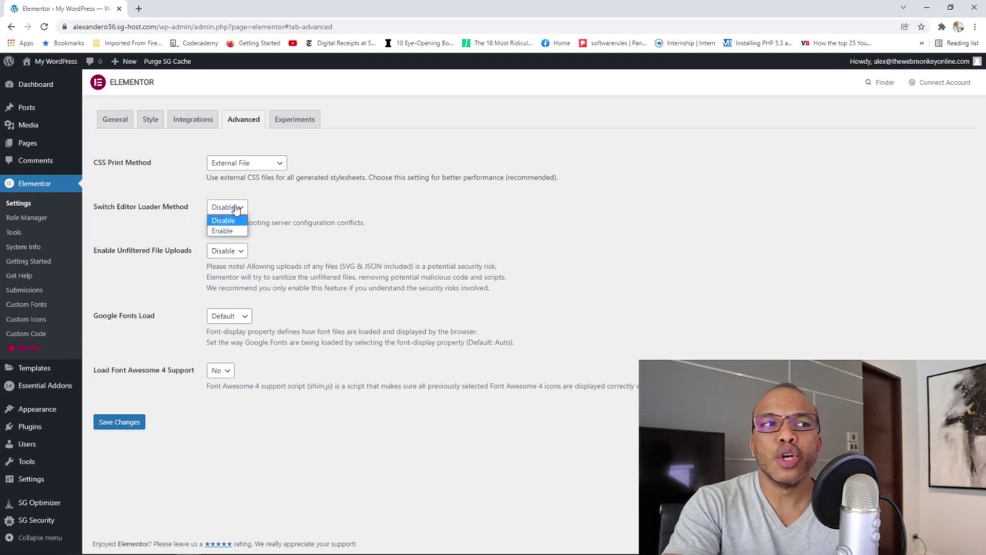
{"action": "left_click", "coordinate": [279, 240]}
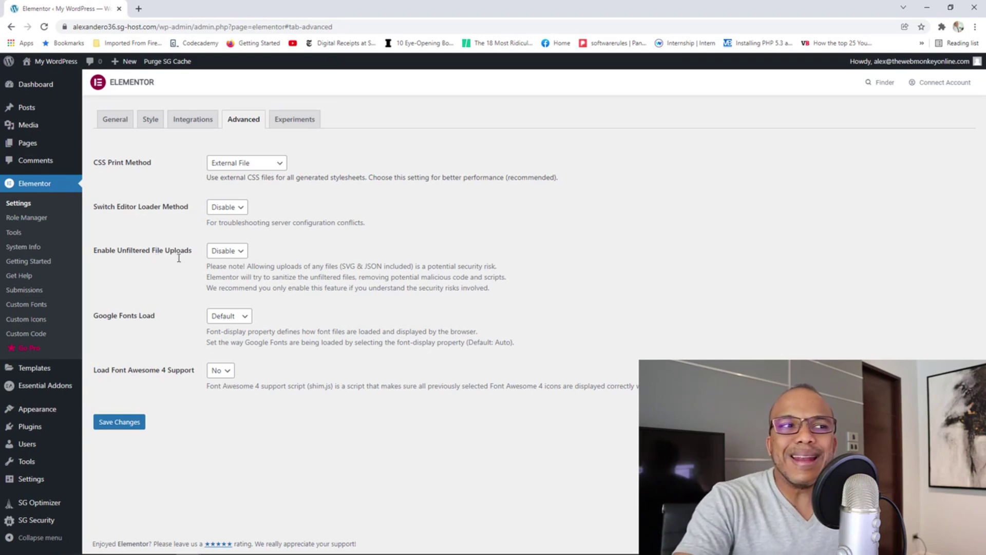
{"action": "left_click", "coordinate": [234, 251]}
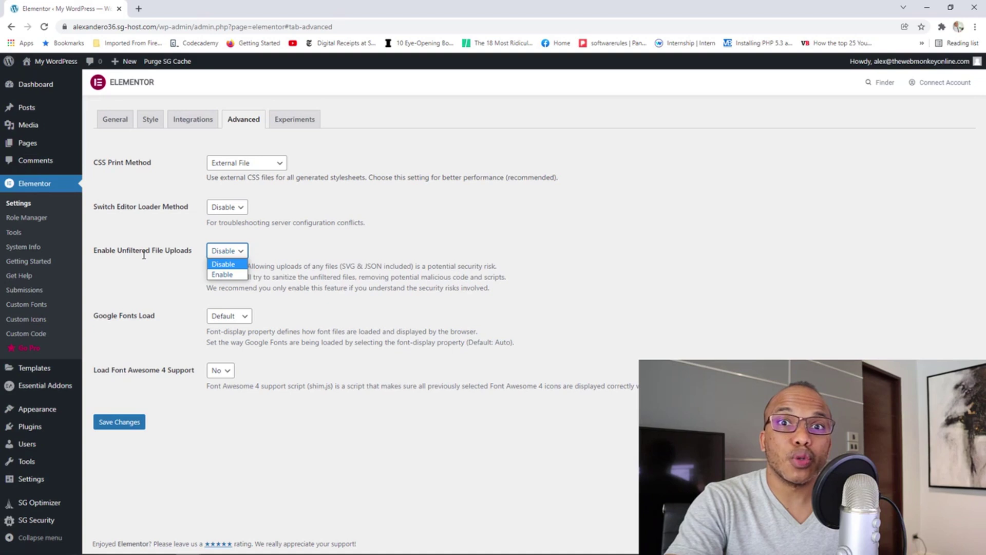
{"action": "left_click", "coordinate": [299, 251]}
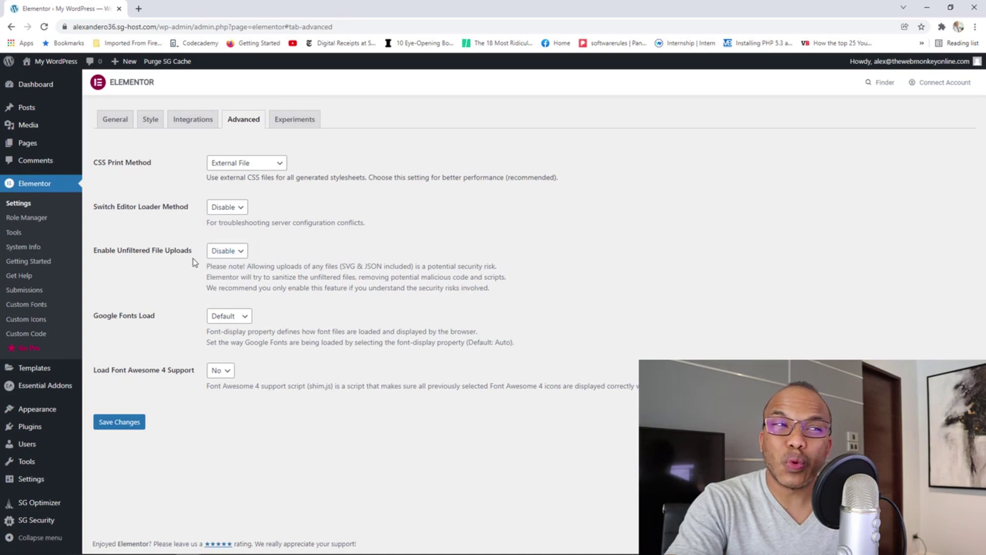
{"action": "left_click", "coordinate": [239, 317]}
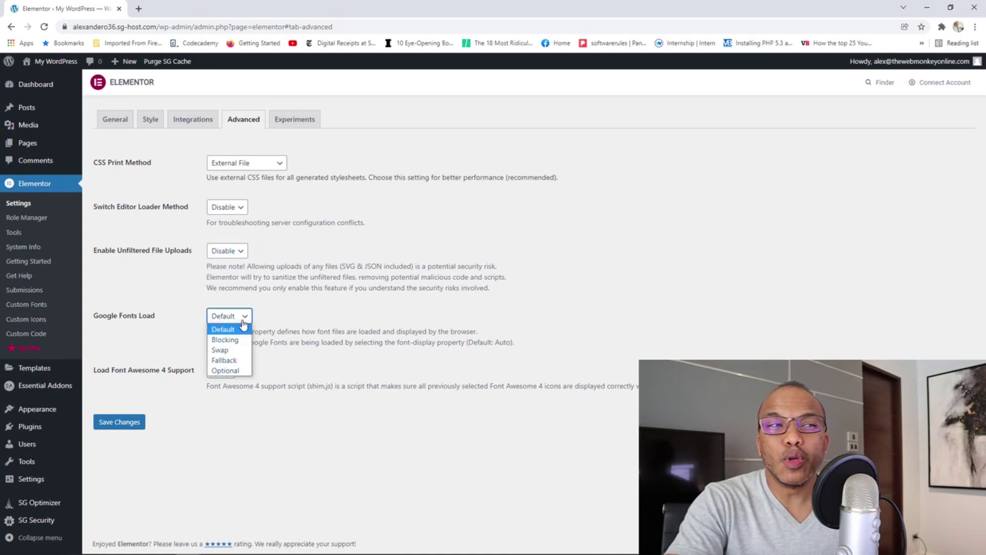
{"action": "left_click", "coordinate": [303, 308]}
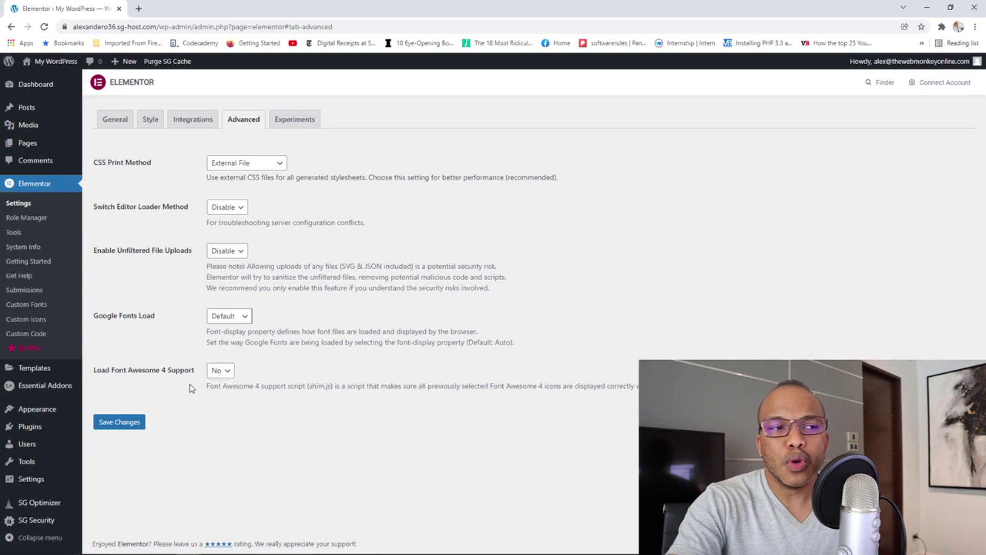
{"action": "left_click", "coordinate": [222, 371]}
{"action": "left_click", "coordinate": [261, 428]}
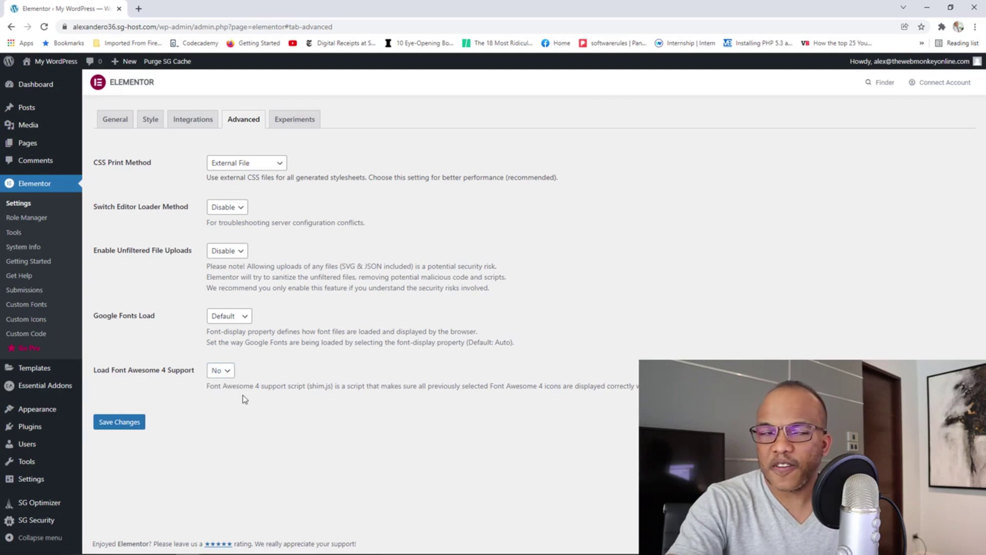
Scroll through Elementor's Ongoing Experiments list, including Improved Asset Loading, all at Default.
{"action": "left_click", "coordinate": [304, 121]}
{"action": "scroll", "coordinate": [556, 291], "scroll_direction": "down", "scroll_amount": 3}
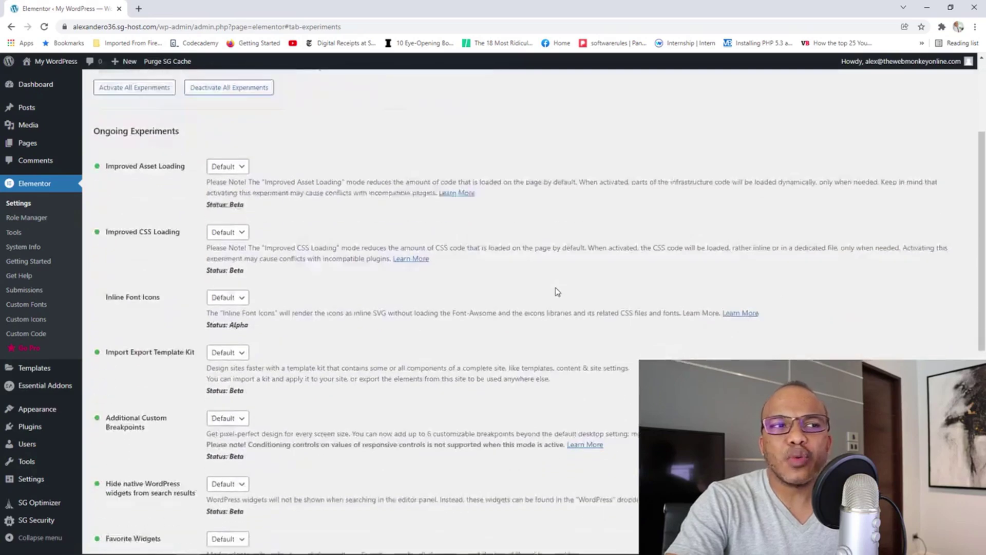
{"action": "scroll", "coordinate": [557, 292], "scroll_direction": "down", "scroll_amount": 2}
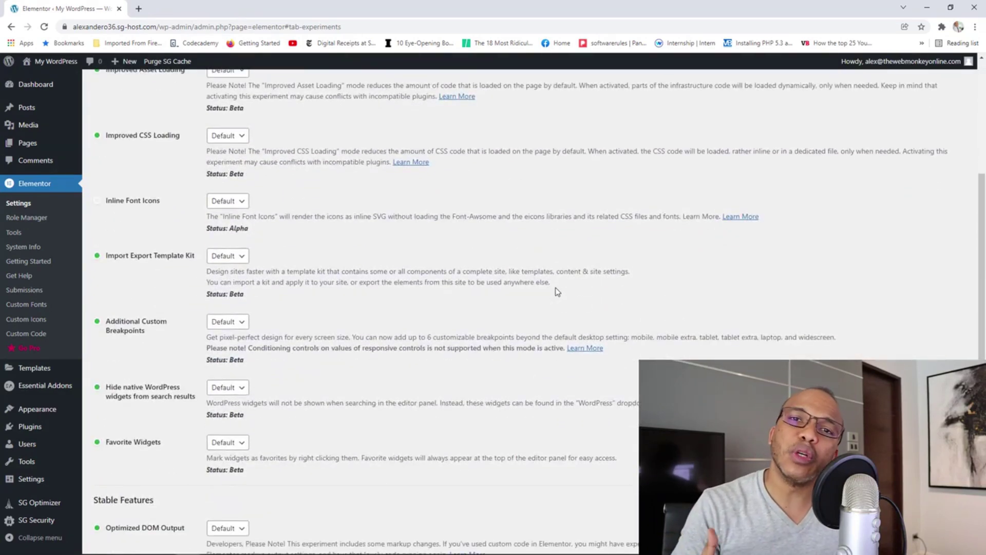
{"action": "scroll", "coordinate": [557, 292], "scroll_direction": "up", "scroll_amount": 2}
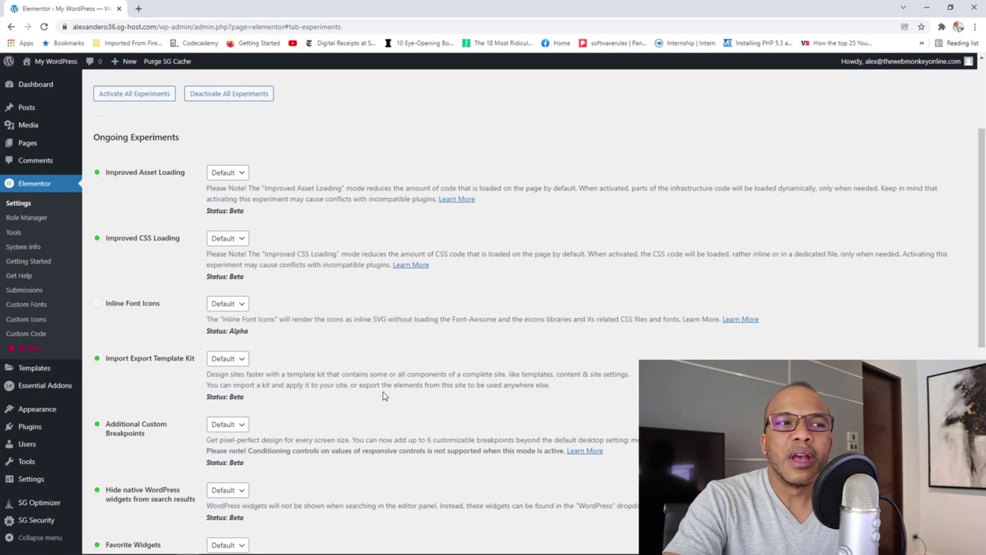
{"action": "scroll", "coordinate": [384, 396], "scroll_direction": "down", "scroll_amount": 1}
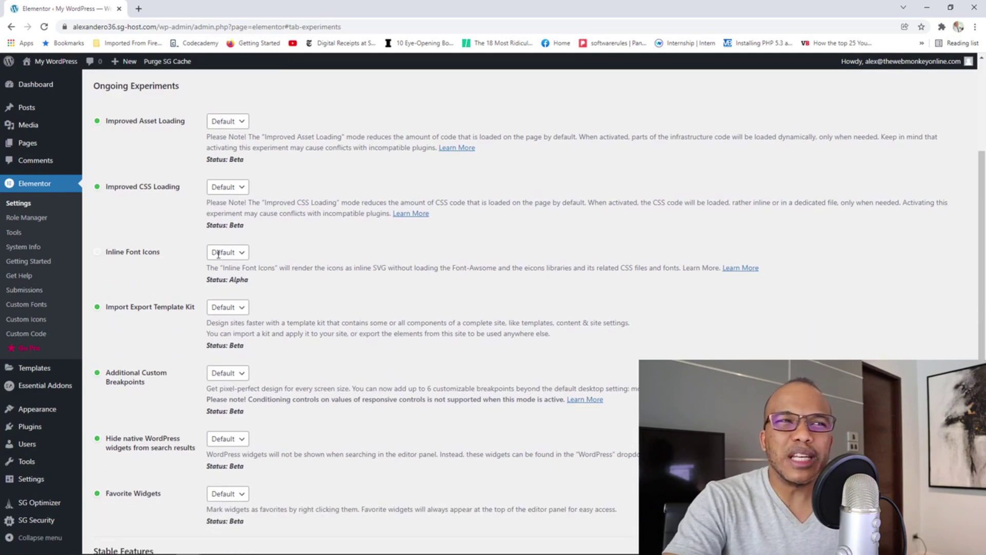
{"action": "scroll", "coordinate": [345, 344], "scroll_direction": "down", "scroll_amount": 3}
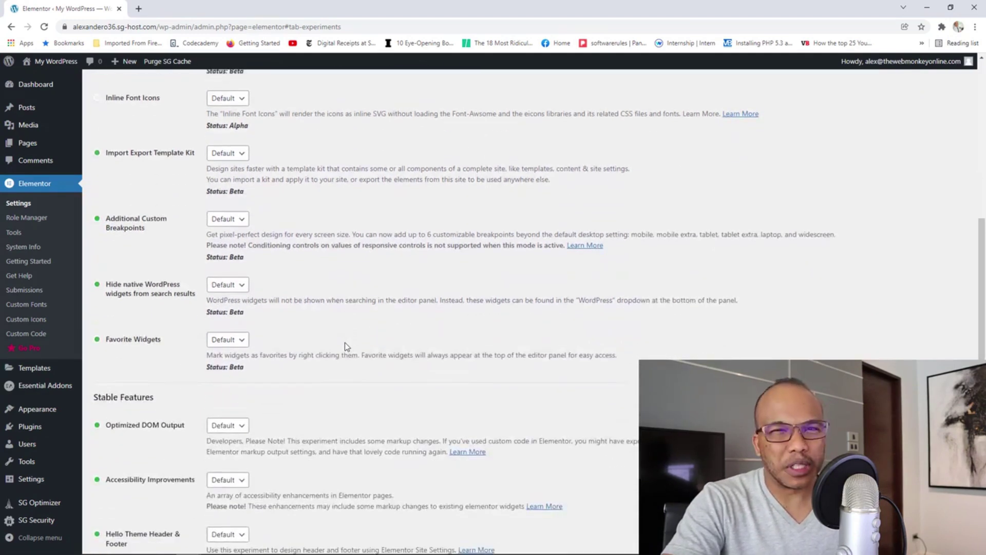
{"action": "scroll", "coordinate": [345, 345], "scroll_direction": "up", "scroll_amount": 3}
{"action": "scroll", "coordinate": [347, 359], "scroll_direction": "up", "scroll_amount": 1}
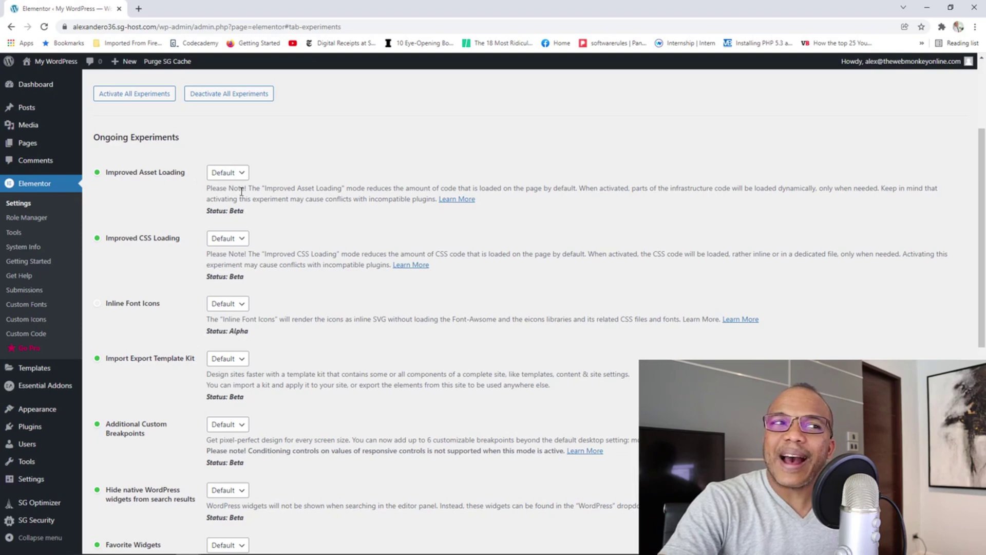
Switch Improved Asset Loading and Improved CSS Loading to Active, save, and go to Role Manager.
{"action": "left_click", "coordinate": [242, 174]}
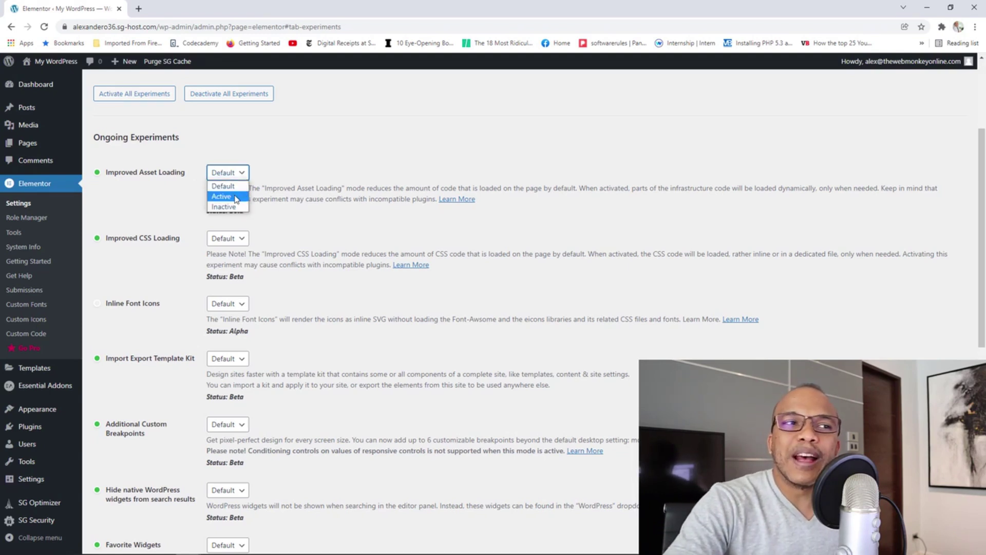
{"action": "left_click", "coordinate": [235, 197]}
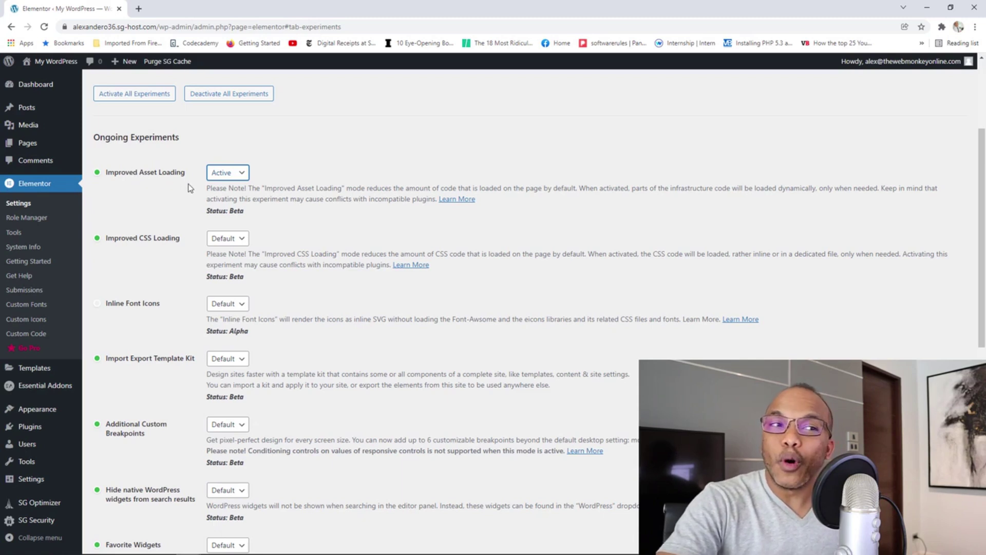
{"action": "left_click", "coordinate": [228, 238]}
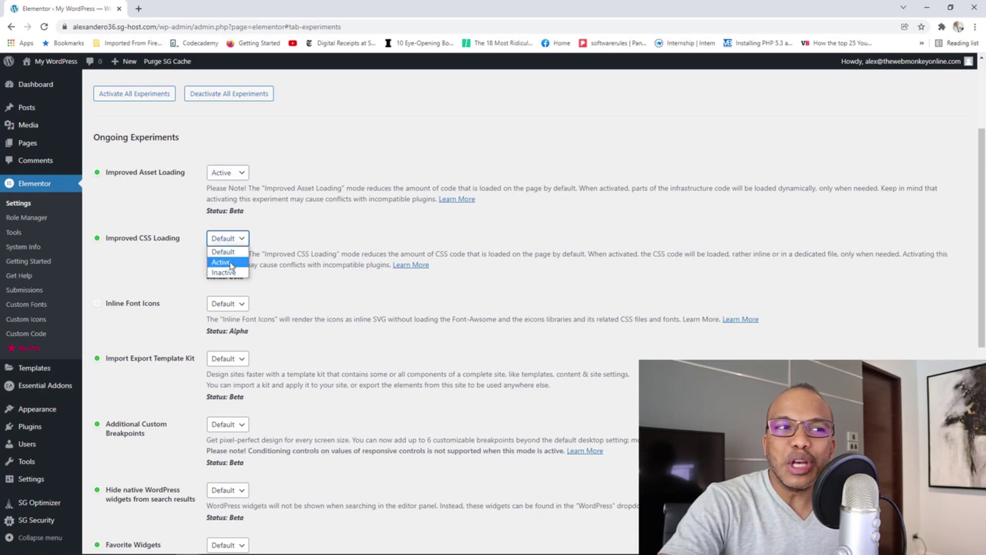
{"action": "left_click", "coordinate": [230, 262]}
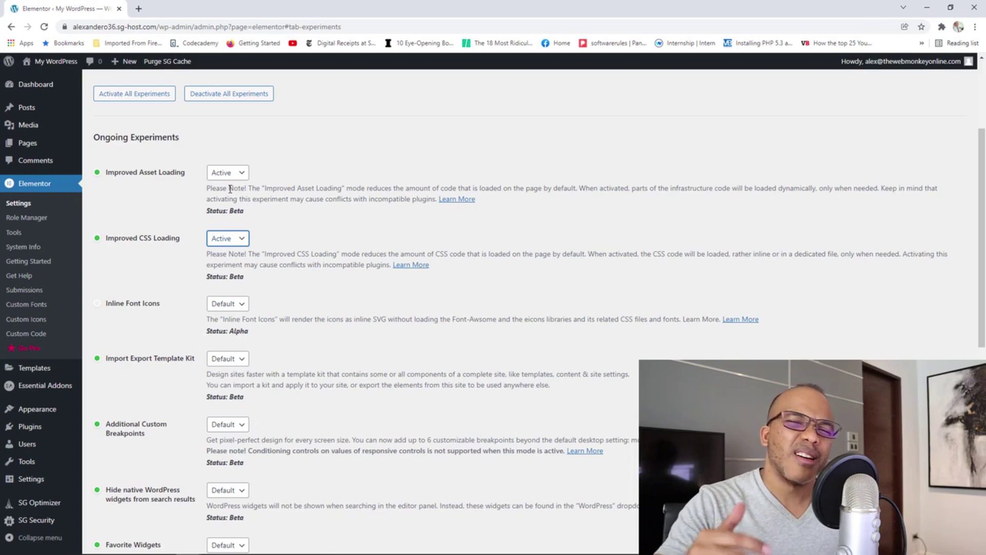
{"action": "scroll", "coordinate": [230, 188], "scroll_direction": "down", "scroll_amount": 9}
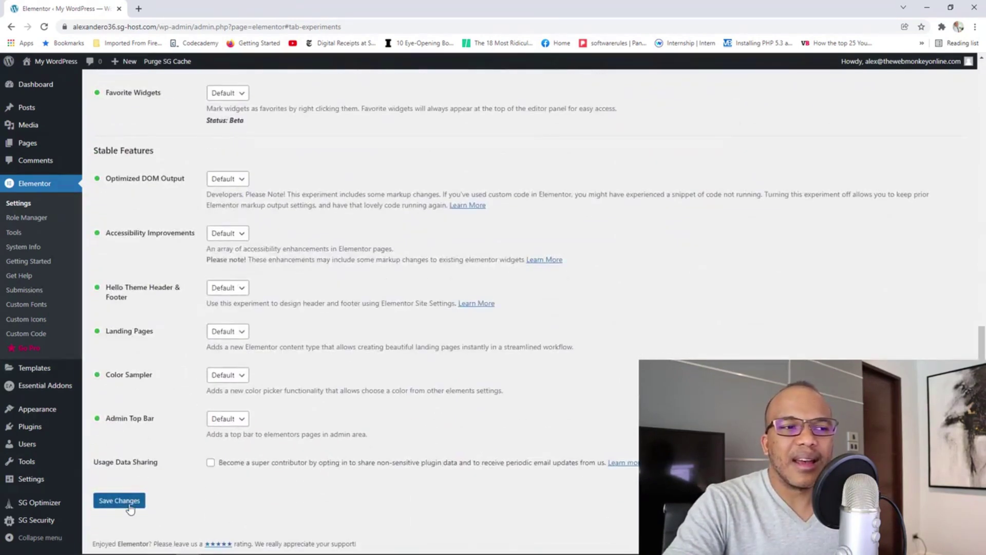
{"action": "left_click", "coordinate": [130, 507]}
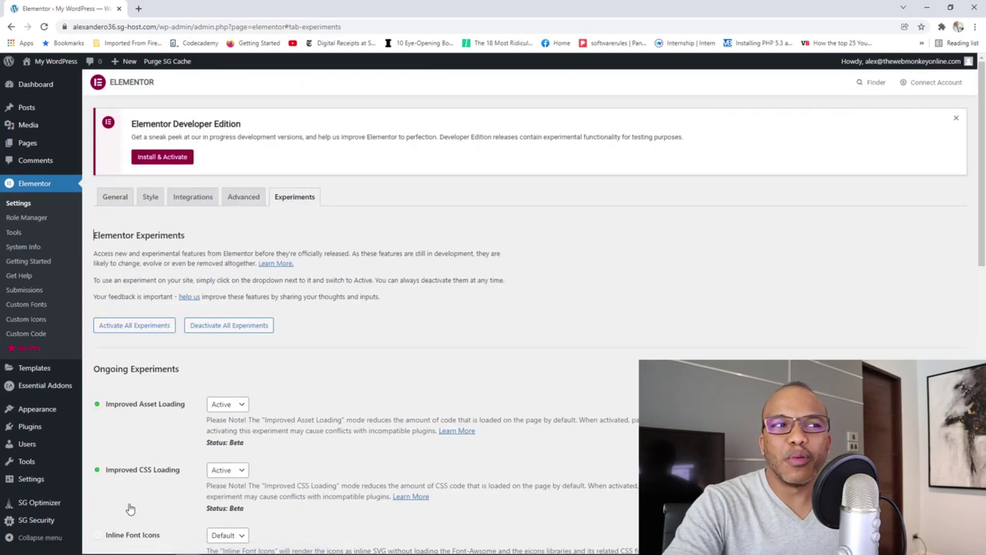
{"action": "left_click", "coordinate": [32, 220]}
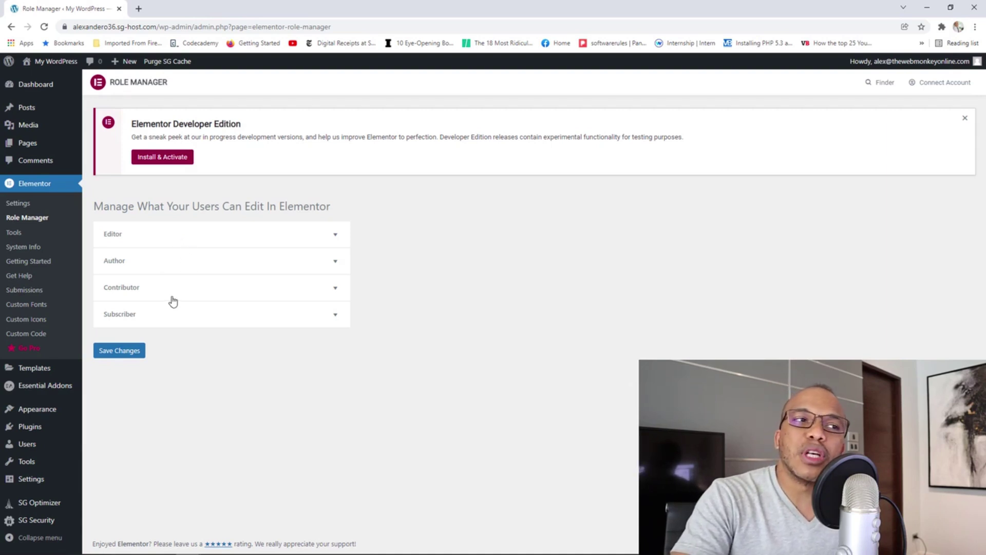
Leave Contributor's 'No access to editor' unticked in Role Manager, then go to Elementor Tools.
{"action": "left_click", "coordinate": [215, 291]}
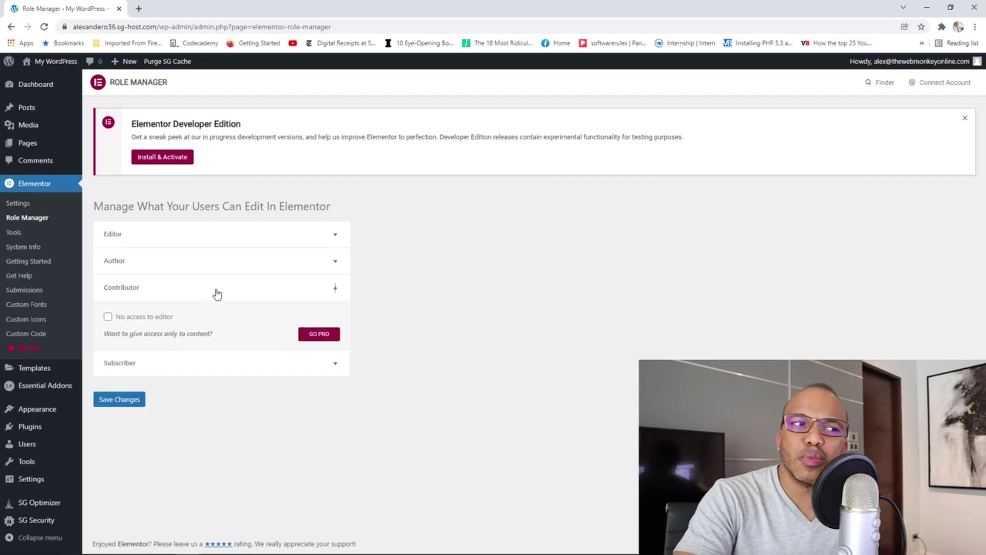
{"action": "left_click", "coordinate": [108, 317]}
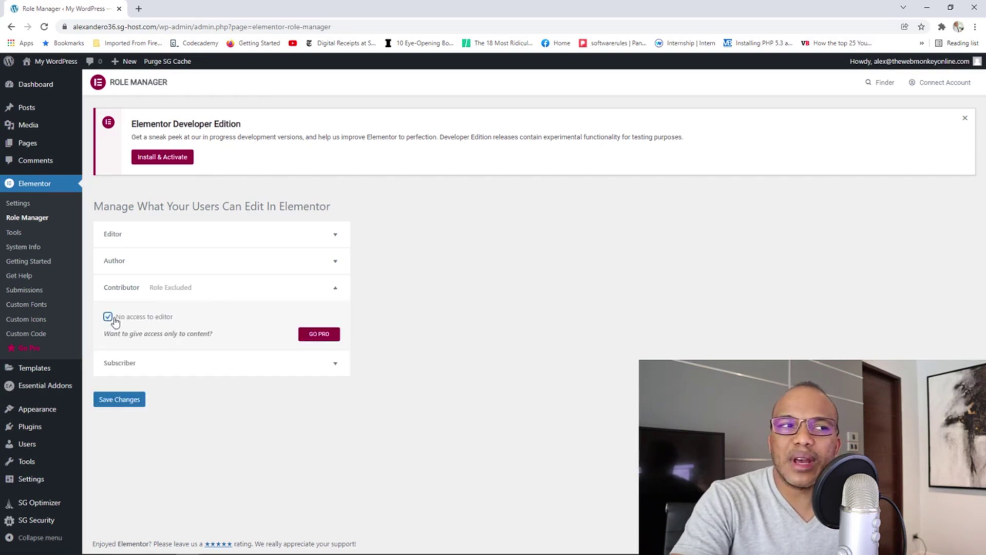
{"action": "left_click", "coordinate": [109, 317]}
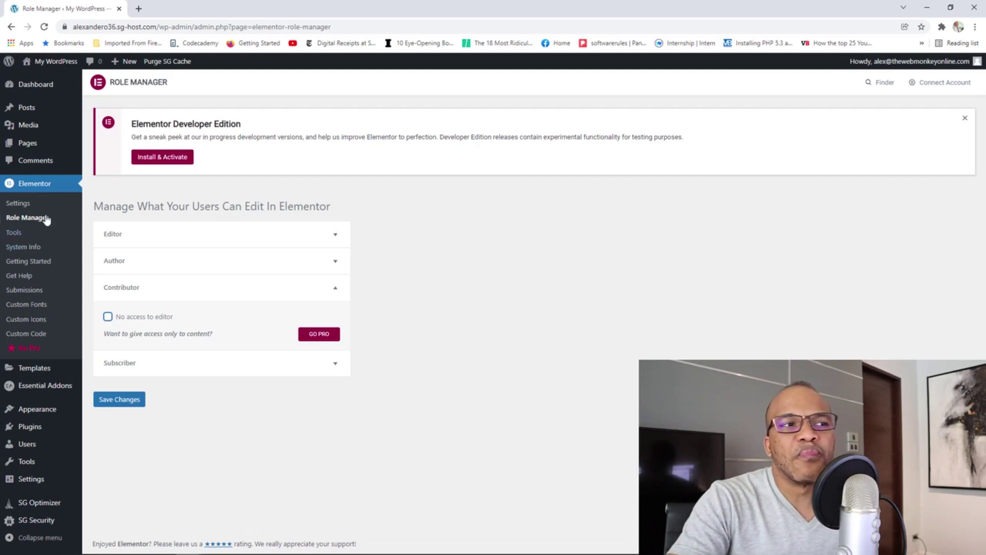
{"action": "left_click", "coordinate": [23, 234]}
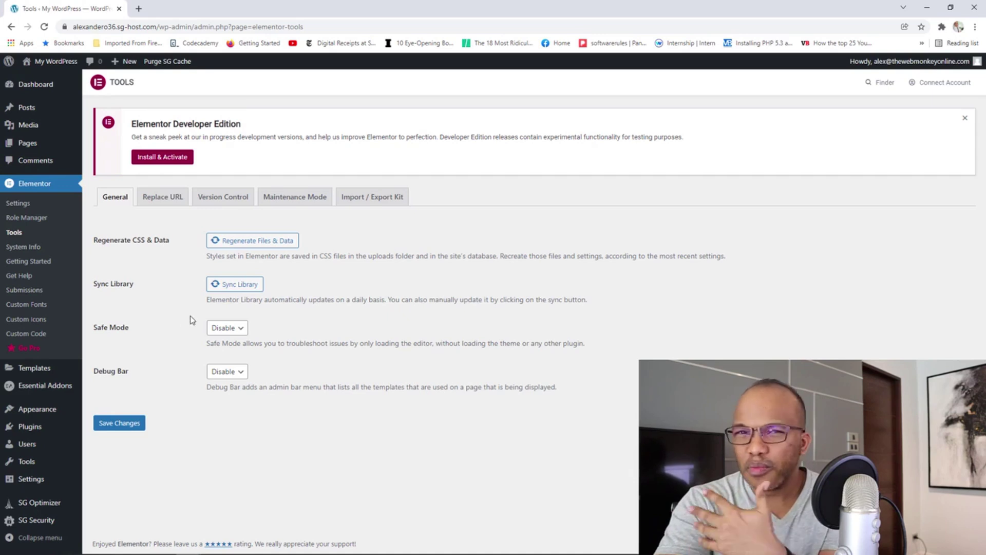
Look at the Replace URL tool's old and new URL fields without entering anything.
{"action": "left_click", "coordinate": [167, 201]}
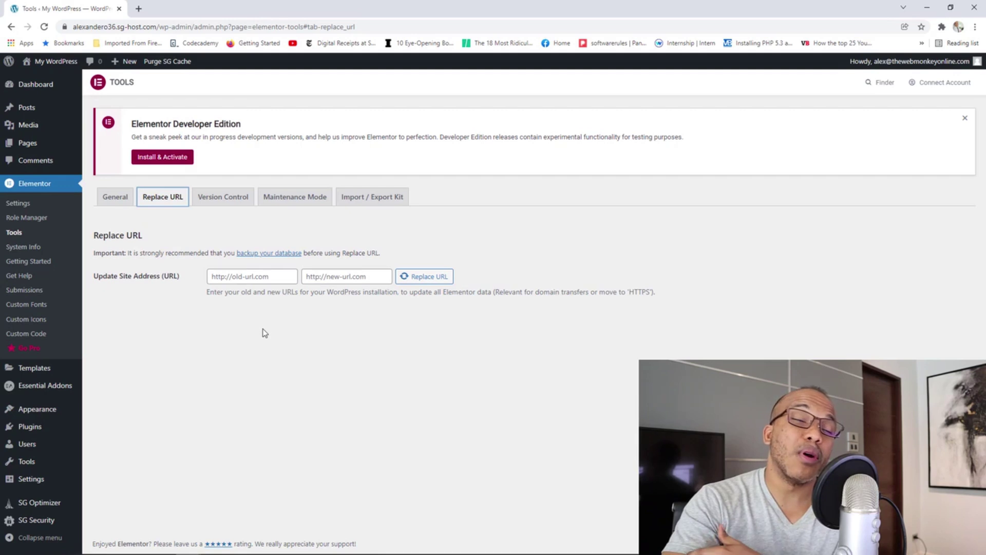
{"action": "left_click", "coordinate": [235, 275]}
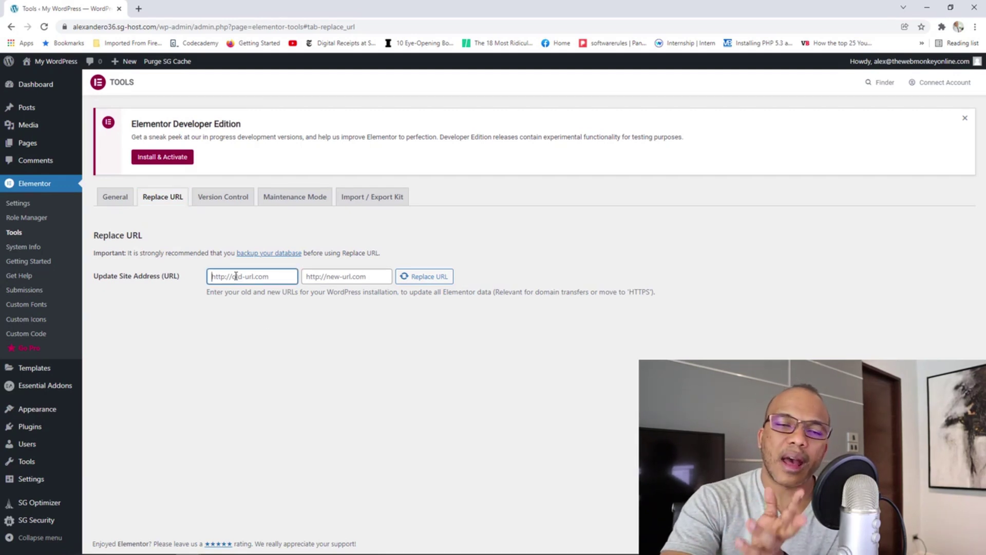
{"action": "left_click", "coordinate": [327, 276]}
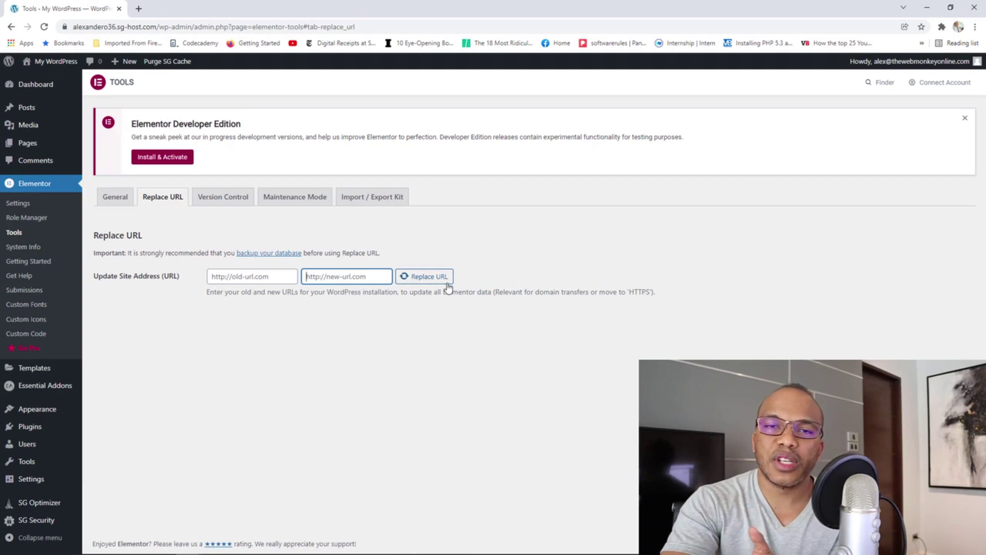
Check the Version Control rollback list, keeping version 3.5.3, then view Maintenance Mode settings.
{"action": "left_click", "coordinate": [228, 204]}
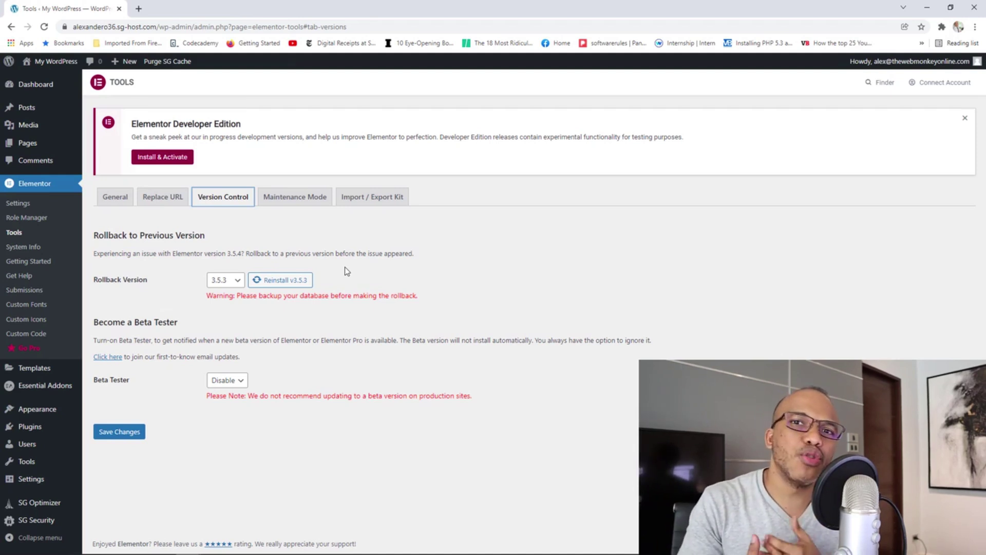
{"action": "left_click", "coordinate": [238, 283]}
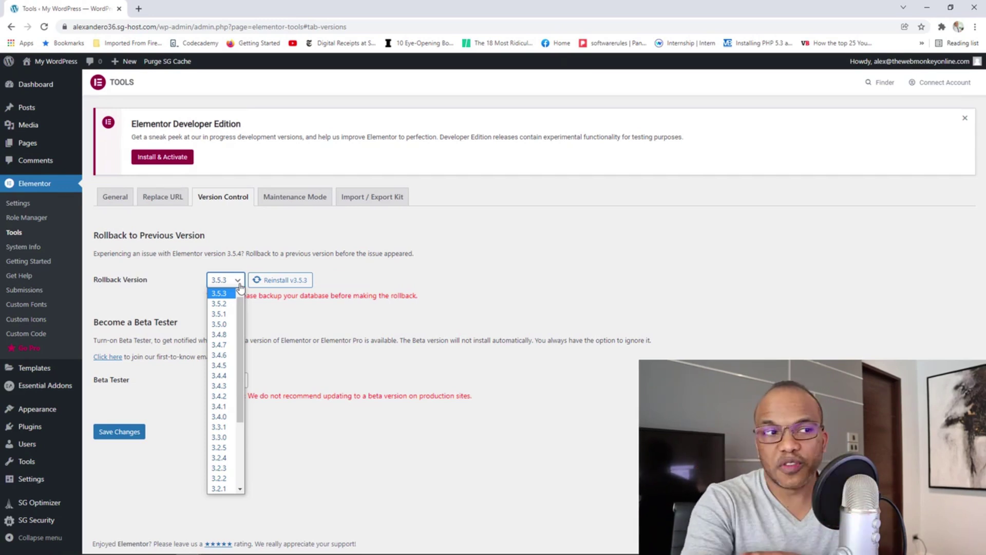
{"action": "left_click", "coordinate": [314, 369]}
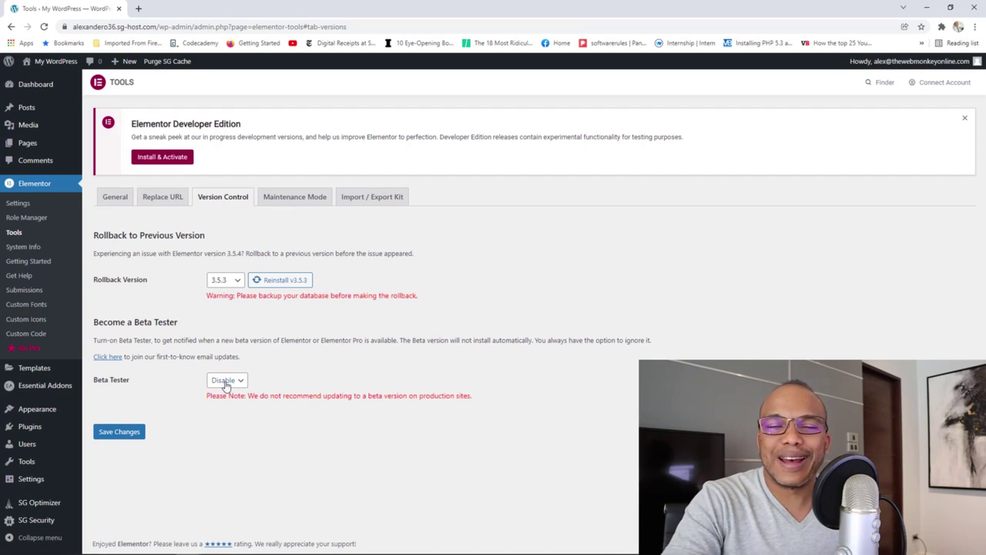
{"action": "left_click", "coordinate": [292, 202]}
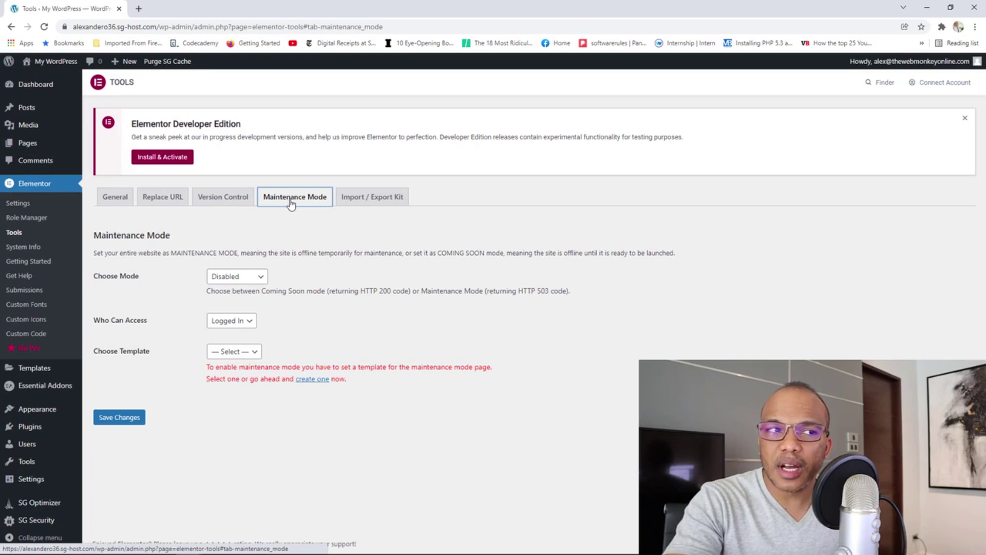
Set the site mode to Coming Soon after briefly trying Maintenance.
{"action": "left_click", "coordinate": [245, 278]}
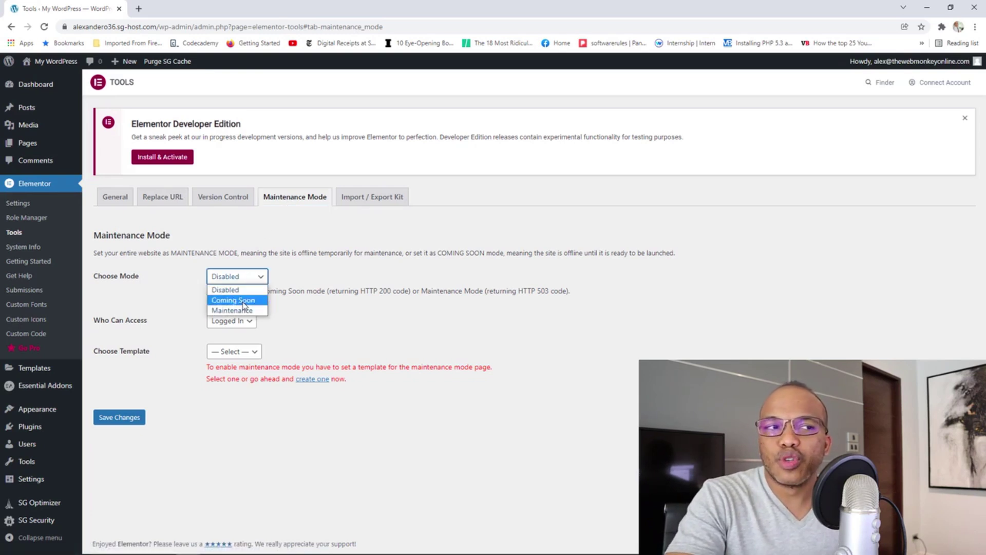
{"action": "left_click", "coordinate": [244, 302]}
{"action": "left_click", "coordinate": [245, 281]}
{"action": "left_click", "coordinate": [241, 310]}
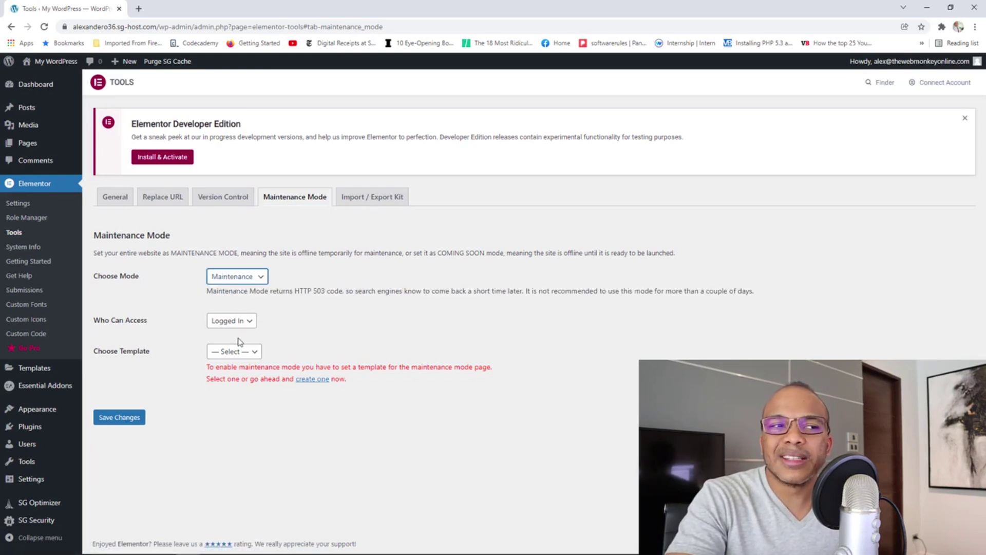
{"action": "left_click", "coordinate": [251, 352]}
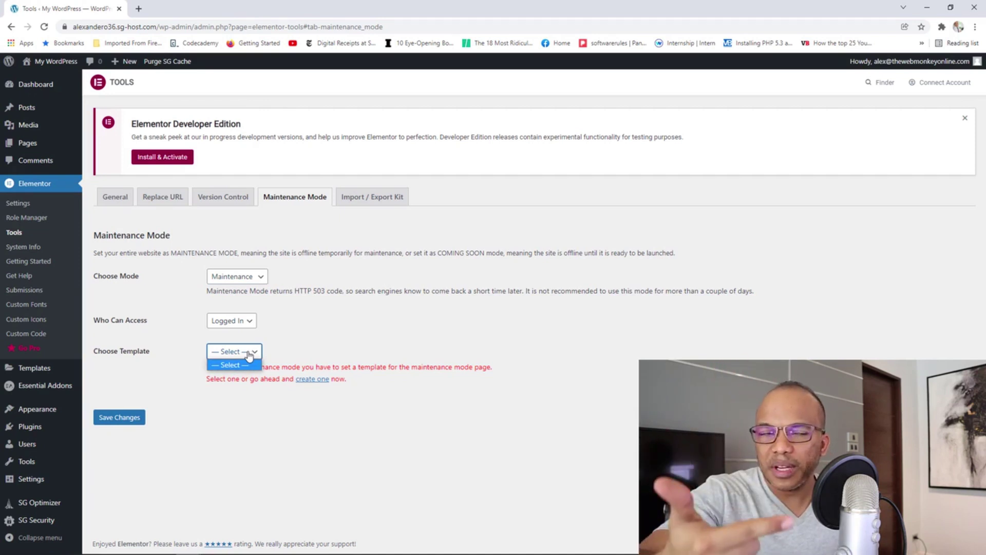
{"action": "left_click", "coordinate": [236, 280]}
{"action": "left_click", "coordinate": [233, 300]}
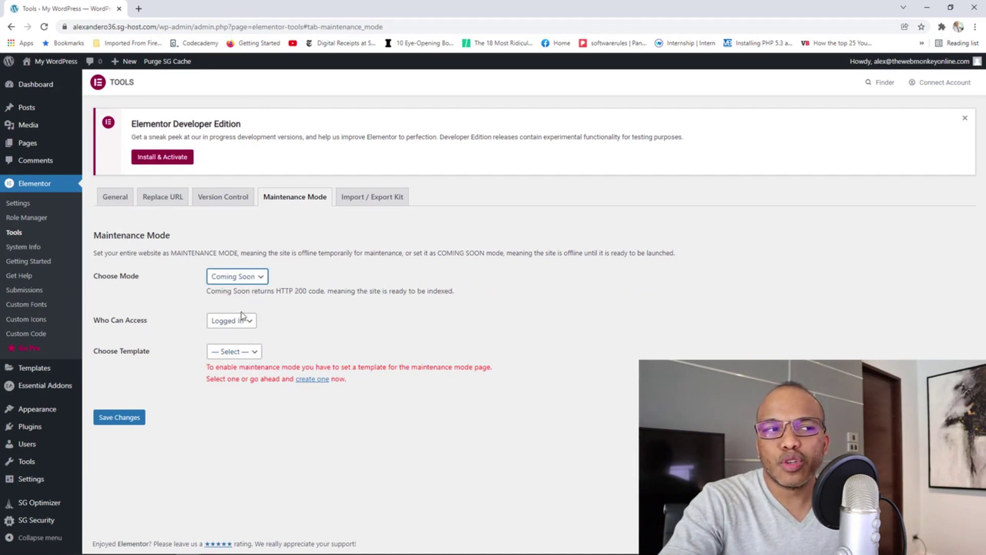
{"action": "left_click", "coordinate": [246, 355]}
{"action": "left_click", "coordinate": [301, 338]}
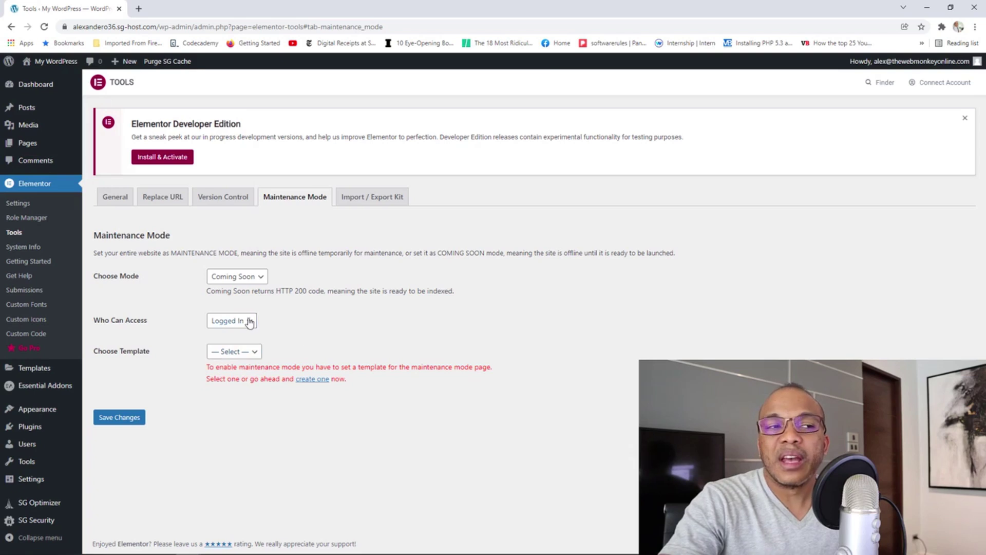
{"action": "left_click", "coordinate": [251, 279]}
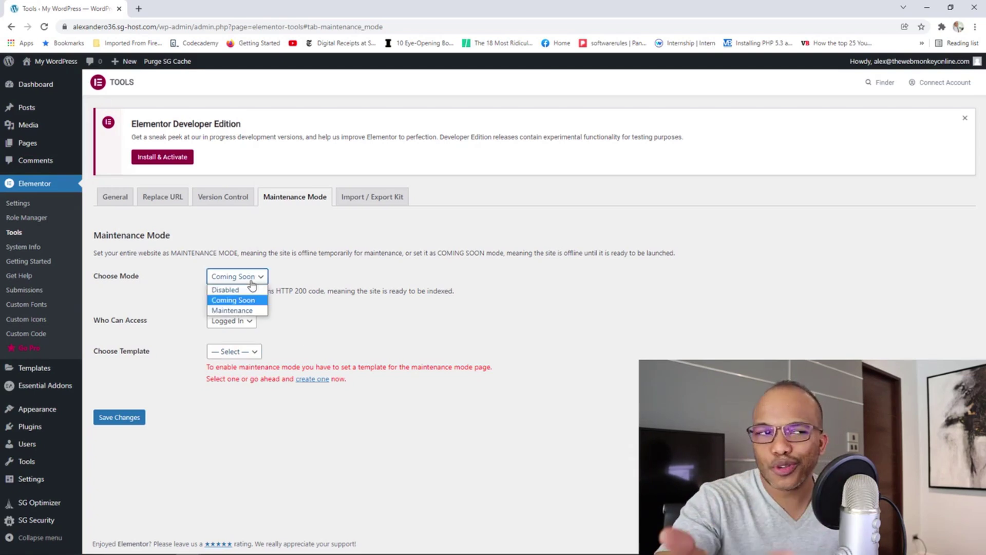
Keep Who Can Access at Logged In, then move to the Import / Export Kit tab.
{"action": "left_click", "coordinate": [265, 339]}
{"action": "left_click", "coordinate": [248, 322]}
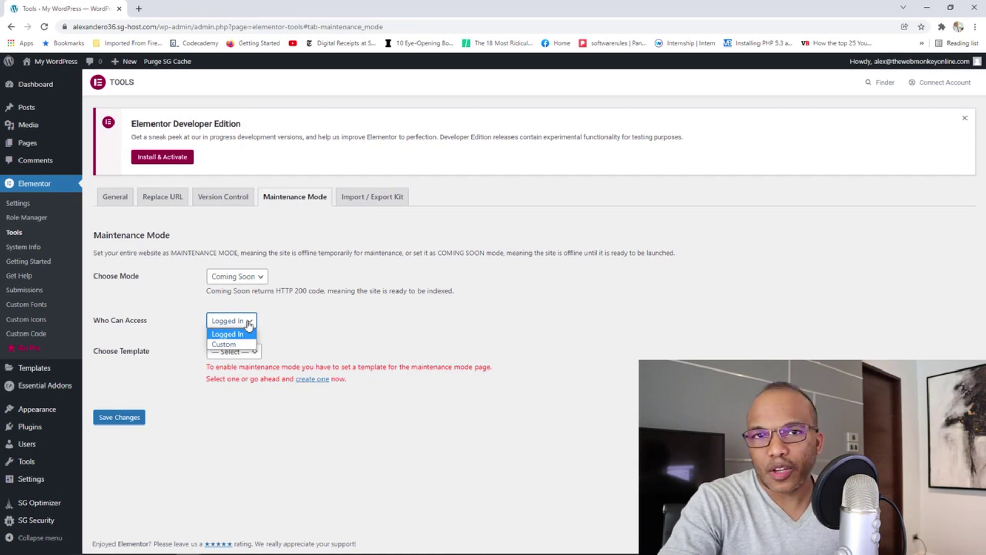
{"action": "left_click", "coordinate": [294, 315]}
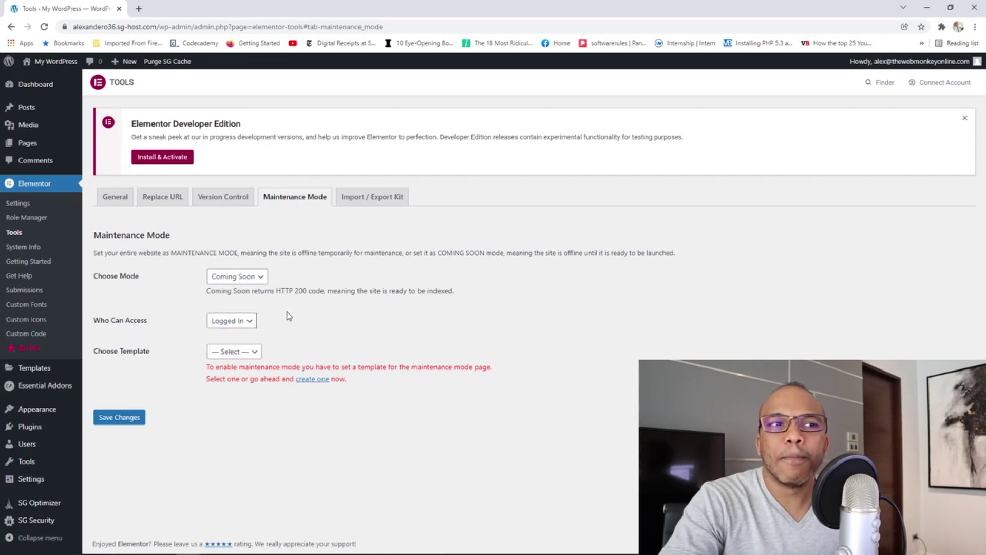
{"action": "left_click", "coordinate": [380, 204]}
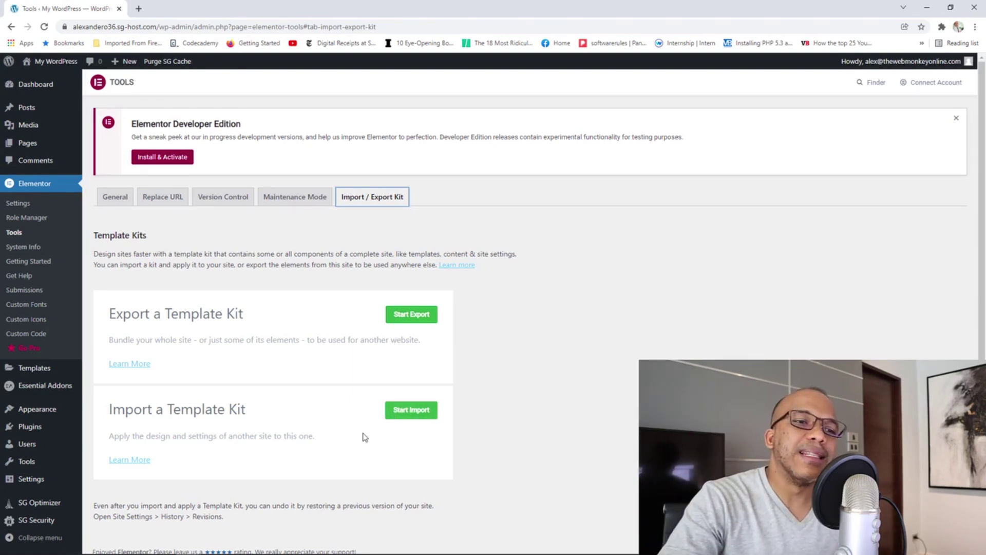
Start a template kit import, back out, and open Elementor's System Info page.
{"action": "left_click", "coordinate": [415, 417]}
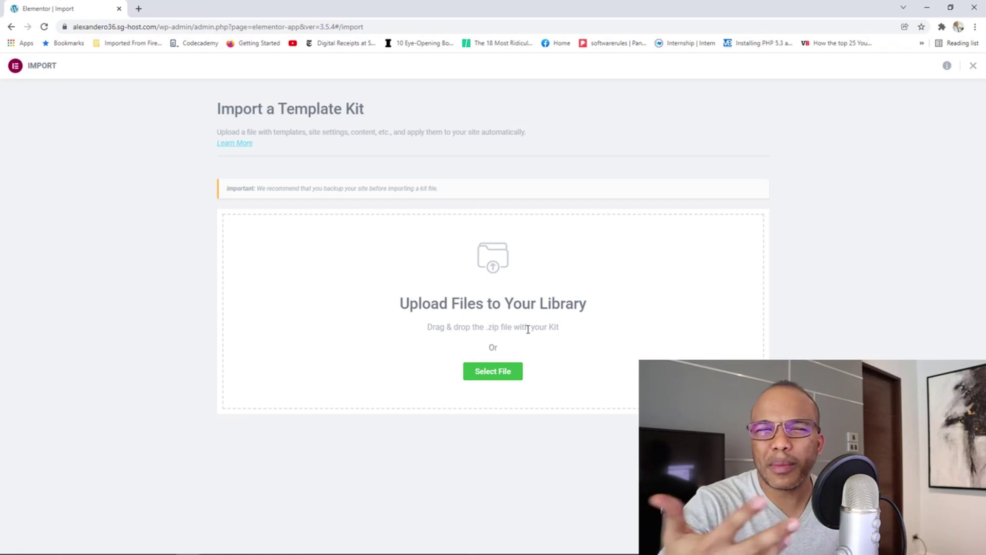
{"action": "left_click", "coordinate": [11, 27]}
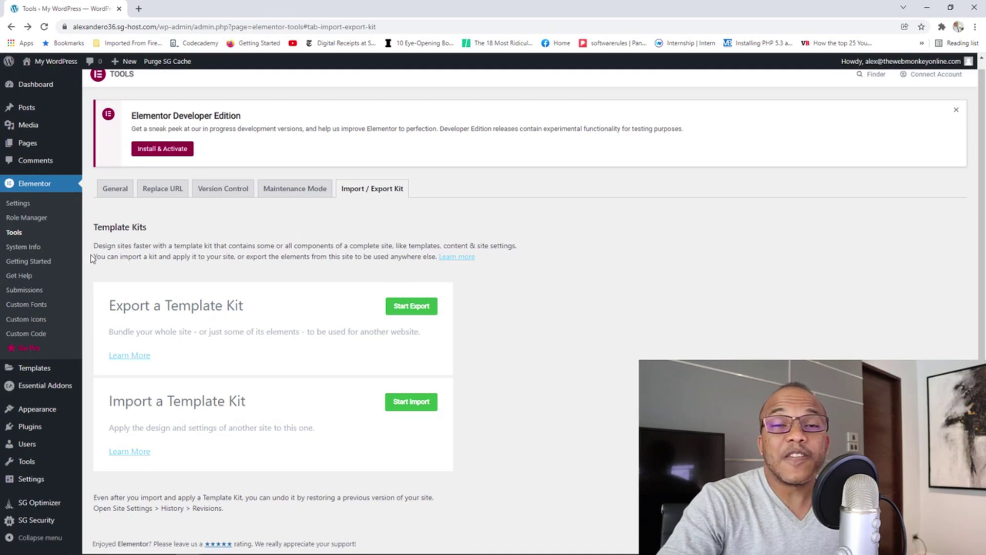
{"action": "left_click", "coordinate": [45, 250]}
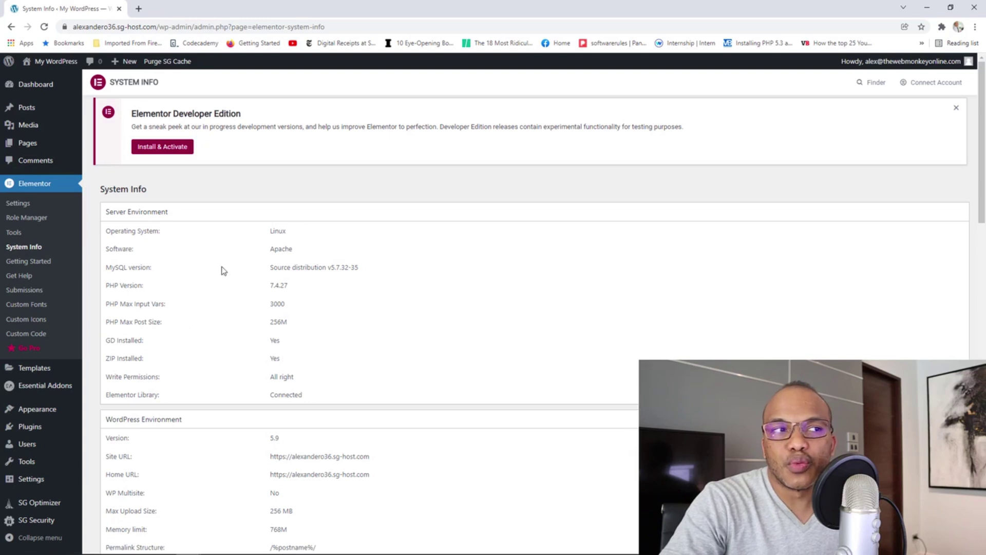
{"action": "scroll", "coordinate": [463, 301], "scroll_direction": "down", "scroll_amount": 1}
{"action": "scroll", "coordinate": [463, 301], "scroll_direction": "down", "scroll_amount": 15}
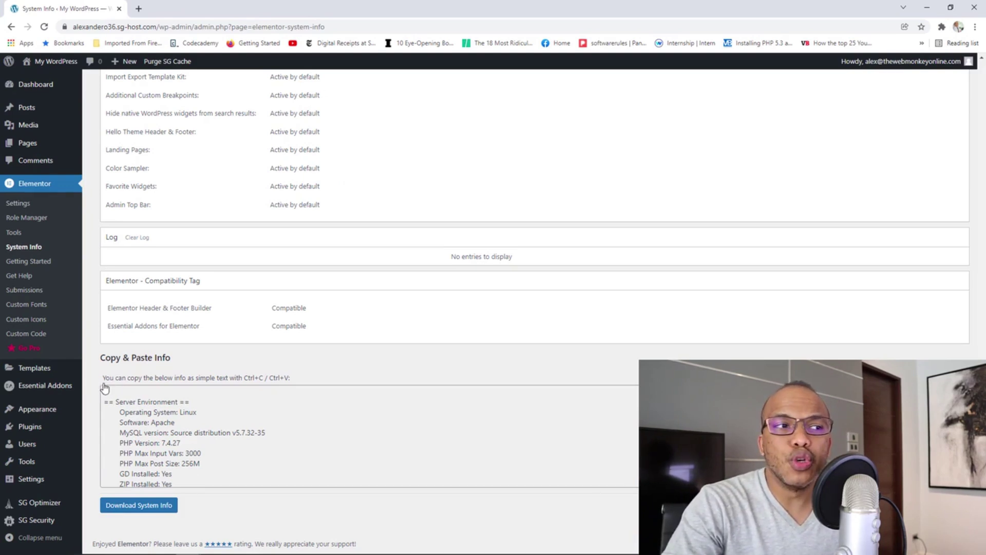
{"action": "scroll", "coordinate": [93, 385], "scroll_direction": "up", "scroll_amount": 10}
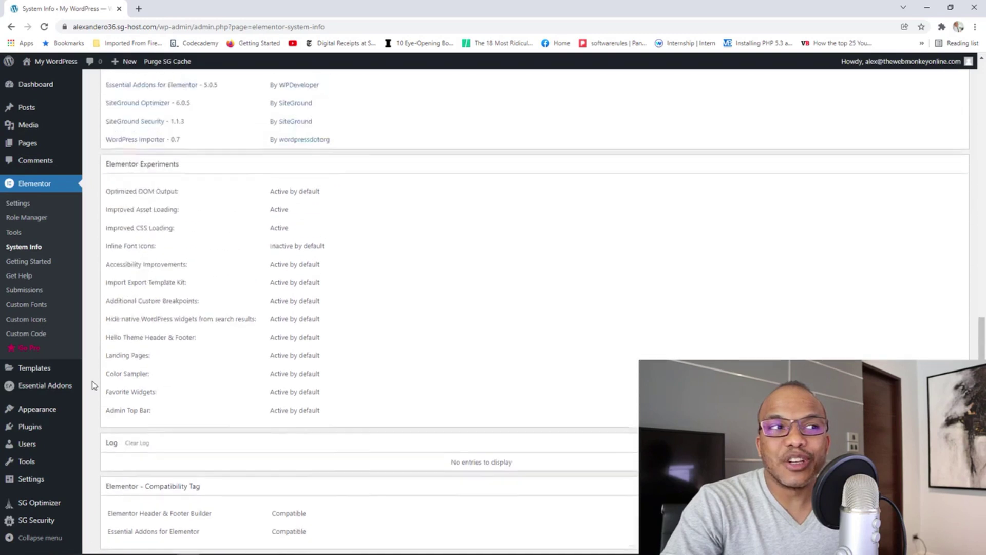
{"action": "scroll", "coordinate": [93, 385], "scroll_direction": "up", "scroll_amount": 2}
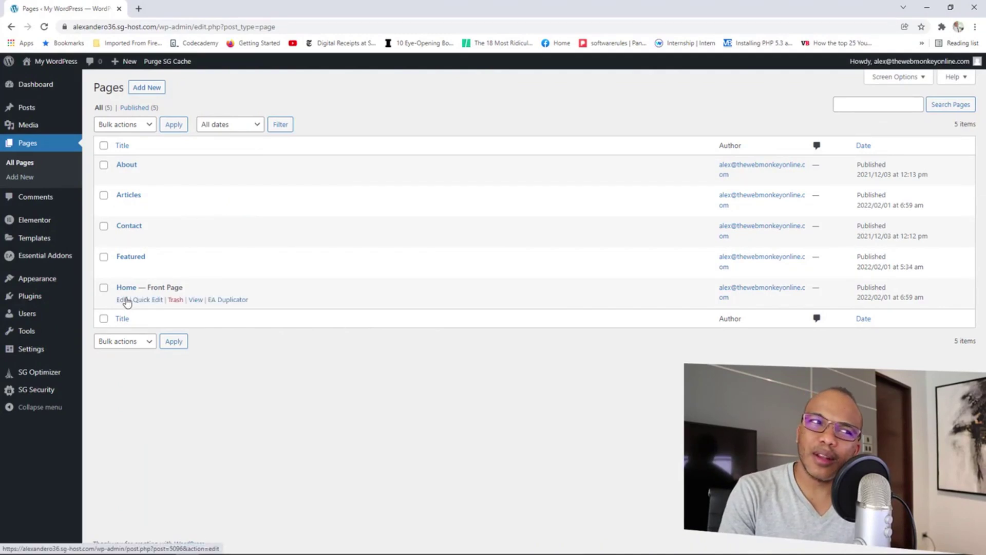
Open Home — Front Page from All Pages in the WordPress block editor.
{"action": "left_click", "coordinate": [123, 300]}
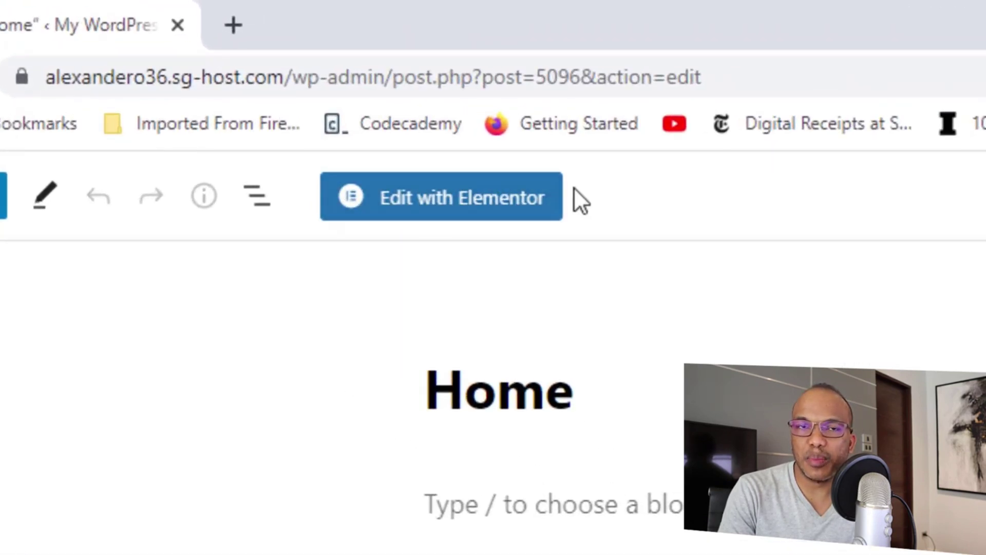
Switch the Home page from the block editor to Edit with Elementor.
{"action": "left_click", "coordinate": [436, 213]}
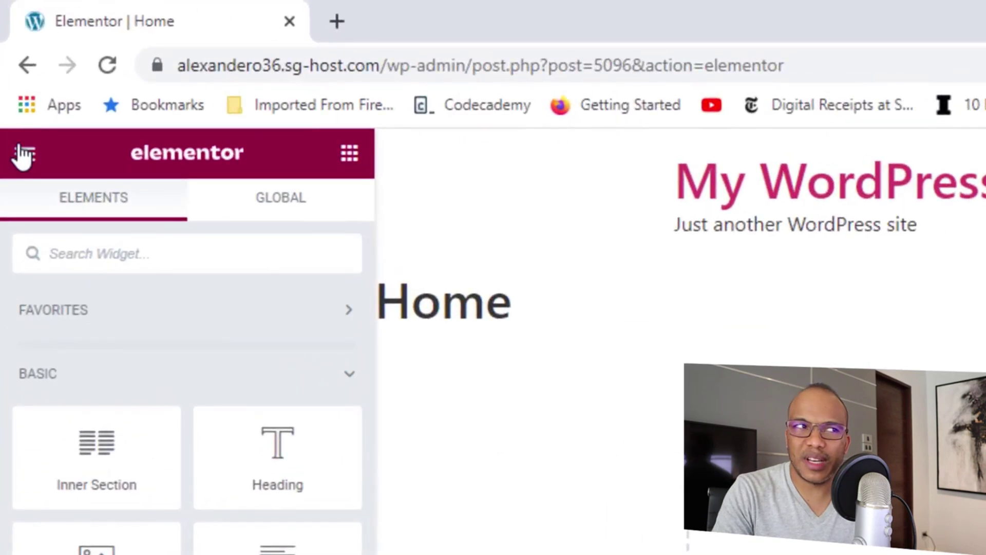
Set the UI Theme to Dark in Elementor's User Preferences.
{"action": "left_click", "coordinate": [24, 155]}
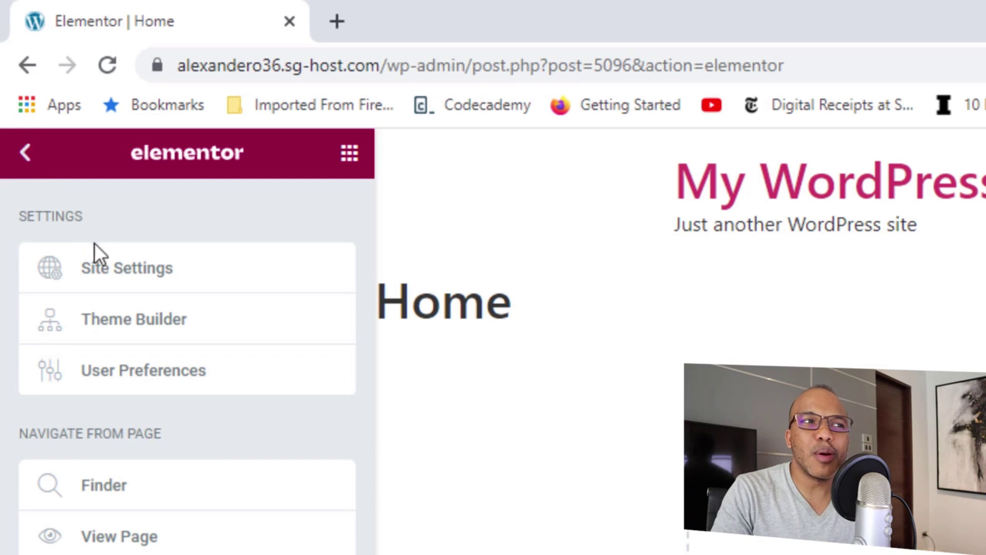
{"action": "left_click", "coordinate": [138, 383]}
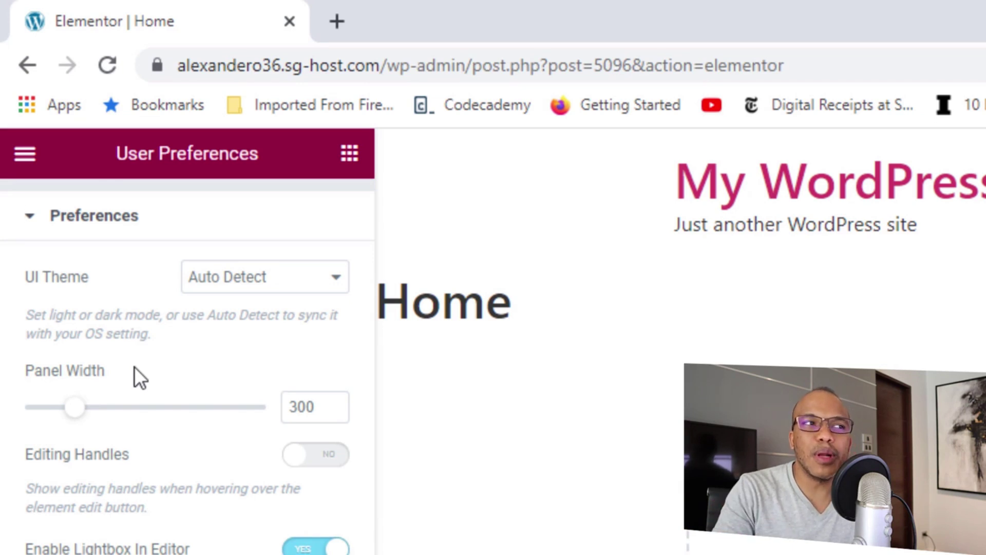
{"action": "left_click", "coordinate": [248, 284]}
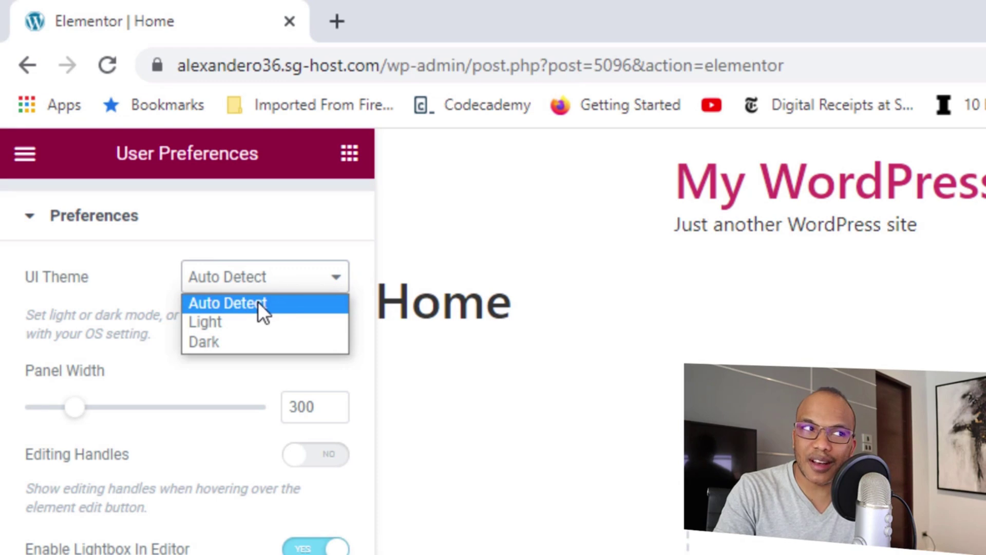
{"action": "left_click", "coordinate": [232, 340]}
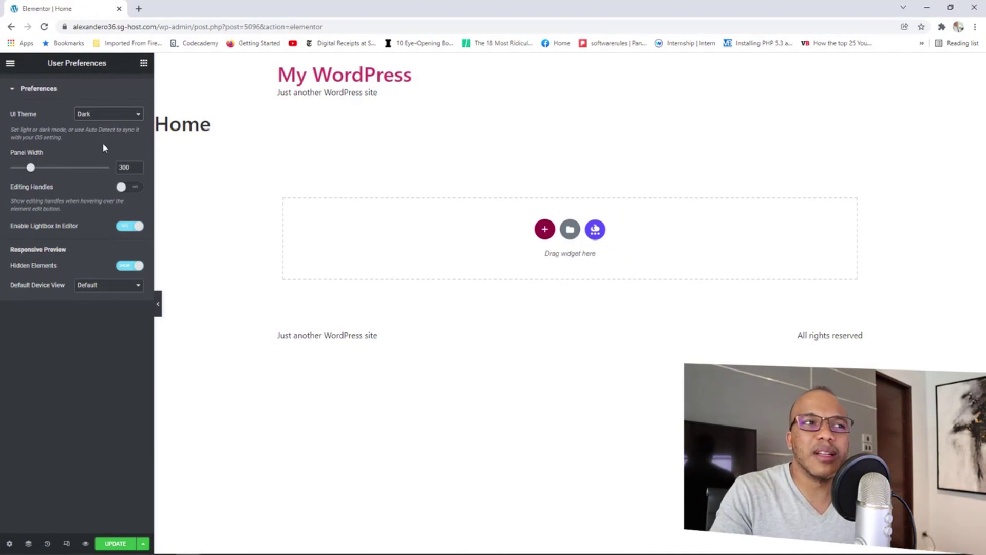
Close User Preferences, briefly open and close Finder, and return to the Basic widgets list.
{"action": "left_click", "coordinate": [17, 90]}
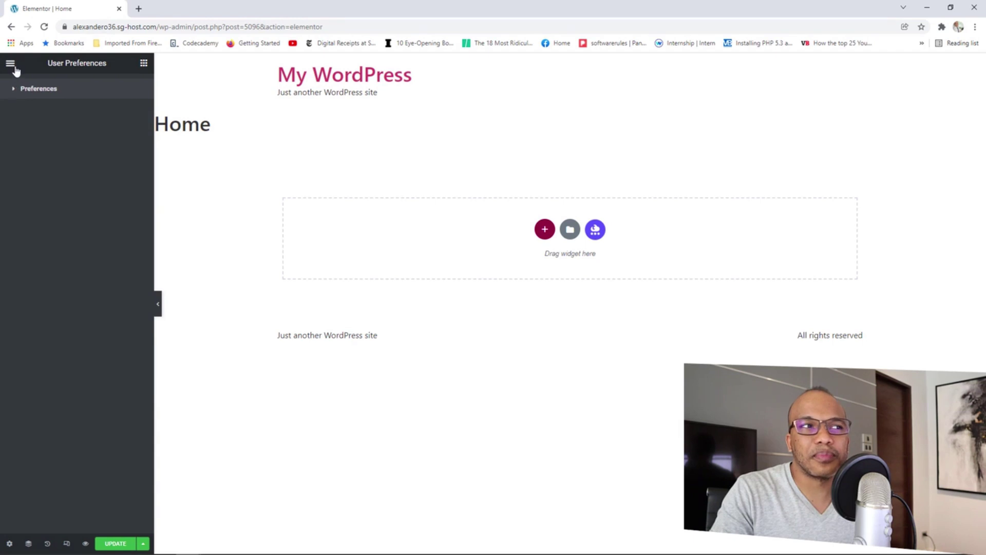
{"action": "left_click", "coordinate": [11, 63]}
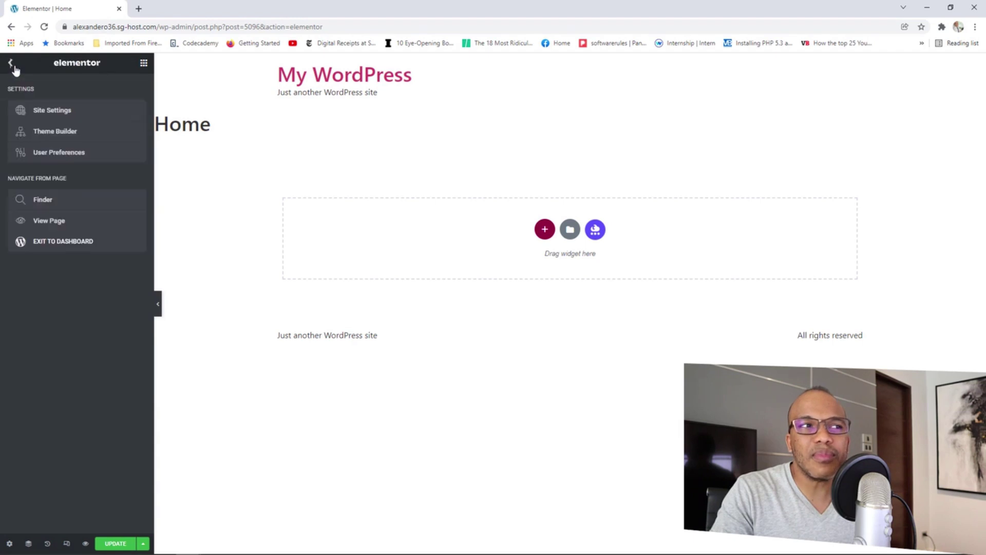
{"action": "left_click", "coordinate": [64, 203]}
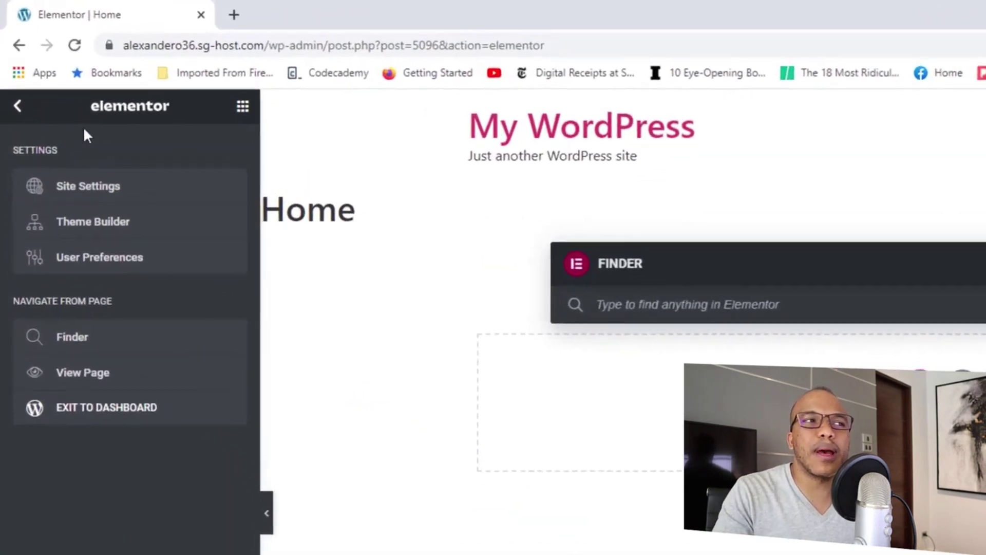
{"action": "left_click", "coordinate": [8, 63]}
{"action": "left_click", "coordinate": [19, 109]}
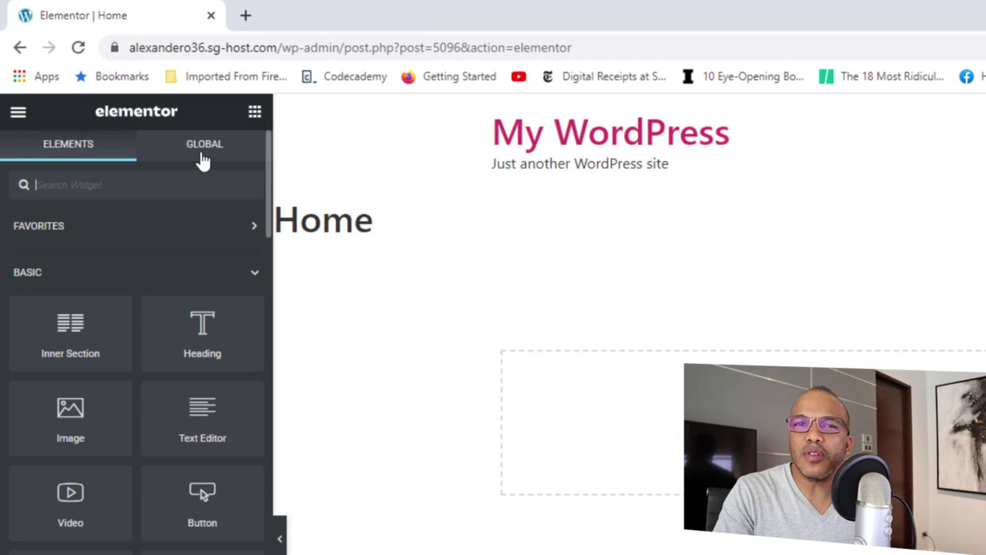
{"action": "left_click", "coordinate": [245, 155]}
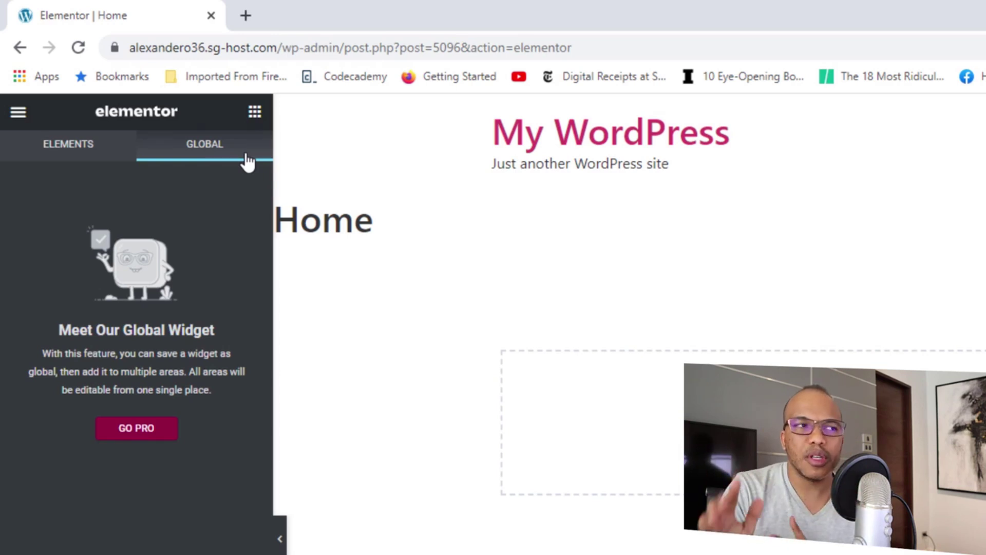
{"action": "left_click", "coordinate": [82, 154]}
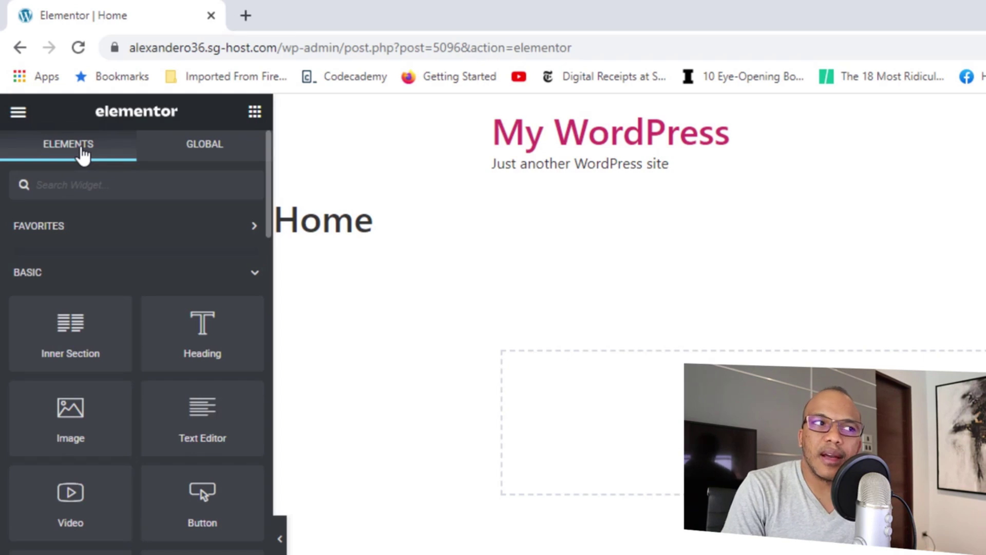
{"action": "scroll", "coordinate": [165, 302], "scroll_direction": "down", "scroll_amount": 2}
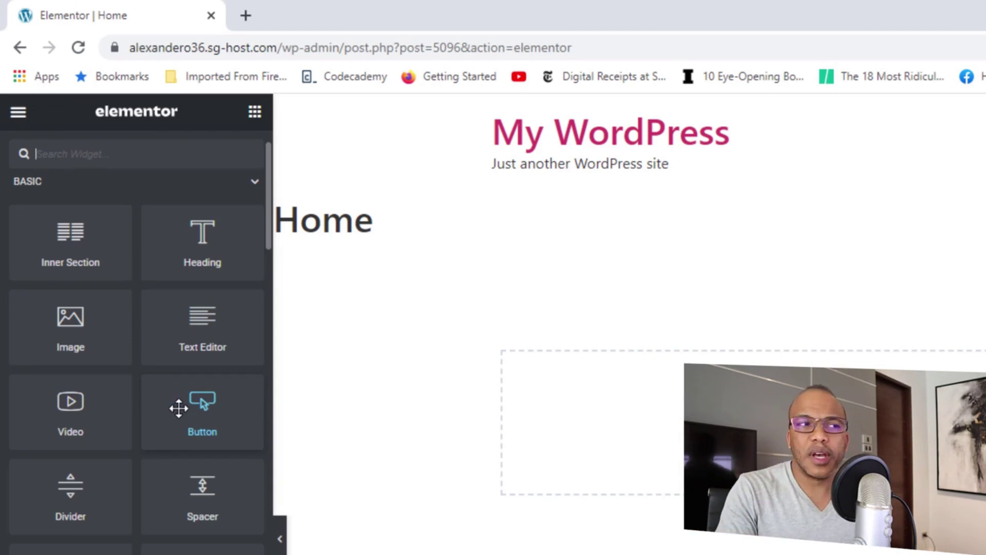
Drop an Image widget into the empty section with the Brasil-scarf stadium photo from the Media Library.
{"action": "left_click_drag", "start_coordinate": [67, 328], "coordinate": [734, 401]}
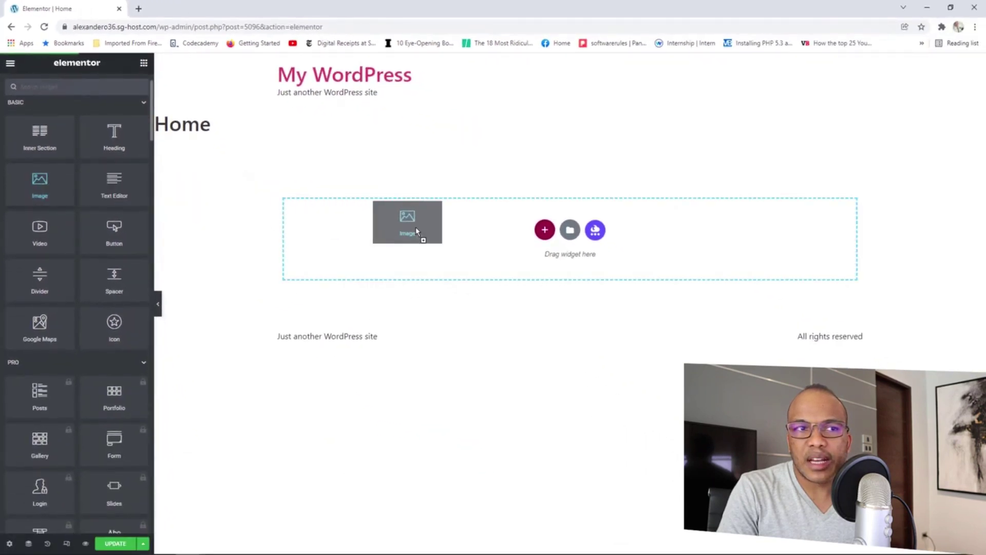
{"action": "left_click_drag", "start_coordinate": [415, 227], "coordinate": [453, 235]}
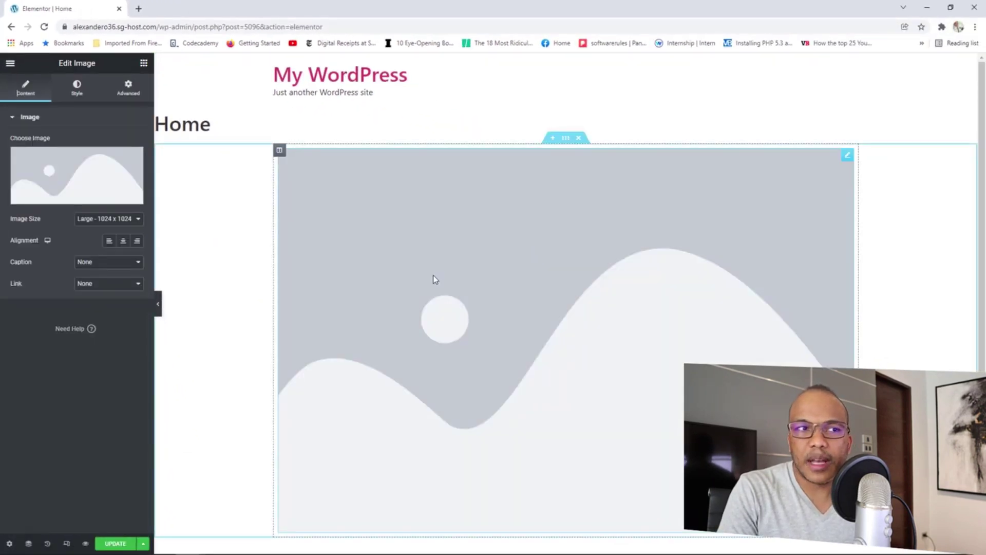
{"action": "left_click", "coordinate": [88, 174]}
{"action": "left_click", "coordinate": [197, 105]}
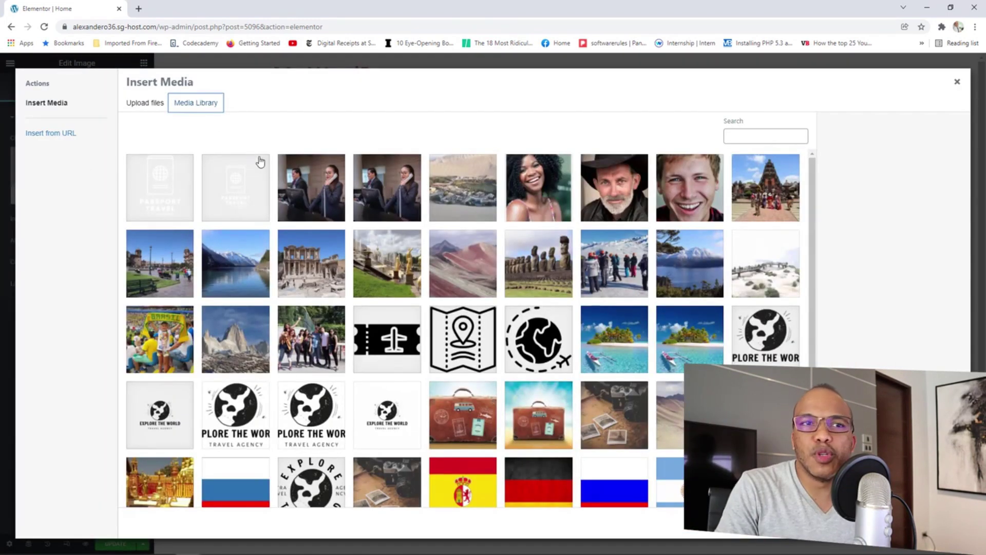
{"action": "left_click", "coordinate": [161, 355]}
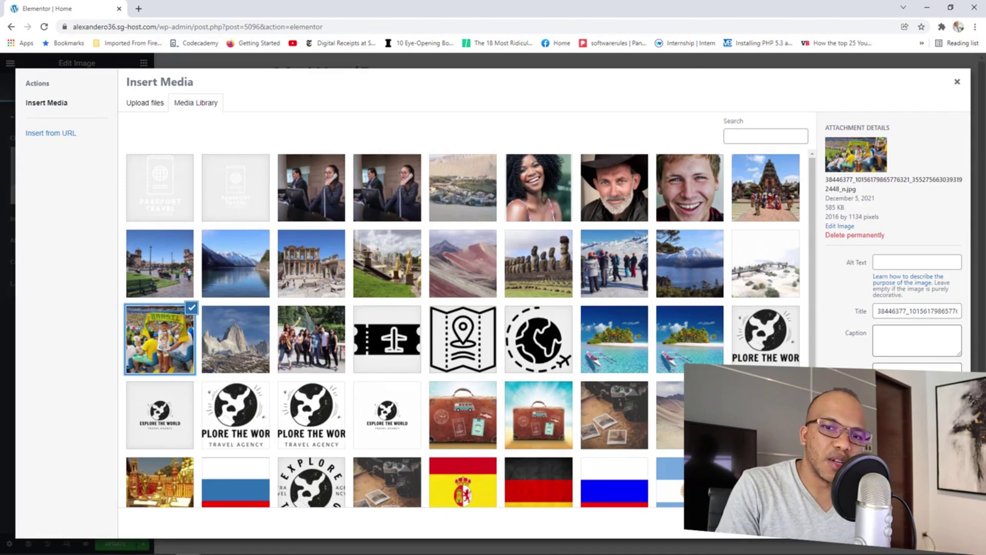
{"action": "key", "text": "Escape"}
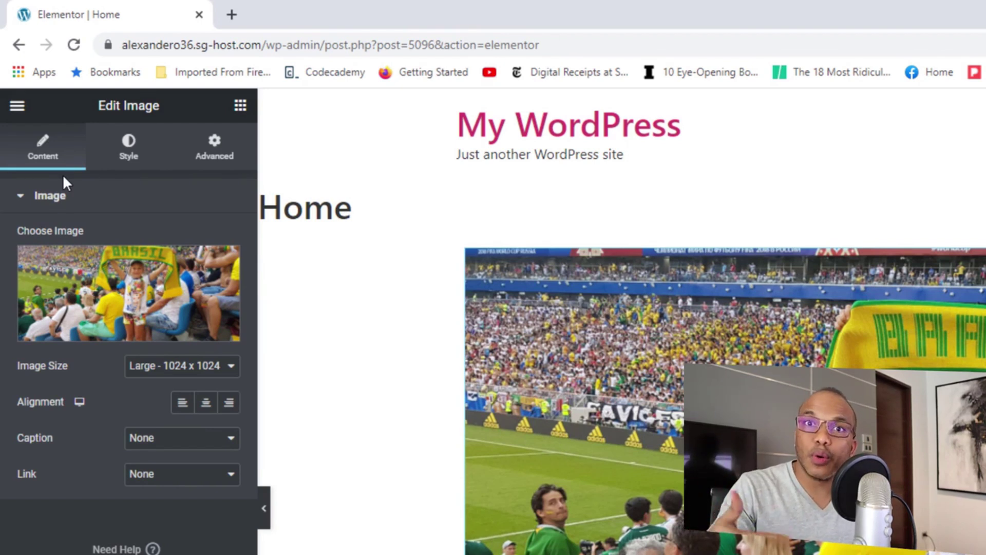
Review the photo's Style and Advanced tabs, then return to the widget list.
{"action": "left_click", "coordinate": [142, 149]}
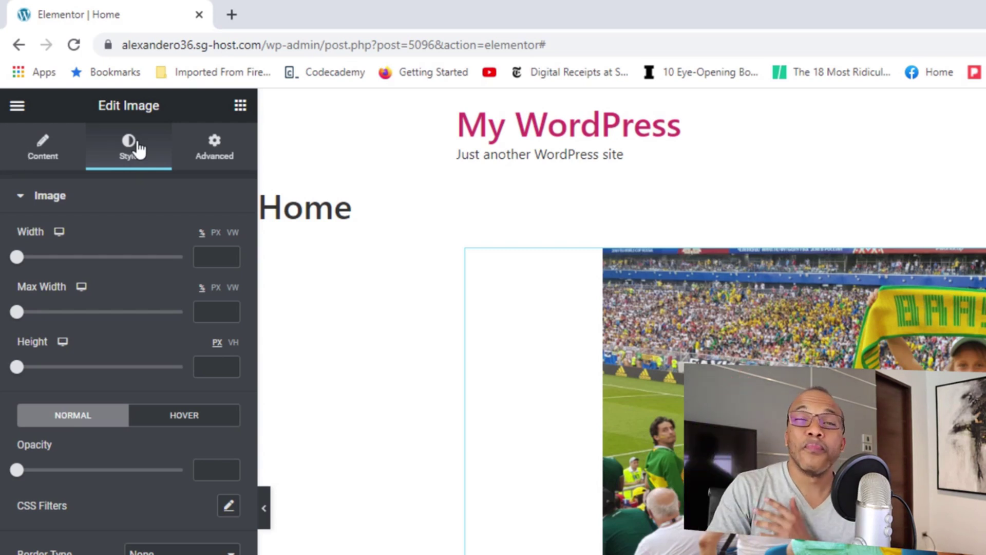
{"action": "left_click", "coordinate": [224, 159]}
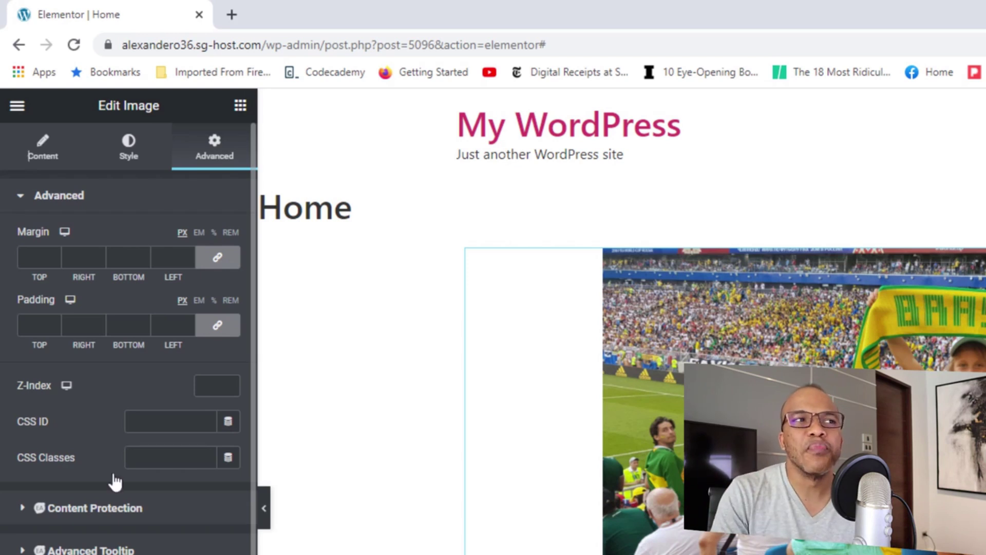
{"action": "left_click", "coordinate": [240, 108]}
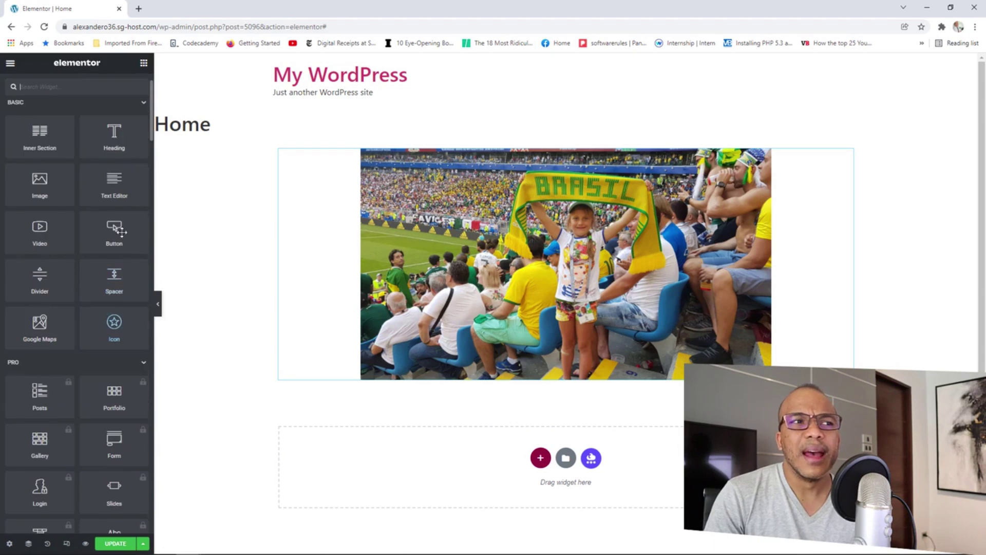
{"action": "left_click", "coordinate": [134, 154]}
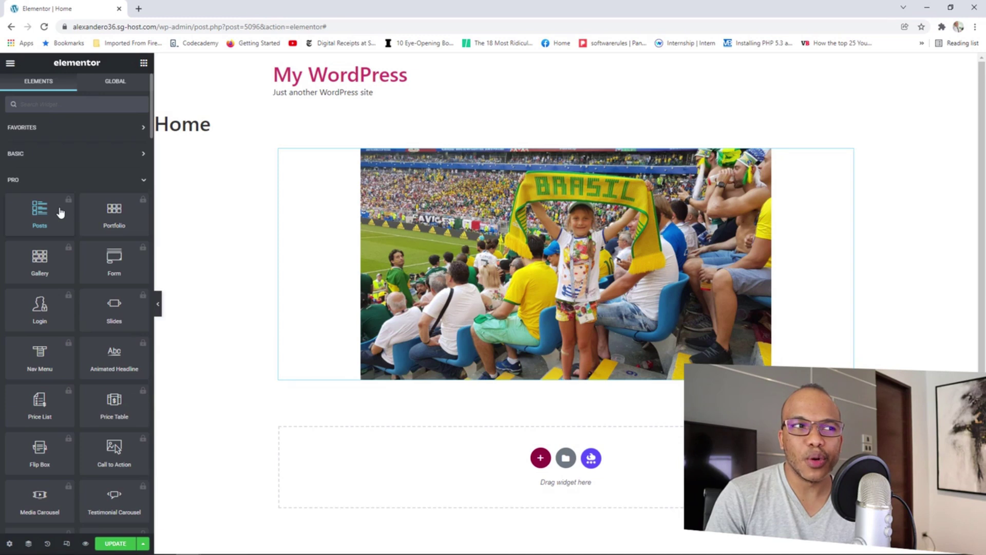
{"action": "scroll", "coordinate": [93, 278], "scroll_direction": "down", "scroll_amount": 2}
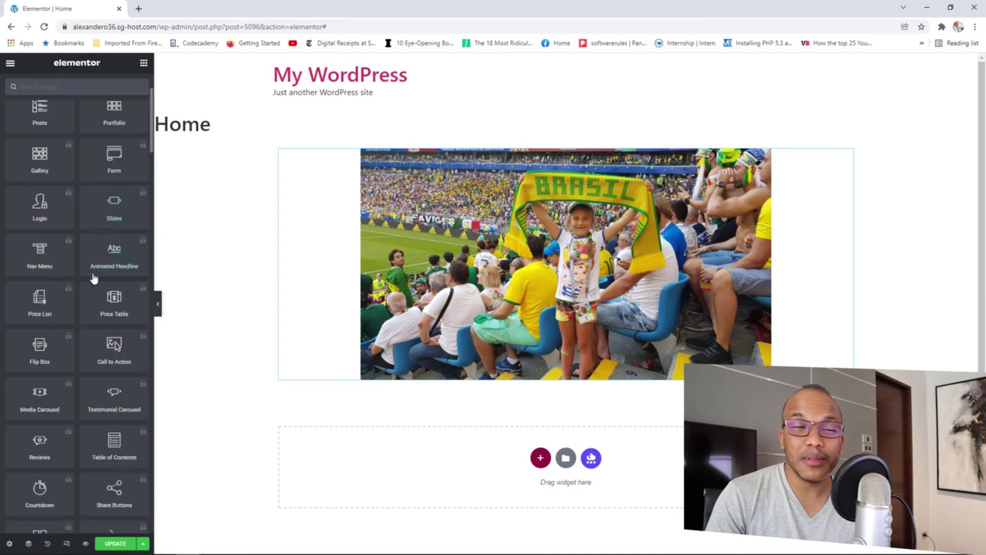
{"action": "scroll", "coordinate": [93, 278], "scroll_direction": "down", "scroll_amount": 2}
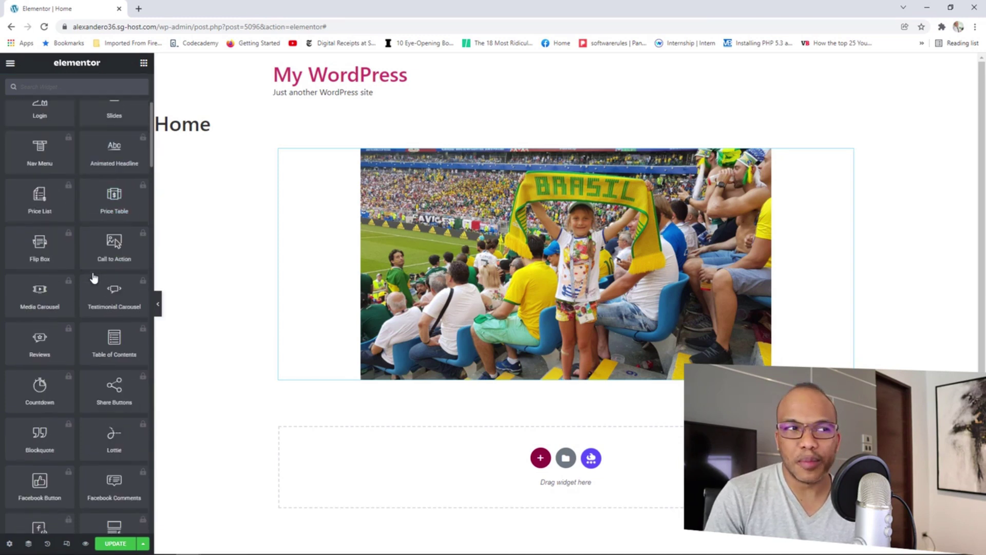
{"action": "scroll", "coordinate": [93, 278], "scroll_direction": "up", "scroll_amount": 2}
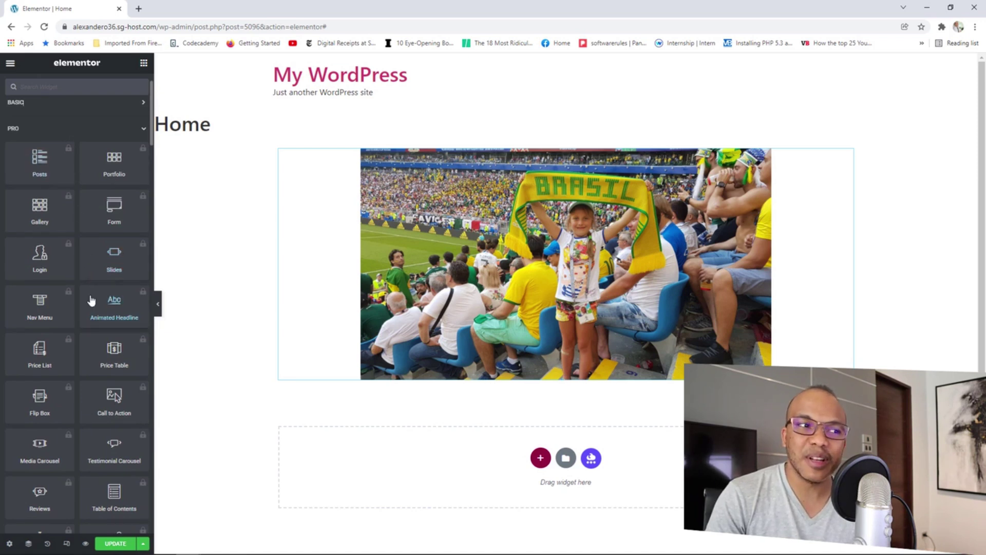
{"action": "scroll", "coordinate": [91, 297], "scroll_direction": "down", "scroll_amount": 3}
{"action": "scroll", "coordinate": [90, 300], "scroll_direction": "down", "scroll_amount": 6}
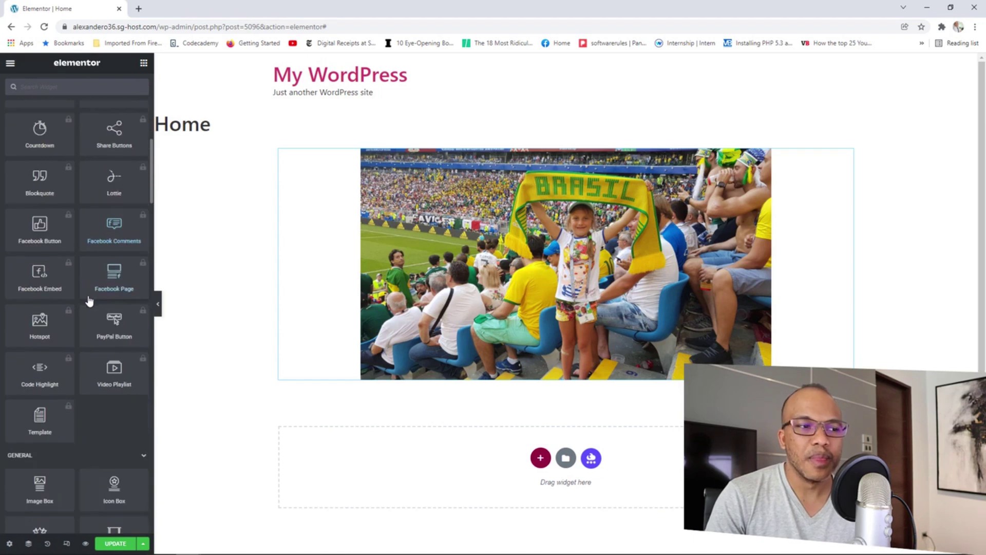
{"action": "scroll", "coordinate": [90, 303], "scroll_direction": "down", "scroll_amount": 3}
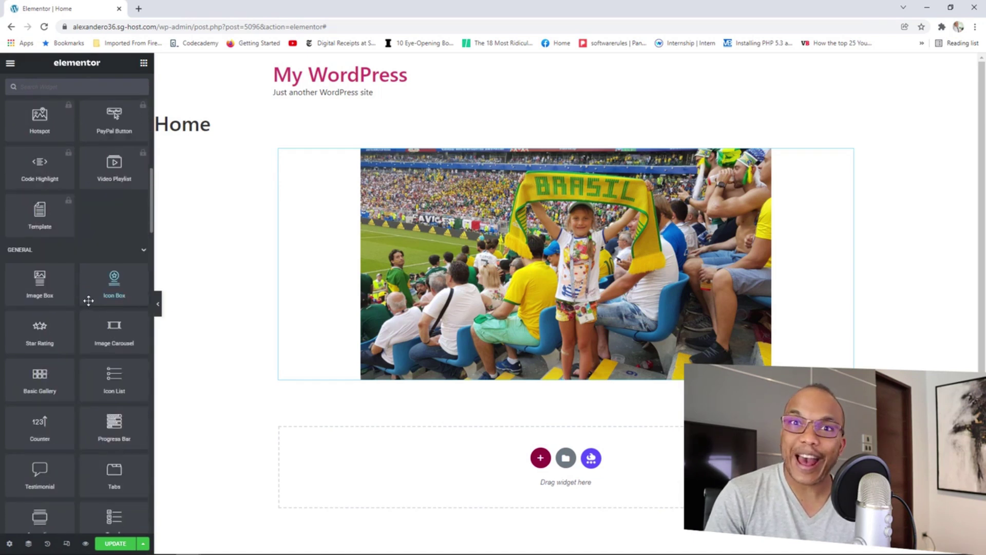
{"action": "scroll", "coordinate": [89, 300], "scroll_direction": "down", "scroll_amount": 8}
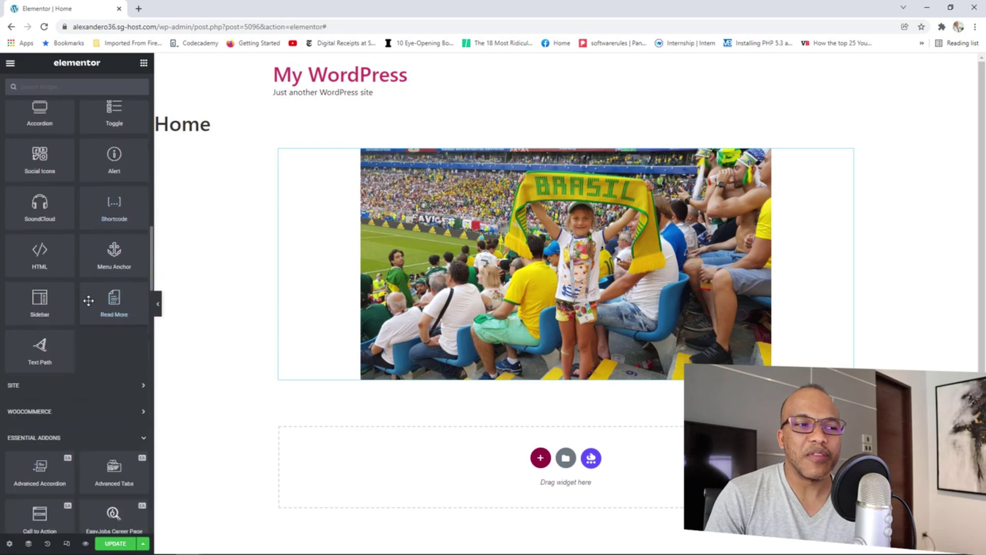
{"action": "scroll", "coordinate": [88, 300], "scroll_direction": "down", "scroll_amount": 3}
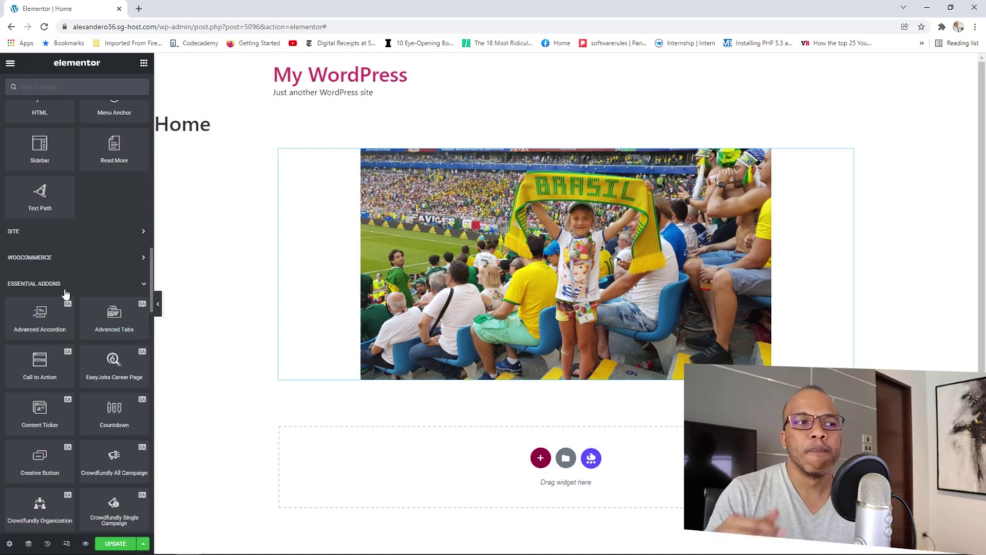
{"action": "scroll", "coordinate": [82, 329], "scroll_direction": "down", "scroll_amount": 2}
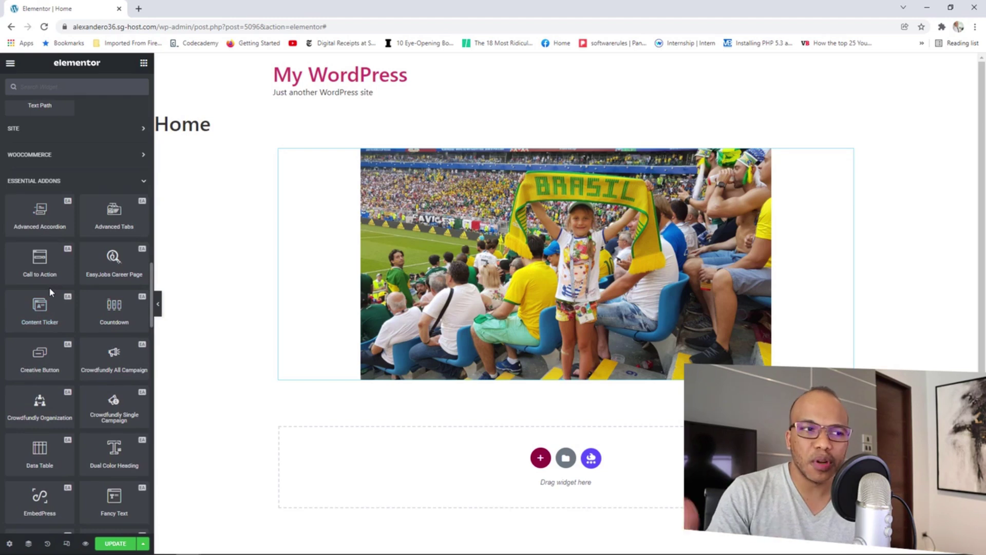
{"action": "scroll", "coordinate": [57, 308], "scroll_direction": "down", "scroll_amount": 8}
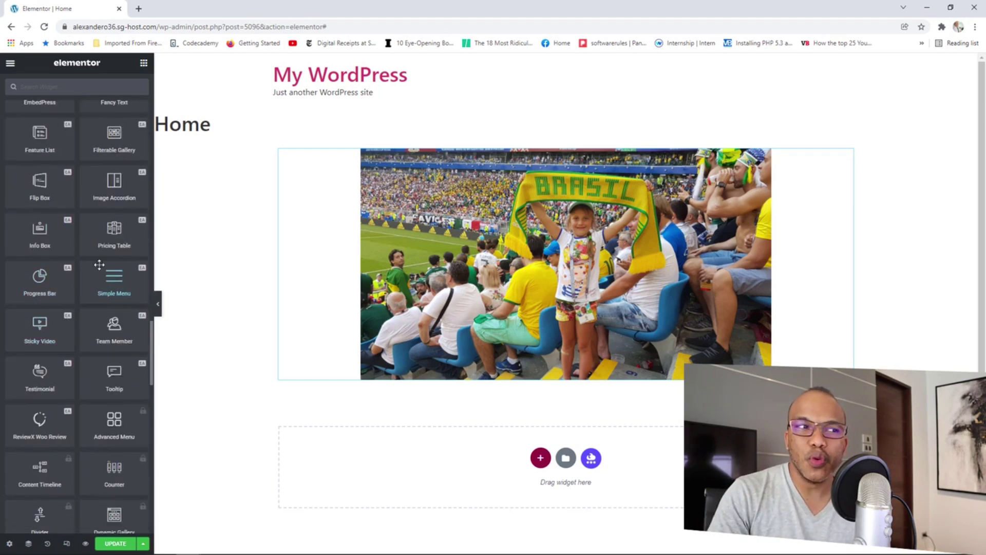
{"action": "scroll", "coordinate": [95, 269], "scroll_direction": "up", "scroll_amount": 8}
{"action": "scroll", "coordinate": [91, 278], "scroll_direction": "up", "scroll_amount": 10}
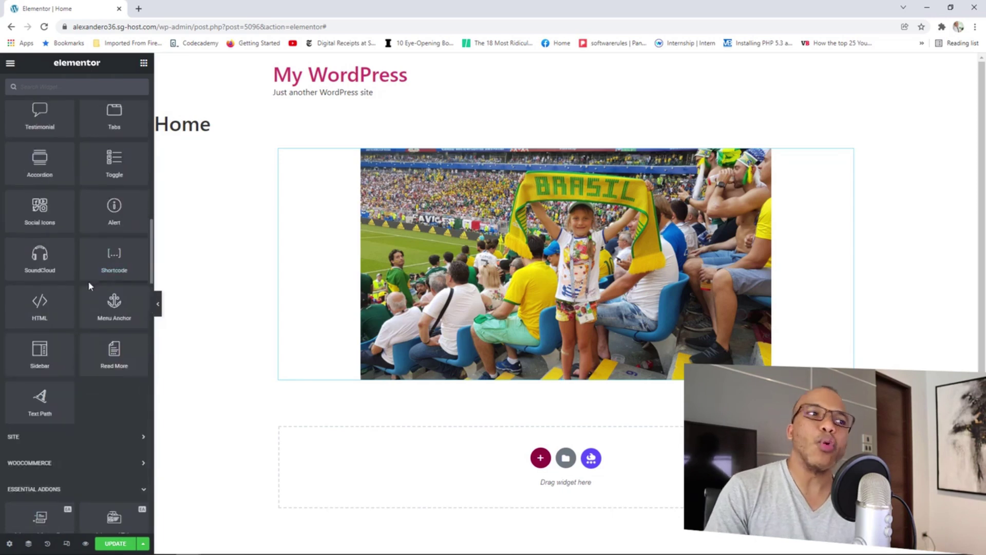
{"action": "scroll", "coordinate": [89, 278], "scroll_direction": "down", "scroll_amount": 1}
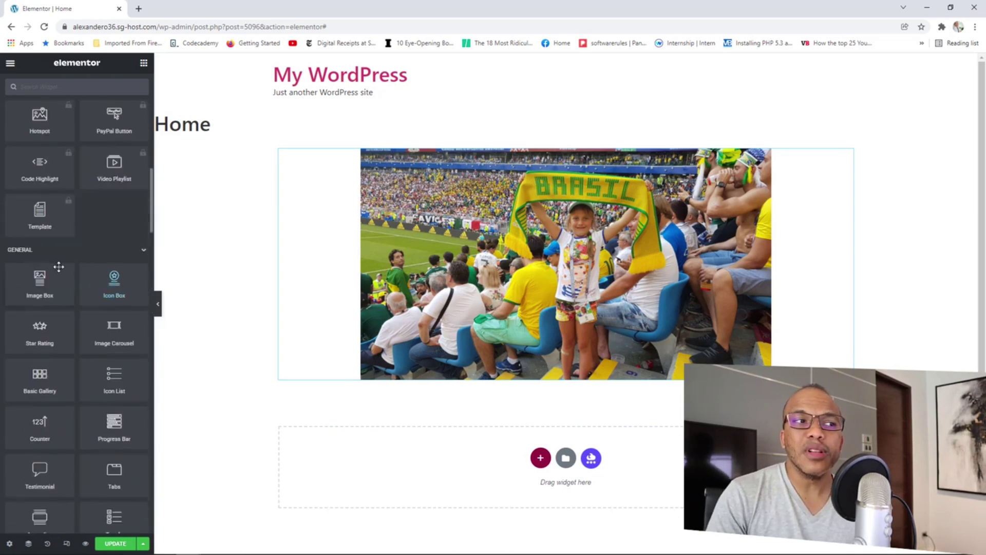
{"action": "scroll", "coordinate": [107, 267], "scroll_direction": "up", "scroll_amount": 15}
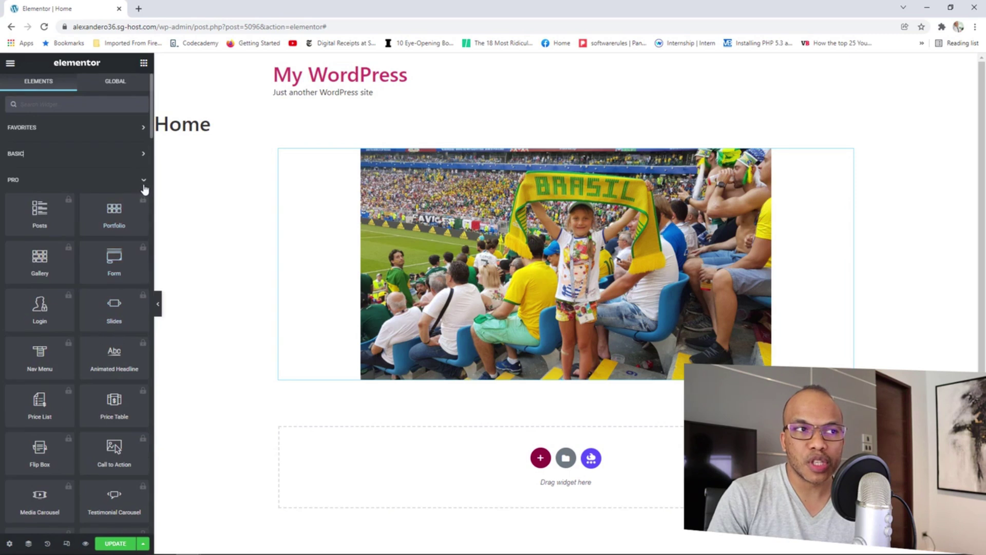
Expand and collapse the Pro, General, Site and WooCommerce widget categories.
{"action": "left_click", "coordinate": [144, 181]}
{"action": "scroll", "coordinate": [120, 235], "scroll_direction": "down", "scroll_amount": 1}
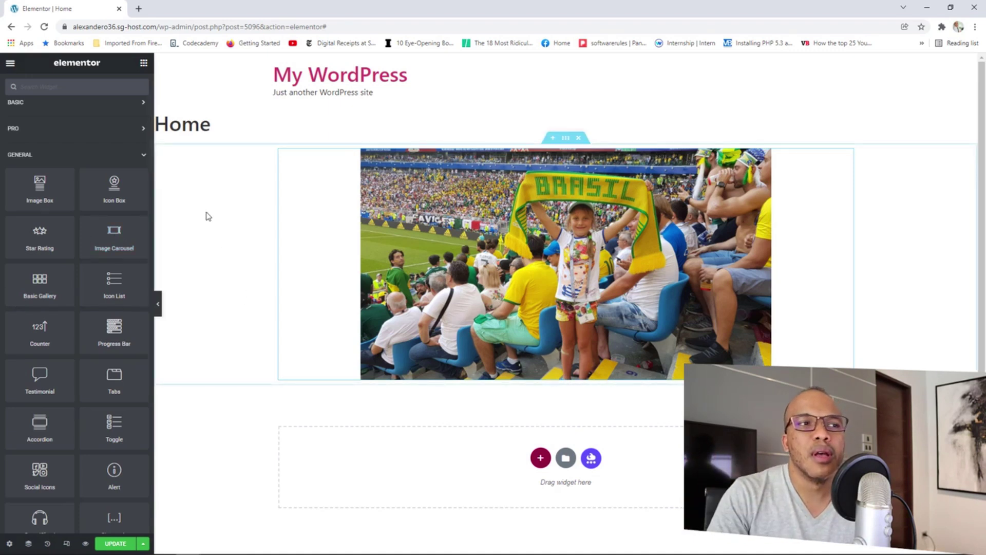
{"action": "left_click", "coordinate": [136, 157]}
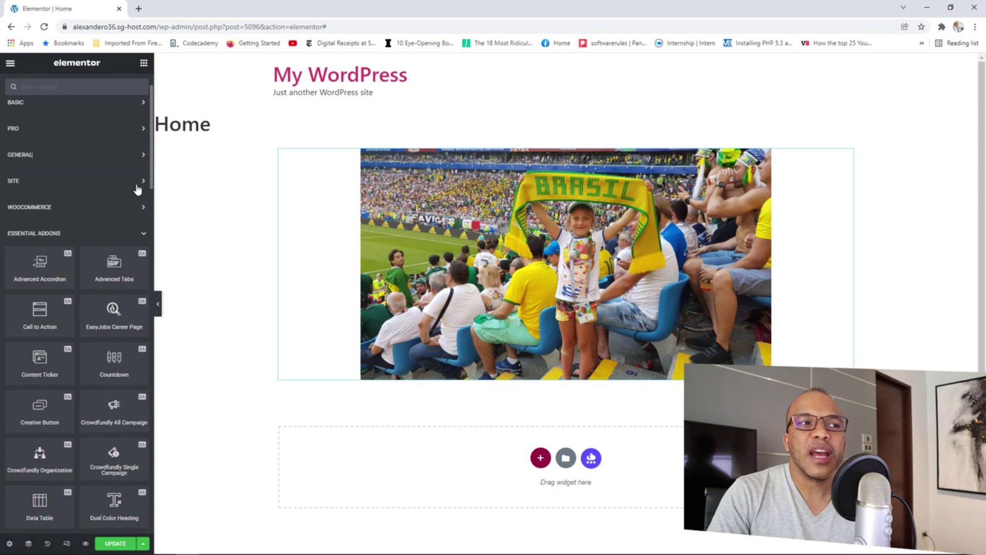
{"action": "left_click", "coordinate": [137, 188]}
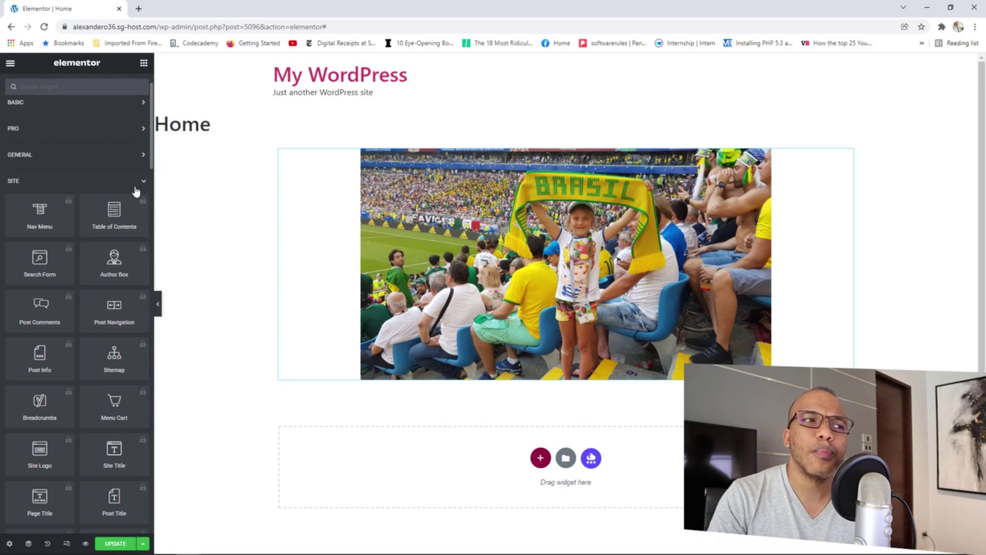
{"action": "left_click", "coordinate": [136, 191]}
{"action": "left_click", "coordinate": [113, 211]}
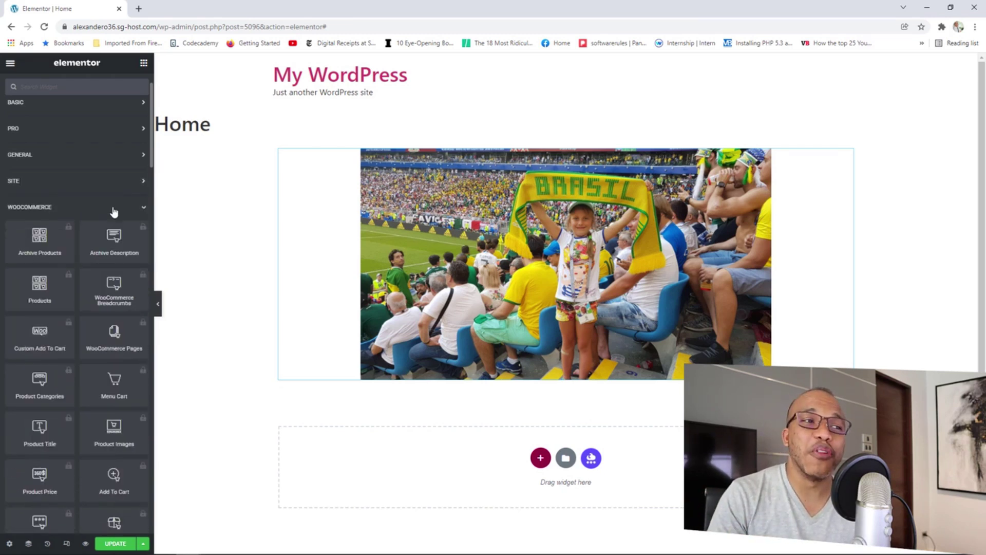
{"action": "left_click", "coordinate": [114, 212]}
Collapse the Essential Addons, Header & Footer Builder and WordPress categories, leaving all closed.
{"action": "left_click", "coordinate": [112, 237]}
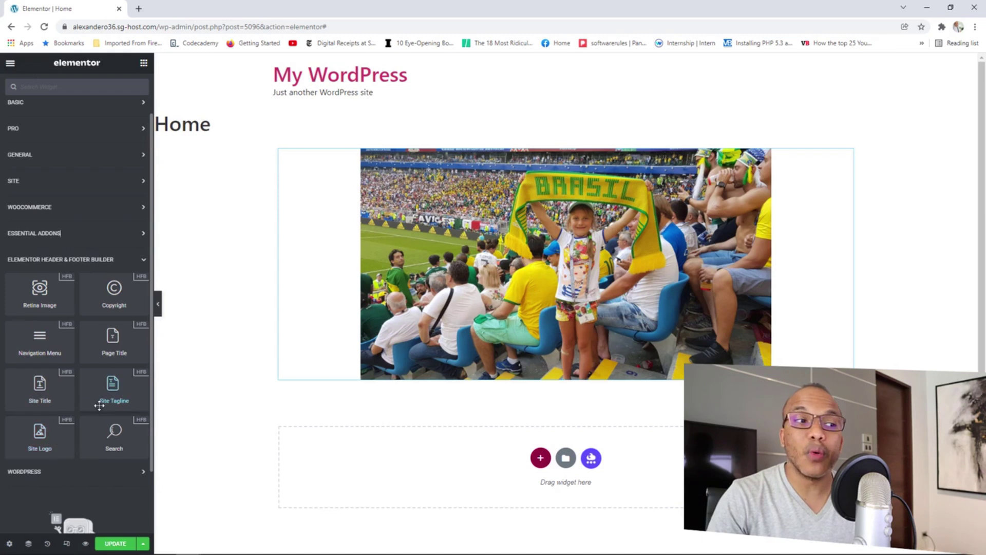
{"action": "left_click", "coordinate": [117, 264]}
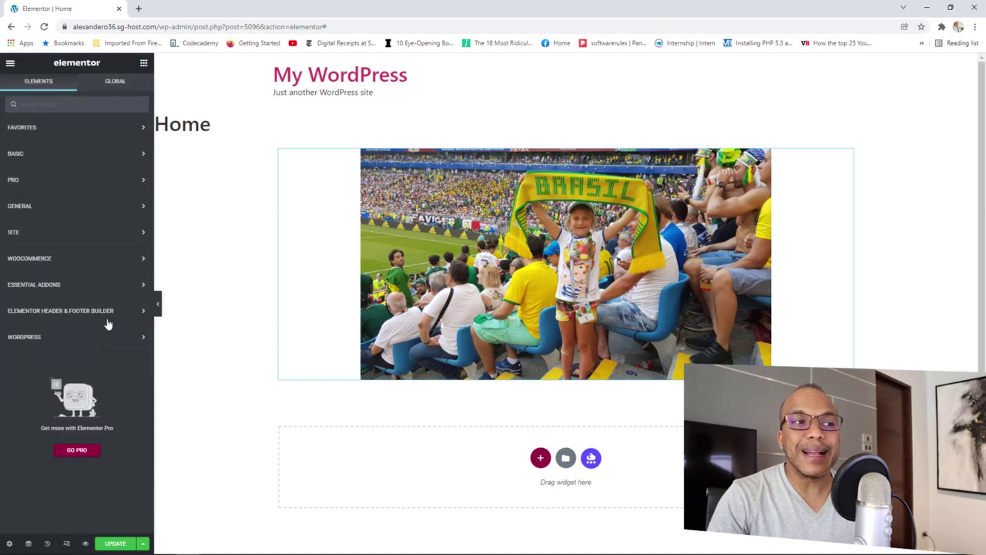
{"action": "left_click", "coordinate": [104, 340]}
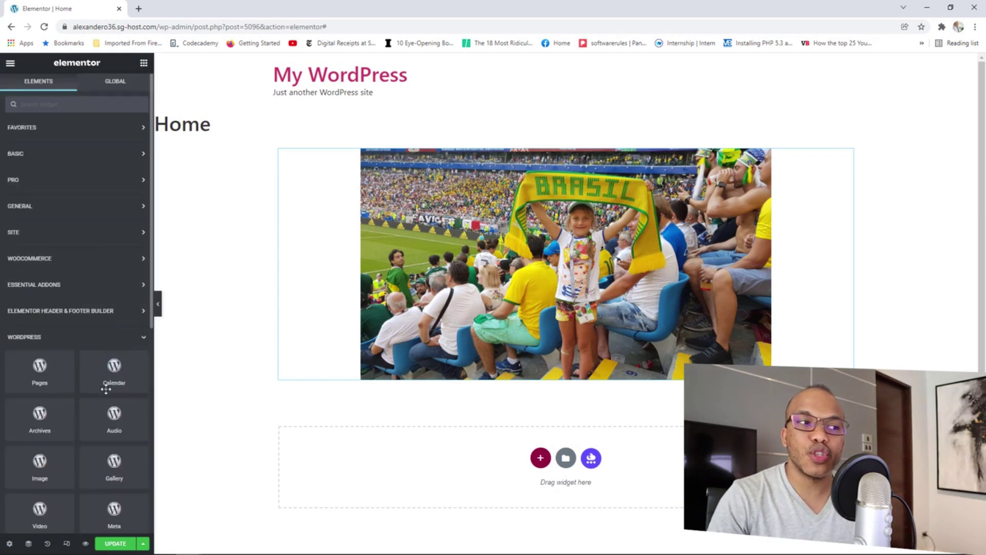
{"action": "scroll", "coordinate": [103, 375], "scroll_direction": "down", "scroll_amount": 1}
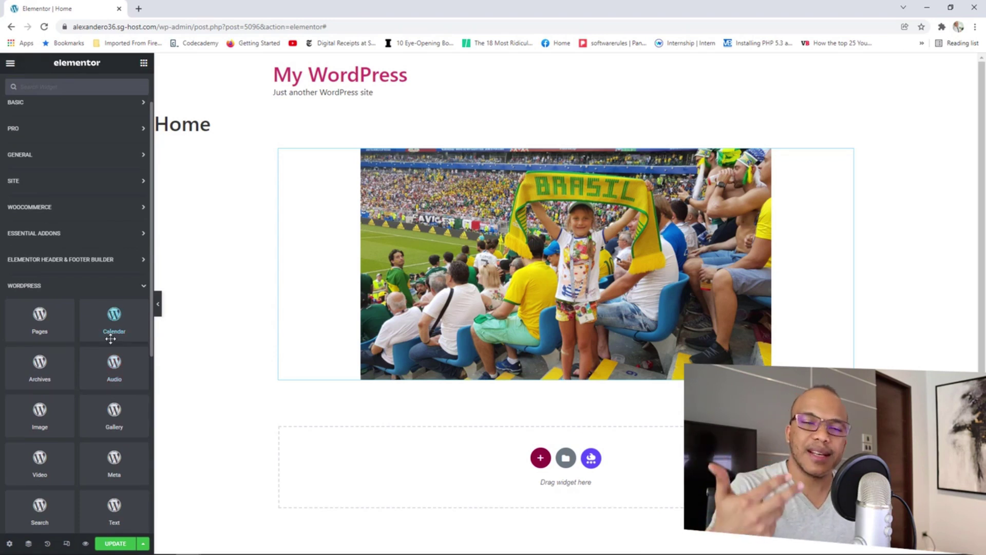
{"action": "scroll", "coordinate": [113, 361], "scroll_direction": "down", "scroll_amount": 2}
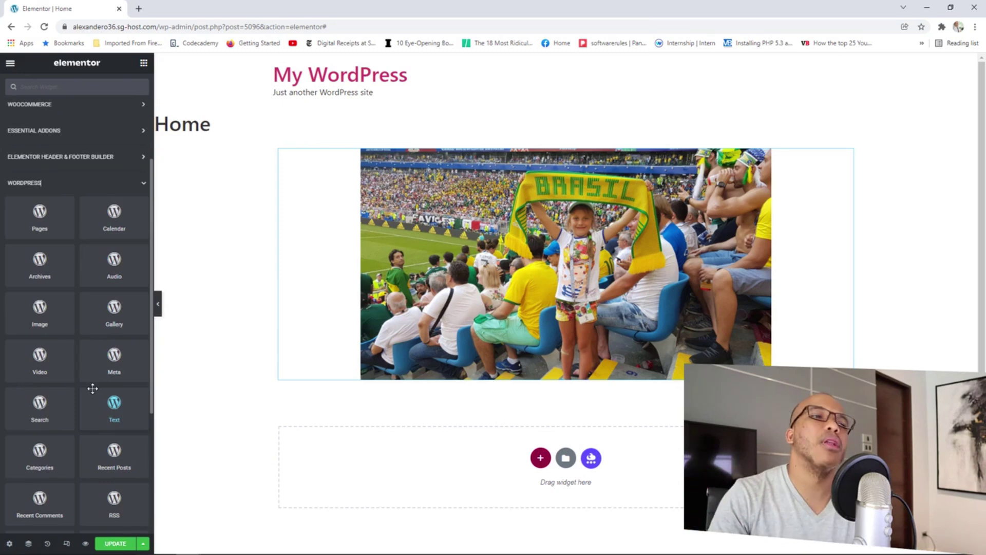
{"action": "left_click", "coordinate": [141, 186]}
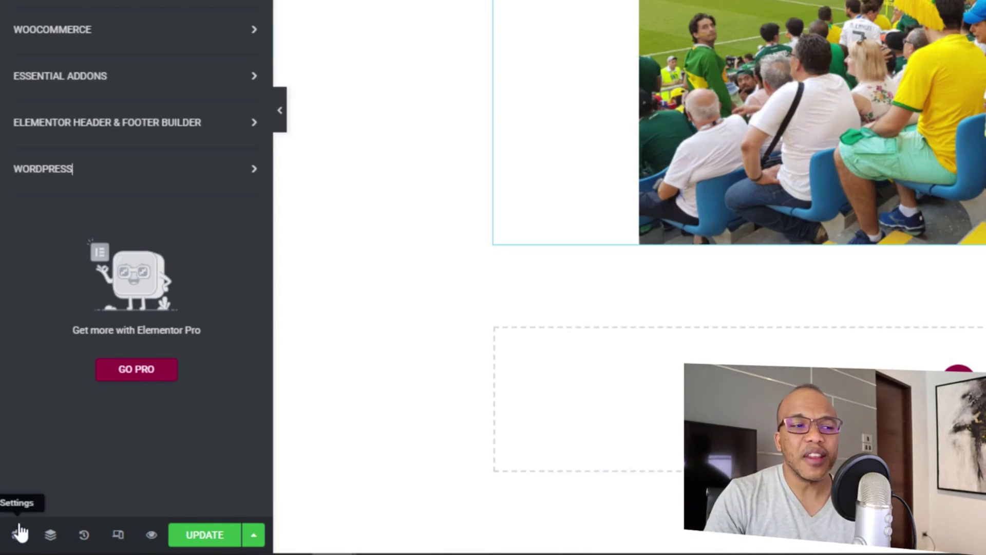
In Home's Page Settings, keep status Published, turn Hide Title on, and check Page Layout.
{"action": "left_click", "coordinate": [13, 534]}
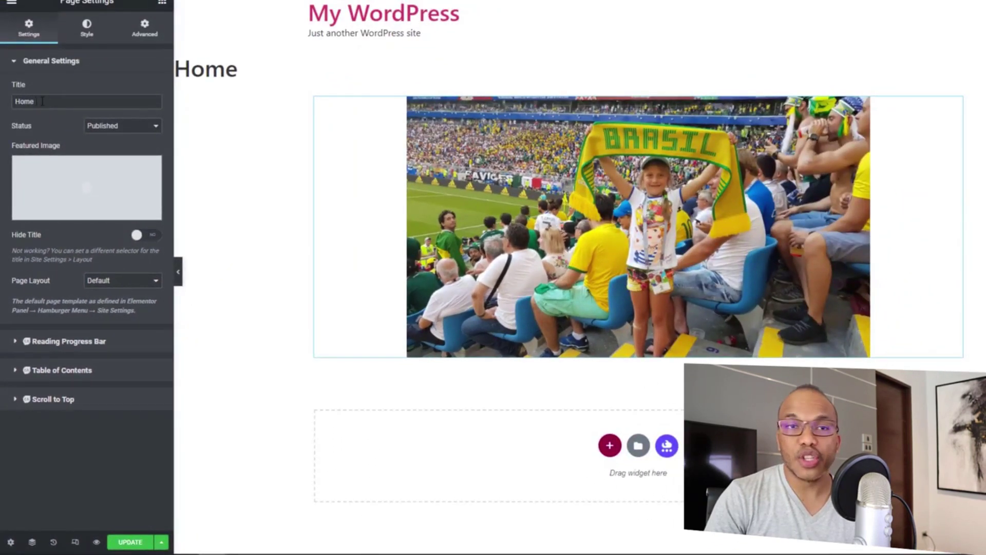
{"action": "left_click", "coordinate": [100, 127]}
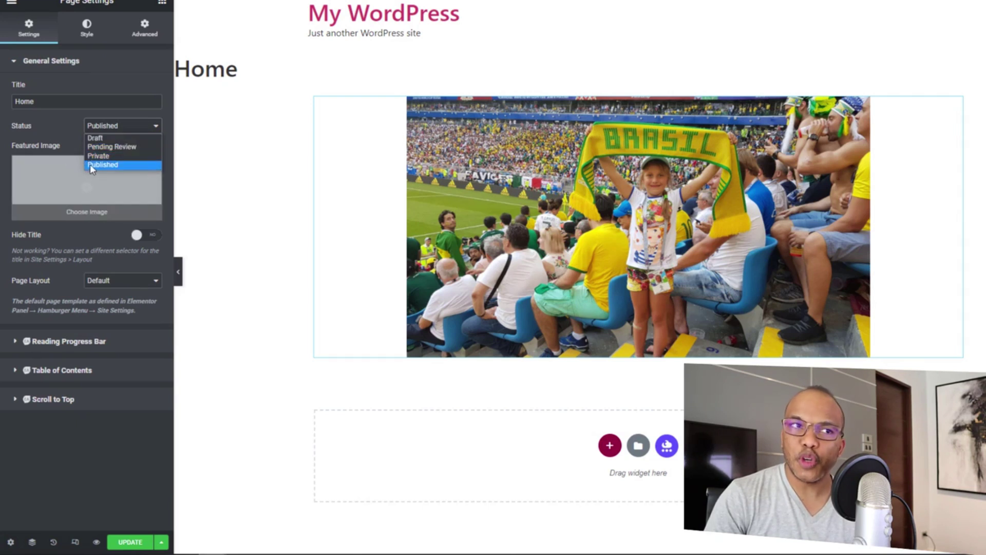
{"action": "left_click", "coordinate": [97, 231]}
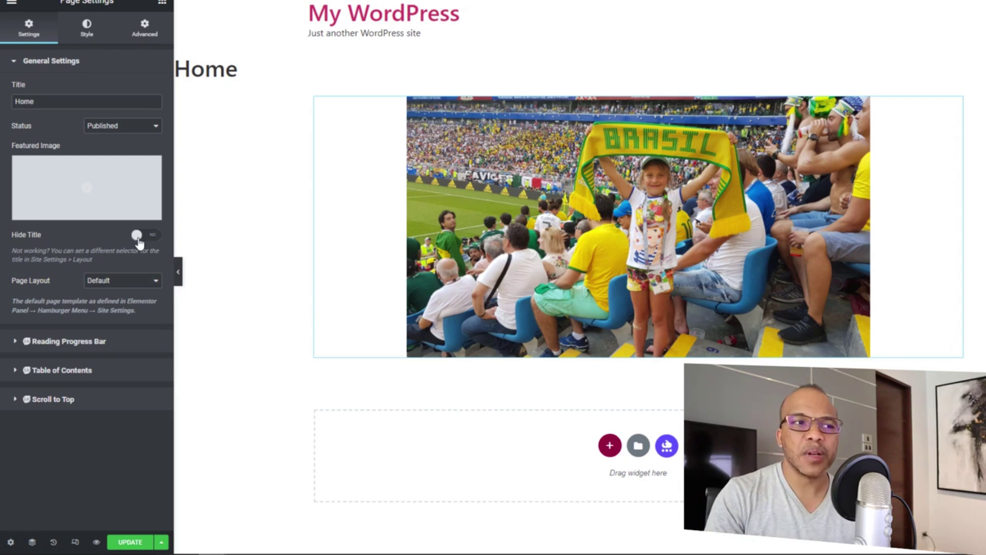
{"action": "left_click", "coordinate": [136, 237]}
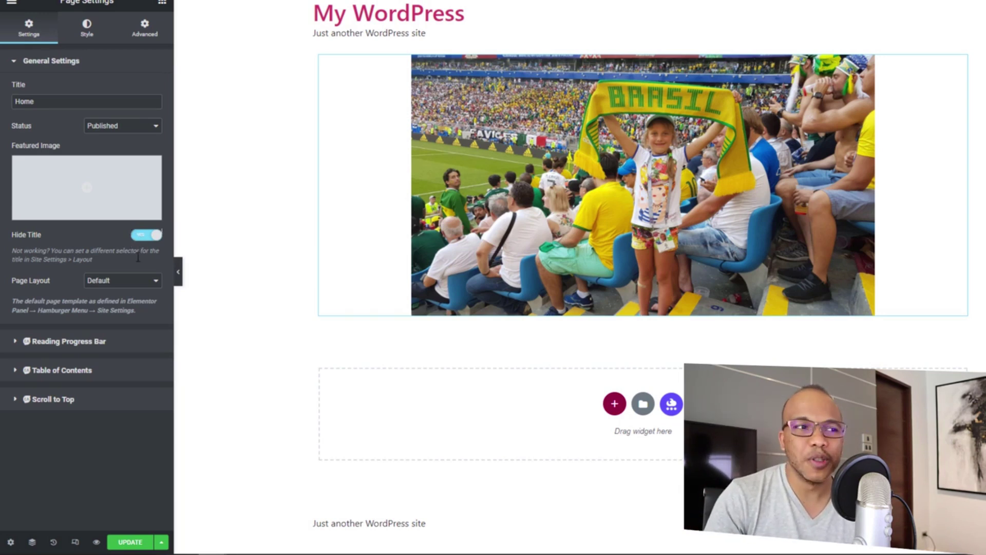
{"action": "left_click", "coordinate": [119, 284]}
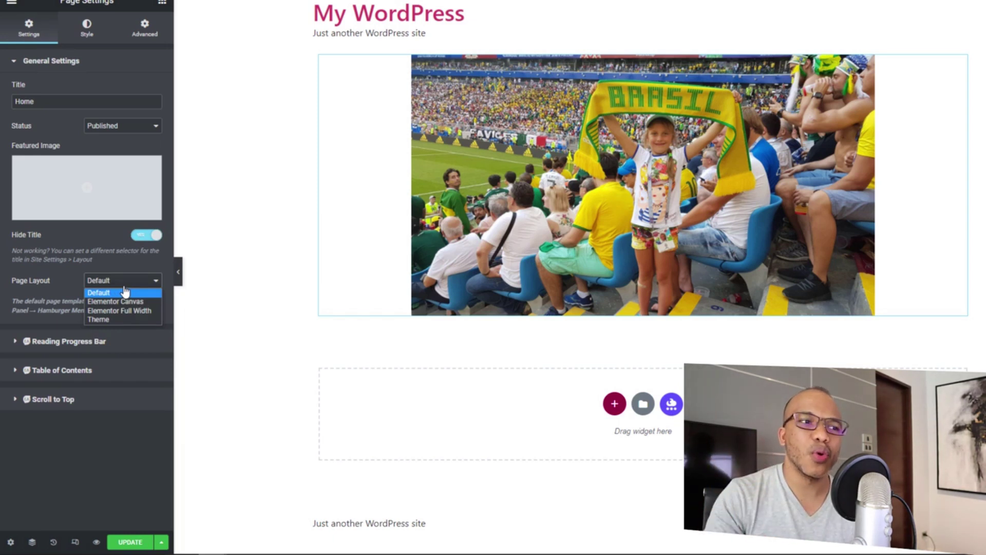
Browse the Scroll to Top and Reading Progress Bar sections, returning to general settings.
{"action": "left_click", "coordinate": [82, 398]}
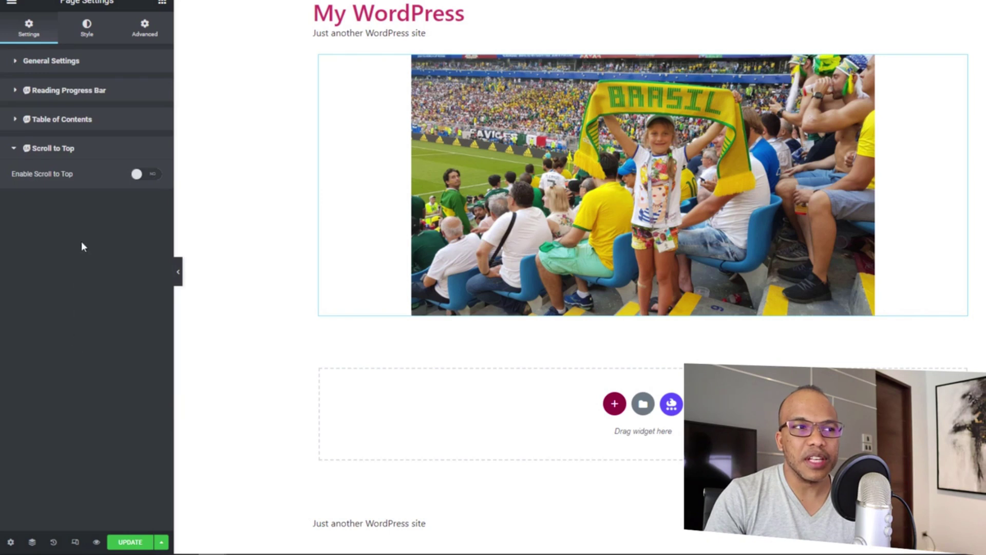
{"action": "left_click", "coordinate": [53, 70]}
{"action": "left_click", "coordinate": [78, 347]}
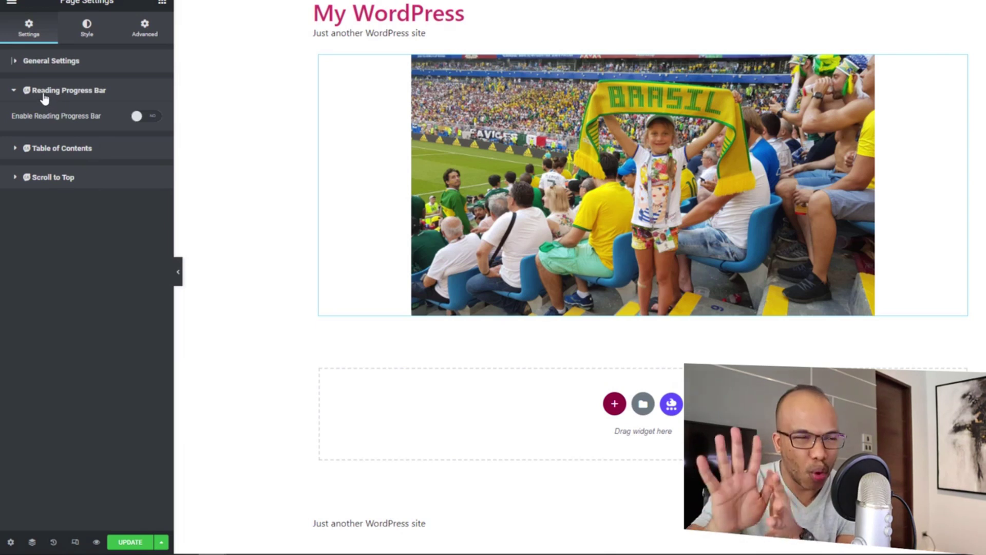
{"action": "left_click", "coordinate": [14, 63]}
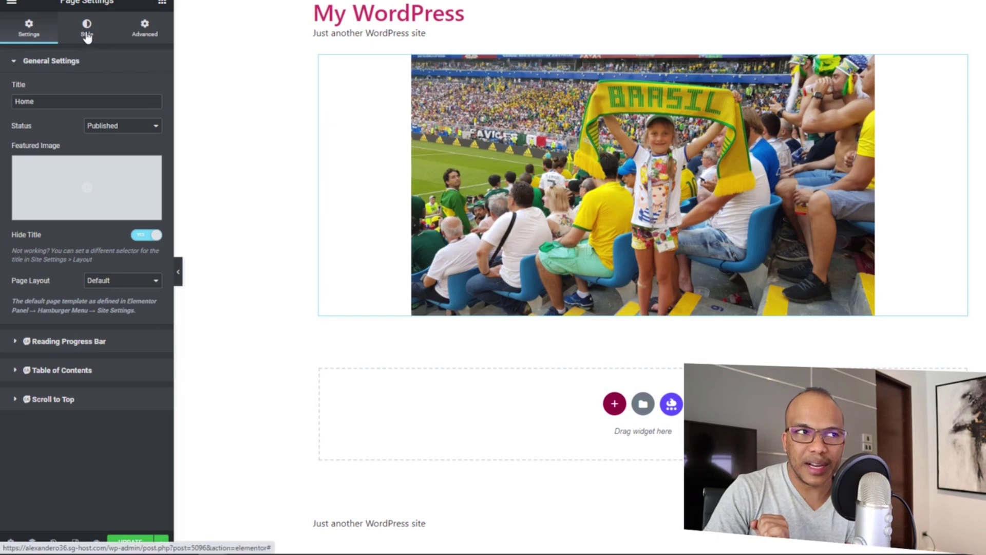
Give the body a Classic Global Primary light blue background, then clear it back to white.
{"action": "left_click", "coordinate": [87, 36]}
{"action": "left_click", "coordinate": [50, 64]}
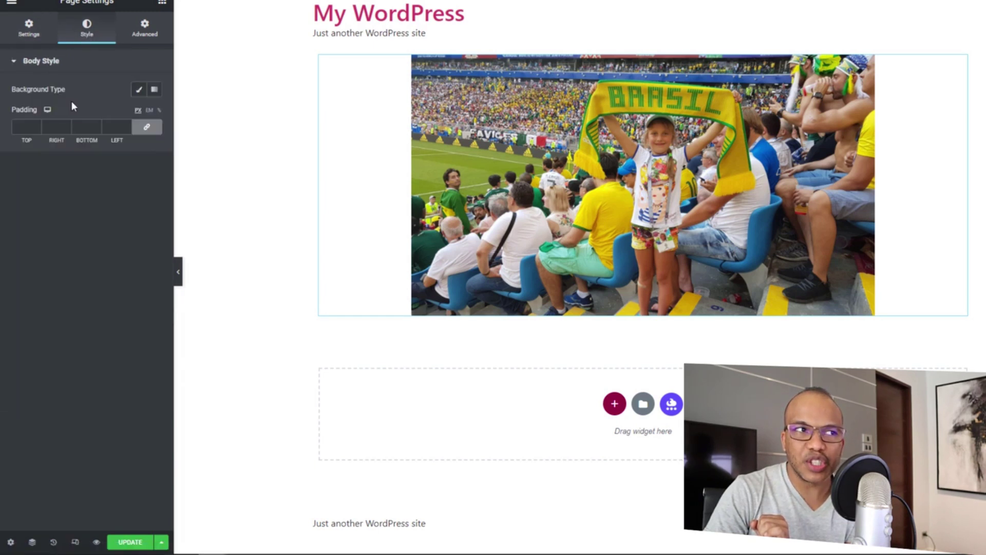
{"action": "left_click", "coordinate": [138, 91]}
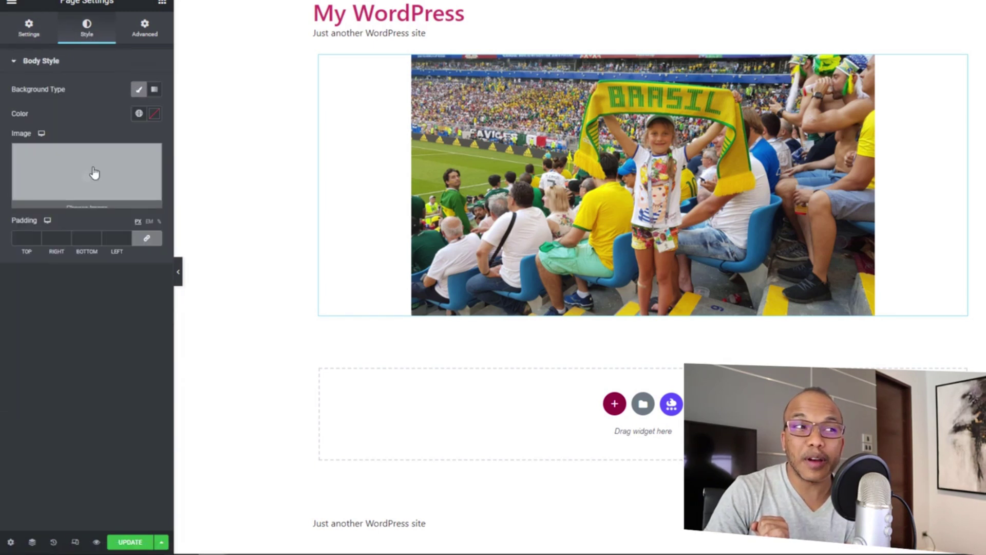
{"action": "left_click", "coordinate": [139, 113]}
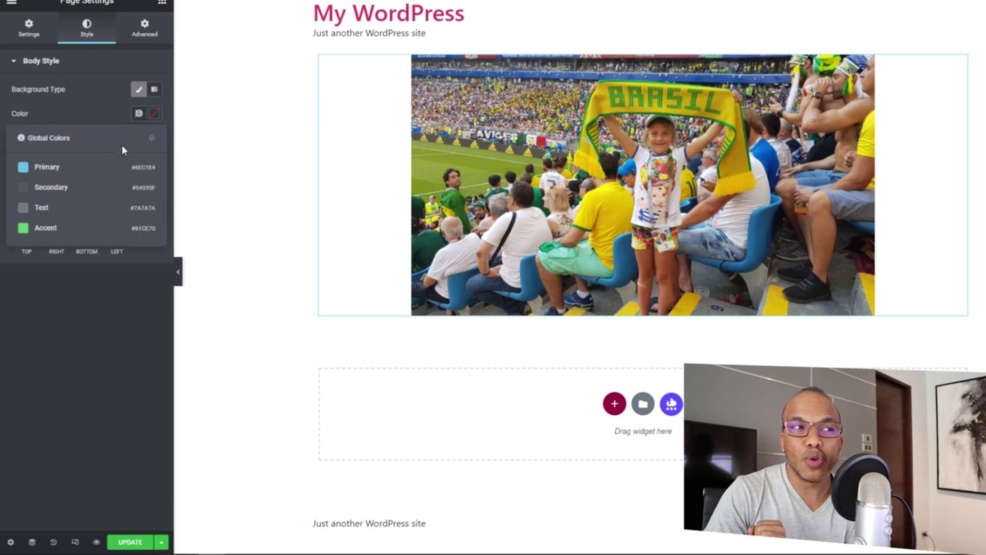
{"action": "left_click", "coordinate": [53, 172]}
{"action": "mouse_move", "coordinate": [53, 171]}
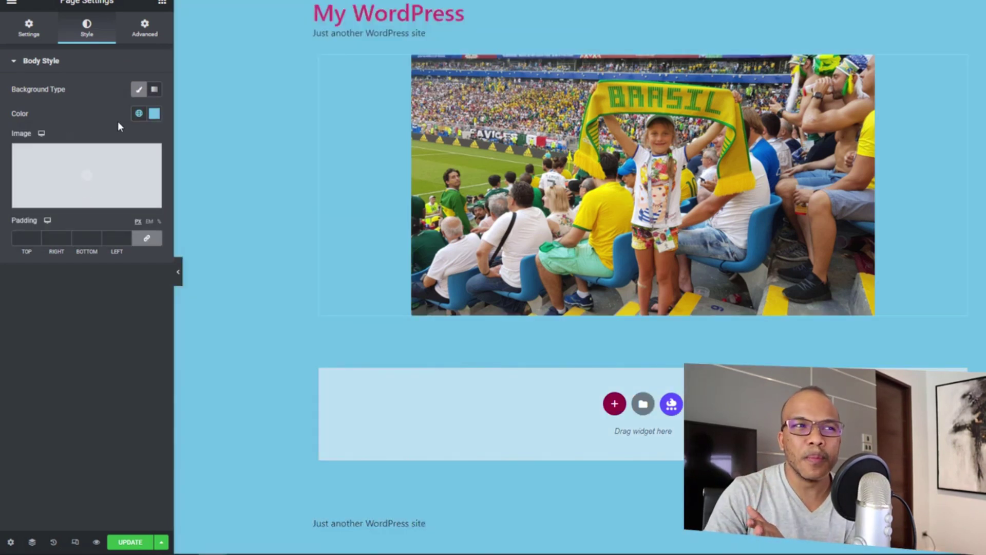
{"action": "left_click", "coordinate": [139, 92]}
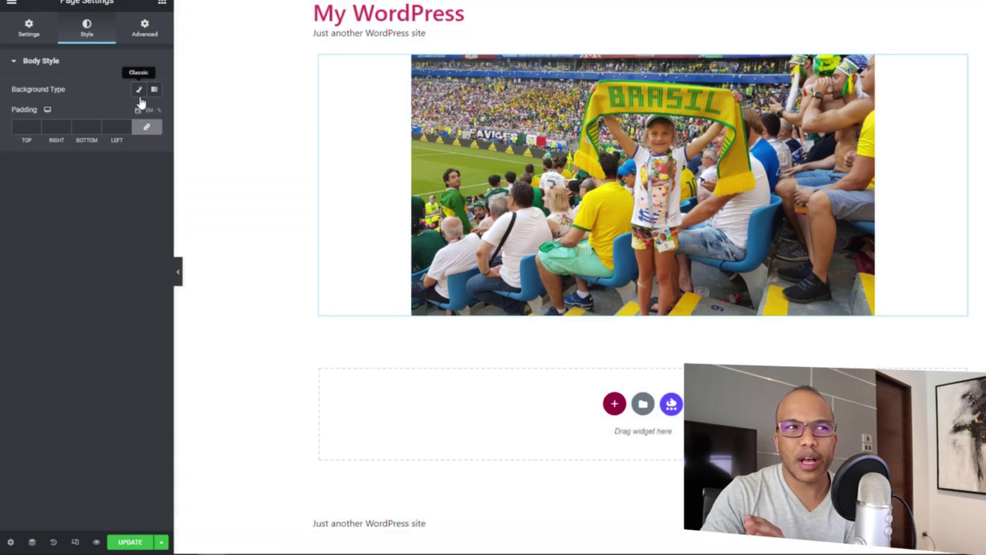
Look over the Advanced tab's custom CSS options, then return to the Settings tab.
{"action": "left_click", "coordinate": [149, 32]}
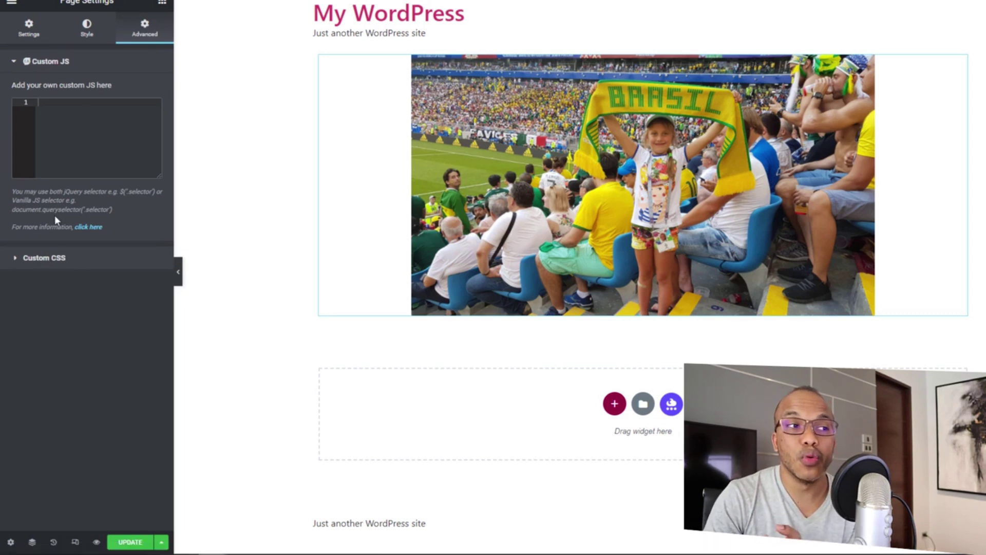
{"action": "left_click", "coordinate": [49, 268]}
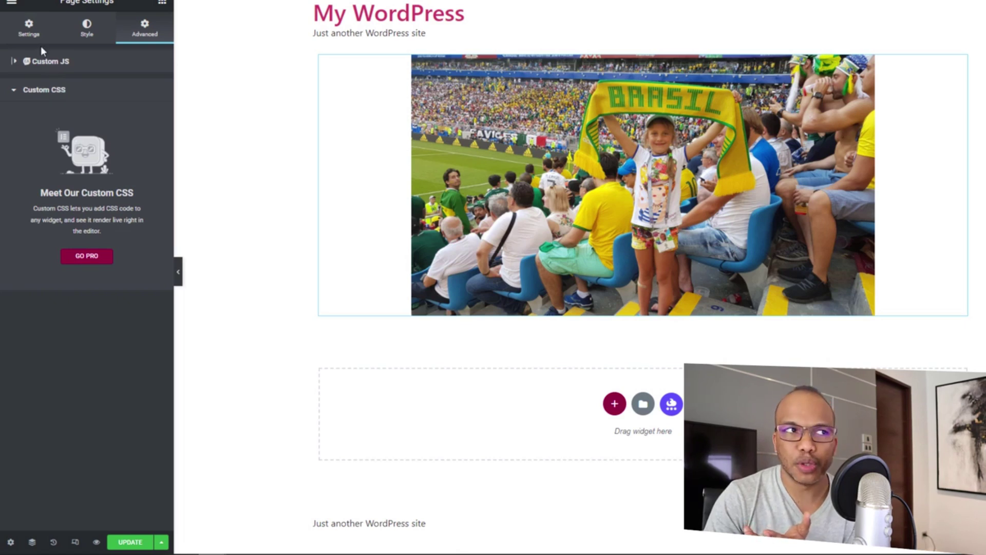
{"action": "left_click", "coordinate": [31, 37]}
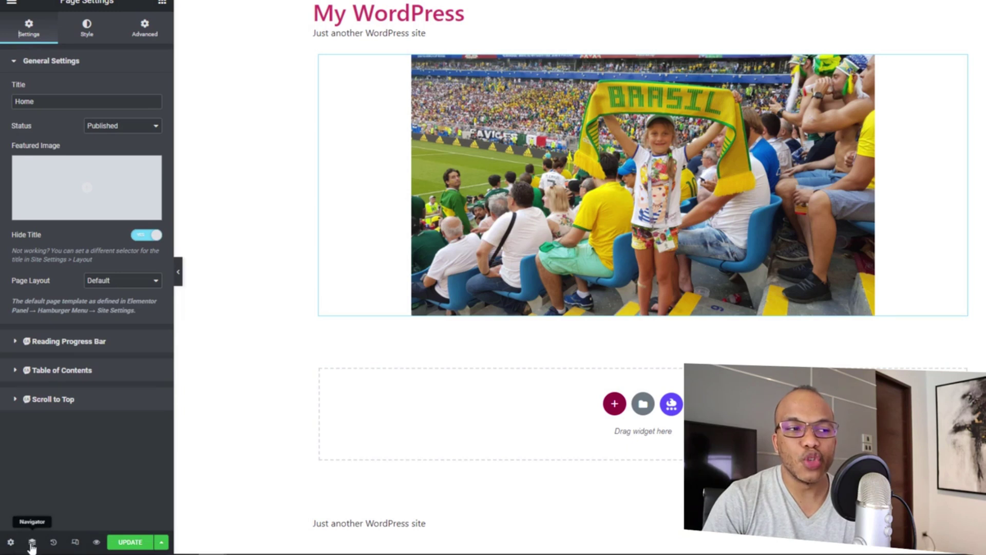
Open, move and close the Navigator, then show the Home page's edit History.
{"action": "left_click", "coordinate": [32, 544]}
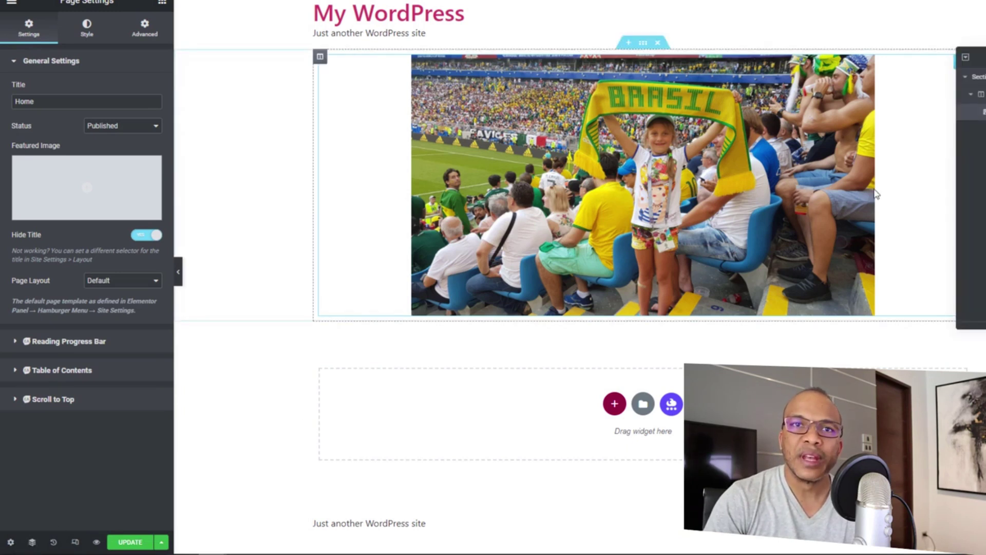
{"action": "left_click_drag", "start_coordinate": [965, 57], "coordinate": [686, 135]}
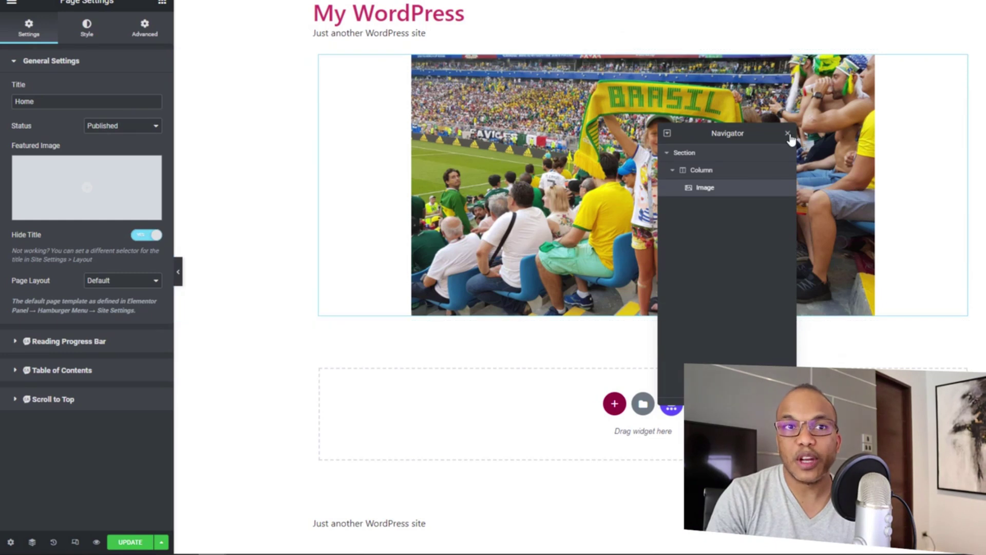
{"action": "left_click", "coordinate": [787, 134]}
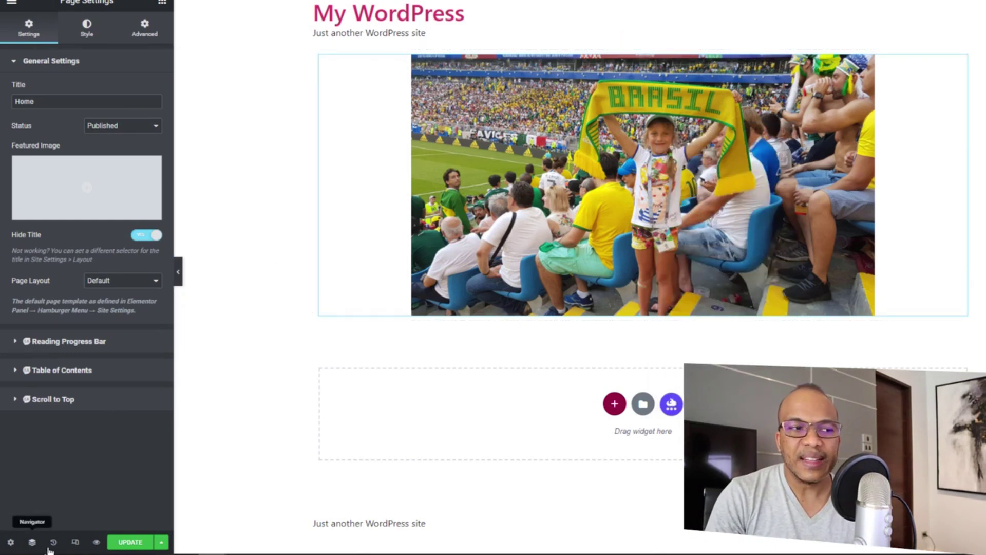
{"action": "left_click", "coordinate": [54, 542]}
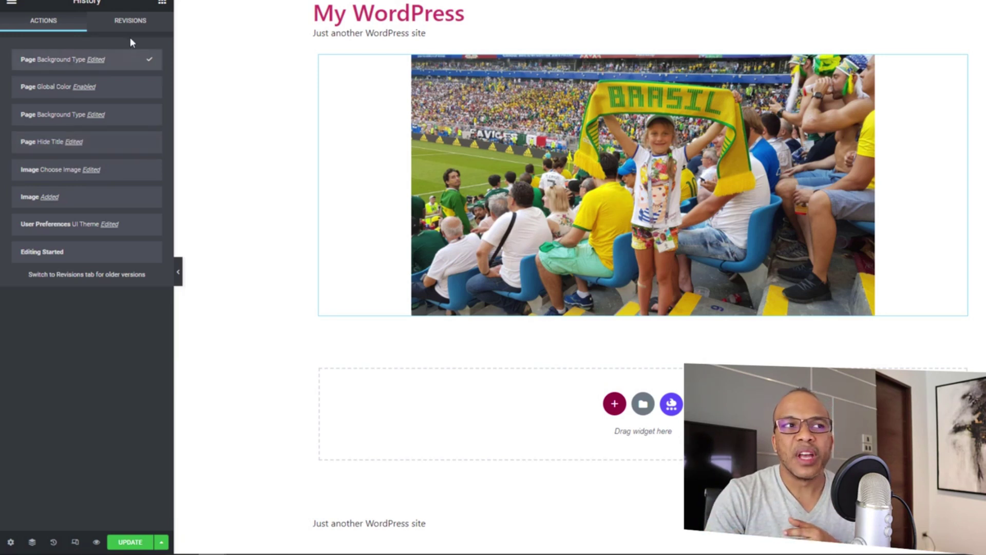
Review the Home page's two saved revisions, then switch Elementor into responsive preview mode.
{"action": "left_click", "coordinate": [130, 22]}
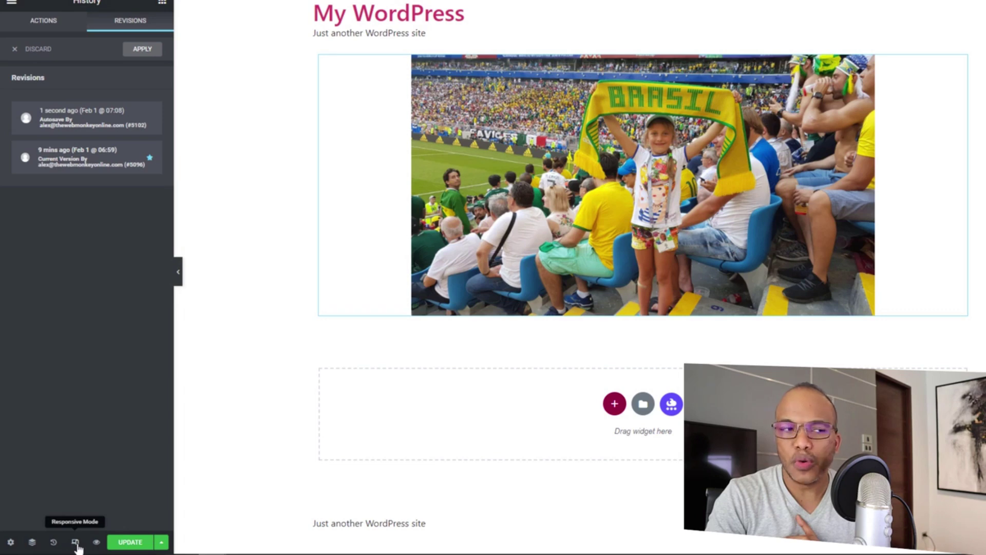
{"action": "left_click", "coordinate": [75, 542]}
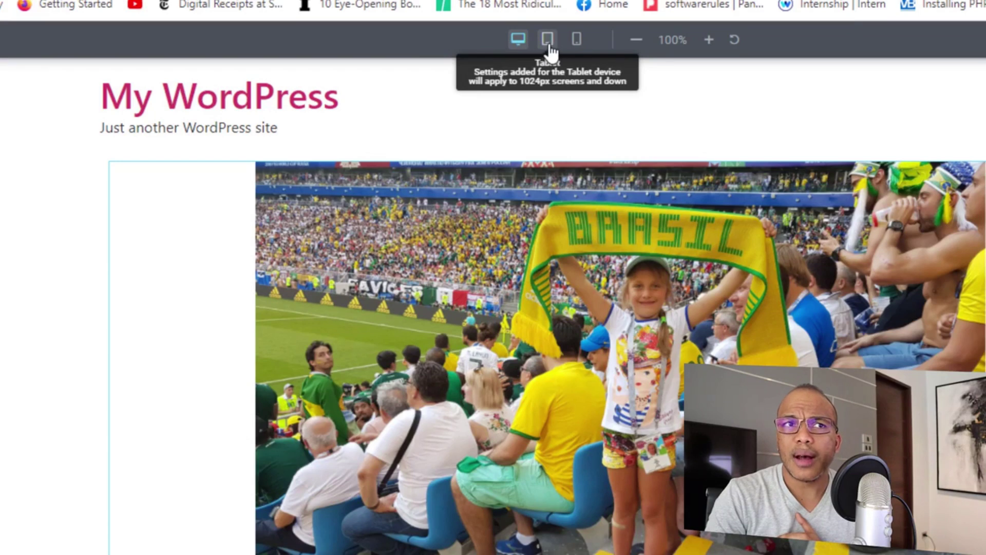
Preview the Home page at tablet, mobile, desktop, then tablet widths.
{"action": "left_click", "coordinate": [547, 47]}
{"action": "left_click", "coordinate": [577, 46]}
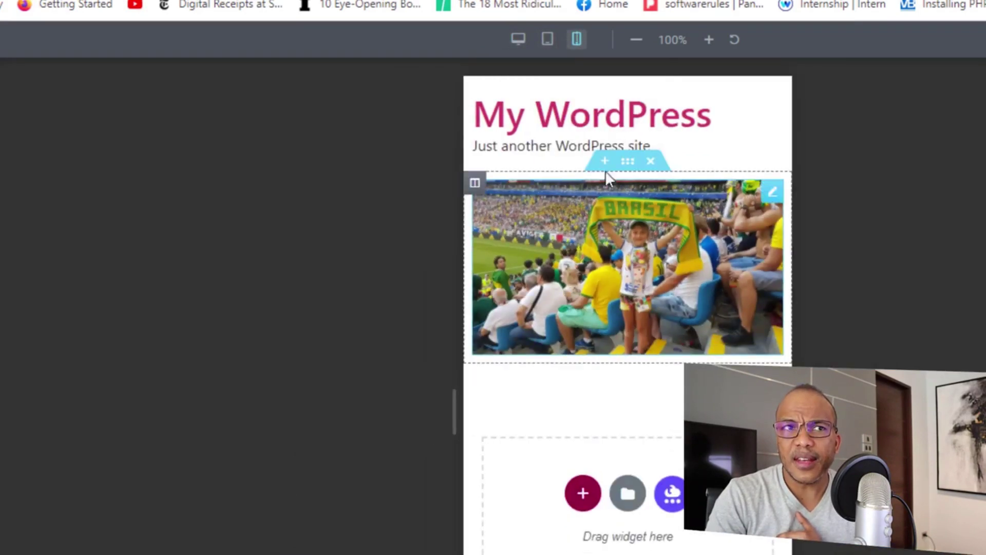
{"action": "left_click", "coordinate": [523, 49]}
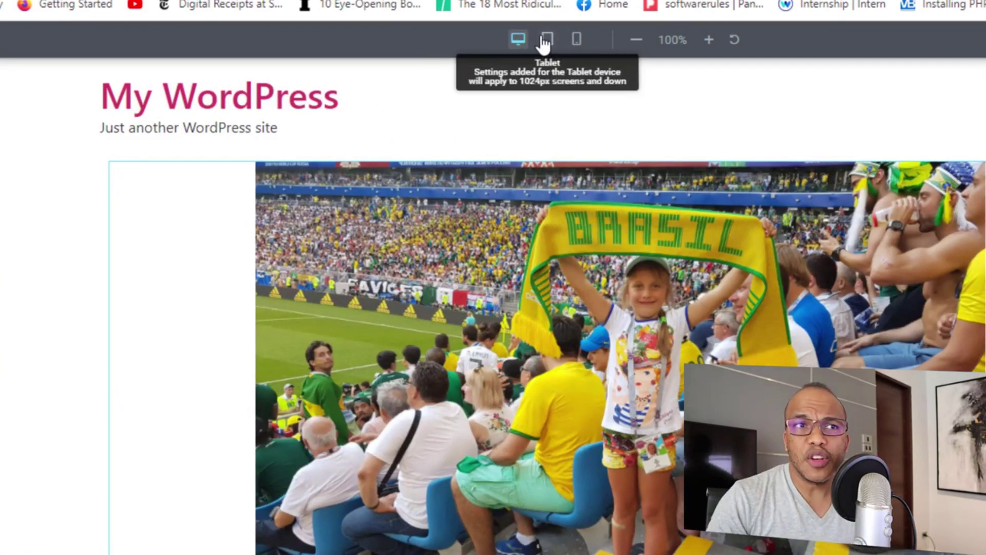
{"action": "left_click", "coordinate": [547, 40]}
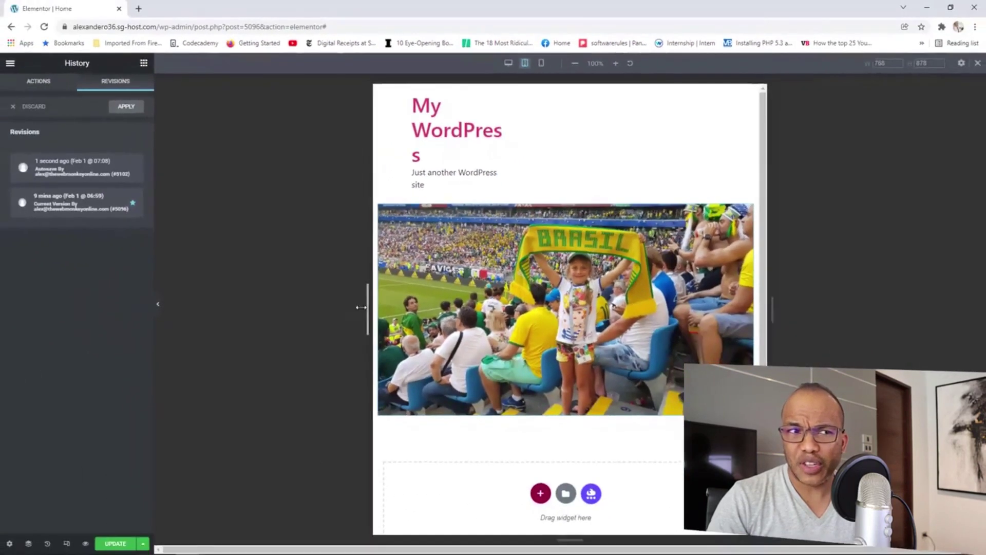
Resize the tablet preview by dragging its edges, then return to desktop editing.
{"action": "left_click_drag", "start_coordinate": [348, 341], "coordinate": [183, 337]}
{"action": "mouse_move", "coordinate": [222, 307]}
{"action": "left_mouse_down"}
{"action": "mouse_move", "coordinate": [346, 312]}
{"action": "mouse_move", "coordinate": [229, 310]}
{"action": "left_mouse_up"}
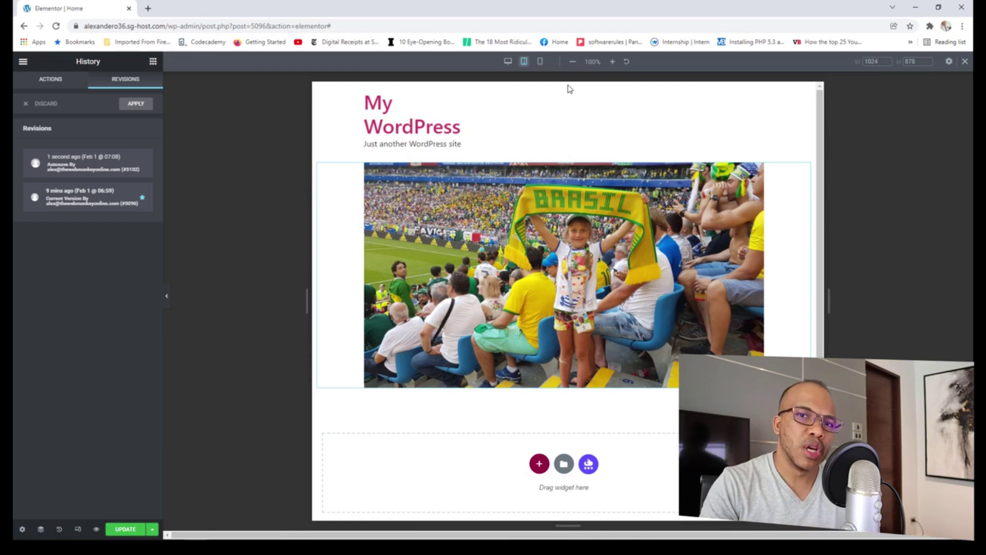
{"action": "left_click_drag", "start_coordinate": [827, 297], "coordinate": [775, 298]}
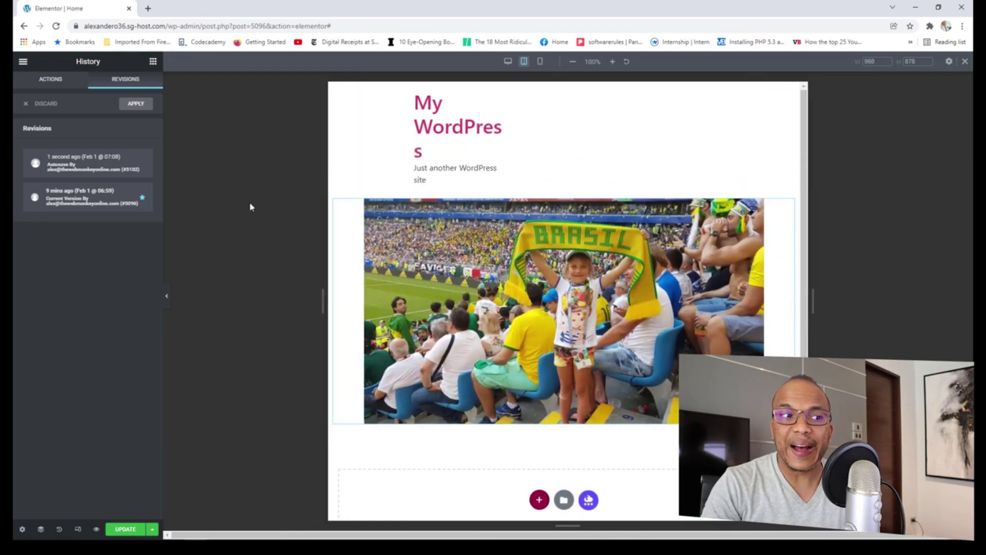
{"action": "left_click", "coordinate": [78, 529]}
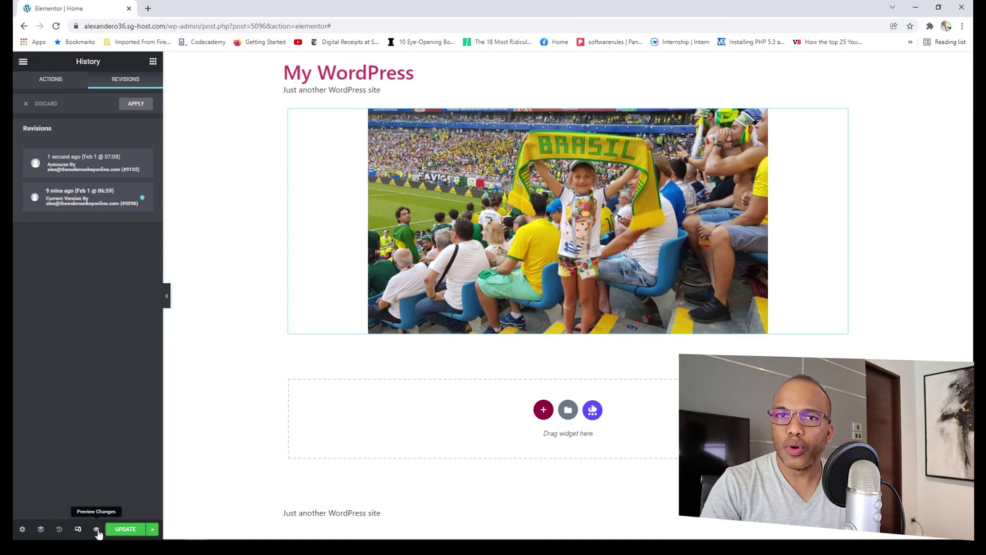
Check the Update dropdown's save options, then use the main editor menu to open the About page.
{"action": "left_click", "coordinate": [153, 530]}
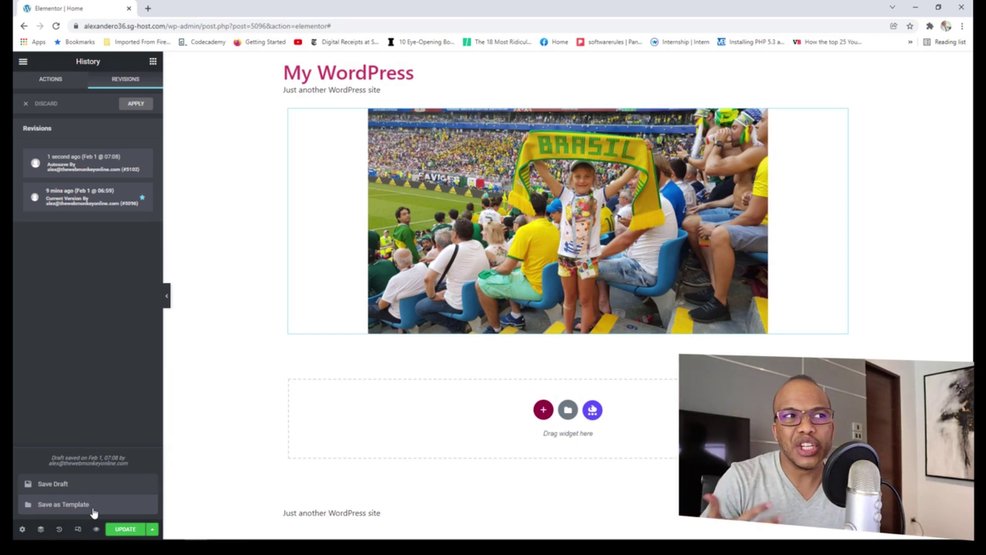
{"action": "left_click", "coordinate": [153, 61]}
{"action": "left_click", "coordinate": [23, 63]}
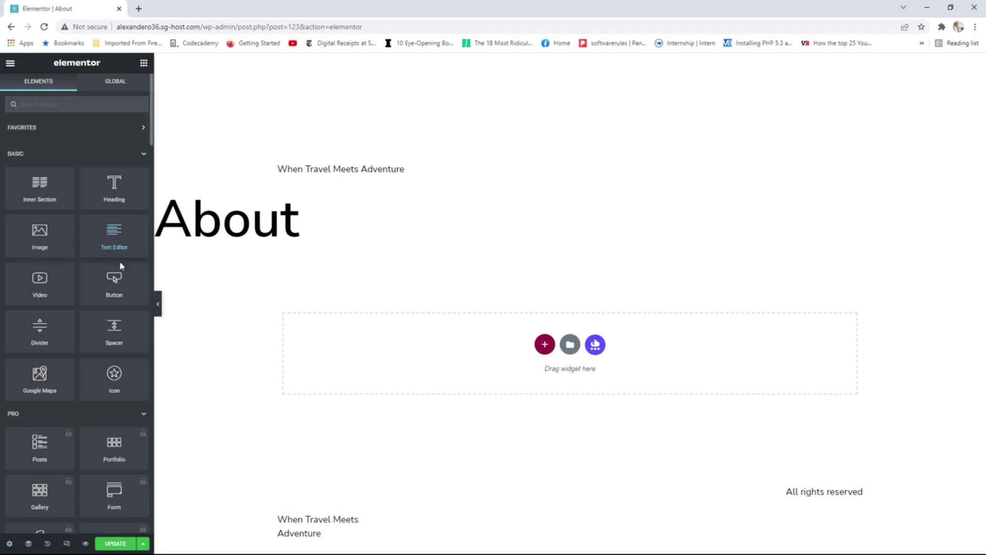
Place a Text Editor widget with Lorem ipsum placeholder text under the About heading.
{"action": "left_click_drag", "start_coordinate": [125, 236], "coordinate": [457, 352]}
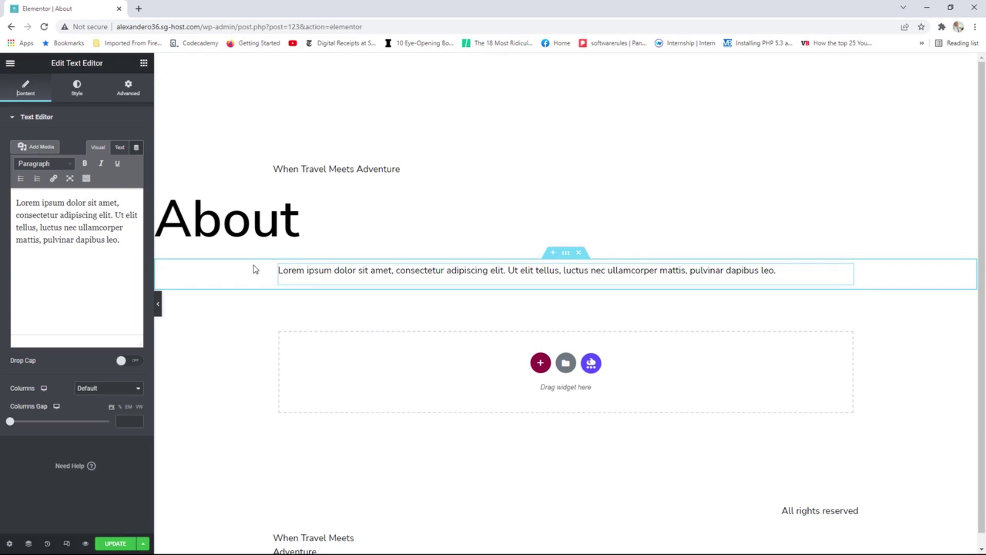
{"action": "left_click", "coordinate": [143, 63]}
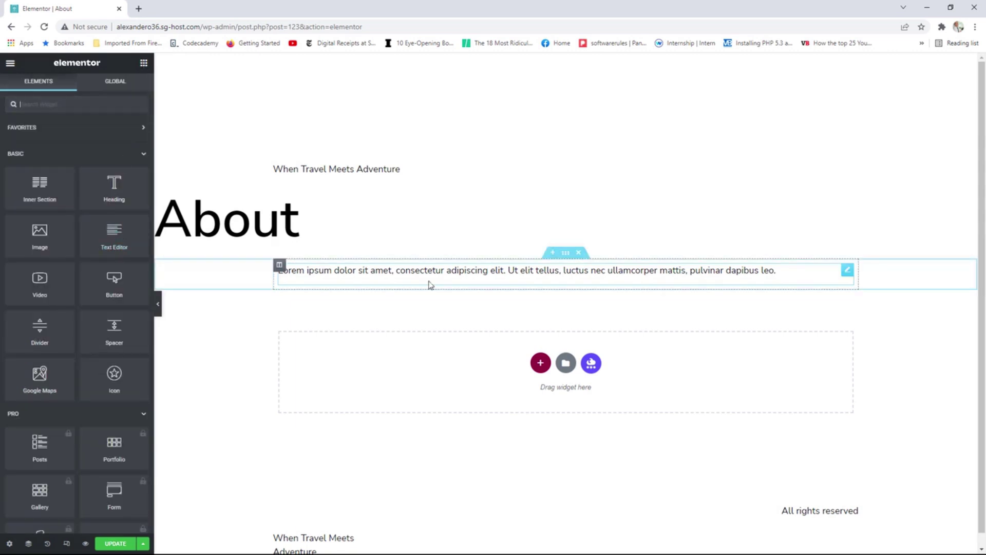
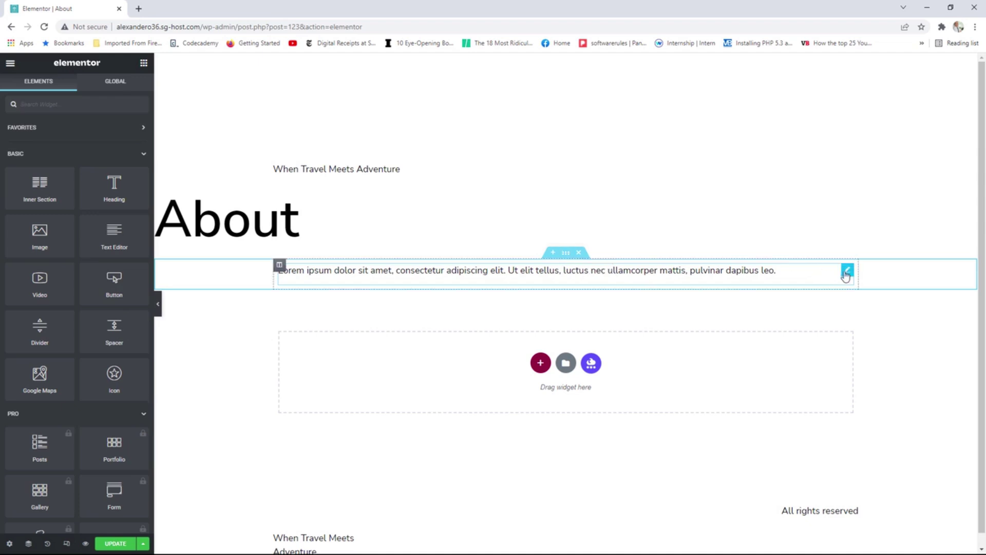
Select the column holding the paragraph and look over its HTML tag options.
{"action": "left_click", "coordinate": [847, 271]}
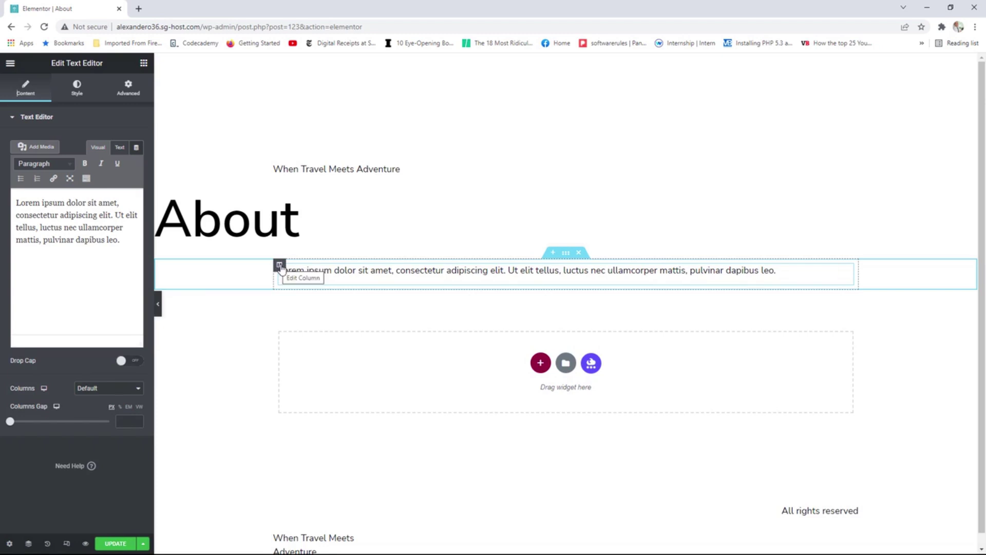
{"action": "left_click", "coordinate": [280, 266]}
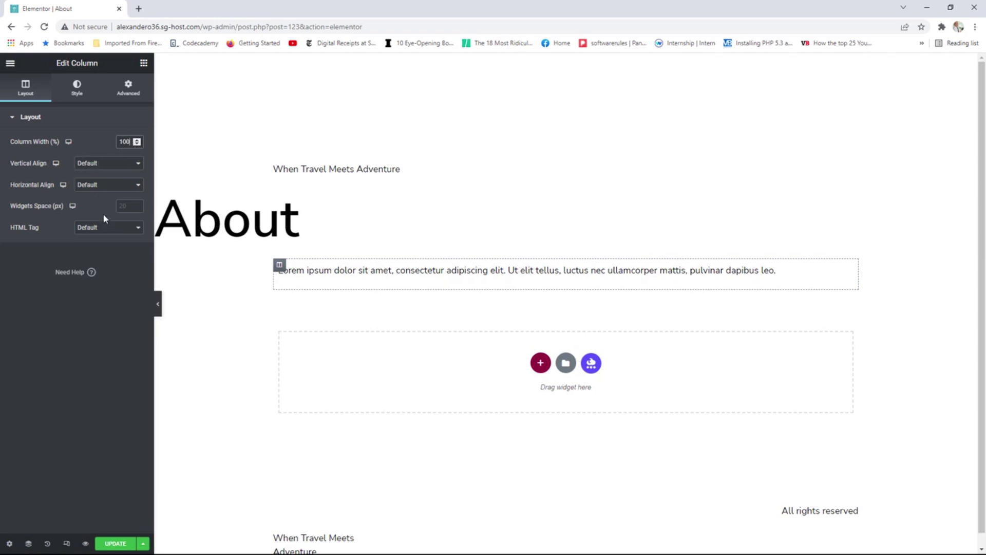
{"action": "left_click", "coordinate": [100, 229]}
{"action": "left_click", "coordinate": [76, 98]}
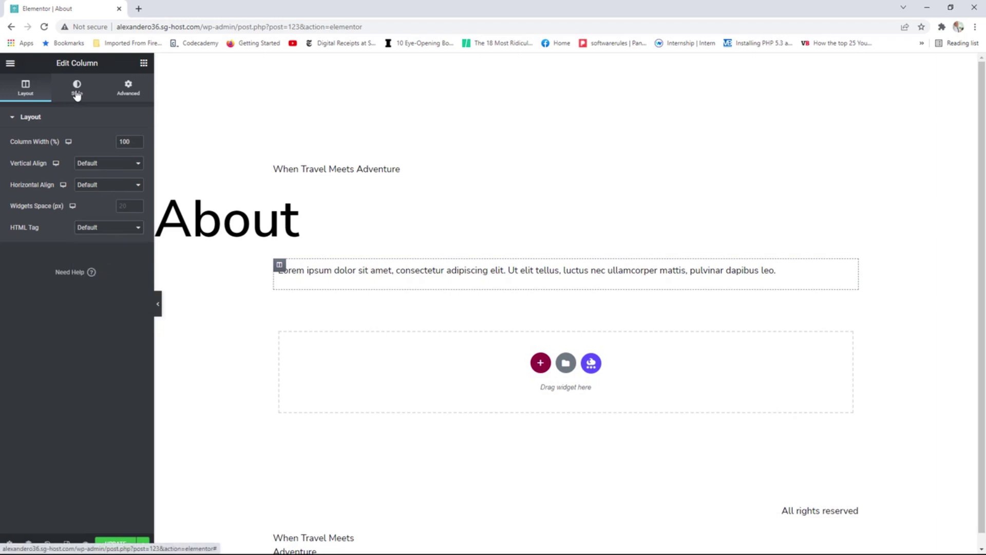
Give the column a Classic black background from the Text global colour, then clear it again.
{"action": "left_click", "coordinate": [76, 98]}
{"action": "left_click", "coordinate": [110, 164]}
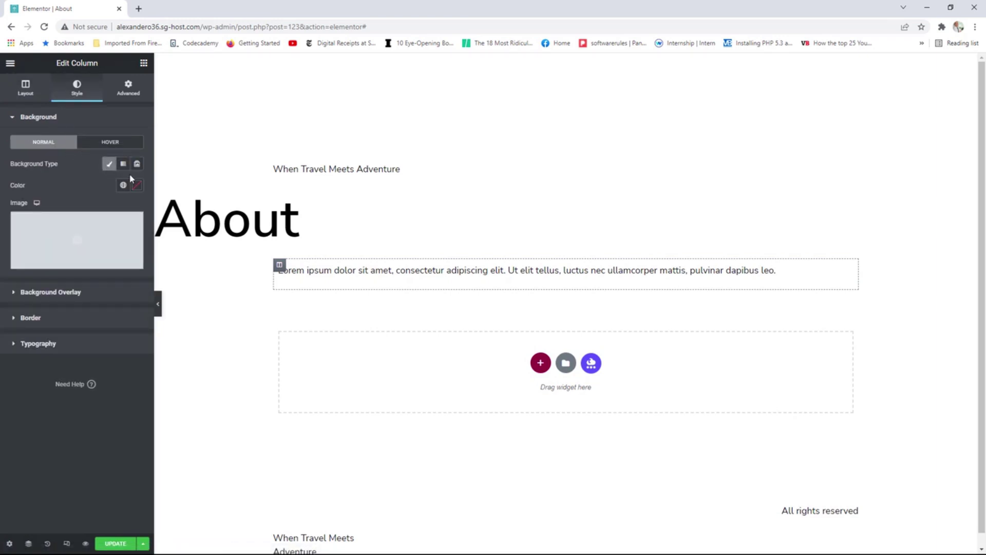
{"action": "left_click", "coordinate": [123, 185]}
{"action": "left_click", "coordinate": [37, 269]}
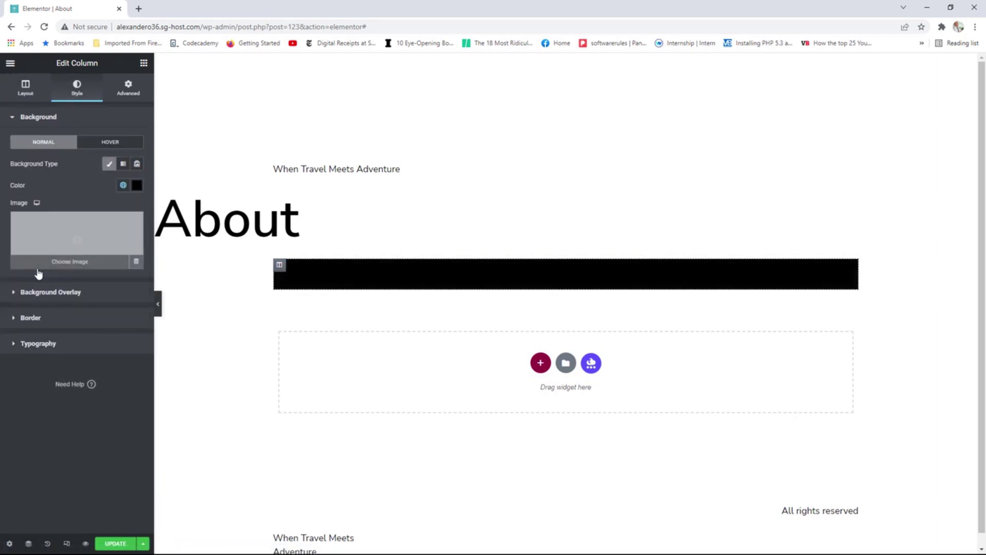
{"action": "left_click", "coordinate": [111, 224]}
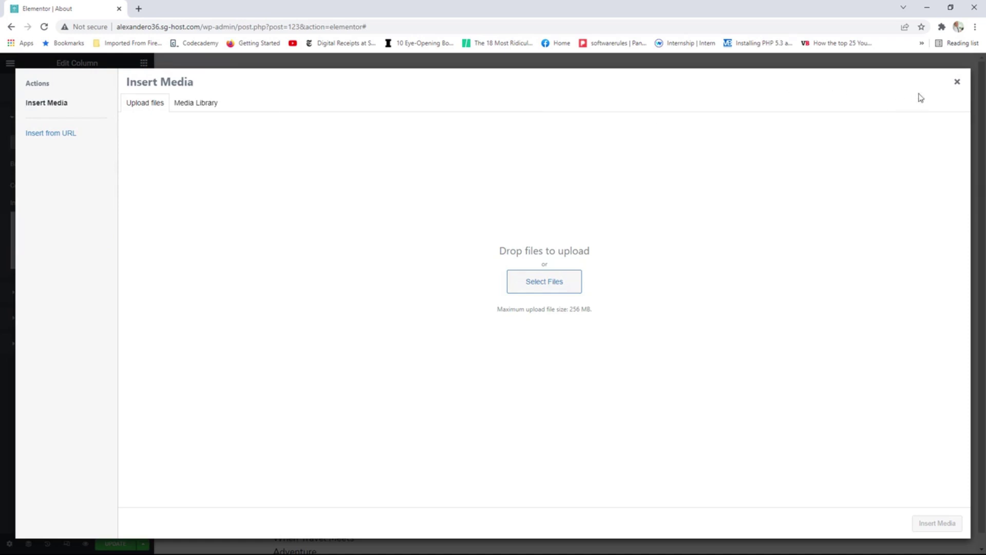
{"action": "left_click", "coordinate": [957, 82]}
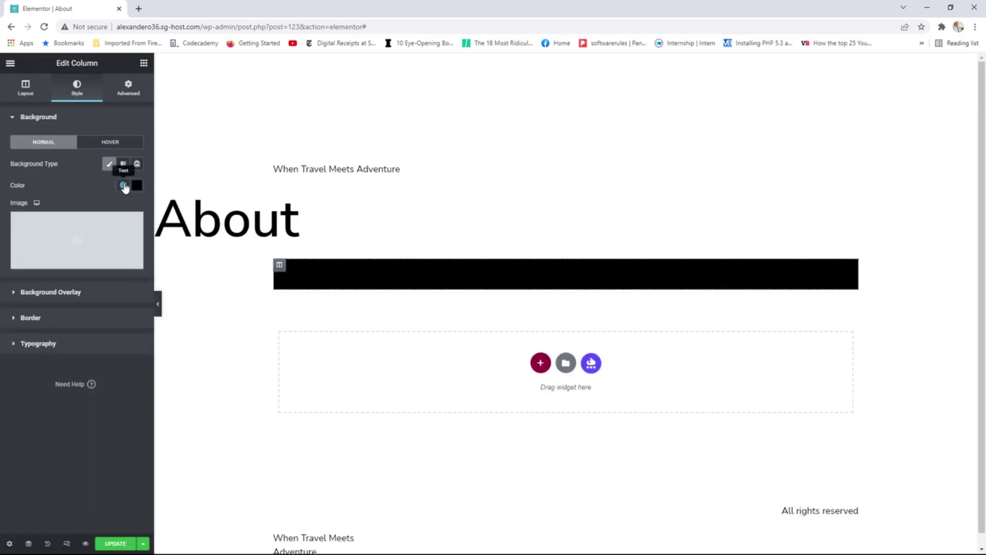
{"action": "left_click", "coordinate": [109, 163]}
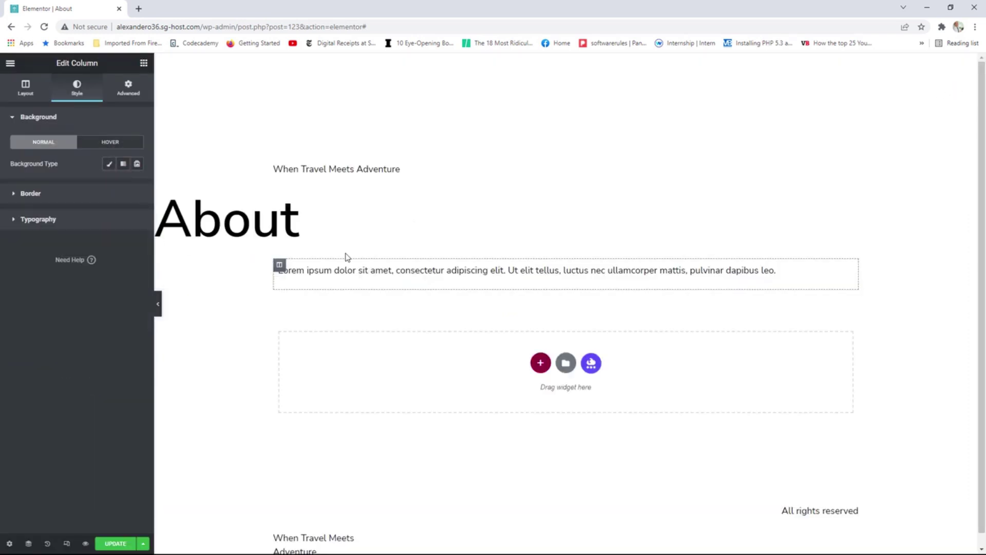
Set the text section to Boxed content width at 625 px.
{"action": "right_click", "coordinate": [279, 266]}
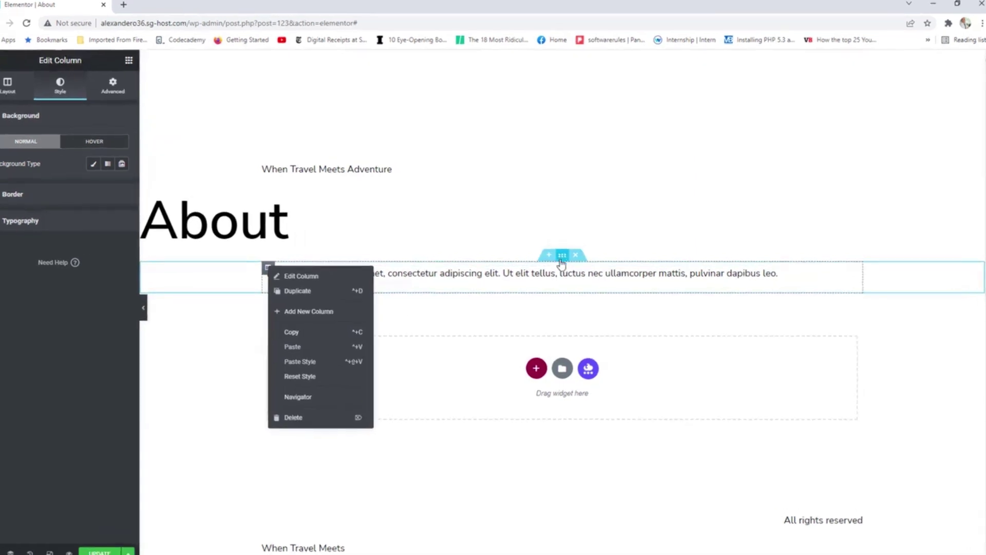
{"action": "left_click", "coordinate": [467, 331]}
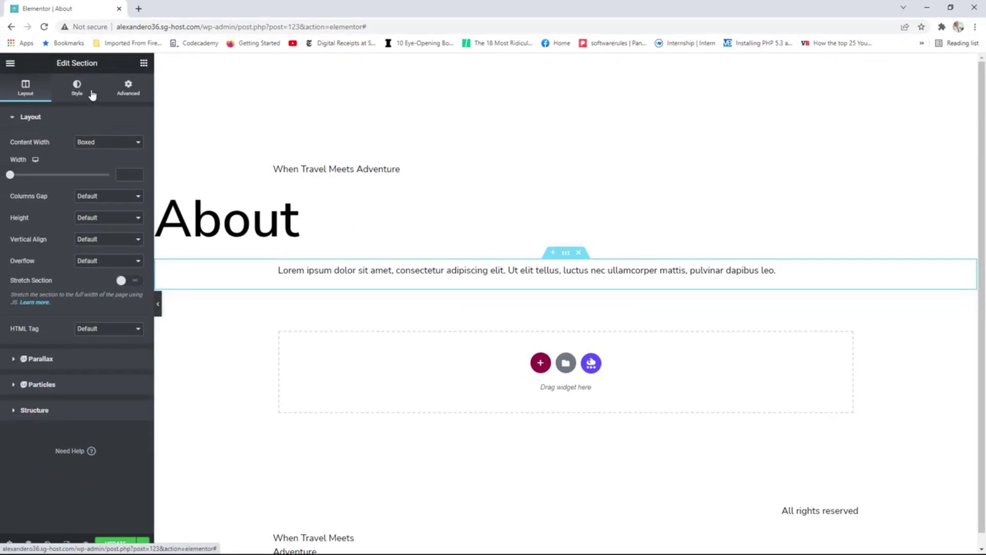
{"action": "left_click", "coordinate": [101, 144]}
{"action": "left_click", "coordinate": [97, 158]}
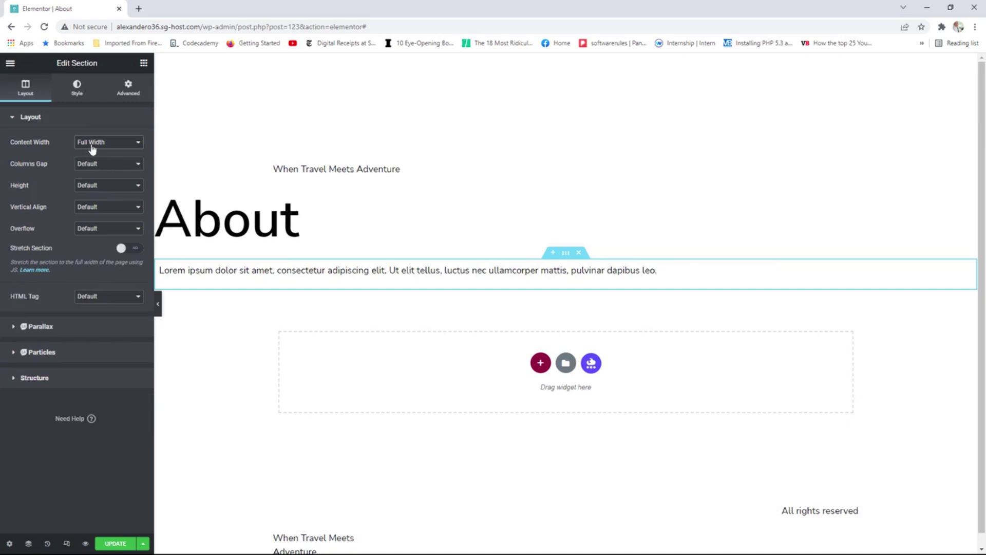
{"action": "left_click", "coordinate": [99, 144]}
{"action": "left_click", "coordinate": [96, 152]}
{"action": "mouse_move", "coordinate": [27, 178]}
{"action": "left_mouse_down"}
{"action": "mouse_move", "coordinate": [77, 177]}
{"action": "mouse_move", "coordinate": [22, 177]}
{"action": "left_mouse_up"}
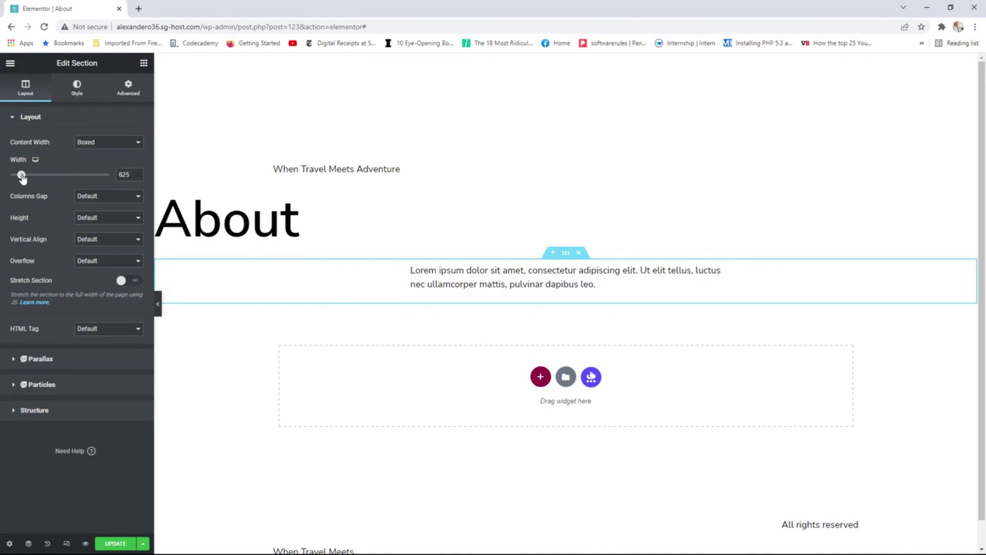
{"action": "left_click", "coordinate": [93, 221]}
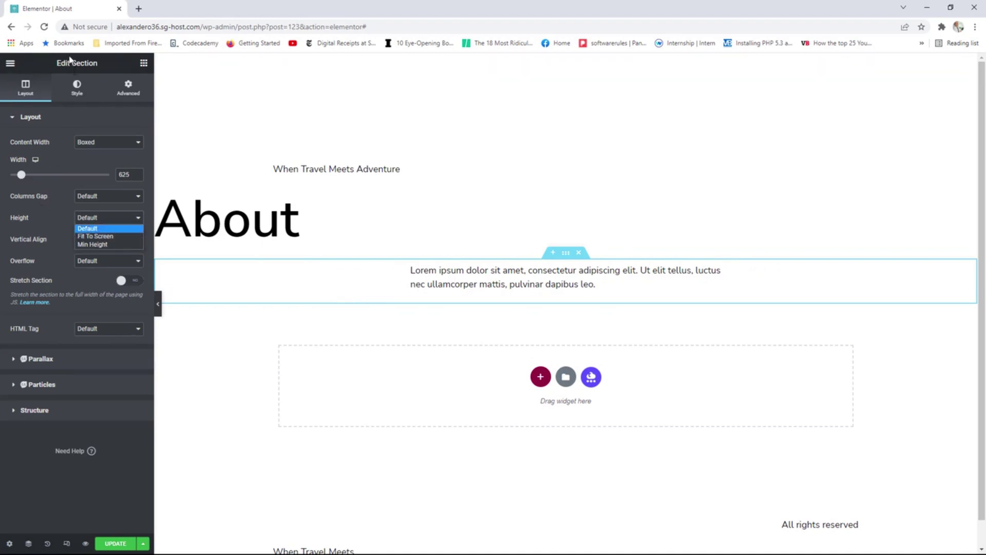
Try a red Special Color classic background on the section, then remove it.
{"action": "left_click", "coordinate": [79, 95]}
{"action": "left_click", "coordinate": [95, 163]}
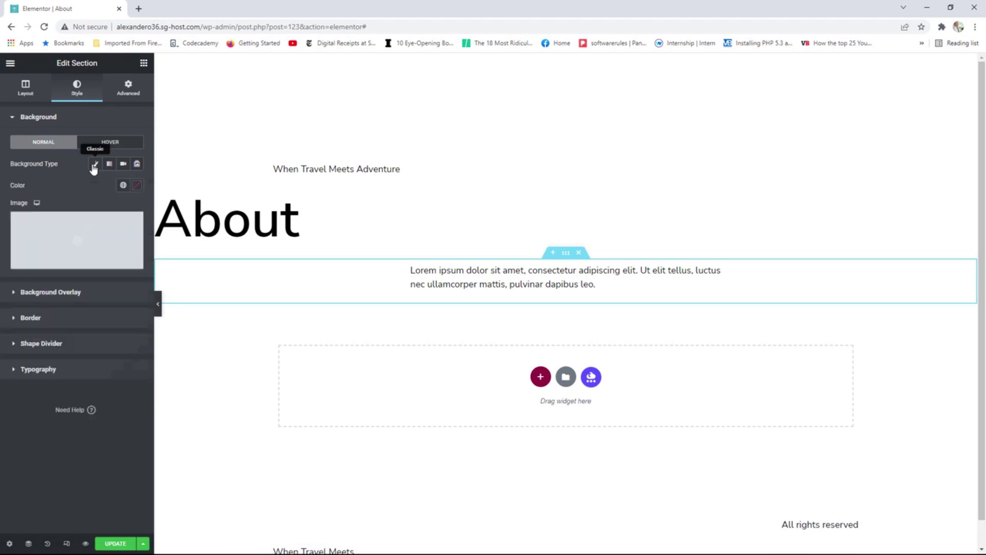
{"action": "left_click", "coordinate": [122, 184]}
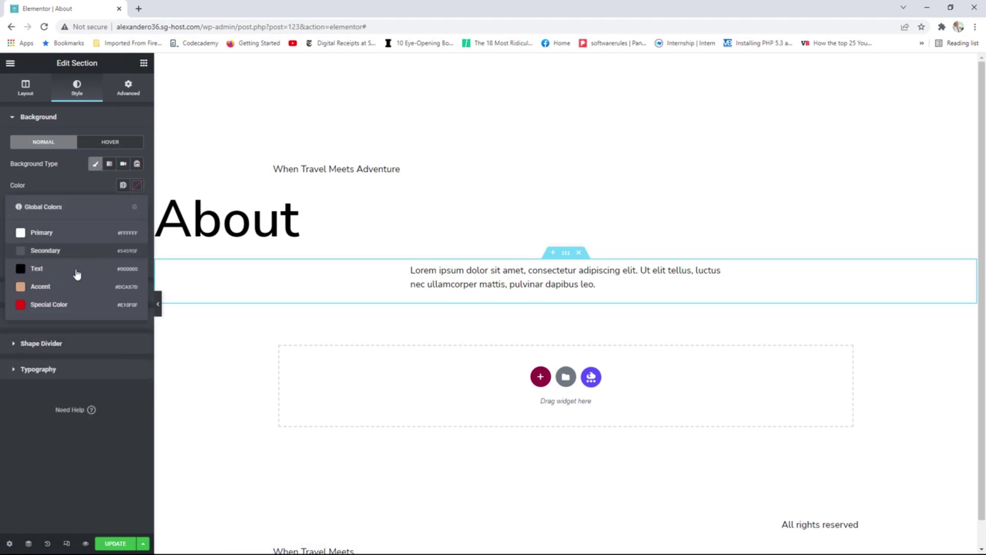
{"action": "left_click", "coordinate": [49, 306]}
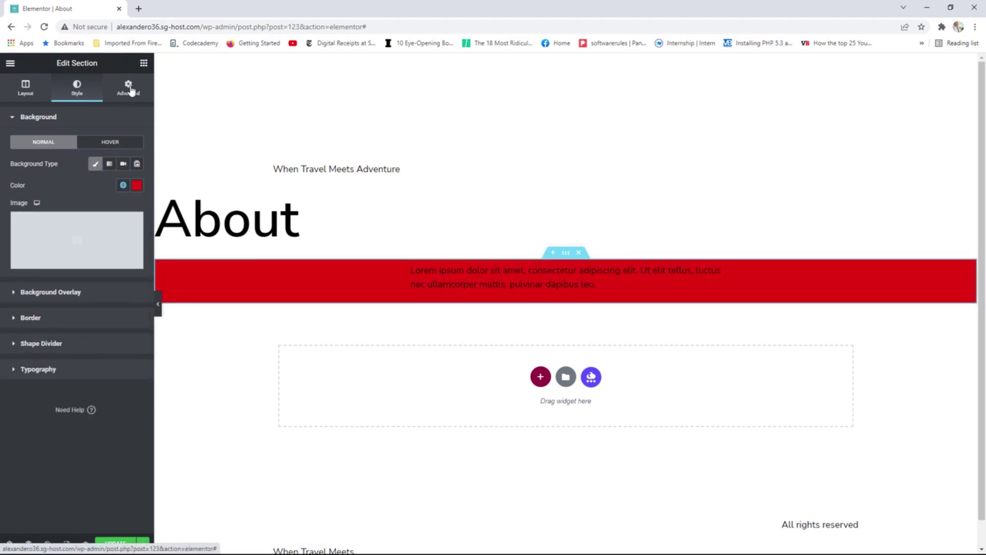
{"action": "left_click", "coordinate": [129, 87]}
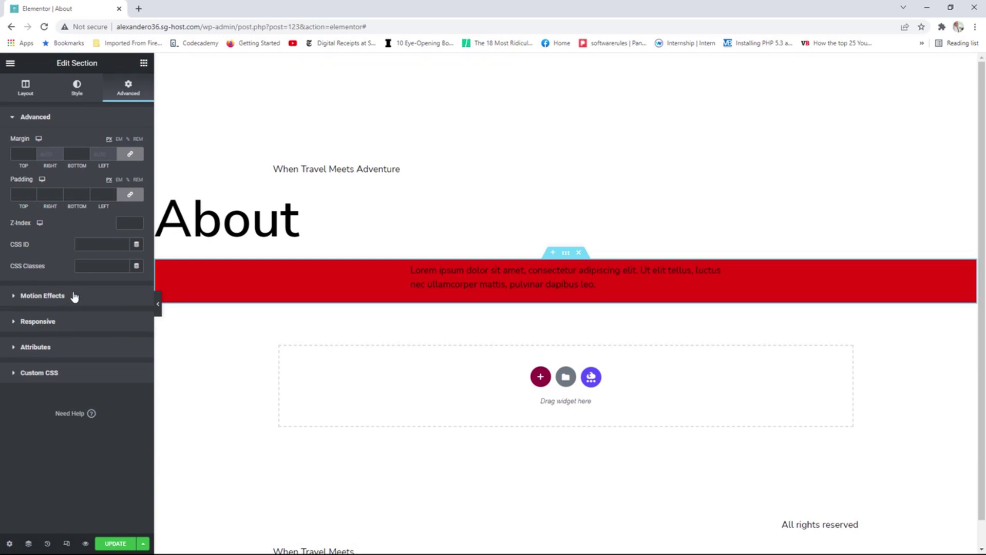
{"action": "right_click", "coordinate": [566, 255]}
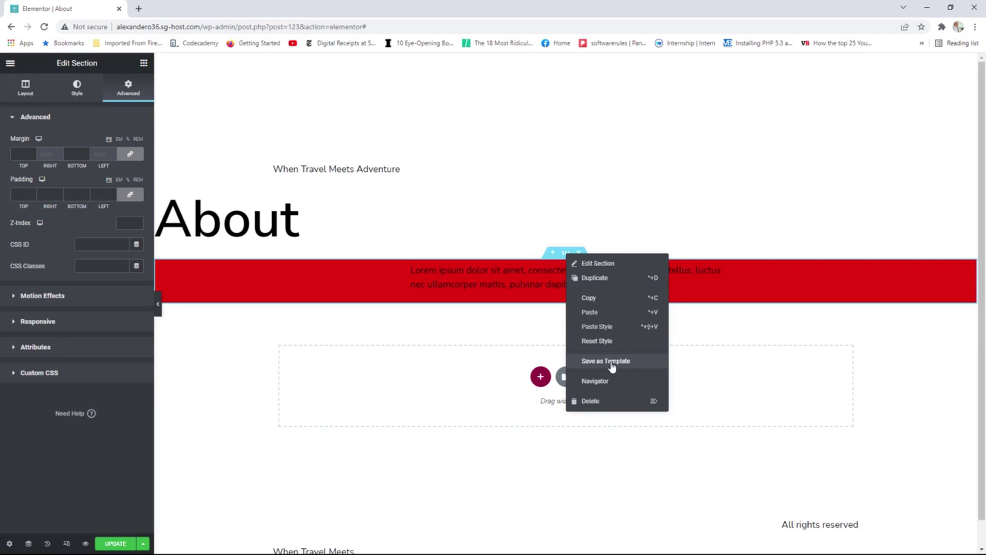
{"action": "left_click", "coordinate": [77, 90]}
{"action": "left_click", "coordinate": [96, 165]}
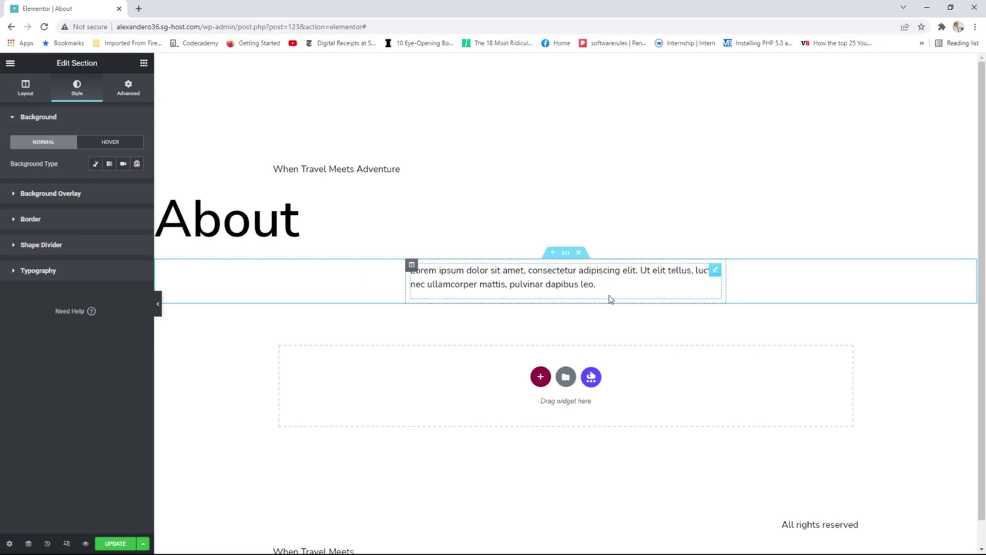
Add an Image widget to the empty section below, showing the desert oasis photo from the Media Library.
{"action": "left_click", "coordinate": [144, 62]}
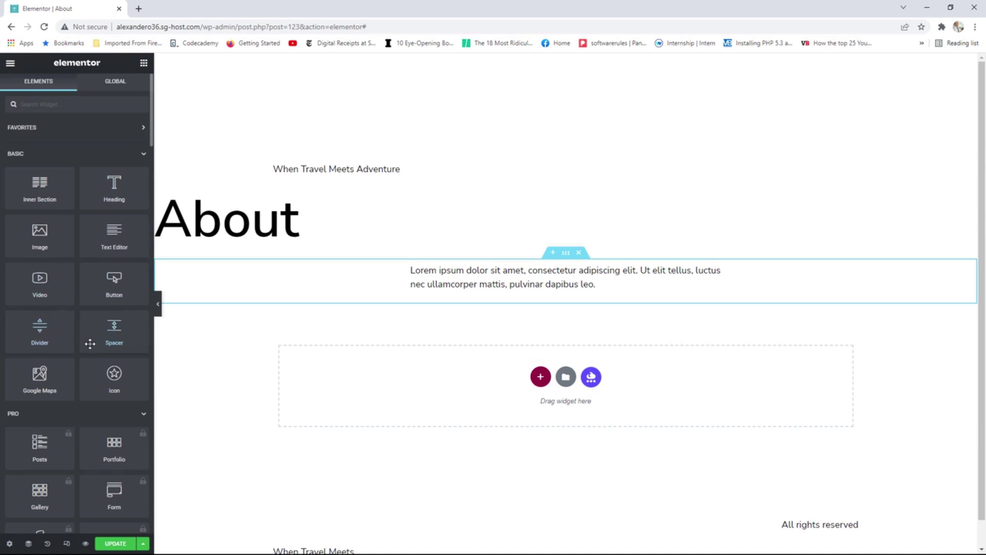
{"action": "left_click_drag", "start_coordinate": [40, 241], "coordinate": [444, 389]}
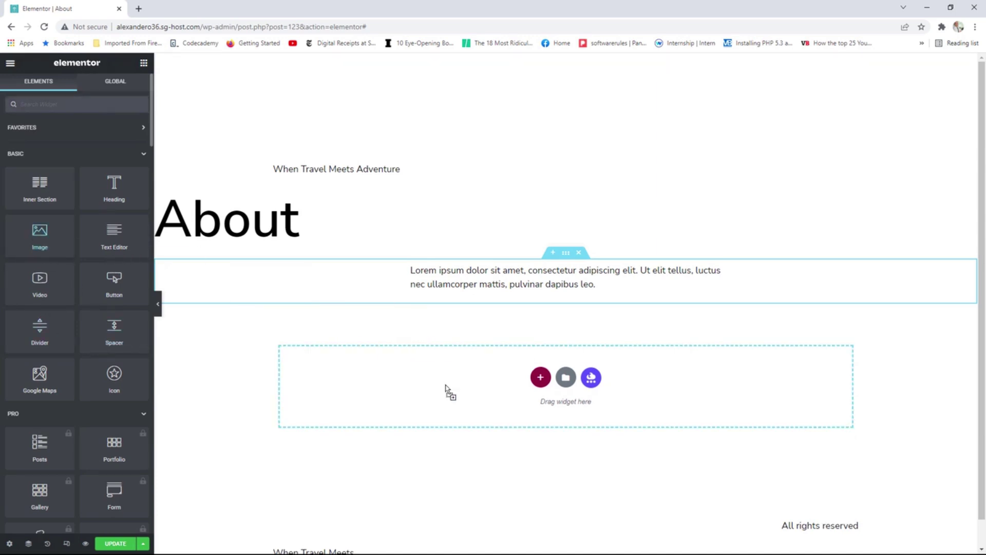
{"action": "left_click", "coordinate": [74, 171]}
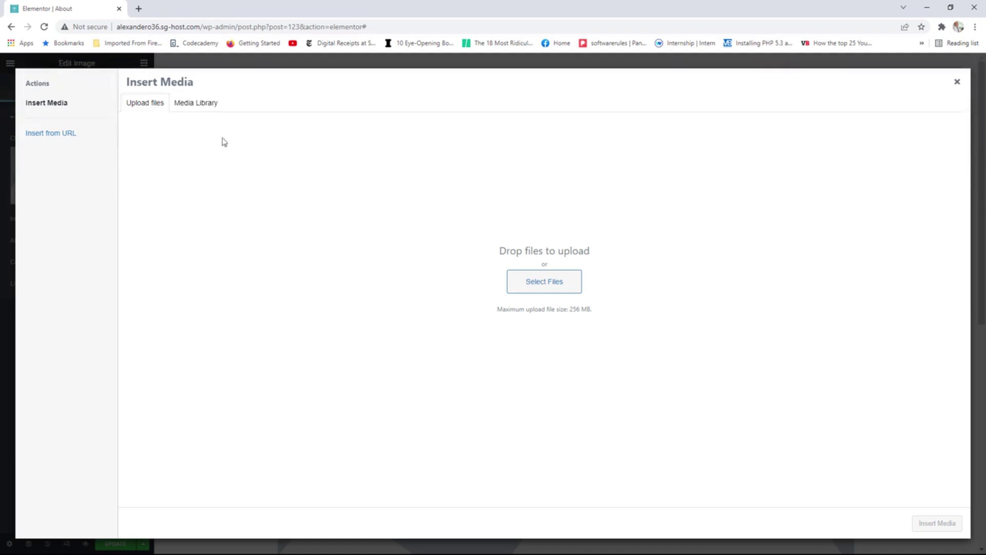
{"action": "left_click", "coordinate": [205, 109]}
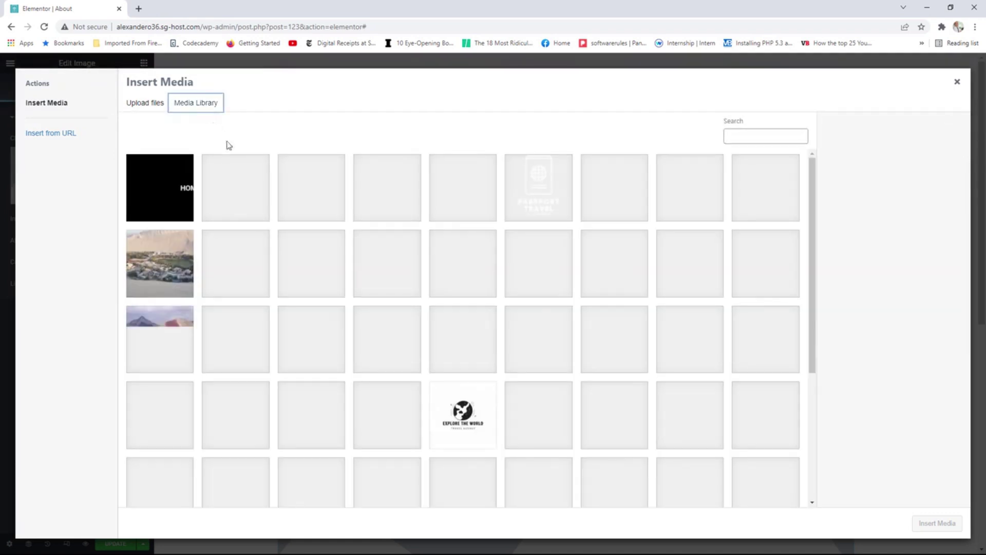
{"action": "left_click", "coordinate": [924, 525]}
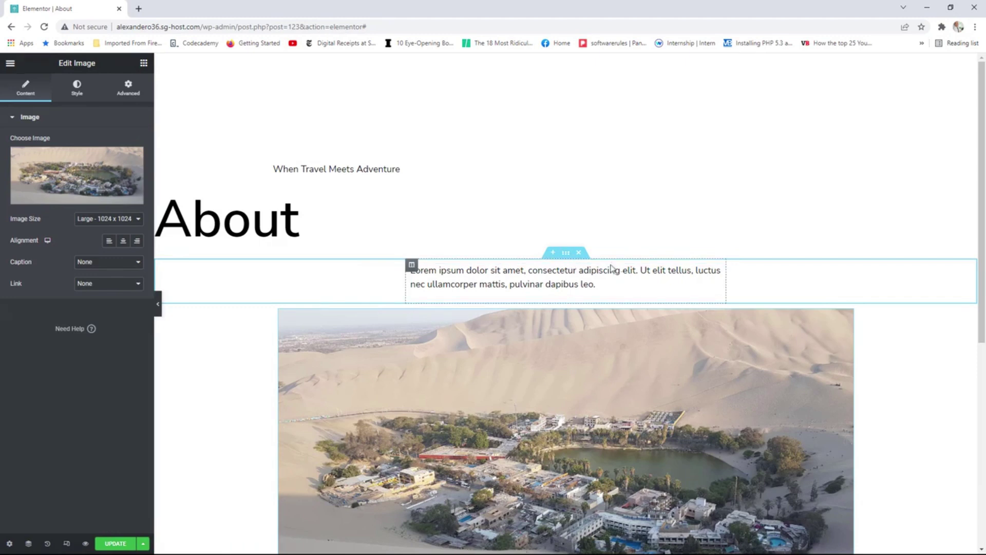
Fill the text section with a red Classic background and begin placing a Spacer element.
{"action": "left_click", "coordinate": [546, 259]}
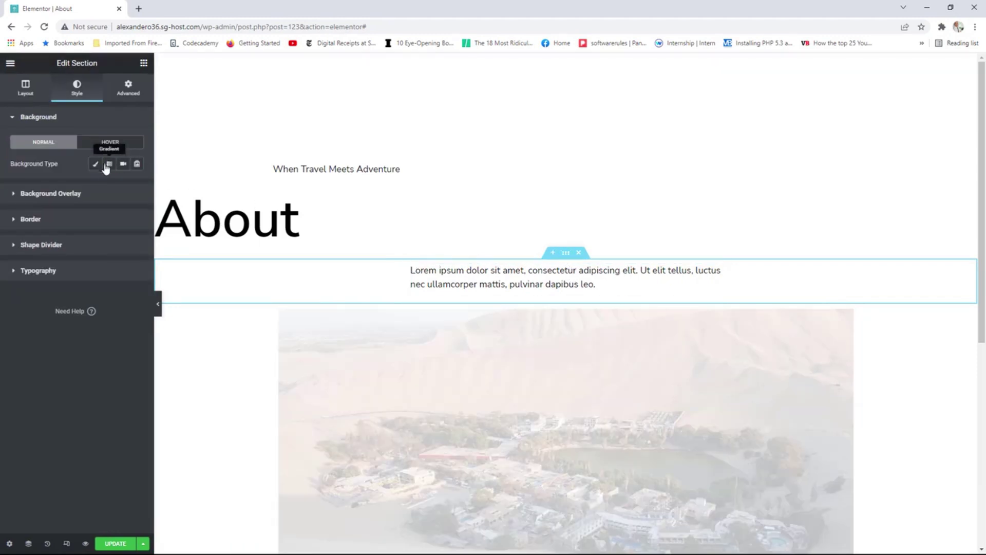
{"action": "left_click", "coordinate": [95, 164]}
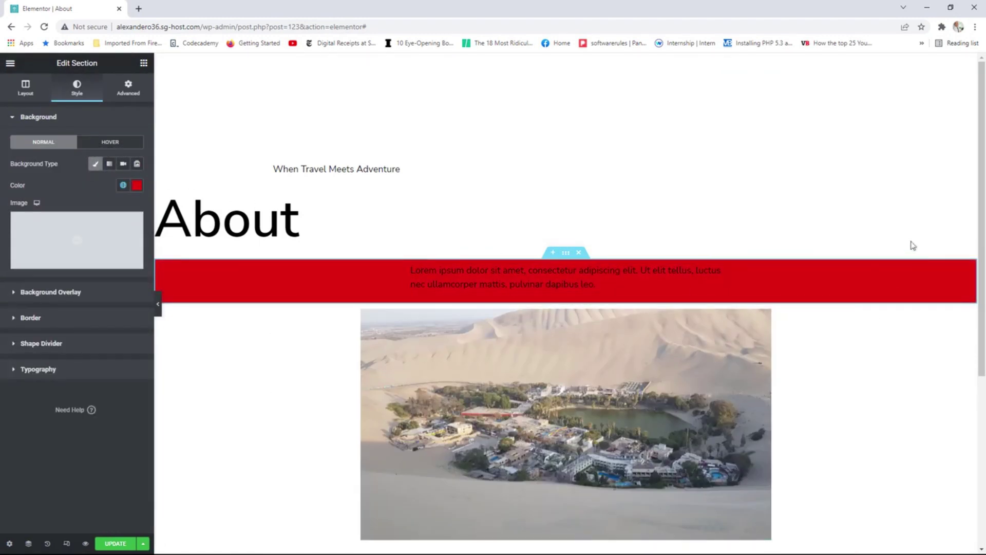
{"action": "scroll", "coordinate": [956, 246], "scroll_direction": "down", "scroll_amount": 1}
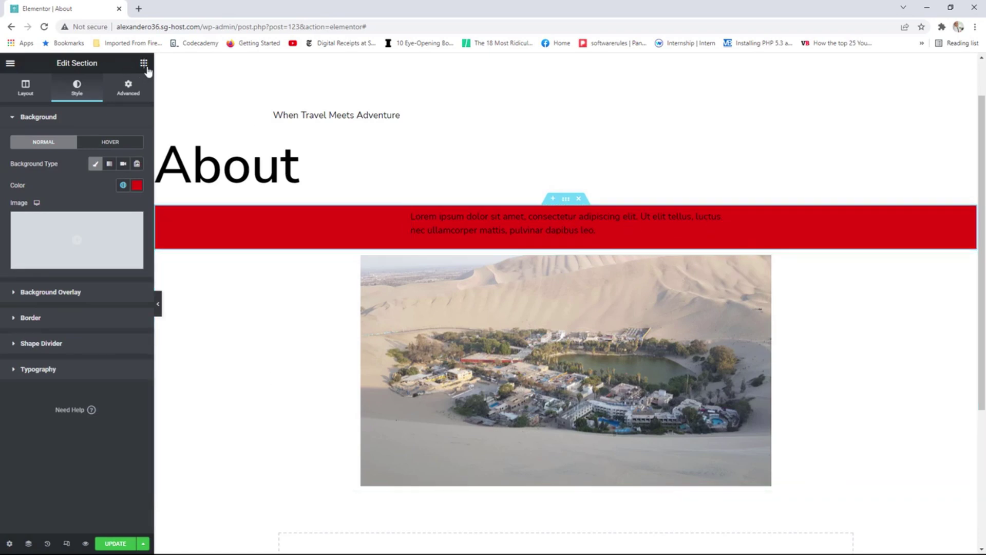
{"action": "left_click", "coordinate": [145, 65]}
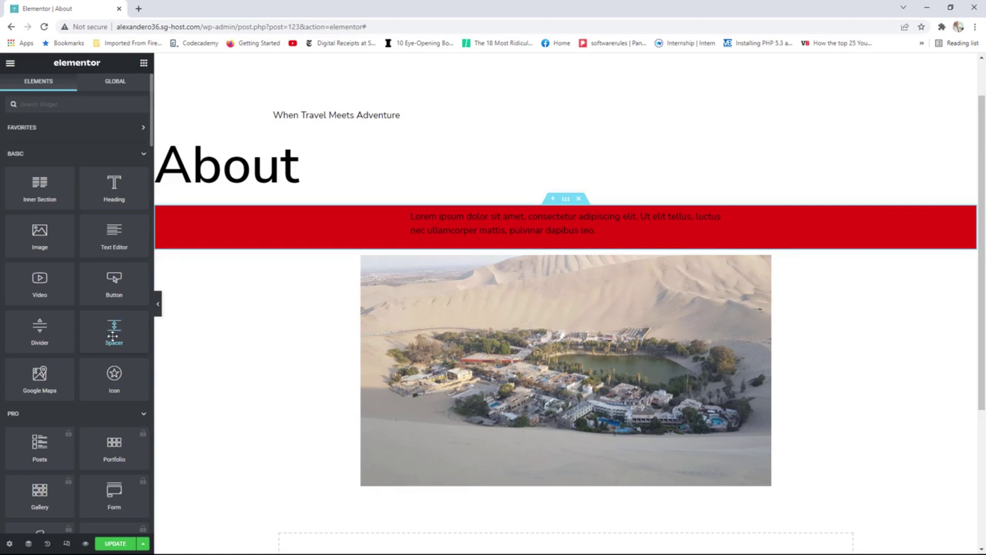
{"action": "mouse_move", "coordinate": [116, 326]}
{"action": "left_mouse_down"}
{"action": "mouse_move", "coordinate": [153, 294]}
{"action": "mouse_move", "coordinate": [117, 325]}
{"action": "mouse_move", "coordinate": [477, 248]}
{"action": "mouse_move", "coordinate": [520, 251]}
{"action": "mouse_move", "coordinate": [175, 333]}
{"action": "mouse_move", "coordinate": [114, 325]}
{"action": "left_mouse_up"}
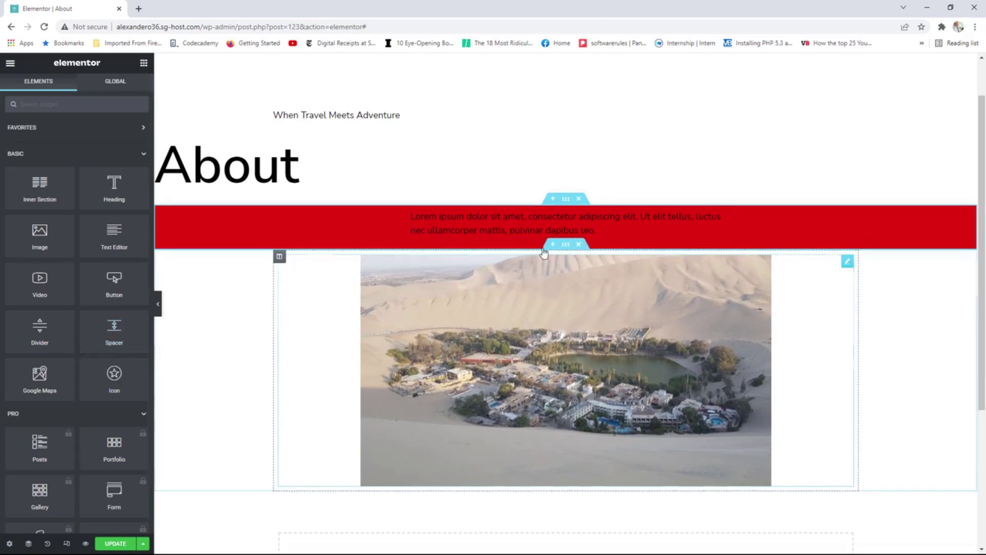
Unlink the red text section's margins, raising the top margin and setting the bottom margin to 0.
{"action": "left_click", "coordinate": [566, 204]}
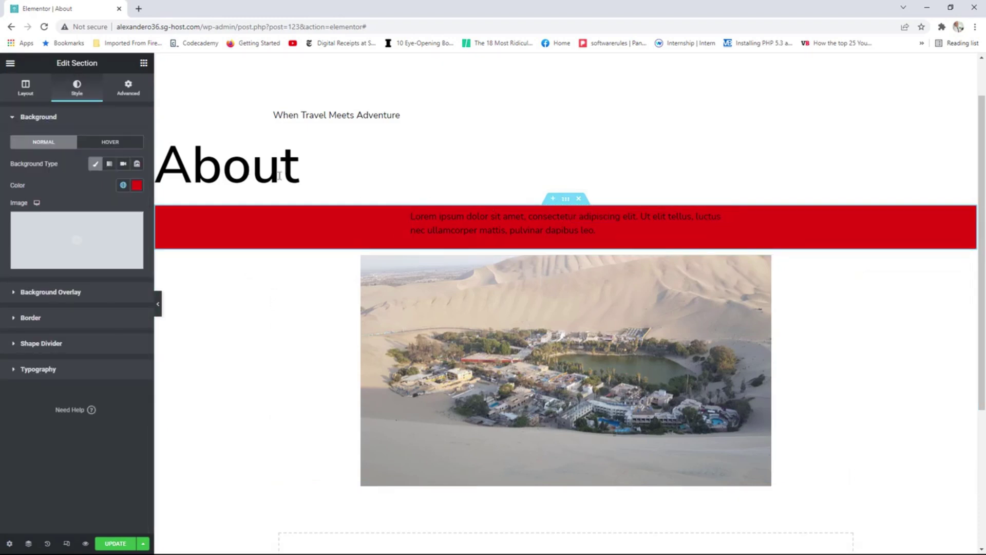
{"action": "left_click", "coordinate": [129, 93]}
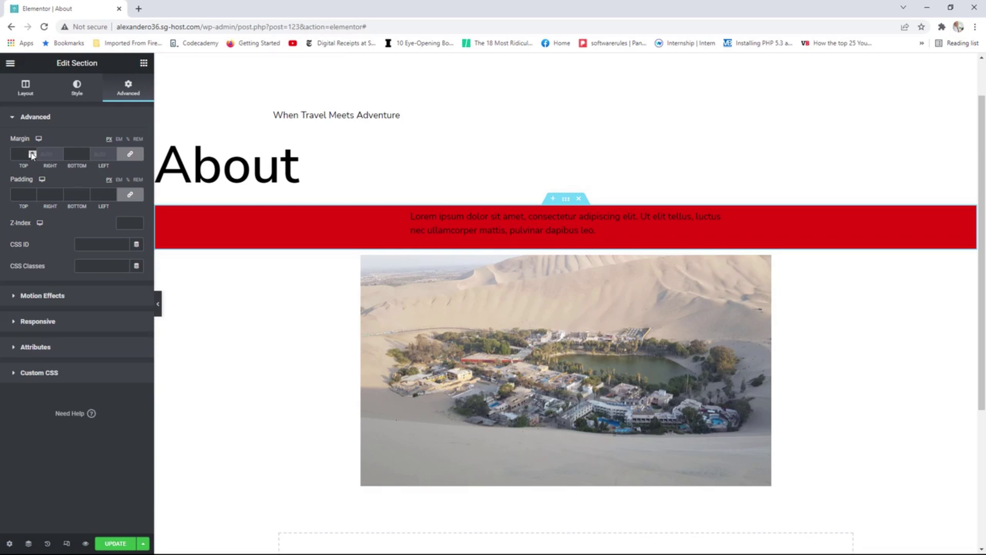
{"action": "left_click", "coordinate": [32, 153]}
{"action": "left_click", "coordinate": [32, 152]}
{"action": "left_click", "coordinate": [32, 153]}
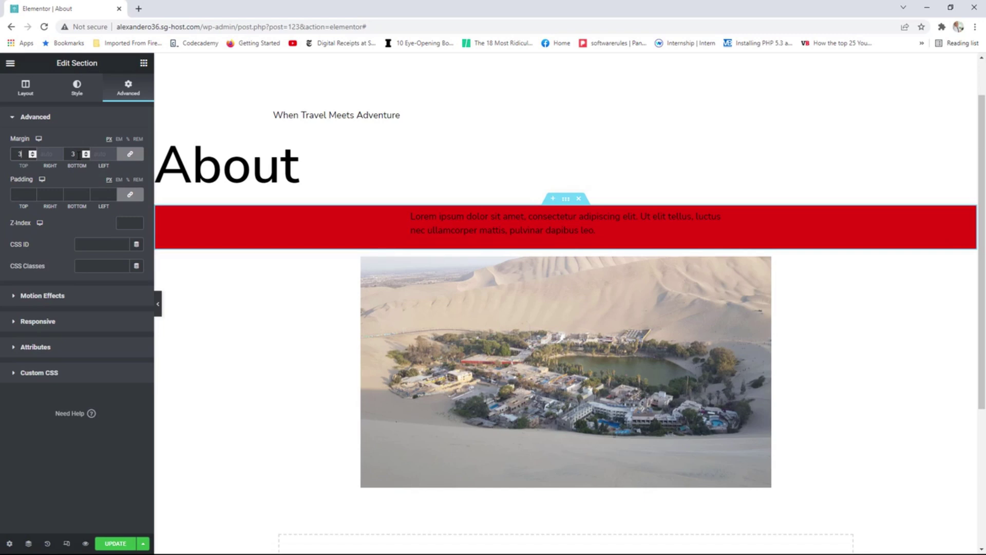
{"action": "key", "text": "Down"}
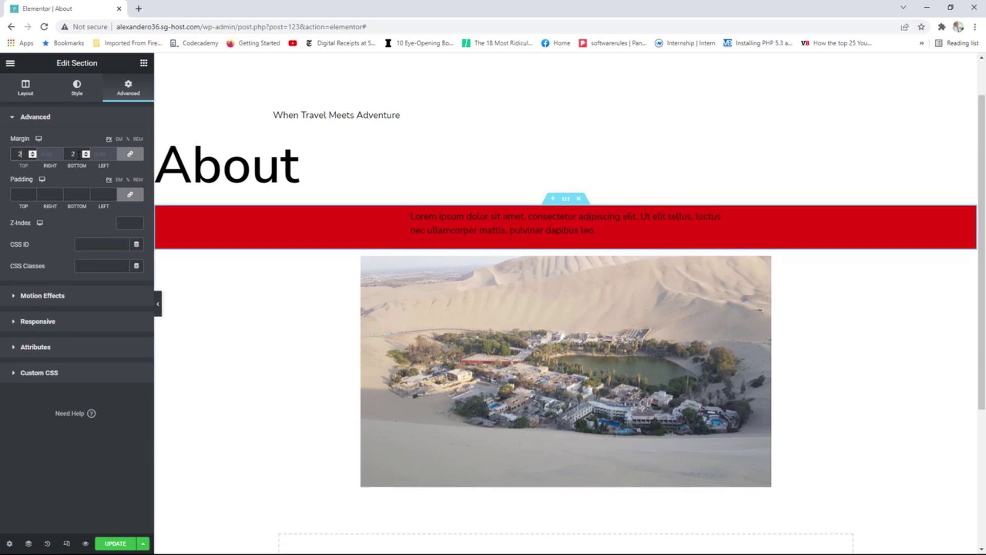
{"action": "key", "text": "Down"}
{"action": "key", "text": "Down"}
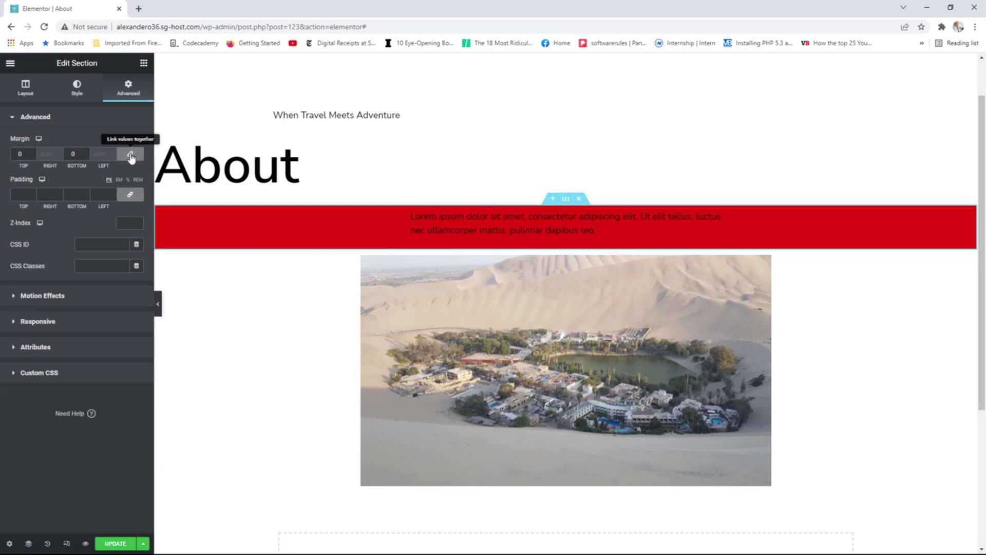
{"action": "left_click", "coordinate": [131, 154]}
{"action": "left_click", "coordinate": [34, 152]}
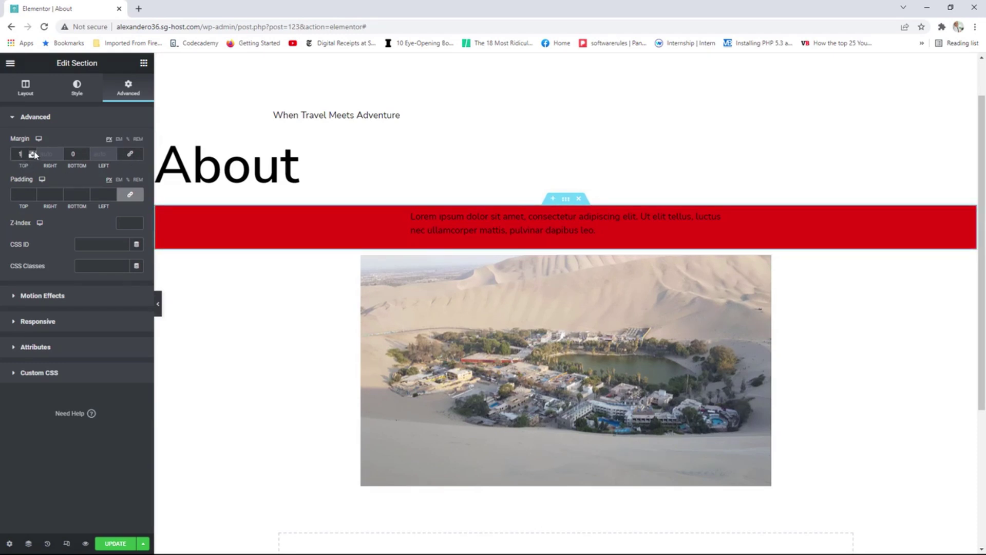
{"action": "left_click", "coordinate": [34, 152]}
{"action": "left_click", "coordinate": [34, 153]}
{"action": "left_click", "coordinate": [86, 152]}
{"action": "left_click_drag", "start_coordinate": [86, 155], "coordinate": [86, 154]}
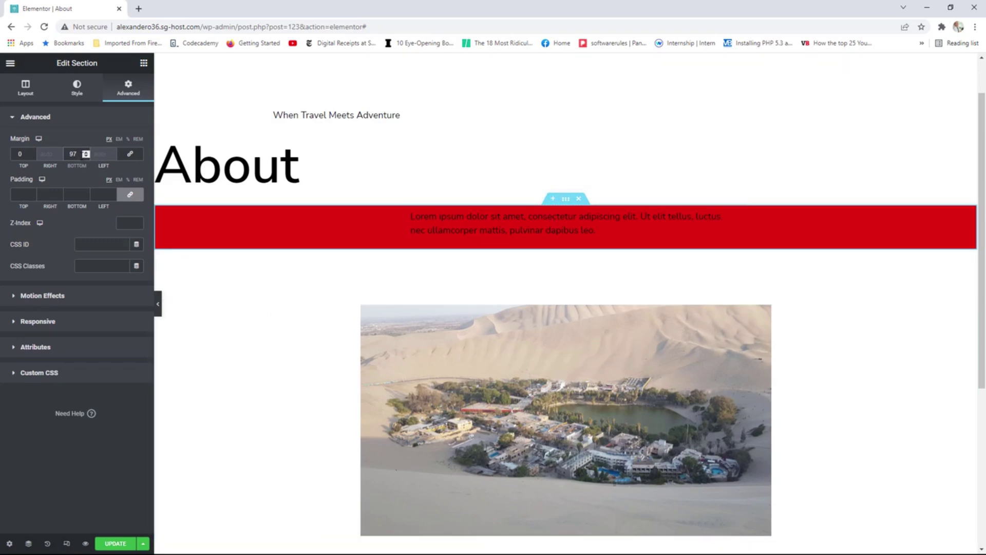
{"action": "double_click", "coordinate": [75, 154]}
{"action": "type", "text": "0"}
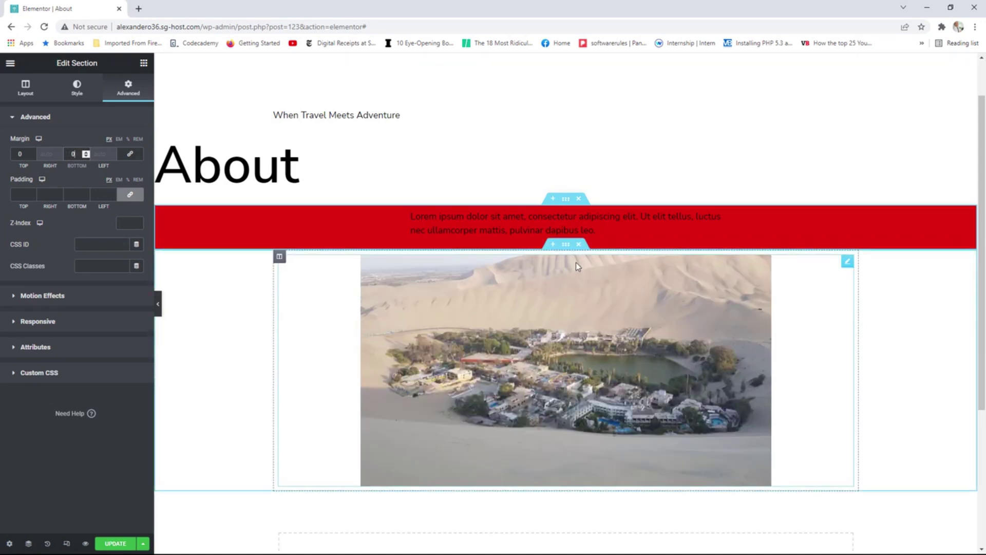
Unlink the desert image section's margins and raise its top margin toward 86.
{"action": "left_click", "coordinate": [566, 245]}
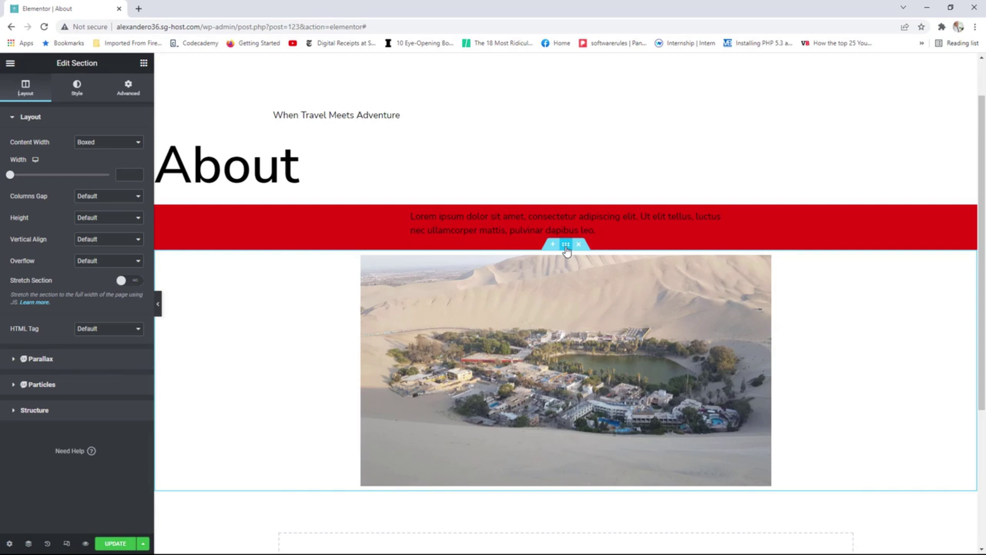
{"action": "left_click", "coordinate": [141, 87]}
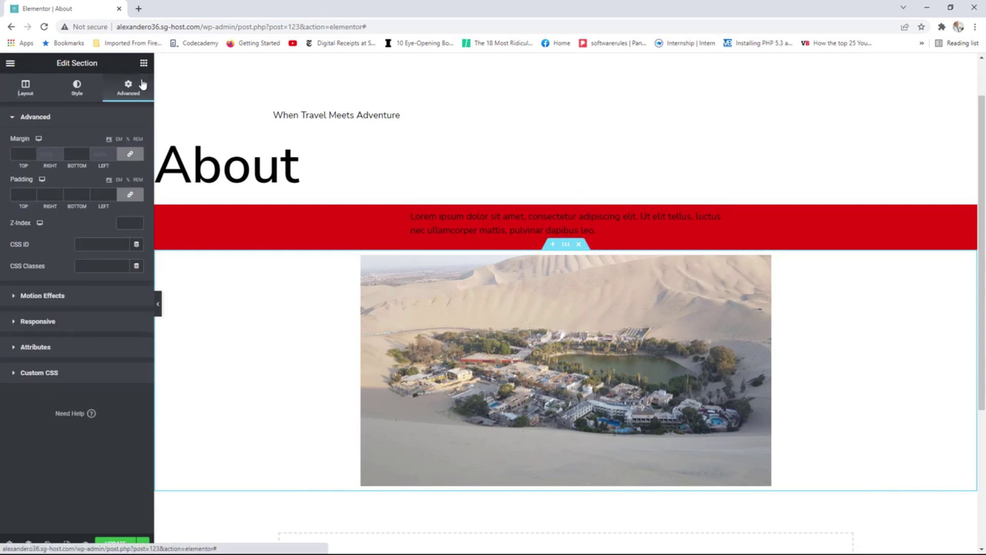
{"action": "left_click", "coordinate": [131, 155]}
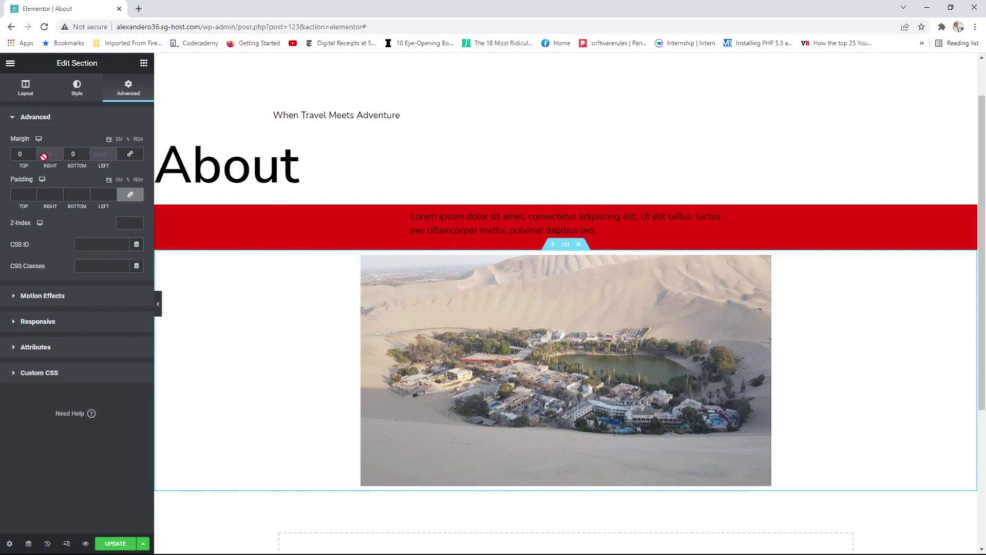
{"action": "left_click_drag", "start_coordinate": [33, 153], "coordinate": [32, 153]}
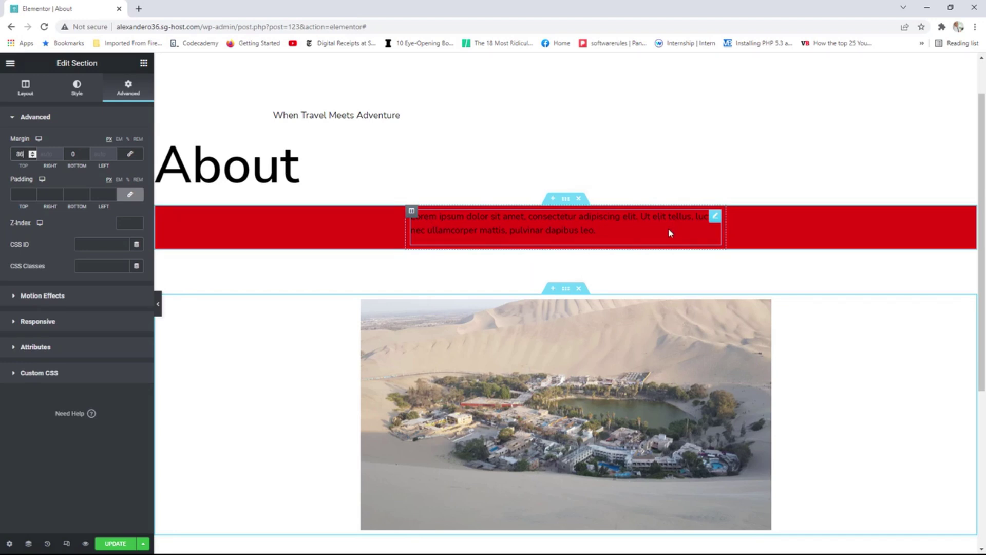
Give the red bar's text unlinked padding of 41 on top and 54 at the bottom.
{"action": "left_click", "coordinate": [715, 220]}
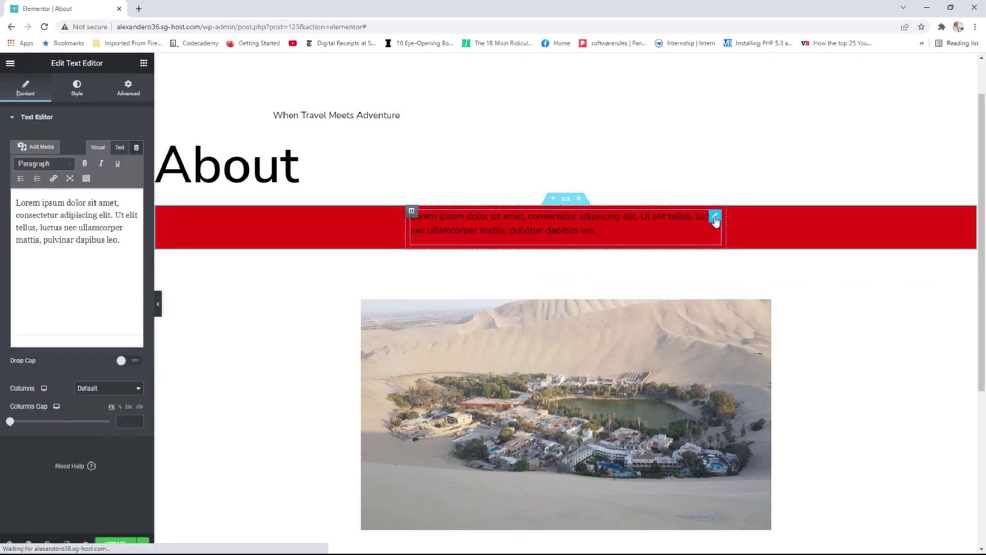
{"action": "left_click", "coordinate": [134, 95]}
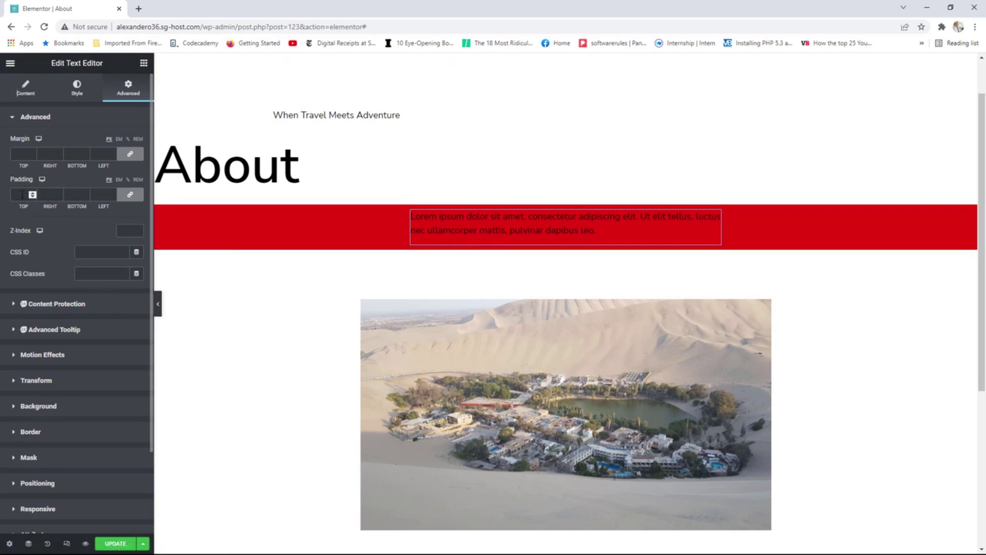
{"action": "left_click", "coordinate": [131, 196]}
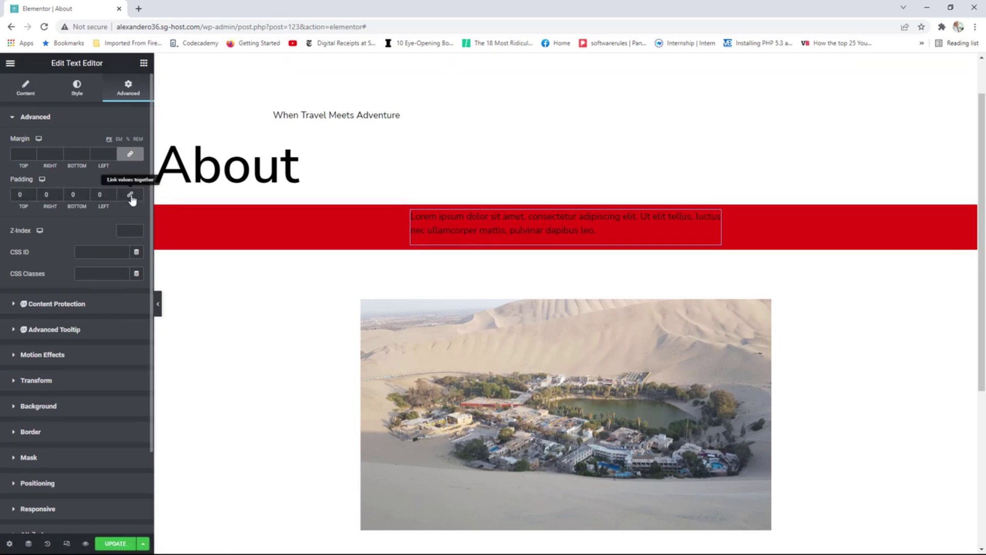
{"action": "left_click", "coordinate": [33, 193]}
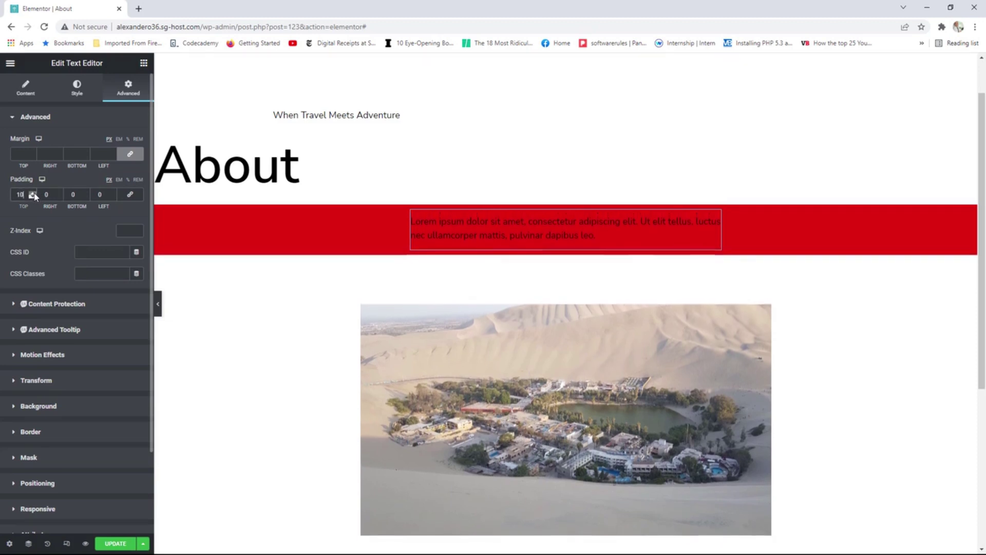
{"action": "left_click_drag", "start_coordinate": [34, 196], "coordinate": [35, 196]}
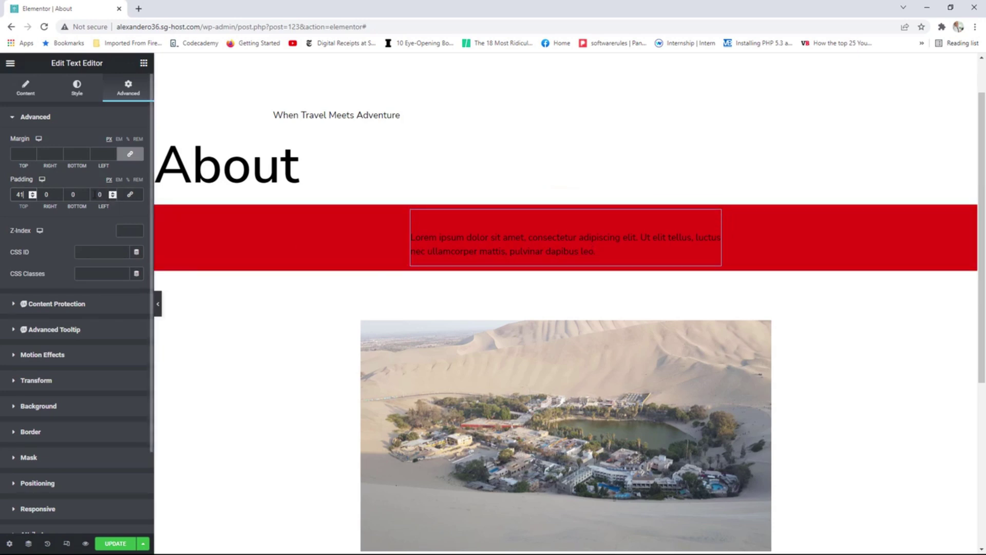
{"action": "double_click", "coordinate": [82, 195]}
{"action": "type", "text": "7"}
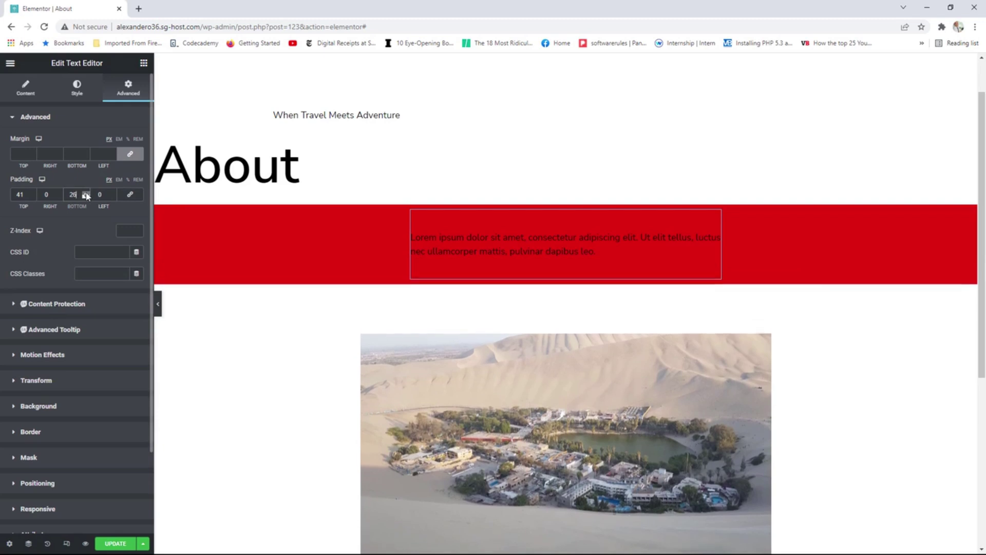
{"action": "left_click_drag", "start_coordinate": [87, 195], "coordinate": [87, 196]}
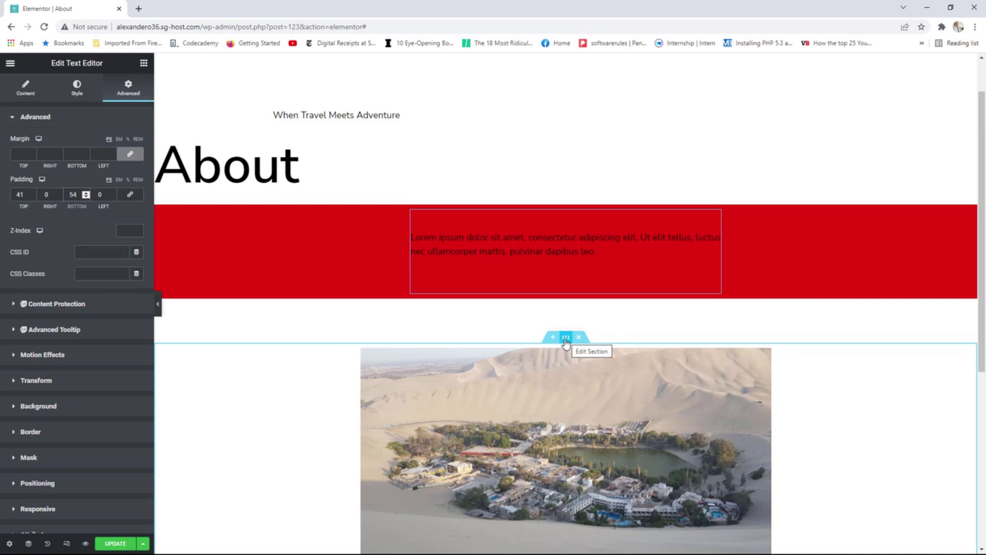
Move the desert image section above the red lorem ipsum section.
{"action": "left_click", "coordinate": [566, 338]}
{"action": "left_click_drag", "start_coordinate": [567, 342], "coordinate": [549, 220]}
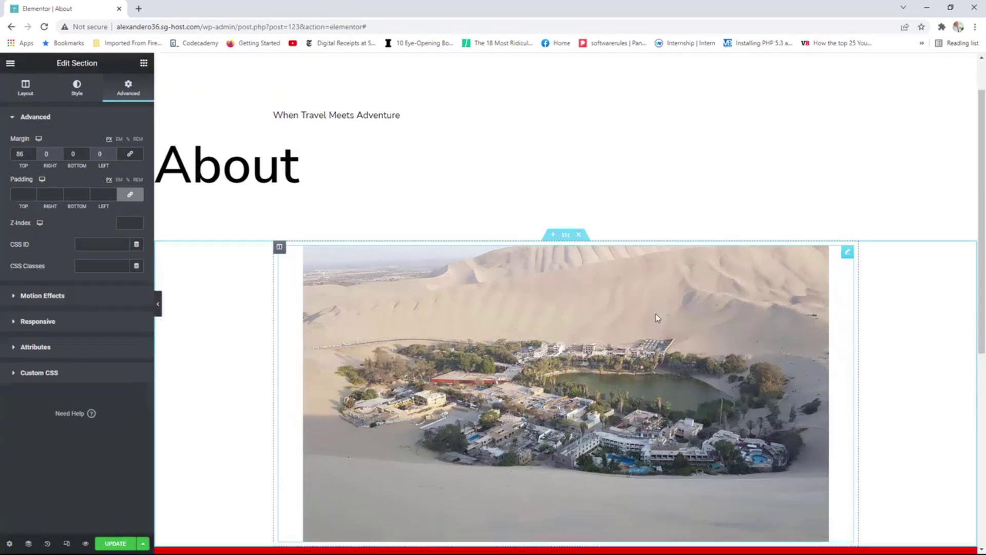
{"action": "scroll", "coordinate": [656, 316], "scroll_direction": "down", "scroll_amount": 4}
{"action": "scroll", "coordinate": [655, 316], "scroll_direction": "up", "scroll_amount": 1}
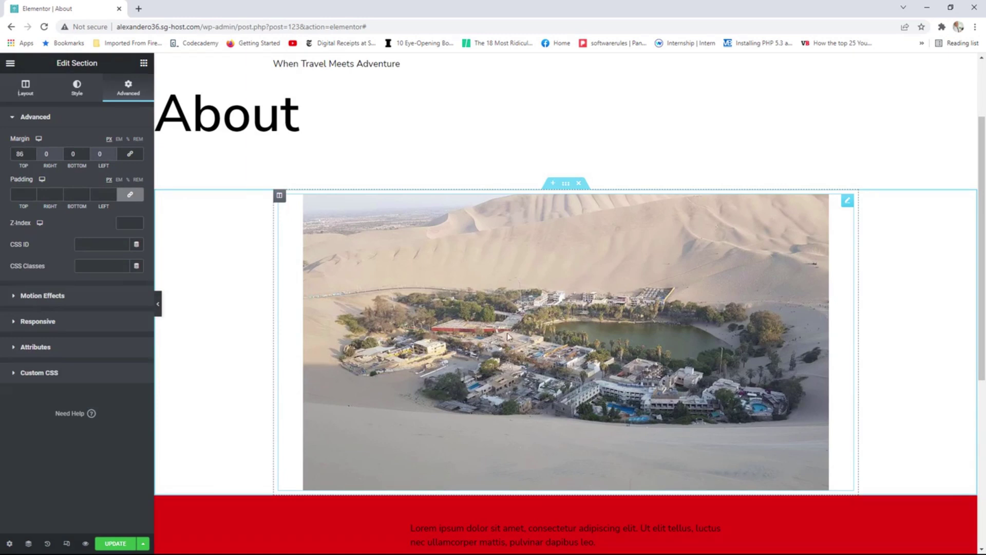
Duplicate the image column, swap its picture for the Cusco photo, and place it left of the desert image.
{"action": "right_click", "coordinate": [280, 200]}
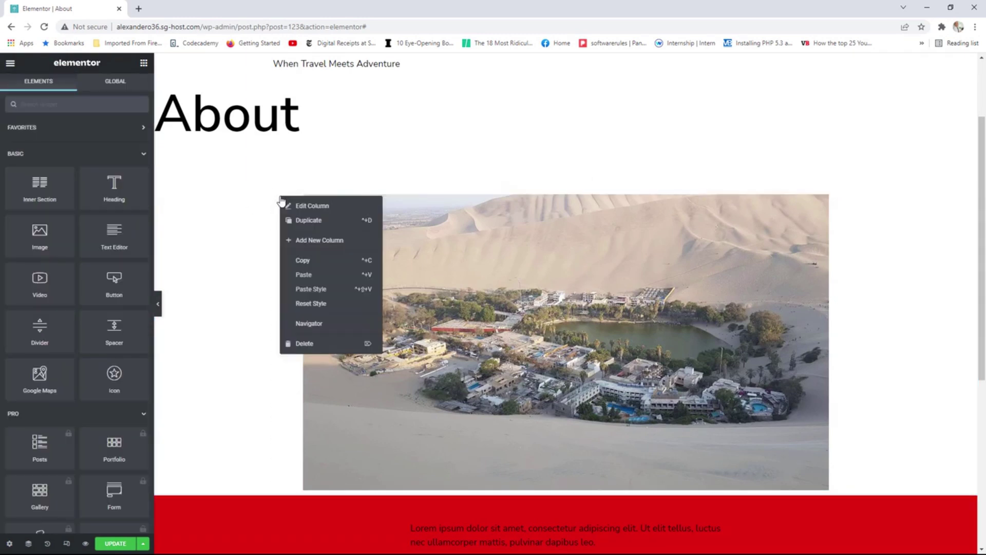
{"action": "left_click", "coordinate": [308, 220]}
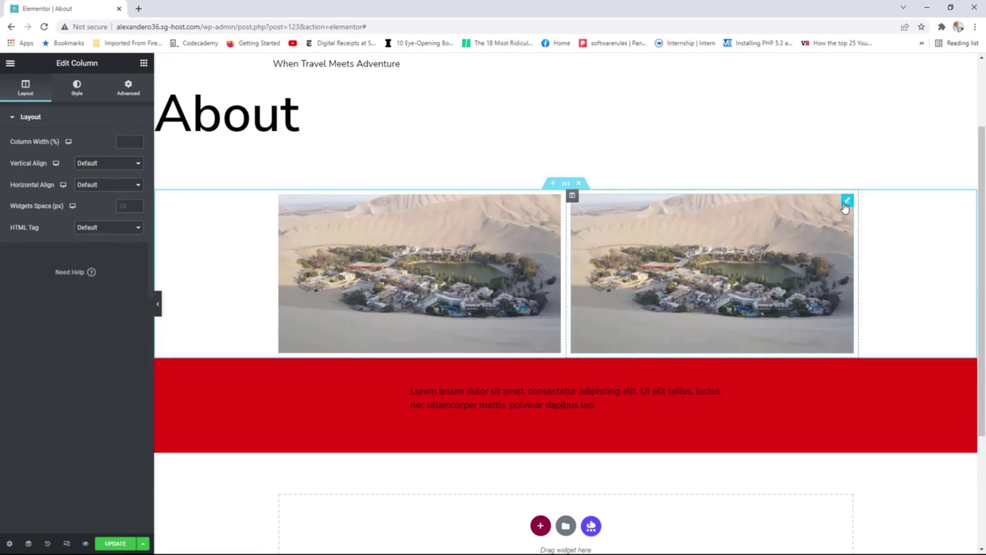
{"action": "left_click", "coordinate": [845, 205]}
{"action": "left_click", "coordinate": [101, 185]}
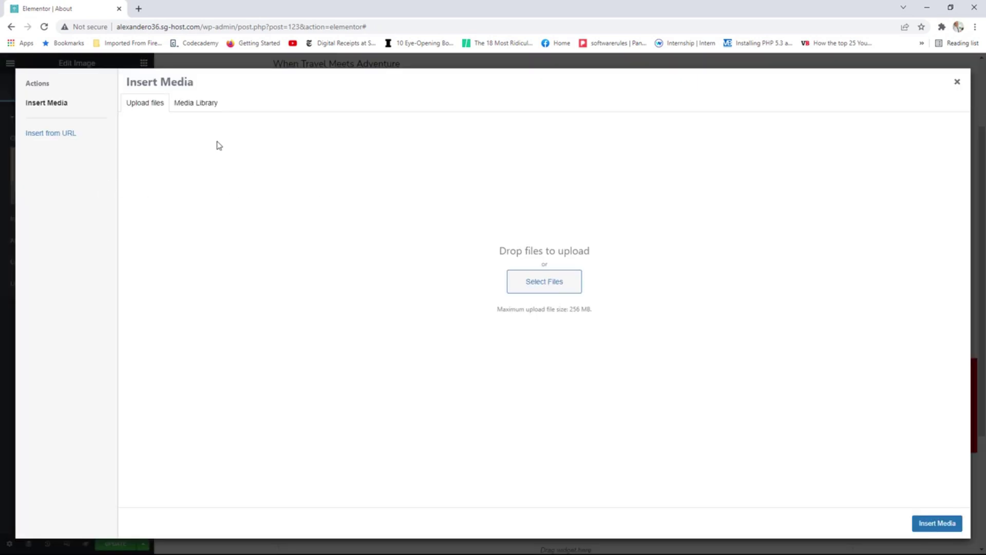
{"action": "left_click", "coordinate": [194, 102]}
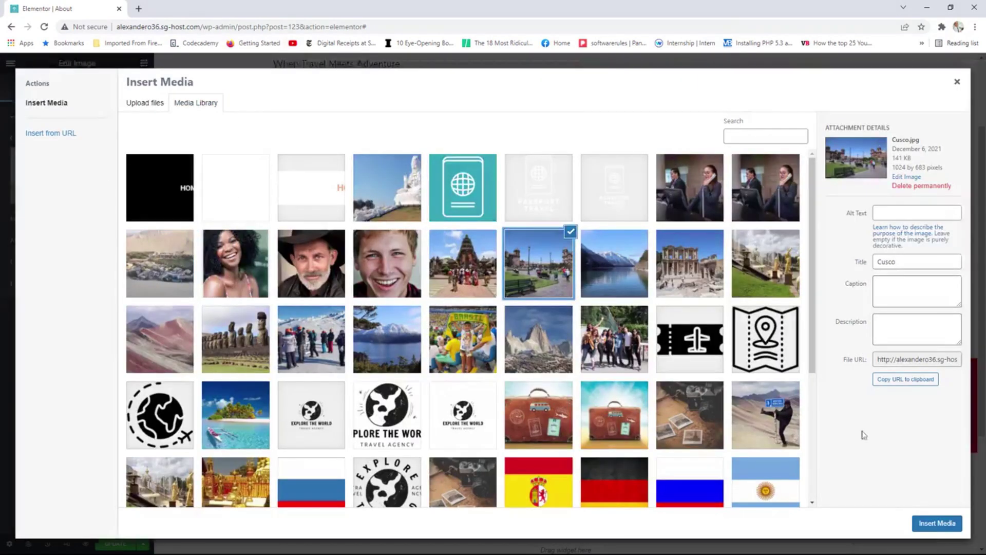
{"action": "left_click", "coordinate": [936, 523]}
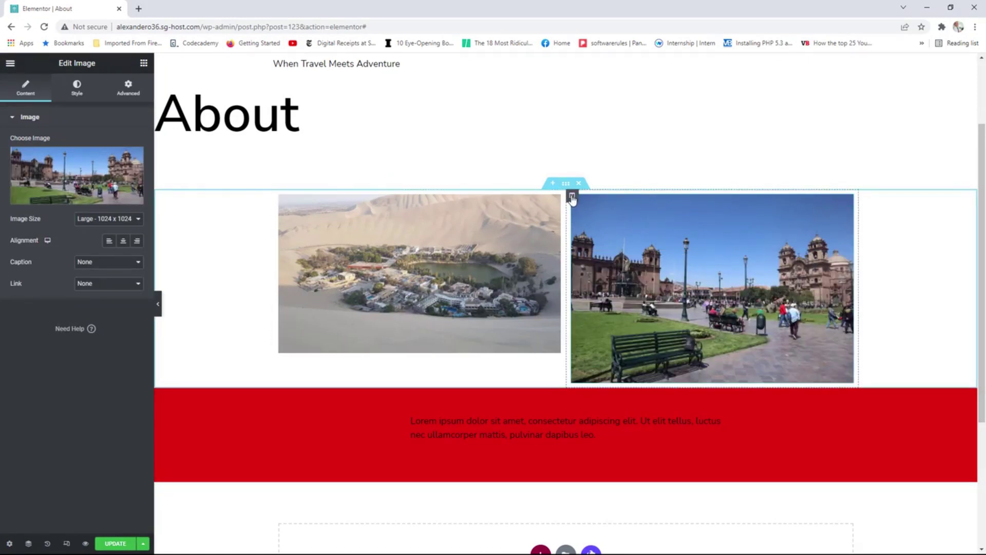
{"action": "left_click_drag", "start_coordinate": [572, 196], "coordinate": [773, 212]}
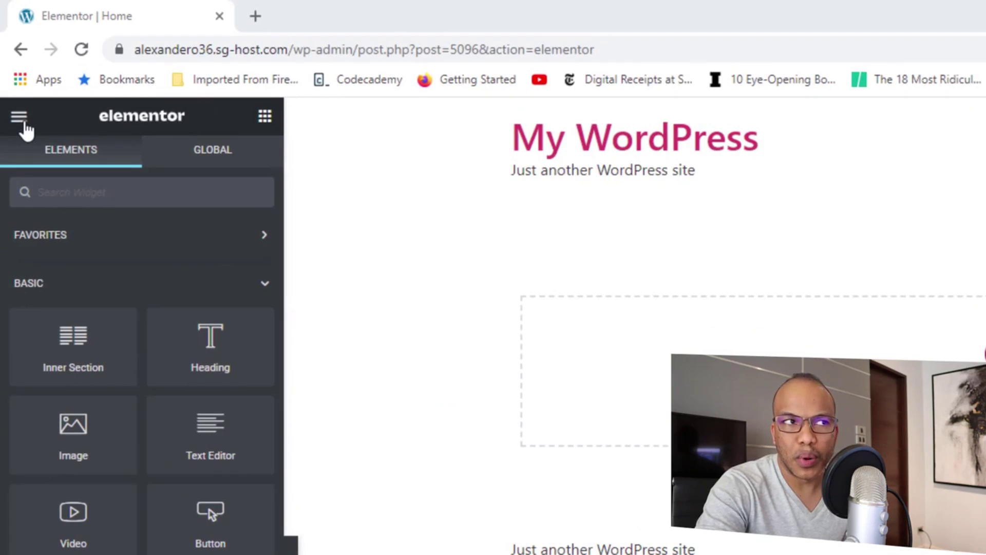
Show Site Settings > Global Colors: Primary #6EC1E4, Secondary #54595F, Text #7A7A7A, Accent #61CE70.
{"action": "left_click", "coordinate": [23, 123]}
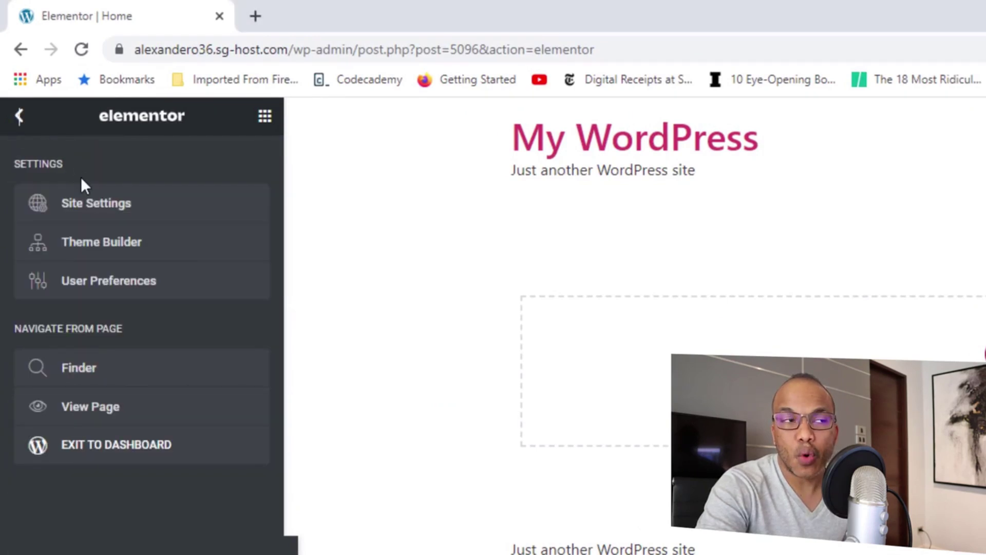
{"action": "left_click", "coordinate": [99, 208]}
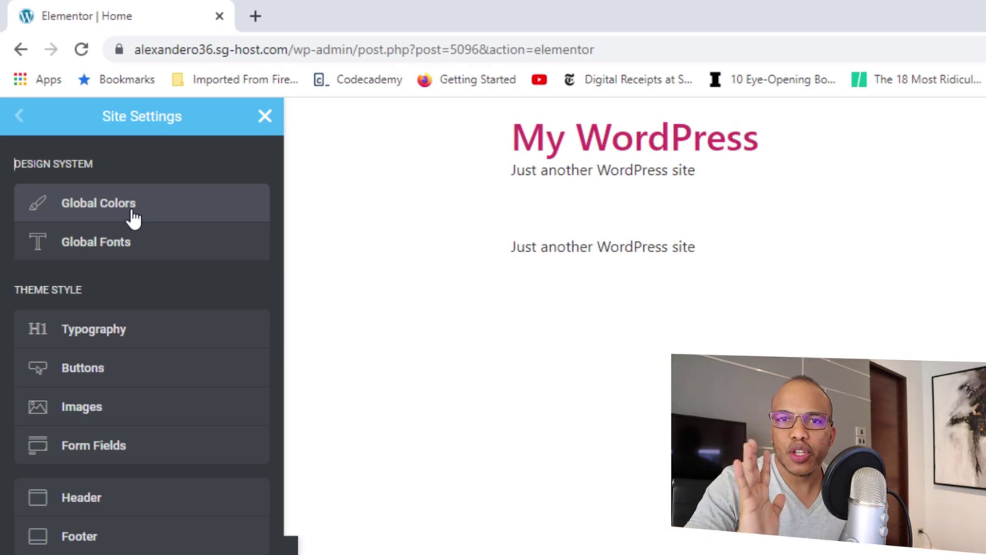
{"action": "left_click", "coordinate": [133, 216]}
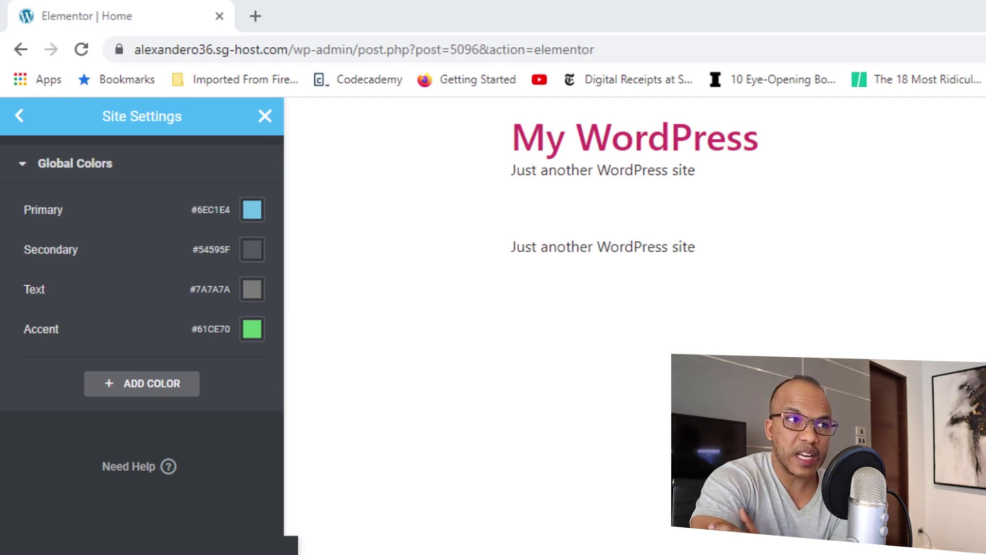
Change the Primary global colour to white #FFFFFF.
{"action": "left_click", "coordinate": [252, 211]}
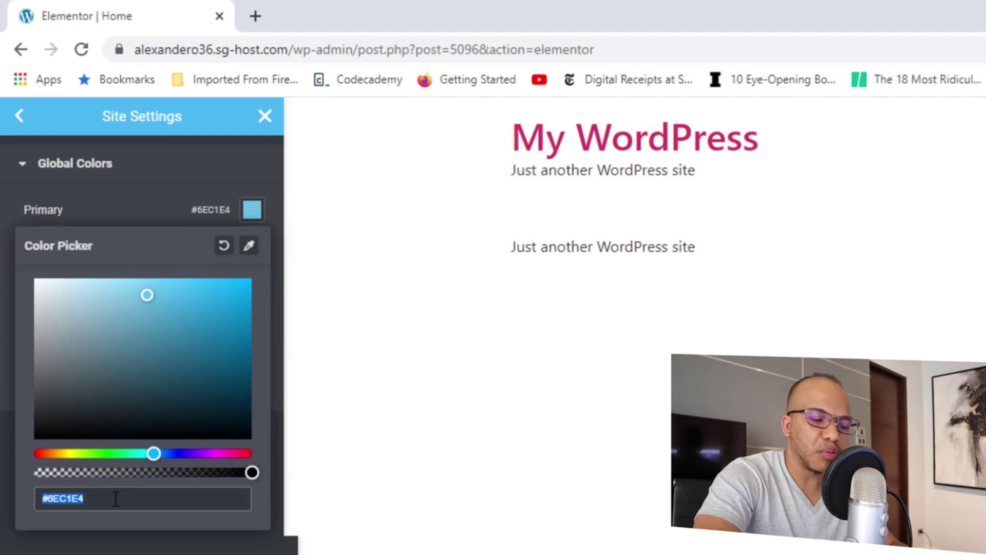
{"action": "key", "text": "BackSpace"}
{"action": "type", "text": "#"}
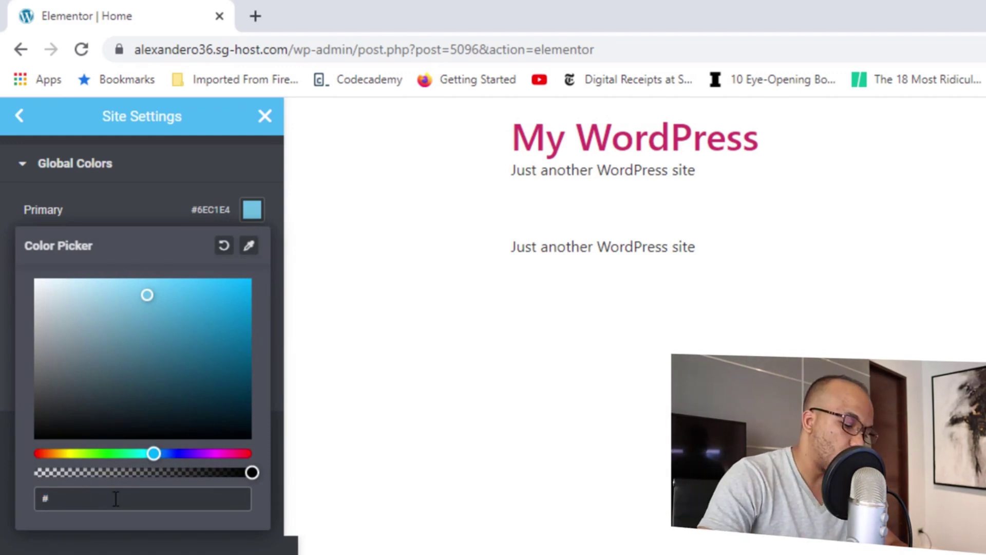
{"action": "type", "text": "#ff"}
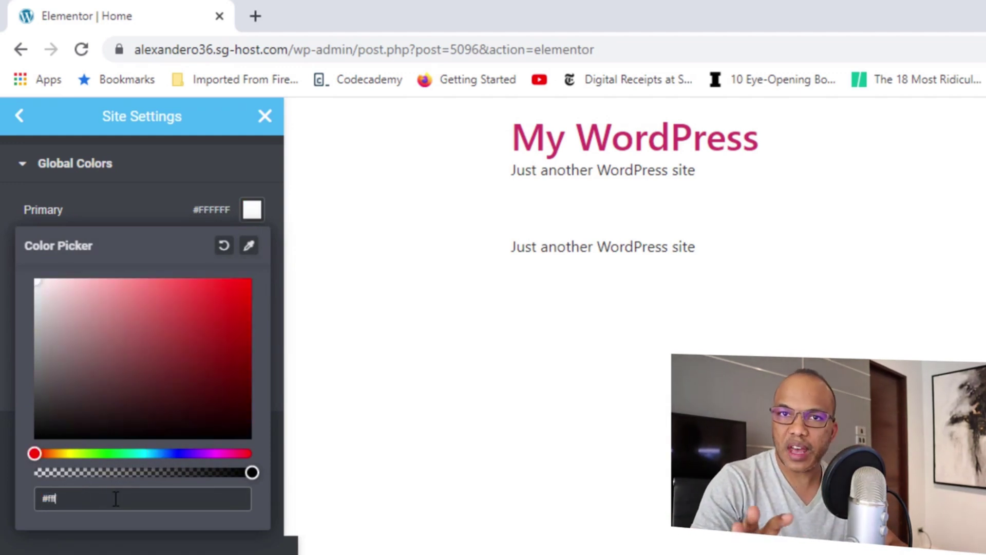
{"action": "type", "text": "ff"}
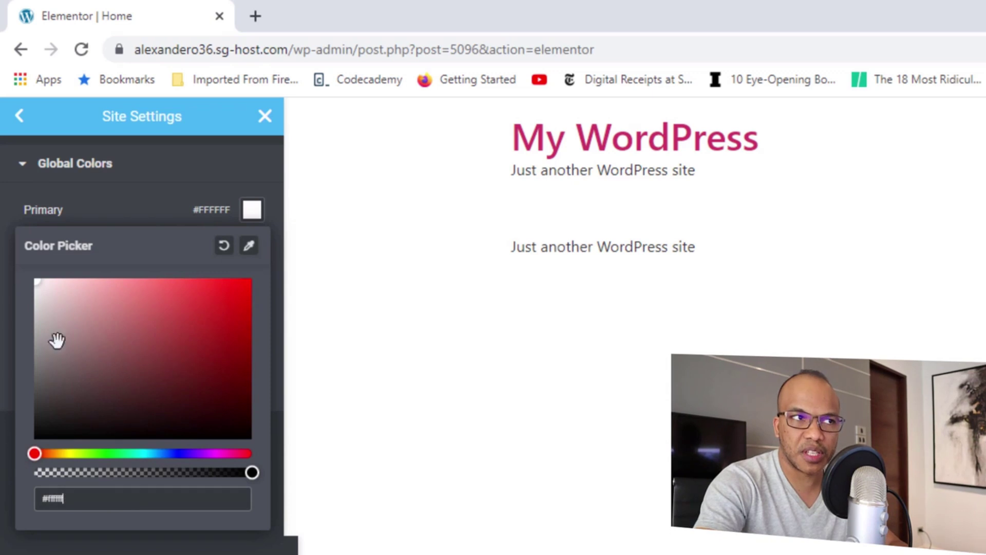
{"action": "left_click", "coordinate": [128, 213]}
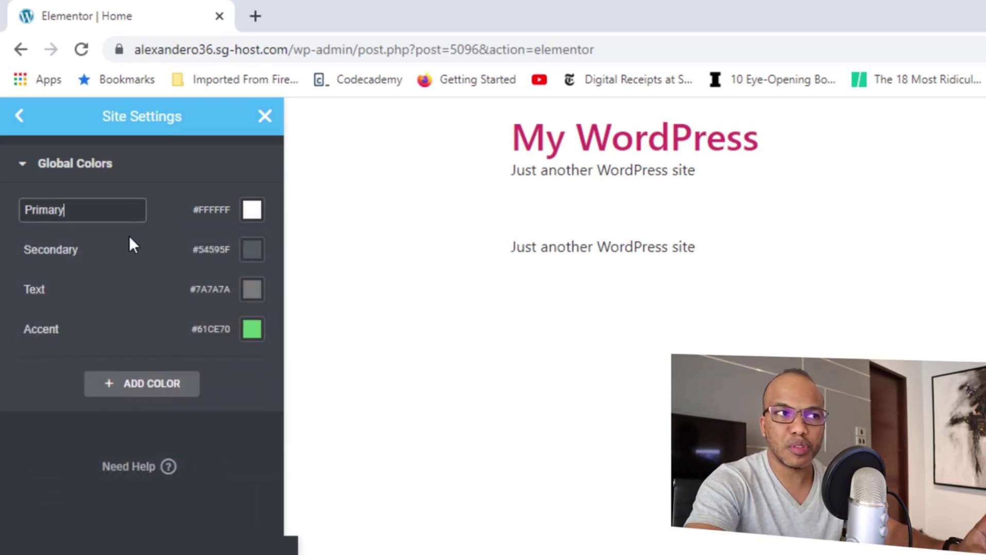
{"action": "left_click", "coordinate": [129, 237]}
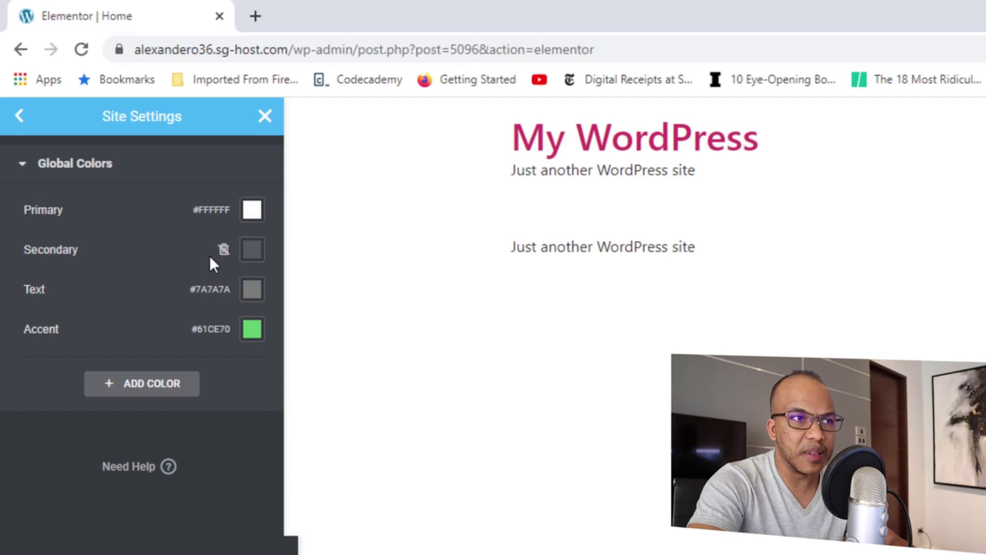
Set the Text colour to black #000000 and the Accent colour to tan #DCA57D.
{"action": "left_click", "coordinate": [247, 292]}
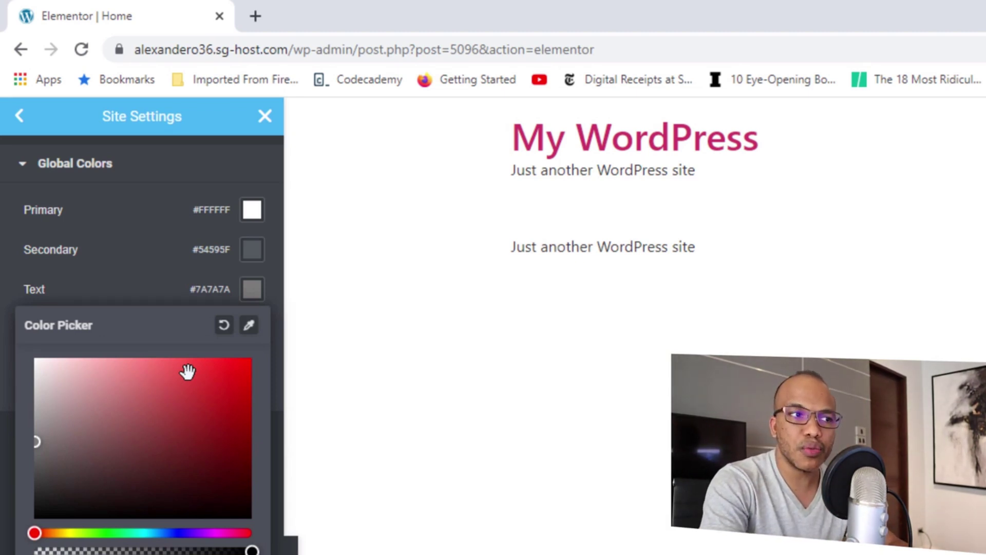
{"action": "type", "text": "000000"}
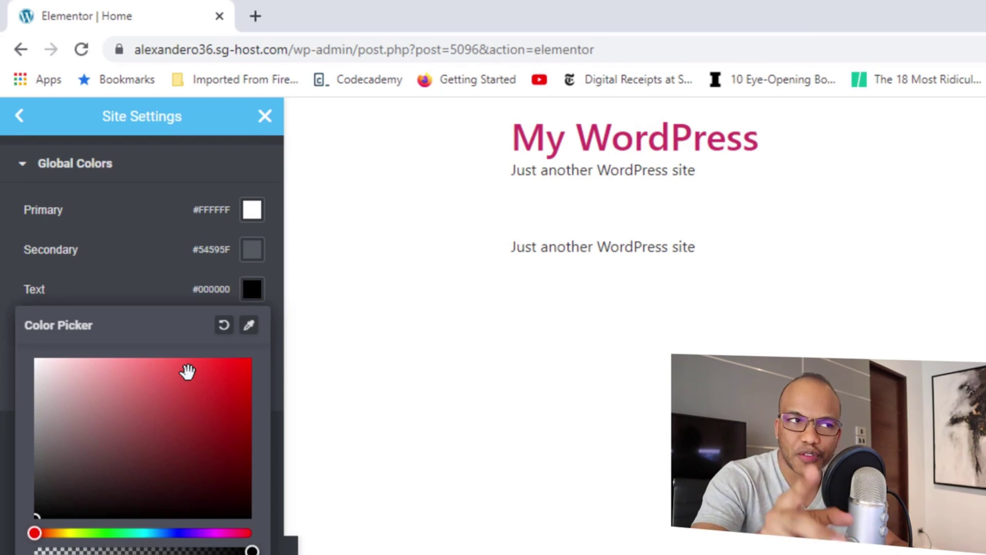
{"action": "left_click", "coordinate": [125, 290]}
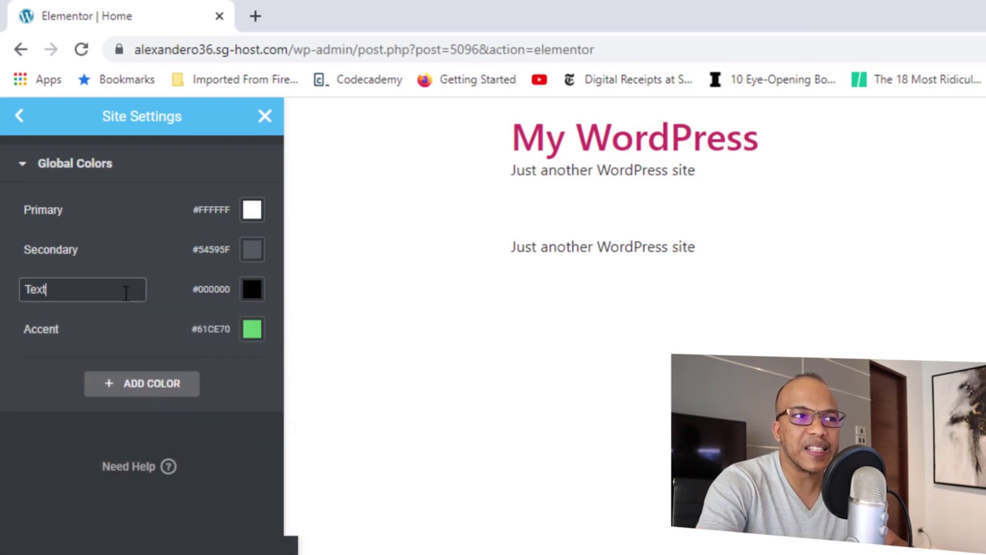
{"action": "left_click", "coordinate": [253, 339]}
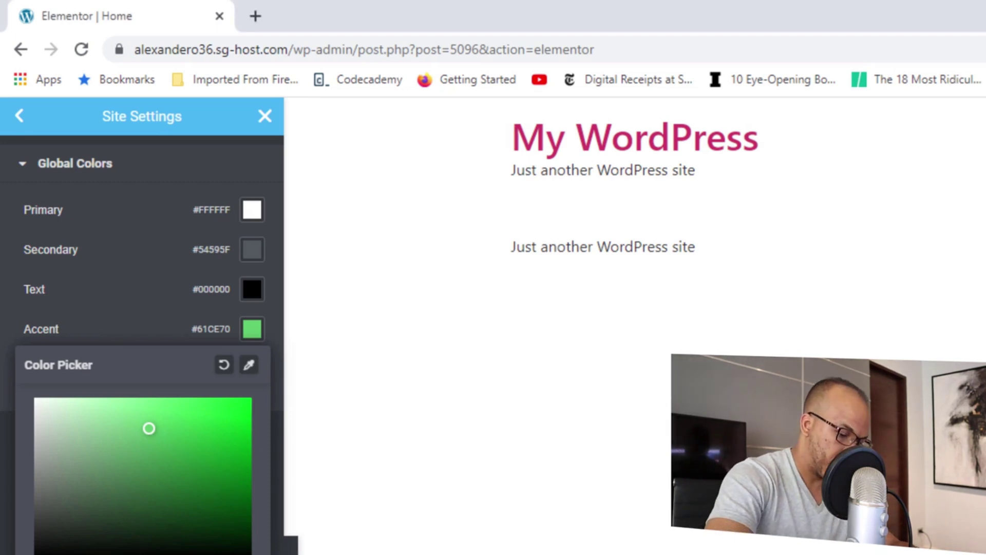
{"action": "key", "text": "ctrl+v"}
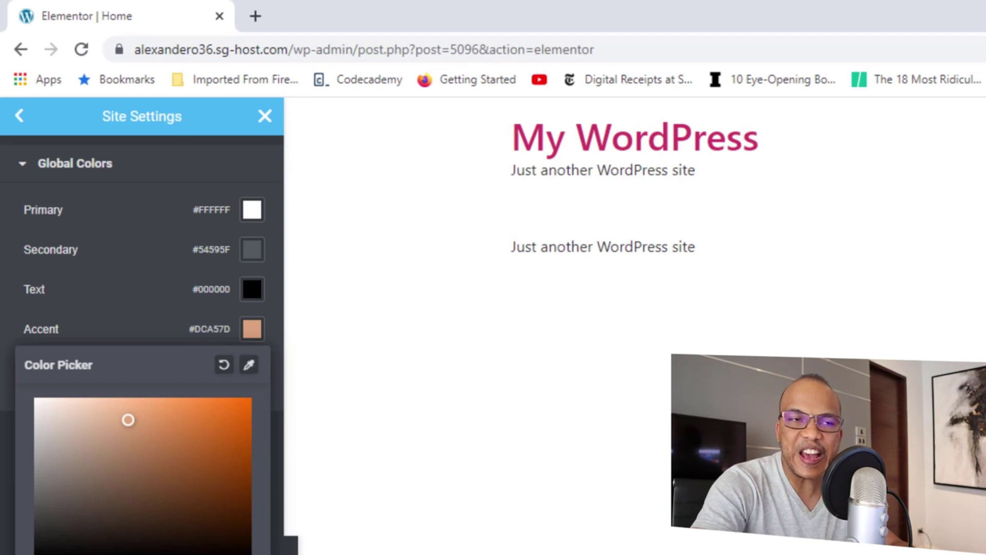
{"action": "left_click", "coordinate": [129, 305]}
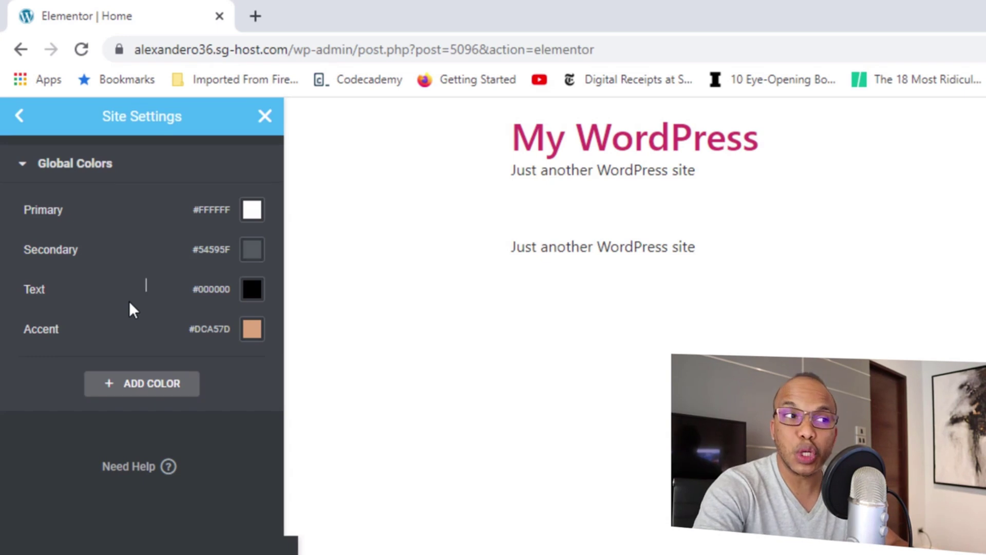
Add a global colour named 'Special Color' in red #E10F0F and save the site settings with Update.
{"action": "left_click", "coordinate": [155, 391]}
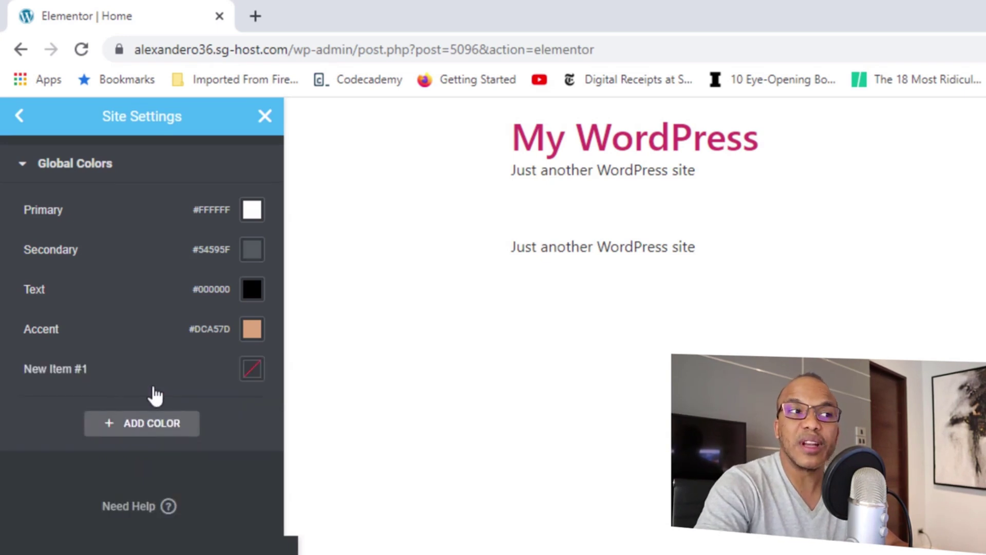
{"action": "left_click", "coordinate": [89, 369]}
{"action": "left_click_drag", "start_coordinate": [89, 368], "coordinate": [27, 368]}
{"action": "type", "text": "S"}
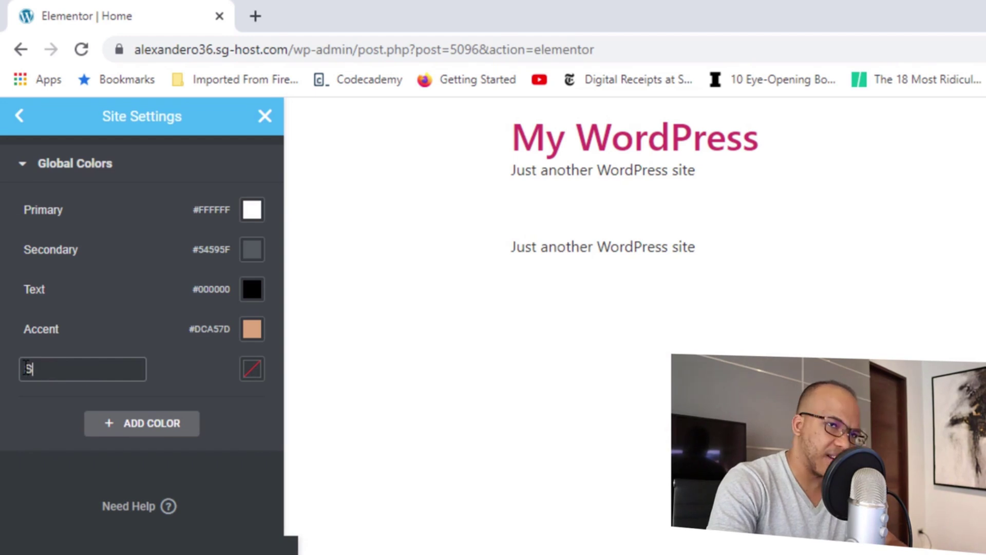
{"action": "type", "text": "econd"}
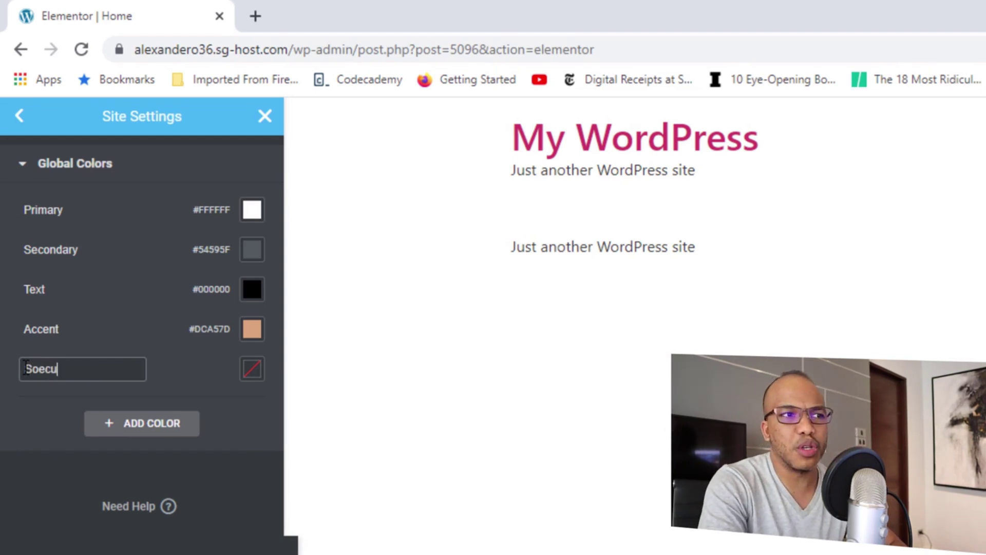
{"action": "key", "text": "BackSpace"}
{"action": "key", "text": "BackSpace"}
{"action": "key", "text": "BackSpace"}
{"action": "key", "text": "BackSpace"}
{"action": "key", "text": "BackSpace"}
{"action": "type", "text": "pecial"}
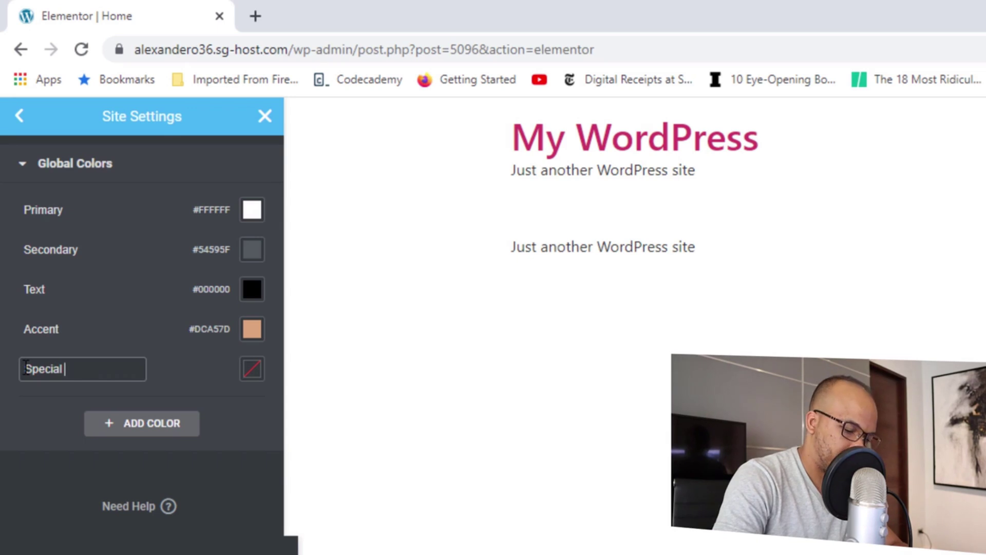
{"action": "type", "text": " Color"}
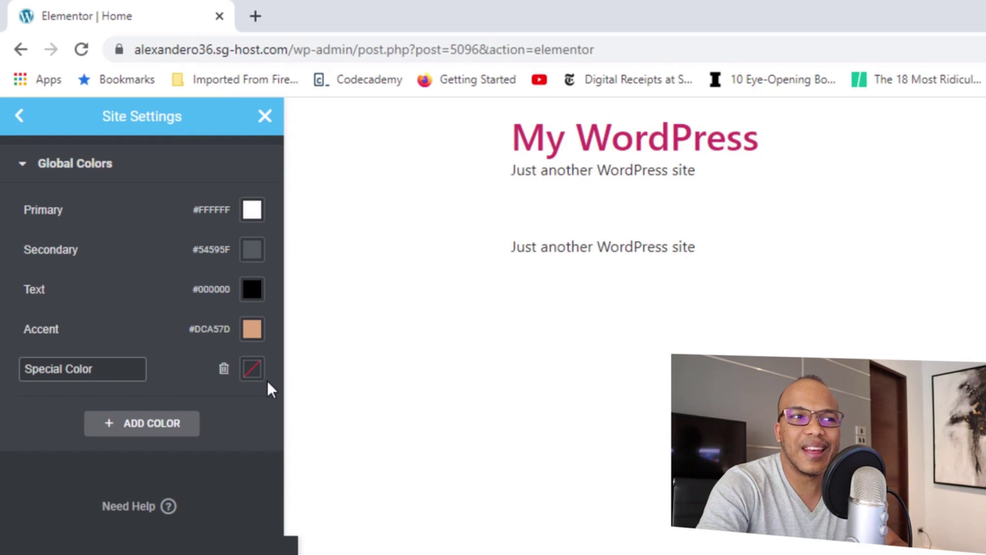
{"action": "left_click", "coordinate": [251, 370]}
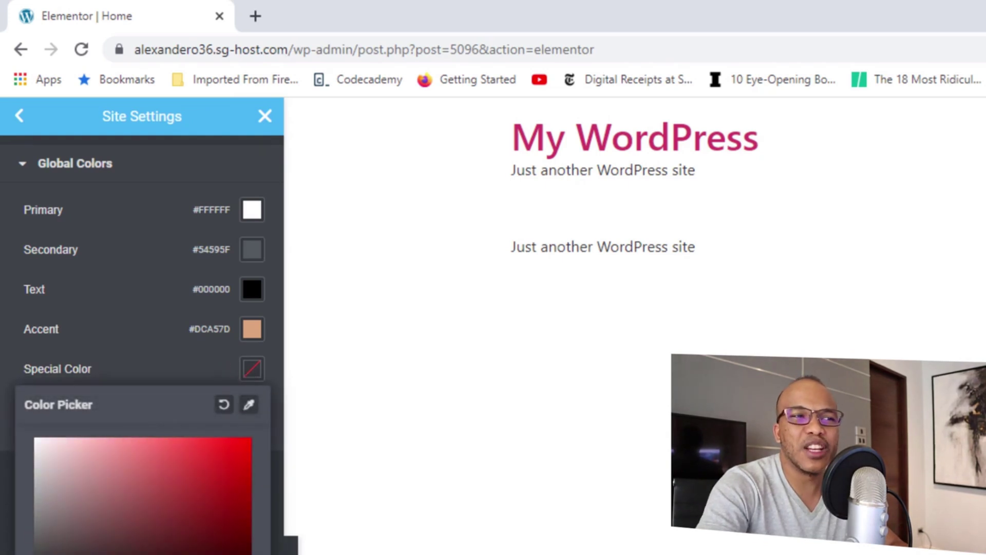
{"action": "left_click_drag", "start_coordinate": [218, 489], "coordinate": [238, 456]}
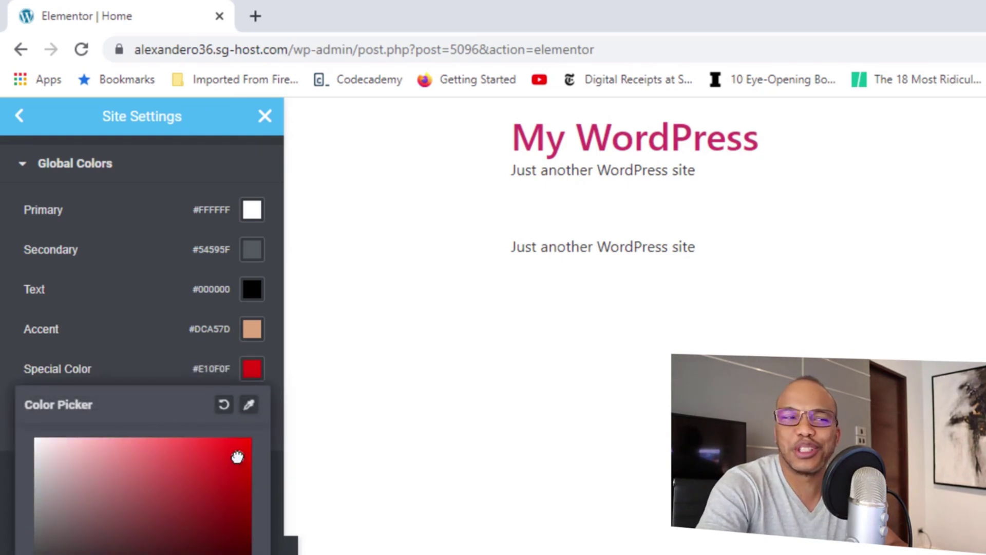
{"action": "left_click", "coordinate": [719, 457]}
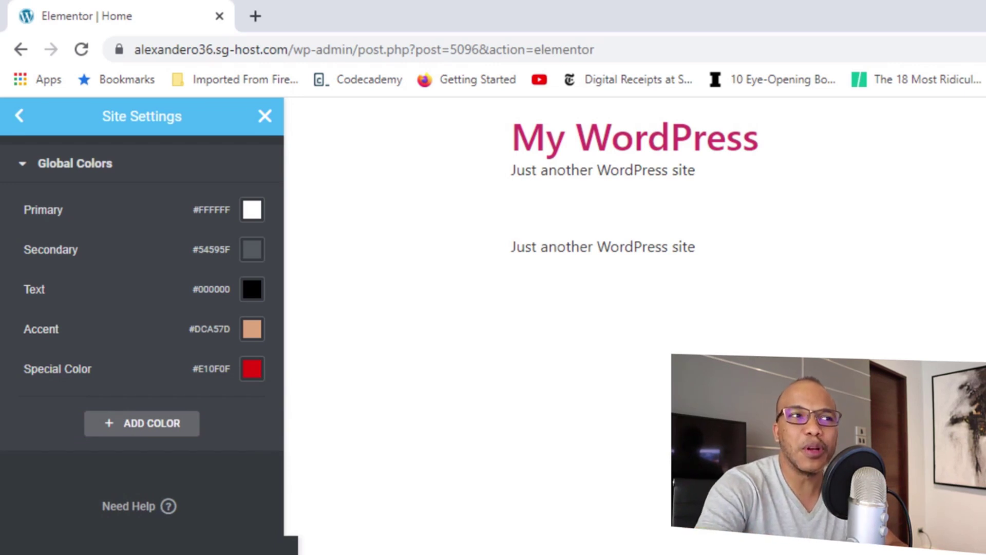
{"action": "left_click", "coordinate": [115, 543]}
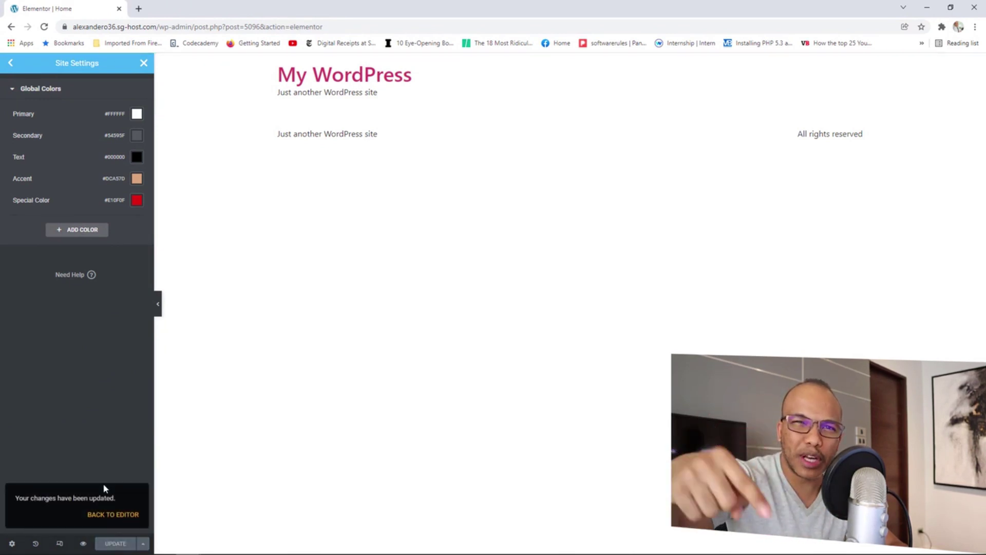
In Global Fonts, set the Primary font to Oswald, weight 700, with Uppercase transform.
{"action": "left_click", "coordinate": [11, 62]}
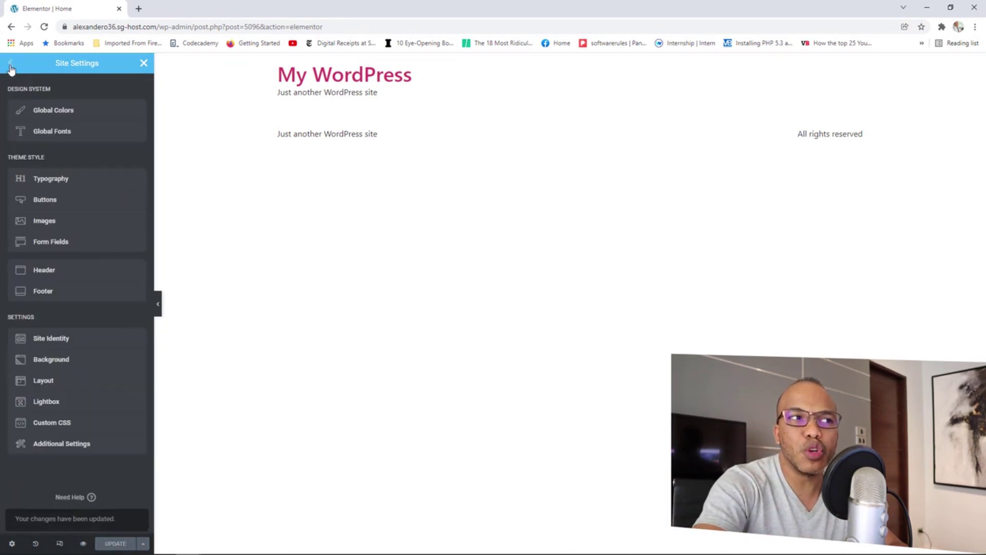
{"action": "left_click", "coordinate": [55, 132]}
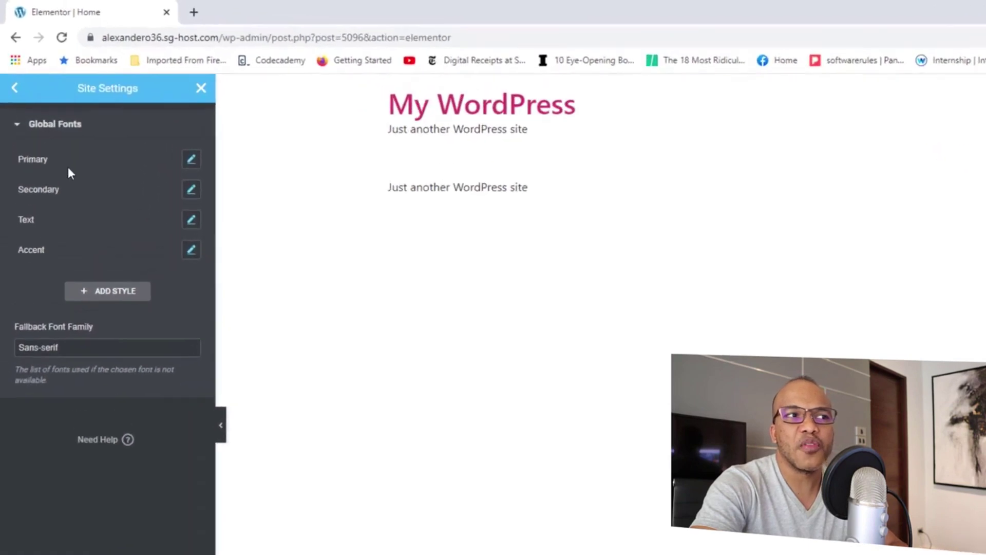
{"action": "left_click", "coordinate": [224, 187]}
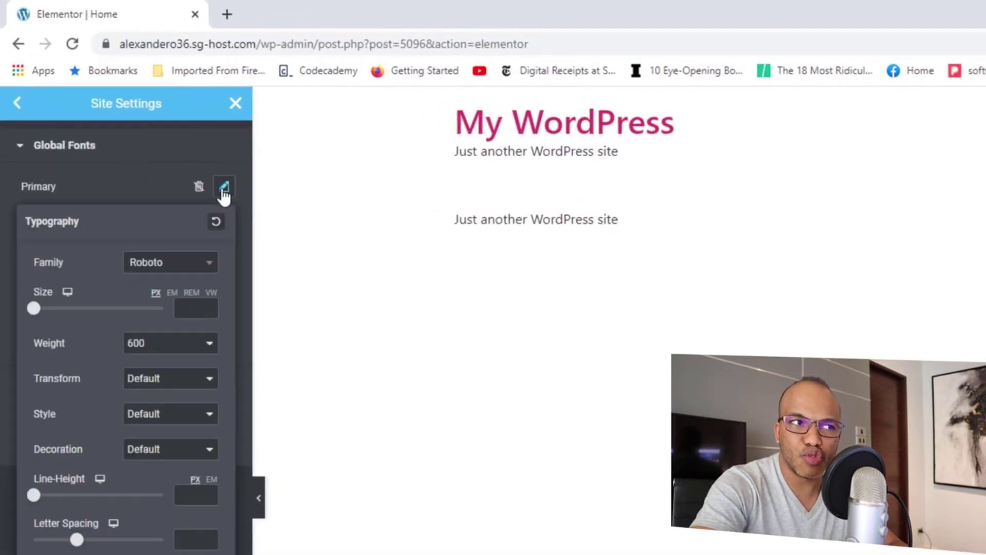
{"action": "left_click", "coordinate": [192, 261]}
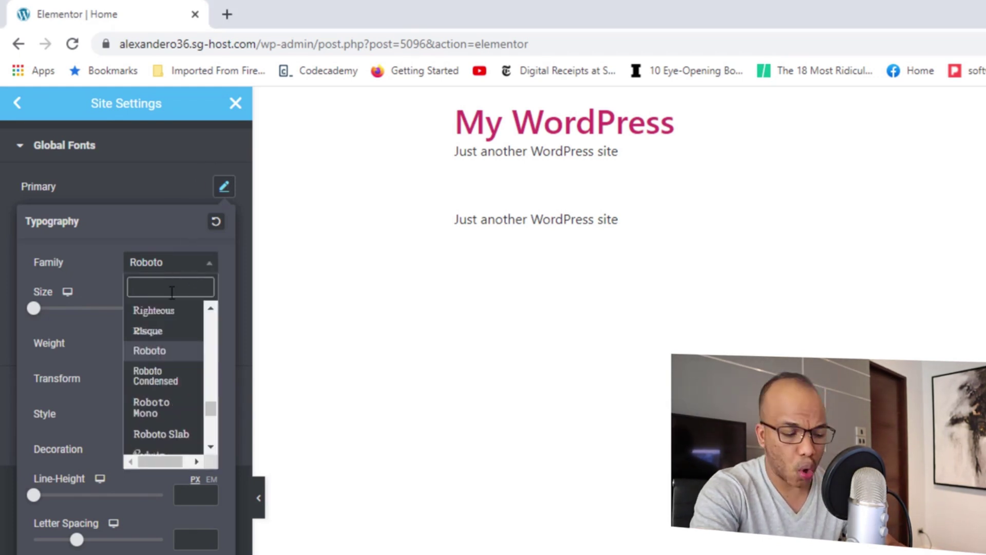
{"action": "type", "text": "oswa"}
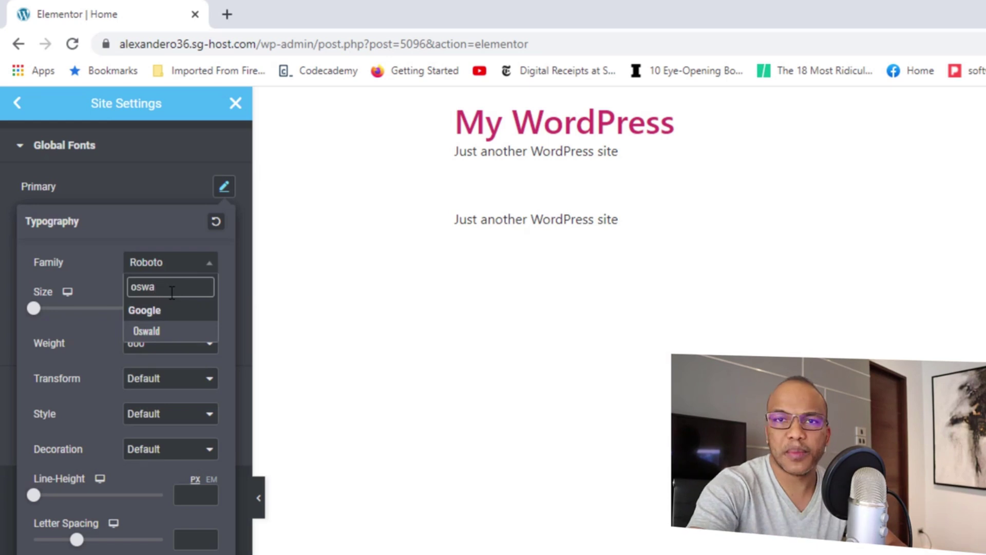
{"action": "left_click", "coordinate": [155, 332]}
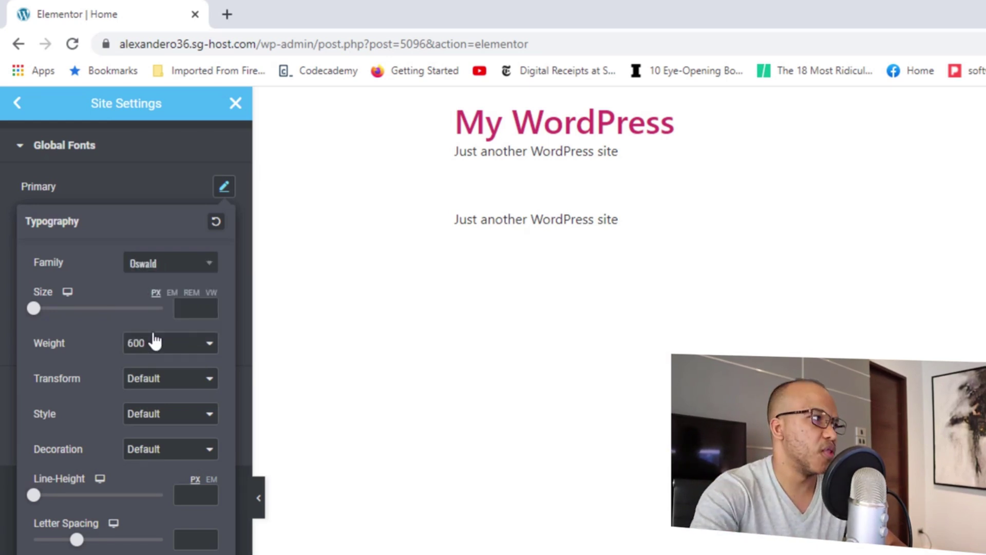
{"action": "left_click", "coordinate": [162, 334]}
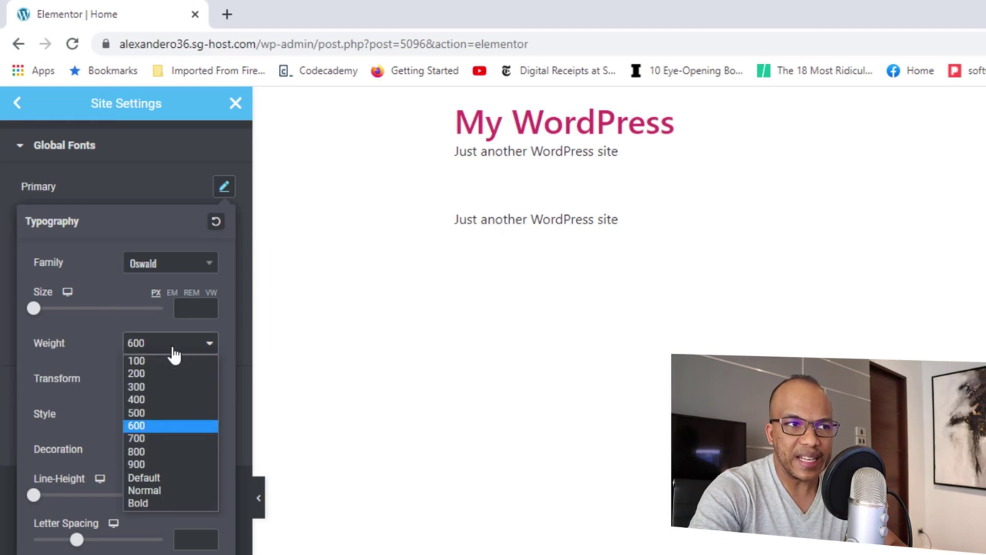
{"action": "left_click", "coordinate": [148, 435]}
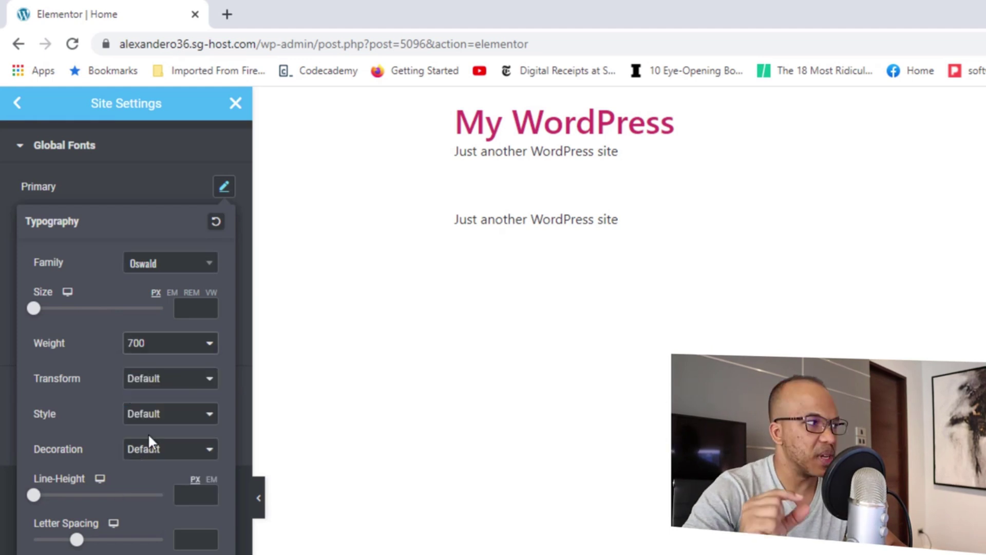
{"action": "left_click", "coordinate": [154, 380]}
{"action": "left_click", "coordinate": [161, 409]}
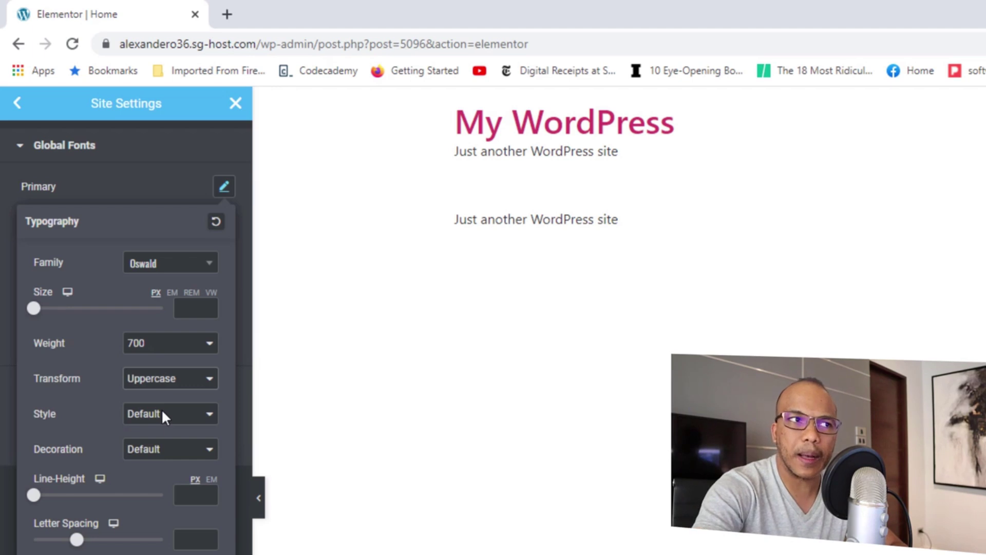
{"action": "left_click", "coordinate": [154, 191]}
Edit the Secondary global font to family Oswald, size 20 px, weight 600.
{"action": "left_click", "coordinate": [225, 222]}
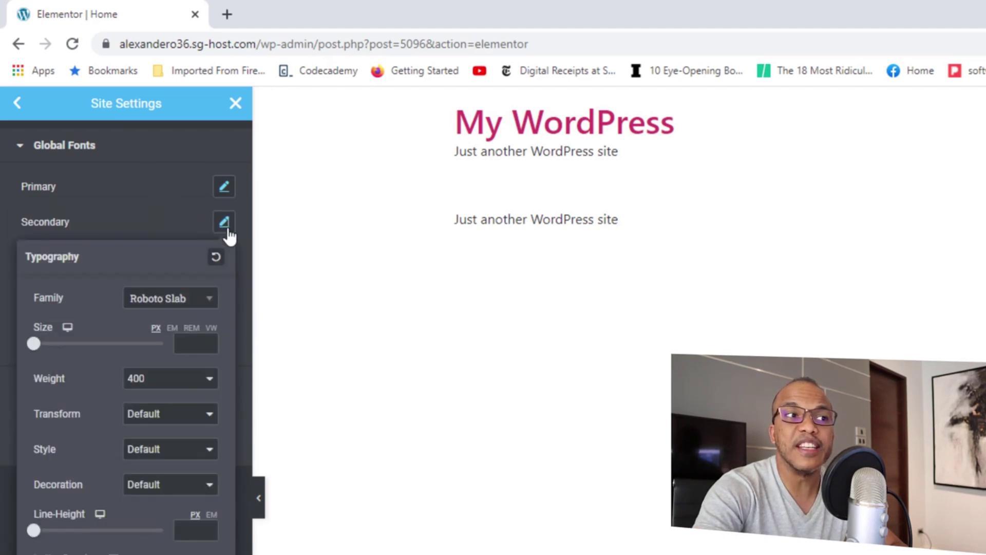
{"action": "left_click", "coordinate": [194, 300]}
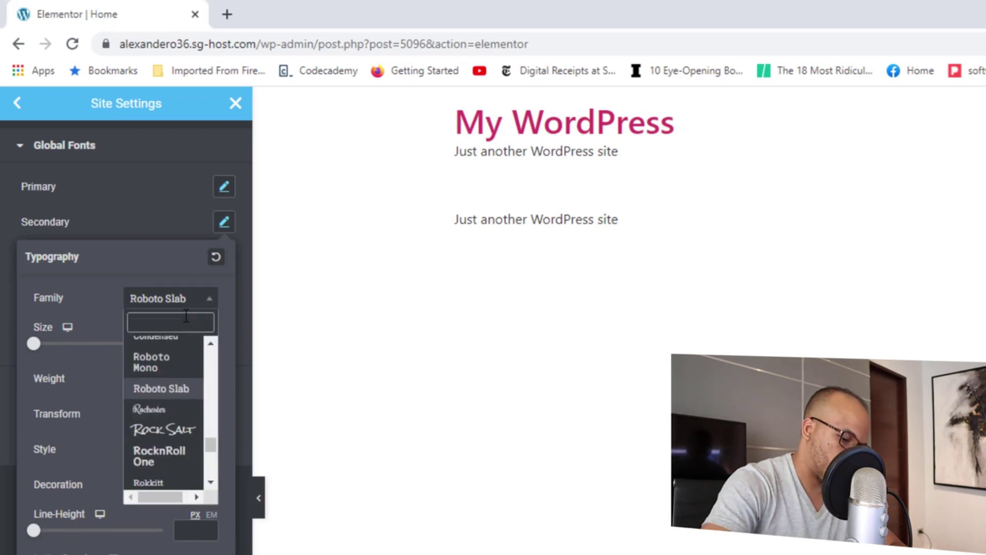
{"action": "type", "text": "osw"}
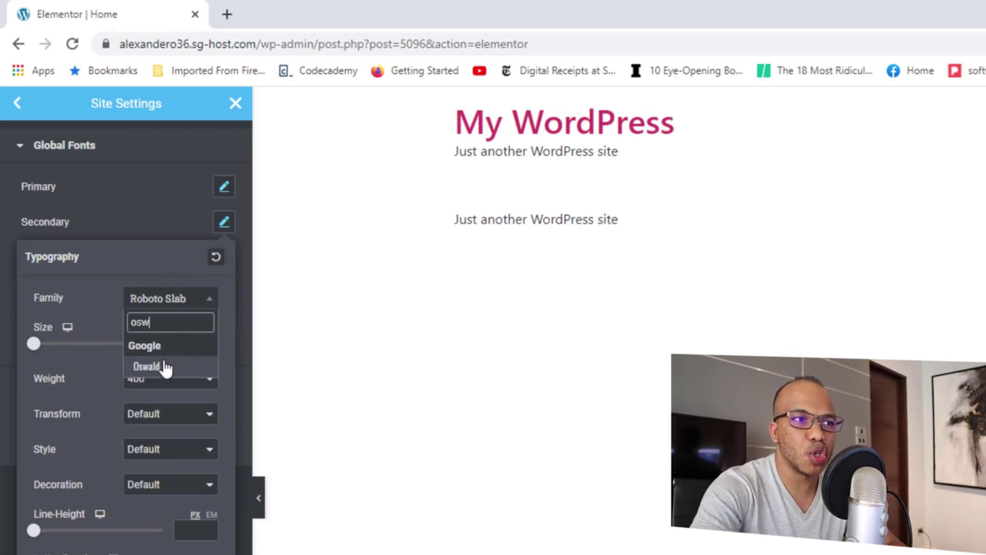
{"action": "left_click", "coordinate": [165, 365]}
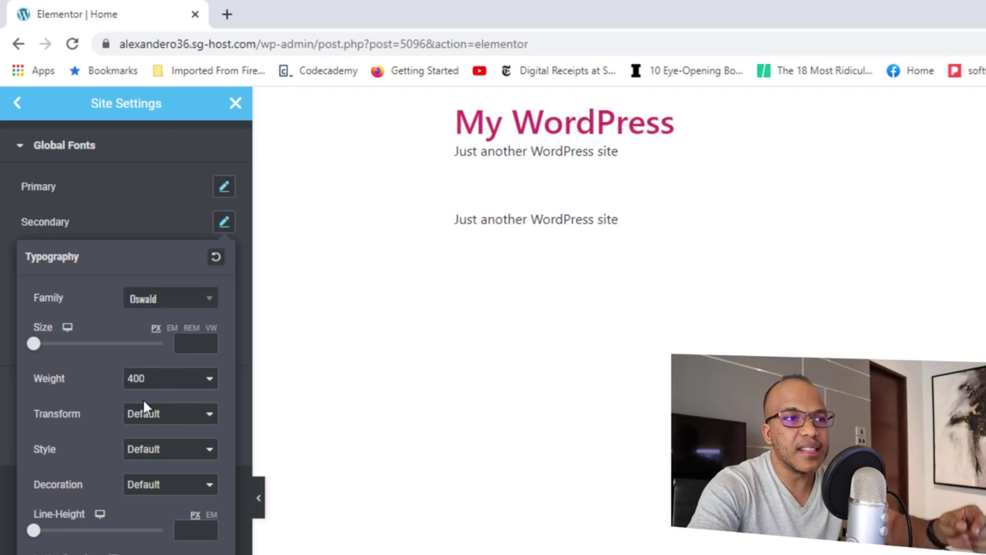
{"action": "left_click", "coordinate": [192, 345]}
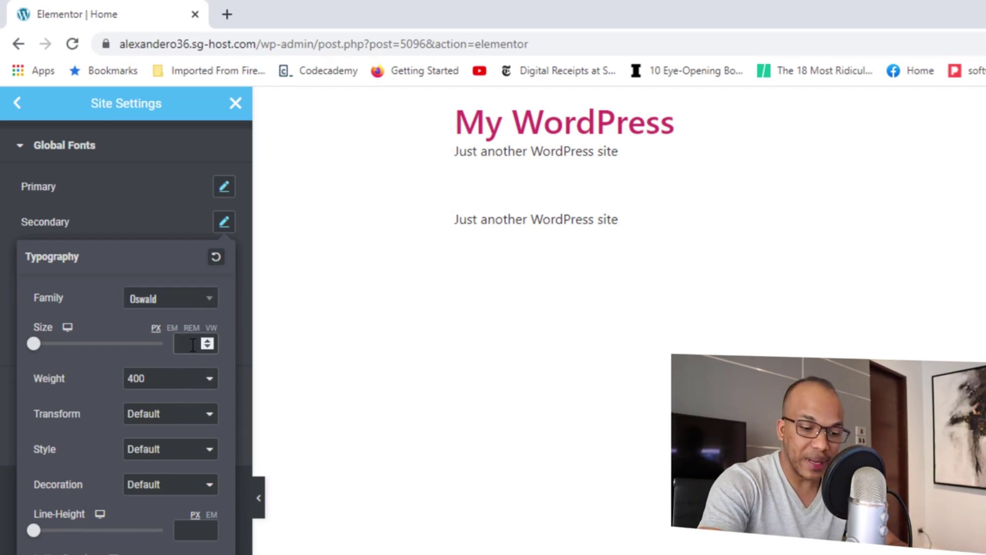
{"action": "type", "text": "20"}
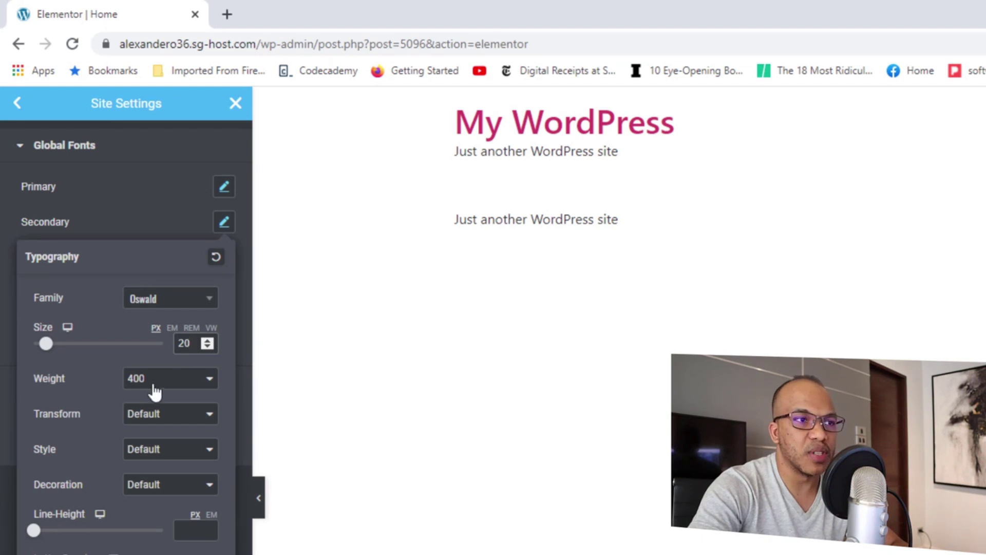
{"action": "left_click", "coordinate": [170, 392]}
{"action": "left_click", "coordinate": [150, 460]}
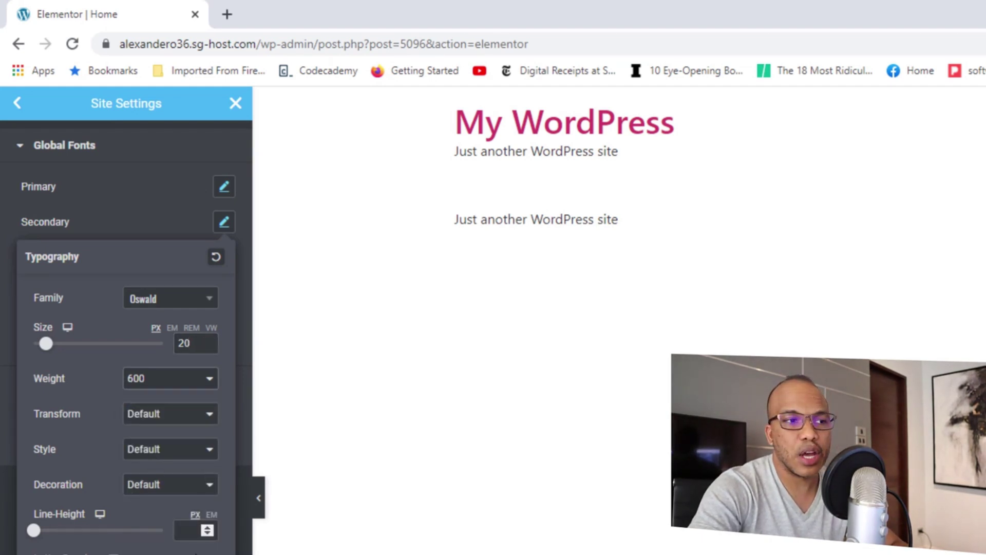
{"action": "left_click", "coordinate": [165, 223]}
Change the Text global font to Nunito Sans, size 18 px, weight 500.
{"action": "left_click", "coordinate": [225, 260]}
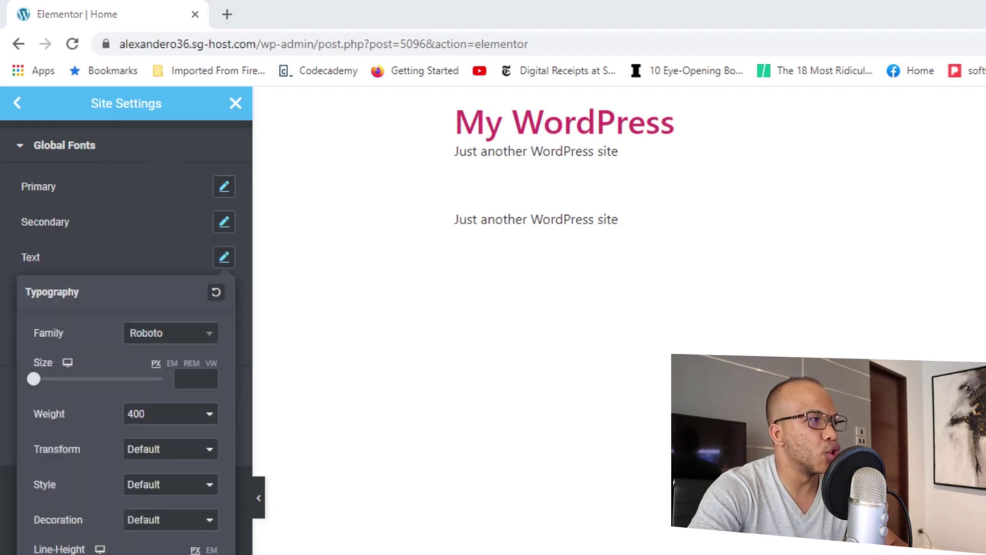
{"action": "left_click", "coordinate": [190, 335]}
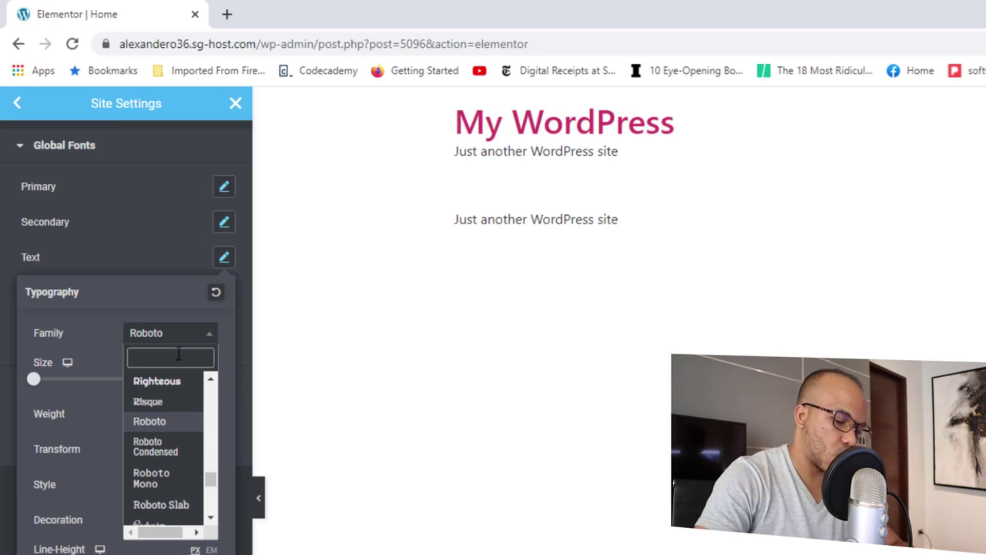
{"action": "type", "text": "Nur"}
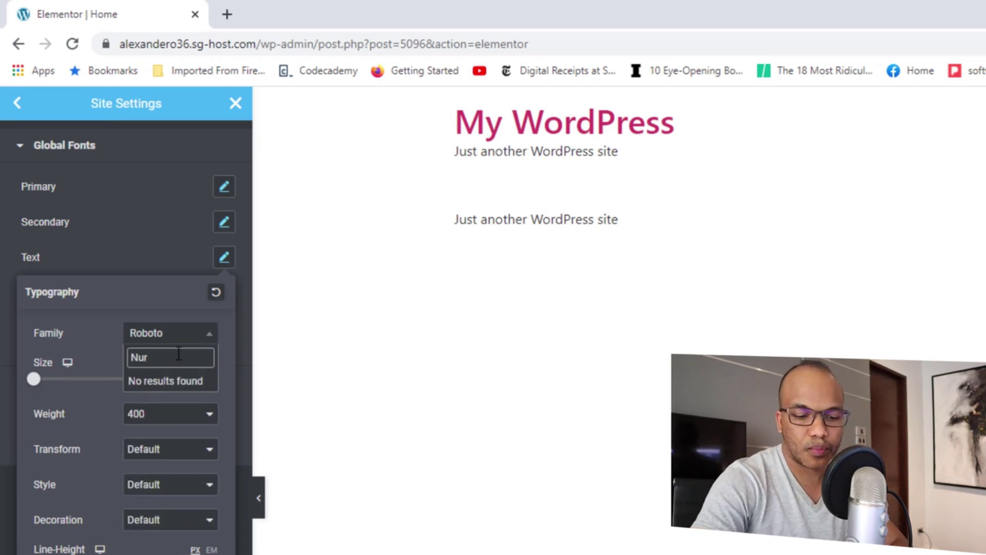
{"action": "key", "text": "BackSpace"}
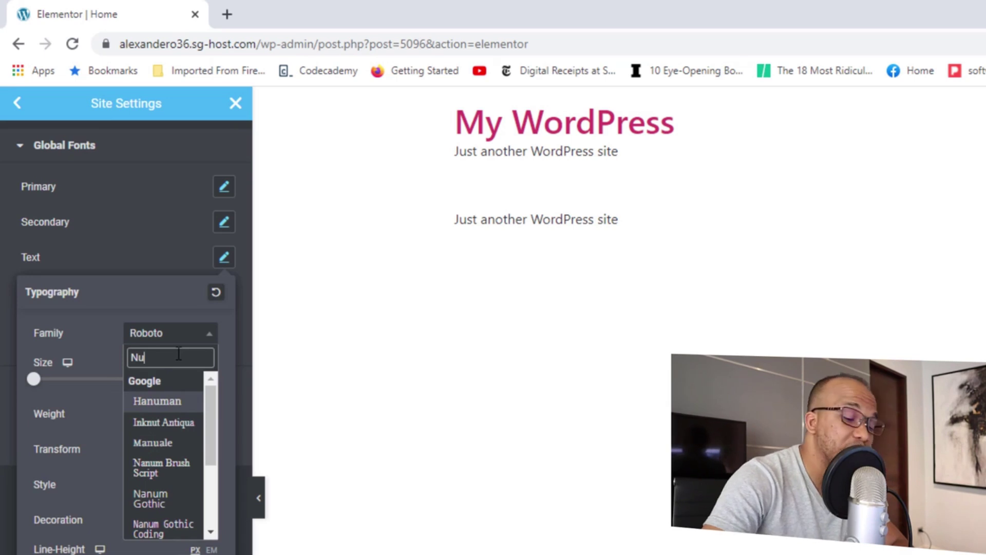
{"action": "type", "text": "ni"}
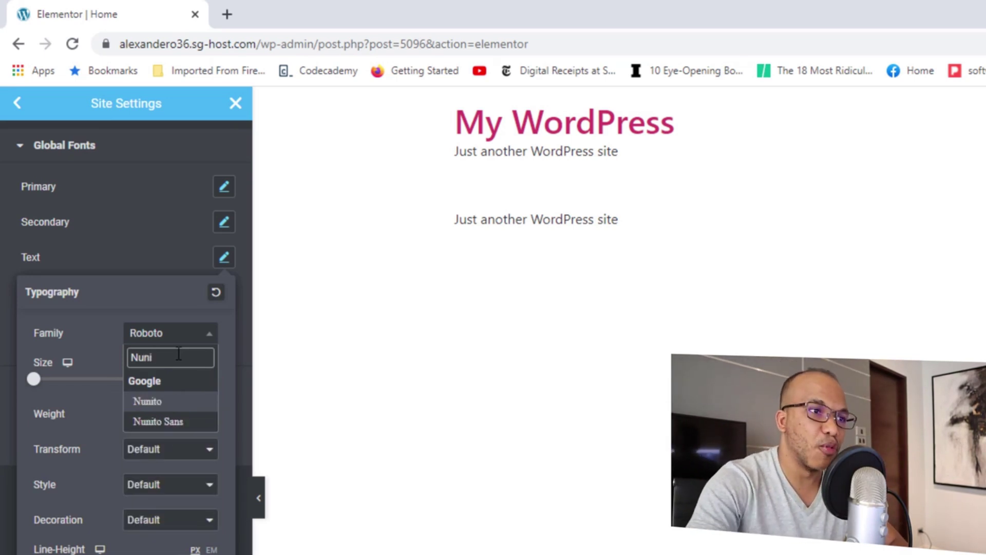
{"action": "left_click", "coordinate": [173, 422]}
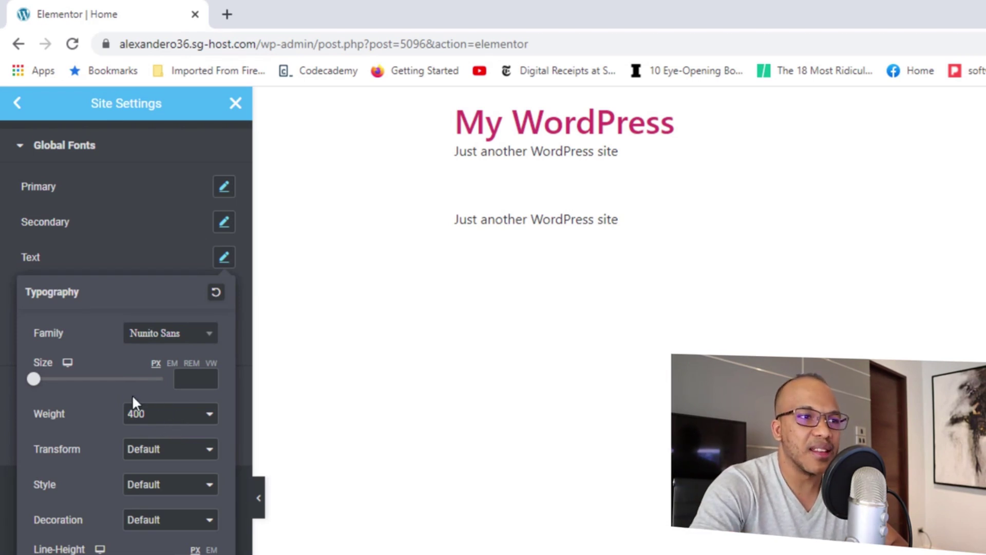
{"action": "left_click", "coordinate": [195, 378]}
{"action": "type", "text": "18"}
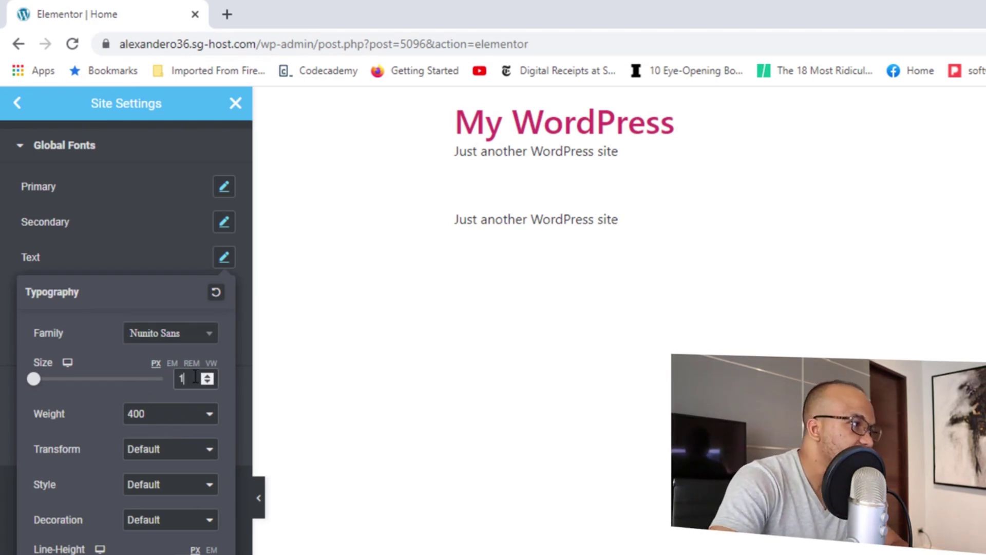
{"action": "left_click", "coordinate": [181, 417]}
{"action": "left_click", "coordinate": [160, 482]}
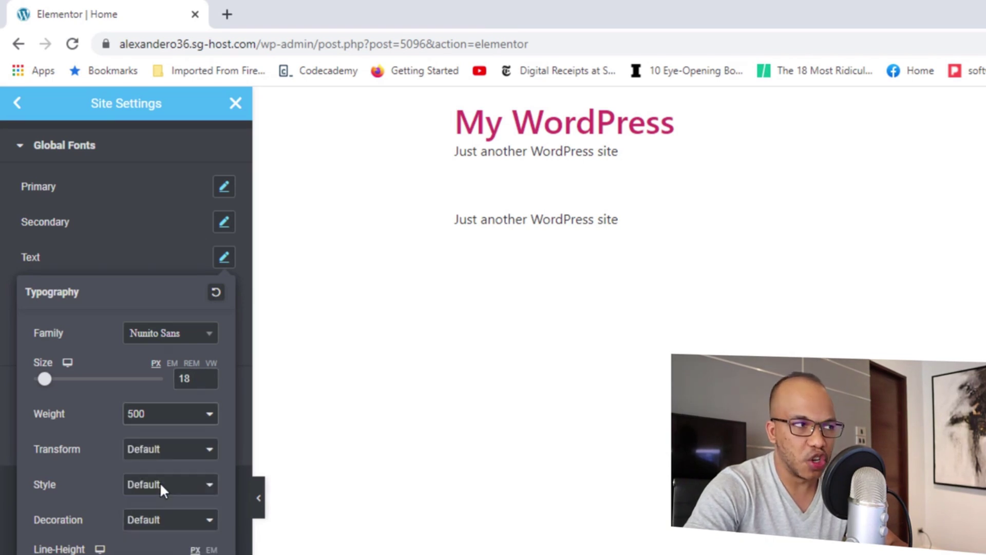
{"action": "left_click", "coordinate": [140, 260]}
{"action": "left_click", "coordinate": [220, 293]}
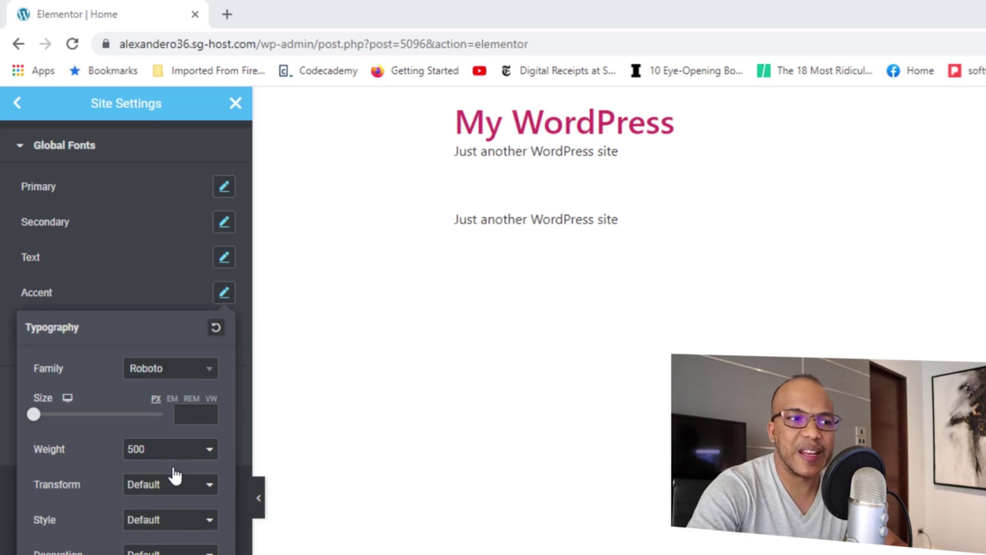
Update the site settings and close the panel to return to the Home page editor.
{"action": "left_click", "coordinate": [115, 542]}
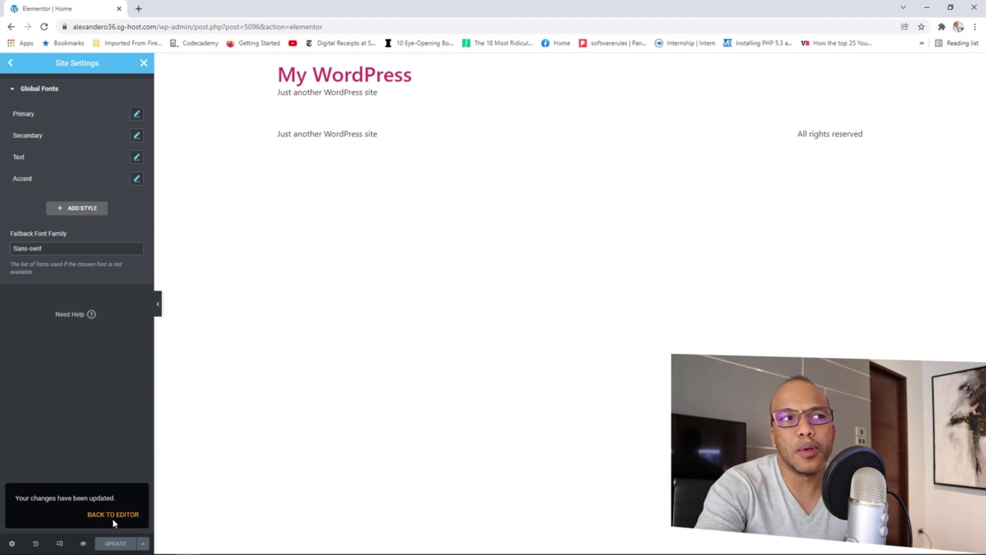
{"action": "left_click", "coordinate": [144, 63]}
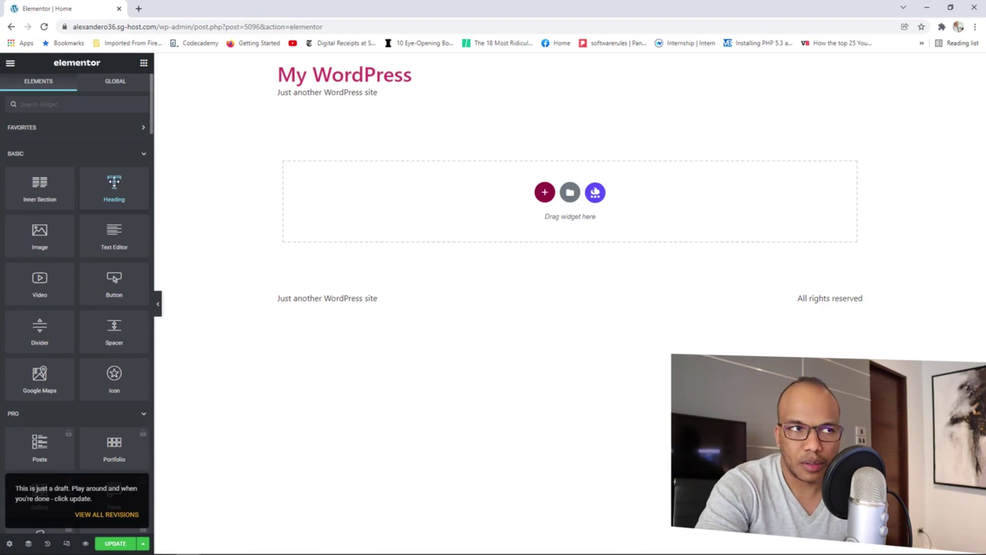
Drop a Heading widget into the empty section and inspect its global colour and font options.
{"action": "left_click_drag", "start_coordinate": [114, 187], "coordinate": [433, 203]}
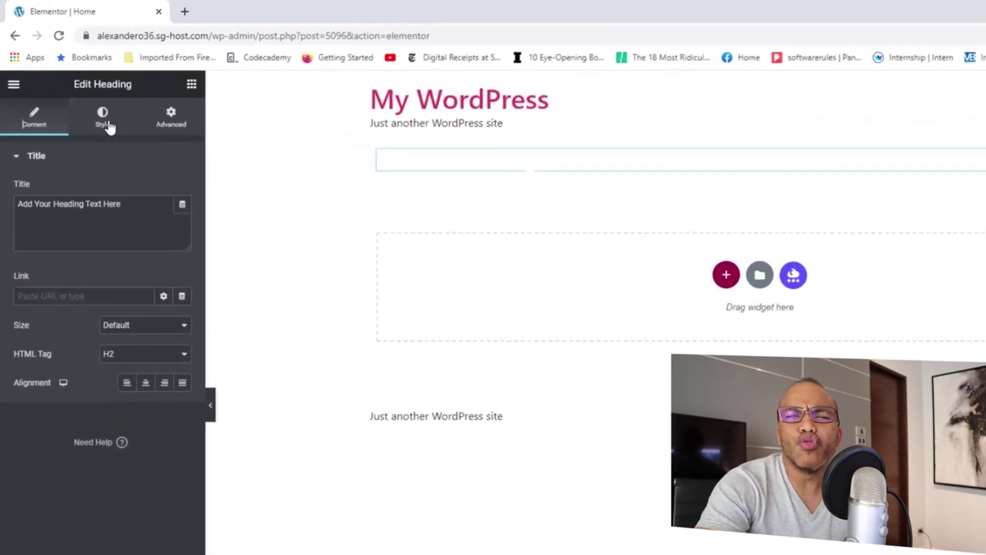
{"action": "left_click", "coordinate": [109, 125]}
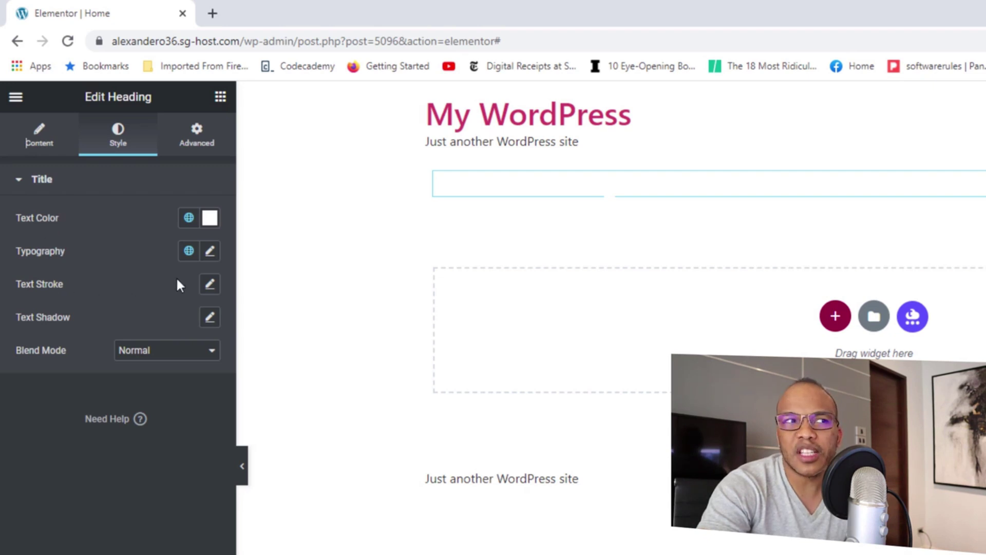
{"action": "left_click", "coordinate": [189, 218]}
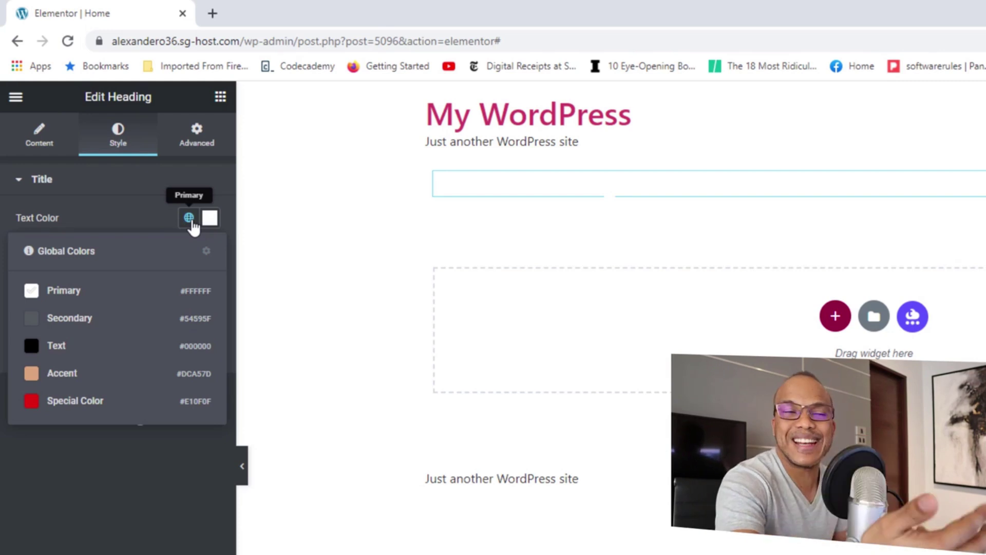
{"action": "left_click", "coordinate": [149, 212]}
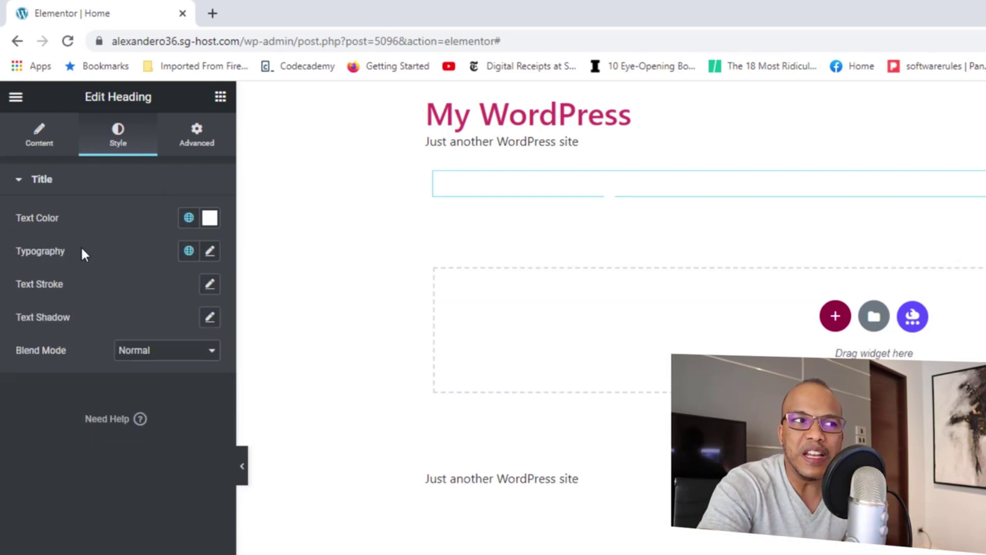
{"action": "left_click", "coordinate": [188, 252]}
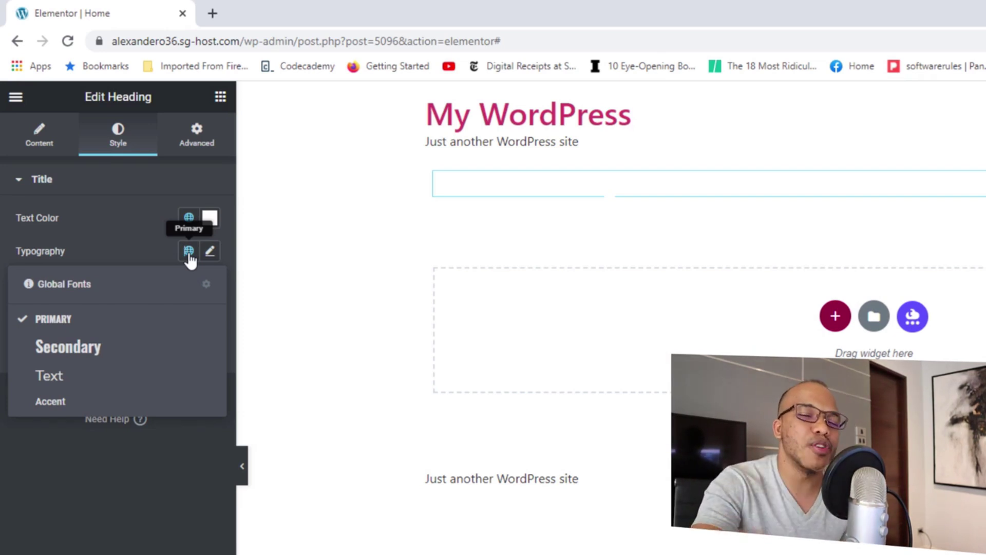
{"action": "left_click", "coordinate": [110, 185]}
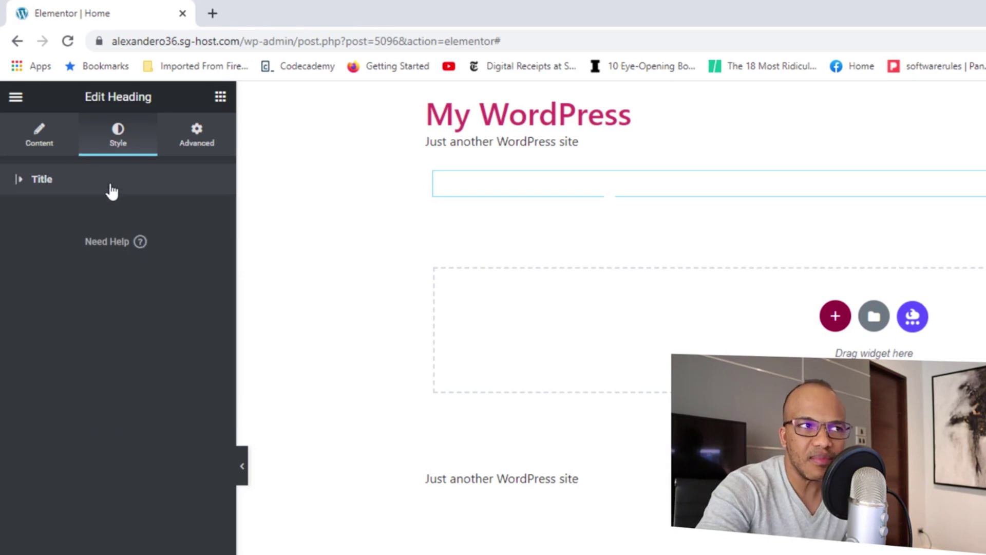
{"action": "left_click", "coordinate": [15, 98]}
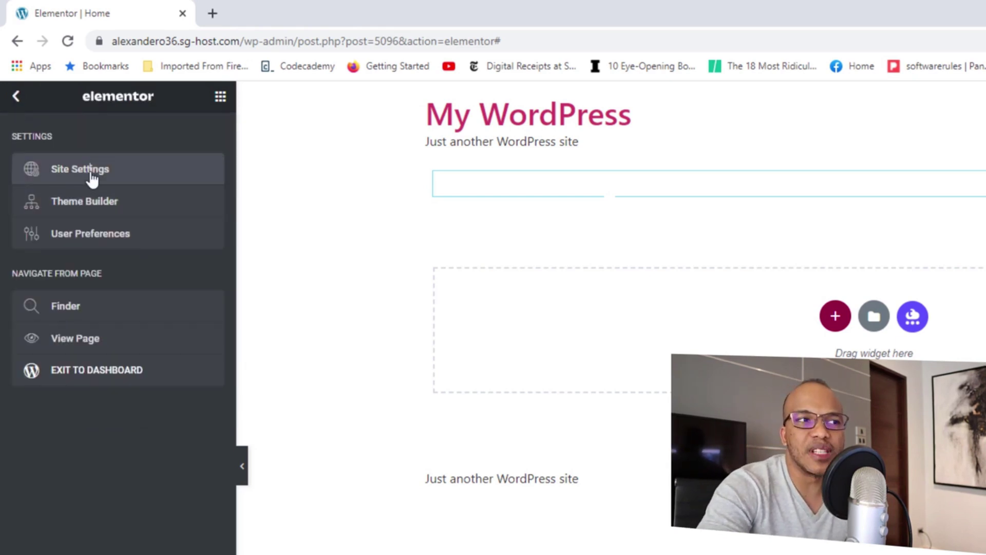
{"action": "left_click", "coordinate": [91, 172]}
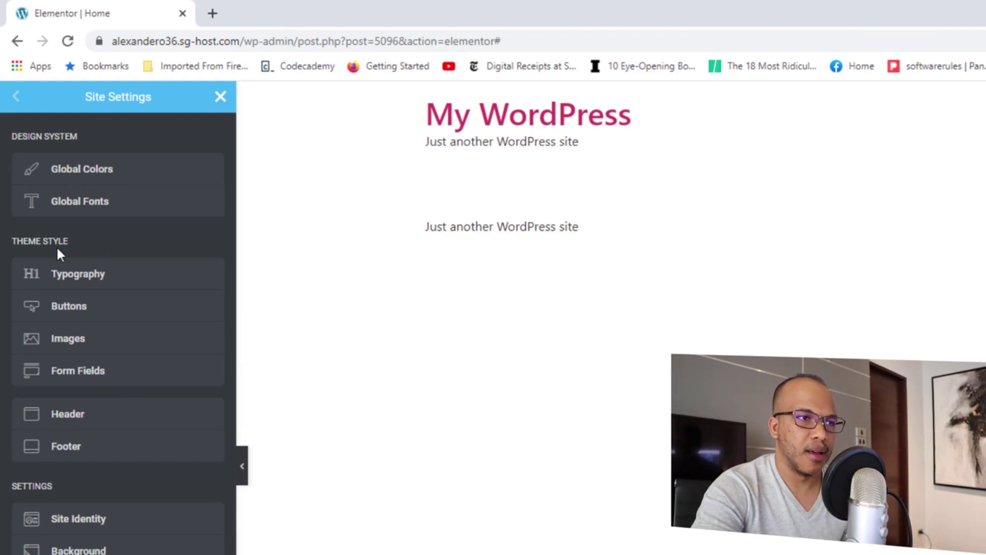
{"action": "left_click", "coordinate": [90, 276]}
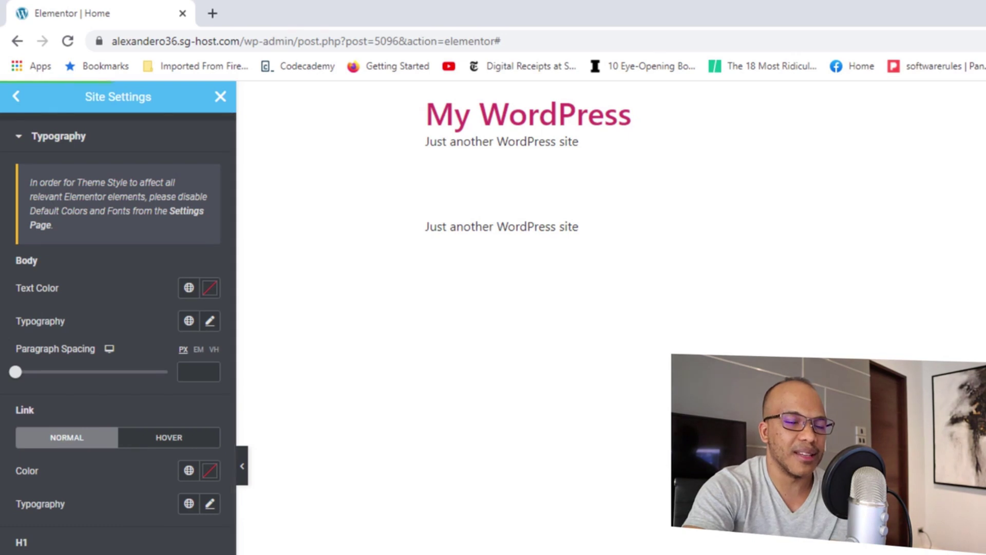
{"action": "left_click", "coordinate": [16, 98]}
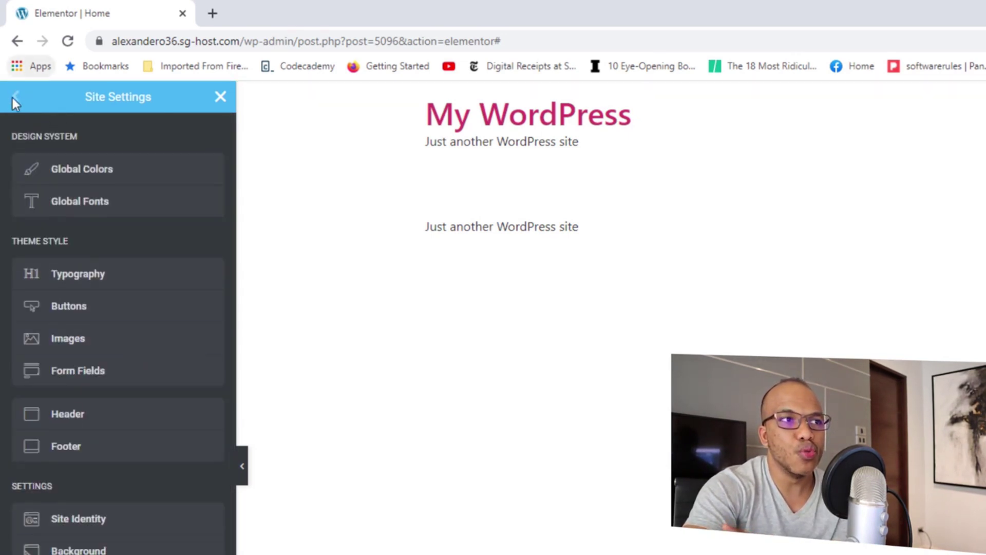
{"action": "left_click", "coordinate": [220, 97]}
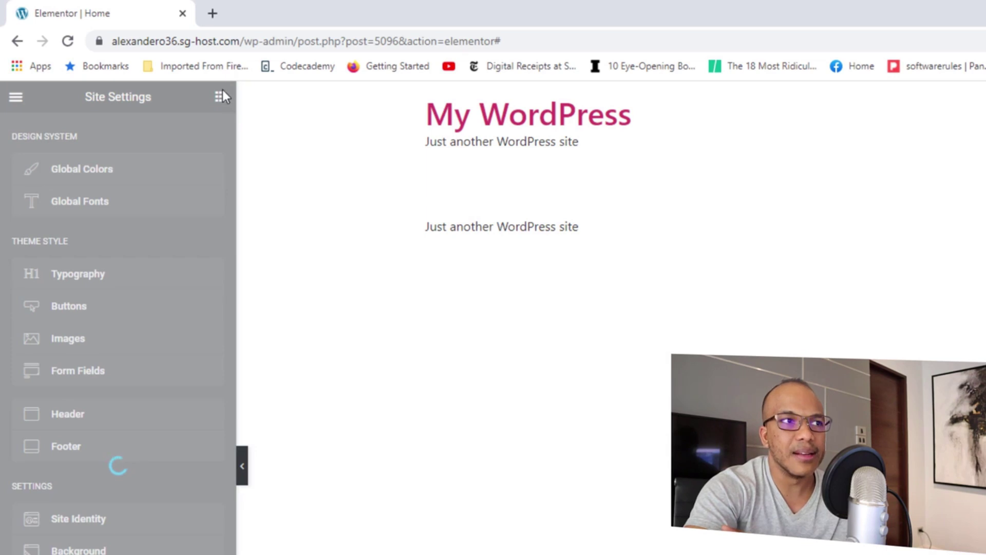
{"action": "left_click", "coordinate": [220, 97]}
Open the WordPress dashboard from the editor in a new browser tab.
{"action": "left_click", "coordinate": [16, 102]}
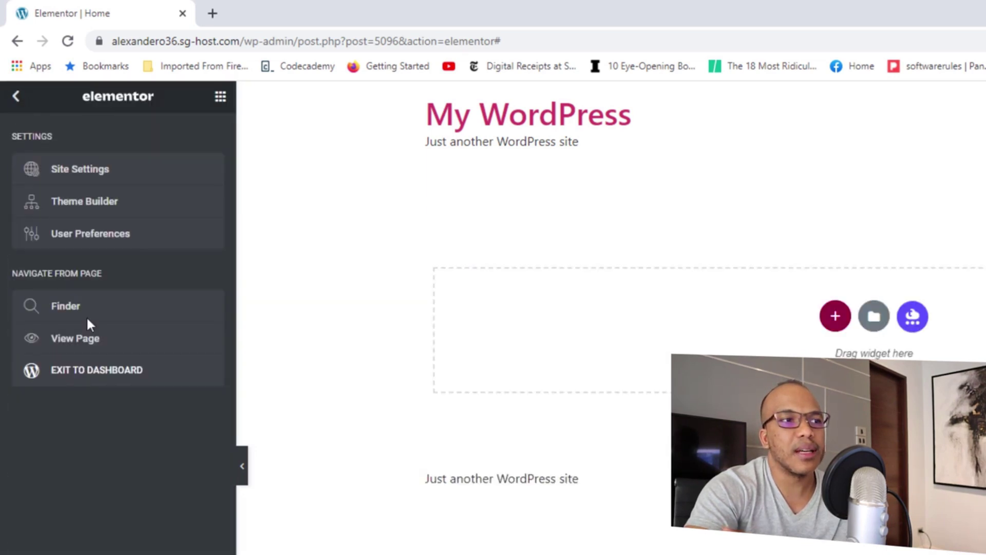
{"action": "right_click", "coordinate": [93, 372]}
{"action": "left_click", "coordinate": [123, 383]}
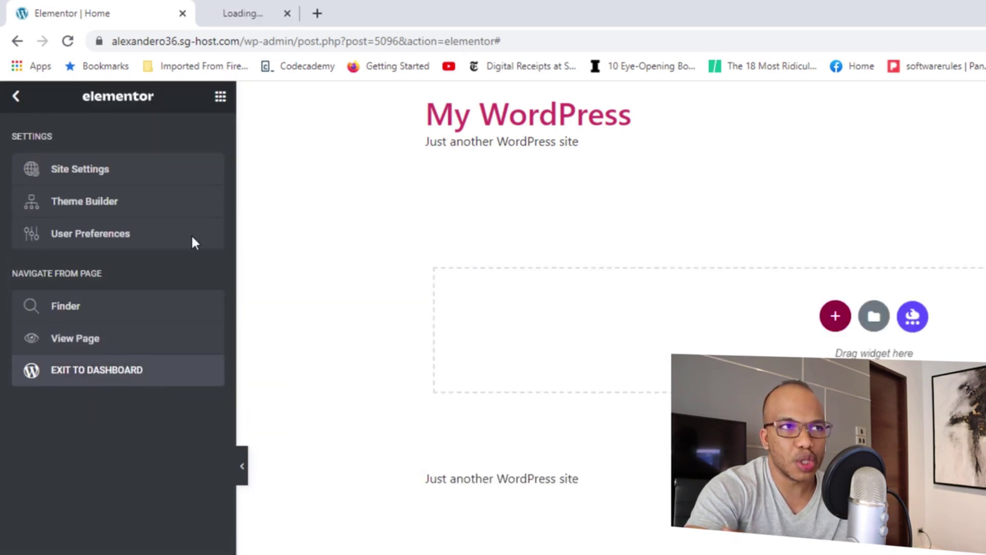
{"action": "left_click", "coordinate": [276, 12]}
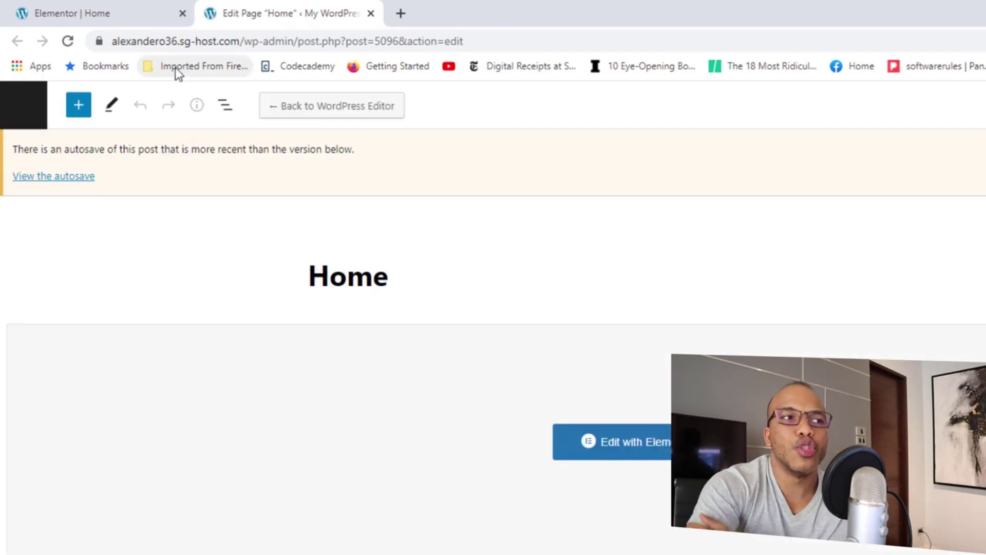
In Elementor Settings, tick Disable Default Colors and Disable Default Fonts, then save.
{"action": "left_click", "coordinate": [27, 119]}
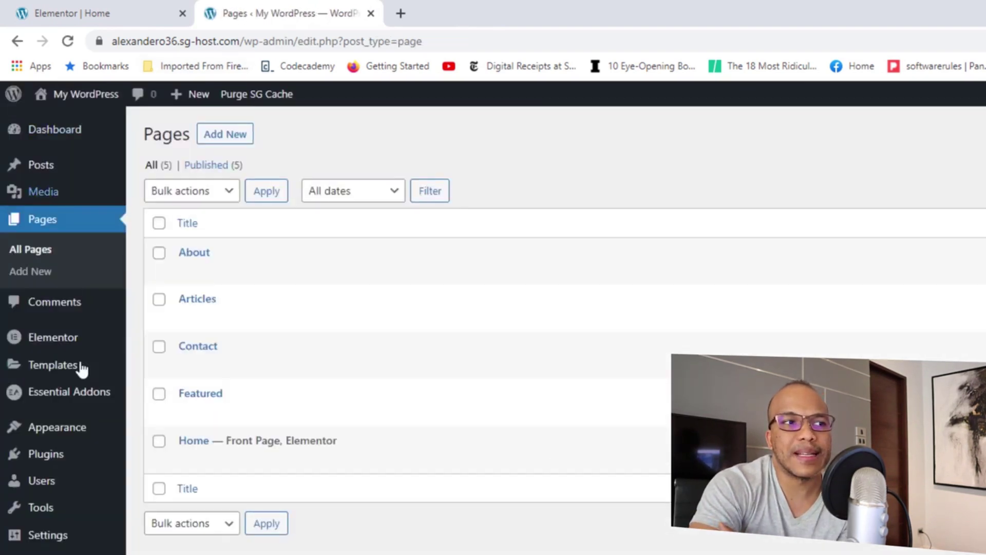
{"action": "mouse_move", "coordinate": [85, 351]}
{"action": "left_click", "coordinate": [145, 343]}
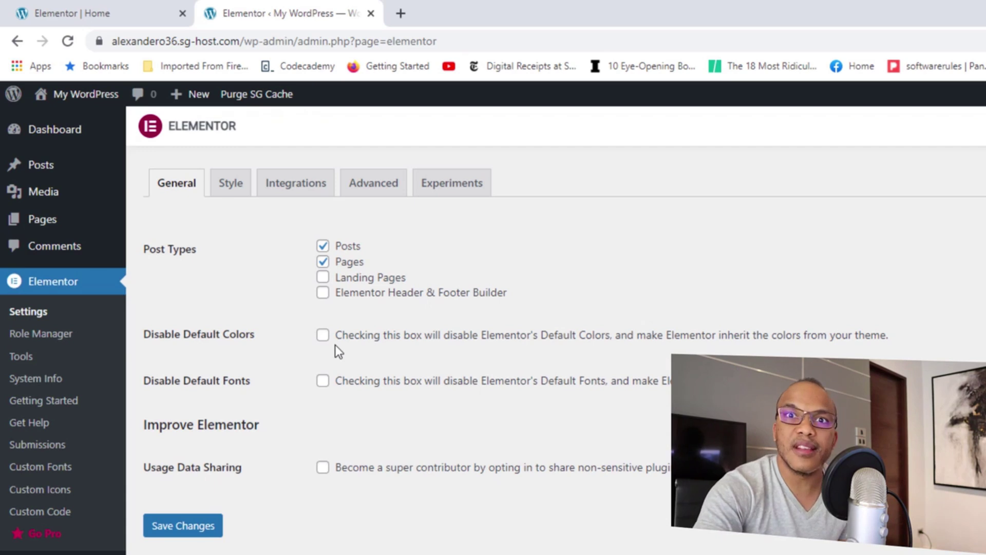
{"action": "left_click", "coordinate": [323, 335]}
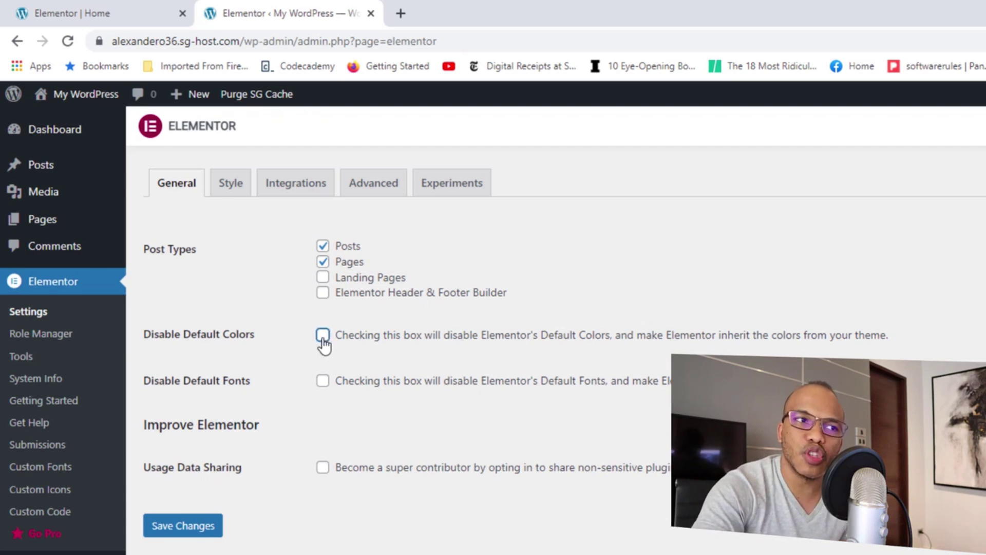
{"action": "left_click", "coordinate": [323, 381]}
{"action": "left_click", "coordinate": [188, 533]}
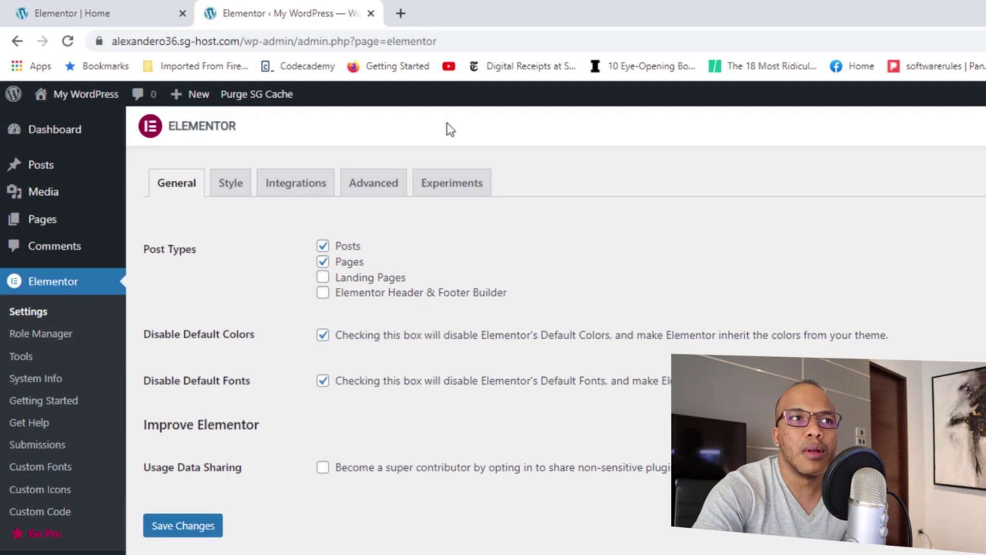
{"action": "left_click", "coordinate": [370, 13]}
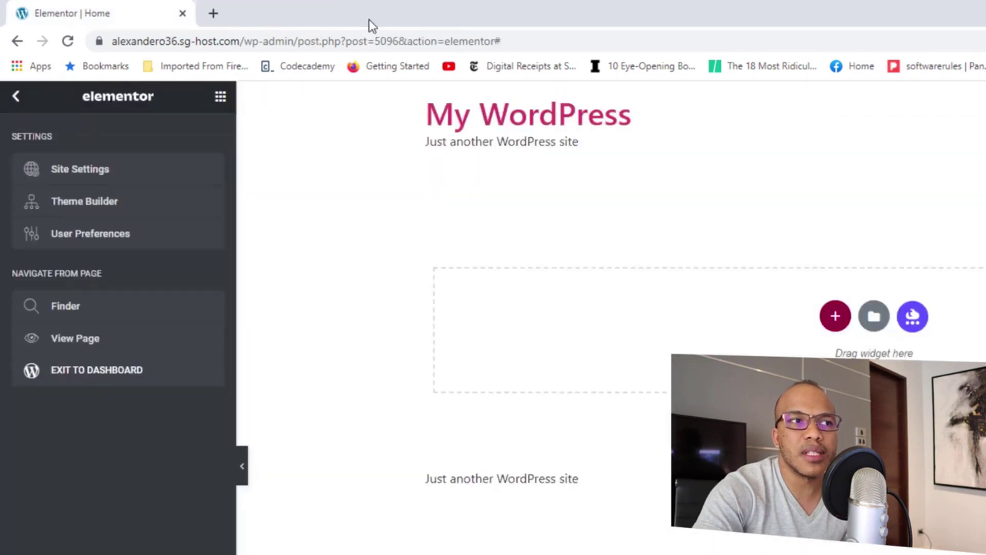
Reload the editor, check the Site Settings typography panel, then close Site Settings.
{"action": "left_click", "coordinate": [72, 44]}
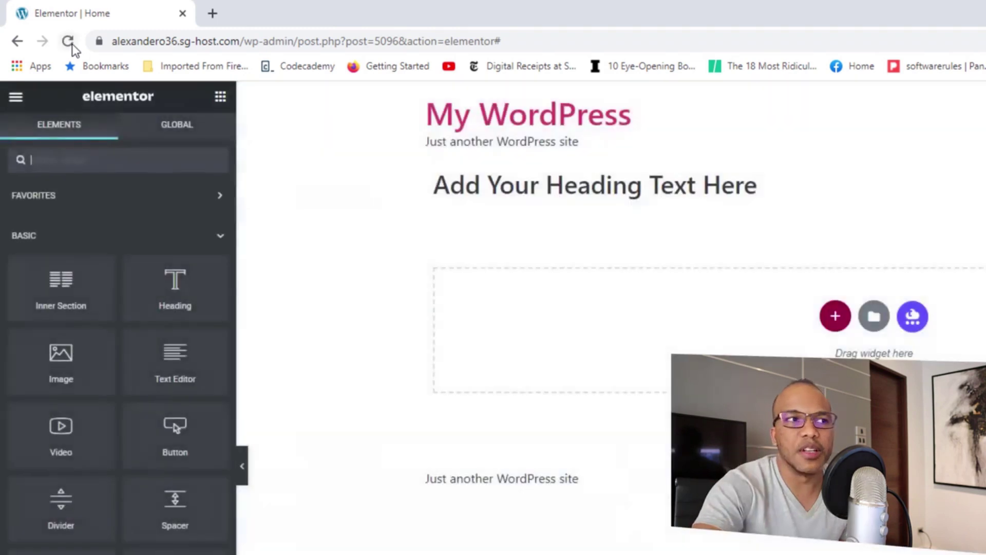
{"action": "left_click", "coordinate": [15, 96]}
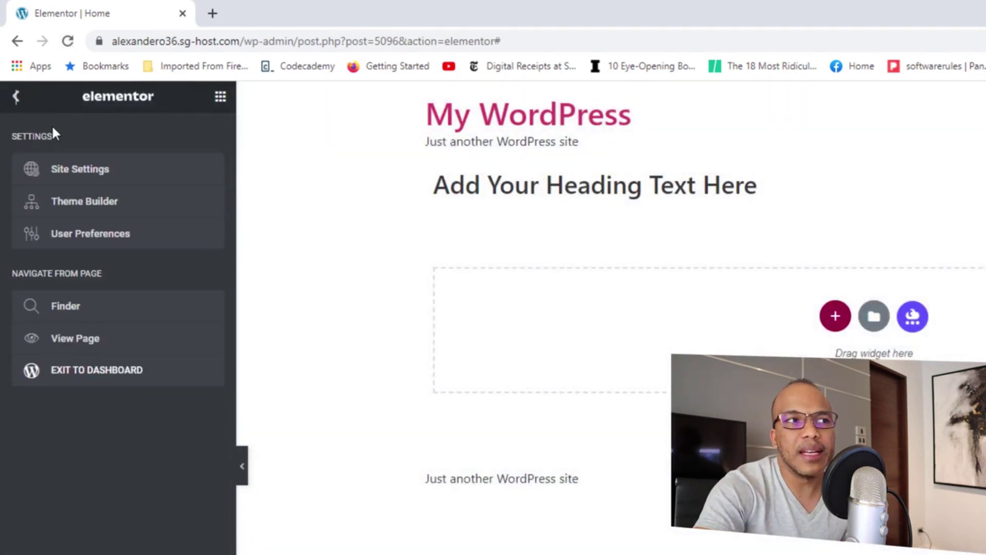
{"action": "left_click", "coordinate": [78, 173]}
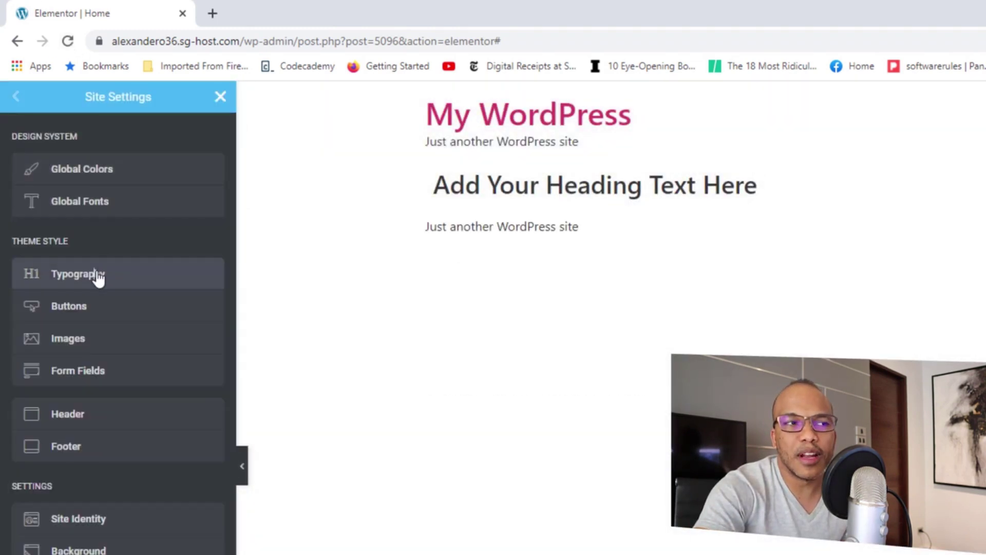
{"action": "left_click", "coordinate": [99, 278]}
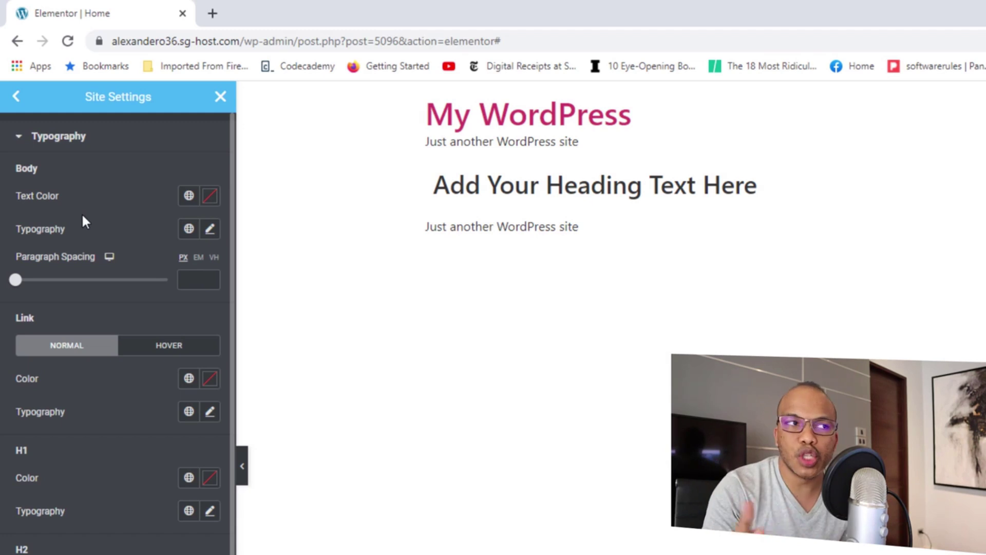
{"action": "left_click", "coordinate": [15, 97]}
{"action": "left_click", "coordinate": [221, 97]}
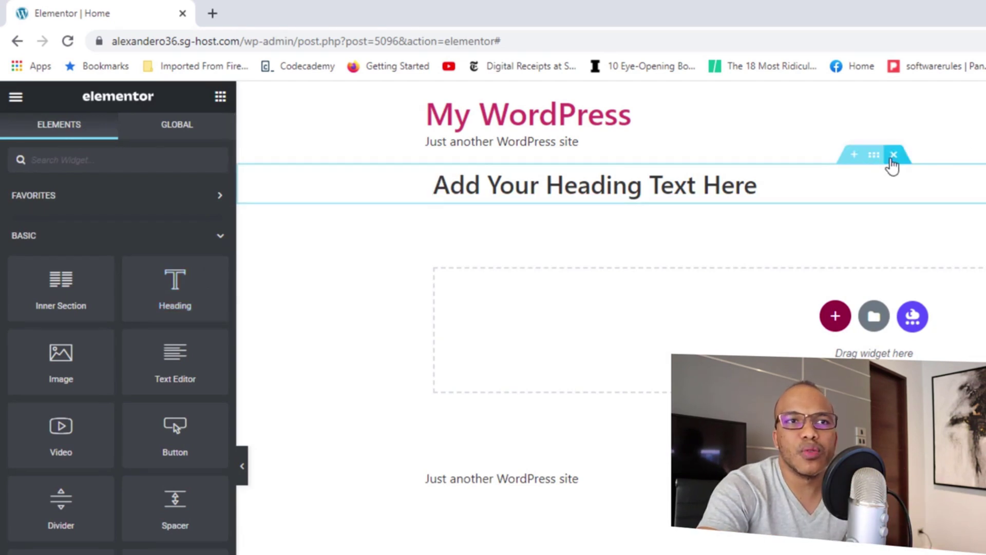
Replace the old heading section with a new Heading widget and view its global colours.
{"action": "left_click", "coordinate": [894, 155]}
{"action": "left_click_drag", "start_coordinate": [179, 286], "coordinate": [651, 325]}
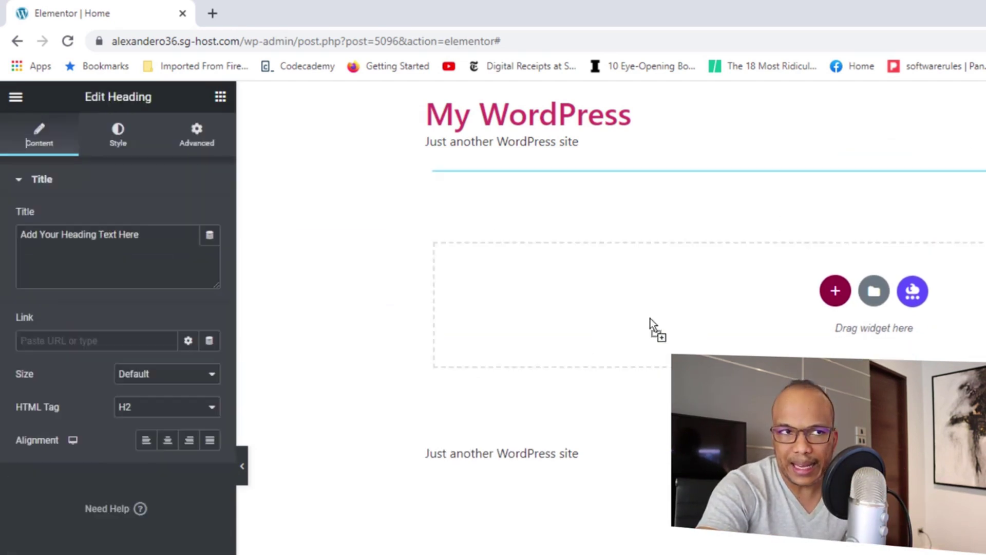
{"action": "left_click", "coordinate": [117, 138]}
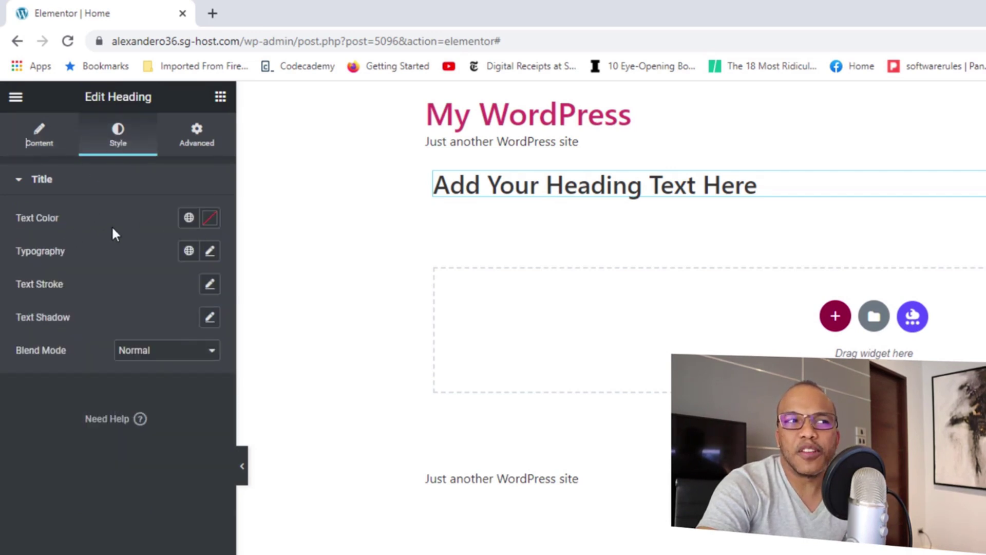
{"action": "left_click", "coordinate": [188, 219]}
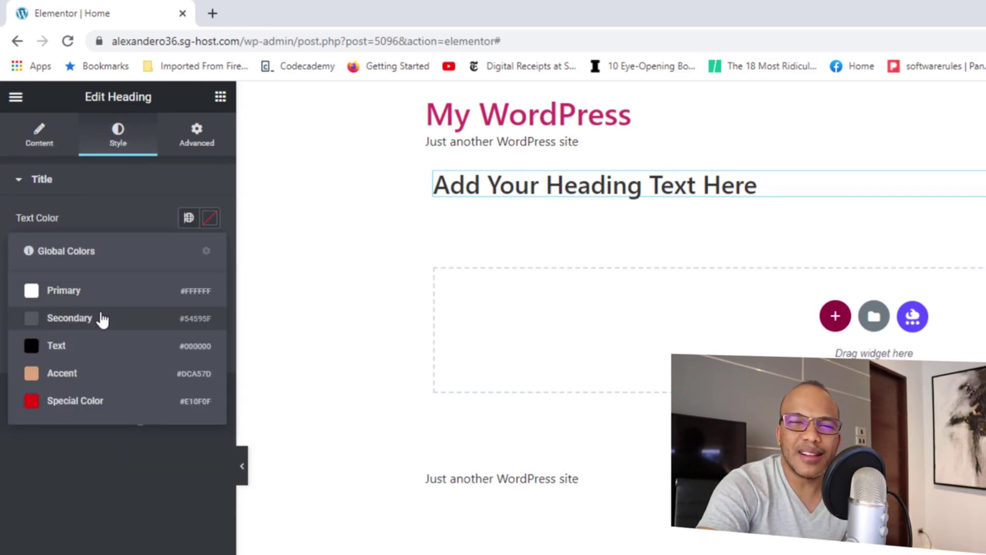
{"action": "left_click", "coordinate": [136, 184]}
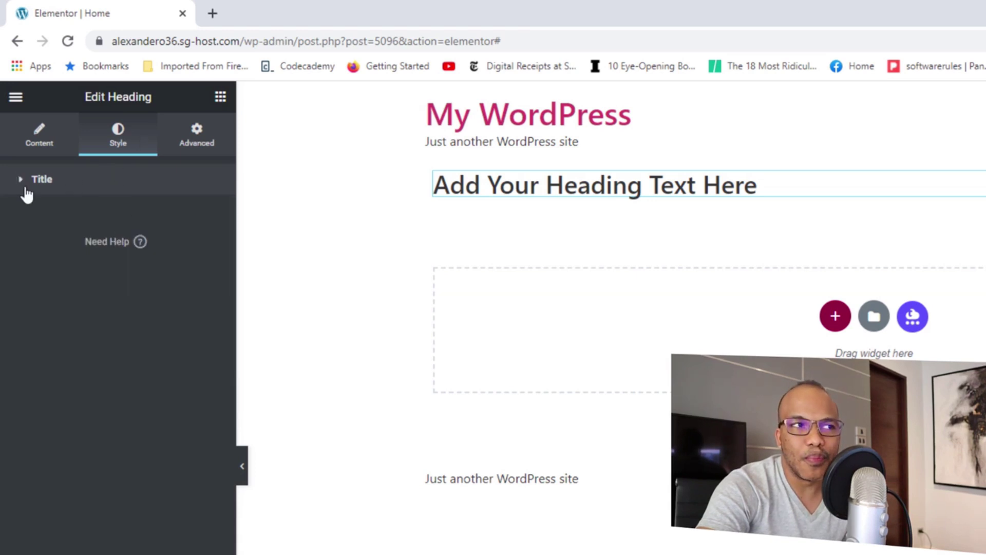
Set the new heading's typography to the Text global font.
{"action": "left_click", "coordinate": [21, 187]}
{"action": "left_click", "coordinate": [189, 250]}
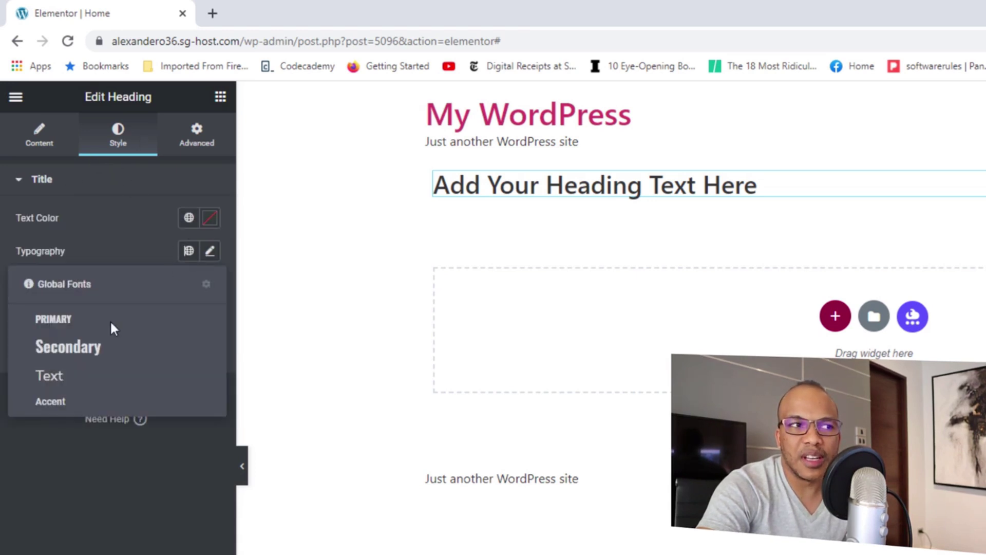
{"action": "left_click", "coordinate": [68, 349]}
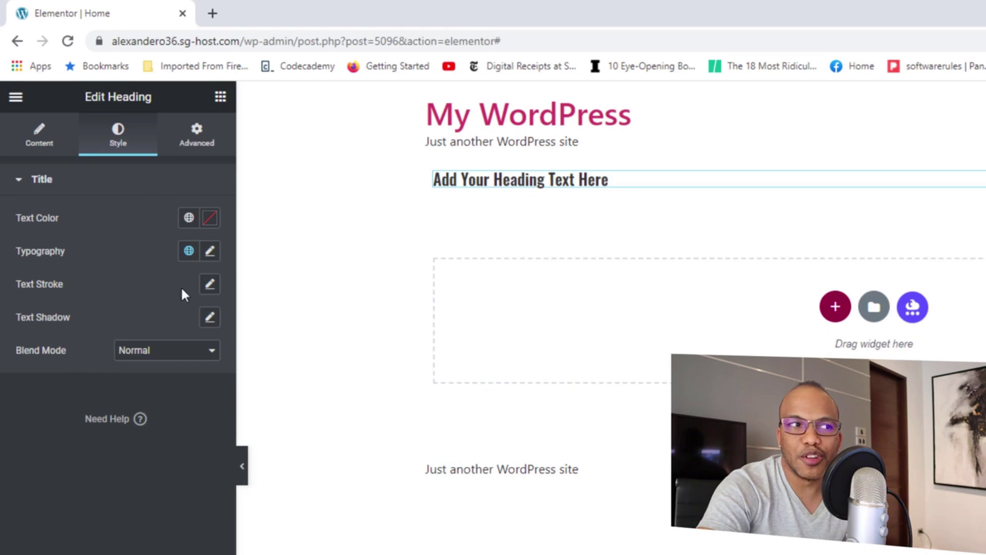
{"action": "left_click", "coordinate": [189, 252]}
{"action": "left_click", "coordinate": [72, 375]}
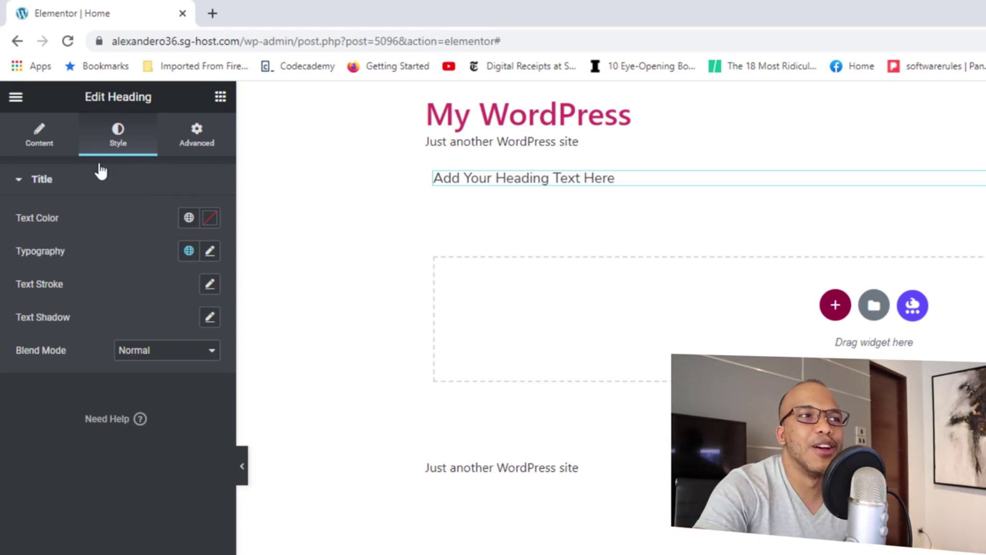
{"action": "left_click", "coordinate": [16, 97]}
{"action": "left_click", "coordinate": [93, 175]}
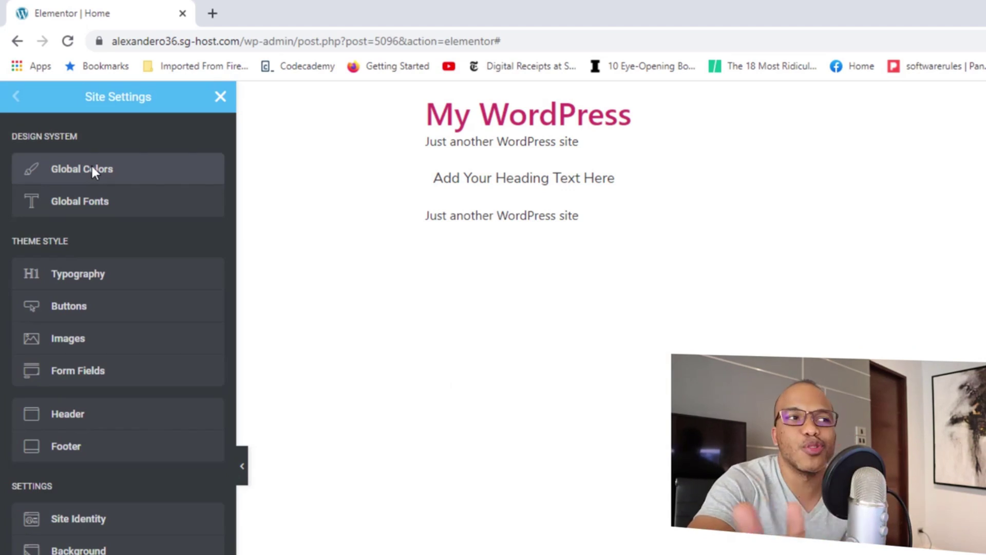
Give body text the Text global colour and the Text global font.
{"action": "left_click", "coordinate": [97, 280]}
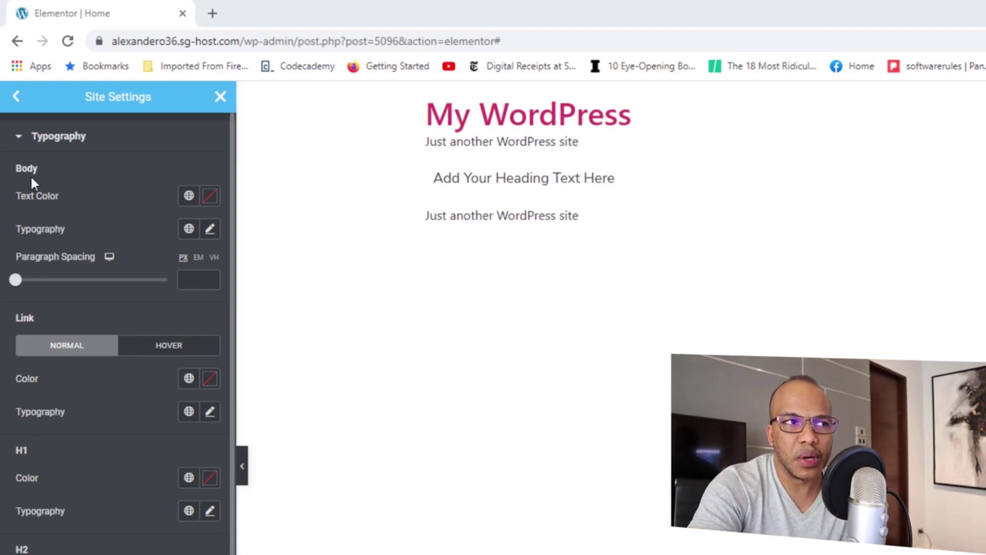
{"action": "left_click", "coordinate": [189, 195]}
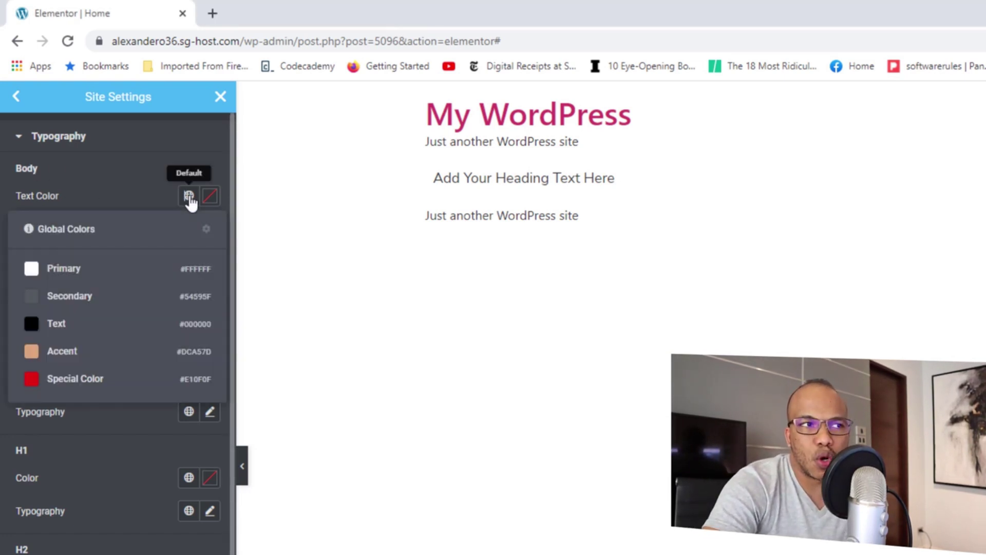
{"action": "left_click", "coordinate": [56, 324]}
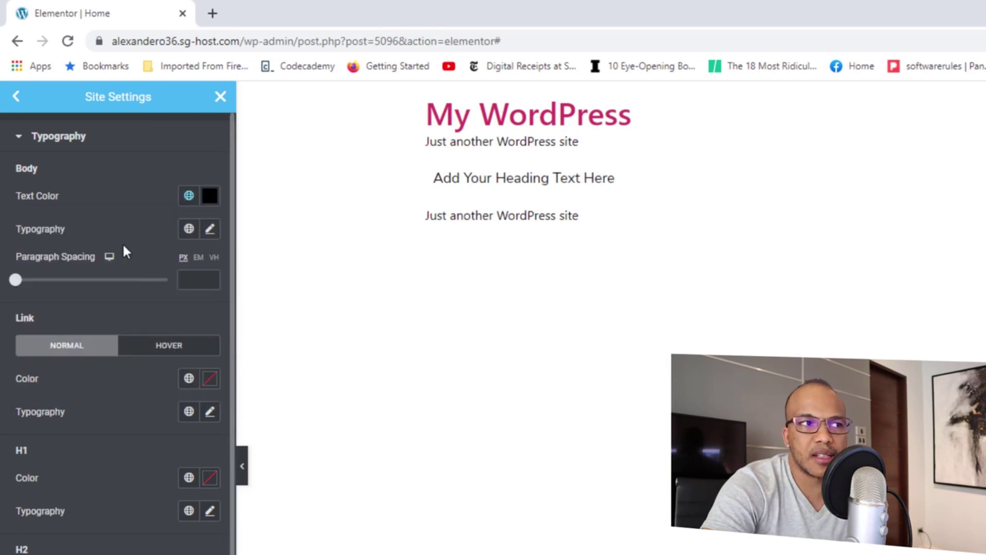
{"action": "left_click", "coordinate": [189, 229]}
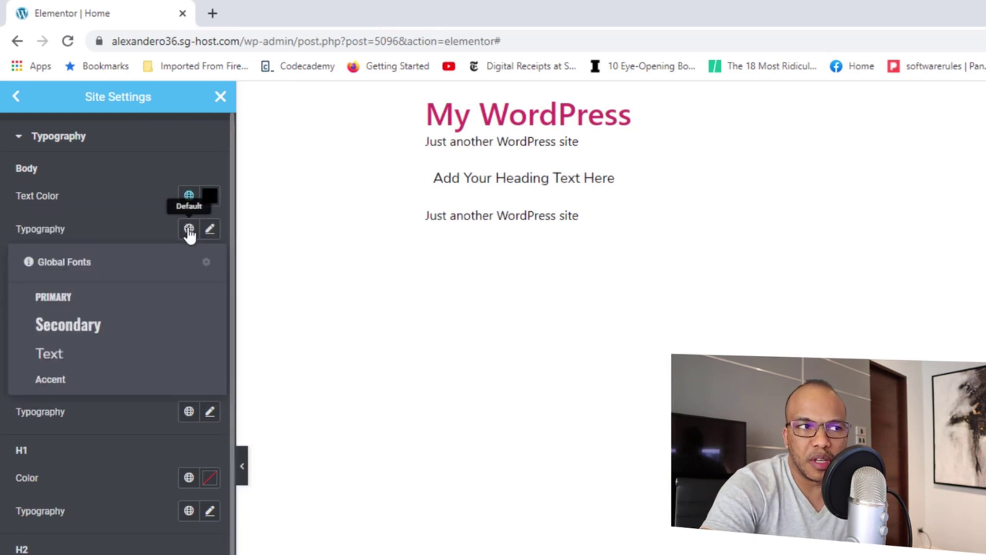
{"action": "left_click", "coordinate": [62, 353]}
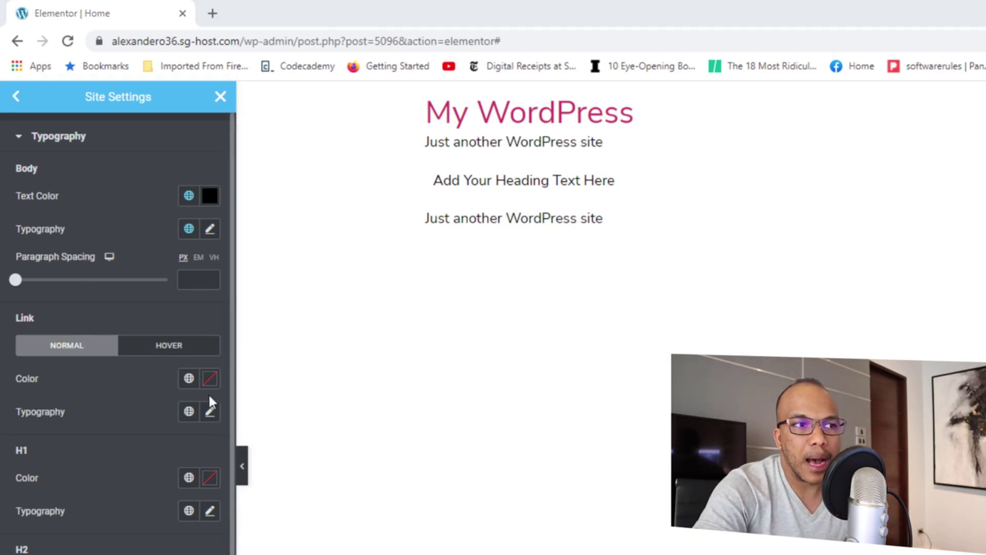
Set links to the Accent global colour and a bolder global font.
{"action": "left_click", "coordinate": [188, 380]}
{"action": "left_click", "coordinate": [64, 535]}
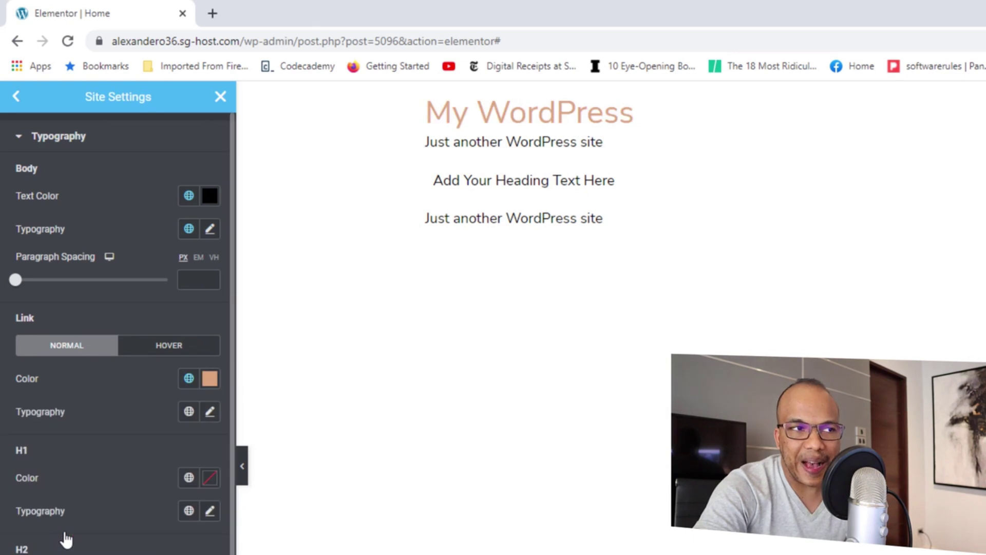
{"action": "left_click", "coordinate": [189, 411]}
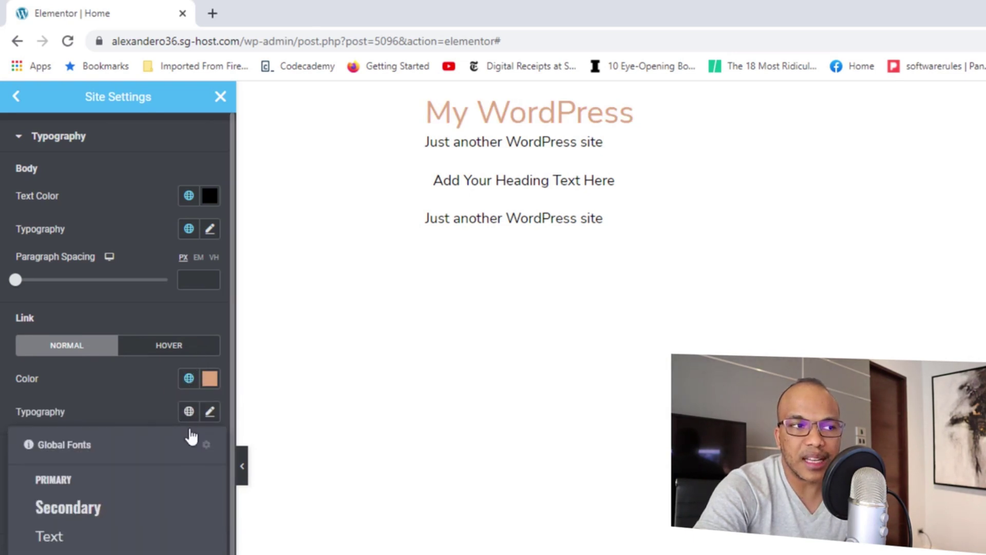
{"action": "left_click", "coordinate": [53, 480]}
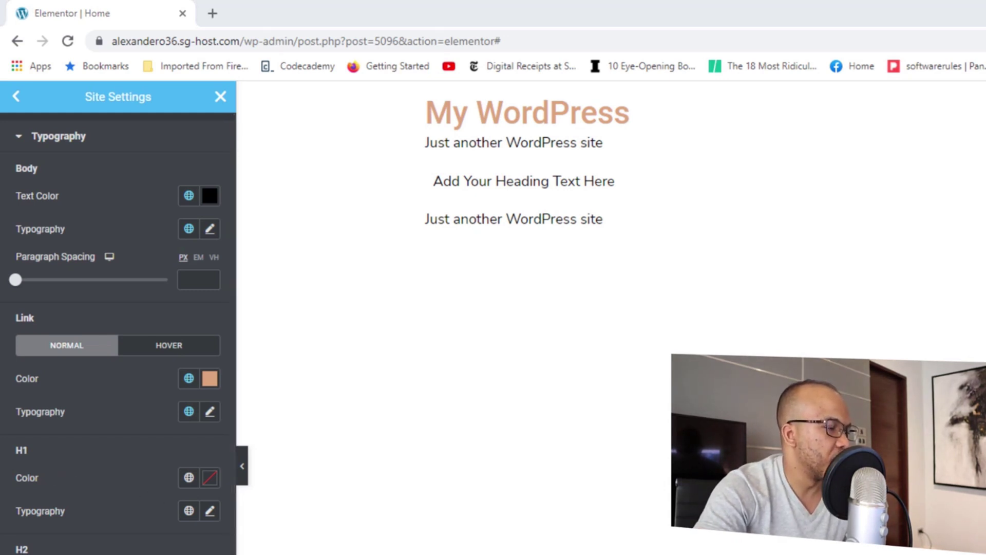
Give H1 headings custom typography: size 100, weight 600.
{"action": "left_click", "coordinate": [209, 511]}
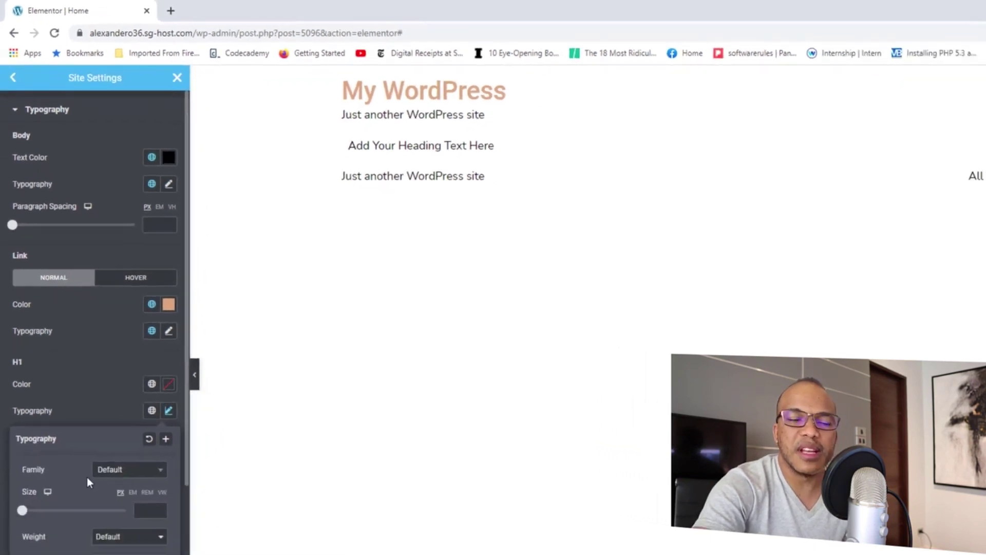
{"action": "left_click_drag", "start_coordinate": [18, 413], "coordinate": [58, 418]}
{"action": "left_click", "coordinate": [130, 413]}
{"action": "left_click", "coordinate": [130, 412]}
{"action": "left_click", "coordinate": [129, 412]}
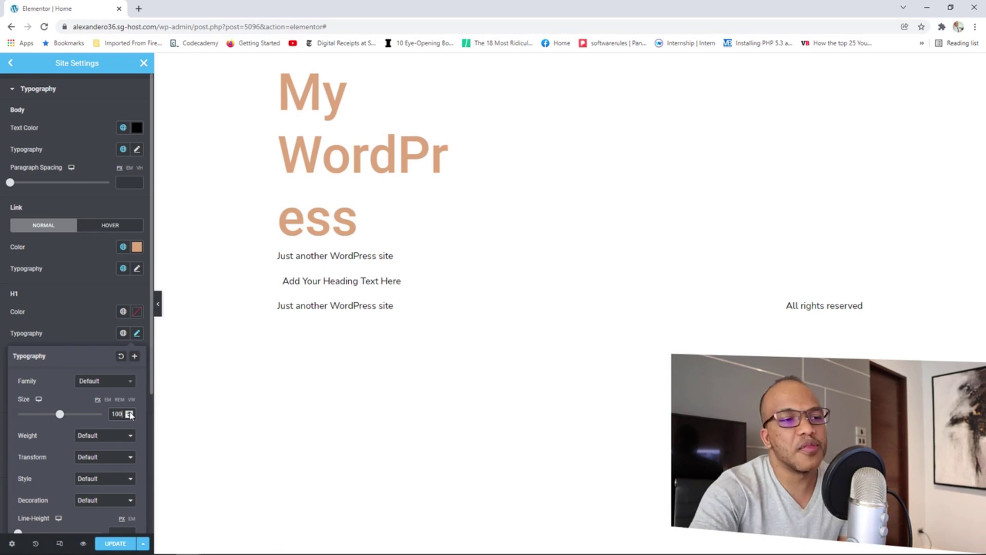
{"action": "left_click", "coordinate": [108, 440]}
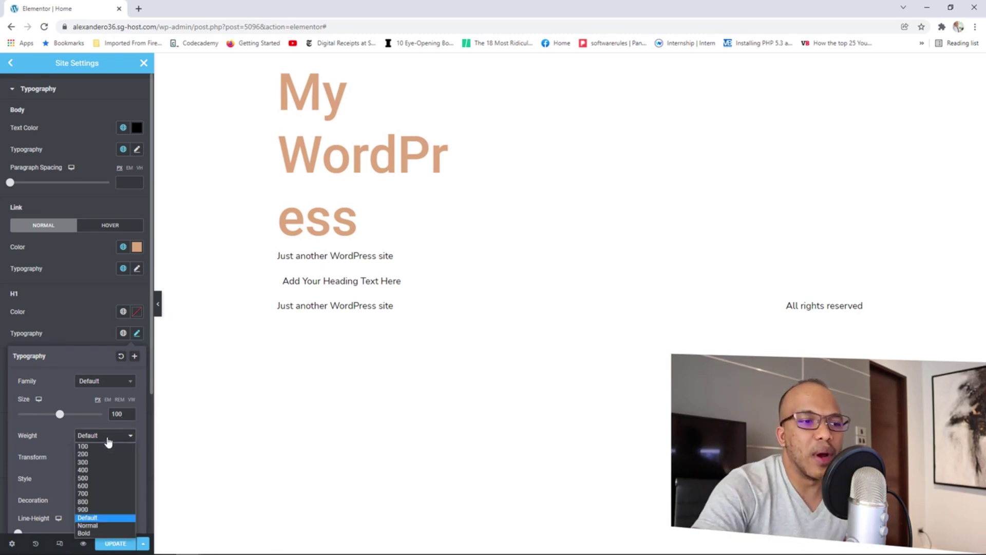
{"action": "left_click", "coordinate": [93, 486]}
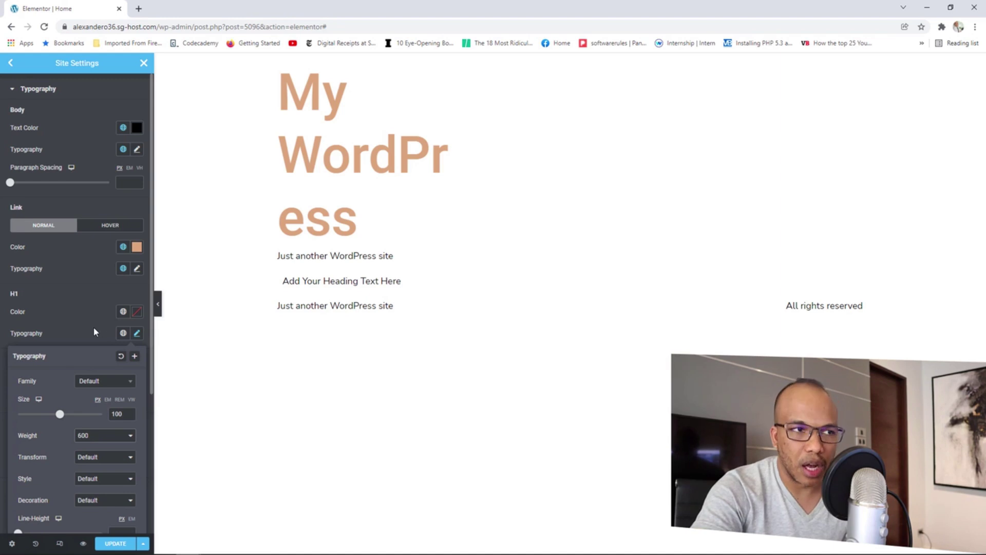
{"action": "left_click", "coordinate": [79, 312]}
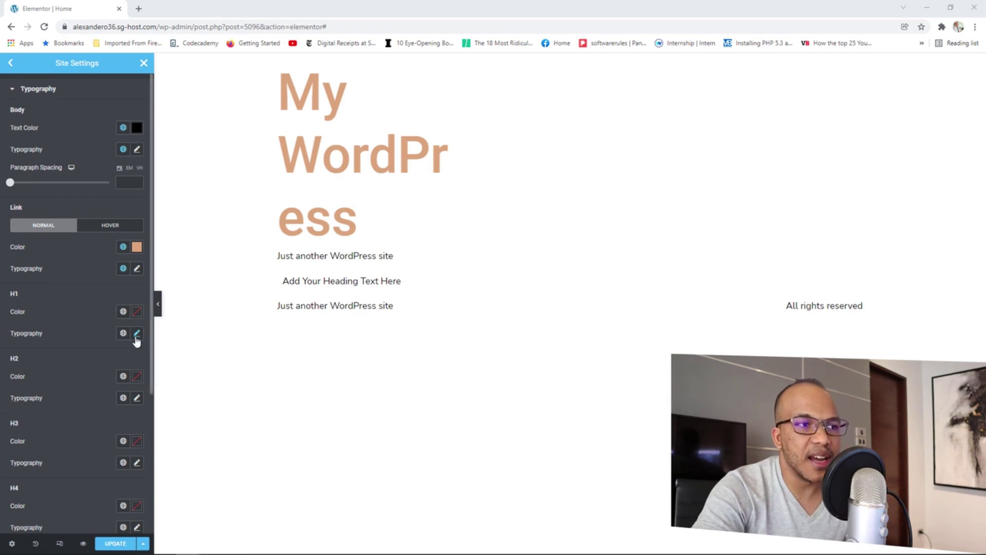
Give H2 headings custom typography: size 36, weight 700.
{"action": "left_click", "coordinate": [137, 400]}
{"action": "scroll", "coordinate": [112, 450], "scroll_direction": "down", "scroll_amount": 1}
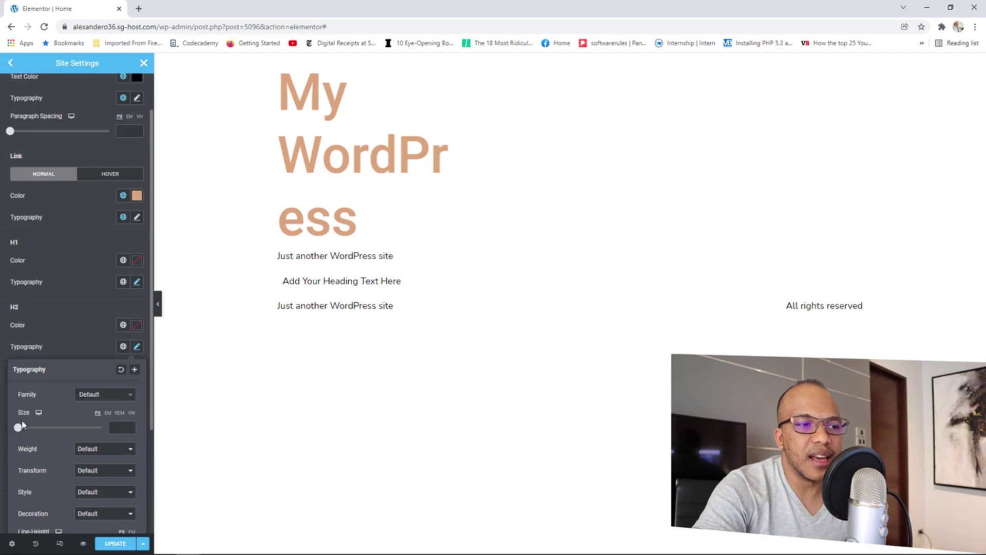
{"action": "left_click_drag", "start_coordinate": [22, 424], "coordinate": [34, 435]}
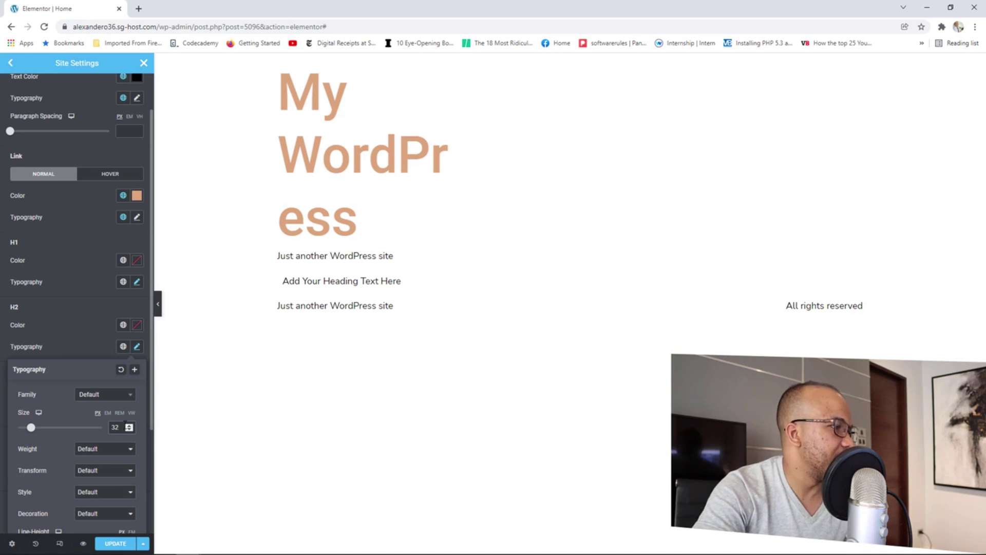
{"action": "left_click", "coordinate": [110, 457]}
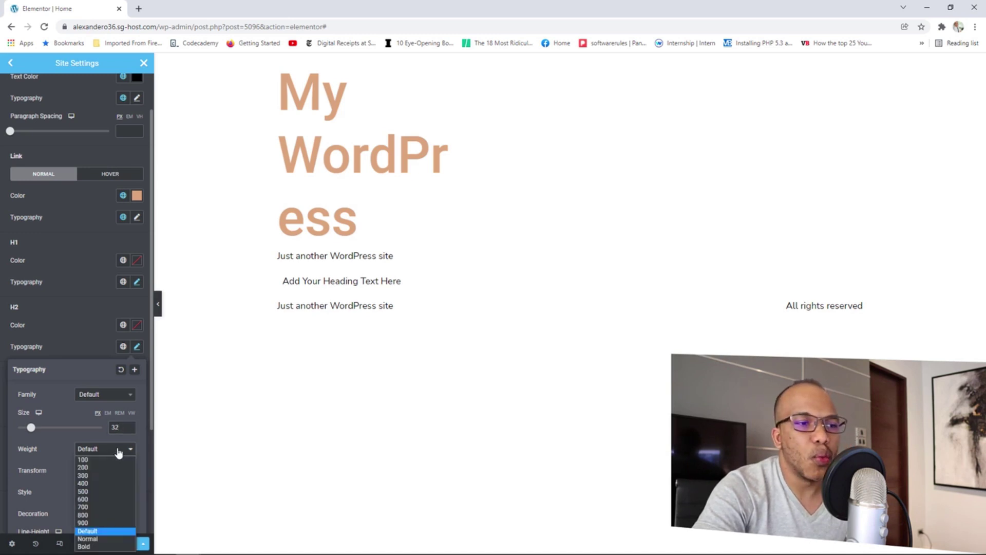
{"action": "left_click", "coordinate": [99, 512]}
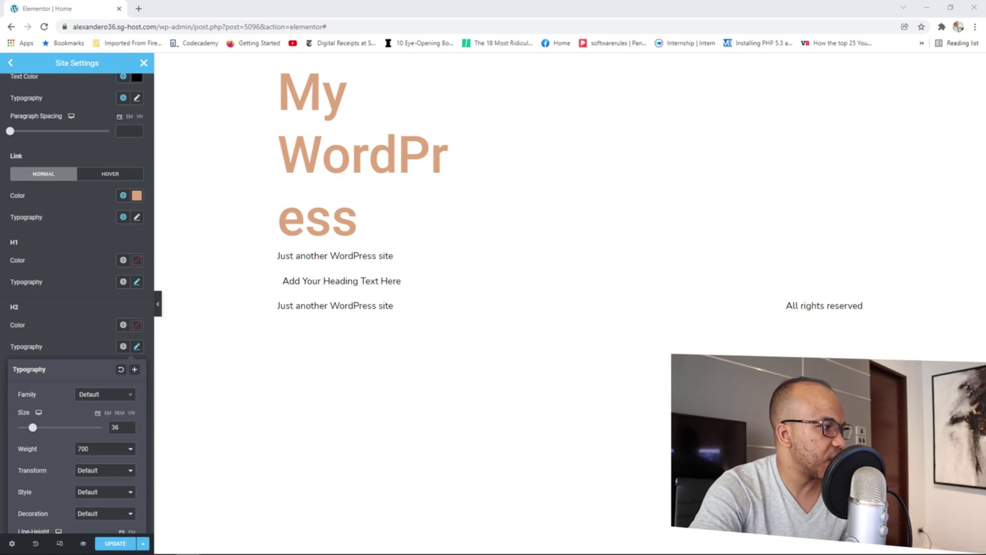
Give H3 headings the Accent global colour and raise their size to 22.
{"action": "left_click", "coordinate": [79, 307]}
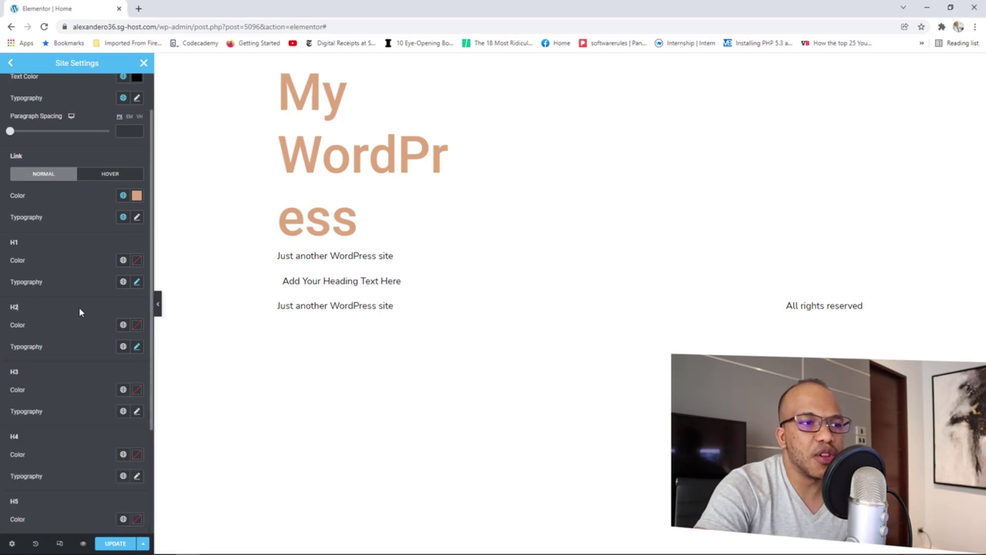
{"action": "left_click", "coordinate": [123, 389]}
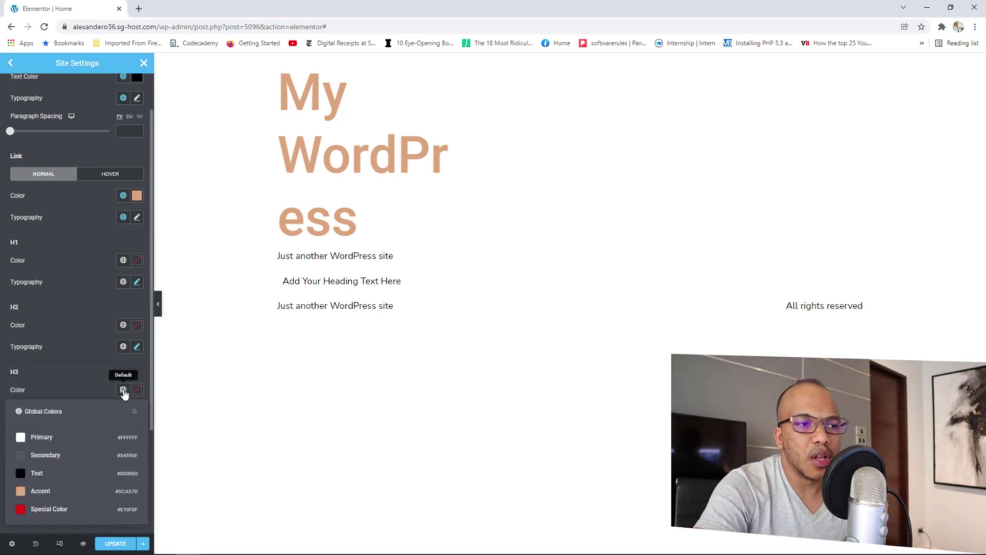
{"action": "left_click", "coordinate": [41, 491]}
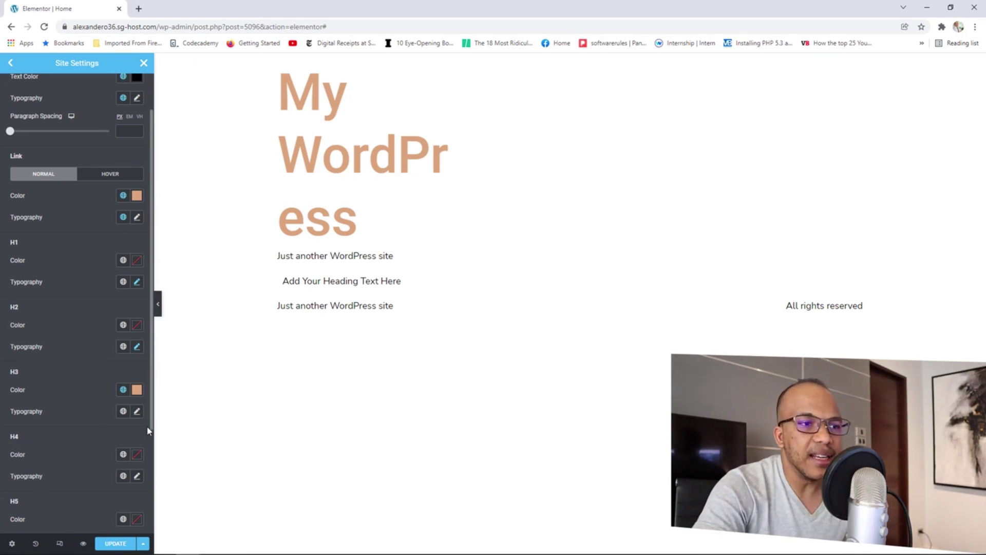
{"action": "left_click", "coordinate": [137, 412]}
{"action": "scroll", "coordinate": [128, 461], "scroll_direction": "down", "scroll_amount": 1}
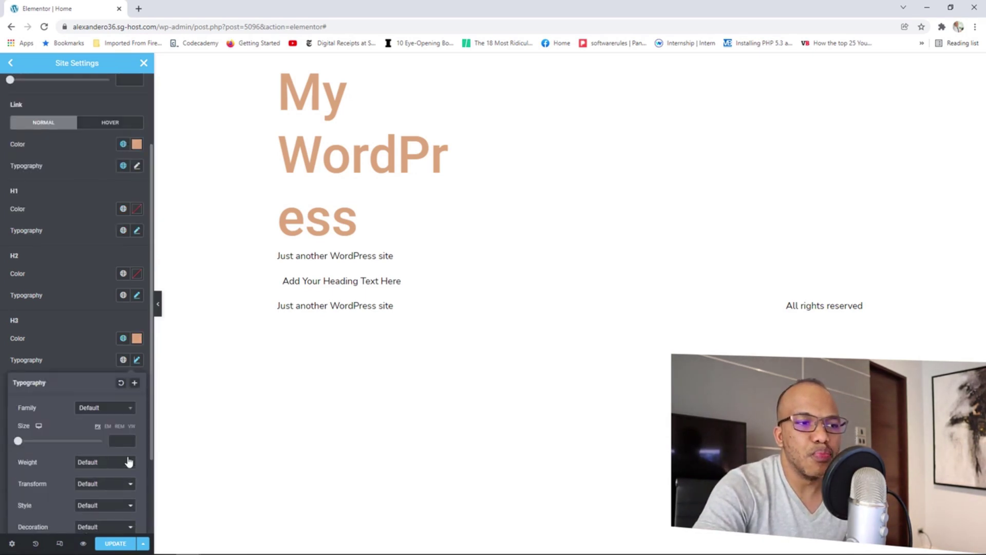
{"action": "left_click", "coordinate": [129, 439]}
{"action": "left_click", "coordinate": [129, 440]}
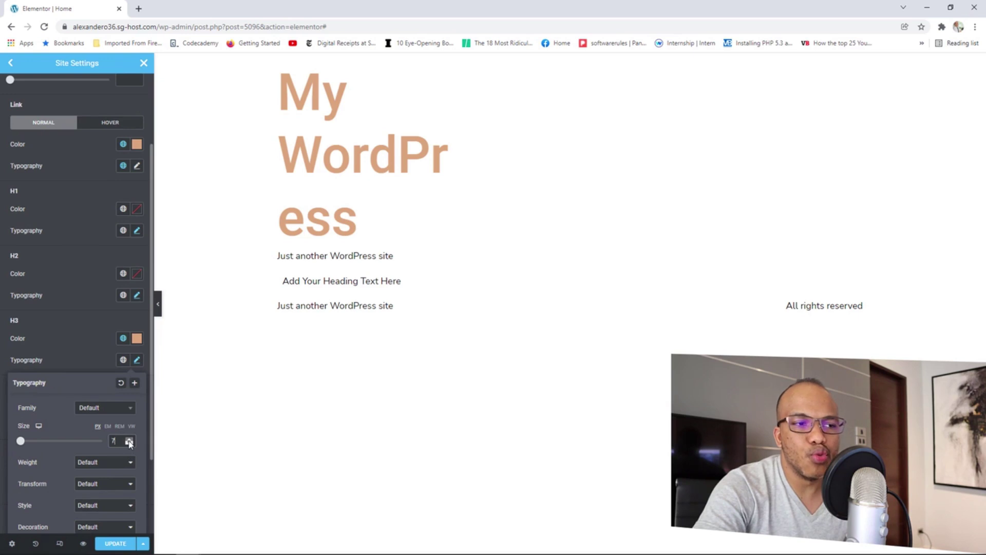
{"action": "left_click", "coordinate": [129, 440]}
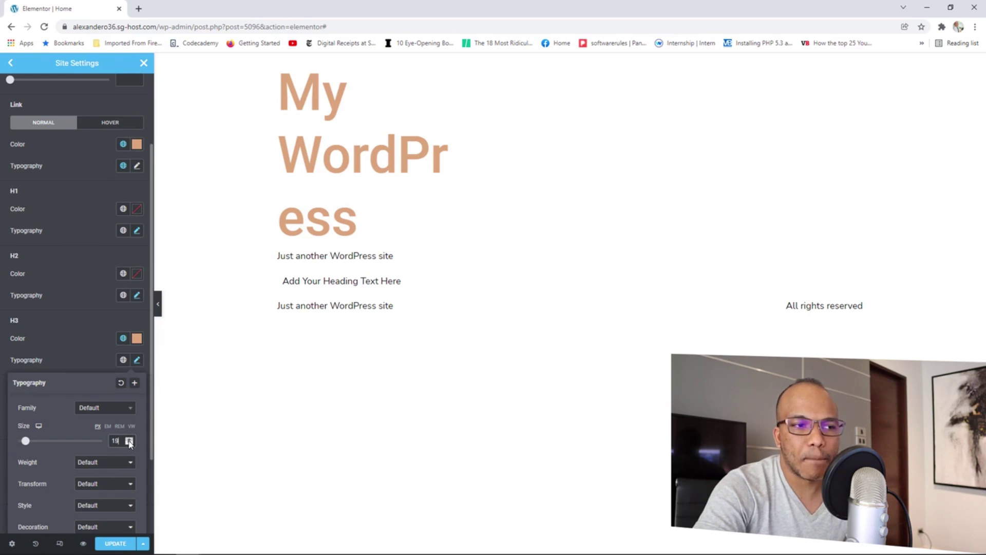
{"action": "left_click", "coordinate": [129, 439]}
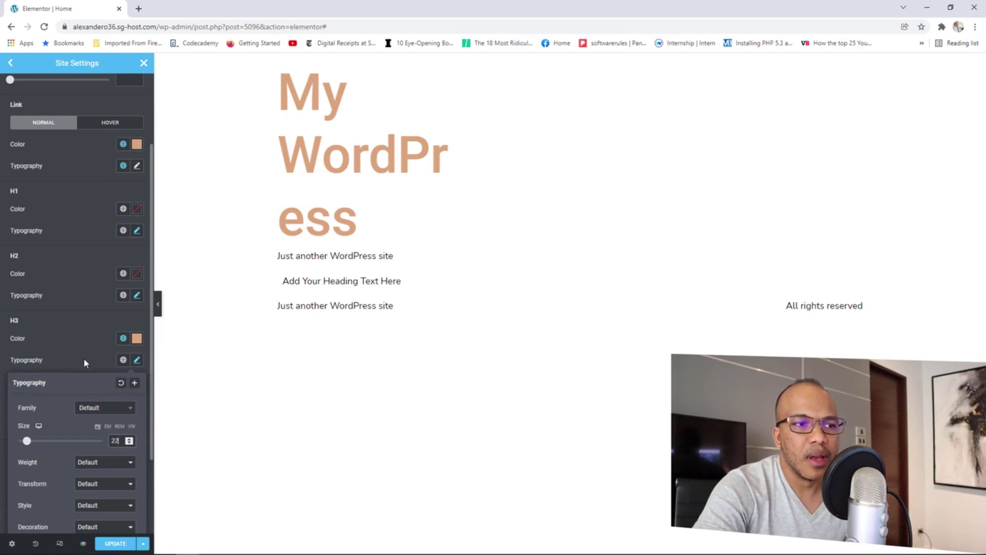
{"action": "left_click", "coordinate": [93, 367]}
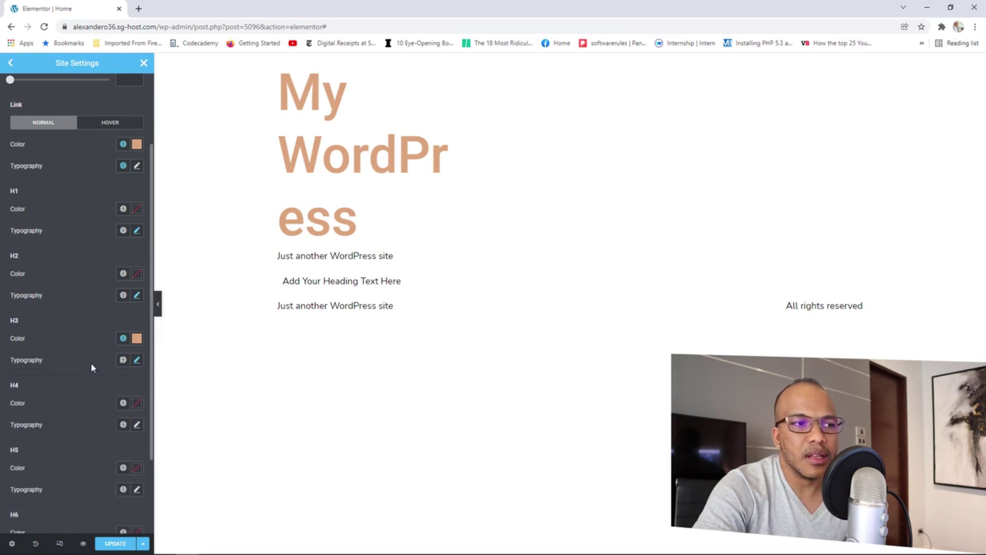
Apply the Primary global font to H3 and H2, making headings uppercase Oswald.
{"action": "left_click", "coordinate": [124, 363]}
{"action": "left_click", "coordinate": [48, 406]}
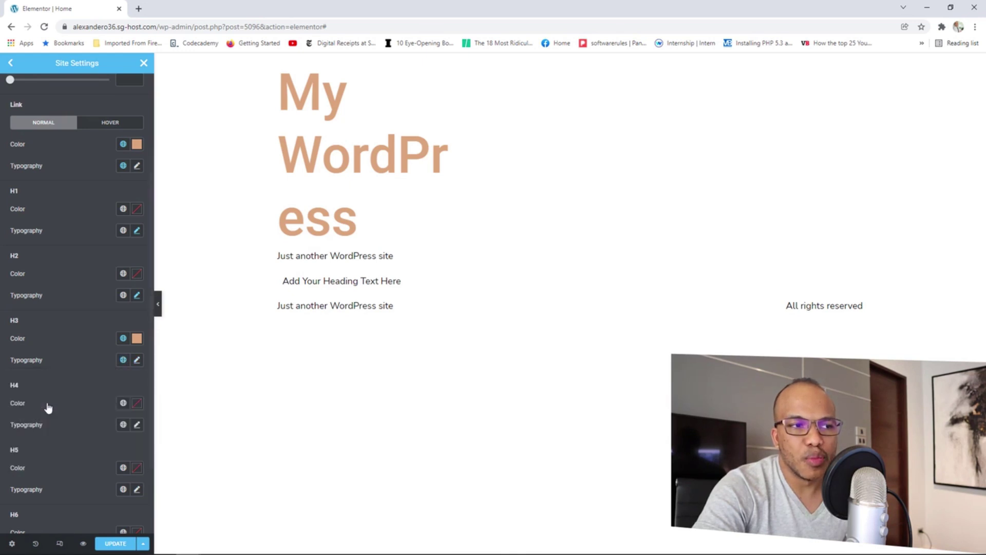
{"action": "left_click", "coordinate": [137, 360]}
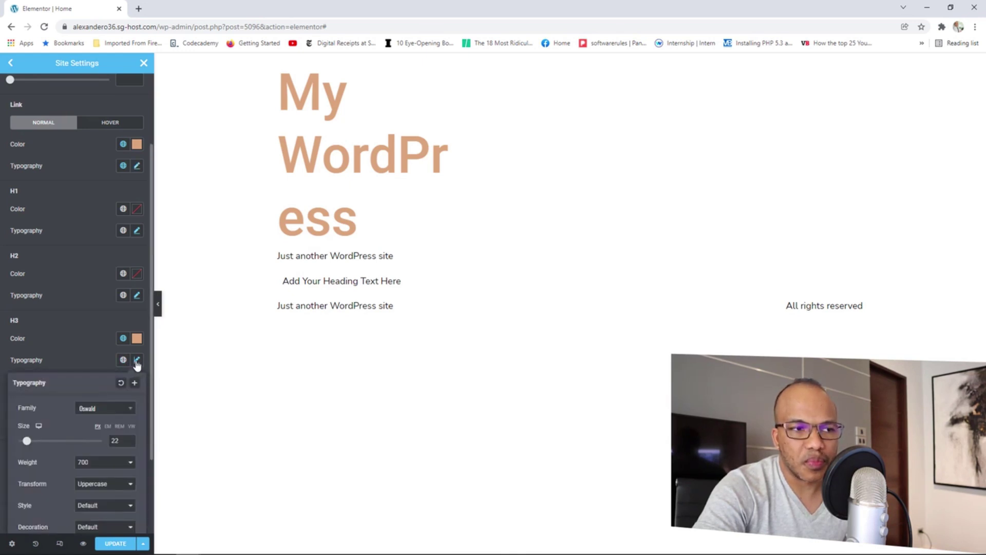
{"action": "left_click", "coordinate": [93, 360]}
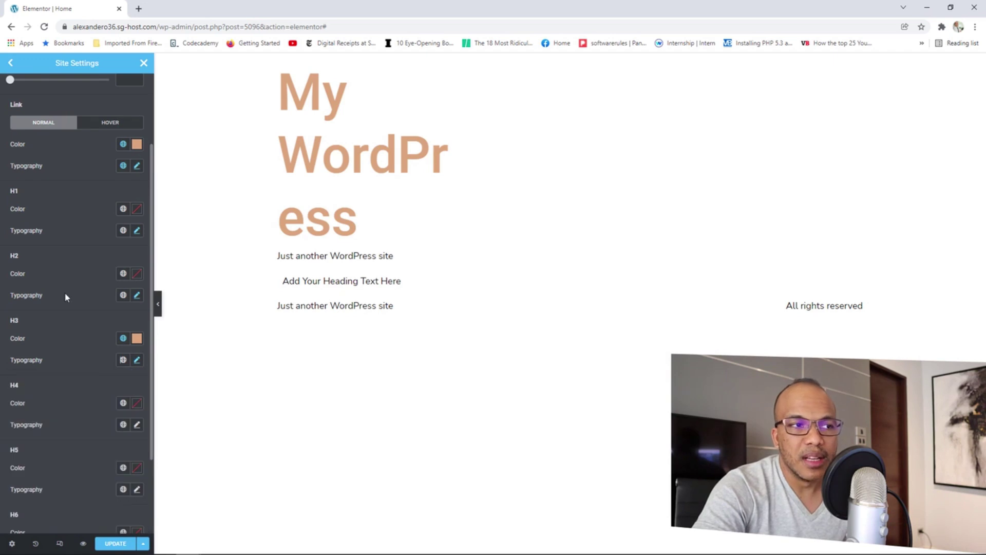
{"action": "left_click", "coordinate": [123, 296]}
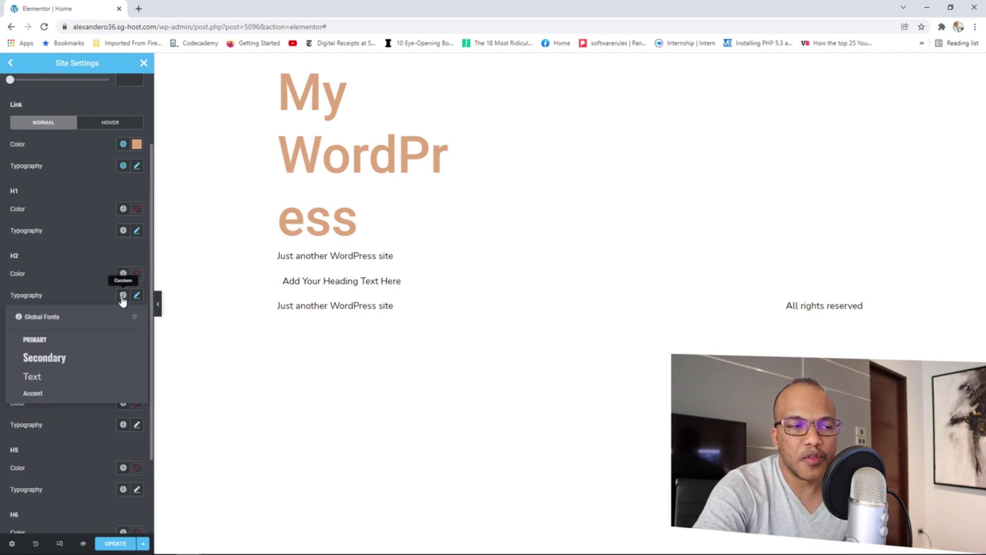
{"action": "left_click", "coordinate": [57, 339]}
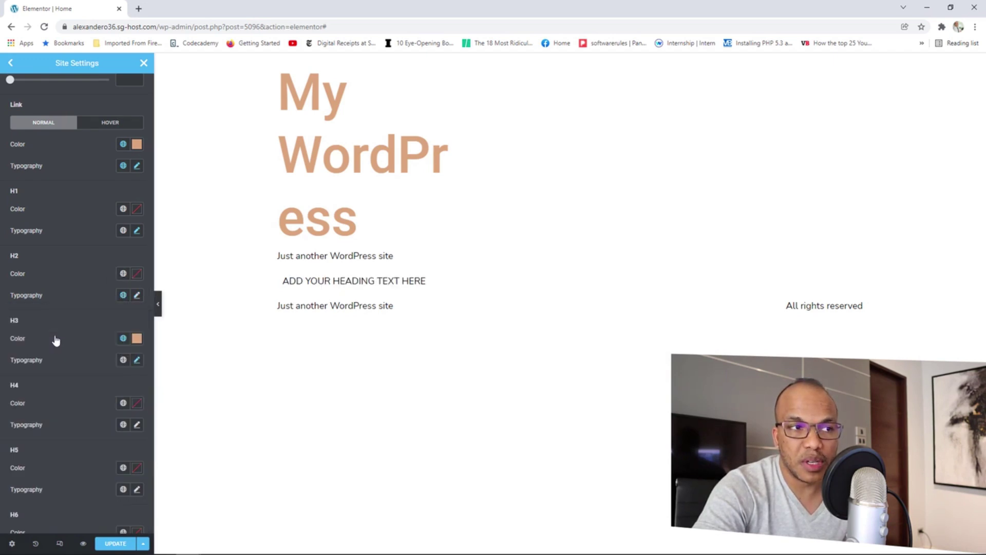
{"action": "left_click", "coordinate": [137, 296]}
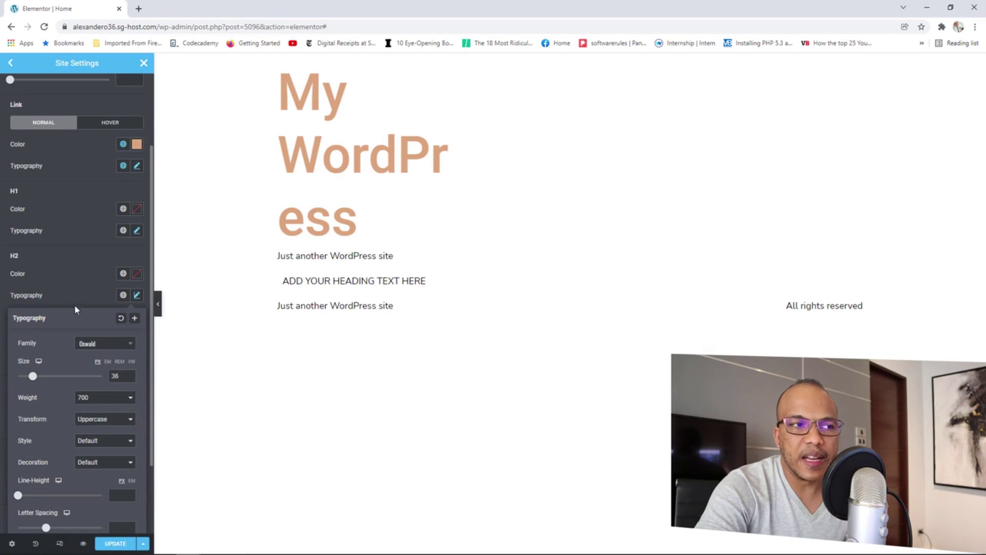
{"action": "left_click", "coordinate": [75, 287]}
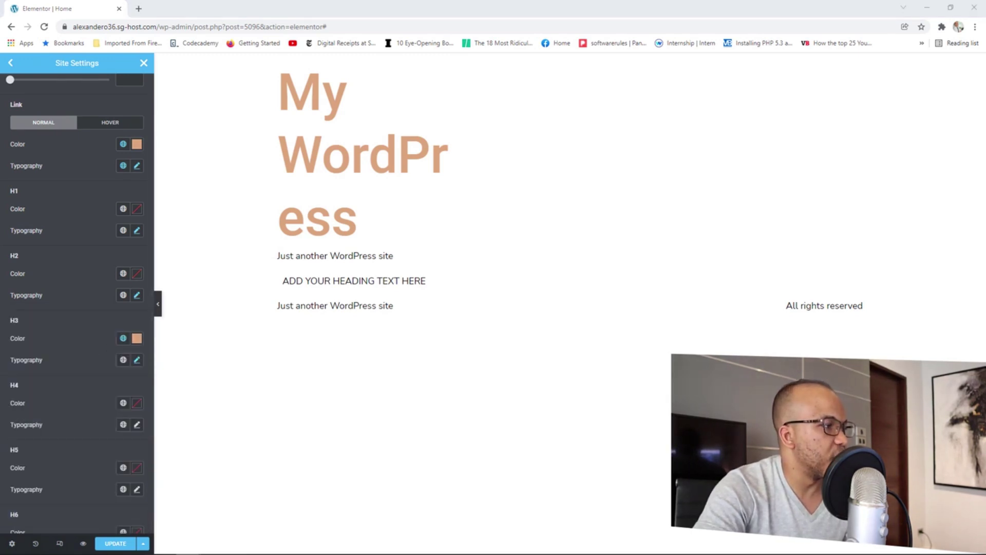
Give H4 the Accent global colour and the Secondary global font at size 18.
{"action": "scroll", "coordinate": [118, 389], "scroll_direction": "down", "scroll_amount": 1}
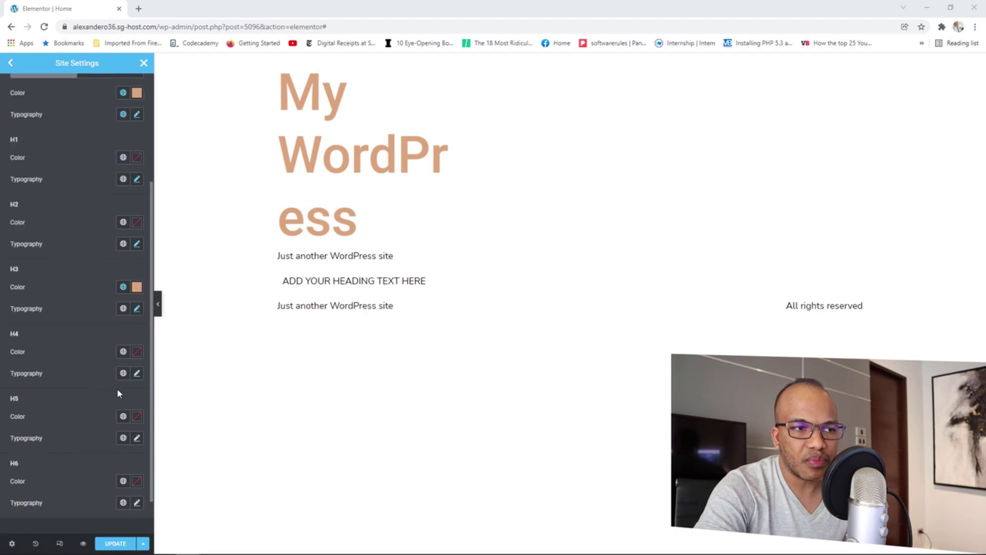
{"action": "left_click", "coordinate": [124, 417]}
{"action": "left_click", "coordinate": [124, 353]}
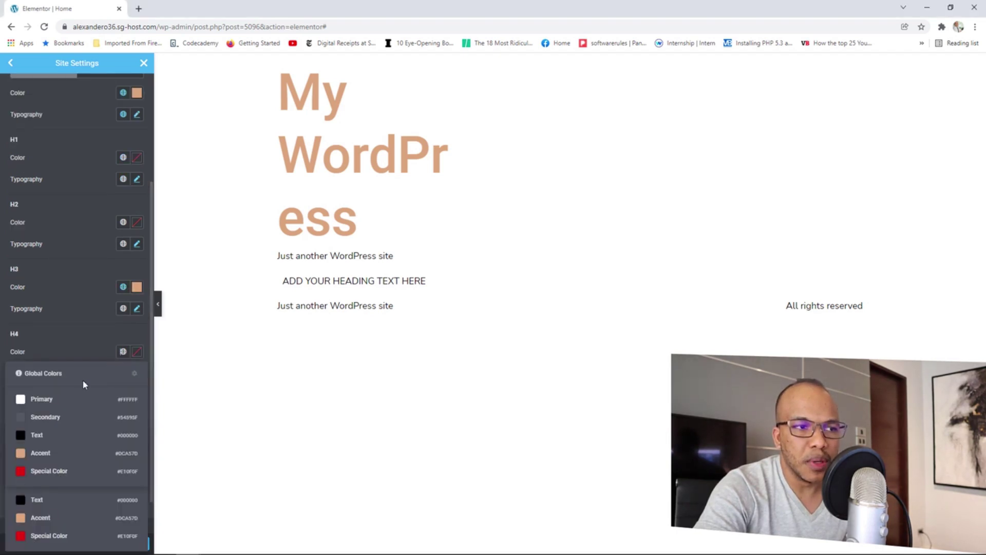
{"action": "left_click", "coordinate": [41, 454]}
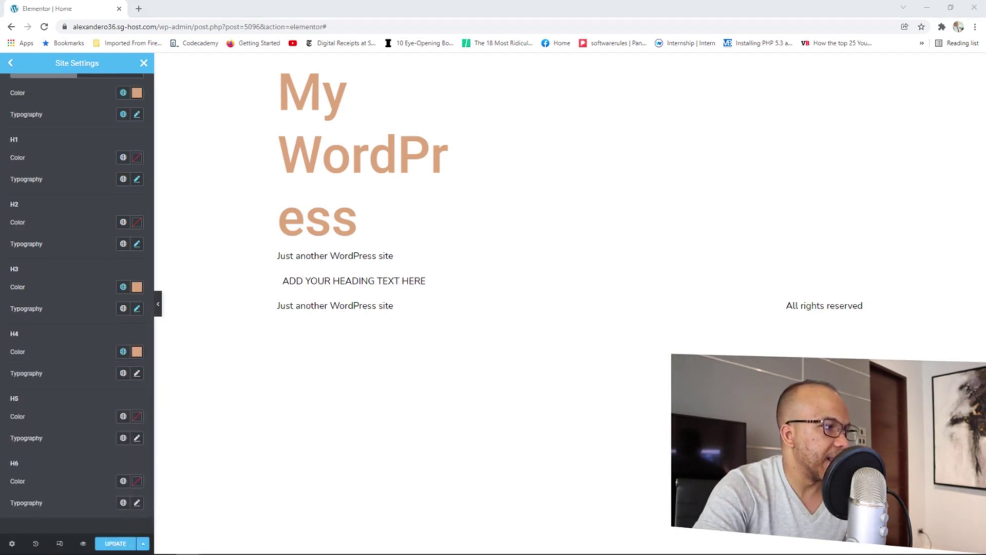
{"action": "left_click", "coordinate": [136, 374]}
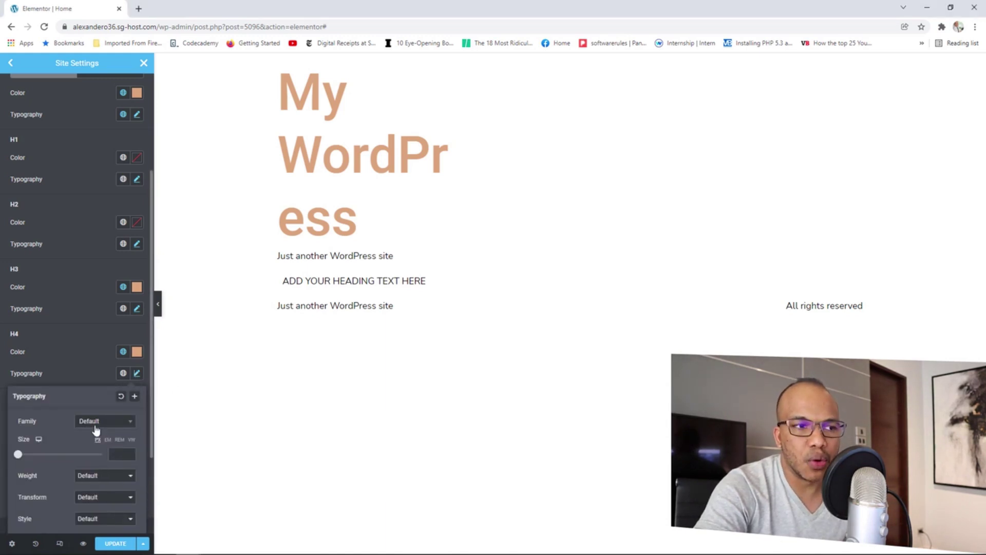
{"action": "left_click", "coordinate": [95, 426]}
{"action": "left_click", "coordinate": [100, 384]}
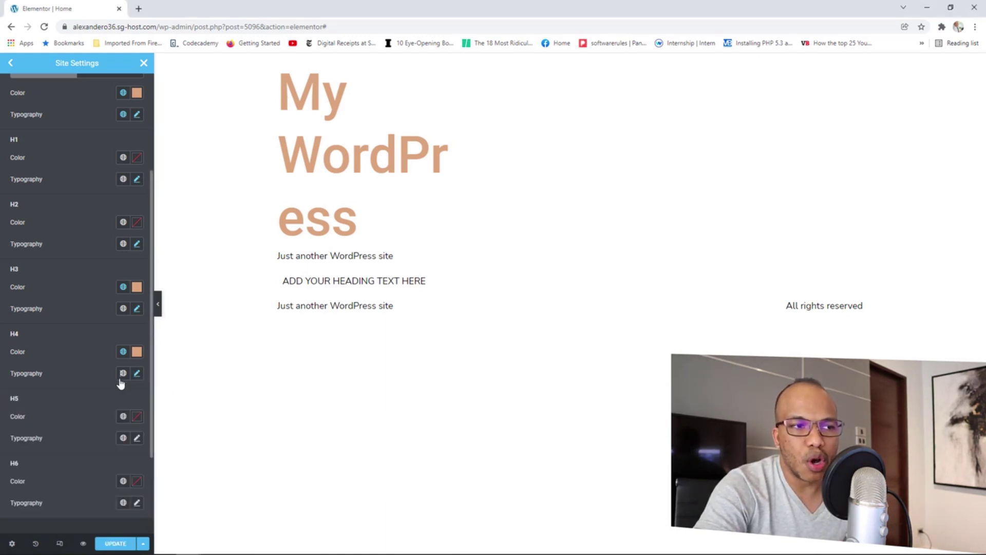
{"action": "left_click", "coordinate": [123, 373]}
{"action": "left_click", "coordinate": [47, 431]}
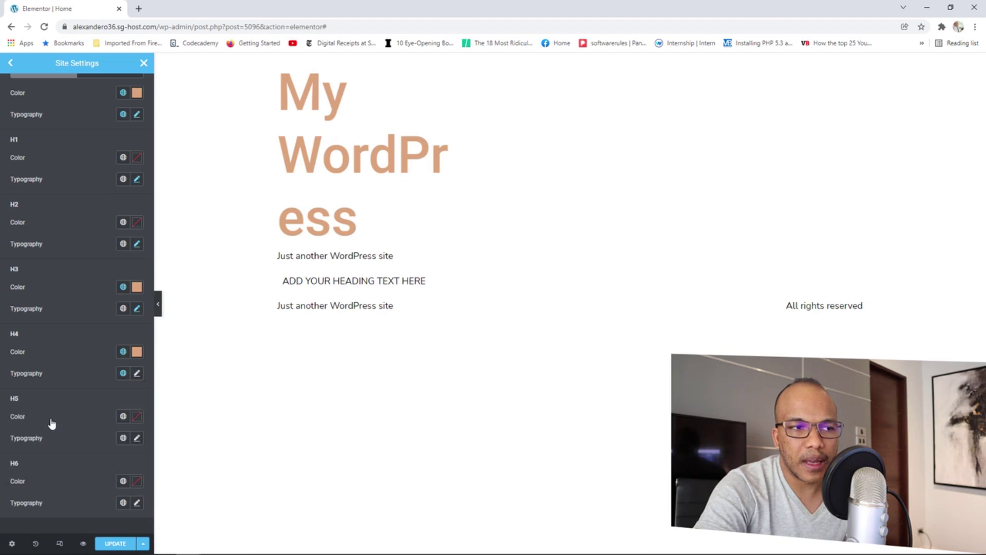
{"action": "left_click", "coordinate": [136, 375]}
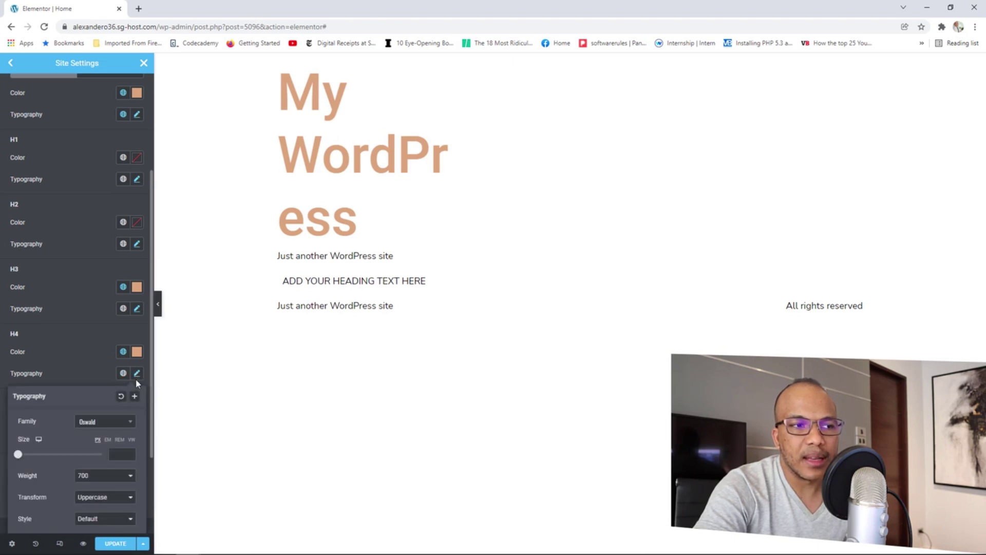
{"action": "left_click", "coordinate": [116, 454]}
{"action": "type", "text": "18"}
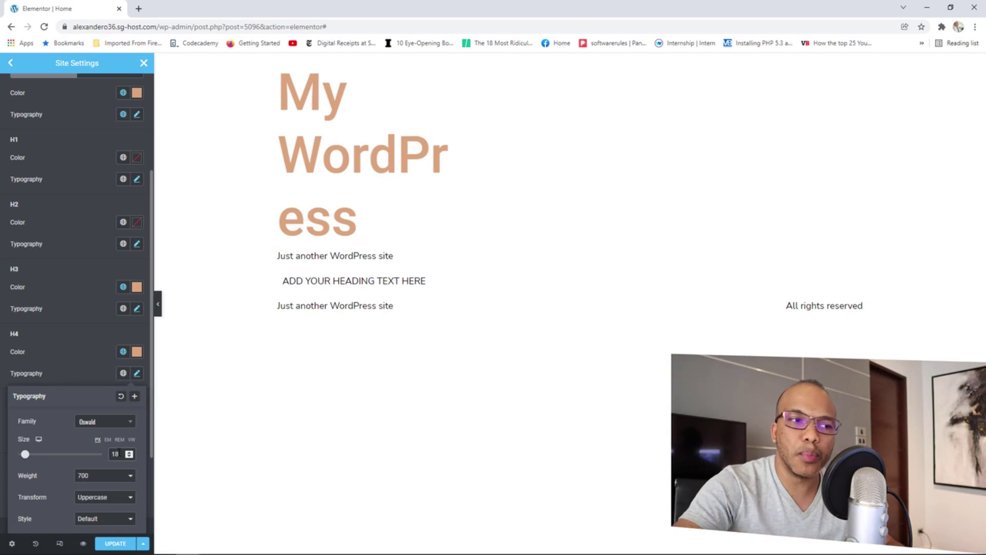
{"action": "left_click", "coordinate": [60, 366]}
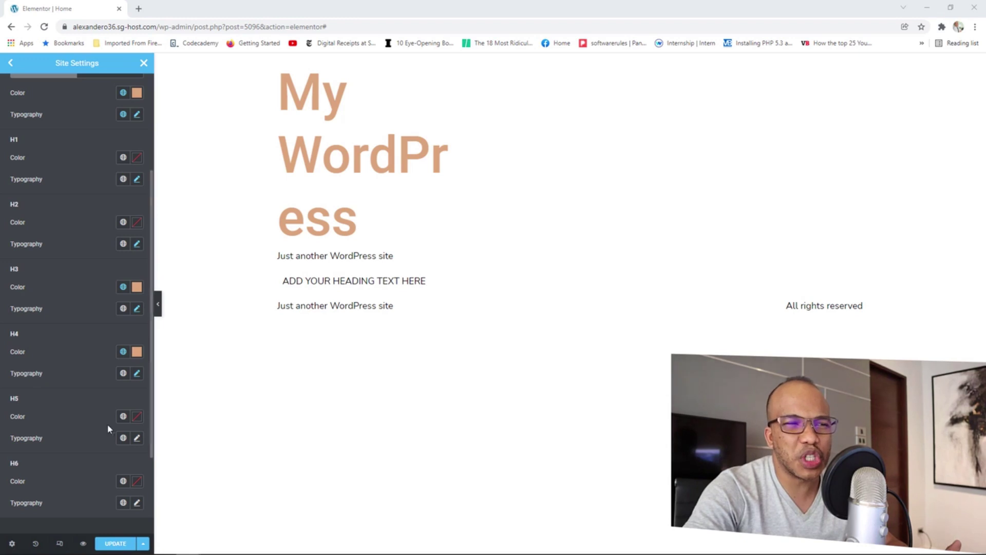
Make H5 white with Primary, apply the Secondary font at size 16, and save.
{"action": "left_click", "coordinate": [124, 417]}
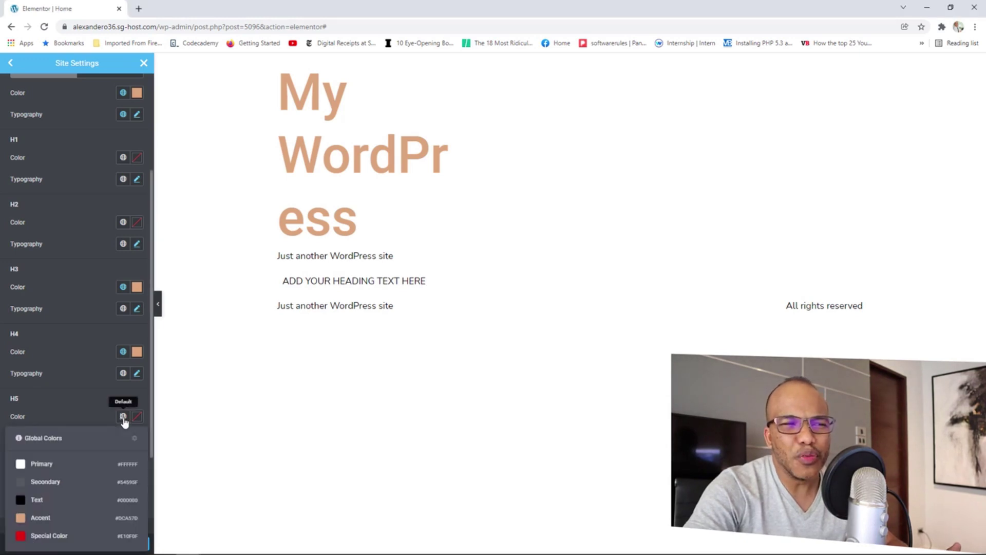
{"action": "left_click", "coordinate": [40, 465]}
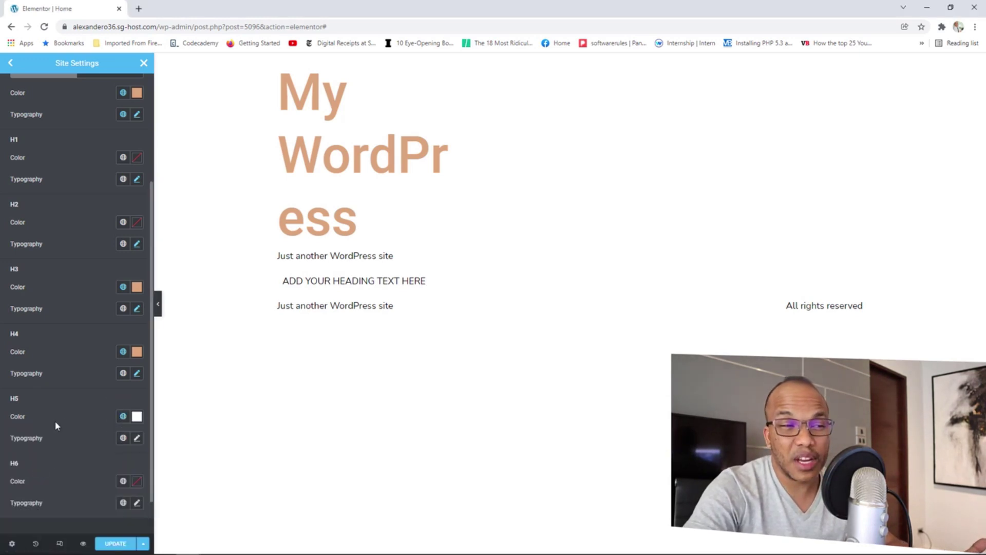
{"action": "left_click", "coordinate": [123, 439]}
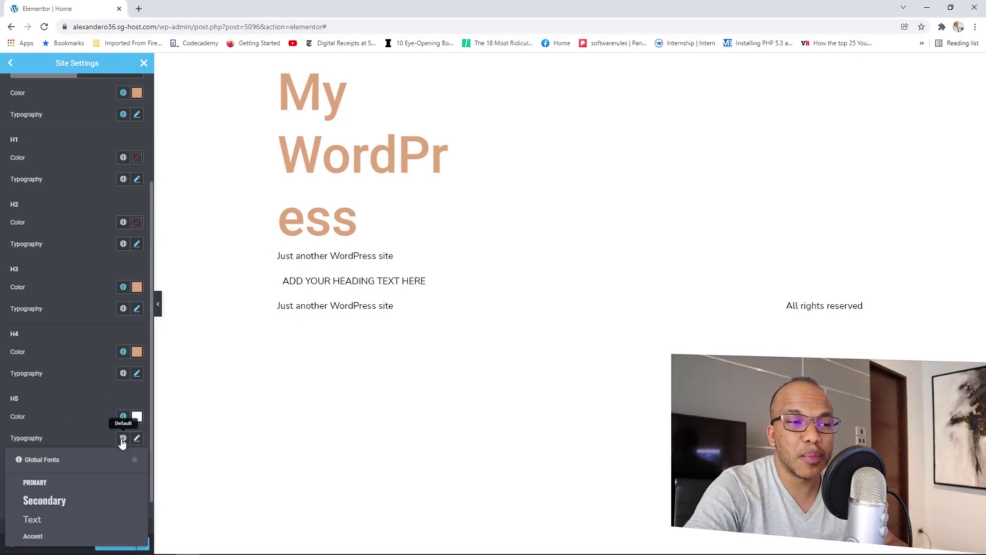
{"action": "left_click", "coordinate": [52, 500]}
{"action": "left_click", "coordinate": [137, 438]}
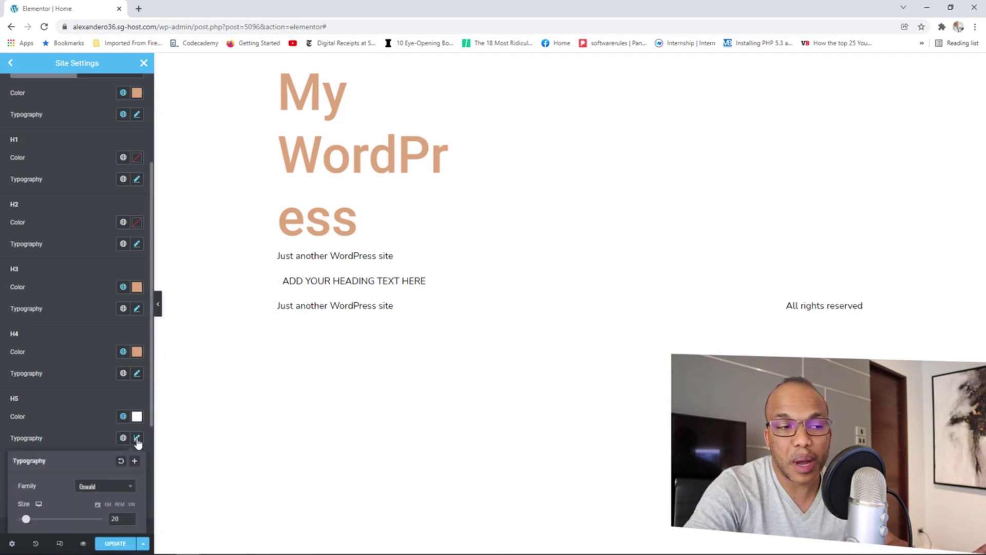
{"action": "left_click", "coordinate": [130, 521]}
{"action": "left_click", "coordinate": [129, 521]}
{"action": "left_click", "coordinate": [129, 521]}
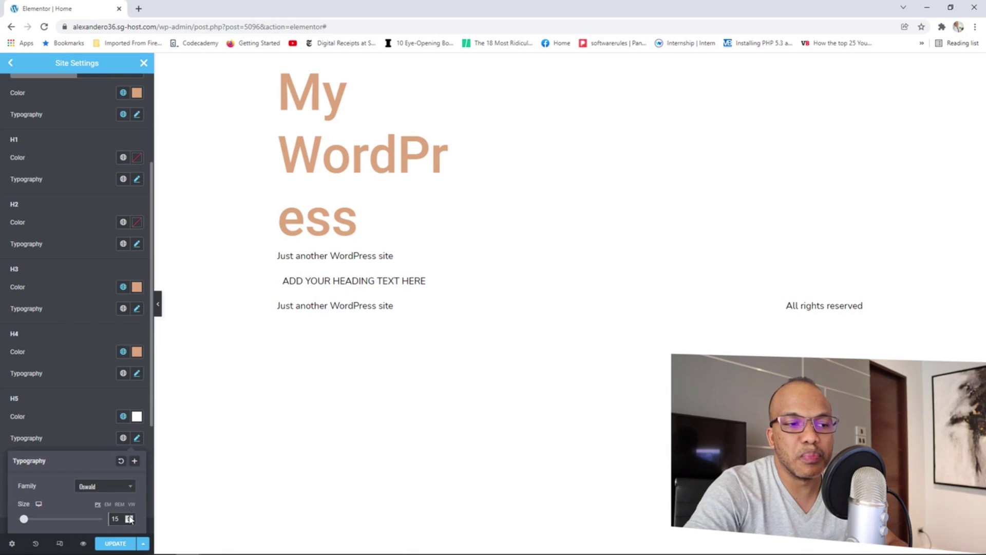
{"action": "scroll", "coordinate": [75, 385], "scroll_direction": "down", "scroll_amount": 3}
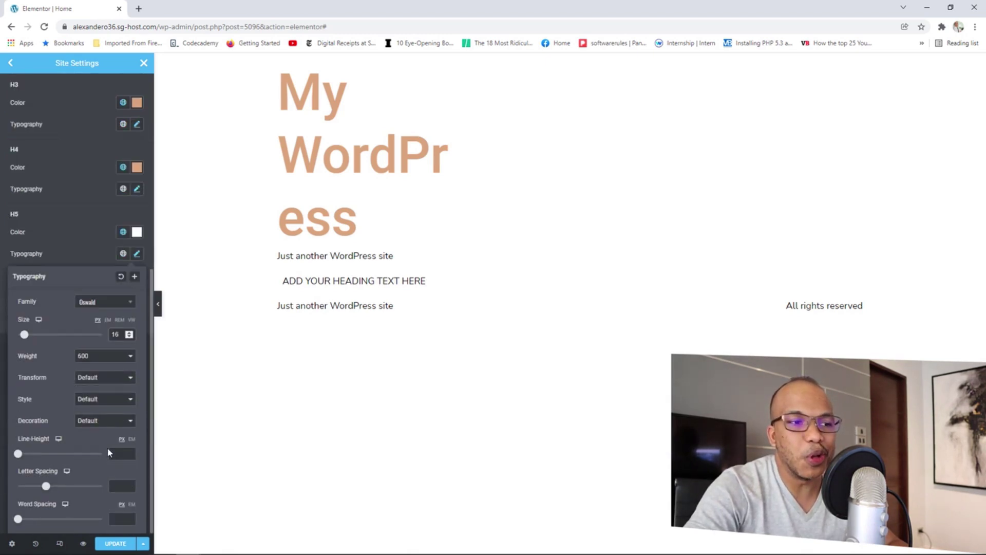
{"action": "left_click", "coordinate": [110, 544]}
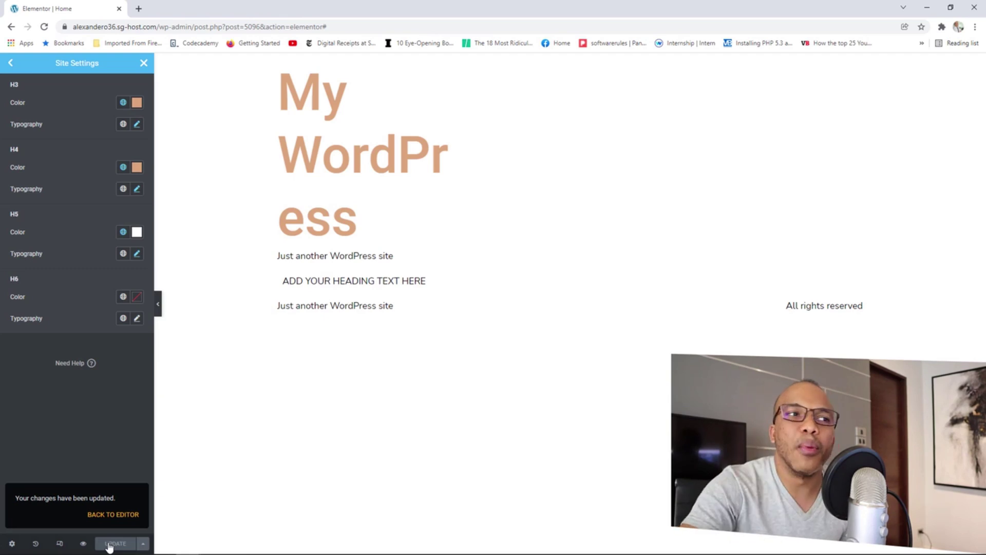
Review the H2 typography settings without changing them.
{"action": "scroll", "coordinate": [106, 392], "scroll_direction": "up", "scroll_amount": 3}
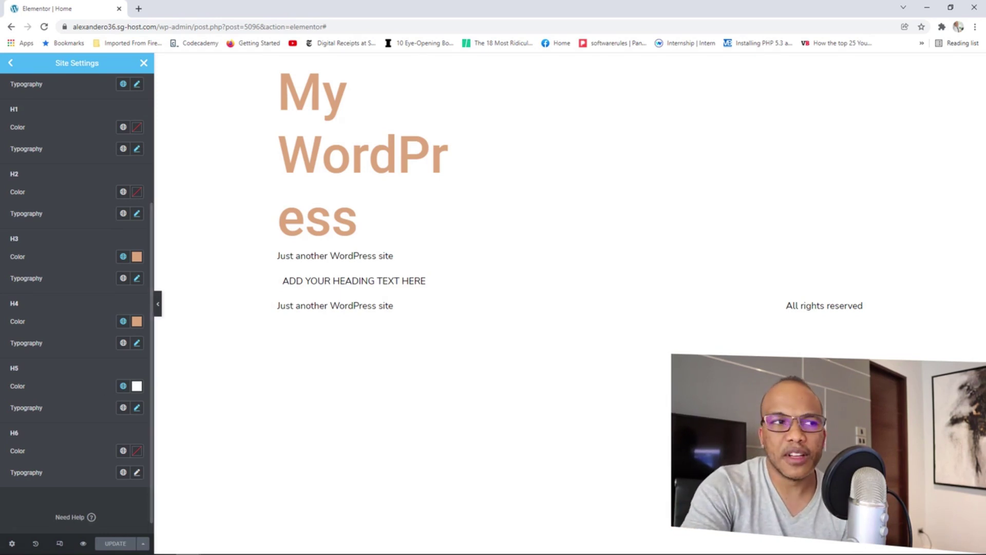
{"action": "left_click", "coordinate": [137, 214]}
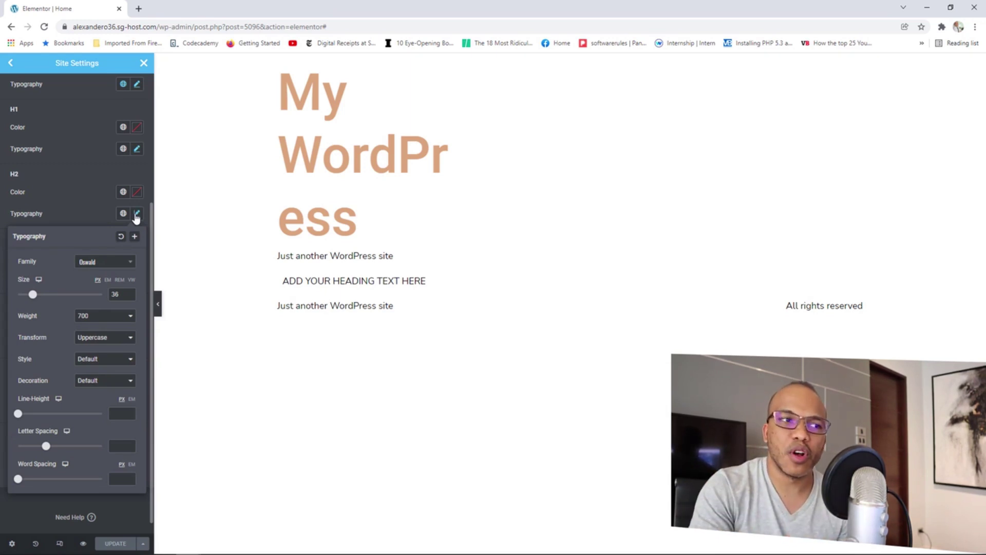
{"action": "left_click", "coordinate": [136, 215]}
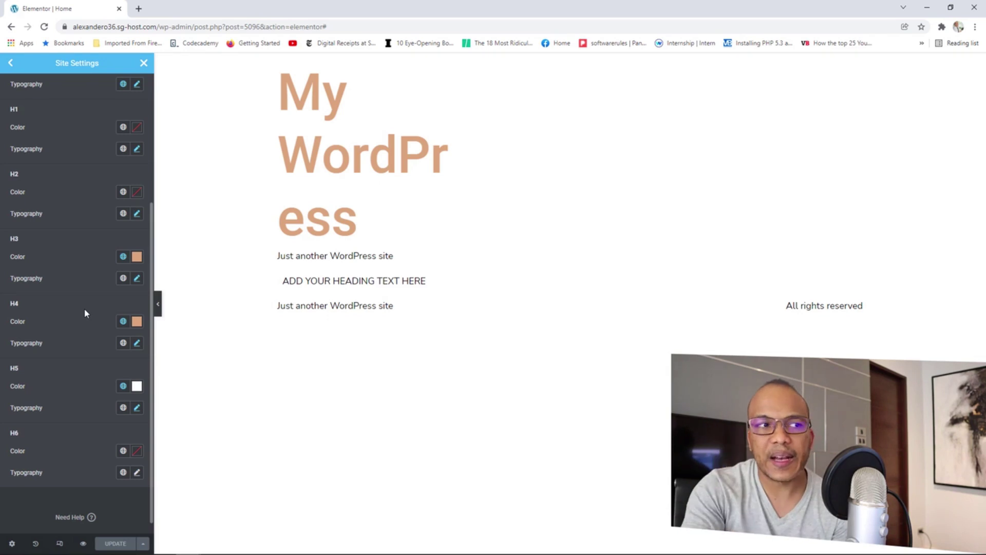
Go back to the main Site Settings menu and open Global Colors.
{"action": "scroll", "coordinate": [85, 310], "scroll_direction": "up", "scroll_amount": 4}
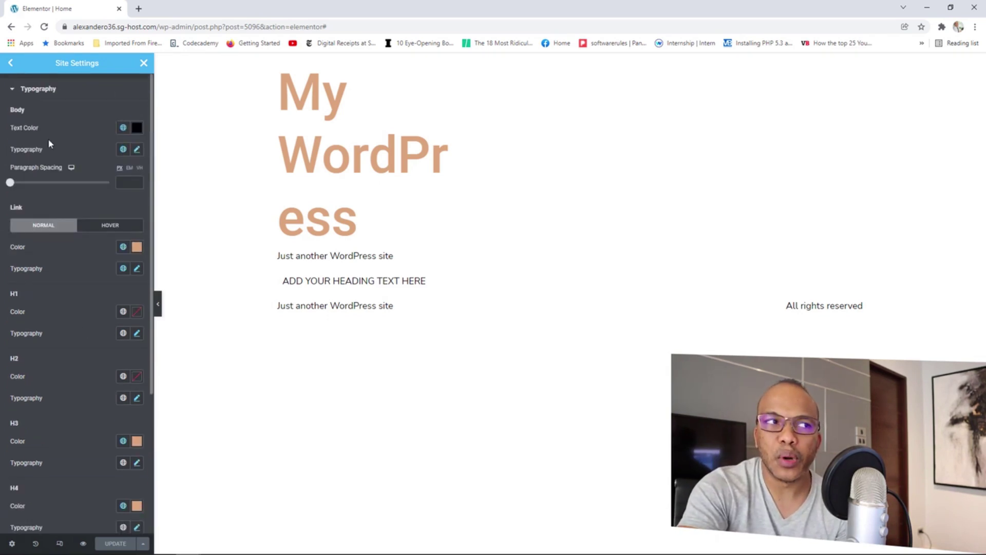
{"action": "left_click", "coordinate": [10, 62]}
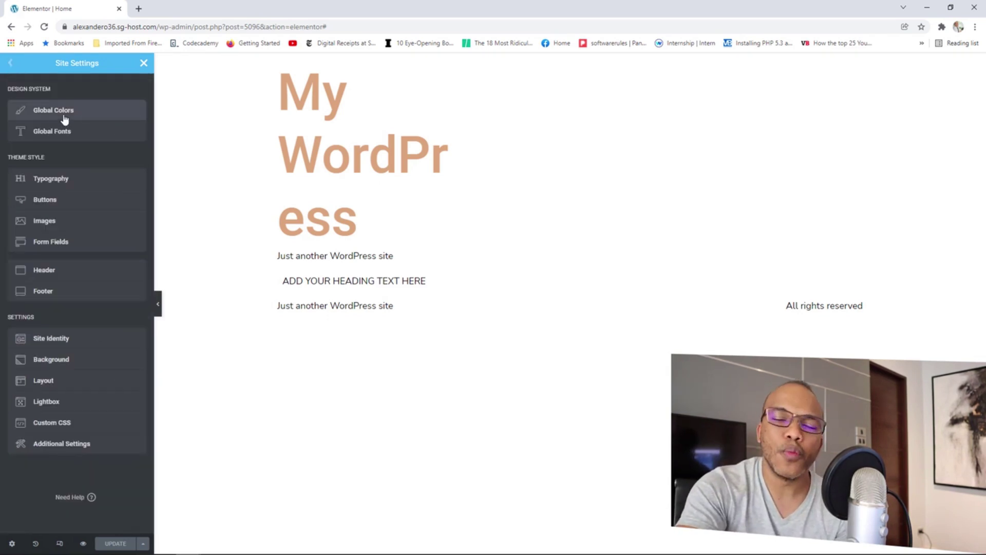
{"action": "left_click", "coordinate": [64, 120]}
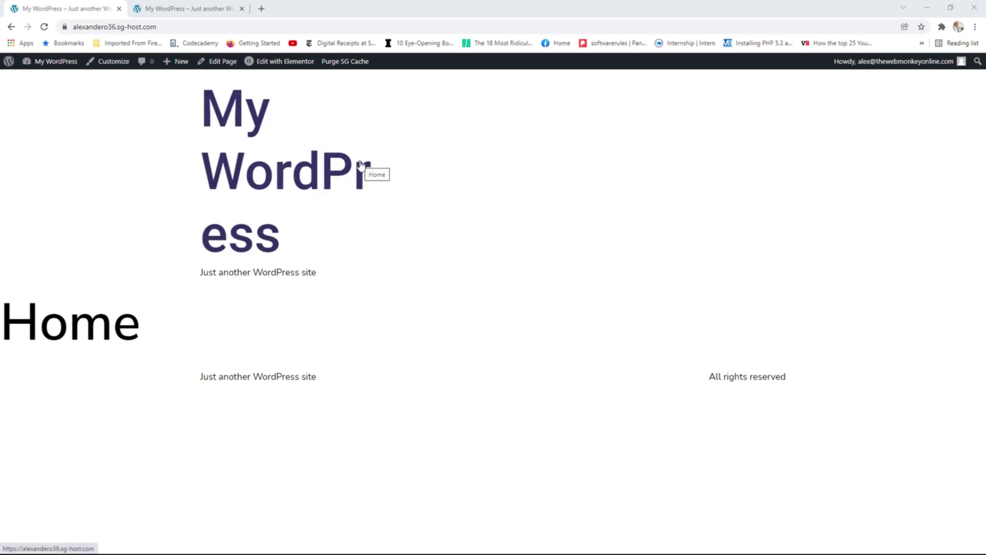
Browse the Passport Travel reference site's About and home pages, then move it to its own window.
{"action": "left_click", "coordinate": [199, 9]}
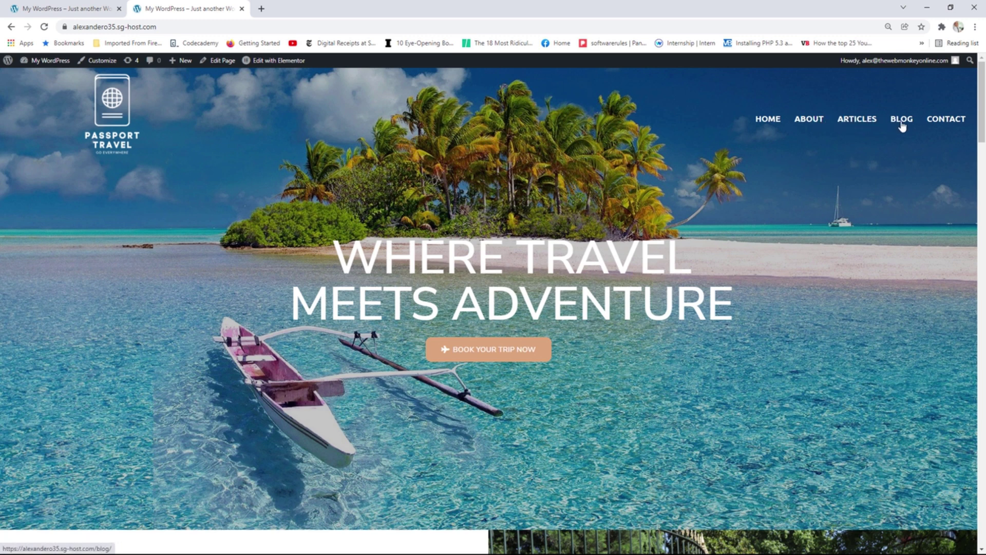
{"action": "left_click", "coordinate": [809, 119]}
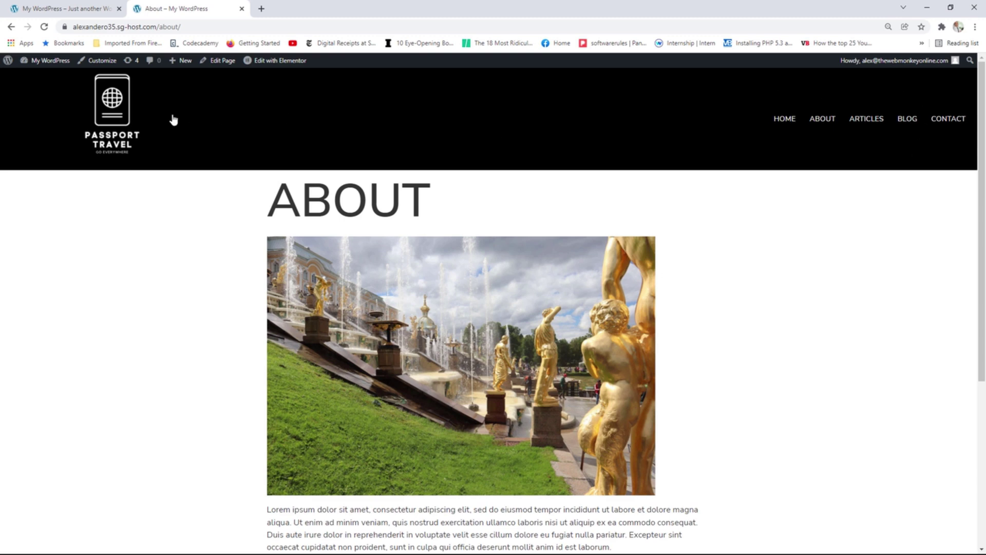
{"action": "left_click", "coordinate": [125, 113]}
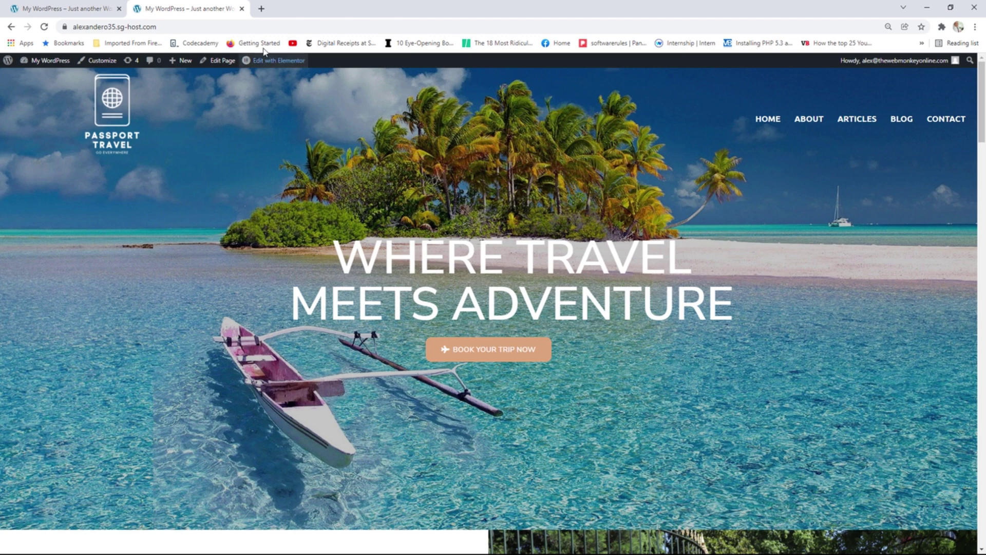
{"action": "left_click_drag", "start_coordinate": [193, 9], "coordinate": [985, 77]}
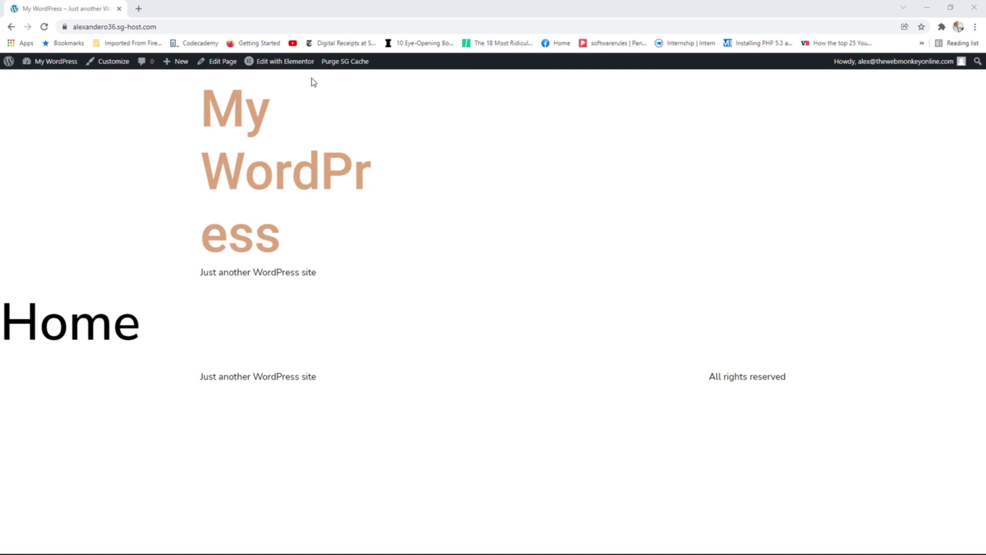
Rename the site 'Passport Travel' with the tagline 'When Travel Meets Adventure' in Site Identity.
{"action": "mouse_move", "coordinate": [292, 63]}
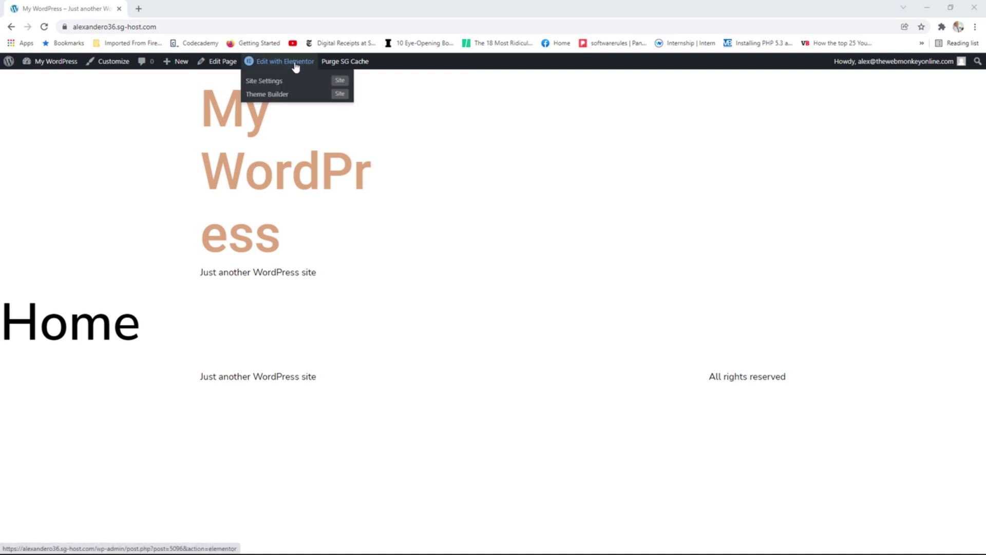
{"action": "left_click", "coordinate": [277, 84]}
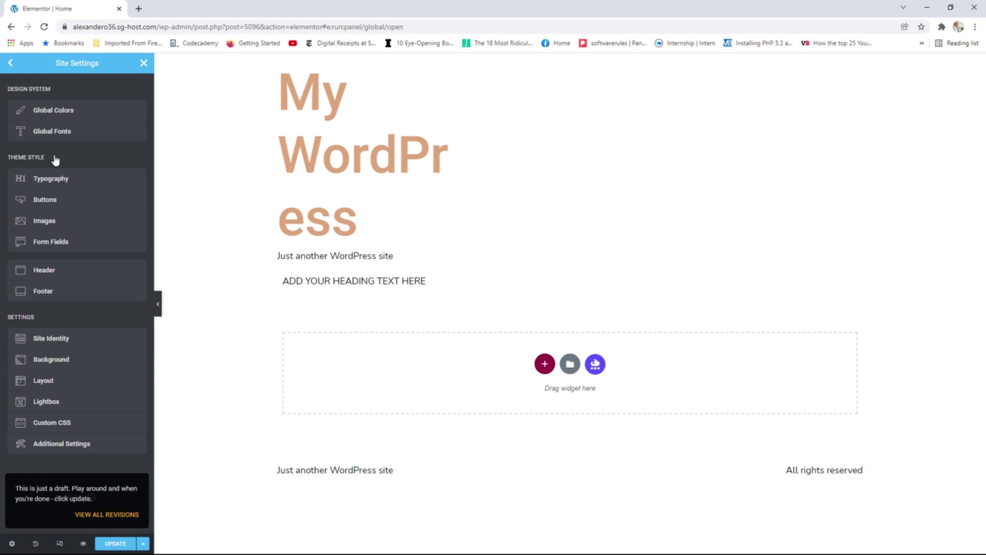
{"action": "left_click", "coordinate": [66, 339]}
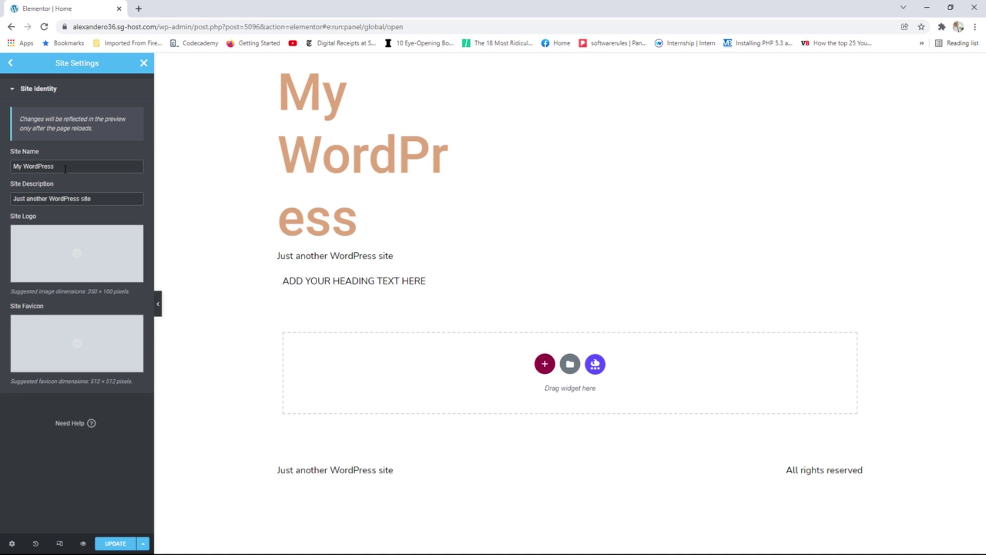
{"action": "double_click", "coordinate": [38, 166]}
{"action": "left_click_drag", "start_coordinate": [38, 166], "coordinate": [1, 171]}
{"action": "type", "text": "P"}
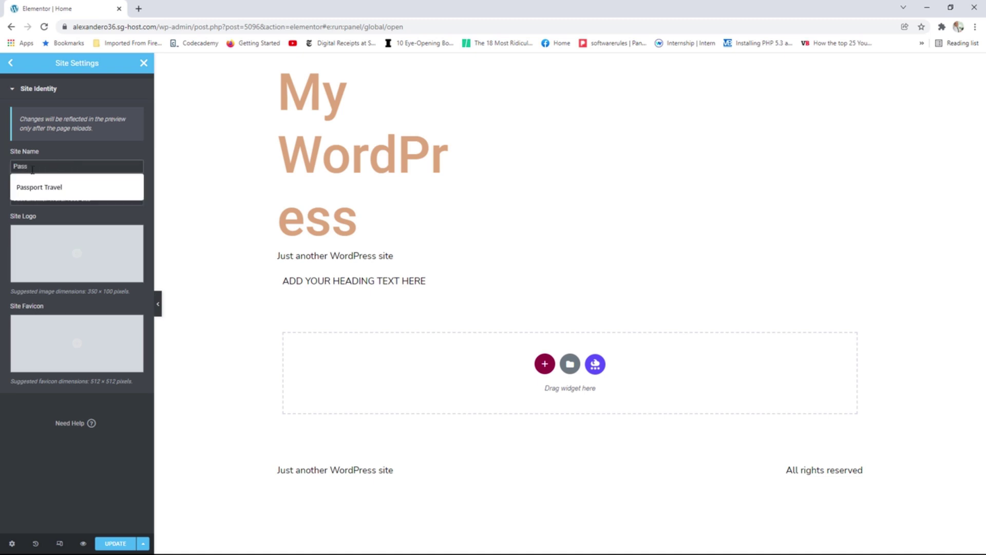
{"action": "type", "text": "ass"}
{"action": "left_click", "coordinate": [67, 194]}
{"action": "left_click_drag", "start_coordinate": [105, 204], "coordinate": [6, 194]}
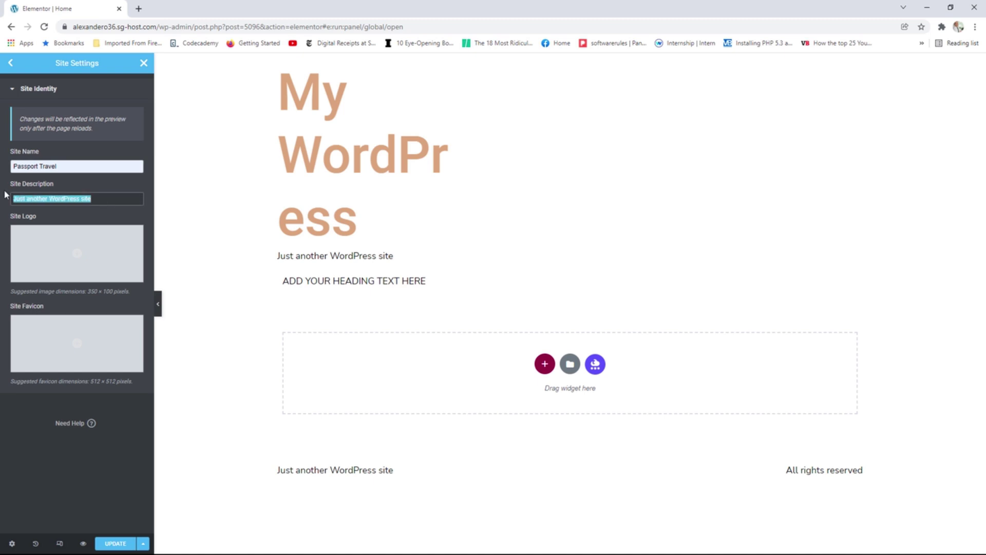
{"action": "type", "text": "When Travel Meets Adventure"}
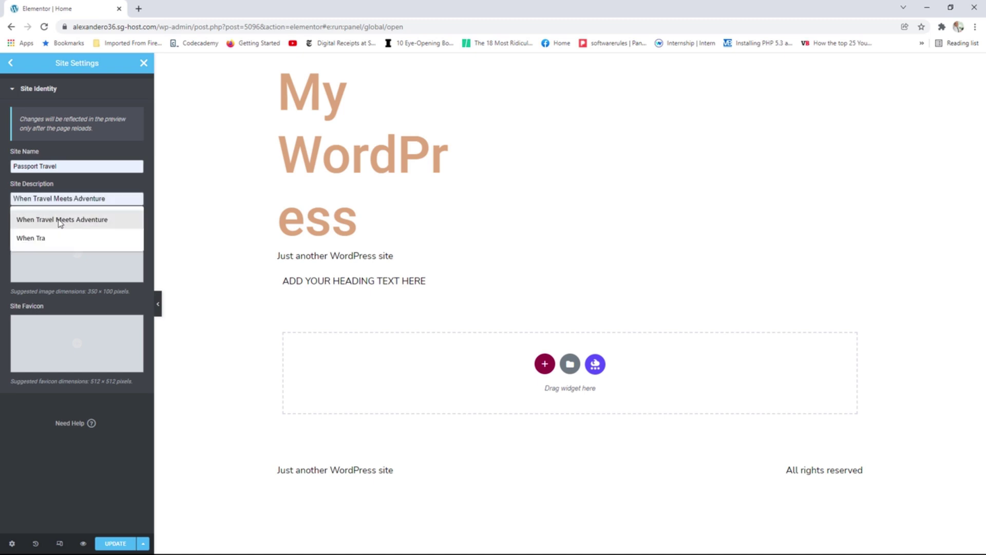
{"action": "left_click", "coordinate": [62, 219]}
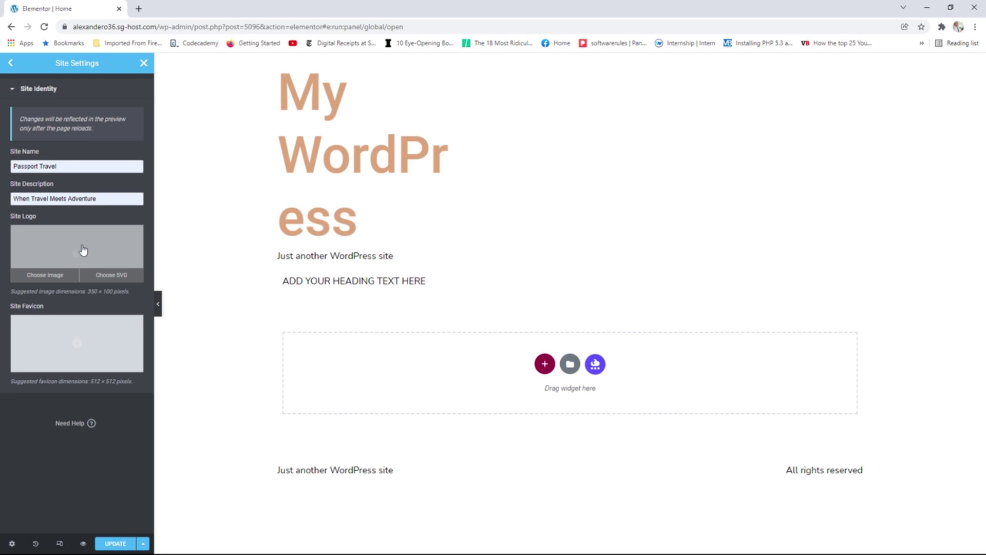
Set the Passport Travel logo as site logo and favicon.png as site favicon.
{"action": "left_click", "coordinate": [84, 250]}
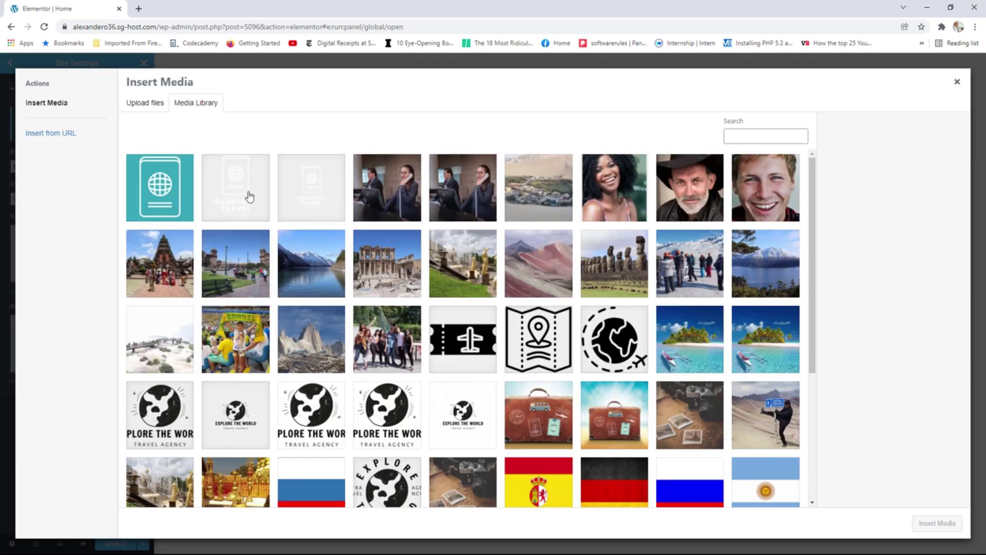
{"action": "left_click", "coordinate": [242, 198]}
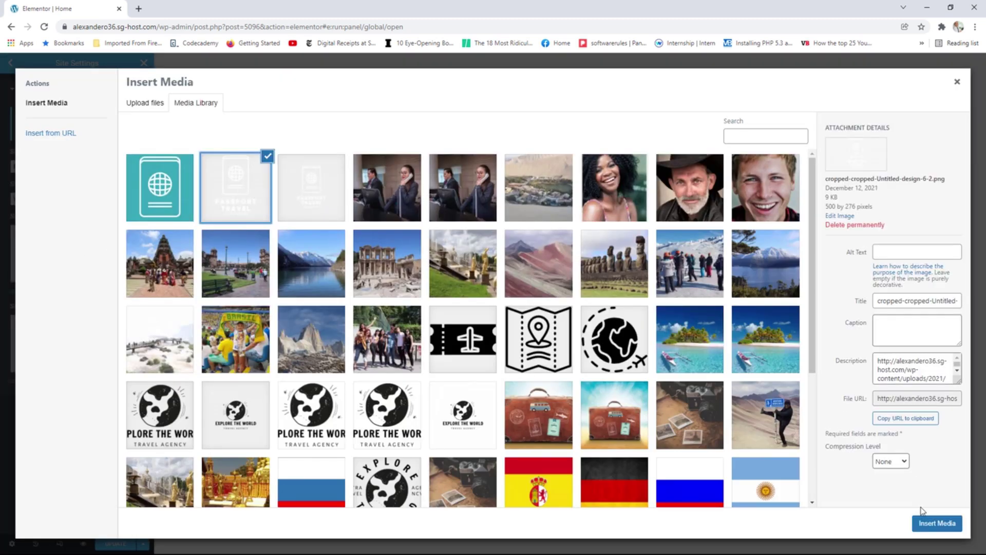
{"action": "left_click", "coordinate": [933, 526]}
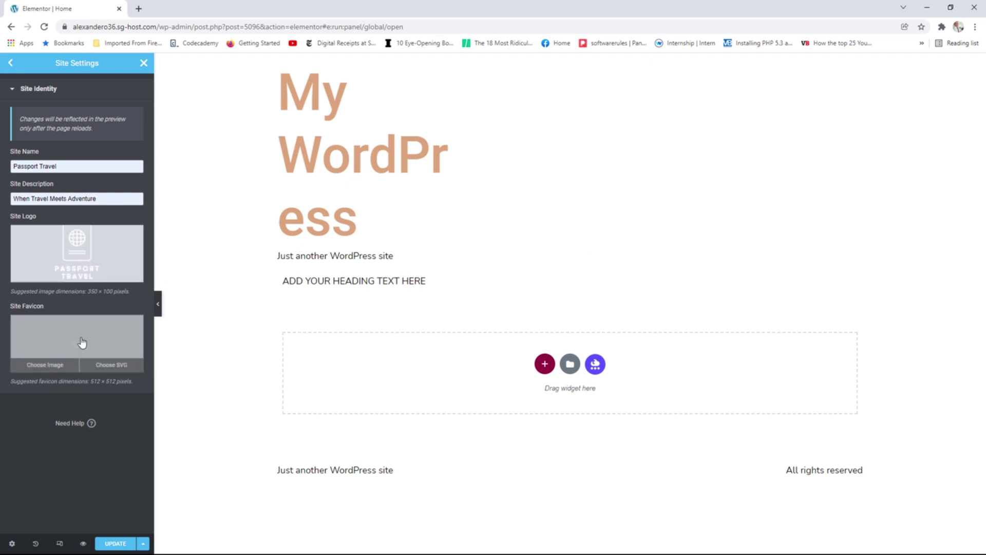
{"action": "left_click", "coordinate": [81, 341]}
{"action": "left_click", "coordinate": [181, 205]}
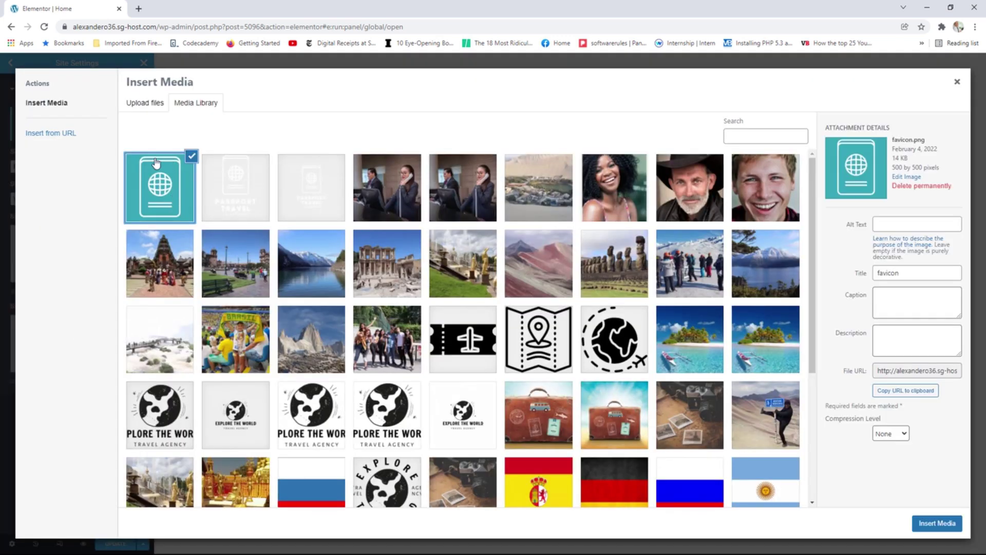
{"action": "left_click", "coordinate": [937, 523]}
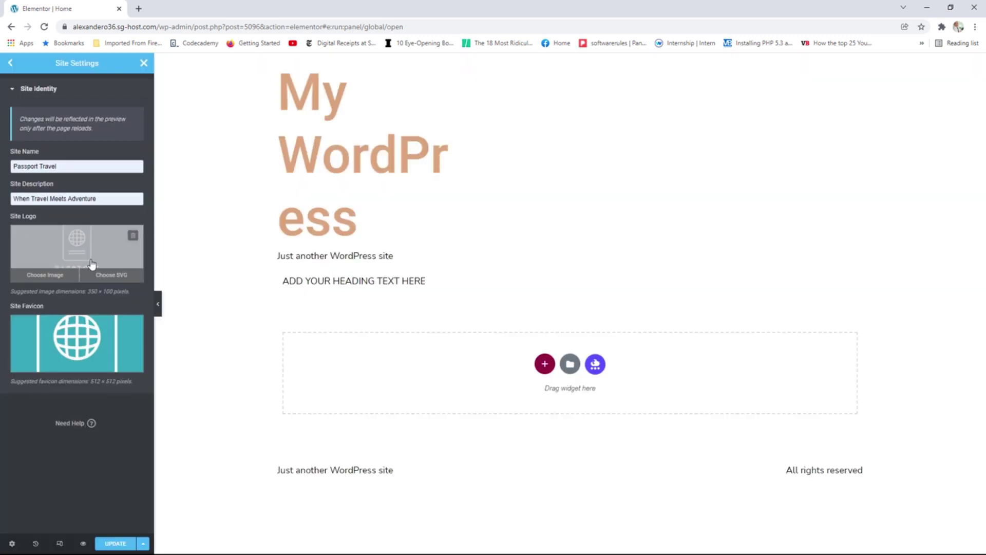
{"action": "left_click", "coordinate": [10, 64]}
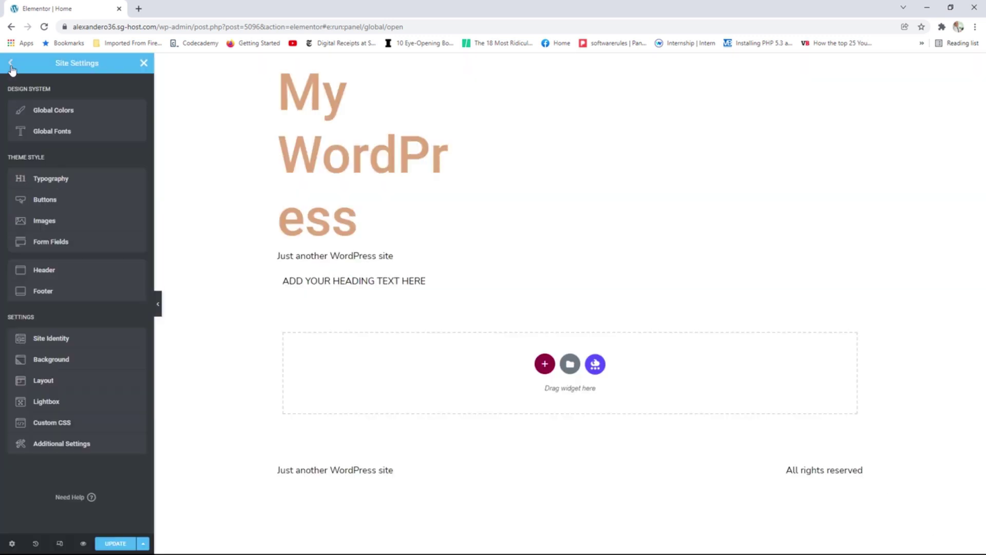
Save the site settings from the Header panel, close Site Settings and exit to the dashboard.
{"action": "left_click", "coordinate": [64, 277]}
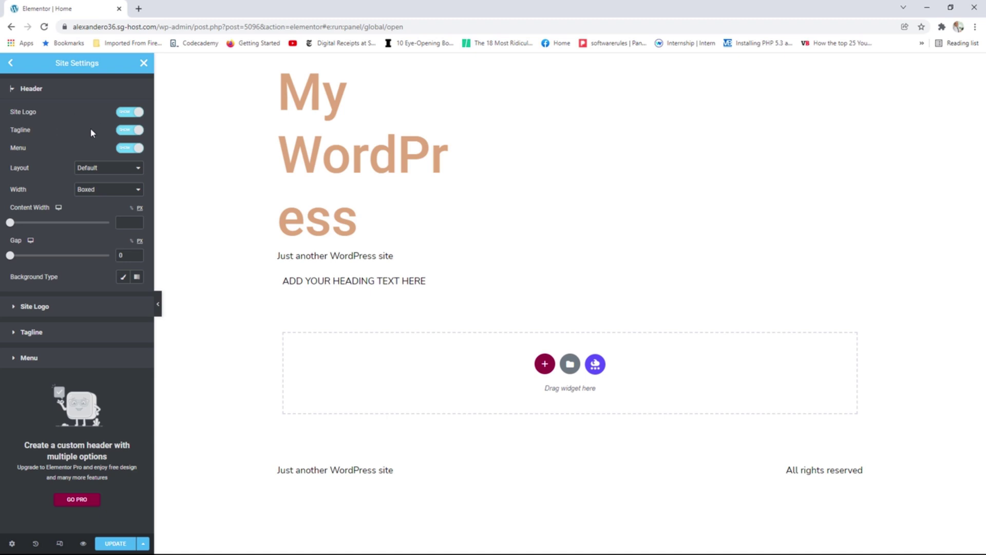
{"action": "left_click", "coordinate": [116, 544]}
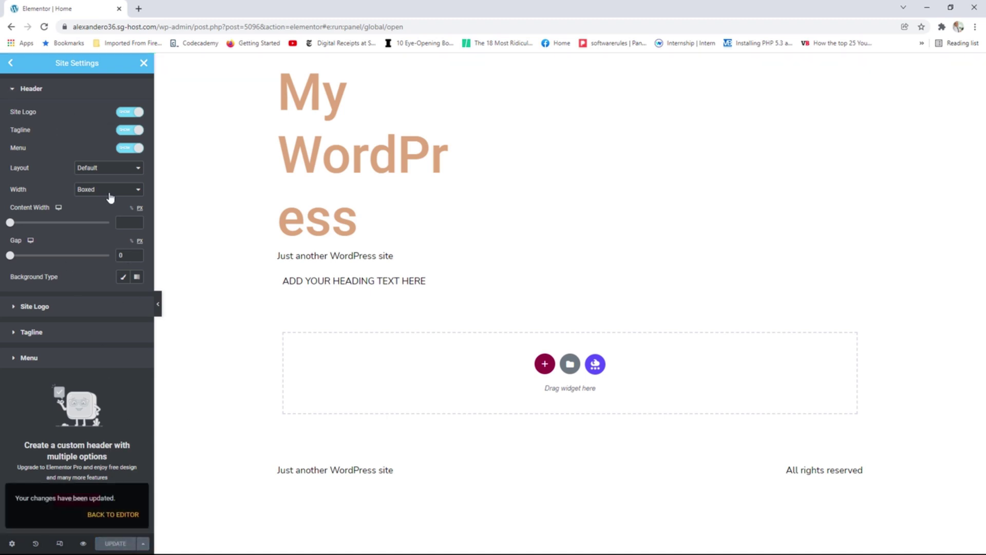
{"action": "left_click", "coordinate": [10, 64]}
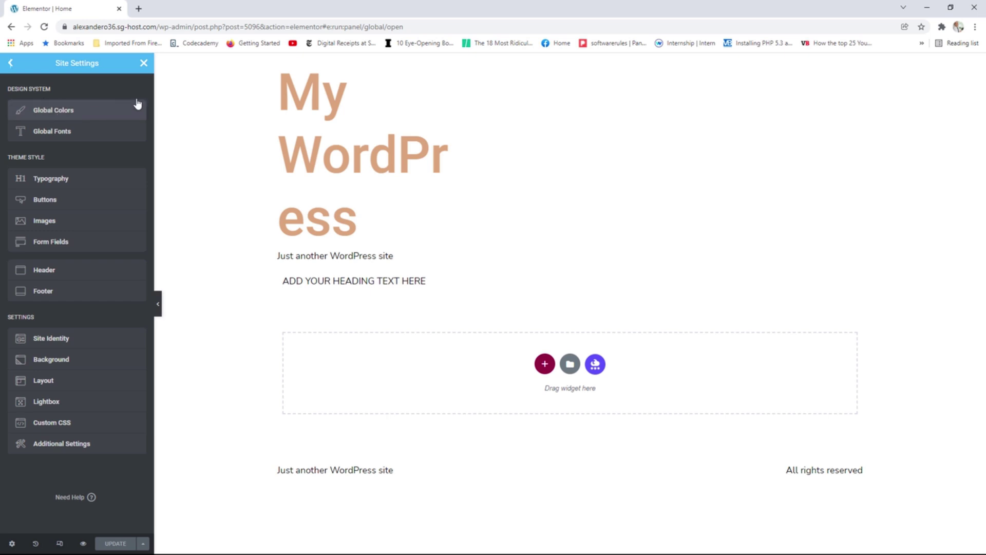
{"action": "left_click", "coordinate": [143, 62]}
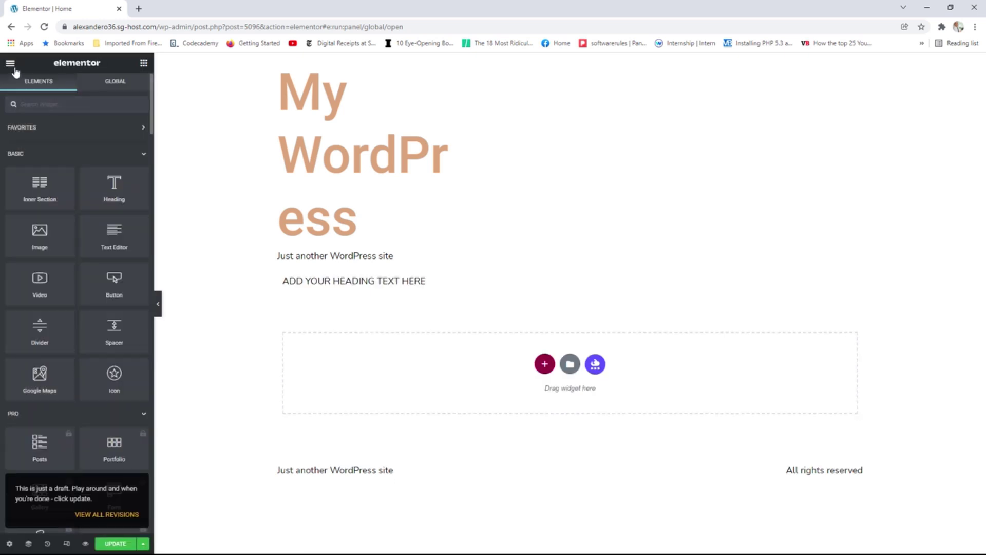
{"action": "left_click", "coordinate": [10, 63]}
{"action": "left_click", "coordinate": [61, 246]}
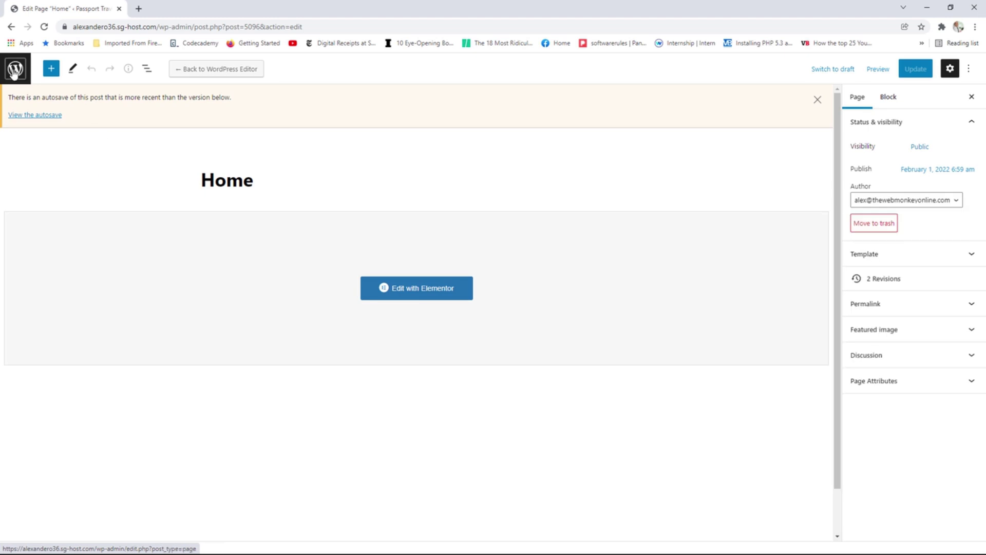
Create a new Header template named 'Homepage Header' in the Header & Footer Builder.
{"action": "left_click", "coordinate": [14, 70]}
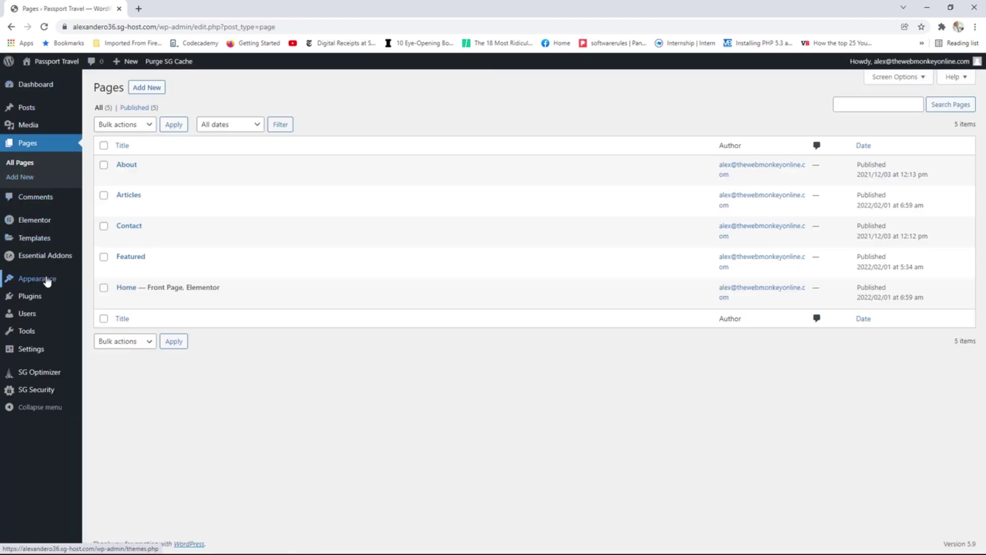
{"action": "mouse_move", "coordinate": [56, 281]}
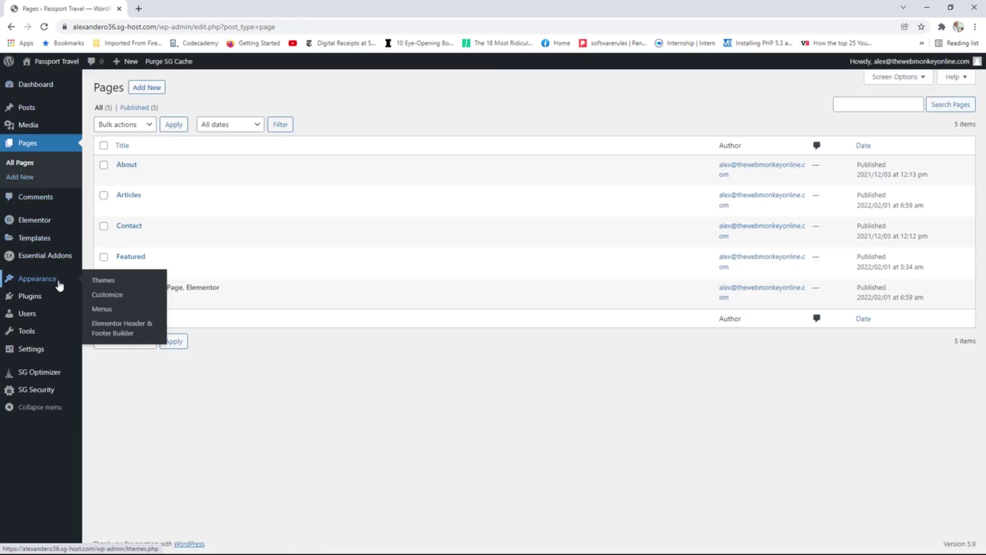
{"action": "left_click", "coordinate": [140, 330]}
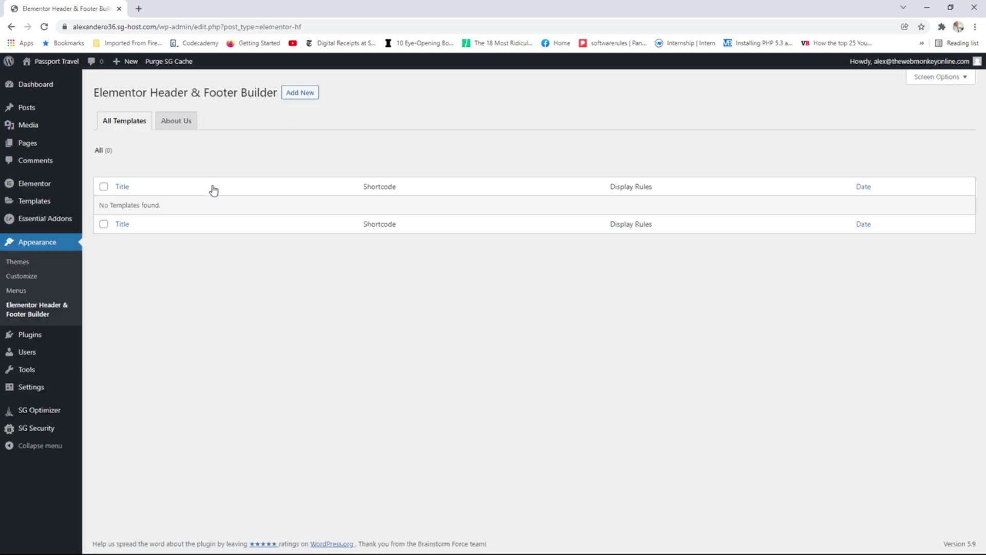
{"action": "left_click", "coordinate": [300, 93]}
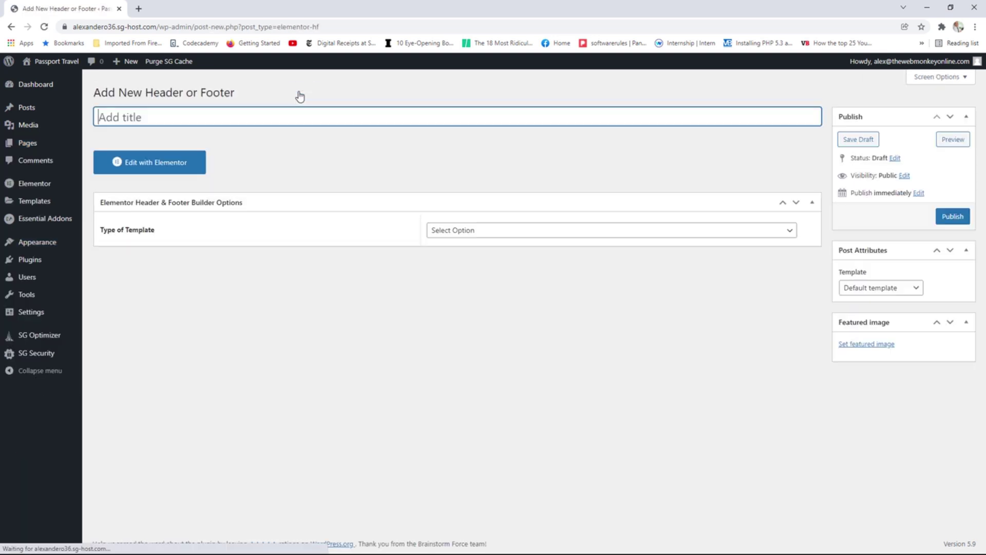
{"action": "type", "text": "H"}
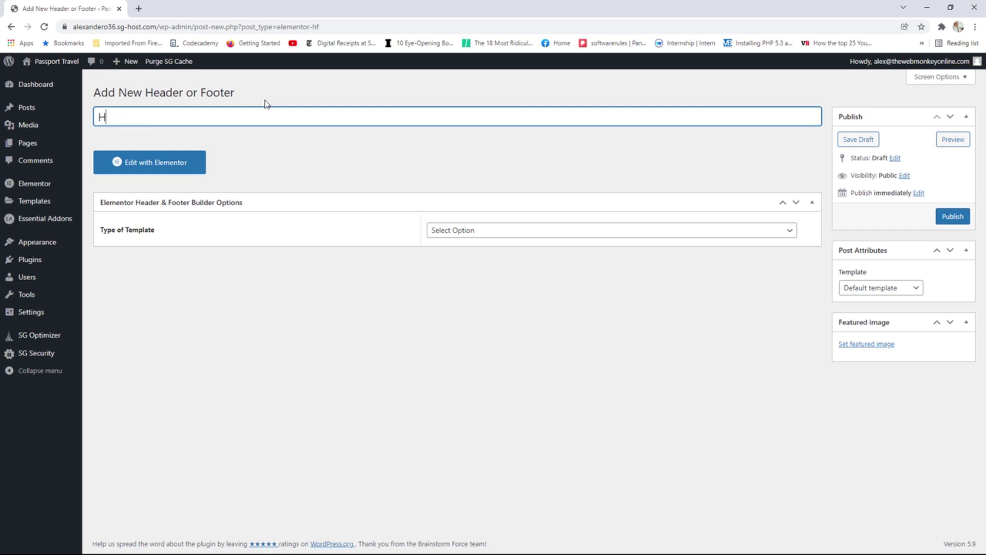
{"action": "type", "text": "omepage Header"}
{"action": "left_click", "coordinate": [485, 236]}
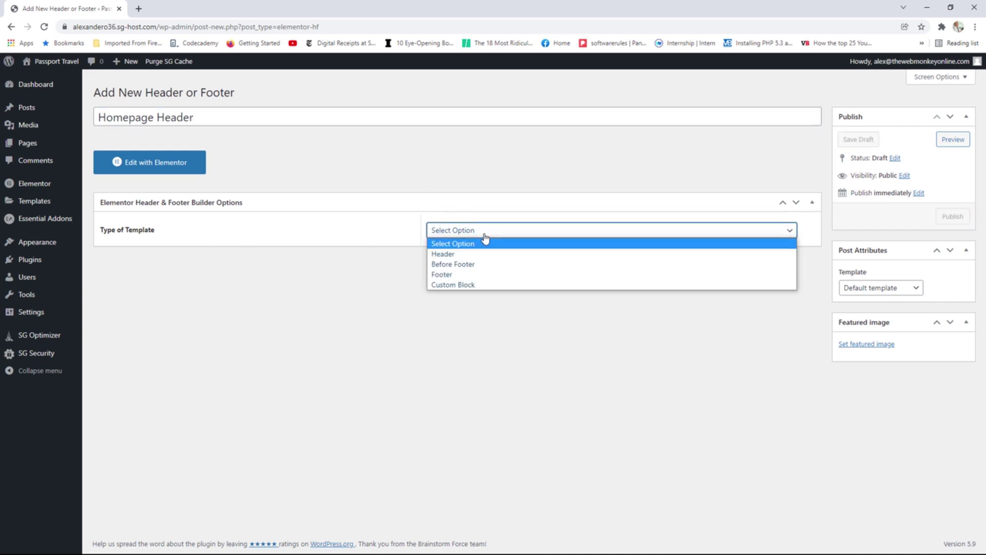
{"action": "left_click", "coordinate": [461, 255]}
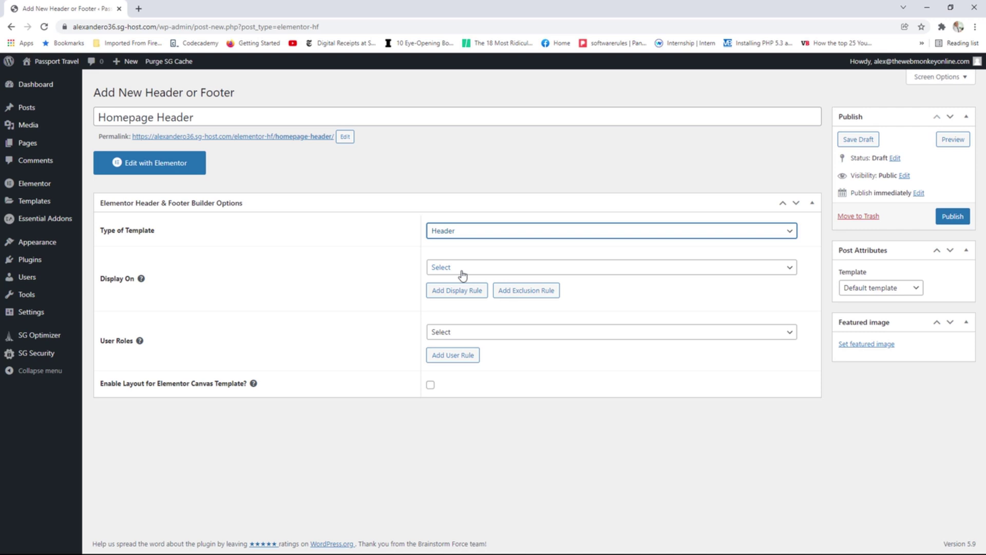
Set its Display On rule to specific pages, targeting the Home page.
{"action": "left_click", "coordinate": [466, 272]}
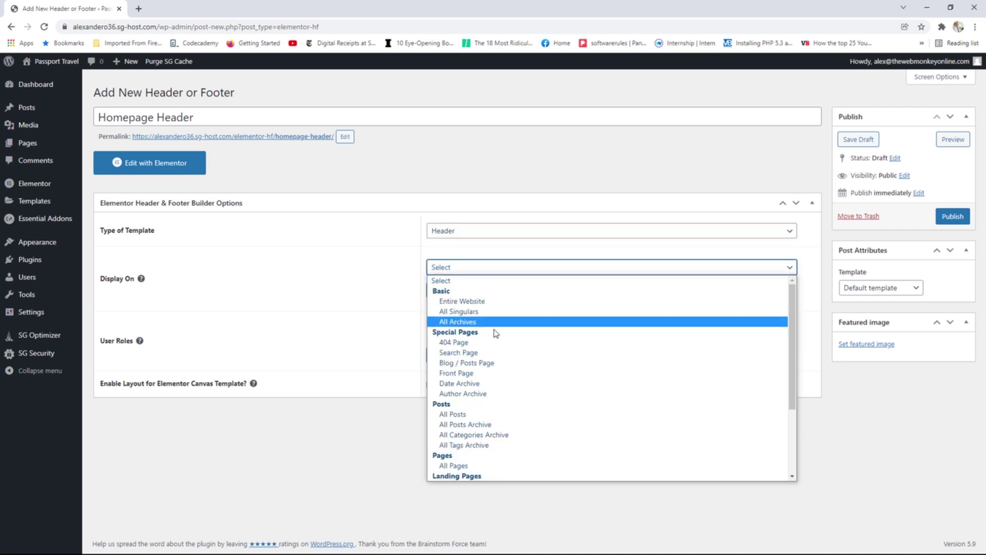
{"action": "scroll", "coordinate": [495, 325], "scroll_direction": "down", "scroll_amount": 2}
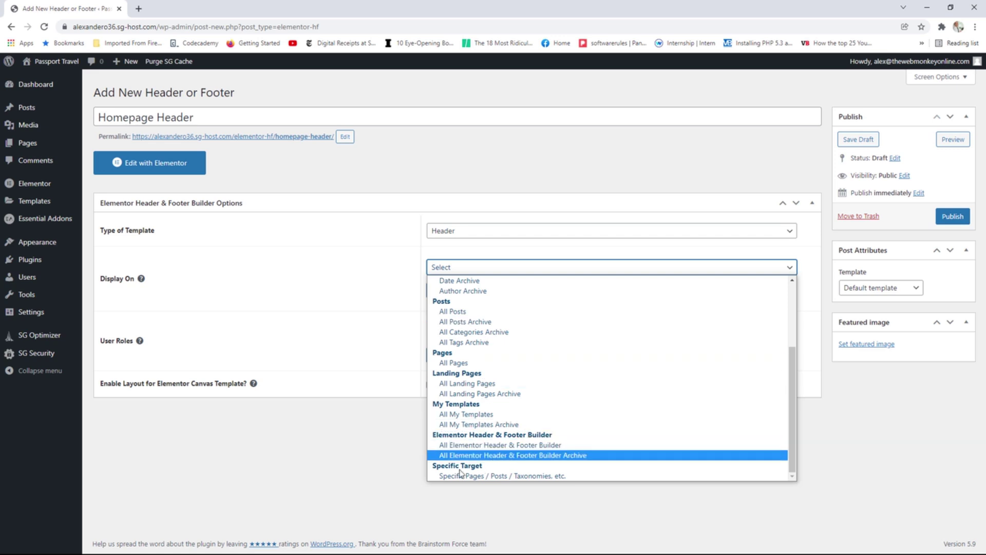
{"action": "left_click", "coordinate": [492, 476]}
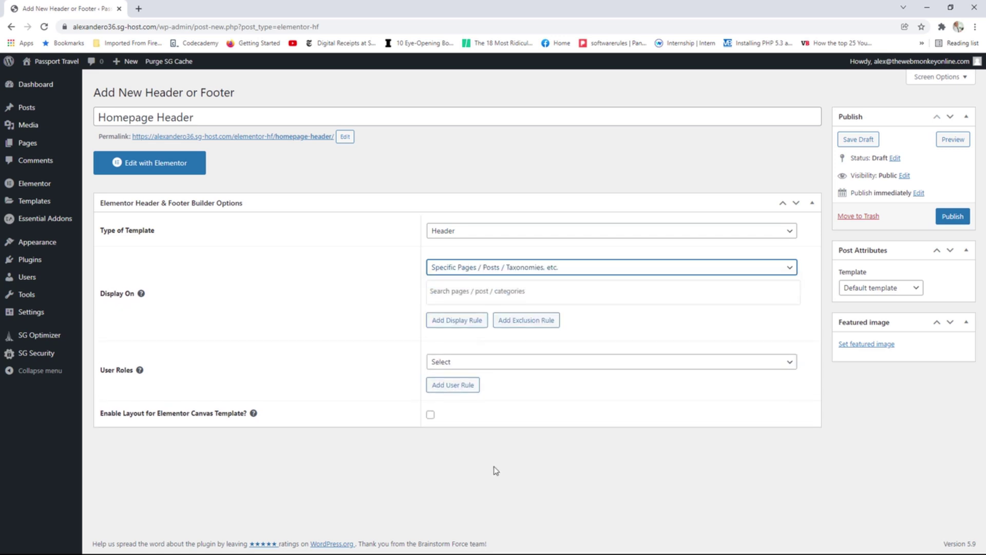
{"action": "left_click", "coordinate": [462, 292]}
{"action": "type", "text": "Ho"}
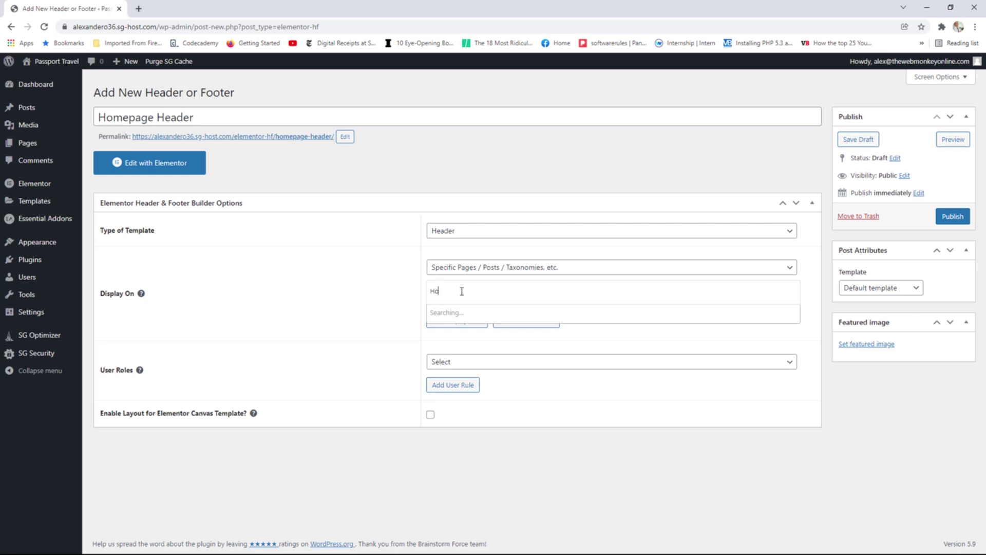
{"action": "left_click", "coordinate": [447, 332]}
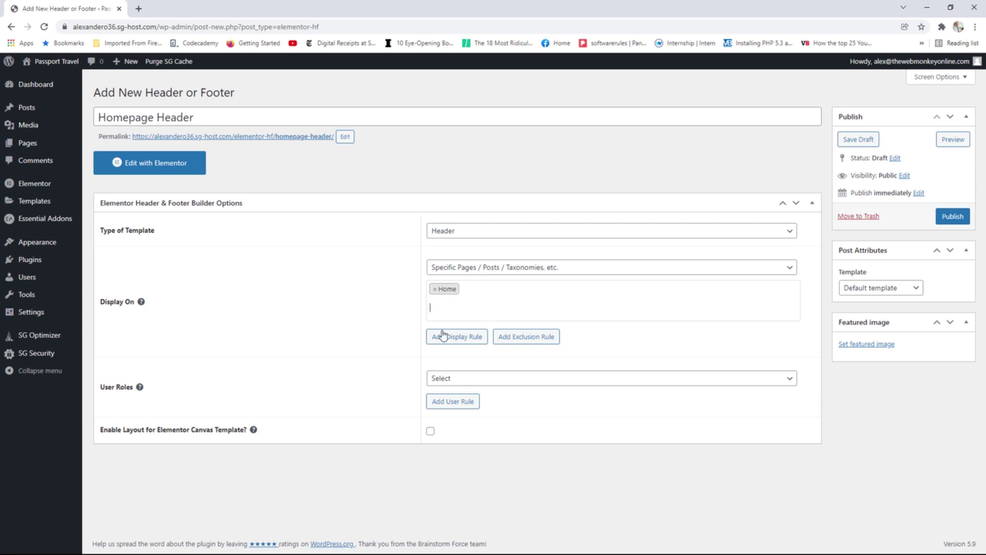
Choose the Elementor Full Width page template for Homepage Header and publish it.
{"action": "left_click", "coordinate": [523, 381]}
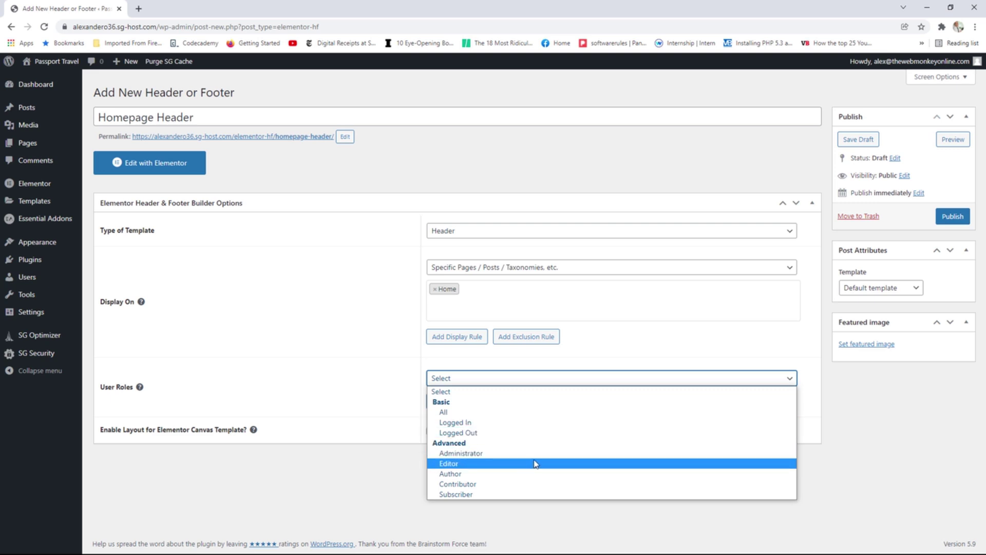
{"action": "left_click", "coordinate": [409, 413]}
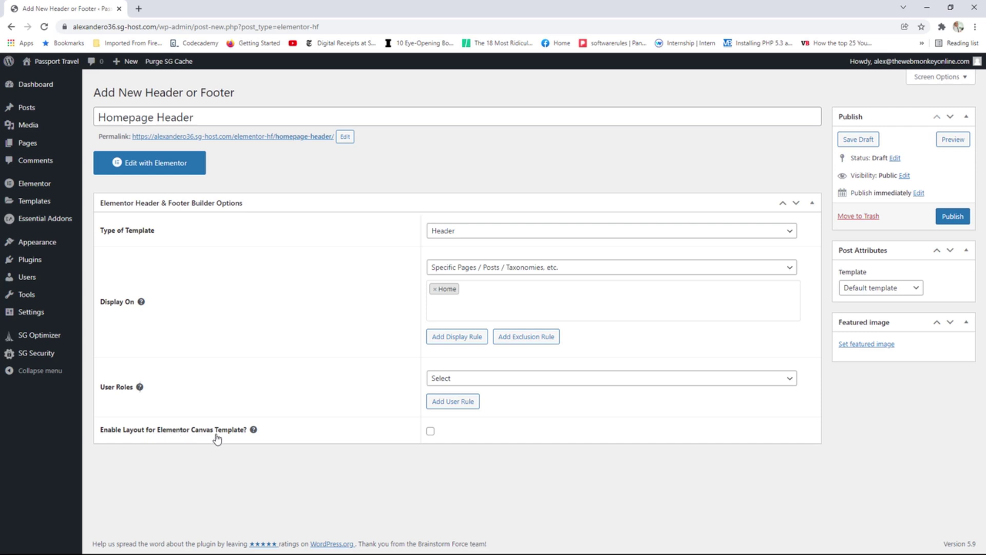
{"action": "left_click", "coordinate": [903, 289]}
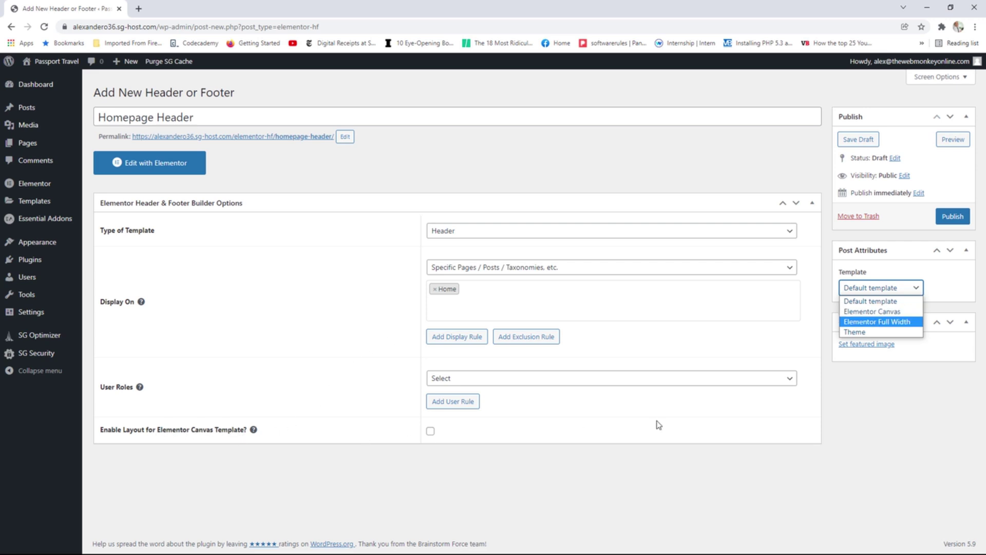
{"action": "left_click", "coordinate": [881, 323]}
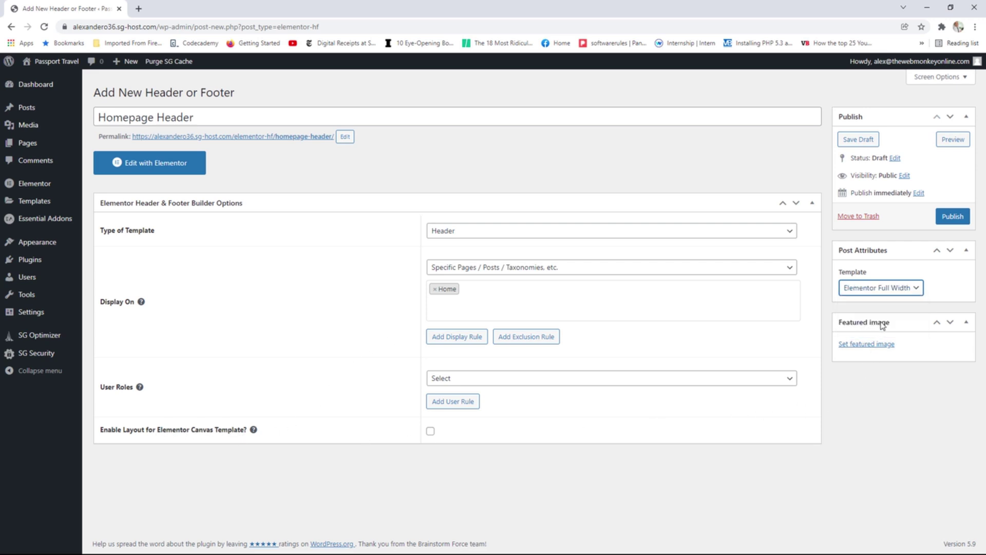
{"action": "left_click", "coordinate": [944, 220]}
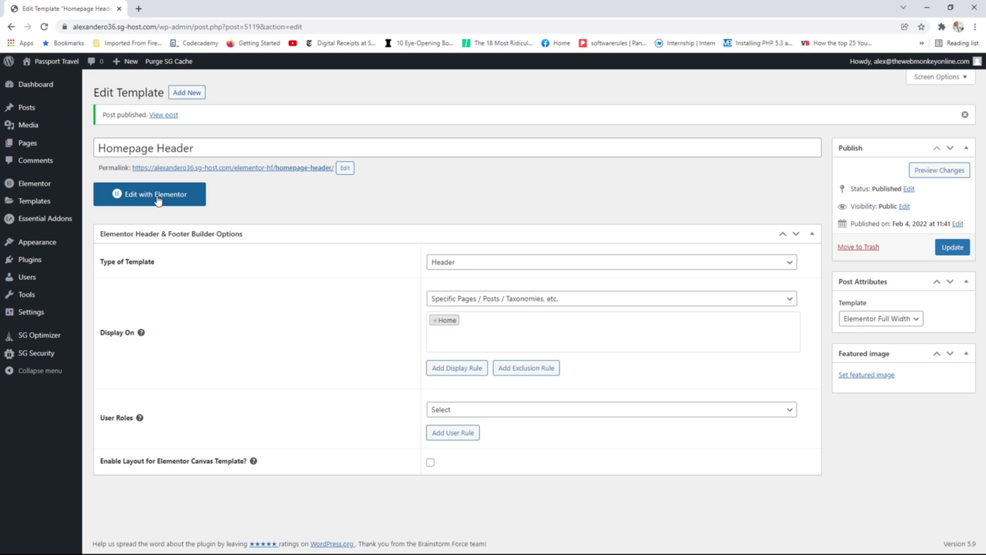
Launch the Homepage Header template in Elementor and switch to its editor tab.
{"action": "left_click", "coordinate": [160, 201]}
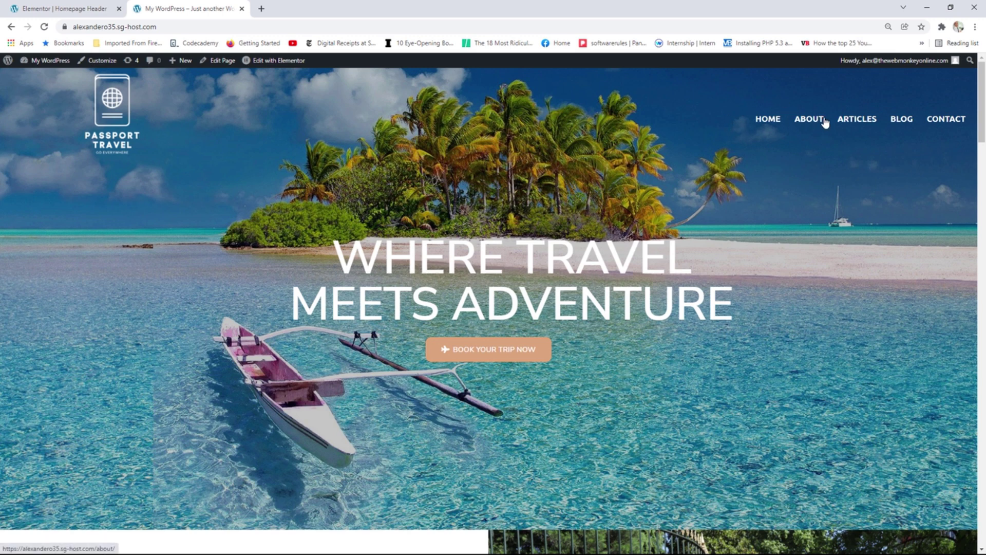
{"action": "left_click", "coordinate": [61, 8]}
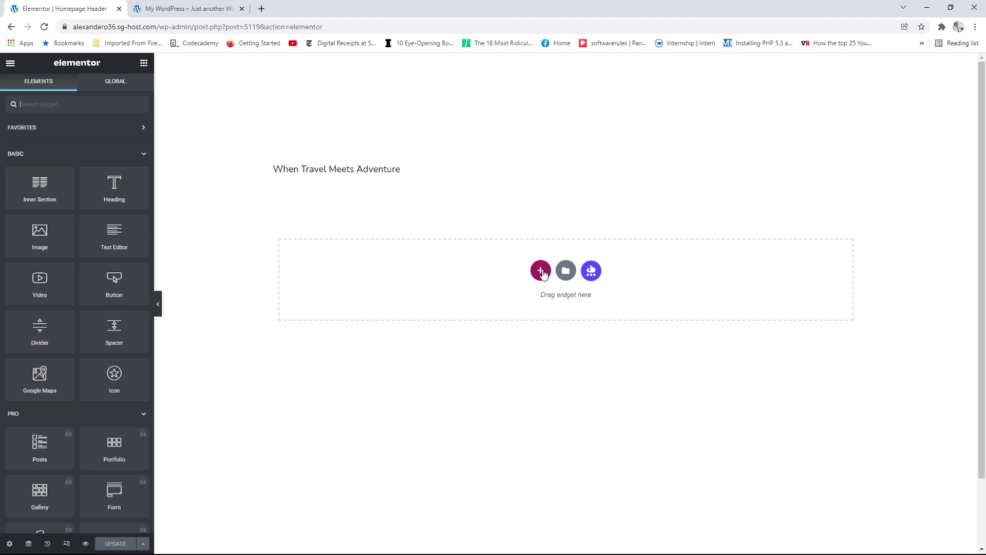
Add a 1/3–2/3 two-column section with boxed content width set to 1240.
{"action": "left_click", "coordinate": [540, 270]}
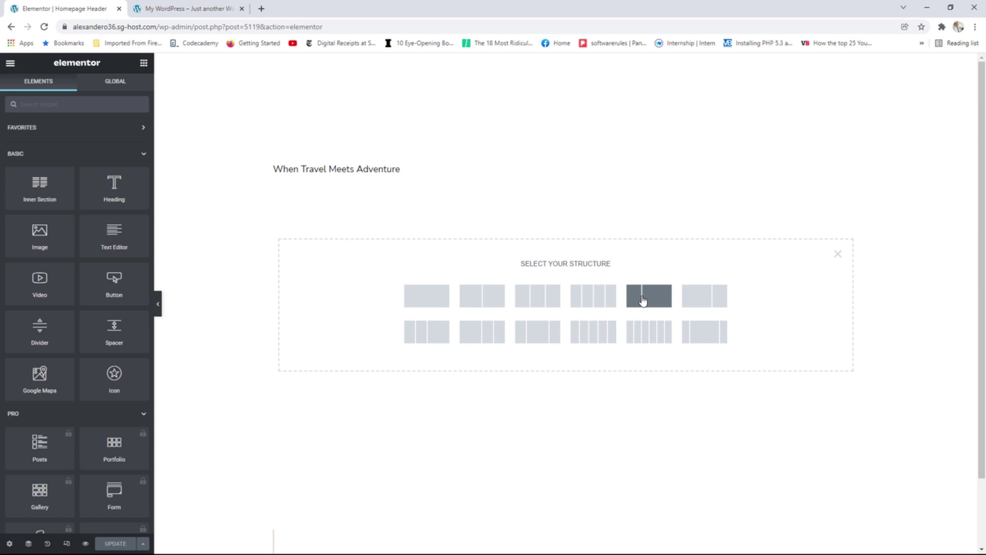
{"action": "left_click", "coordinate": [643, 301]}
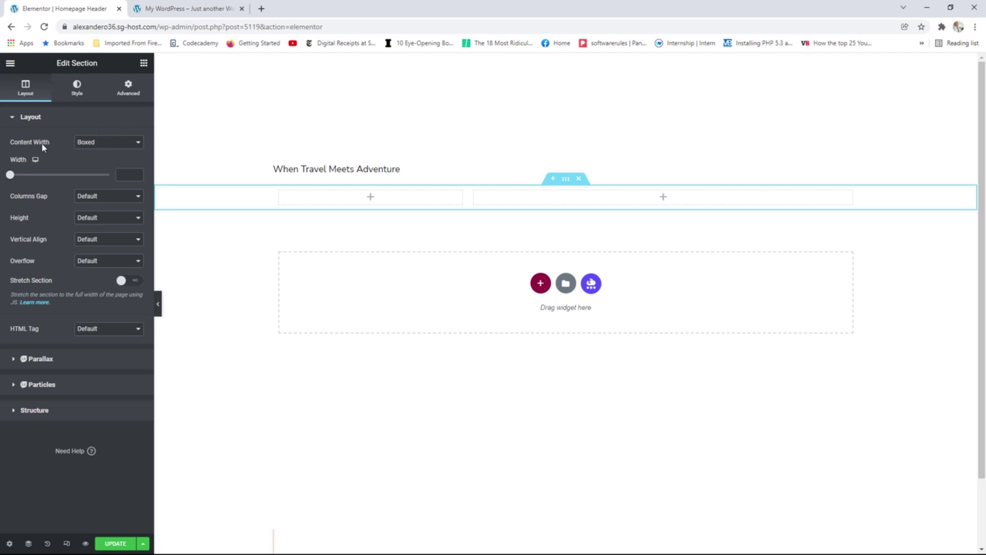
{"action": "left_click", "coordinate": [108, 142]}
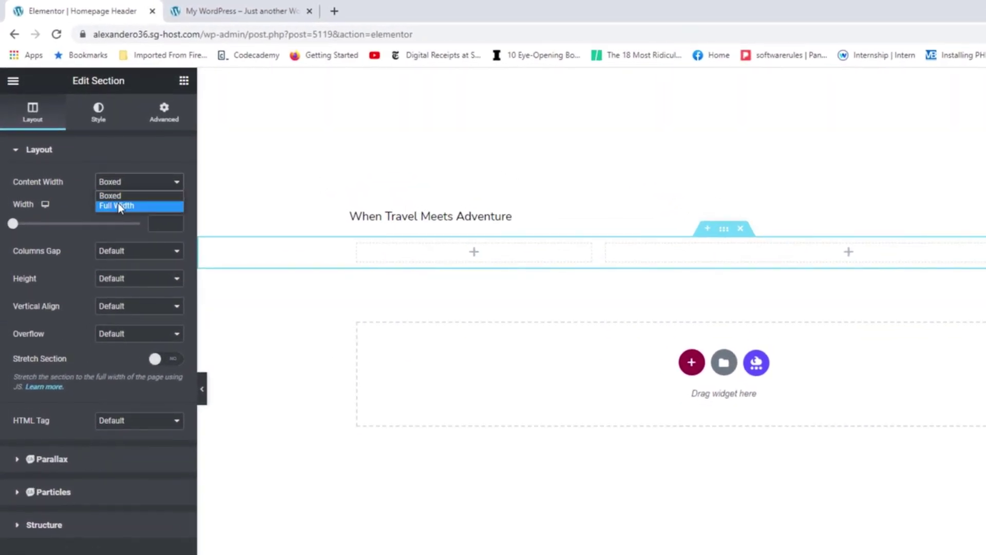
{"action": "left_click", "coordinate": [92, 160]}
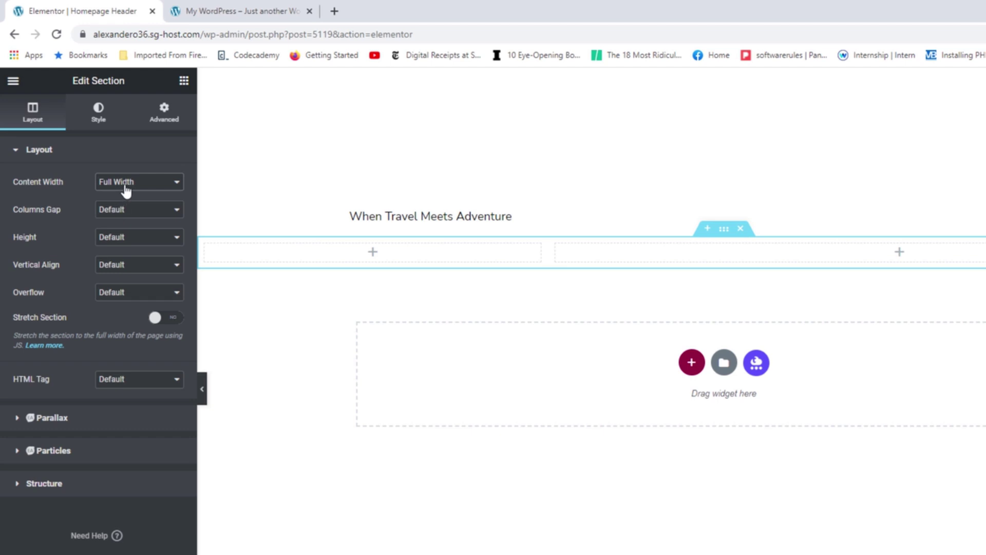
{"action": "left_click", "coordinate": [122, 182]}
{"action": "left_click", "coordinate": [125, 196]}
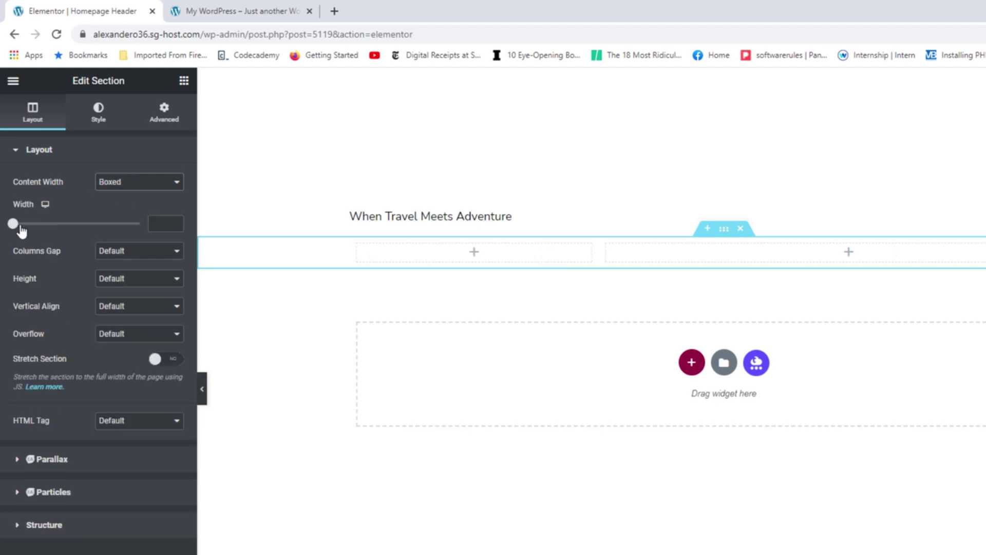
{"action": "left_click_drag", "start_coordinate": [14, 225], "coordinate": [100, 227]}
{"action": "left_click", "coordinate": [175, 221]}
{"action": "left_click", "coordinate": [175, 221]}
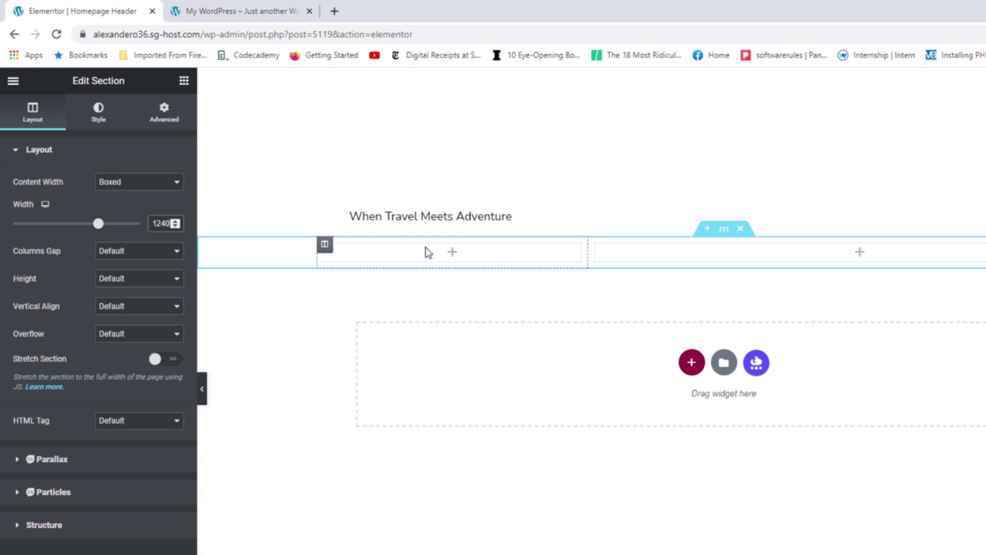
Drop a Site Logo widget into the left column with image size Full.
{"action": "left_click", "coordinate": [452, 253]}
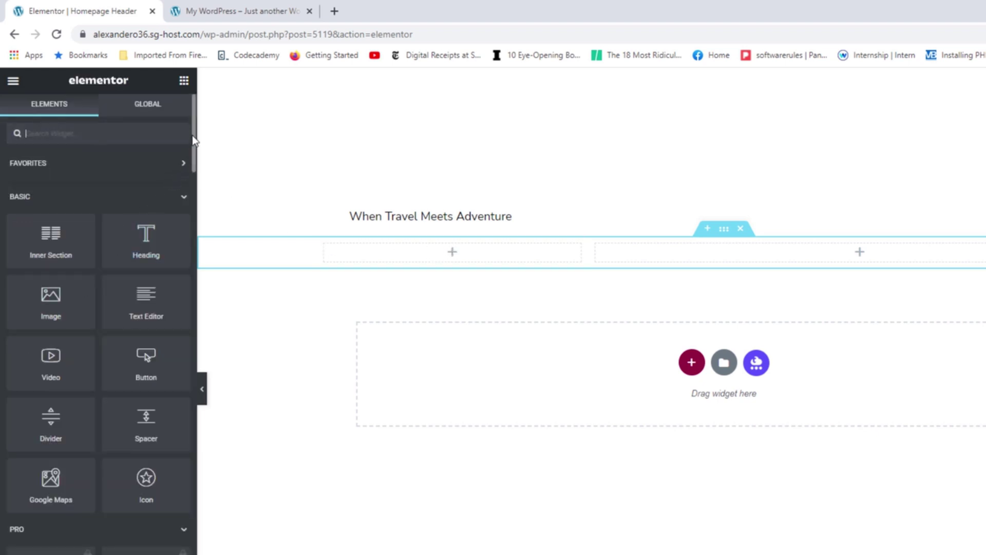
{"action": "left_click_drag", "start_coordinate": [192, 135], "coordinate": [181, 554]}
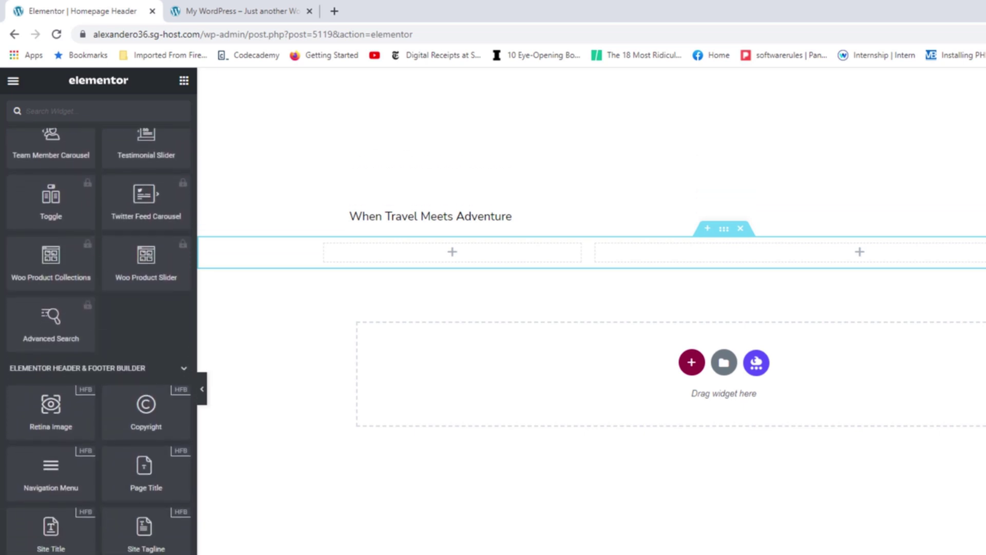
{"action": "left_click_drag", "start_coordinate": [51, 554], "coordinate": [443, 246]}
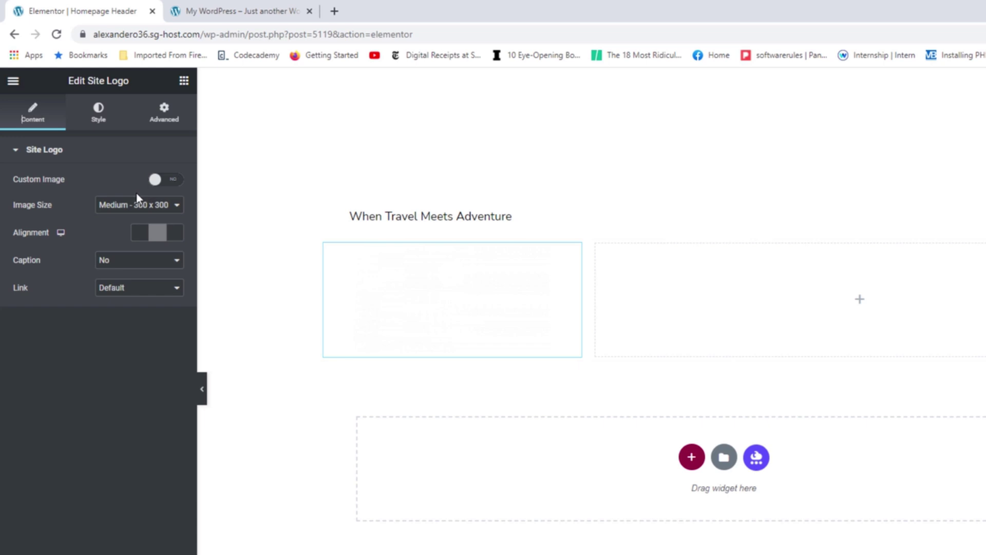
{"action": "left_click", "coordinate": [116, 206]}
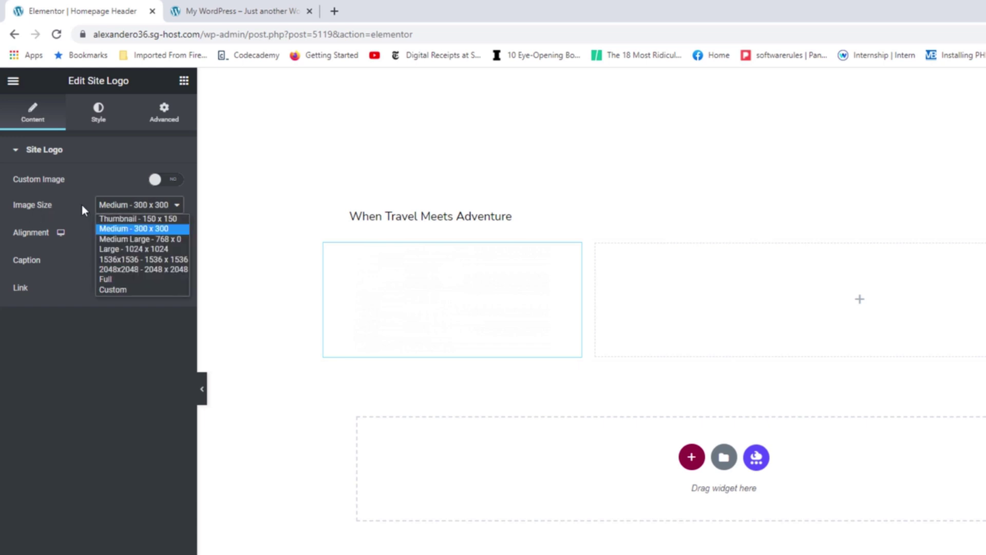
{"action": "left_click", "coordinate": [111, 279]}
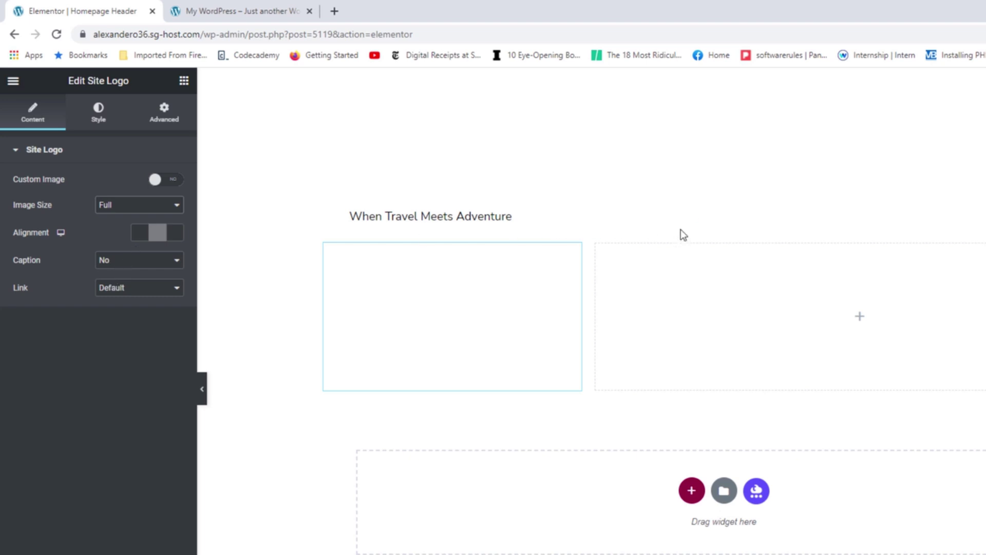
{"action": "mouse_move", "coordinate": [695, 257]}
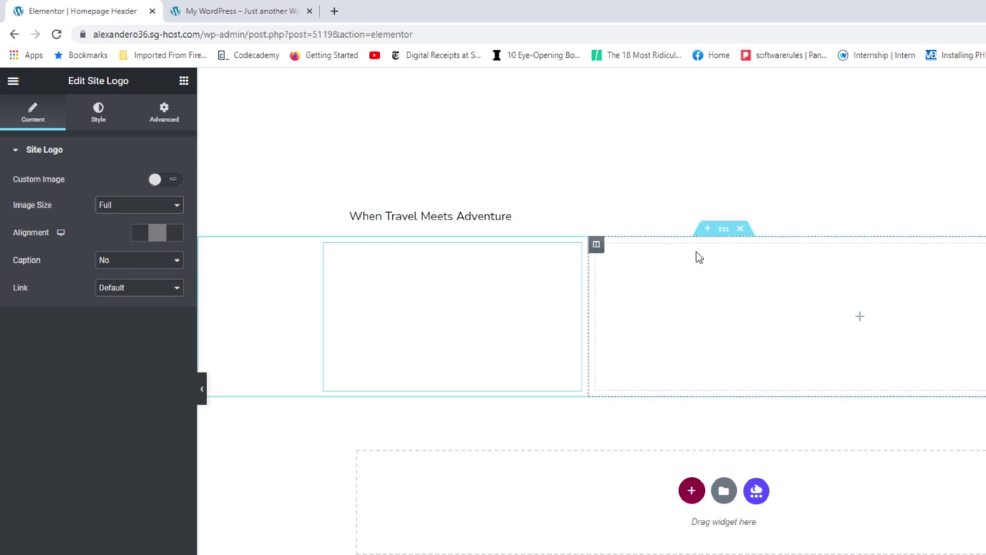
Give the header section a Classic background using the black Text global colour (#000000).
{"action": "left_click", "coordinate": [724, 232]}
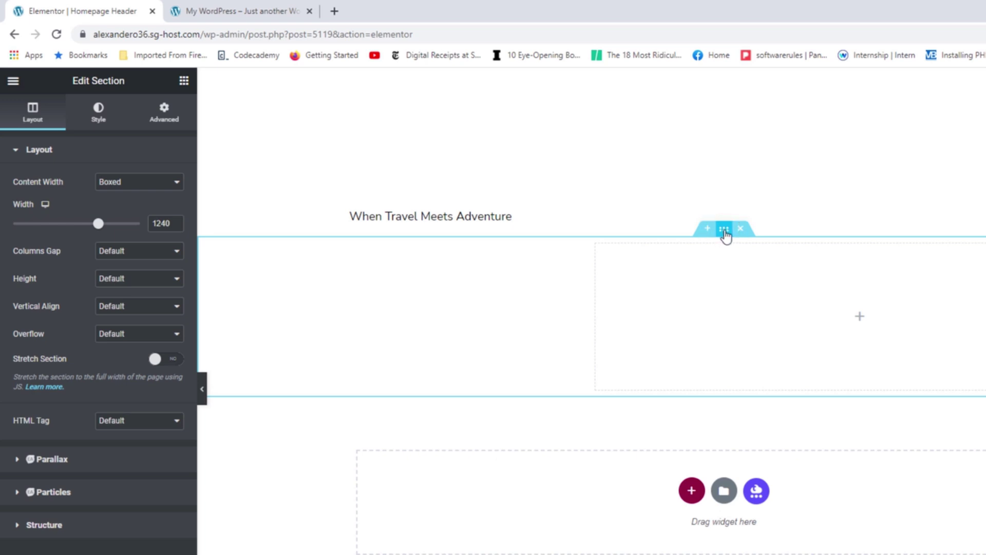
{"action": "left_click", "coordinate": [103, 114]}
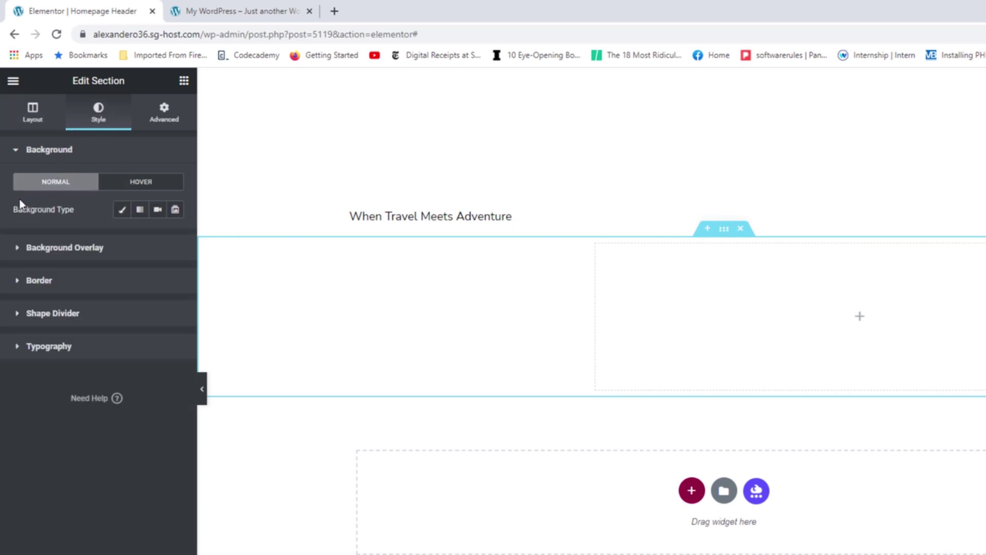
{"action": "left_click", "coordinate": [122, 211]}
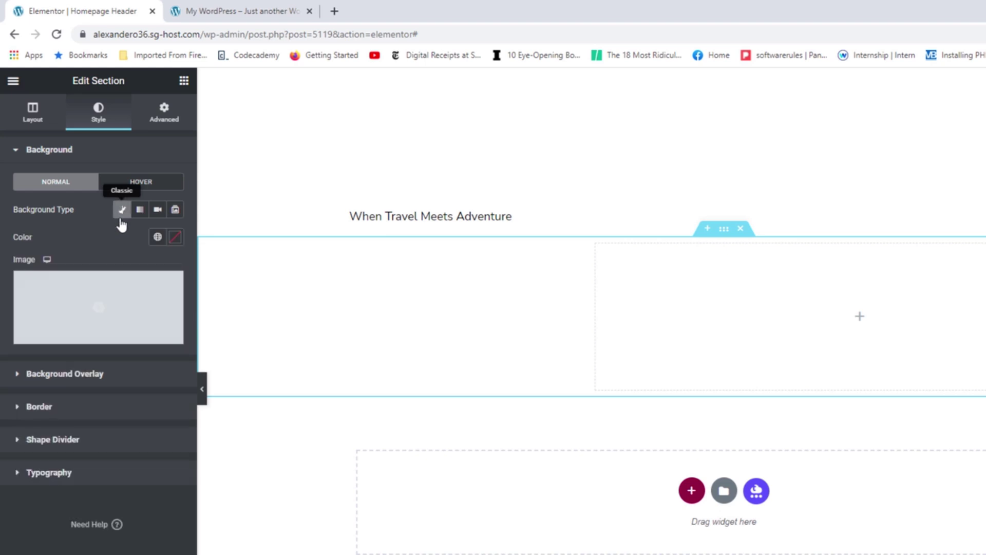
{"action": "left_click", "coordinate": [157, 237]}
{"action": "left_click", "coordinate": [45, 344]}
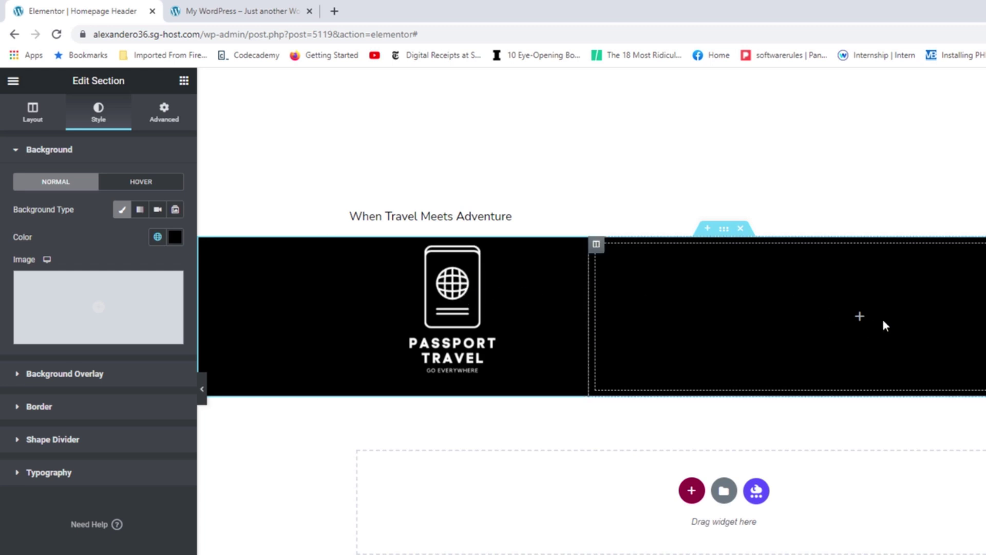
Drag a Navigation Menu widget into the header's right column, then compare with the live site's header.
{"action": "left_click", "coordinate": [860, 320]}
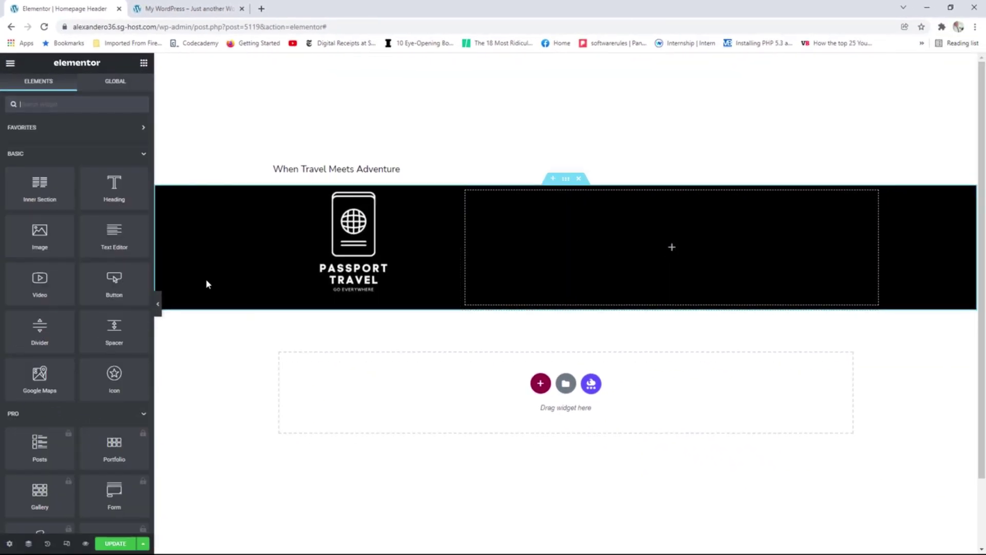
{"action": "scroll", "coordinate": [96, 208], "scroll_direction": "down", "scroll_amount": 15}
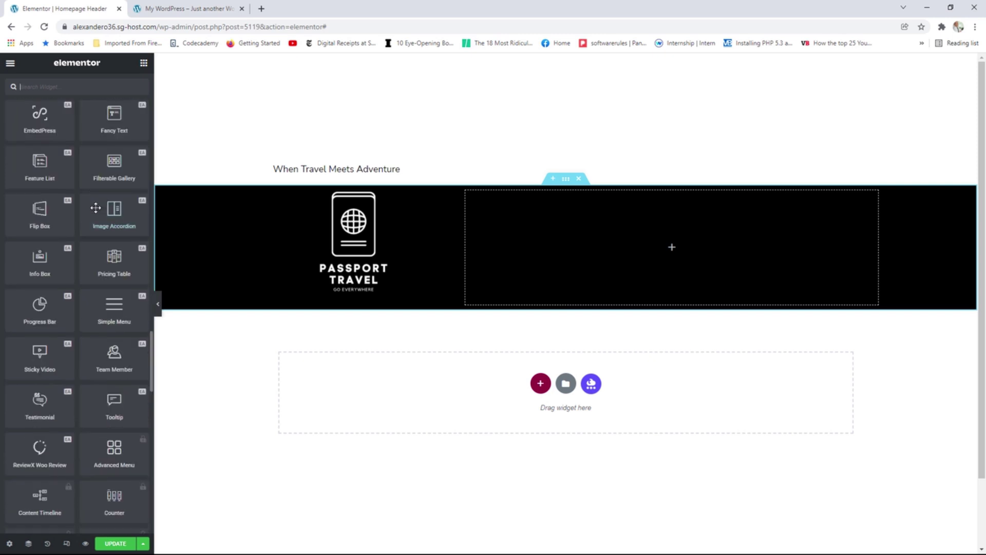
{"action": "scroll", "coordinate": [96, 212], "scroll_direction": "down", "scroll_amount": 10}
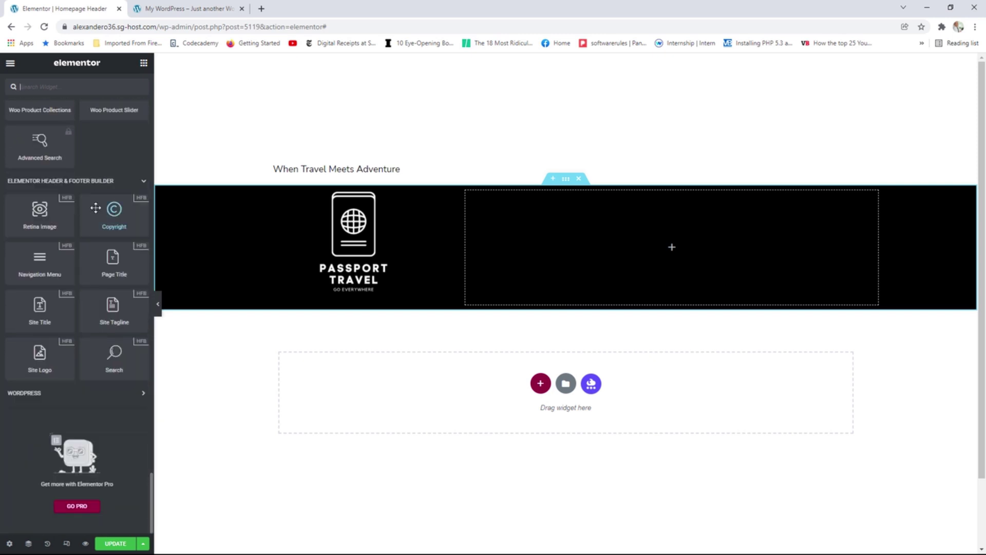
{"action": "left_click_drag", "start_coordinate": [40, 277], "coordinate": [682, 248]}
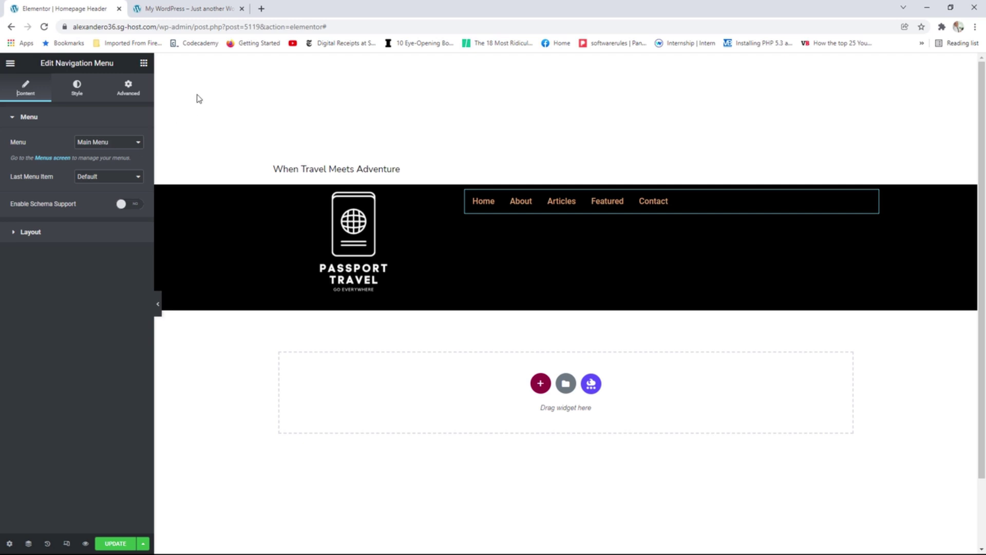
{"action": "left_click", "coordinate": [208, 9]}
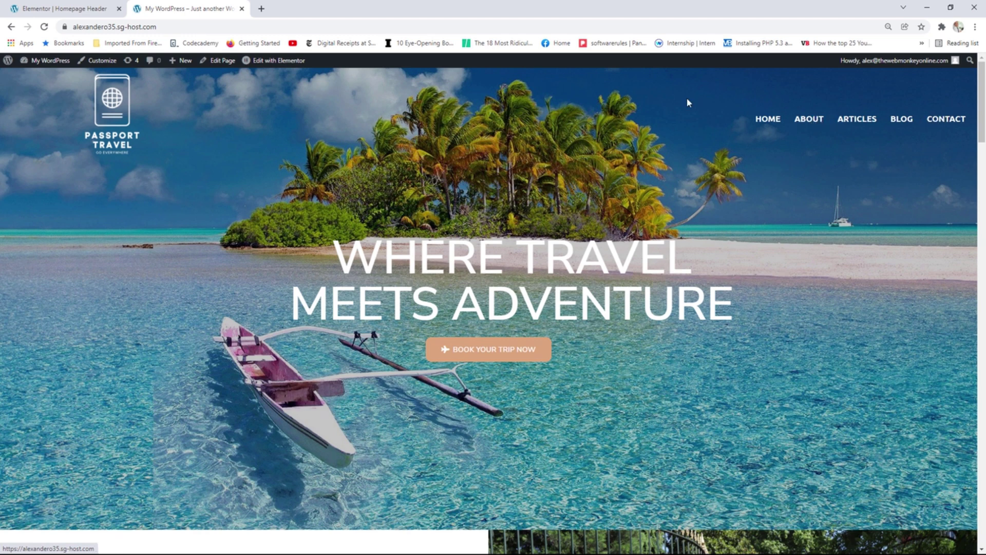
{"action": "left_click", "coordinate": [74, 11]}
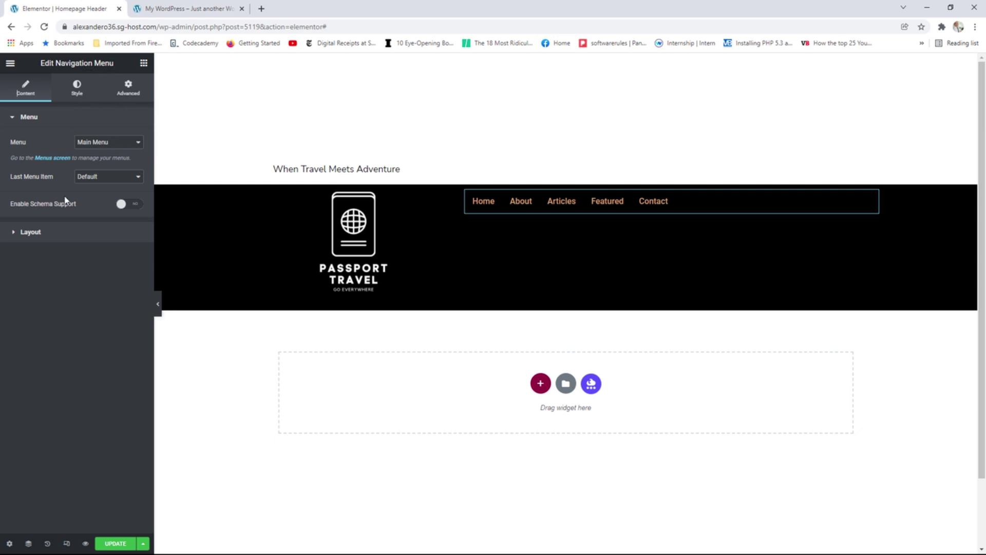
Set the nav menu alignment to Right and its typography transform to Uppercase.
{"action": "left_click", "coordinate": [37, 238]}
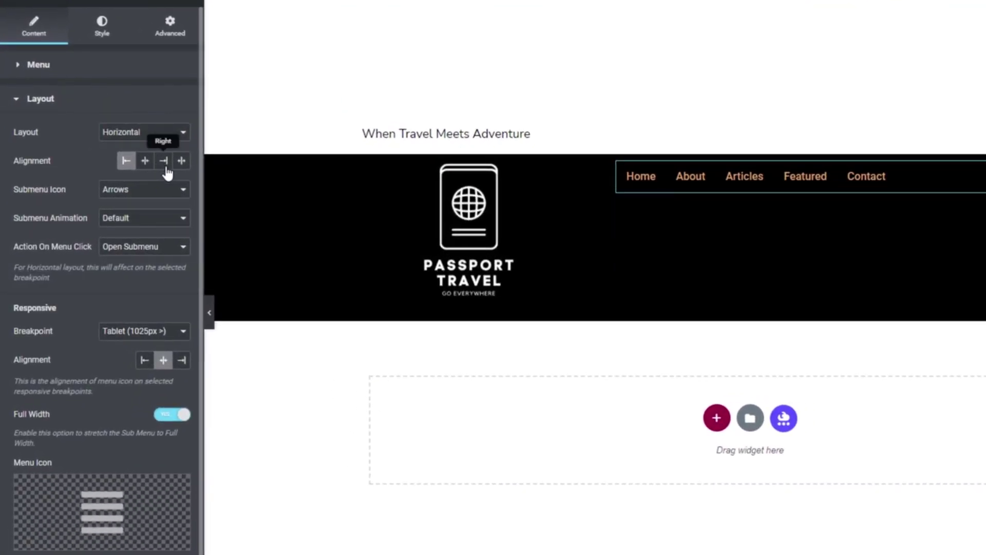
{"action": "left_click", "coordinate": [166, 163]}
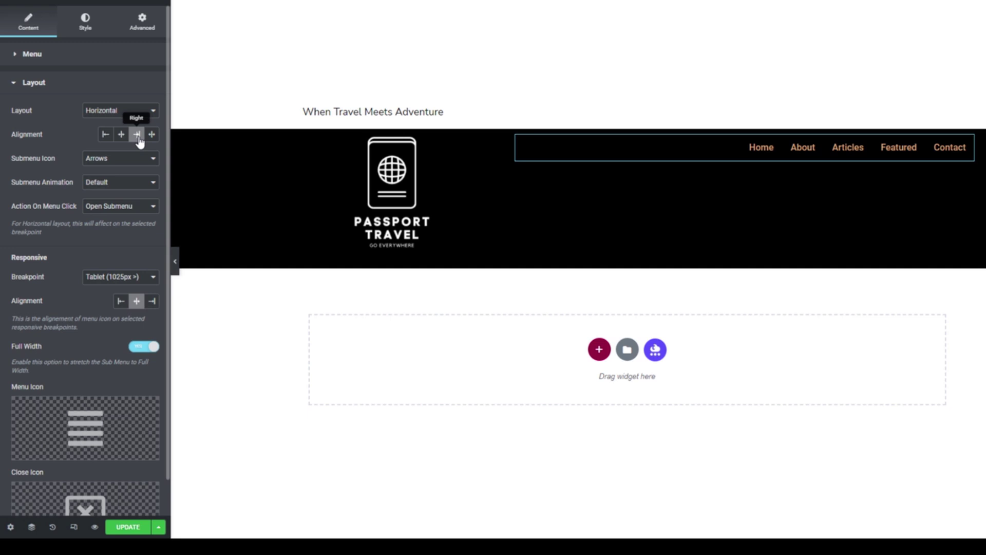
{"action": "left_click", "coordinate": [84, 28]}
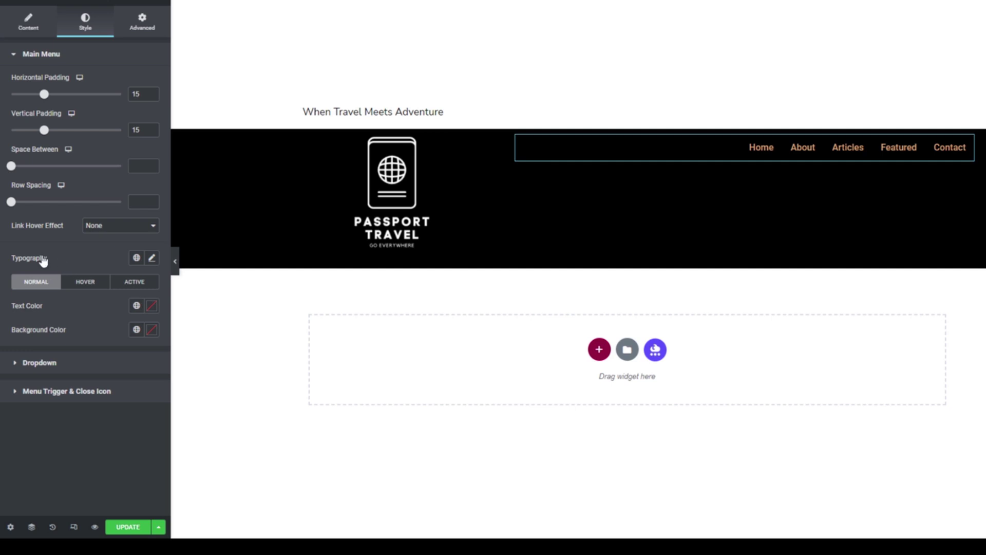
{"action": "left_click", "coordinate": [152, 259]}
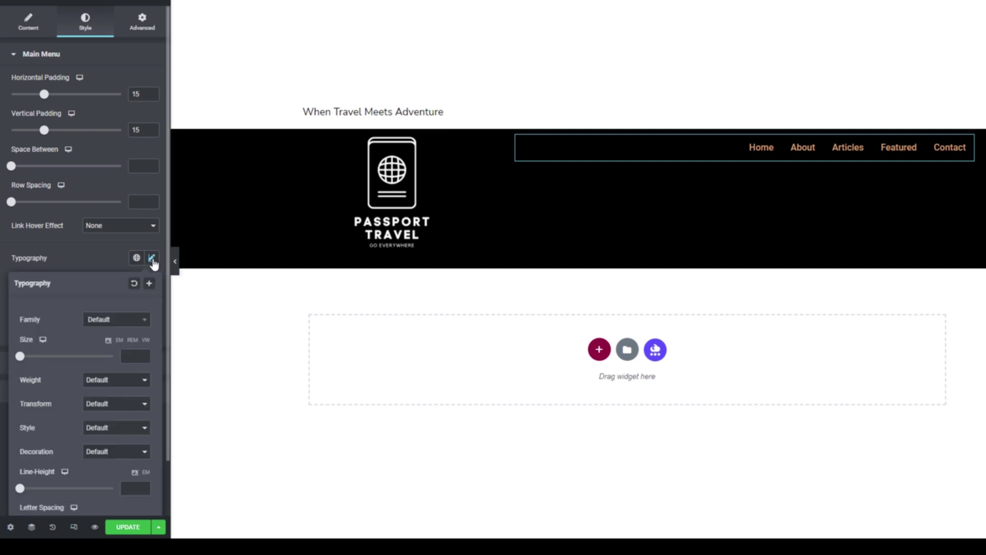
{"action": "left_click", "coordinate": [101, 404]}
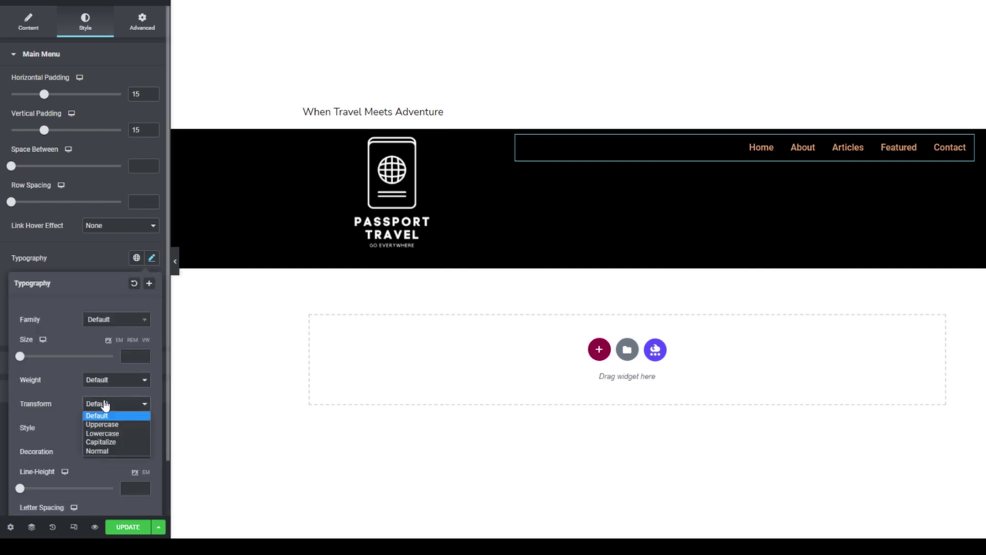
{"action": "left_click", "coordinate": [105, 424]}
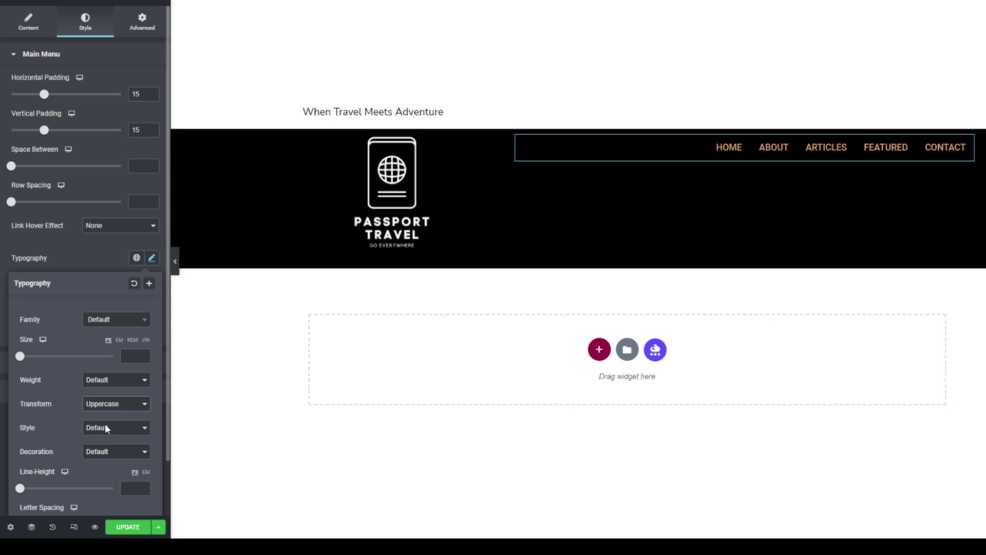
Set the menu text colour to the white Primary global colour.
{"action": "left_click", "coordinate": [92, 252]}
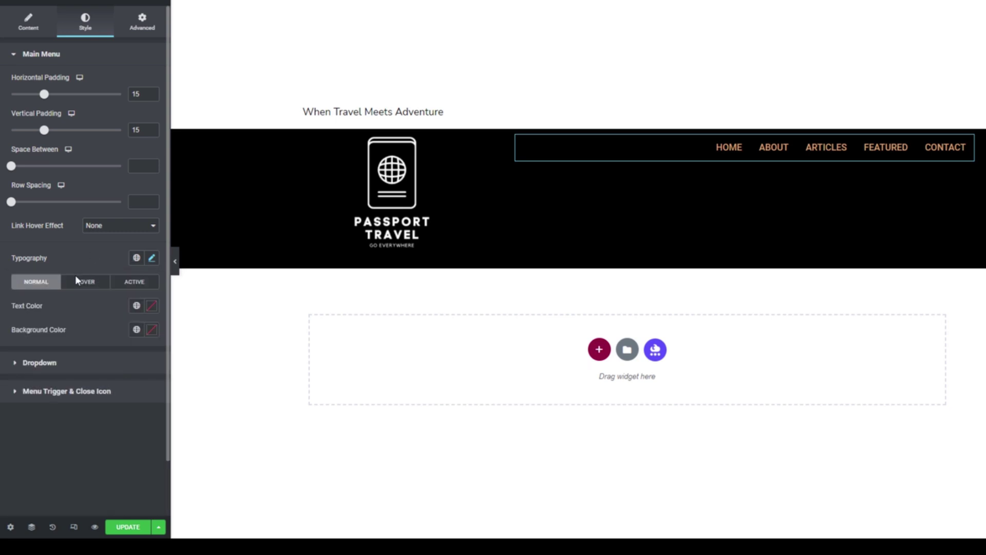
{"action": "left_click", "coordinate": [137, 307]}
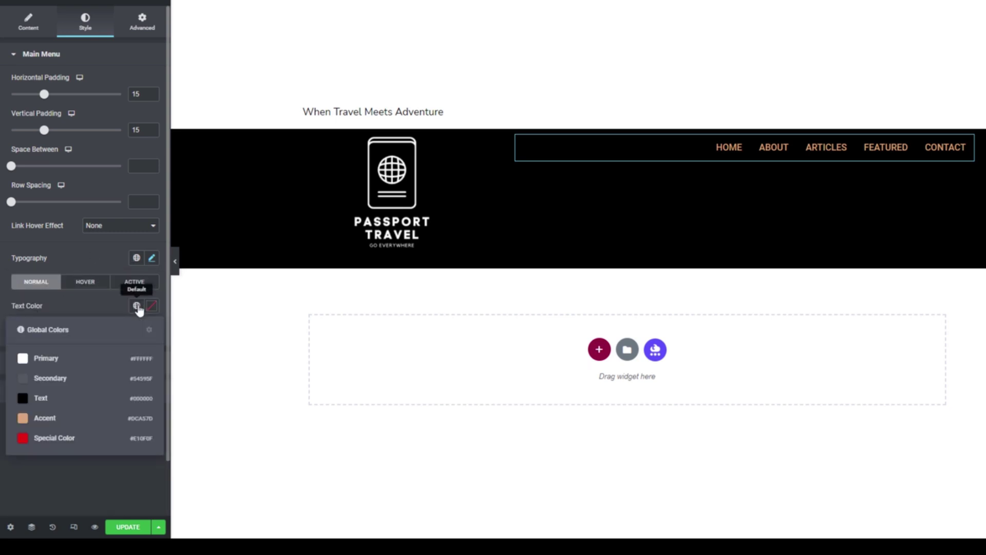
{"action": "left_click", "coordinate": [47, 360]}
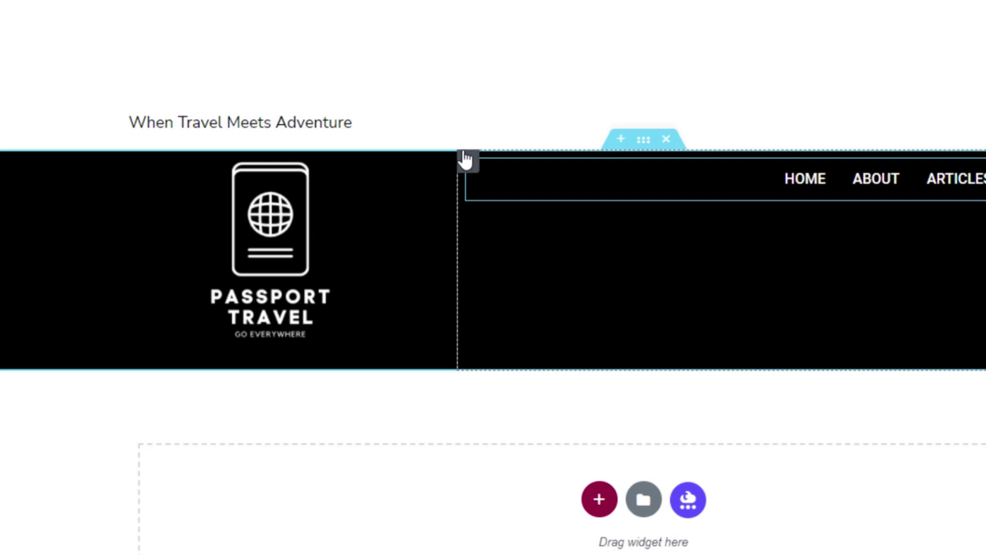
Set the nav menu column's Vertical Align to Middle.
{"action": "left_click", "coordinate": [467, 164]}
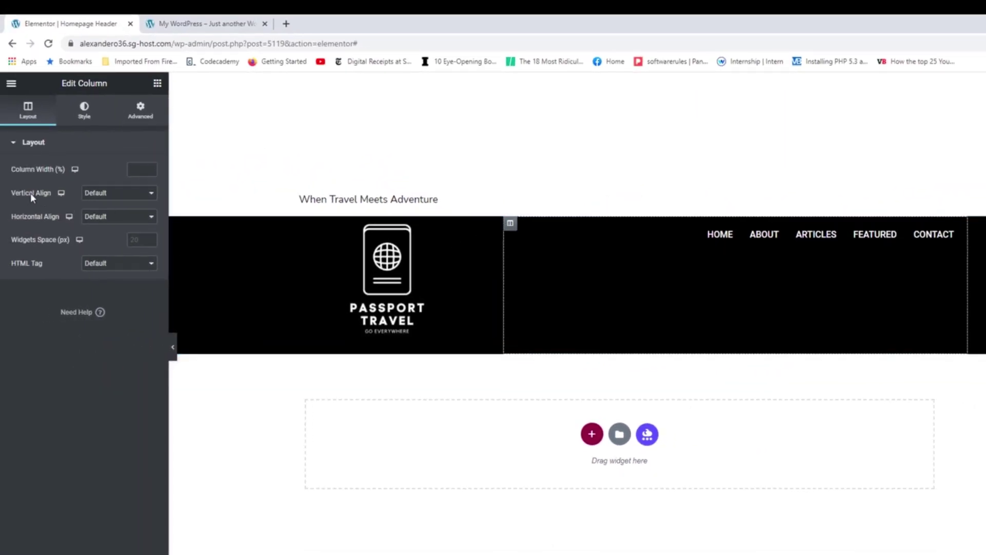
{"action": "left_click", "coordinate": [92, 194]}
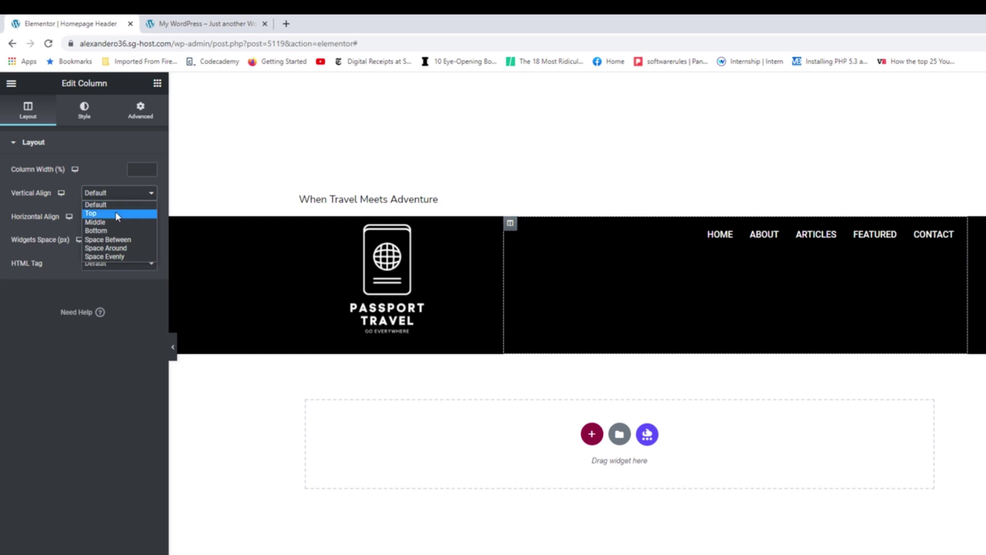
{"action": "left_click", "coordinate": [109, 221]}
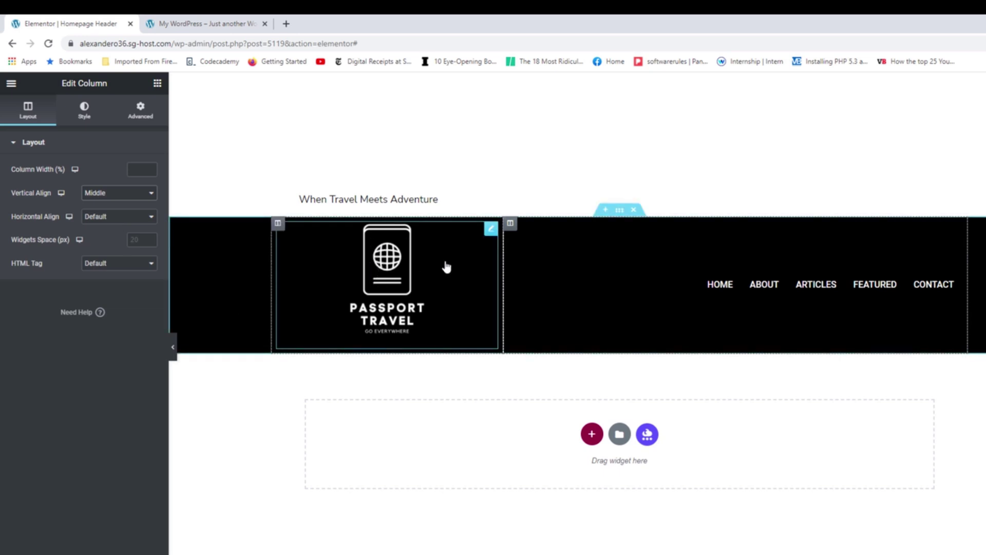
Set the Site Logo alignment to Left and update the Homepage Header template.
{"action": "left_click", "coordinate": [490, 230]}
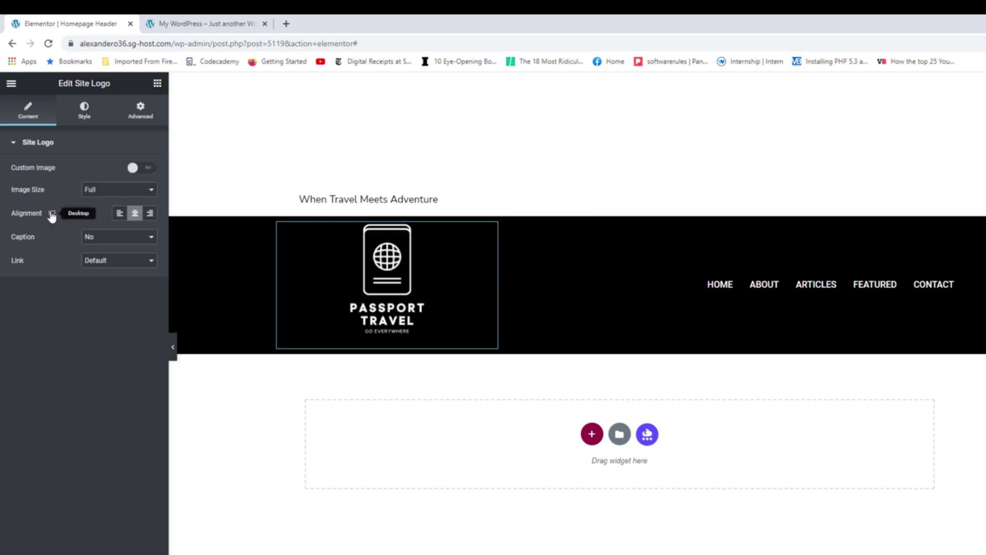
{"action": "left_click", "coordinate": [120, 214]}
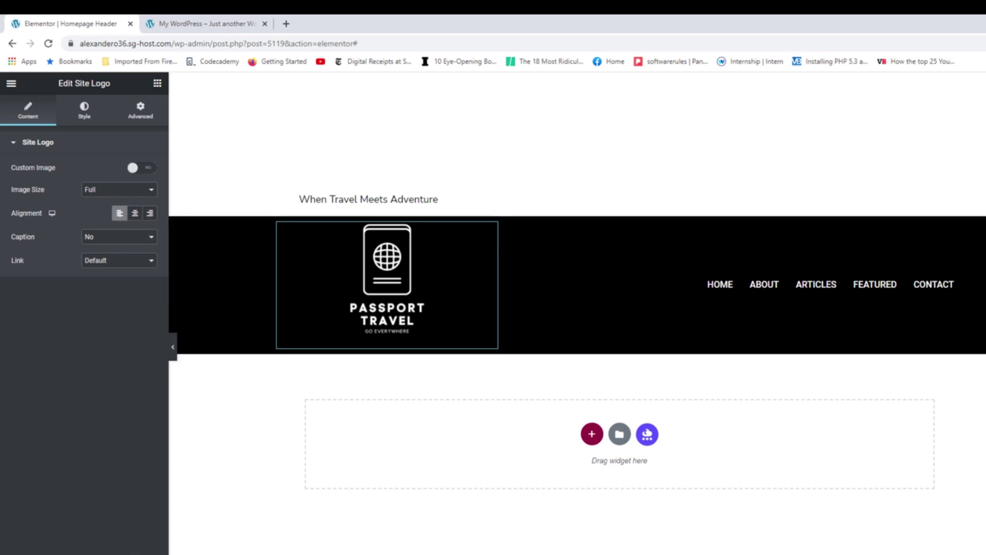
{"action": "left_click", "coordinate": [119, 542]}
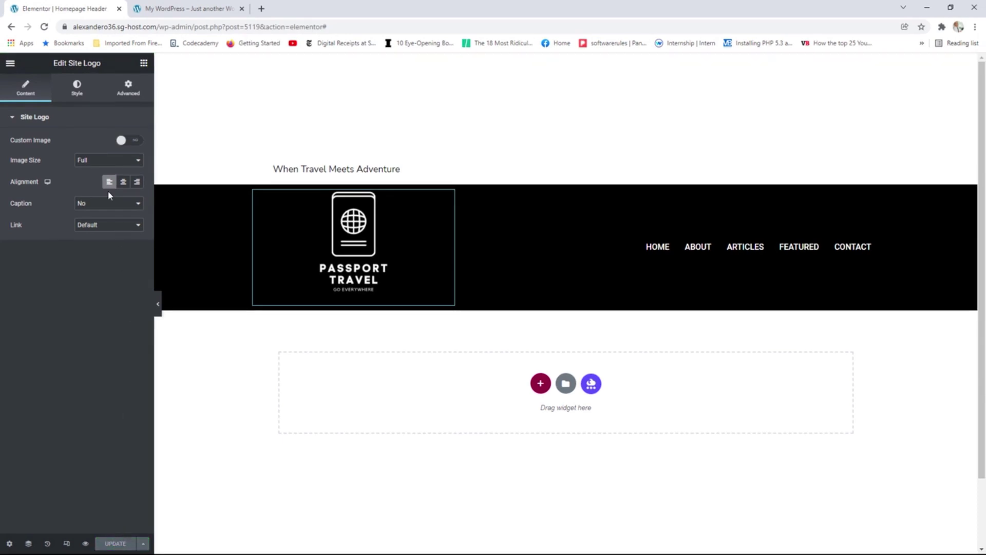
Open View Page from the editor menu in a new browser tab.
{"action": "left_click", "coordinate": [10, 62]}
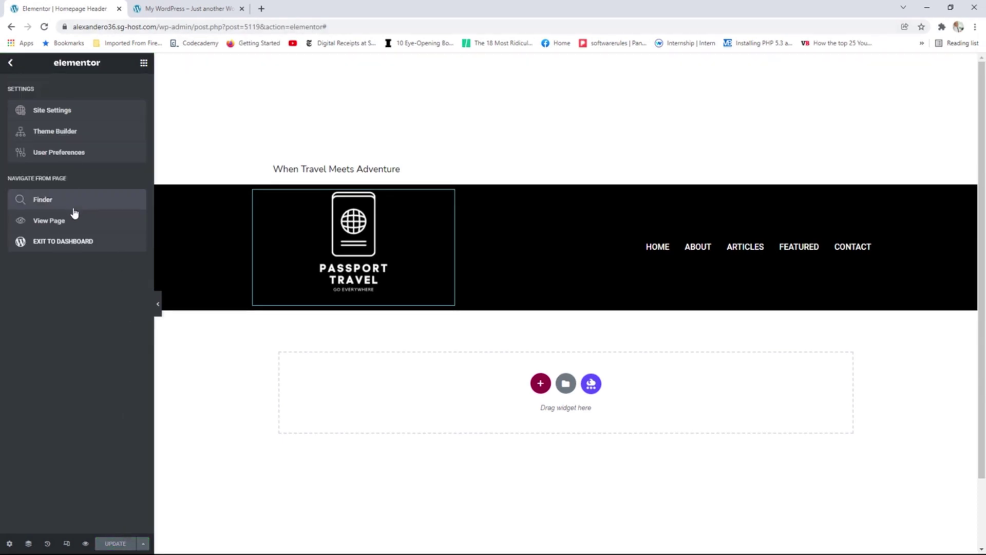
{"action": "right_click", "coordinate": [56, 224]}
{"action": "left_click", "coordinate": [77, 227]}
{"action": "left_click", "coordinate": [181, 6]}
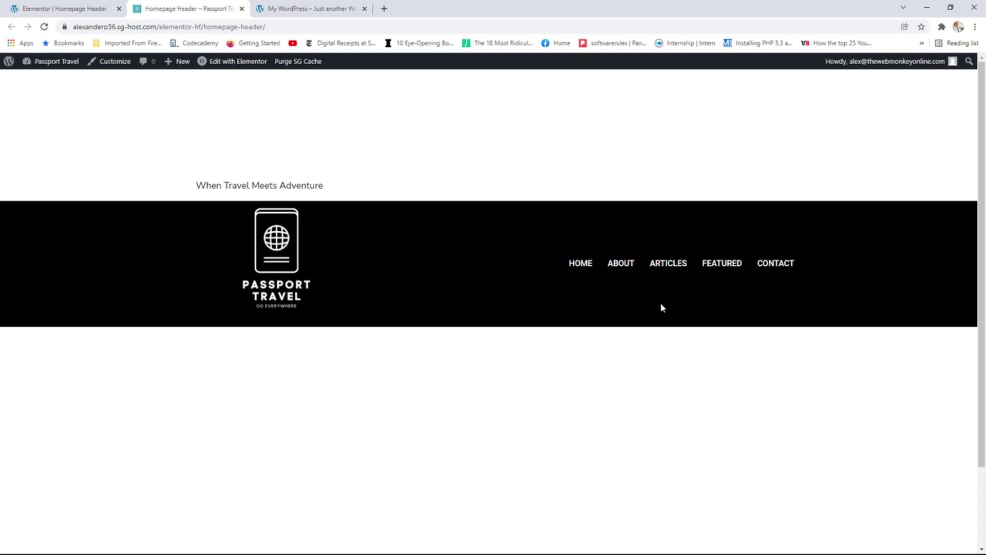
Test the About, logo and Contact links on the live site, then return to the editor.
{"action": "left_click", "coordinate": [629, 264]}
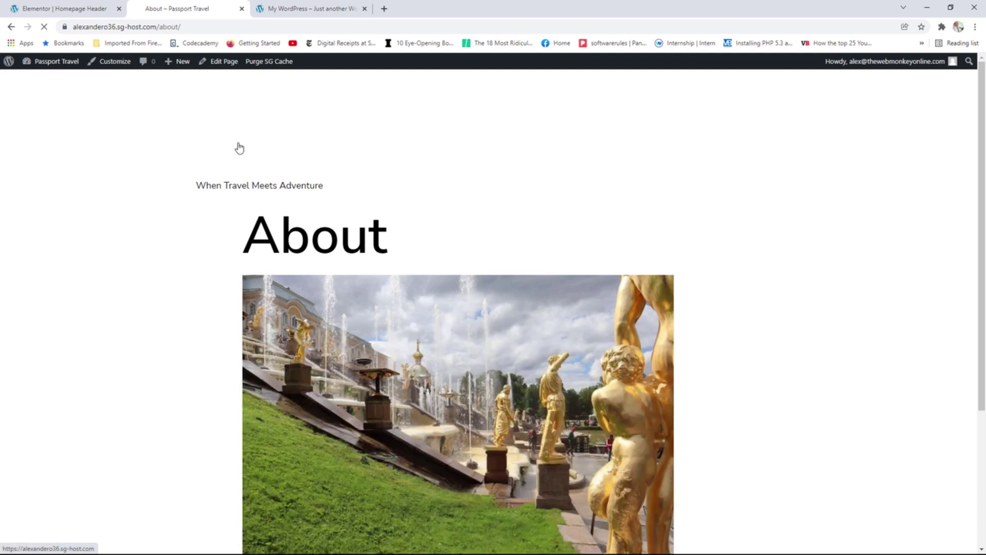
{"action": "left_click", "coordinate": [239, 148]}
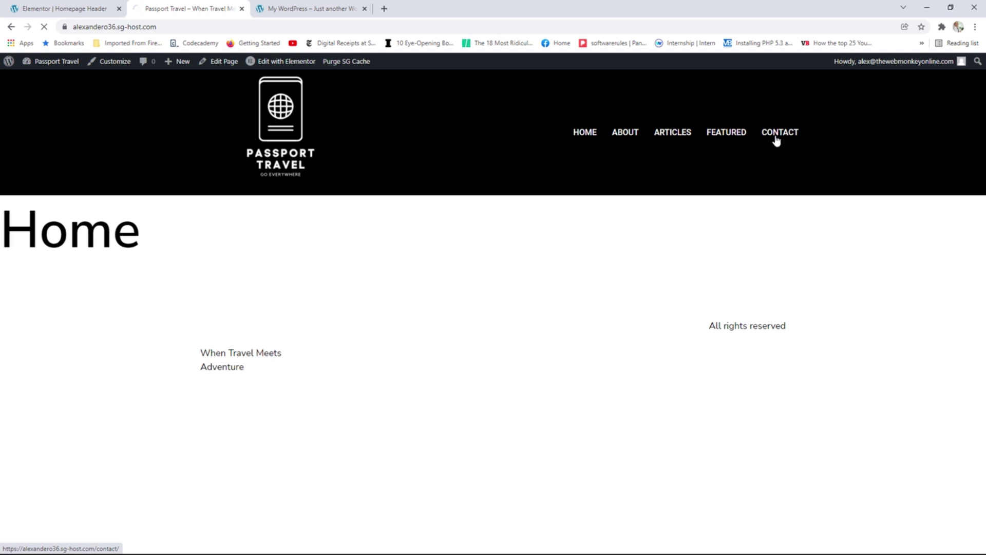
{"action": "left_click", "coordinate": [776, 139]}
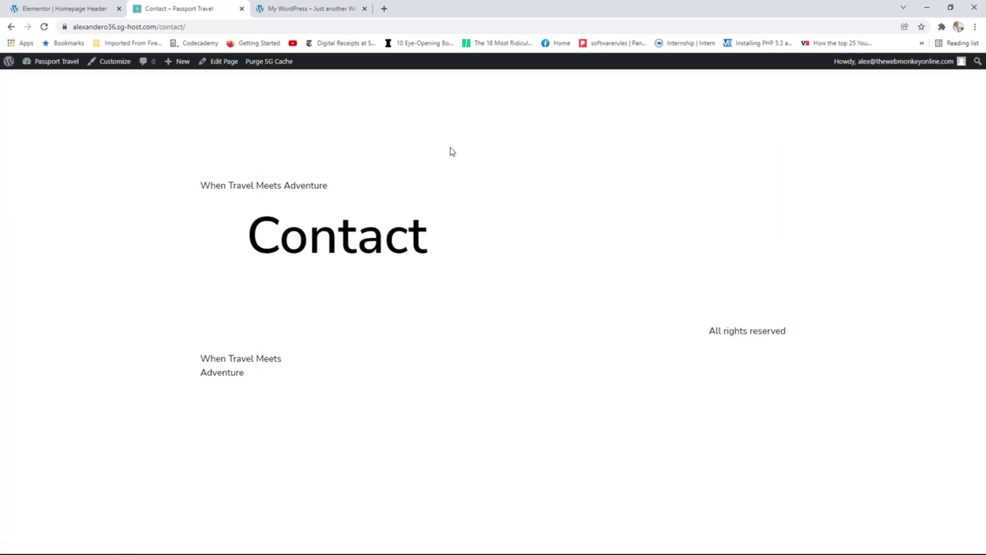
{"action": "left_click", "coordinate": [228, 132]}
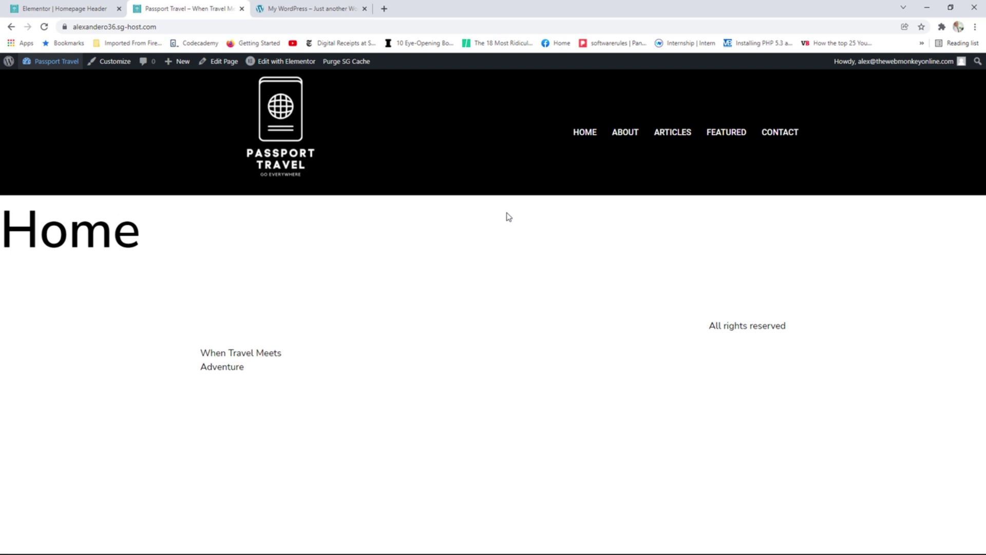
{"action": "left_click", "coordinate": [76, 9]}
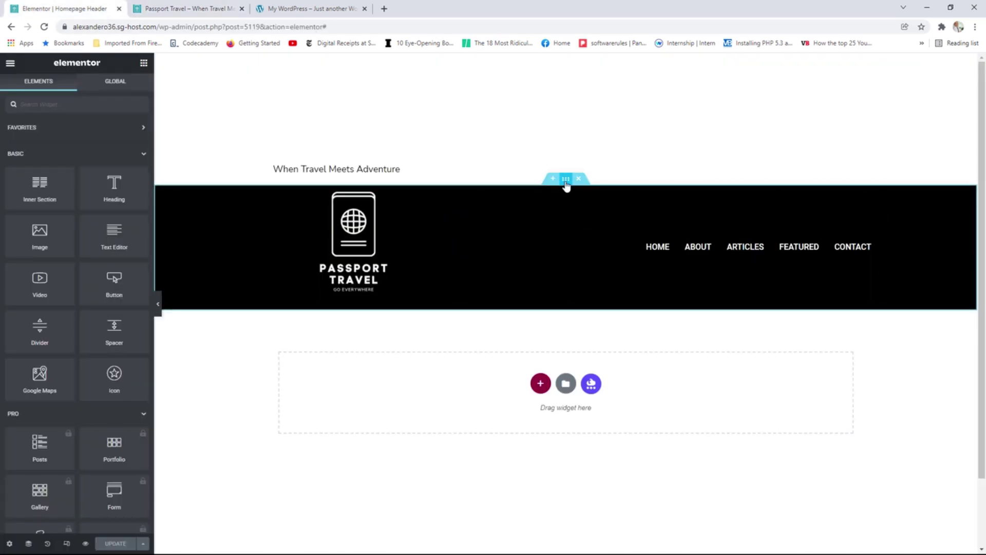
Make the header section Full Width and narrow the logo column to about 28%.
{"action": "left_click", "coordinate": [565, 179]}
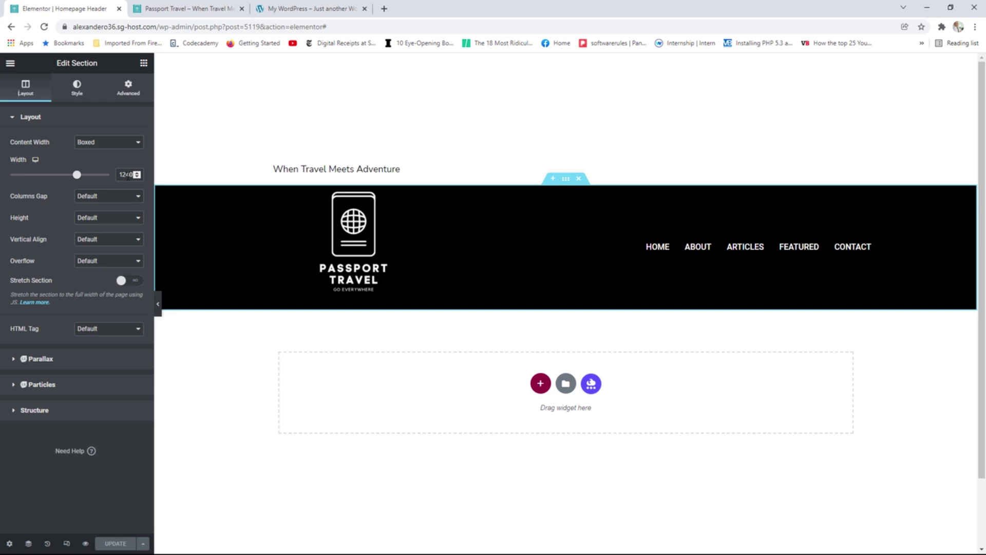
{"action": "left_click", "coordinate": [101, 148]}
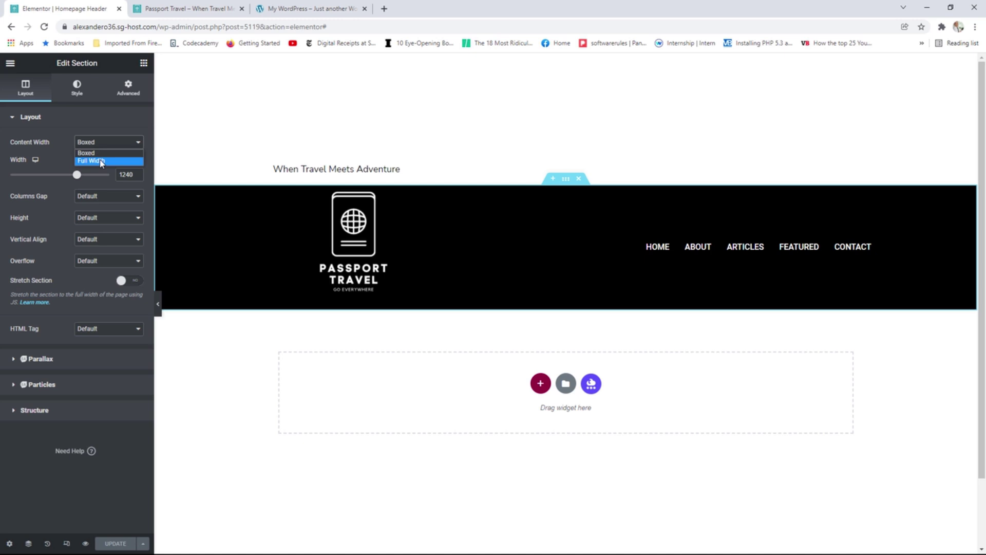
{"action": "left_click", "coordinate": [101, 161]}
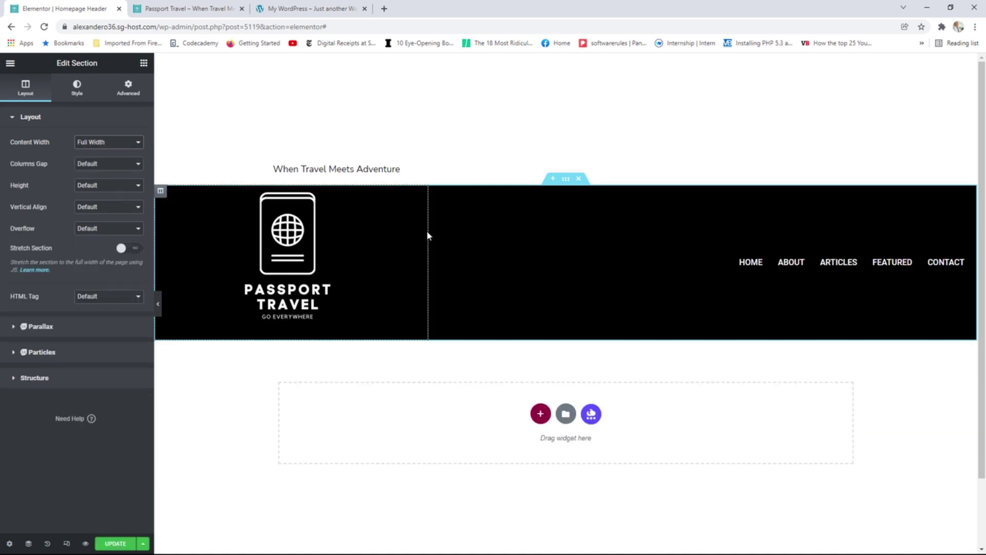
{"action": "left_click_drag", "start_coordinate": [428, 230], "coordinate": [359, 229]}
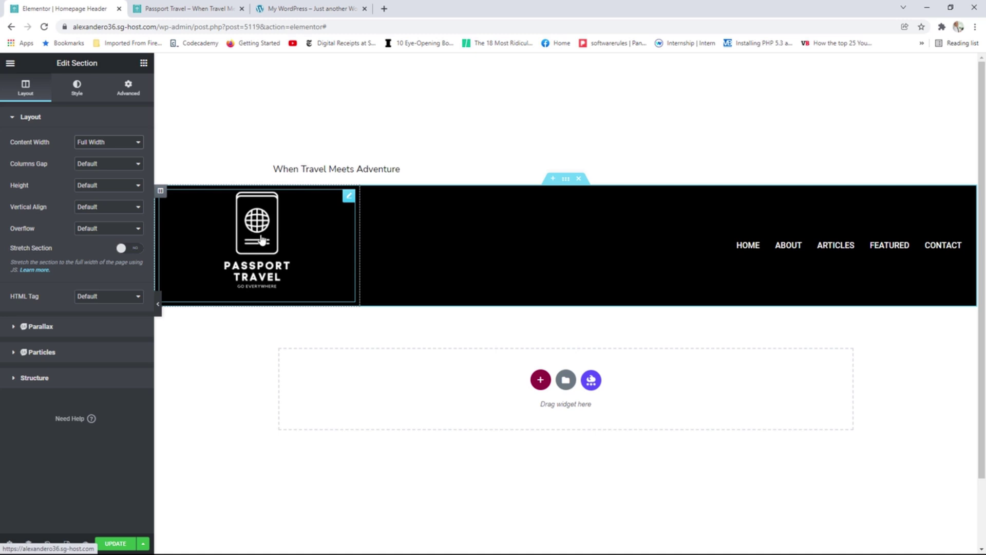
Set the Site Logo's Max Width to 75%.
{"action": "left_click", "coordinate": [348, 199]}
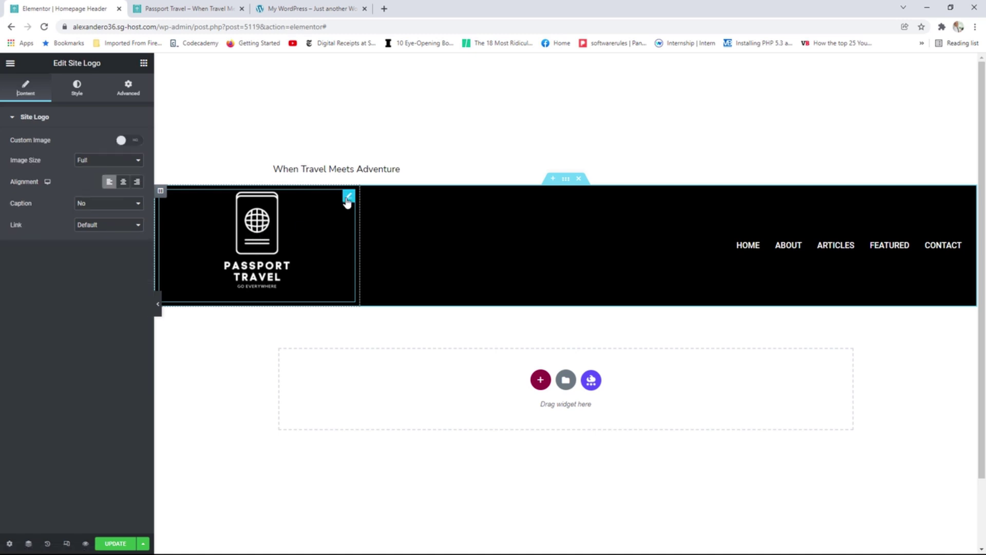
{"action": "left_click", "coordinate": [77, 92]}
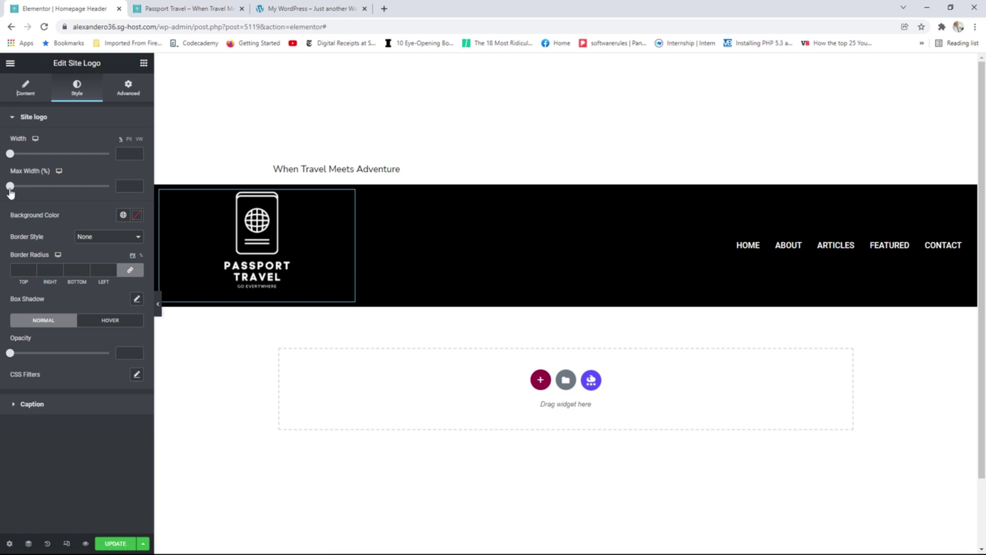
{"action": "left_click_drag", "start_coordinate": [12, 189], "coordinate": [86, 188]}
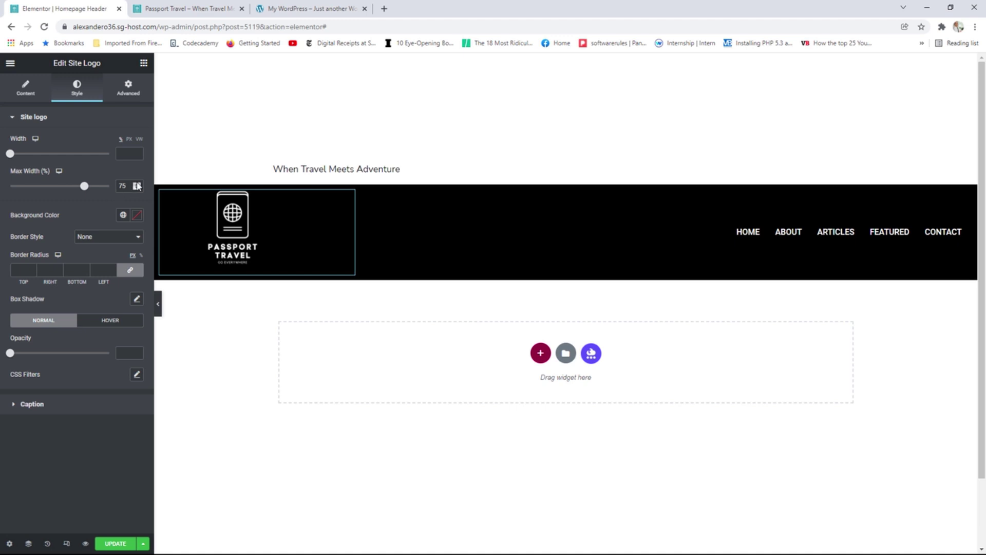
Save the Homepage Header template and reload the live Home page, comparing it with the reference site.
{"action": "left_click", "coordinate": [117, 542]}
{"action": "left_click", "coordinate": [190, 8]}
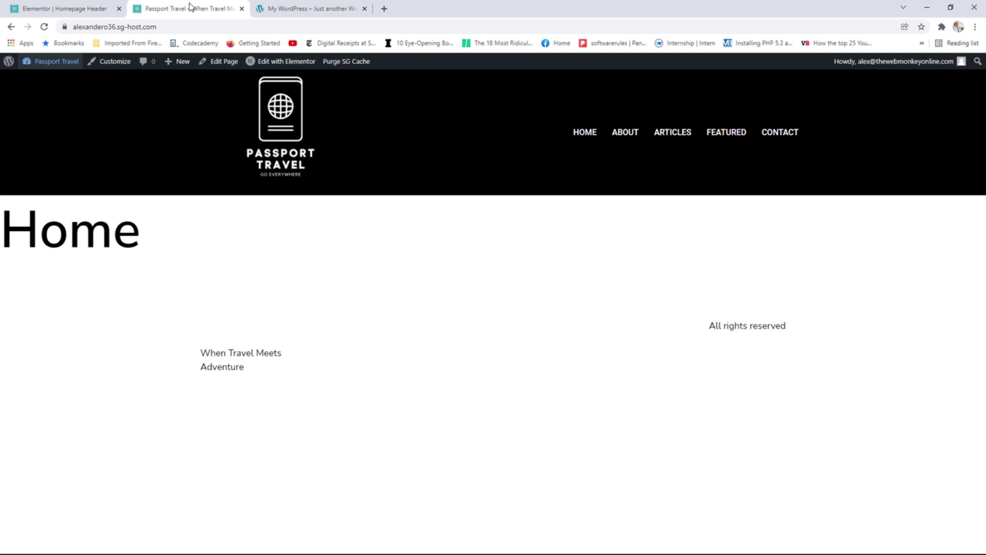
{"action": "left_click", "coordinate": [45, 28]}
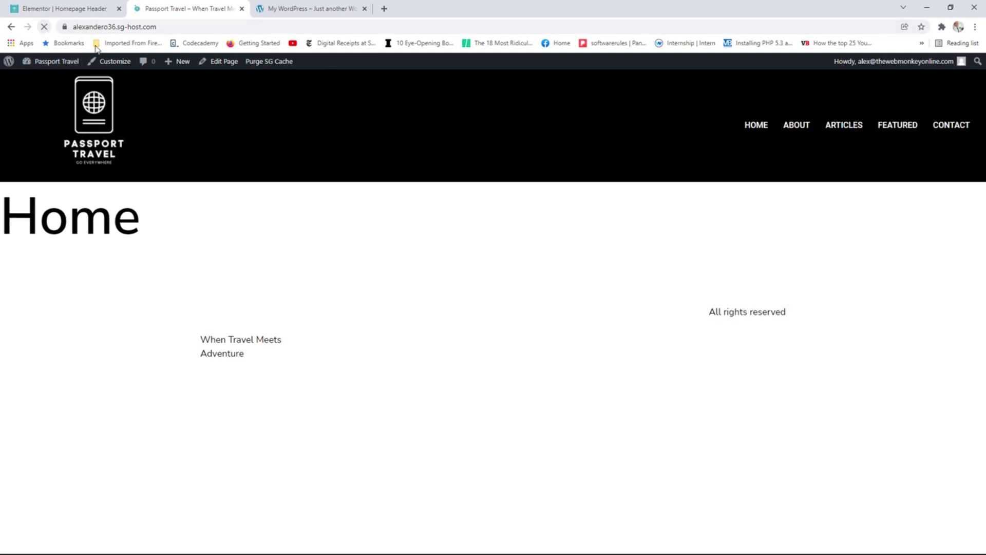
{"action": "left_click", "coordinate": [287, 11]}
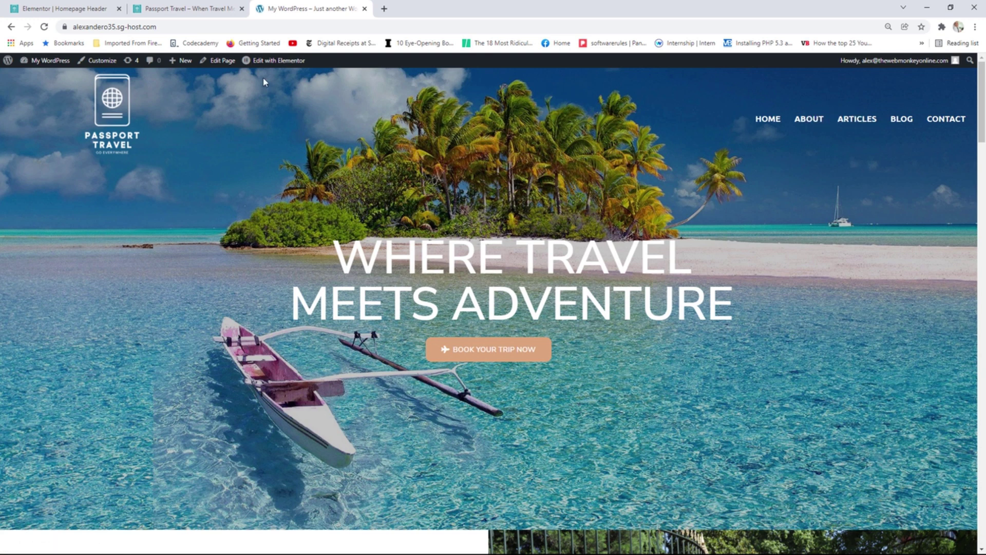
{"action": "left_click", "coordinate": [199, 4]}
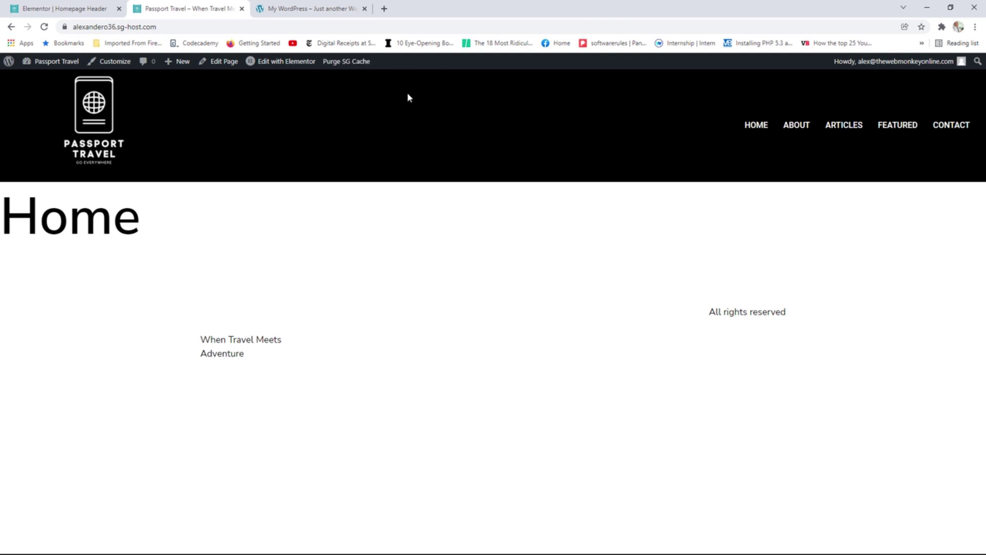
{"action": "left_click", "coordinate": [75, 6]}
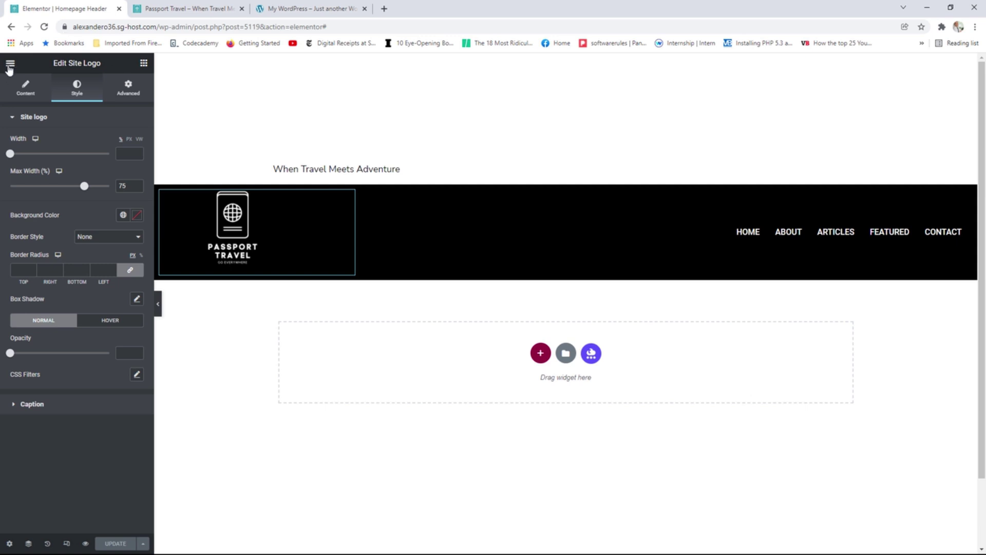
From the dashboard's Header & Footer Builder list, duplicate the Homepage Header template as a draft.
{"action": "left_click", "coordinate": [10, 63]}
{"action": "left_click", "coordinate": [84, 243]}
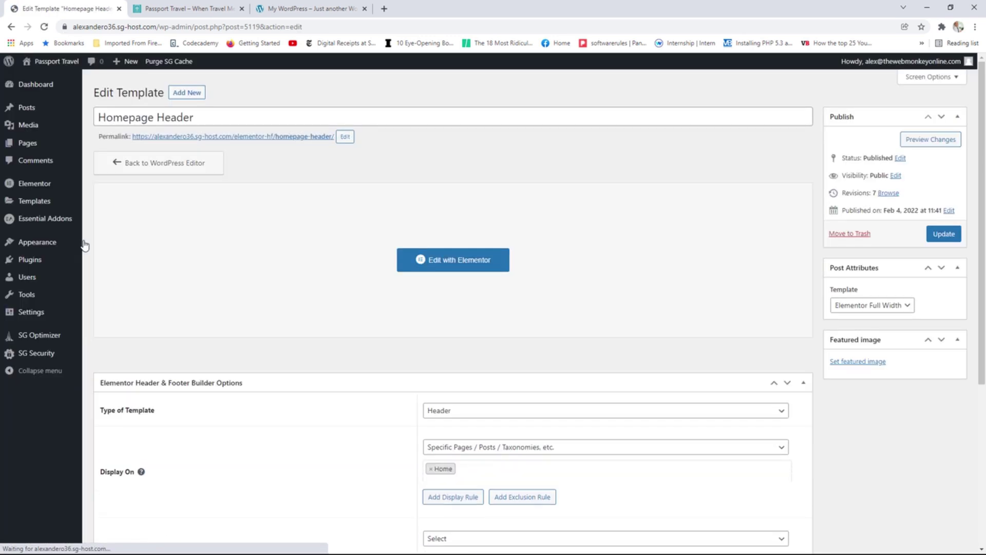
{"action": "mouse_move", "coordinate": [57, 245]}
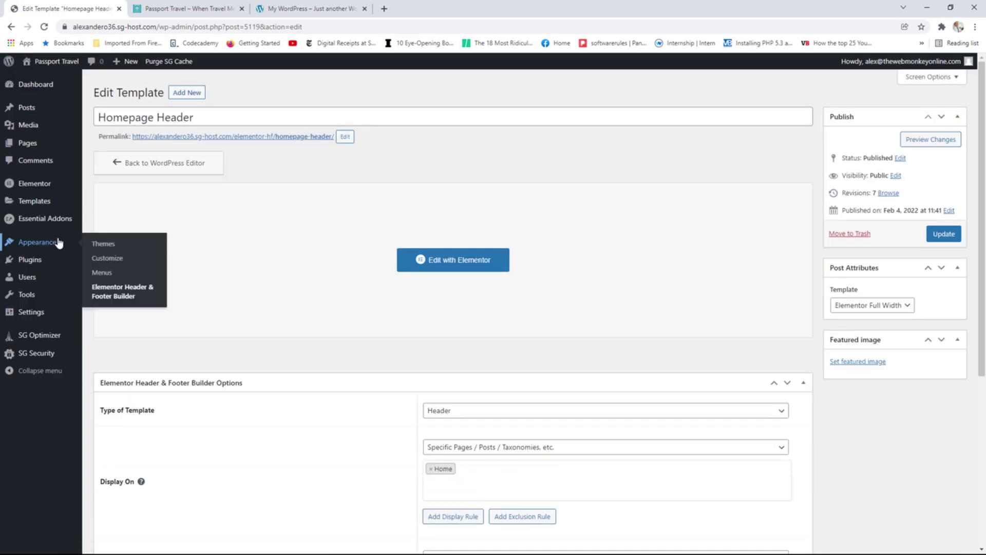
{"action": "left_click", "coordinate": [113, 294]}
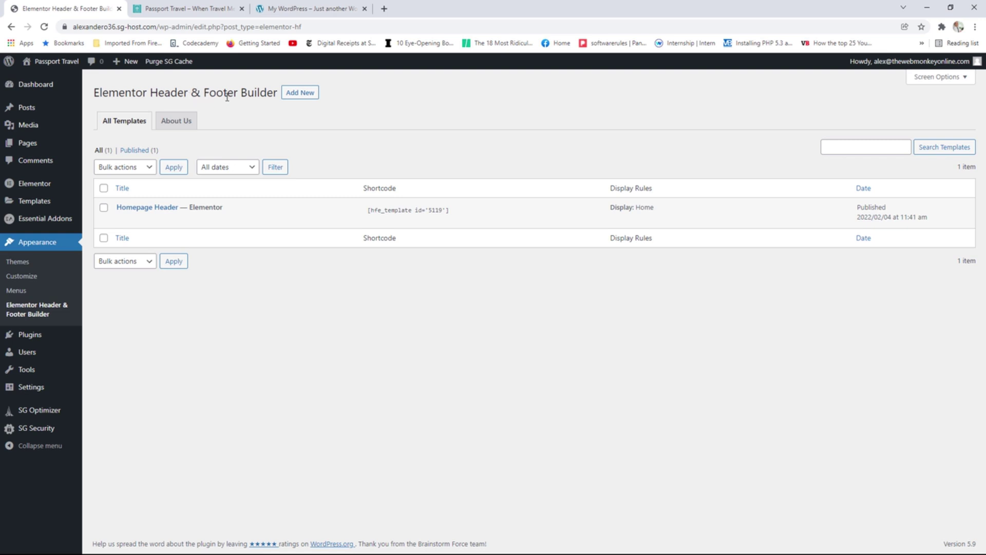
{"action": "mouse_move", "coordinate": [214, 226]}
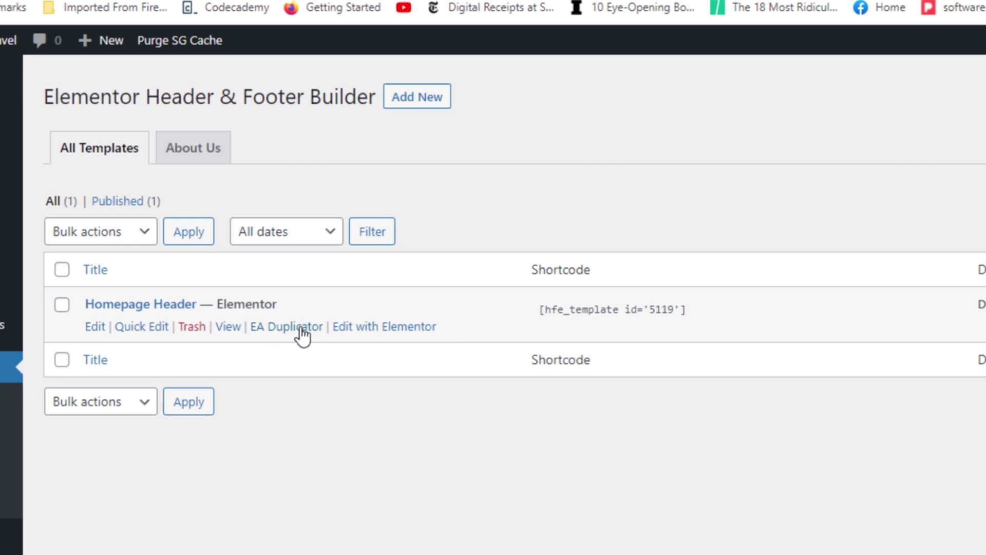
{"action": "left_click", "coordinate": [289, 329]}
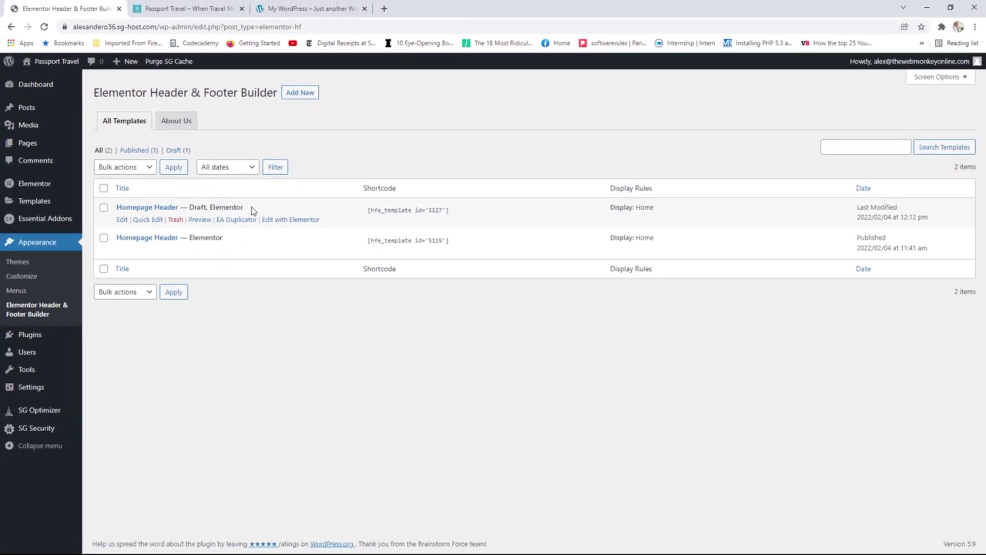
Rename the draft copy from 'Homepage Header' to 'Global Header', staying on the edit page.
{"action": "left_click", "coordinate": [123, 219]}
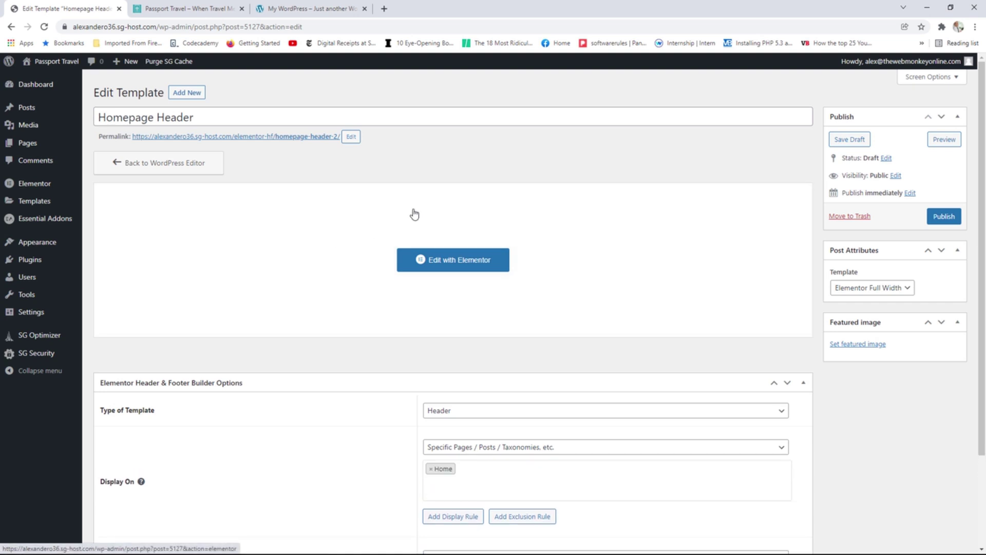
{"action": "left_click_drag", "start_coordinate": [154, 117], "coordinate": [73, 112]}
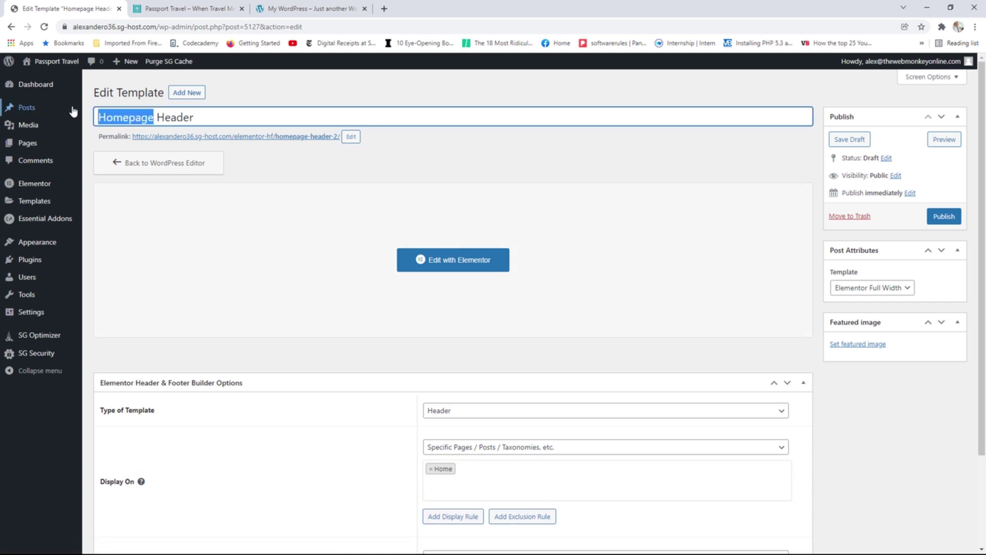
{"action": "mouse_move", "coordinate": [74, 111]}
{"action": "key", "text": "BackSpace"}
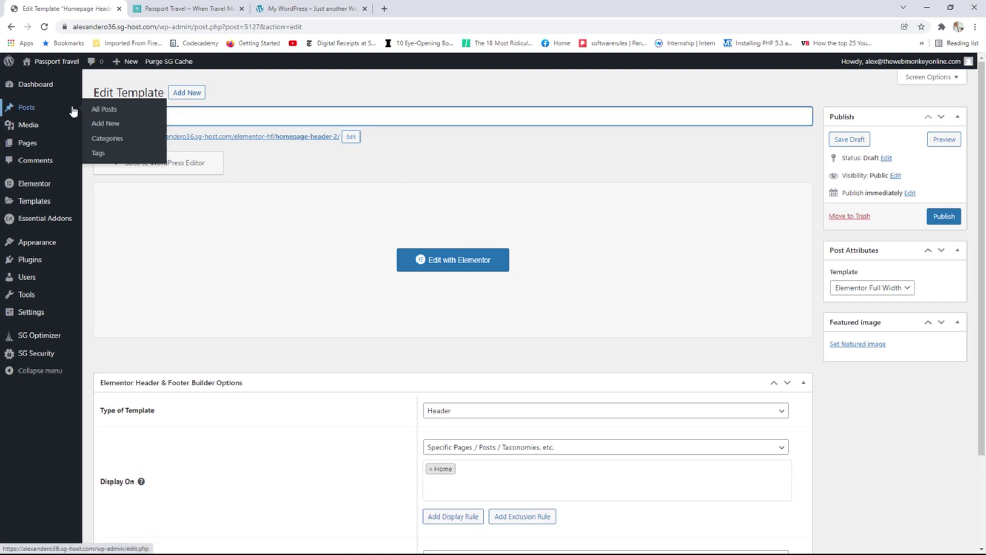
{"action": "left_click", "coordinate": [288, 273]}
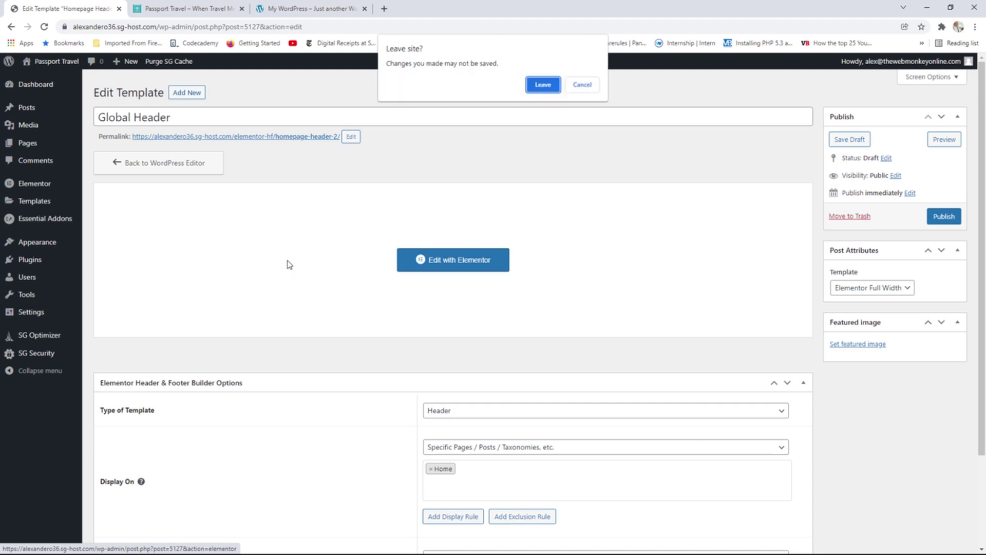
{"action": "left_click", "coordinate": [575, 89]}
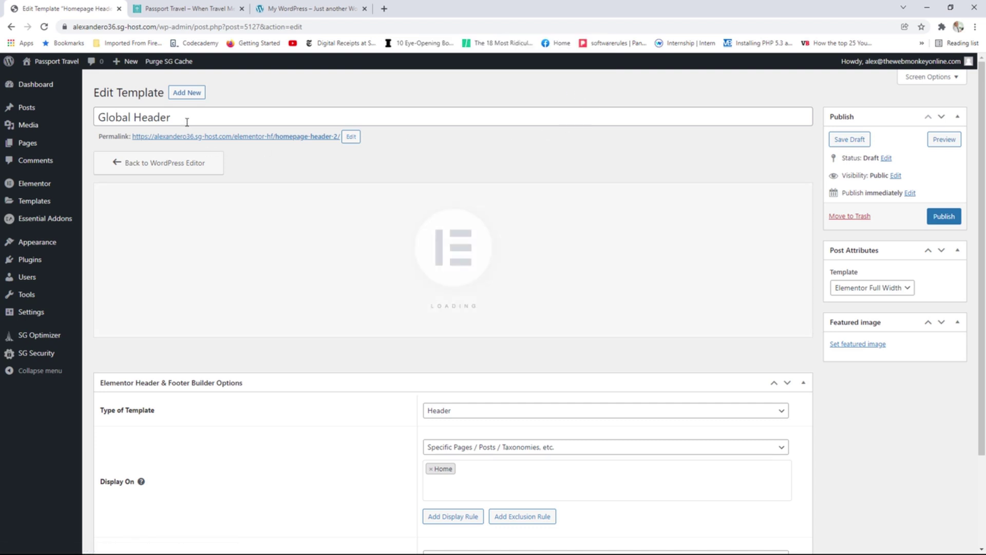
Set the template's Display On rule to Entire Website.
{"action": "scroll", "coordinate": [585, 385], "scroll_direction": "down", "scroll_amount": 2}
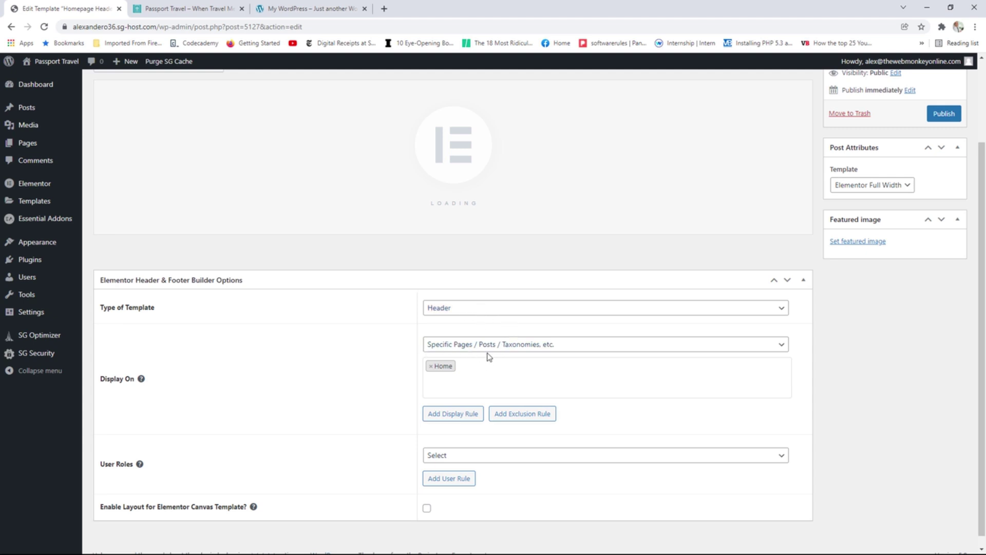
{"action": "left_click", "coordinate": [504, 345]}
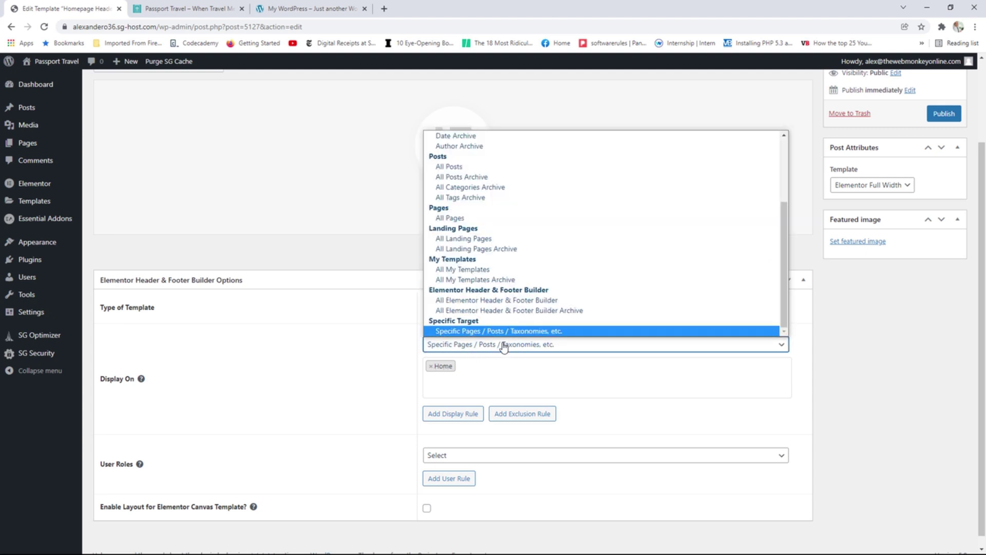
{"action": "scroll", "coordinate": [460, 205], "scroll_direction": "up", "scroll_amount": 5}
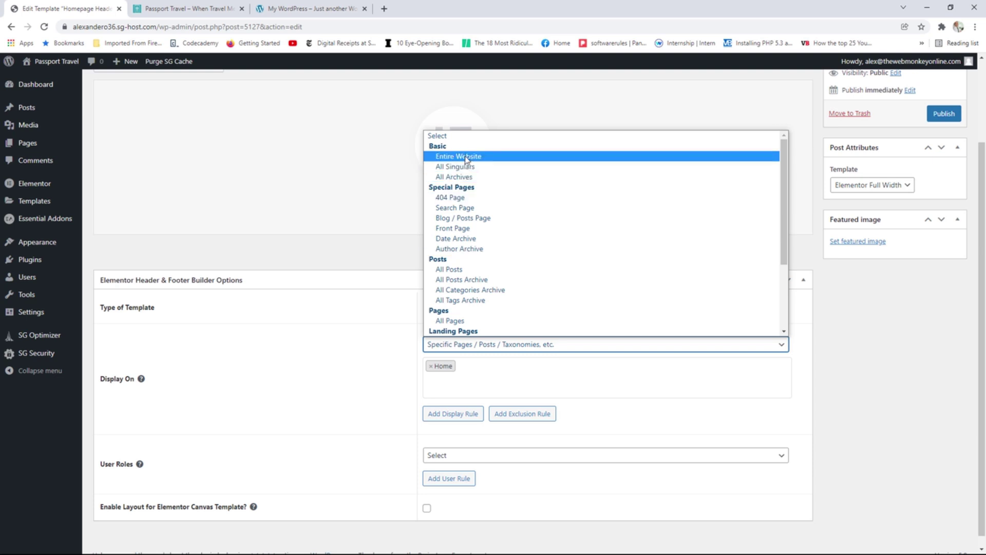
{"action": "left_click", "coordinate": [466, 157]}
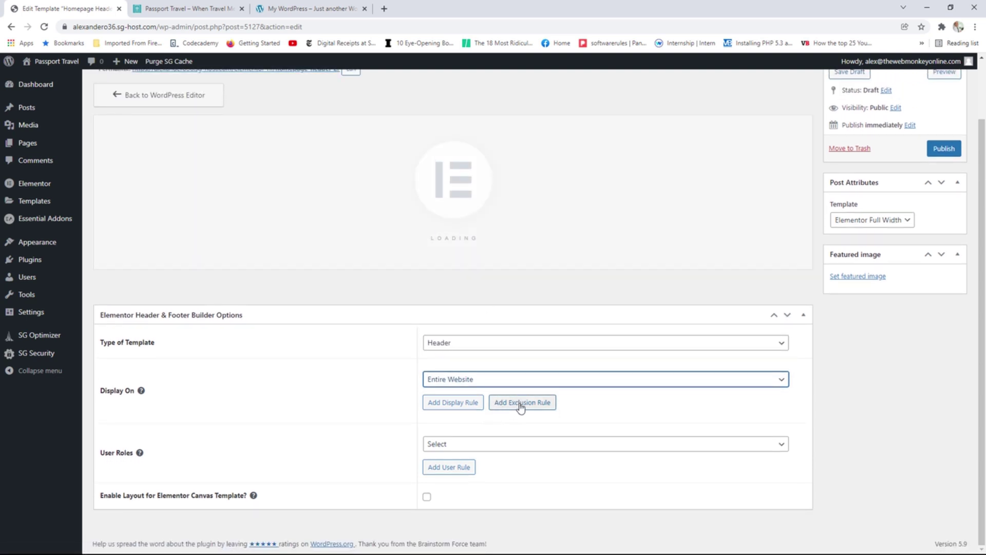
Add an exclusion rule for the specific page Home, found by searching 'ho'.
{"action": "left_click", "coordinate": [538, 405]}
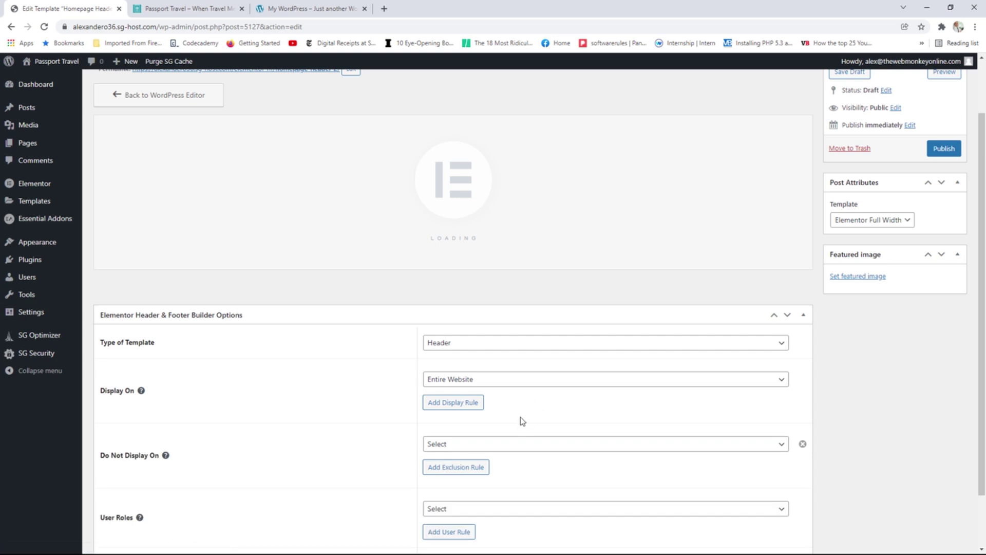
{"action": "left_click", "coordinate": [465, 444]}
{"action": "scroll", "coordinate": [470, 421], "scroll_direction": "down", "scroll_amount": 3}
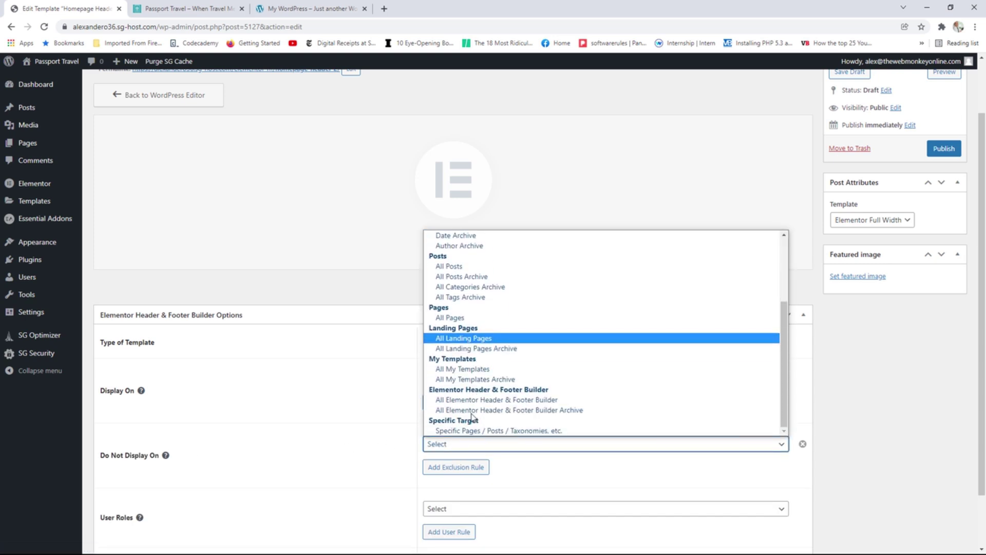
{"action": "left_click", "coordinate": [468, 435]}
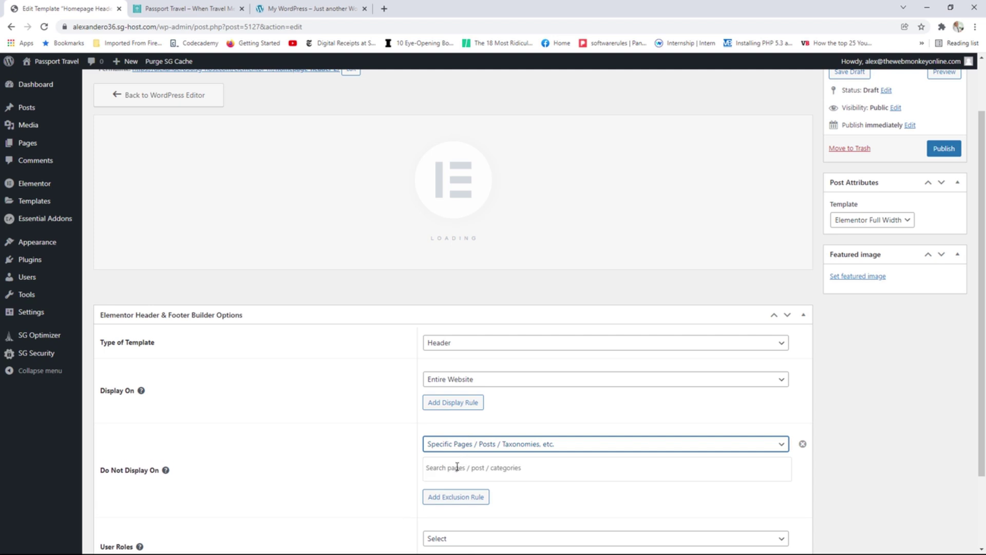
{"action": "left_click", "coordinate": [457, 467]}
{"action": "type", "text": "ho"}
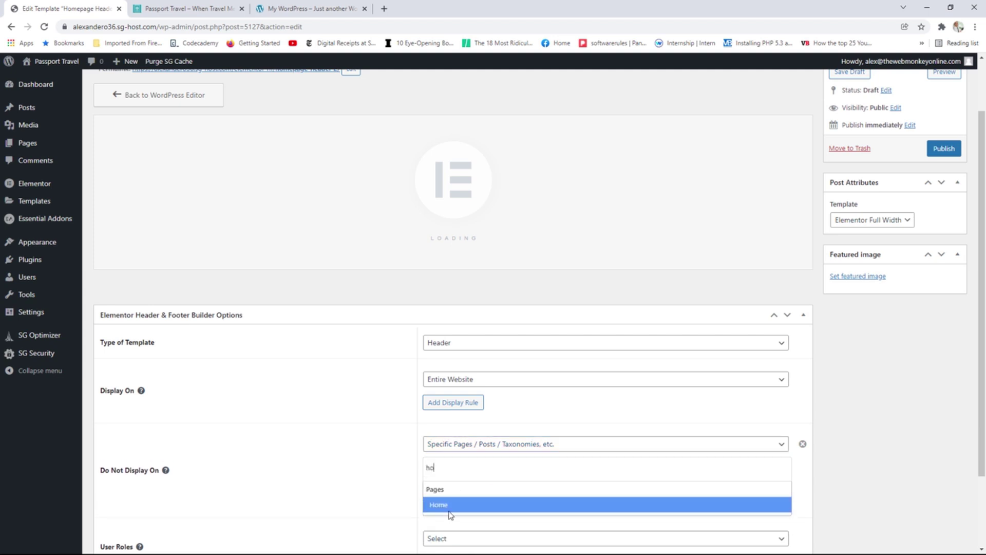
{"action": "left_click", "coordinate": [445, 520]}
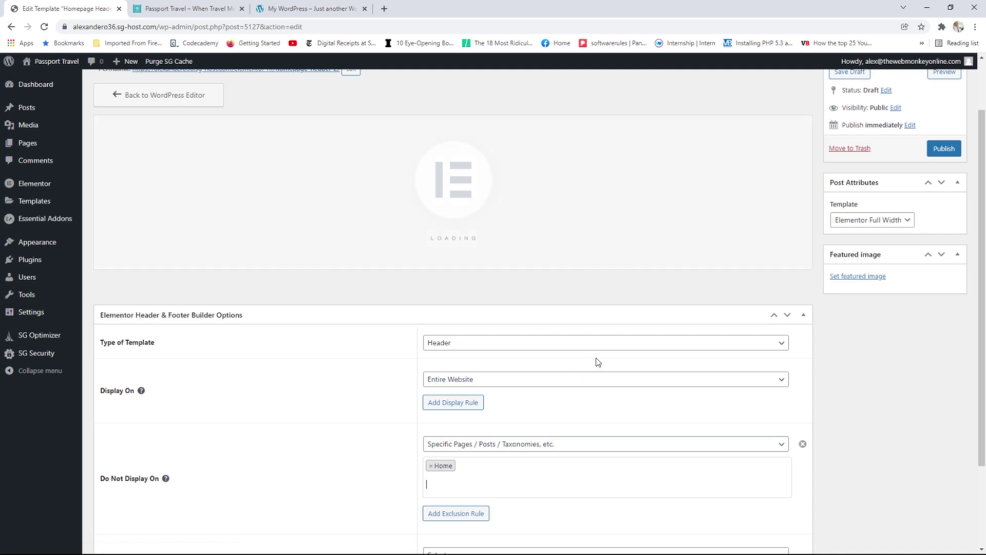
Publish the Global Header template.
{"action": "scroll", "coordinate": [578, 379], "scroll_direction": "down", "scroll_amount": 2}
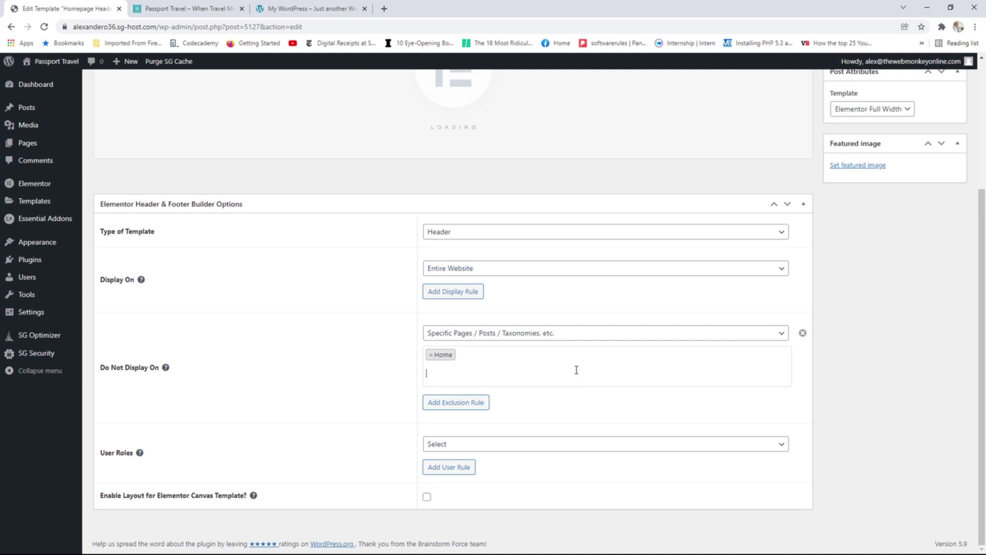
{"action": "scroll", "coordinate": [713, 278], "scroll_direction": "up", "scroll_amount": 2}
{"action": "scroll", "coordinate": [719, 277], "scroll_direction": "up", "scroll_amount": 1}
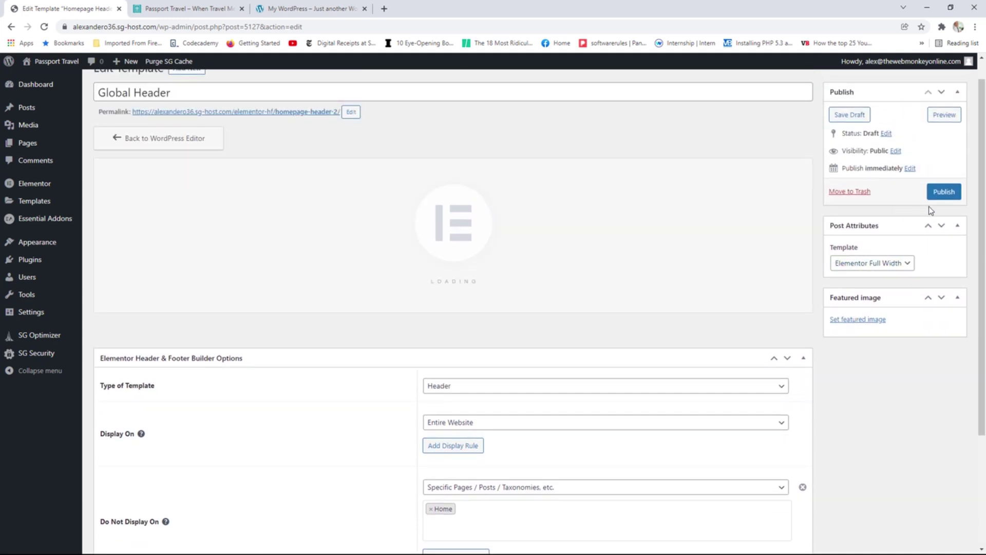
{"action": "left_click", "coordinate": [942, 194]}
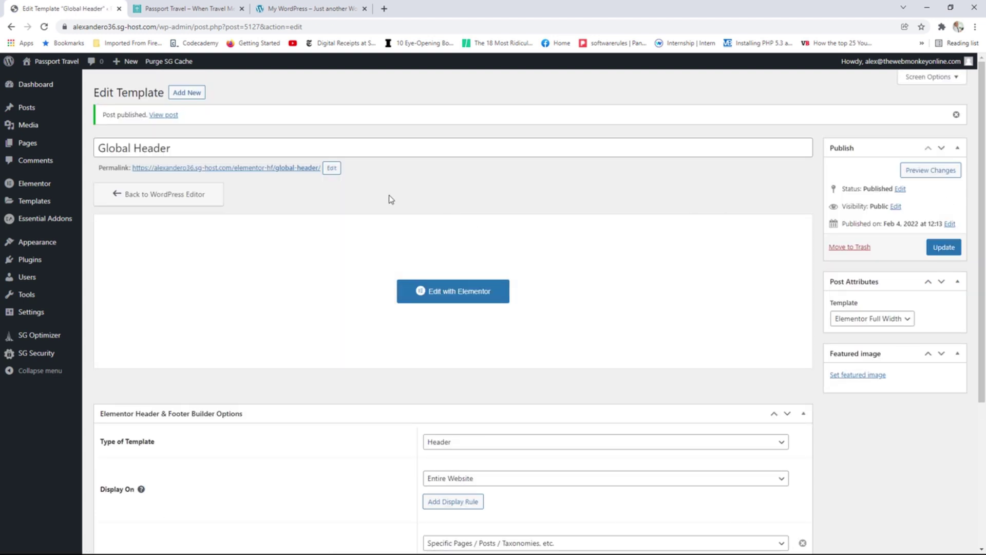
Reload the live Home page and check the header on the About and Articles pages.
{"action": "left_click", "coordinate": [186, 8]}
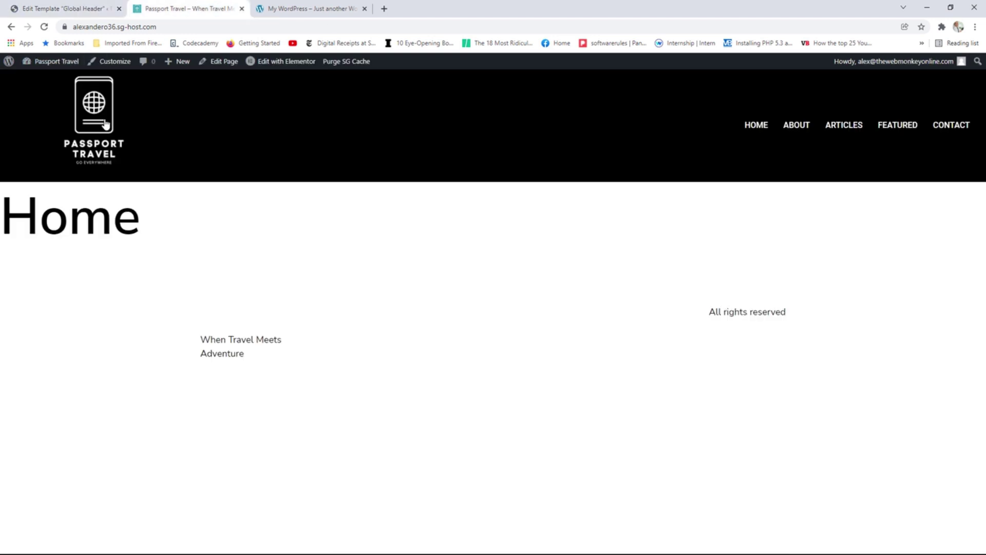
{"action": "left_click", "coordinate": [44, 27]}
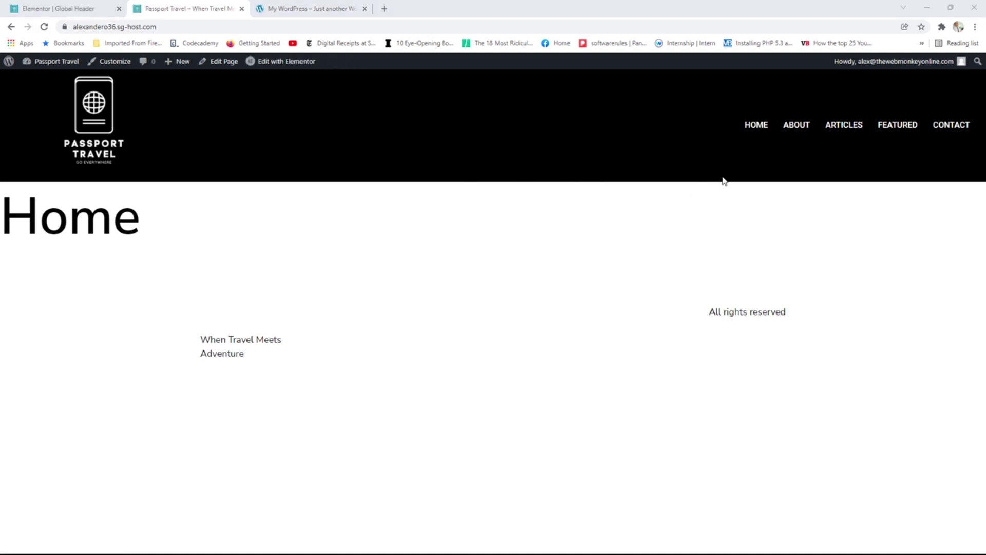
{"action": "left_click", "coordinate": [803, 129]}
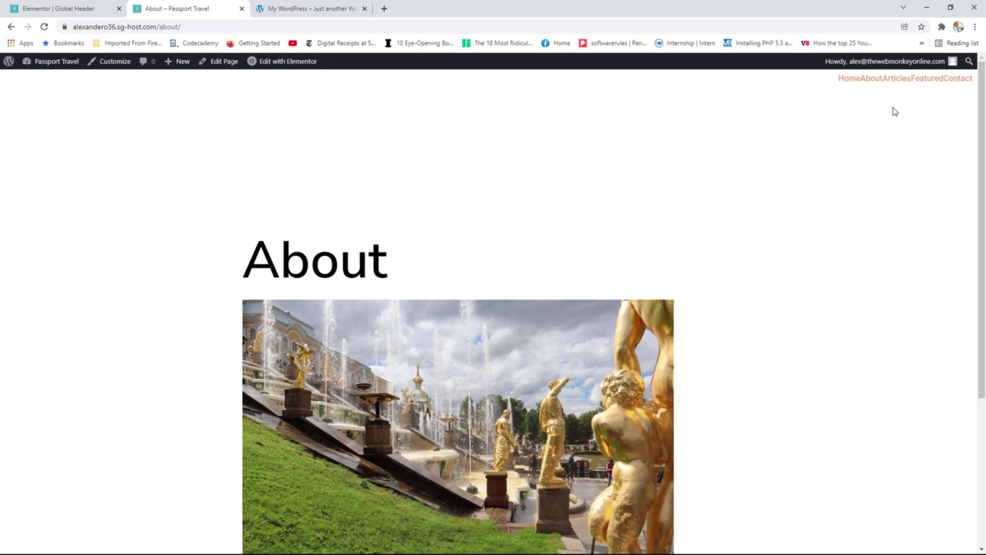
{"action": "left_click", "coordinate": [895, 85]}
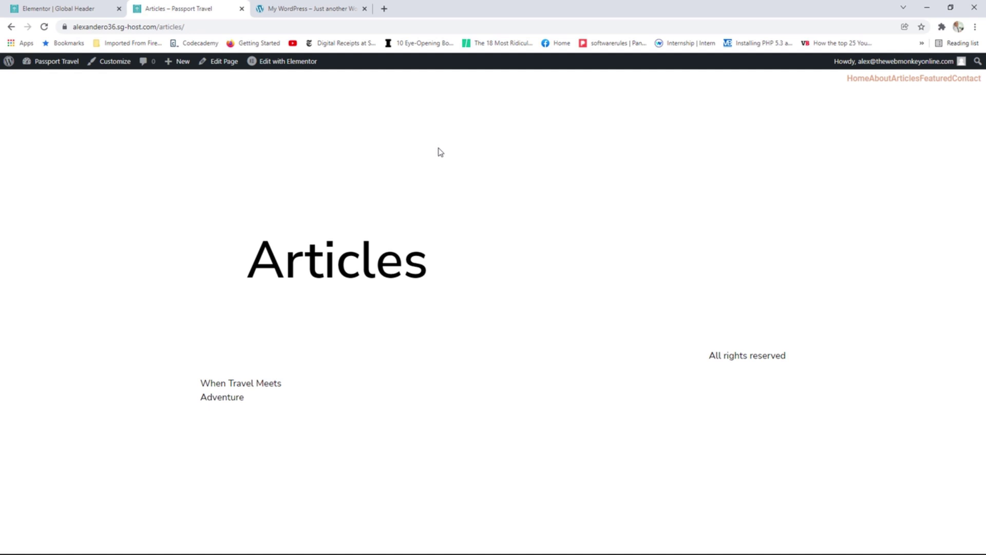
{"action": "left_click", "coordinate": [81, 11]}
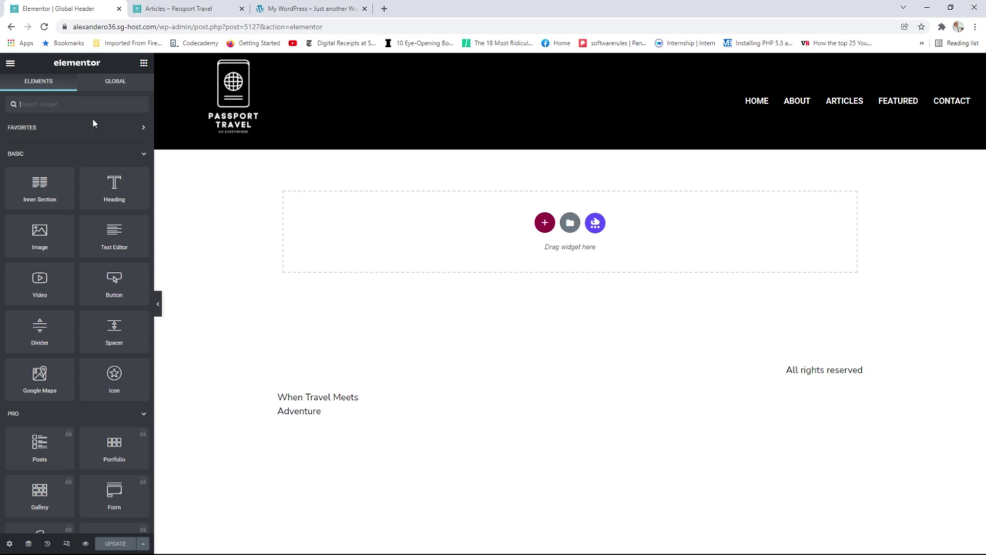
Exit to the dashboard and reopen the Global Header template with Elementor.
{"action": "left_click", "coordinate": [10, 63]}
{"action": "left_click", "coordinate": [67, 246]}
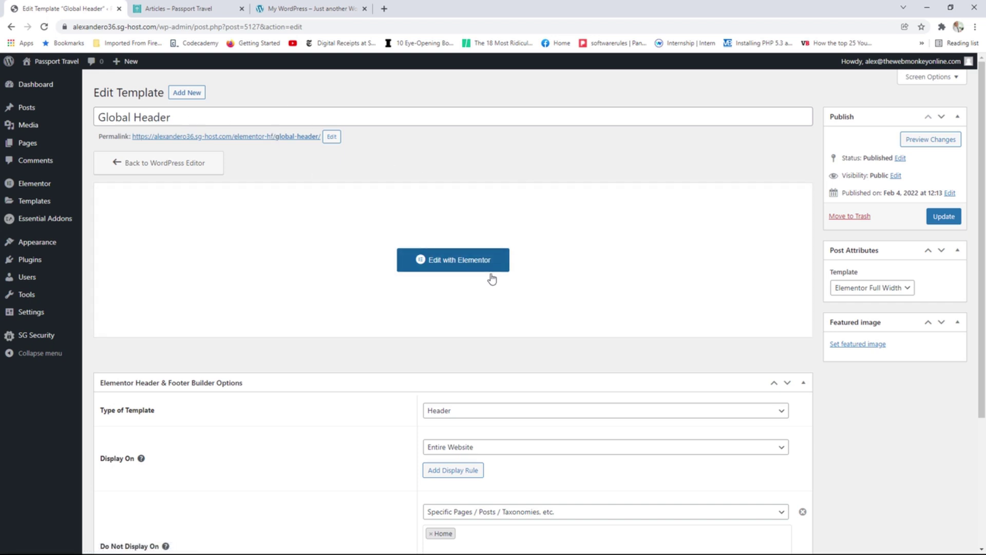
{"action": "left_click", "coordinate": [479, 262]}
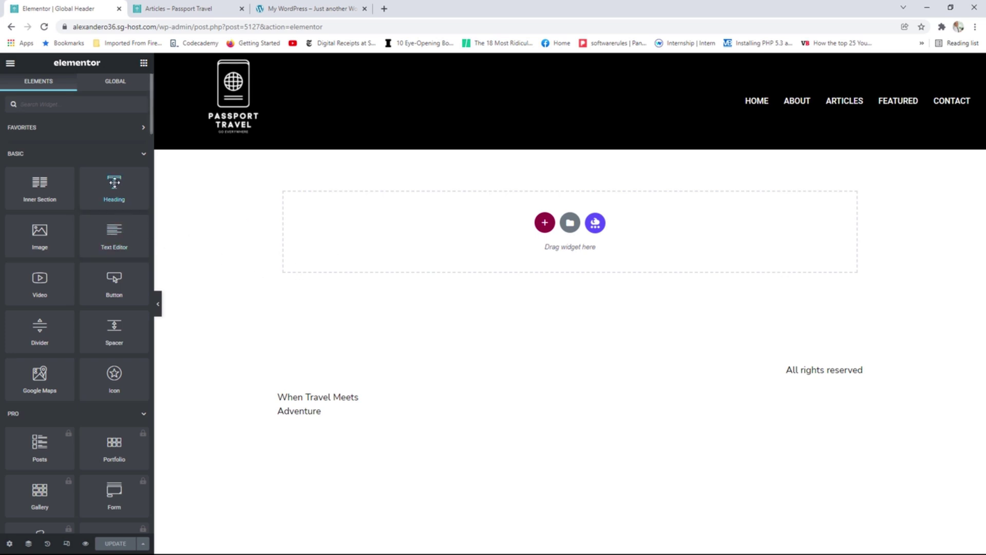
Add and then delete a Heading, save the Global Header, and go to the live Articles page.
{"action": "left_click_drag", "start_coordinate": [114, 184], "coordinate": [460, 220]}
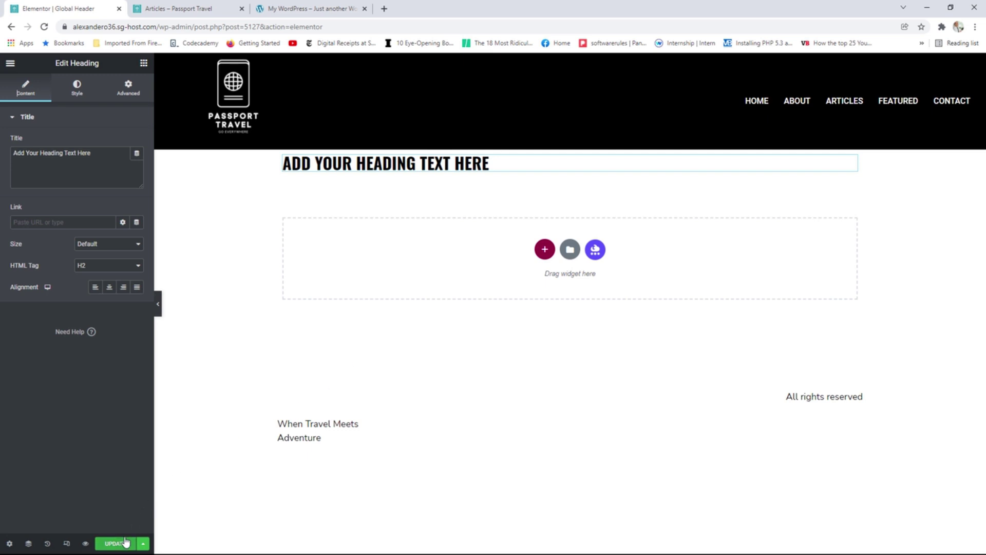
{"action": "mouse_move", "coordinate": [561, 156]}
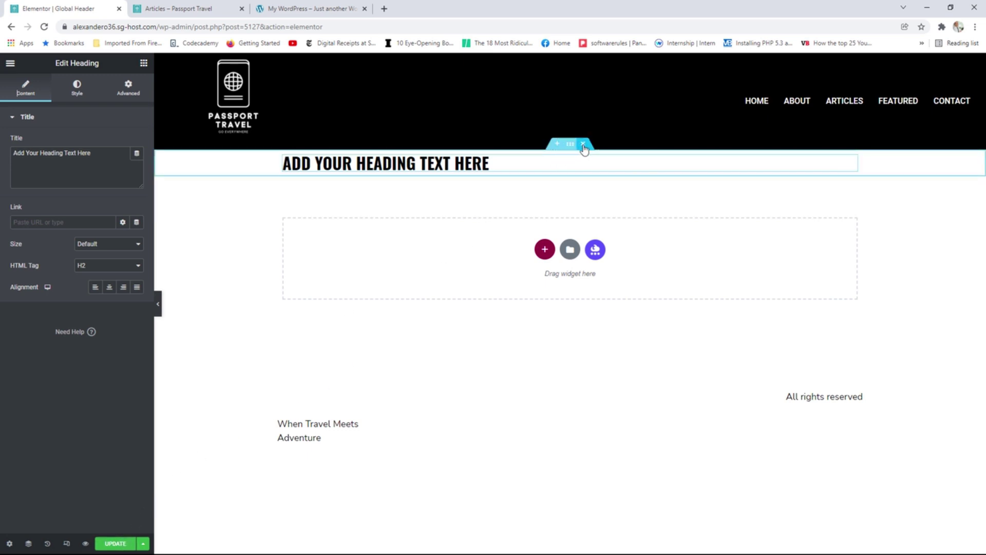
{"action": "left_click", "coordinate": [583, 145]}
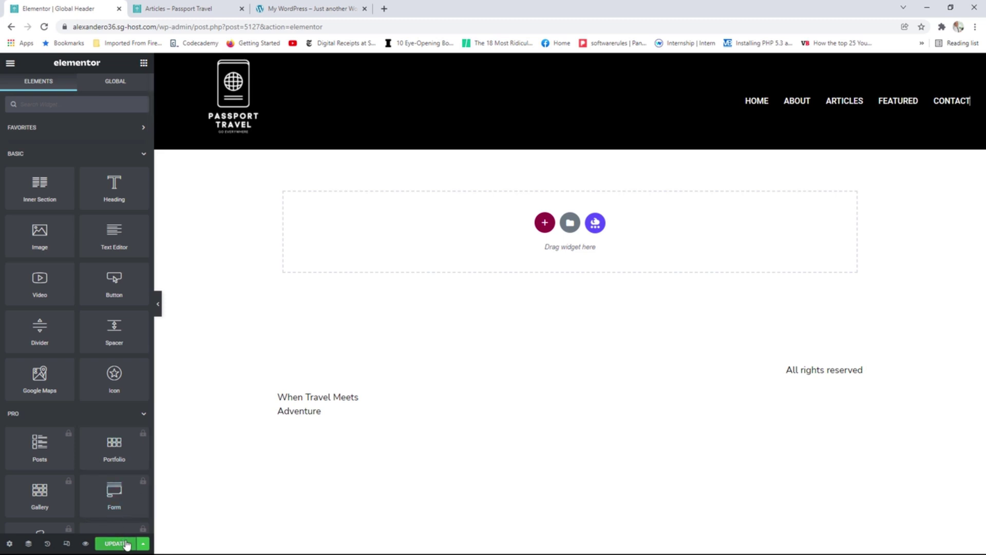
{"action": "left_click", "coordinate": [125, 543]}
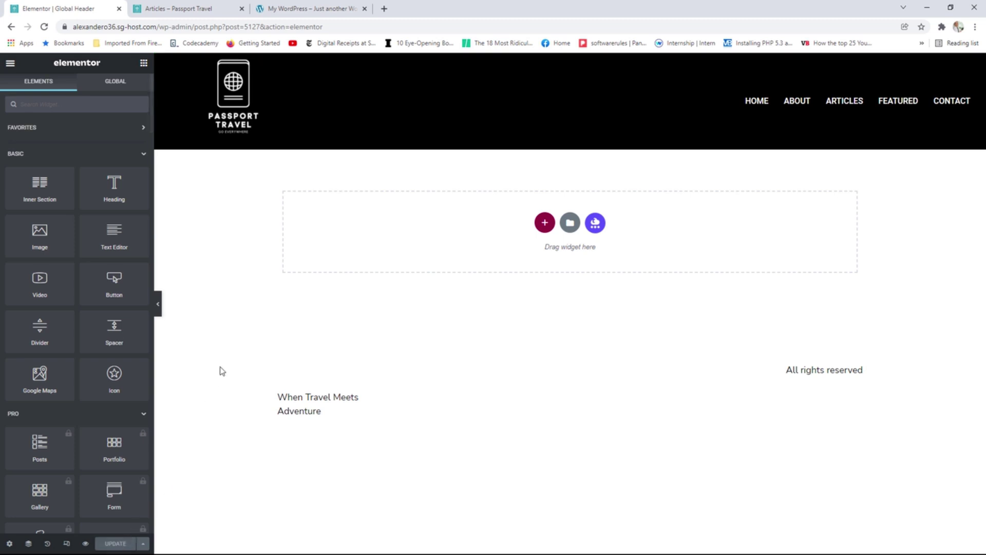
{"action": "left_click", "coordinate": [182, 8]}
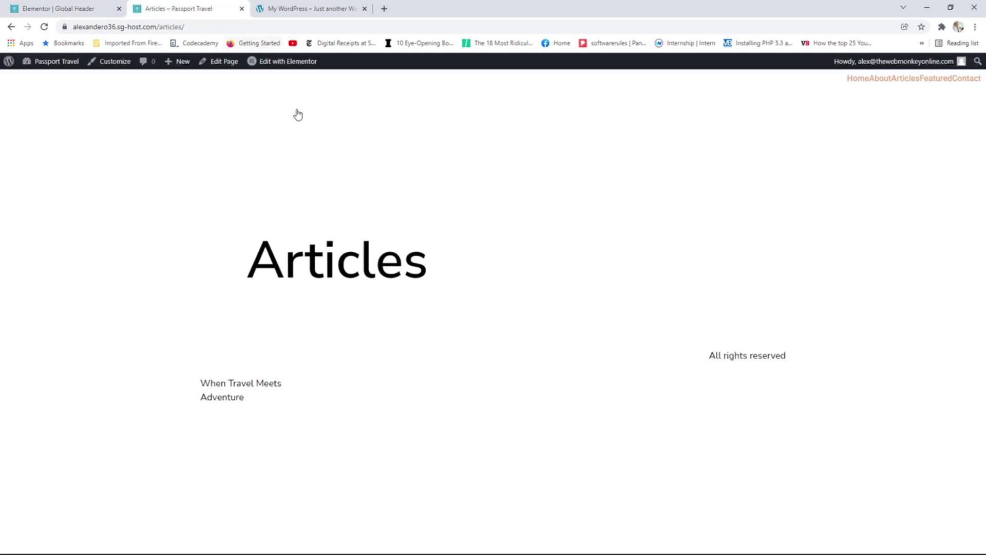
Reload Articles to see the black Passport Travel header, then check the Home and About pages.
{"action": "left_click", "coordinate": [44, 28]}
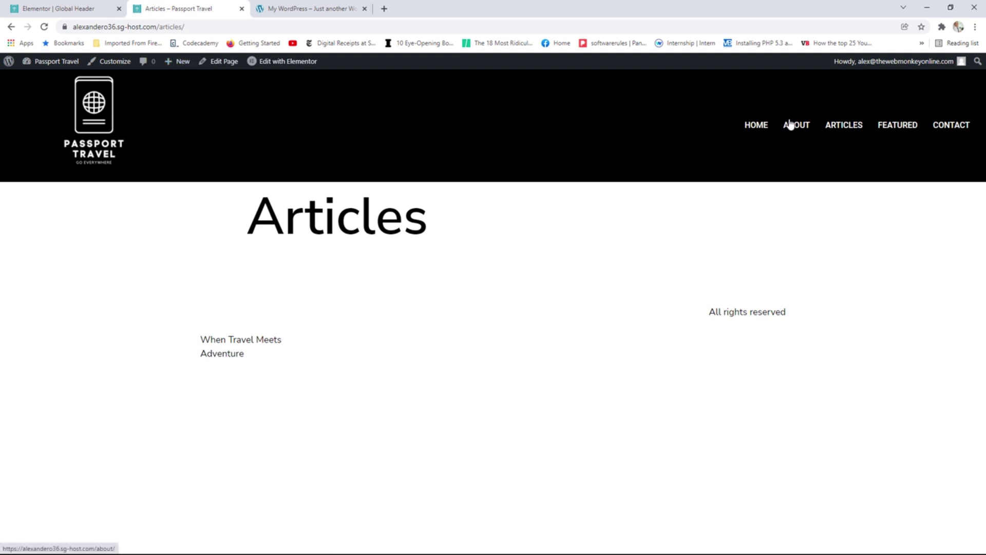
{"action": "left_click", "coordinate": [81, 125]}
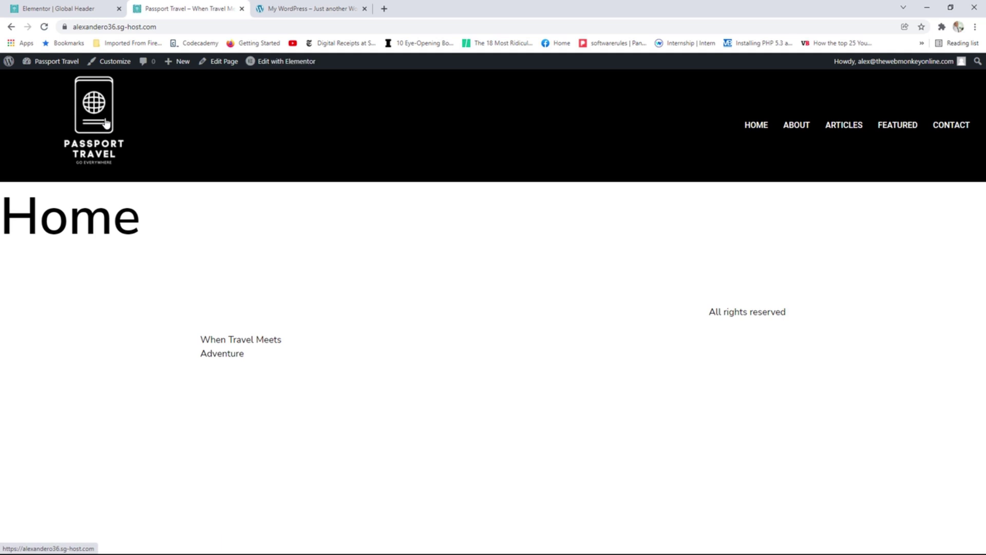
{"action": "left_click", "coordinate": [798, 125]}
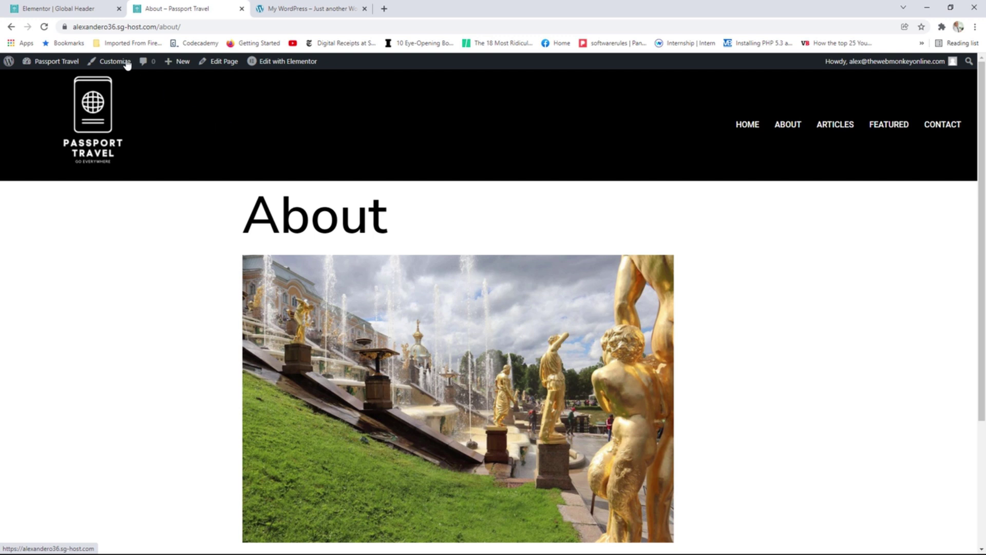
{"action": "left_click", "coordinate": [82, 10]}
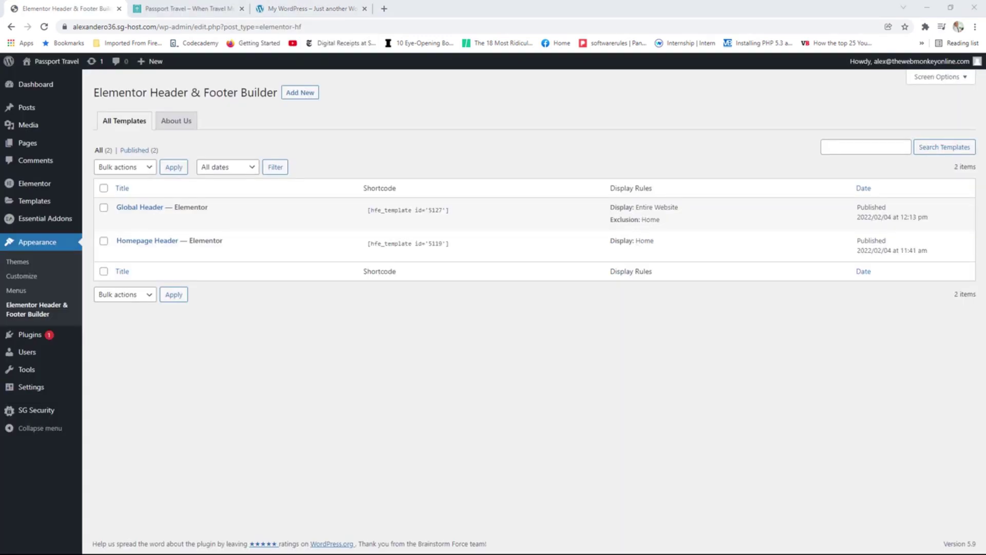
Review the reference site's contact footer, then add a new template in the Header & Footer Builder.
{"action": "mouse_move", "coordinate": [830, 220]}
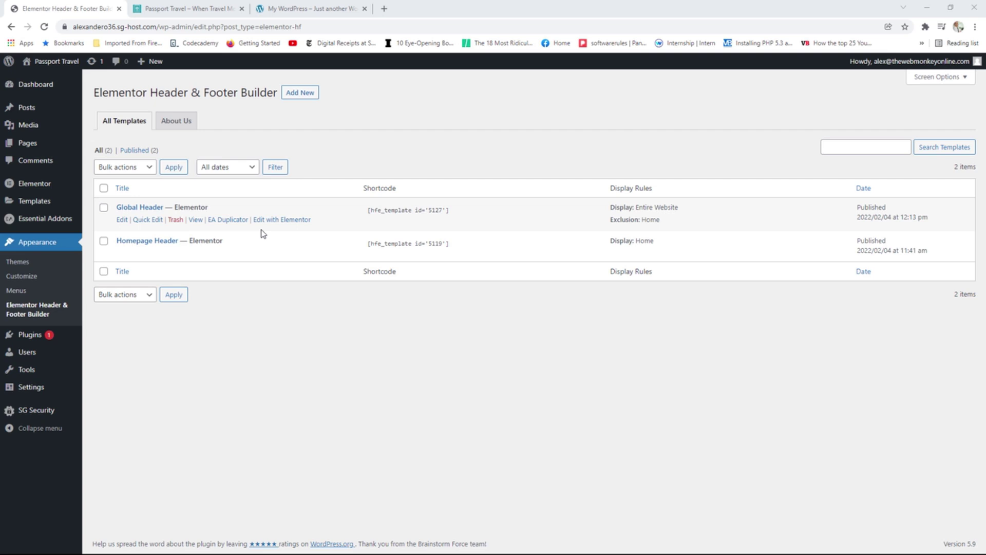
{"action": "left_click", "coordinate": [310, 10]}
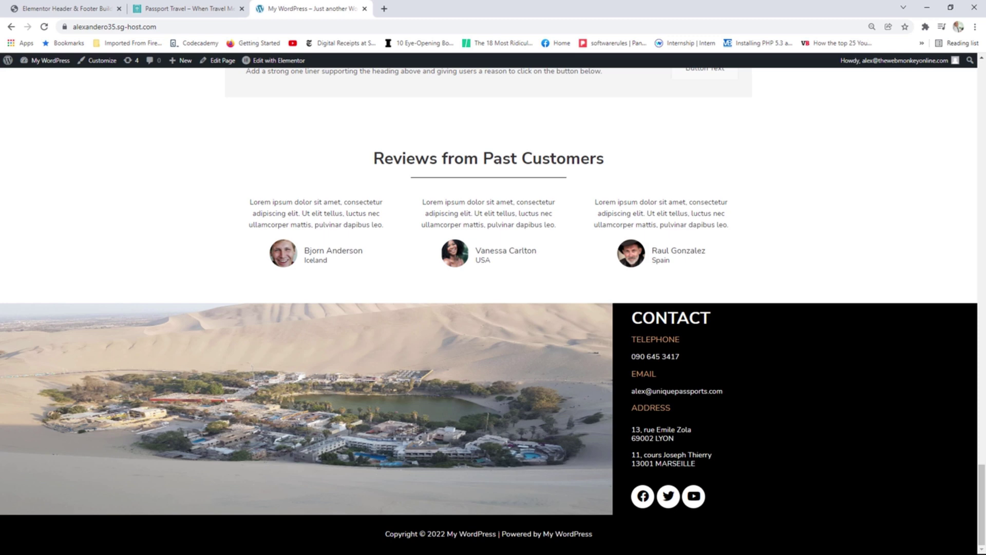
{"action": "left_click", "coordinate": [68, 9]}
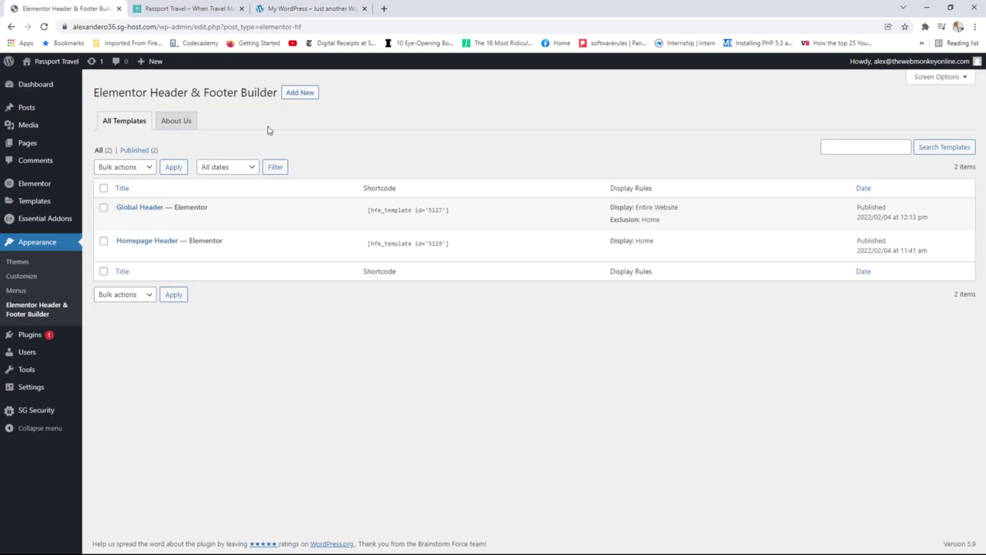
{"action": "left_click", "coordinate": [305, 98]}
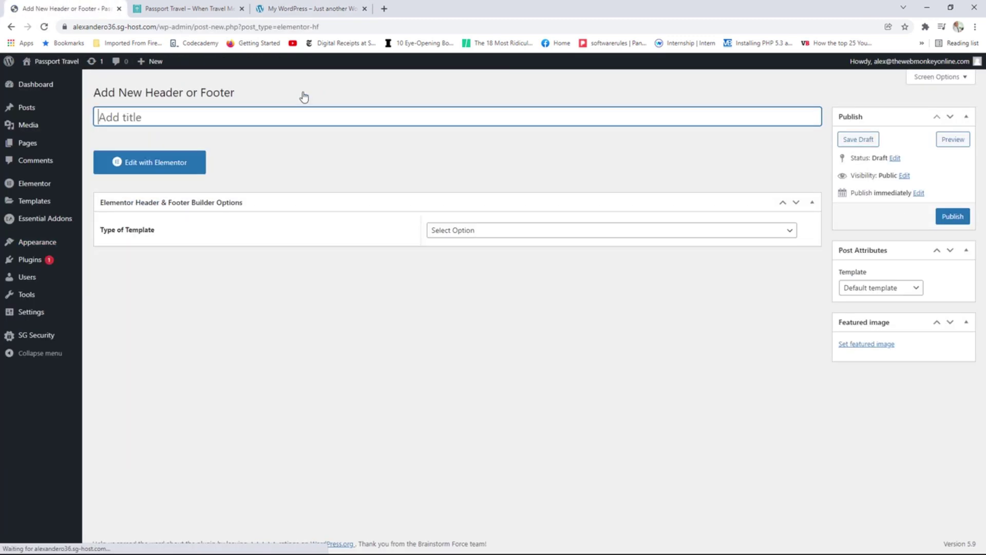
Publish 'Global Footer' as a Footer on the Entire Website with the Elementor Full Width layout.
{"action": "type", "text": "Glo"}
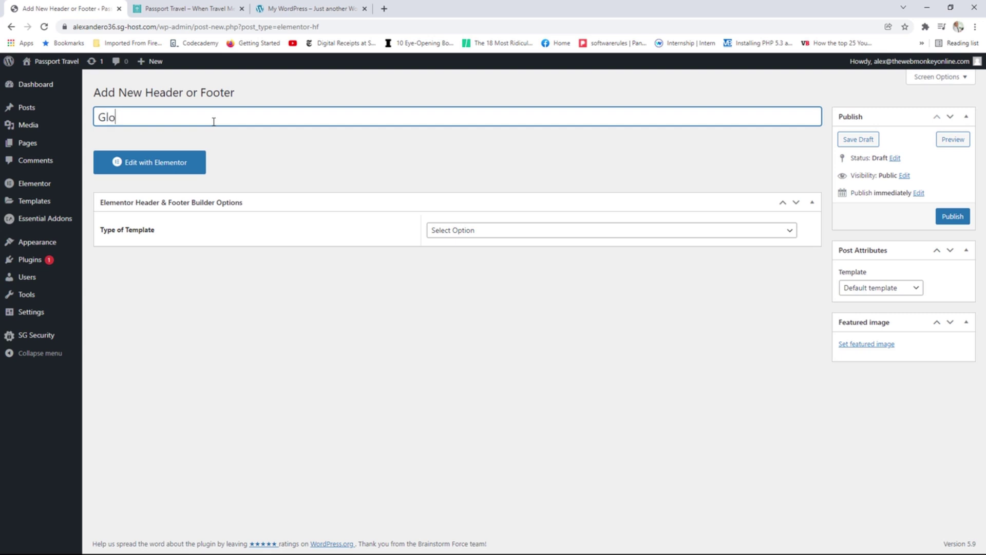
{"action": "type", "text": "bal Footer"}
{"action": "left_click", "coordinate": [502, 230]}
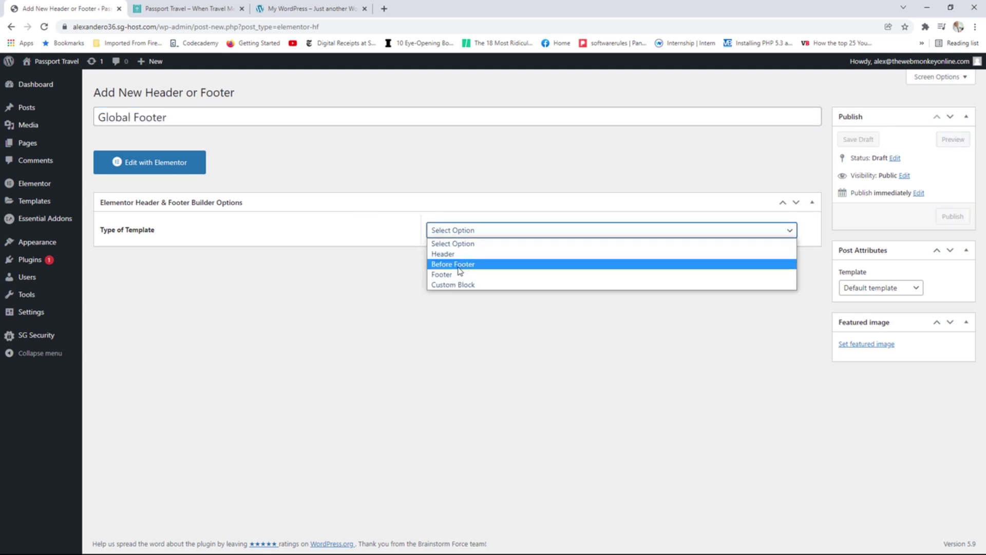
{"action": "left_click", "coordinate": [462, 273]}
{"action": "left_click", "coordinate": [475, 269]}
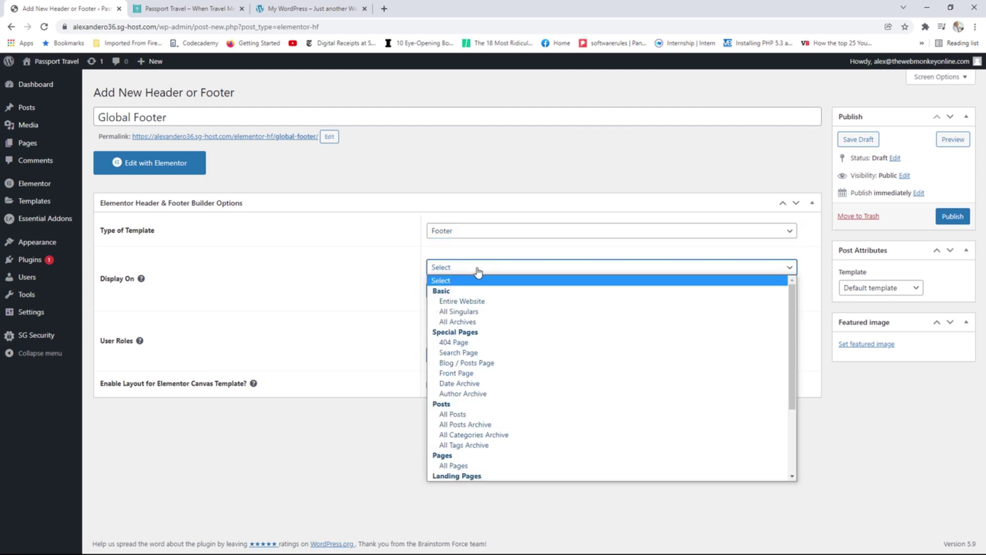
{"action": "left_click", "coordinate": [468, 302]}
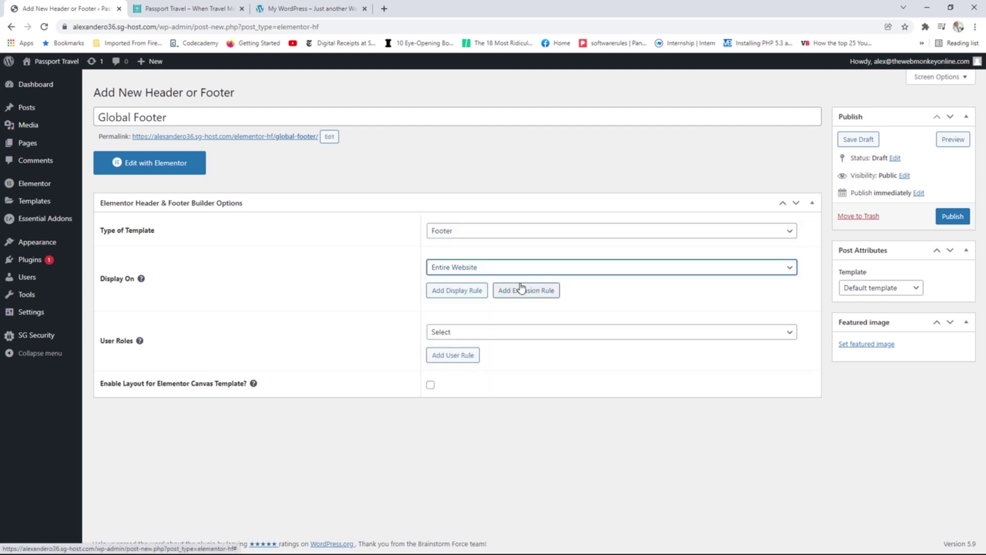
{"action": "left_click", "coordinate": [865, 291]}
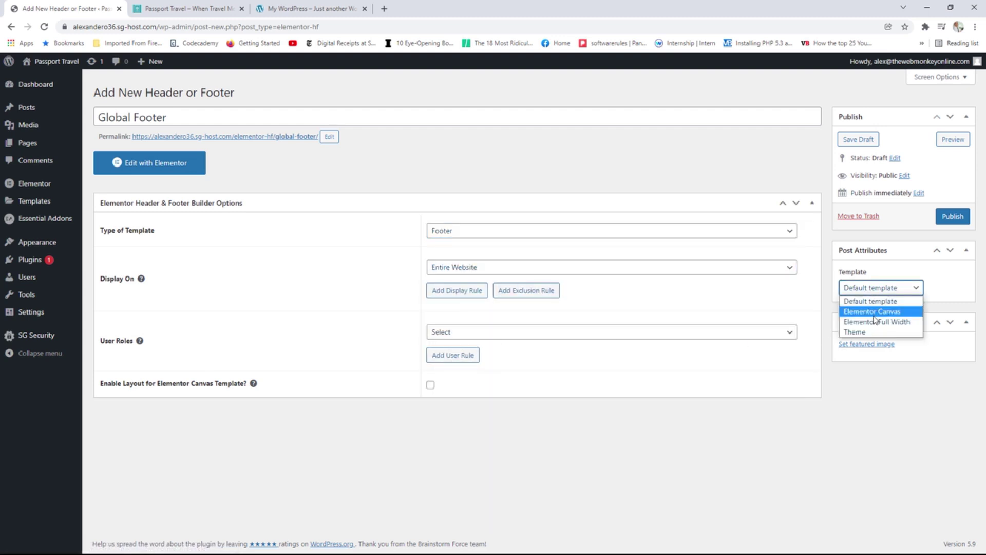
{"action": "left_click", "coordinate": [875, 322]}
{"action": "left_click", "coordinate": [951, 215]}
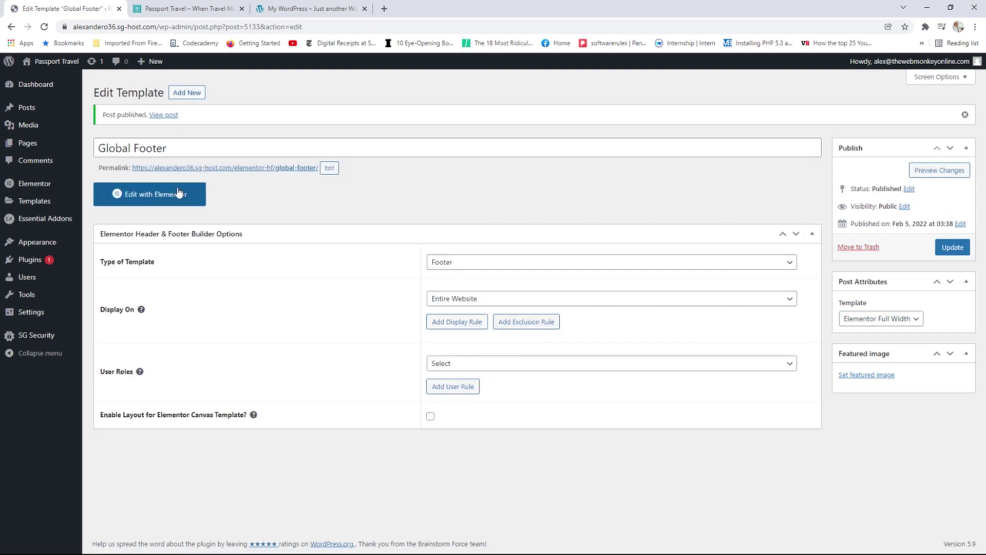
{"action": "left_click", "coordinate": [165, 195]}
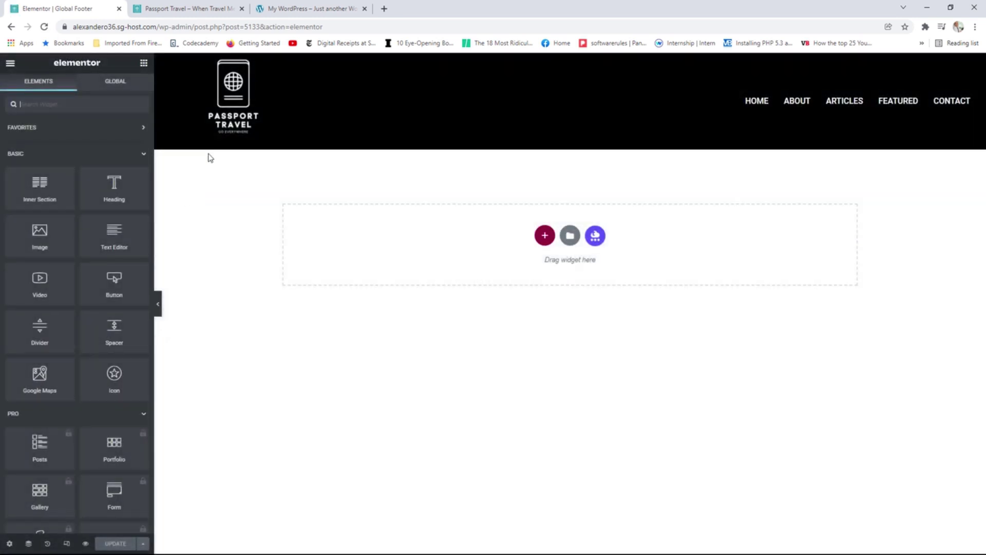
Scroll through the reference site's hero and contact footer, then return to the empty Global Footer editor.
{"action": "left_click", "coordinate": [198, 9]}
{"action": "left_click", "coordinate": [311, 10]}
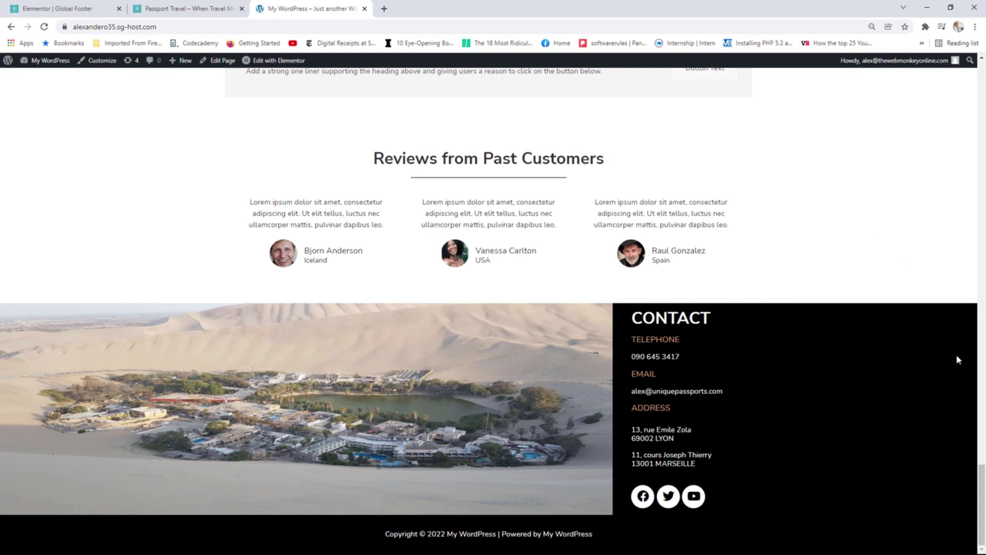
{"action": "left_click_drag", "start_coordinate": [981, 472], "coordinate": [961, 88]}
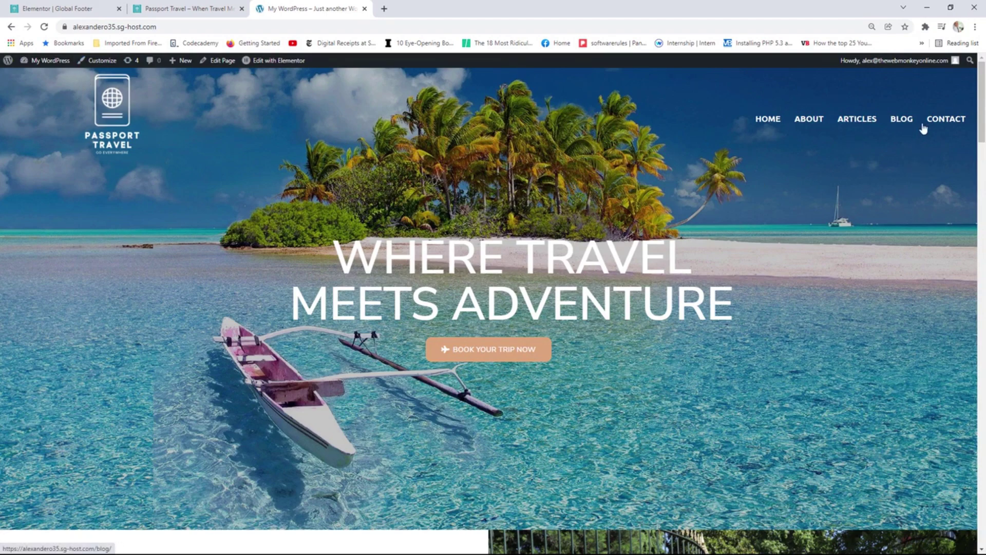
{"action": "left_click_drag", "start_coordinate": [979, 100], "coordinate": [974, 505]}
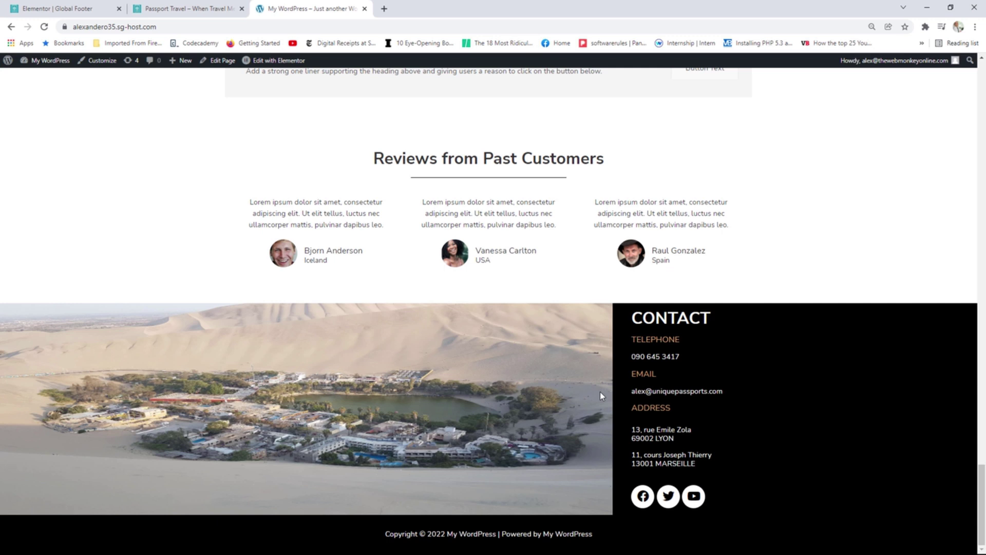
{"action": "left_click", "coordinate": [77, 8]}
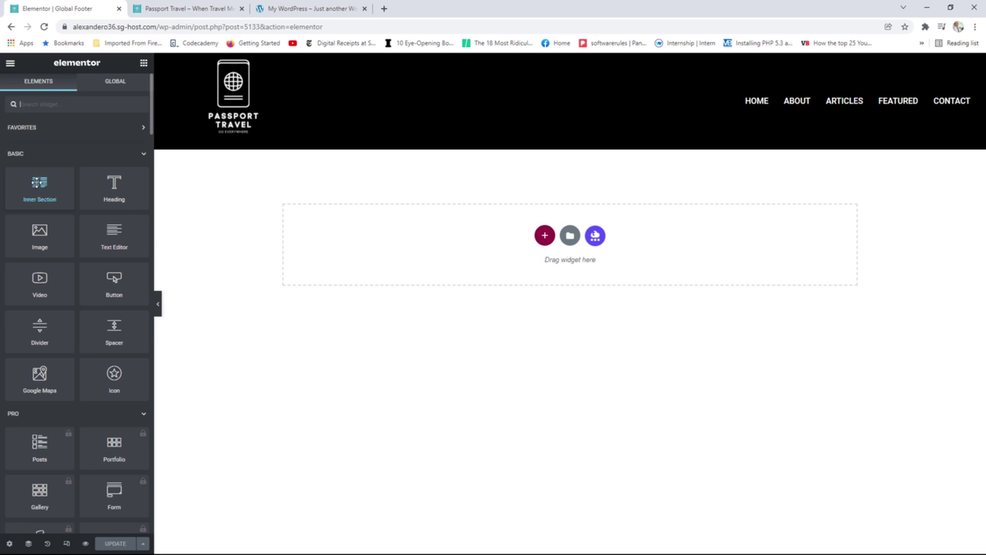
Add a two-column inner section to the footer and show the Navigator structure.
{"action": "left_click_drag", "start_coordinate": [36, 180], "coordinate": [486, 231]}
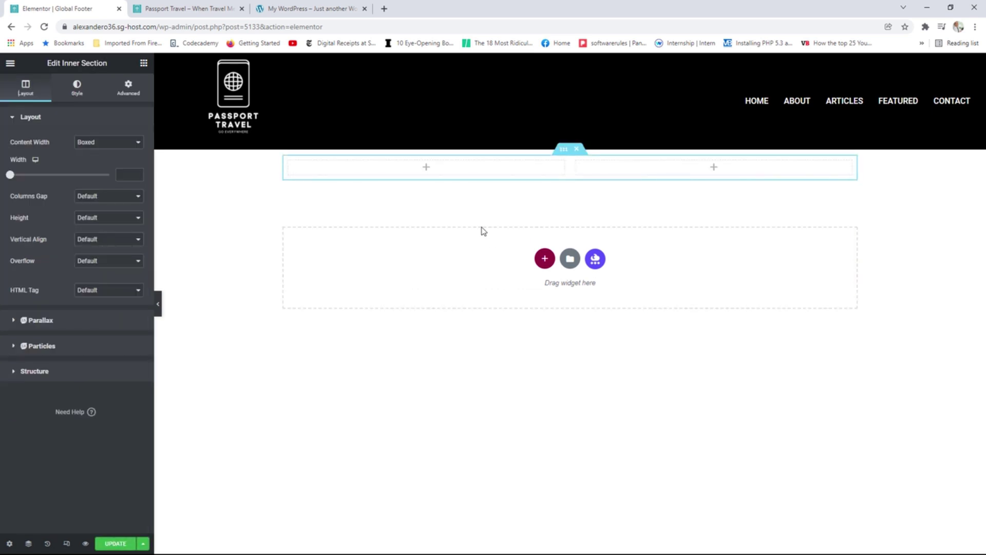
{"action": "mouse_move", "coordinate": [571, 158]}
{"action": "left_click", "coordinate": [29, 544]}
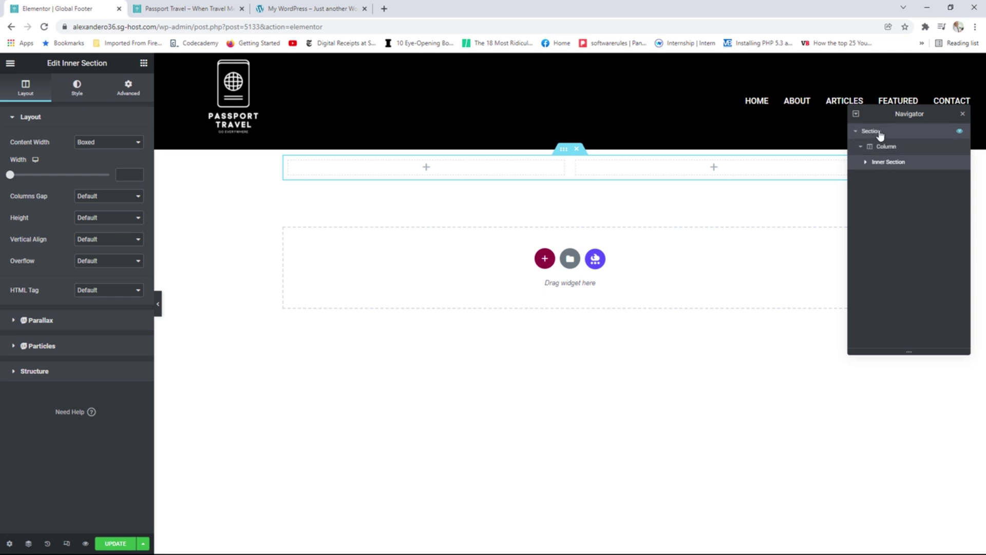
Set the outer footer section to Full Width content with No Gap between columns.
{"action": "left_click", "coordinate": [880, 132]}
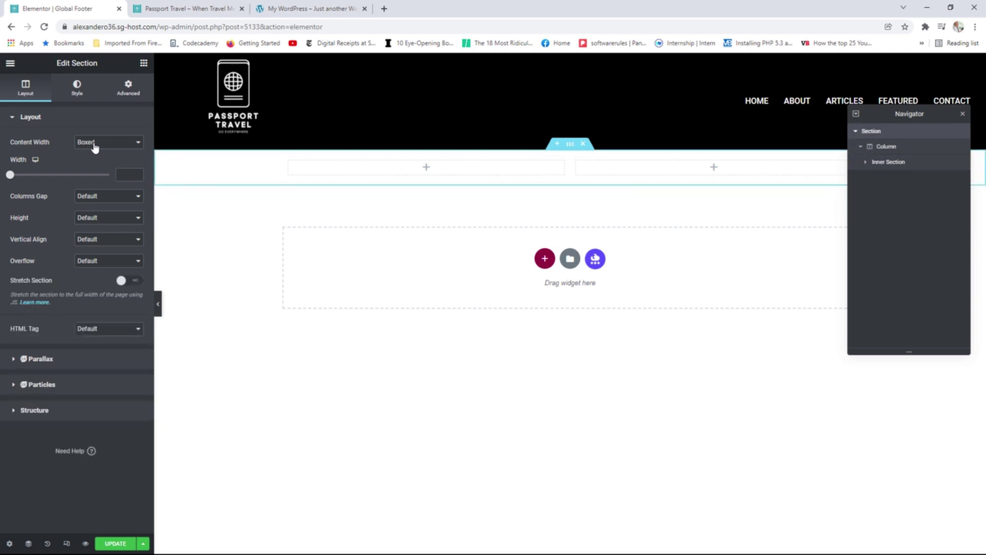
{"action": "left_click", "coordinate": [93, 146]}
{"action": "left_click", "coordinate": [98, 162]}
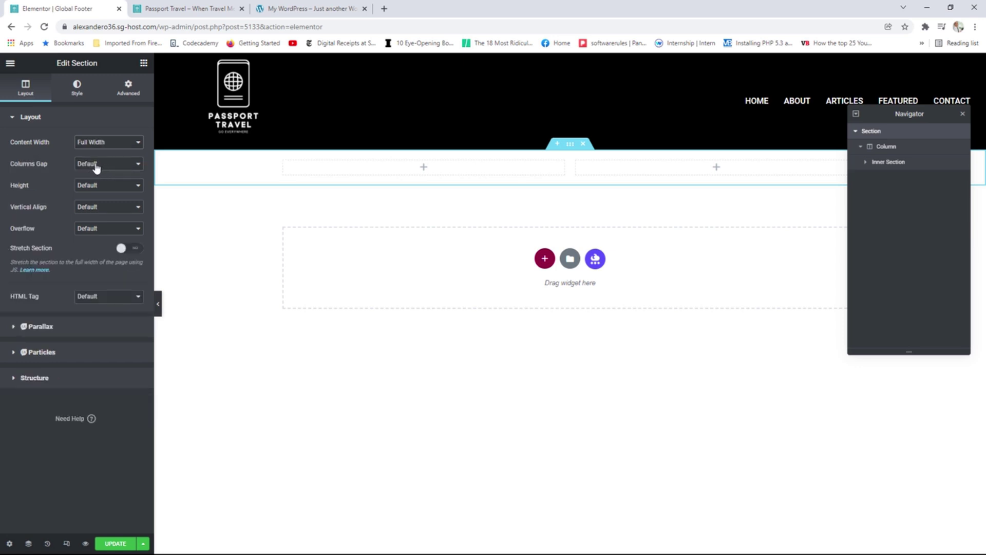
{"action": "left_click", "coordinate": [106, 165]}
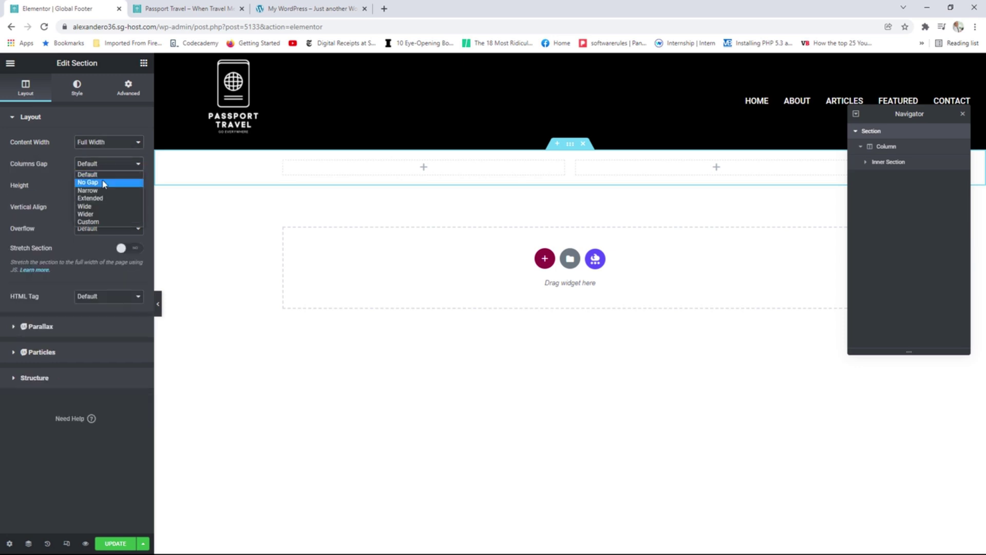
{"action": "left_click", "coordinate": [105, 183]}
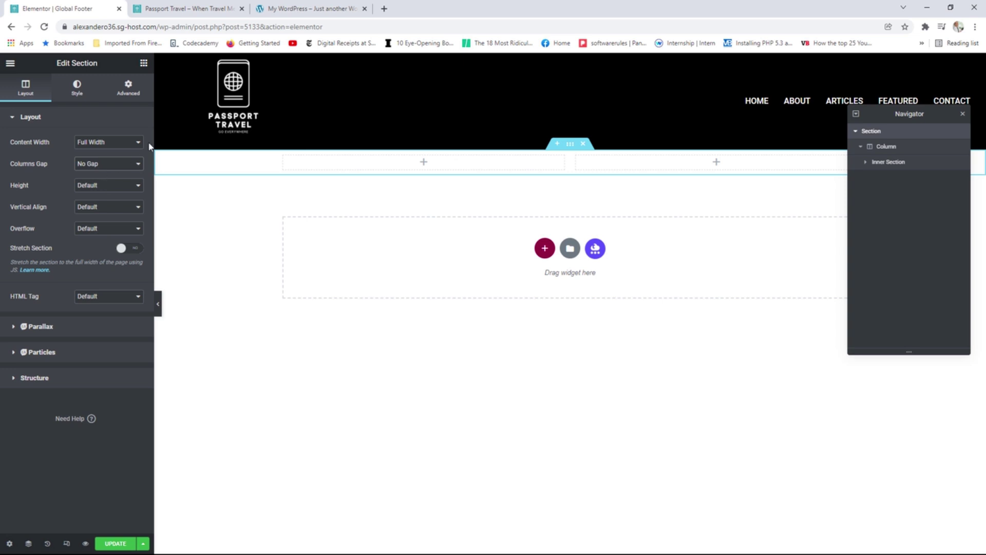
{"action": "left_click", "coordinate": [301, 9]}
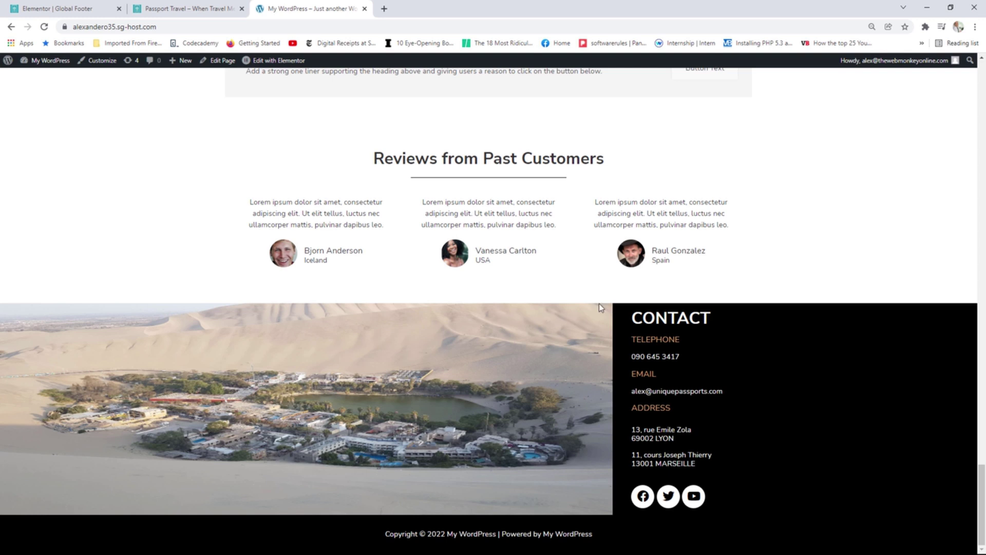
{"action": "left_click", "coordinate": [59, 8]}
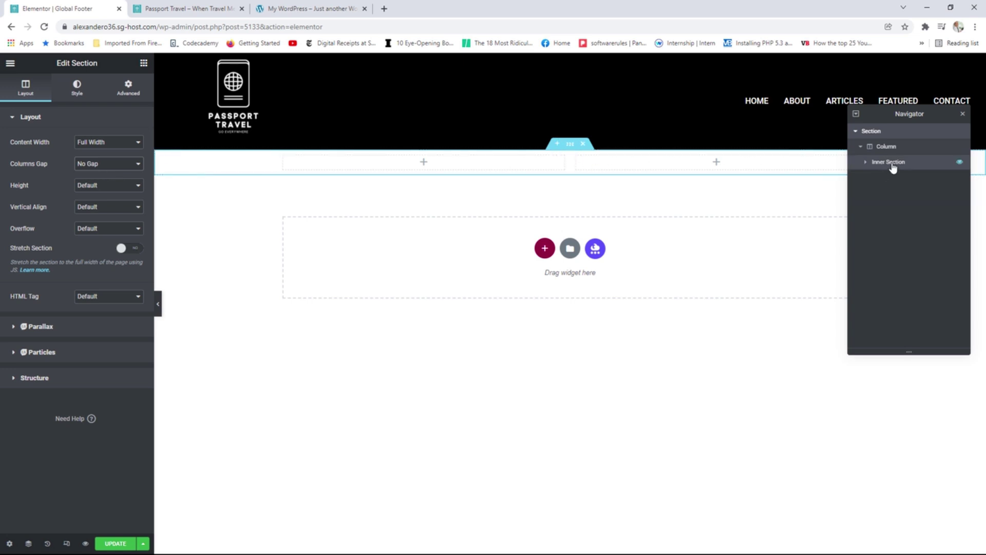
Give the outer footer section a classic black background from the global colours.
{"action": "left_click", "coordinate": [78, 98]}
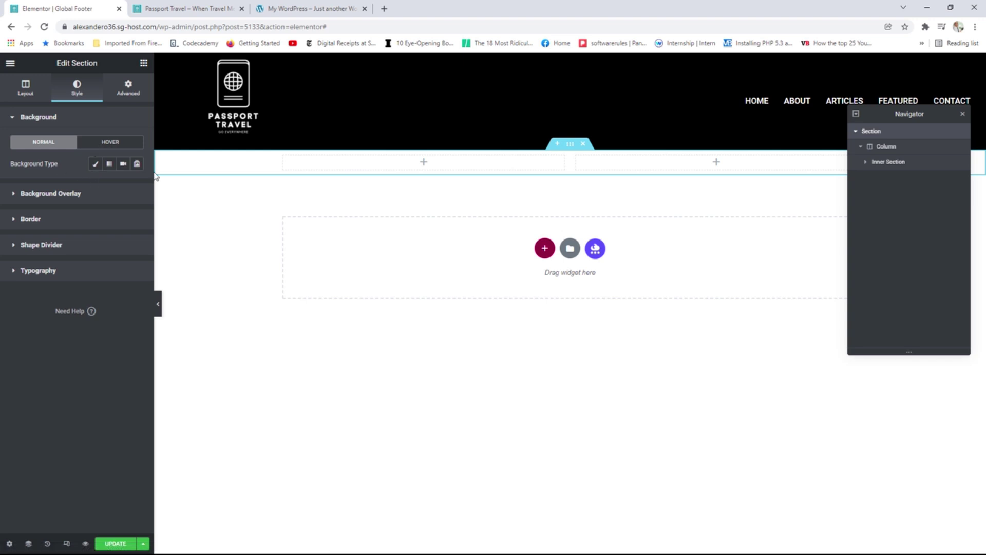
{"action": "left_click", "coordinate": [95, 164]}
{"action": "left_click", "coordinate": [123, 185]}
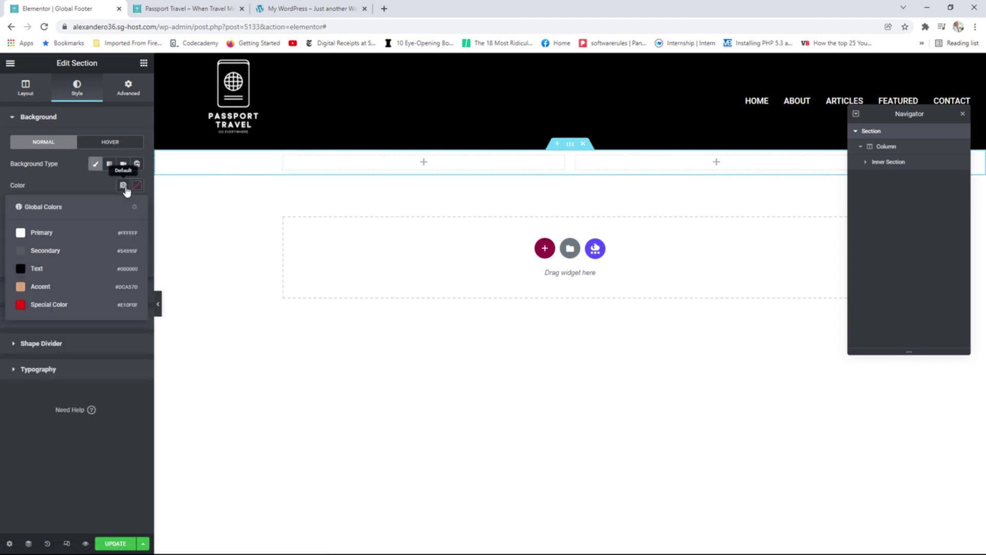
{"action": "left_click", "coordinate": [51, 270]}
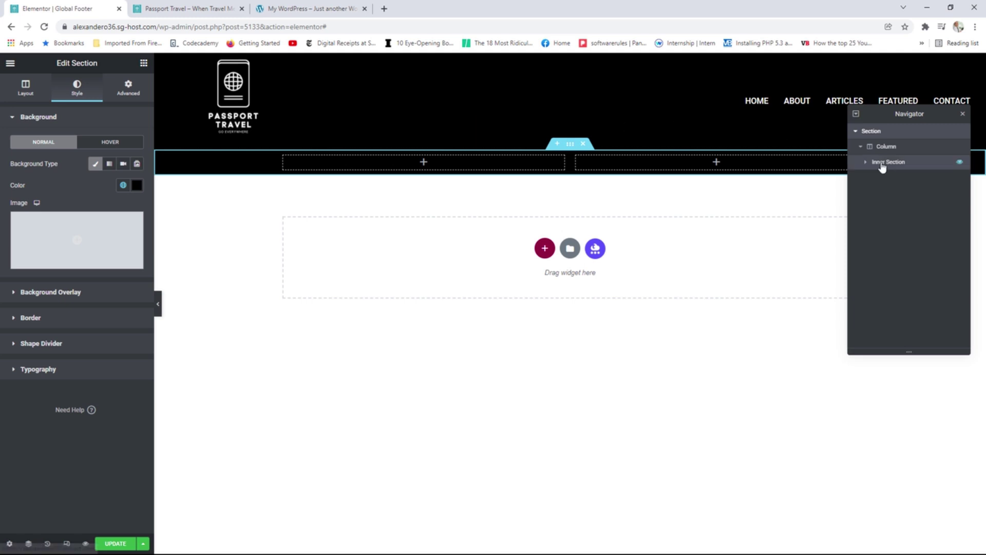
Set the inner section to Full Width content, keeping the Default column gap.
{"action": "left_click", "coordinate": [889, 167]}
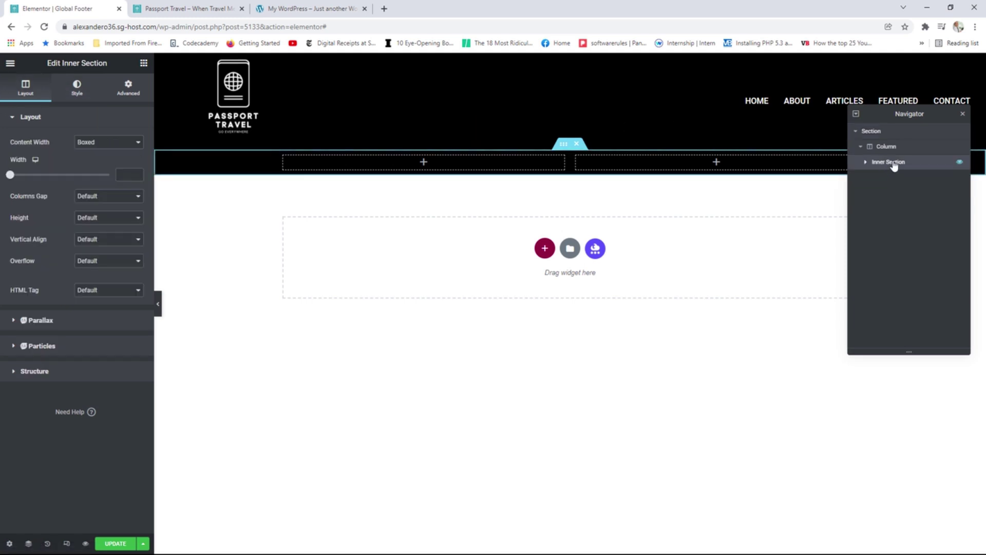
{"action": "left_click", "coordinate": [96, 143]}
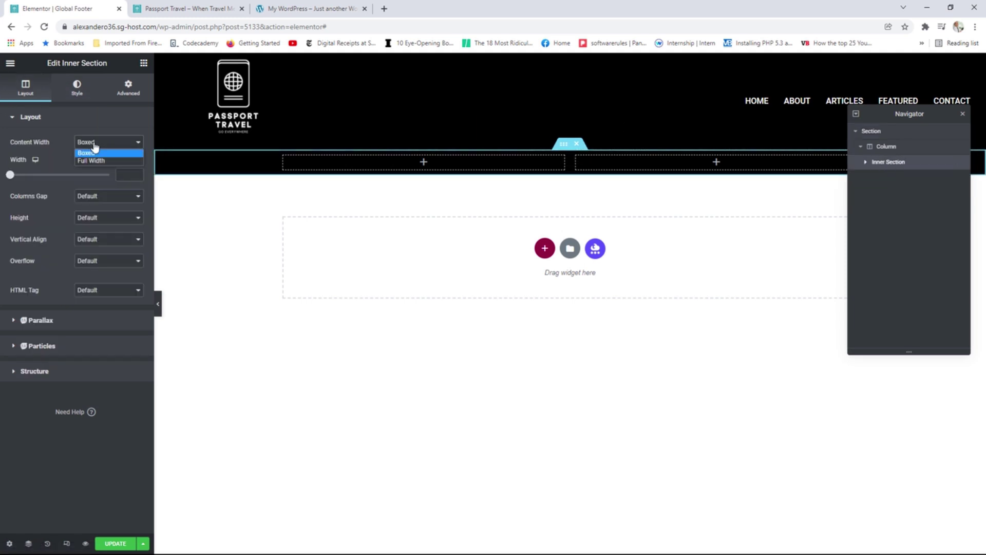
{"action": "left_click", "coordinate": [100, 162]}
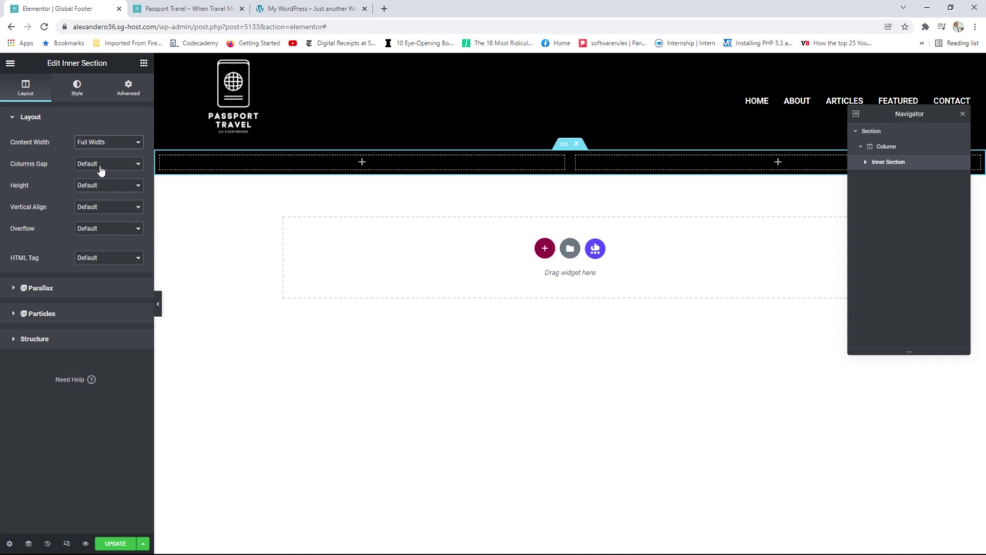
{"action": "left_click", "coordinate": [101, 165]}
{"action": "left_click", "coordinate": [99, 176]}
{"action": "left_click", "coordinate": [362, 162]}
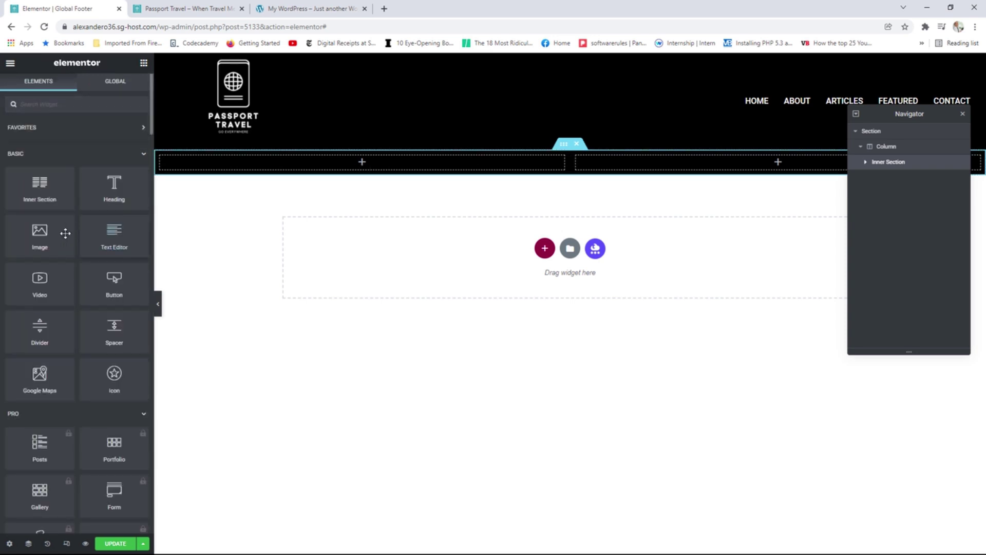
Place the desert oasis photo from the Media Library in the left column at Full size.
{"action": "left_click_drag", "start_coordinate": [46, 231], "coordinate": [367, 170]}
{"action": "left_click", "coordinate": [84, 174]}
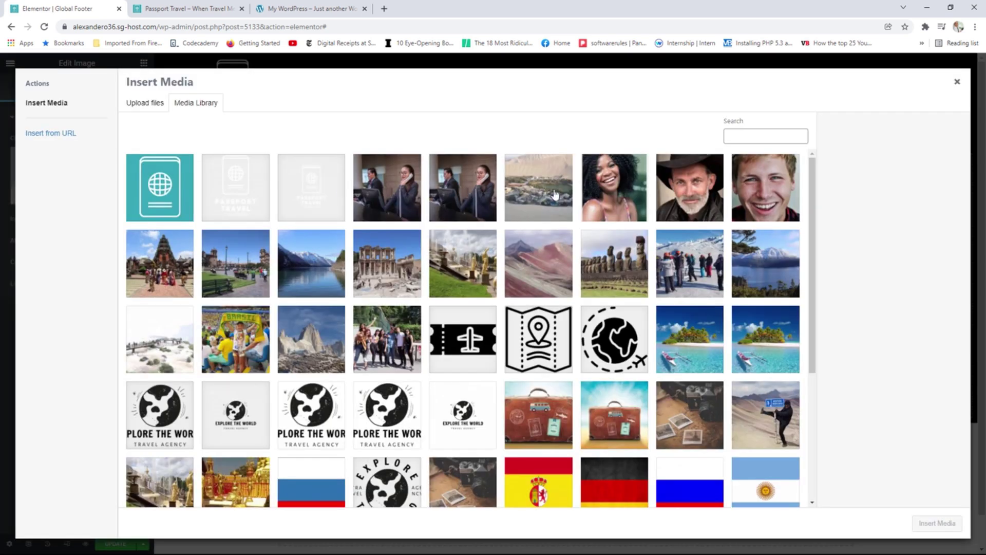
{"action": "left_click", "coordinate": [559, 195]}
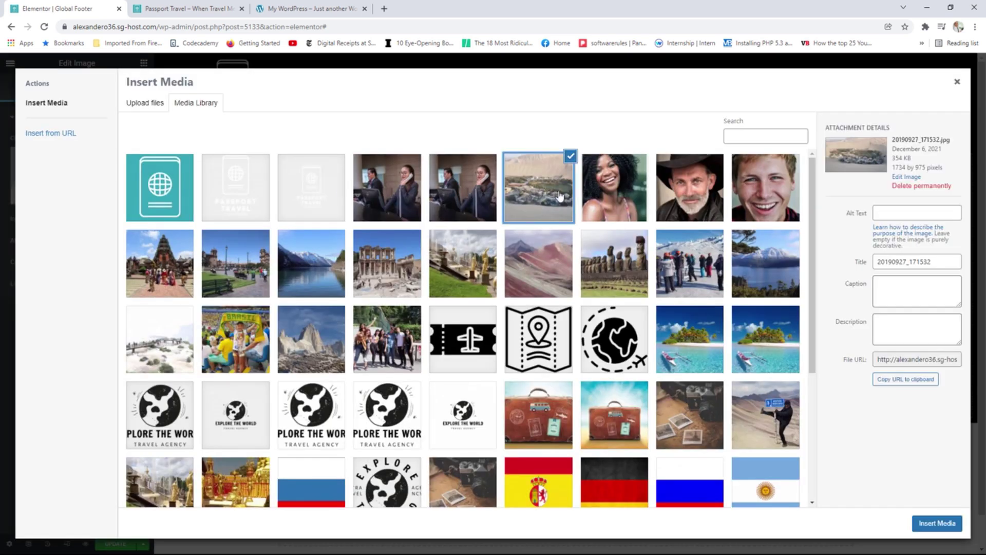
{"action": "left_click", "coordinate": [935, 523]}
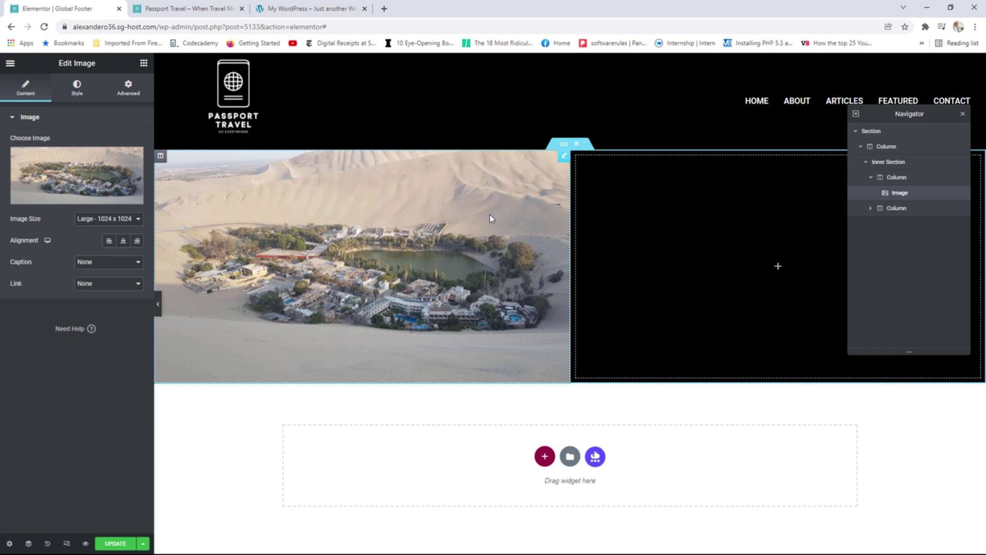
{"action": "left_click", "coordinate": [108, 218]}
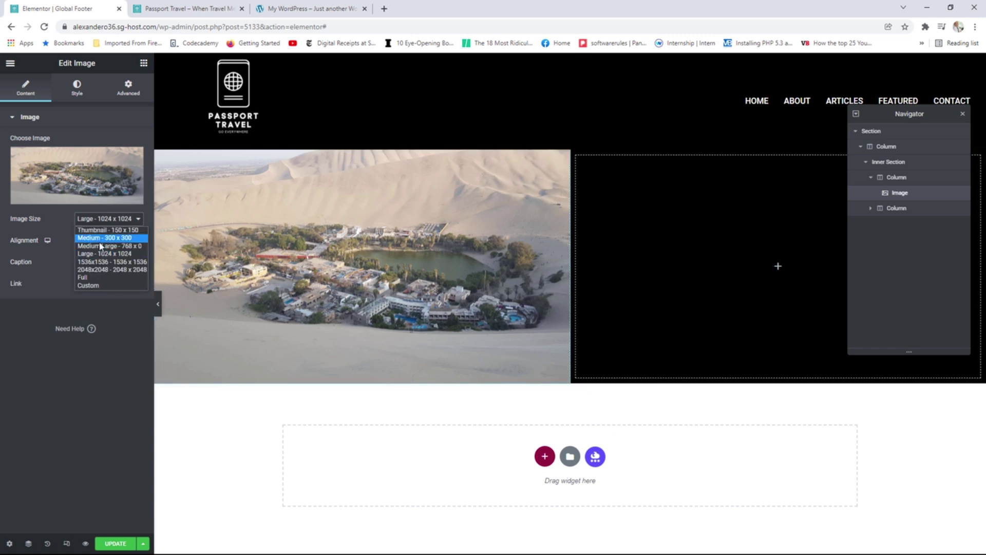
{"action": "left_click", "coordinate": [102, 278]}
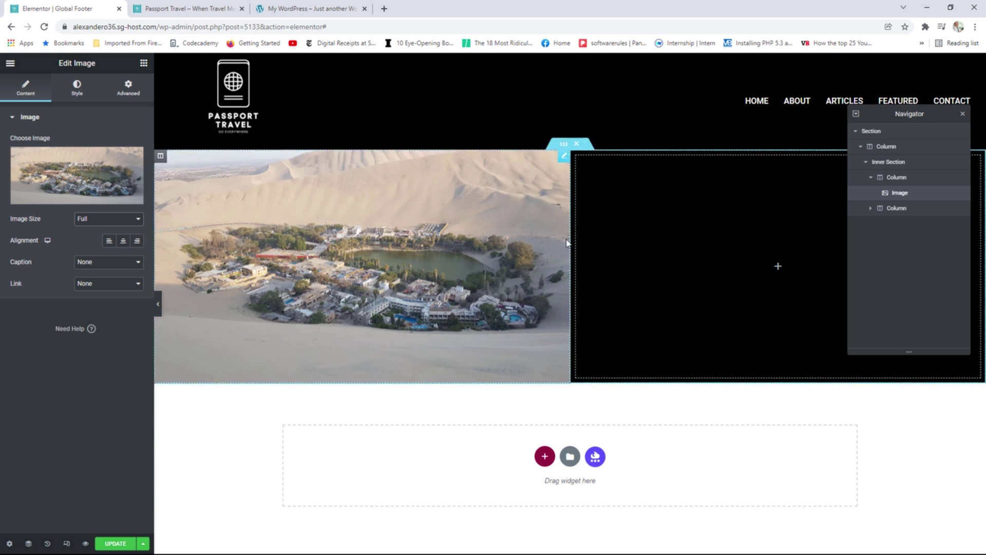
Widen the photo column to about 53% and set the image height to 450.
{"action": "left_click_drag", "start_coordinate": [566, 244], "coordinate": [673, 255]}
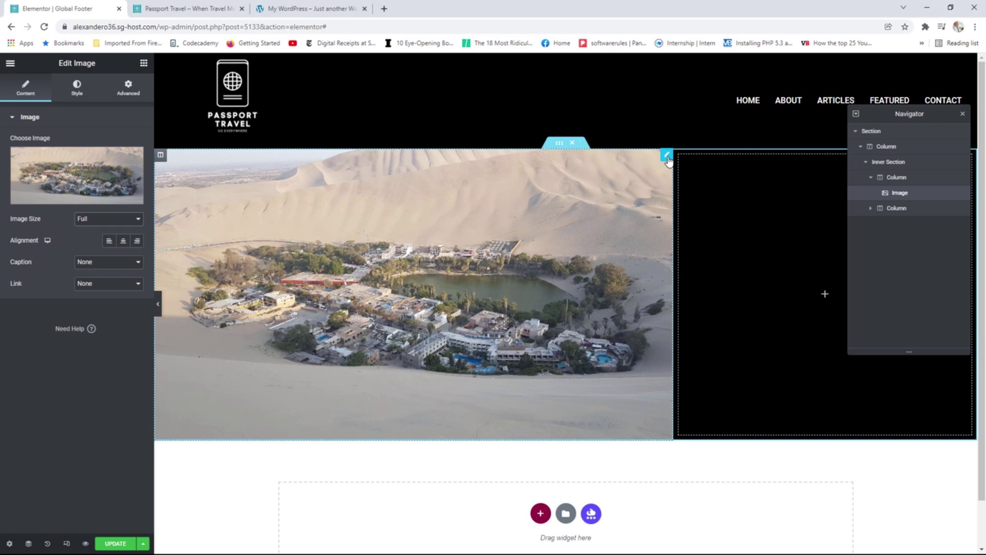
{"action": "left_click", "coordinate": [76, 95]}
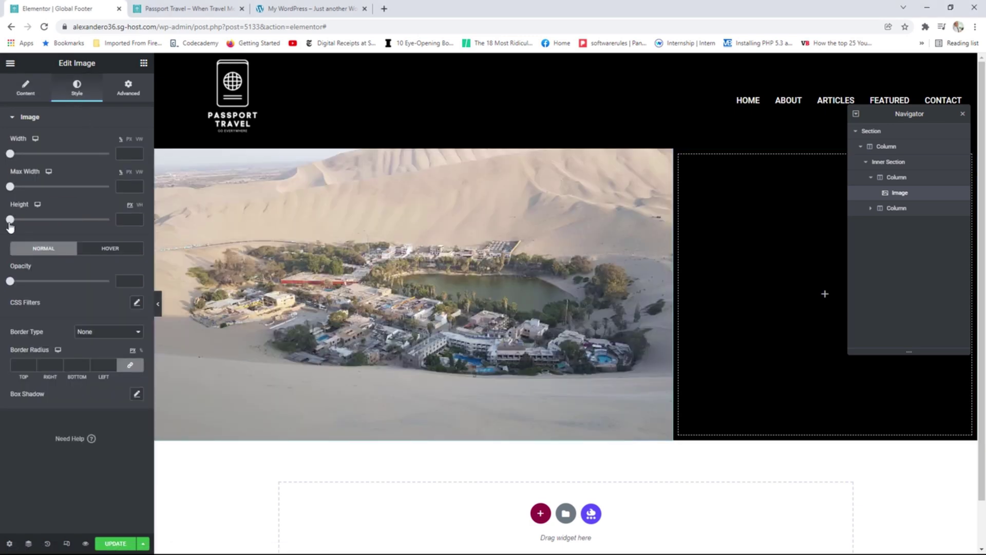
{"action": "left_click_drag", "start_coordinate": [10, 219], "coordinate": [100, 230]}
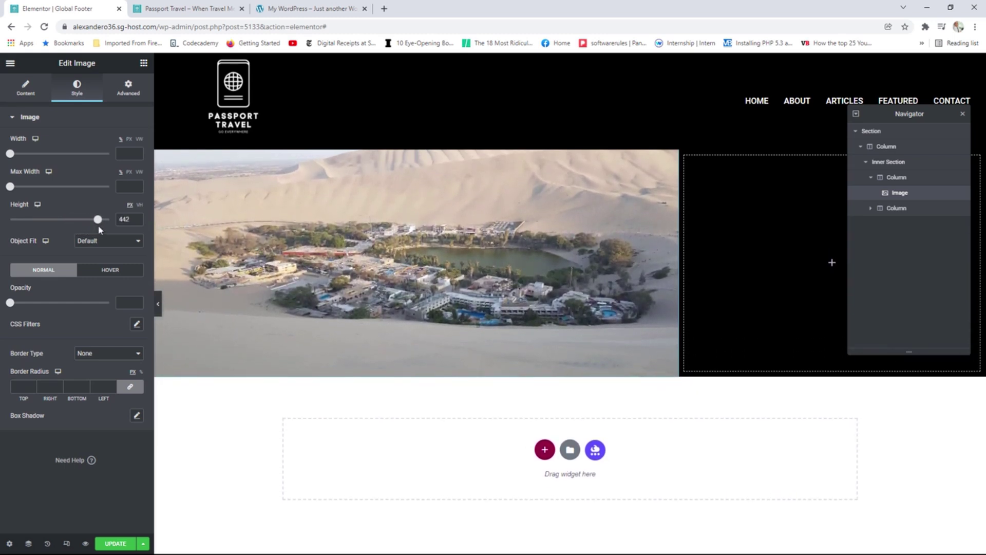
{"action": "left_click", "coordinate": [138, 217]}
{"action": "left_click", "coordinate": [137, 218]}
{"action": "left_click", "coordinate": [137, 217]}
{"action": "left_click", "coordinate": [137, 218]}
{"action": "left_click", "coordinate": [137, 217]}
{"action": "left_click", "coordinate": [137, 218]}
{"action": "left_click", "coordinate": [137, 217]}
{"action": "left_click", "coordinate": [138, 218]}
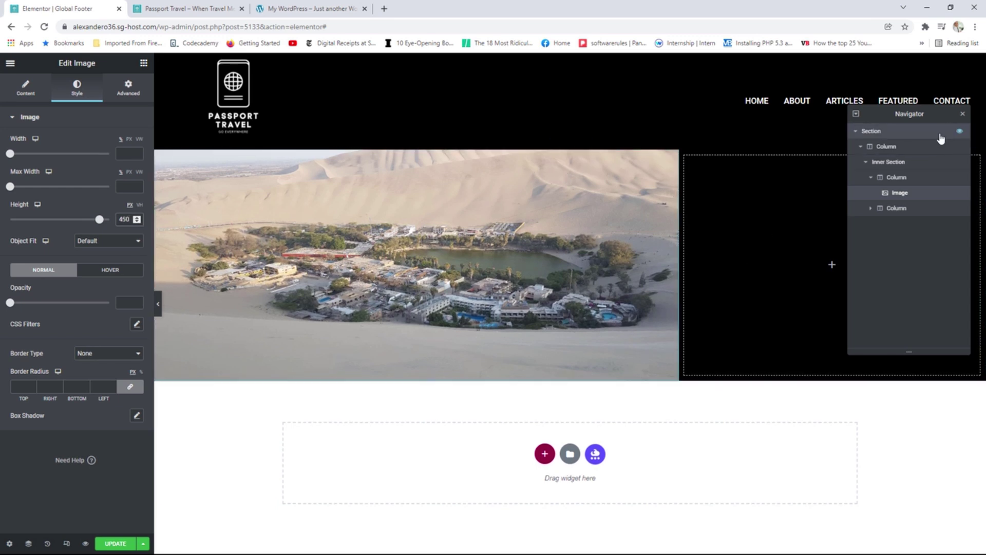
{"action": "left_click", "coordinate": [963, 114]}
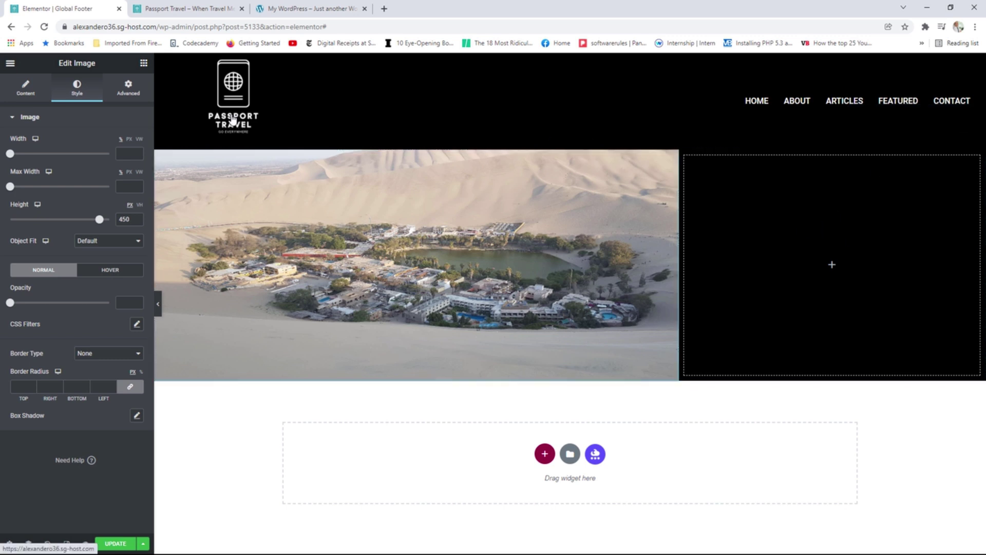
{"action": "left_click", "coordinate": [143, 62]}
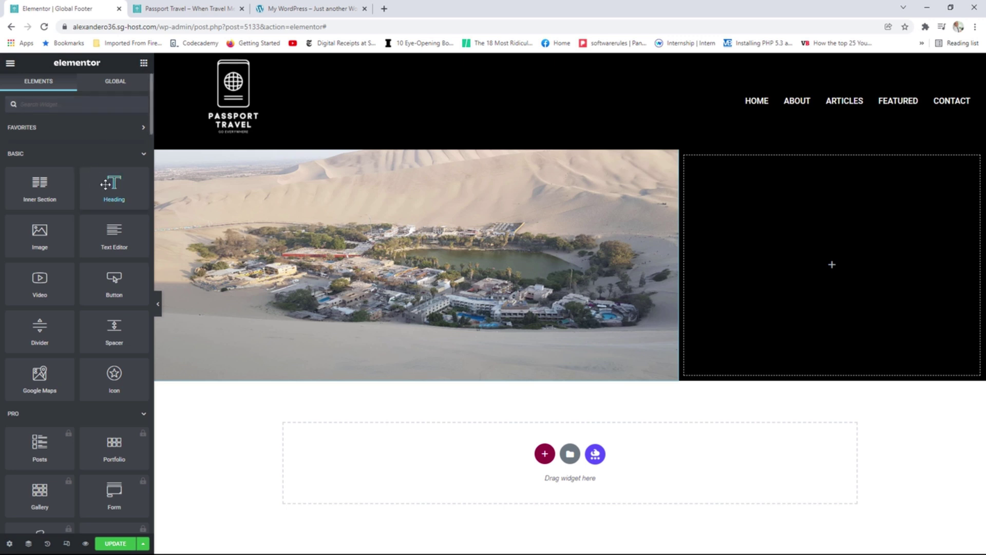
Add a CONTACT heading to the right column and colour it white.
{"action": "left_click_drag", "start_coordinate": [105, 184], "coordinate": [825, 268]}
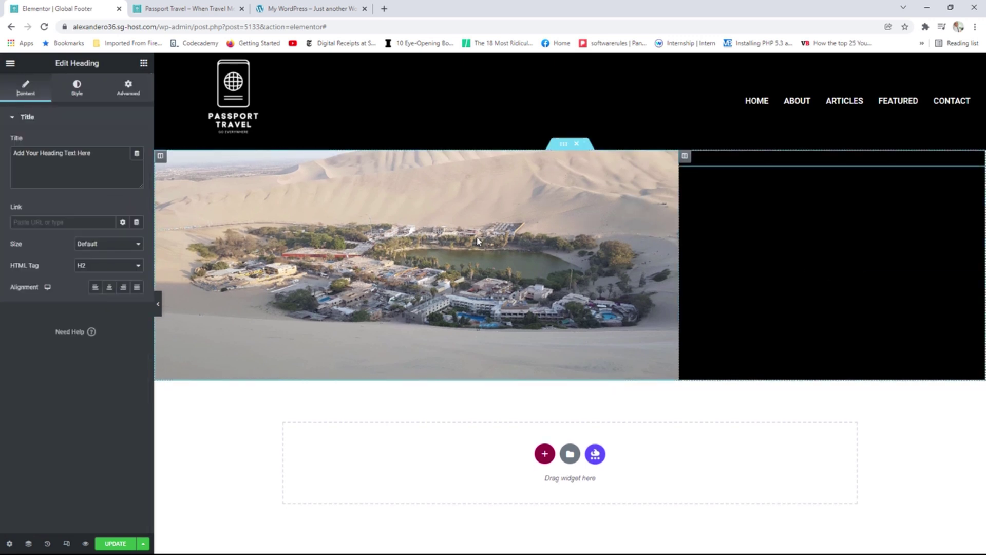
{"action": "left_click_drag", "start_coordinate": [91, 153], "coordinate": [7, 159]}
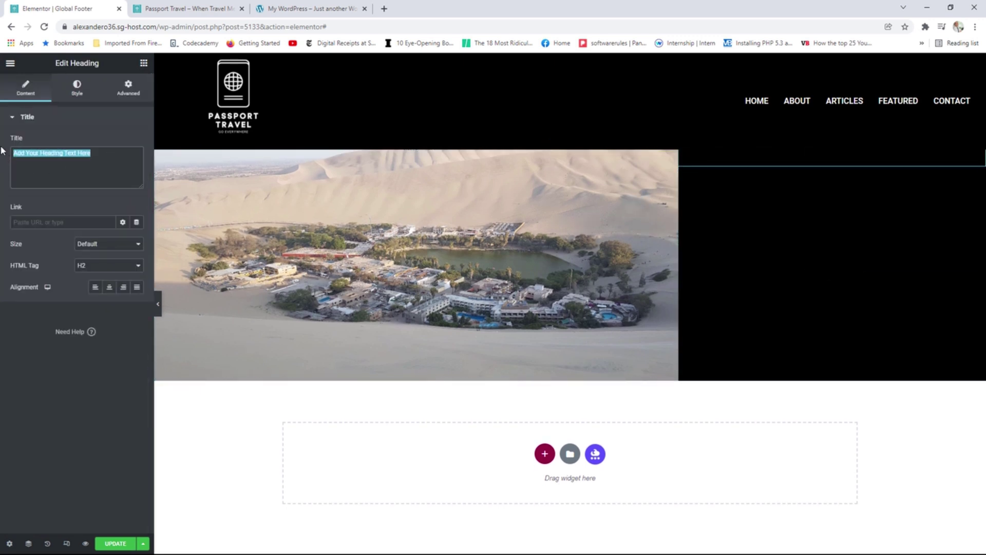
{"action": "type", "text": "Q"}
{"action": "type", "text": "ONTACT"}
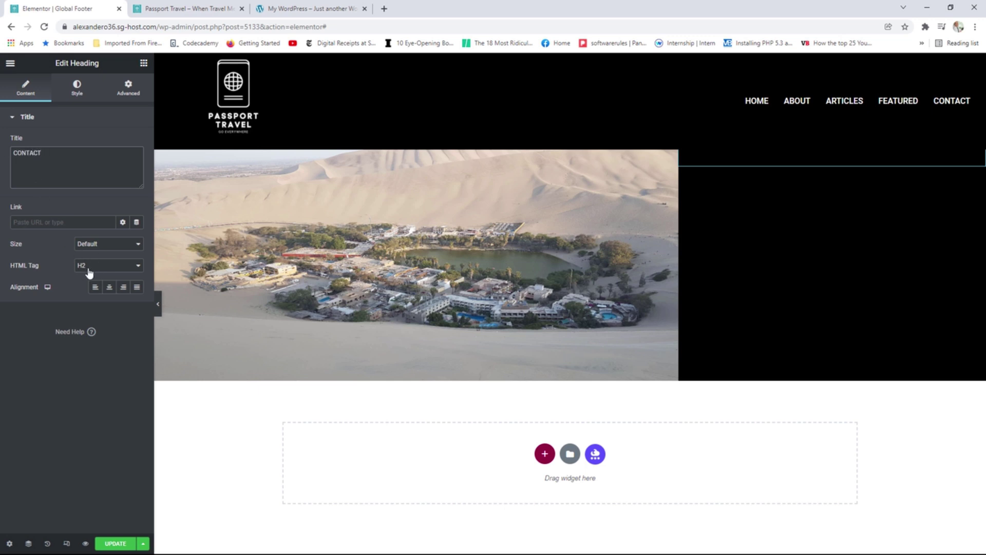
{"action": "left_click", "coordinate": [76, 91]}
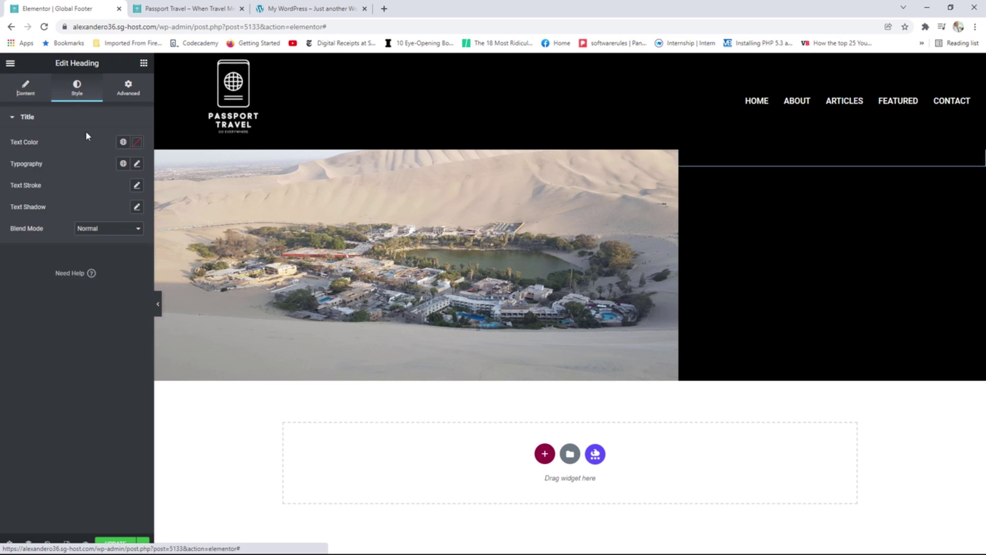
{"action": "left_click", "coordinate": [123, 142]}
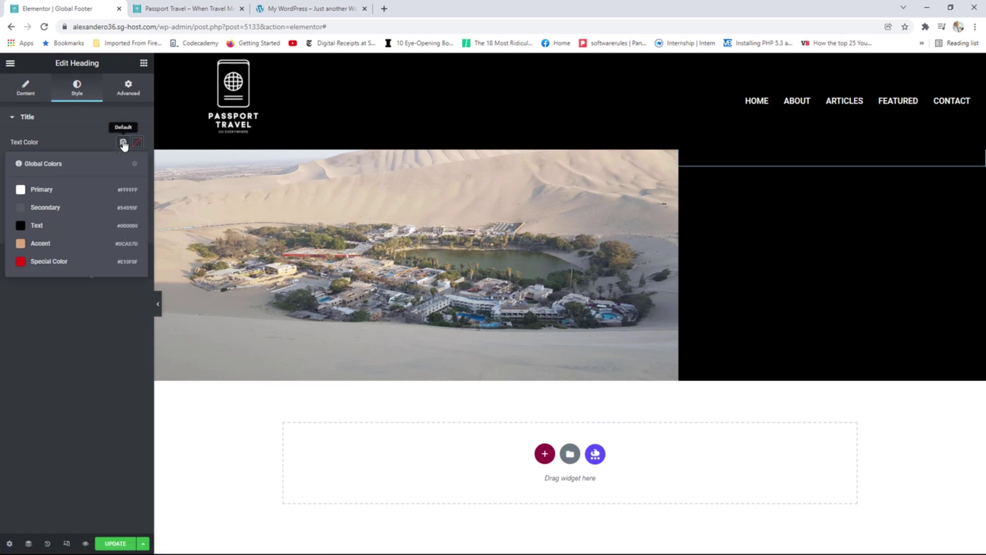
{"action": "left_click", "coordinate": [51, 190]}
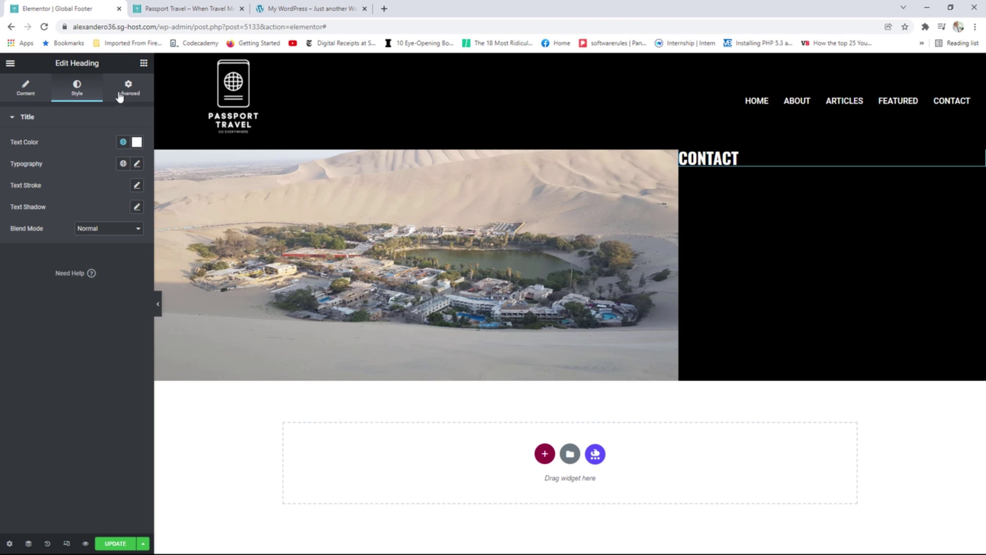
Add a second heading under CONTACT and start retyping its title as TELEPHONE.
{"action": "left_click", "coordinate": [144, 63]}
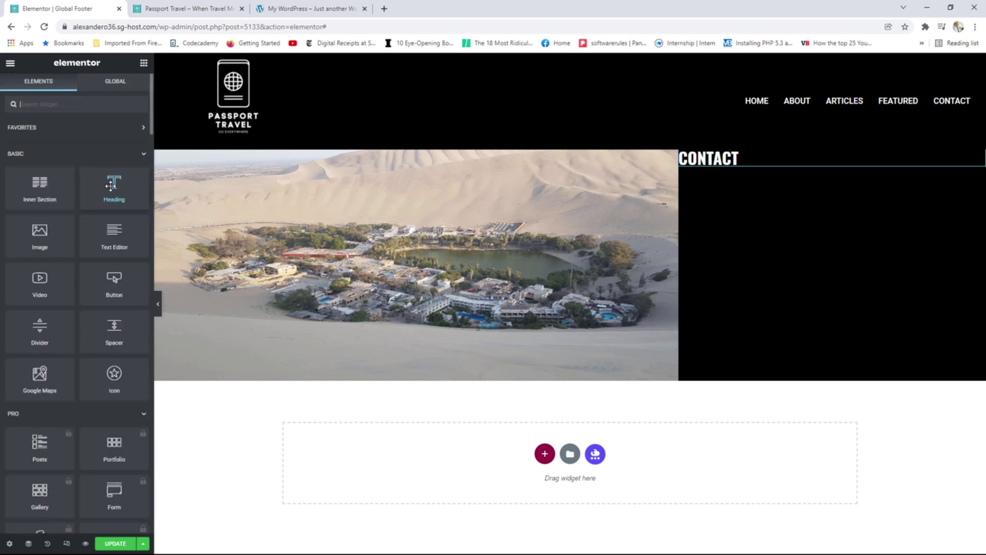
{"action": "left_click_drag", "start_coordinate": [111, 185], "coordinate": [729, 172]}
{"action": "left_click_drag", "start_coordinate": [101, 159], "coordinate": [12, 153]}
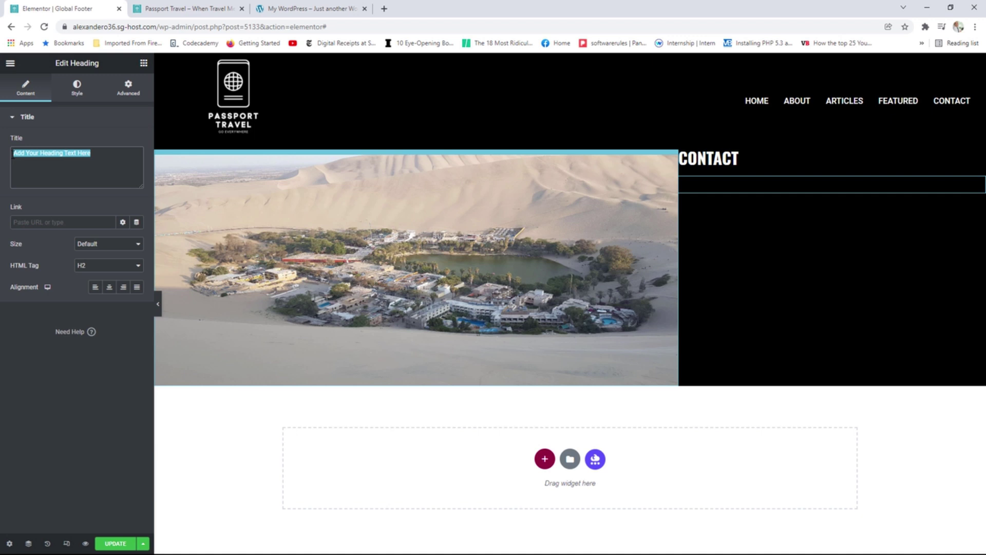
{"action": "type", "text": "RE"}
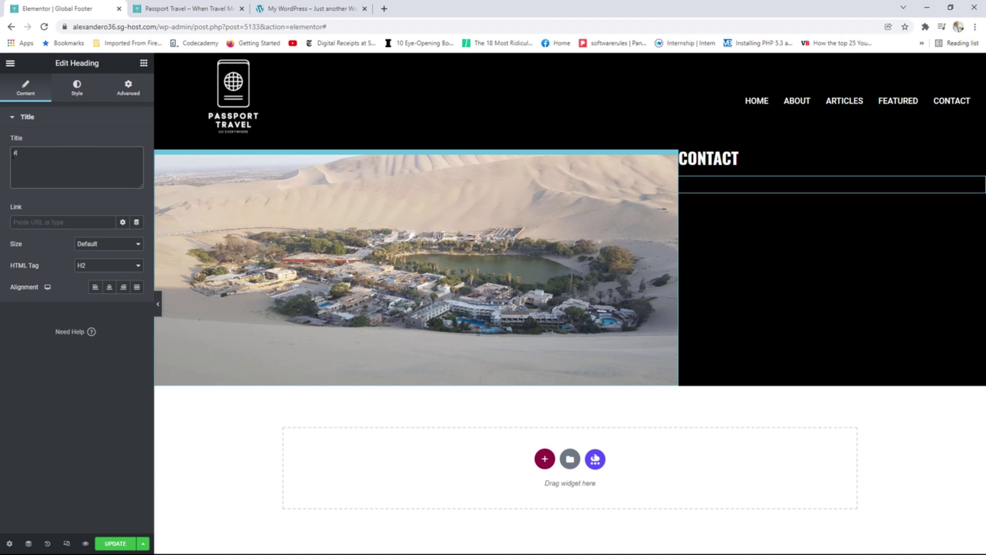
{"action": "key", "text": "BackSpace"}
{"action": "type", "text": "RE"}
{"action": "type", "text": "LE"}
{"action": "type", "text": "PHONE"}
Set the TELEPHONE heading's HTML tag to H4.
{"action": "left_click", "coordinate": [95, 265]}
{"action": "left_click", "coordinate": [91, 292]}
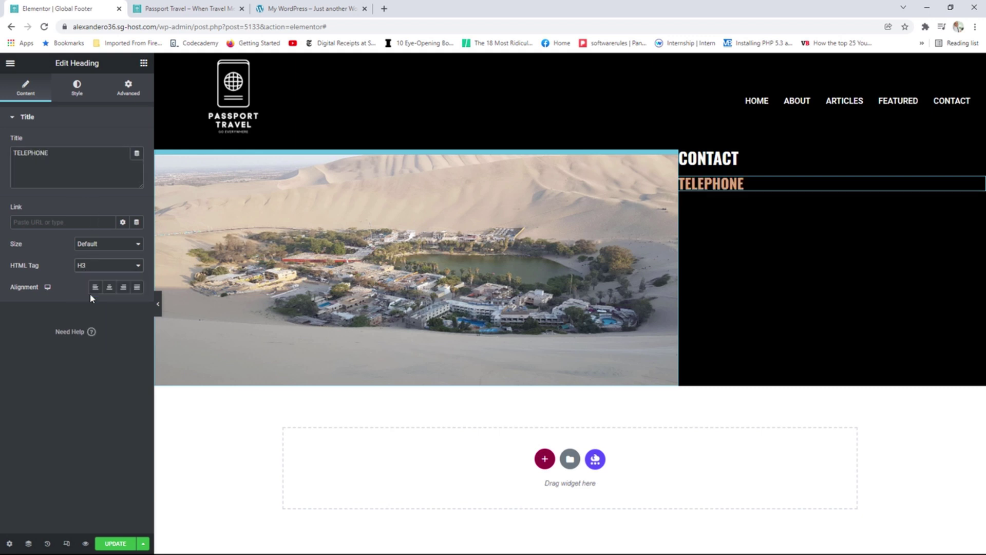
{"action": "left_click", "coordinate": [94, 267]}
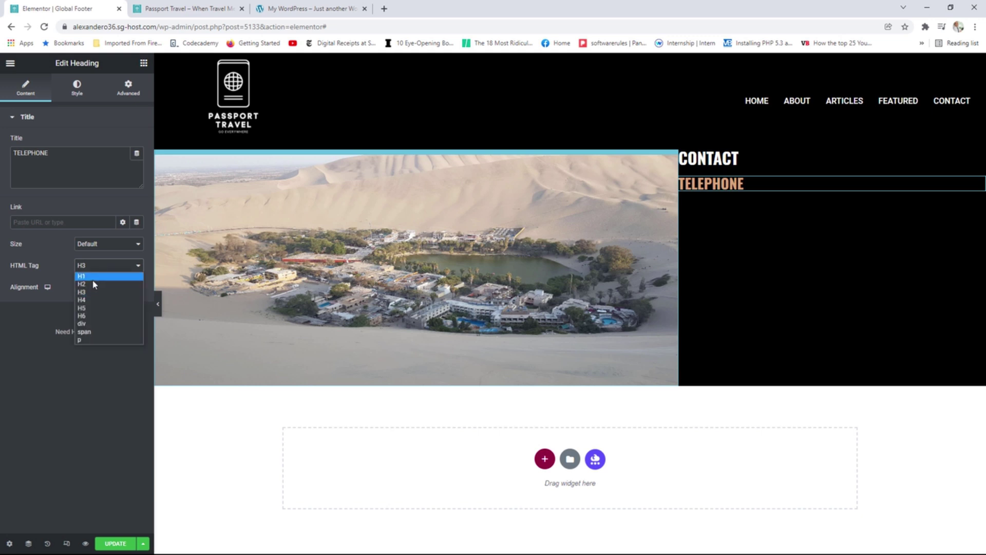
{"action": "left_click", "coordinate": [89, 300]}
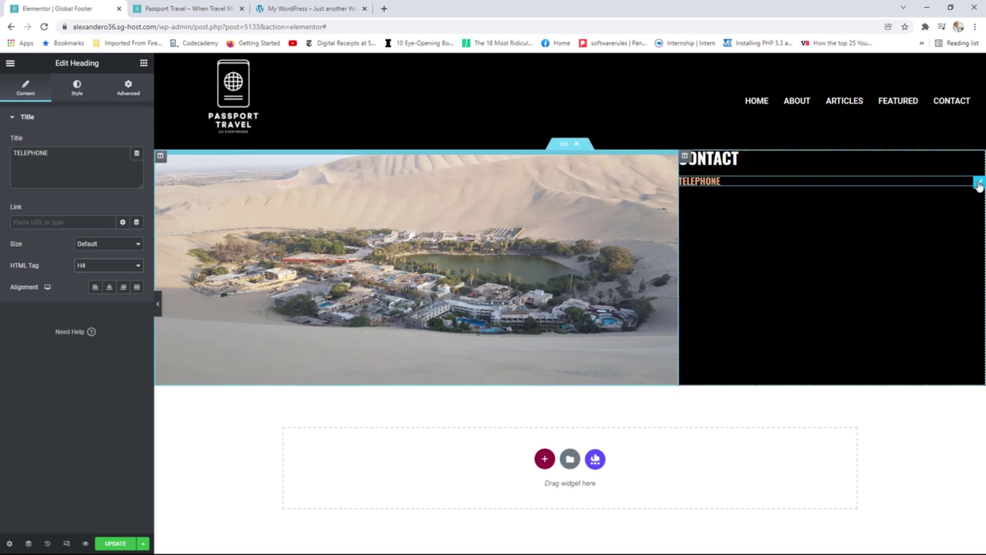
Duplicate it as an H5 holding the phone number, using the global Text font.
{"action": "right_click", "coordinate": [978, 184]}
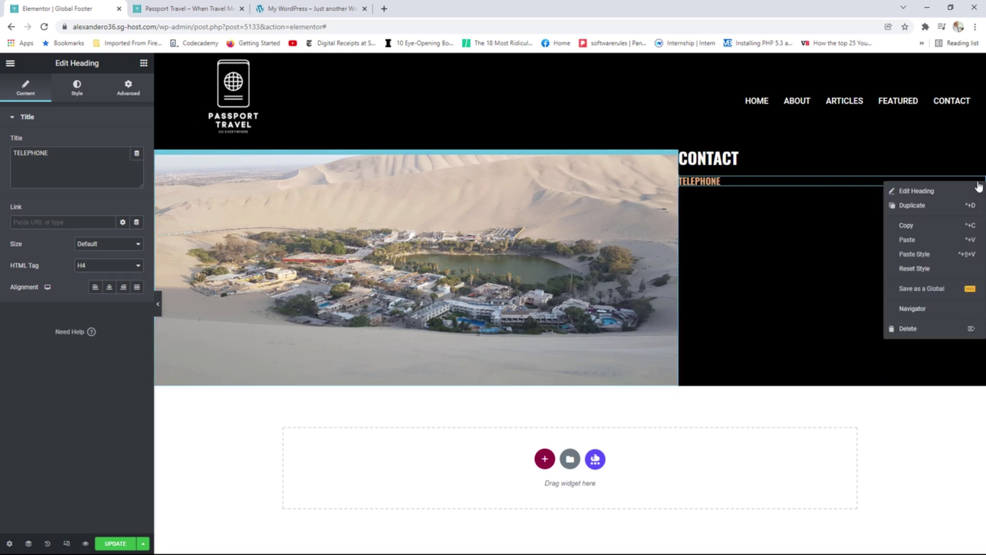
{"action": "left_click", "coordinate": [928, 206]}
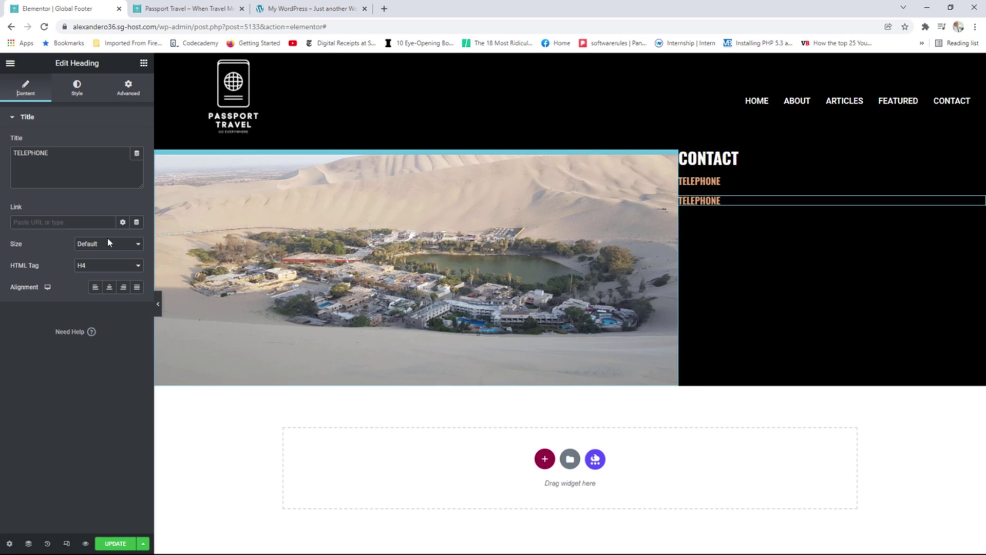
{"action": "left_click", "coordinate": [103, 265]}
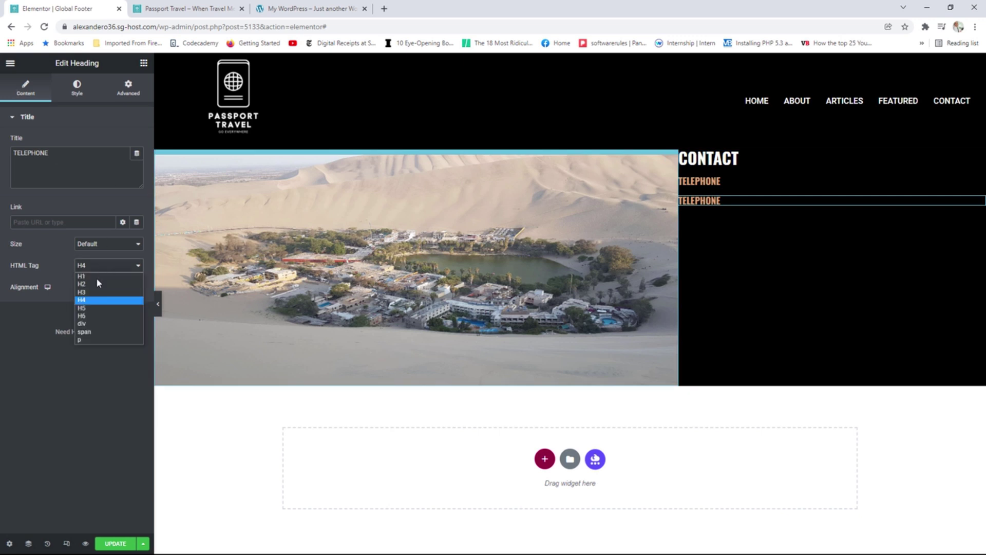
{"action": "left_click", "coordinate": [91, 310]}
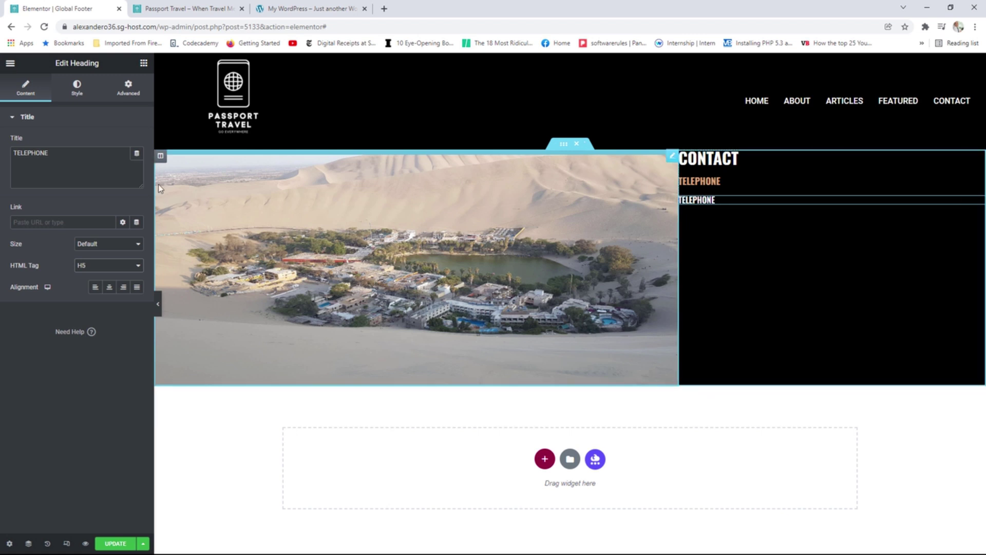
{"action": "left_click_drag", "start_coordinate": [135, 153], "coordinate": [3, 158]}
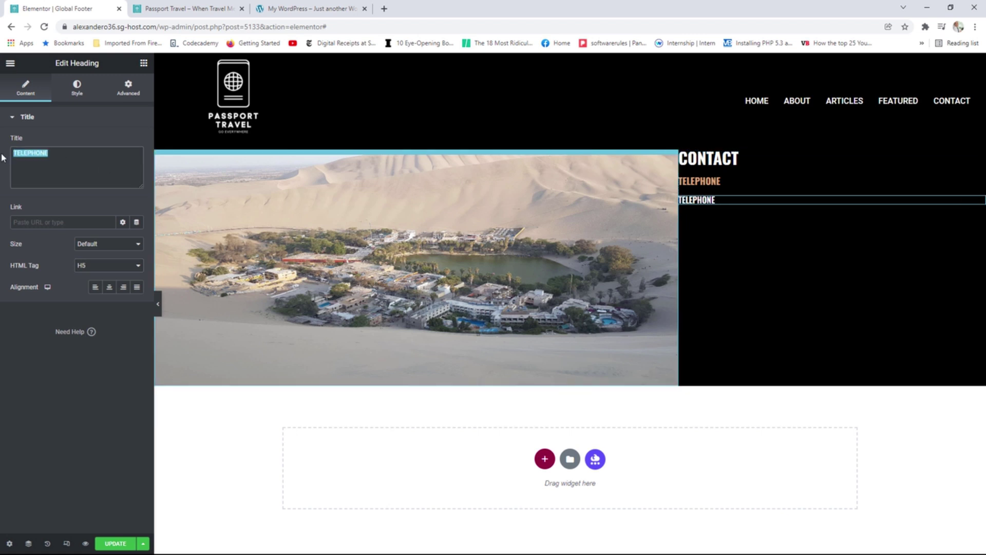
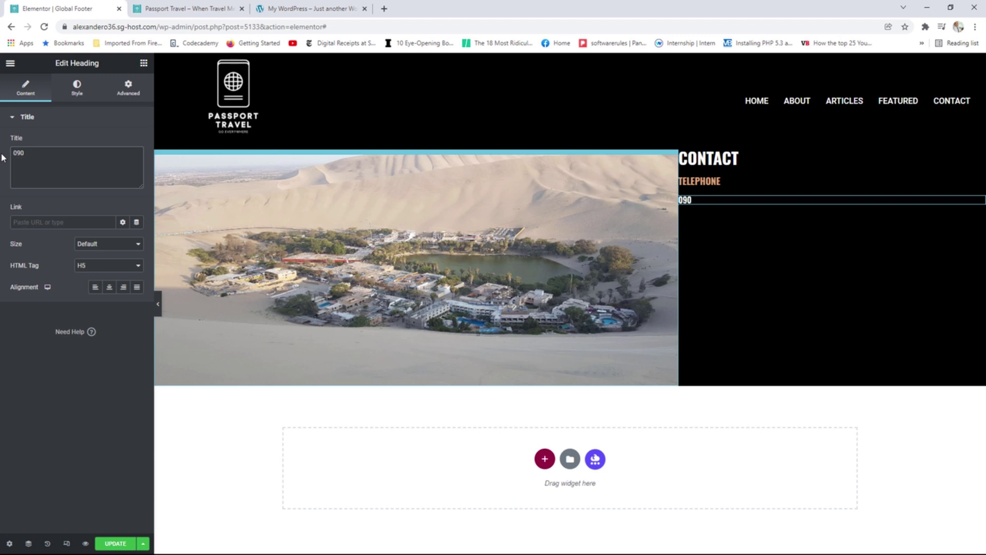
{"action": "left_click", "coordinate": [77, 95]}
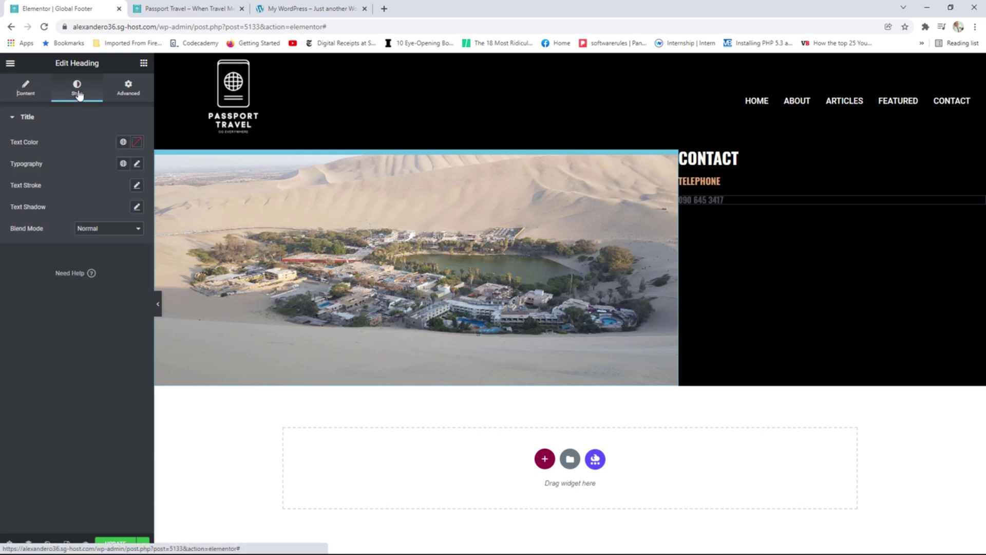
{"action": "left_click", "coordinate": [122, 165]}
{"action": "left_click", "coordinate": [35, 241]}
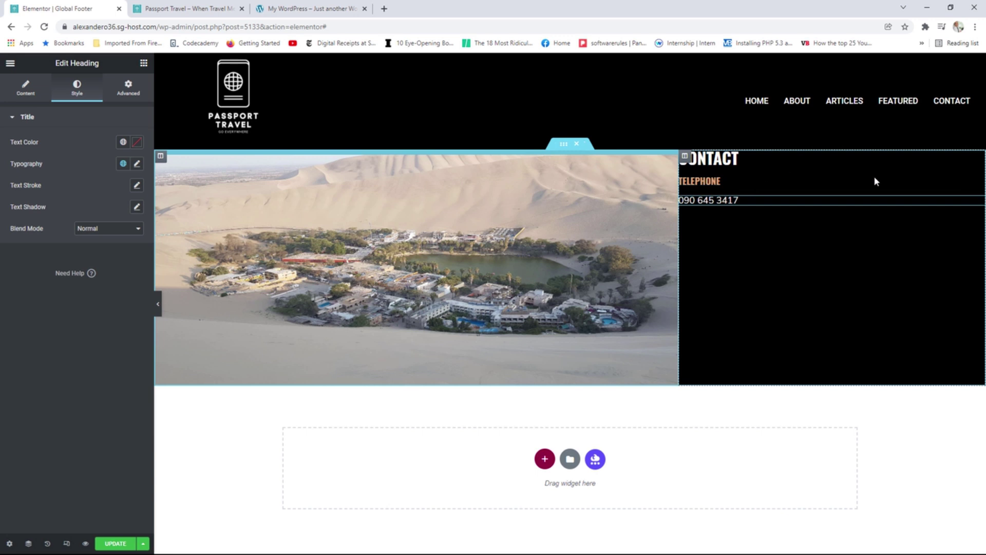
Duplicate the TELEPHONE heading and phone number, placing the copies below the originals.
{"action": "right_click", "coordinate": [977, 185]}
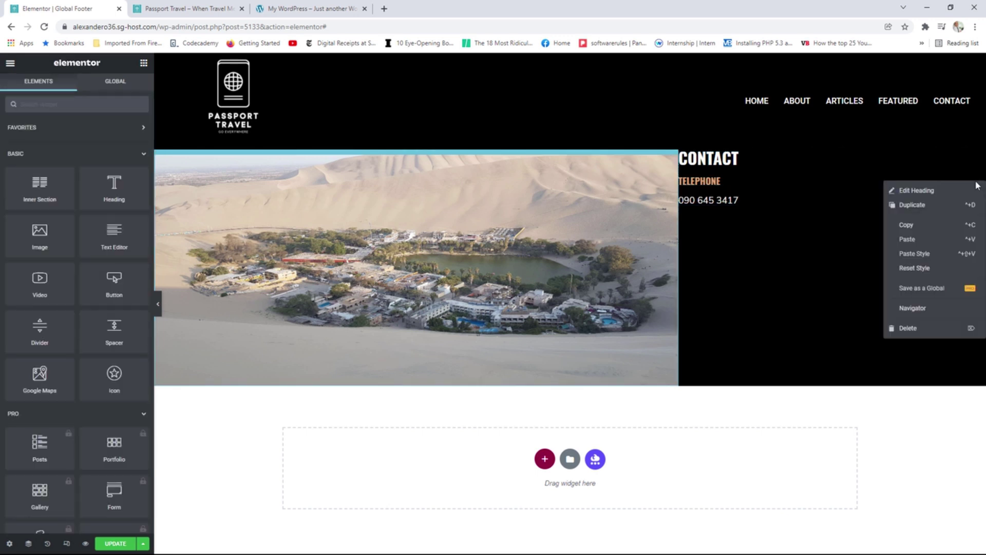
{"action": "left_click", "coordinate": [928, 204]}
{"action": "left_click_drag", "start_coordinate": [976, 206], "coordinate": [925, 224]}
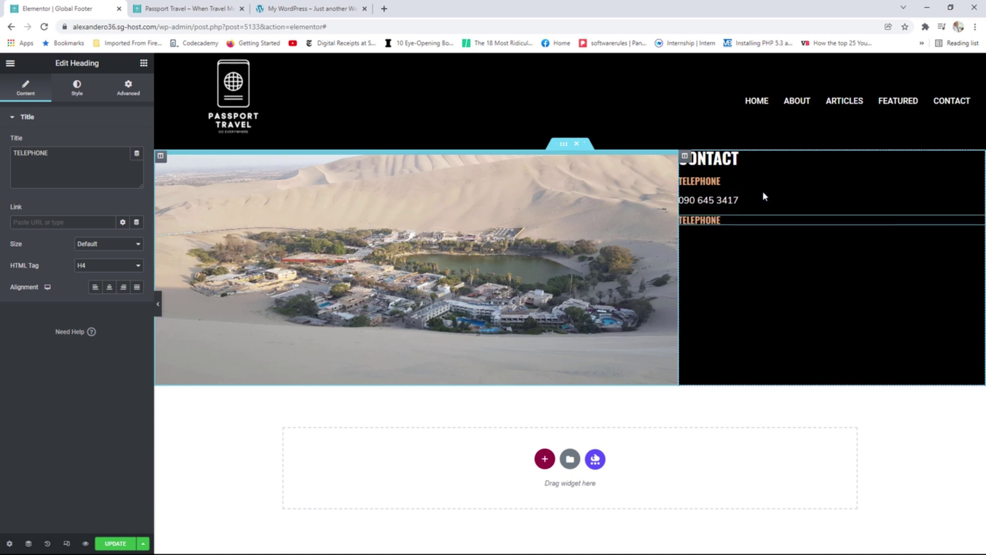
{"action": "right_click", "coordinate": [976, 205]}
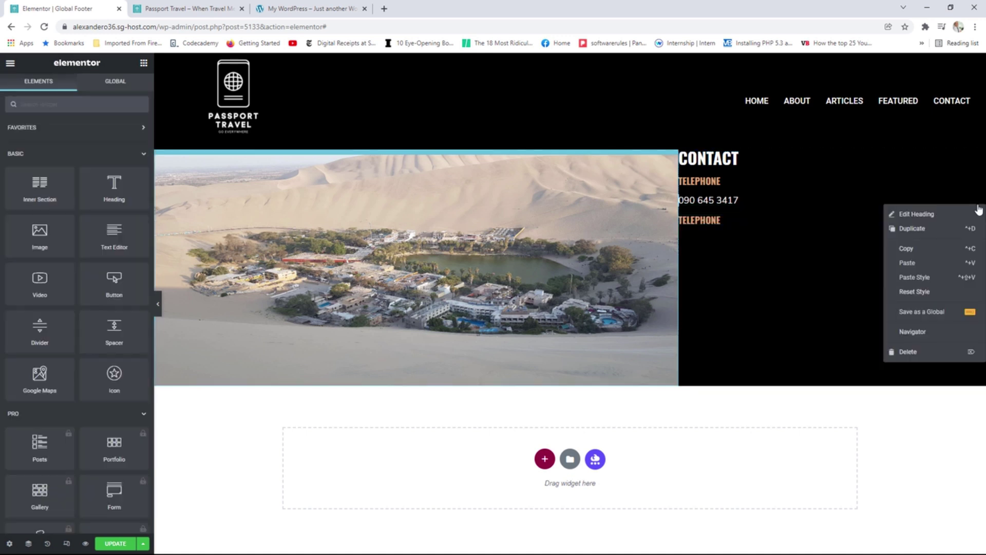
{"action": "left_click", "coordinate": [937, 227]}
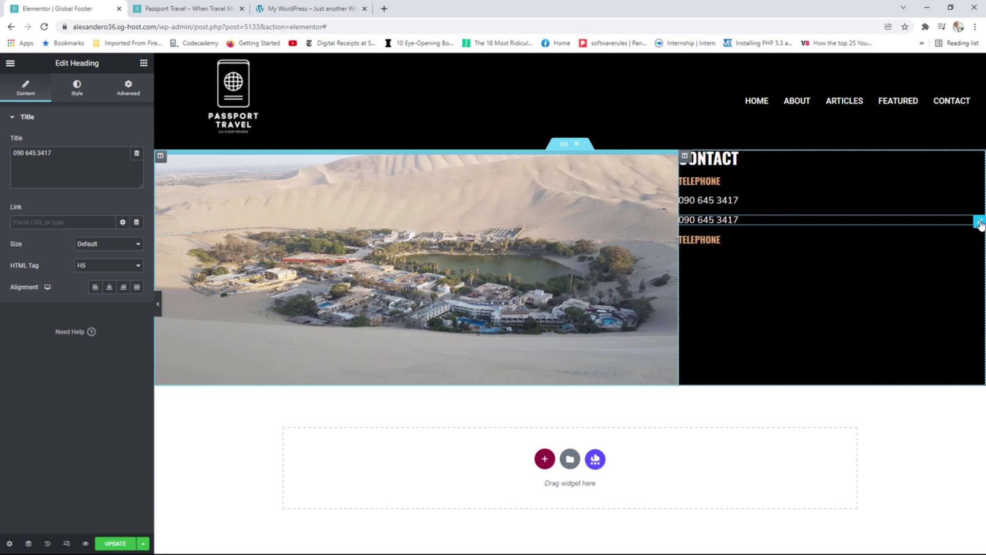
{"action": "left_click_drag", "start_coordinate": [979, 221], "coordinate": [855, 235]}
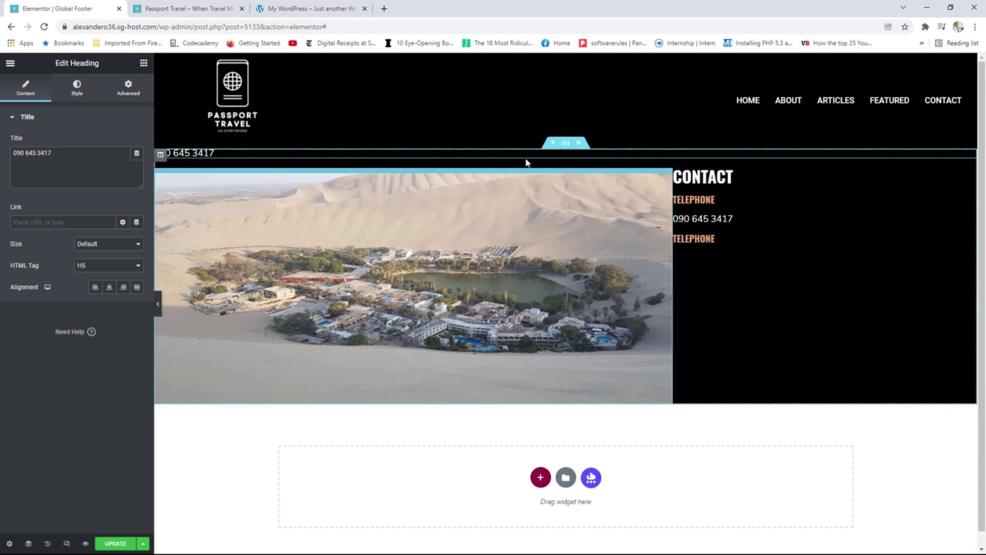
{"action": "left_click_drag", "start_coordinate": [970, 154], "coordinate": [904, 234]}
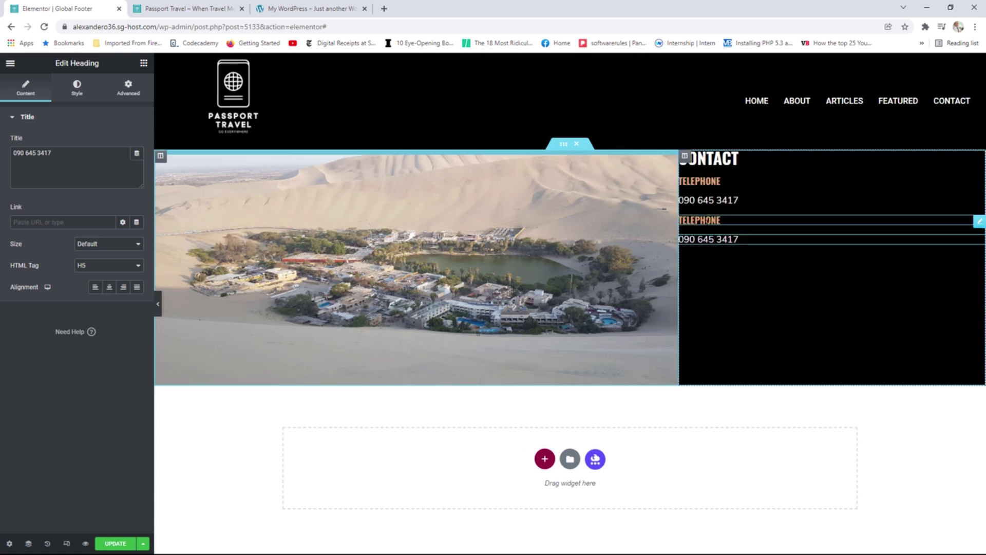
Retitle the copied heading EMAIL and replace the copied number with the contact e-mail address.
{"action": "left_click", "coordinate": [979, 222]}
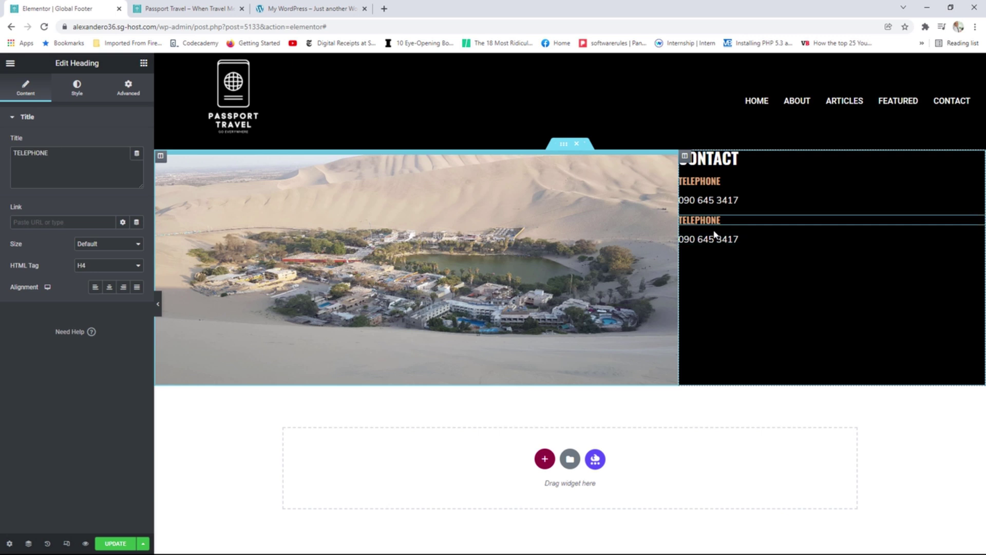
{"action": "left_click_drag", "start_coordinate": [49, 153], "coordinate": [9, 155]}
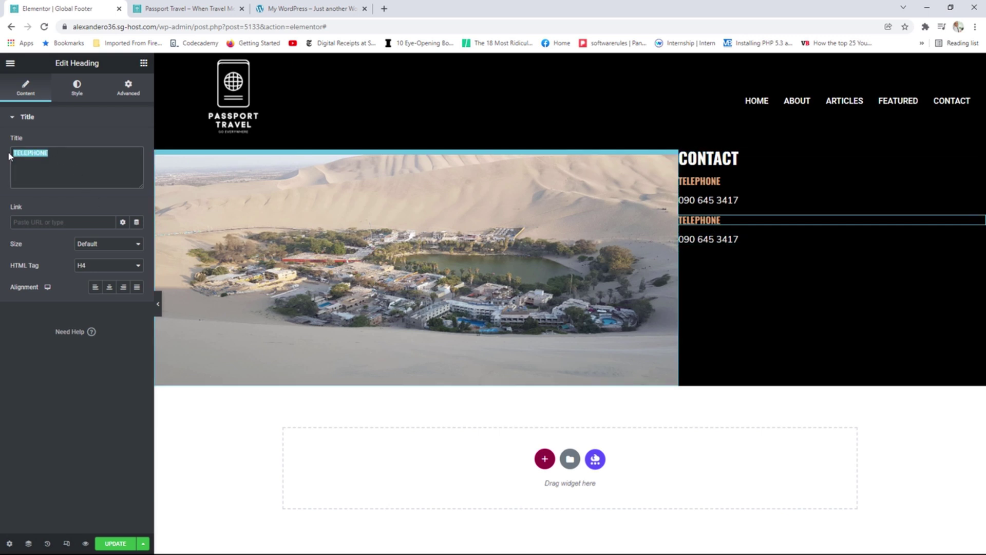
{"action": "type", "text": "EMAIL"}
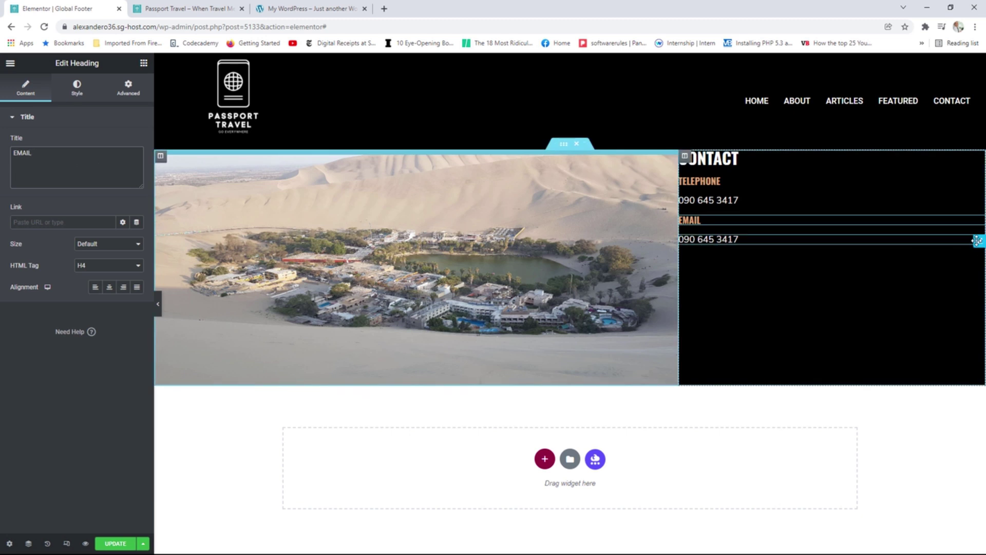
{"action": "left_click", "coordinate": [977, 241]}
{"action": "left_click_drag", "start_coordinate": [52, 153], "coordinate": [13, 153]}
{"action": "type", "text": "asdf"}
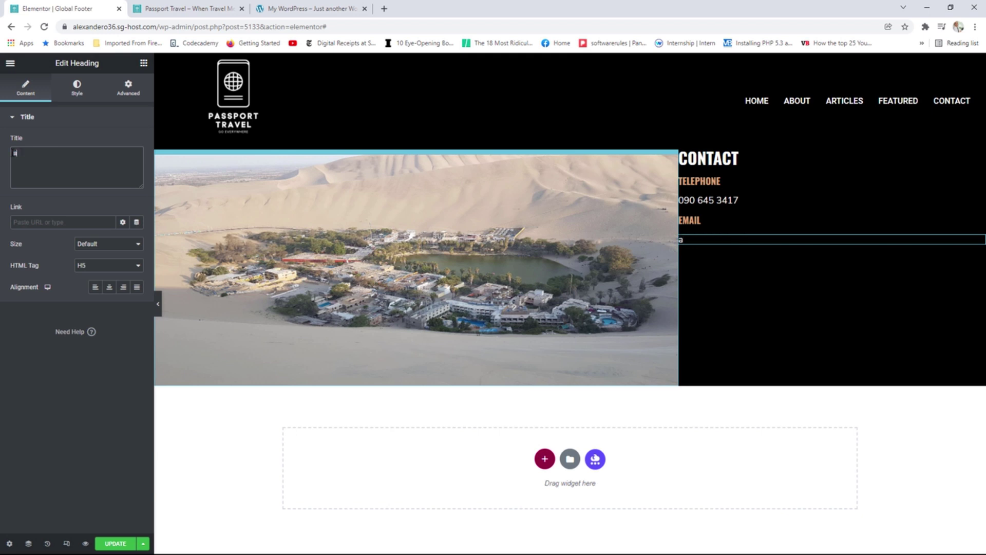
{"action": "key", "text": "BackSpace"}
{"action": "key", "text": "BackSpace"}
{"action": "key", "text": "BackSpace"}
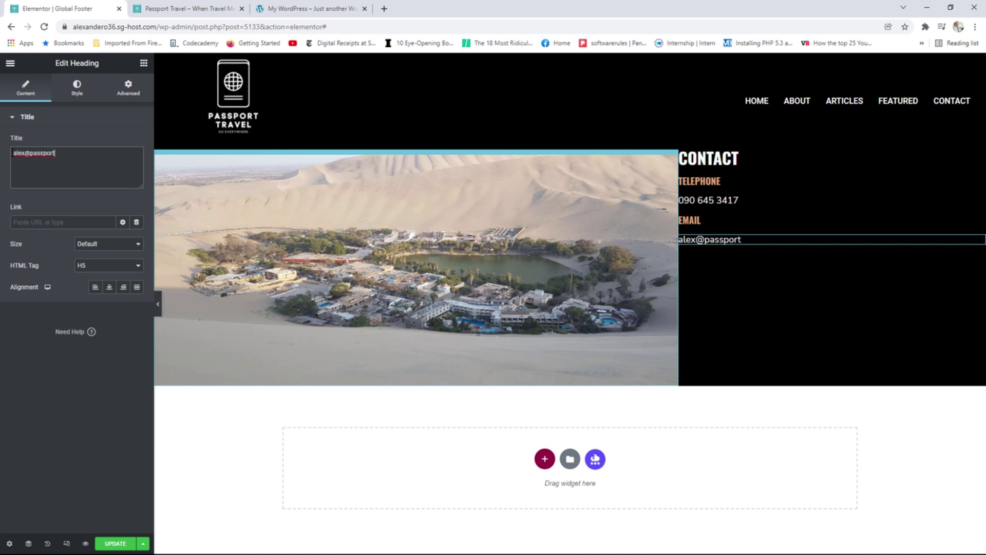
{"action": "left_click", "coordinate": [143, 63]}
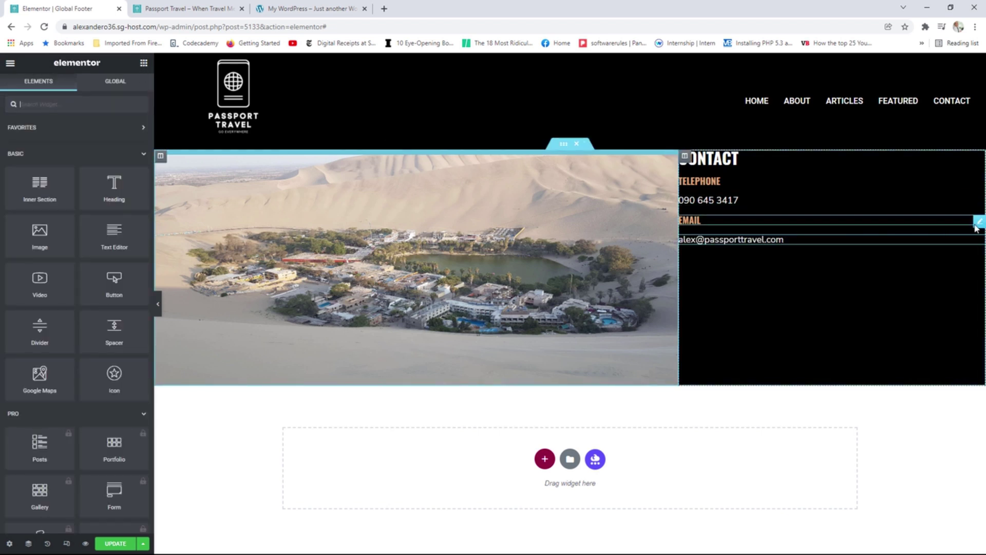
Duplicate the EMAIL heading below it and retitle the copy ADDRESS.
{"action": "right_click", "coordinate": [977, 227]}
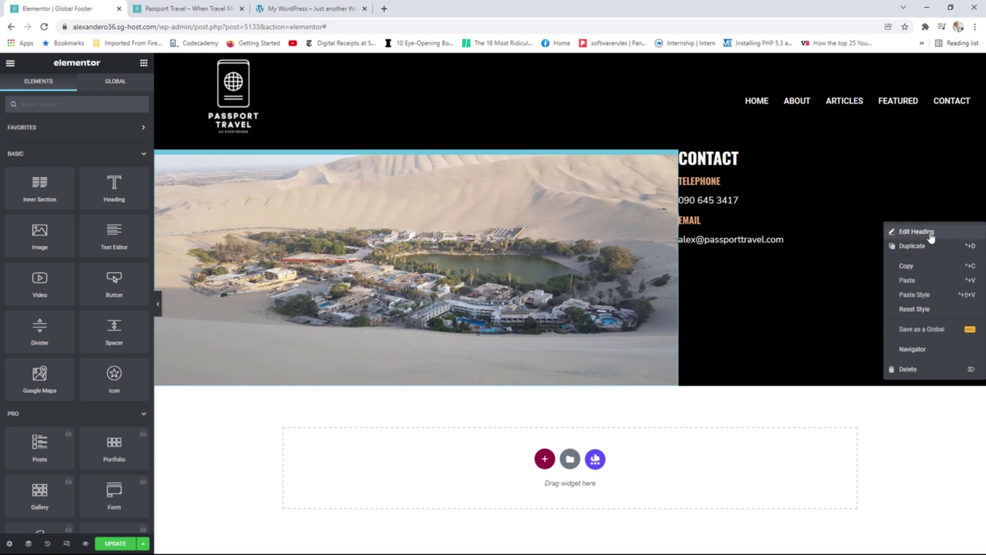
{"action": "left_click", "coordinate": [927, 249]}
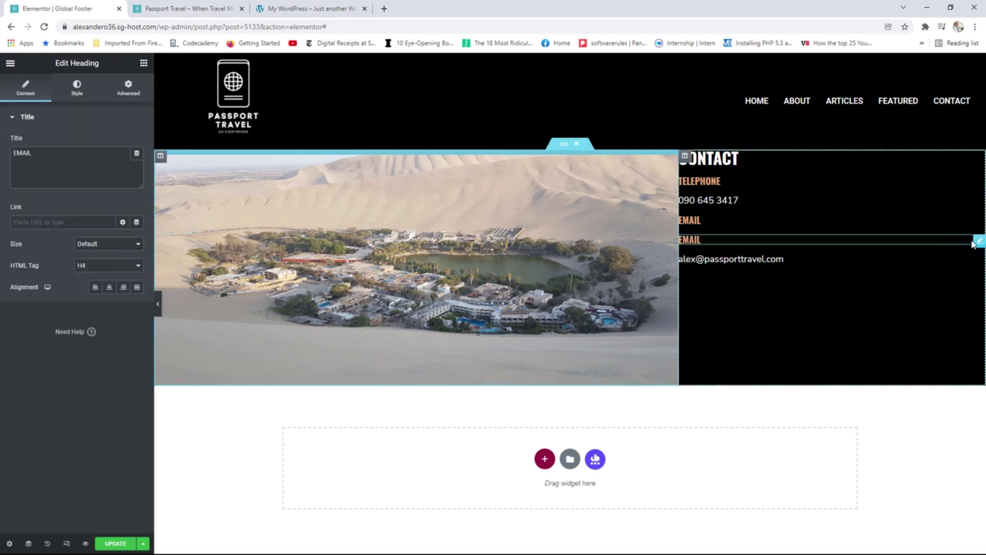
{"action": "left_click_drag", "start_coordinate": [977, 238], "coordinate": [955, 260]}
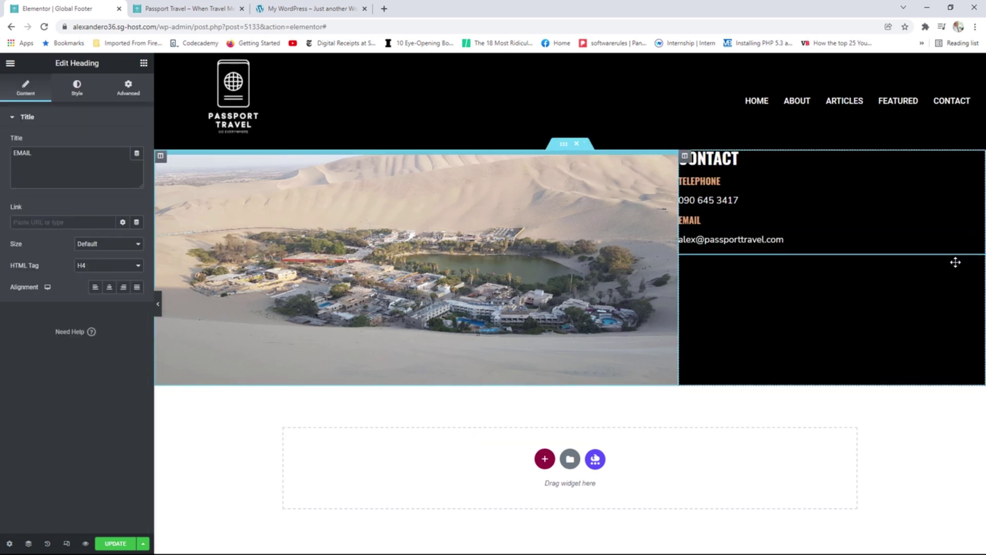
{"action": "left_click_drag", "start_coordinate": [42, 157], "coordinate": [2, 155]}
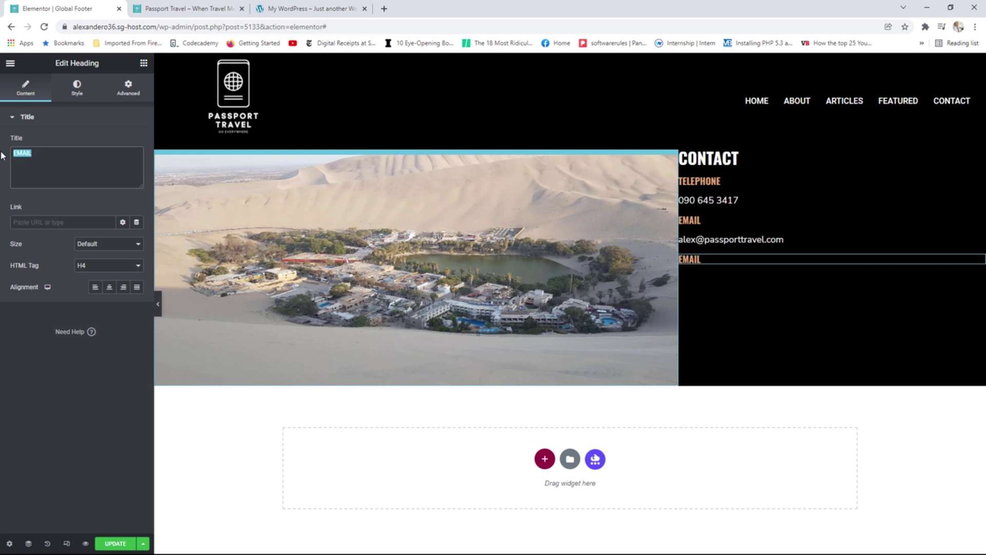
{"action": "type", "text": "ADDRESS"}
Add a Text Editor block under ADDRESS containing the street address.
{"action": "left_click", "coordinate": [143, 65]}
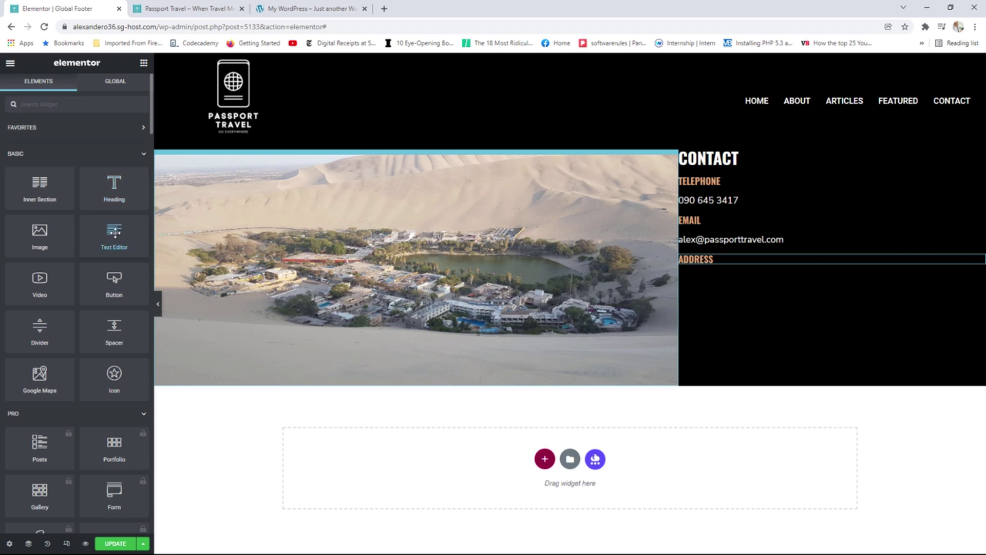
{"action": "left_click_drag", "start_coordinate": [114, 232], "coordinate": [731, 266]}
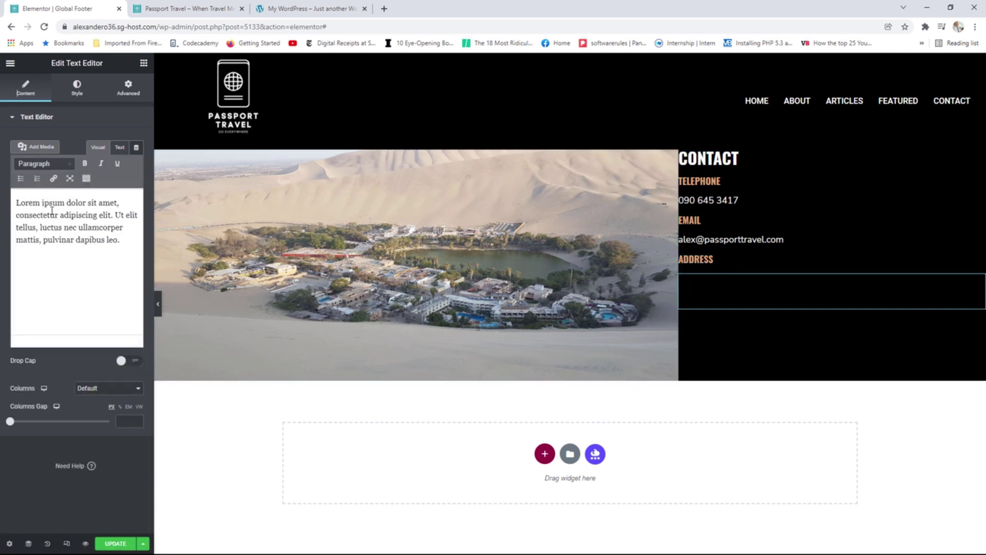
{"action": "left_click_drag", "start_coordinate": [125, 236], "coordinate": [10, 200]}
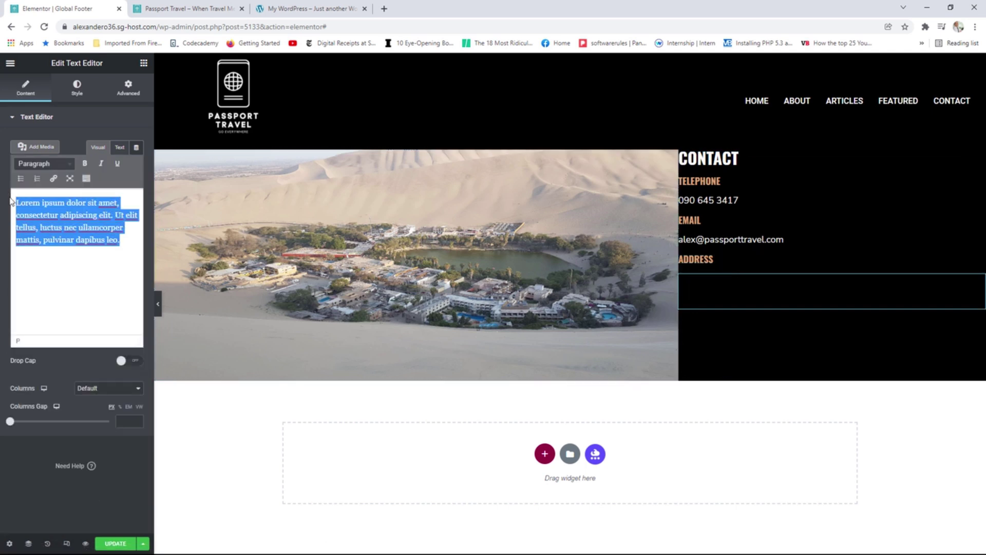
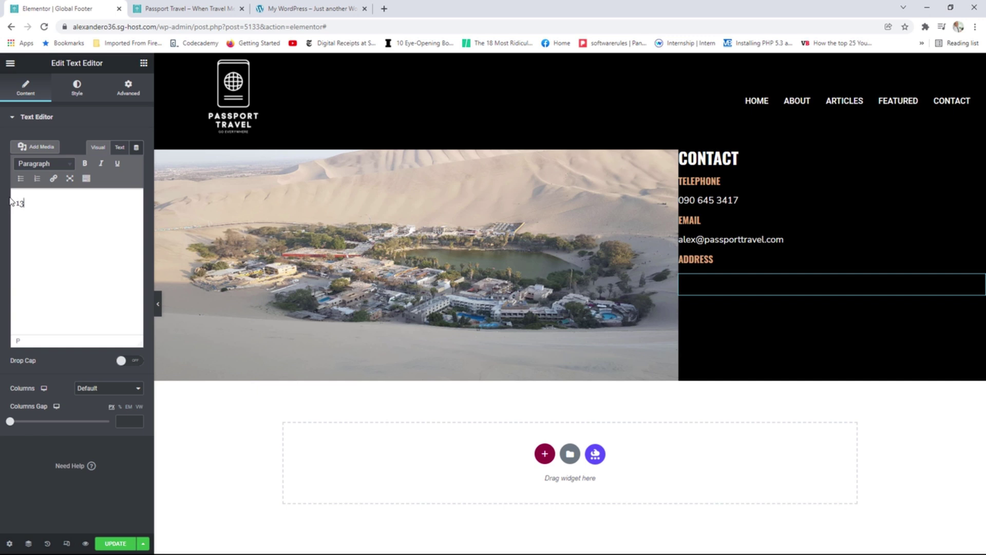
{"action": "key", "text": "Return"}
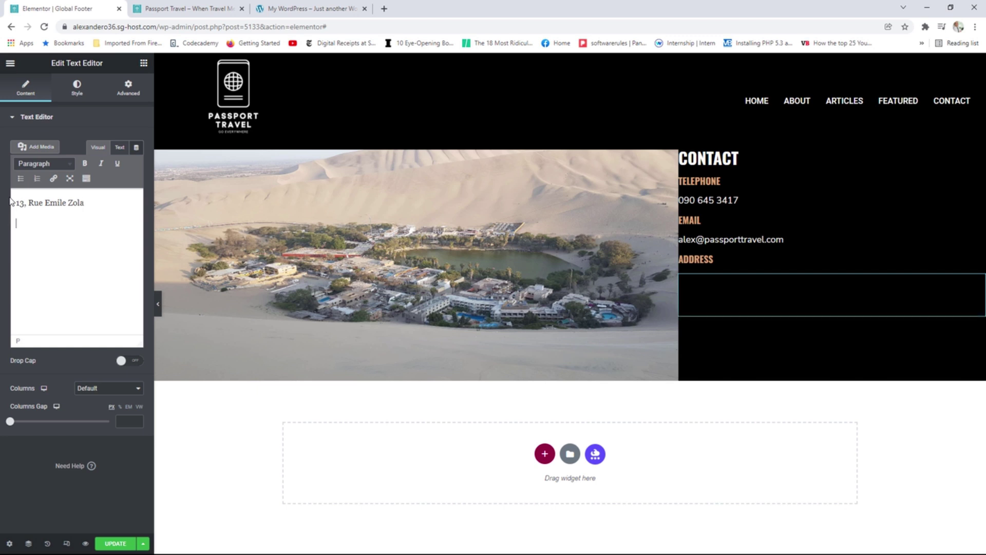
{"action": "key", "text": "BackSpace"}
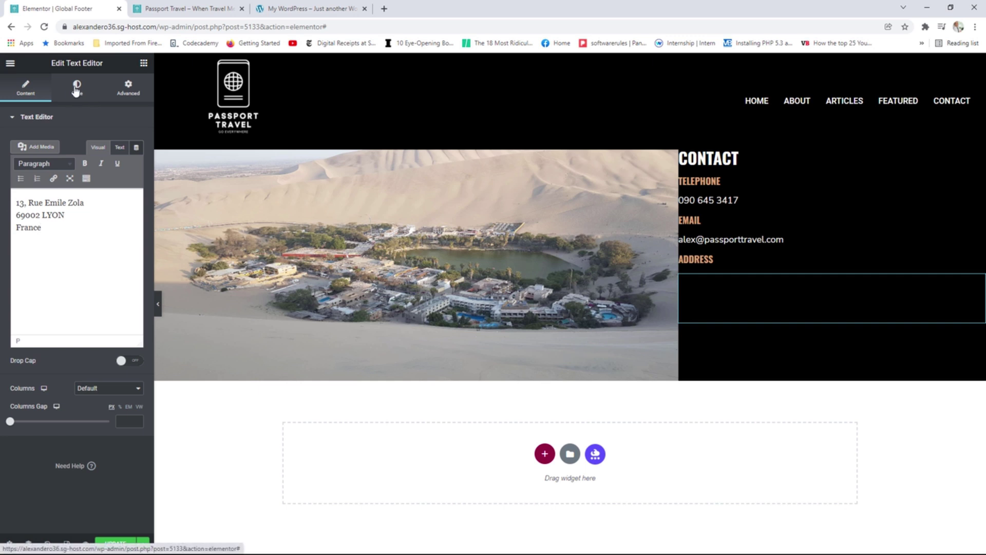
Style the address text with the global Text font and white colour.
{"action": "left_click", "coordinate": [78, 90]}
{"action": "left_click", "coordinate": [123, 188]}
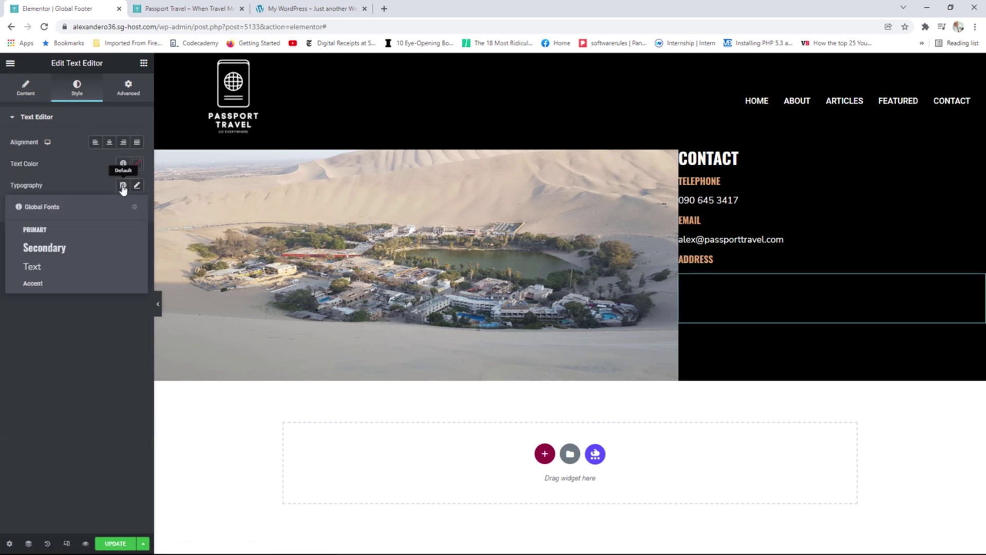
{"action": "left_click", "coordinate": [49, 268]}
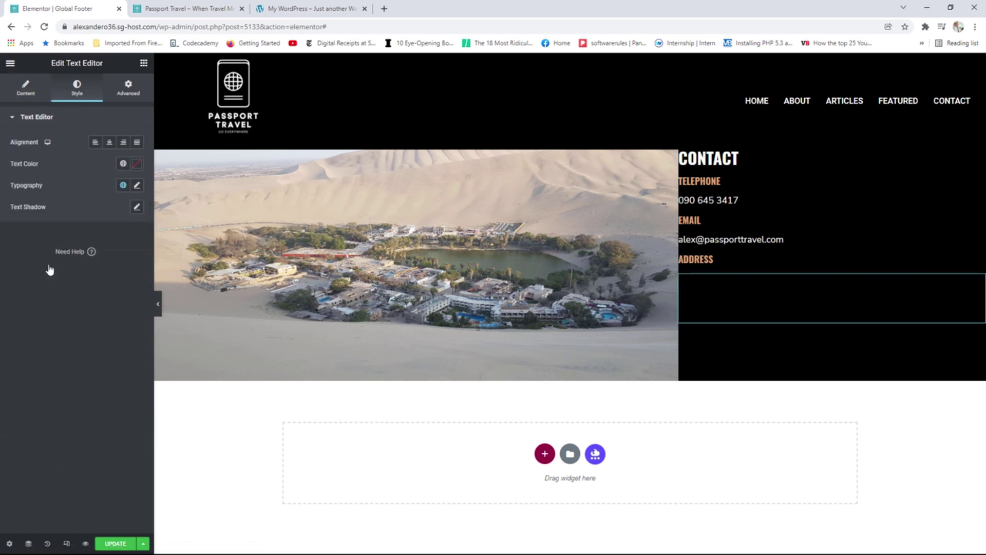
{"action": "left_click", "coordinate": [123, 163]}
{"action": "left_click", "coordinate": [52, 217]}
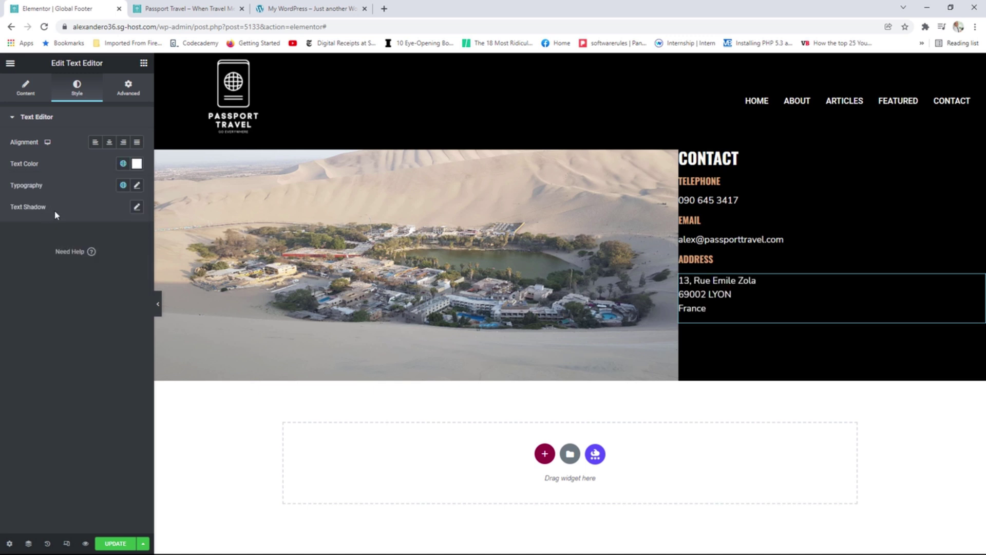
{"action": "left_click", "coordinate": [143, 63]}
Add a Social Icons widget below the address.
{"action": "scroll", "coordinate": [86, 286], "scroll_direction": "down", "scroll_amount": 5}
{"action": "scroll", "coordinate": [85, 286], "scroll_direction": "down", "scroll_amount": 12}
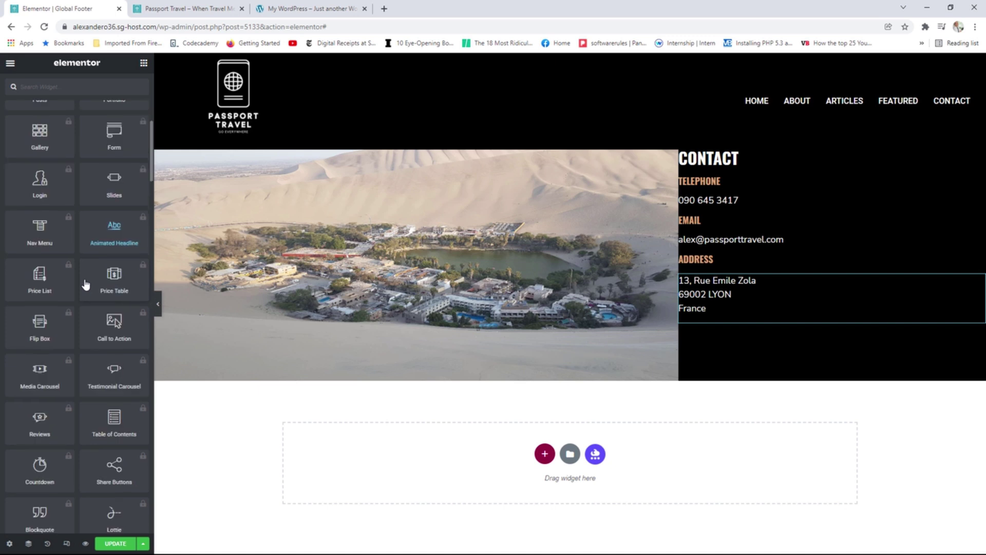
{"action": "scroll", "coordinate": [85, 281], "scroll_direction": "down", "scroll_amount": 2}
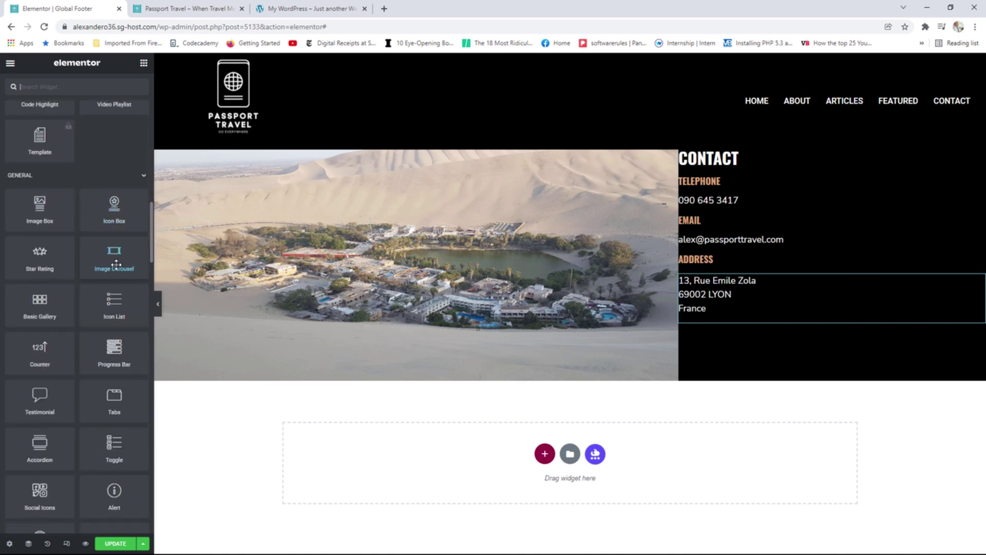
{"action": "scroll", "coordinate": [116, 264], "scroll_direction": "down", "scroll_amount": 2}
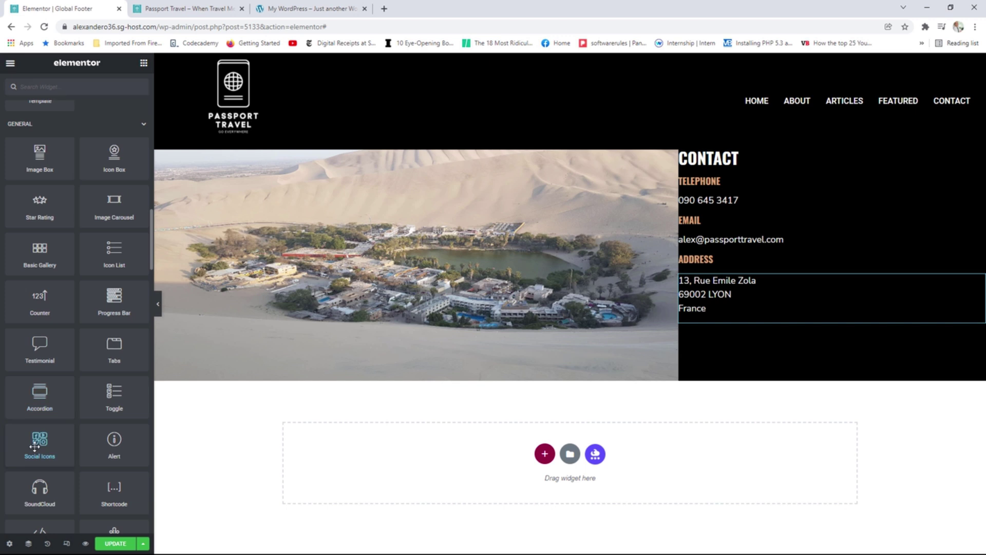
{"action": "left_click_drag", "start_coordinate": [34, 447], "coordinate": [739, 330]}
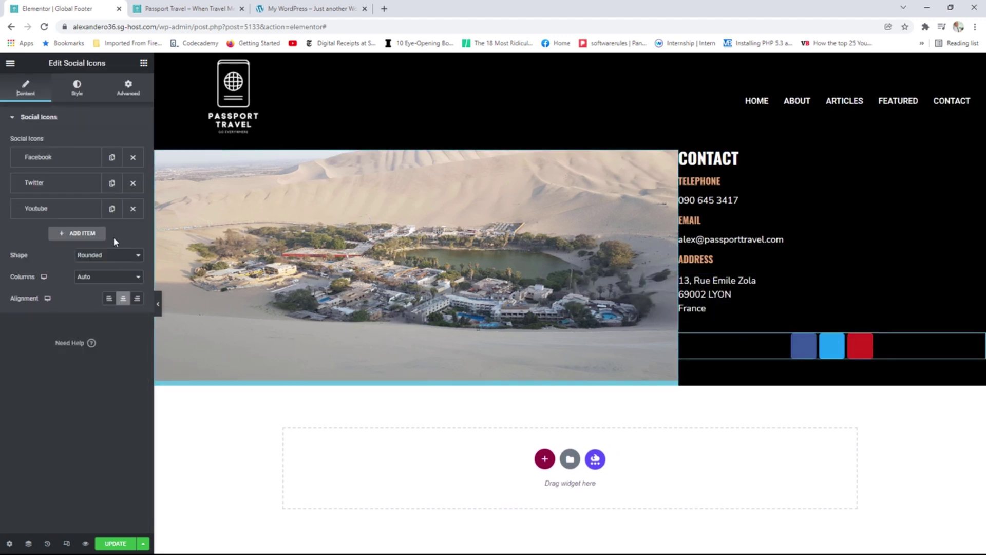
Give the Facebook icon custom colours: white background, black symbol.
{"action": "left_click", "coordinate": [62, 159]}
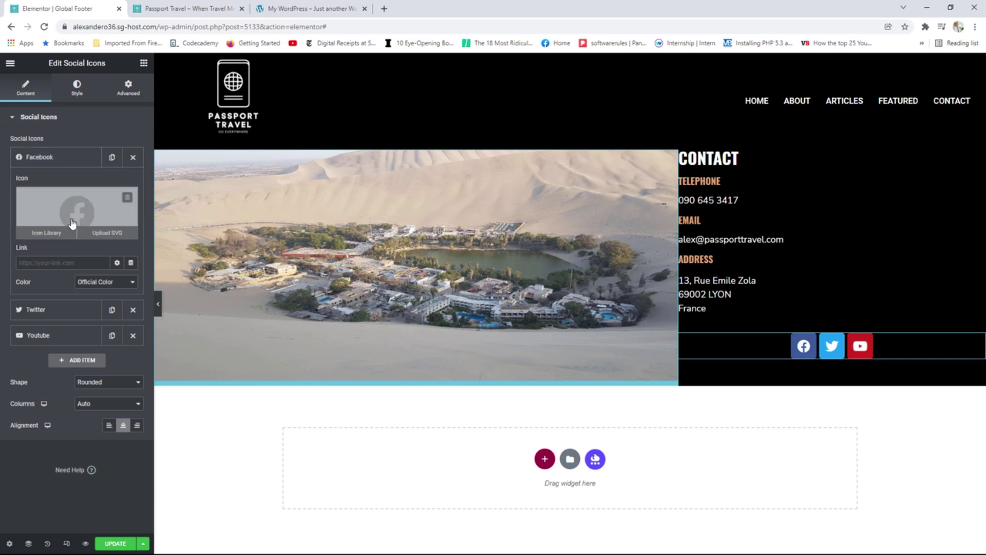
{"action": "left_click", "coordinate": [96, 284]}
{"action": "left_click", "coordinate": [99, 298]}
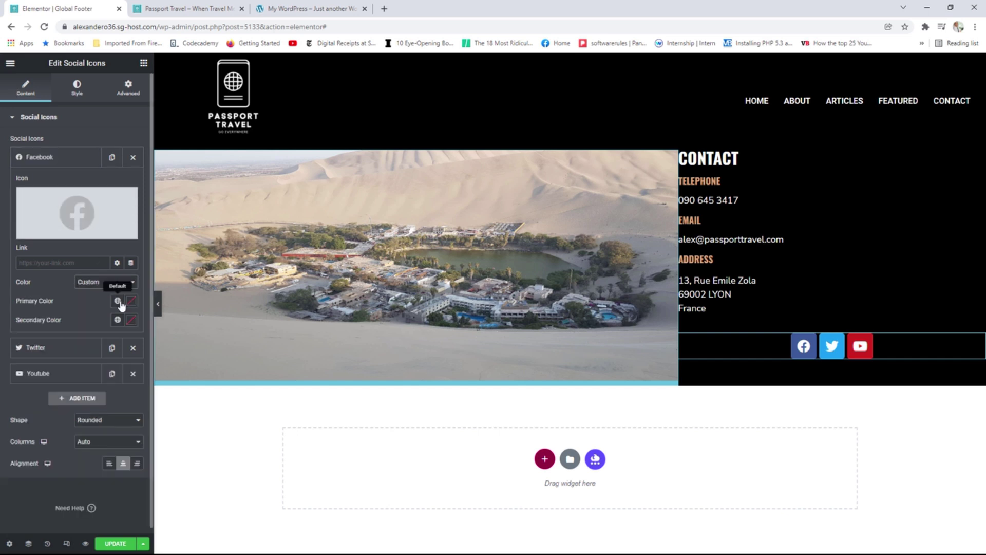
{"action": "left_click", "coordinate": [118, 302]}
{"action": "left_click", "coordinate": [46, 348]}
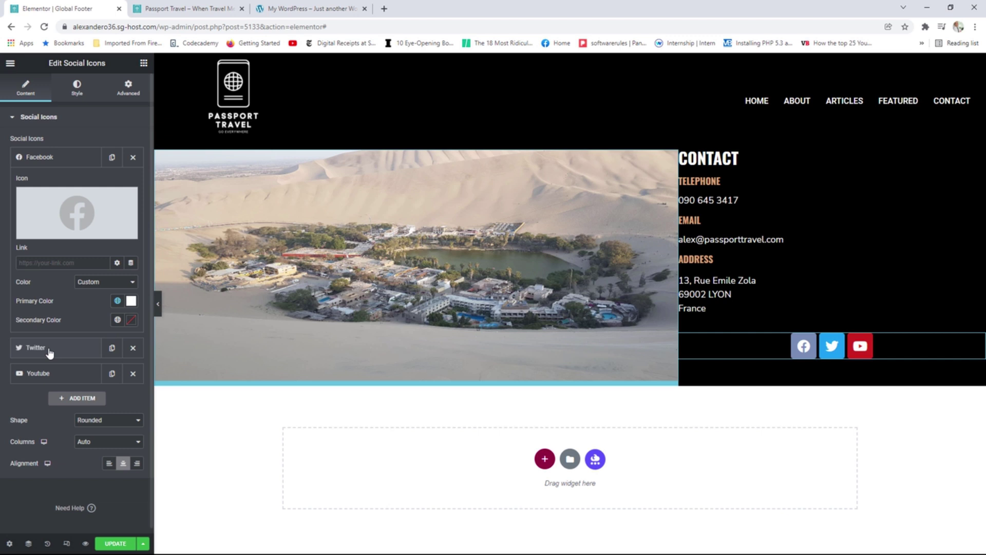
{"action": "left_click", "coordinate": [117, 321]}
{"action": "left_click", "coordinate": [47, 407]}
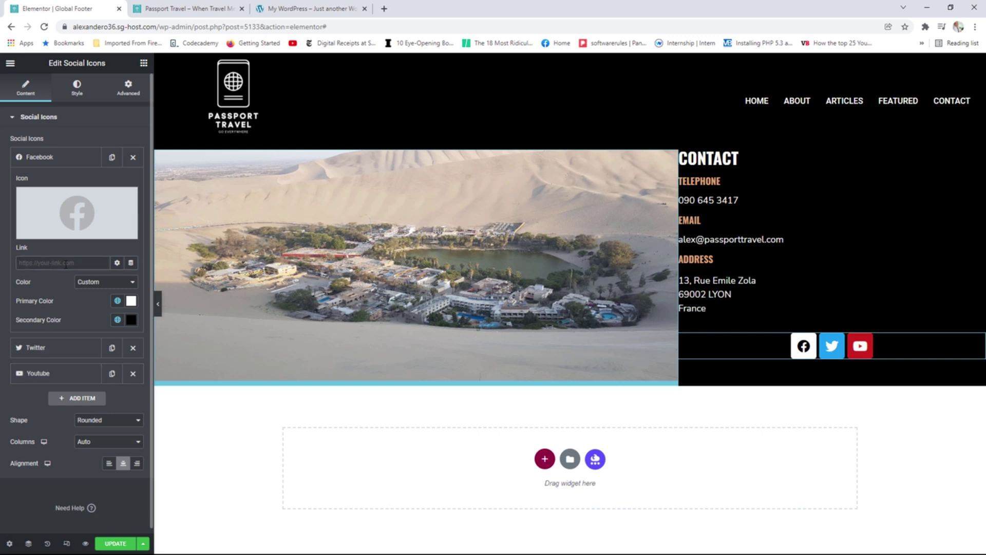
Give the Twitter icon custom colours: white background, black symbol.
{"action": "left_click", "coordinate": [51, 157]}
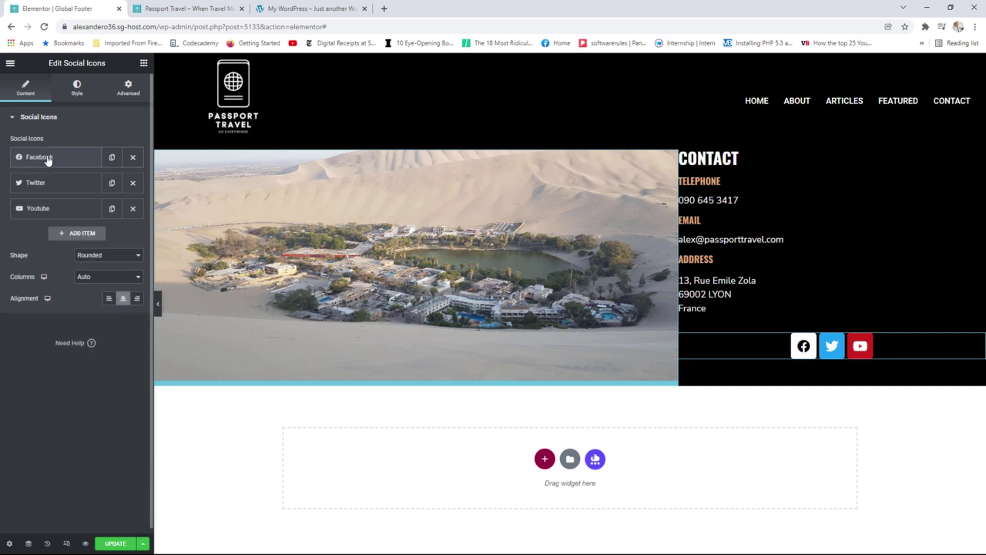
{"action": "left_click", "coordinate": [53, 183]}
{"action": "left_click", "coordinate": [105, 307]}
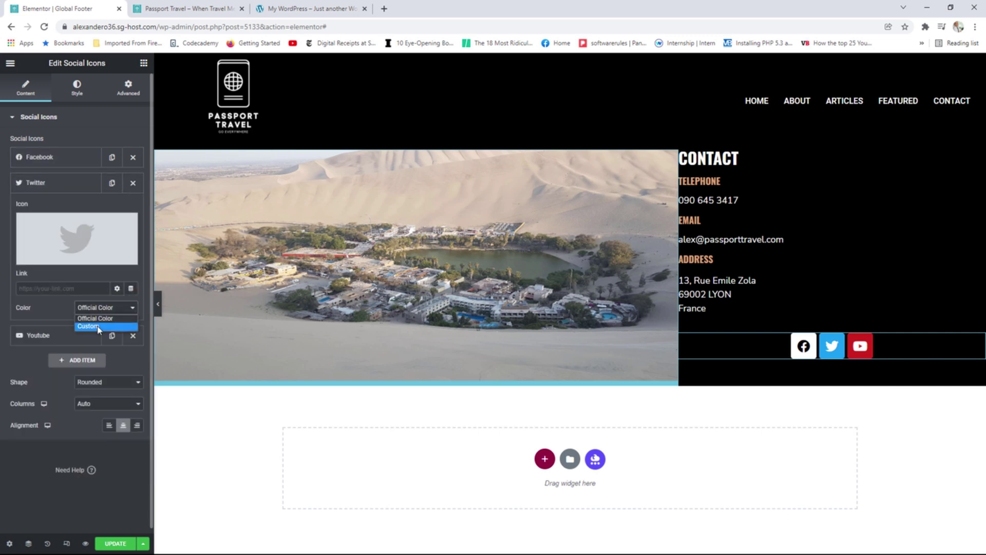
{"action": "left_click", "coordinate": [98, 325]}
{"action": "left_click", "coordinate": [117, 327]}
{"action": "left_click", "coordinate": [45, 374]}
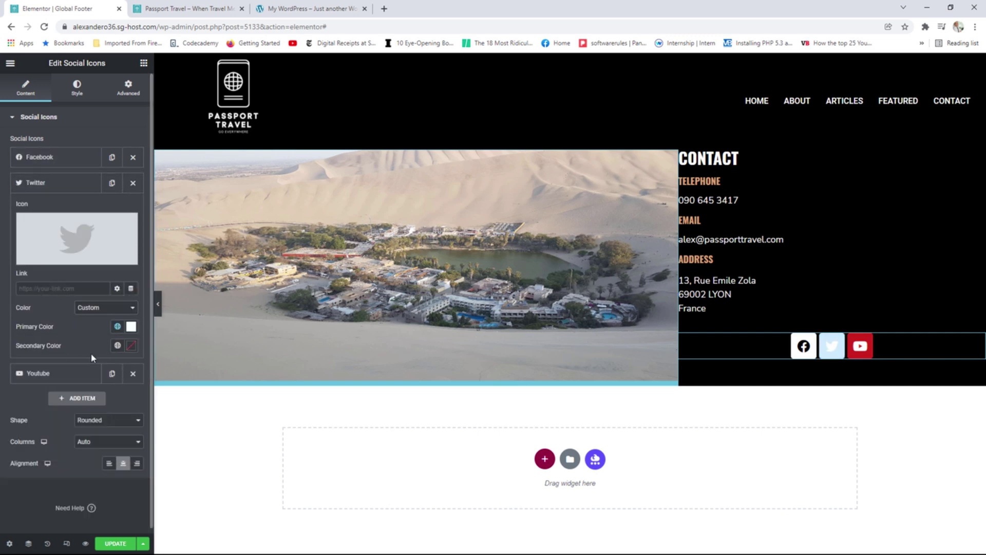
{"action": "left_click", "coordinate": [117, 345]}
{"action": "left_click", "coordinate": [37, 429]}
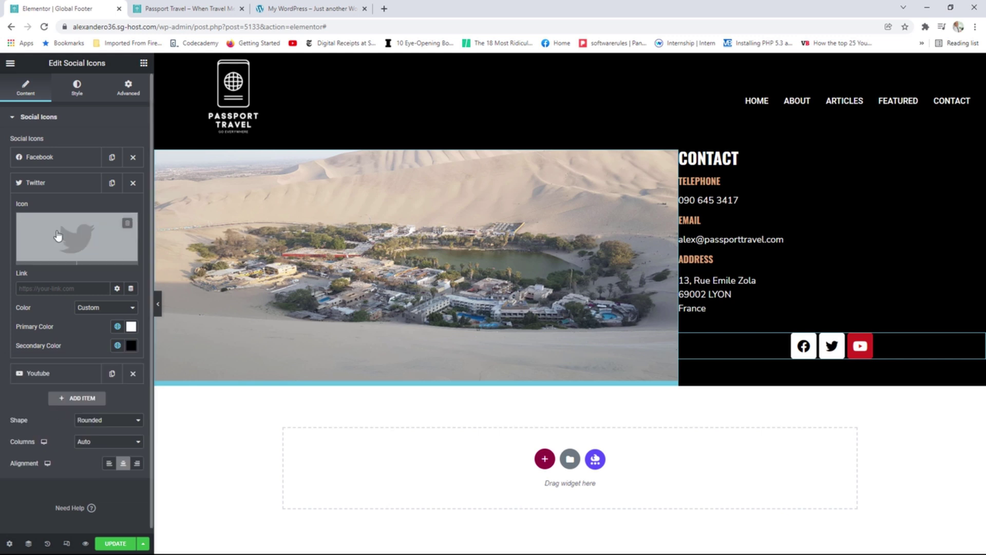
{"action": "left_click", "coordinate": [43, 184]}
Give the Youtube icon custom colours: white background, black symbol.
{"action": "left_click", "coordinate": [63, 216]}
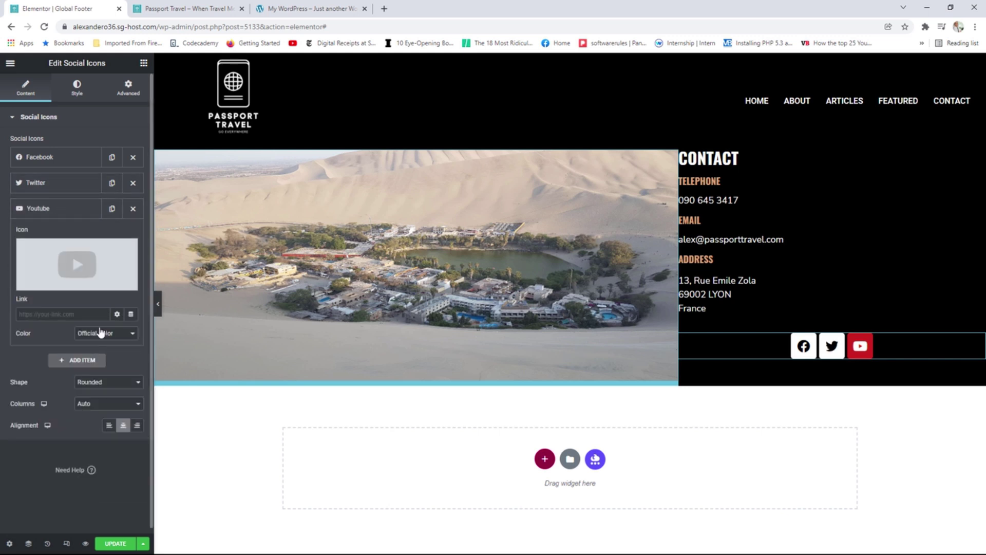
{"action": "left_click", "coordinate": [103, 333]}
{"action": "left_click", "coordinate": [91, 353]}
{"action": "left_click", "coordinate": [117, 352]}
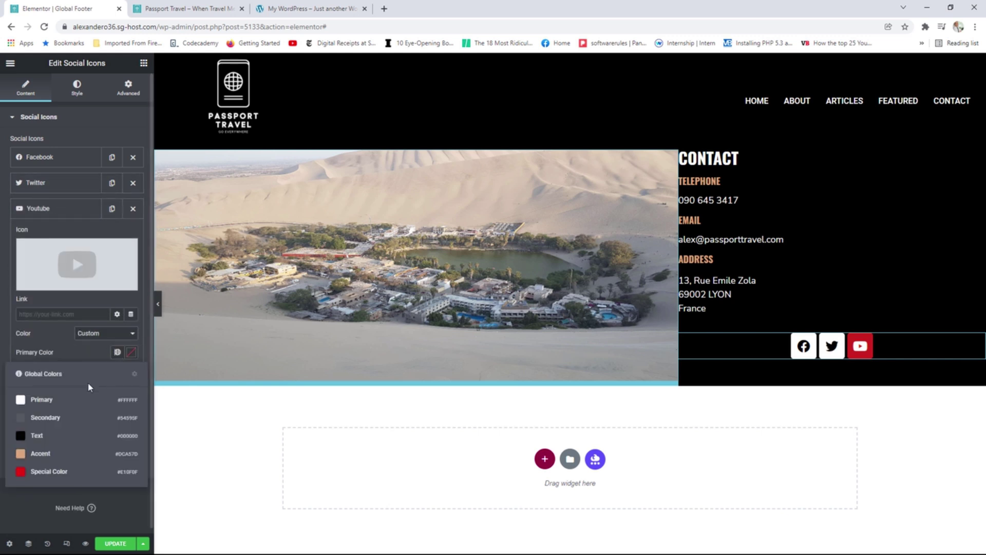
{"action": "left_click", "coordinate": [36, 399]}
{"action": "left_click", "coordinate": [118, 371]}
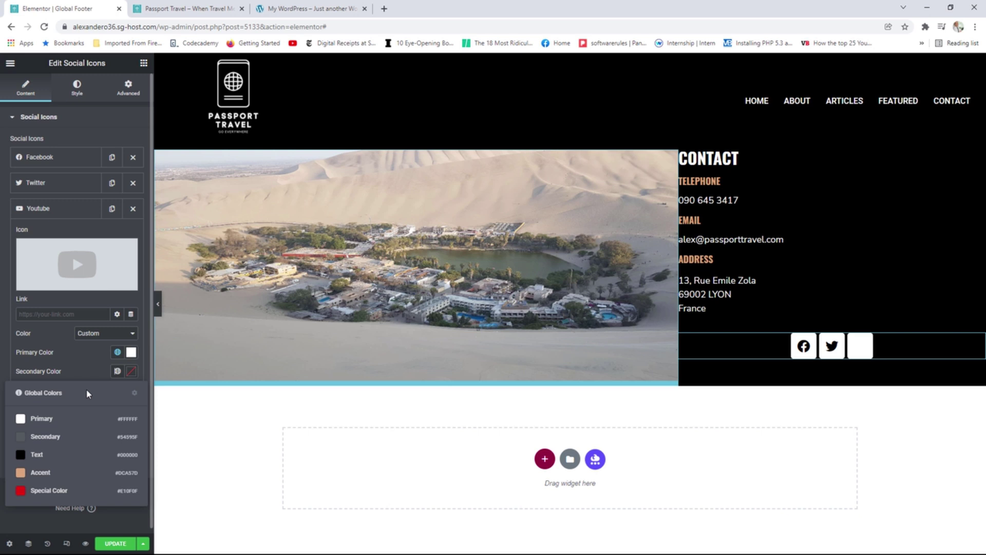
{"action": "left_click", "coordinate": [45, 453]}
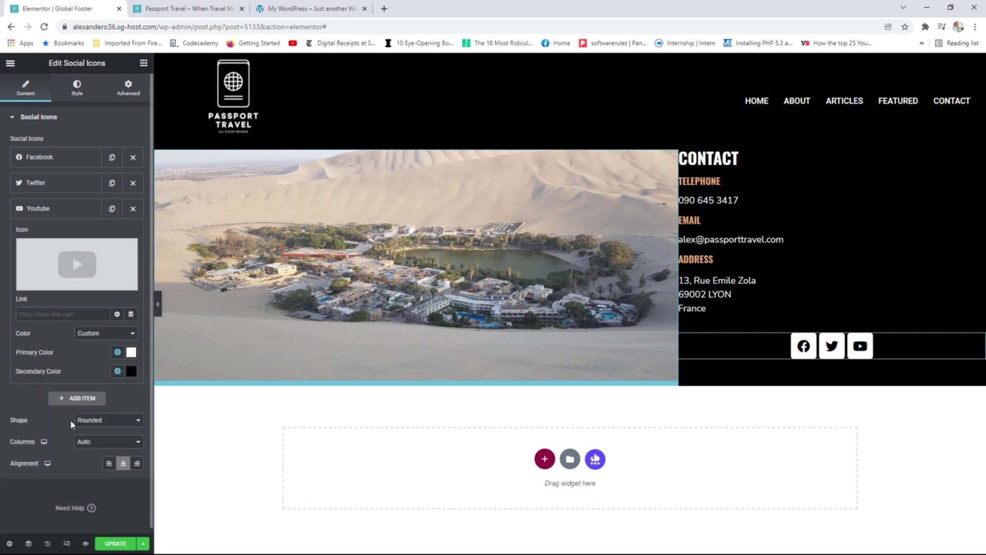
Make the social icons circular and align them to the left.
{"action": "left_click", "coordinate": [90, 421]}
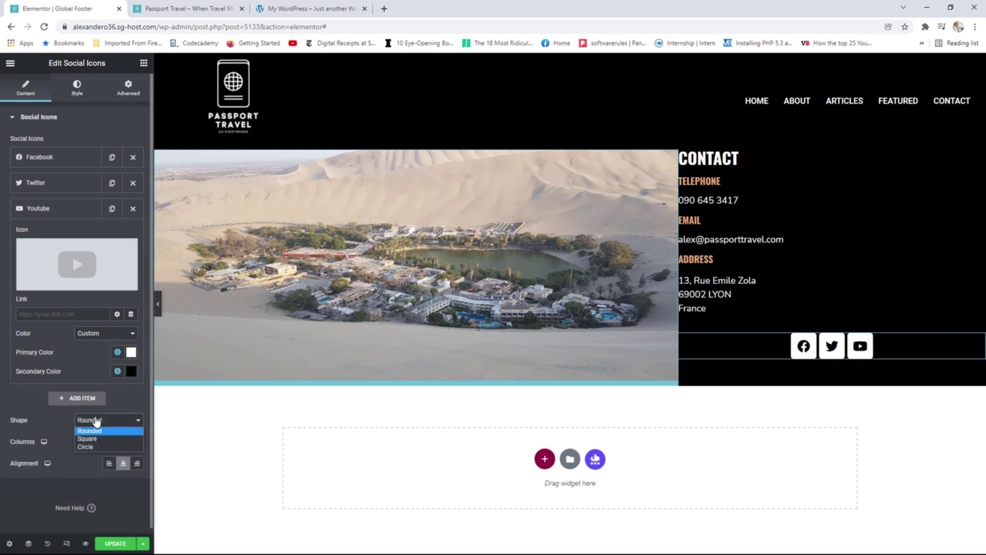
{"action": "left_click", "coordinate": [93, 448]}
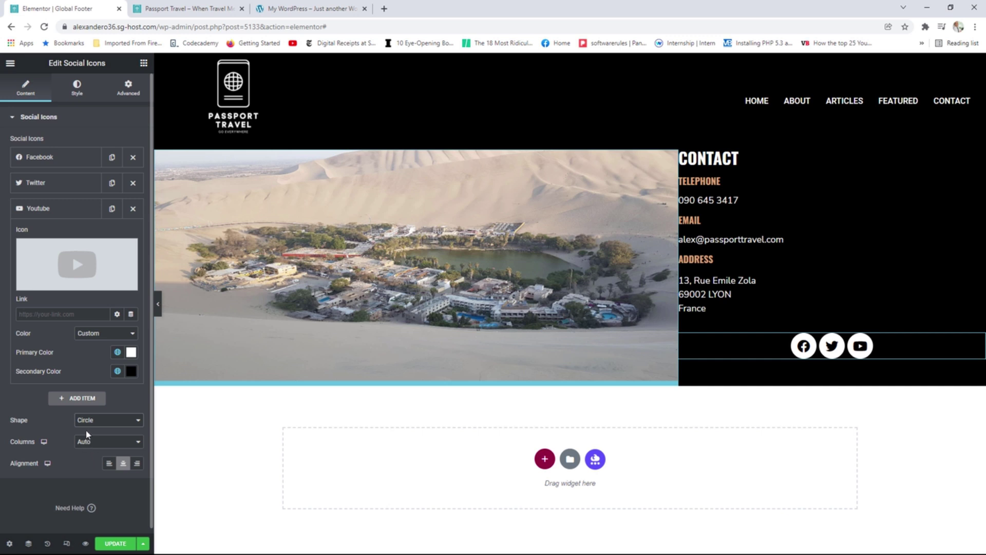
{"action": "left_click", "coordinate": [109, 464]}
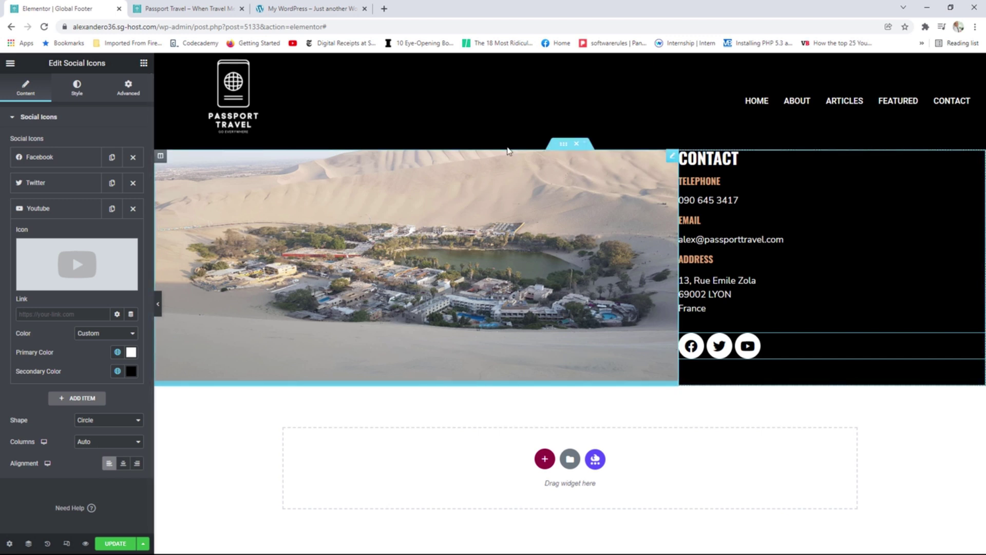
Compare the footer on the live Home page, then go back to the Global Footer editor.
{"action": "left_click", "coordinate": [298, 9]}
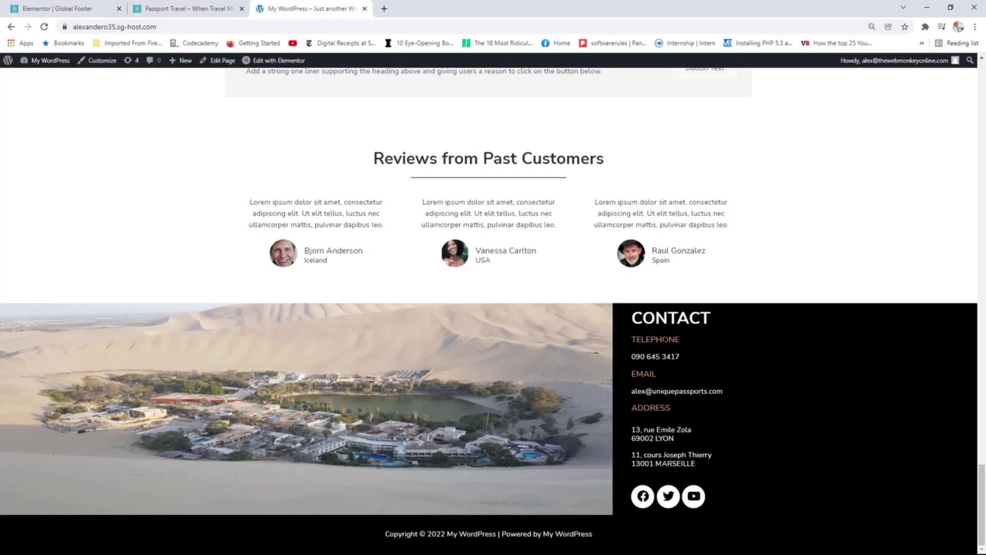
{"action": "left_click_drag", "start_coordinate": [632, 318], "coordinate": [657, 438]}
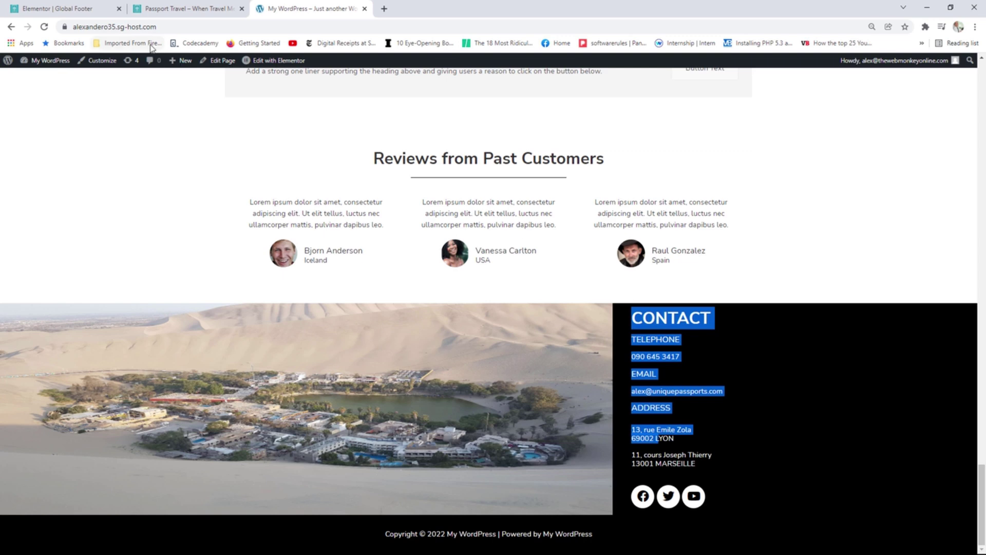
{"action": "left_click", "coordinate": [180, 9]}
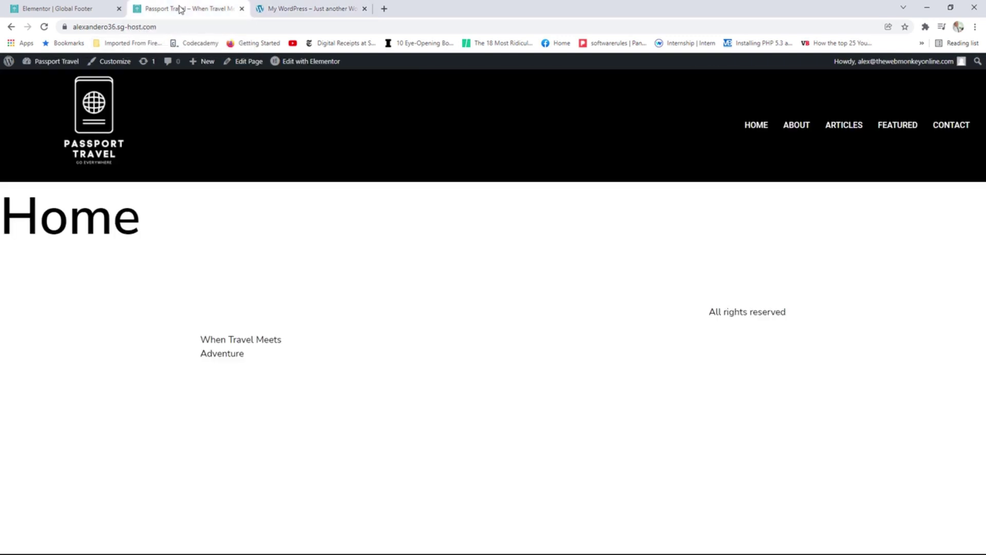
{"action": "left_click", "coordinate": [103, 9]}
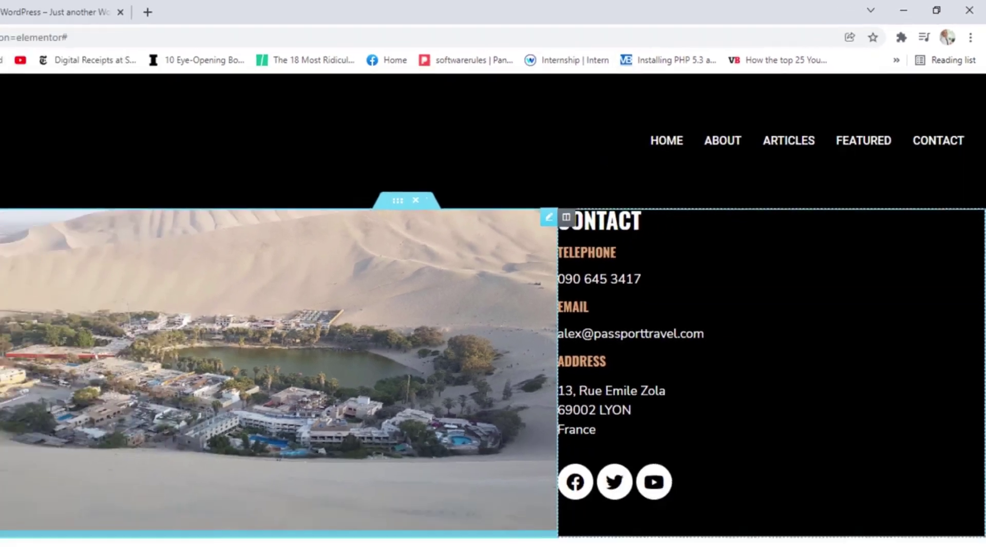
Set the contact column's Vertical Align to Middle.
{"action": "left_click", "coordinate": [448, 282]}
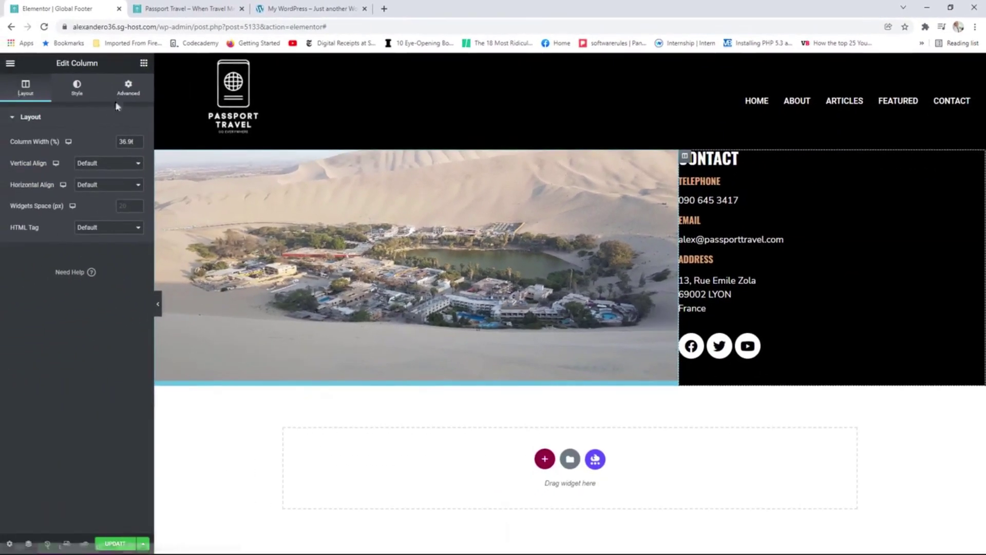
{"action": "left_click", "coordinate": [87, 163]}
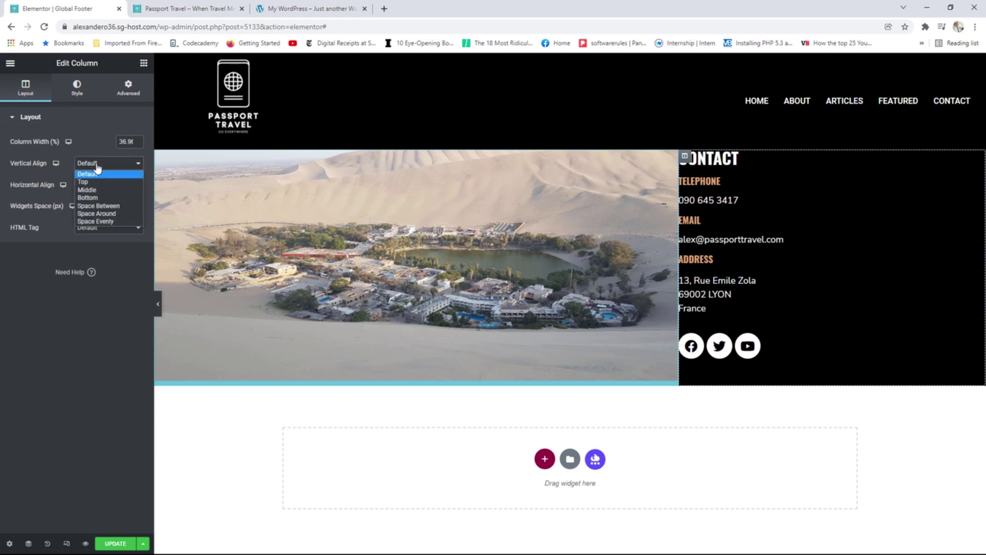
{"action": "left_click", "coordinate": [99, 190]}
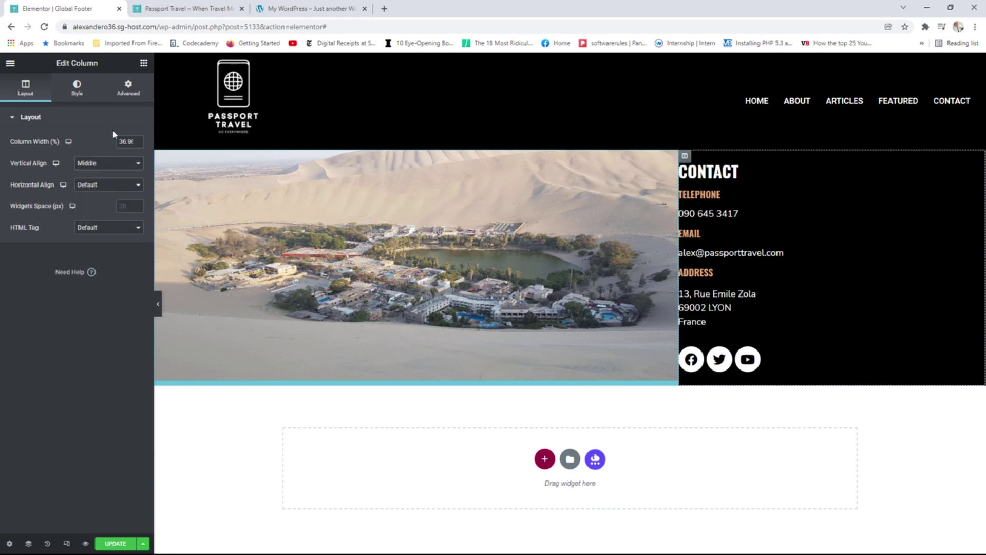
Give the contact column a left padding of 40, with the other sides at 0.
{"action": "left_click", "coordinate": [129, 90]}
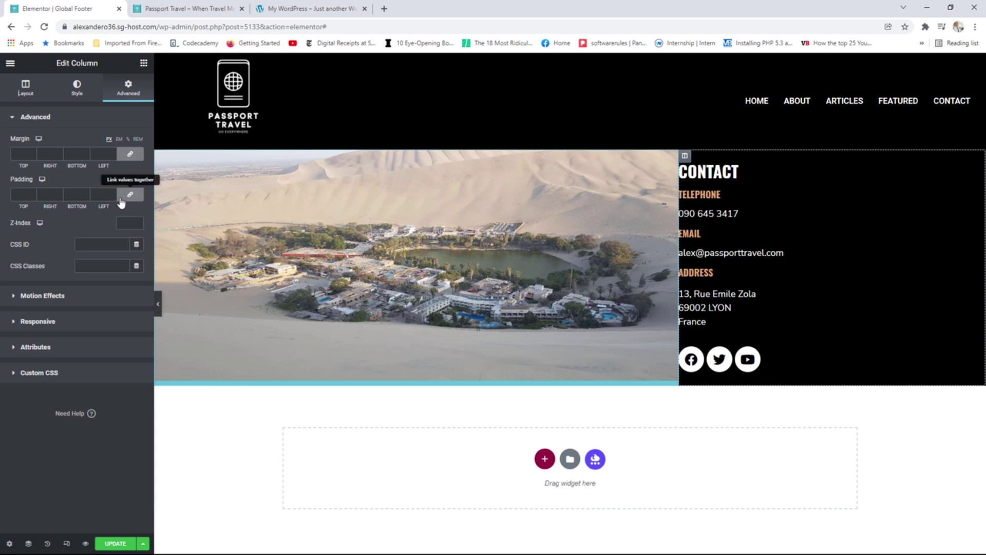
{"action": "left_click", "coordinate": [33, 194]}
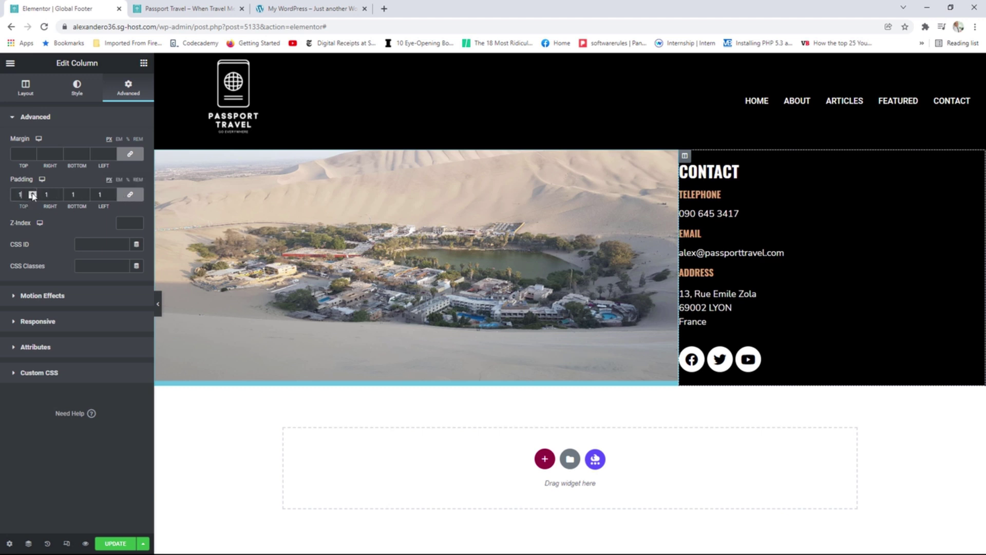
{"action": "left_click", "coordinate": [32, 193]}
{"action": "left_click", "coordinate": [33, 193]}
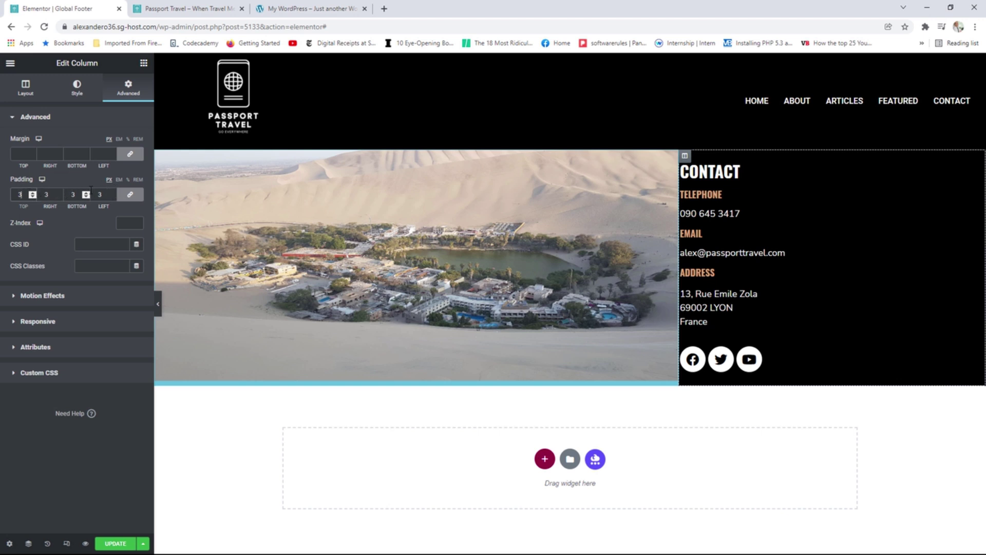
{"action": "left_click", "coordinate": [33, 198]}
{"action": "left_click", "coordinate": [32, 197]}
{"action": "left_click", "coordinate": [33, 197]}
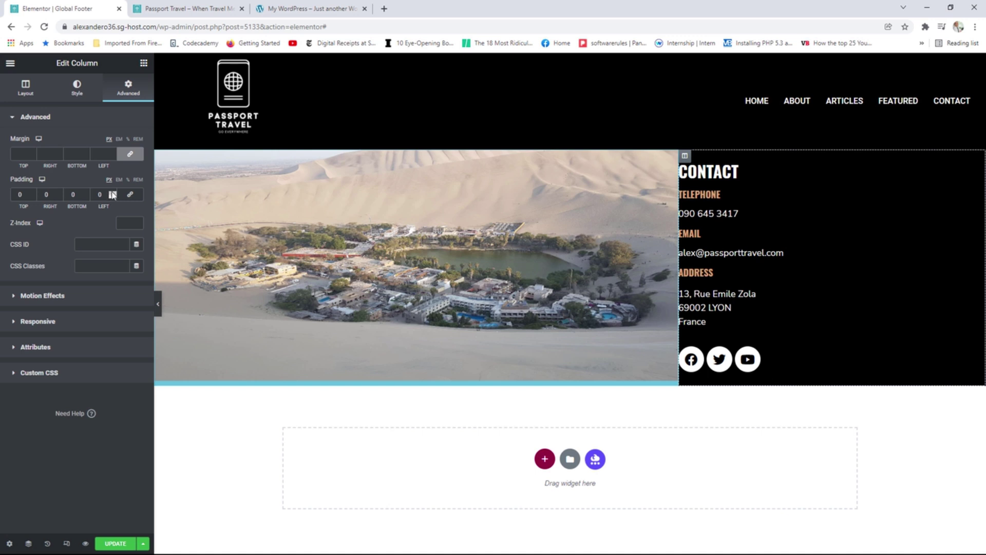
{"action": "left_click", "coordinate": [112, 193]}
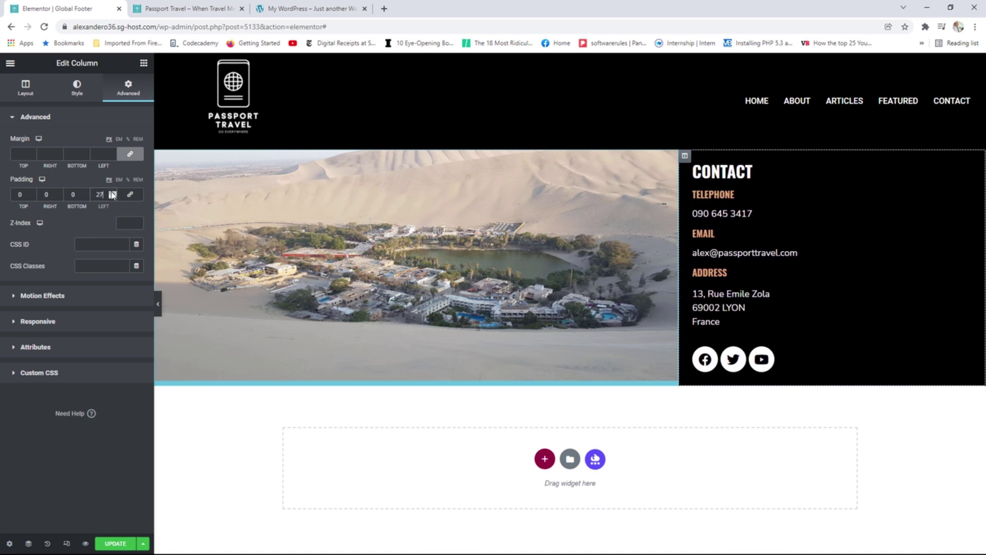
{"action": "left_click", "coordinate": [113, 193]}
{"action": "left_click", "coordinate": [112, 193]}
{"action": "left_click", "coordinate": [113, 193]}
{"action": "left_click", "coordinate": [112, 193]}
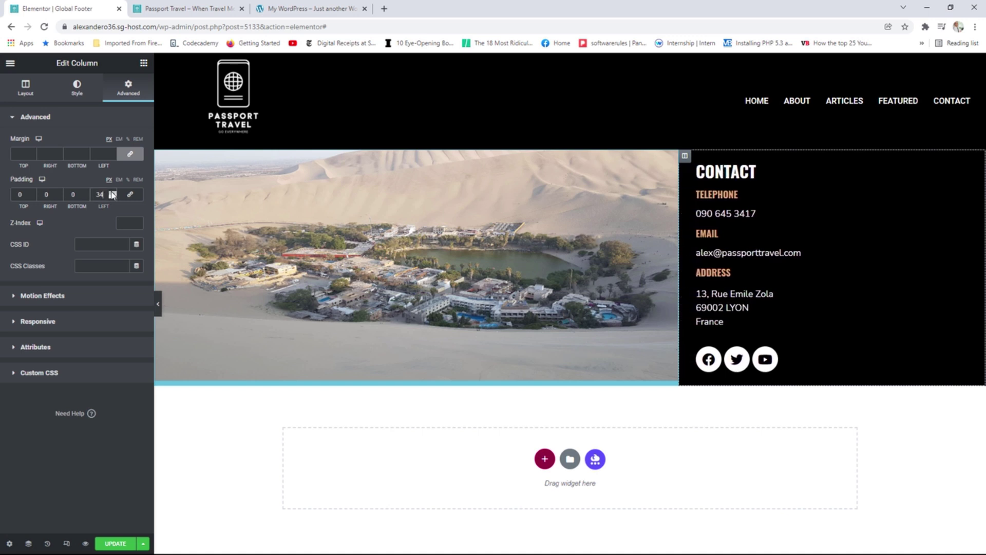
{"action": "left_click", "coordinate": [113, 193]}
{"action": "left_click", "coordinate": [113, 193]}
{"action": "left_click", "coordinate": [113, 193]}
{"action": "left_click", "coordinate": [113, 193]}
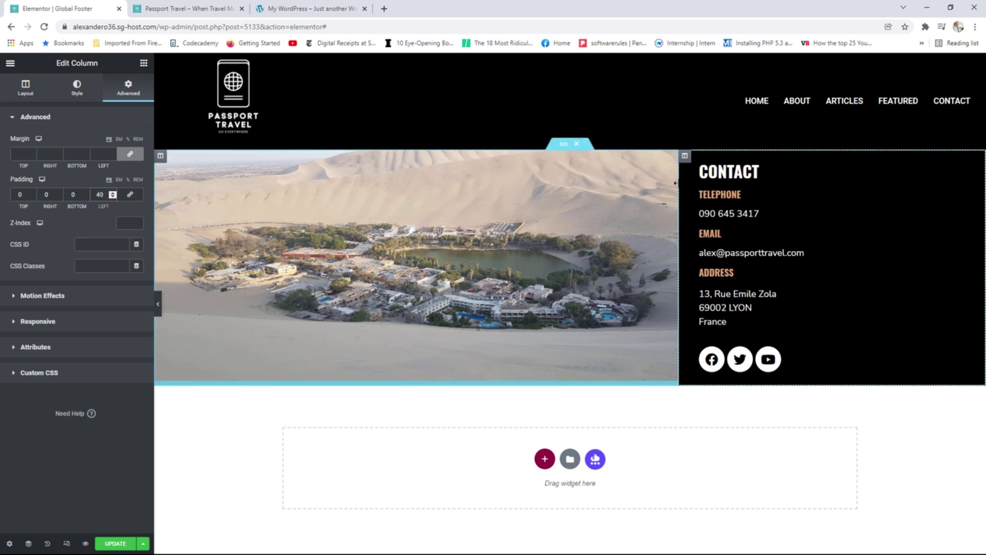
{"action": "left_click", "coordinate": [143, 63]}
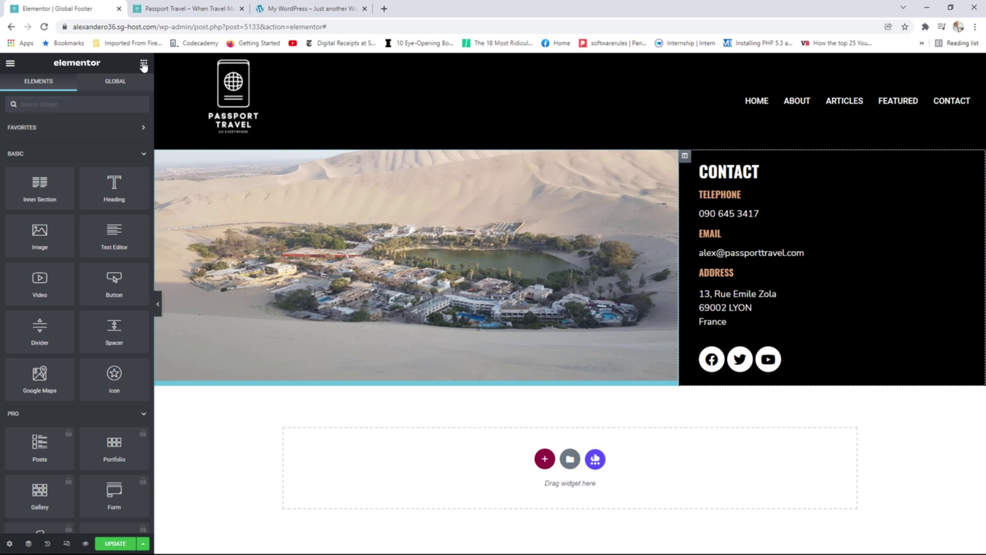
Drag the Header & Footer Builder Copyright widget into a new strip below the photo-and-contact row.
{"action": "scroll", "coordinate": [114, 192], "scroll_direction": "down", "scroll_amount": 10}
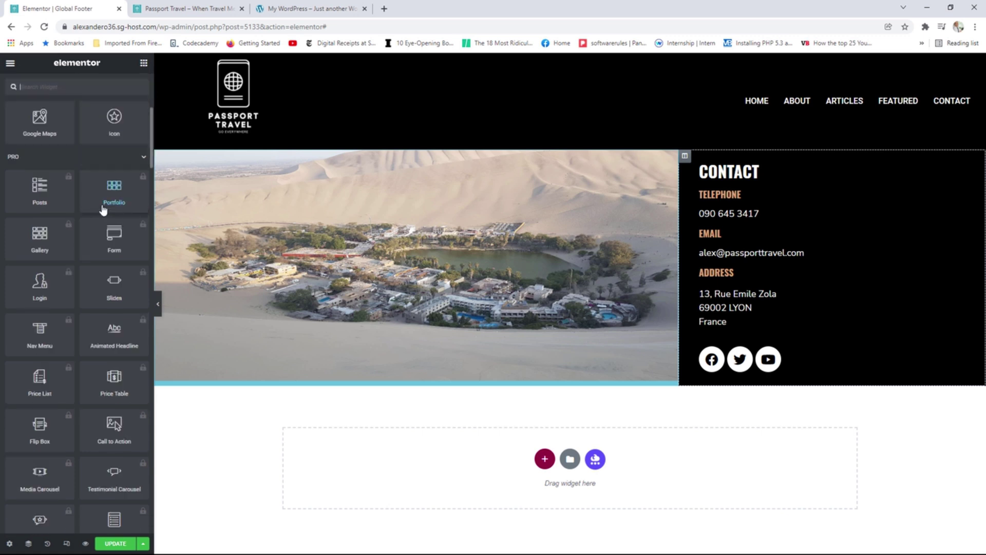
{"action": "left_click_drag", "start_coordinate": [151, 164], "coordinate": [150, 484]}
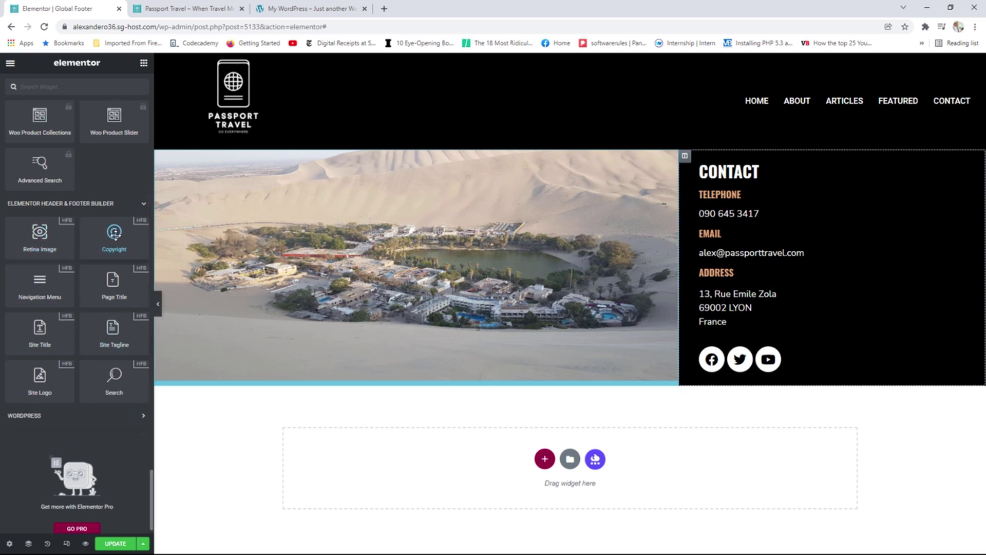
{"action": "left_click_drag", "start_coordinate": [115, 235], "coordinate": [496, 251]}
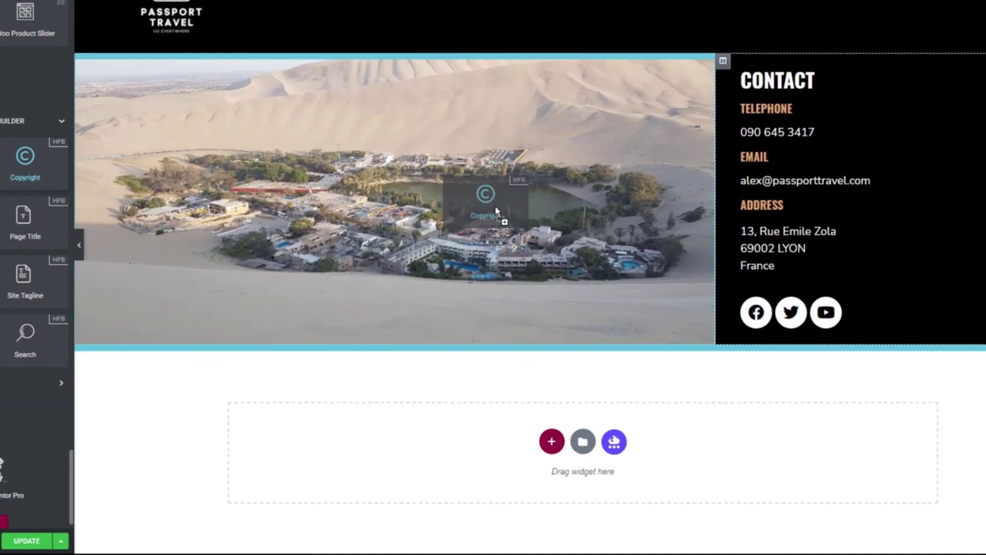
{"action": "left_click_drag", "start_coordinate": [496, 210], "coordinate": [738, 346]}
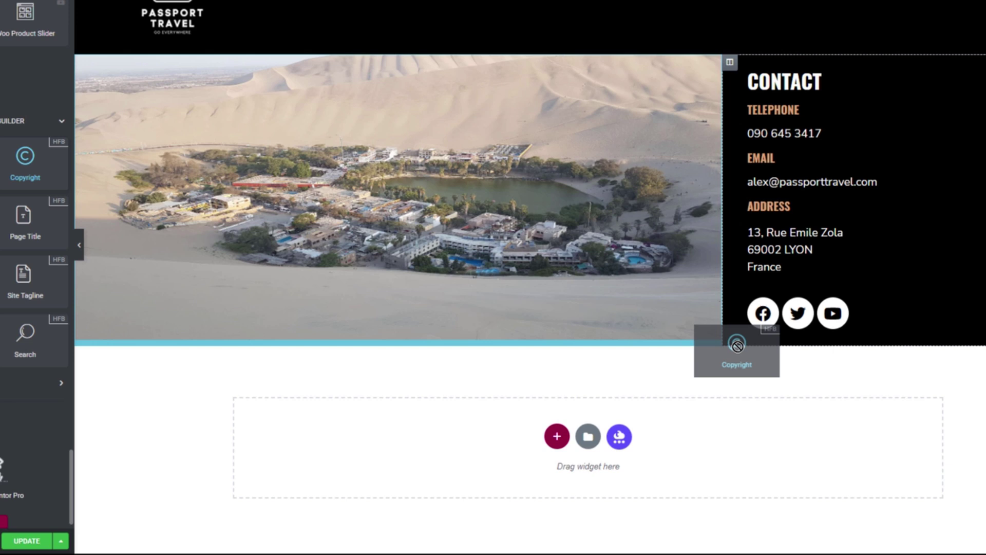
{"action": "left_click_drag", "start_coordinate": [737, 346], "coordinate": [756, 344]}
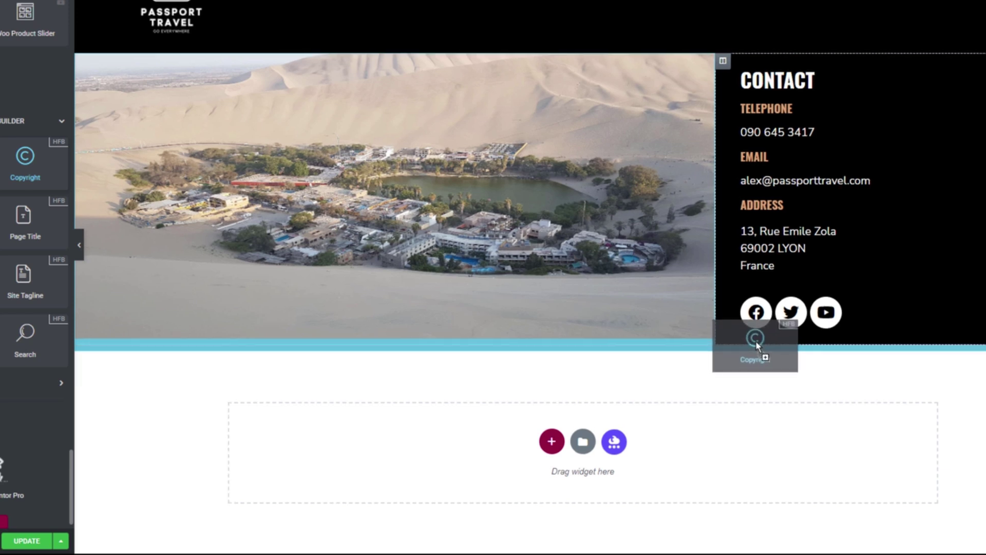
{"action": "left_click_drag", "start_coordinate": [757, 344], "coordinate": [756, 342]}
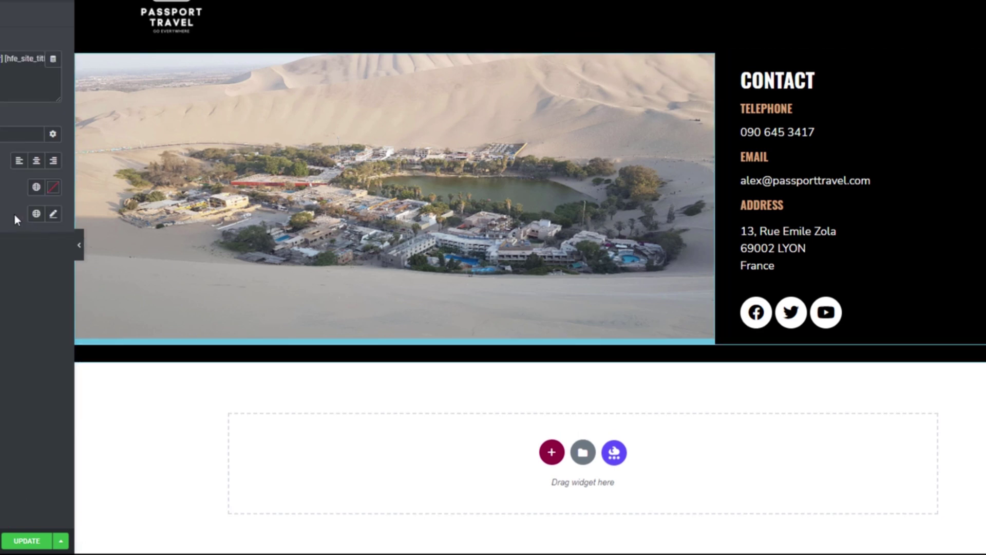
Set the copyright text to the white global colour and a global font.
{"action": "left_click", "coordinate": [37, 190]}
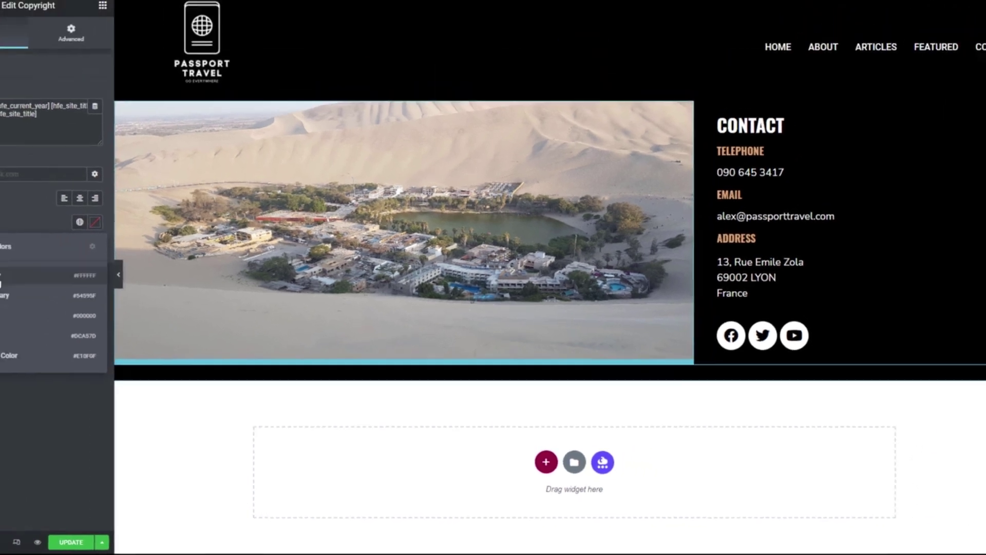
{"action": "left_click", "coordinate": [48, 309]}
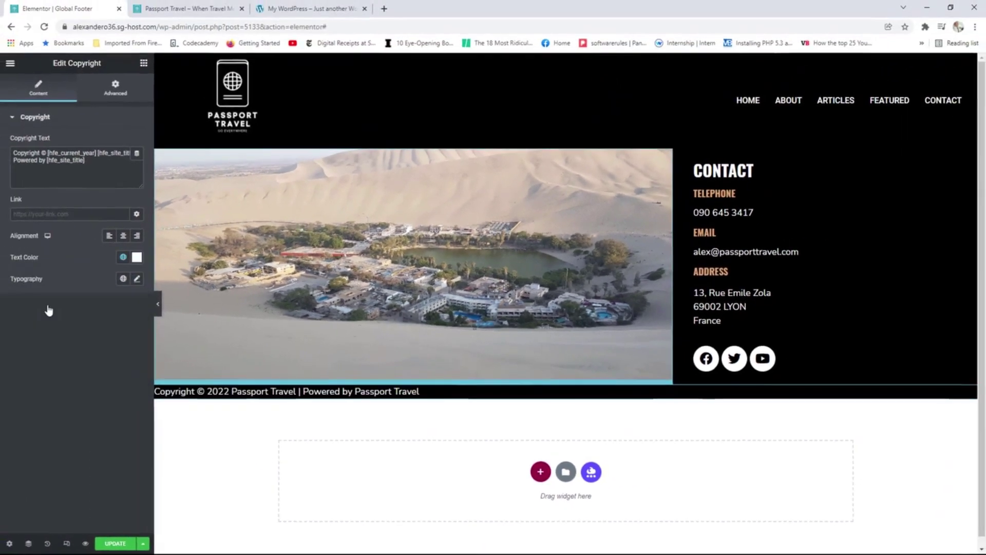
{"action": "left_click", "coordinate": [123, 279]}
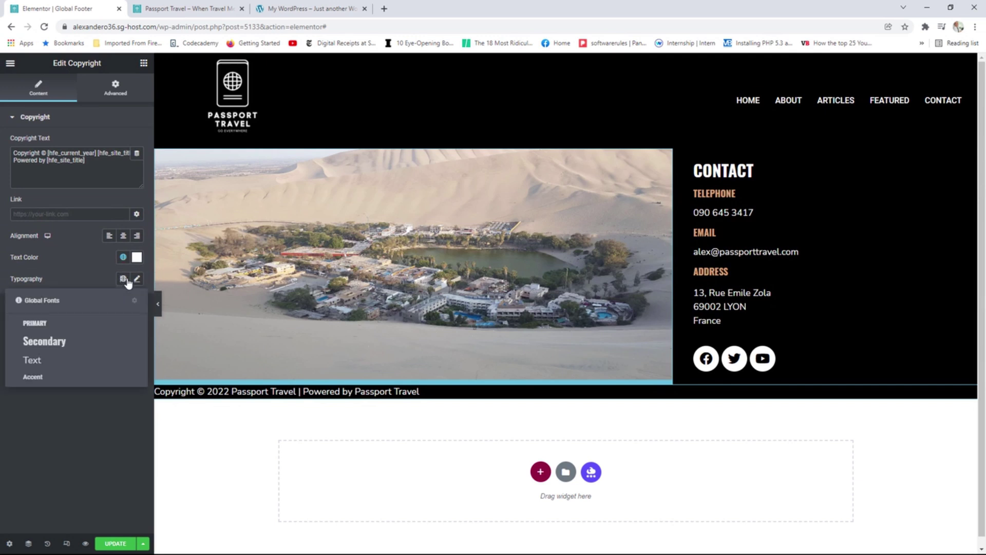
{"action": "left_click", "coordinate": [48, 358]}
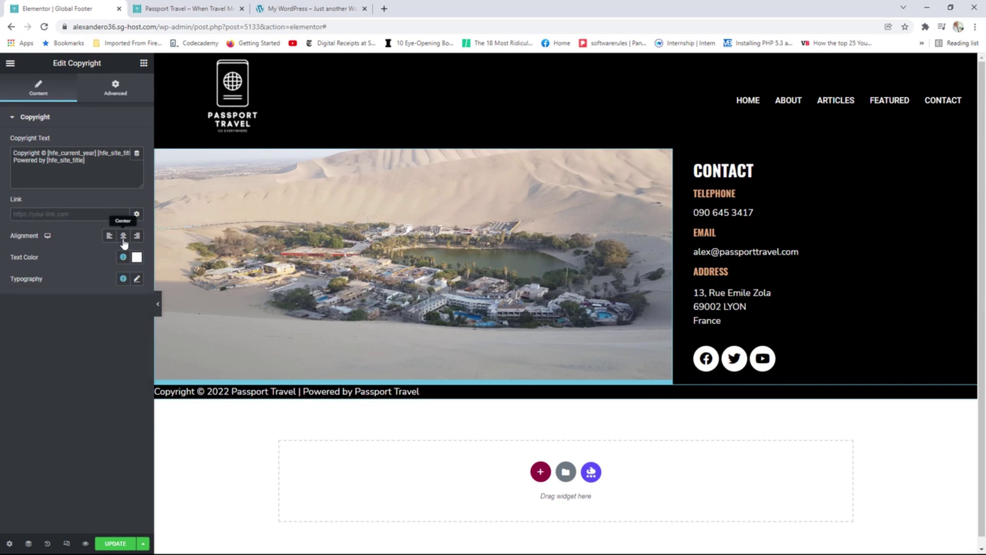
Centre the copyright text and reduce its typography size to 16.
{"action": "left_click", "coordinate": [123, 239]}
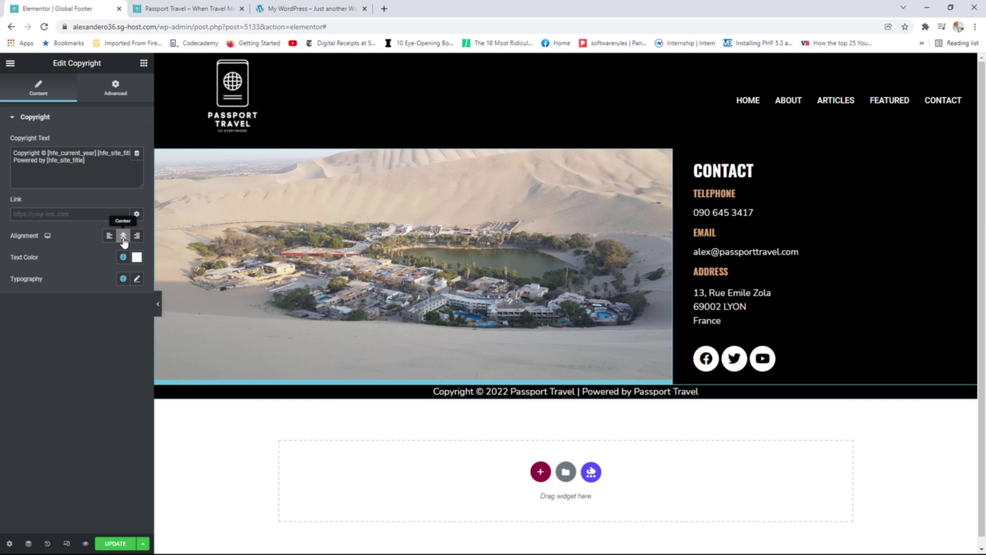
{"action": "left_click", "coordinate": [124, 236]}
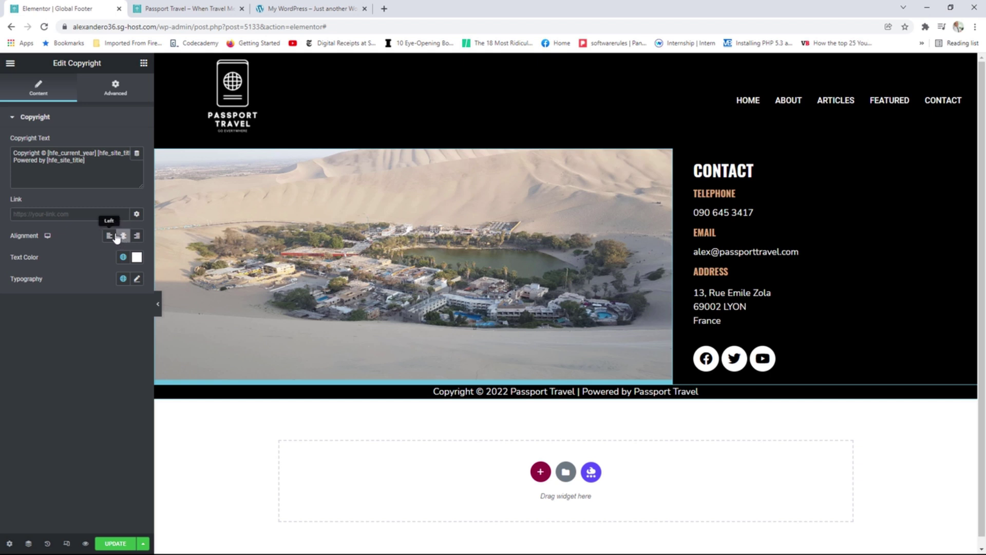
{"action": "left_click", "coordinate": [136, 279]}
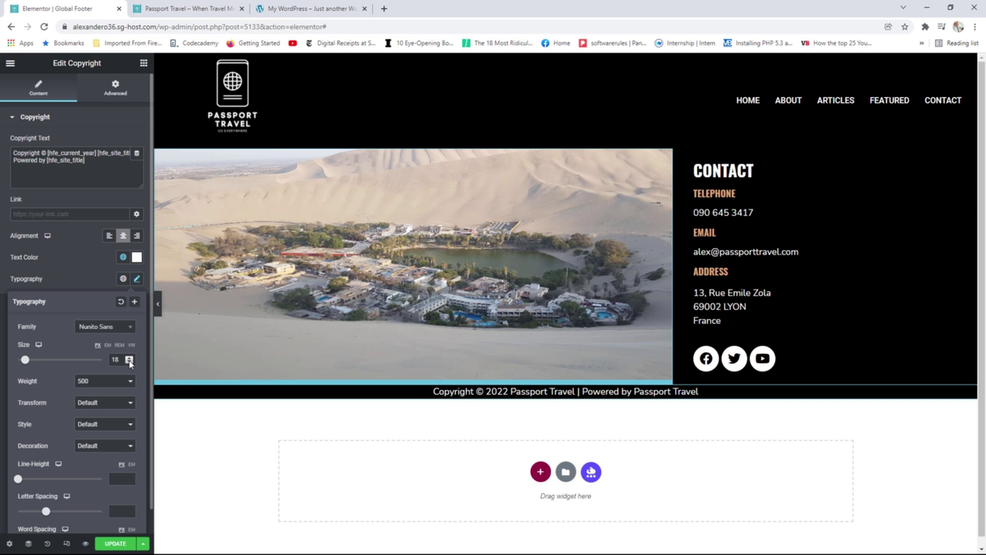
{"action": "left_click", "coordinate": [130, 362]}
{"action": "left_click", "coordinate": [129, 362]}
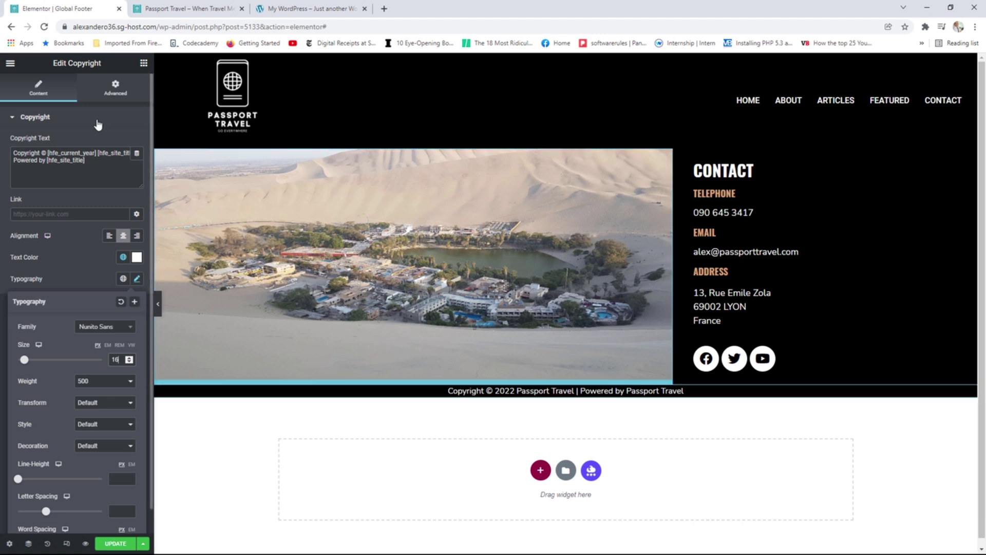
Give the copyright bar 20 px top and bottom padding, then update the footer template.
{"action": "left_click", "coordinate": [117, 90]}
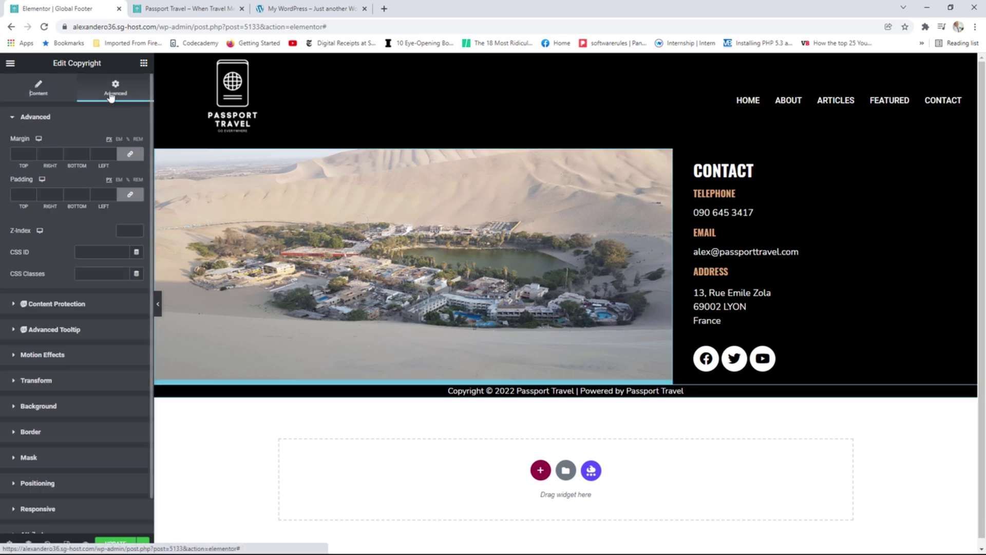
{"action": "left_click", "coordinate": [128, 197]}
{"action": "left_click", "coordinate": [35, 194]}
{"action": "type", "text": "15"}
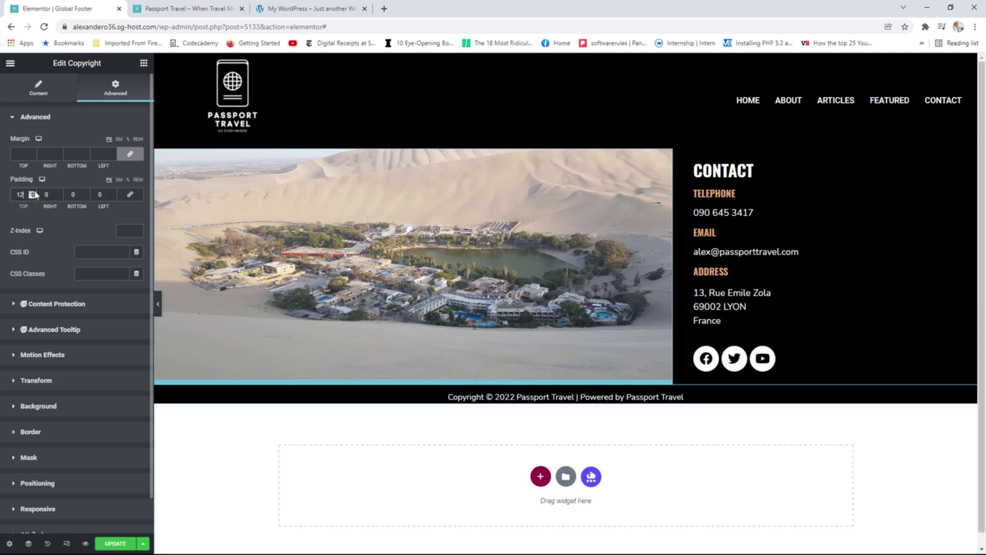
{"action": "left_click", "coordinate": [34, 192]}
{"action": "left_click", "coordinate": [34, 193]}
{"action": "left_click", "coordinate": [34, 192]}
{"action": "left_click", "coordinate": [34, 193]}
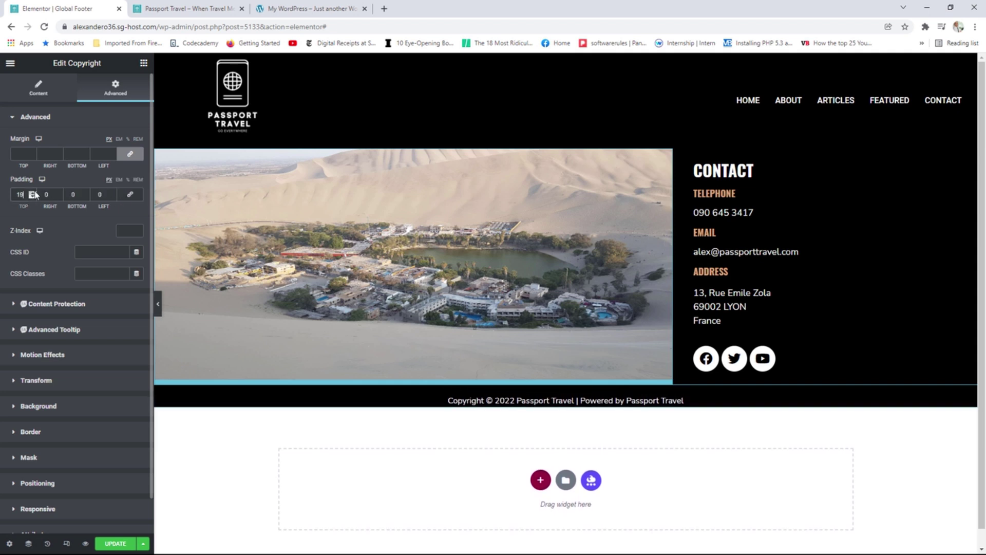
{"action": "left_click", "coordinate": [34, 193]}
{"action": "left_click", "coordinate": [85, 192]}
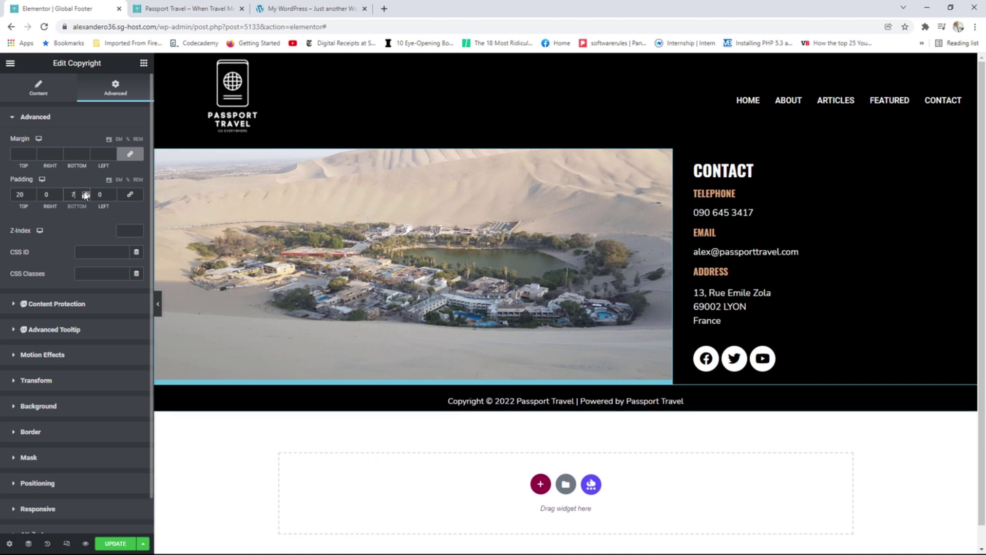
{"action": "left_click", "coordinate": [86, 193]}
{"action": "left_click", "coordinate": [85, 193]}
{"action": "left_click", "coordinate": [86, 193]}
{"action": "left_click", "coordinate": [85, 193]}
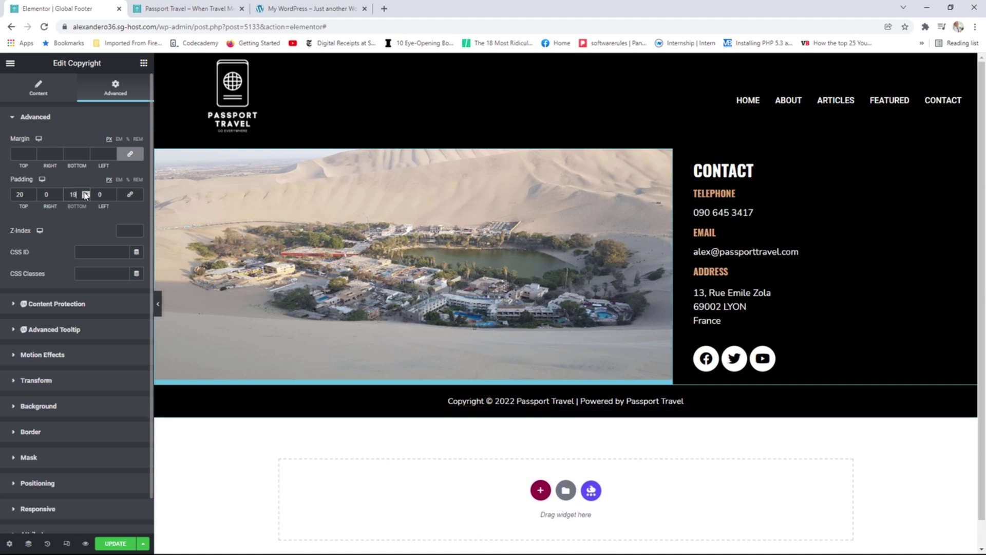
{"action": "left_click", "coordinate": [86, 192]}
{"action": "left_click", "coordinate": [86, 193]}
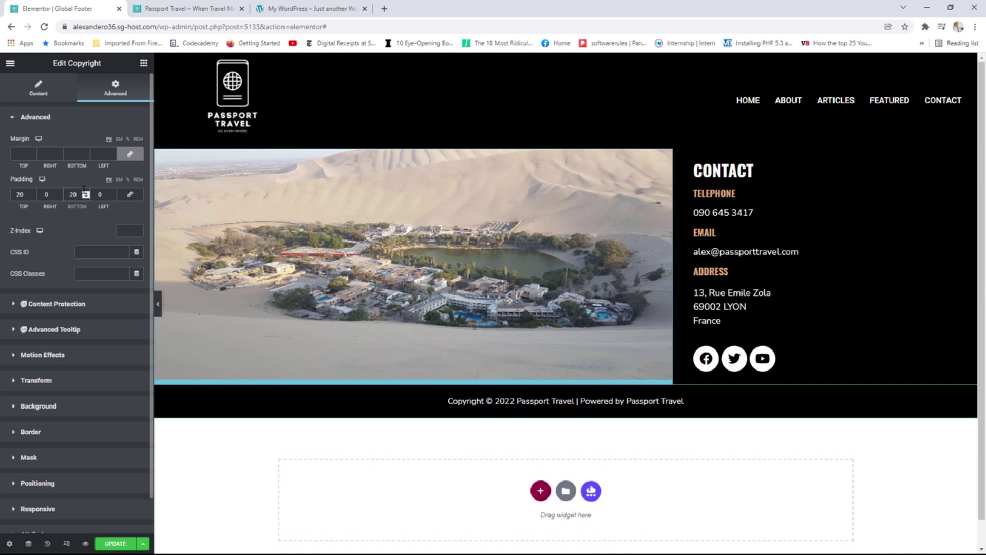
{"action": "left_click", "coordinate": [115, 543]}
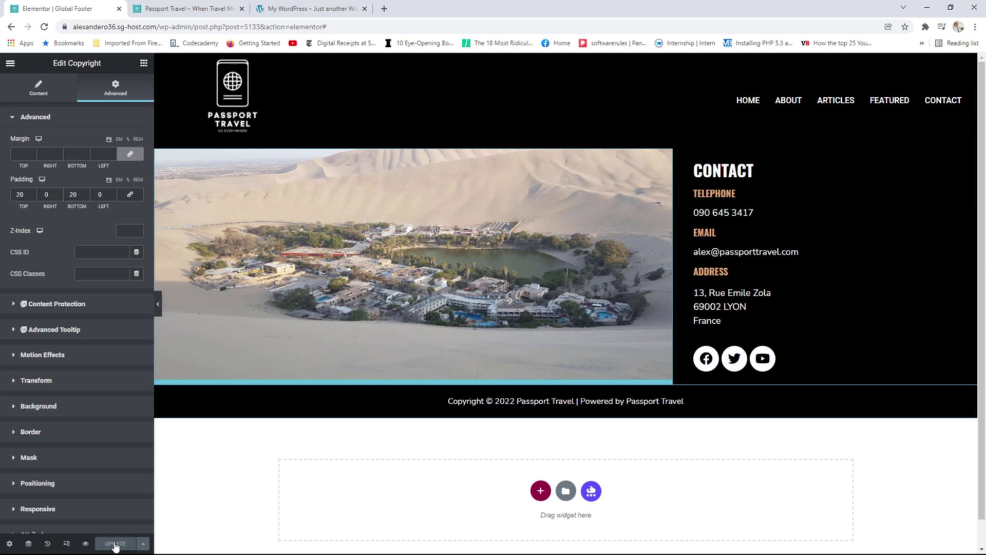
{"action": "left_click", "coordinate": [171, 9]}
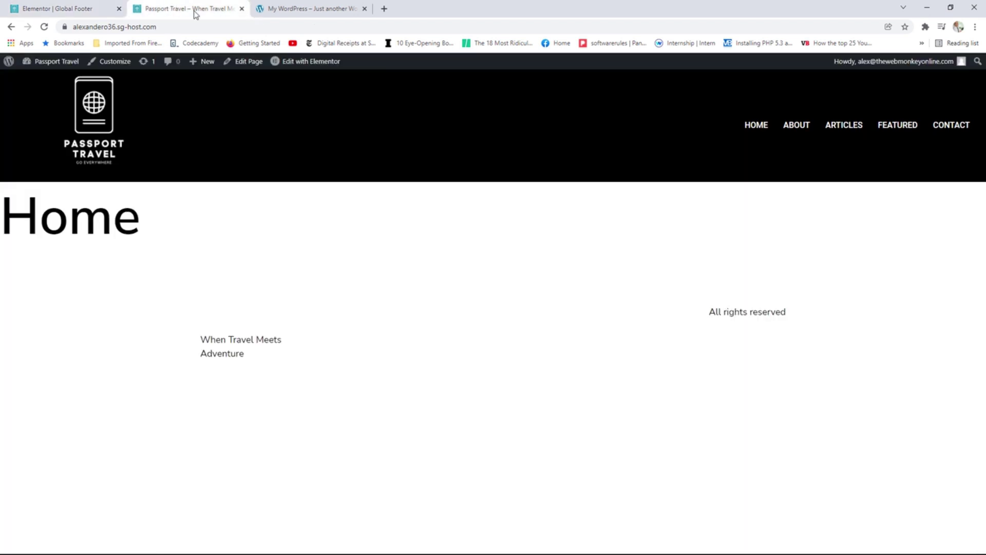
Reload the Home page, then open About and scroll to confirm the footer appears.
{"action": "left_click", "coordinate": [44, 26]}
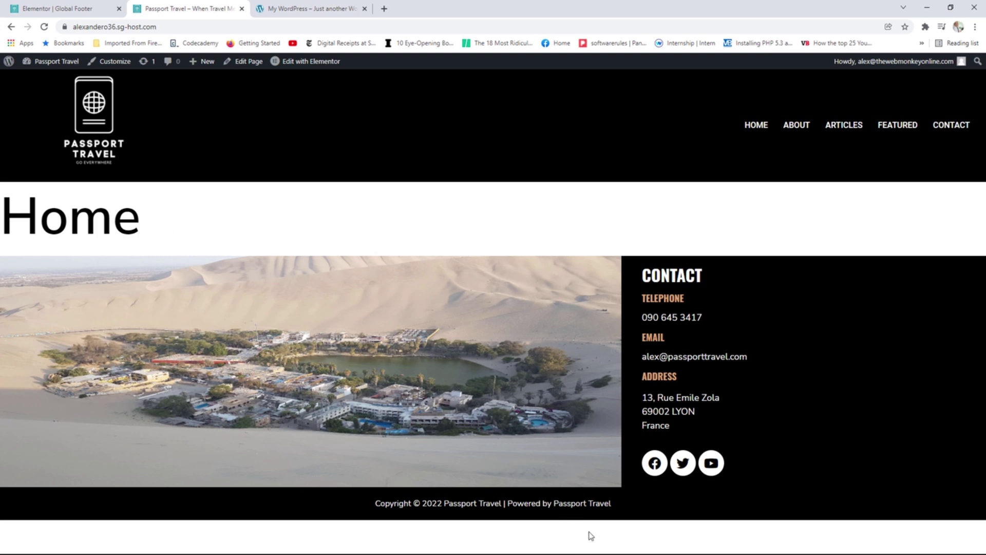
{"action": "left_click", "coordinate": [796, 129]}
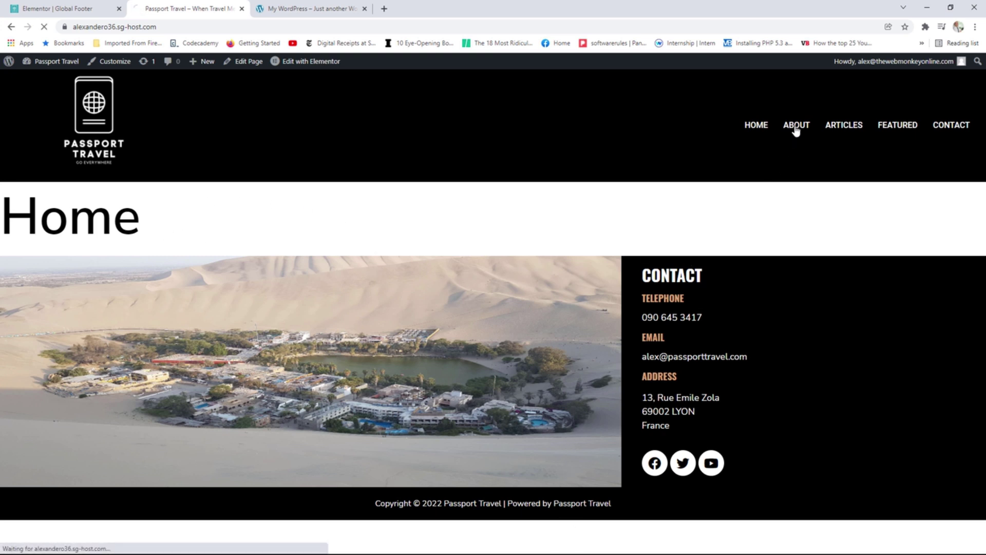
{"action": "scroll", "coordinate": [696, 253], "scroll_direction": "down", "scroll_amount": 3}
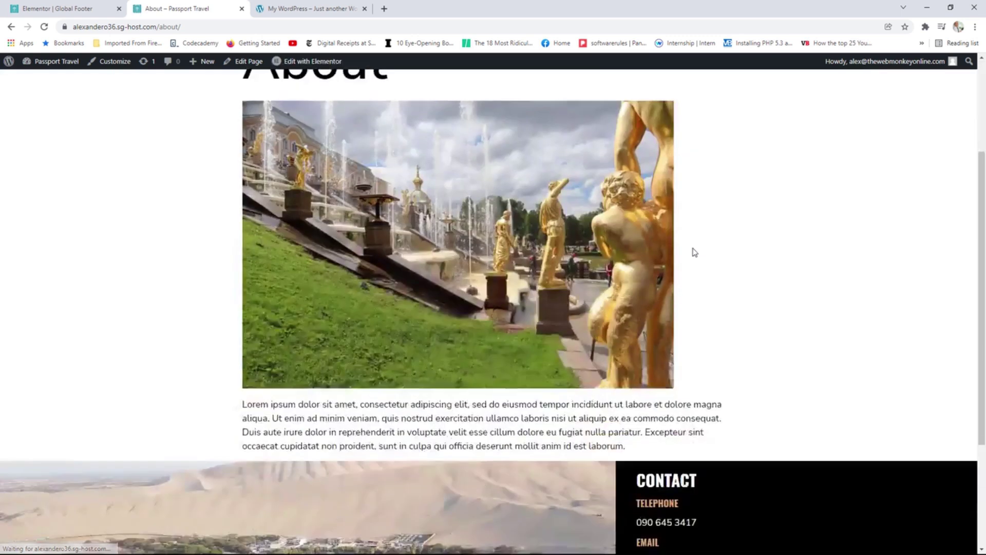
{"action": "scroll", "coordinate": [695, 252], "scroll_direction": "down", "scroll_amount": 3}
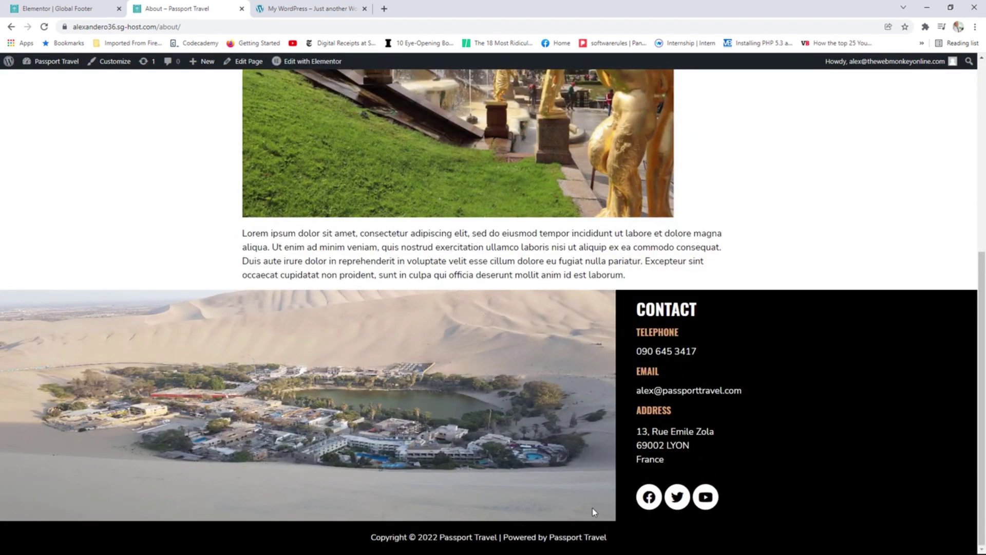
{"action": "scroll", "coordinate": [595, 493], "scroll_direction": "up", "scroll_amount": 6}
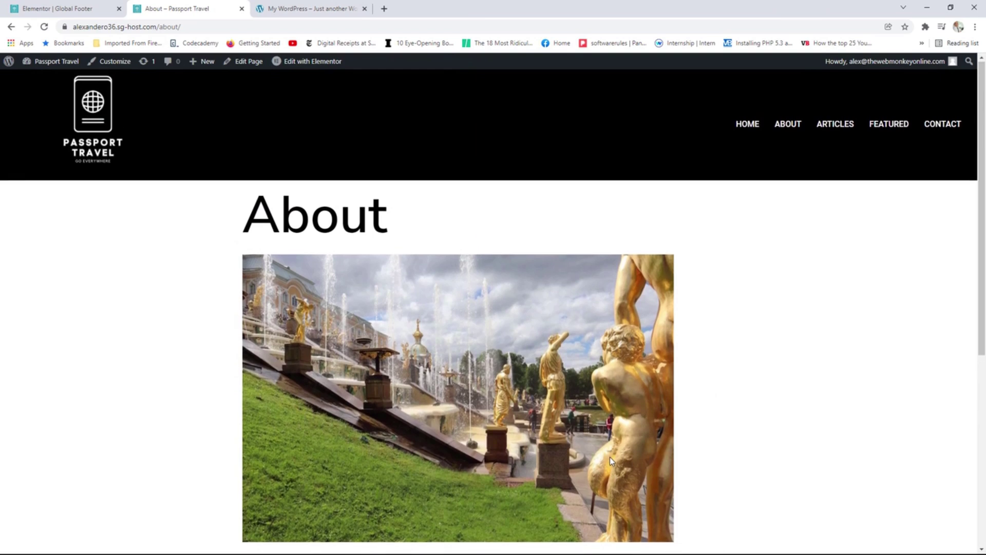
{"action": "scroll", "coordinate": [609, 457], "scroll_direction": "down", "scroll_amount": 4}
{"action": "scroll", "coordinate": [601, 449], "scroll_direction": "up", "scroll_amount": 3}
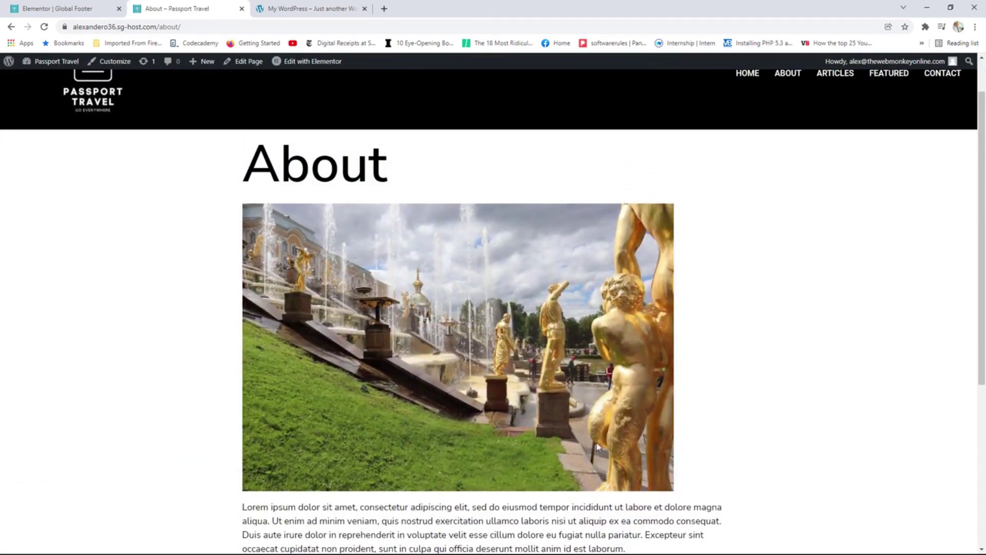
{"action": "scroll", "coordinate": [597, 446], "scroll_direction": "down", "scroll_amount": 5}
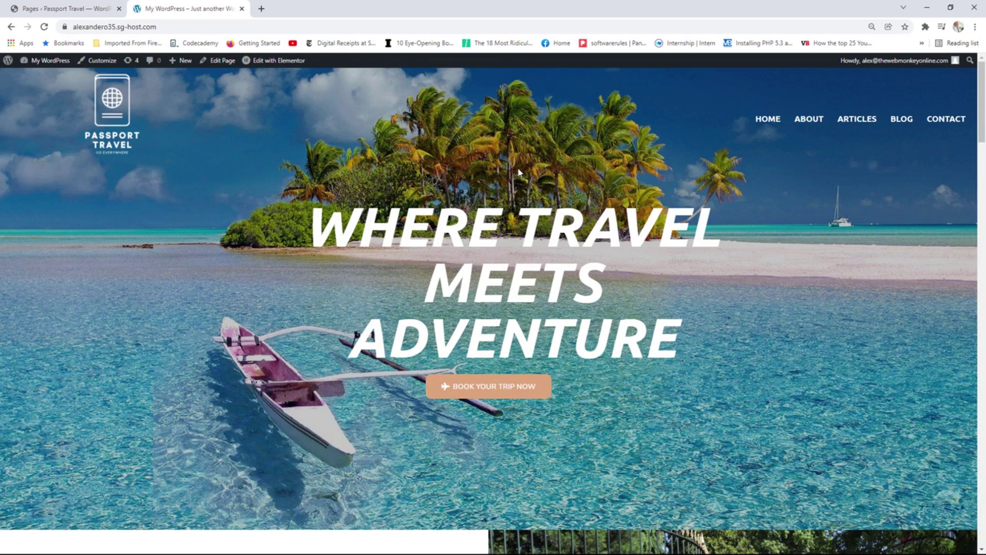
Launch Edit with Elementor for Home from the Pages list, glancing at the reference hero.
{"action": "left_click", "coordinate": [66, 8]}
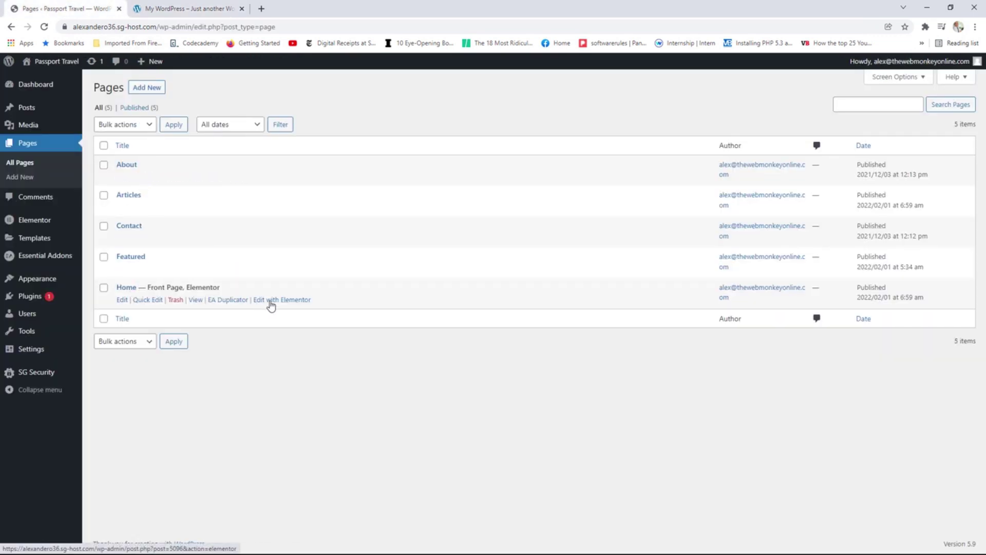
{"action": "left_click", "coordinate": [277, 303]}
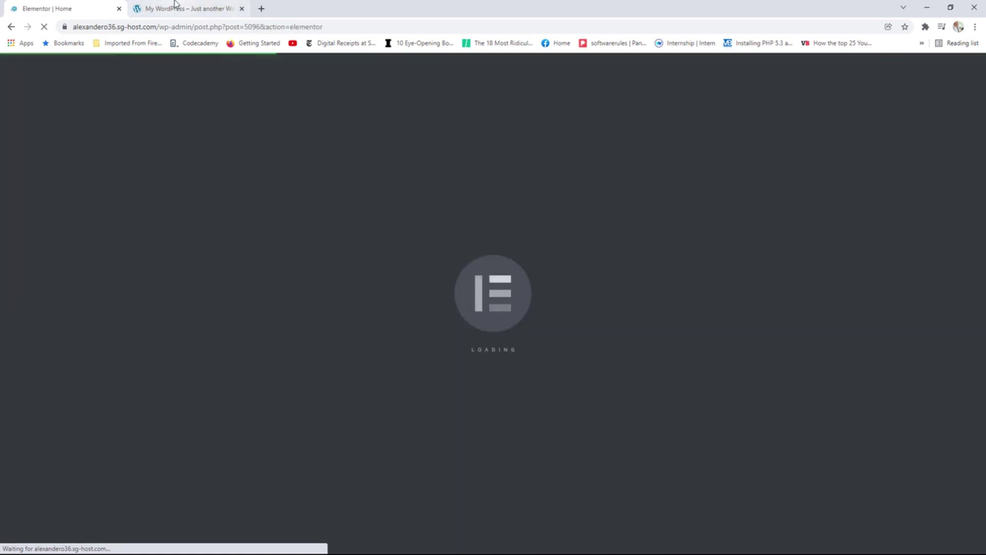
{"action": "left_click", "coordinate": [176, 6]}
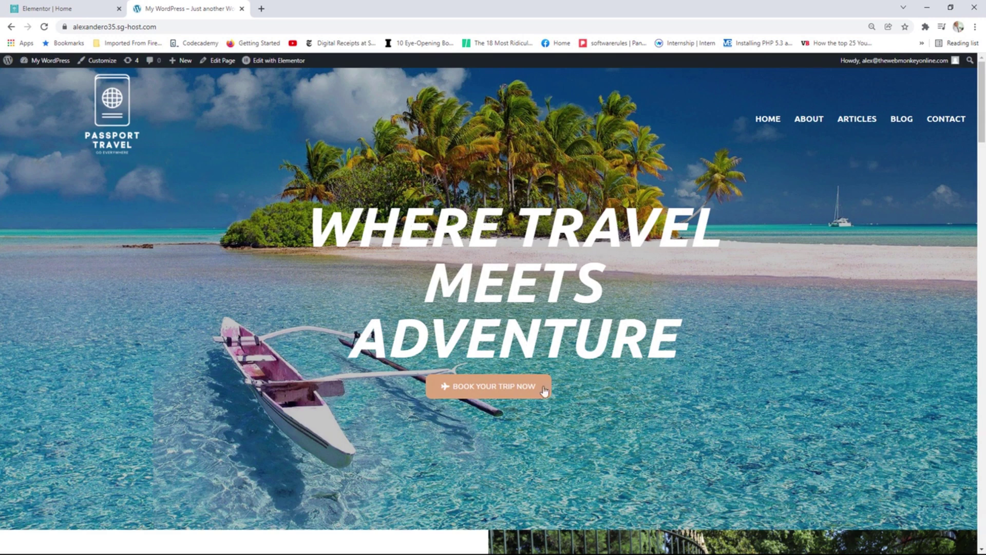
{"action": "left_click", "coordinate": [52, 8]}
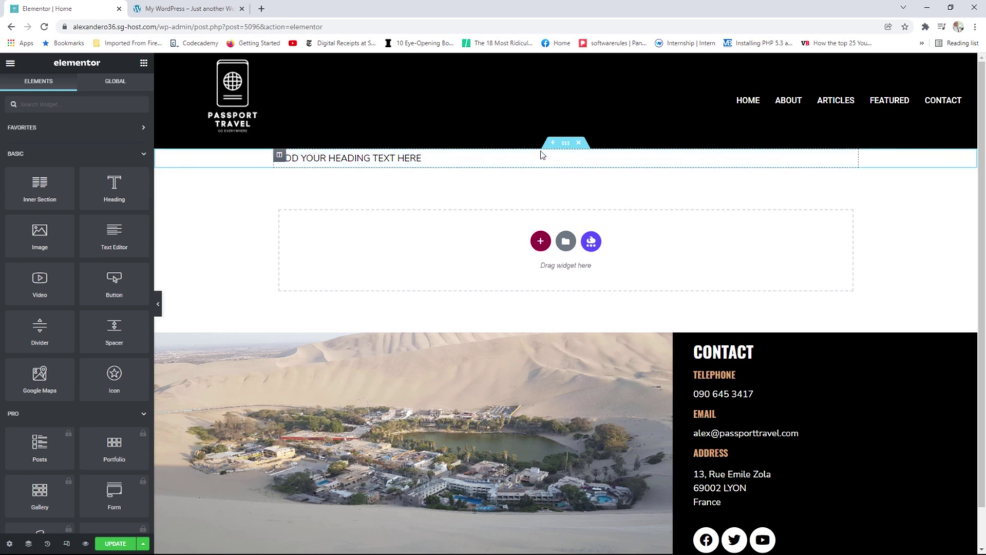
Swap the old heading for an H1 Heading widget reading 'where travel meets adventure'.
{"action": "left_click", "coordinate": [578, 142]}
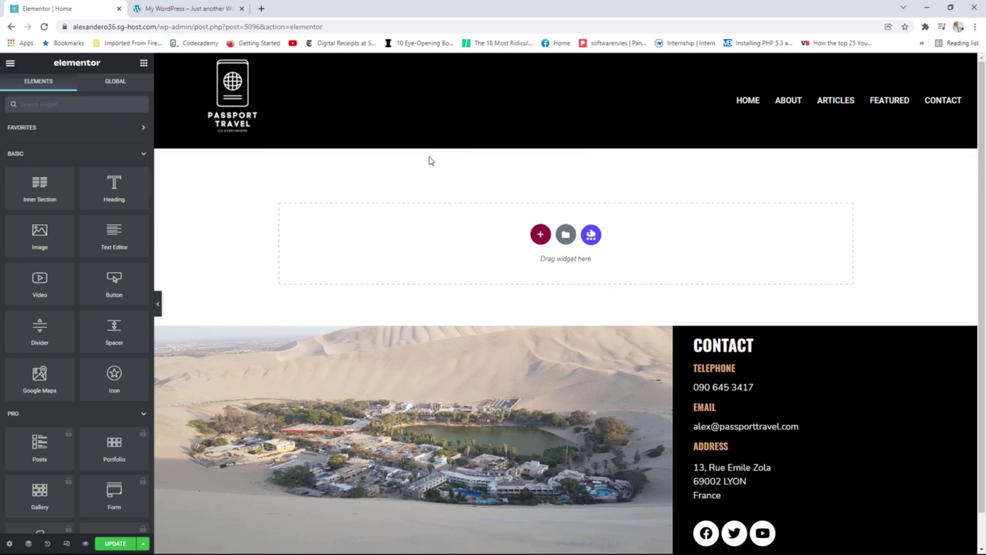
{"action": "left_click_drag", "start_coordinate": [113, 185], "coordinate": [456, 231]}
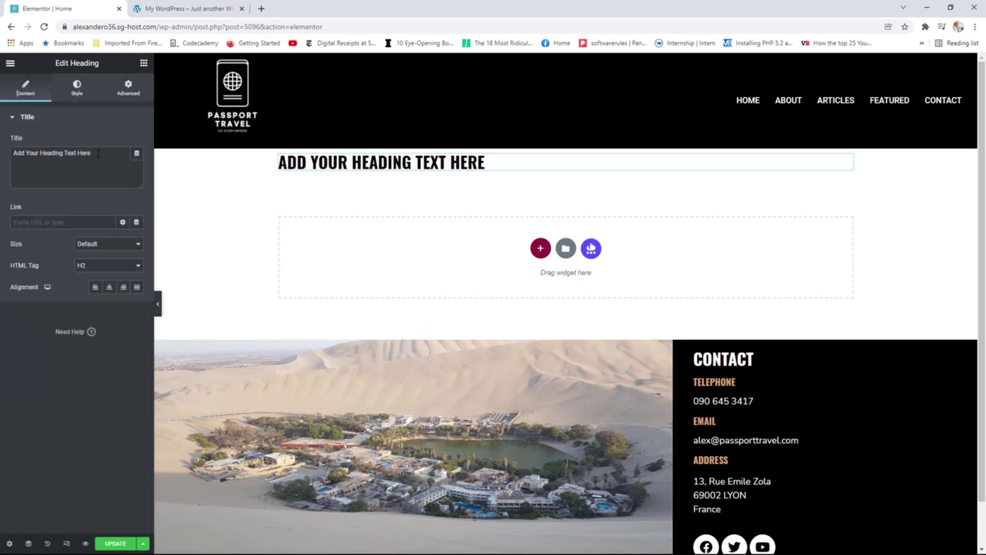
{"action": "left_click_drag", "start_coordinate": [95, 148], "coordinate": [11, 157]}
{"action": "type", "text": "wHERE"}
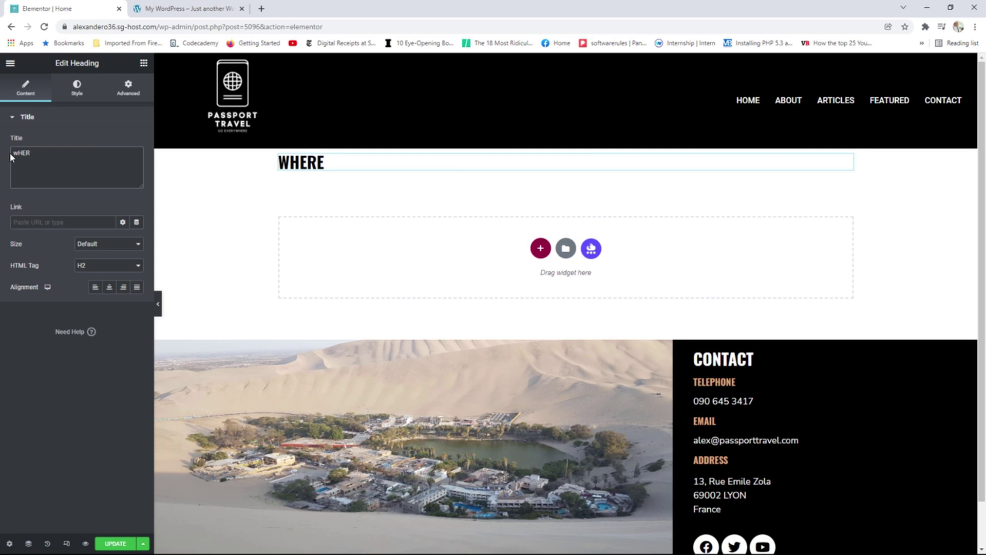
{"action": "key", "text": "BackSpace"}
{"action": "key", "text": "BackSpace"}
{"action": "key", "text": "BackSpace"}
{"action": "key", "text": "BackSpace"}
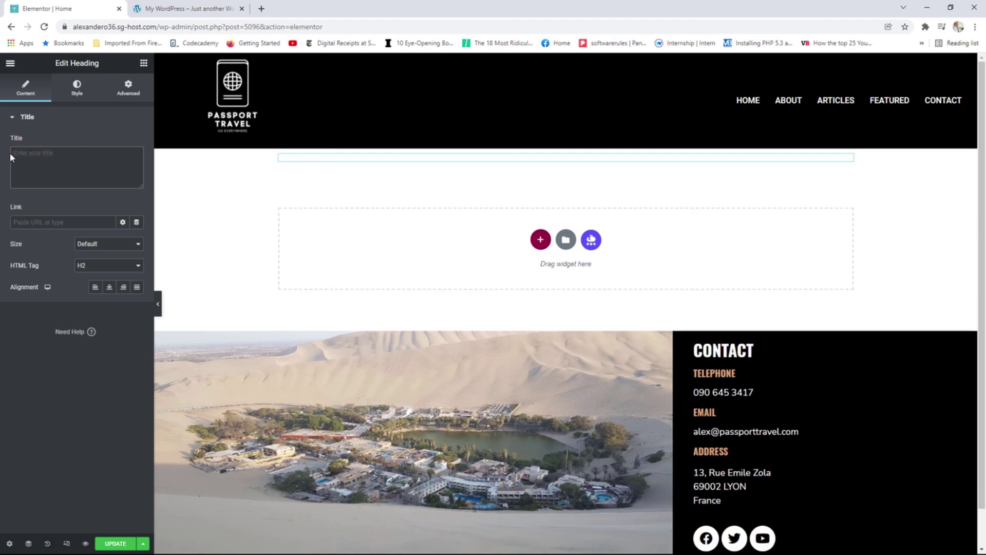
{"action": "type", "text": "where t"}
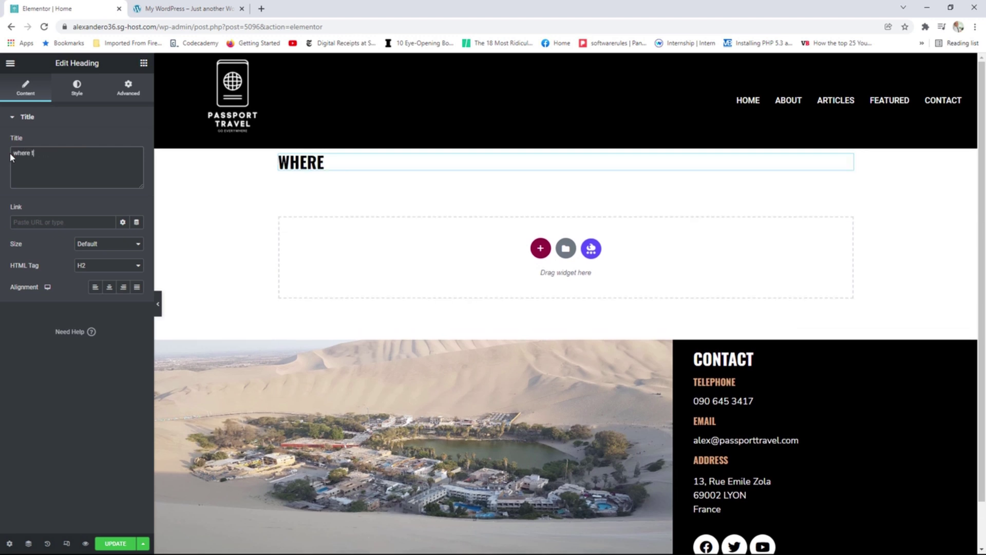
{"action": "type", "text": "ravel meets"}
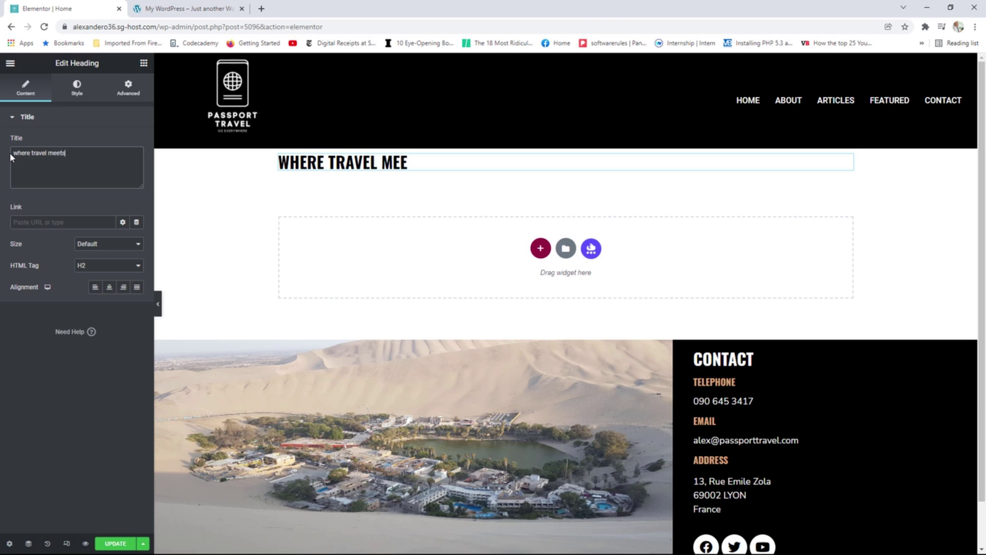
{"action": "type", "text": " adventur"}
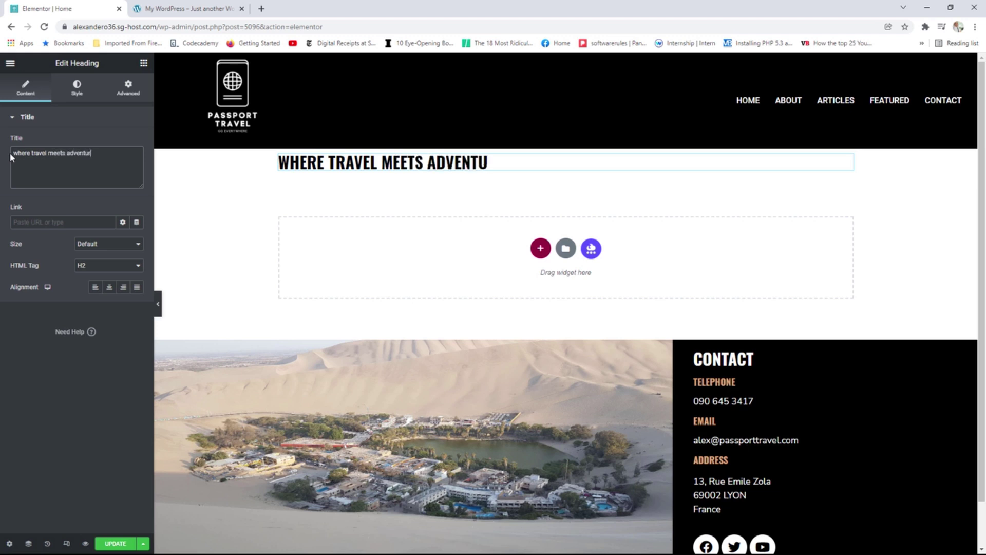
{"action": "type", "text": "e"}
{"action": "left_click", "coordinate": [110, 265]}
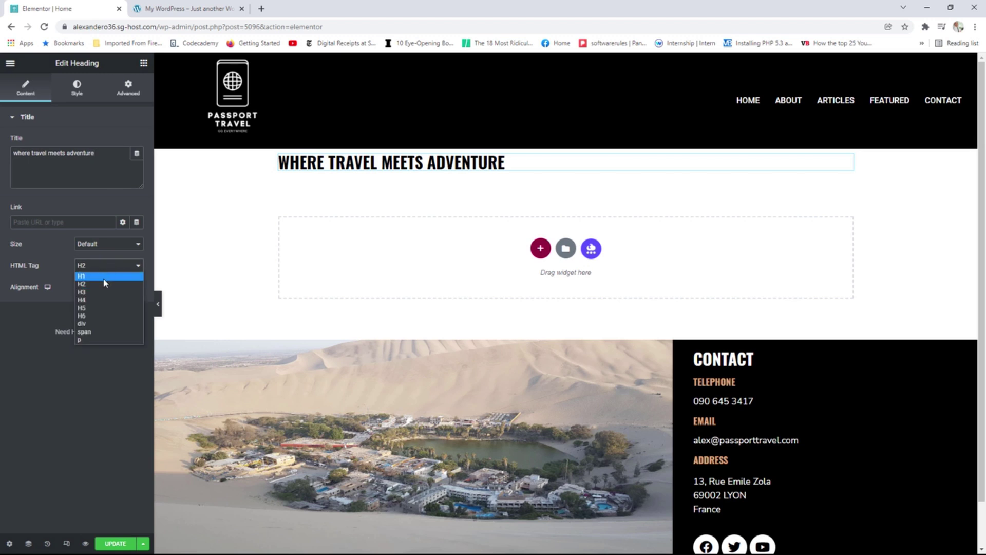
{"action": "left_click", "coordinate": [104, 277]}
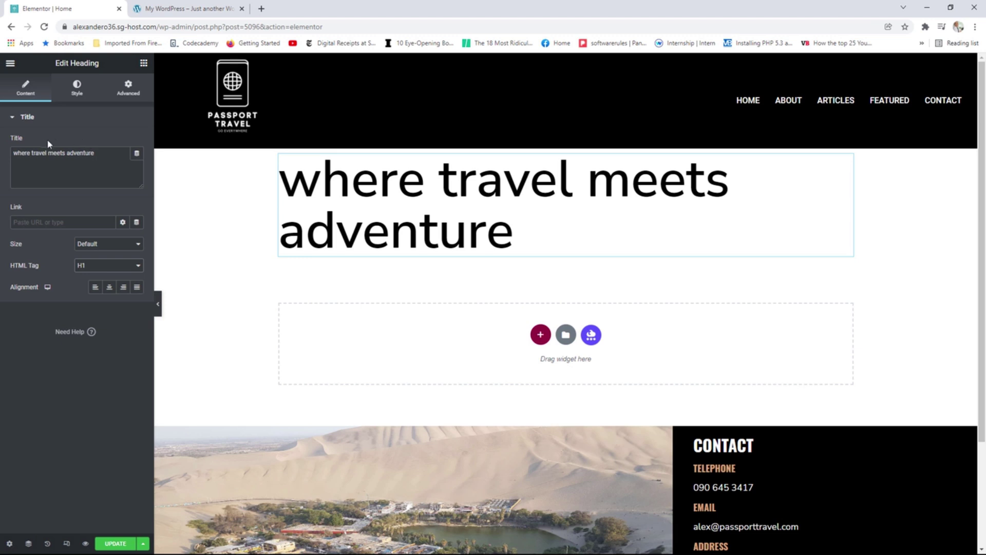
In the heading's Typography, set Transform to Uppercase, Weight to 900 and Style to Italic.
{"action": "left_click", "coordinate": [76, 90]}
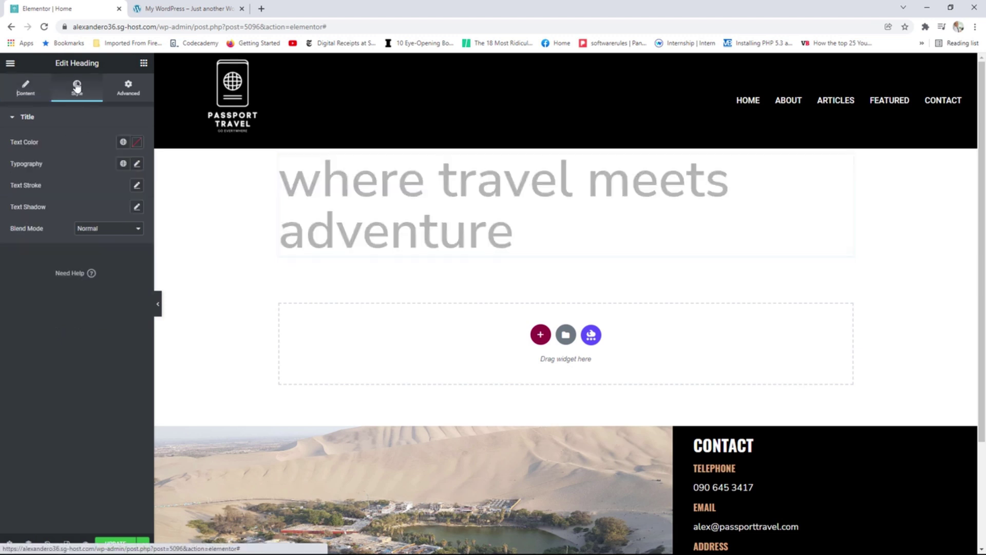
{"action": "left_click", "coordinate": [136, 166]}
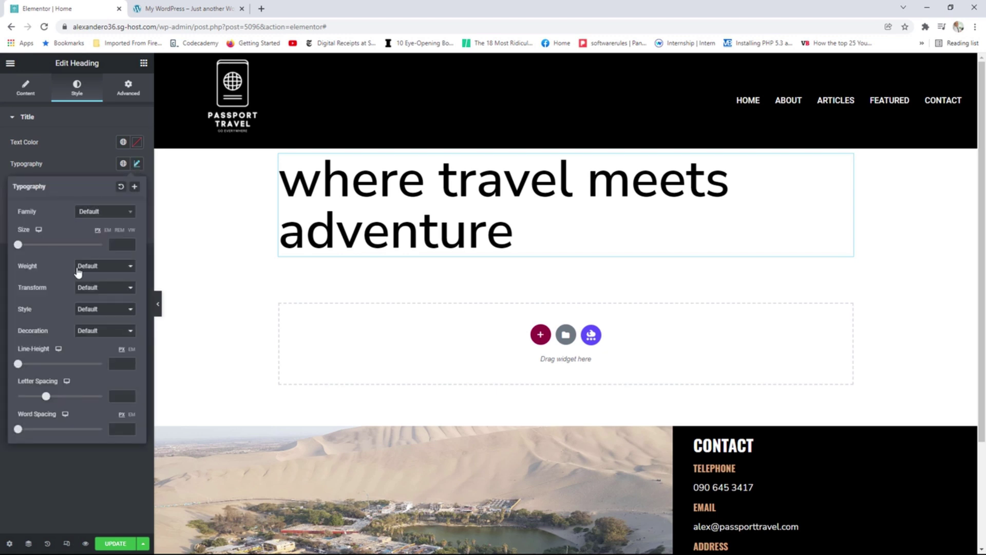
{"action": "left_click", "coordinate": [93, 298]}
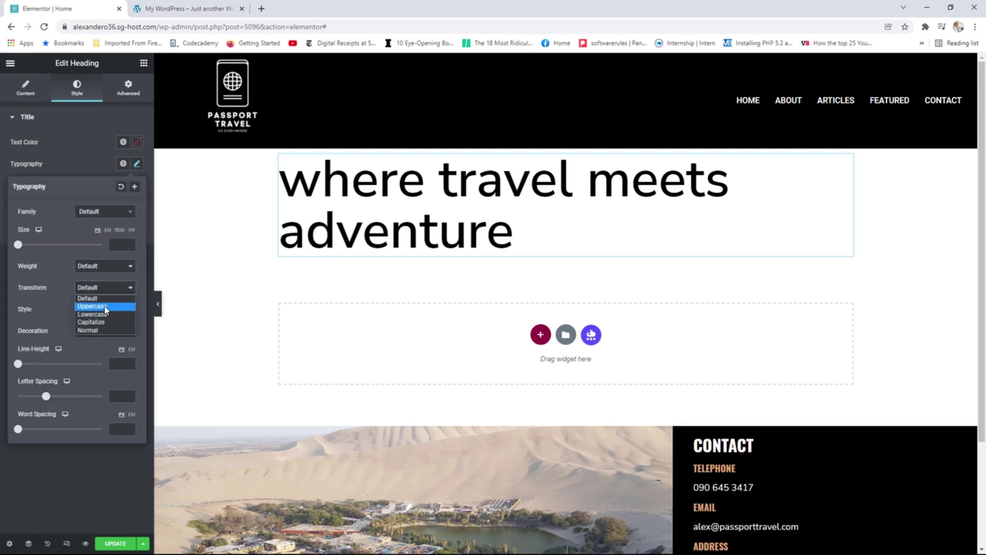
{"action": "left_click", "coordinate": [104, 305]}
{"action": "left_click", "coordinate": [98, 267]}
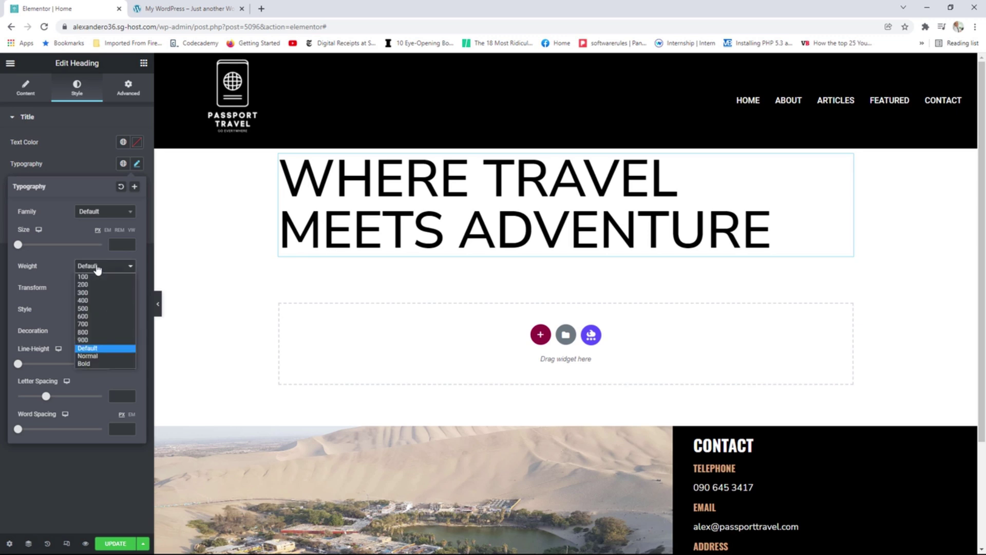
{"action": "left_click", "coordinate": [96, 340]}
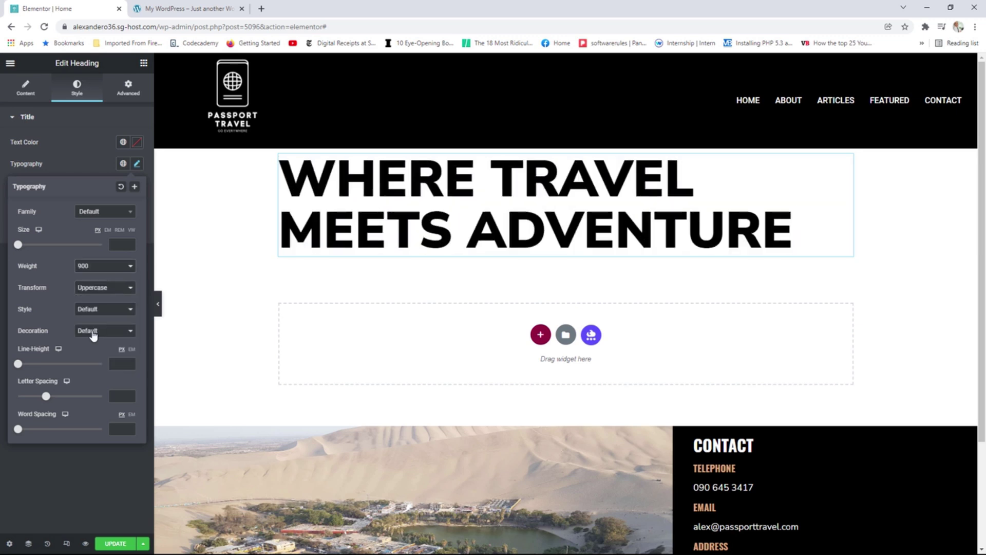
{"action": "left_click", "coordinate": [94, 310]}
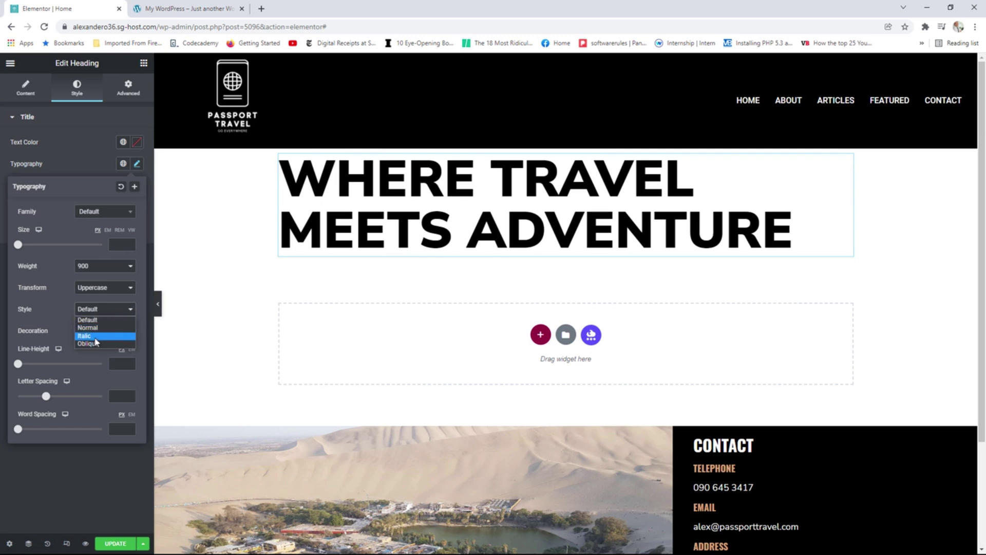
{"action": "left_click", "coordinate": [95, 337]}
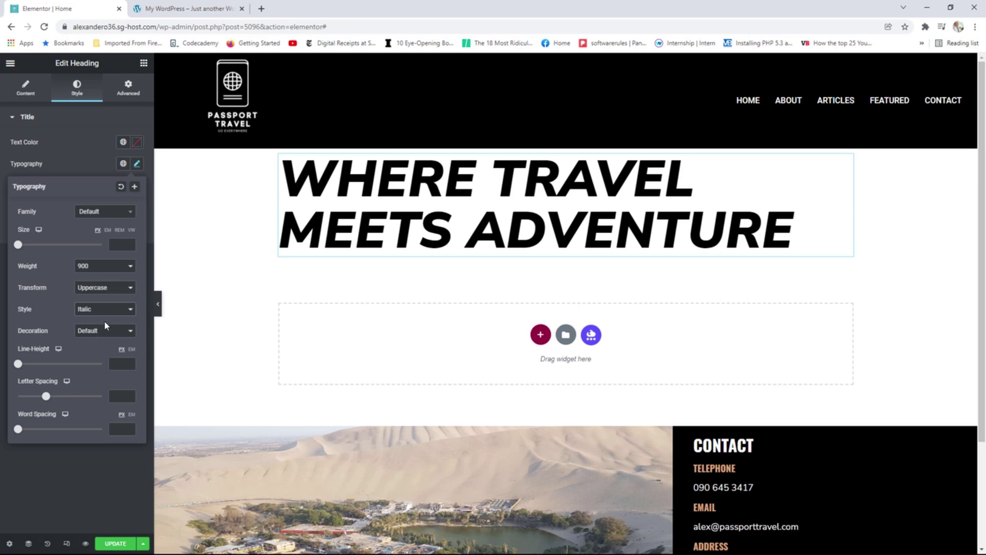
{"action": "mouse_move", "coordinate": [564, 156]}
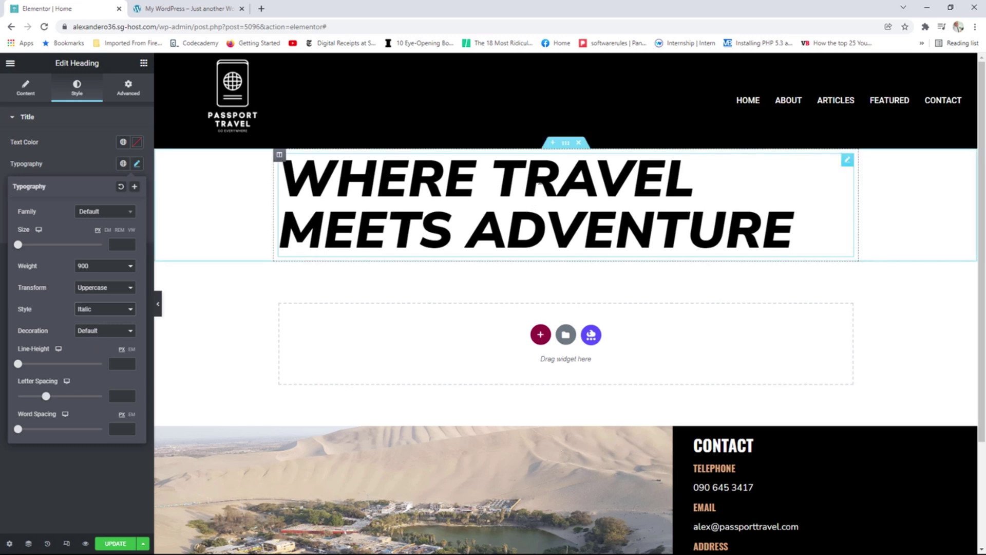
Set the heading's section width to 1240.
{"action": "left_click", "coordinate": [567, 146]}
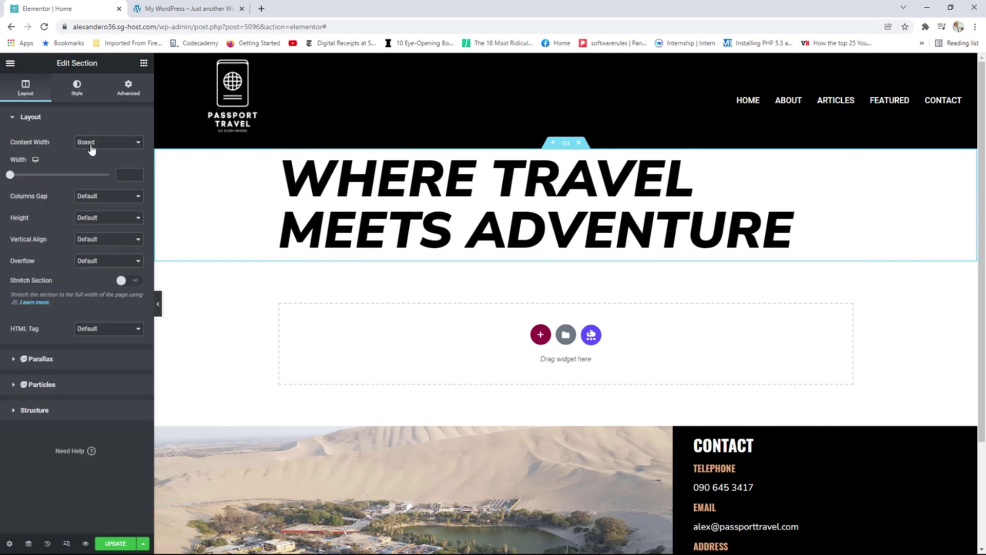
{"action": "left_click_drag", "start_coordinate": [10, 176], "coordinate": [80, 179]}
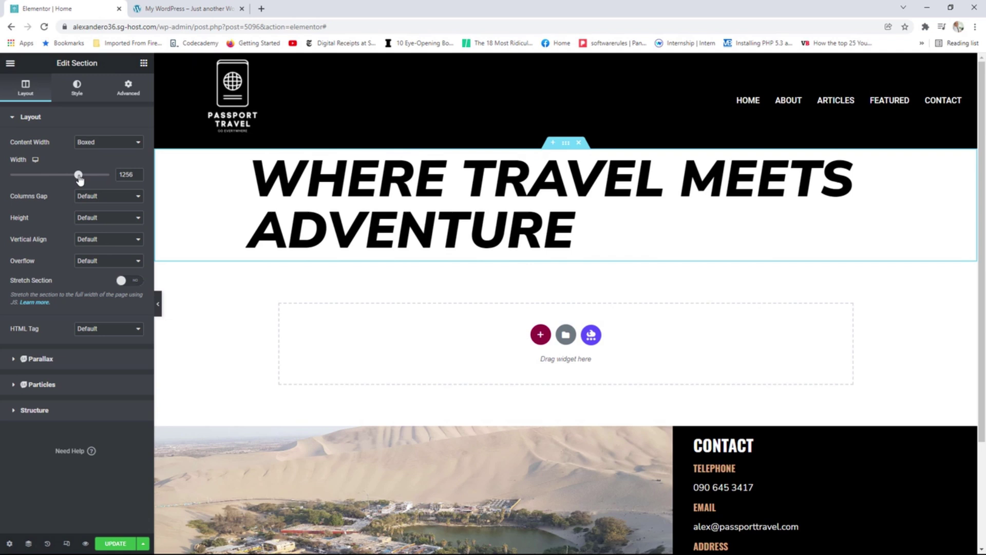
{"action": "left_click", "coordinate": [139, 177]}
{"action": "left_click", "coordinate": [137, 177]}
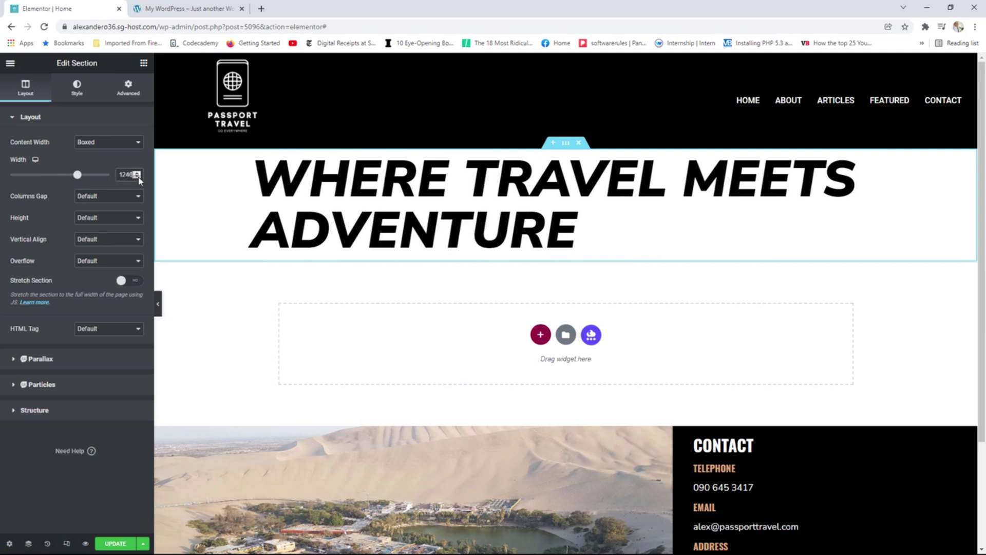
{"action": "left_click", "coordinate": [137, 176]}
{"action": "left_click", "coordinate": [137, 177]}
{"action": "left_click", "coordinate": [137, 177]}
{"action": "left_click", "coordinate": [137, 176]}
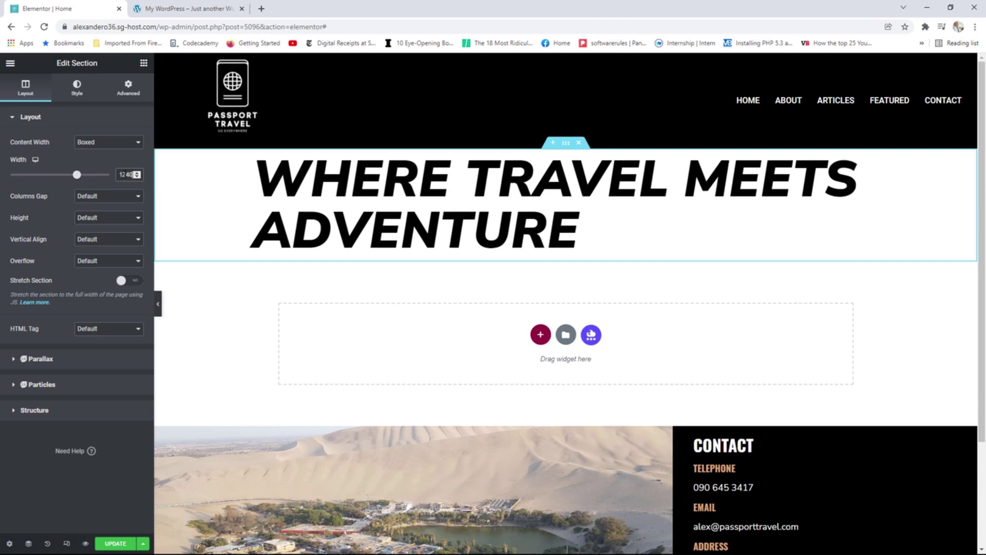
Switch the section height to Min Height and set it to about 1000.
{"action": "left_click", "coordinate": [105, 220]}
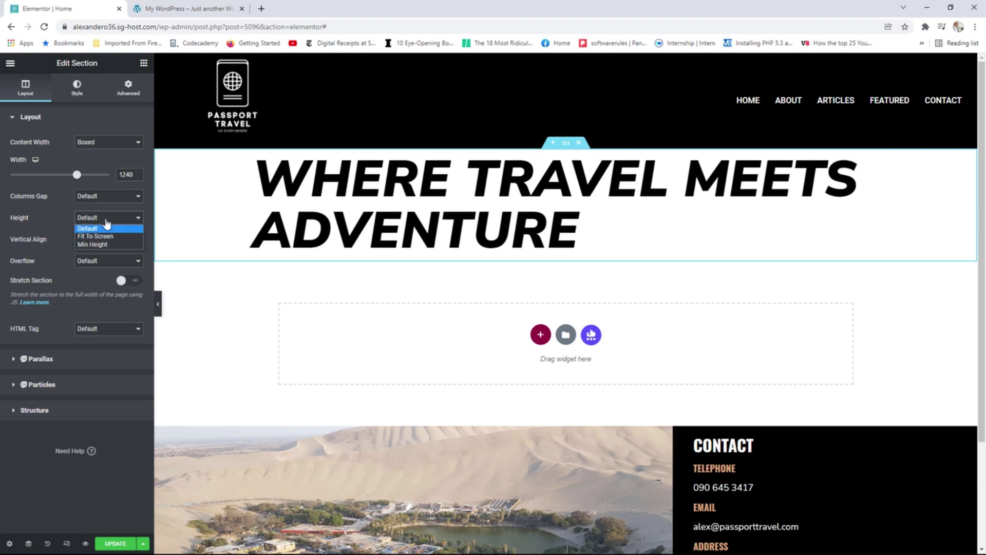
{"action": "left_click", "coordinate": [102, 245]}
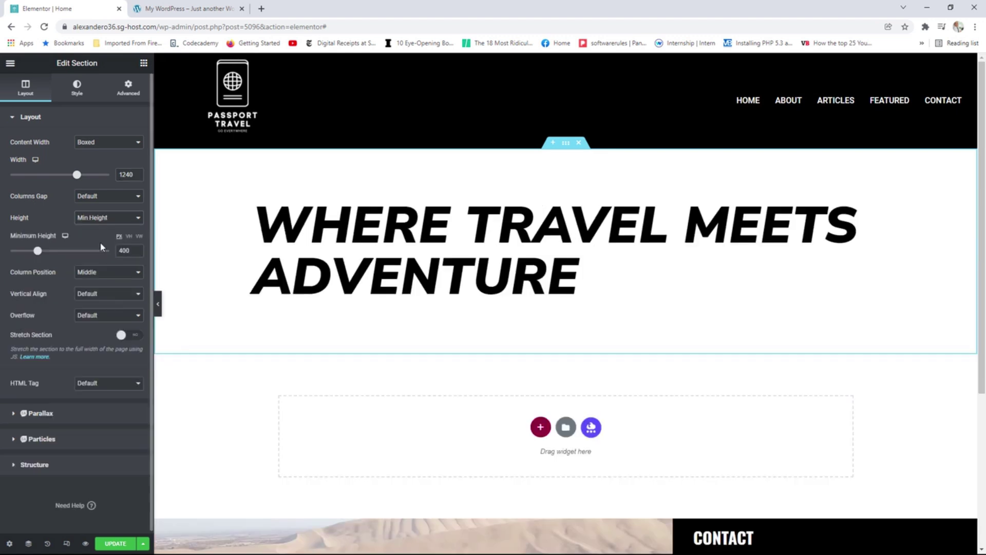
{"action": "left_click_drag", "start_coordinate": [41, 252], "coordinate": [78, 251]}
{"action": "left_click", "coordinate": [137, 249]}
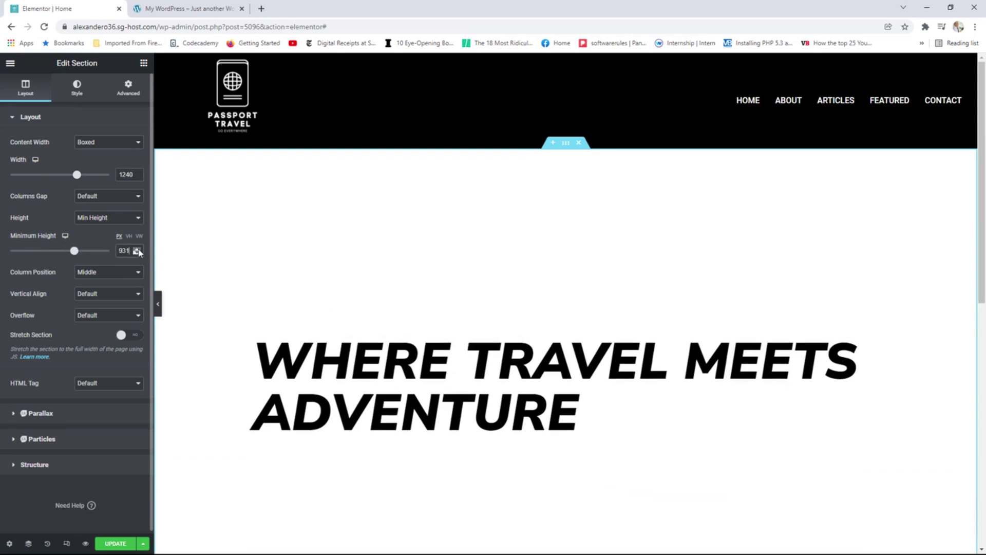
{"action": "left_click_drag", "start_coordinate": [137, 250], "coordinate": [137, 250]}
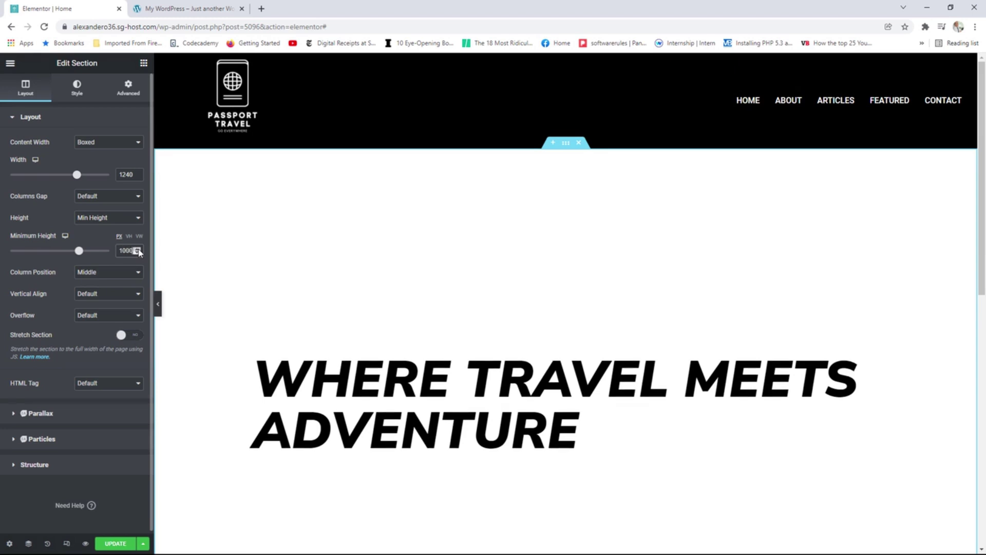
{"action": "left_click", "coordinate": [77, 91]}
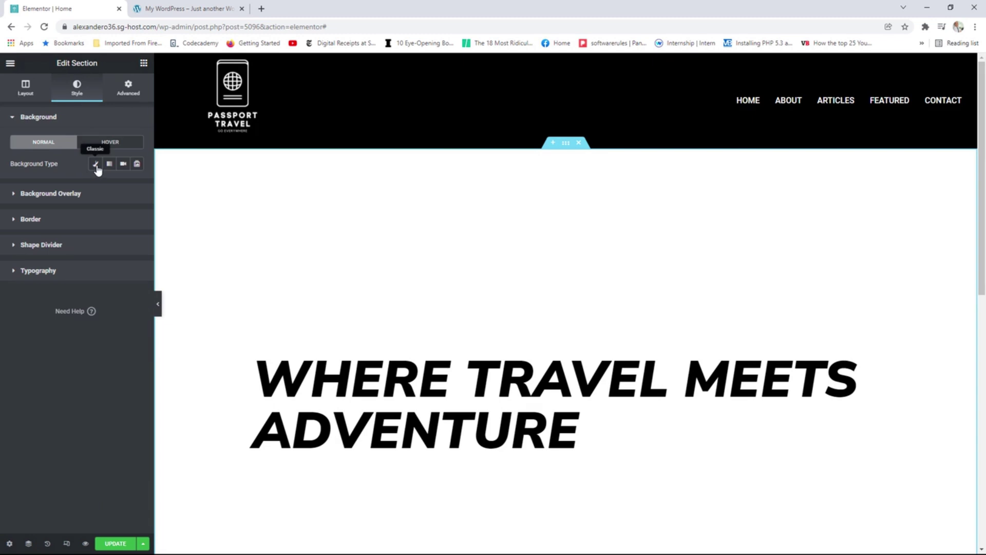
Set a Classic background image of polynesia-g2a1f45b6a_1920.jpg from the Media Library.
{"action": "left_click", "coordinate": [95, 163]}
{"action": "left_click", "coordinate": [75, 226]}
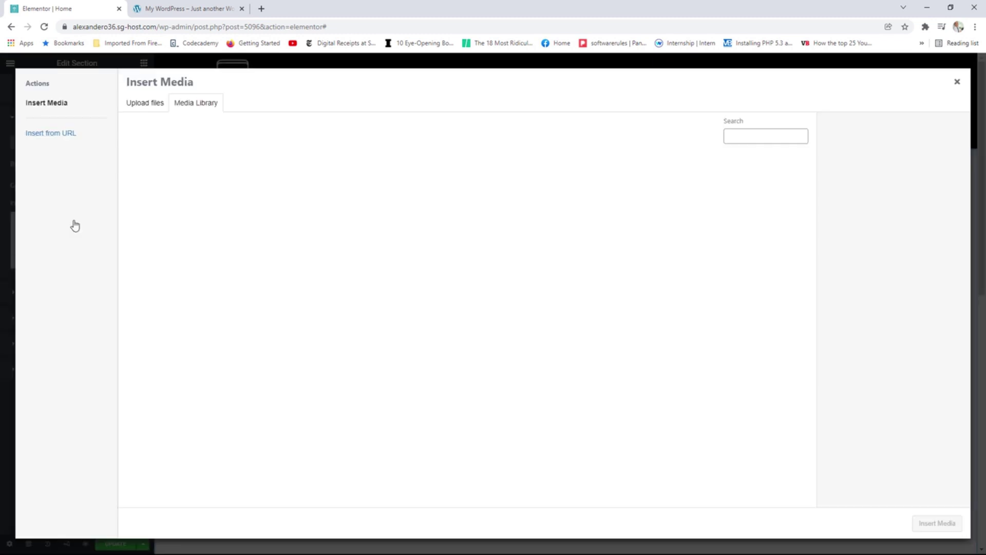
{"action": "left_click", "coordinate": [689, 354]}
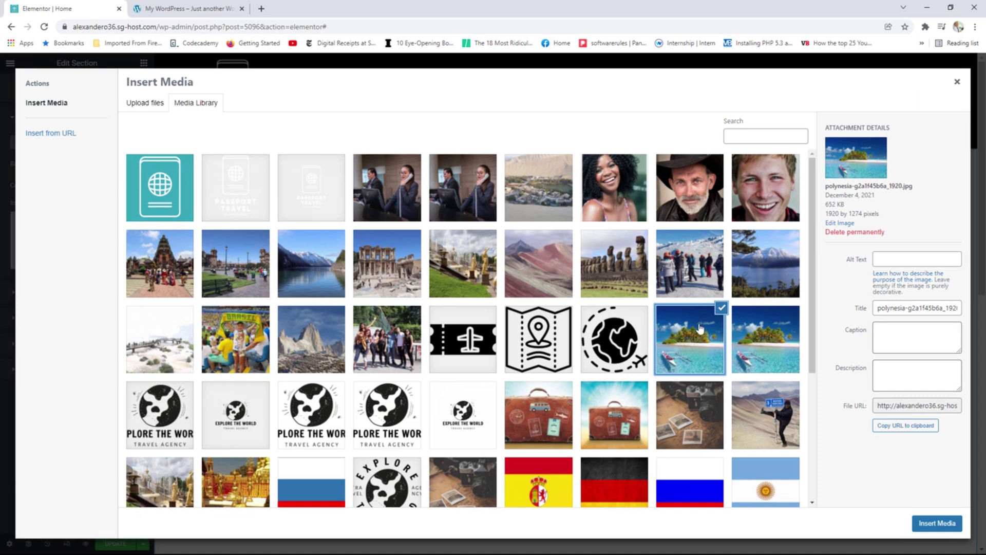
{"action": "left_click", "coordinate": [761, 340]}
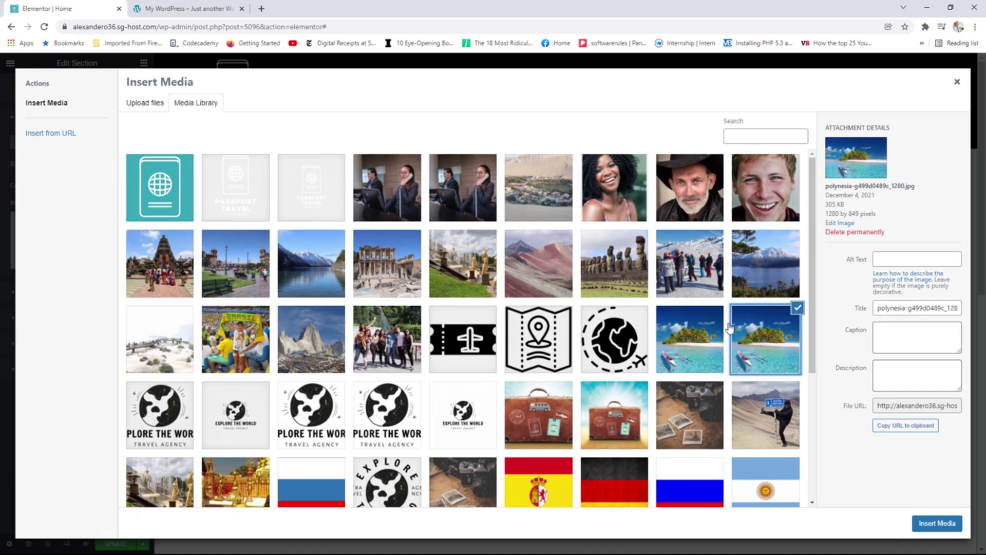
{"action": "left_click", "coordinate": [702, 335]}
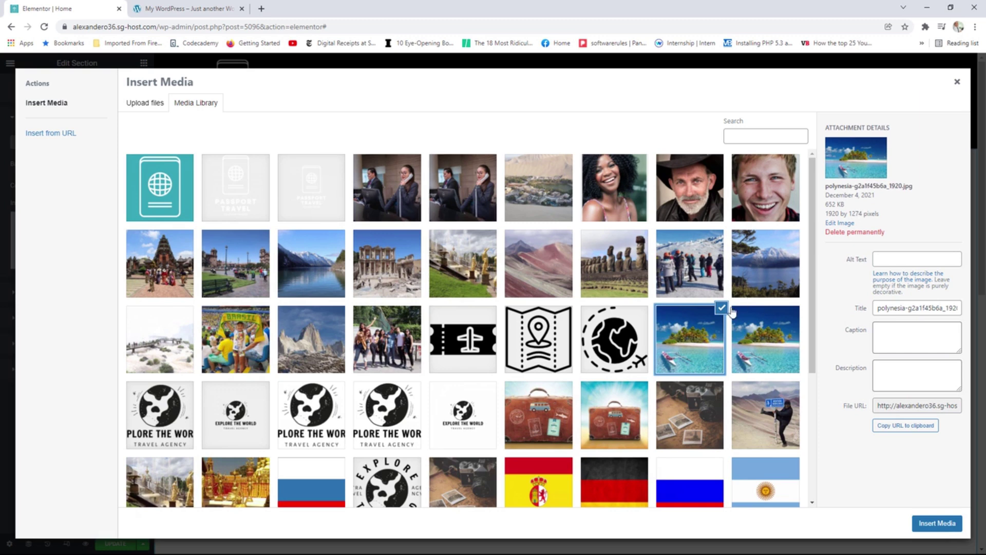
{"action": "left_click", "coordinate": [935, 523]}
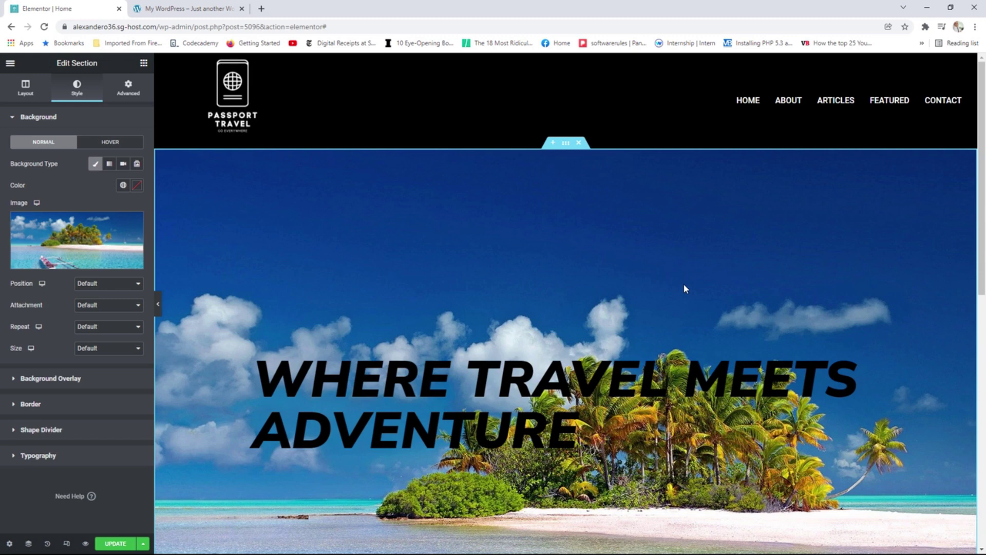
Try Center Left, then set the hero background position to Bottom Center.
{"action": "scroll", "coordinate": [682, 285], "scroll_direction": "down", "scroll_amount": 2}
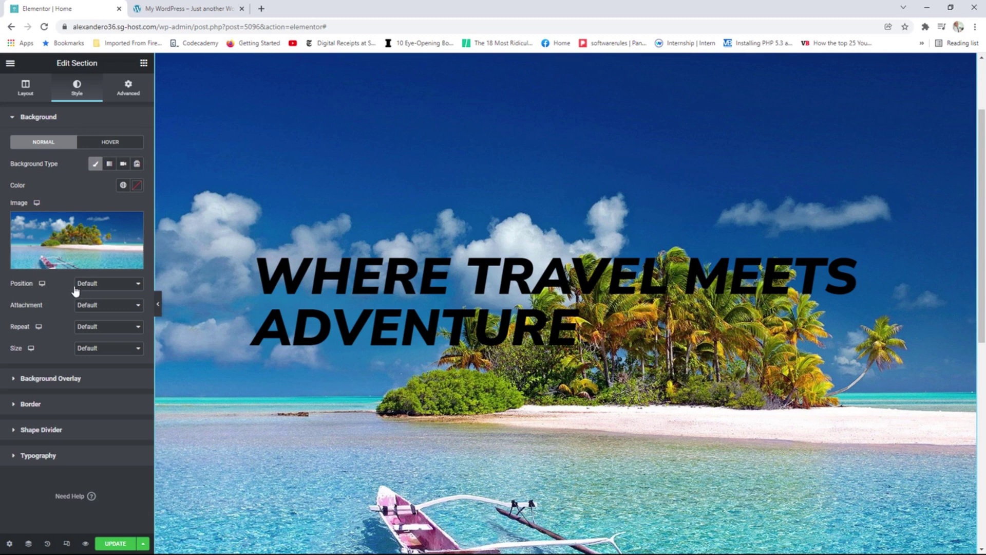
{"action": "left_click", "coordinate": [99, 284]}
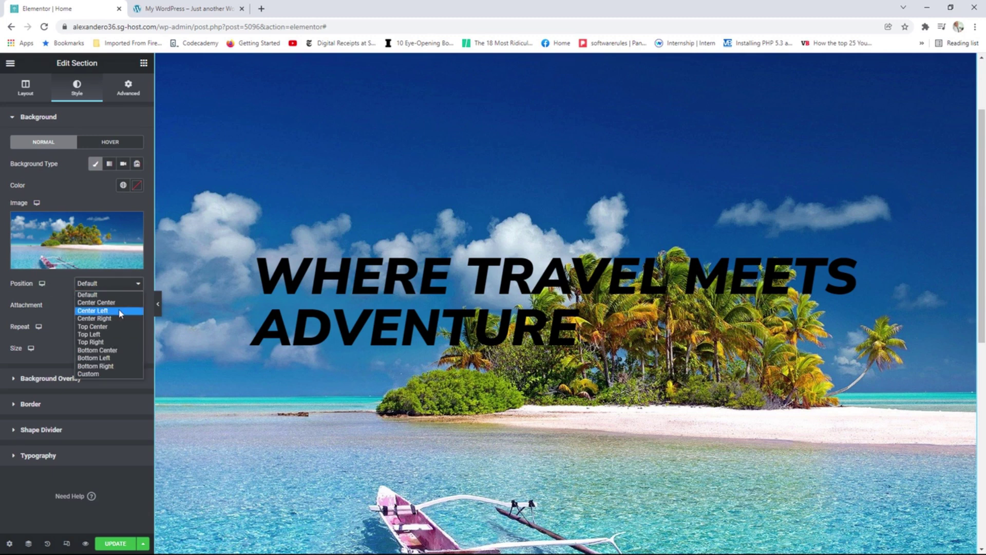
{"action": "left_click", "coordinate": [115, 311]}
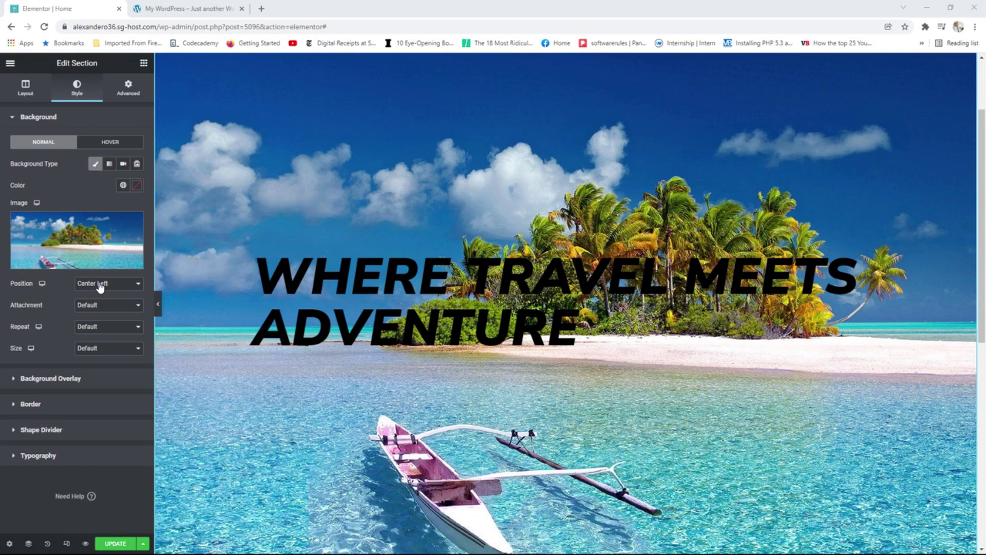
{"action": "left_click", "coordinate": [107, 286]}
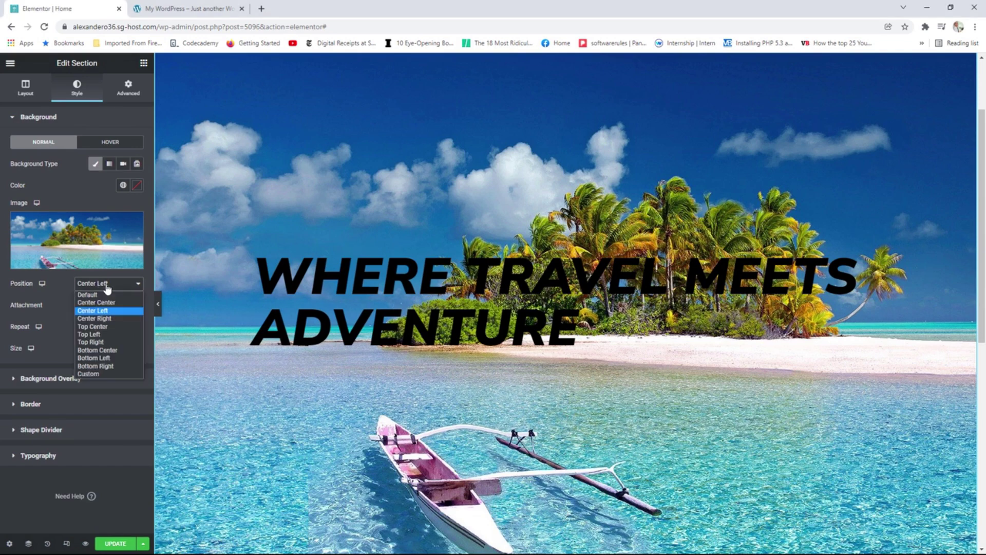
{"action": "left_click", "coordinate": [101, 351]}
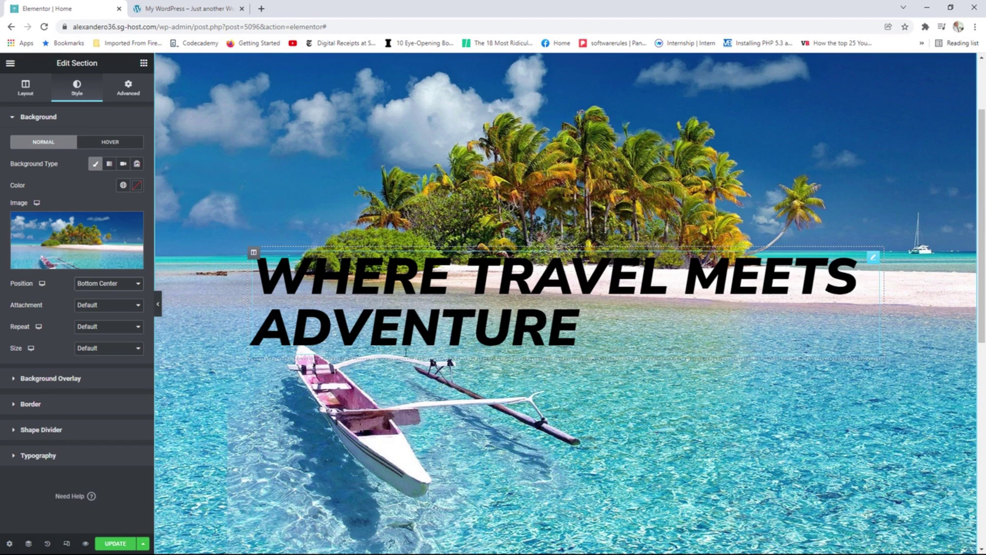
Compare Cover and Contain, then set the background size to Cover to fill the section.
{"action": "left_click", "coordinate": [109, 349]}
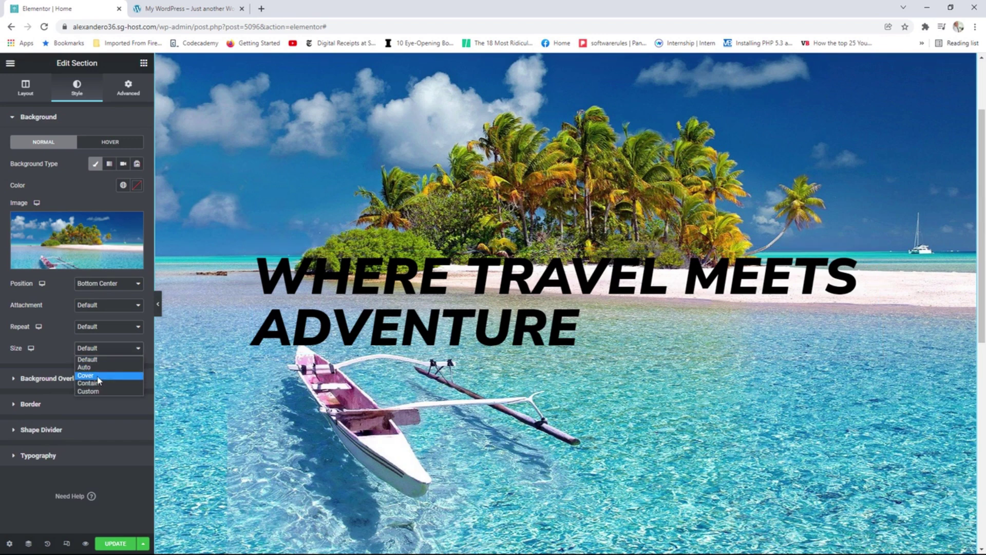
{"action": "left_click", "coordinate": [98, 375]}
{"action": "left_click", "coordinate": [99, 349]}
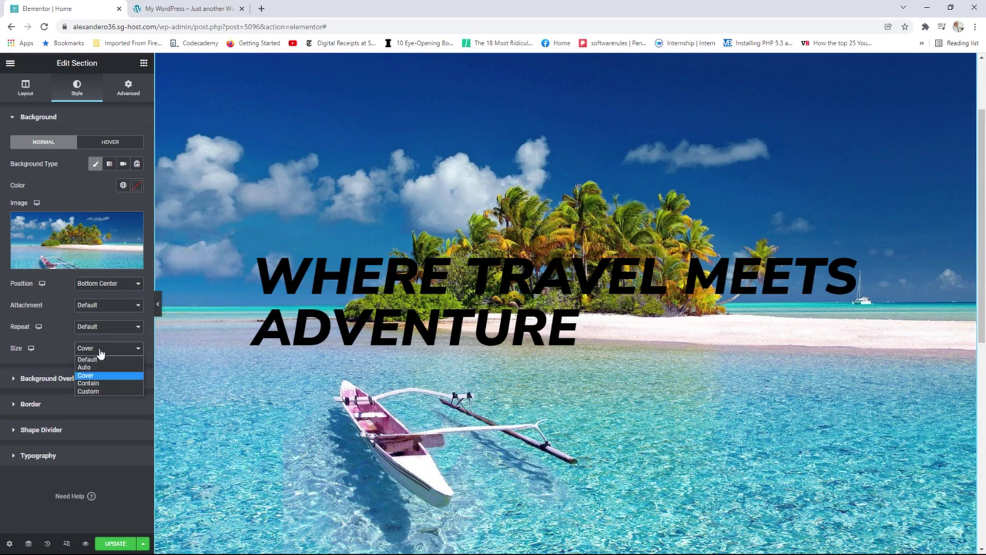
{"action": "left_click", "coordinate": [88, 383]}
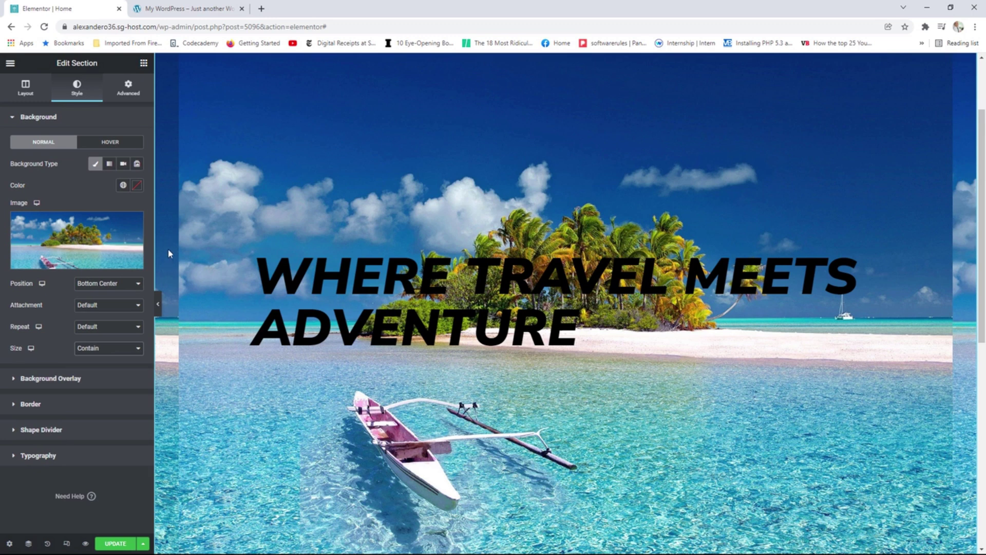
{"action": "left_click", "coordinate": [108, 348]}
{"action": "left_click", "coordinate": [99, 376]}
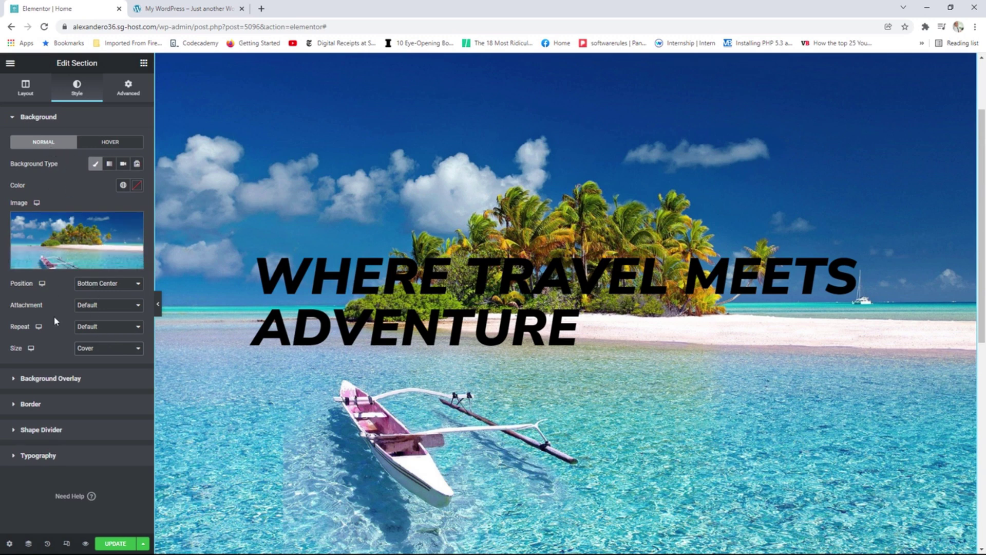
Give the hero section a Classic black (global Text) background overlay at 0.23 opacity.
{"action": "left_click", "coordinate": [67, 380]}
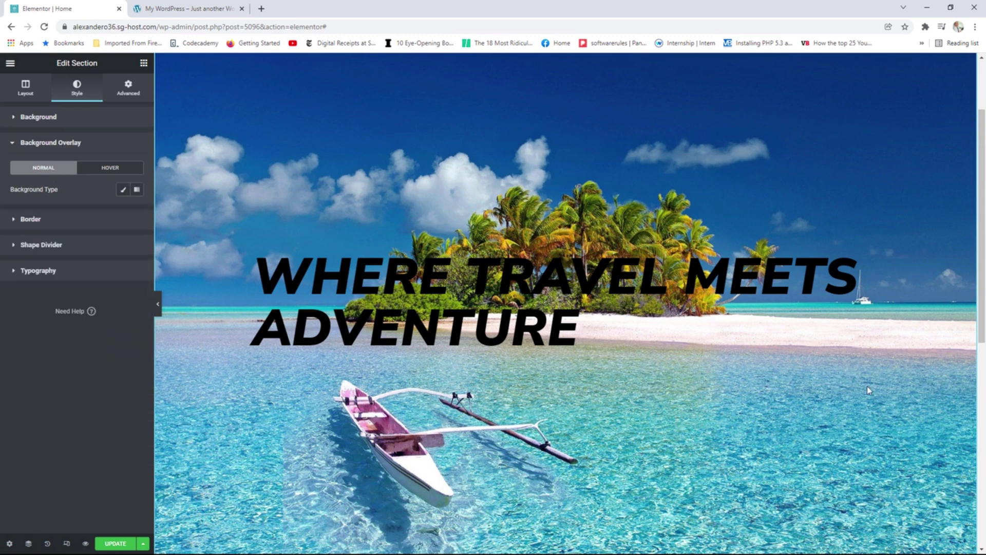
{"action": "left_click", "coordinate": [124, 191]}
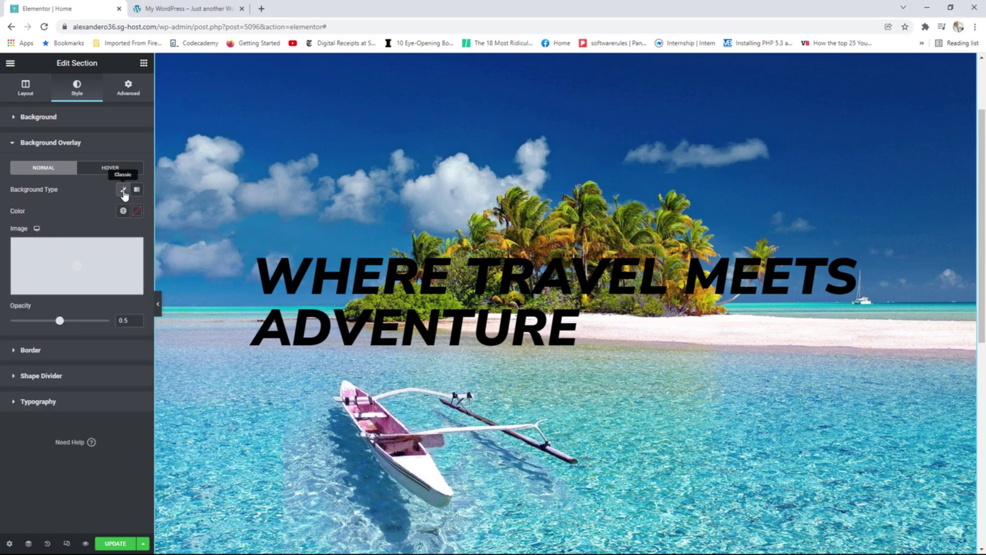
{"action": "left_click", "coordinate": [123, 211]}
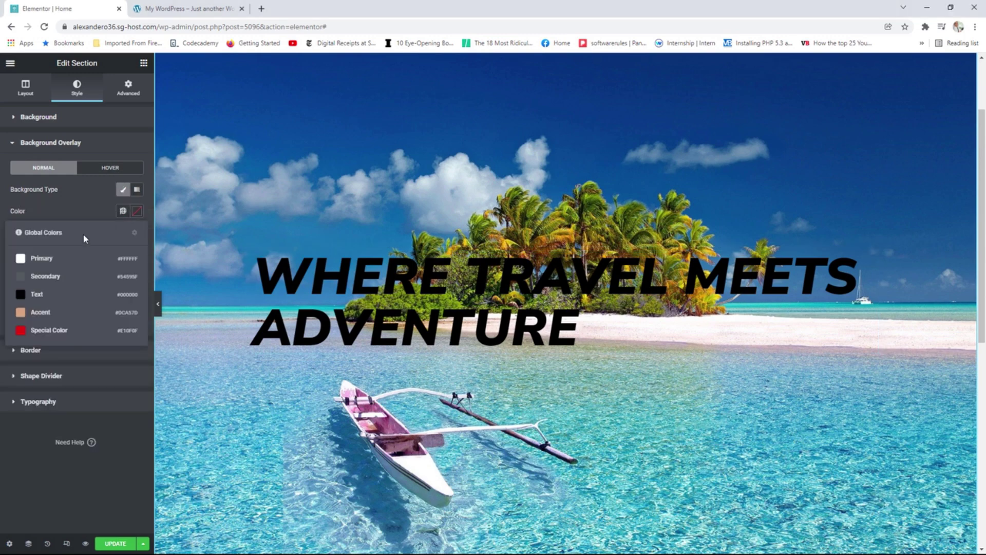
{"action": "left_click", "coordinate": [41, 294]}
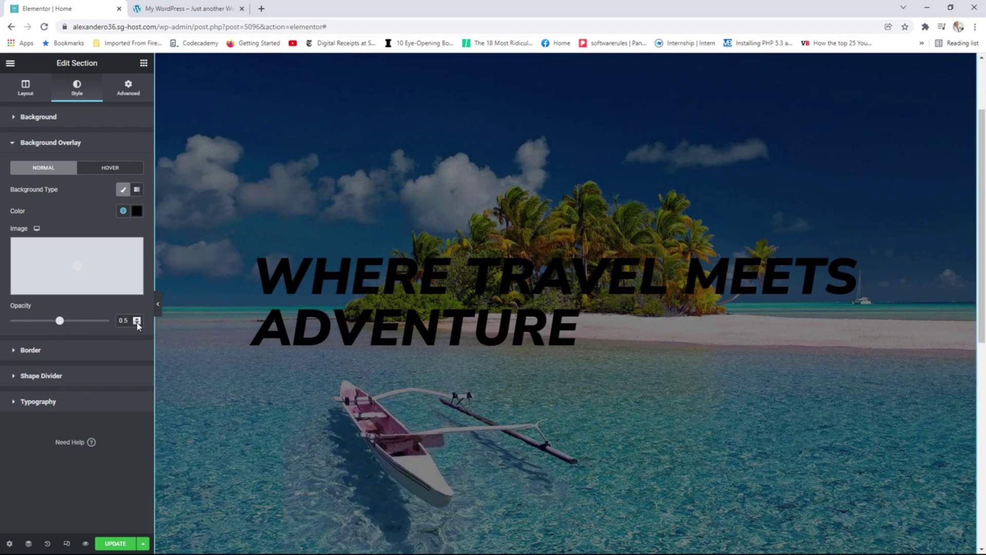
{"action": "double_click", "coordinate": [122, 321]}
{"action": "type", "text": "0.23"}
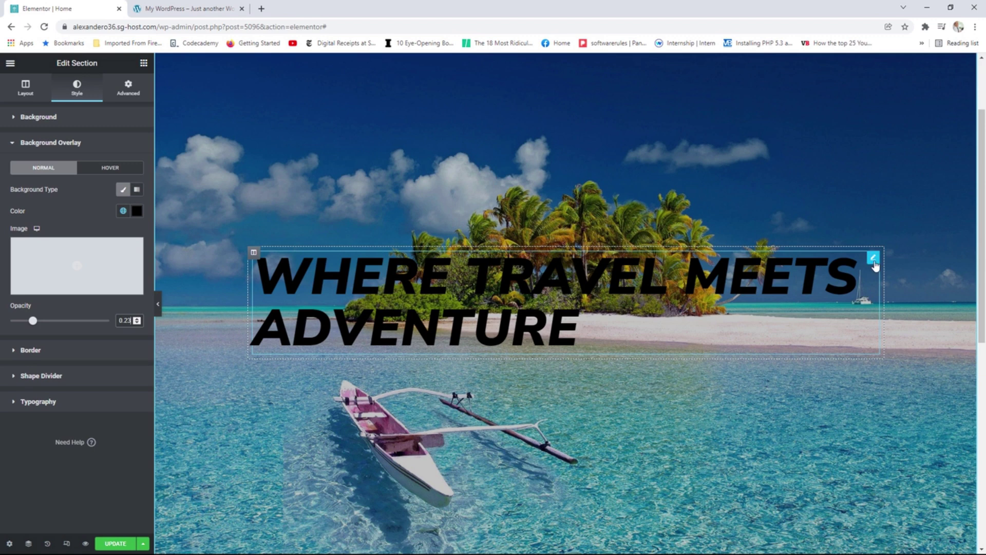
Make the hero heading text white using the global Primary colour.
{"action": "left_click", "coordinate": [873, 257]}
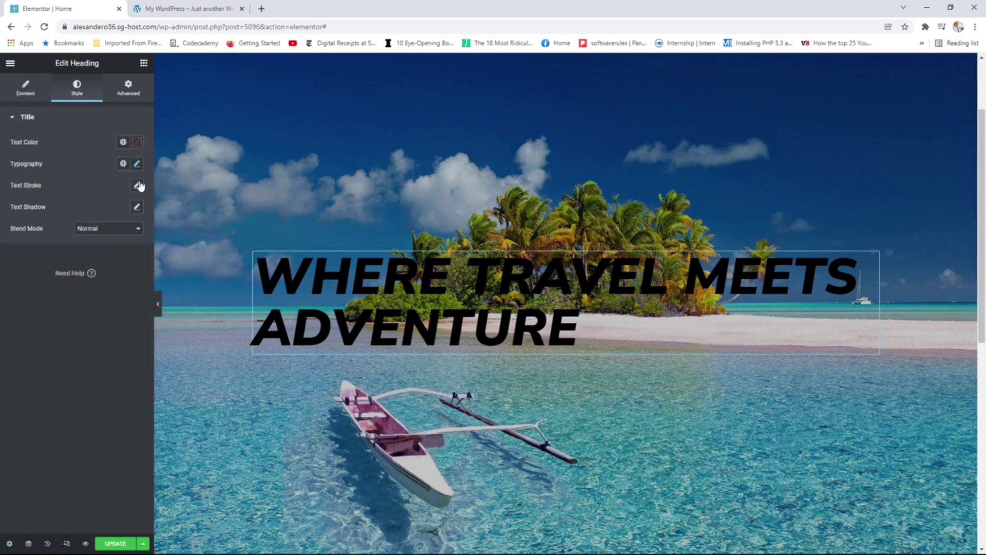
{"action": "left_click", "coordinate": [123, 143]}
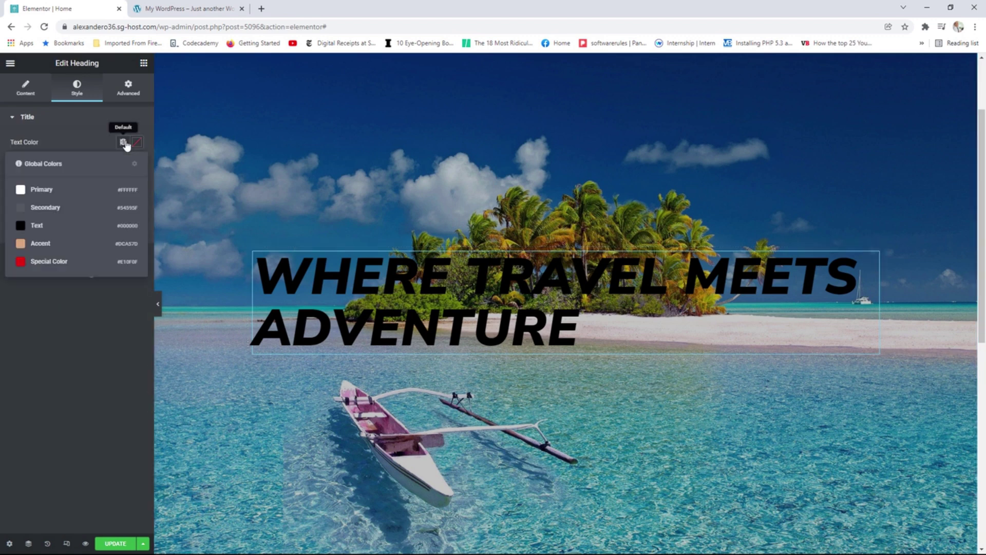
{"action": "left_click", "coordinate": [50, 190]}
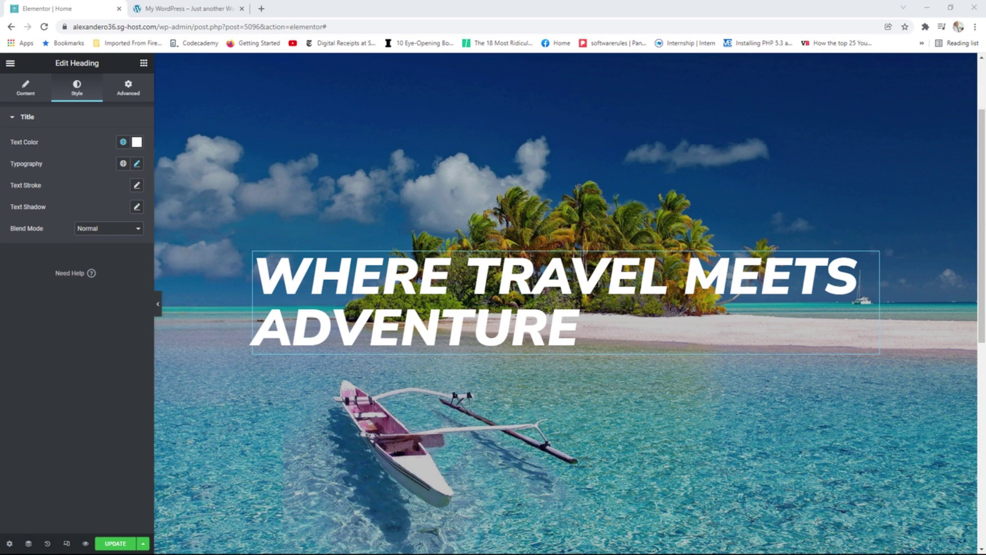
Set the heading font size to 120 so it wraps onto two lines.
{"action": "left_click", "coordinate": [137, 164]}
{"action": "left_click_drag", "start_coordinate": [18, 245], "coordinate": [70, 245]}
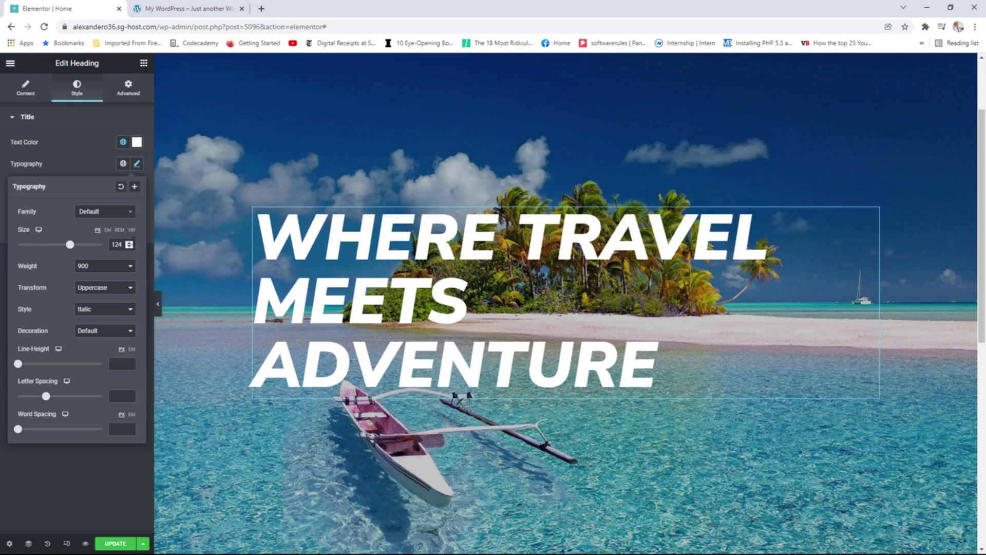
{"action": "left_click", "coordinate": [132, 248]}
{"action": "left_click", "coordinate": [131, 248]}
{"action": "left_click", "coordinate": [131, 248]}
{"action": "left_click", "coordinate": [131, 248]}
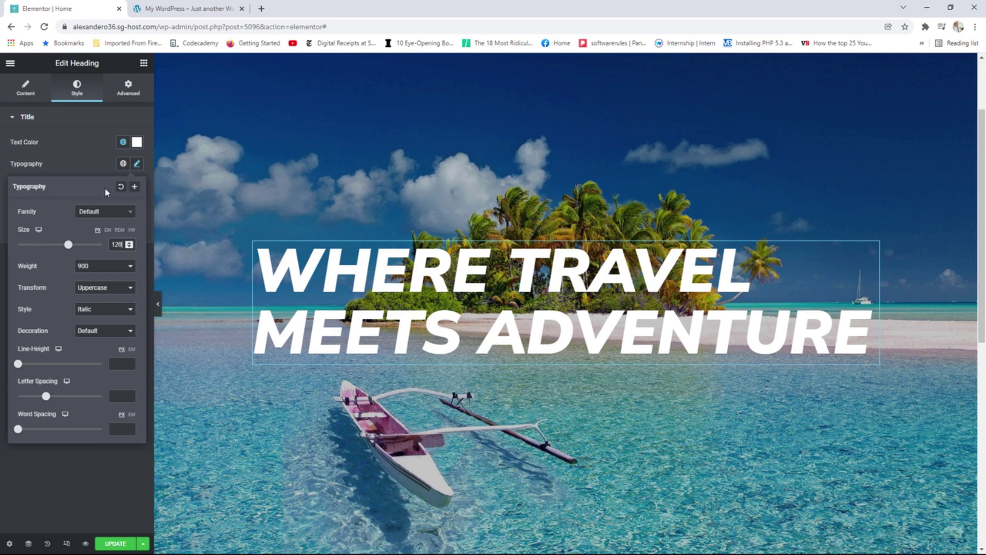
{"action": "left_click", "coordinate": [36, 124]}
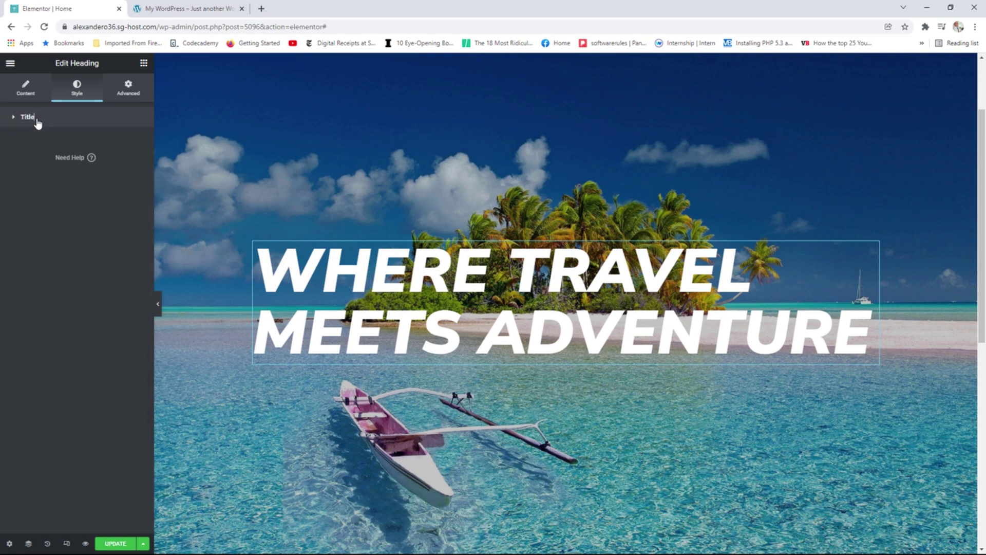
Centre-align the hero heading text.
{"action": "left_click", "coordinate": [36, 123]}
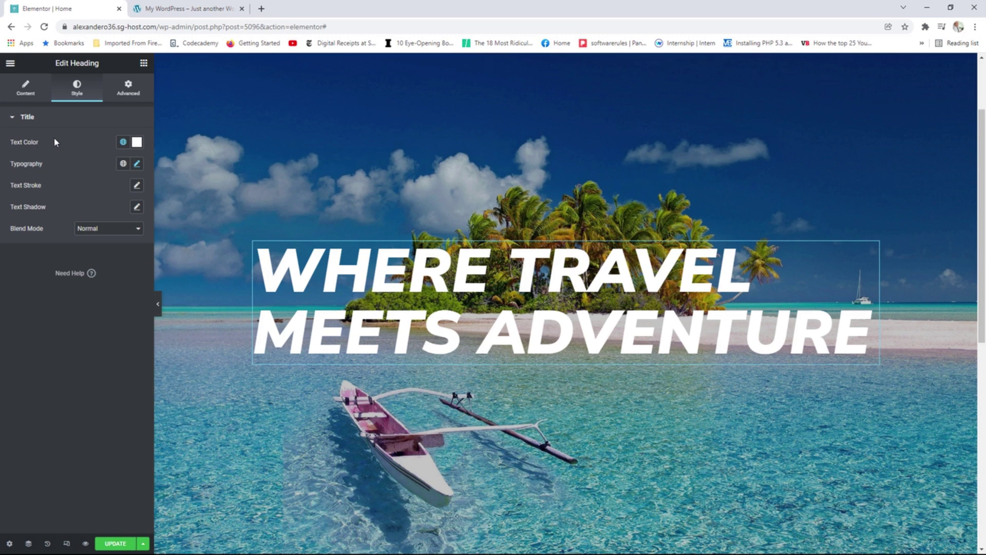
{"action": "left_click", "coordinate": [25, 95]}
{"action": "left_click", "coordinate": [109, 287]}
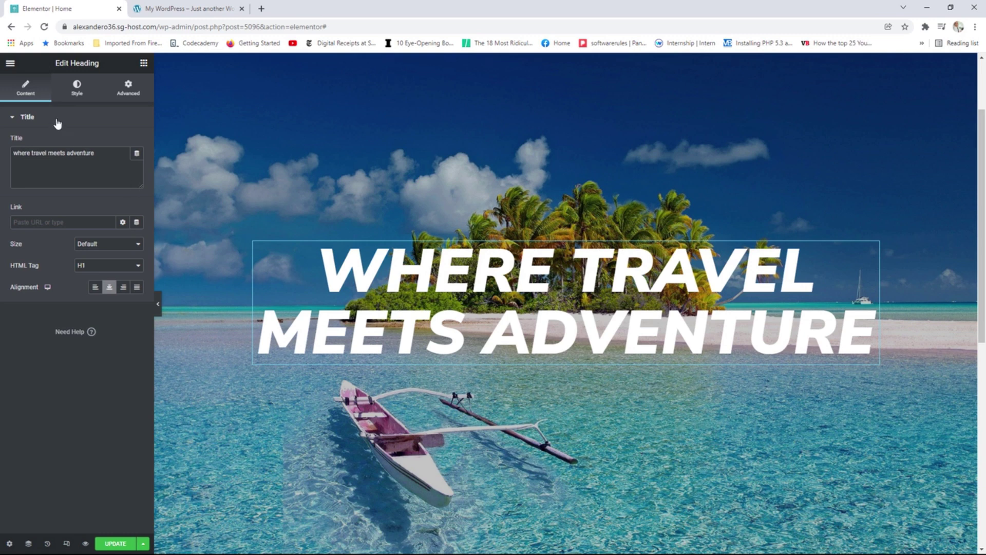
Add a Button widget below the heading labelled 'book your trip now'.
{"action": "left_click", "coordinate": [144, 64]}
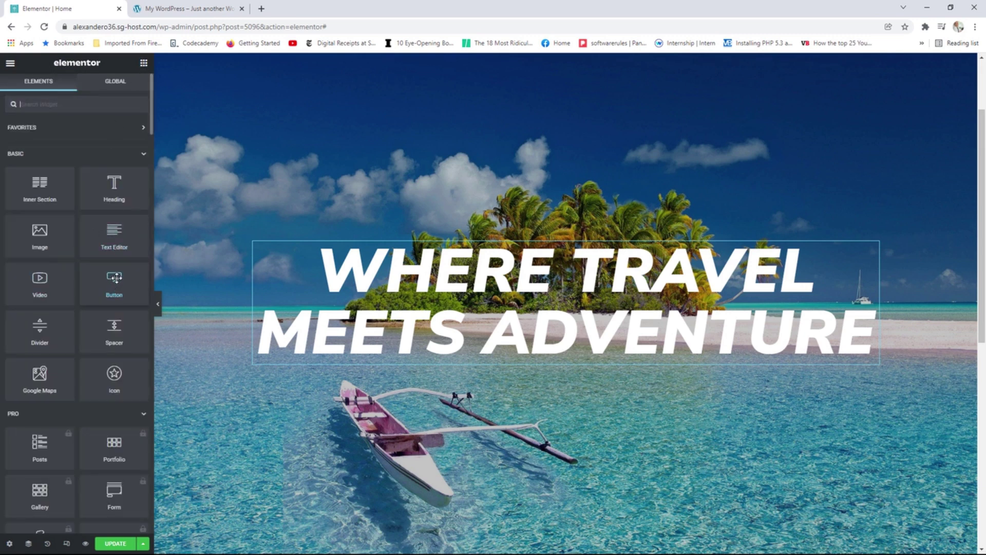
{"action": "left_click_drag", "start_coordinate": [113, 280], "coordinate": [556, 362]}
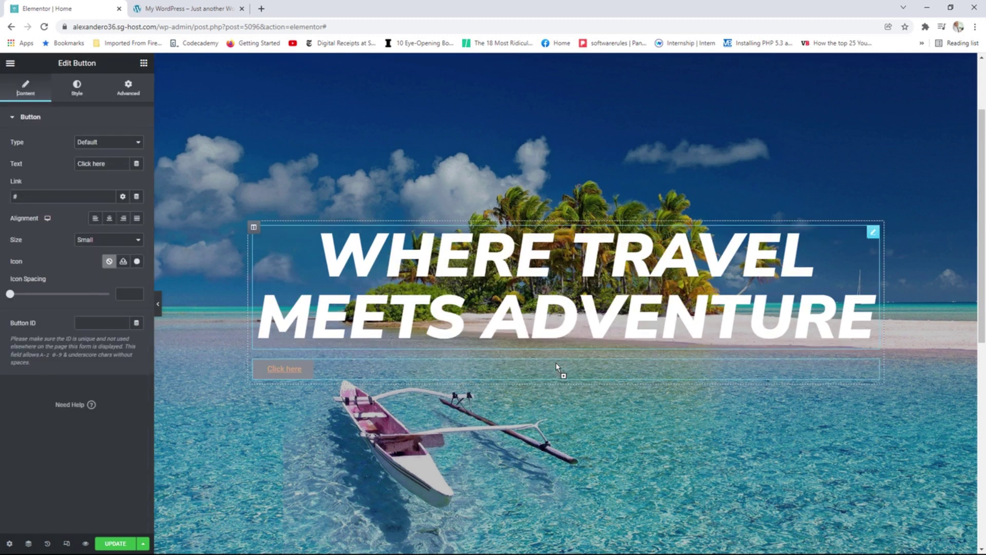
{"action": "left_click", "coordinate": [105, 163]}
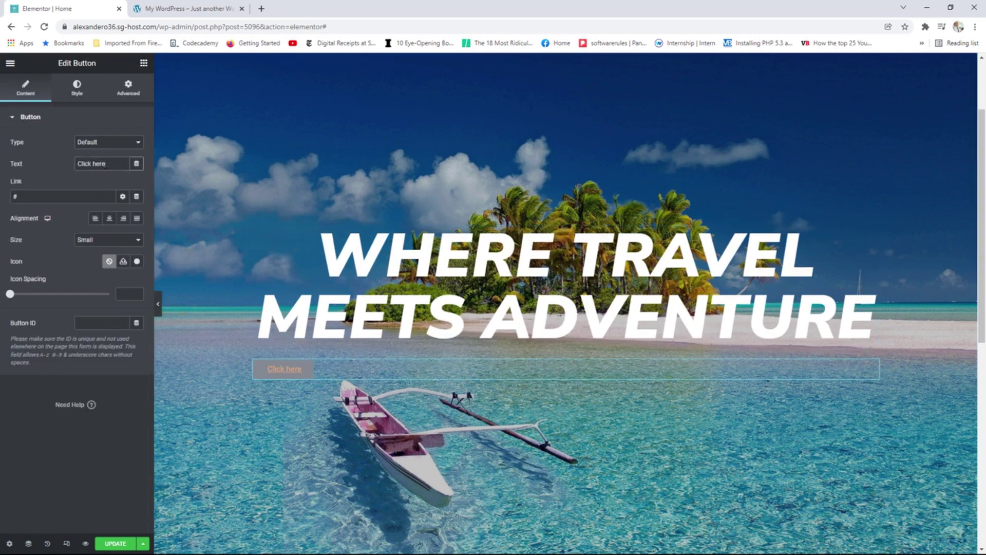
{"action": "type", "text": "book your trup"}
{"action": "key", "text": "BackSpace"}
{"action": "key", "text": "BackSpace"}
{"action": "type", "text": "ip p"}
{"action": "key", "text": "BackSpace"}
{"action": "type", "text": "now"}
Link the button to booking.com, centre it, and make it Medium size.
{"action": "key", "text": "Tab"}
{"action": "key", "text": "Tab"}
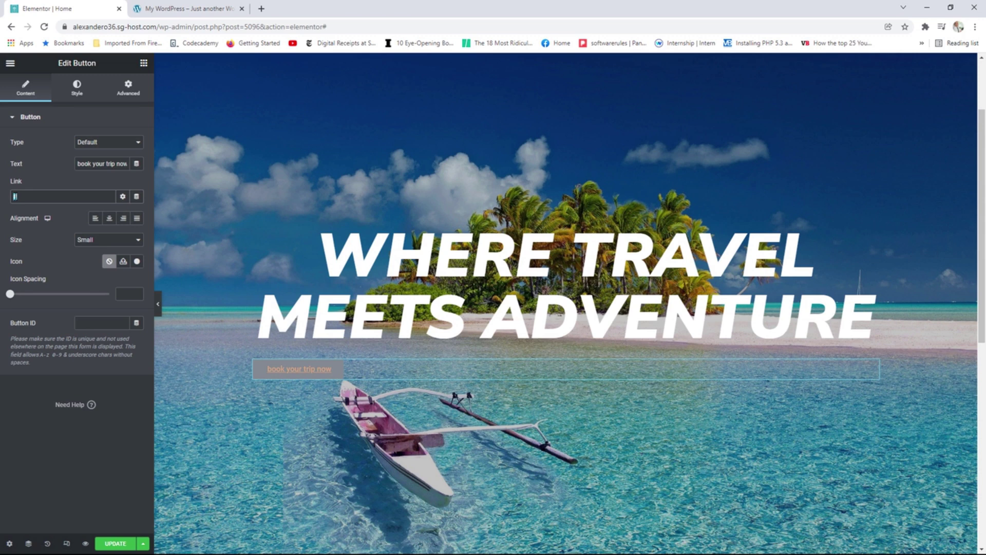
{"action": "type", "text": "booking.com"}
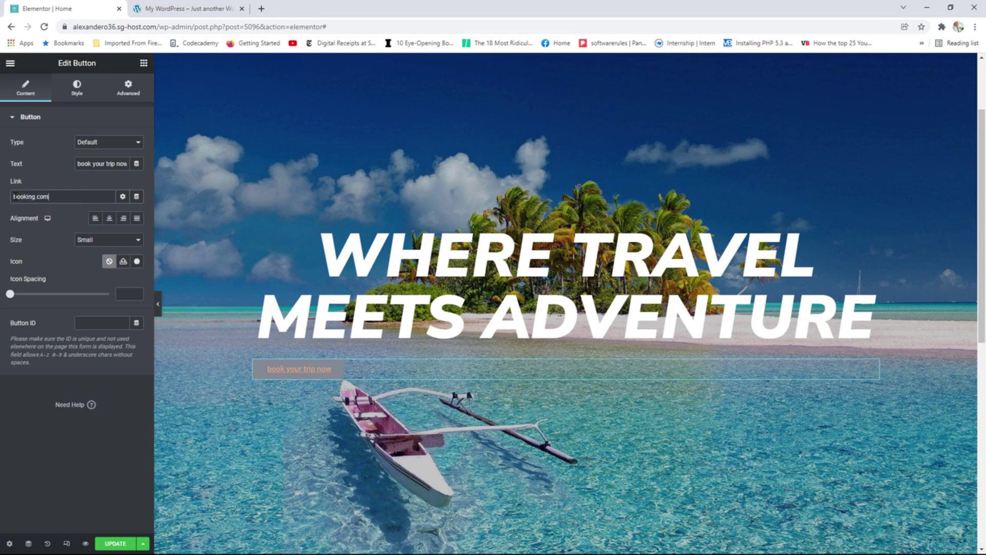
{"action": "left_click", "coordinate": [109, 218]}
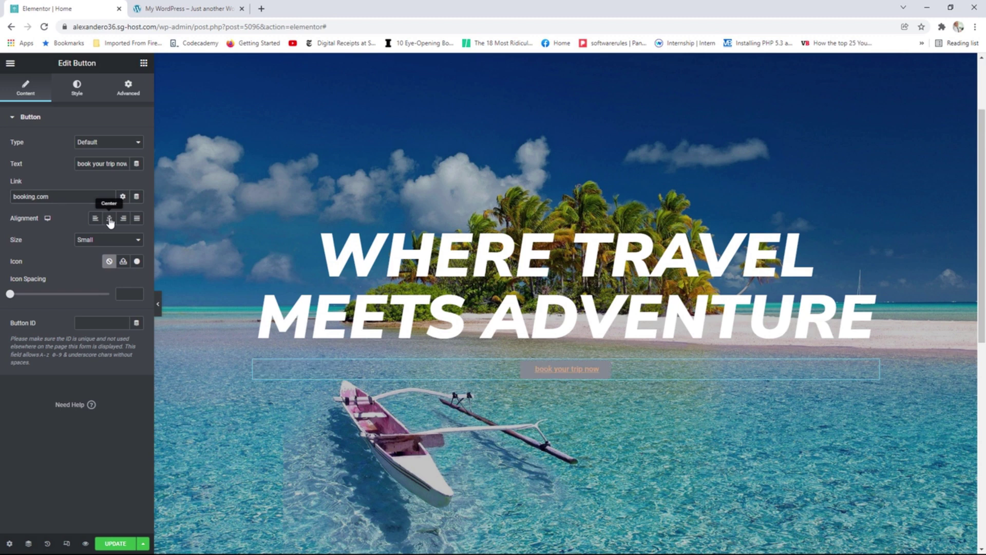
{"action": "left_click", "coordinate": [101, 243]}
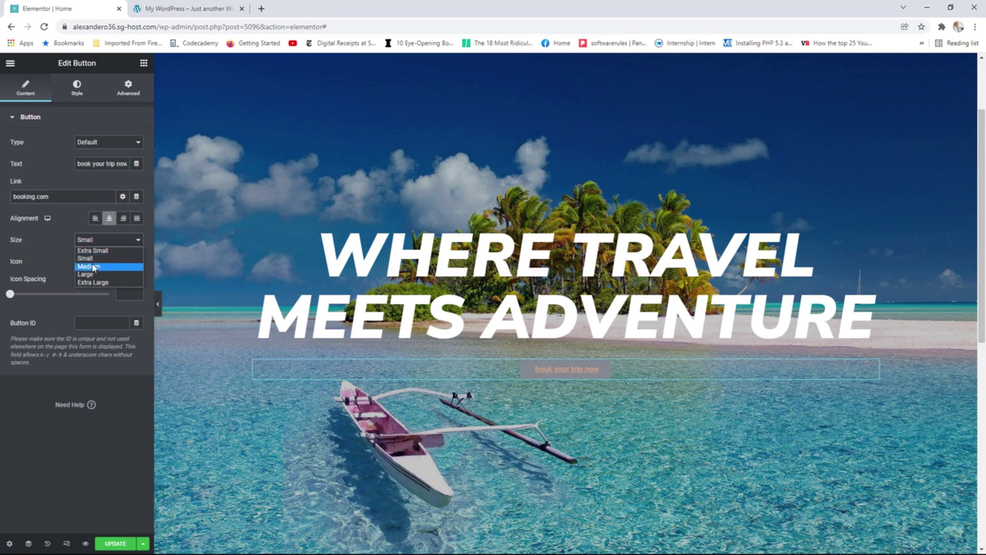
{"action": "left_click", "coordinate": [94, 261]}
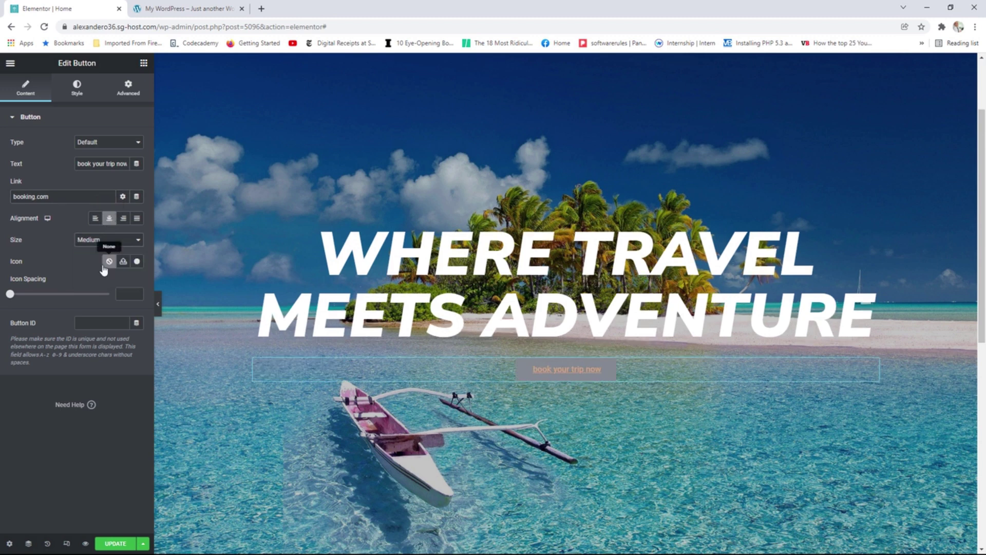
Insert the Plane icon from the Icon Library into the button.
{"action": "left_click", "coordinate": [137, 261]}
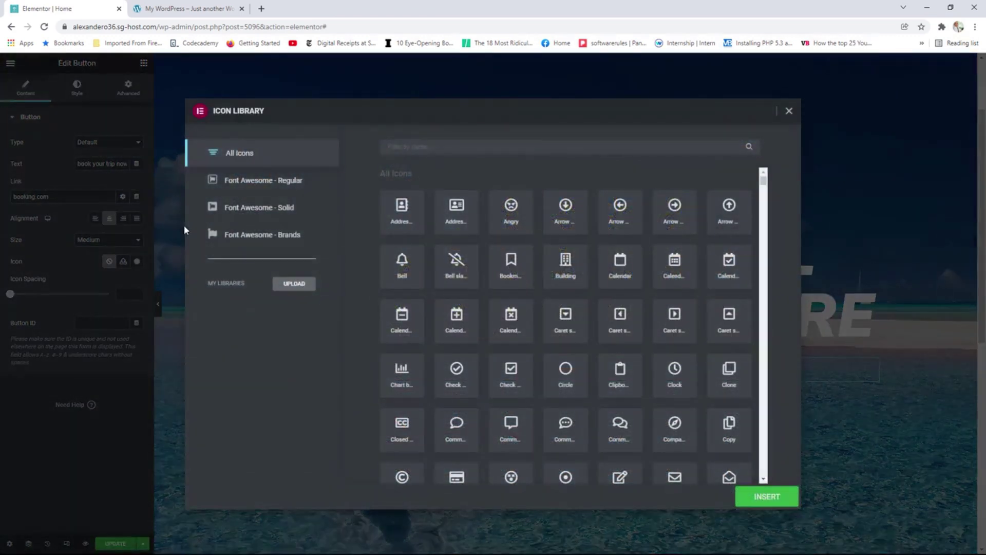
{"action": "left_click", "coordinate": [412, 146]}
{"action": "type", "text": "l"}
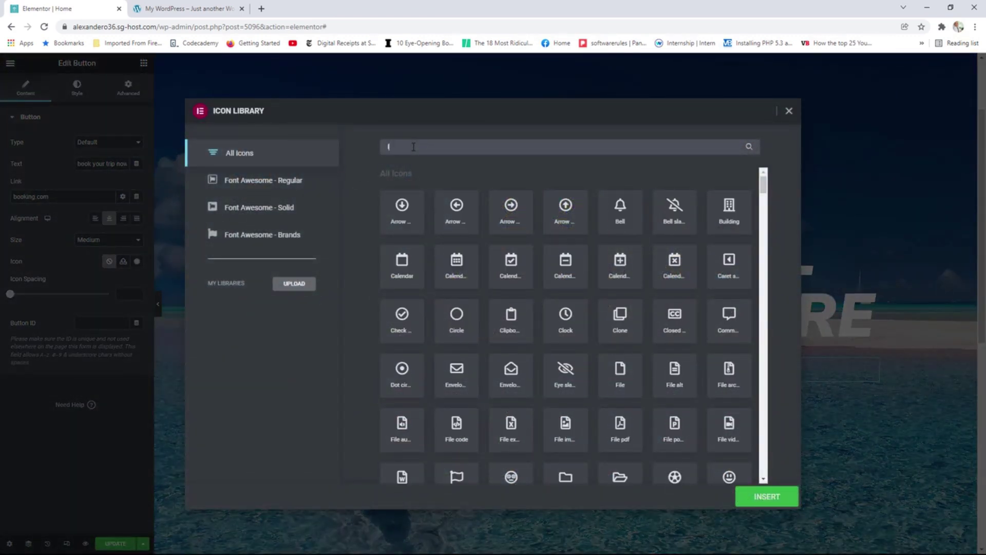
{"action": "type", "text": "pl"}
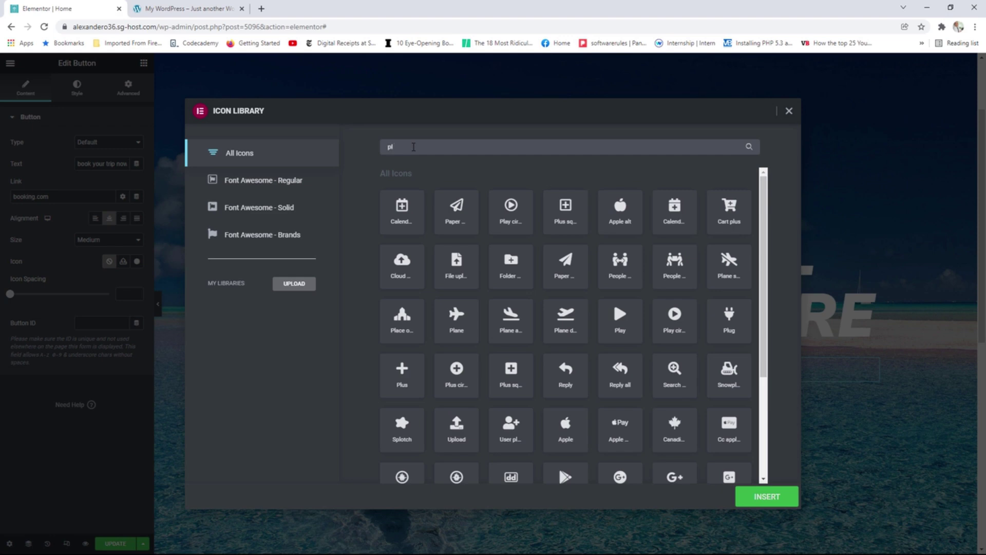
{"action": "type", "text": "ane"}
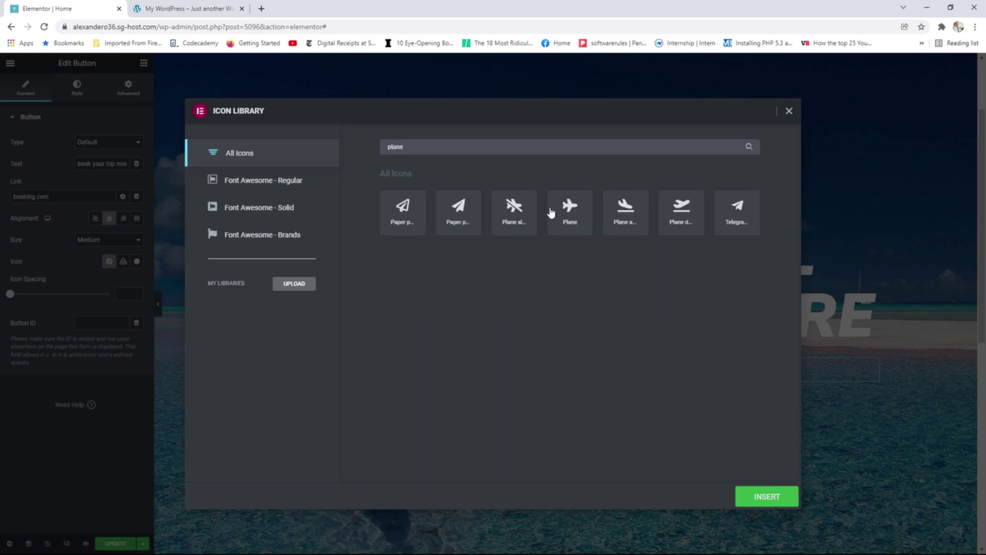
{"action": "left_click", "coordinate": [572, 219]}
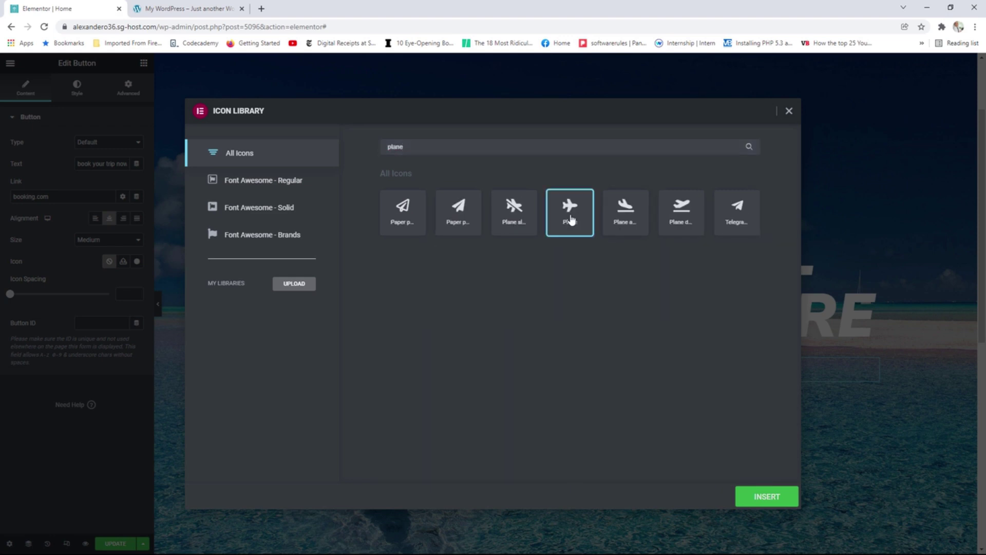
{"action": "left_click", "coordinate": [764, 498]}
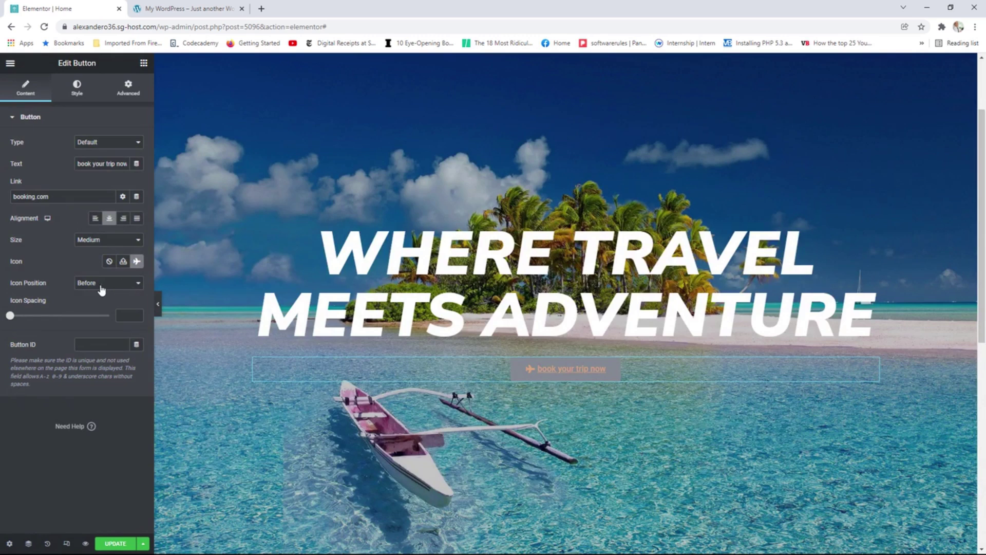
Keep the icon before the label and set icon spacing to 8.
{"action": "left_click", "coordinate": [111, 285]}
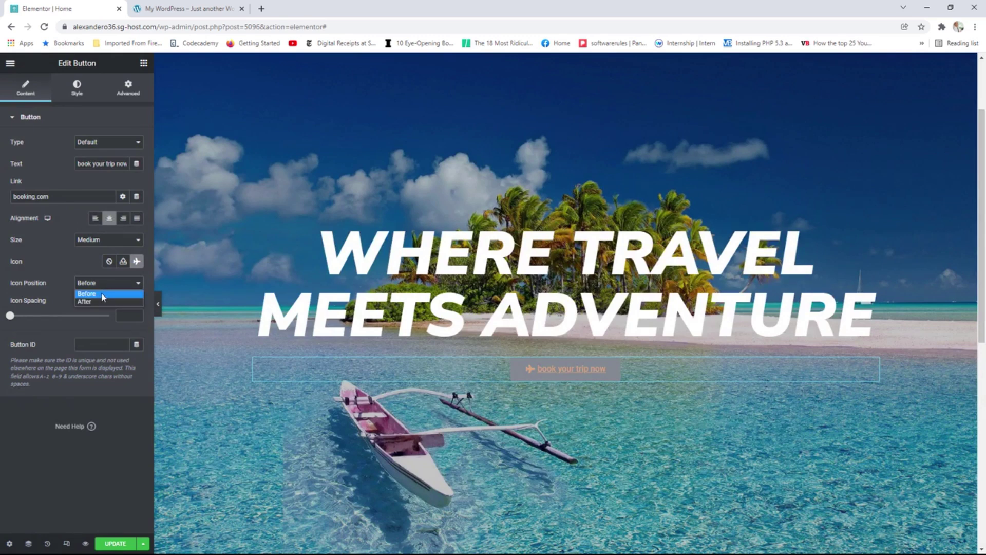
{"action": "left_click", "coordinate": [102, 295]}
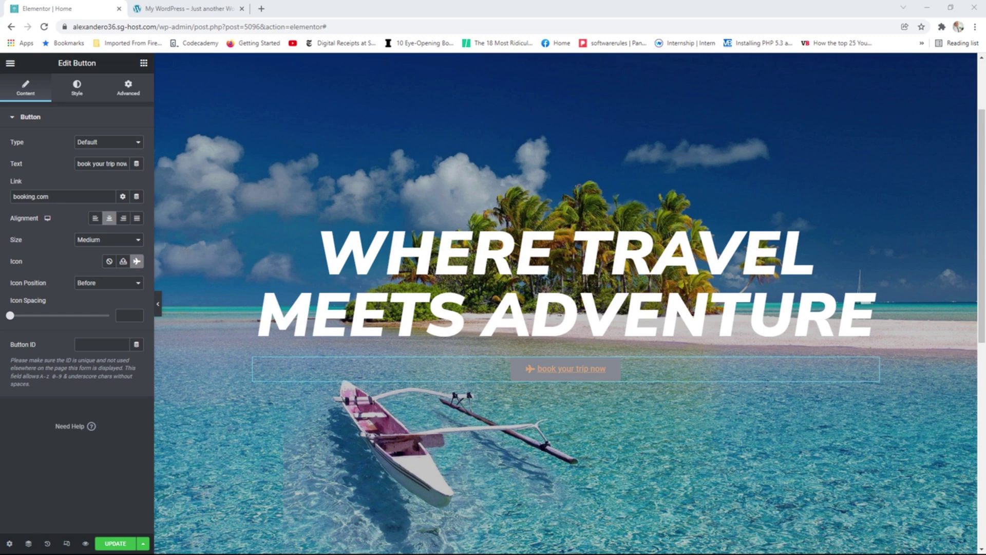
{"action": "left_click_drag", "start_coordinate": [10, 315], "coordinate": [29, 317]}
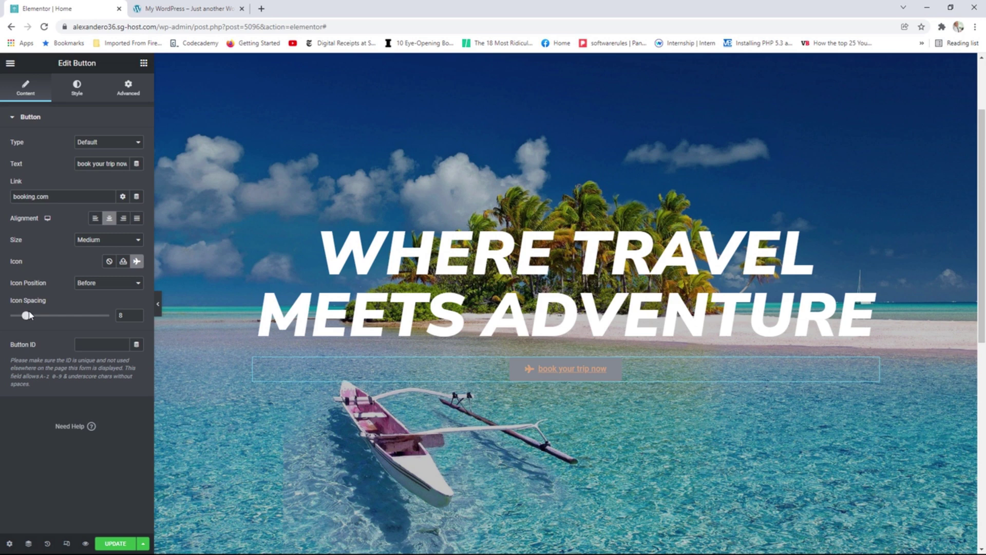
{"action": "left_click", "coordinate": [77, 91]}
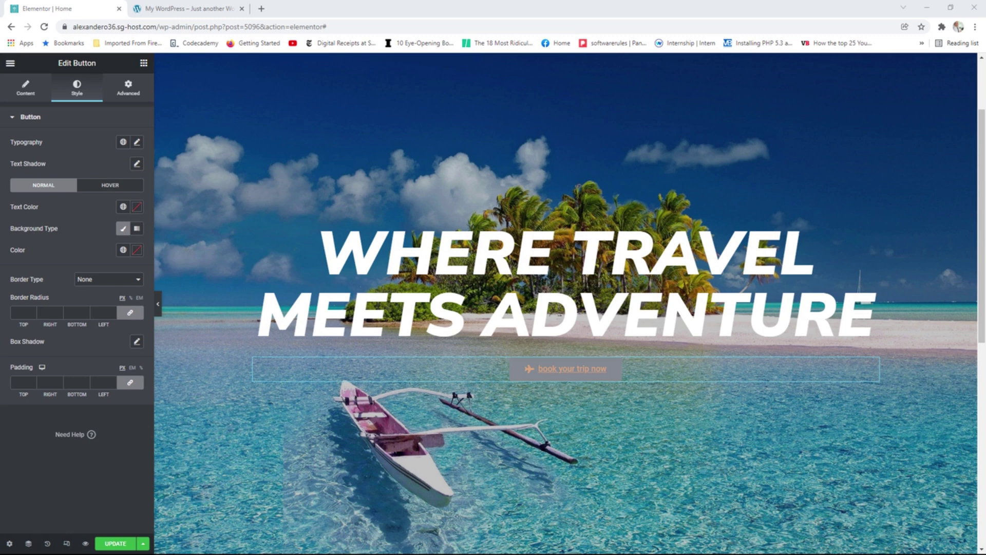
Set the button typography to weight 600, uppercase, with no text decoration.
{"action": "left_click", "coordinate": [136, 142]}
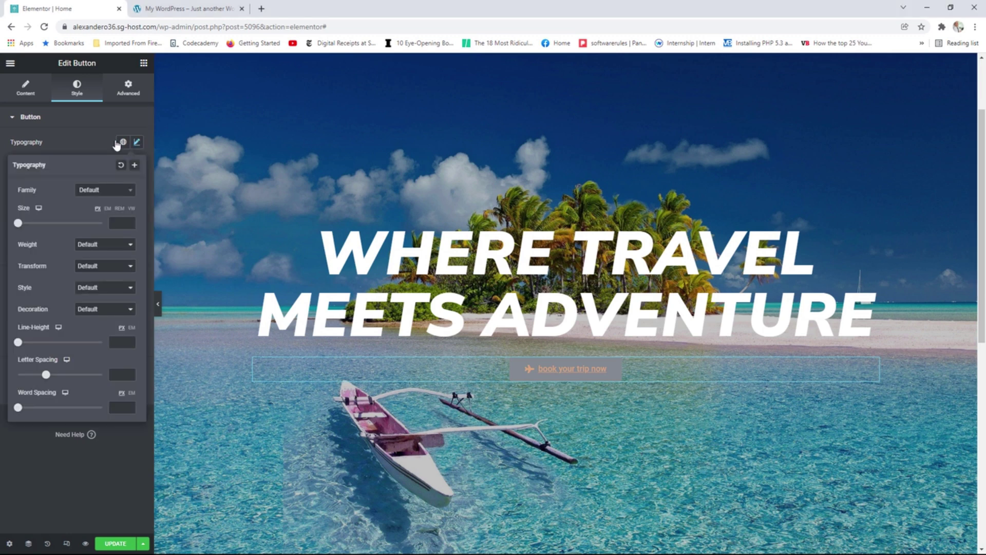
{"action": "left_click", "coordinate": [96, 246]}
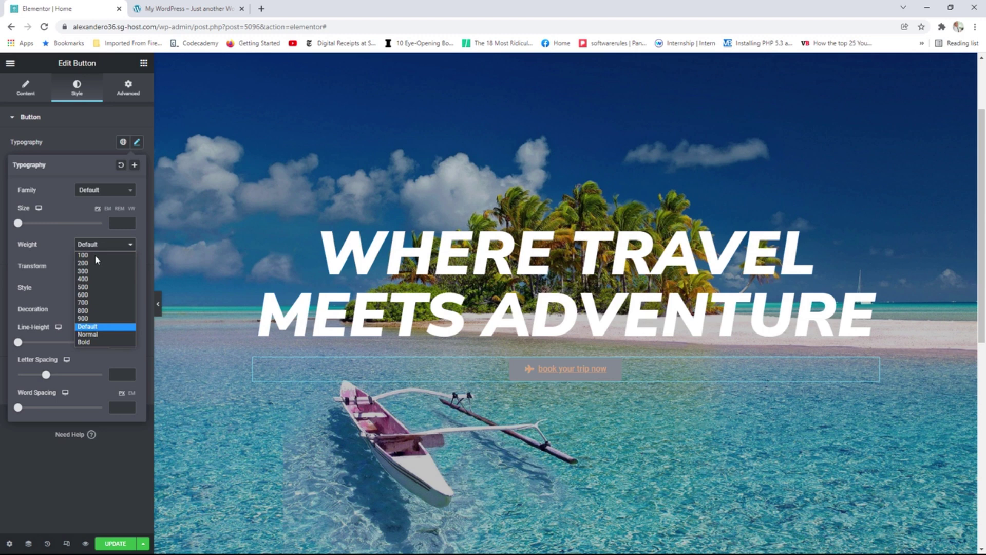
{"action": "left_click", "coordinate": [92, 295]}
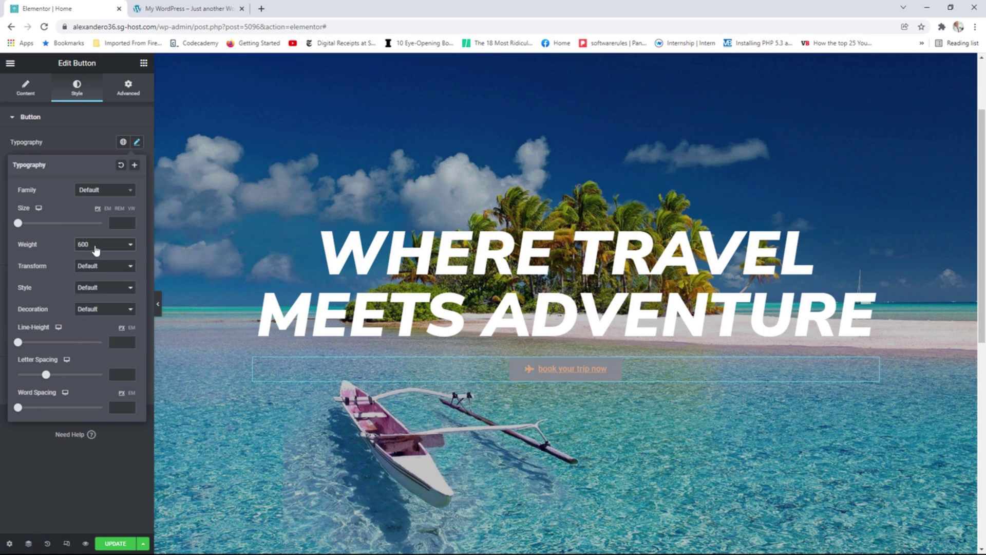
{"action": "left_click", "coordinate": [92, 267]}
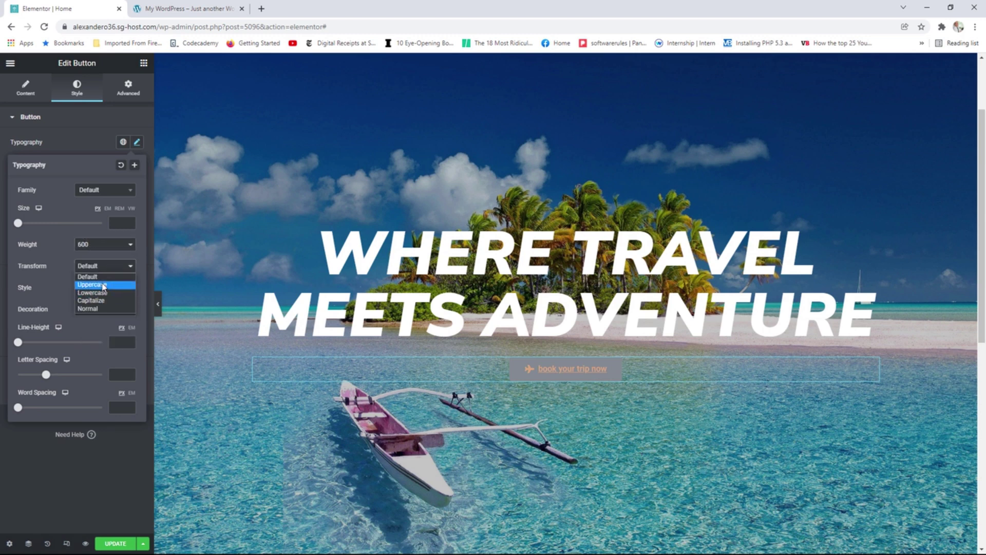
{"action": "left_click", "coordinate": [102, 284]}
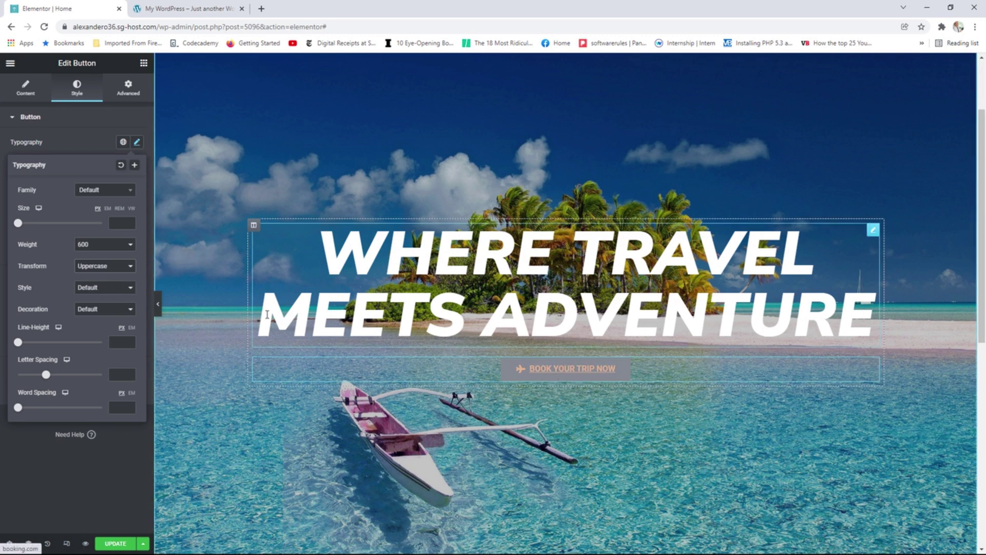
{"action": "left_click", "coordinate": [102, 310]}
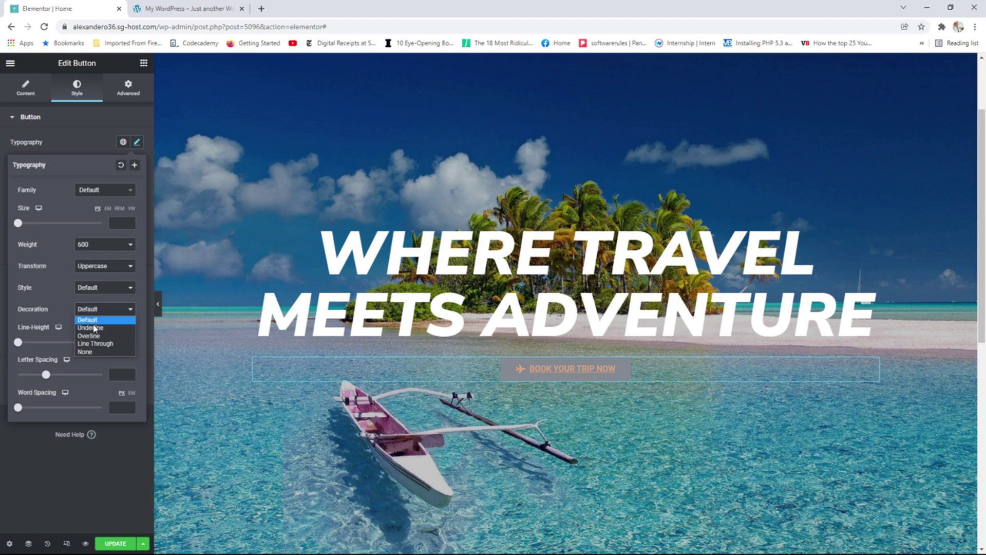
{"action": "left_click", "coordinate": [89, 353]}
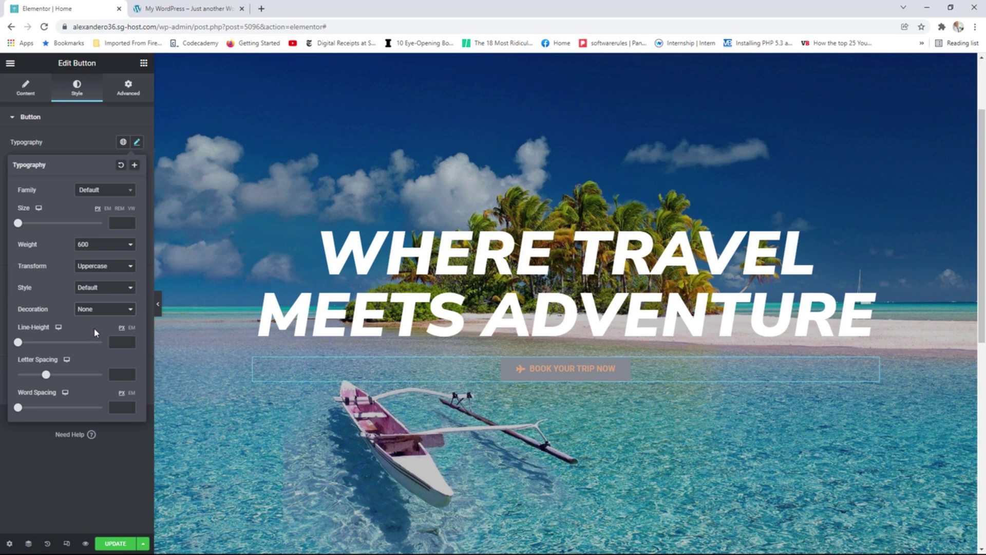
{"action": "left_click", "coordinate": [123, 143]}
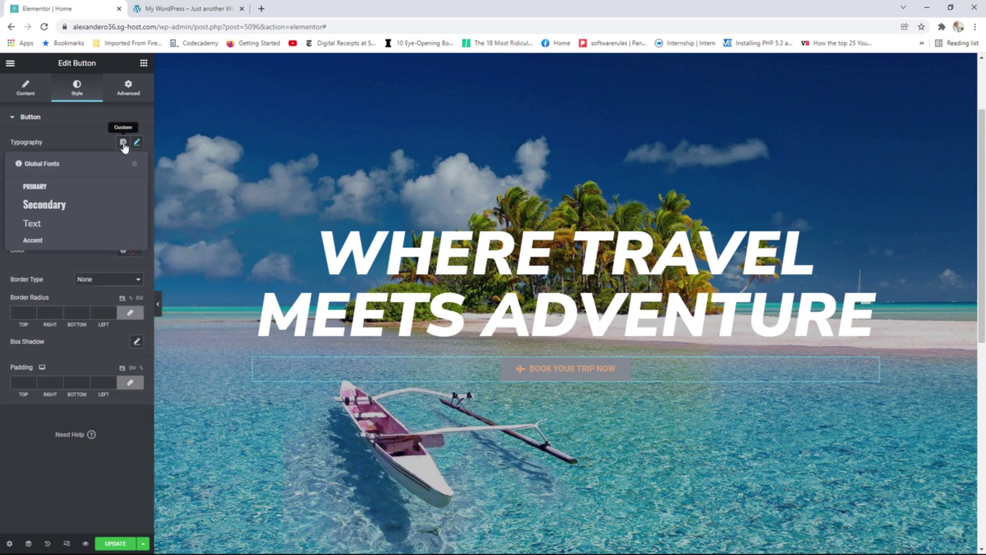
{"action": "left_click", "coordinate": [79, 138]}
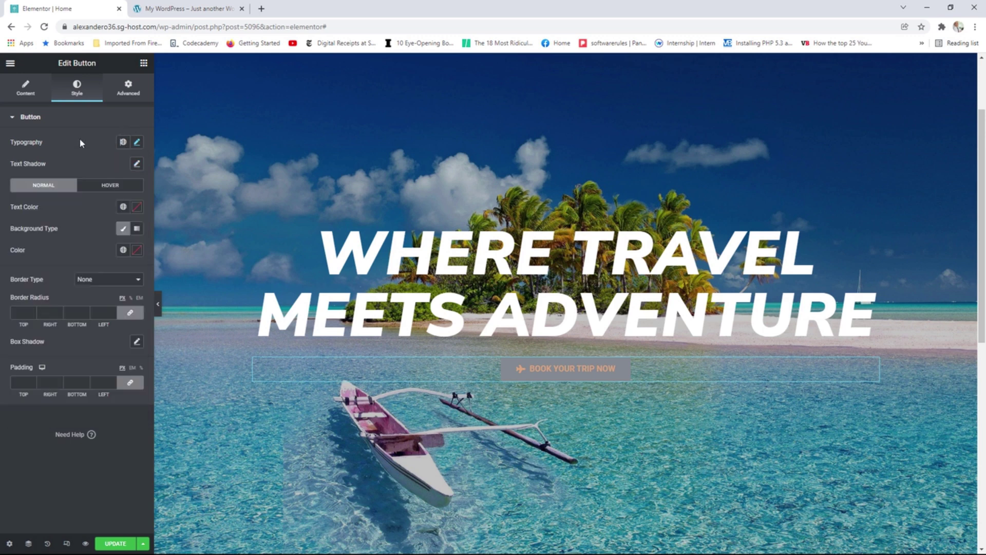
Make the button text white (Primary) on a tan Accent background.
{"action": "left_click", "coordinate": [123, 207]}
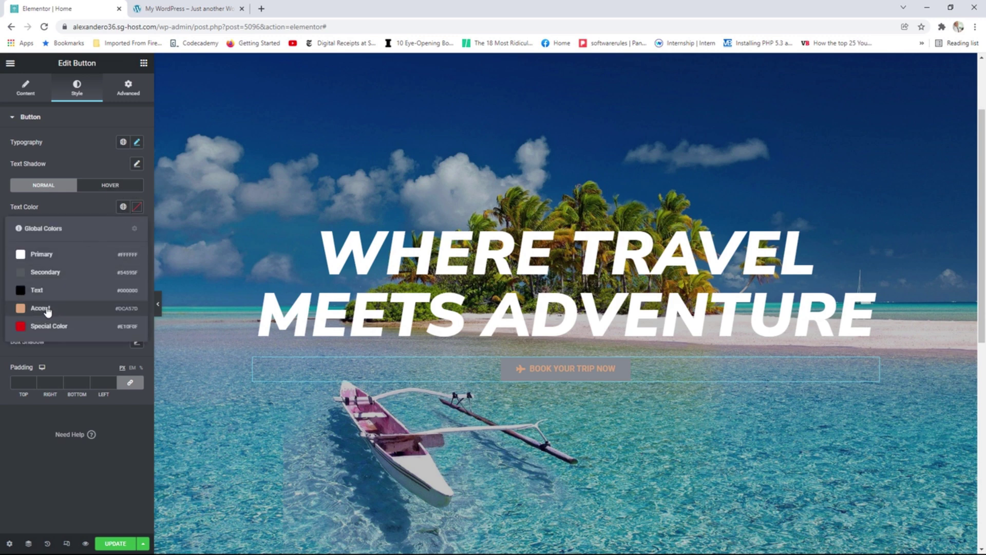
{"action": "left_click", "coordinate": [42, 256]}
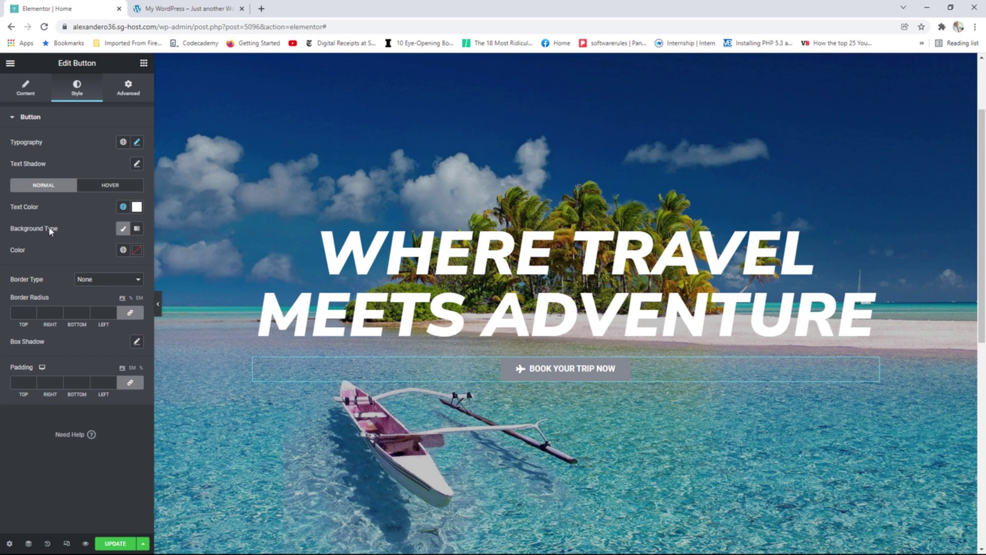
{"action": "left_click", "coordinate": [123, 230]}
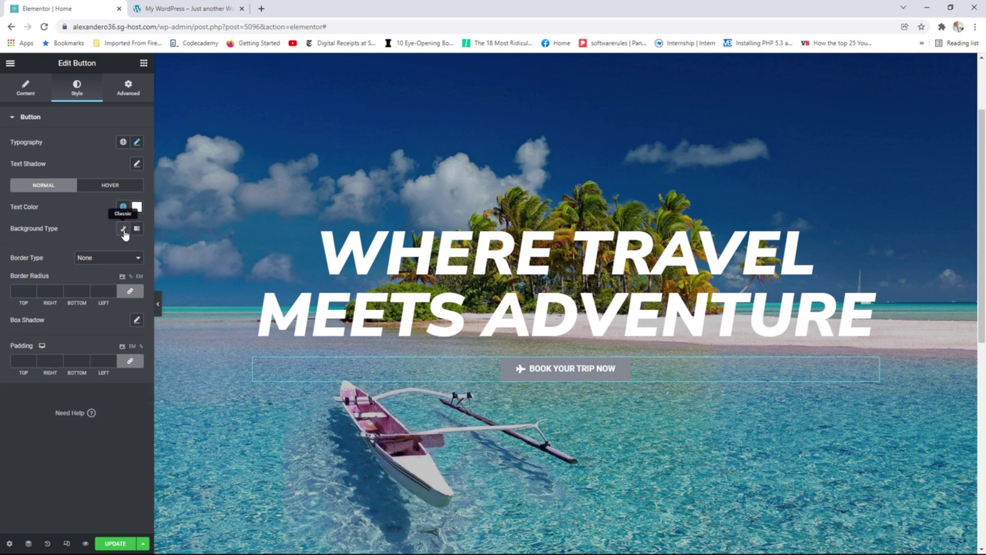
{"action": "left_click", "coordinate": [123, 229]}
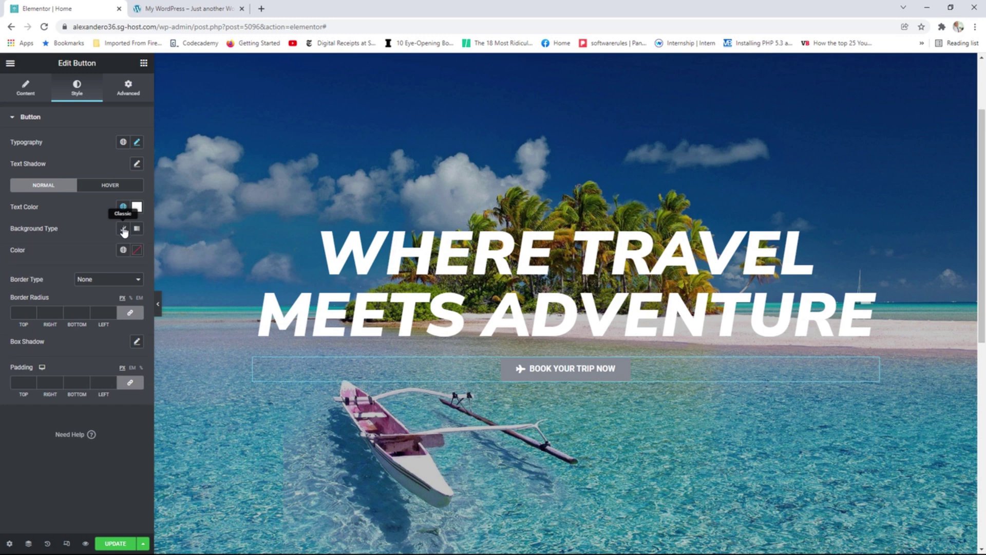
{"action": "left_click", "coordinate": [123, 250]}
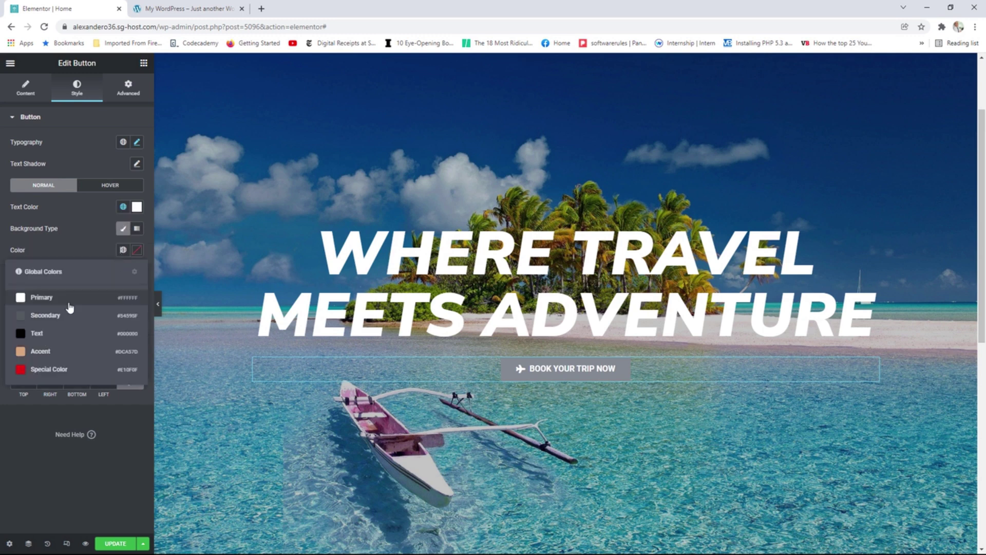
{"action": "left_click", "coordinate": [41, 352]}
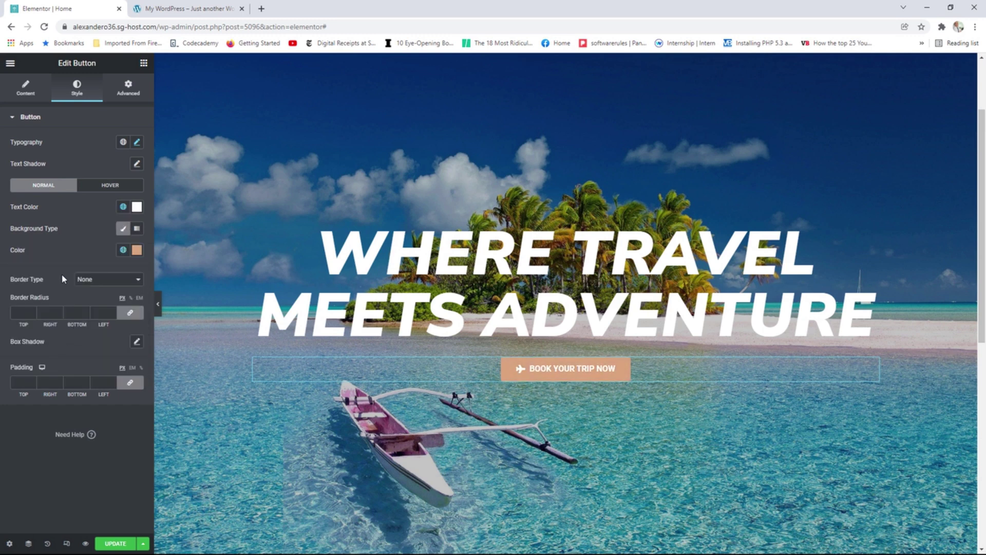
Give the button a solid Accent border with 12 corner radius and save the page.
{"action": "left_click", "coordinate": [86, 280]}
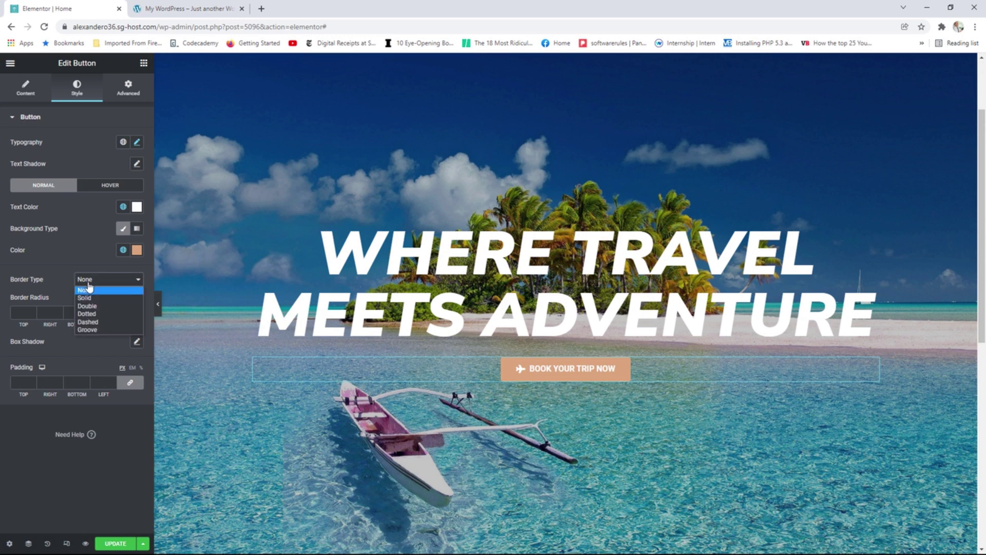
{"action": "left_click", "coordinate": [92, 300]}
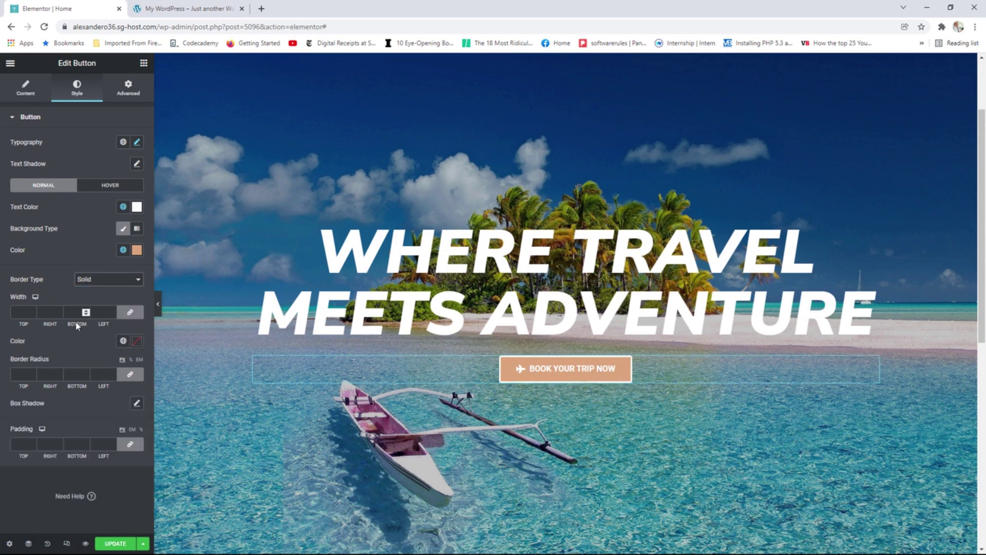
{"action": "left_click", "coordinate": [123, 341]}
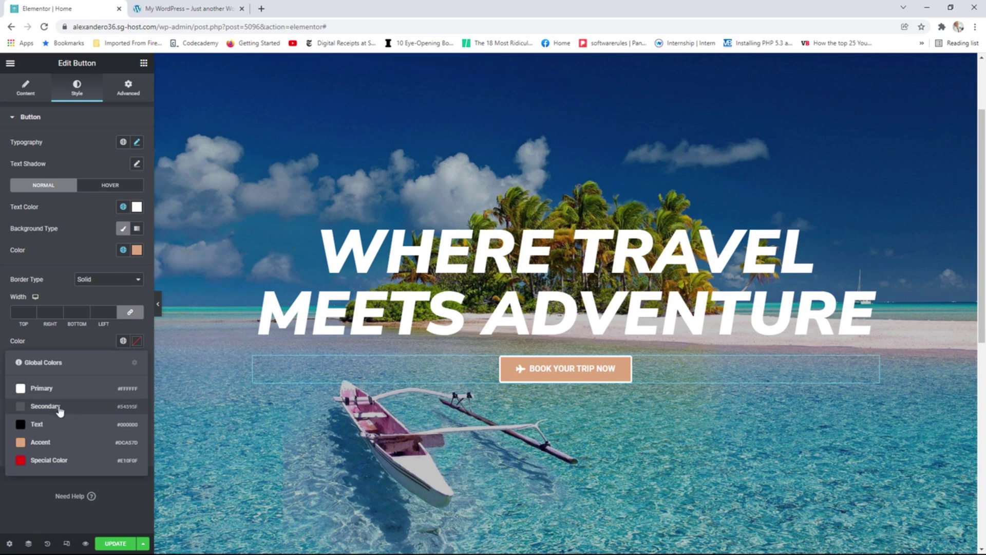
{"action": "left_click", "coordinate": [44, 441]}
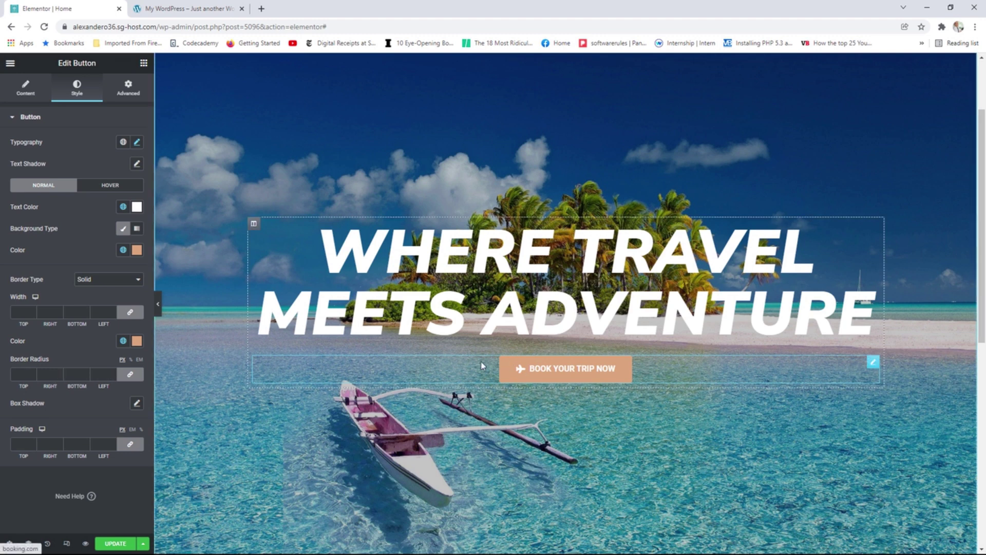
{"action": "left_click", "coordinate": [84, 372]}
{"action": "left_click", "coordinate": [84, 372]}
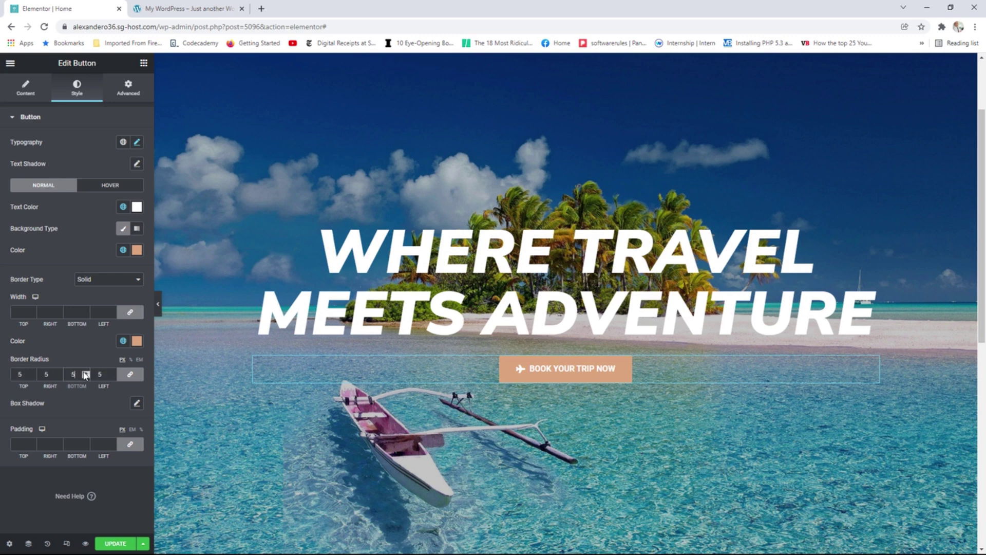
{"action": "left_click", "coordinate": [85, 372]}
{"action": "left_click", "coordinate": [85, 372]}
{"action": "left_click", "coordinate": [85, 372]}
{"action": "left_click", "coordinate": [85, 372]}
{"action": "left_click", "coordinate": [115, 546]}
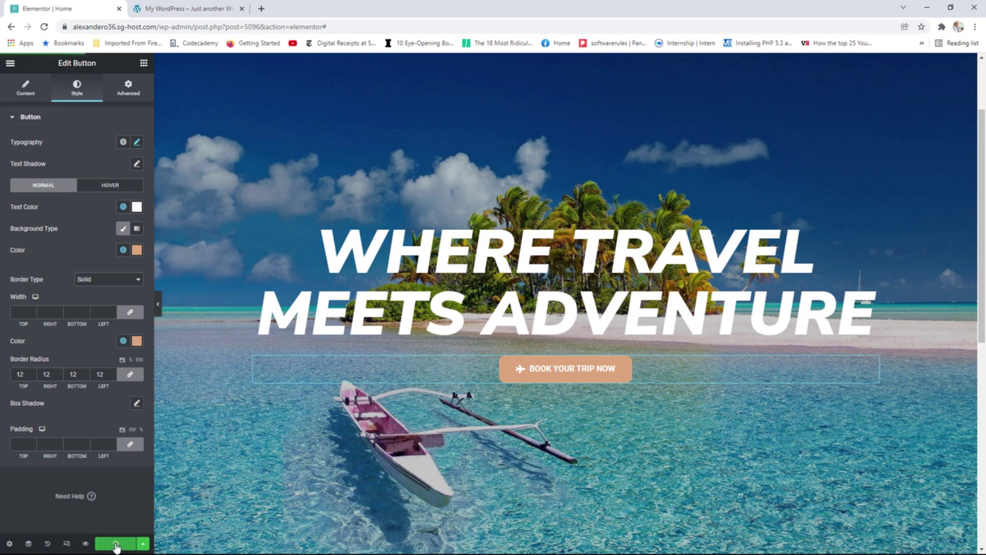
{"action": "left_click", "coordinate": [10, 63]}
Open the live Passport Travel home page in a new tab and scroll through it.
{"action": "right_click", "coordinate": [66, 245]}
{"action": "left_click", "coordinate": [103, 250]}
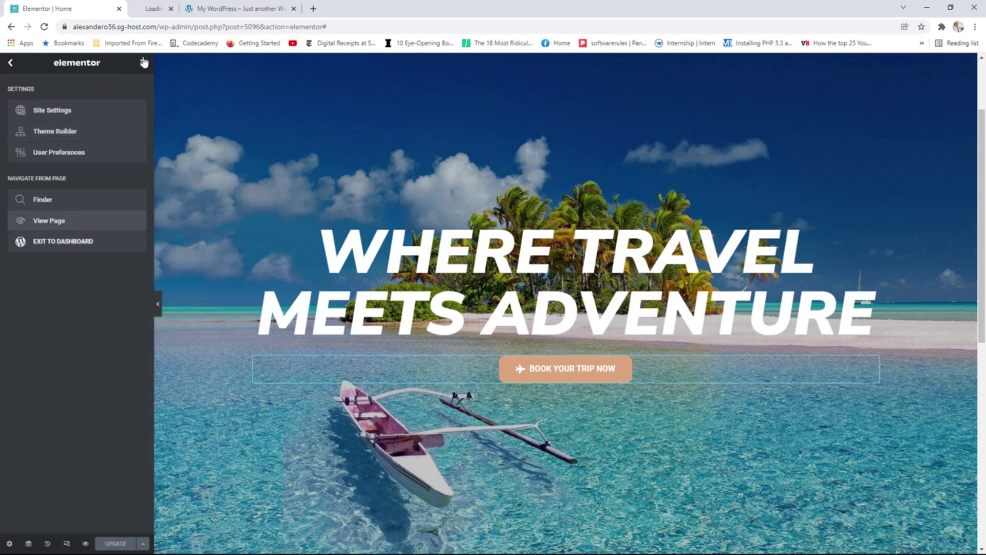
{"action": "left_click", "coordinate": [182, 7]}
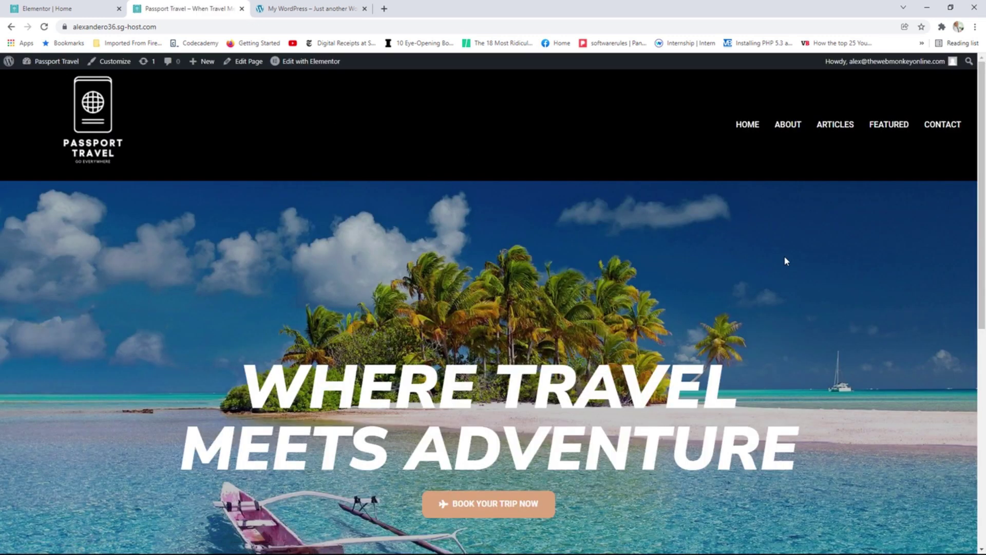
{"action": "scroll", "coordinate": [782, 250], "scroll_direction": "down", "scroll_amount": 5}
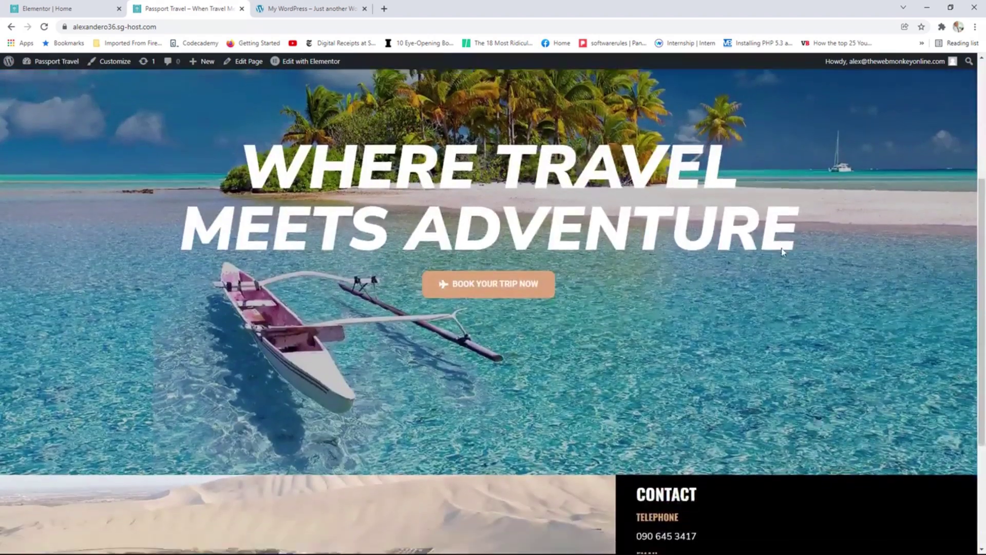
{"action": "scroll", "coordinate": [782, 251], "scroll_direction": "down", "scroll_amount": 4}
{"action": "scroll", "coordinate": [416, 183], "scroll_direction": "up", "scroll_amount": 2}
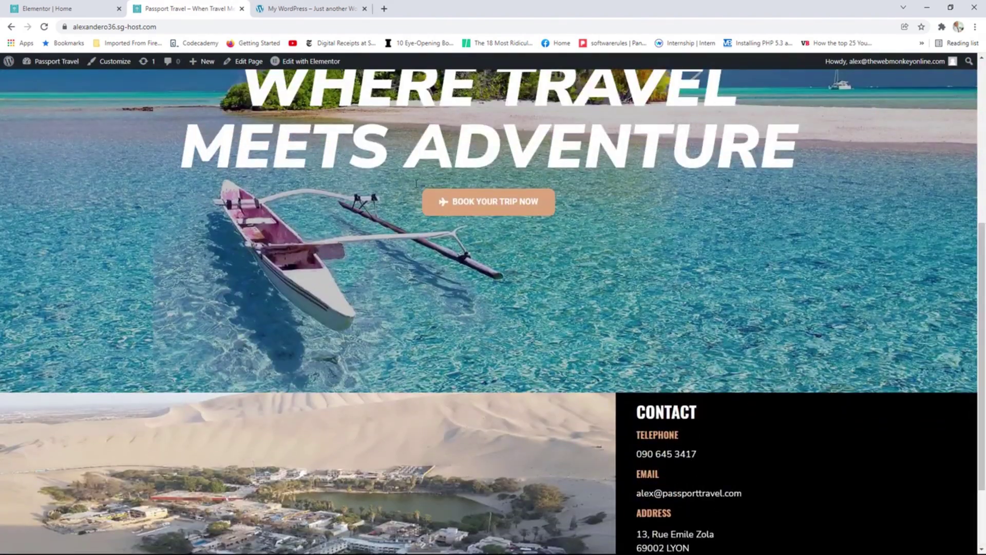
{"action": "scroll", "coordinate": [510, 213], "scroll_direction": "up", "scroll_amount": 3}
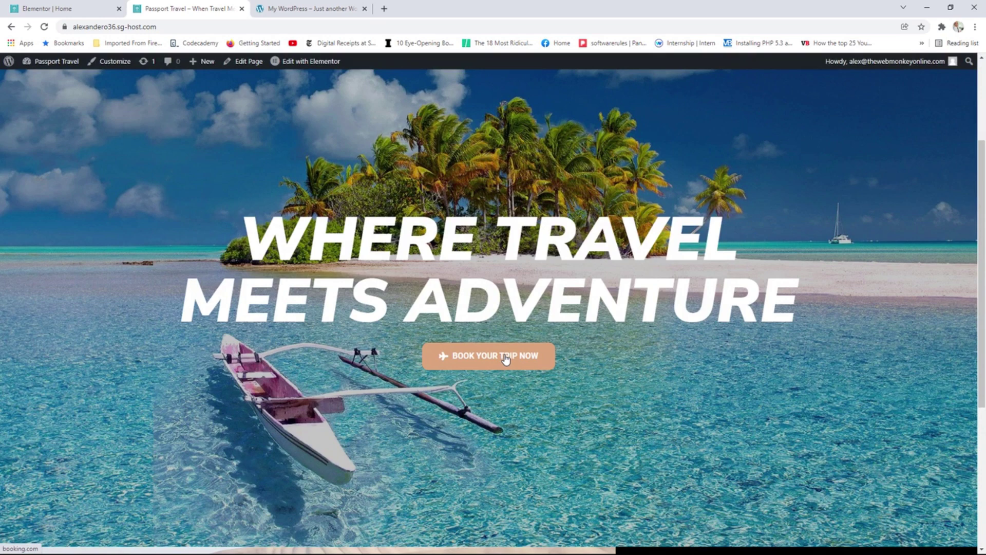
{"action": "scroll", "coordinate": [505, 358], "scroll_direction": "up", "scroll_amount": 3}
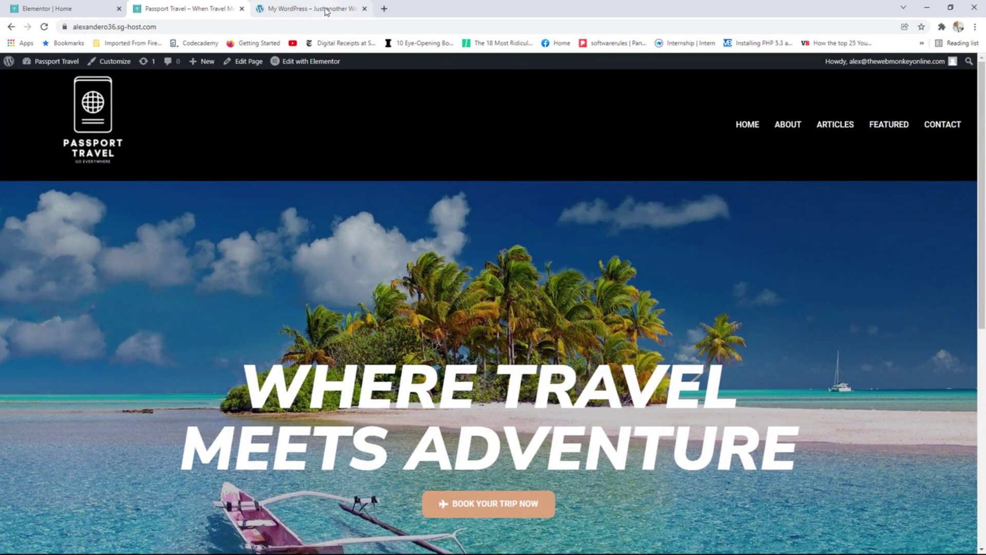
Compare the hero with the My WordPress site, then return to Passport Travel.
{"action": "left_click", "coordinate": [325, 9]}
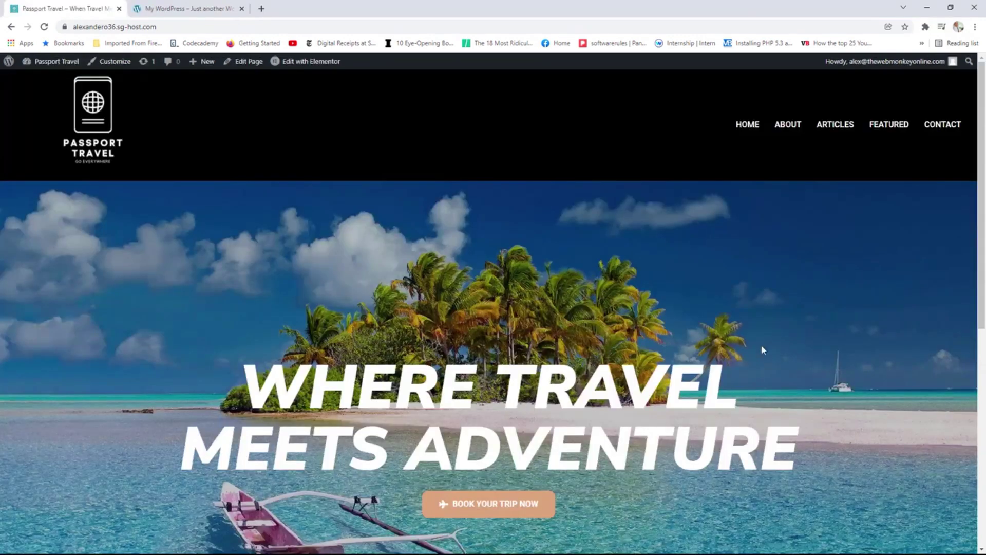
{"action": "scroll", "coordinate": [597, 294], "scroll_direction": "down", "scroll_amount": 1}
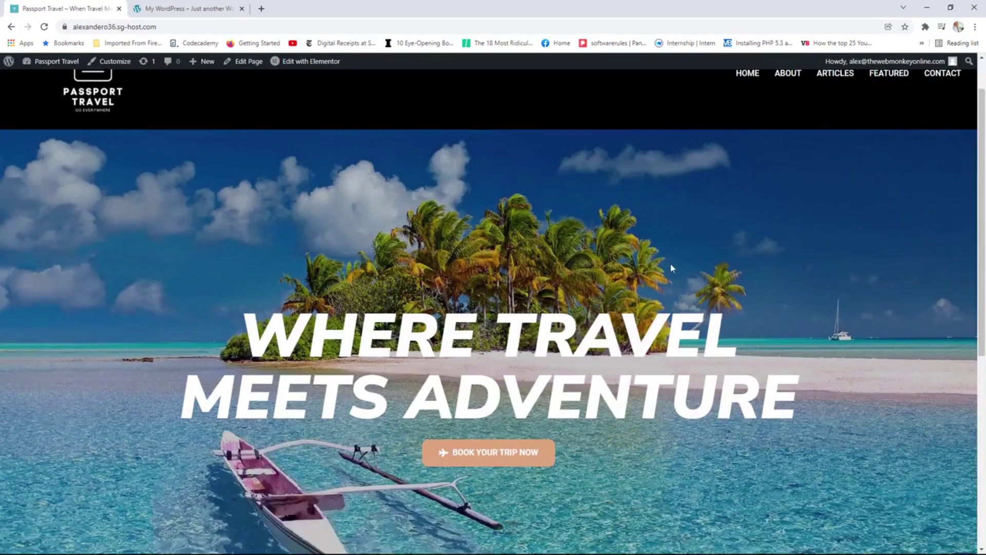
{"action": "scroll", "coordinate": [669, 264], "scroll_direction": "up", "scroll_amount": 1}
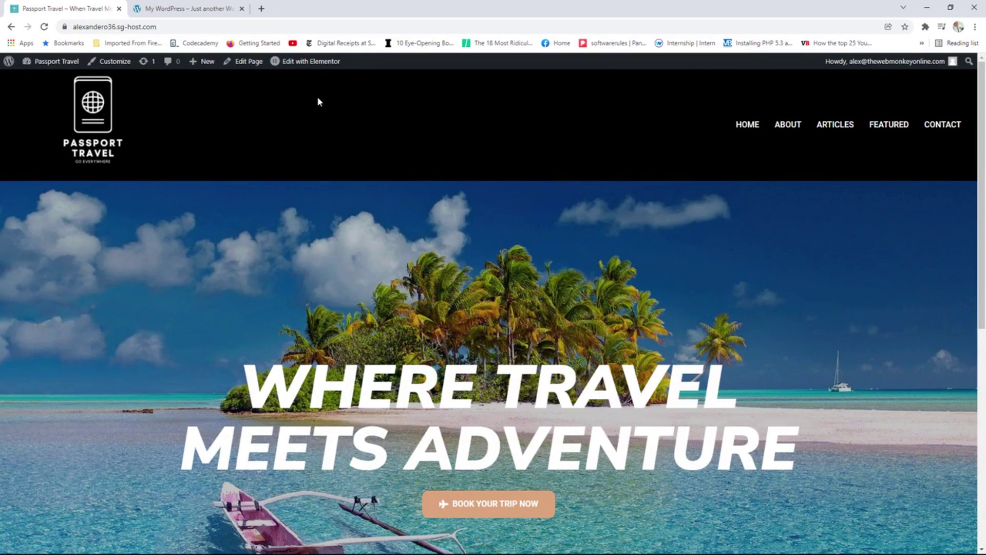
{"action": "left_click", "coordinate": [186, 8]}
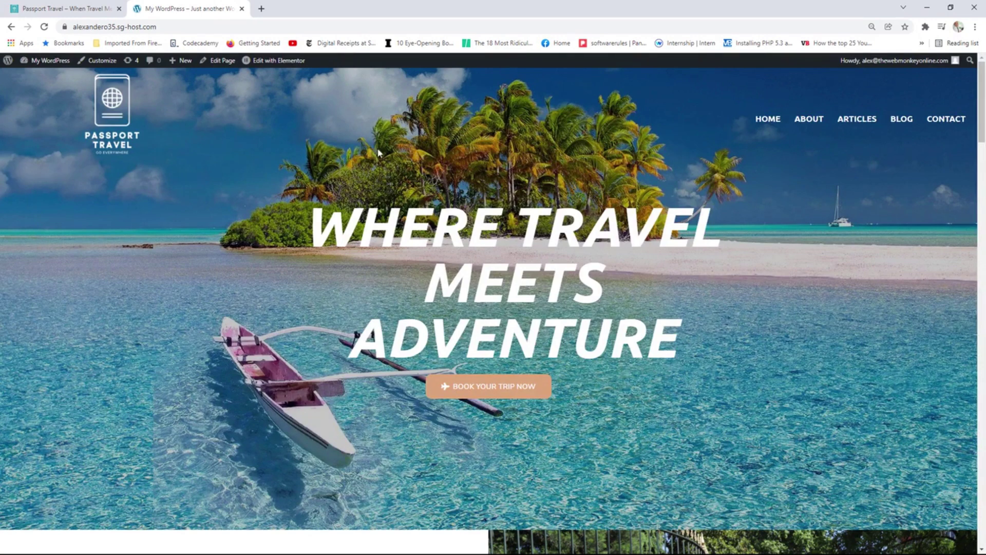
{"action": "left_click", "coordinate": [66, 9]}
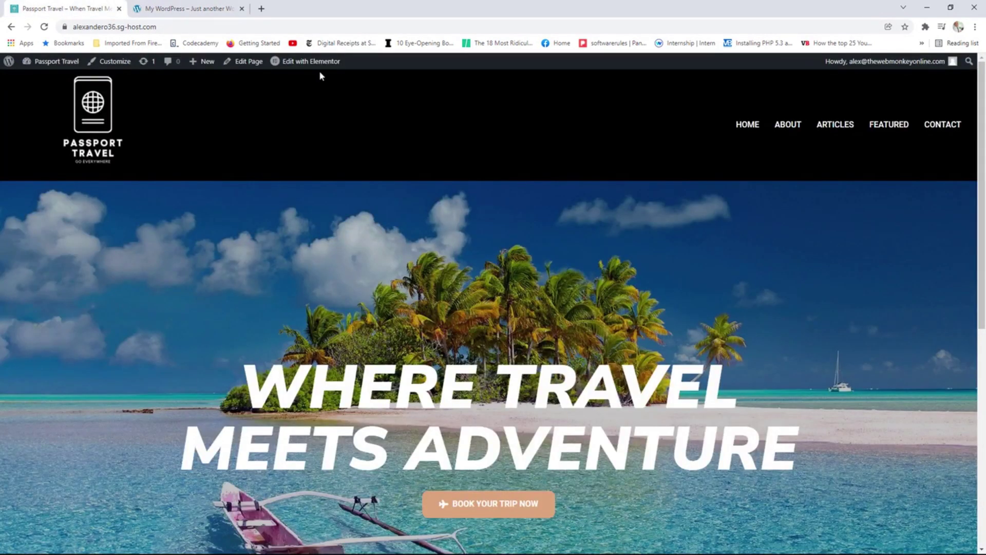
Clear the Homepage Header section's black Classic background and save the template.
{"action": "mouse_move", "coordinate": [319, 62]}
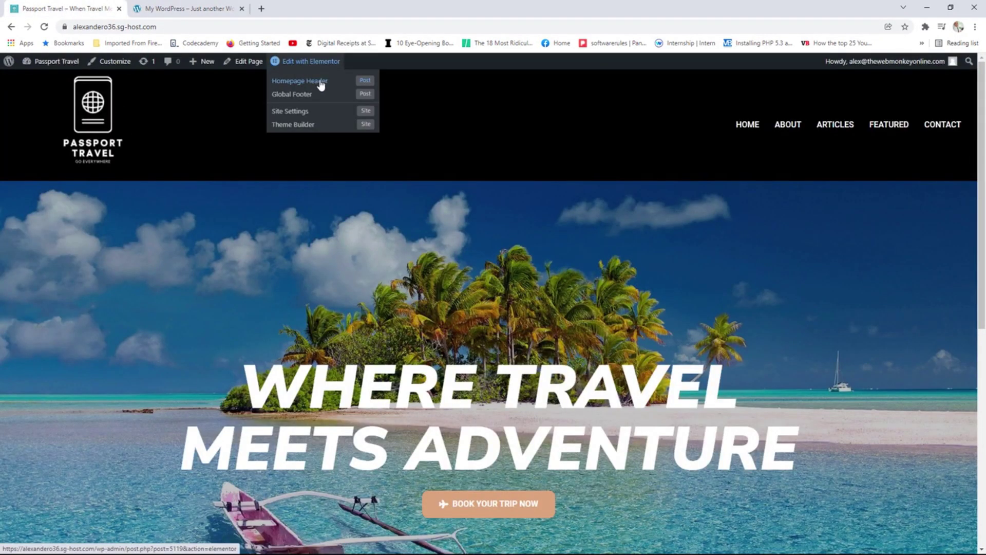
{"action": "left_click", "coordinate": [321, 85]}
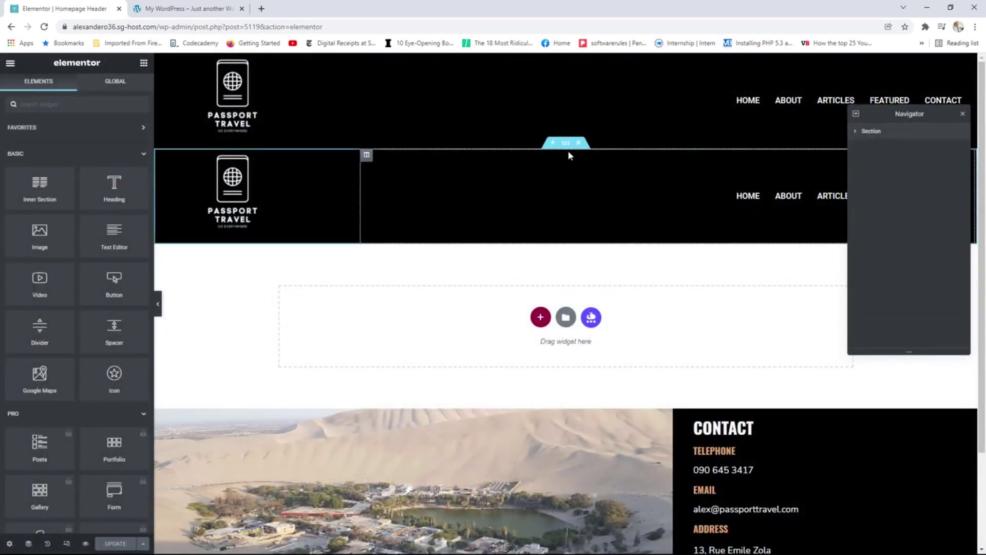
{"action": "left_click", "coordinate": [565, 143]}
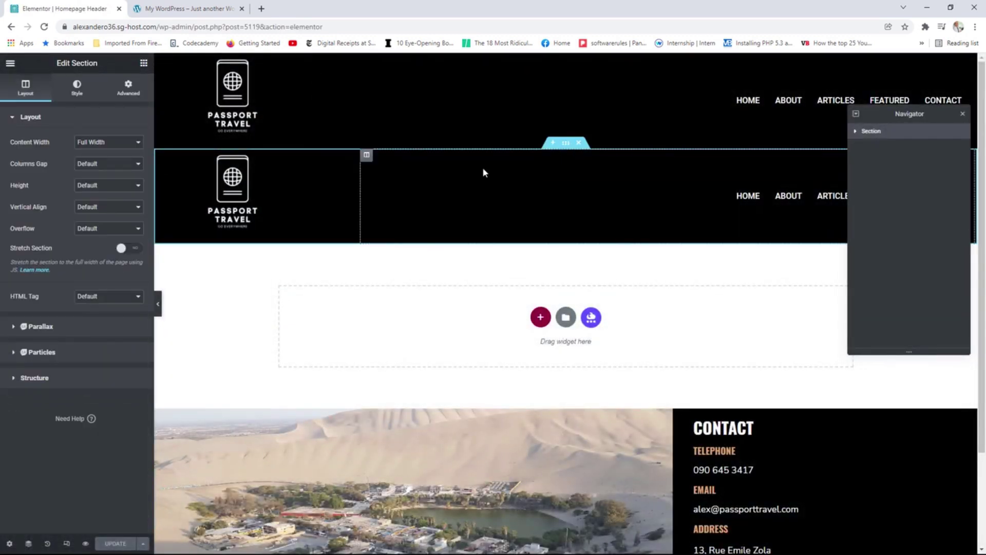
{"action": "left_click", "coordinate": [78, 97]}
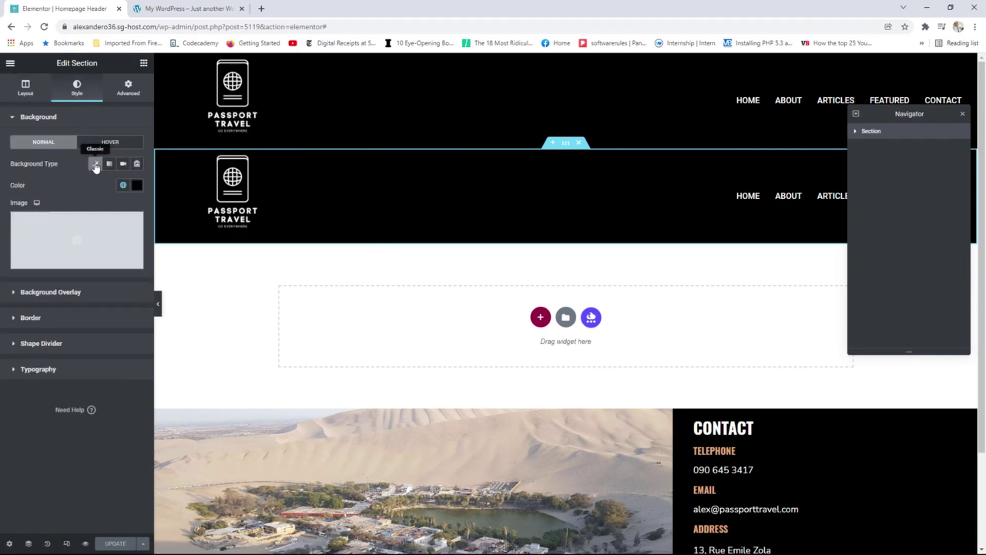
{"action": "left_click", "coordinate": [95, 165]}
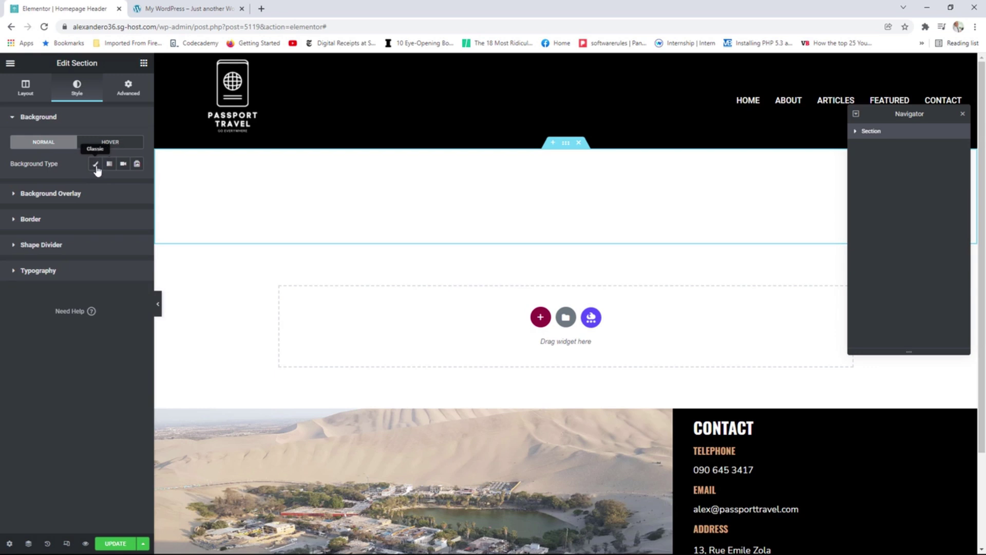
{"action": "left_click", "coordinate": [115, 544]}
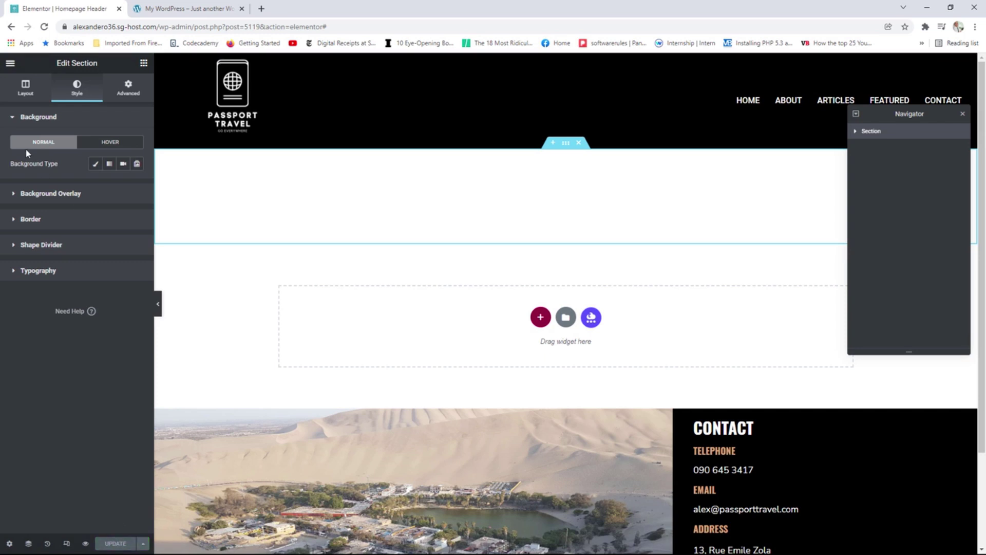
View the live header page, then go to the site homepage via the logo.
{"action": "left_click", "coordinate": [11, 63]}
{"action": "left_click", "coordinate": [60, 222]}
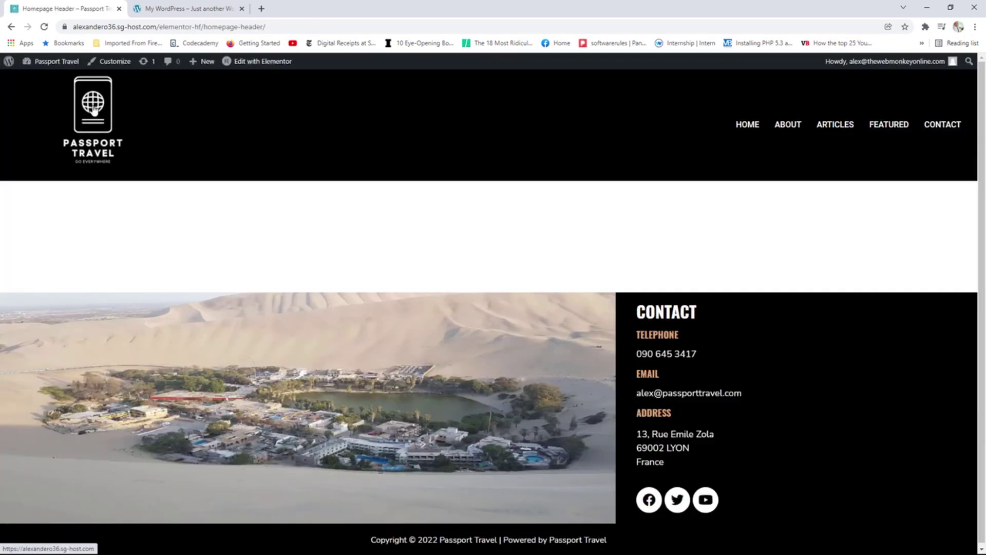
{"action": "left_click", "coordinate": [94, 110]}
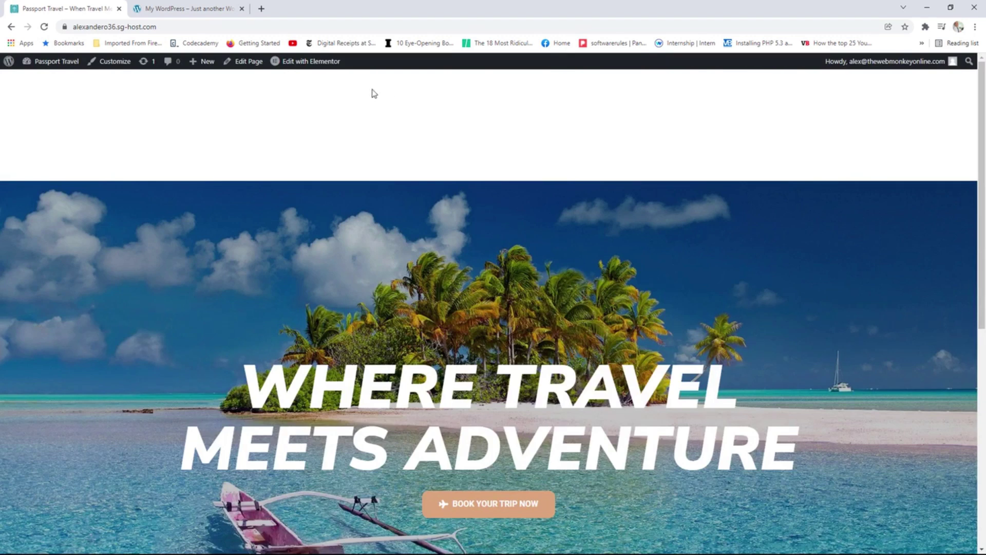
Open the Home page in Elementor from the admin bar's Edit with Elementor link.
{"action": "mouse_move", "coordinate": [314, 66]}
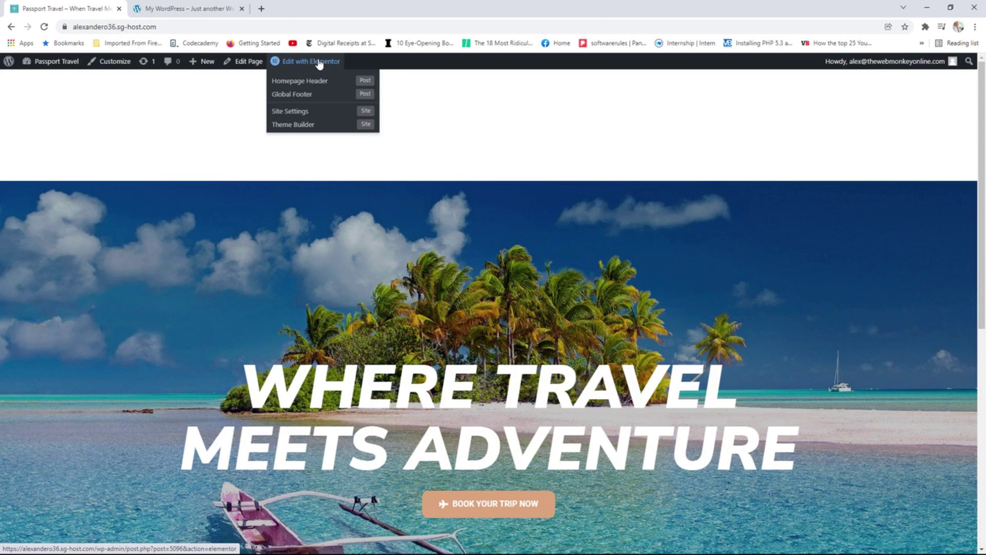
{"action": "left_click", "coordinate": [320, 64]}
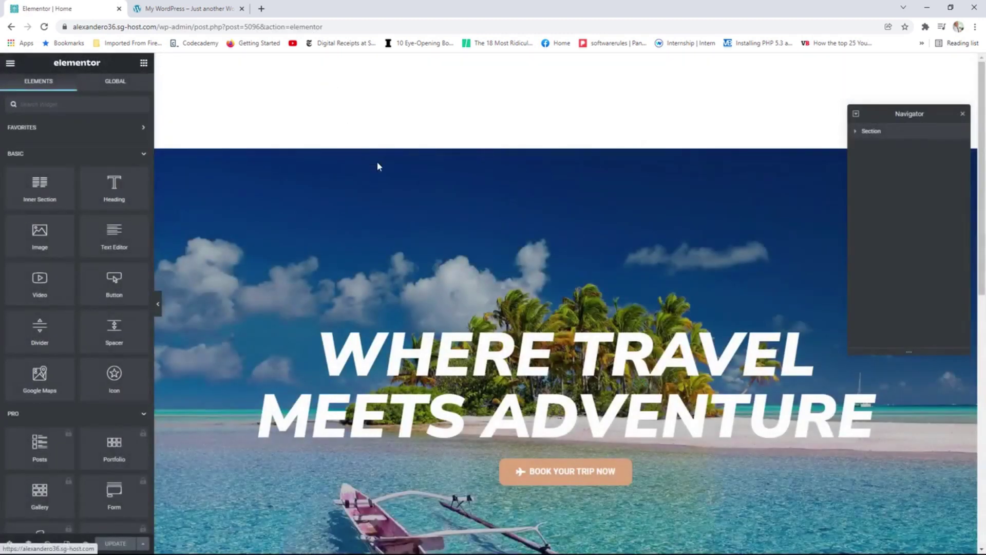
Give the hero section a -222 top margin, save, and view the homepage live.
{"action": "mouse_move", "coordinate": [568, 151]}
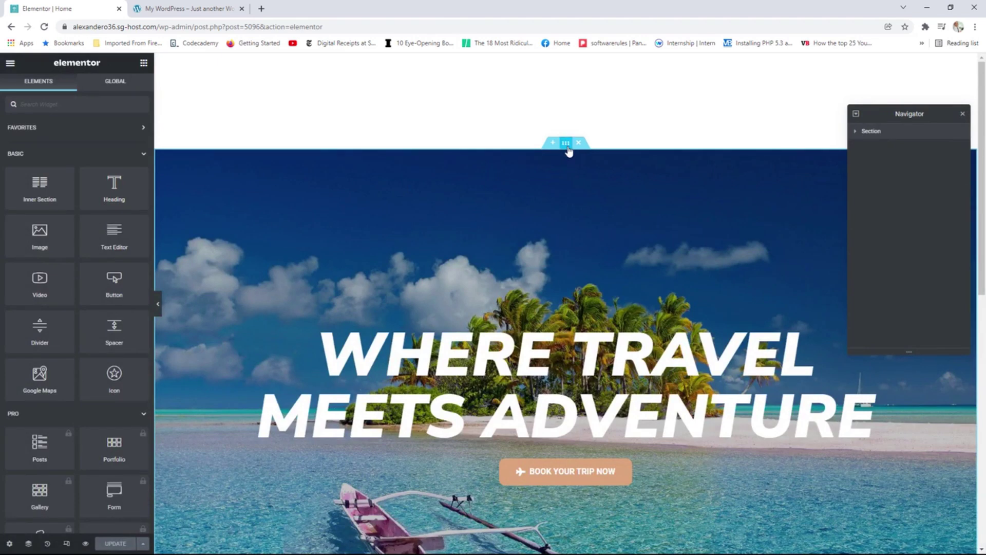
{"action": "left_click", "coordinate": [567, 148]}
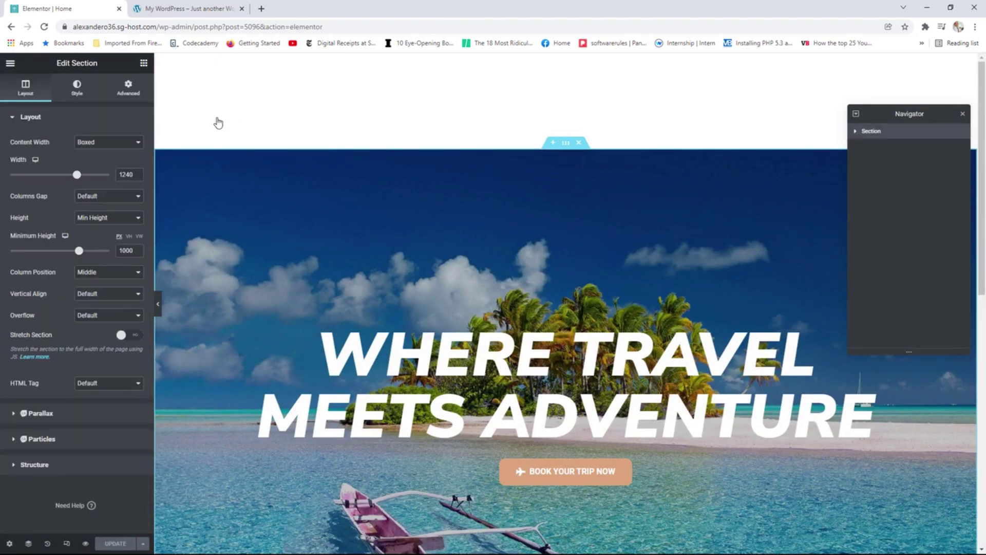
{"action": "left_click", "coordinate": [134, 95]}
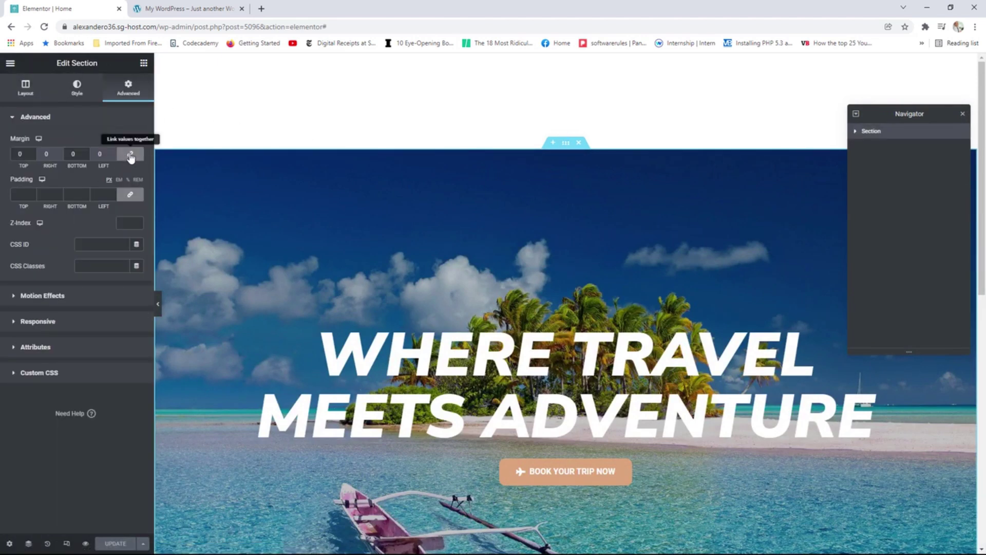
{"action": "left_click", "coordinate": [33, 155]}
{"action": "left_click", "coordinate": [32, 155]}
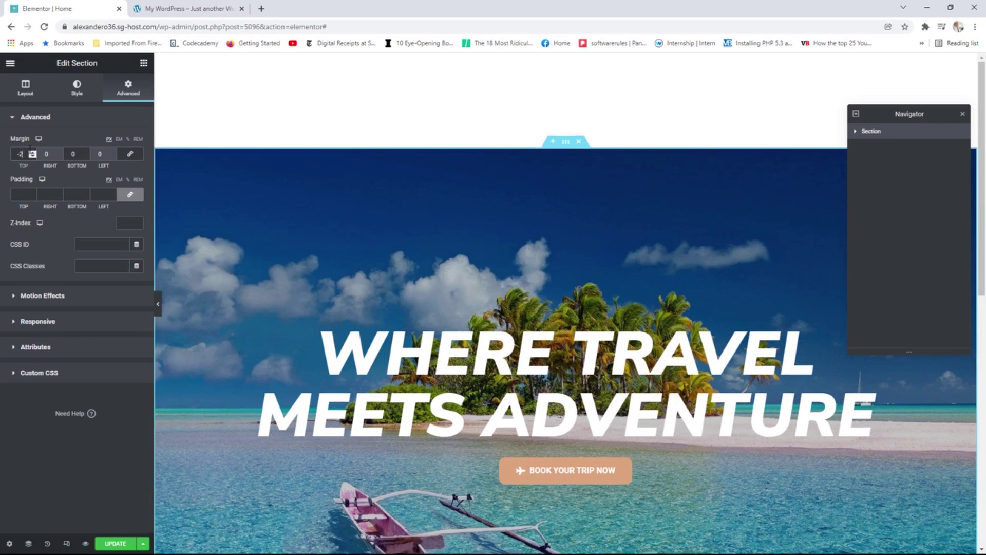
{"action": "type", "text": "22"}
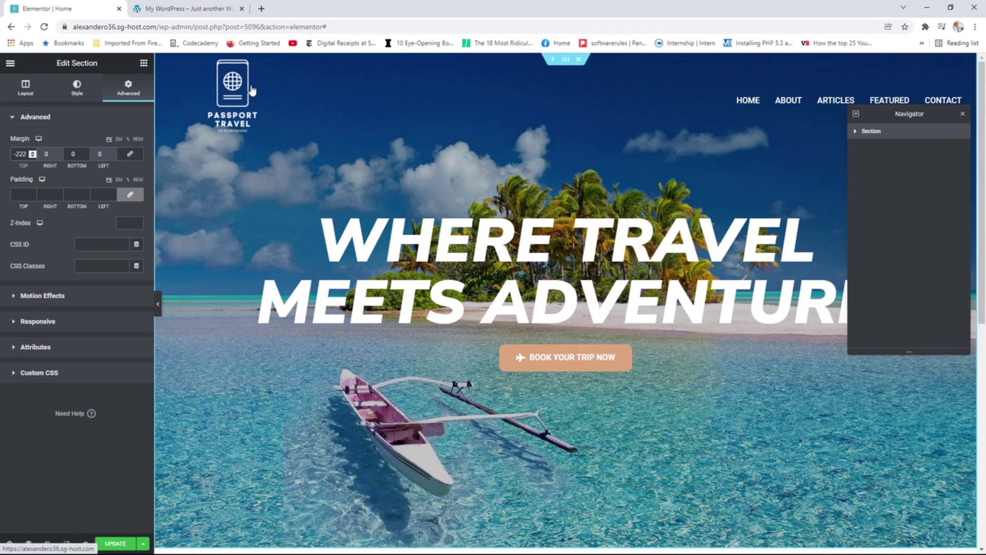
{"action": "left_click", "coordinate": [114, 543]}
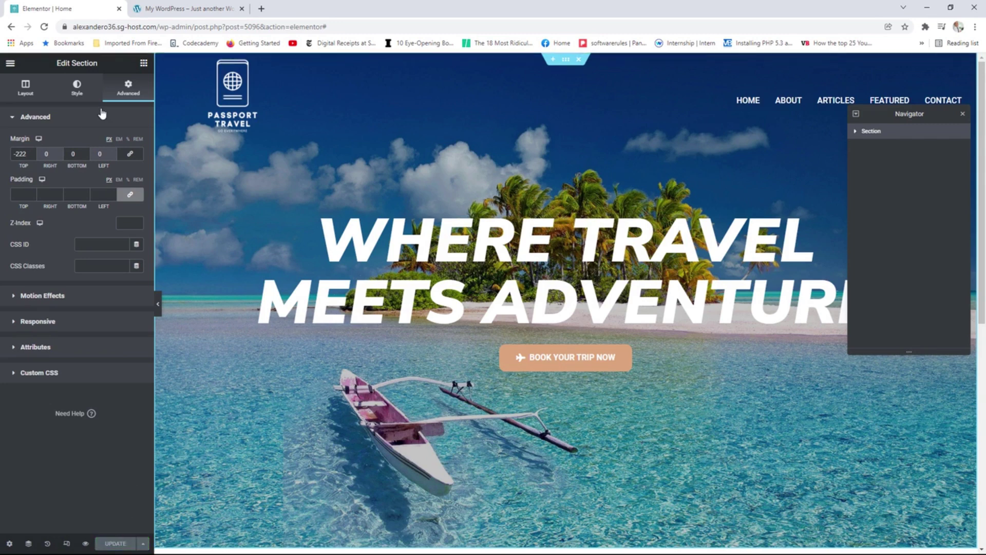
{"action": "left_click", "coordinate": [10, 63]}
{"action": "left_click", "coordinate": [54, 221]}
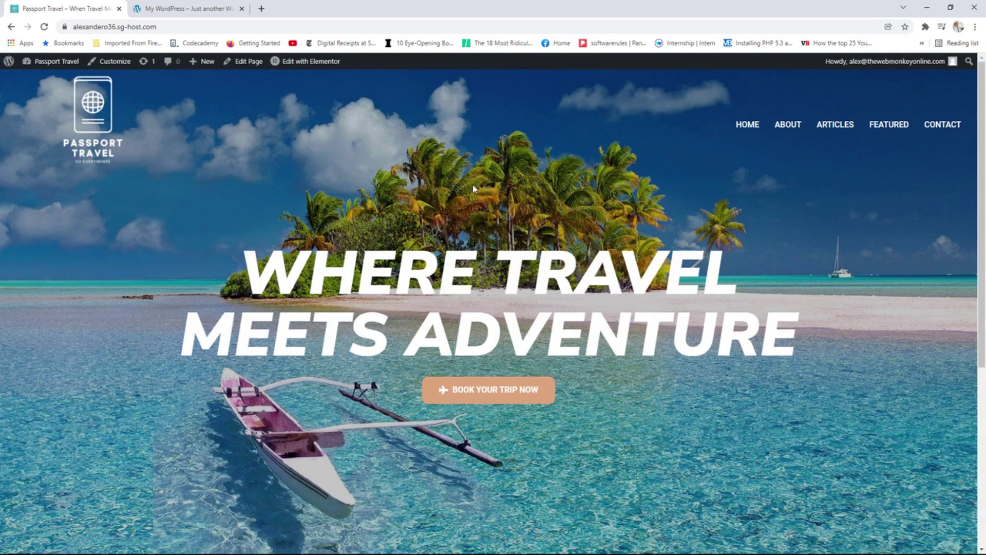
Reopen the Home page with Edit with Elementor and close the Navigator panel.
{"action": "left_click", "coordinate": [302, 64]}
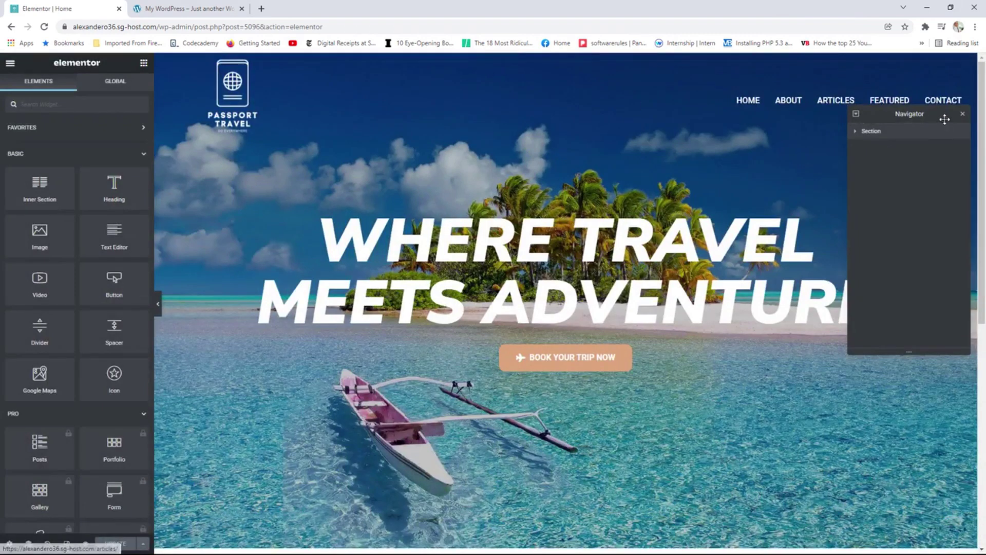
{"action": "left_click", "coordinate": [963, 113]}
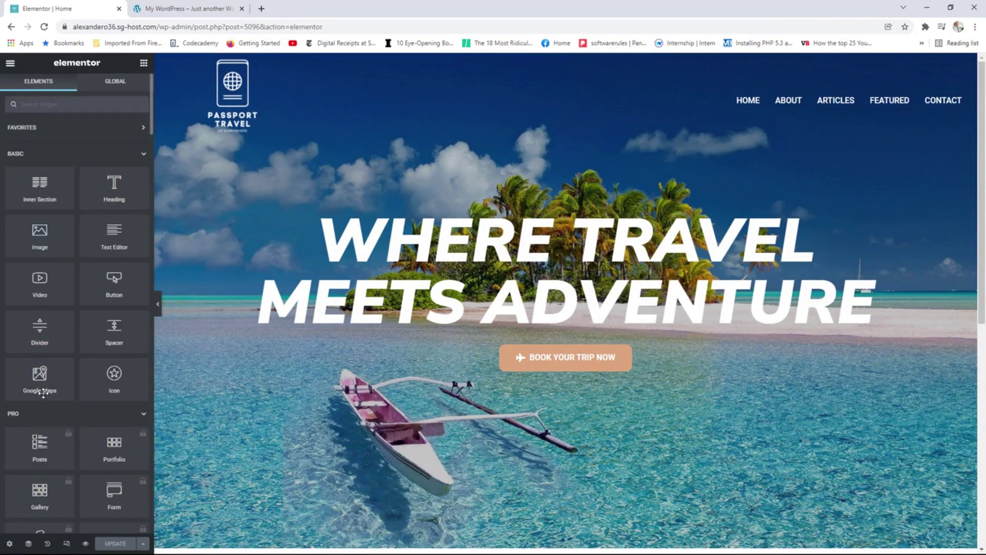
Preview the hero at tablet and mobile widths, return to desktop, then go to the Highlight Reel tab.
{"action": "left_click", "coordinate": [66, 543]}
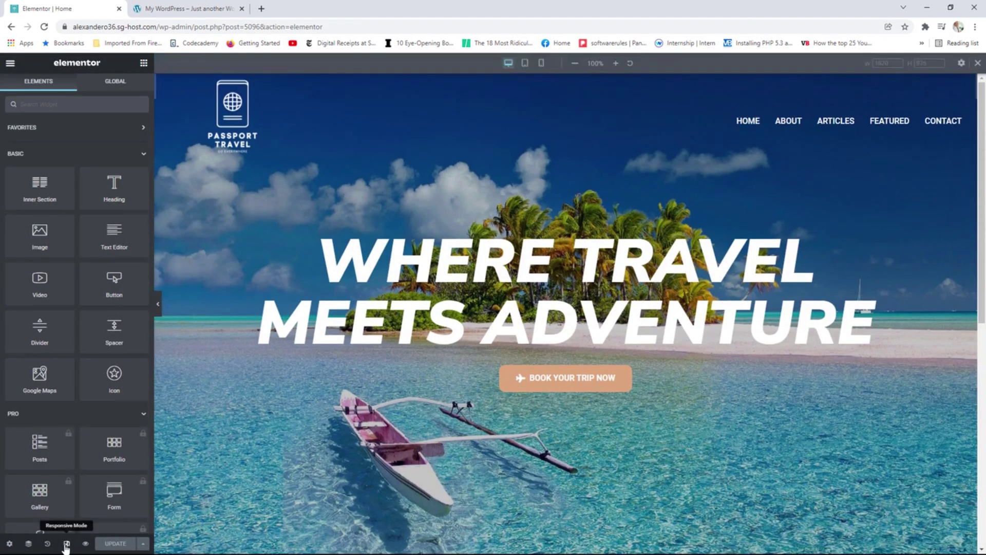
{"action": "left_click", "coordinate": [525, 63]}
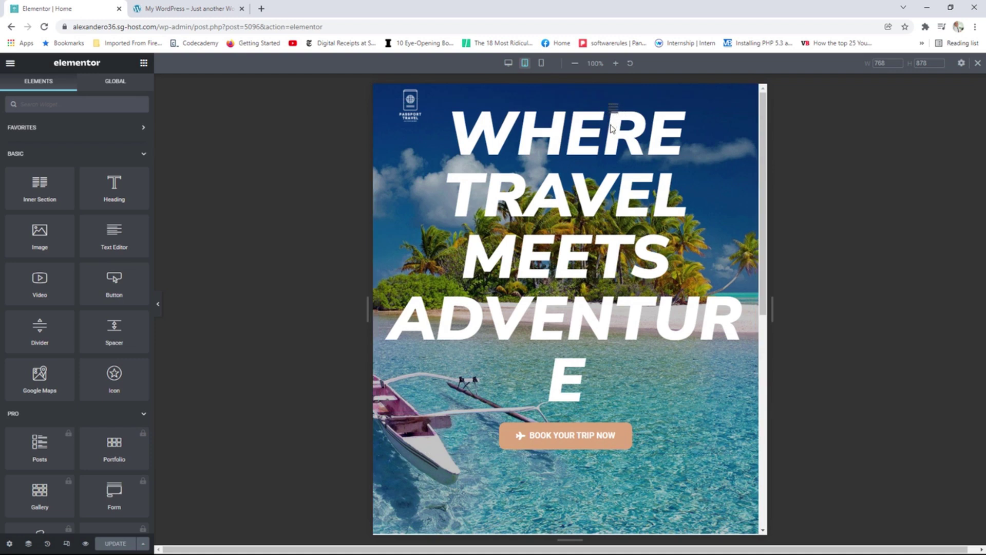
{"action": "left_click", "coordinate": [542, 63]}
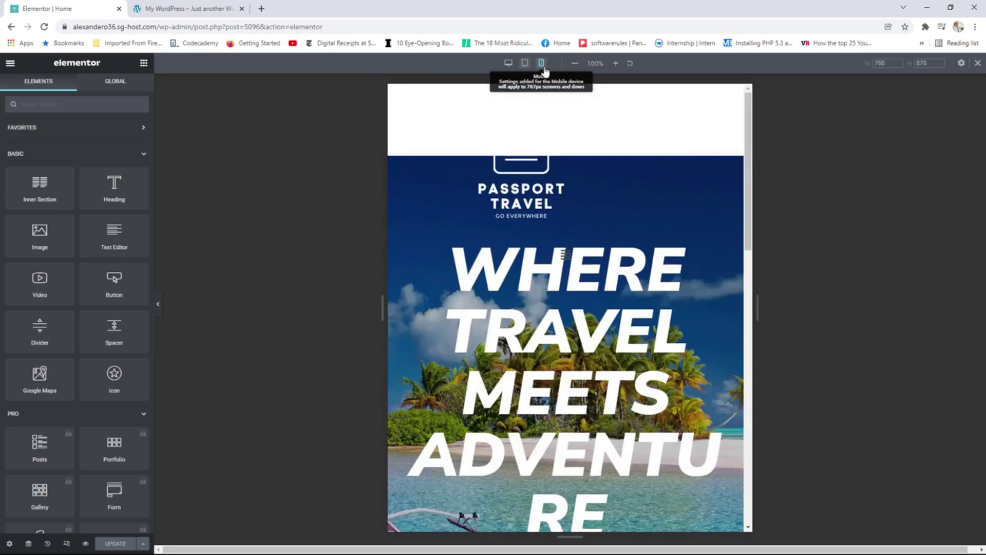
{"action": "scroll", "coordinate": [611, 193], "scroll_direction": "down", "scroll_amount": 9}
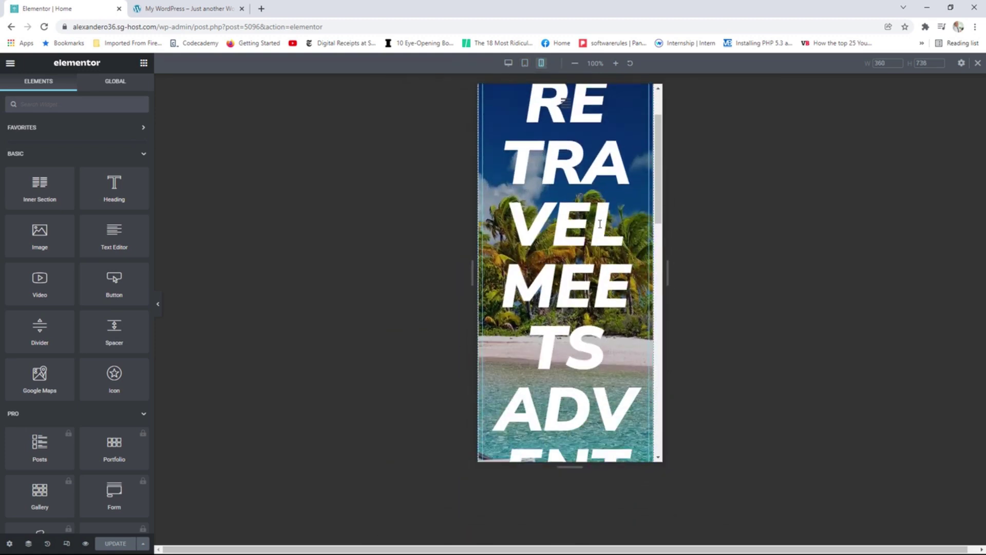
{"action": "scroll", "coordinate": [599, 218], "scroll_direction": "up", "scroll_amount": 9}
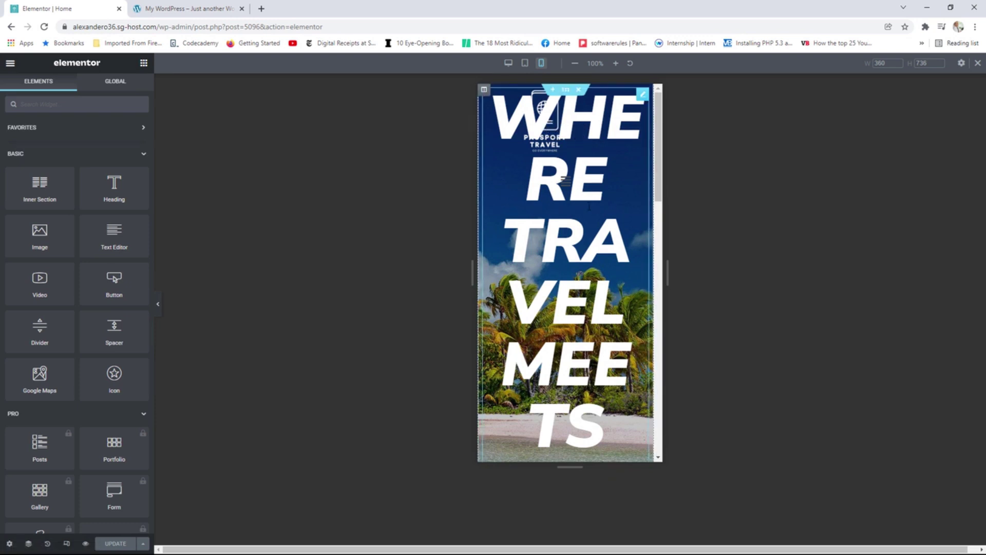
{"action": "scroll", "coordinate": [575, 193], "scroll_direction": "down", "scroll_amount": 4}
{"action": "scroll", "coordinate": [578, 313], "scroll_direction": "up", "scroll_amount": 4}
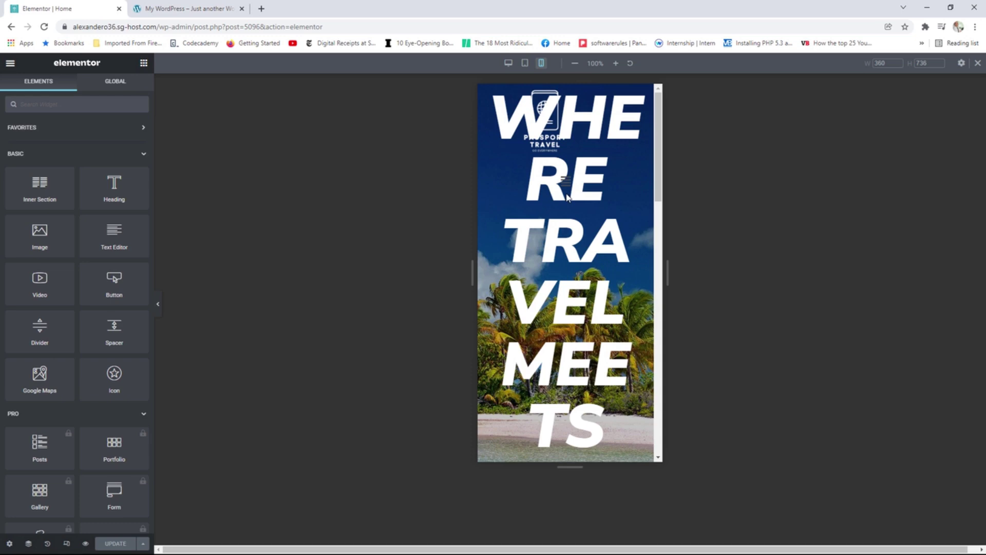
{"action": "left_click", "coordinate": [508, 64]}
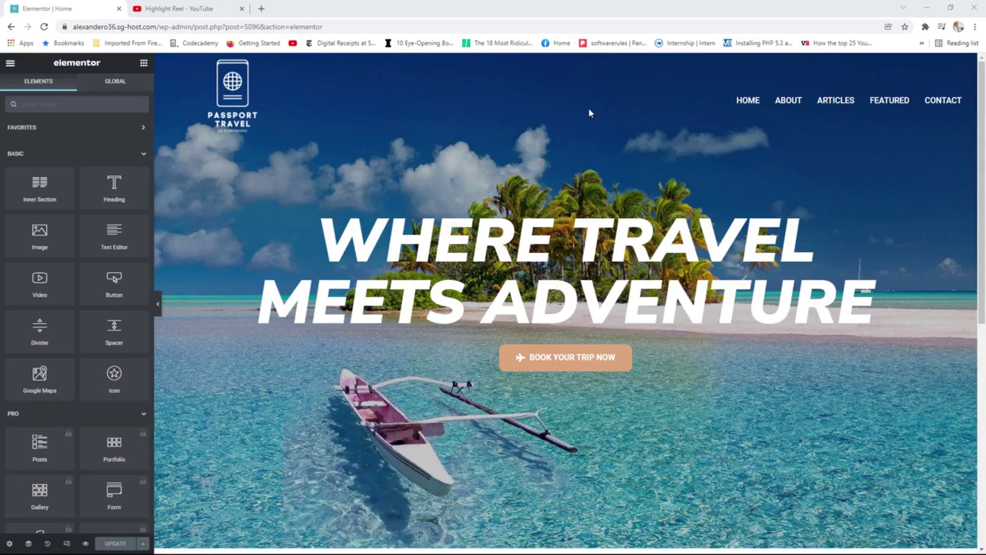
{"action": "left_click", "coordinate": [206, 8]}
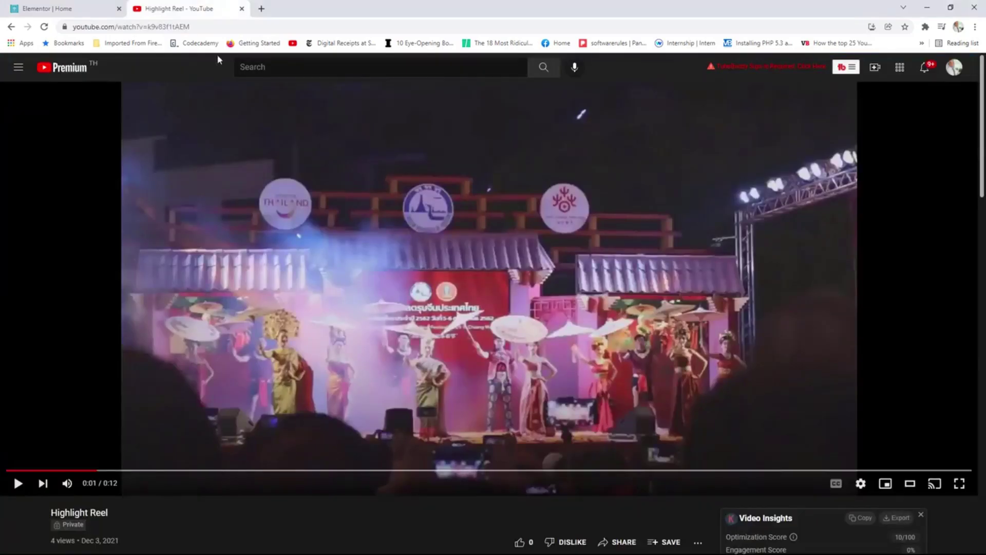
Copy the Highlight Reel video's YouTube URL from the address bar and go back to Elementor.
{"action": "left_click", "coordinate": [18, 483]}
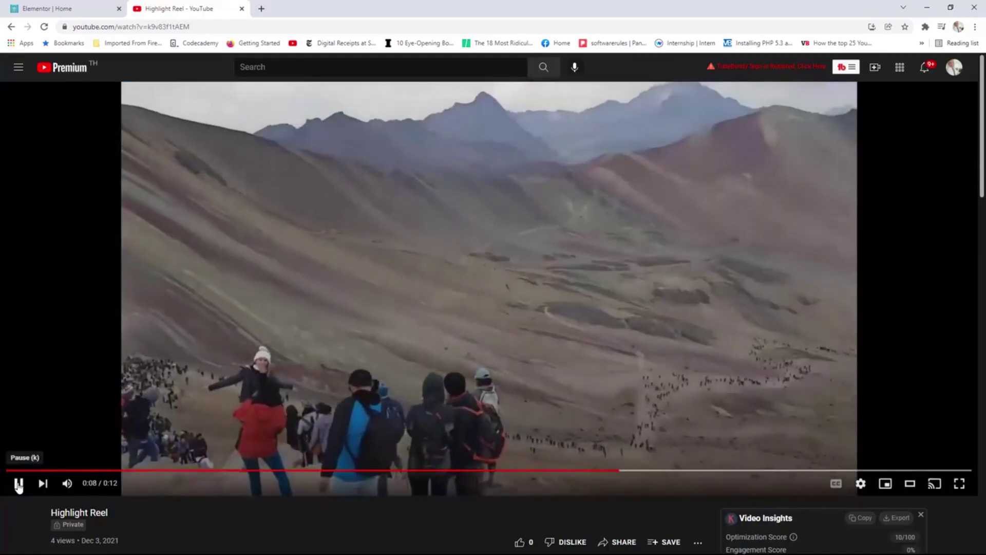
{"action": "left_click", "coordinate": [18, 484]}
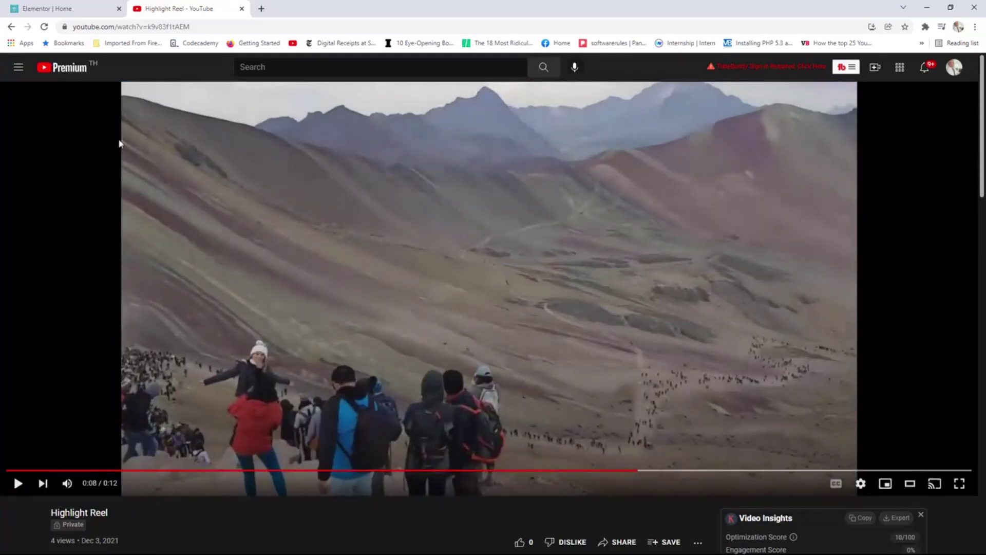
{"action": "left_click", "coordinate": [149, 27]}
{"action": "right_click", "coordinate": [151, 27]}
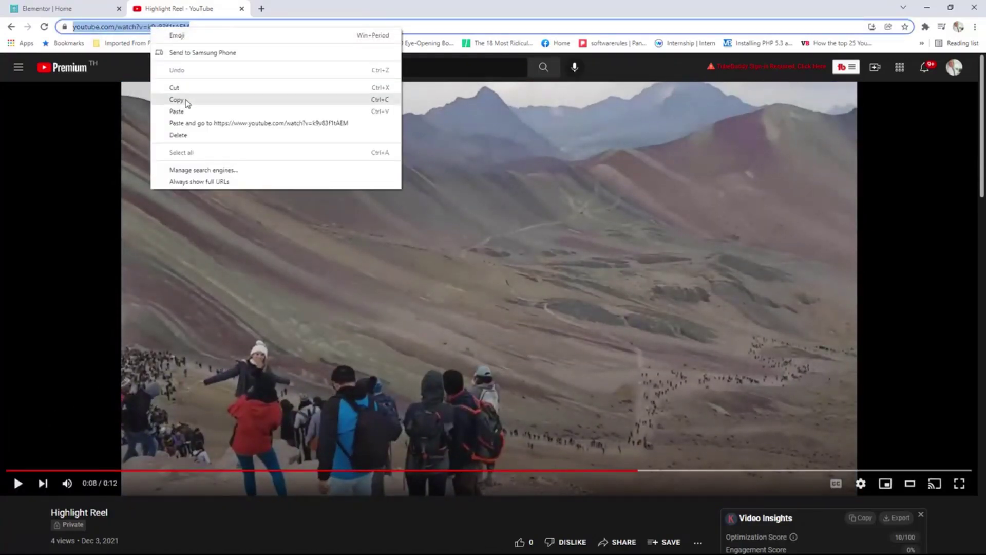
{"action": "left_click", "coordinate": [187, 103]}
{"action": "left_click", "coordinate": [88, 7]}
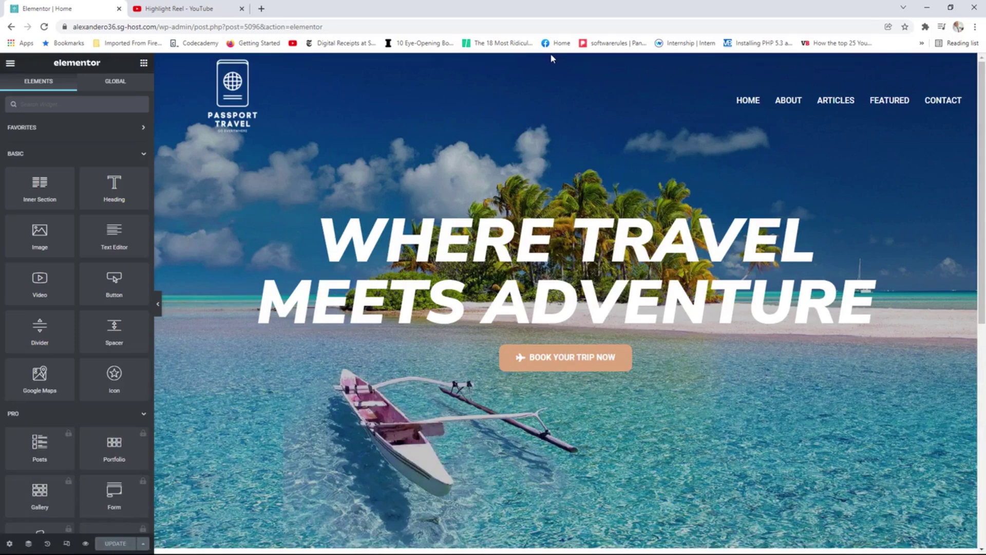
Set the hero section's background type to Video with the pasted Highlight Reel YouTube link.
{"action": "left_click", "coordinate": [29, 544]}
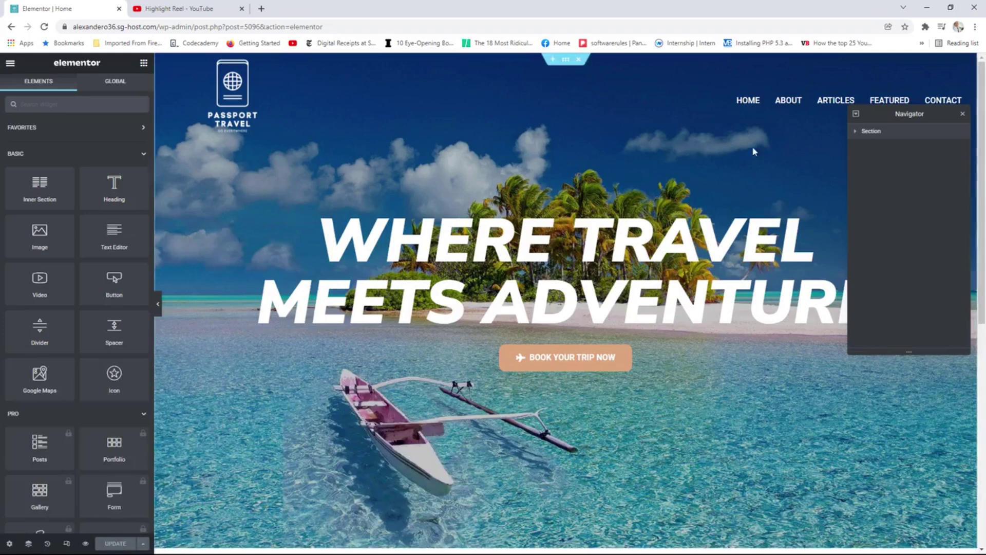
{"action": "left_click", "coordinate": [873, 134]}
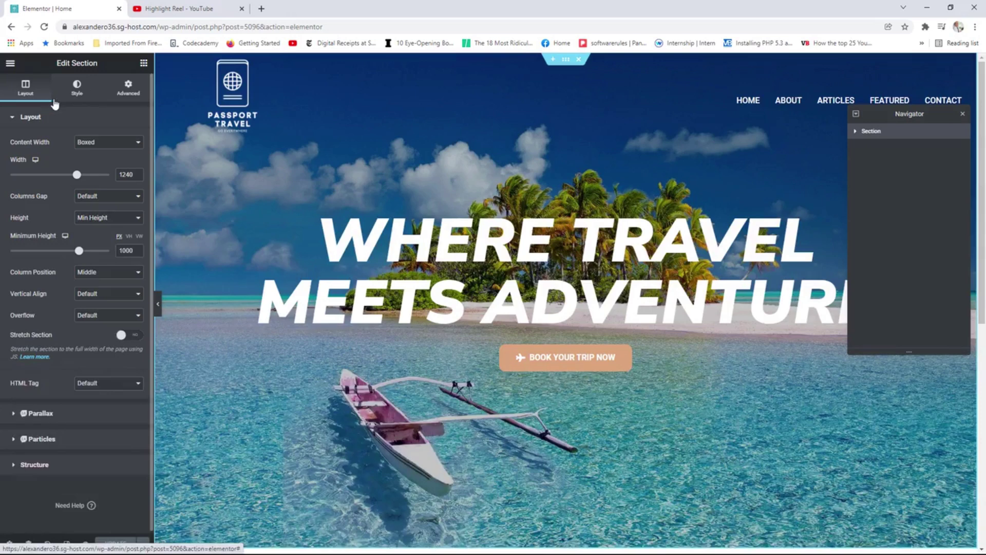
{"action": "left_click", "coordinate": [28, 97]}
{"action": "left_click", "coordinate": [76, 91]}
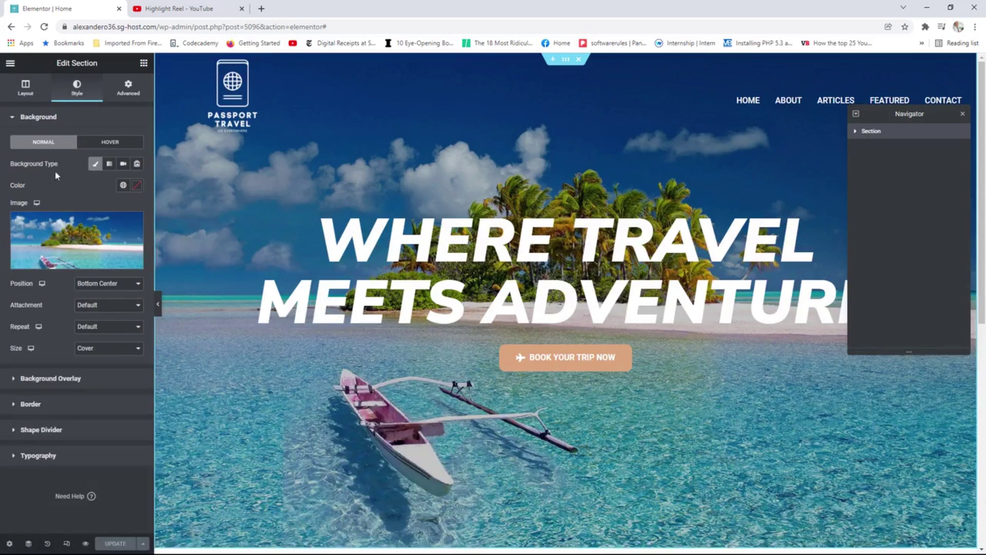
{"action": "left_click", "coordinate": [124, 164]}
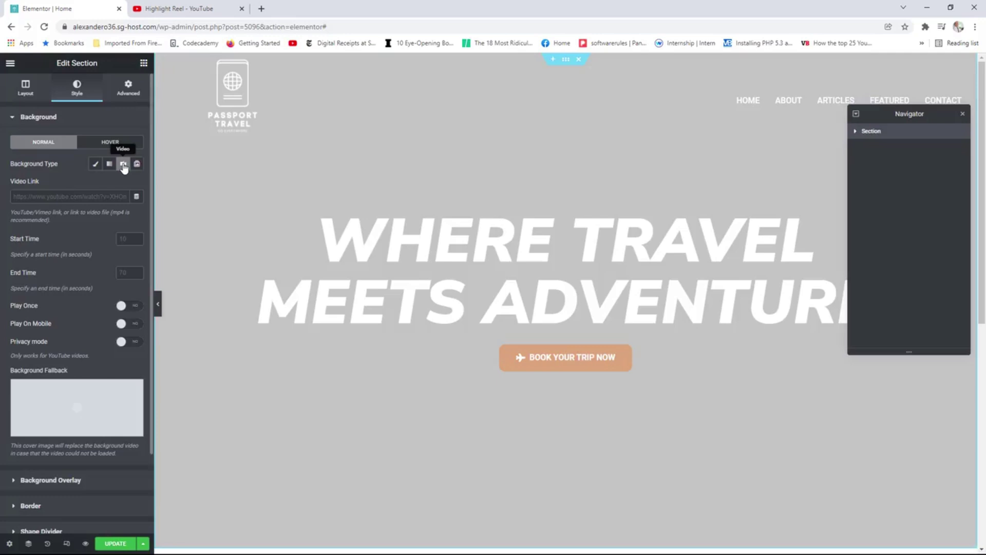
{"action": "left_click", "coordinate": [48, 196]}
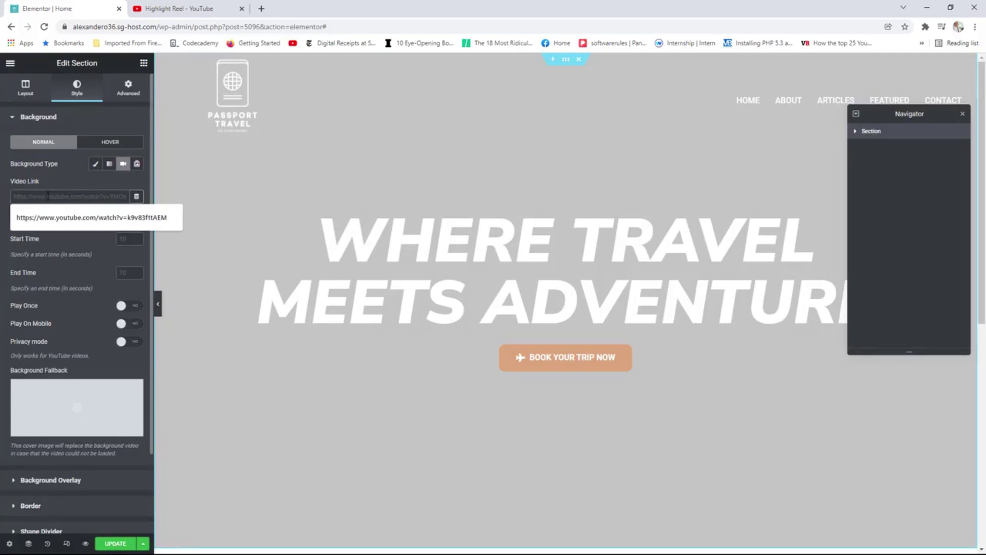
{"action": "right_click", "coordinate": [47, 196]}
{"action": "left_click", "coordinate": [84, 276]}
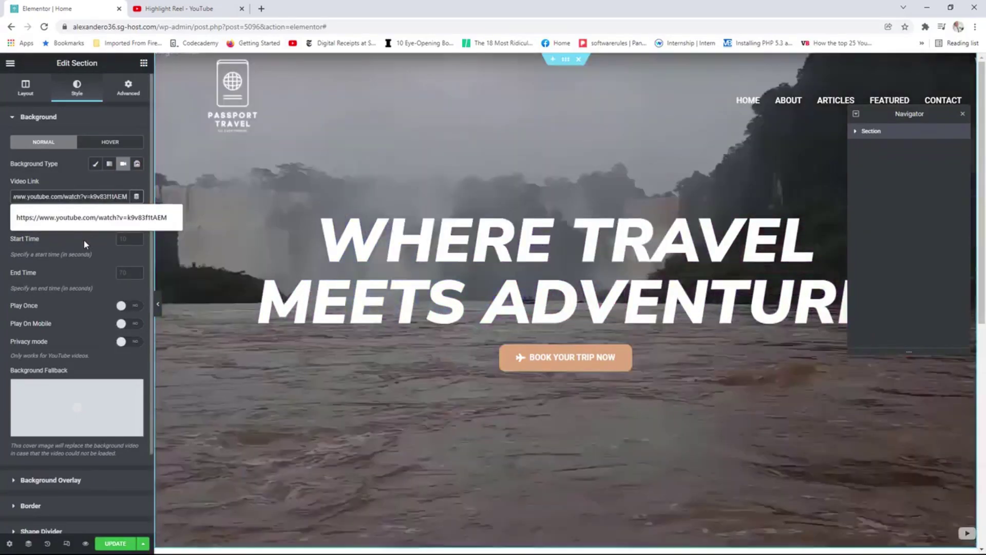
{"action": "left_click", "coordinate": [83, 241]}
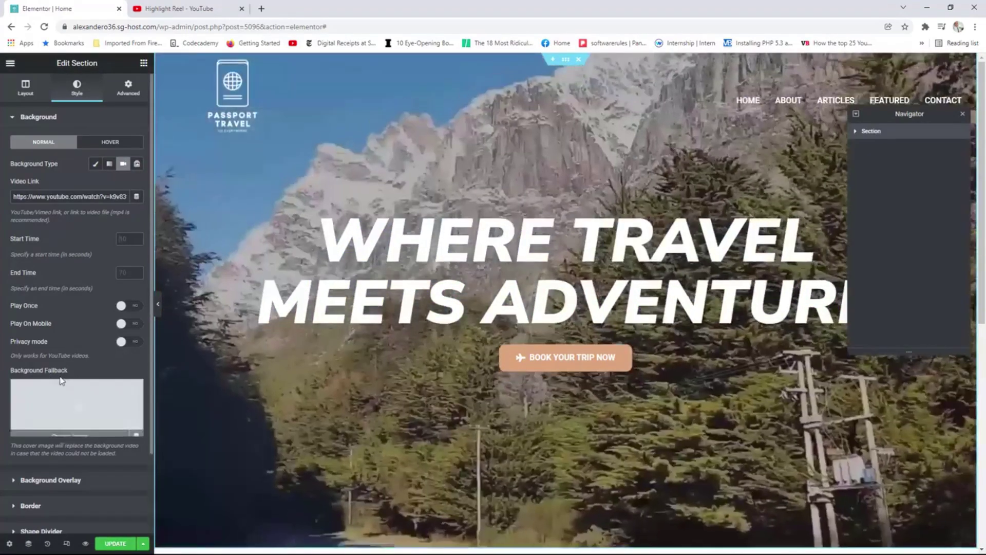
Choose the island photo as the background fallback image and save the page with Update.
{"action": "mouse_move", "coordinate": [72, 396]}
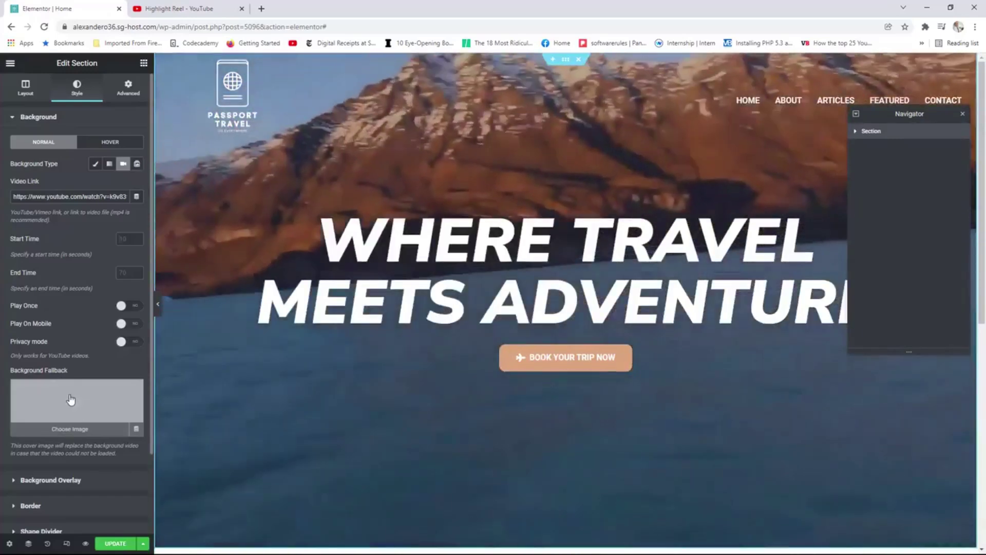
{"action": "left_click", "coordinate": [72, 396]}
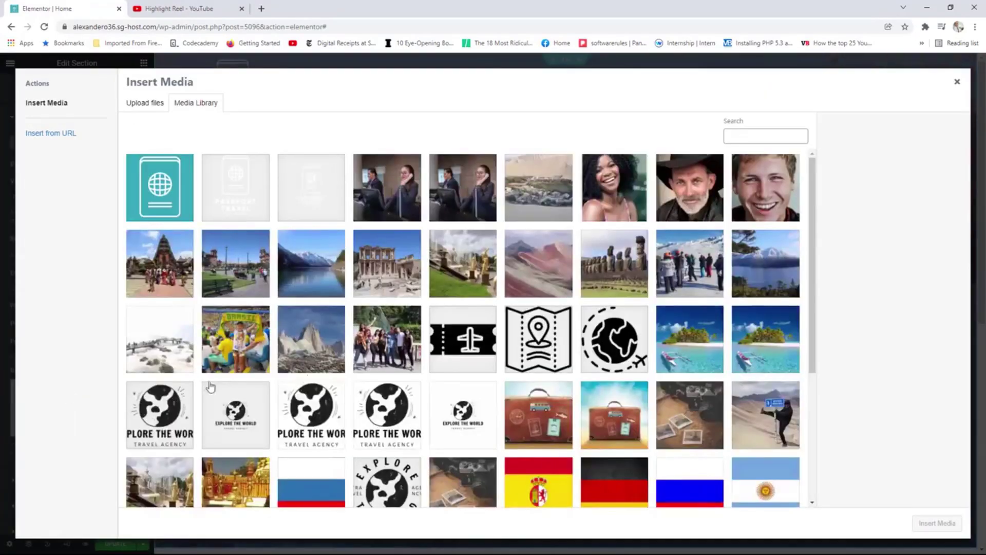
{"action": "left_click", "coordinate": [681, 352]}
{"action": "left_click", "coordinate": [937, 522]}
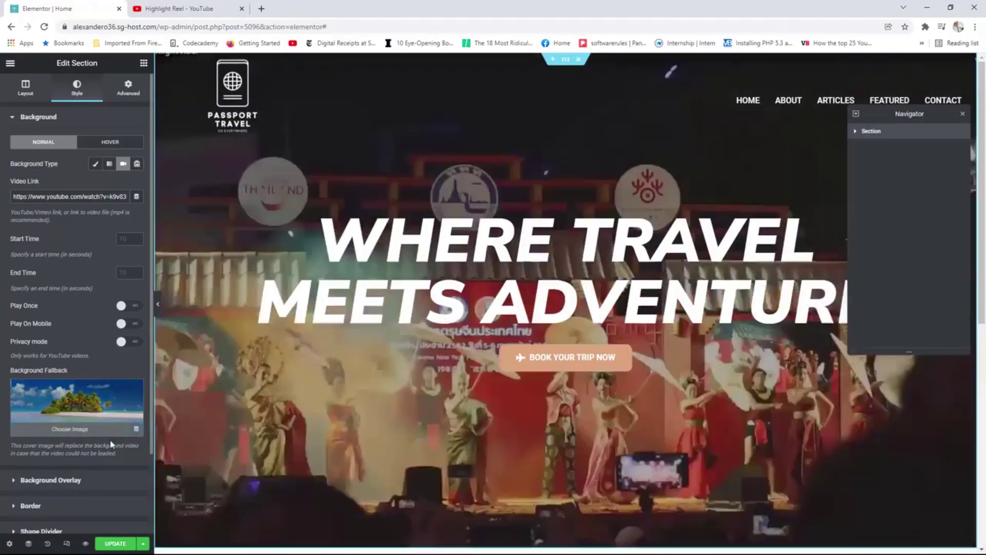
{"action": "left_click", "coordinate": [115, 545]}
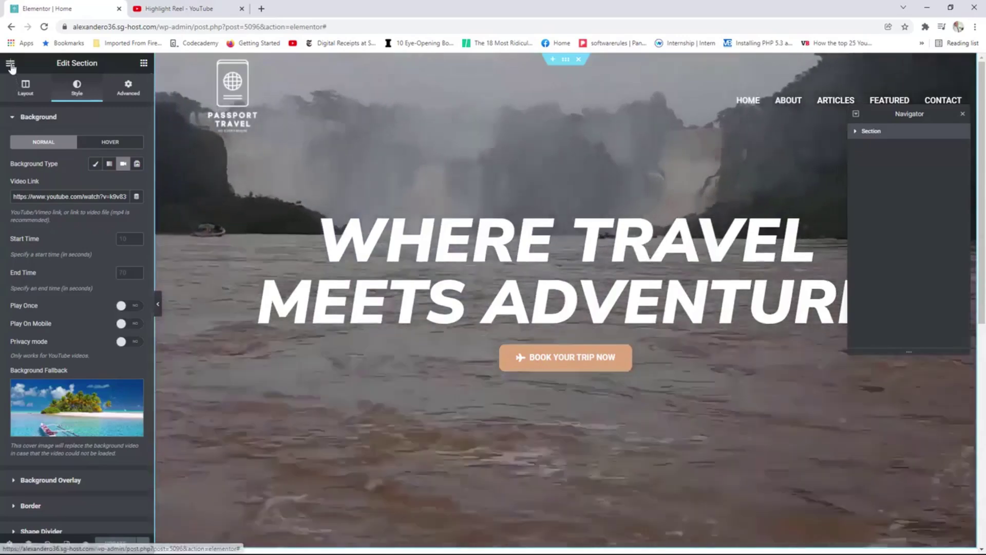
{"action": "left_click", "coordinate": [10, 63]}
View the live home page and reload it to watch the Highlight Reel background video play.
{"action": "left_click", "coordinate": [56, 220]}
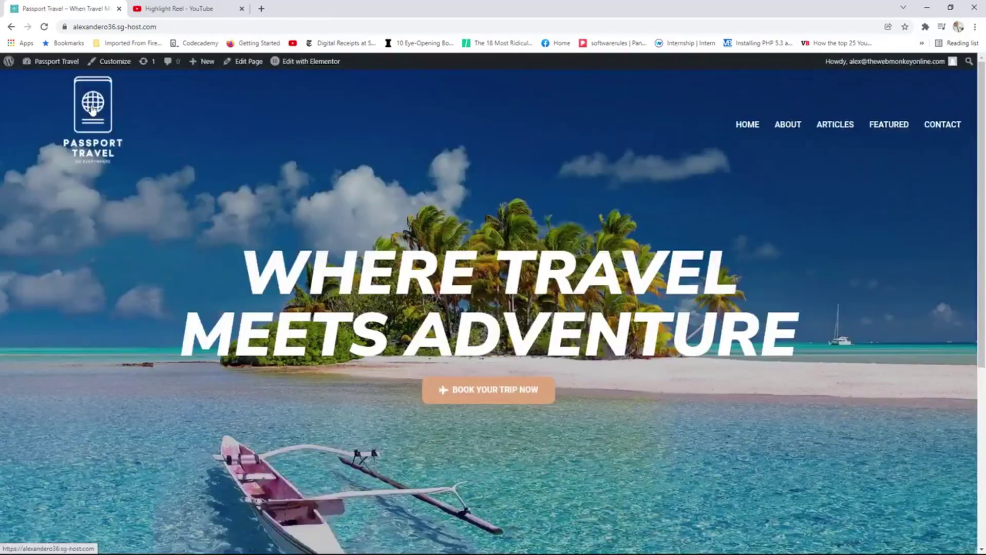
{"action": "left_click", "coordinate": [93, 109]}
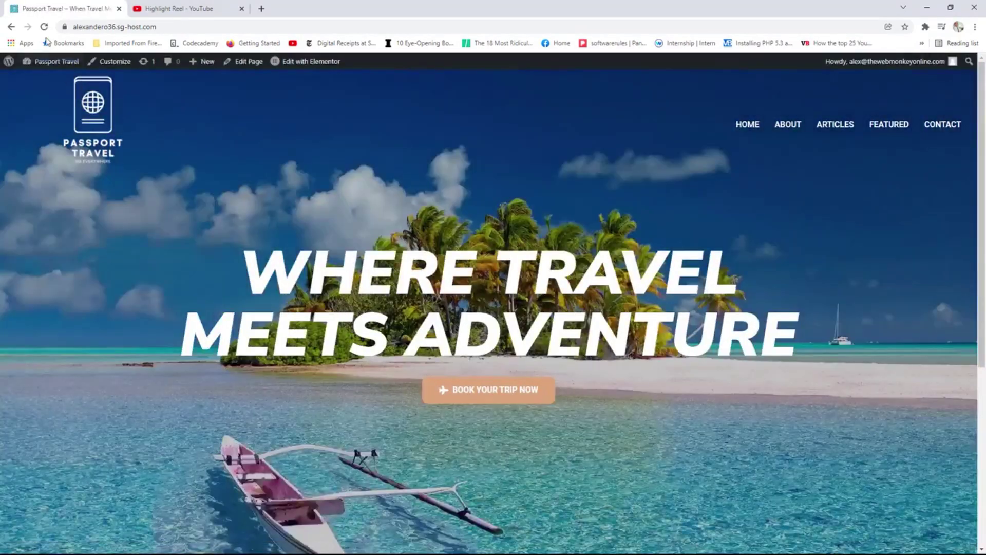
{"action": "left_click", "coordinate": [45, 28]}
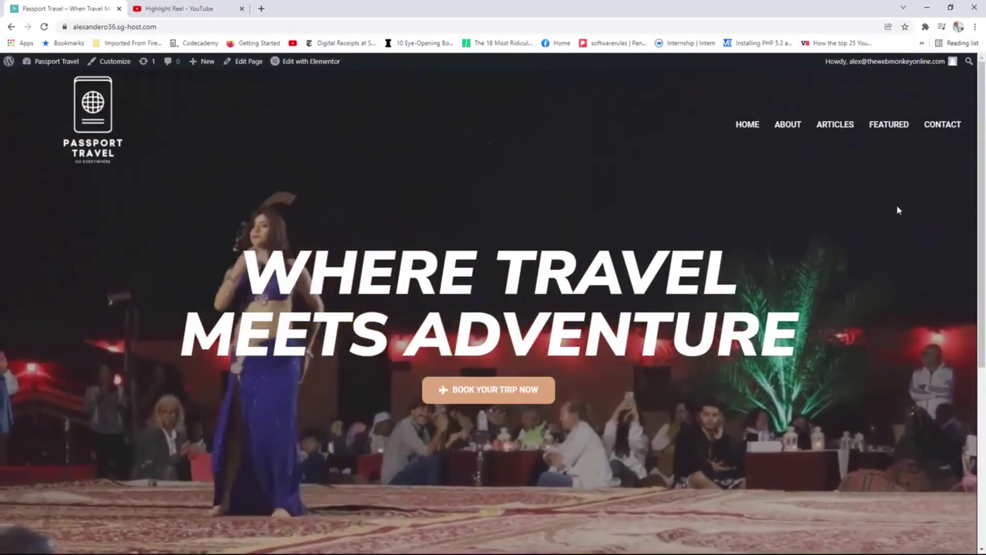
{"action": "scroll", "coordinate": [898, 211], "scroll_direction": "down", "scroll_amount": 1}
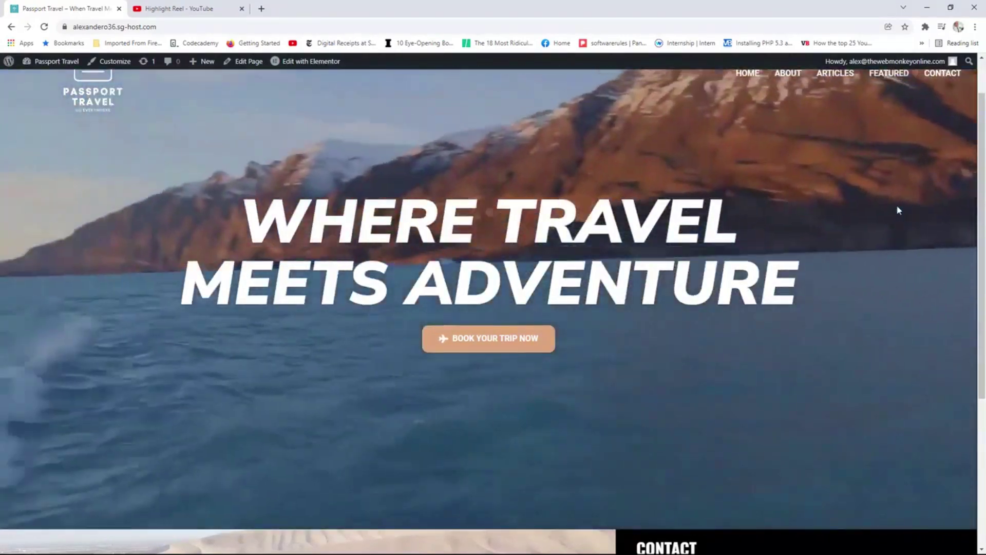
{"action": "scroll", "coordinate": [898, 210], "scroll_direction": "up", "scroll_amount": 1}
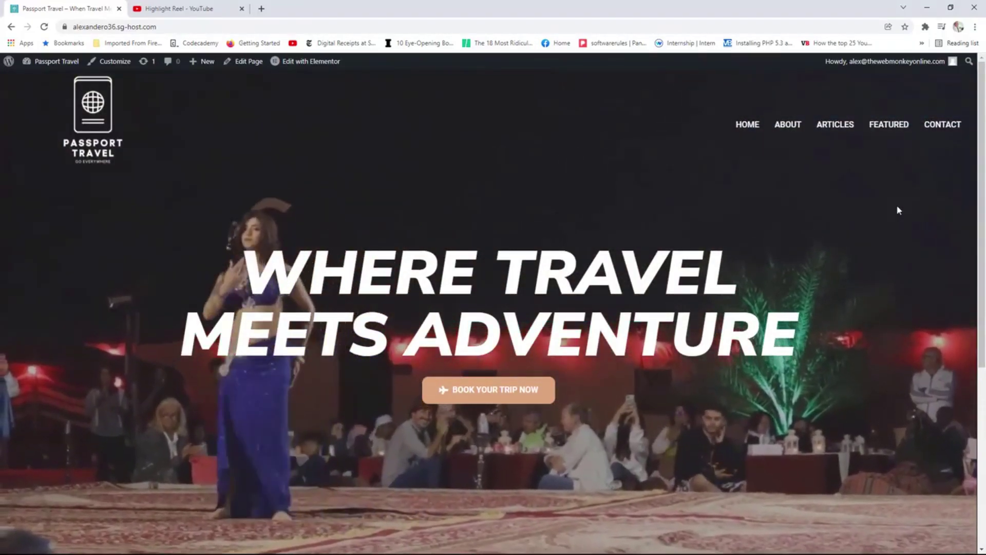
{"action": "scroll", "coordinate": [884, 210], "scroll_direction": "down", "scroll_amount": 1}
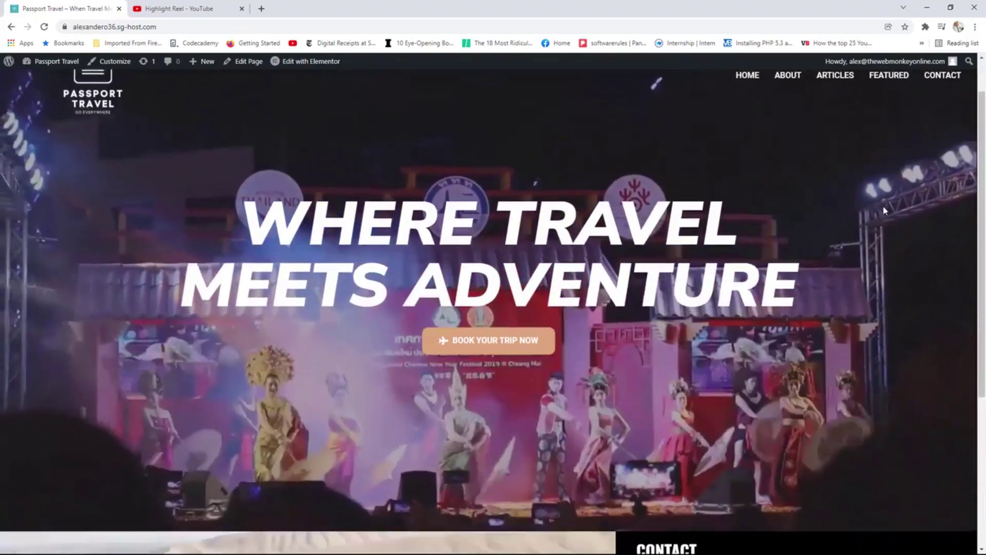
{"action": "scroll", "coordinate": [885, 209], "scroll_direction": "up", "scroll_amount": 1}
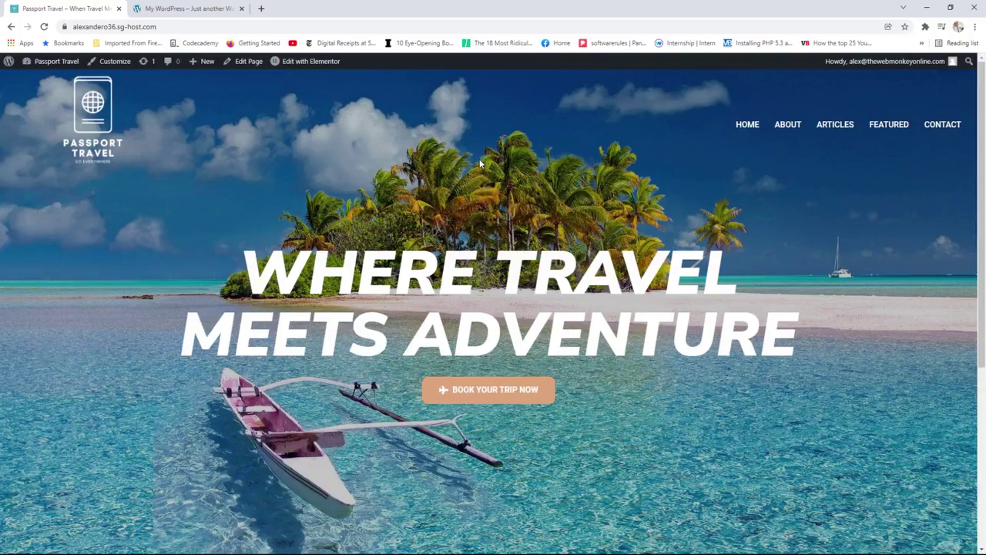
Review the reference site's photo and travel sections, then open the Passport Travel home page in Elementor.
{"action": "left_click", "coordinate": [210, 3]}
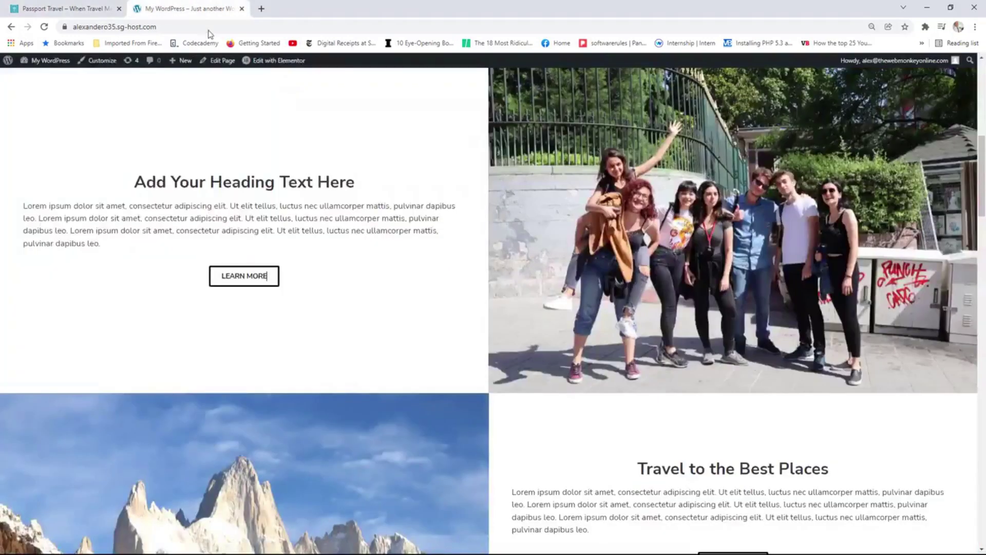
{"action": "scroll", "coordinate": [662, 226], "scroll_direction": "up", "scroll_amount": 5}
{"action": "scroll", "coordinate": [662, 231], "scroll_direction": "down", "scroll_amount": 3}
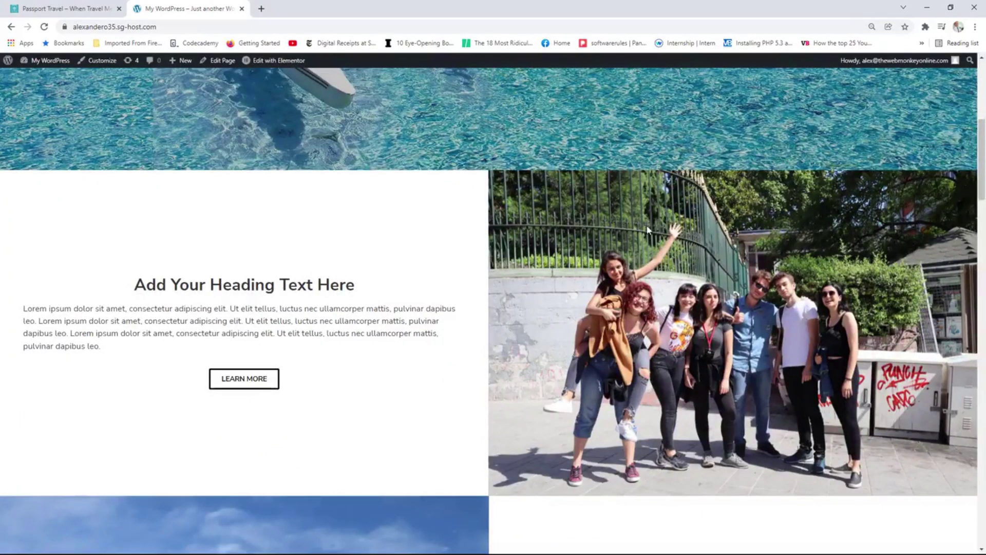
{"action": "scroll", "coordinate": [832, 238], "scroll_direction": "down", "scroll_amount": 6}
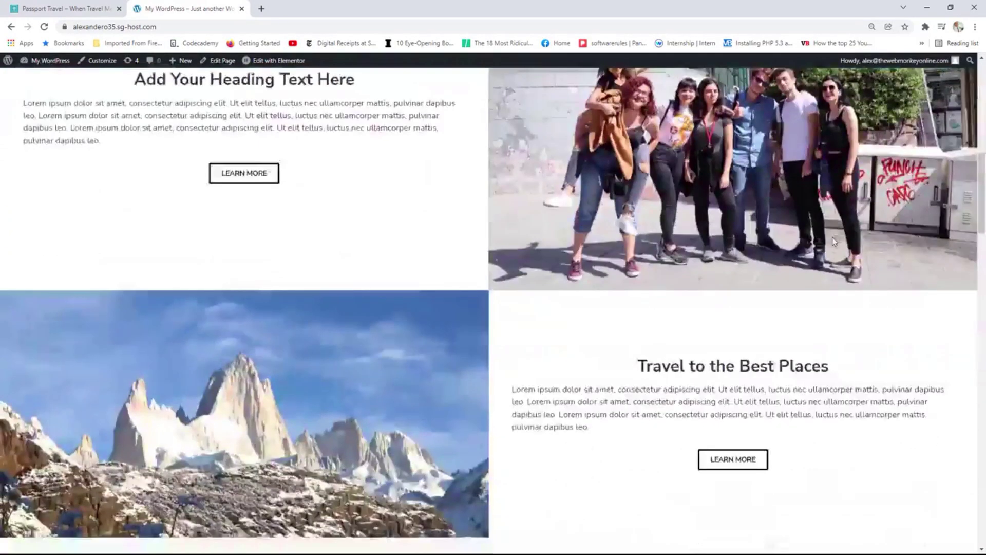
{"action": "scroll", "coordinate": [643, 273], "scroll_direction": "up", "scroll_amount": 3}
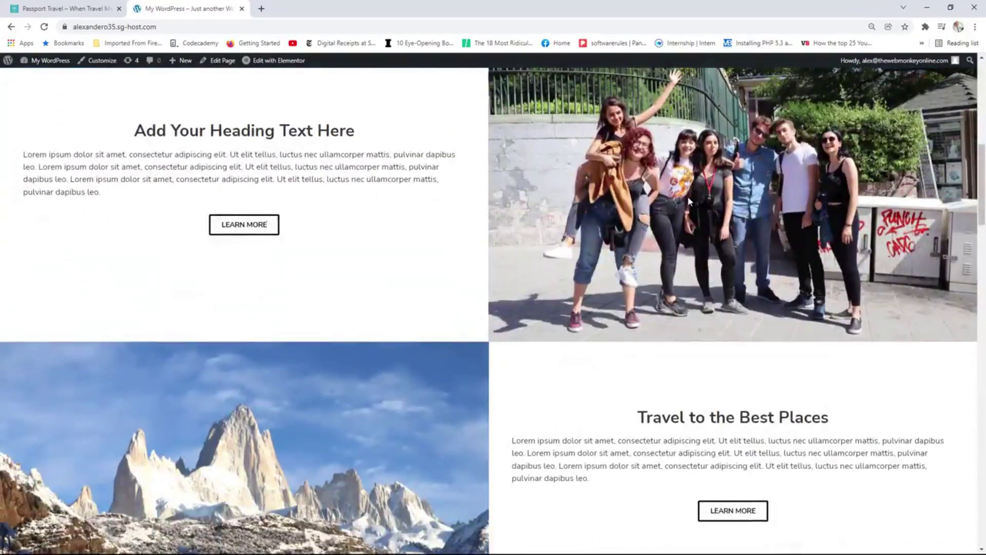
{"action": "scroll", "coordinate": [688, 200], "scroll_direction": "down", "scroll_amount": 3}
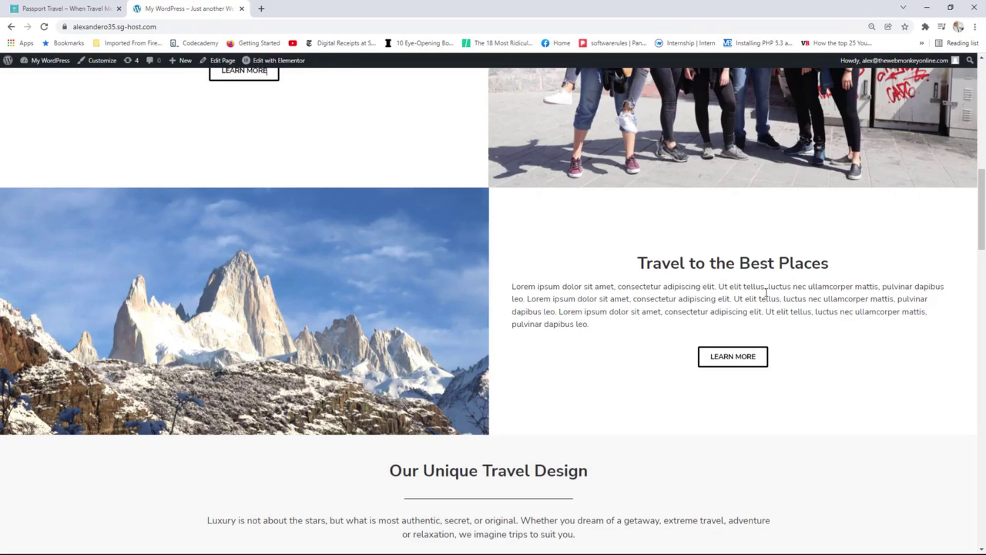
{"action": "scroll", "coordinate": [765, 292], "scroll_direction": "up", "scroll_amount": 7}
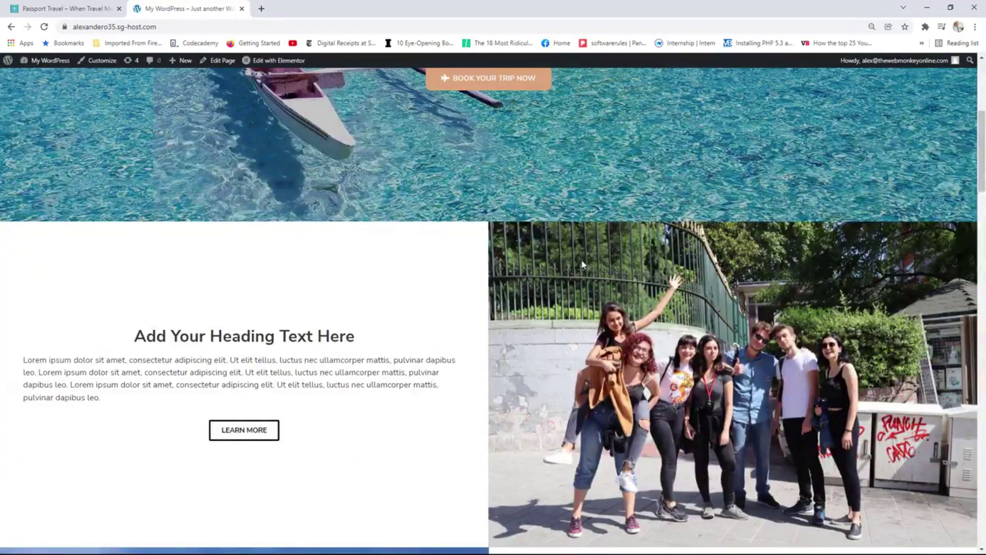
{"action": "left_click", "coordinate": [80, 4]}
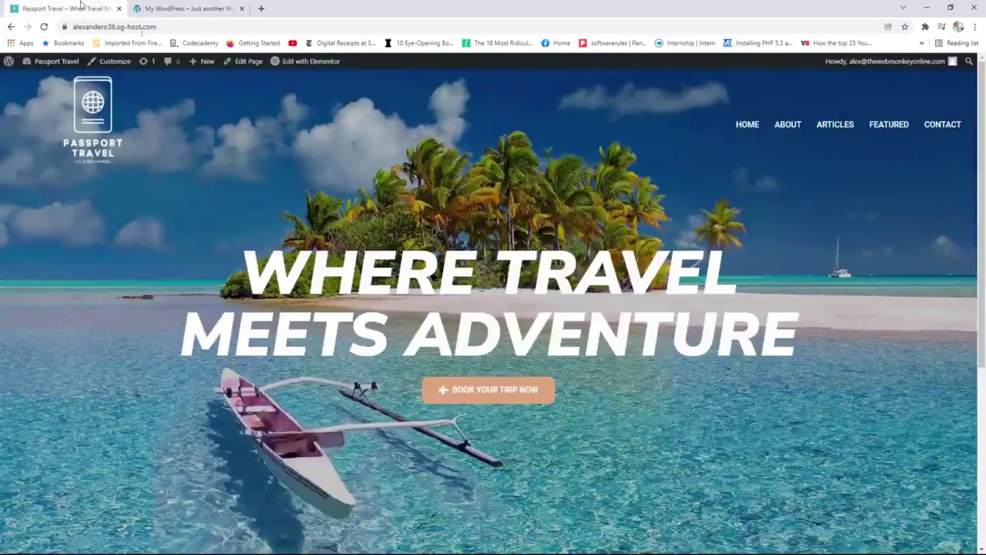
{"action": "left_click", "coordinate": [308, 64]}
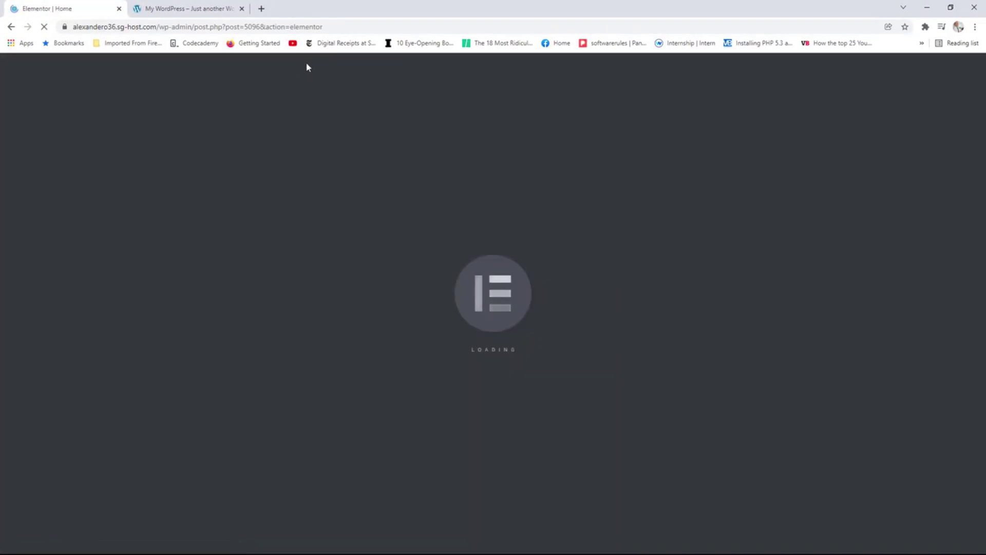
Add a full-width two-column section below the hero with no column gap.
{"action": "left_click", "coordinate": [198, 4]}
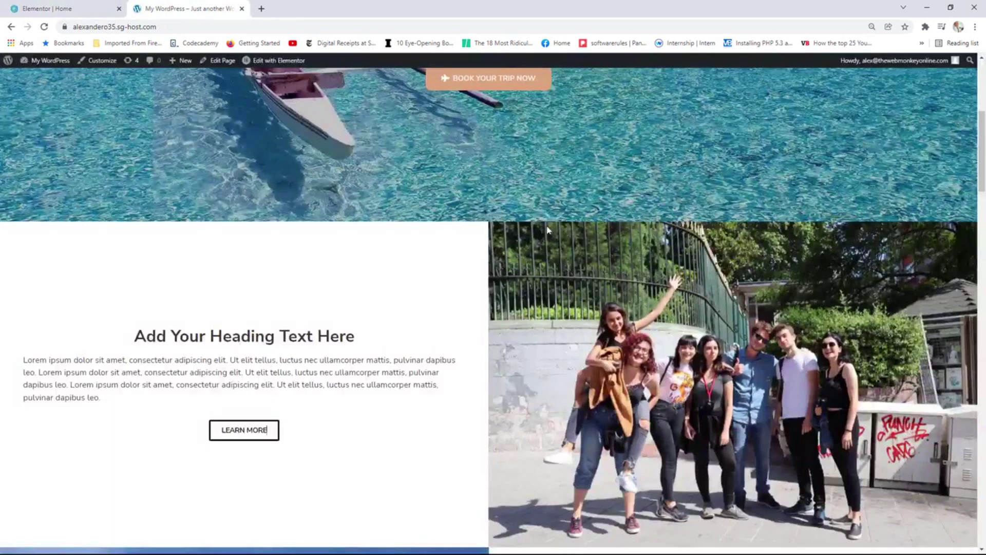
{"action": "left_click", "coordinate": [82, 8]}
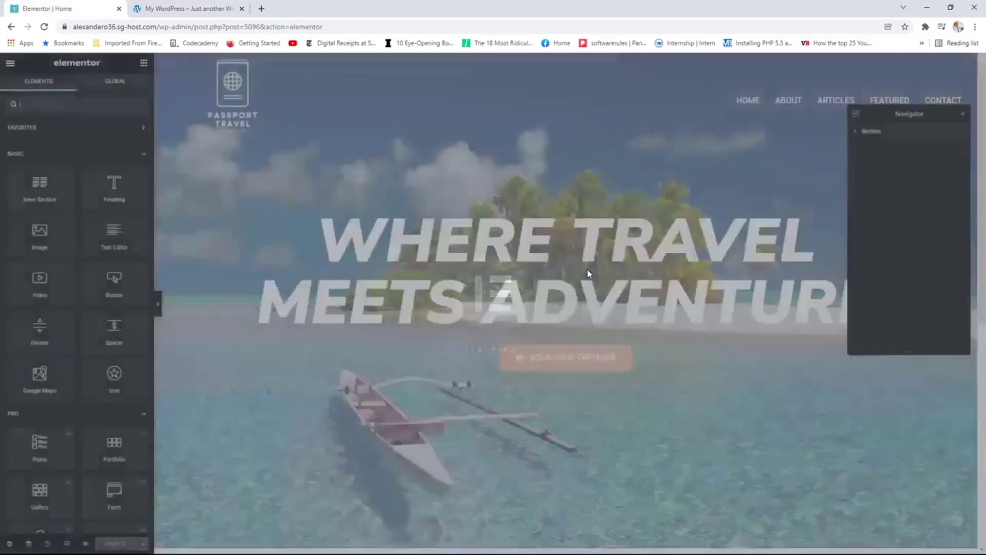
{"action": "scroll", "coordinate": [588, 271], "scroll_direction": "down", "scroll_amount": 4}
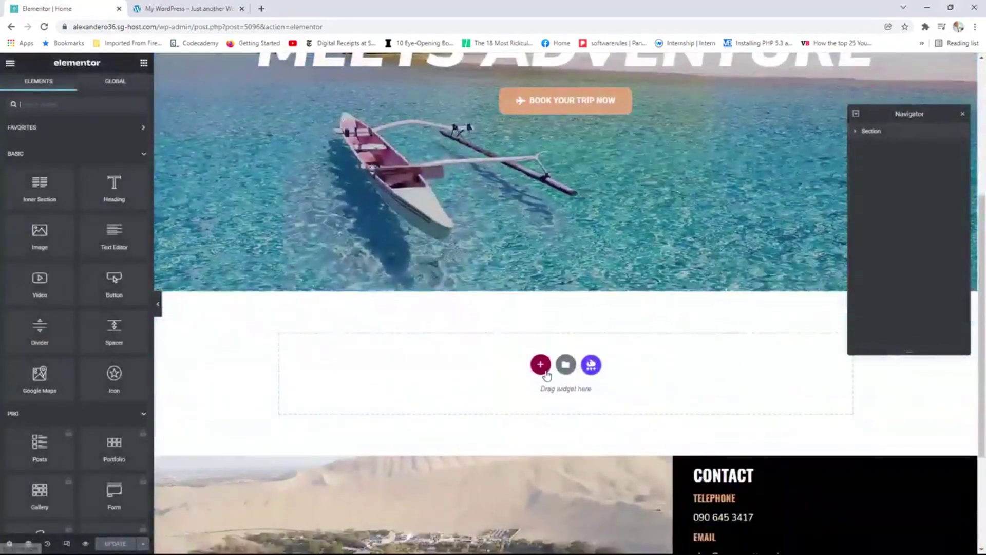
{"action": "left_click", "coordinate": [540, 365]}
{"action": "left_click", "coordinate": [486, 395]}
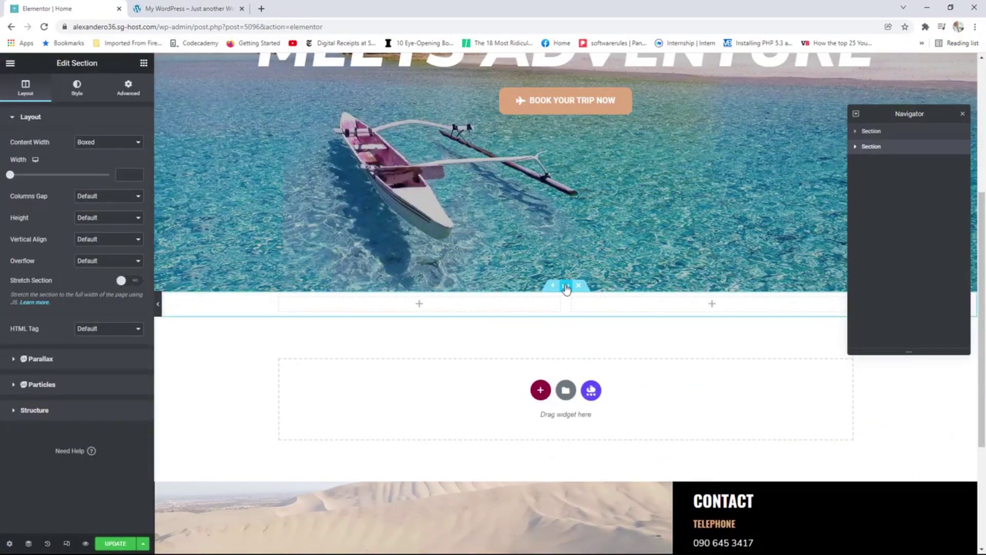
{"action": "left_click", "coordinate": [108, 142]}
{"action": "left_click", "coordinate": [95, 163]}
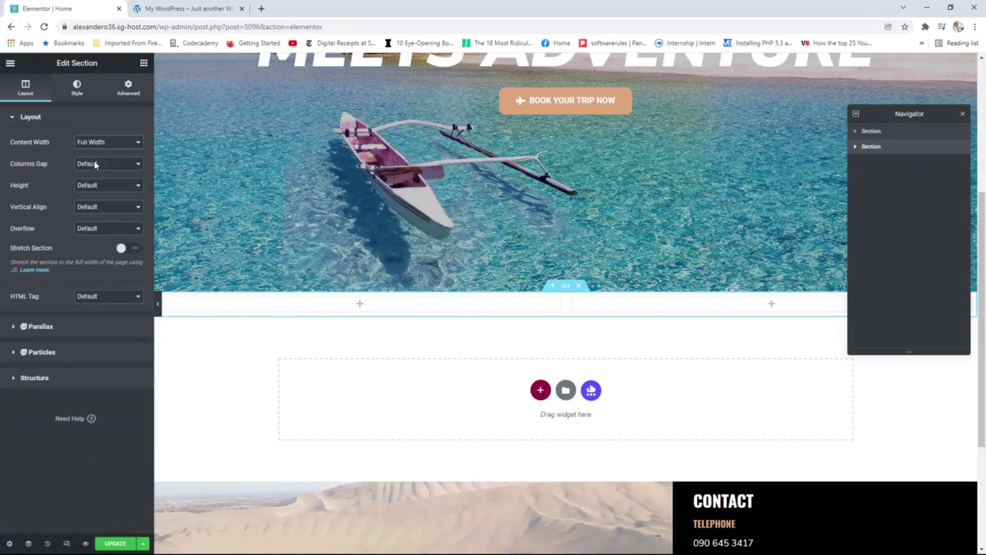
{"action": "left_click", "coordinate": [99, 165]}
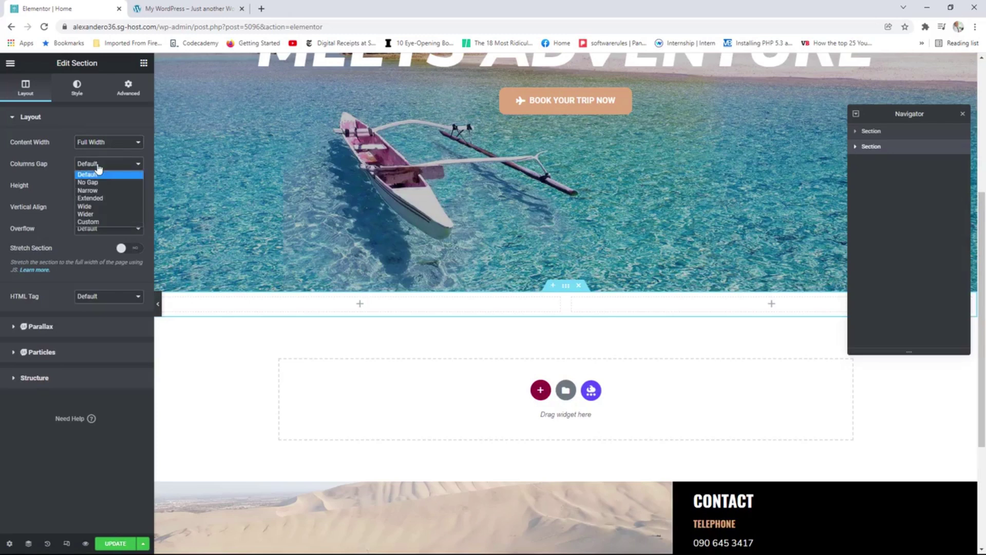
{"action": "left_click", "coordinate": [98, 183]}
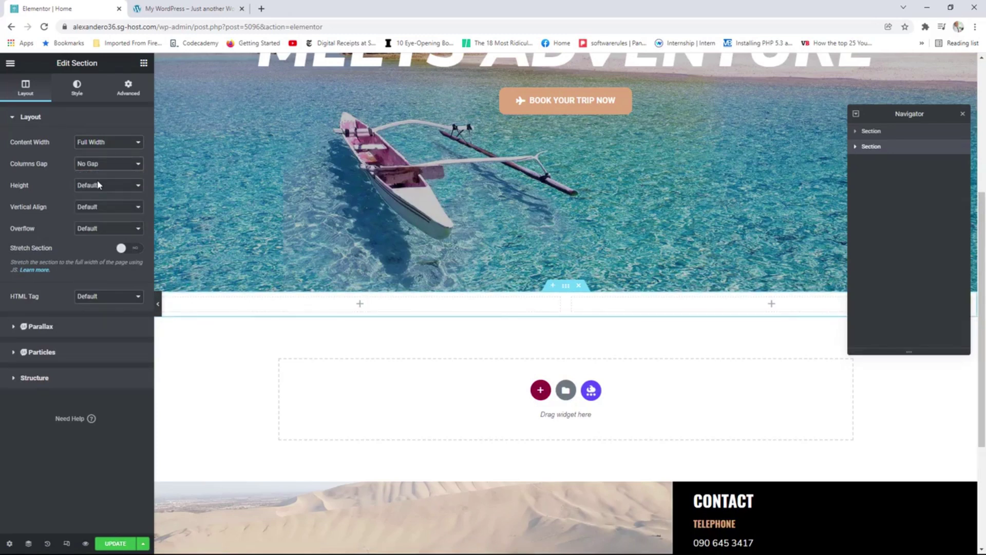
Add a Text Editor to the left column and paste in the Lorem ipsum paragraph from the live page.
{"action": "left_click", "coordinate": [360, 307]}
{"action": "left_click_drag", "start_coordinate": [121, 235], "coordinate": [353, 305]}
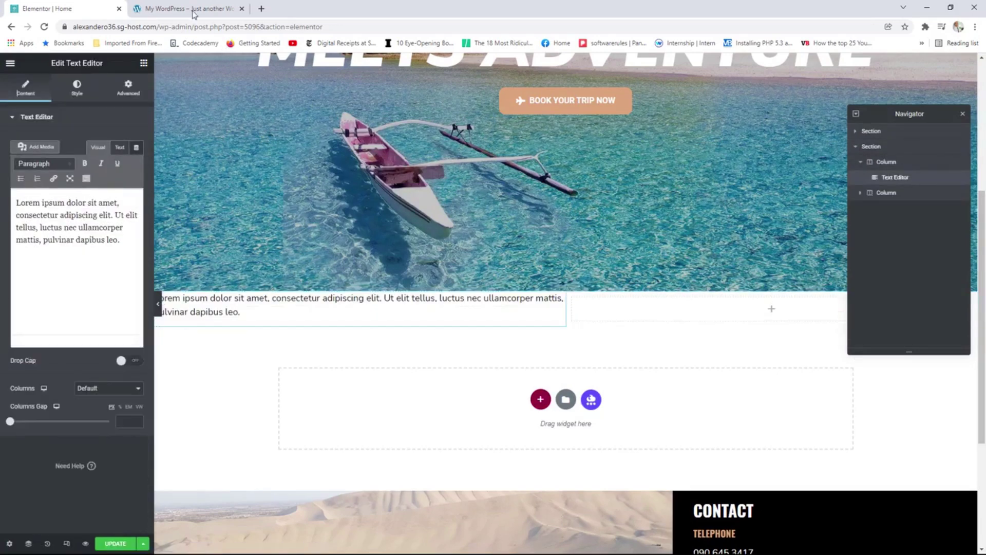
{"action": "left_click", "coordinate": [192, 9]}
{"action": "left_click_drag", "start_coordinate": [142, 397], "coordinate": [24, 362]}
{"action": "key", "text": "super+c"}
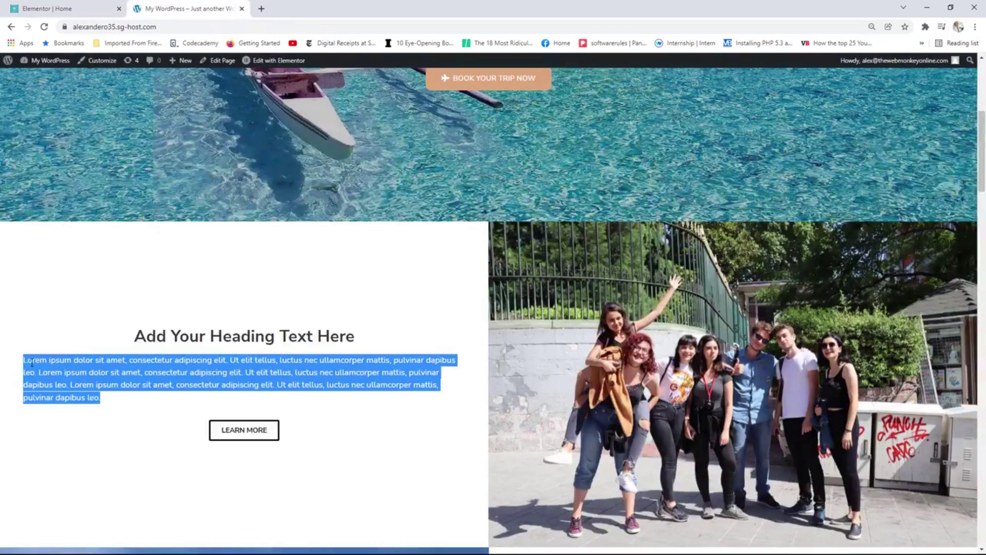
{"action": "right_click", "coordinate": [49, 361]}
{"action": "left_click", "coordinate": [77, 375]}
{"action": "left_click", "coordinate": [51, 9]}
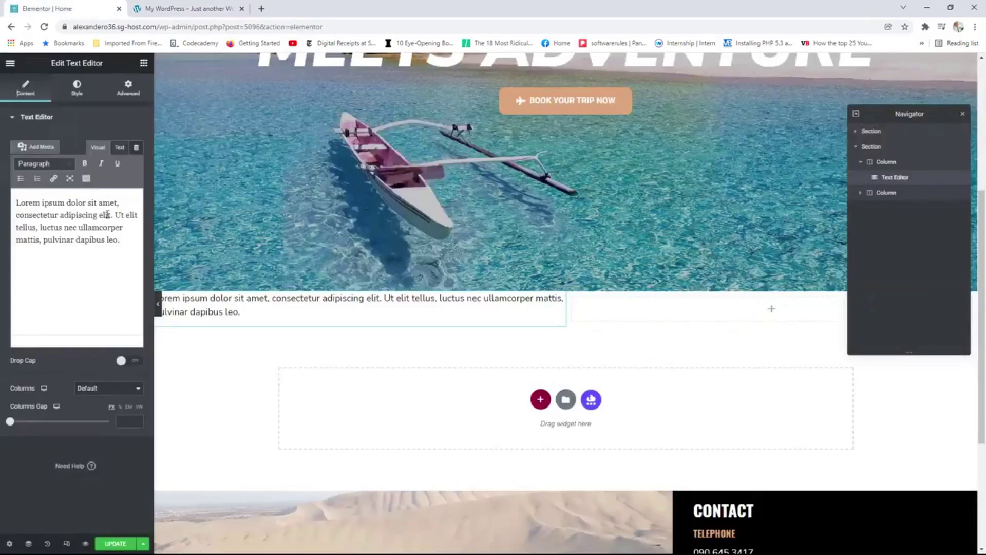
{"action": "left_click_drag", "start_coordinate": [120, 240], "coordinate": [16, 202]}
{"action": "right_click", "coordinate": [34, 203]}
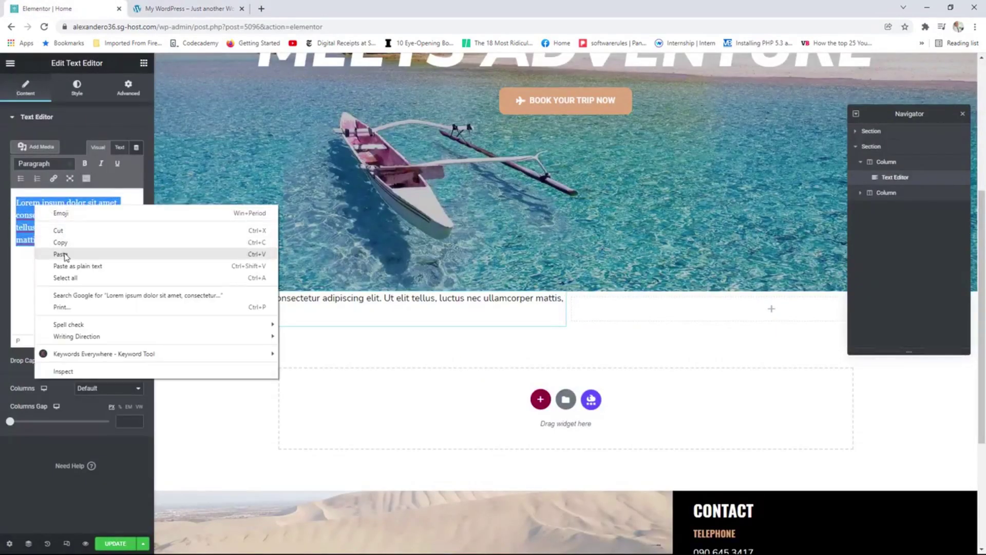
{"action": "left_click", "coordinate": [66, 255]}
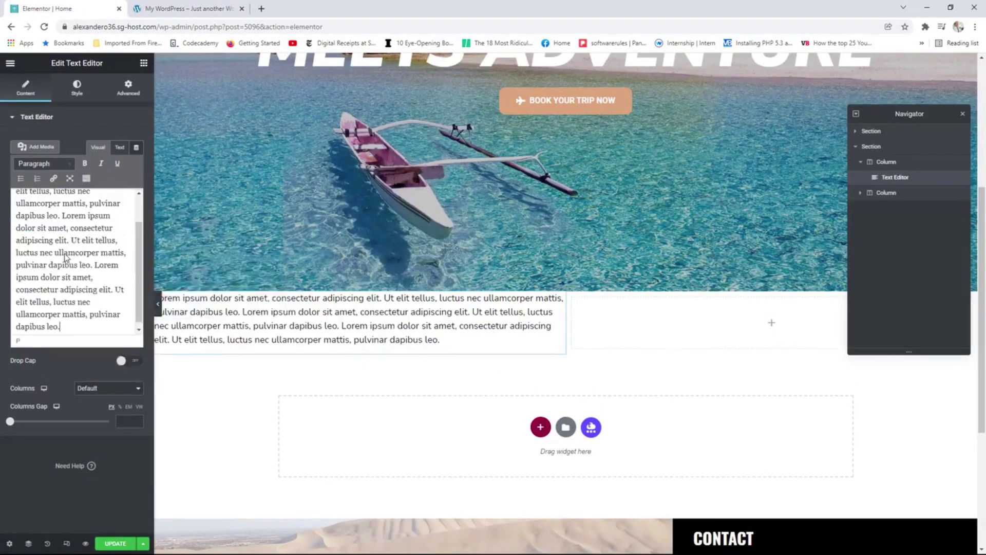
Place a centred Heading above the paragraph titled 'WE LOVE TO TRAVEL'.
{"action": "left_click", "coordinate": [144, 63]}
{"action": "left_click_drag", "start_coordinate": [114, 186], "coordinate": [314, 295]}
{"action": "left_click", "coordinate": [110, 288]}
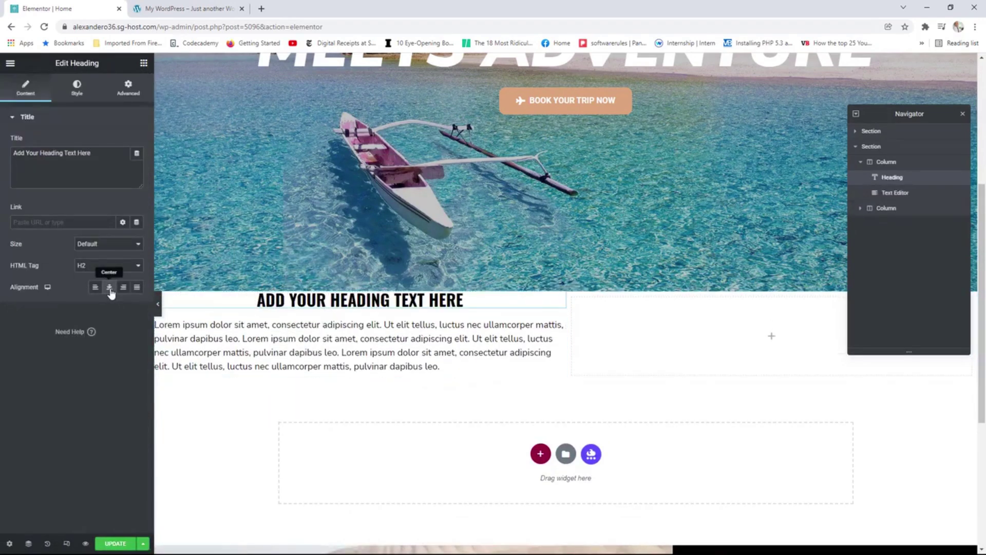
{"action": "left_click", "coordinate": [171, 7]}
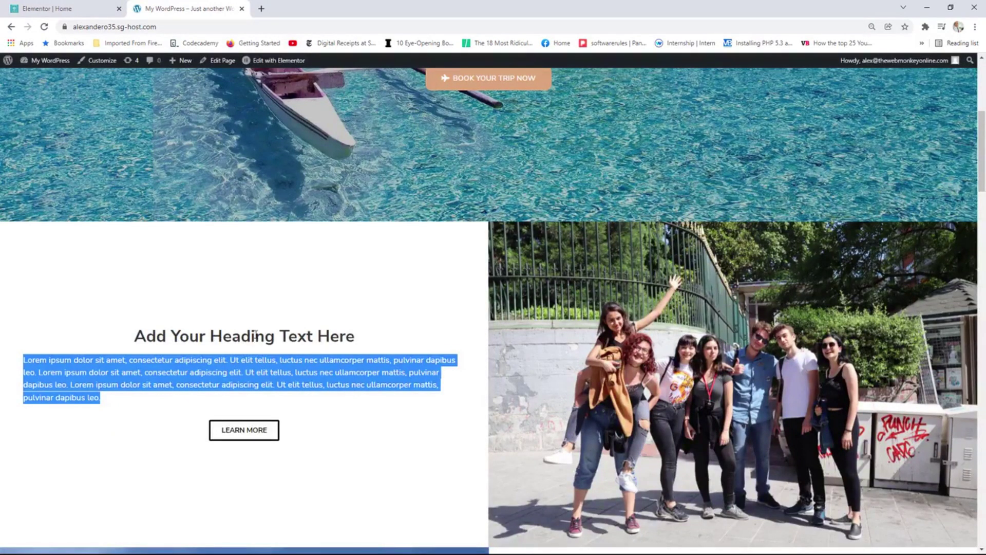
{"action": "left_click", "coordinate": [67, 7]}
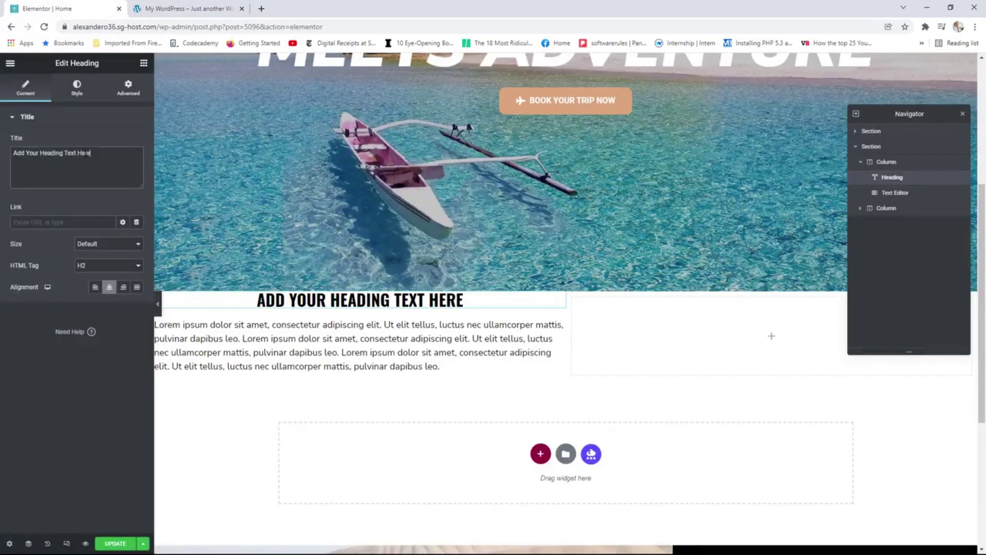
{"action": "type", "text": "WE"}
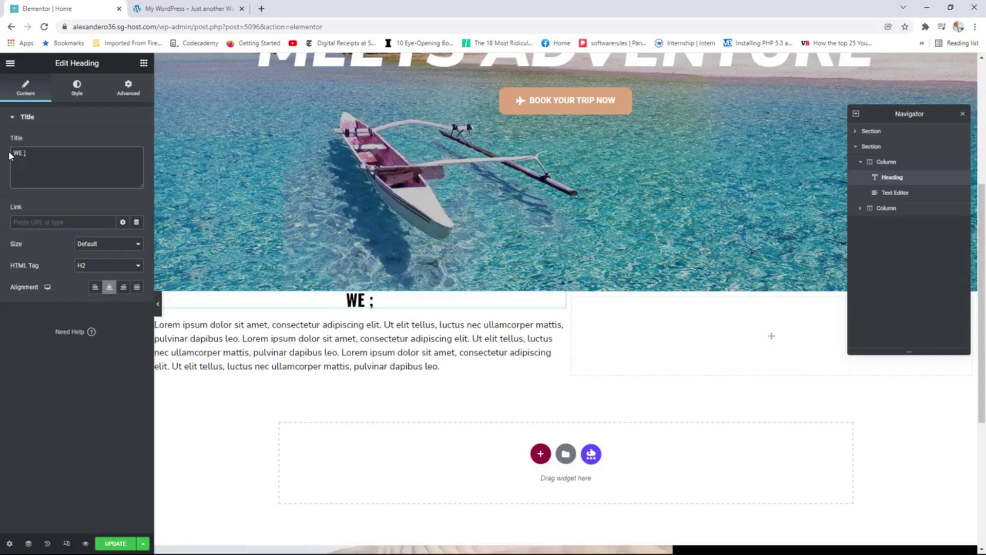
{"action": "type", "text": " LOVE TO TRAVEL"}
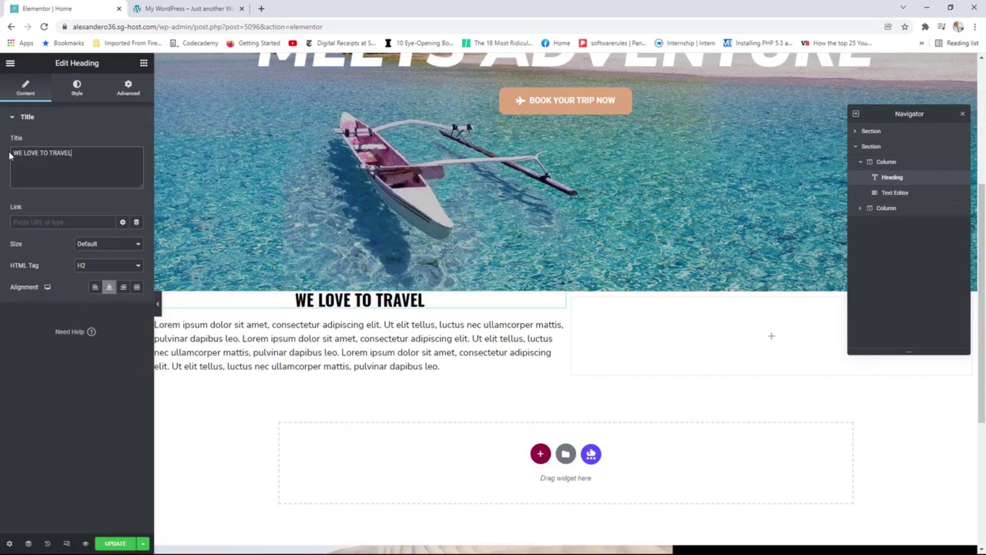
Add an Image widget to the right column showing the travellers group photo at Full size.
{"action": "left_click", "coordinate": [771, 338]}
{"action": "left_click_drag", "start_coordinate": [45, 235], "coordinate": [762, 339]}
{"action": "left_click", "coordinate": [101, 195]}
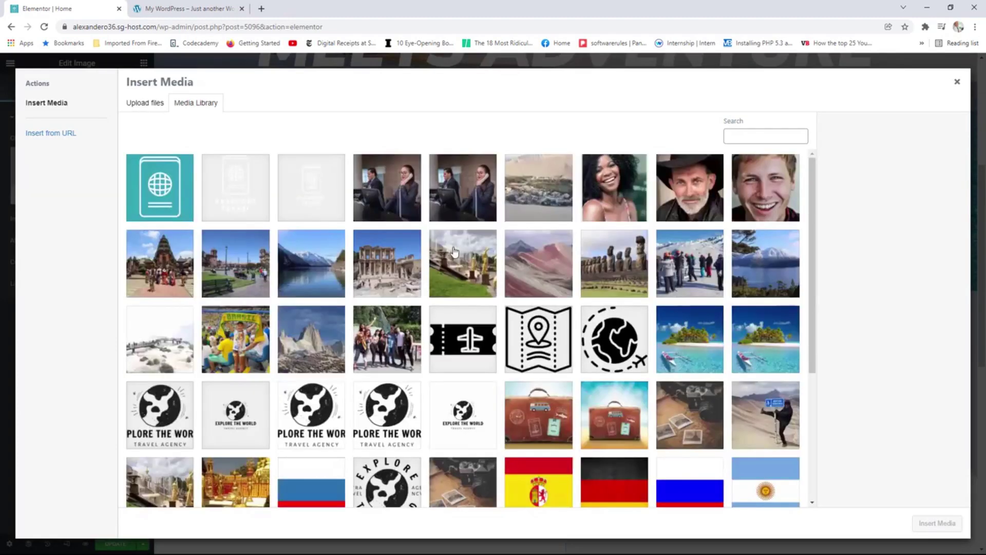
{"action": "left_click", "coordinate": [389, 340]}
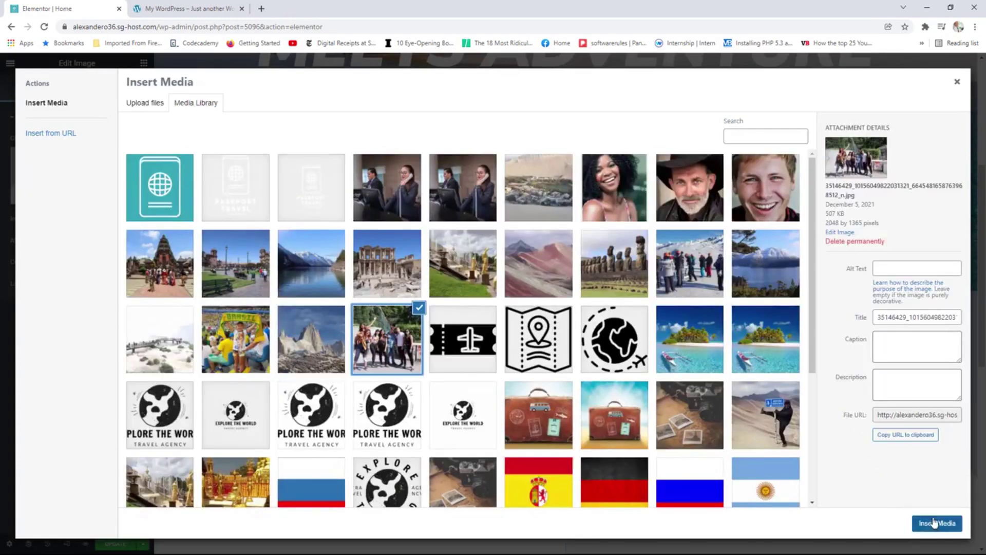
{"action": "left_click", "coordinate": [934, 523]}
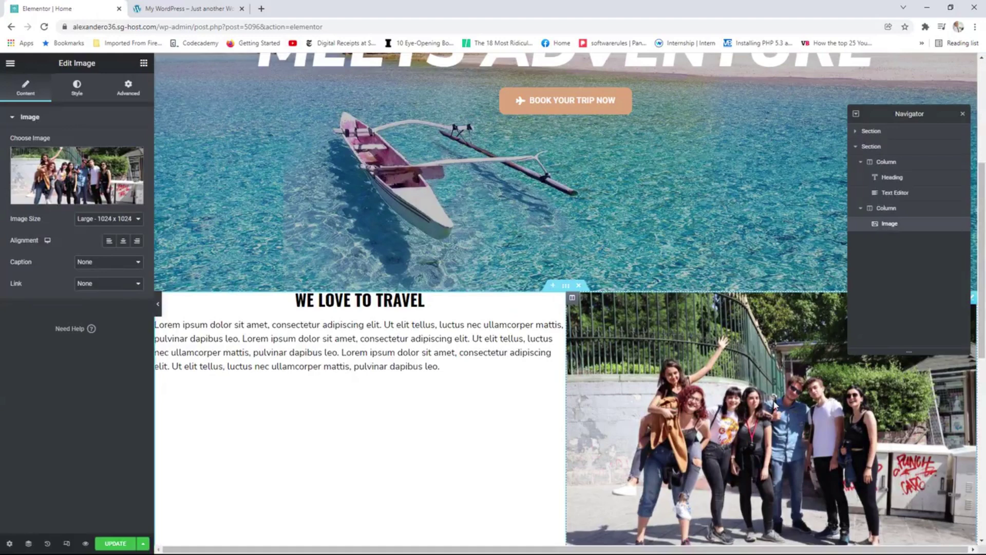
{"action": "left_click", "coordinate": [98, 220]}
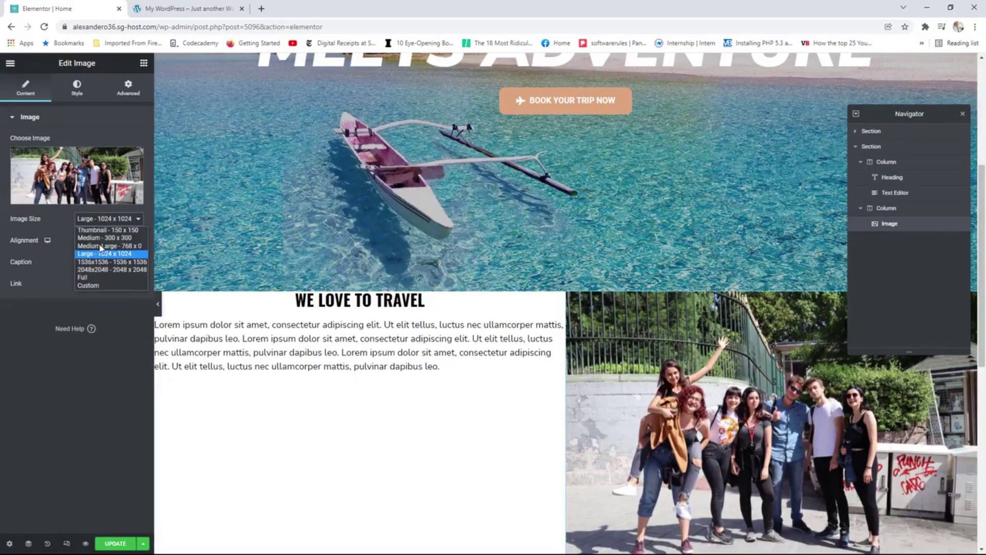
{"action": "left_click", "coordinate": [89, 278]}
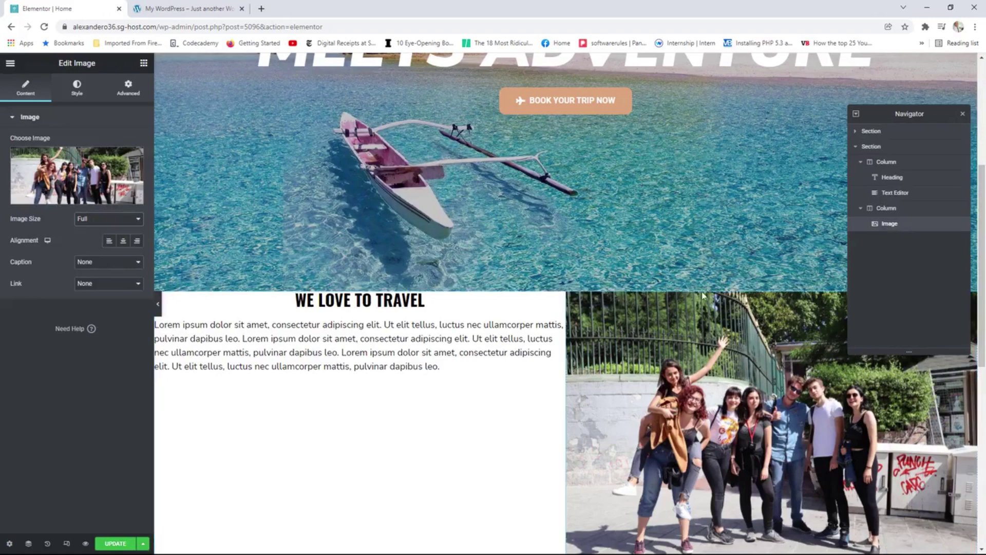
{"action": "left_click", "coordinate": [189, 8]}
{"action": "left_click", "coordinate": [305, 403]}
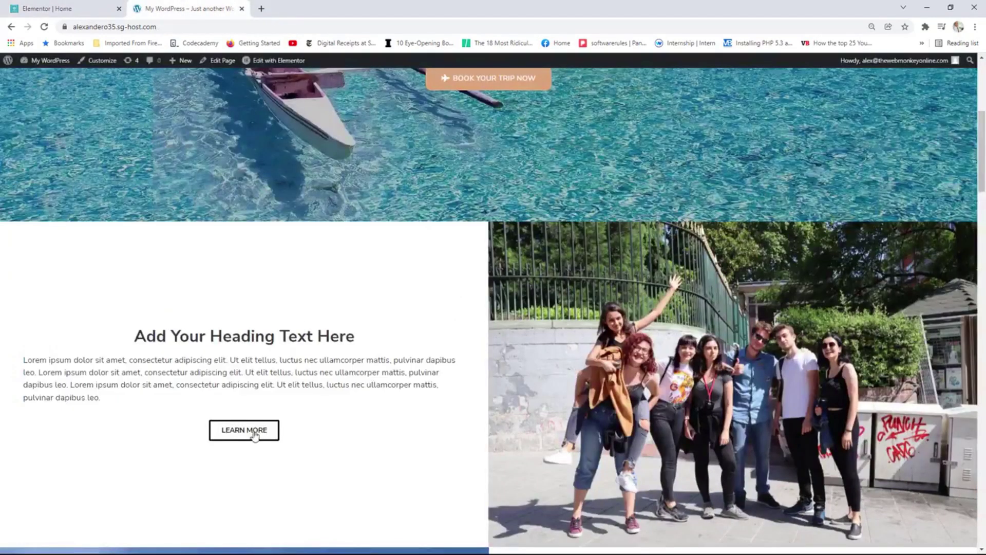
{"action": "left_click", "coordinate": [64, 7]}
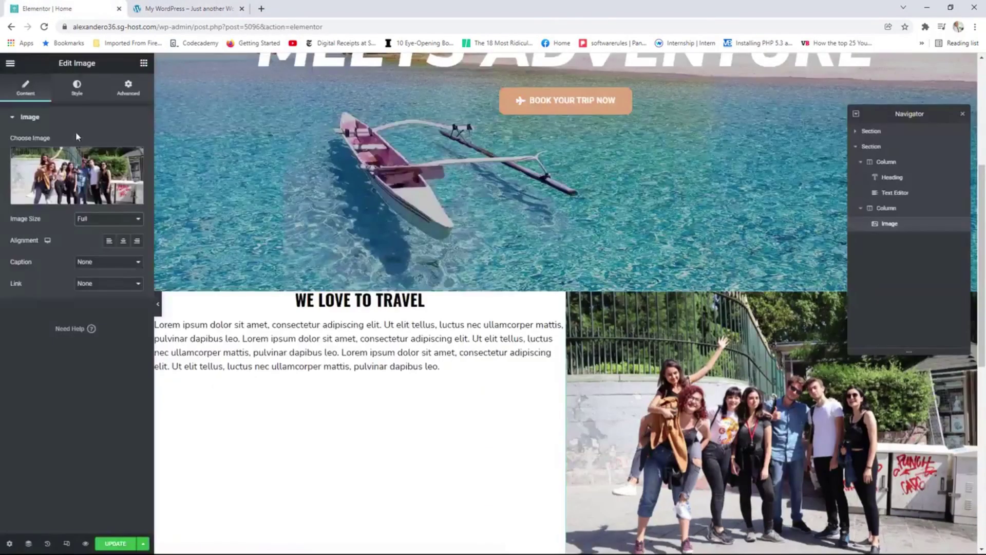
{"action": "left_click", "coordinate": [143, 63]}
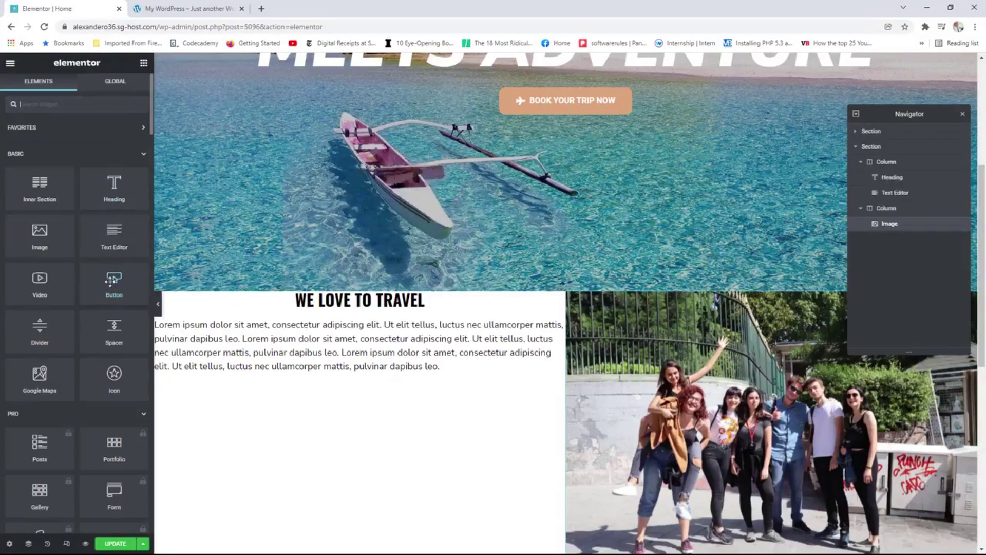
Add a Button labelled 'Learn More' under the paragraph, linked to /about and centre-aligned.
{"action": "left_click_drag", "start_coordinate": [111, 280], "coordinate": [365, 384]}
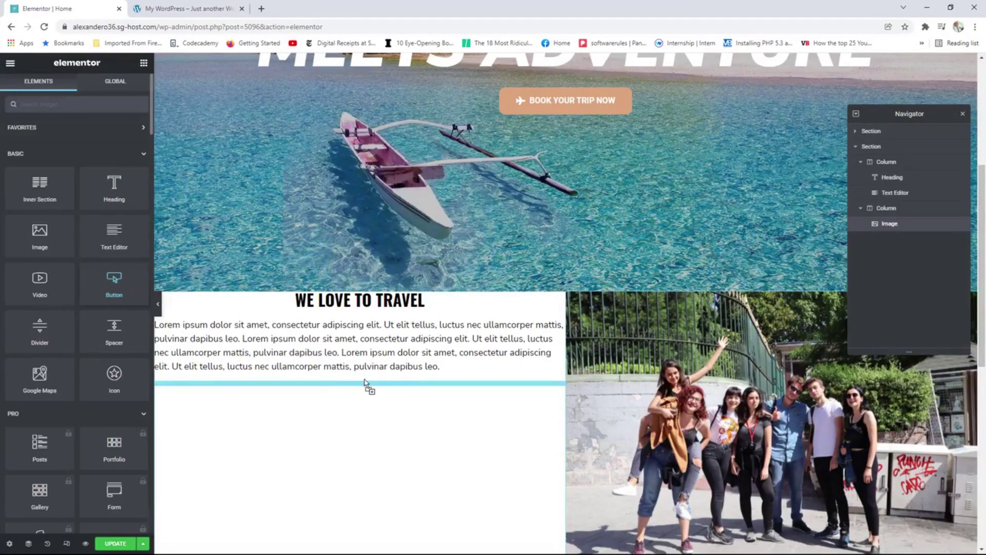
{"action": "left_click_drag", "start_coordinate": [114, 163], "coordinate": [59, 164]}
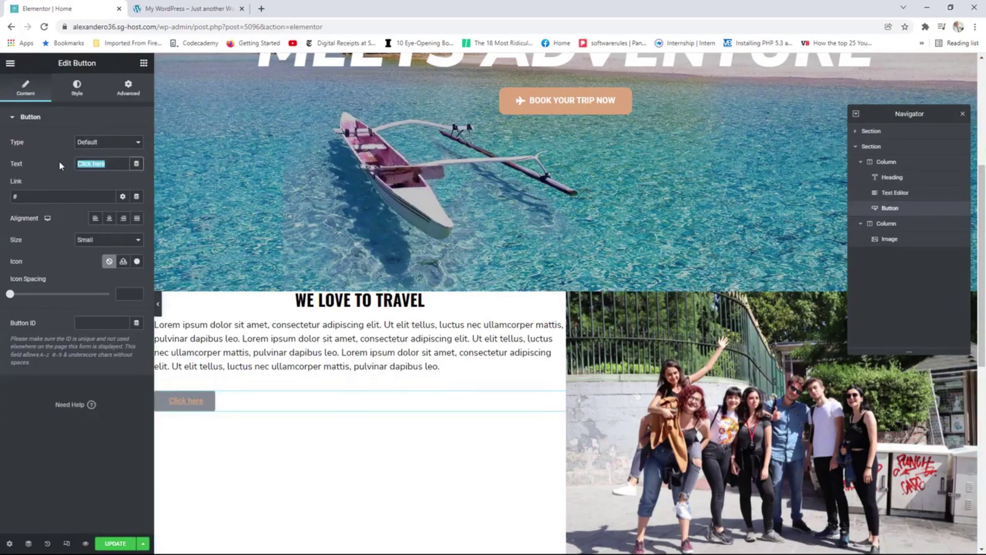
{"action": "type", "text": "lEARN"}
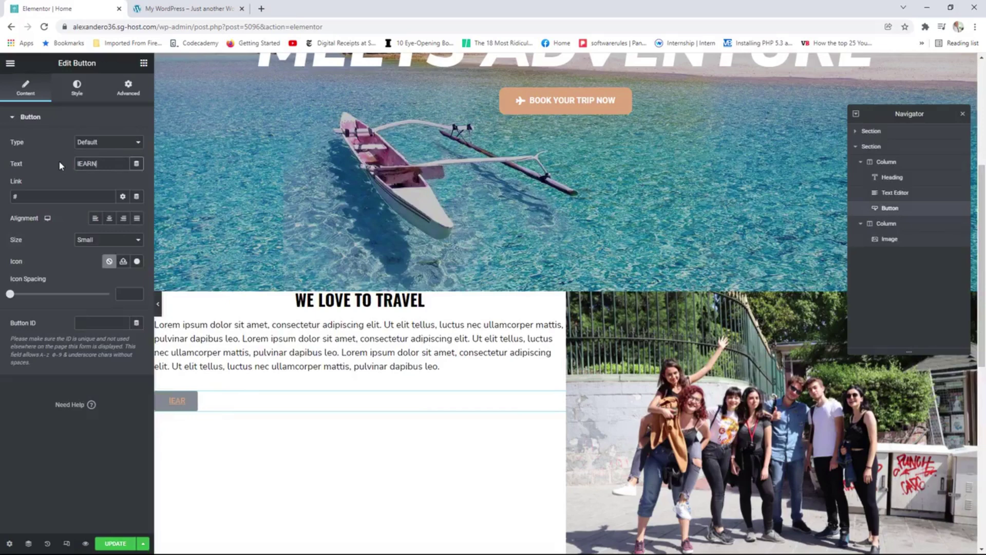
{"action": "key", "text": "BackSpace"}
{"action": "key", "text": "BackSpace"}
{"action": "key", "text": "BackSpace"}
{"action": "key", "text": "BackSpace"}
{"action": "key", "text": "BackSpace"}
{"action": "key", "text": "BackSpace"}
{"action": "type", "text": "Lea"}
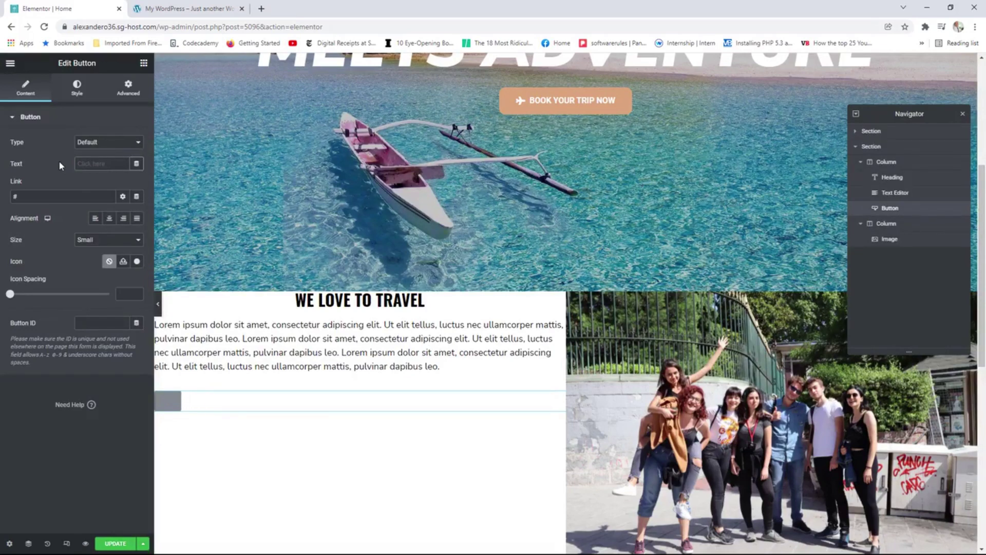
{"action": "type", "text": "rn More"}
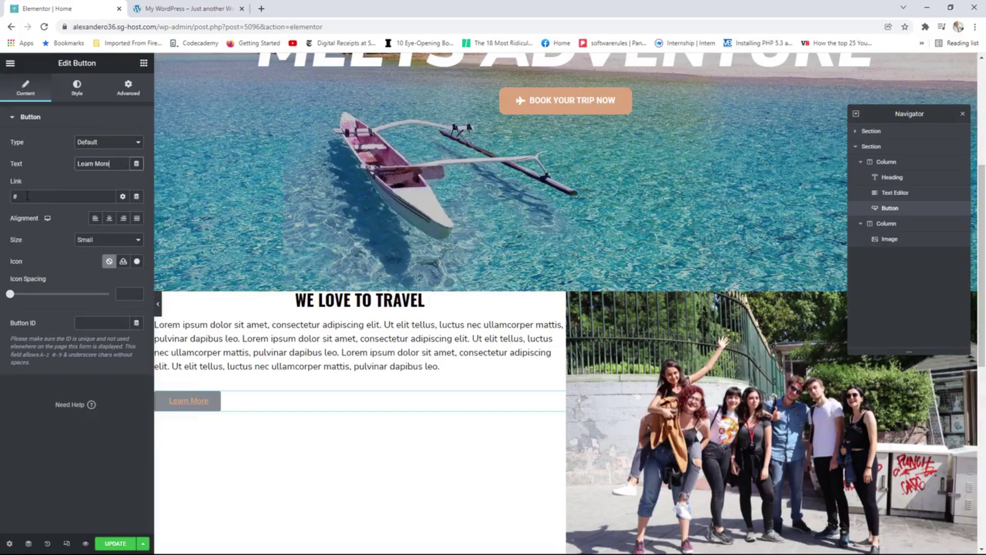
{"action": "left_click_drag", "start_coordinate": [26, 197], "coordinate": [14, 197]}
{"action": "type", "text": "/about"}
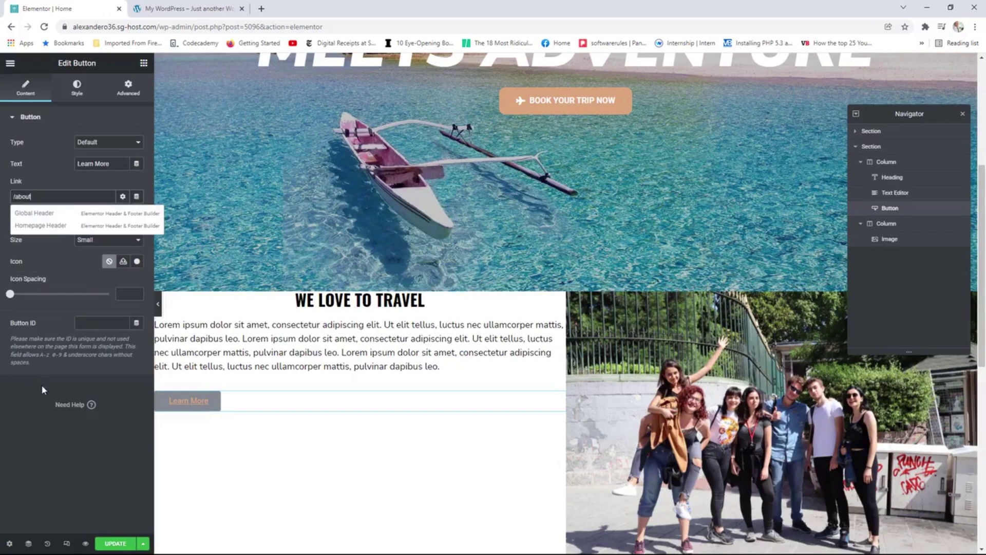
{"action": "left_click", "coordinate": [46, 404]}
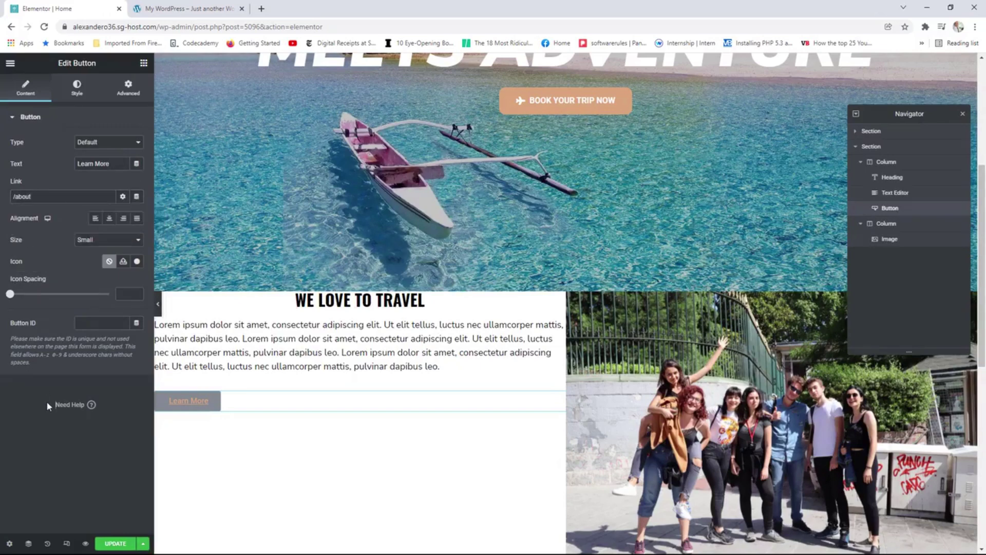
{"action": "left_click", "coordinate": [109, 219]}
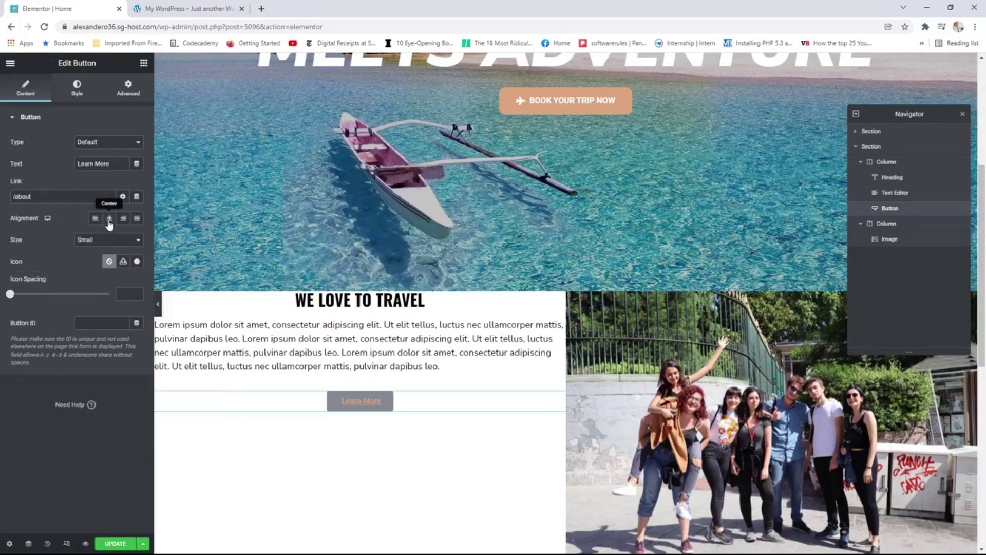
Set the button's typography to uppercase with no underline.
{"action": "left_click", "coordinate": [78, 88]}
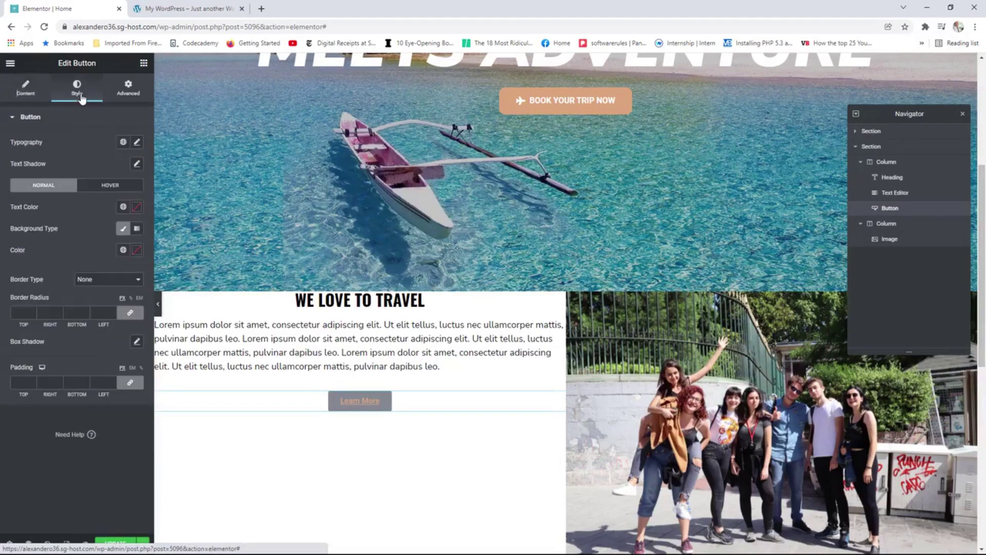
{"action": "left_click", "coordinate": [136, 142]}
{"action": "left_click", "coordinate": [89, 266]}
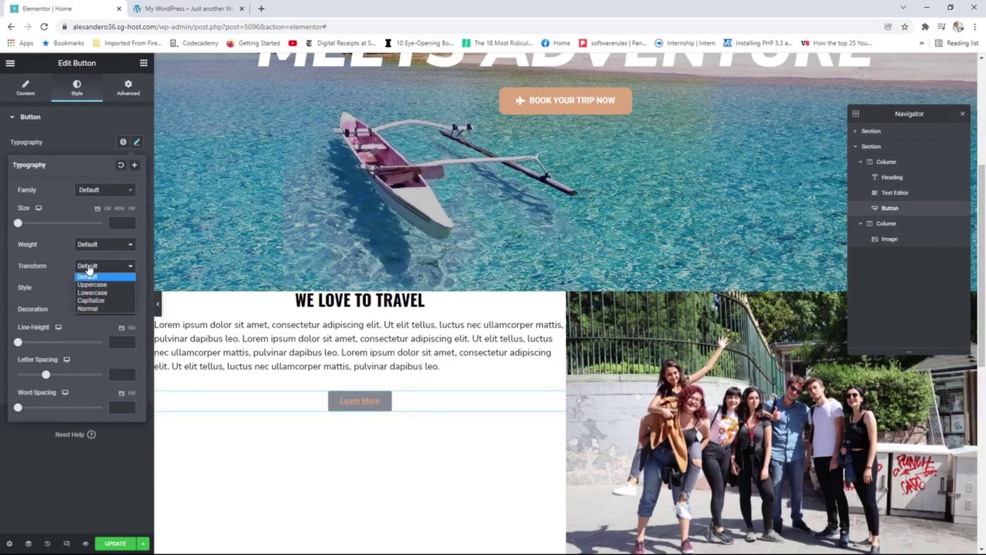
{"action": "left_click", "coordinate": [93, 281]}
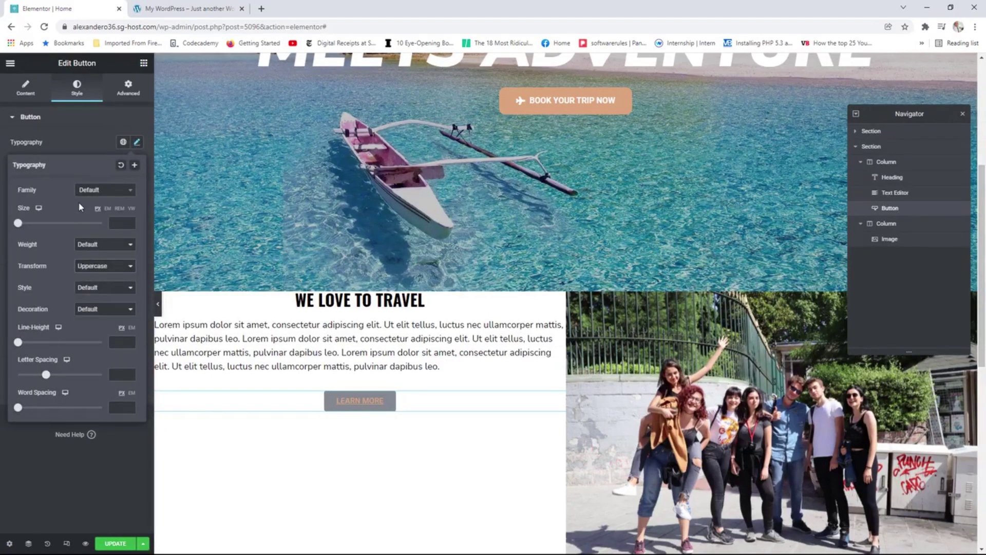
{"action": "left_click", "coordinate": [88, 308]}
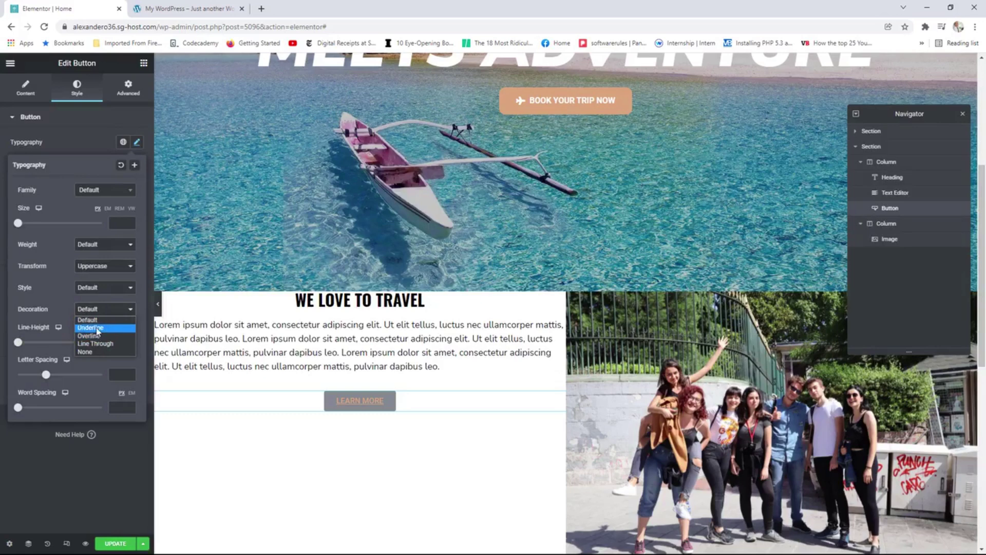
{"action": "left_click", "coordinate": [86, 352]}
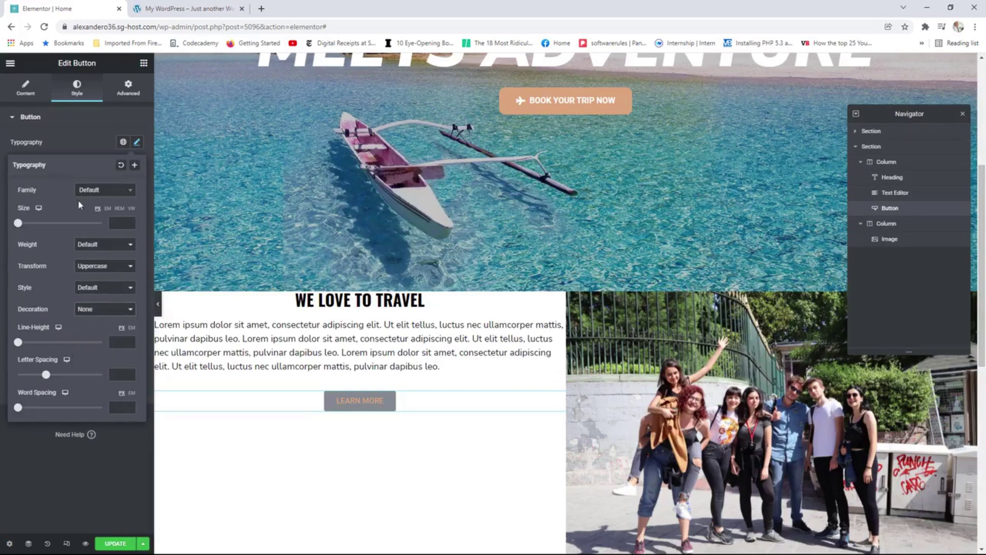
{"action": "left_click", "coordinate": [77, 144]}
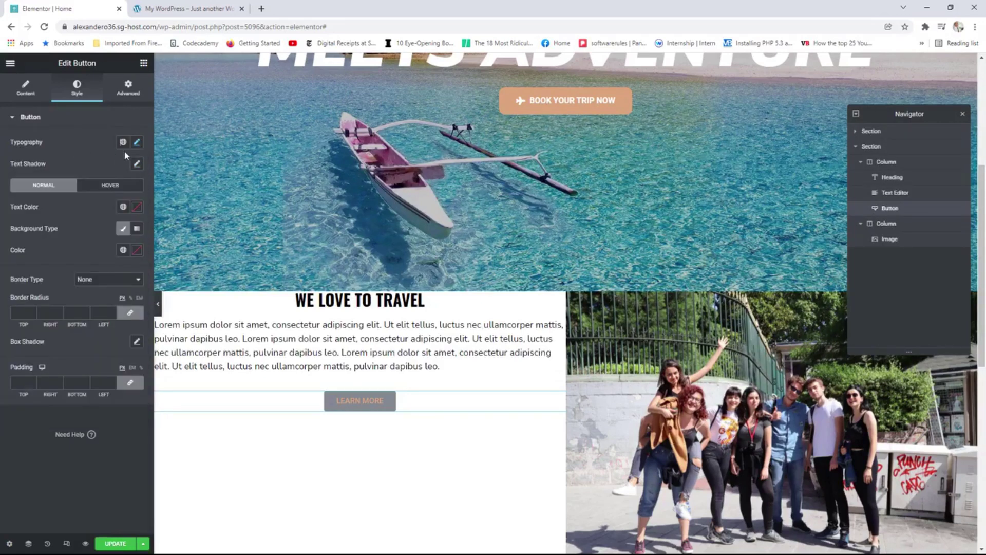
Give the button black global text colour, a white Primary classic background and a solid border.
{"action": "left_click", "coordinate": [122, 207]}
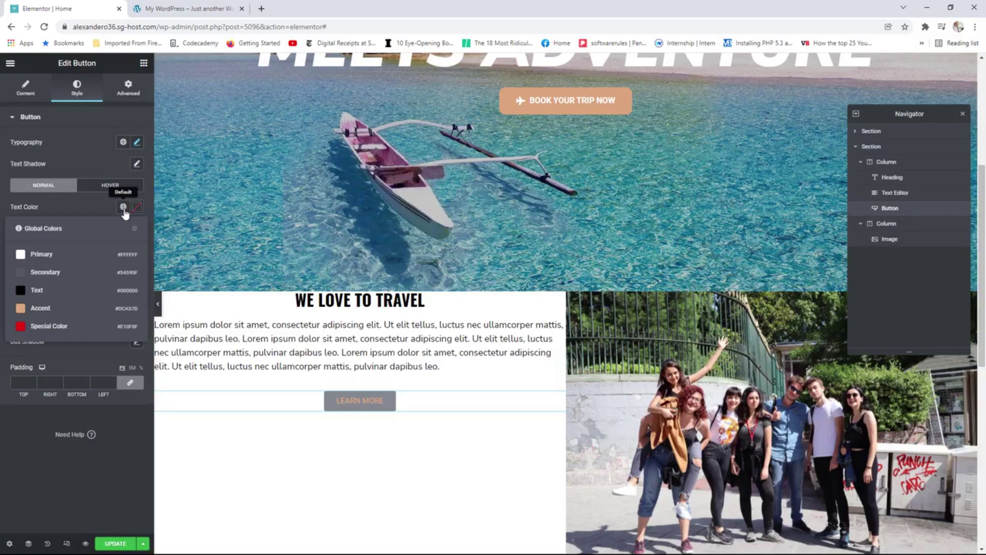
{"action": "left_click", "coordinate": [38, 290]}
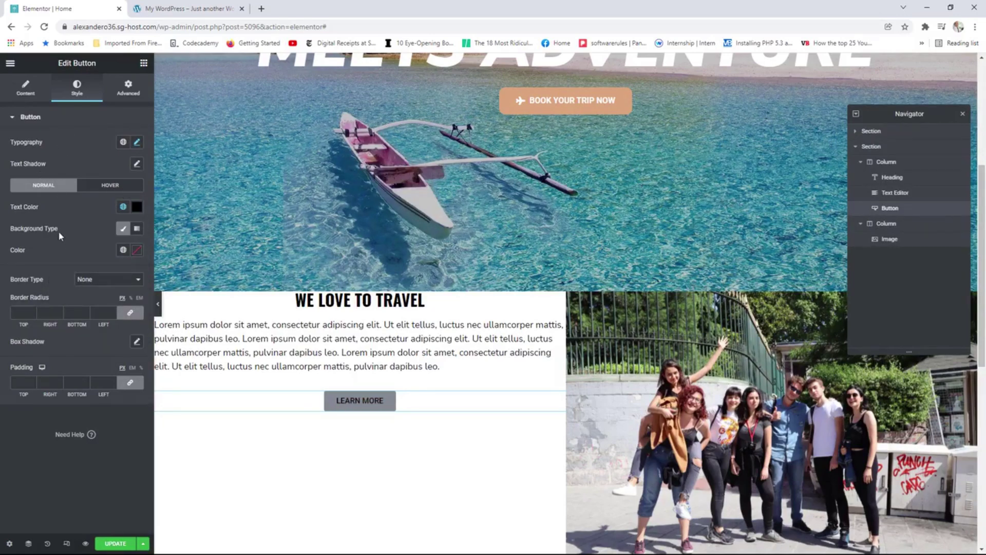
{"action": "left_click", "coordinate": [123, 231]}
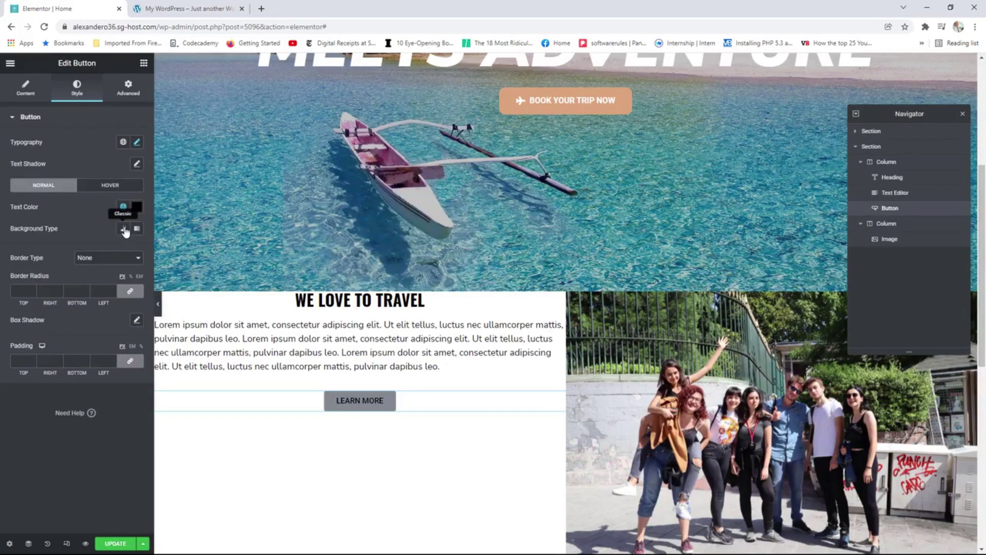
{"action": "left_click", "coordinate": [123, 229]}
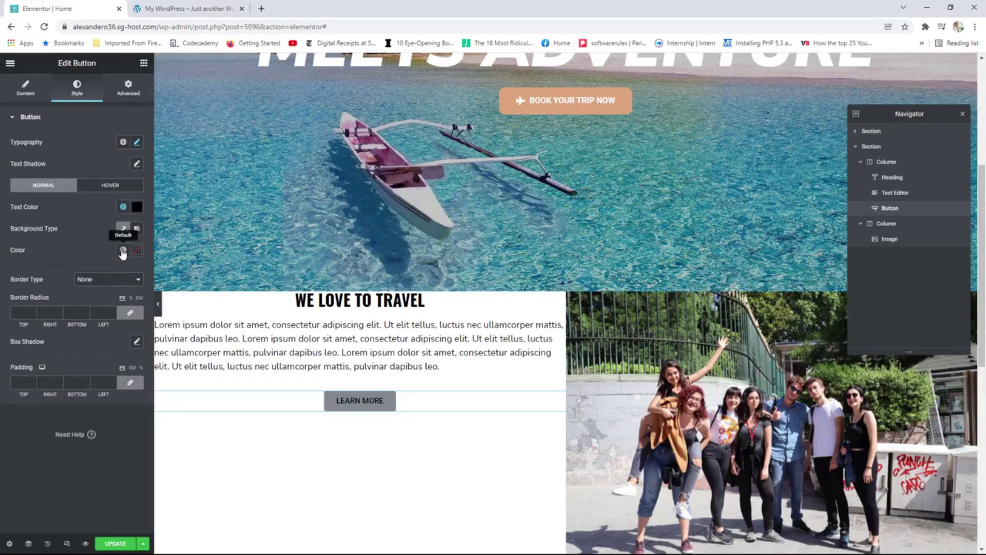
{"action": "left_click", "coordinate": [124, 250]}
{"action": "left_click", "coordinate": [51, 302]}
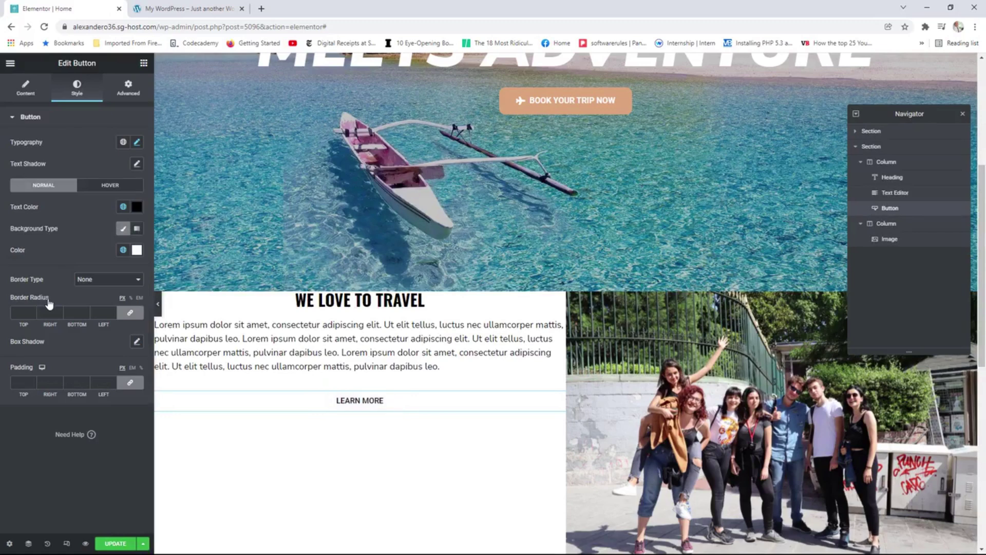
{"action": "left_click", "coordinate": [93, 280]}
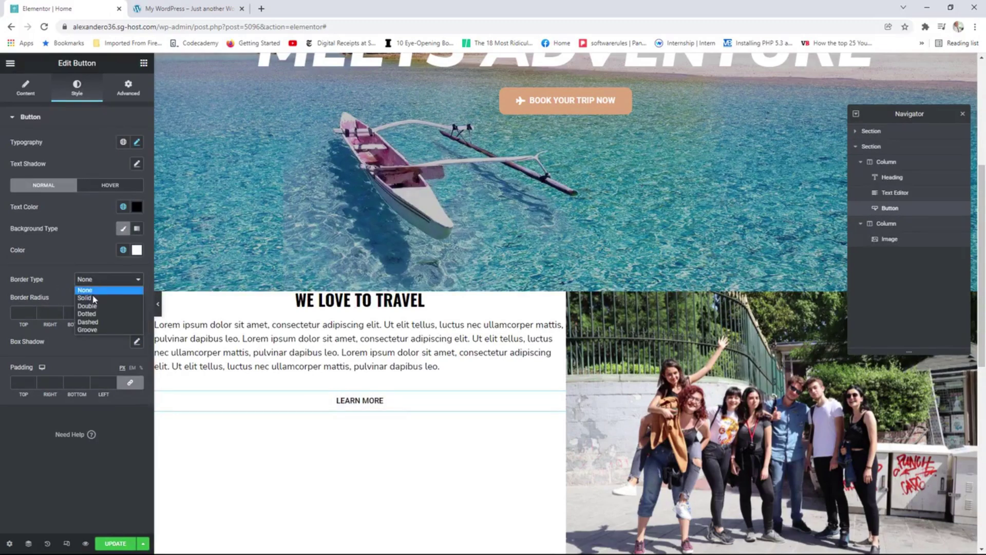
{"action": "left_click", "coordinate": [93, 302]}
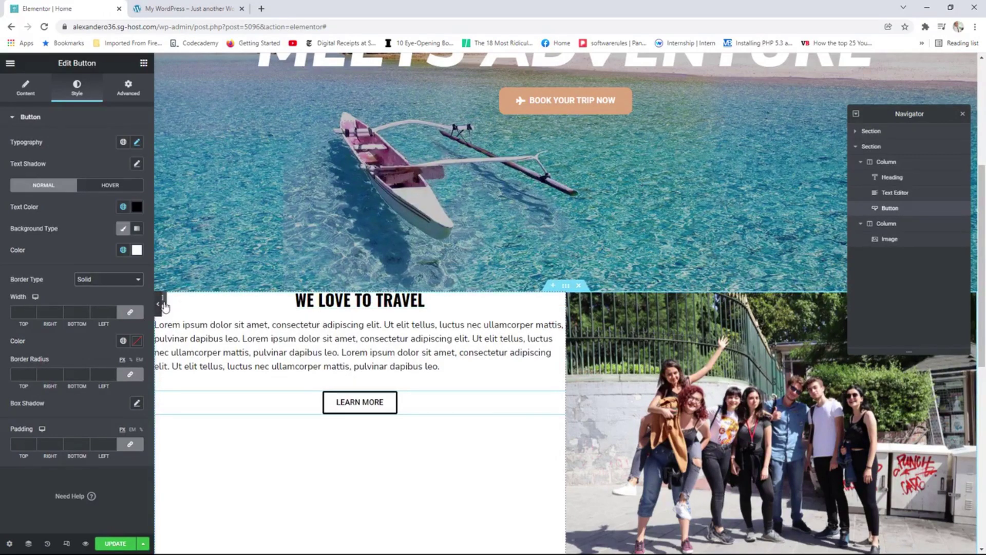
Set the left column's vertical alignment to Middle and compare the result with the live page.
{"action": "left_click", "coordinate": [163, 303]}
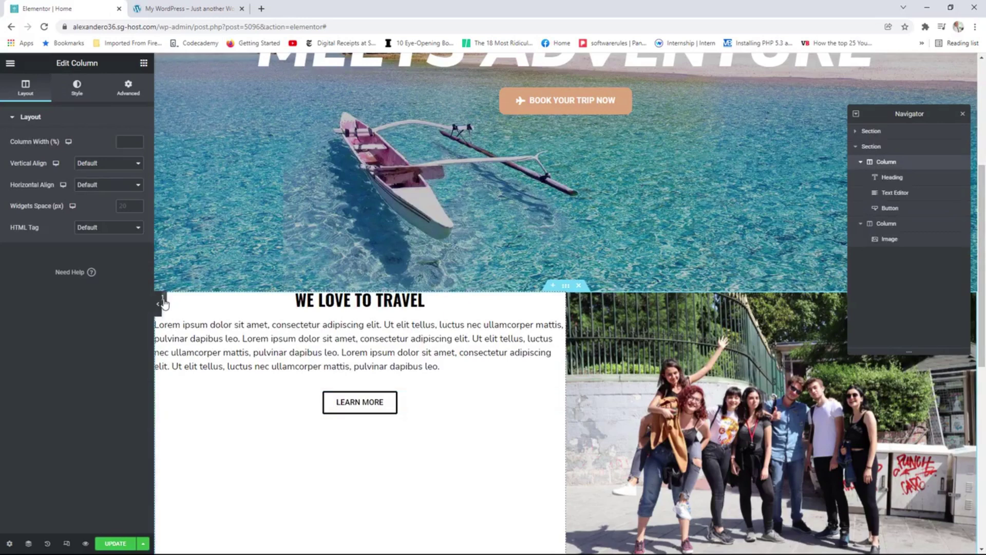
{"action": "left_click", "coordinate": [94, 164]}
{"action": "left_click", "coordinate": [100, 190]}
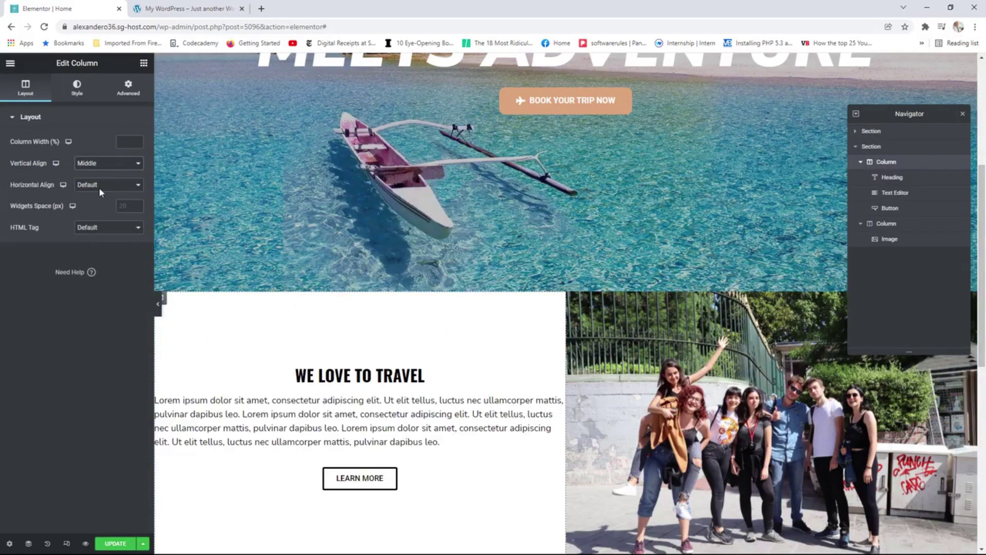
{"action": "left_click", "coordinate": [177, 14]}
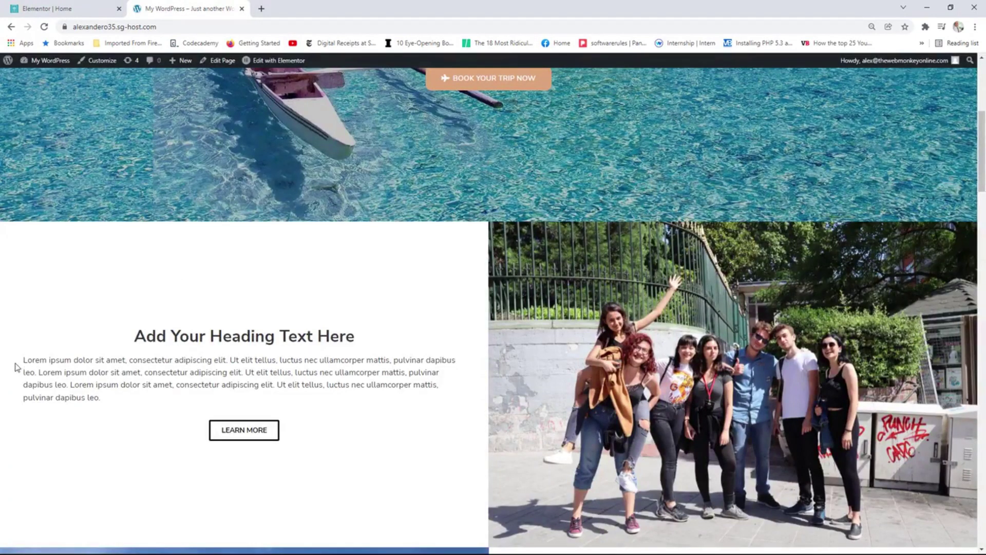
{"action": "left_click_drag", "start_coordinate": [403, 363], "coordinate": [405, 363]}
{"action": "left_click", "coordinate": [72, 7]}
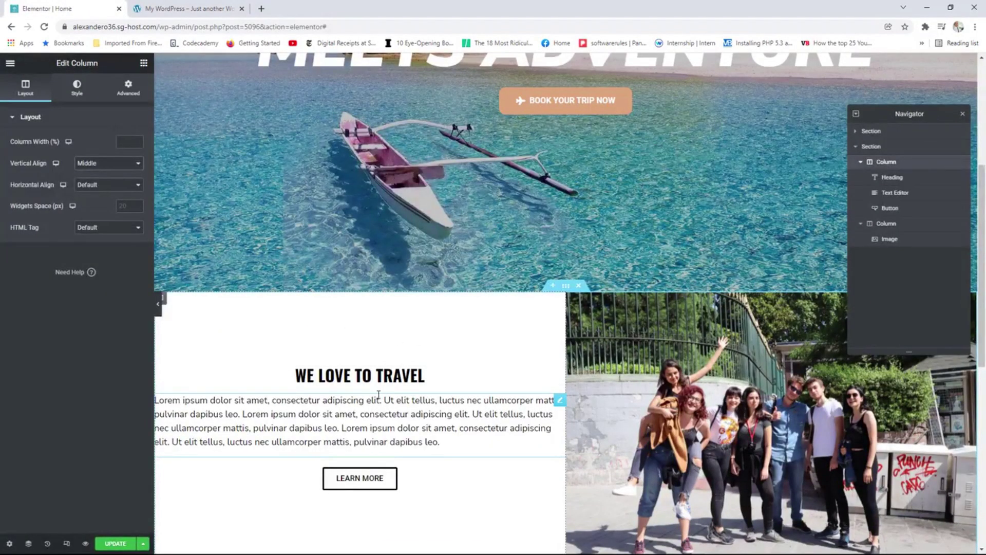
Set the text column's right and left padding to 50 each.
{"action": "left_click", "coordinate": [128, 89]}
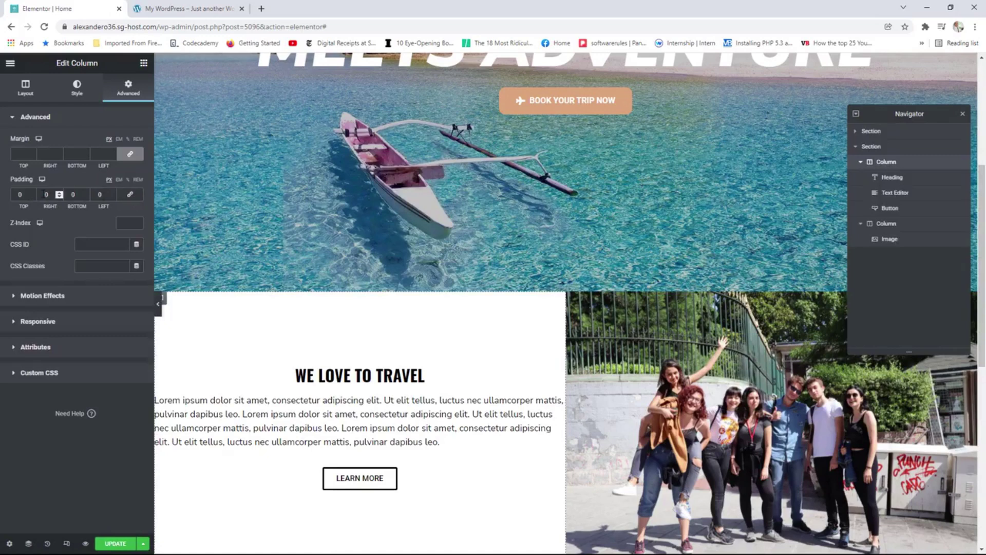
{"action": "left_click", "coordinate": [59, 193]}
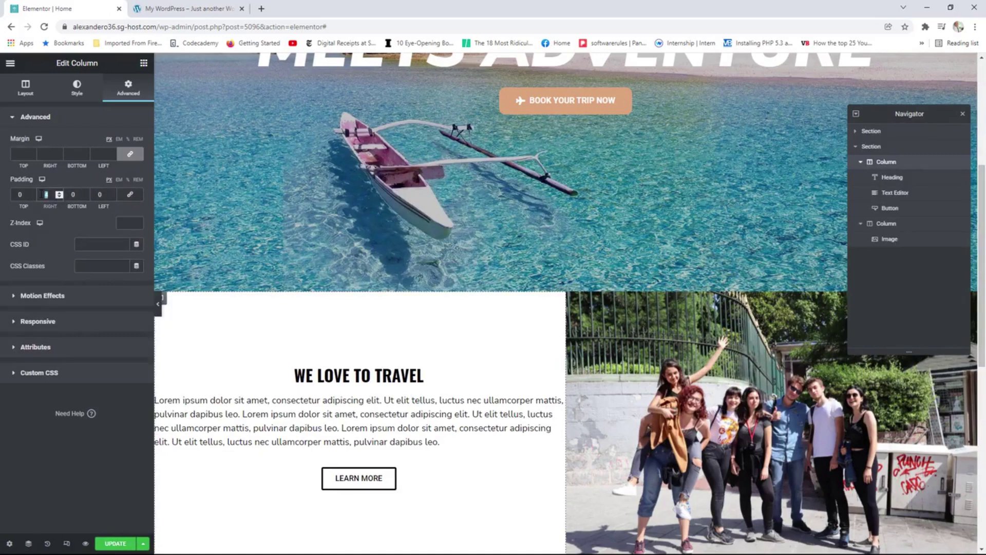
{"action": "type", "text": "50"}
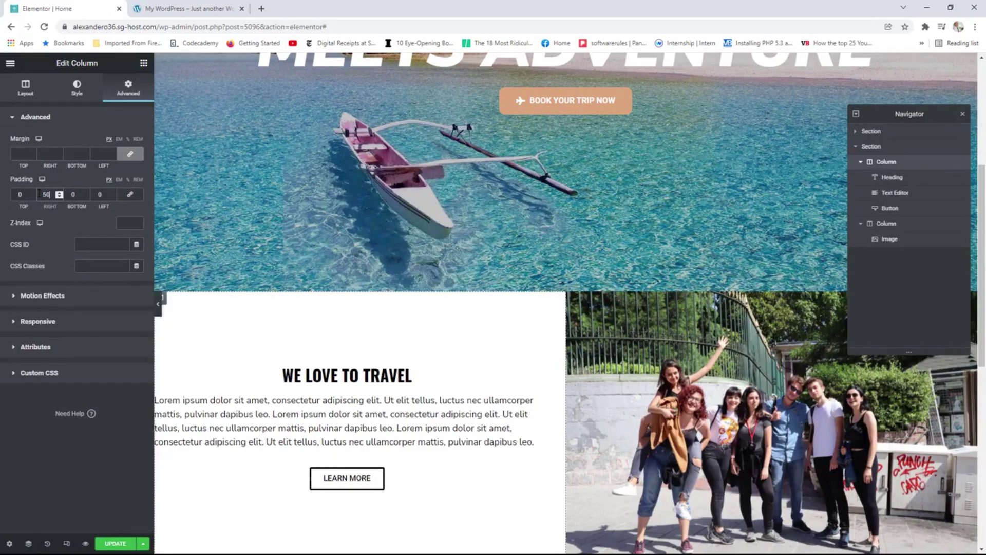
{"action": "left_click", "coordinate": [99, 194]}
{"action": "type", "text": "50"}
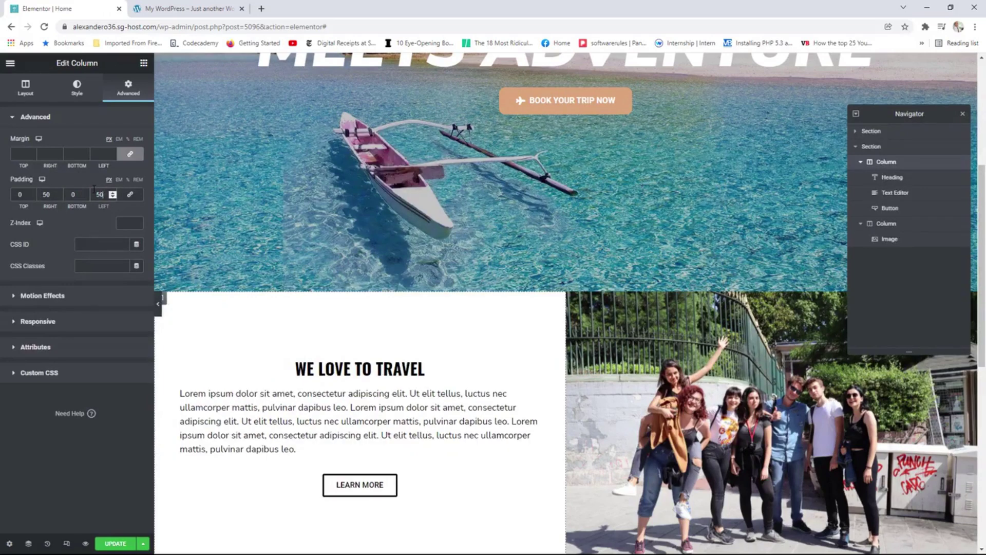
{"action": "scroll", "coordinate": [385, 332], "scroll_direction": "down", "scroll_amount": 2}
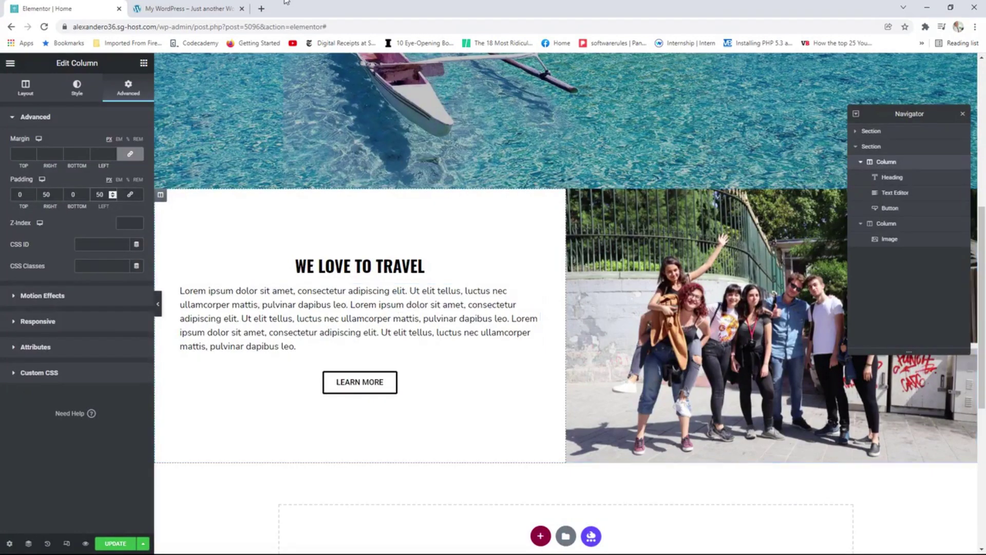
Compare the column with the finished live page, then return to the editor.
{"action": "key", "text": "ctrl+Tab"}
{"action": "scroll", "coordinate": [402, 352], "scroll_direction": "down", "scroll_amount": 3}
{"action": "scroll", "coordinate": [650, 260], "scroll_direction": "down", "scroll_amount": 3}
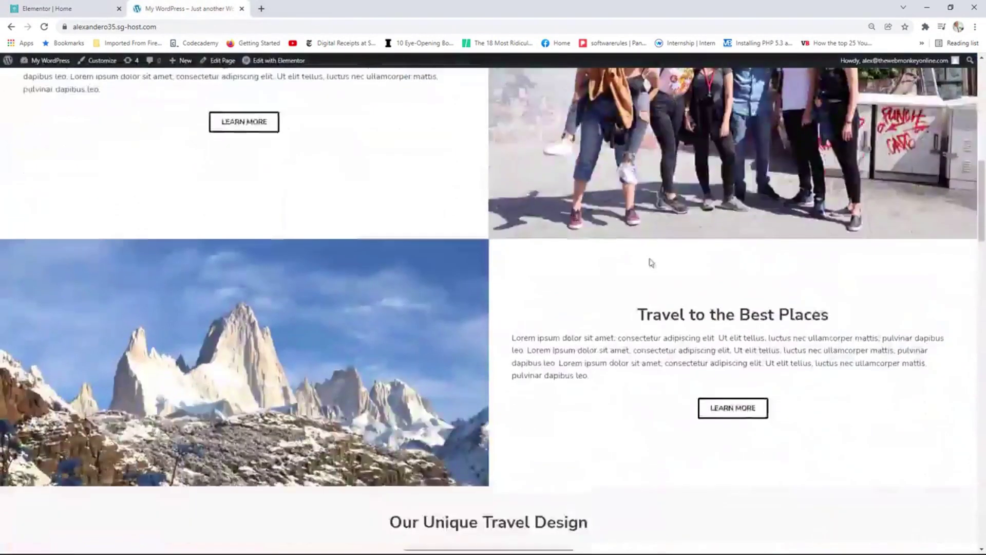
{"action": "scroll", "coordinate": [488, 211], "scroll_direction": "up", "scroll_amount": 3}
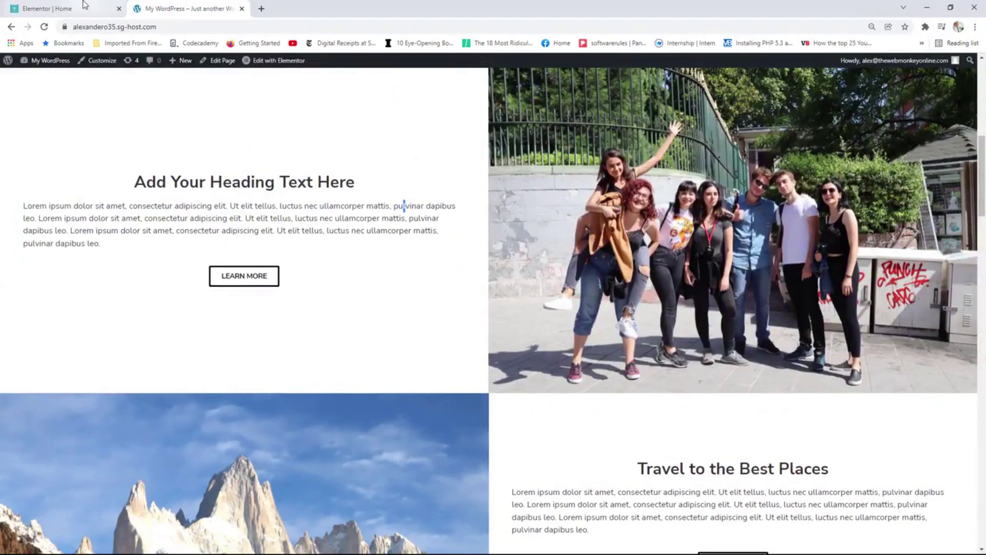
{"action": "key", "text": "ctrl+shift+Tab"}
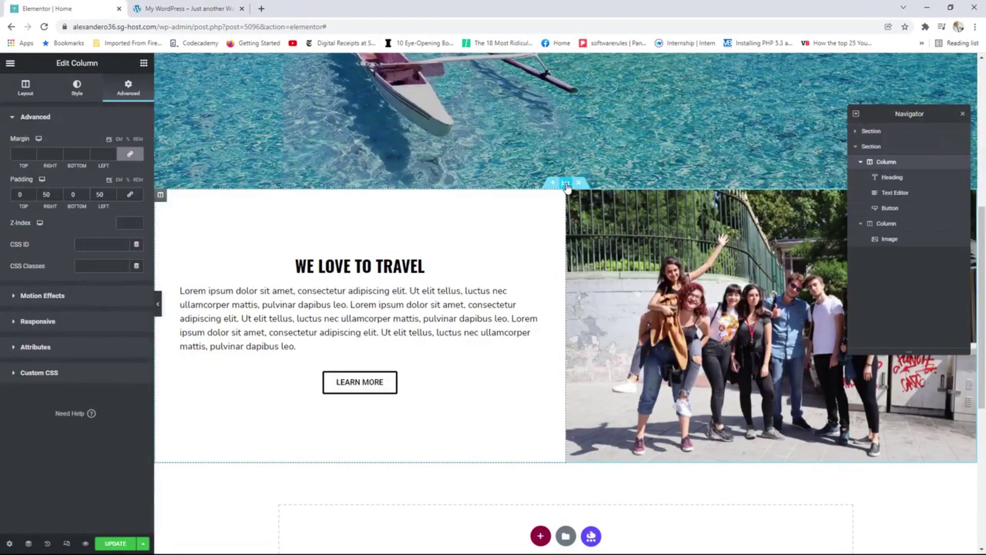
Duplicate the WE LOVE TO TRAVEL section and move the copy's text column to the right.
{"action": "right_click", "coordinate": [566, 185]}
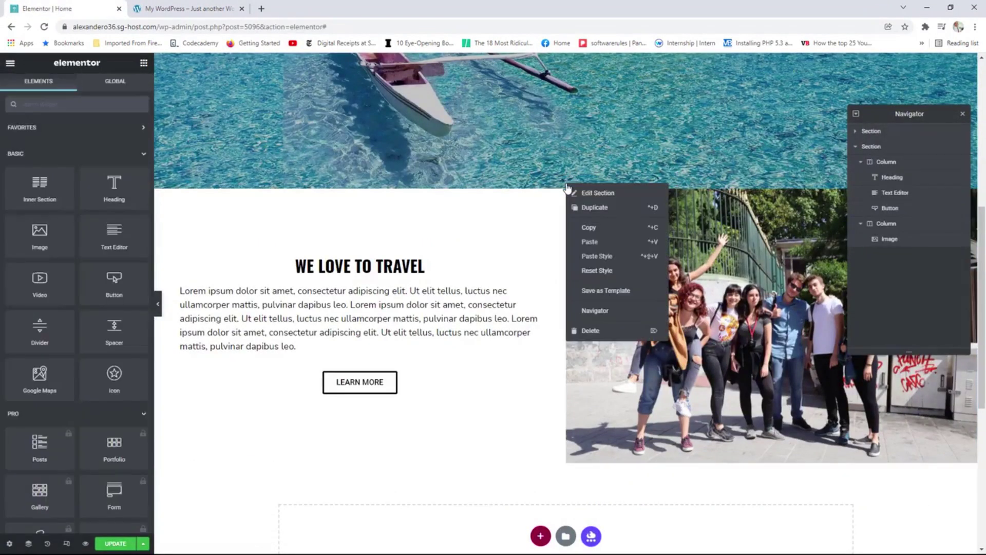
{"action": "left_click", "coordinate": [589, 207]}
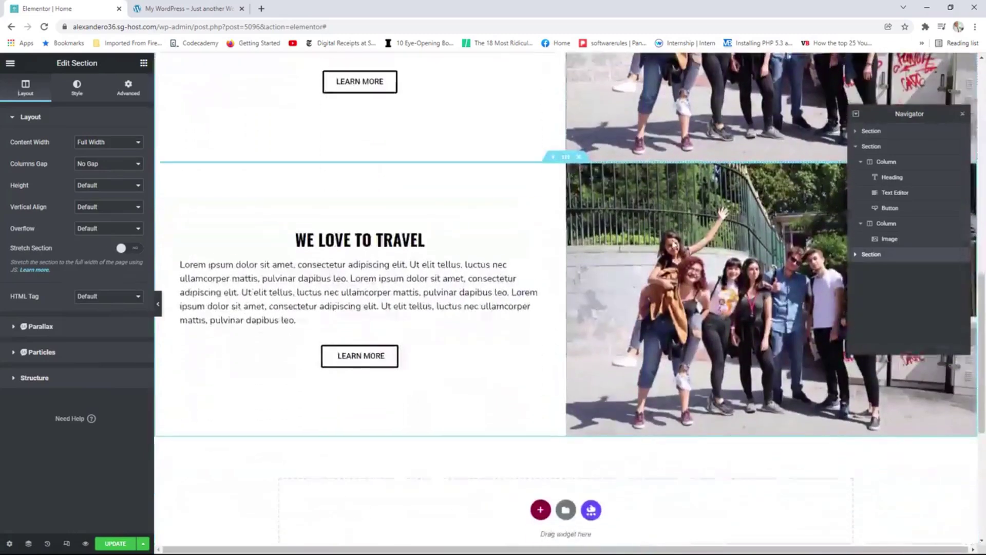
{"action": "left_click", "coordinate": [962, 114]}
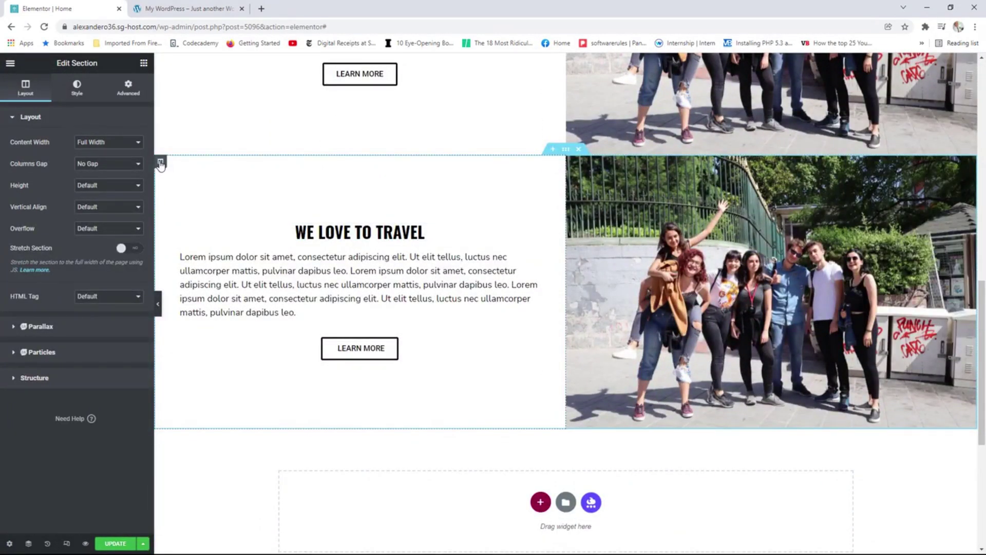
{"action": "left_click_drag", "start_coordinate": [161, 163], "coordinate": [789, 186]}
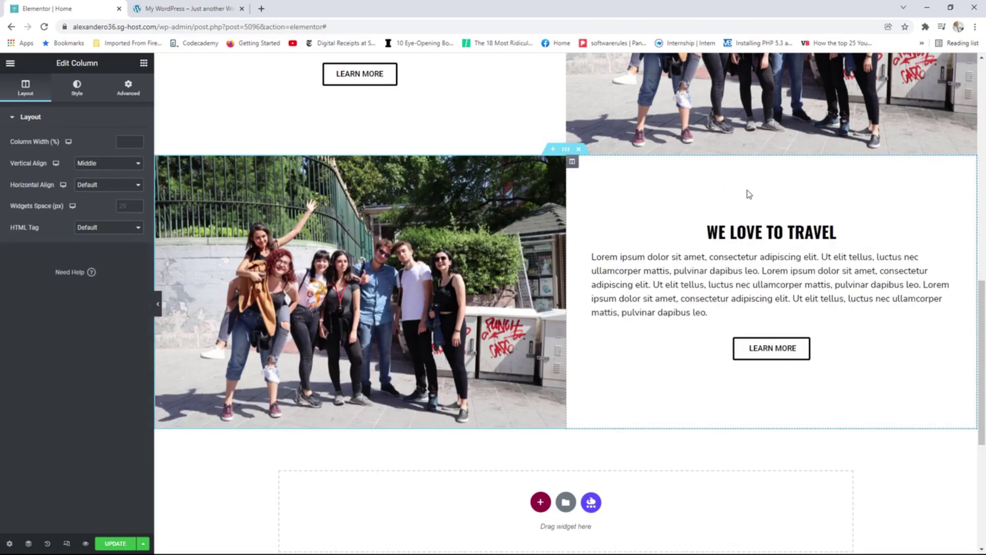
Replace the copied section's photo with mountain.jpg and compare with the reference page.
{"action": "left_click", "coordinate": [561, 167]}
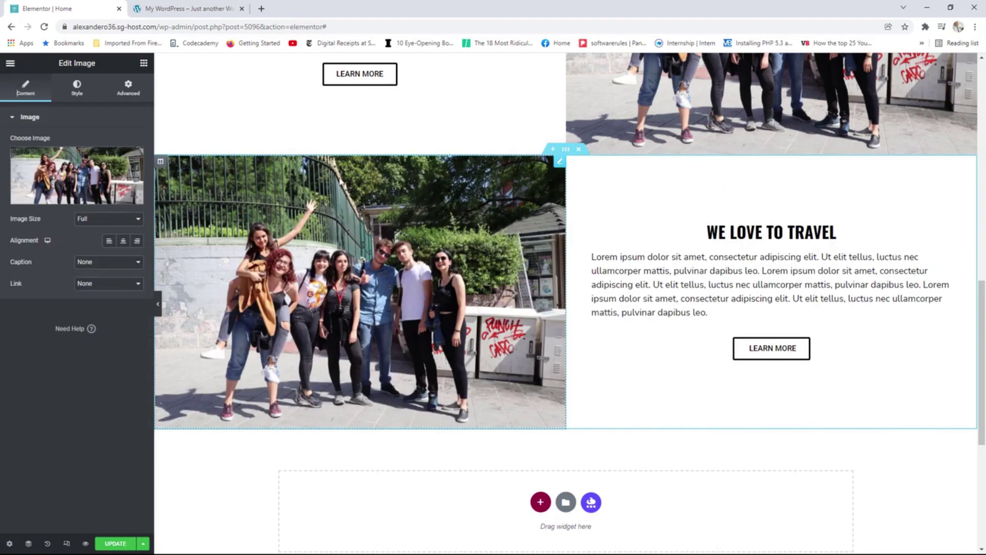
{"action": "left_click", "coordinate": [90, 174]}
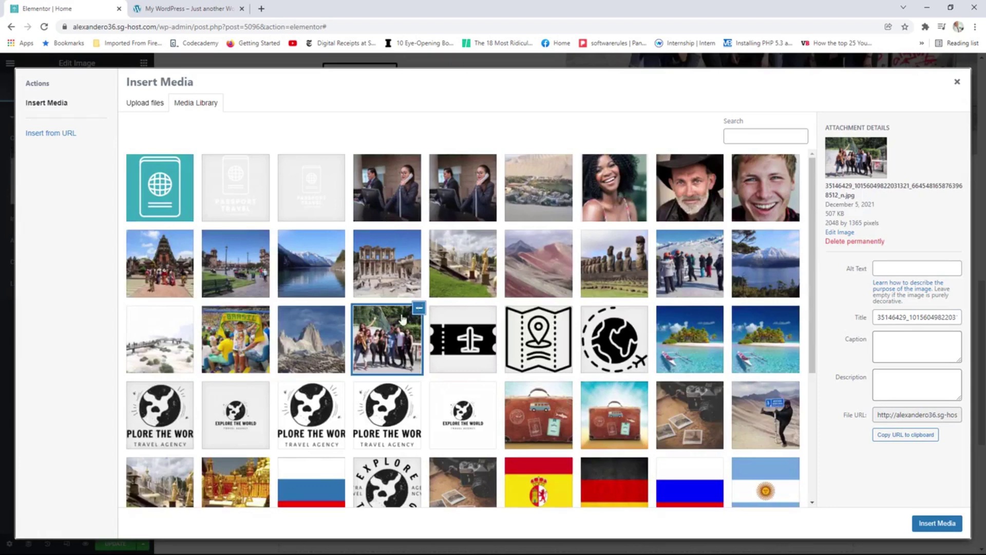
{"action": "left_click", "coordinate": [315, 342]}
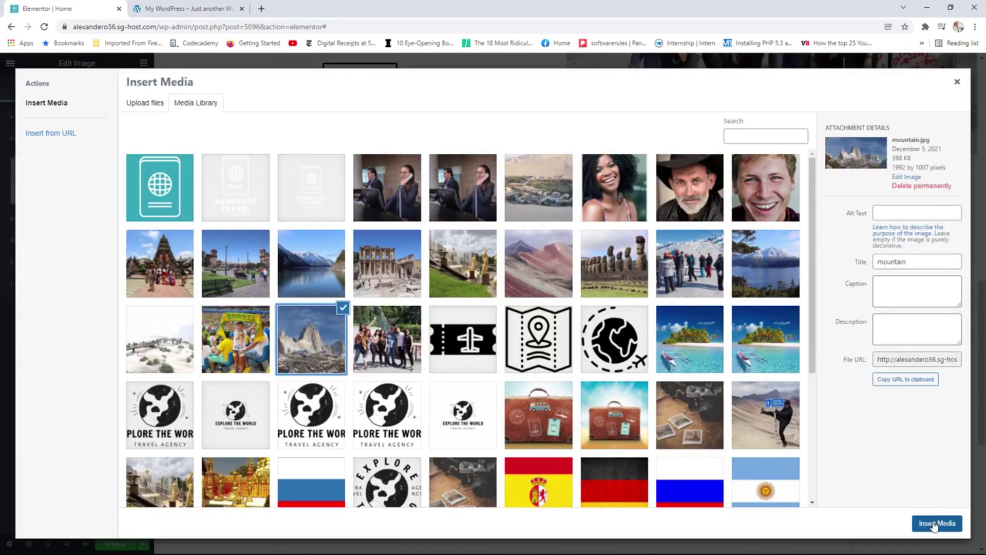
{"action": "left_click", "coordinate": [934, 523]}
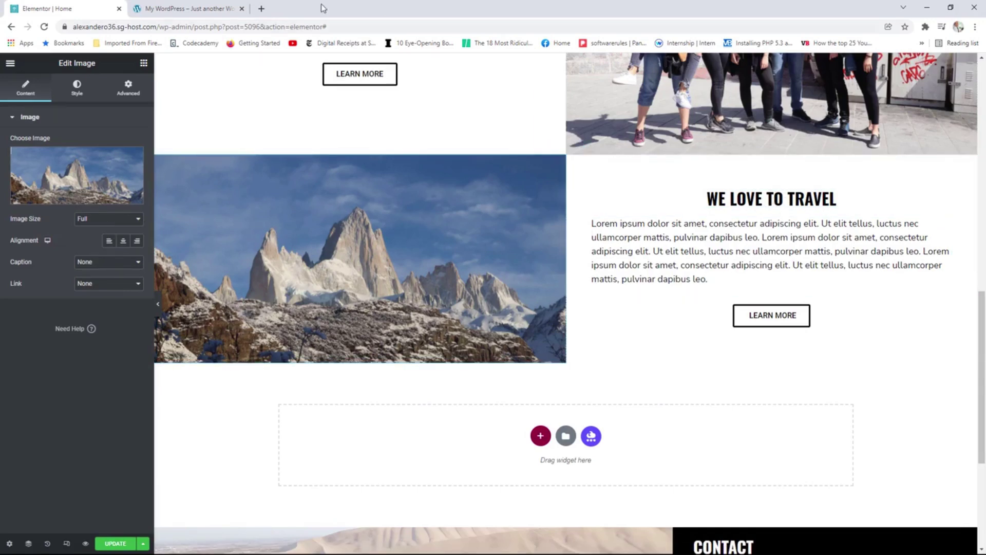
{"action": "left_click", "coordinate": [213, 8]}
Retitle the copied section's heading 'travel to the best places' and save the page.
{"action": "scroll", "coordinate": [739, 426], "scroll_direction": "down", "scroll_amount": 2}
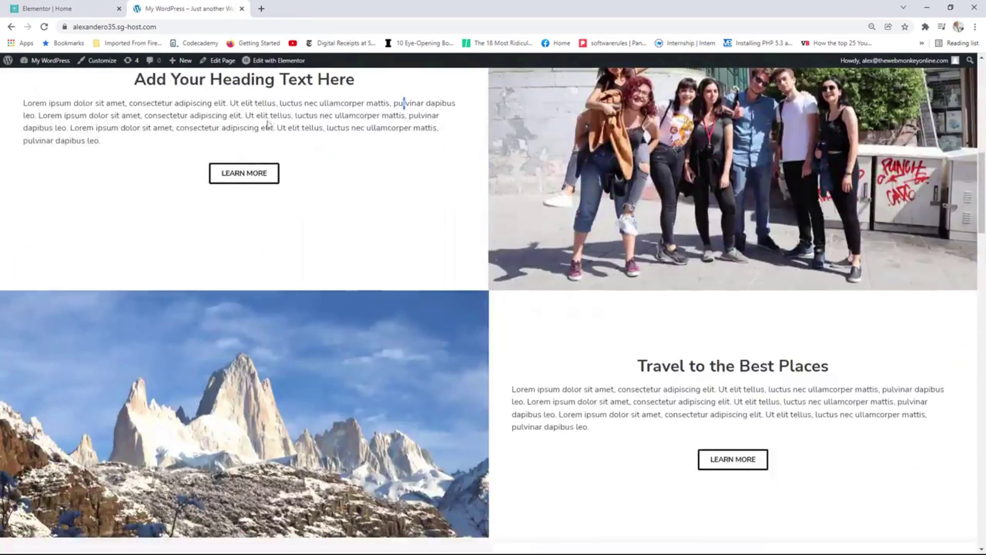
{"action": "left_click", "coordinate": [62, 8]}
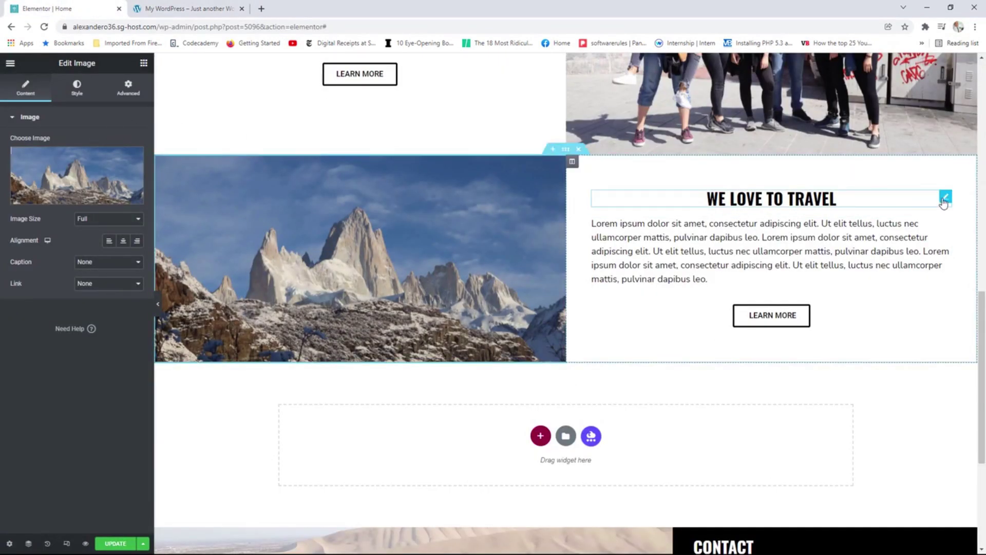
{"action": "left_click", "coordinate": [945, 196]}
{"action": "left_click_drag", "start_coordinate": [72, 153], "coordinate": [3, 152]}
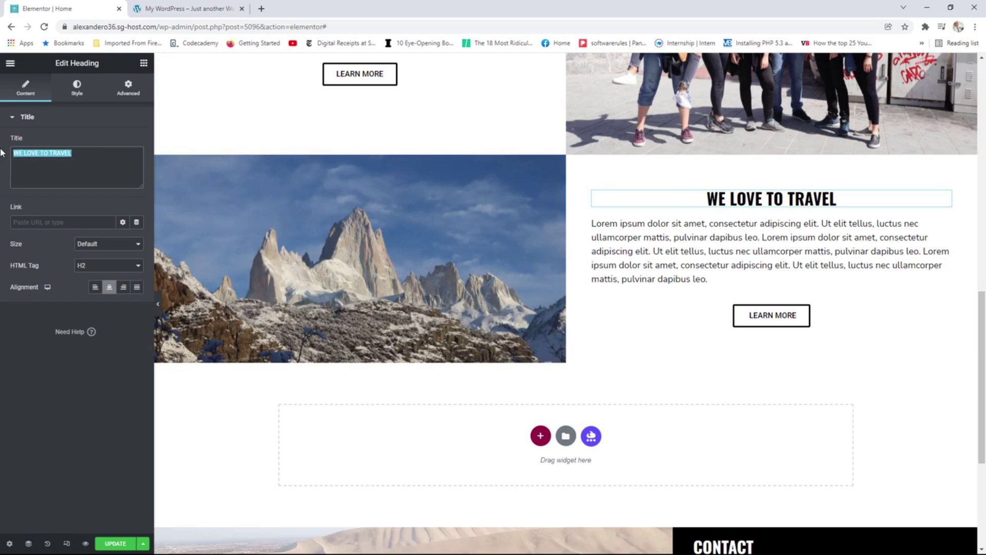
{"action": "type", "text": "trave"}
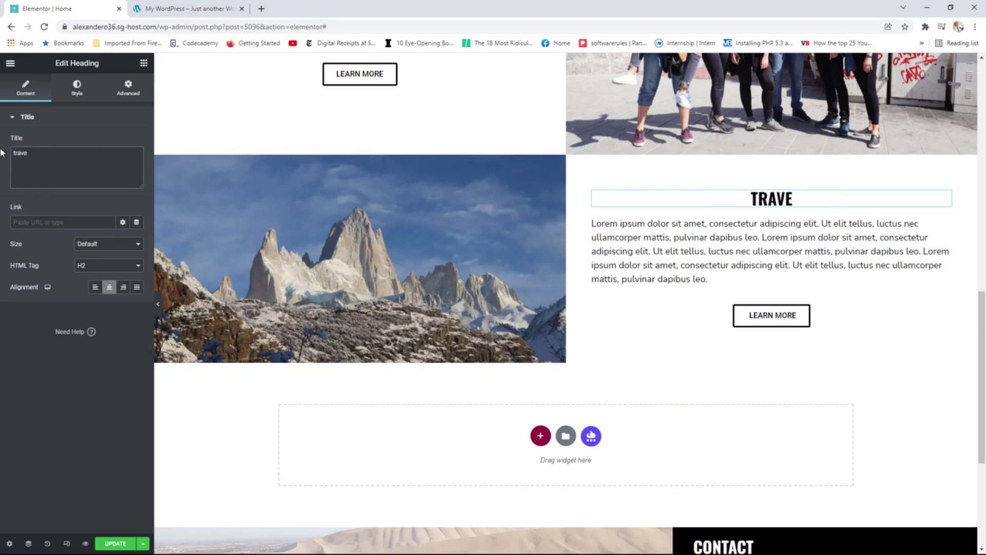
{"action": "type", "text": "l to the best"}
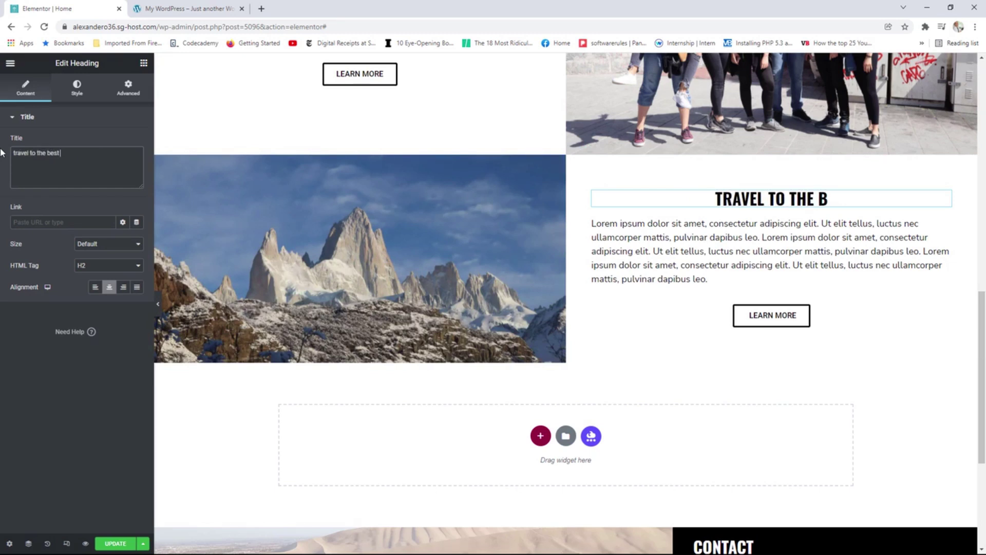
{"action": "type", "text": " places"}
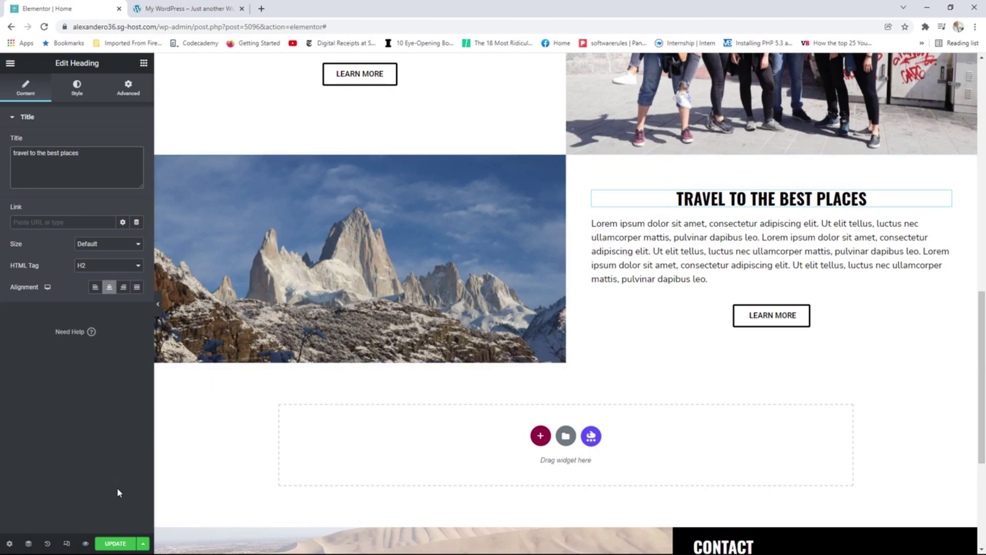
{"action": "left_click", "coordinate": [115, 544]}
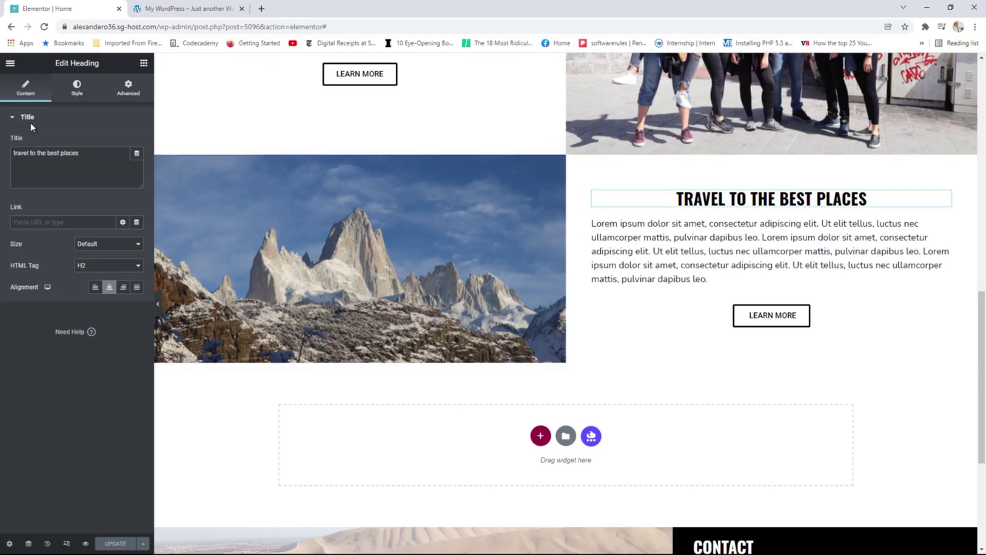
{"action": "left_click", "coordinate": [10, 62]}
Scroll through the live home page's sections, then reopen it in Elementor.
{"action": "left_click", "coordinate": [58, 221]}
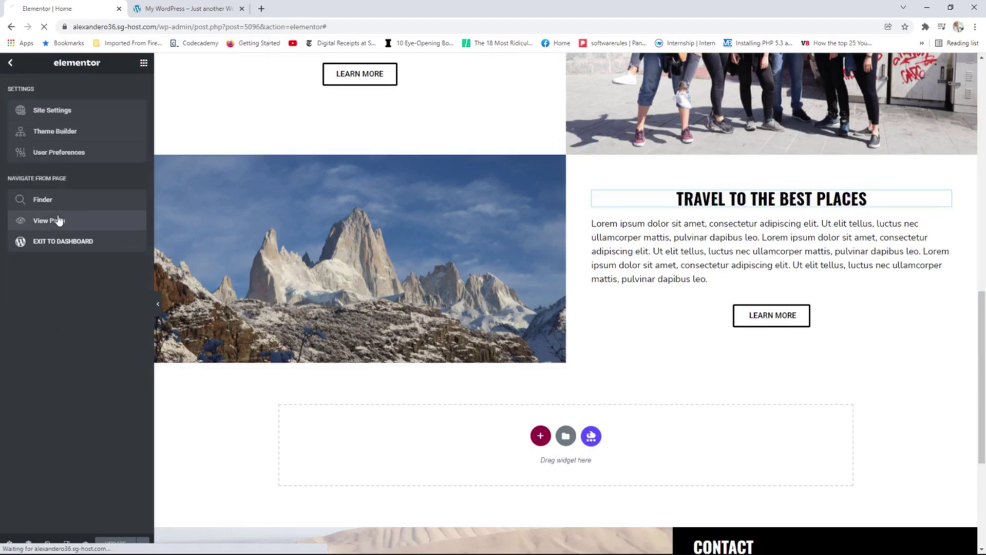
{"action": "scroll", "coordinate": [559, 220], "scroll_direction": "down", "scroll_amount": 5}
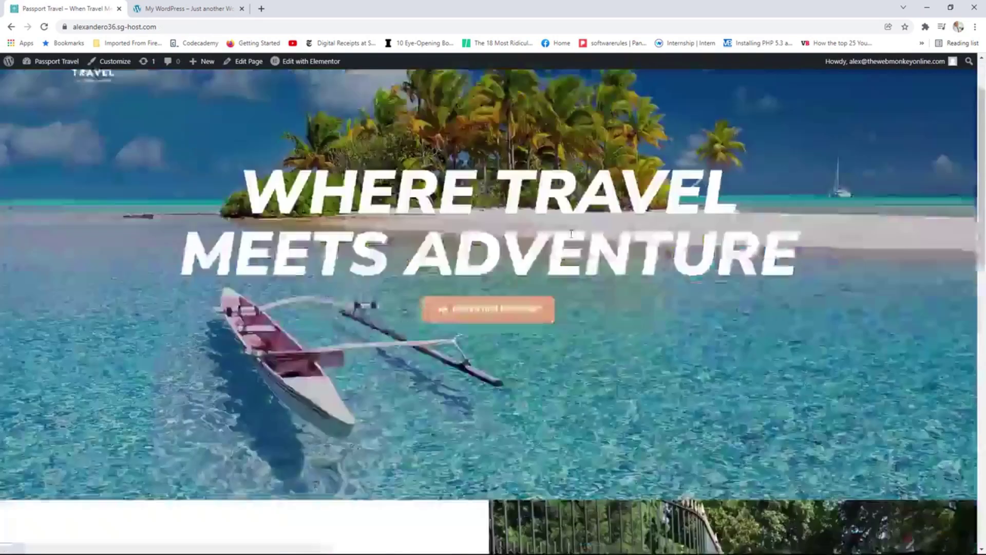
{"action": "scroll", "coordinate": [559, 220], "scroll_direction": "down", "scroll_amount": 8}
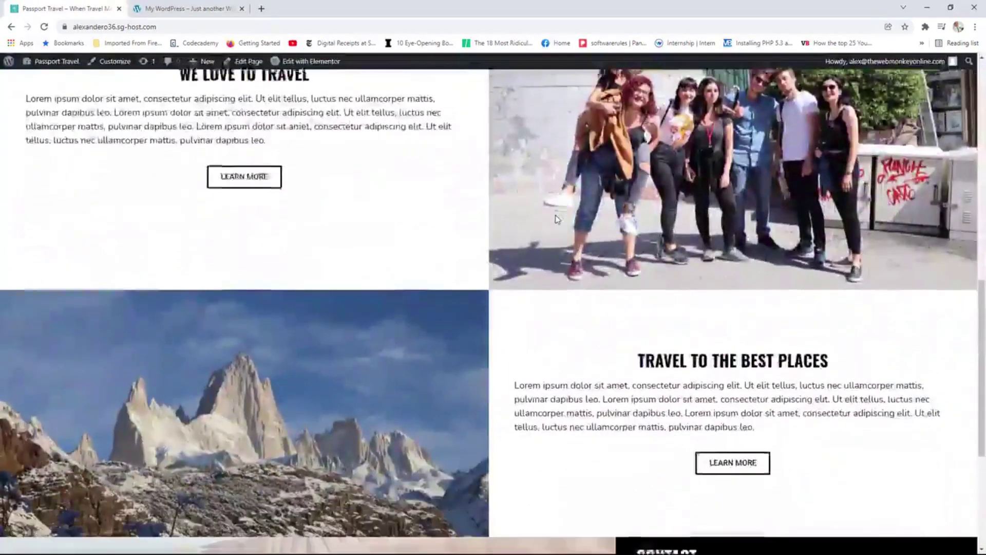
{"action": "scroll", "coordinate": [557, 220], "scroll_direction": "up", "scroll_amount": 4}
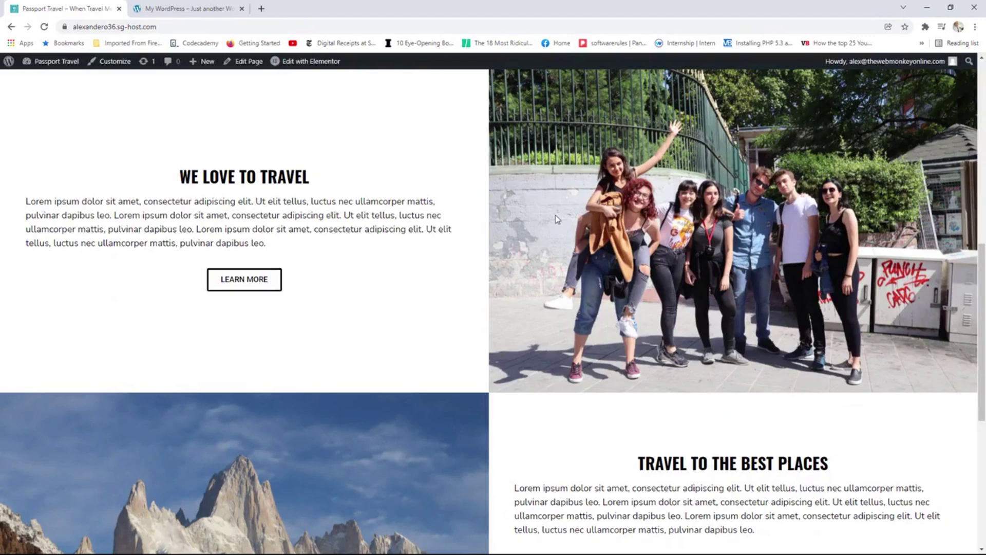
{"action": "scroll", "coordinate": [557, 219], "scroll_direction": "up", "scroll_amount": 1}
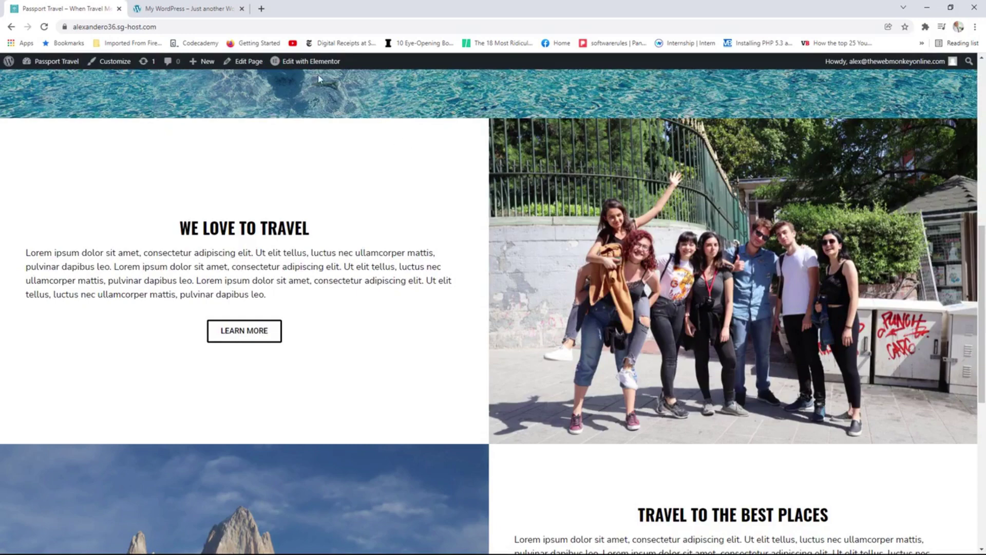
{"action": "left_click", "coordinate": [304, 63]}
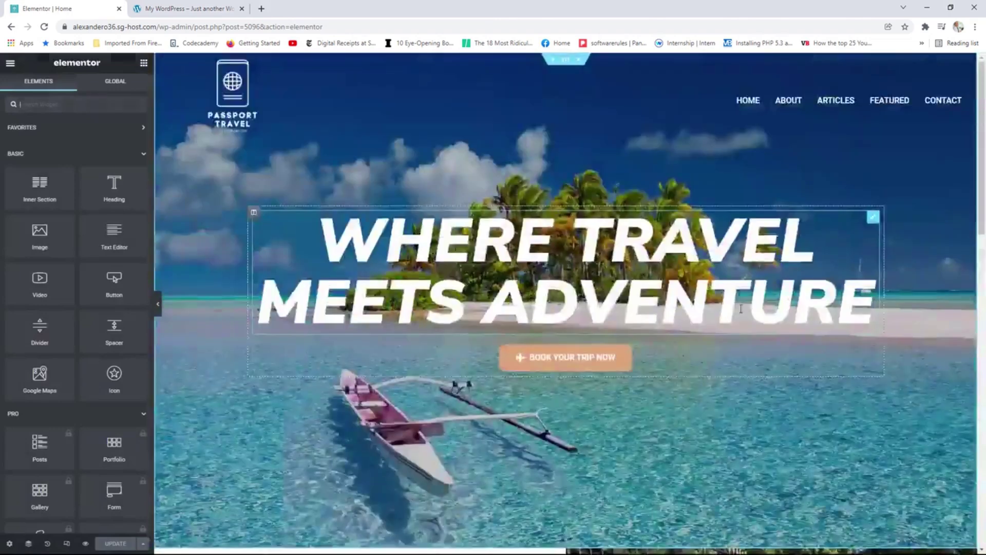
Give the group photo a Slide In Right entrance animation.
{"action": "scroll", "coordinate": [971, 258], "scroll_direction": "down", "scroll_amount": 5}
{"action": "left_click", "coordinate": [971, 247]}
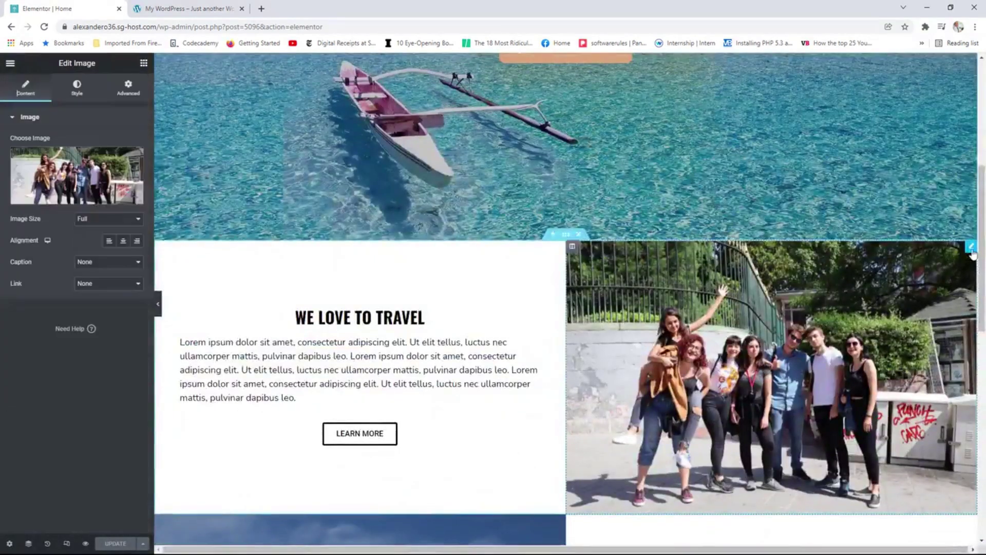
{"action": "left_click", "coordinate": [129, 88]}
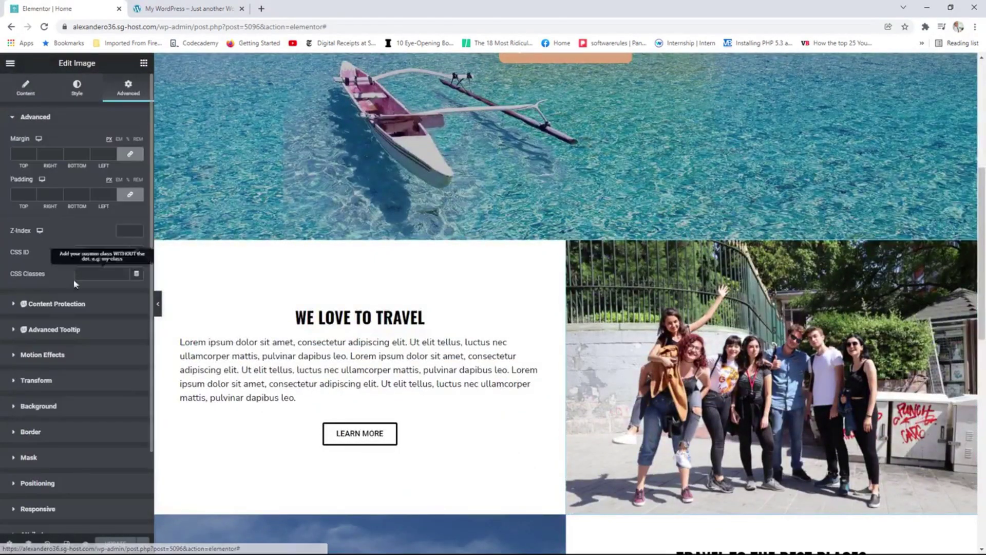
{"action": "left_click", "coordinate": [43, 355]}
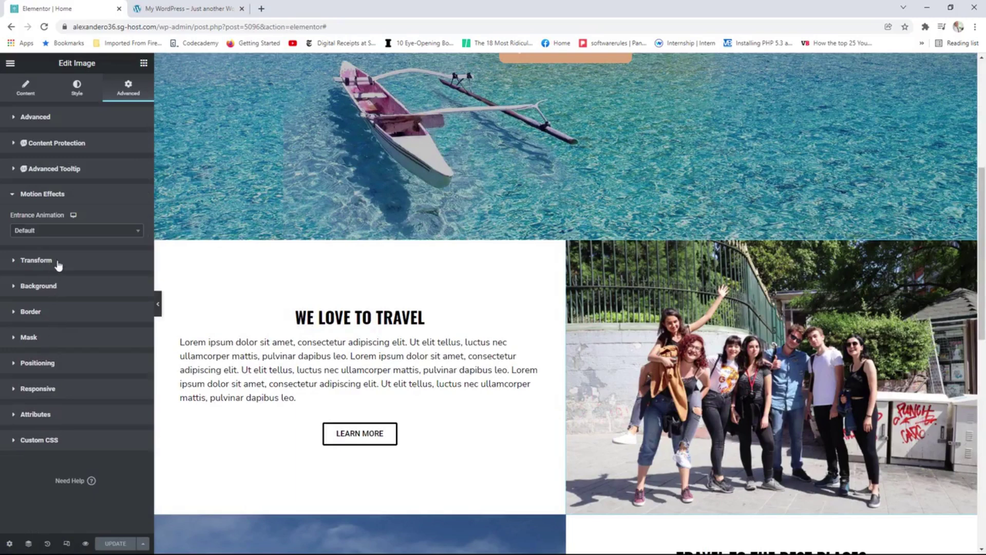
{"action": "left_click", "coordinate": [68, 231]}
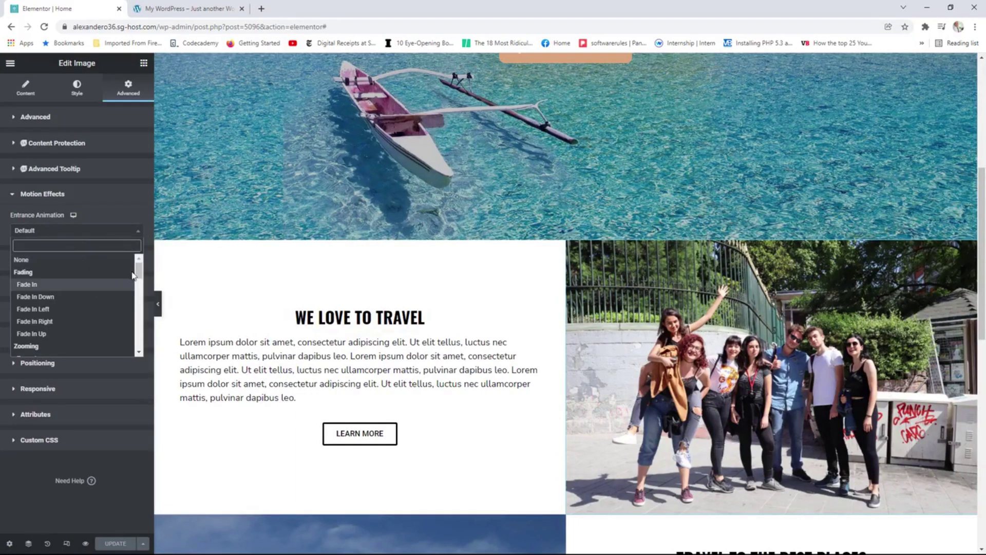
{"action": "left_click_drag", "start_coordinate": [138, 271], "coordinate": [135, 308]}
{"action": "left_click", "coordinate": [82, 309]}
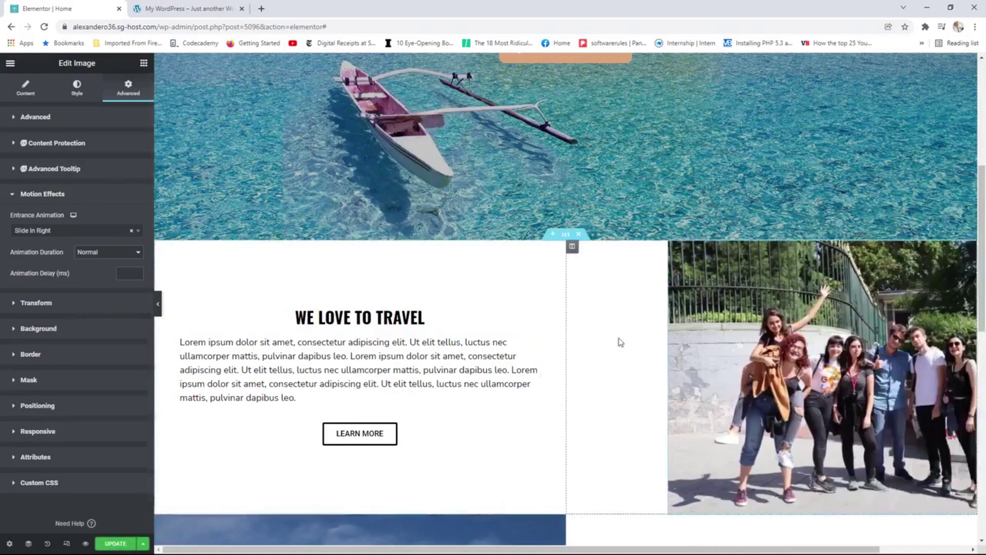
Give the mountain photo a Slide In Left entrance animation.
{"action": "scroll", "coordinate": [582, 336], "scroll_direction": "down", "scroll_amount": 4}
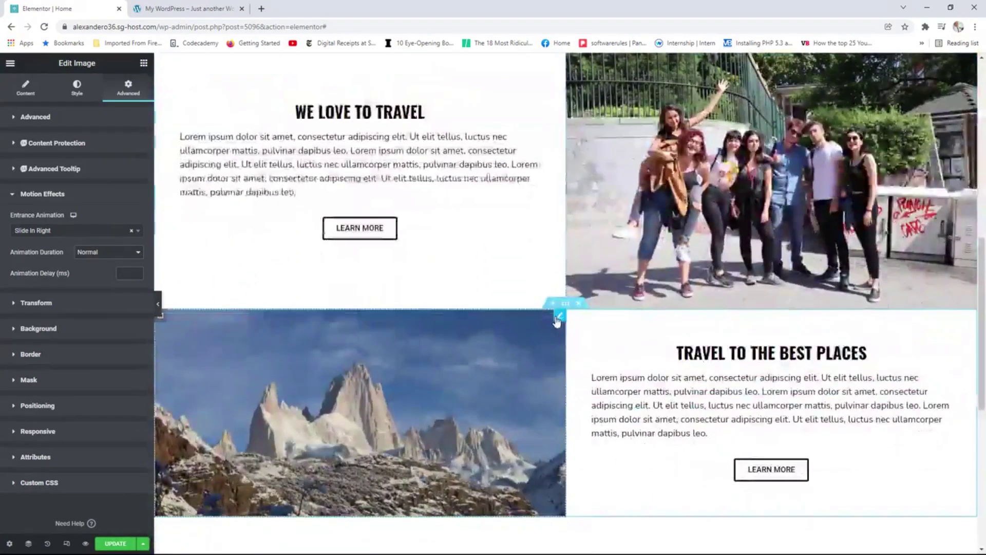
{"action": "left_click_drag", "start_coordinate": [557, 321], "coordinate": [556, 316]}
{"action": "left_click", "coordinate": [127, 87]}
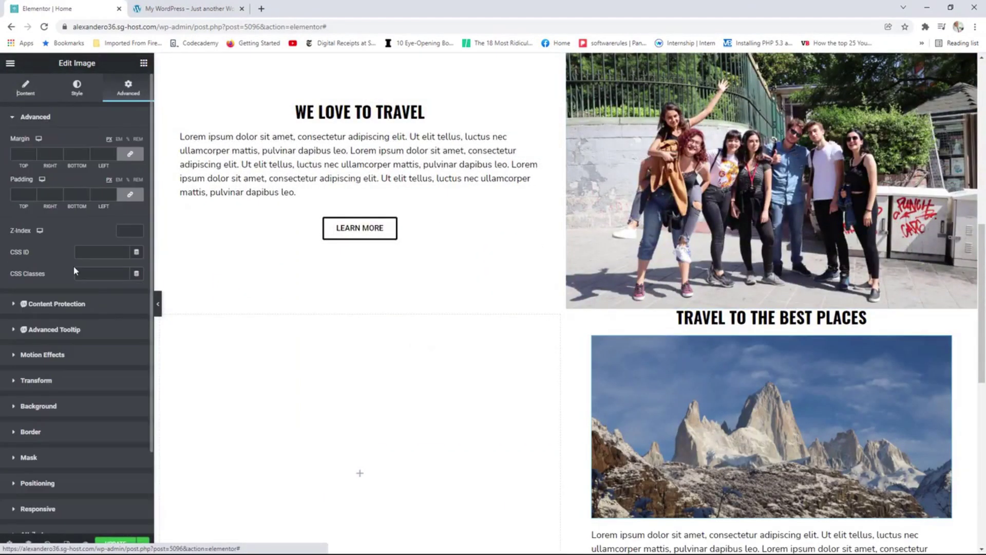
{"action": "left_click", "coordinate": [69, 355]}
{"action": "left_click", "coordinate": [67, 230]}
{"action": "scroll", "coordinate": [82, 294], "scroll_direction": "down", "scroll_amount": 2}
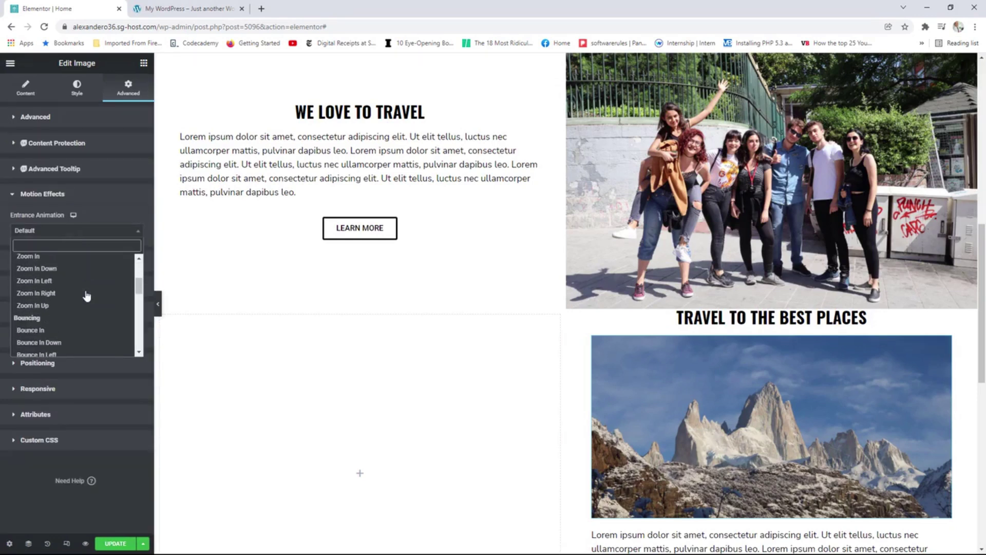
{"action": "scroll", "coordinate": [86, 294], "scroll_direction": "down", "scroll_amount": 4}
{"action": "left_click", "coordinate": [57, 314]}
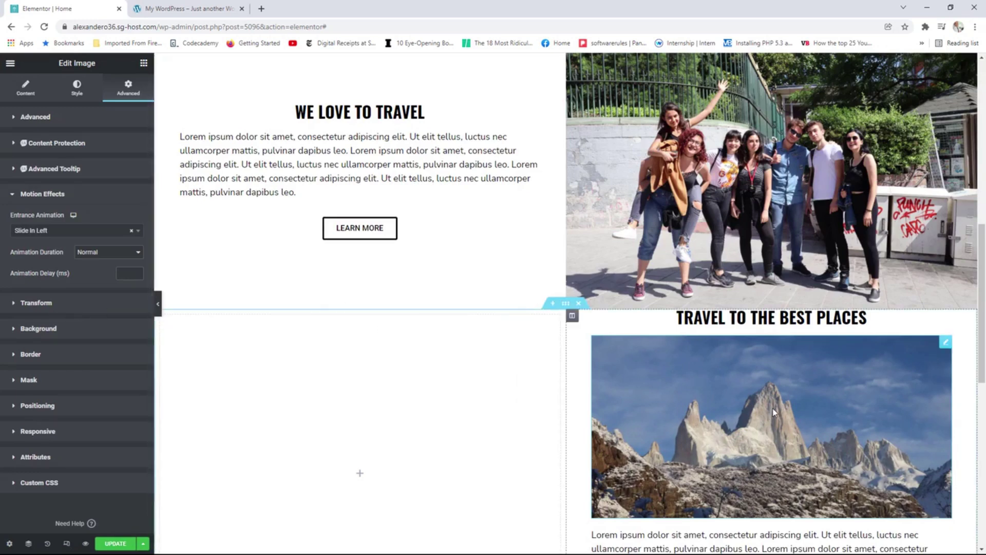
Save the page with both photo entrance animations.
{"action": "scroll", "coordinate": [755, 386], "scroll_direction": "down", "scroll_amount": 2}
{"action": "scroll", "coordinate": [754, 386], "scroll_direction": "up", "scroll_amount": 1}
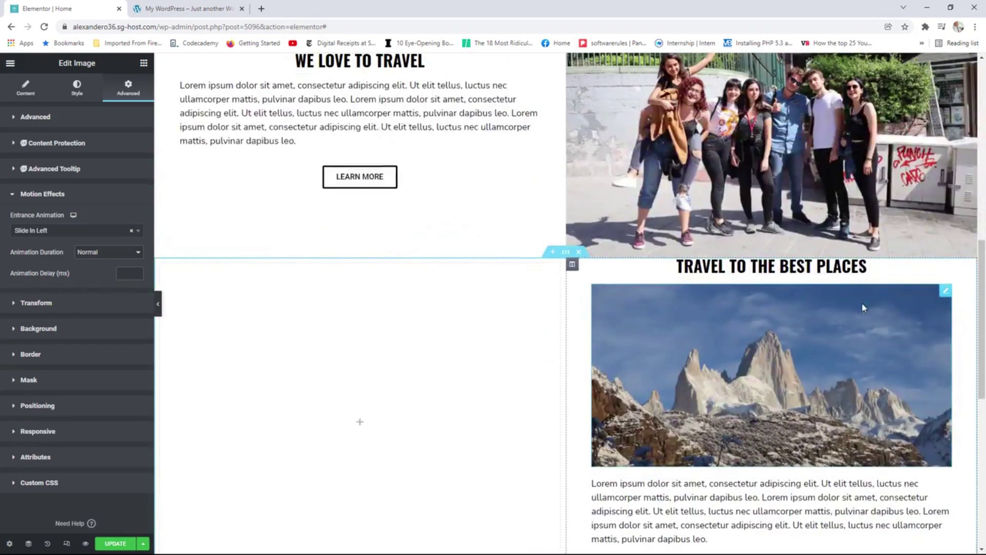
{"action": "left_click_drag", "start_coordinate": [865, 309], "coordinate": [337, 307]}
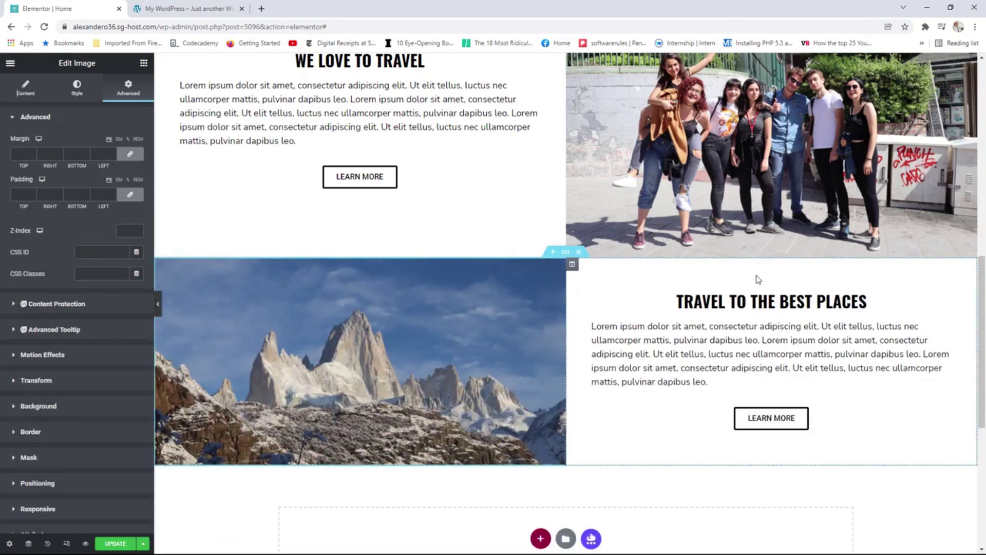
{"action": "left_click", "coordinate": [115, 543]}
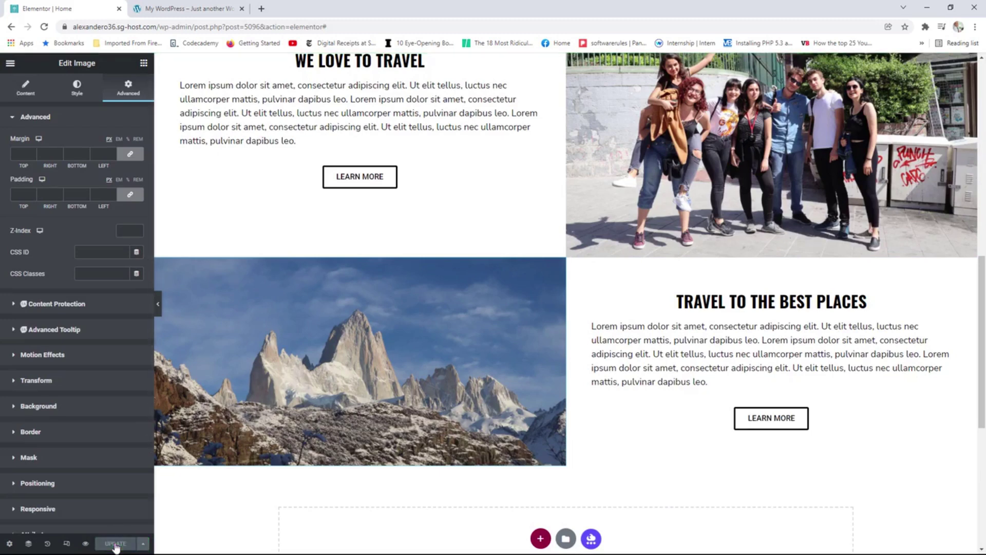
{"action": "left_click", "coordinate": [11, 64]}
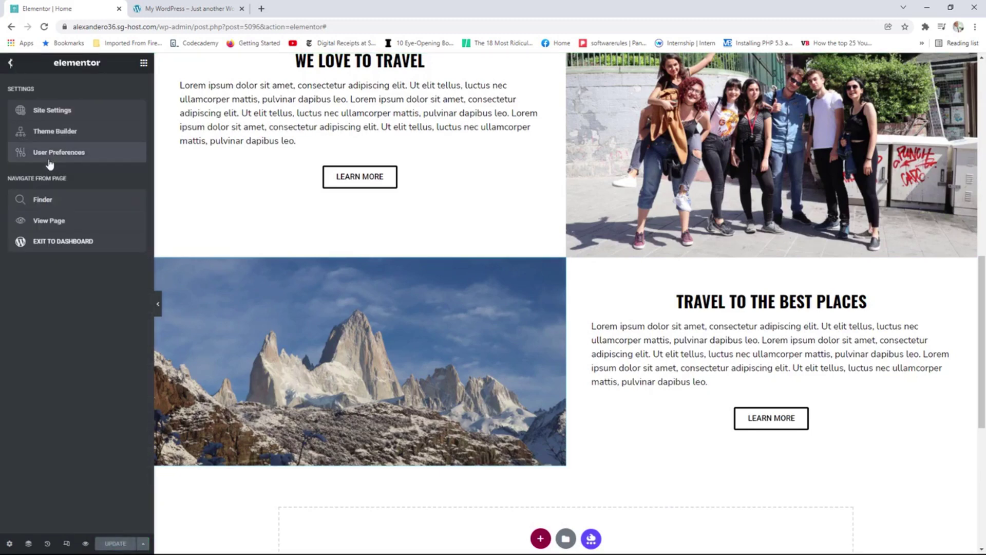
Scroll the live home page to watch the photos slide in.
{"action": "left_click", "coordinate": [48, 222]}
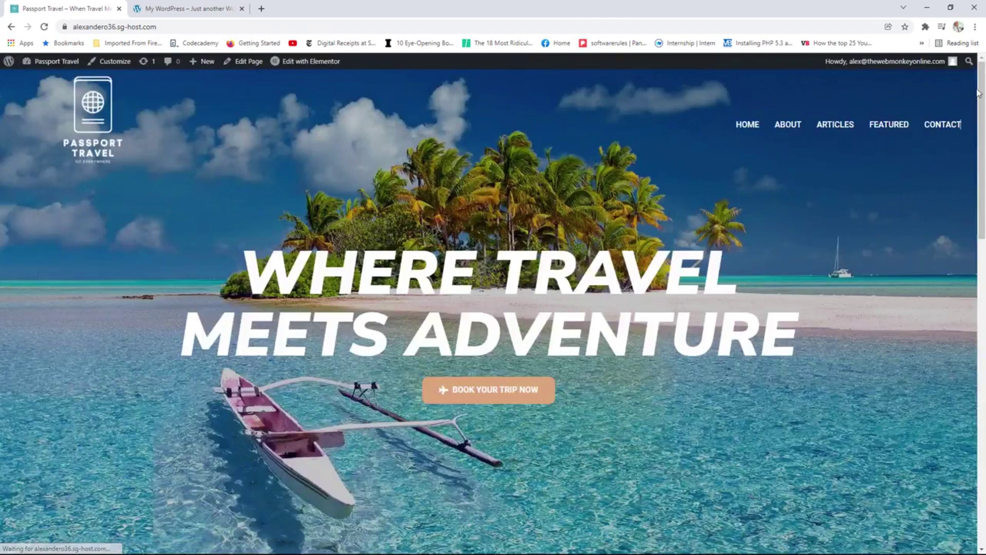
{"action": "scroll", "coordinate": [979, 141], "scroll_direction": "down", "scroll_amount": 10}
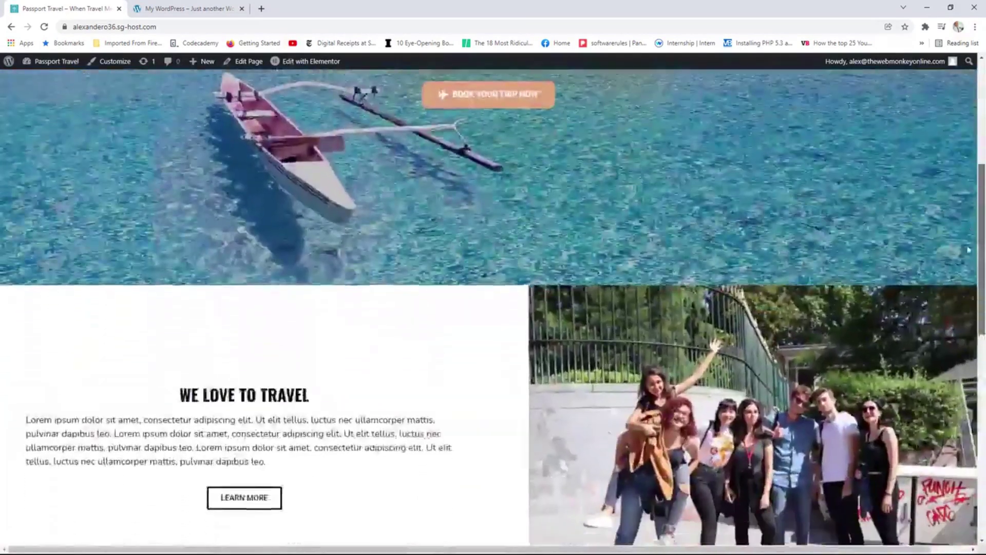
{"action": "scroll", "coordinate": [948, 348], "scroll_direction": "down", "scroll_amount": 3}
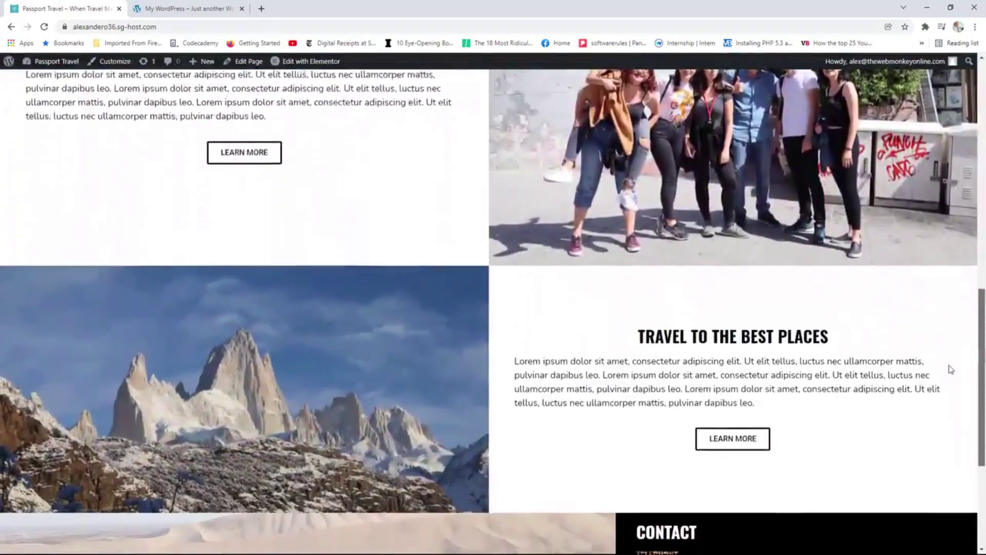
{"action": "scroll", "coordinate": [949, 305], "scroll_direction": "up", "scroll_amount": 4}
{"action": "scroll", "coordinate": [948, 304], "scroll_direction": "up", "scroll_amount": 6}
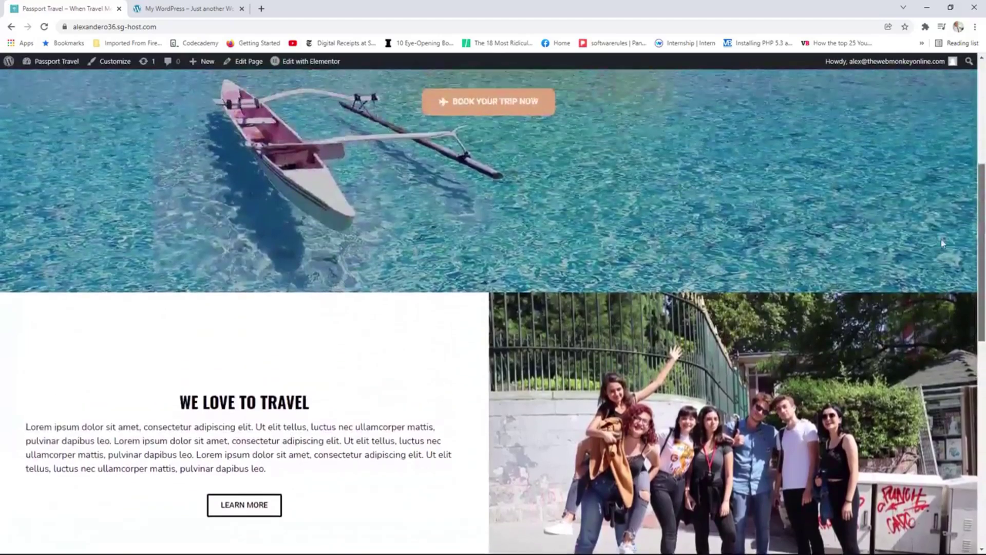
{"action": "scroll", "coordinate": [937, 200], "scroll_direction": "down", "scroll_amount": 4}
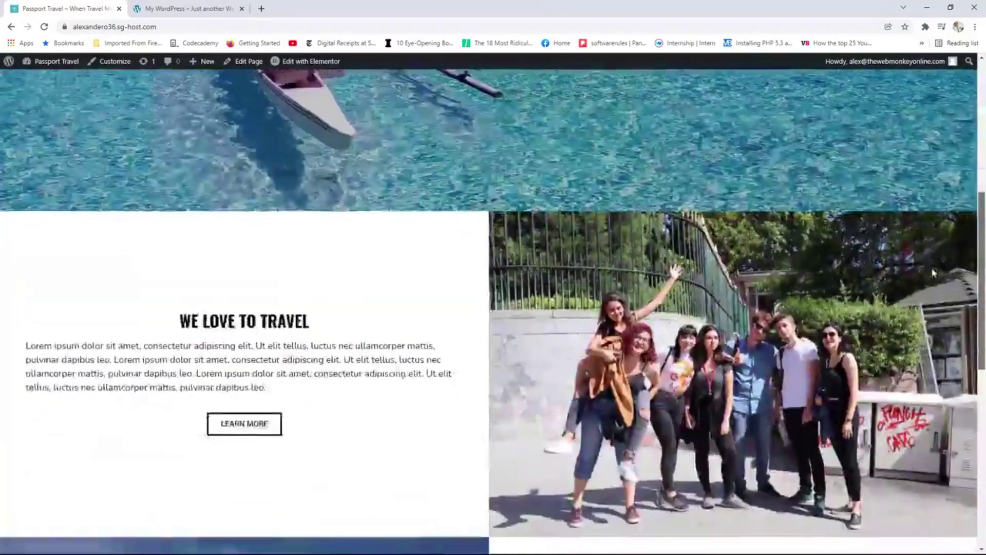
{"action": "scroll", "coordinate": [933, 204], "scroll_direction": "up", "scroll_amount": 4}
{"action": "scroll", "coordinate": [933, 204], "scroll_direction": "up", "scroll_amount": 3}
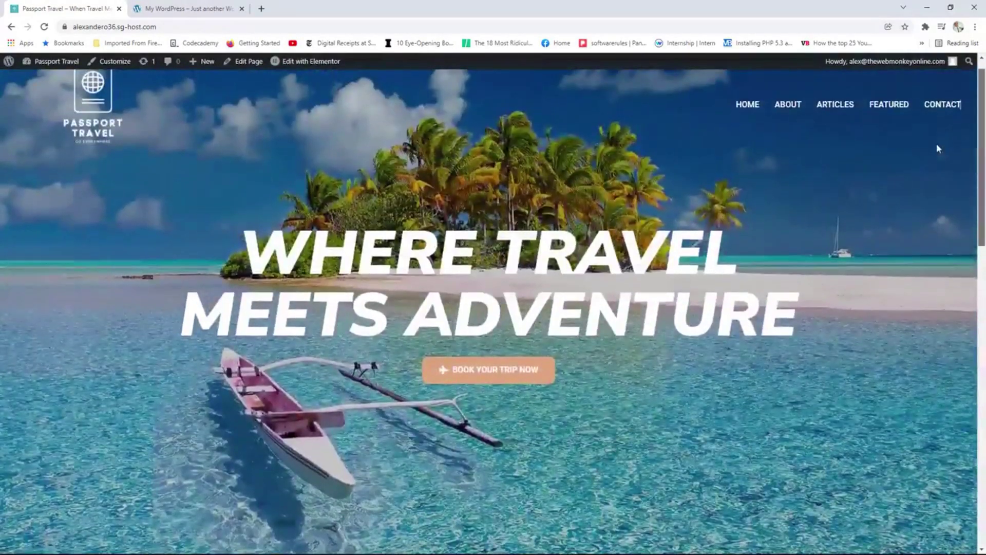
Scroll the reference site down to its Our Unique Travel Design section.
{"action": "left_click", "coordinate": [187, 5]}
{"action": "scroll", "coordinate": [770, 262], "scroll_direction": "down", "scroll_amount": 5}
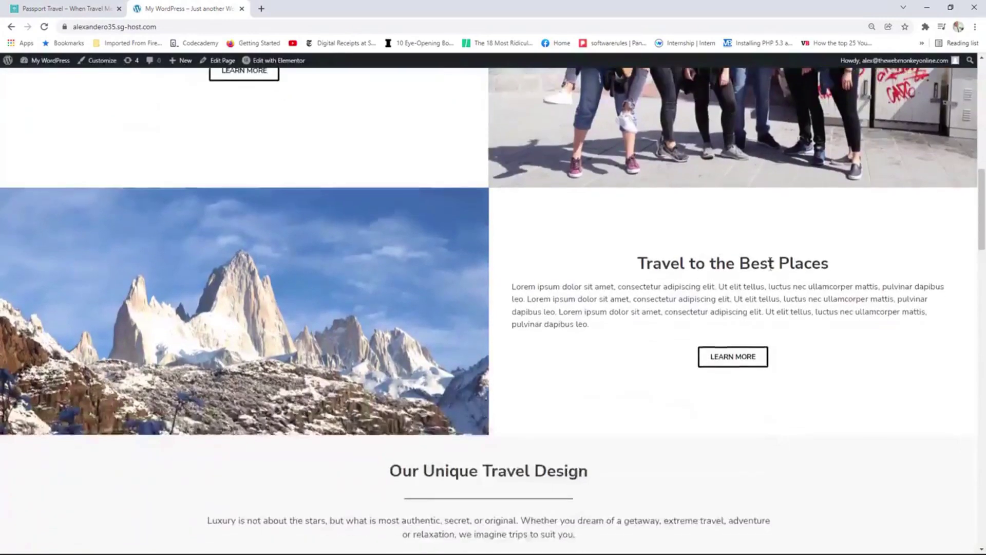
{"action": "scroll", "coordinate": [770, 262], "scroll_direction": "down", "scroll_amount": 1}
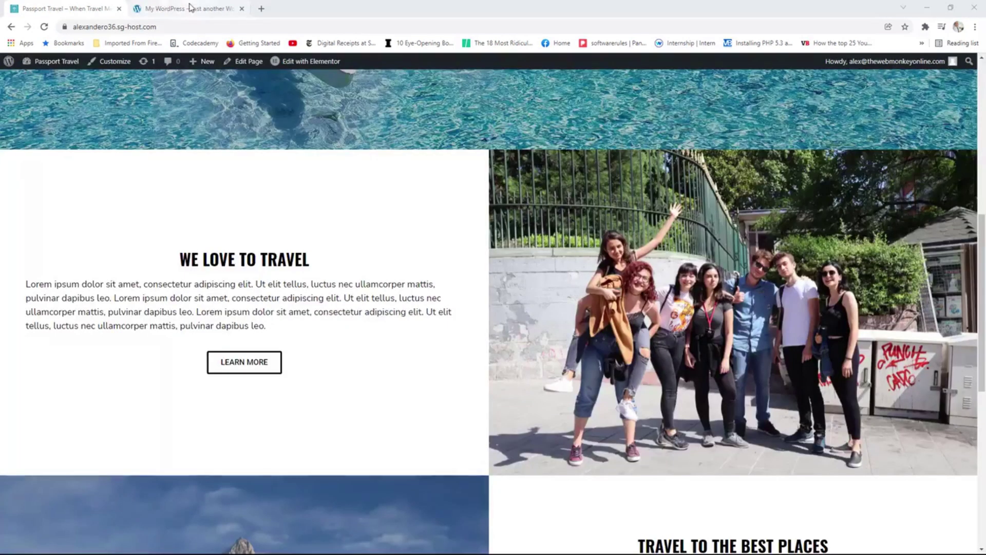
{"action": "left_click", "coordinate": [190, 7]}
{"action": "scroll", "coordinate": [608, 291], "scroll_direction": "down", "scroll_amount": 1}
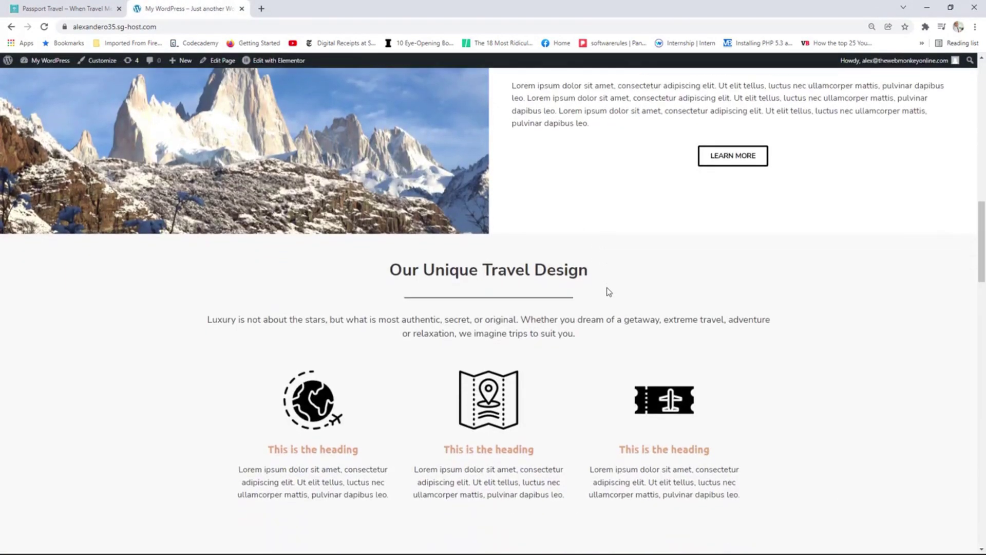
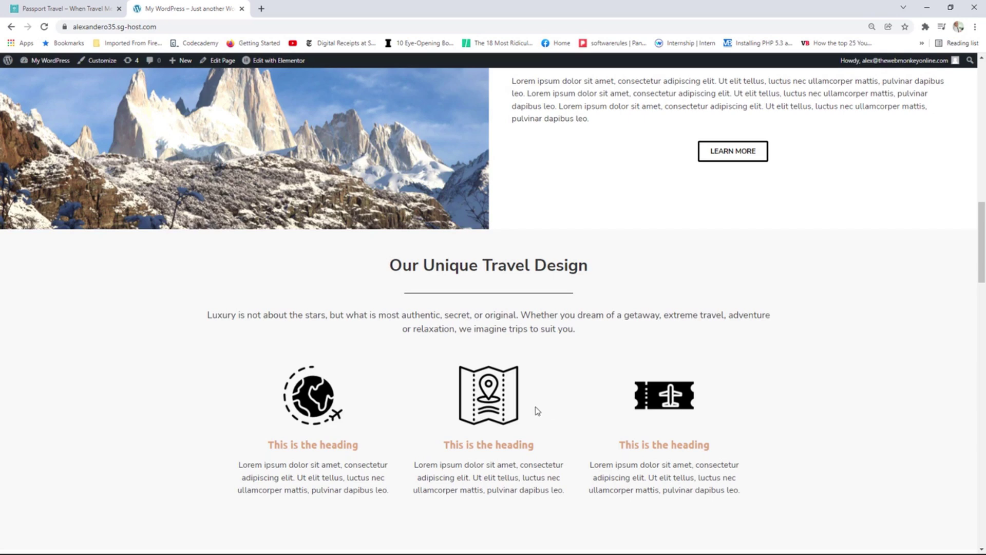
Open the Passport Travel home page in Elementor and scroll to the empty section.
{"action": "left_click", "coordinate": [60, 7]}
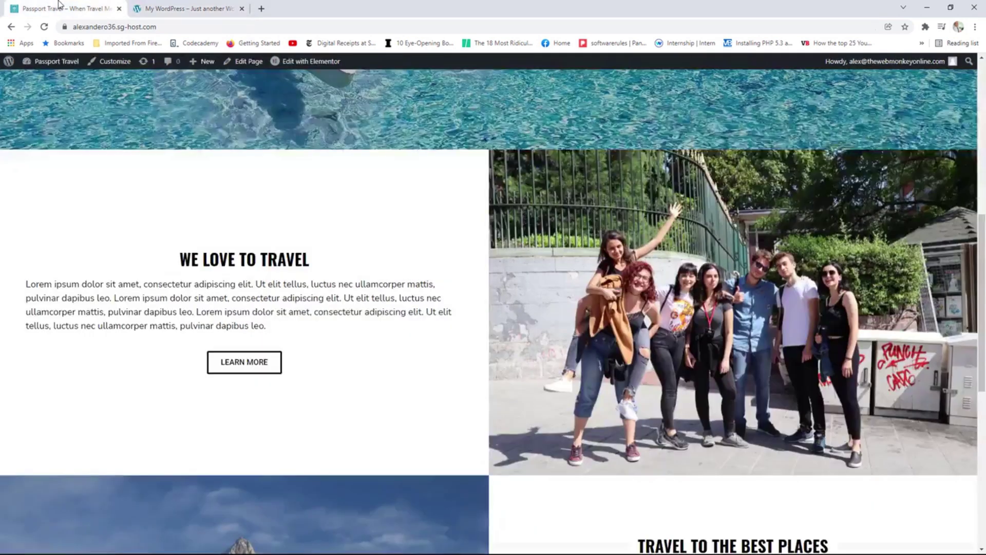
{"action": "left_click", "coordinate": [301, 62]}
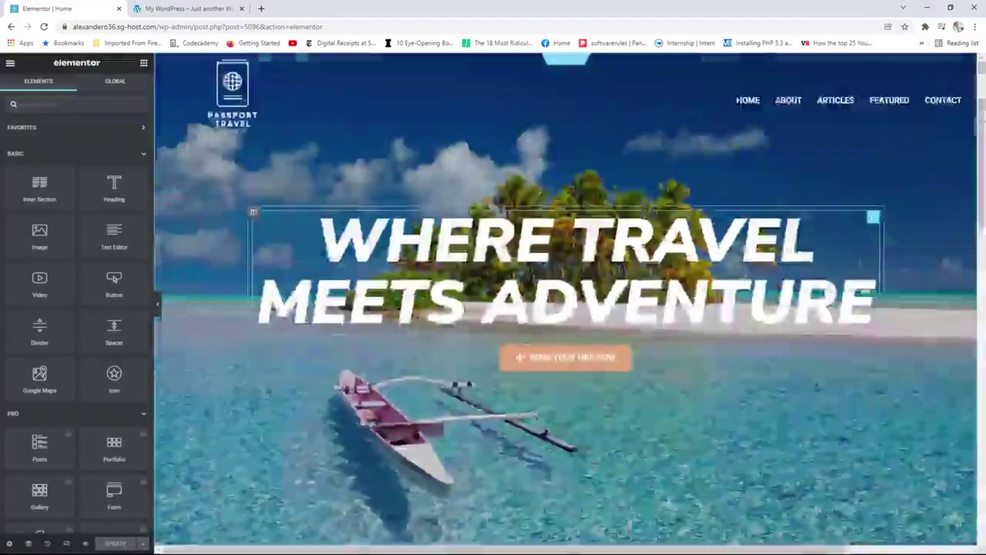
{"action": "scroll", "coordinate": [517, 208], "scroll_direction": "down", "scroll_amount": 15}
Drop a Heading into the empty section, retitle it 'Our Unique Travel Design' and centre it.
{"action": "scroll", "coordinate": [518, 208], "scroll_direction": "down", "scroll_amount": 3}
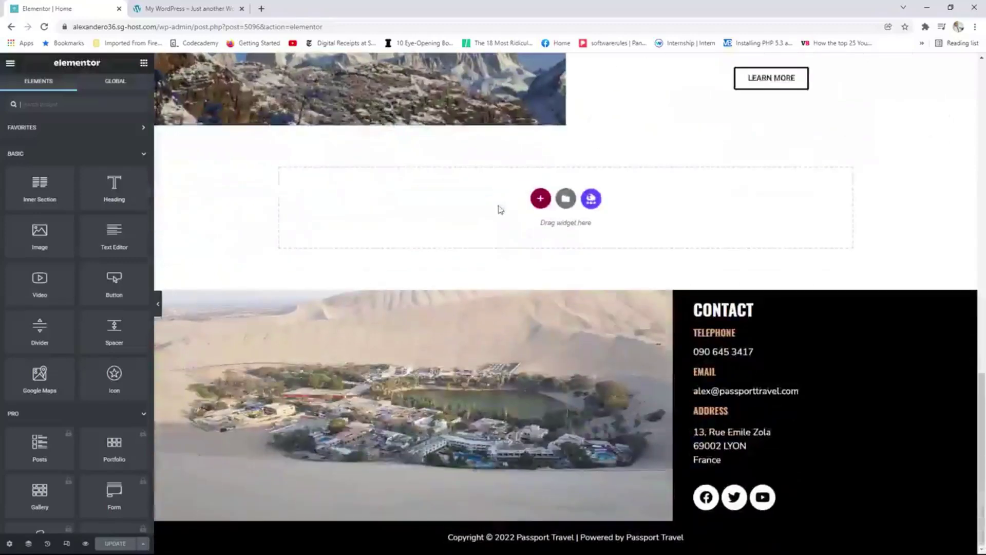
{"action": "left_click_drag", "start_coordinate": [113, 186], "coordinate": [463, 208]}
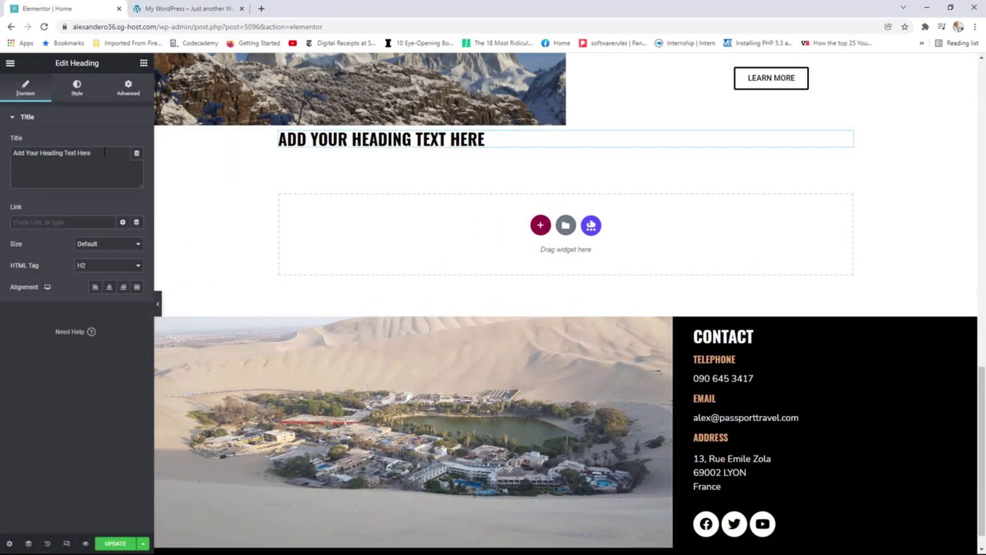
{"action": "left_click_drag", "start_coordinate": [104, 152], "coordinate": [1, 154]}
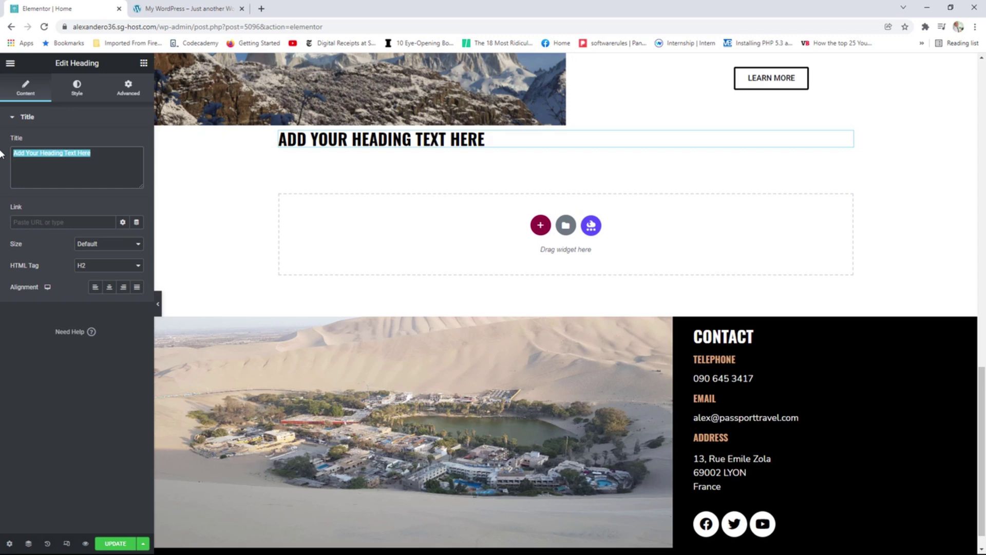
{"action": "type", "text": "Our Unique"}
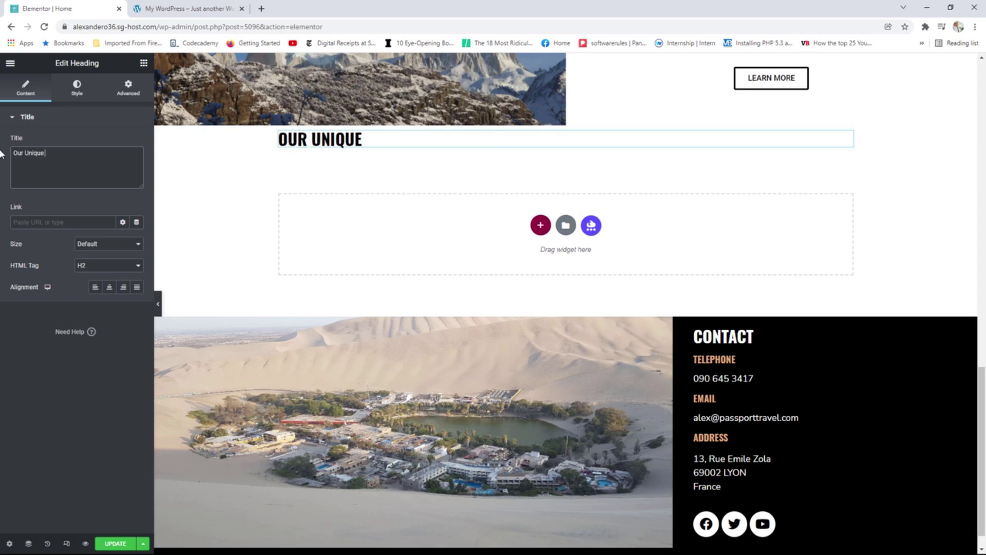
{"action": "type", "text": " Travel"}
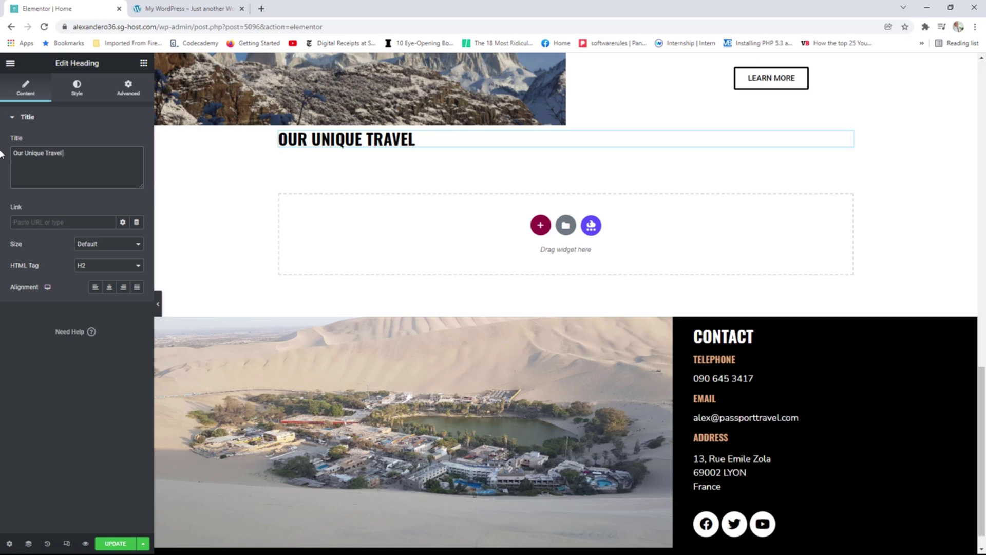
{"action": "type", "text": " Design"}
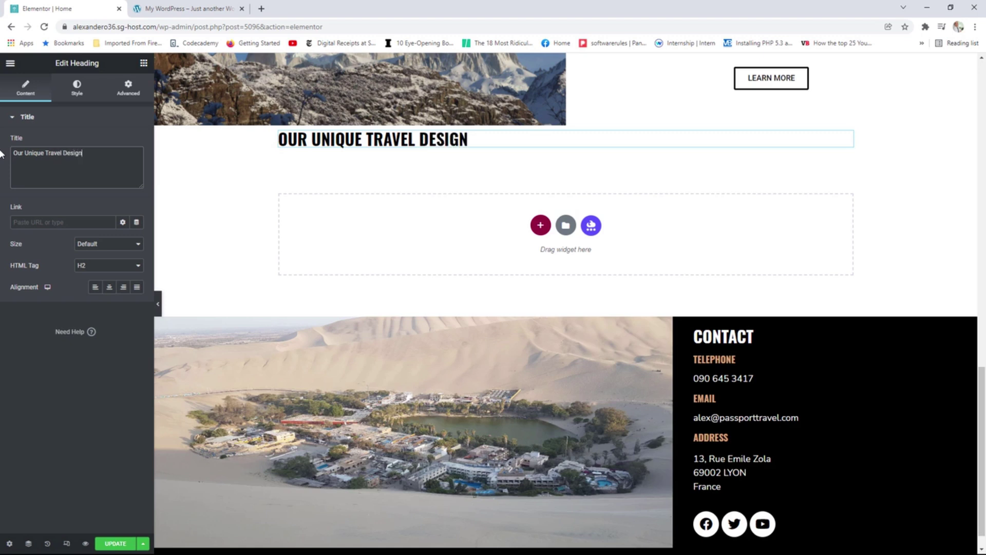
{"action": "left_click", "coordinate": [109, 287]}
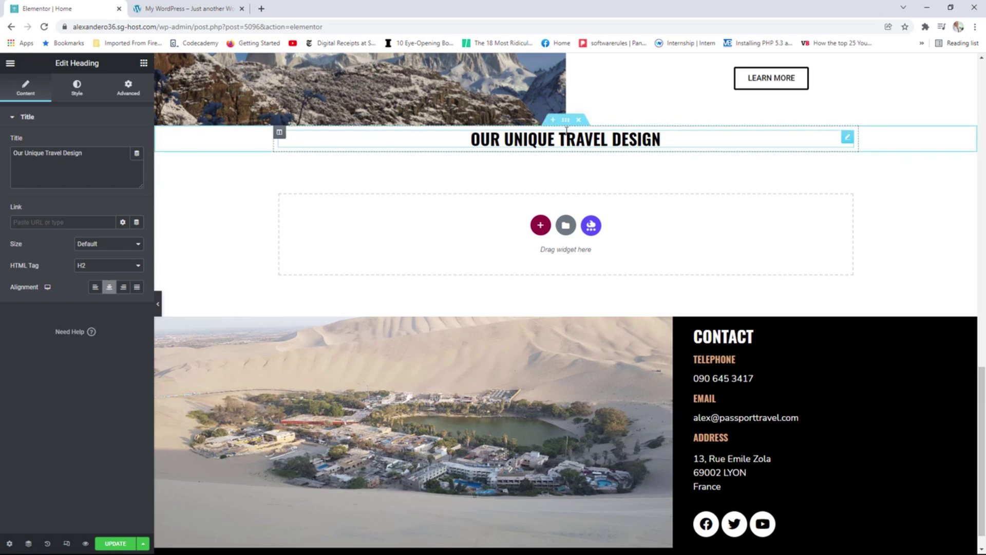
Set the section's width to 1240 and give it a classic light grey #f0f0f background.
{"action": "left_click", "coordinate": [565, 120]}
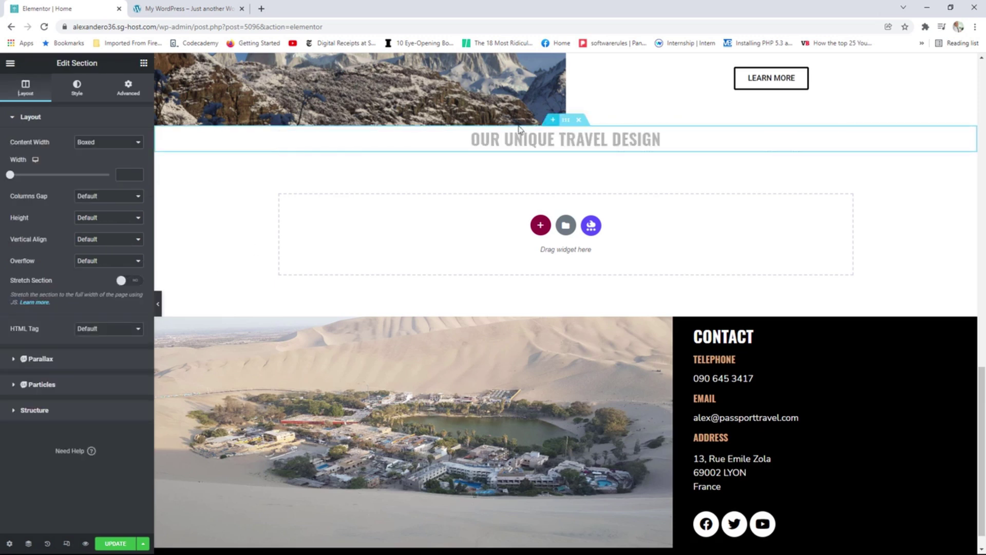
{"action": "left_click_drag", "start_coordinate": [16, 177], "coordinate": [77, 181]}
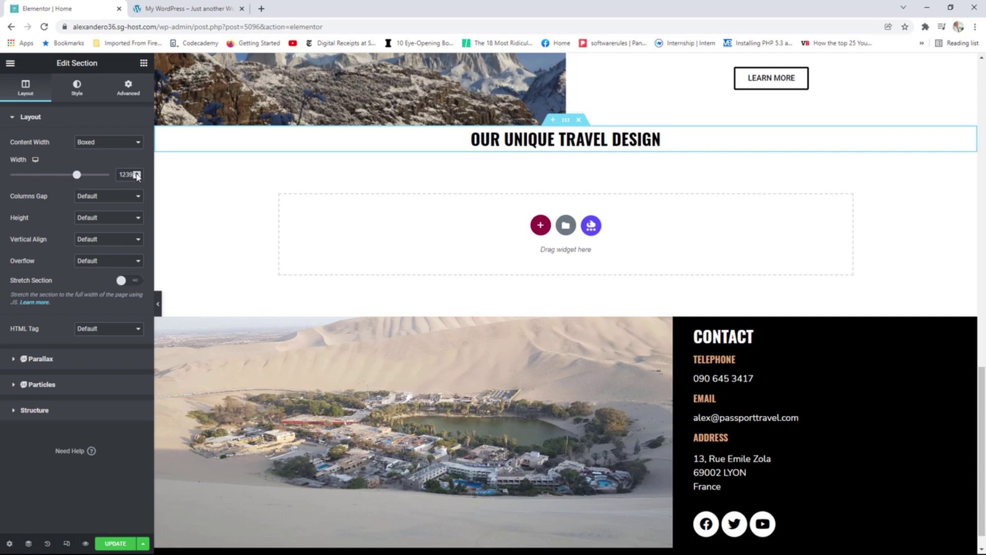
{"action": "left_click", "coordinate": [77, 87]}
{"action": "left_click", "coordinate": [95, 167]}
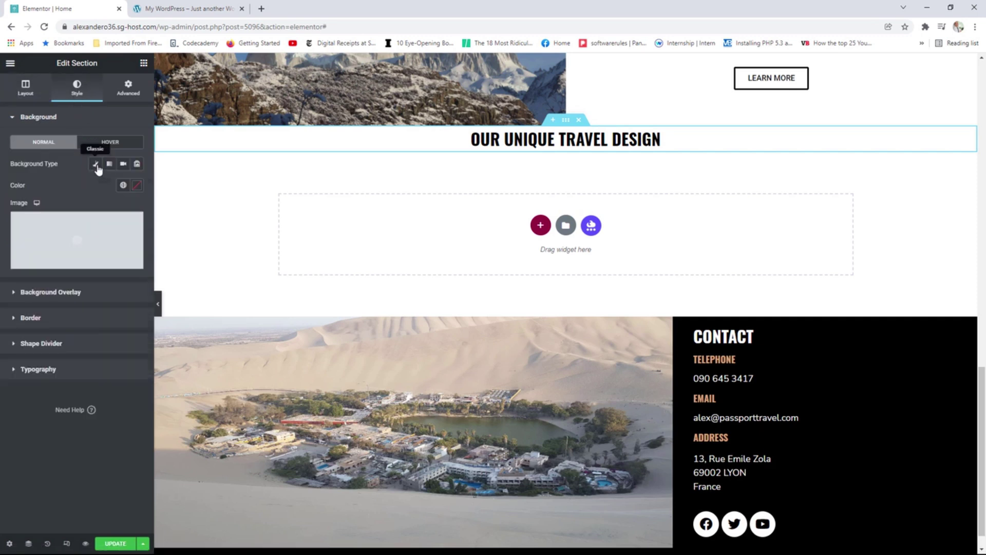
{"action": "left_click", "coordinate": [123, 186]}
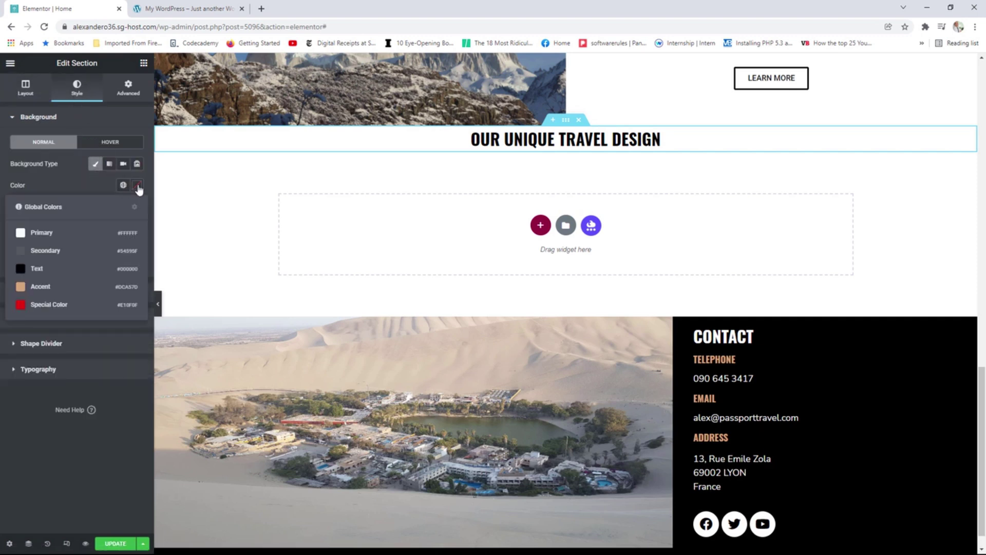
{"action": "left_click", "coordinate": [136, 186]}
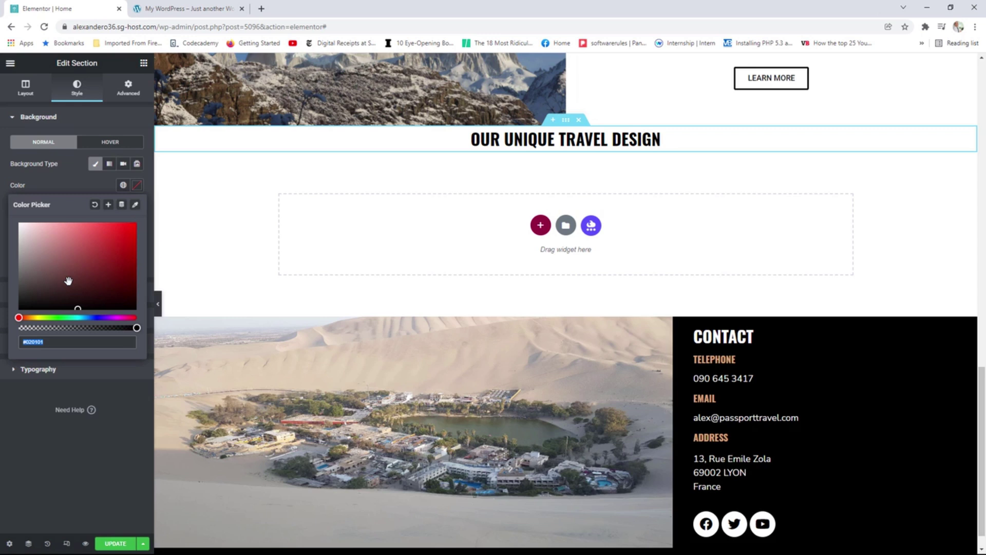
{"action": "type", "text": "#f0f0f"}
{"action": "scroll", "coordinate": [513, 195], "scroll_direction": "up", "scroll_amount": 5}
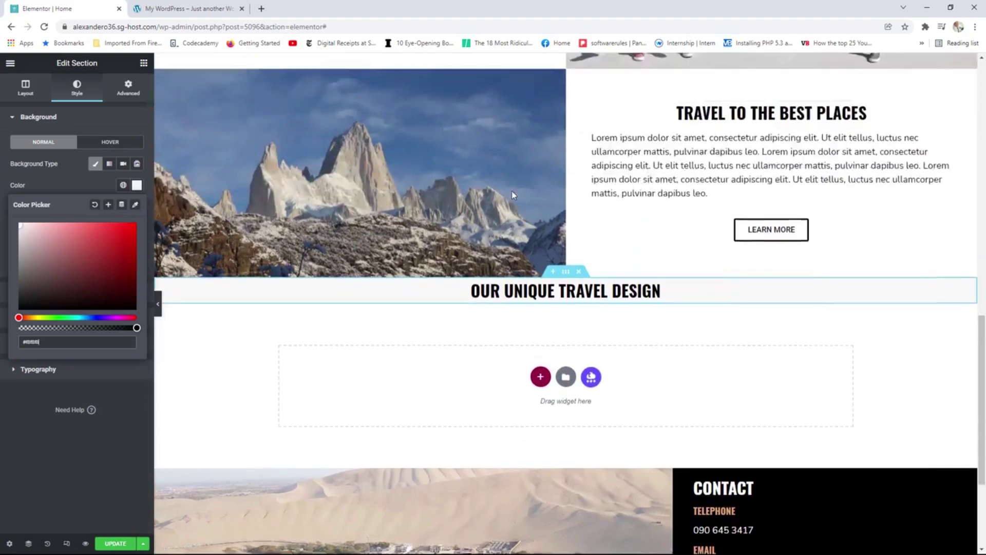
{"action": "scroll", "coordinate": [512, 195], "scroll_direction": "up", "scroll_amount": 5}
{"action": "scroll", "coordinate": [512, 195], "scroll_direction": "down", "scroll_amount": 3}
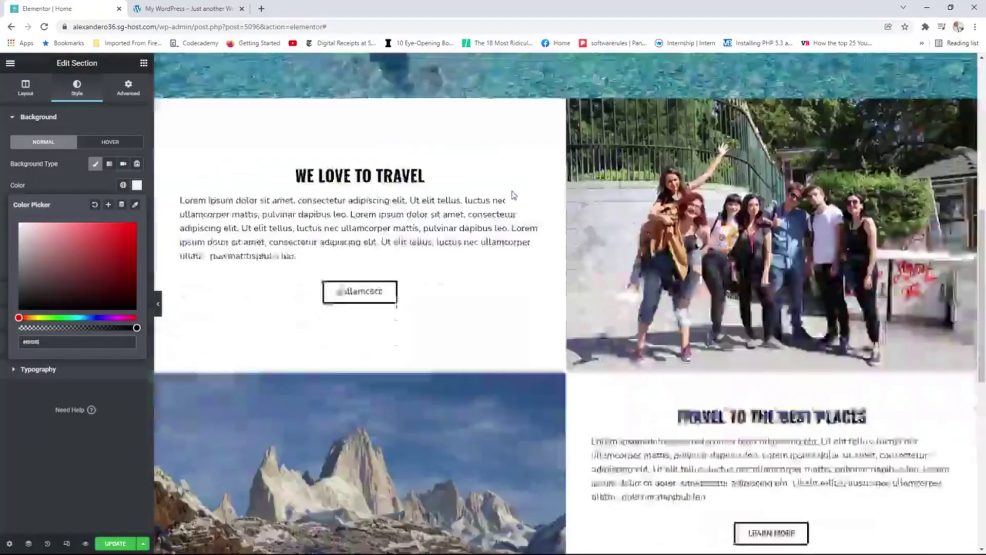
{"action": "scroll", "coordinate": [512, 194], "scroll_direction": "down", "scroll_amount": 2}
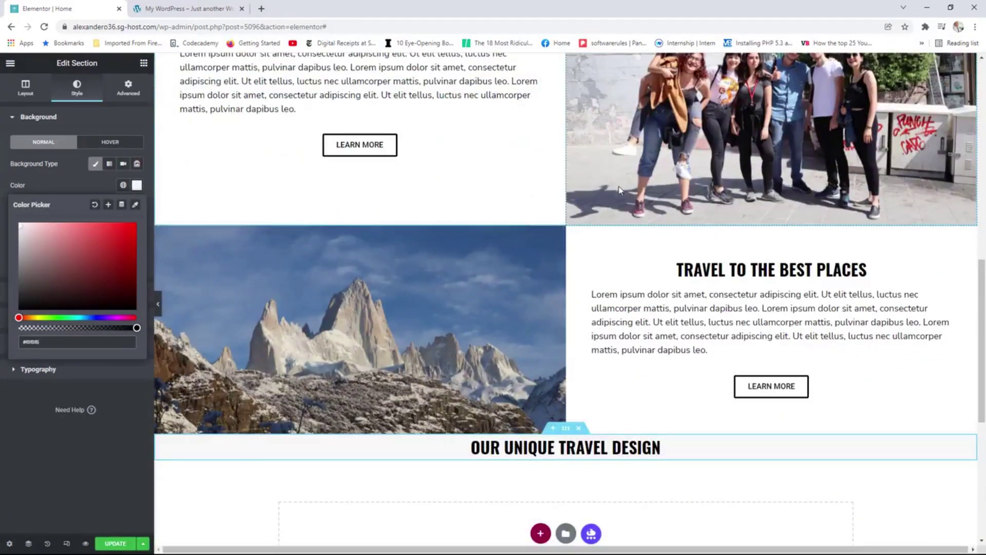
{"action": "scroll", "coordinate": [602, 207], "scroll_direction": "down", "scroll_amount": 2}
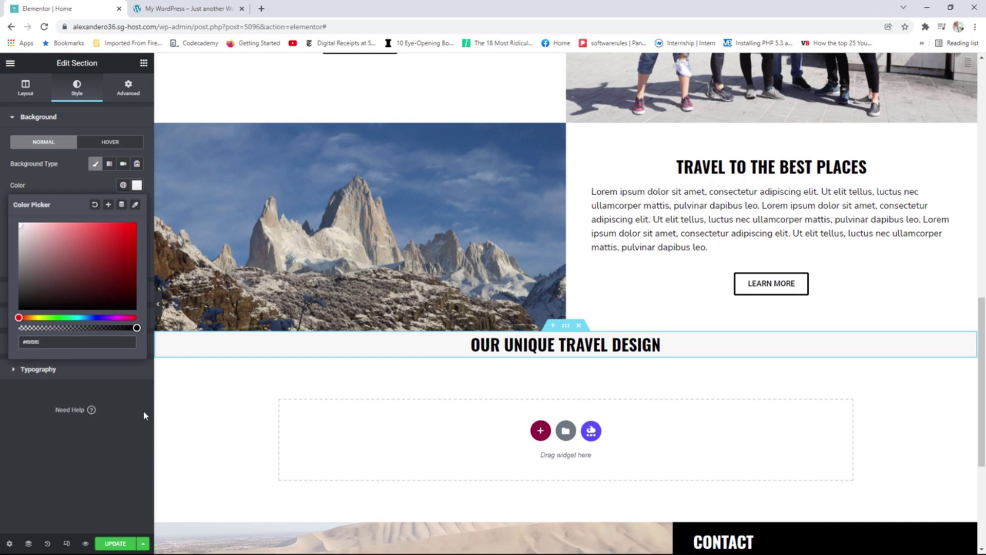
{"action": "left_click", "coordinate": [128, 94]}
Unlink the section padding and set top and bottom to 50.
{"action": "left_click", "coordinate": [128, 94]}
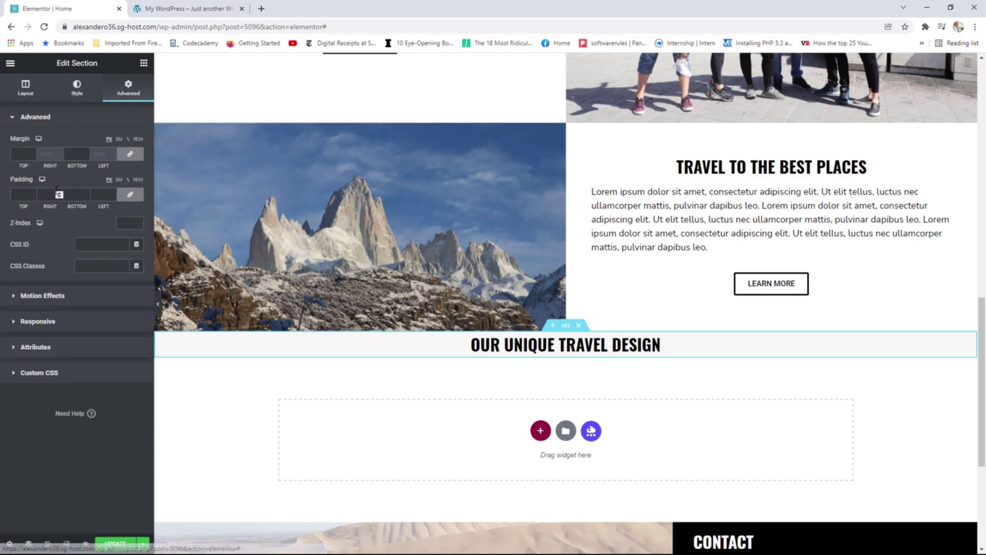
{"action": "left_click", "coordinate": [131, 198]}
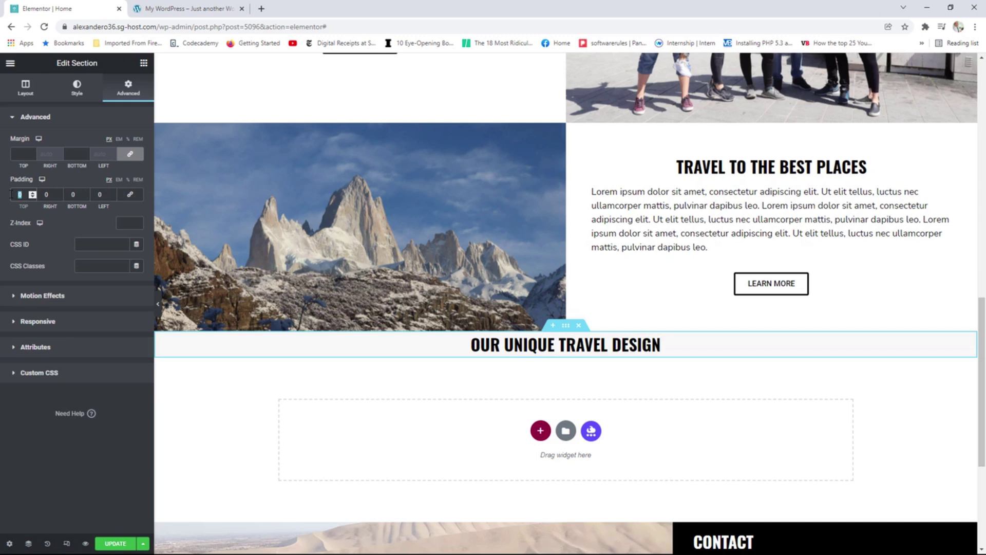
{"action": "type", "text": "50"}
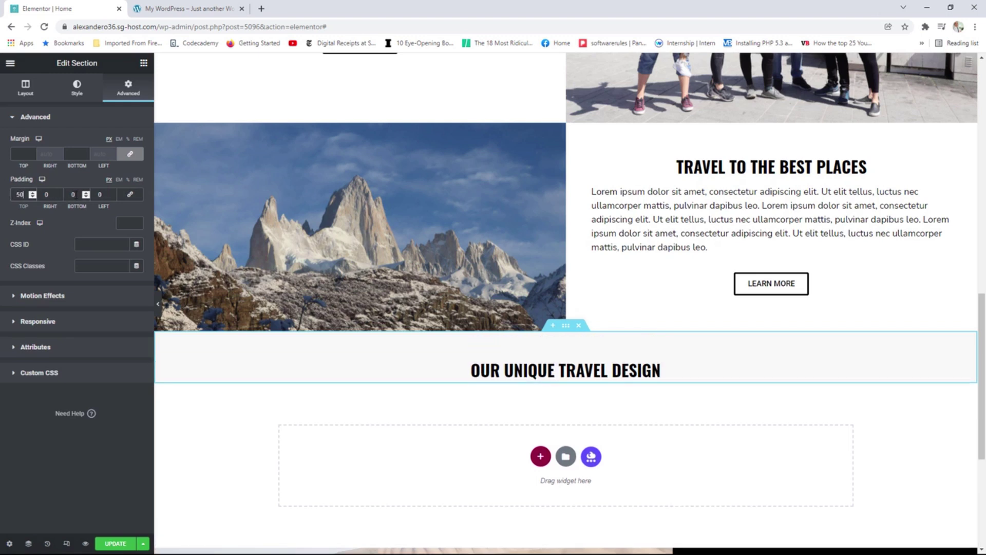
{"action": "left_click_drag", "start_coordinate": [76, 195], "coordinate": [69, 194]}
{"action": "type", "text": "50"}
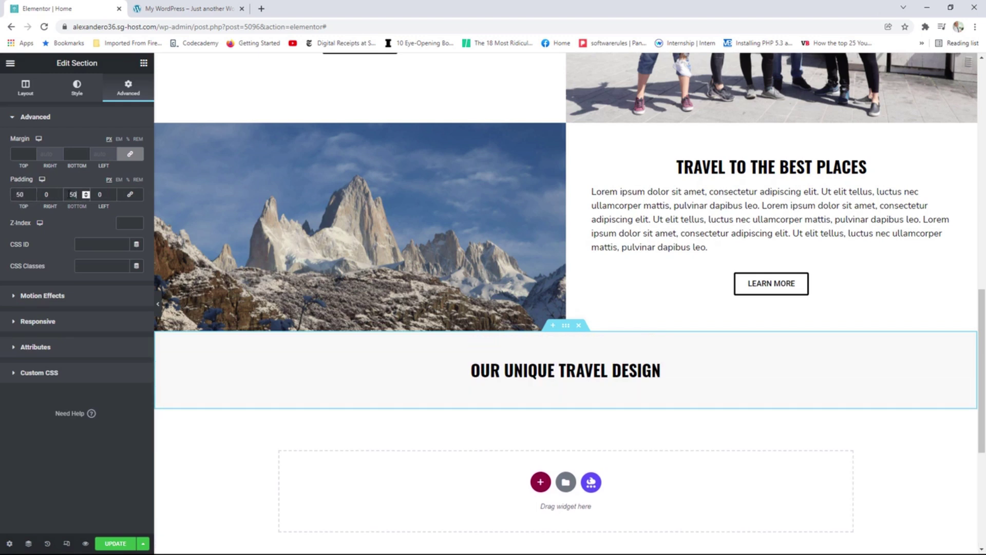
{"action": "left_click", "coordinate": [143, 62]}
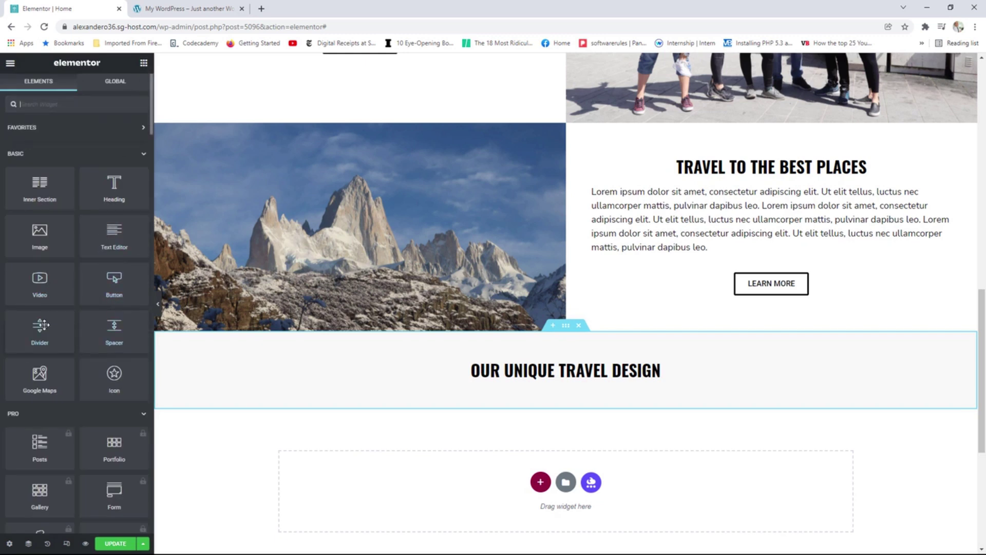
Place a Divider under the heading and narrow its width to 40, centred.
{"action": "left_click_drag", "start_coordinate": [39, 325], "coordinate": [544, 385]}
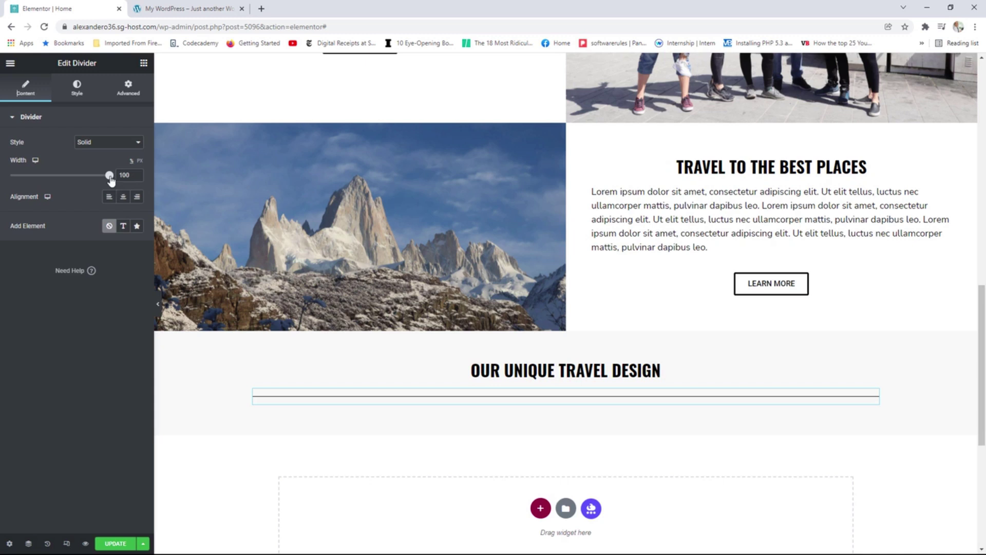
{"action": "left_click_drag", "start_coordinate": [111, 180], "coordinate": [60, 180]}
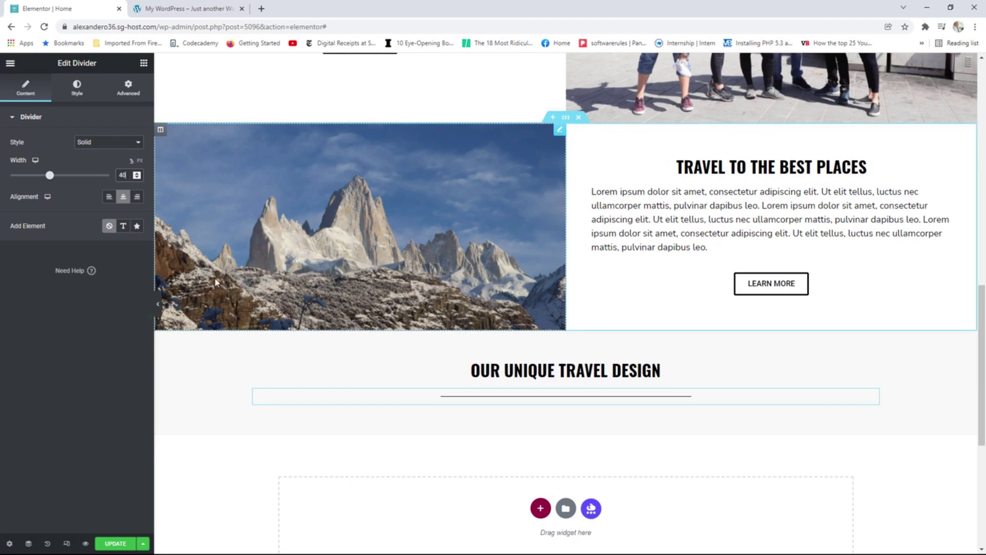
Copy the 'Luxury is not about the stars' paragraph from the reference site into a Text Editor below the divider.
{"action": "left_click", "coordinate": [169, 9]}
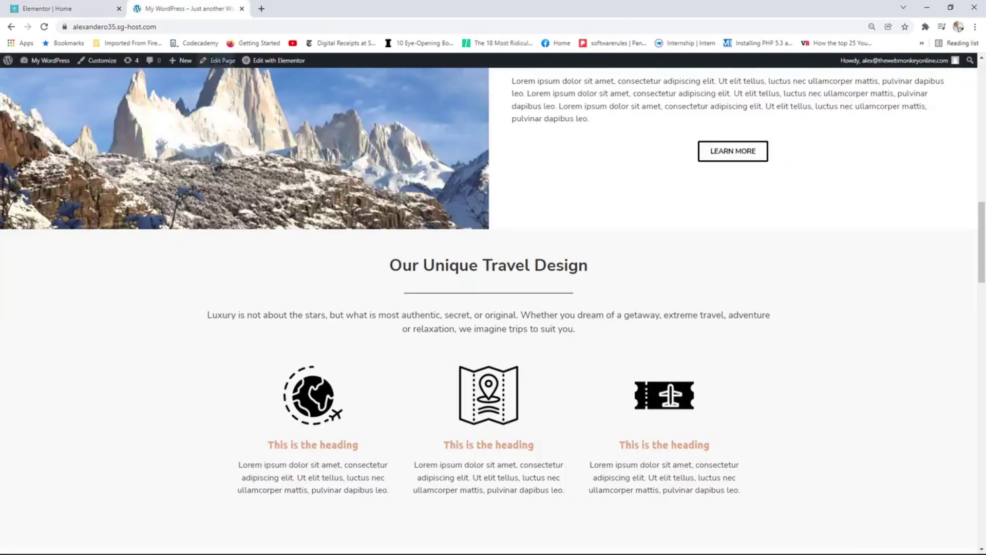
{"action": "left_click_drag", "start_coordinate": [583, 329], "coordinate": [208, 316]}
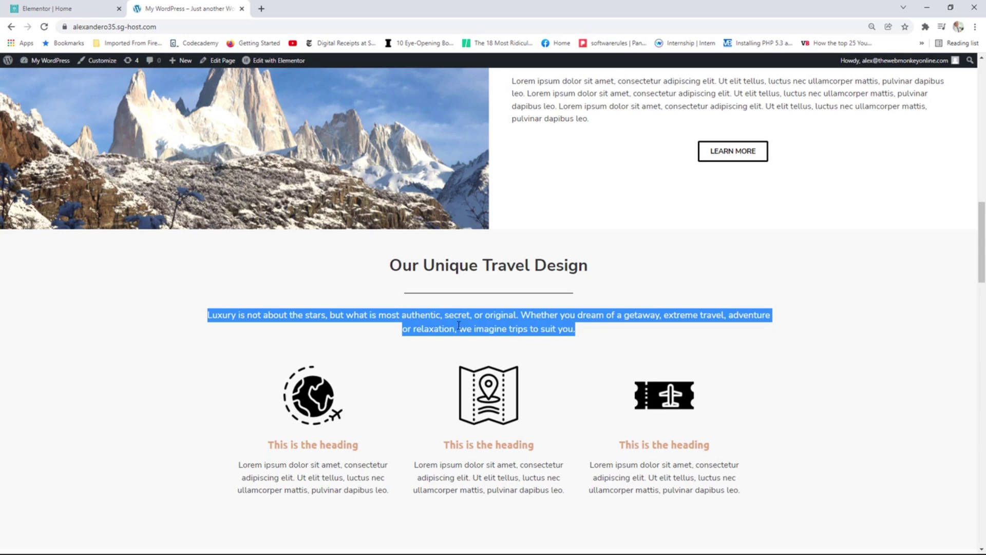
{"action": "right_click", "coordinate": [462, 324]}
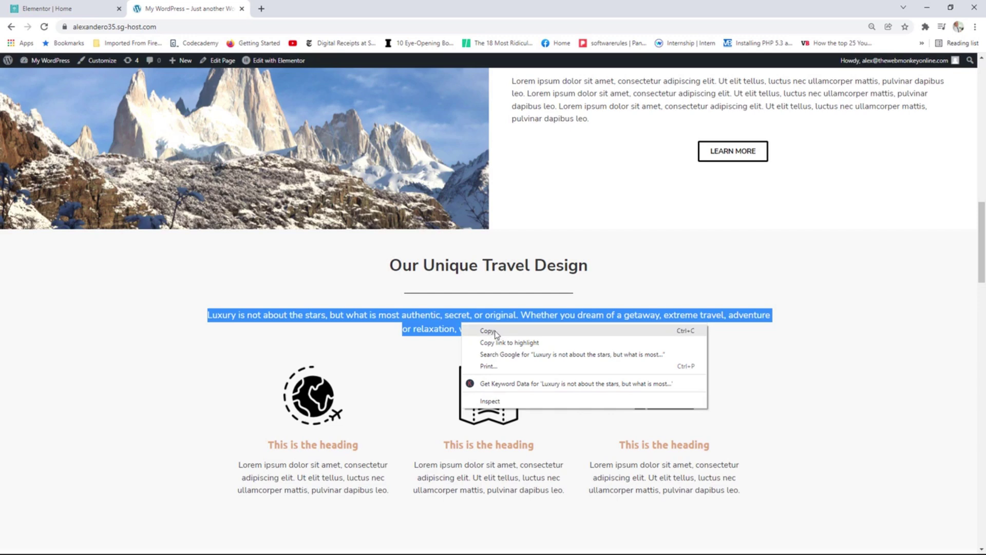
{"action": "left_click", "coordinate": [488, 331]}
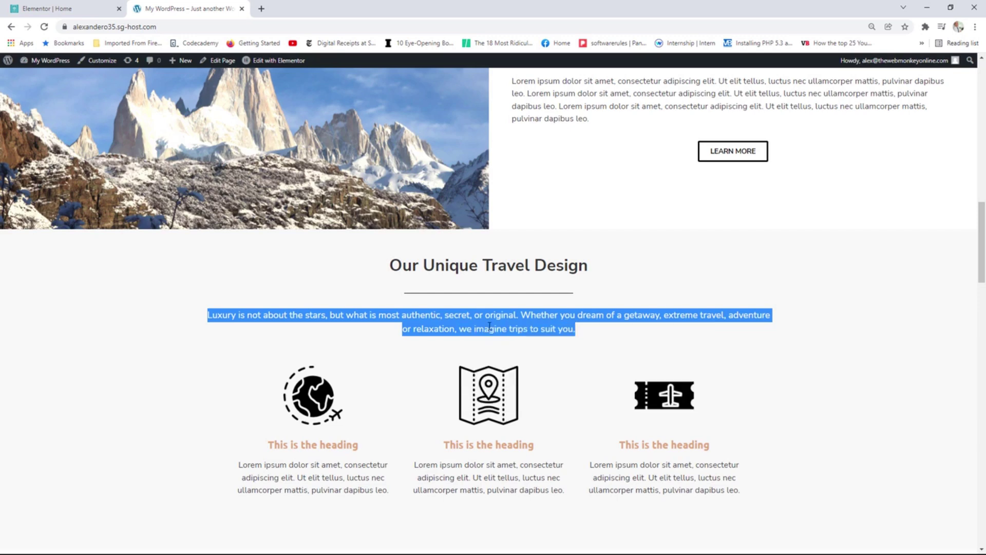
{"action": "left_click", "coordinate": [75, 7]}
{"action": "left_click_drag", "start_coordinate": [114, 234], "coordinate": [533, 412]}
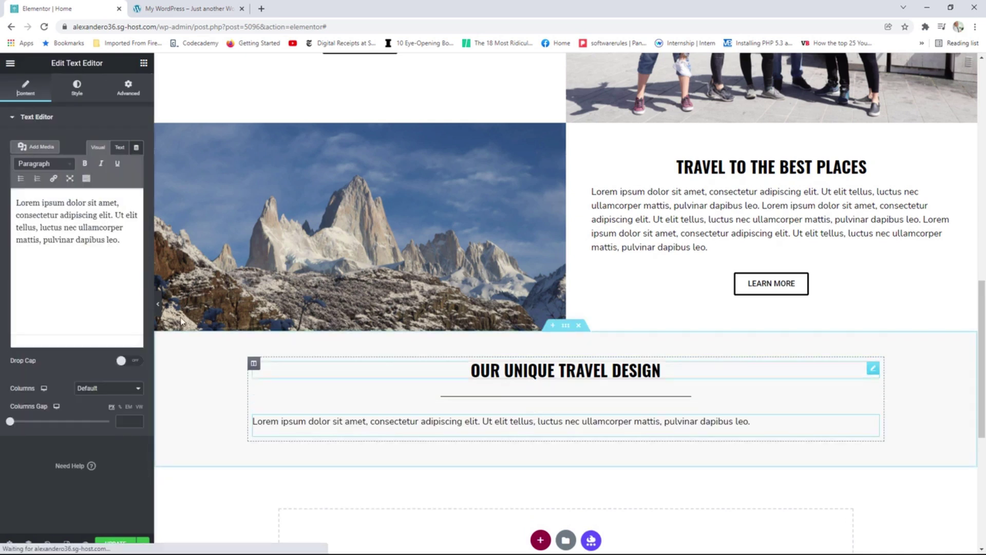
{"action": "left_click_drag", "start_coordinate": [122, 240], "coordinate": [15, 203]}
{"action": "right_click", "coordinate": [64, 206]}
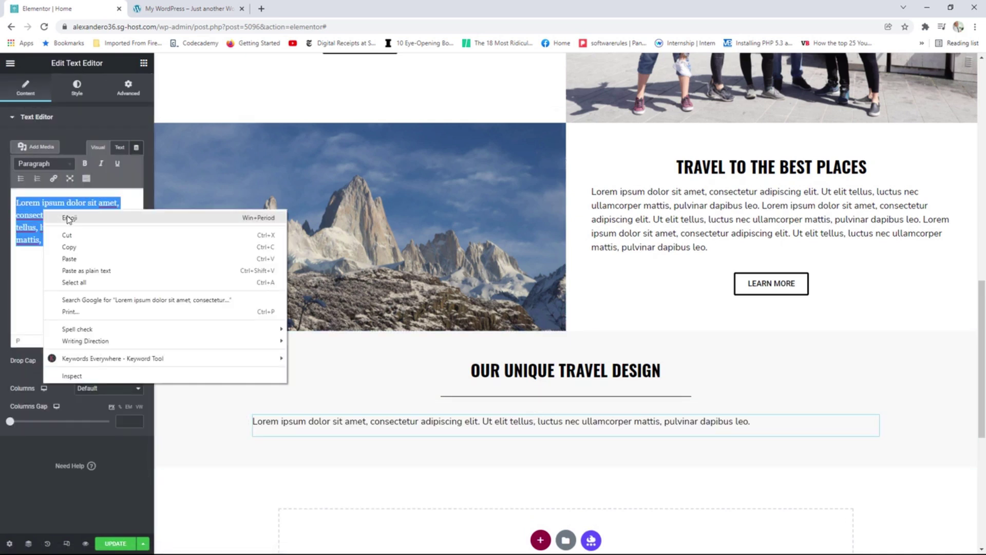
{"action": "left_click", "coordinate": [76, 261]}
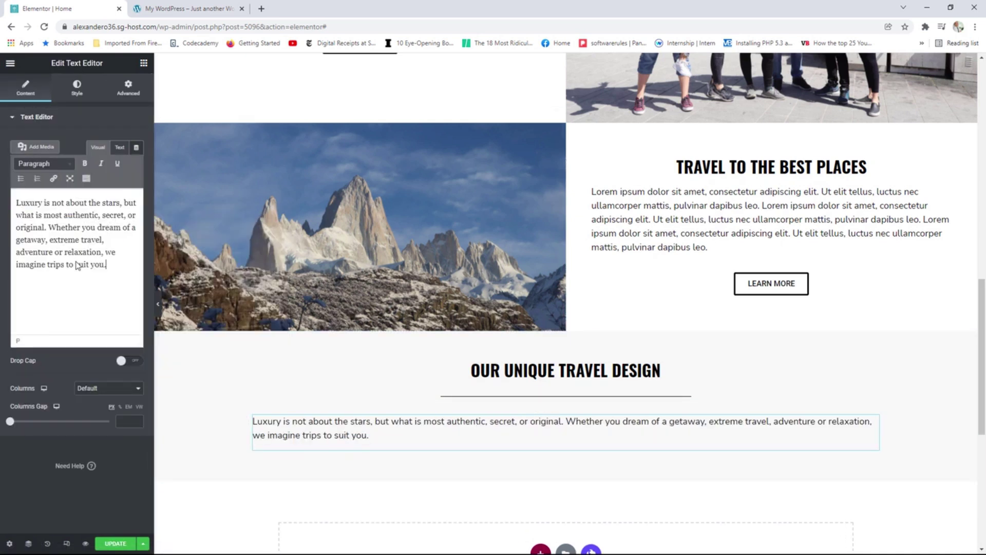
Centre-align the Luxury paragraph and compare it against the reference site.
{"action": "left_click", "coordinate": [77, 87]}
{"action": "left_click", "coordinate": [109, 145]}
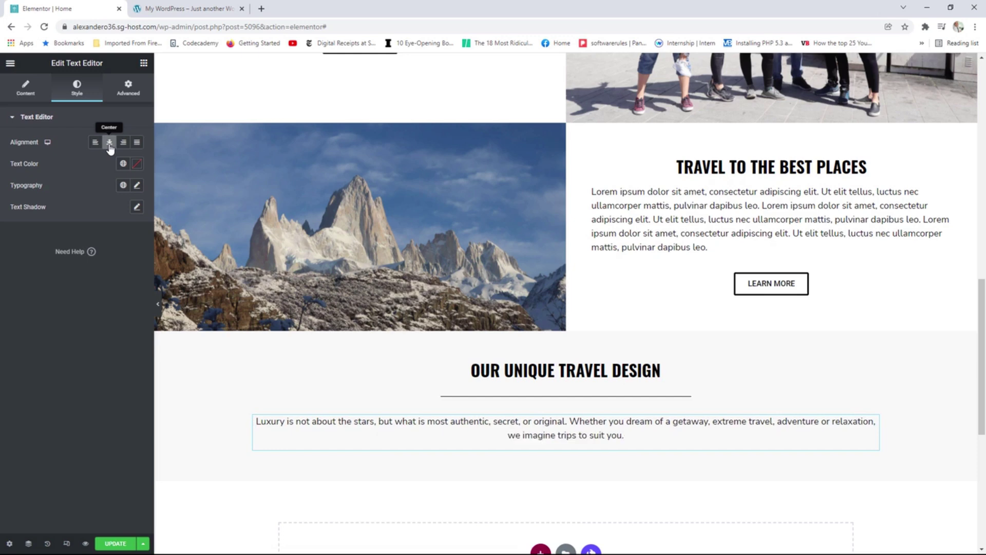
{"action": "left_click", "coordinate": [175, 9]}
{"action": "scroll", "coordinate": [842, 362], "scroll_direction": "down", "scroll_amount": 1}
{"action": "left_click", "coordinate": [839, 359]}
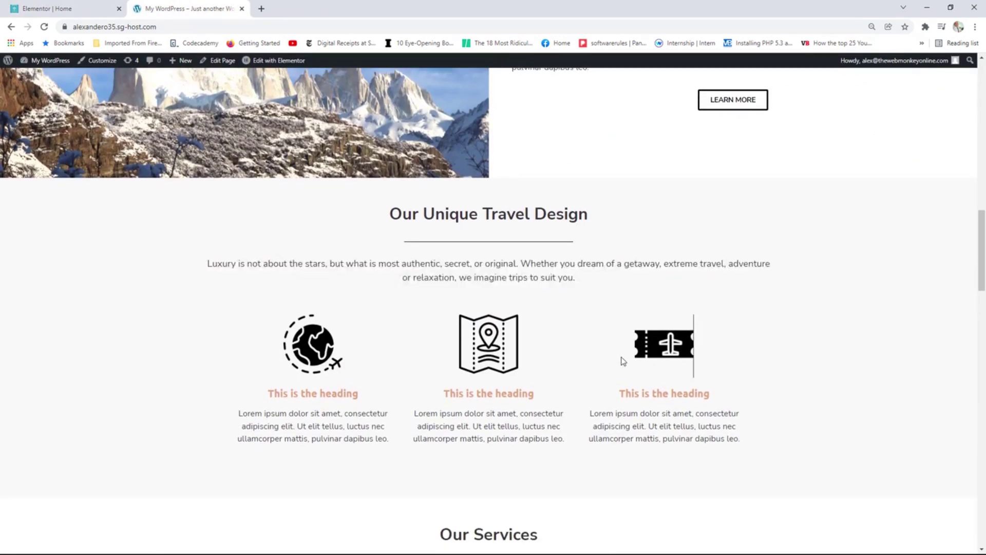
{"action": "scroll", "coordinate": [513, 375], "scroll_direction": "up", "scroll_amount": 1}
{"action": "left_click", "coordinate": [64, 8]}
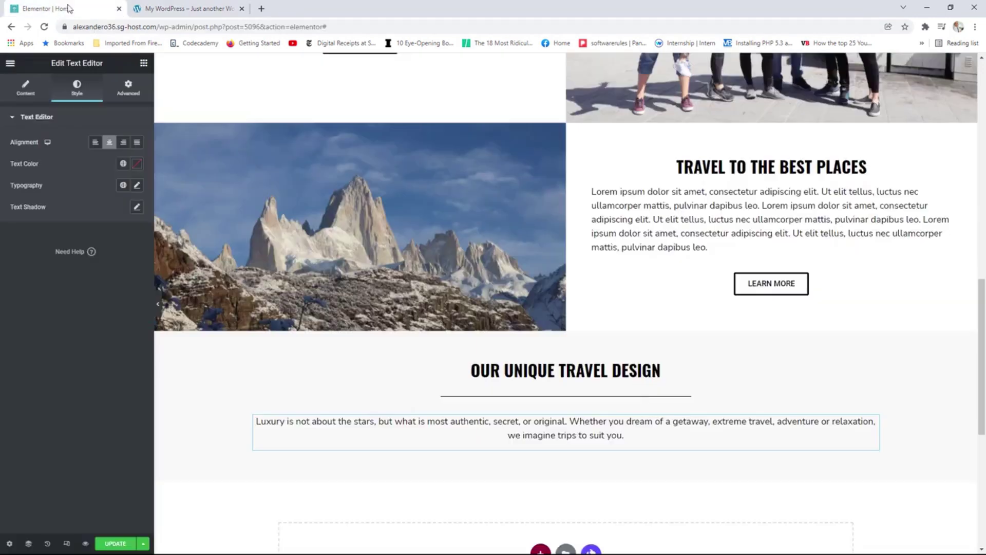
{"action": "left_click", "coordinate": [144, 62]}
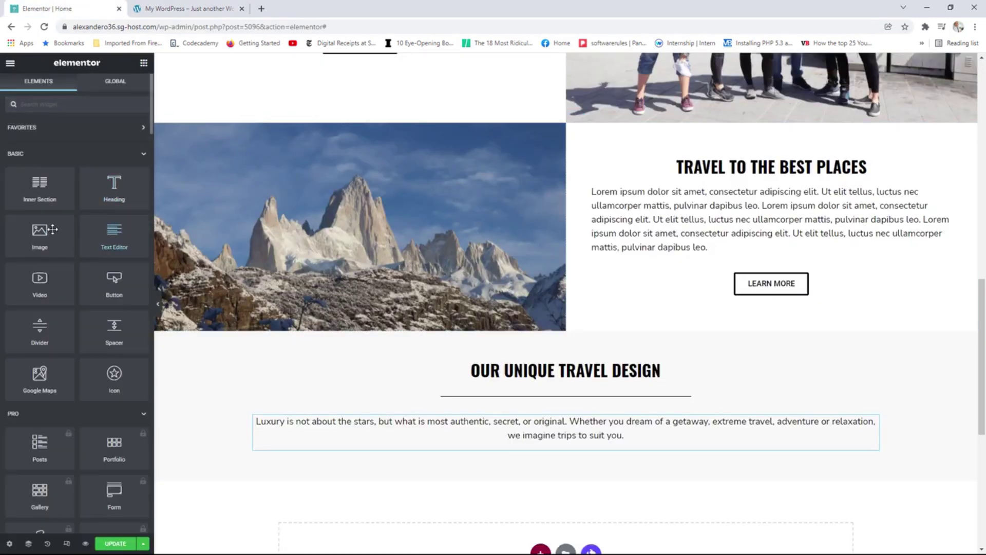
Add a two-column Inner Section below the Luxury paragraph, checking the reference icon layout.
{"action": "left_click_drag", "start_coordinate": [40, 185], "coordinate": [555, 455]}
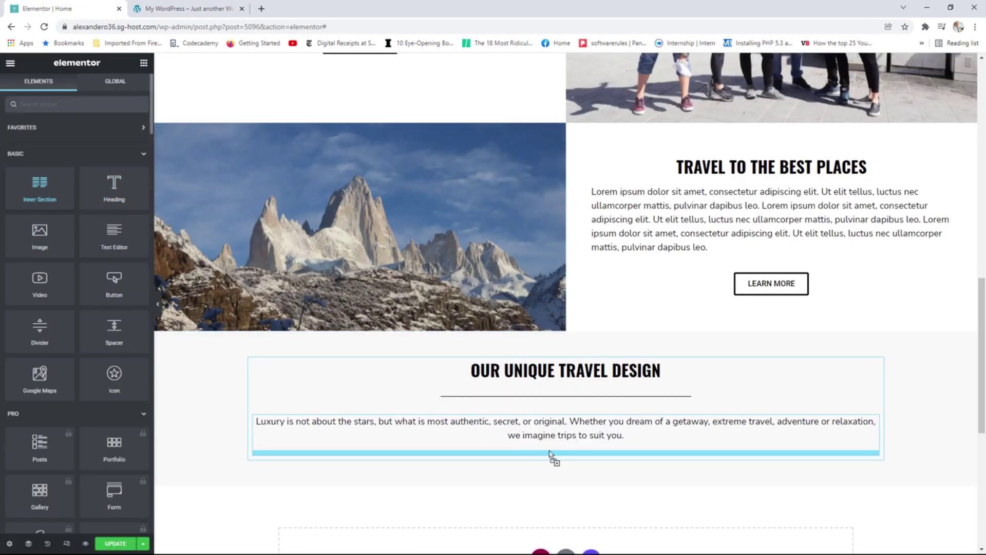
{"action": "left_click", "coordinate": [241, 9]}
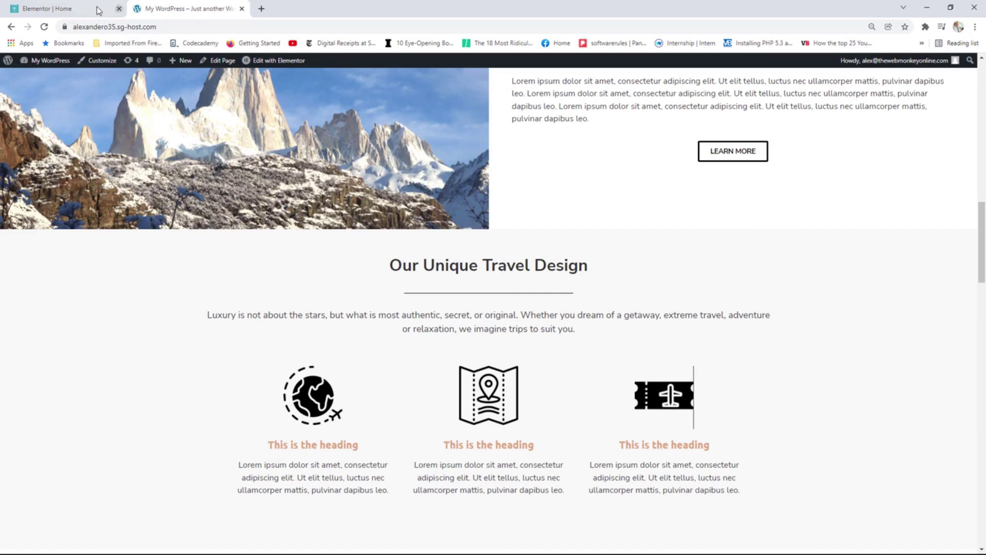
{"action": "left_click", "coordinate": [66, 8]}
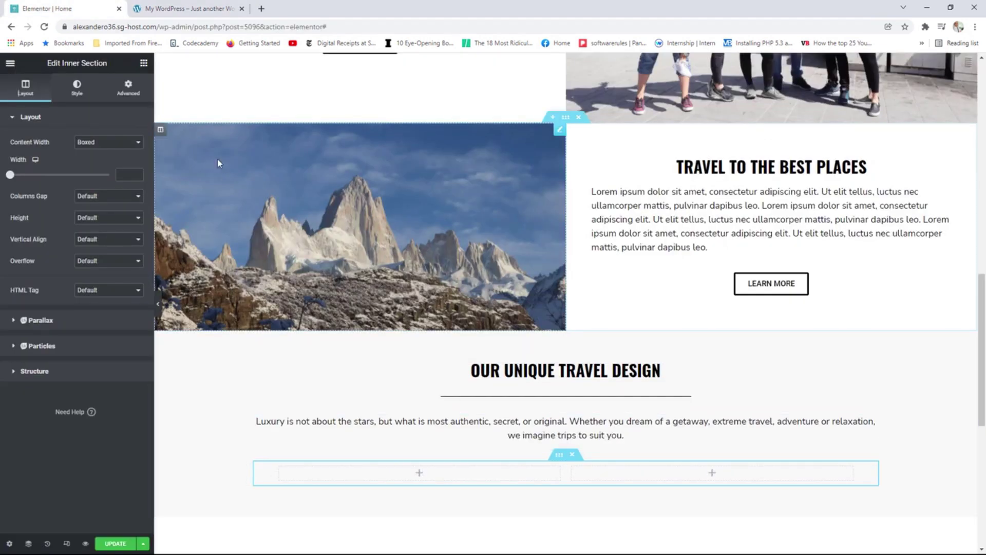
Put the world.png globe icon at Full image size in the left column.
{"action": "left_click", "coordinate": [143, 62]}
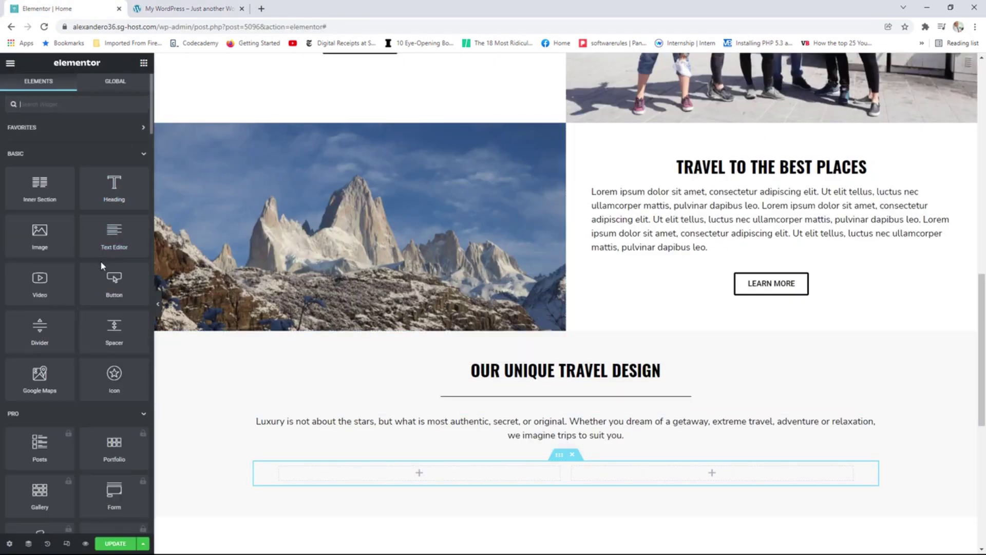
{"action": "left_click_drag", "start_coordinate": [39, 236], "coordinate": [420, 465]}
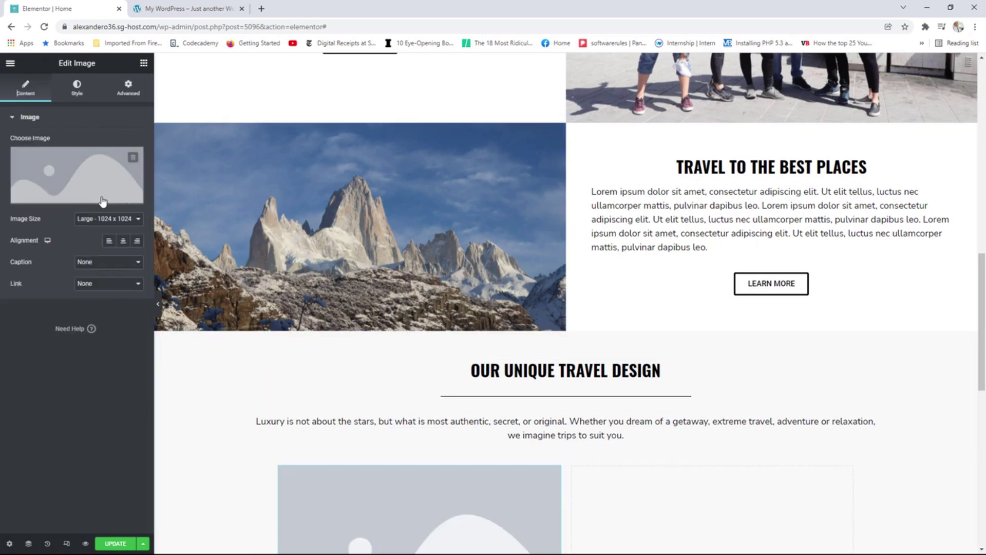
{"action": "left_click", "coordinate": [87, 169]}
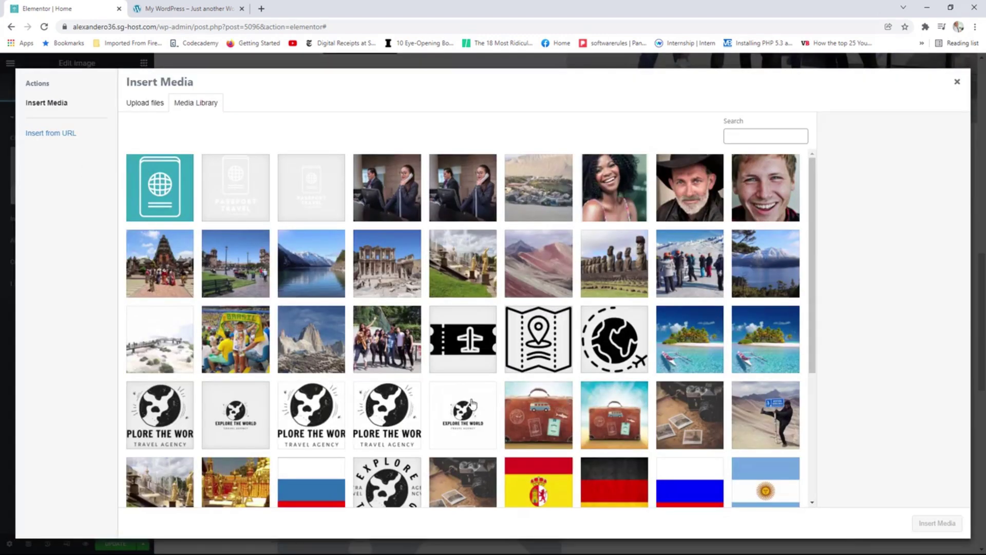
{"action": "left_click", "coordinate": [626, 353]}
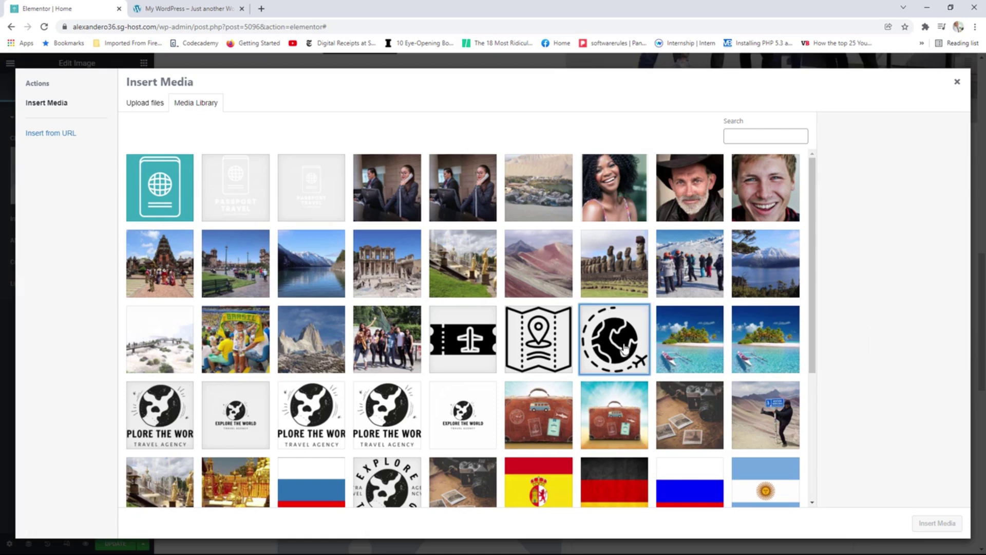
{"action": "left_click", "coordinate": [937, 522]}
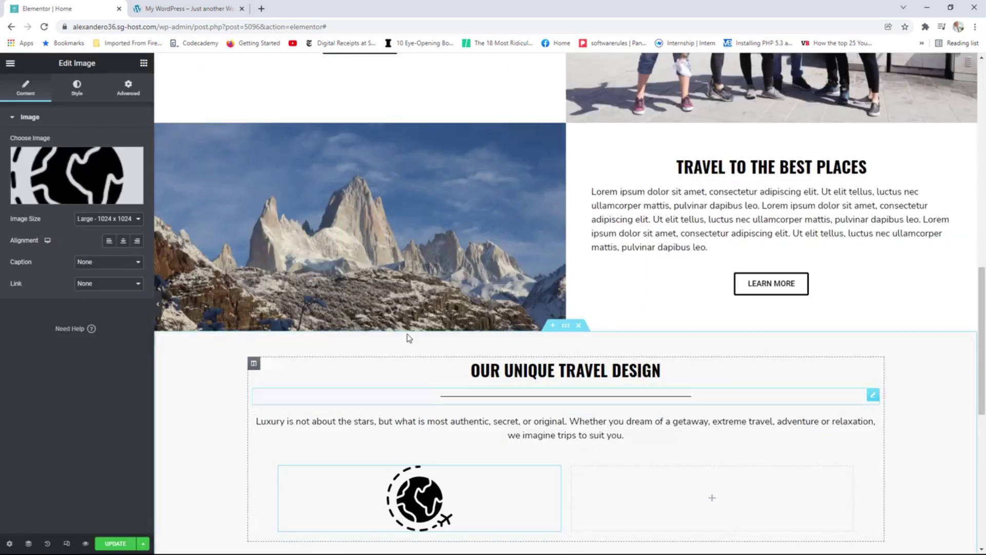
{"action": "left_click", "coordinate": [123, 218]}
{"action": "left_click", "coordinate": [91, 277]}
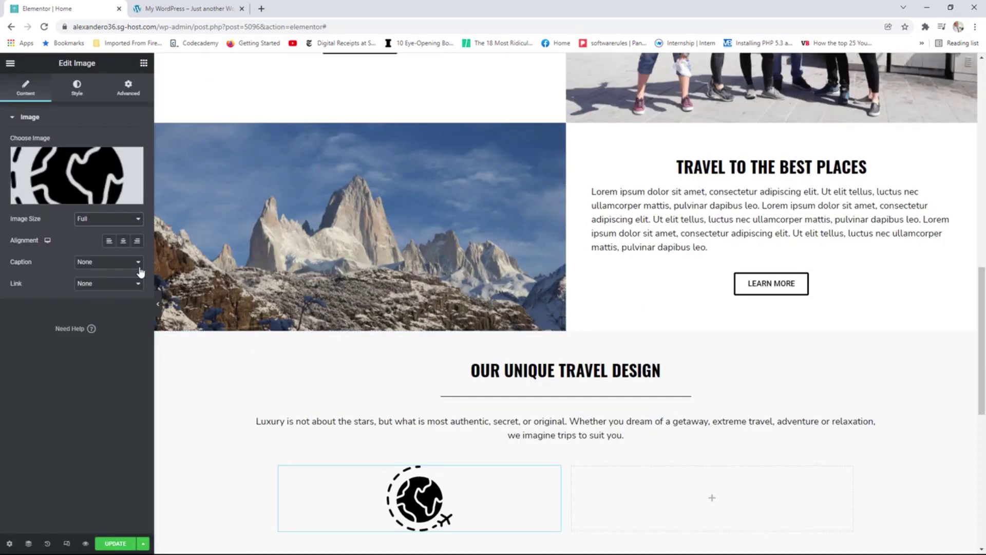
{"action": "left_click", "coordinate": [144, 63]}
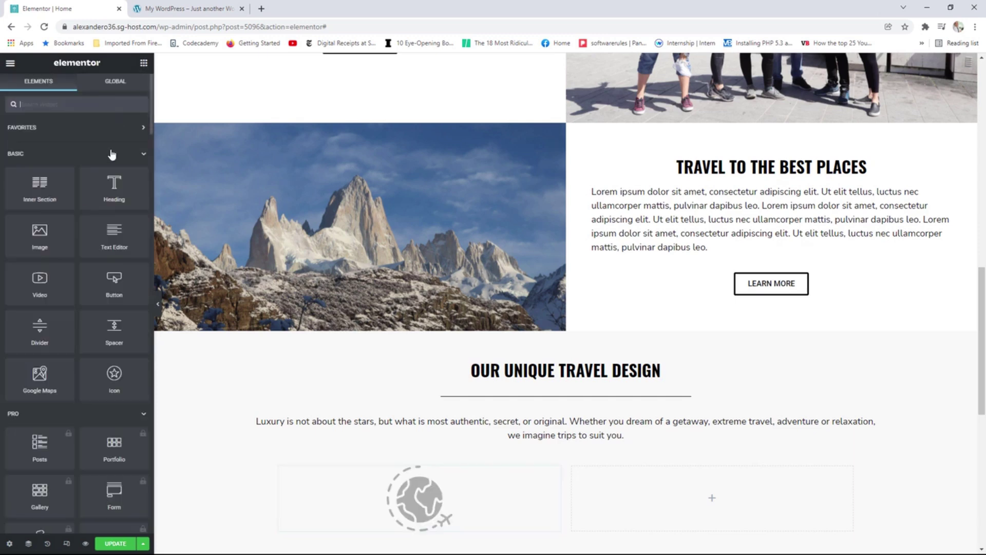
{"action": "left_click_drag", "start_coordinate": [114, 193], "coordinate": [443, 523]}
Make the heading an H3 reading 'Featured Destinations', centred, with Transform set to Normal.
{"action": "left_click", "coordinate": [103, 265]}
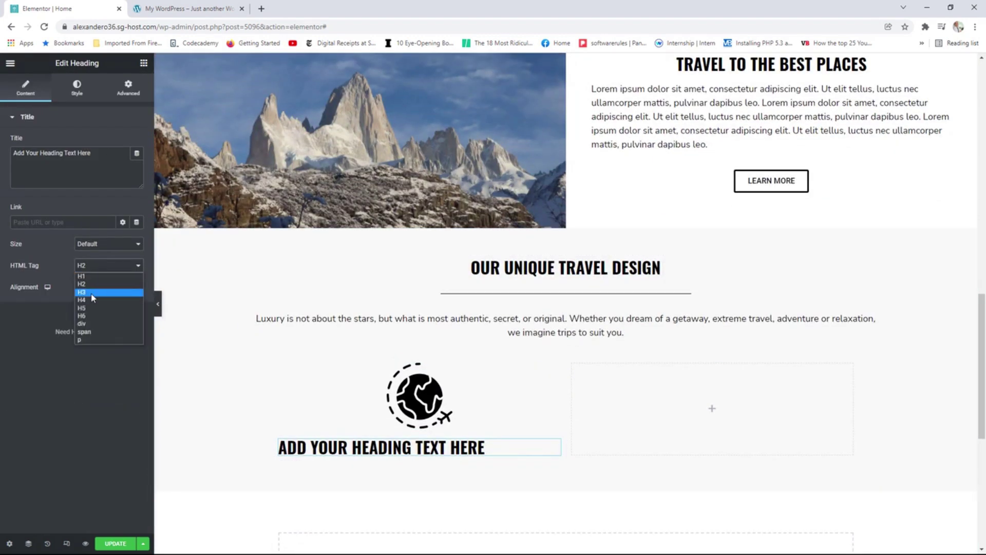
{"action": "left_click", "coordinate": [91, 292]}
{"action": "left_click_drag", "start_coordinate": [92, 153], "coordinate": [13, 153]}
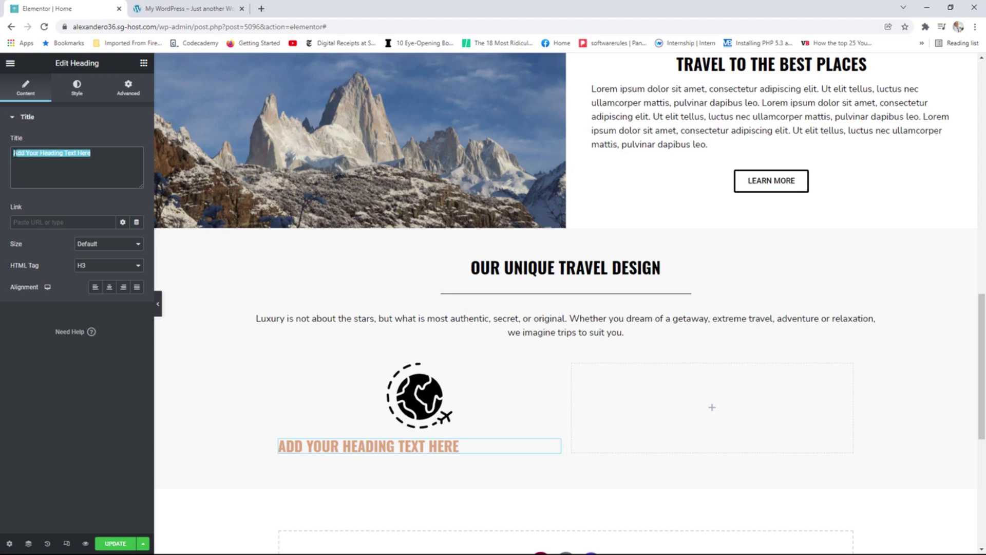
{"action": "type", "text": "Fe"}
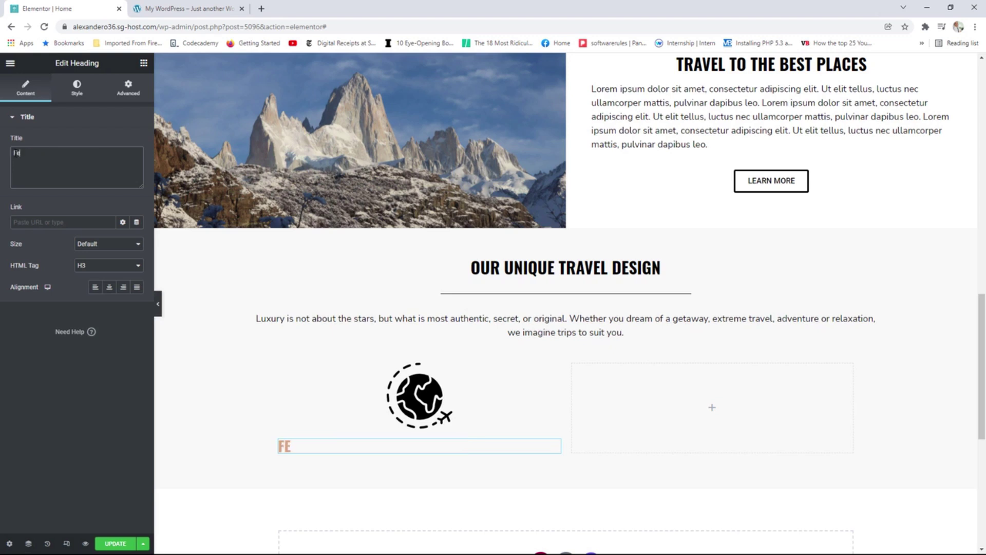
{"action": "type", "text": "atured"}
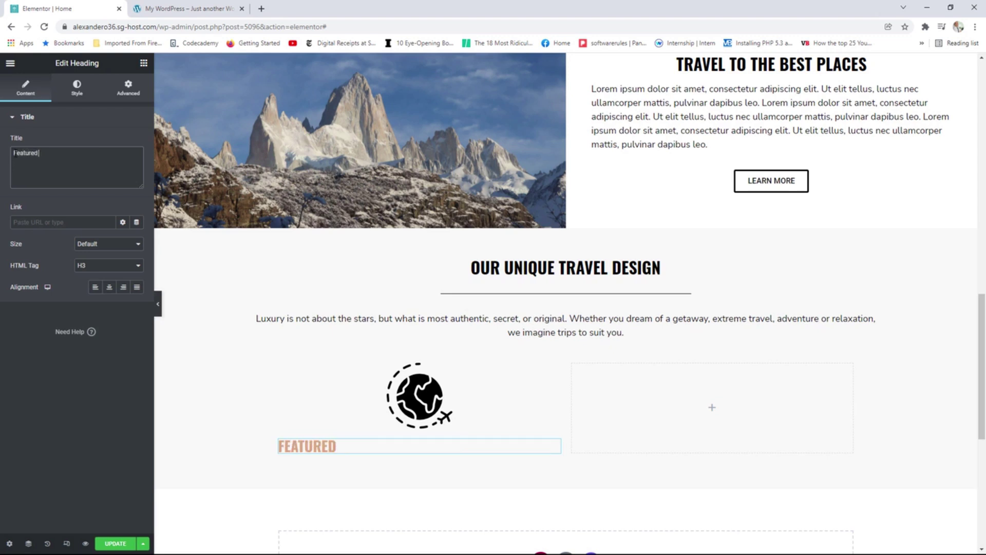
{"action": "type", "text": " Deswi"}
{"action": "type", "text": "inatiopn"}
{"action": "key", "text": "BackSpace"}
{"action": "key", "text": "BackSpace"}
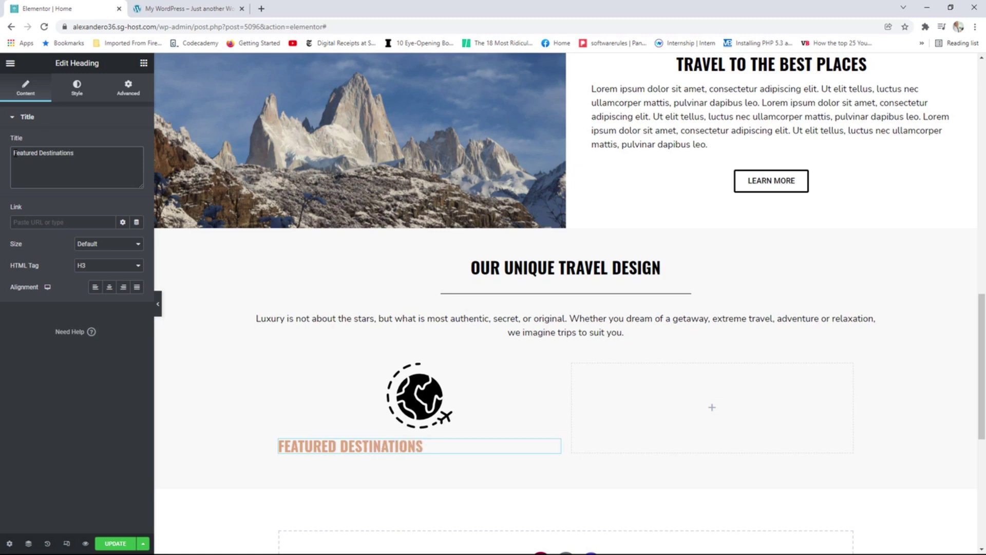
{"action": "left_click", "coordinate": [109, 287]}
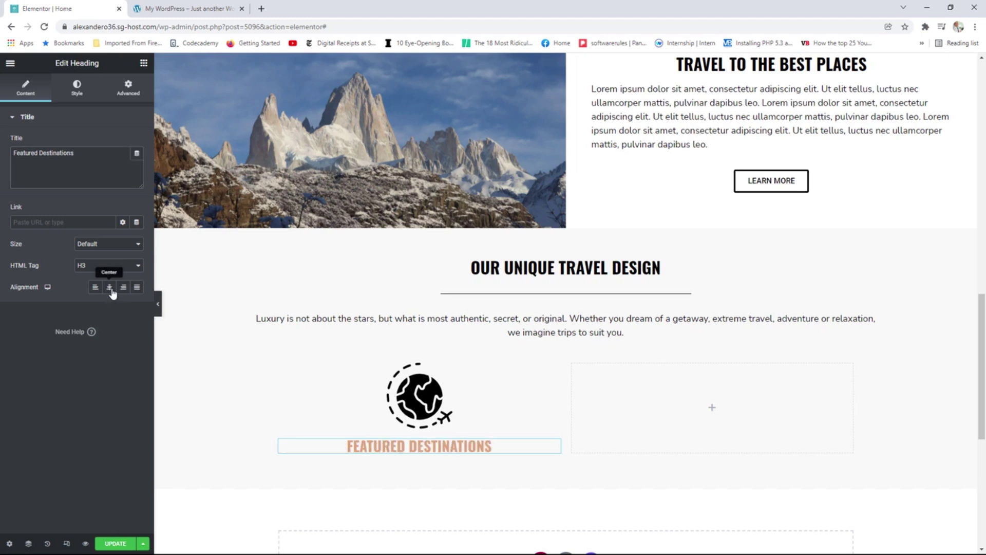
{"action": "left_click", "coordinate": [77, 87]}
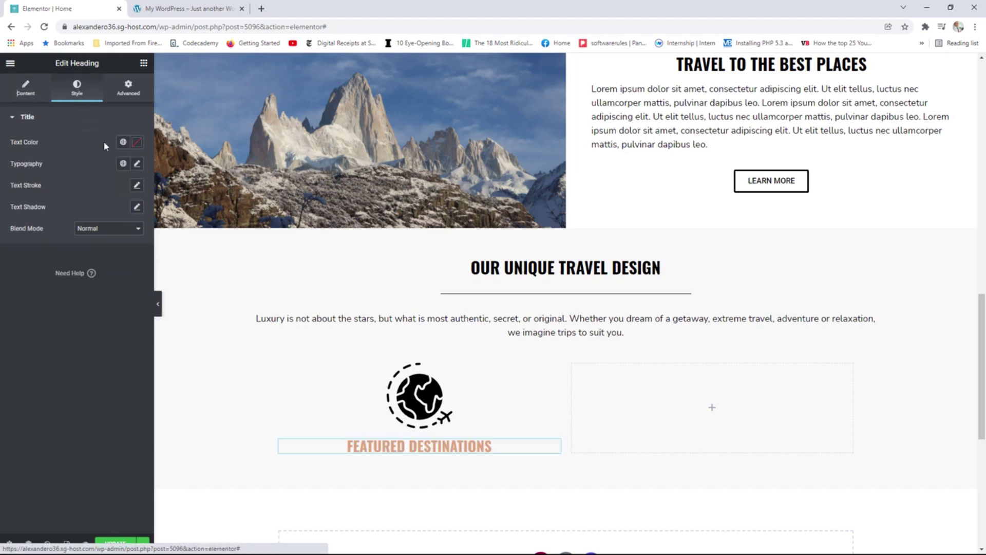
{"action": "left_click", "coordinate": [136, 164]}
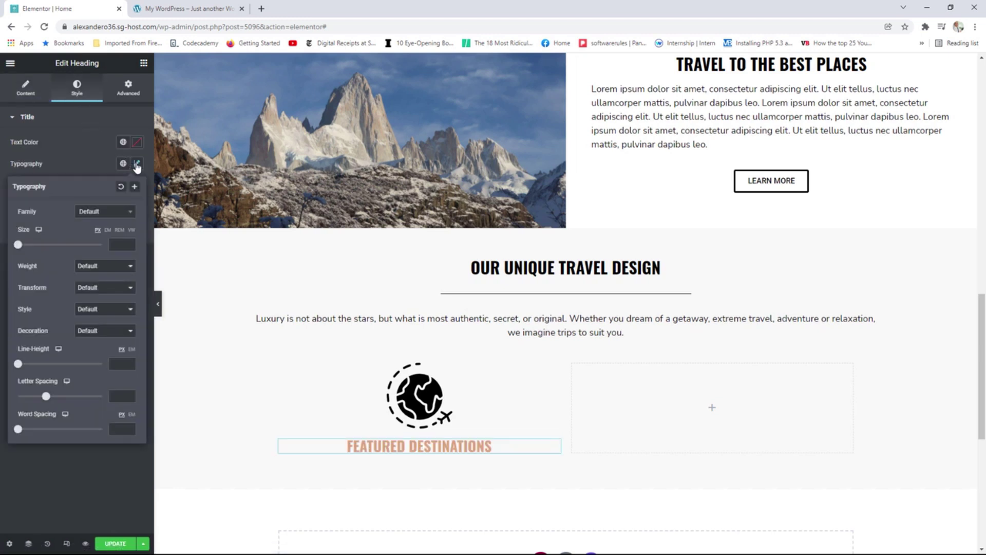
{"action": "left_click", "coordinate": [96, 287]}
{"action": "left_click", "coordinate": [93, 331]}
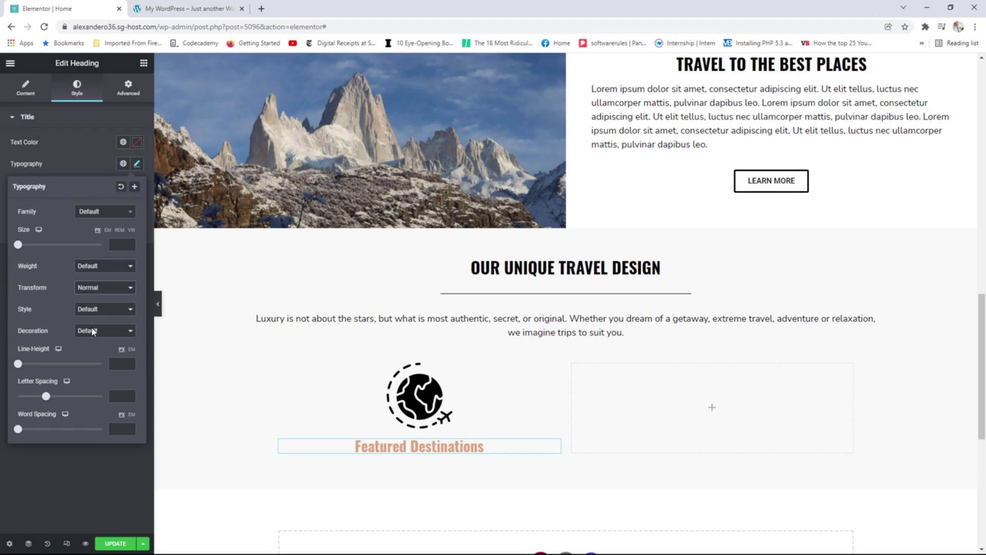
Add a Text Editor under Featured Destinations with the reference Lorem ipsum pasted as plain text, centred.
{"action": "left_click", "coordinate": [144, 63]}
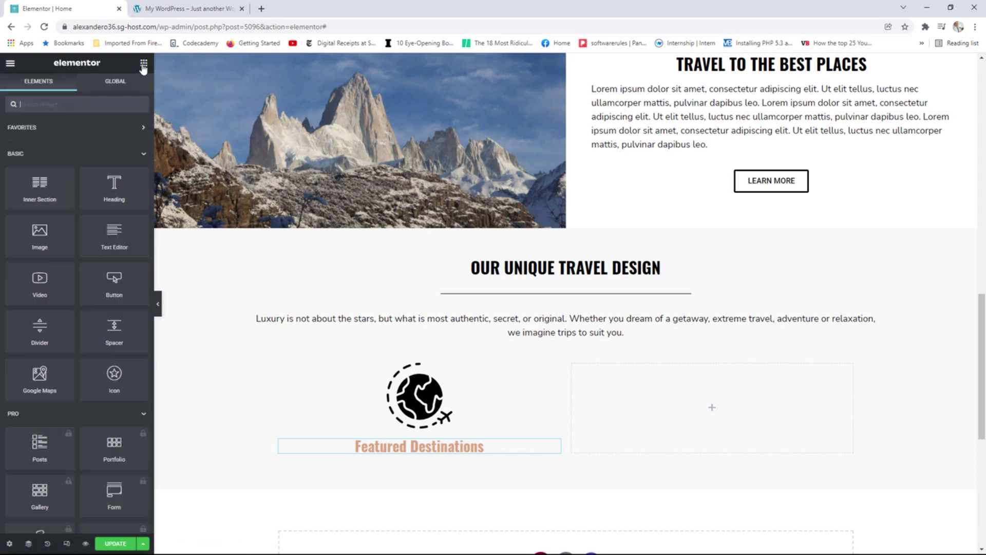
{"action": "left_click_drag", "start_coordinate": [114, 234], "coordinate": [410, 457]}
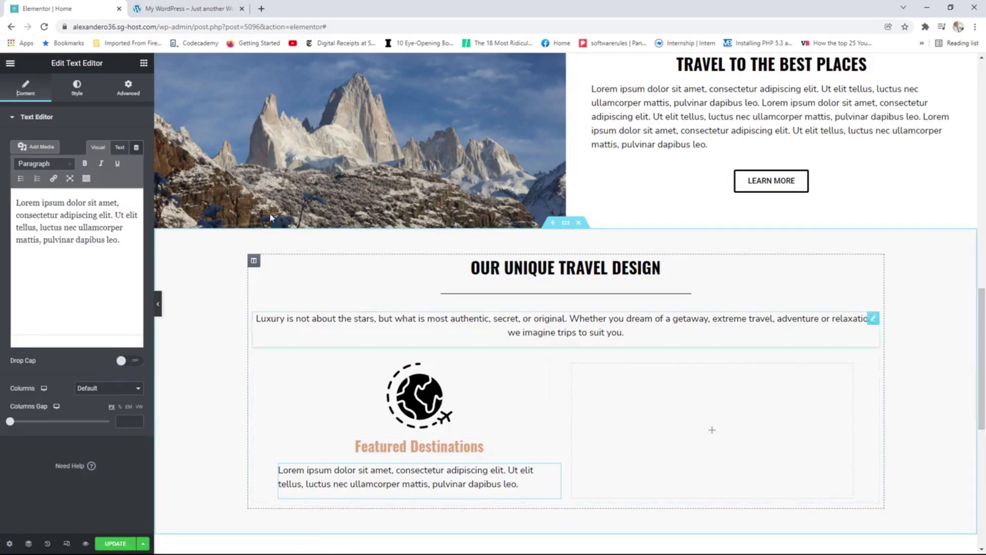
{"action": "left_click", "coordinate": [216, 8]}
{"action": "left_click_drag", "start_coordinate": [383, 488], "coordinate": [242, 464]}
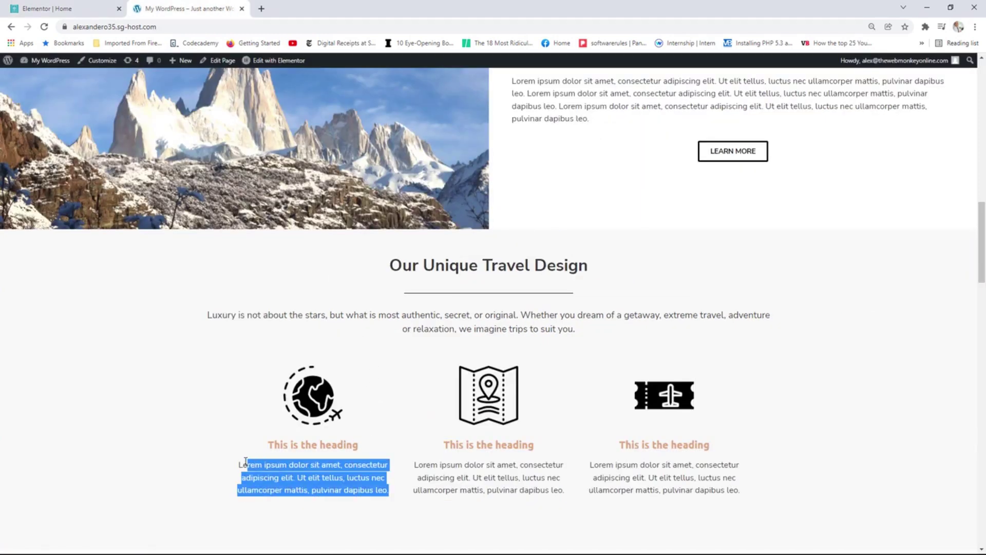
{"action": "right_click", "coordinate": [261, 465]}
{"action": "left_click", "coordinate": [293, 474]}
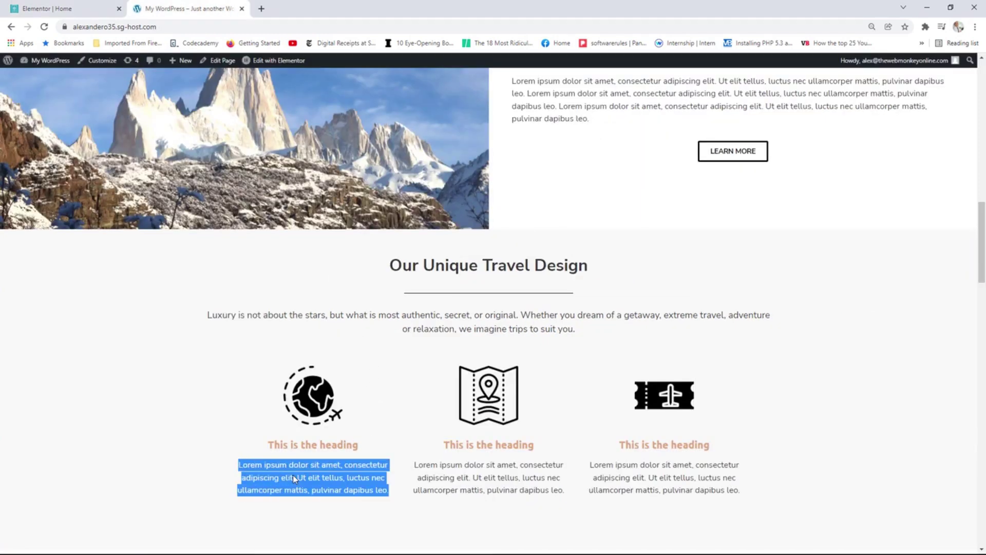
{"action": "left_click", "coordinate": [77, 9]}
{"action": "left_click_drag", "start_coordinate": [122, 241], "coordinate": [16, 202]}
{"action": "right_click", "coordinate": [43, 210]}
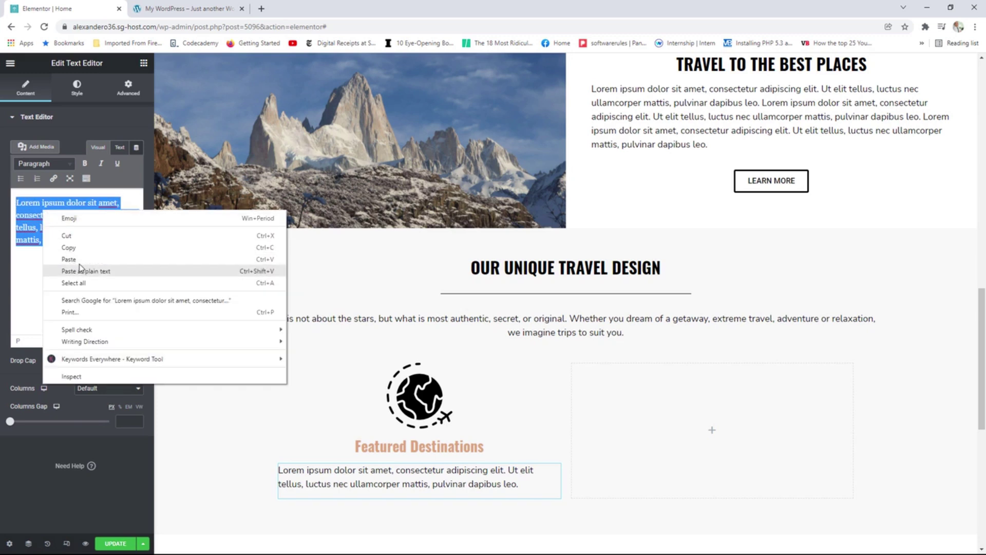
{"action": "left_click", "coordinate": [81, 267]}
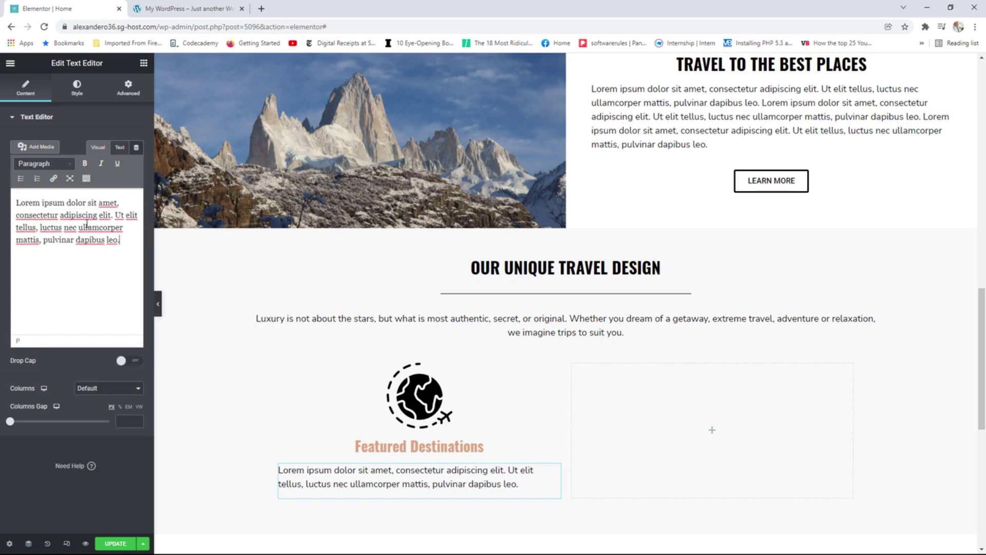
{"action": "left_click", "coordinate": [77, 87]}
{"action": "left_click", "coordinate": [112, 144]}
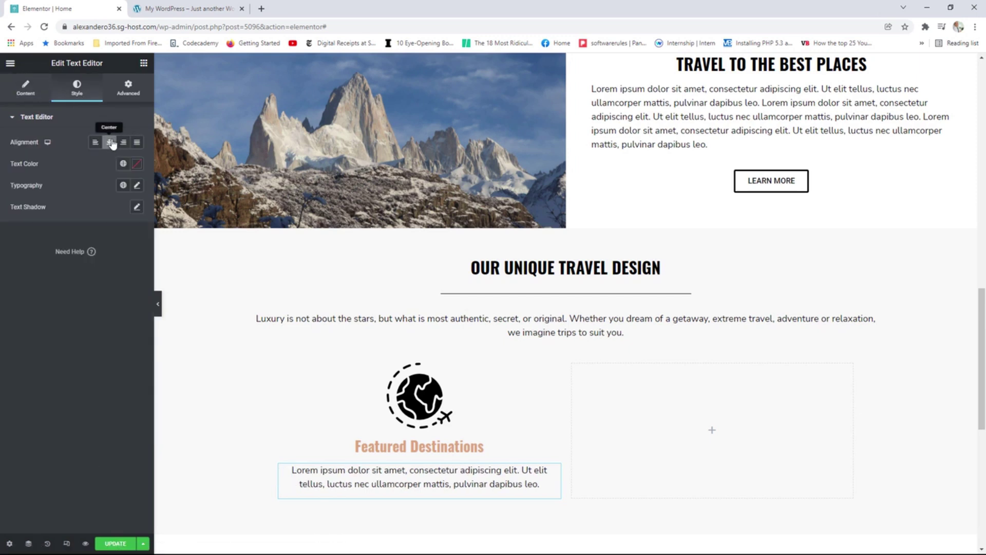
{"action": "scroll", "coordinate": [513, 385], "scroll_direction": "down", "scroll_amount": 2}
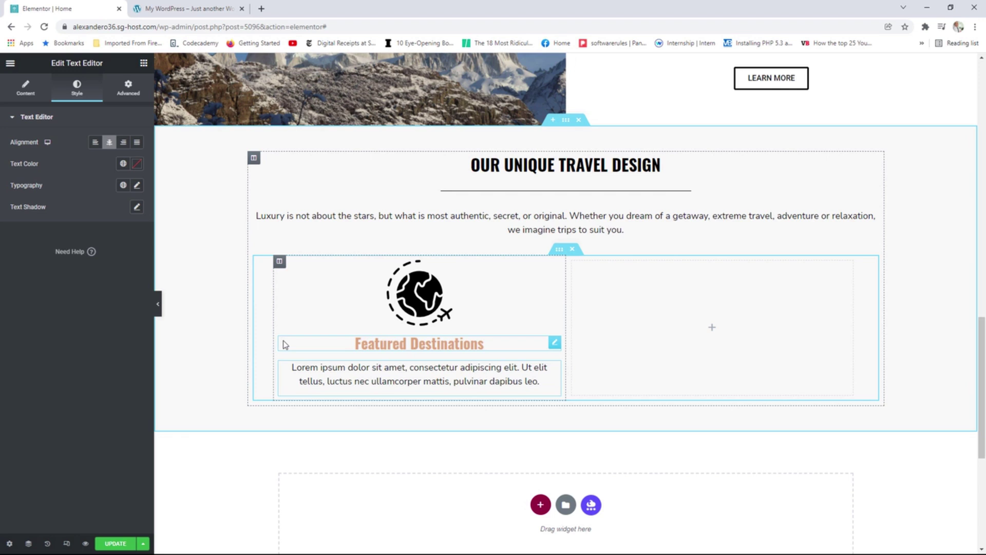
Duplicate the Featured Destinations column twice and delete the empty fourth column.
{"action": "right_click", "coordinate": [280, 263]}
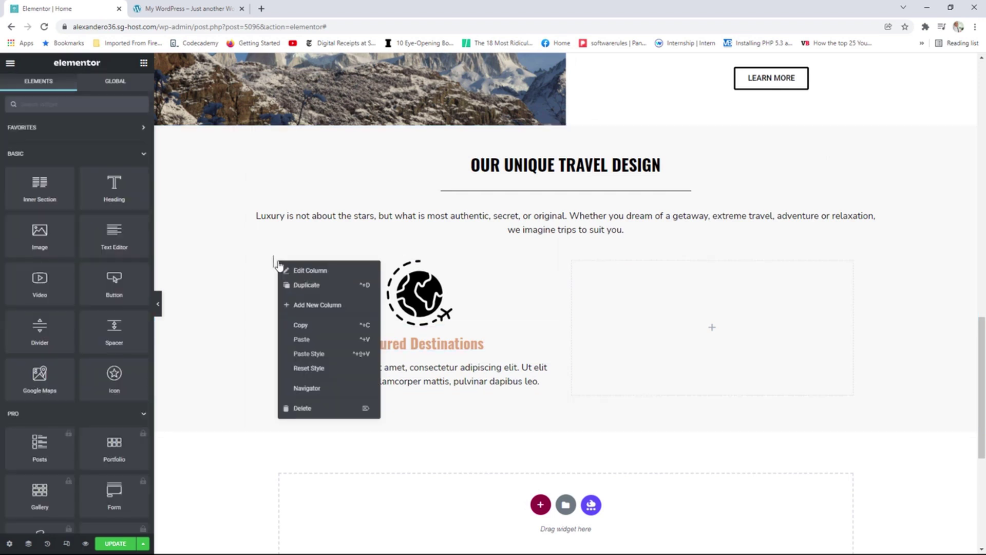
{"action": "left_click", "coordinate": [305, 286]}
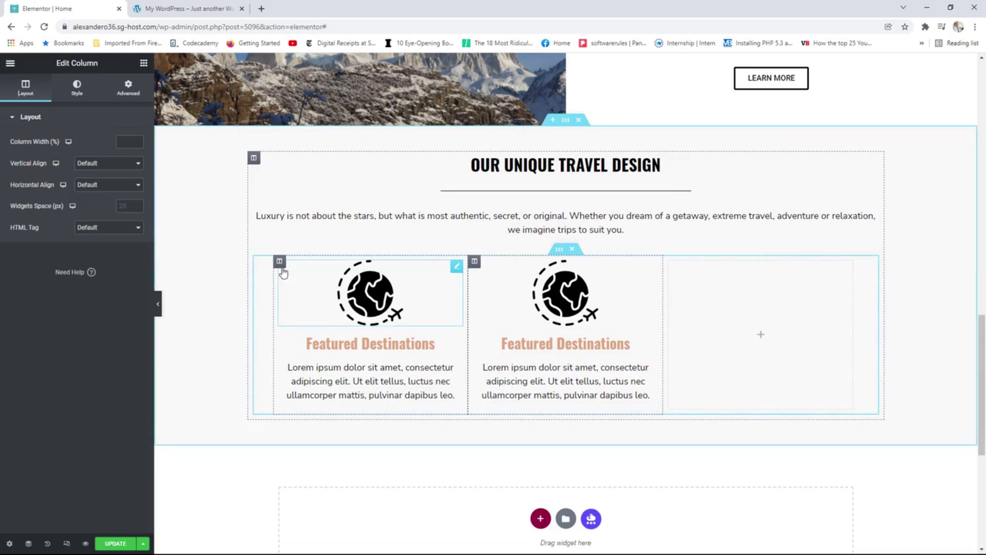
{"action": "right_click", "coordinate": [281, 264]}
{"action": "left_click", "coordinate": [307, 286]}
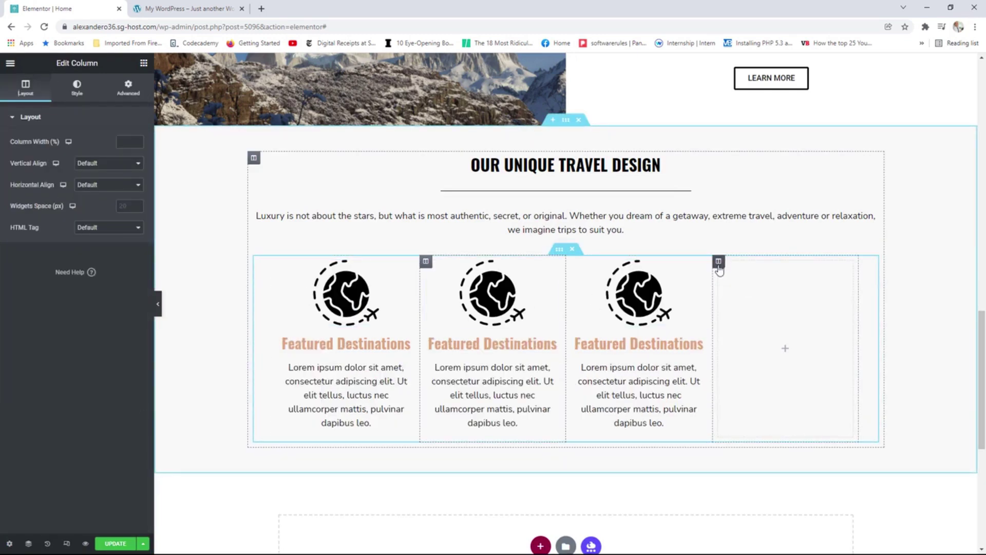
{"action": "right_click", "coordinate": [719, 262]}
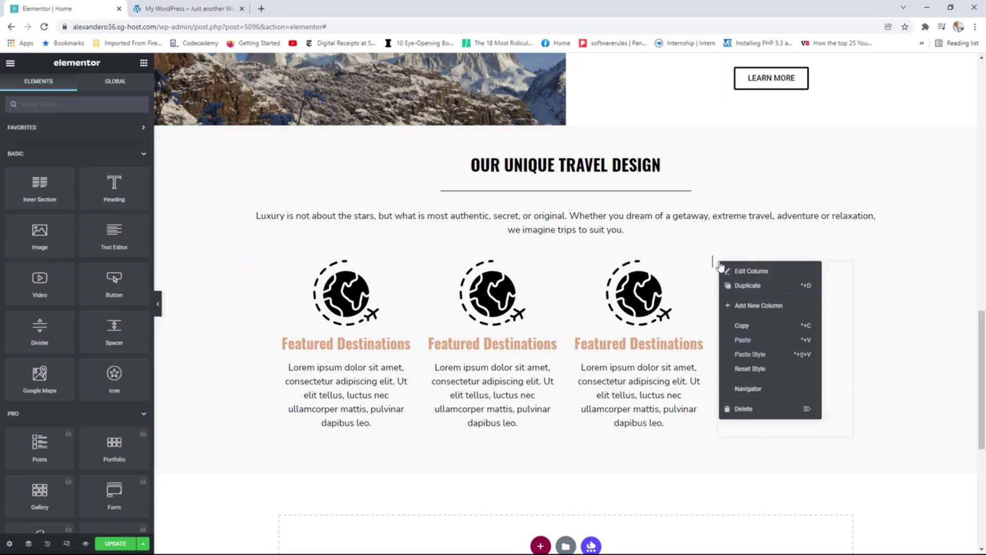
{"action": "left_click", "coordinate": [745, 408]}
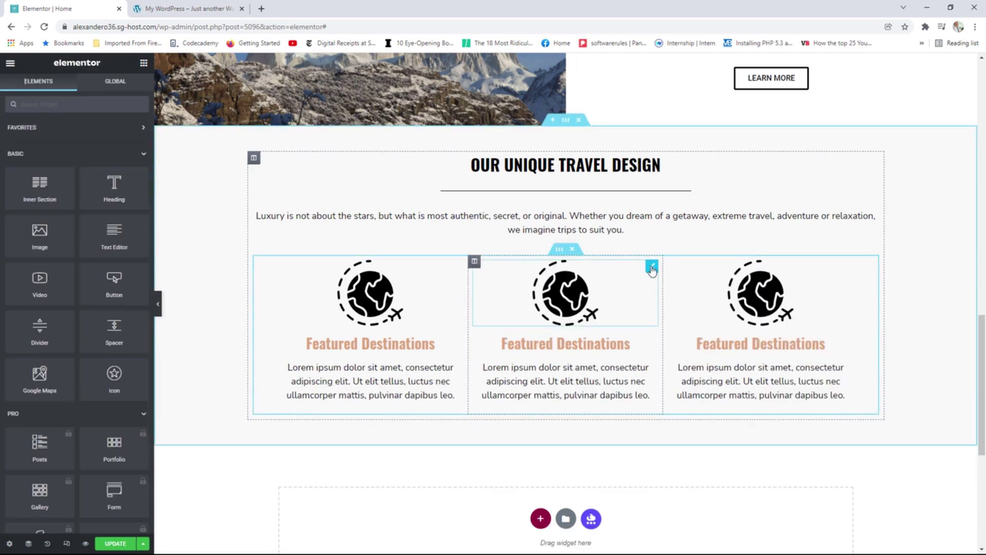
Give the middle column the map icon and the heading 'Travel Guides'.
{"action": "left_click", "coordinate": [651, 266]}
{"action": "left_click", "coordinate": [98, 178]}
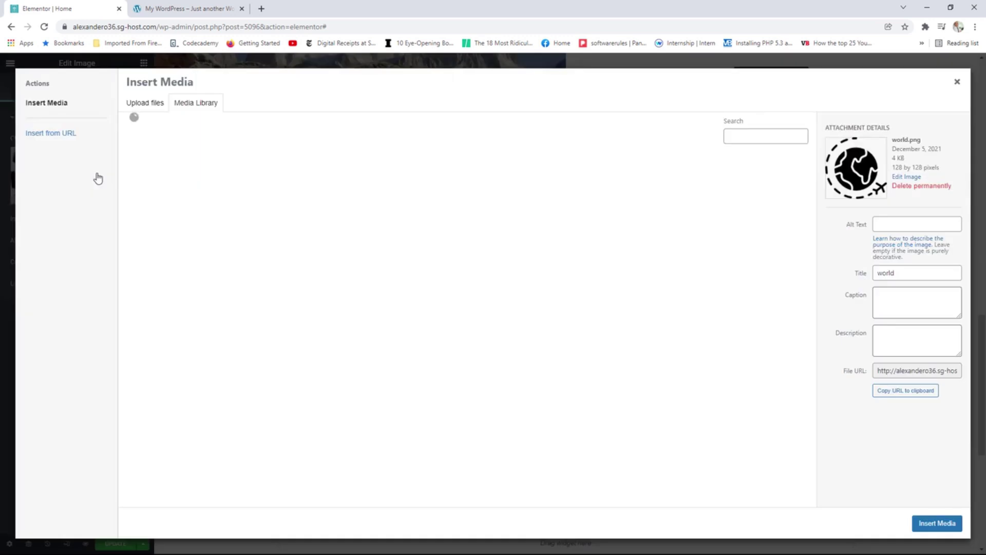
{"action": "left_click", "coordinate": [542, 347]}
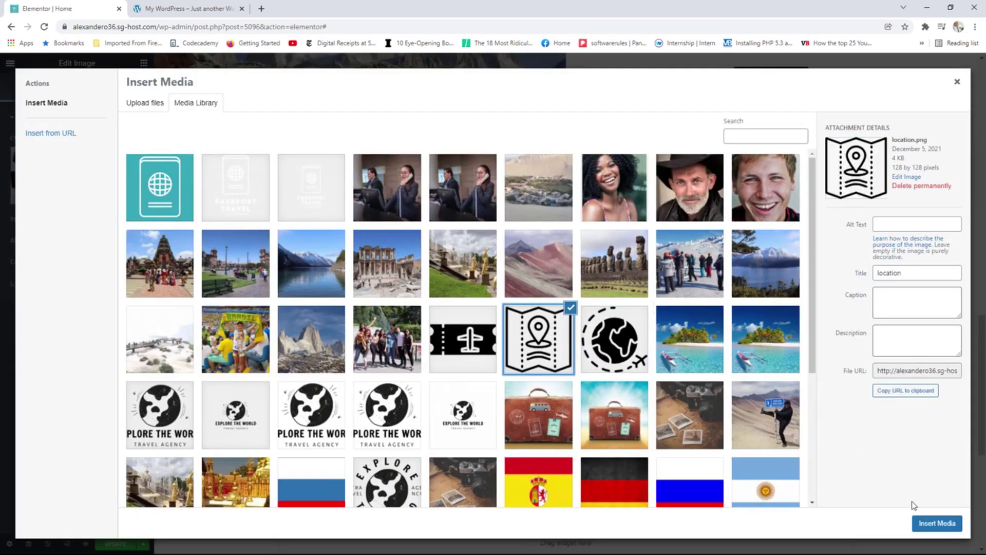
{"action": "left_click", "coordinate": [919, 522]}
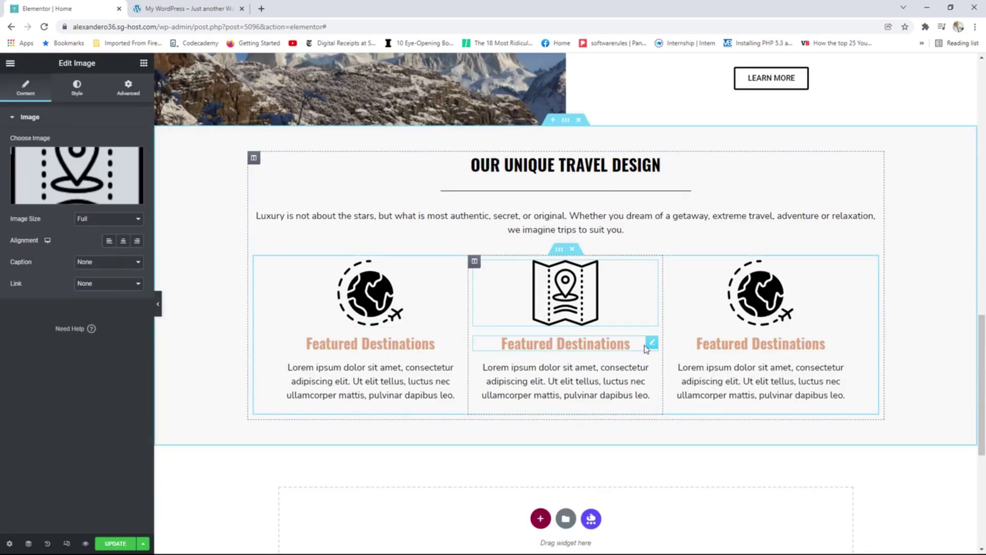
{"action": "left_click", "coordinate": [616, 343]}
{"action": "left_click_drag", "start_coordinate": [73, 153], "coordinate": [14, 153]}
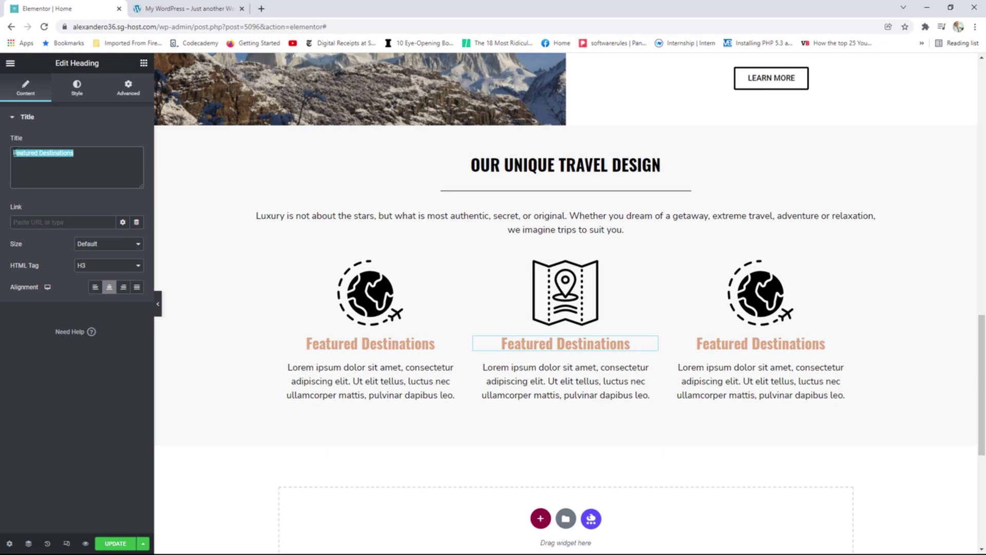
{"action": "type", "text": "Tr"}
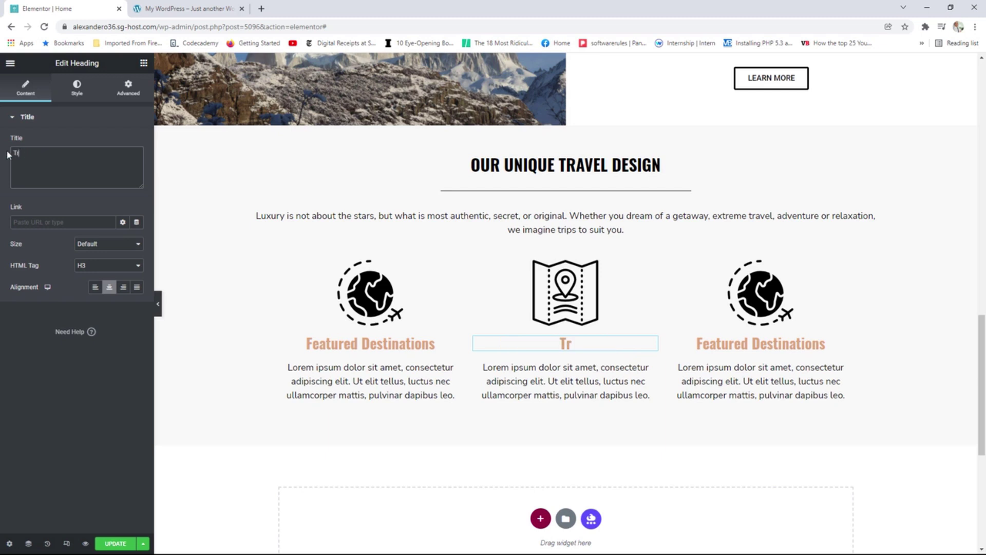
{"action": "type", "text": "avel Guides"}
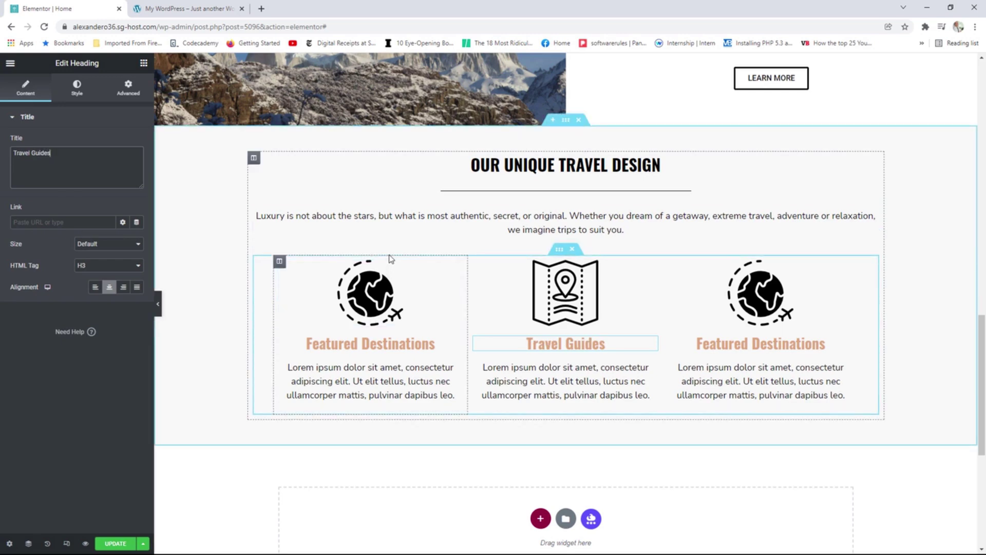
{"action": "scroll", "coordinate": [390, 264], "scroll_direction": "up", "scroll_amount": 4}
{"action": "scroll", "coordinate": [389, 271], "scroll_direction": "down", "scroll_amount": 4}
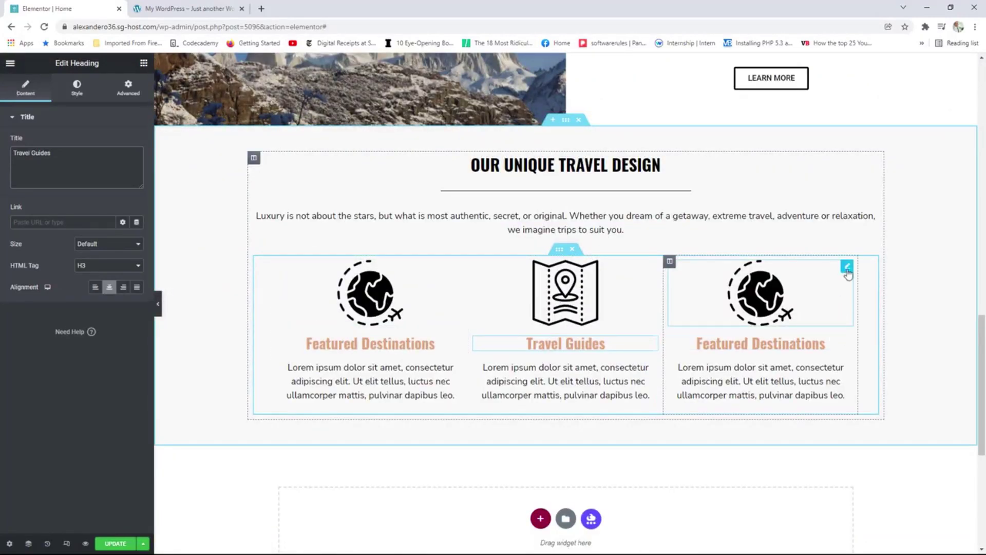
Give the right column the ticket icon and heading 'Affordable Tickets', then save the page.
{"action": "left_click", "coordinate": [846, 267]}
{"action": "left_click", "coordinate": [105, 168]}
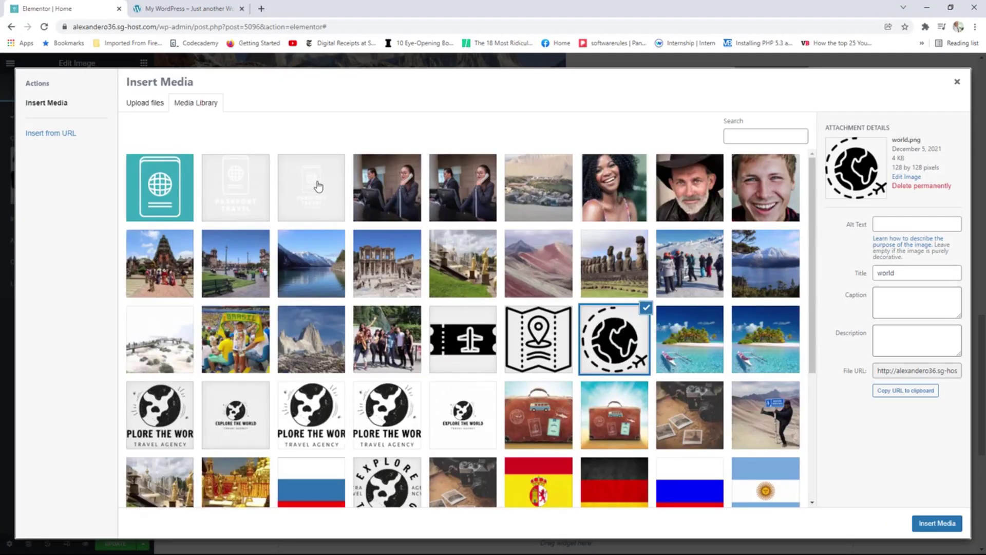
{"action": "left_click", "coordinate": [465, 349]}
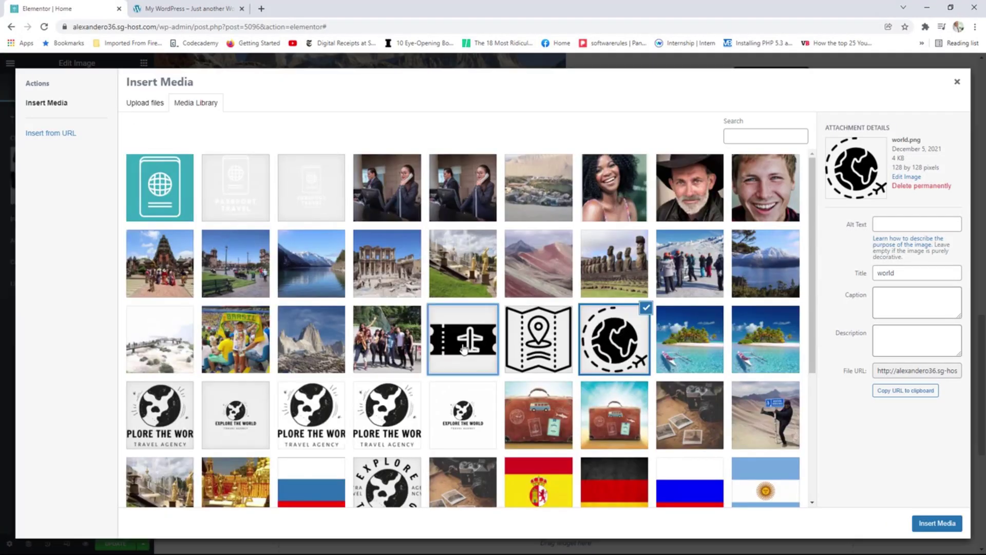
{"action": "left_click", "coordinate": [930, 523]}
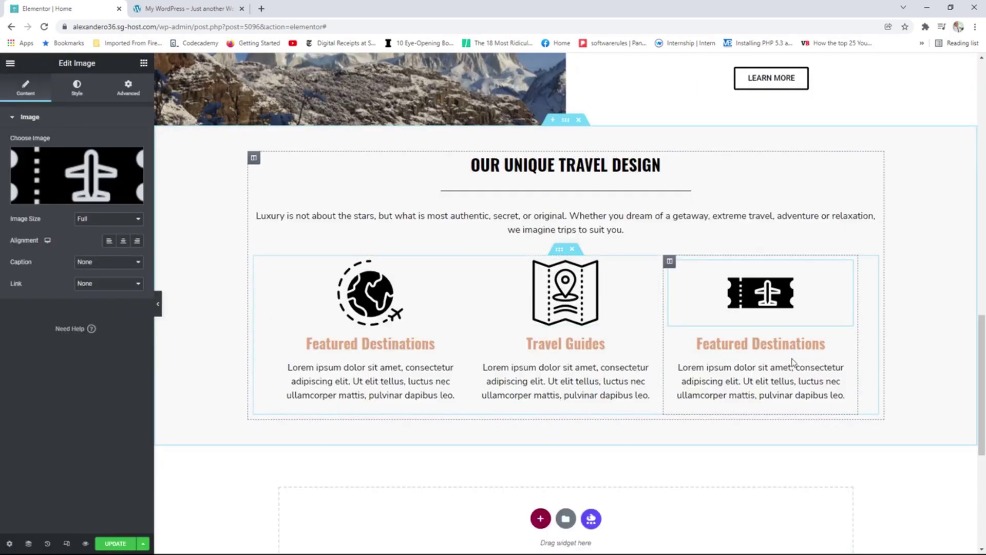
{"action": "left_click", "coordinate": [850, 343]}
{"action": "left_click", "coordinate": [95, 169]}
{"action": "key", "text": "ctrl+a"}
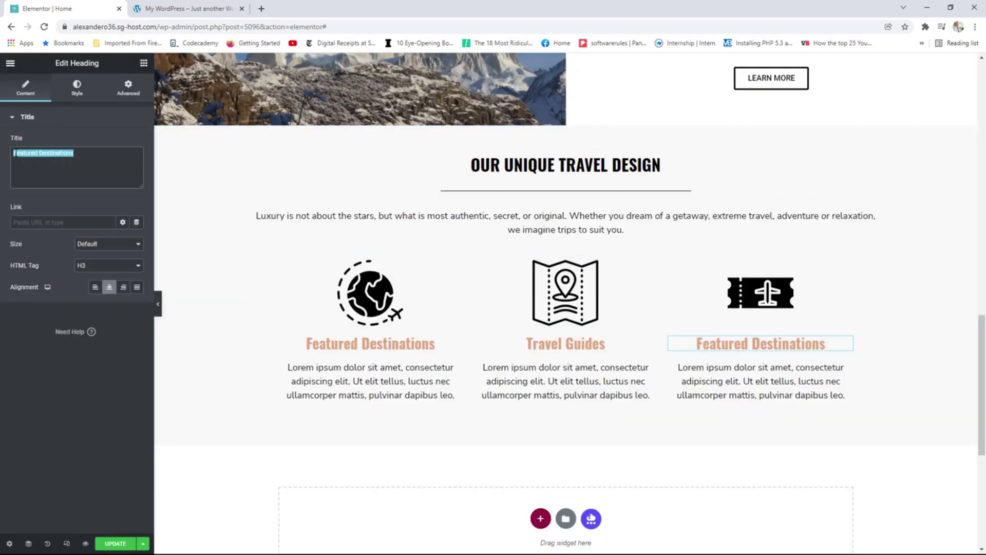
{"action": "type", "text": "Af"}
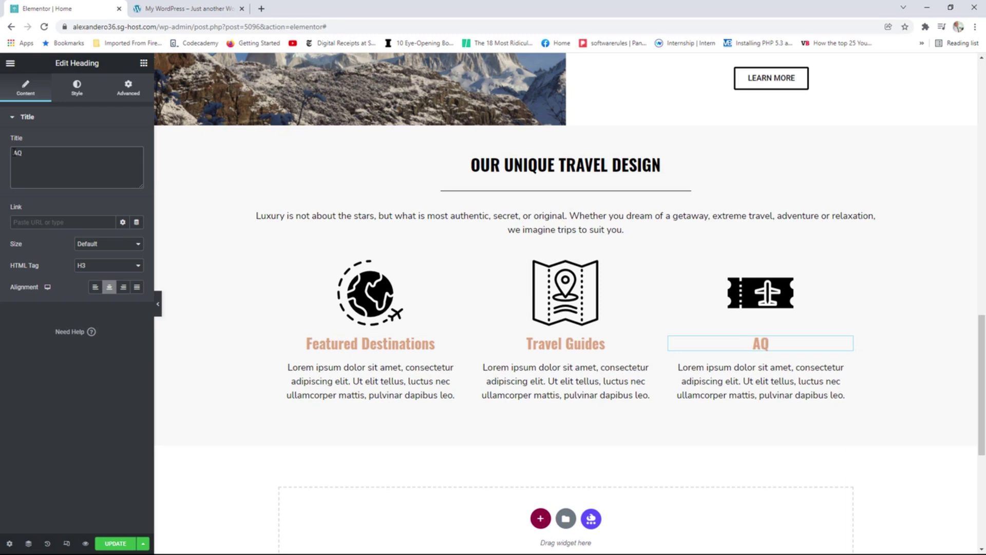
{"action": "key", "text": "BackSpace"}
{"action": "type", "text": "ffordab"}
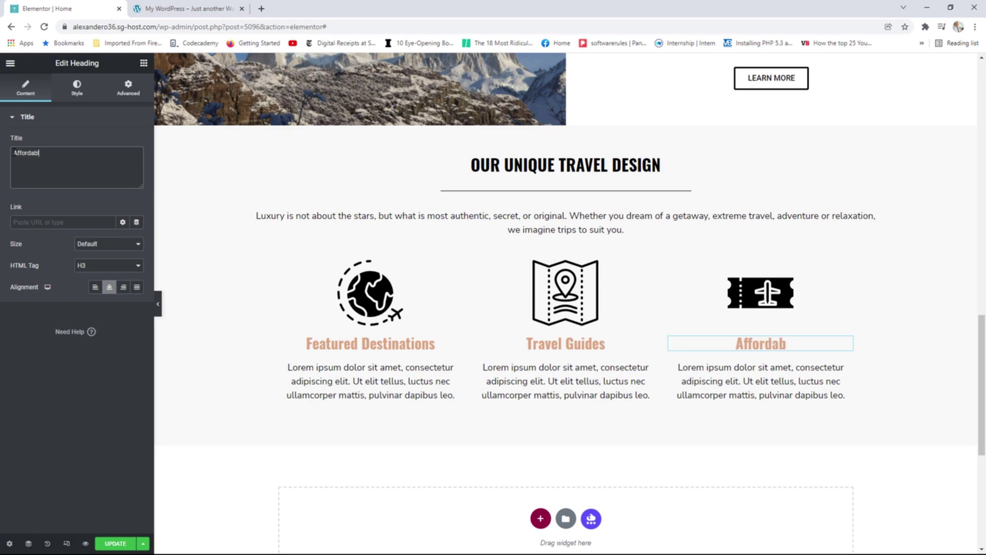
{"action": "type", "text": "le Tickets"}
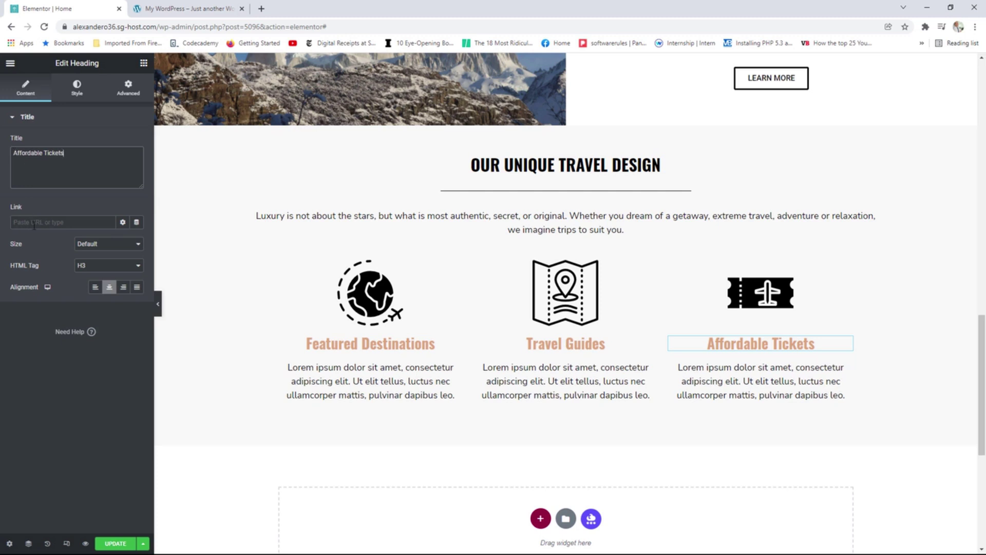
{"action": "left_click", "coordinate": [115, 544]}
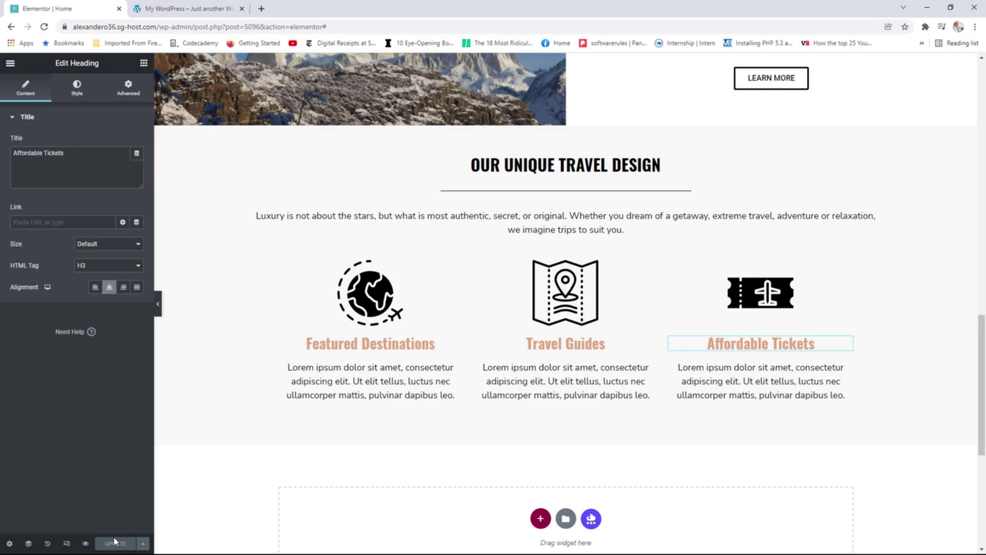
View the live page from the Elementor menu and scroll down to the travel design section.
{"action": "left_click", "coordinate": [10, 63]}
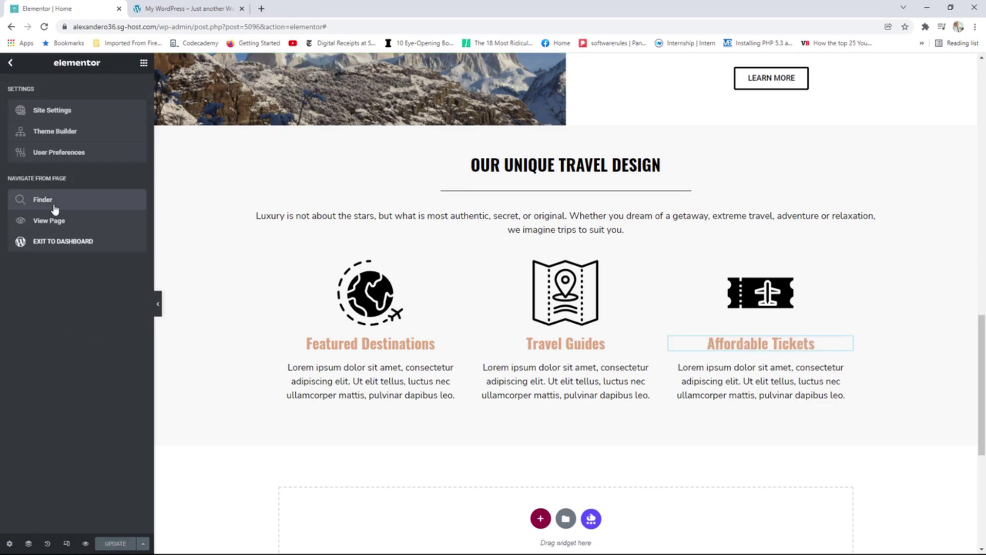
{"action": "left_click", "coordinate": [50, 222]}
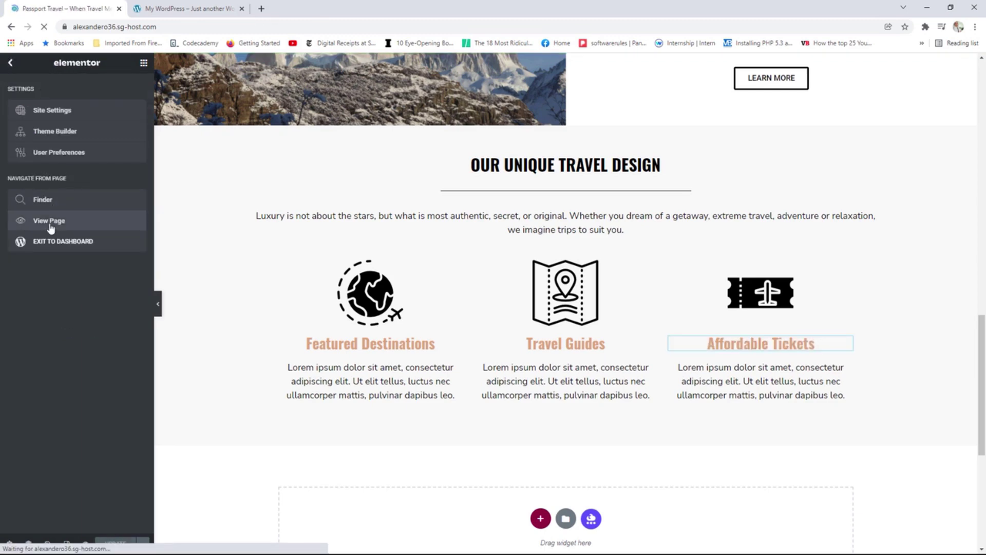
{"action": "scroll", "coordinate": [430, 229], "scroll_direction": "down", "scroll_amount": 15}
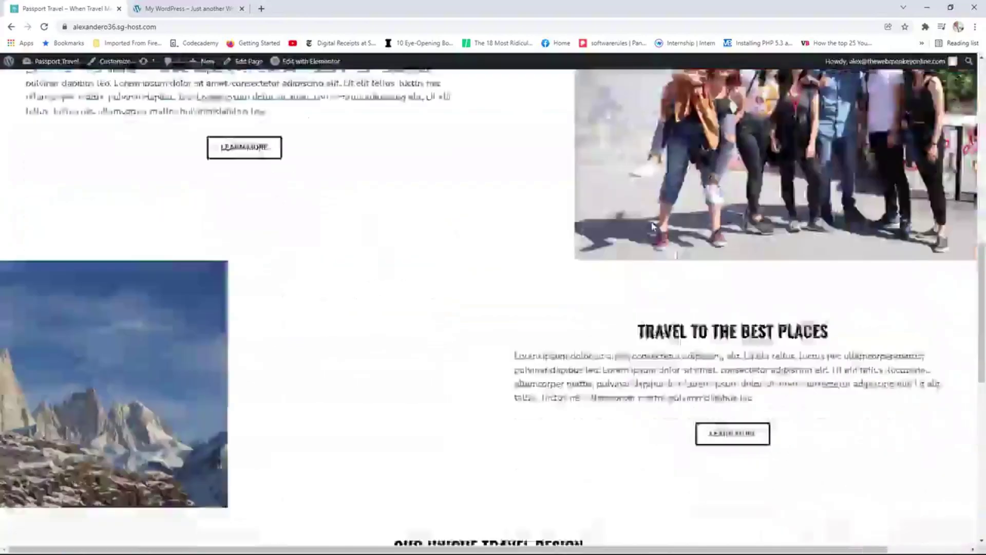
{"action": "scroll", "coordinate": [652, 226], "scroll_direction": "down", "scroll_amount": 1}
{"action": "scroll", "coordinate": [652, 226], "scroll_direction": "up", "scroll_amount": 2}
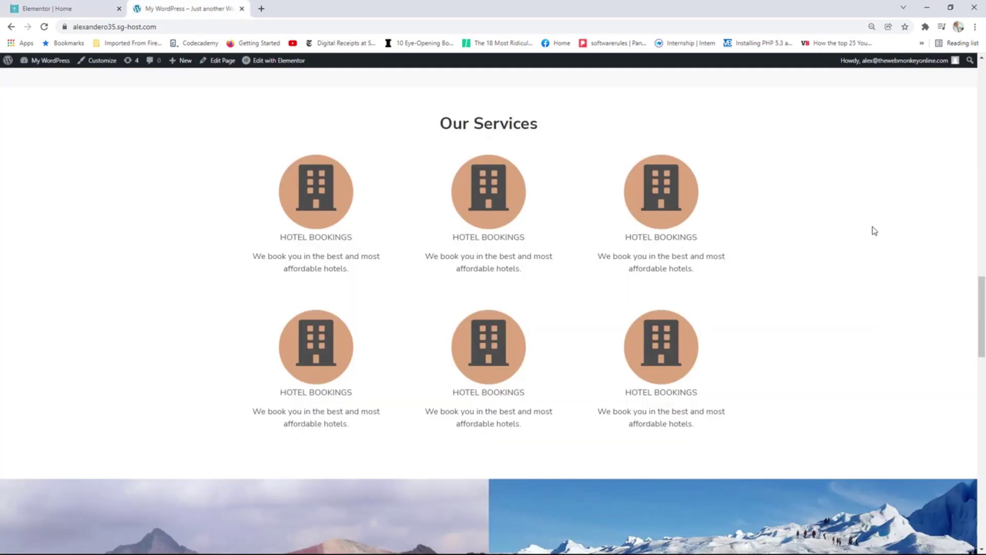
Review the reference site's Our Services and Visit our Blog sections, then return to the Elementor Home editor.
{"action": "scroll", "coordinate": [872, 229], "scroll_direction": "down", "scroll_amount": 4}
{"action": "scroll", "coordinate": [790, 194], "scroll_direction": "down", "scroll_amount": 2}
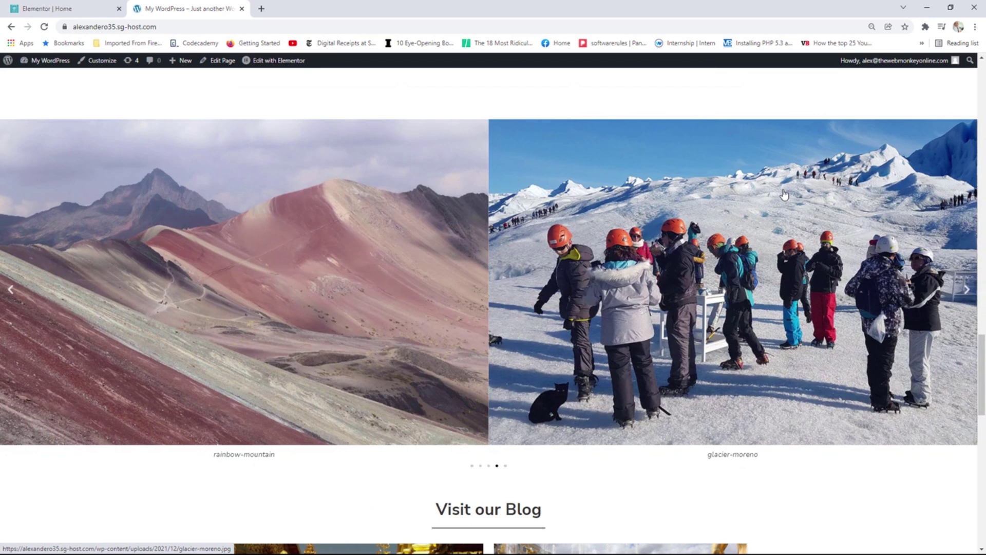
{"action": "scroll", "coordinate": [784, 194], "scroll_direction": "up", "scroll_amount": 8}
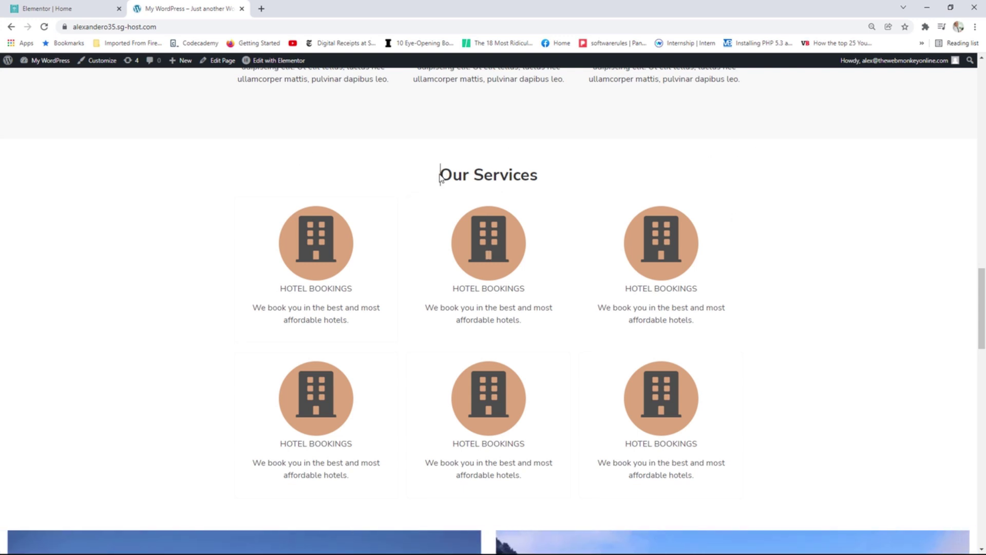
{"action": "left_click_drag", "start_coordinate": [440, 175], "coordinate": [547, 175]}
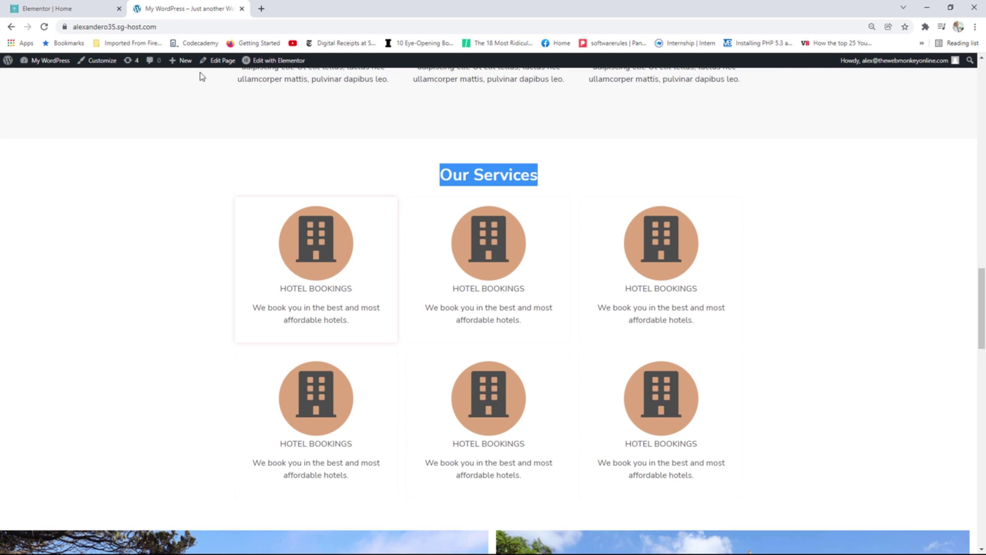
{"action": "left_click", "coordinate": [64, 10]}
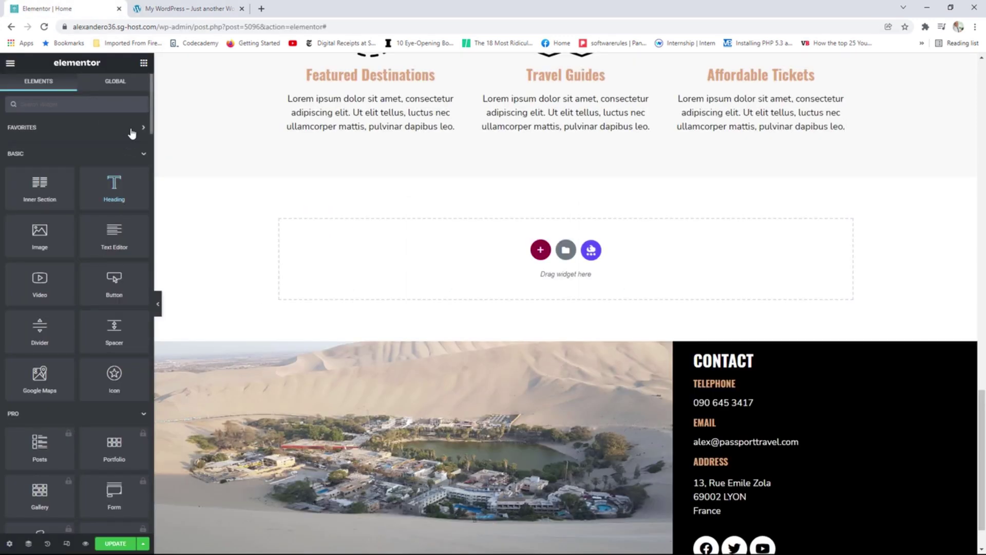
Scroll the Elements panel down to the Essential Addons widget category.
{"action": "left_click_drag", "start_coordinate": [152, 111], "coordinate": [135, 298]}
{"action": "scroll", "coordinate": [135, 298], "scroll_direction": "down", "scroll_amount": 4}
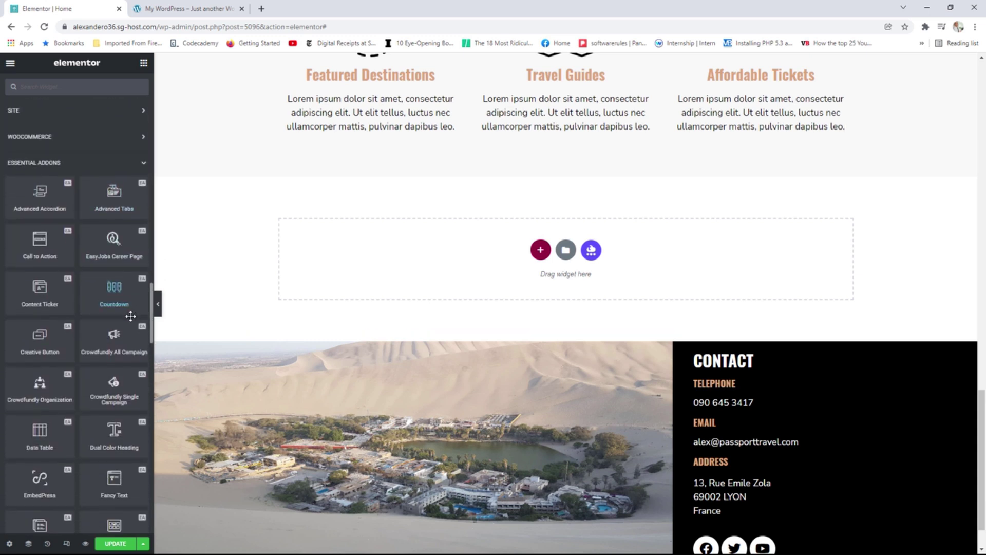
{"action": "scroll", "coordinate": [131, 319], "scroll_direction": "down", "scroll_amount": 1}
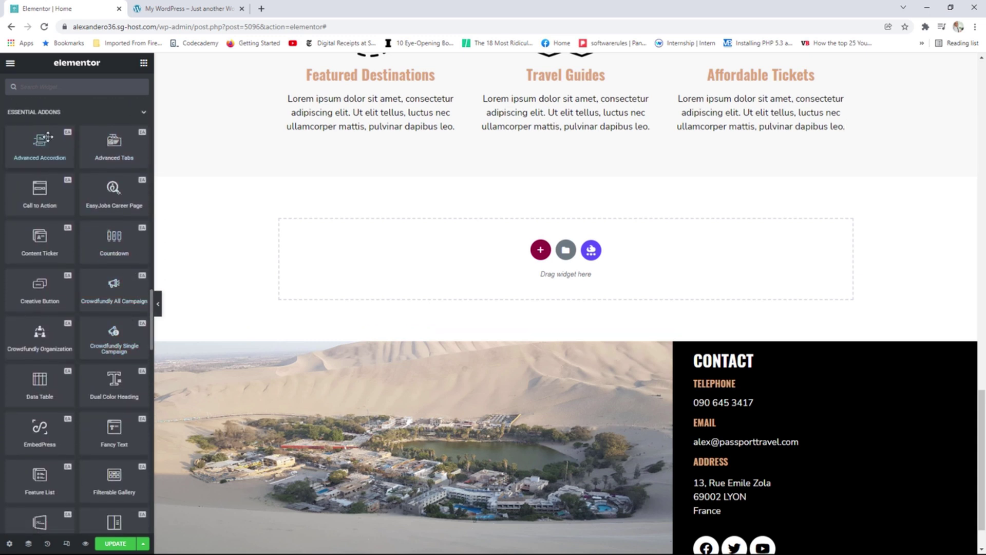
Drop an Info Box widget into the empty section below the travel row.
{"action": "scroll", "coordinate": [102, 326], "scroll_direction": "down", "scroll_amount": 1}
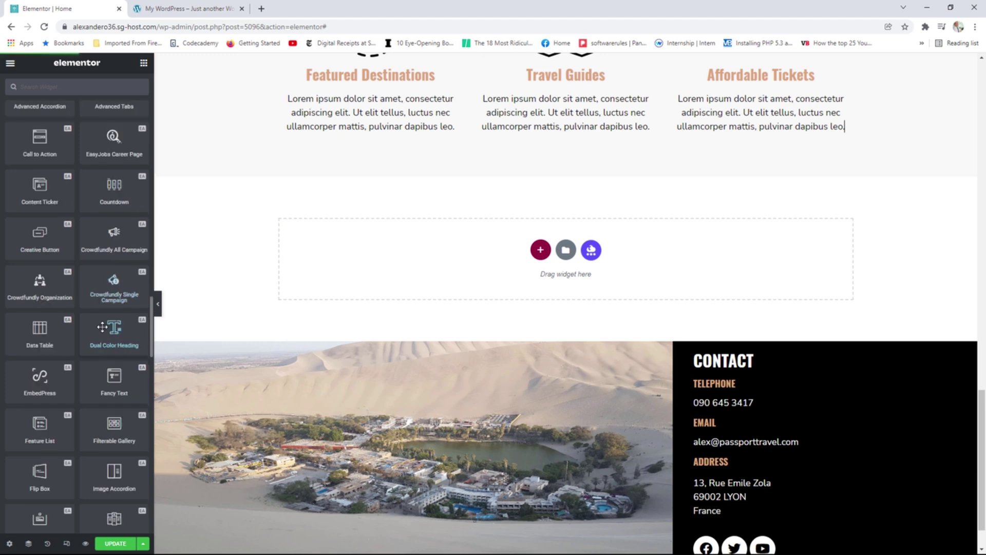
{"action": "scroll", "coordinate": [105, 324], "scroll_direction": "down", "scroll_amount": 2}
{"action": "scroll", "coordinate": [106, 325], "scroll_direction": "down", "scroll_amount": 1}
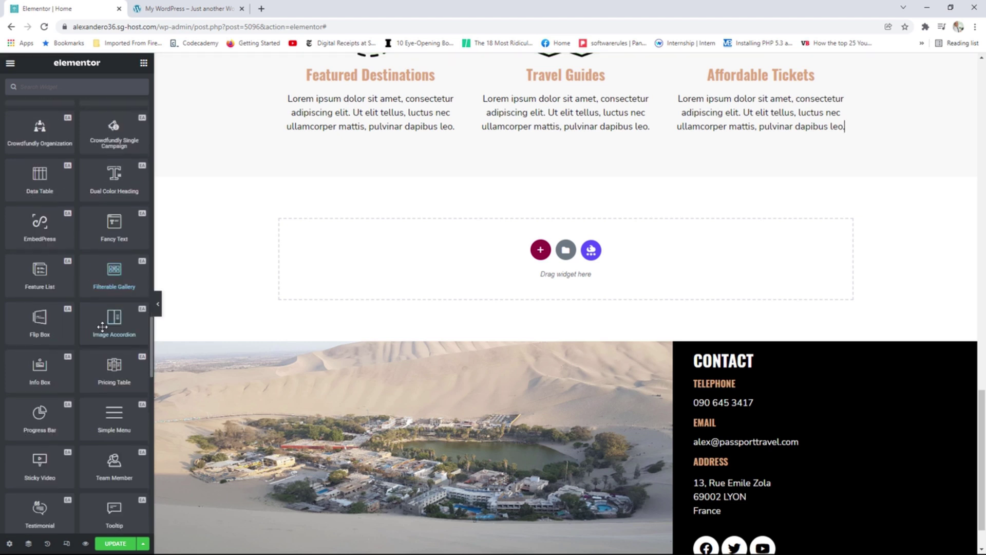
{"action": "left_click_drag", "start_coordinate": [38, 376], "coordinate": [385, 263]}
Check the Infobox Content settings, delete that section, and switch to the live site.
{"action": "mouse_move", "coordinate": [86, 235]}
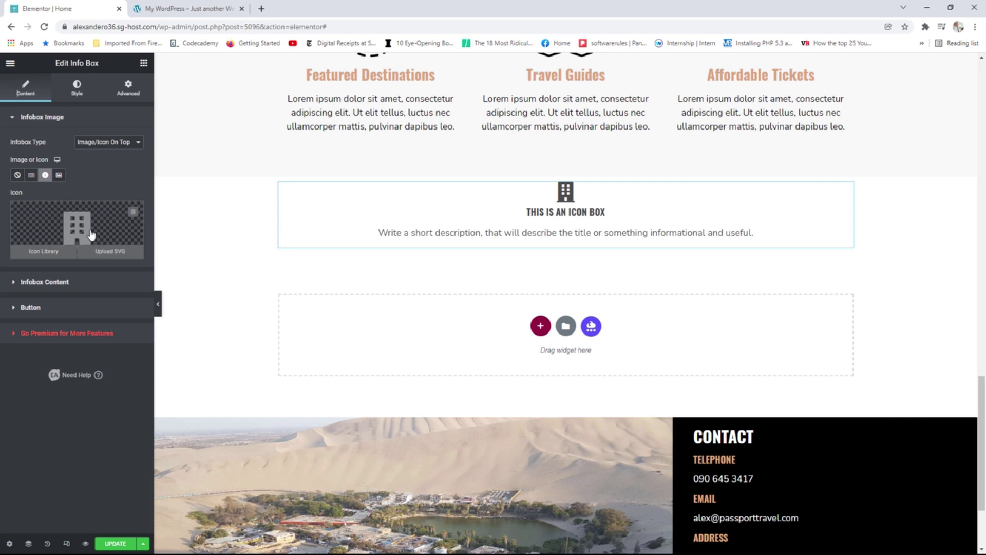
{"action": "left_click", "coordinate": [66, 282]}
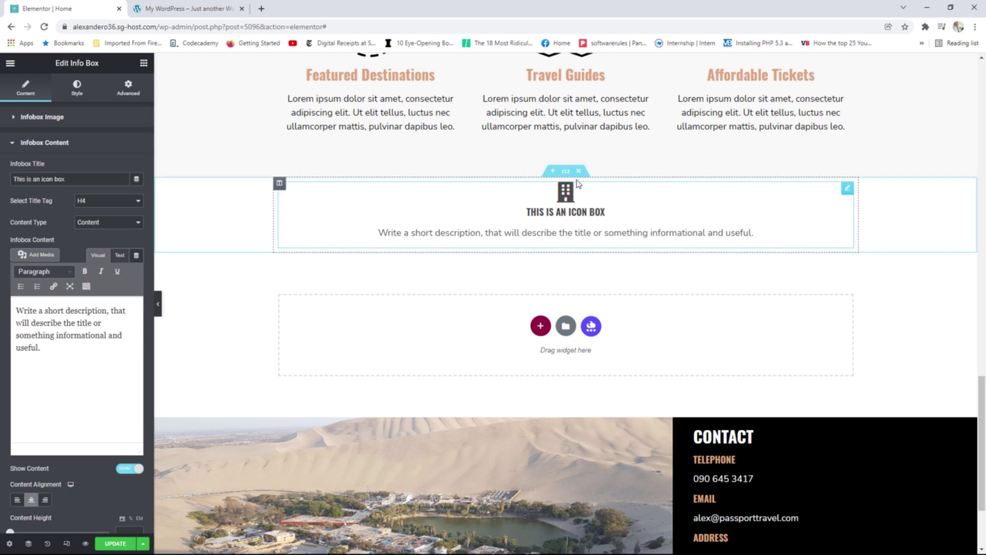
{"action": "left_click", "coordinate": [578, 171]}
{"action": "left_click", "coordinate": [194, 8]}
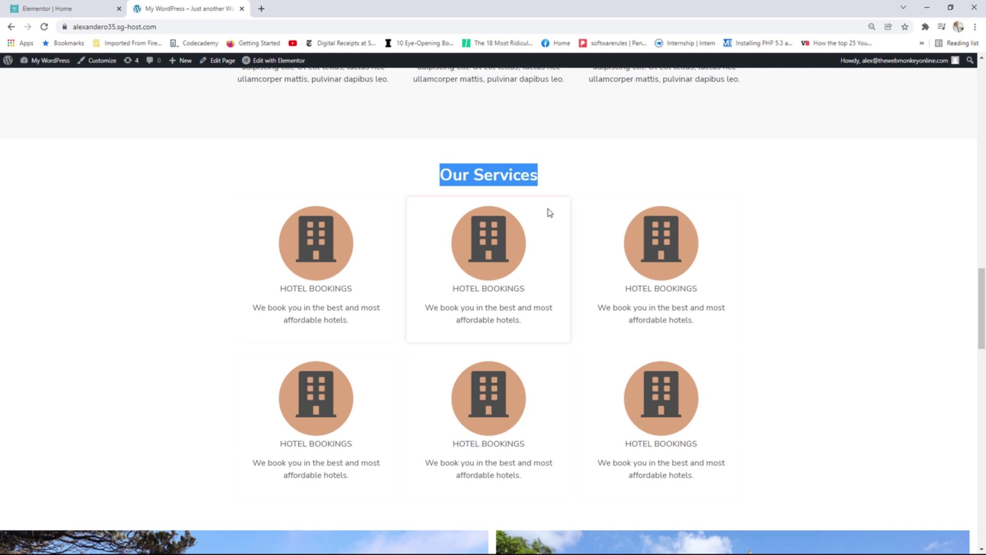
Return from the live site to the editor and scroll the widget panel to General.
{"action": "scroll", "coordinate": [882, 225], "scroll_direction": "down", "scroll_amount": 5}
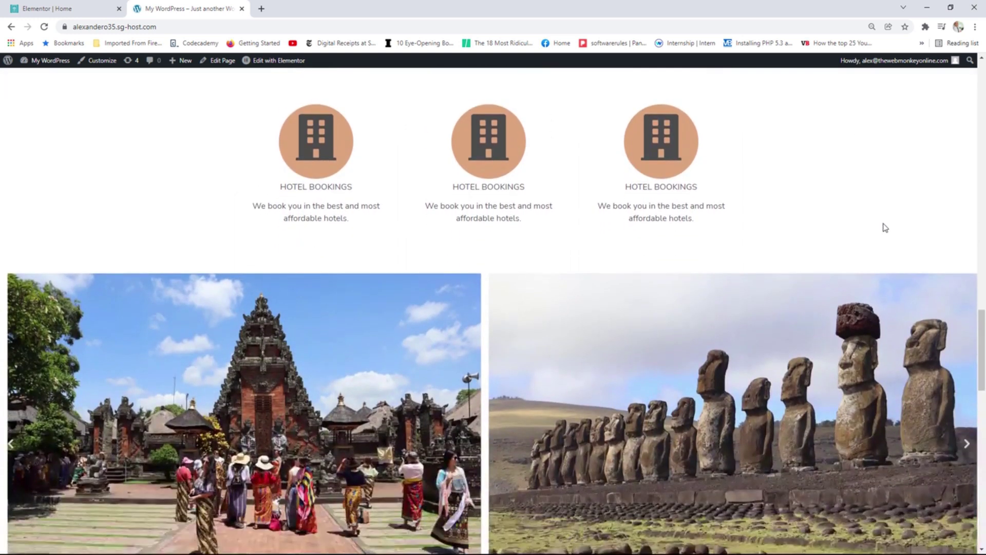
{"action": "scroll", "coordinate": [885, 227], "scroll_direction": "down", "scroll_amount": 1}
{"action": "left_click", "coordinate": [88, 6]}
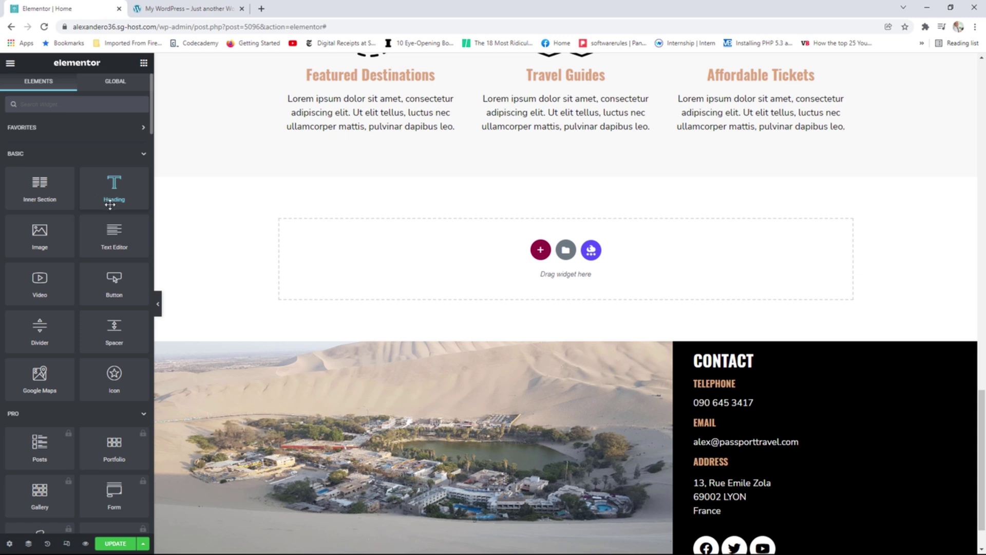
{"action": "scroll", "coordinate": [109, 207], "scroll_direction": "down", "scroll_amount": 10}
{"action": "scroll", "coordinate": [111, 212], "scroll_direction": "down", "scroll_amount": 3}
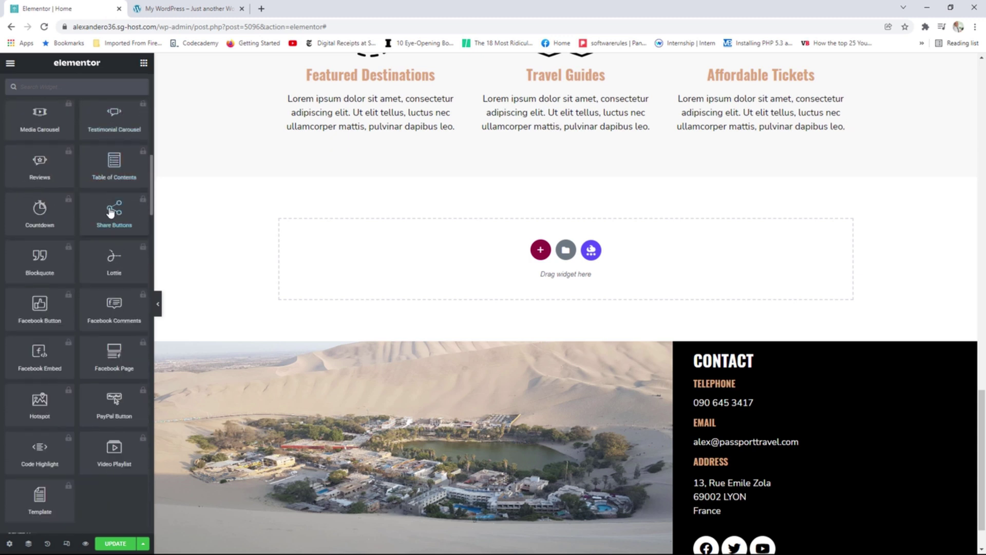
{"action": "scroll", "coordinate": [109, 208], "scroll_direction": "down", "scroll_amount": 4}
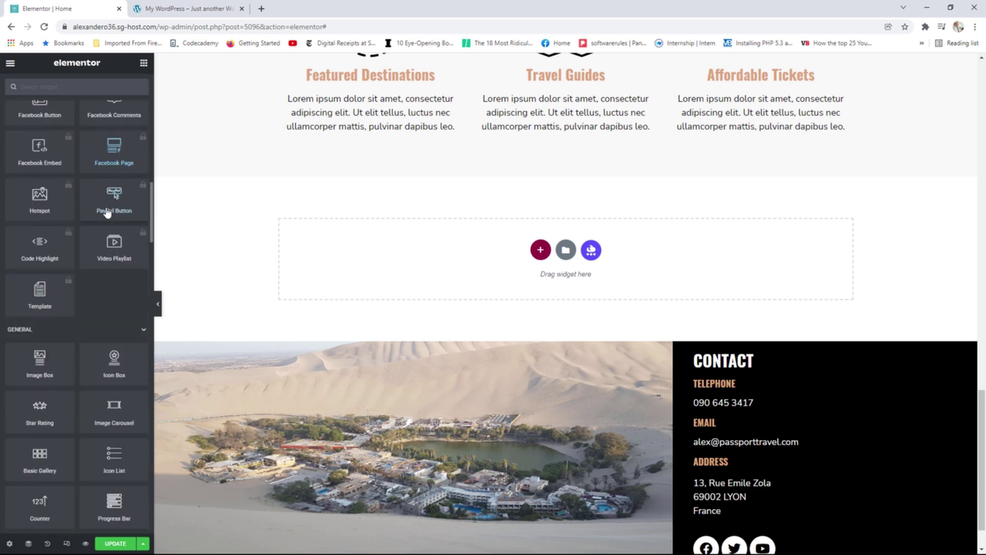
{"action": "scroll", "coordinate": [119, 281], "scroll_direction": "down", "scroll_amount": 1}
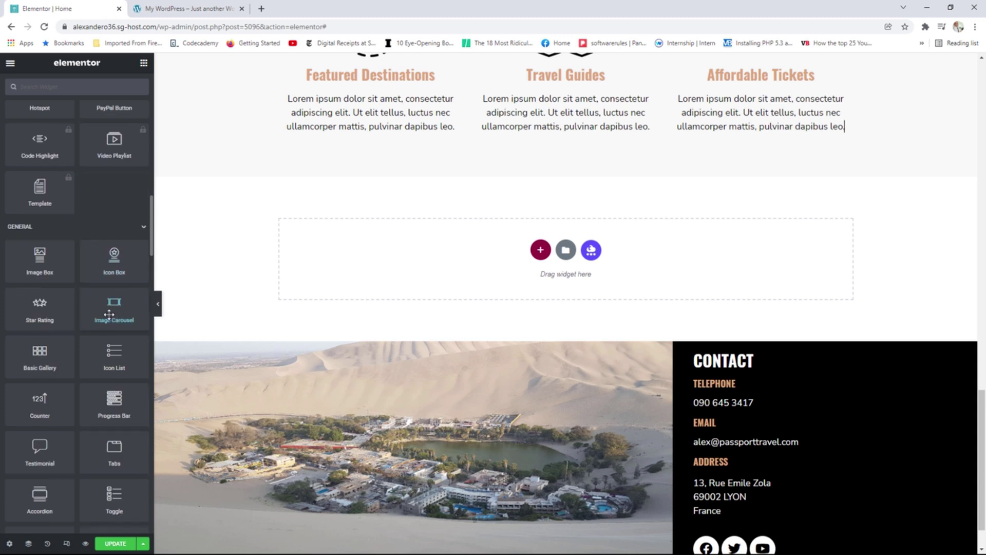
Drop an Image Carousel and pick six photos, Rapa-Nui moai through Bariloche lake, for a new gallery.
{"action": "left_click_drag", "start_coordinate": [110, 312], "coordinate": [441, 261]}
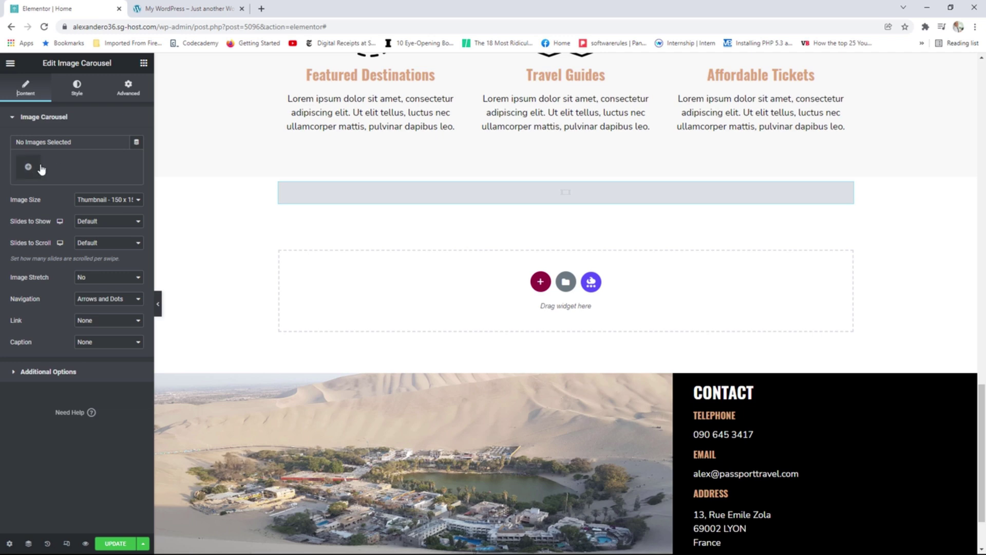
{"action": "left_click", "coordinate": [29, 167]}
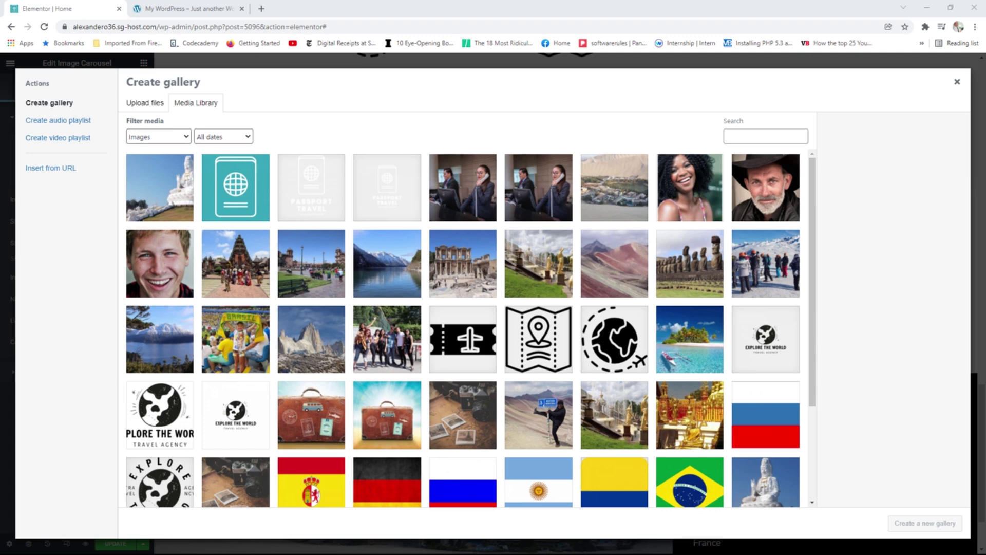
{"action": "left_click", "coordinate": [712, 269]}
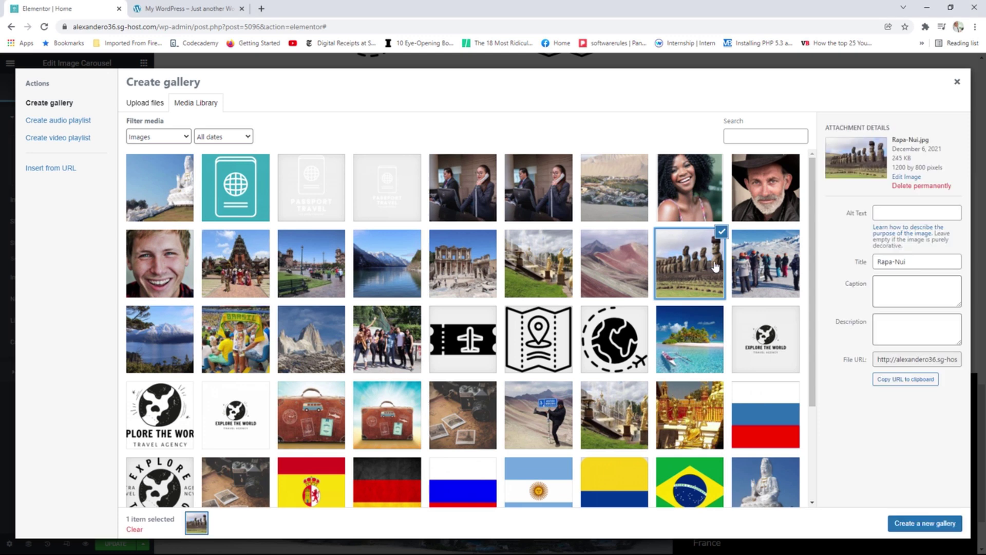
{"action": "left_click", "coordinate": [619, 283]}
{"action": "left_click", "coordinate": [565, 284]}
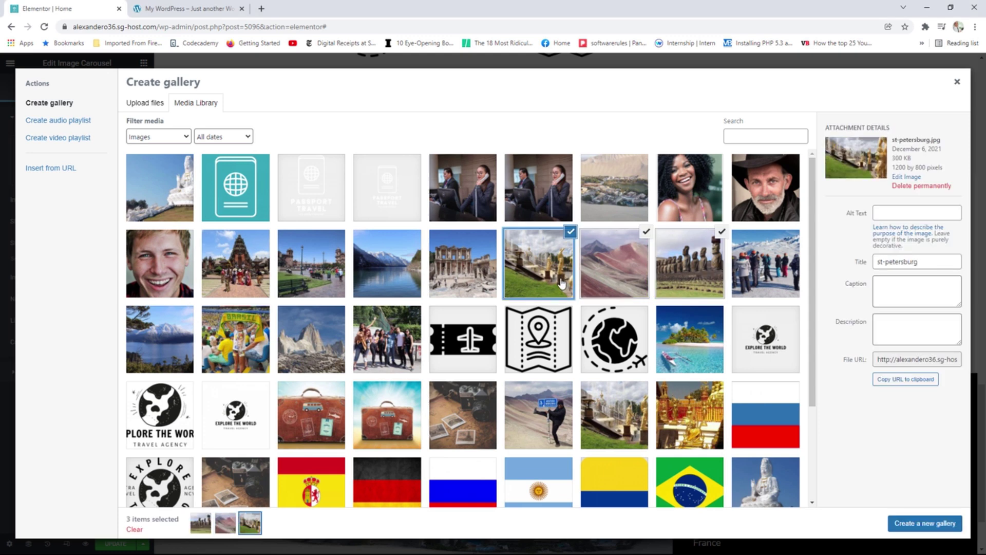
{"action": "left_click", "coordinate": [765, 284]}
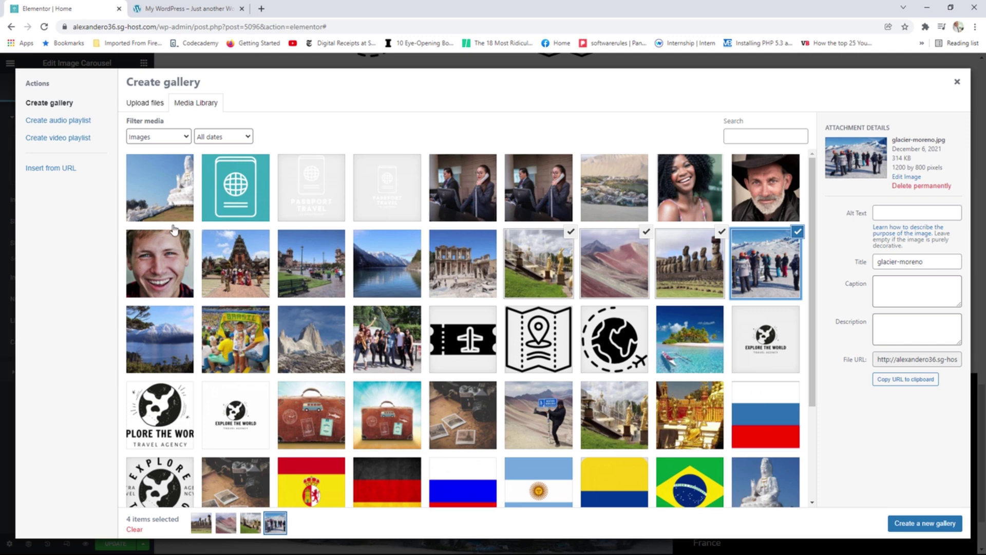
{"action": "left_click", "coordinate": [164, 204]}
{"action": "left_click", "coordinate": [174, 350]}
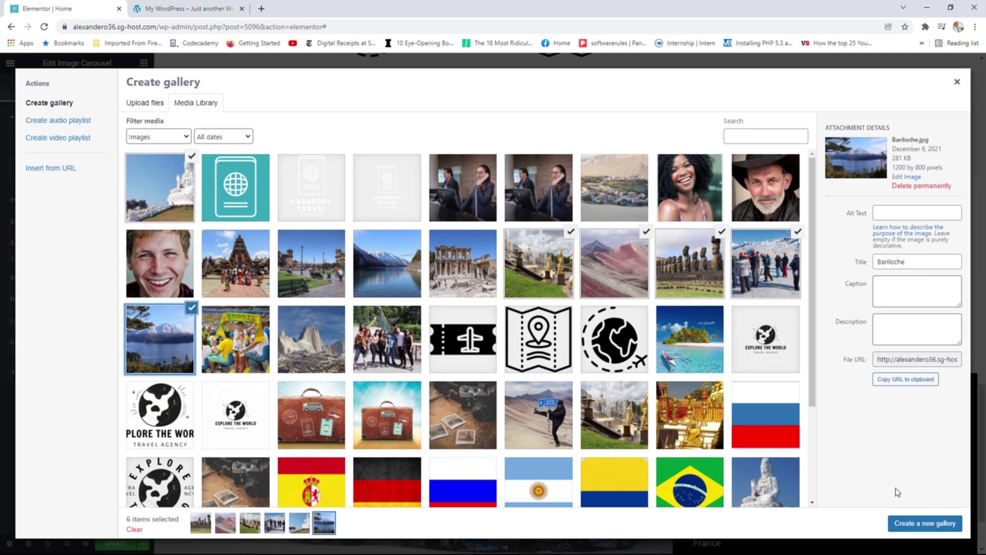
{"action": "left_click", "coordinate": [914, 524]}
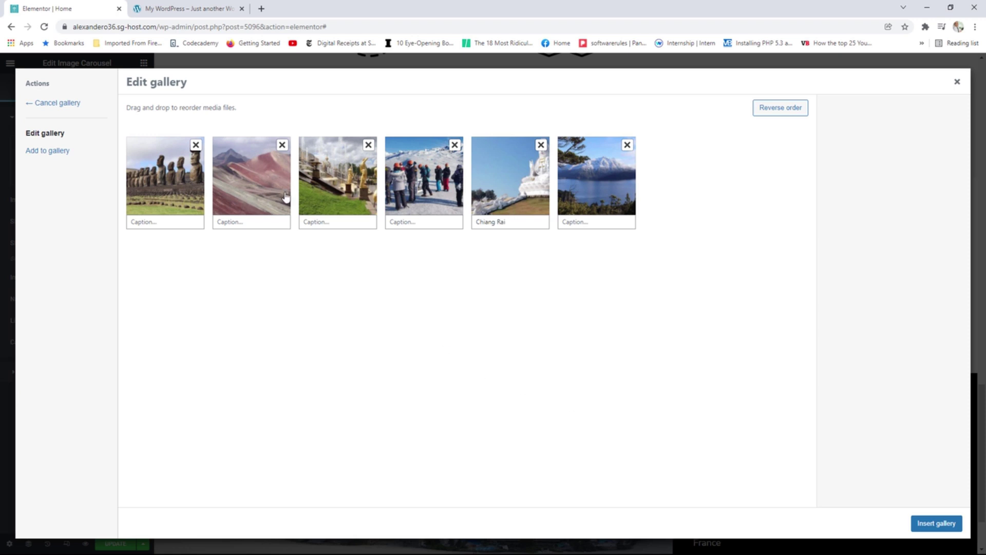
Review each of the six photos' details and insert the gallery into the carousel.
{"action": "left_click", "coordinate": [179, 198]}
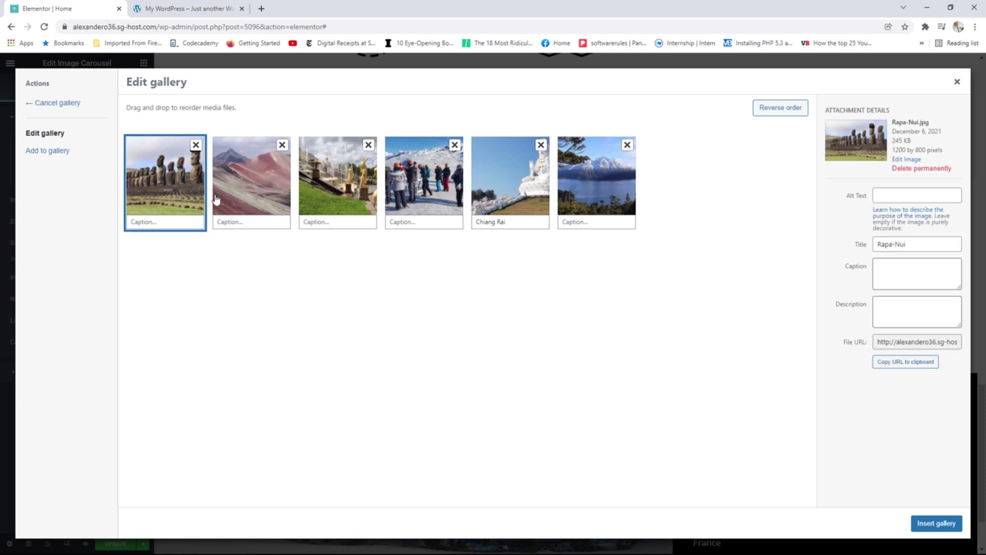
{"action": "left_click", "coordinate": [248, 200]}
{"action": "left_click", "coordinate": [351, 190]}
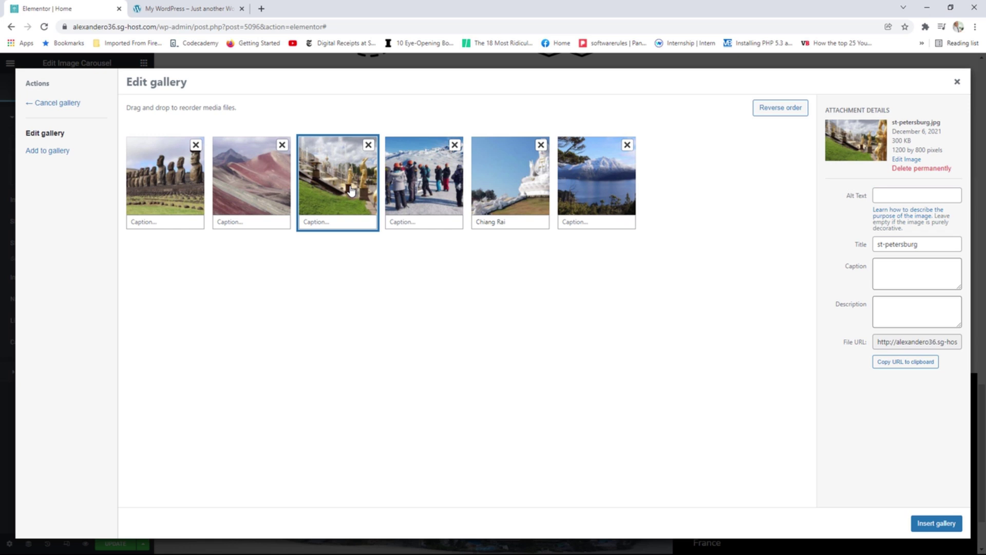
{"action": "left_click", "coordinate": [444, 191]}
{"action": "left_click", "coordinate": [503, 192]}
{"action": "left_click", "coordinate": [595, 194]}
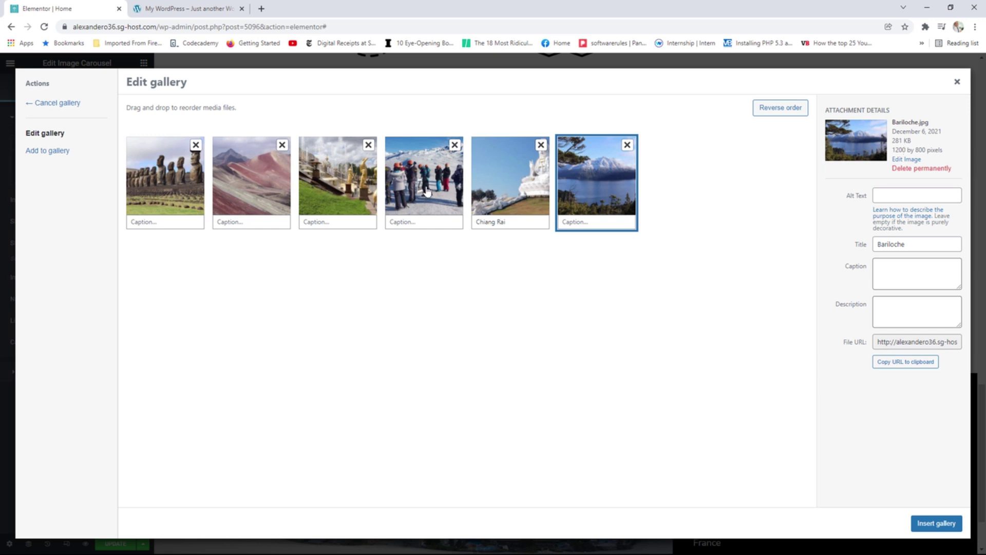
{"action": "left_click", "coordinate": [934, 523]}
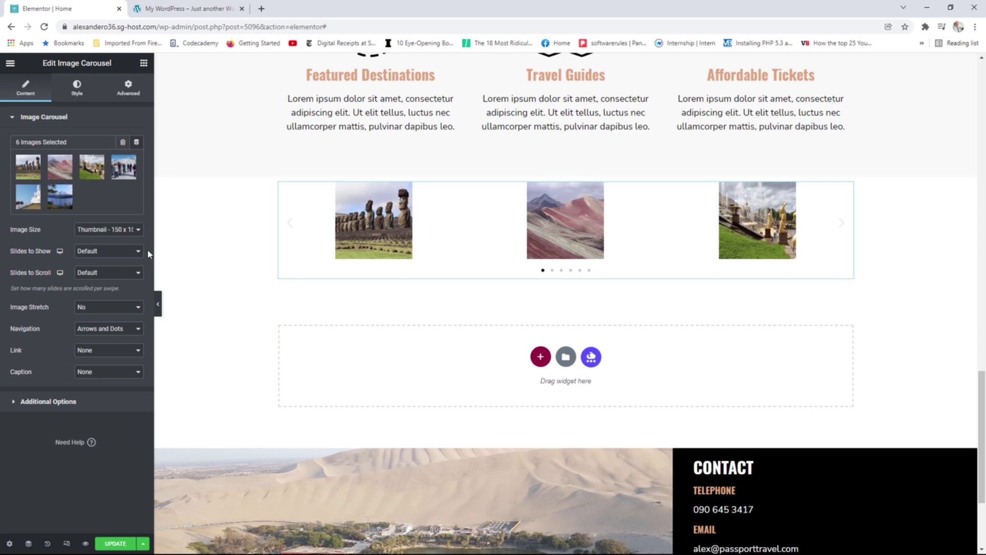
Set the carousel to full-size images, showing 2 slides and scrolling 2 at a time.
{"action": "left_click", "coordinate": [98, 230]}
{"action": "left_click", "coordinate": [94, 286]}
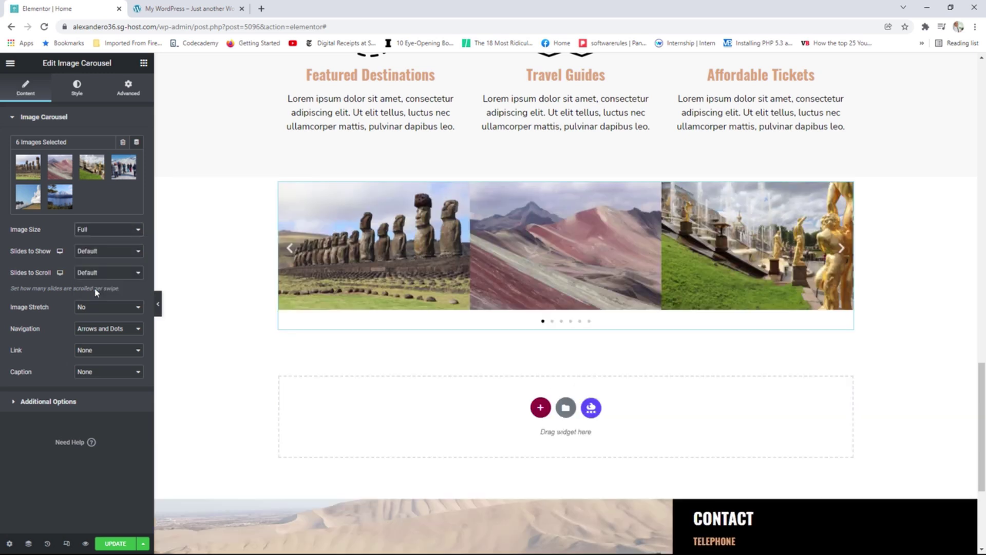
{"action": "left_click", "coordinate": [84, 252]}
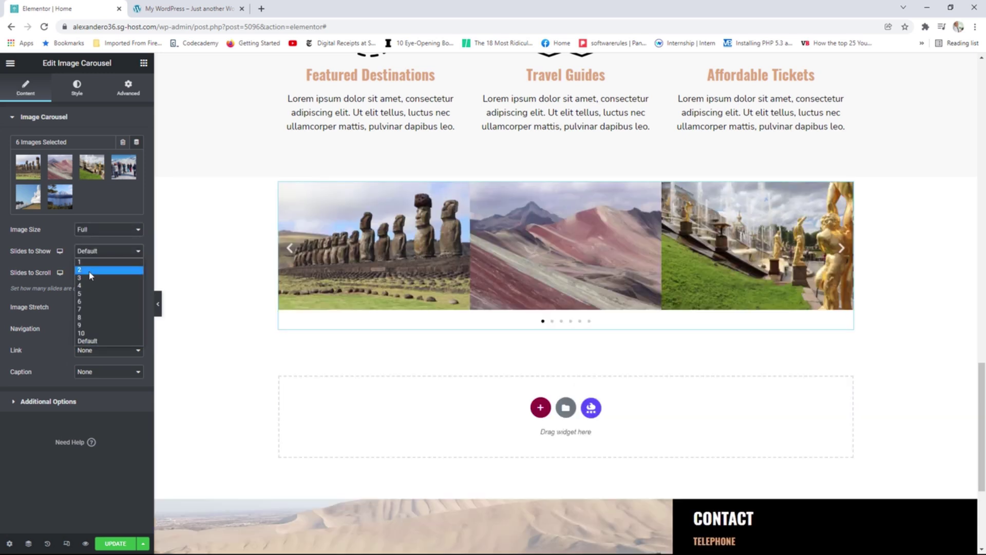
{"action": "left_click", "coordinate": [88, 271]}
{"action": "left_click", "coordinate": [99, 273]}
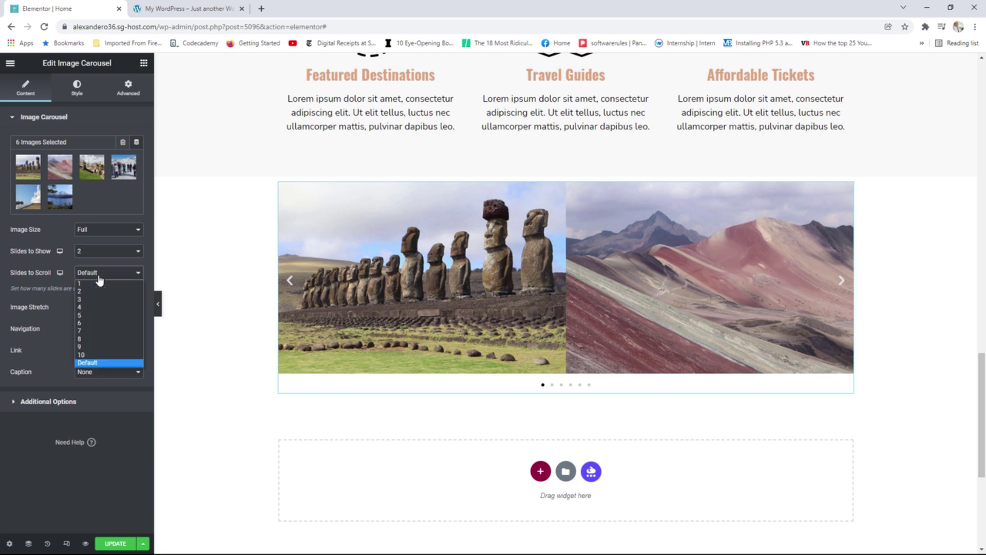
{"action": "left_click", "coordinate": [98, 292]}
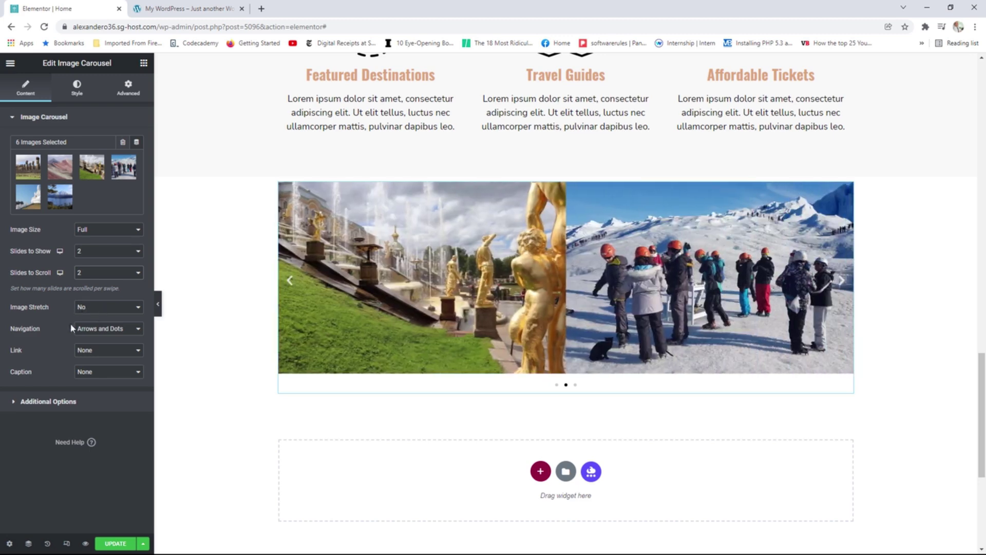
Use dots-only navigation, no image links, and each image's title as its caption.
{"action": "left_click", "coordinate": [114, 333]}
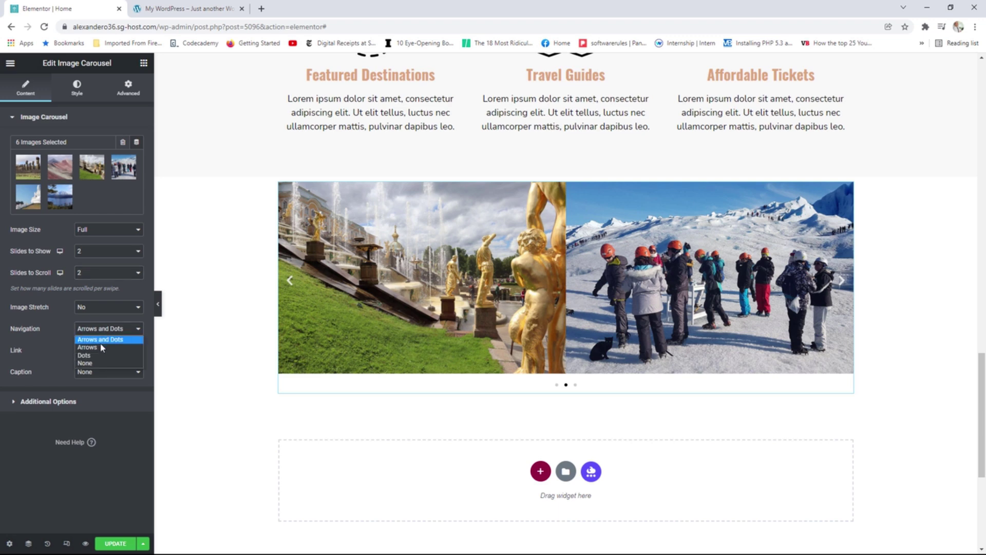
{"action": "left_click", "coordinate": [95, 355]}
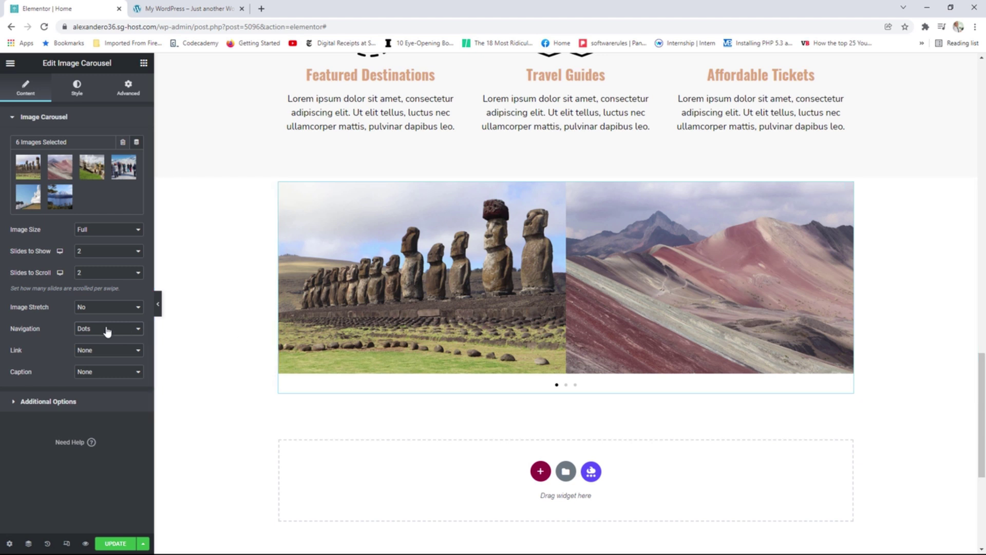
{"action": "left_click", "coordinate": [100, 354]}
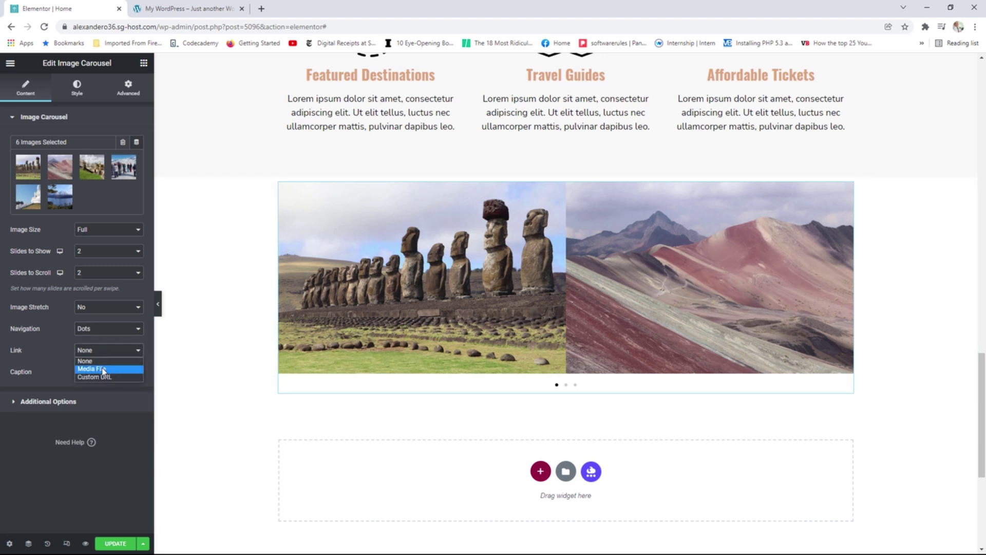
{"action": "left_click", "coordinate": [102, 369]}
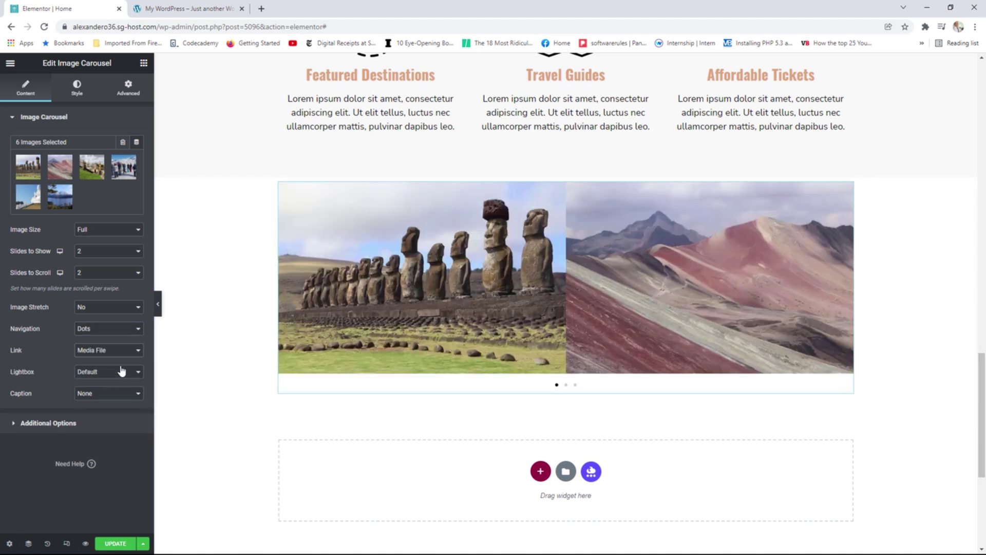
{"action": "left_click", "coordinate": [102, 351]}
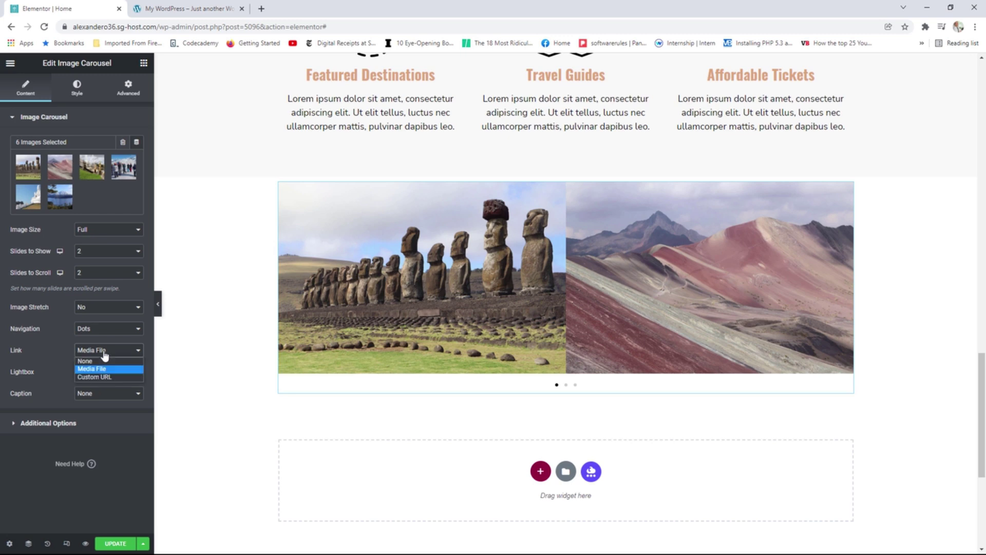
{"action": "left_click", "coordinate": [98, 361]}
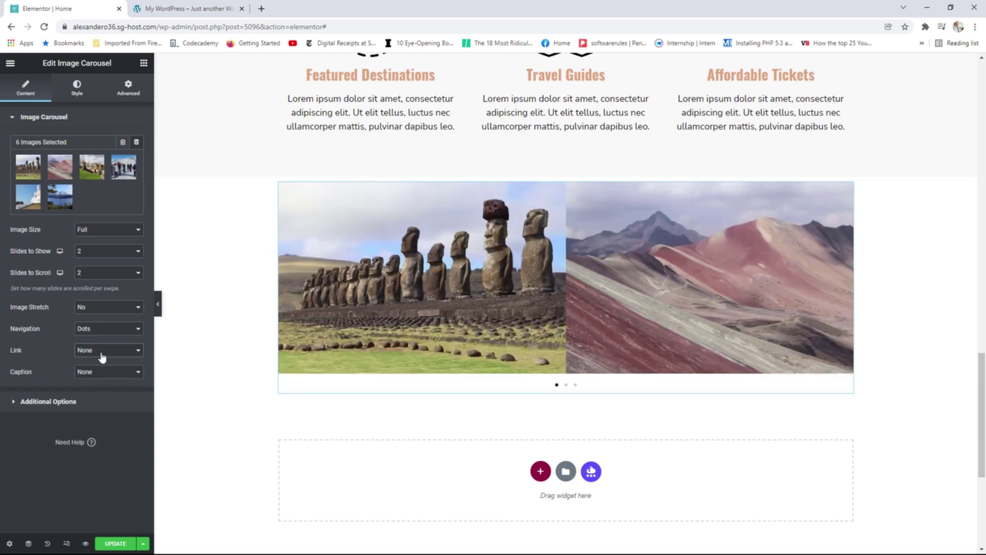
{"action": "left_click", "coordinate": [82, 372]}
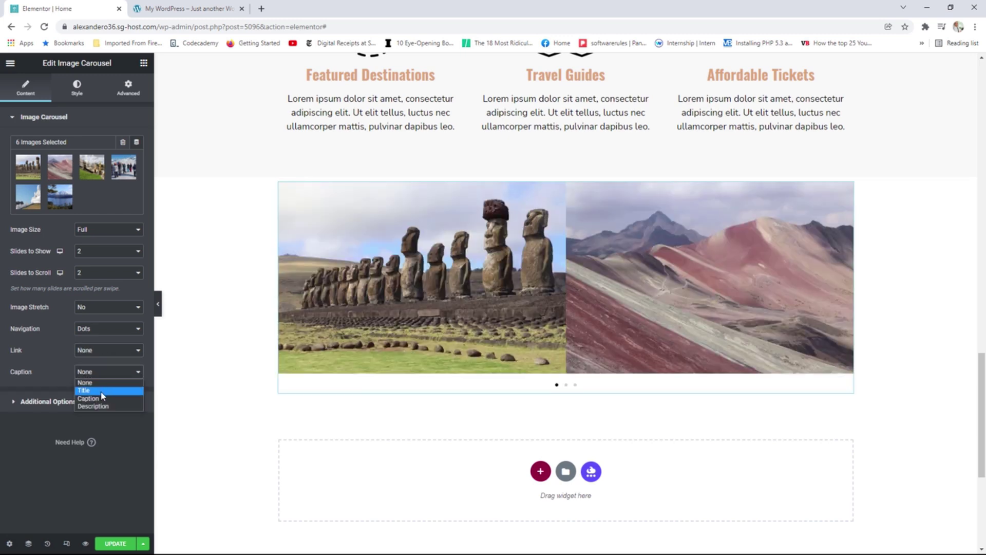
{"action": "left_click", "coordinate": [100, 391]}
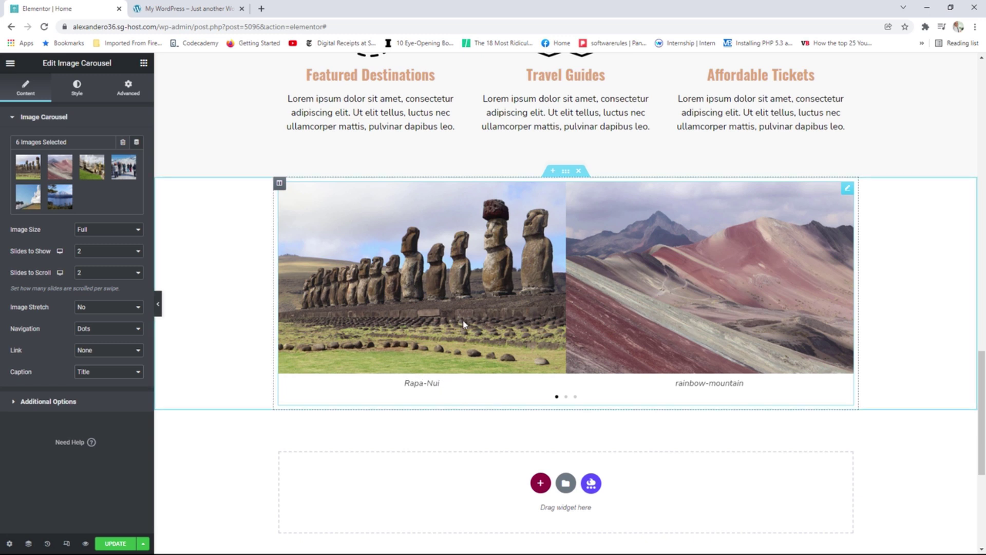
Set the carousel section to Full Width content with No Gap columns, then update the page.
{"action": "left_click", "coordinate": [566, 171]}
{"action": "left_click", "coordinate": [99, 144]}
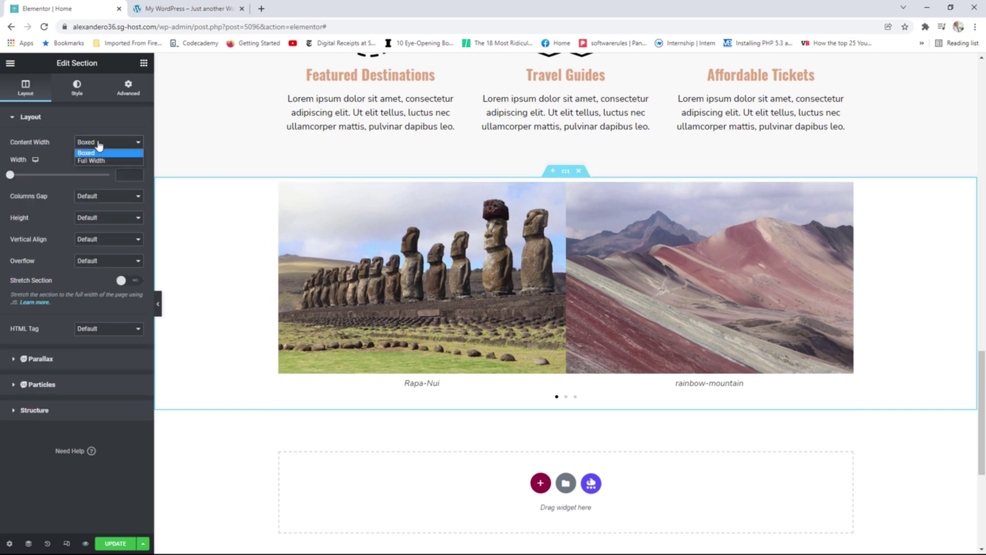
{"action": "left_click", "coordinate": [94, 161]}
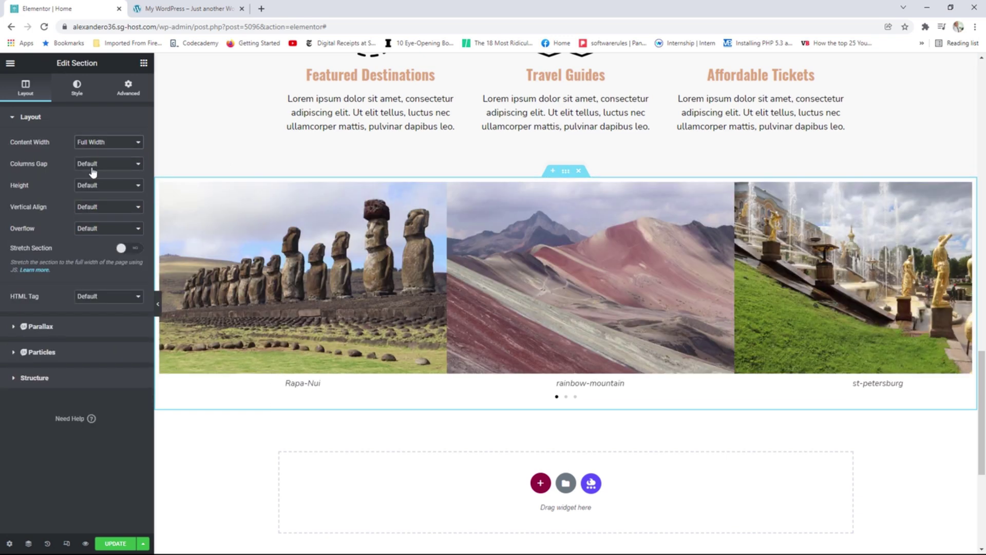
{"action": "left_click", "coordinate": [94, 166]}
{"action": "left_click", "coordinate": [100, 179]}
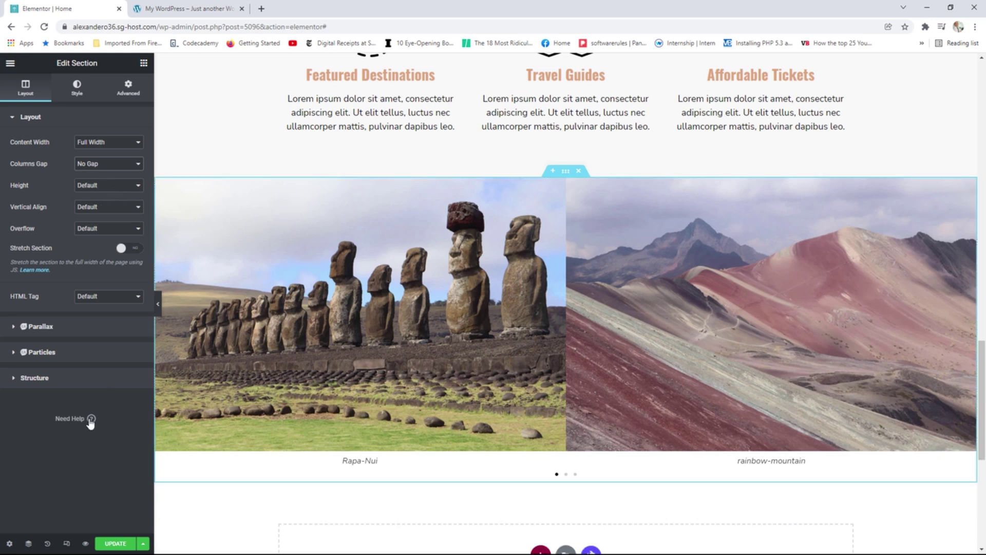
{"action": "left_click", "coordinate": [115, 543]}
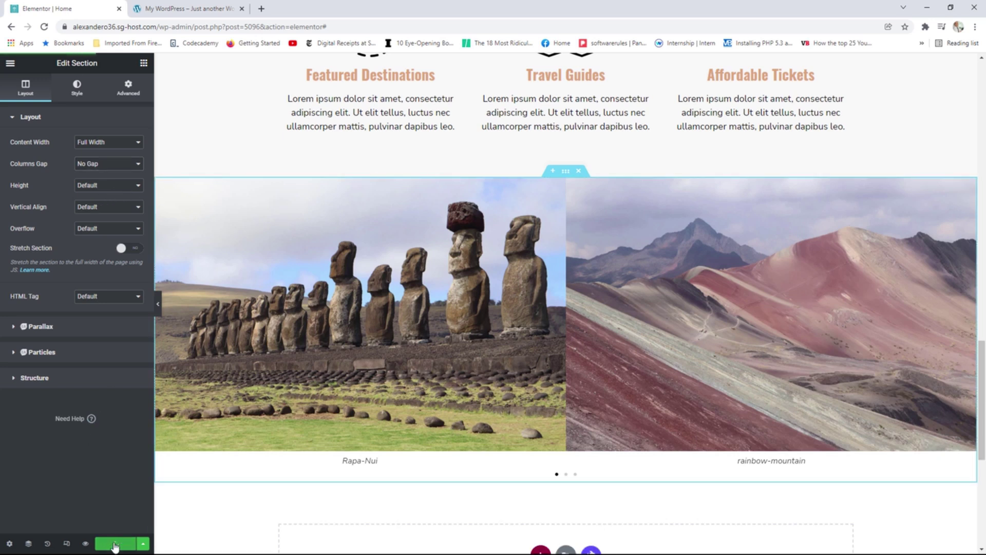
{"action": "left_click", "coordinate": [10, 62]}
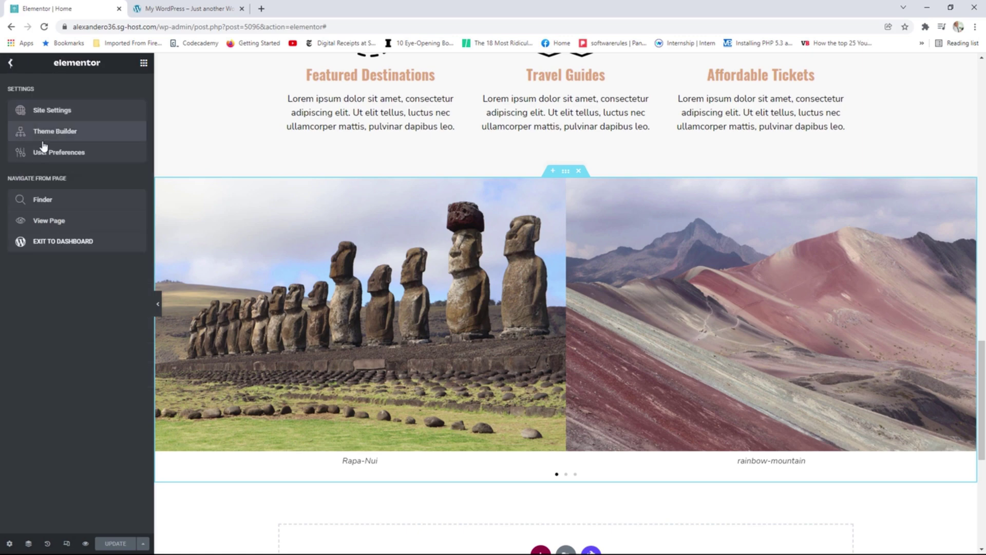
View the published home page and scroll to the edge-to-edge two-slide carousel.
{"action": "left_click", "coordinate": [45, 220]}
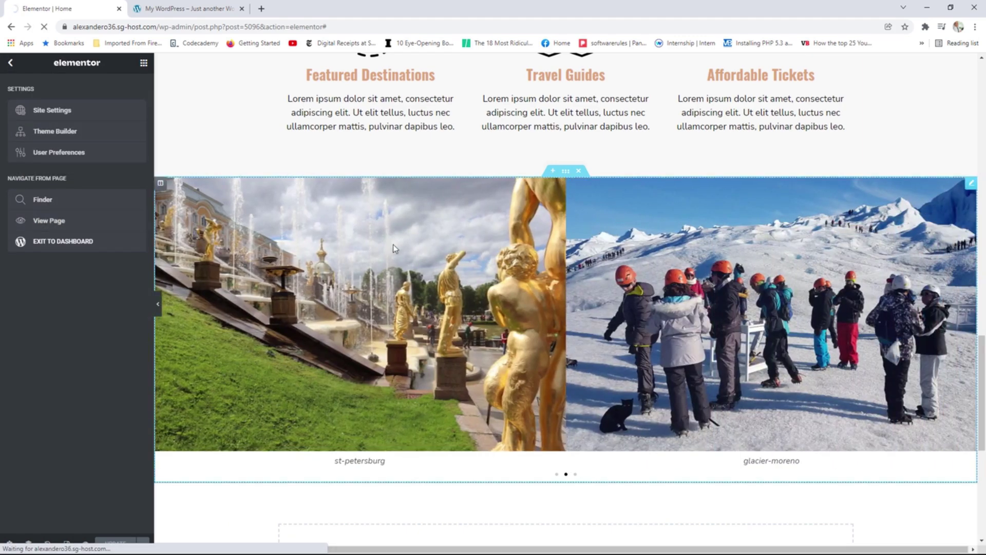
{"action": "scroll", "coordinate": [771, 283], "scroll_direction": "down", "scroll_amount": 4}
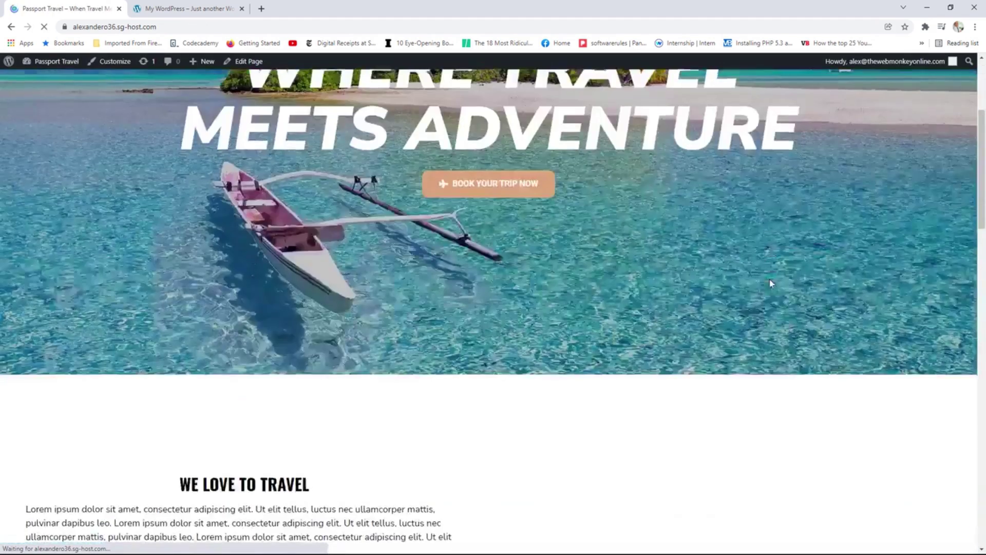
{"action": "scroll", "coordinate": [771, 283], "scroll_direction": "down", "scroll_amount": 10}
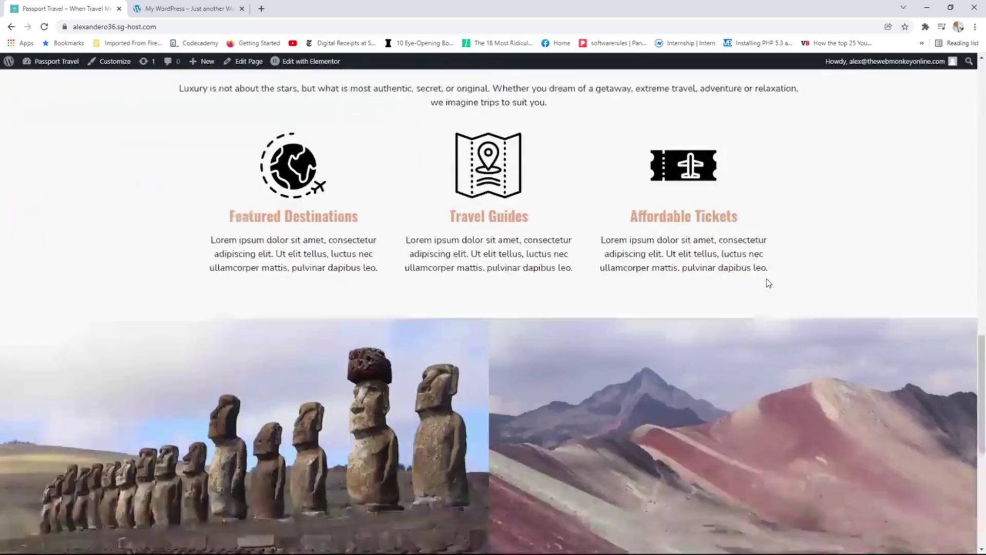
{"action": "scroll", "coordinate": [768, 283], "scroll_direction": "down", "scroll_amount": 5}
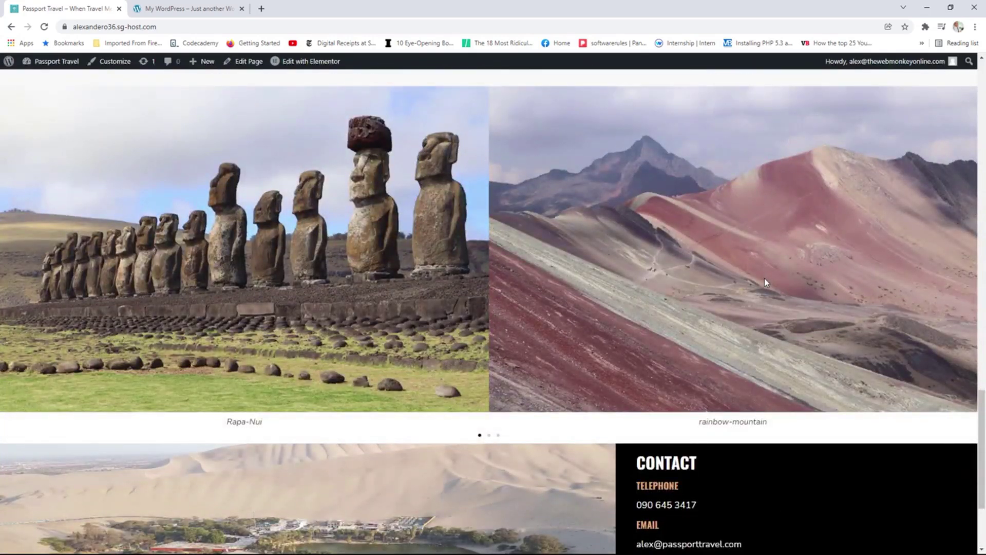
{"action": "scroll", "coordinate": [765, 282], "scroll_direction": "up", "scroll_amount": 1}
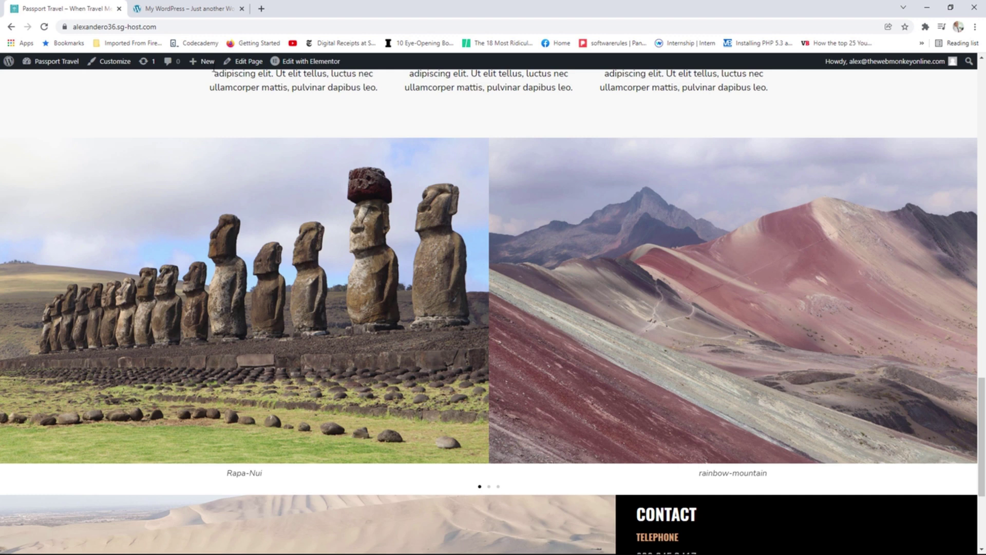
Reopen the home page in Elementor and drop a Button widget directly beneath the carousel.
{"action": "left_click", "coordinate": [301, 66]}
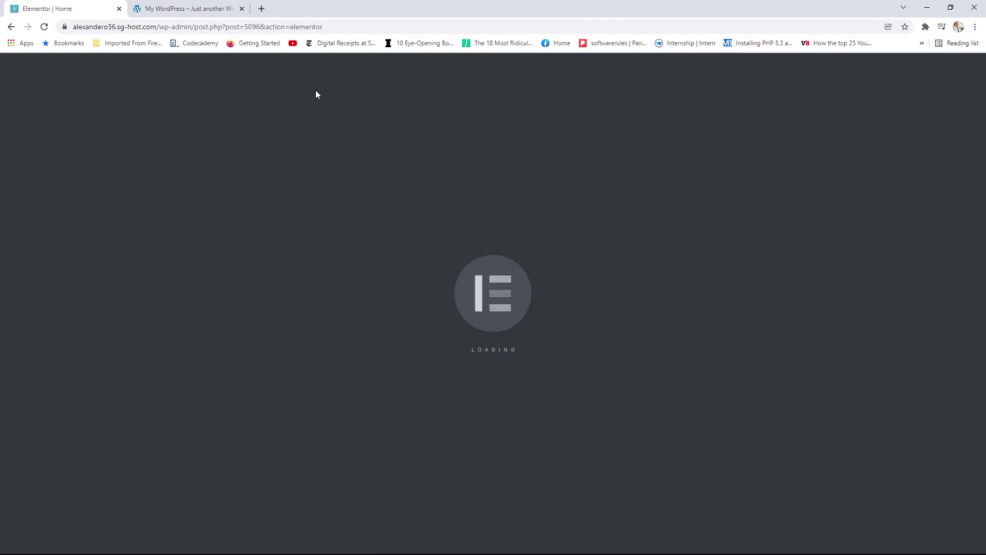
{"action": "scroll", "coordinate": [557, 237], "scroll_direction": "down", "scroll_amount": 20}
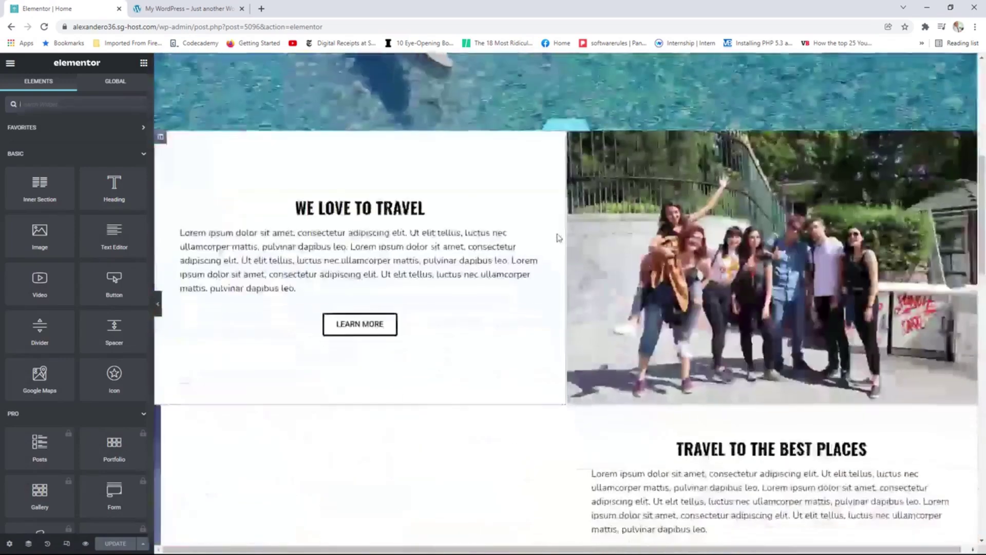
{"action": "scroll", "coordinate": [558, 238], "scroll_direction": "down", "scroll_amount": 6}
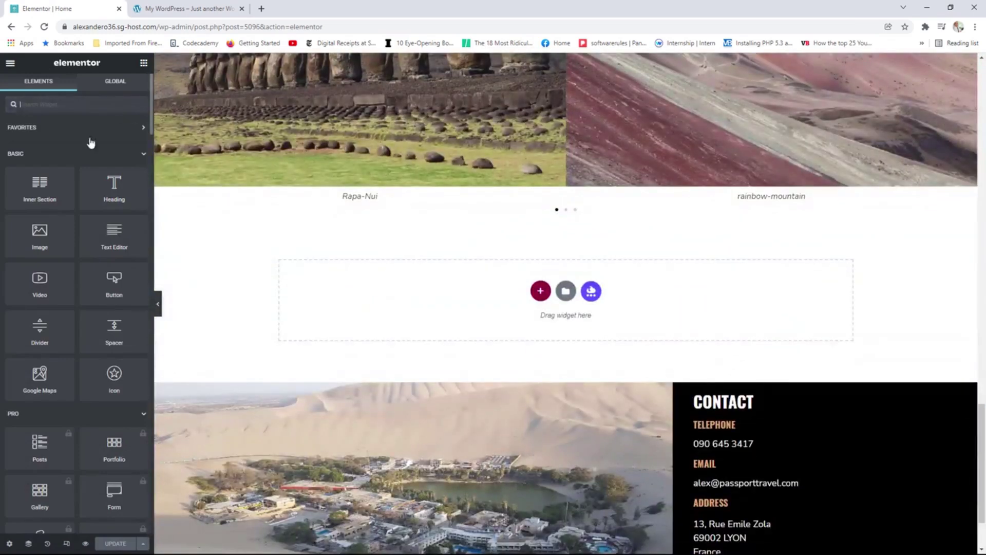
{"action": "left_click_drag", "start_coordinate": [97, 275], "coordinate": [559, 220]}
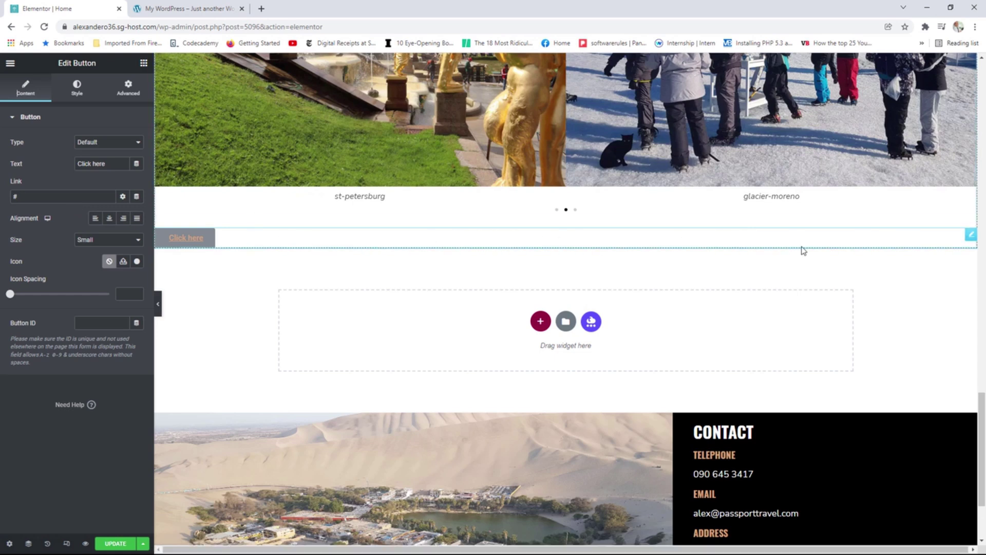
Delete the trial 'Click here' button from beneath the carousel.
{"action": "right_click", "coordinate": [971, 237]}
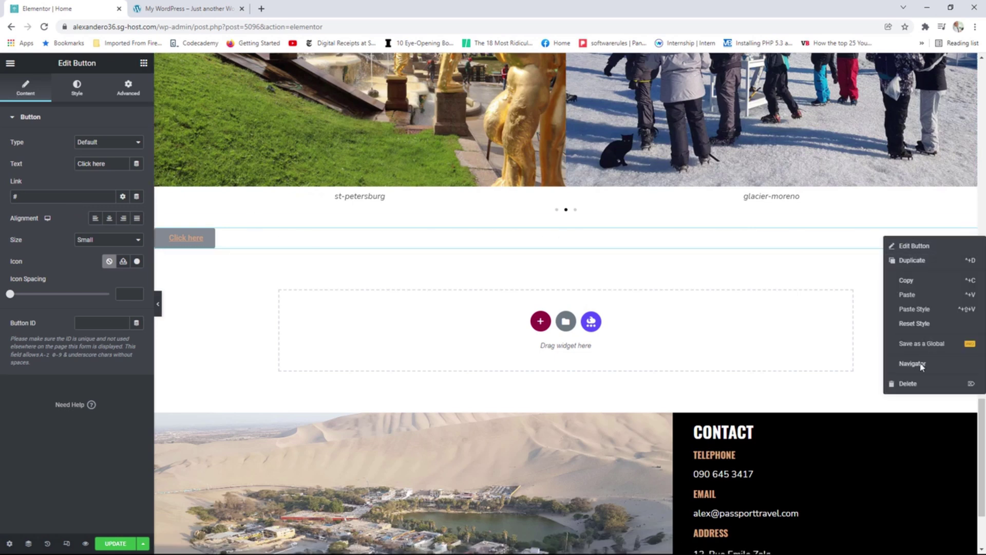
{"action": "left_click", "coordinate": [913, 384]}
{"action": "scroll", "coordinate": [729, 255], "scroll_direction": "up", "scroll_amount": 3}
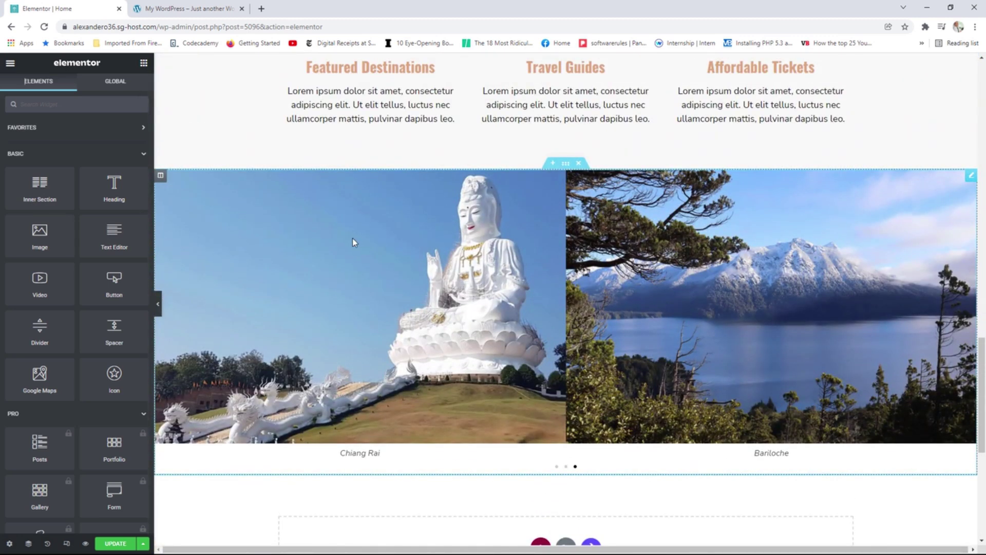
Set the image carousel's Pause on Hover option to No.
{"action": "left_click", "coordinate": [971, 176]}
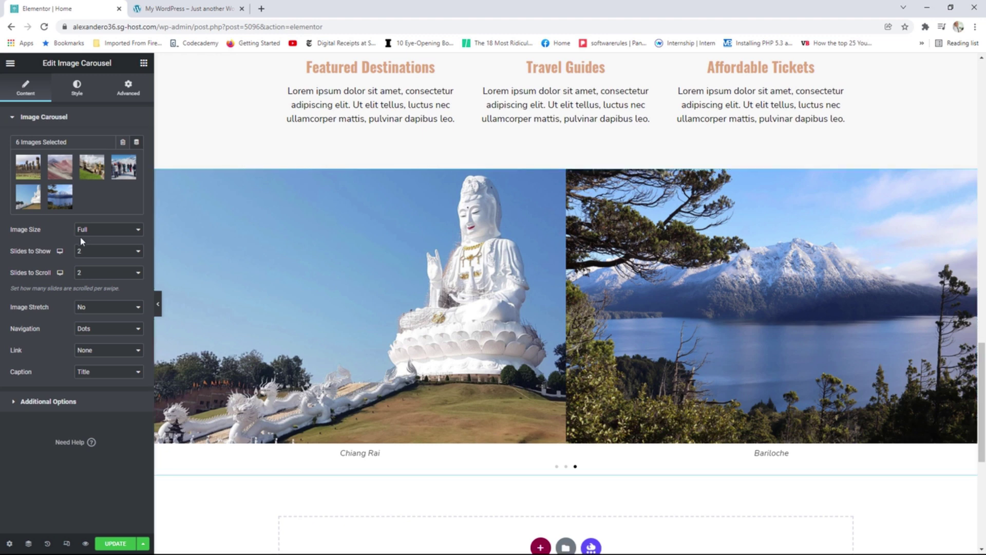
{"action": "left_click", "coordinate": [71, 406]}
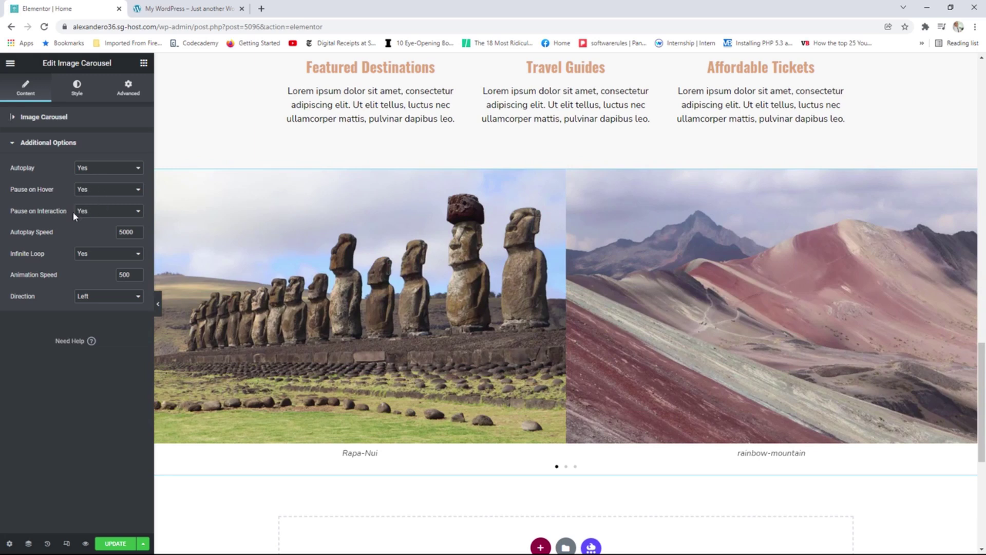
{"action": "left_click", "coordinate": [94, 191]}
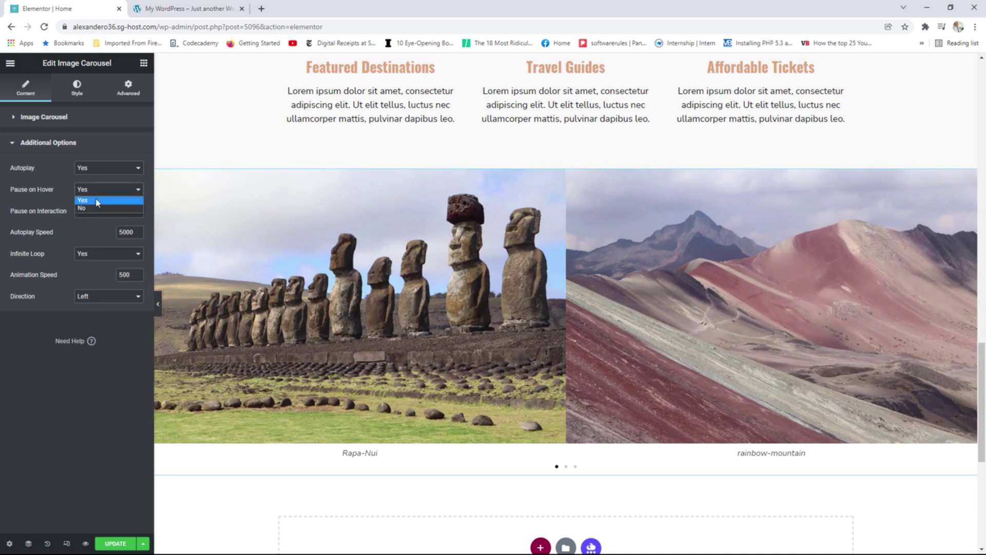
{"action": "left_click", "coordinate": [94, 209]}
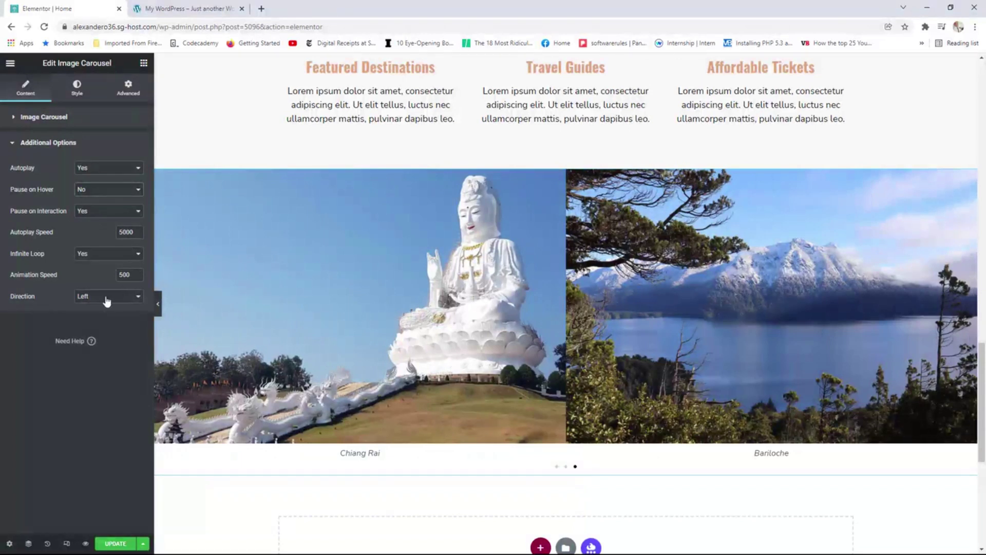
Keep the carousel's slide direction on Left and save the page with Update.
{"action": "left_click", "coordinate": [106, 297]}
{"action": "left_click", "coordinate": [100, 312]}
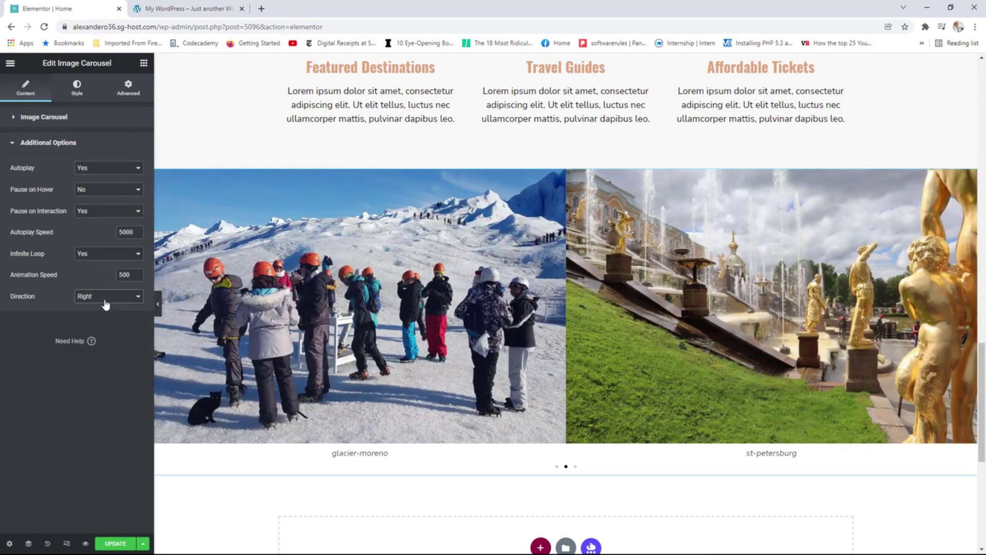
{"action": "left_click", "coordinate": [105, 297]}
{"action": "left_click", "coordinate": [103, 304]}
{"action": "left_click", "coordinate": [117, 544]}
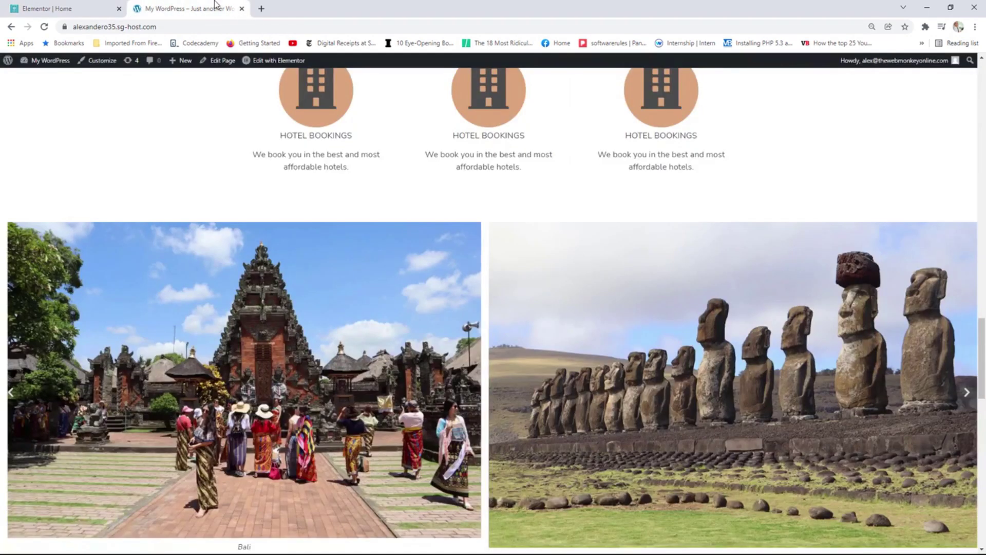
Review the reference site's Visit our Blog section with its two post cards, then return to the home page editor.
{"action": "left_click", "coordinate": [216, 8]}
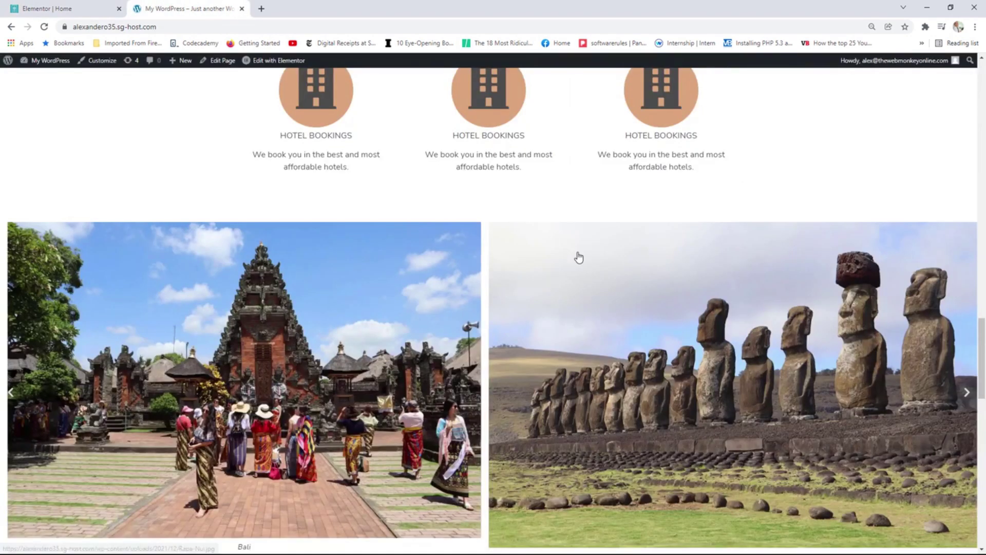
{"action": "scroll", "coordinate": [579, 258], "scroll_direction": "down", "scroll_amount": 9}
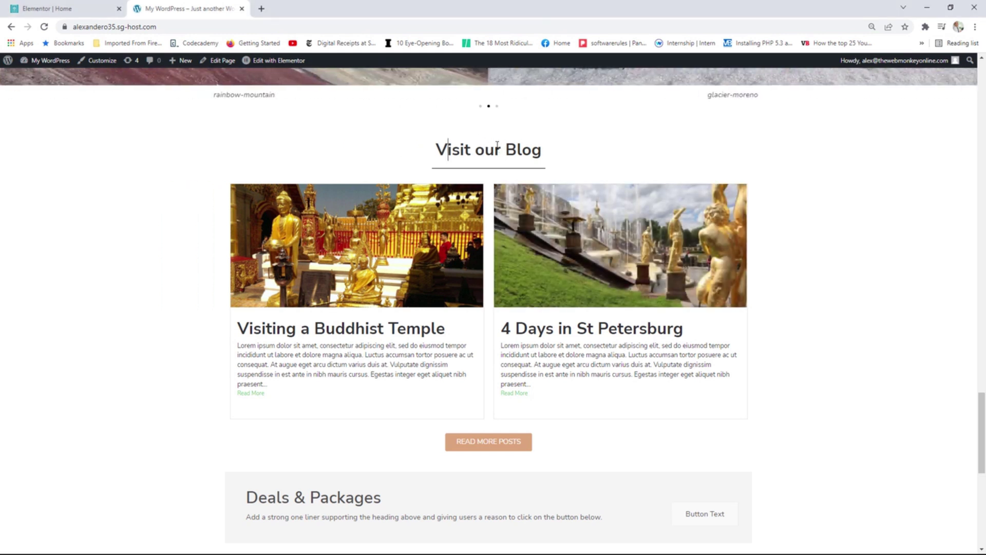
{"action": "left_click_drag", "start_coordinate": [447, 149], "coordinate": [531, 152]}
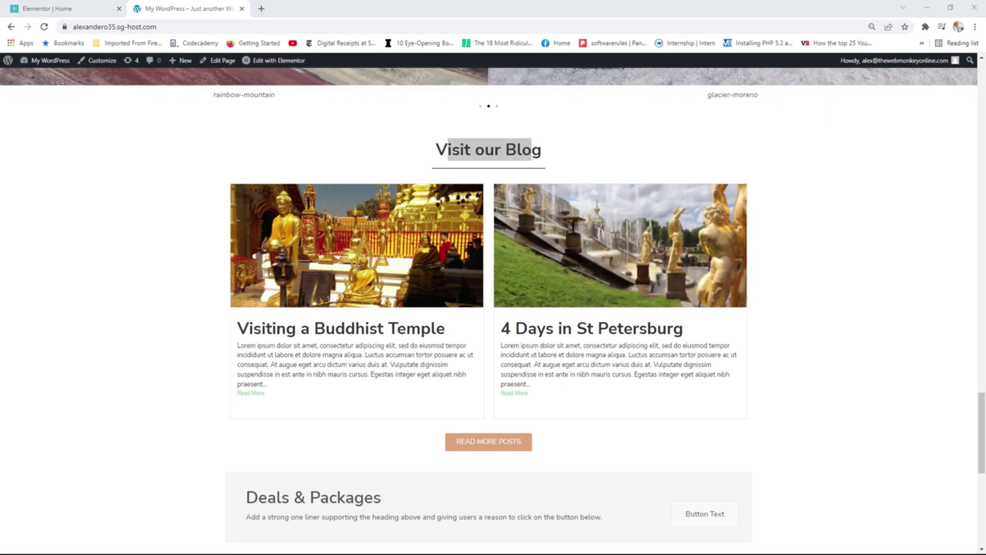
{"action": "left_click_drag", "start_coordinate": [985, 39], "coordinate": [347, 18]}
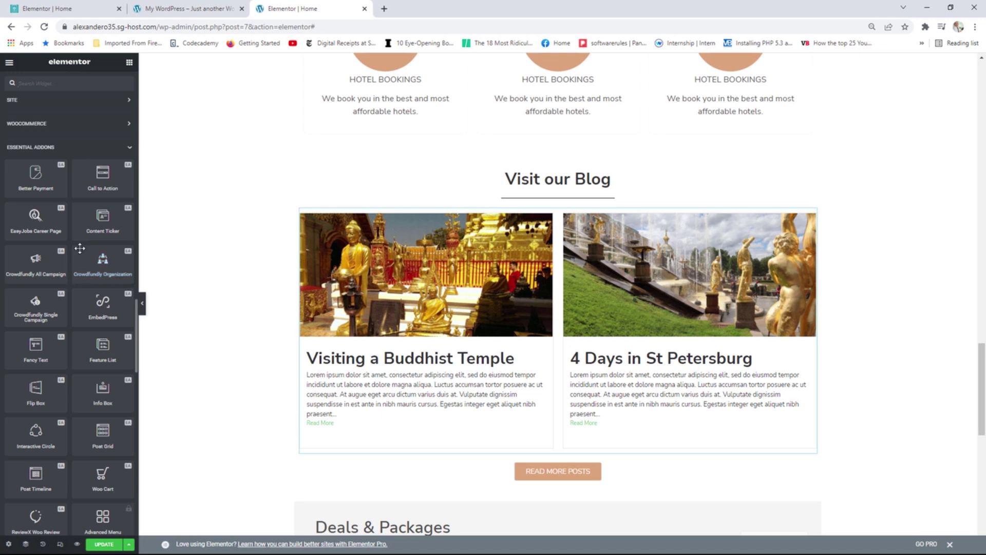
{"action": "scroll", "coordinate": [95, 261], "scroll_direction": "down", "scroll_amount": 1}
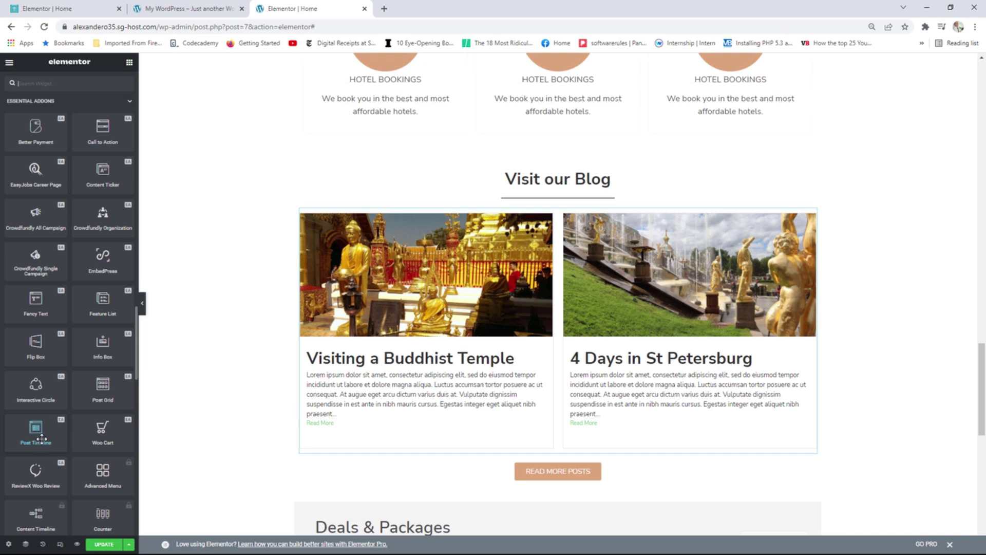
{"action": "left_click", "coordinate": [72, 9]}
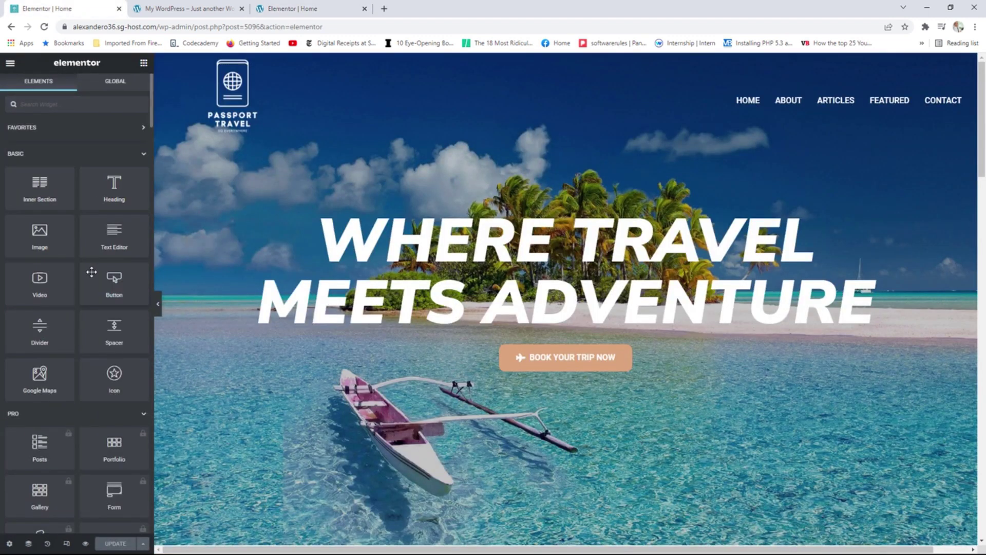
Close the duplicate Elementor Home tab, keeping only the page editor and reference site.
{"action": "scroll", "coordinate": [93, 270], "scroll_direction": "down", "scroll_amount": 15}
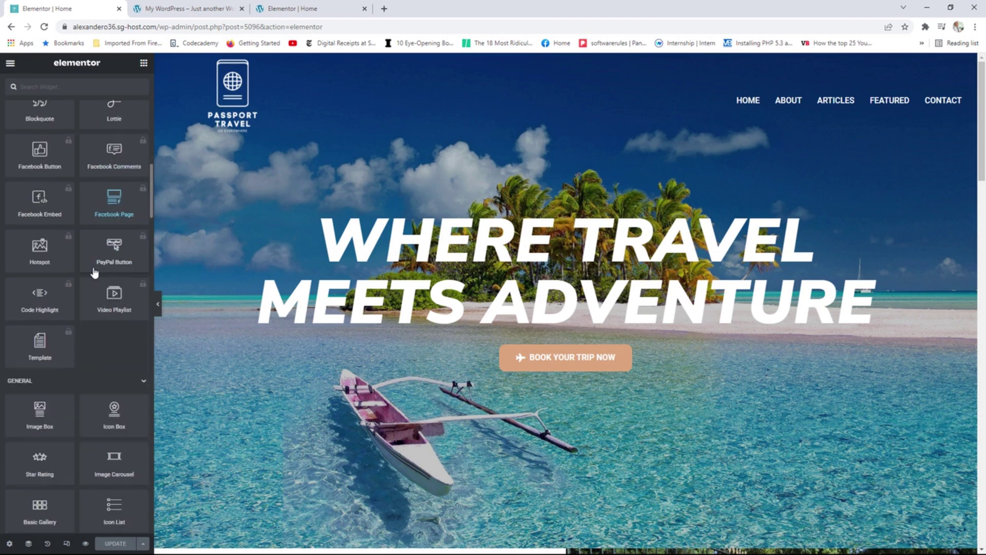
{"action": "scroll", "coordinate": [93, 268], "scroll_direction": "down", "scroll_amount": 10}
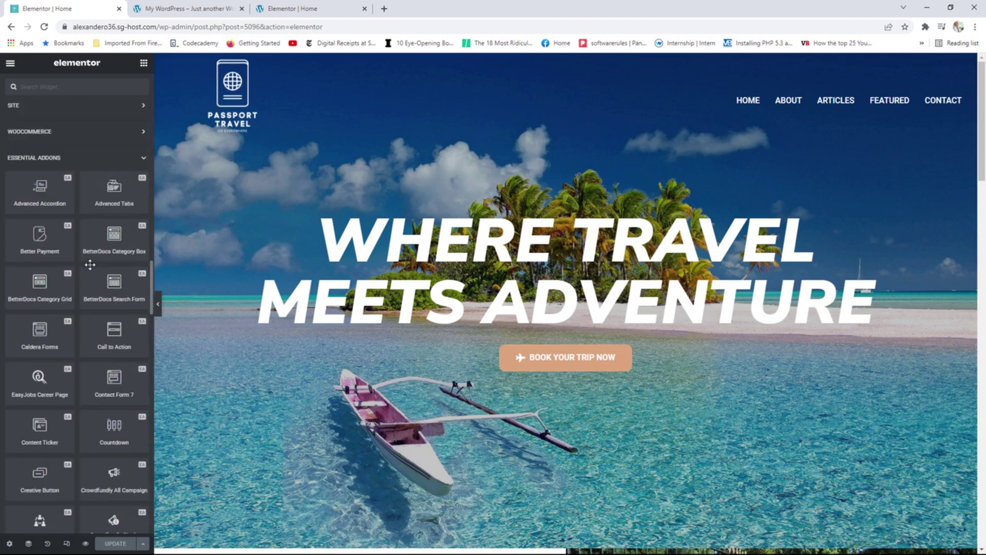
{"action": "scroll", "coordinate": [94, 252], "scroll_direction": "down", "scroll_amount": 3}
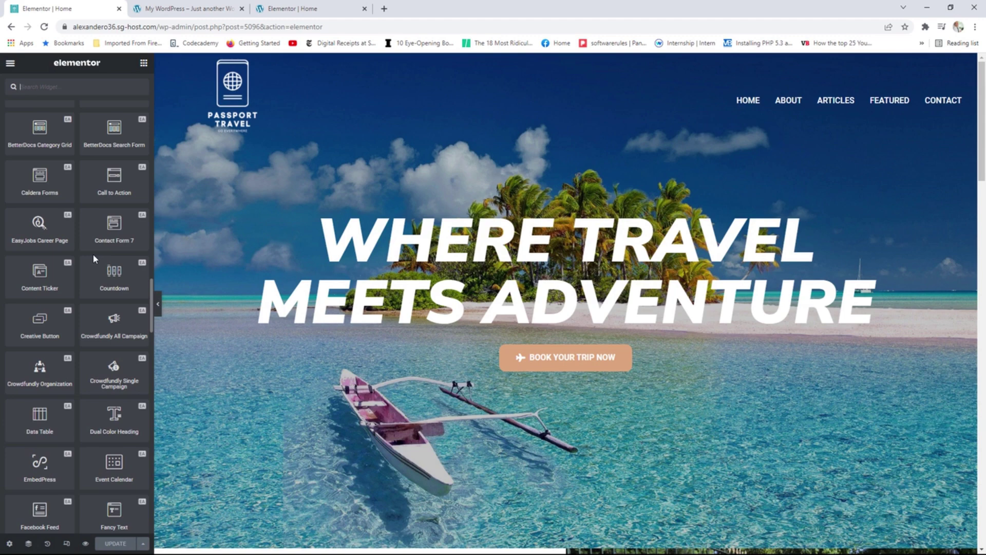
{"action": "left_click", "coordinate": [198, 8]}
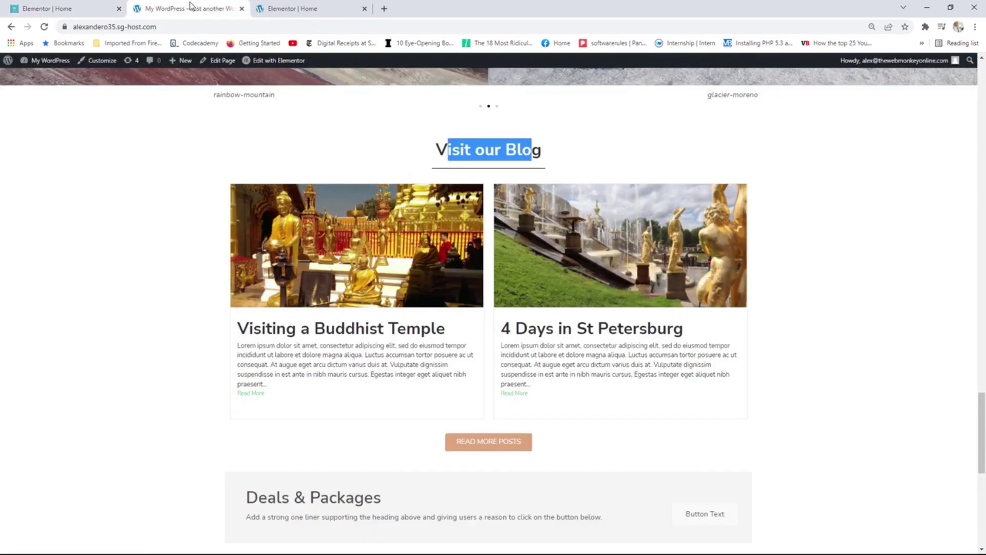
{"action": "left_click", "coordinate": [303, 9]}
{"action": "key", "text": "ctrl+w"}
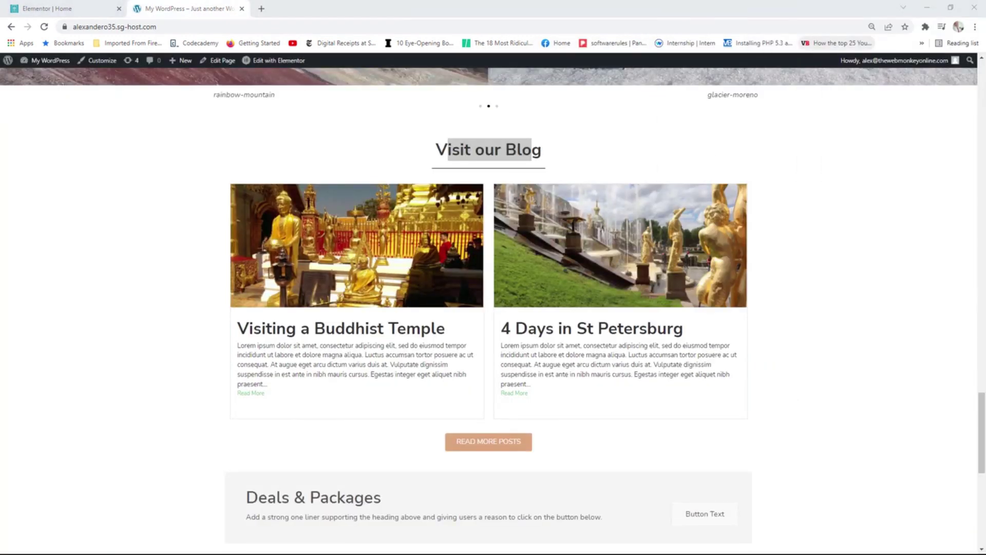
{"action": "left_click", "coordinate": [51, 9]}
In Essential Addons Elements, switch Global Control off to disable all elements.
{"action": "left_click", "coordinate": [11, 67]}
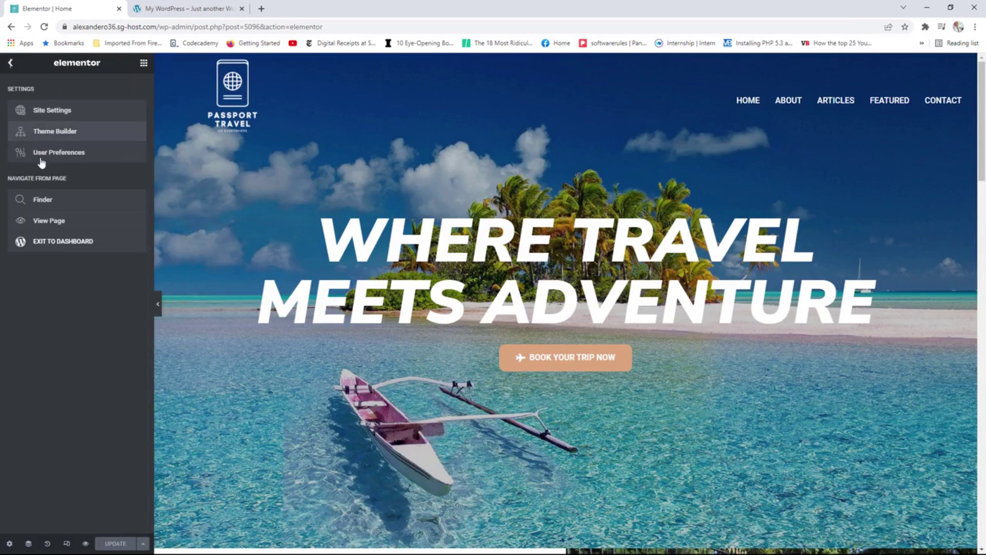
{"action": "left_click", "coordinate": [52, 244]}
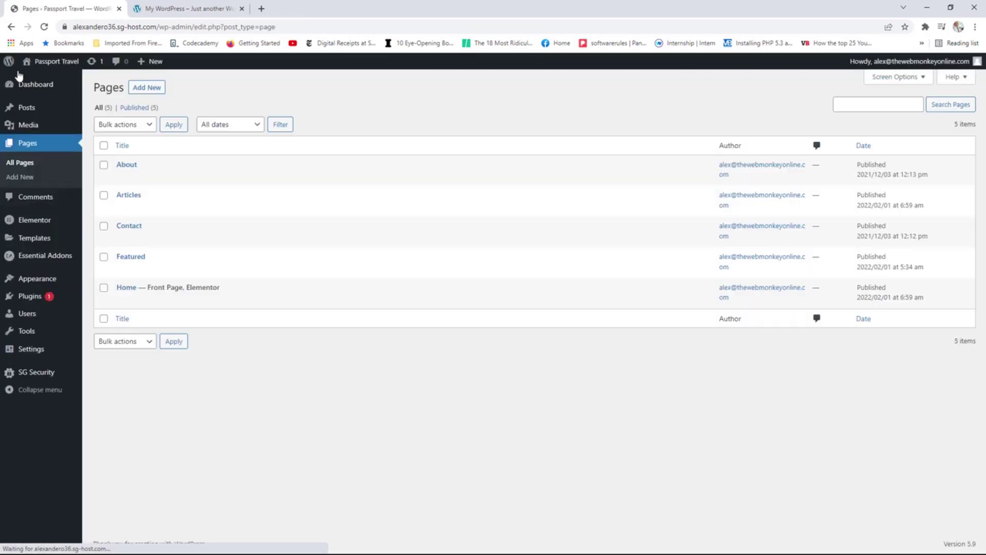
{"action": "left_click", "coordinate": [69, 261]}
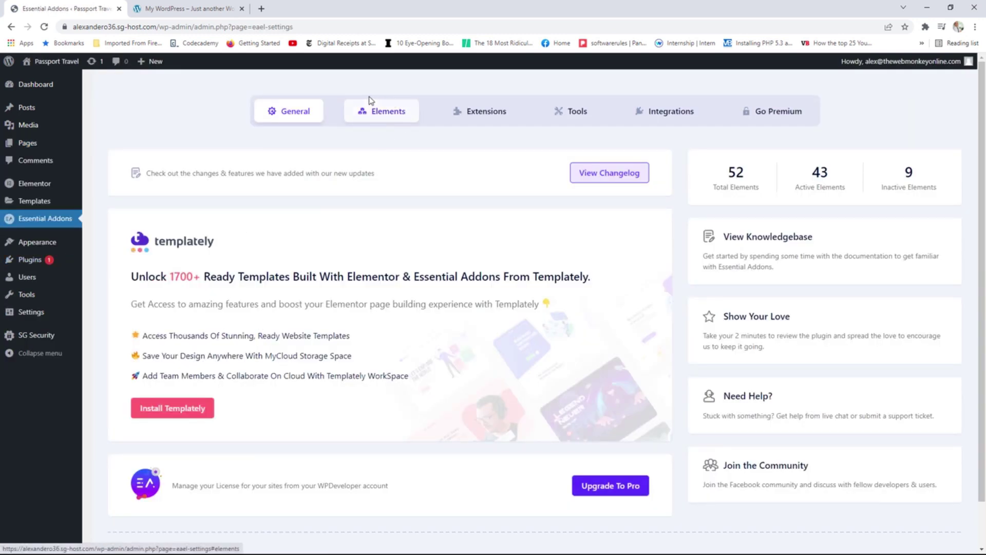
{"action": "left_click", "coordinate": [405, 114]}
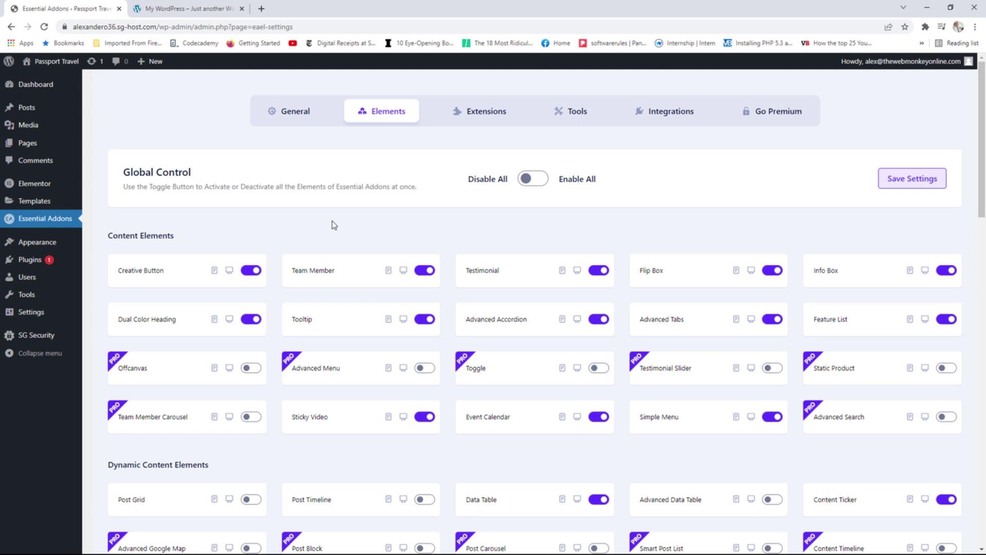
{"action": "left_click", "coordinate": [531, 181]}
{"action": "left_click", "coordinate": [531, 182]}
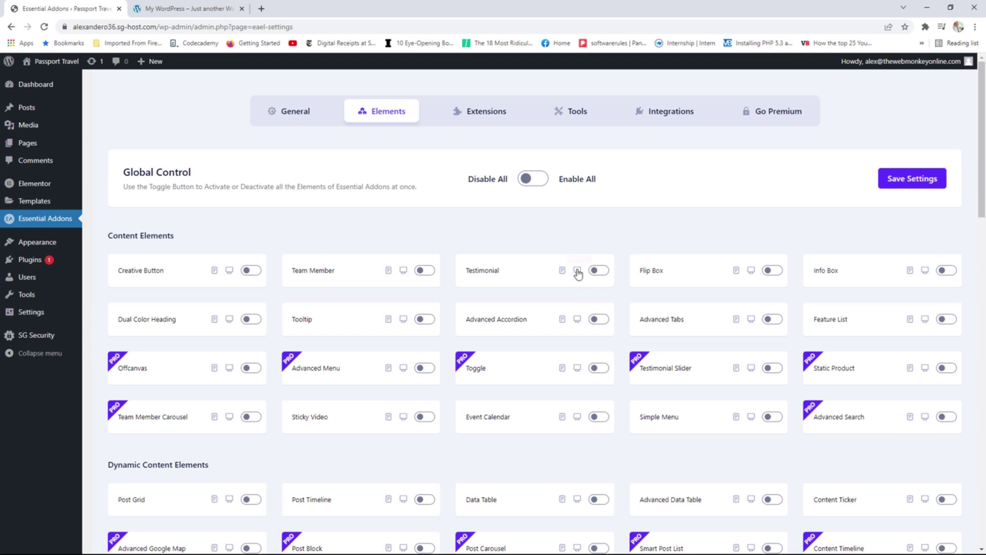
Enable Testimonial, Post Grid and Post Timeline, save the settings, and view the live site.
{"action": "left_click", "coordinate": [603, 274]}
{"action": "scroll", "coordinate": [207, 321], "scroll_direction": "down", "scroll_amount": 3}
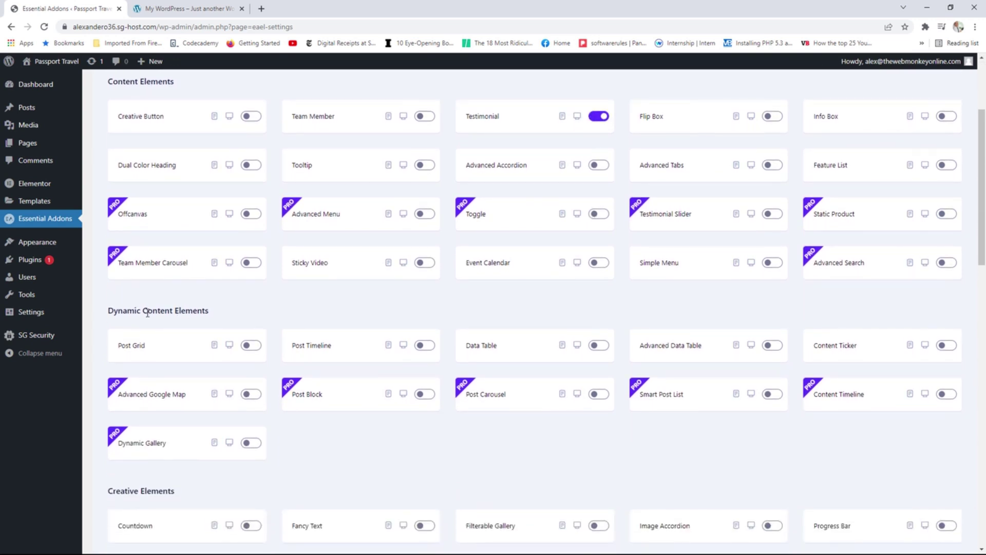
{"action": "left_click", "coordinate": [252, 345]}
{"action": "left_click", "coordinate": [425, 349]}
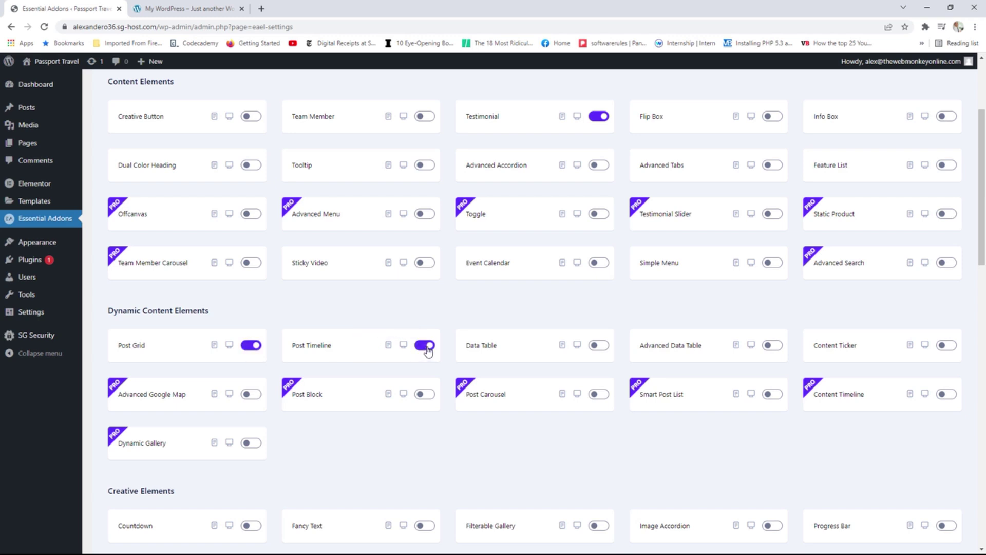
{"action": "scroll", "coordinate": [450, 328], "scroll_direction": "up", "scroll_amount": 3}
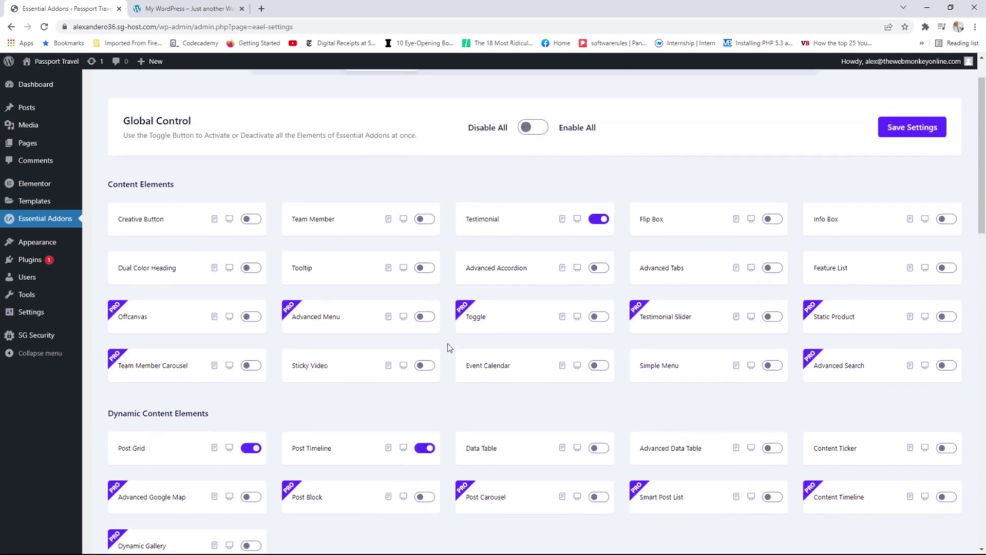
{"action": "left_click", "coordinate": [900, 181]}
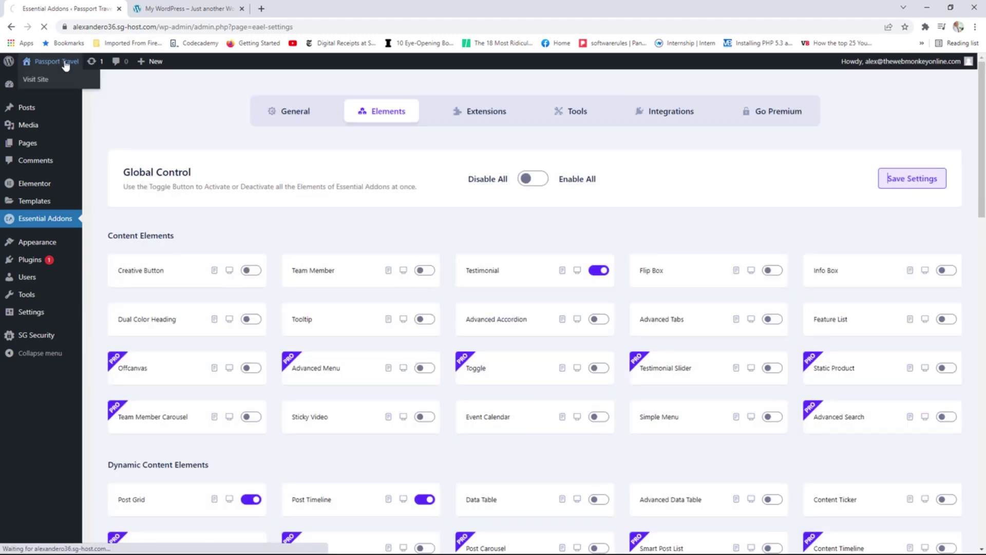
{"action": "left_click", "coordinate": [67, 70]}
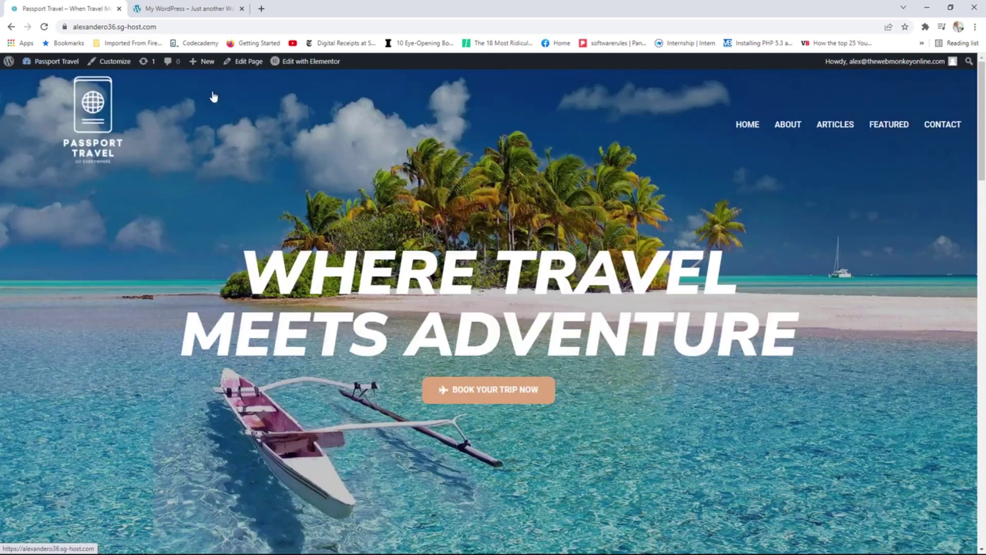
Reopen the Passport Travel home page in Elementor and locate the empty section below the carousel.
{"action": "left_click", "coordinate": [306, 66]}
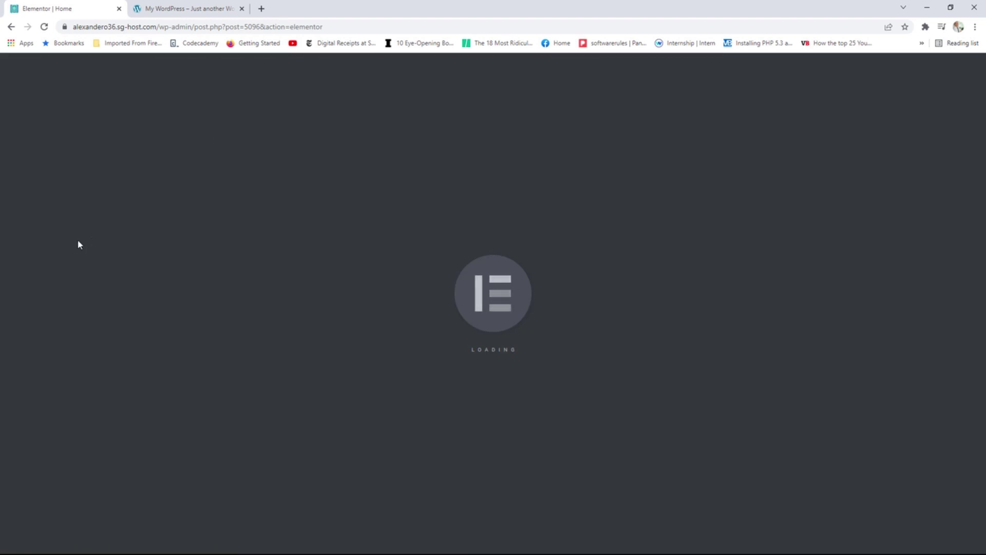
{"action": "scroll", "coordinate": [76, 235], "scroll_direction": "down", "scroll_amount": 20}
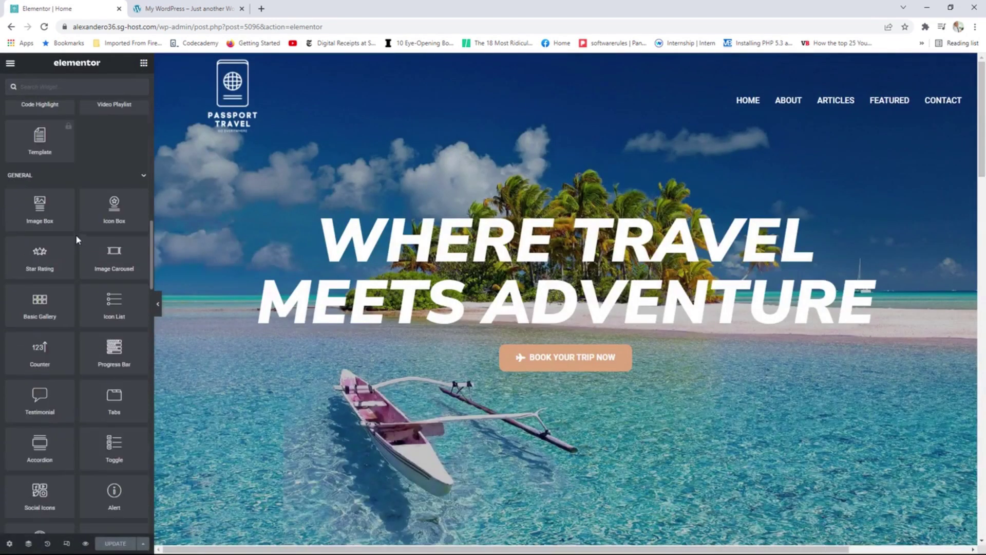
{"action": "scroll", "coordinate": [76, 237], "scroll_direction": "down", "scroll_amount": 3}
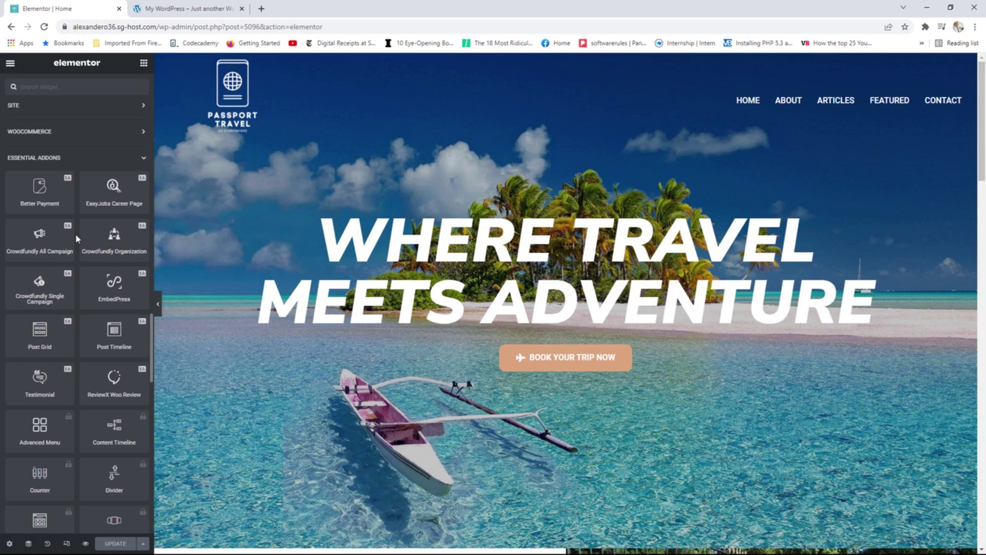
{"action": "scroll", "coordinate": [76, 236], "scroll_direction": "down", "scroll_amount": 1}
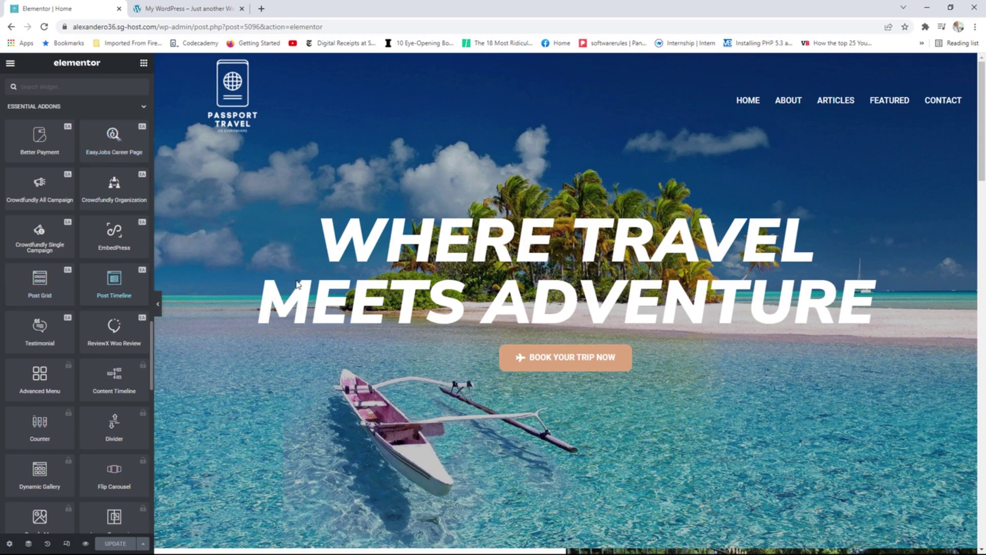
{"action": "scroll", "coordinate": [640, 278], "scroll_direction": "down", "scroll_amount": 20}
{"action": "scroll", "coordinate": [640, 277], "scroll_direction": "down", "scroll_amount": 5}
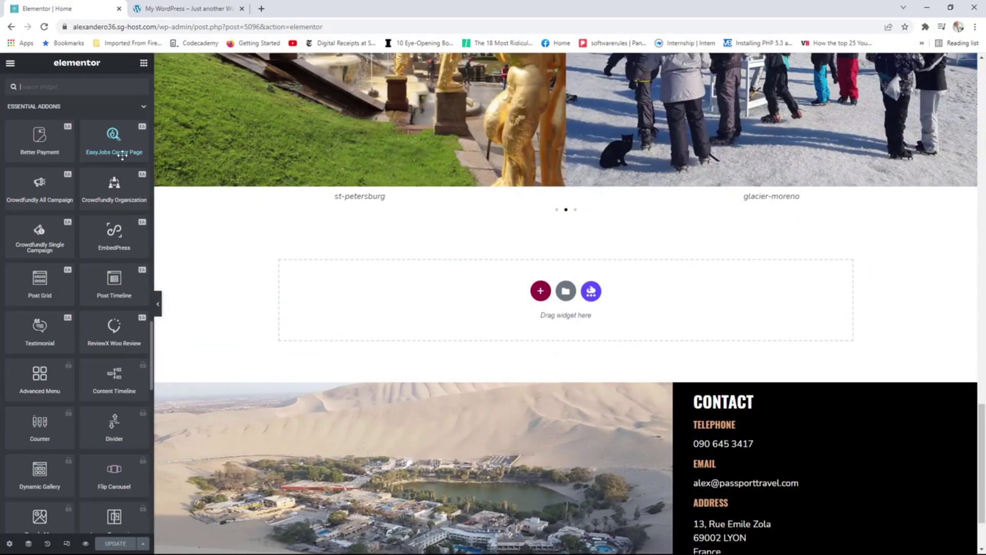
{"action": "scroll", "coordinate": [111, 234], "scroll_direction": "up", "scroll_amount": 4}
{"action": "scroll", "coordinate": [111, 234], "scroll_direction": "up", "scroll_amount": 12}
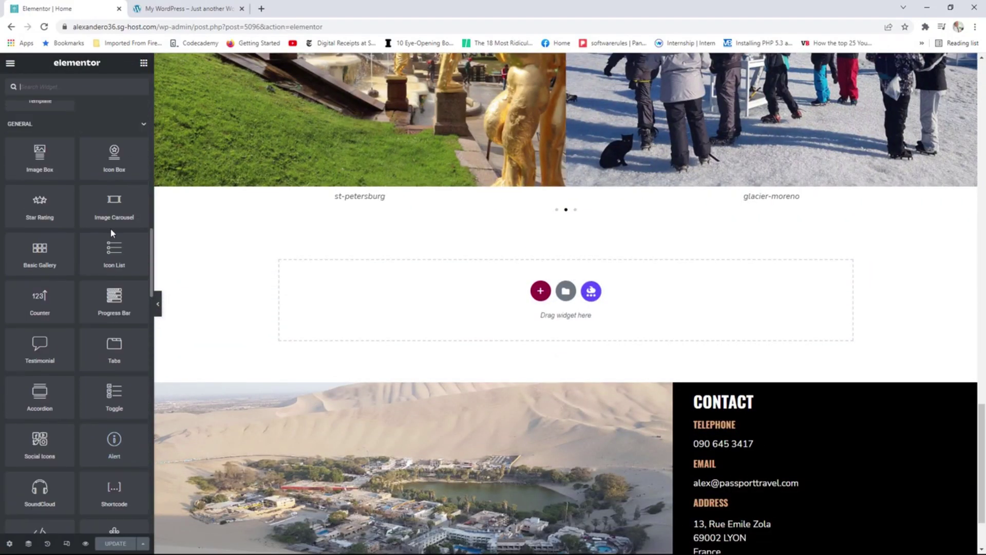
{"action": "scroll", "coordinate": [111, 229], "scroll_direction": "up", "scroll_amount": 1}
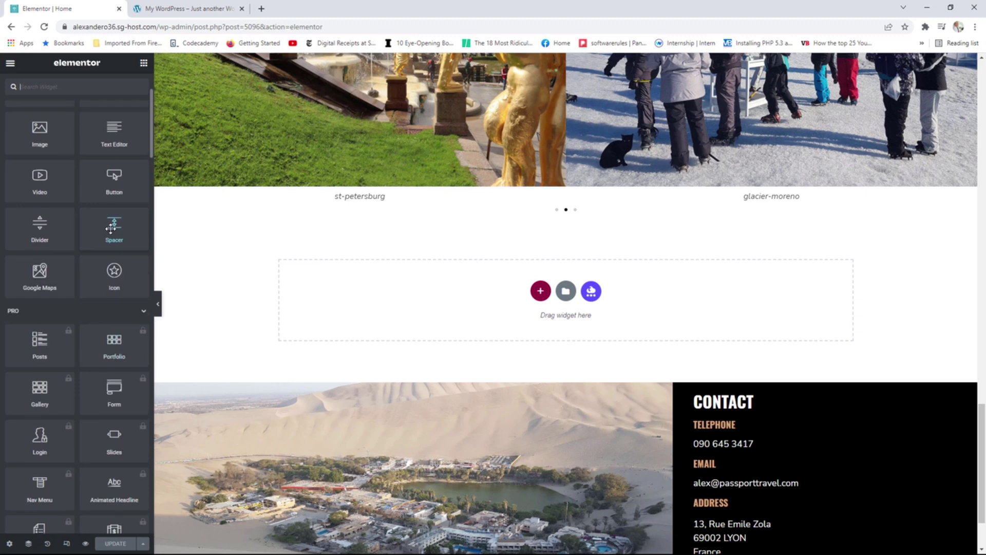
{"action": "scroll", "coordinate": [113, 181], "scroll_direction": "up", "scroll_amount": 2}
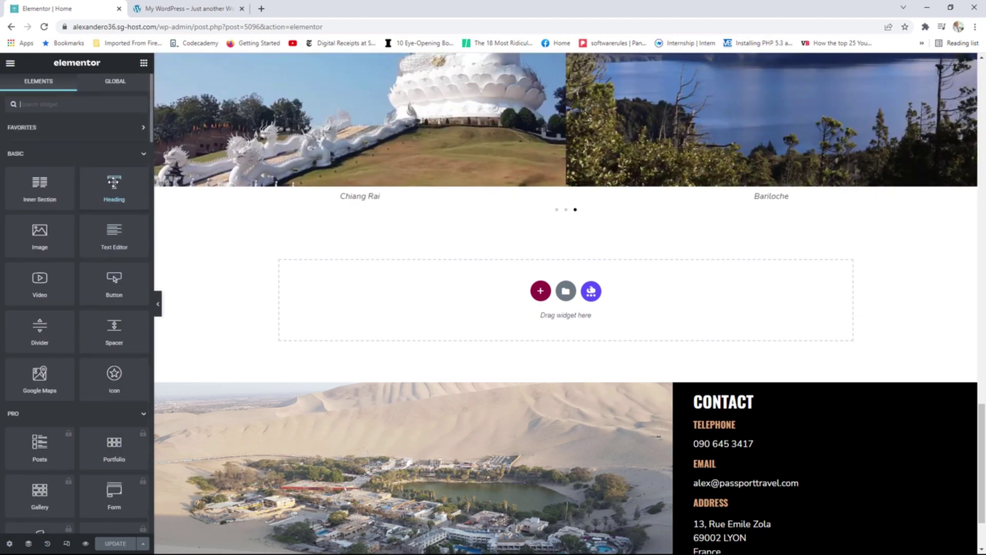
Add a centred 'Visit our Blog' heading to the empty section.
{"action": "left_click_drag", "start_coordinate": [109, 187], "coordinate": [486, 293]}
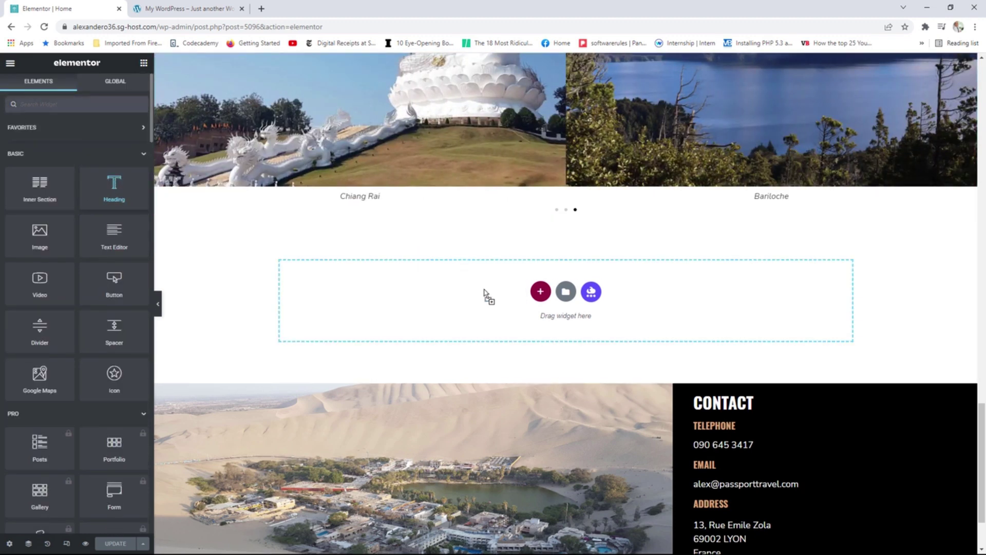
{"action": "left_click_drag", "start_coordinate": [117, 169], "coordinate": [6, 154]}
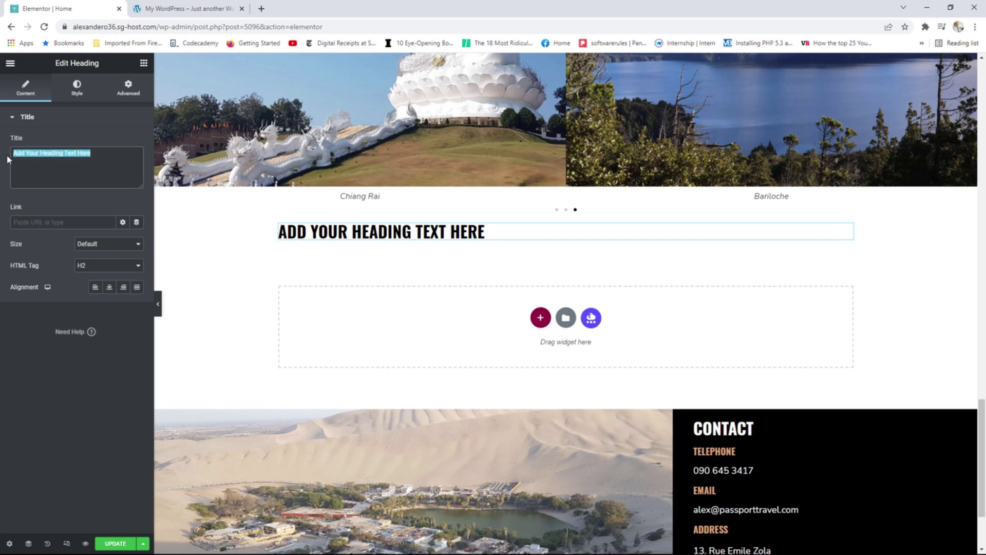
{"action": "type", "text": "Visiy"}
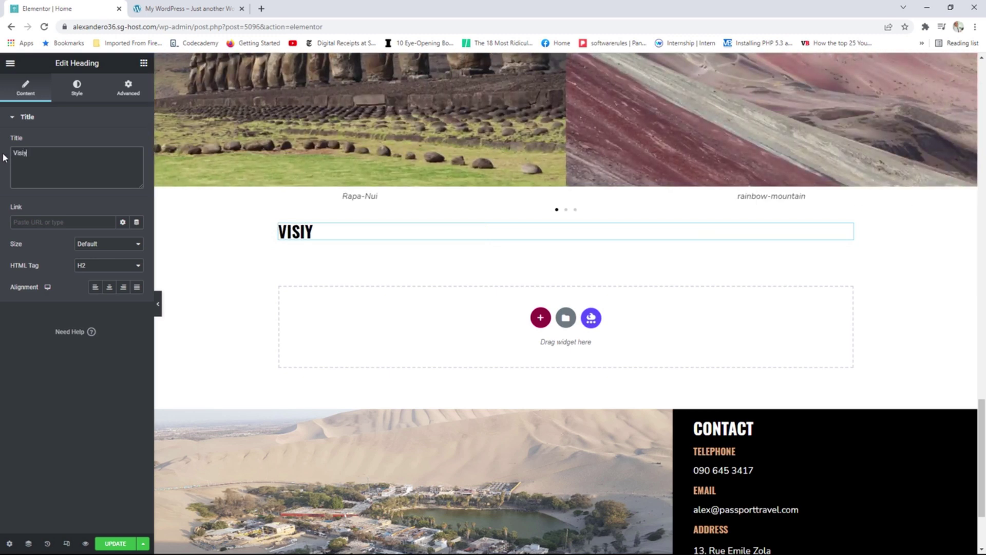
{"action": "key", "text": "BackSpace"}
{"action": "type", "text": "t our Blog"}
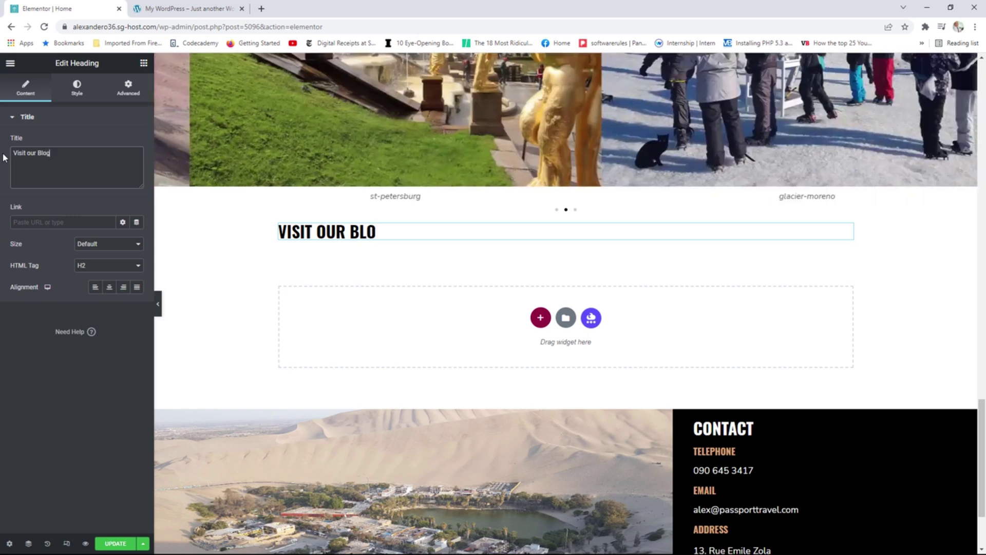
{"action": "left_click", "coordinate": [109, 286]}
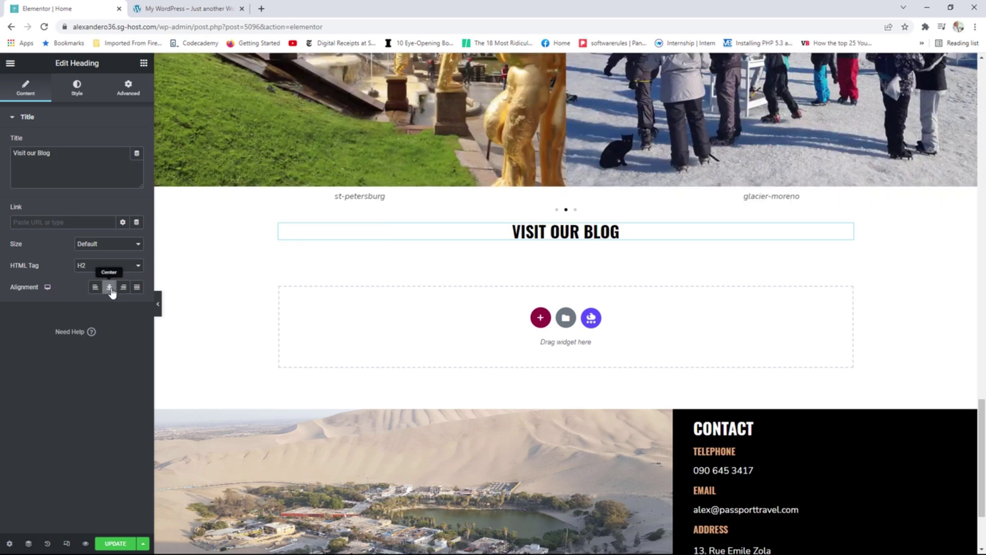
Place a centred divider of width 21 beneath the heading.
{"action": "left_click", "coordinate": [143, 62]}
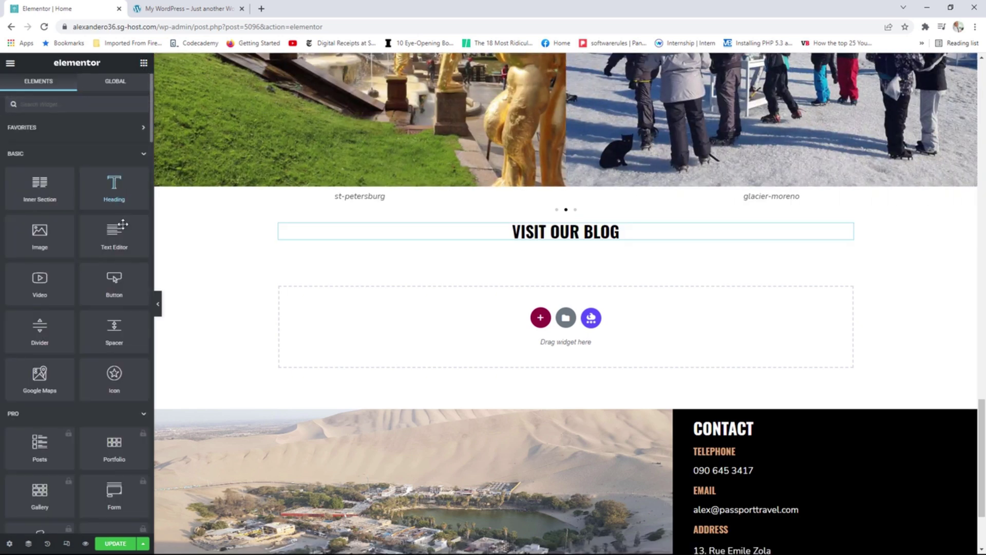
{"action": "left_click_drag", "start_coordinate": [42, 322], "coordinate": [509, 245]}
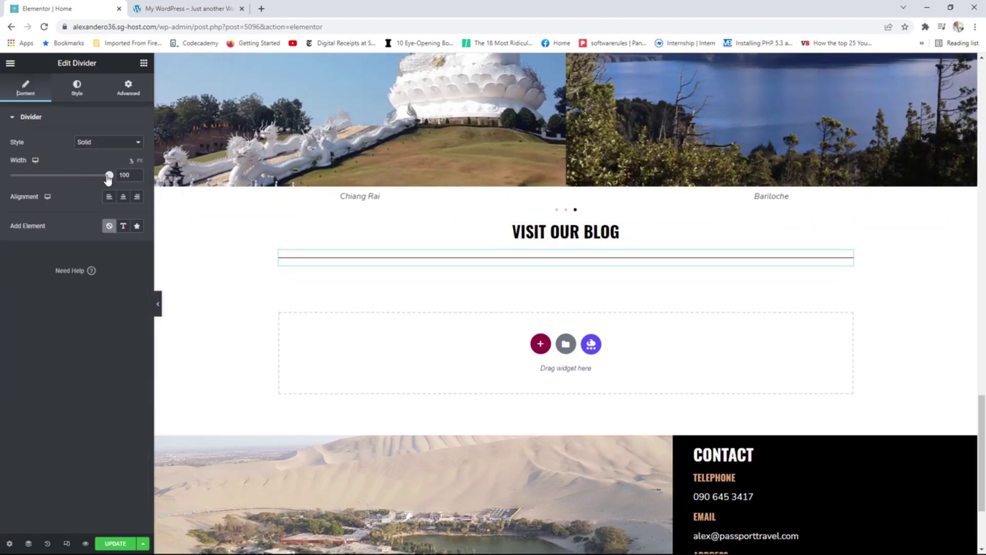
{"action": "left_click_drag", "start_coordinate": [109, 175], "coordinate": [31, 177]}
{"action": "left_click", "coordinate": [124, 198]}
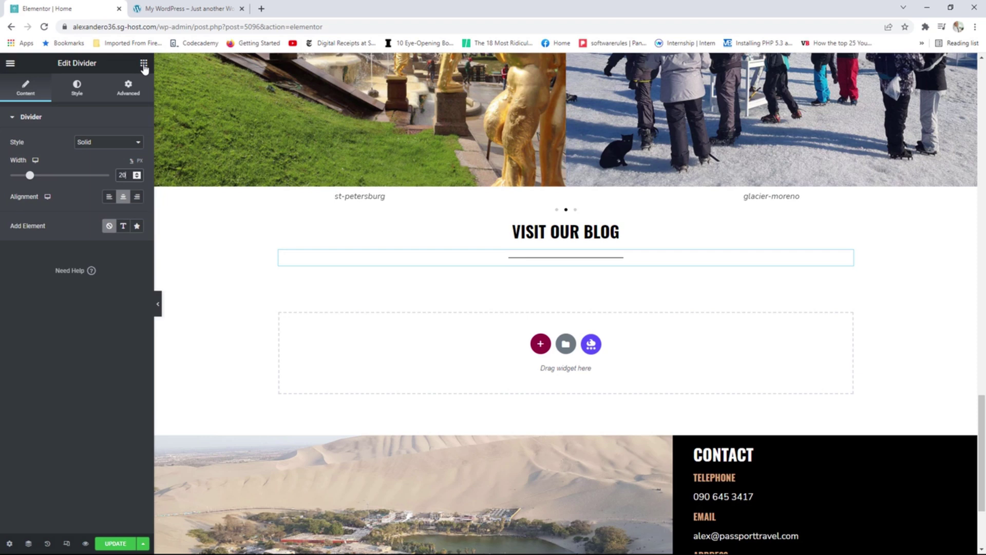
Drop a Post Grid widget under the Visit Our Blog divider, showing four post cards.
{"action": "left_click", "coordinate": [143, 64]}
{"action": "scroll", "coordinate": [75, 250], "scroll_direction": "down", "scroll_amount": 10}
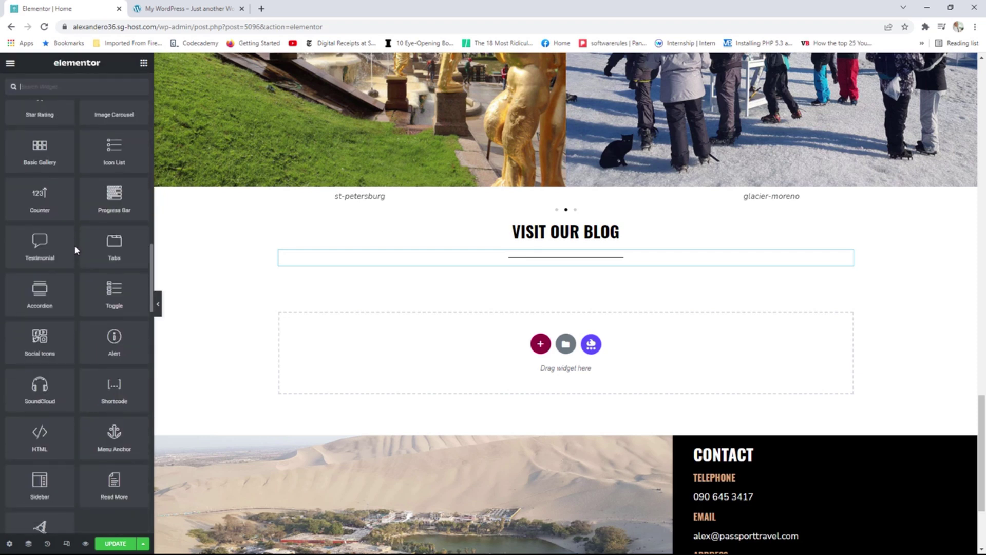
{"action": "scroll", "coordinate": [75, 250], "scroll_direction": "down", "scroll_amount": 10}
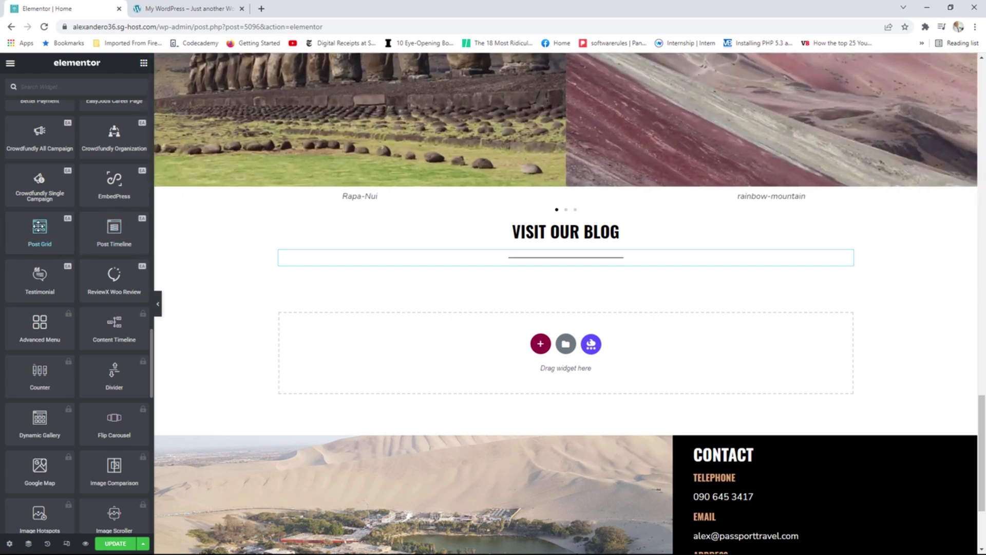
{"action": "left_click_drag", "start_coordinate": [40, 229], "coordinate": [565, 264]}
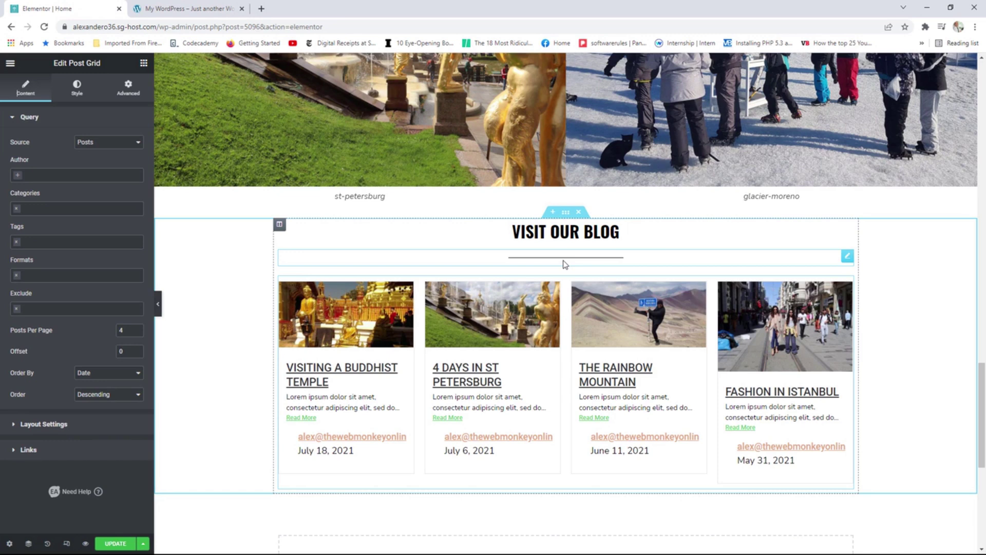
Reduce Posts Per Page from 4 to 2, leaving the Categories filter empty.
{"action": "left_click", "coordinate": [137, 335]}
{"action": "left_click", "coordinate": [138, 334]}
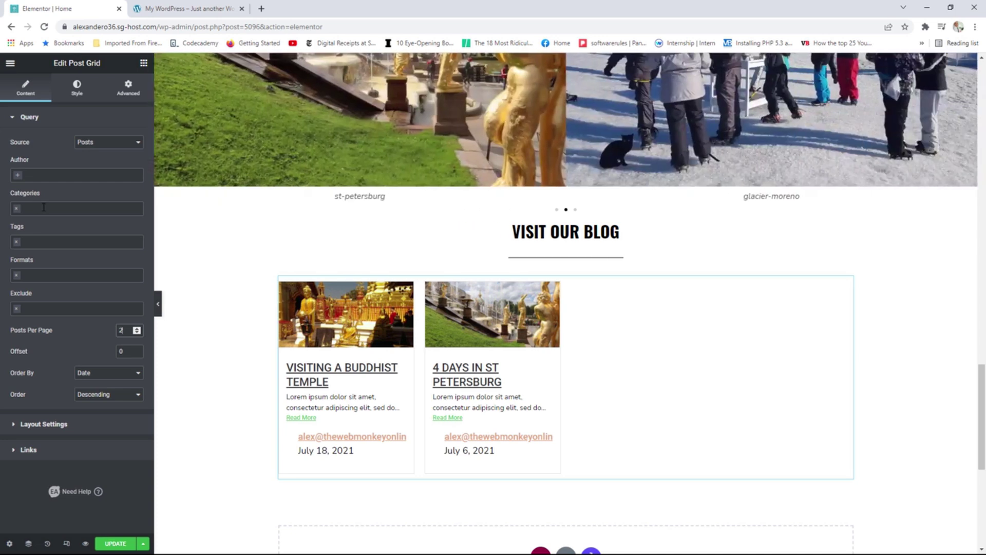
{"action": "left_click", "coordinate": [41, 207]}
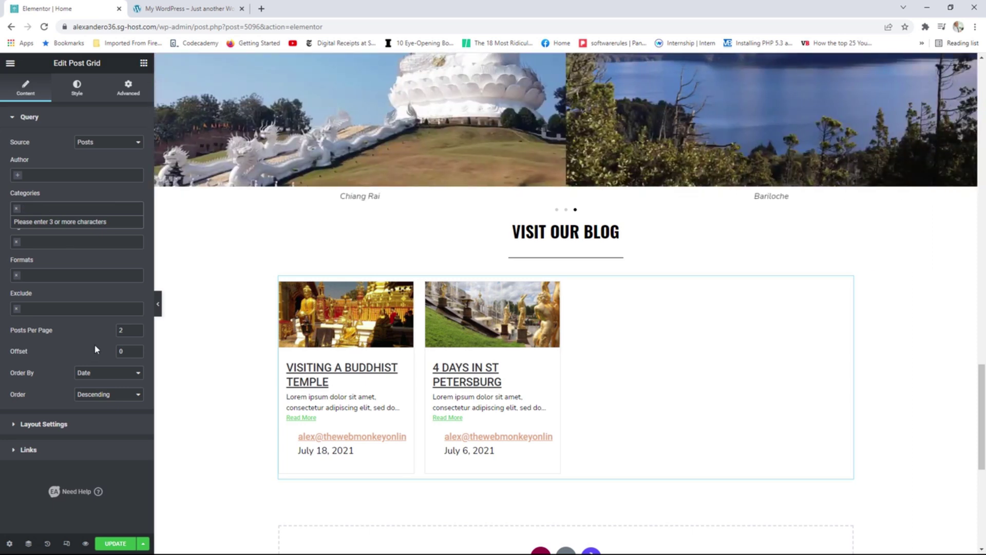
{"action": "left_click", "coordinate": [92, 347]}
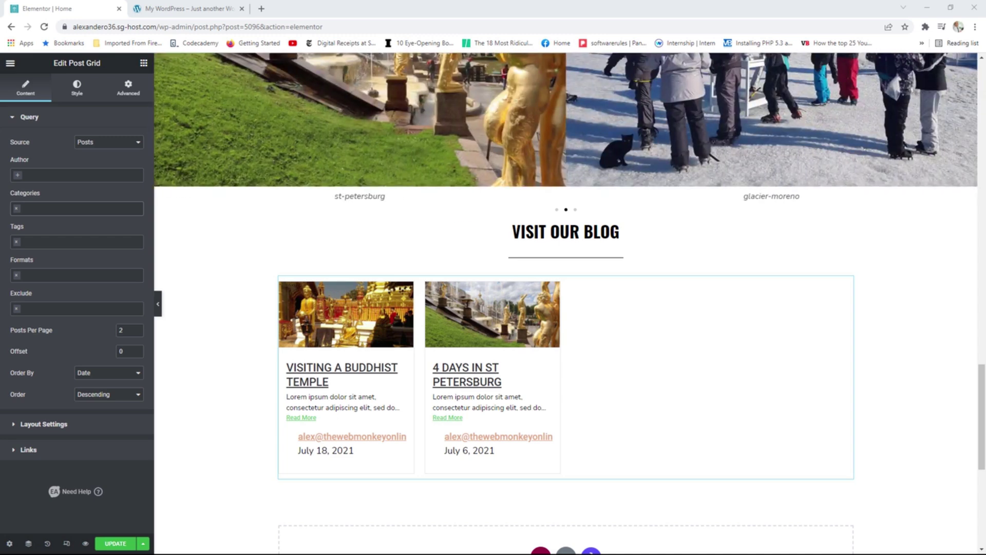
Keep the Default template and set the grid to 2 columns with Full size images.
{"action": "left_click", "coordinate": [60, 426]}
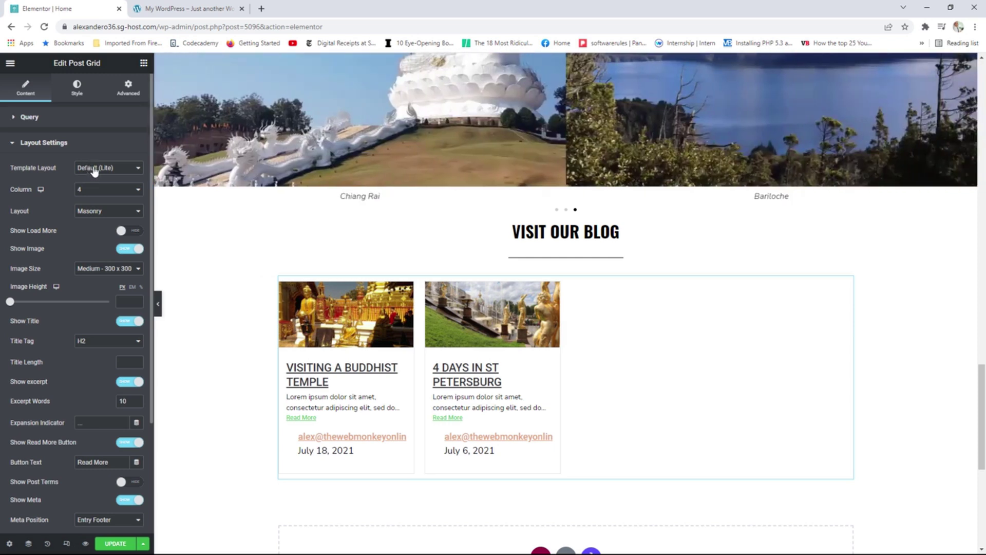
{"action": "left_click", "coordinate": [103, 171]}
{"action": "left_click", "coordinate": [106, 178]}
{"action": "left_click", "coordinate": [126, 192]}
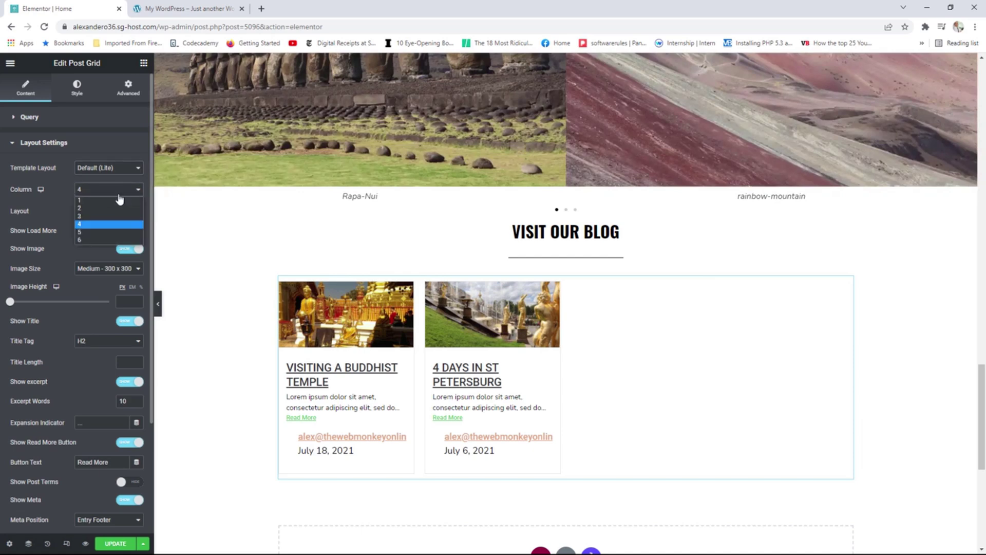
{"action": "left_click", "coordinate": [103, 212]}
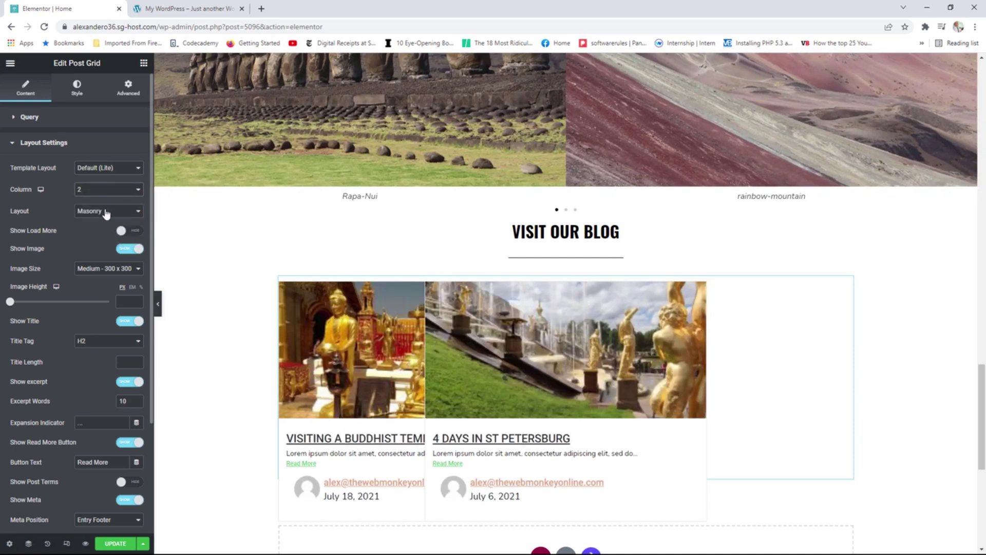
{"action": "left_click", "coordinate": [101, 272]}
{"action": "left_click", "coordinate": [100, 325]}
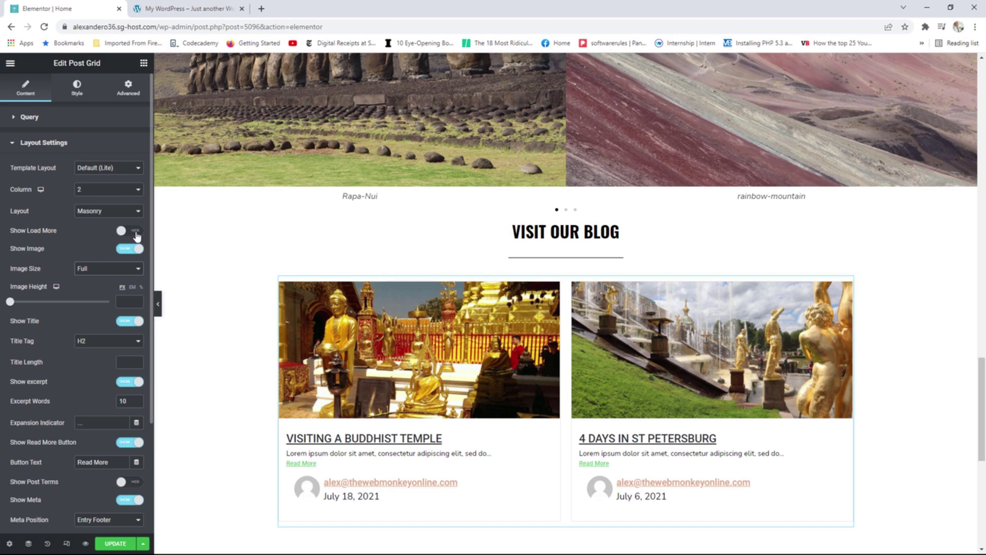
Leave Load More off and keep the Masonry layout after trying Grid.
{"action": "left_click", "coordinate": [137, 236]}
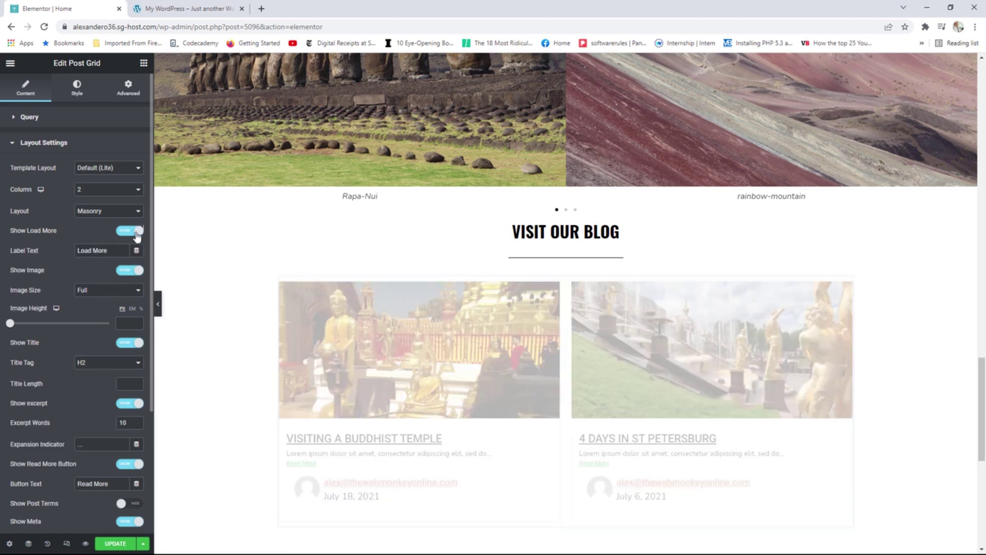
{"action": "scroll", "coordinate": [590, 308], "scroll_direction": "down", "scroll_amount": 2}
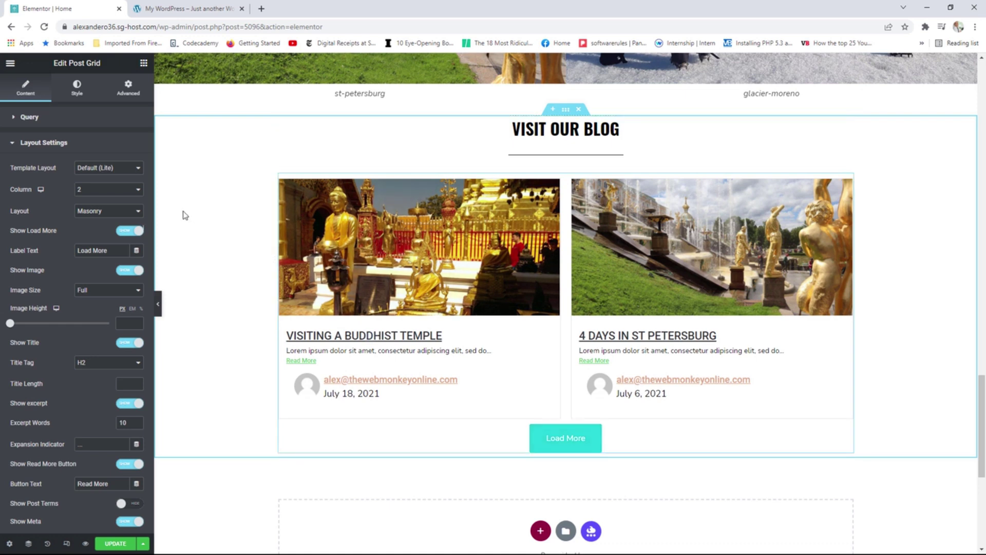
{"action": "left_click", "coordinate": [124, 230]}
{"action": "left_click", "coordinate": [109, 212]}
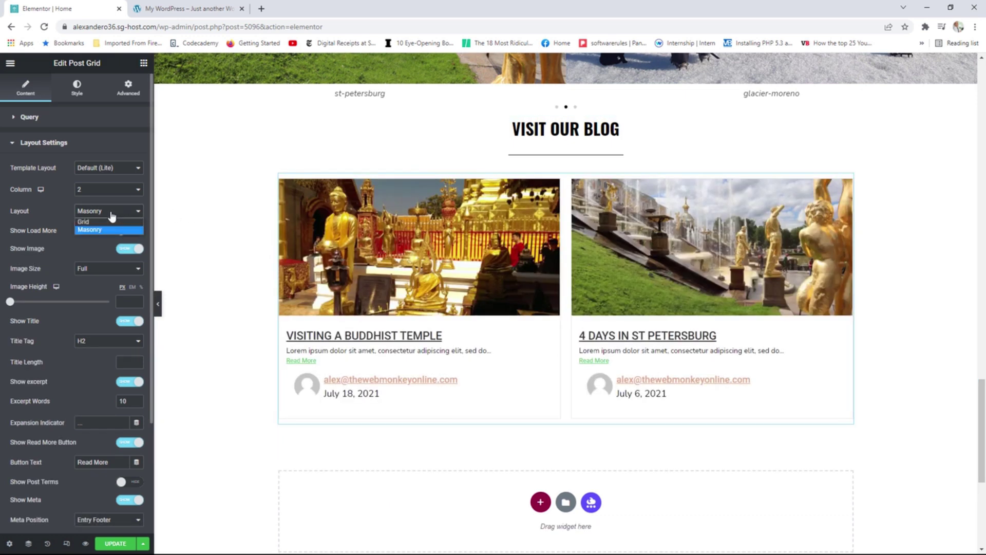
{"action": "left_click", "coordinate": [100, 220]}
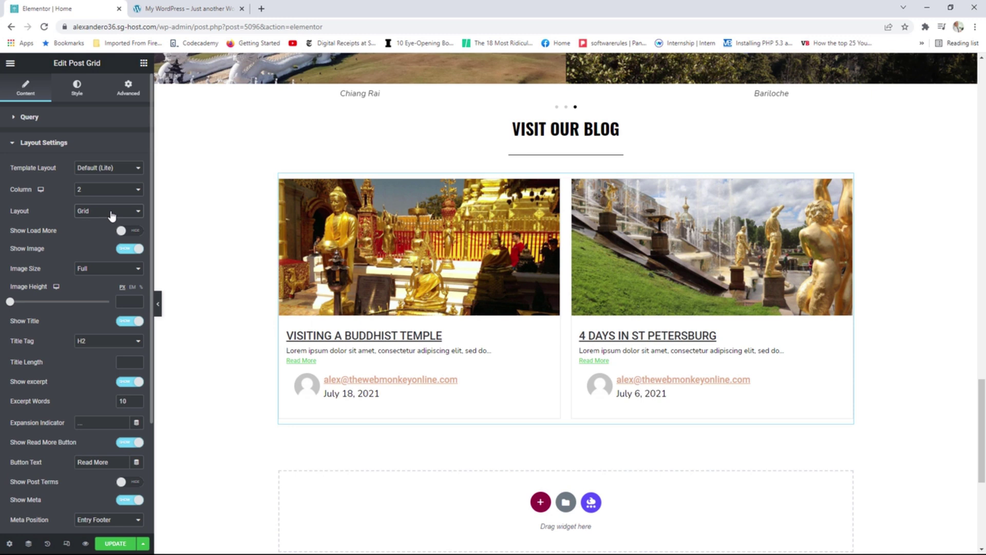
{"action": "left_click", "coordinate": [111, 214]}
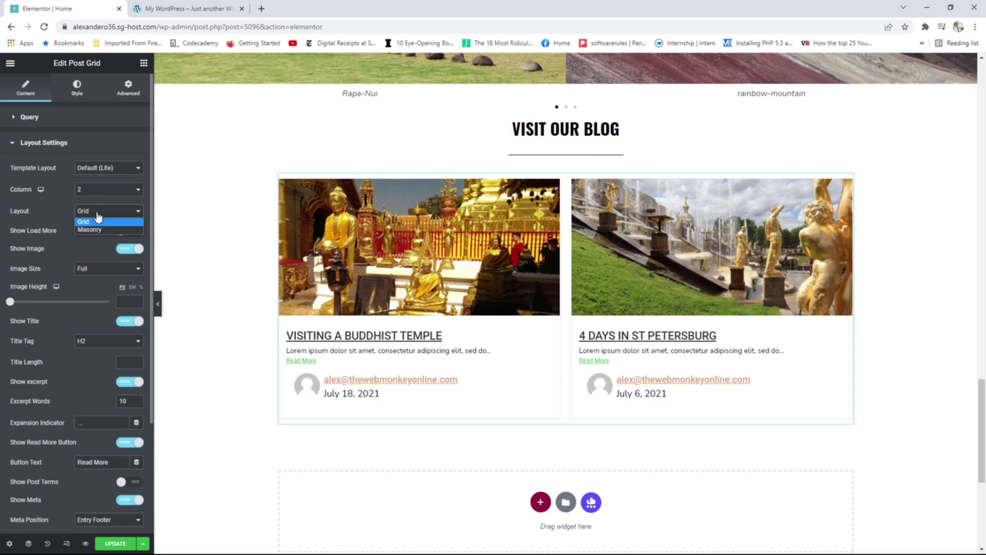
{"action": "left_click", "coordinate": [93, 229]}
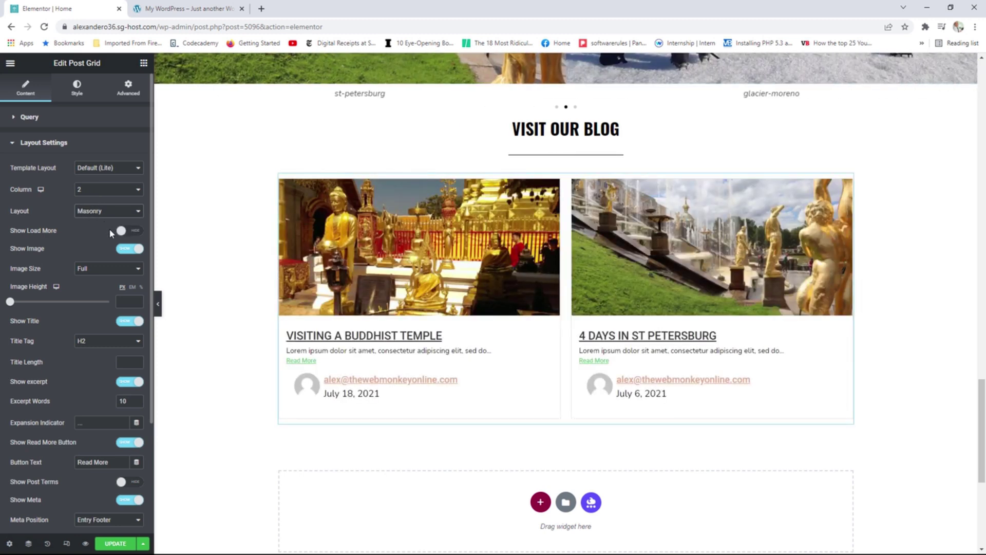
Set Excerpt Words to 50 and keep post terms hidden.
{"action": "scroll", "coordinate": [106, 275], "scroll_direction": "down", "scroll_amount": 1}
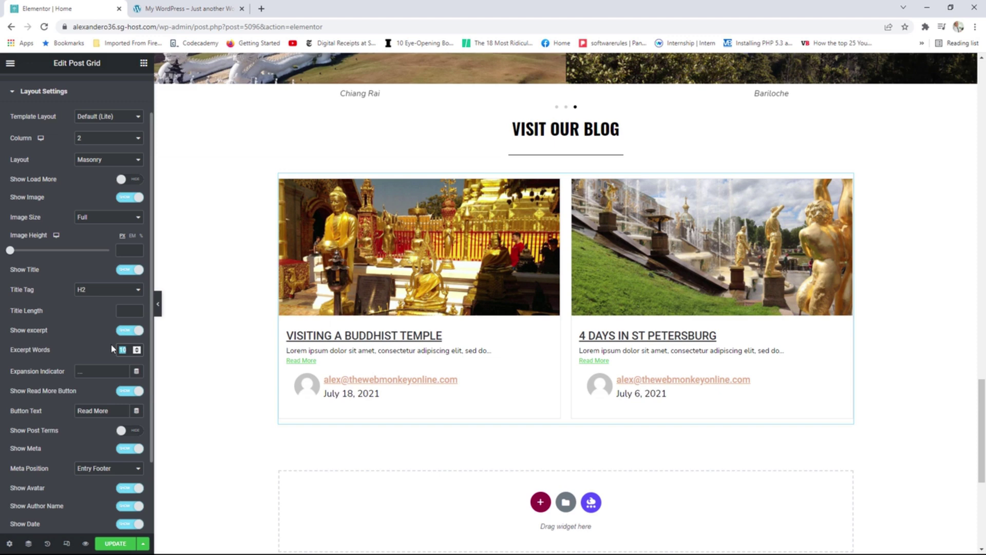
{"action": "type", "text": "50"}
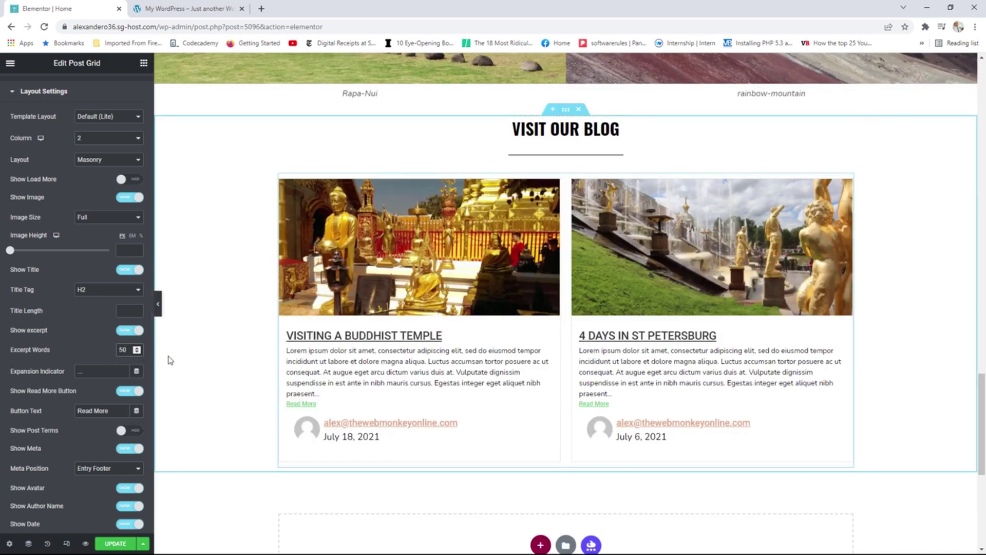
{"action": "scroll", "coordinate": [110, 336], "scroll_direction": "down", "scroll_amount": 1}
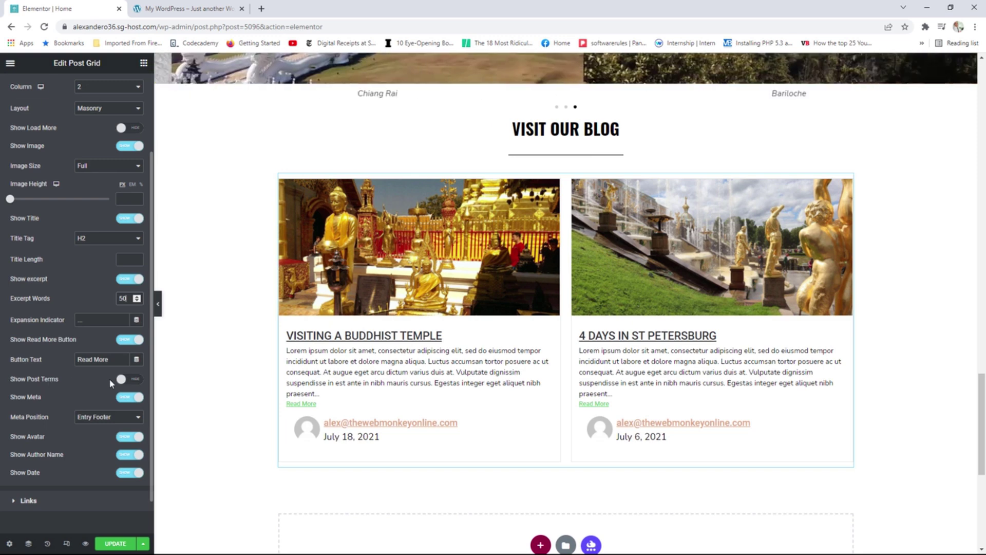
{"action": "left_click", "coordinate": [135, 381]}
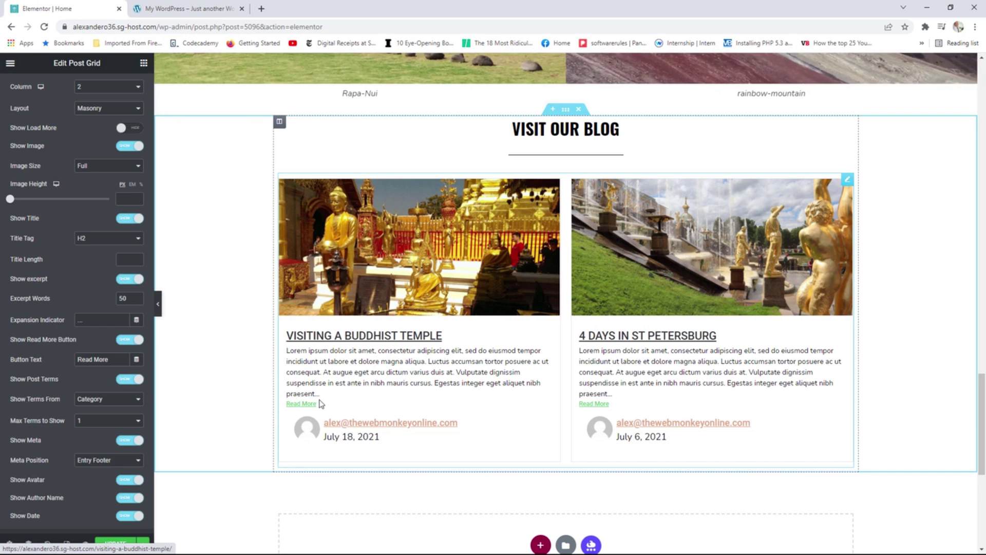
{"action": "left_click", "coordinate": [124, 380]}
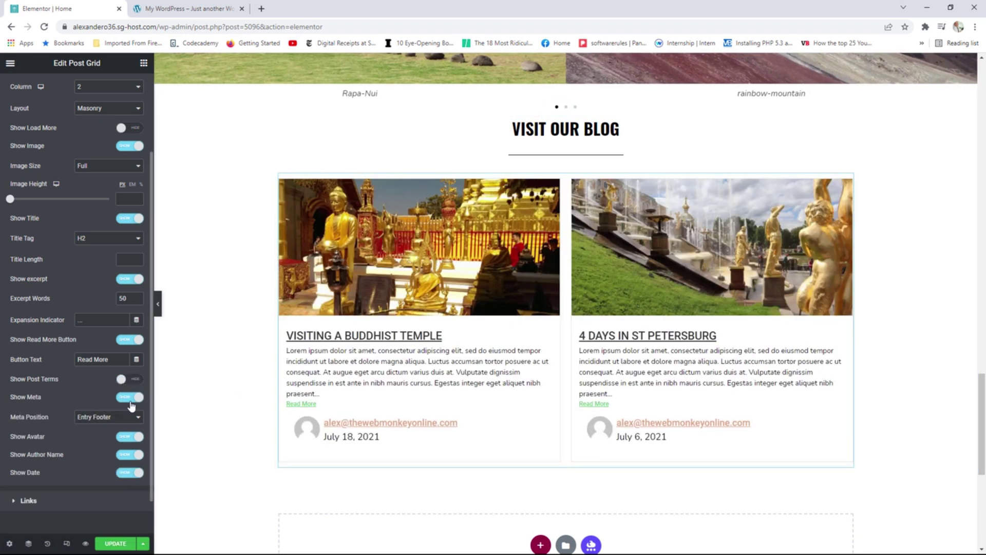
Turn off Show Meta to remove author and date from the post cards.
{"action": "scroll", "coordinate": [128, 395], "scroll_direction": "down", "scroll_amount": 1}
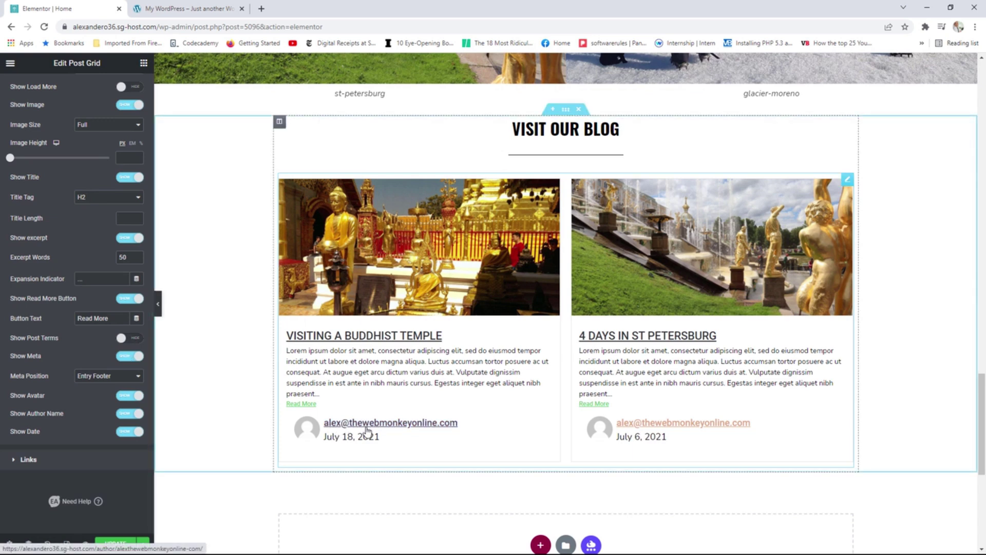
{"action": "left_click", "coordinate": [126, 356]}
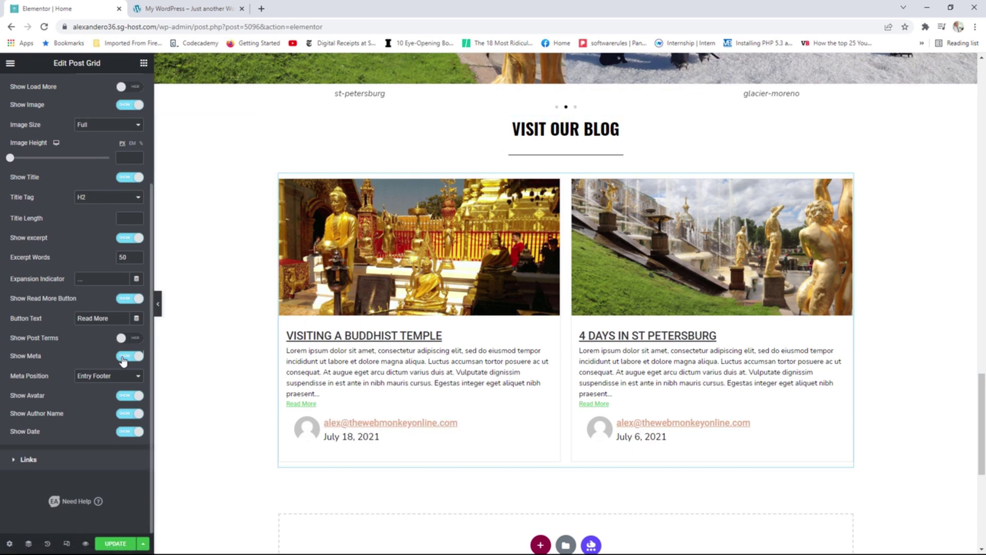
{"action": "scroll", "coordinate": [123, 361], "scroll_direction": "up", "scroll_amount": 2}
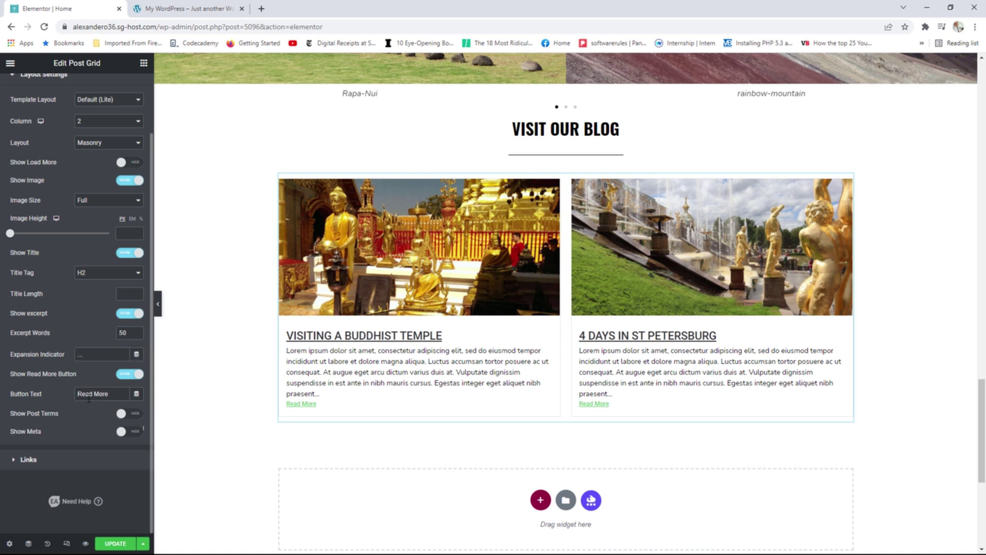
{"action": "left_click", "coordinate": [60, 459]}
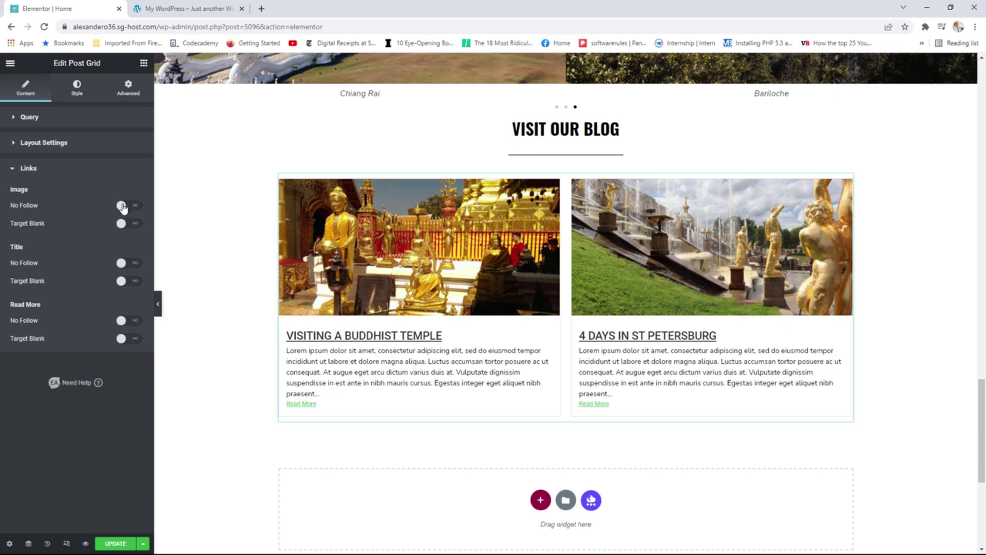
Preview Style Two and Style Three for the post cards, keep Default, and expand Color, Typography & Spacing.
{"action": "left_click", "coordinate": [78, 102]}
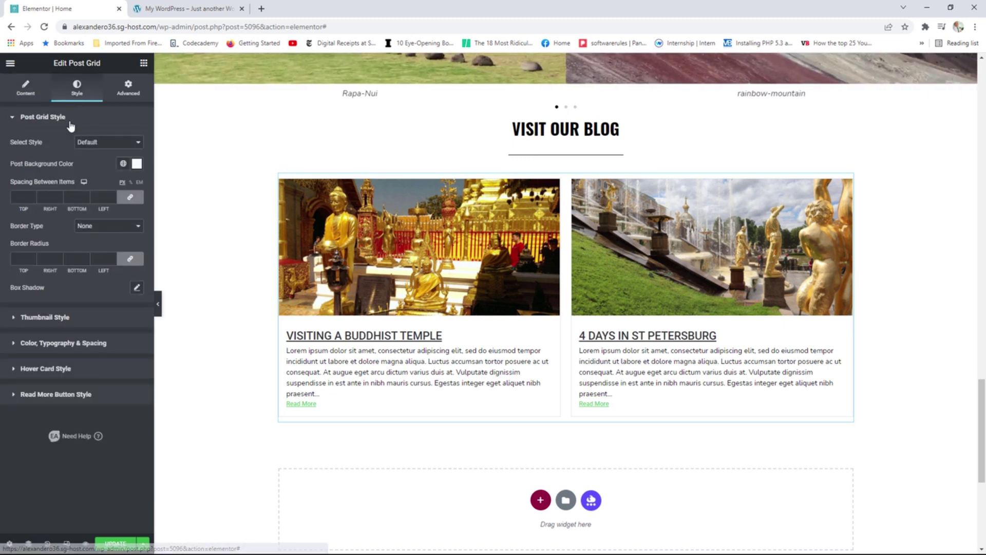
{"action": "left_click", "coordinate": [93, 142]}
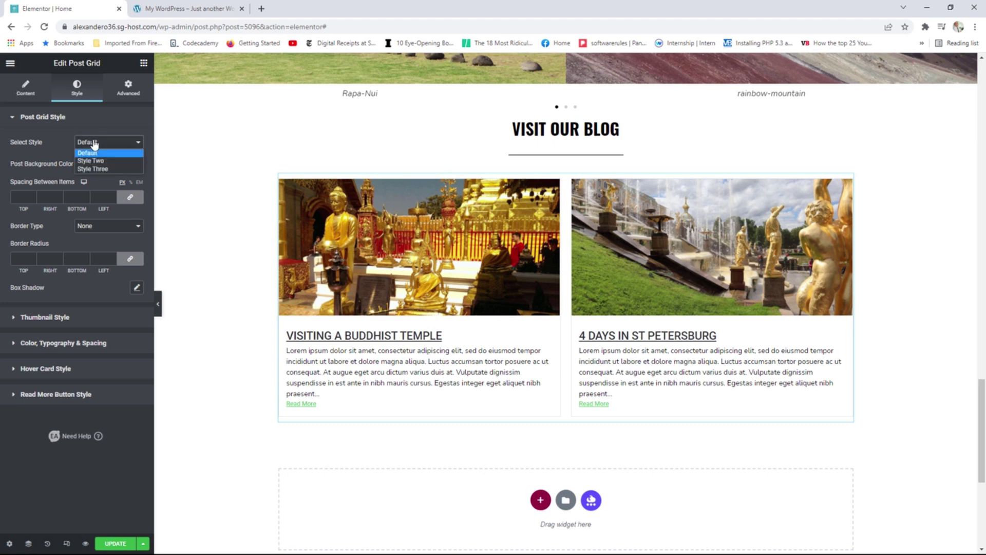
{"action": "left_click", "coordinate": [101, 161]}
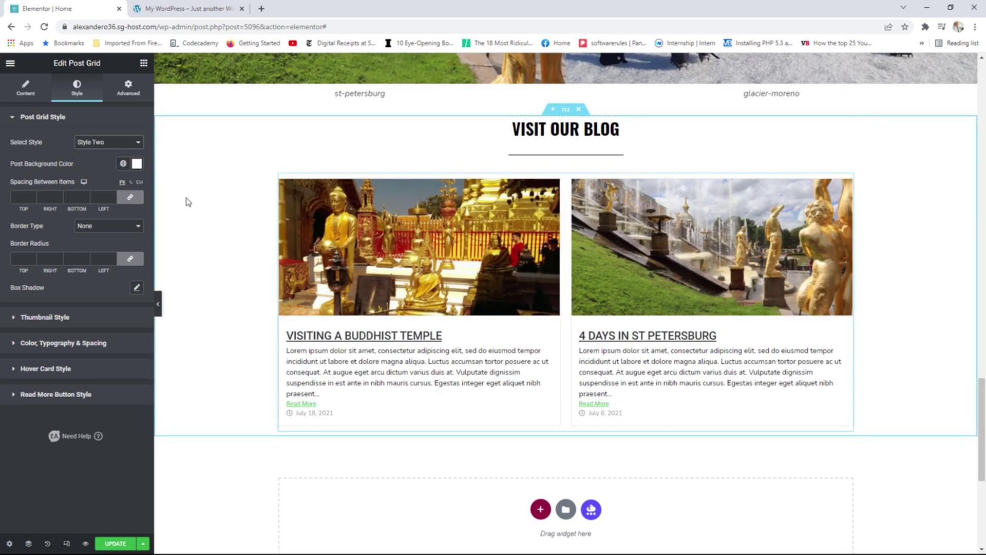
{"action": "left_click", "coordinate": [108, 142]}
{"action": "left_click", "coordinate": [109, 171]}
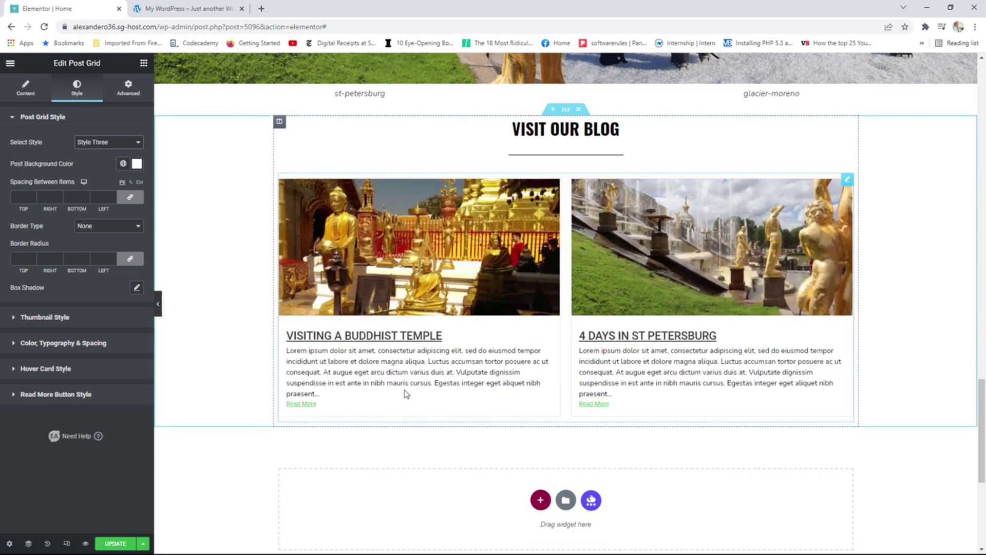
{"action": "left_click", "coordinate": [108, 142]}
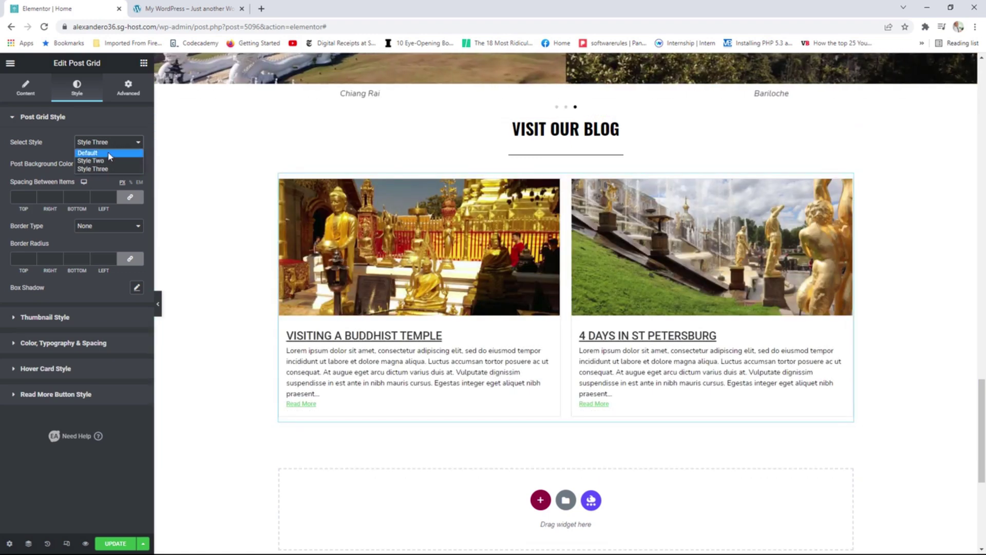
{"action": "left_click", "coordinate": [109, 156]}
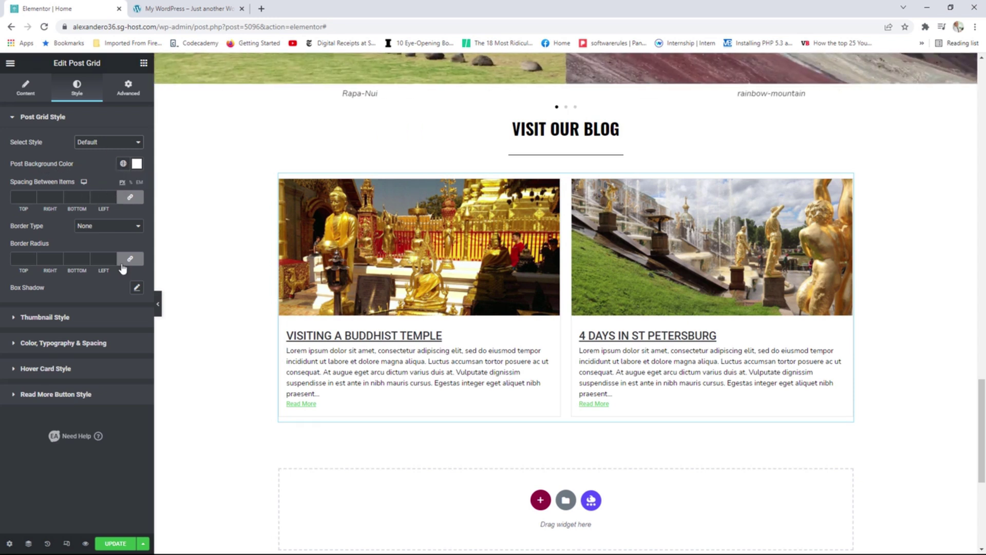
{"action": "left_click", "coordinate": [75, 344]}
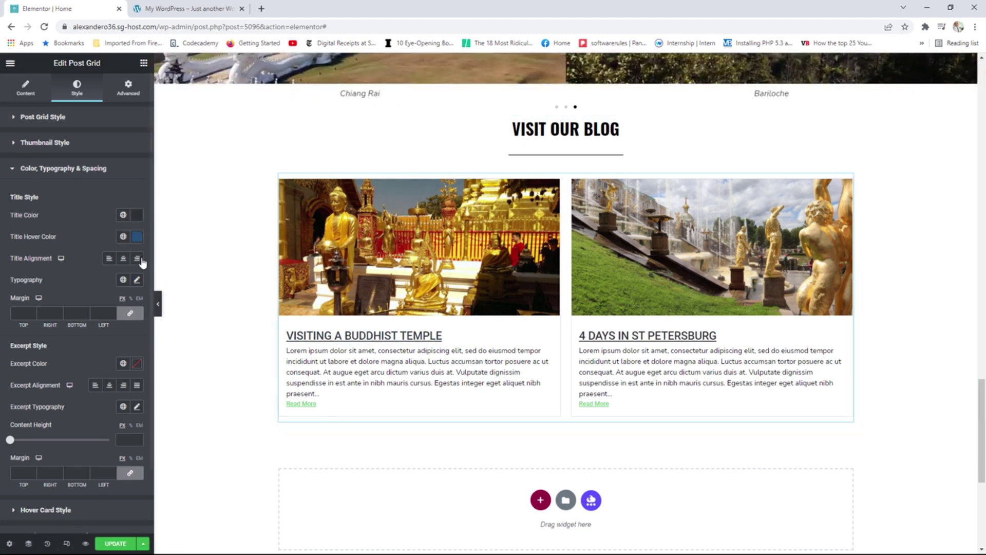
Set the title hover colour to the global Text colour and Decoration to None, keeping titles upright.
{"action": "left_click", "coordinate": [123, 236]}
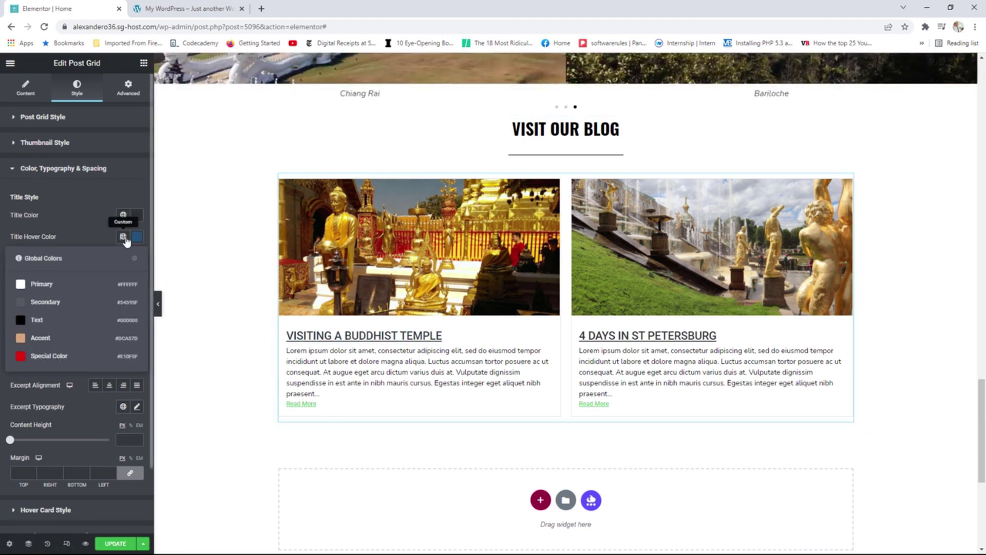
{"action": "left_click", "coordinate": [61, 319]}
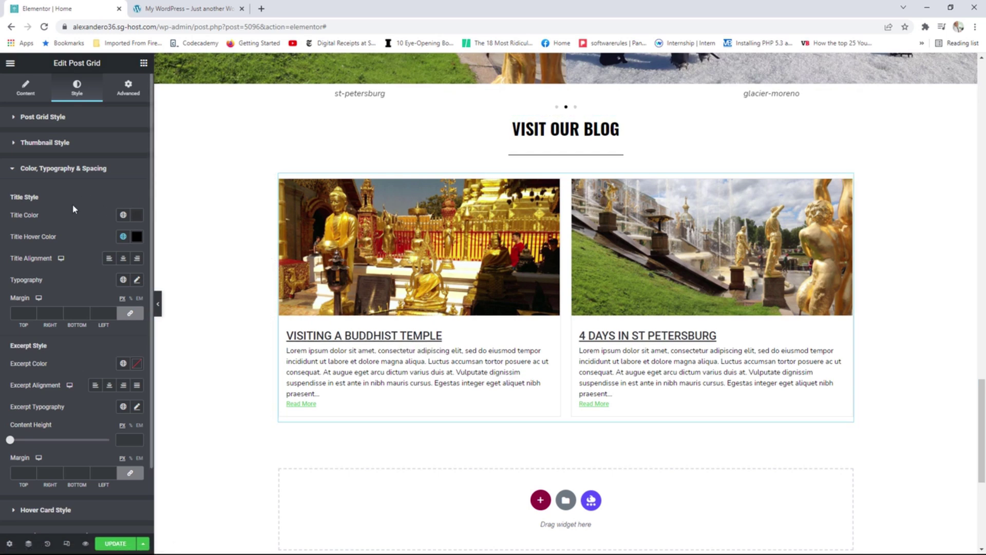
{"action": "left_click", "coordinate": [137, 281]}
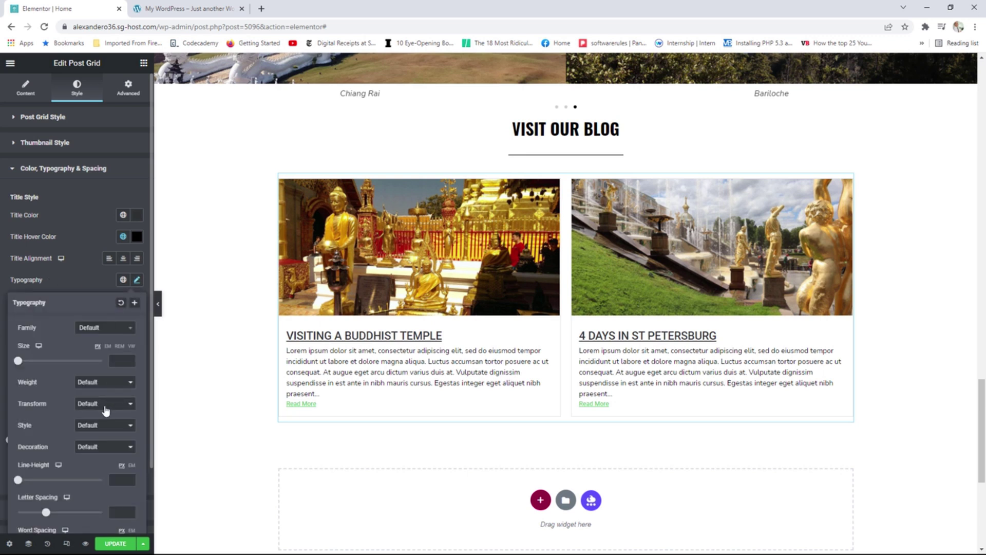
{"action": "left_click", "coordinate": [96, 447]}
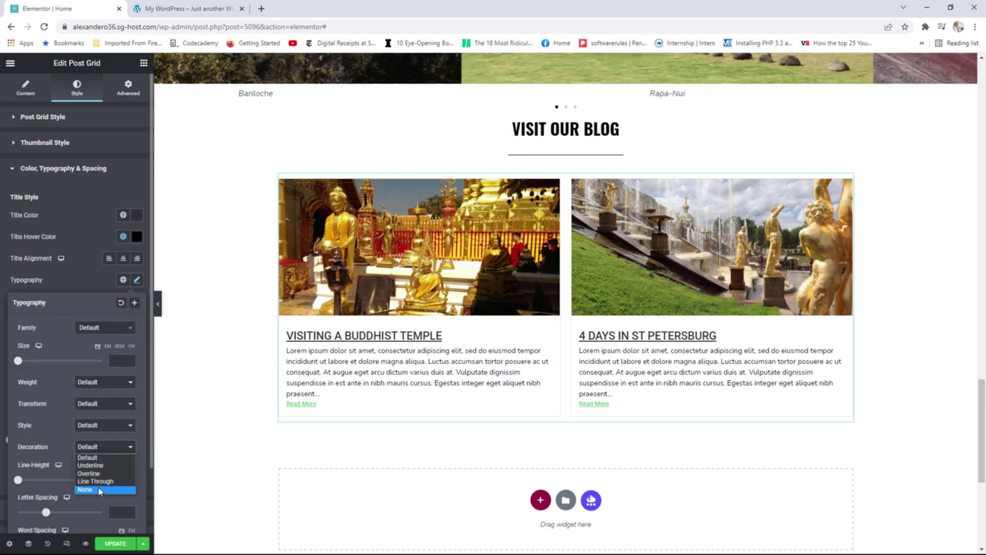
{"action": "left_click", "coordinate": [101, 485]}
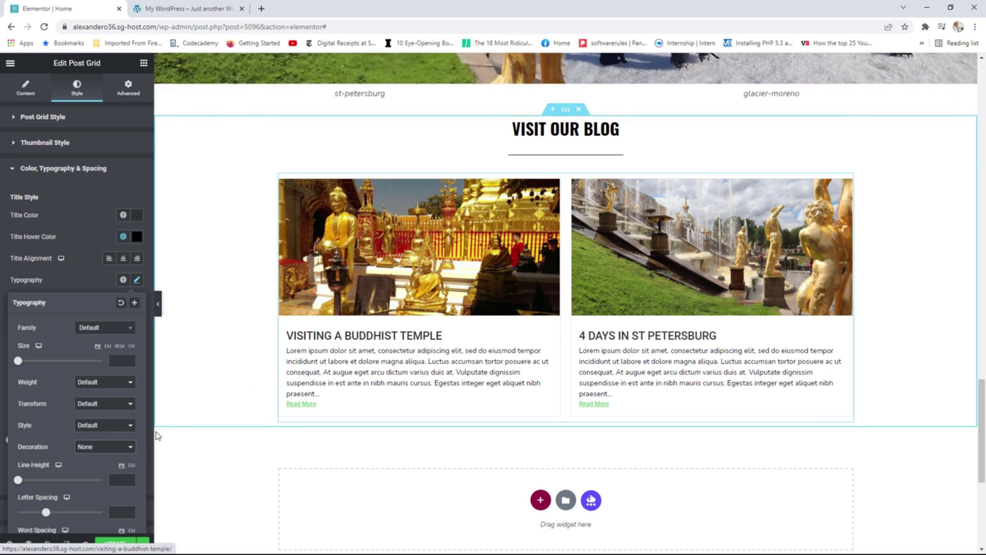
{"action": "left_click", "coordinate": [104, 425]}
{"action": "left_click", "coordinate": [99, 452]}
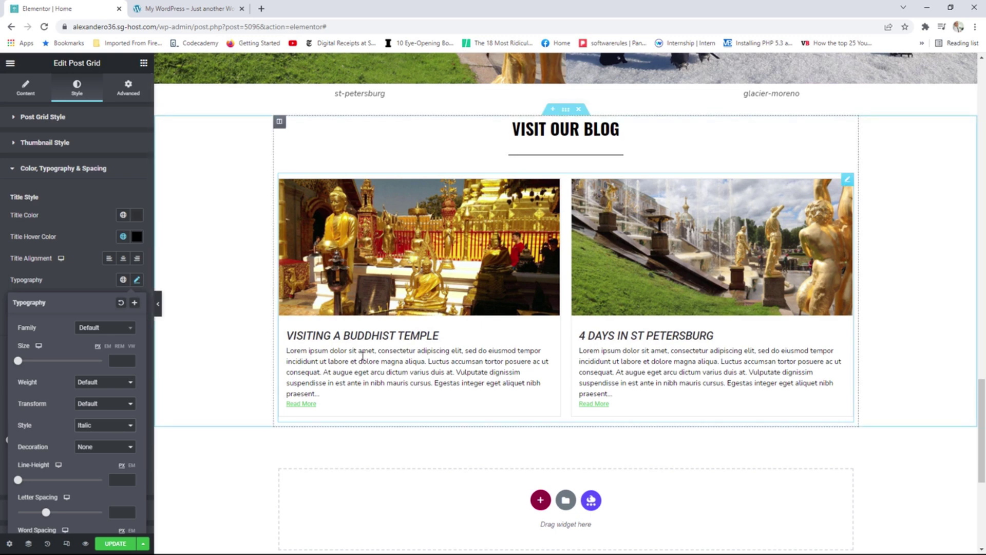
{"action": "left_click", "coordinate": [91, 427]}
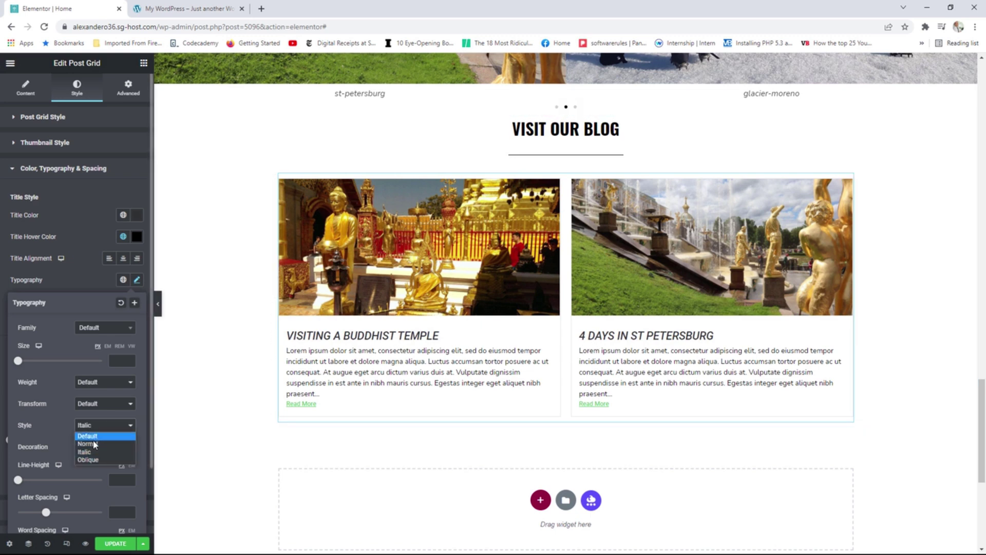
{"action": "left_click", "coordinate": [92, 436]}
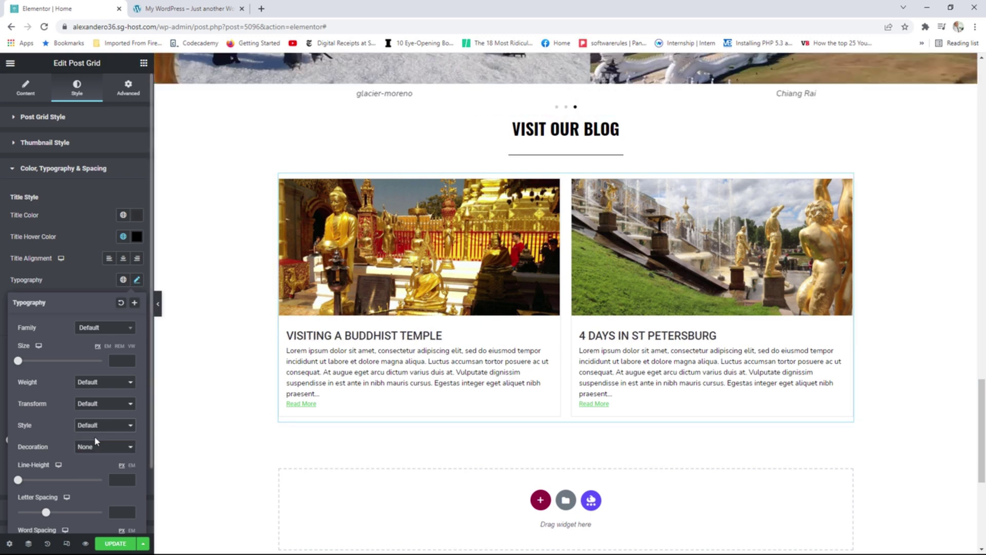
{"action": "left_click", "coordinate": [137, 281]}
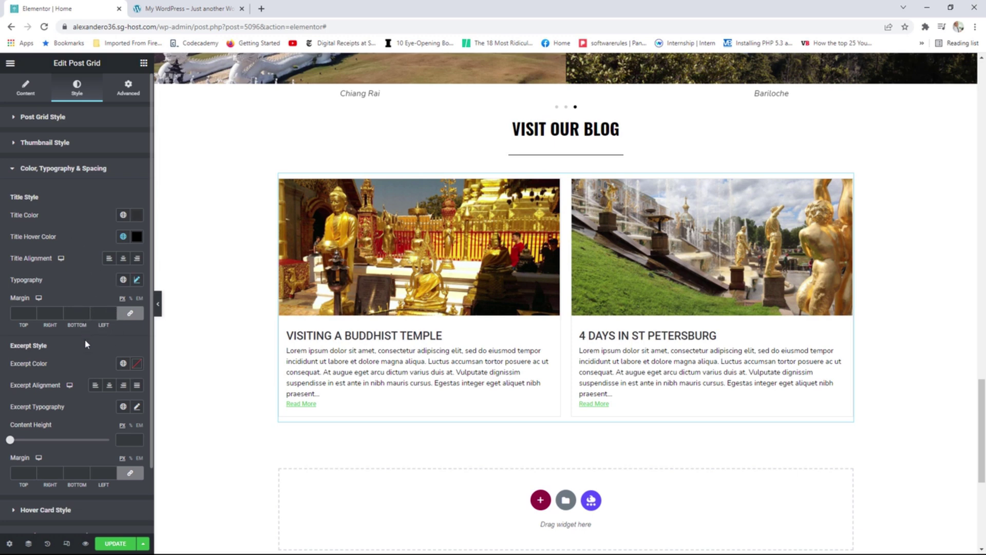
{"action": "scroll", "coordinate": [86, 349], "scroll_direction": "down", "scroll_amount": 3}
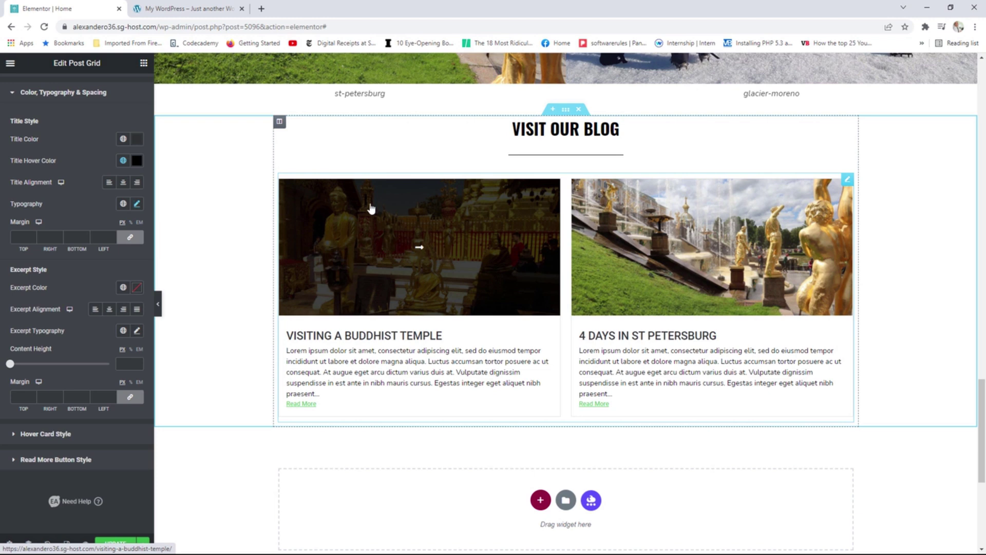
Set the hover card animation to SlideUp after trying ZoomIn.
{"action": "left_click", "coordinate": [54, 434]}
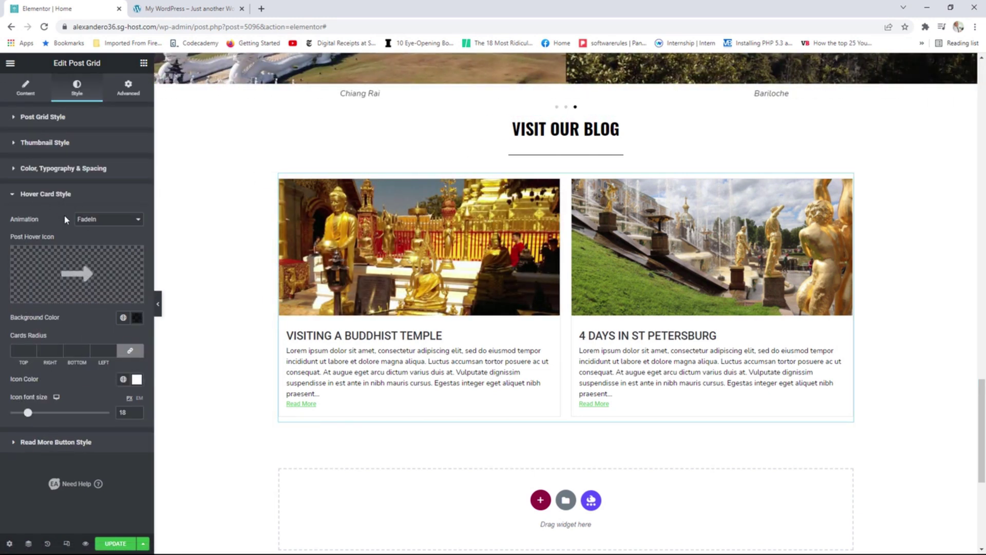
{"action": "left_click", "coordinate": [96, 220]}
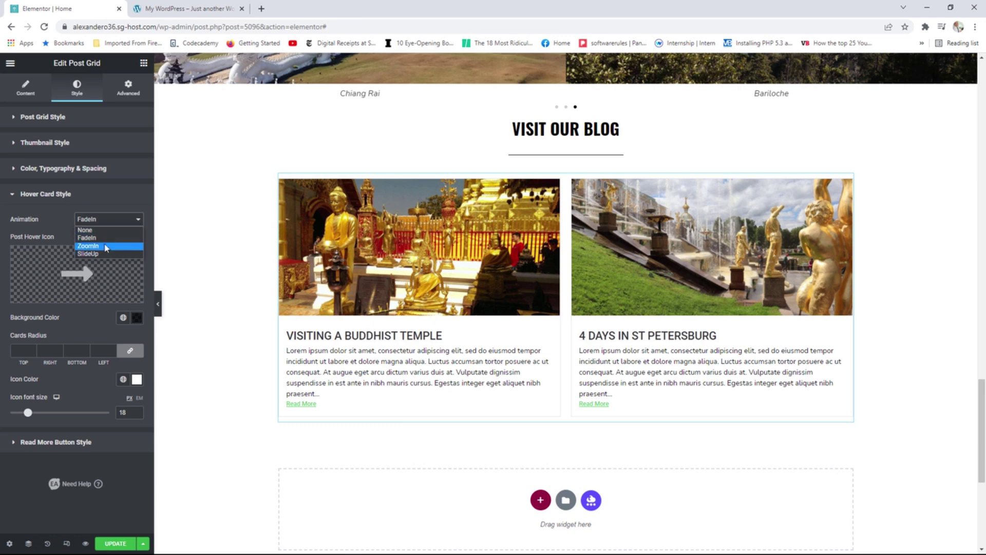
{"action": "left_click", "coordinate": [105, 250]}
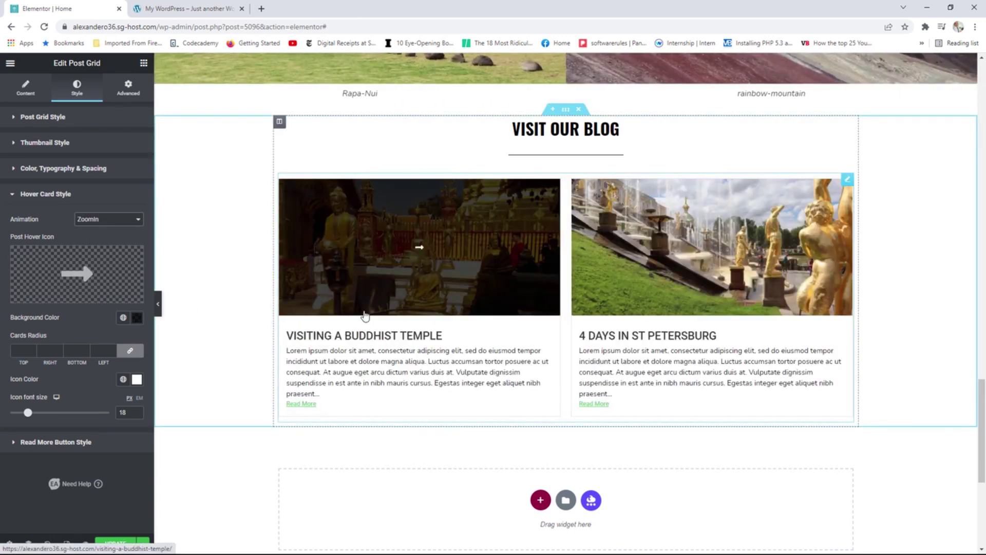
{"action": "left_click", "coordinate": [110, 221]}
{"action": "left_click", "coordinate": [97, 253]}
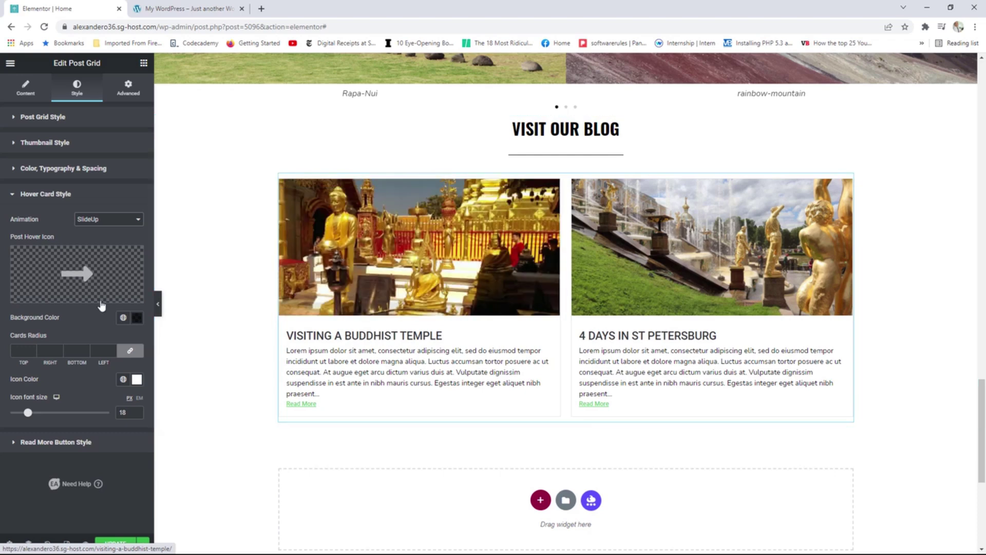
Give the hover overlay a near-black translucent #1A1919BF background, keeping the arrow icon.
{"action": "left_click", "coordinate": [137, 318]}
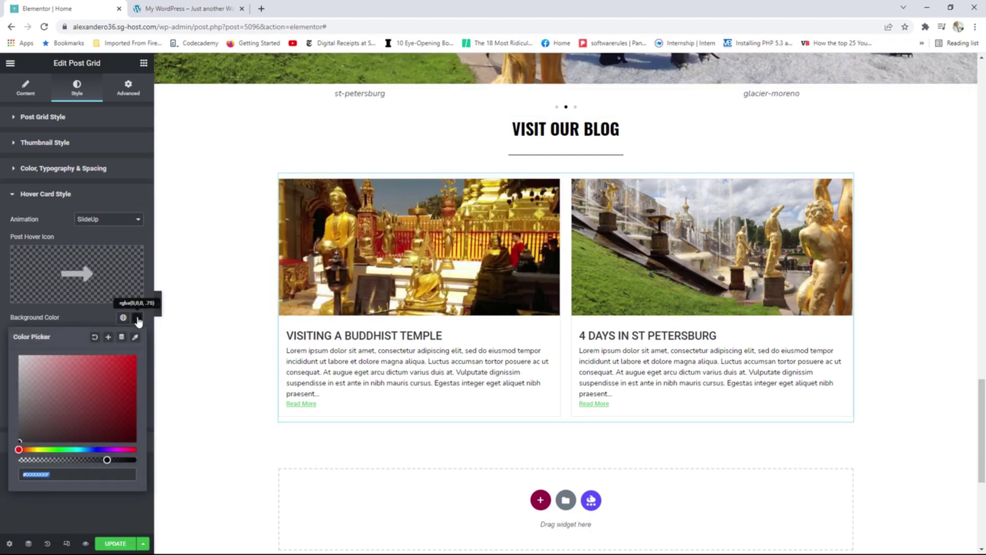
{"action": "left_click_drag", "start_coordinate": [20, 440], "coordinate": [33, 420]}
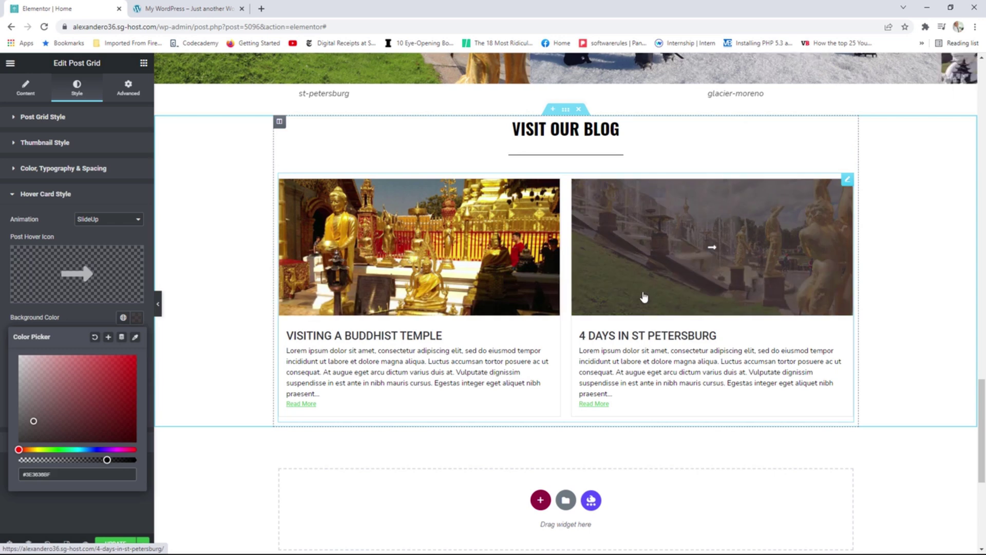
{"action": "mouse_move", "coordinate": [86, 277]}
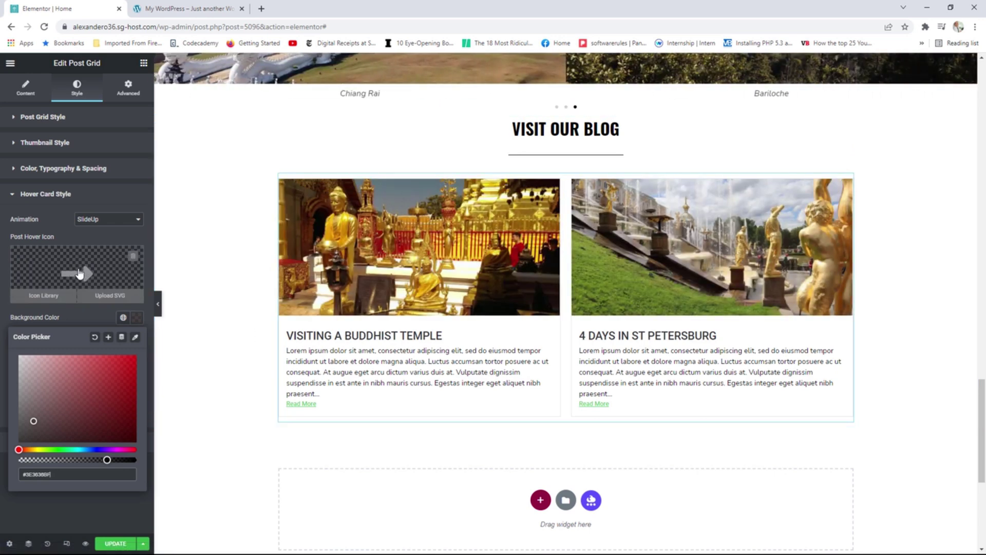
{"action": "left_click", "coordinate": [76, 272]}
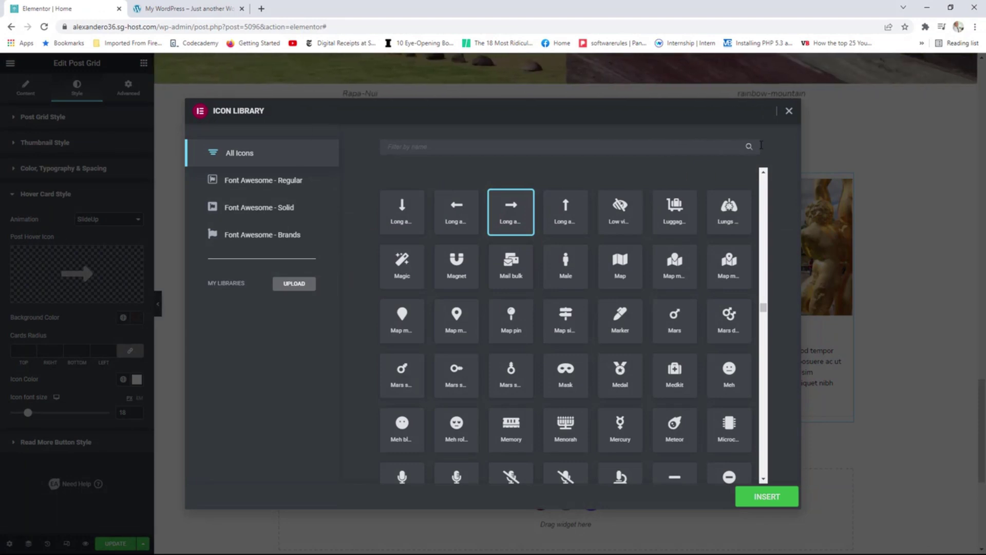
{"action": "left_click", "coordinate": [789, 112]}
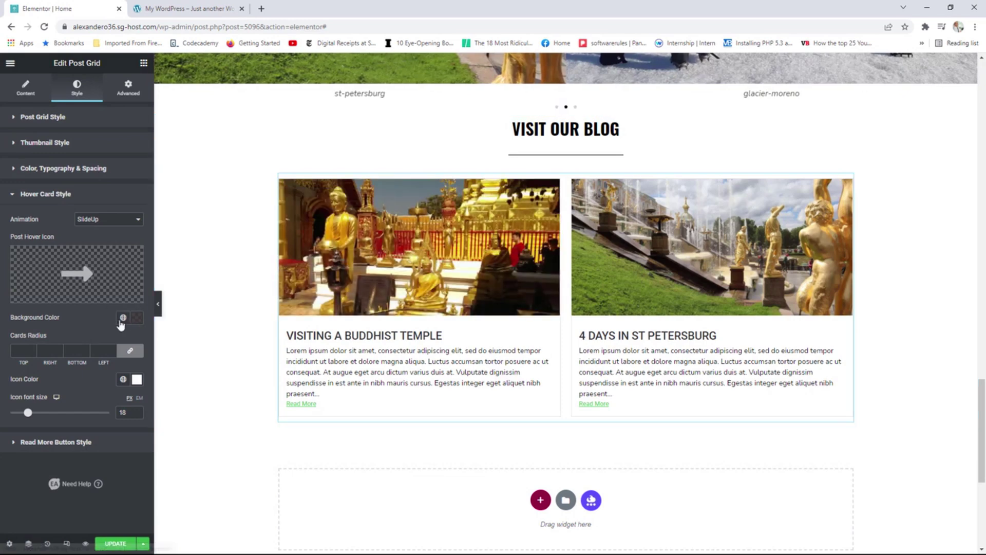
{"action": "left_click", "coordinate": [136, 318]}
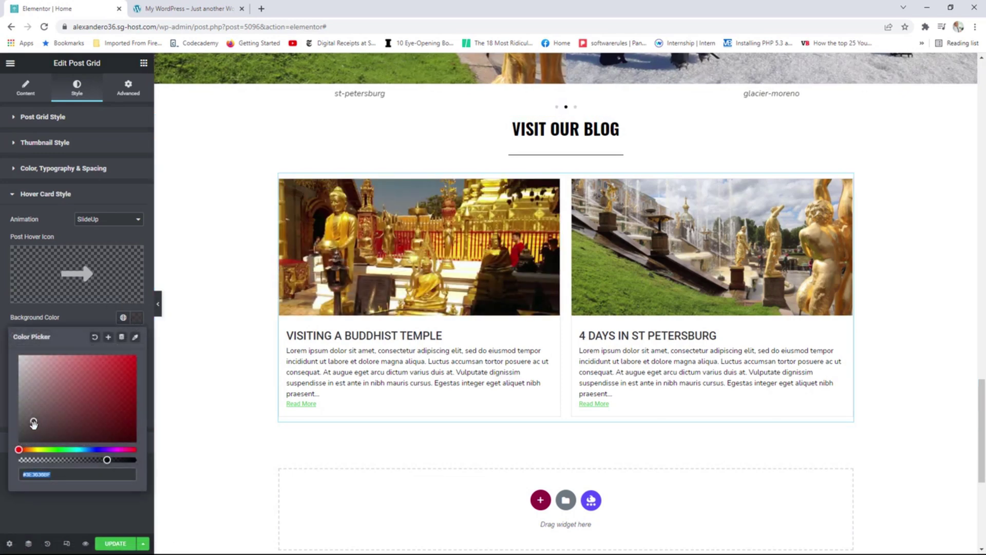
{"action": "left_click_drag", "start_coordinate": [34, 423], "coordinate": [25, 433]}
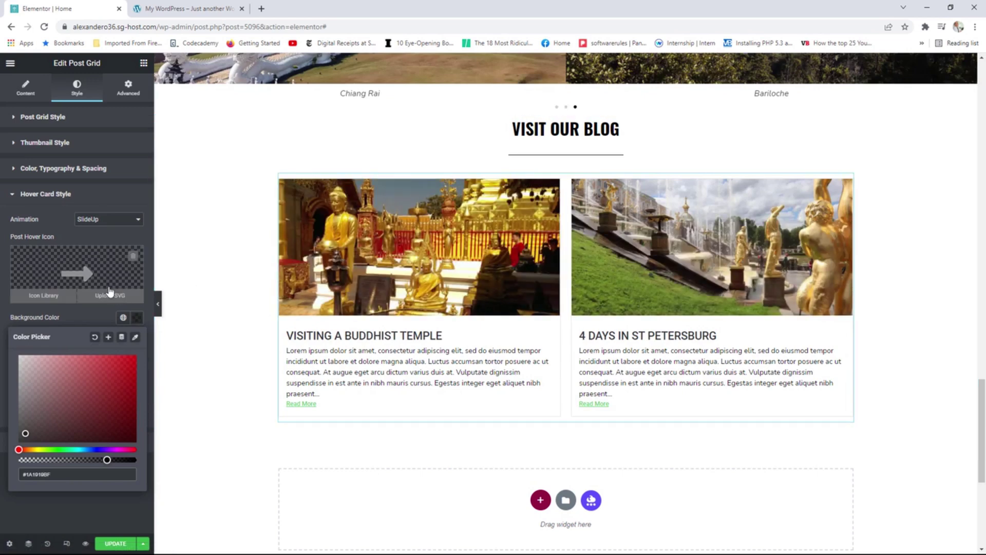
{"action": "left_click", "coordinate": [144, 63]}
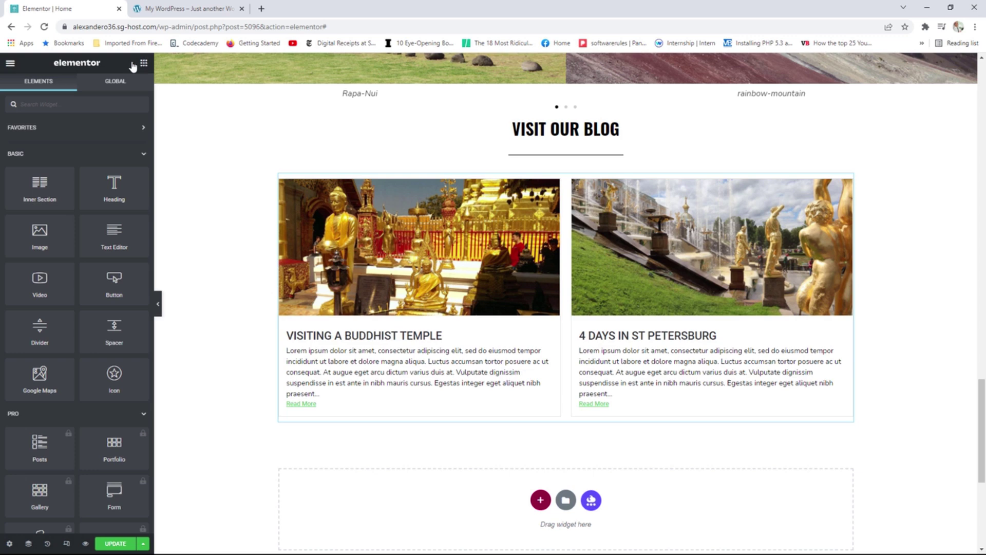
Add a centred 'Read More' button linking to /blog below the post grid.
{"action": "left_click_drag", "start_coordinate": [114, 283], "coordinate": [564, 427]}
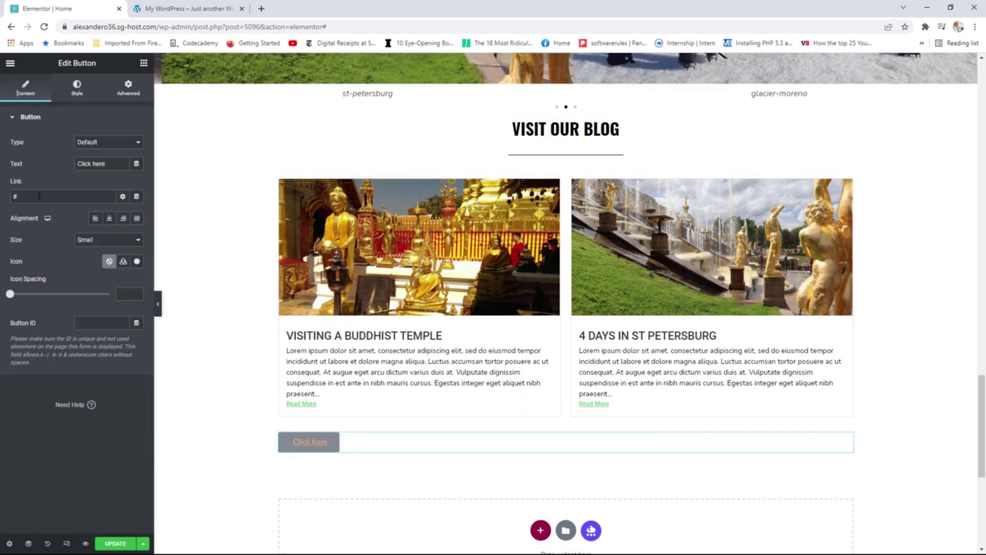
{"action": "type", "text": "R"}
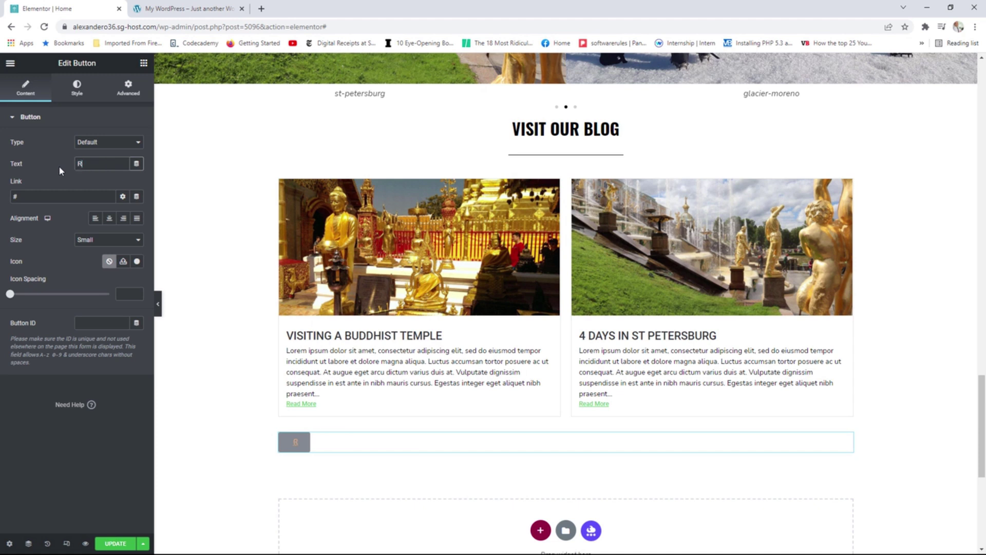
{"action": "type", "text": "ead More"}
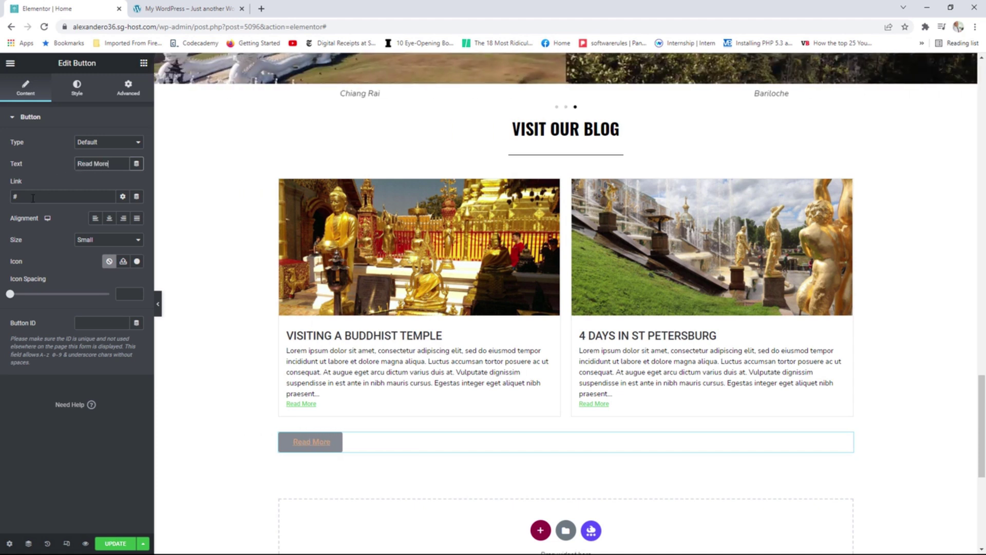
{"action": "double_click", "coordinate": [32, 197]}
{"action": "type", "text": "/blog"}
{"action": "left_click", "coordinate": [108, 219]}
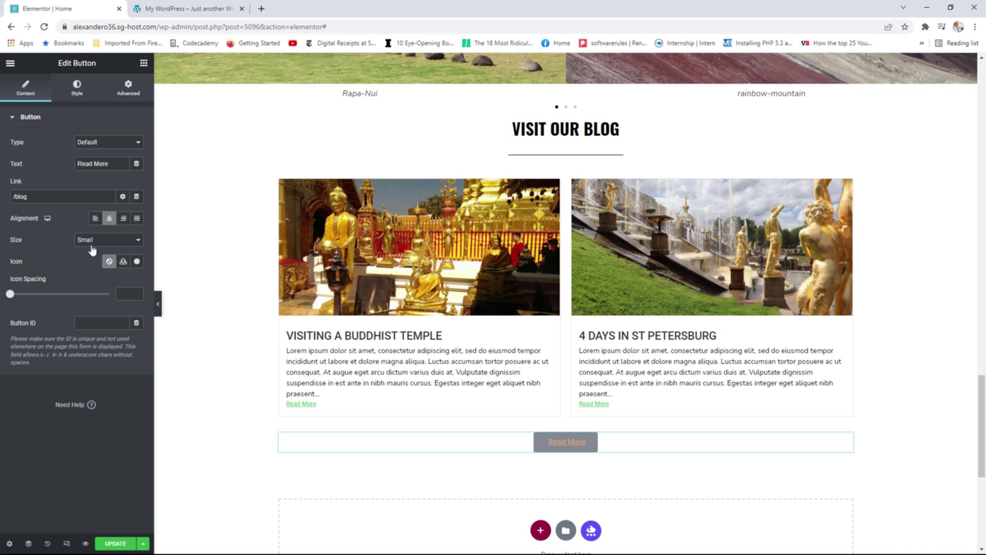
{"action": "left_click", "coordinate": [79, 96]}
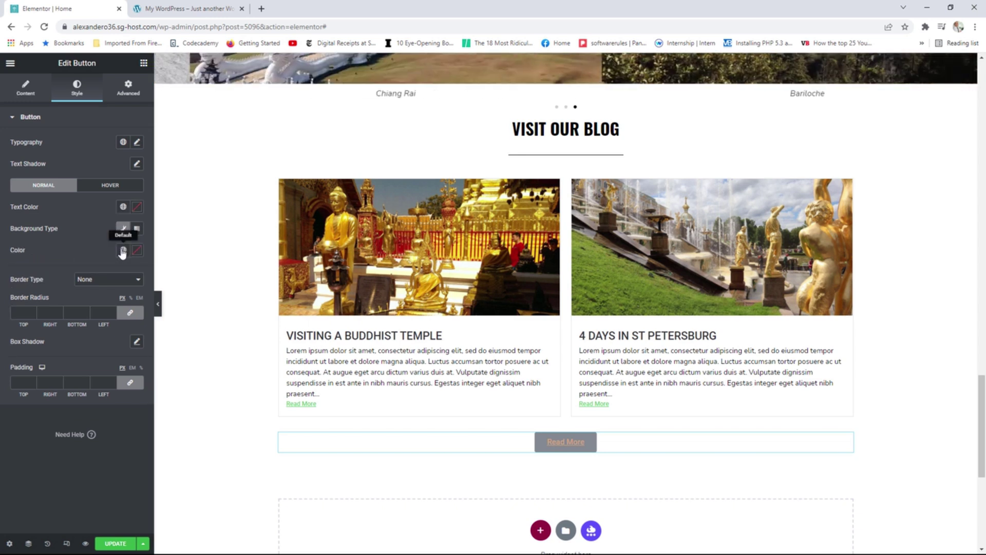
Give the button an Accent tan background and a white, uppercase label.
{"action": "left_click", "coordinate": [122, 250]}
{"action": "left_click", "coordinate": [43, 353]}
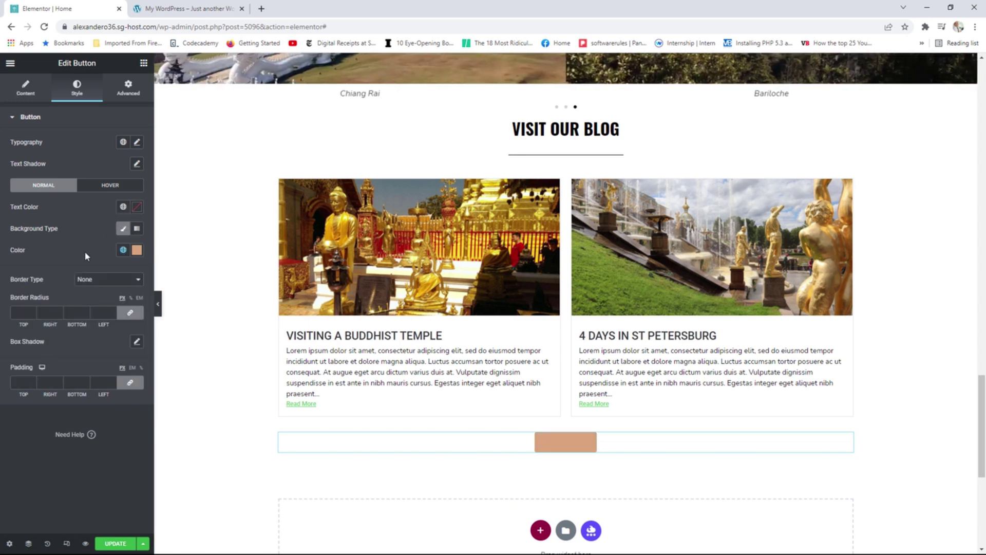
{"action": "left_click", "coordinate": [122, 207]}
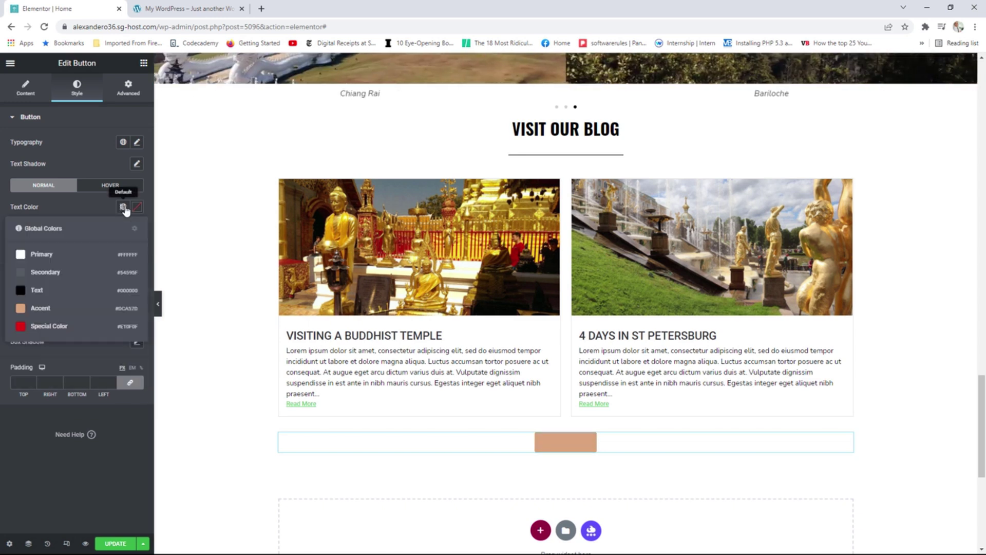
{"action": "left_click", "coordinate": [49, 255]}
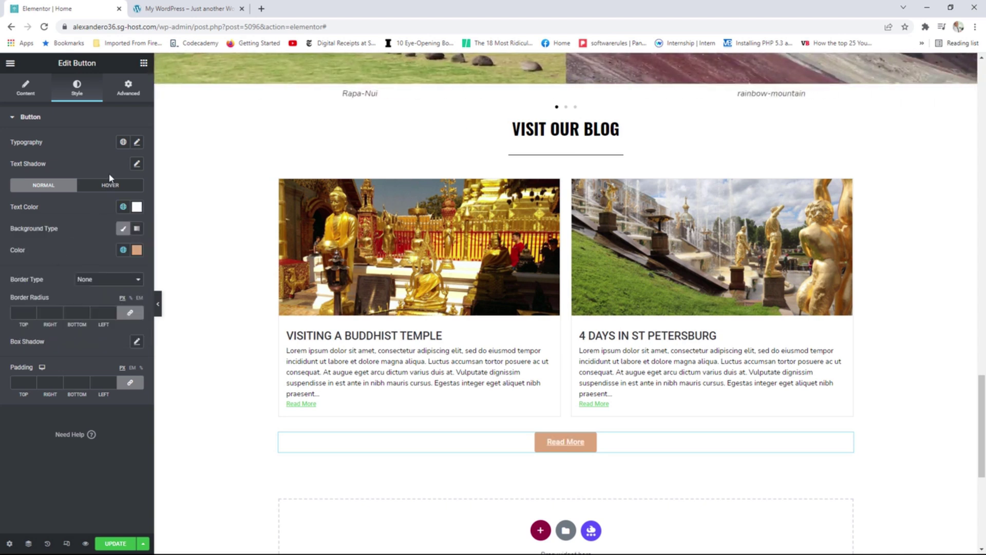
{"action": "left_click", "coordinate": [136, 143]}
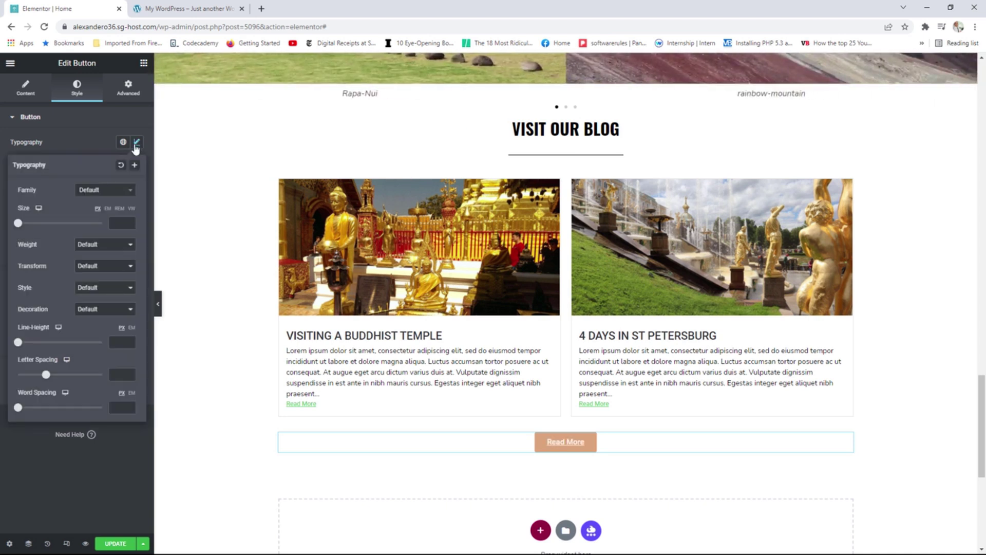
{"action": "left_click", "coordinate": [97, 266]}
{"action": "left_click", "coordinate": [96, 283]}
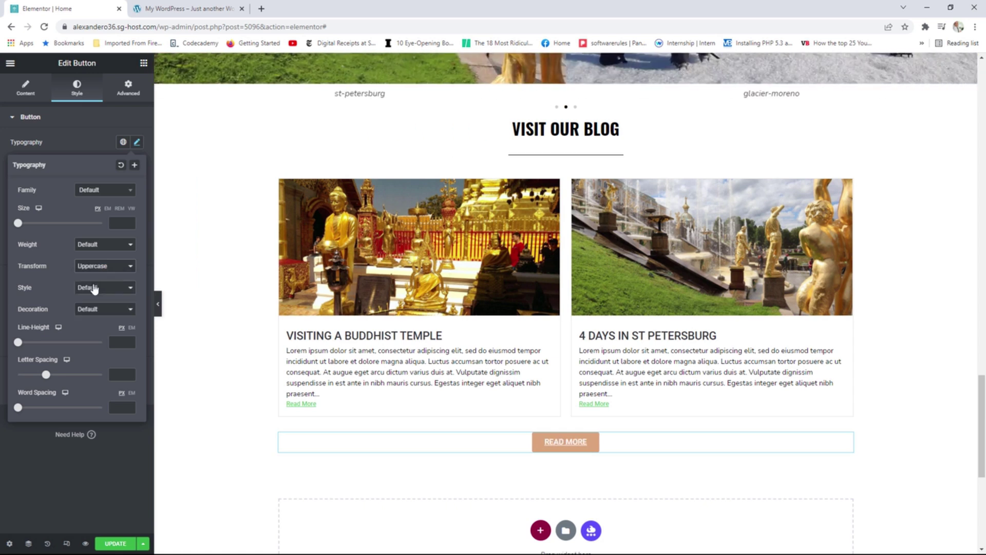
Change the button text to 'Read More Posts', checking it against the reference site.
{"action": "left_click", "coordinate": [30, 97]}
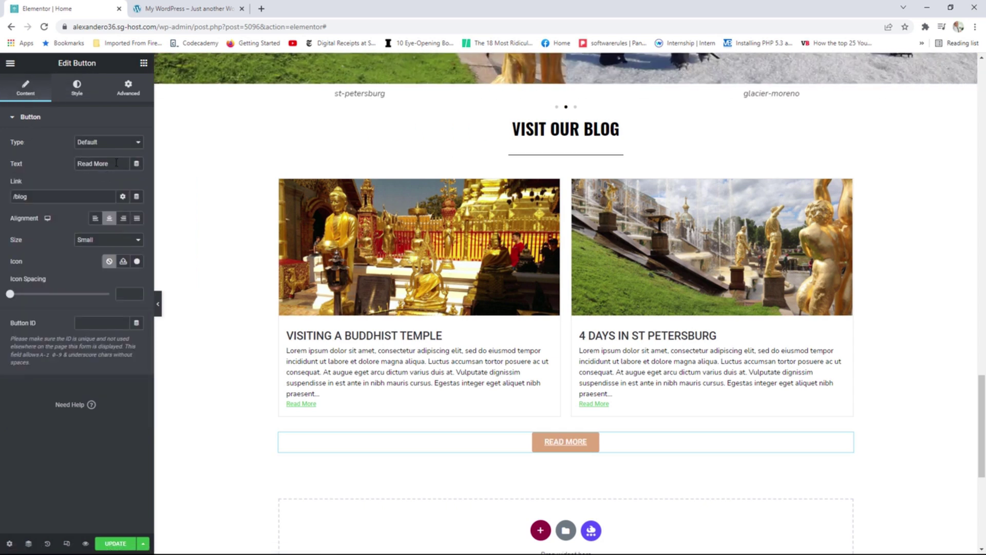
{"action": "type", "text": "Posts"}
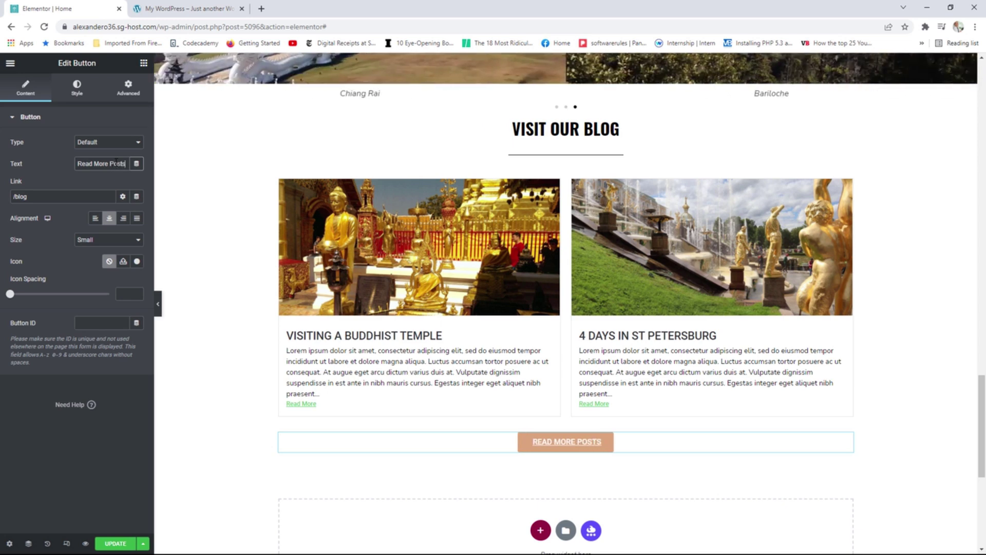
{"action": "left_click", "coordinate": [186, 8]}
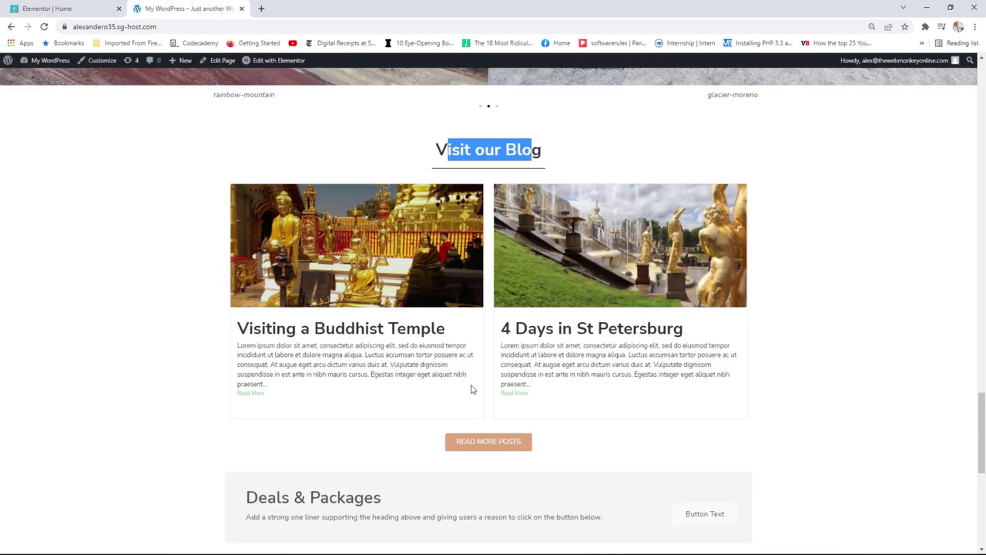
{"action": "left_click", "coordinate": [66, 9]}
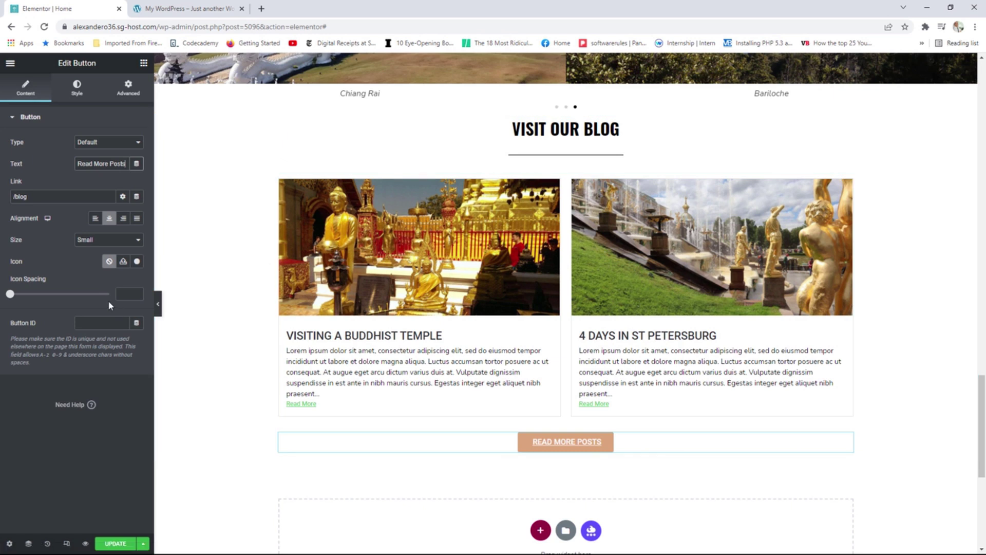
Set the button text Decoration to None and save the page.
{"action": "left_click", "coordinate": [77, 89]}
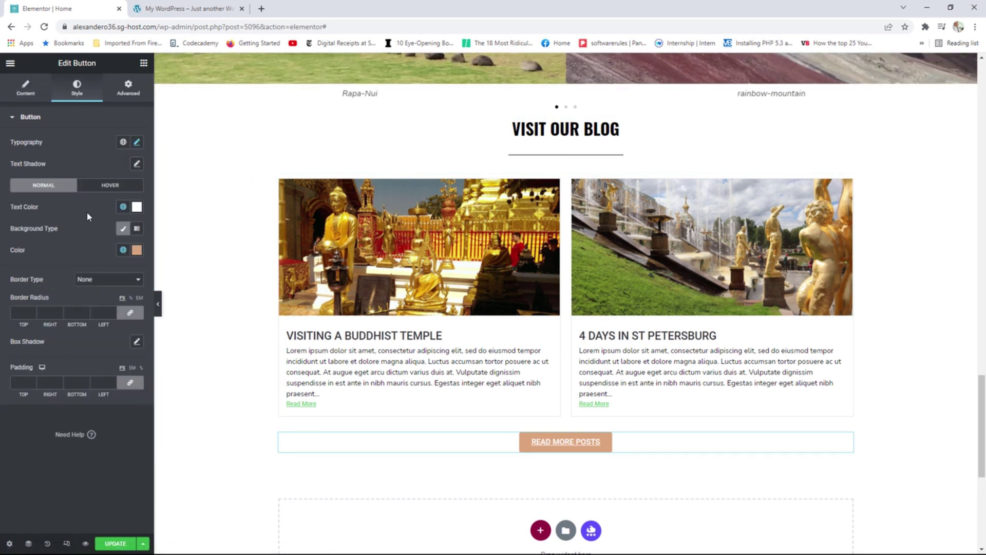
{"action": "left_click", "coordinate": [136, 142]}
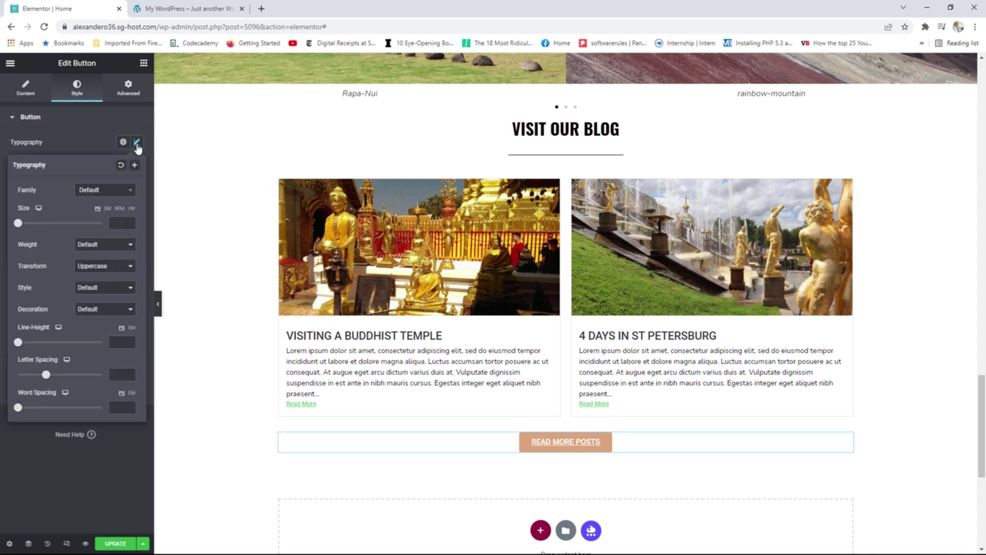
{"action": "left_click", "coordinate": [94, 289]}
{"action": "left_click", "coordinate": [94, 291]}
{"action": "left_click", "coordinate": [90, 310]}
{"action": "left_click", "coordinate": [98, 350]}
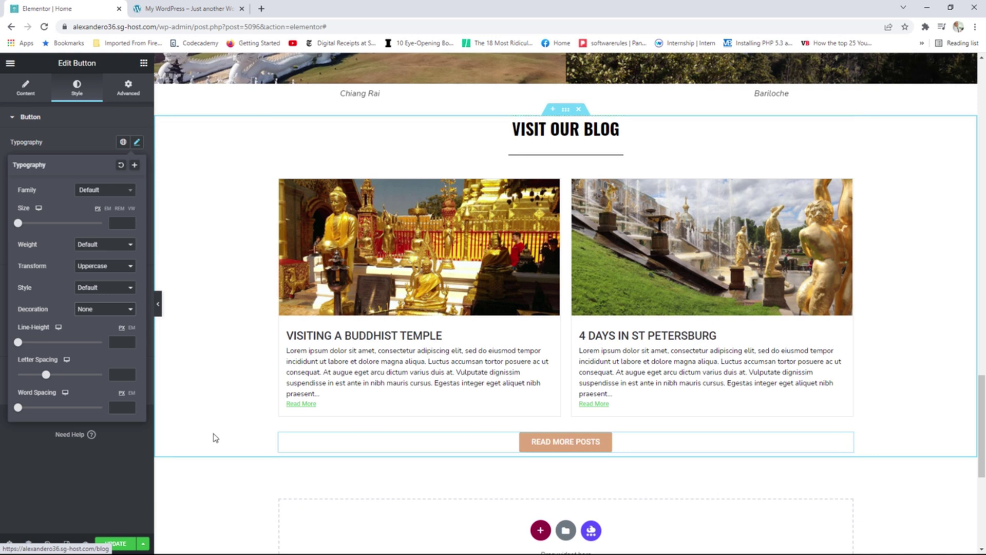
{"action": "left_click", "coordinate": [115, 543]}
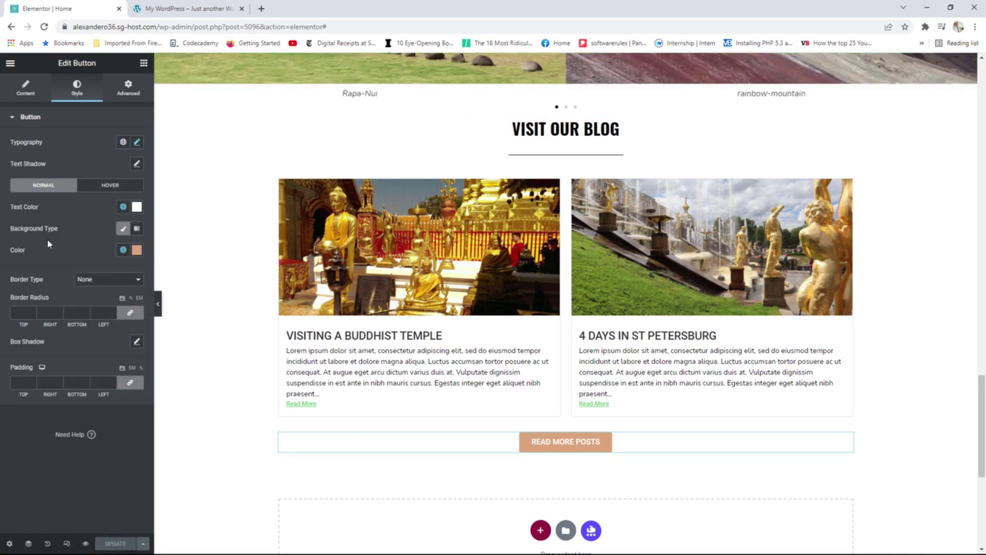
{"action": "left_click", "coordinate": [10, 63]}
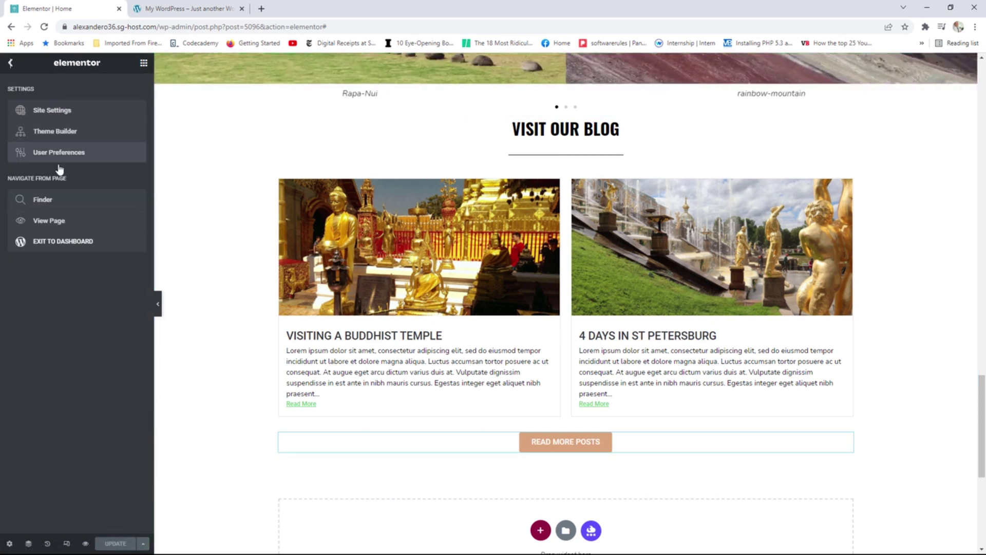
View the live page's Visit Our Blog section, then reopen the home page in Elementor.
{"action": "left_click", "coordinate": [59, 223]}
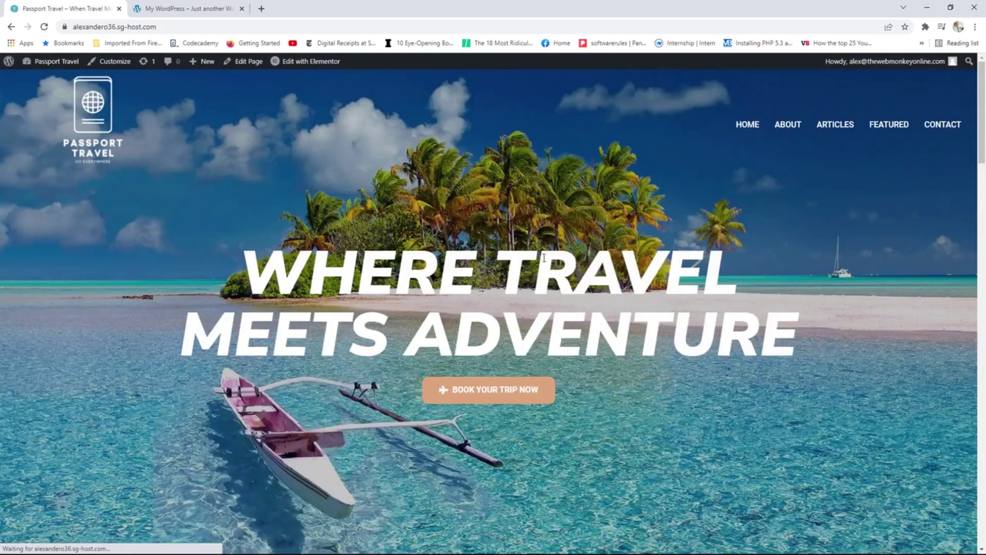
{"action": "left_click_drag", "start_coordinate": [981, 105], "coordinate": [975, 443]}
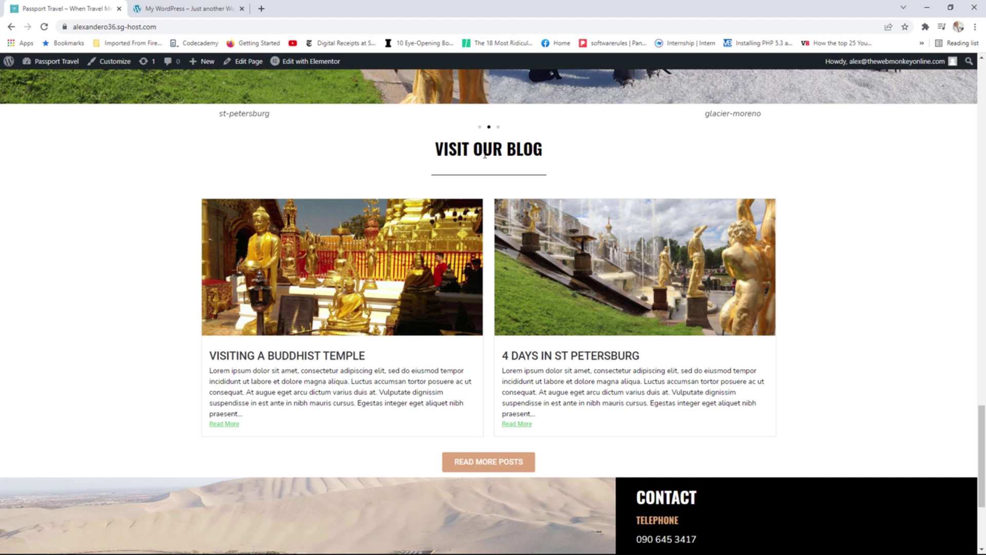
{"action": "scroll", "coordinate": [519, 170], "scroll_direction": "up", "scroll_amount": 5}
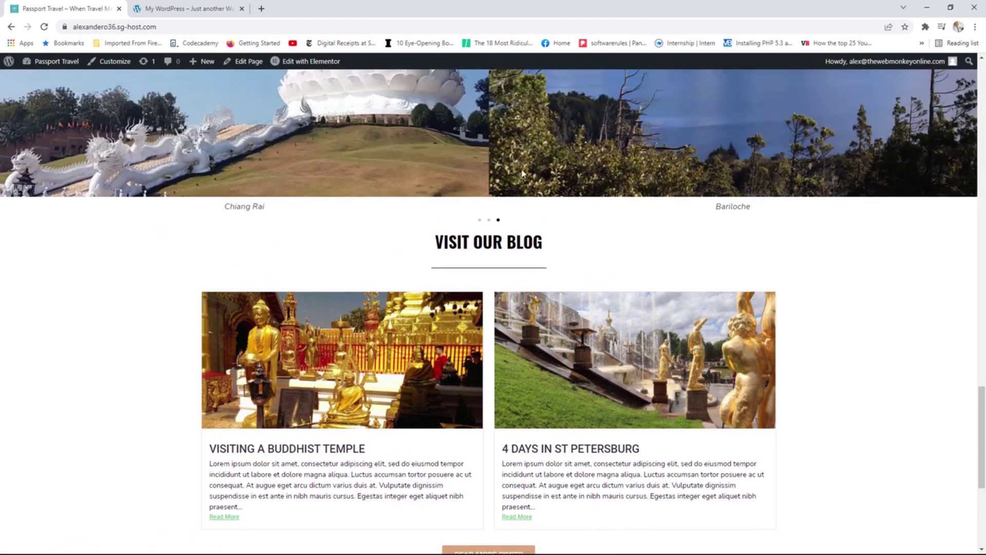
{"action": "scroll", "coordinate": [559, 238], "scroll_direction": "down", "scroll_amount": 7}
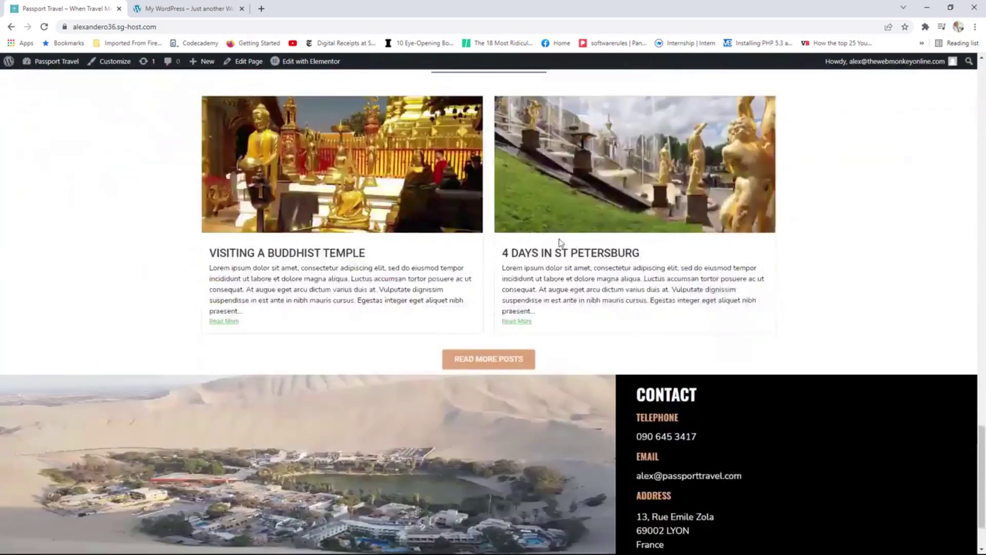
{"action": "scroll", "coordinate": [558, 238], "scroll_direction": "up", "scroll_amount": 1}
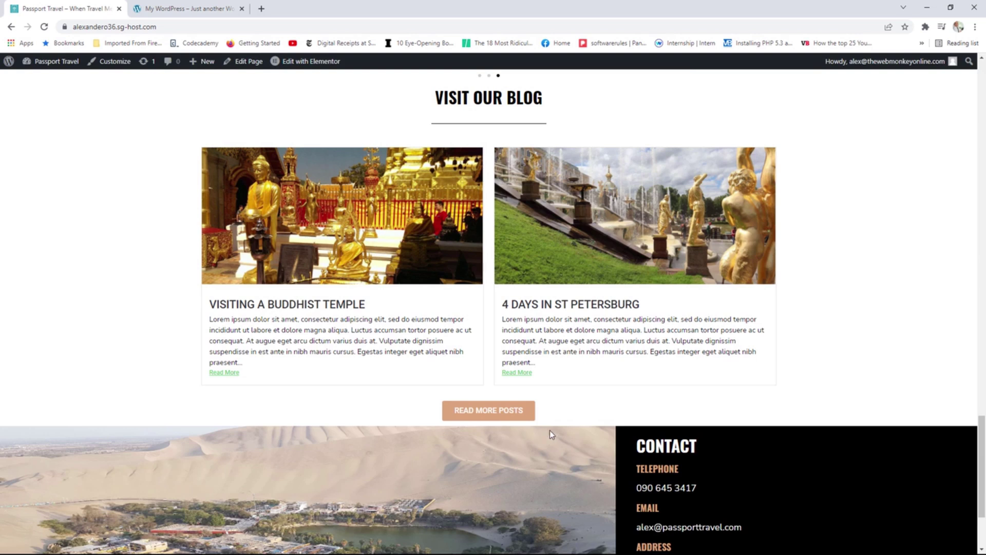
{"action": "left_click", "coordinate": [302, 63]}
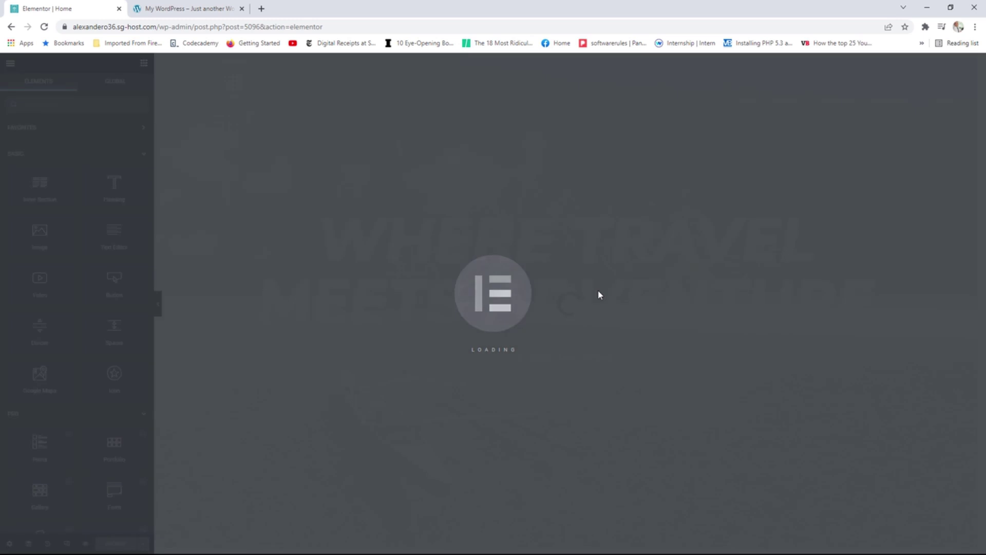
Set the Visit Our Blog section's unlinked padding to Top 50 and Bottom 50, and save.
{"action": "scroll", "coordinate": [598, 291], "scroll_direction": "down", "scroll_amount": 5}
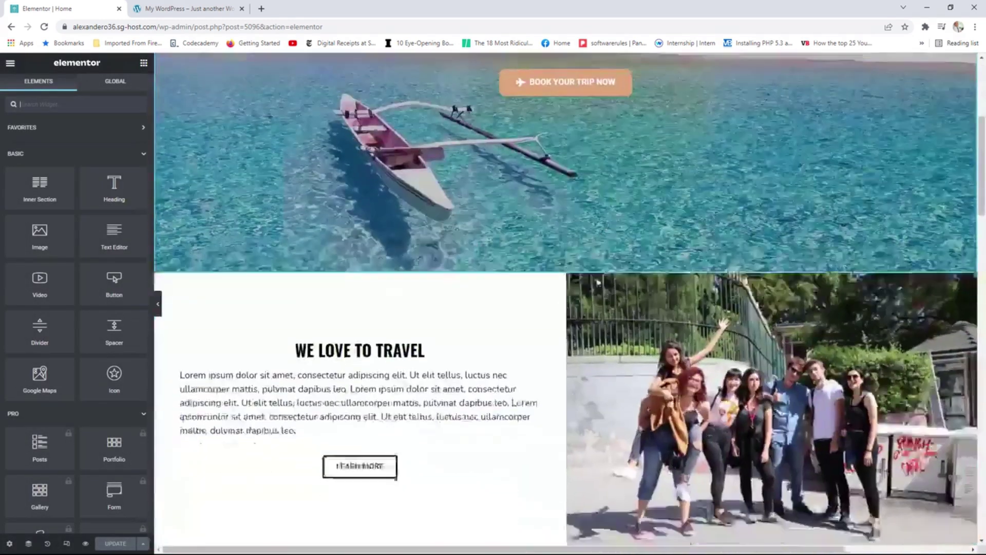
{"action": "scroll", "coordinate": [596, 281], "scroll_direction": "down", "scroll_amount": 15}
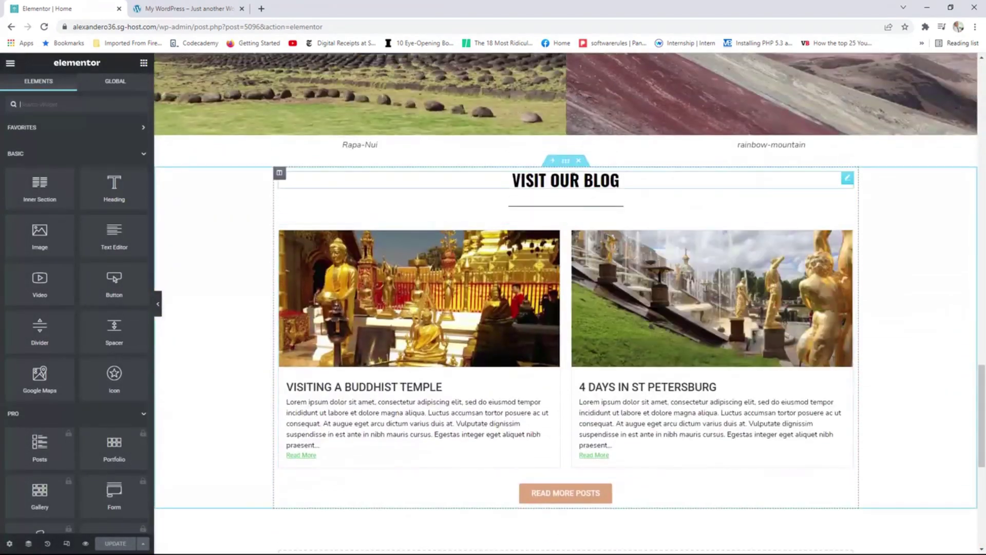
{"action": "left_click", "coordinate": [565, 160]}
{"action": "left_click", "coordinate": [128, 88]}
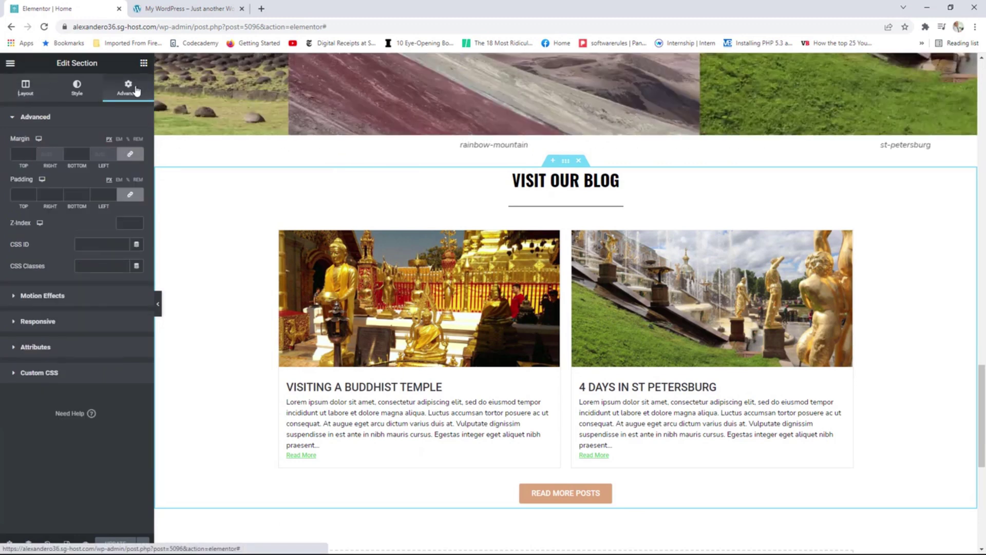
{"action": "left_click", "coordinate": [130, 195]}
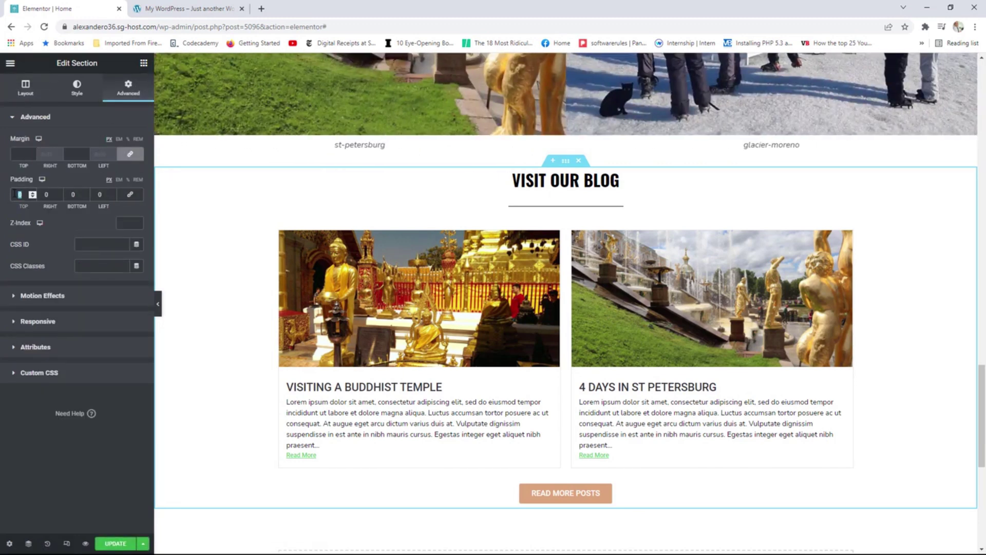
{"action": "type", "text": "50"}
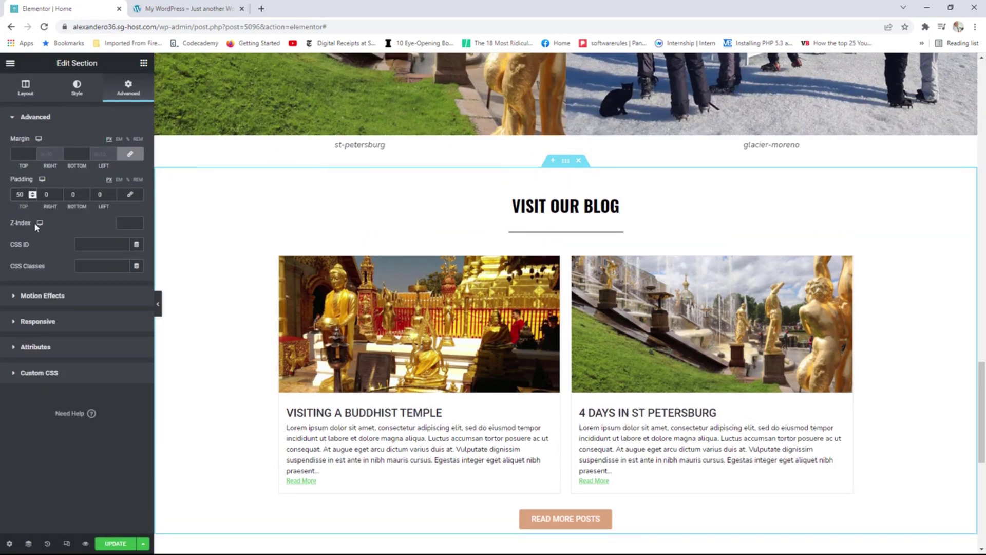
{"action": "double_click", "coordinate": [71, 194]}
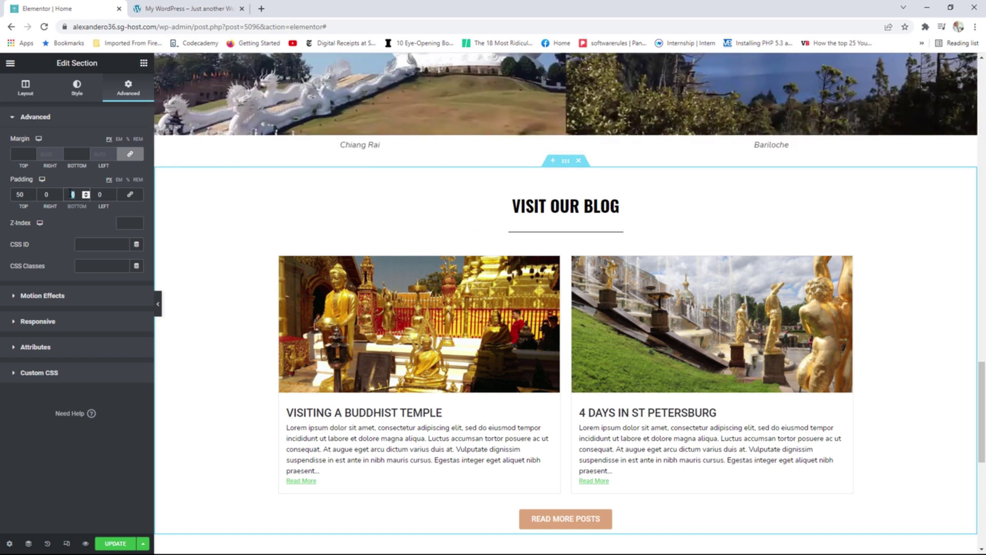
{"action": "type", "text": "50"}
{"action": "scroll", "coordinate": [508, 257], "scroll_direction": "down", "scroll_amount": 5}
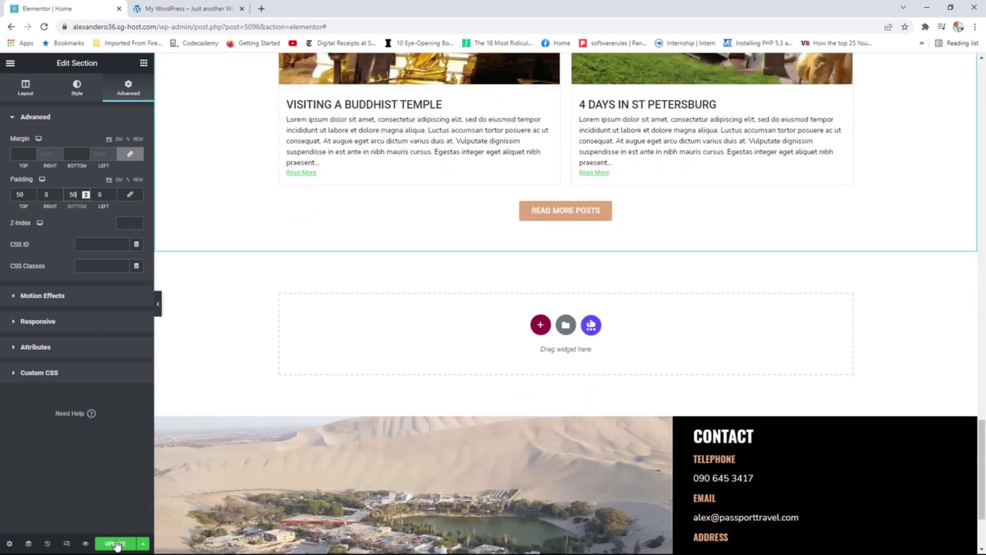
{"action": "left_click", "coordinate": [118, 543]}
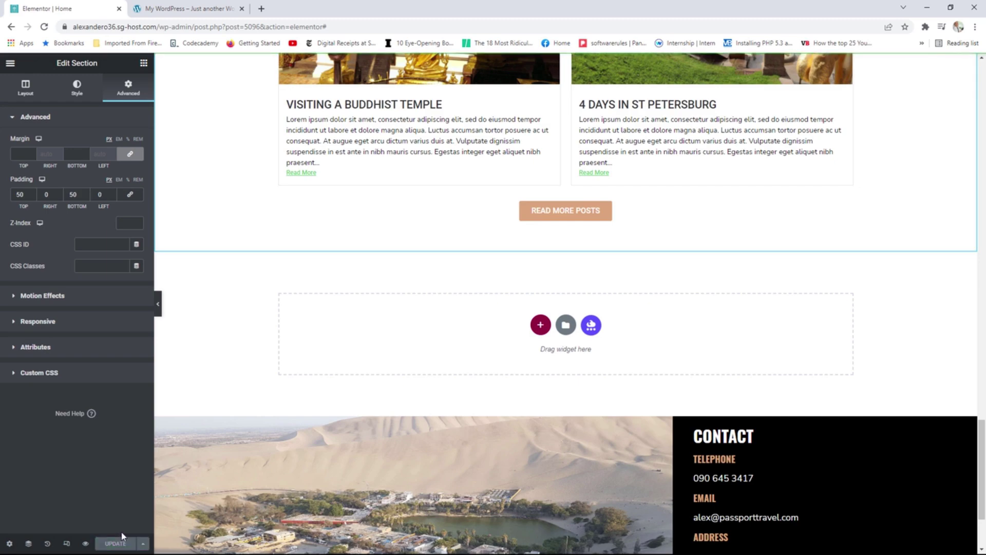
{"action": "left_click", "coordinate": [9, 63]}
View the updated blog section live, then scroll to the reference site's blog section.
{"action": "left_click", "coordinate": [51, 220]}
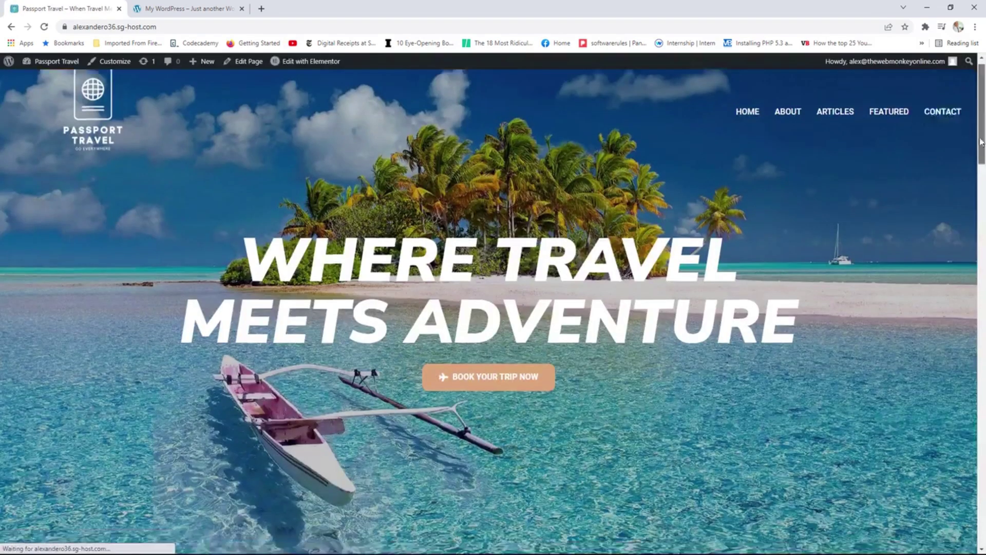
{"action": "left_click_drag", "start_coordinate": [982, 82], "coordinate": [983, 393]}
{"action": "left_click", "coordinate": [242, 3]}
{"action": "scroll", "coordinate": [724, 303], "scroll_direction": "down", "scroll_amount": 3}
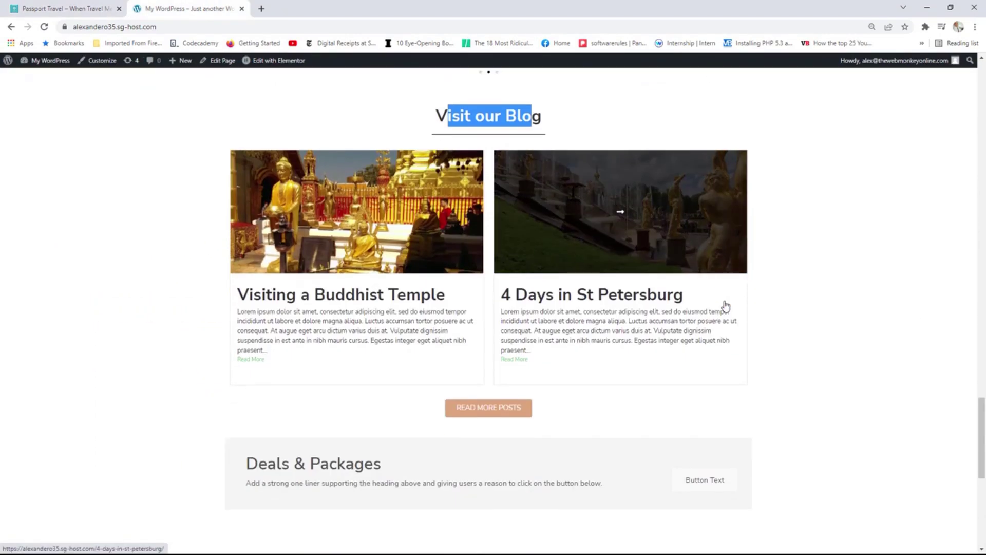
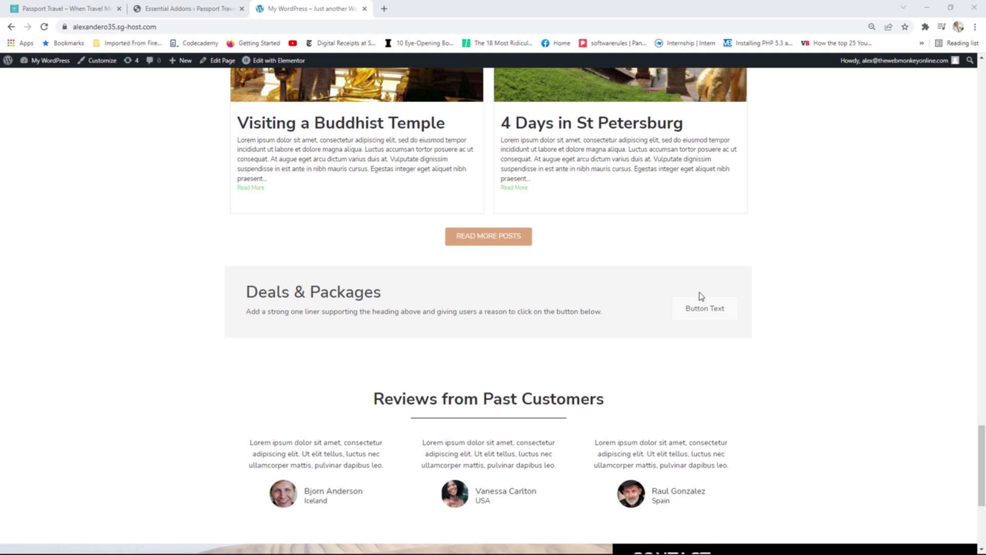
Enable the Essential Addons Call To Action element, save the settings, and return to Passport Travel.
{"action": "left_click", "coordinate": [166, 4]}
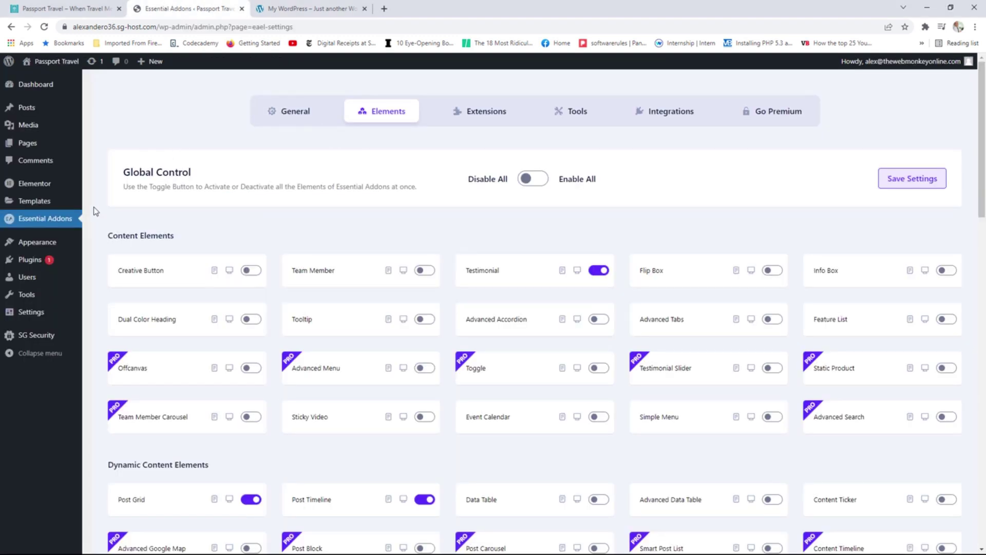
{"action": "scroll", "coordinate": [624, 287], "scroll_direction": "down", "scroll_amount": 6}
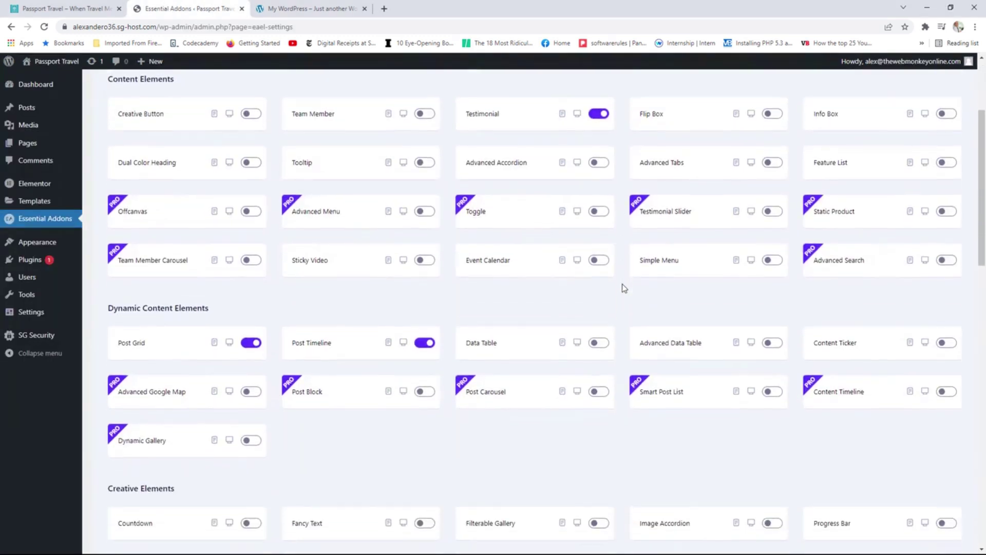
{"action": "scroll", "coordinate": [624, 288], "scroll_direction": "down", "scroll_amount": 5}
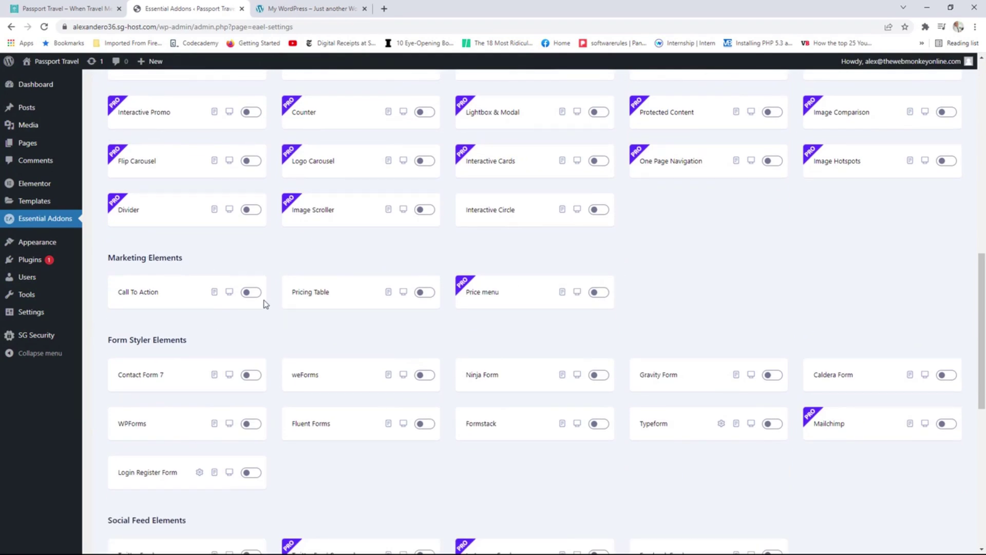
{"action": "left_click", "coordinate": [251, 292]}
{"action": "scroll", "coordinate": [389, 305], "scroll_direction": "up", "scroll_amount": 12}
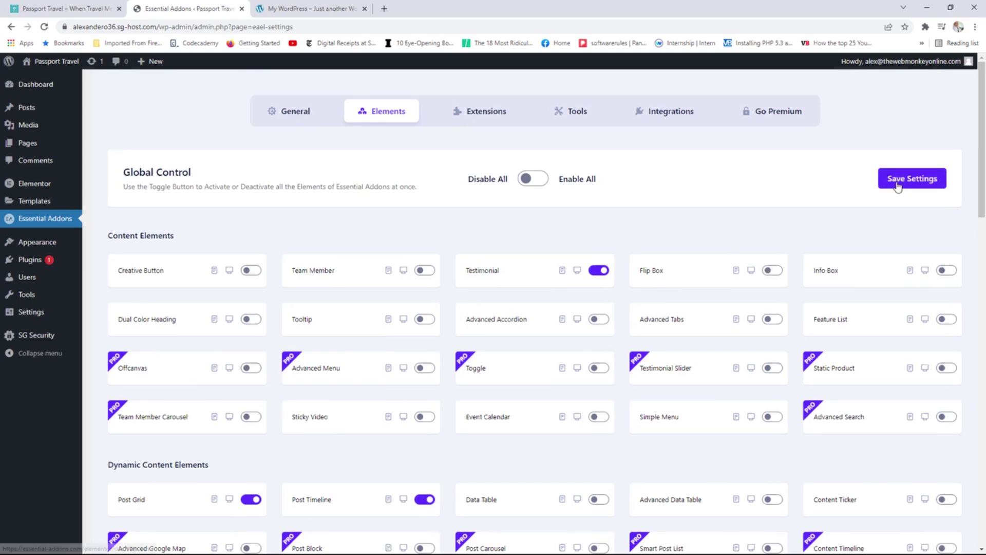
{"action": "left_click", "coordinate": [898, 186]}
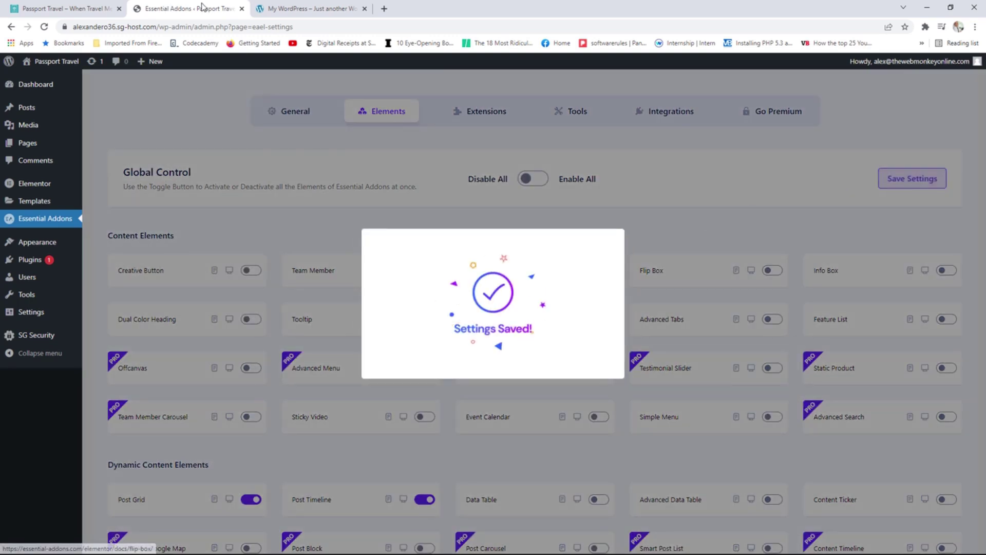
{"action": "left_click", "coordinate": [241, 8]}
{"action": "left_click", "coordinate": [101, 4]}
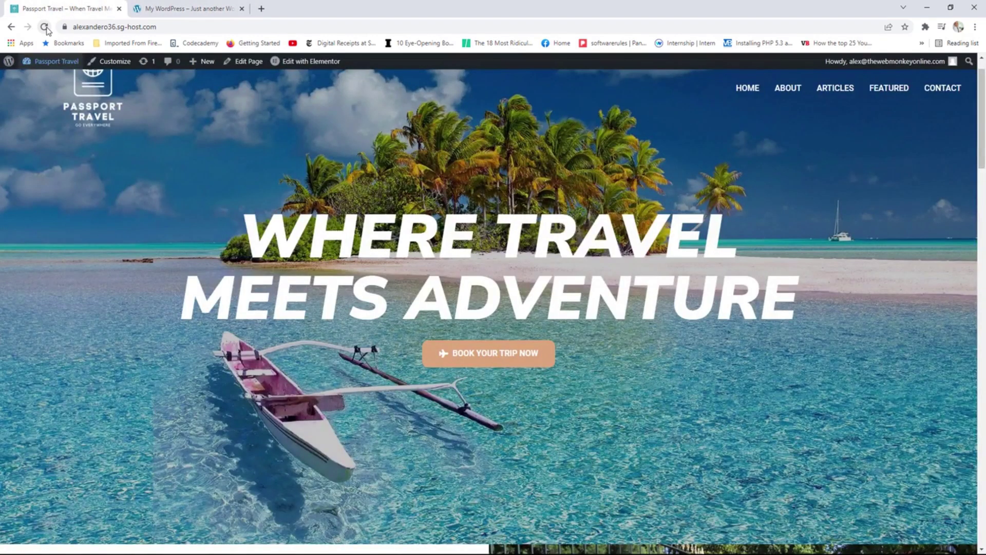
Reload the Passport Travel home page, open it in Elementor, and scroll to the empty section.
{"action": "left_click", "coordinate": [45, 27]}
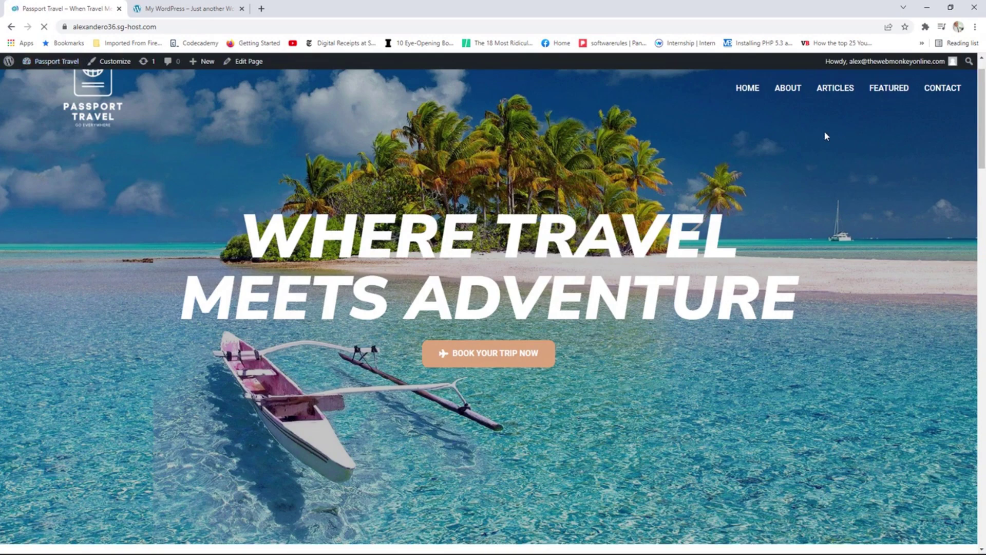
{"action": "left_click_drag", "start_coordinate": [983, 83], "coordinate": [970, 157]}
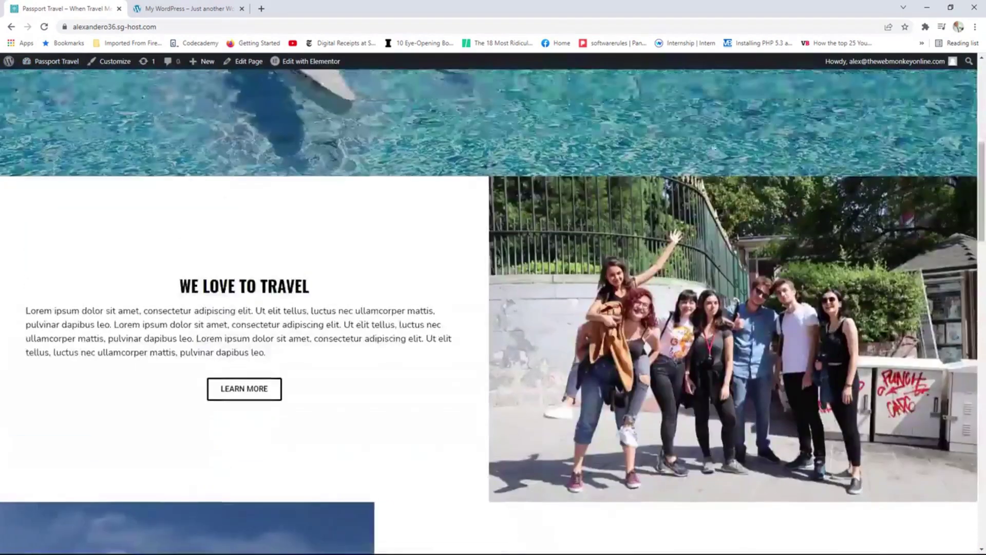
{"action": "left_click", "coordinate": [319, 62]}
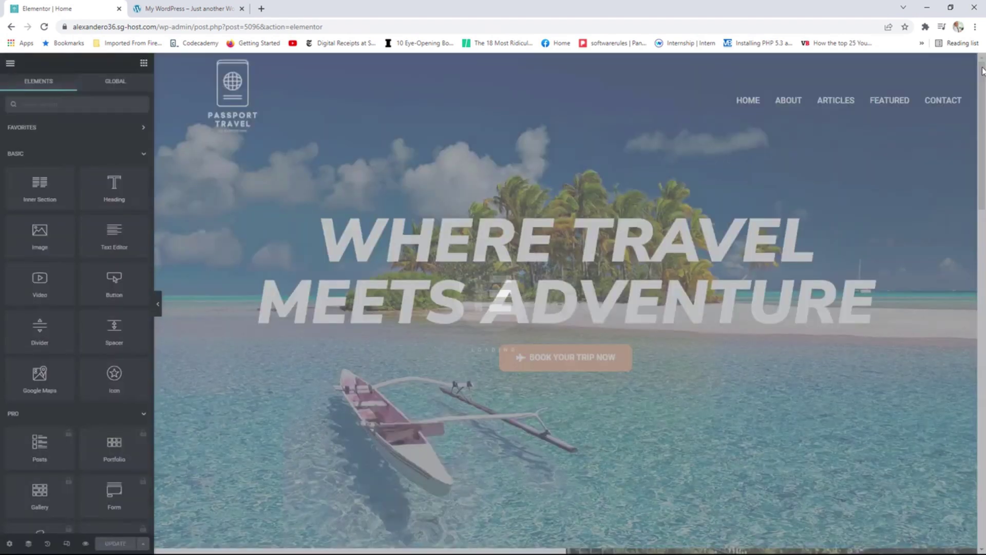
{"action": "left_click_drag", "start_coordinate": [983, 71], "coordinate": [959, 426]}
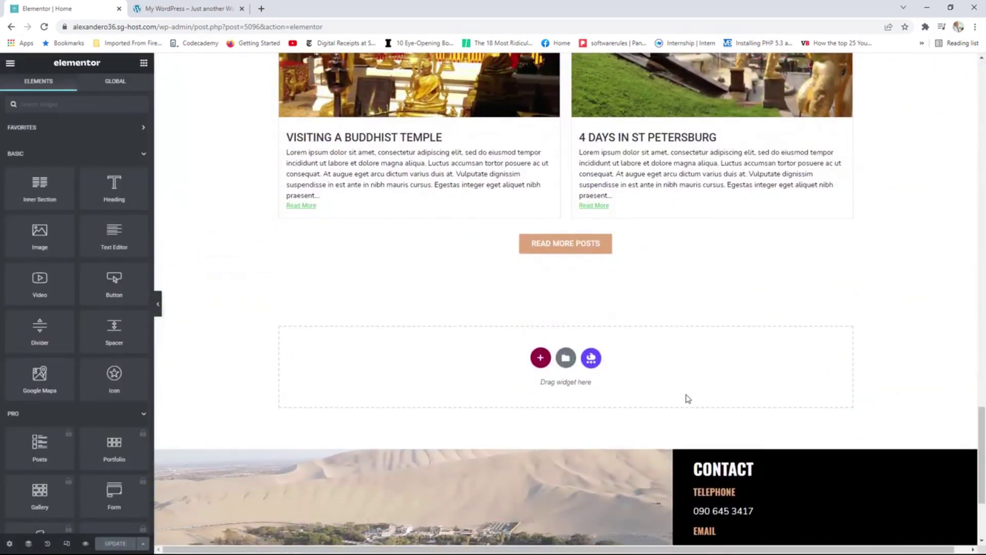
{"action": "scroll", "coordinate": [92, 280], "scroll_direction": "down", "scroll_amount": 15}
{"action": "scroll", "coordinate": [93, 275], "scroll_direction": "down", "scroll_amount": 15}
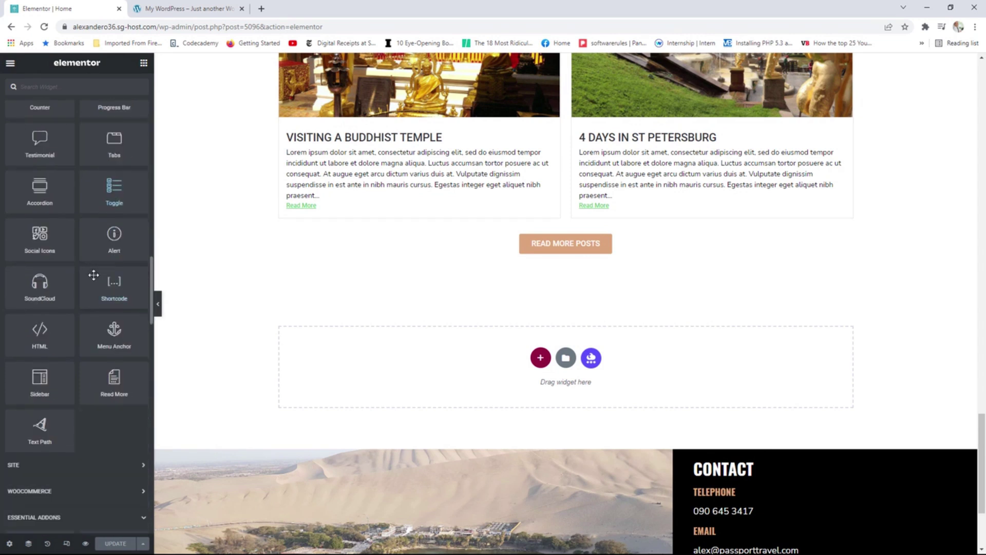
{"action": "scroll", "coordinate": [94, 280], "scroll_direction": "down", "scroll_amount": 4}
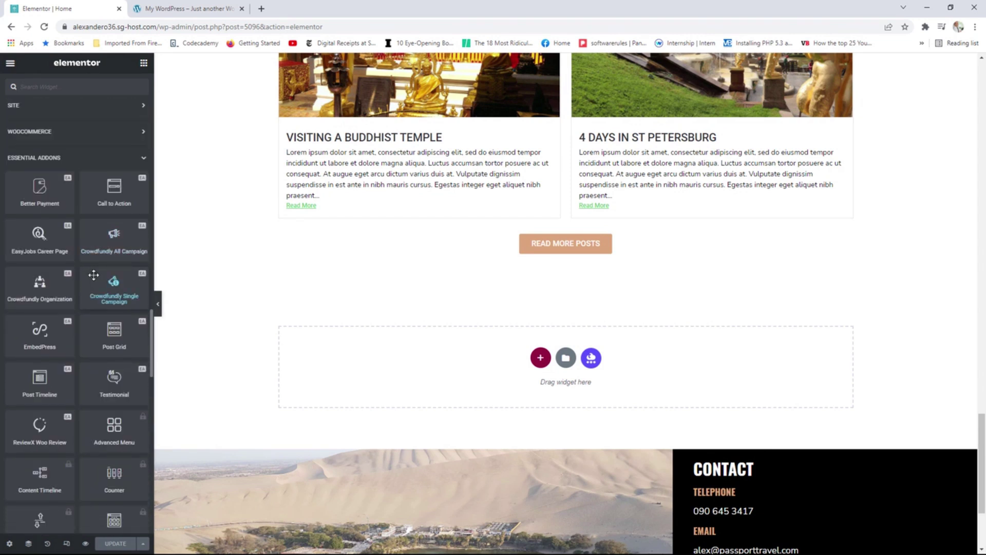
{"action": "scroll", "coordinate": [93, 276], "scroll_direction": "down", "scroll_amount": 2}
{"action": "scroll", "coordinate": [93, 275], "scroll_direction": "up", "scroll_amount": 2}
Place a Call to Action block below the posts using the Flex Grid content style.
{"action": "left_click_drag", "start_coordinate": [117, 184], "coordinate": [453, 349]}
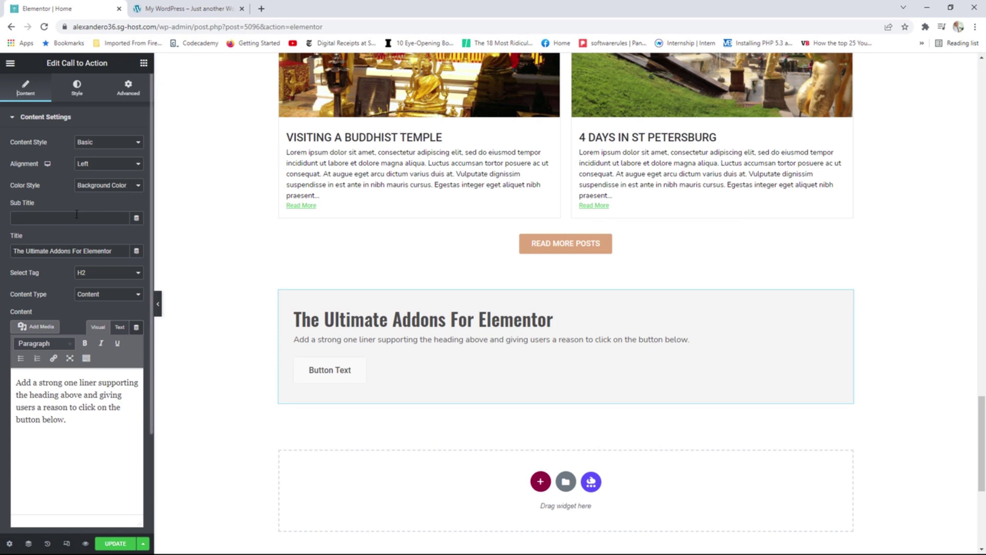
{"action": "left_click", "coordinate": [100, 144]}
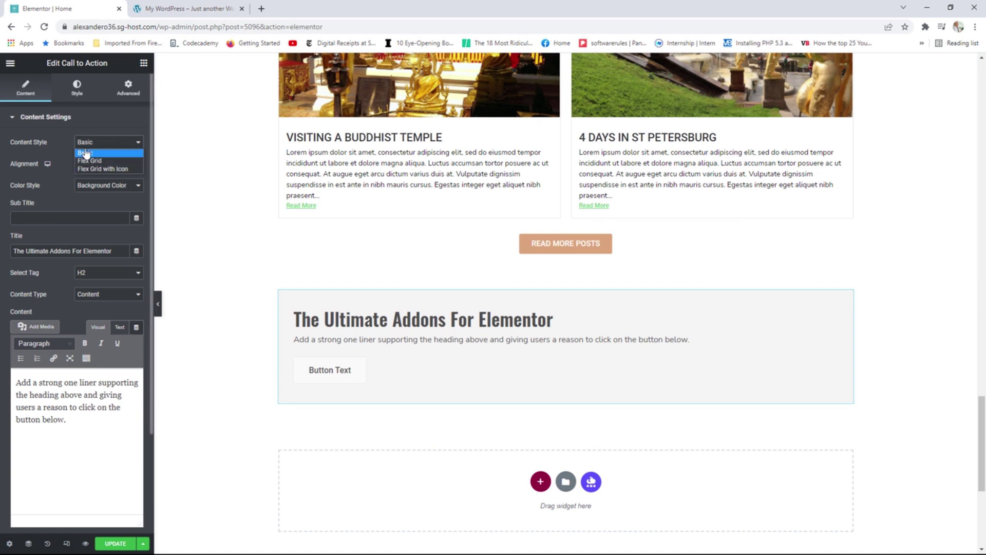
{"action": "left_click", "coordinate": [94, 161]}
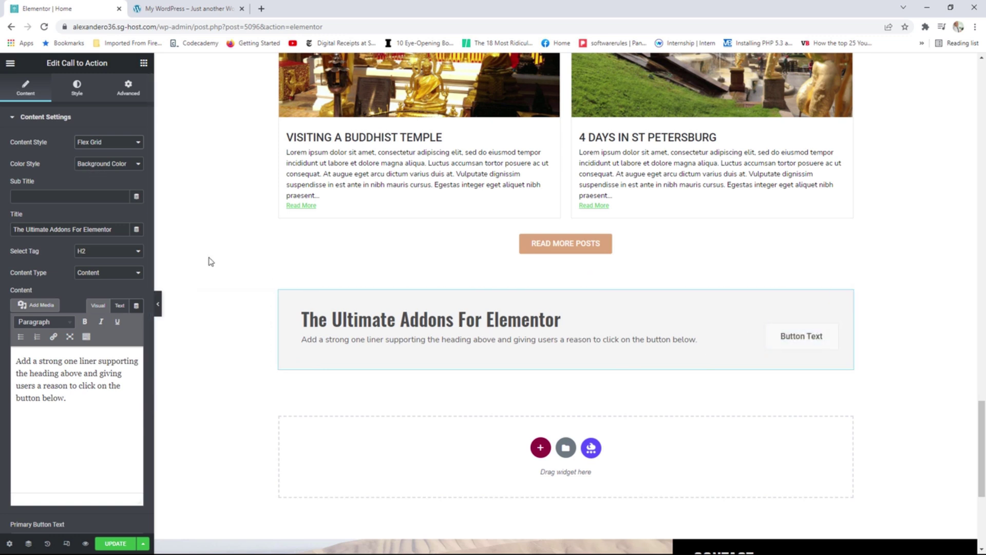
Title the call to action 'Deals & Packages' as an H3 heading.
{"action": "left_click_drag", "start_coordinate": [119, 230], "coordinate": [10, 230]}
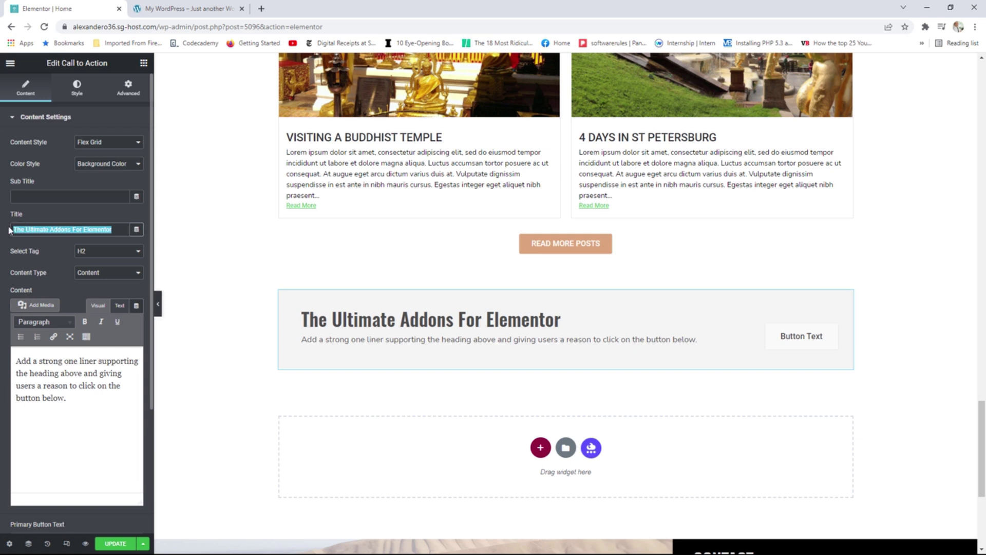
{"action": "type", "text": "Dea"}
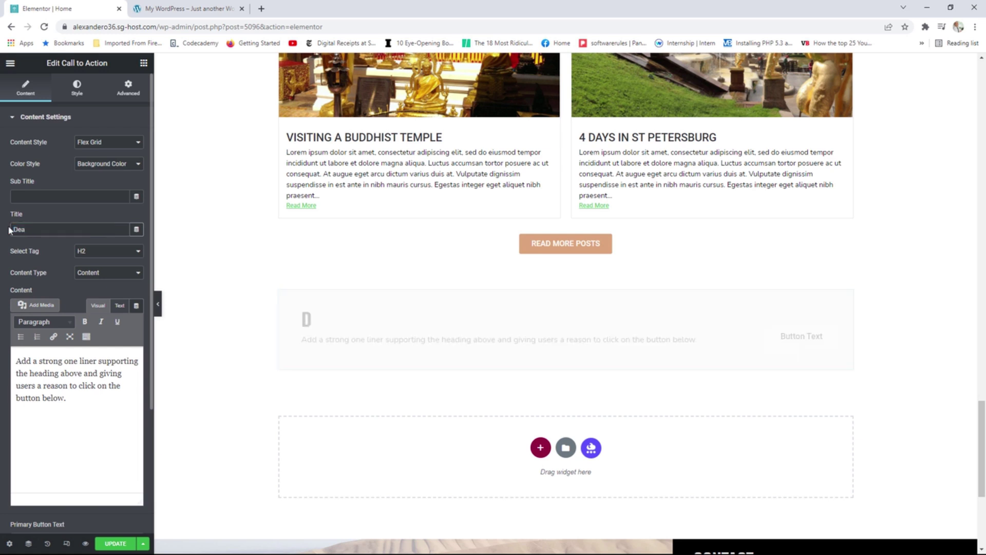
{"action": "type", "text": "ls & Packages"}
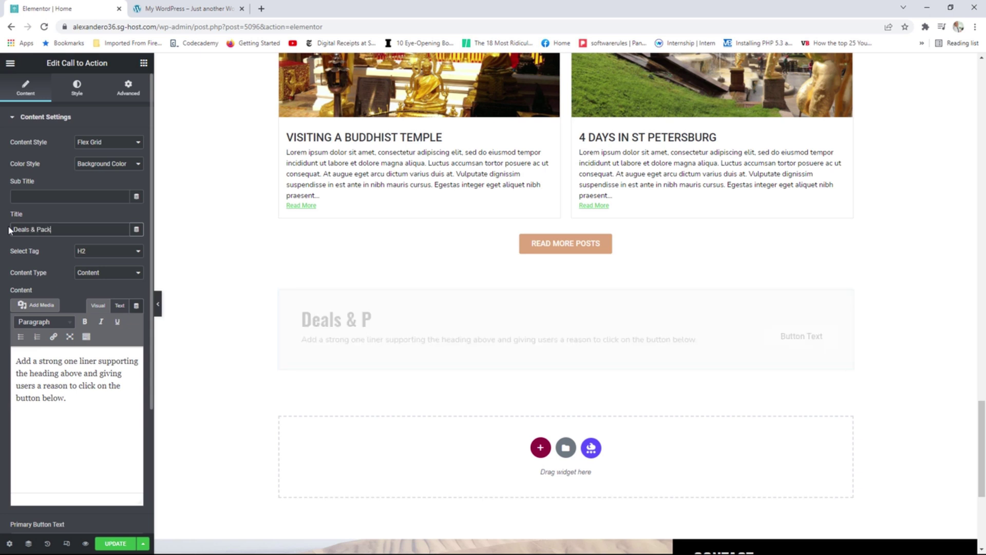
{"action": "left_click", "coordinate": [114, 251]}
{"action": "left_click", "coordinate": [101, 278]}
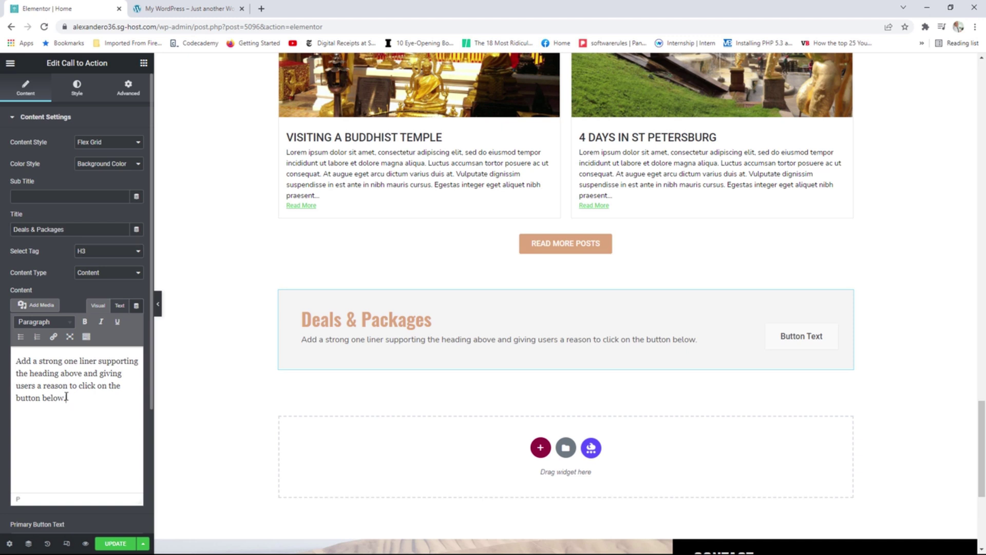
Change the call to action's button text to 'Shop Now'.
{"action": "left_click_drag", "start_coordinate": [66, 397], "coordinate": [41, 375]}
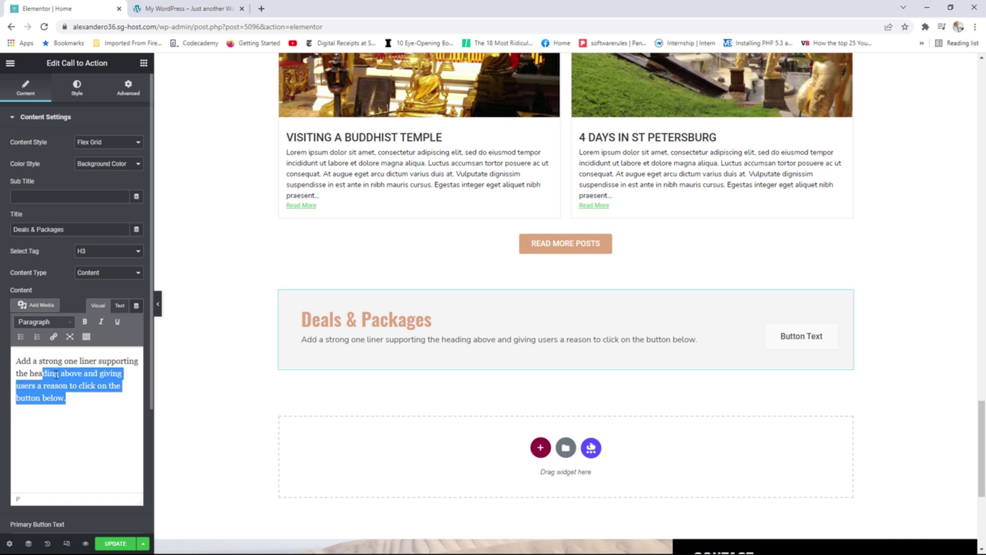
{"action": "left_click", "coordinate": [81, 386]}
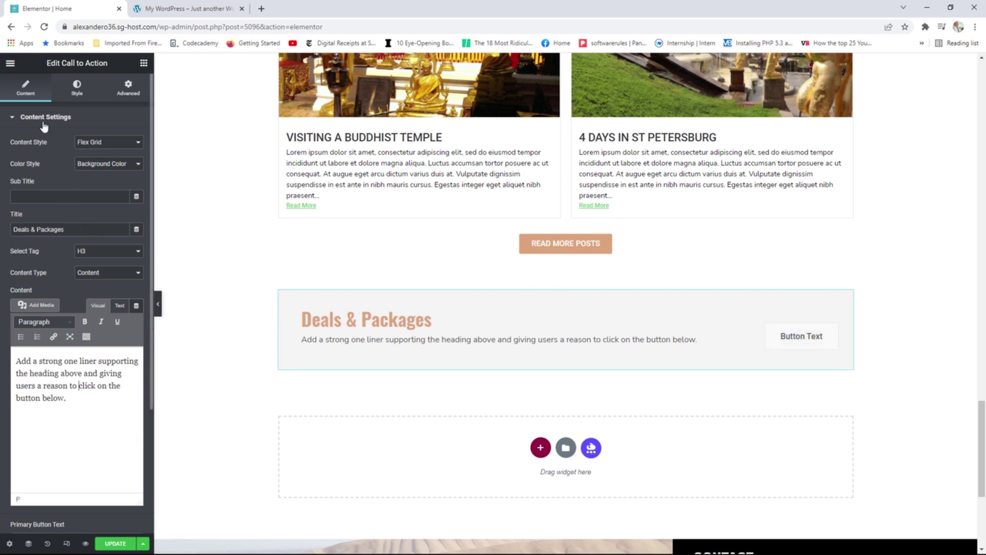
{"action": "scroll", "coordinate": [52, 348], "scroll_direction": "down", "scroll_amount": 1}
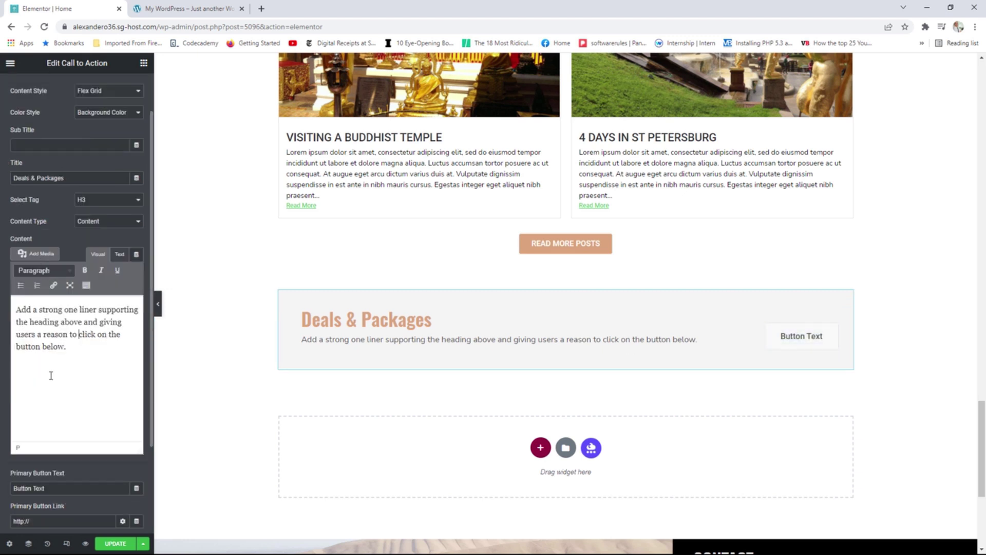
{"action": "left_click_drag", "start_coordinate": [55, 488], "coordinate": [12, 485]}
{"action": "type", "text": "xte"}
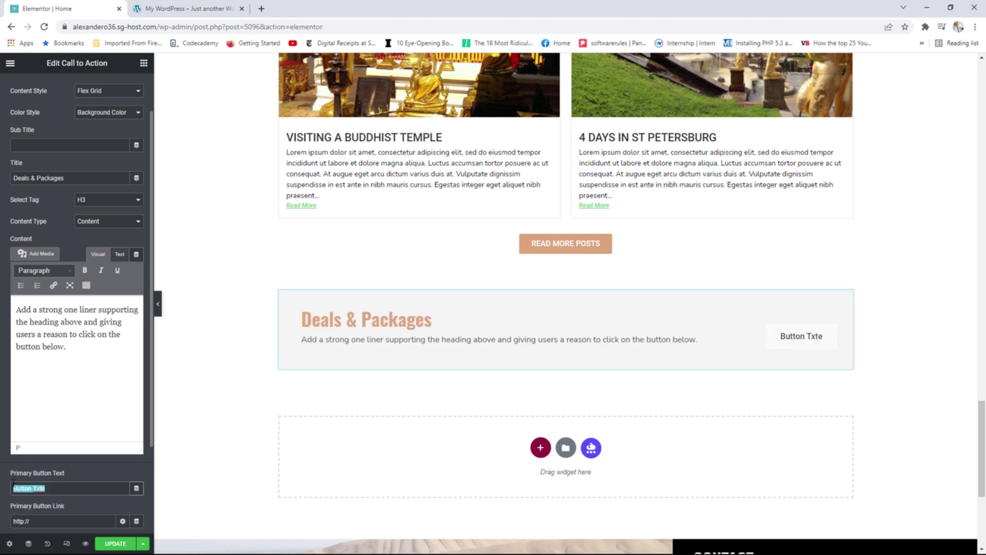
{"action": "type", "text": "Sh"}
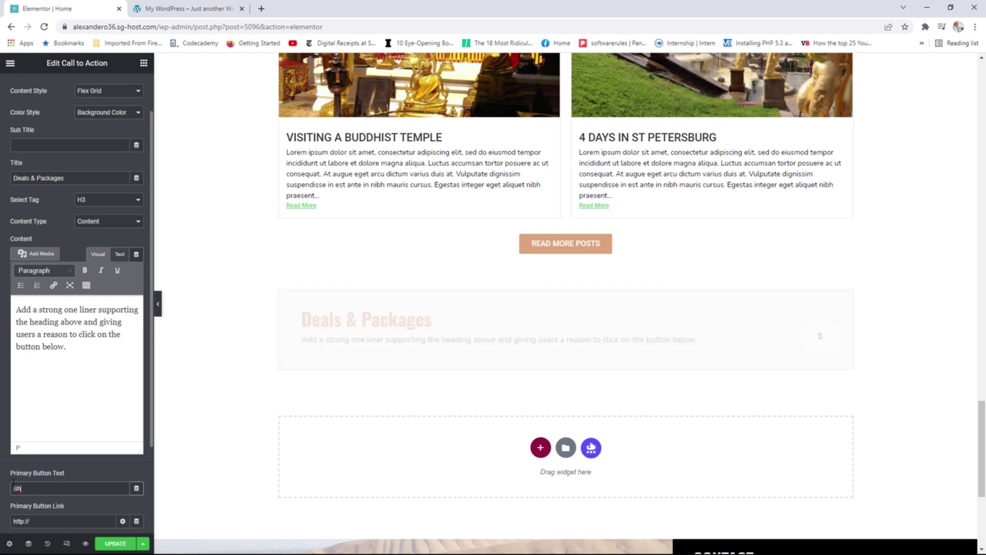
{"action": "type", "text": "op Now"}
{"action": "scroll", "coordinate": [53, 494], "scroll_direction": "down", "scroll_amount": 1}
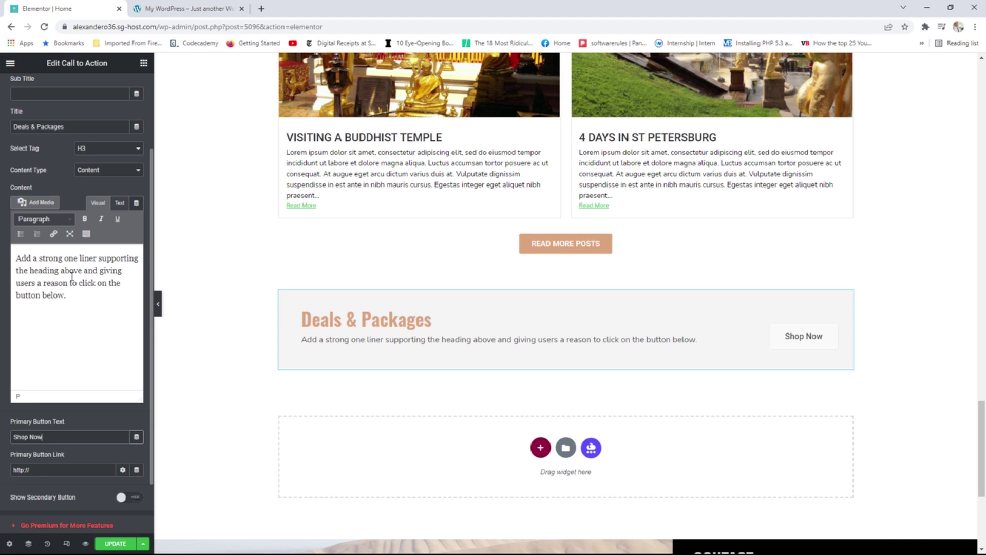
{"action": "scroll", "coordinate": [59, 185], "scroll_direction": "up", "scroll_amount": 3}
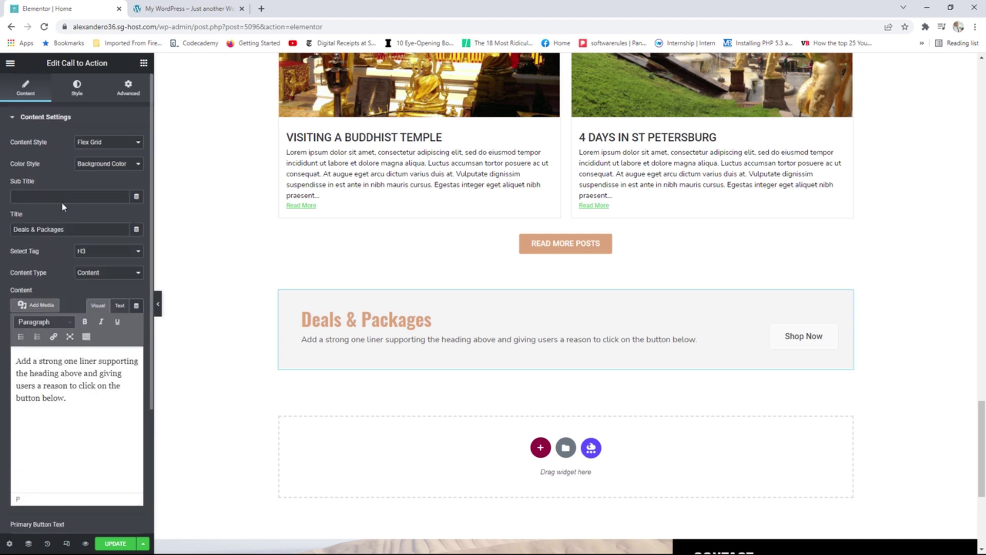
Set the Shop Now button's hover background to the Accent global colour and update the page.
{"action": "left_click", "coordinate": [77, 87]}
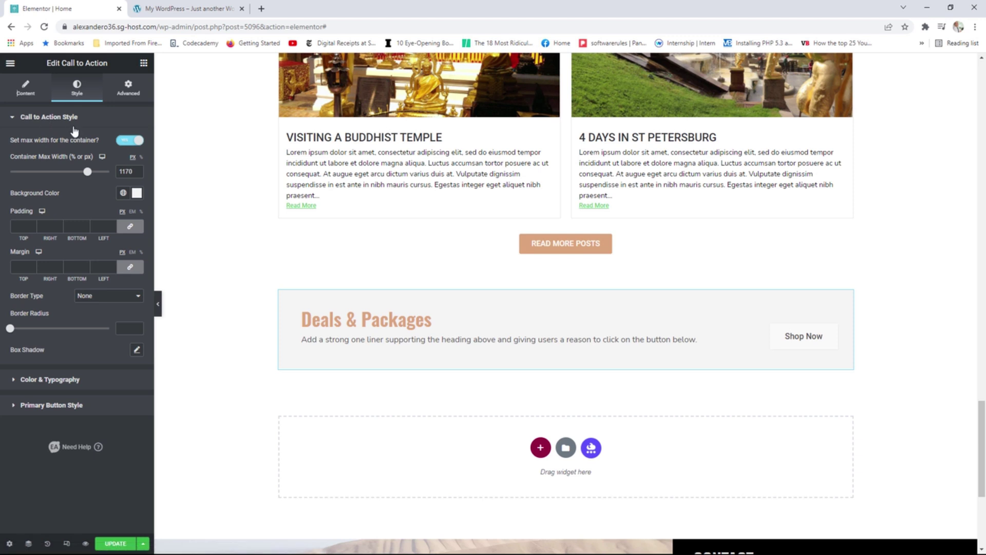
{"action": "left_click", "coordinate": [67, 405]}
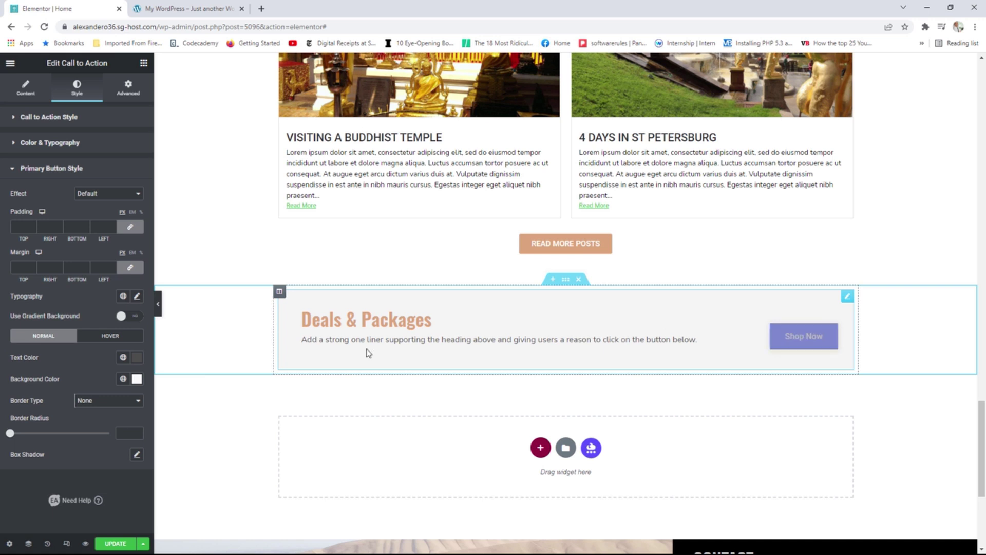
{"action": "left_click", "coordinate": [106, 340]}
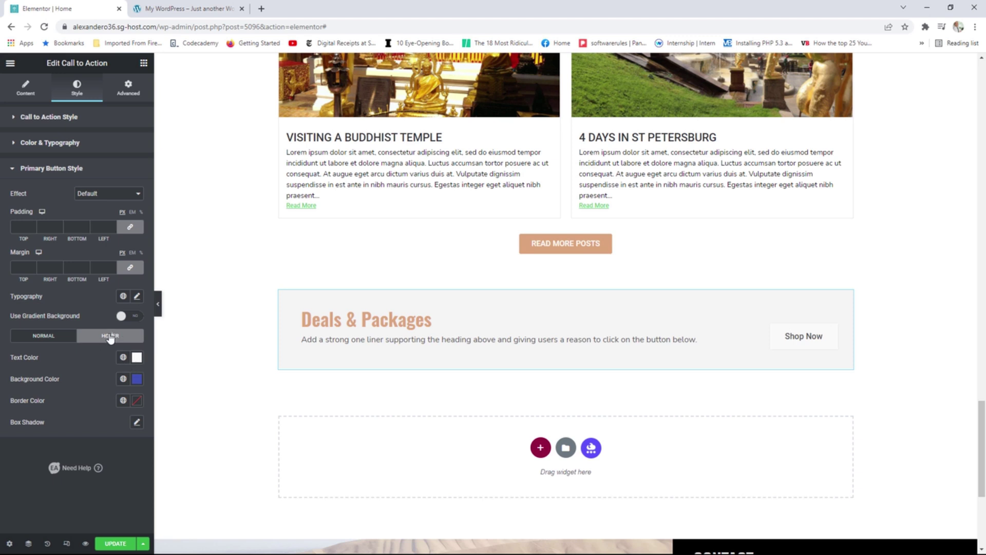
{"action": "left_click", "coordinate": [123, 379]}
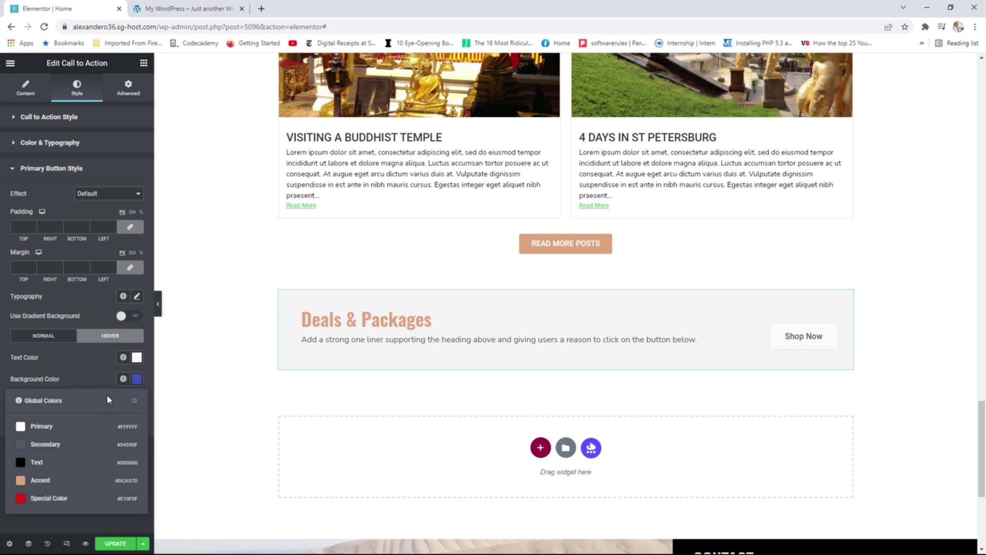
{"action": "left_click", "coordinate": [50, 483]}
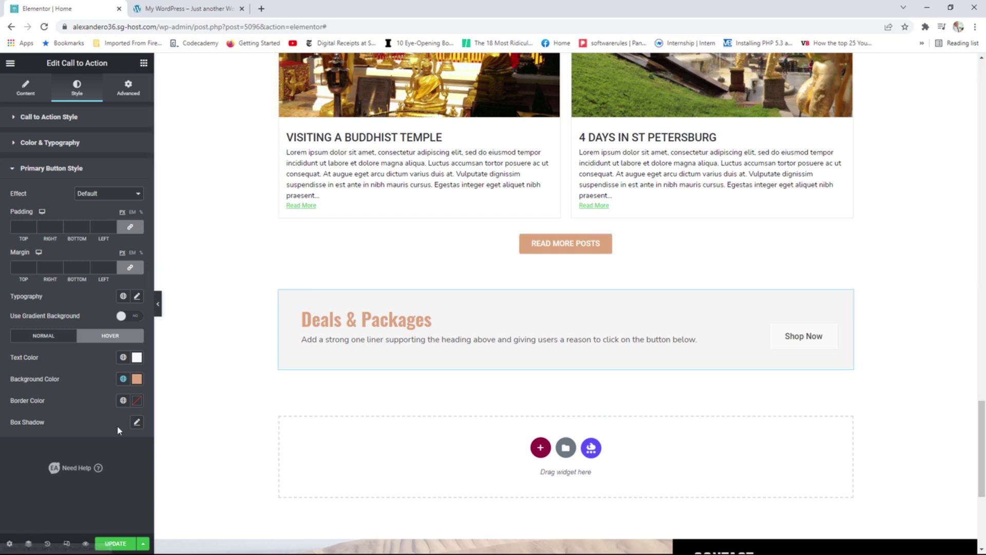
{"action": "left_click", "coordinate": [116, 543]}
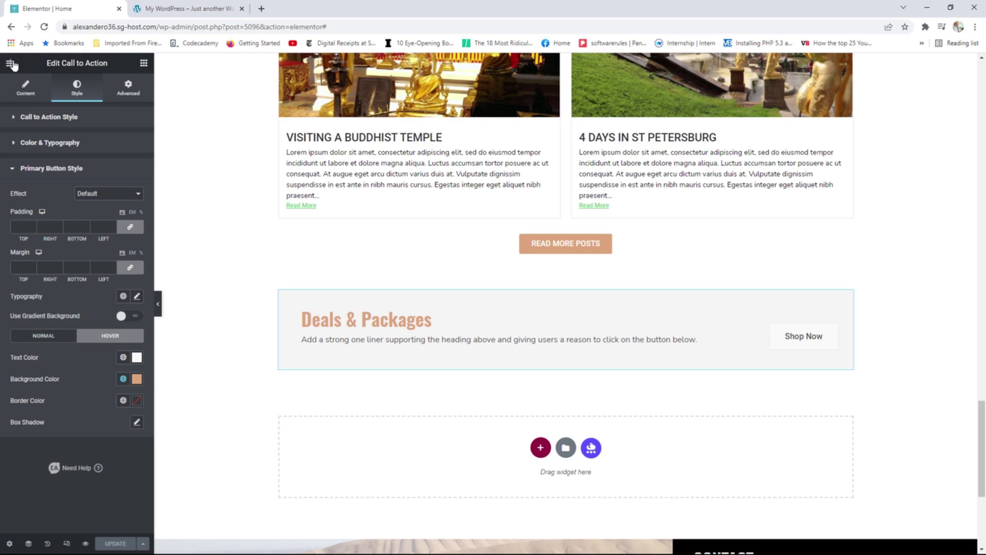
View the live homepage and scroll down to the Deals & Packages banner.
{"action": "left_click", "coordinate": [10, 62]}
{"action": "left_click", "coordinate": [62, 221]}
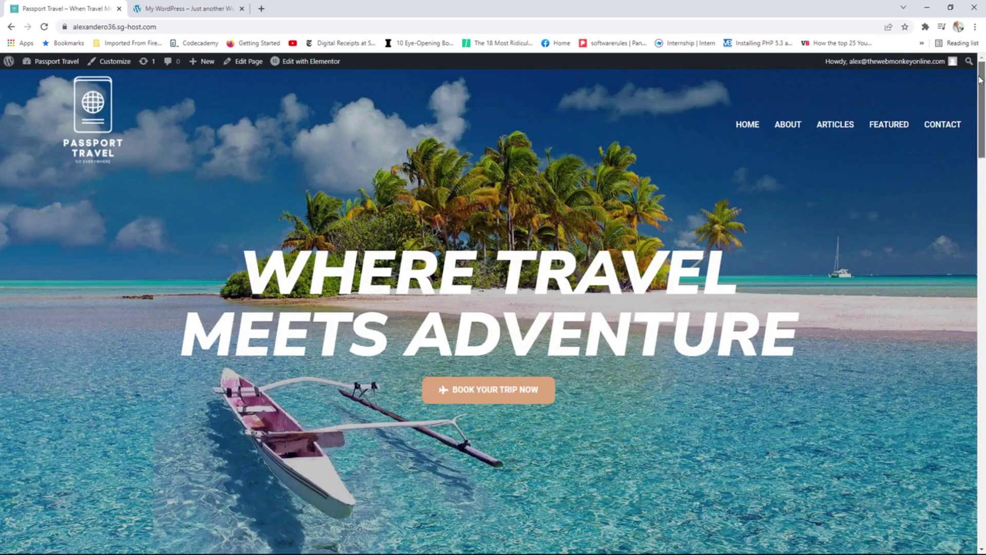
{"action": "left_click_drag", "start_coordinate": [979, 79], "coordinate": [947, 439]}
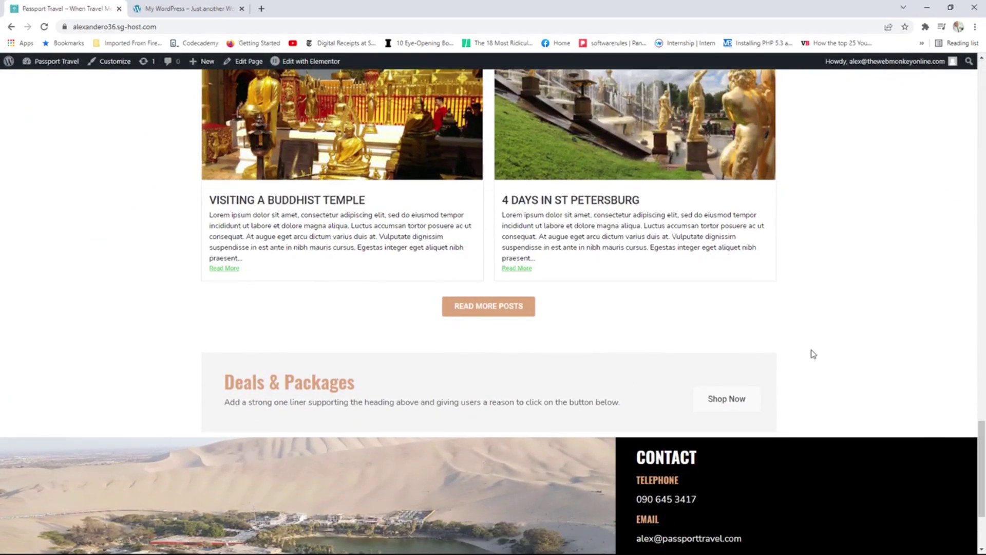
{"action": "scroll", "coordinate": [766, 397], "scroll_direction": "down", "scroll_amount": 1}
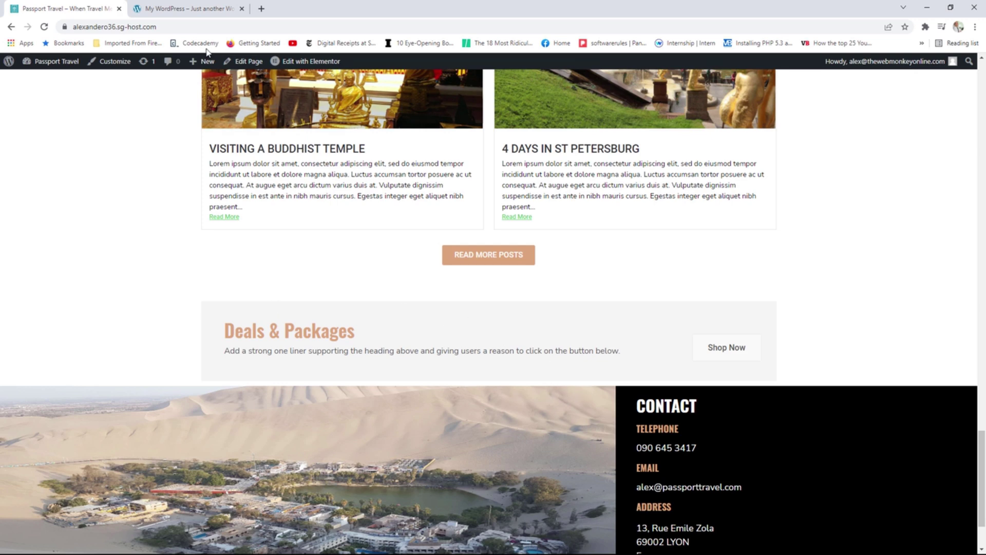
Compare the lower sections with the original site's page, then return to Passport Travel.
{"action": "key", "text": "ctrl+Tab"}
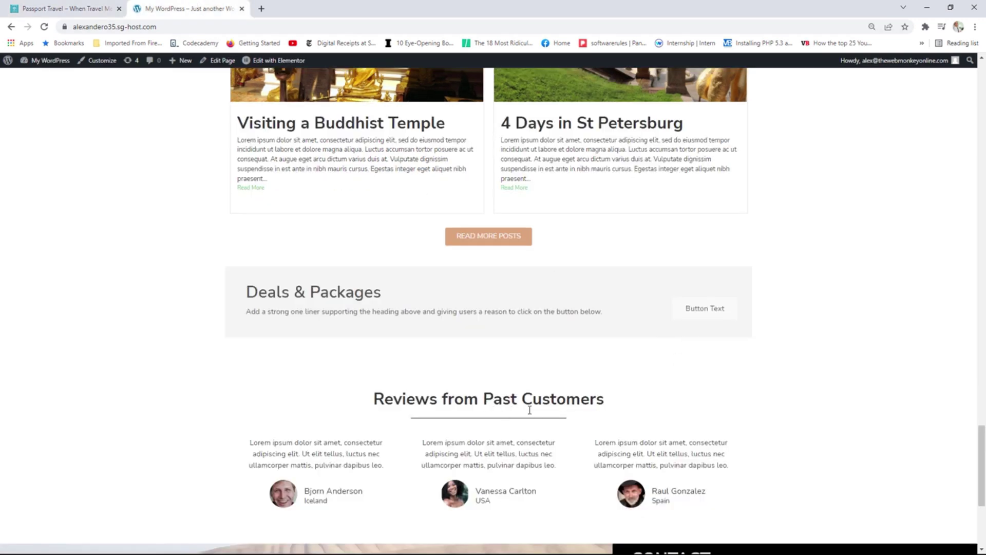
{"action": "key", "text": "ctrl+shift+Tab"}
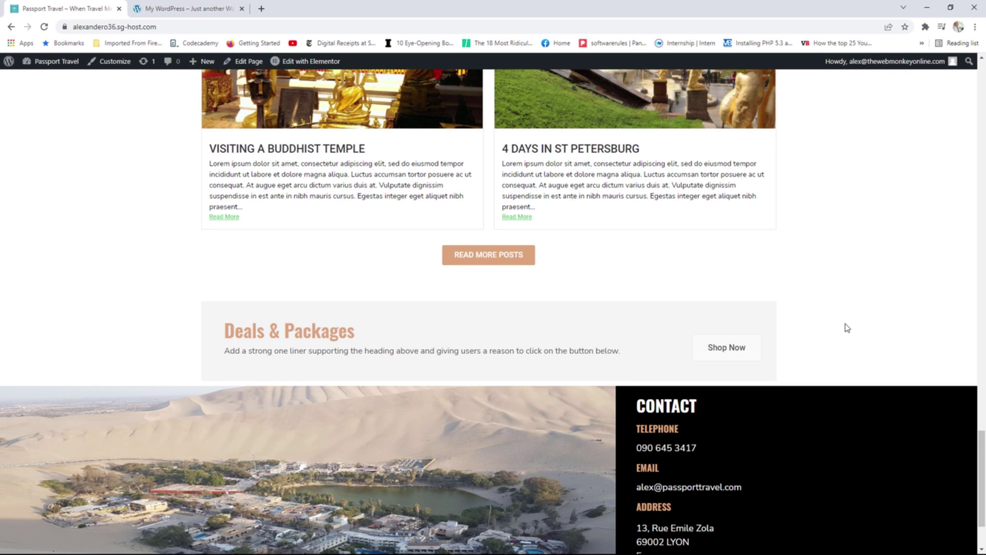
{"action": "key", "text": "ctrl+Tab"}
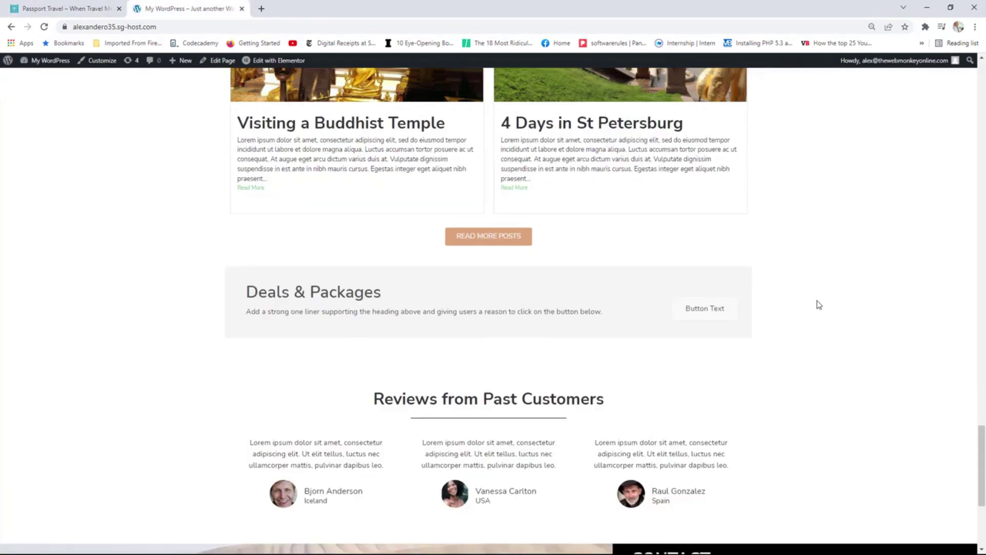
{"action": "scroll", "coordinate": [817, 303], "scroll_direction": "down", "scroll_amount": 3}
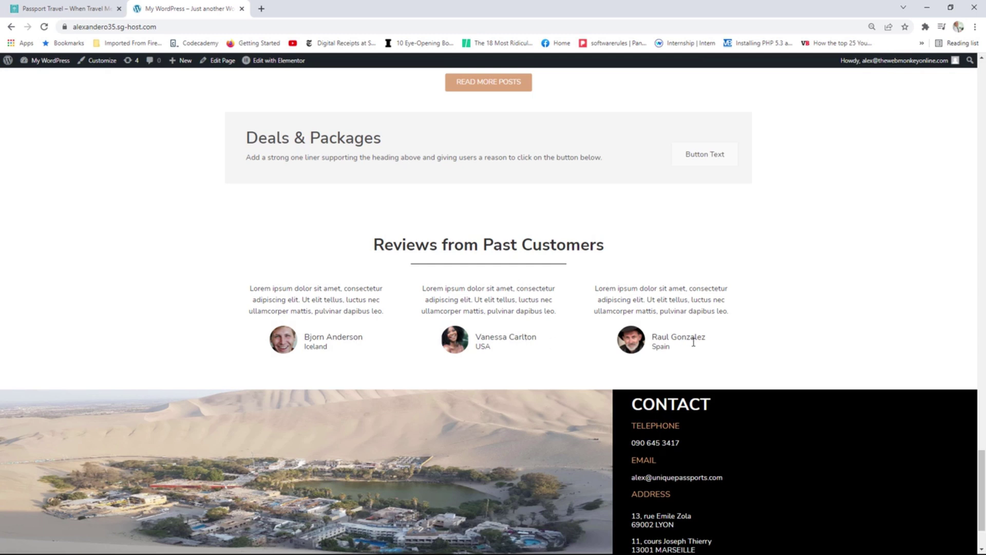
{"action": "left_click", "coordinate": [41, 8]}
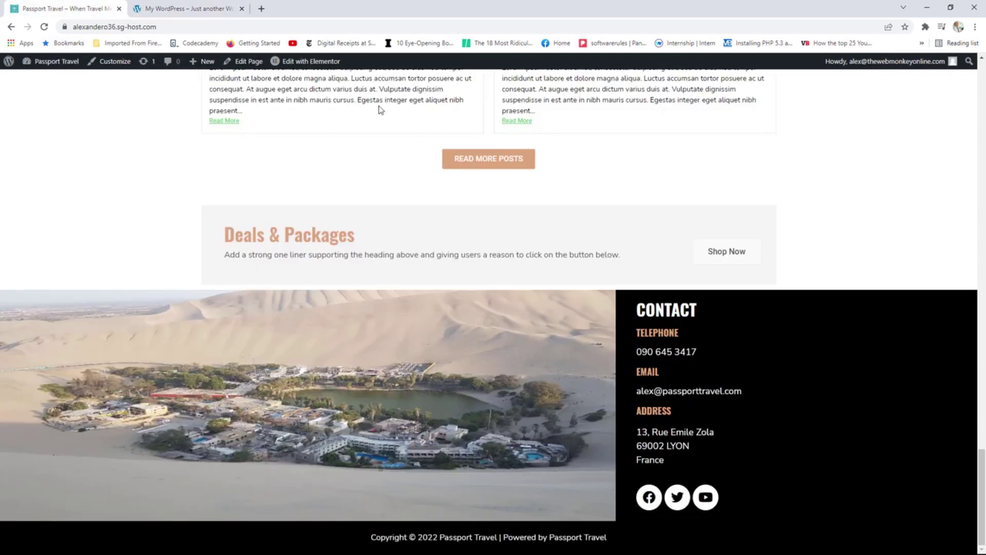
{"action": "mouse_move", "coordinate": [281, 75]}
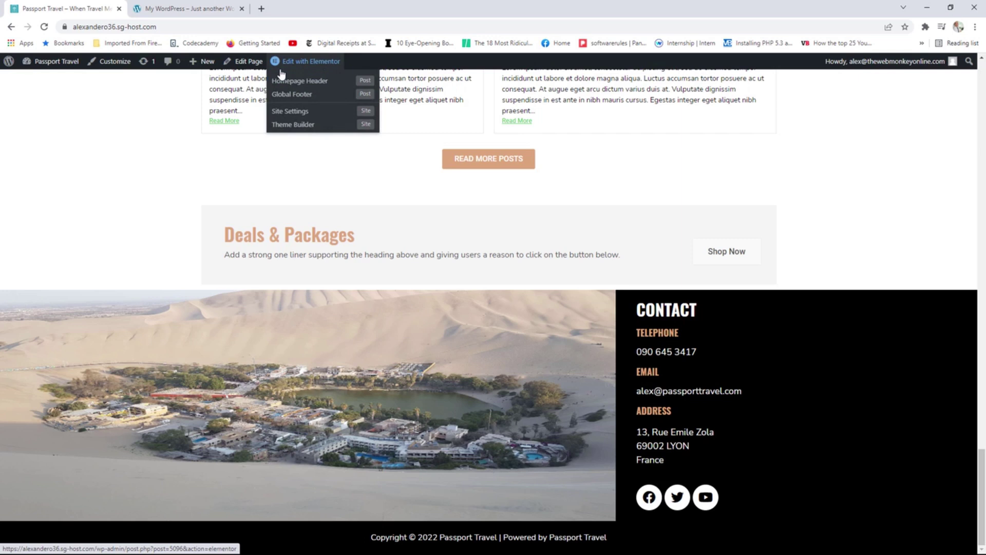
Reopen the homepage in Elementor and scroll to the empty section below Deals & Packages.
{"action": "left_click", "coordinate": [308, 63]}
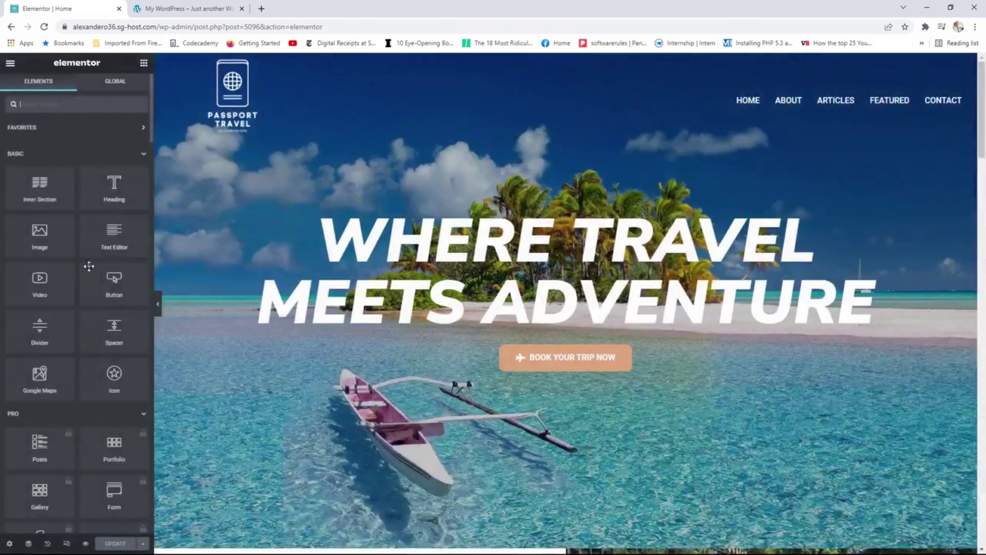
{"action": "scroll", "coordinate": [125, 228], "scroll_direction": "down", "scroll_amount": 10}
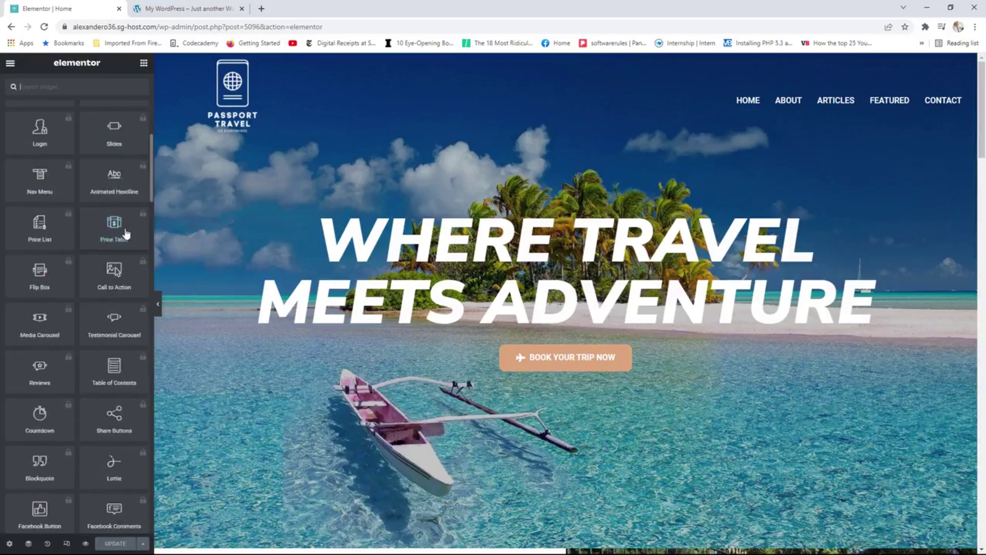
{"action": "scroll", "coordinate": [126, 233], "scroll_direction": "down", "scroll_amount": 5}
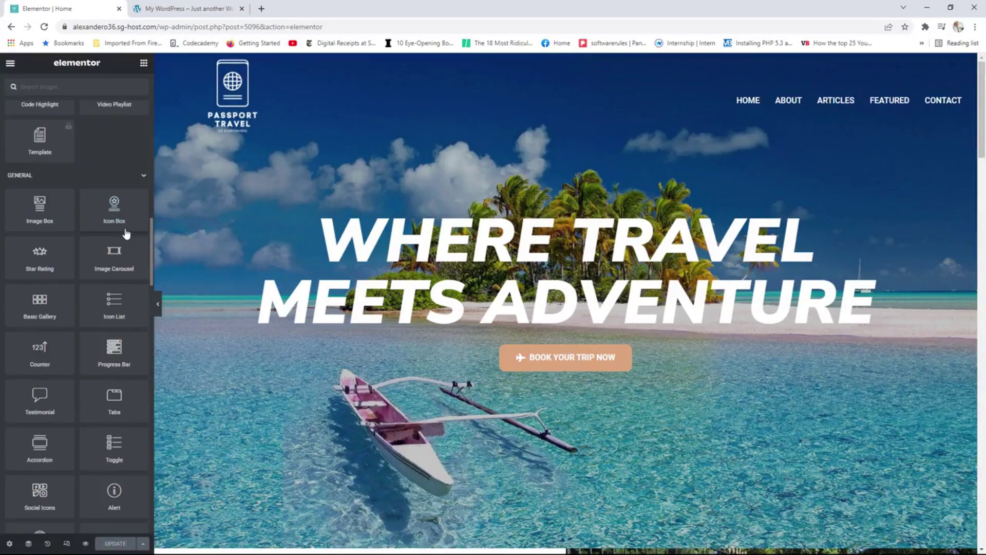
{"action": "scroll", "coordinate": [126, 234], "scroll_direction": "down", "scroll_amount": 1}
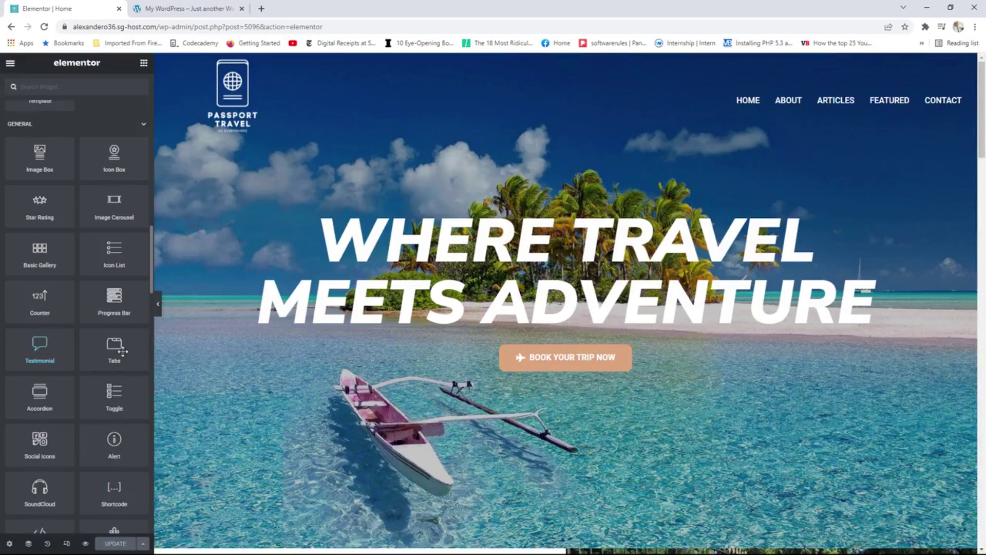
{"action": "scroll", "coordinate": [131, 320], "scroll_direction": "down", "scroll_amount": 10}
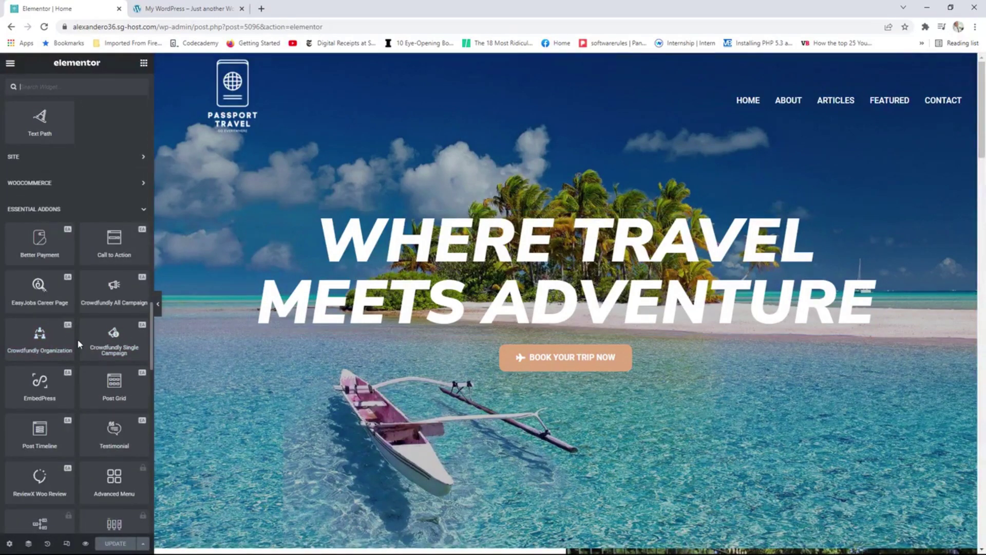
{"action": "scroll", "coordinate": [77, 338], "scroll_direction": "down", "scroll_amount": 1}
{"action": "scroll", "coordinate": [521, 346], "scroll_direction": "down", "scroll_amount": 10}
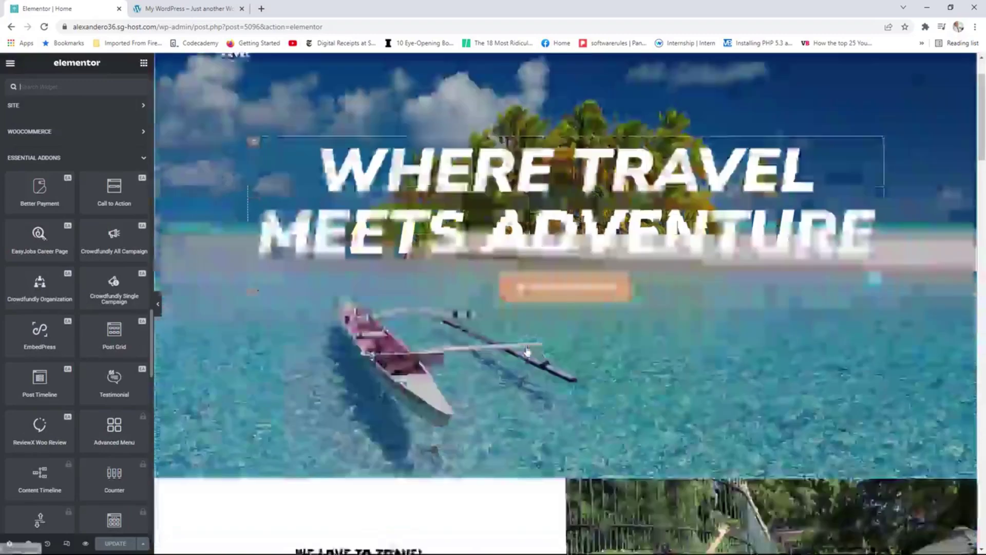
{"action": "scroll", "coordinate": [521, 345], "scroll_direction": "down", "scroll_amount": 20}
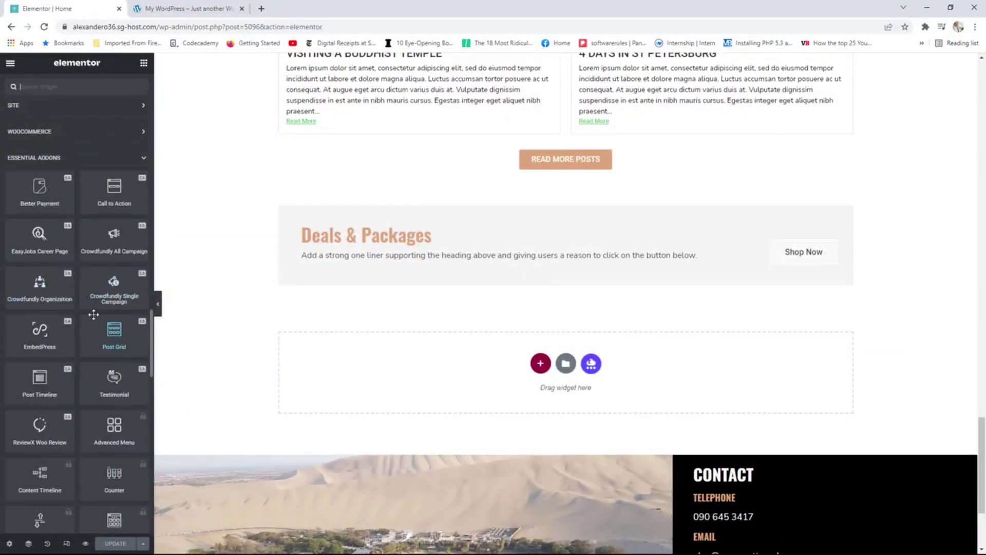
Place a Testimonial widget below Deals & Packages and check the original site's reviews.
{"action": "left_click_drag", "start_coordinate": [114, 378], "coordinate": [386, 370]}
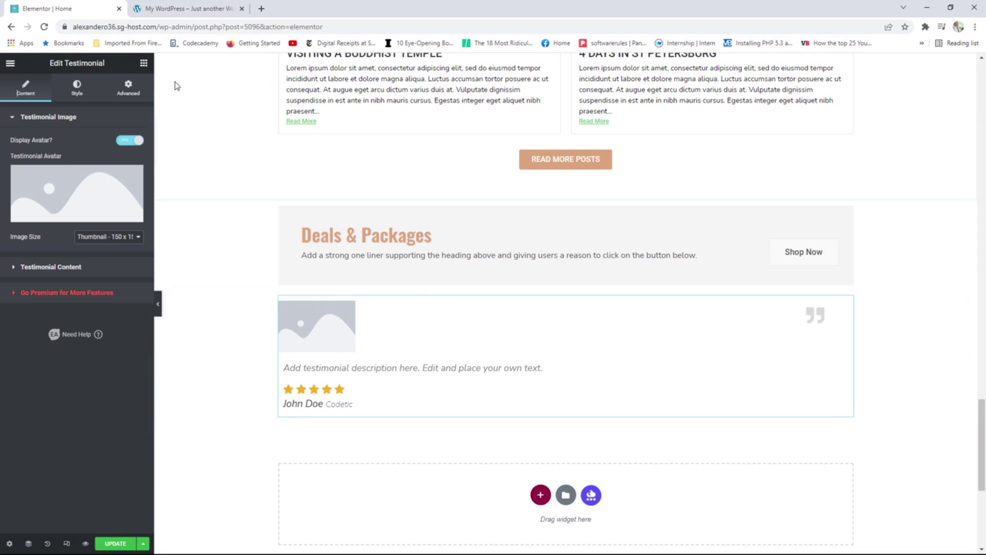
{"action": "left_click", "coordinate": [174, 9]}
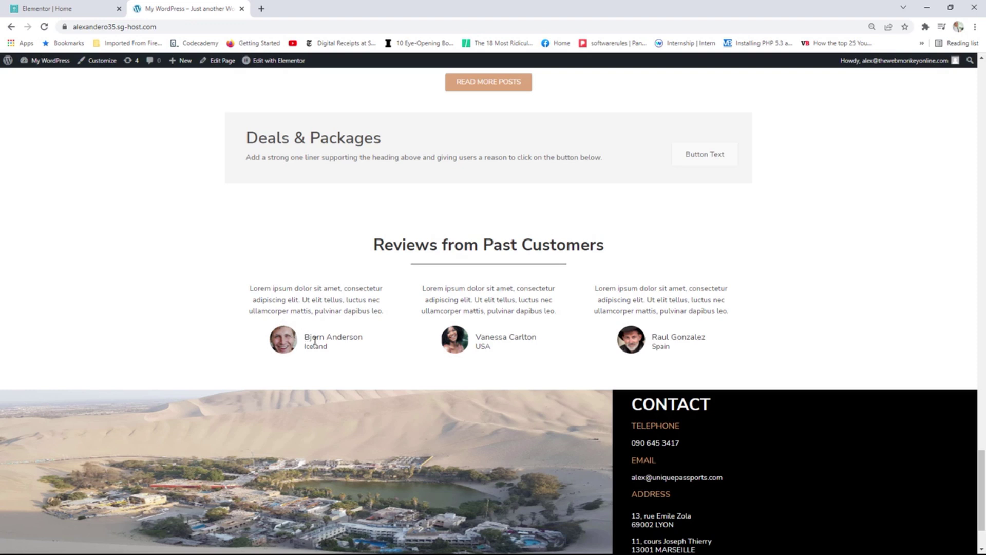
{"action": "left_click_drag", "start_coordinate": [279, 288], "coordinate": [358, 311]}
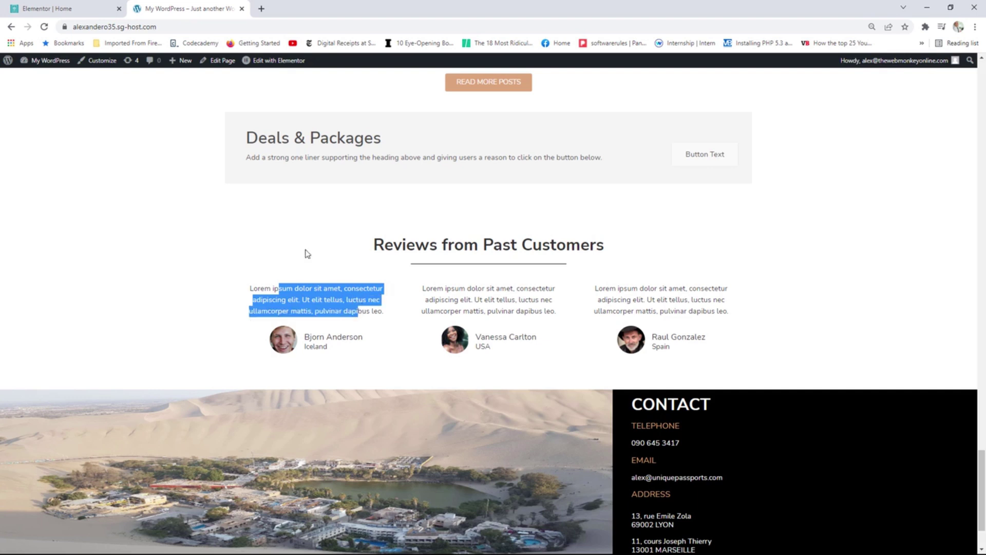
{"action": "left_click", "coordinate": [72, 5]}
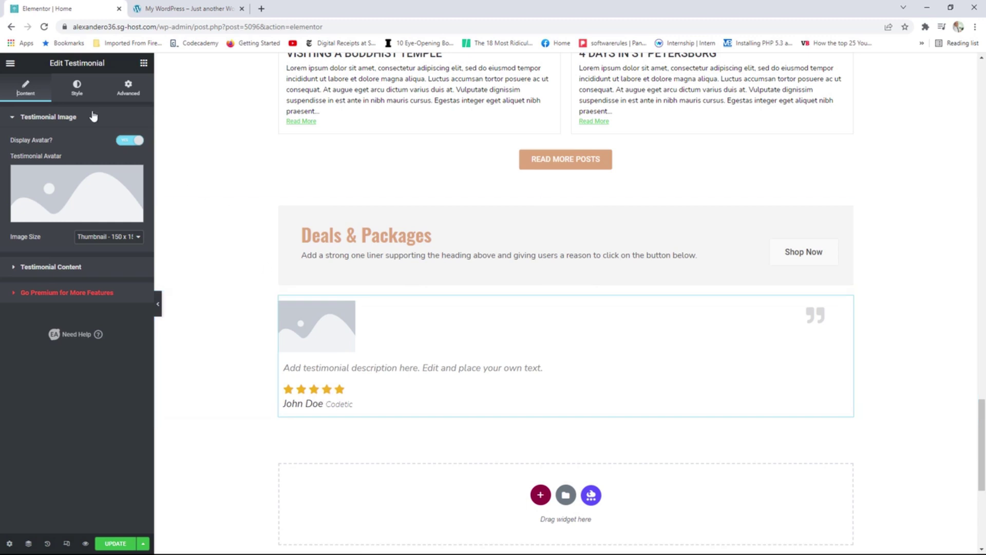
Set the testimonial style to Content | Icon/Image | Bio, comparing with the original reviews.
{"action": "left_click", "coordinate": [82, 89]}
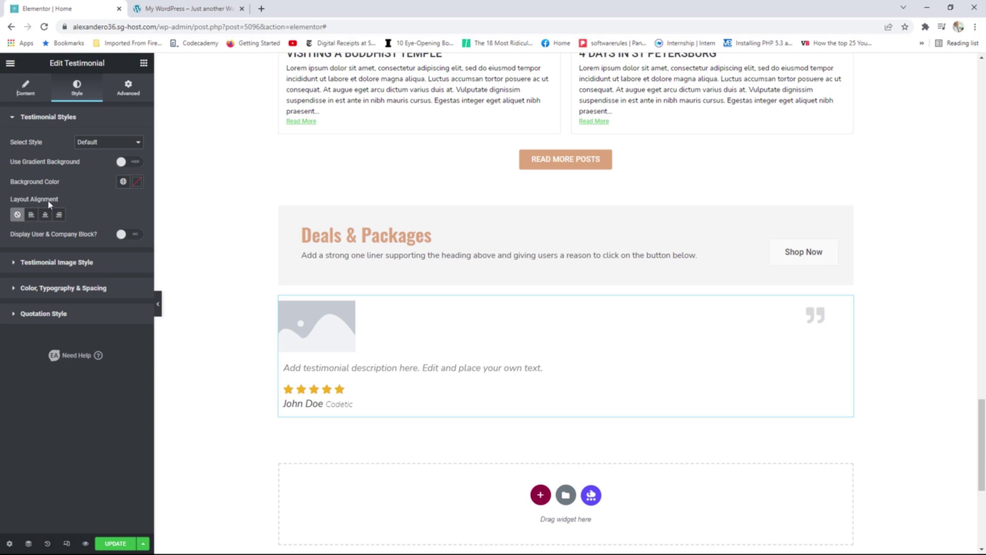
{"action": "left_click", "coordinate": [102, 143]}
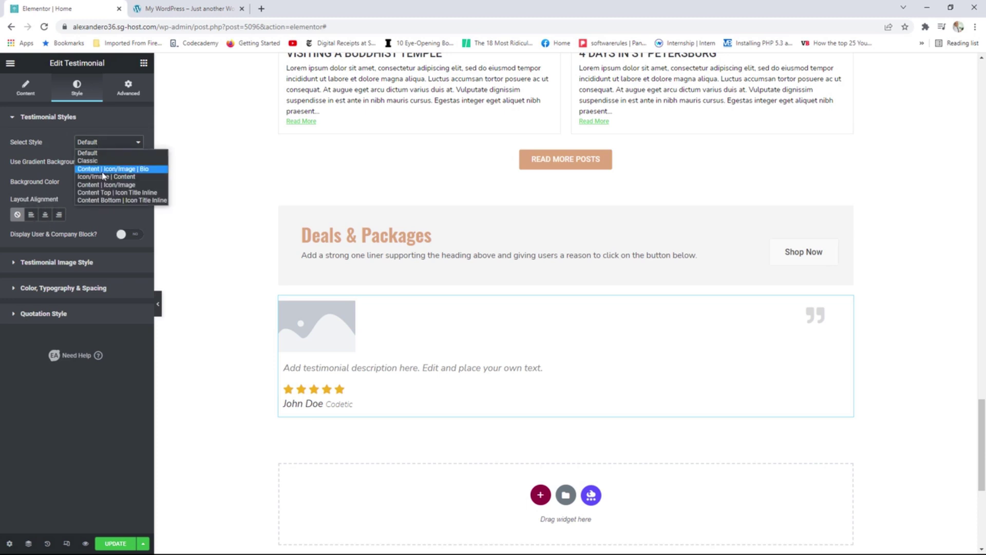
{"action": "left_click", "coordinate": [101, 171]}
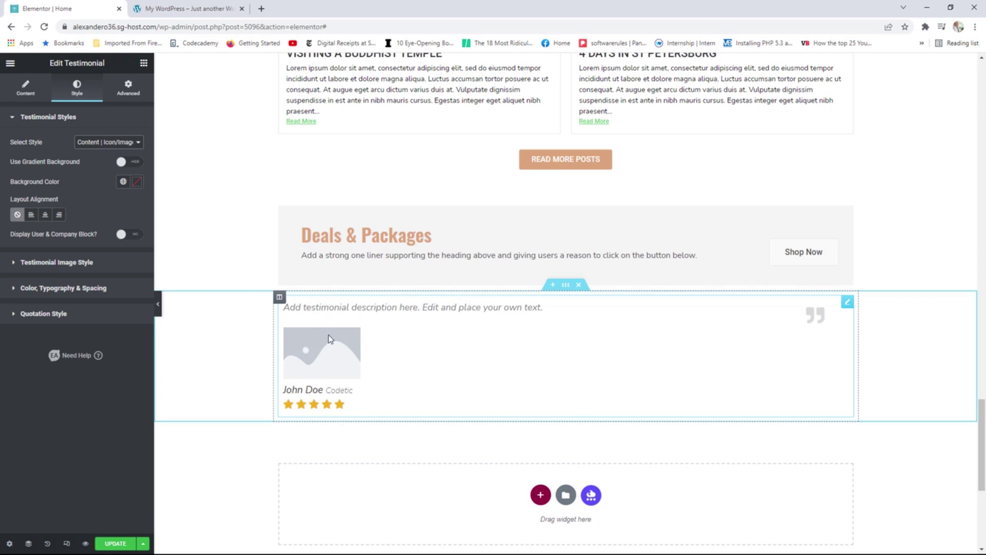
{"action": "left_click", "coordinate": [118, 142]}
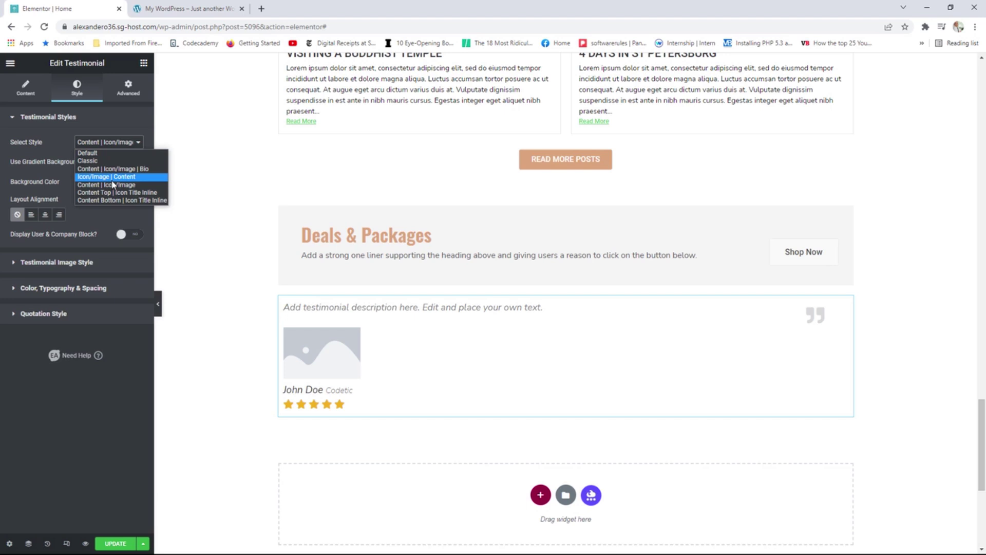
{"action": "left_click", "coordinate": [188, 8]}
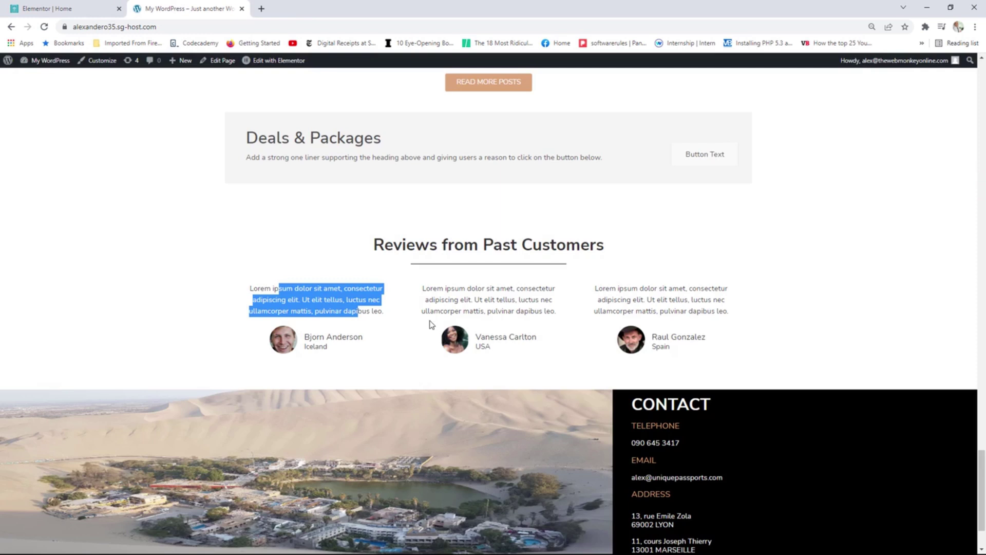
{"action": "left_click", "coordinate": [312, 249]}
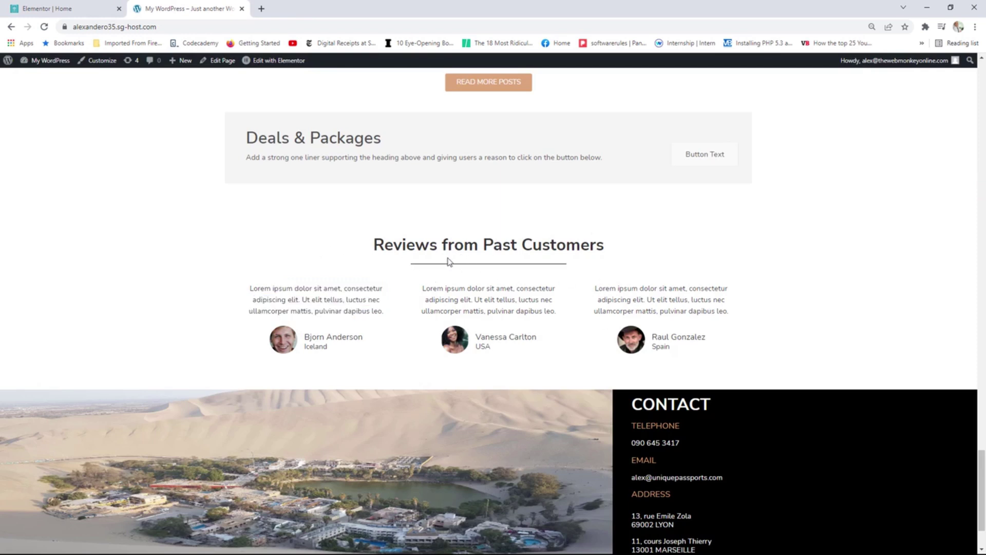
{"action": "left_click", "coordinate": [64, 6]}
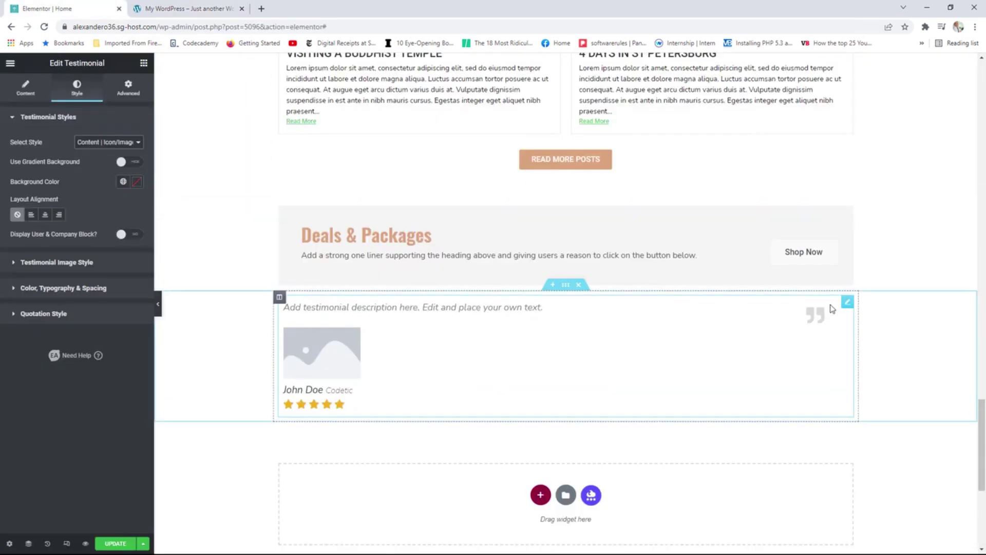
Replace the testimonial widget with a heading below Deals & Packages.
{"action": "right_click", "coordinate": [848, 304]}
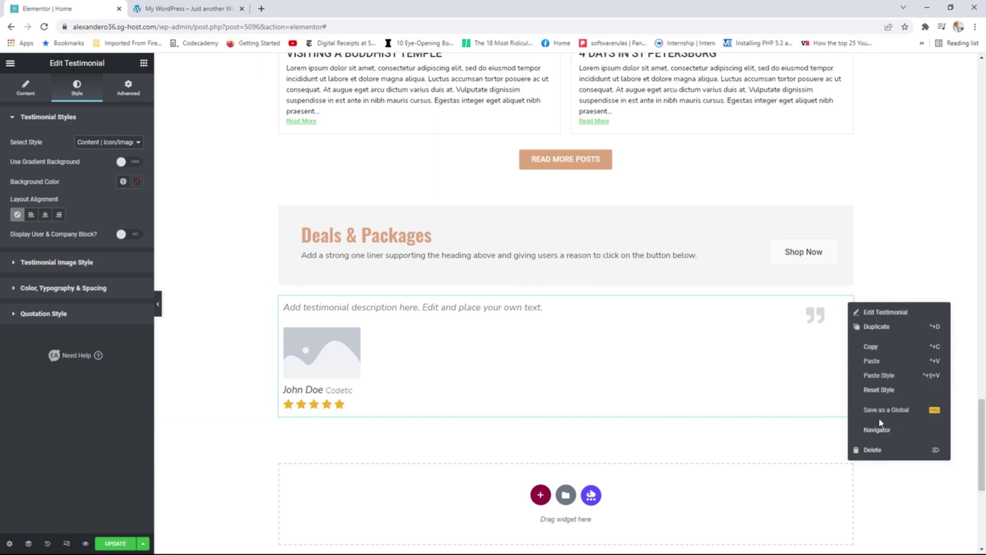
{"action": "left_click", "coordinate": [873, 450]}
{"action": "left_click_drag", "start_coordinate": [114, 184], "coordinate": [591, 307]}
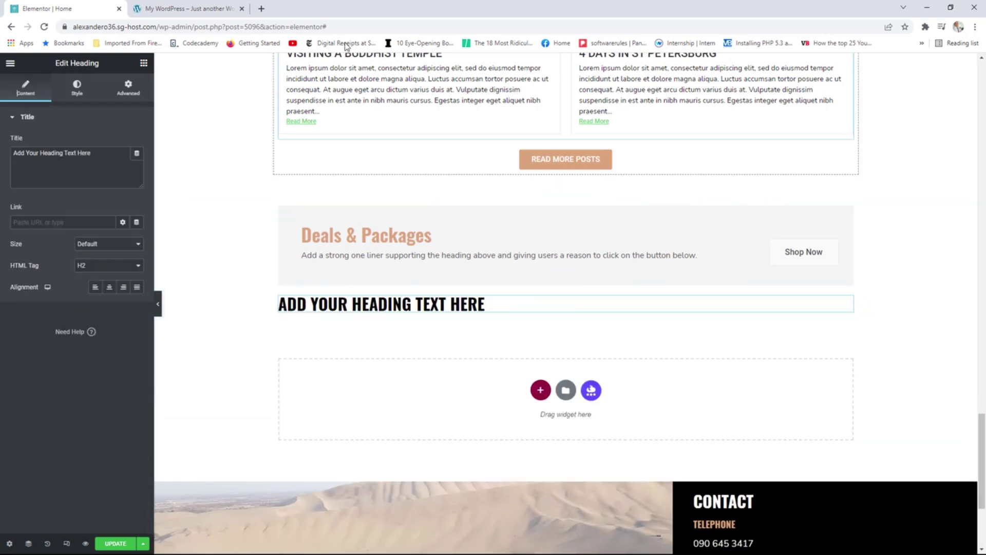
{"action": "left_click", "coordinate": [183, 8]}
{"action": "left_click", "coordinate": [46, 8]}
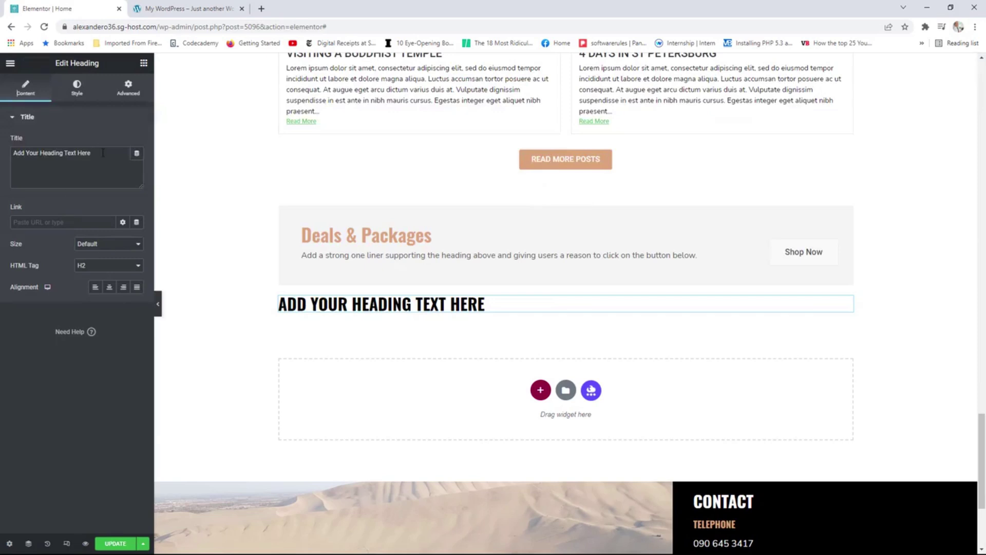
Change the heading text to 'Reviews from Past Customers' and centre it.
{"action": "left_click_drag", "start_coordinate": [118, 154], "coordinate": [1, 140]}
{"action": "type", "text": "R"}
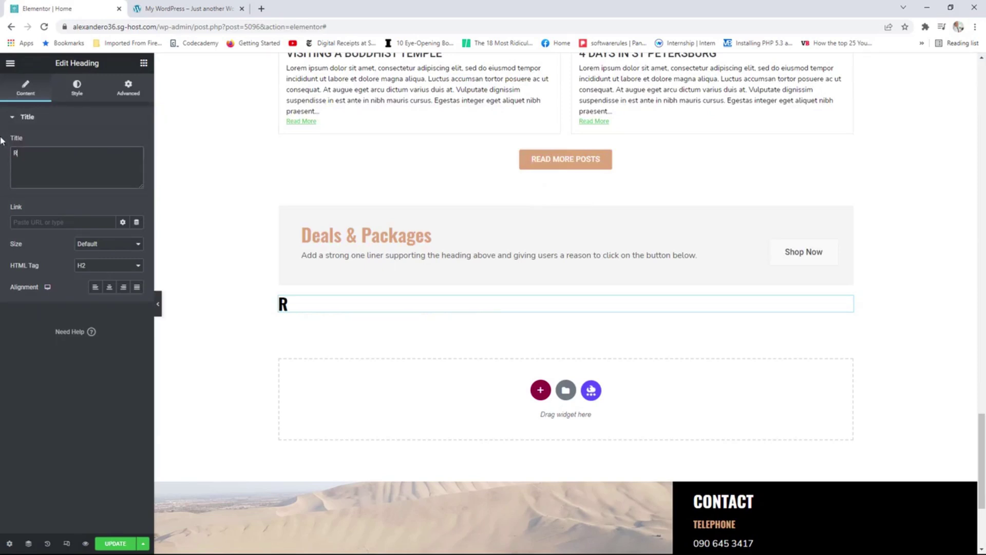
{"action": "type", "text": "eviedw"}
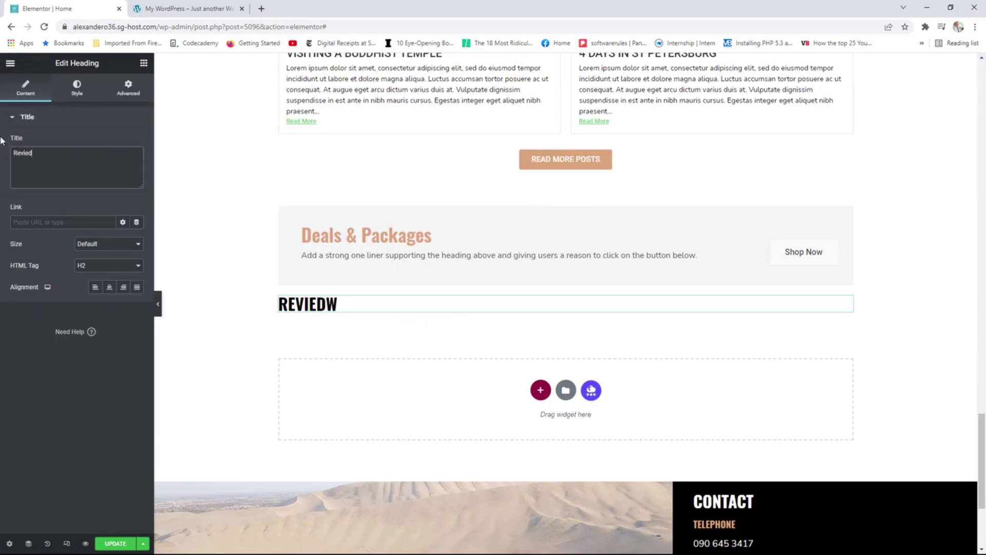
{"action": "key", "text": "BackSpace"}
{"action": "key", "text": "BackSpace"}
{"action": "type", "text": "s f"}
{"action": "key", "text": "BackSpace"}
{"action": "key", "text": "BackSpace"}
{"action": "key", "text": "BackSpace"}
{"action": "type", "text": "ws from Psa"}
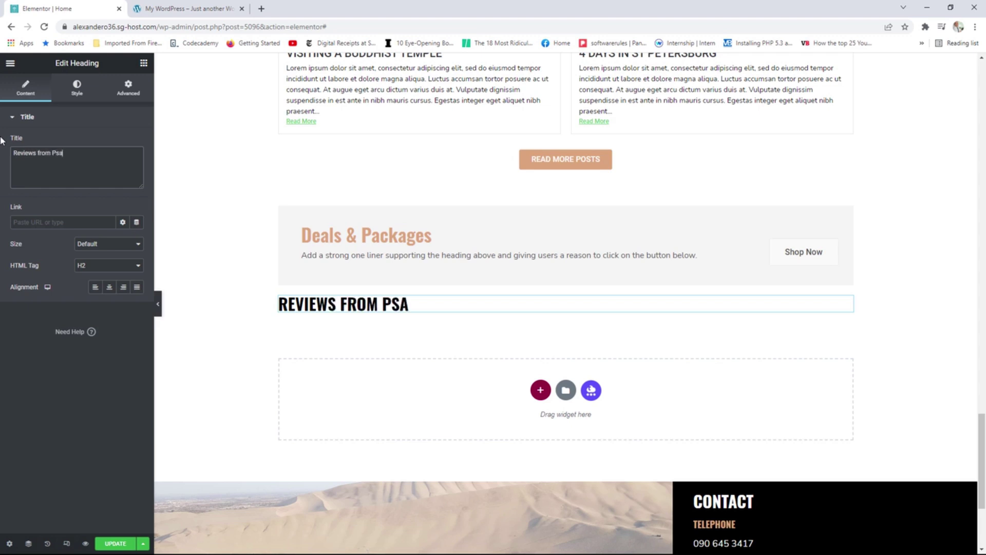
{"action": "key", "text": "BackSpace"}
{"action": "key", "text": "BackSpace"}
{"action": "type", "text": "ast Customers"}
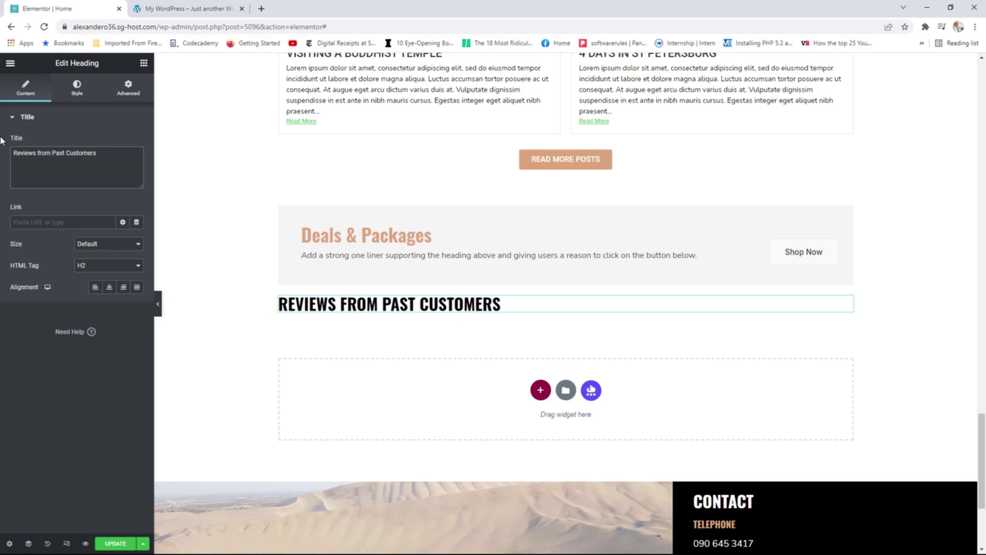
{"action": "left_click", "coordinate": [110, 287]}
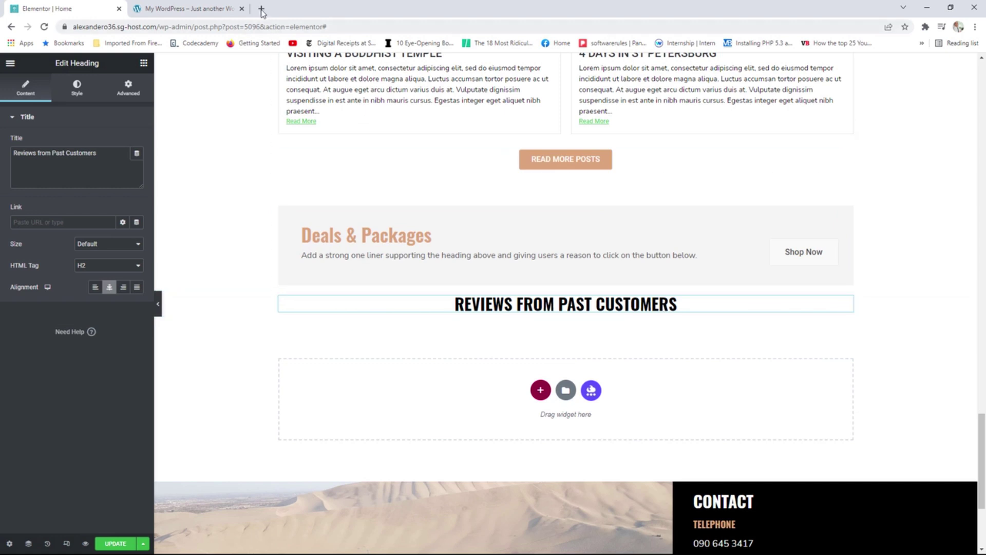
{"action": "left_click", "coordinate": [206, 9]}
Add a divider under the Reviews heading, shortened to 45% width and centred.
{"action": "left_click", "coordinate": [94, 4]}
{"action": "left_click", "coordinate": [144, 62]}
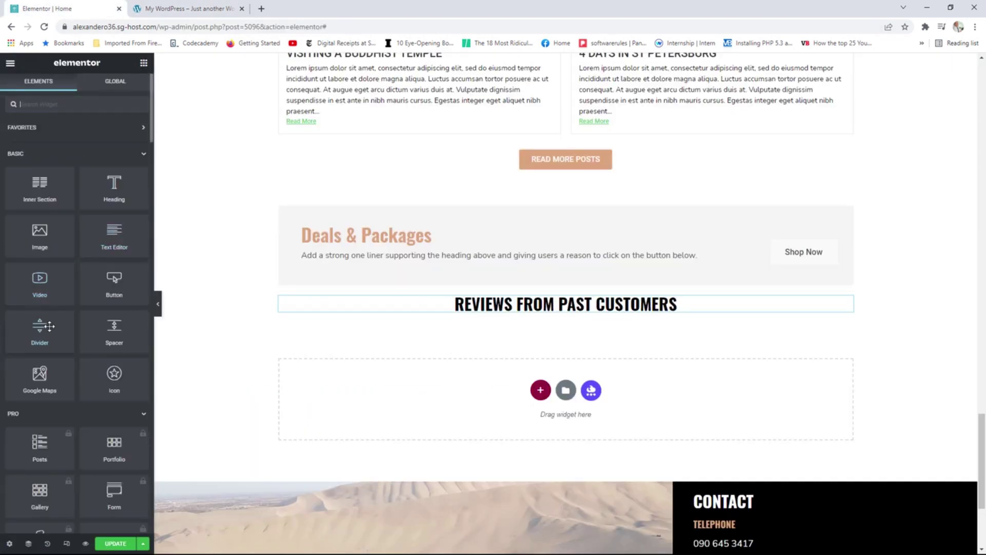
{"action": "left_click_drag", "start_coordinate": [40, 329], "coordinate": [520, 314]}
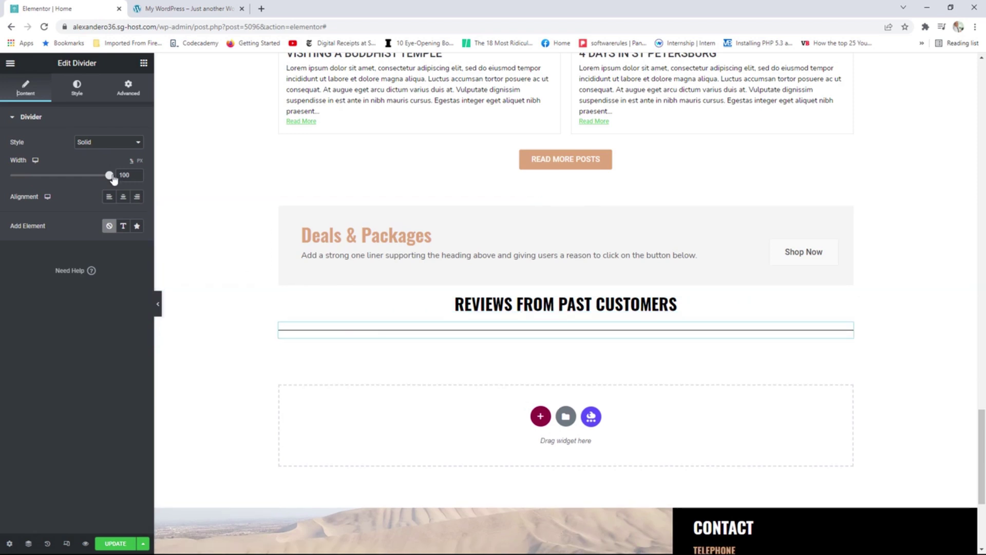
{"action": "left_click_drag", "start_coordinate": [109, 175], "coordinate": [56, 175]}
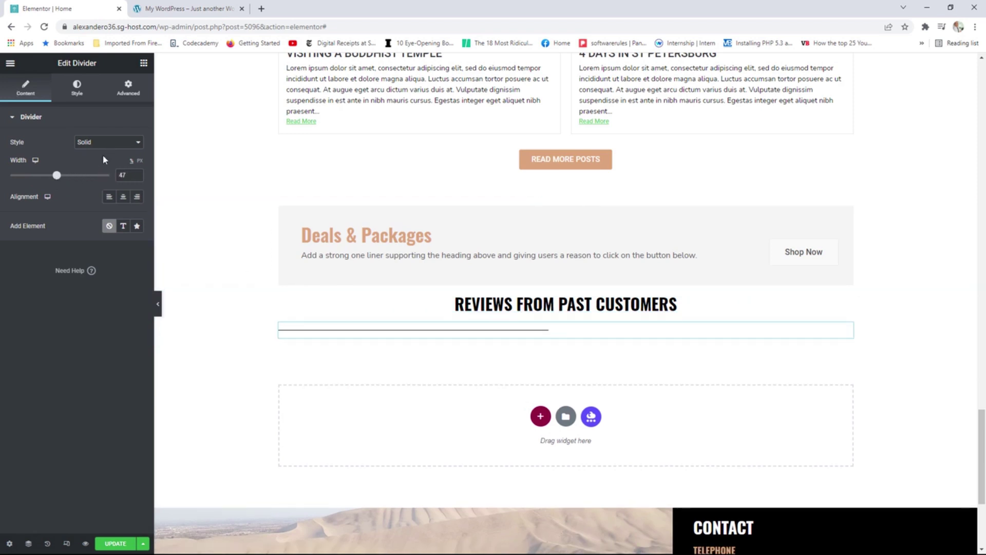
{"action": "left_click", "coordinate": [123, 203]}
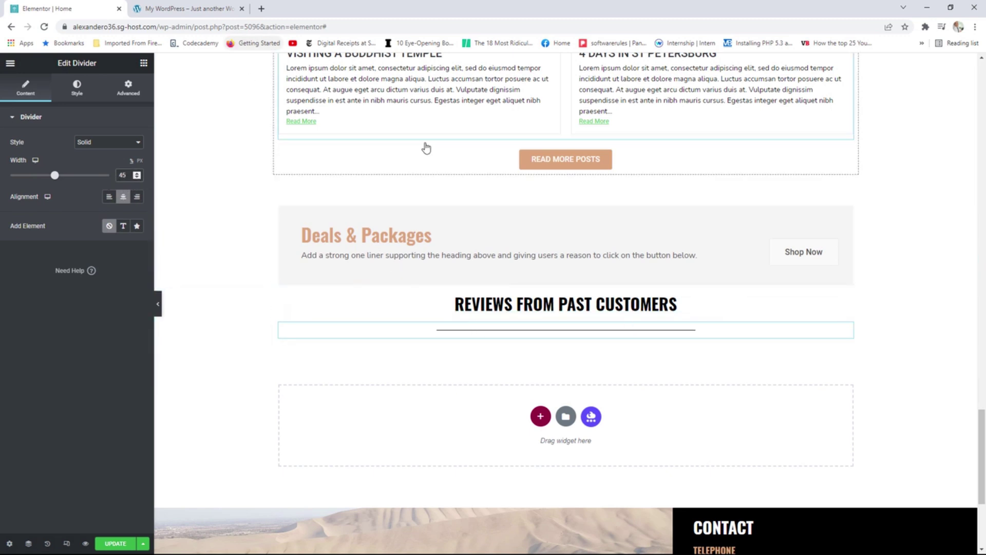
Add a two-column inner section below the divider, comparing against the live site's reviews layout.
{"action": "left_click", "coordinate": [144, 63]}
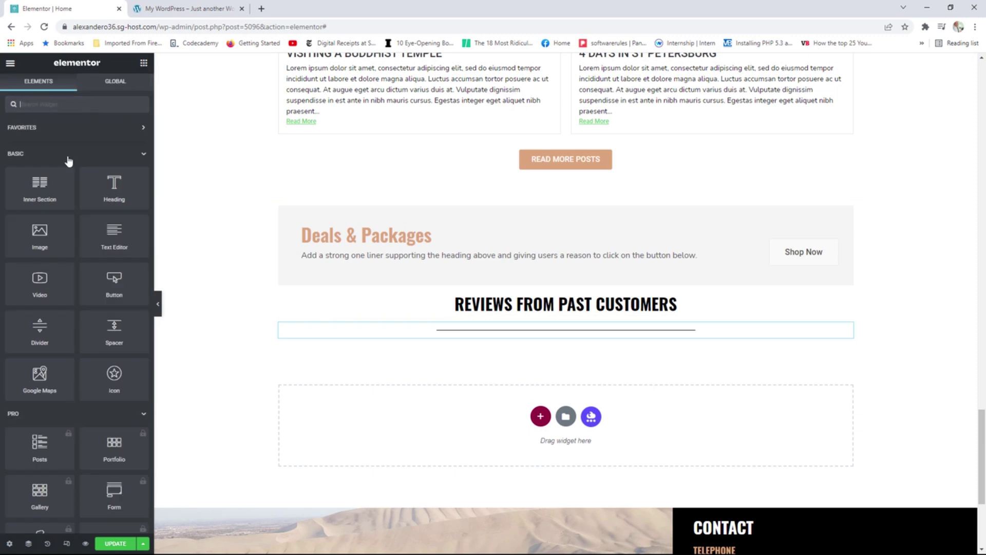
{"action": "left_click_drag", "start_coordinate": [41, 184], "coordinate": [529, 347]}
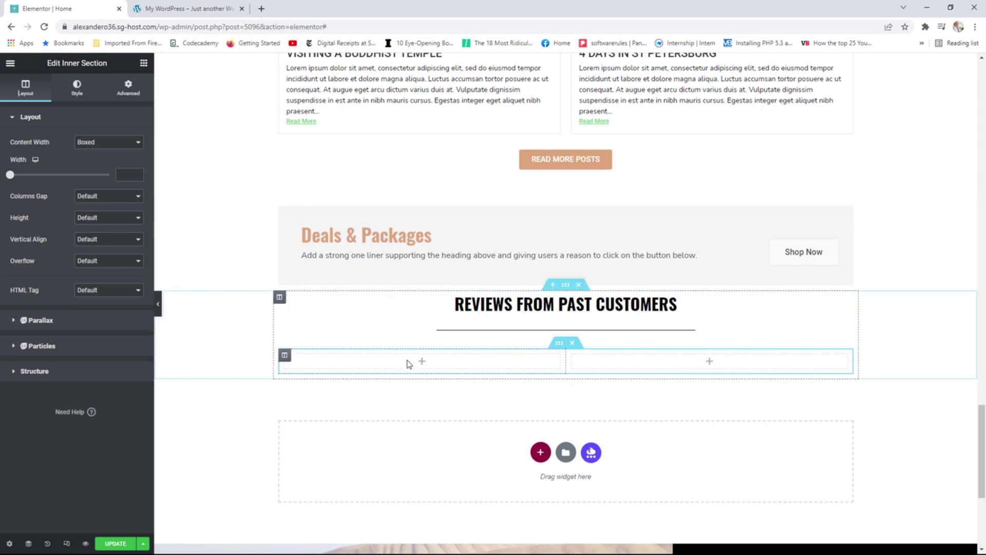
{"action": "left_click", "coordinate": [185, 8]}
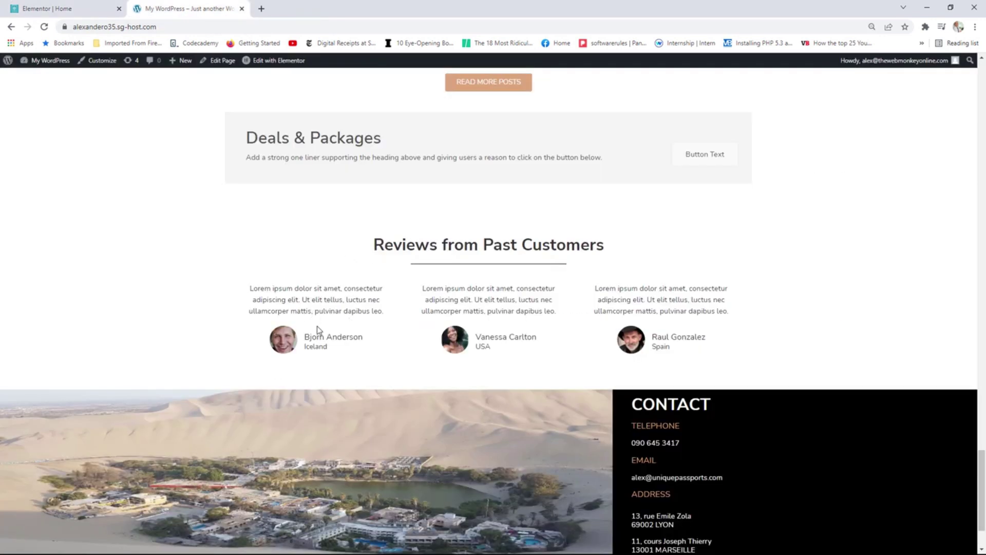
{"action": "left_click", "coordinate": [47, 9]}
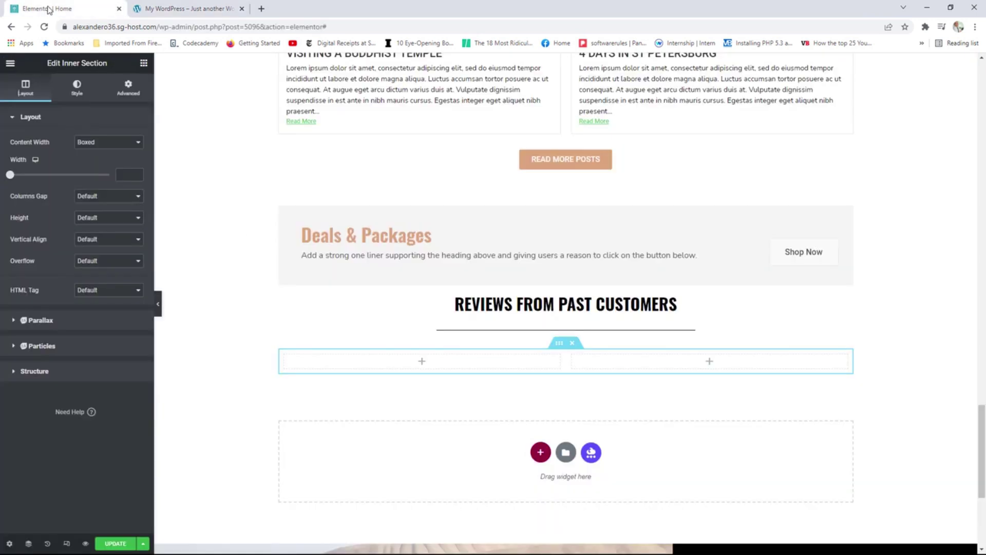
{"action": "left_click", "coordinate": [175, 8]}
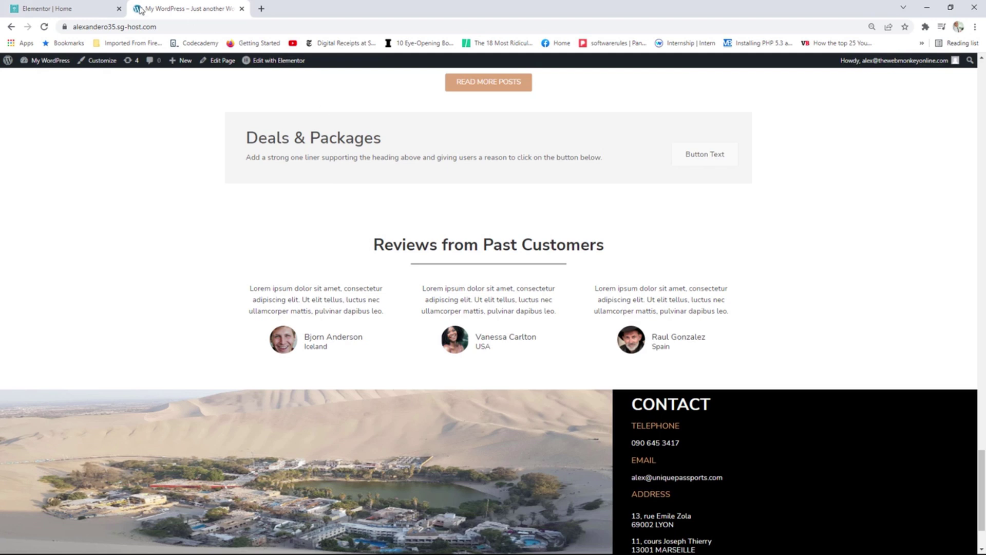
{"action": "left_click", "coordinate": [51, 8]}
{"action": "left_click", "coordinate": [144, 65]}
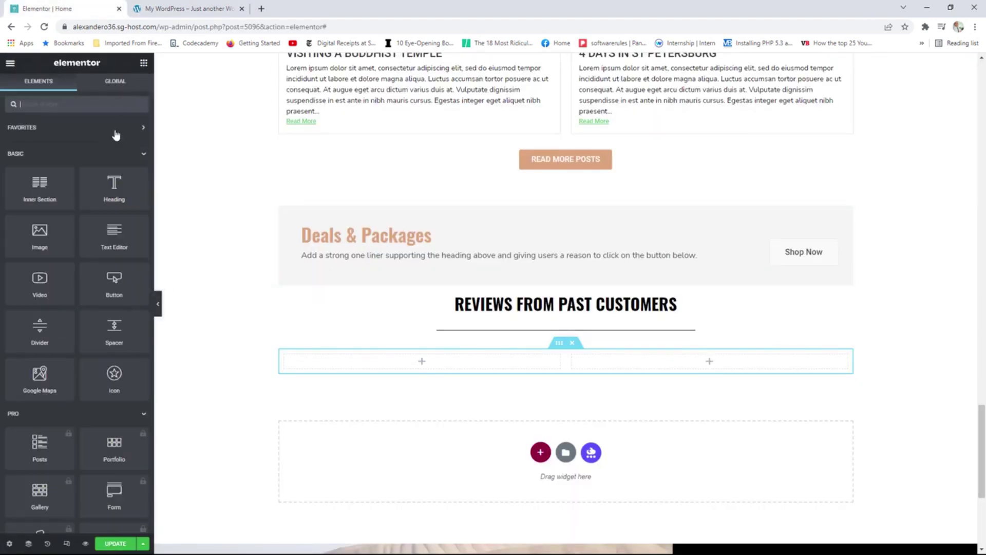
{"action": "scroll", "coordinate": [72, 318], "scroll_direction": "down", "scroll_amount": 12}
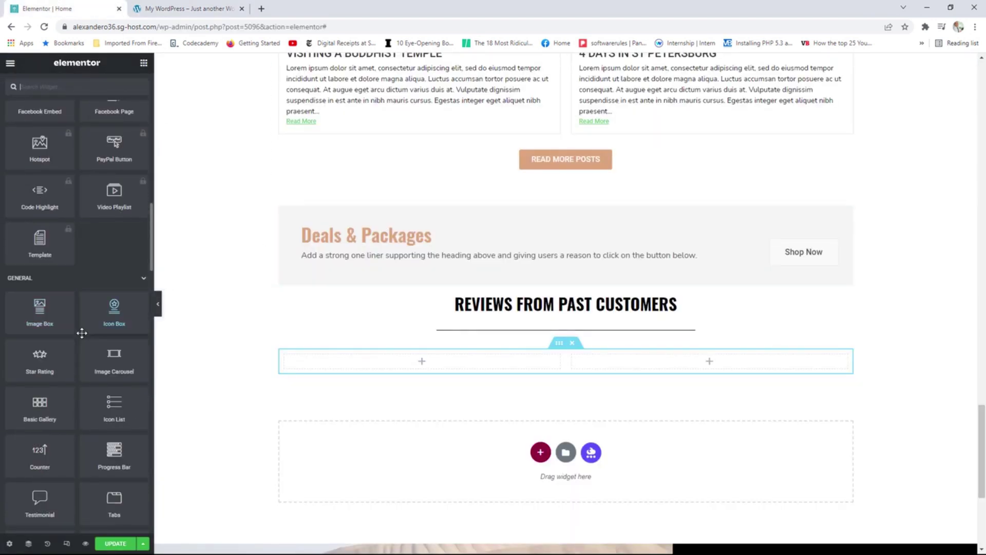
{"action": "scroll", "coordinate": [72, 329], "scroll_direction": "down", "scroll_amount": 3}
Add a Testimonial widget to the left column and enter the reviewer's name.
{"action": "left_click_drag", "start_coordinate": [65, 349], "coordinate": [401, 361]}
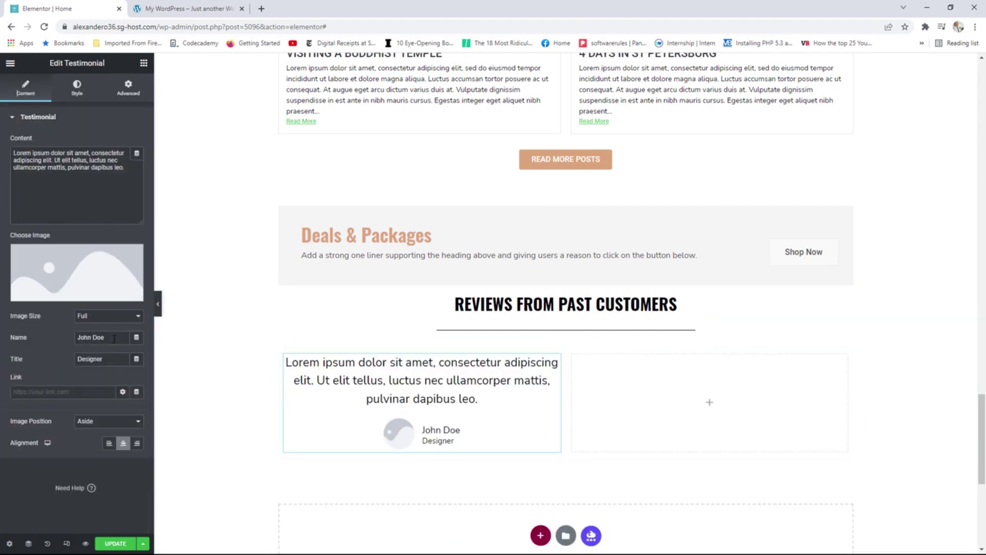
{"action": "left_click_drag", "start_coordinate": [116, 336], "coordinate": [71, 335]}
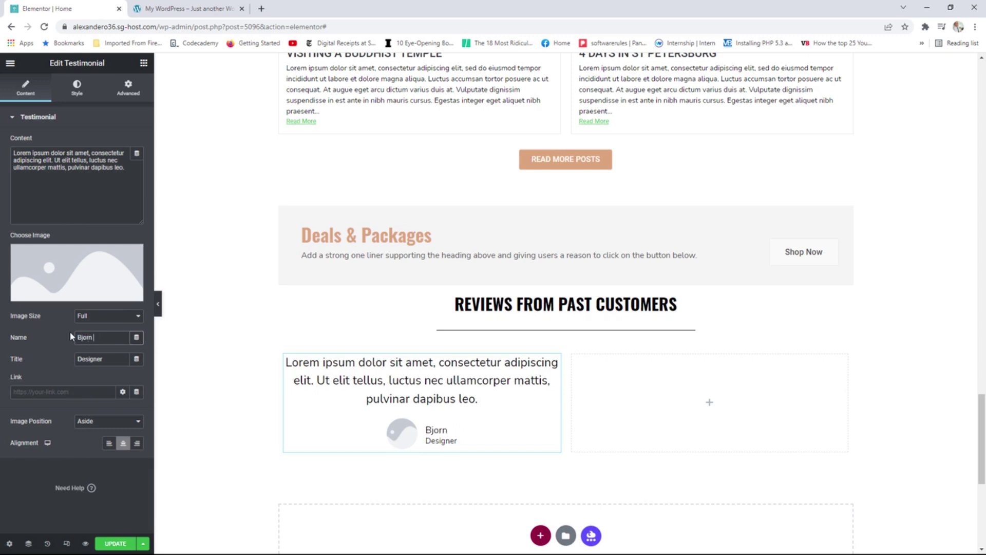
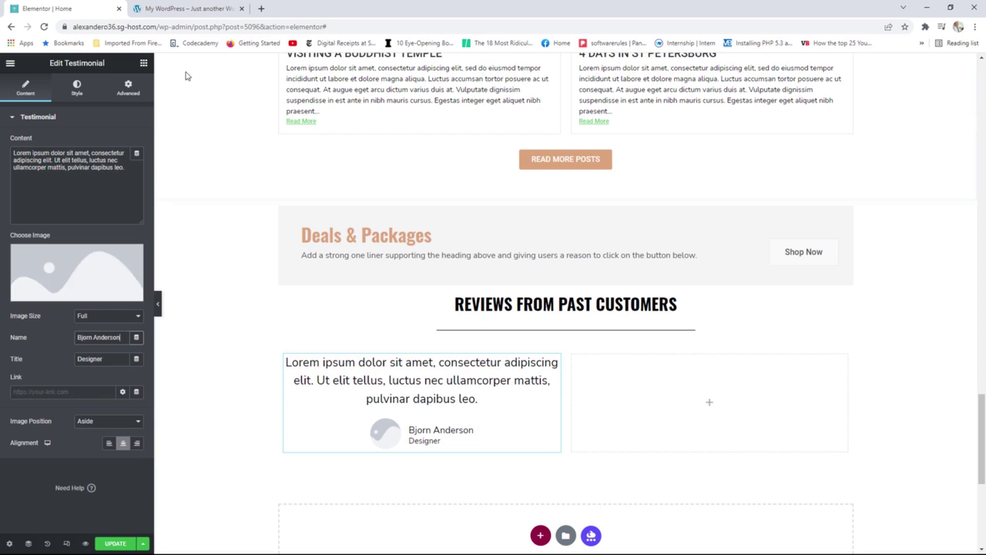
{"action": "left_click", "coordinate": [175, 9]}
{"action": "left_click", "coordinate": [53, 8]}
Set the testimonial title to Iceland and insert the smiling man's portrait photo.
{"action": "left_click_drag", "start_coordinate": [114, 359], "coordinate": [80, 359]}
{"action": "type", "text": "Iceland"}
{"action": "left_click", "coordinate": [76, 264]}
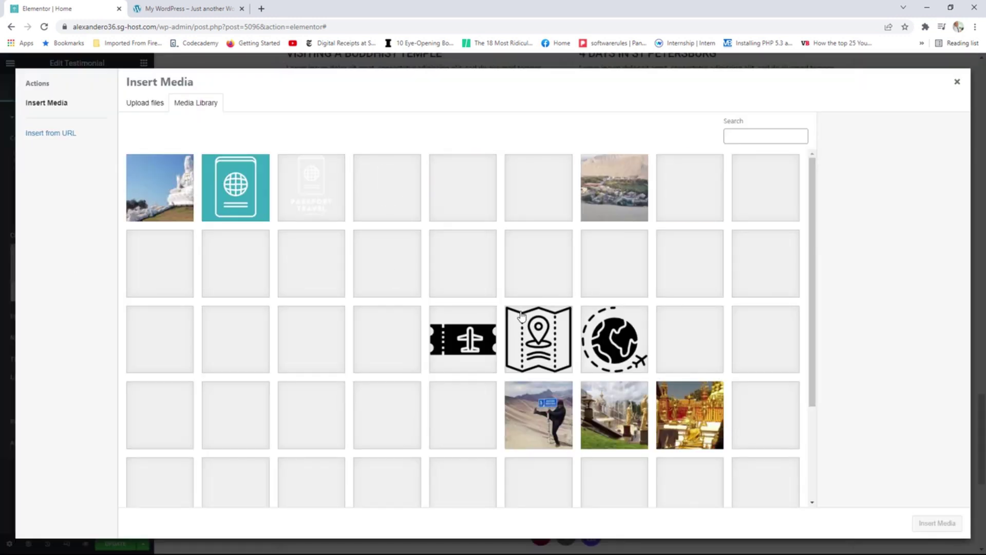
{"action": "left_click", "coordinate": [163, 273]}
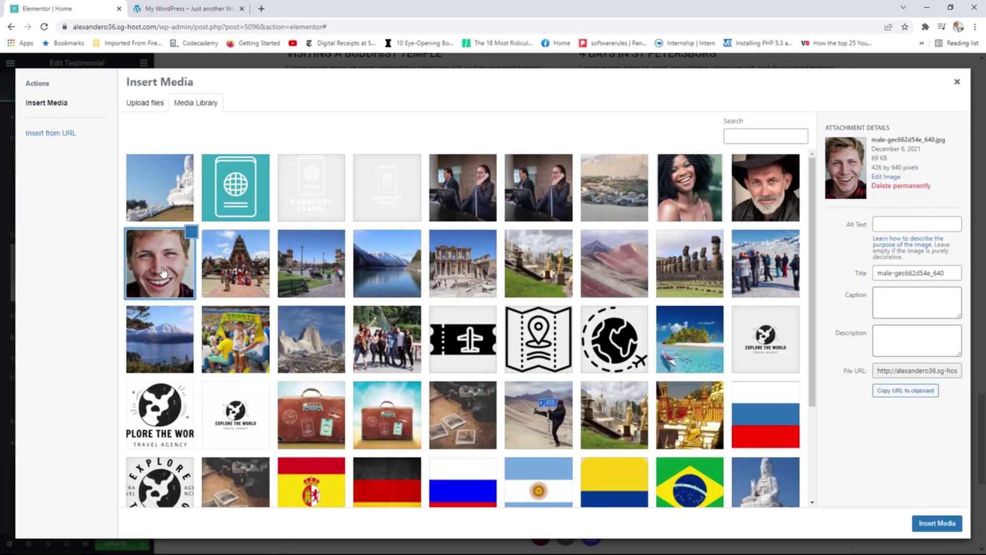
{"action": "left_click", "coordinate": [938, 523]}
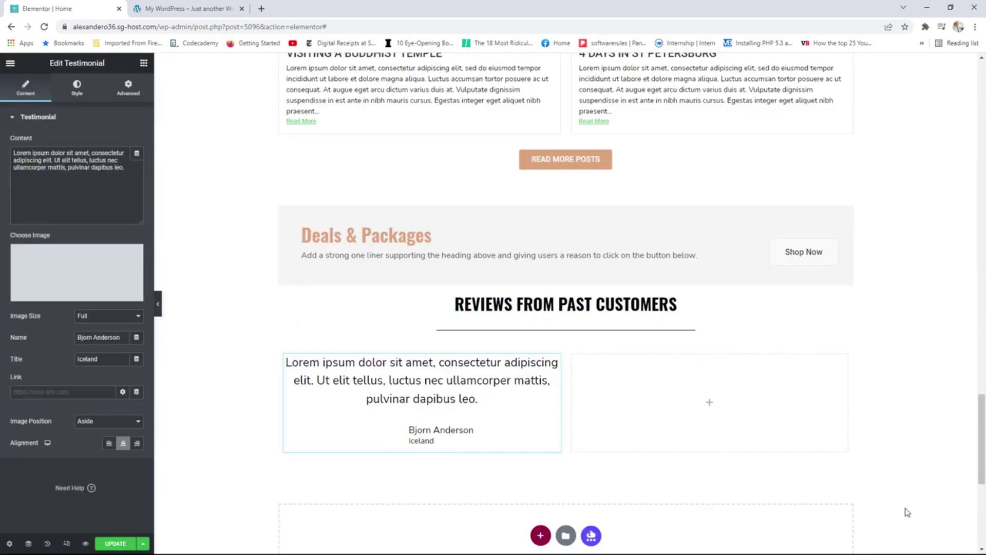
{"action": "left_click", "coordinate": [189, 9]}
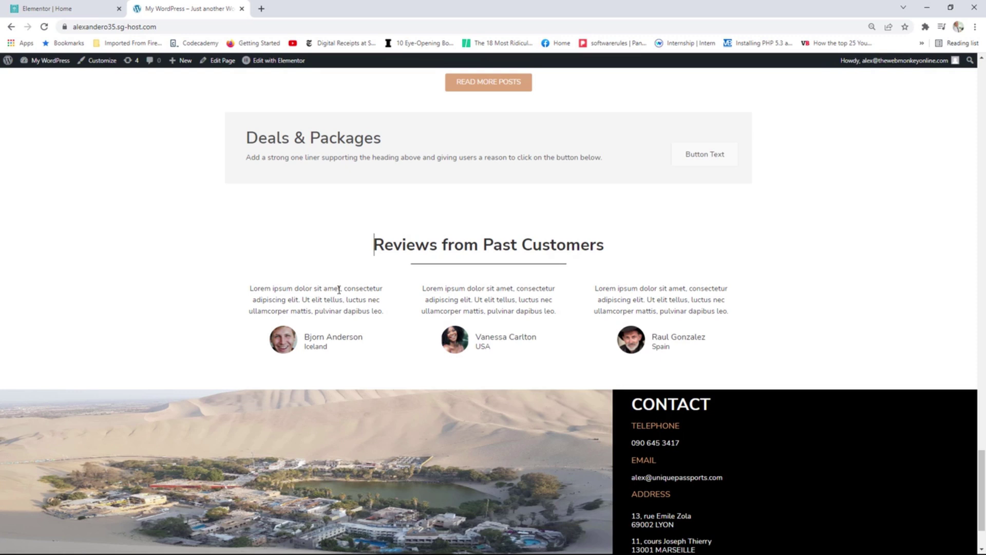
{"action": "left_click", "coordinate": [69, 8]}
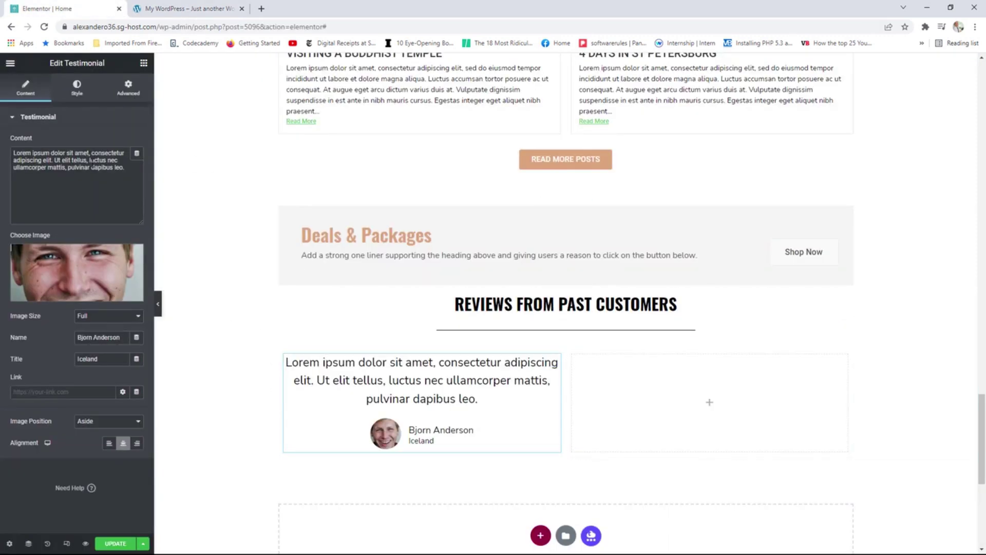
{"action": "left_click", "coordinate": [84, 95]}
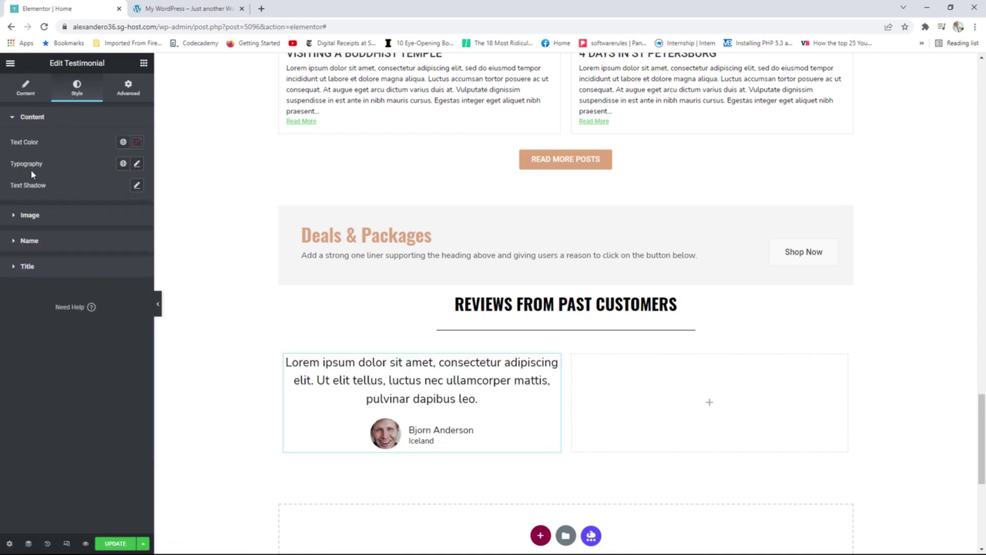
{"action": "left_click", "coordinate": [124, 164]}
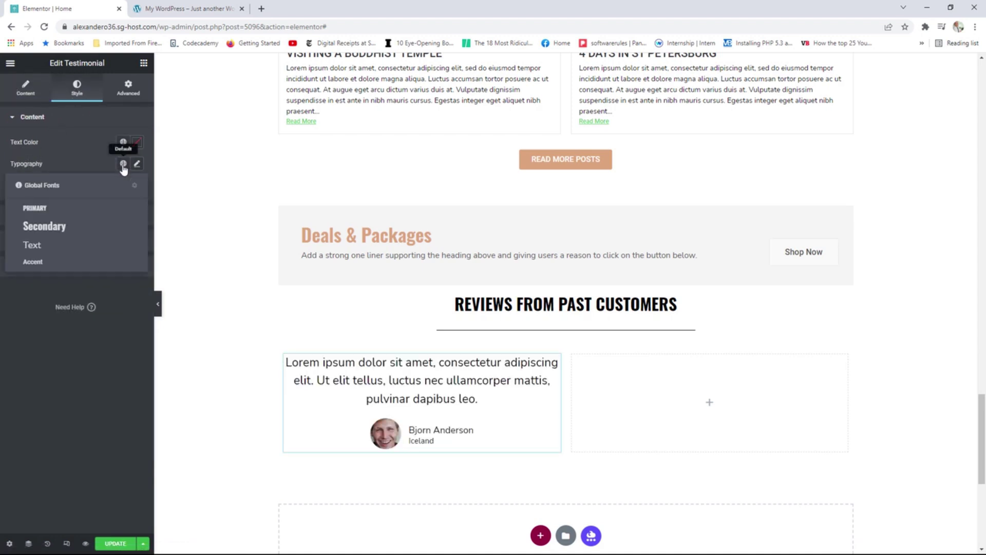
{"action": "left_click", "coordinate": [137, 164]}
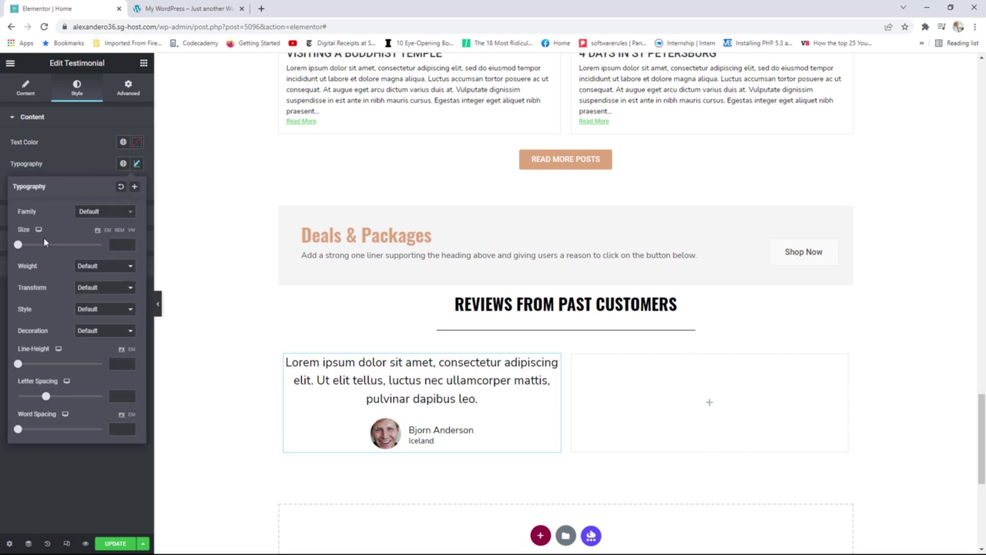
{"action": "left_click_drag", "start_coordinate": [24, 248], "coordinate": [29, 248]}
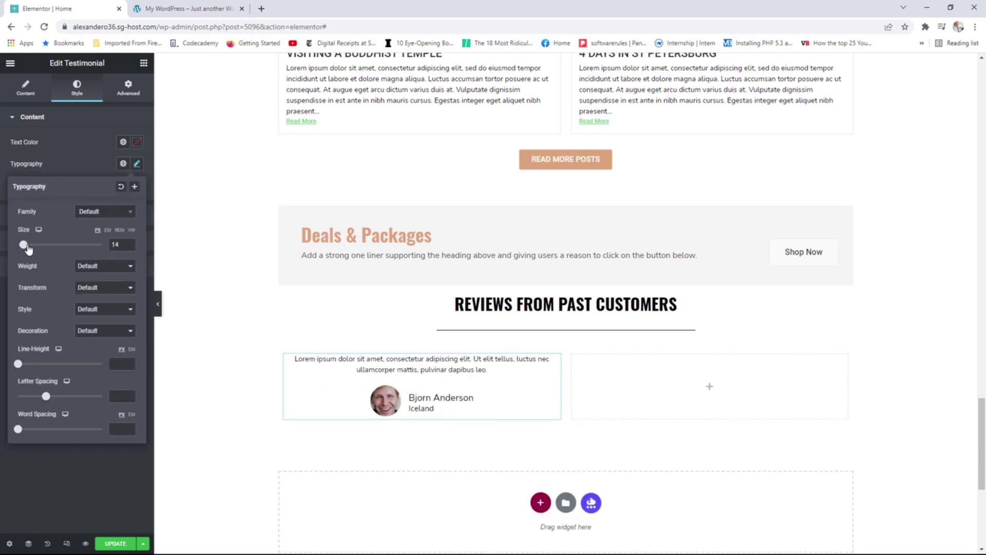
{"action": "double_click", "coordinate": [131, 246]}
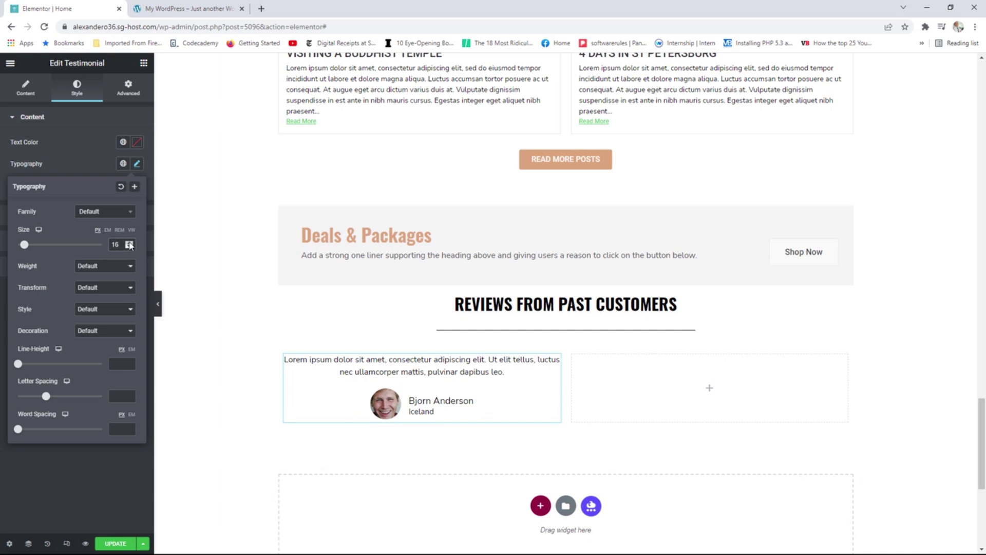
{"action": "double_click", "coordinate": [130, 244]}
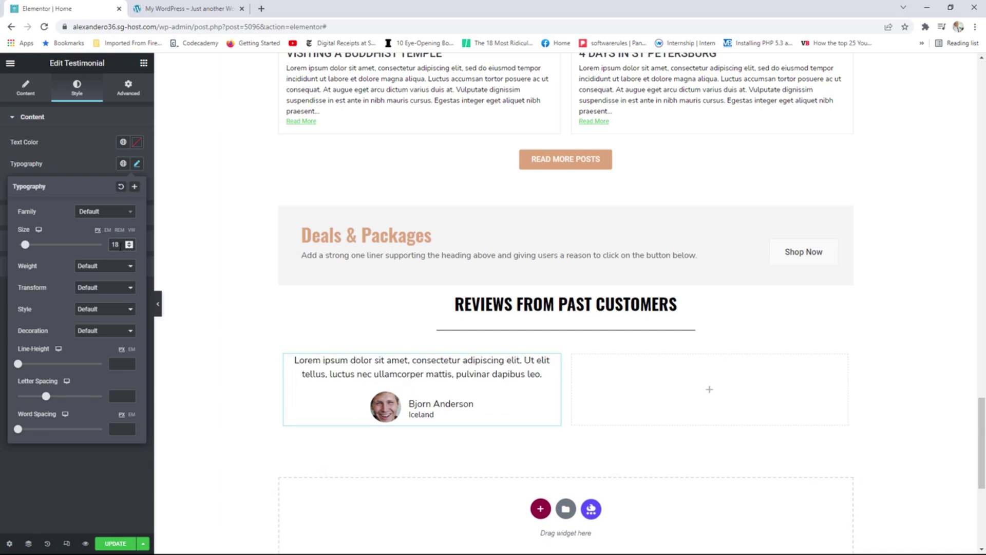
{"action": "left_click", "coordinate": [174, 9]}
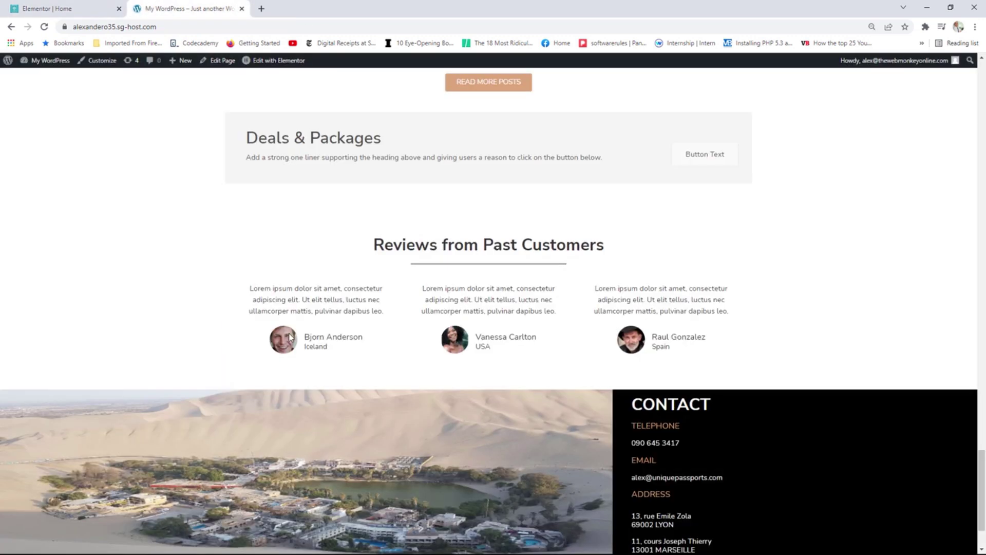
{"action": "left_click", "coordinate": [91, 12]}
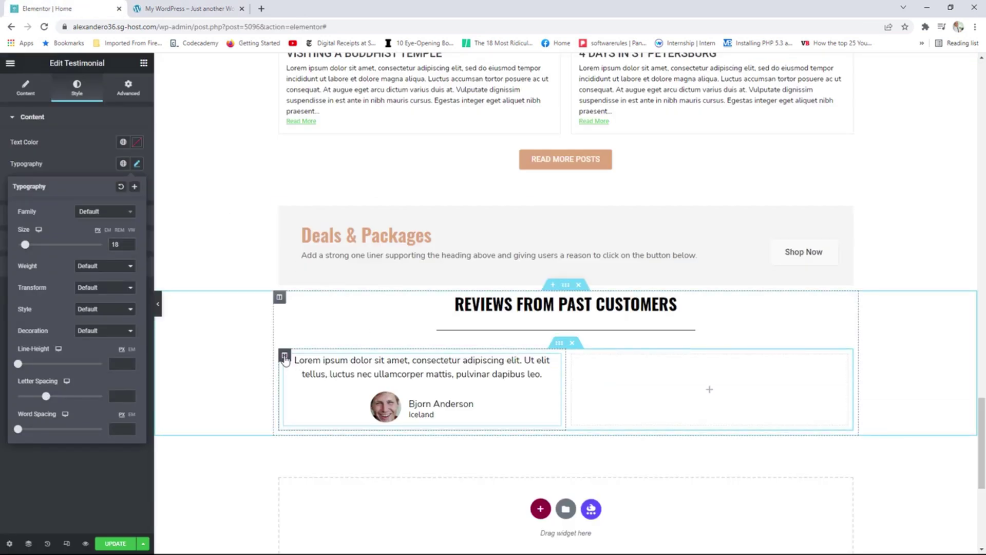
Duplicate the testimonial column twice and delete the empty fourth column.
{"action": "right_click", "coordinate": [285, 359]}
{"action": "left_click", "coordinate": [306, 378]}
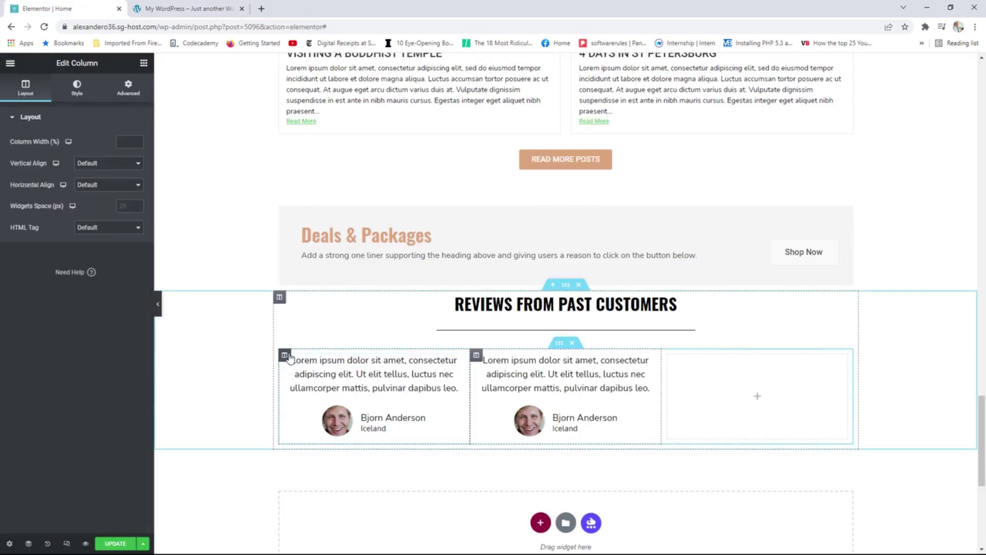
{"action": "right_click", "coordinate": [286, 358]}
{"action": "left_click", "coordinate": [317, 380]}
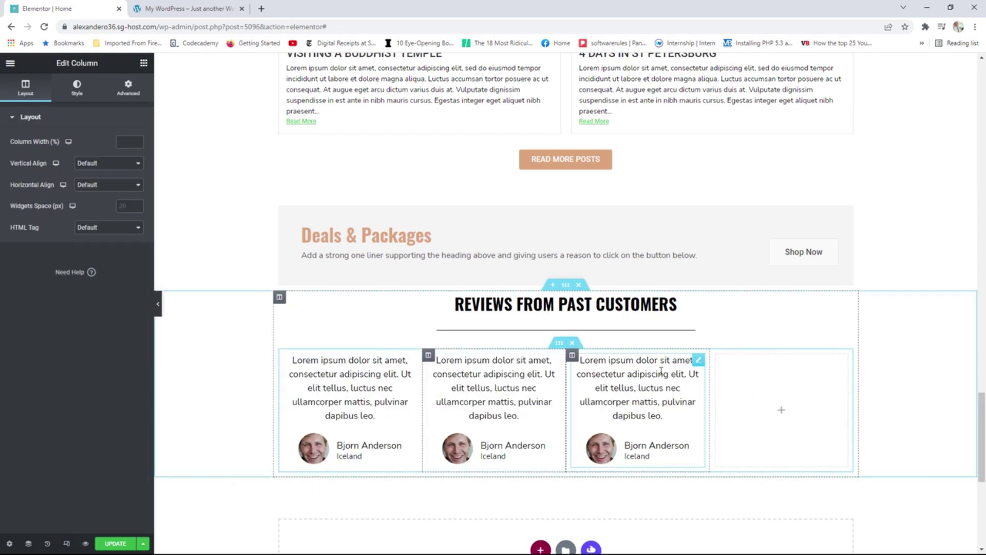
{"action": "right_click", "coordinate": [716, 359]}
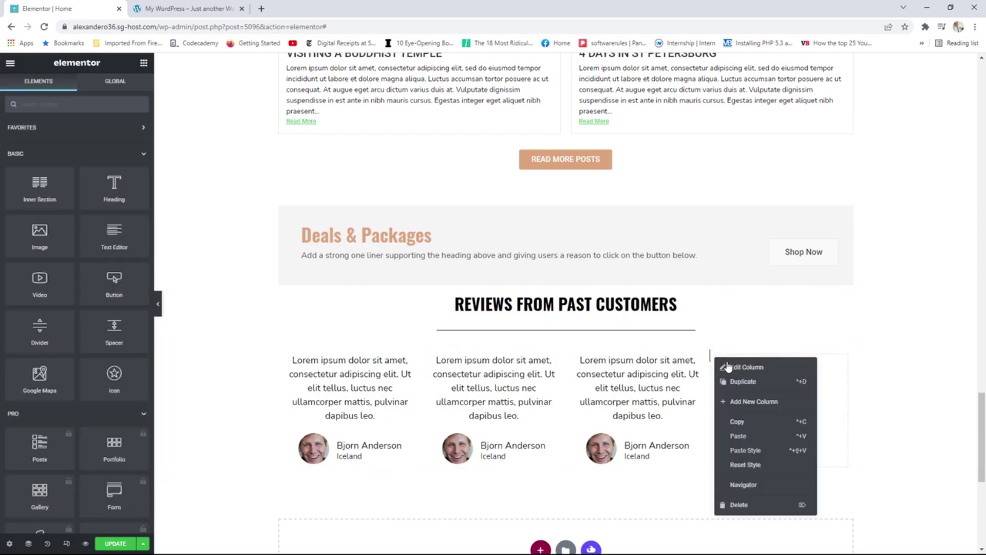
{"action": "left_click", "coordinate": [738, 503]}
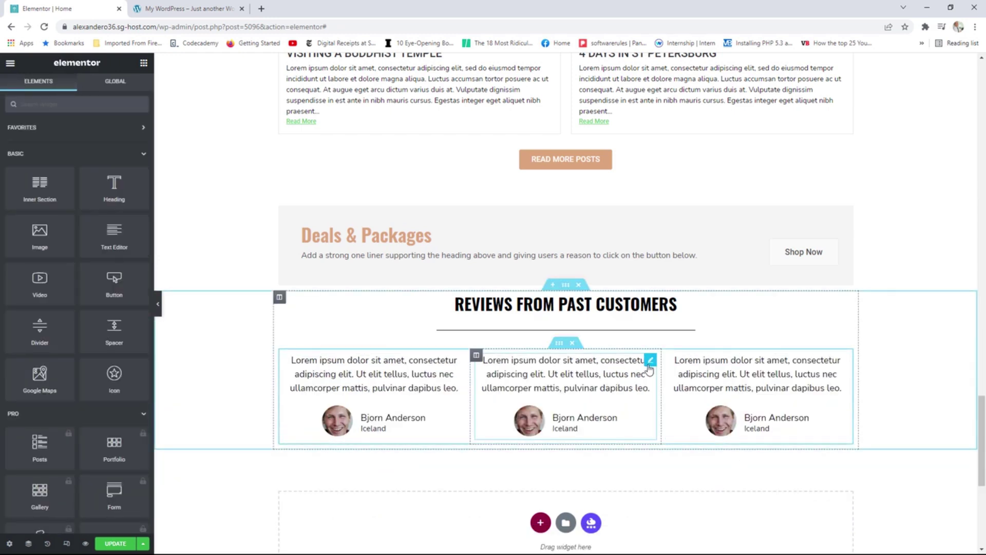
Give the middle testimonial the smiling woman's photo, a new reviewer name, and country USA.
{"action": "left_click", "coordinate": [649, 360]}
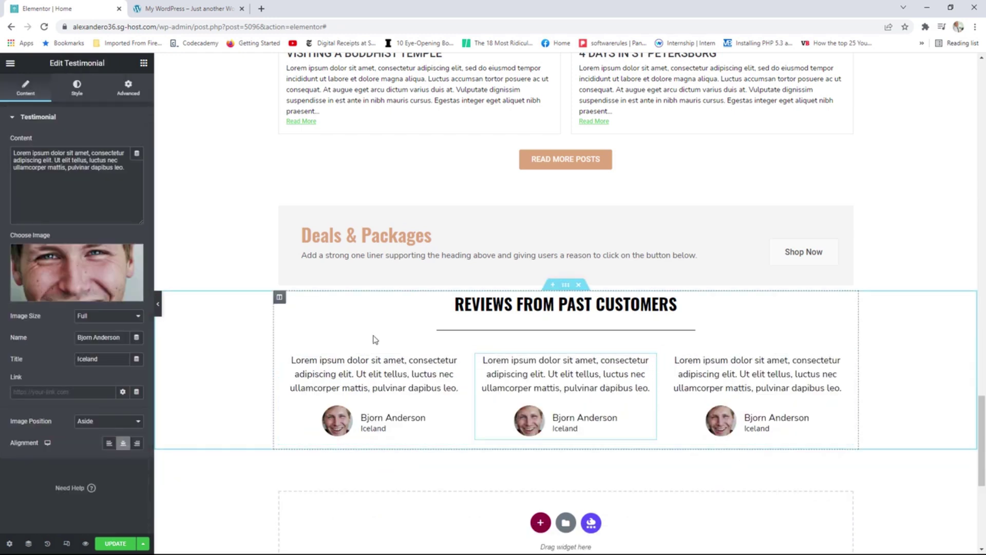
{"action": "left_click", "coordinate": [75, 260]}
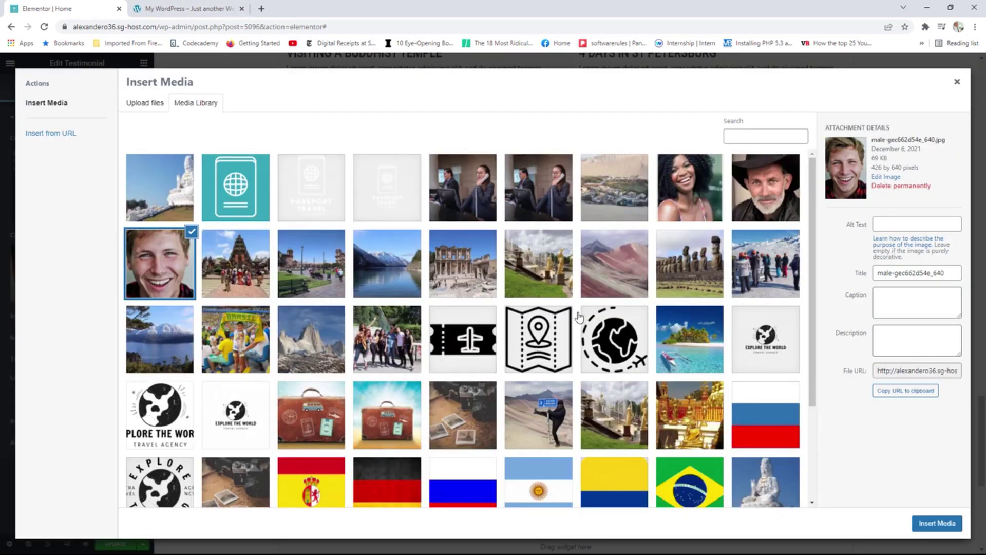
{"action": "left_click", "coordinate": [689, 188]}
{"action": "left_click", "coordinate": [936, 523]}
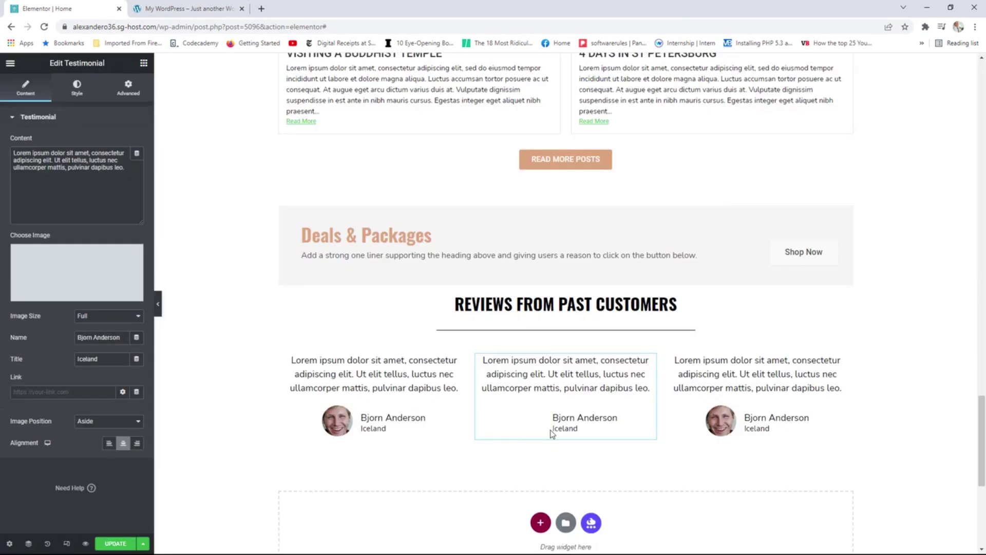
{"action": "left_click_drag", "start_coordinate": [121, 338], "coordinate": [68, 336]}
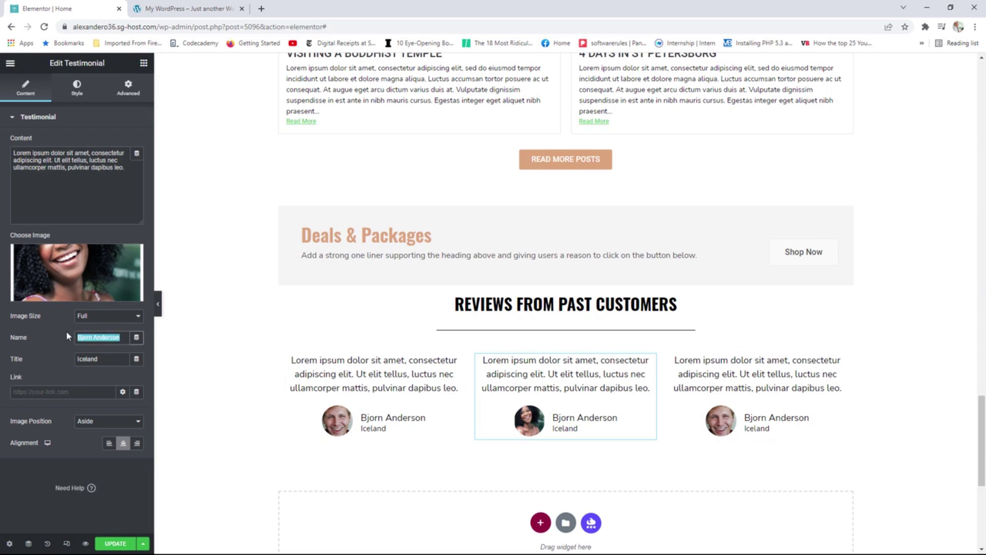
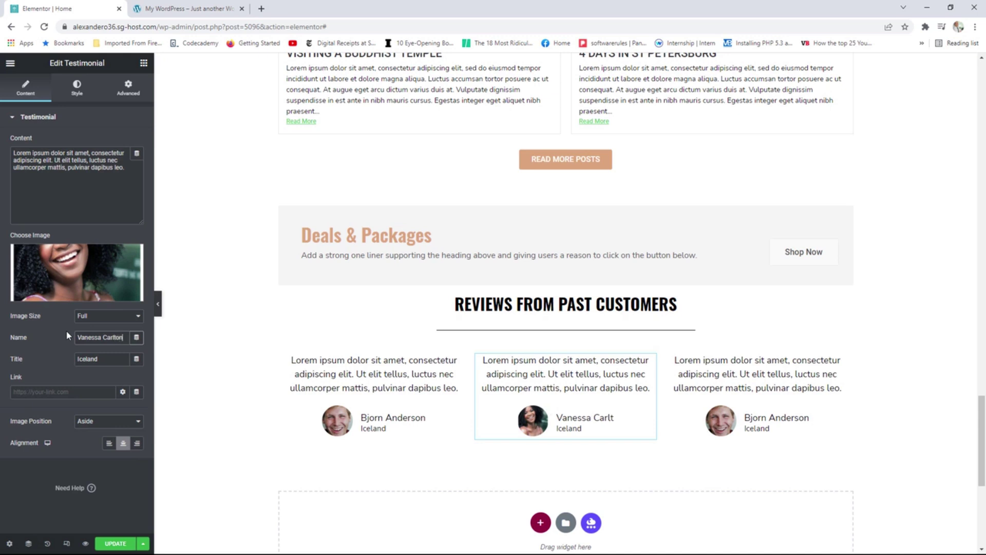
{"action": "key", "text": "Tab"}
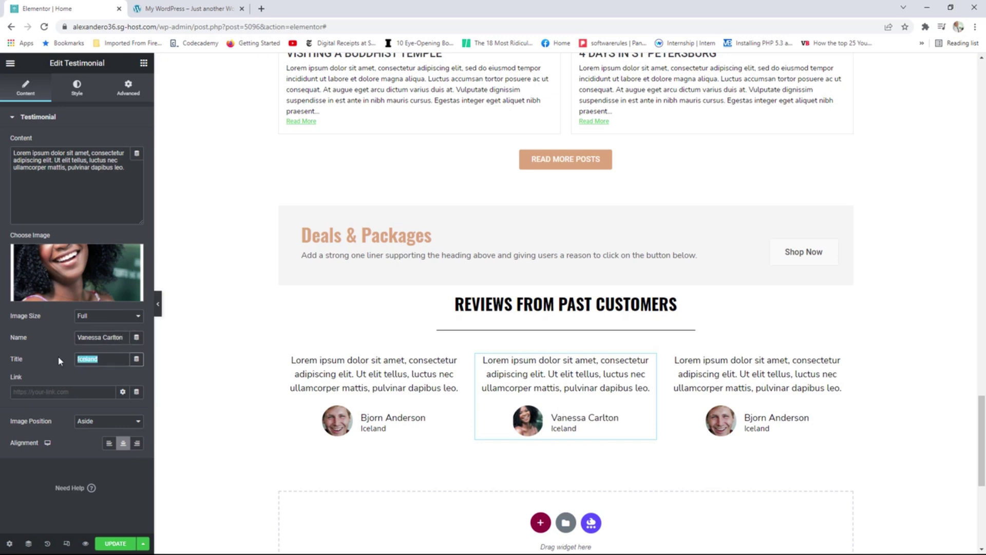
{"action": "type", "text": "USA"}
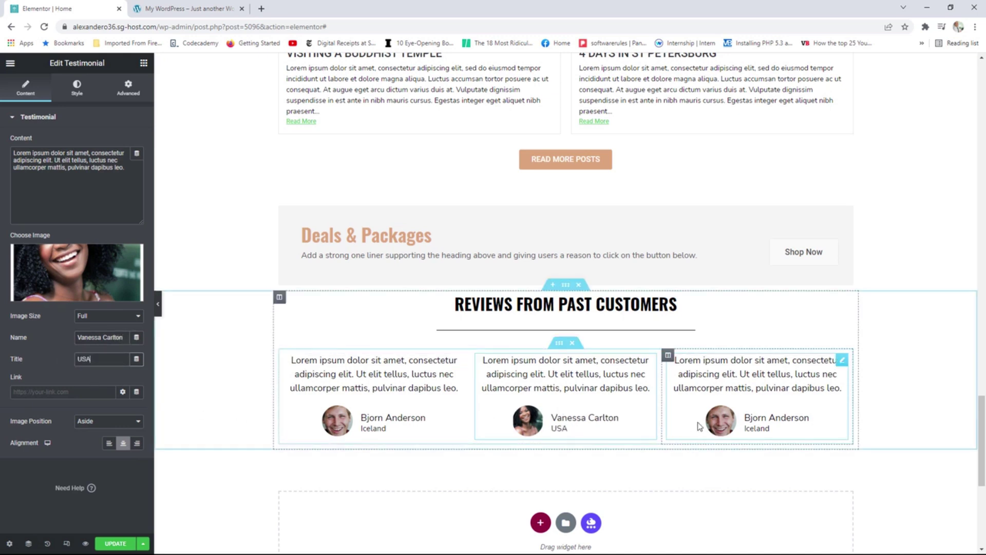
Give the third testimonial the cowboy-hat photo, a new reviewer name, and country Spain.
{"action": "left_click", "coordinate": [841, 362]}
{"action": "left_click", "coordinate": [84, 256]}
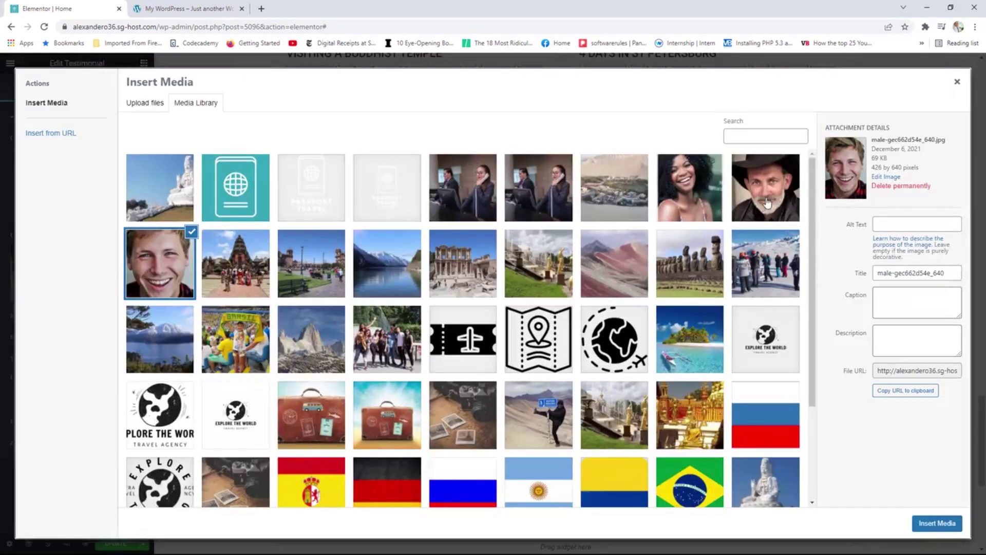
{"action": "left_click", "coordinate": [768, 203]}
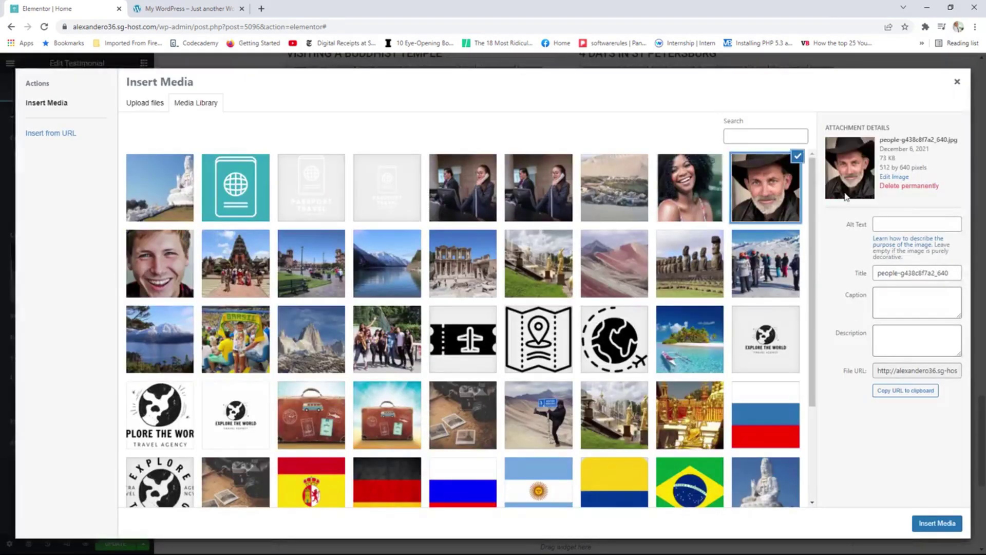
{"action": "left_click", "coordinate": [937, 523]}
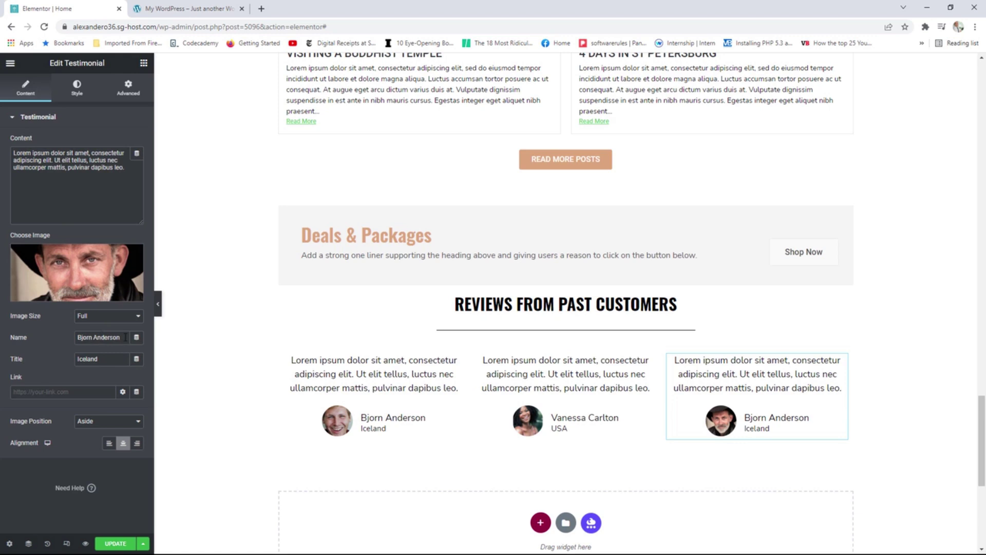
{"action": "left_click_drag", "start_coordinate": [125, 338], "coordinate": [73, 336]}
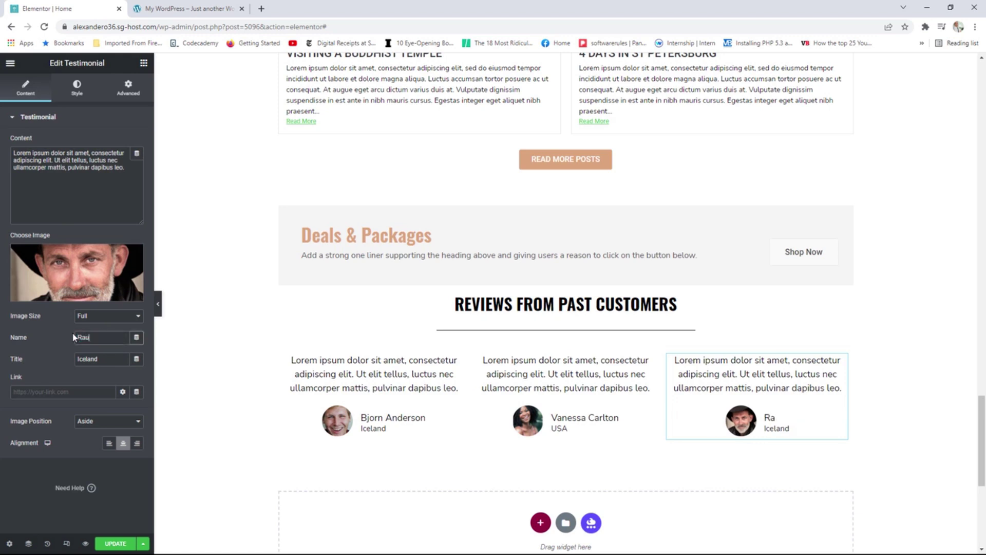
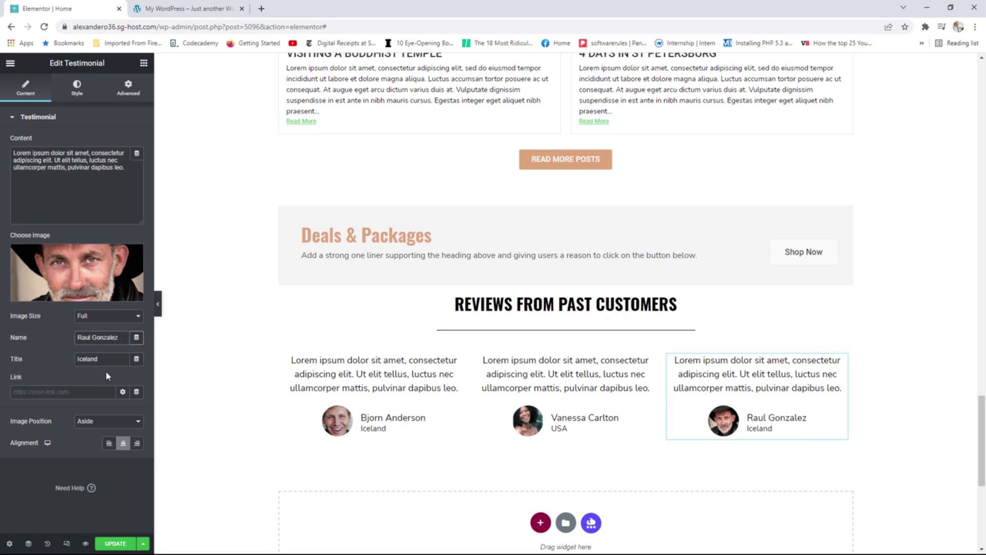
{"action": "key", "text": "Tab"}
{"action": "type", "text": "Sap"}
{"action": "key", "text": "ctrl+Tab"}
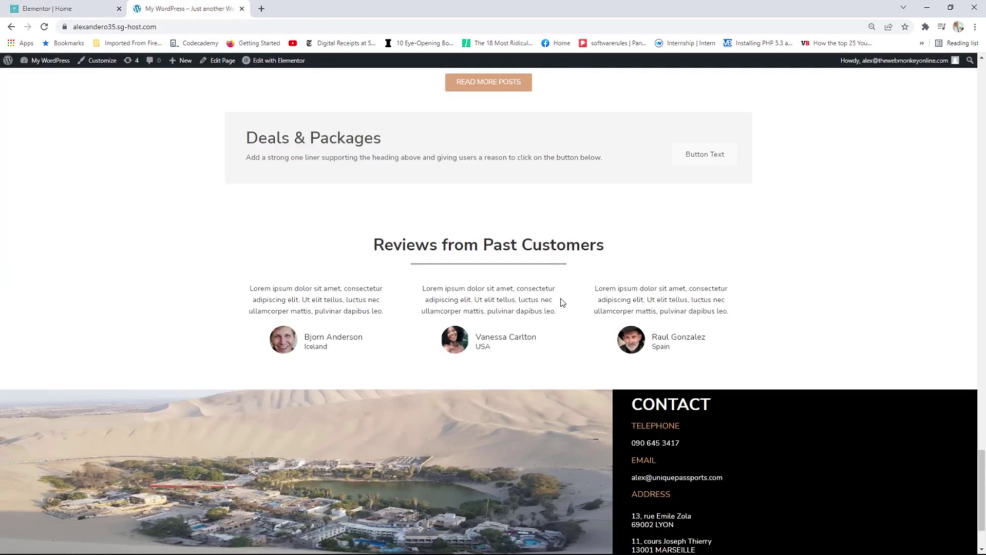
{"action": "key", "text": "ctrl+Tab"}
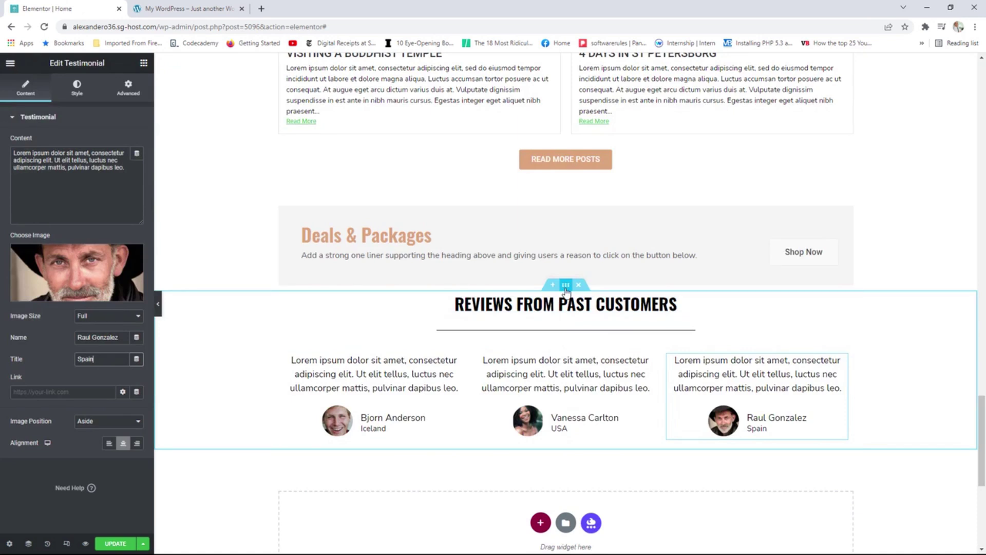
Set the reviews section's unlinked top and bottom padding to 50 px and update the page.
{"action": "left_click", "coordinate": [566, 287]}
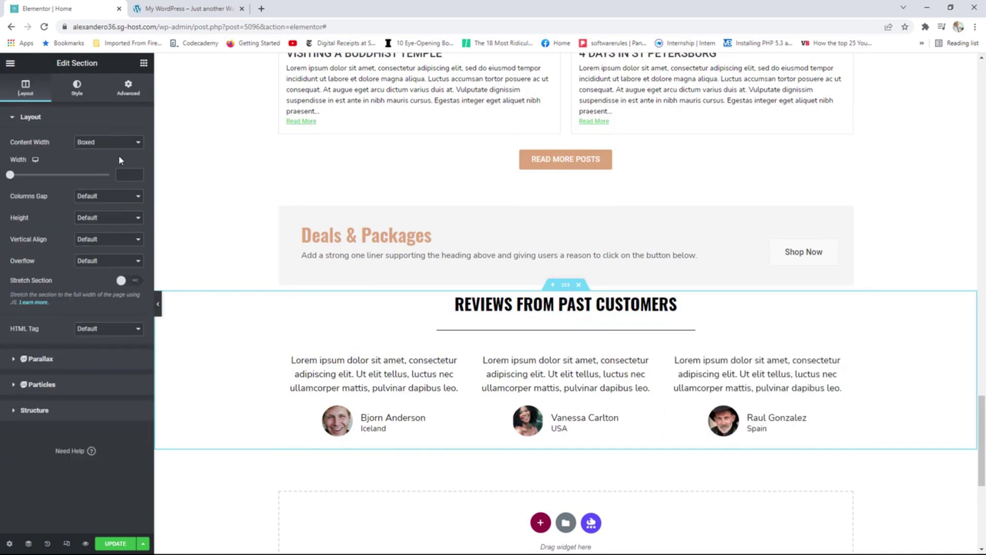
{"action": "left_click", "coordinate": [131, 93]}
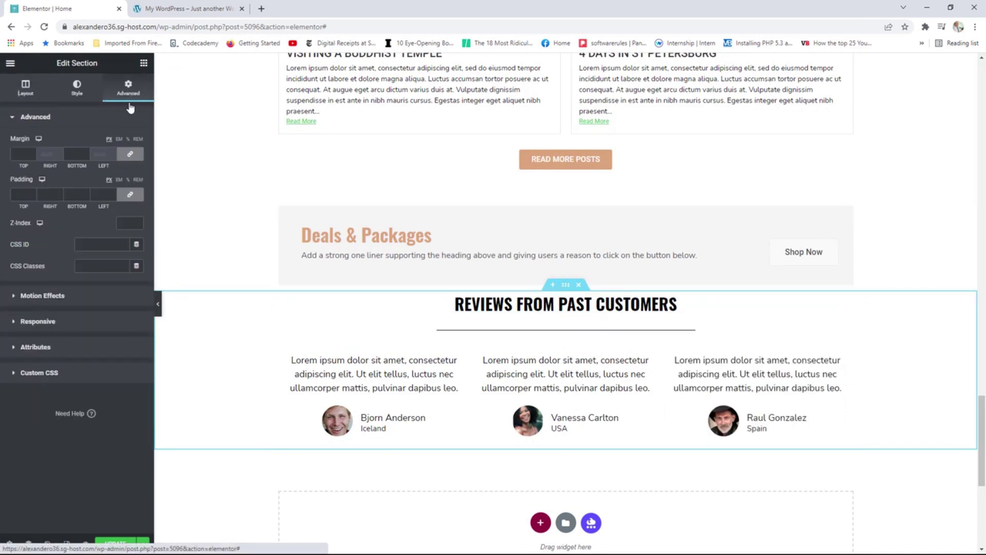
{"action": "left_click", "coordinate": [130, 195]}
{"action": "left_click", "coordinate": [21, 194]}
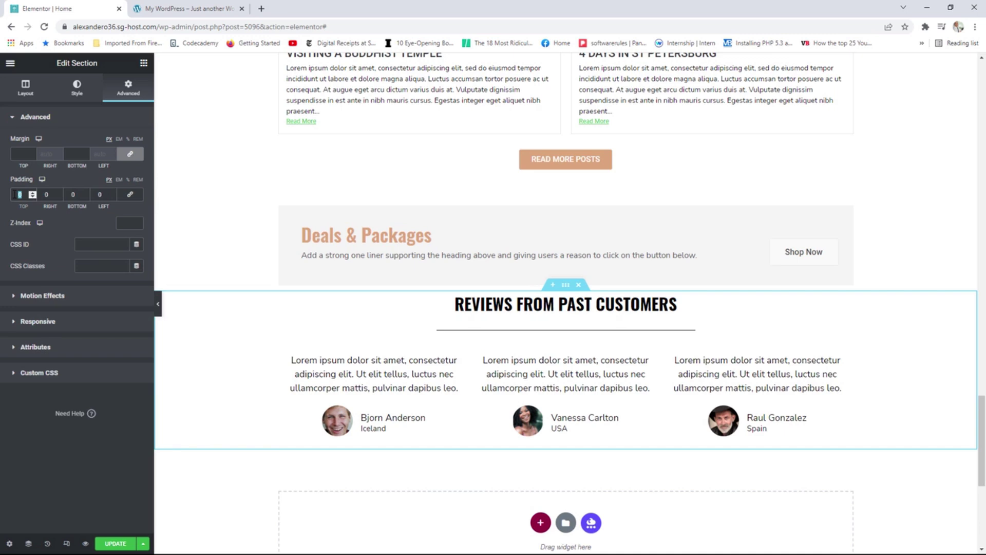
{"action": "type", "text": "50"}
{"action": "left_click", "coordinate": [72, 194]}
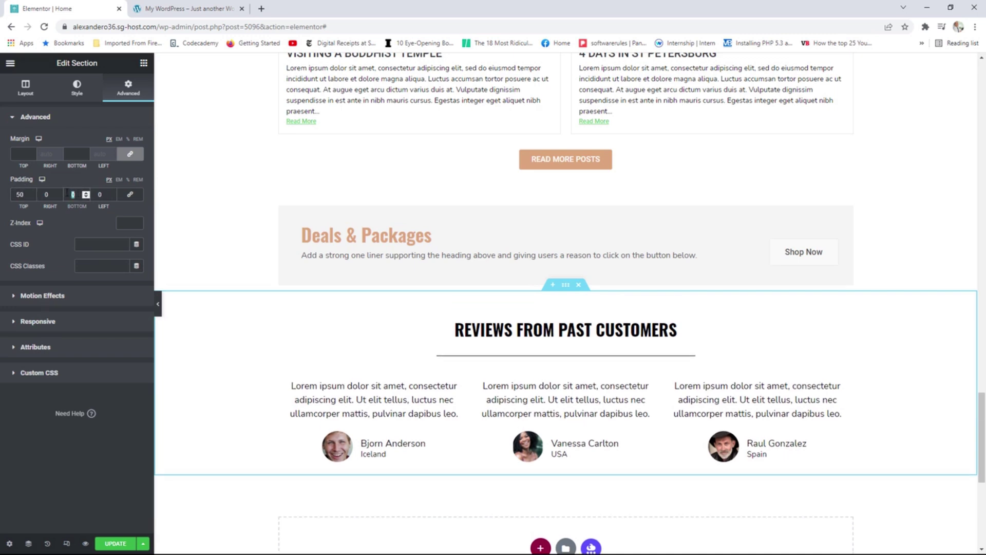
{"action": "type", "text": "50"}
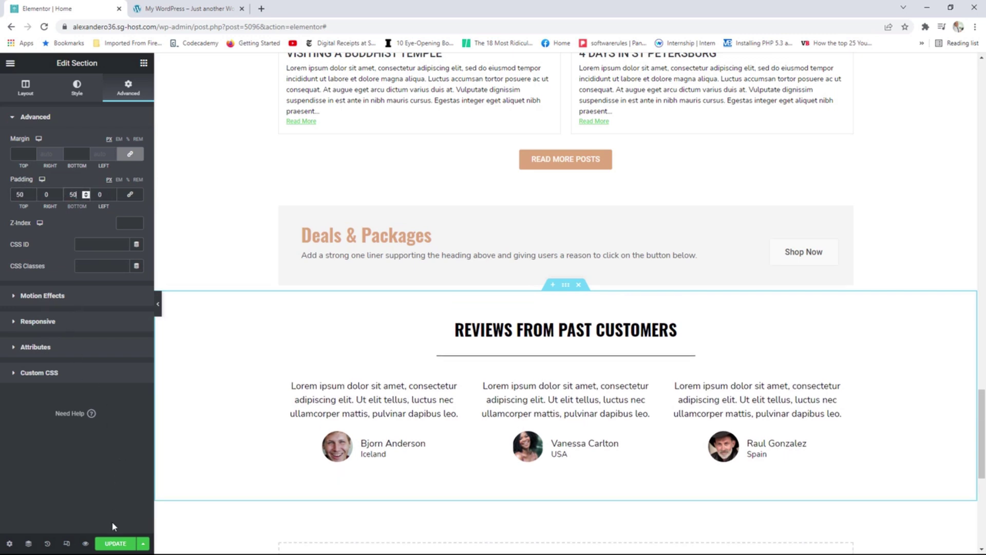
{"action": "left_click", "coordinate": [115, 544]}
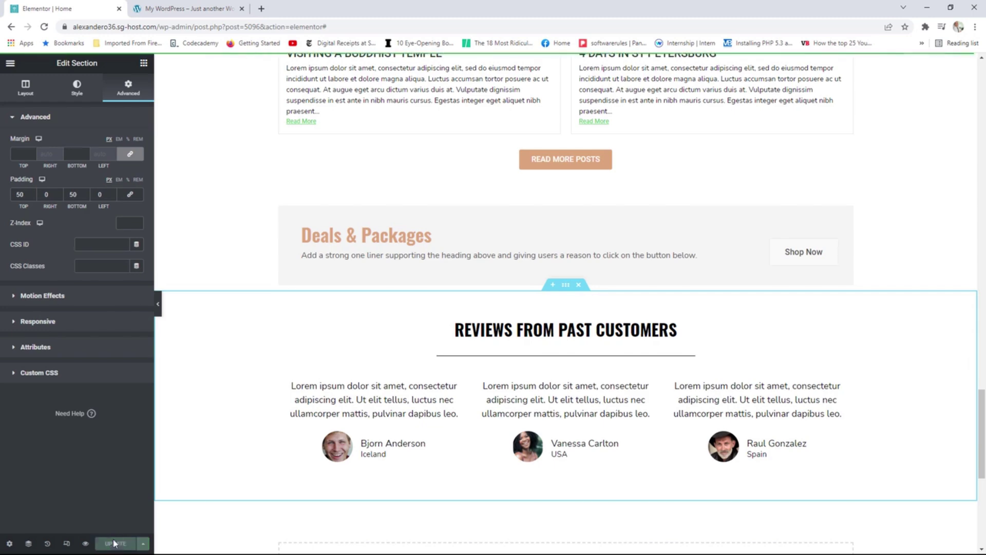
Use View Page from the Elementor menu and scroll down the live homepage.
{"action": "left_click", "coordinate": [10, 62]}
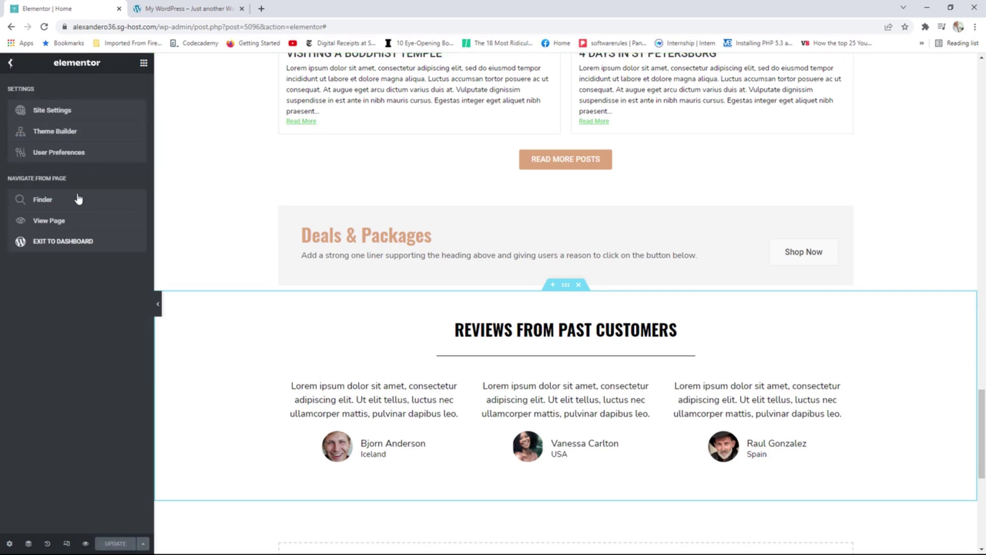
{"action": "left_click", "coordinate": [67, 225]}
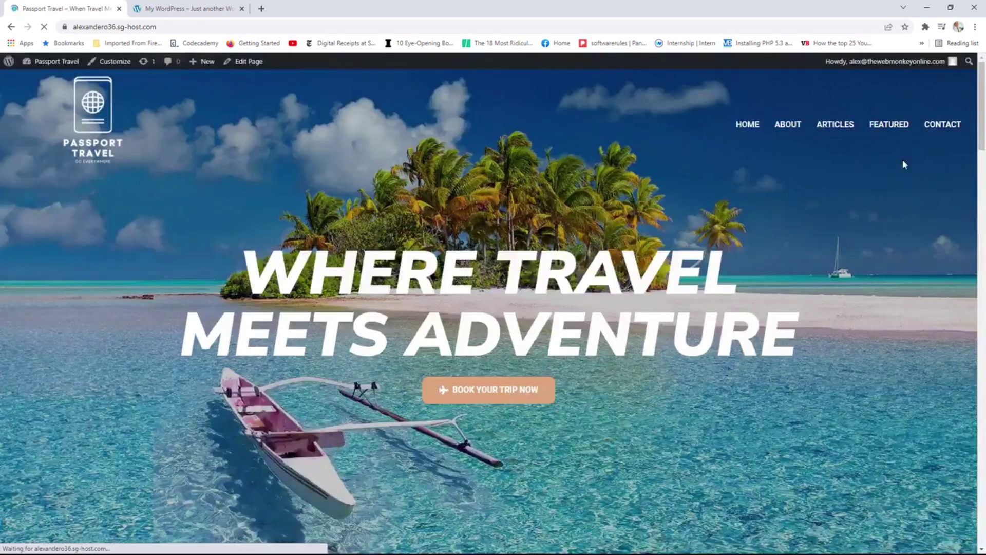
{"action": "left_click_drag", "start_coordinate": [981, 79], "coordinate": [952, 457]}
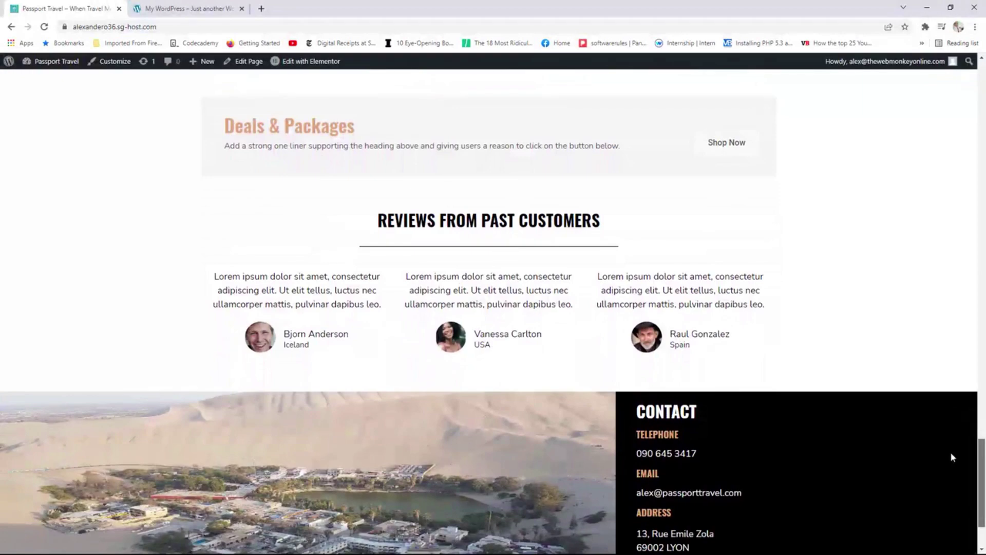
Scroll the live homepage back up toward the site menu.
{"action": "left_click_drag", "start_coordinate": [951, 453], "coordinate": [964, 138]}
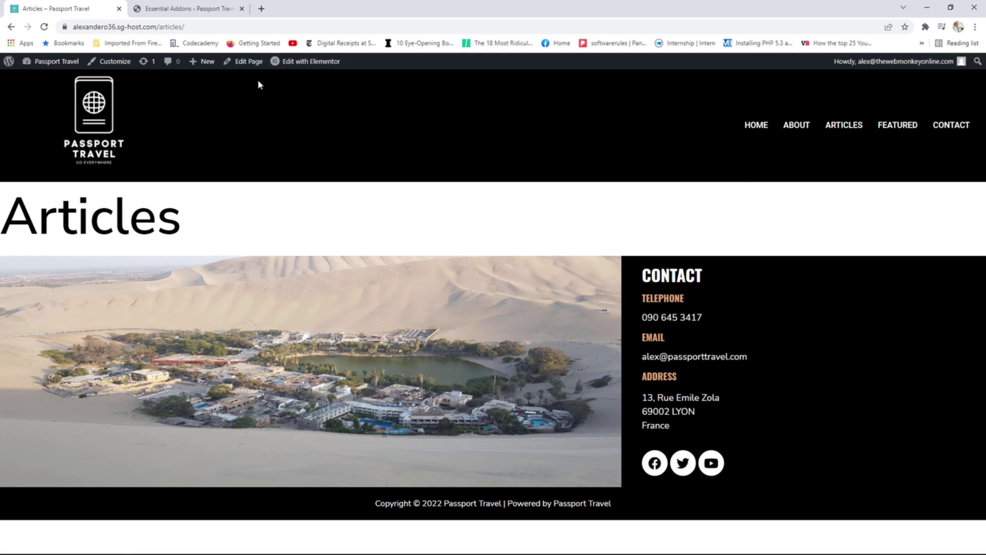
Edit the Articles page with Elementor and turn on Hide Title in its page settings.
{"action": "left_click", "coordinate": [245, 64]}
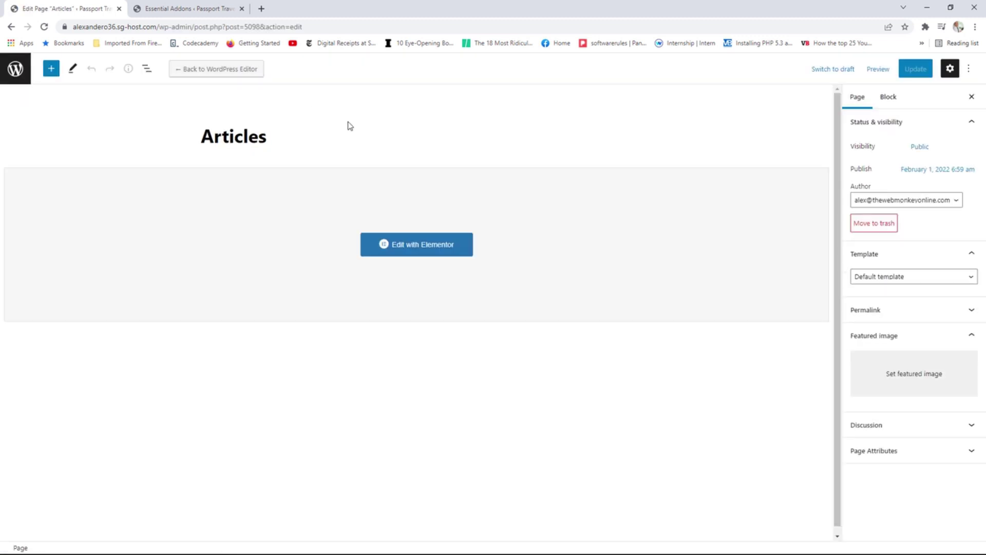
{"action": "left_click", "coordinate": [420, 247]}
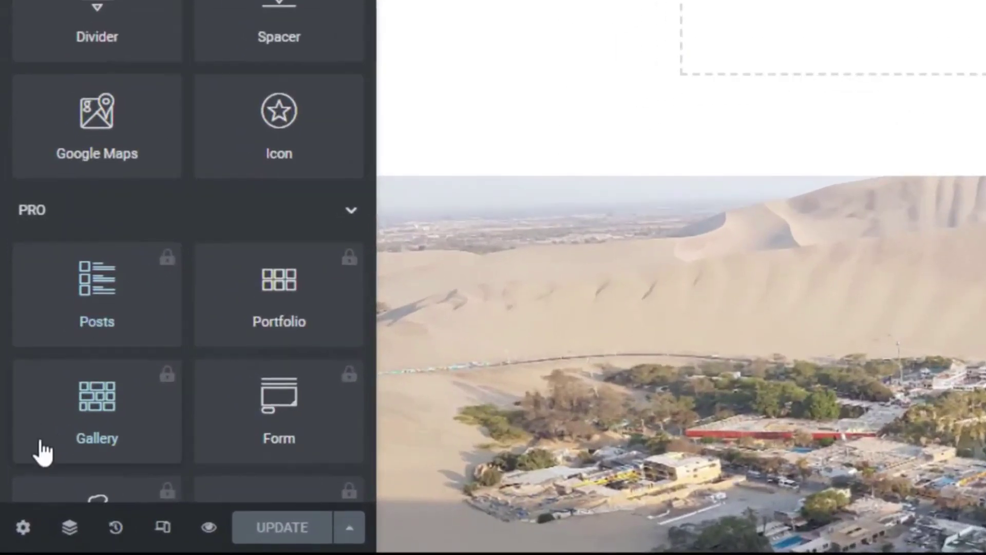
{"action": "left_click", "coordinate": [17, 534]}
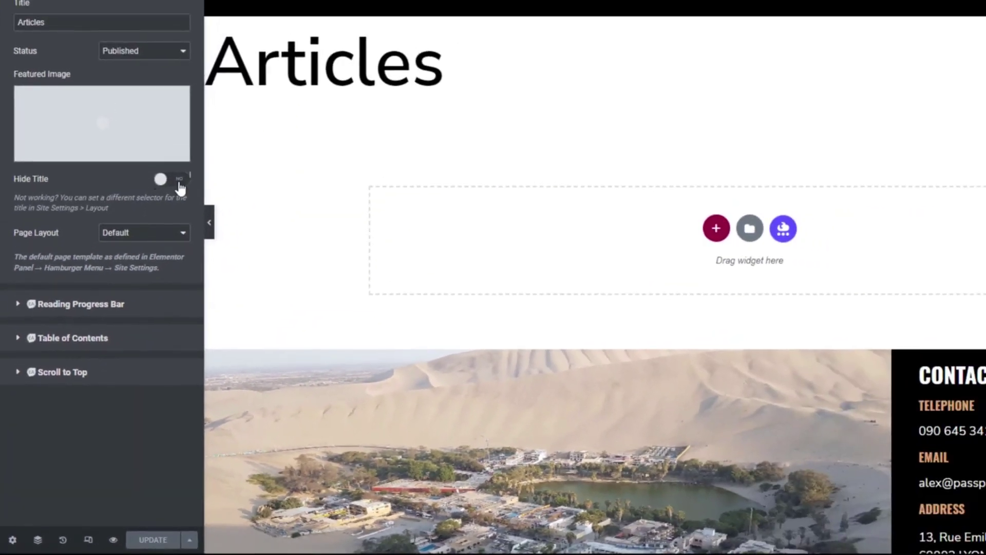
{"action": "left_click", "coordinate": [178, 182]}
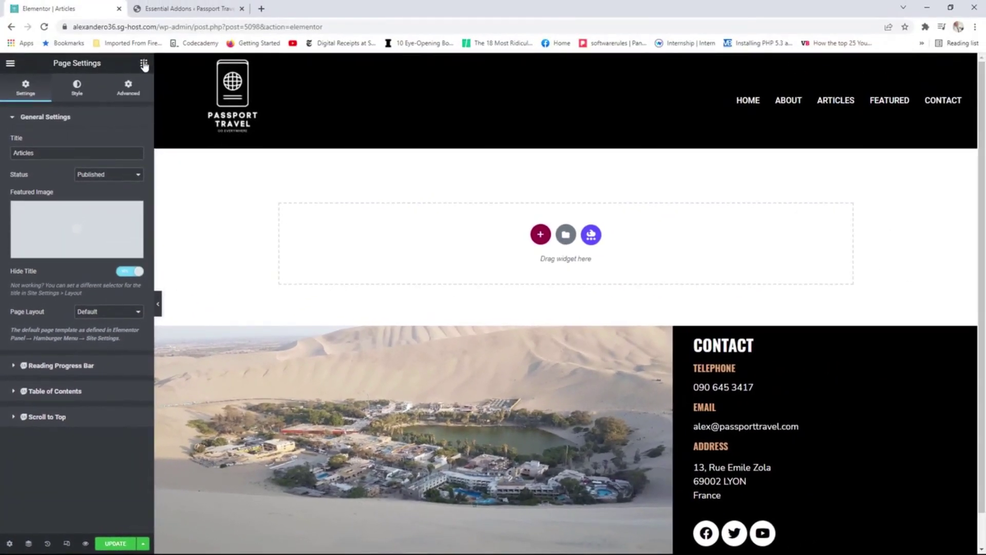
{"action": "left_click", "coordinate": [144, 62]}
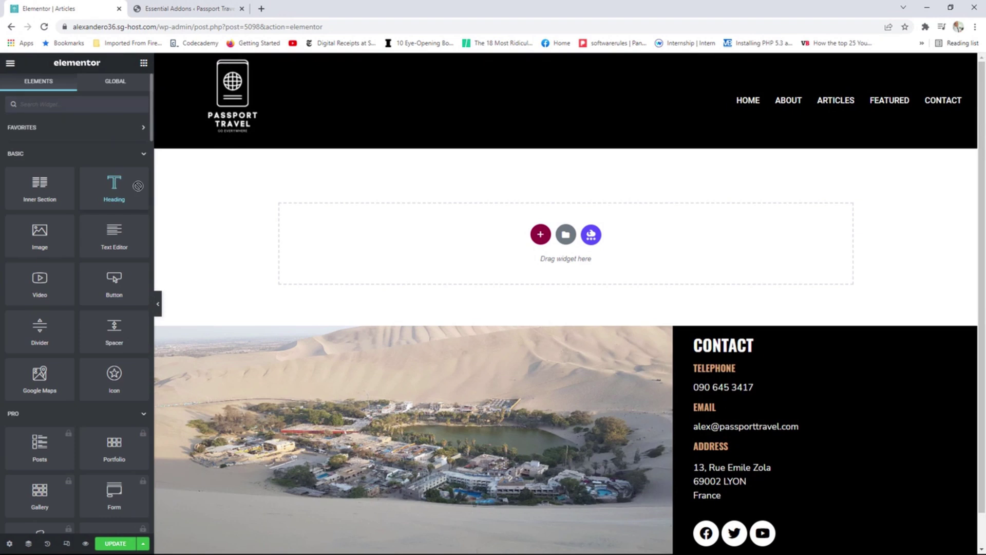
Add a centred H1 heading reading 'blog' styled with the Primary global font.
{"action": "left_click_drag", "start_coordinate": [114, 187], "coordinate": [475, 224]}
{"action": "left_click_drag", "start_coordinate": [102, 155], "coordinate": [15, 157]}
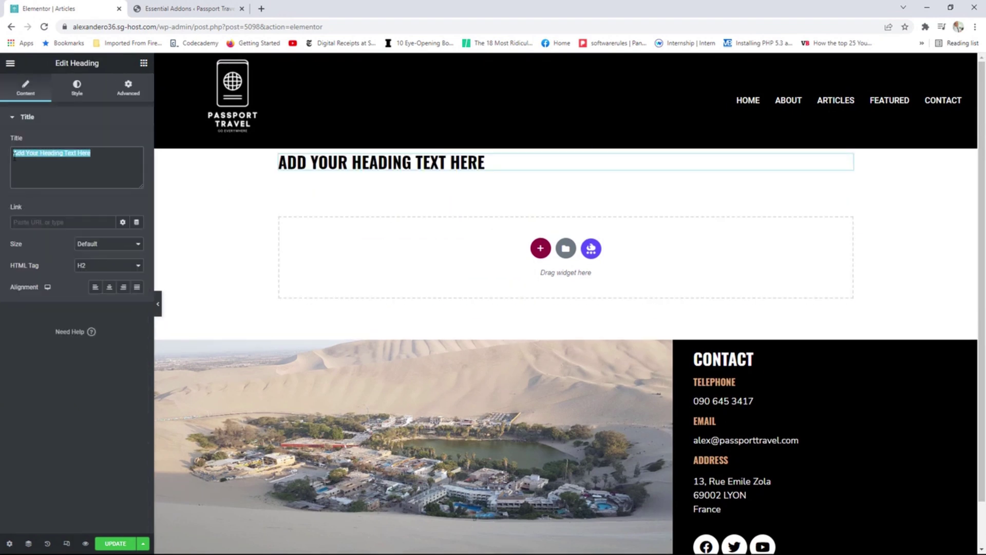
{"action": "type", "text": "blog"}
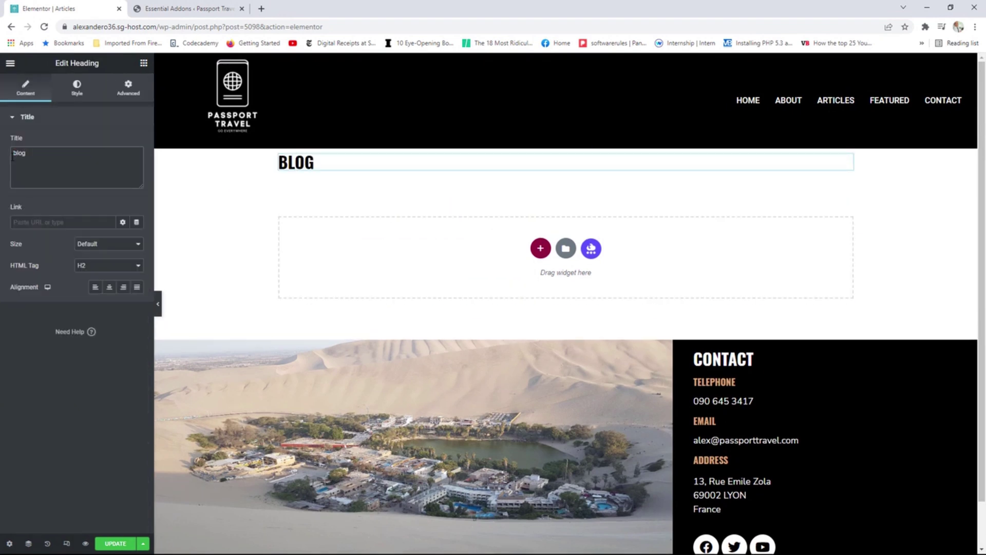
{"action": "left_click", "coordinate": [99, 266]}
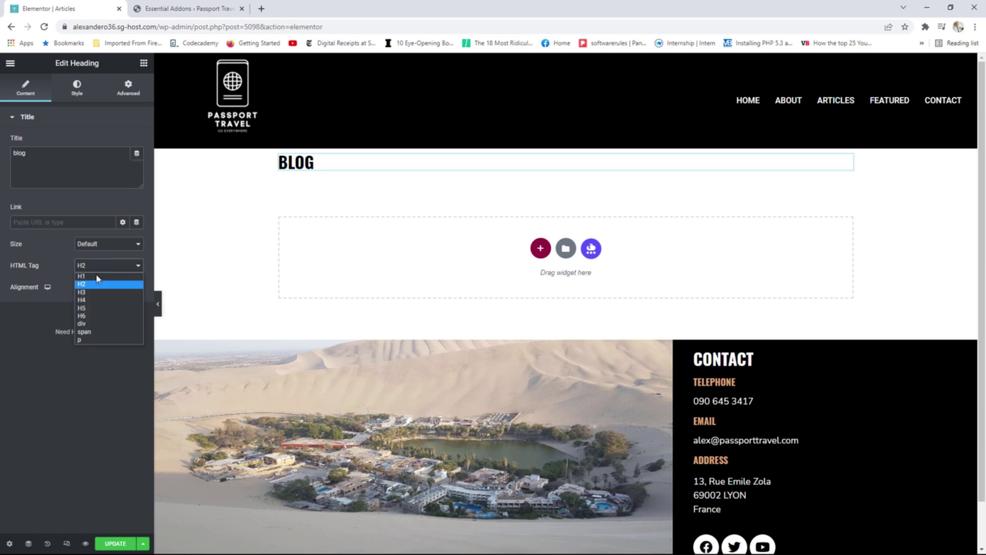
{"action": "left_click", "coordinate": [97, 277]}
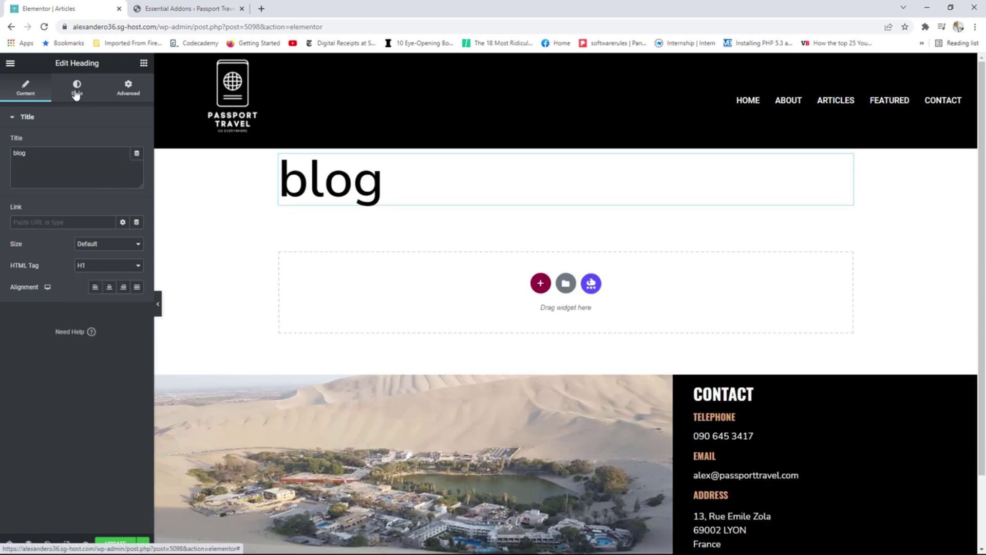
{"action": "left_click", "coordinate": [108, 289]}
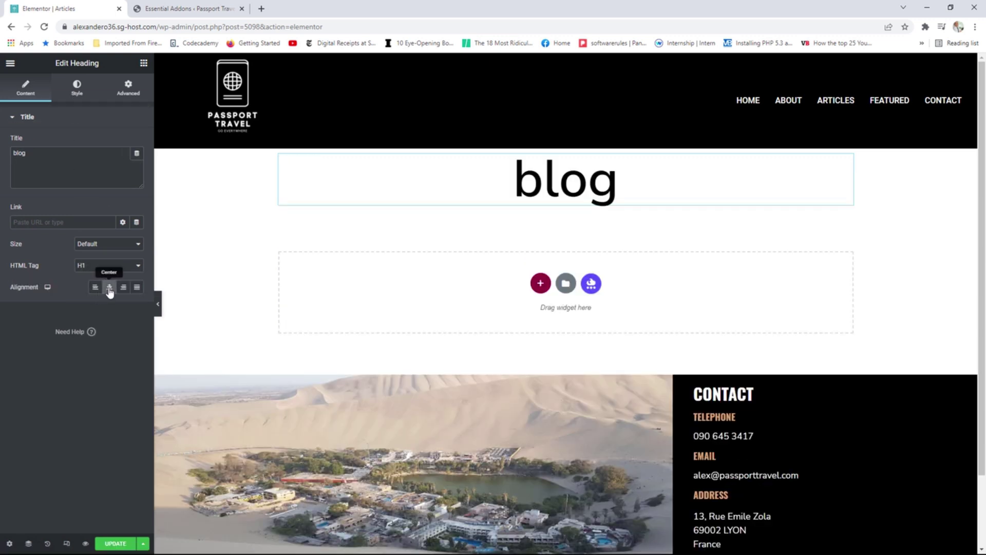
{"action": "left_click", "coordinate": [88, 93]}
{"action": "left_click", "coordinate": [123, 163]}
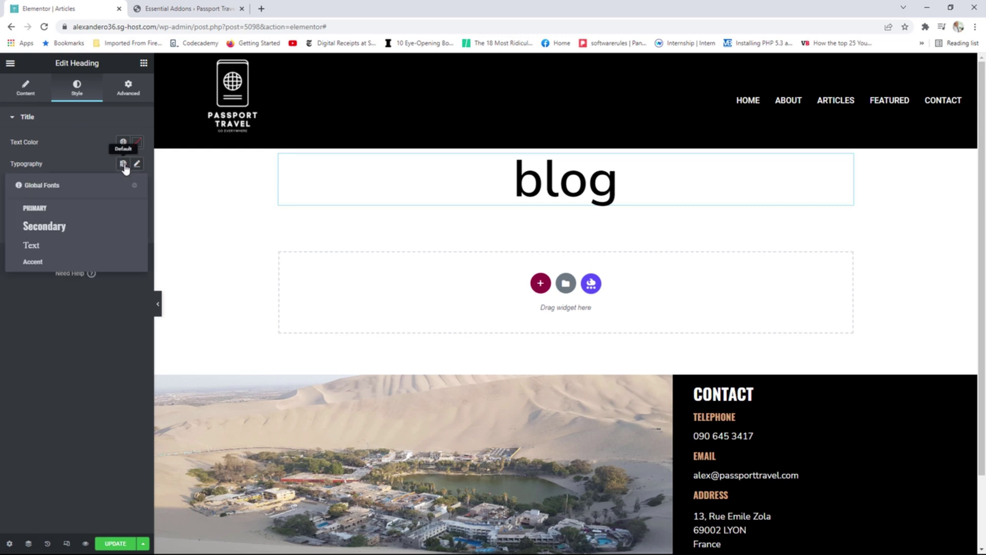
{"action": "left_click", "coordinate": [64, 213]}
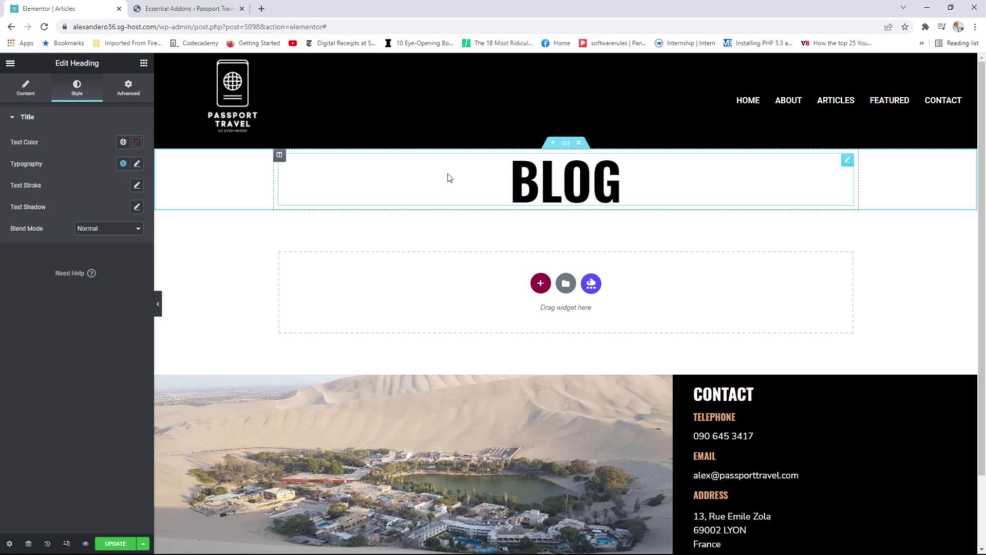
{"action": "left_click", "coordinate": [145, 63]}
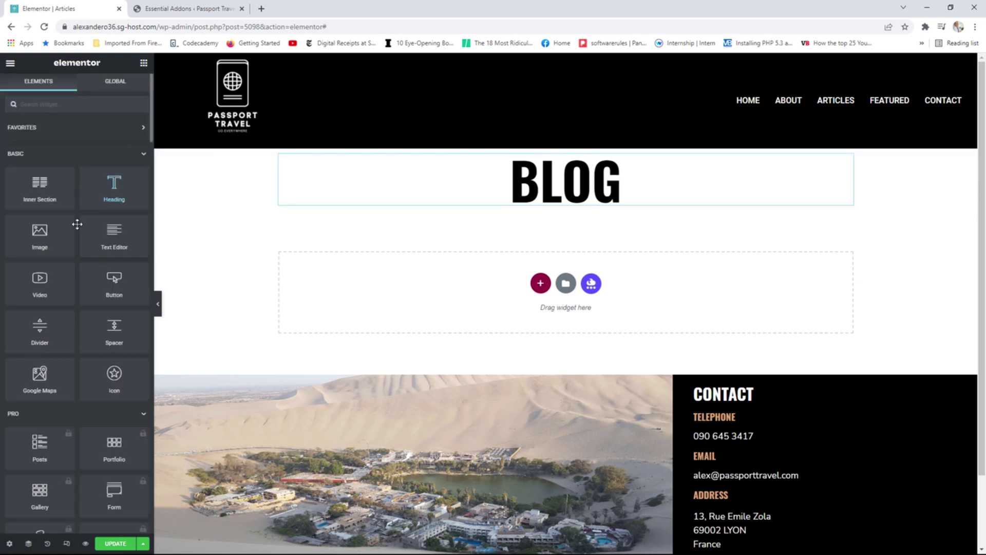
Place a divider under the BLOG heading and shorten its width to 30.
{"action": "left_click_drag", "start_coordinate": [40, 332], "coordinate": [519, 217]}
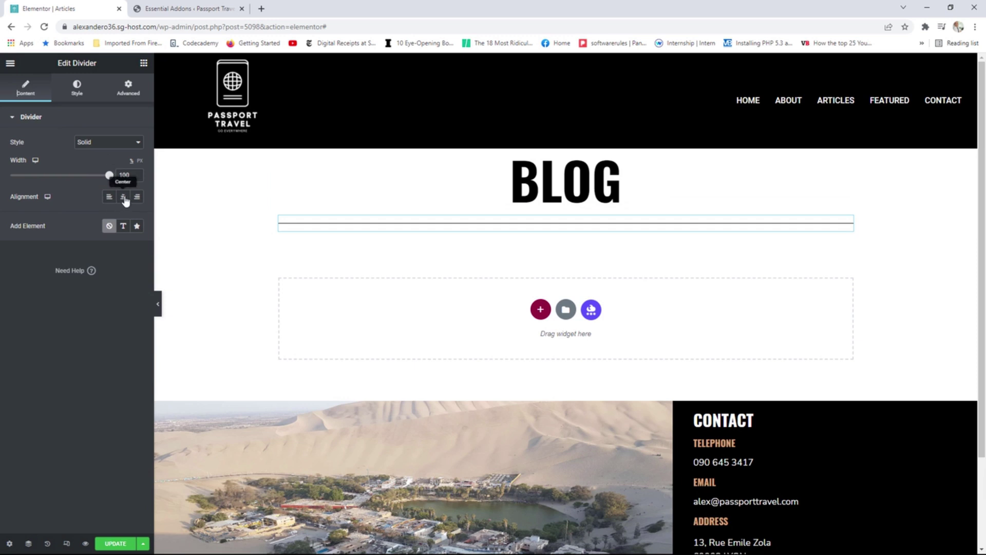
{"action": "left_click_drag", "start_coordinate": [109, 176], "coordinate": [42, 178]}
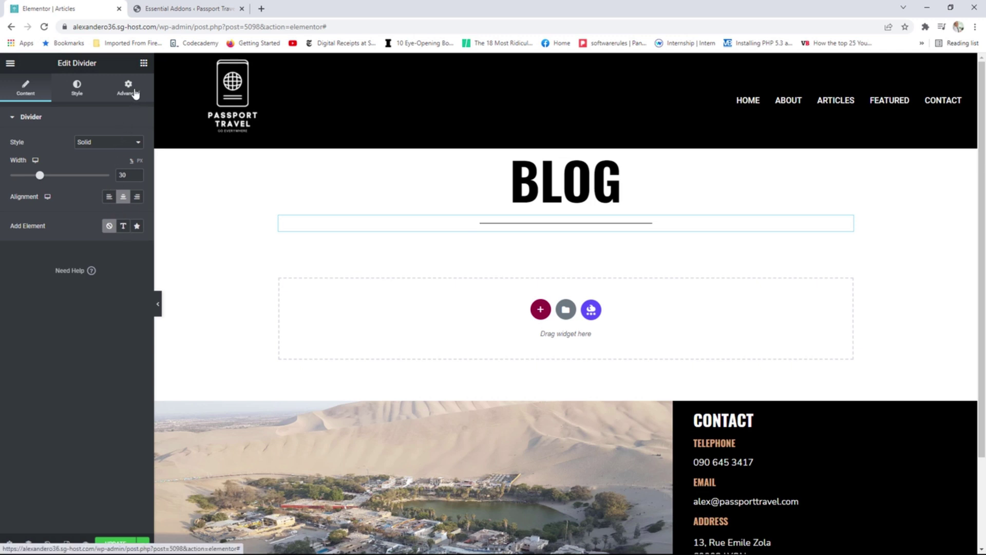
{"action": "left_click", "coordinate": [144, 63]}
{"action": "scroll", "coordinate": [98, 286], "scroll_direction": "down", "scroll_amount": 10}
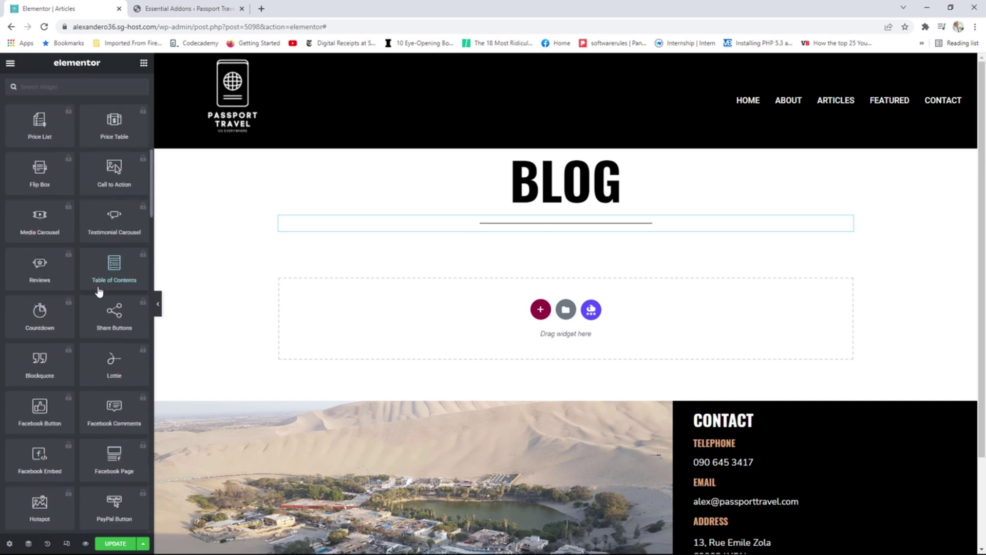
{"action": "scroll", "coordinate": [97, 286], "scroll_direction": "down", "scroll_amount": 5}
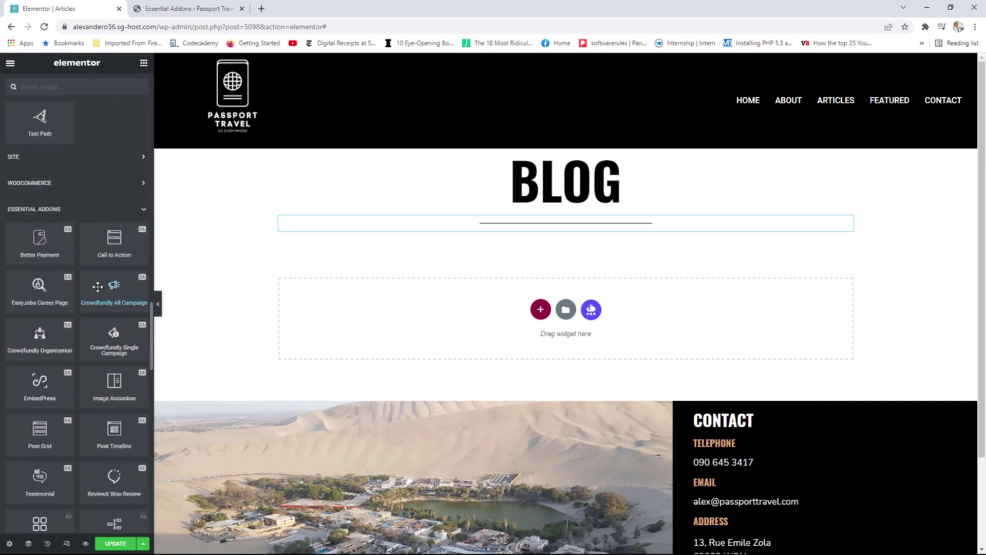
{"action": "scroll", "coordinate": [98, 286], "scroll_direction": "down", "scroll_amount": 2}
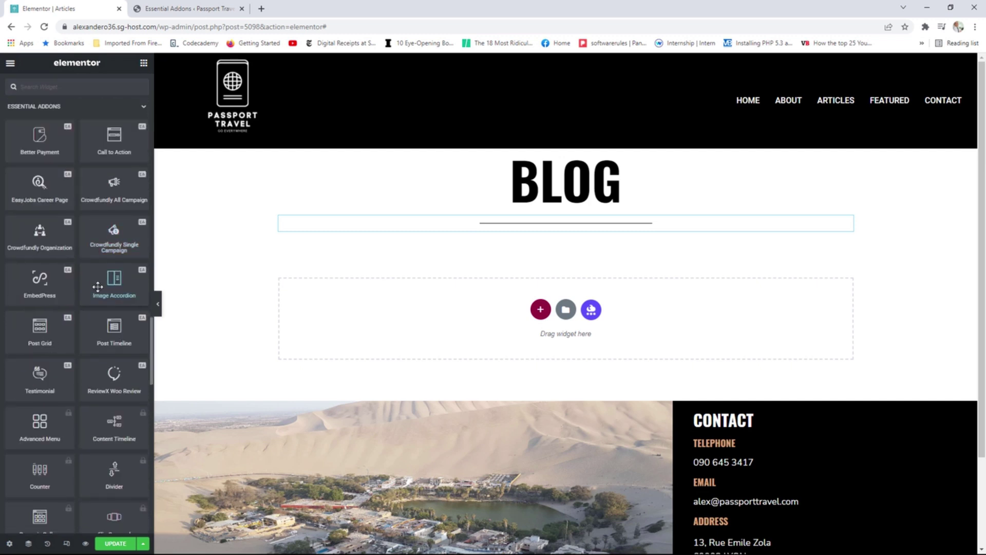
{"action": "left_click_drag", "start_coordinate": [114, 329], "coordinate": [425, 309]}
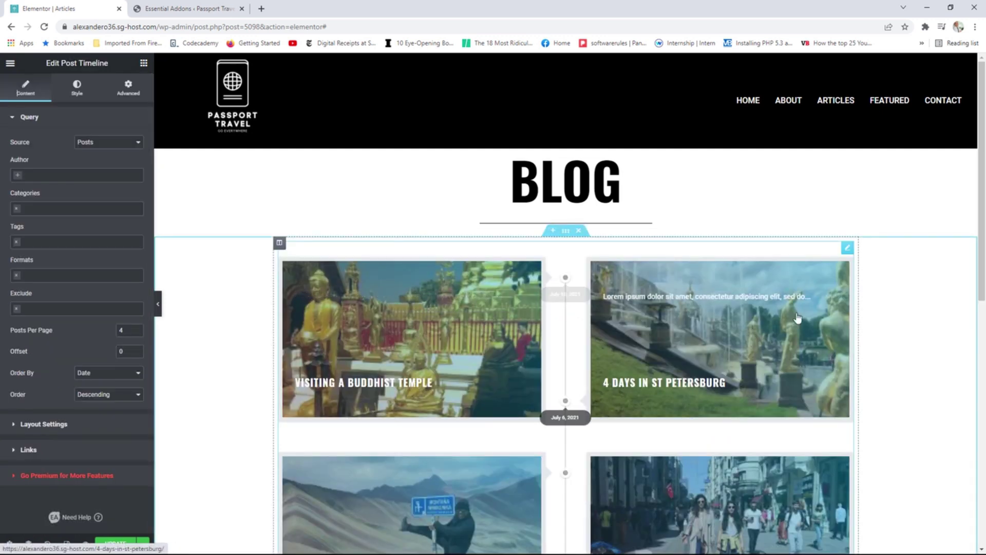
{"action": "scroll", "coordinate": [724, 311], "scroll_direction": "down", "scroll_amount": 2}
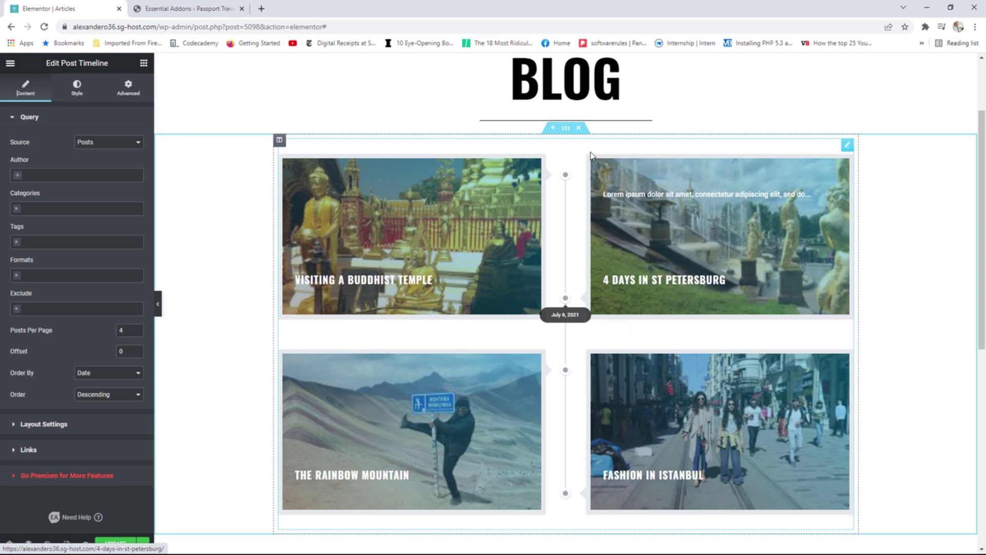
Delete the Post Timeline widget and drag a Post Grid widget onto the page.
{"action": "left_click", "coordinate": [578, 128]}
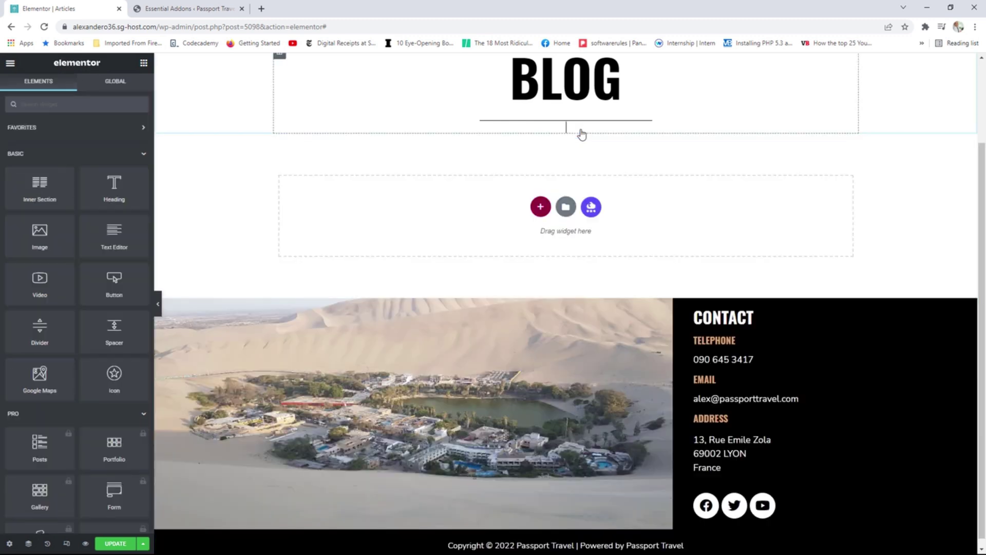
{"action": "scroll", "coordinate": [99, 335], "scroll_direction": "down", "scroll_amount": 20}
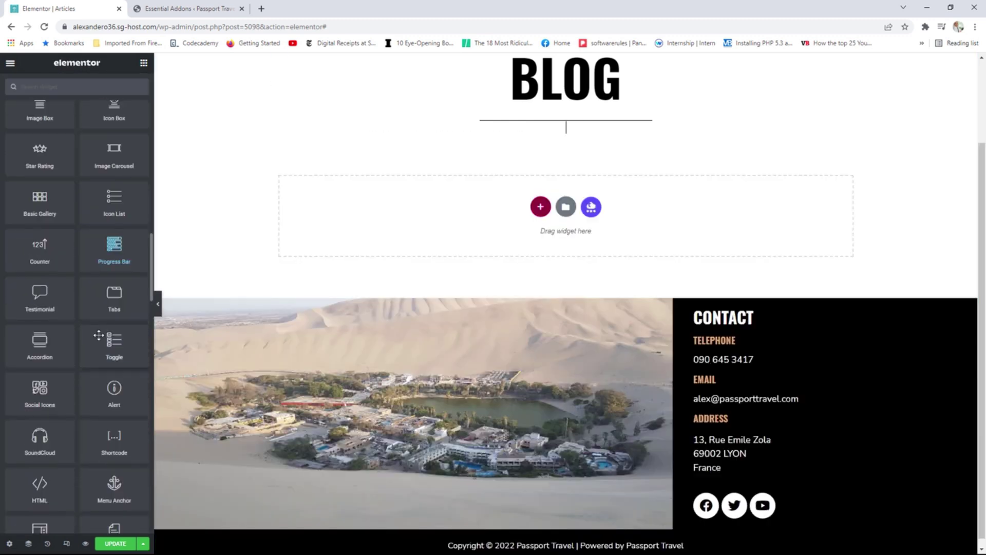
{"action": "scroll", "coordinate": [99, 335], "scroll_direction": "down", "scroll_amount": 6}
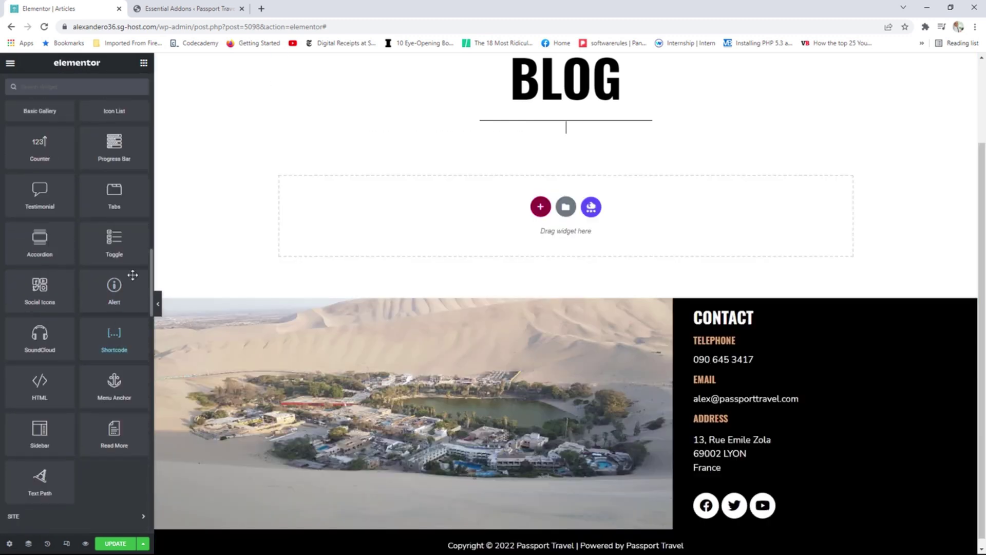
{"action": "scroll", "coordinate": [115, 327], "scroll_direction": "down", "scroll_amount": 3}
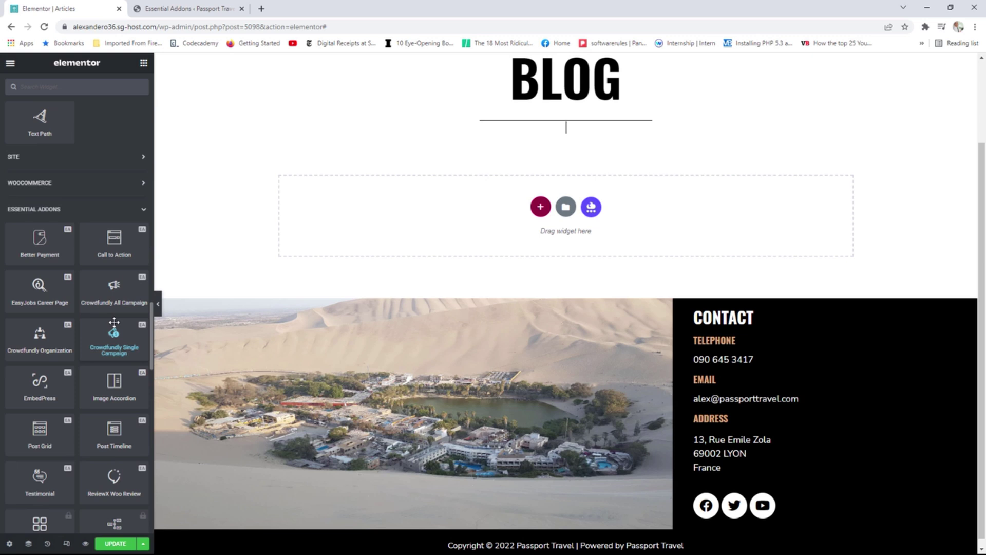
{"action": "scroll", "coordinate": [114, 322], "scroll_direction": "down", "scroll_amount": 1}
{"action": "left_click_drag", "start_coordinate": [40, 380], "coordinate": [545, 131]}
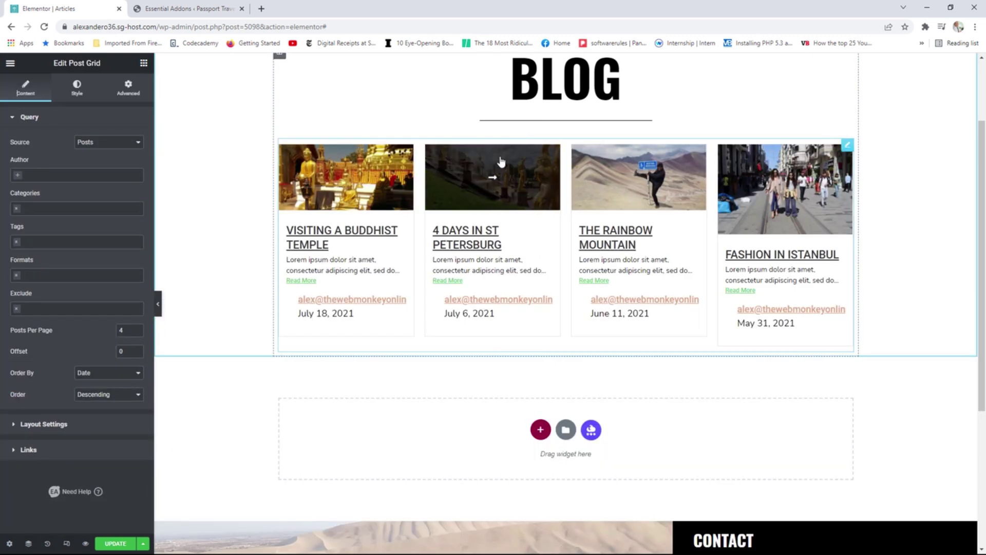
Filter the grid's Posts source to the Europe category with 3 posts per page.
{"action": "left_click", "coordinate": [108, 146]}
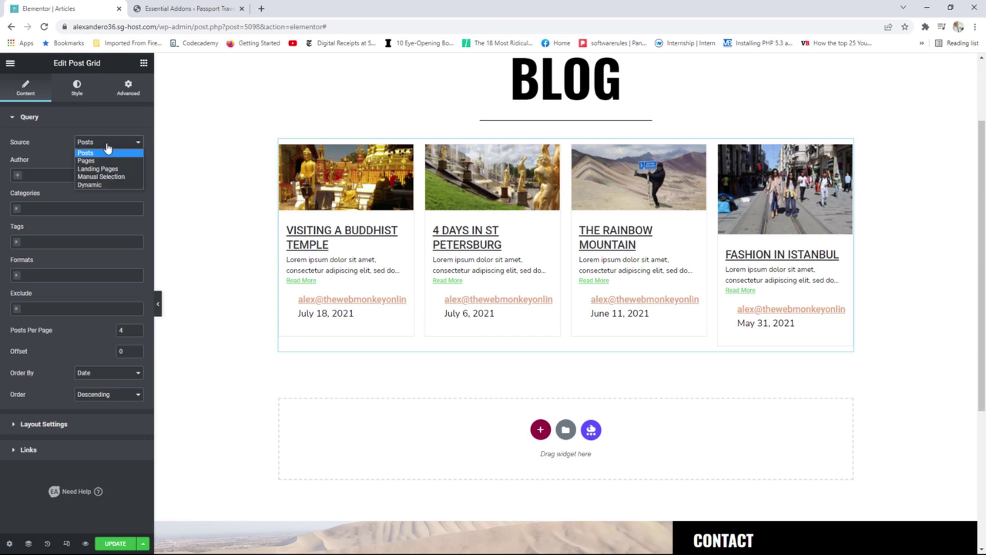
{"action": "left_click", "coordinate": [59, 144]}
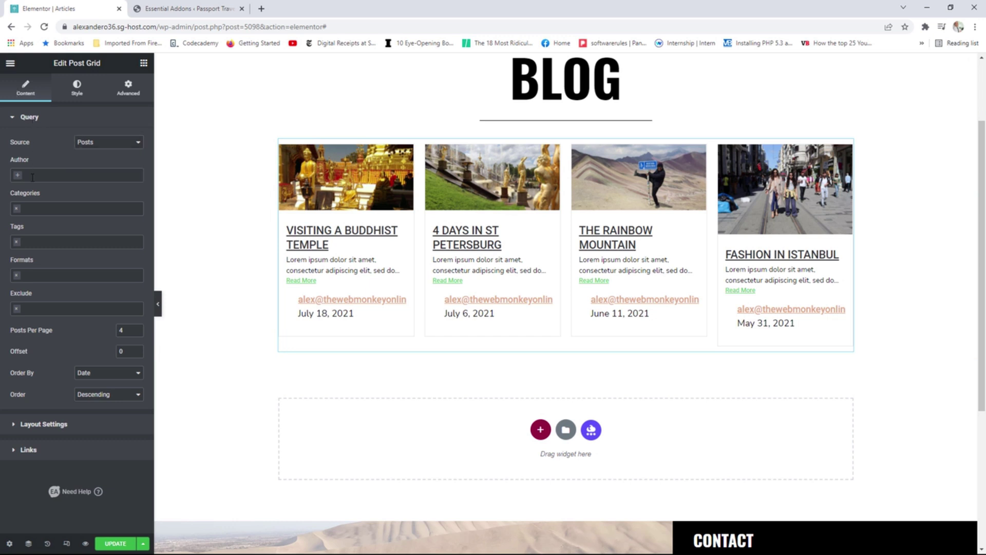
{"action": "left_click", "coordinate": [53, 209]}
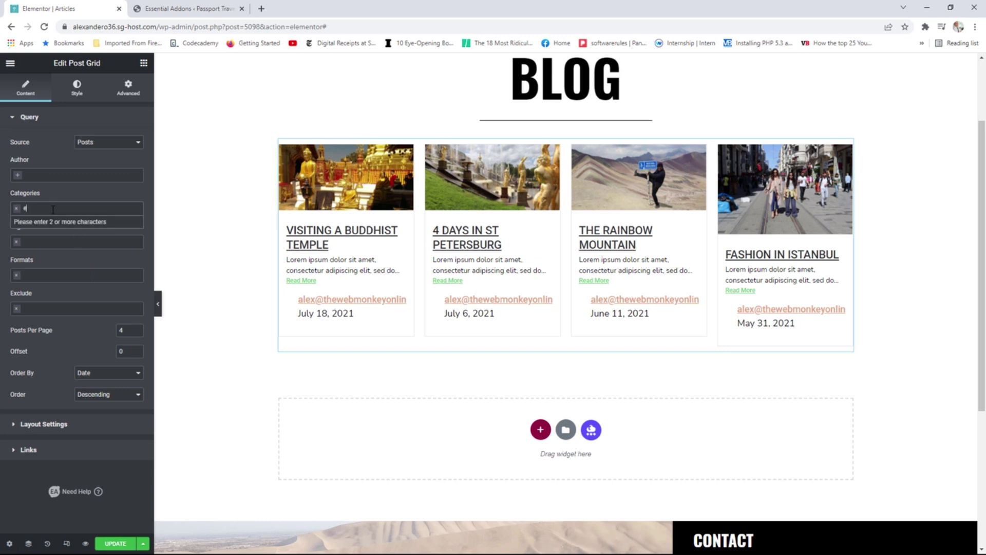
{"action": "type", "text": "euro"}
{"action": "left_click", "coordinate": [44, 229]}
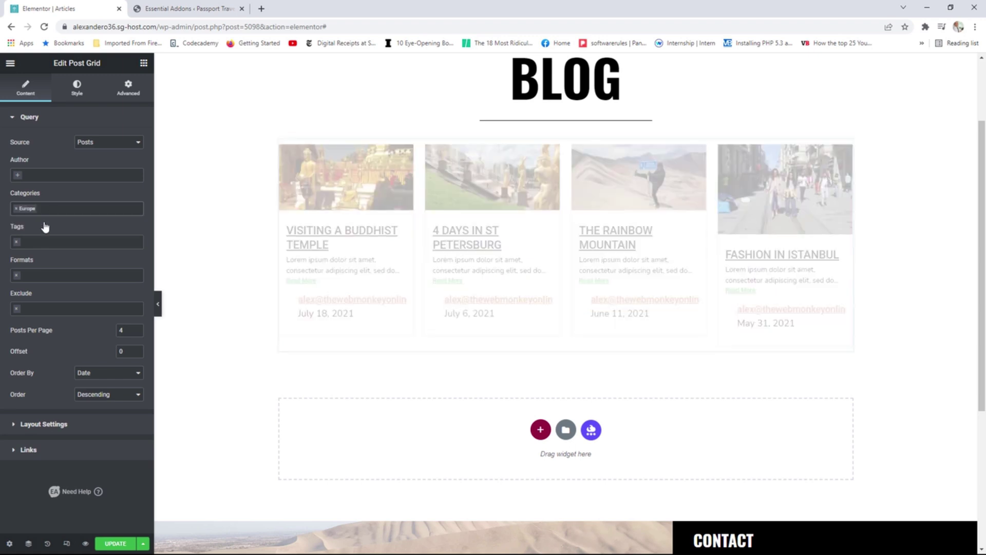
{"action": "left_click", "coordinate": [137, 332]}
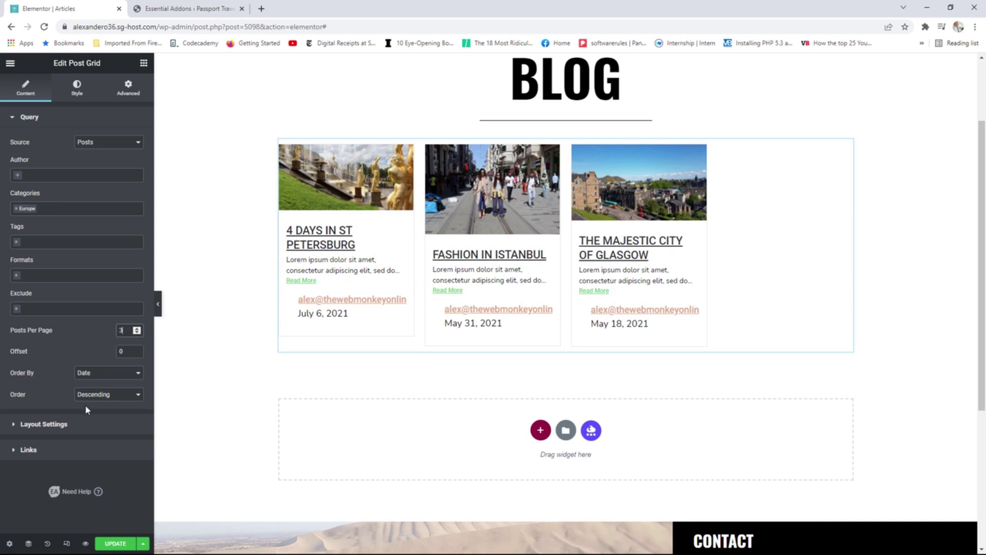
{"action": "left_click", "coordinate": [72, 425]}
Set the post grid to 3 columns with Full image size.
{"action": "left_click", "coordinate": [102, 189]}
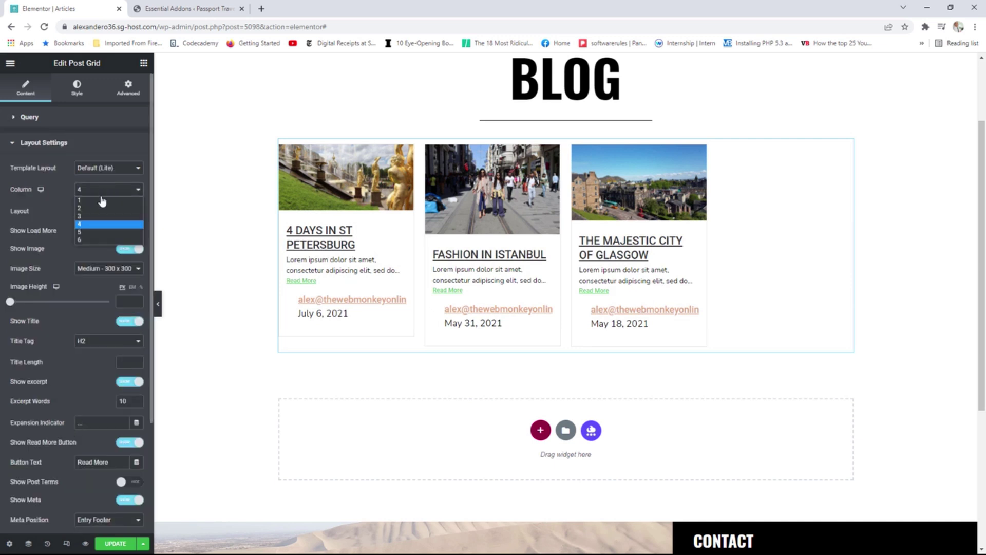
{"action": "left_click", "coordinate": [93, 216]}
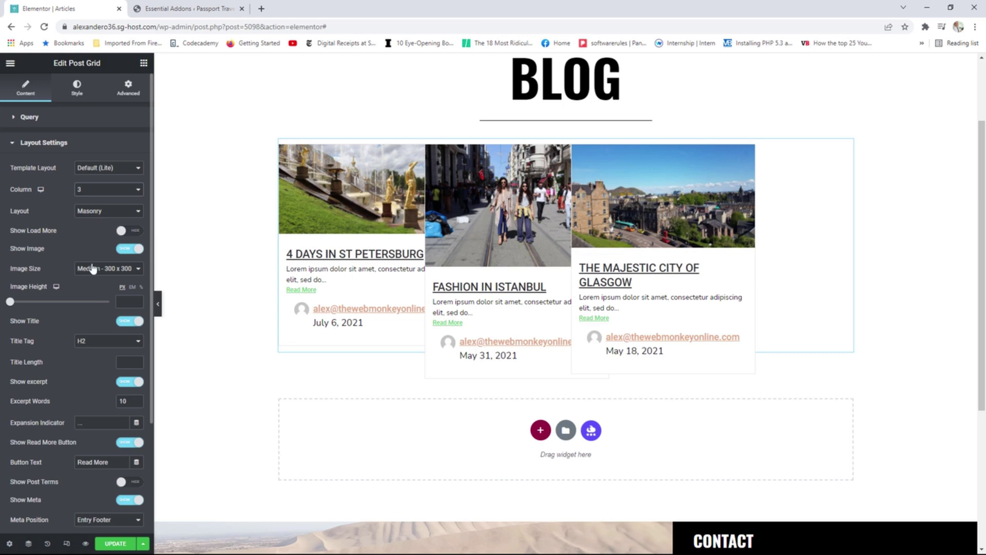
{"action": "left_click", "coordinate": [95, 268]}
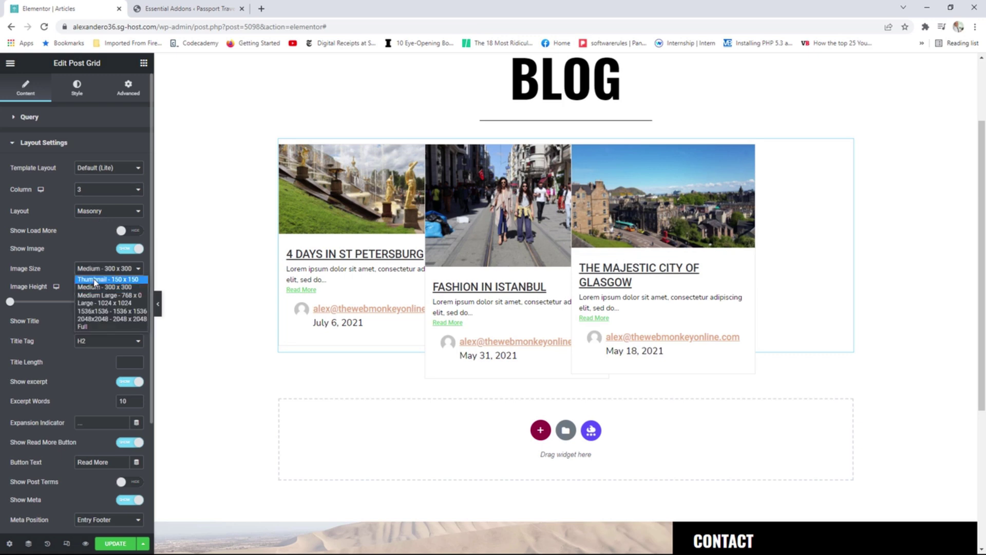
{"action": "left_click", "coordinate": [95, 327]}
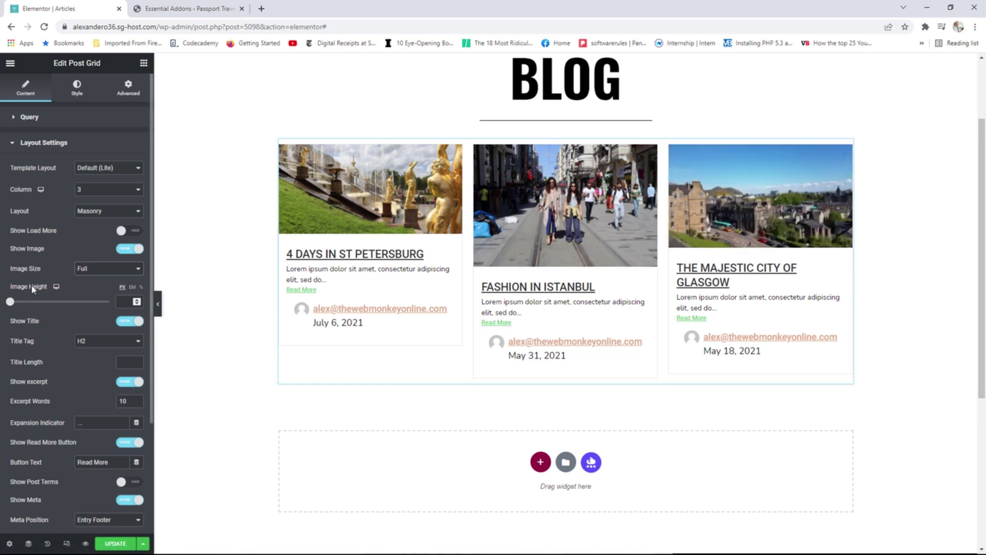
Adjust the post image height slider to 250 px.
{"action": "left_click_drag", "start_coordinate": [10, 302], "coordinate": [55, 310]}
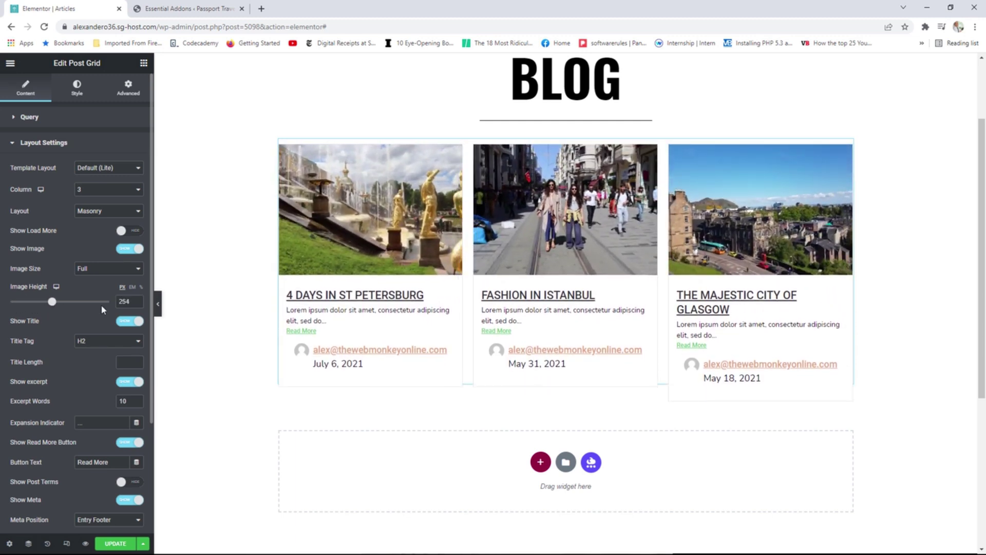
{"action": "left_click", "coordinate": [137, 303]}
{"action": "left_click", "coordinate": [137, 304]}
{"action": "left_click", "coordinate": [136, 304]}
{"action": "left_click", "coordinate": [136, 303]}
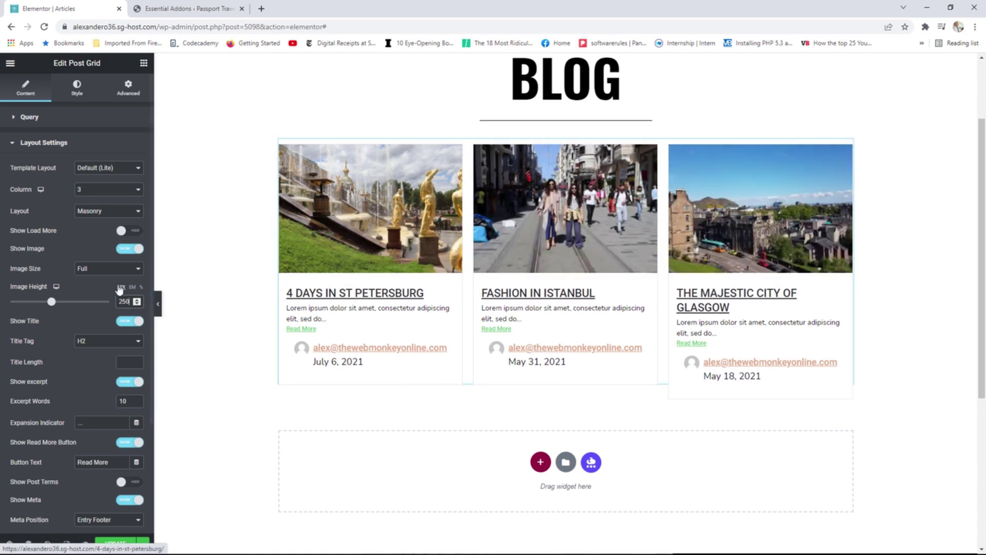
{"action": "left_click_drag", "start_coordinate": [52, 307], "coordinate": [82, 304]}
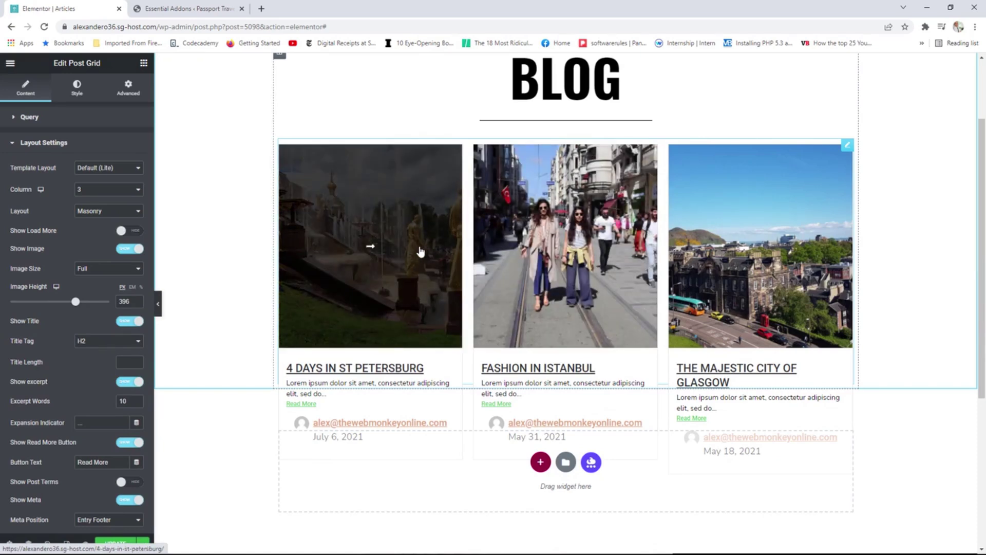
{"action": "left_click_drag", "start_coordinate": [76, 308], "coordinate": [52, 315]}
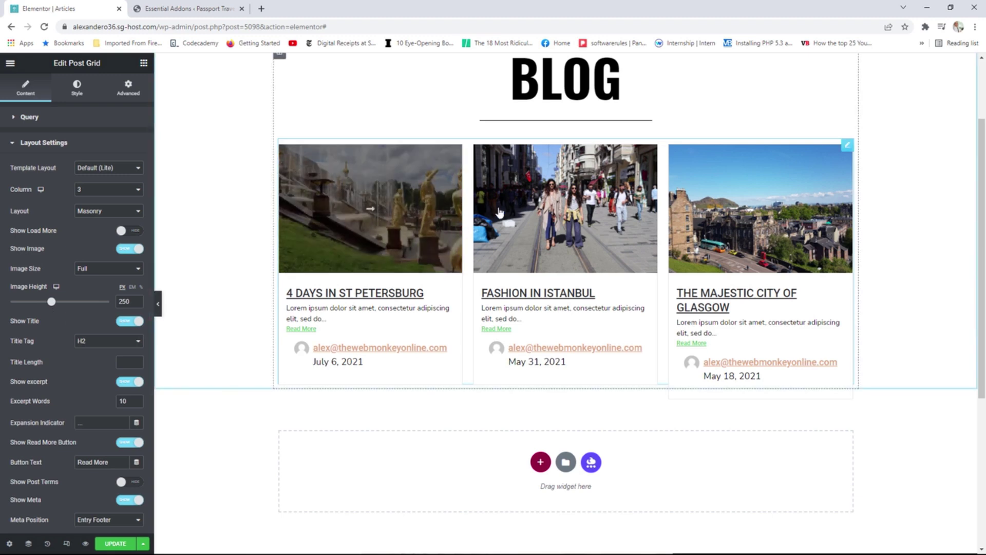
Drag a Heading widget above the post grid and retitle it 'europe'.
{"action": "left_click", "coordinate": [144, 63]}
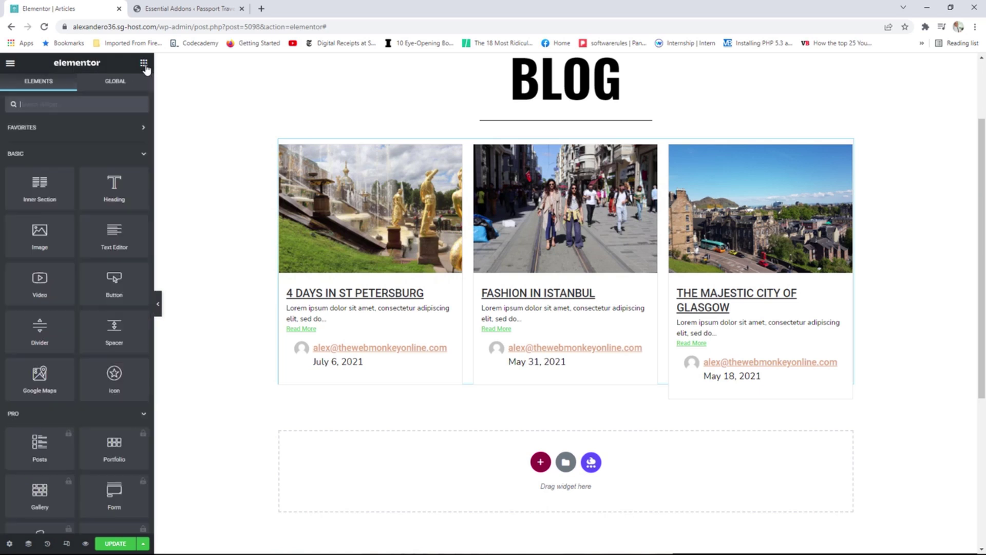
{"action": "left_click_drag", "start_coordinate": [112, 189], "coordinate": [319, 159]}
{"action": "left_click_drag", "start_coordinate": [91, 153], "coordinate": [17, 153]}
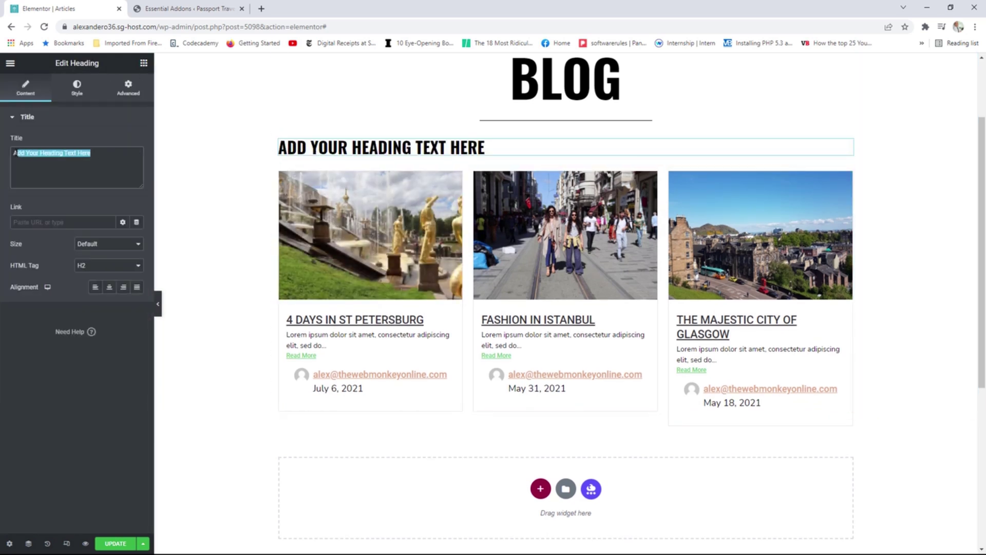
{"action": "type", "text": "europe"}
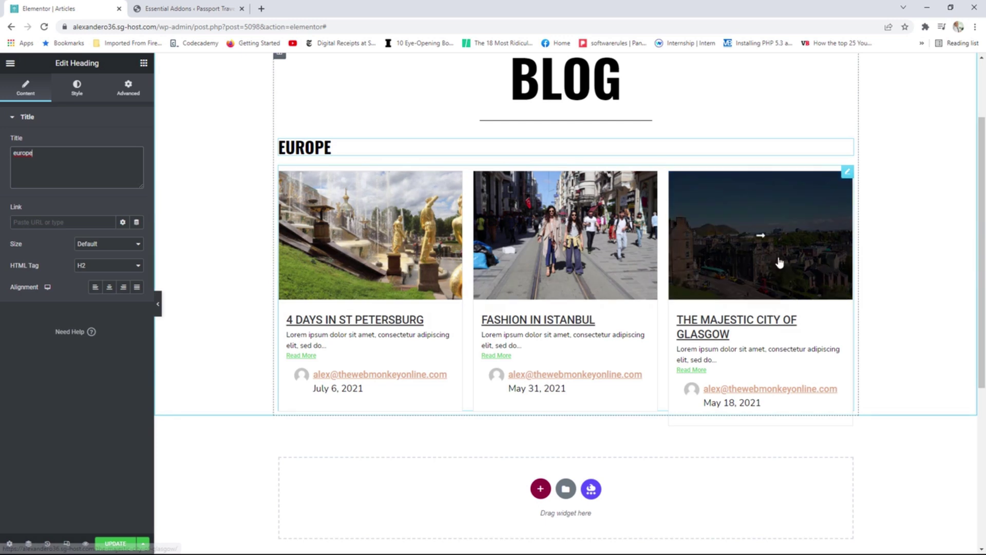
{"action": "left_click", "coordinate": [848, 174]}
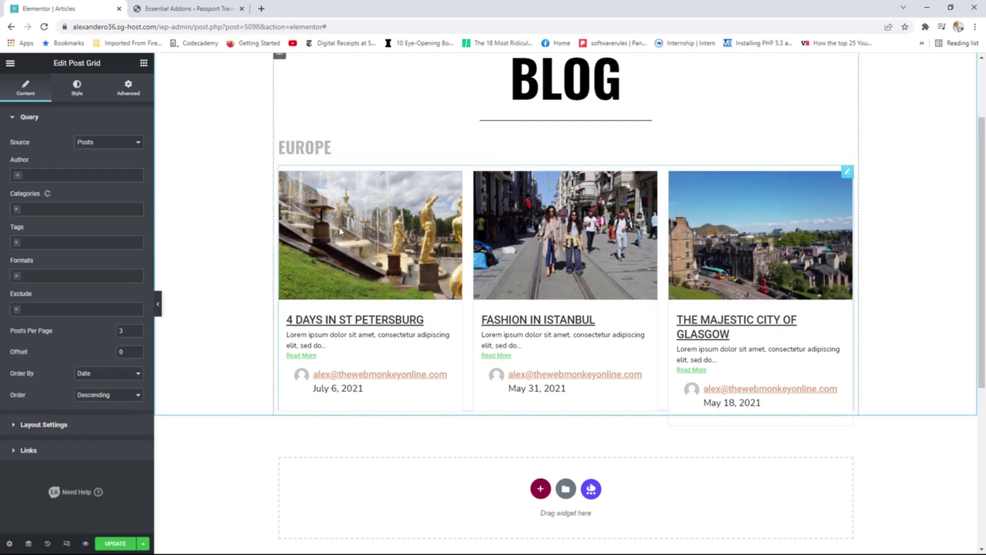
In Layout Settings, change the grid's Excerpt Words from 10 to 50.
{"action": "left_click", "coordinate": [77, 426]}
{"action": "scroll", "coordinate": [77, 293], "scroll_direction": "down", "scroll_amount": 1}
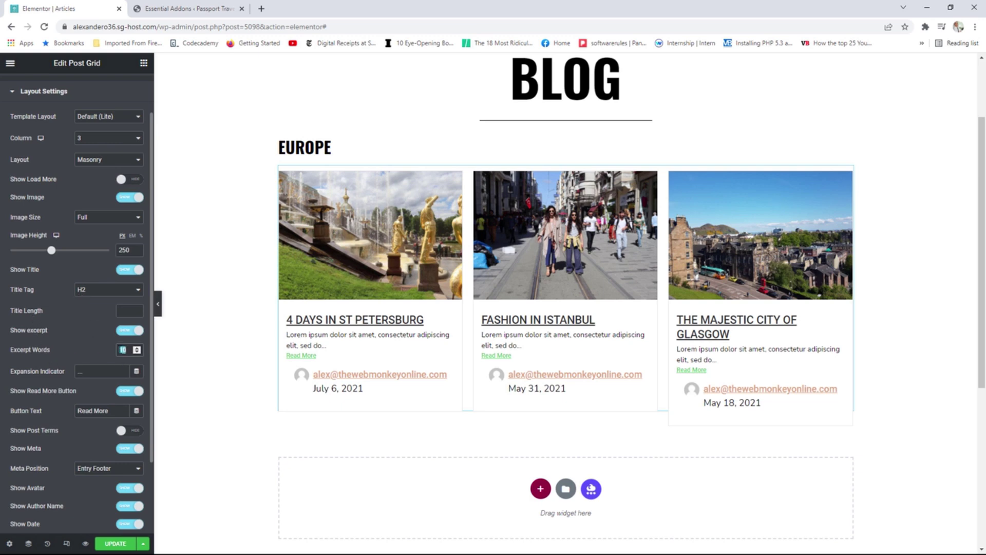
{"action": "type", "text": "5"}
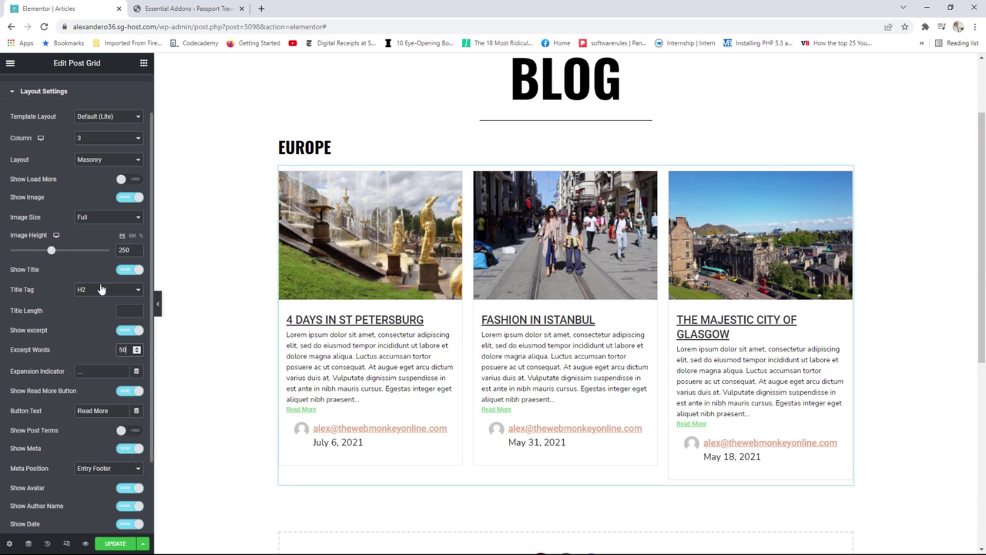
{"action": "scroll", "coordinate": [101, 289], "scroll_direction": "up", "scroll_amount": 1}
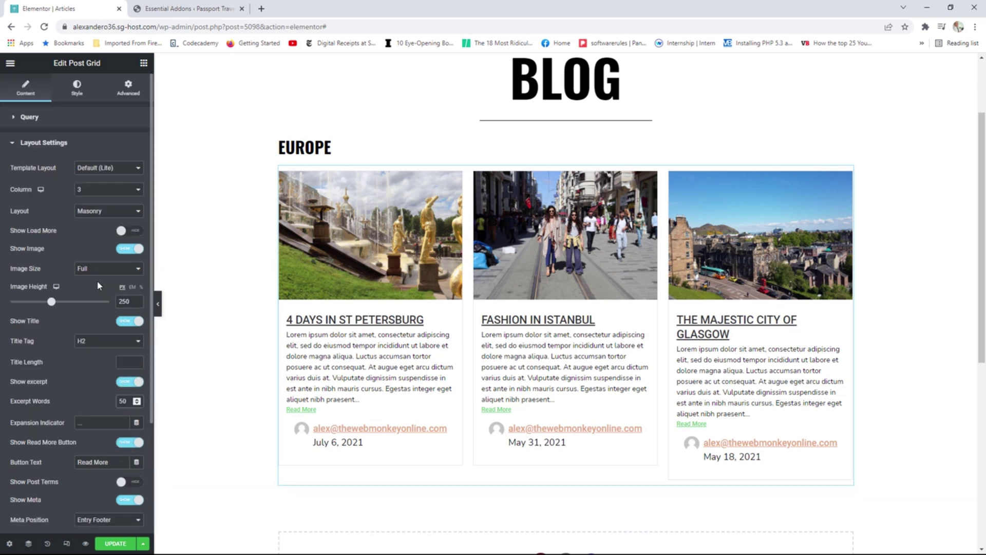
{"action": "left_click", "coordinate": [78, 88]}
Switch the grid to Style Two and give post titles the Accent hover colour.
{"action": "left_click", "coordinate": [91, 143]}
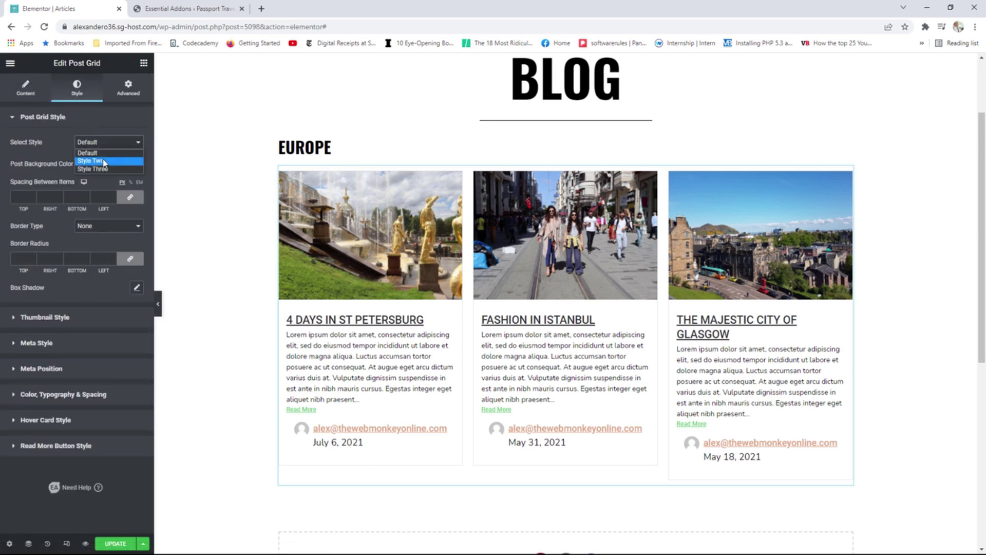
{"action": "left_click", "coordinate": [100, 160]}
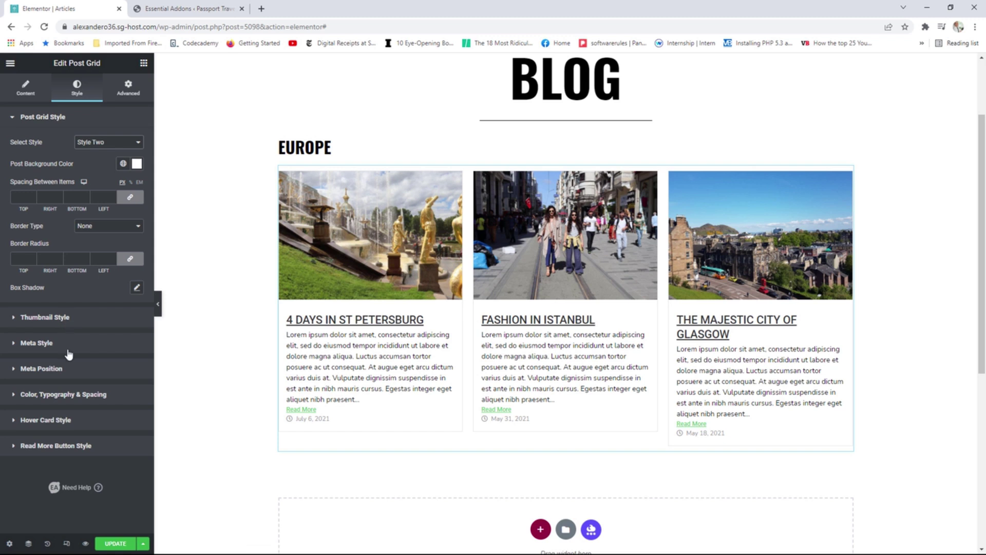
{"action": "left_click", "coordinate": [86, 395]}
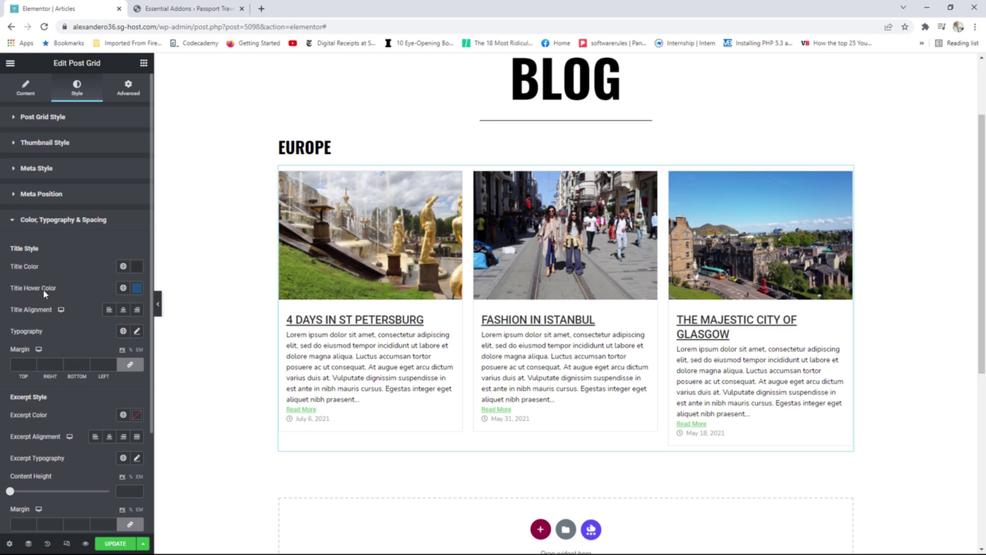
{"action": "left_click", "coordinate": [123, 288]}
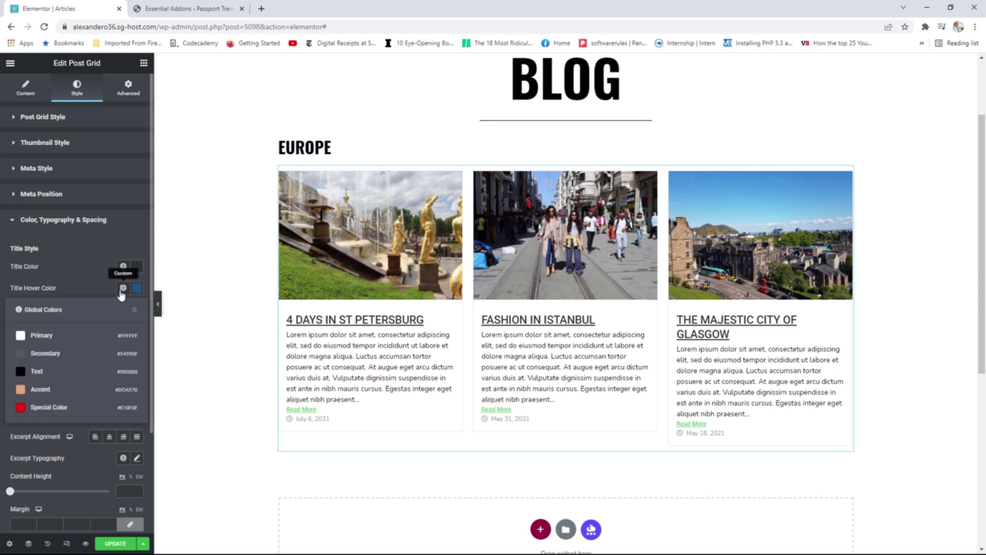
{"action": "left_click", "coordinate": [41, 390]}
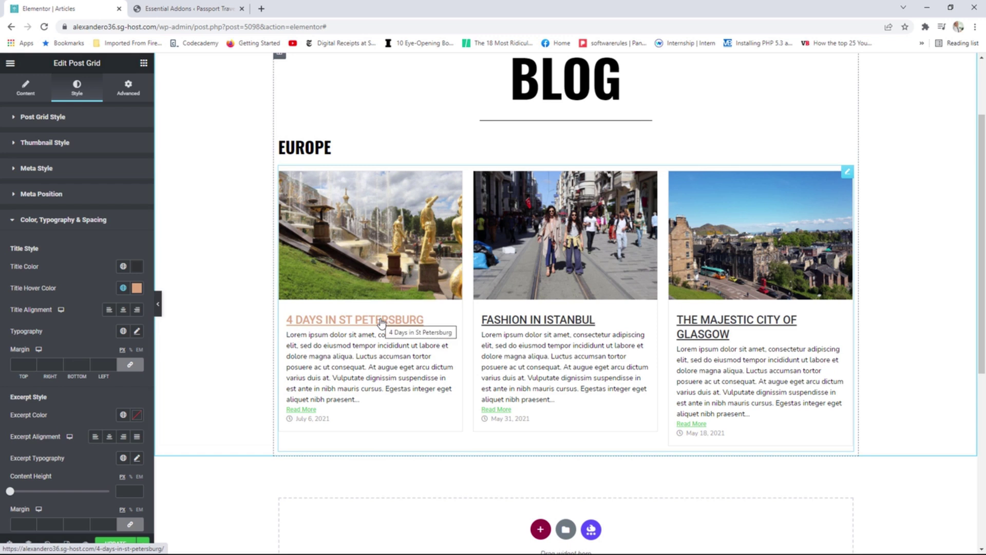
Set post title typography to size 20, Italic style, Decoration None.
{"action": "left_click", "coordinate": [137, 332]}
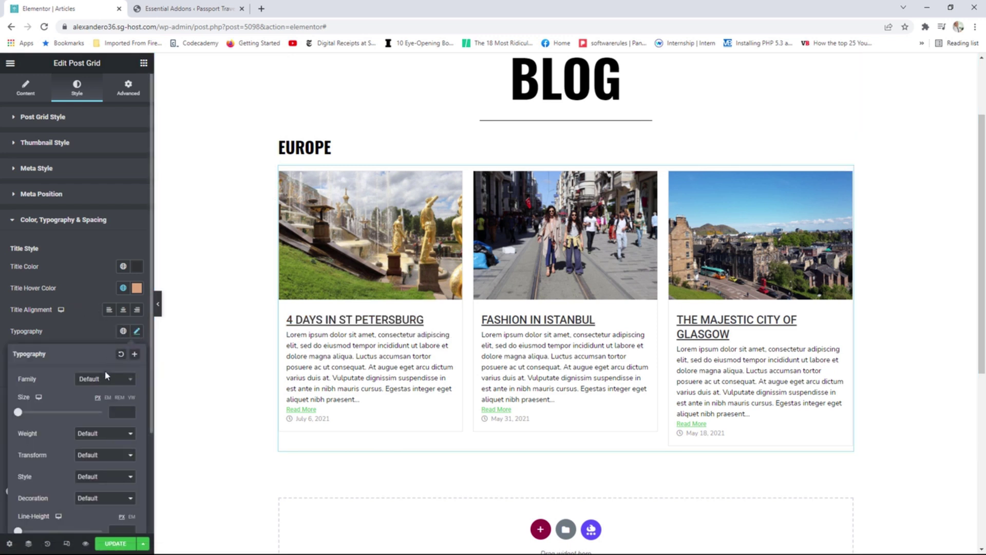
{"action": "scroll", "coordinate": [37, 367], "scroll_direction": "down", "scroll_amount": 1}
{"action": "left_click_drag", "start_coordinate": [21, 362], "coordinate": [26, 362]}
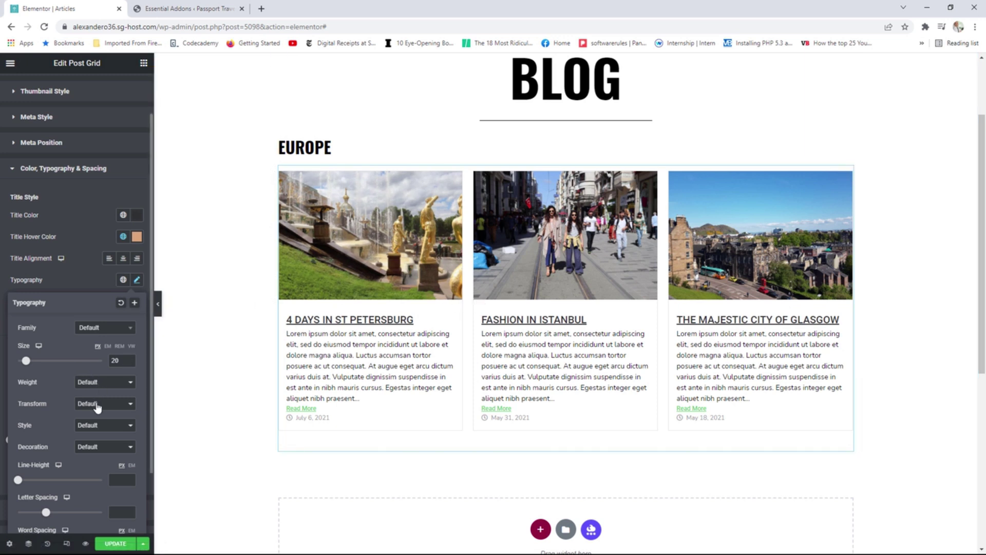
{"action": "left_click", "coordinate": [96, 426]}
{"action": "left_click", "coordinate": [95, 452]}
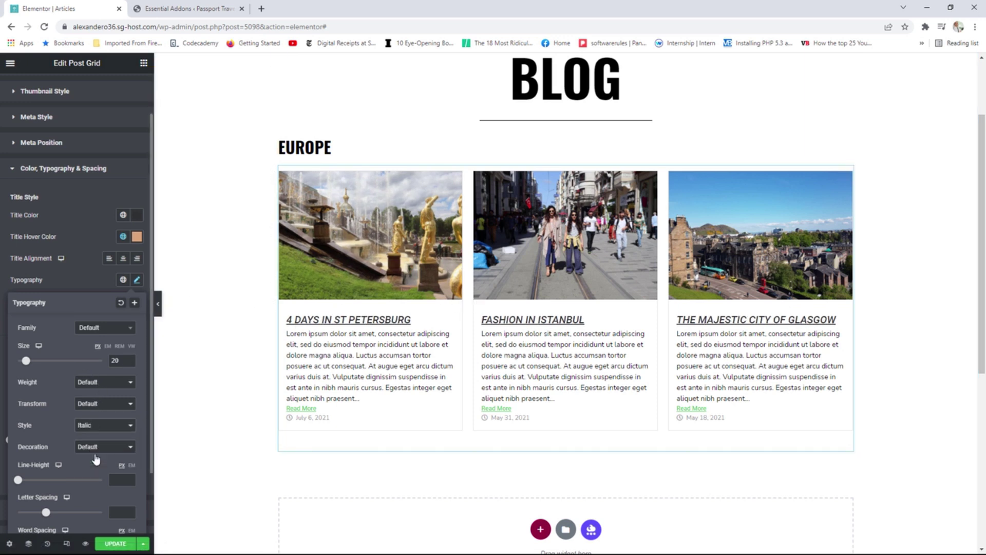
{"action": "left_click", "coordinate": [95, 447]}
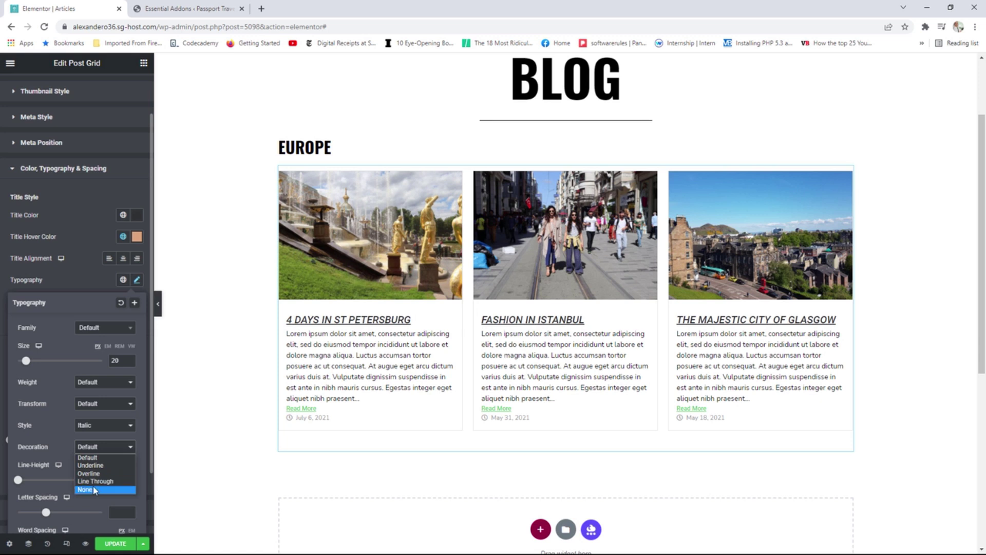
{"action": "left_click", "coordinate": [96, 489]}
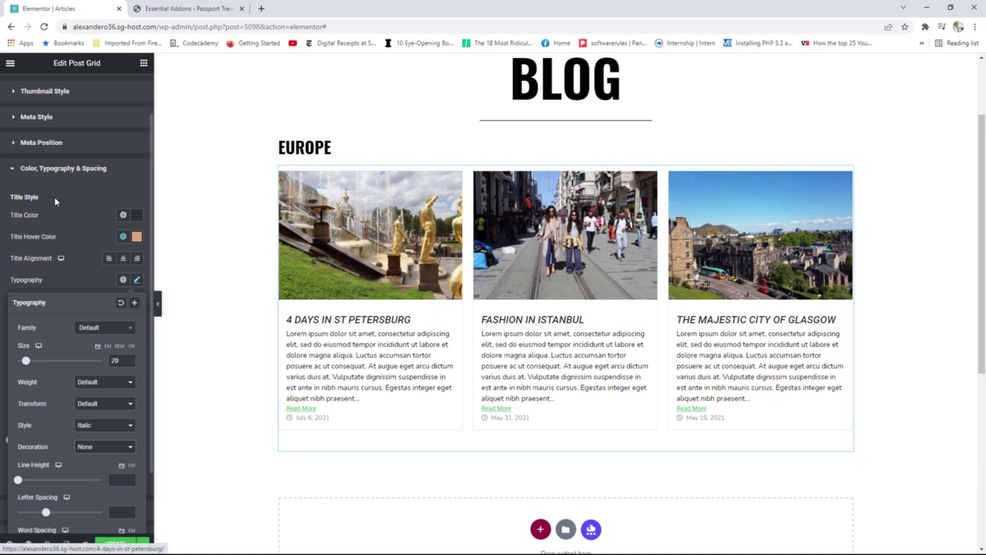
{"action": "scroll", "coordinate": [60, 263], "scroll_direction": "down", "scroll_amount": 1}
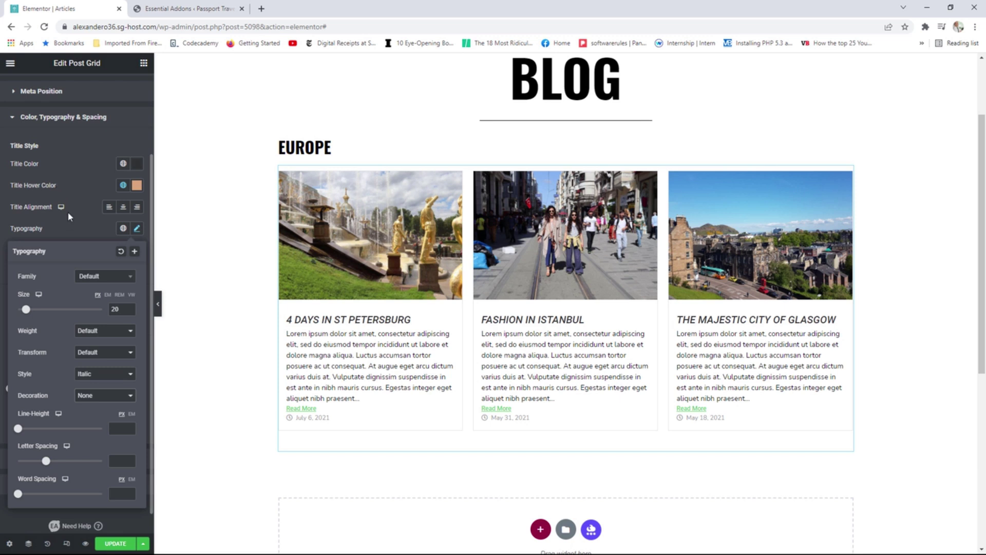
{"action": "left_click", "coordinate": [49, 119]}
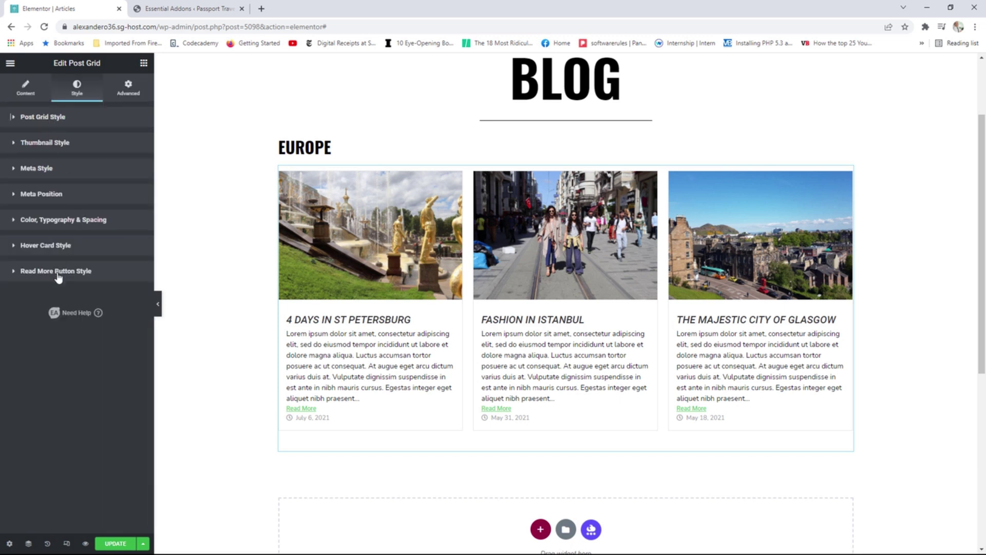
Set the Read More text colour to the tan global colour and Decoration to None.
{"action": "left_click", "coordinate": [74, 272]}
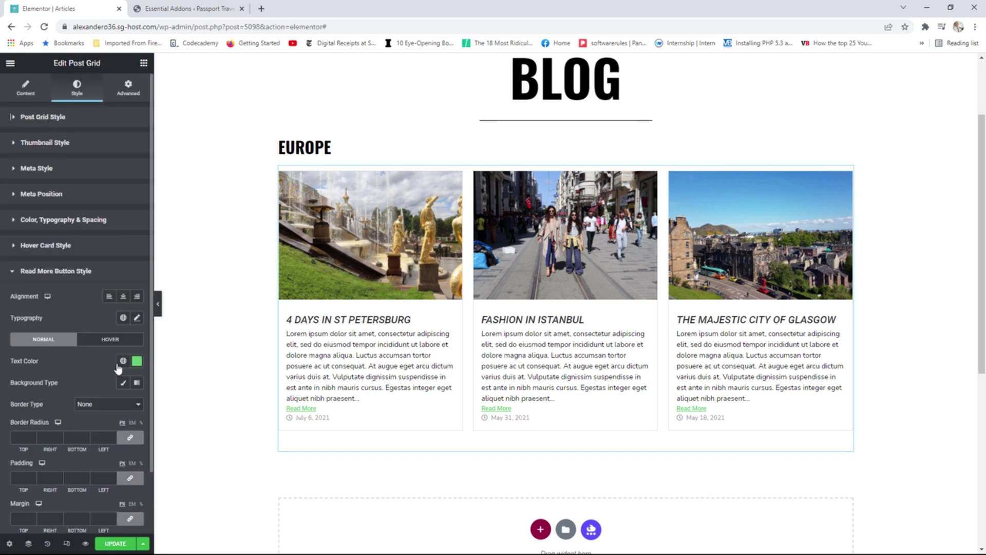
{"action": "left_click", "coordinate": [123, 361]}
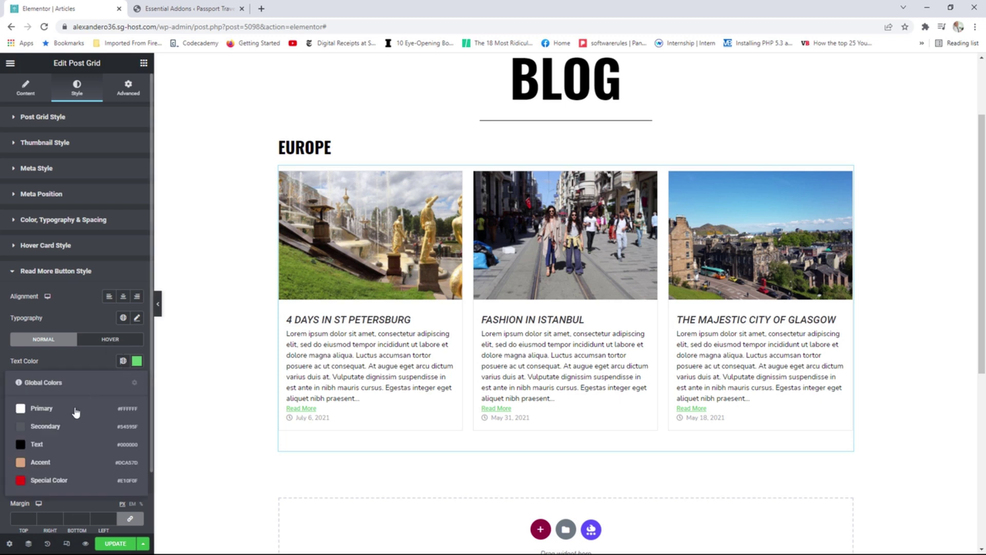
{"action": "left_click", "coordinate": [51, 479]}
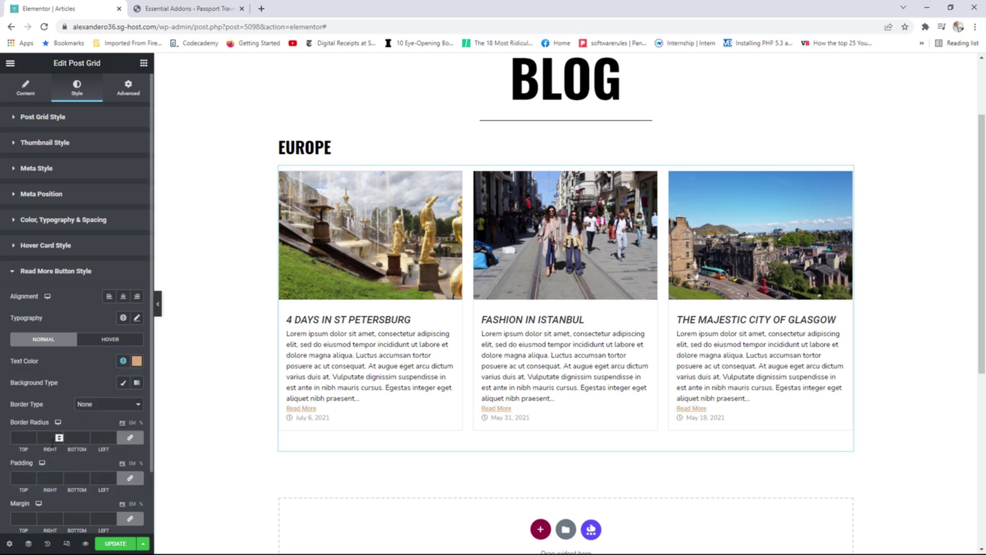
{"action": "scroll", "coordinate": [95, 385], "scroll_direction": "down", "scroll_amount": 1}
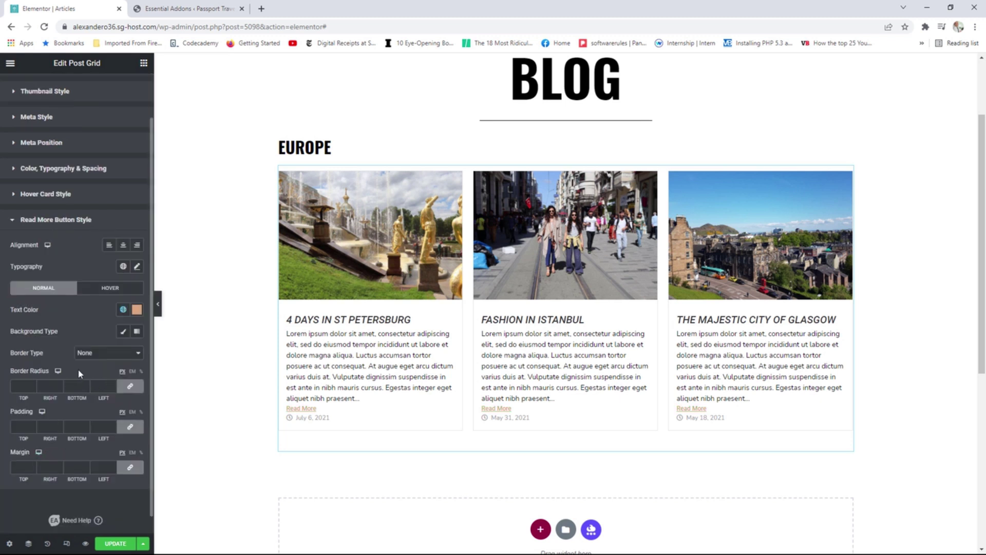
{"action": "left_click", "coordinate": [137, 267]}
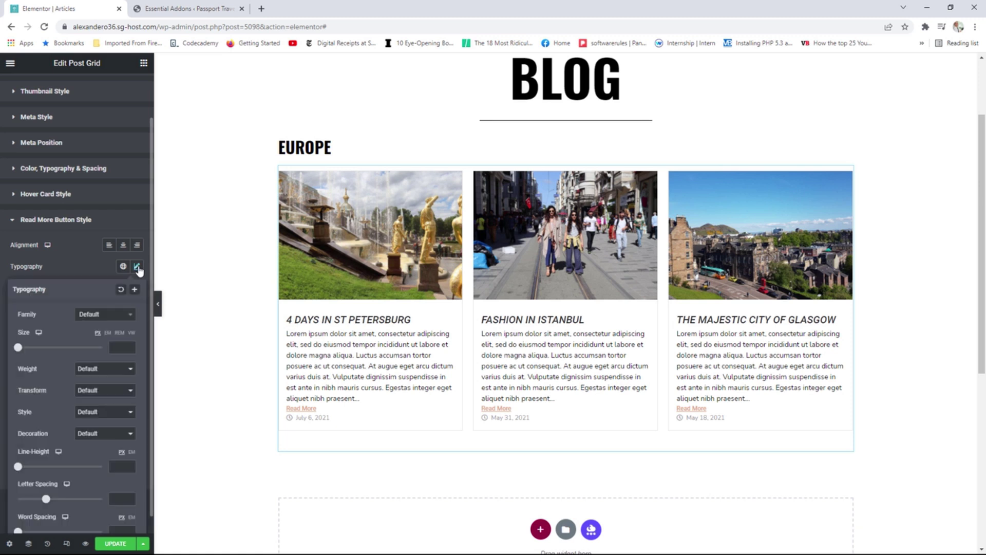
{"action": "left_click", "coordinate": [93, 438]}
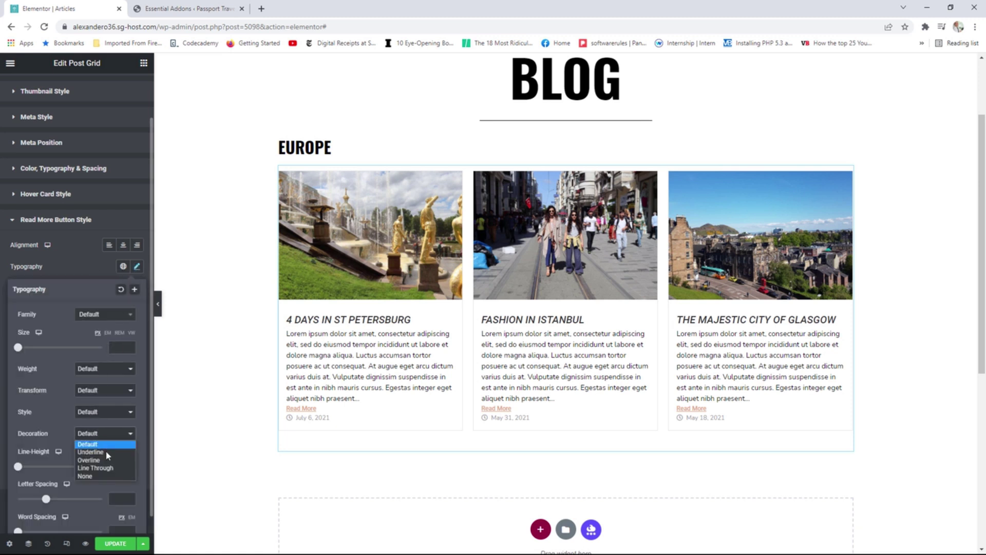
{"action": "left_click", "coordinate": [95, 477]}
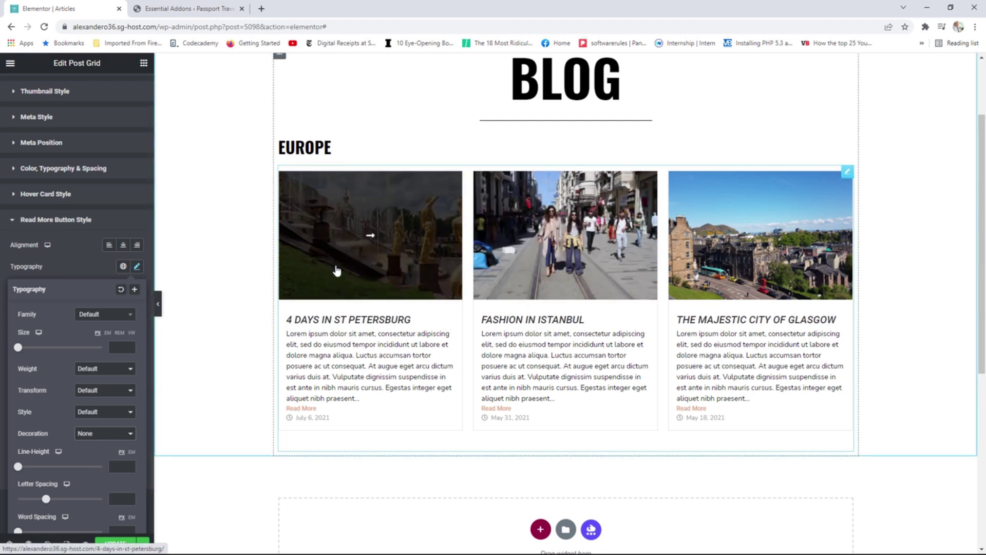
Duplicate the EUROPE heading and grid, place the heading above the copy, and retitle it 'Asia'.
{"action": "right_click", "coordinate": [846, 148]}
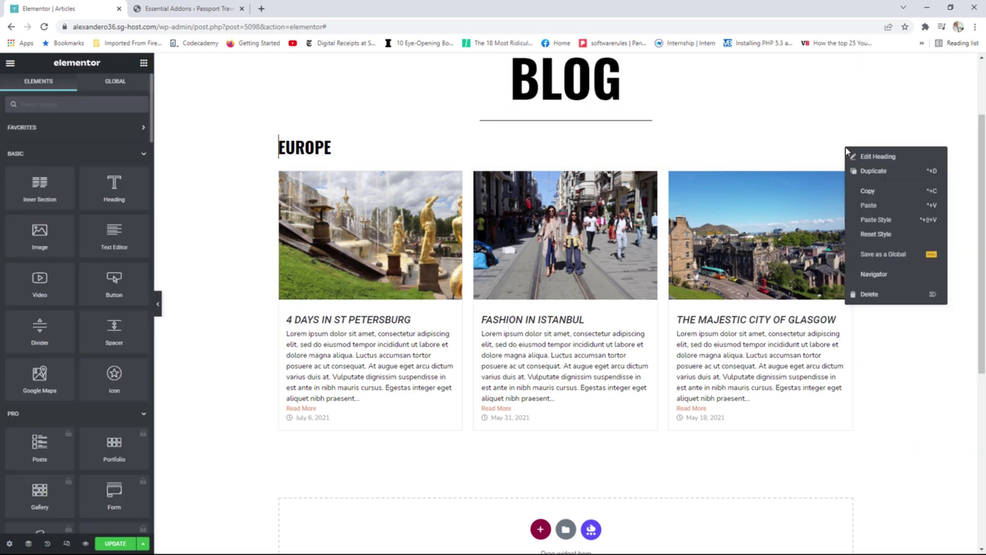
{"action": "left_click", "coordinate": [864, 172]}
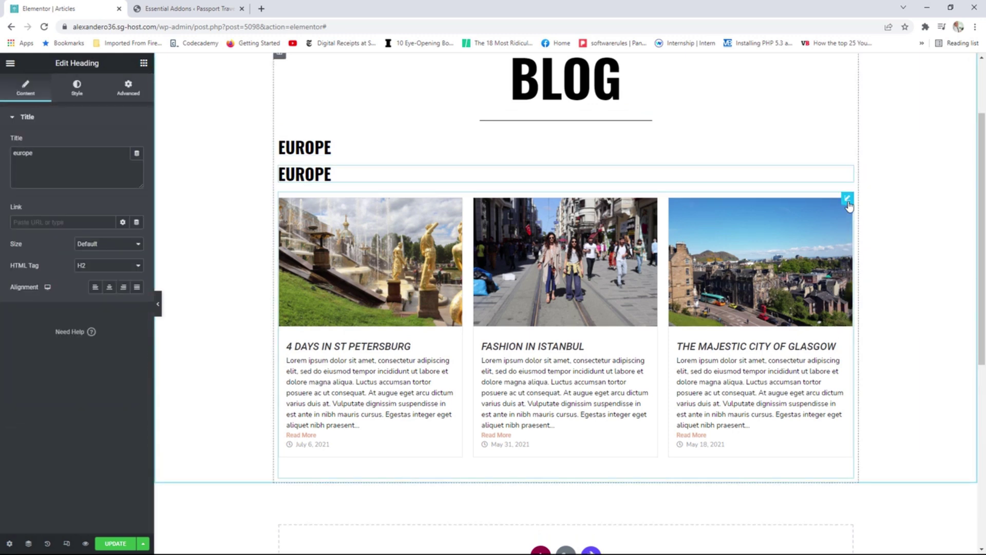
{"action": "right_click", "coordinate": [848, 203]}
{"action": "left_click", "coordinate": [868, 231]}
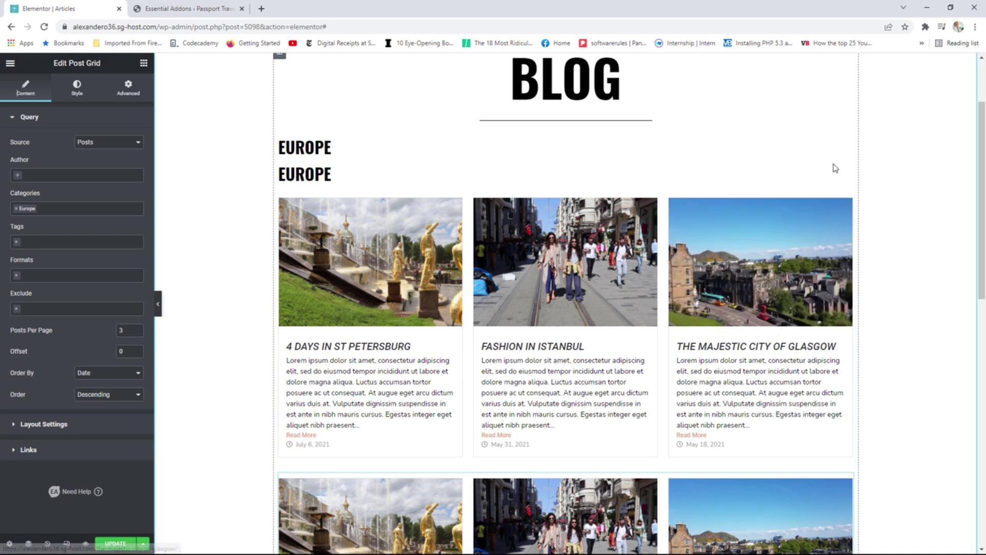
{"action": "left_click_drag", "start_coordinate": [847, 173], "coordinate": [696, 445]}
{"action": "left_click_drag", "start_coordinate": [45, 151], "coordinate": [19, 153]}
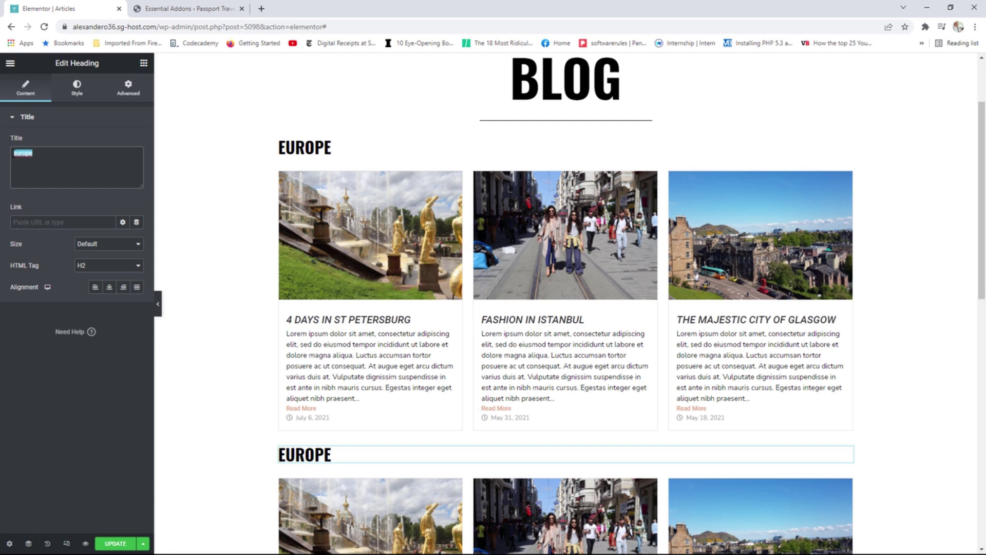
{"action": "type", "text": "As"}
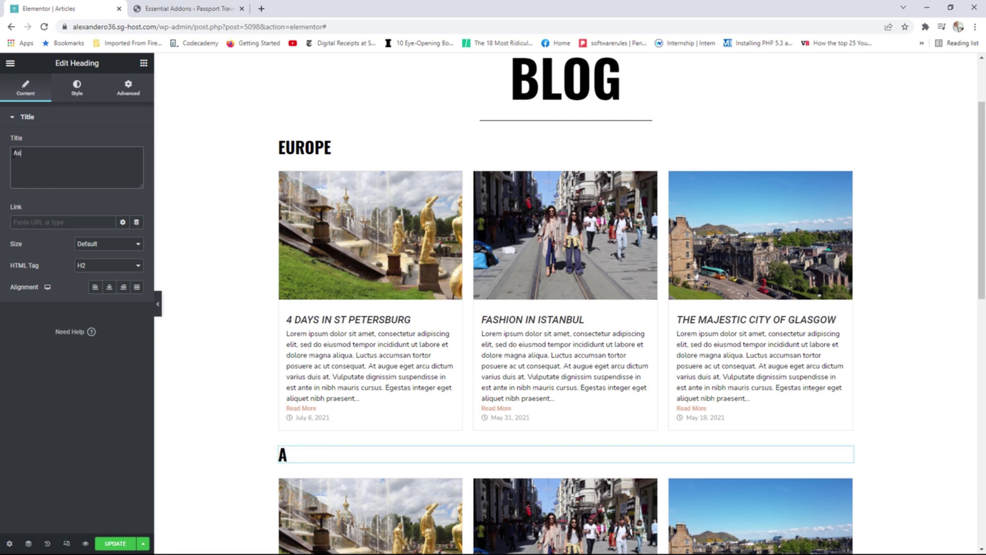
{"action": "type", "text": "ia"}
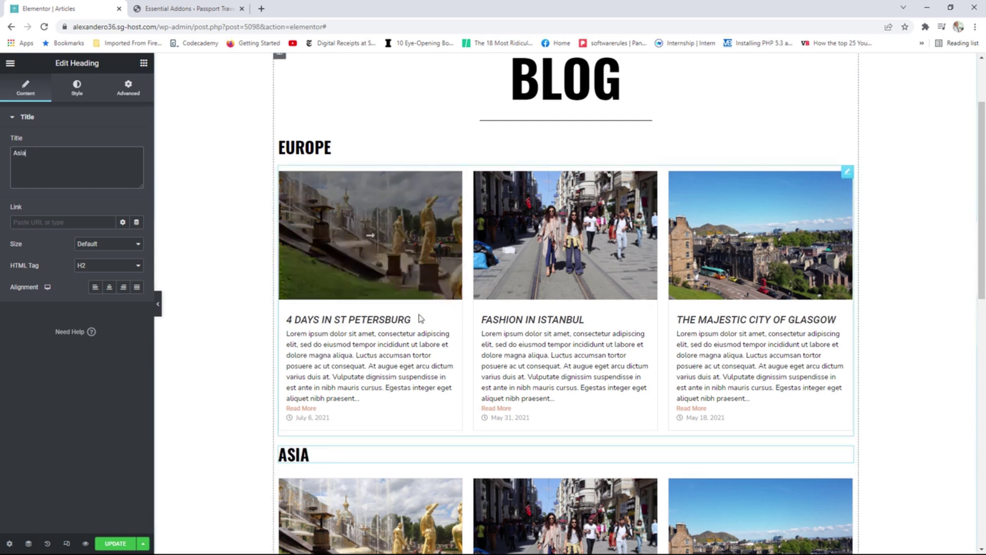
Replace Europe with Asia in the copied grid's Categories filter.
{"action": "scroll", "coordinate": [565, 309], "scroll_direction": "down", "scroll_amount": 4}
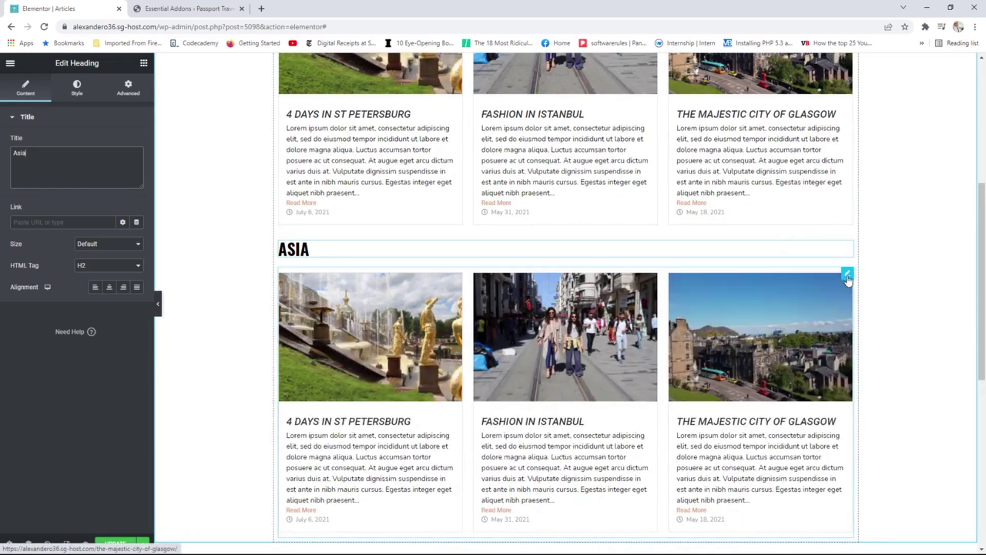
{"action": "left_click", "coordinate": [847, 272]}
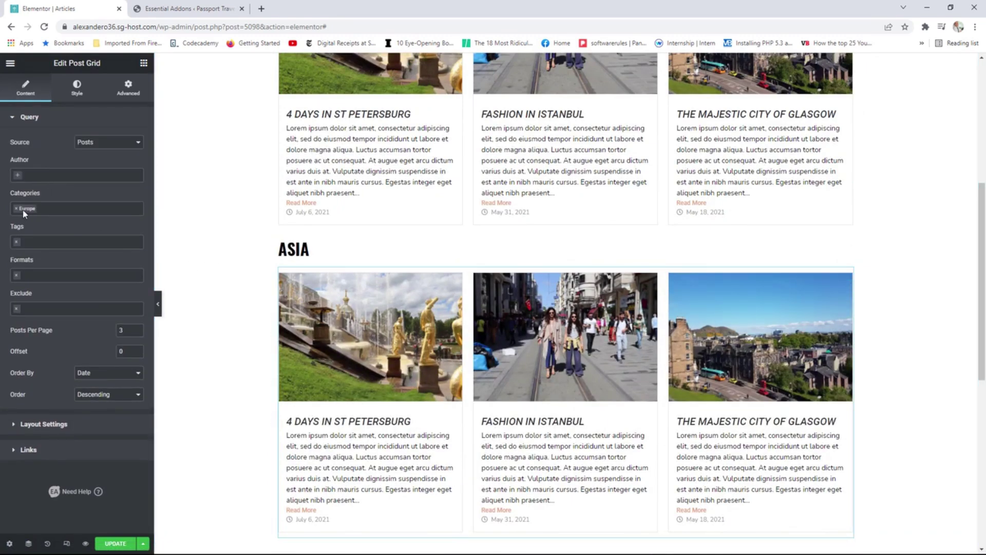
{"action": "left_click", "coordinate": [16, 209]}
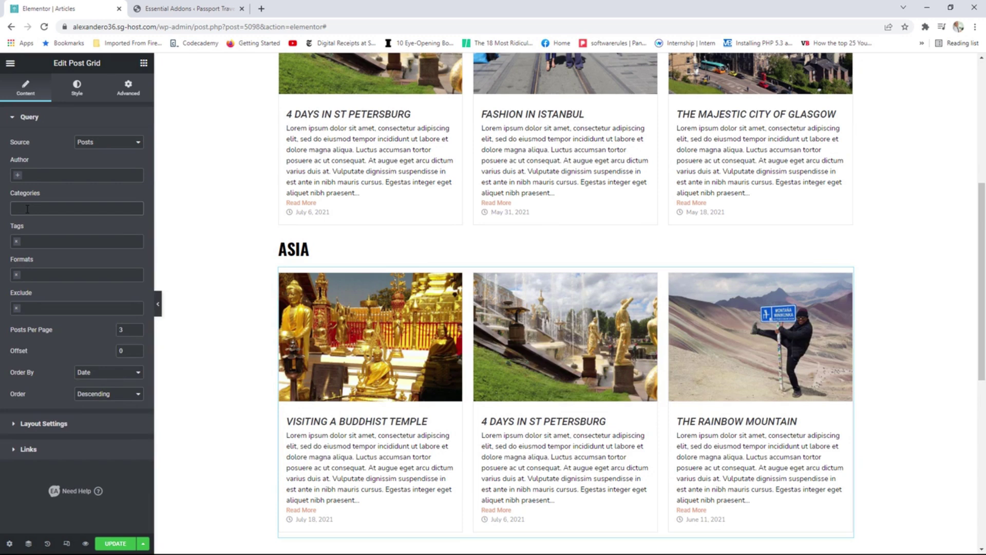
{"action": "left_click", "coordinate": [27, 209]}
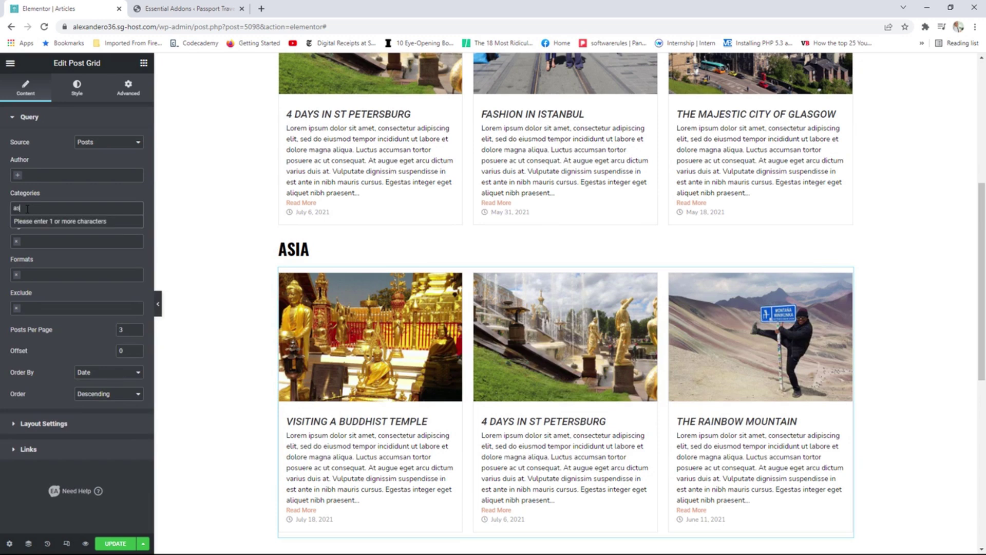
{"action": "type", "text": "asi"}
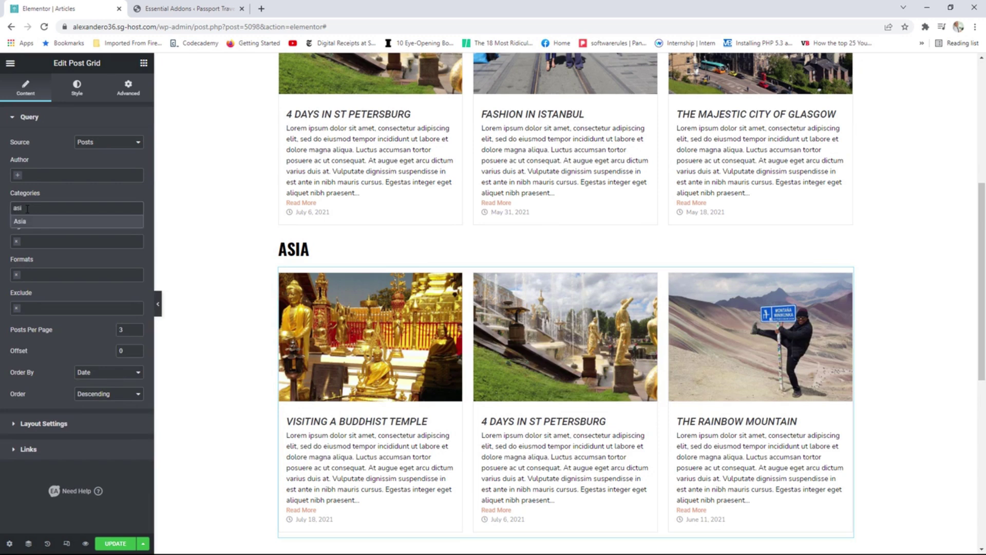
{"action": "left_click", "coordinate": [20, 223]}
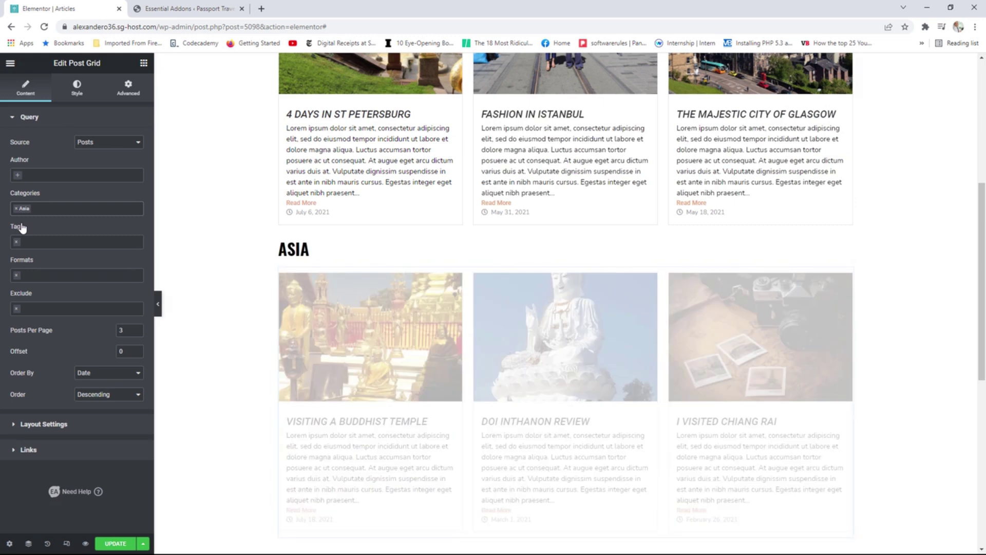
{"action": "scroll", "coordinate": [842, 315], "scroll_direction": "down", "scroll_amount": 2}
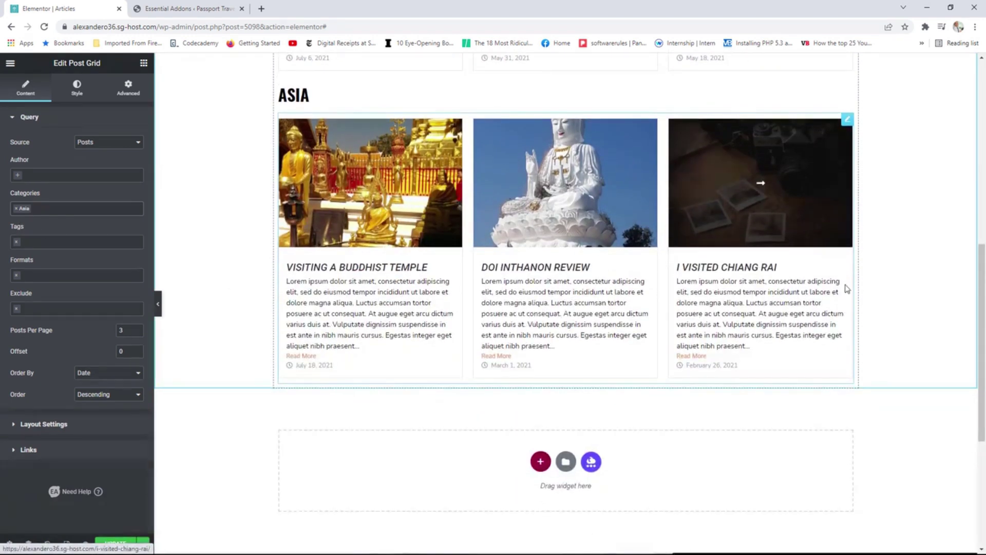
{"action": "scroll", "coordinate": [846, 286], "scroll_direction": "up", "scroll_amount": 4}
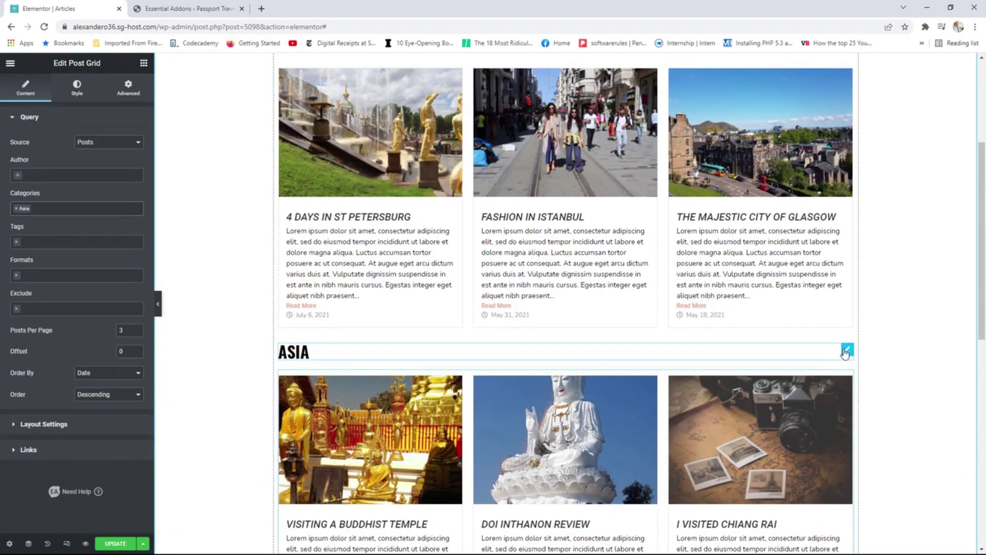
{"action": "right_click", "coordinate": [847, 352]}
Duplicate the ASIA heading and grid, move the heading below, and retitle it 'south america'.
{"action": "left_click", "coordinate": [867, 377]}
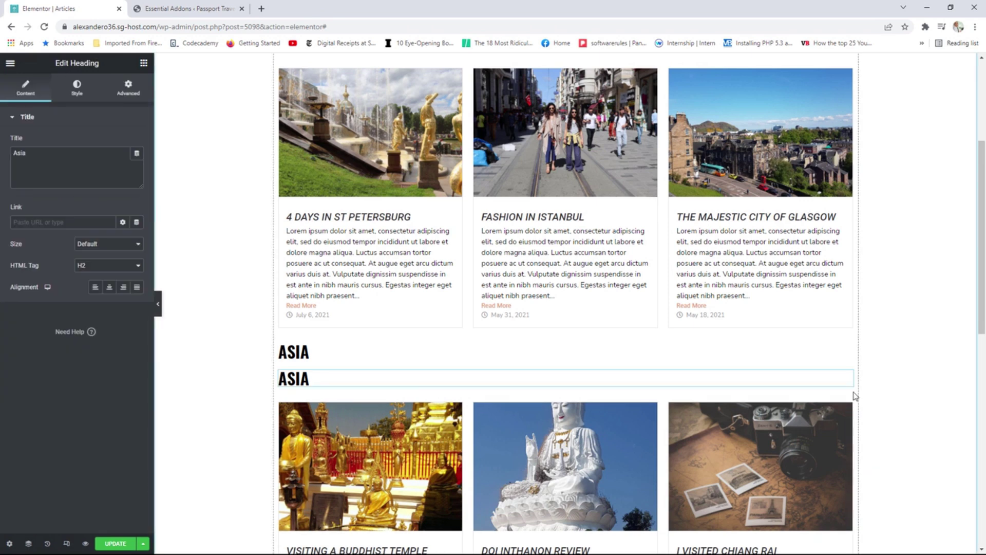
{"action": "right_click", "coordinate": [849, 407]}
{"action": "left_click", "coordinate": [873, 403]}
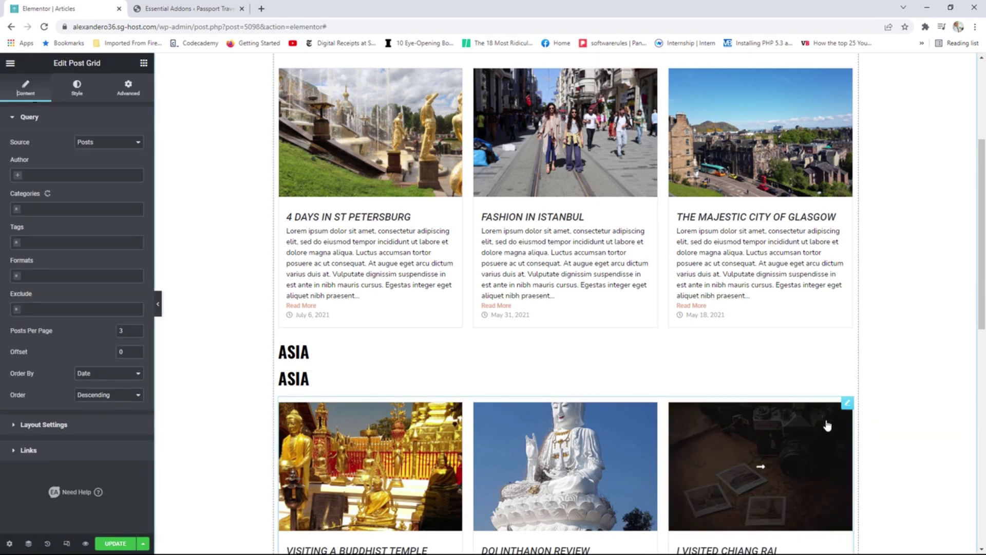
{"action": "scroll", "coordinate": [821, 417], "scroll_direction": "down", "scroll_amount": 2}
{"action": "scroll", "coordinate": [821, 417], "scroll_direction": "down", "scroll_amount": 1}
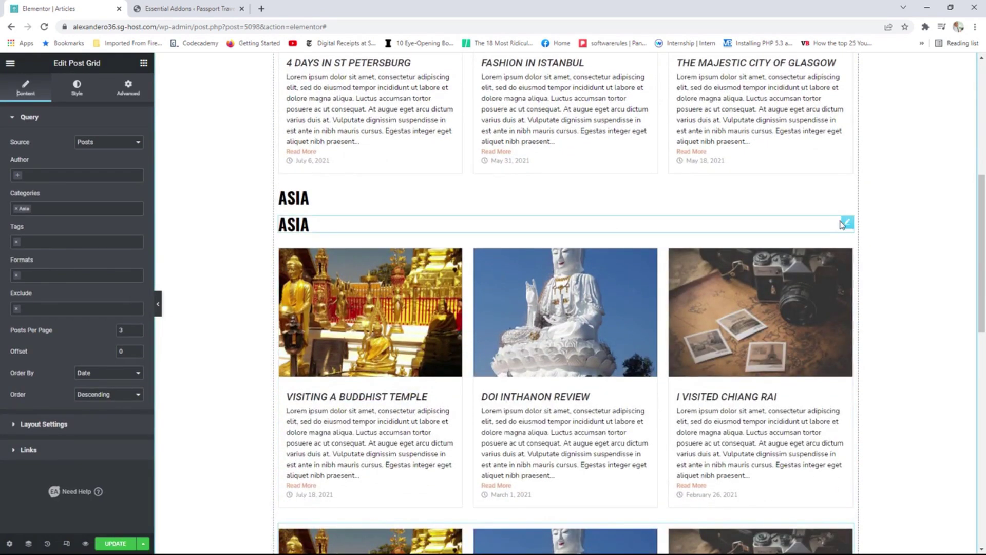
{"action": "left_click_drag", "start_coordinate": [849, 226], "coordinate": [755, 488]}
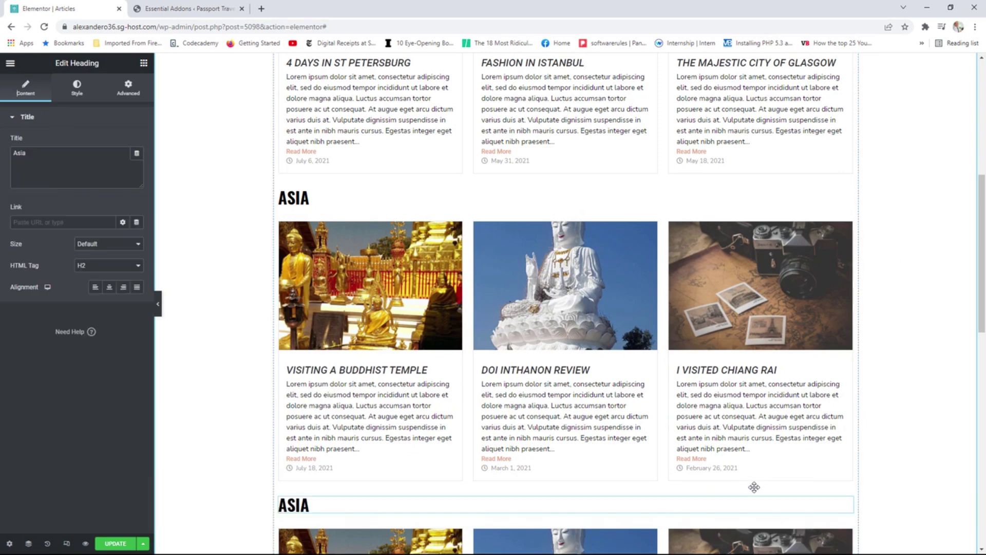
{"action": "scroll", "coordinate": [755, 492], "scroll_direction": "down", "scroll_amount": 1}
{"action": "left_click_drag", "start_coordinate": [25, 153], "coordinate": [10, 154]}
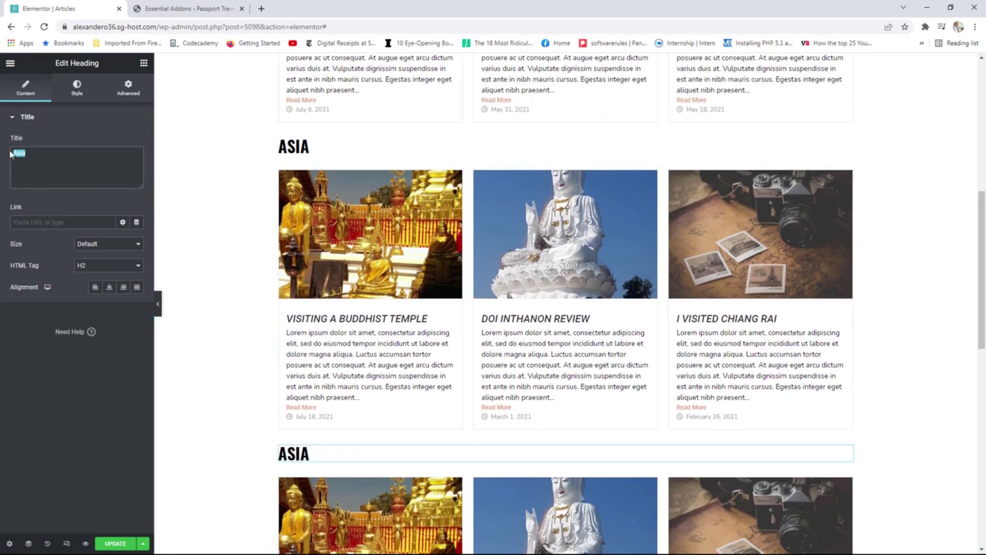
{"action": "type", "text": "south america"}
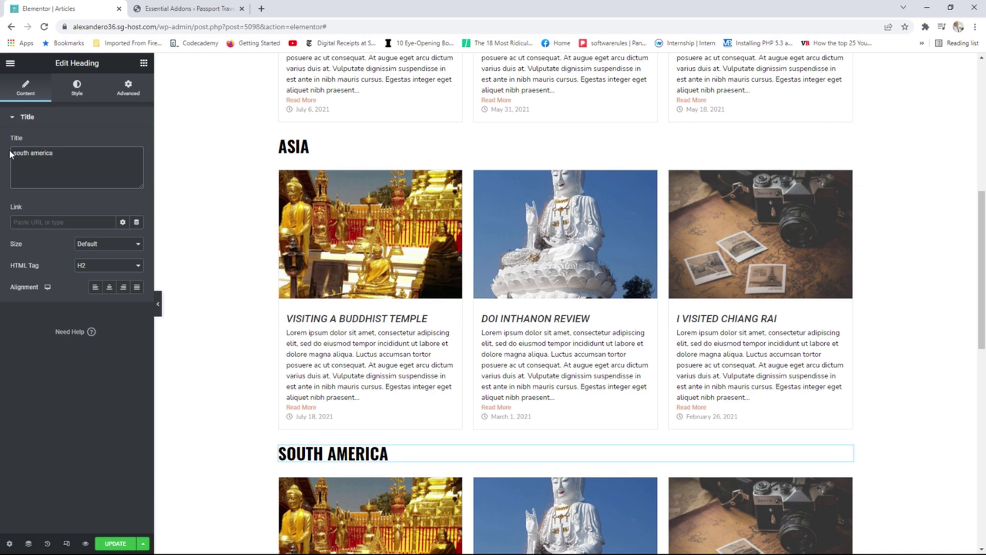
Replace Asia with South America in the bottom grid's Categories filter.
{"action": "scroll", "coordinate": [737, 363], "scroll_direction": "down", "scroll_amount": 3}
{"action": "left_click", "coordinate": [737, 364]}
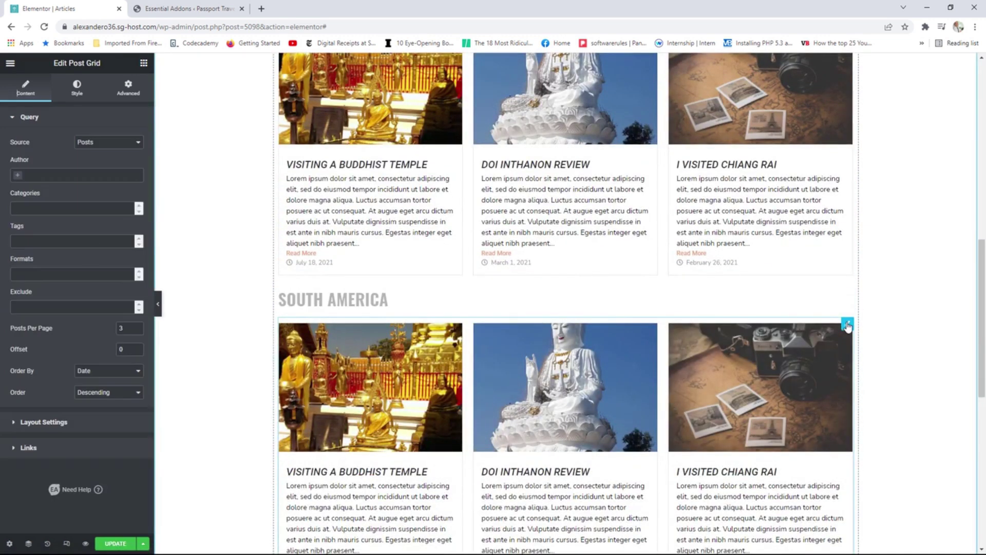
{"action": "left_click", "coordinate": [16, 209]}
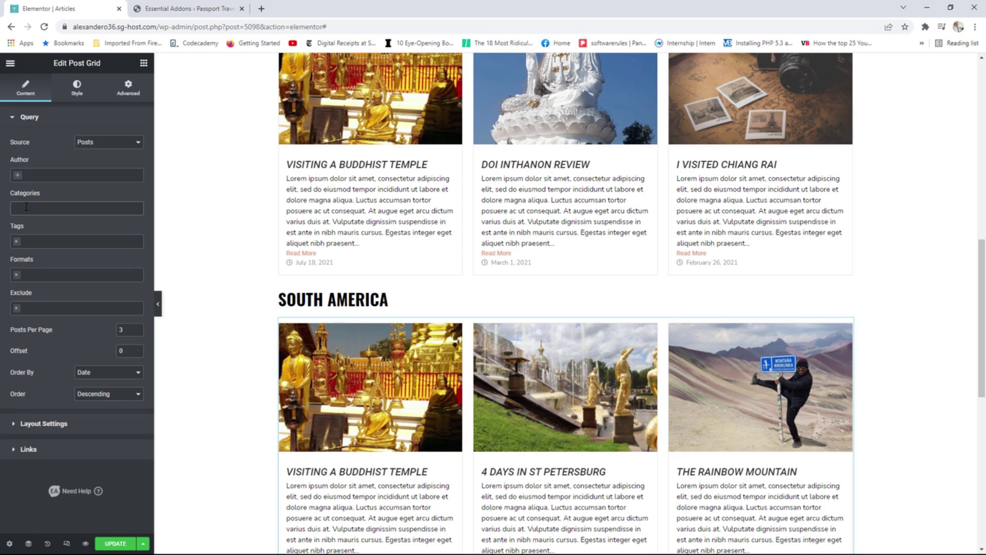
{"action": "left_click", "coordinate": [29, 210]}
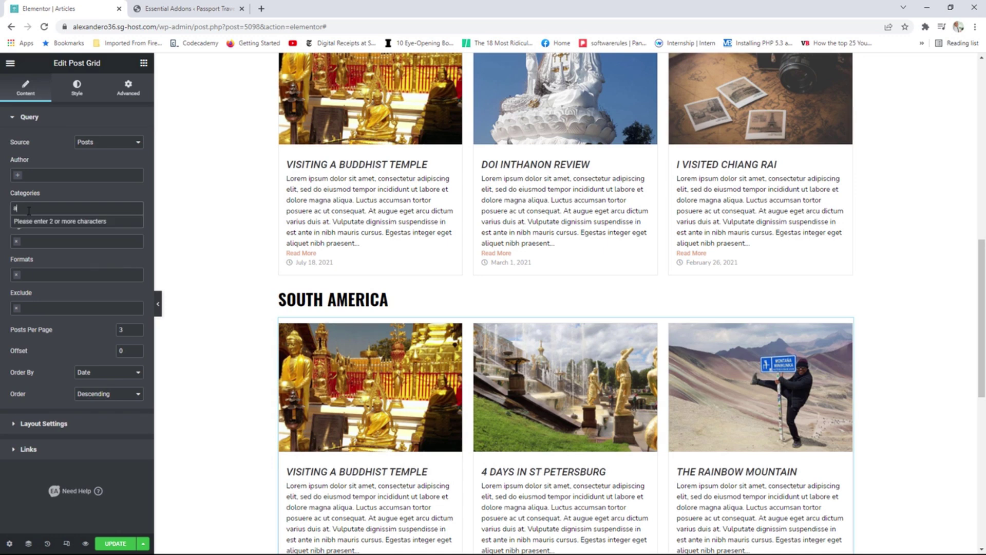
{"action": "type", "text": "amer"}
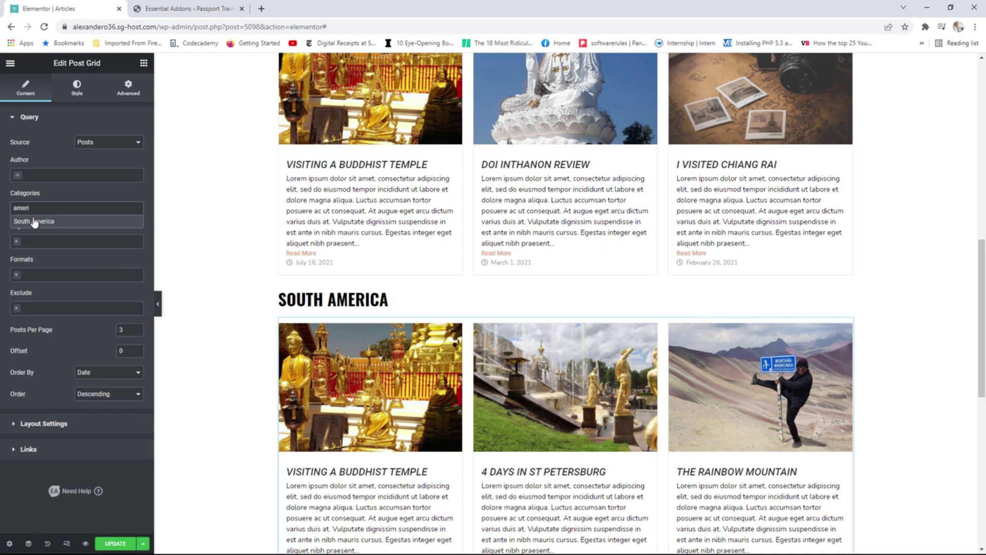
{"action": "type", "text": "i"}
{"action": "left_click", "coordinate": [39, 223]}
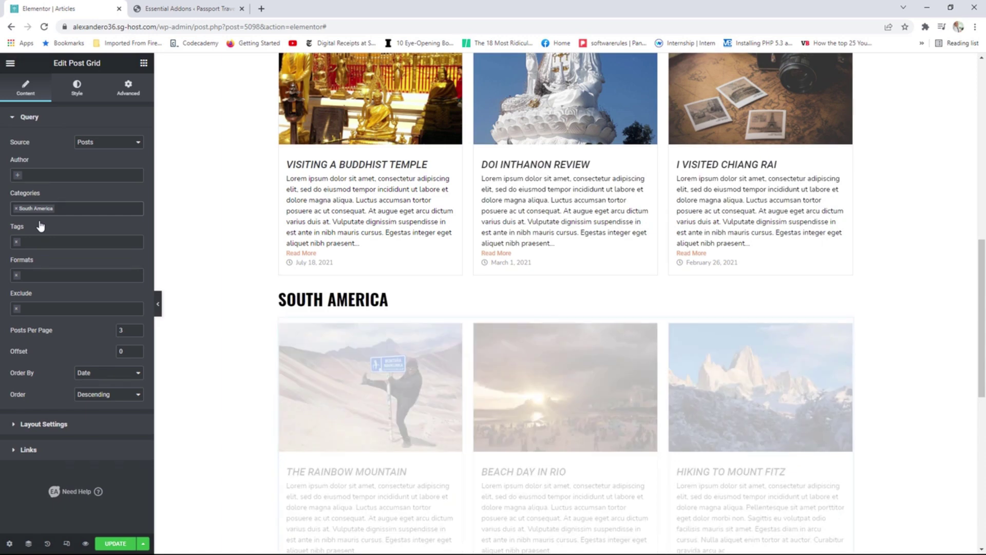
{"action": "scroll", "coordinate": [835, 337], "scroll_direction": "down", "scroll_amount": 2}
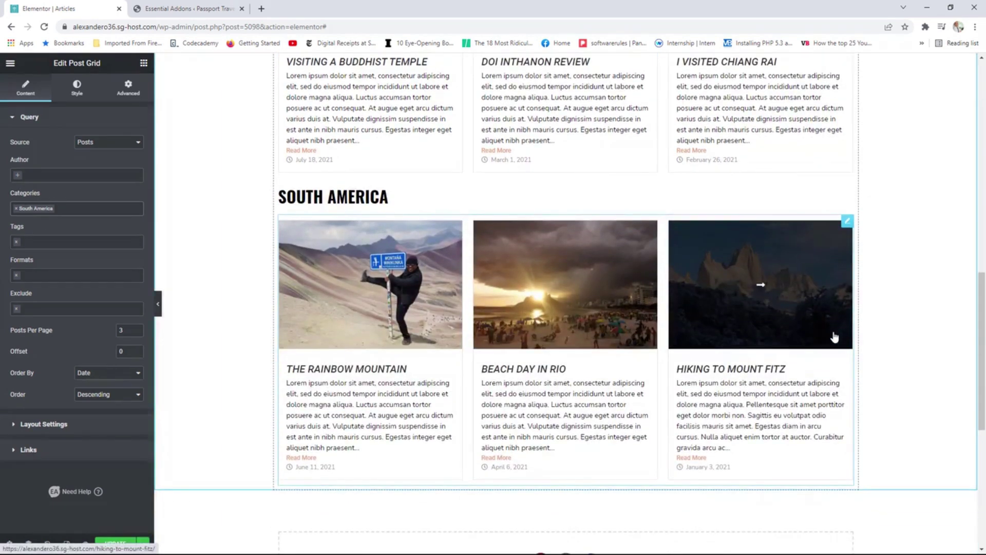
{"action": "scroll", "coordinate": [835, 337], "scroll_direction": "up", "scroll_amount": 11}
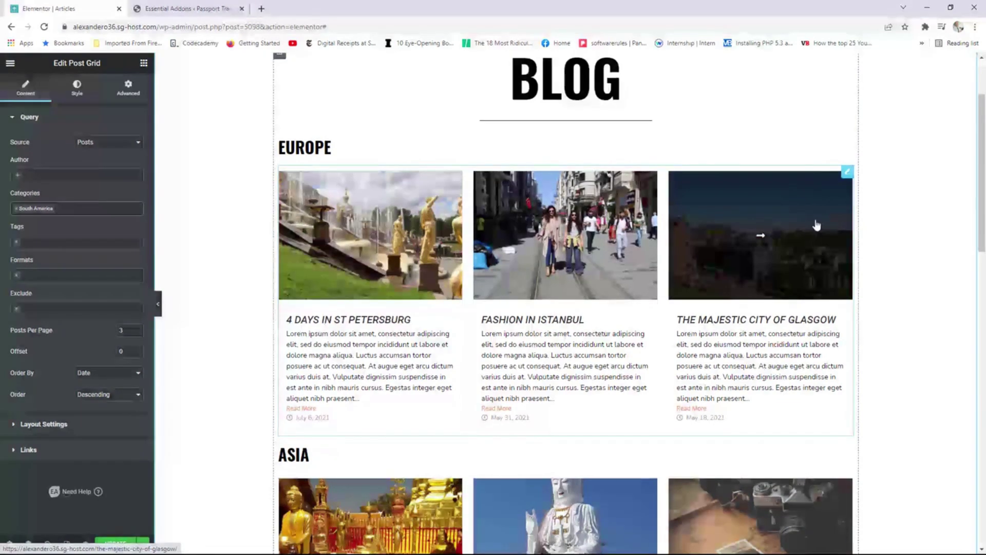
Unlink the EUROPE grid's padding and set its bottom padding to 25.
{"action": "left_click", "coordinate": [847, 175]}
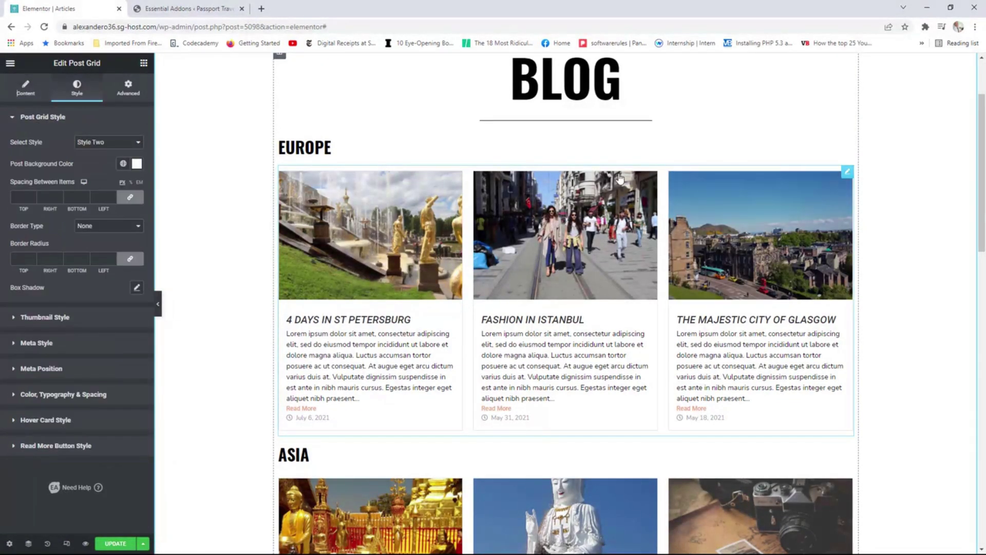
{"action": "left_click", "coordinate": [128, 88]}
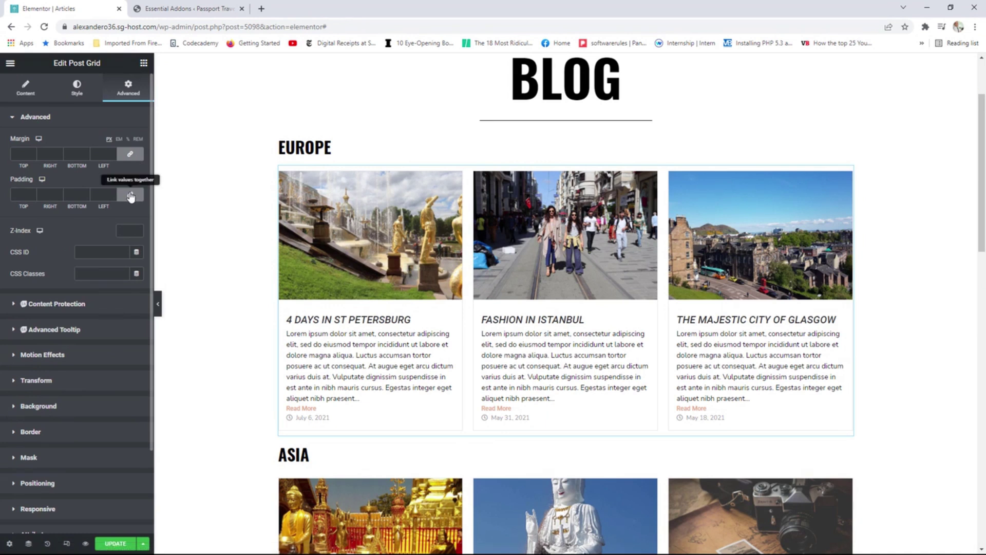
{"action": "left_click", "coordinate": [130, 195]}
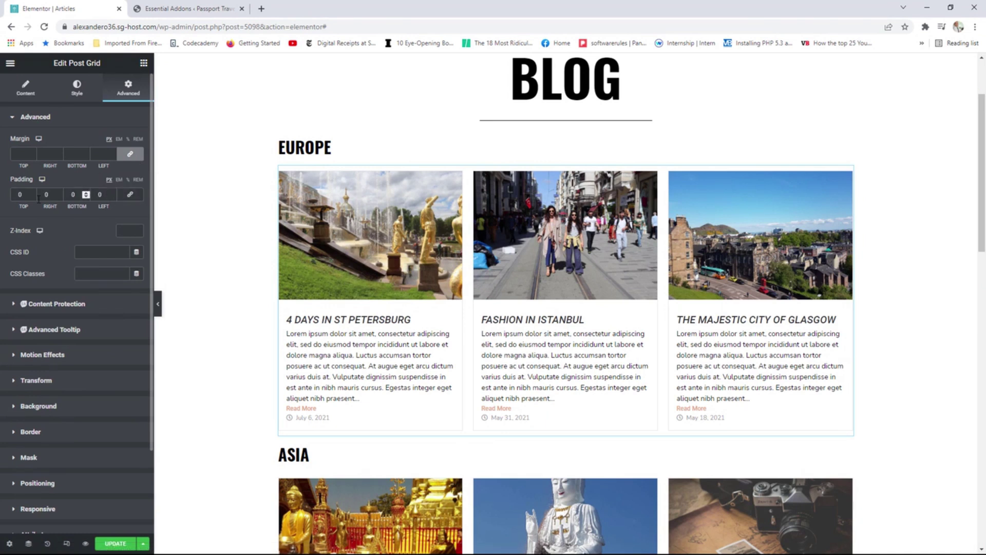
{"action": "double_click", "coordinate": [85, 194]}
{"action": "type", "text": "15"}
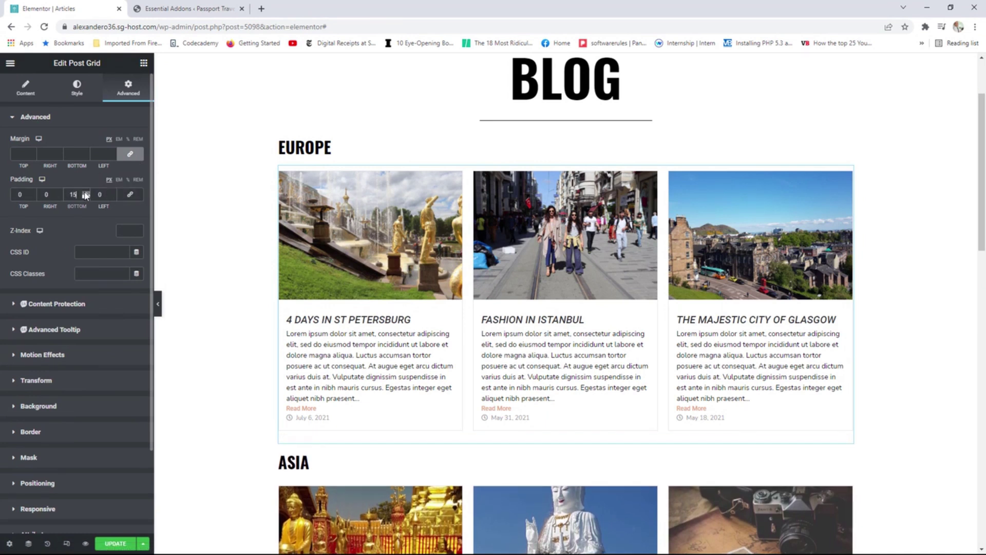
{"action": "triple_click", "coordinate": [85, 192]}
{"action": "triple_click", "coordinate": [85, 193]}
{"action": "triple_click", "coordinate": [85, 193]}
{"action": "left_click", "coordinate": [85, 193]}
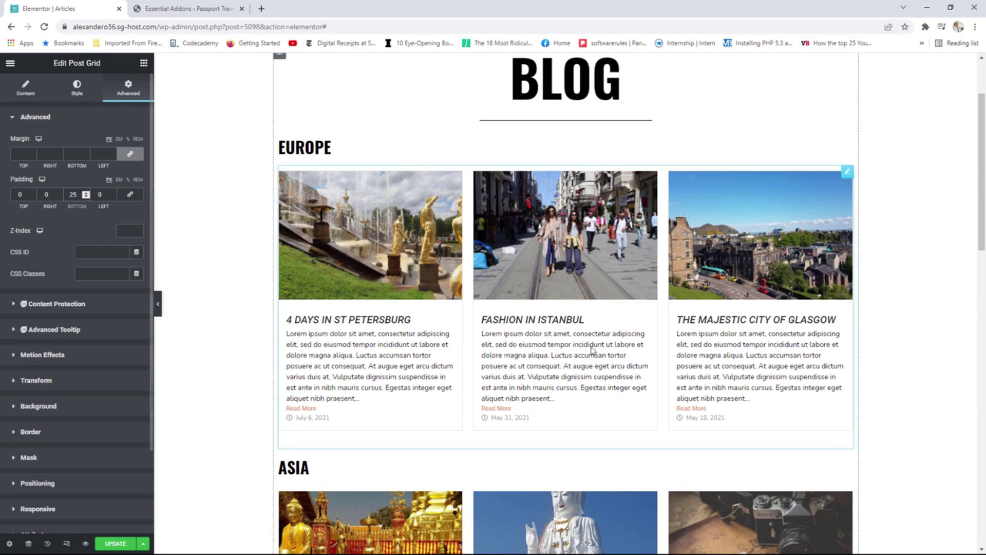
{"action": "scroll", "coordinate": [821, 424], "scroll_direction": "down", "scroll_amount": 8}
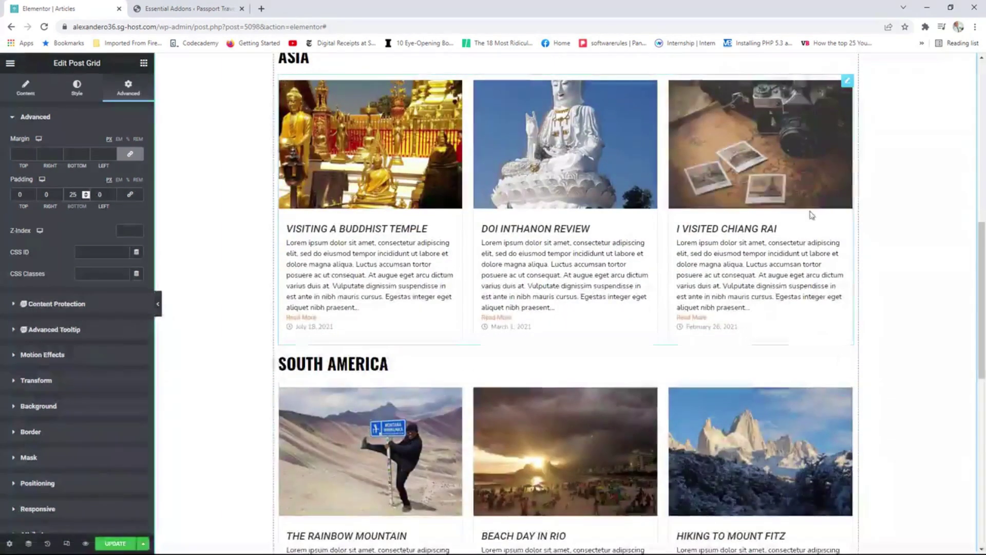
Set the ASIA grid's bottom padding to 25.
{"action": "left_click", "coordinate": [811, 215]}
{"action": "left_click", "coordinate": [127, 88]}
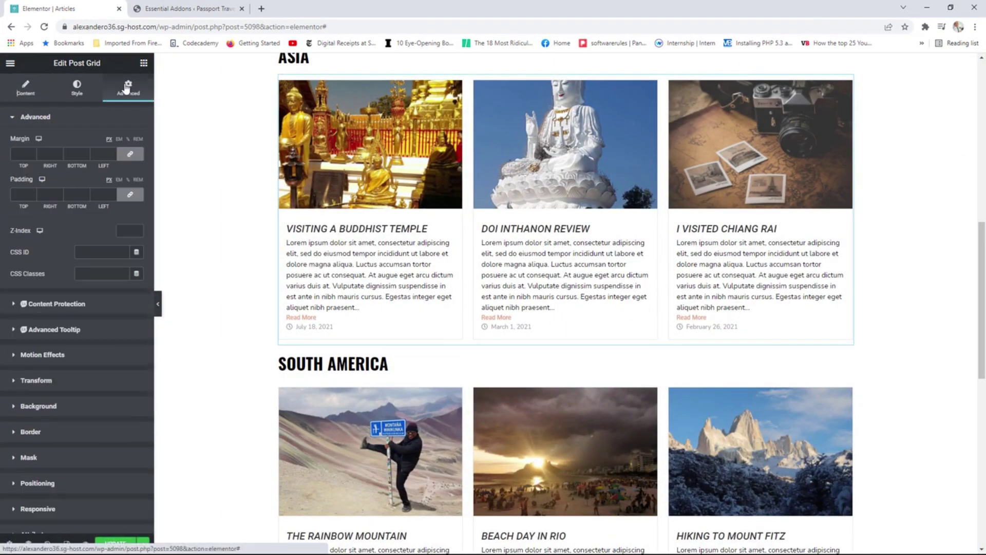
{"action": "left_click", "coordinate": [87, 195]}
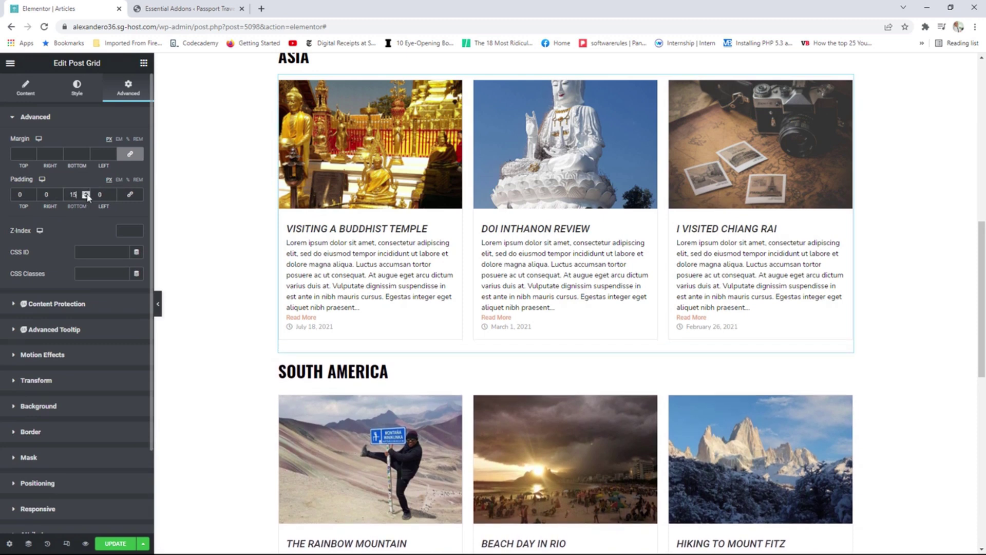
{"action": "left_click", "coordinate": [87, 194]}
{"action": "left_click", "coordinate": [86, 195]}
{"action": "left_click", "coordinate": [87, 195]}
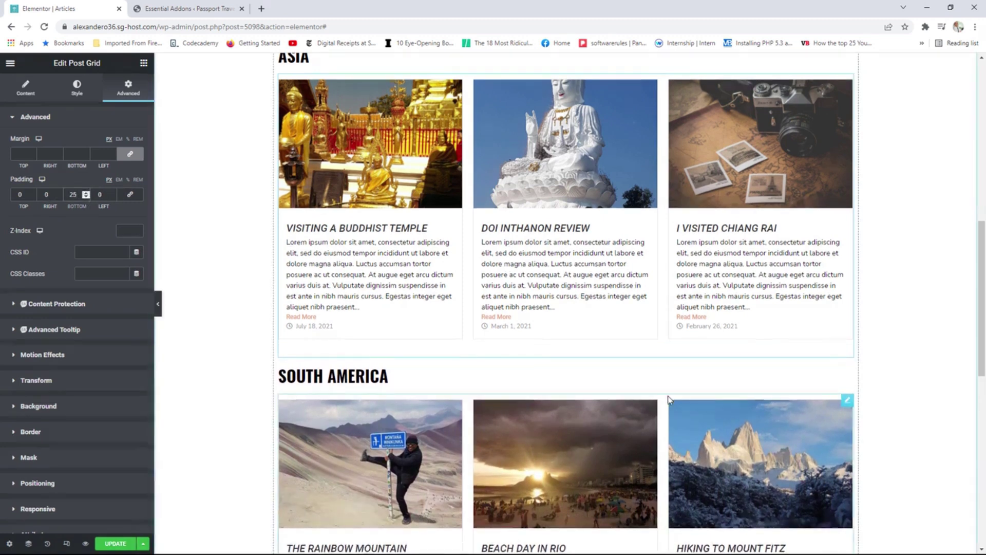
Open the SOUTH AMERICA grid's Advanced spacing and save the page with UPDATE.
{"action": "scroll", "coordinate": [669, 399], "scroll_direction": "down", "scroll_amount": 2}
{"action": "left_click", "coordinate": [846, 297]}
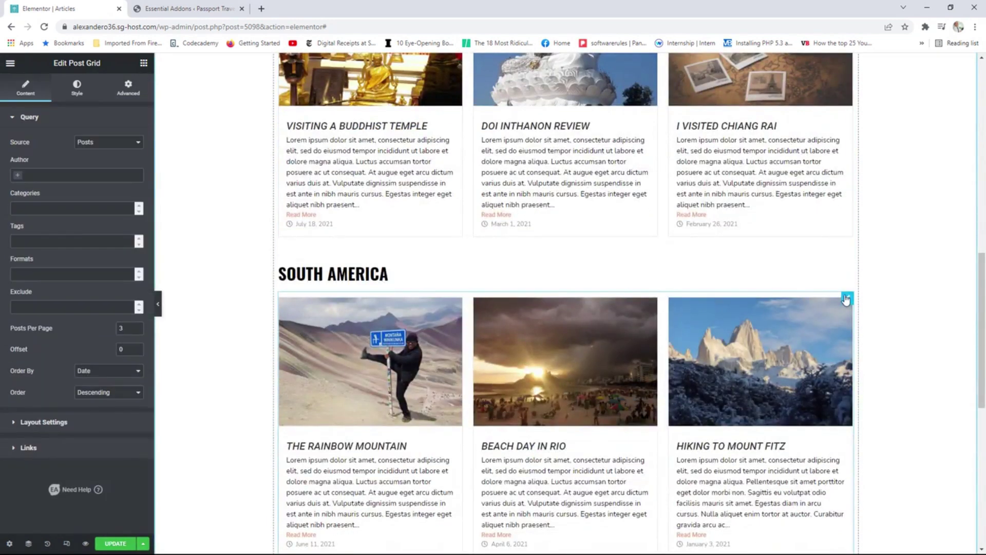
{"action": "left_click", "coordinate": [126, 96]}
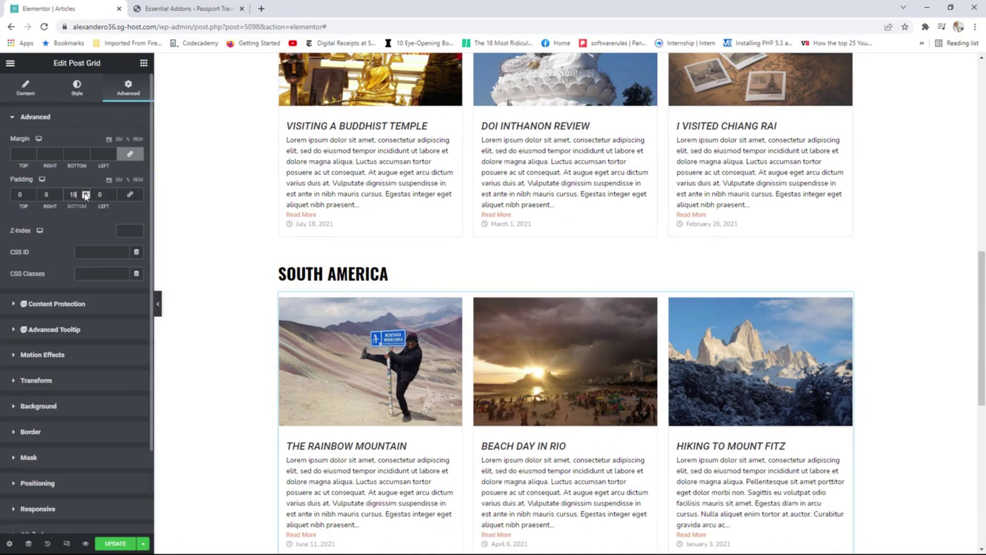
{"action": "left_click", "coordinate": [113, 542]}
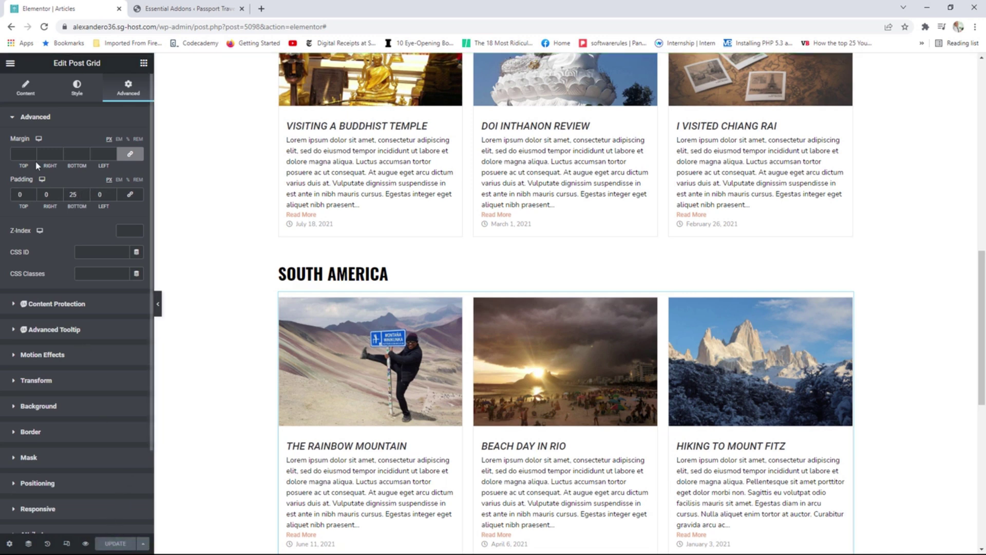
{"action": "left_click", "coordinate": [10, 63]}
View the live Articles page, scroll through its grids, then return to Edit with Elementor.
{"action": "left_click", "coordinate": [65, 224]}
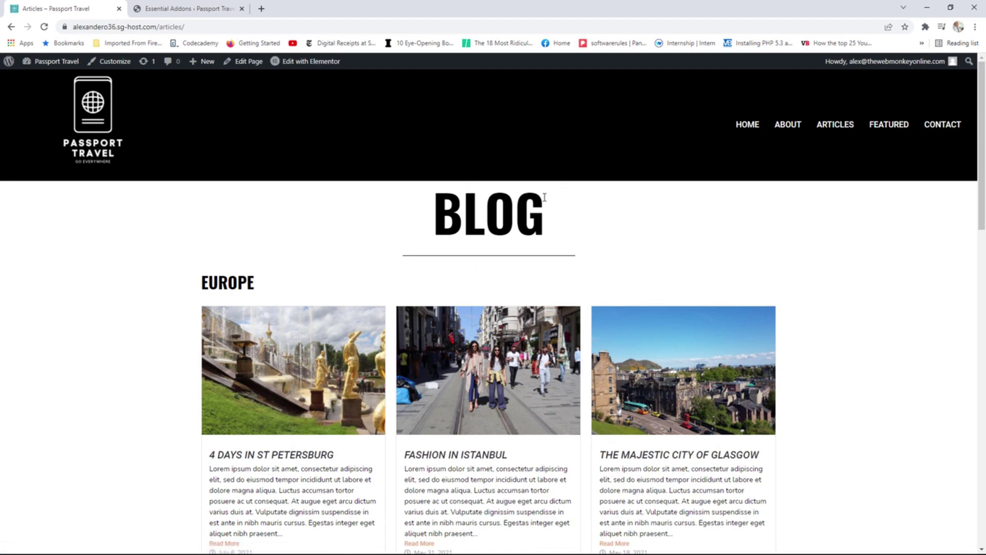
{"action": "scroll", "coordinate": [830, 286], "scroll_direction": "down", "scroll_amount": 12}
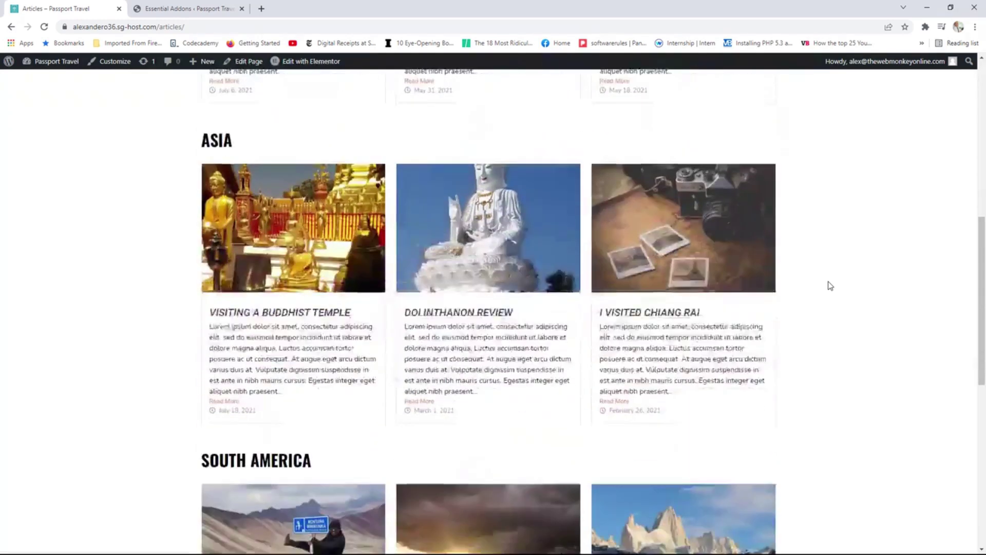
{"action": "scroll", "coordinate": [831, 285], "scroll_direction": "down", "scroll_amount": 3}
{"action": "scroll", "coordinate": [830, 286], "scroll_direction": "up", "scroll_amount": 9}
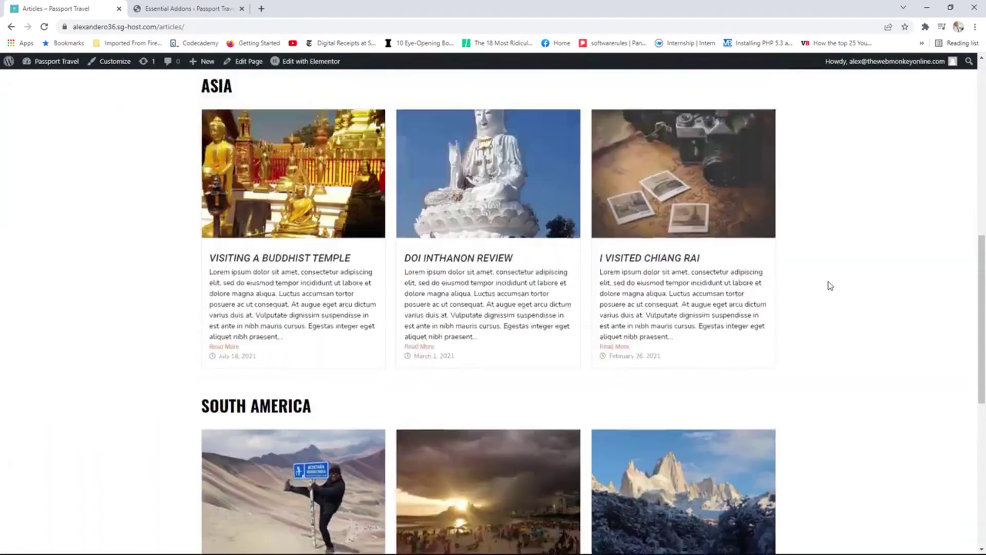
{"action": "scroll", "coordinate": [831, 285], "scroll_direction": "up", "scroll_amount": 6}
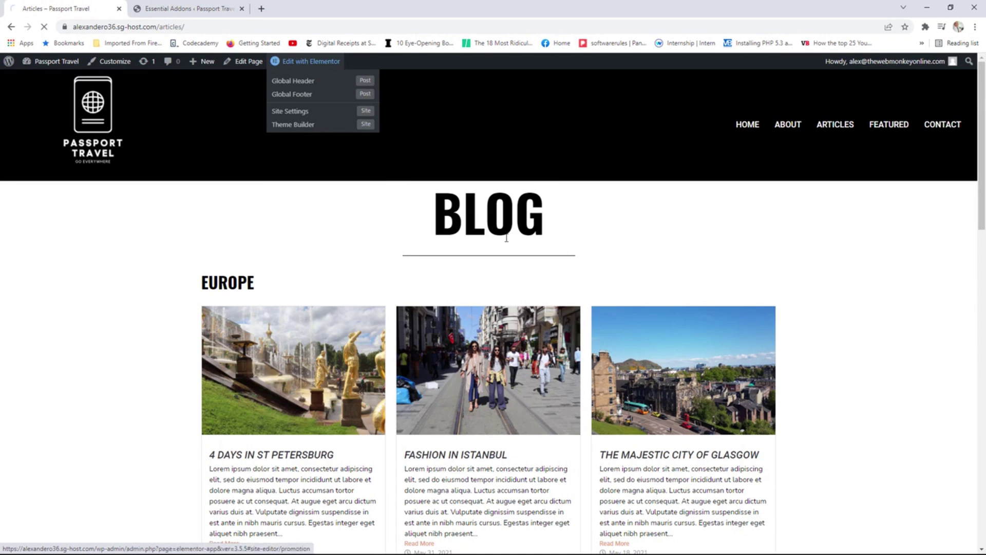
{"action": "left_click", "coordinate": [308, 61]}
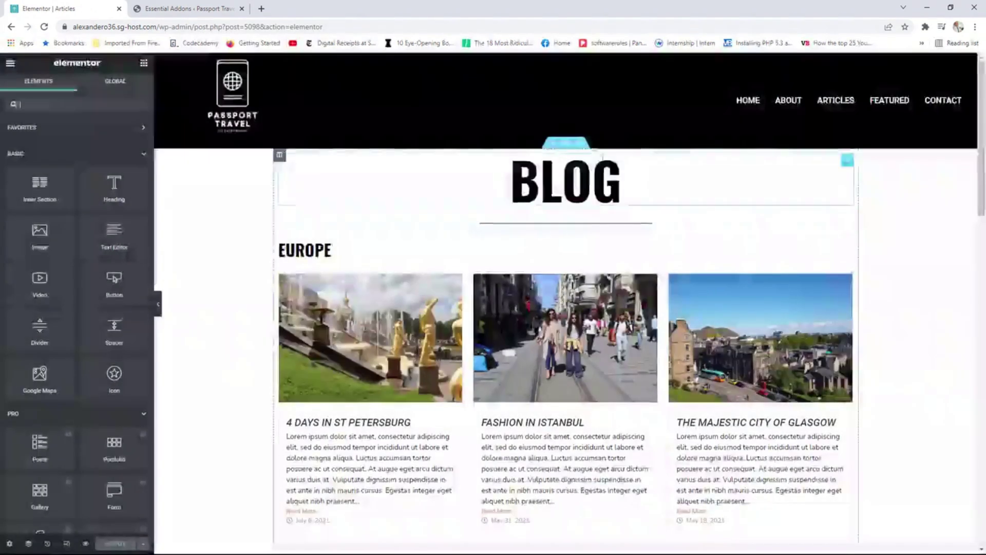
Give the BLOG section unlinked padding of 50 top and 50 bottom, then save with UPDATE.
{"action": "left_click", "coordinate": [567, 148]}
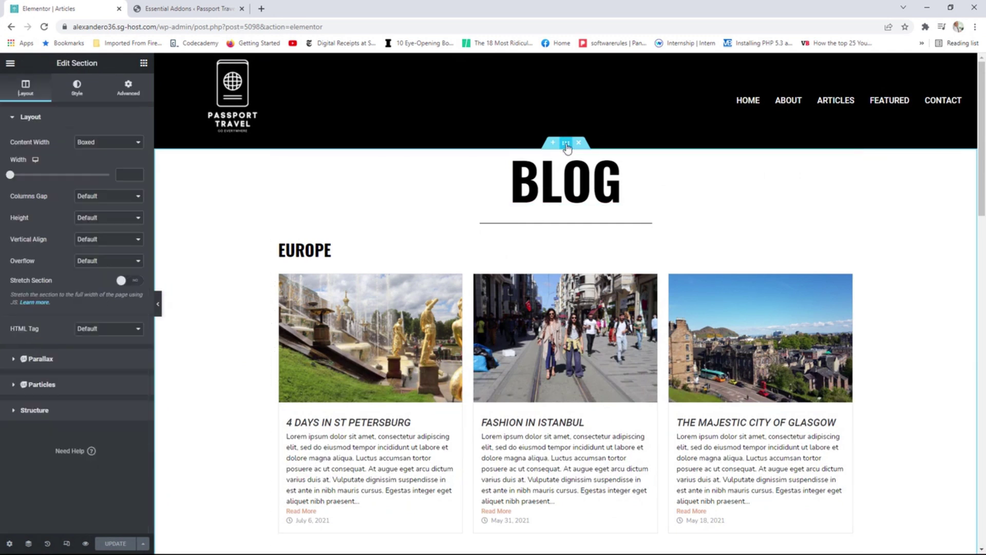
{"action": "left_click", "coordinate": [136, 90]}
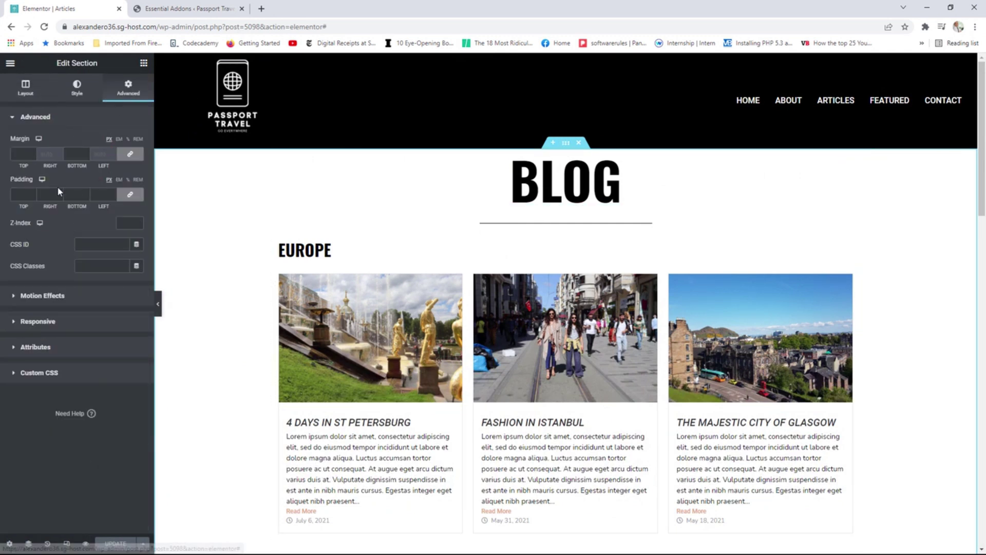
{"action": "left_click", "coordinate": [131, 196]}
{"action": "left_click", "coordinate": [31, 193]}
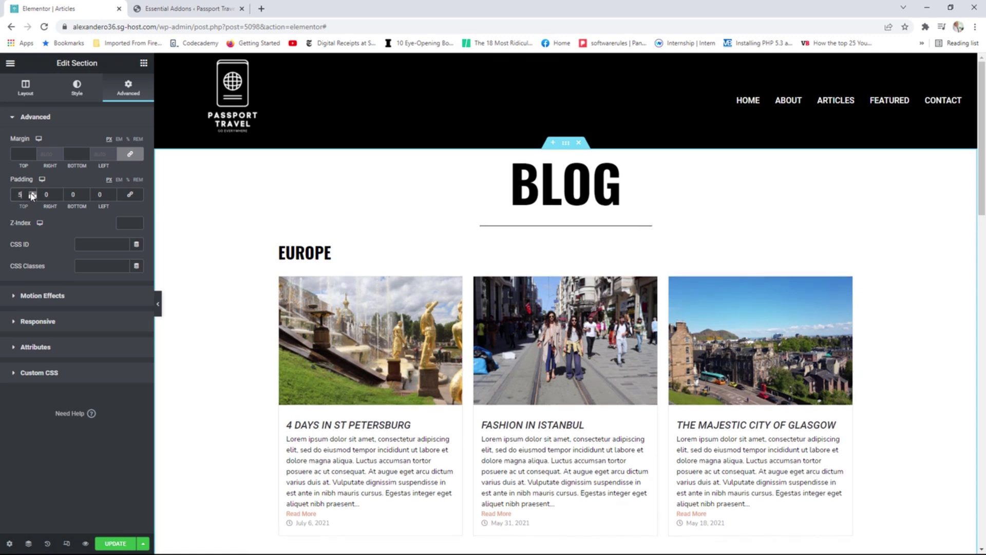
{"action": "left_click_drag", "start_coordinate": [32, 196], "coordinate": [86, 195]}
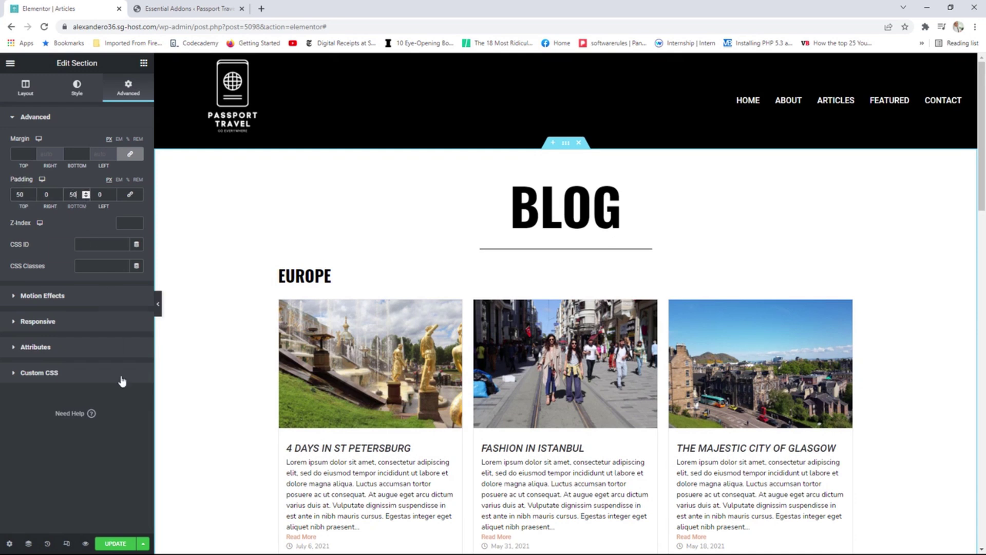
{"action": "left_click", "coordinate": [115, 542]}
{"action": "left_click", "coordinate": [10, 63]}
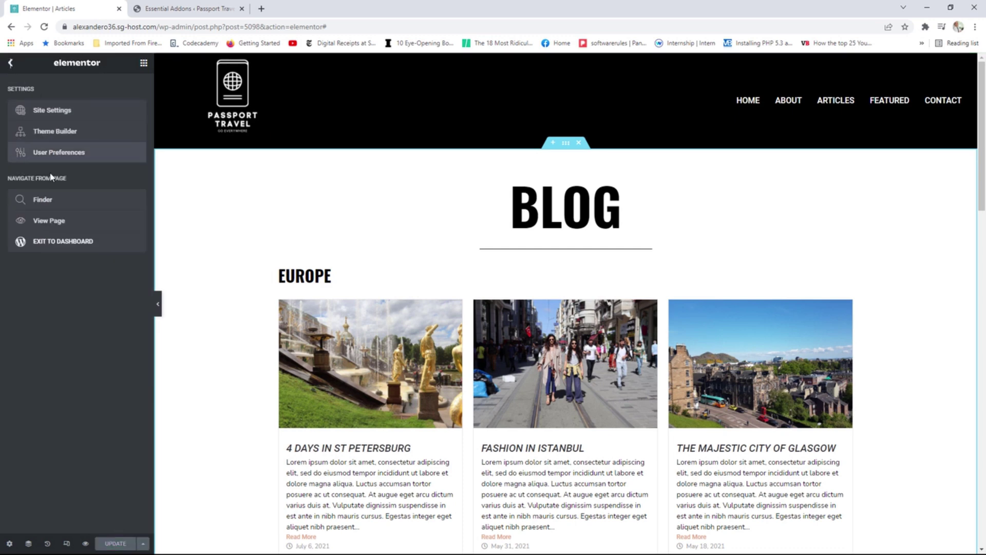
Open the live Articles page and scroll slightly to see the padded BLOG section.
{"action": "left_click", "coordinate": [52, 222]}
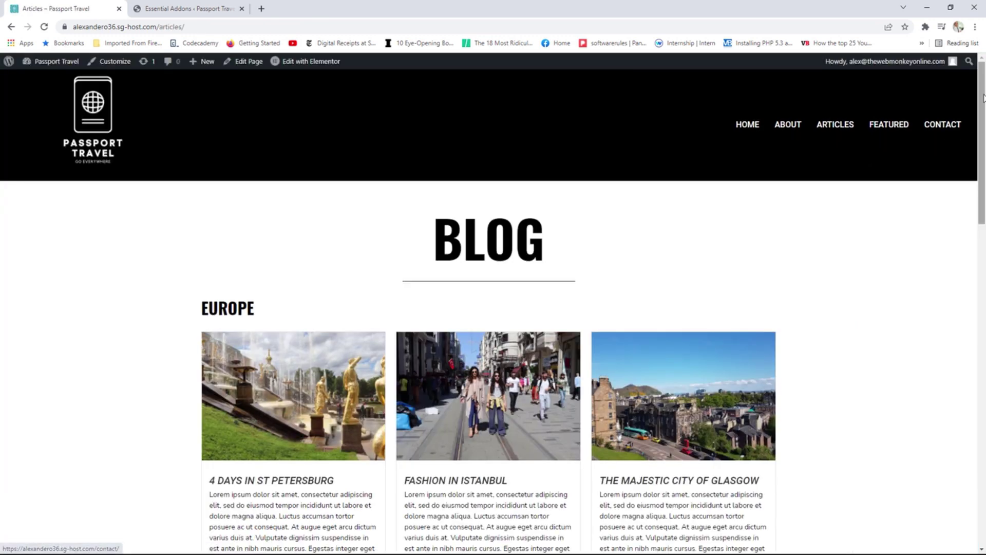
{"action": "mouse_move", "coordinate": [980, 96]}
{"action": "left_mouse_down"}
{"action": "mouse_move", "coordinate": [970, 389]}
{"action": "mouse_move", "coordinate": [977, 110]}
{"action": "left_mouse_up"}
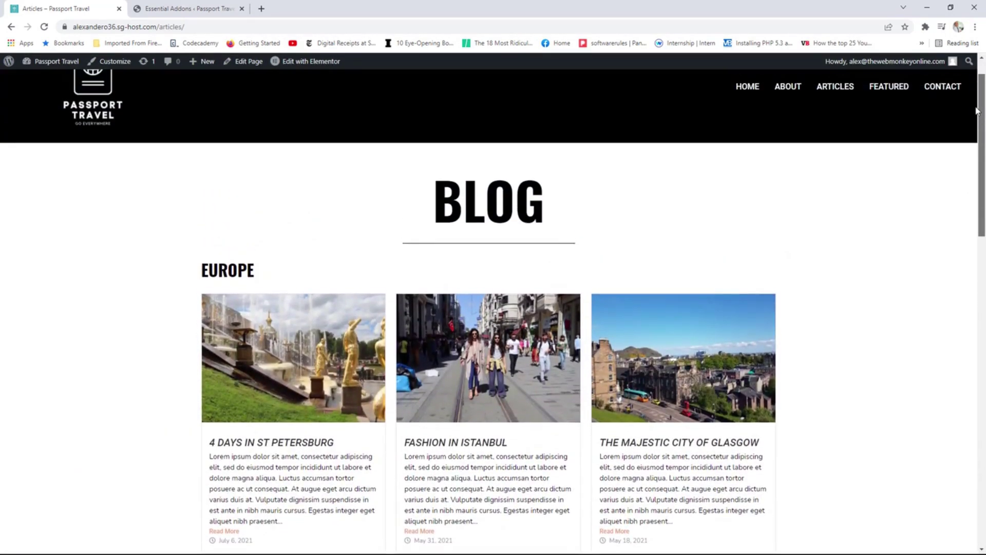
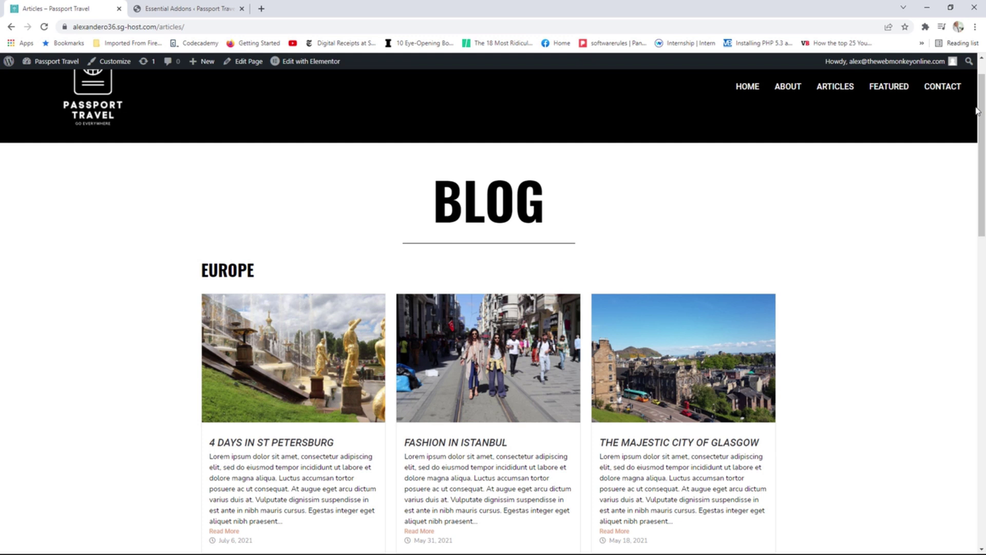
Switch to the Essential Addons Elements settings page in the other browser tab.
{"action": "left_click", "coordinate": [154, 6]}
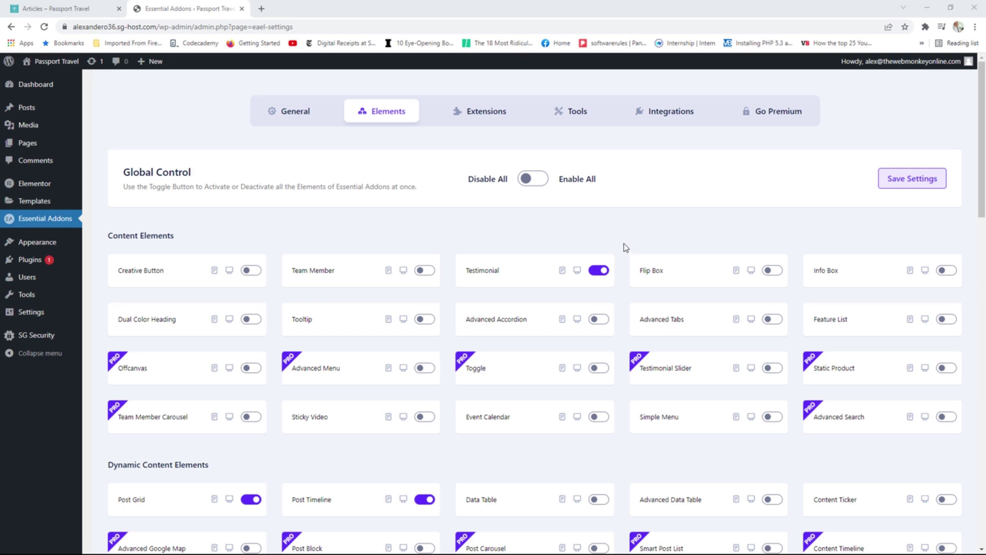
Confirm Image Accordion is enabled under Creative Elements, then go back to the Articles page for Elementor editing.
{"action": "scroll", "coordinate": [625, 247], "scroll_direction": "down", "scroll_amount": 7}
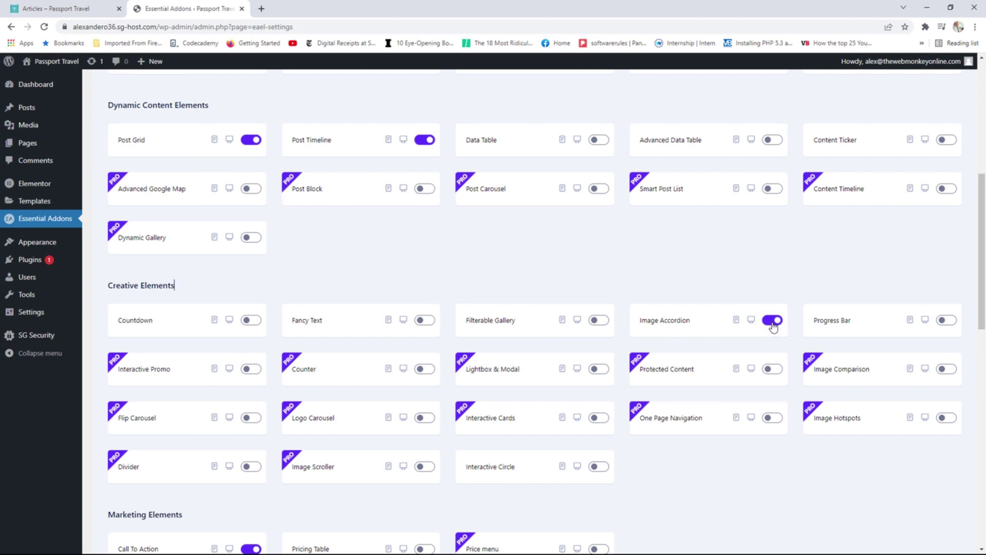
{"action": "left_click", "coordinate": [66, 7]}
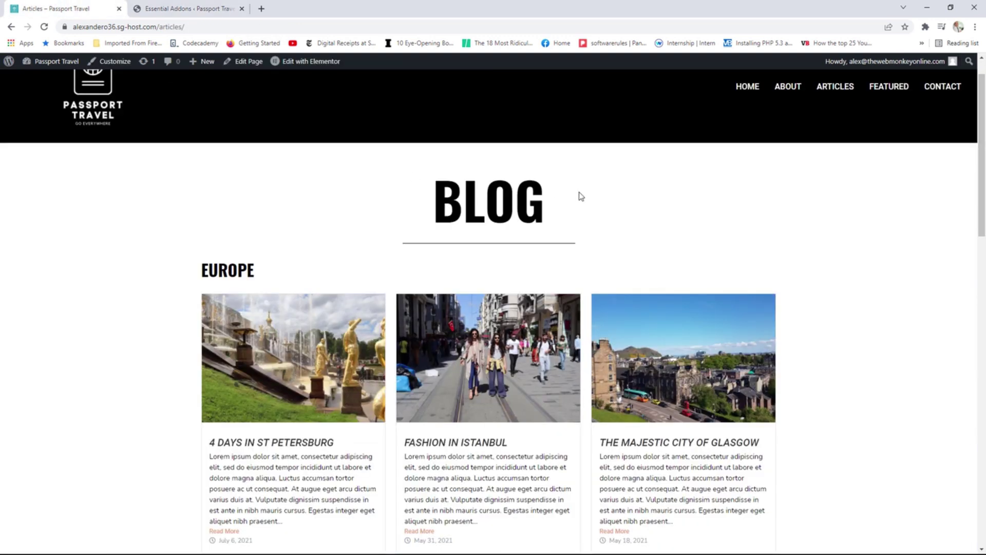
{"action": "mouse_move", "coordinate": [306, 64]}
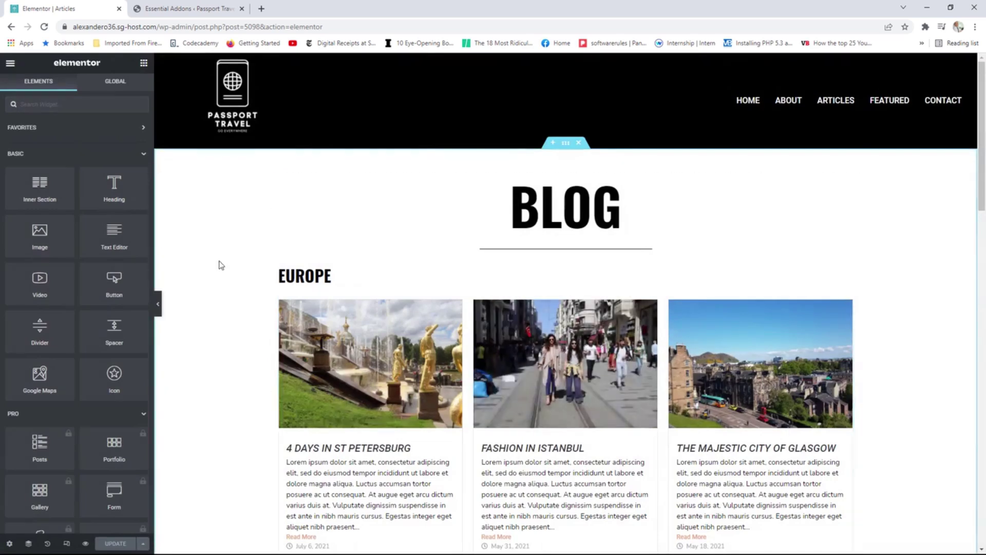
Drag an Image Accordion widget from Essential Addons onto the Articles page above the EUROPE heading.
{"action": "scroll", "coordinate": [185, 265], "scroll_direction": "down", "scroll_amount": 3}
{"action": "scroll", "coordinate": [75, 281], "scroll_direction": "down", "scroll_amount": 5}
{"action": "scroll", "coordinate": [75, 278], "scroll_direction": "down", "scroll_amount": 10}
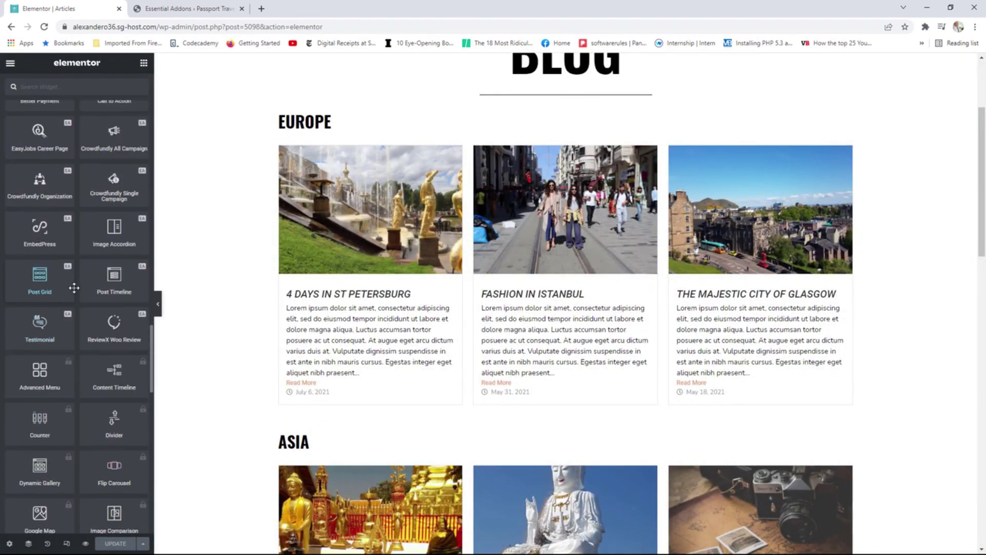
{"action": "scroll", "coordinate": [111, 317], "scroll_direction": "up", "scroll_amount": 3}
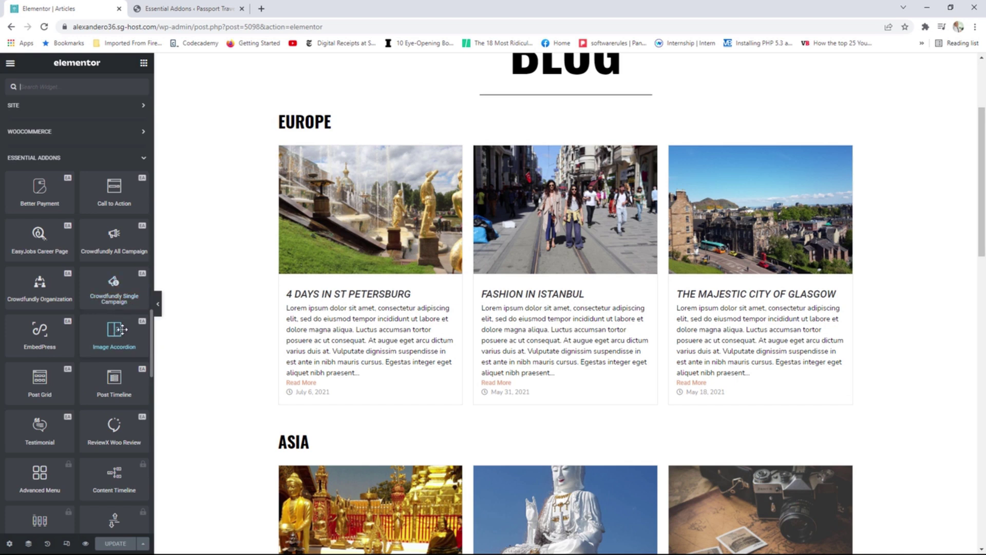
{"action": "left_click_drag", "start_coordinate": [114, 329], "coordinate": [333, 120]}
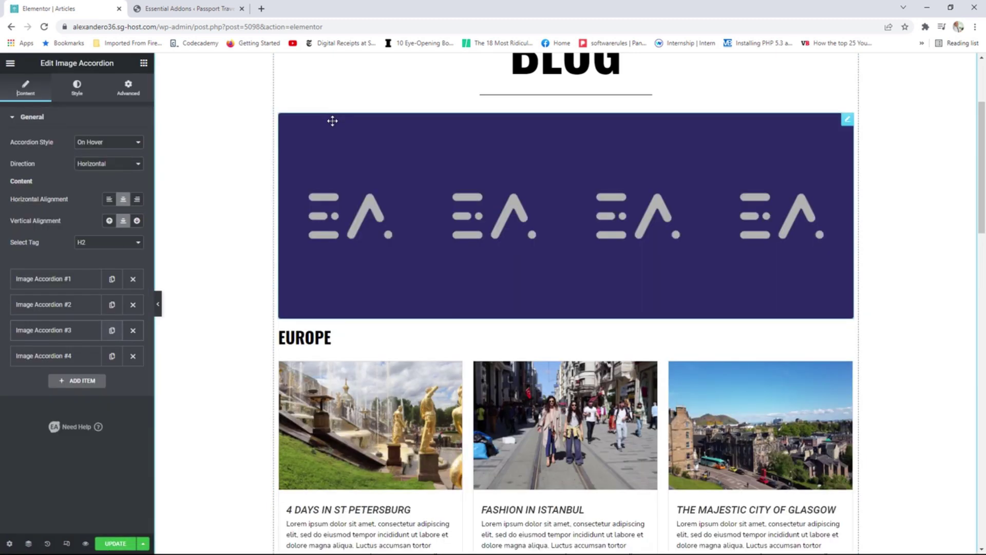
{"action": "left_click", "coordinate": [144, 64]}
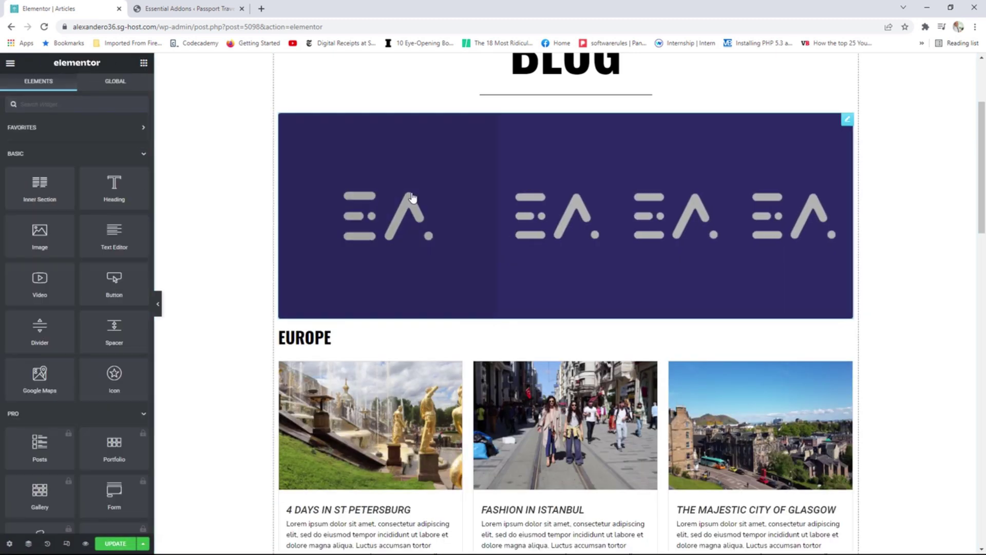
Add a Heading widget above the accordion with the title 'latest posts'.
{"action": "left_click_drag", "start_coordinate": [114, 186], "coordinate": [307, 118]}
{"action": "left_click_drag", "start_coordinate": [95, 152], "coordinate": [6, 153]}
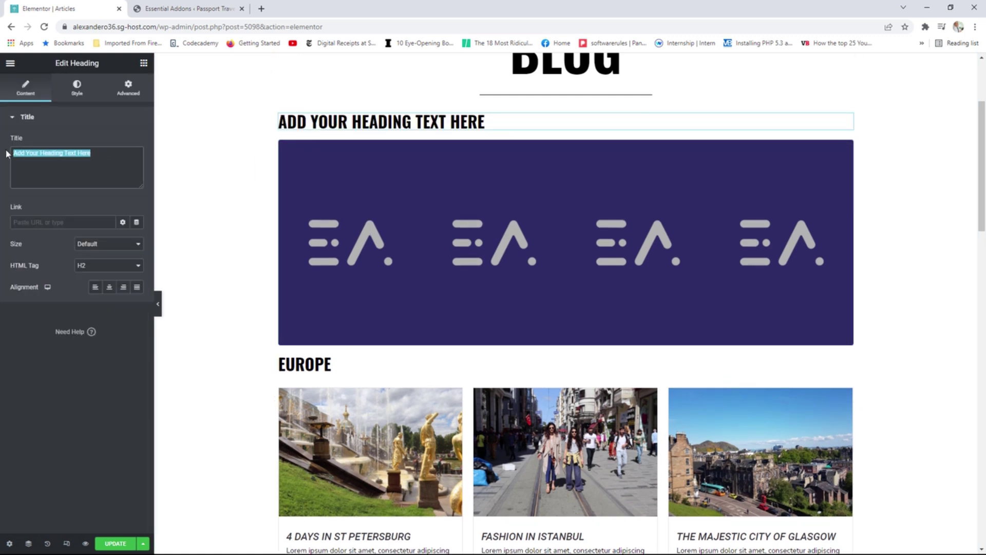
{"action": "type", "text": "la"}
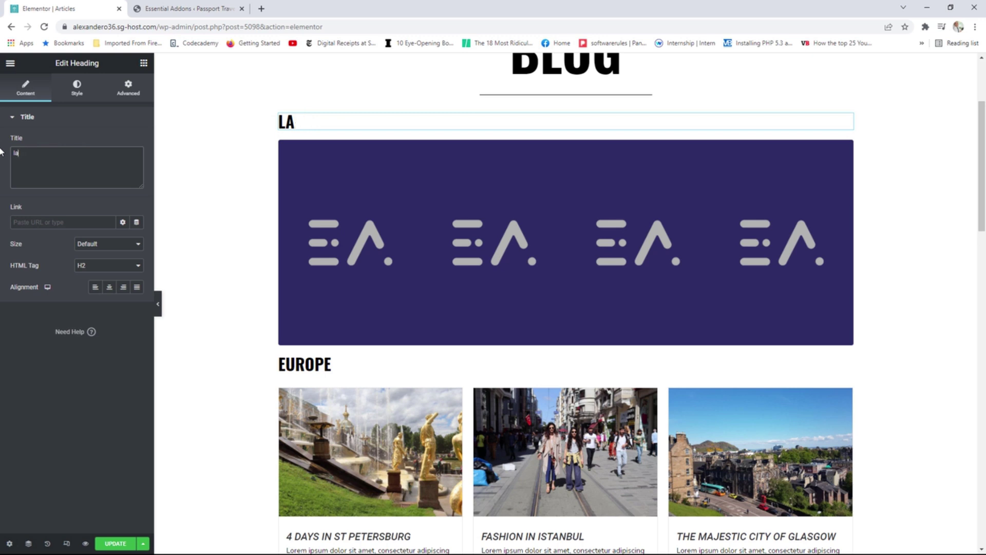
{"action": "type", "text": "atetest posts"}
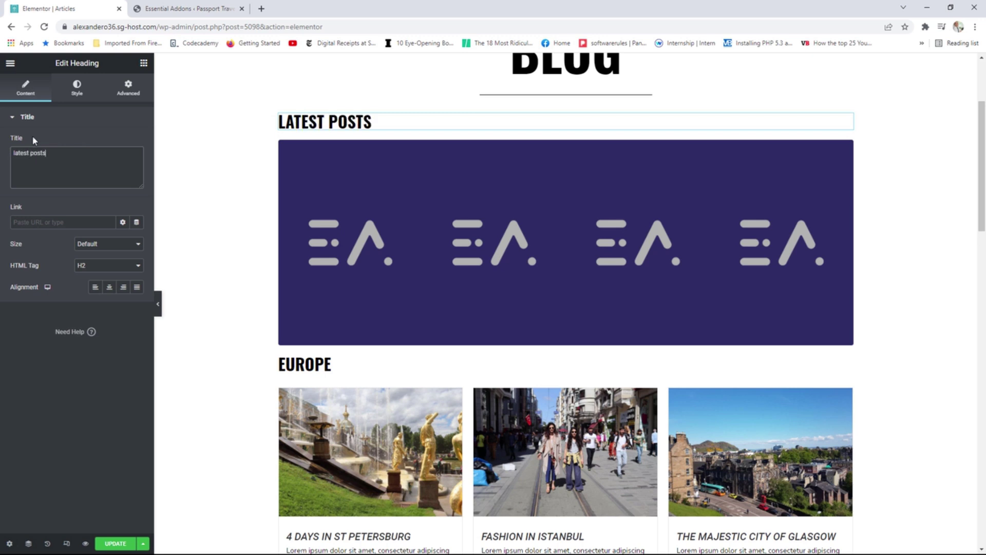
Unlink the heading's padding and set its top padding to 25 px.
{"action": "left_click", "coordinate": [130, 87]}
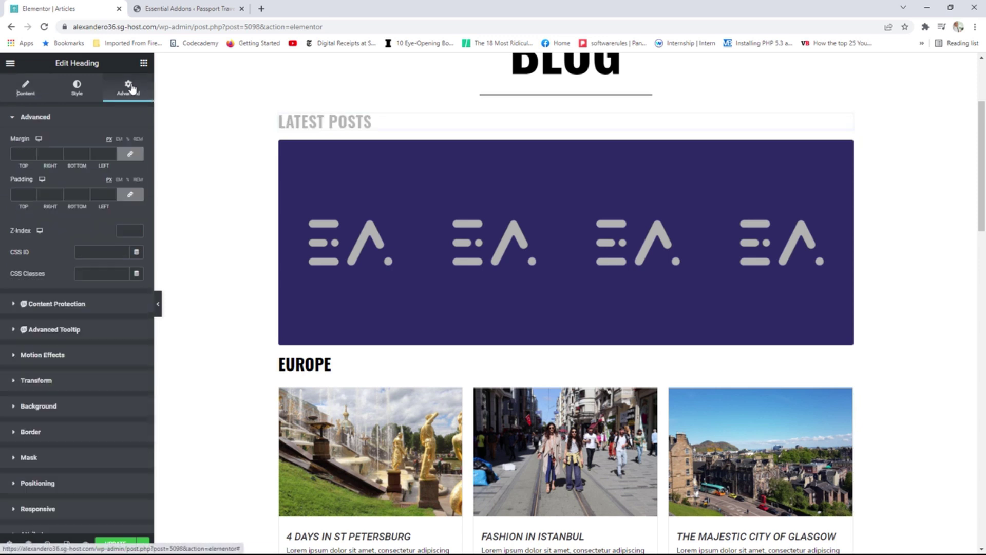
{"action": "left_click", "coordinate": [131, 195]}
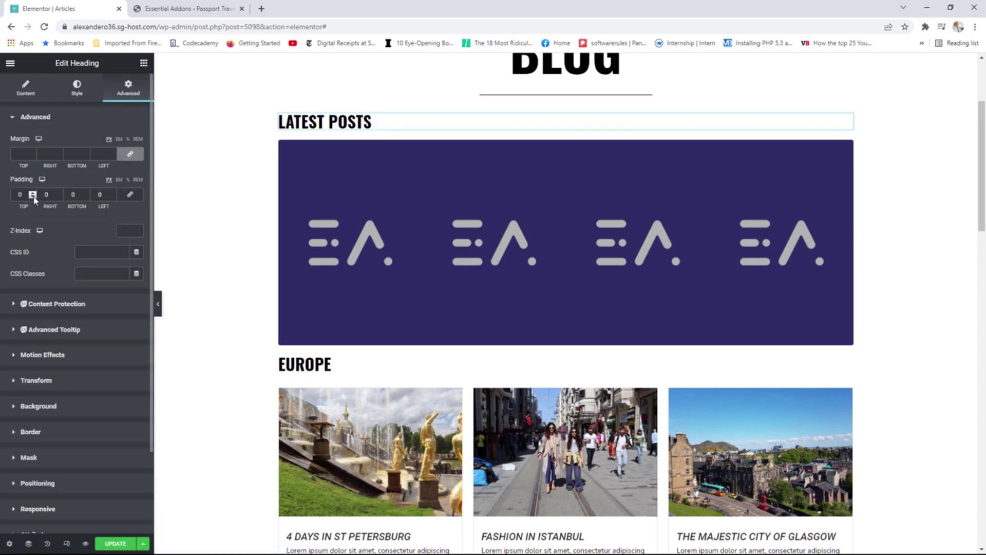
{"action": "left_click", "coordinate": [33, 193]}
{"action": "left_click", "coordinate": [33, 193]}
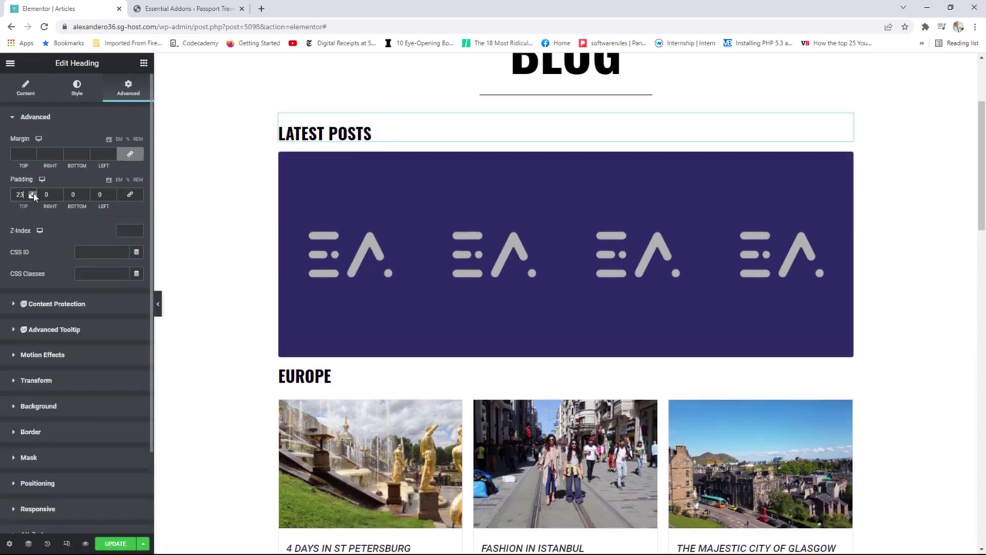
{"action": "left_click", "coordinate": [33, 194]}
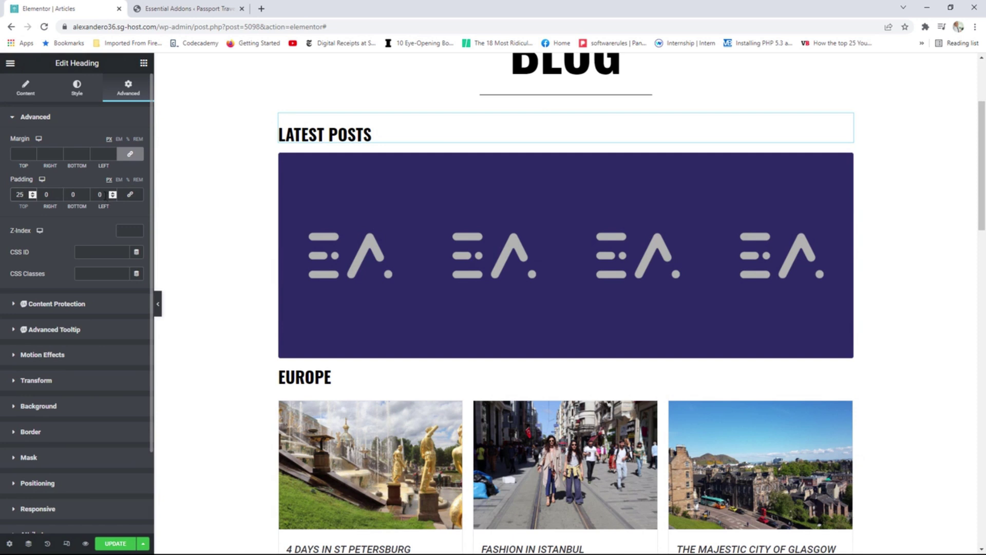
{"action": "scroll", "coordinate": [551, 178], "scroll_direction": "up", "scroll_amount": 2}
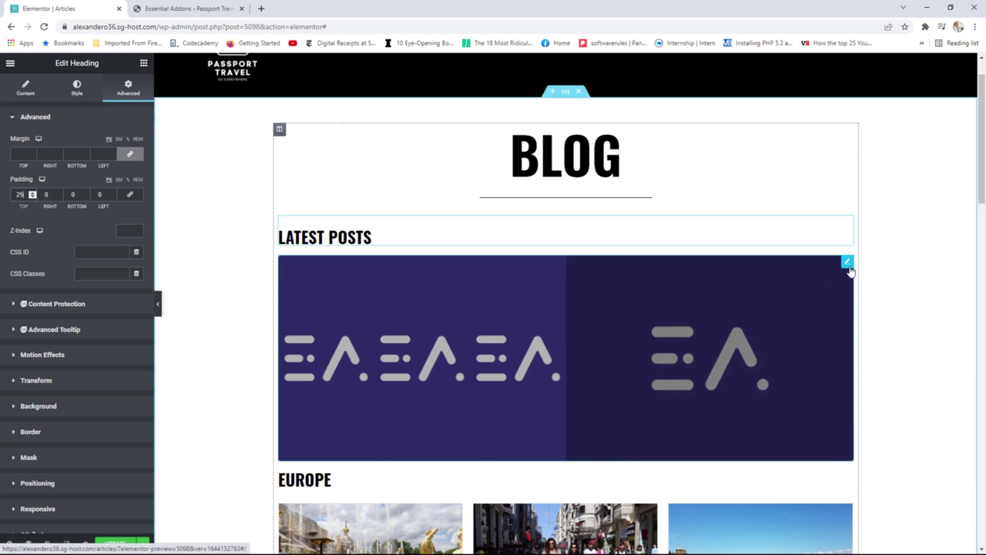
Set Image Accordion #1's background image to the st-petersburg.jpg fountain photo.
{"action": "left_click", "coordinate": [848, 263]}
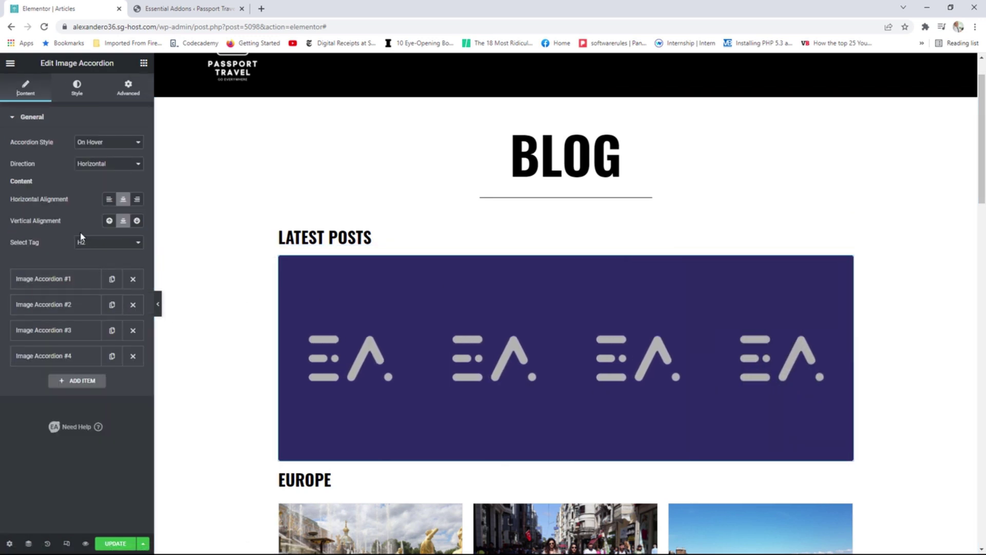
{"action": "left_click", "coordinate": [51, 281]}
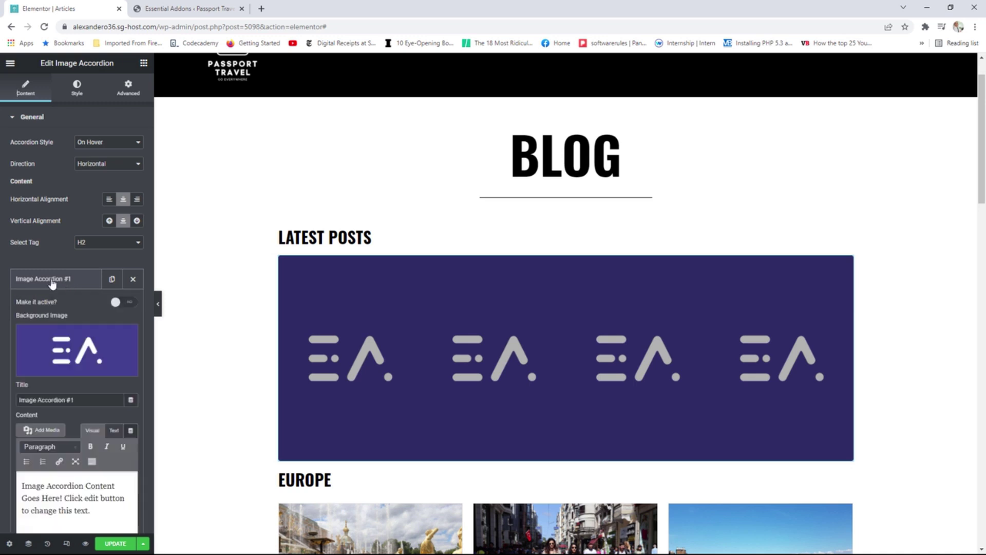
{"action": "left_click", "coordinate": [80, 343]}
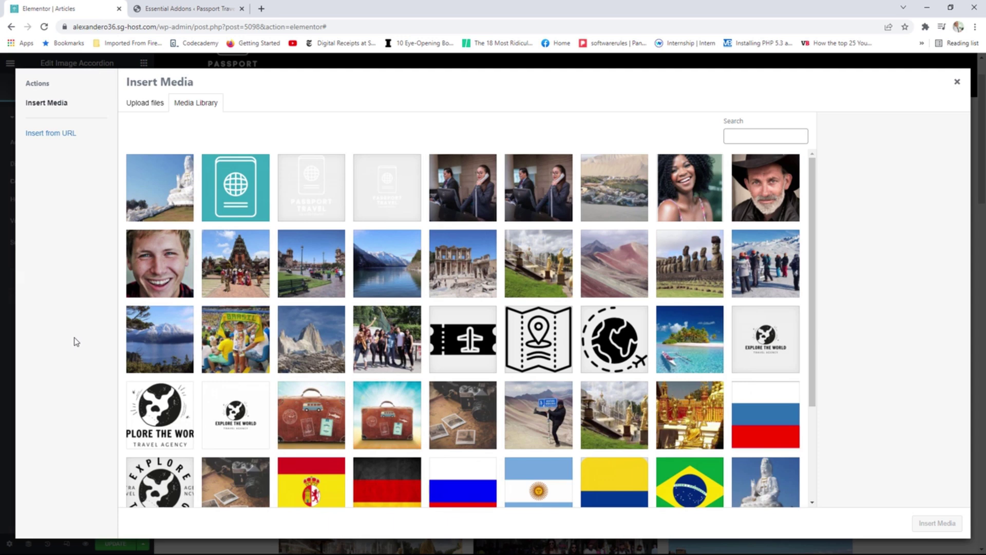
{"action": "left_click", "coordinate": [530, 277]}
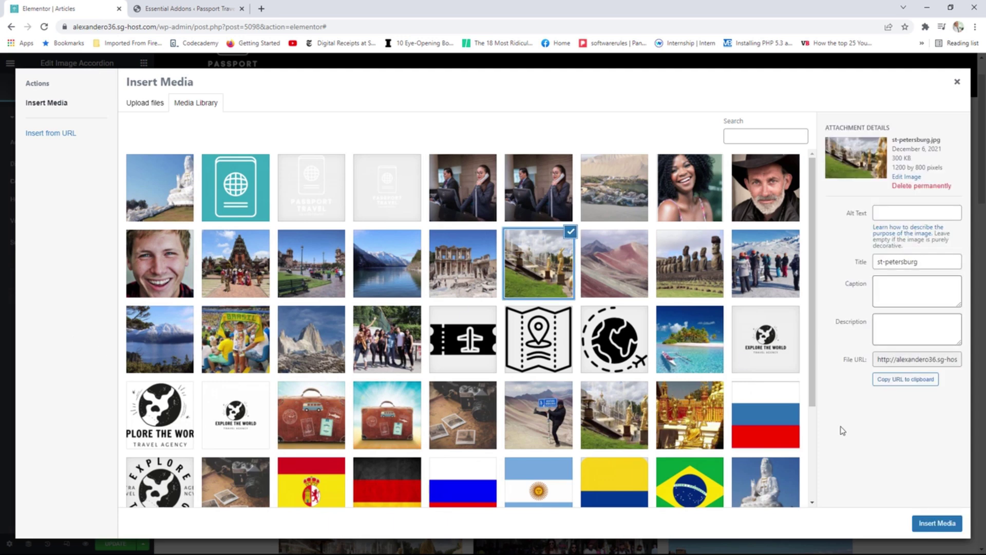
{"action": "left_click", "coordinate": [930, 526]}
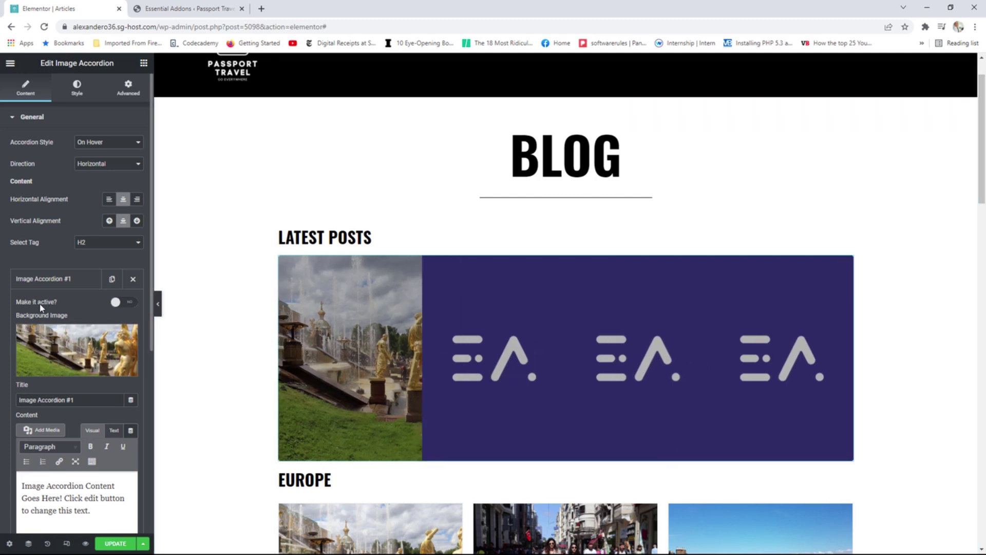
Make the first accordion panel active by default and title it 'Visiting ST Petersburg'.
{"action": "left_click", "coordinate": [123, 306]}
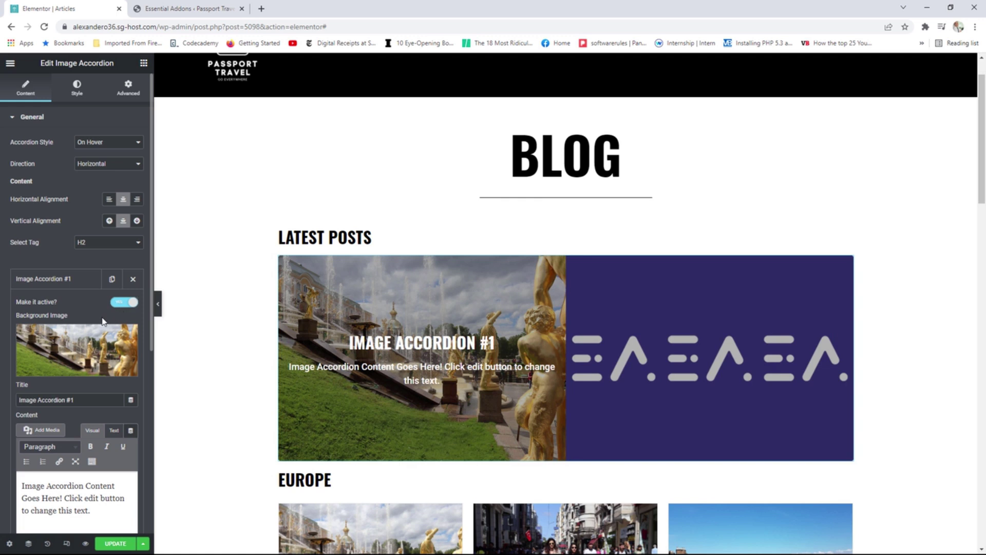
{"action": "scroll", "coordinate": [102, 321], "scroll_direction": "down", "scroll_amount": 1}
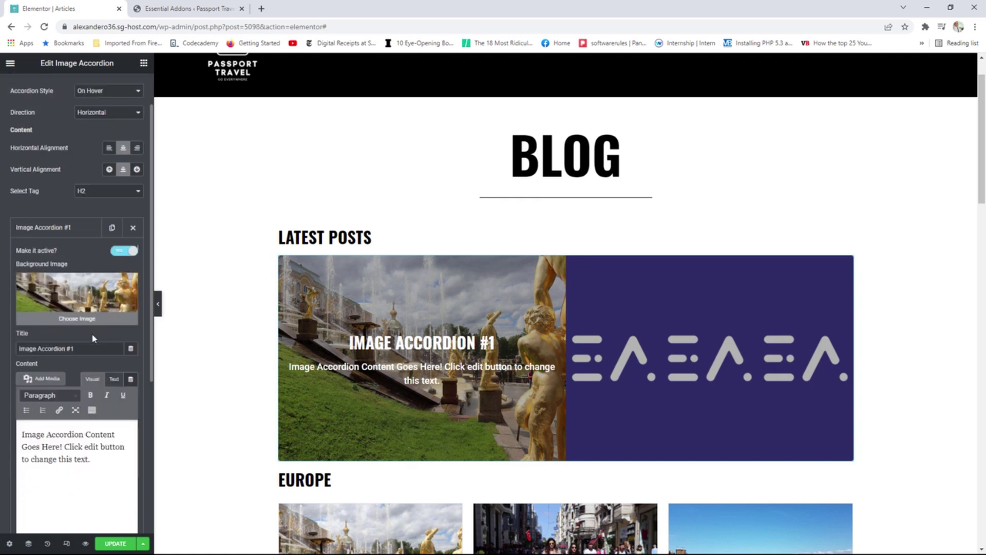
{"action": "left_click_drag", "start_coordinate": [75, 348], "coordinate": [15, 346]}
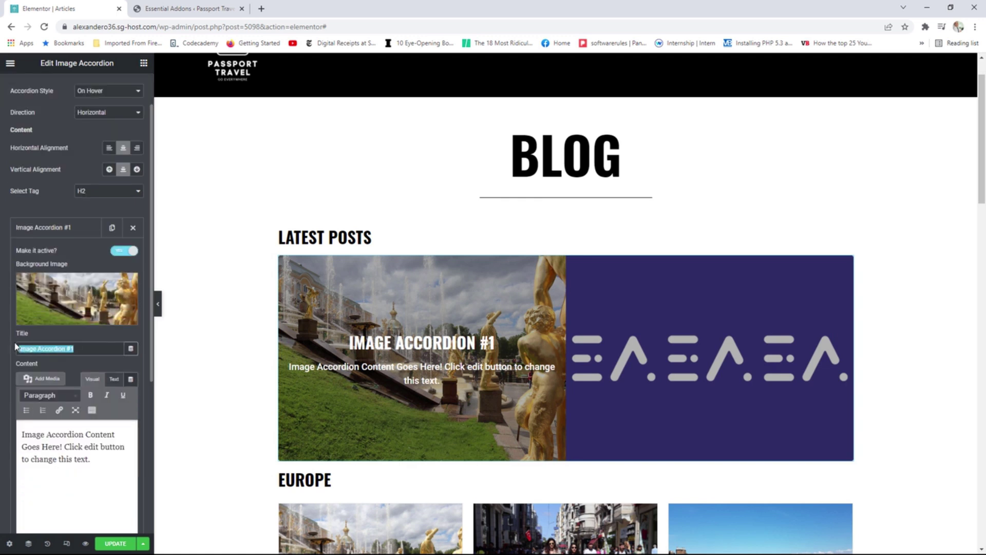
{"action": "type", "text": "Visit"}
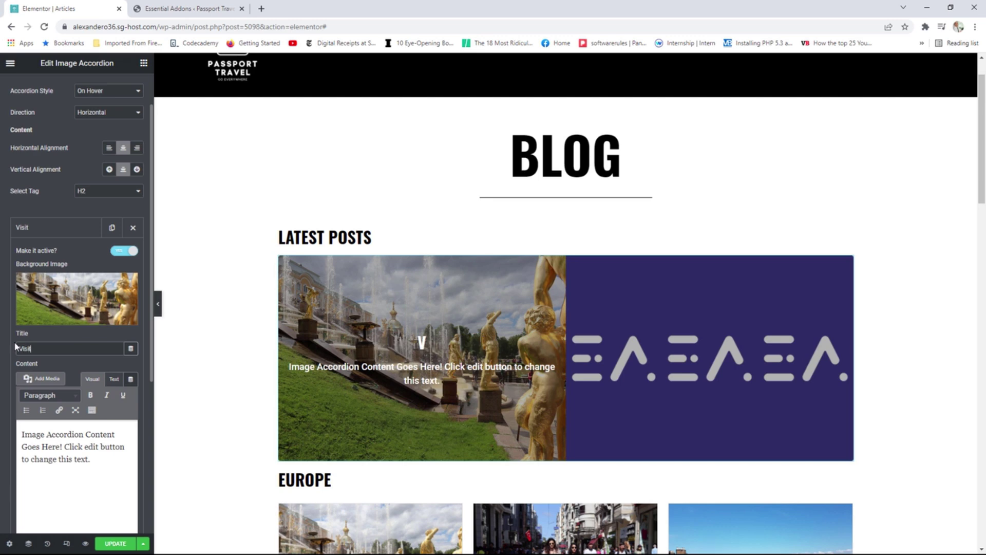
{"action": "type", "text": "ing ST Peters"}
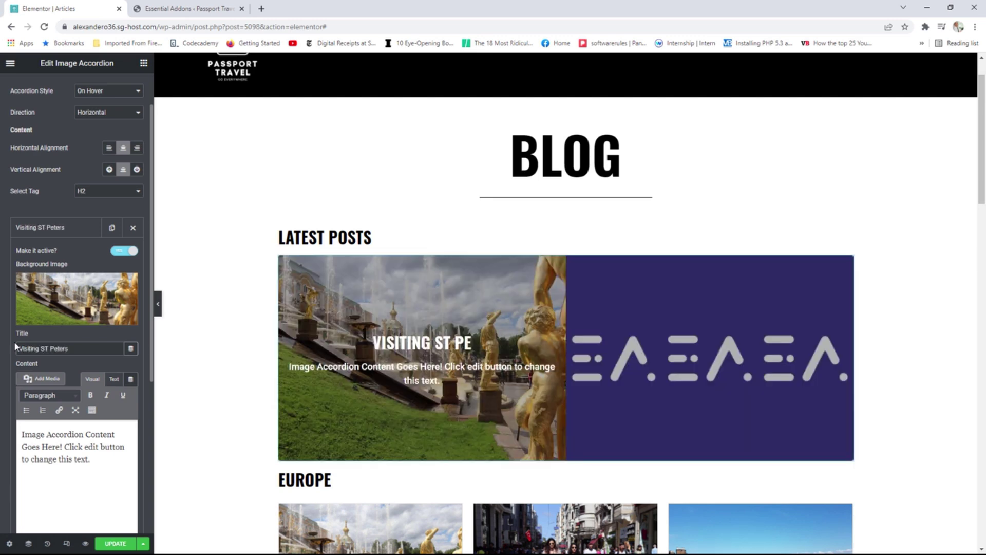
{"action": "type", "text": "burg"}
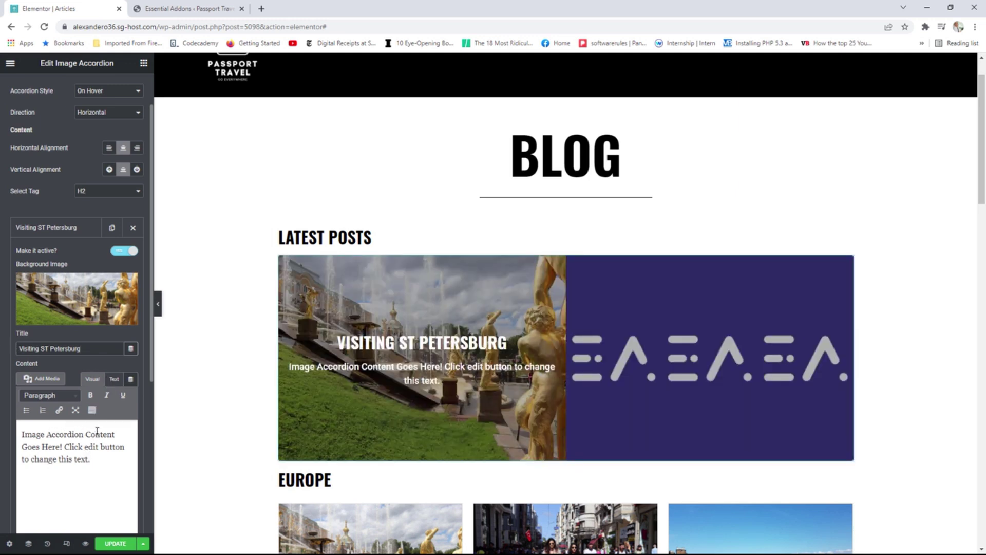
{"action": "scroll", "coordinate": [101, 441], "scroll_direction": "down", "scroll_amount": 1}
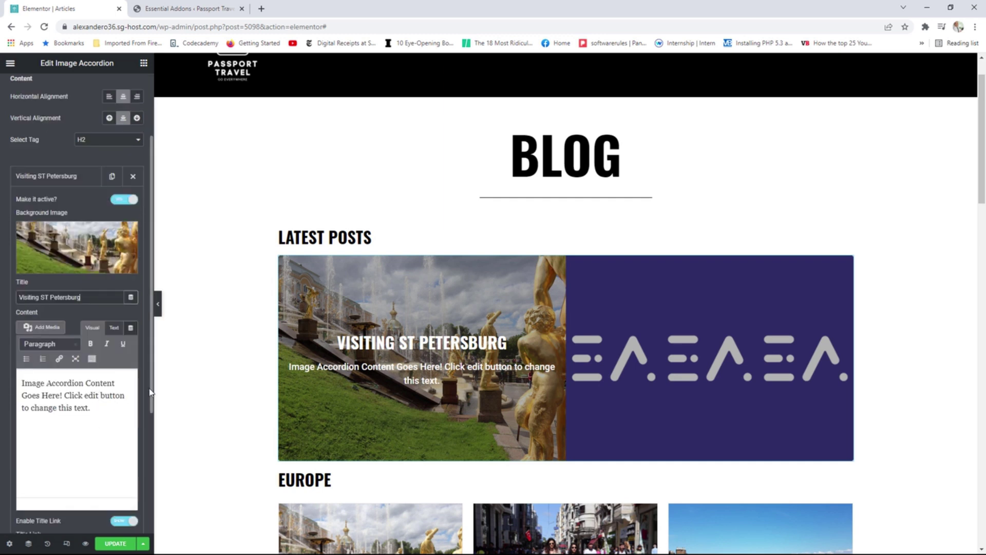
{"action": "scroll", "coordinate": [115, 437], "scroll_direction": "down", "scroll_amount": 2}
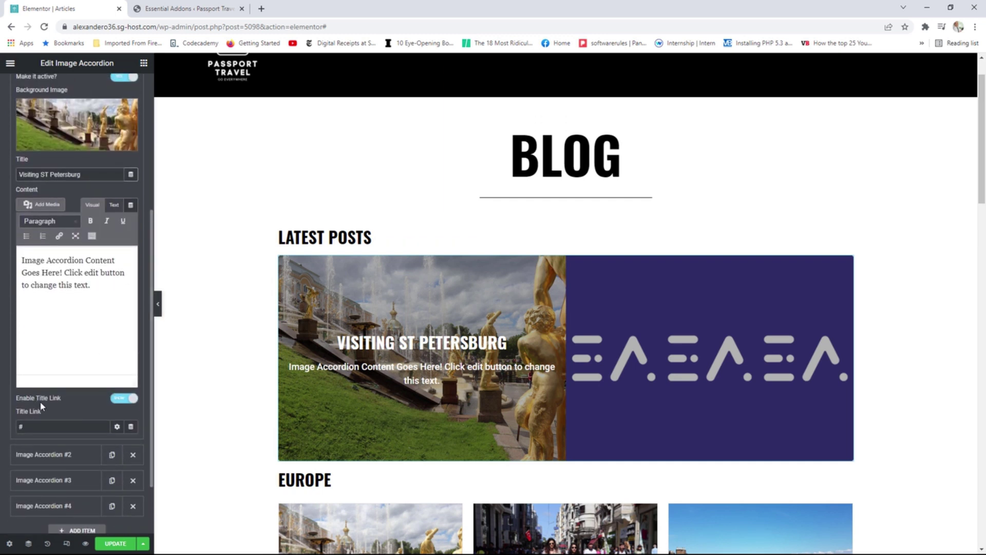
{"action": "left_click", "coordinate": [23, 426]}
{"action": "left_click", "coordinate": [10, 63]}
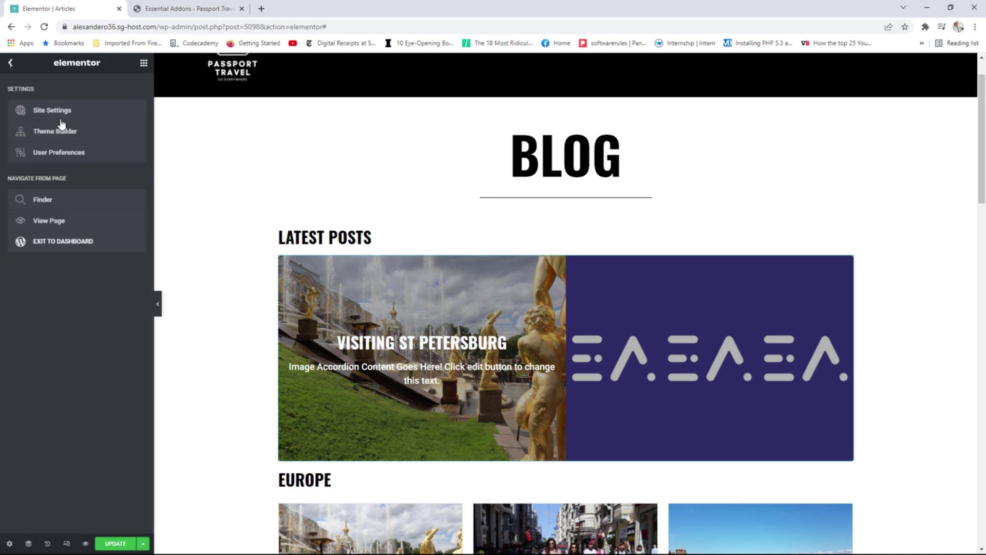
Copy the /4-days-in-st-petersburg/ path from the post's address bar in a new tab.
{"action": "right_click", "coordinate": [49, 224]}
{"action": "left_click", "coordinate": [77, 226]}
{"action": "left_click", "coordinate": [164, 7]}
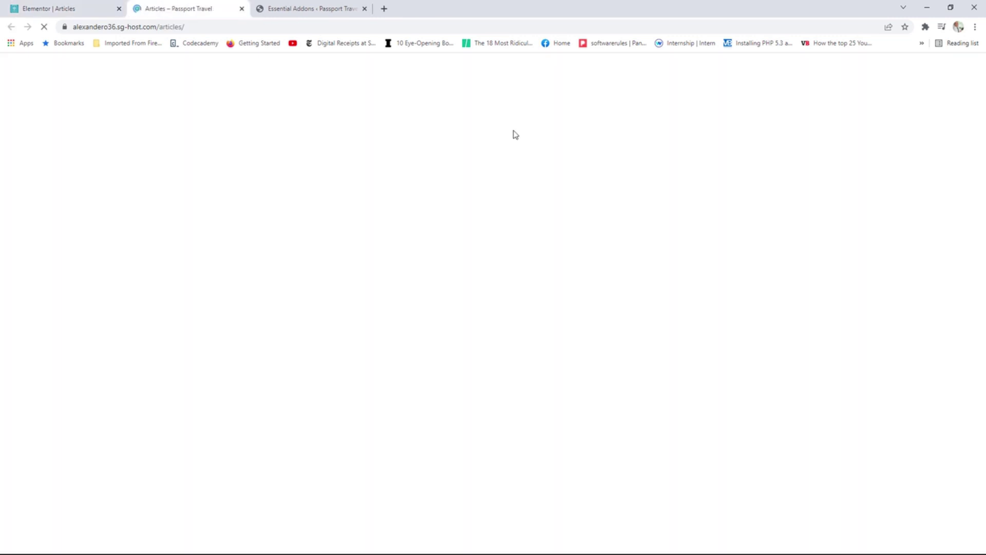
{"action": "scroll", "coordinate": [432, 278], "scroll_direction": "down", "scroll_amount": 3}
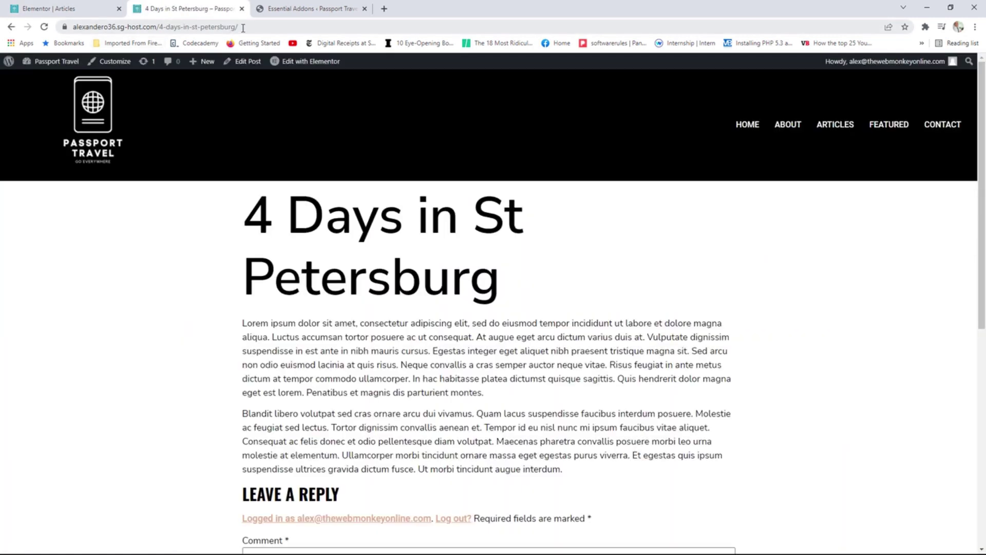
{"action": "left_click_drag", "start_coordinate": [238, 26], "coordinate": [157, 26]}
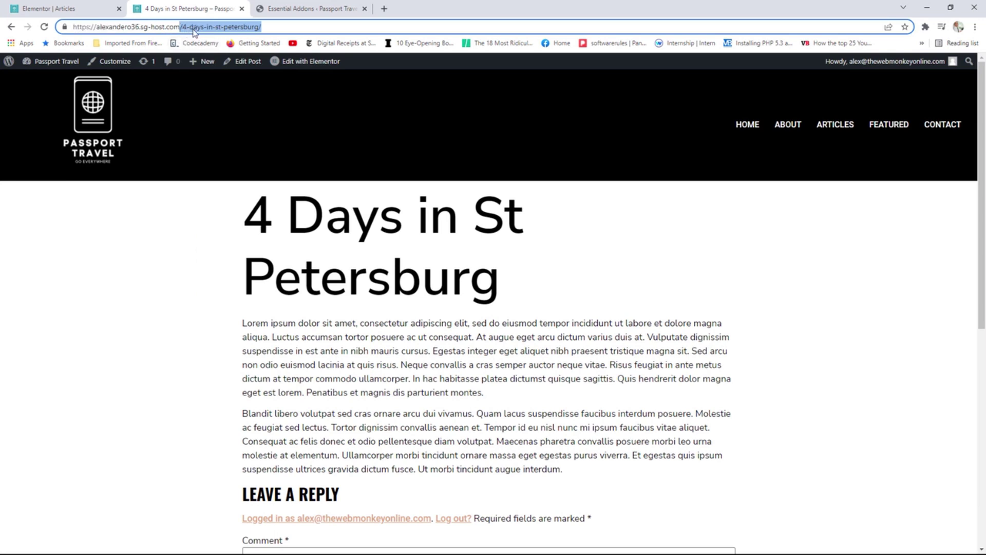
{"action": "right_click", "coordinate": [203, 31]}
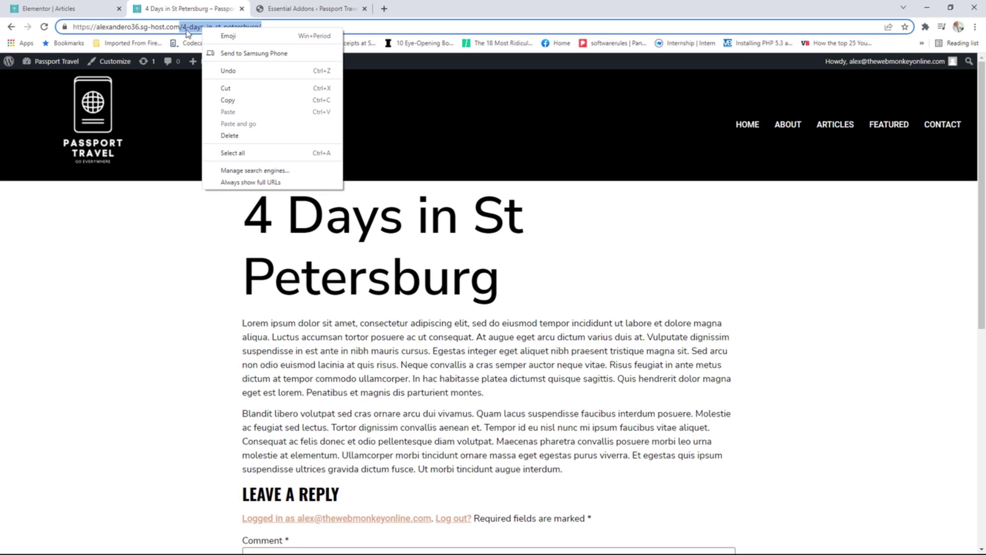
{"action": "left_click", "coordinate": [234, 100]}
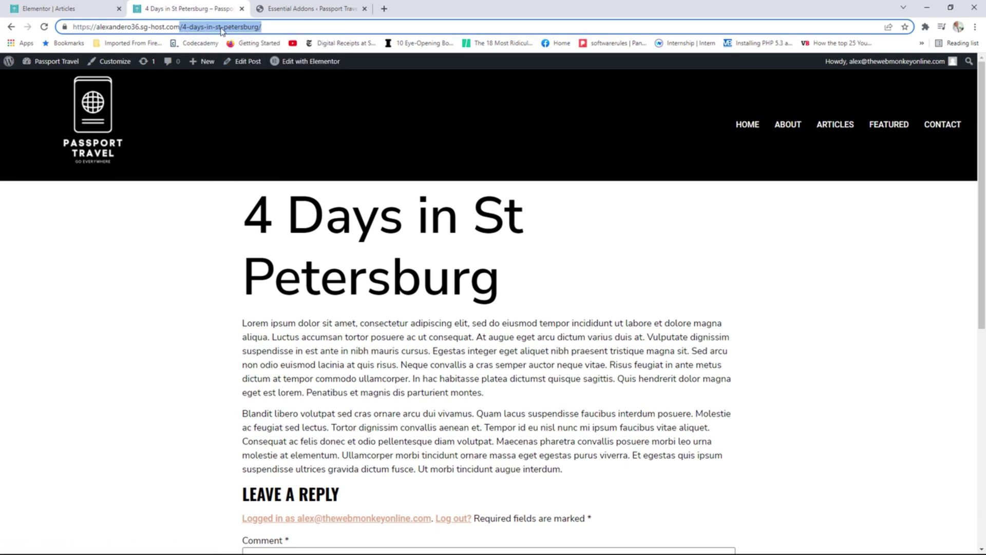
{"action": "left_click", "coordinate": [72, 7]}
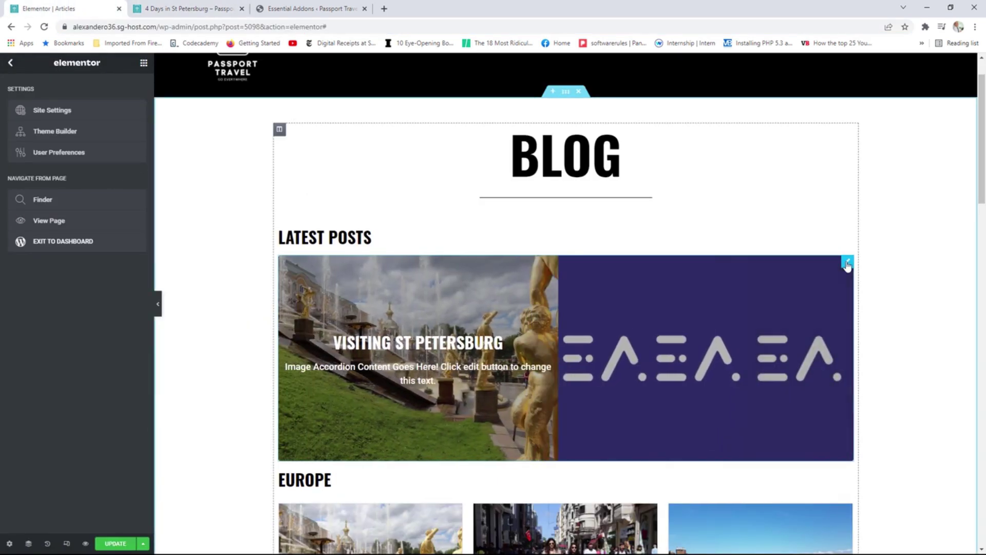
Paste /4-days-in-st-petersburg/ as the Visiting ST Petersburg item's Title Link.
{"action": "left_click", "coordinate": [847, 261]}
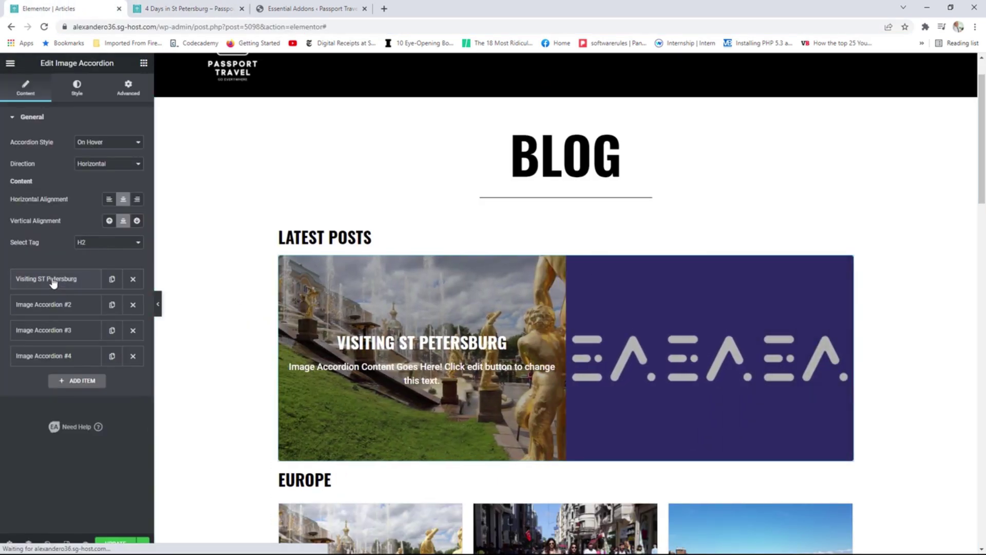
{"action": "left_click", "coordinate": [52, 282]}
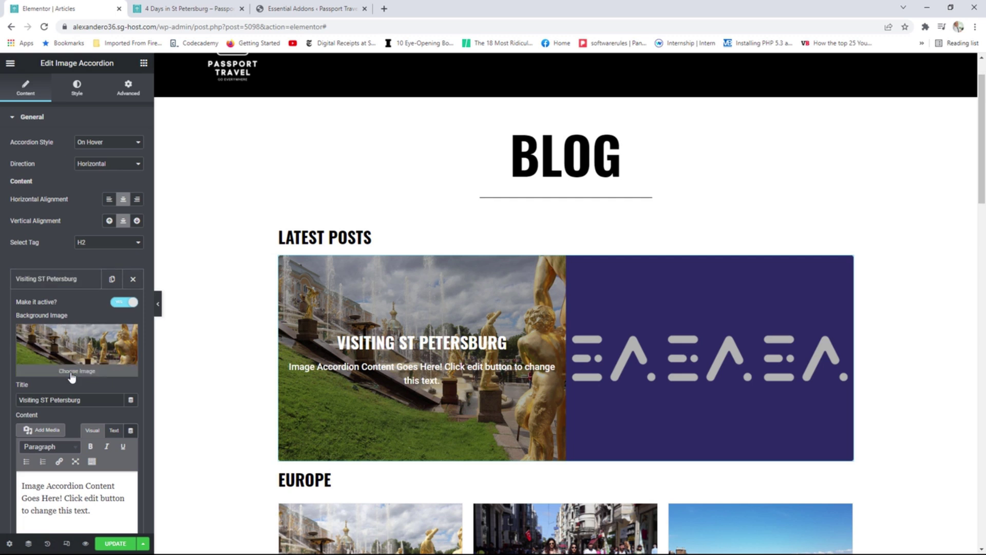
{"action": "scroll", "coordinate": [72, 377], "scroll_direction": "down", "scroll_amount": 2}
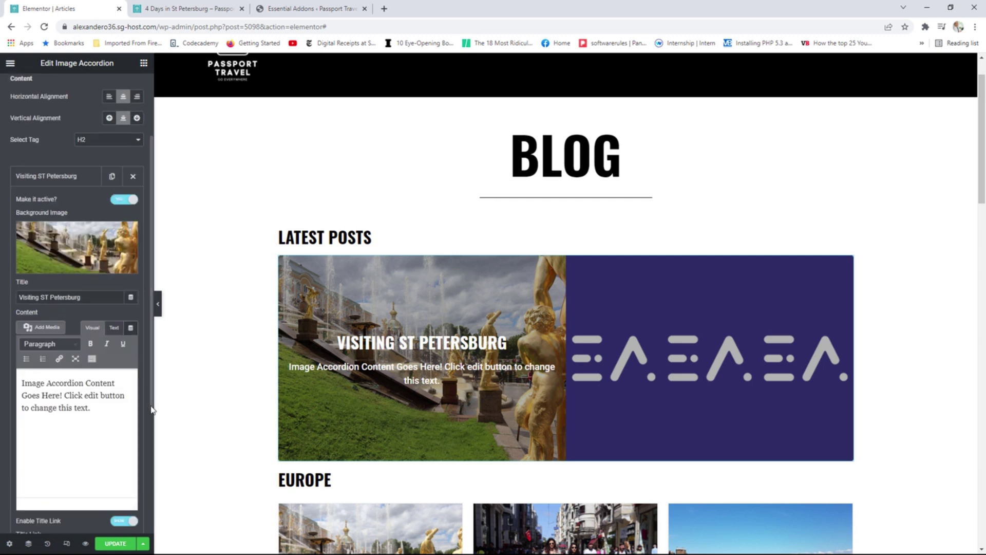
{"action": "scroll", "coordinate": [103, 411], "scroll_direction": "down", "scroll_amount": 3}
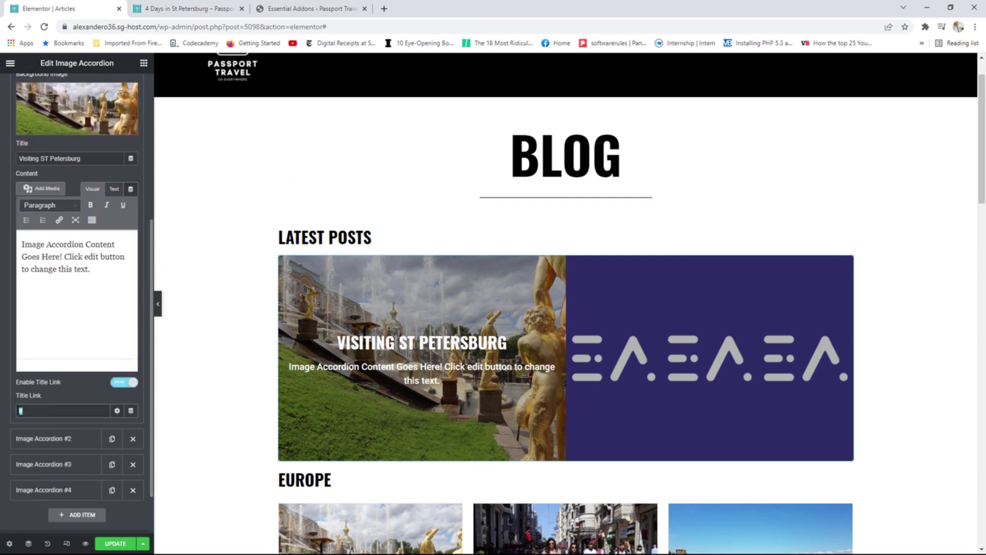
{"action": "key", "text": "ctrl+v"}
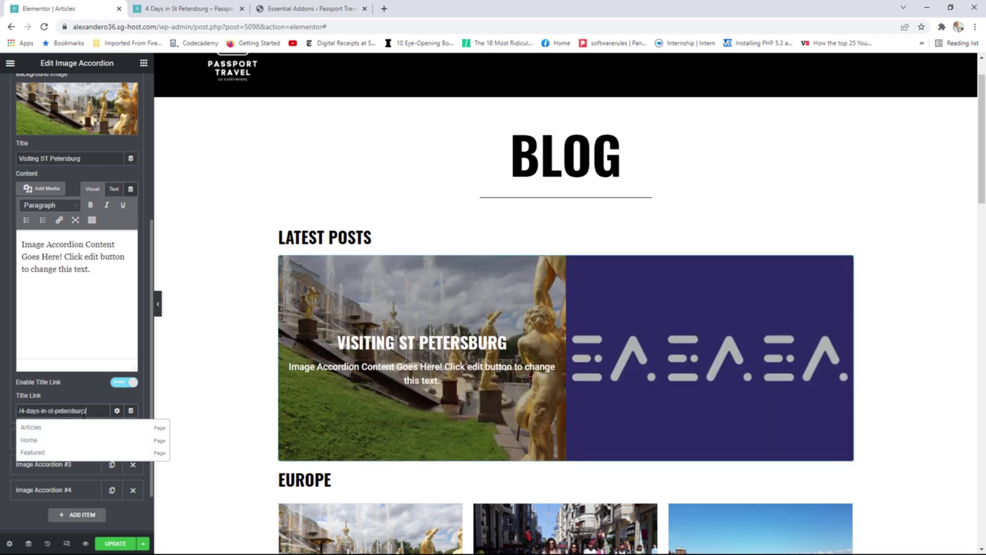
{"action": "left_click", "coordinate": [94, 382]}
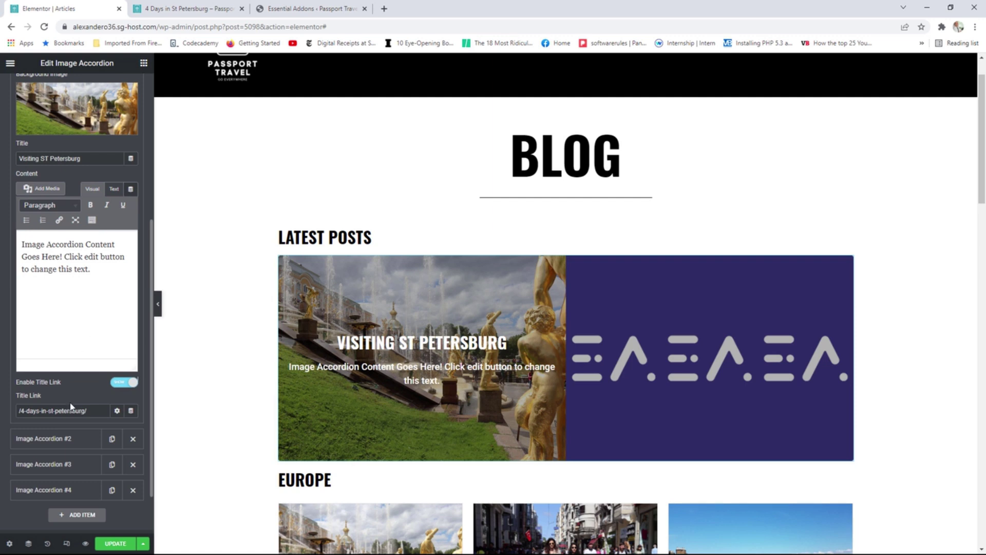
Give accordion item 2 the rainbow mountain background photo and the title 'The Rainbow Mountain'.
{"action": "left_click", "coordinate": [66, 438]}
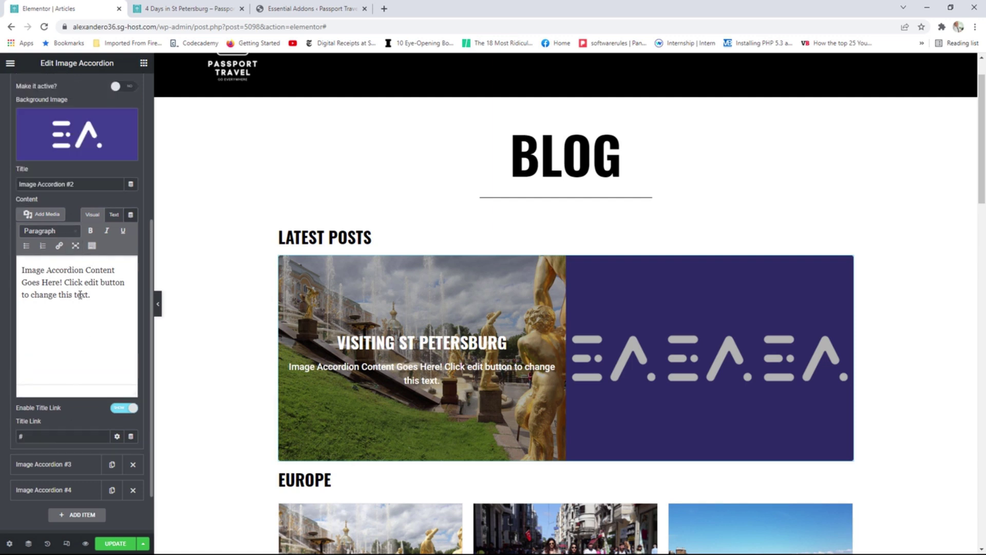
{"action": "left_click", "coordinate": [85, 136]}
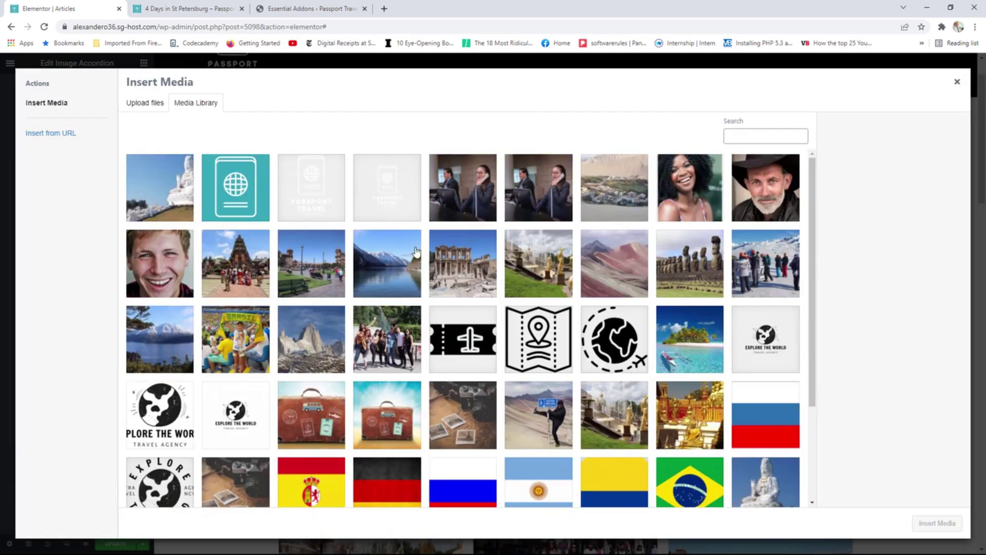
{"action": "left_click", "coordinate": [605, 266]}
{"action": "left_click", "coordinate": [922, 522]}
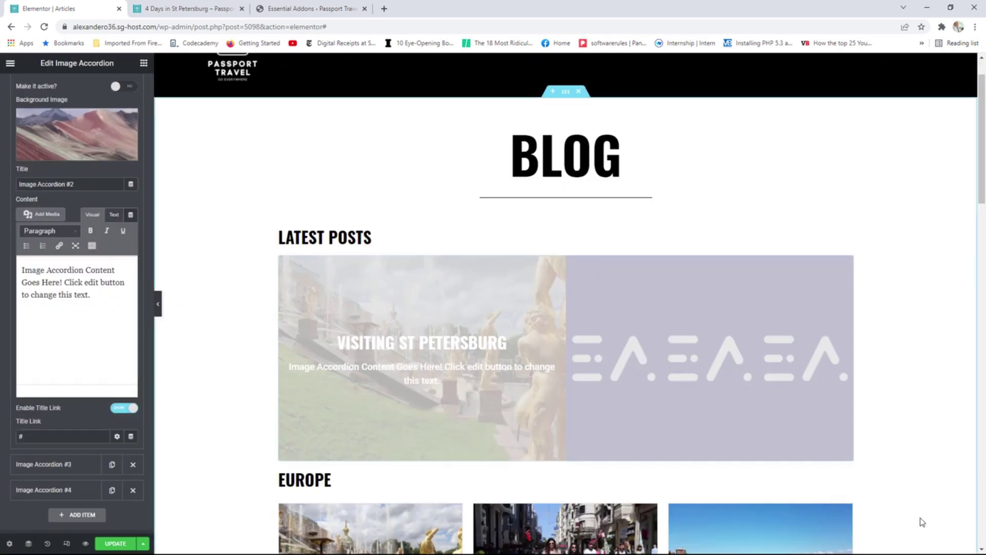
{"action": "left_click_drag", "start_coordinate": [76, 184], "coordinate": [18, 185]}
{"action": "type", "text": "The "}
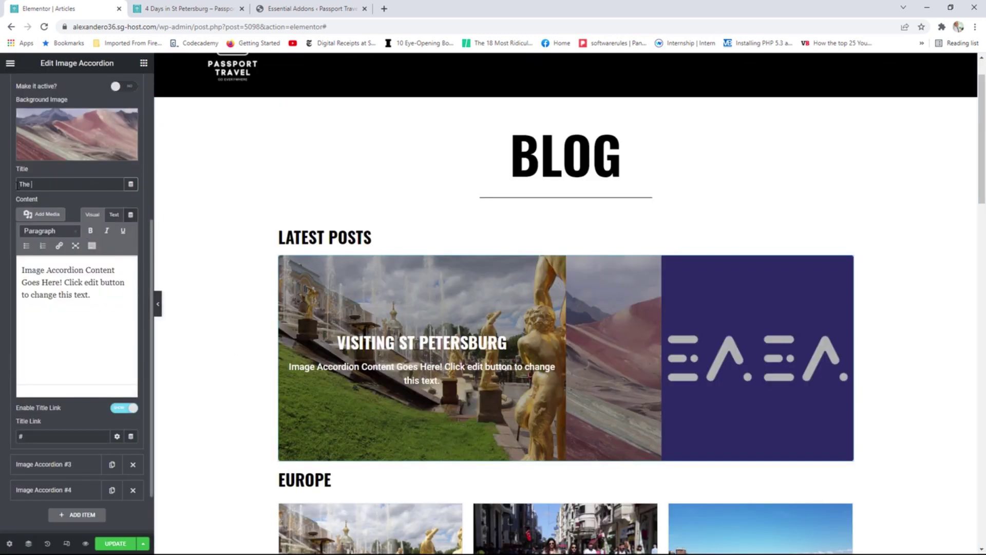
{"action": "type", "text": "Rai"}
{"action": "type", "text": "nbp "}
{"action": "type", "text": "ow Mountain"}
{"action": "scroll", "coordinate": [72, 169], "scroll_direction": "up", "scroll_amount": 2}
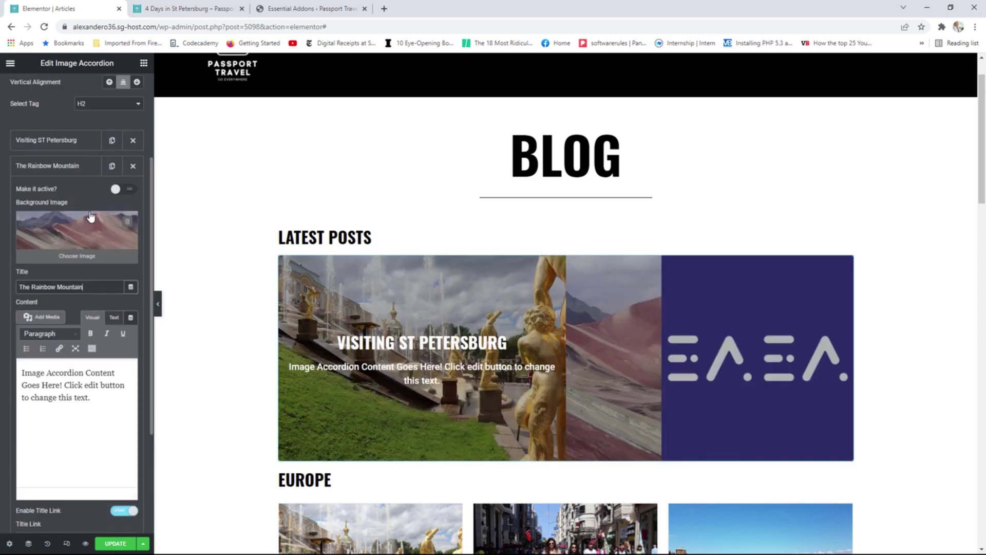
Set the third accordion item's background image to the Easter Island statues photo.
{"action": "left_click", "coordinate": [56, 172]}
{"action": "left_click", "coordinate": [55, 196]}
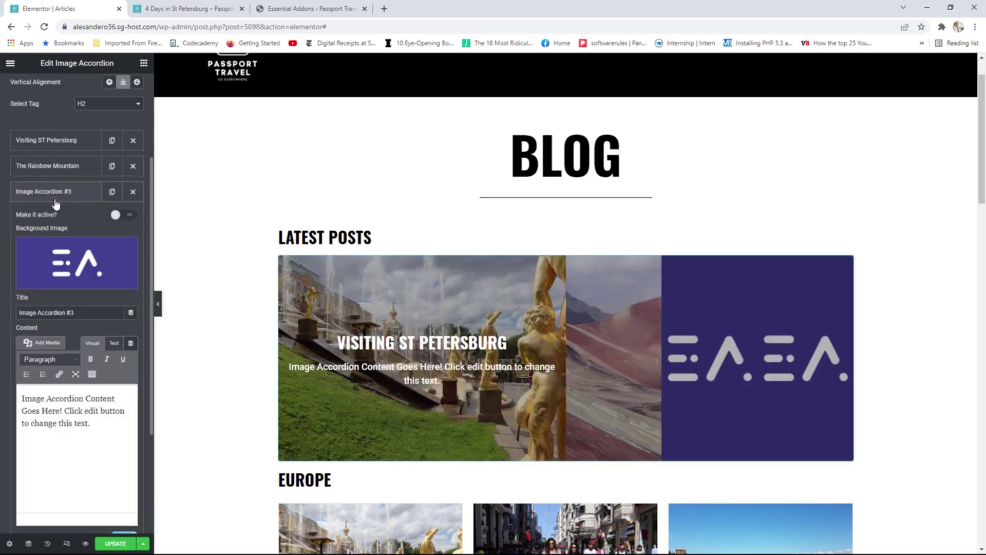
{"action": "left_click", "coordinate": [64, 254]}
{"action": "left_click", "coordinate": [704, 282]}
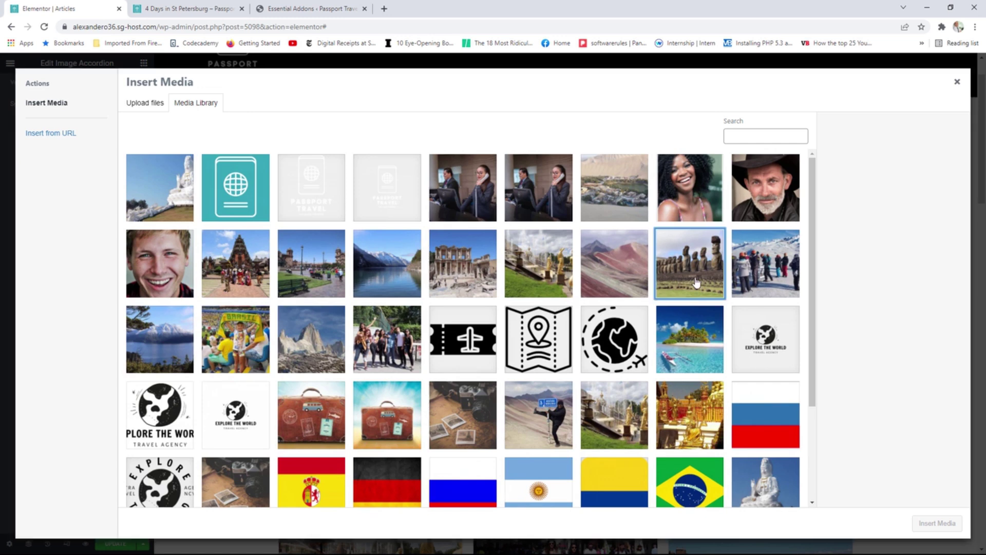
{"action": "left_click", "coordinate": [933, 524]}
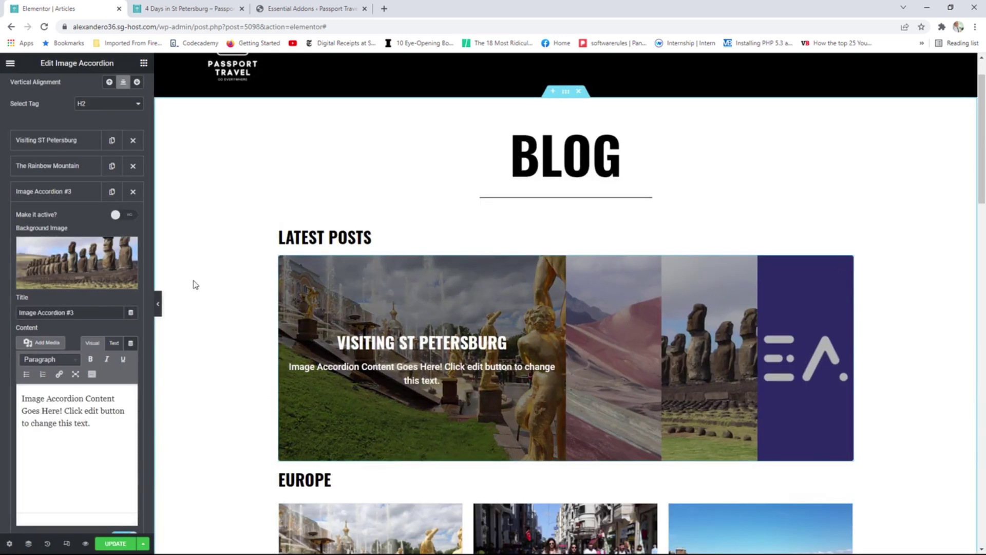
Set the fourth item's background to the street-scene photo and save the page with UPDATE.
{"action": "left_click", "coordinate": [55, 196]}
{"action": "left_click", "coordinate": [54, 217]}
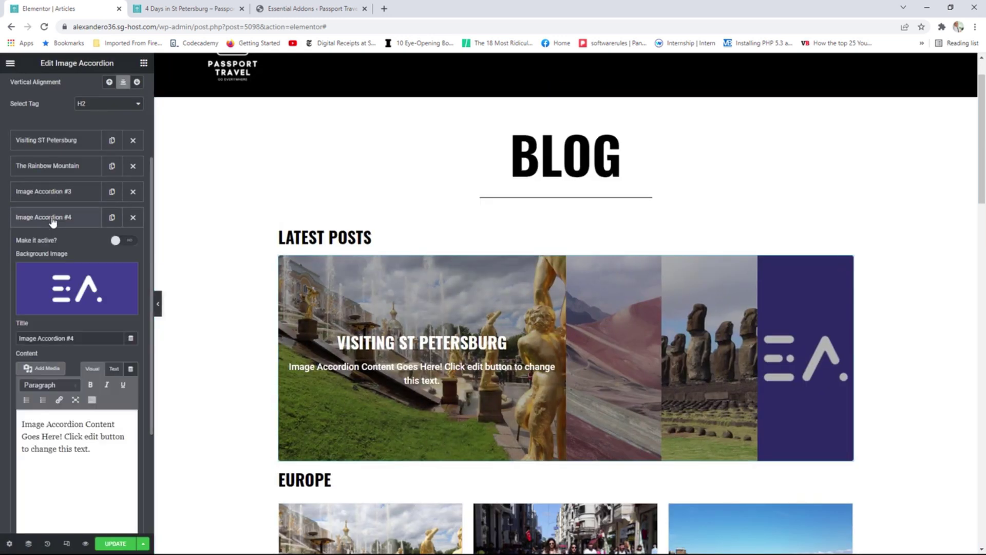
{"action": "left_click", "coordinate": [71, 287]}
{"action": "scroll", "coordinate": [632, 350], "scroll_direction": "down", "scroll_amount": 1}
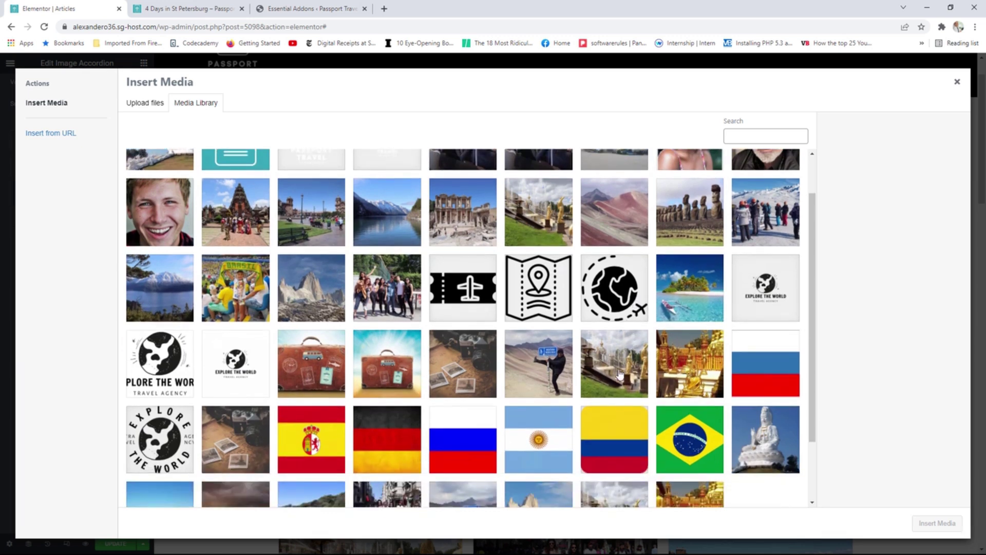
{"action": "scroll", "coordinate": [690, 339], "scroll_direction": "down", "scroll_amount": 2}
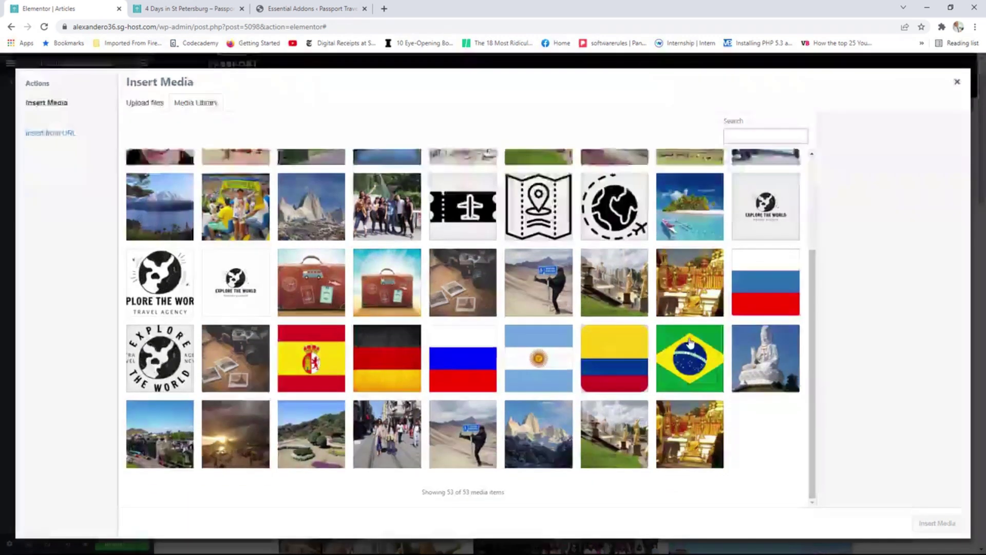
{"action": "left_click", "coordinate": [387, 434]}
{"action": "left_click", "coordinate": [935, 522]}
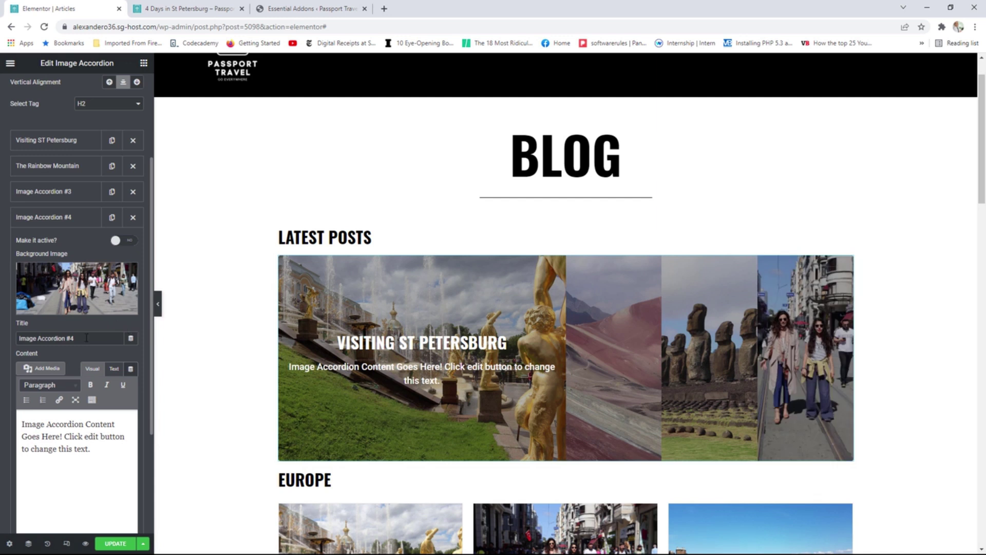
{"action": "left_click", "coordinate": [118, 543]}
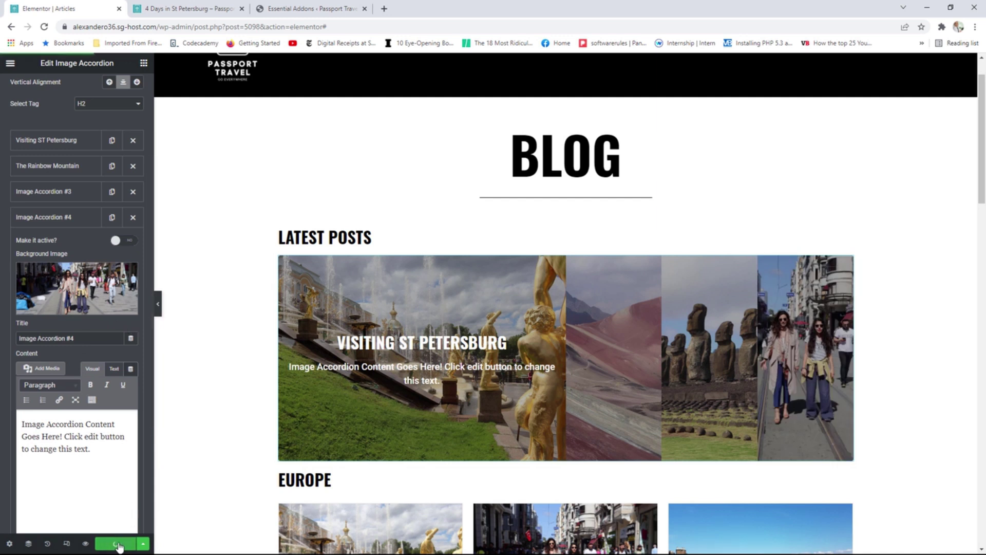
Open the live Articles page and scroll down to the Latest Posts accordion.
{"action": "left_click", "coordinate": [11, 63]}
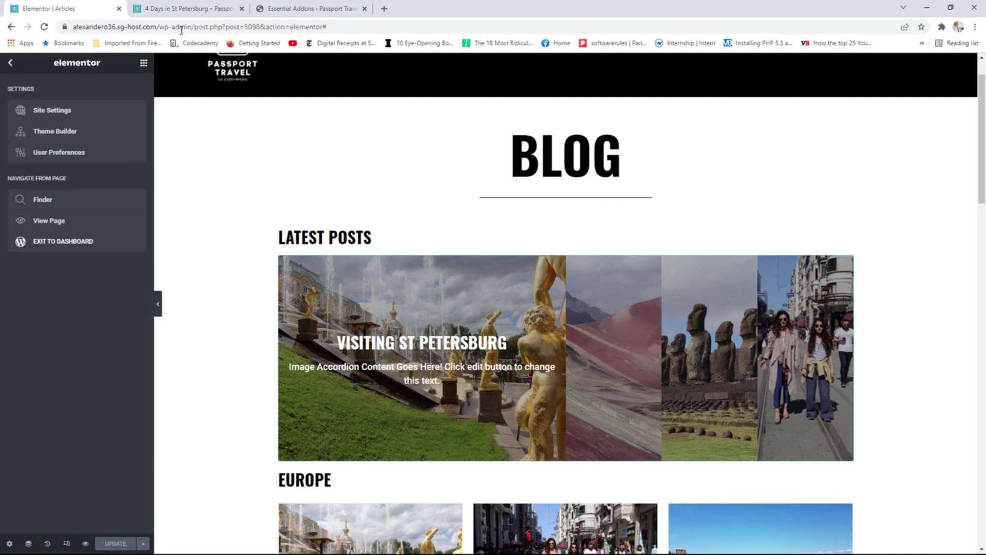
{"action": "left_click", "coordinate": [65, 221]}
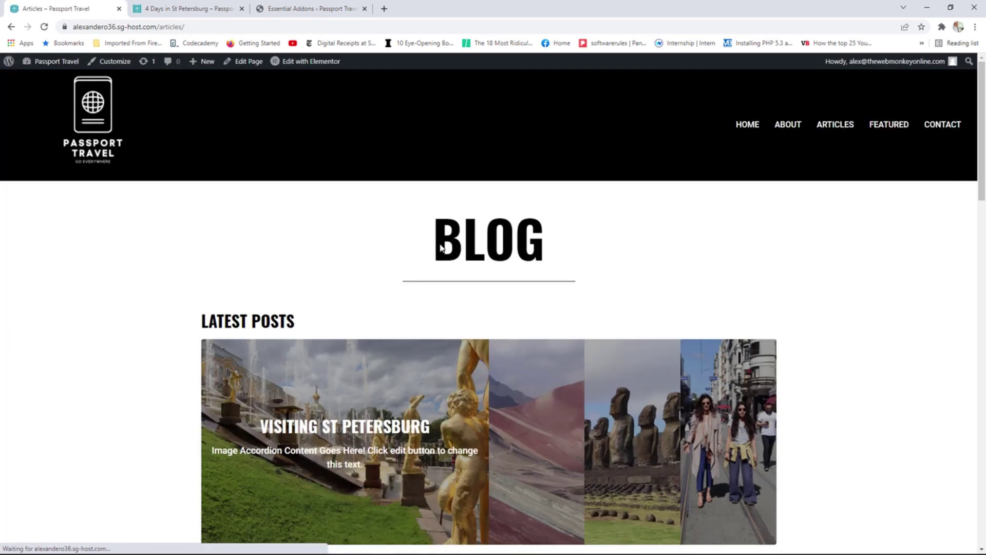
{"action": "scroll", "coordinate": [858, 241], "scroll_direction": "down", "scroll_amount": 2}
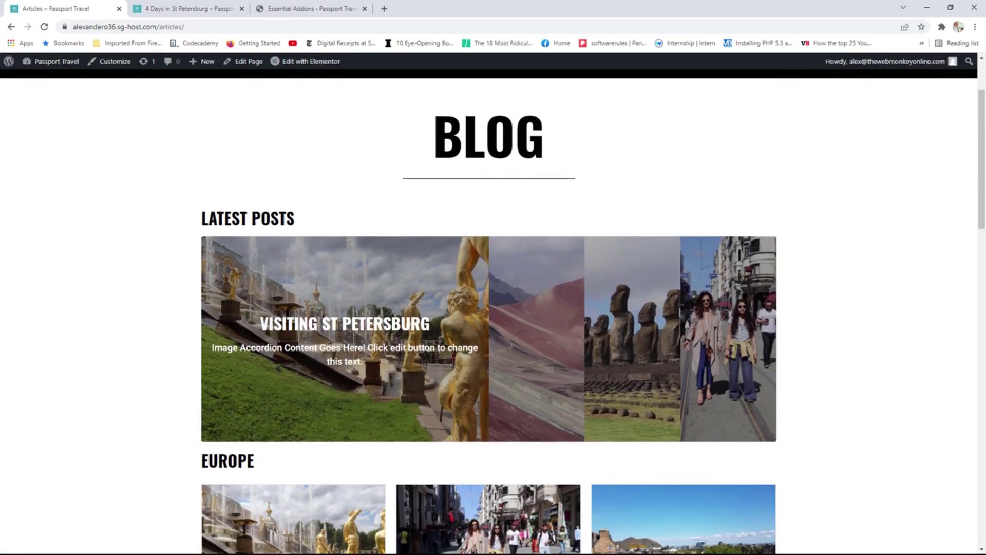
{"action": "mouse_move", "coordinate": [543, 330]}
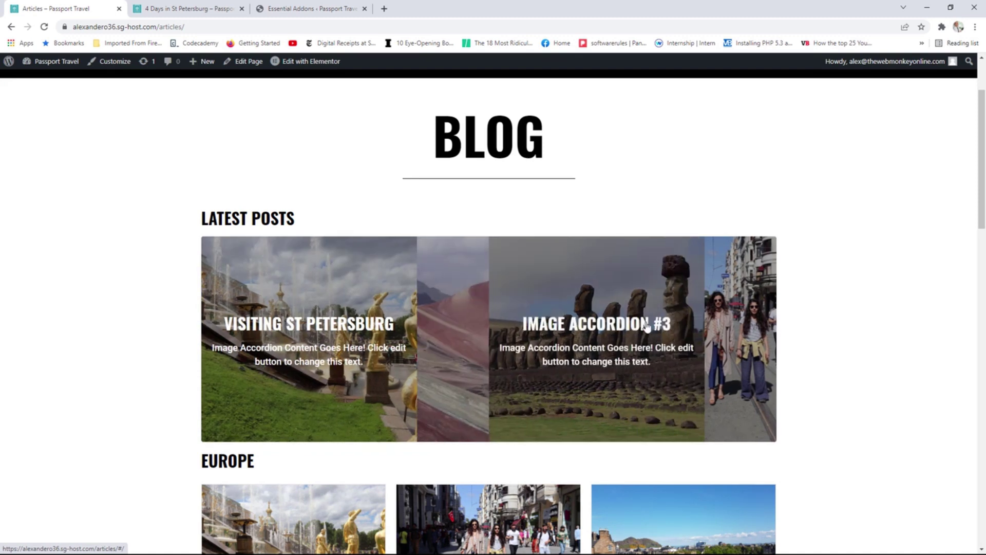
{"action": "mouse_move", "coordinate": [751, 318]}
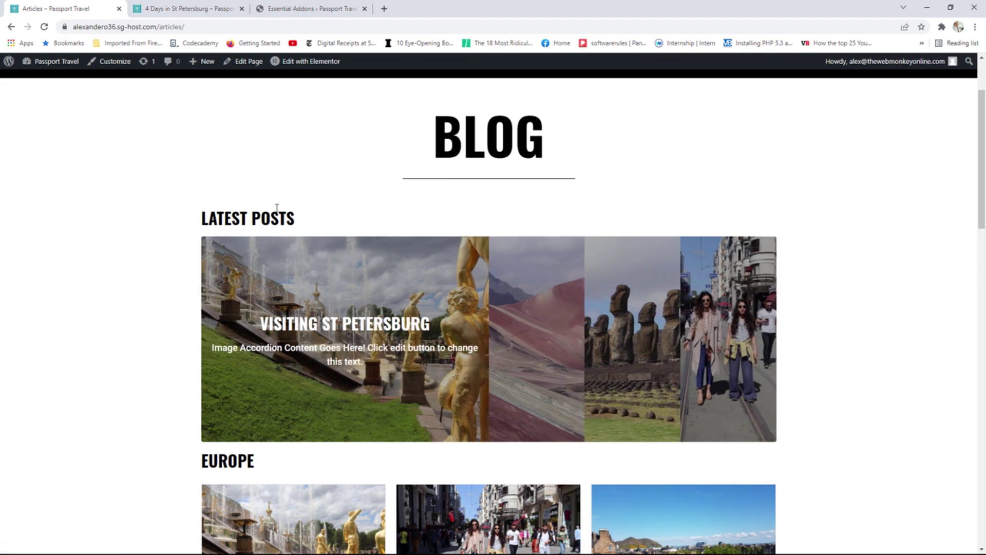
{"action": "left_click_drag", "start_coordinate": [980, 154], "coordinate": [976, 357]}
Scroll up and down the live page to check the Blog heading, accordion and Europe cards.
{"action": "scroll", "coordinate": [627, 184], "scroll_direction": "up", "scroll_amount": 14}
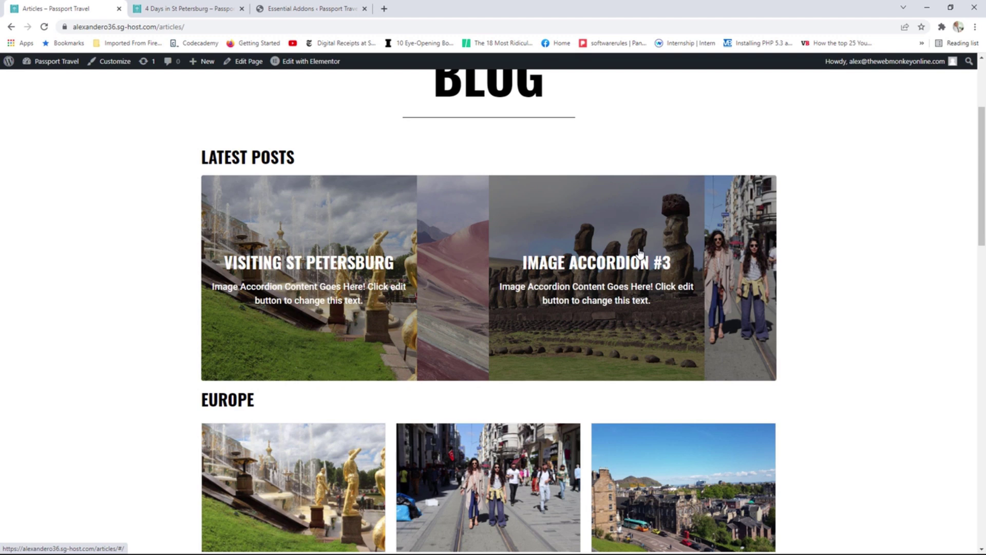
{"action": "scroll", "coordinate": [597, 309], "scroll_direction": "down", "scroll_amount": 2}
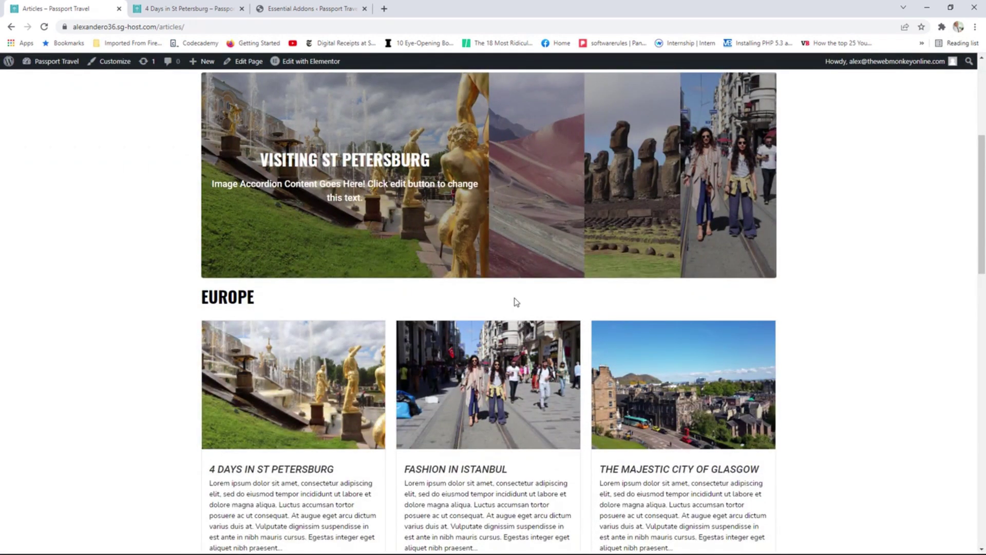
{"action": "scroll", "coordinate": [516, 302], "scroll_direction": "down", "scroll_amount": 4}
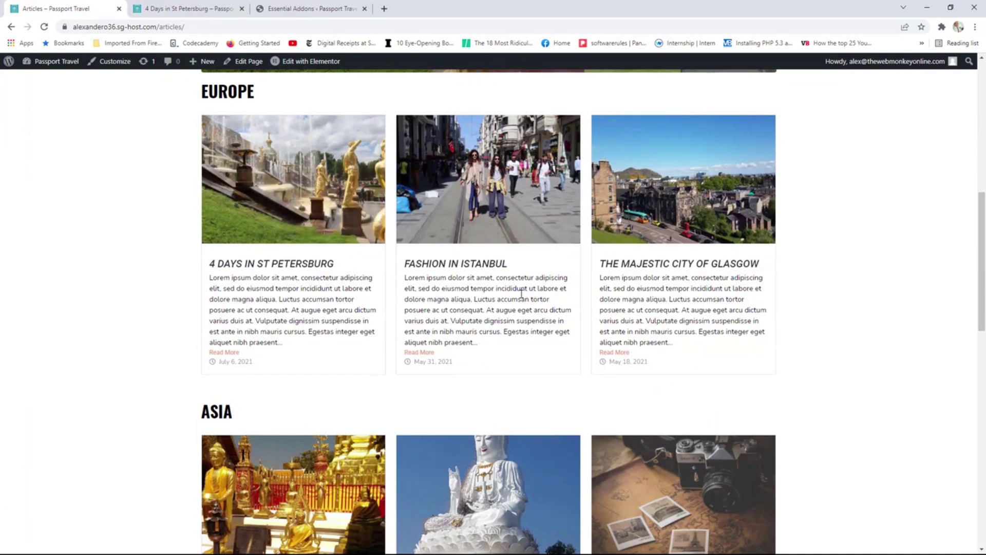
{"action": "scroll", "coordinate": [522, 298], "scroll_direction": "up", "scroll_amount": 6}
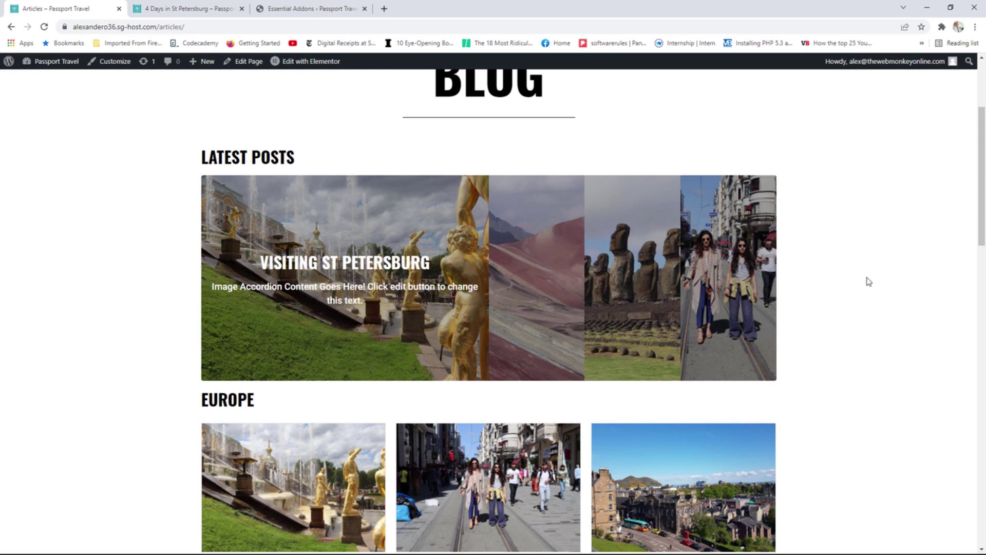
{"action": "scroll", "coordinate": [867, 278], "scroll_direction": "up", "scroll_amount": 3}
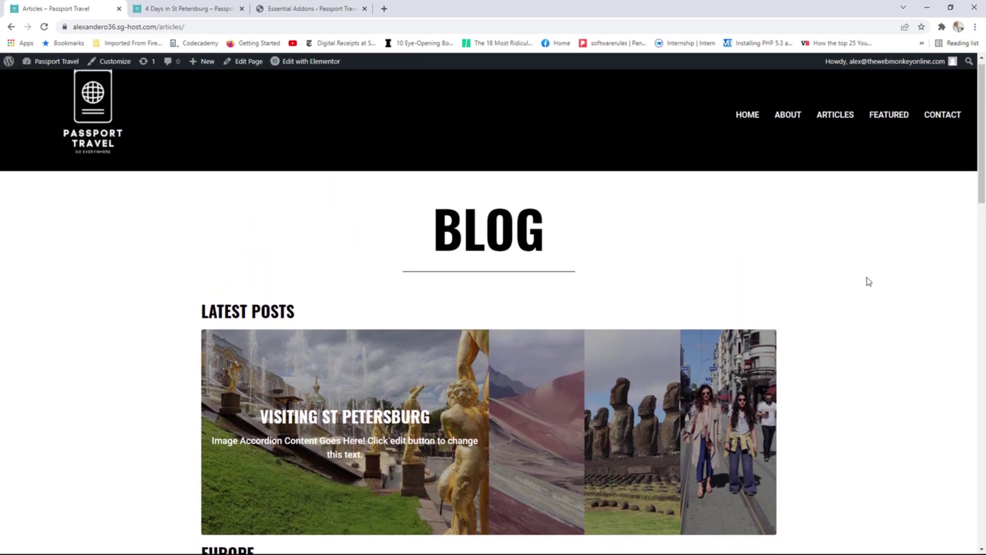
{"action": "scroll", "coordinate": [873, 278], "scroll_direction": "down", "scroll_amount": 3}
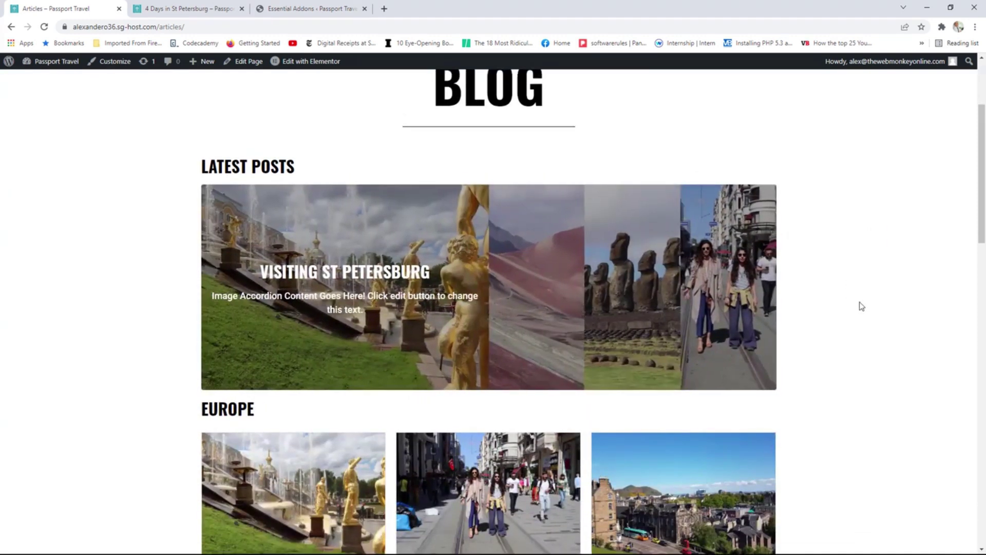
{"action": "scroll", "coordinate": [859, 288], "scroll_direction": "up", "scroll_amount": 3}
{"action": "scroll", "coordinate": [858, 288], "scroll_direction": "down", "scroll_amount": 7}
{"action": "scroll", "coordinate": [860, 288], "scroll_direction": "up", "scroll_amount": 6}
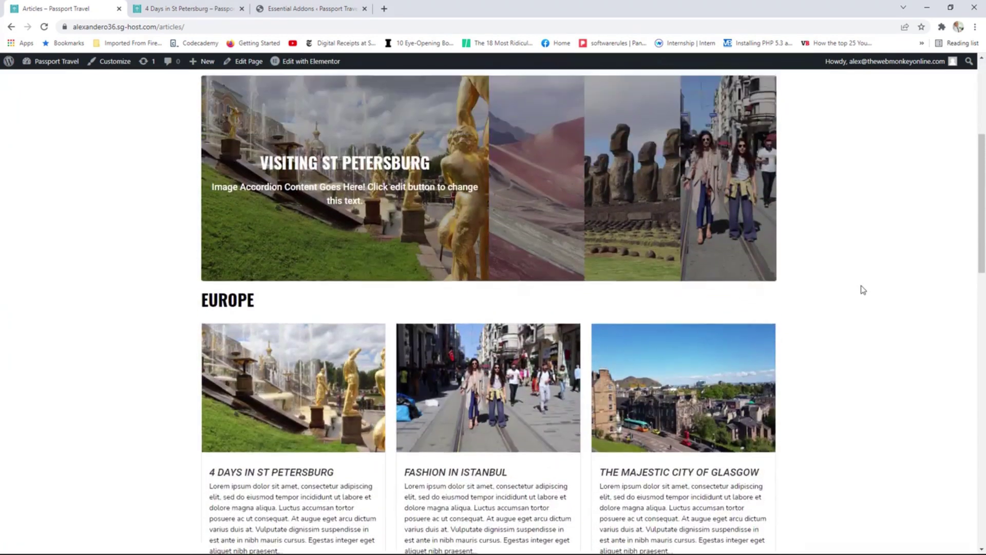
{"action": "scroll", "coordinate": [863, 290], "scroll_direction": "down", "scroll_amount": 3}
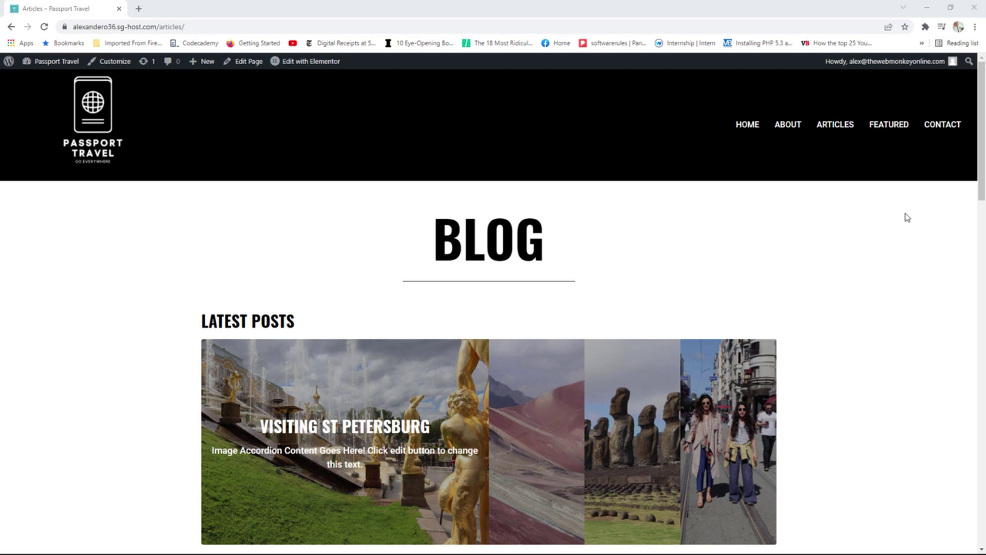
Go to Plugins > Add New to list featured plugins like Classic Editor, Akismet and Jetpack.
{"action": "left_click", "coordinate": [942, 126]}
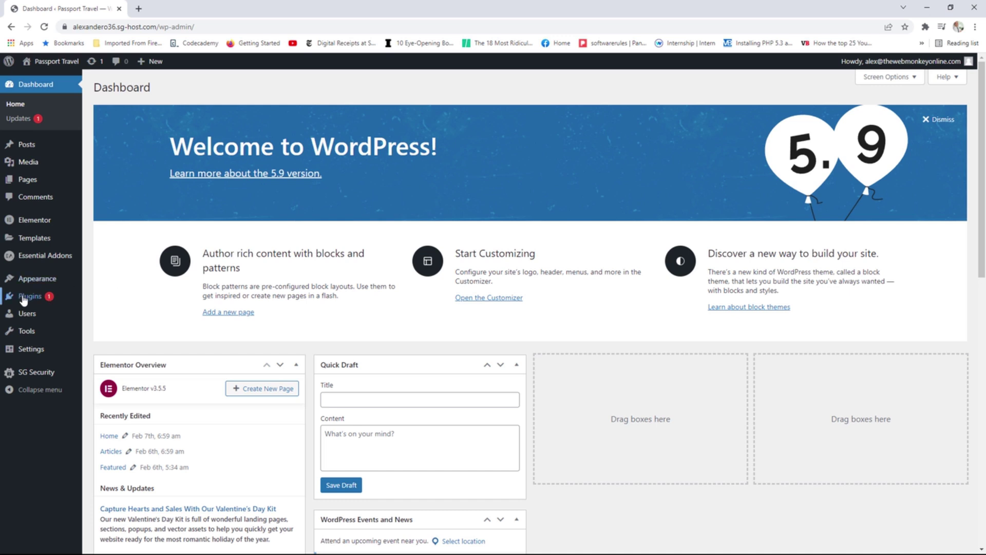
{"action": "mouse_move", "coordinate": [30, 296]}
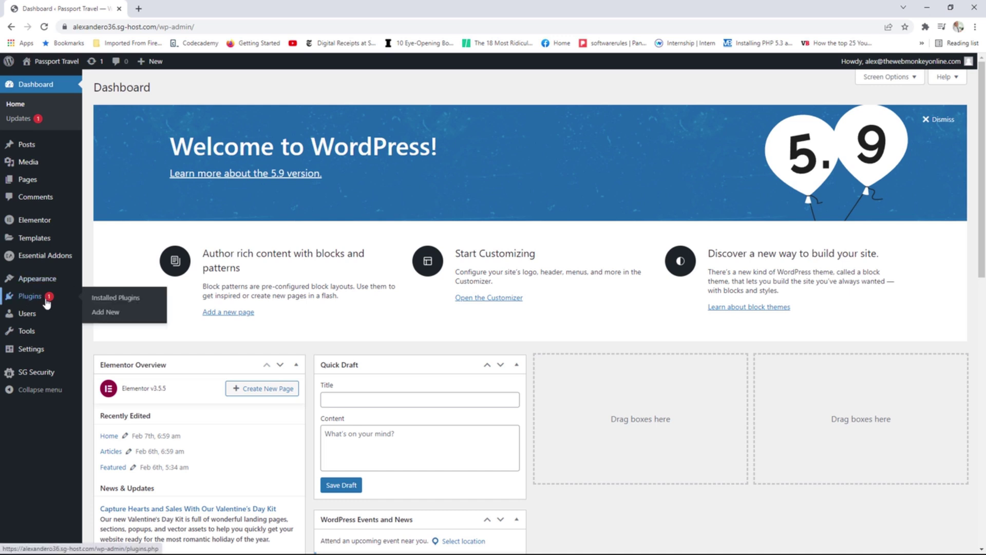
{"action": "left_click", "coordinate": [114, 312]}
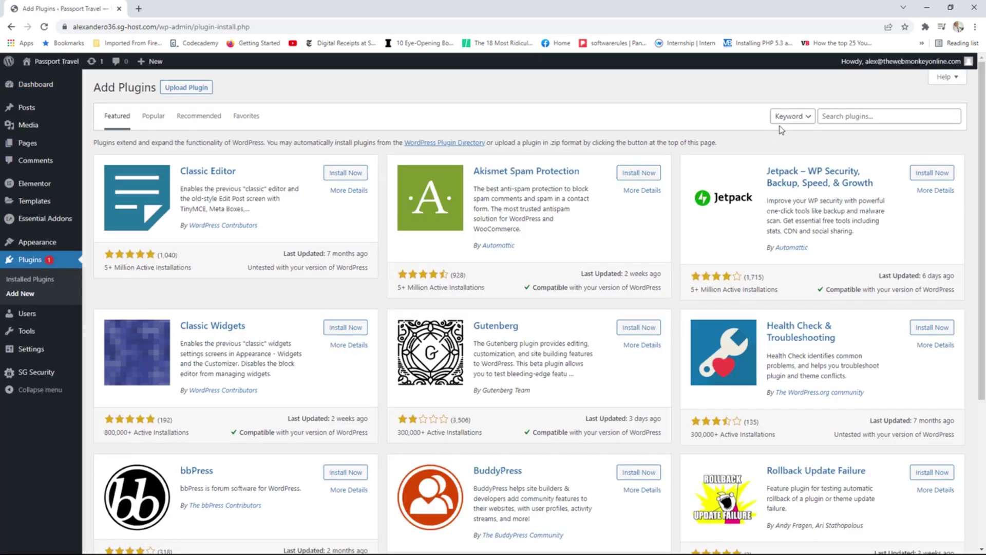
Search plugins for 'wp forms', then install and activate Contact Form by WPForms.
{"action": "left_click", "coordinate": [845, 115]}
{"action": "type", "text": "w"}
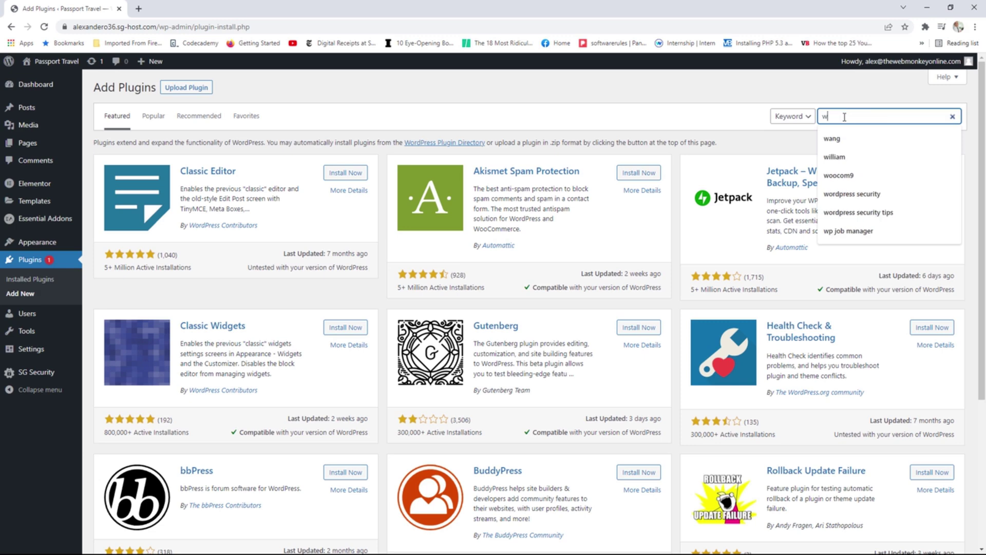
{"action": "type", "text": "p"}
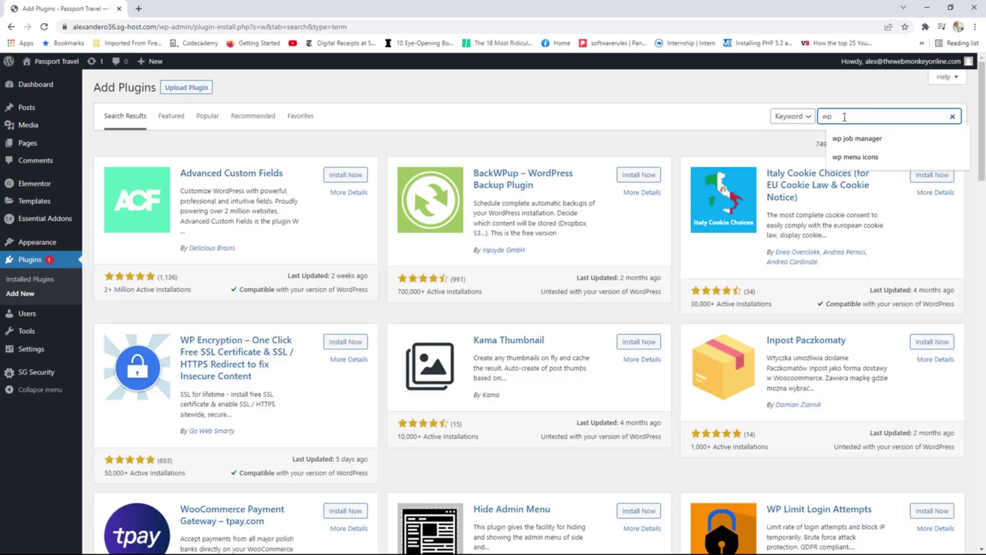
{"action": "type", "text": " fo"}
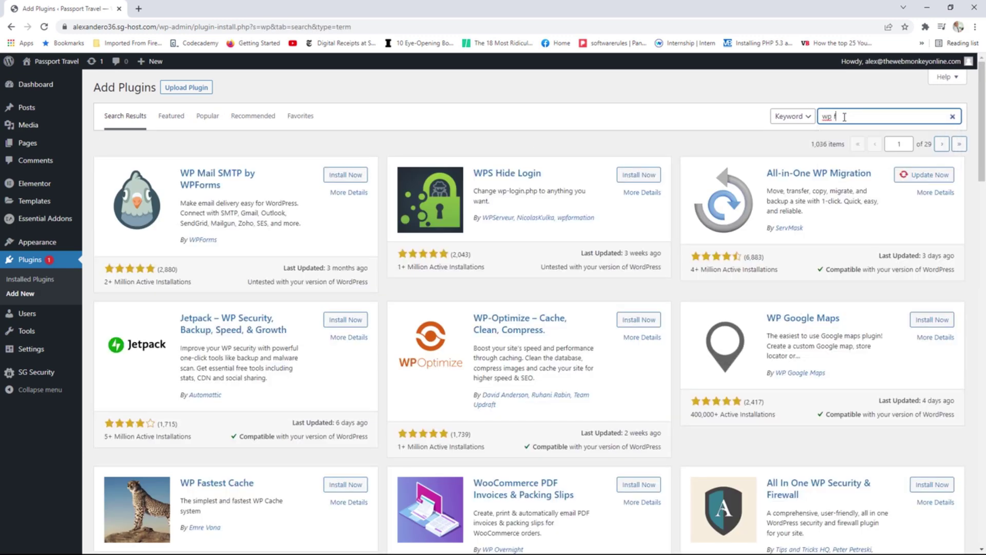
{"action": "type", "text": "rms"}
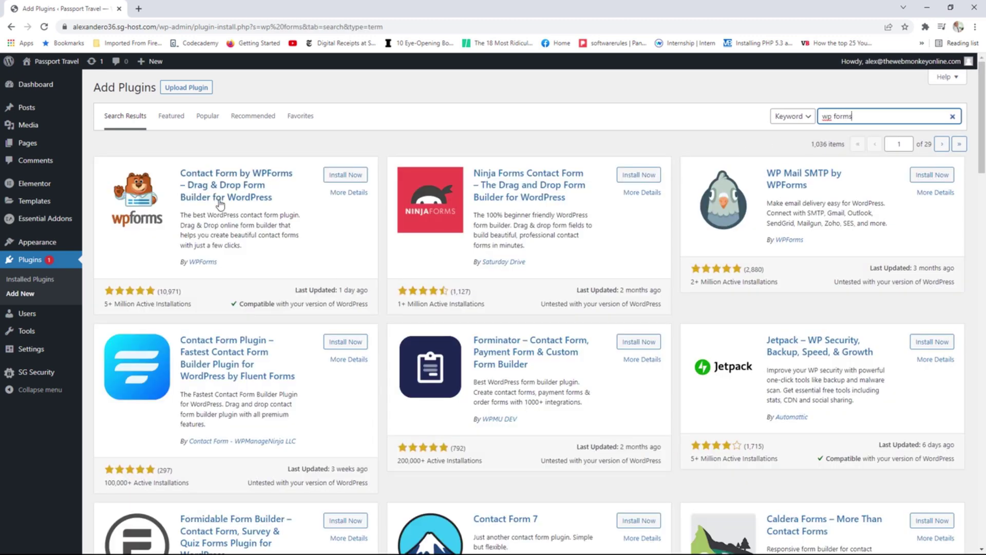
{"action": "left_click", "coordinate": [353, 178]}
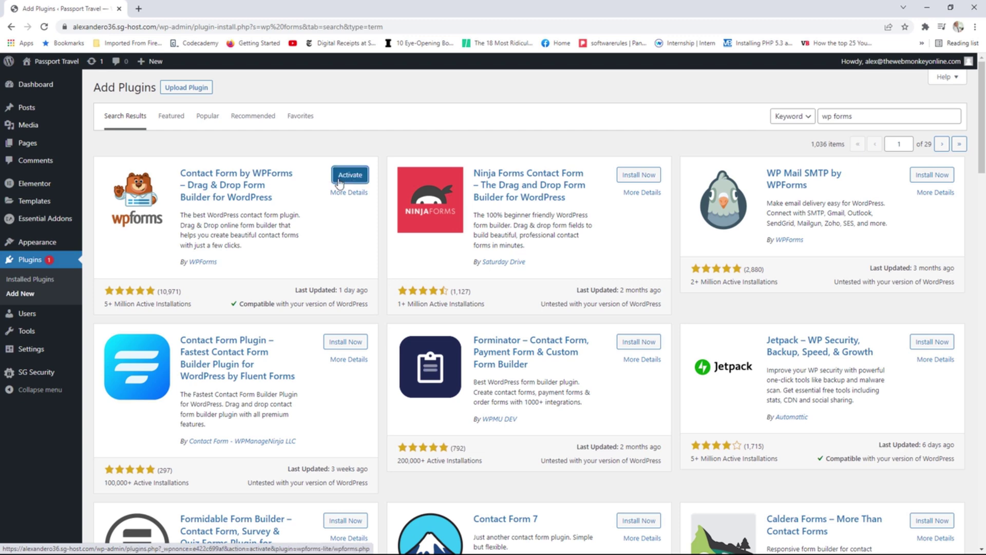
{"action": "left_click", "coordinate": [341, 179]}
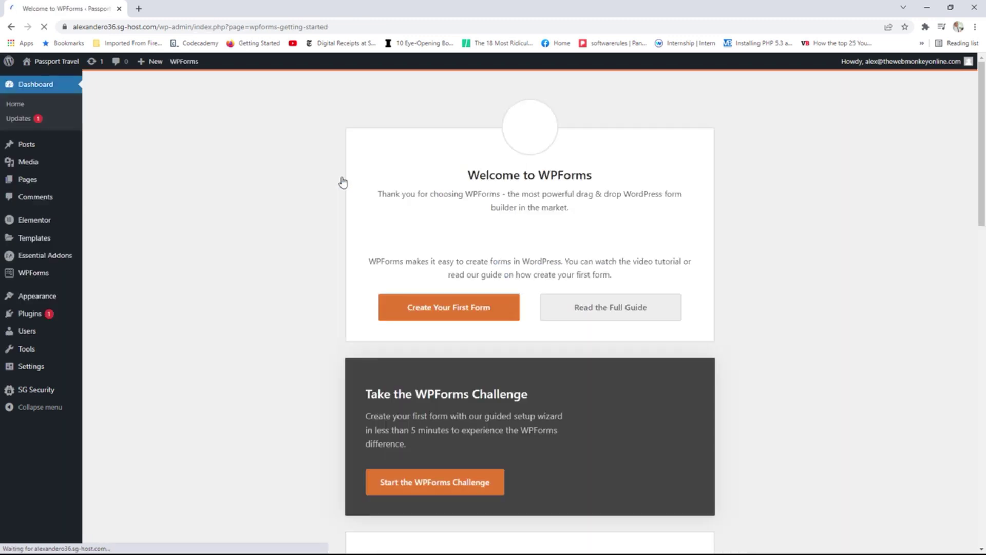
{"action": "scroll", "coordinate": [614, 233], "scroll_direction": "down", "scroll_amount": 3}
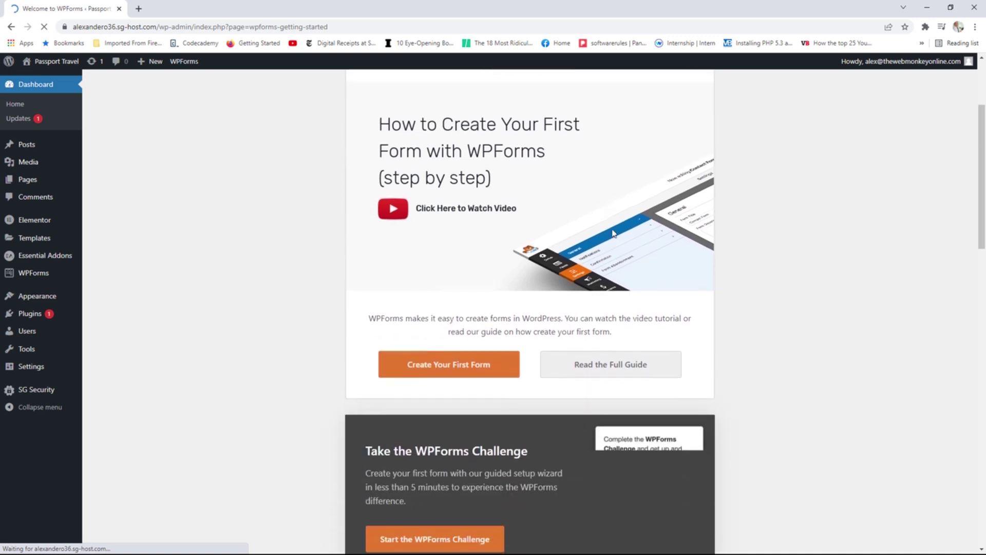
Create the first WPForms form named 'Contact Form' and look over the Simple Contact Form template.
{"action": "left_click", "coordinate": [467, 364]}
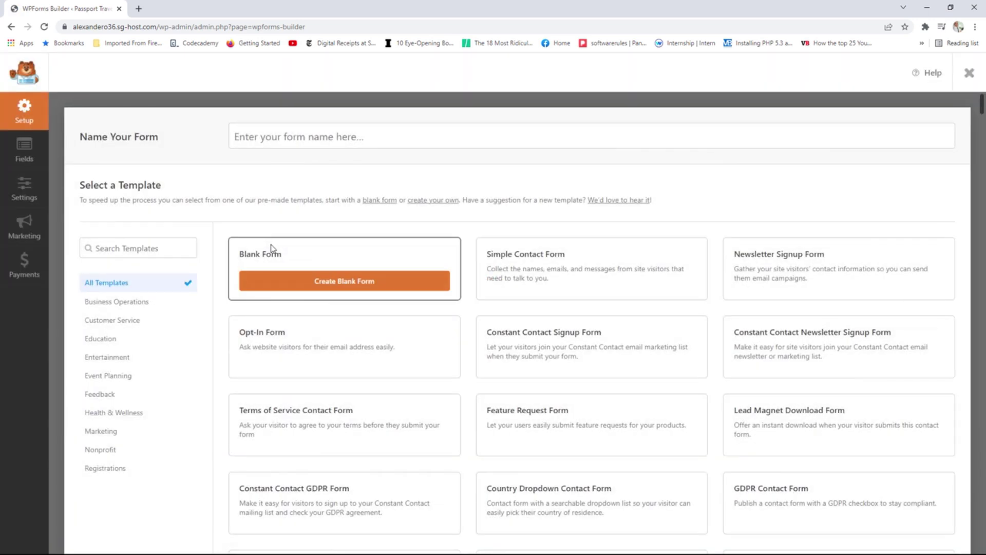
{"action": "left_click", "coordinate": [312, 132]}
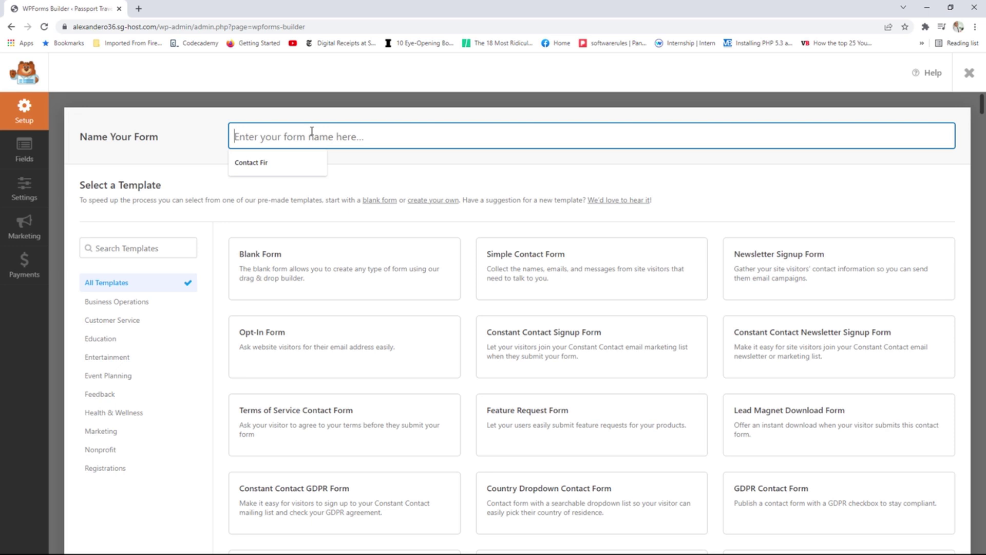
{"action": "type", "text": "Contact"}
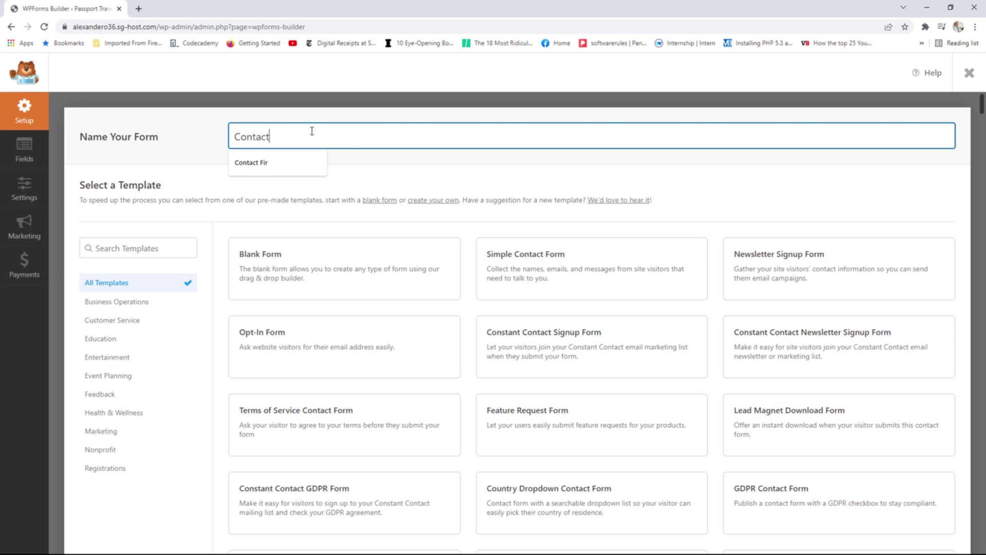
{"action": "type", "text": " Form"}
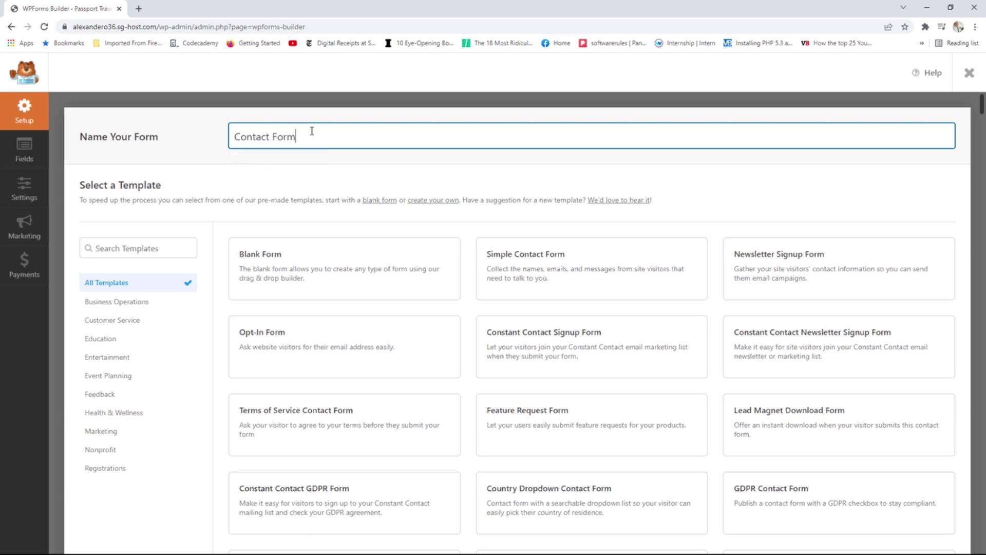
{"action": "left_click", "coordinate": [321, 163]}
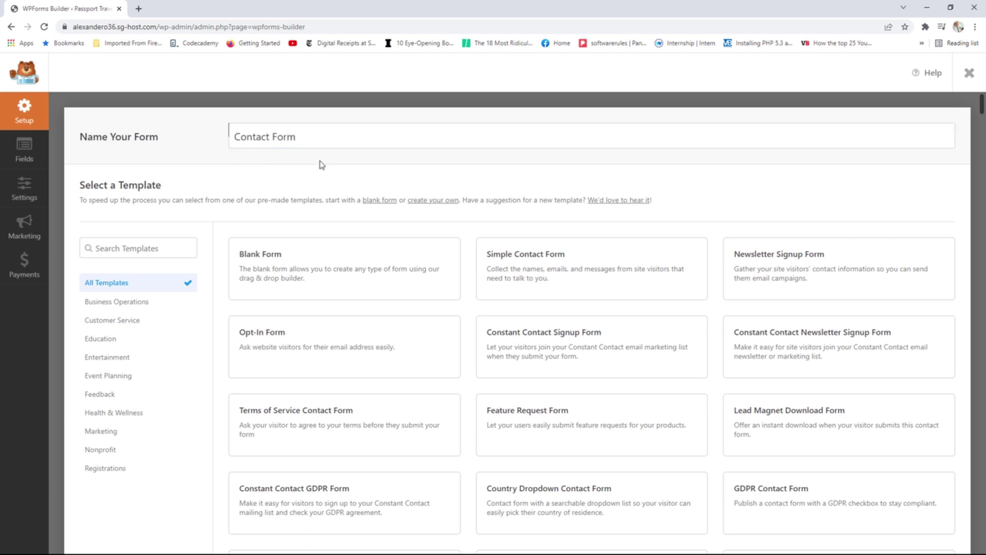
{"action": "mouse_move", "coordinate": [641, 309]}
{"action": "mouse_move", "coordinate": [626, 333]}
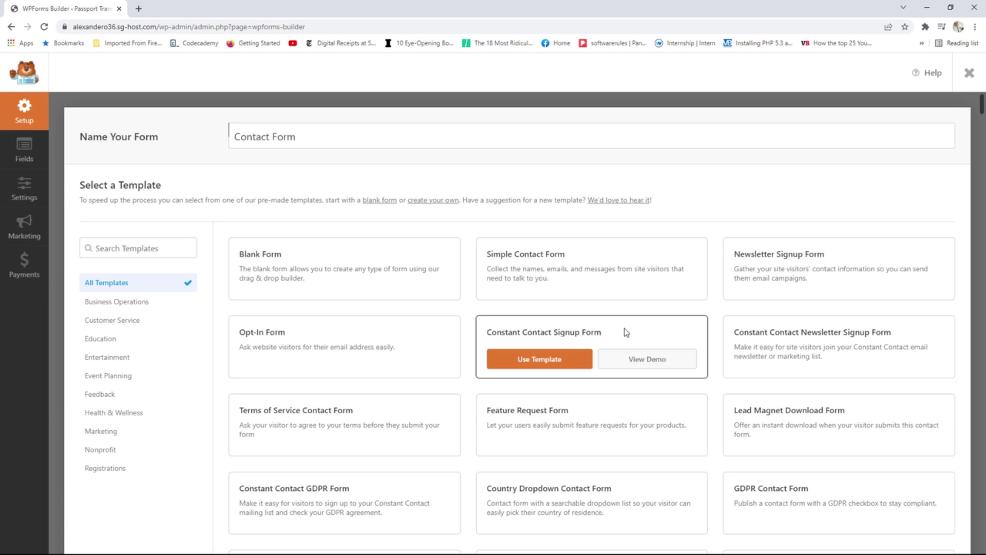
{"action": "mouse_move", "coordinate": [534, 260]}
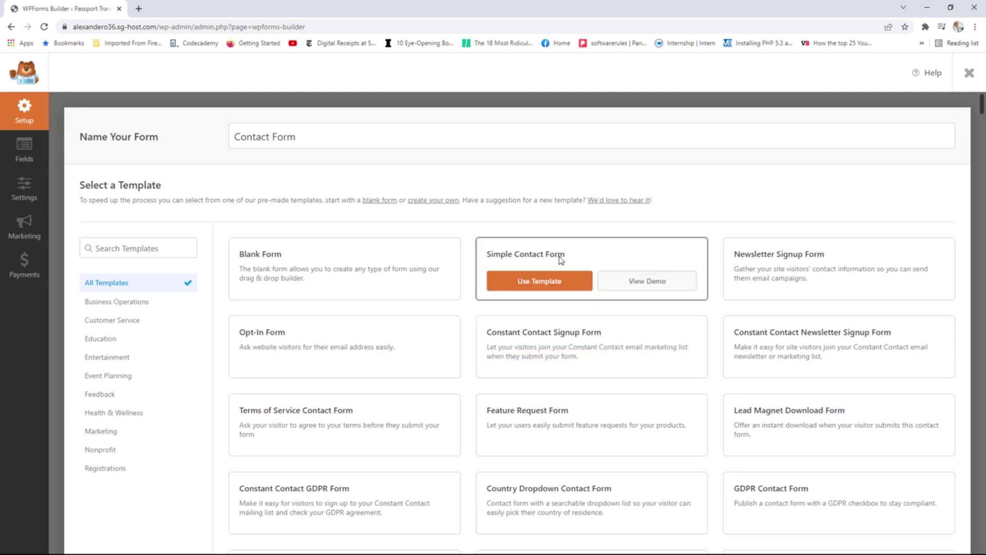
{"action": "left_click", "coordinate": [643, 286]}
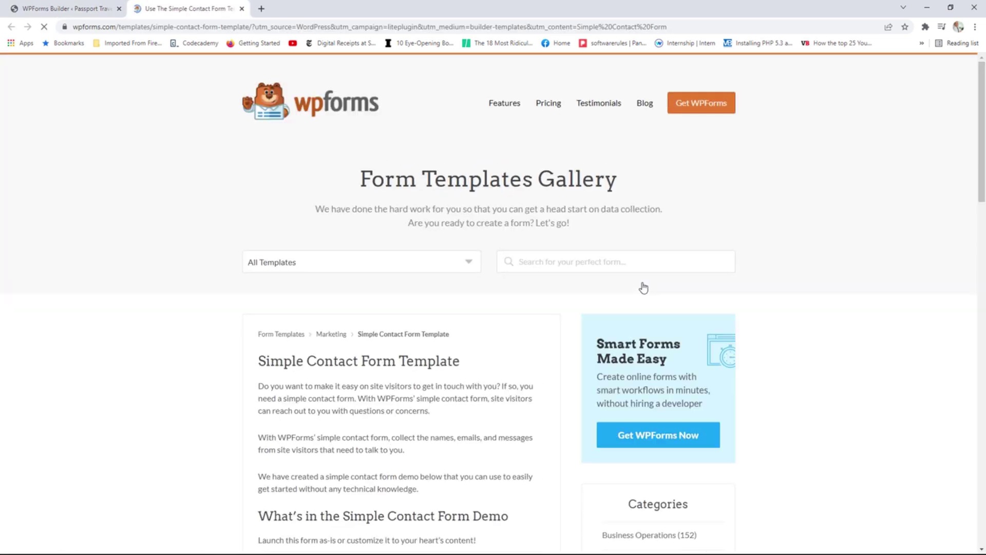
{"action": "scroll", "coordinate": [645, 308], "scroll_direction": "down", "scroll_amount": 7}
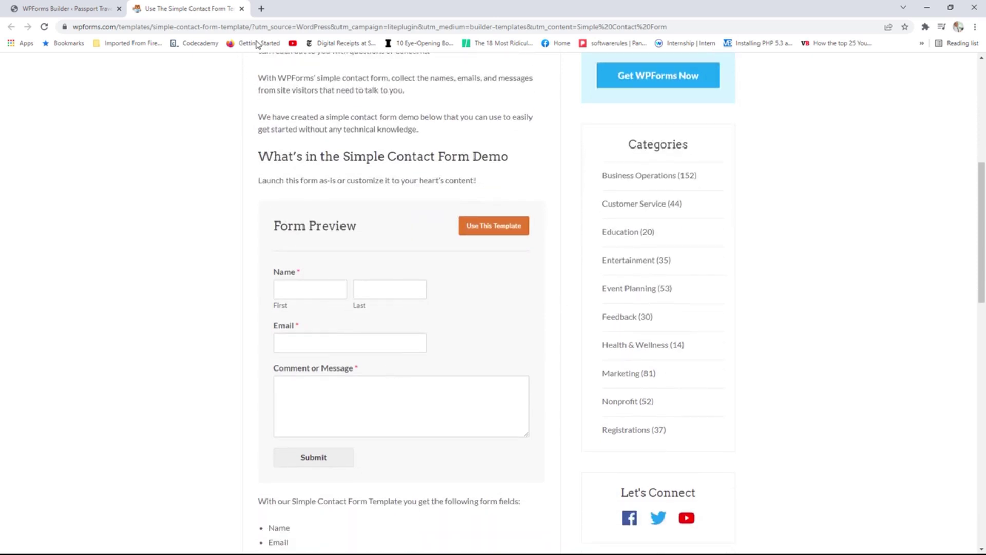
{"action": "left_click", "coordinate": [242, 9]}
{"action": "mouse_move", "coordinate": [558, 275]}
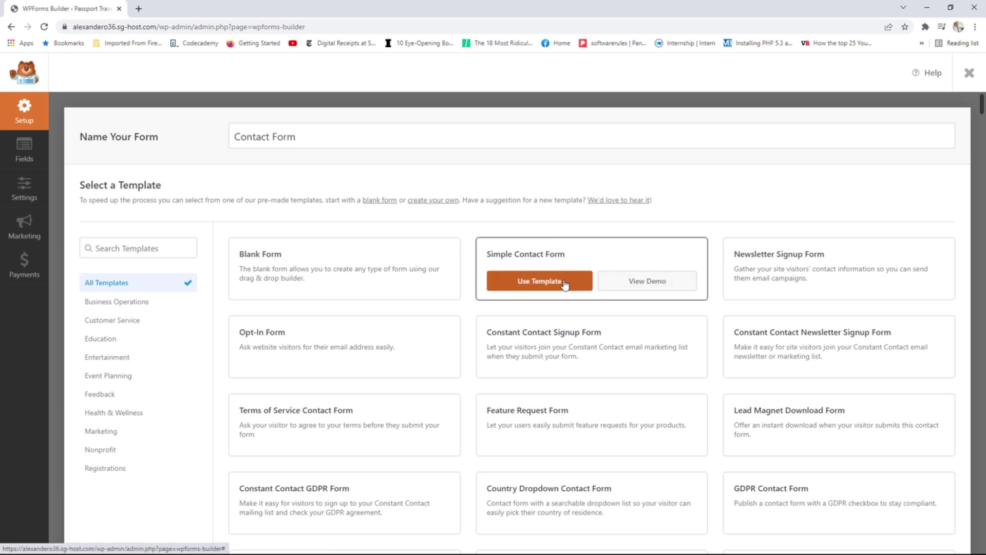
Build Contact Form from the Simple Contact Form template and browse the Add Fields panel.
{"action": "left_click", "coordinate": [543, 285]}
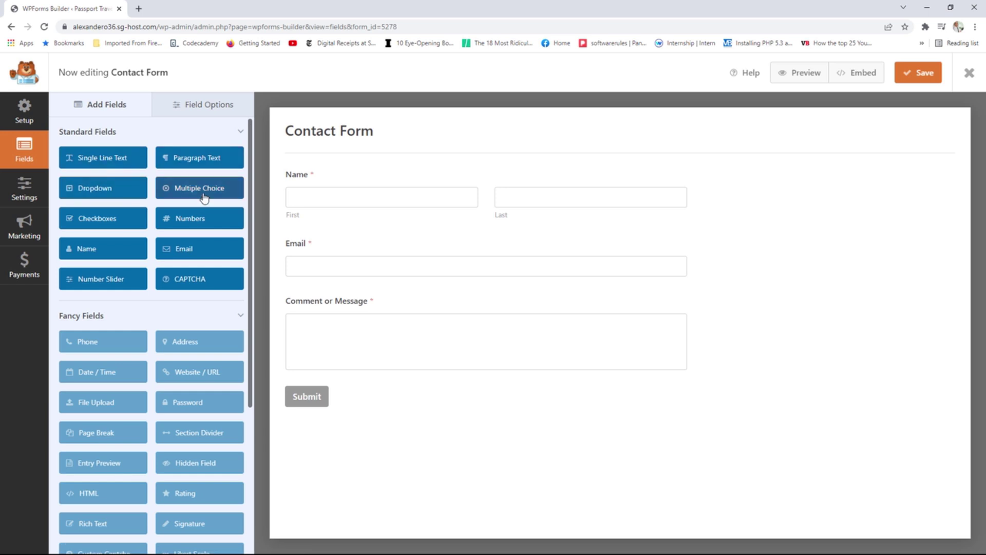
{"action": "scroll", "coordinate": [193, 279], "scroll_direction": "down", "scroll_amount": 2}
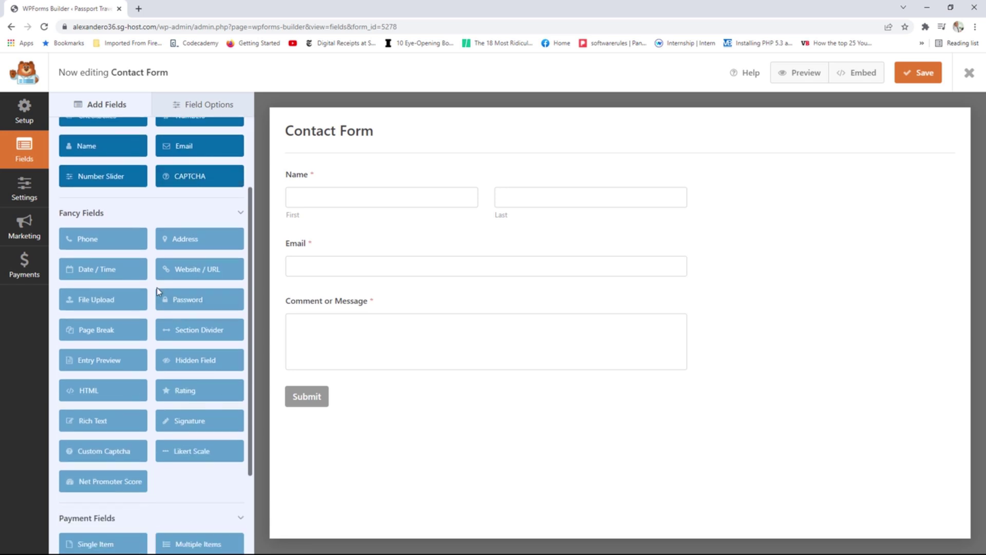
{"action": "scroll", "coordinate": [163, 302], "scroll_direction": "down", "scroll_amount": 1}
{"action": "scroll", "coordinate": [185, 252], "scroll_direction": "down", "scroll_amount": 1}
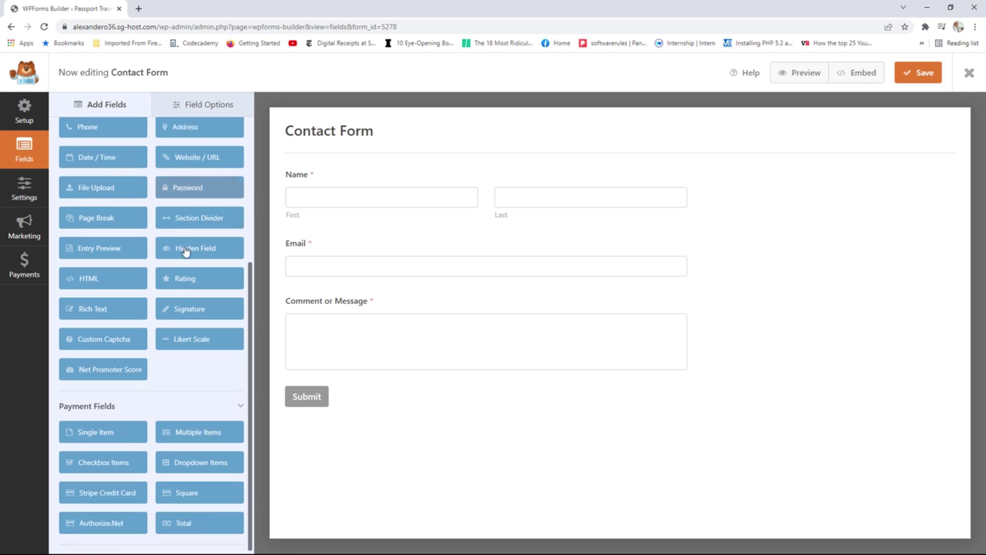
{"action": "scroll", "coordinate": [163, 339], "scroll_direction": "up", "scroll_amount": 4}
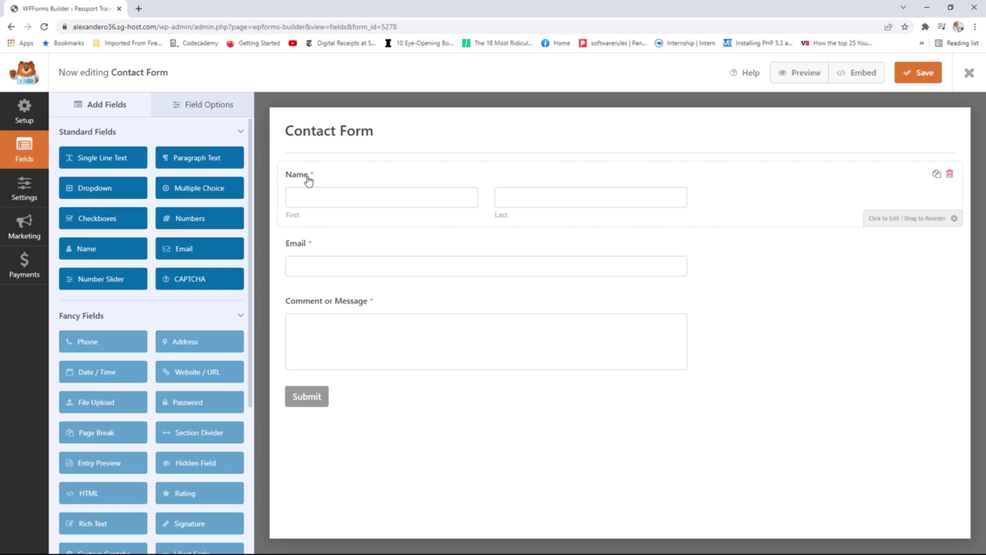
Set the Name field's Format to Simple after trying the First Middle Last option.
{"action": "left_click", "coordinate": [771, 194]}
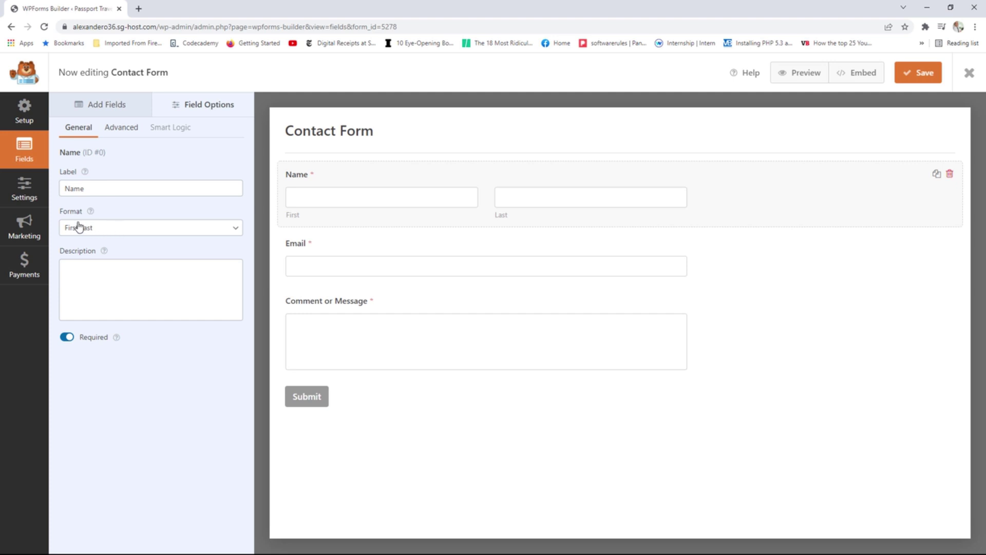
{"action": "left_click", "coordinate": [153, 230]}
{"action": "left_click", "coordinate": [128, 241]}
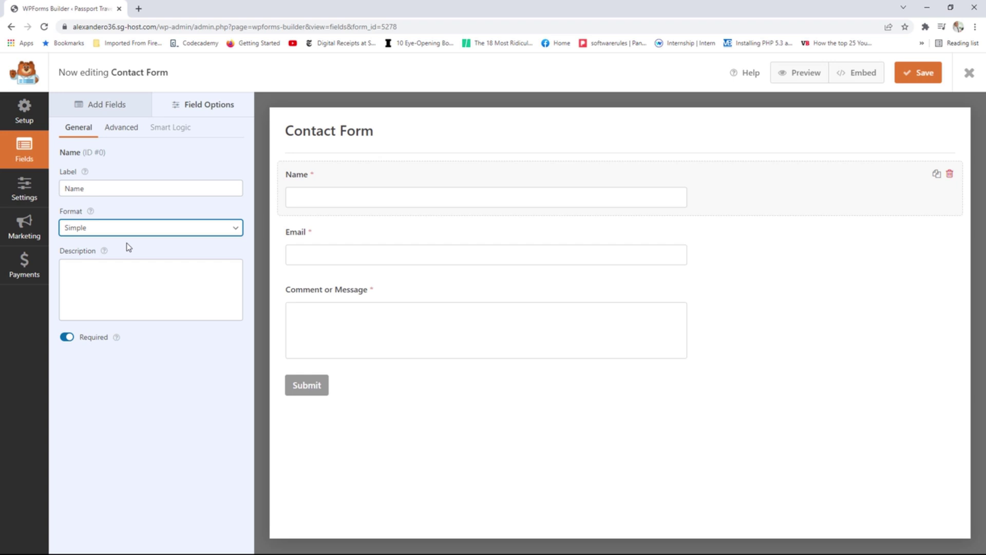
{"action": "left_click", "coordinate": [132, 230]}
{"action": "left_click", "coordinate": [112, 264]}
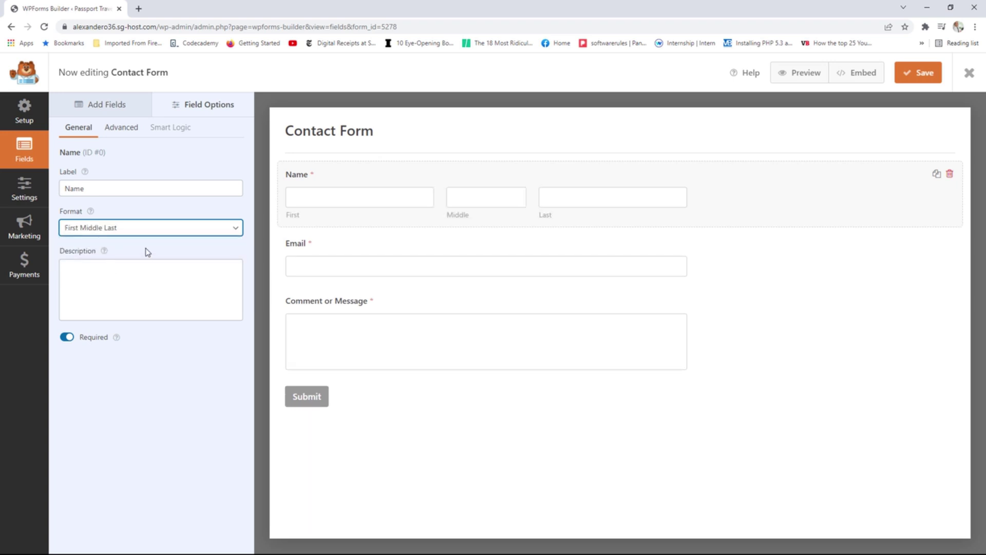
{"action": "left_click", "coordinate": [137, 229]}
{"action": "left_click", "coordinate": [113, 243]}
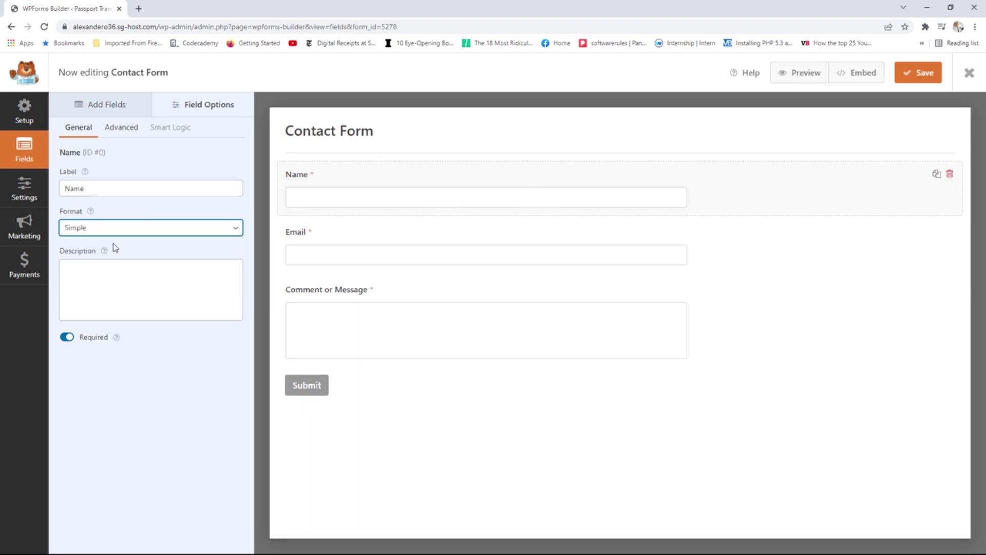
In the Name field's Advanced options, try other sizes and keep Field Size at Medium.
{"action": "left_click", "coordinate": [128, 133]}
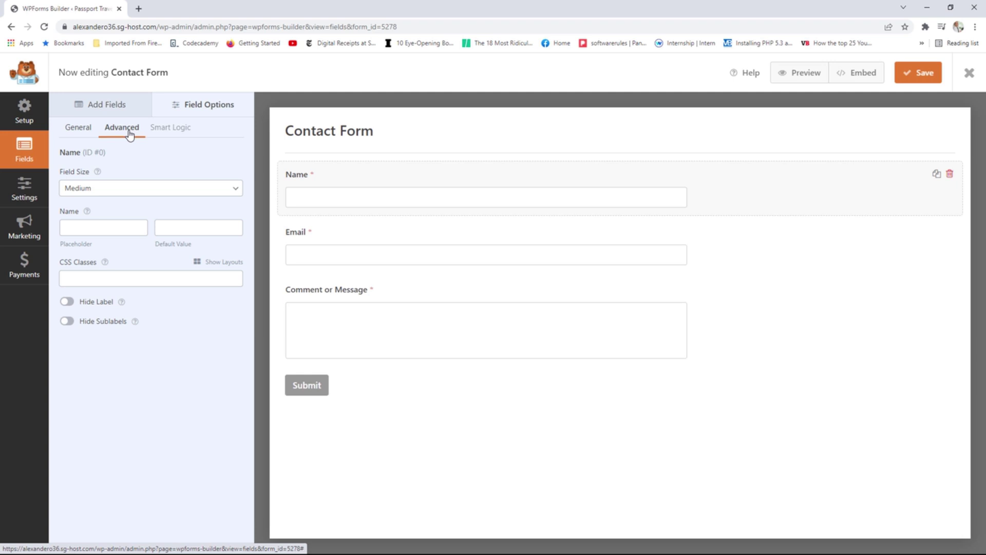
{"action": "left_click", "coordinate": [139, 193]}
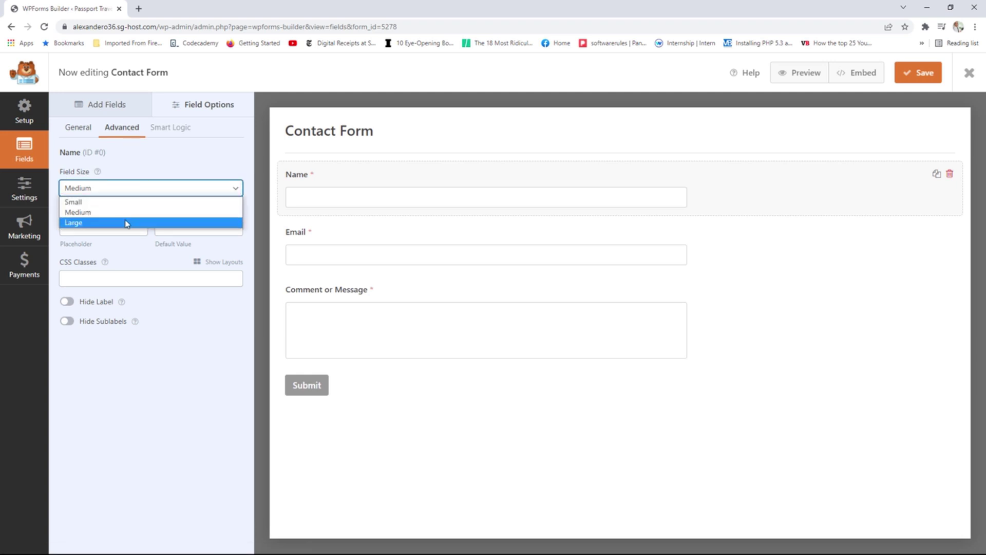
{"action": "left_click", "coordinate": [126, 222]}
{"action": "left_click", "coordinate": [136, 191]}
{"action": "left_click", "coordinate": [127, 202]}
{"action": "left_click", "coordinate": [124, 192]}
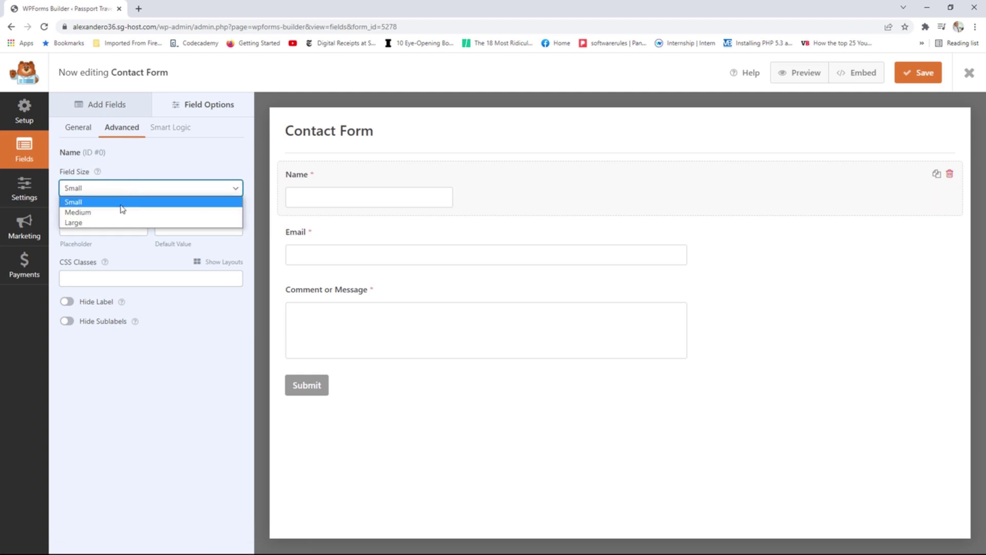
{"action": "left_click", "coordinate": [116, 213]}
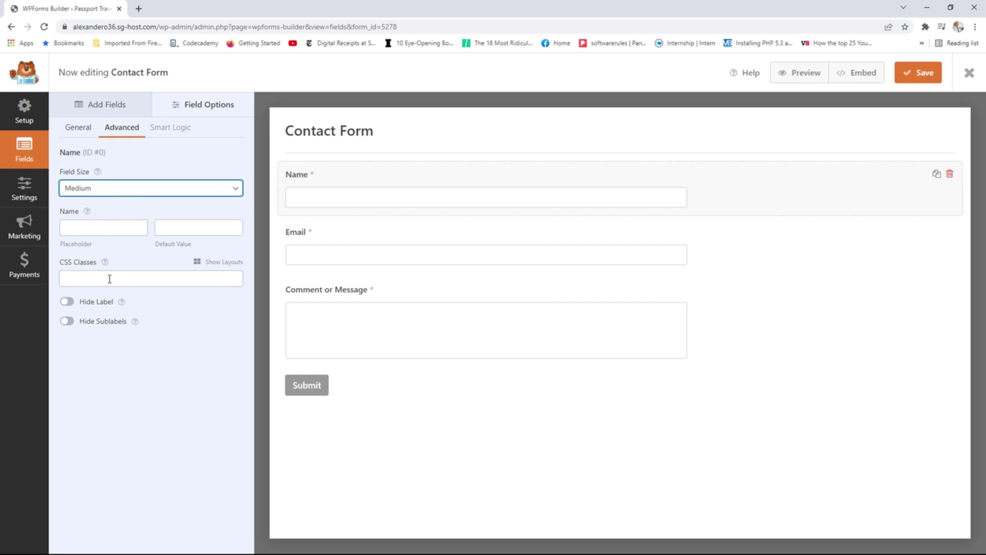
Check Smart Logic, dismiss its PRO notice, and return to the Standard and Fancy fields list.
{"action": "left_click", "coordinate": [172, 131]}
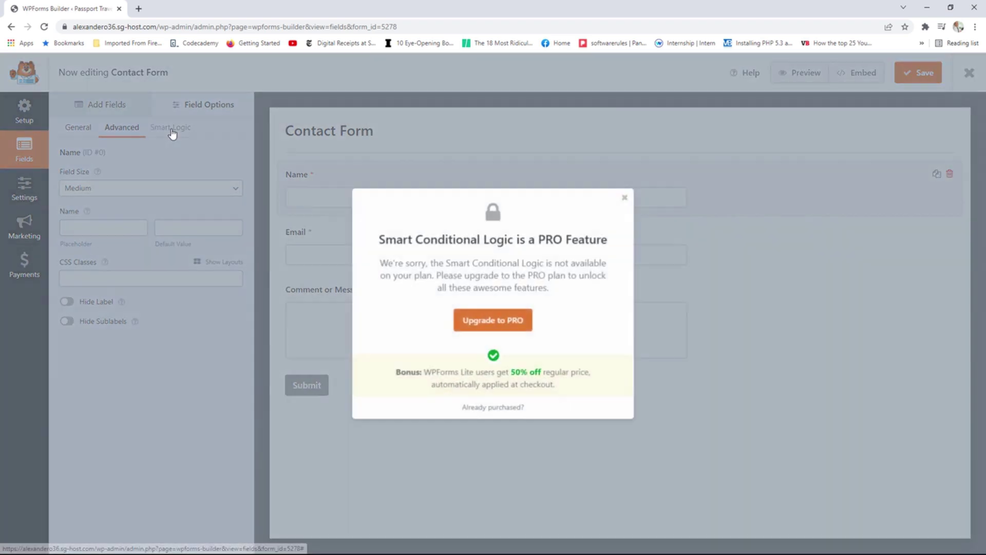
{"action": "left_click", "coordinate": [625, 199]}
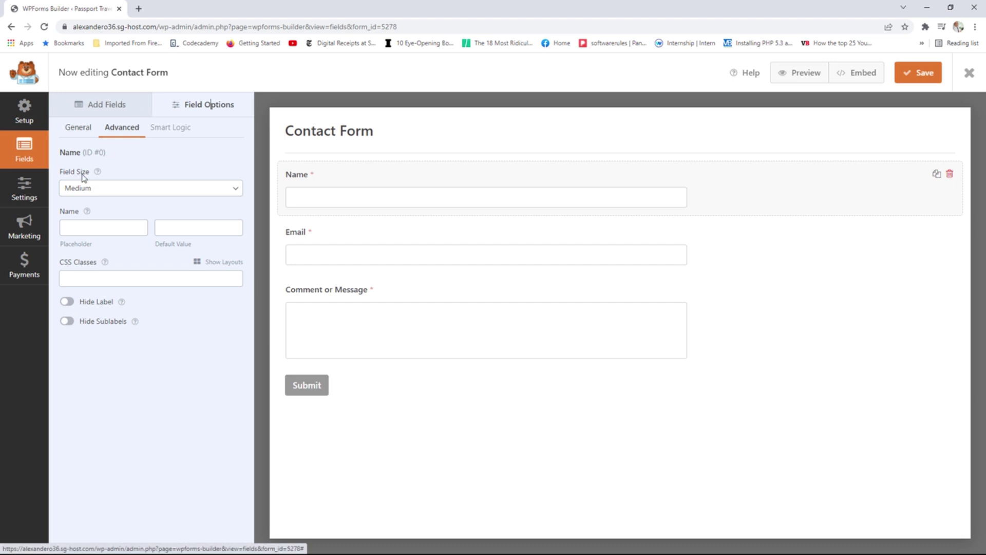
{"action": "left_click", "coordinate": [113, 112]}
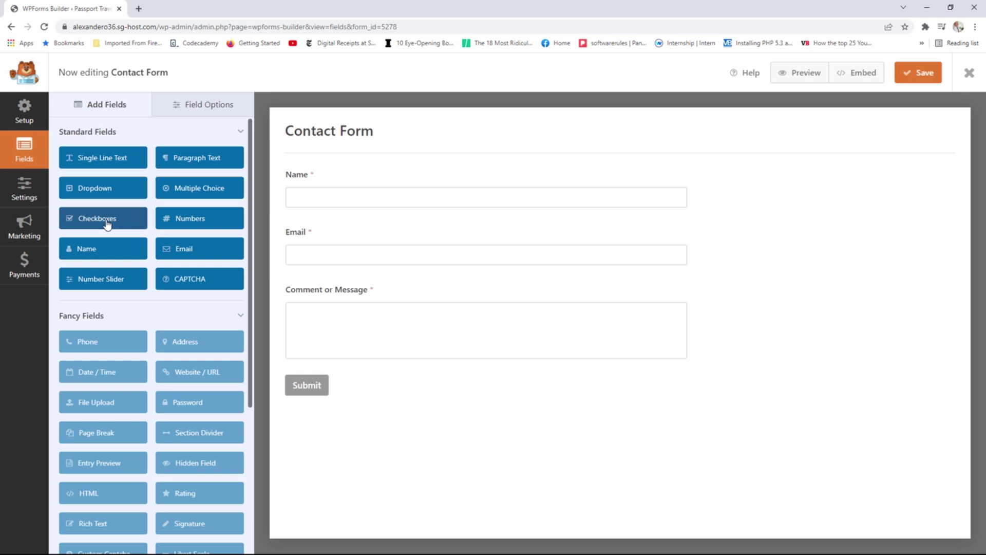
Verify the form name 'Contact Form' in Settings > General and reach the Notifications sent to {admin_email}.
{"action": "left_click", "coordinate": [24, 118]}
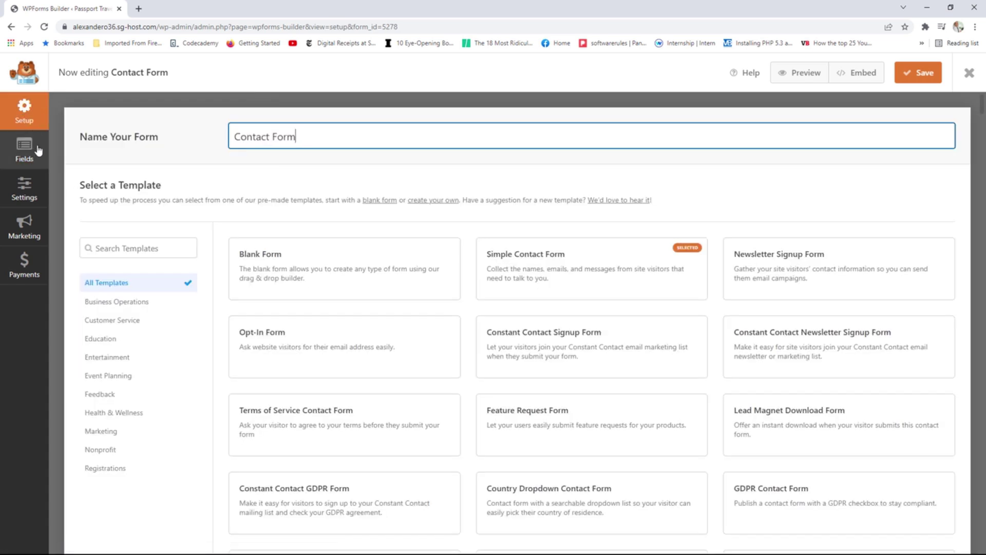
{"action": "left_click", "coordinate": [29, 192]}
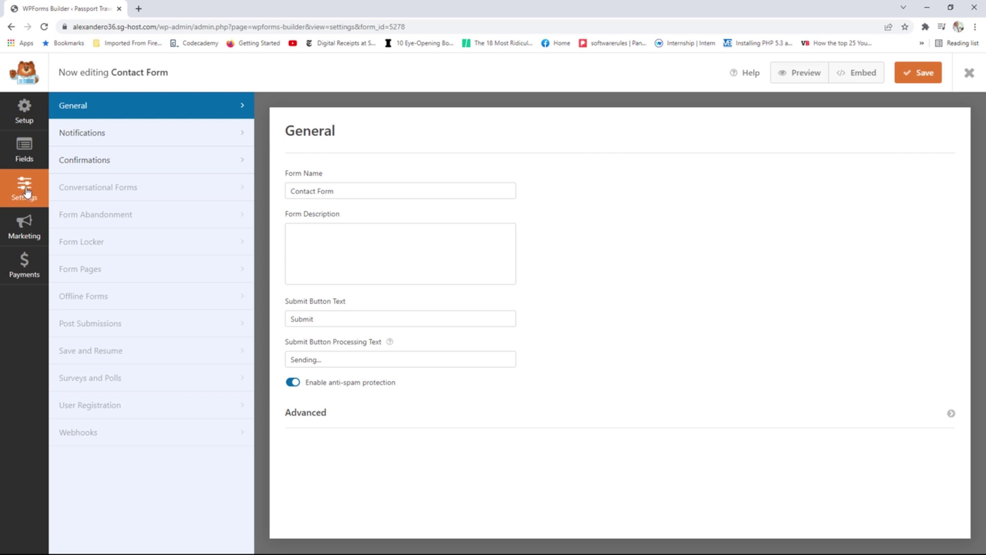
{"action": "left_click", "coordinate": [350, 192]}
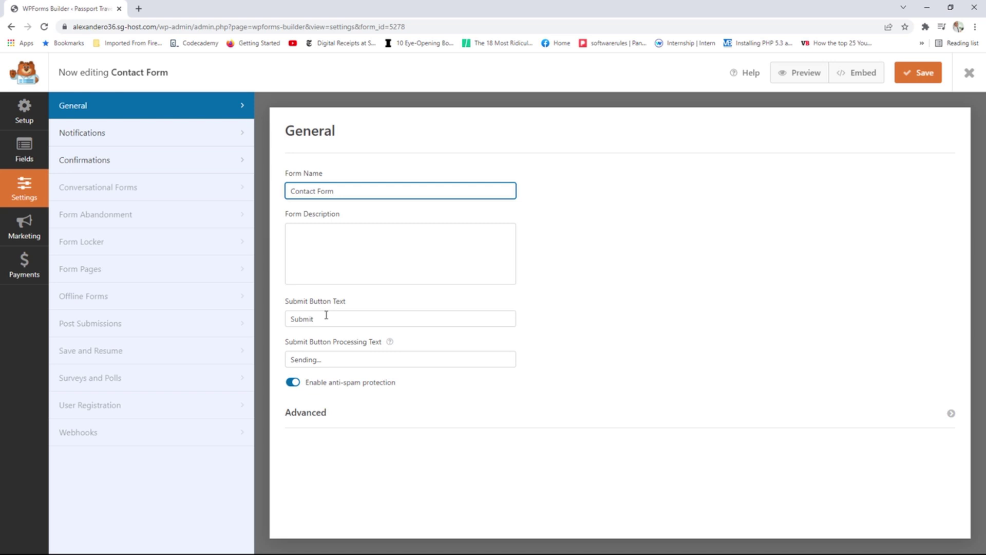
{"action": "left_click", "coordinate": [111, 137]}
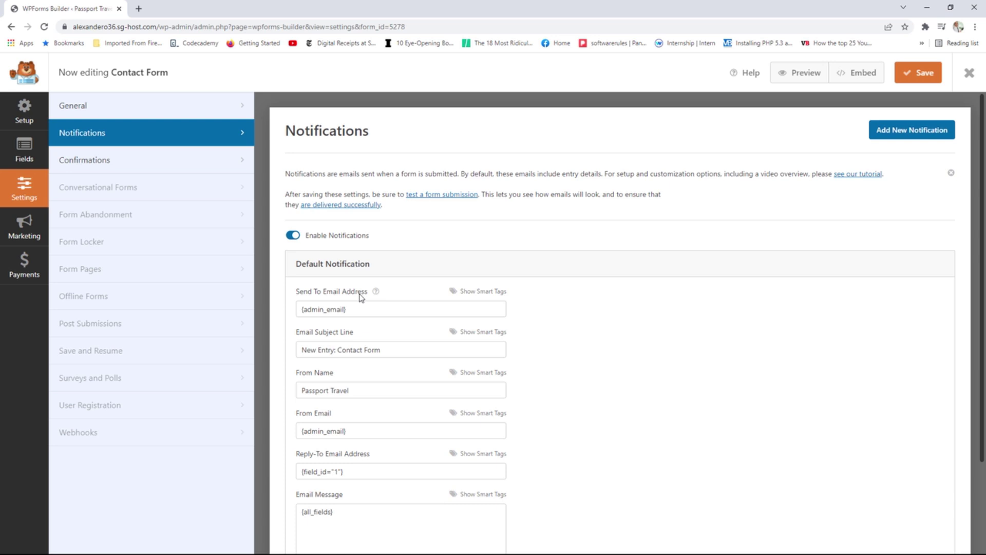
Review the notification's recipient address and the From Name value 'Passport Travel'.
{"action": "left_click_drag", "start_coordinate": [355, 311], "coordinate": [305, 312]}
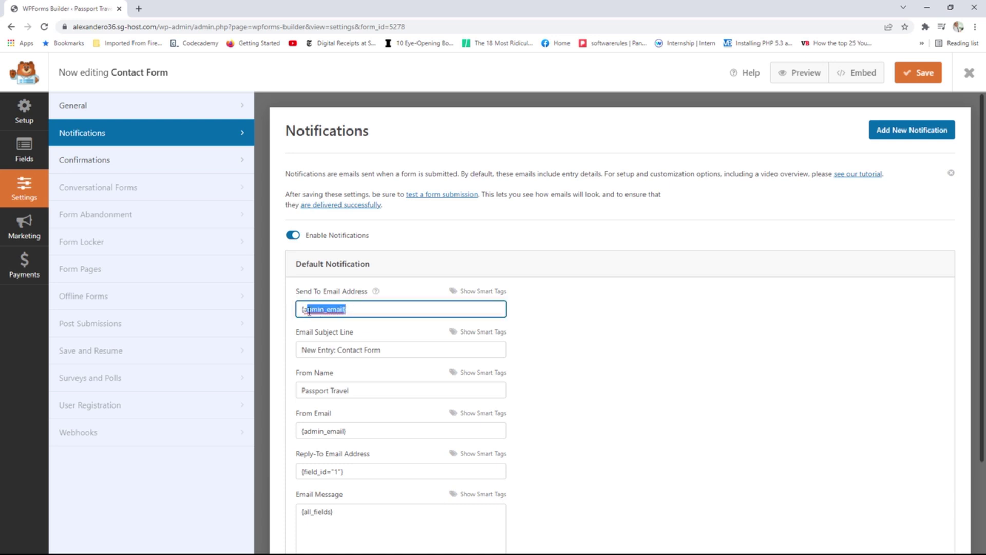
{"action": "left_click", "coordinate": [339, 310]}
{"action": "left_click_drag", "start_coordinate": [345, 309], "coordinate": [312, 309]}
{"action": "scroll", "coordinate": [550, 375], "scroll_direction": "down", "scroll_amount": 2}
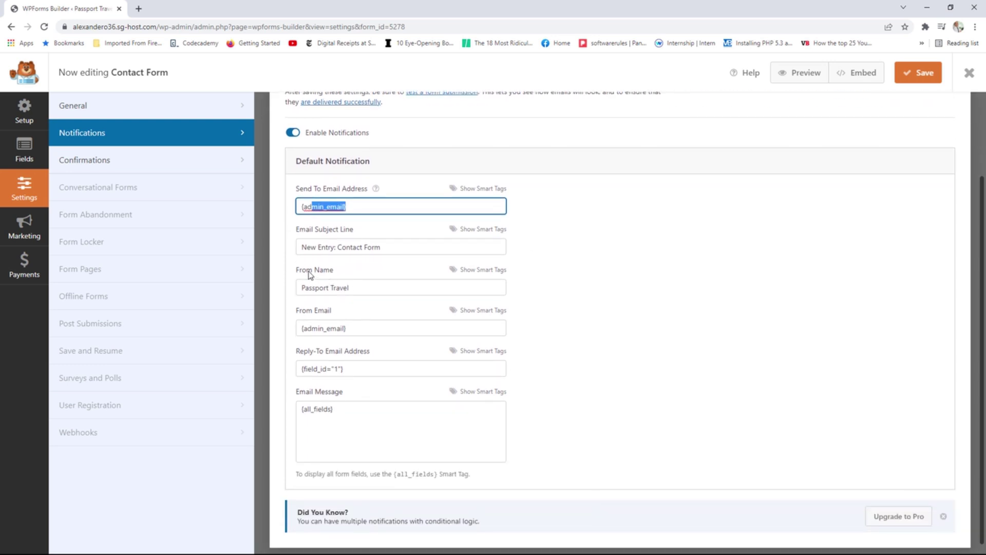
{"action": "left_click_drag", "start_coordinate": [304, 274], "coordinate": [331, 273]}
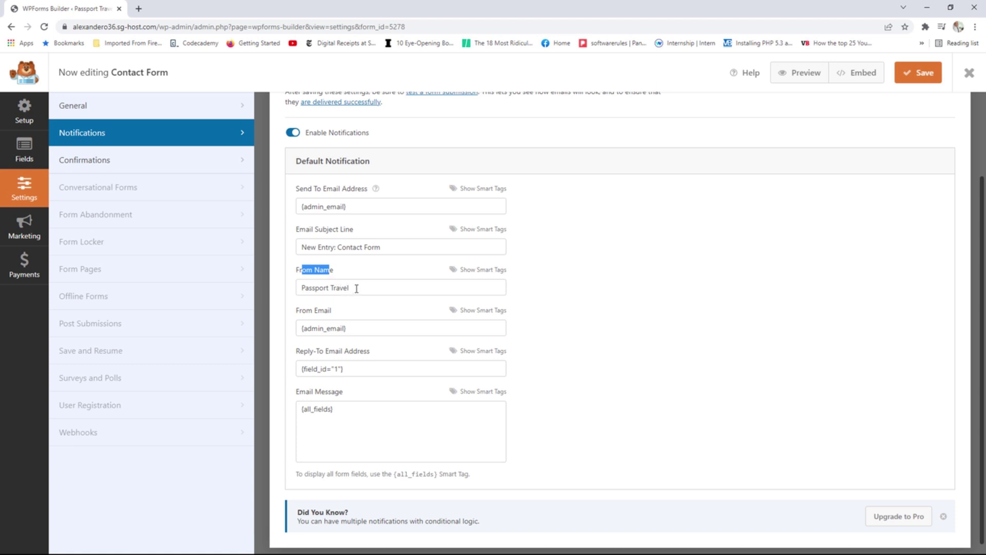
{"action": "left_click_drag", "start_coordinate": [356, 288], "coordinate": [319, 290]}
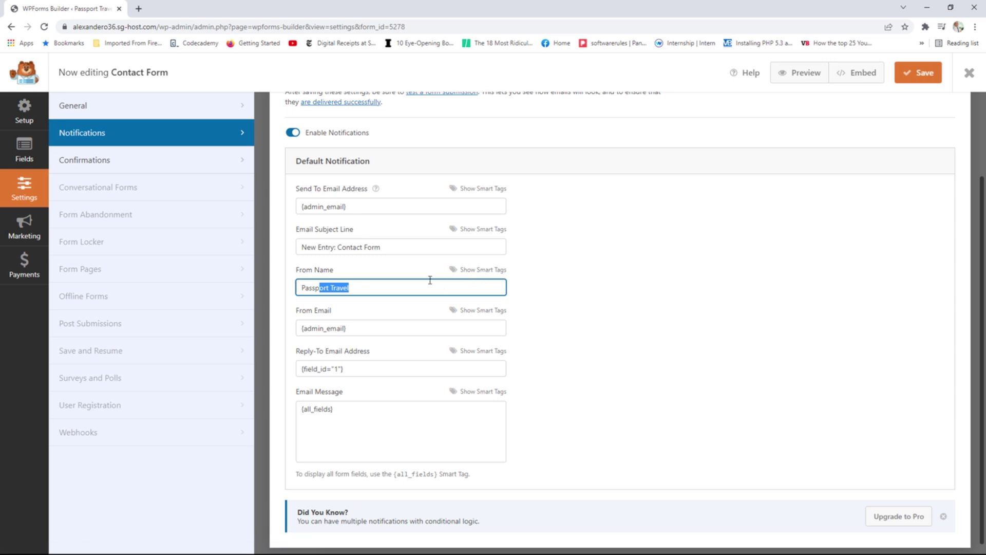
Insert the Name tag into From Name and the Email tag into From Email, then save.
{"action": "left_click", "coordinate": [475, 271]}
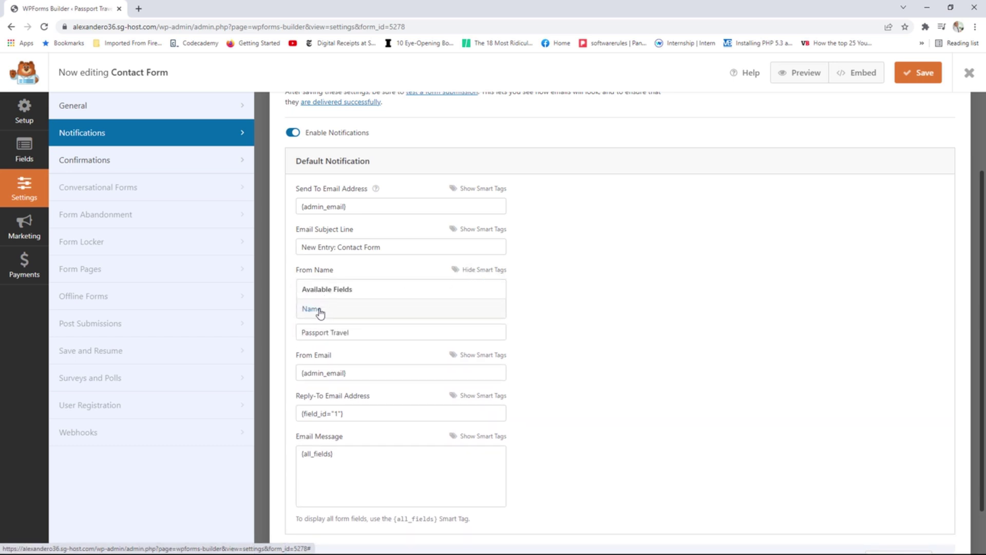
{"action": "left_click", "coordinate": [317, 309]}
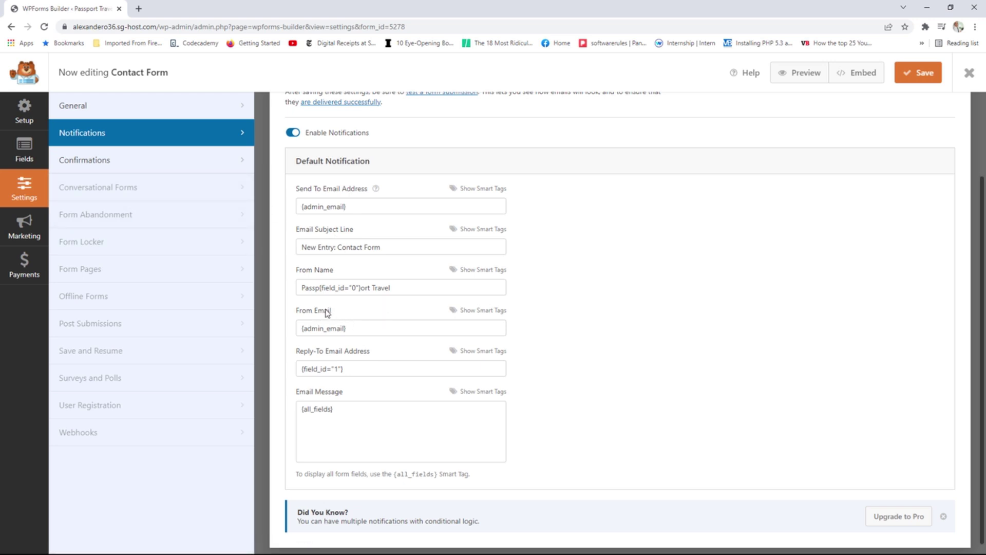
{"action": "left_click", "coordinate": [472, 311]}
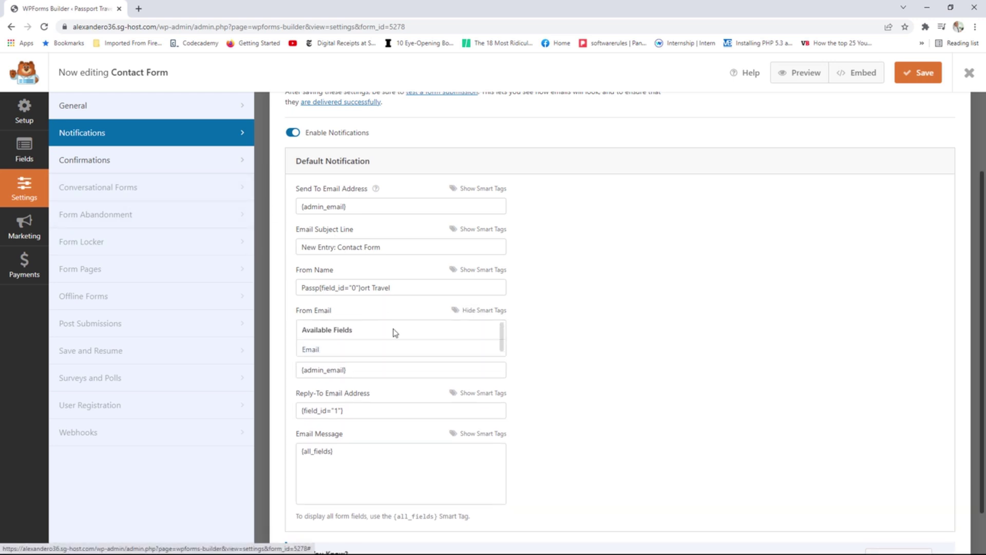
{"action": "left_click", "coordinate": [323, 348]}
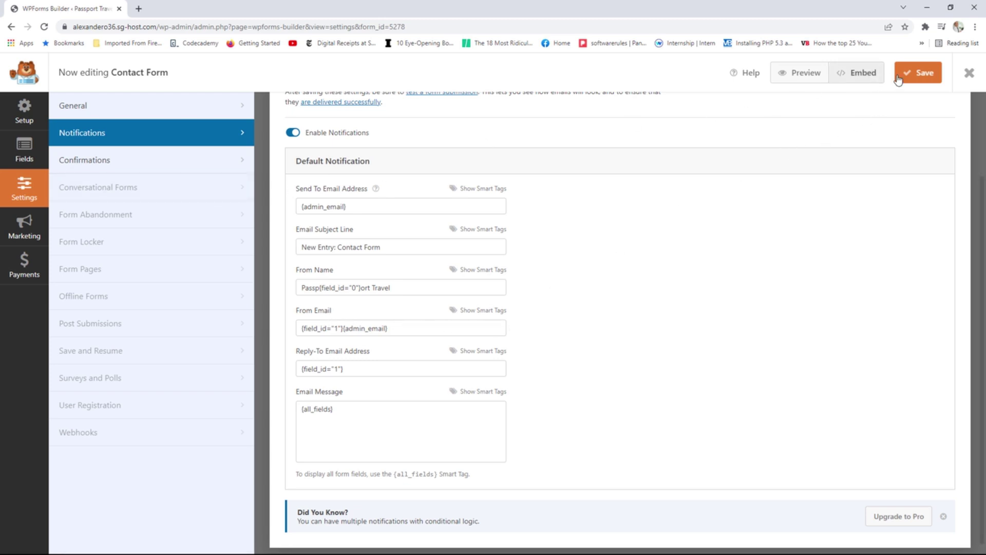
{"action": "left_click", "coordinate": [914, 75]}
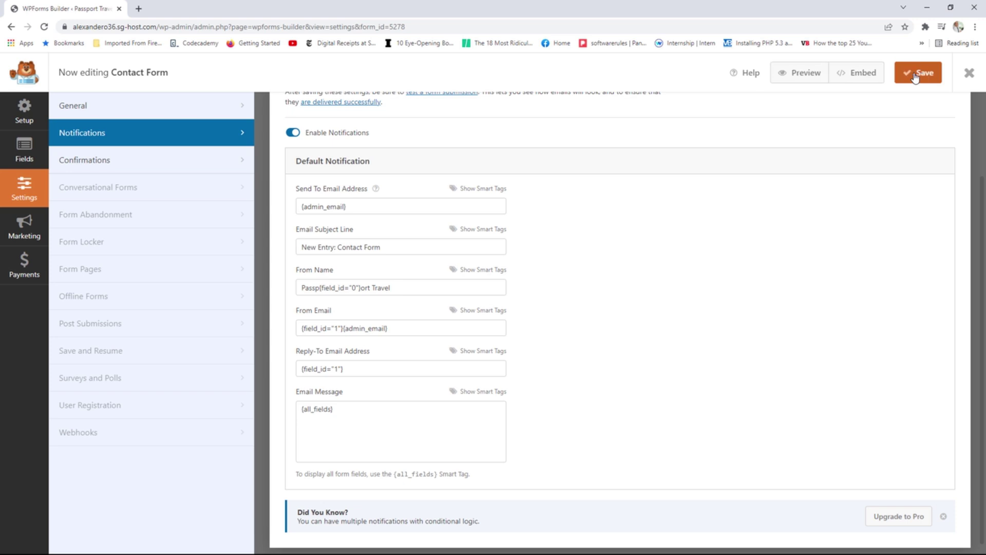
{"action": "left_click", "coordinate": [96, 162]}
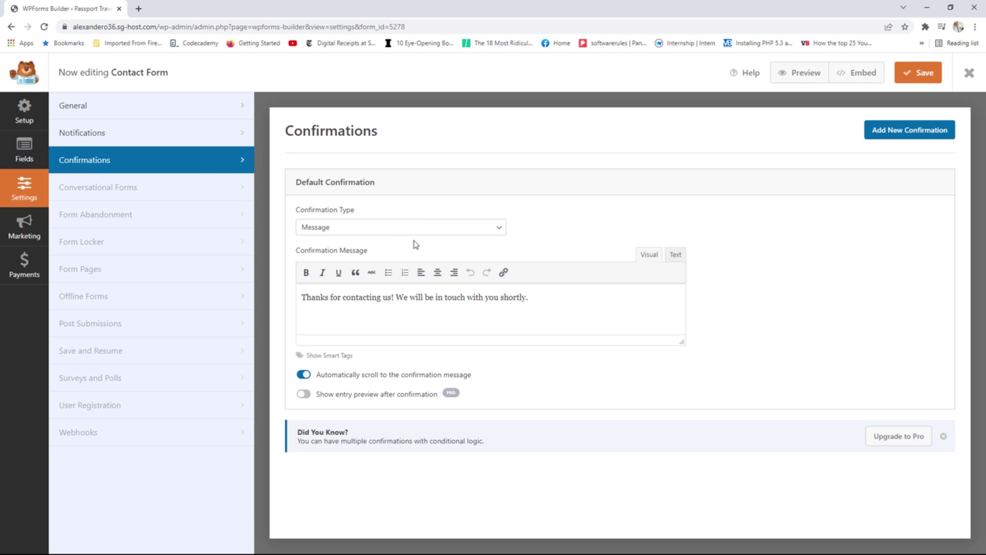
Keep Confirmation Type as Message with the thank-you text instead of Show Page, save, and exit the builder.
{"action": "left_click_drag", "start_coordinate": [543, 299], "coordinate": [366, 298]}
{"action": "left_click", "coordinate": [383, 227]}
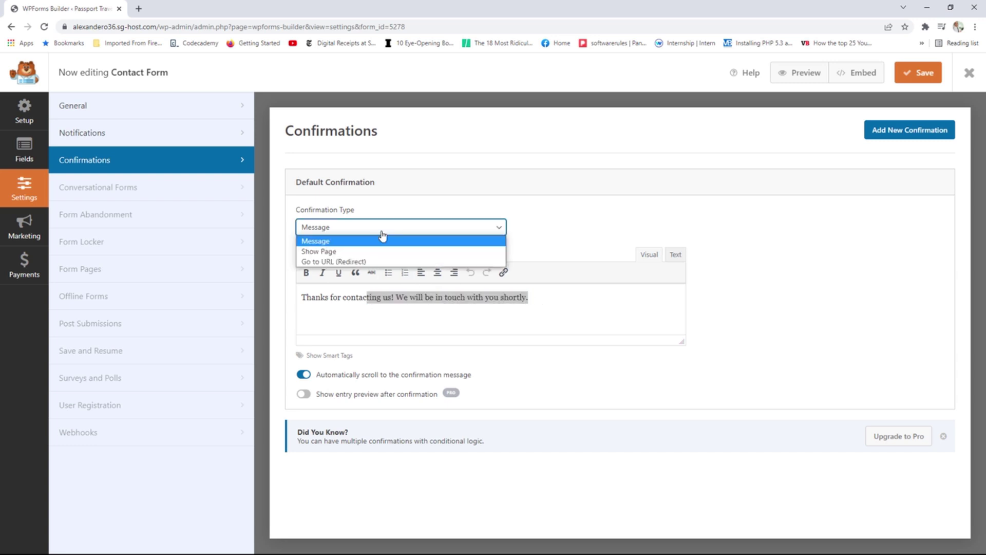
{"action": "left_click", "coordinate": [318, 251]}
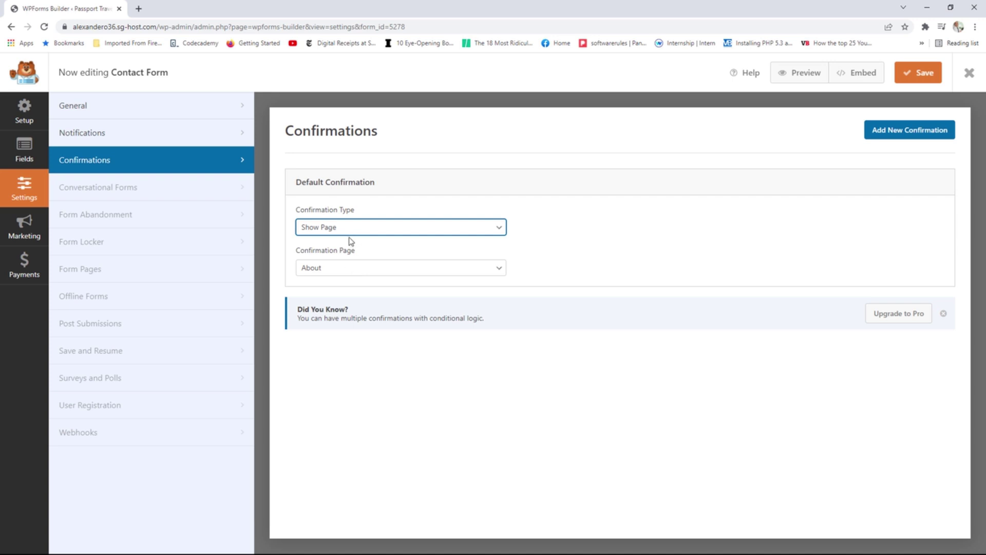
{"action": "left_click", "coordinate": [368, 228]}
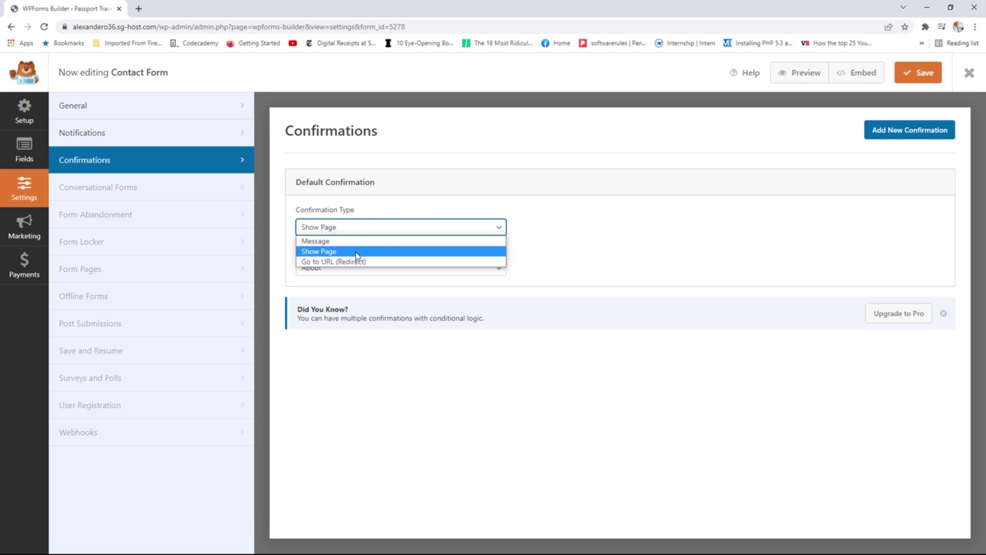
{"action": "left_click", "coordinate": [354, 241]}
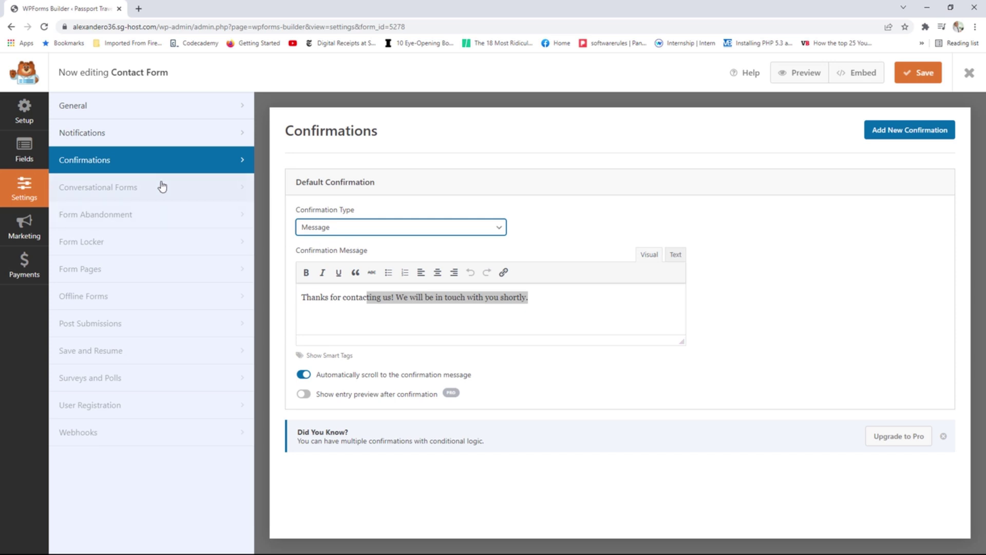
{"action": "left_click", "coordinate": [932, 78]}
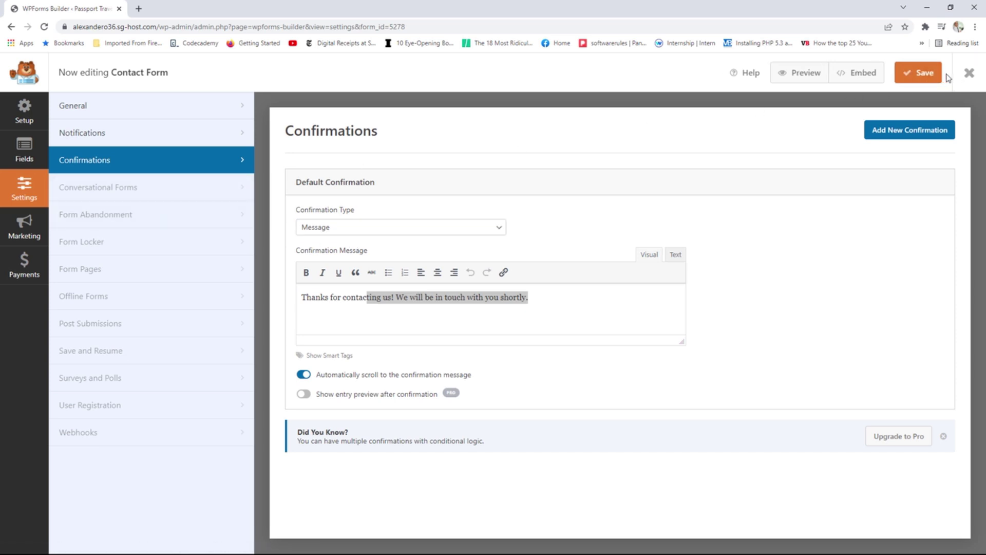
{"action": "left_click", "coordinate": [969, 74]}
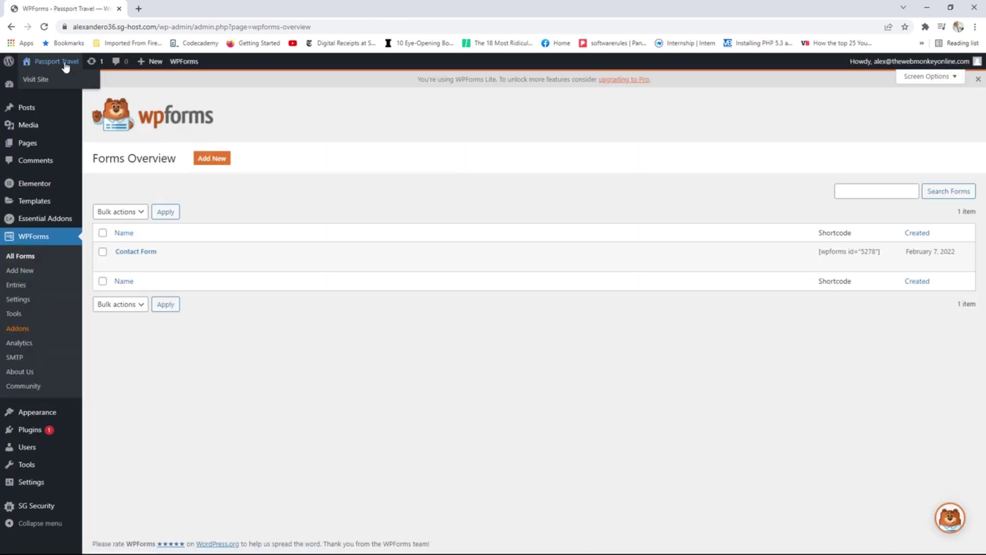
Go from the live site to the Contact page and edit it in Elementor, closing the navigator.
{"action": "left_click", "coordinate": [65, 67]}
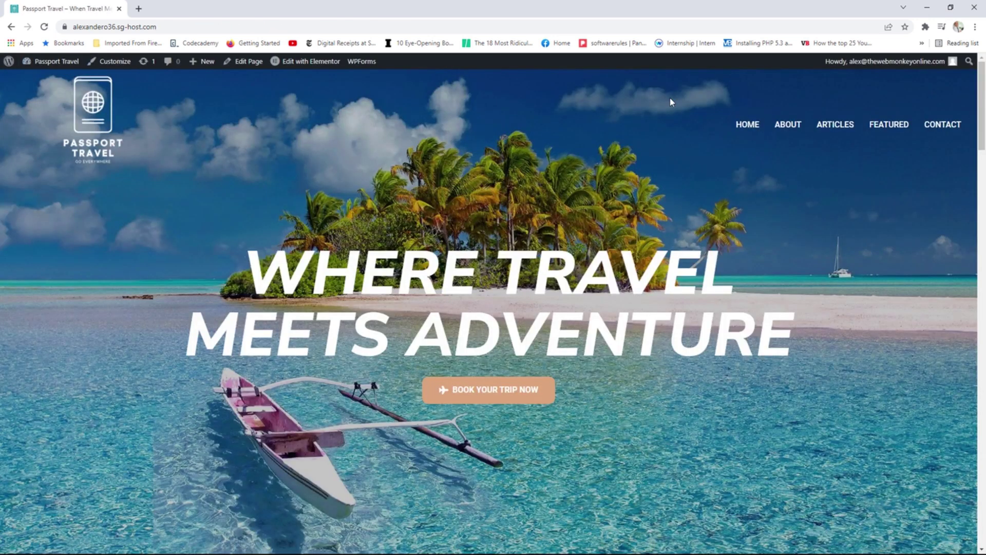
{"action": "left_click", "coordinate": [945, 126]}
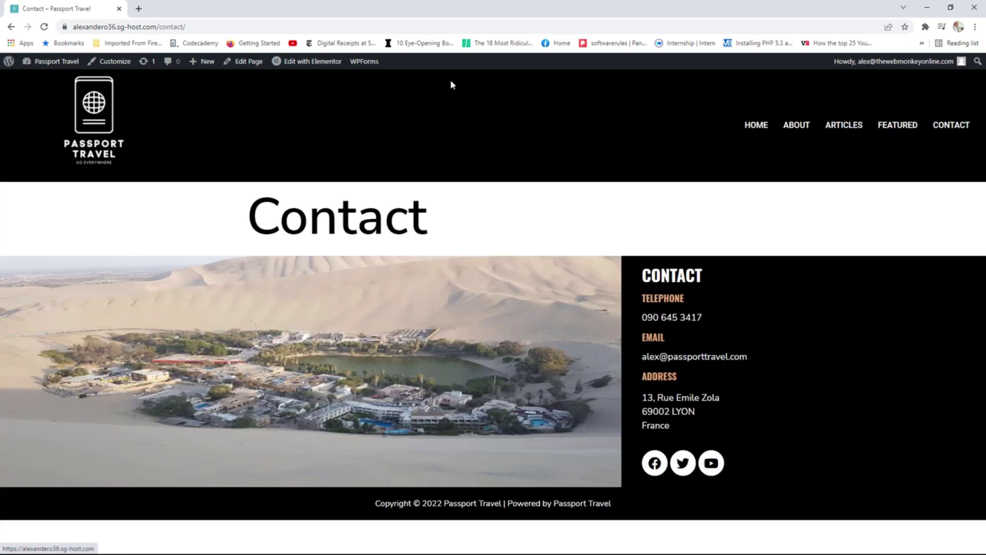
{"action": "left_click", "coordinate": [249, 62]}
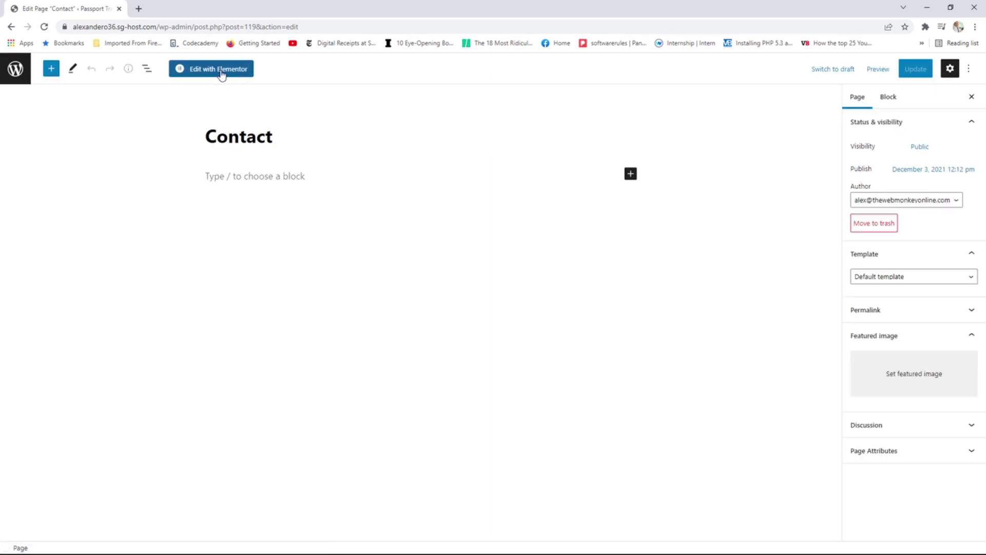
{"action": "left_click", "coordinate": [221, 72]}
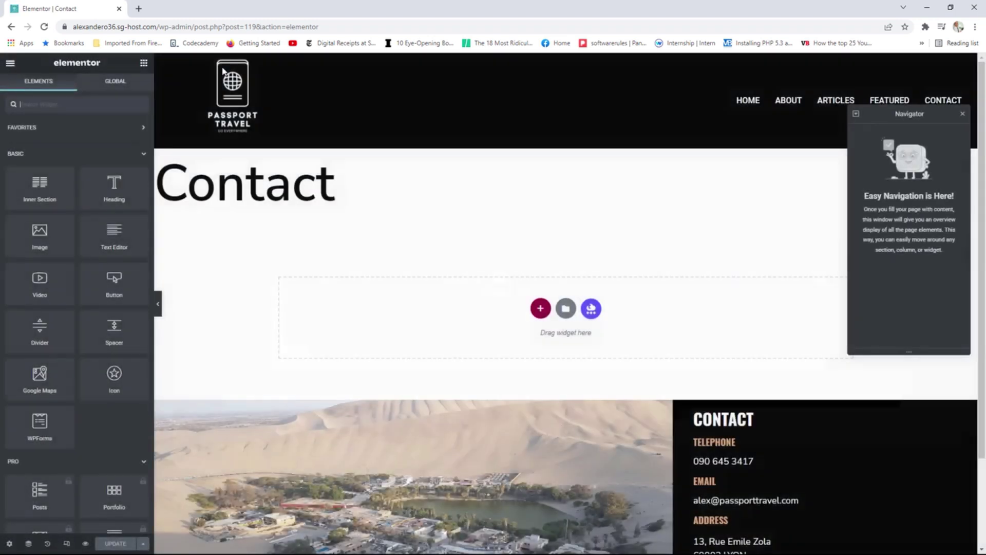
{"action": "left_click", "coordinate": [962, 115]}
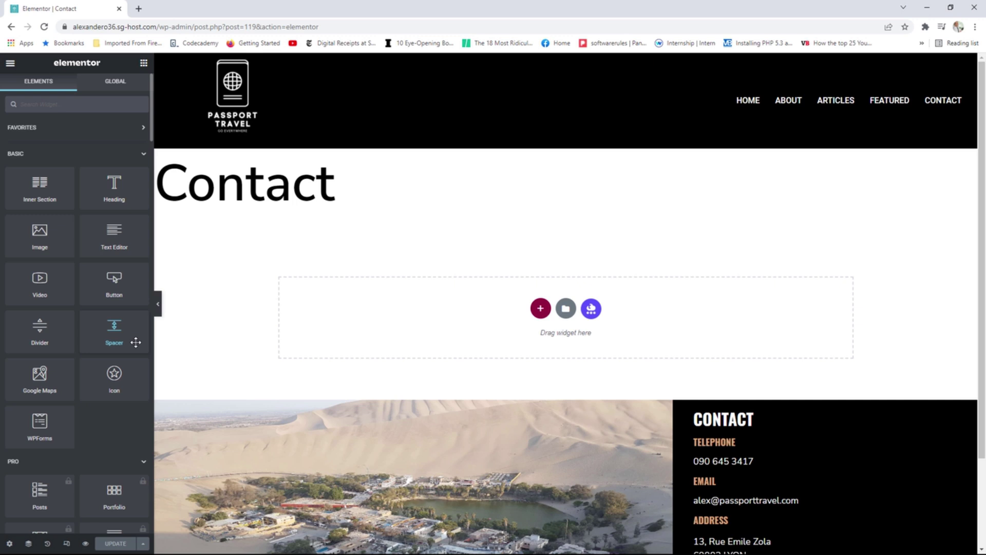
Open View Page in a new tab, then use Passport Travel in the admin bar to reach the Dashboard.
{"action": "left_click", "coordinate": [10, 63]}
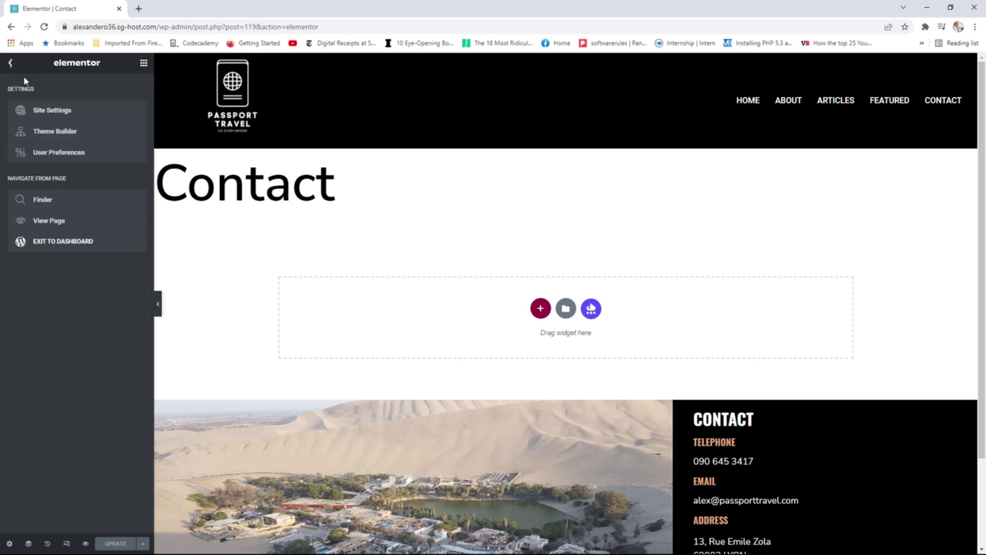
{"action": "right_click", "coordinate": [56, 219]}
{"action": "left_click", "coordinate": [85, 228]}
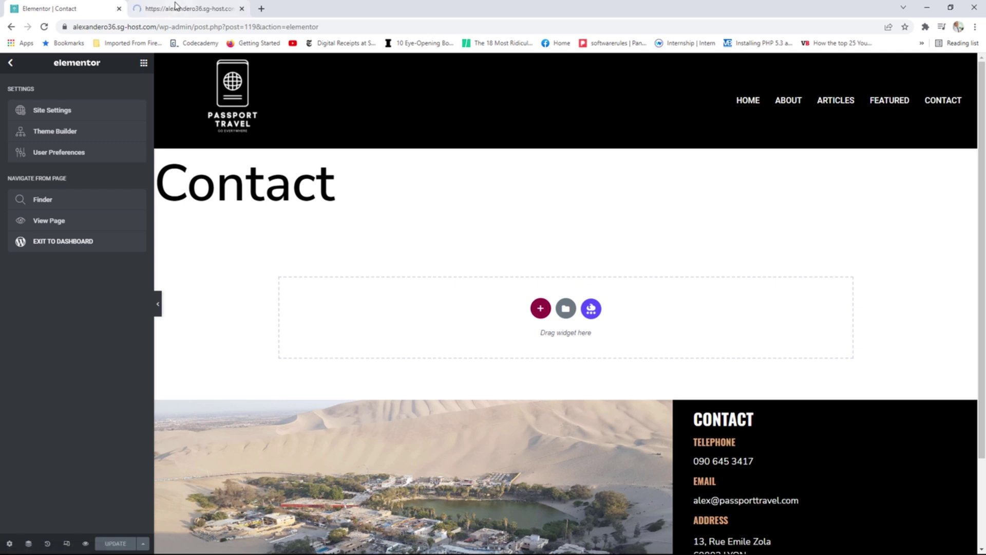
{"action": "left_click", "coordinate": [174, 7]}
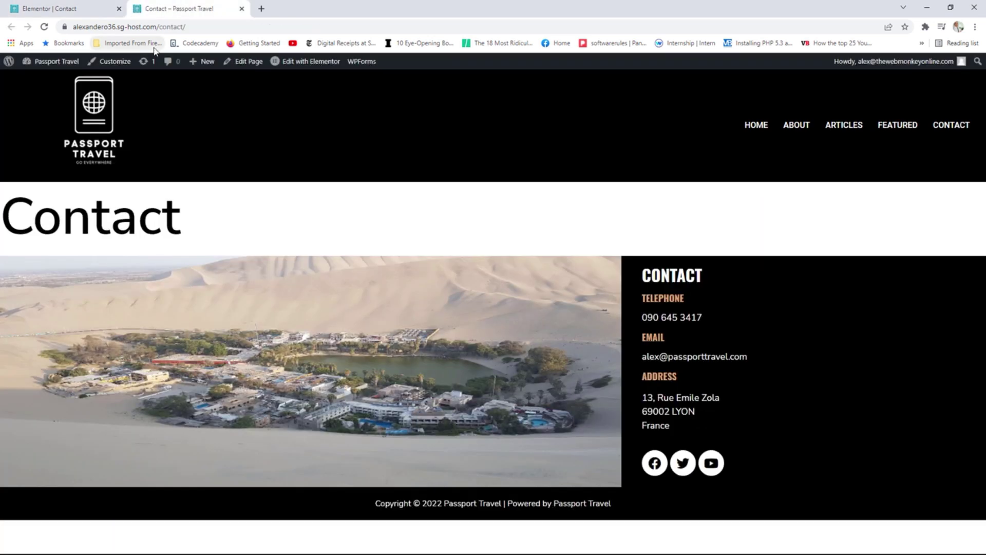
{"action": "left_click", "coordinate": [70, 62]}
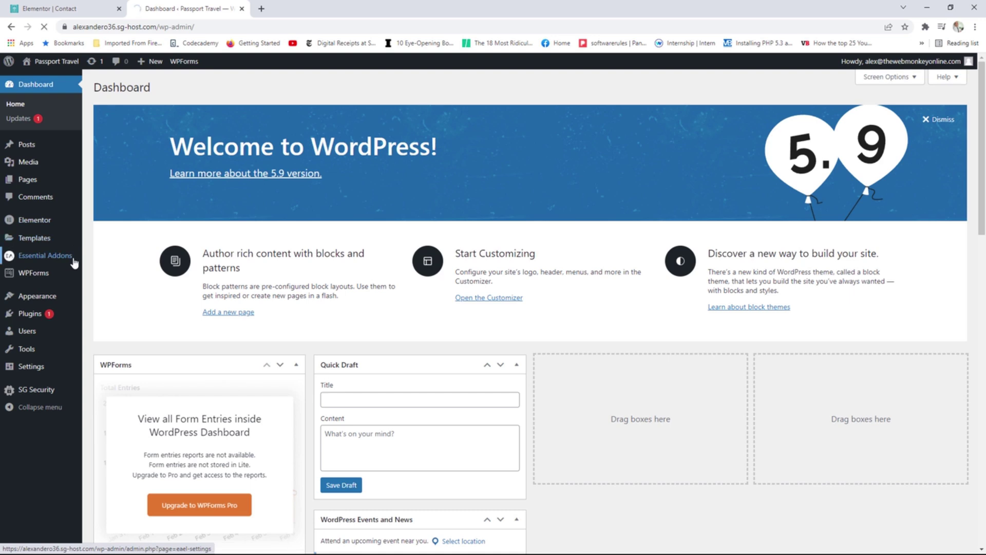
Enable WPForms under Essential Addons' Form Styler Elements, save the settings, and close the tab.
{"action": "left_click", "coordinate": [73, 260]}
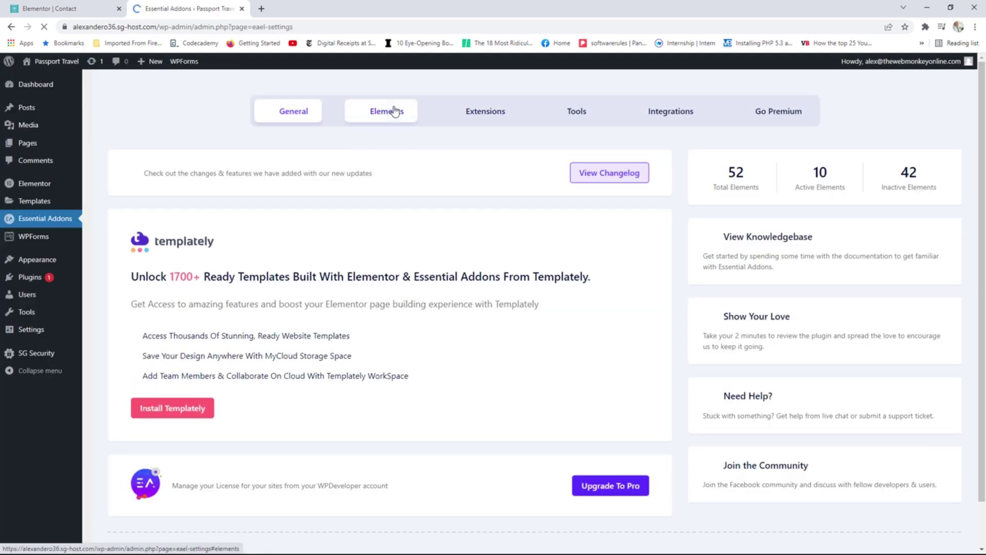
{"action": "left_click", "coordinate": [394, 111]}
{"action": "scroll", "coordinate": [418, 308], "scroll_direction": "down", "scroll_amount": 5}
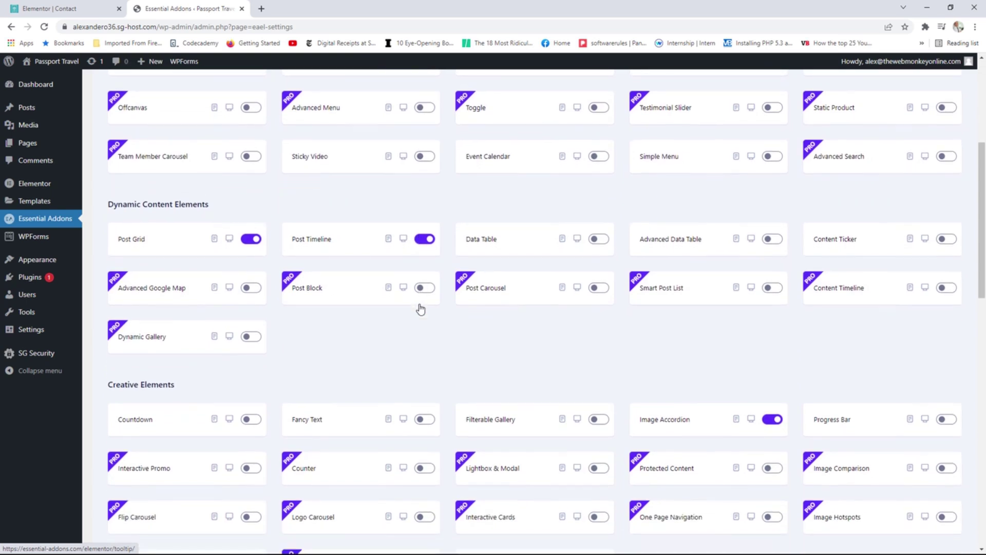
{"action": "scroll", "coordinate": [420, 308], "scroll_direction": "down", "scroll_amount": 9}
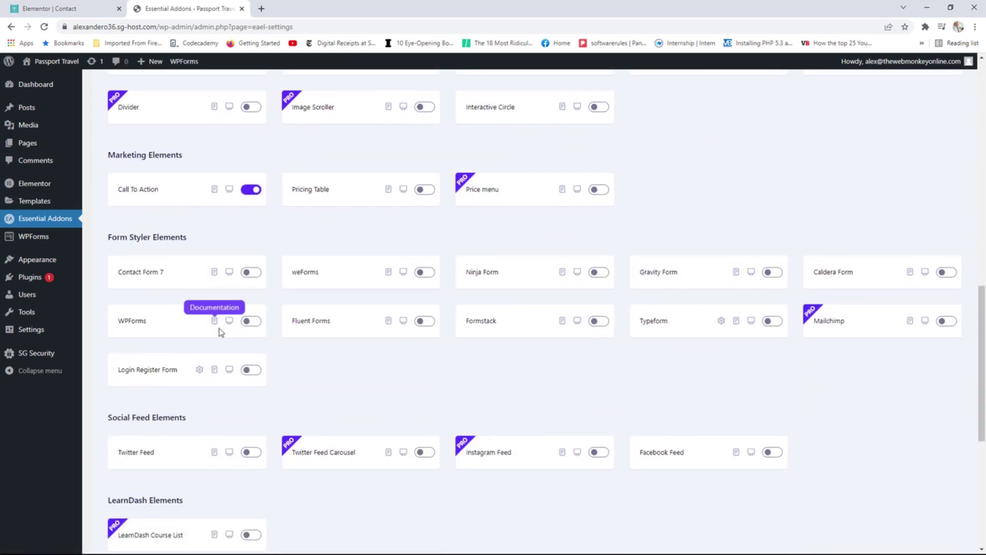
{"action": "left_click", "coordinate": [251, 322]}
{"action": "scroll", "coordinate": [714, 323], "scroll_direction": "up", "scroll_amount": 4}
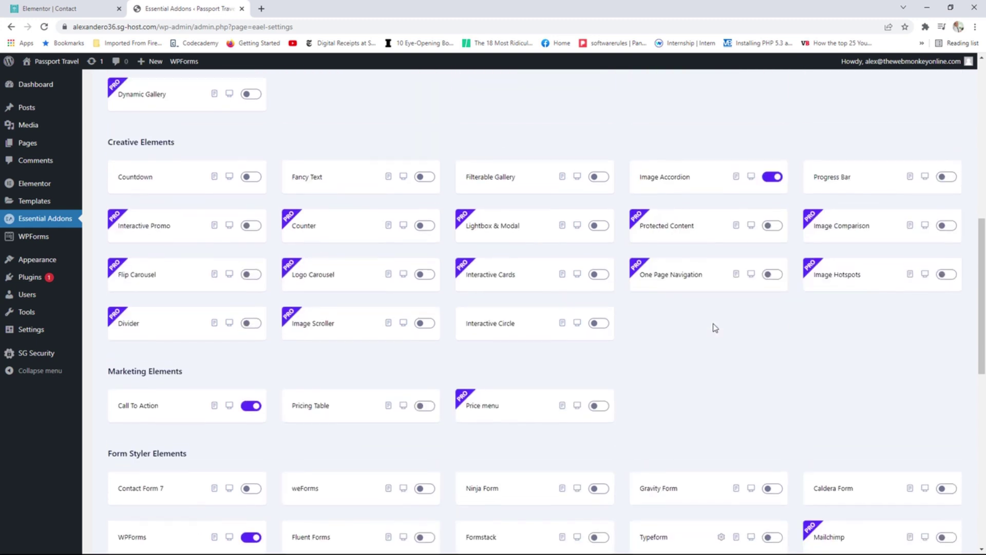
{"action": "scroll", "coordinate": [714, 325], "scroll_direction": "down", "scroll_amount": 3}
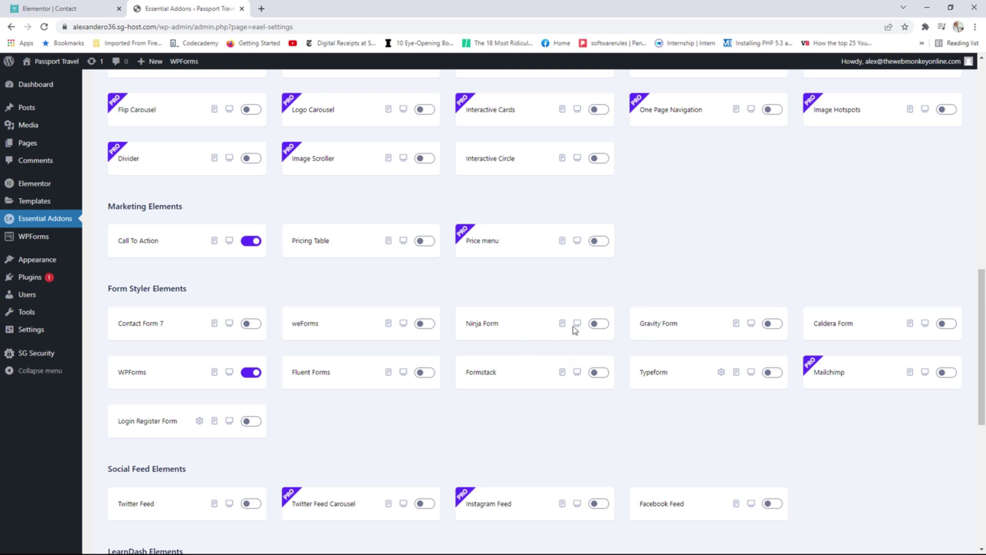
{"action": "scroll", "coordinate": [574, 328], "scroll_direction": "up", "scroll_amount": 10}
{"action": "scroll", "coordinate": [795, 212], "scroll_direction": "up", "scroll_amount": 2}
{"action": "left_click", "coordinate": [905, 180]}
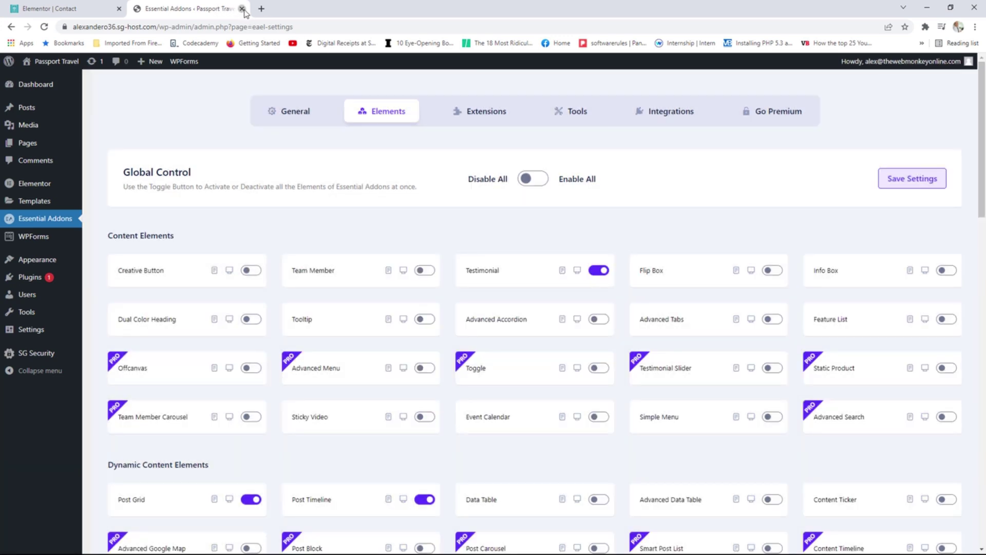
{"action": "left_click", "coordinate": [242, 9]}
Reload the editor, then place a WPForms widget and an Essential Addons WPForms widget below it.
{"action": "left_click", "coordinate": [45, 27]}
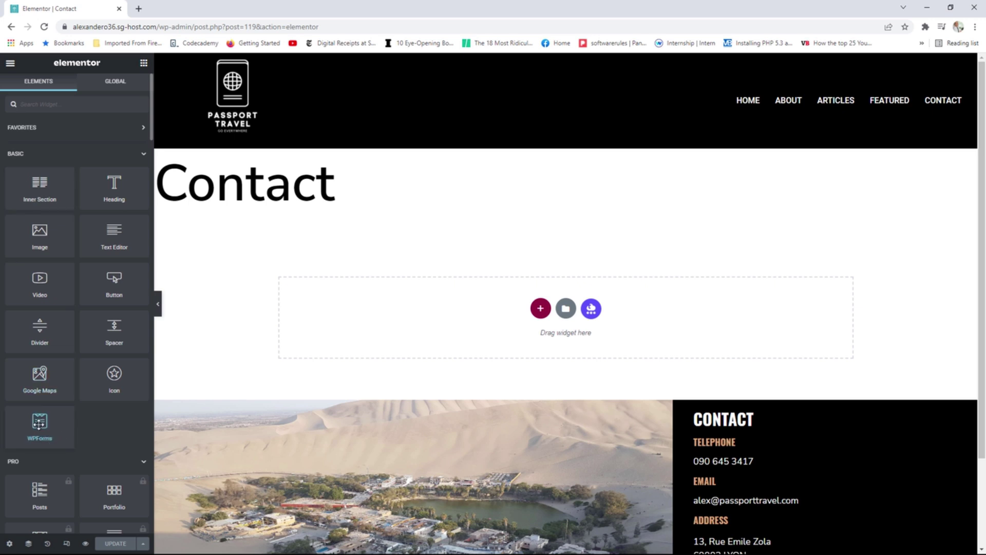
{"action": "left_click_drag", "start_coordinate": [39, 422], "coordinate": [456, 324]}
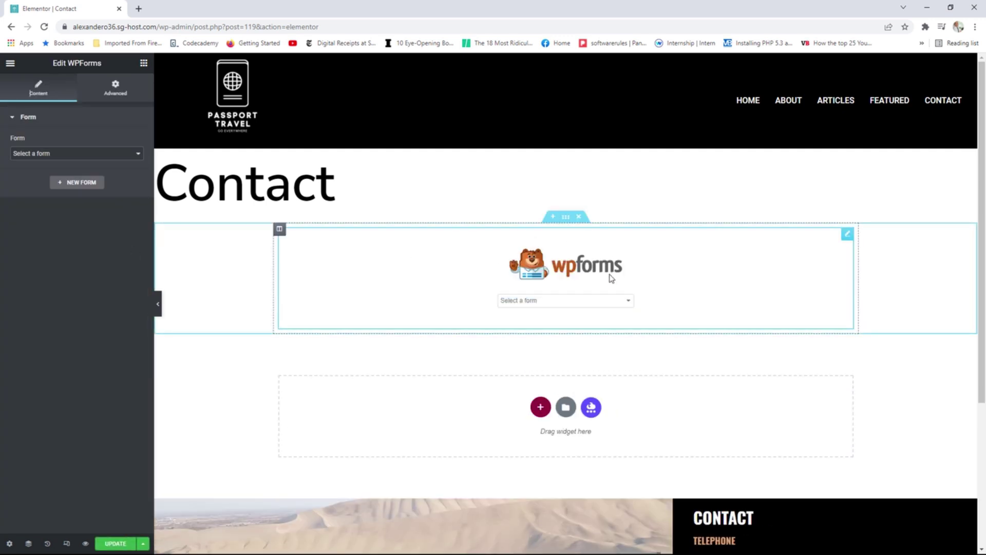
{"action": "left_click", "coordinate": [143, 63]}
{"action": "scroll", "coordinate": [84, 332], "scroll_direction": "down", "scroll_amount": 5}
{"action": "scroll", "coordinate": [83, 333], "scroll_direction": "down", "scroll_amount": 15}
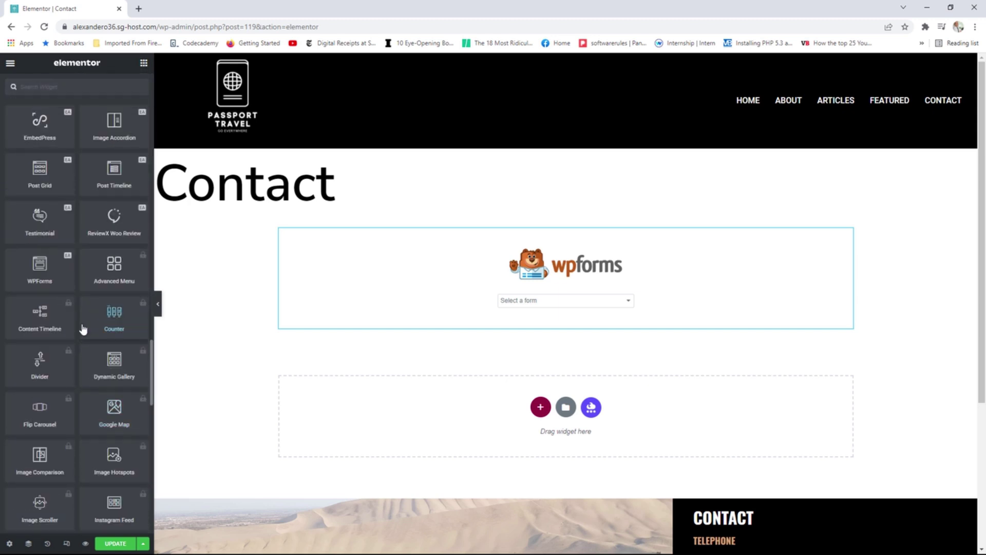
{"action": "left_click_drag", "start_coordinate": [43, 263], "coordinate": [429, 404]}
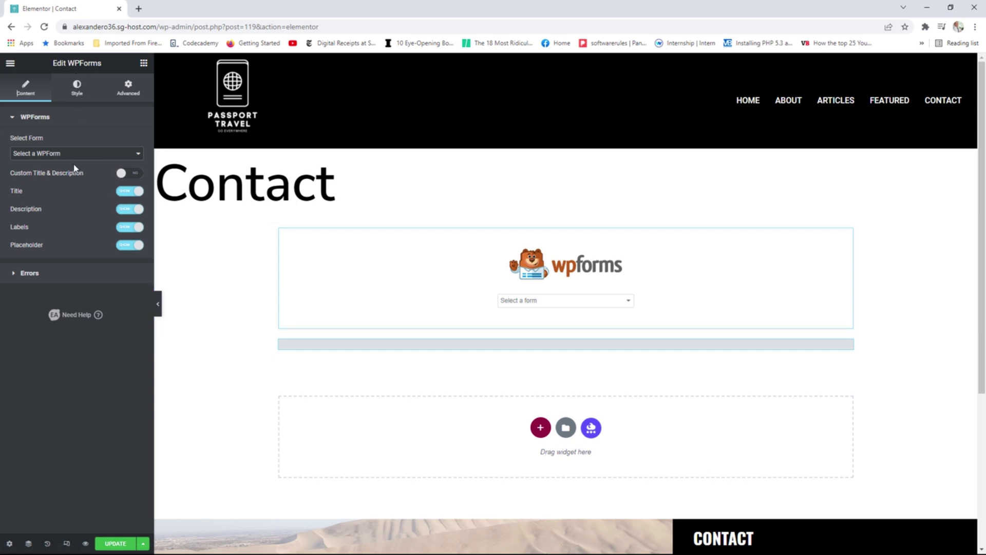
Set both the Essential Addons and the standard WPForms widgets to show the Contact Form.
{"action": "left_click", "coordinate": [51, 154]}
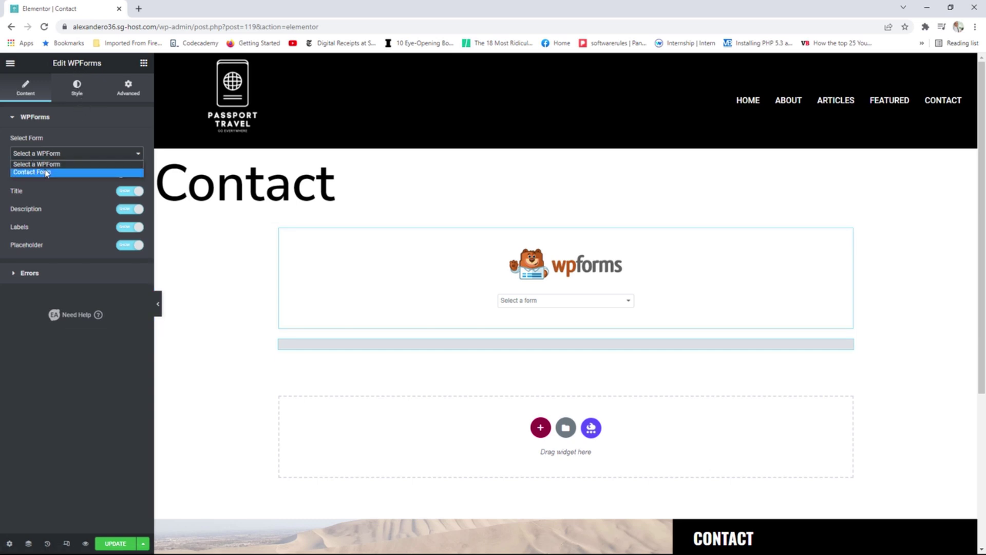
{"action": "left_click", "coordinate": [45, 172]}
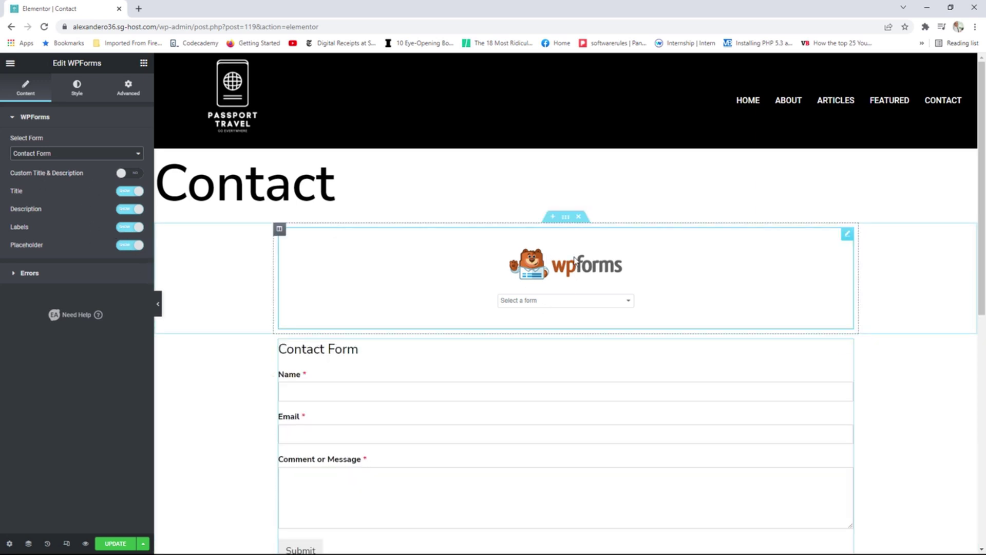
{"action": "left_click", "coordinate": [848, 234]}
{"action": "left_click", "coordinate": [128, 154]}
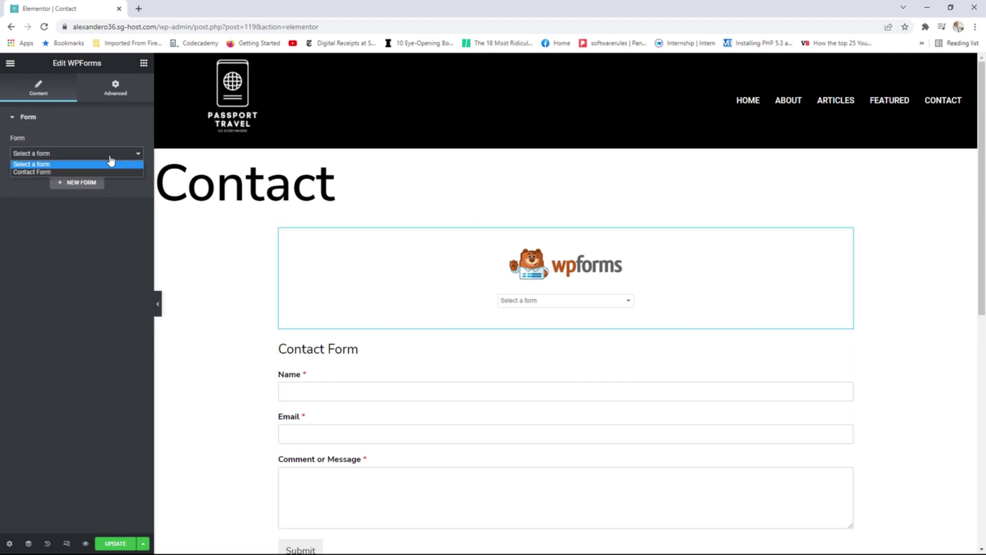
{"action": "left_click", "coordinate": [60, 171]}
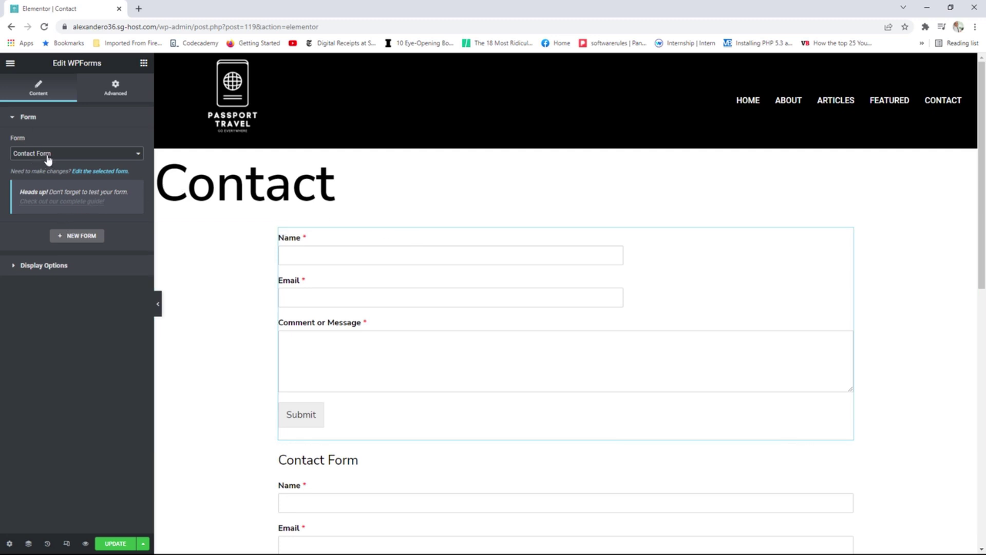
Look through the first form widget's display options and advanced spacing settings.
{"action": "left_click", "coordinate": [65, 266]}
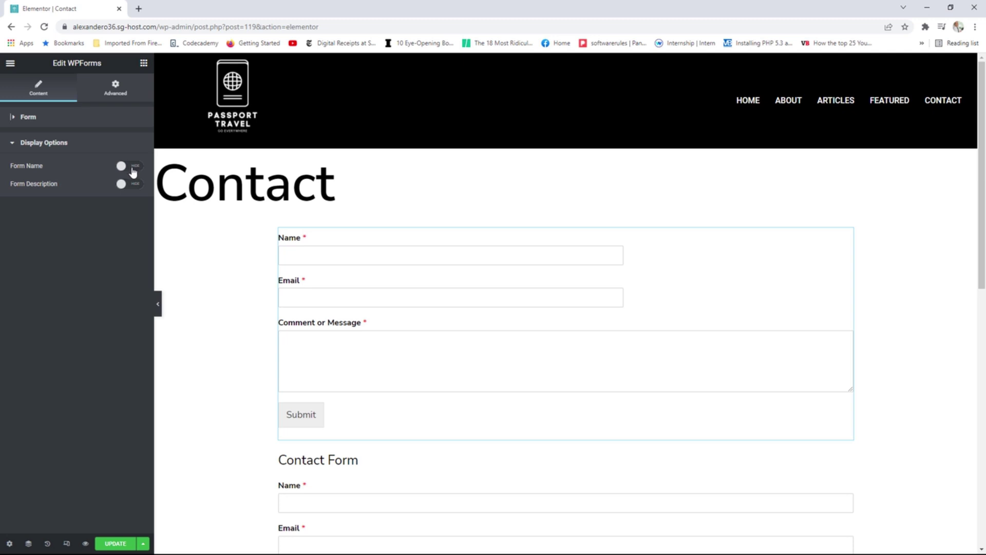
{"action": "left_click", "coordinate": [118, 91]}
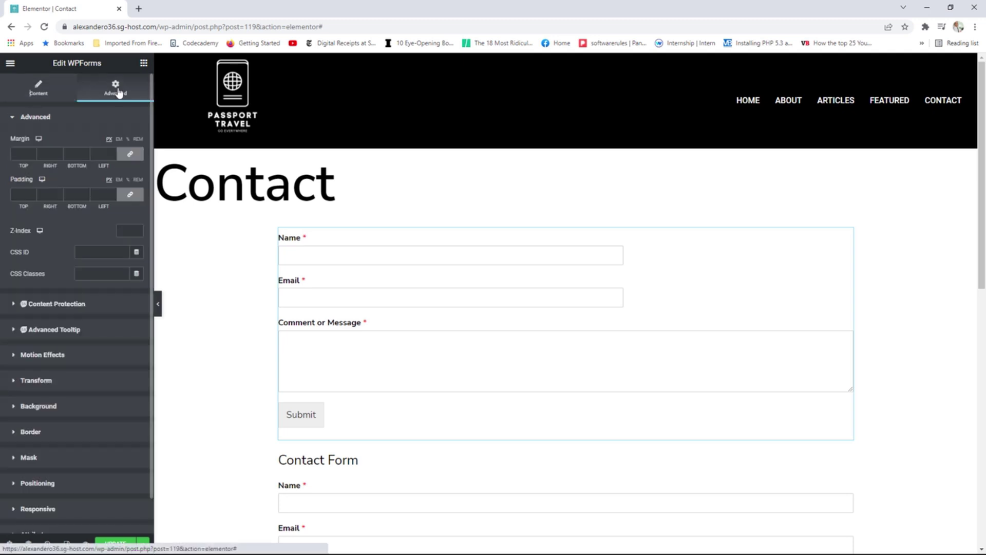
{"action": "left_click", "coordinate": [438, 232]}
{"action": "scroll", "coordinate": [486, 270], "scroll_direction": "down", "scroll_amount": 1}
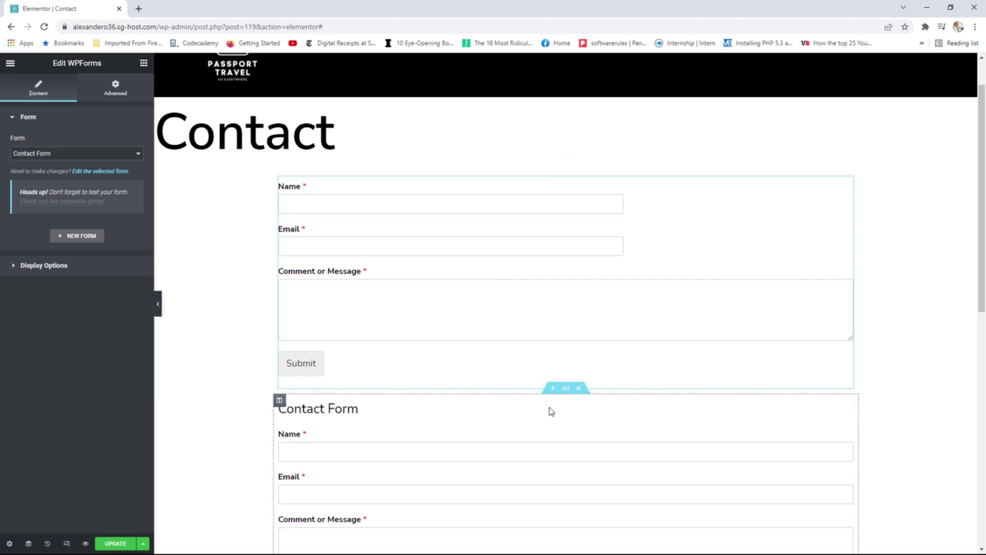
Review the Essential Addons form's error message settings and title/description styling options.
{"action": "left_click", "coordinate": [848, 406]}
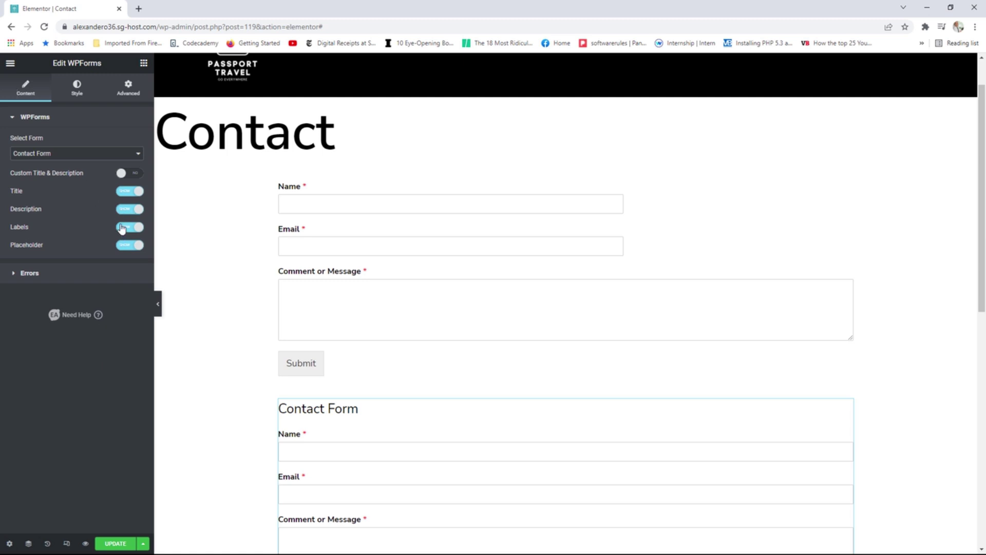
{"action": "left_click", "coordinate": [56, 274]}
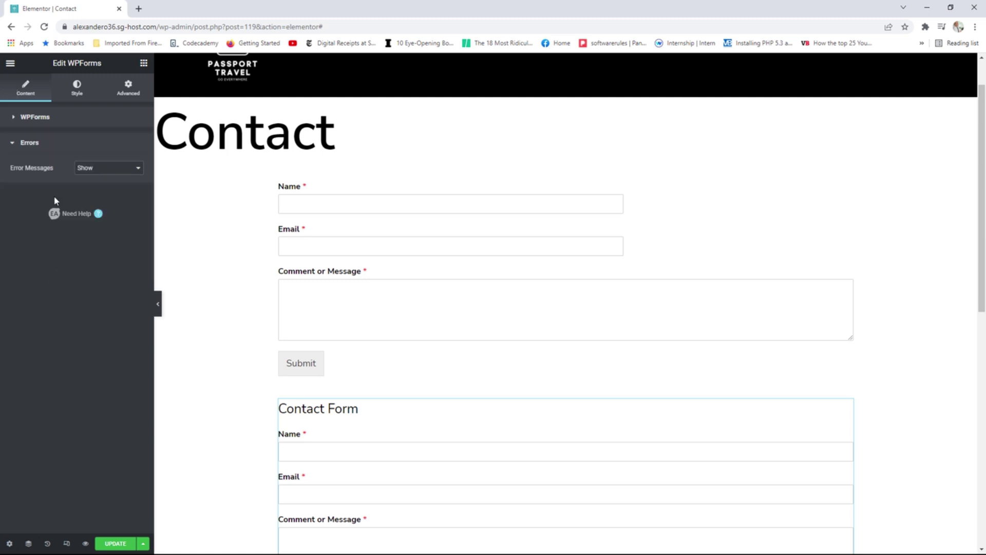
{"action": "left_click", "coordinate": [97, 174]}
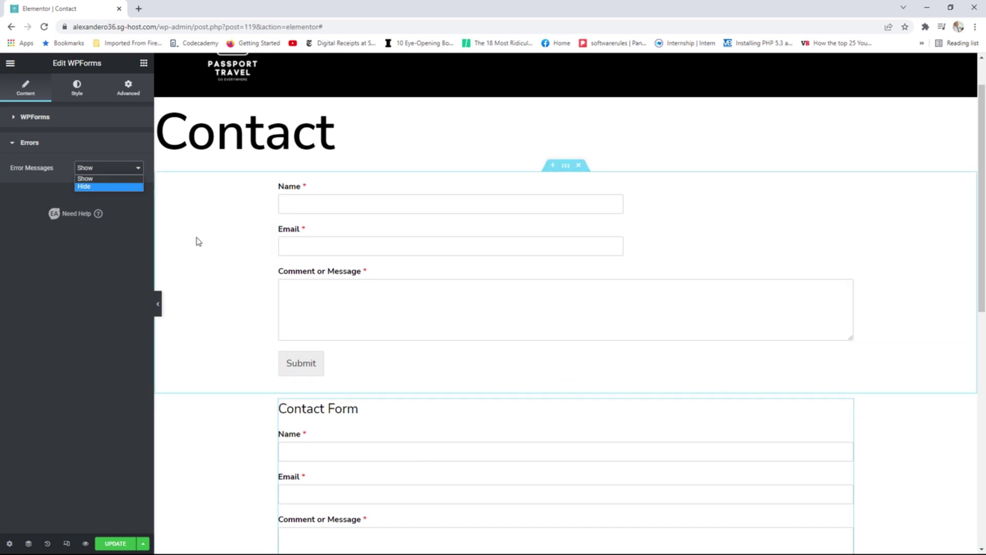
{"action": "left_click", "coordinate": [79, 92]}
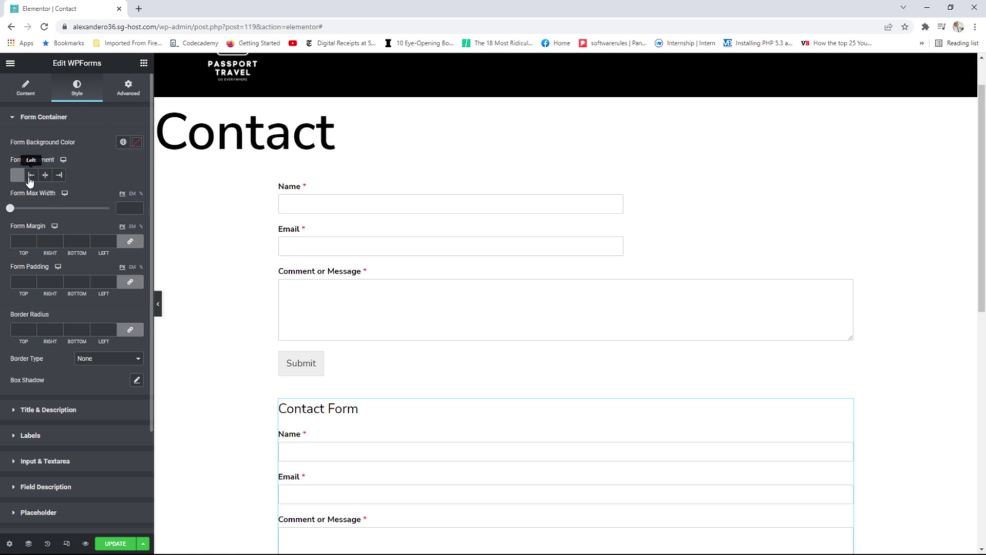
{"action": "scroll", "coordinate": [77, 308], "scroll_direction": "down", "scroll_amount": 2}
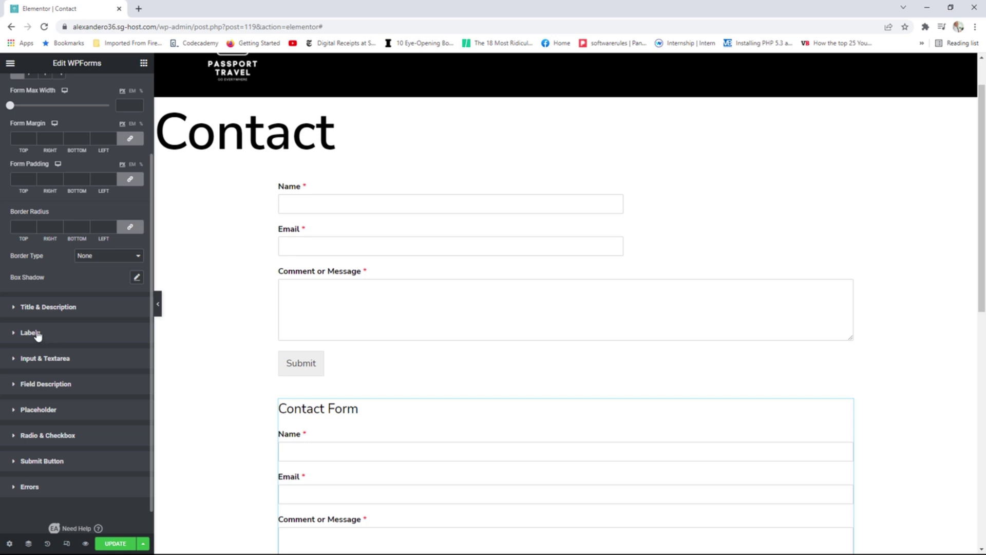
{"action": "left_click", "coordinate": [43, 307]}
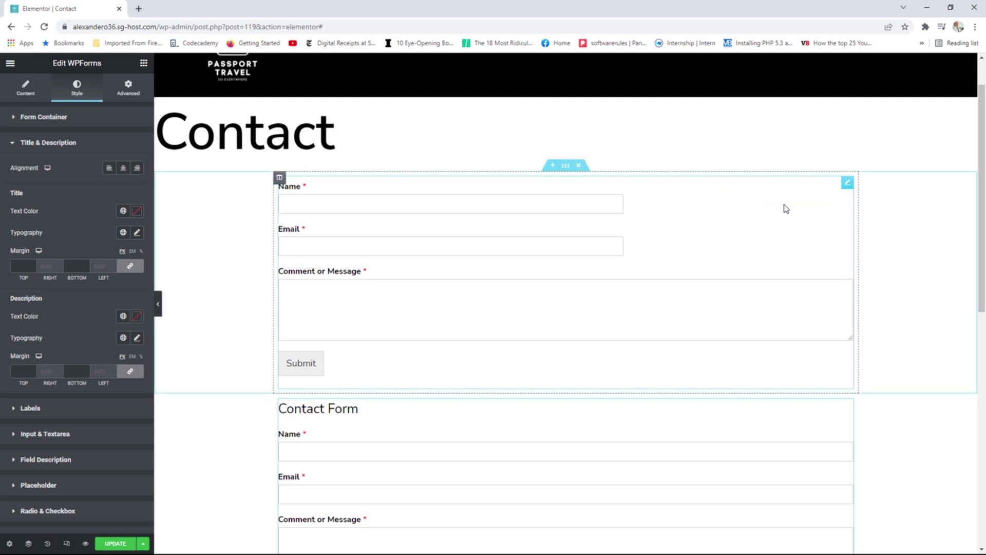
Delete the first form's section, then hide the form's Contact Form title and the page title.
{"action": "left_click", "coordinate": [847, 184]}
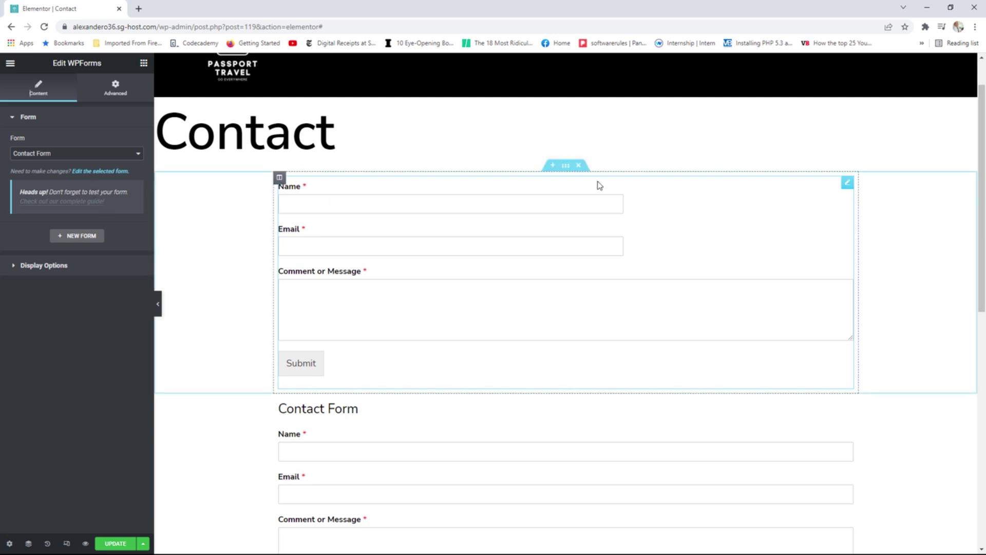
{"action": "left_click", "coordinate": [580, 165]}
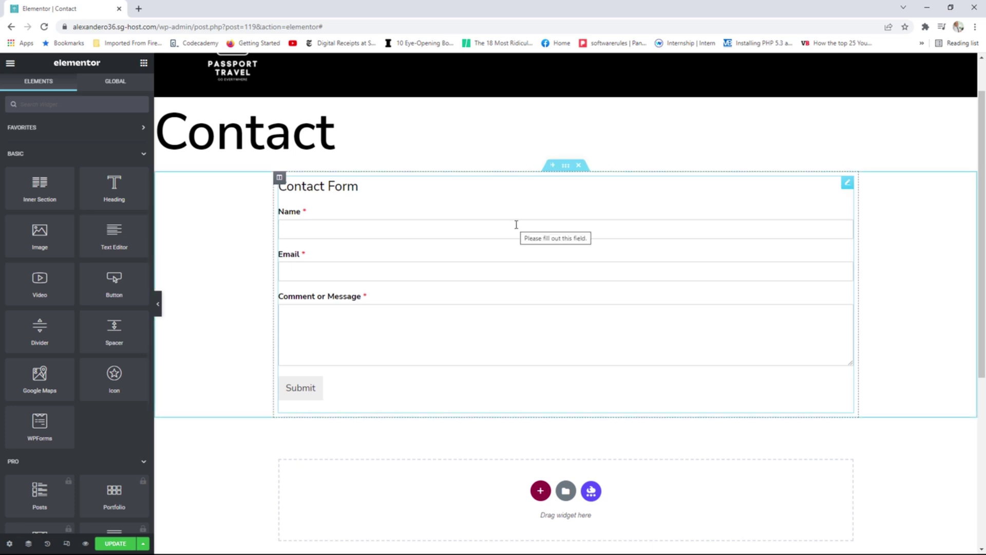
{"action": "left_click", "coordinate": [847, 183]}
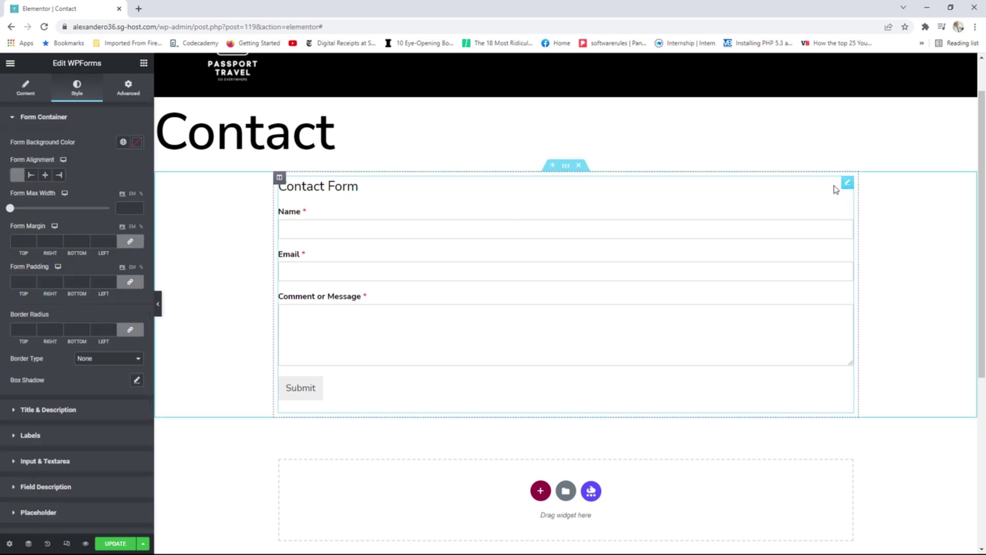
{"action": "left_click", "coordinate": [26, 88]}
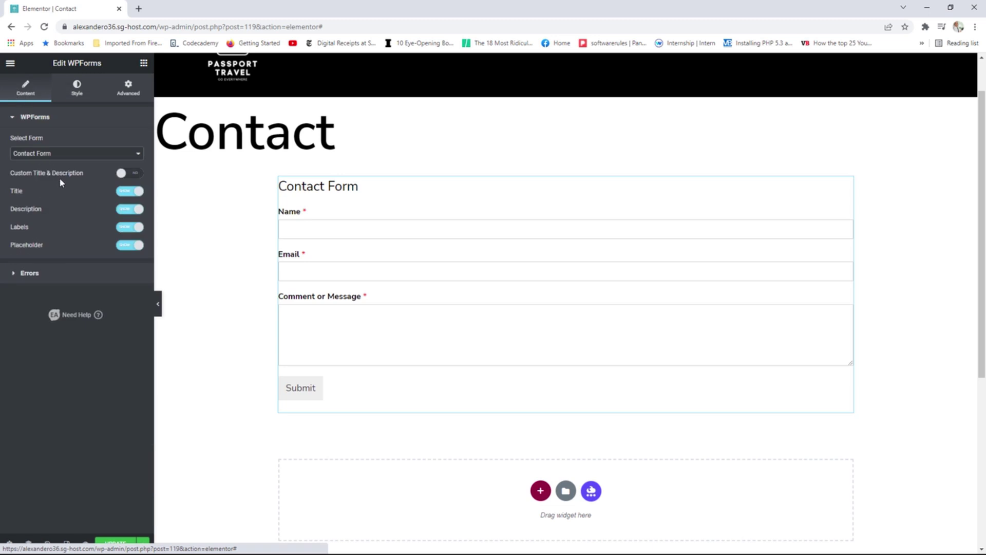
{"action": "left_click", "coordinate": [127, 194]}
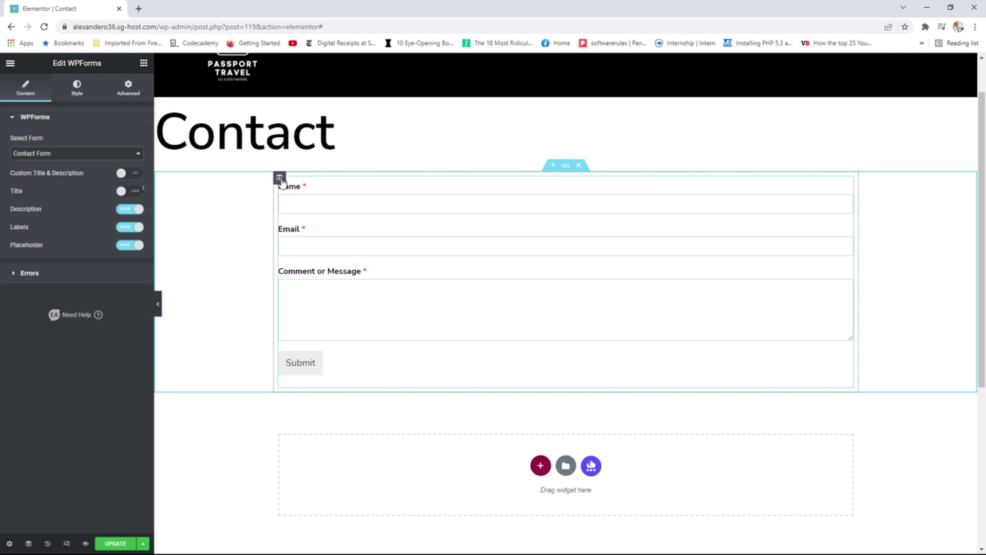
{"action": "left_click", "coordinate": [9, 544]}
{"action": "left_click", "coordinate": [132, 272]}
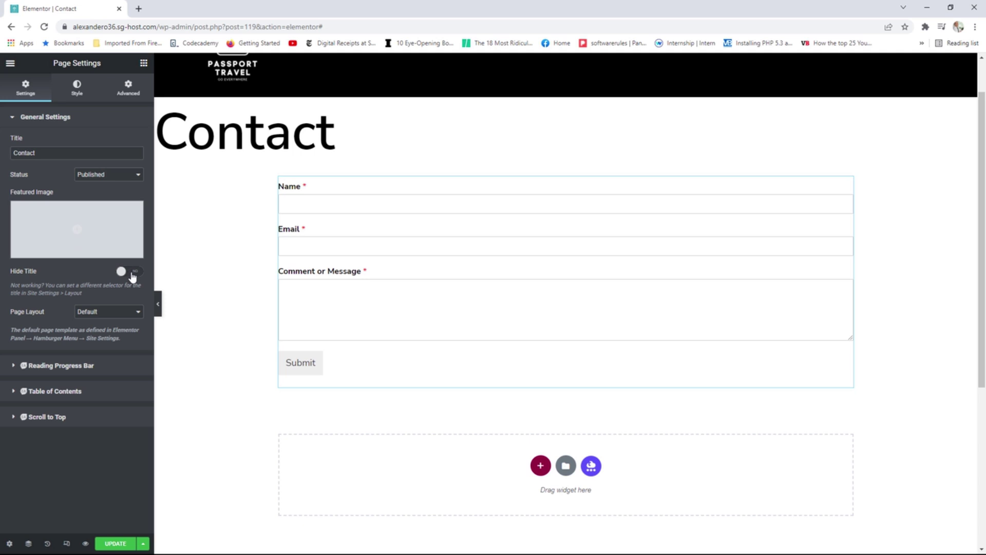
Add a Heading widget above the form as an H1 using the Secondary global font.
{"action": "left_click", "coordinate": [144, 62]}
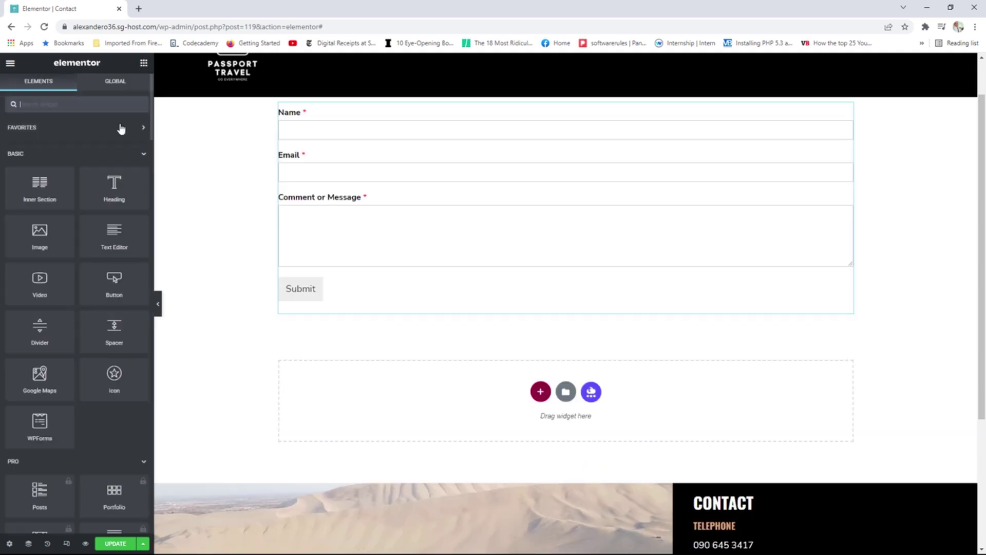
{"action": "left_click_drag", "start_coordinate": [116, 187], "coordinate": [328, 103]}
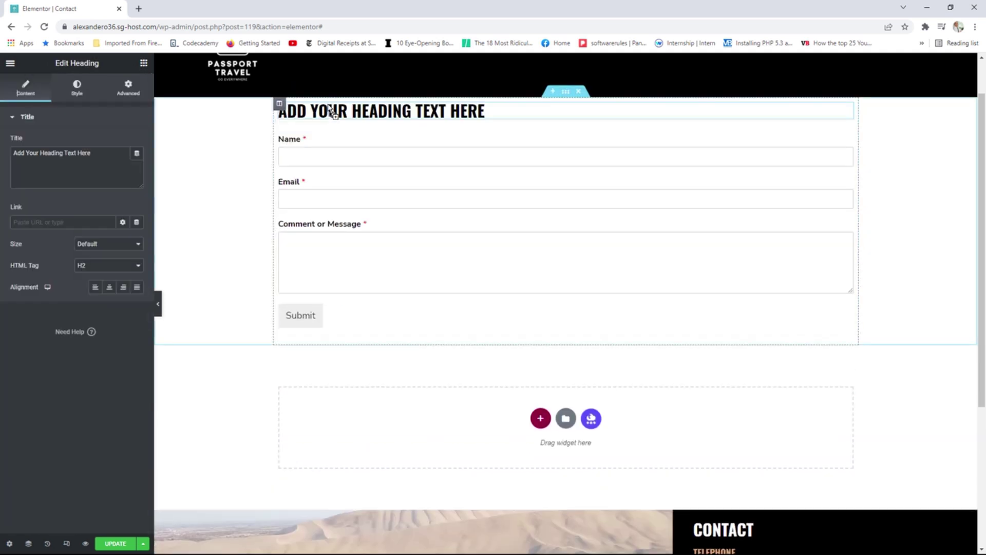
{"action": "left_click", "coordinate": [103, 266]}
{"action": "left_click", "coordinate": [101, 276]}
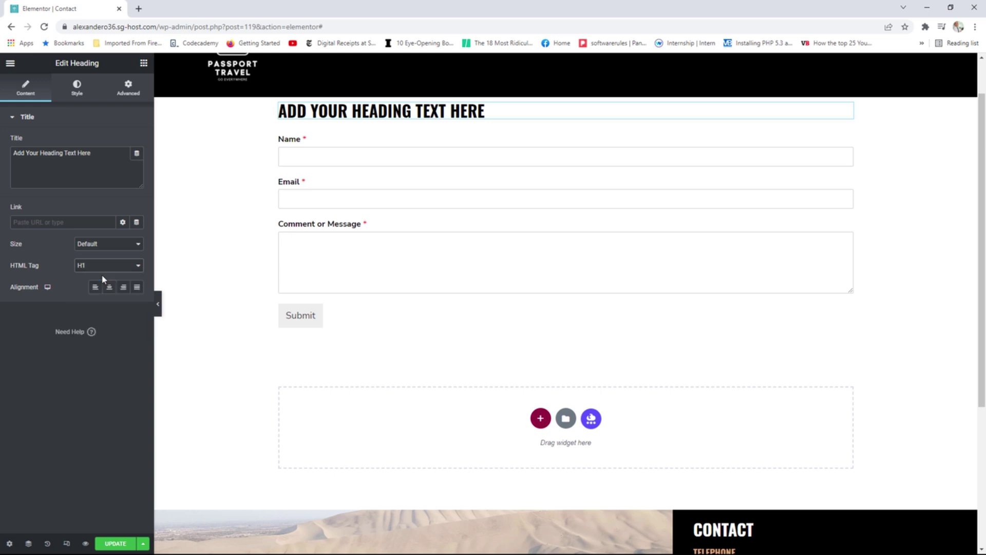
{"action": "left_click", "coordinate": [77, 88]}
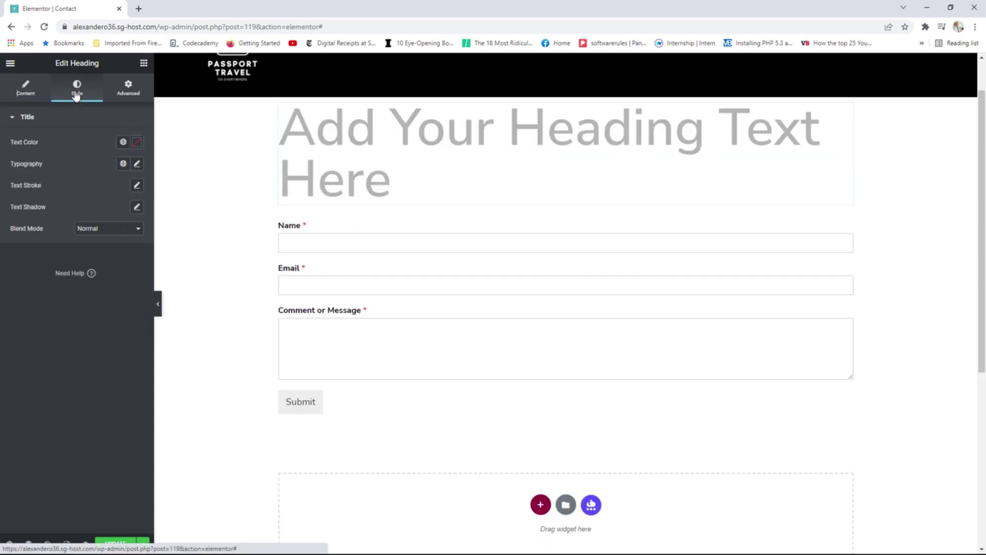
{"action": "left_click", "coordinate": [125, 164]}
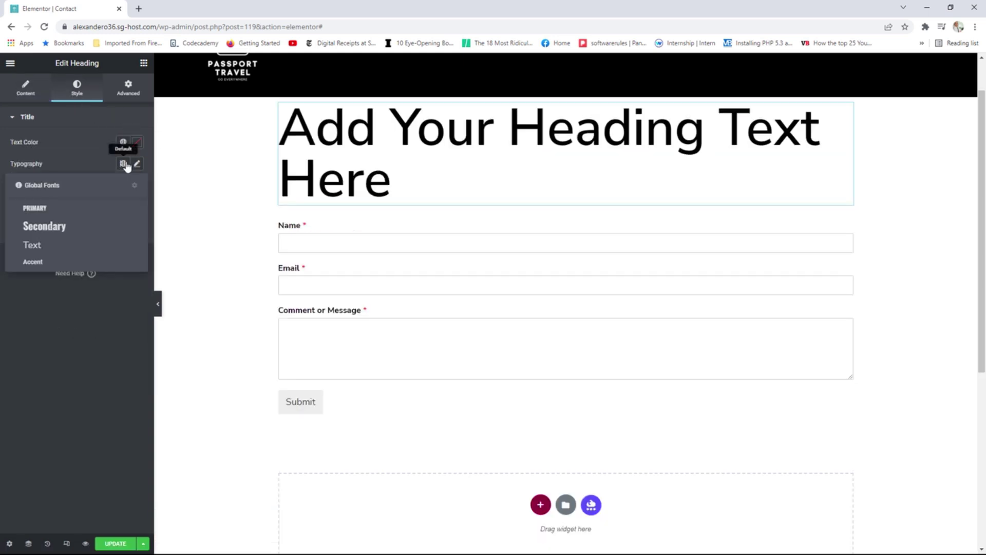
{"action": "left_click", "coordinate": [65, 225]}
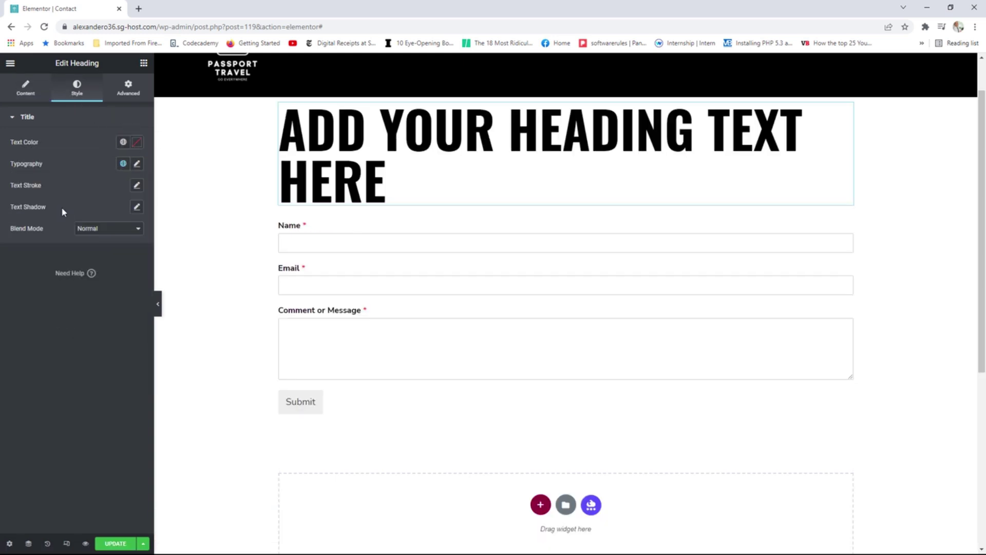
Replace the heading's placeholder text with 'CONTACT US'.
{"action": "left_click", "coordinate": [26, 88]}
{"action": "left_click_drag", "start_coordinate": [91, 153], "coordinate": [1, 156]}
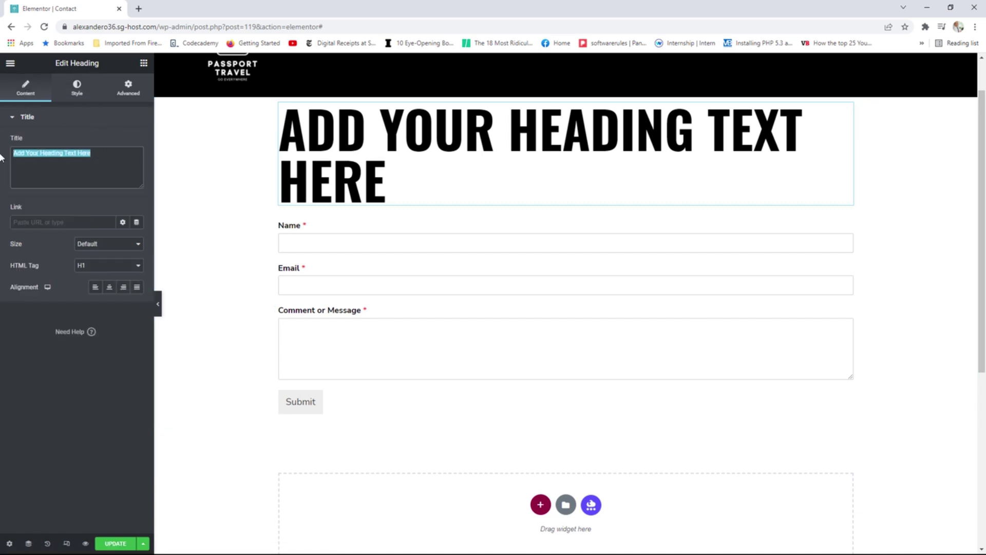
{"action": "type", "text": "CONTA"}
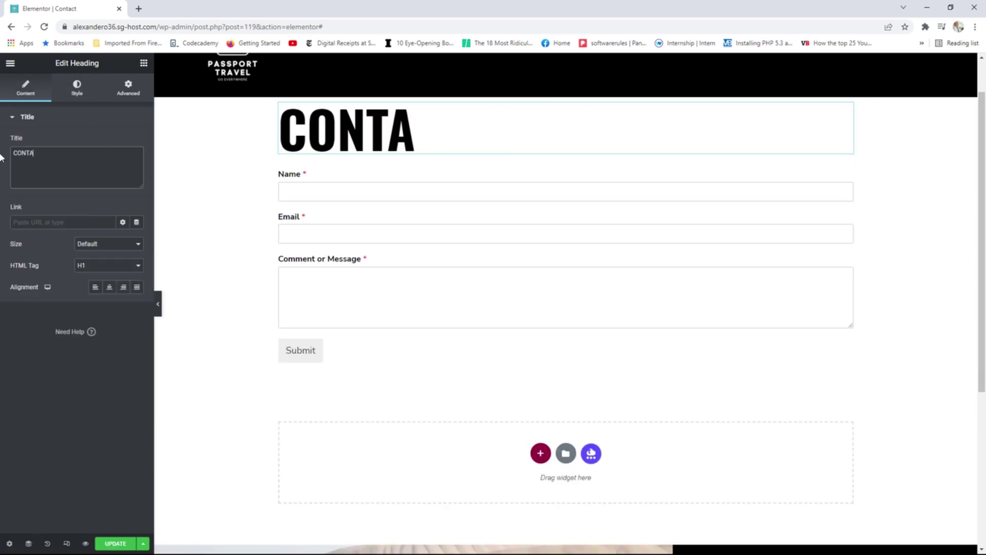
{"action": "type", "text": "CT US"}
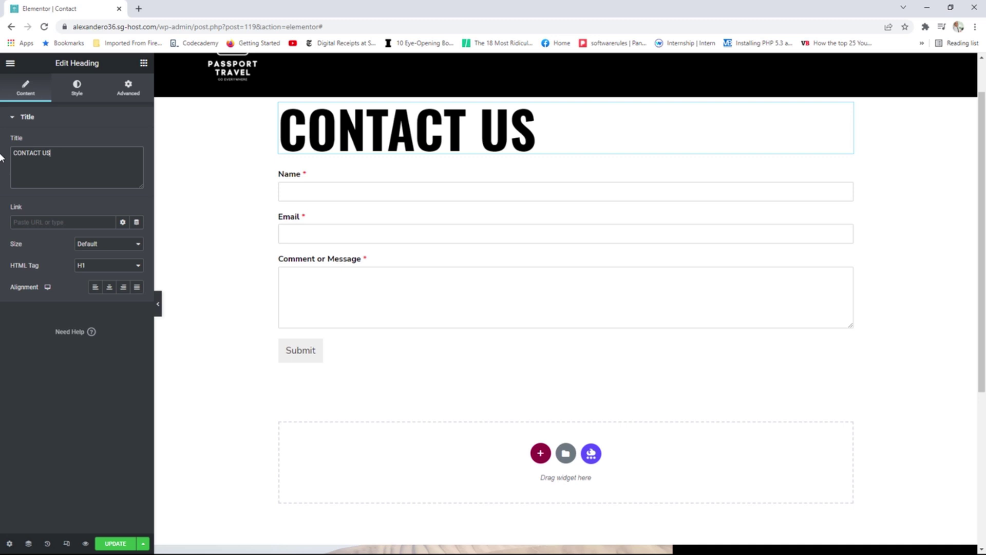
Give the section unlinked padding of 50 px top and 50 px bottom.
{"action": "left_click", "coordinate": [566, 93]}
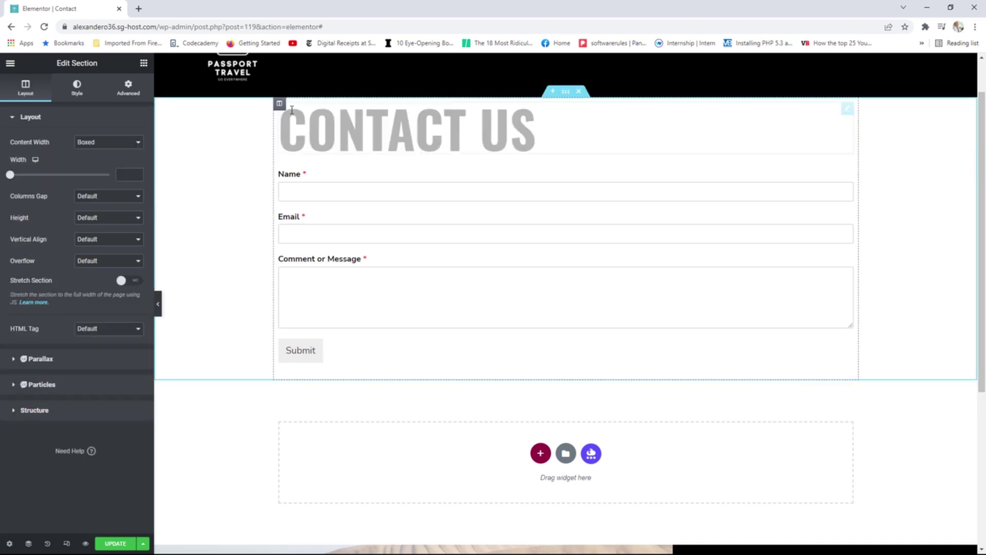
{"action": "left_click", "coordinate": [129, 88]}
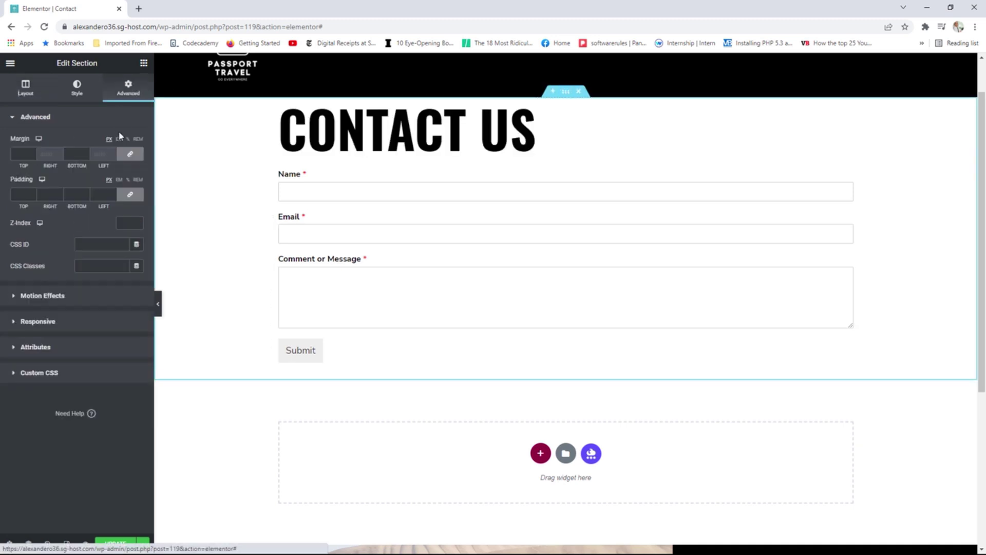
{"action": "left_click", "coordinate": [130, 194]}
{"action": "left_click_drag", "start_coordinate": [23, 195], "coordinate": [15, 195]}
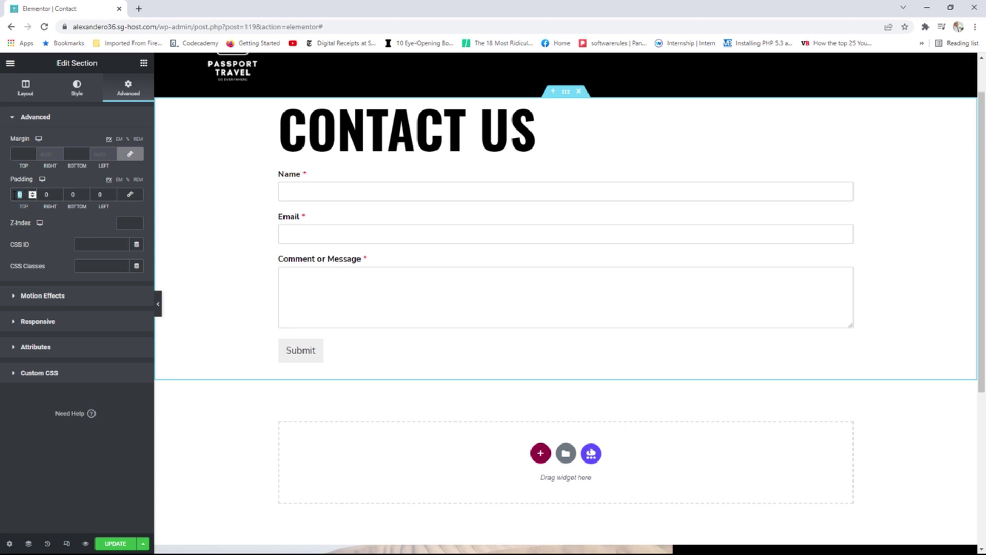
{"action": "type", "text": "50"}
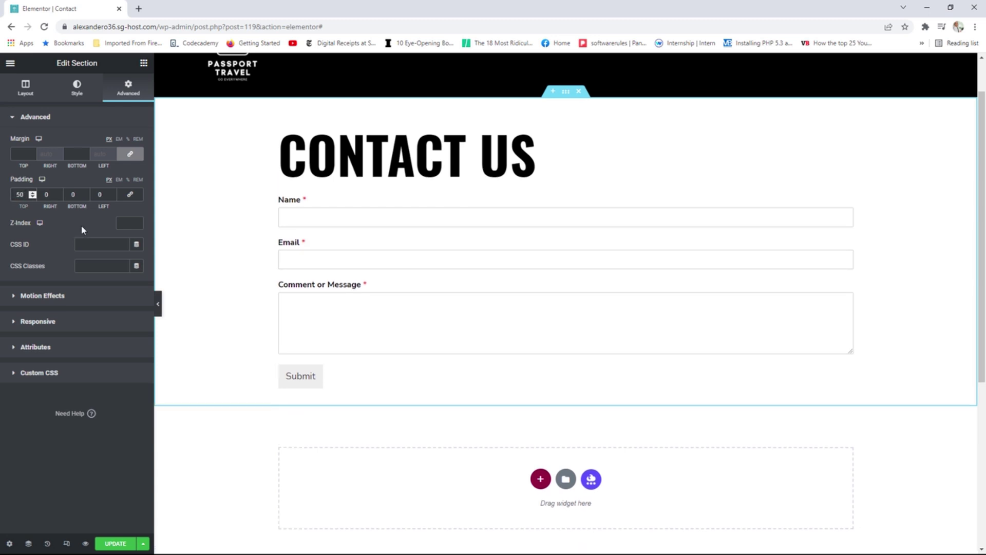
{"action": "double_click", "coordinate": [73, 194]}
{"action": "type", "text": "50"}
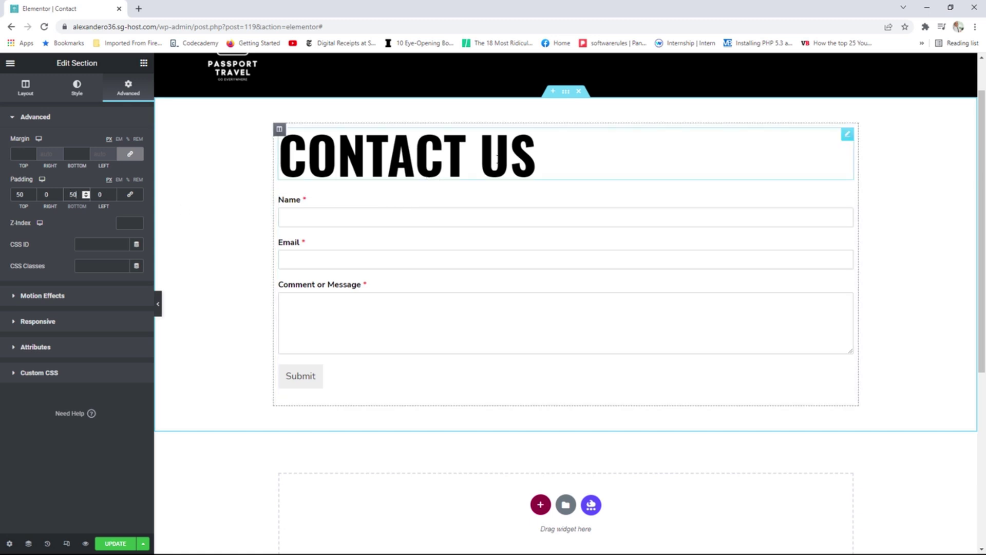
Centre the CONTACT US heading and give the form widget 25 px top padding.
{"action": "left_click", "coordinate": [847, 134]}
{"action": "left_click", "coordinate": [109, 287]}
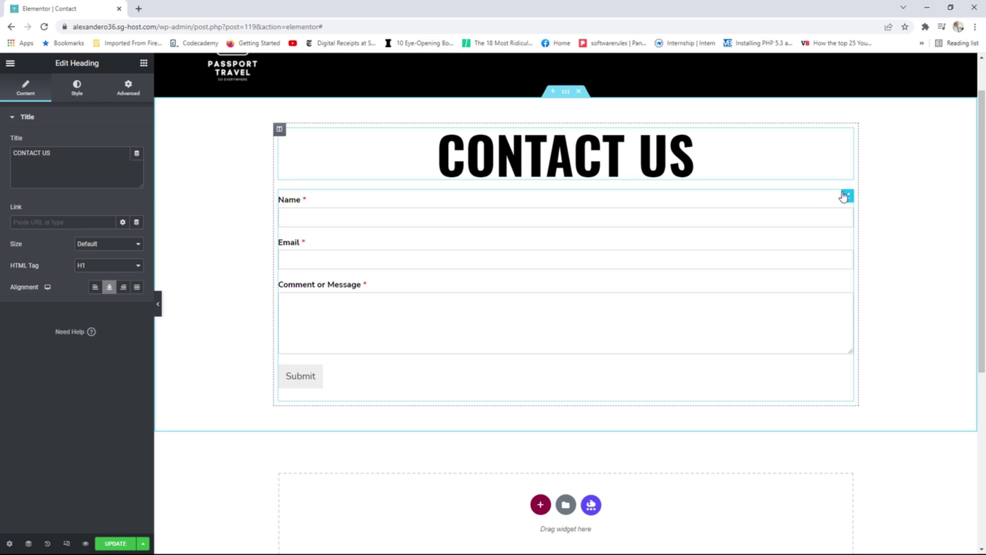
{"action": "left_click", "coordinate": [848, 197]}
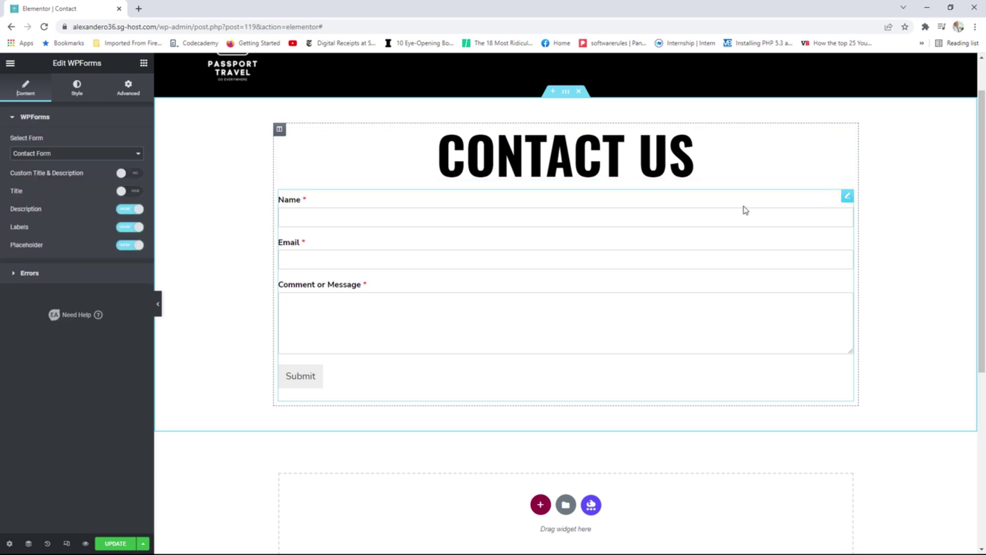
{"action": "left_click", "coordinate": [130, 88]}
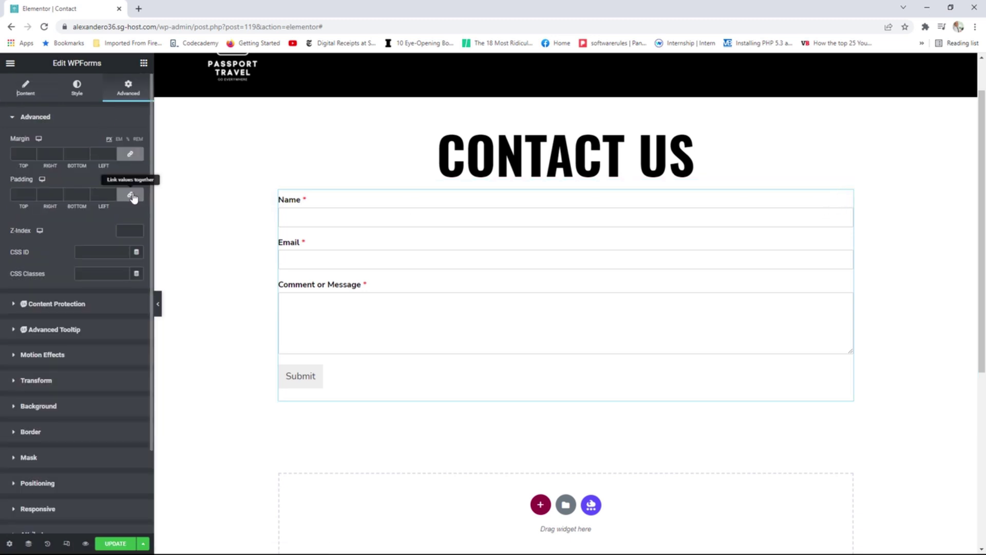
{"action": "left_click", "coordinate": [130, 194]}
{"action": "left_click", "coordinate": [19, 194]}
{"action": "type", "text": "25"}
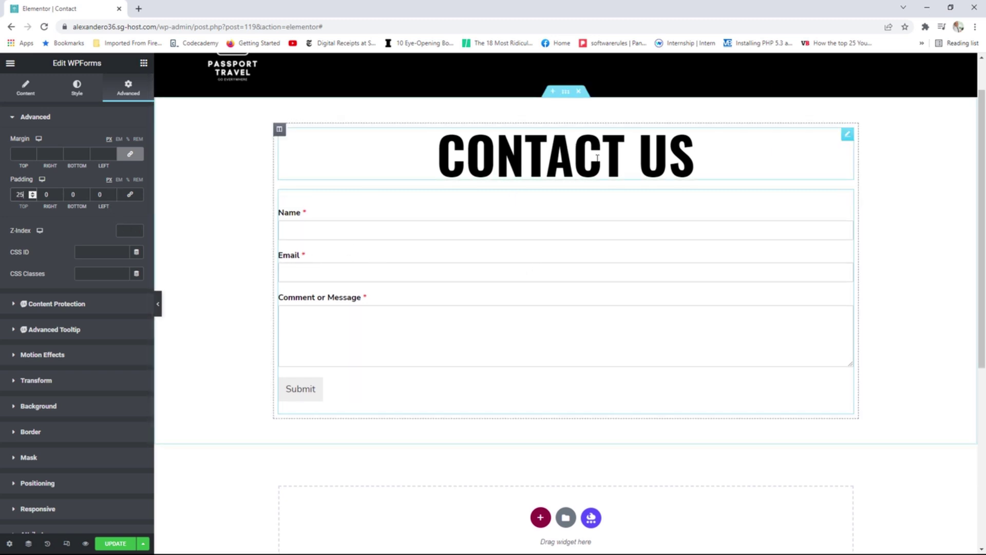
Update the Contact page, then view the published page and scroll through it.
{"action": "left_click", "coordinate": [115, 543]}
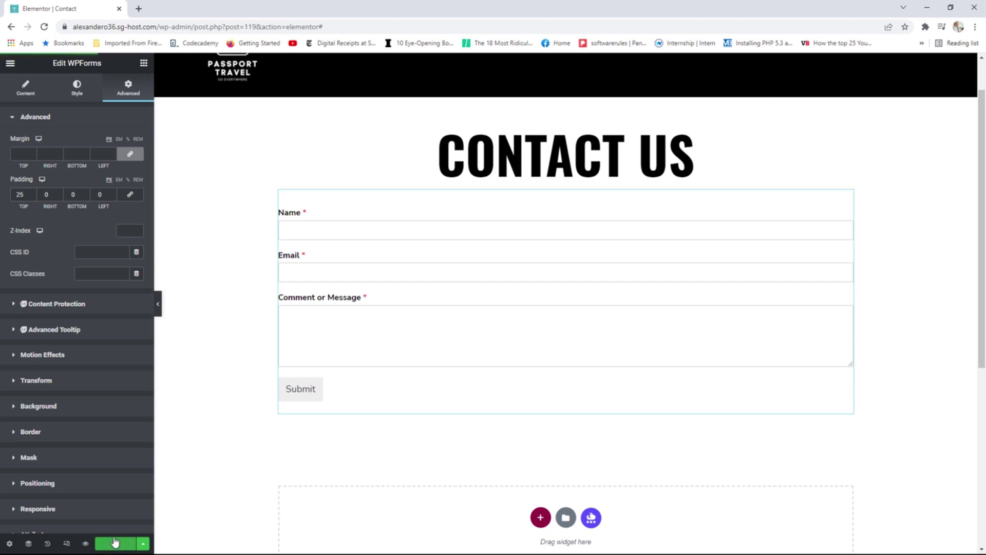
{"action": "left_click", "coordinate": [10, 62]}
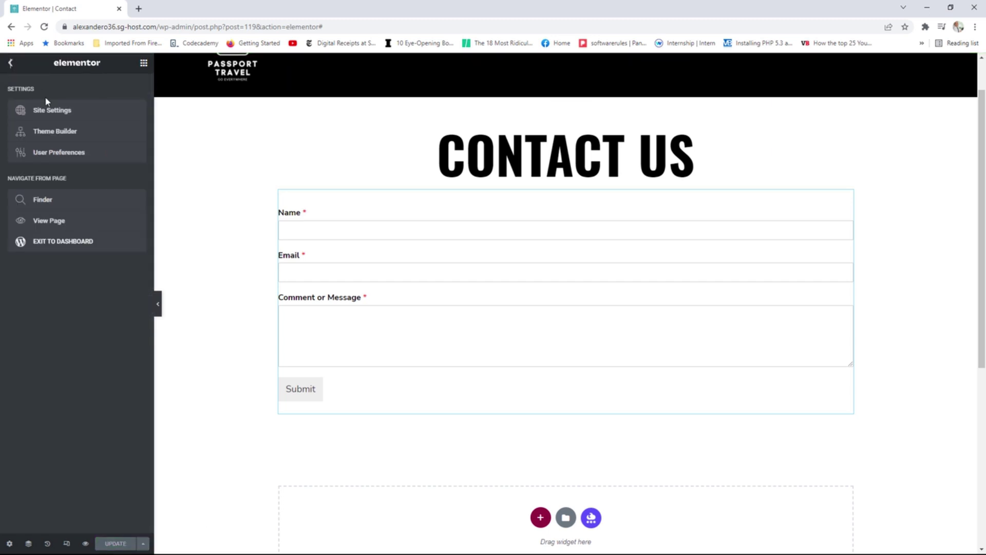
{"action": "left_click", "coordinate": [58, 221]}
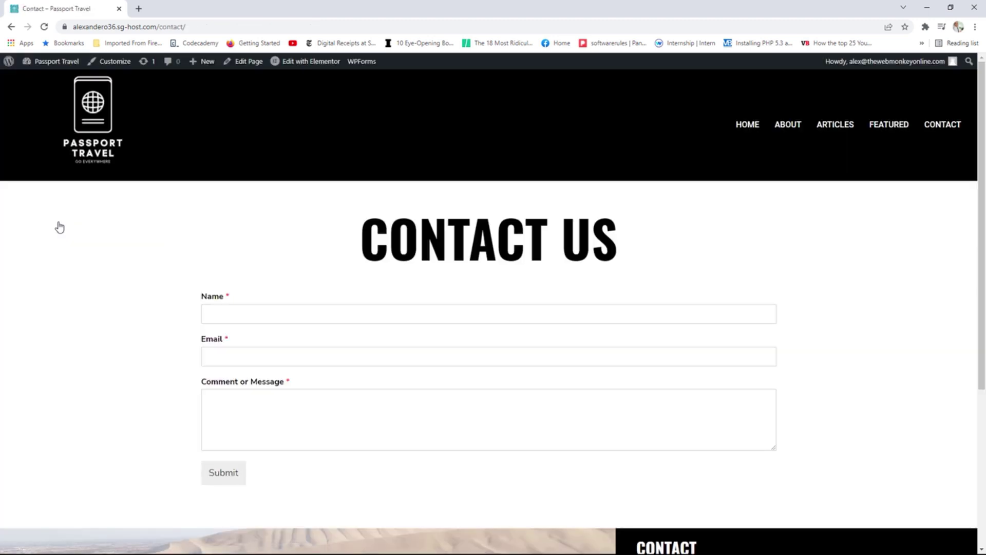
{"action": "scroll", "coordinate": [458, 236], "scroll_direction": "down", "scroll_amount": 4}
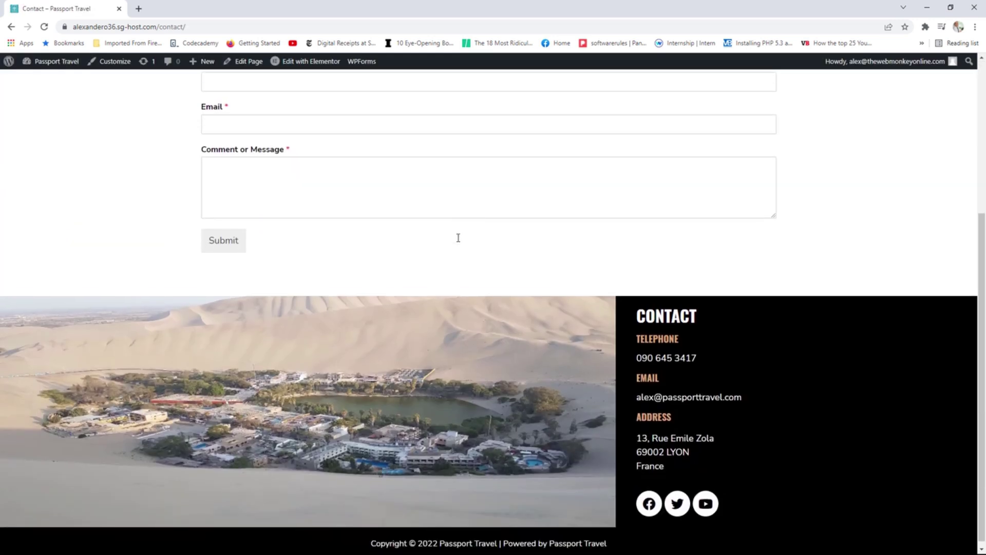
{"action": "scroll", "coordinate": [458, 238], "scroll_direction": "up", "scroll_amount": 3}
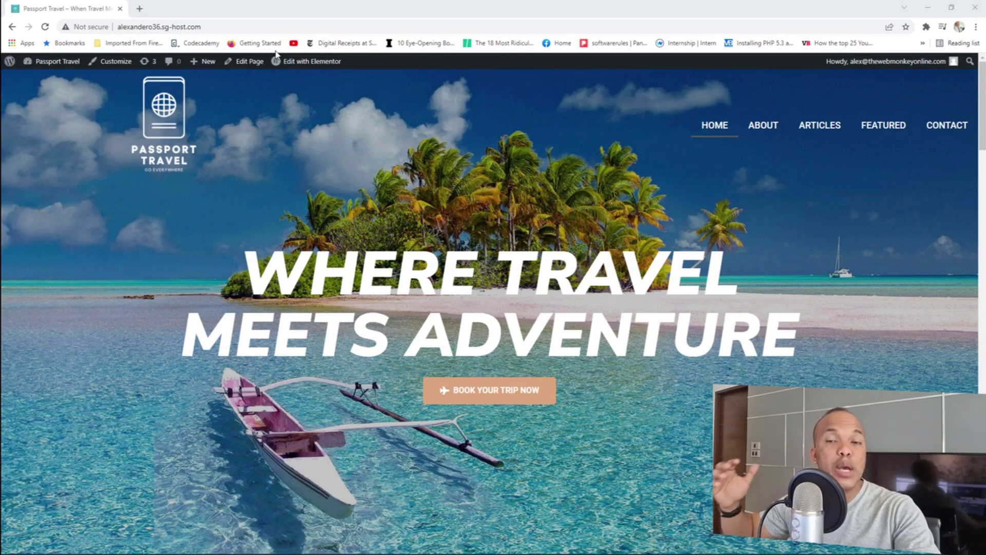
Shrink the browser to a narrow window and test expanding and collapsing the hamburger menu.
{"action": "left_click_drag", "start_coordinate": [354, 7], "coordinate": [380, 86]}
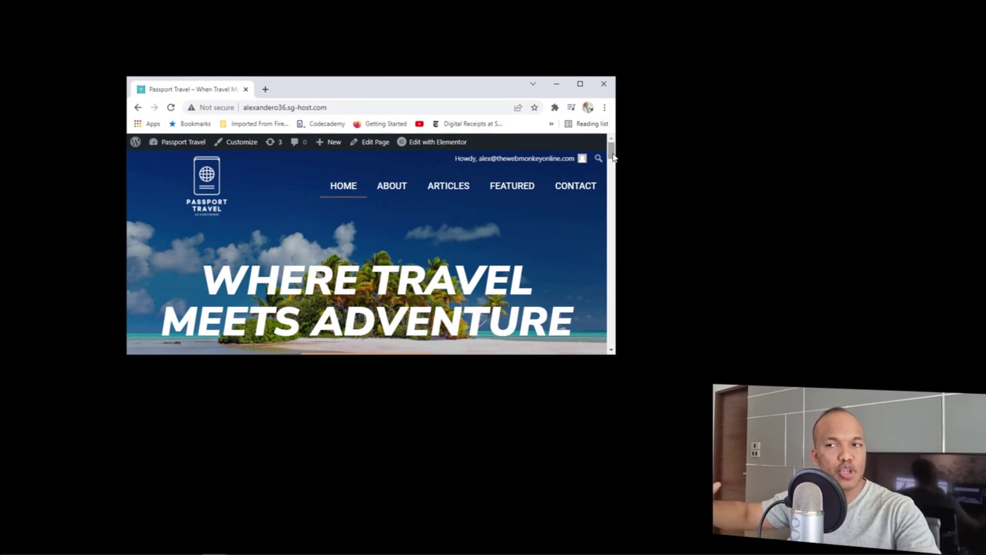
{"action": "left_click_drag", "start_coordinate": [613, 156], "coordinate": [611, 348]}
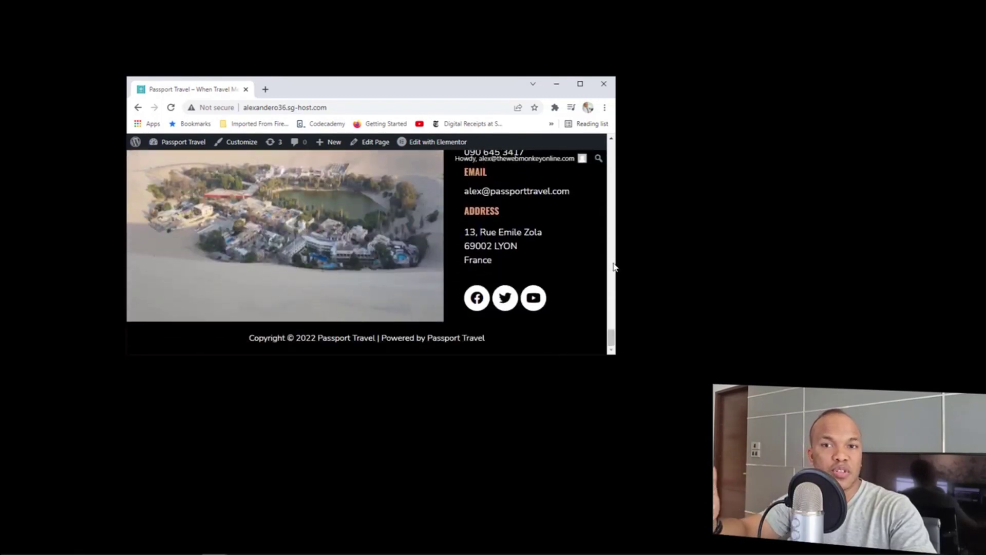
{"action": "left_click_drag", "start_coordinate": [616, 259], "coordinate": [332, 242]}
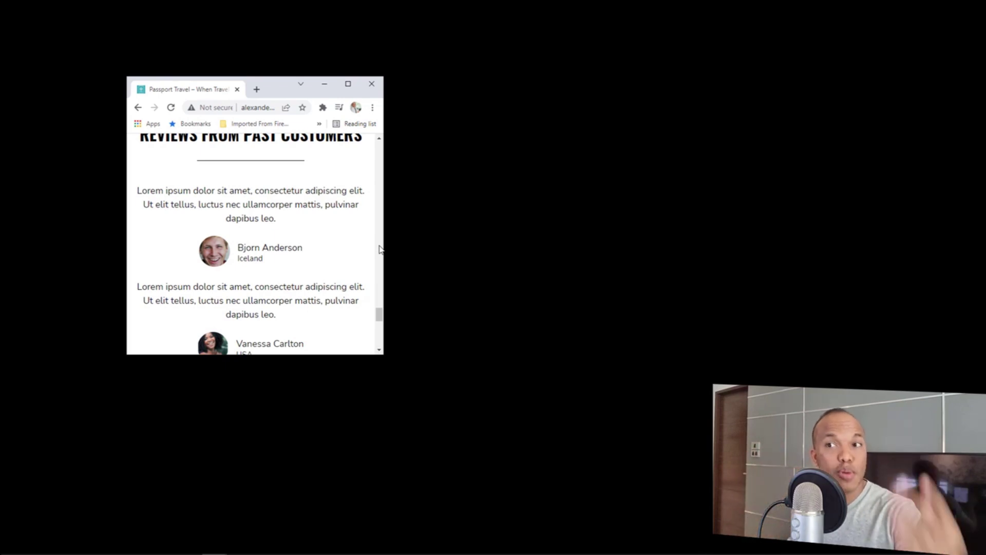
{"action": "left_click_drag", "start_coordinate": [378, 315], "coordinate": [382, 145]}
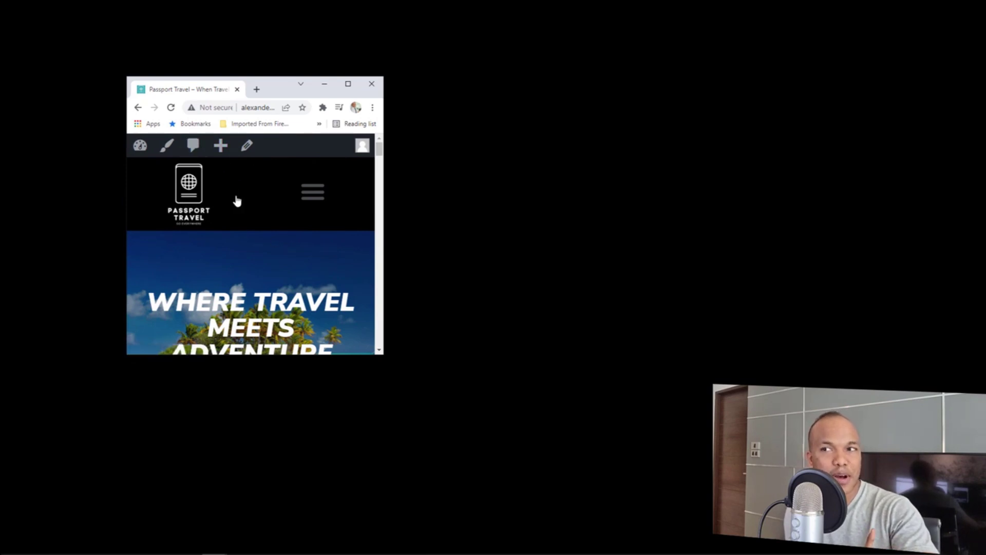
{"action": "left_click", "coordinate": [314, 193]}
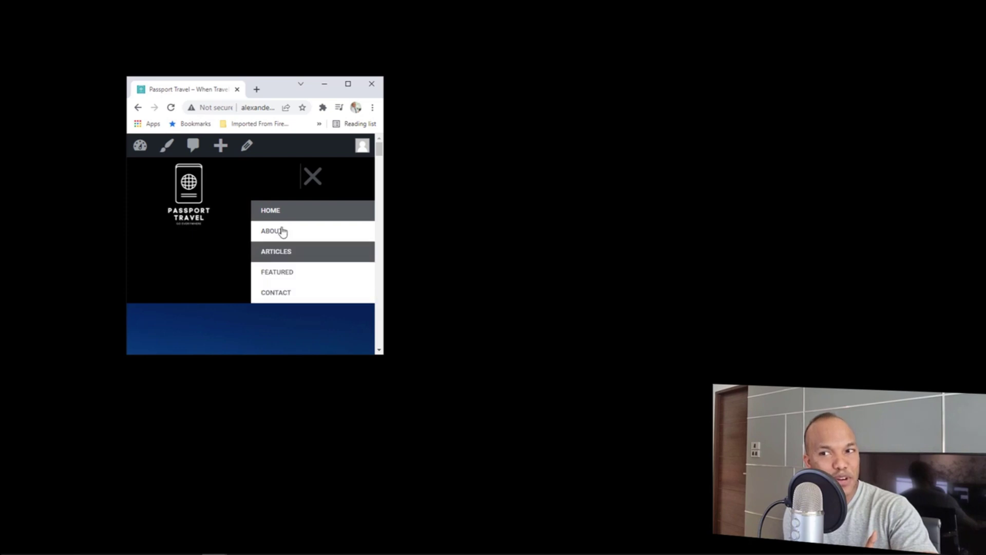
{"action": "left_click", "coordinate": [315, 181]}
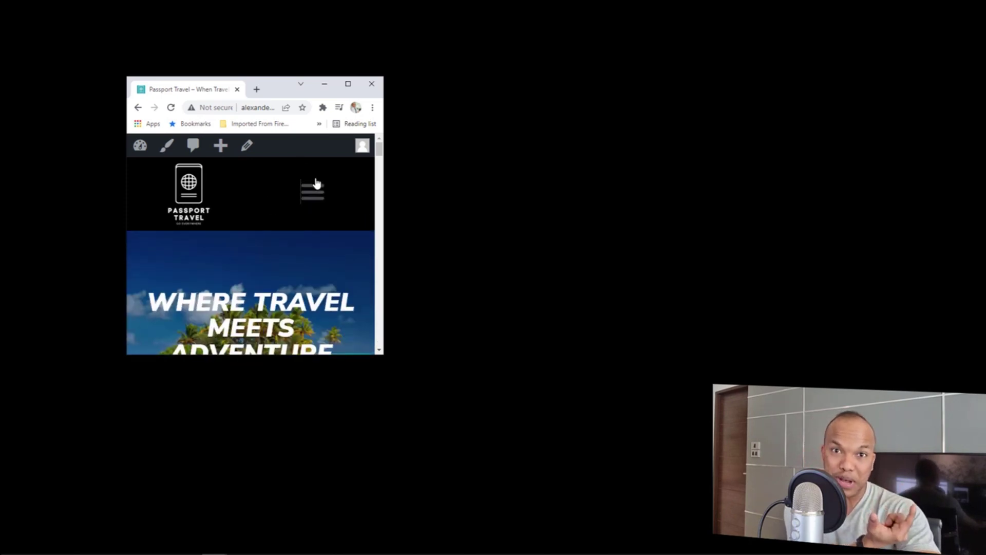
Scroll the narrow page, then maximize Chrome back to full width.
{"action": "scroll", "coordinate": [304, 213], "scroll_direction": "down", "scroll_amount": 6}
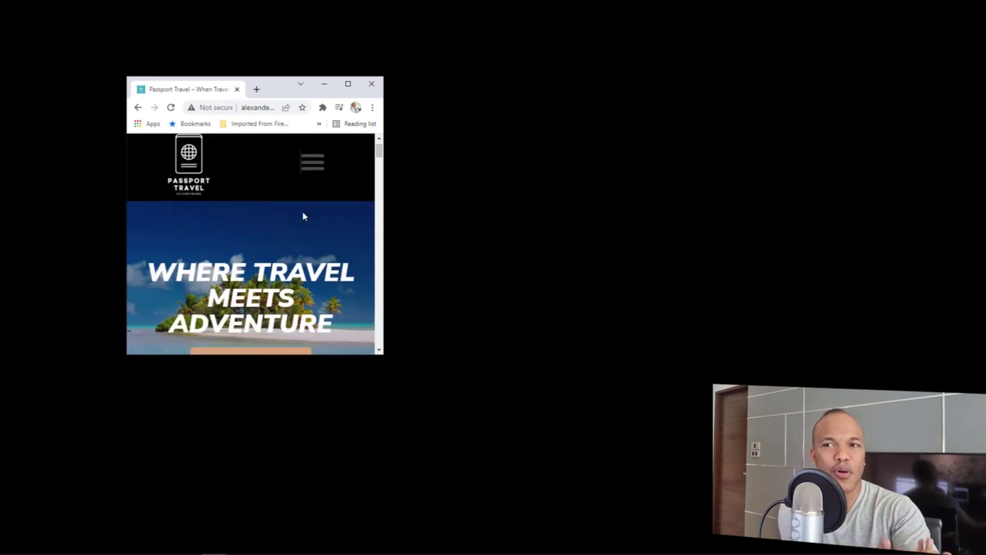
{"action": "left_click_drag", "start_coordinate": [377, 173], "coordinate": [390, 136]}
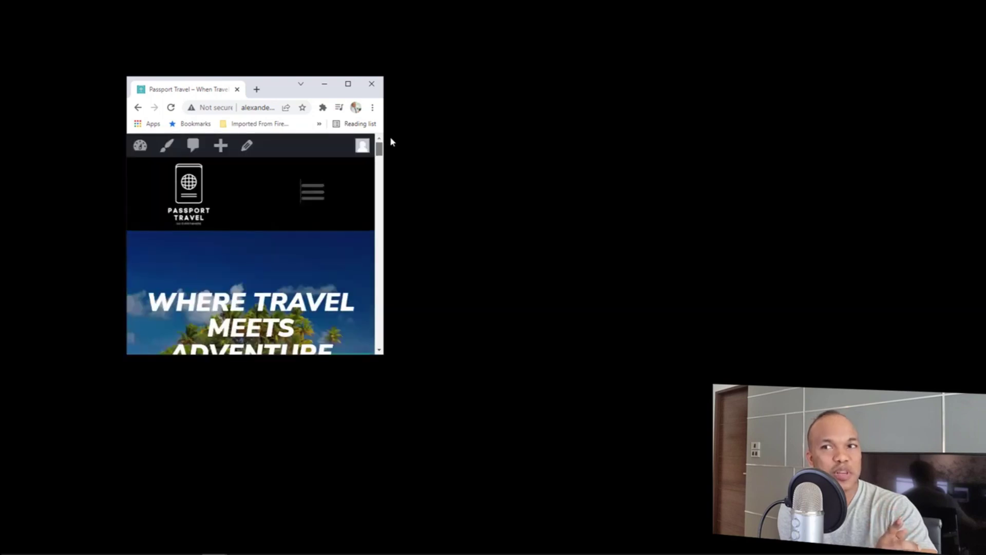
{"action": "left_click", "coordinate": [349, 85]}
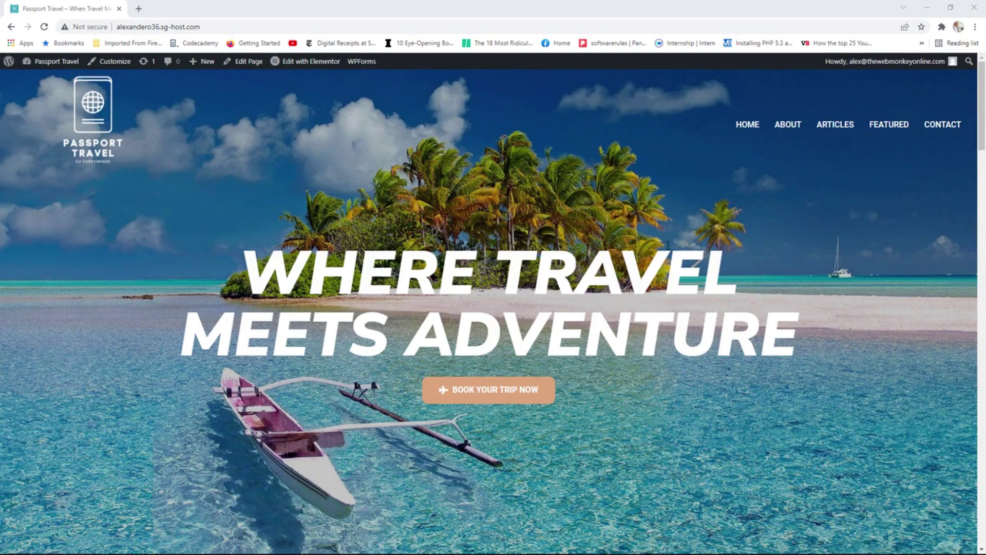
{"action": "double_click", "coordinate": [469, 8]}
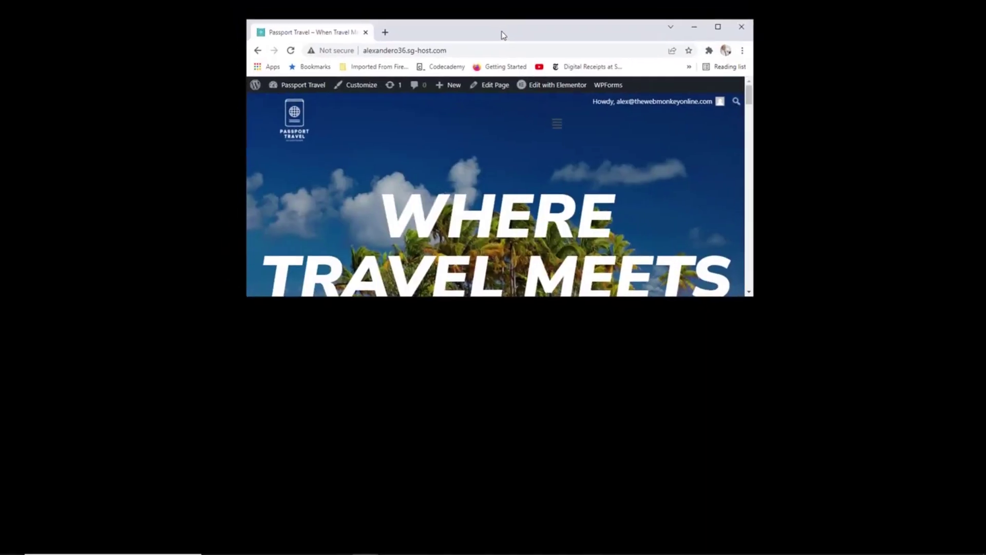
{"action": "left_click_drag", "start_coordinate": [503, 35], "coordinate": [450, 133]}
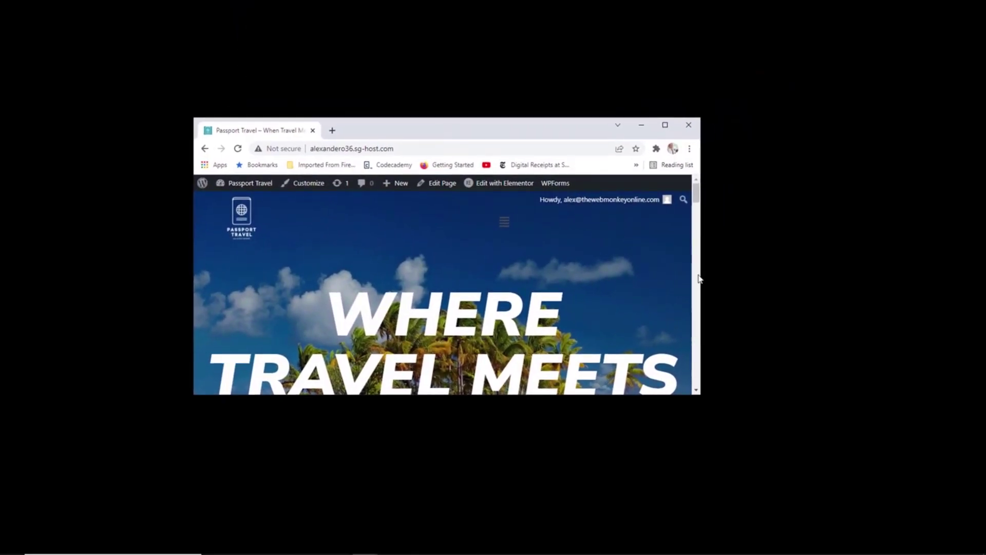
{"action": "scroll", "coordinate": [700, 272], "scroll_direction": "down", "scroll_amount": 5}
{"action": "scroll", "coordinate": [694, 236], "scroll_direction": "up", "scroll_amount": 5}
{"action": "mouse_move", "coordinate": [700, 229]}
{"action": "left_mouse_down"}
{"action": "mouse_move", "coordinate": [729, 220]}
{"action": "mouse_move", "coordinate": [900, 229]}
{"action": "mouse_move", "coordinate": [698, 221]}
{"action": "left_mouse_up"}
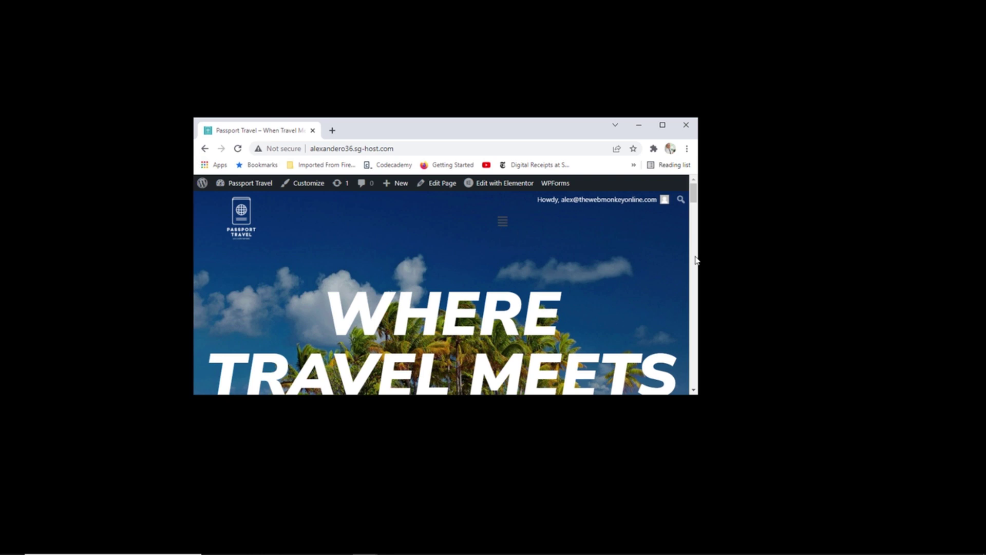
{"action": "left_click_drag", "start_coordinate": [699, 255], "coordinate": [557, 251]}
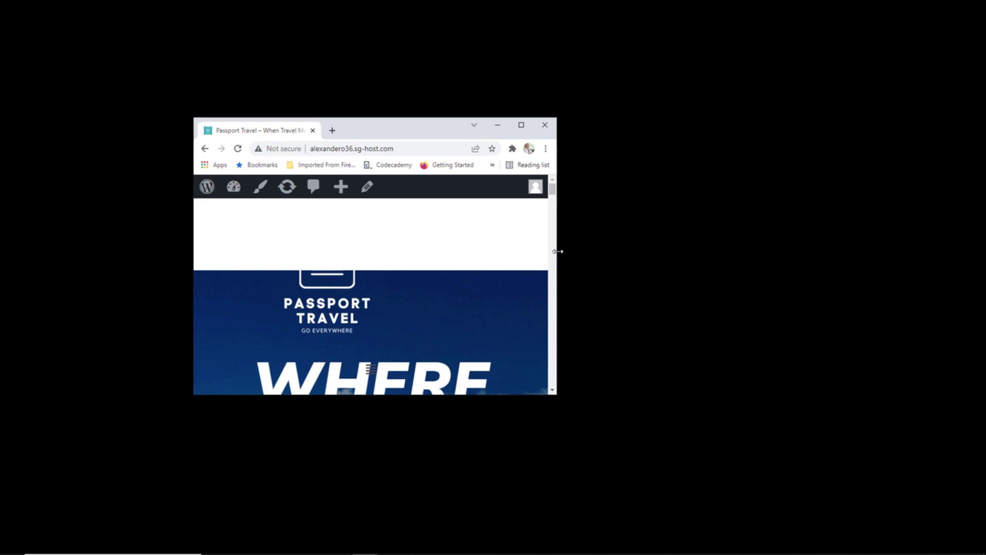
{"action": "left_click_drag", "start_coordinate": [558, 251], "coordinate": [862, 242]}
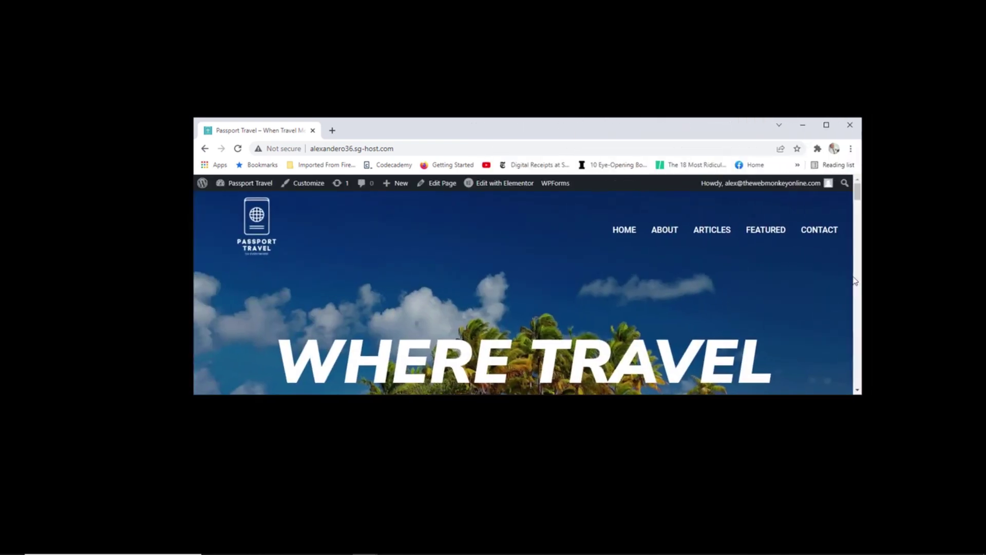
{"action": "left_click", "coordinate": [825, 126]}
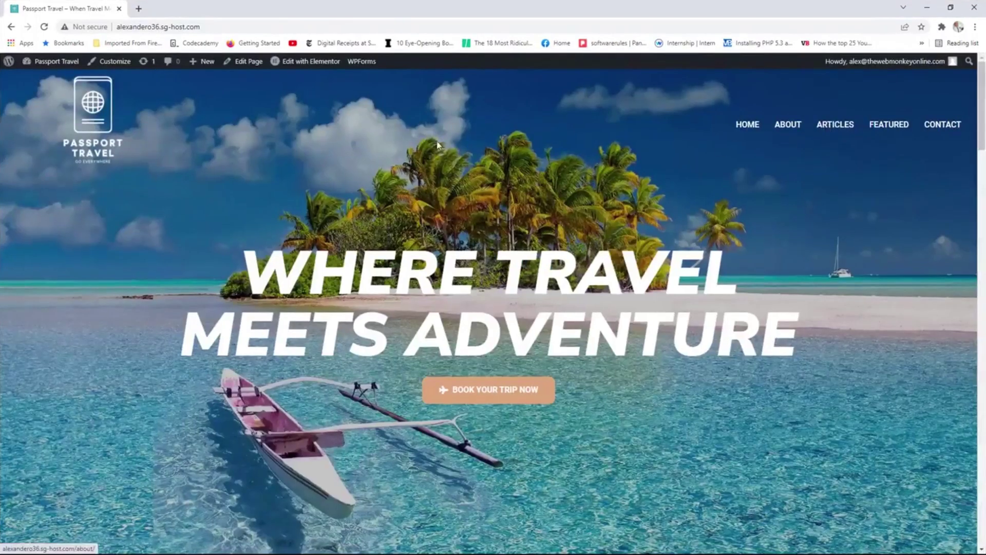
{"action": "left_click", "coordinate": [932, 126]}
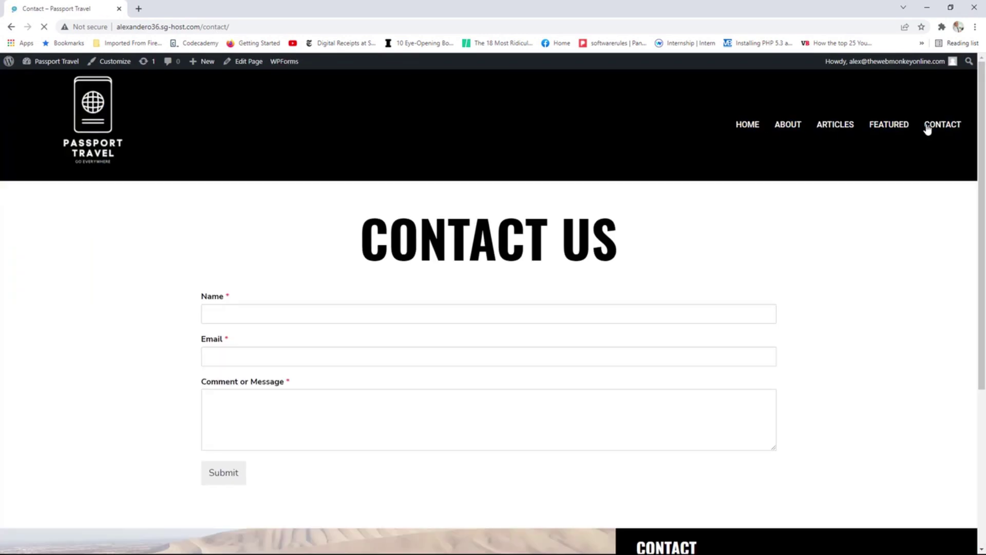
{"action": "left_click", "coordinate": [950, 7]}
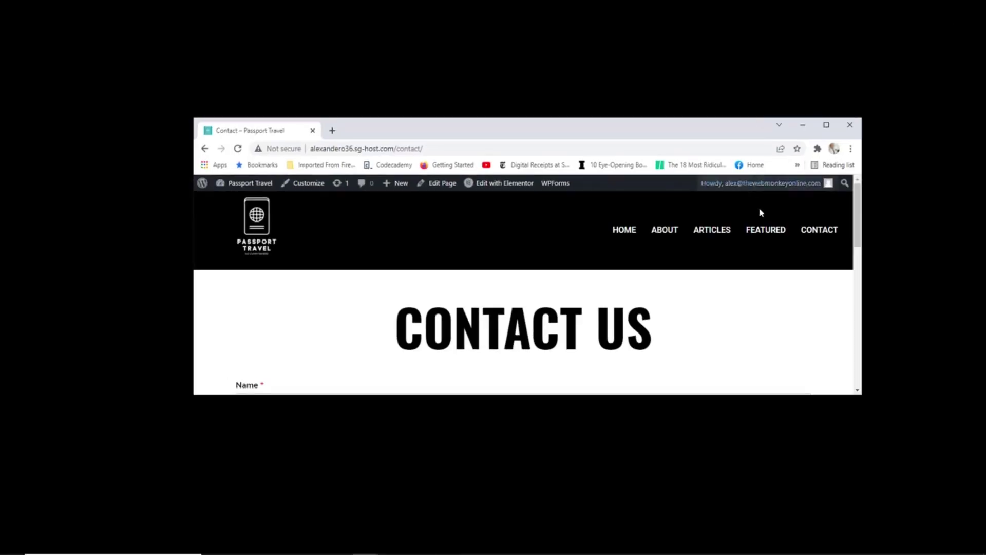
{"action": "left_click_drag", "start_coordinate": [862, 260], "coordinate": [636, 257]}
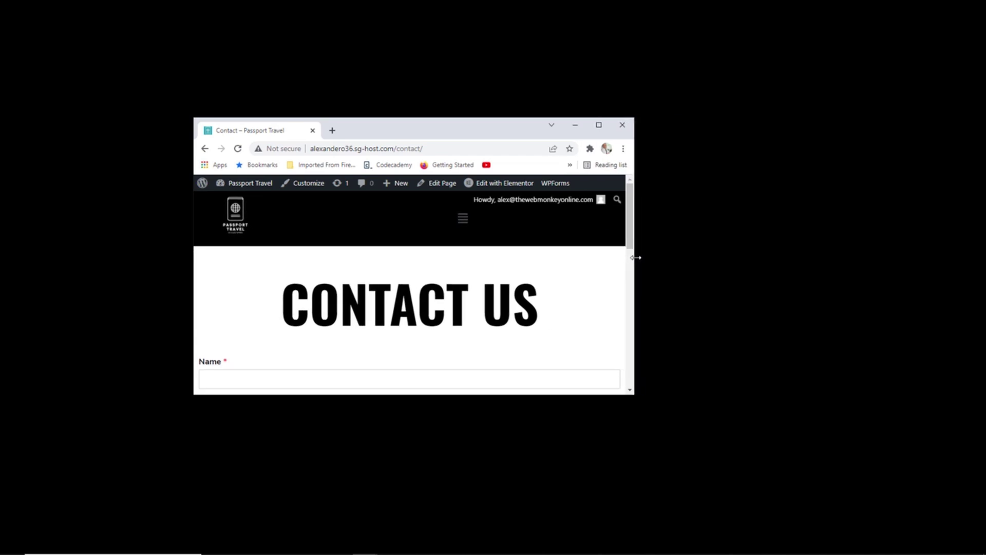
{"action": "left_click_drag", "start_coordinate": [636, 257], "coordinate": [467, 258]}
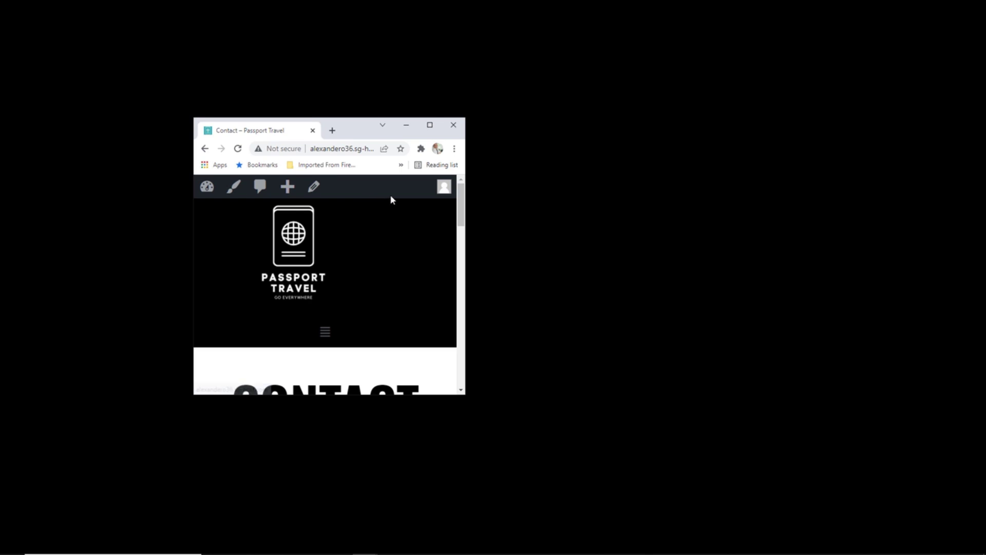
{"action": "left_click", "coordinate": [430, 125]}
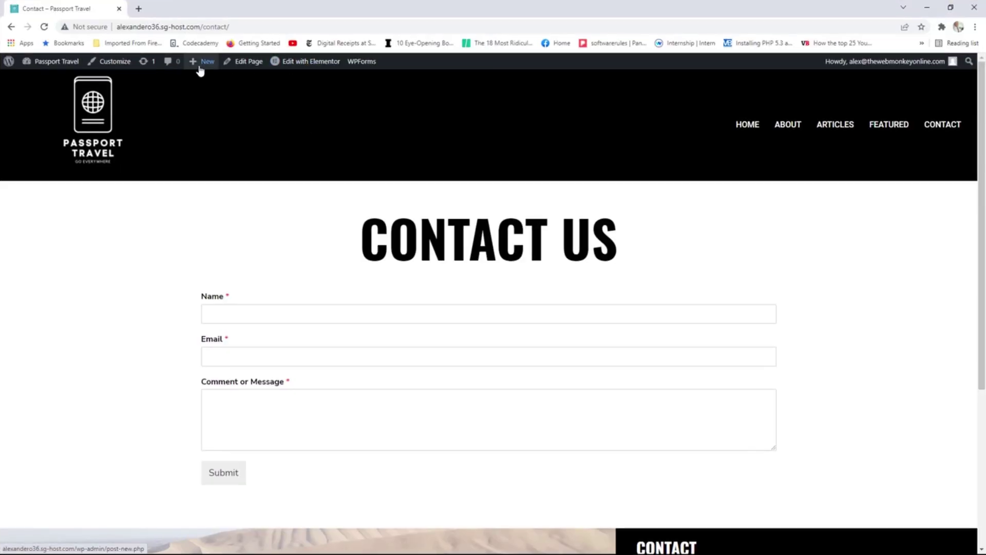
{"action": "left_click", "coordinate": [103, 117]}
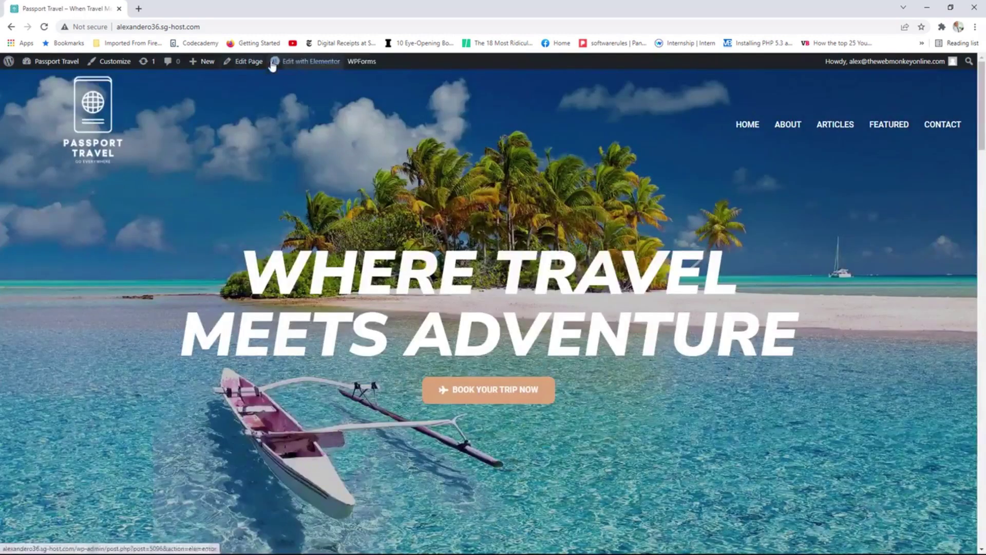
Open the Homepage Header template and switch the responsive preview to tablet width.
{"action": "mouse_move", "coordinate": [308, 62]}
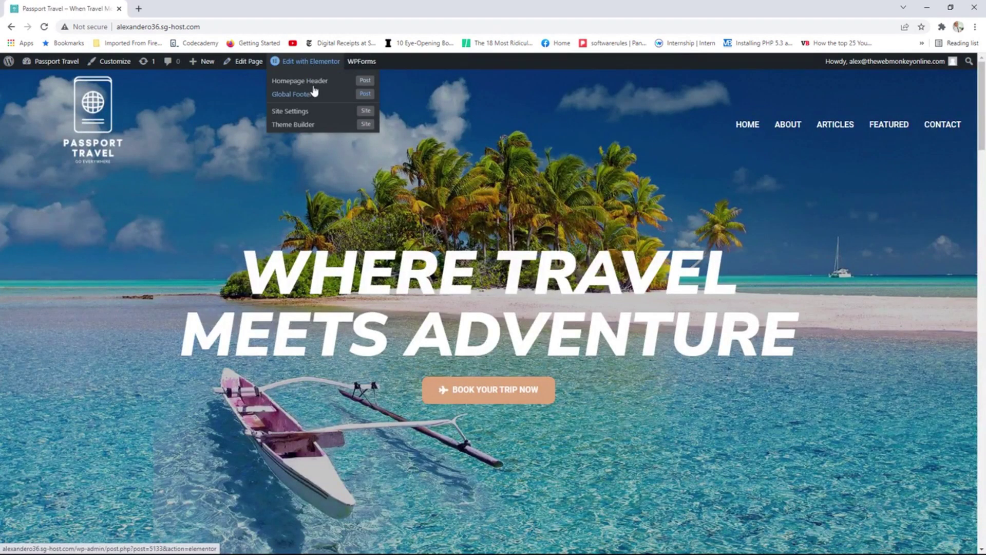
{"action": "left_click", "coordinate": [321, 82]}
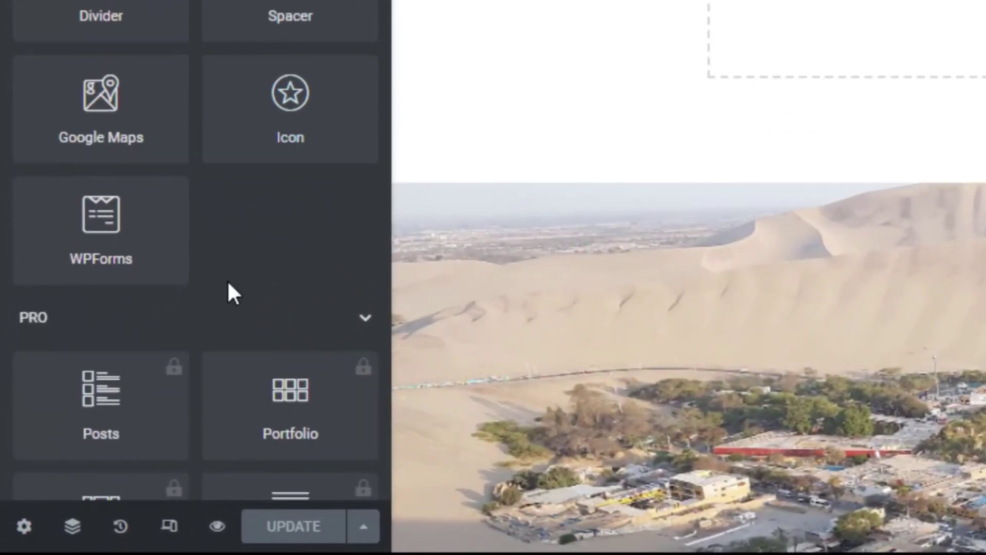
{"action": "left_click", "coordinate": [170, 528]}
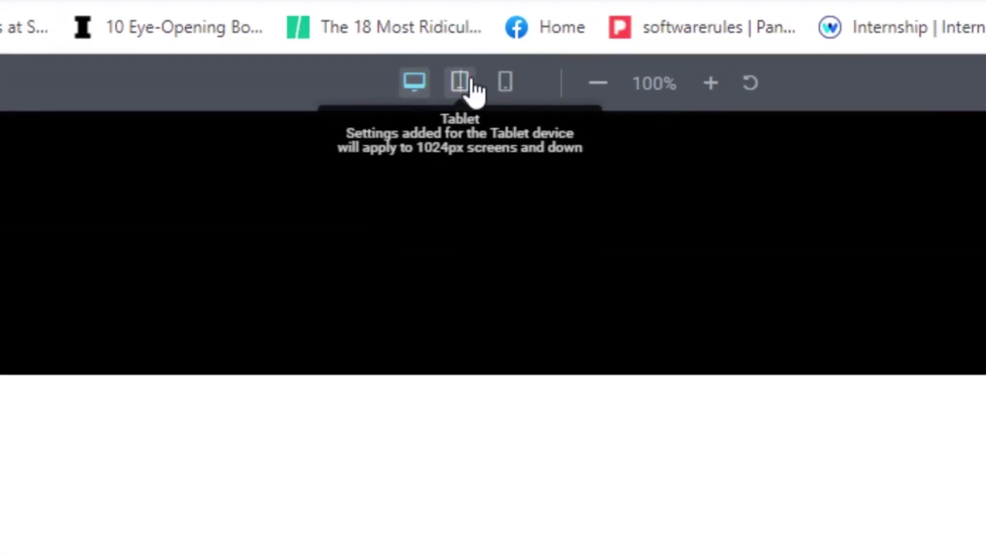
{"action": "left_click", "coordinate": [470, 86]}
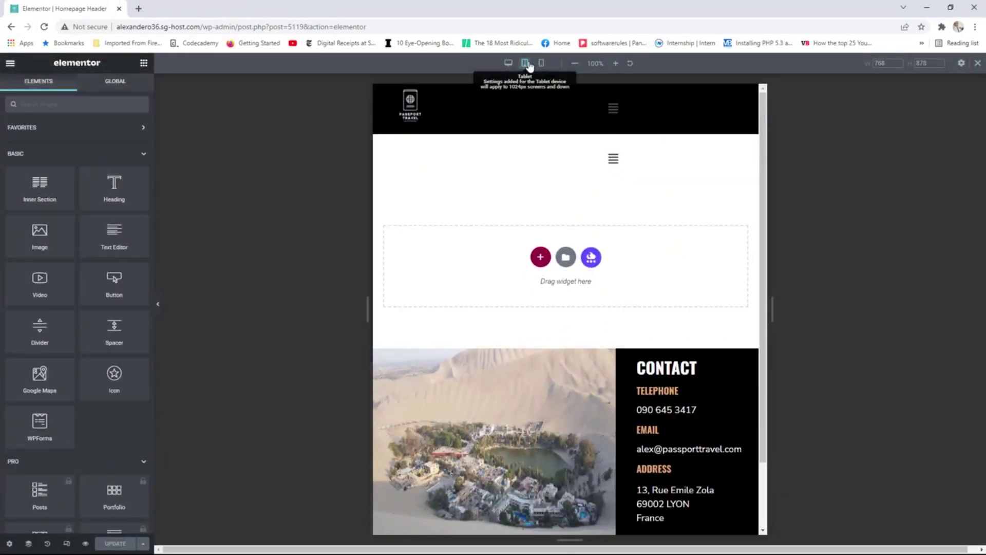
{"action": "left_click", "coordinate": [510, 64]}
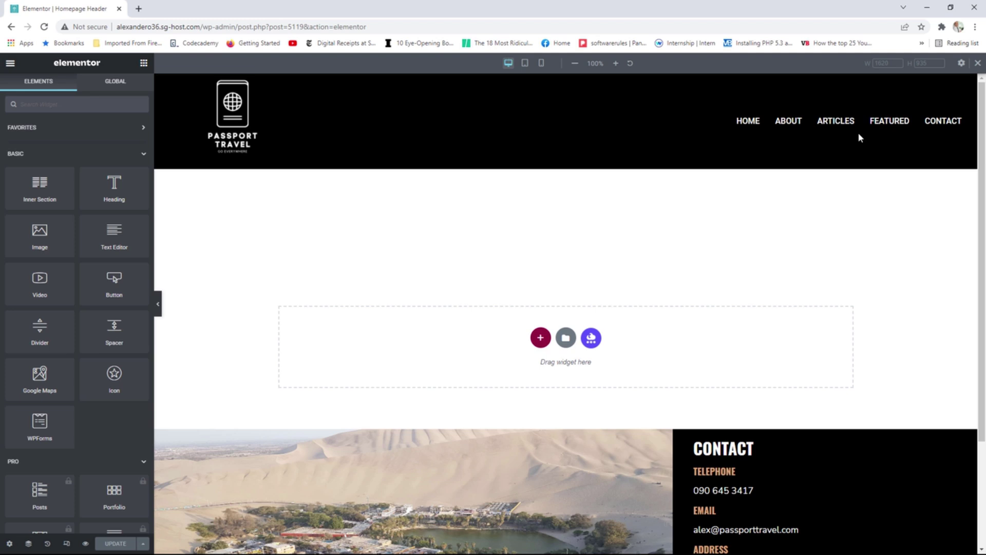
{"action": "left_click", "coordinate": [526, 66]}
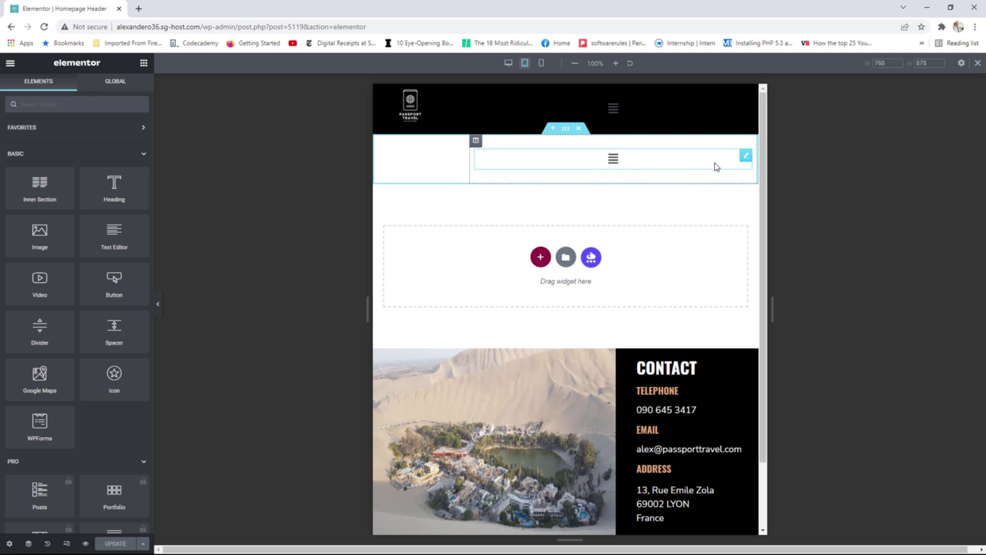
Set the Nav Menu's breakpoint to Mobile (768px >) and save the header.
{"action": "left_click", "coordinate": [746, 162]}
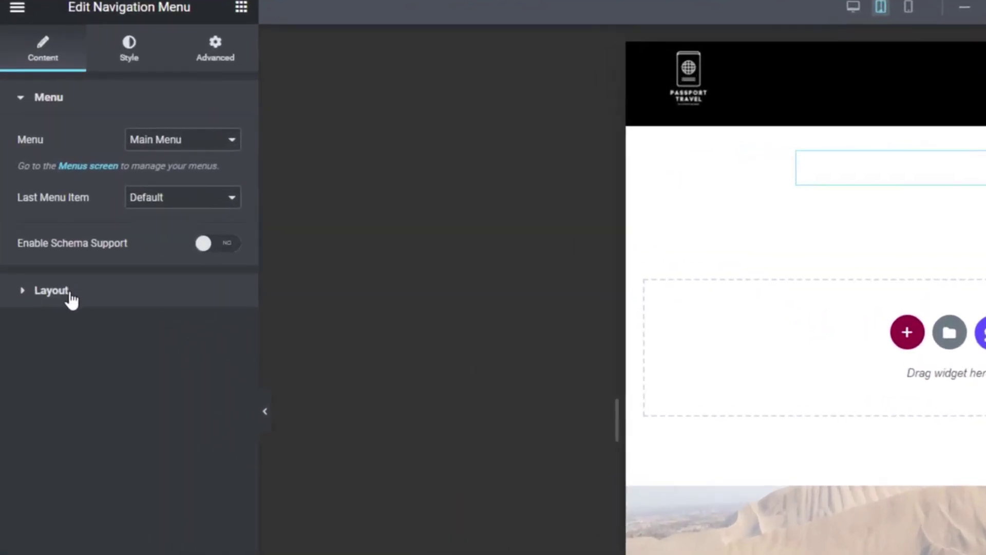
{"action": "left_click", "coordinate": [70, 295]}
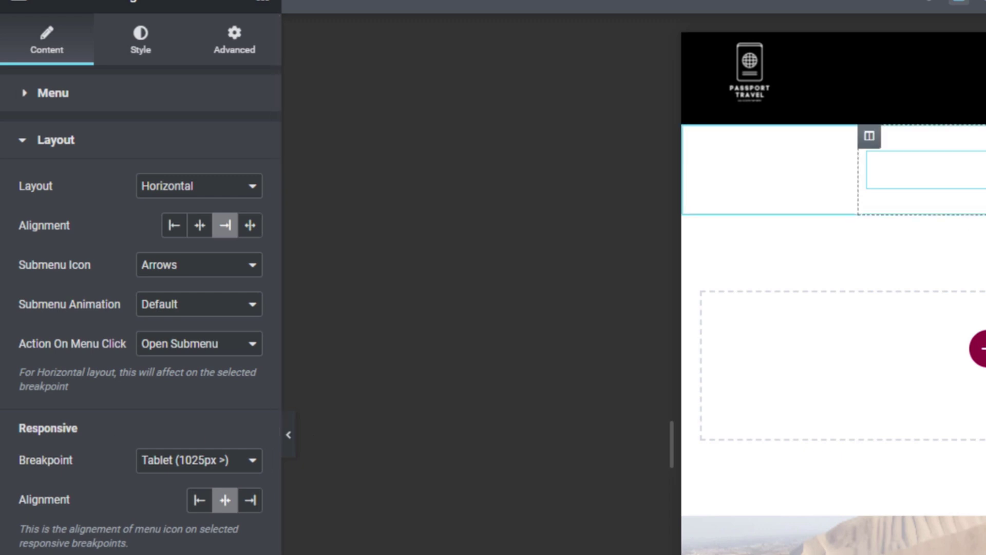
{"action": "left_click", "coordinate": [215, 469]}
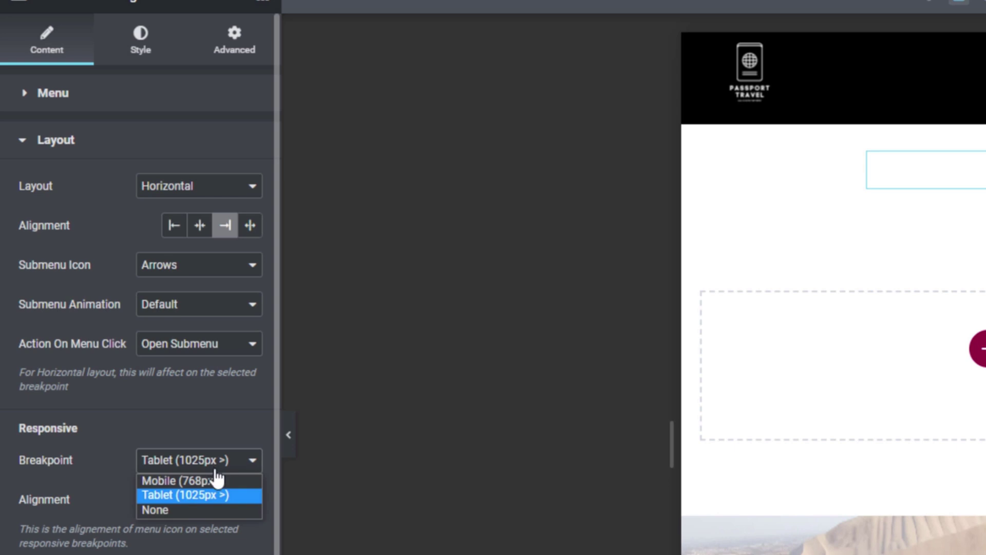
{"action": "left_click", "coordinate": [210, 480]}
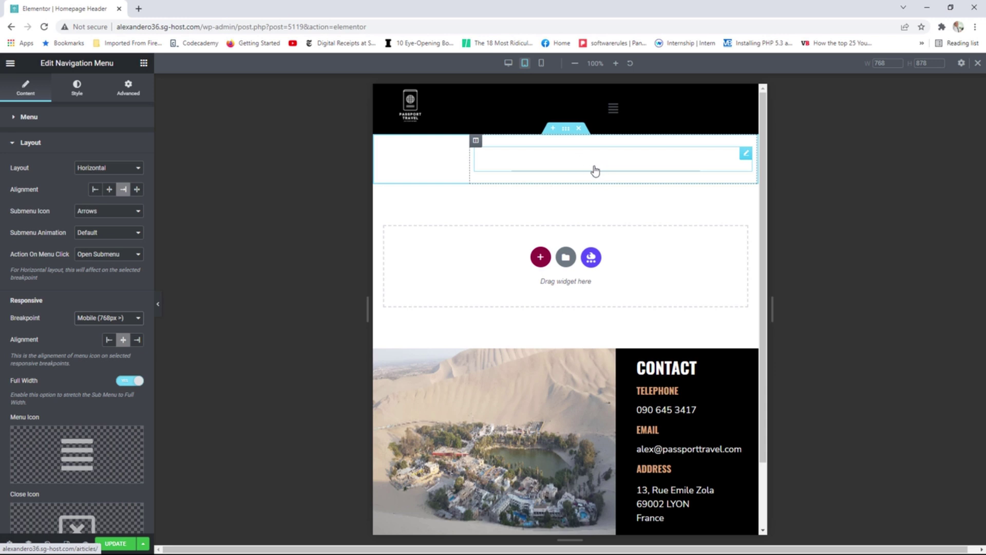
{"action": "left_click", "coordinate": [116, 543]}
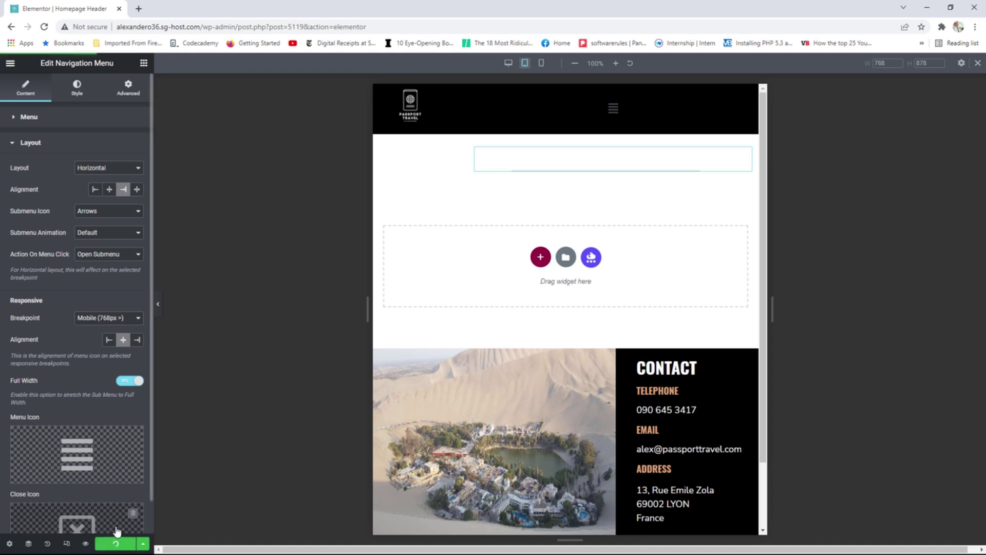
{"action": "left_click", "coordinate": [10, 63]}
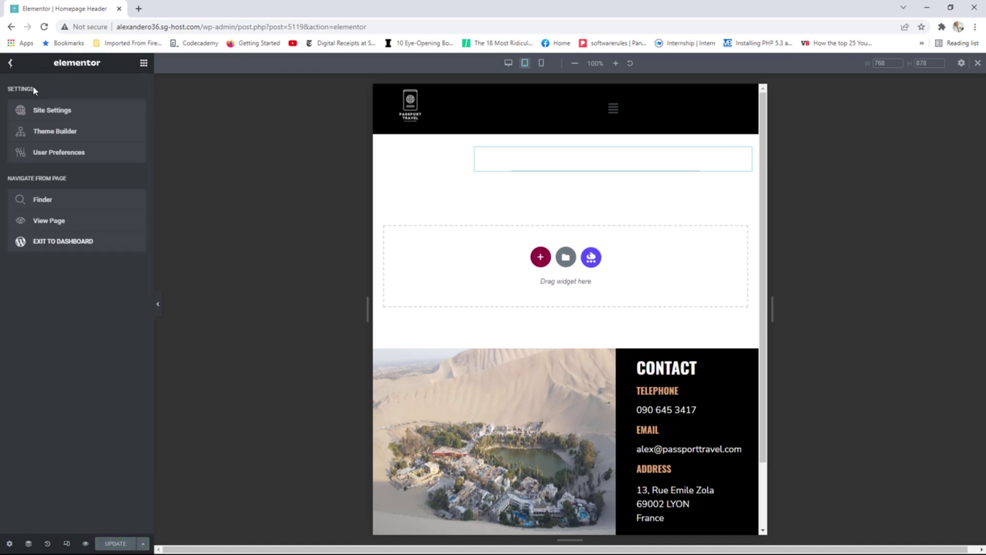
View the live page, then resize Chrome to a medium width to check the header menu.
{"action": "left_click", "coordinate": [66, 222]}
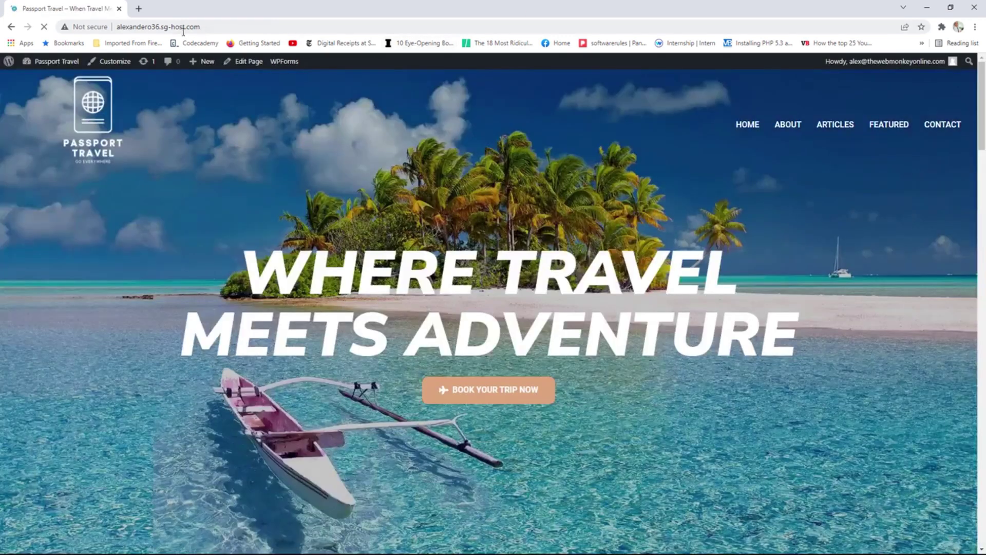
{"action": "left_click_drag", "start_coordinate": [510, 16], "coordinate": [430, 77]}
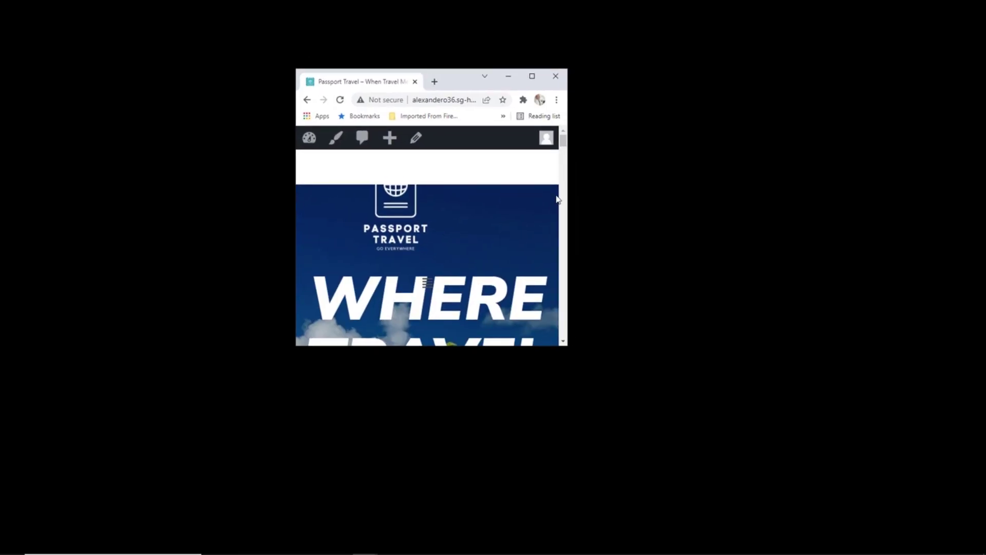
{"action": "left_click_drag", "start_coordinate": [566, 195], "coordinate": [741, 204]}
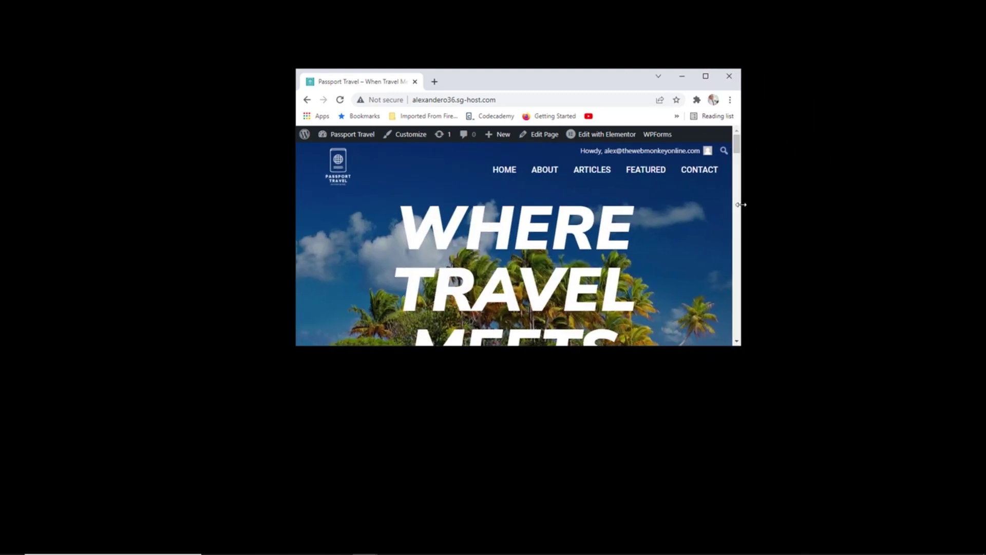
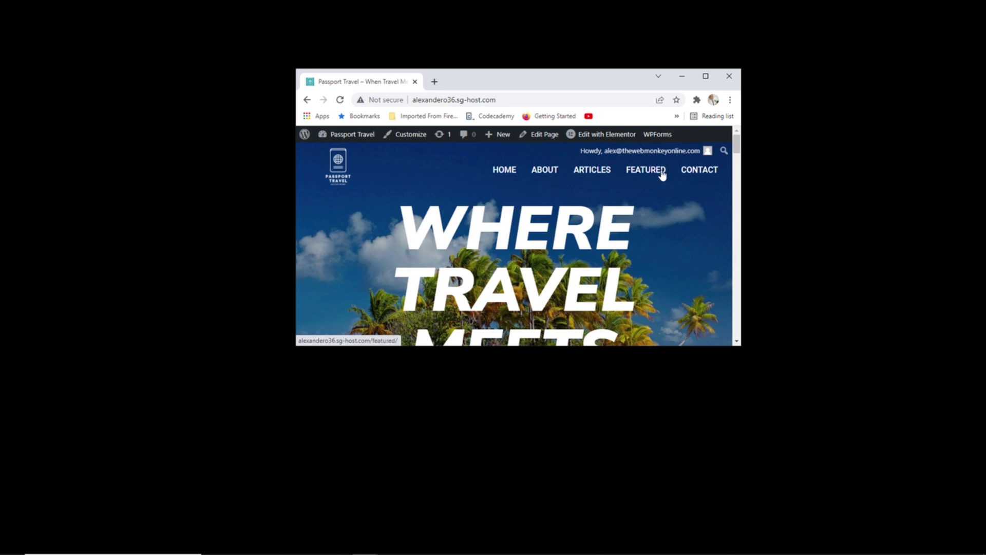
Maximize the Chrome window showing the Passport Travel homepage.
{"action": "left_click", "coordinate": [705, 76]}
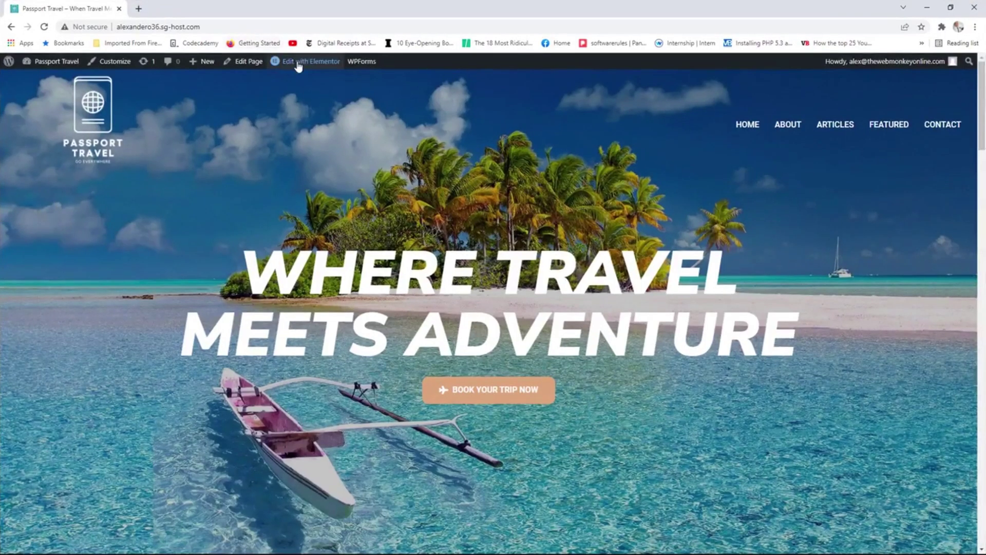
Open the Homepage Header template in Elementor with the tablet responsive preview.
{"action": "mouse_move", "coordinate": [298, 66]}
{"action": "left_click", "coordinate": [313, 82]}
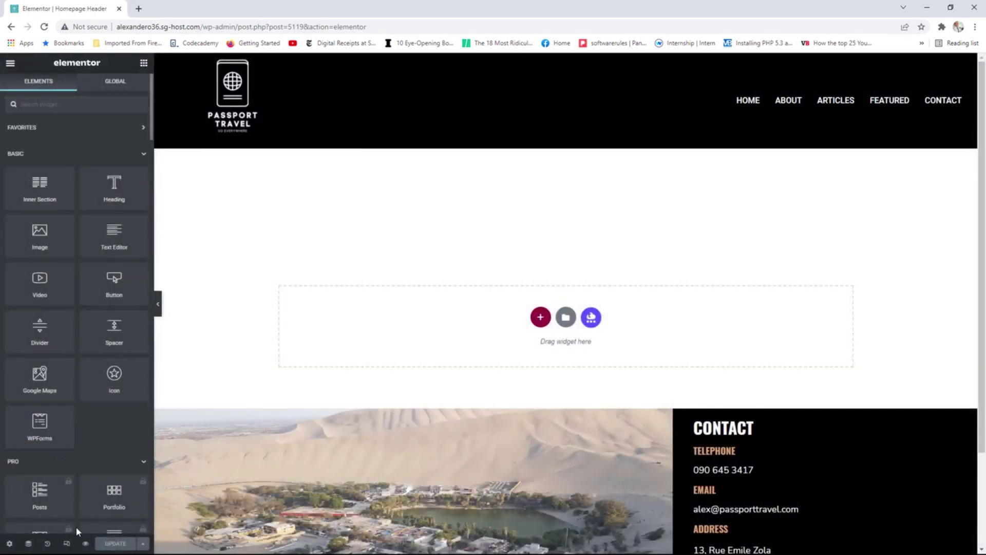
{"action": "left_click", "coordinate": [67, 543]}
{"action": "left_click", "coordinate": [524, 63]}
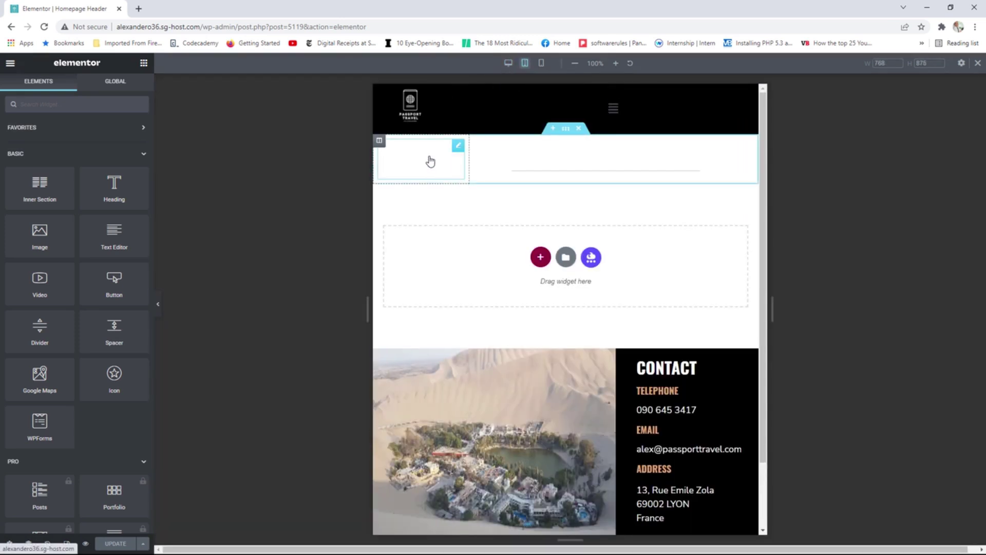
Raise the site logo's tablet Max Width from 75% to 100%.
{"action": "left_click", "coordinate": [457, 150]}
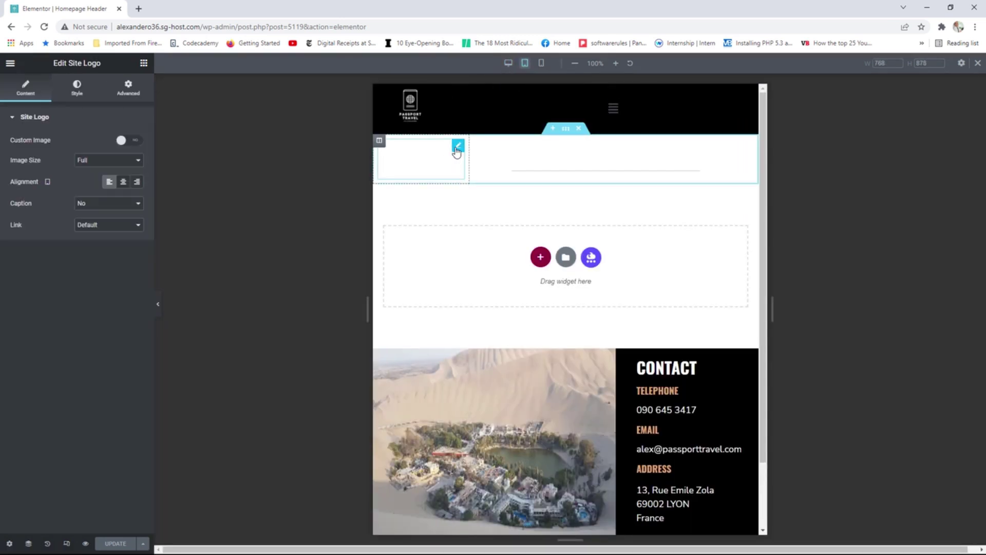
{"action": "left_click", "coordinate": [77, 92]}
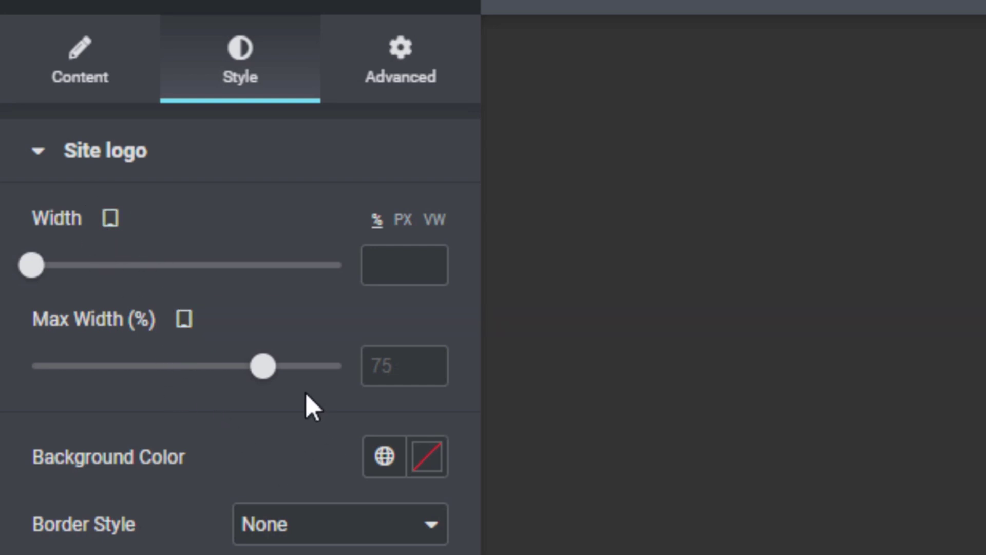
{"action": "left_click_drag", "start_coordinate": [266, 372], "coordinate": [359, 375]}
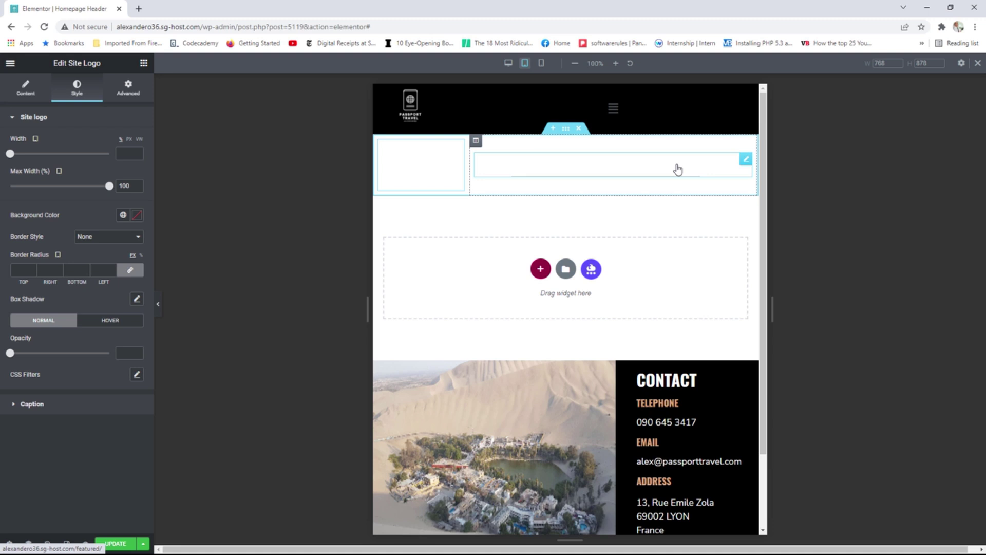
Set the navigation menu's tablet typography size to 14 px.
{"action": "left_click", "coordinate": [746, 161]}
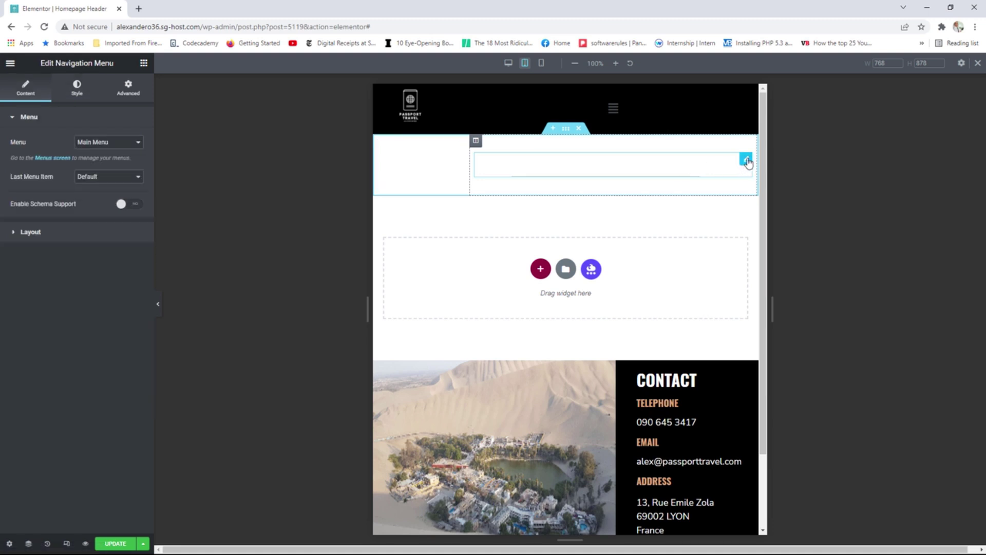
{"action": "left_click", "coordinate": [77, 88]}
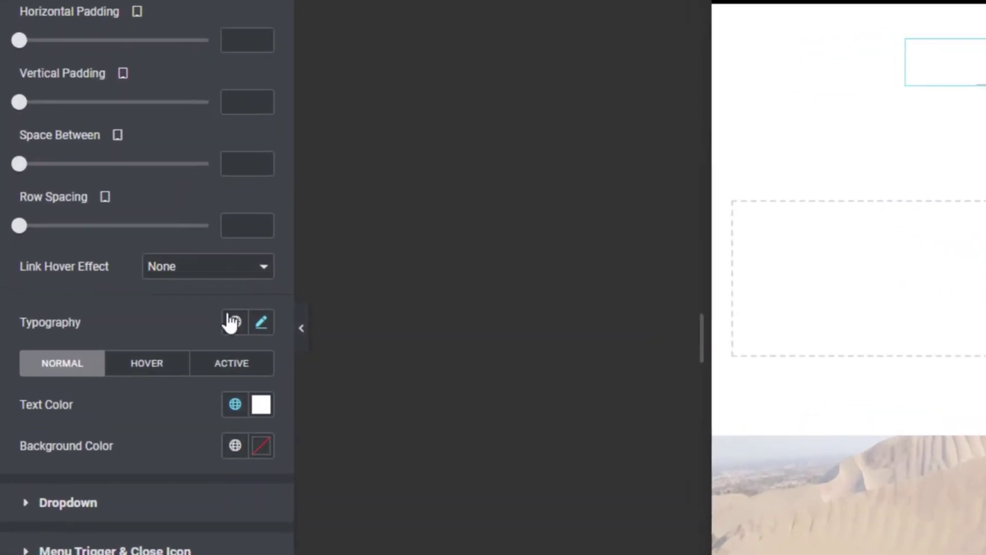
{"action": "left_click", "coordinate": [262, 323]}
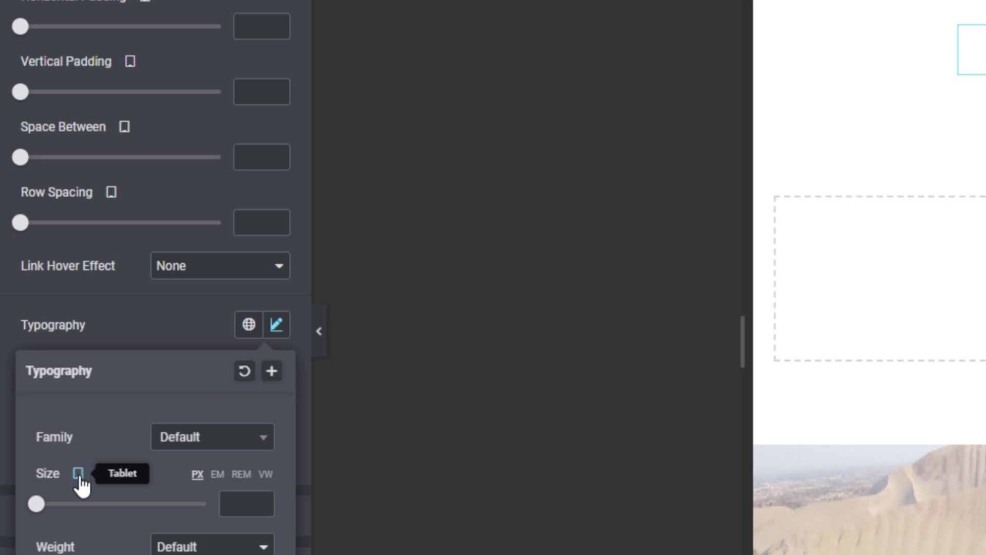
{"action": "left_click_drag", "start_coordinate": [37, 507], "coordinate": [49, 508]}
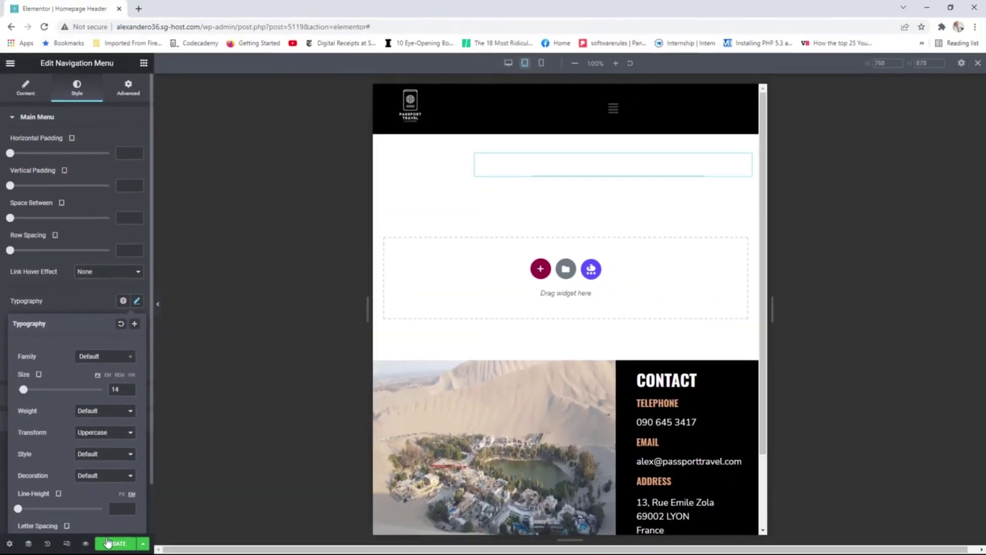
Update the header and view the live homepage.
{"action": "left_click", "coordinate": [114, 544]}
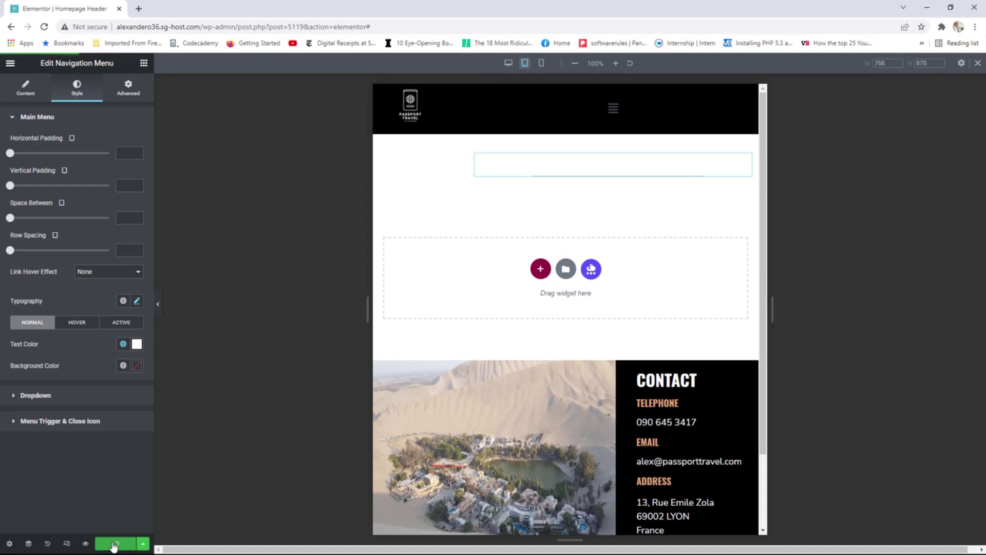
{"action": "left_click", "coordinate": [10, 63]}
{"action": "left_click", "coordinate": [76, 224]}
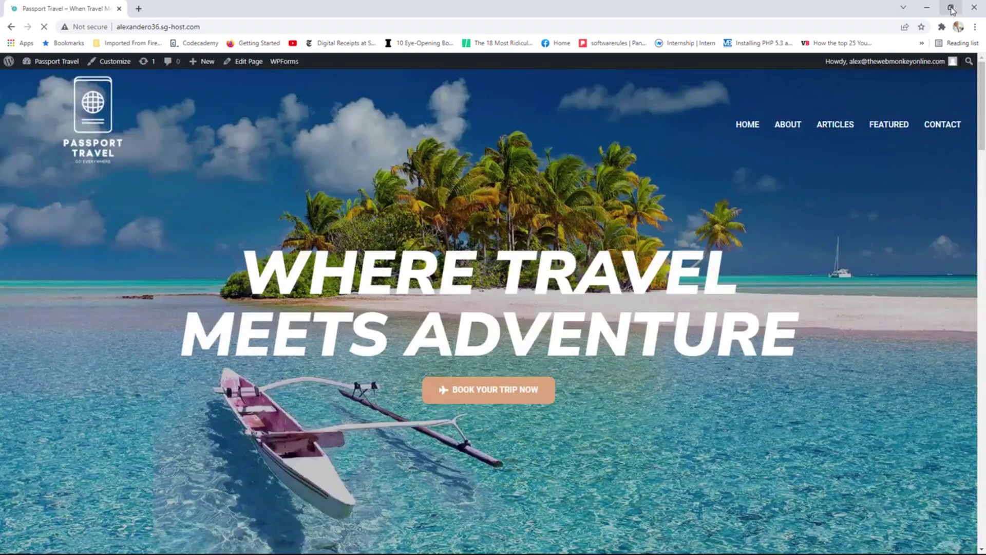
Resize Chrome narrower and wider to check the homepage's responsive layout, then maximize it again.
{"action": "left_click", "coordinate": [950, 7]}
{"action": "left_click_drag", "start_coordinate": [741, 195], "coordinate": [705, 196]}
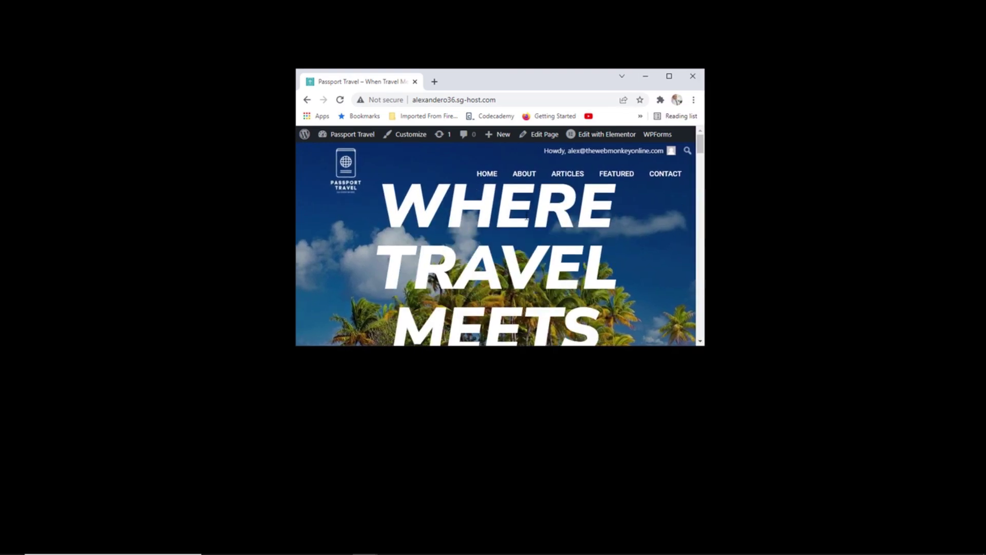
{"action": "scroll", "coordinate": [579, 211], "scroll_direction": "down", "scroll_amount": 3}
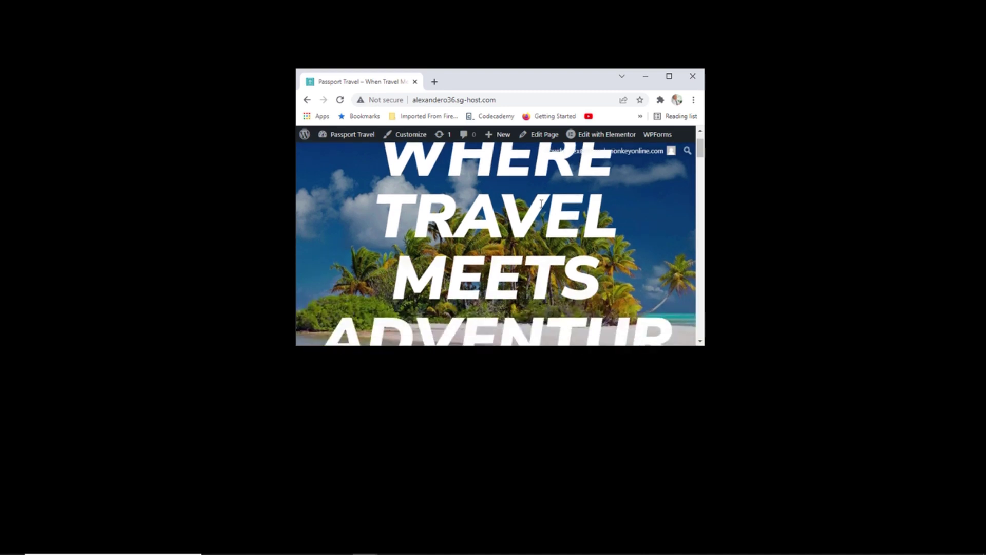
{"action": "scroll", "coordinate": [537, 205], "scroll_direction": "up", "scroll_amount": 3}
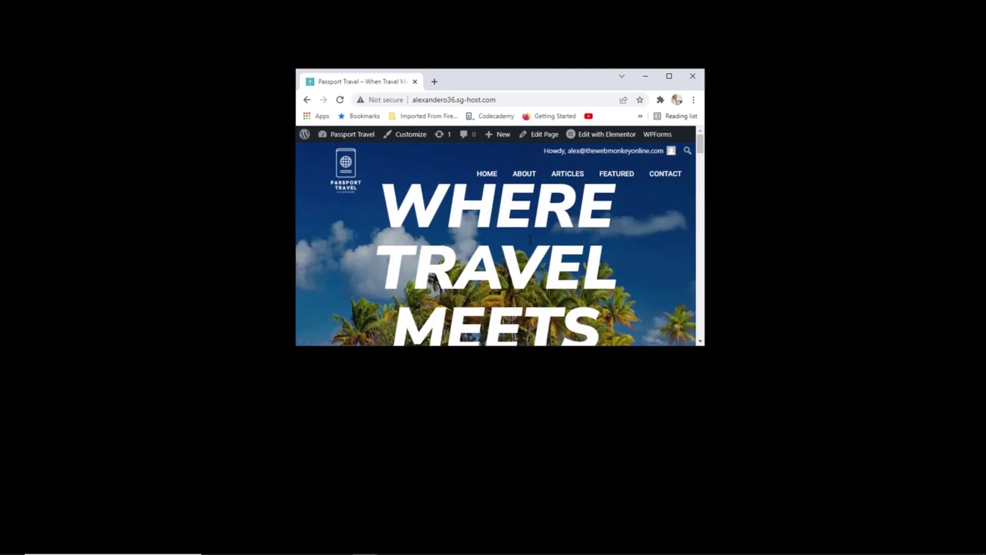
{"action": "scroll", "coordinate": [535, 216], "scroll_direction": "down", "scroll_amount": 3}
{"action": "scroll", "coordinate": [526, 238], "scroll_direction": "up", "scroll_amount": 3}
{"action": "left_click_drag", "start_coordinate": [704, 210], "coordinate": [670, 209]}
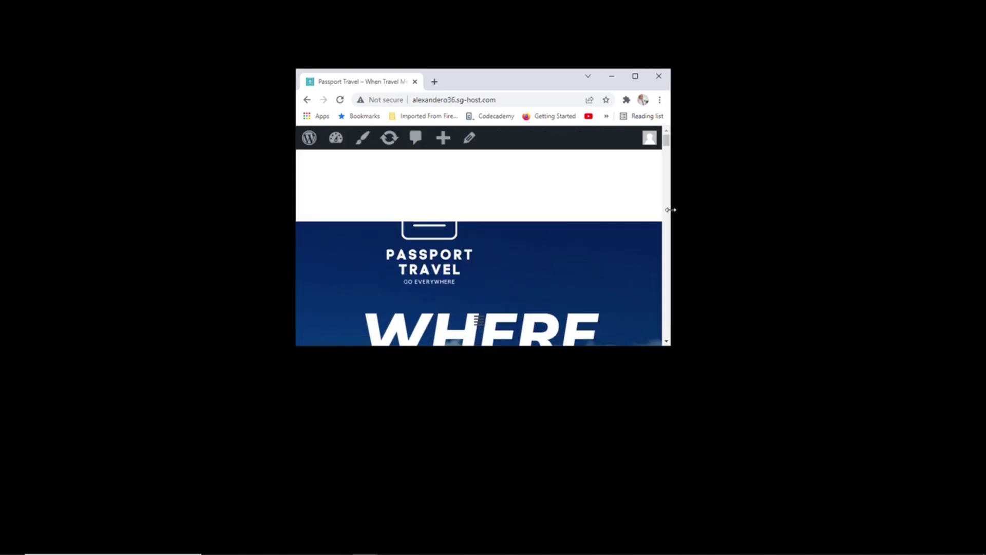
{"action": "mouse_move", "coordinate": [671, 209]}
{"action": "left_mouse_down"}
{"action": "mouse_move", "coordinate": [714, 211]}
{"action": "mouse_move", "coordinate": [685, 218]}
{"action": "left_mouse_up"}
{"action": "double_click", "coordinate": [569, 75]}
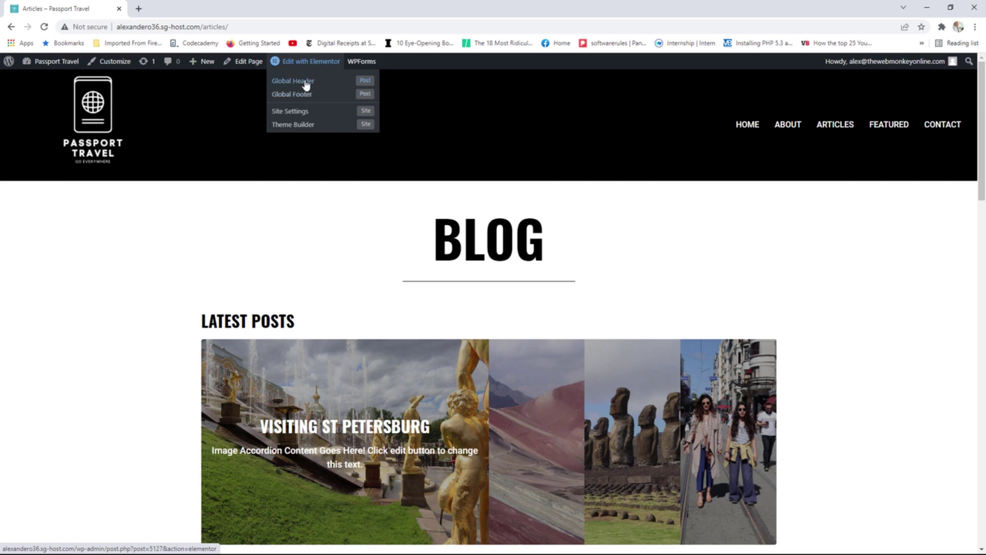
Open the Global Header template in Elementor with the tablet preview.
{"action": "left_click", "coordinate": [306, 82]}
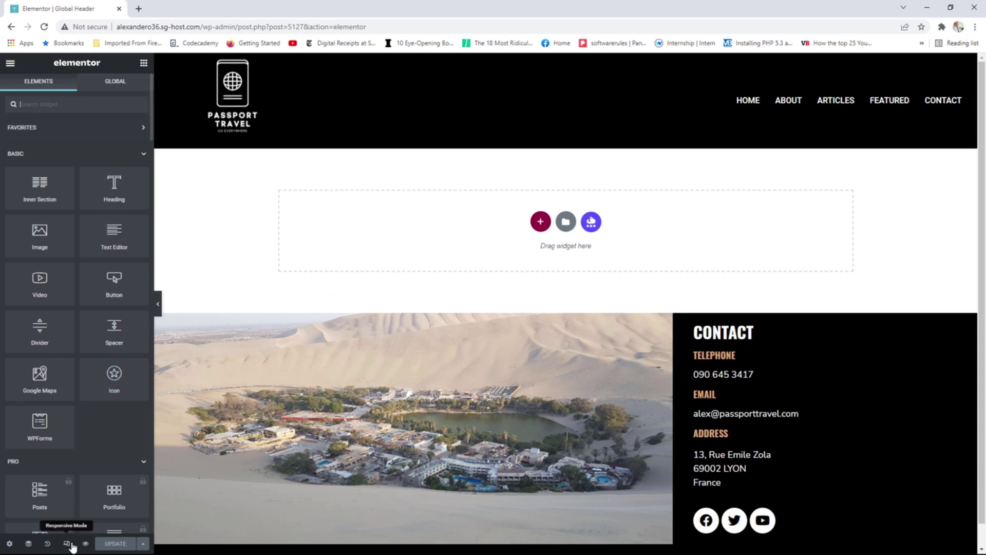
{"action": "left_click", "coordinate": [67, 543]}
{"action": "left_click", "coordinate": [524, 62]}
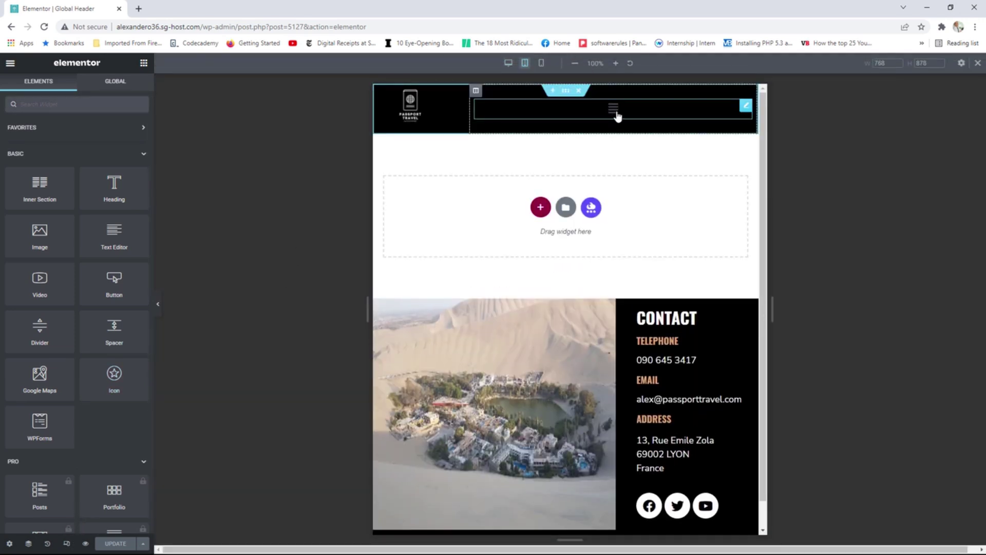
Set the Nav Menu breakpoint to Mobile and its alignment to Right.
{"action": "left_click", "coordinate": [747, 109]}
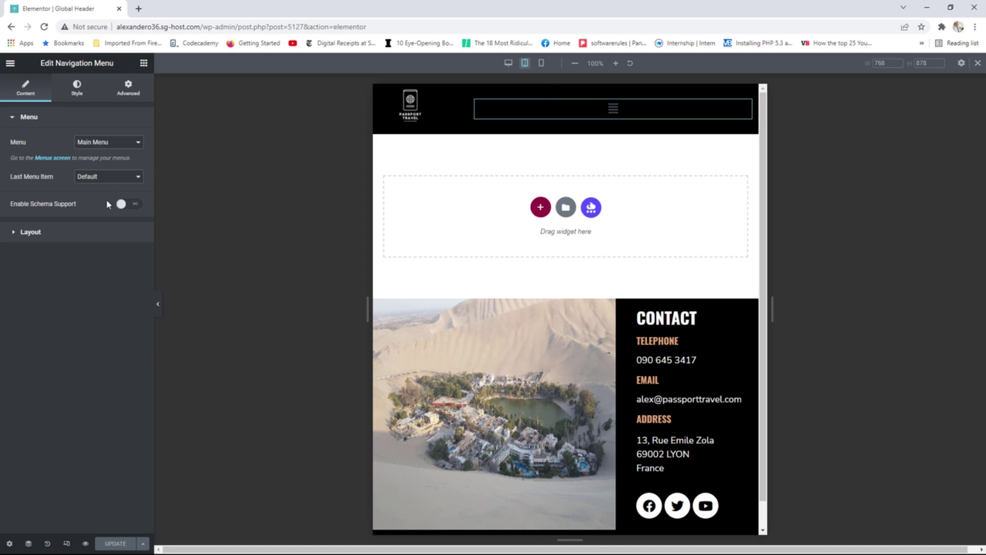
{"action": "left_click", "coordinate": [88, 235]}
{"action": "left_click", "coordinate": [115, 323]}
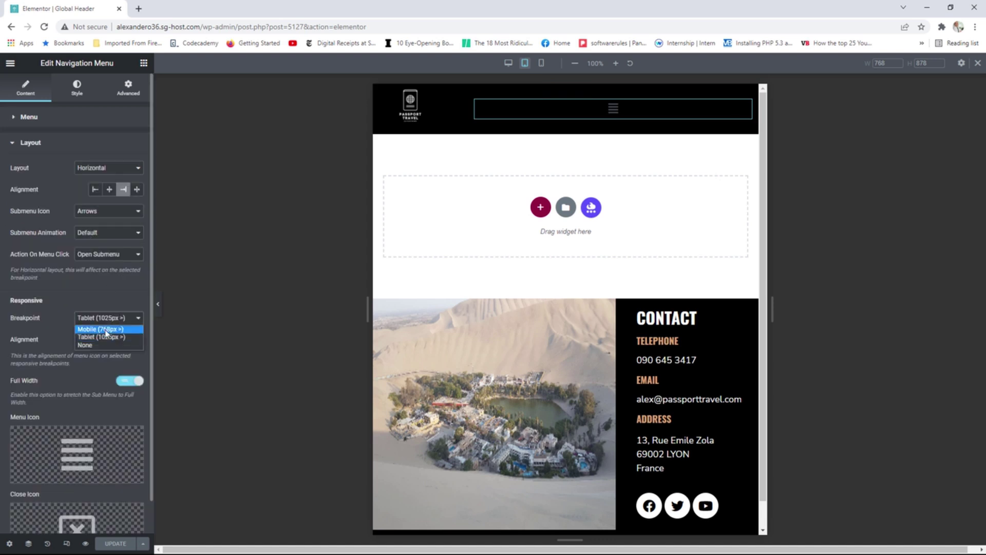
{"action": "left_click", "coordinate": [107, 334]}
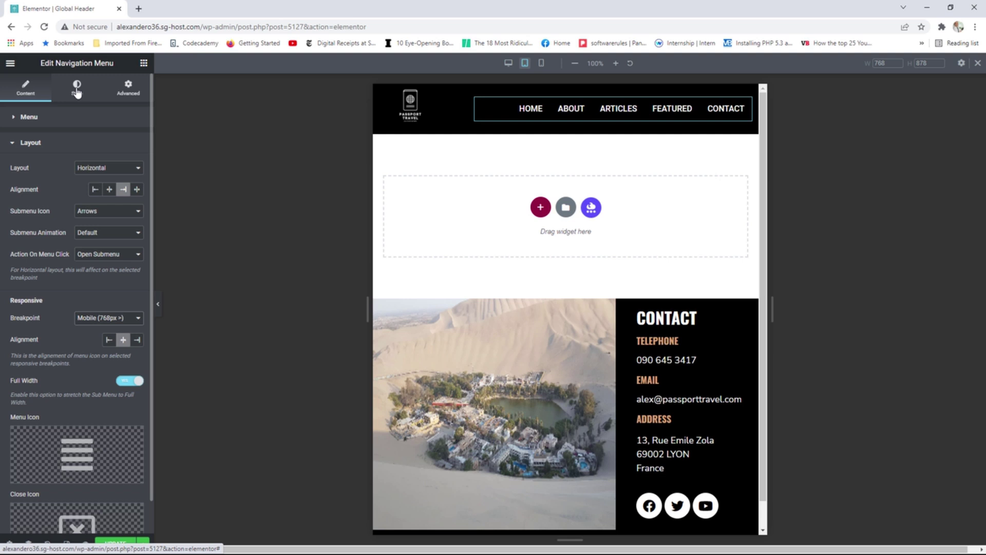
{"action": "left_click", "coordinate": [137, 341]}
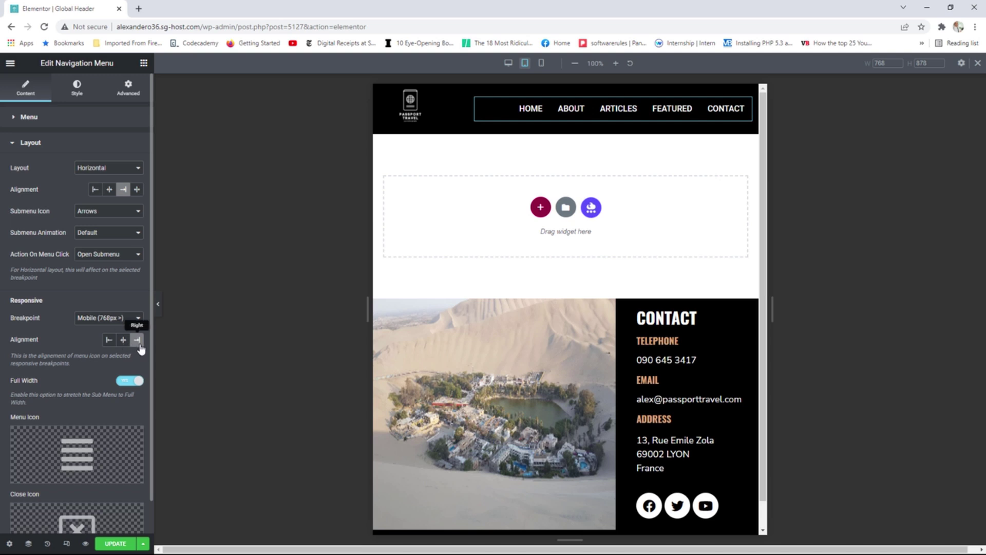
Set the menu's tablet typography size to 14 px.
{"action": "left_click", "coordinate": [77, 88]}
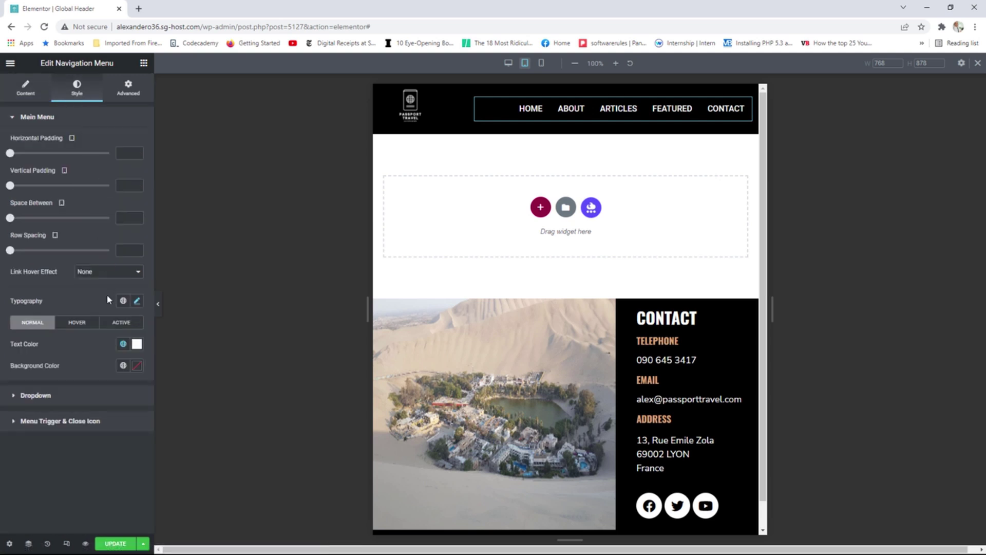
{"action": "left_click", "coordinate": [138, 302]}
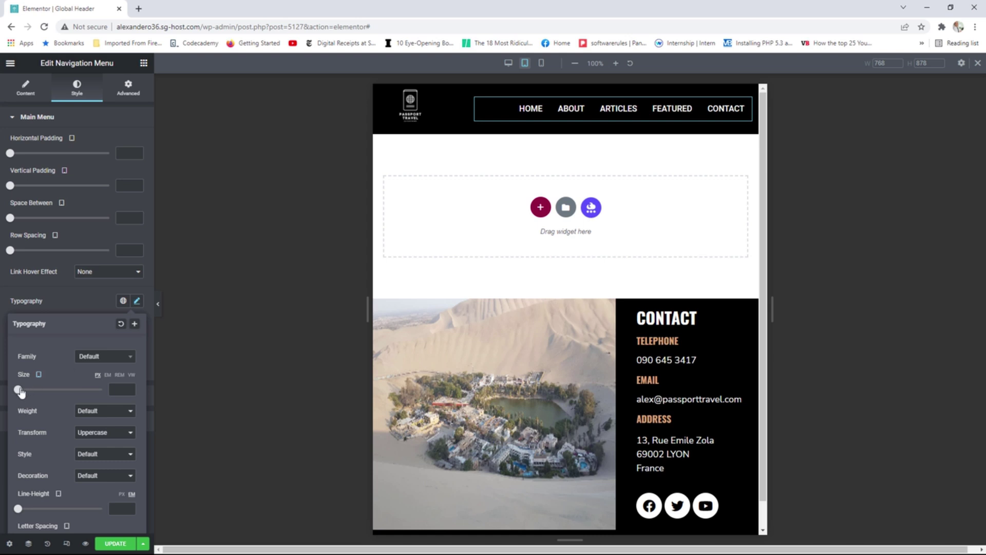
{"action": "left_click_drag", "start_coordinate": [19, 389], "coordinate": [26, 393]}
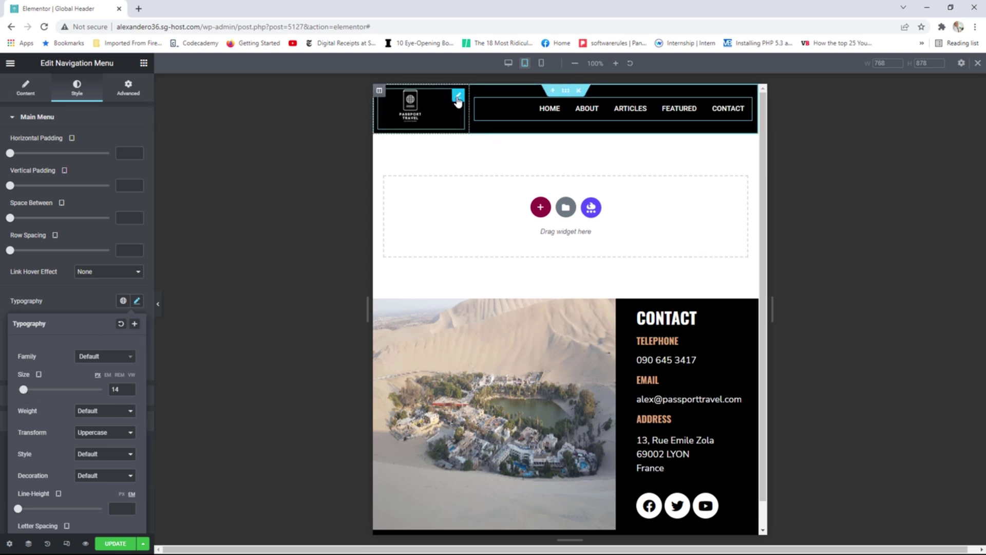
Raise the Global Header logo's tablet Max Width to 100%.
{"action": "left_click", "coordinate": [458, 97]}
{"action": "left_click", "coordinate": [77, 88]}
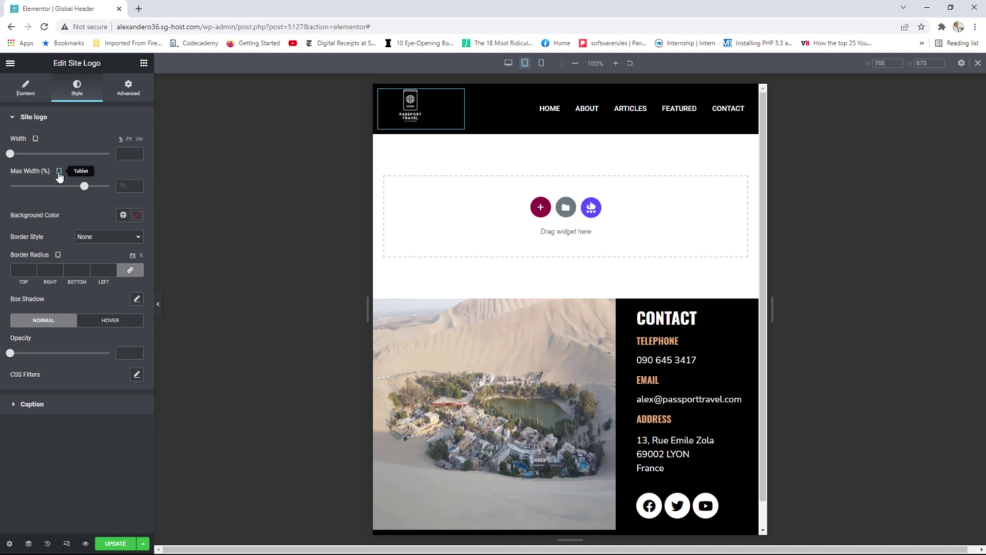
{"action": "left_click_drag", "start_coordinate": [84, 186], "coordinate": [118, 183]}
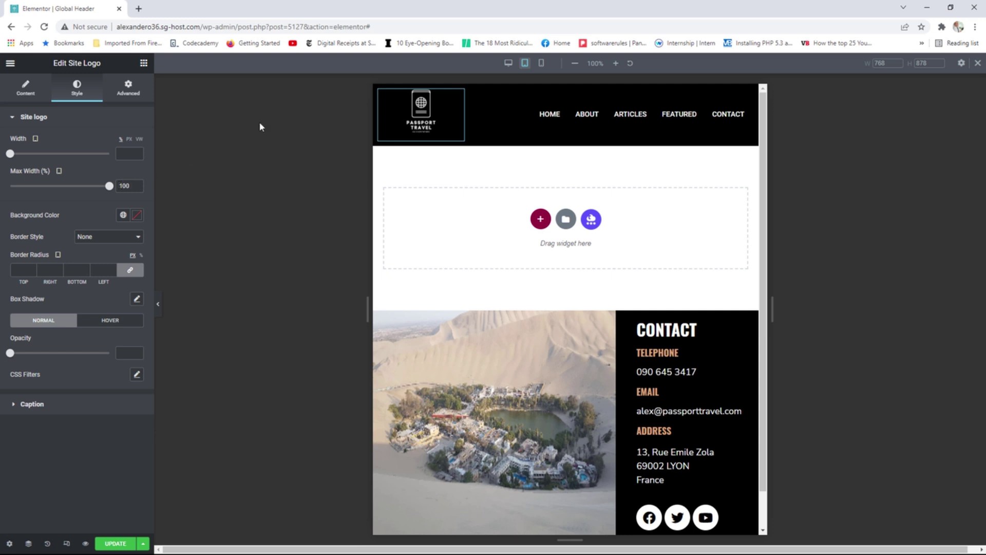
In mobile preview, set the nav menu's responsive alignment to Center.
{"action": "left_click", "coordinate": [542, 68]}
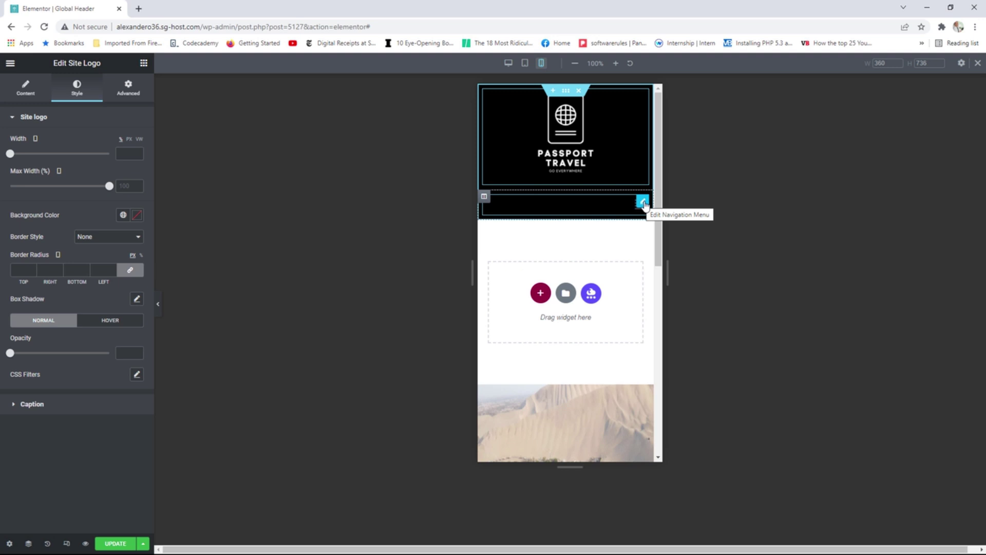
{"action": "left_click", "coordinate": [643, 201]}
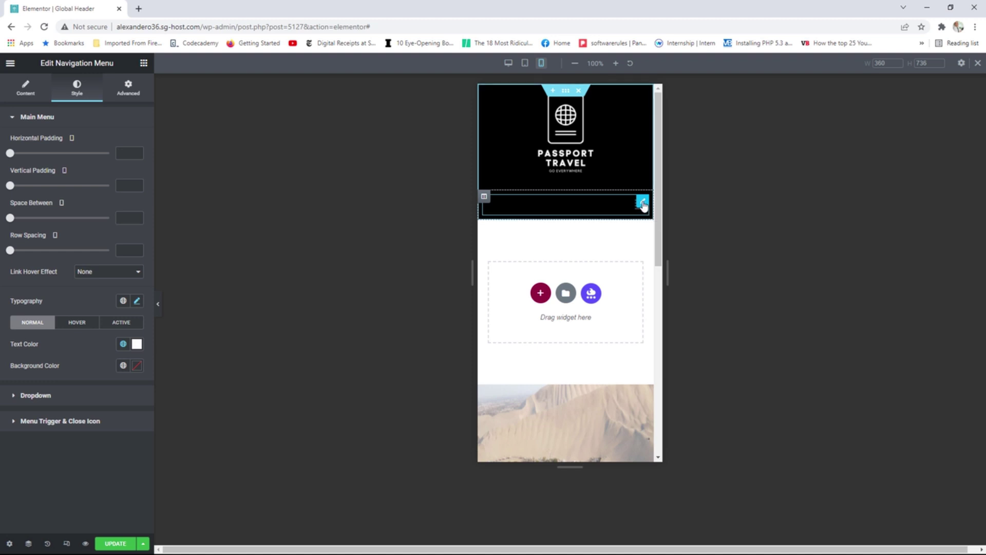
{"action": "left_click", "coordinate": [24, 93]}
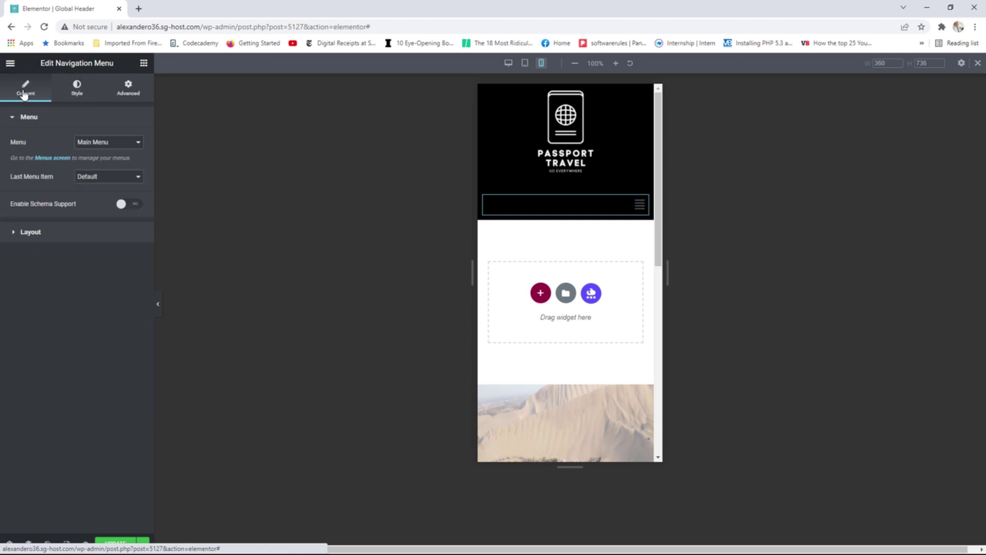
{"action": "left_click", "coordinate": [65, 234]}
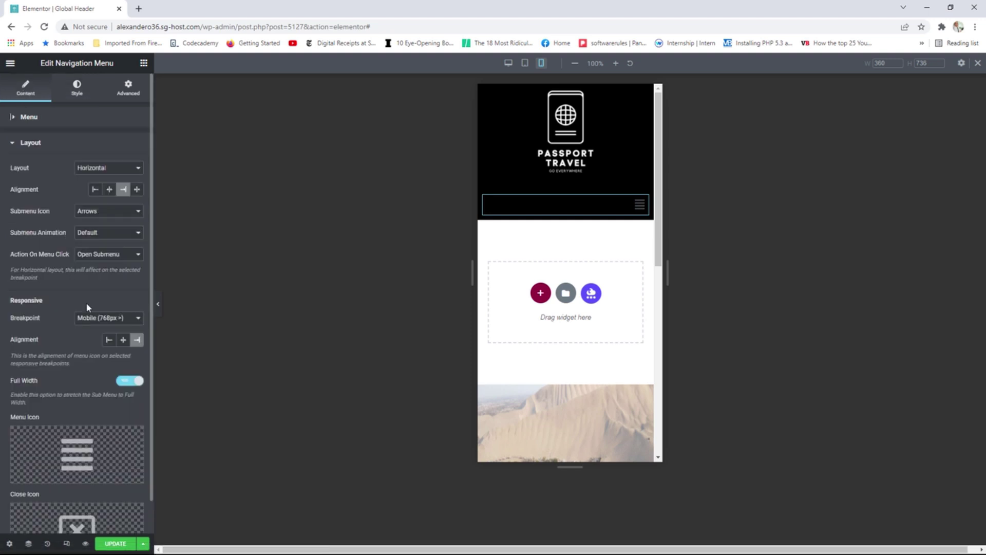
{"action": "left_click", "coordinate": [123, 340]}
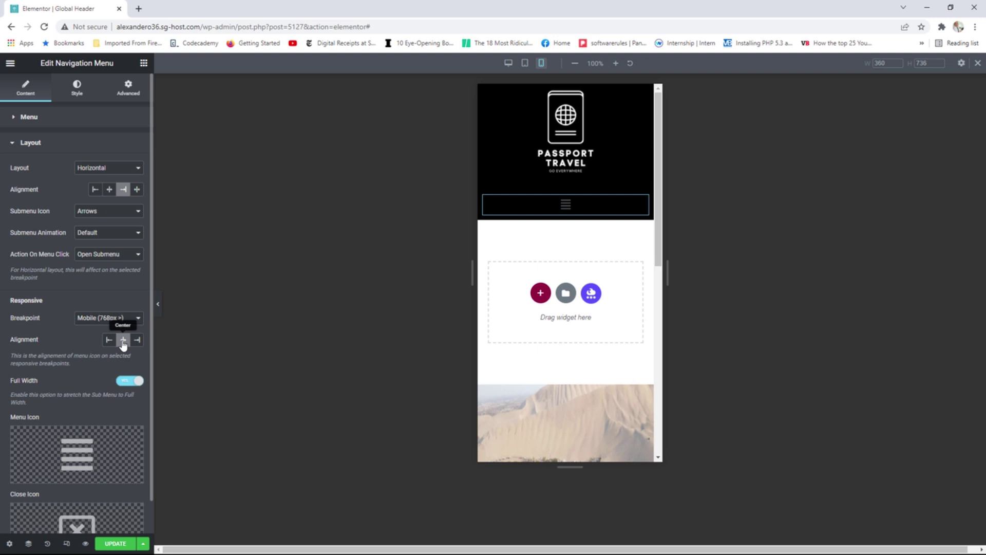
Update the Global Header and view its live page.
{"action": "left_click", "coordinate": [113, 544]}
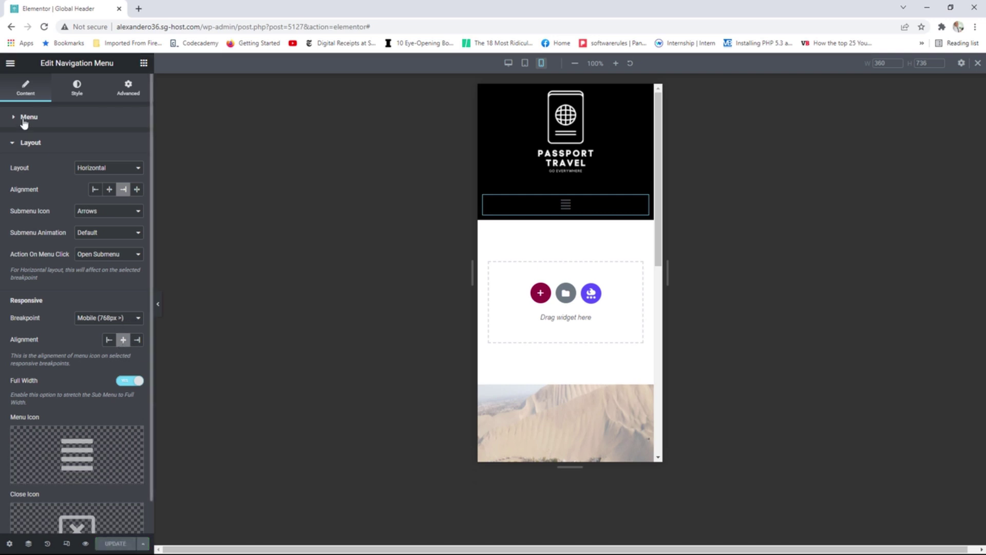
{"action": "left_click", "coordinate": [10, 62]}
{"action": "left_click", "coordinate": [50, 220]}
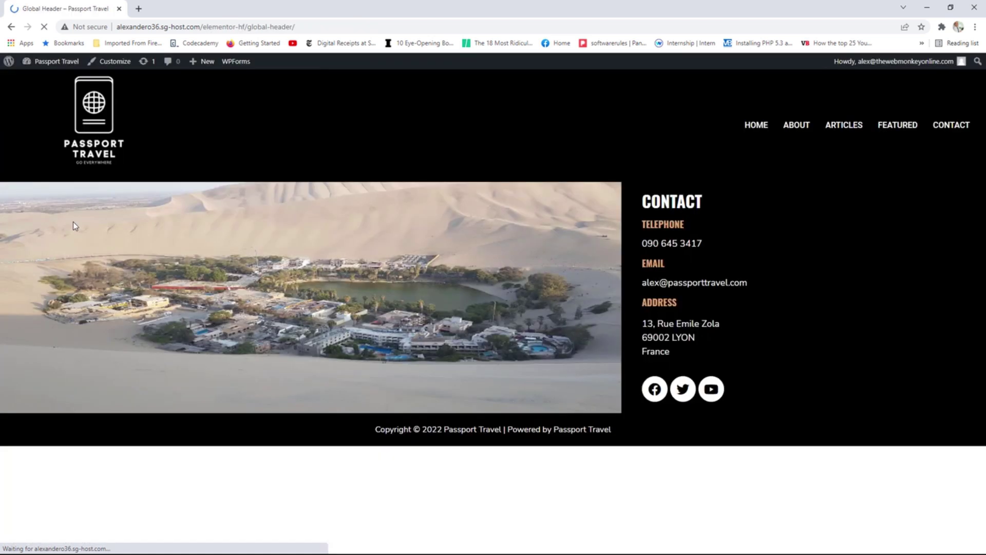
Open the Articles page, resize Chrome to check its header, then maximize again.
{"action": "left_click", "coordinate": [838, 126]}
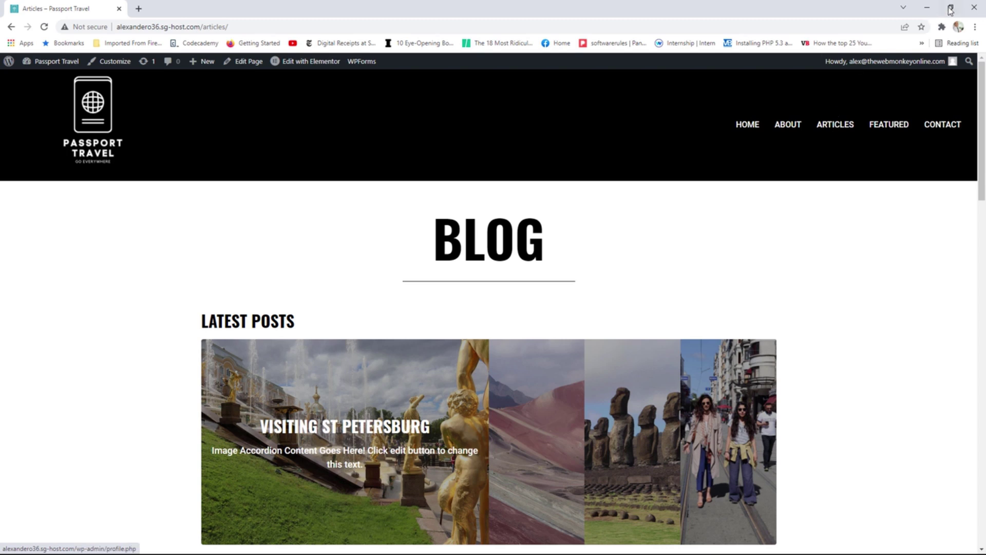
{"action": "left_click", "coordinate": [950, 8]}
{"action": "left_click_drag", "start_coordinate": [616, 176], "coordinate": [668, 173]}
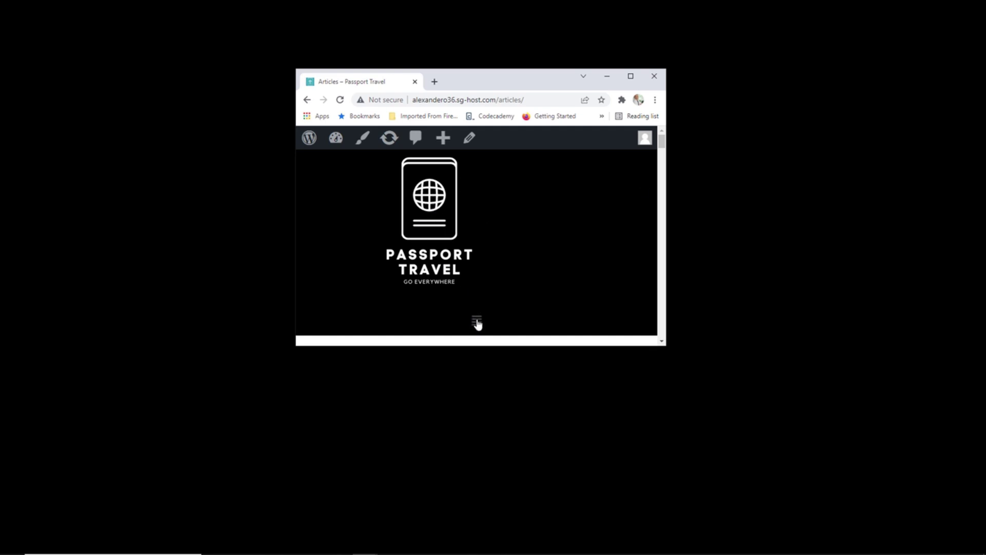
{"action": "left_click", "coordinate": [630, 76]}
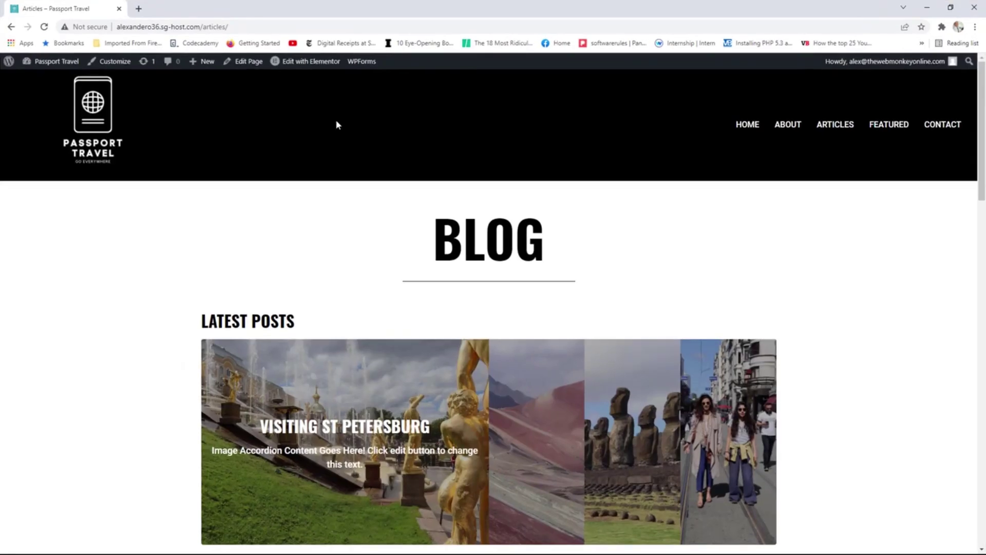
Open the Global Header in Elementor with the mobile responsive preview.
{"action": "mouse_move", "coordinate": [307, 65]}
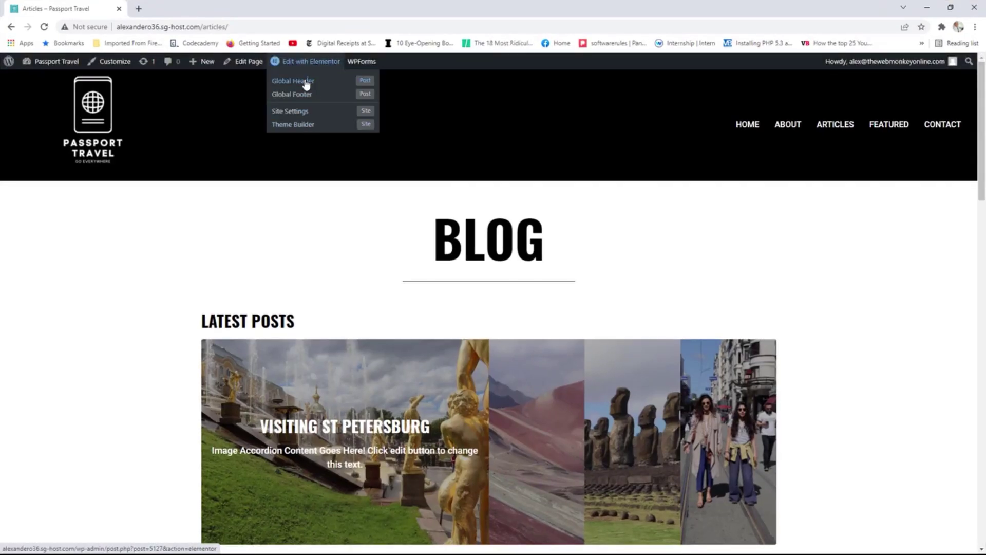
{"action": "left_click", "coordinate": [307, 82]}
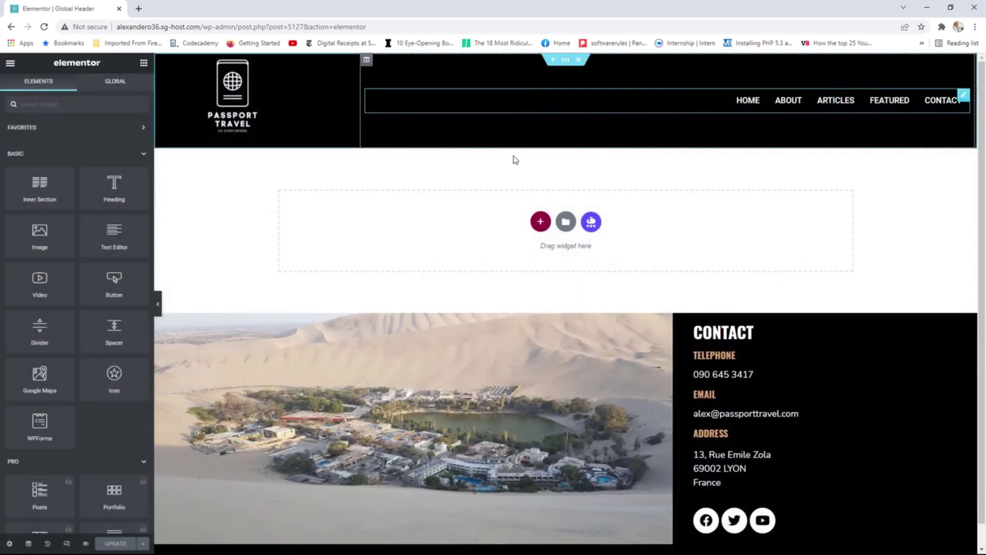
{"action": "left_click", "coordinate": [66, 543]}
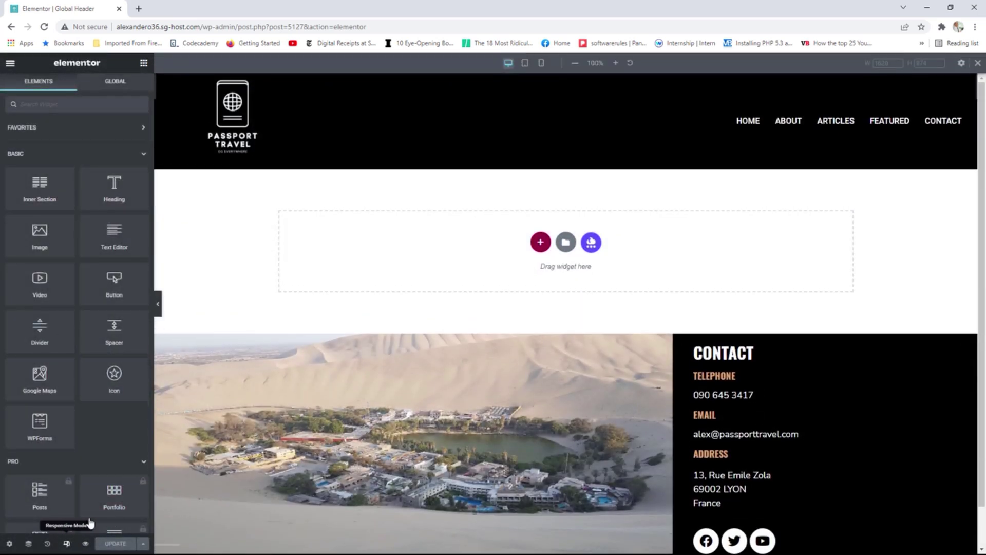
{"action": "left_click", "coordinate": [541, 62]}
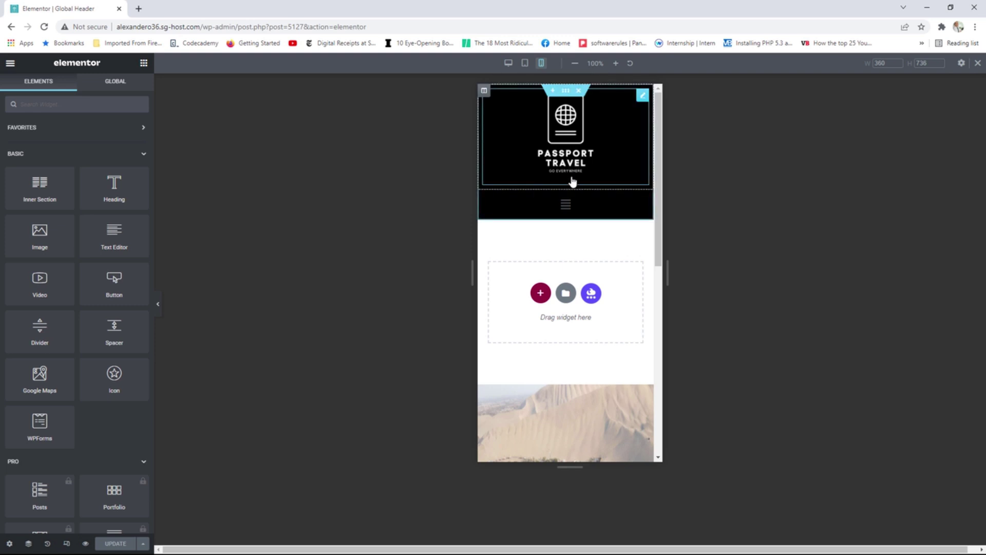
Center the site logo on mobile, set its Max Width to 75%, and update.
{"action": "left_click", "coordinate": [642, 96]}
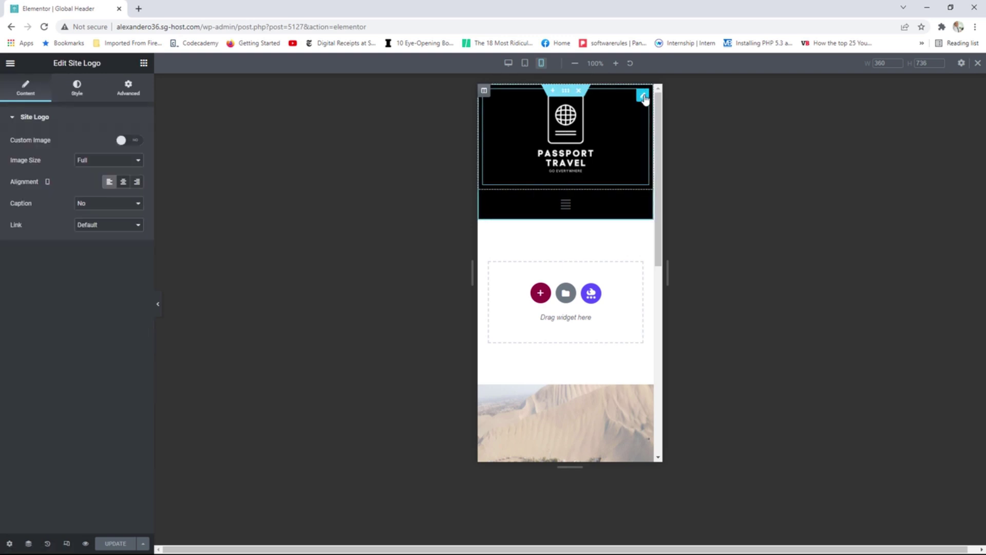
{"action": "left_click", "coordinate": [125, 185]}
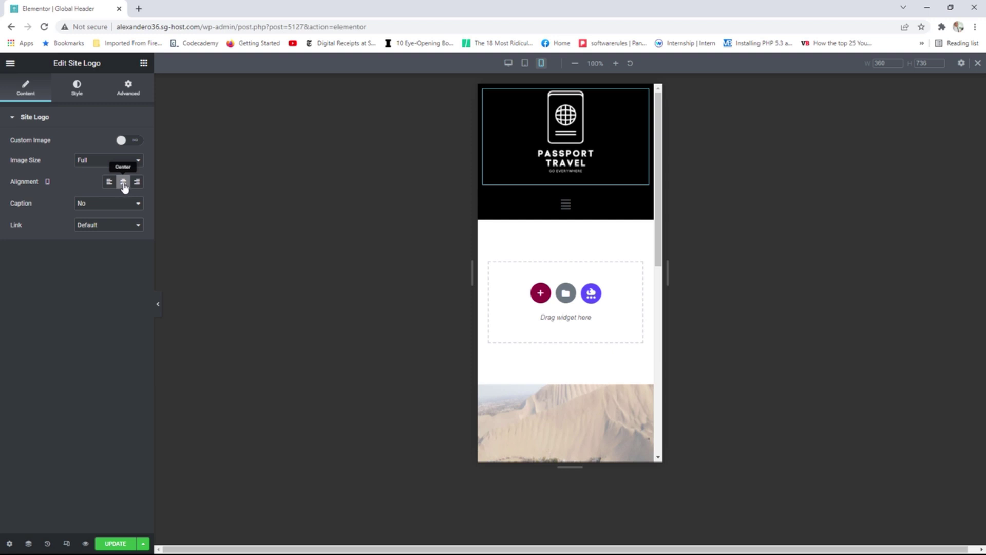
{"action": "left_click", "coordinate": [78, 90]}
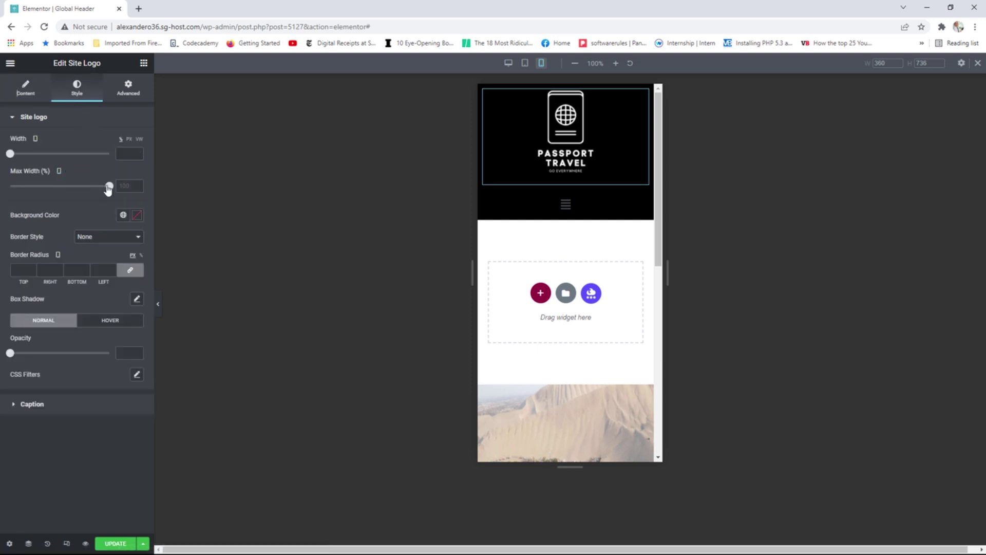
{"action": "left_click_drag", "start_coordinate": [108, 190], "coordinate": [84, 192]}
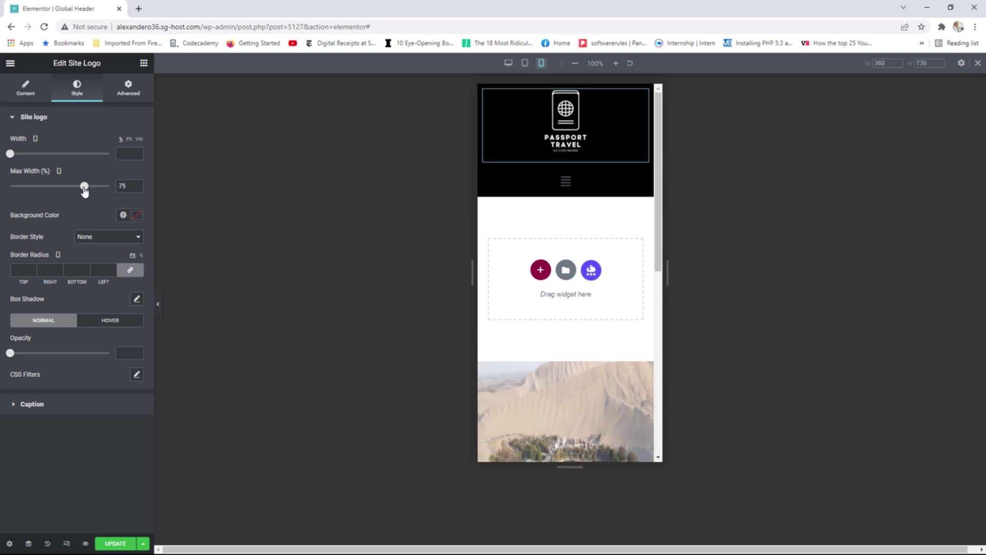
{"action": "left_click", "coordinate": [116, 545]}
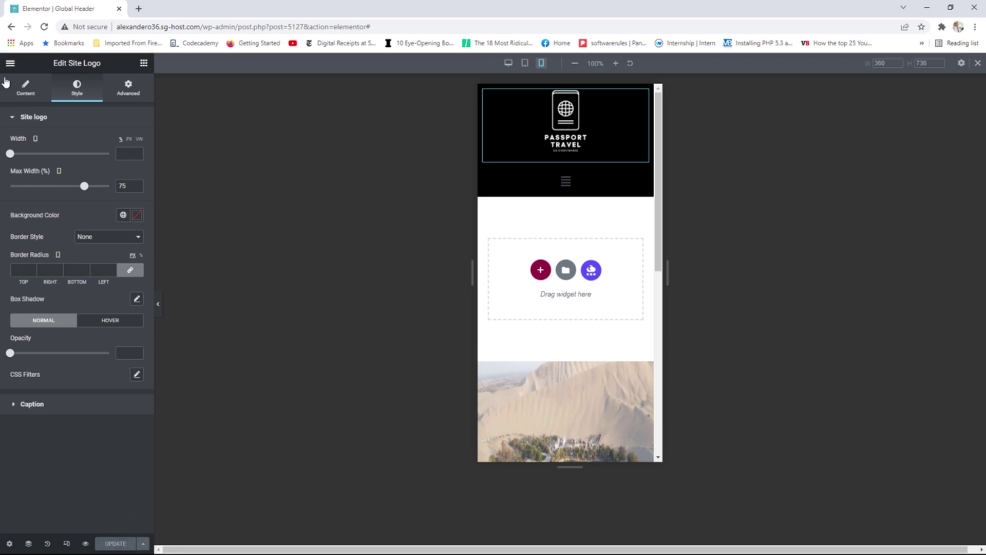
{"action": "left_click", "coordinate": [10, 63]}
View the live Articles page at a narrow width to check the centred logo, then maximize.
{"action": "left_click", "coordinate": [56, 221]}
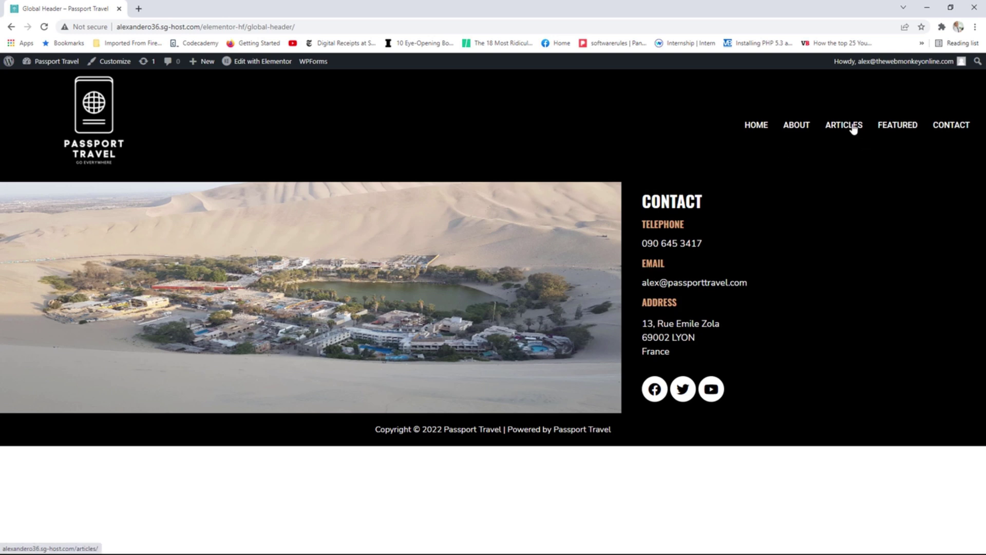
{"action": "left_click", "coordinate": [852, 128]}
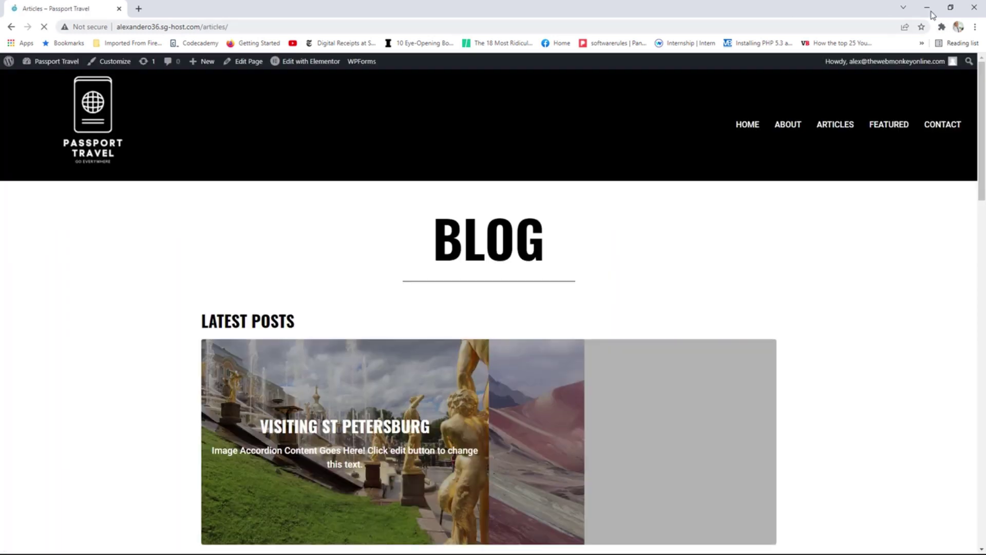
{"action": "left_click", "coordinate": [951, 7]}
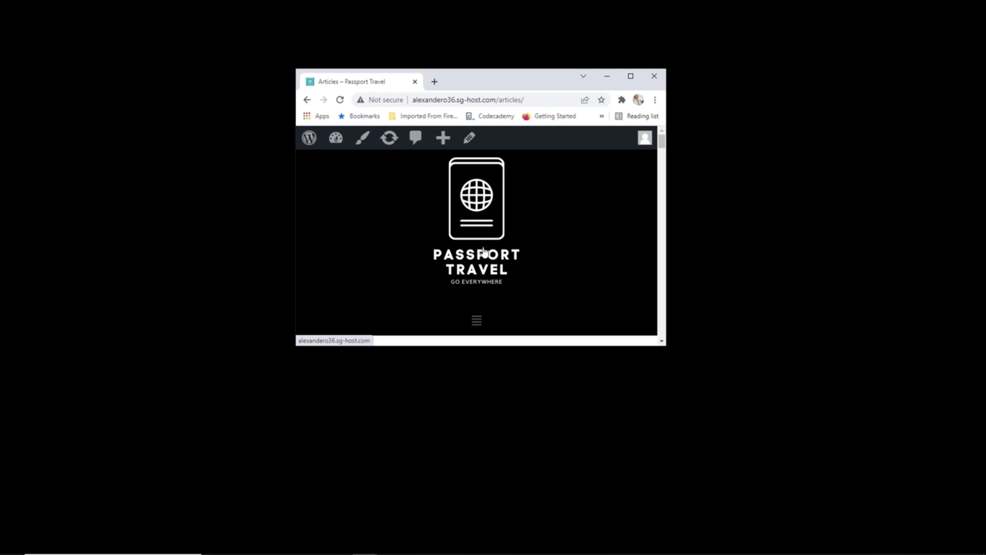
{"action": "left_click_drag", "start_coordinate": [667, 248], "coordinate": [785, 276]}
{"action": "left_click", "coordinate": [748, 76]}
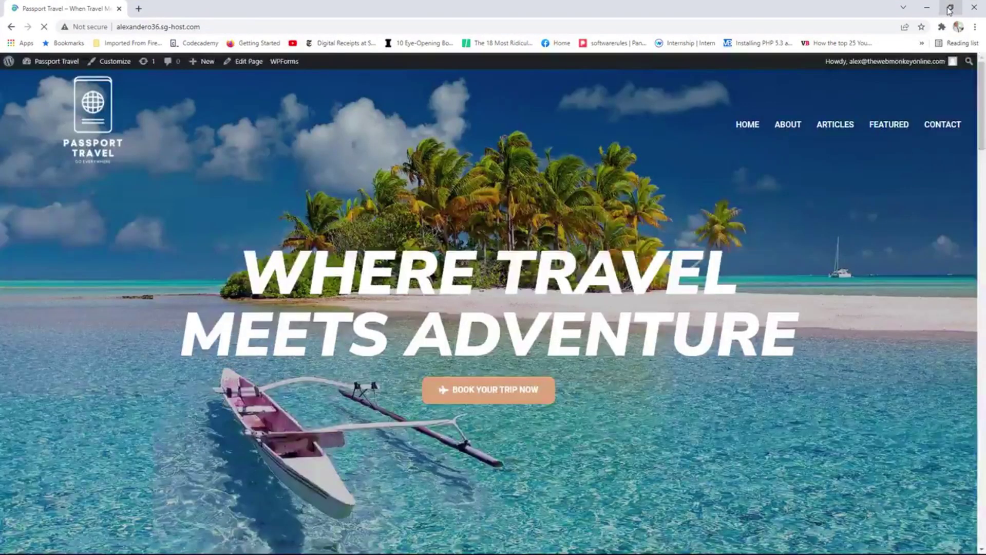
Narrow Chrome to inspect the homepage hero and header, then maximize with Win+Up.
{"action": "left_click", "coordinate": [949, 7]}
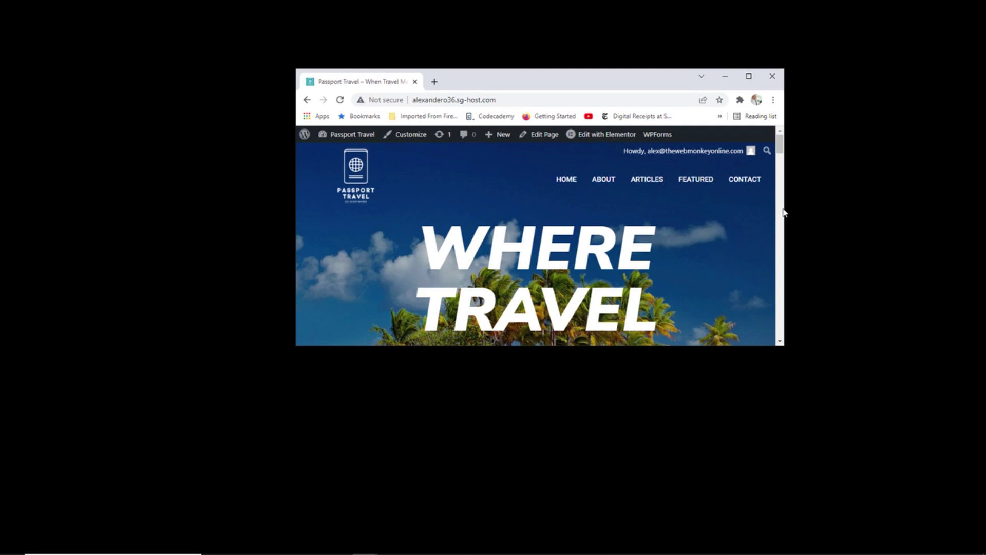
{"action": "left_click_drag", "start_coordinate": [784, 212], "coordinate": [676, 227]}
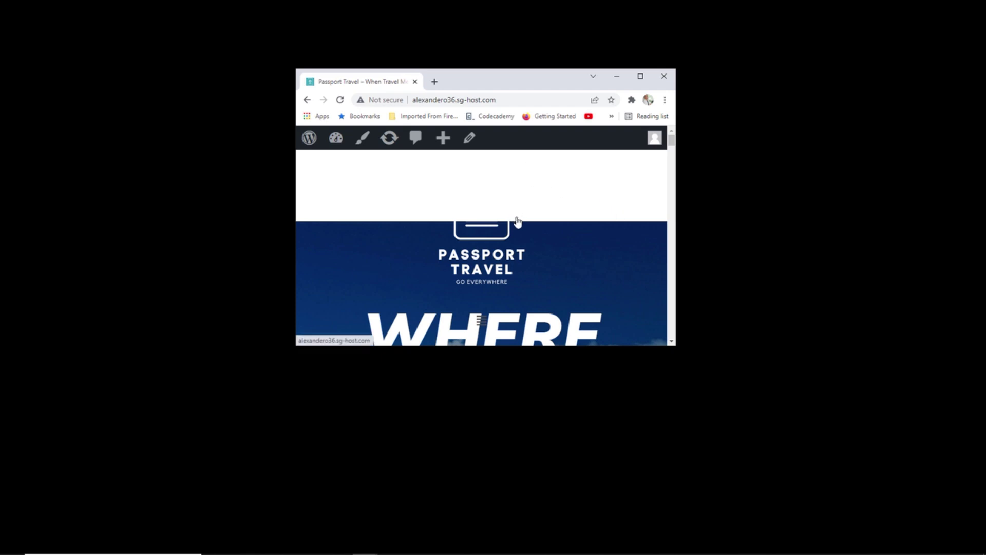
{"action": "key", "text": "super+Up"}
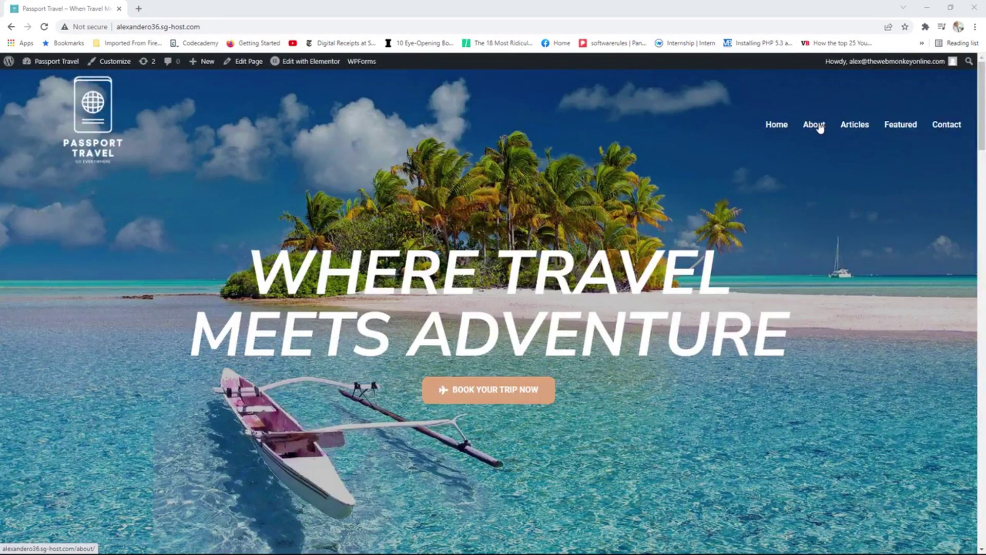
Open the Homepage Header in Elementor and review the Nav Menu's Uppercase typography settings.
{"action": "mouse_move", "coordinate": [311, 63]}
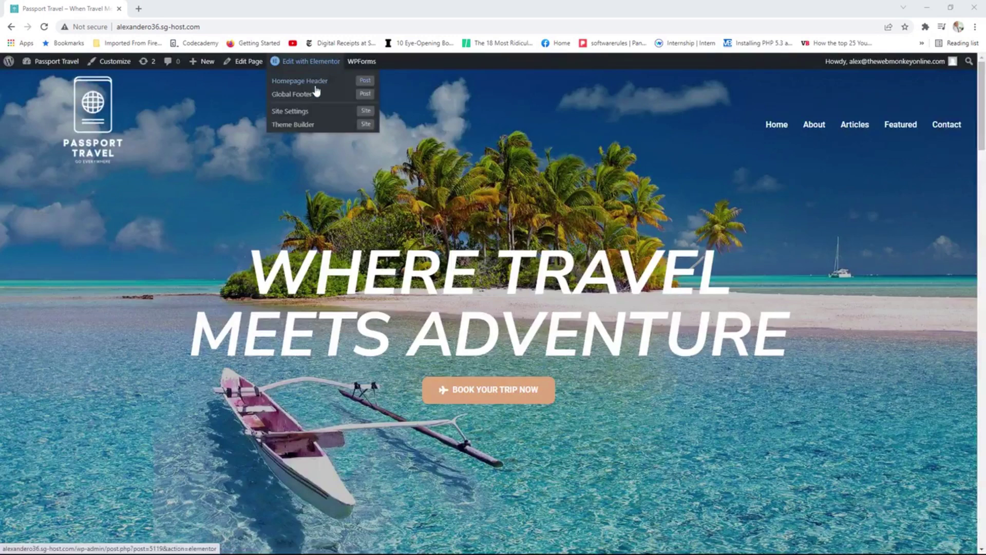
{"action": "left_click", "coordinate": [325, 84]}
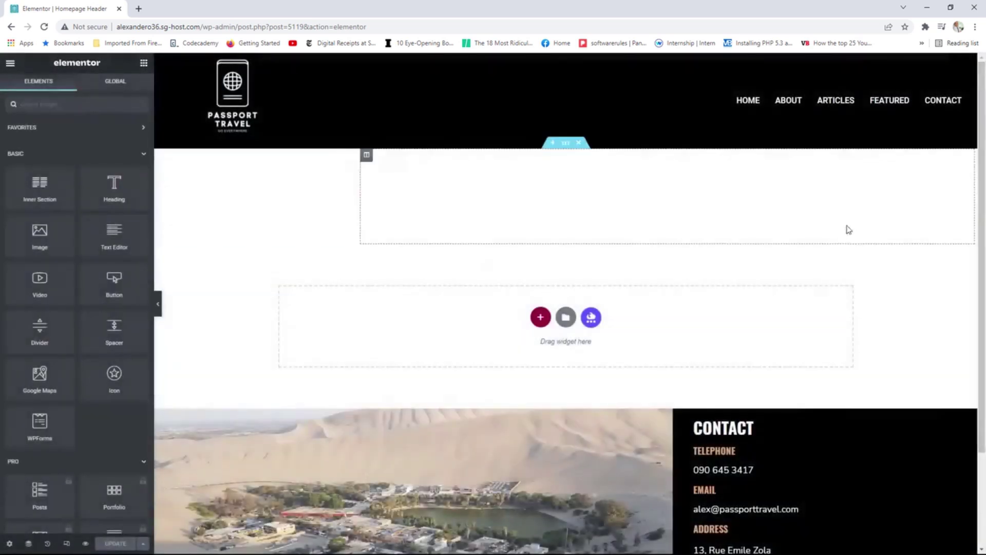
{"action": "left_click", "coordinate": [963, 190]}
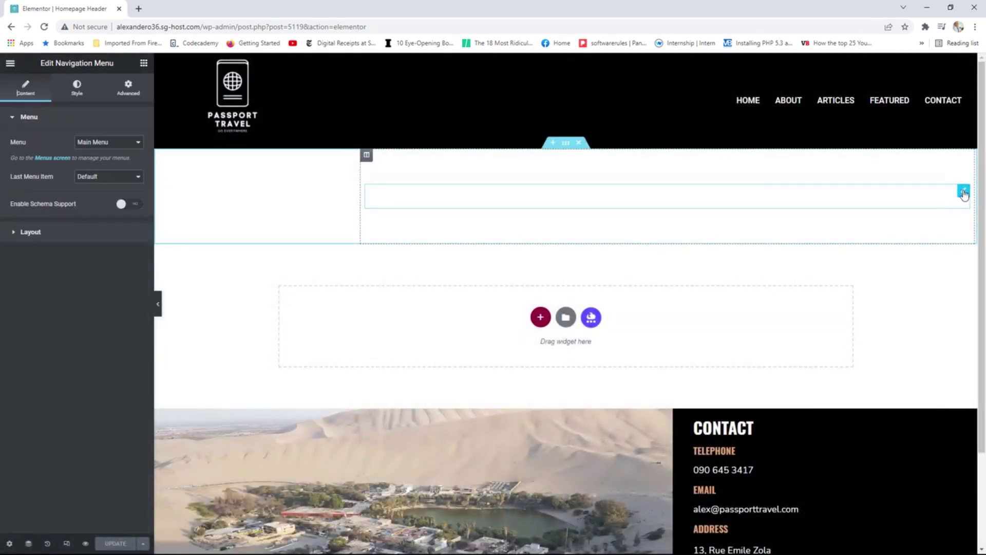
{"action": "left_click", "coordinate": [77, 87]}
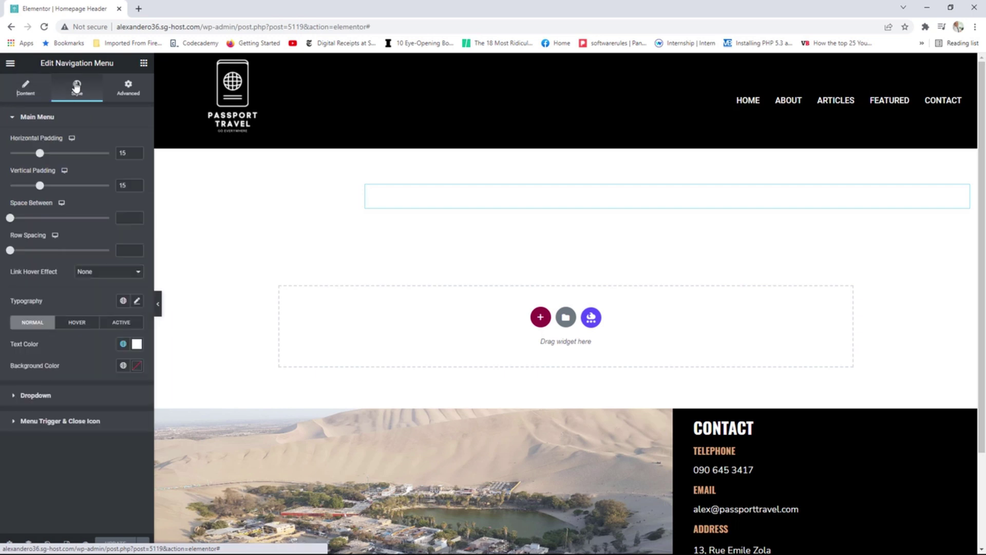
{"action": "left_click", "coordinate": [136, 300]}
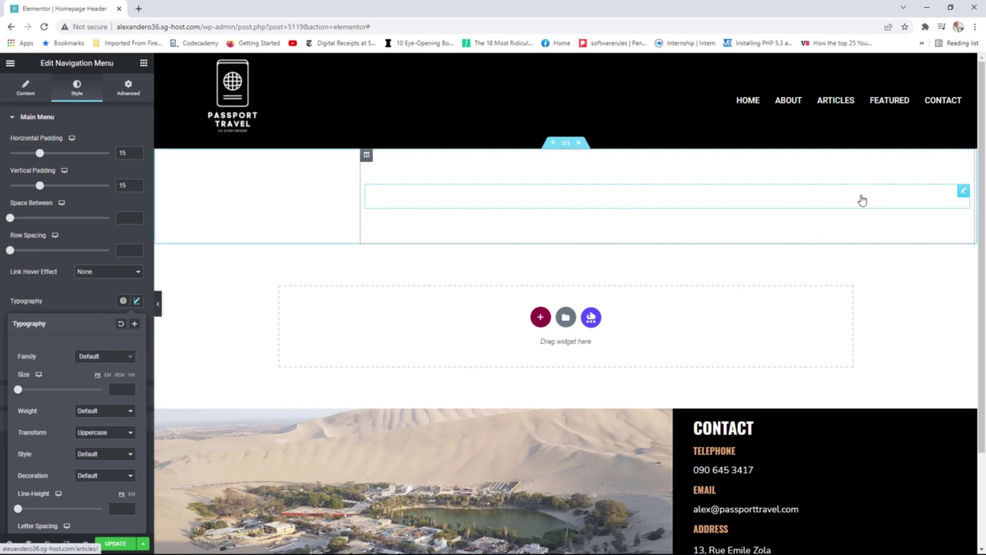
Save the Homepage Header and view its live page.
{"action": "left_click", "coordinate": [114, 545]}
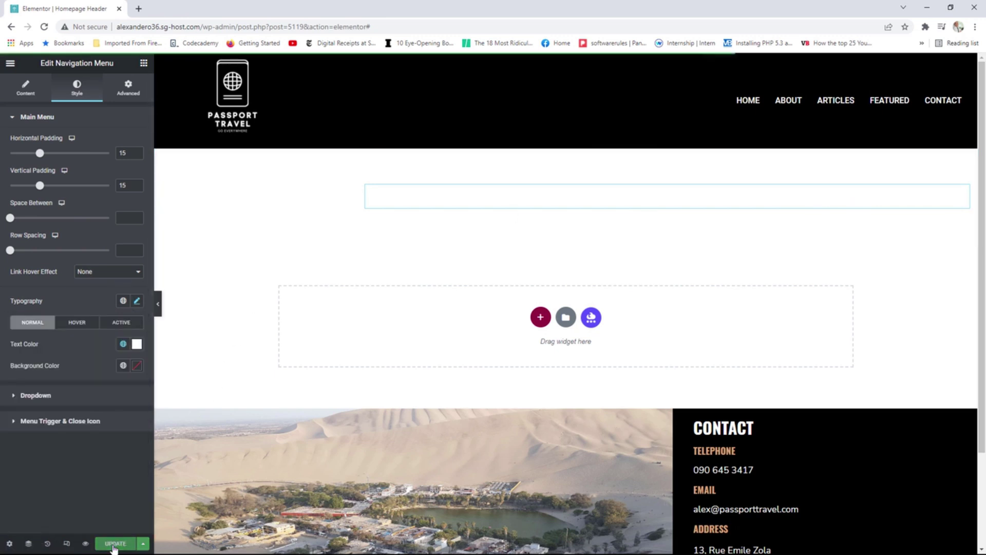
{"action": "left_click", "coordinate": [10, 64]}
{"action": "left_click", "coordinate": [62, 221]}
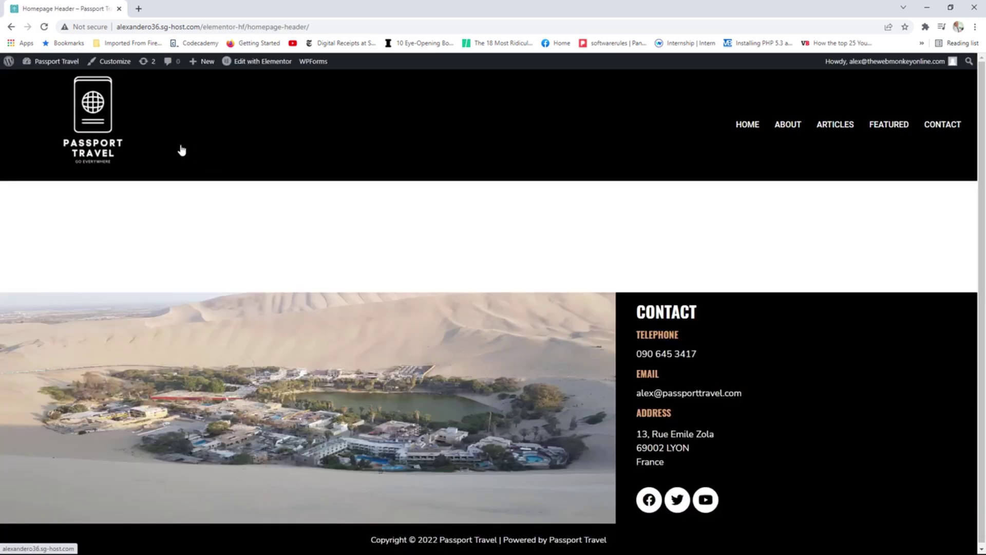
Go to the homepage, check the hero at a narrowed tablet-like width, then maximize the browser again.
{"action": "left_click", "coordinate": [88, 117]}
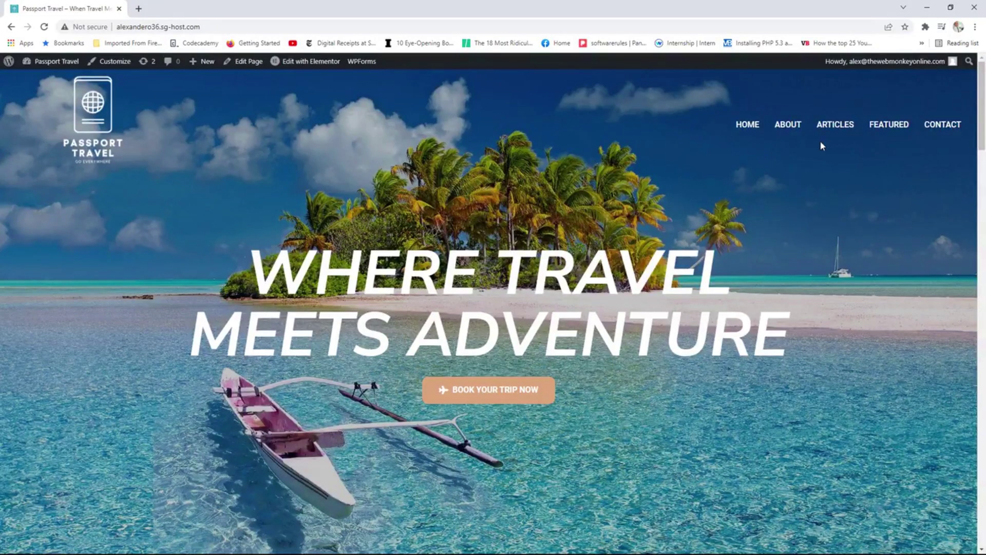
{"action": "left_click_drag", "start_coordinate": [636, 11], "coordinate": [462, 129]}
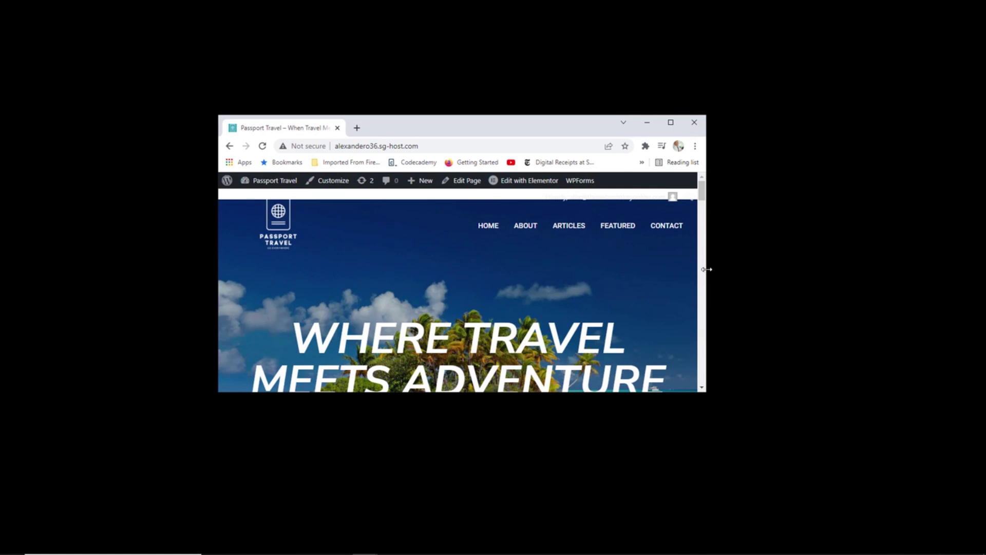
{"action": "left_click_drag", "start_coordinate": [706, 268], "coordinate": [633, 265]}
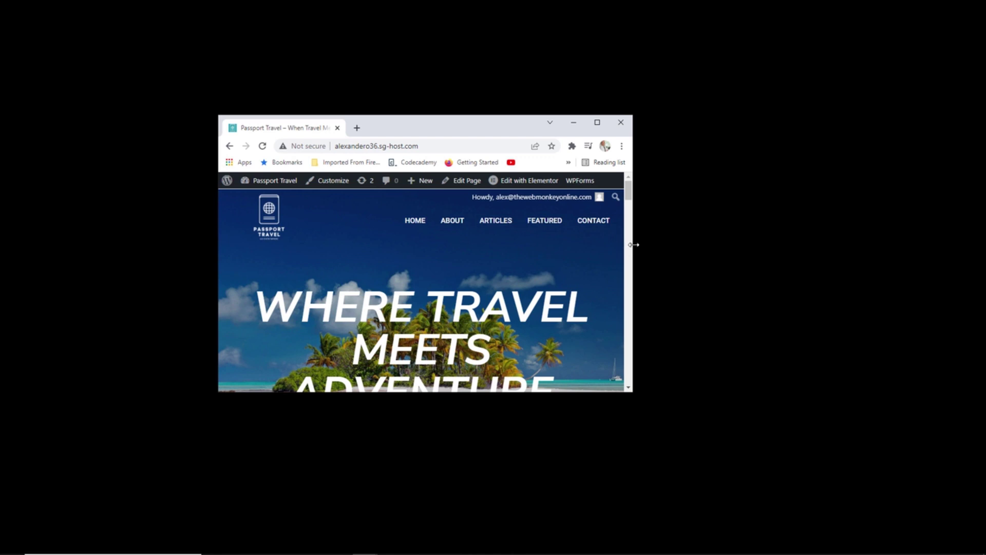
{"action": "left_click_drag", "start_coordinate": [632, 246], "coordinate": [595, 246]}
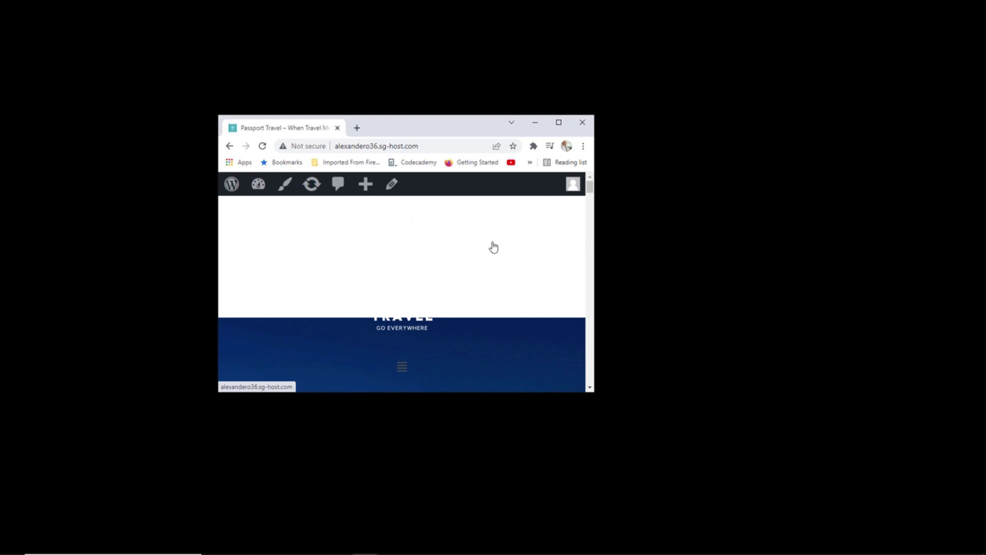
{"action": "scroll", "coordinate": [494, 248], "scroll_direction": "down", "scroll_amount": 1}
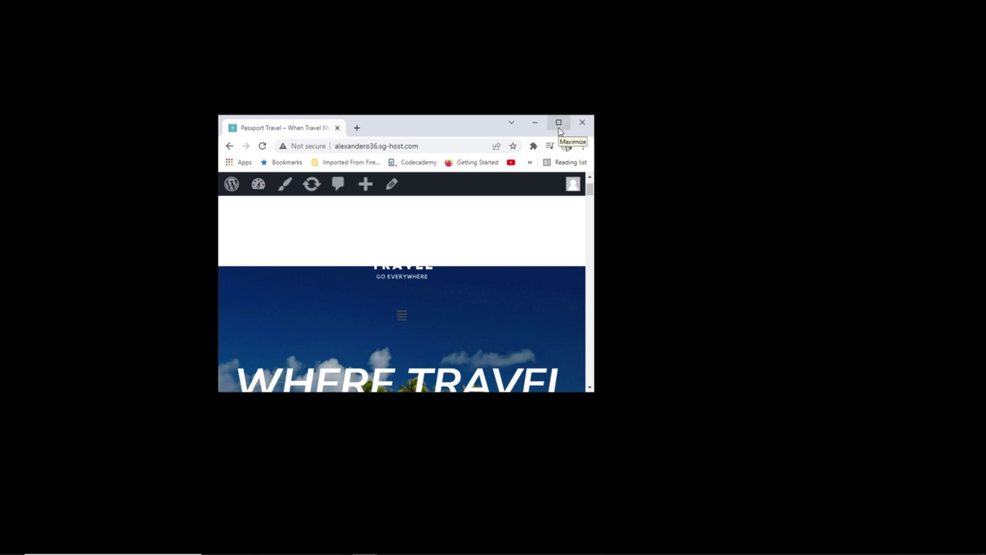
{"action": "left_click", "coordinate": [559, 128]}
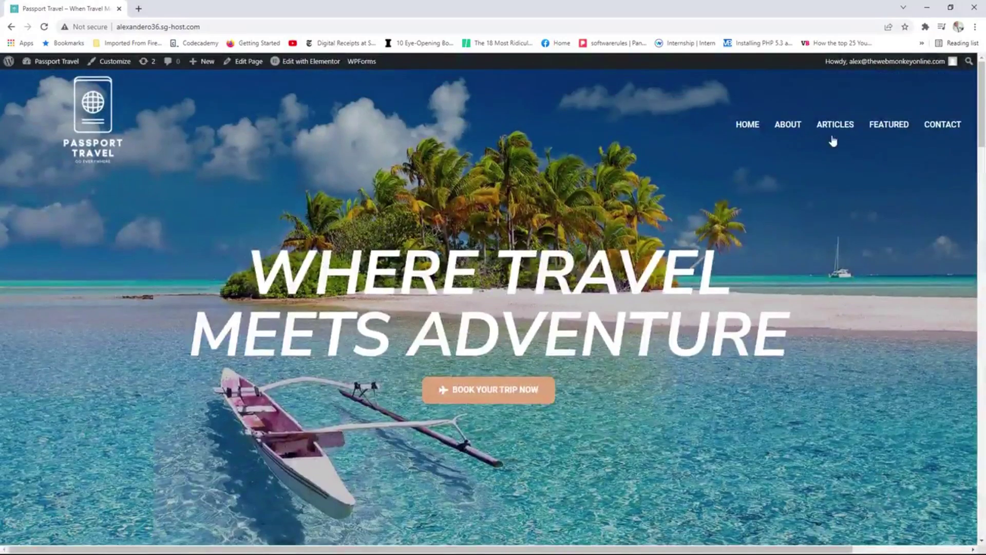
{"action": "left_click", "coordinate": [943, 125]}
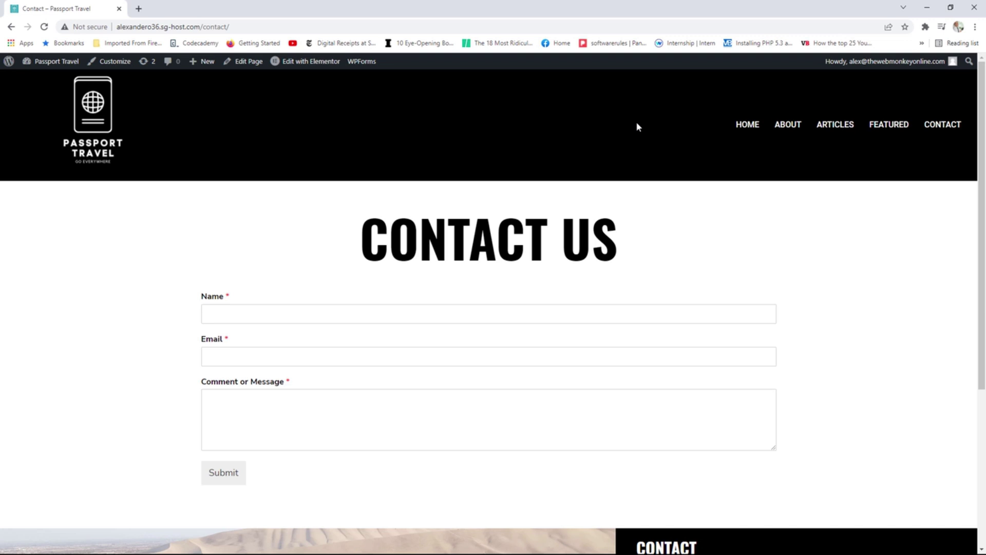
{"action": "left_click", "coordinate": [94, 115]}
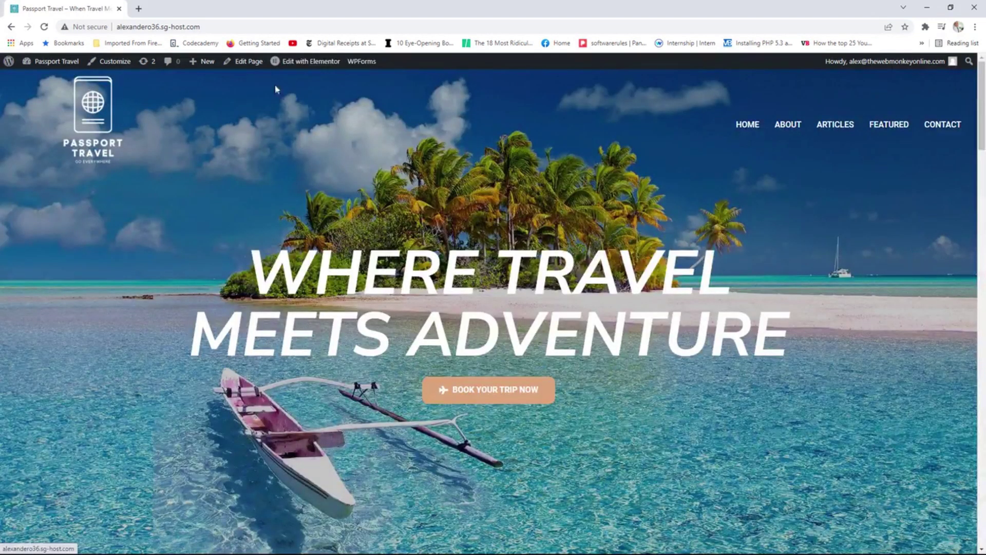
In the Homepage Header template, duplicate the header section and give the copy a classic #000000 background.
{"action": "mouse_move", "coordinate": [311, 66]}
{"action": "left_click", "coordinate": [312, 84]}
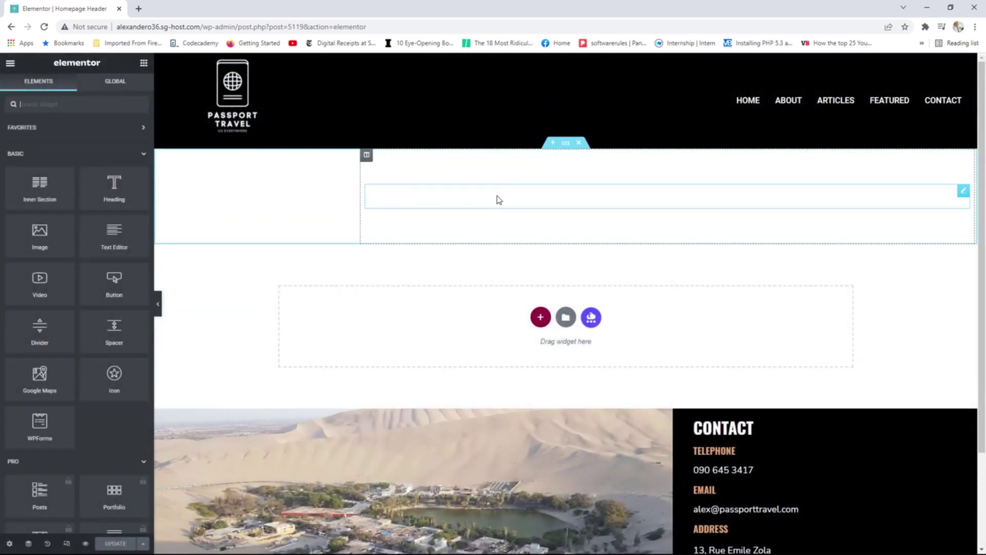
{"action": "right_click", "coordinate": [566, 144]}
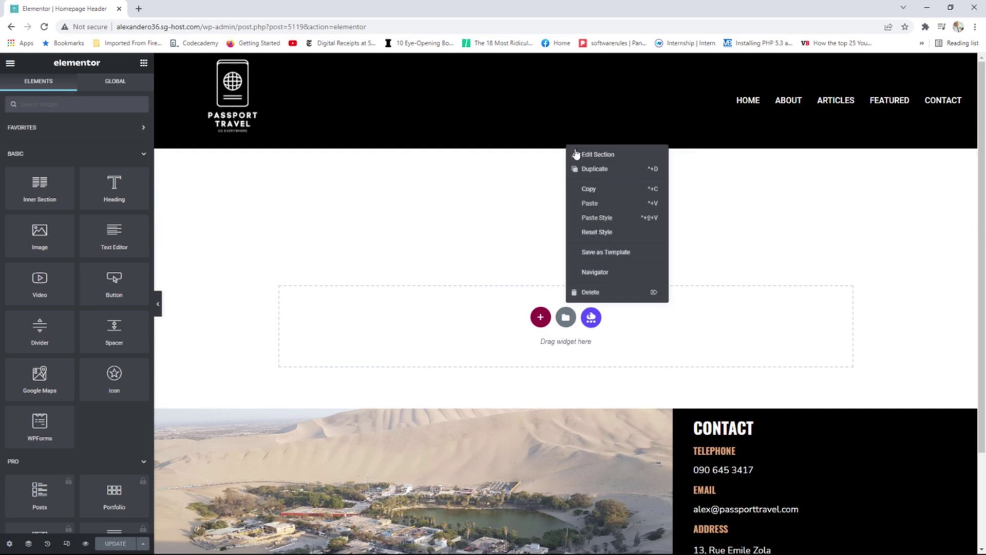
{"action": "left_click", "coordinate": [589, 170]}
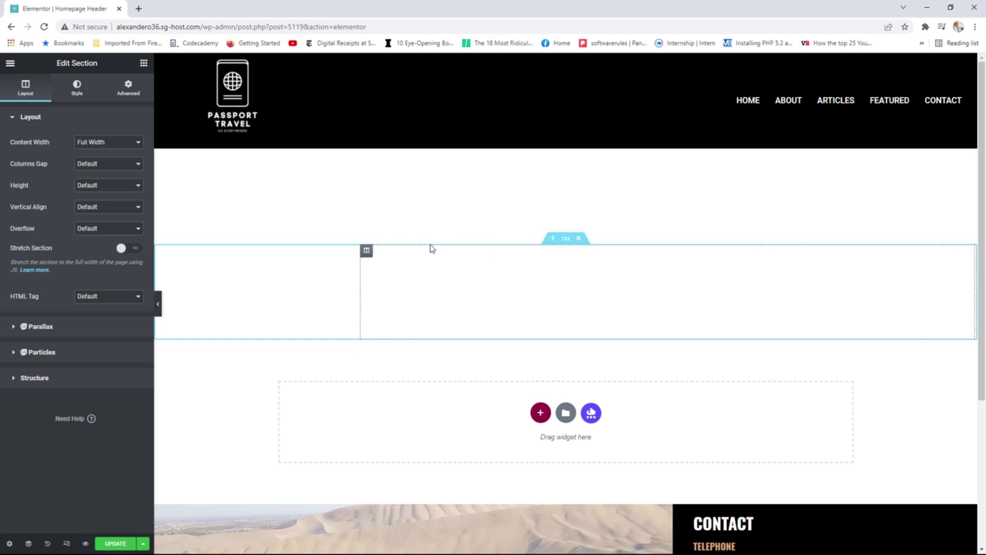
{"action": "left_click", "coordinate": [76, 90]}
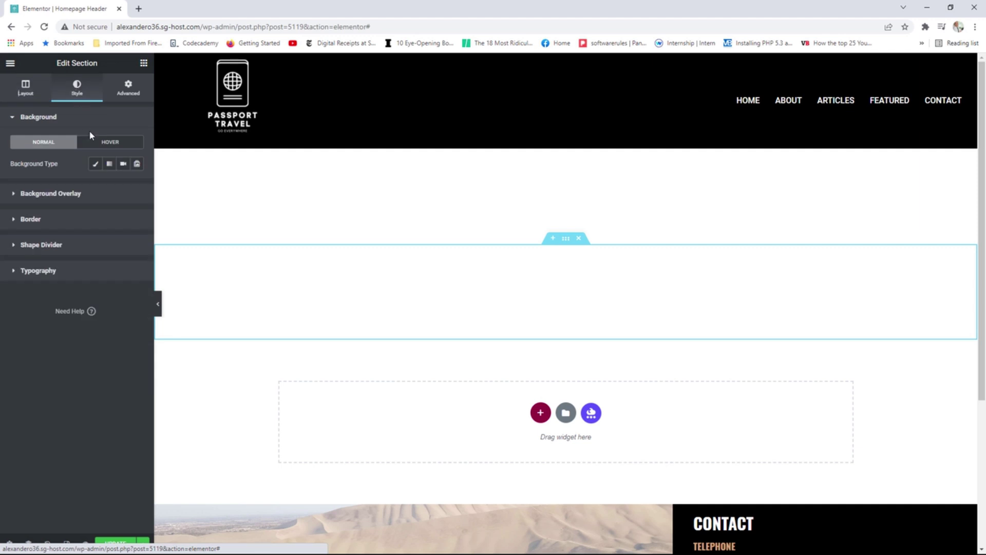
{"action": "left_click", "coordinate": [97, 164]}
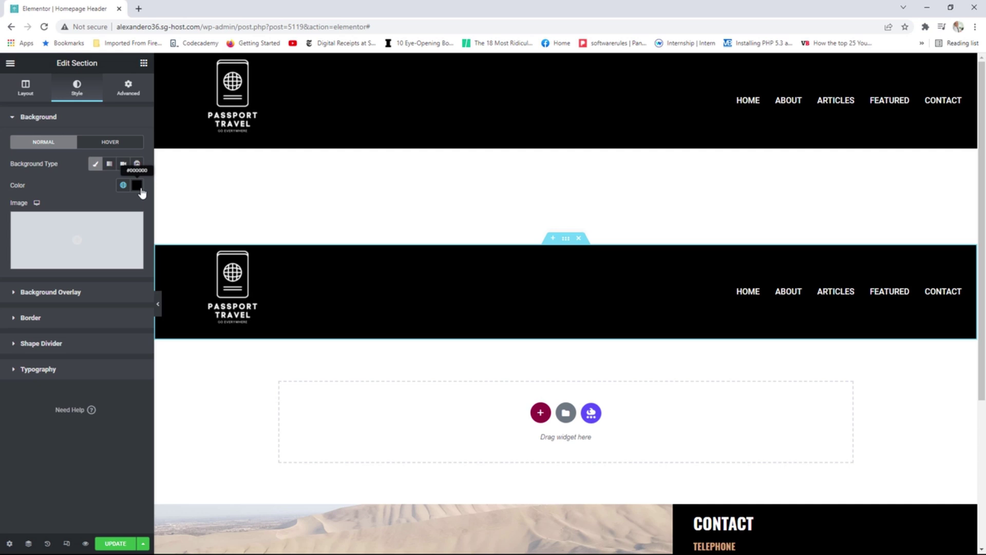
Hide the black header section on desktop and tablet.
{"action": "left_click", "coordinate": [127, 91]}
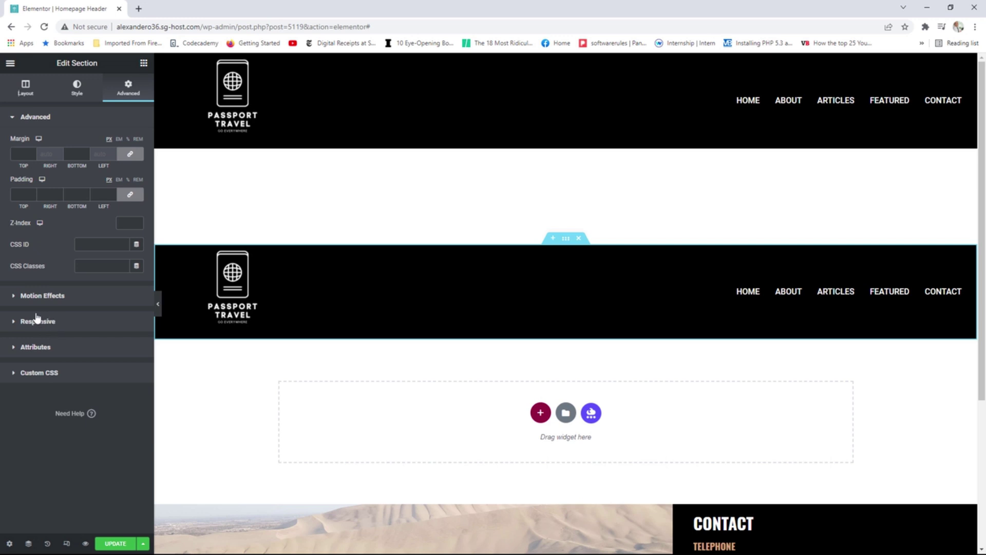
{"action": "left_click", "coordinate": [54, 324]}
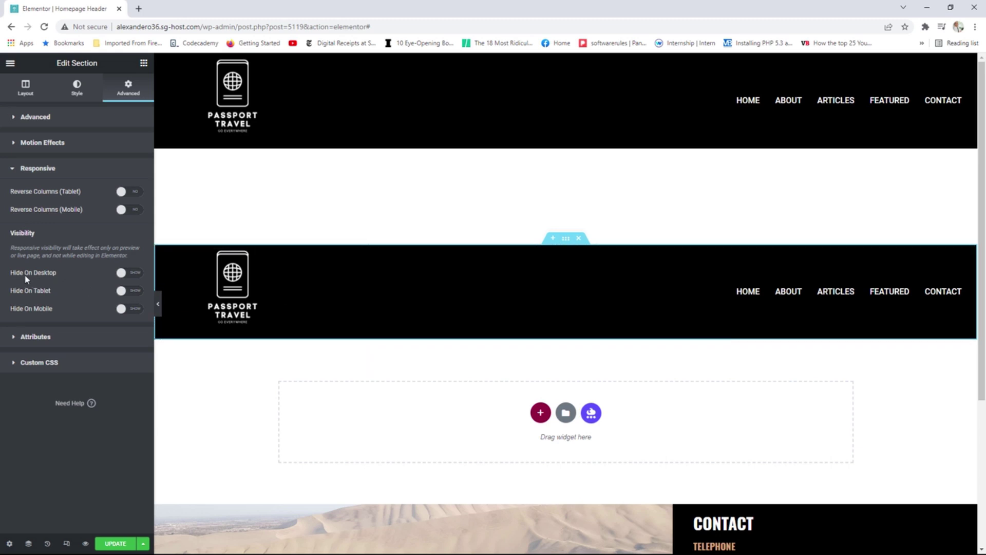
{"action": "left_click", "coordinate": [138, 276]}
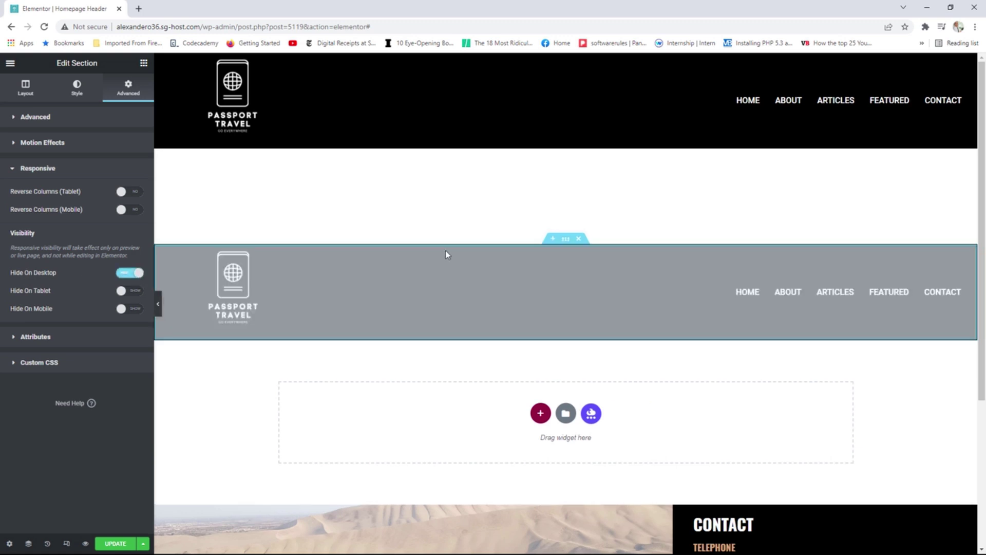
{"action": "left_click", "coordinate": [135, 291]}
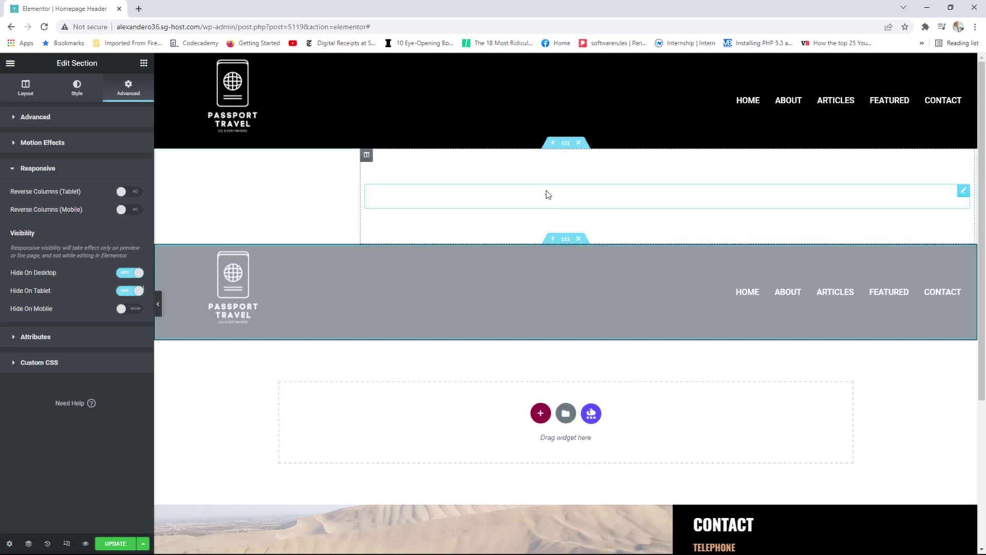
Hide the original white header section on mobile.
{"action": "left_click", "coordinate": [565, 143]}
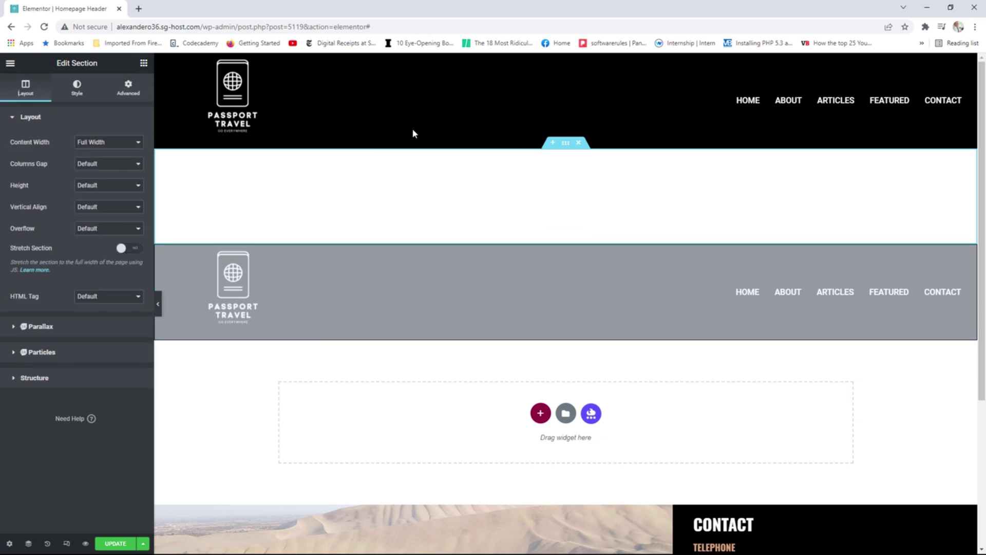
{"action": "left_click", "coordinate": [127, 90]}
{"action": "left_click", "coordinate": [37, 321]}
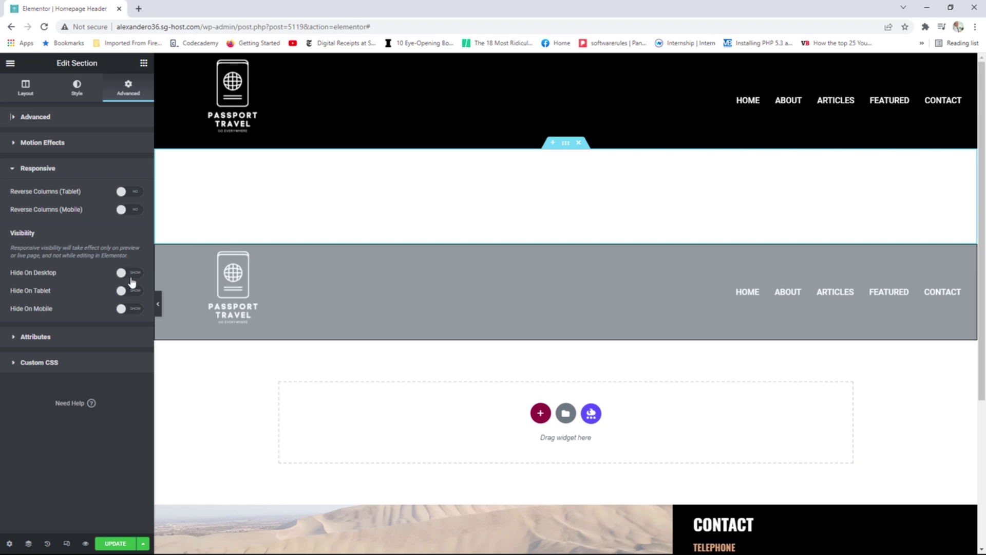
{"action": "left_click", "coordinate": [131, 311]}
Save the template changes and view the live template page.
{"action": "left_click", "coordinate": [117, 545]}
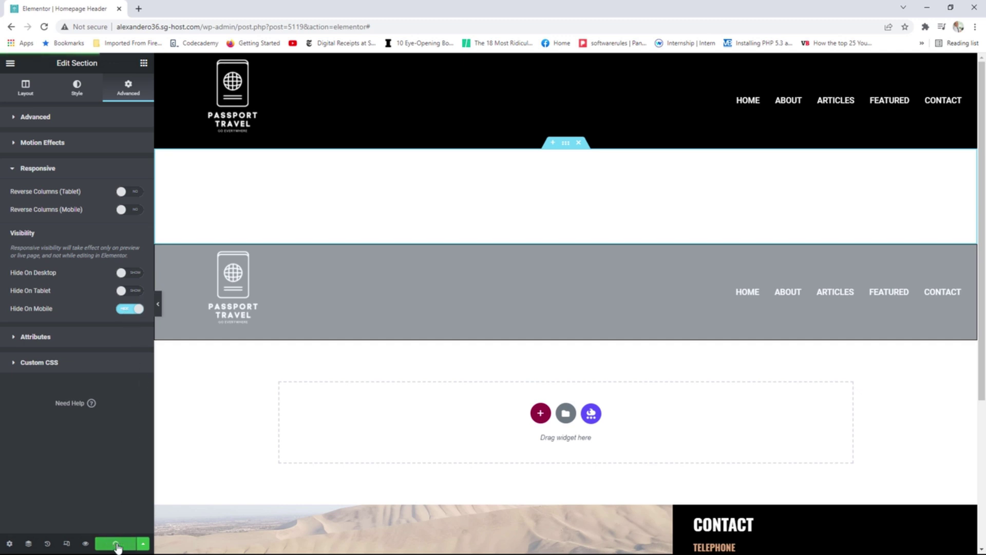
{"action": "left_click", "coordinate": [10, 62]}
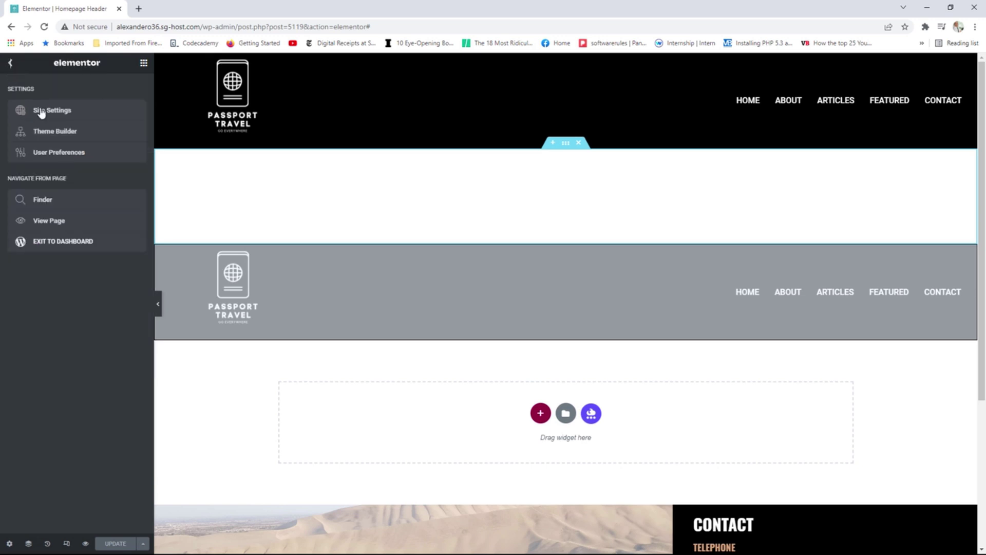
{"action": "left_click", "coordinate": [61, 221]}
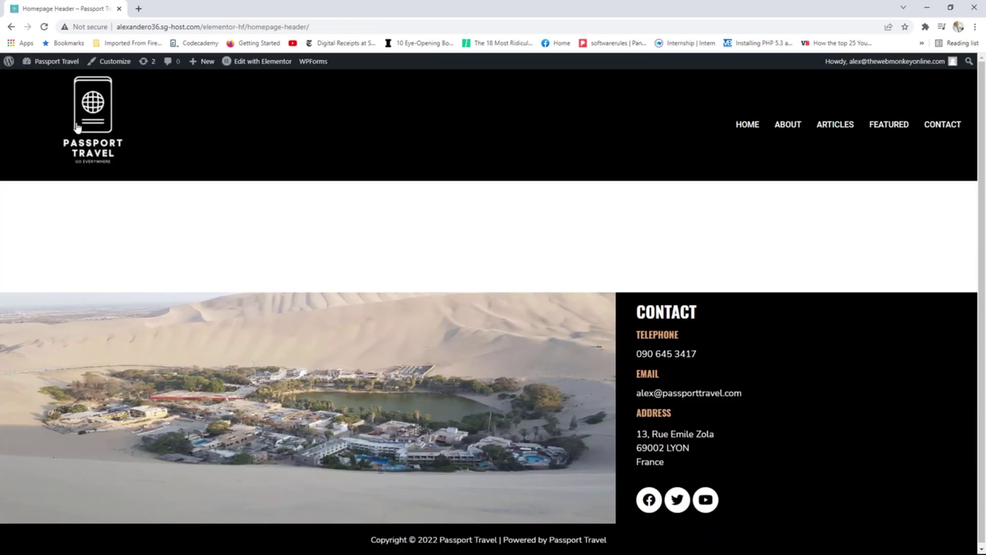
Open the homepage, check the black header at narrow mobile width, then maximize the browser.
{"action": "left_click", "coordinate": [86, 121]}
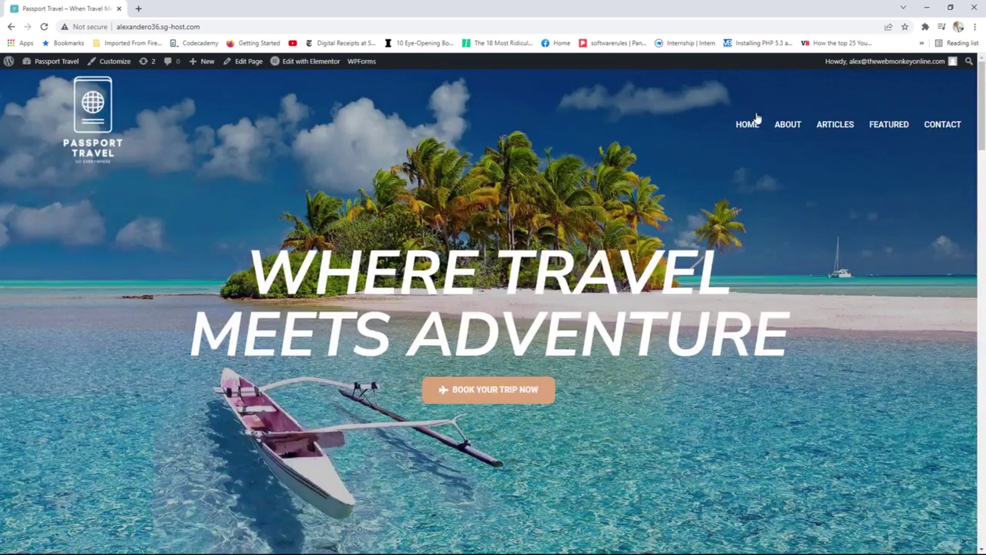
{"action": "left_click", "coordinate": [950, 9]}
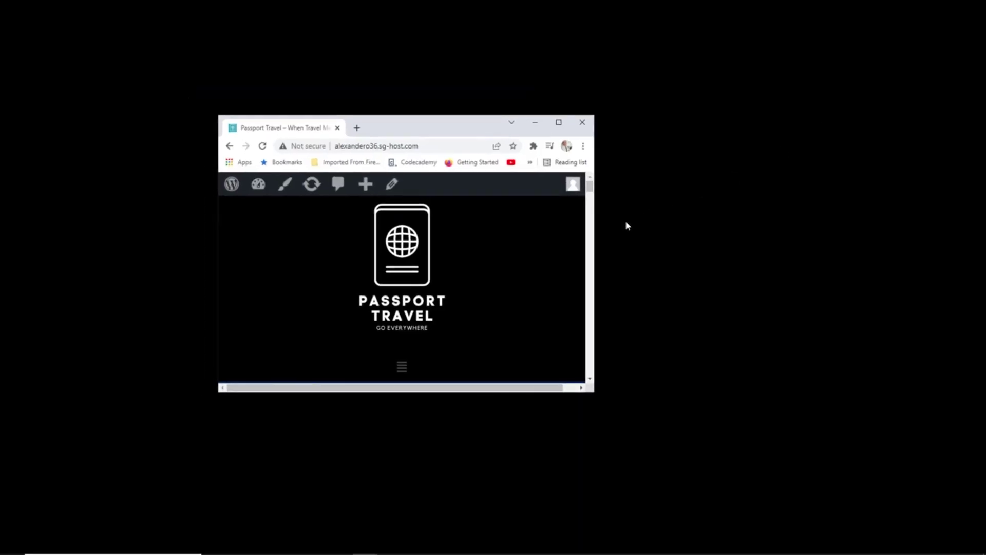
{"action": "left_click_drag", "start_coordinate": [599, 233], "coordinate": [629, 220]}
{"action": "left_click_drag", "start_coordinate": [617, 221], "coordinate": [605, 222]}
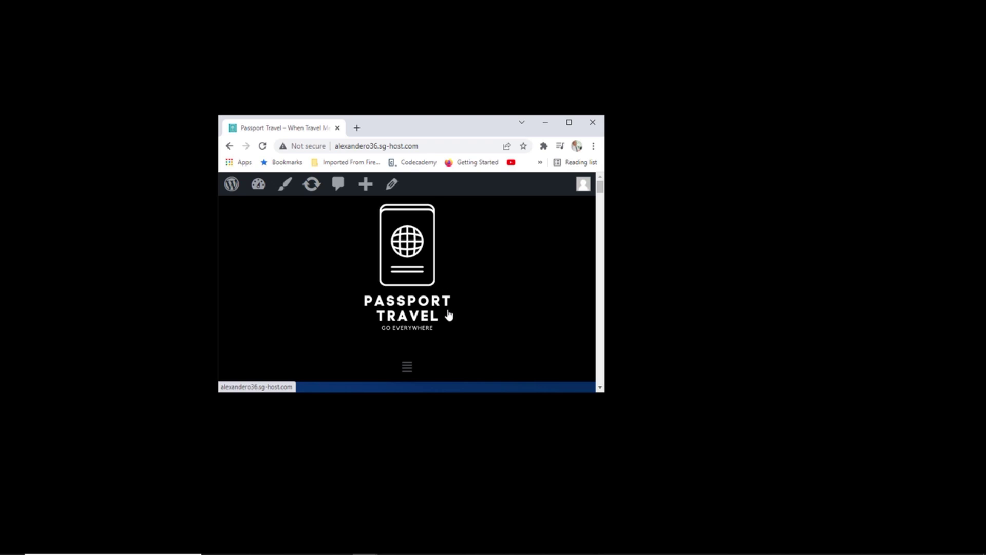
{"action": "scroll", "coordinate": [461, 323], "scroll_direction": "down", "scroll_amount": 3}
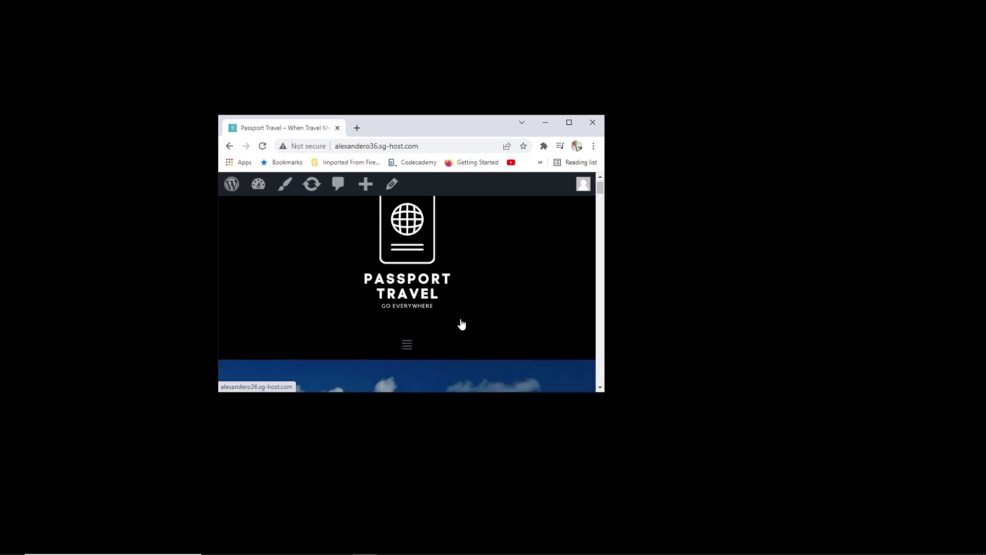
{"action": "scroll", "coordinate": [461, 323], "scroll_direction": "down", "scroll_amount": 3}
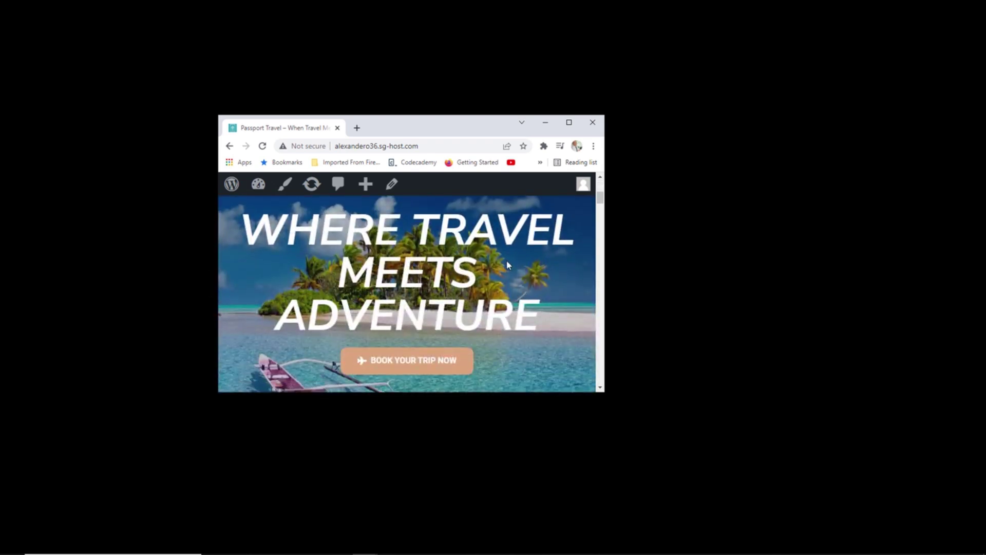
{"action": "left_click", "coordinate": [568, 122]}
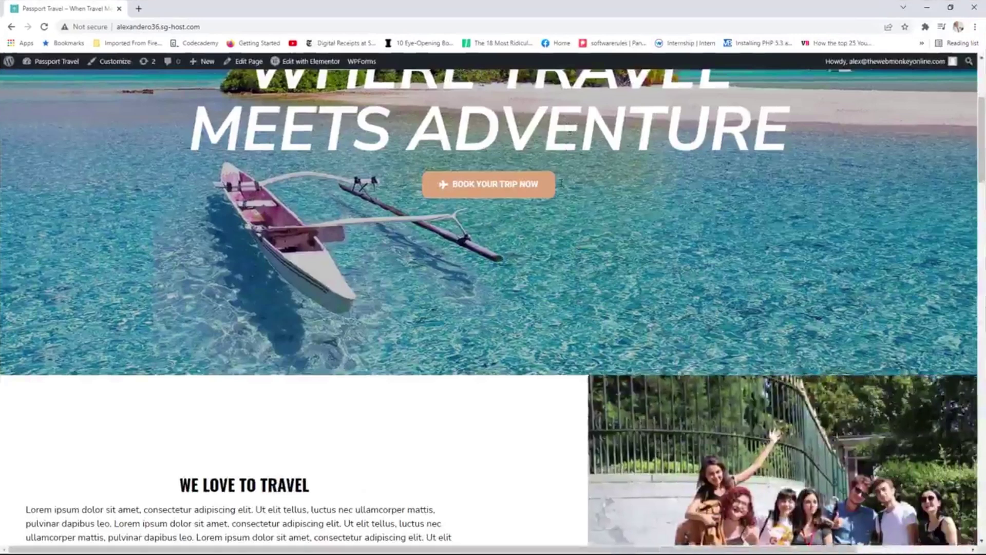
{"action": "scroll", "coordinate": [545, 311], "scroll_direction": "up", "scroll_amount": 4}
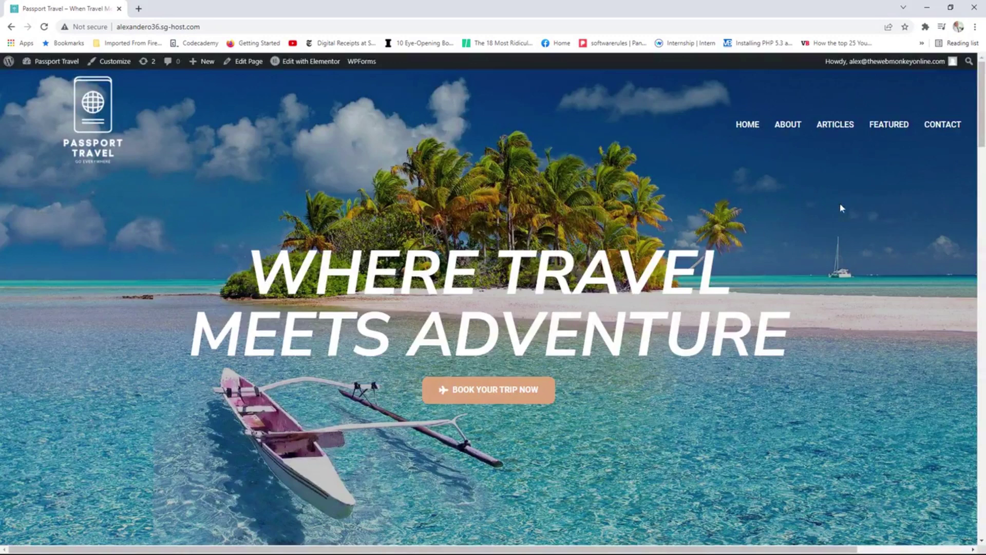
{"action": "left_click", "coordinate": [933, 130]}
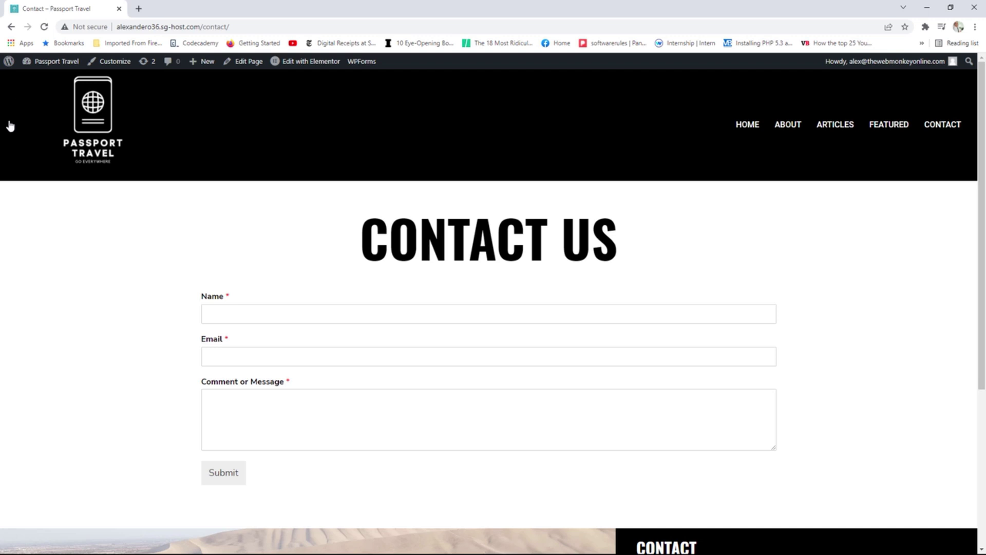
{"action": "left_click", "coordinate": [92, 114]}
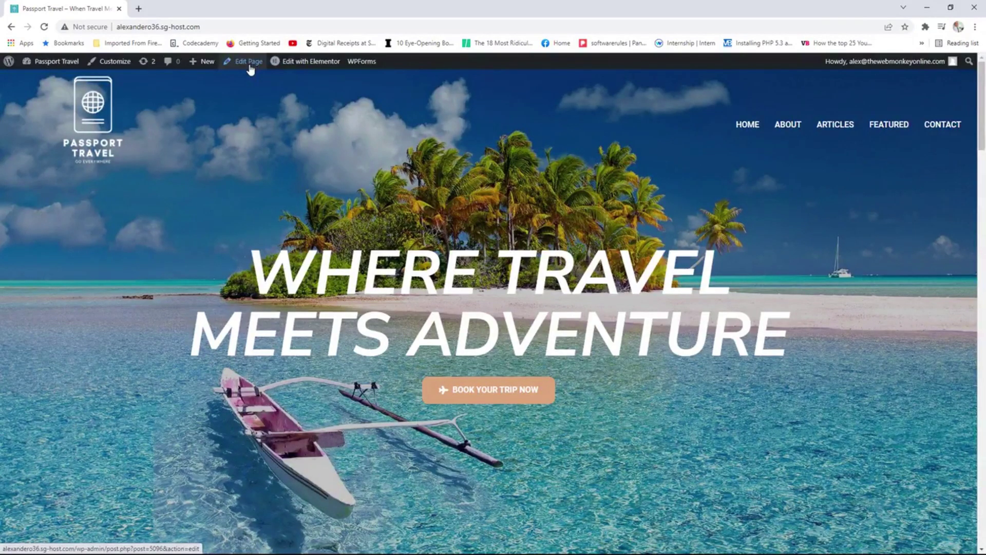
{"action": "left_click", "coordinate": [950, 7]}
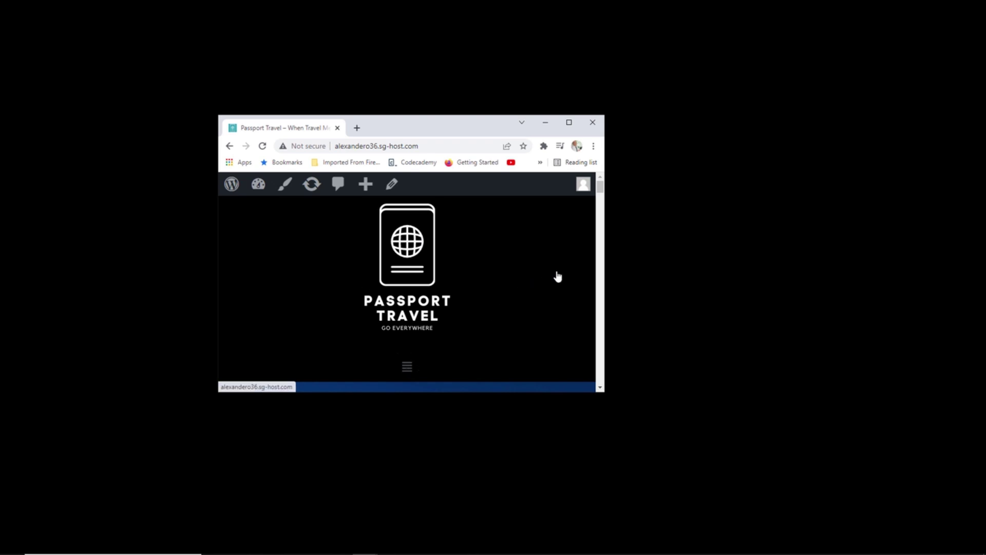
{"action": "left_click", "coordinate": [568, 122]}
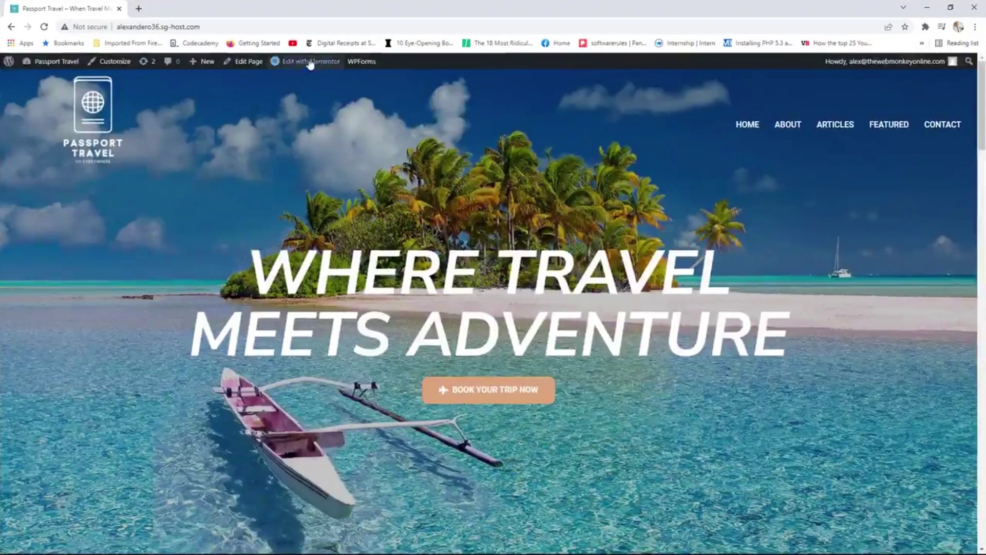
Open the Homepage Header, select the black header section, and switch to mobile preview.
{"action": "mouse_move", "coordinate": [308, 62]}
{"action": "left_click", "coordinate": [308, 83]}
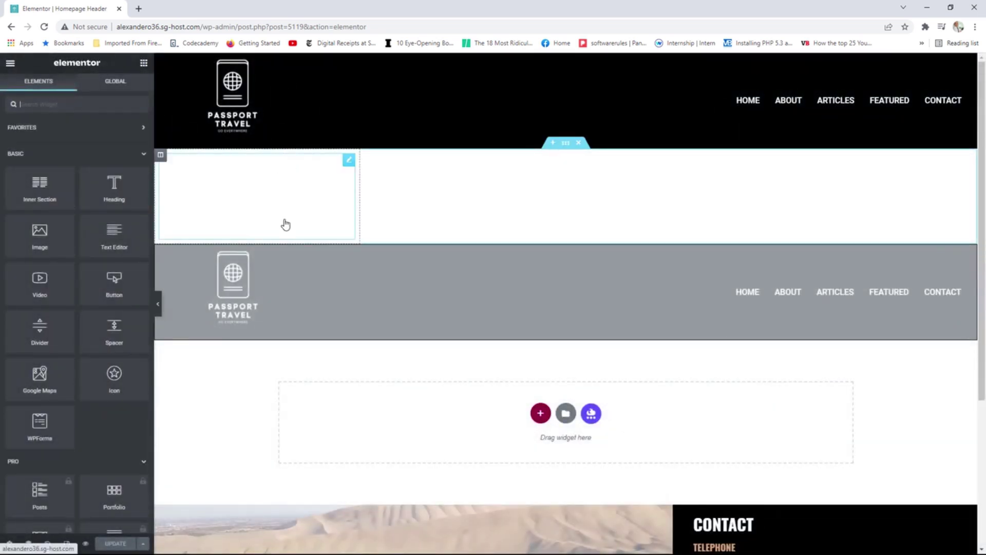
{"action": "mouse_move", "coordinate": [568, 248]}
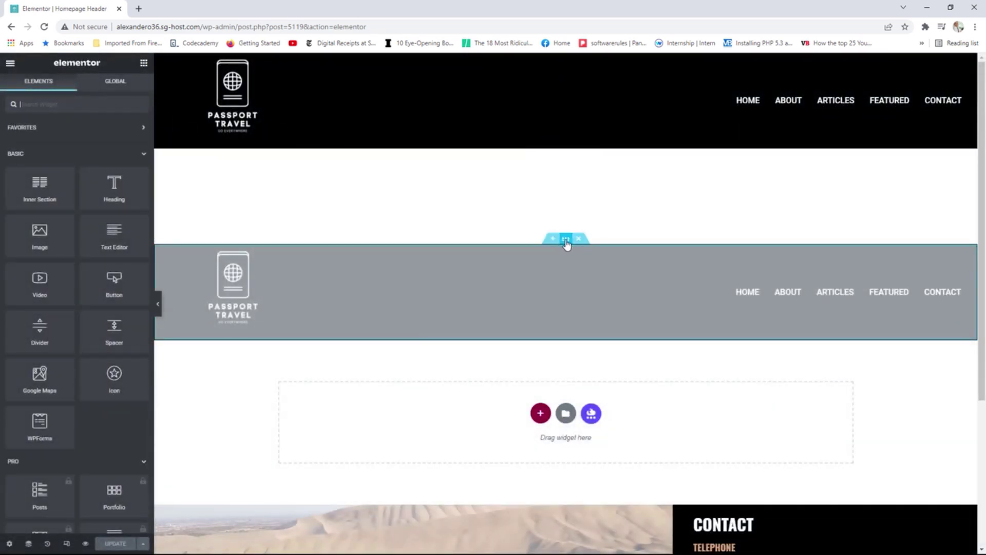
{"action": "left_click", "coordinate": [565, 239]}
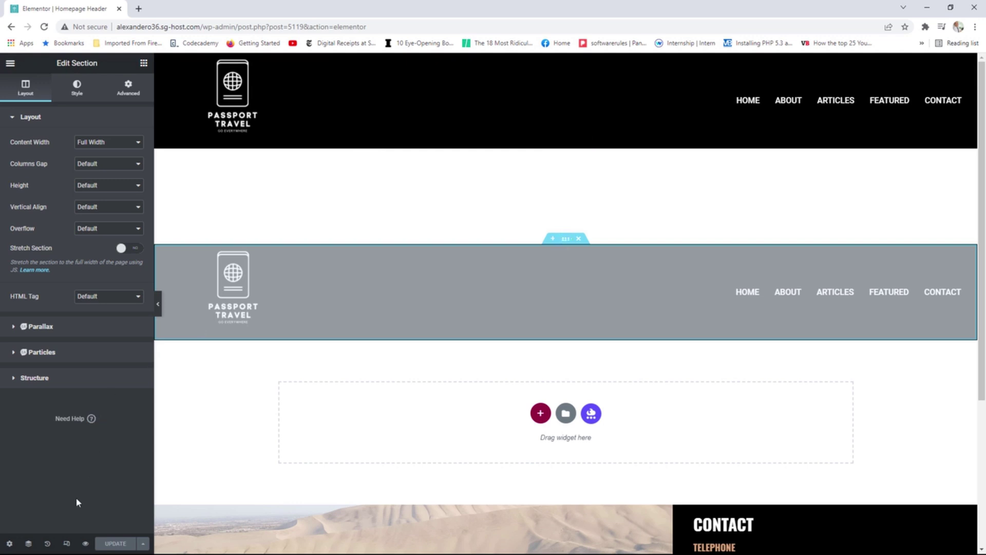
{"action": "left_click", "coordinate": [67, 543]}
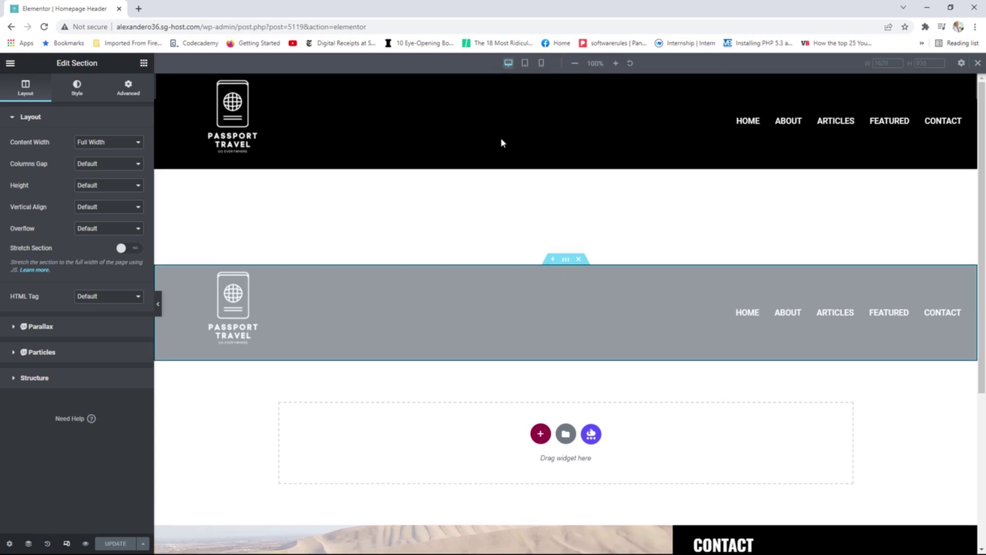
{"action": "left_click", "coordinate": [541, 63]}
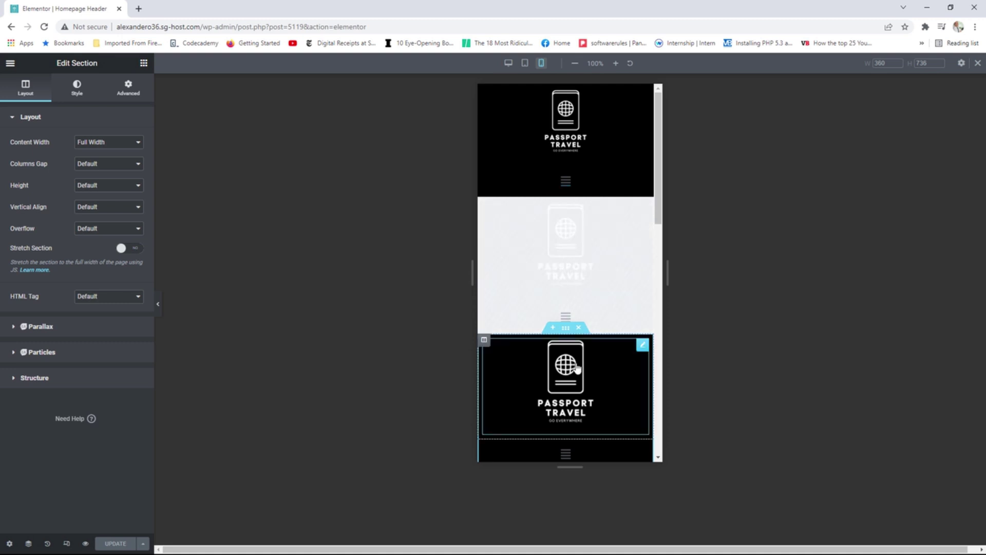
{"action": "scroll", "coordinate": [608, 362], "scroll_direction": "down", "scroll_amount": 3}
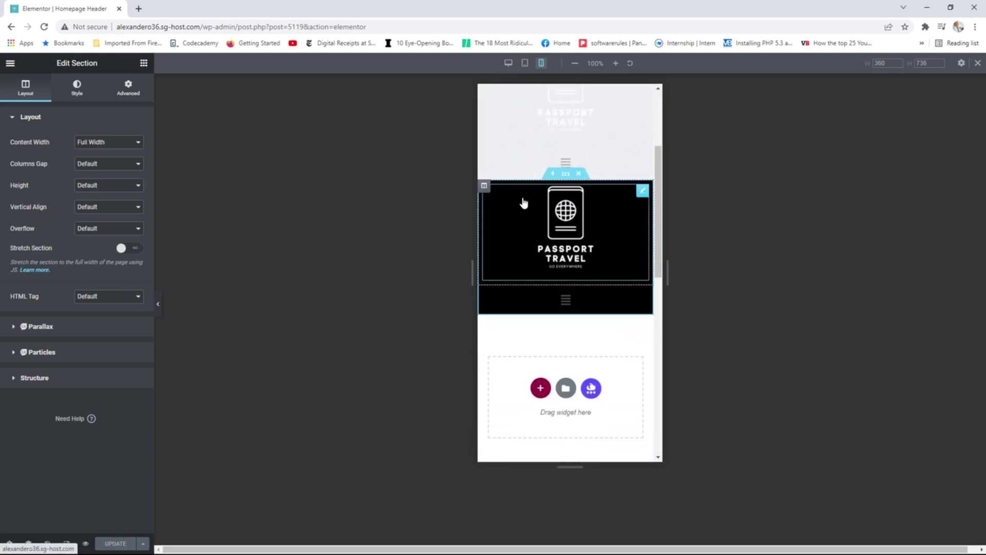
Set both the logo column and the menu column width to 50%.
{"action": "left_click", "coordinate": [484, 187]}
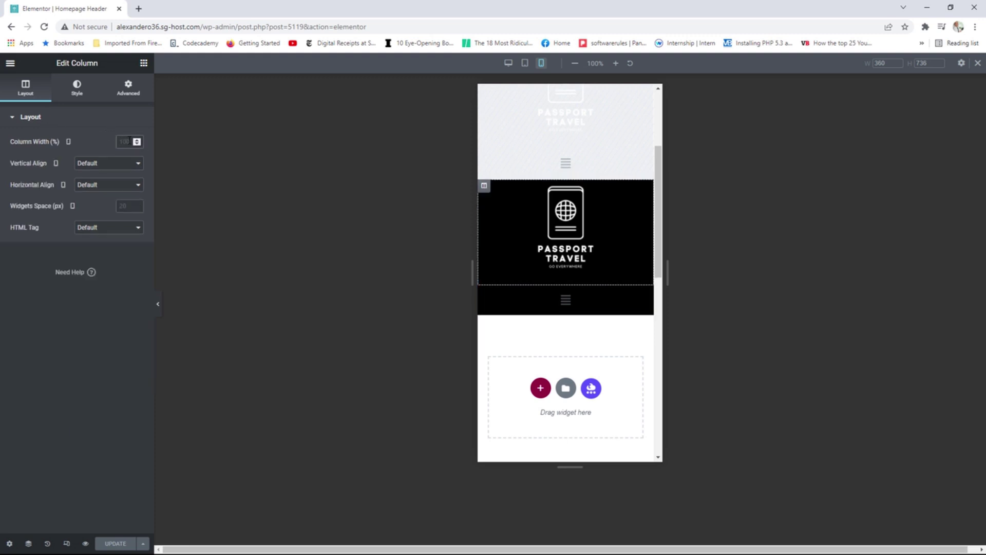
{"action": "type", "text": "50"}
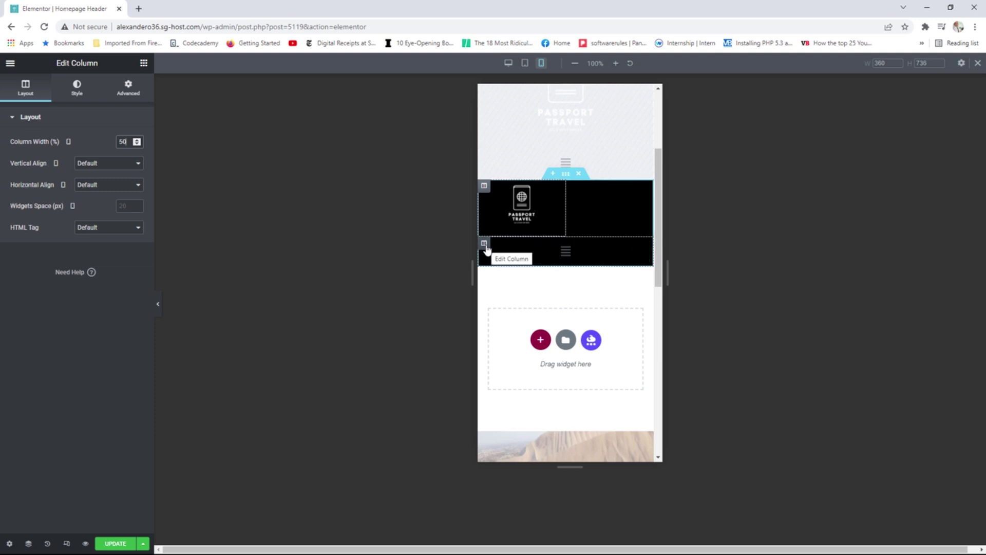
{"action": "left_click", "coordinate": [485, 244]}
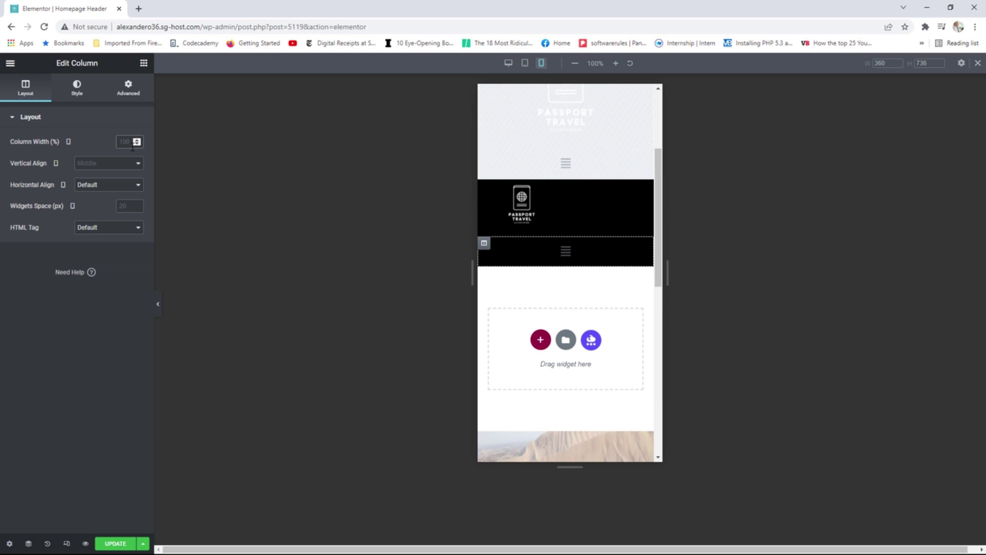
{"action": "left_click", "coordinate": [133, 146]}
{"action": "type", "text": "50"}
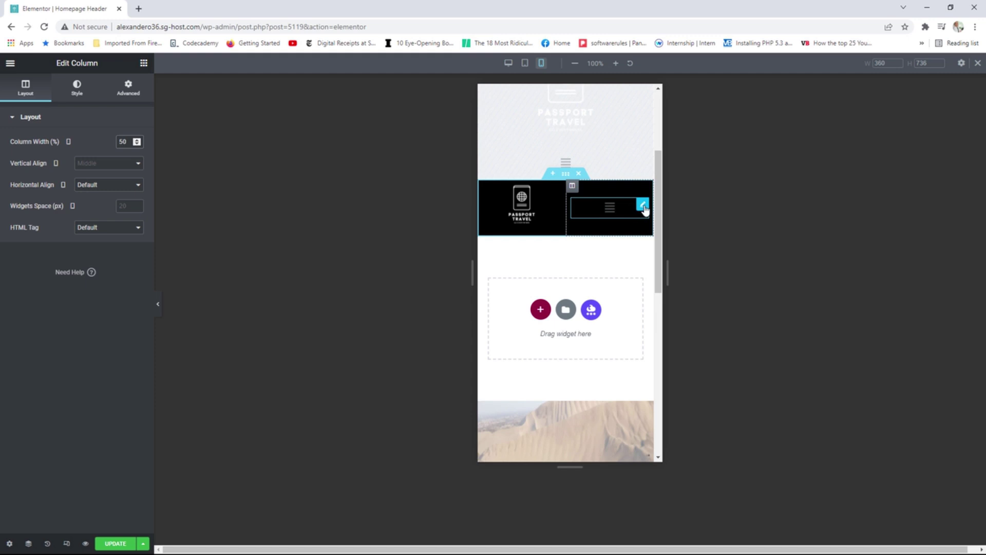
Right-align the mobile menu icon and increase its icon size.
{"action": "left_click", "coordinate": [643, 206]}
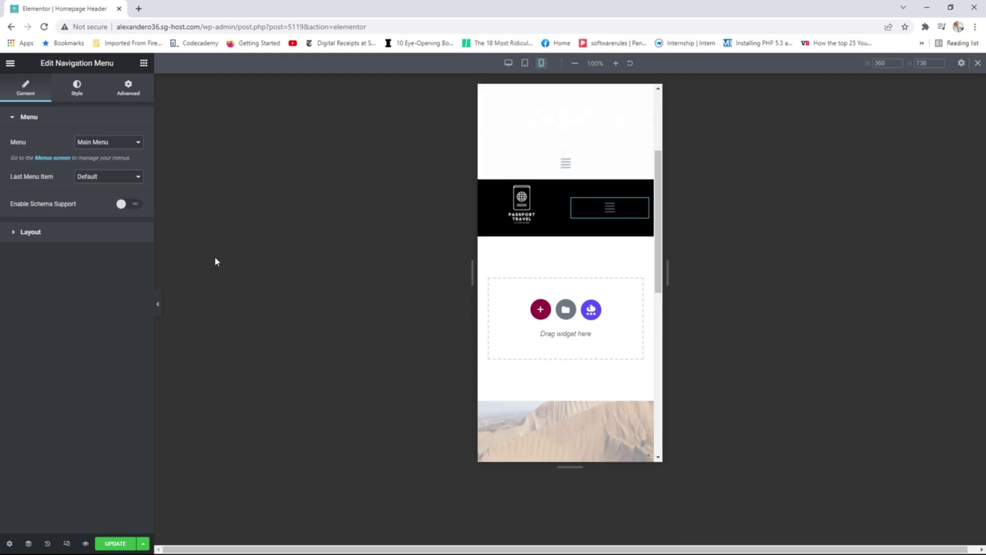
{"action": "left_click", "coordinate": [103, 232]}
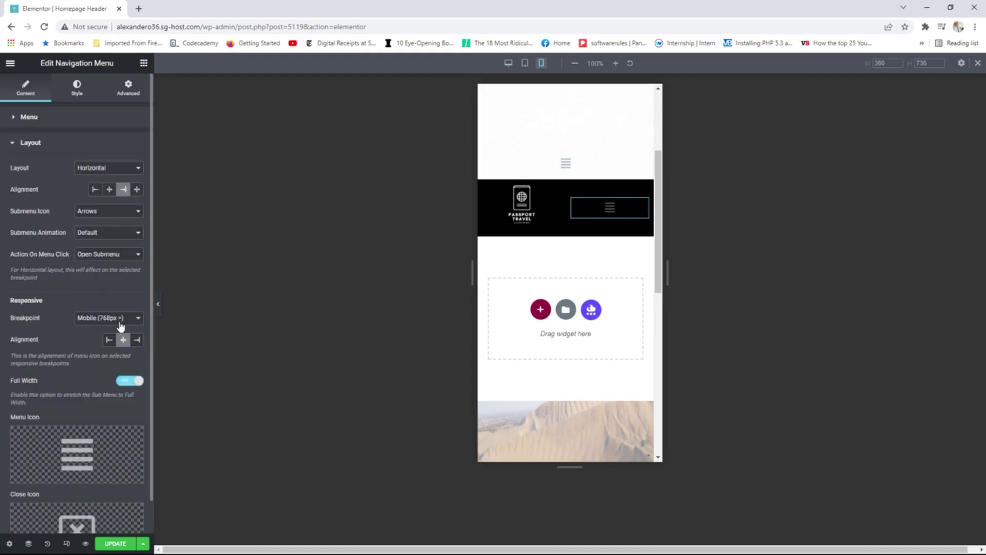
{"action": "left_click", "coordinate": [137, 339]}
{"action": "left_click", "coordinate": [79, 91]}
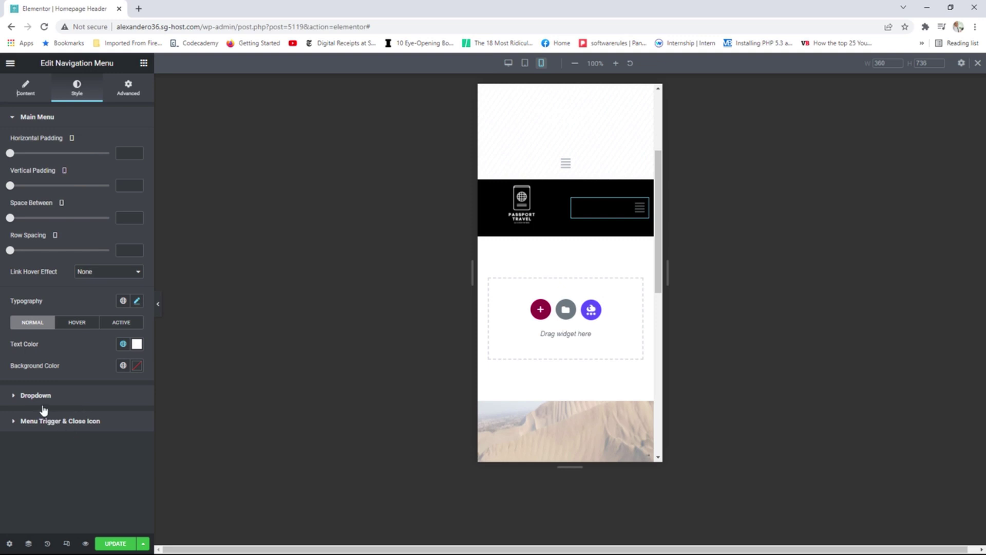
{"action": "left_click", "coordinate": [92, 426]}
{"action": "left_click_drag", "start_coordinate": [11, 278], "coordinate": [40, 283]}
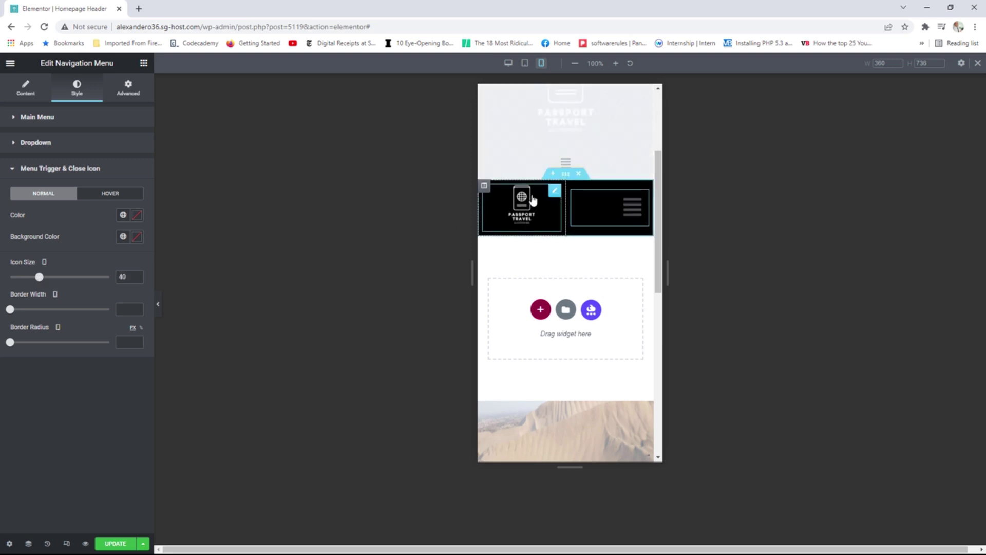
Left-align the site logo, set its max width to 100%, and save the header.
{"action": "left_click", "coordinate": [555, 195]}
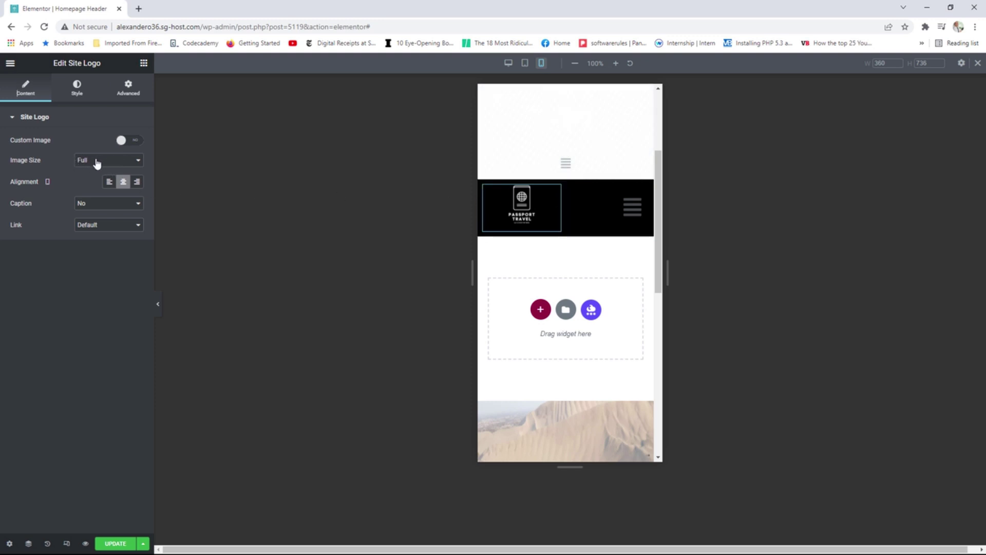
{"action": "left_click", "coordinate": [110, 184]}
{"action": "left_click", "coordinate": [77, 91]}
{"action": "left_click", "coordinate": [109, 186]}
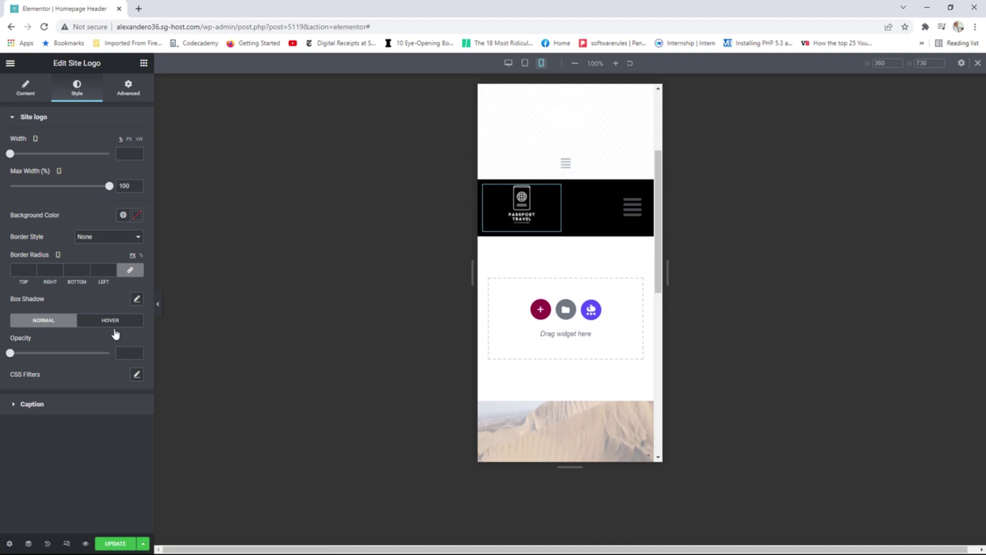
{"action": "left_click", "coordinate": [117, 545]}
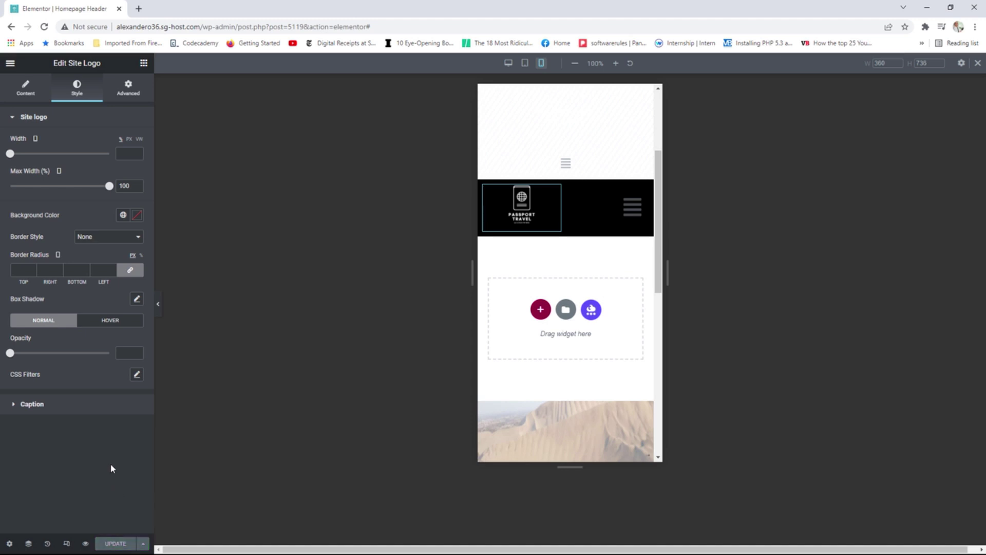
{"action": "left_click", "coordinate": [632, 212]}
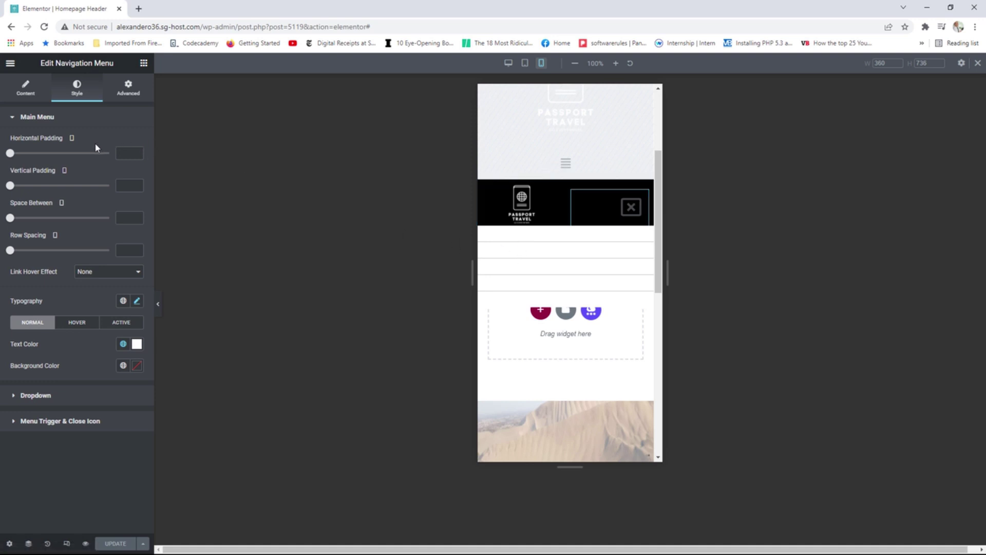
Set the dropdown background to the global black Text colour and its text to white Primary, then save.
{"action": "left_click", "coordinate": [44, 396]}
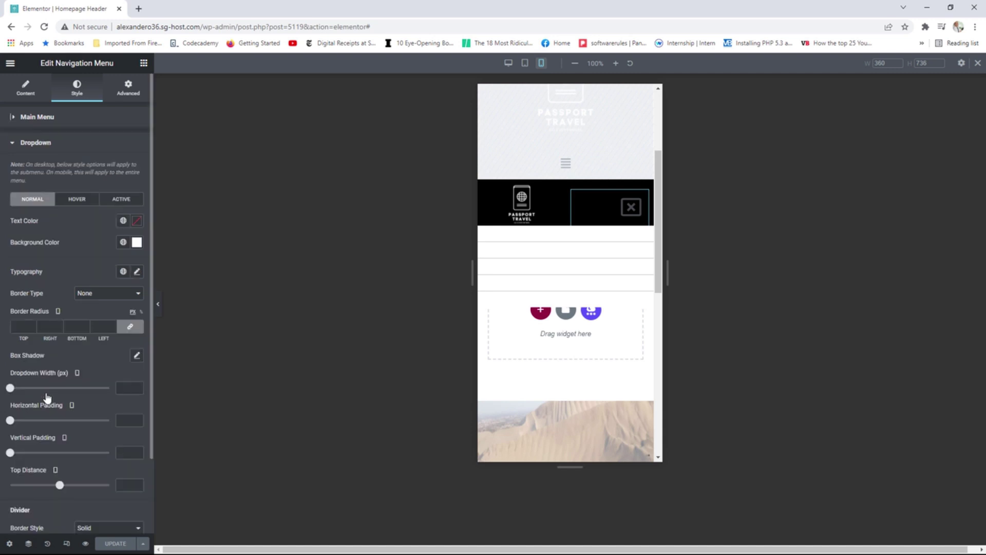
{"action": "left_click", "coordinate": [123, 242]}
{"action": "left_click", "coordinate": [41, 331]}
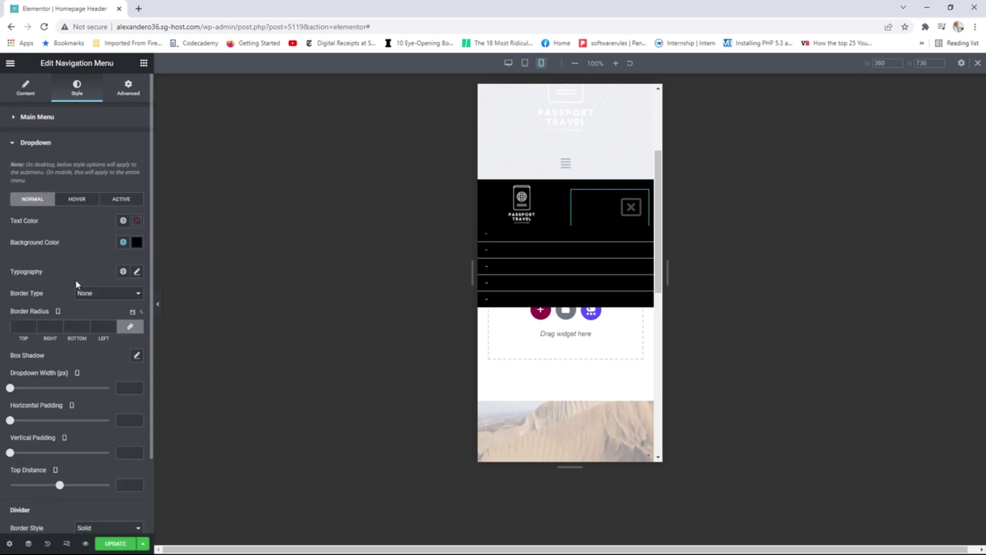
{"action": "left_click", "coordinate": [124, 220]}
{"action": "left_click", "coordinate": [50, 272]}
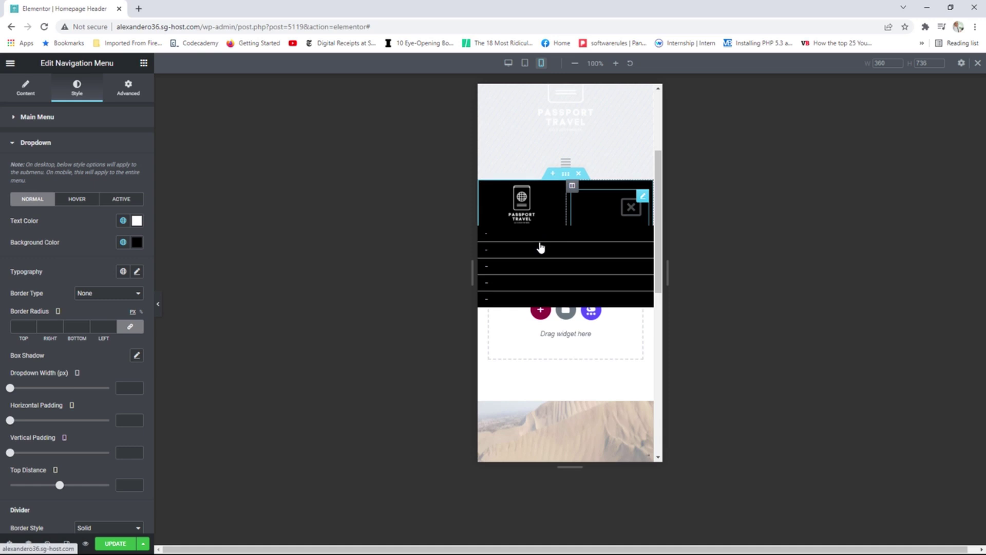
{"action": "left_click", "coordinate": [114, 543]}
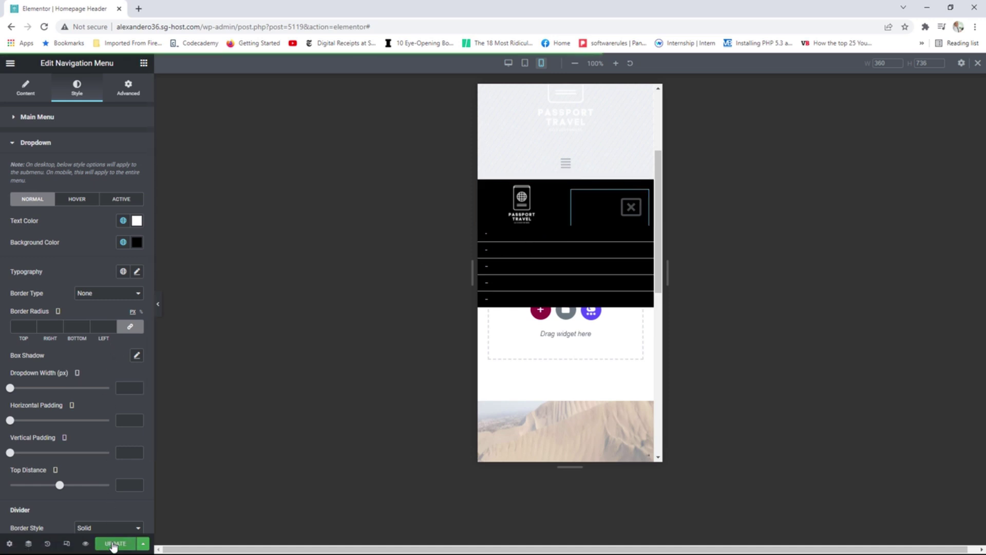
{"action": "left_click", "coordinate": [10, 63]}
View the live homepage in a narrow window and open its mobile dropdown menu.
{"action": "left_click", "coordinate": [65, 221]}
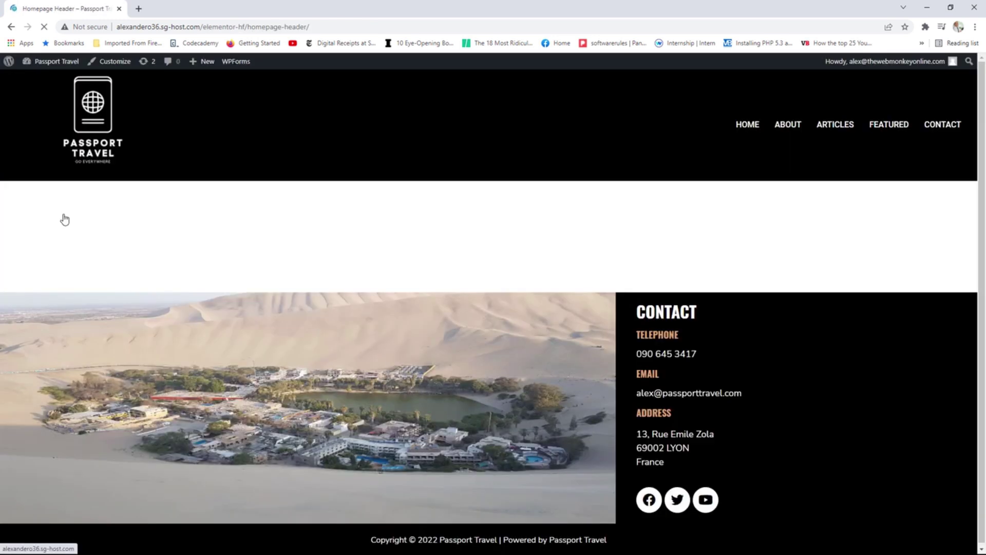
{"action": "left_click", "coordinate": [98, 116]}
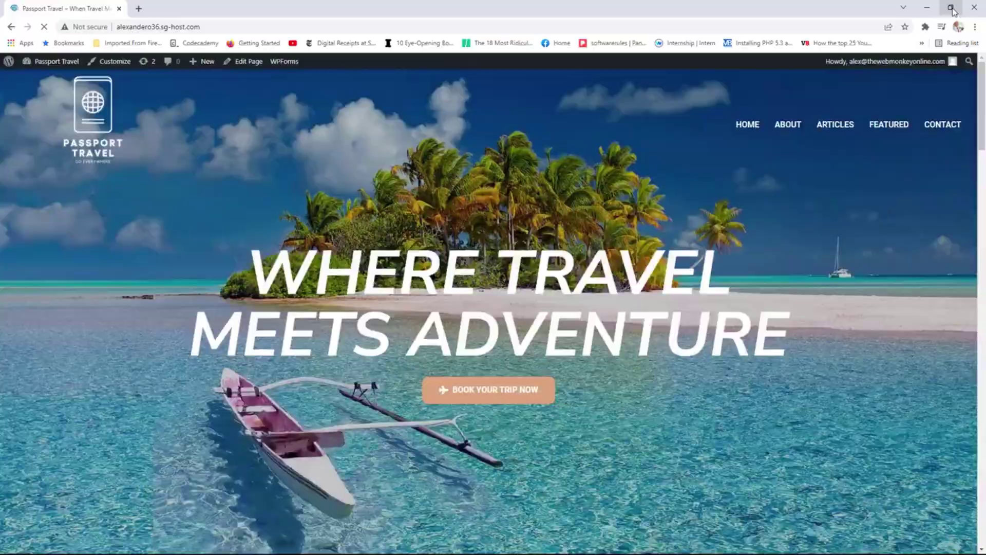
{"action": "left_click", "coordinate": [950, 7]}
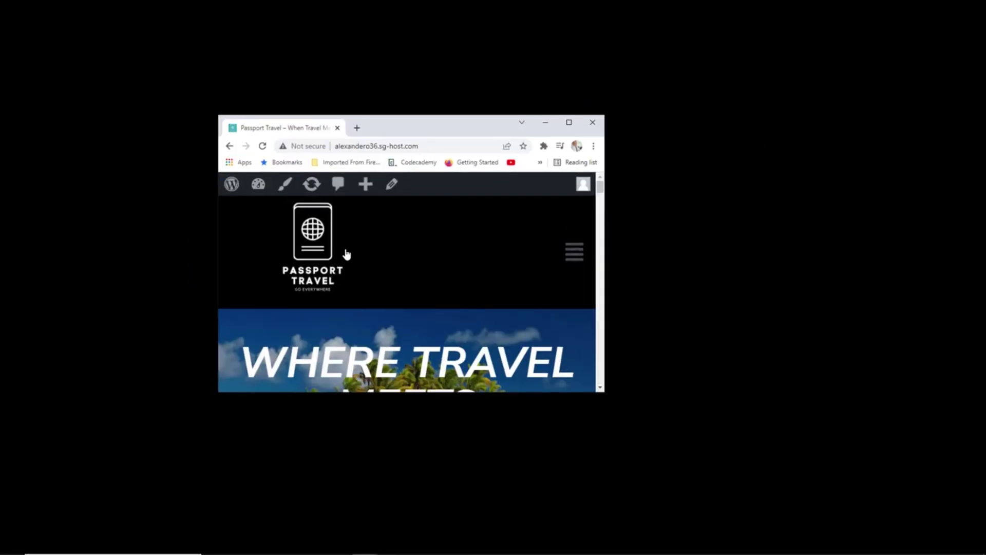
{"action": "left_click", "coordinate": [574, 252]}
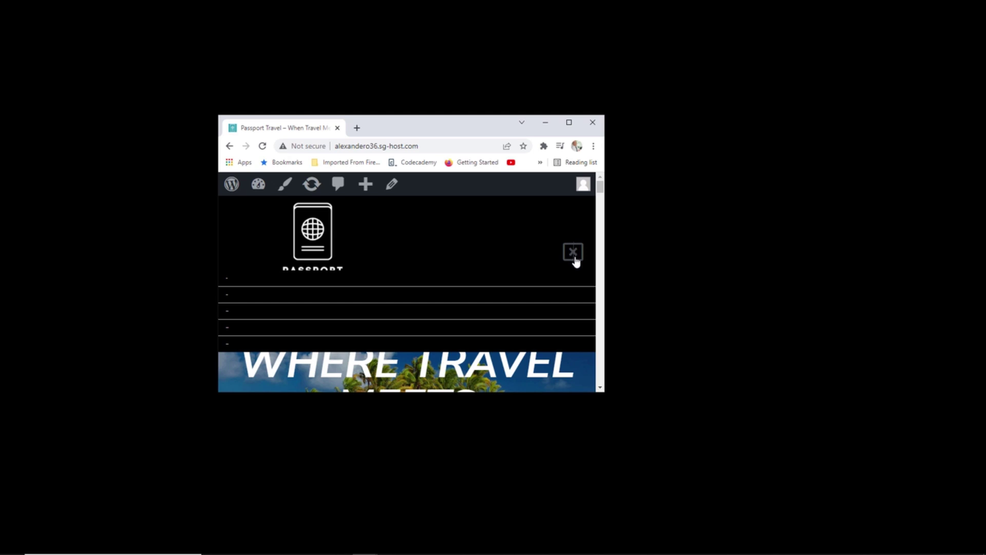
{"action": "scroll", "coordinate": [444, 263], "scroll_direction": "down", "scroll_amount": 1}
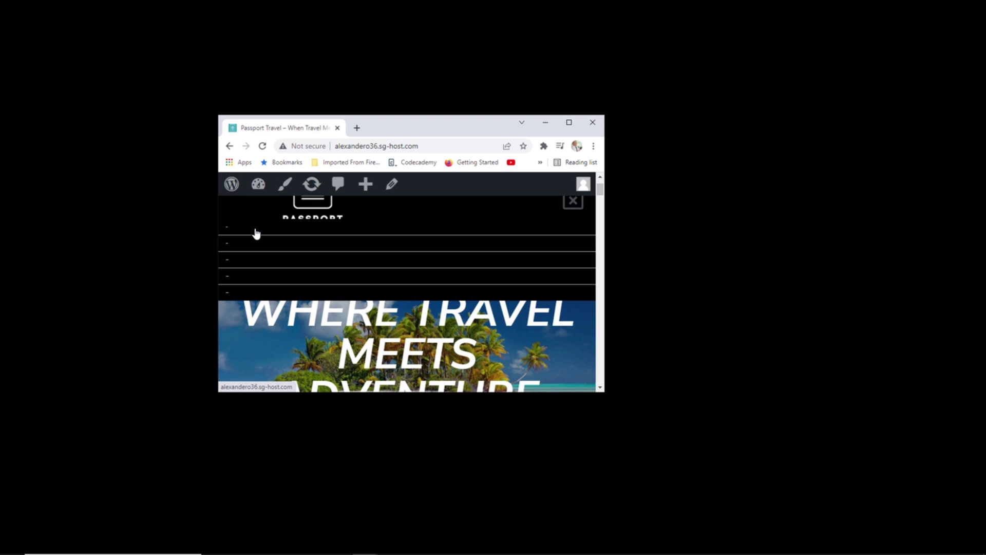
Maximize the browser, reopen Homepage Header in mobile preview, and bring up the nav menu settings.
{"action": "left_click", "coordinate": [568, 123]}
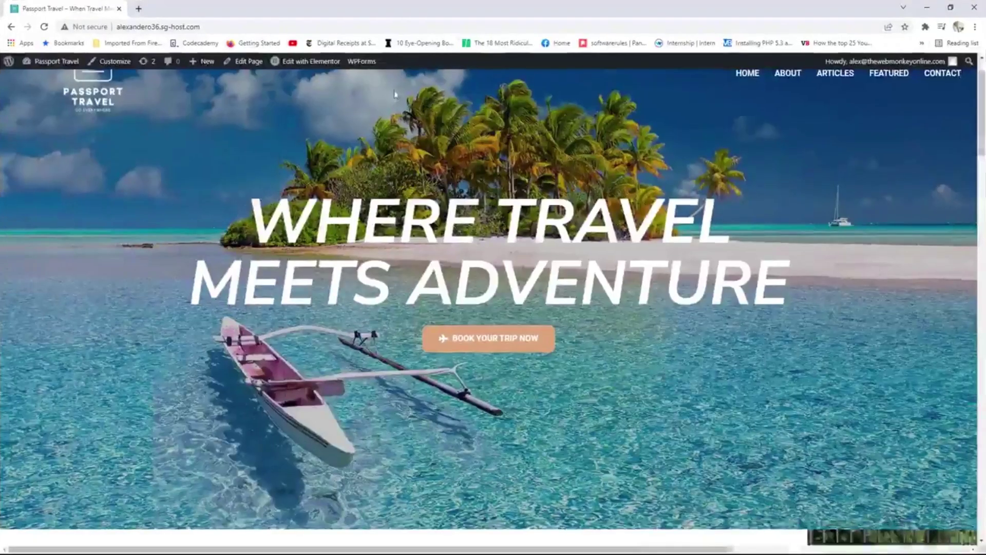
{"action": "mouse_move", "coordinate": [311, 64]}
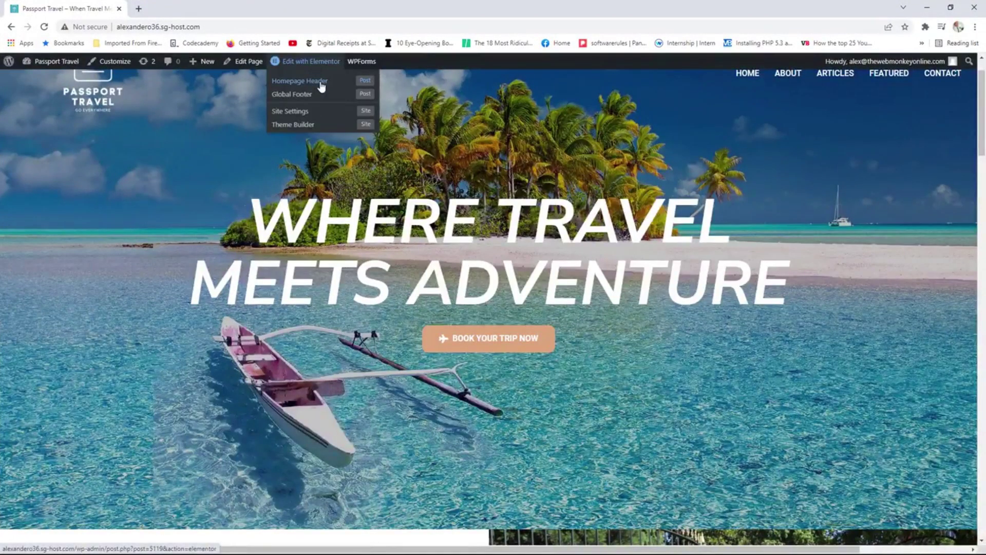
{"action": "left_click", "coordinate": [322, 86]}
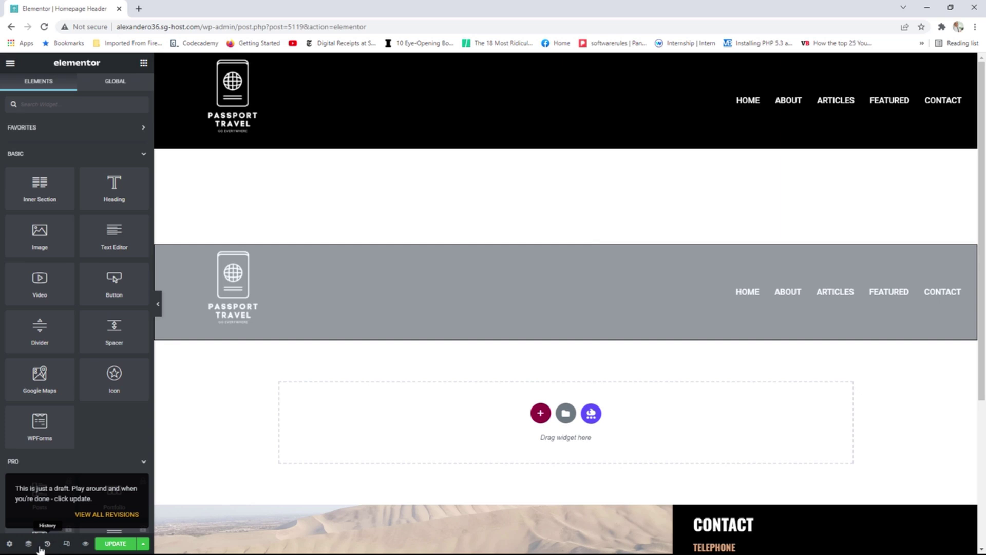
{"action": "left_click", "coordinate": [66, 543]}
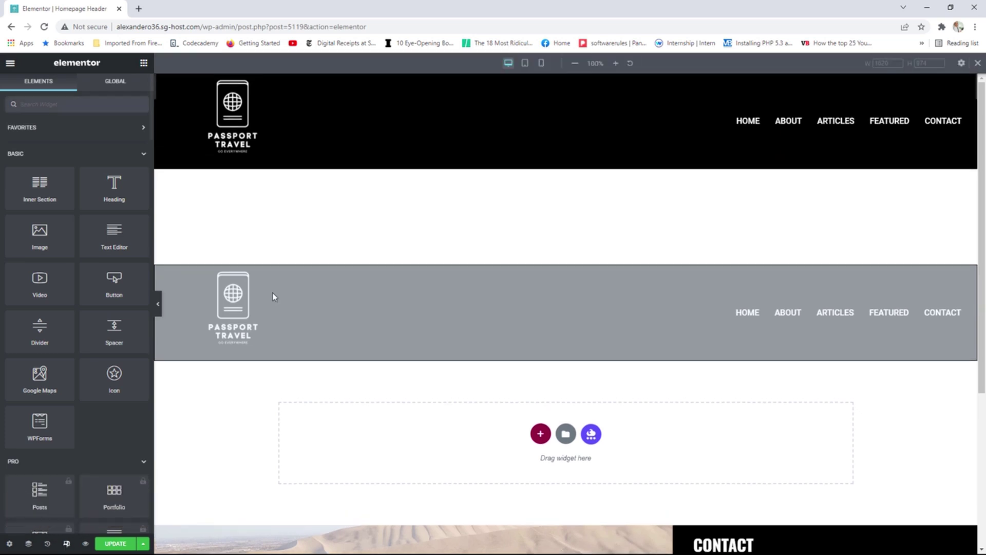
{"action": "left_click", "coordinate": [541, 63]}
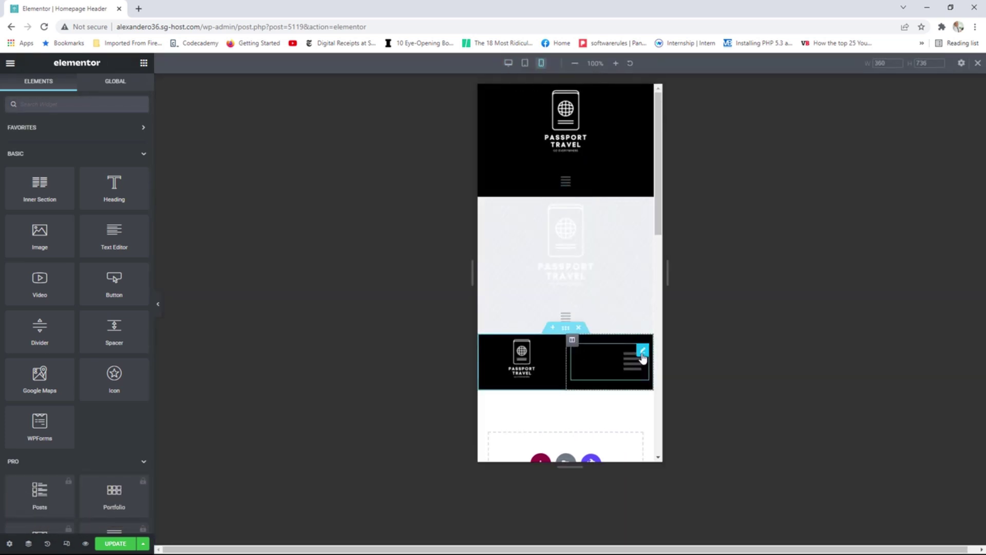
{"action": "left_click", "coordinate": [642, 353]}
{"action": "left_click", "coordinate": [633, 363]}
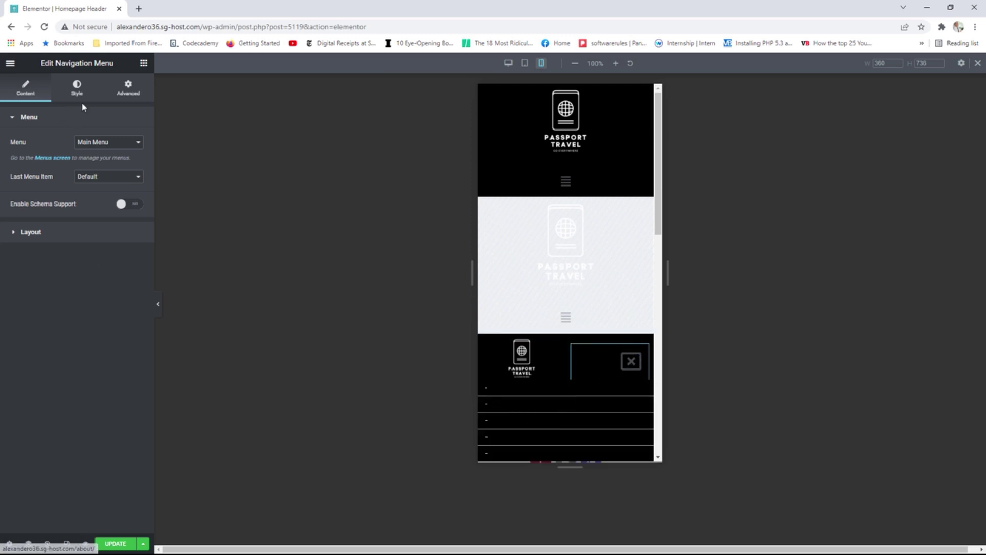
Set the mobile menu link typography size to 14 in the menu's style settings.
{"action": "left_click", "coordinate": [77, 87]}
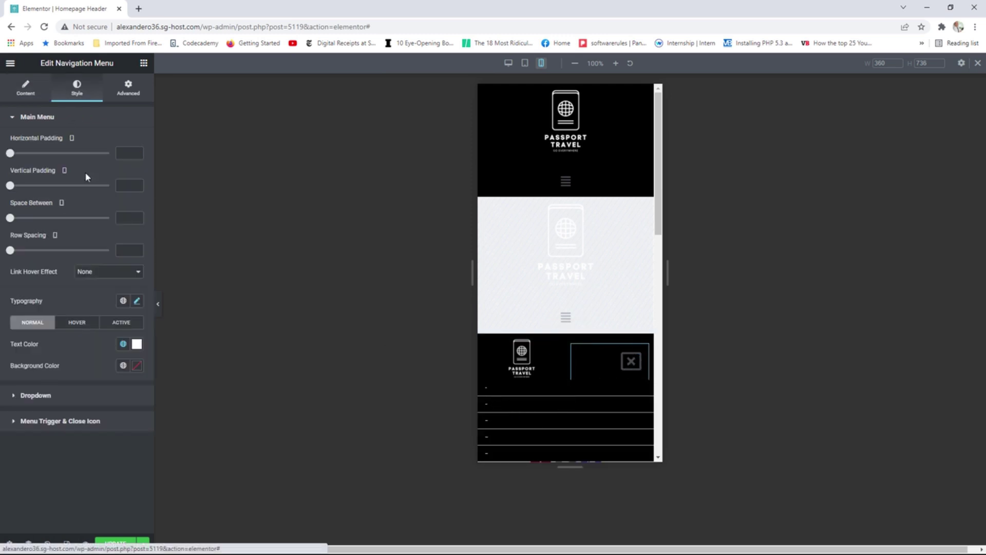
{"action": "left_click", "coordinate": [136, 301]}
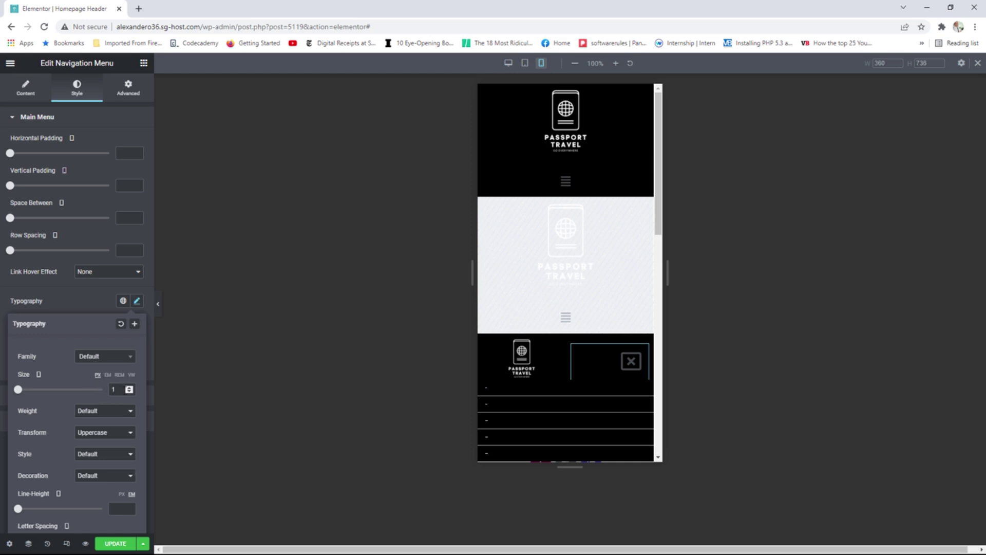
{"action": "type", "text": "2"}
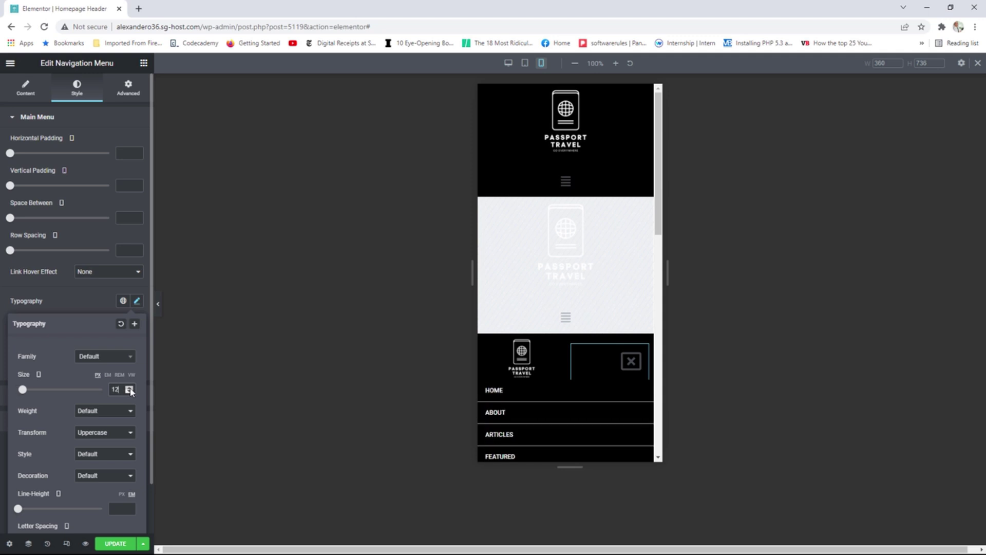
{"action": "left_click", "coordinate": [130, 387]}
{"action": "left_click", "coordinate": [130, 387]}
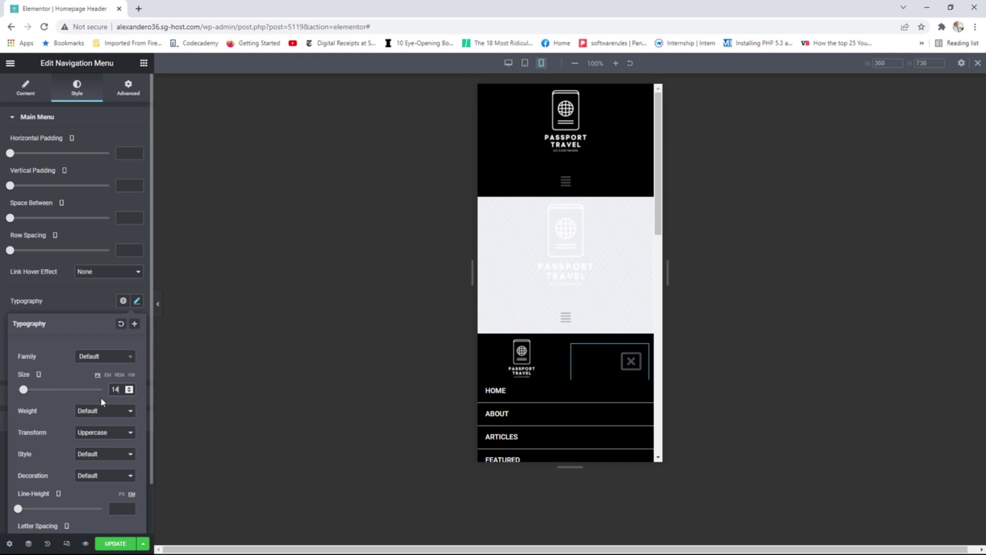
{"action": "scroll", "coordinate": [96, 386], "scroll_direction": "down", "scroll_amount": 1}
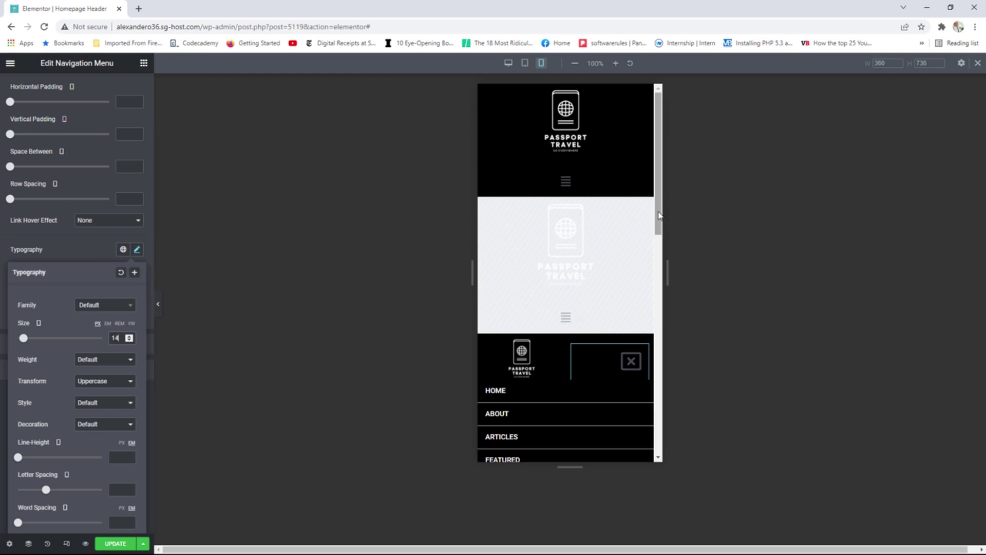
{"action": "scroll", "coordinate": [654, 254], "scroll_direction": "down", "scroll_amount": 2}
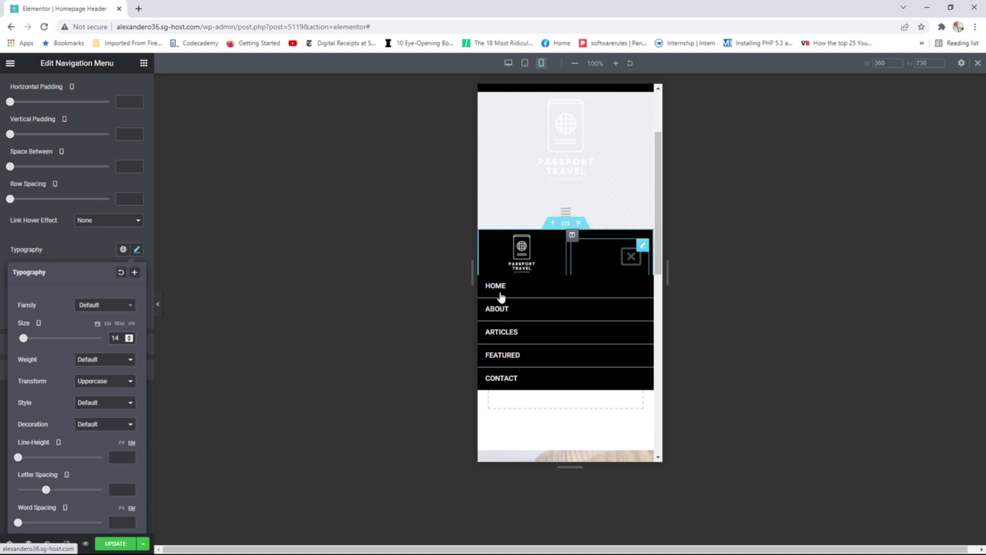
Save the header and open the live site's home page.
{"action": "left_click", "coordinate": [115, 544]}
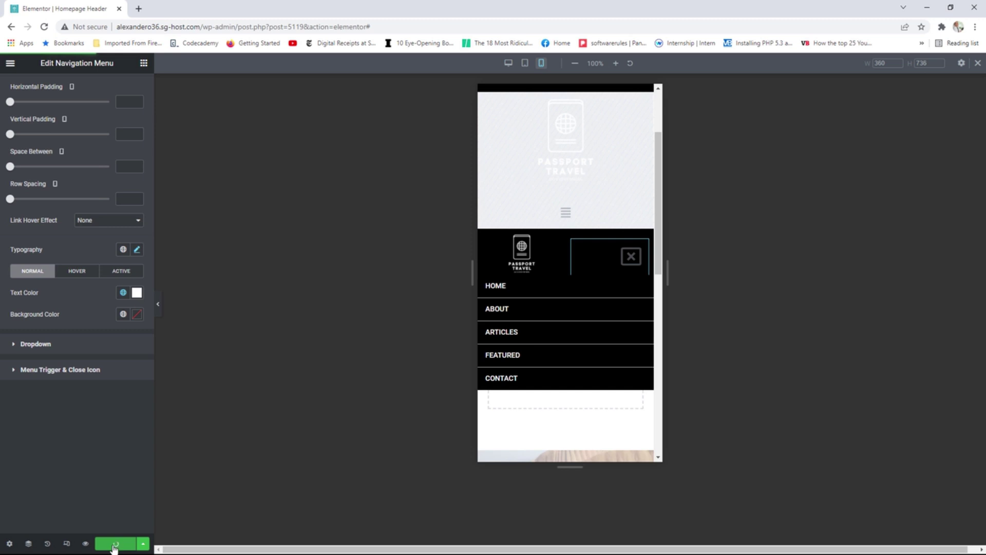
{"action": "left_click", "coordinate": [10, 63]}
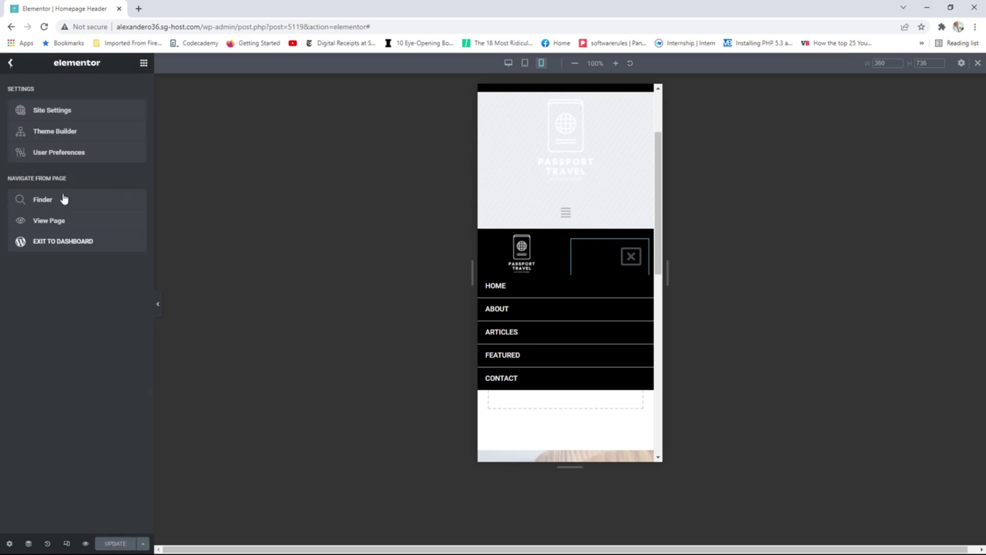
{"action": "left_click", "coordinate": [67, 226]}
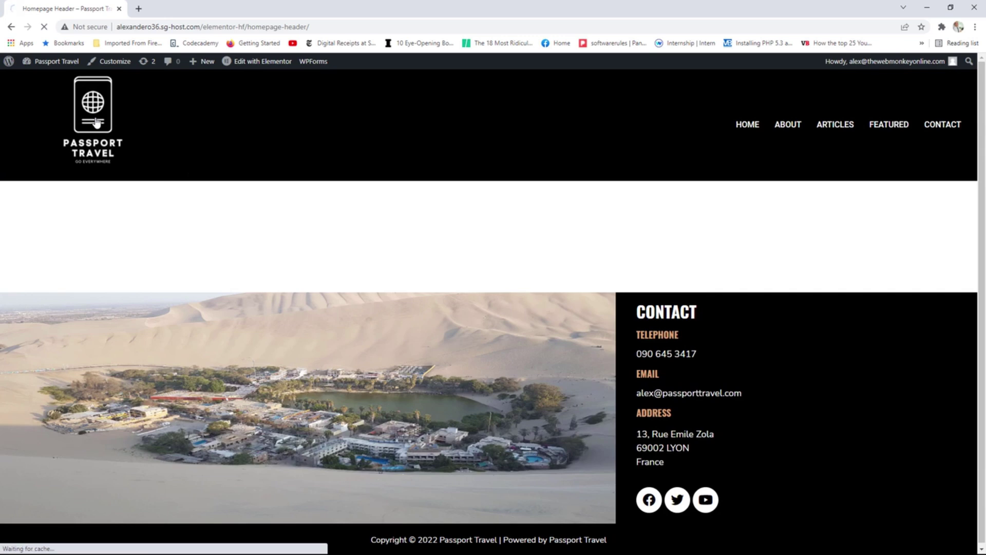
{"action": "left_click", "coordinate": [95, 122]}
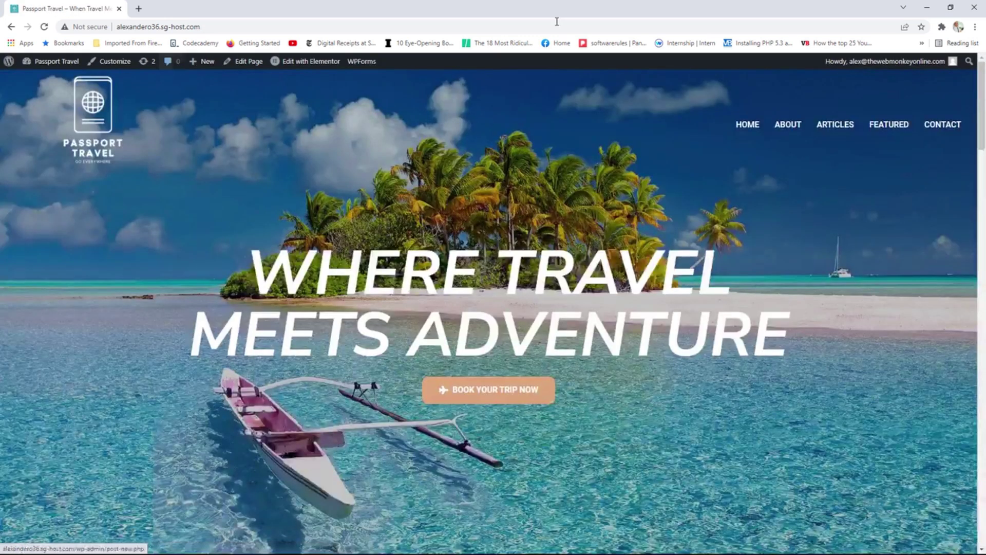
Shrink the browser and test opening and closing the mobile navigation menu.
{"action": "left_click_drag", "start_coordinate": [626, 14], "coordinate": [431, 92]}
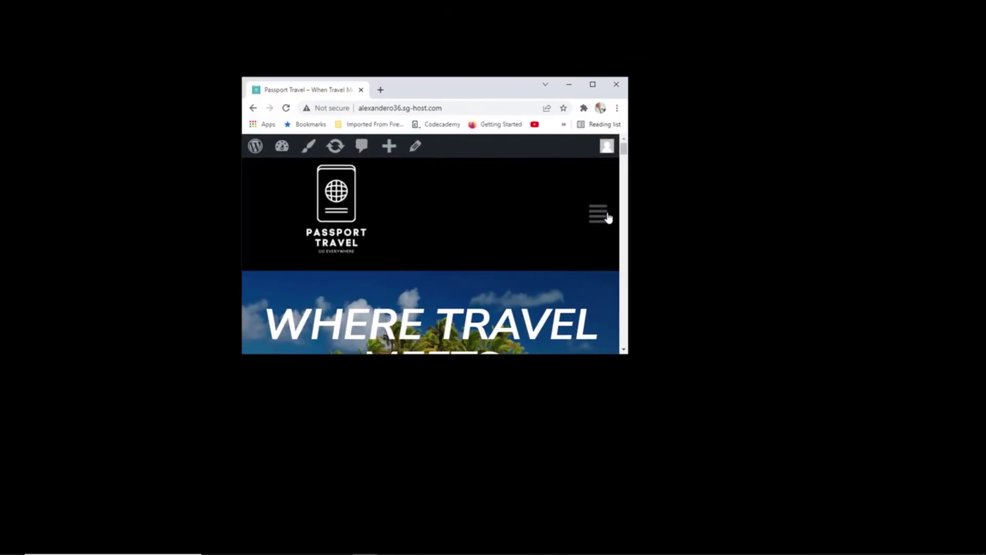
{"action": "left_click", "coordinate": [600, 219]}
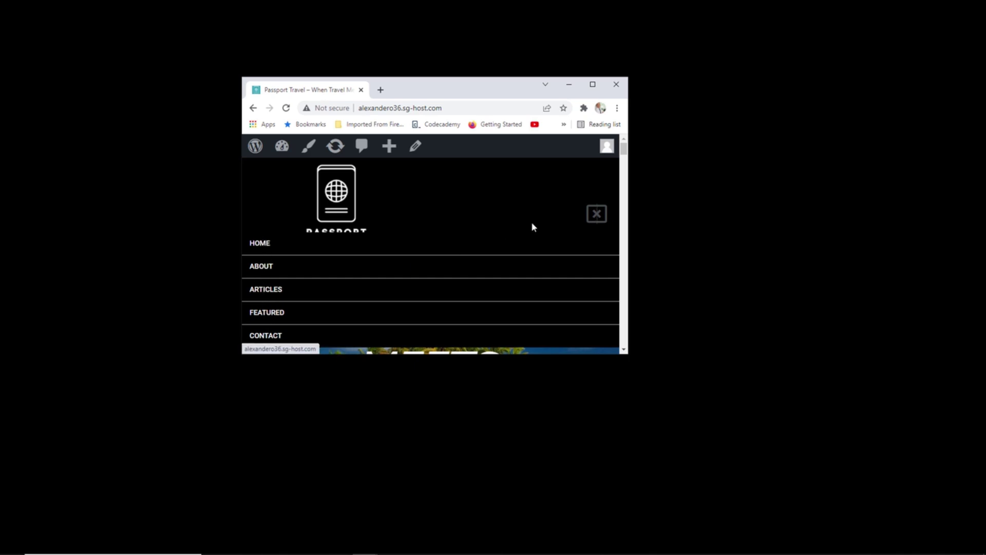
{"action": "left_click", "coordinate": [598, 215]}
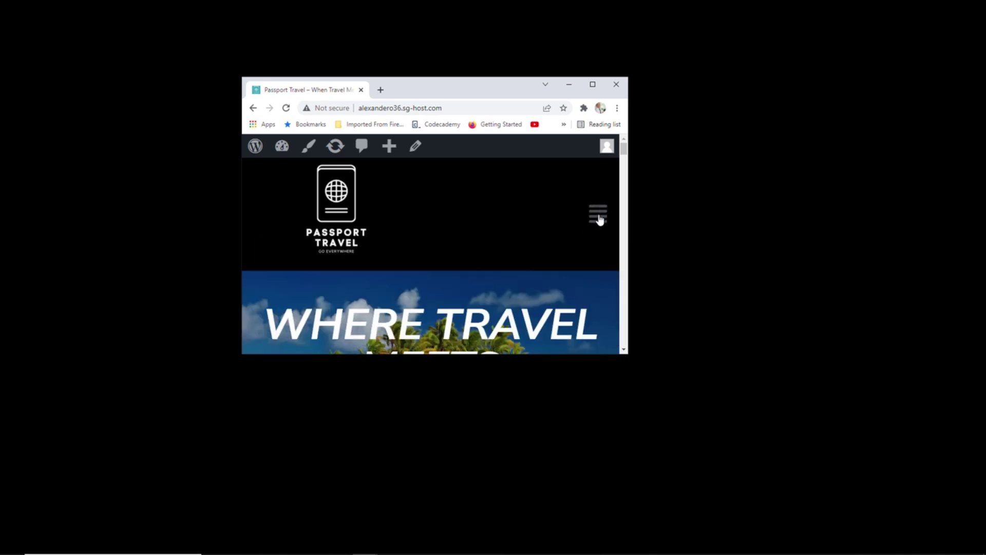
Check the Contact page at narrow width, then return to the home page at full size.
{"action": "left_click", "coordinate": [593, 85]}
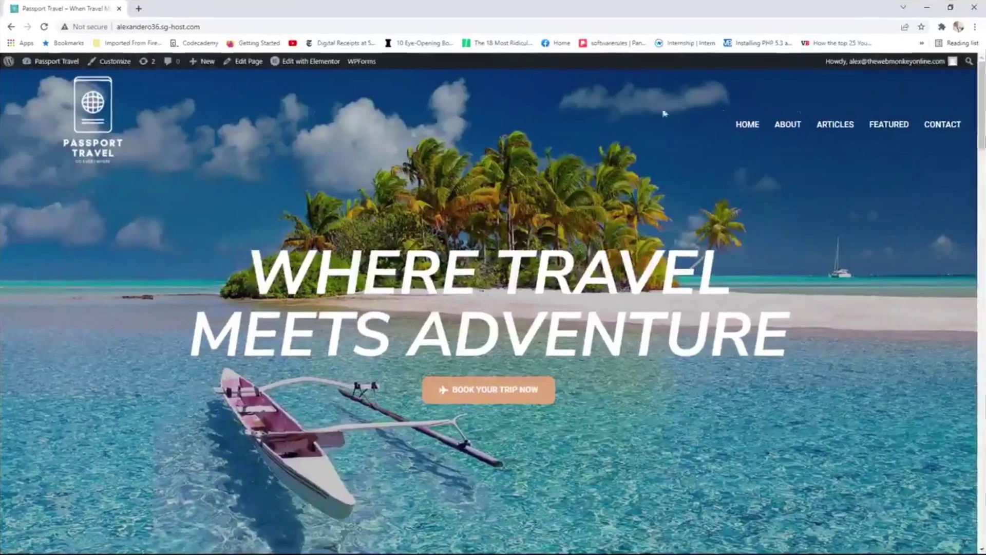
{"action": "left_click", "coordinate": [937, 127]}
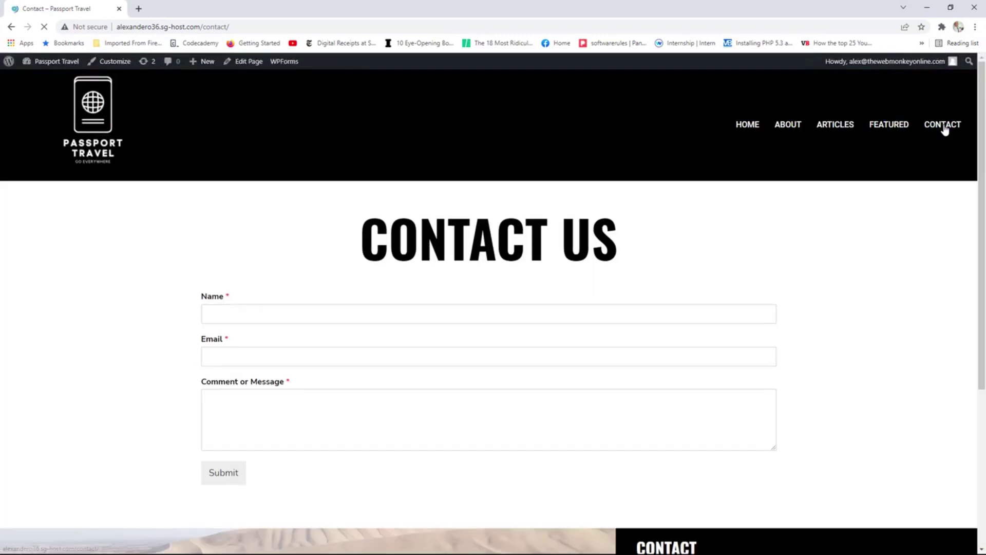
{"action": "left_click_drag", "start_coordinate": [776, 14], "coordinate": [442, 151]}
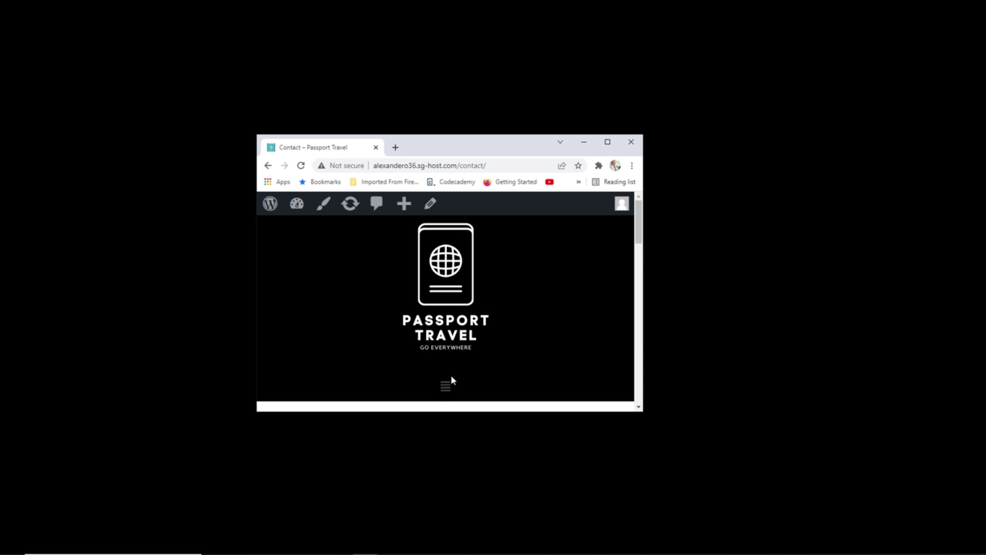
{"action": "left_click", "coordinate": [608, 143]}
{"action": "left_click", "coordinate": [100, 124]}
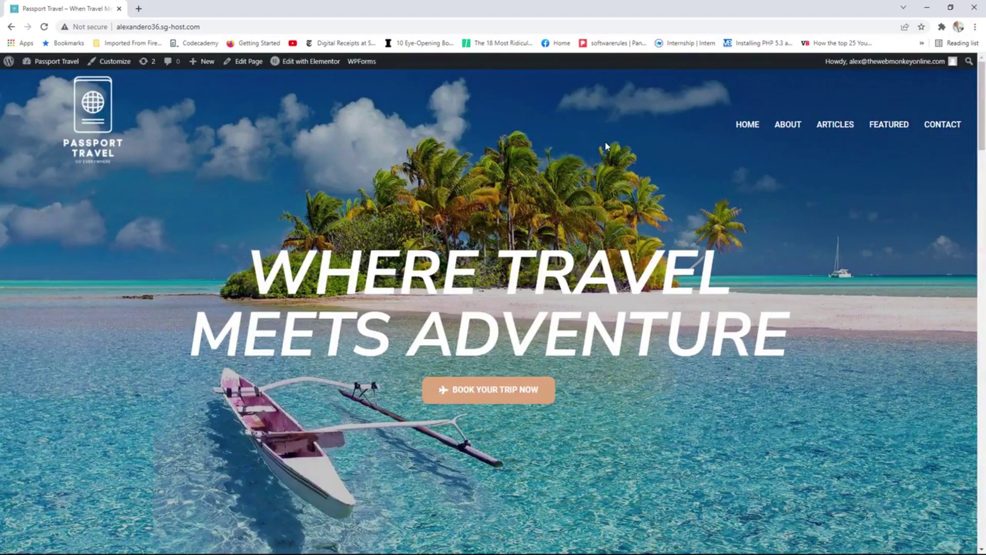
Resize the browser to a tablet width and scroll through the homepage.
{"action": "double_click", "coordinate": [605, 7]}
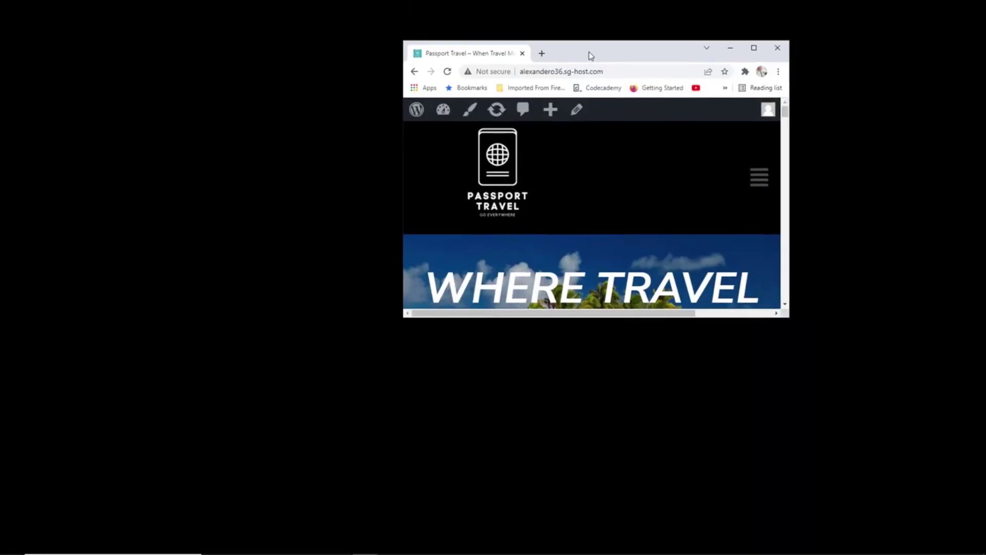
{"action": "left_click_drag", "start_coordinate": [750, 125], "coordinate": [747, 300]}
{"action": "scroll", "coordinate": [744, 300], "scroll_direction": "down", "scroll_amount": 3}
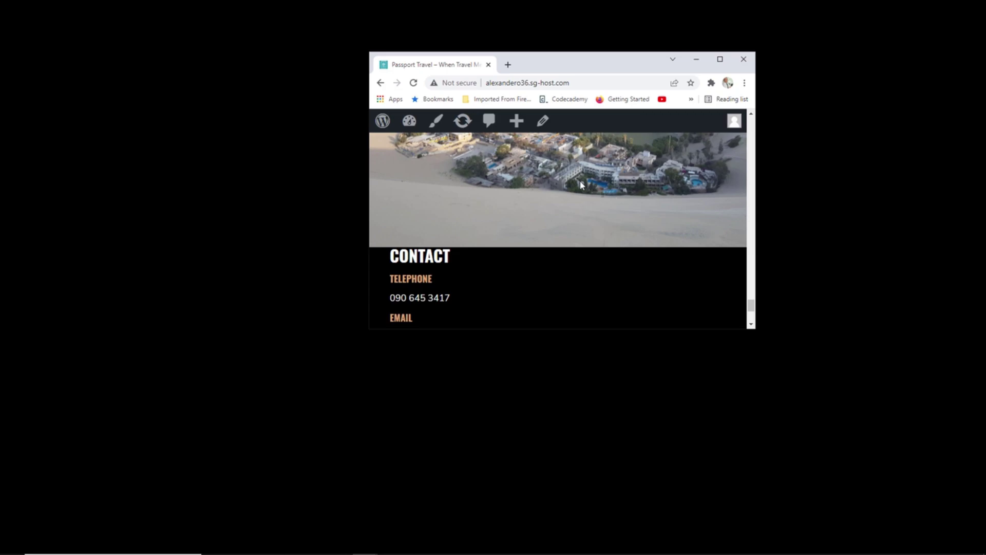
{"action": "key", "text": "super+Up"}
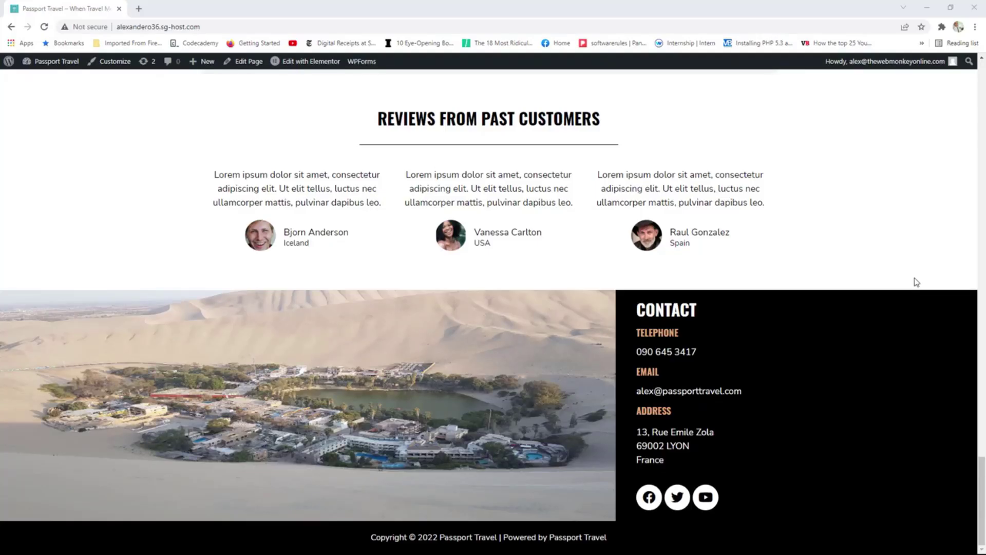
{"action": "left_click_drag", "start_coordinate": [704, 11], "coordinate": [470, 114]}
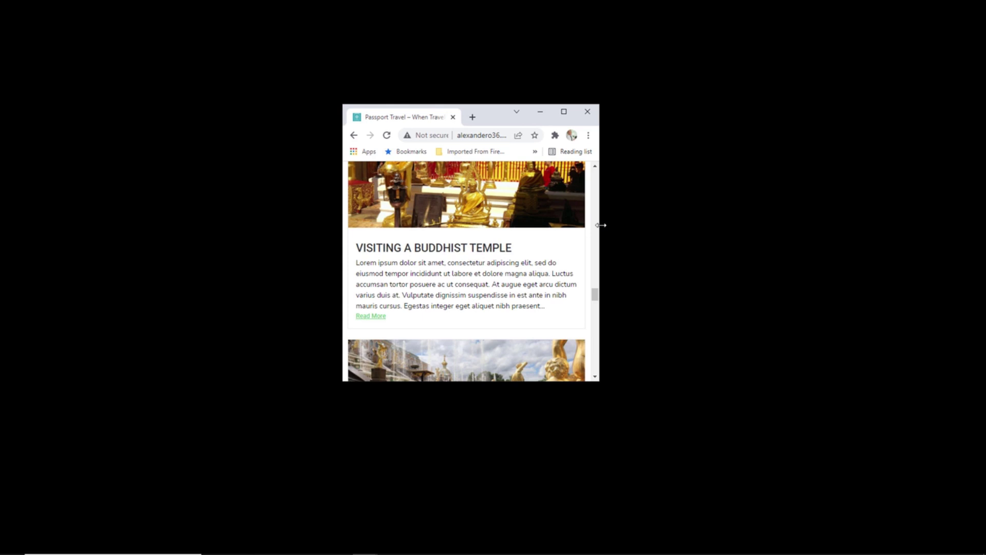
{"action": "left_click_drag", "start_coordinate": [600, 225], "coordinate": [895, 249]}
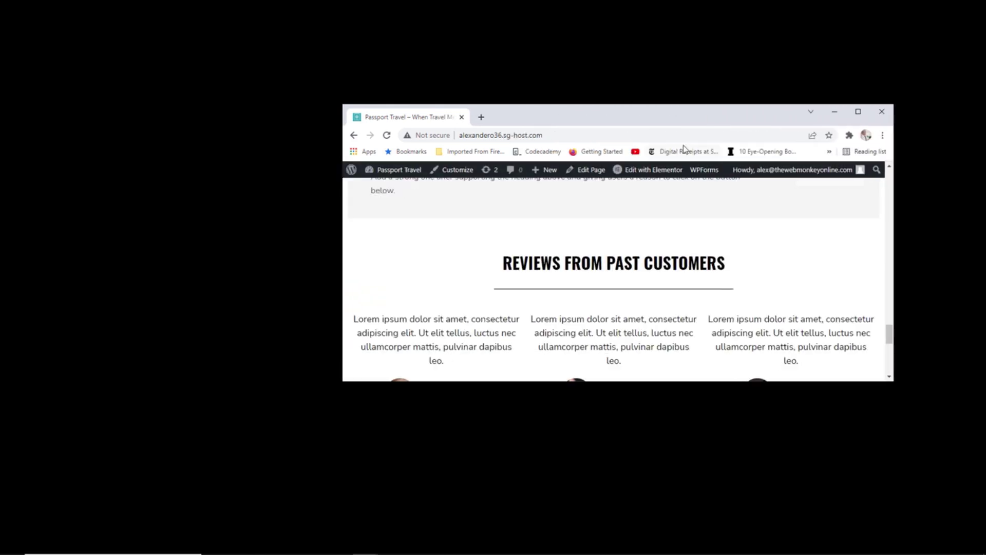
{"action": "left_click_drag", "start_coordinate": [655, 118], "coordinate": [544, 99]}
{"action": "scroll", "coordinate": [621, 220], "scroll_direction": "down", "scroll_amount": 10}
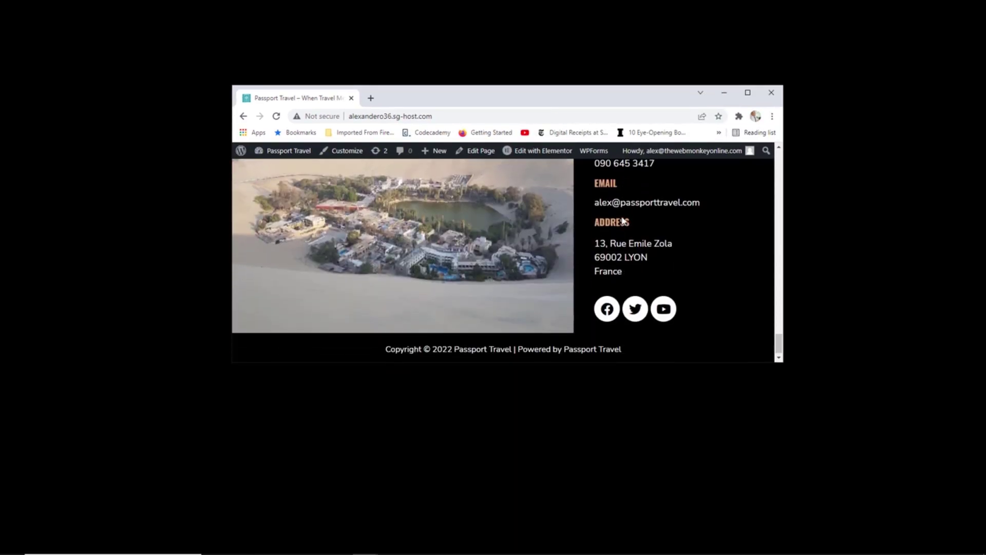
{"action": "scroll", "coordinate": [623, 221], "scroll_direction": "up", "scroll_amount": 2}
{"action": "scroll", "coordinate": [699, 242], "scroll_direction": "down", "scroll_amount": 2}
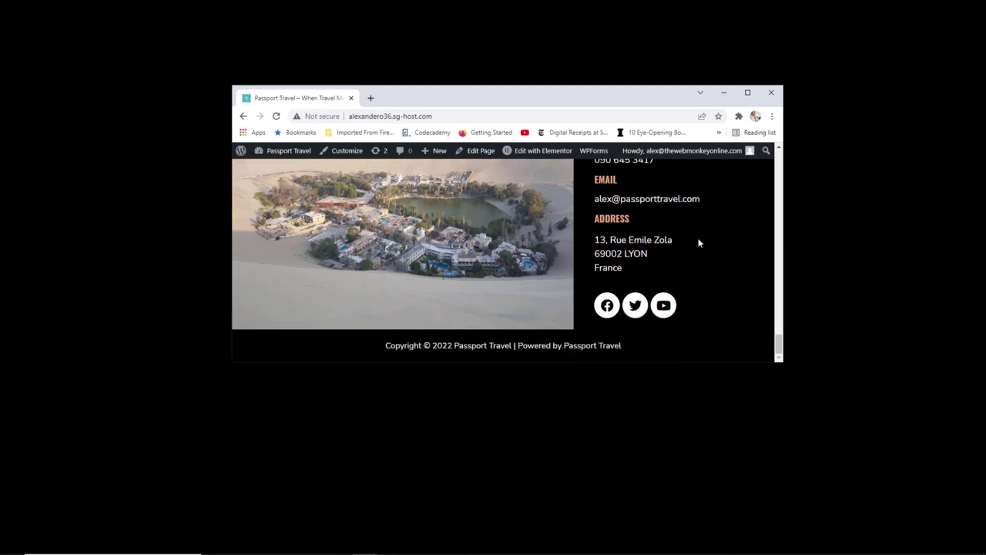
{"action": "scroll", "coordinate": [723, 255], "scroll_direction": "up", "scroll_amount": 2}
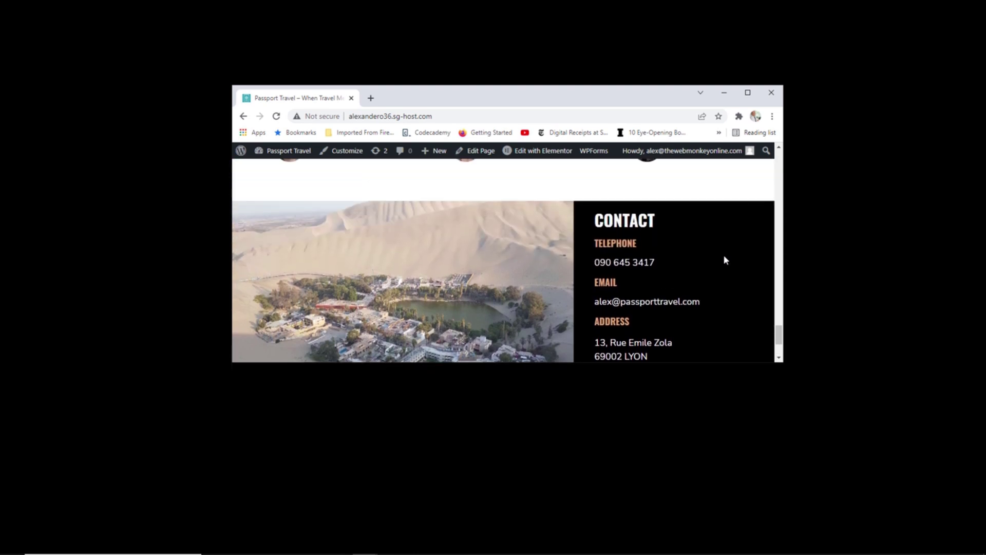
Narrow the browser to phone width to check the reviews and Contact footer, then maximize it.
{"action": "left_click_drag", "start_coordinate": [781, 272], "coordinate": [617, 269]}
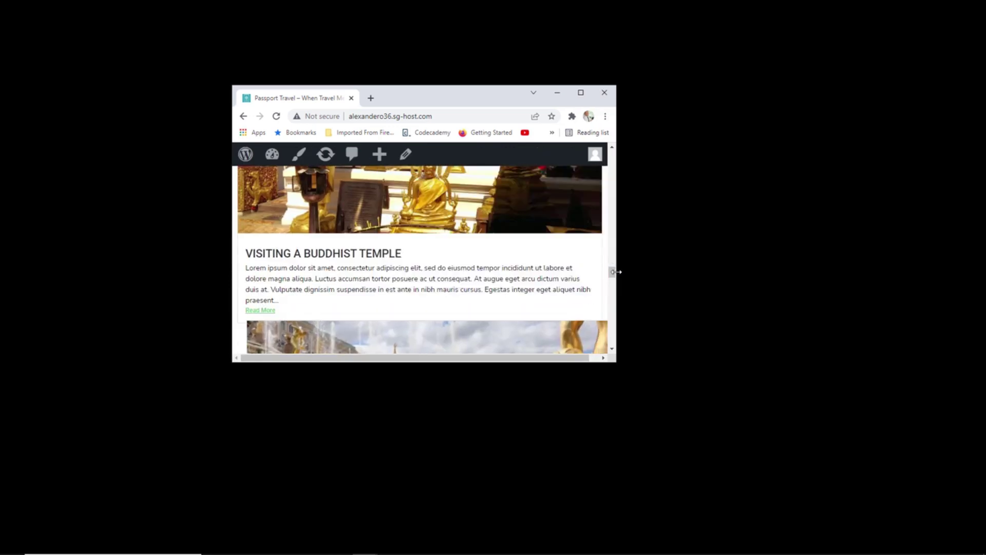
{"action": "scroll", "coordinate": [560, 264], "scroll_direction": "down", "scroll_amount": 15}
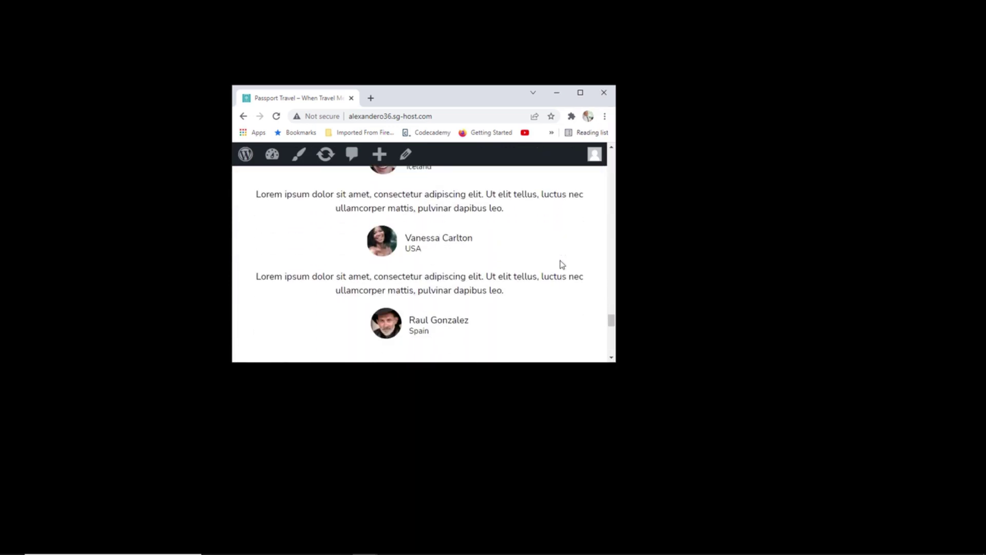
{"action": "scroll", "coordinate": [561, 264], "scroll_direction": "down", "scroll_amount": 5}
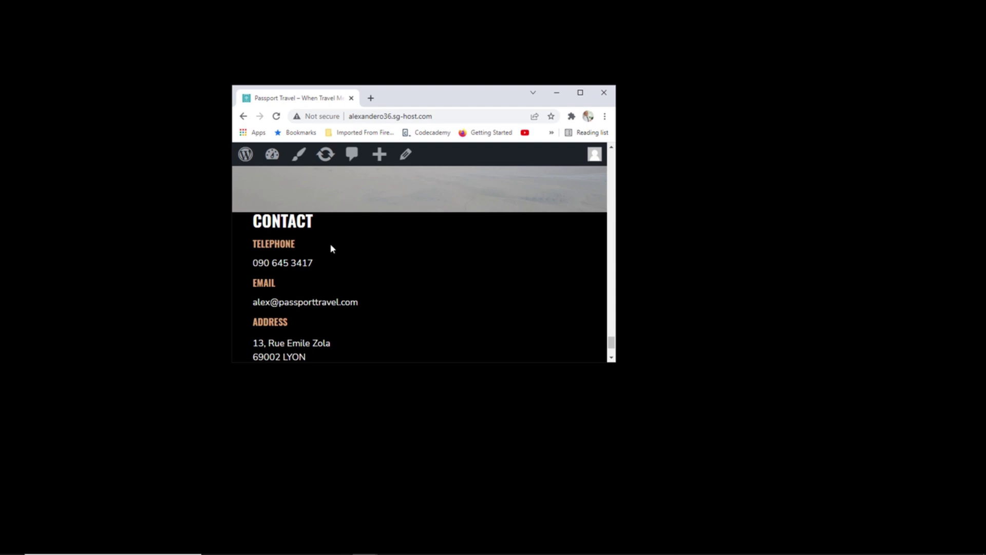
{"action": "scroll", "coordinate": [331, 249], "scroll_direction": "up", "scroll_amount": 2}
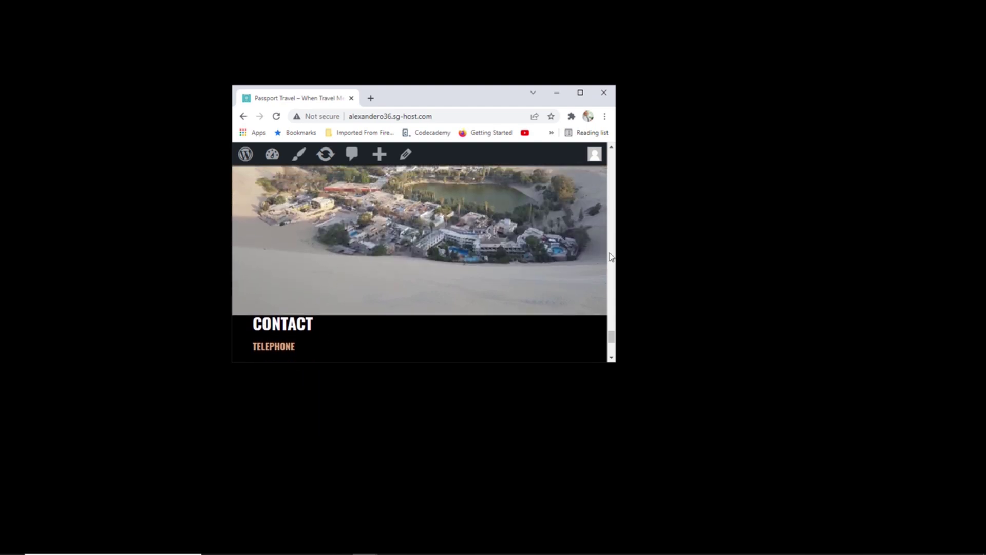
{"action": "left_click_drag", "start_coordinate": [615, 249], "coordinate": [457, 242]}
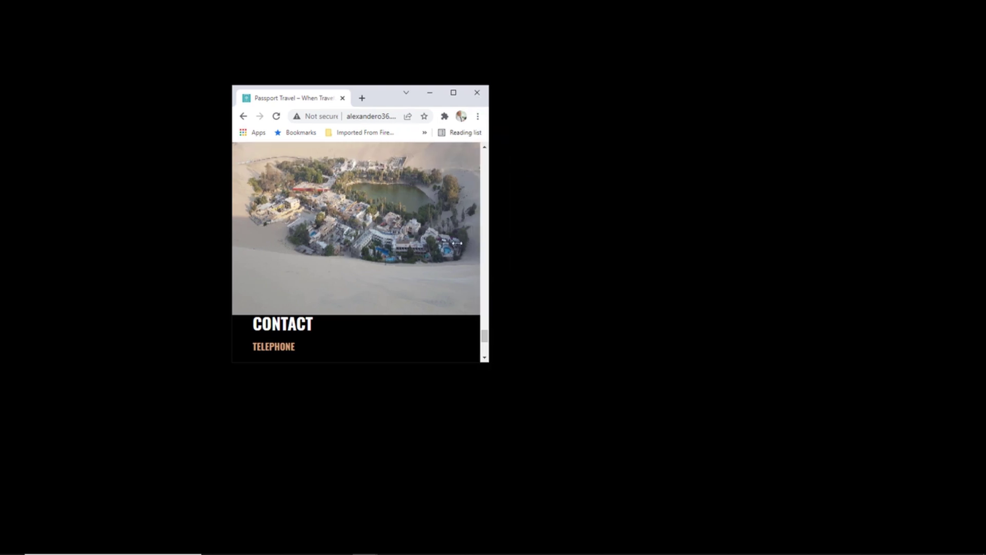
{"action": "scroll", "coordinate": [439, 250], "scroll_direction": "up", "scroll_amount": 3}
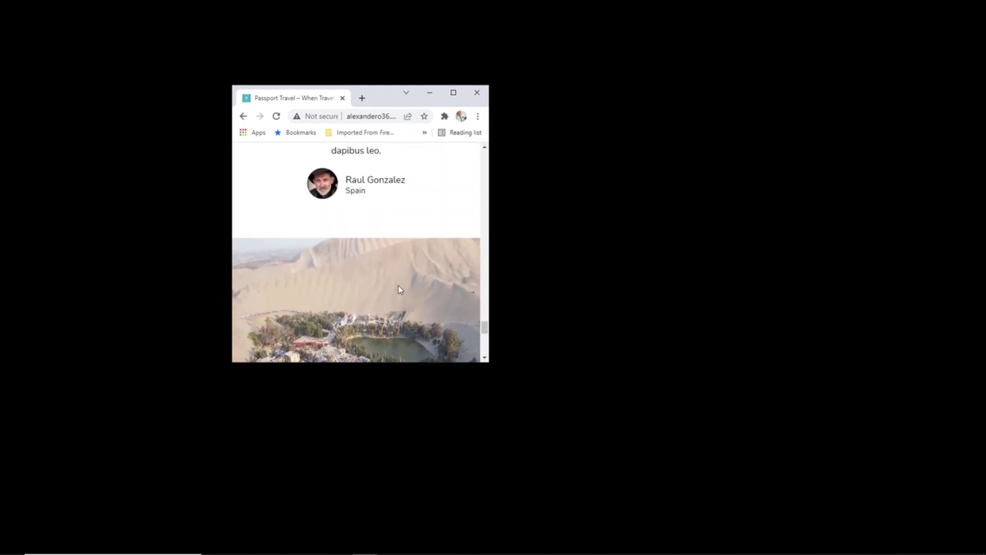
{"action": "scroll", "coordinate": [400, 290], "scroll_direction": "down", "scroll_amount": 2}
{"action": "scroll", "coordinate": [400, 289], "scroll_direction": "down", "scroll_amount": 2}
{"action": "scroll", "coordinate": [399, 290], "scroll_direction": "up", "scroll_amount": 2}
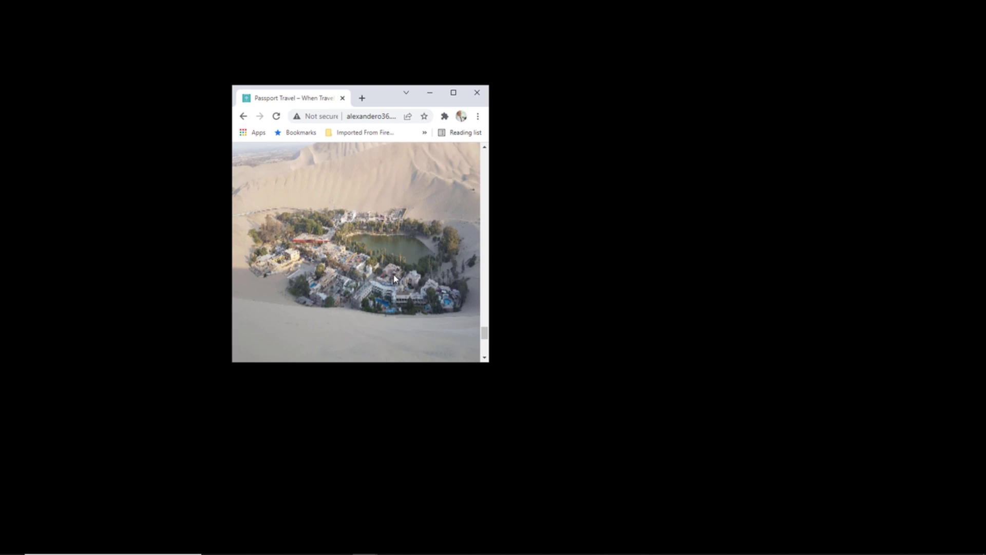
{"action": "scroll", "coordinate": [395, 278], "scroll_direction": "up", "scroll_amount": 1}
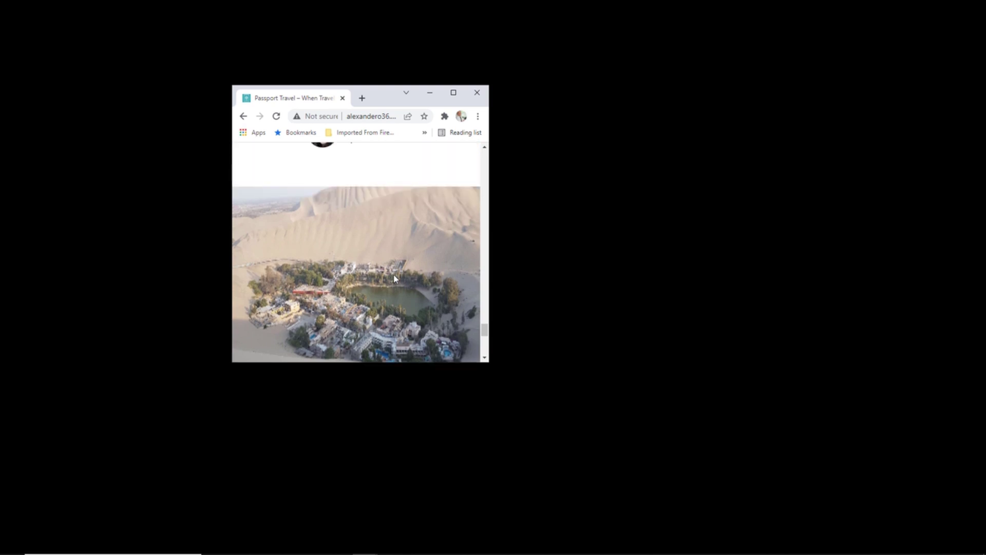
{"action": "scroll", "coordinate": [394, 279], "scroll_direction": "down", "scroll_amount": 1}
{"action": "scroll", "coordinate": [339, 175], "scroll_direction": "up", "scroll_amount": 1}
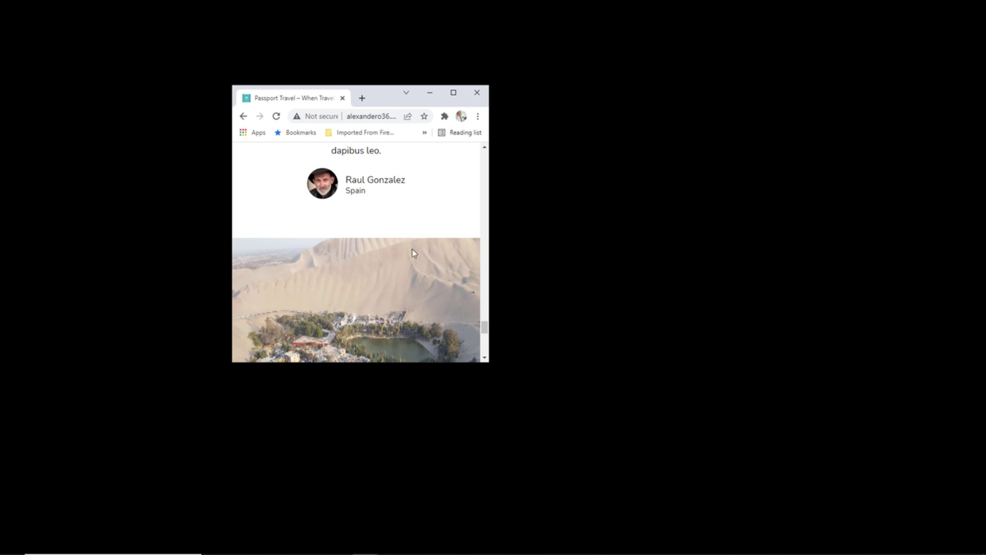
{"action": "left_click", "coordinate": [453, 92]}
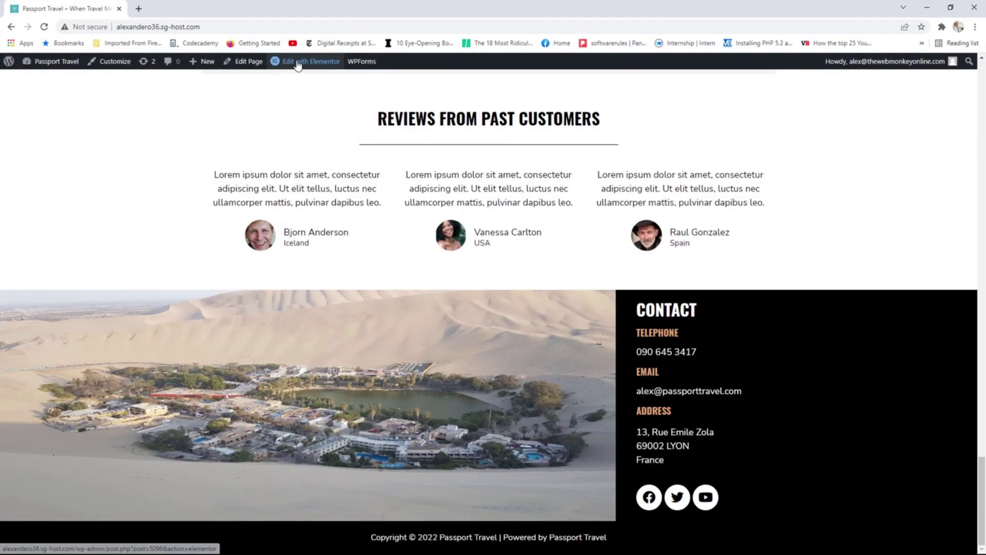
Edit the Global Footer template from the admin bar and switch to tablet preview.
{"action": "mouse_move", "coordinate": [298, 60]}
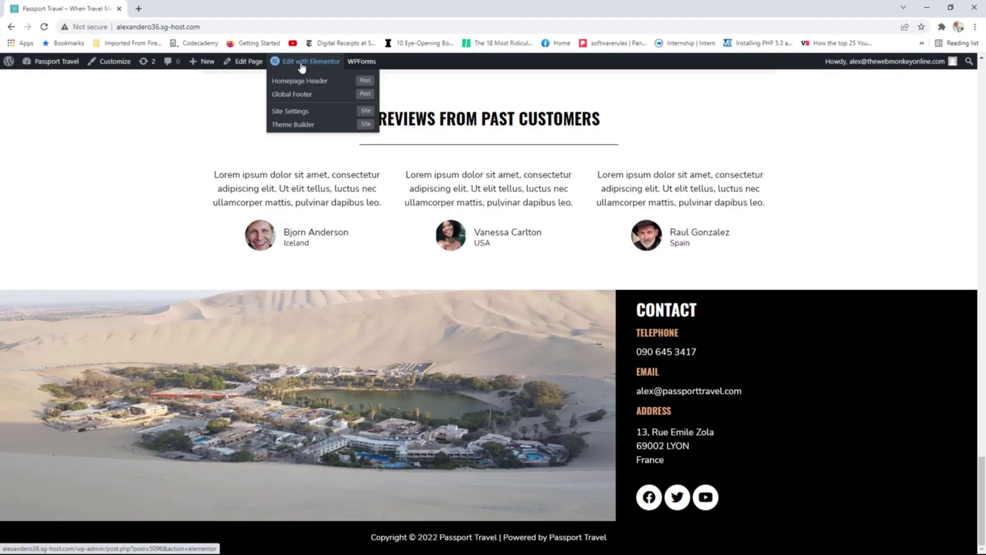
{"action": "left_click", "coordinate": [291, 94]}
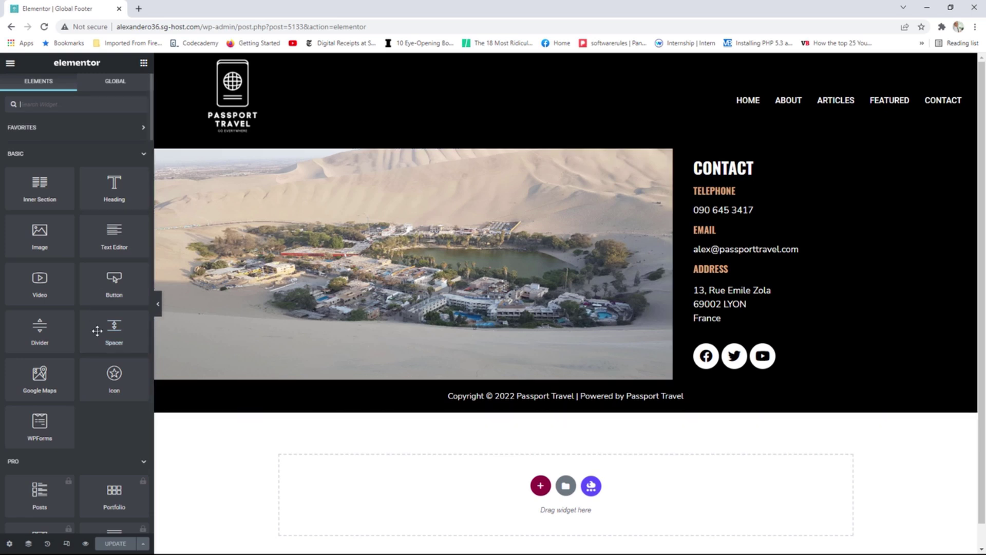
{"action": "left_click", "coordinate": [66, 545]}
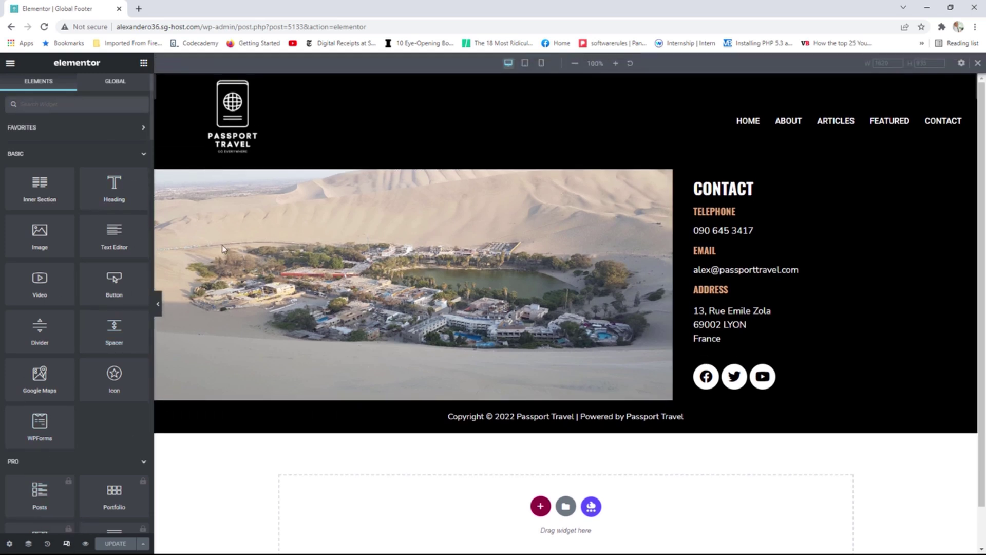
{"action": "left_click", "coordinate": [525, 63]}
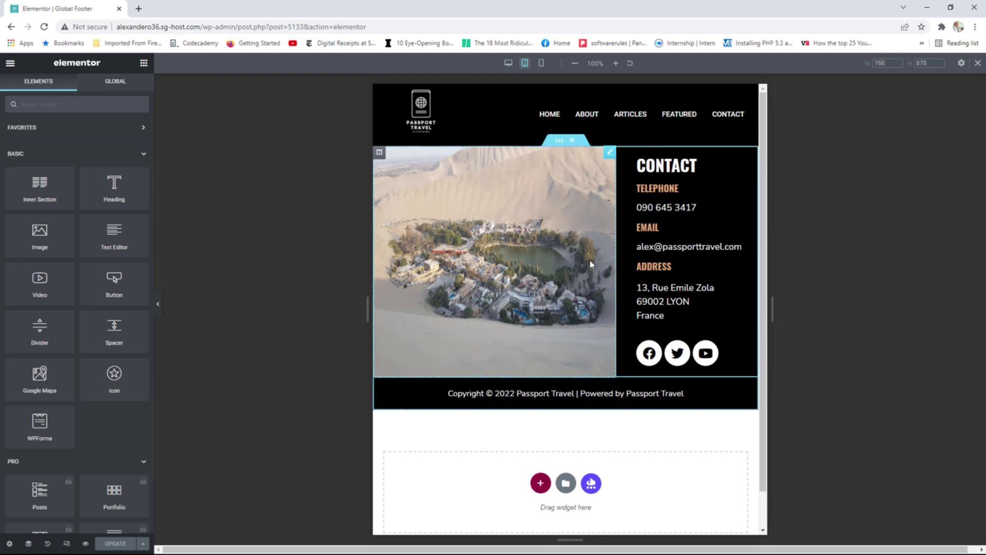
Set both the image and Contact footer columns to 50% width on tablet.
{"action": "left_click", "coordinate": [380, 153]}
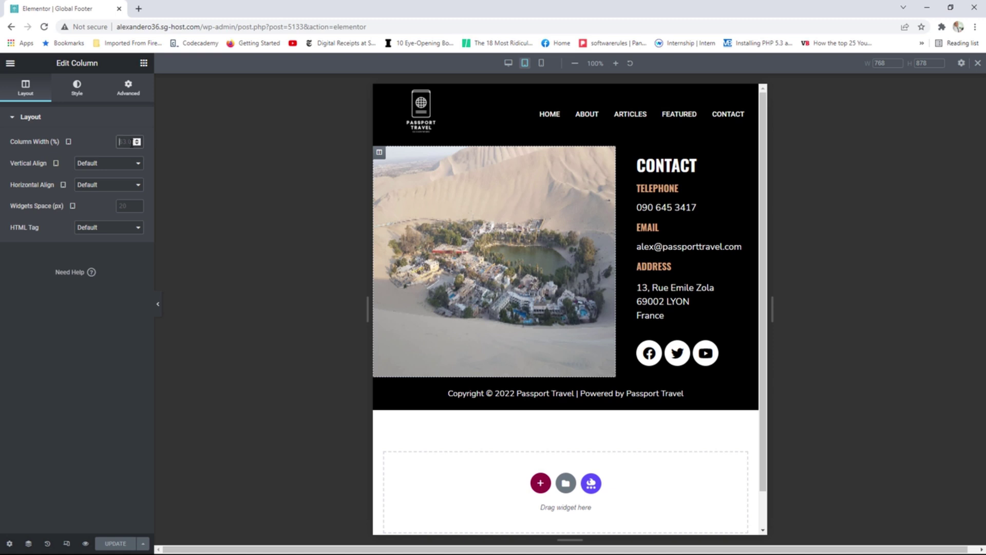
{"action": "type", "text": "50"}
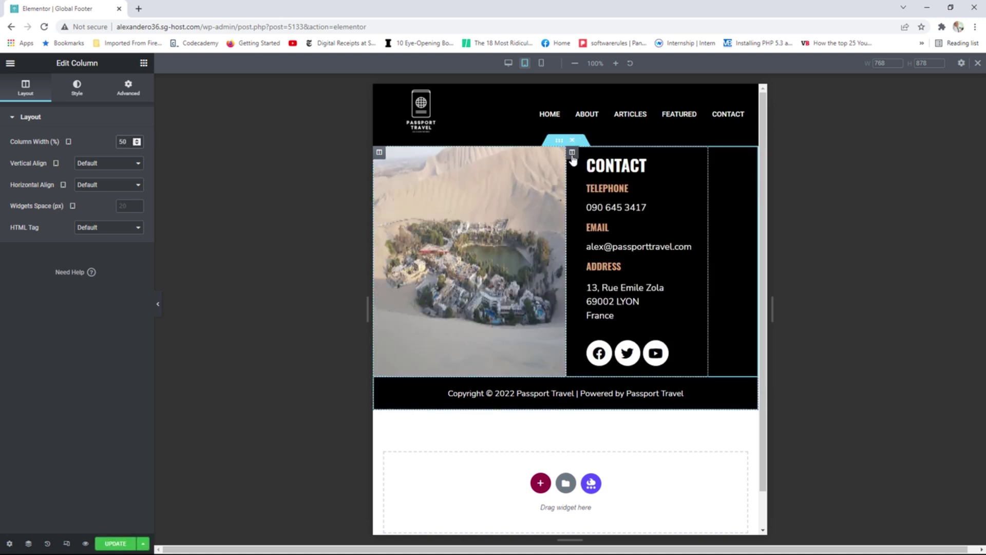
{"action": "left_click", "coordinate": [572, 153]}
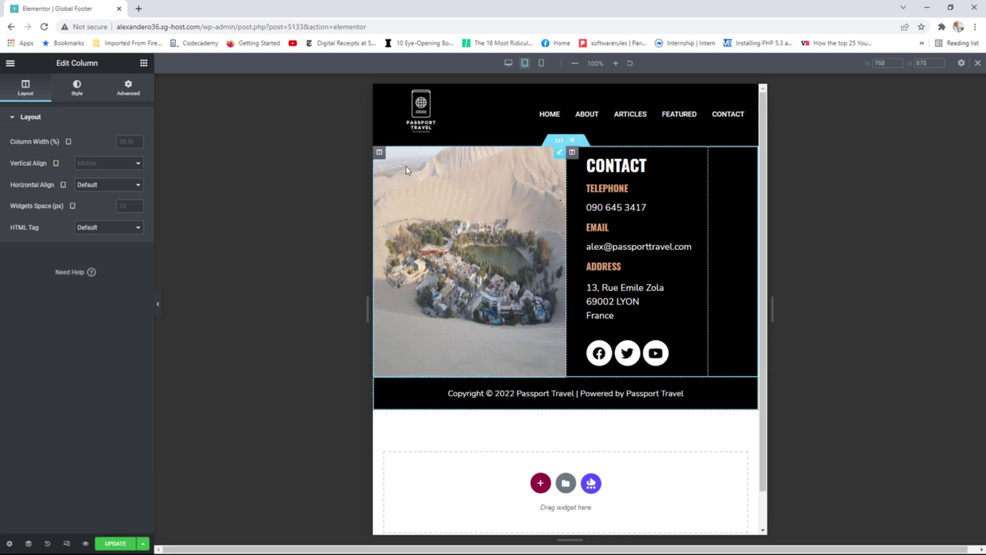
{"action": "left_click", "coordinate": [128, 141]}
{"action": "type", "text": "50"}
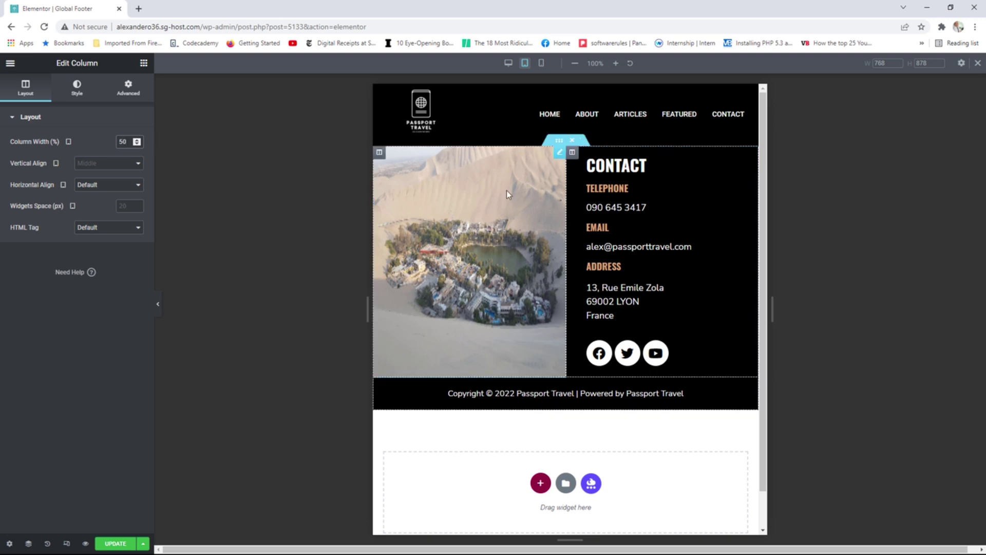
Widen the image column to 66% and narrow the Contact column to 33%.
{"action": "left_click", "coordinate": [379, 154]}
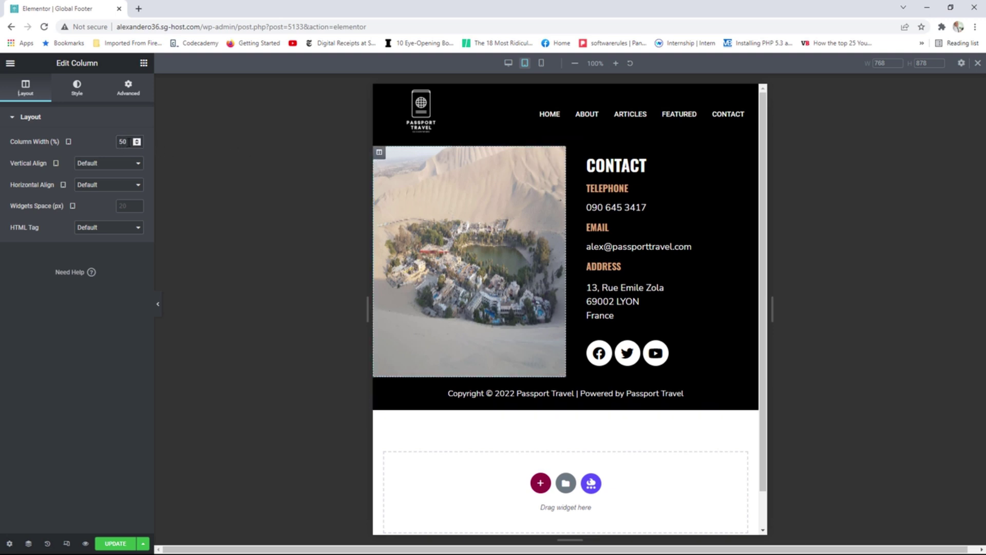
{"action": "left_click", "coordinate": [137, 141]}
{"action": "left_click", "coordinate": [137, 140]}
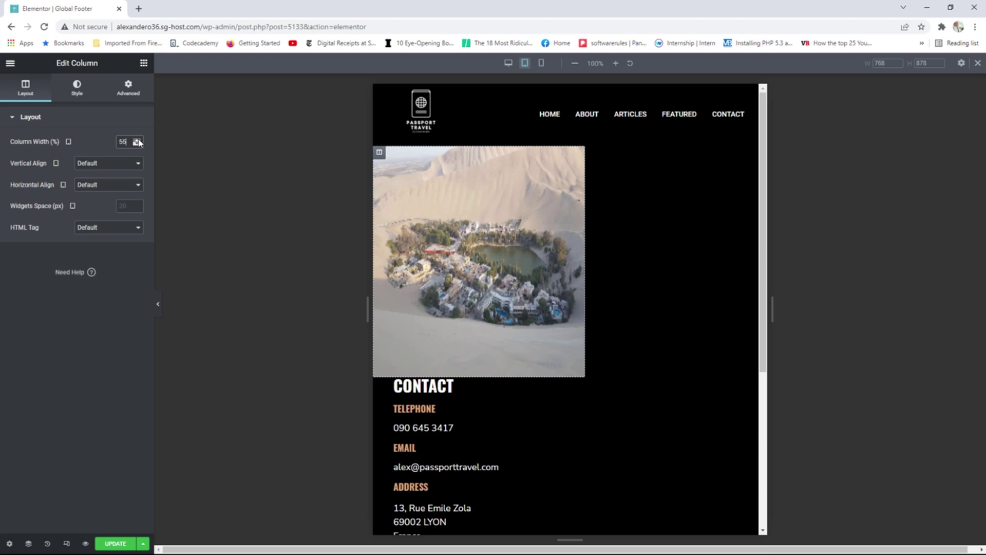
{"action": "left_click", "coordinate": [138, 140]}
{"action": "left_click", "coordinate": [137, 140]}
{"action": "left_click", "coordinate": [137, 140]}
{"action": "left_click", "coordinate": [138, 141]}
{"action": "left_click", "coordinate": [138, 140]}
{"action": "left_click", "coordinate": [138, 140]}
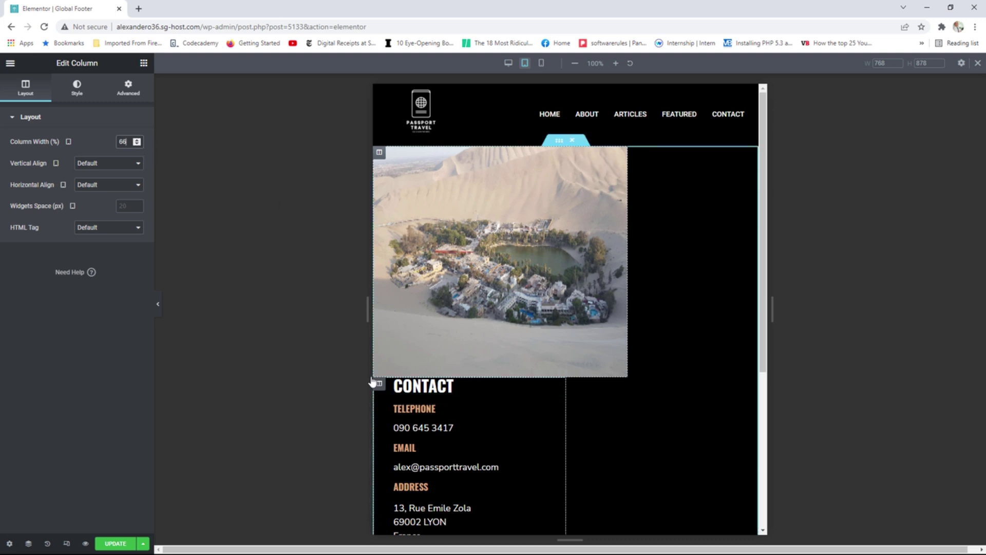
{"action": "left_click", "coordinate": [378, 383]}
{"action": "left_click", "coordinate": [138, 144]}
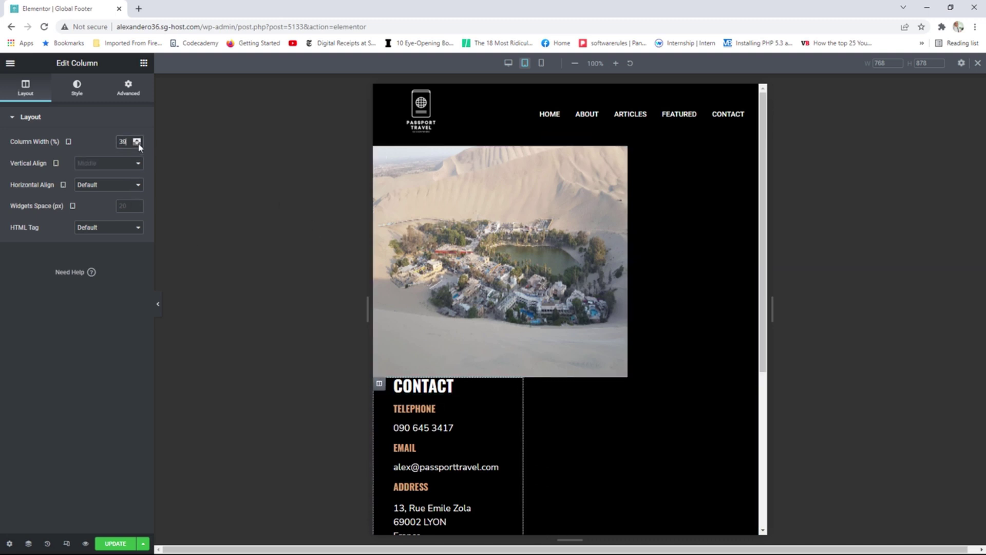
{"action": "left_click", "coordinate": [138, 145]}
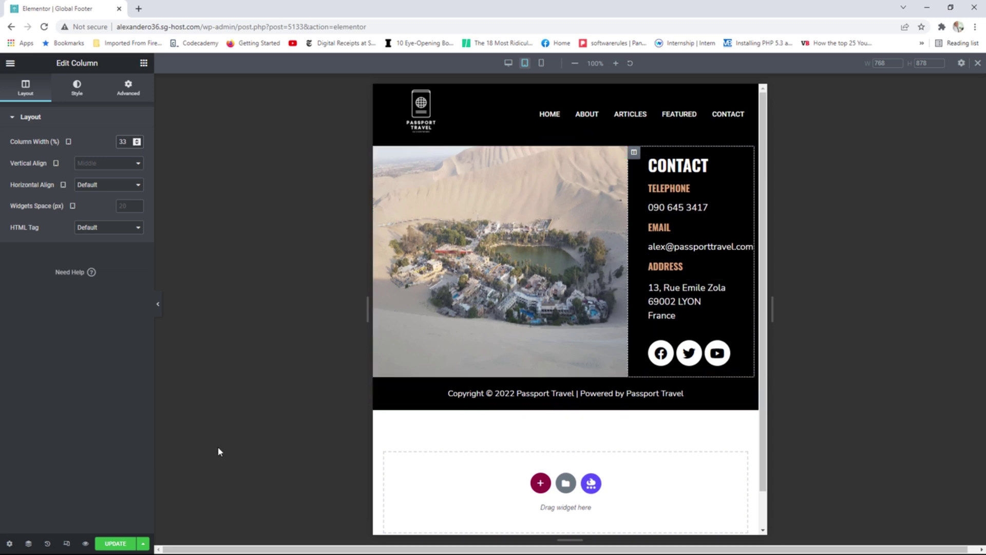
In mobile preview, enable Hide On Mobile for the footer image column.
{"action": "left_click", "coordinate": [542, 64]}
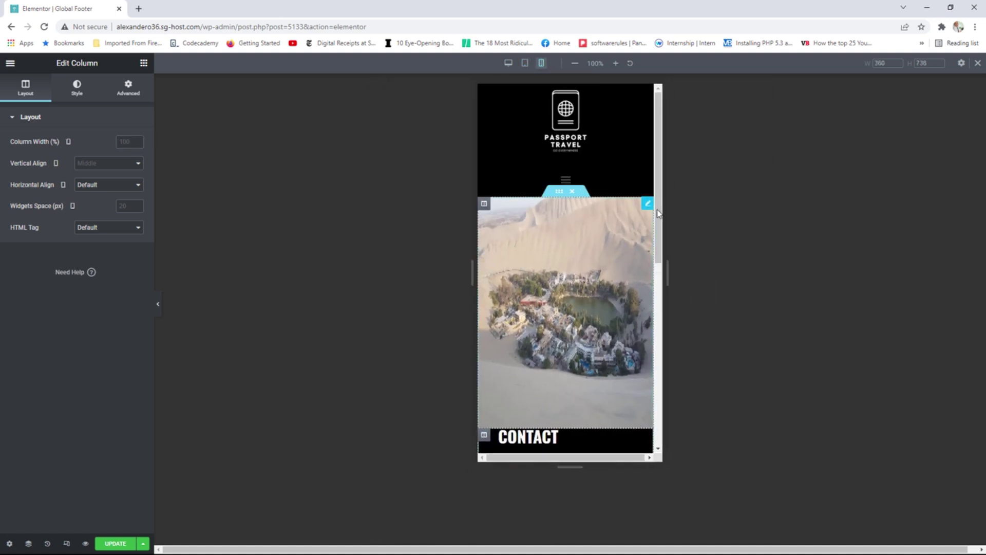
{"action": "mouse_move", "coordinate": [656, 222]}
{"action": "left_mouse_down"}
{"action": "mouse_move", "coordinate": [654, 251]}
{"action": "mouse_move", "coordinate": [649, 240]}
{"action": "left_mouse_up"}
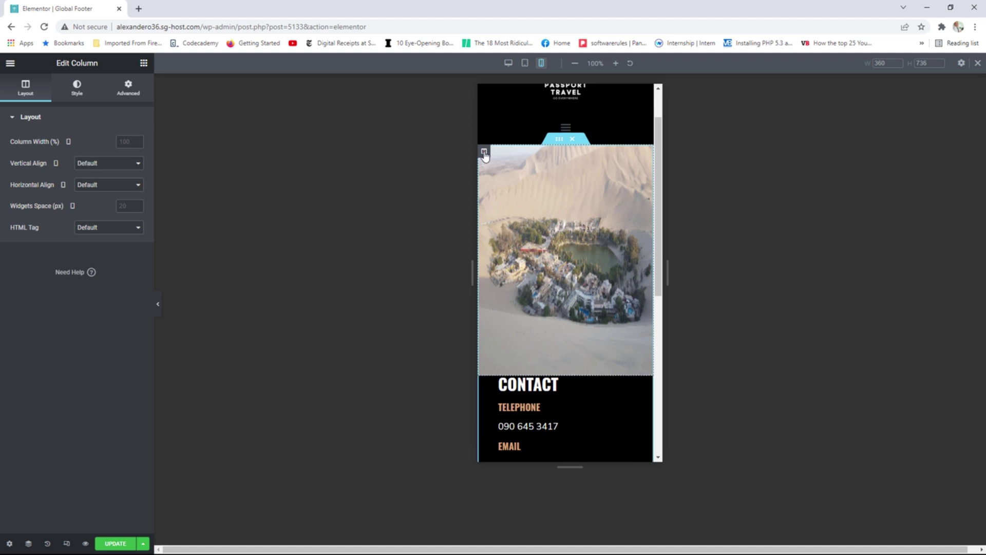
{"action": "left_click", "coordinate": [128, 88]}
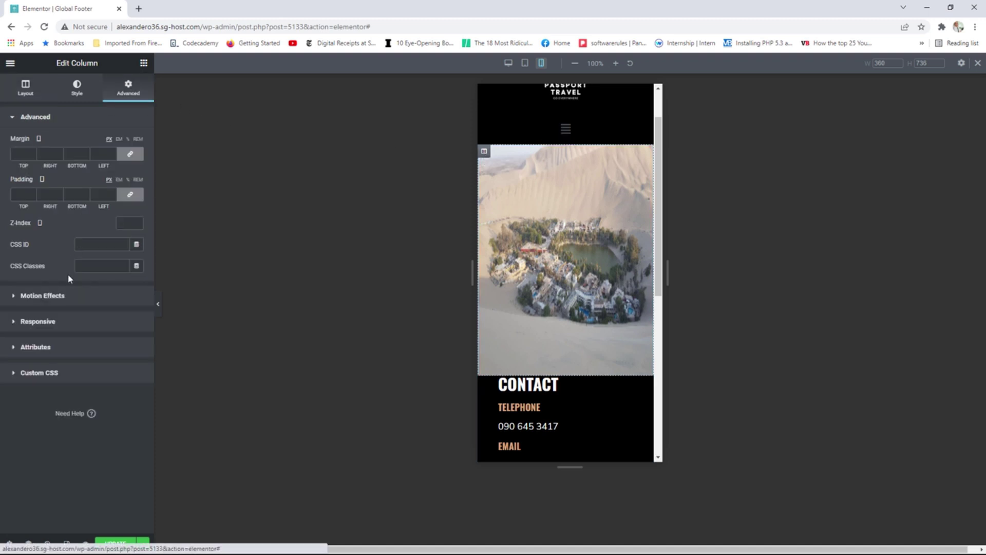
{"action": "left_click", "coordinate": [64, 324]}
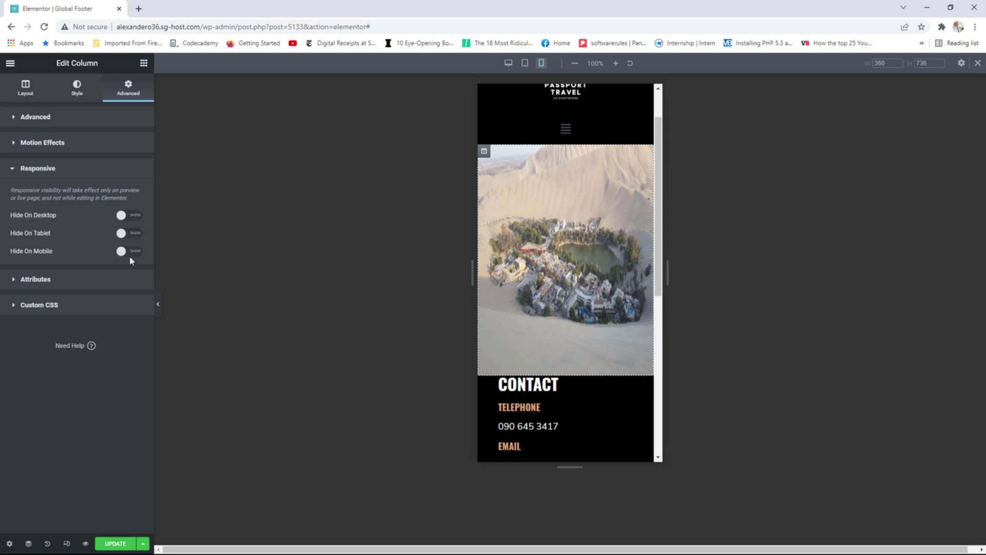
{"action": "left_click", "coordinate": [131, 251]}
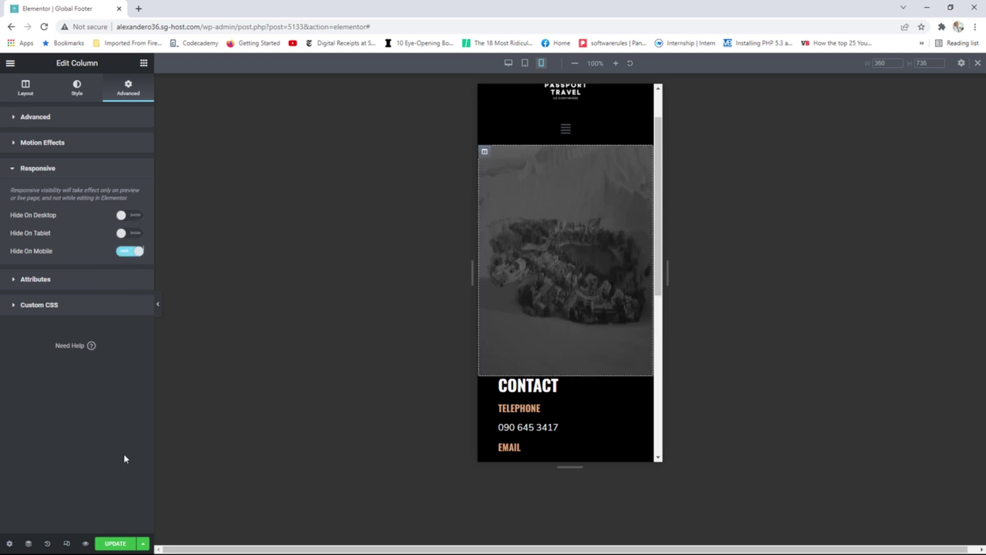
Save the footer and view the live page.
{"action": "left_click", "coordinate": [114, 544]}
{"action": "left_click", "coordinate": [10, 65]}
{"action": "left_click", "coordinate": [64, 224]}
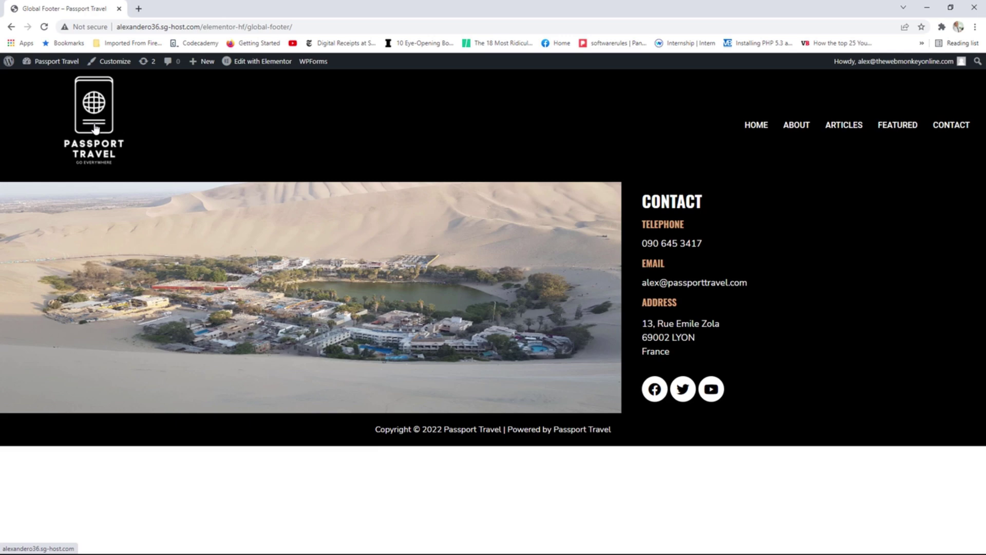
Open the live homepage, compare its footer at narrow and wider window widths, then maximize.
{"action": "left_click", "coordinate": [95, 128]}
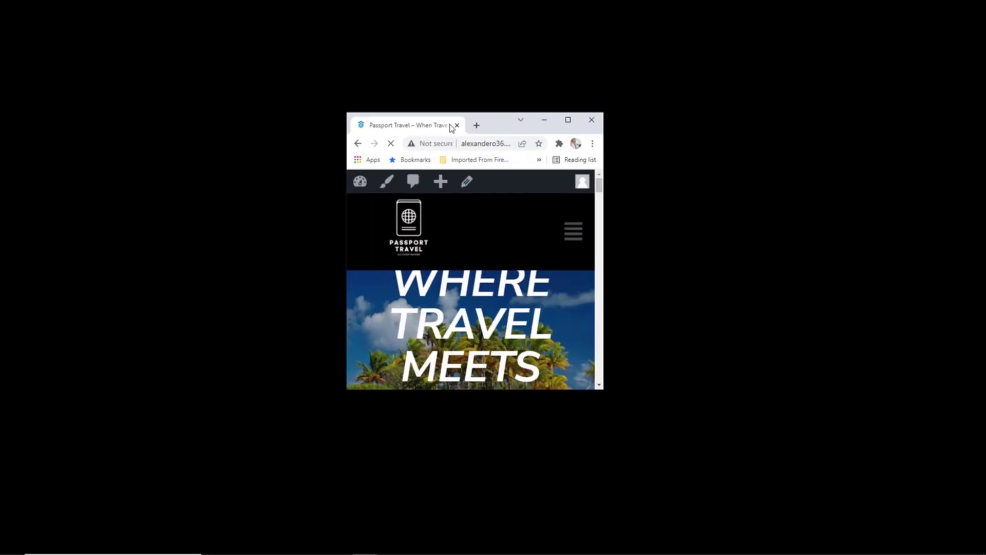
{"action": "left_click_drag", "start_coordinate": [451, 128], "coordinate": [408, 128]}
{"action": "scroll", "coordinate": [550, 261], "scroll_direction": "down", "scroll_amount": 10}
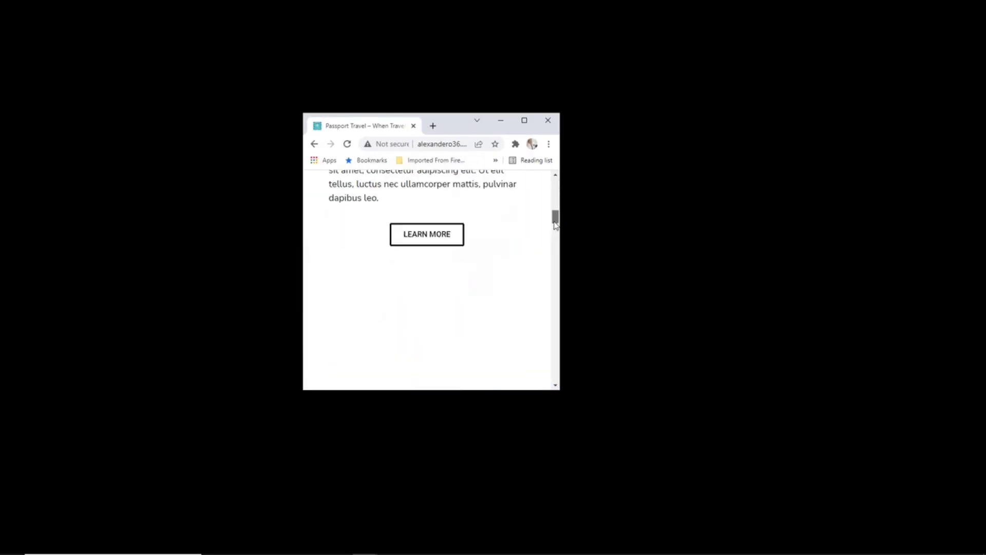
{"action": "left_click_drag", "start_coordinate": [550, 261], "coordinate": [554, 373]}
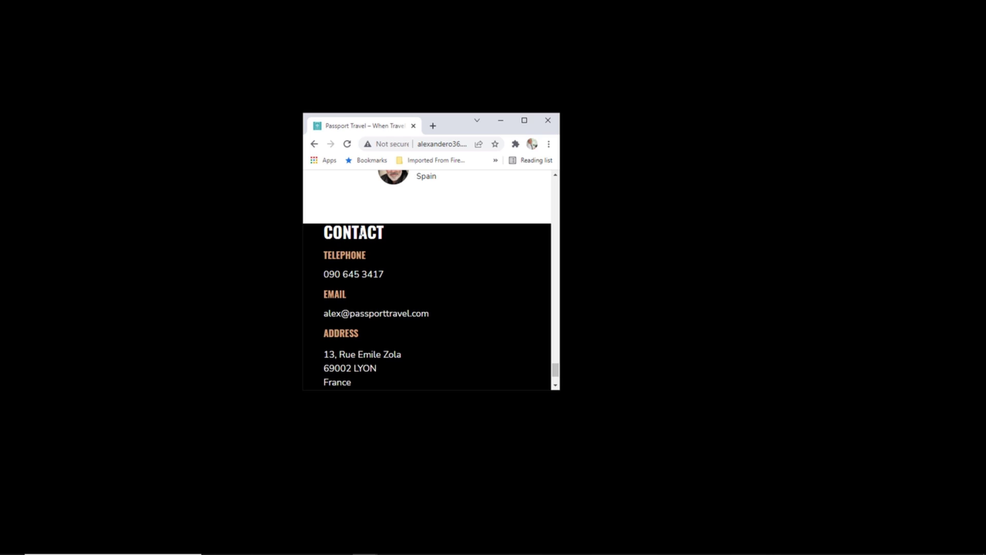
{"action": "left_click_drag", "start_coordinate": [560, 265], "coordinate": [680, 270]}
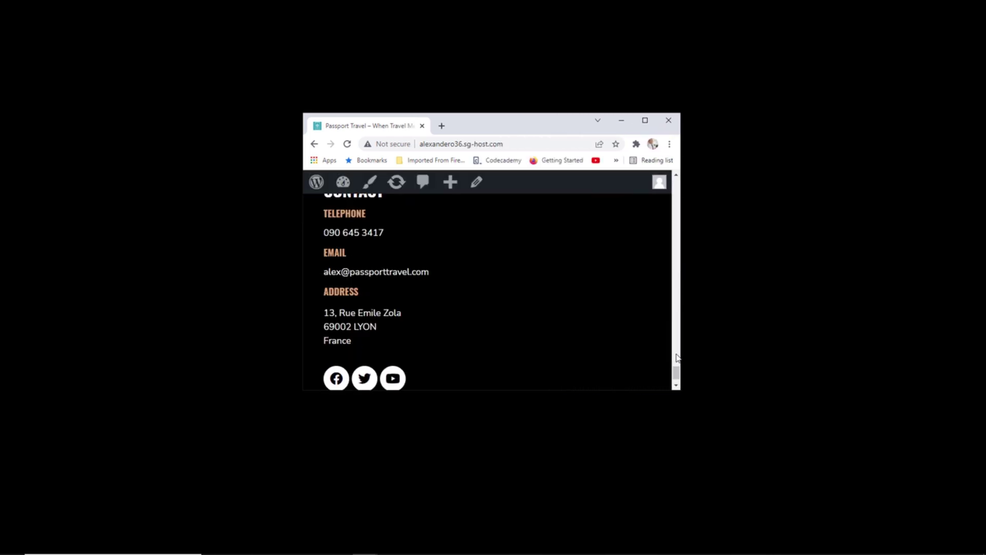
{"action": "scroll", "coordinate": [676, 372], "scroll_direction": "up", "scroll_amount": 3}
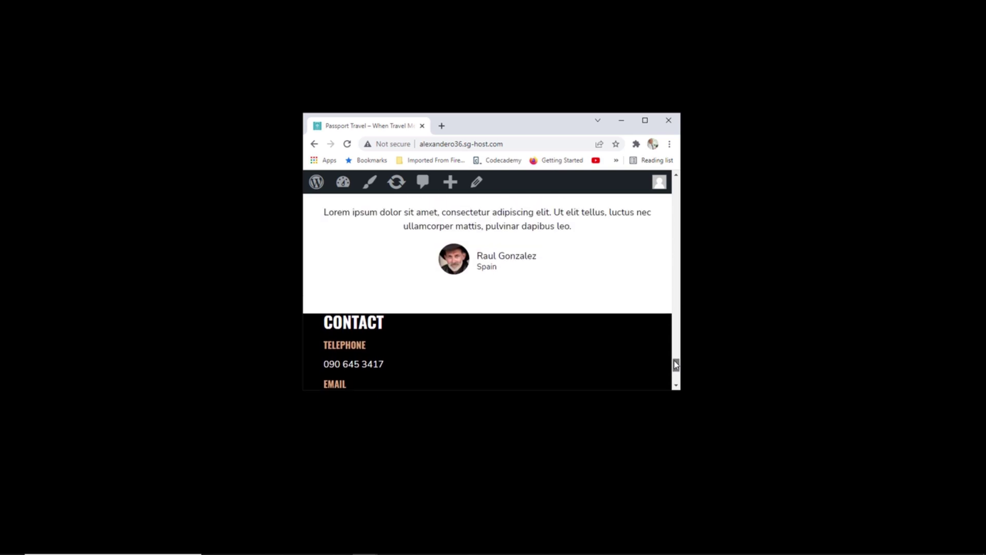
{"action": "scroll", "coordinate": [676, 372], "scroll_direction": "down", "scroll_amount": 3}
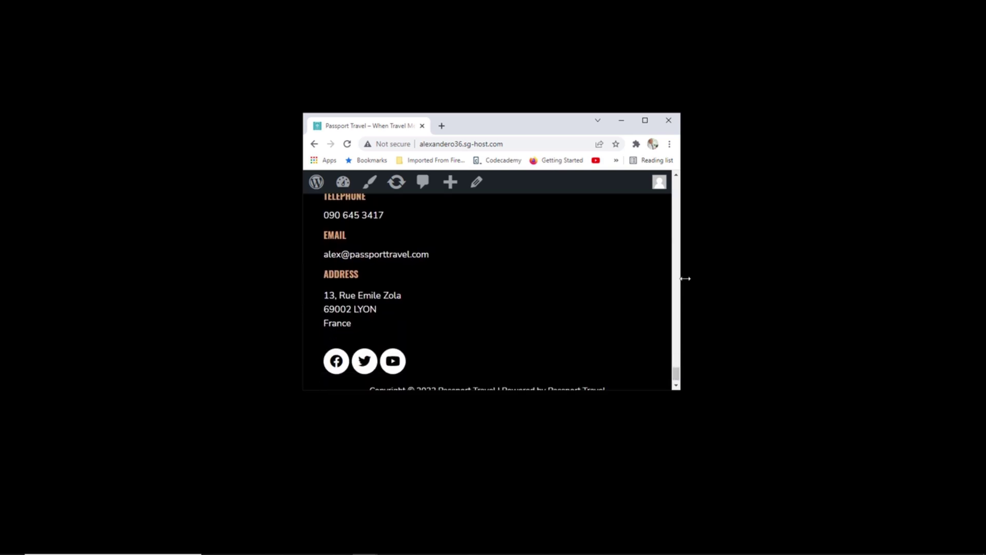
{"action": "left_click_drag", "start_coordinate": [685, 279], "coordinate": [719, 279]}
{"action": "scroll", "coordinate": [714, 366], "scroll_direction": "up", "scroll_amount": 2}
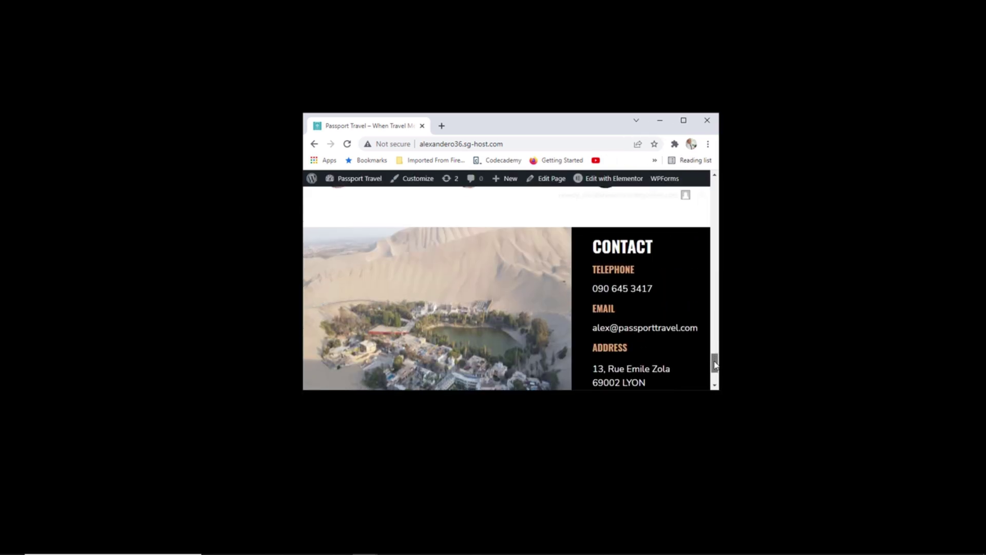
{"action": "scroll", "coordinate": [714, 366], "scroll_direction": "down", "scroll_amount": 3}
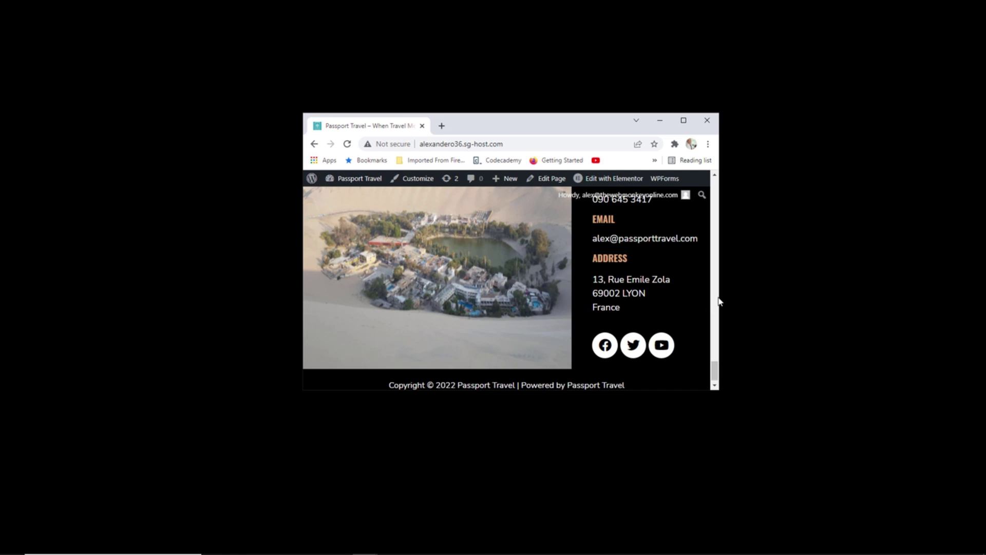
{"action": "left_click_drag", "start_coordinate": [719, 302], "coordinate": [619, 371]}
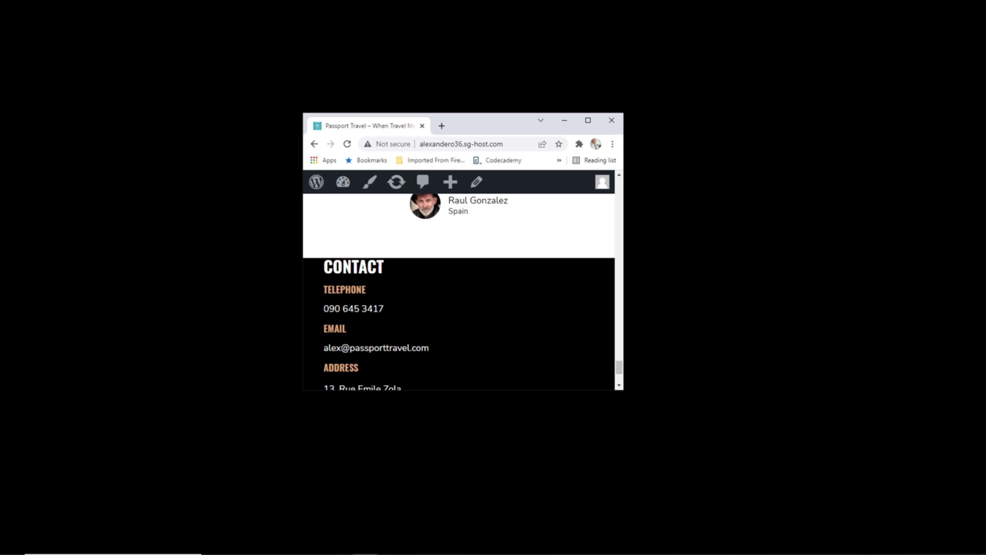
{"action": "left_click", "coordinate": [588, 120]}
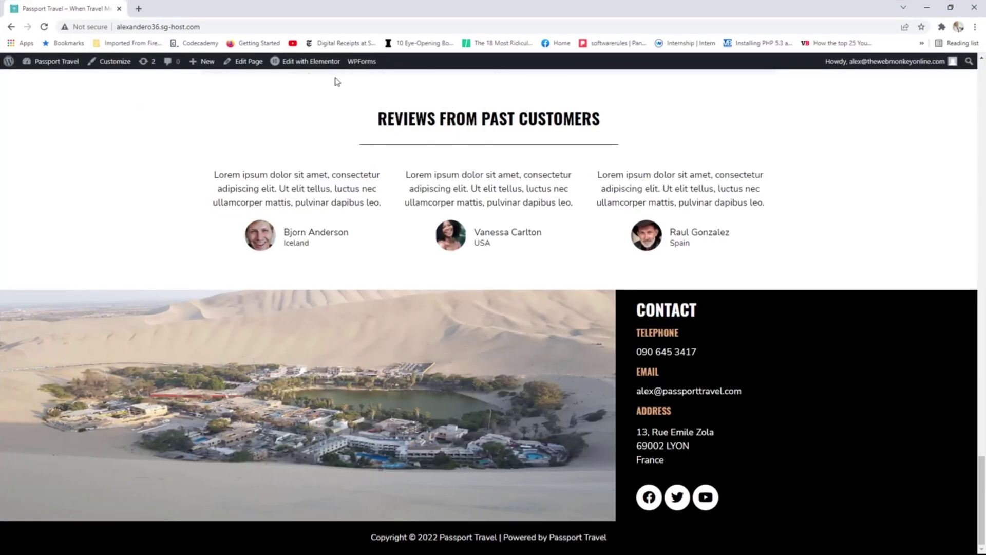
Open the Global Footer template and preview it at mobile width.
{"action": "mouse_move", "coordinate": [323, 62]}
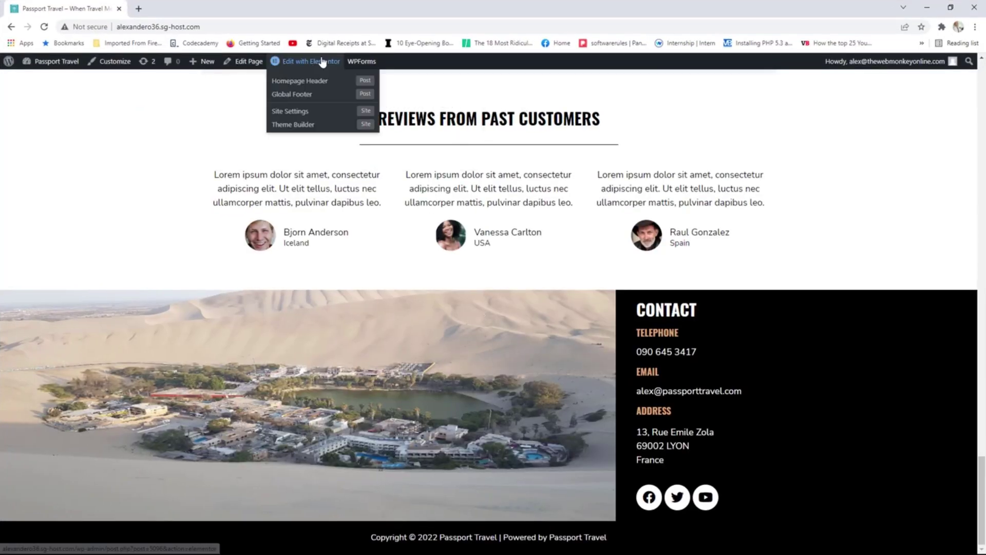
{"action": "left_click", "coordinate": [311, 96]}
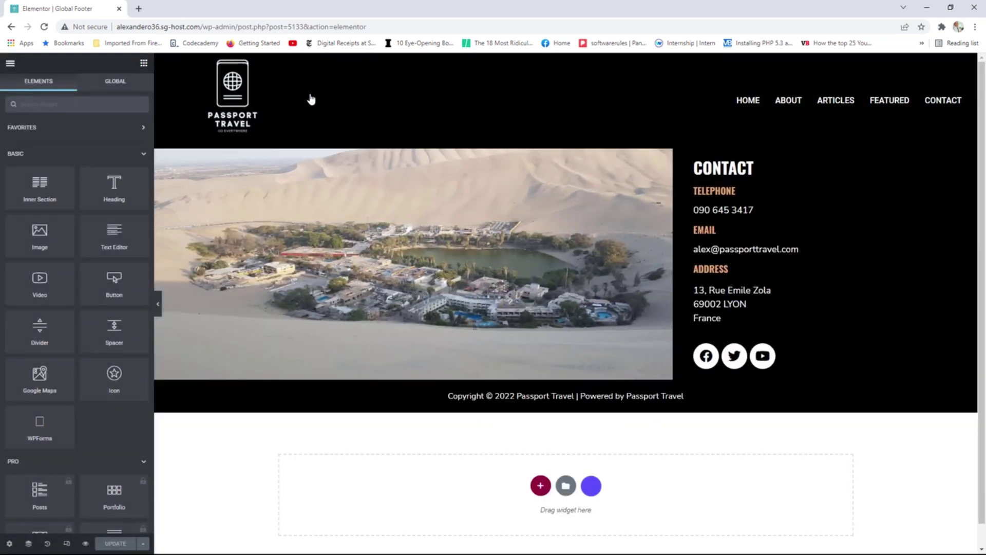
{"action": "left_click", "coordinate": [66, 545]}
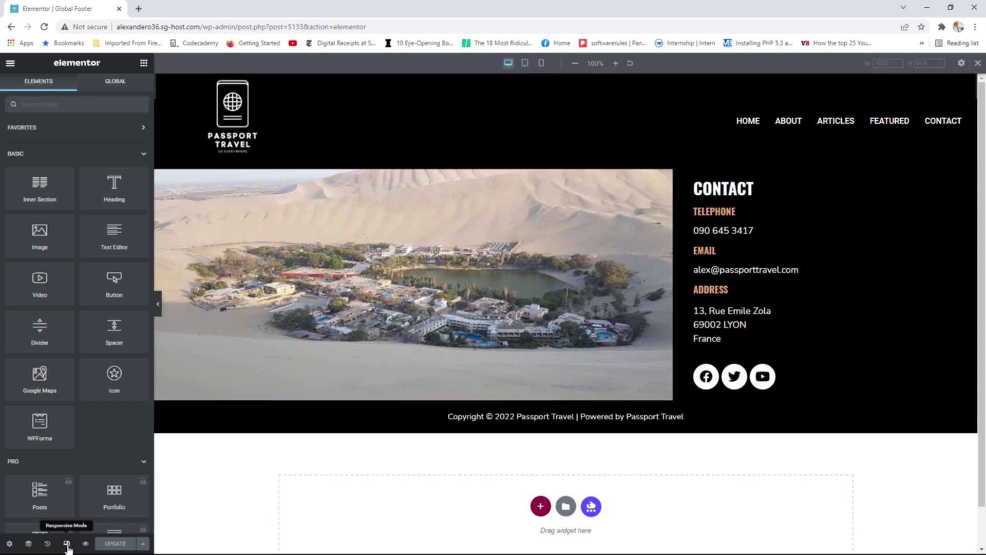
{"action": "left_click", "coordinate": [541, 63]}
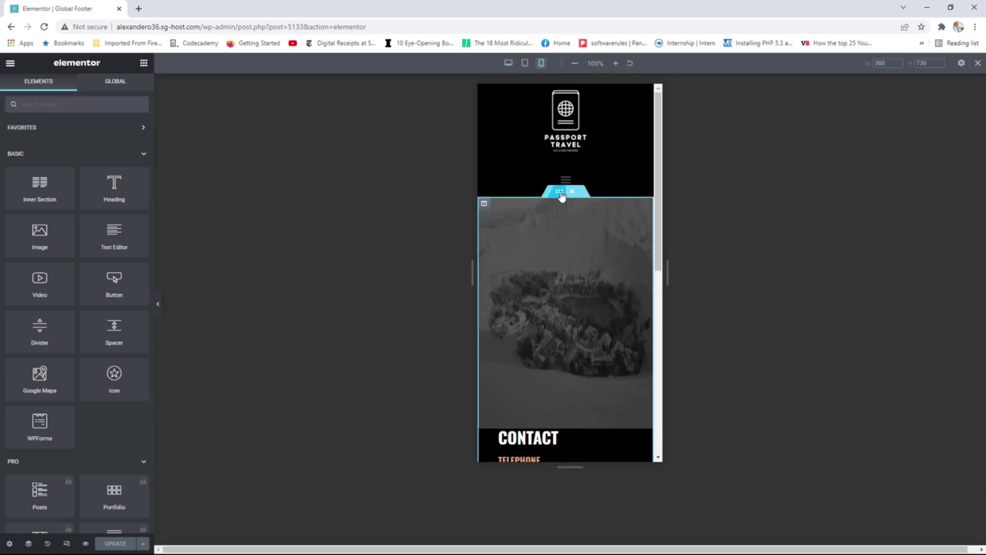
Unlink the image section's padding and set its top padding to 25 px.
{"action": "left_click", "coordinate": [560, 193]}
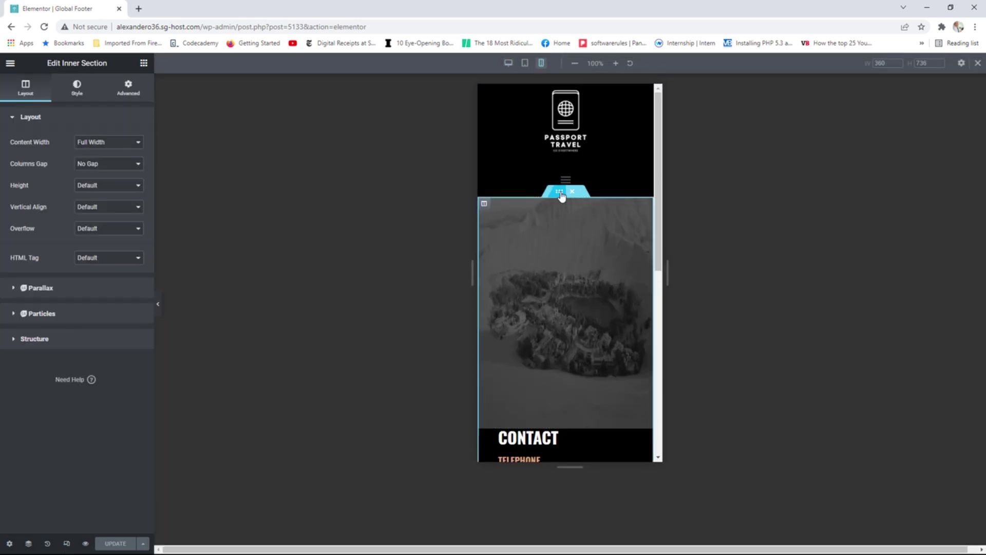
{"action": "left_click", "coordinate": [127, 91]}
{"action": "left_click", "coordinate": [130, 195]}
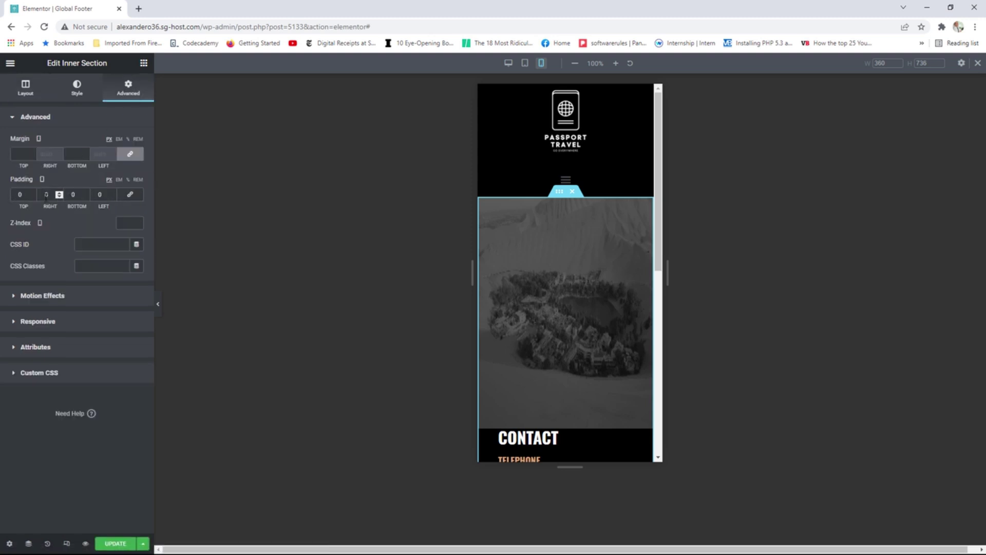
{"action": "left_click", "coordinate": [31, 195]}
{"action": "type", "text": "11"}
{"action": "scroll", "coordinate": [33, 194], "scroll_direction": "up", "scroll_amount": 13}
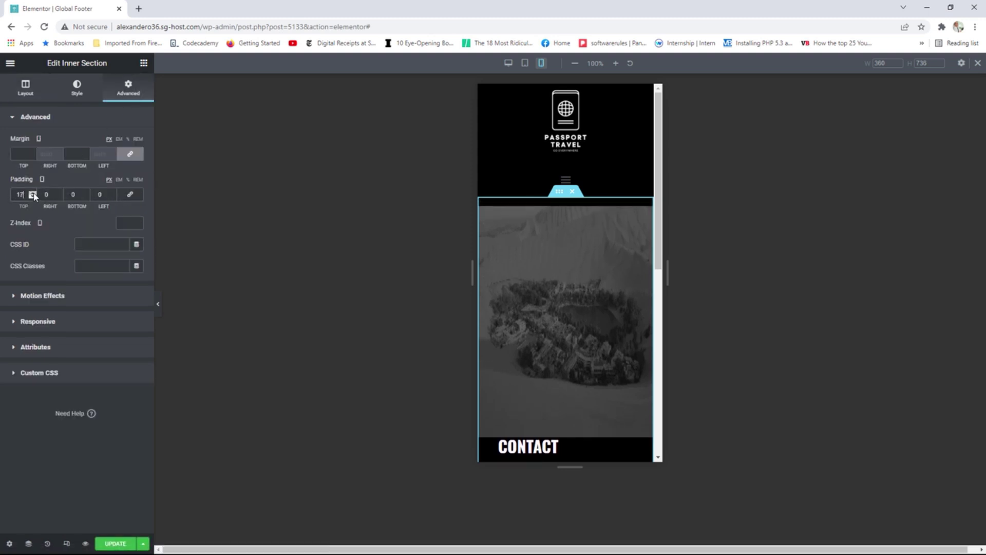
{"action": "scroll", "coordinate": [32, 194], "scroll_direction": "up", "scroll_amount": 1}
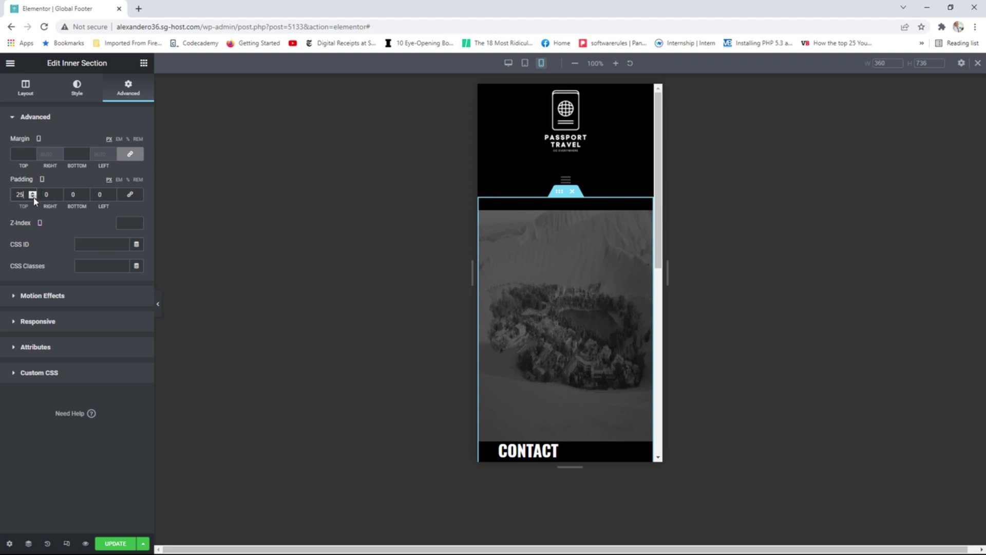
Save the footer and view the live footer page.
{"action": "left_click", "coordinate": [114, 544]}
{"action": "left_click", "coordinate": [10, 63]}
{"action": "left_click", "coordinate": [51, 229]}
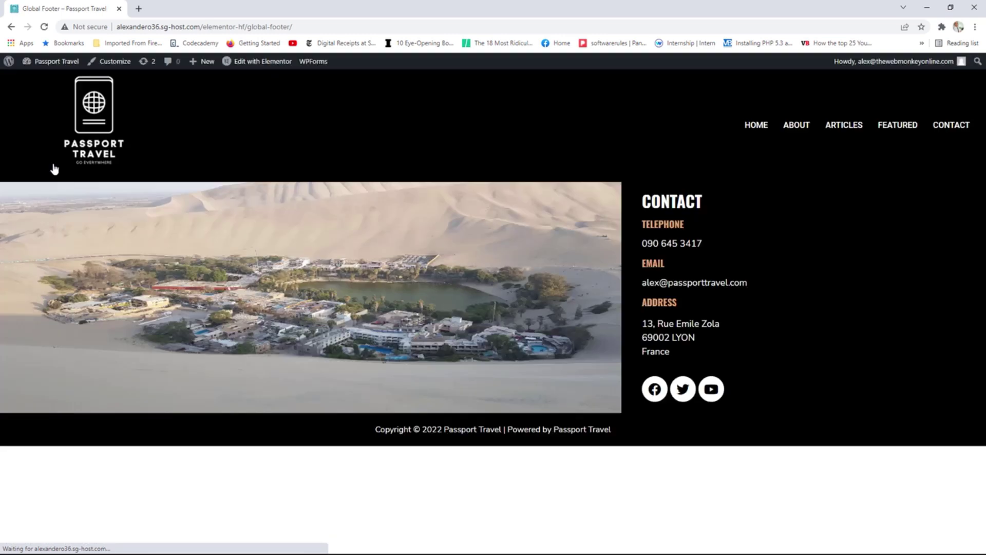
Open the homepage and shrink the browser window to a narrow width.
{"action": "left_click", "coordinate": [108, 103]}
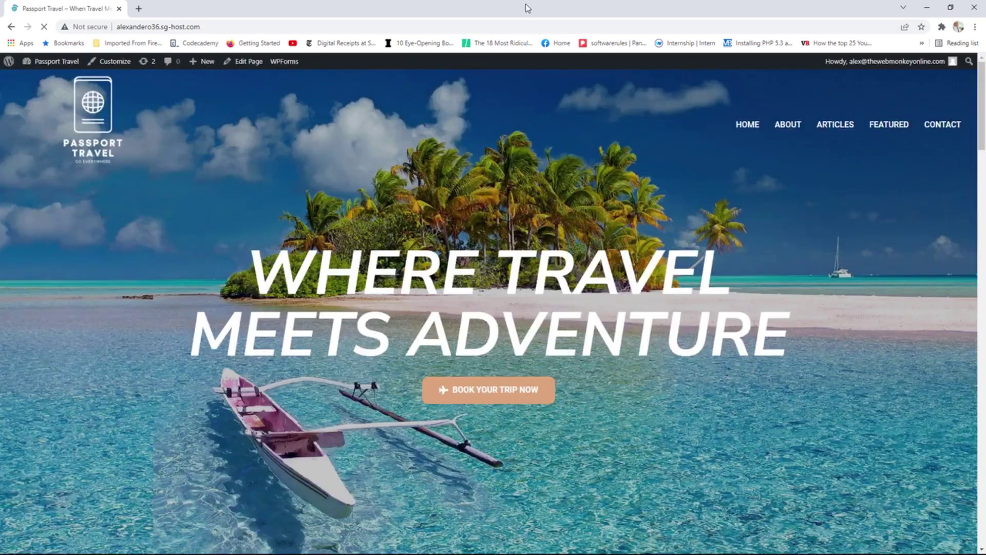
{"action": "left_click_drag", "start_coordinate": [523, 9], "coordinate": [479, 138]}
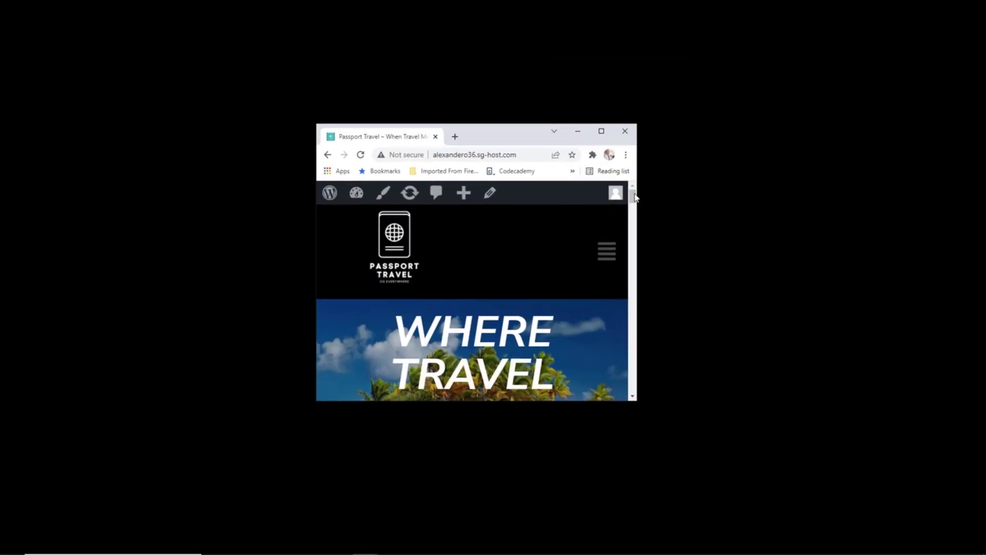
{"action": "mouse_move", "coordinate": [635, 197]}
{"action": "left_mouse_down"}
{"action": "mouse_move", "coordinate": [632, 396]}
{"action": "mouse_move", "coordinate": [636, 201]}
{"action": "left_mouse_up"}
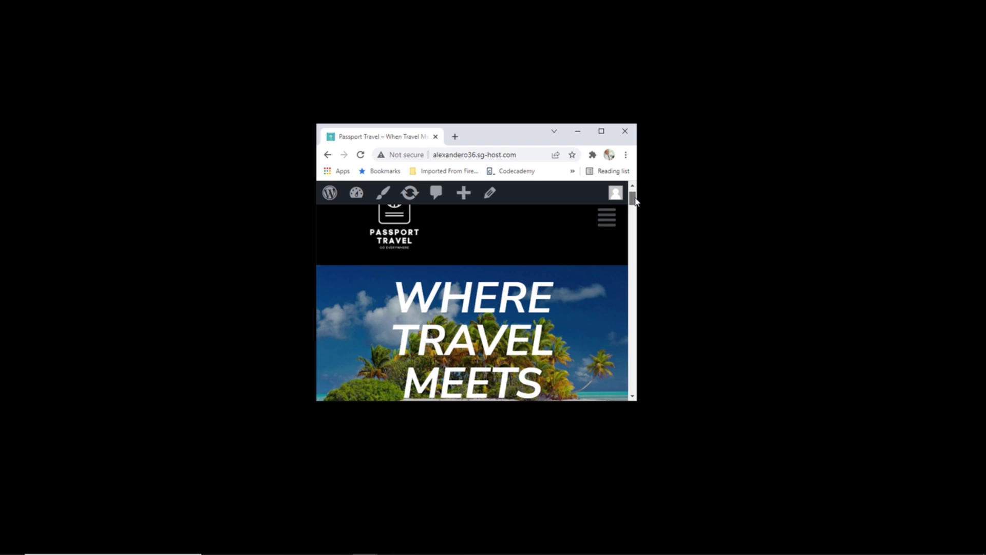
{"action": "scroll", "coordinate": [633, 198], "scroll_direction": "down", "scroll_amount": 1}
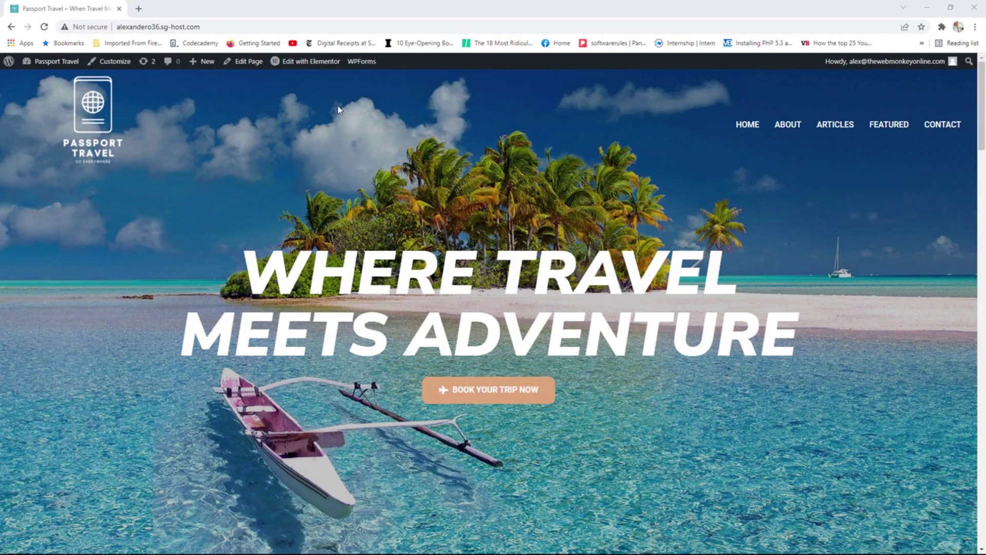
{"action": "left_click_drag", "start_coordinate": [509, 11], "coordinate": [429, 110]}
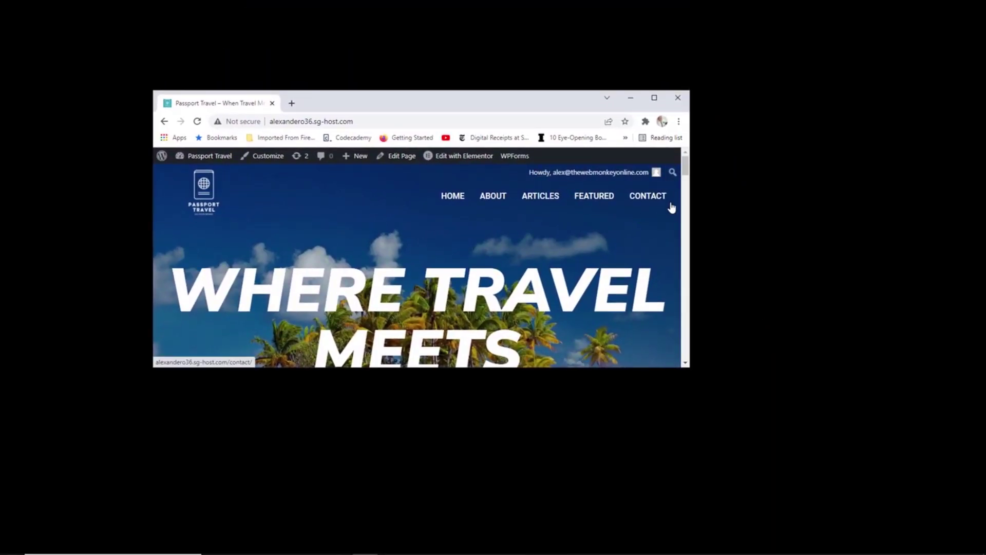
{"action": "scroll", "coordinate": [541, 229], "scroll_direction": "down", "scroll_amount": 2}
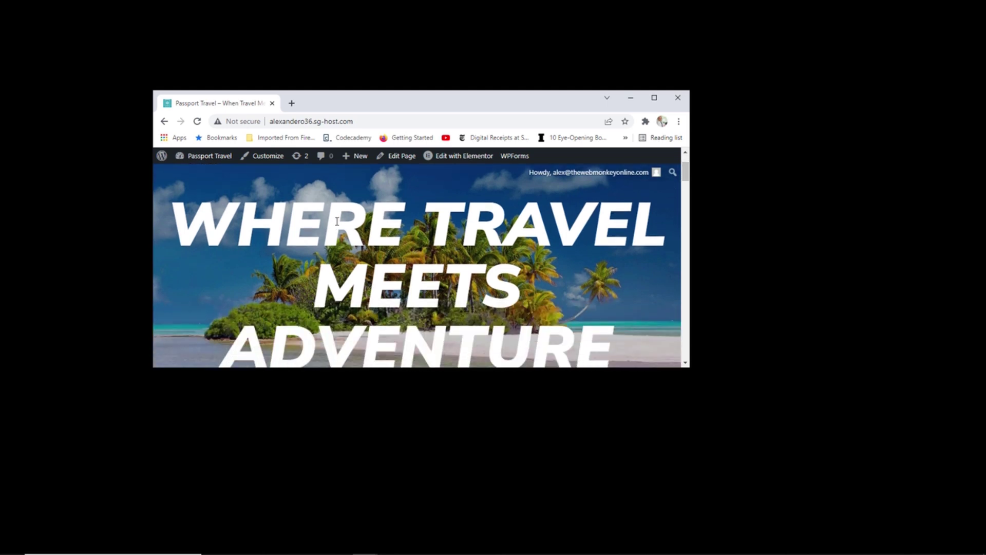
{"action": "mouse_move", "coordinate": [685, 177]}
{"action": "left_mouse_down"}
{"action": "mouse_move", "coordinate": [684, 197]}
{"action": "mouse_move", "coordinate": [683, 171]}
{"action": "left_mouse_up"}
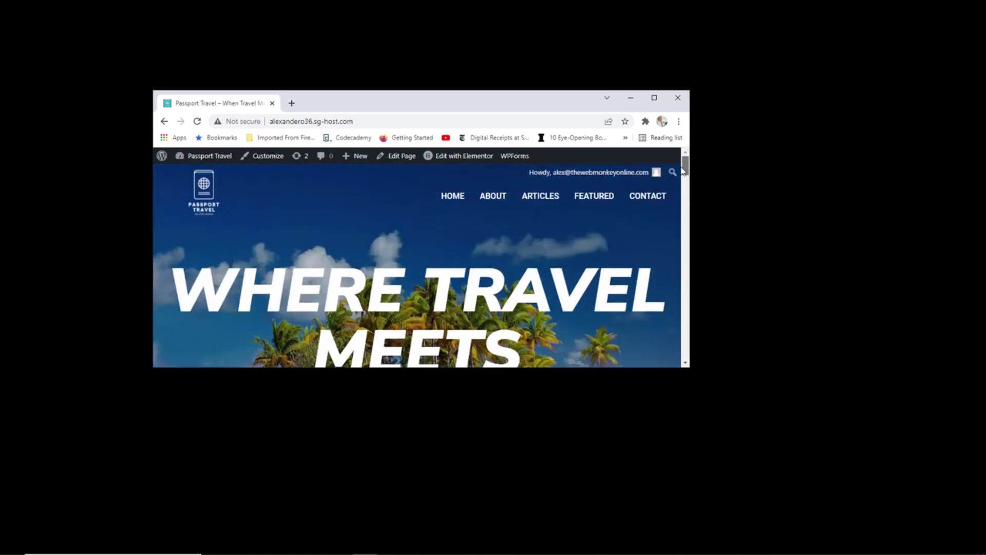
{"action": "left_click_drag", "start_coordinate": [683, 171], "coordinate": [678, 210]}
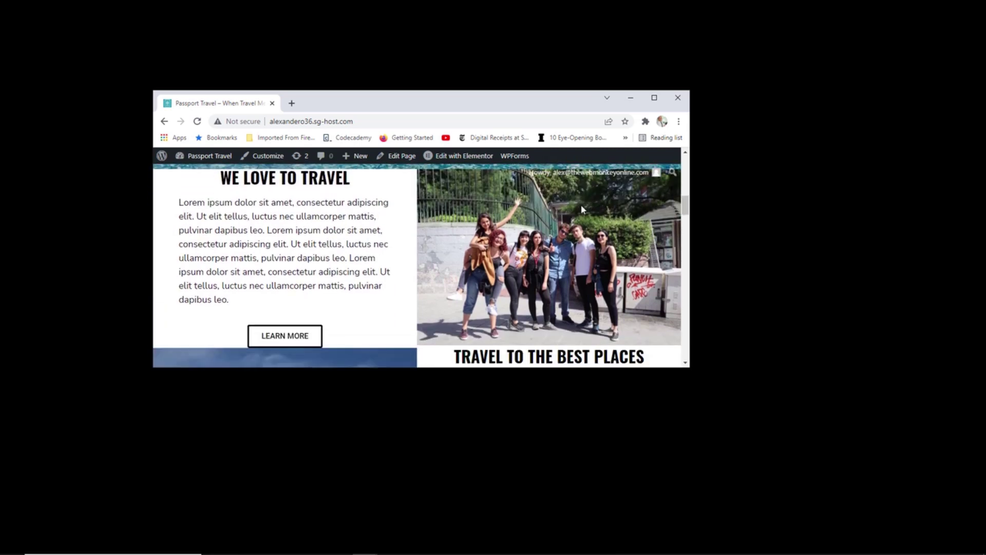
{"action": "scroll", "coordinate": [494, 201], "scroll_direction": "down", "scroll_amount": 3}
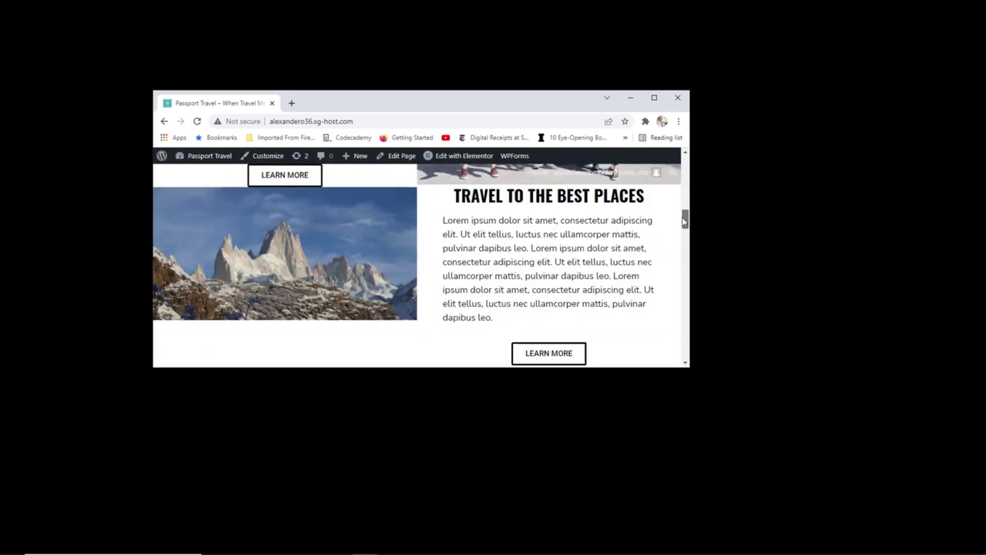
{"action": "left_click_drag", "start_coordinate": [683, 226], "coordinate": [567, 157]}
{"action": "left_click_drag", "start_coordinate": [572, 199], "coordinate": [512, 198]}
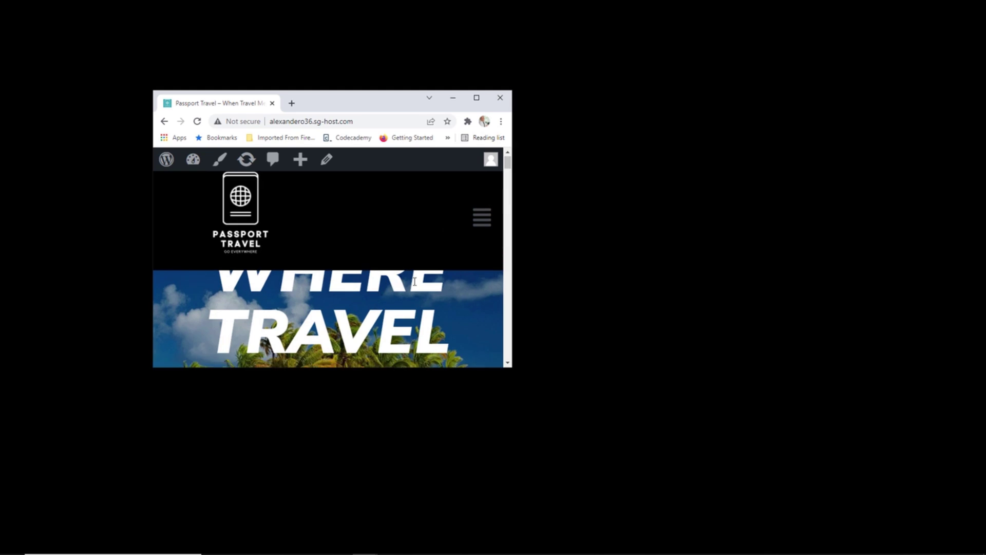
{"action": "left_click_drag", "start_coordinate": [505, 174], "coordinate": [487, 205]}
Scroll through every homepage section at narrow width, then maximize the browser.
{"action": "scroll", "coordinate": [486, 199], "scroll_direction": "down", "scroll_amount": 1}
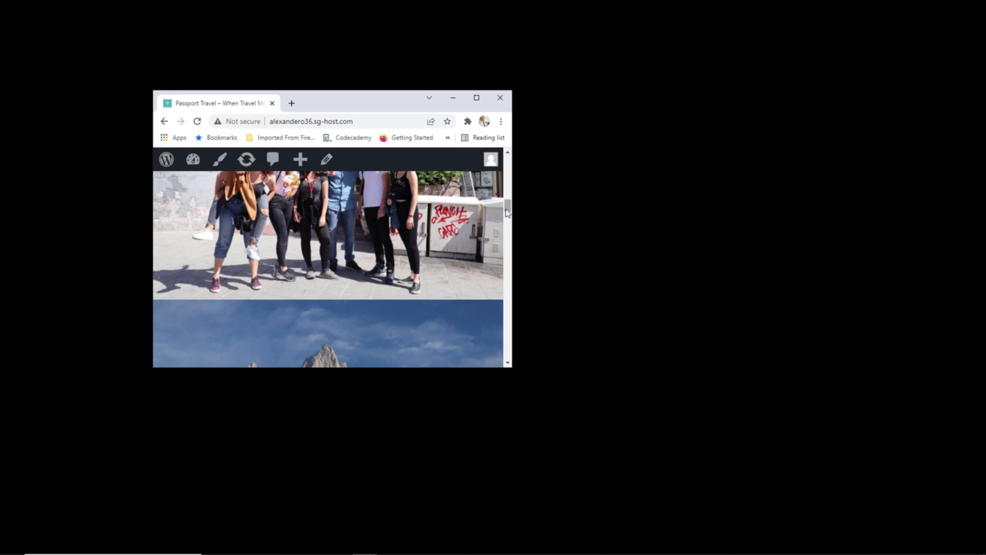
{"action": "mouse_move", "coordinate": [508, 213]}
{"action": "left_mouse_down"}
{"action": "mouse_move", "coordinate": [506, 185]}
{"action": "mouse_move", "coordinate": [488, 205]}
{"action": "mouse_move", "coordinate": [506, 206]}
{"action": "mouse_move", "coordinate": [506, 232]}
{"action": "mouse_move", "coordinate": [506, 211]}
{"action": "left_mouse_up"}
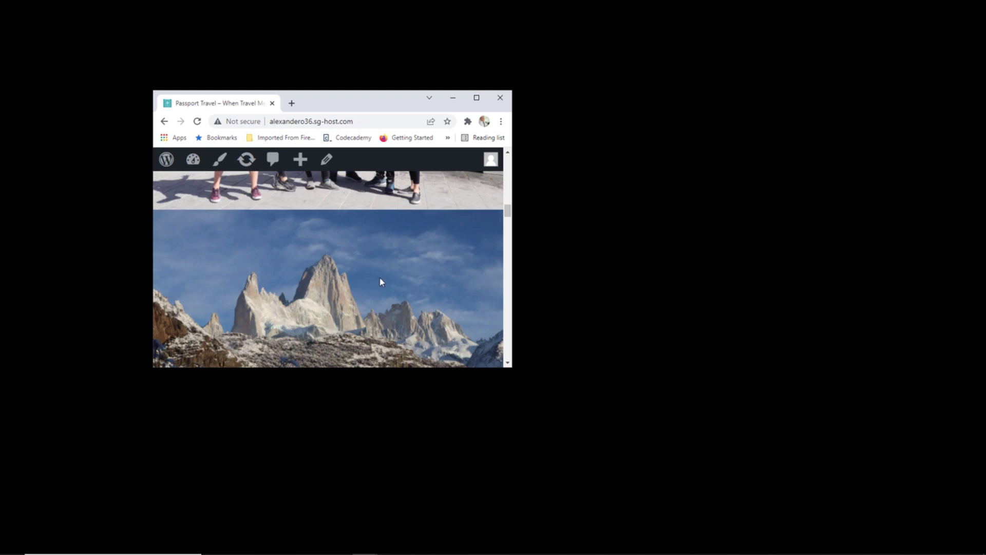
{"action": "scroll", "coordinate": [381, 281], "scroll_direction": "down", "scroll_amount": 12}
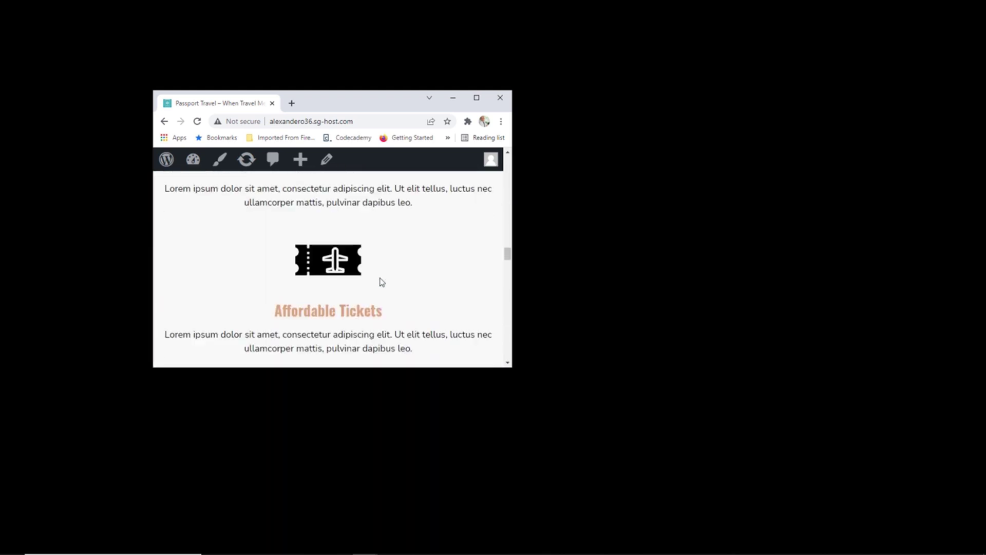
{"action": "scroll", "coordinate": [380, 281], "scroll_direction": "down", "scroll_amount": 10}
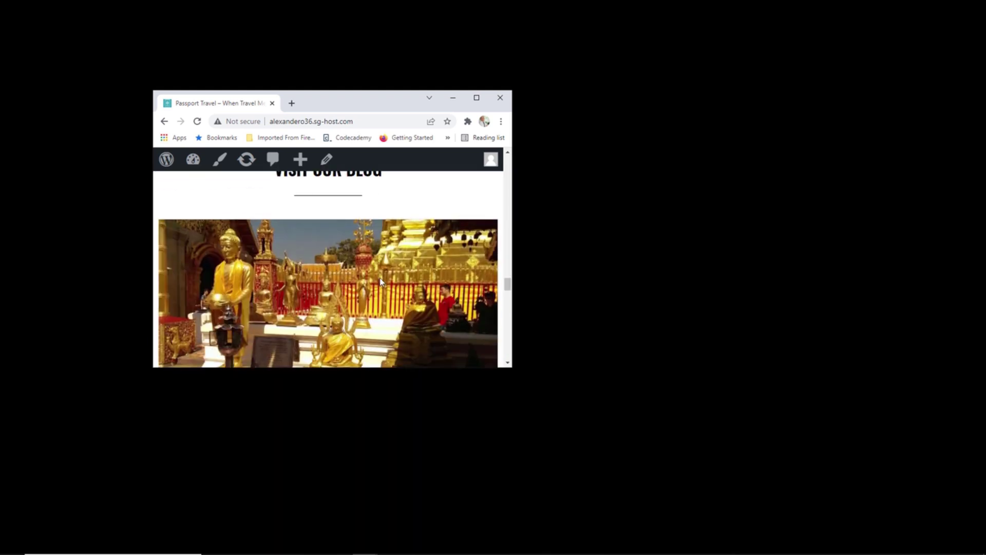
{"action": "scroll", "coordinate": [381, 281], "scroll_direction": "up", "scroll_amount": 6}
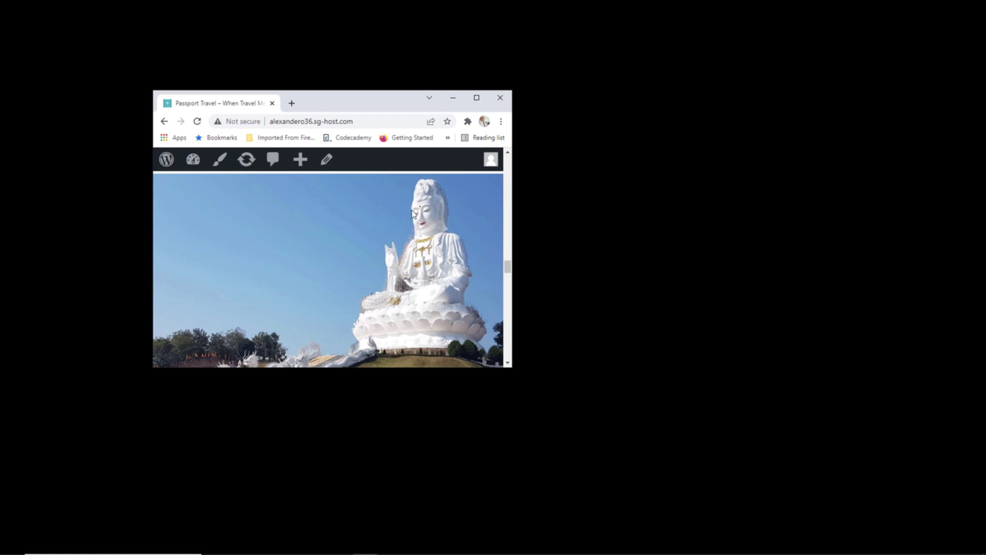
{"action": "scroll", "coordinate": [413, 213], "scroll_direction": "down", "scroll_amount": 2}
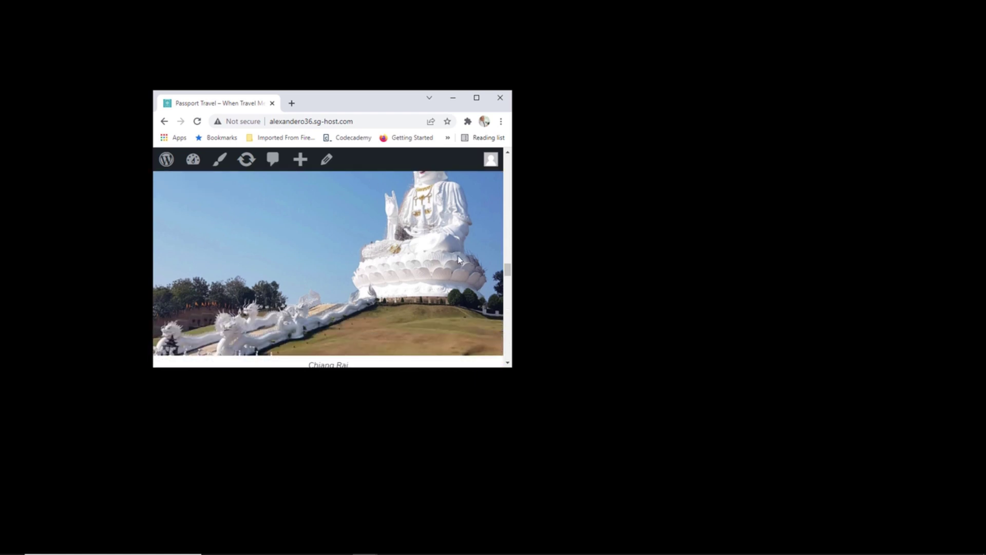
{"action": "scroll", "coordinate": [450, 269], "scroll_direction": "down", "scroll_amount": 3}
{"action": "scroll", "coordinate": [450, 270], "scroll_direction": "down", "scroll_amount": 8}
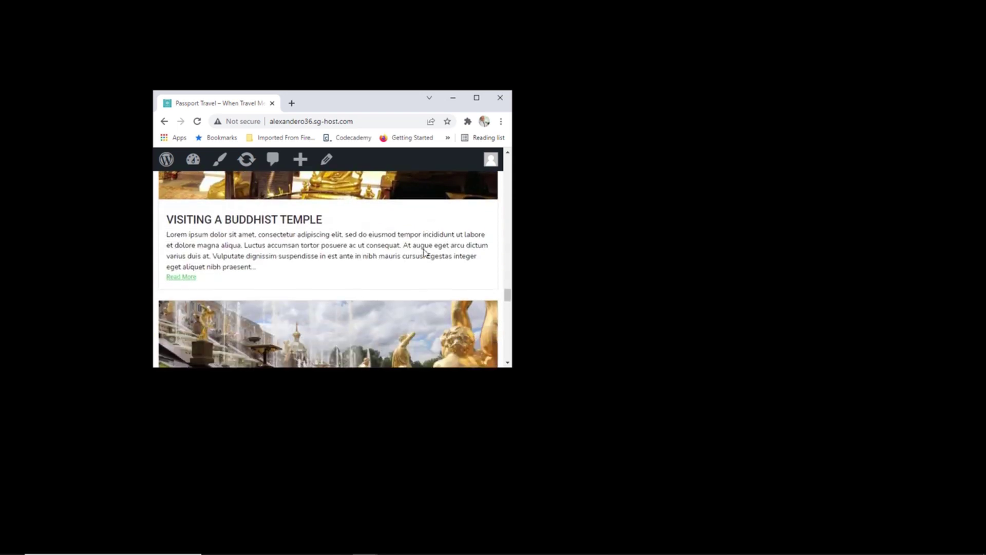
{"action": "scroll", "coordinate": [404, 232], "scroll_direction": "down", "scroll_amount": 6}
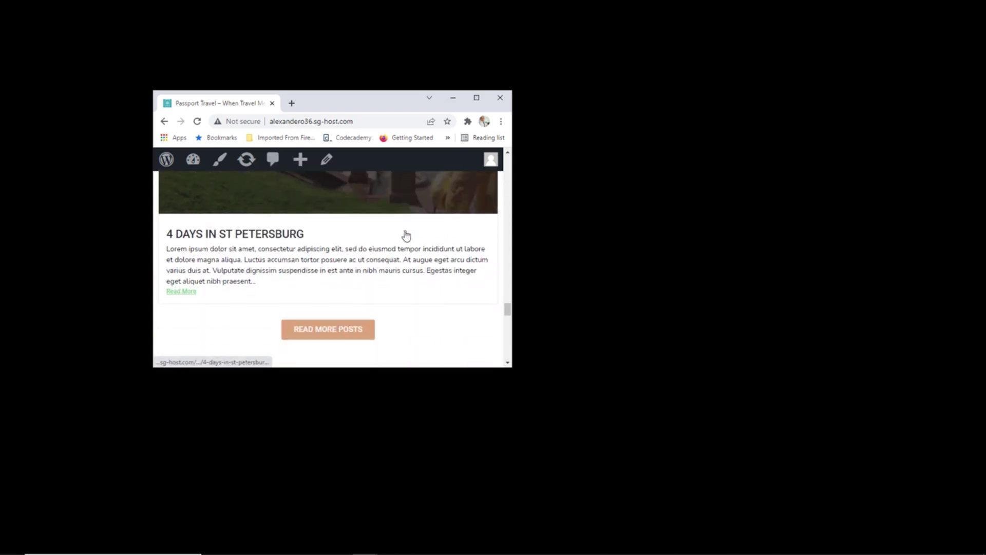
{"action": "scroll", "coordinate": [406, 235], "scroll_direction": "up", "scroll_amount": 1}
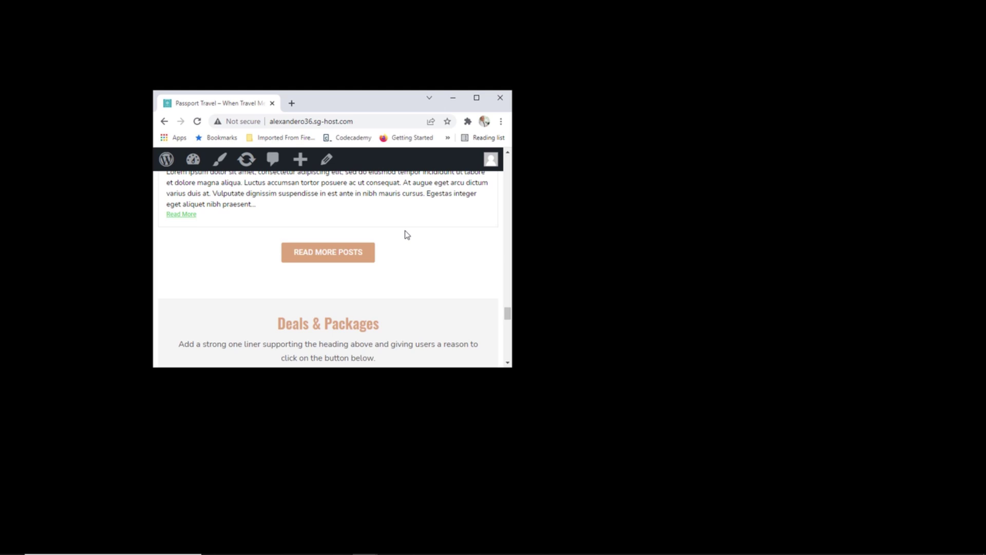
{"action": "scroll", "coordinate": [408, 234], "scroll_direction": "down", "scroll_amount": 8}
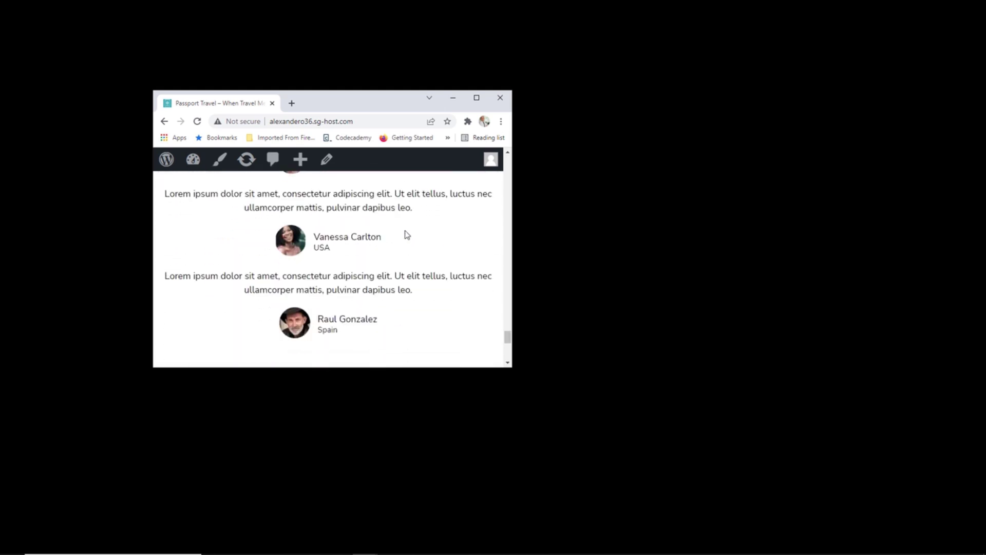
{"action": "scroll", "coordinate": [407, 235], "scroll_direction": "down", "scroll_amount": 1}
{"action": "scroll", "coordinate": [402, 233], "scroll_direction": "up", "scroll_amount": 3}
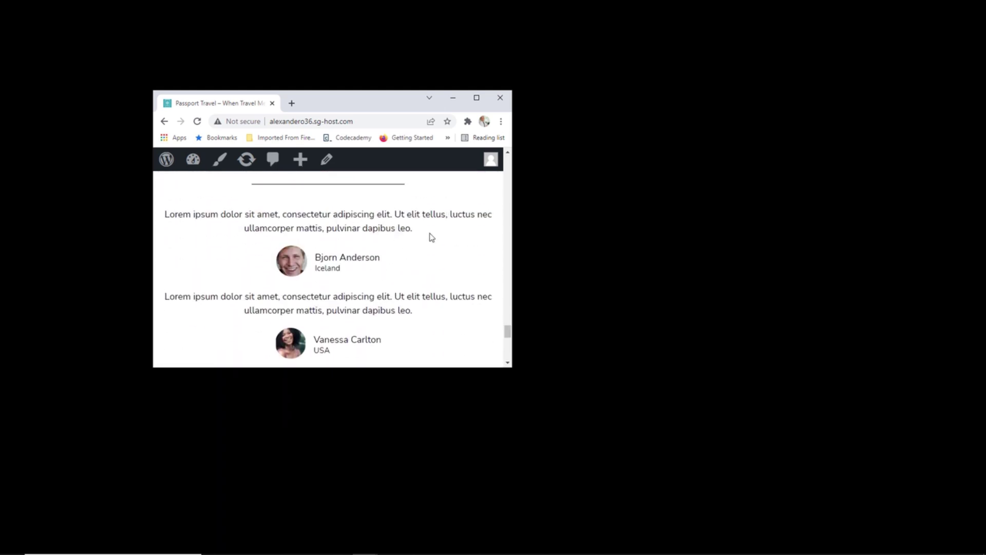
{"action": "scroll", "coordinate": [424, 254], "scroll_direction": "down", "scroll_amount": 5}
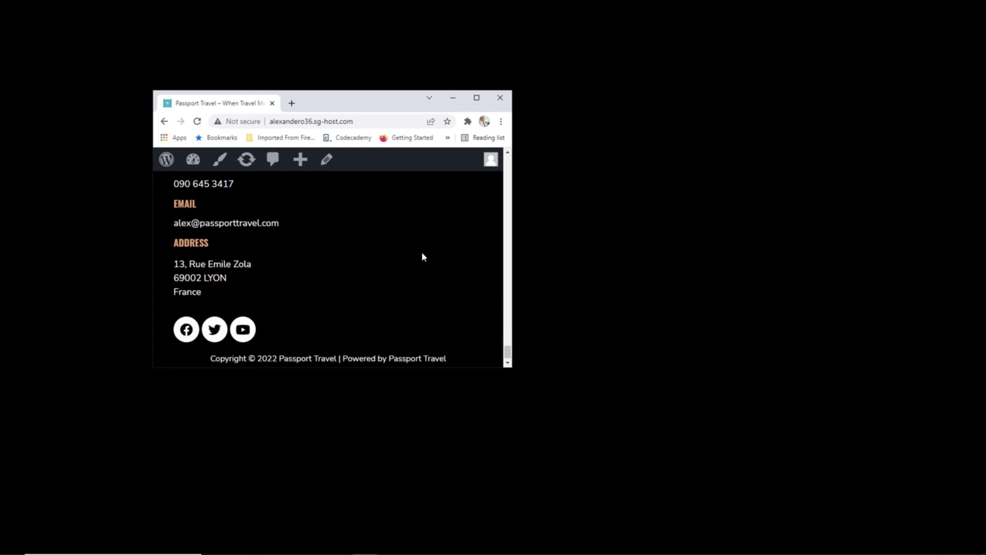
{"action": "scroll", "coordinate": [423, 256], "scroll_direction": "down", "scroll_amount": 1}
{"action": "scroll", "coordinate": [420, 255], "scroll_direction": "up", "scroll_amount": 10}
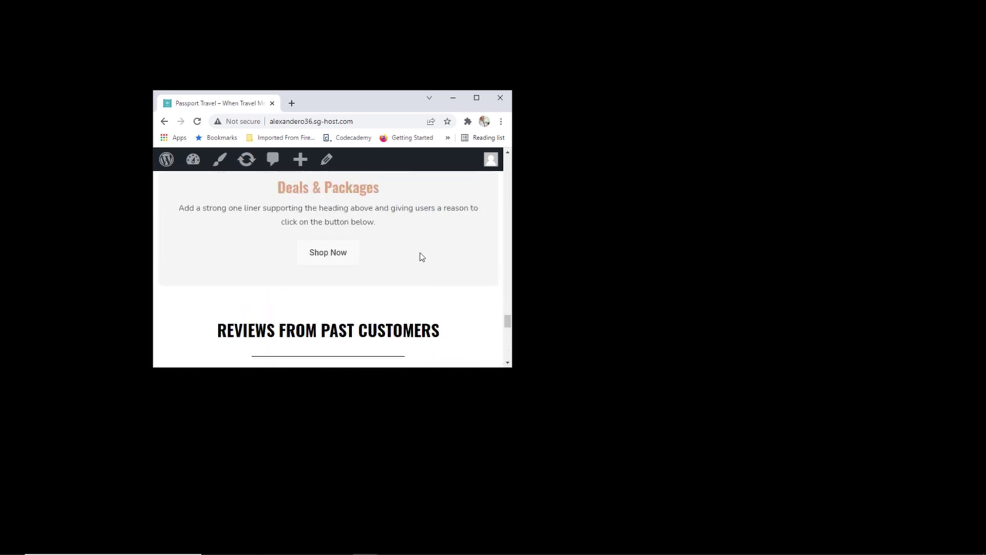
{"action": "left_click", "coordinate": [477, 98]}
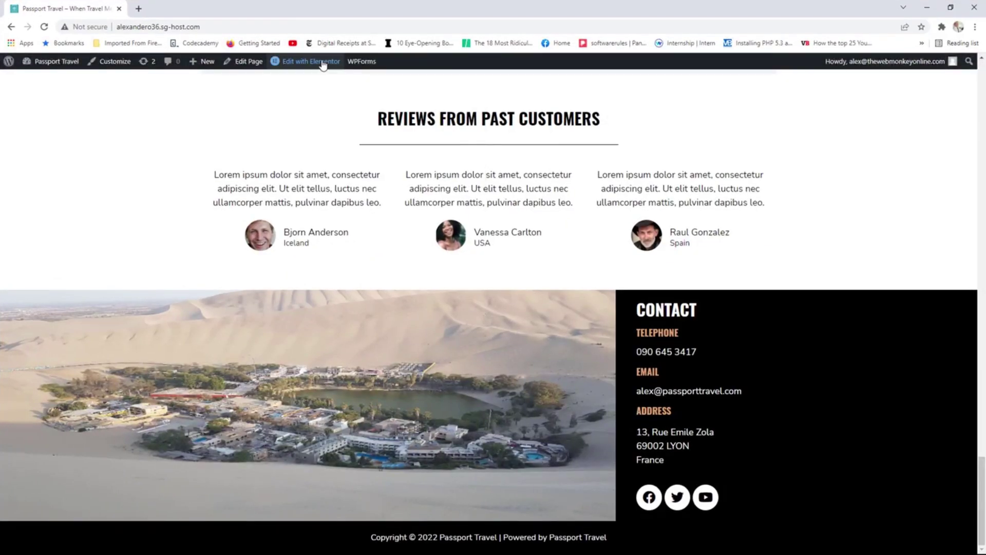
Edit the homepage in Elementor at tablet preview and select the 'Where Travel Meets Adventure' heading.
{"action": "left_click", "coordinate": [323, 62]}
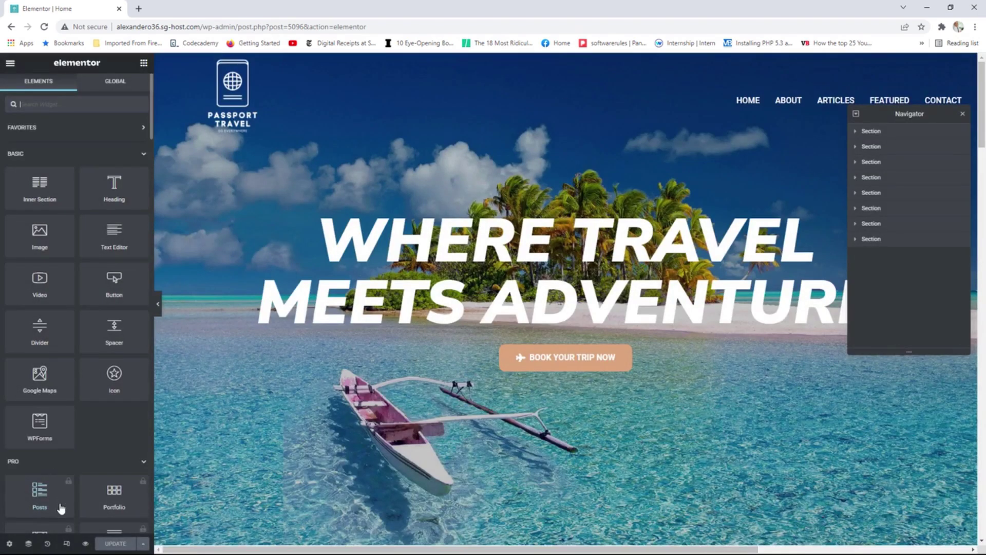
{"action": "left_click", "coordinate": [66, 544]}
{"action": "left_click", "coordinate": [524, 63]}
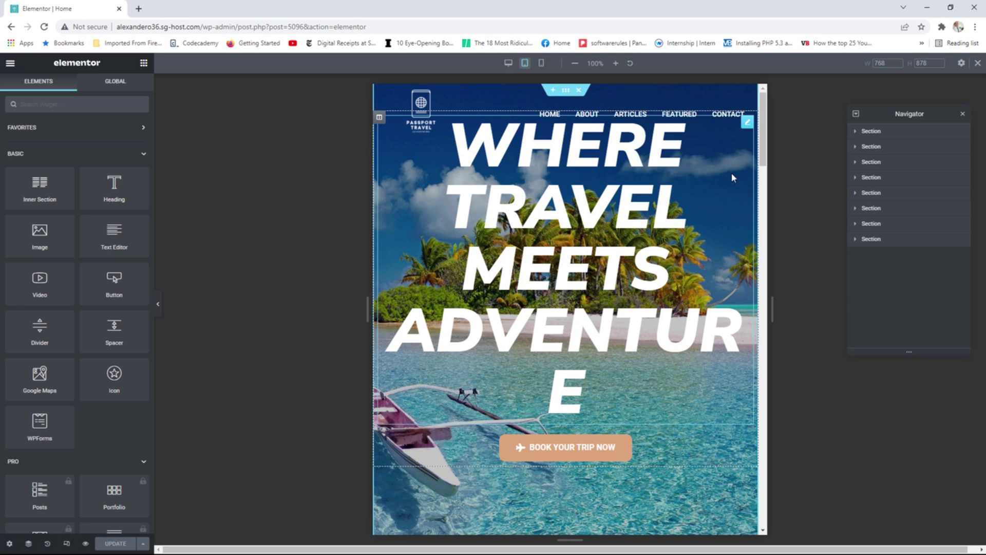
{"action": "left_click", "coordinate": [621, 166]}
Shrink the hero heading's tablet size to 88 so ADVENTURE fits one line, then select the hero section.
{"action": "left_click", "coordinate": [77, 87]}
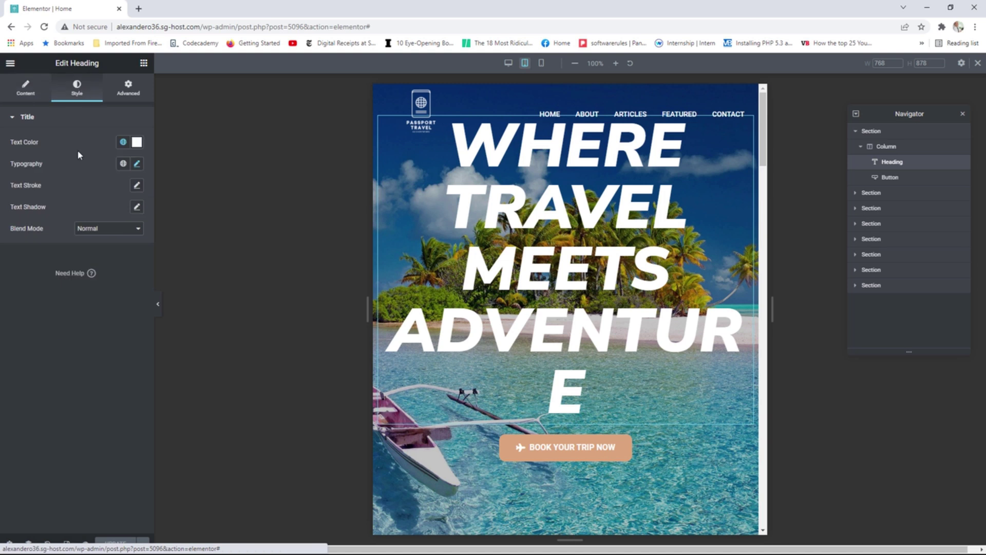
{"action": "left_click", "coordinate": [137, 164]}
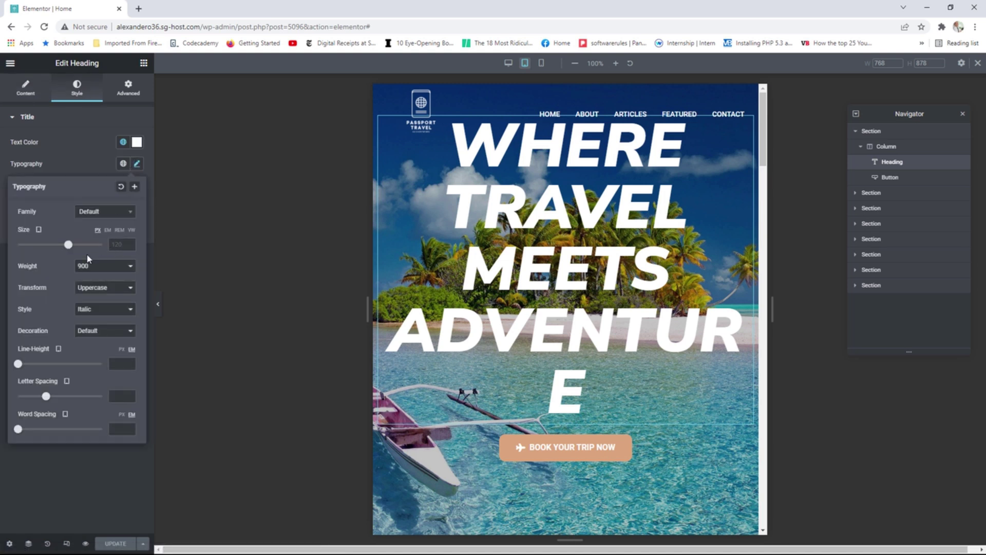
{"action": "left_click_drag", "start_coordinate": [67, 246], "coordinate": [55, 247]}
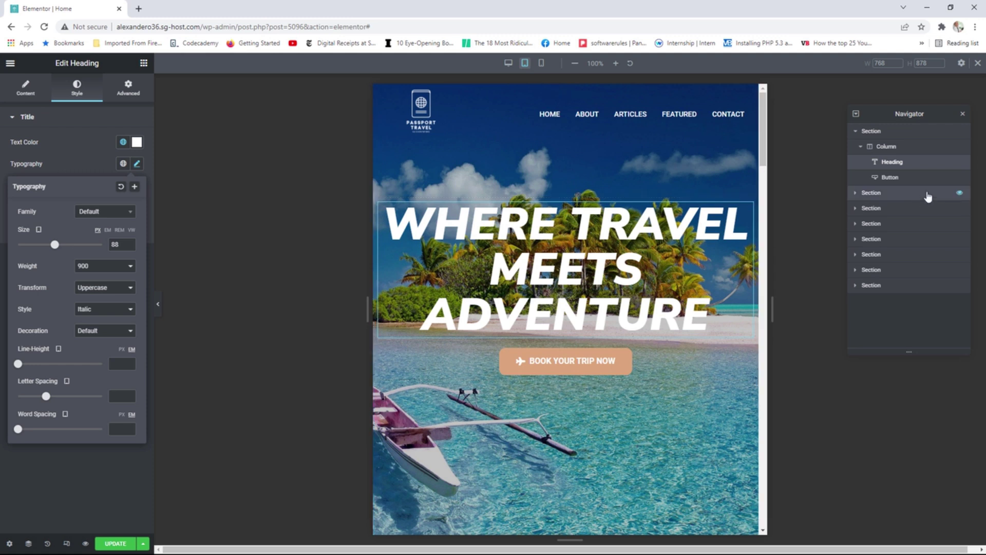
{"action": "left_click", "coordinate": [880, 132]}
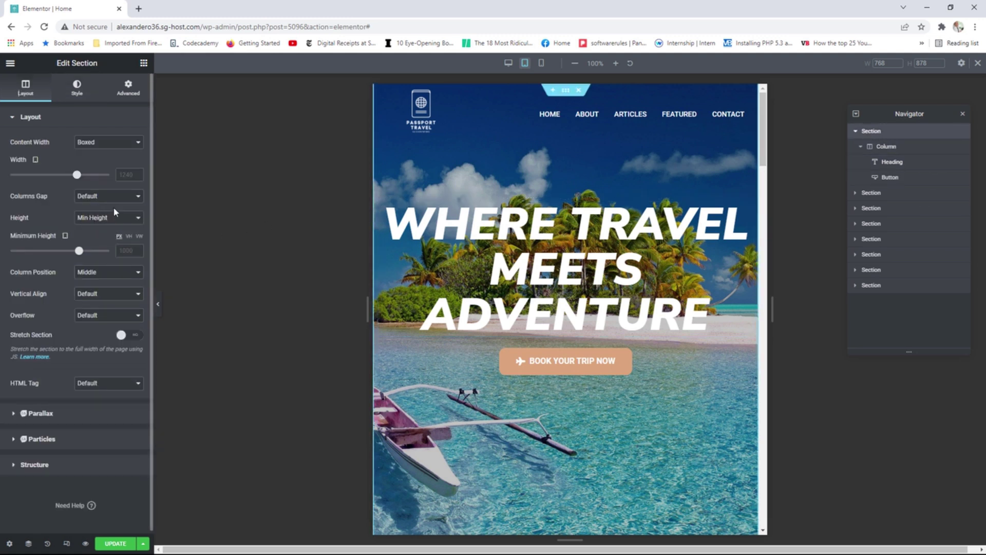
Set the hero section's tablet Minimum Height to 700 px.
{"action": "left_click_drag", "start_coordinate": [81, 249], "coordinate": [50, 258]}
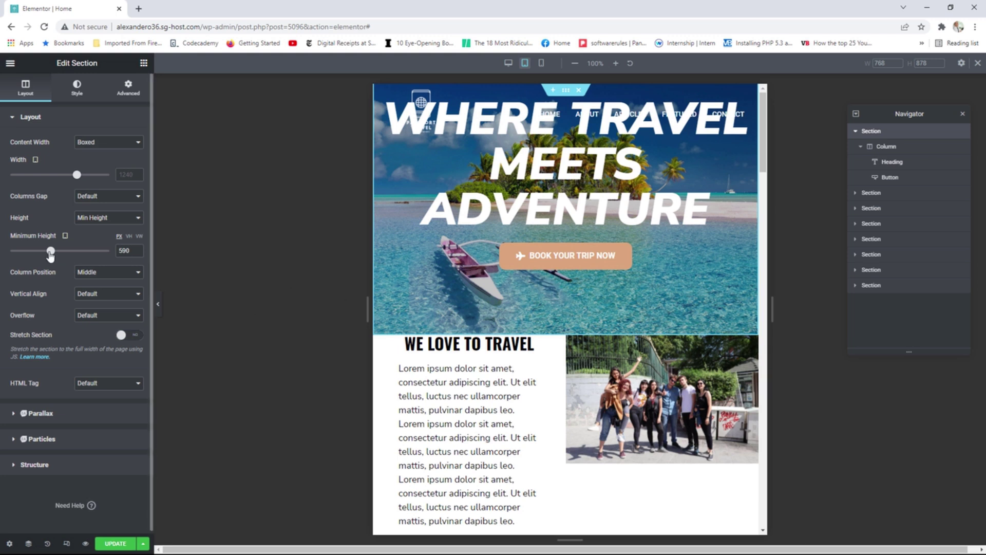
{"action": "left_click_drag", "start_coordinate": [51, 251], "coordinate": [59, 256]}
{"action": "left_click", "coordinate": [138, 253]}
{"action": "left_click", "coordinate": [138, 254]}
{"action": "left_click", "coordinate": [137, 253]}
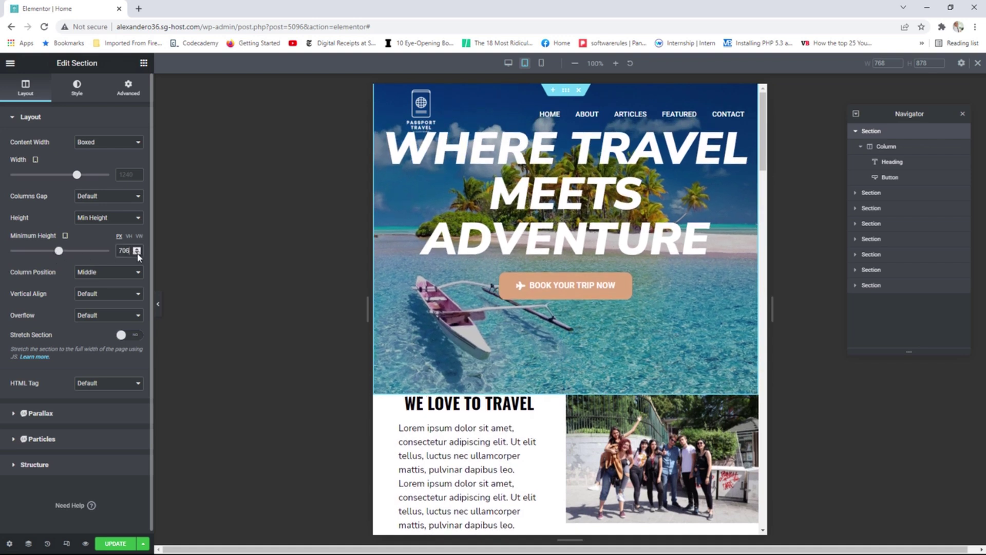
{"action": "left_click", "coordinate": [138, 253]}
{"action": "double_click", "coordinate": [138, 253]}
{"action": "left_click", "coordinate": [138, 253]}
{"action": "left_click", "coordinate": [137, 253]}
{"action": "left_click", "coordinate": [137, 253]}
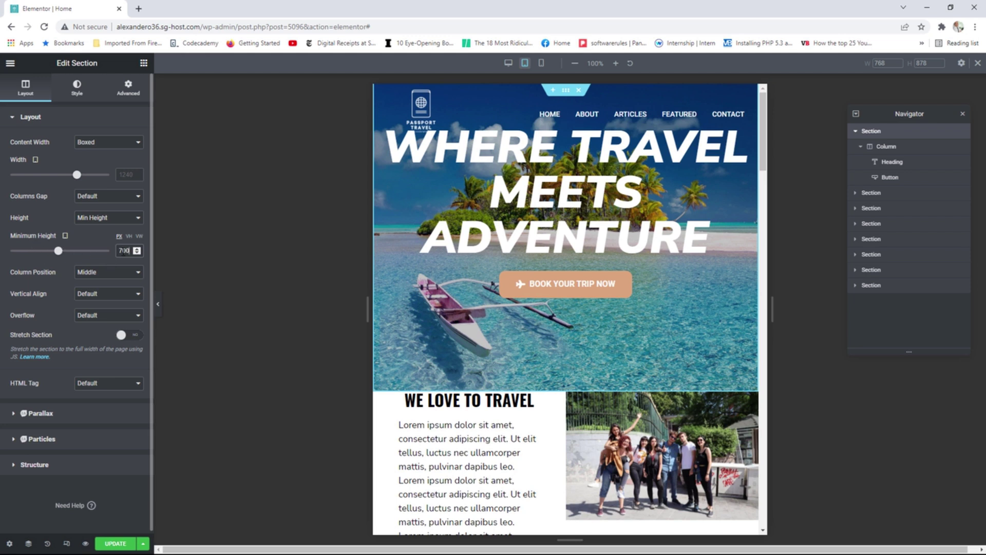
Unlink the hero section's margins and set the bottom margin to 0.
{"action": "left_click", "coordinate": [130, 91]}
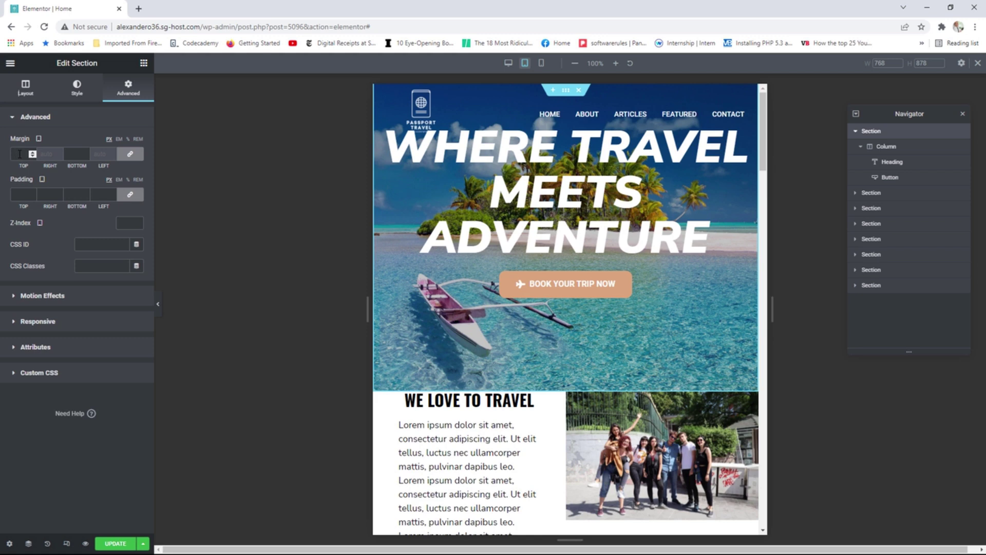
{"action": "type", "text": "1"}
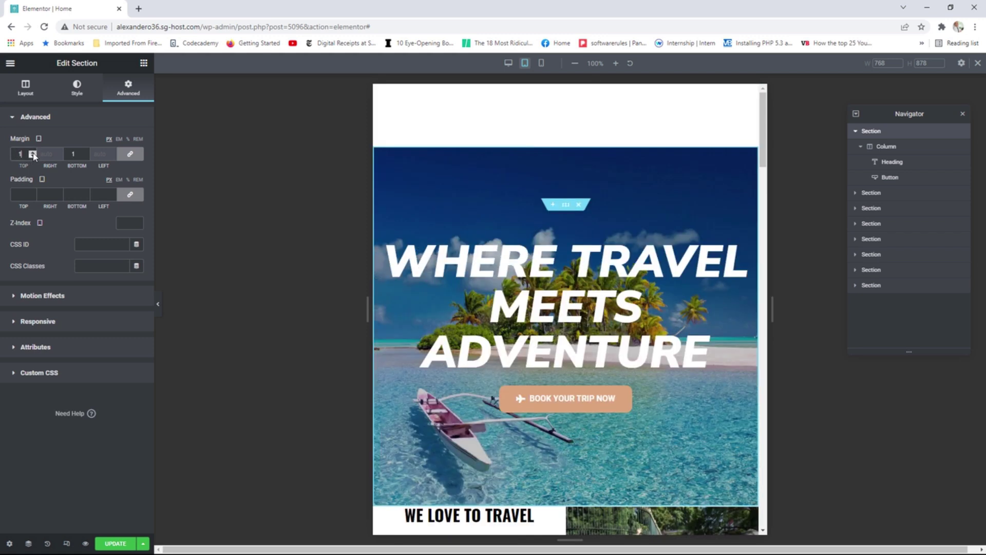
{"action": "left_click", "coordinate": [32, 156]}
{"action": "left_click", "coordinate": [32, 156]}
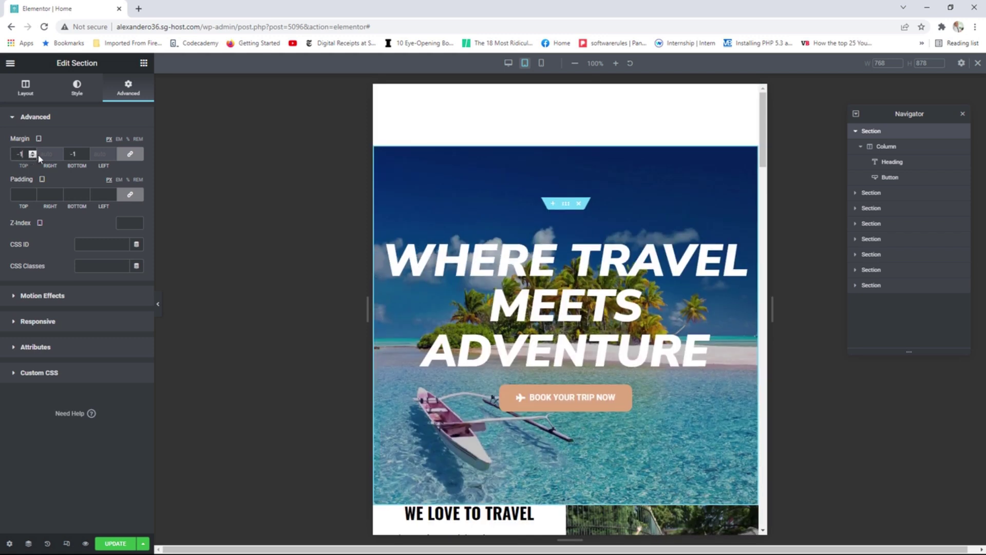
{"action": "left_click", "coordinate": [130, 154]}
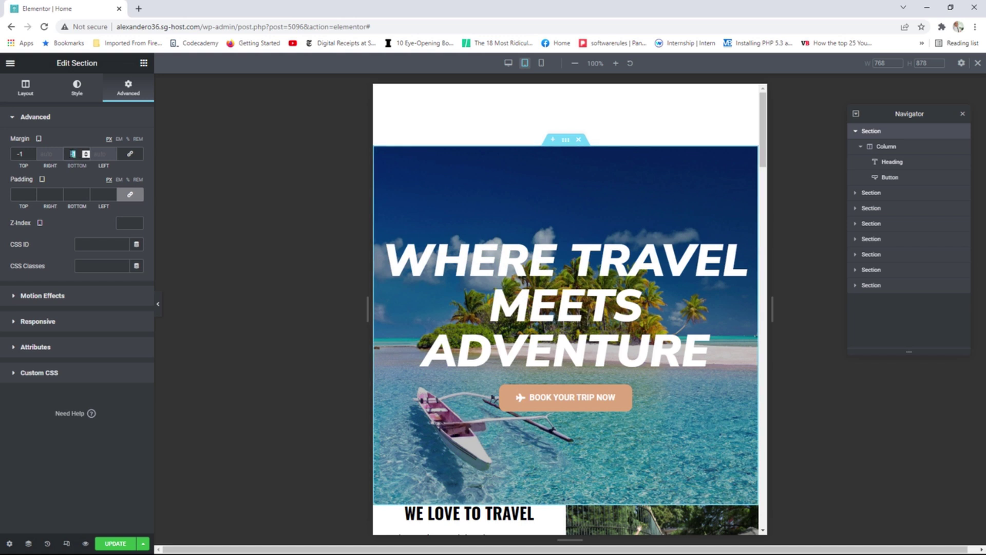
{"action": "type", "text": "0"}
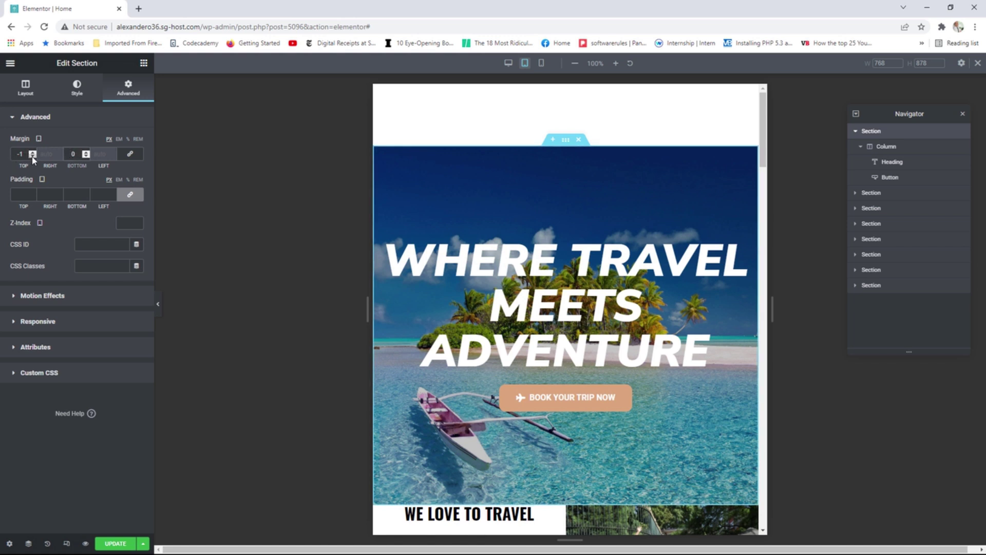
{"action": "left_click_drag", "start_coordinate": [32, 156], "coordinate": [32, 156]}
{"action": "left_click_drag", "start_coordinate": [32, 156], "coordinate": [33, 156]}
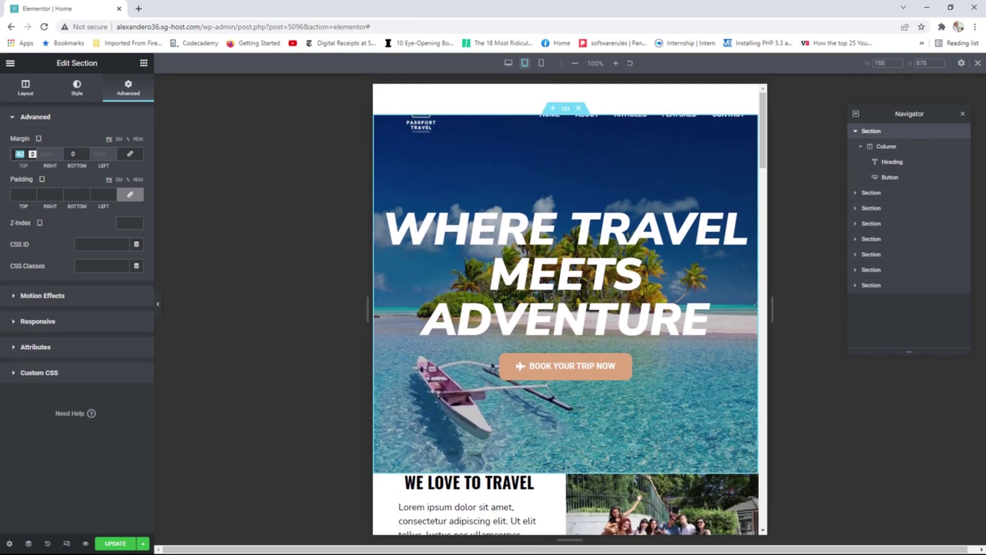
Set the hero section's top margin to -125 px to pull it under the header.
{"action": "left_click", "coordinate": [12, 153]}
{"action": "key", "text": "BackSpace"}
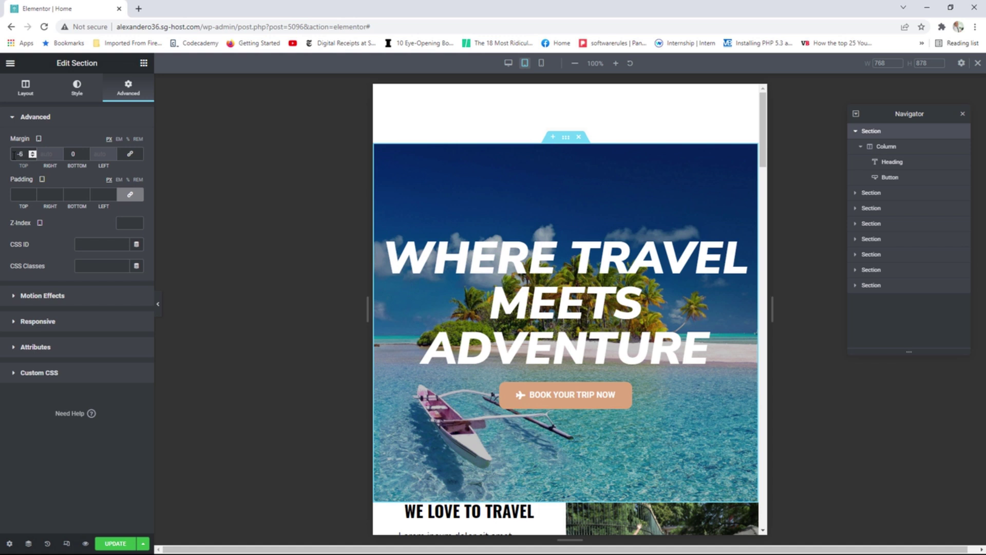
{"action": "key", "text": "BackSpace"}
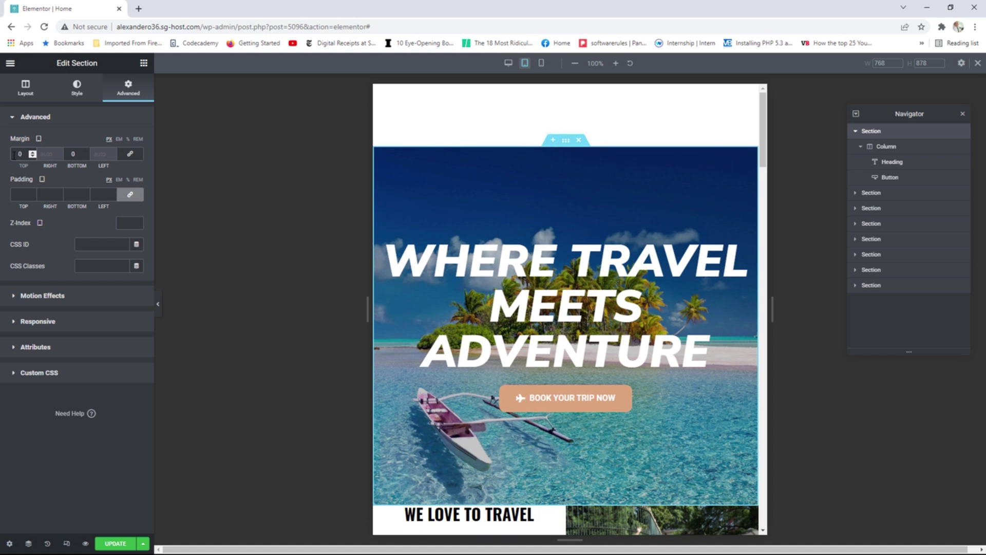
{"action": "left_click", "coordinate": [32, 156]}
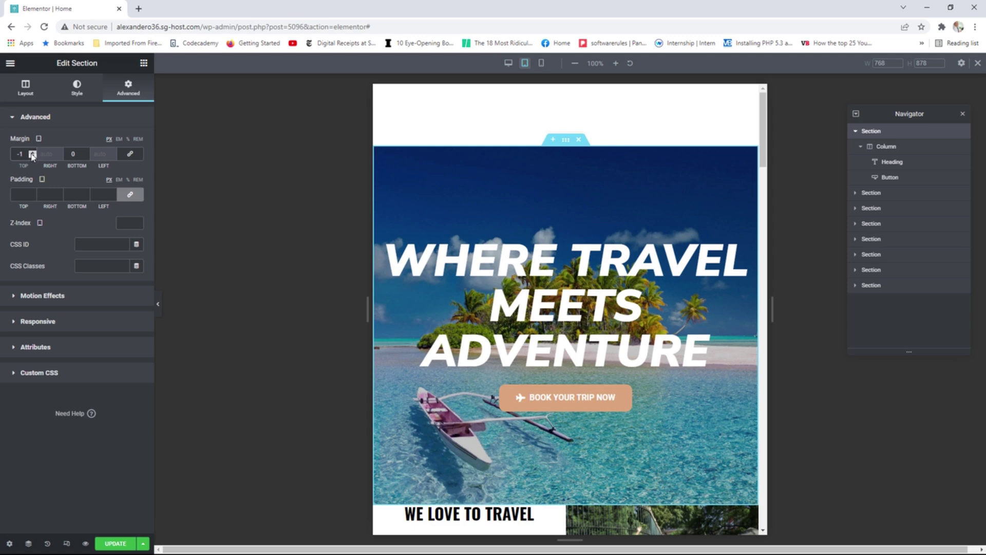
{"action": "type", "text": "50"}
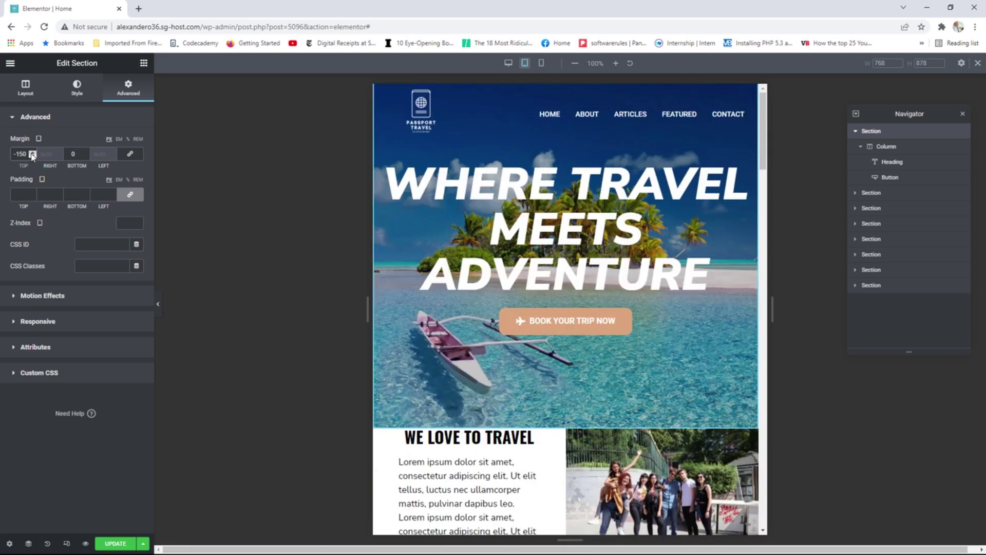
{"action": "left_click", "coordinate": [31, 153]}
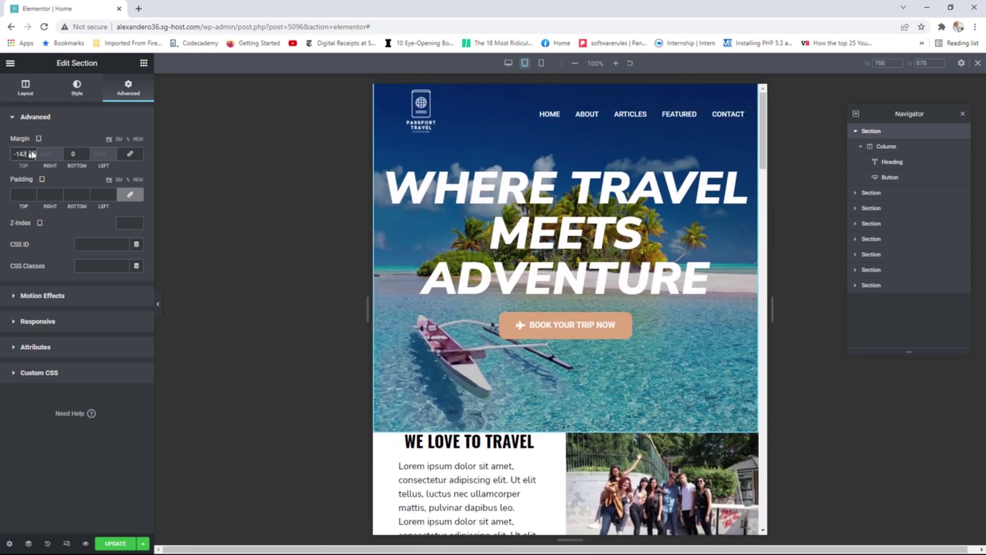
{"action": "left_click", "coordinate": [31, 152]}
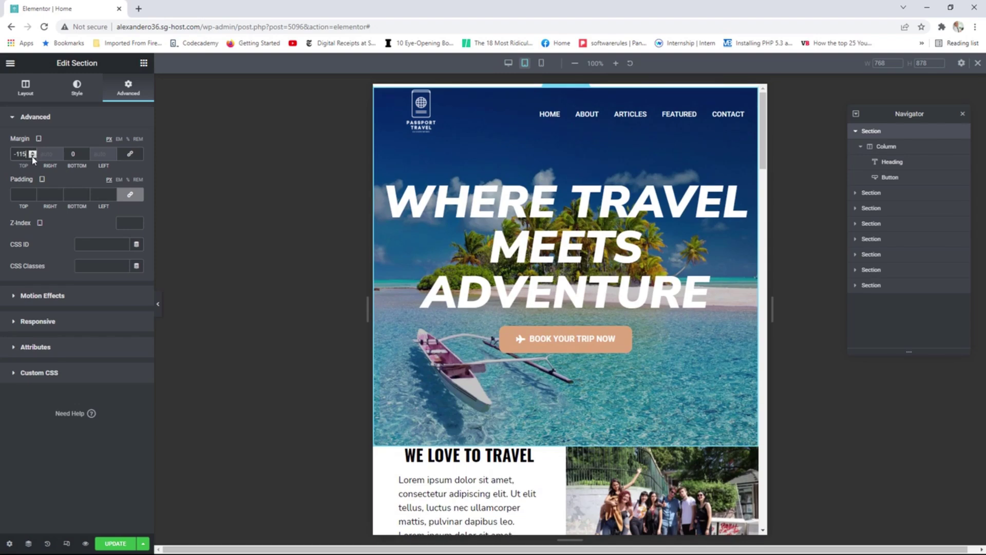
{"action": "left_click", "coordinate": [32, 155]}
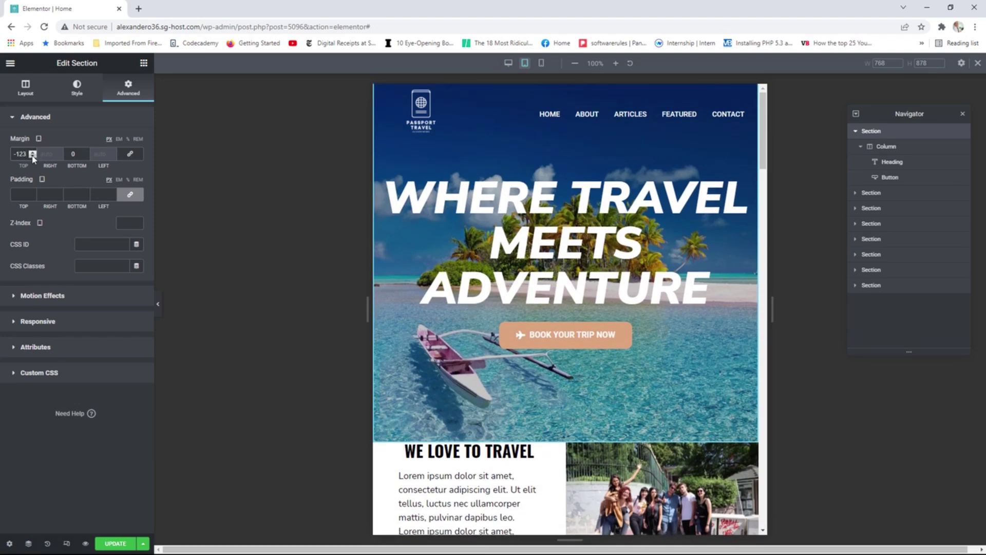
{"action": "left_click", "coordinate": [32, 156]}
{"action": "left_click", "coordinate": [32, 155]}
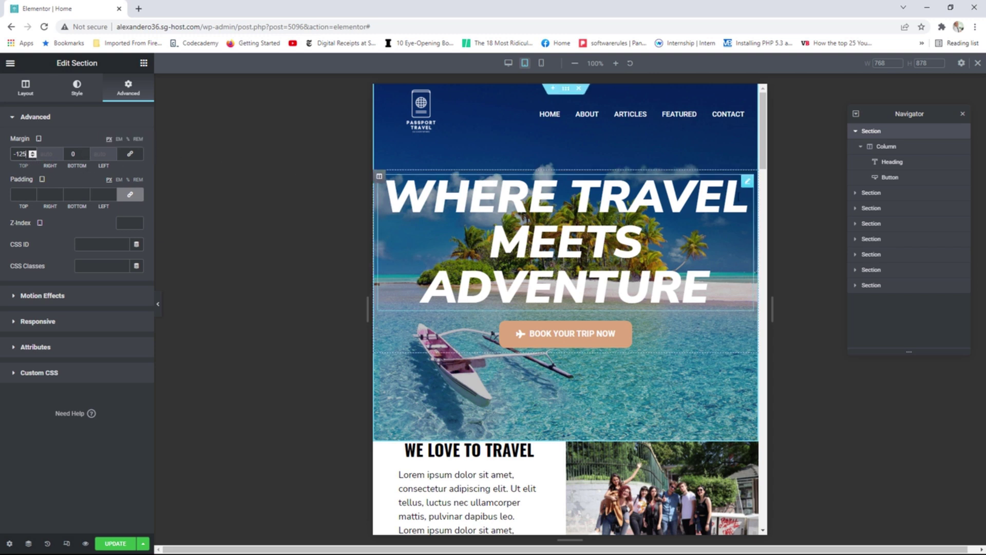
{"action": "left_click", "coordinate": [747, 182]}
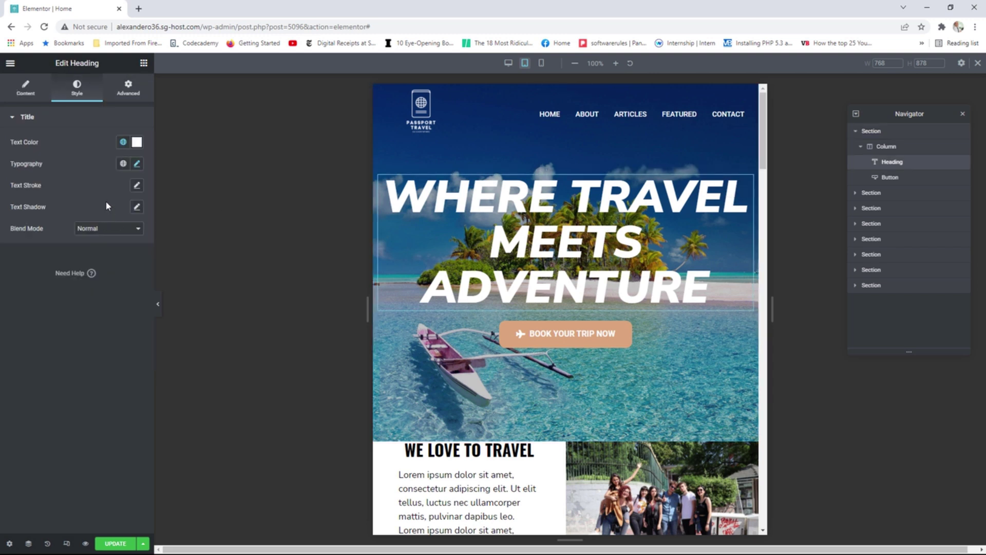
Shrink the hero heading to 80 on tablet and widen the preview canvas to 1024 px.
{"action": "left_click", "coordinate": [136, 164]}
{"action": "left_click_drag", "start_coordinate": [58, 250], "coordinate": [54, 251]}
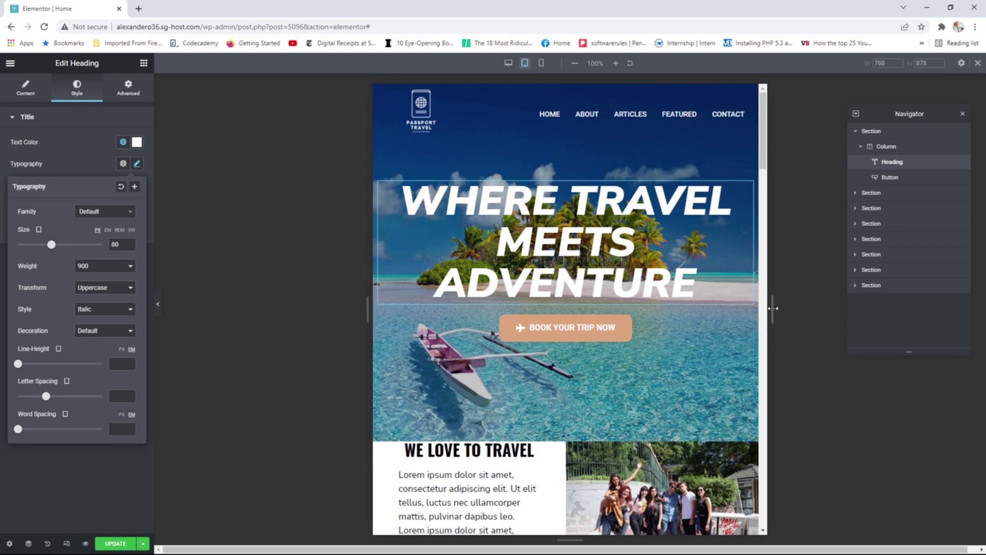
{"action": "left_click_drag", "start_coordinate": [772, 308], "coordinate": [914, 308]}
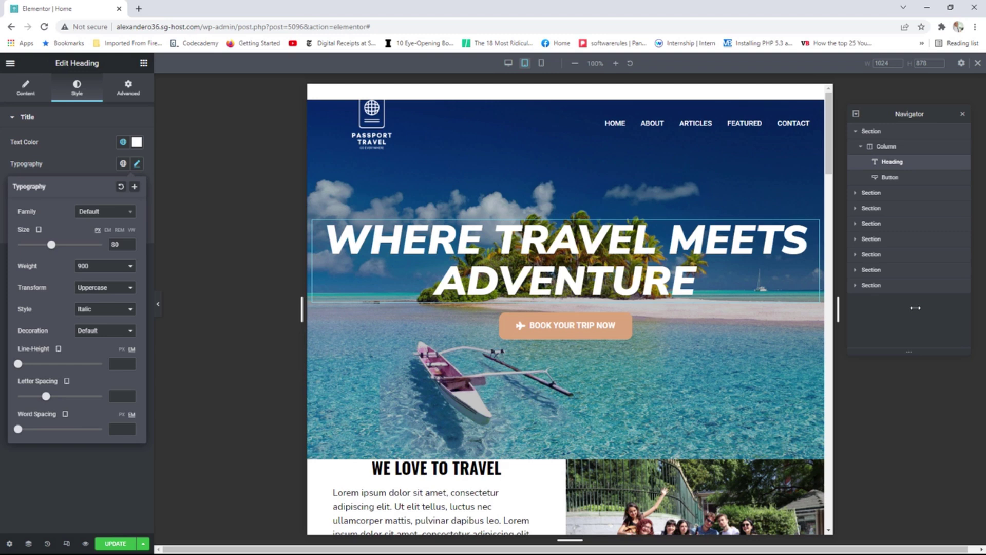
{"action": "left_click_drag", "start_coordinate": [915, 308], "coordinate": [914, 307]}
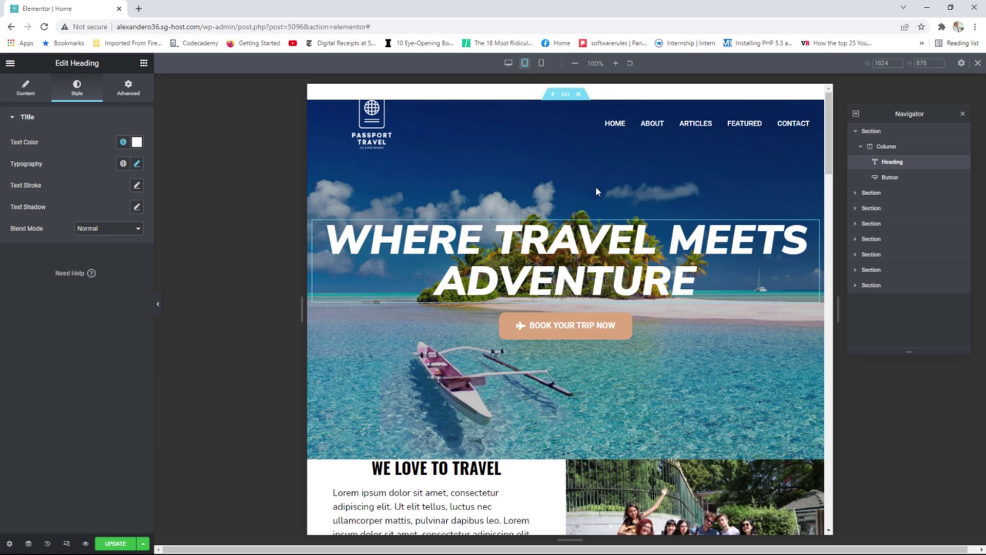
{"action": "left_click", "coordinate": [565, 94]}
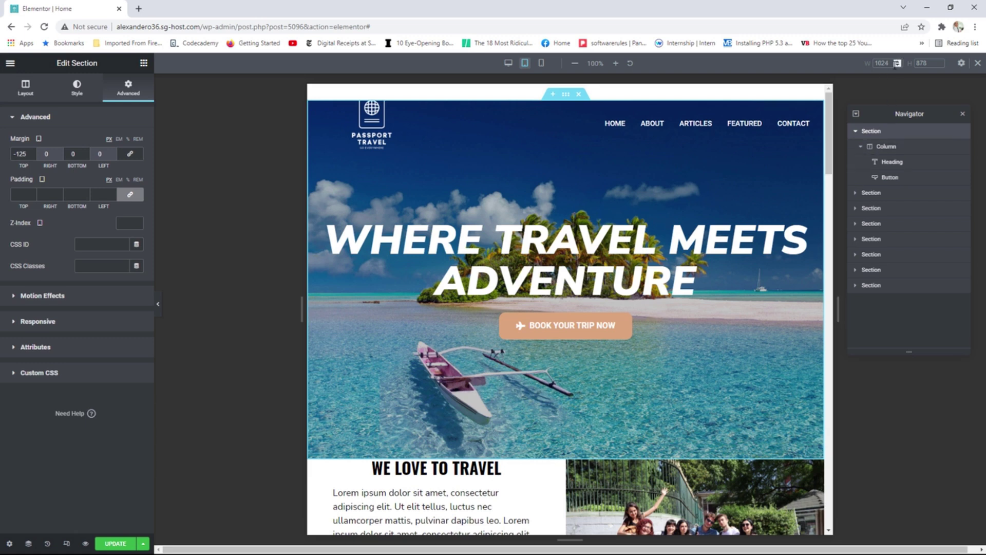
Lower the hero section's top margin to -158 px with the spinner.
{"action": "left_click", "coordinate": [33, 153]}
{"action": "left_click", "coordinate": [33, 155]}
{"action": "left_click", "coordinate": [33, 156]}
{"action": "left_click", "coordinate": [33, 155]}
{"action": "left_click", "coordinate": [33, 156]}
{"action": "left_click", "coordinate": [32, 155]}
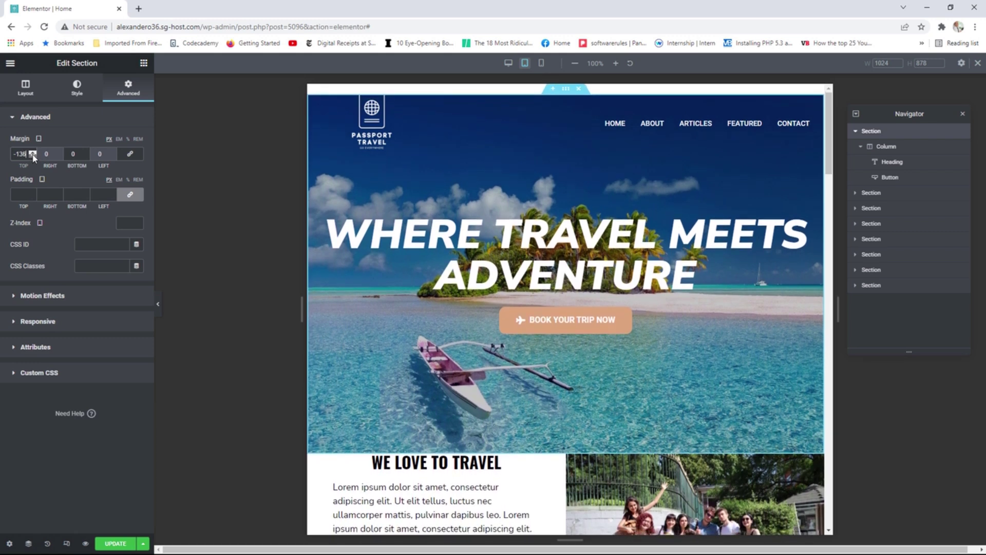
{"action": "left_click", "coordinate": [32, 156]}
{"action": "left_click", "coordinate": [32, 156]}
{"action": "left_click", "coordinate": [32, 156]}
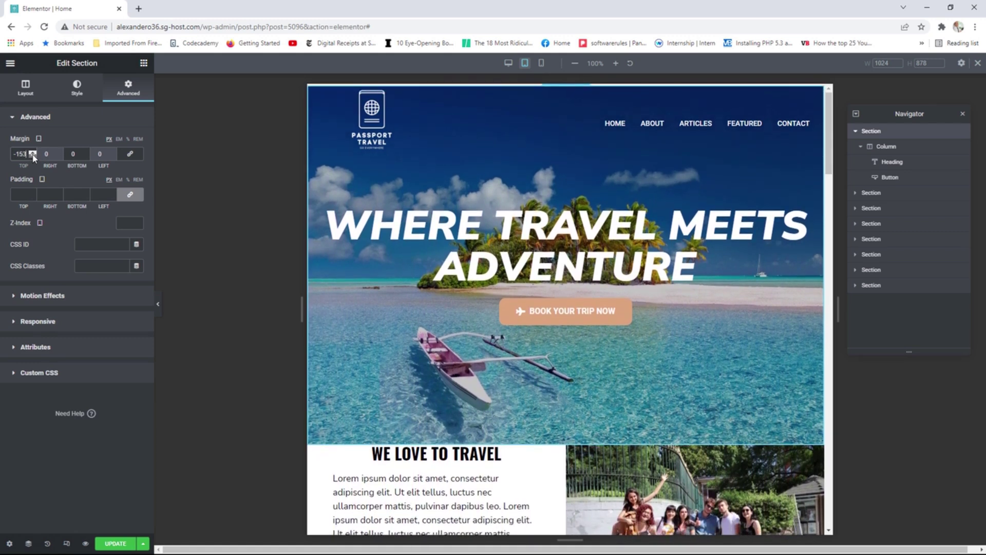
{"action": "left_click", "coordinate": [33, 155]}
{"action": "left_click", "coordinate": [33, 155]}
{"action": "left_click", "coordinate": [33, 156]}
{"action": "left_click", "coordinate": [33, 155]}
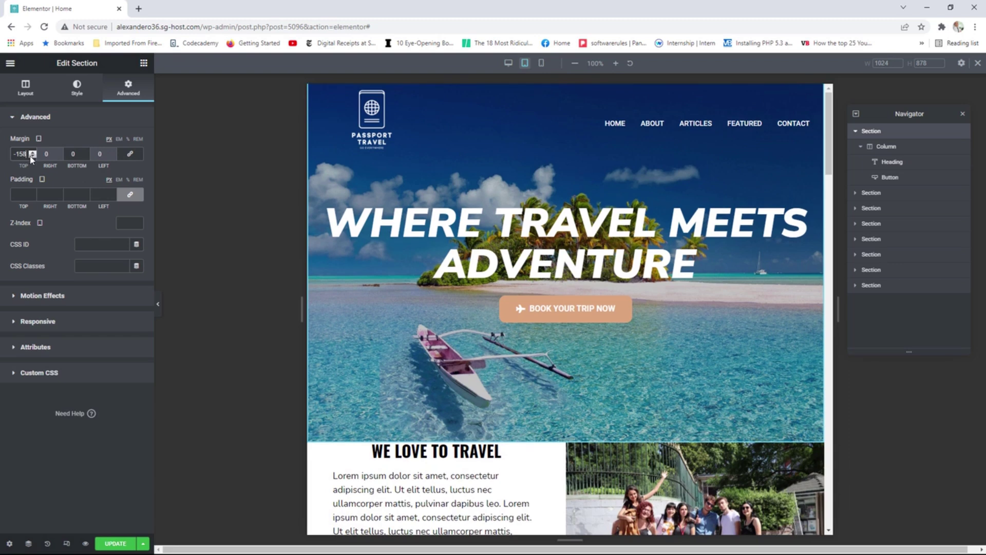
Narrow the preview canvas to tablet width and scroll down to check the layout.
{"action": "left_click_drag", "start_coordinate": [838, 308], "coordinate": [658, 302]}
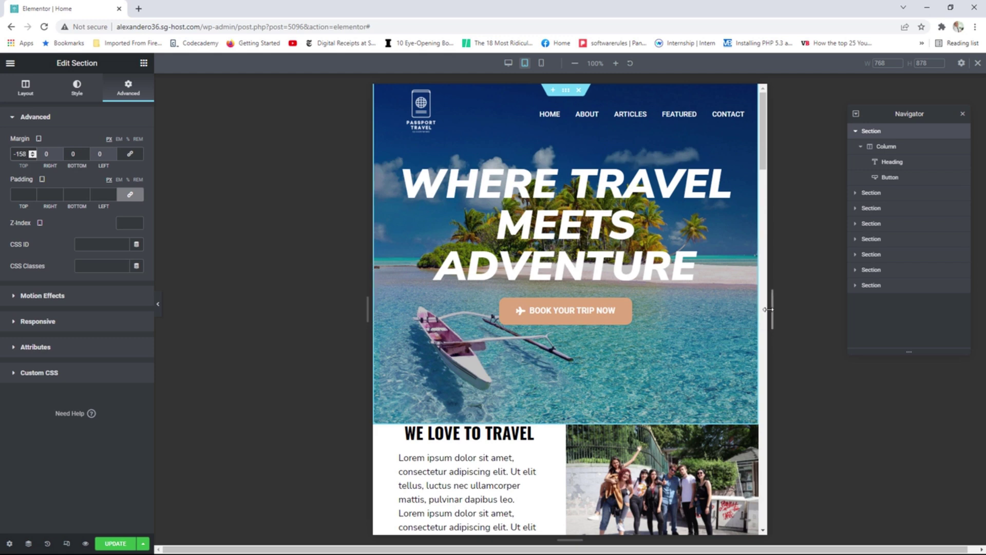
{"action": "left_click_drag", "start_coordinate": [767, 309], "coordinate": [740, 333]}
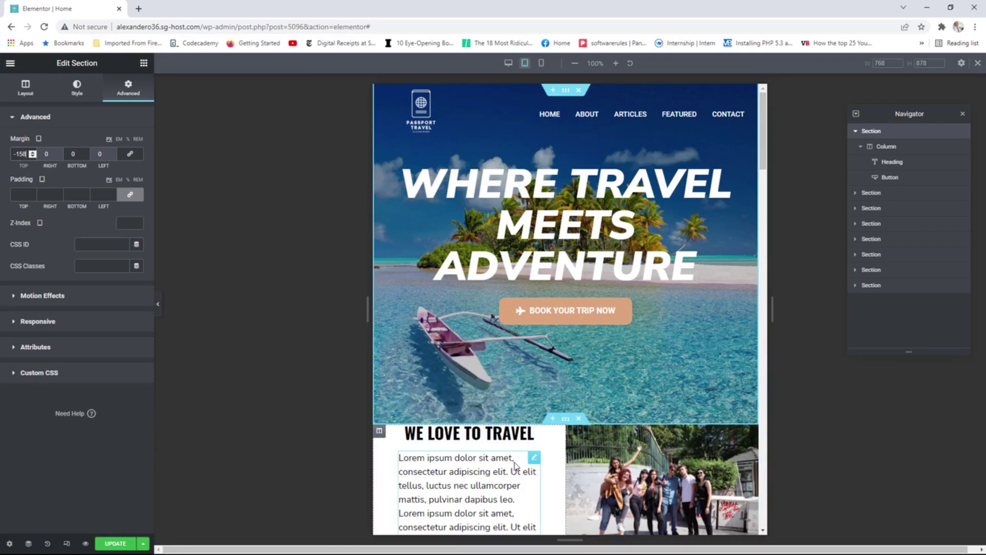
{"action": "scroll", "coordinate": [553, 430], "scroll_direction": "down", "scroll_amount": 3}
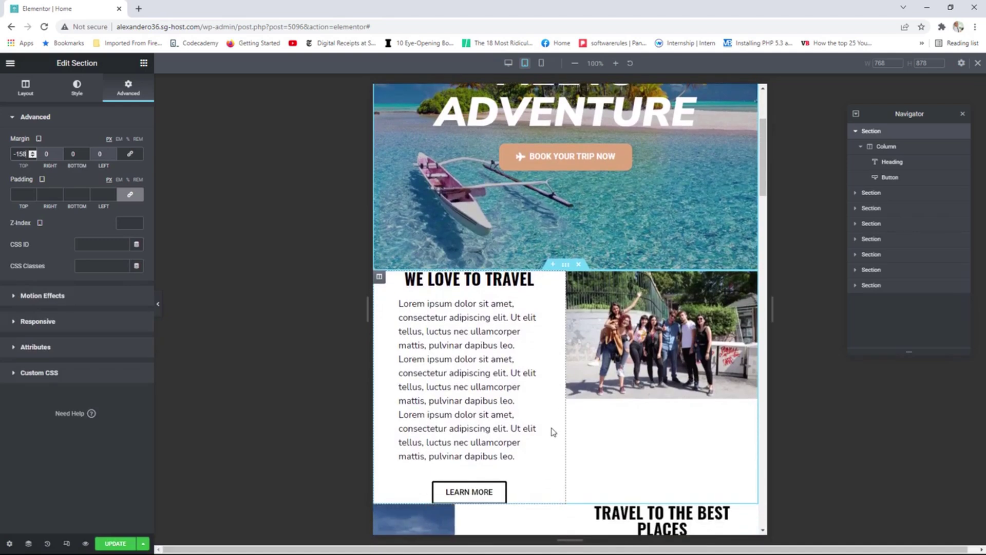
{"action": "scroll", "coordinate": [553, 431], "scroll_direction": "down", "scroll_amount": 1}
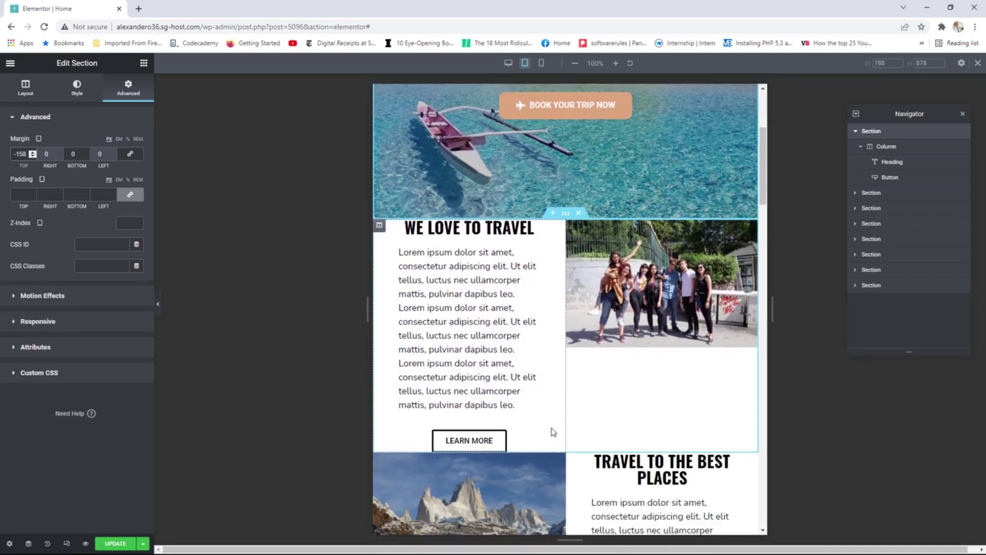
Give the We Love to Travel section unlinked padding of 25 top and 25 bottom.
{"action": "left_click", "coordinate": [565, 215]}
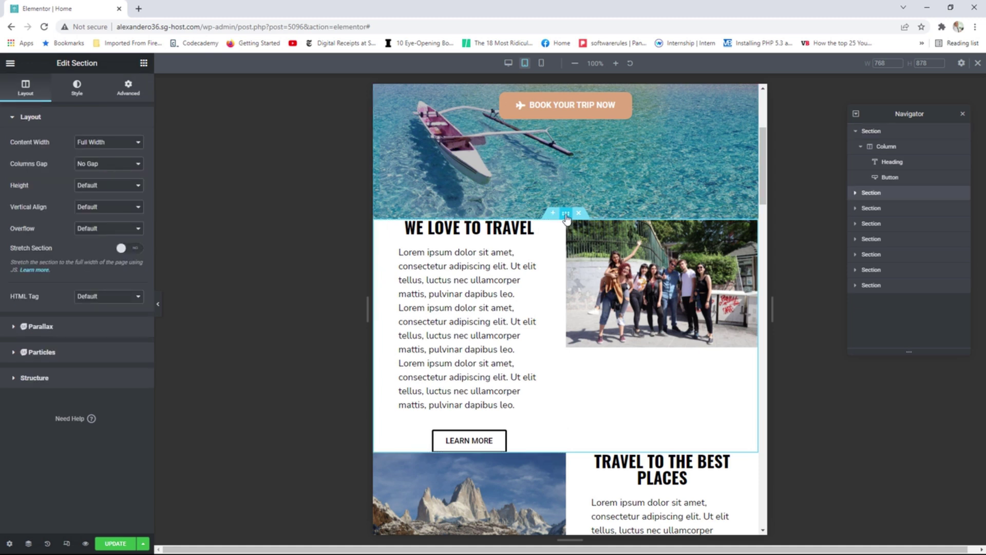
{"action": "left_click", "coordinate": [132, 92]}
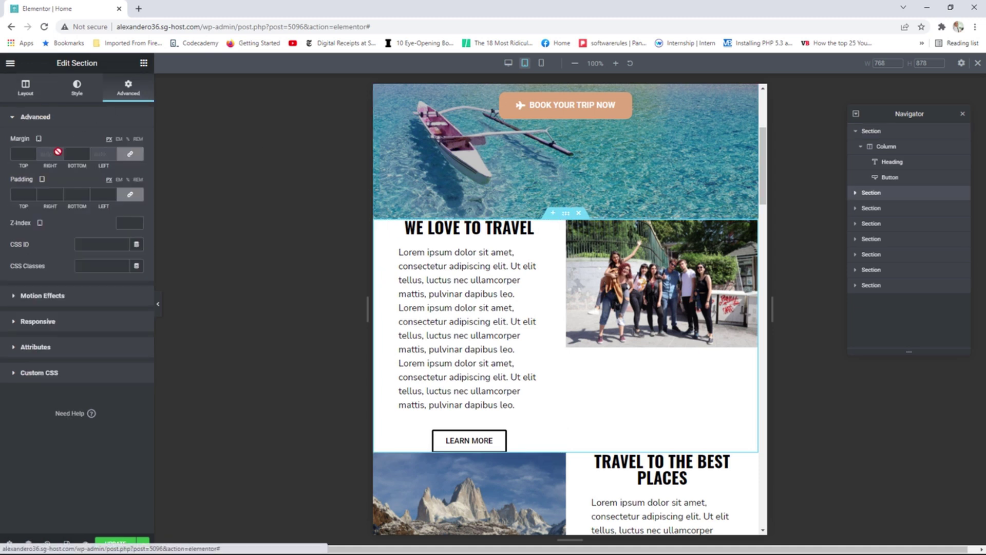
{"action": "left_click", "coordinate": [130, 194]}
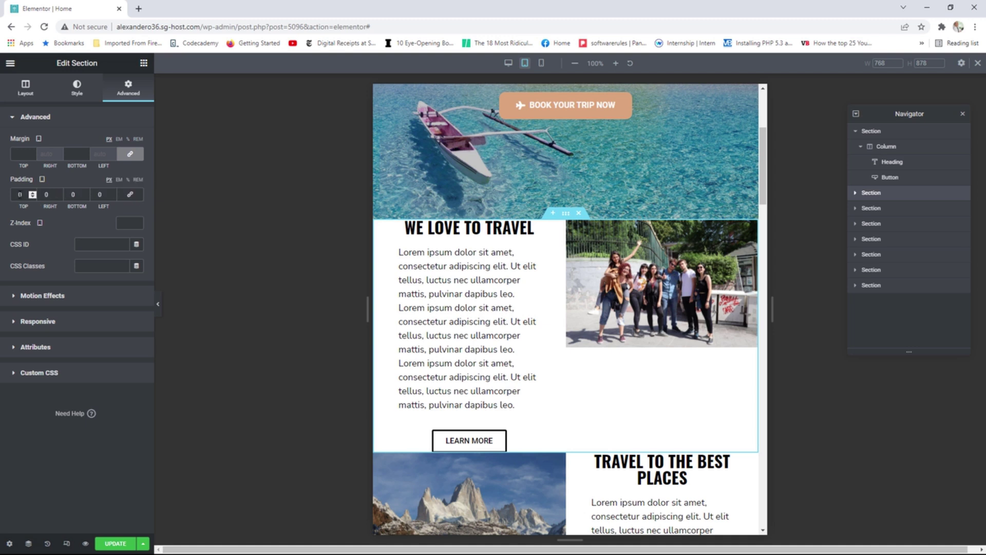
{"action": "left_click", "coordinate": [32, 192]}
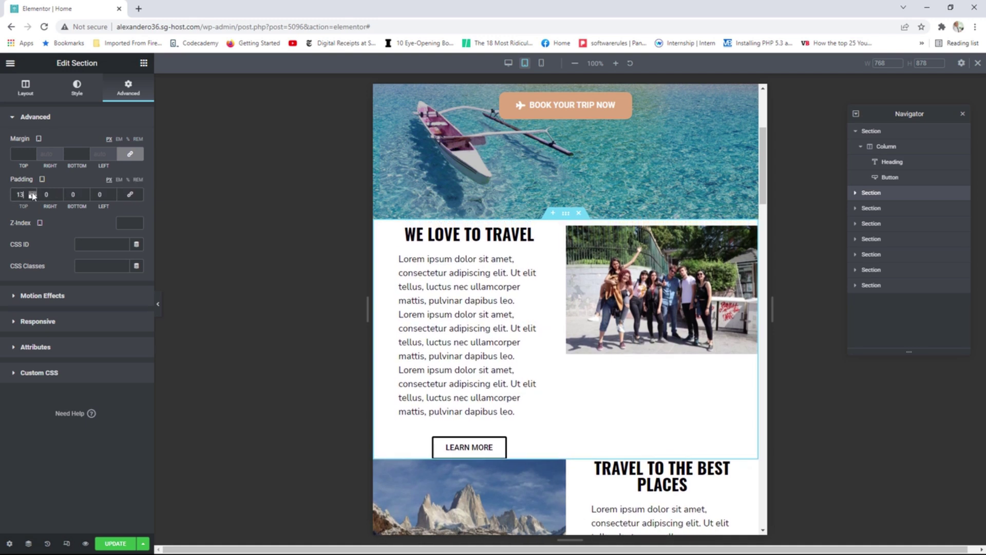
{"action": "left_click", "coordinate": [33, 193]}
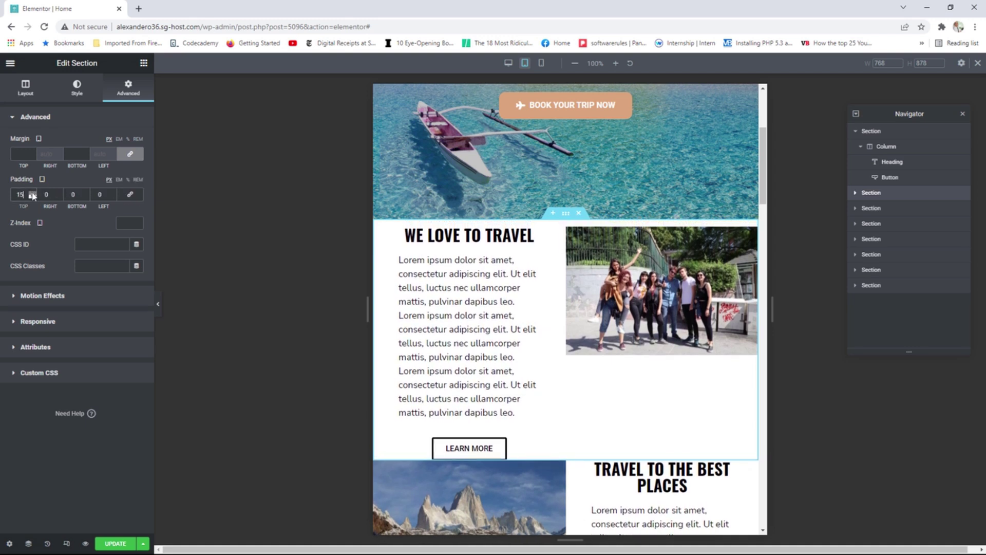
{"action": "left_click", "coordinate": [87, 196]}
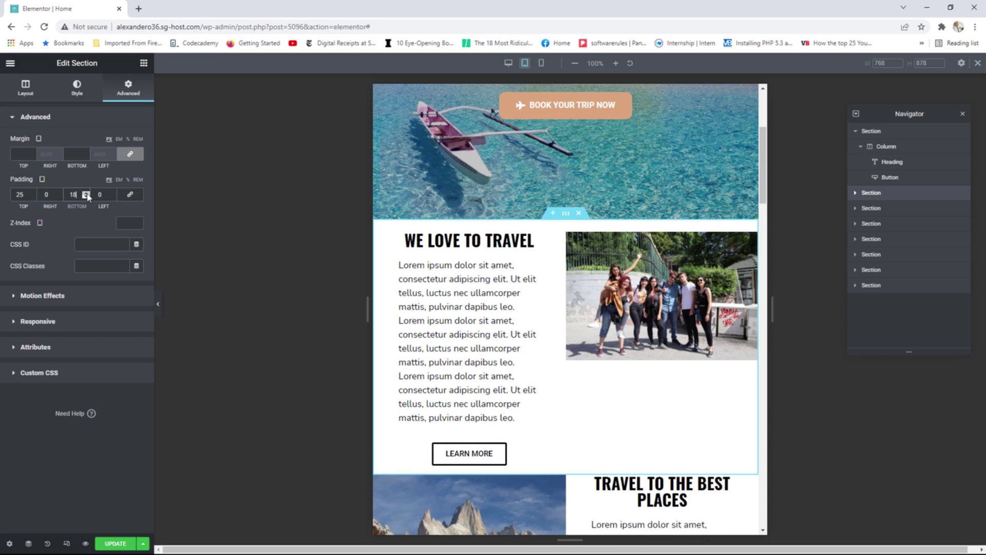
{"action": "left_click", "coordinate": [87, 195]}
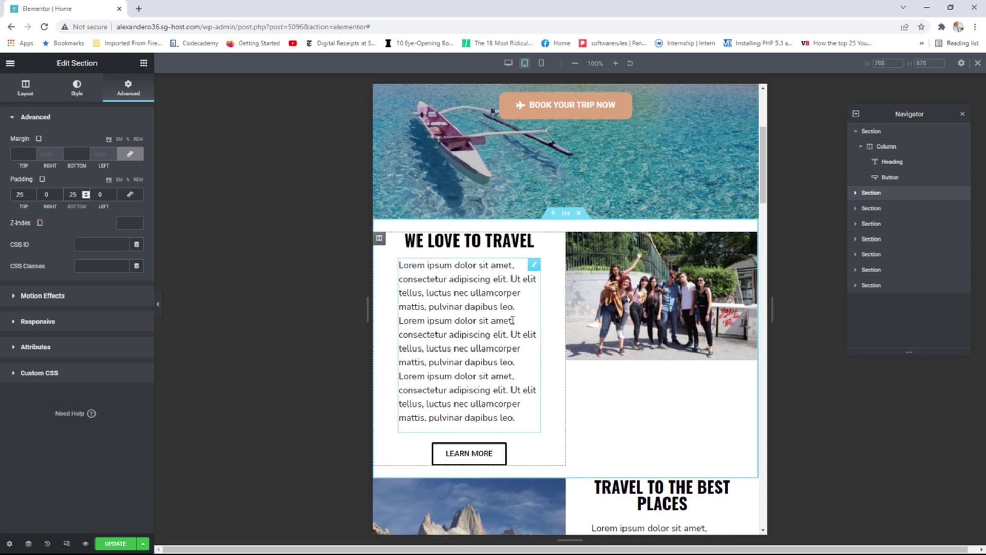
{"action": "scroll", "coordinate": [647, 370], "scroll_direction": "down", "scroll_amount": 7}
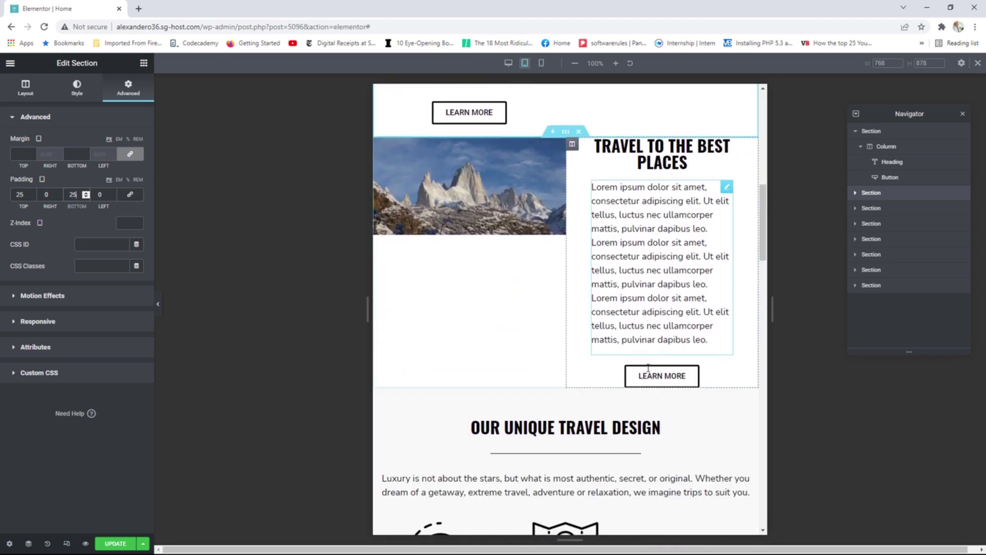
{"action": "scroll", "coordinate": [606, 256], "scroll_direction": "up", "scroll_amount": 1}
Give the Travel to the Best Places section 25 top and bottom padding.
{"action": "left_click", "coordinate": [565, 165]}
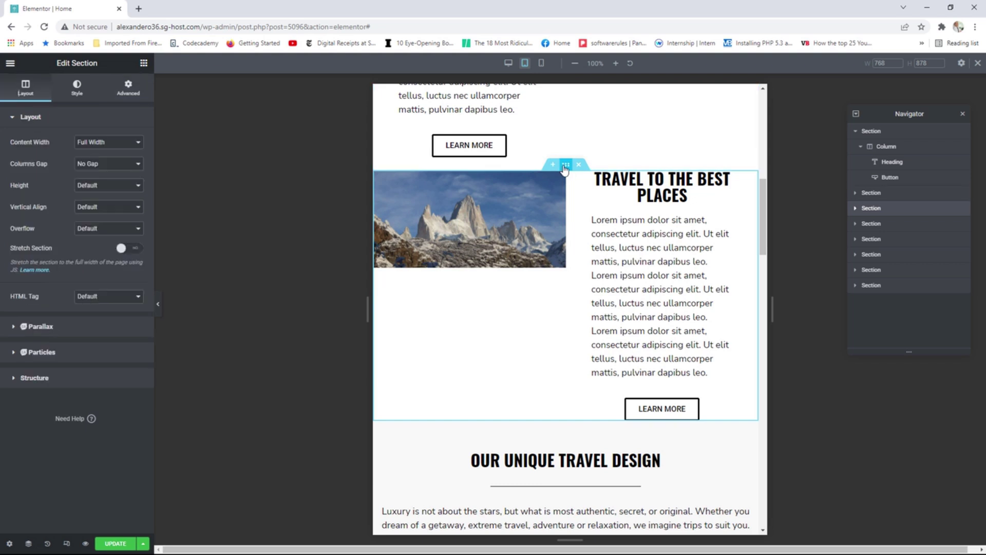
{"action": "left_click", "coordinate": [128, 88]}
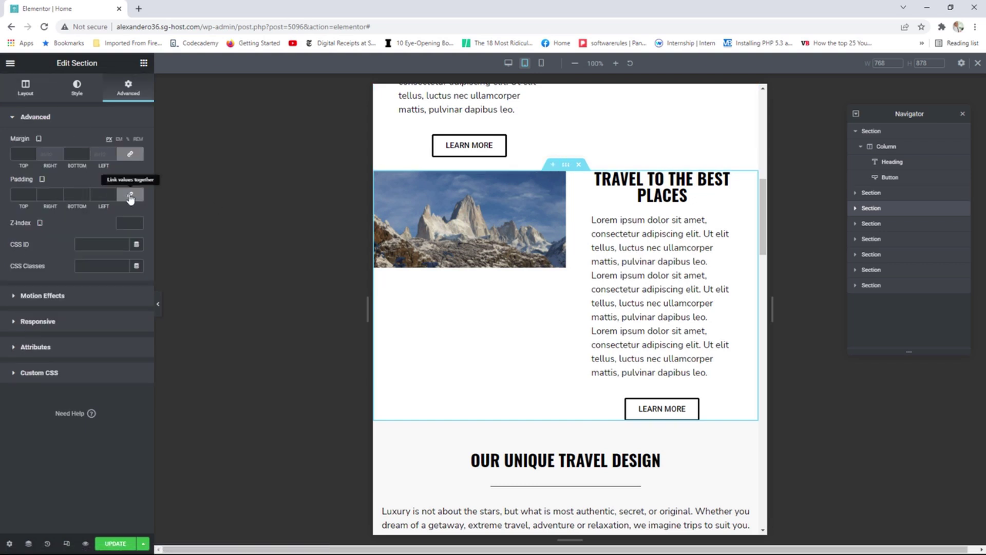
{"action": "left_click", "coordinate": [130, 195]}
{"action": "left_click", "coordinate": [34, 192]}
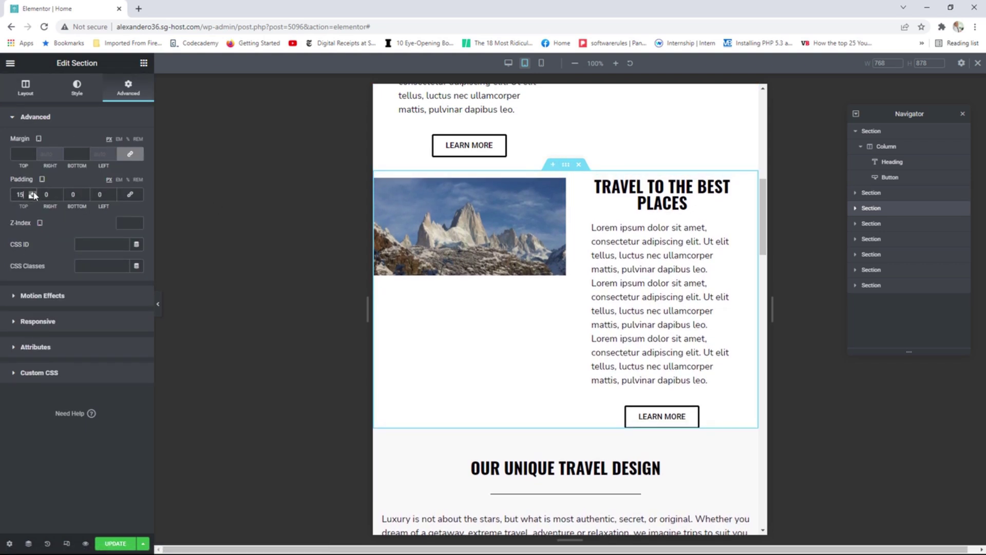
{"action": "left_click_drag", "start_coordinate": [34, 195], "coordinate": [86, 195]}
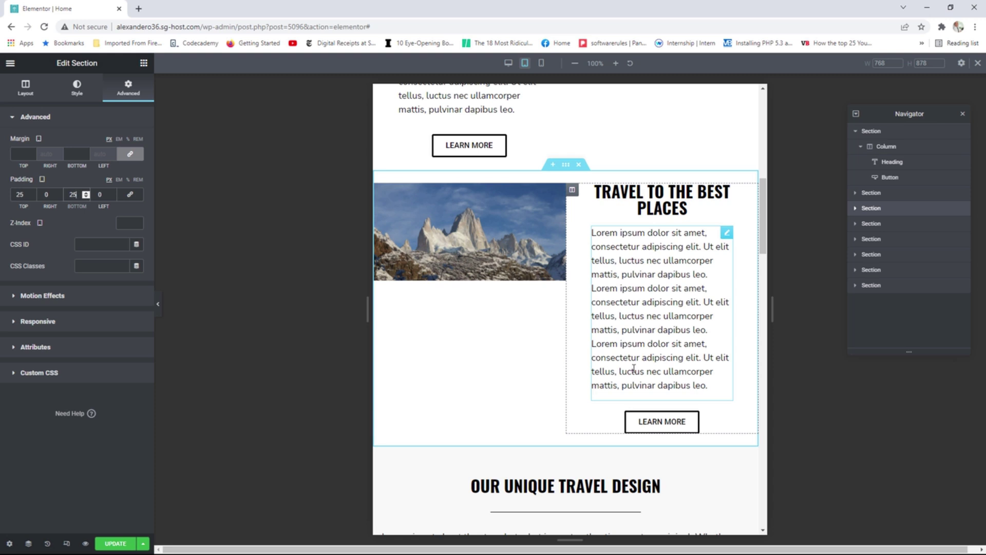
{"action": "scroll", "coordinate": [604, 357], "scroll_direction": "up", "scroll_amount": 1}
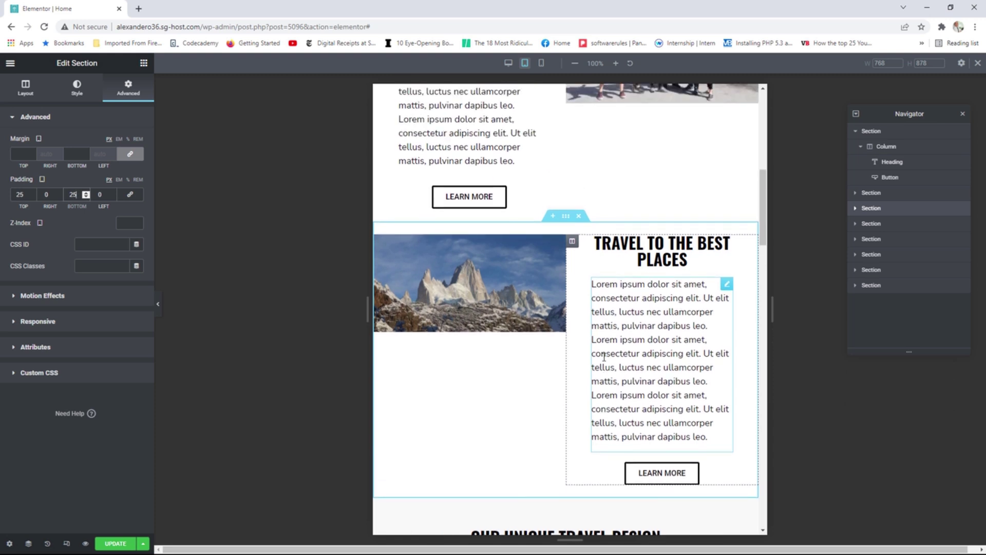
{"action": "scroll", "coordinate": [604, 357], "scroll_direction": "up", "scroll_amount": 4}
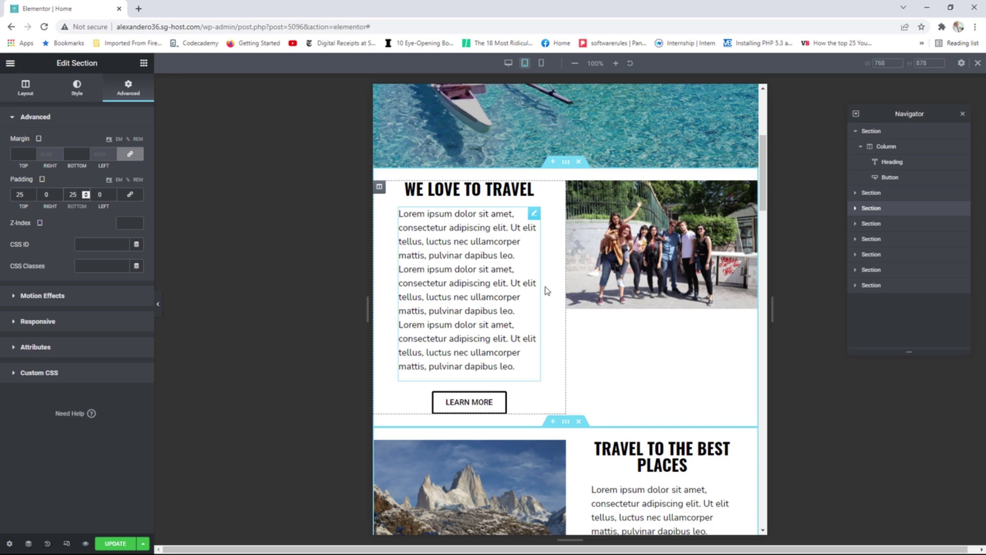
{"action": "scroll", "coordinate": [549, 295], "scroll_direction": "down", "scroll_amount": 3}
{"action": "scroll", "coordinate": [549, 303], "scroll_direction": "down", "scroll_amount": 1}
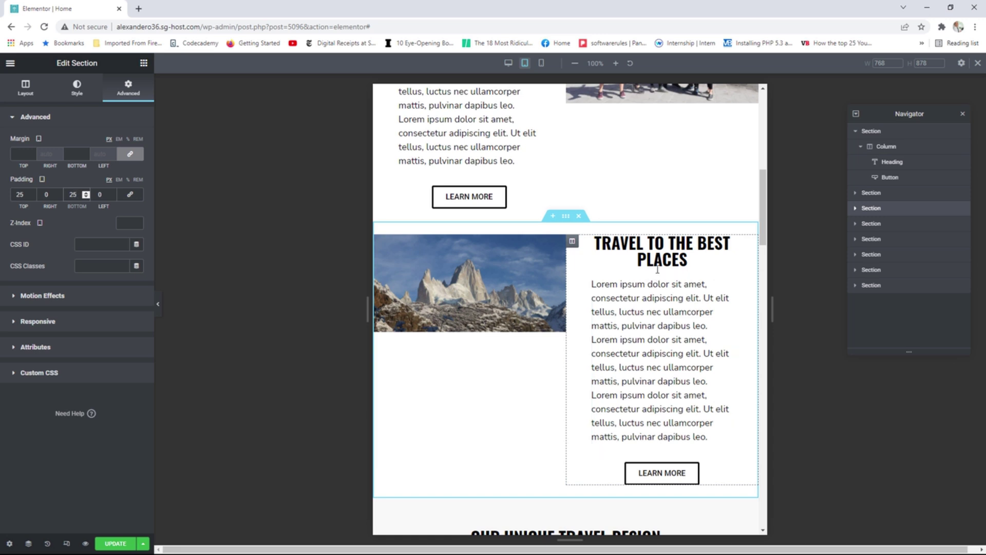
{"action": "scroll", "coordinate": [643, 279], "scroll_direction": "up", "scroll_amount": 4}
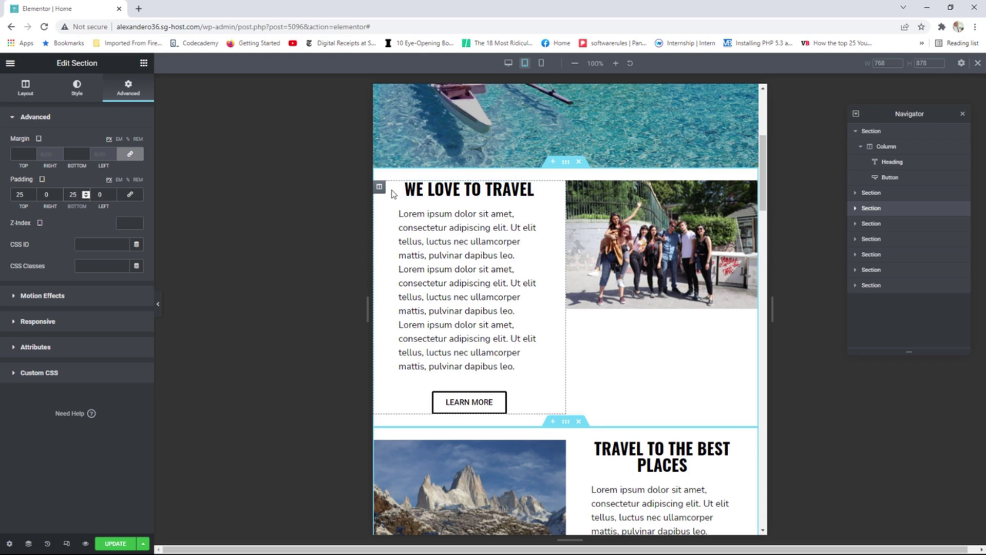
Set both the We Love to Travel text column and group photo column to 100% width.
{"action": "left_click", "coordinate": [379, 187]}
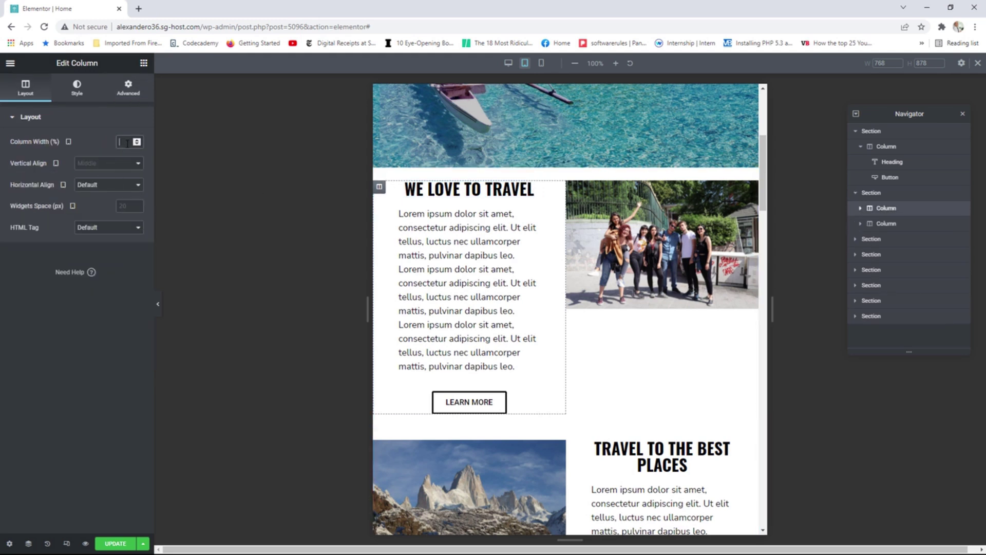
{"action": "type", "text": "100"}
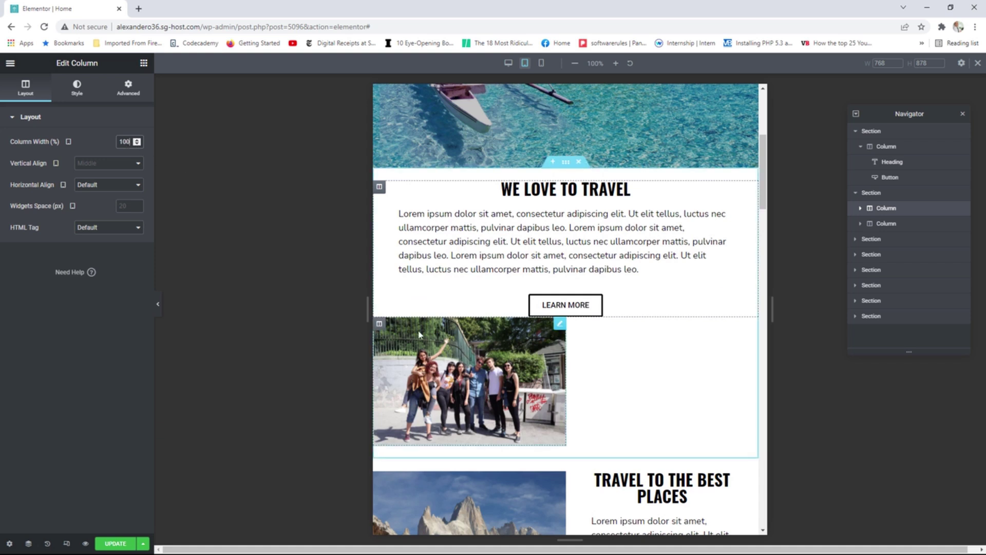
{"action": "left_click", "coordinate": [380, 324]}
{"action": "left_click", "coordinate": [128, 142]}
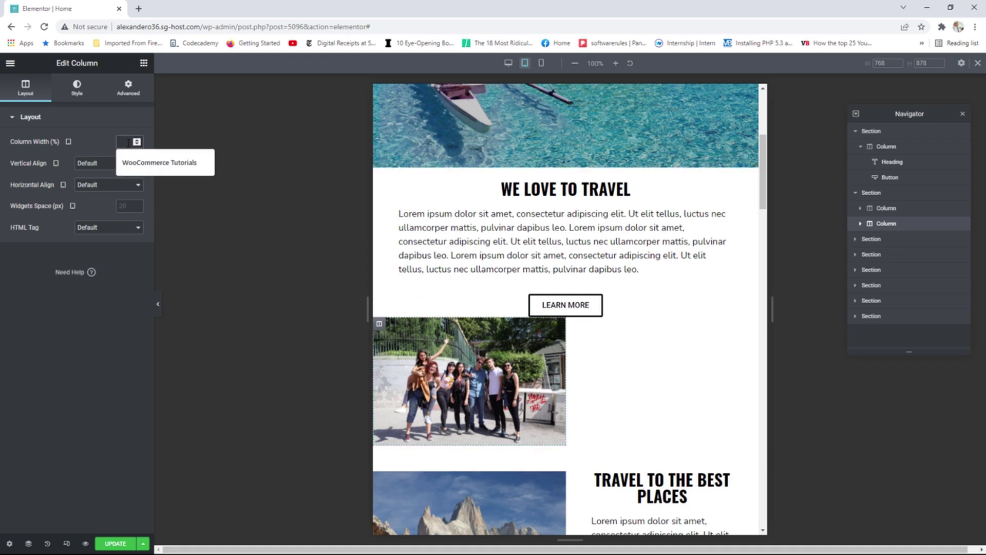
{"action": "type", "text": "100"}
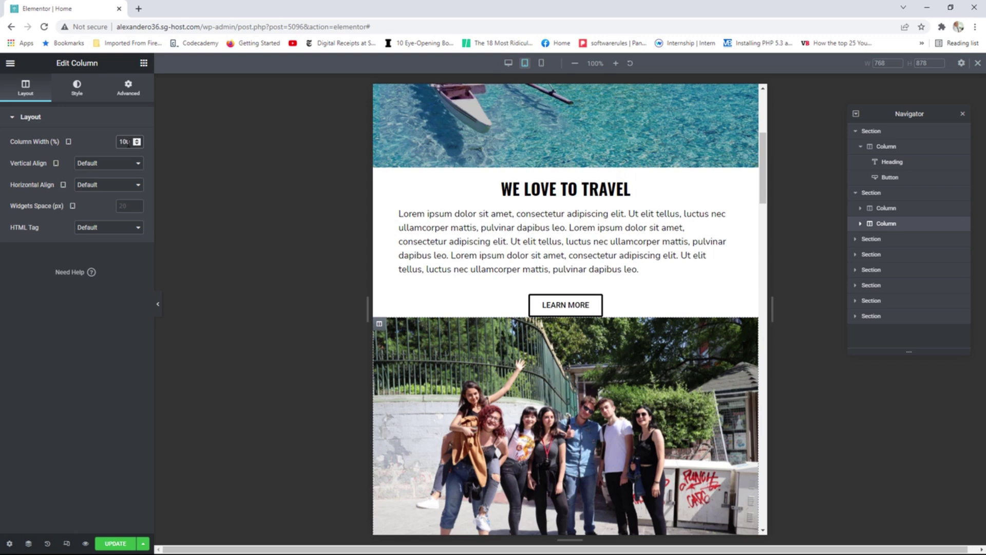
{"action": "scroll", "coordinate": [604, 272], "scroll_direction": "down", "scroll_amount": 2}
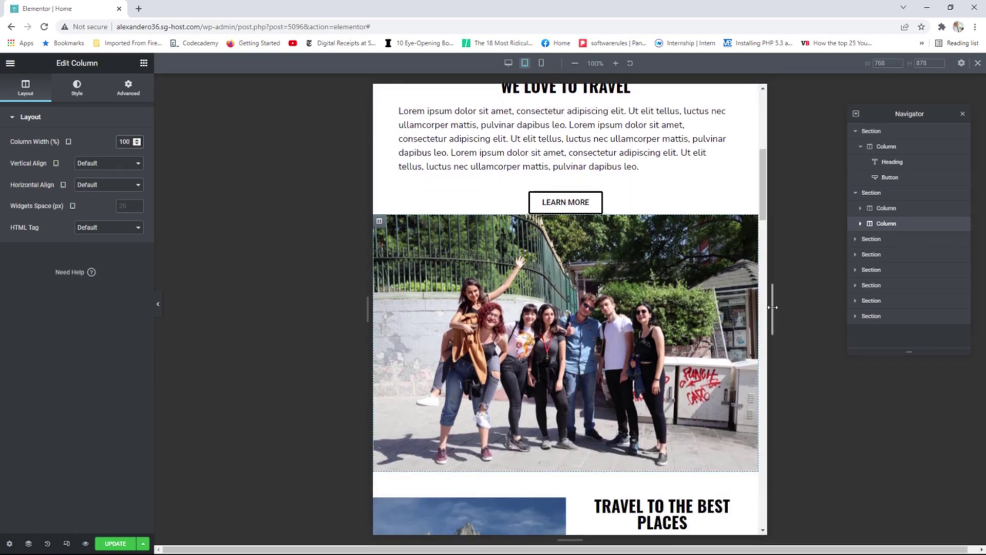
Return the preview to desktop width and scroll to review the layout.
{"action": "left_click_drag", "start_coordinate": [772, 307], "coordinate": [873, 310]}
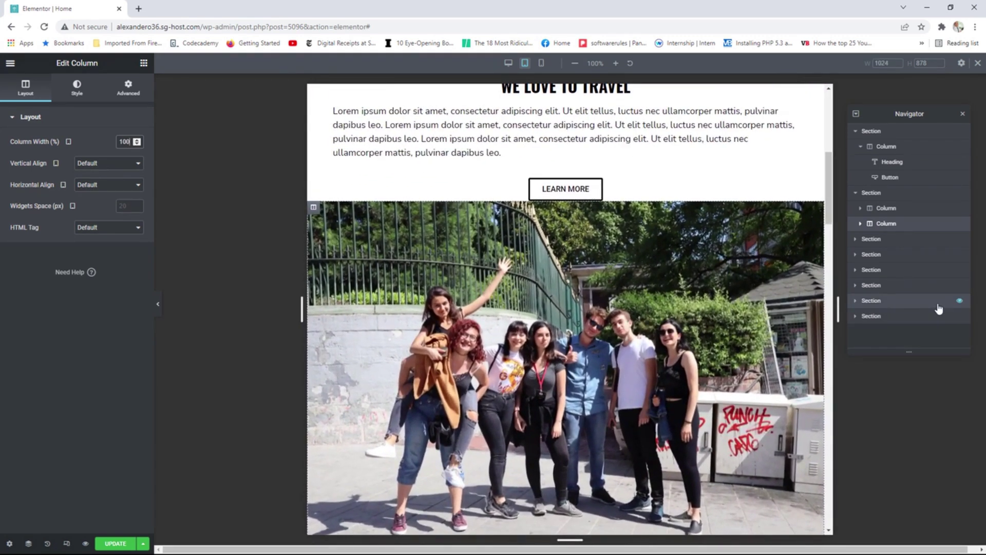
{"action": "scroll", "coordinate": [778, 324], "scroll_direction": "up", "scroll_amount": 2}
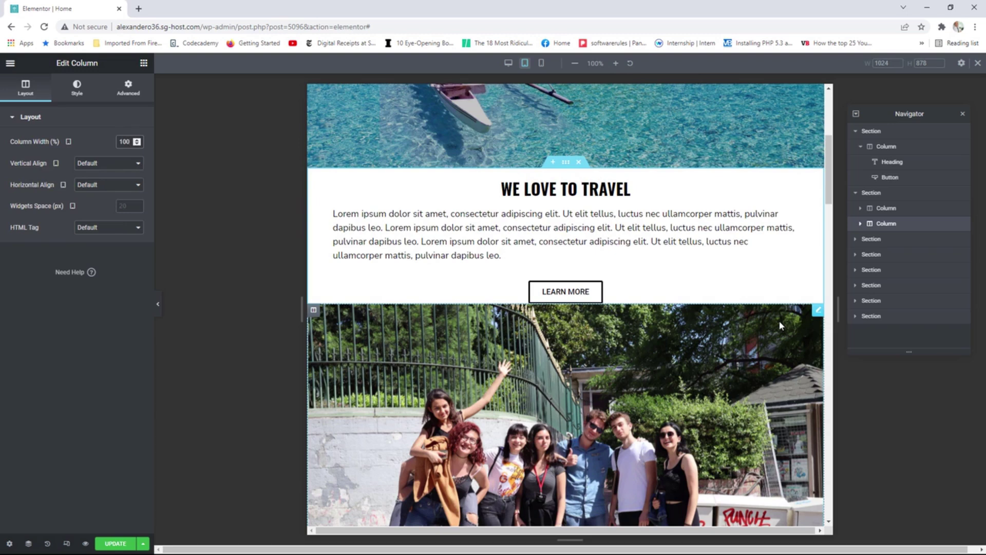
{"action": "scroll", "coordinate": [642, 354], "scroll_direction": "up", "scroll_amount": 2}
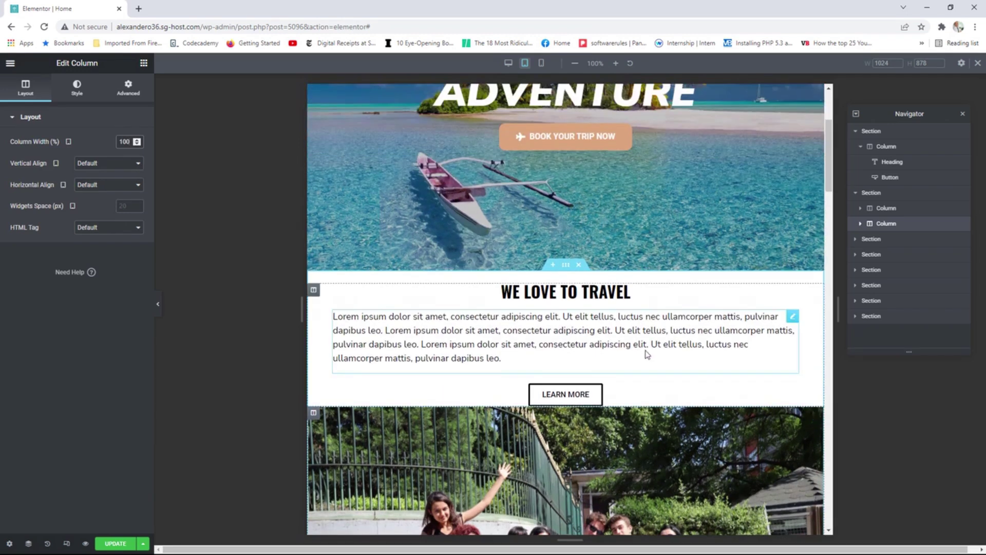
{"action": "scroll", "coordinate": [645, 354], "scroll_direction": "down", "scroll_amount": 4}
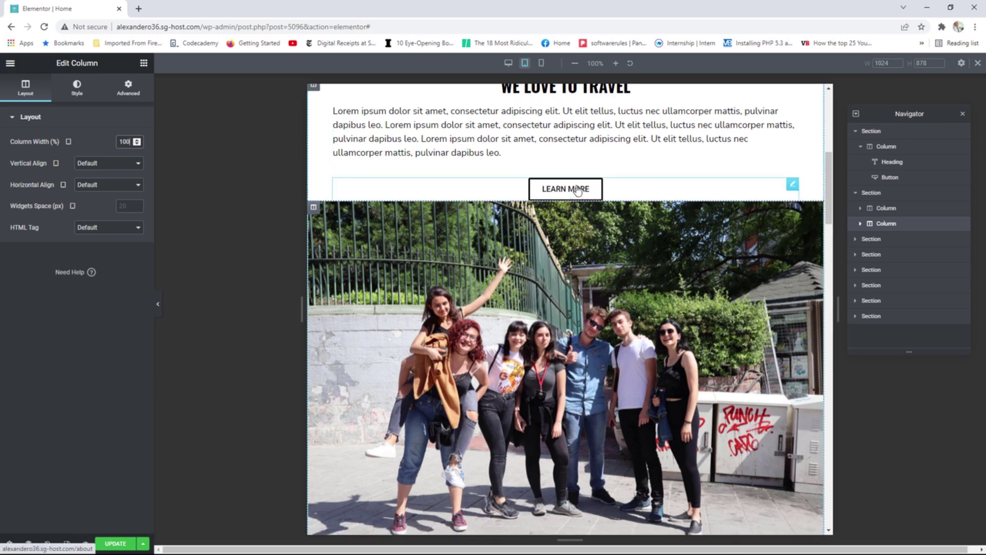
Unlink the first Learn More button's padding and set its bottom padding to 15.
{"action": "left_click", "coordinate": [792, 185]}
{"action": "left_click", "coordinate": [129, 88]}
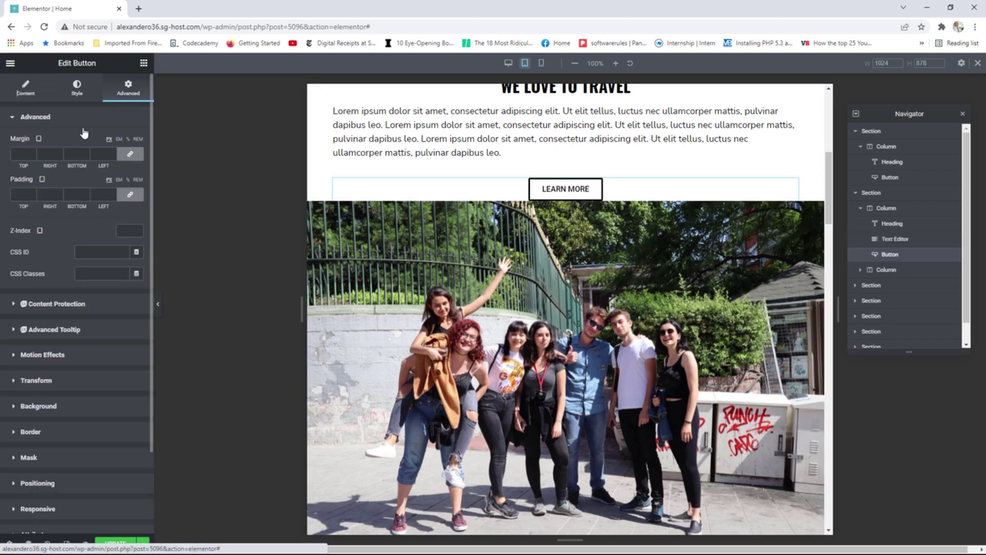
{"action": "left_click", "coordinate": [121, 196]}
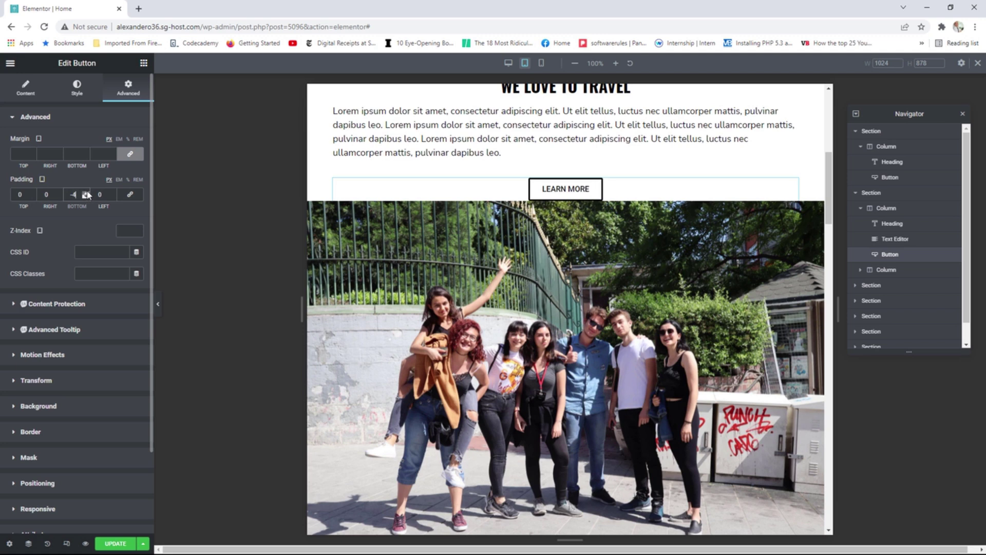
{"action": "left_click", "coordinate": [88, 192]}
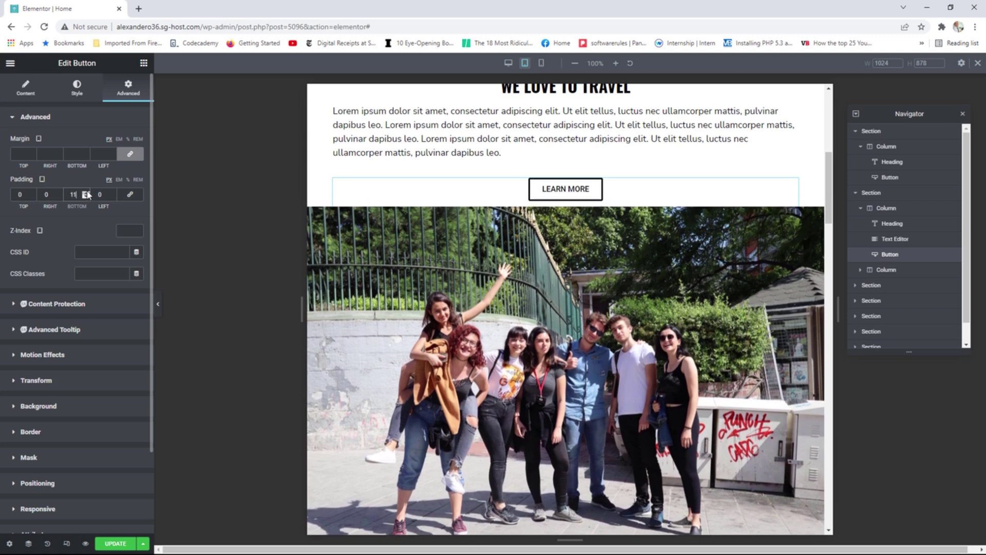
{"action": "left_click", "coordinate": [88, 192]}
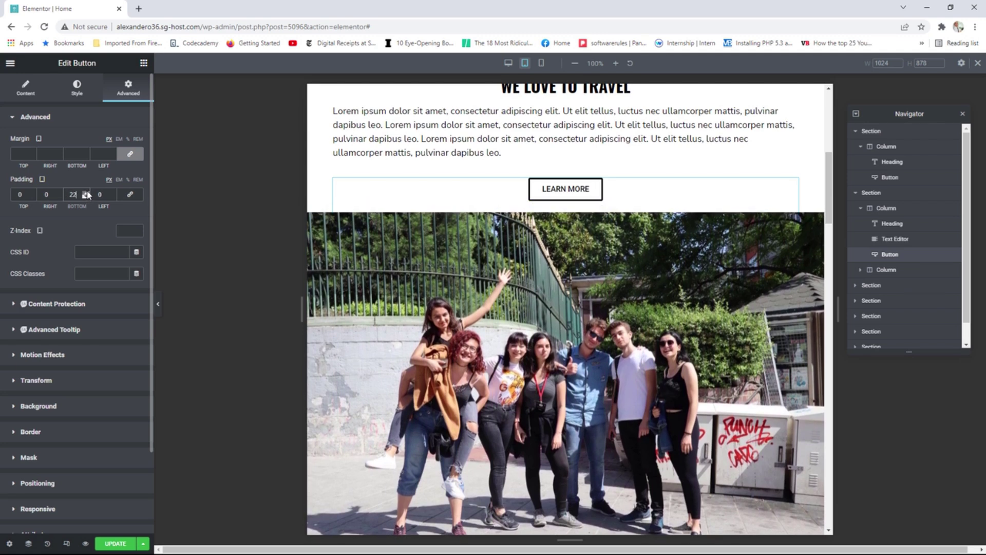
{"action": "left_click", "coordinate": [87, 193]}
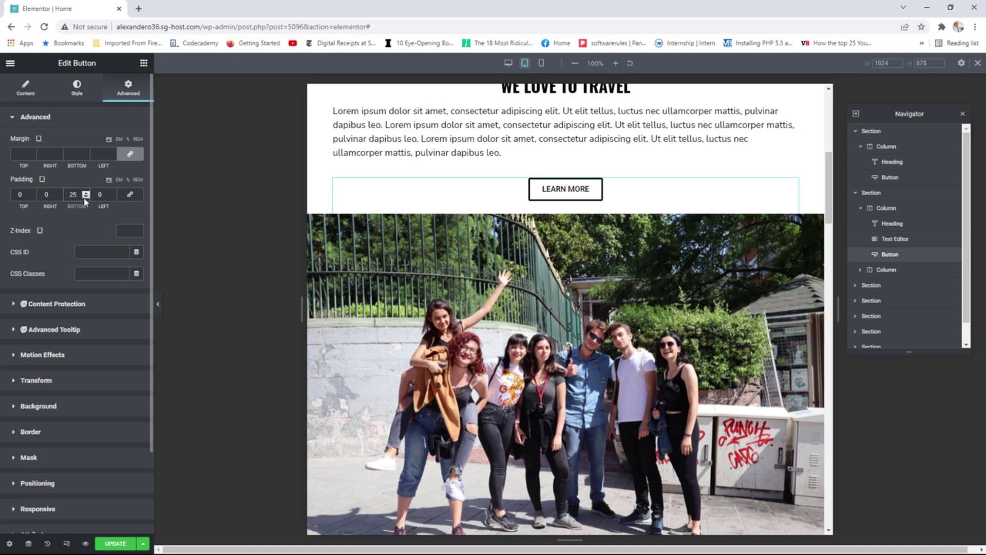
{"action": "left_click", "coordinate": [86, 196]}
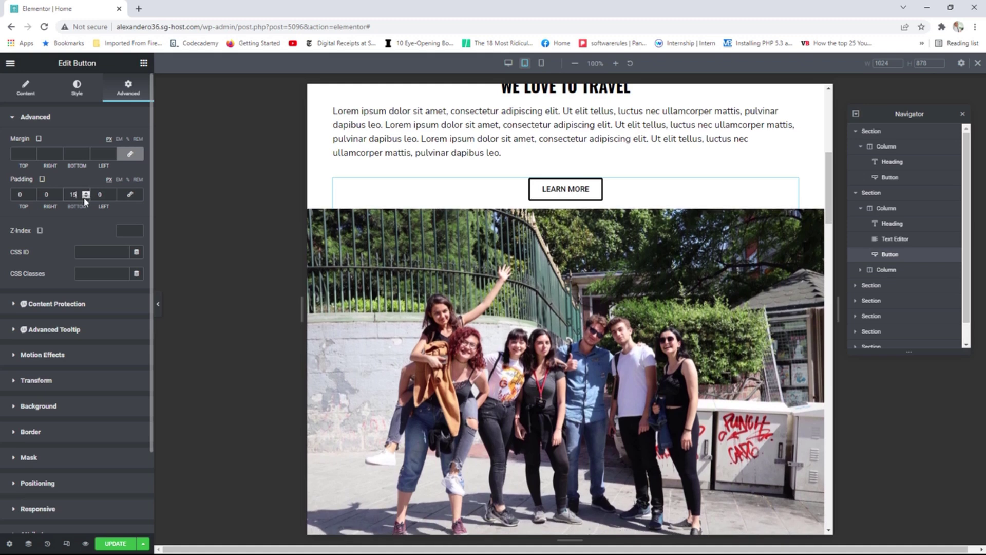
{"action": "scroll", "coordinate": [725, 314], "scroll_direction": "up", "scroll_amount": 2}
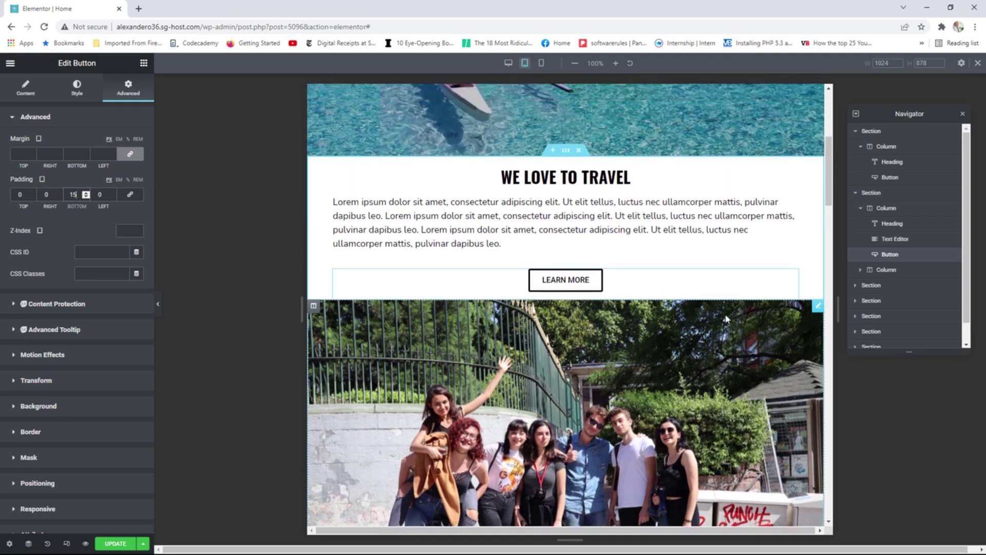
{"action": "scroll", "coordinate": [725, 315], "scroll_direction": "down", "scroll_amount": 4}
{"action": "scroll", "coordinate": [725, 314], "scroll_direction": "down", "scroll_amount": 5}
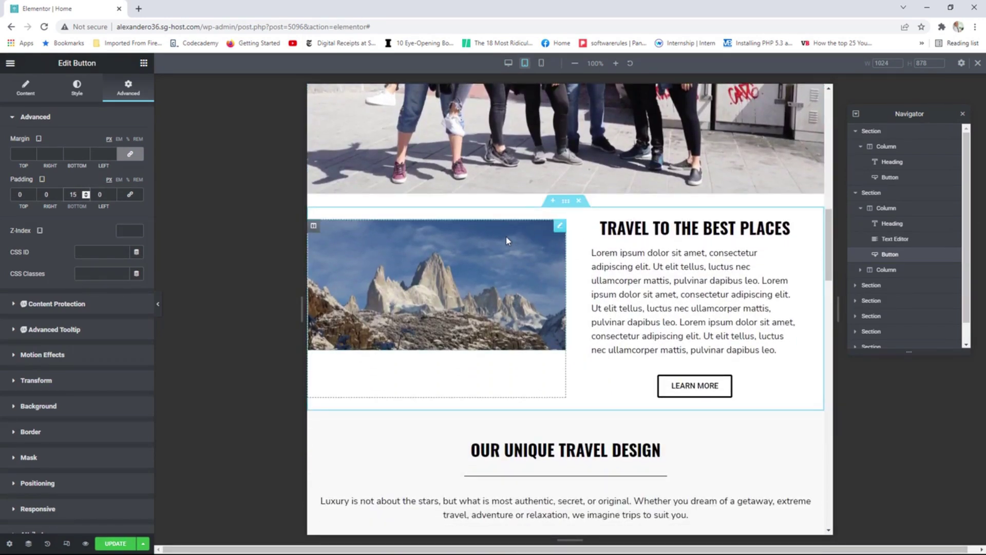
Set the mountain image column and its text column to 100% width.
{"action": "left_click", "coordinate": [314, 227]}
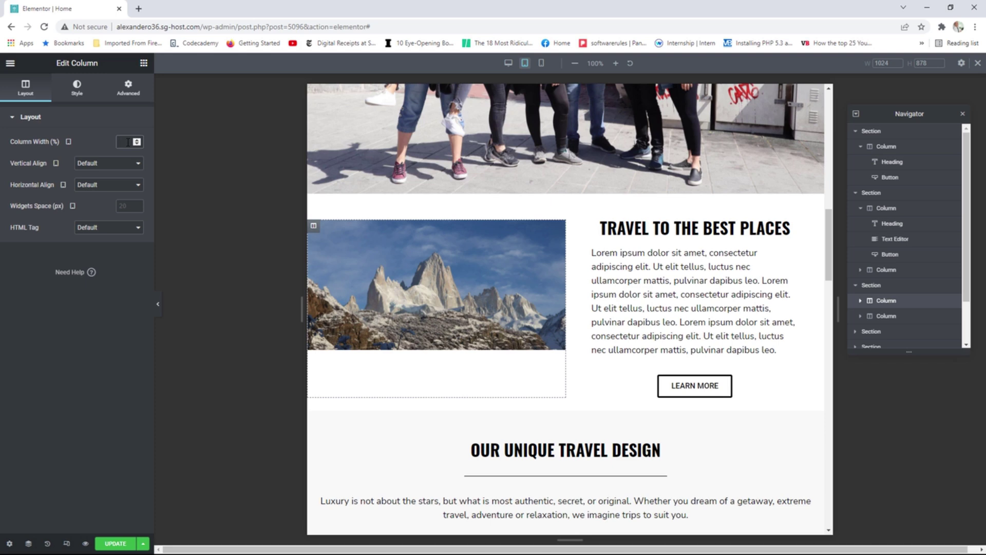
{"action": "type", "text": "00"}
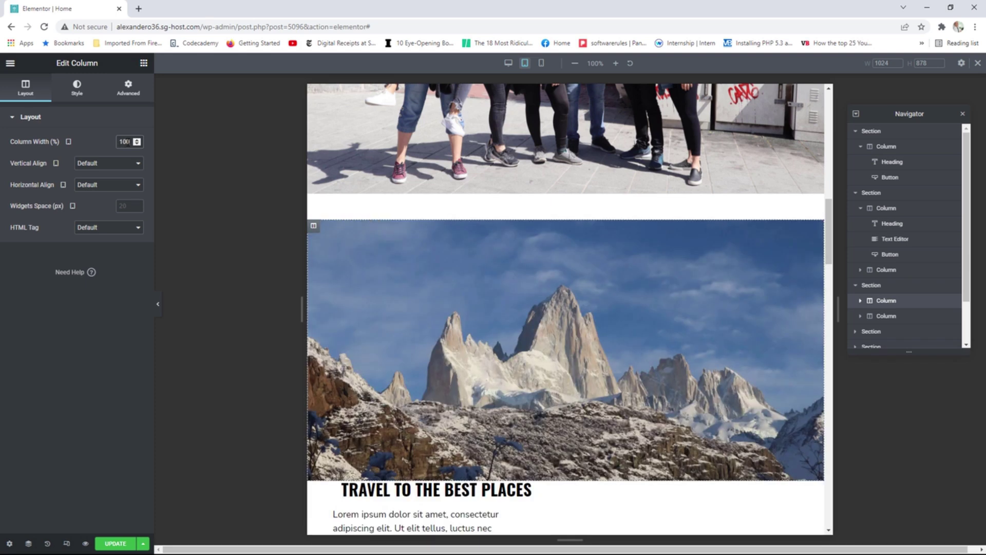
{"action": "scroll", "coordinate": [401, 257], "scroll_direction": "down", "scroll_amount": 3}
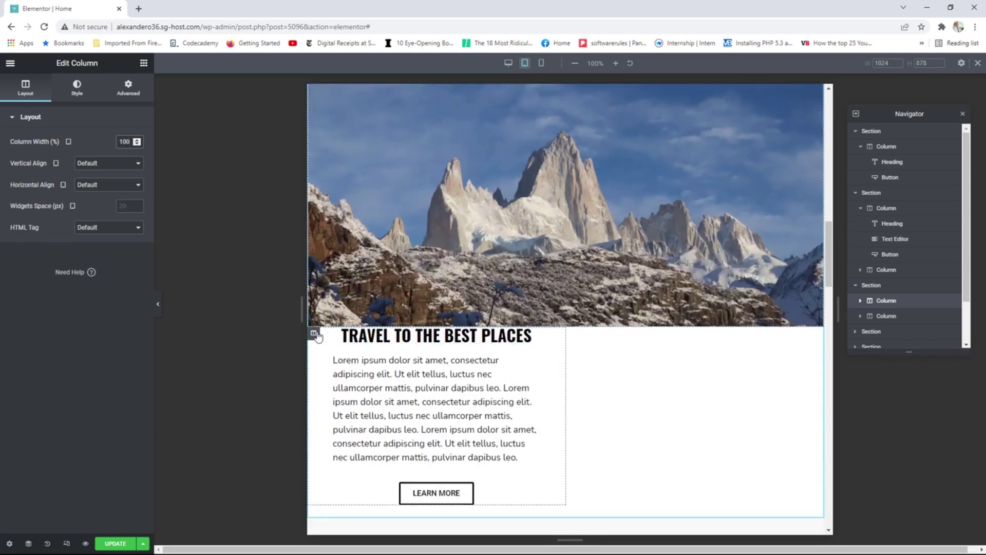
{"action": "left_click", "coordinate": [313, 334]}
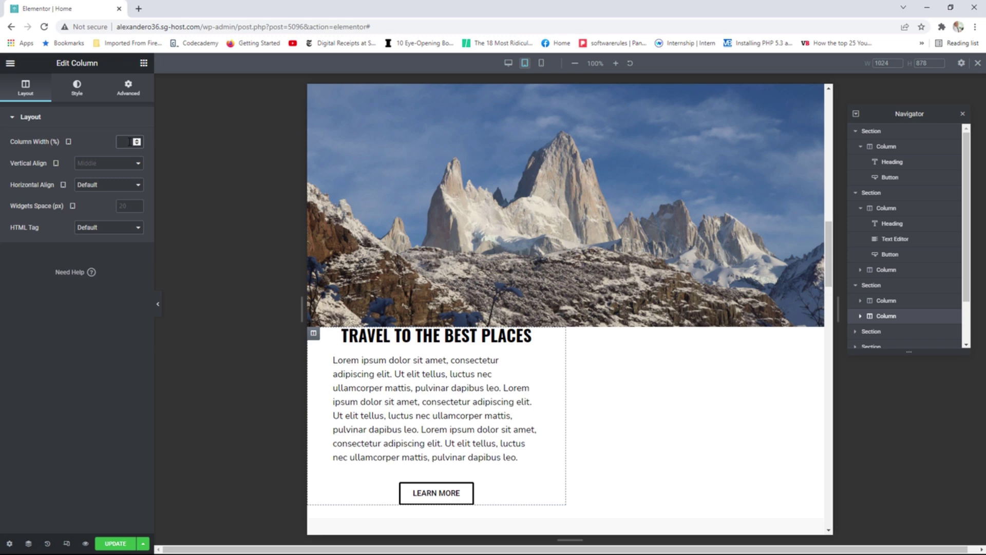
{"action": "type", "text": "100"}
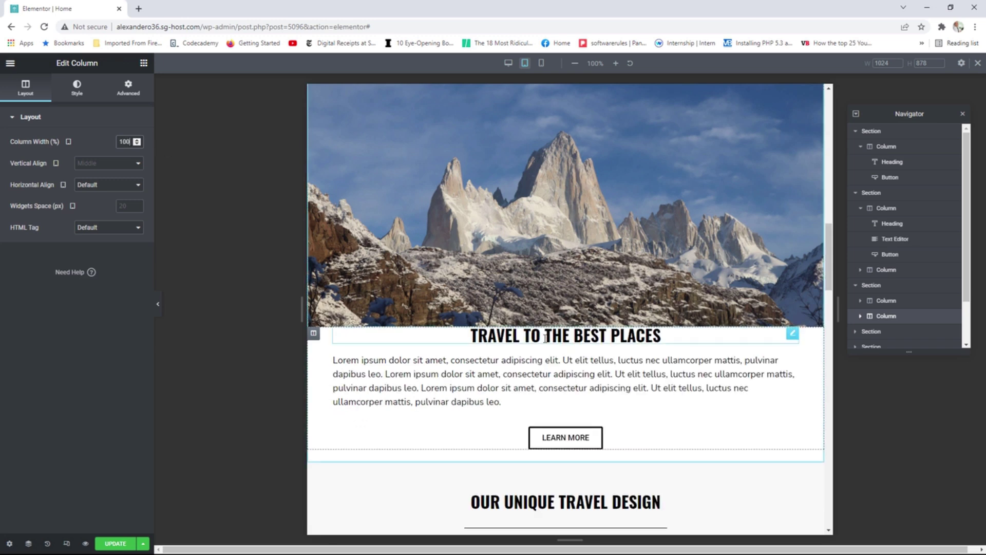
{"action": "scroll", "coordinate": [560, 352], "scroll_direction": "down", "scroll_amount": 2}
{"action": "scroll", "coordinate": [572, 368], "scroll_direction": "up", "scroll_amount": 6}
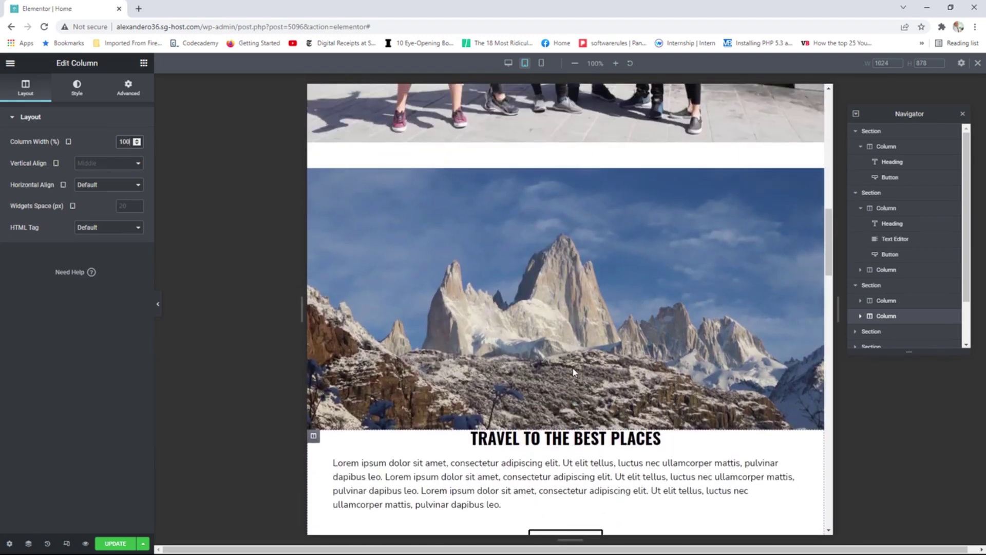
{"action": "scroll", "coordinate": [572, 368], "scroll_direction": "down", "scroll_amount": 4}
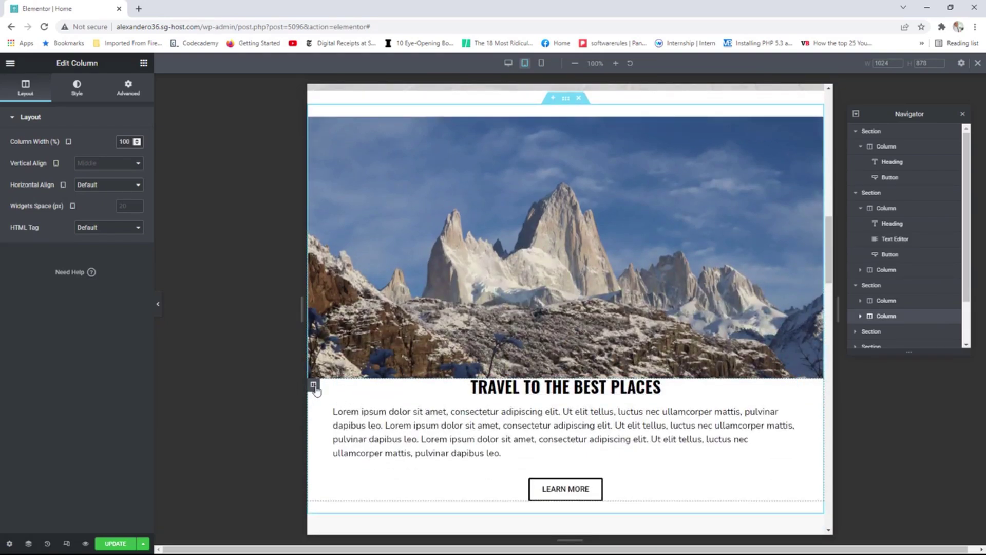
{"action": "scroll", "coordinate": [443, 366], "scroll_direction": "up", "scroll_amount": 1}
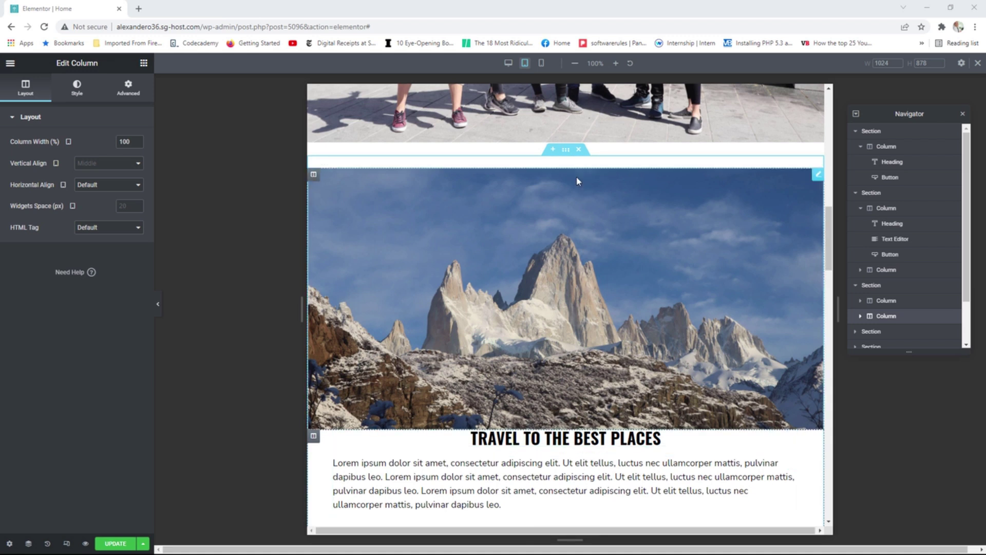
Turn on Reverse Columns for tablet and mobile on the Travel to the Best Places section.
{"action": "left_click", "coordinate": [567, 154]}
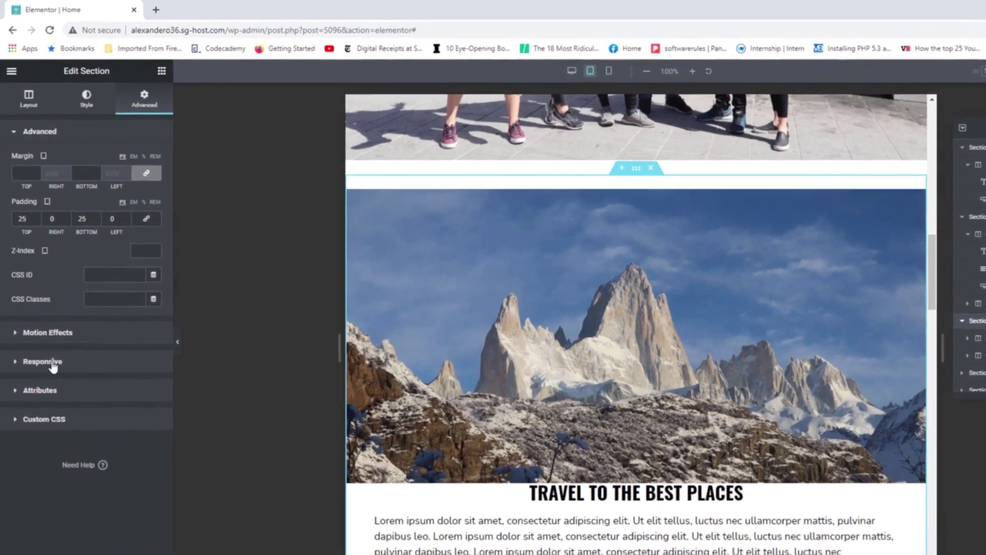
{"action": "left_click", "coordinate": [41, 324]}
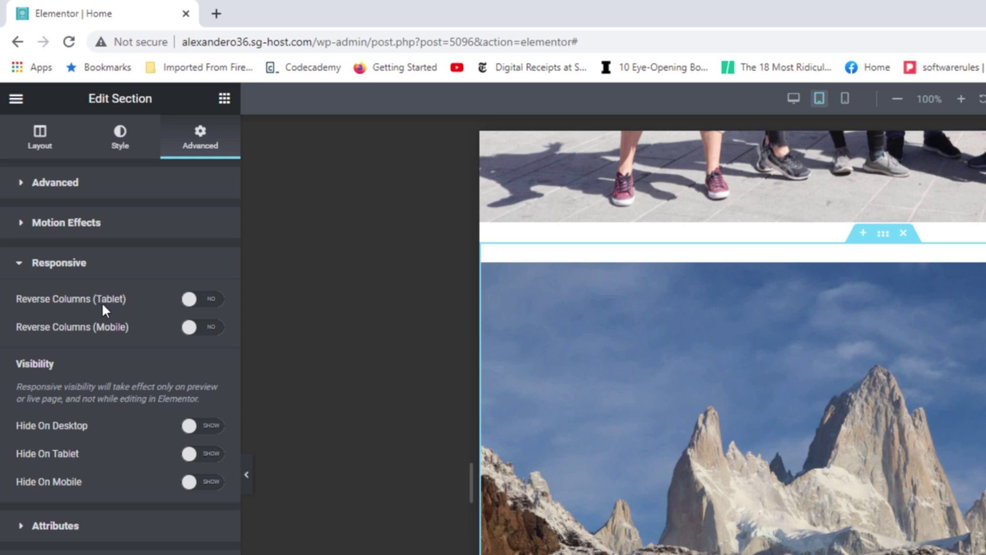
{"action": "left_click", "coordinate": [205, 303]}
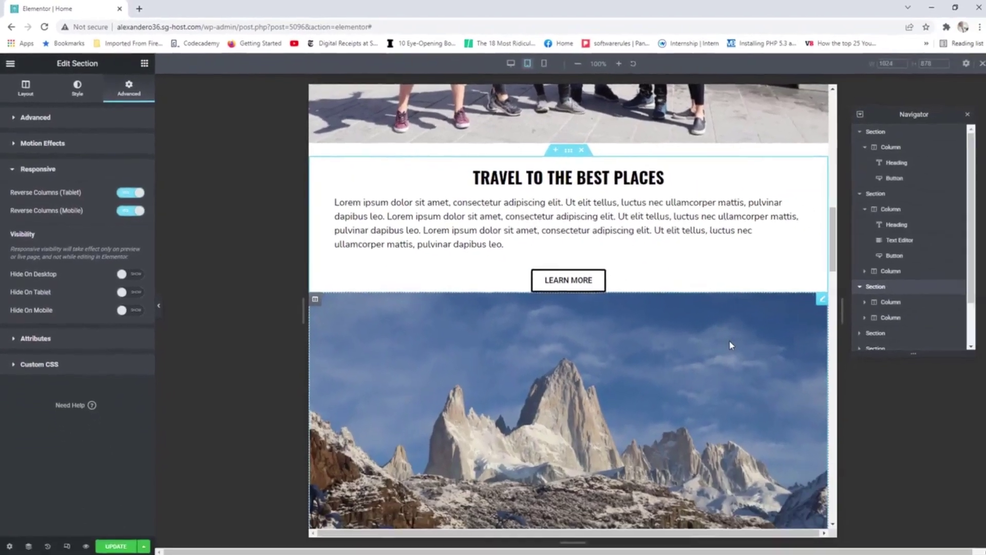
{"action": "scroll", "coordinate": [725, 340], "scroll_direction": "down", "scroll_amount": 3}
{"action": "scroll", "coordinate": [723, 338], "scroll_direction": "up", "scroll_amount": 2}
{"action": "scroll", "coordinate": [725, 341], "scroll_direction": "up", "scroll_amount": 2}
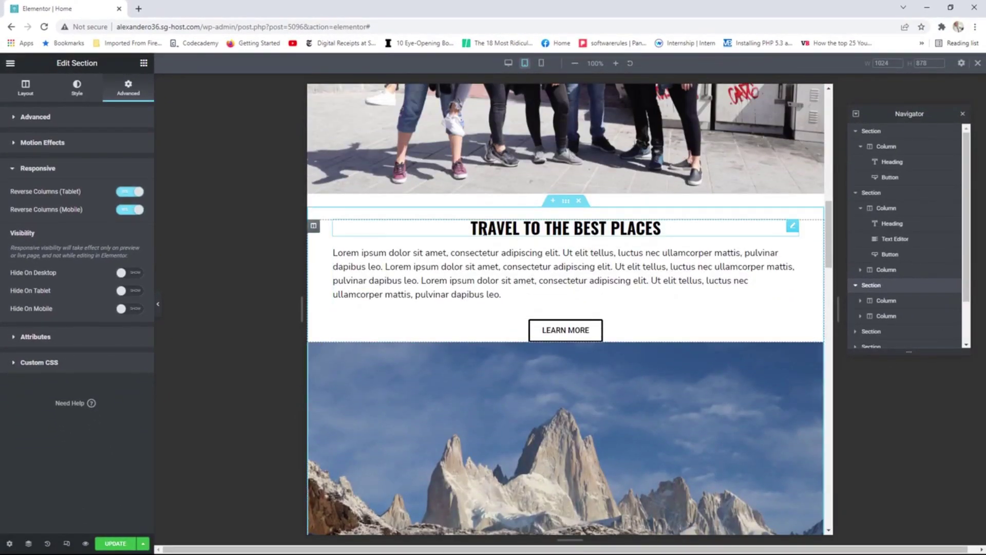
{"action": "scroll", "coordinate": [627, 293], "scroll_direction": "down", "scroll_amount": 2}
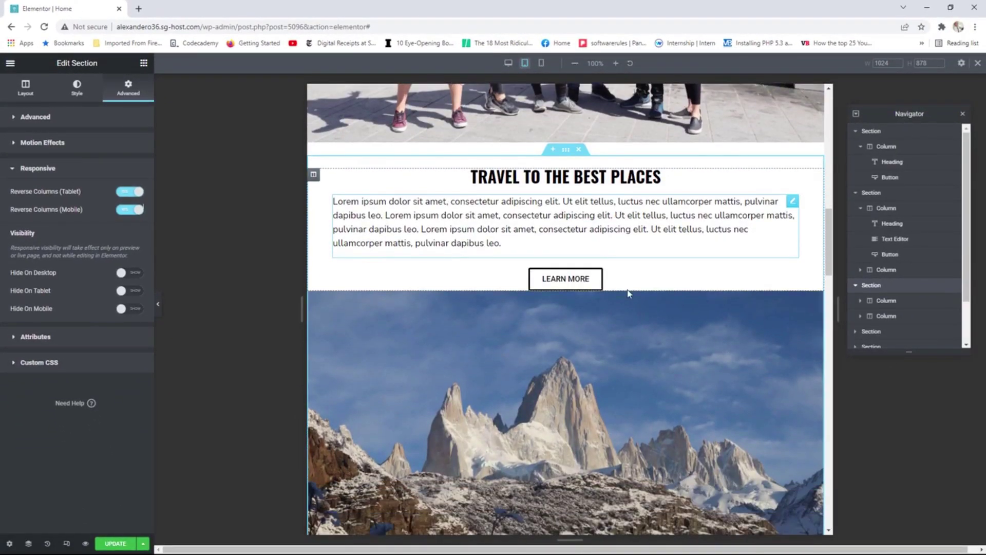
{"action": "scroll", "coordinate": [649, 308], "scroll_direction": "down", "scroll_amount": 2}
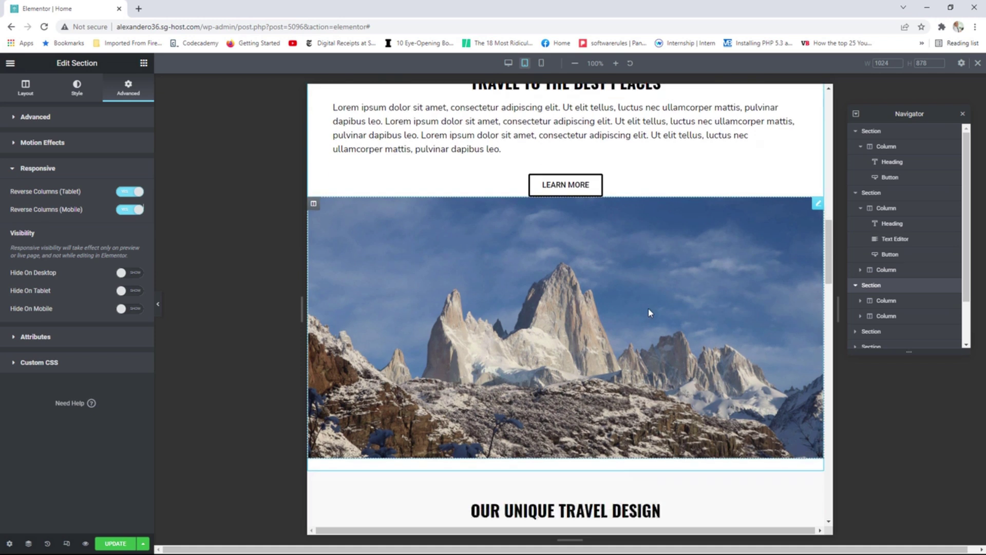
{"action": "scroll", "coordinate": [648, 310], "scroll_direction": "up", "scroll_amount": 3}
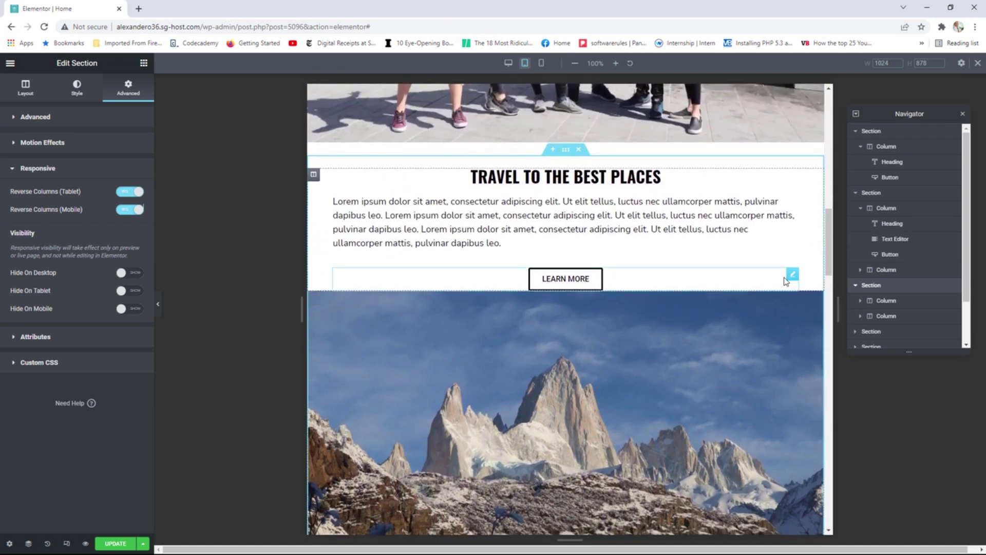
Unlink the second Learn More button's padding and set its bottom padding to 15.
{"action": "left_click", "coordinate": [793, 276]}
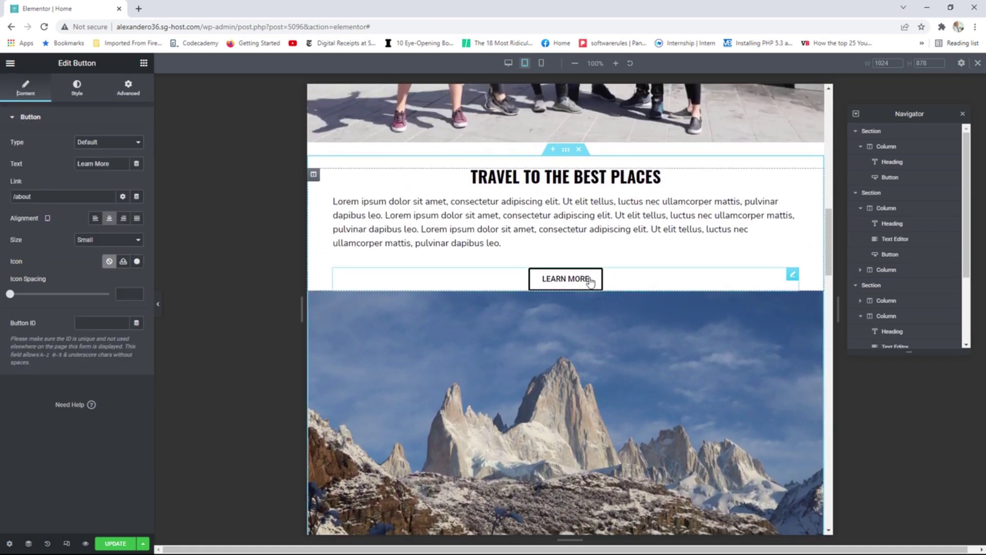
{"action": "left_click", "coordinate": [126, 92]}
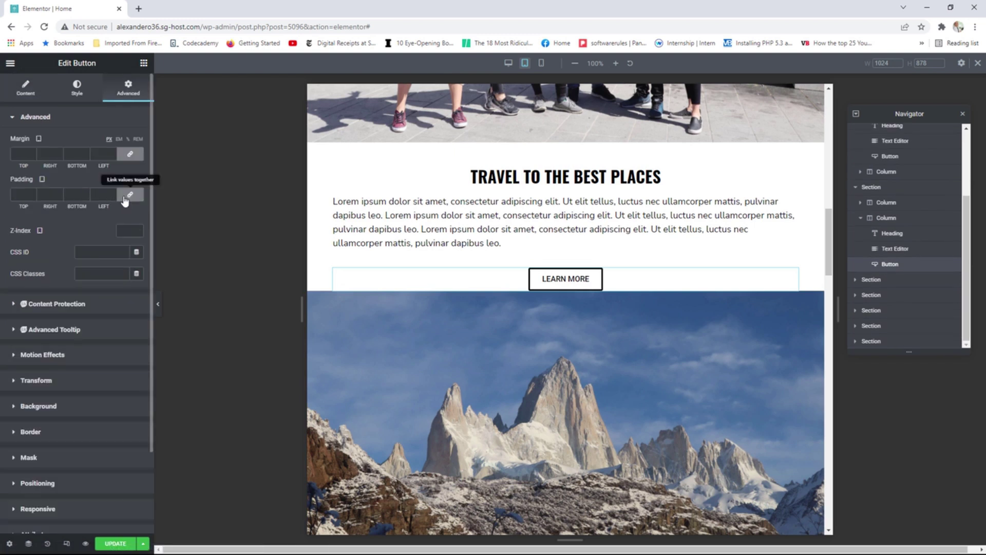
{"action": "left_click", "coordinate": [130, 196]}
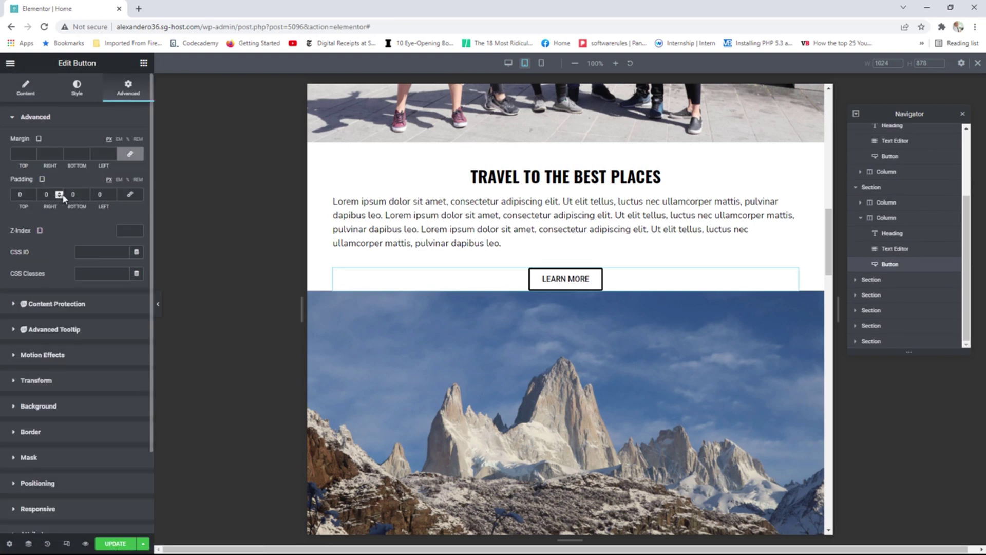
{"action": "double_click", "coordinate": [86, 196]}
{"action": "triple_click", "coordinate": [86, 196]}
{"action": "triple_click", "coordinate": [86, 195]}
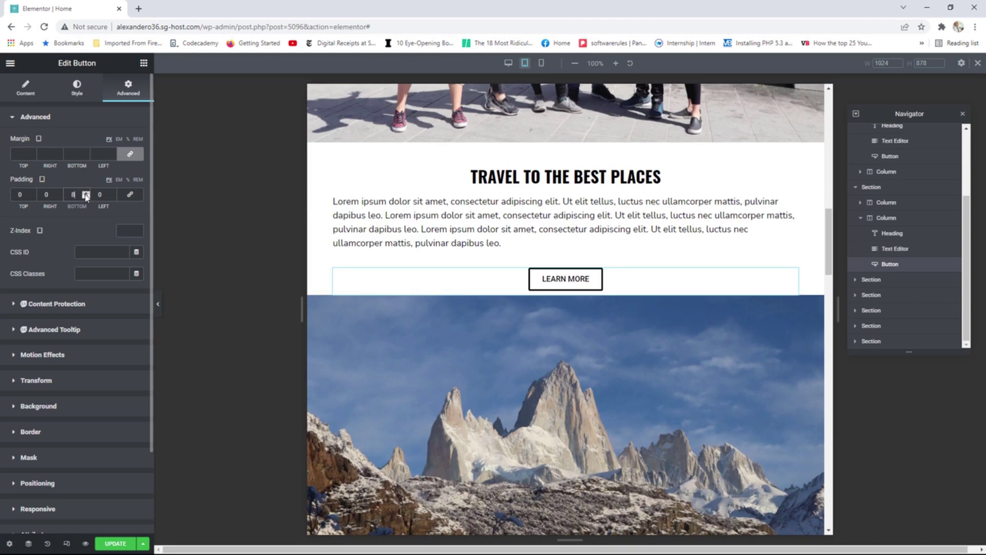
{"action": "triple_click", "coordinate": [86, 195]}
{"action": "triple_click", "coordinate": [87, 195]}
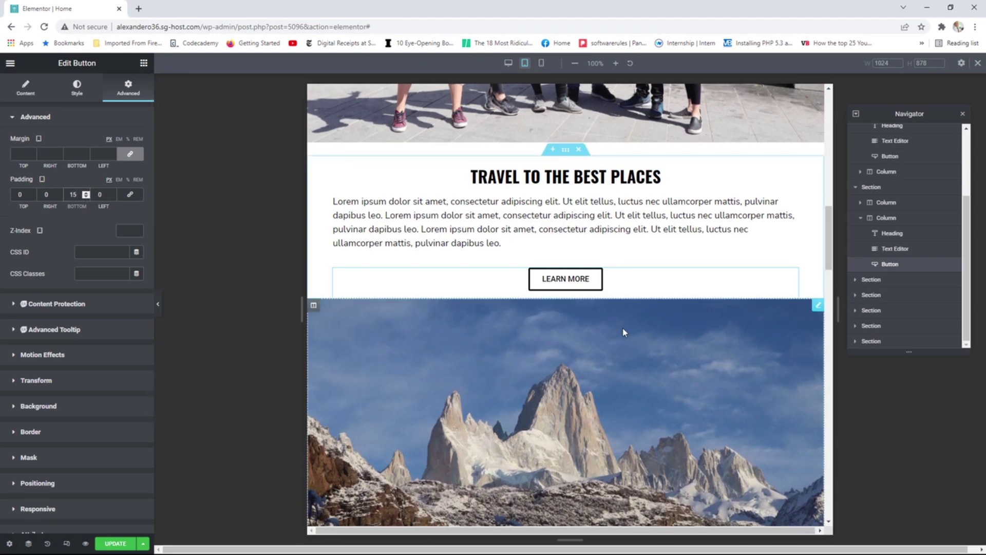
{"action": "scroll", "coordinate": [622, 328], "scroll_direction": "up", "scroll_amount": 15}
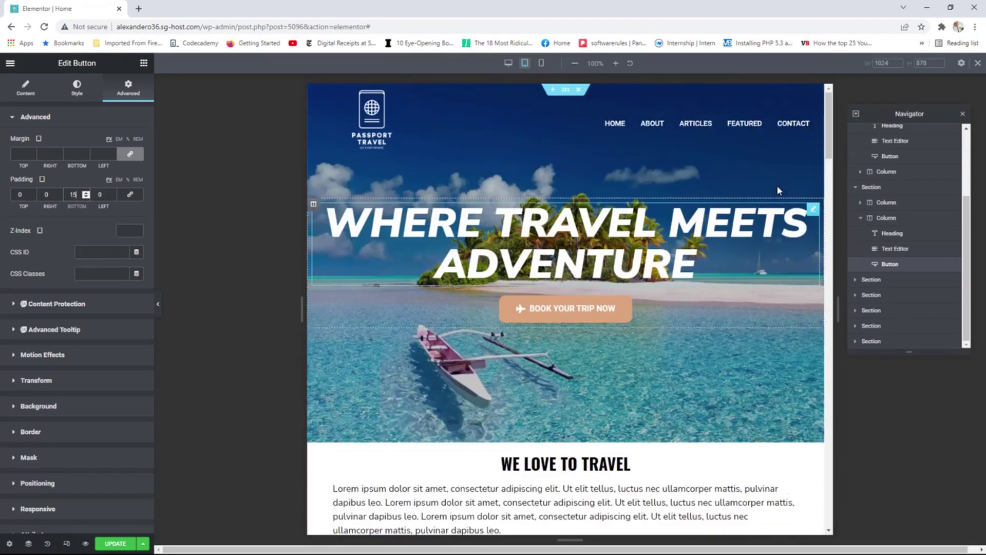
Narrow the preview canvas to check the layout at a smaller tablet width.
{"action": "left_click_drag", "start_coordinate": [827, 117], "coordinate": [816, 230]}
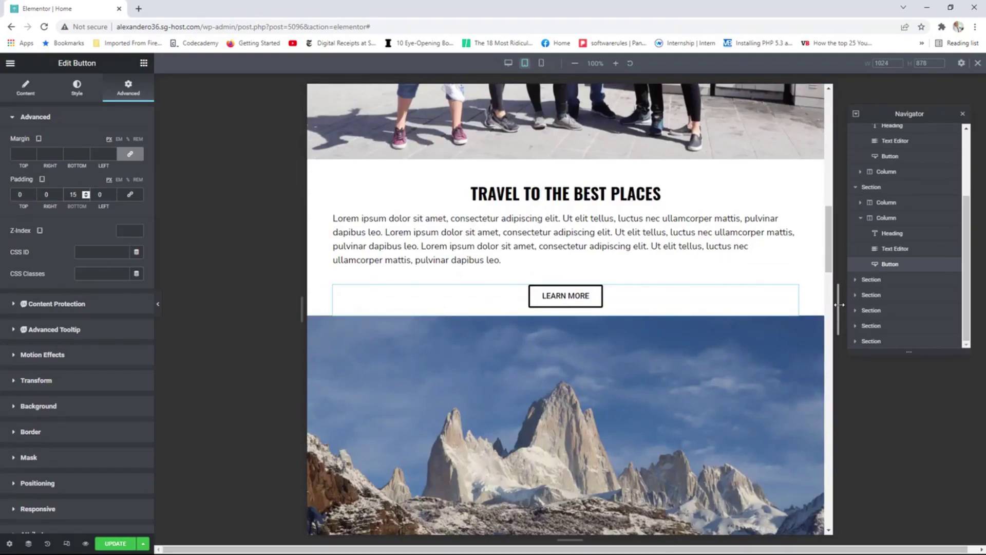
{"action": "left_click_drag", "start_coordinate": [838, 304], "coordinate": [734, 304]}
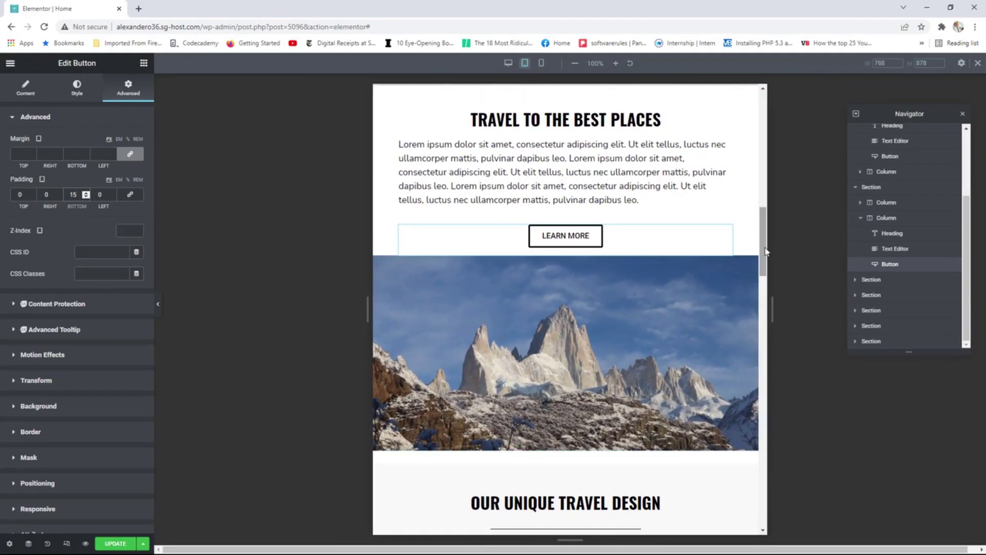
{"action": "left_click_drag", "start_coordinate": [764, 250], "coordinate": [761, 135]}
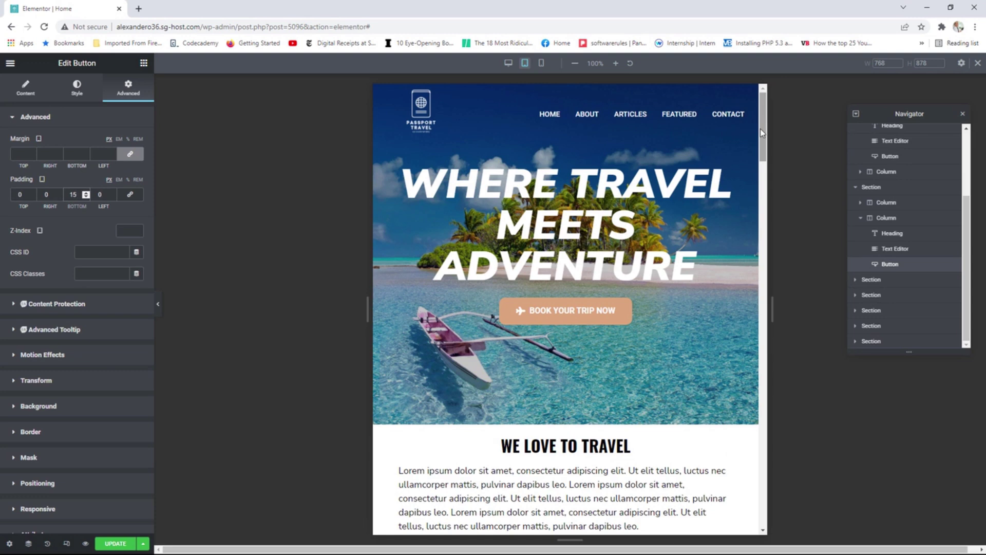
Switch to Mobile mode and scroll through the 360 px preview back to the hero.
{"action": "left_click", "coordinate": [542, 64]}
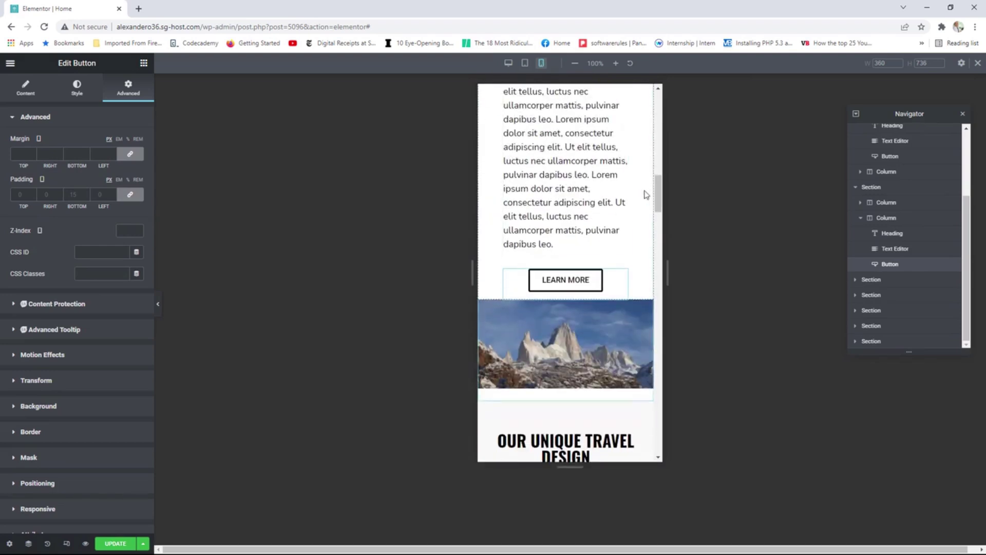
{"action": "left_click_drag", "start_coordinate": [658, 205], "coordinate": [659, 116]}
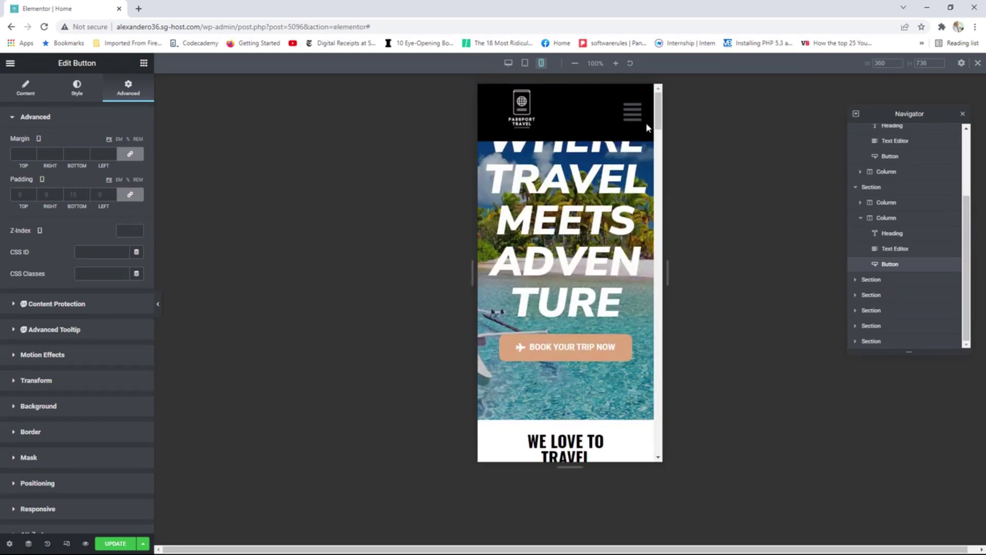
{"action": "mouse_move", "coordinate": [656, 119]}
{"action": "left_mouse_down"}
{"action": "mouse_move", "coordinate": [642, 437]}
{"action": "mouse_move", "coordinate": [651, 115]}
{"action": "left_mouse_up"}
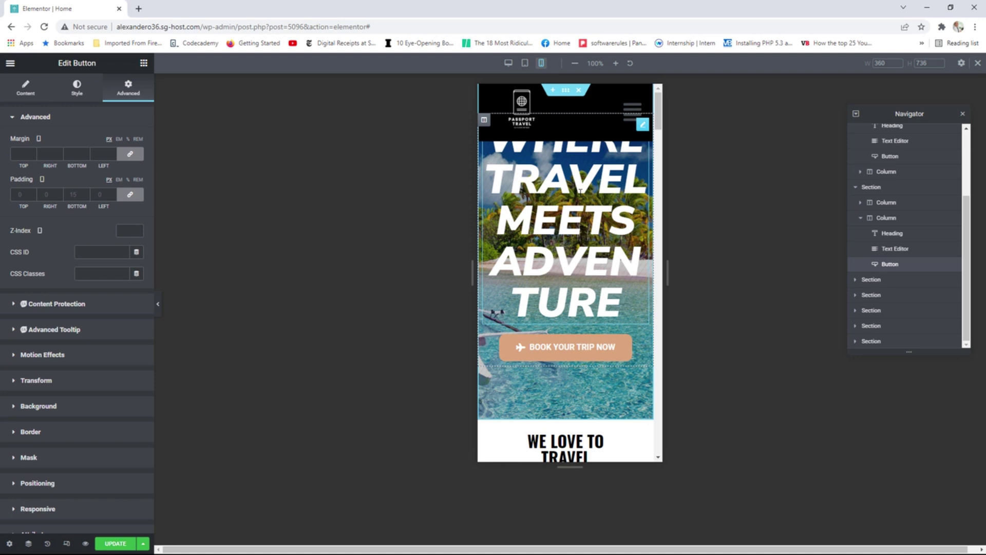
{"action": "scroll", "coordinate": [914, 231], "scroll_direction": "up", "scroll_amount": 2}
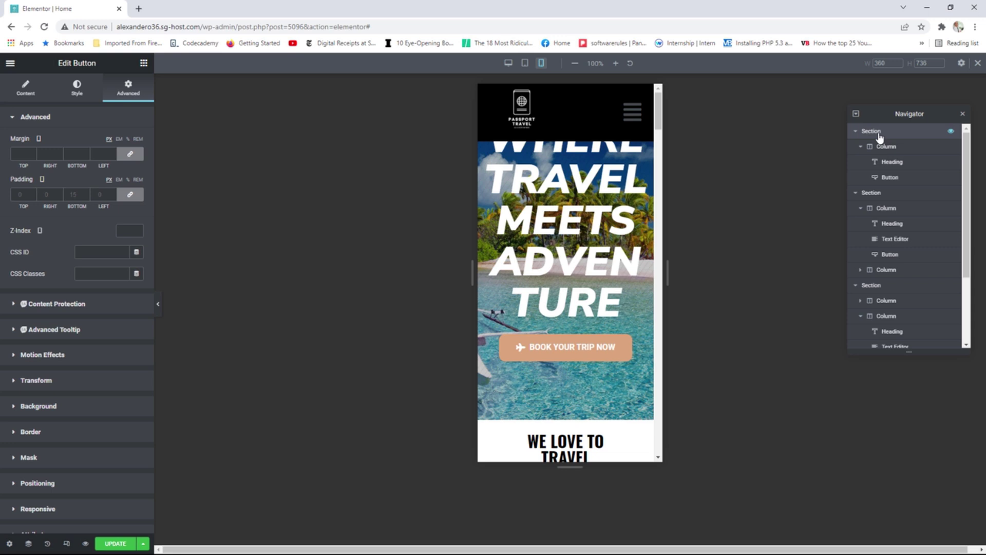
Lower the hero section's mobile minimum height to 870 px and widen the preview to 767 px.
{"action": "left_click", "coordinate": [879, 137]}
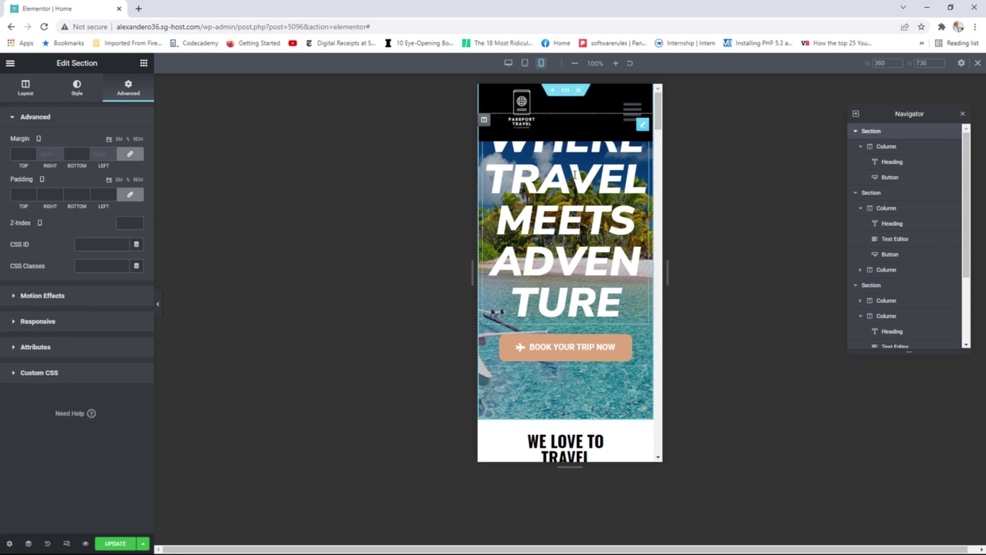
{"action": "left_click", "coordinate": [26, 90]}
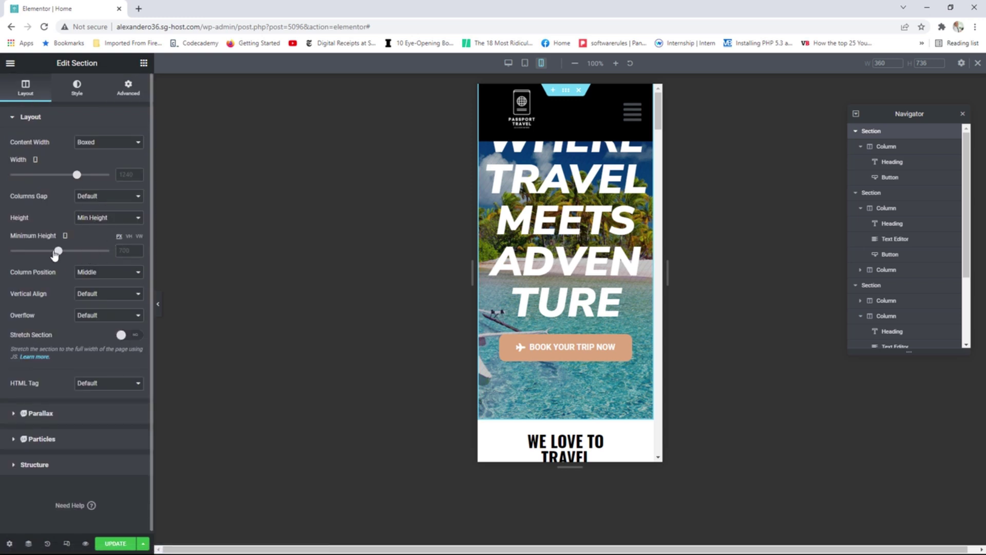
{"action": "left_click_drag", "start_coordinate": [58, 253], "coordinate": [72, 253]}
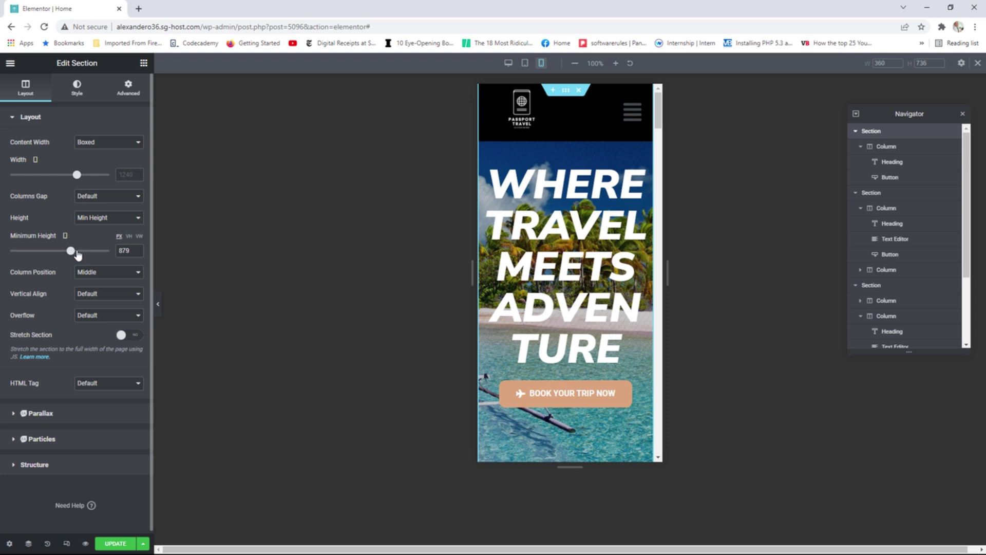
{"action": "left_click", "coordinate": [136, 253]}
{"action": "left_click", "coordinate": [137, 253]}
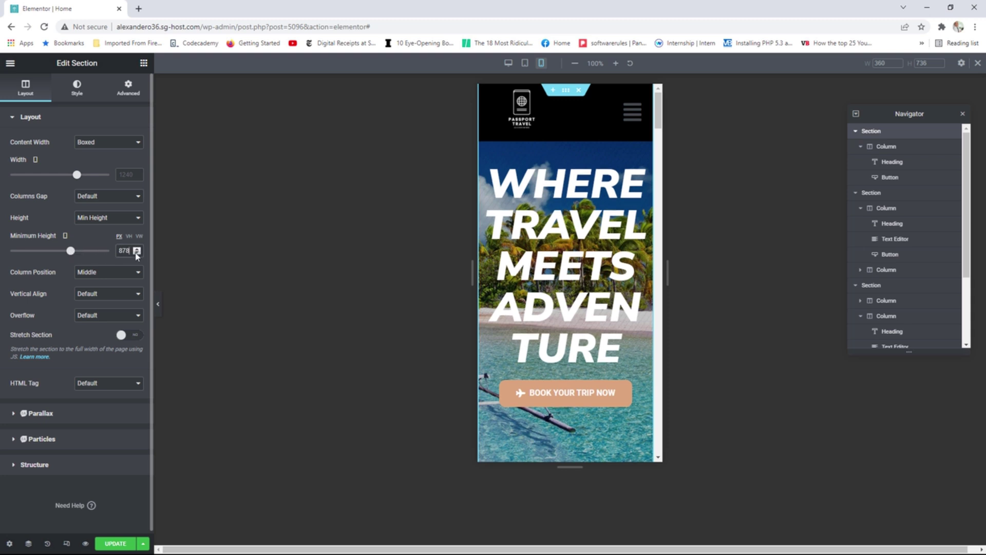
{"action": "left_click", "coordinate": [137, 253]}
{"action": "left_click", "coordinate": [137, 253]}
{"action": "left_click", "coordinate": [137, 253]}
{"action": "left_click", "coordinate": [137, 253]}
{"action": "left_click", "coordinate": [136, 252]}
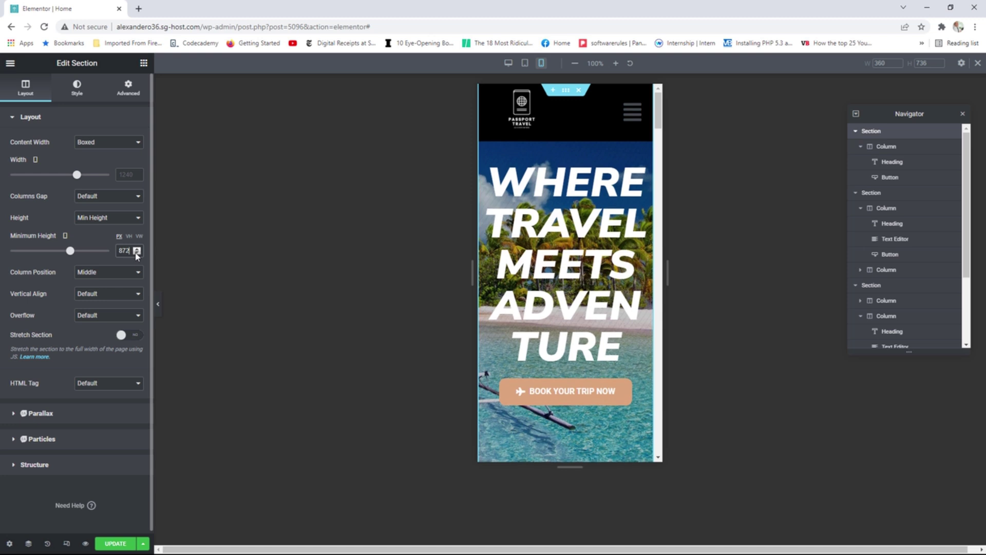
{"action": "left_click", "coordinate": [137, 253]}
{"action": "left_click", "coordinate": [136, 252]}
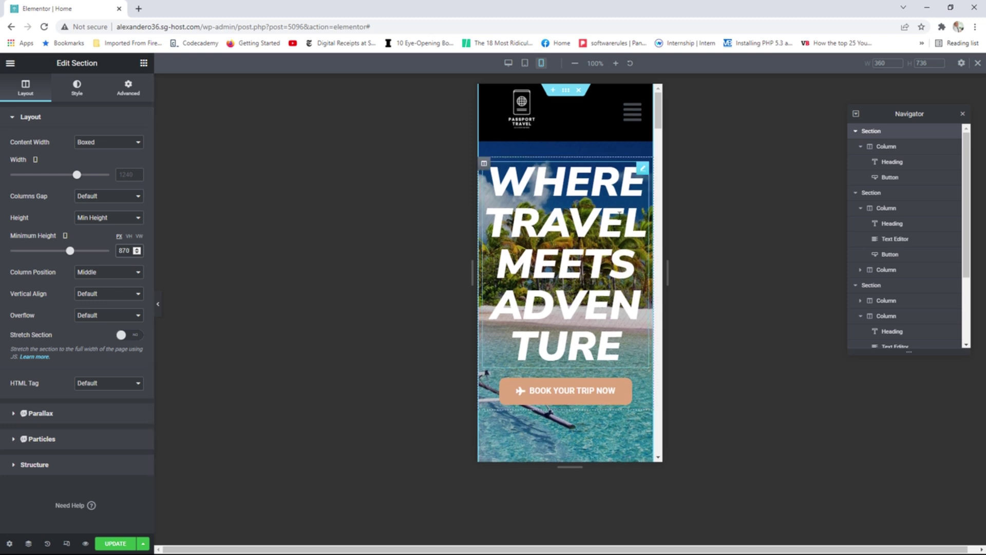
{"action": "left_click_drag", "start_coordinate": [671, 261], "coordinate": [911, 280]}
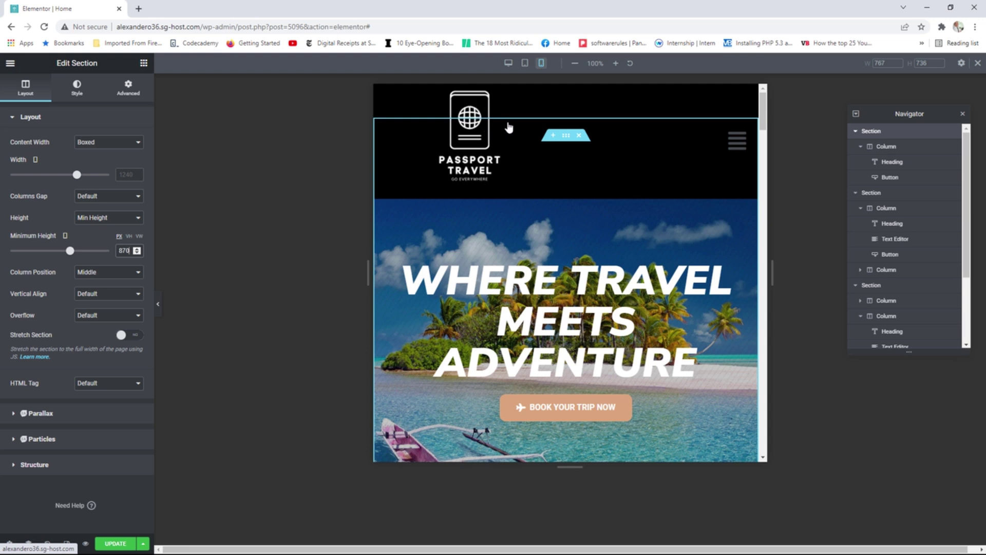
Unlink the hero section's margins and return its top margin to 0.
{"action": "left_click", "coordinate": [129, 94]}
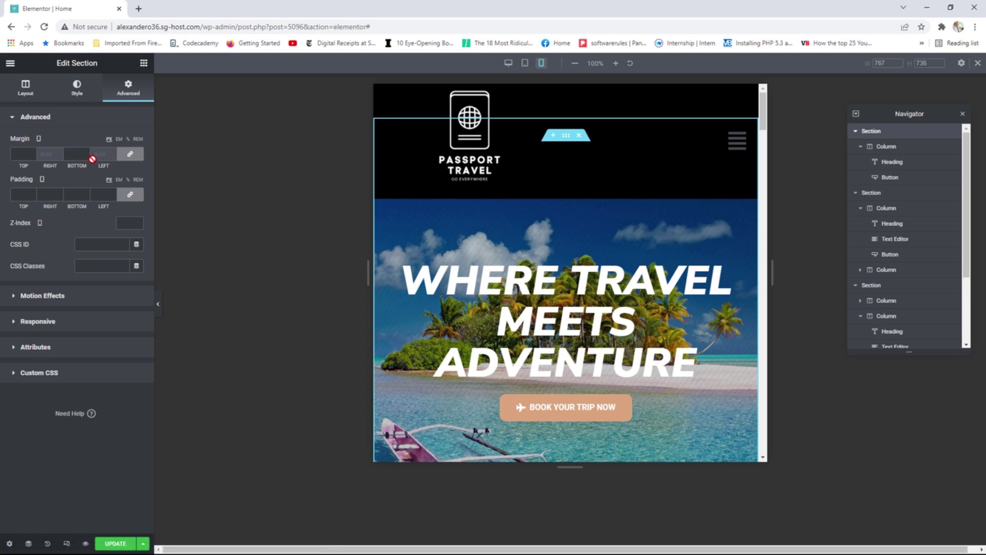
{"action": "left_click", "coordinate": [130, 154]}
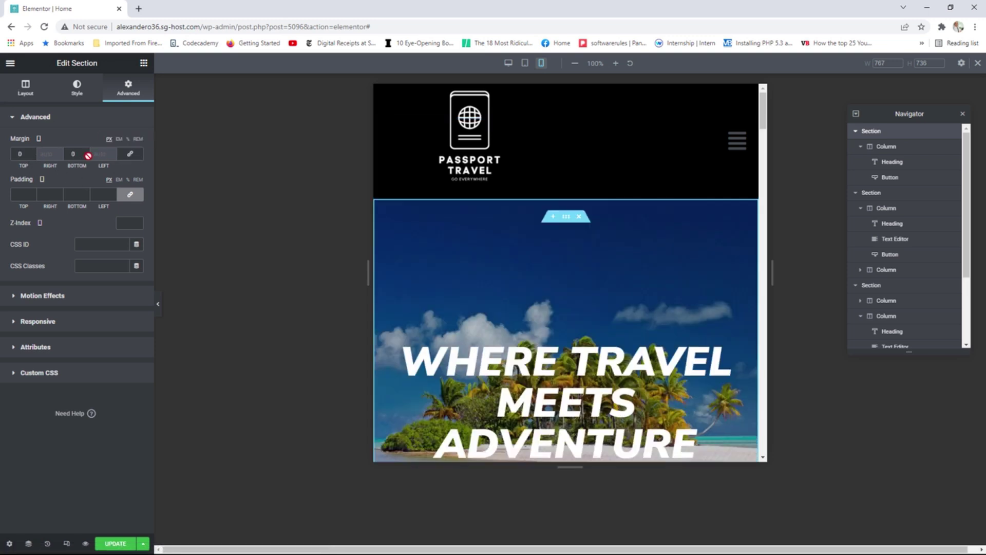
{"action": "left_click", "coordinate": [31, 156]}
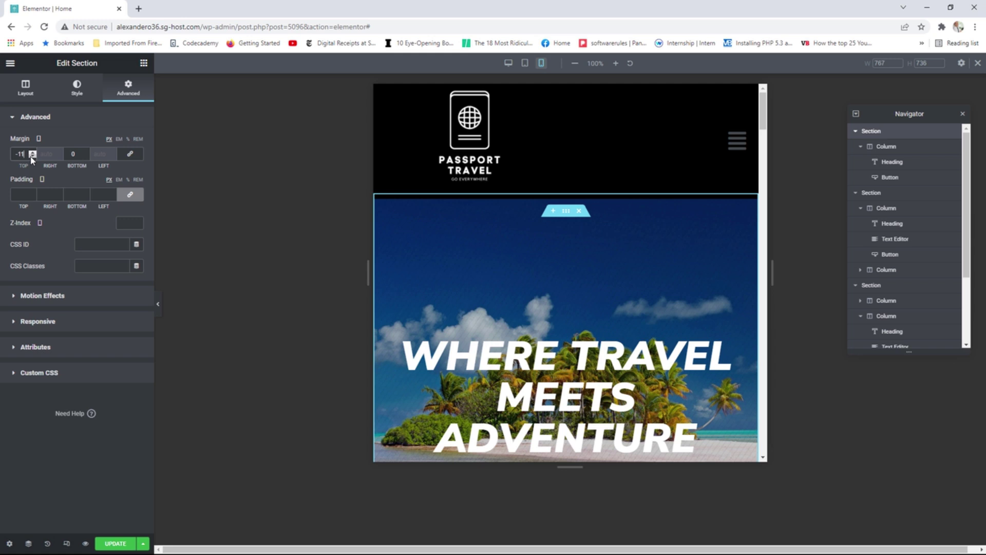
{"action": "left_click", "coordinate": [31, 154]}
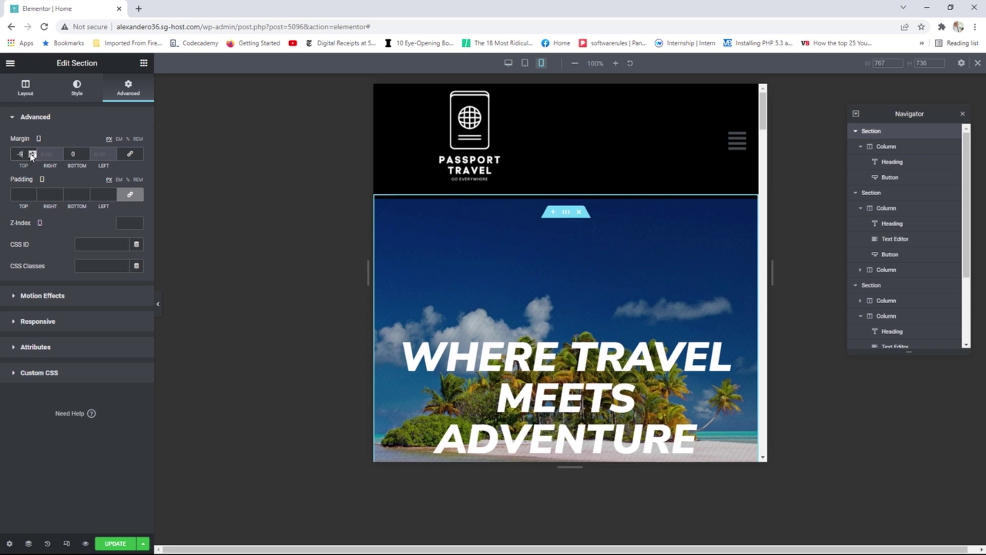
{"action": "left_click", "coordinate": [31, 154]}
{"action": "left_click", "coordinate": [32, 154]}
{"action": "left_click", "coordinate": [31, 153]}
{"action": "left_click", "coordinate": [31, 154]}
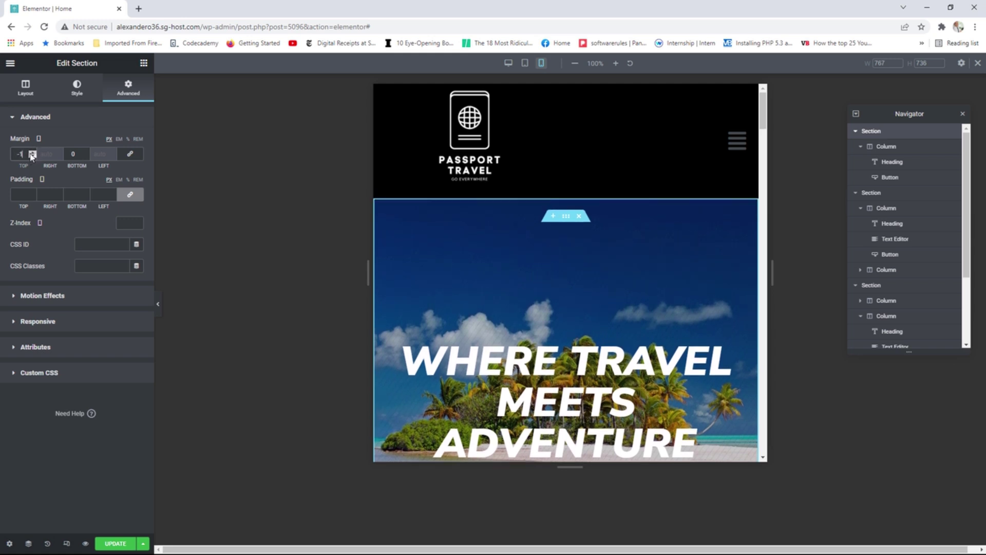
{"action": "left_click", "coordinate": [32, 154]}
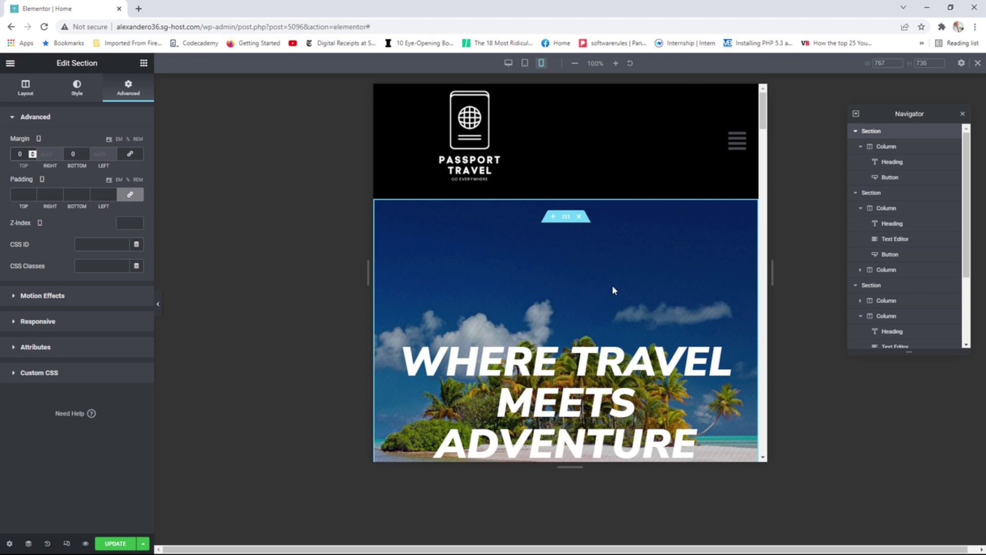
{"action": "scroll", "coordinate": [746, 288], "scroll_direction": "down", "scroll_amount": 5}
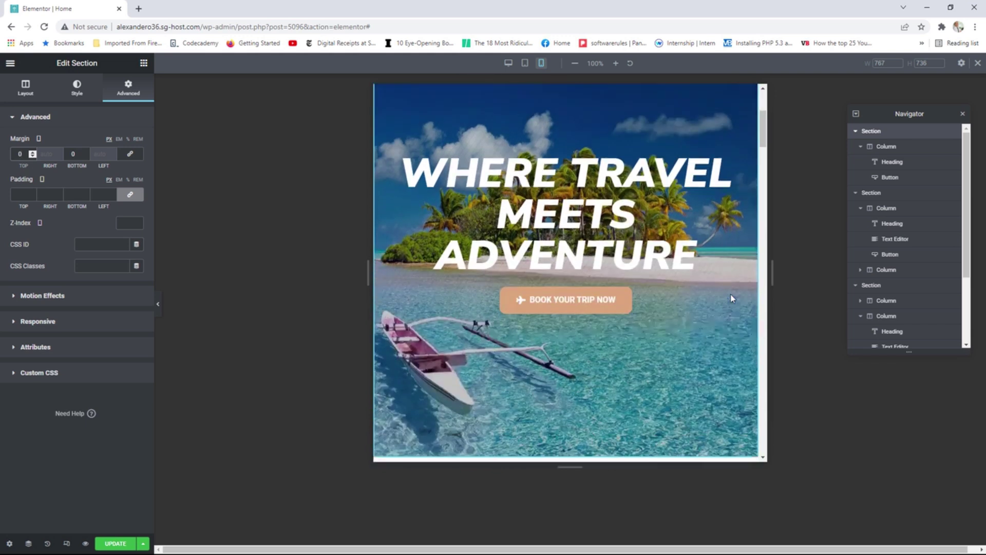
{"action": "scroll", "coordinate": [730, 293], "scroll_direction": "up", "scroll_amount": 3}
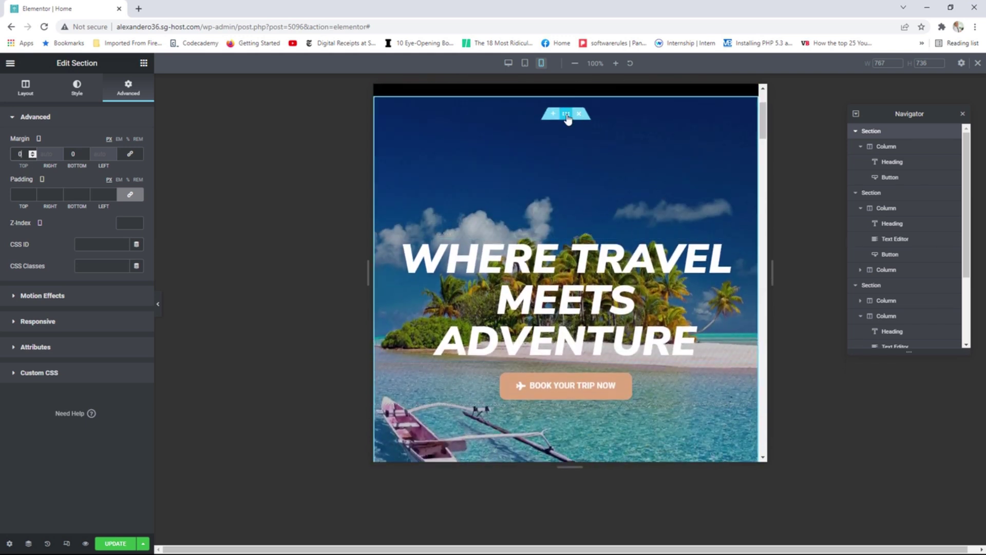
Reduce the hero's minimum height to 530 and narrow the preview to 320 px.
{"action": "left_click", "coordinate": [26, 89]}
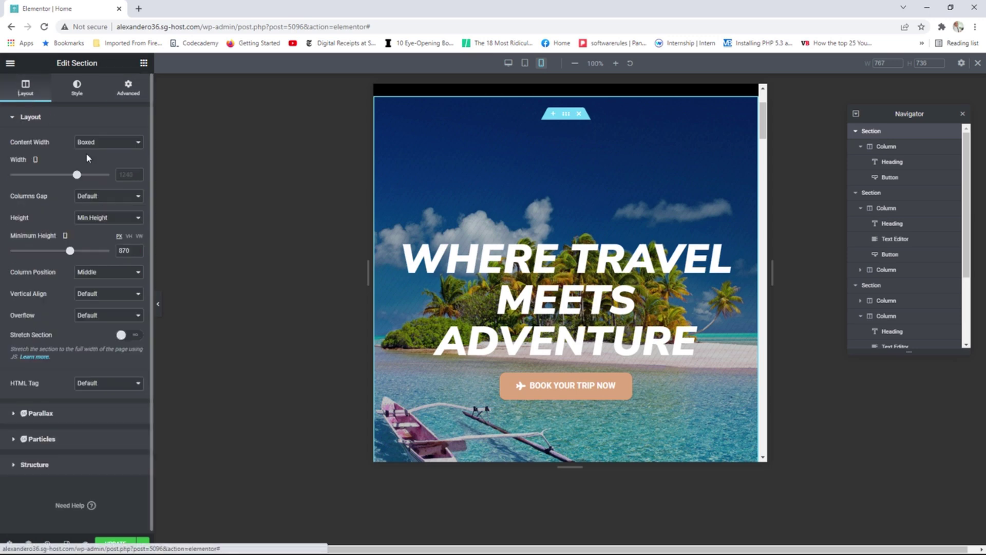
{"action": "left_click_drag", "start_coordinate": [73, 256], "coordinate": [51, 257]}
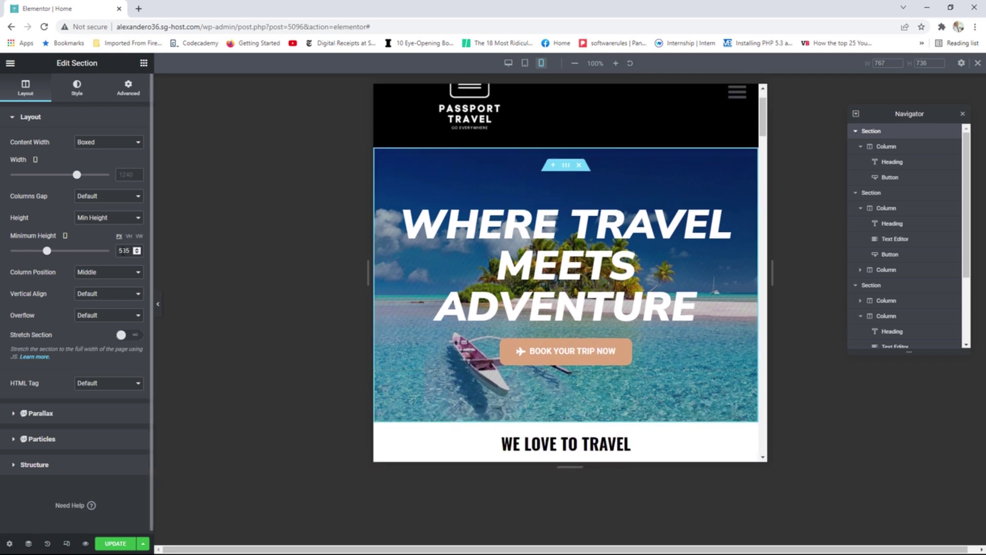
{"action": "left_click", "coordinate": [137, 253]}
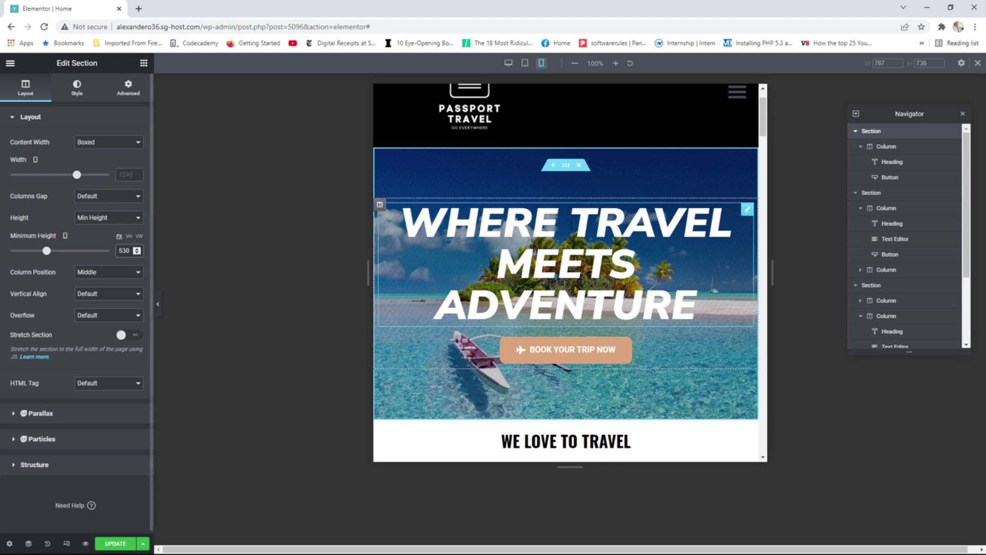
{"action": "scroll", "coordinate": [692, 296], "scroll_direction": "up", "scroll_amount": 1}
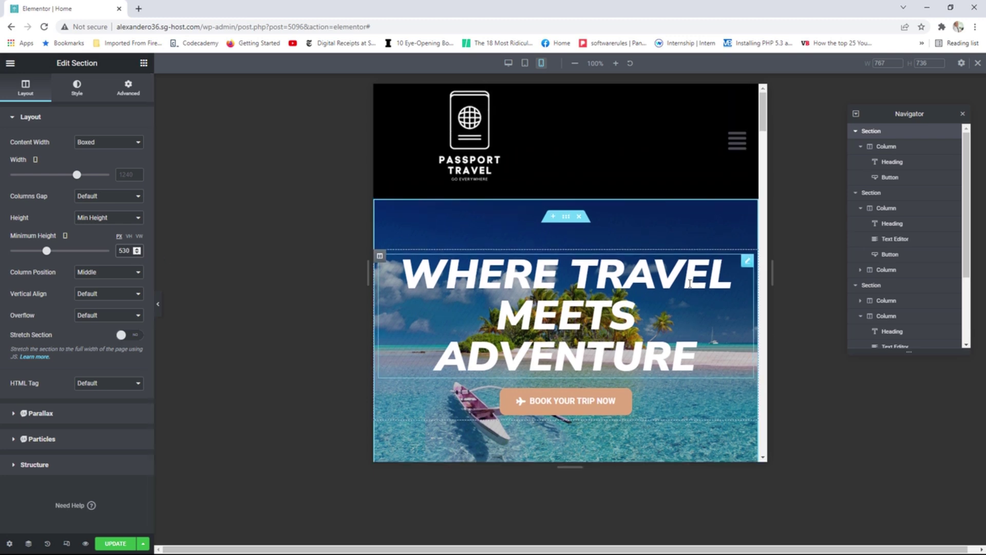
{"action": "scroll", "coordinate": [671, 283], "scroll_direction": "down", "scroll_amount": 8}
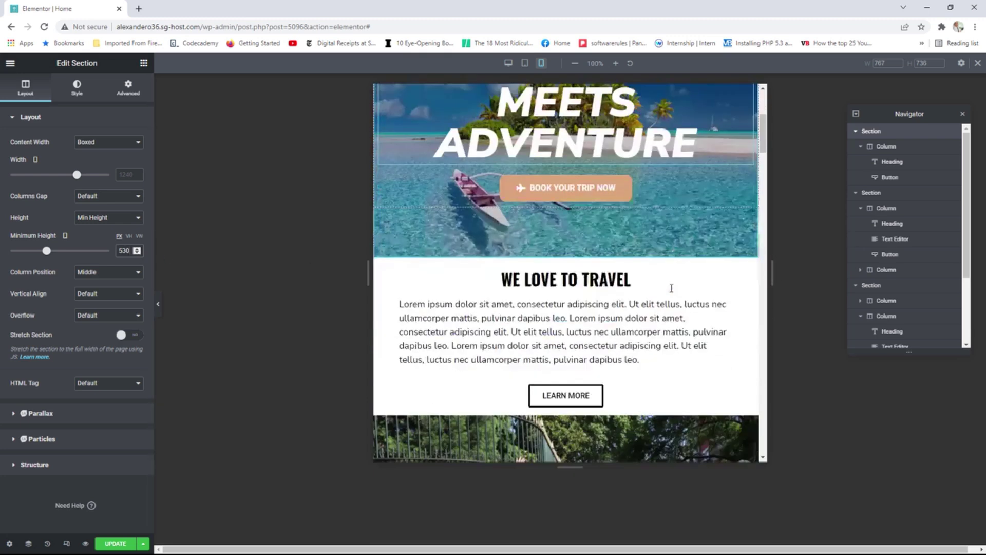
{"action": "scroll", "coordinate": [671, 287], "scroll_direction": "up", "scroll_amount": 8}
{"action": "scroll", "coordinate": [671, 292], "scroll_direction": "down", "scroll_amount": 1}
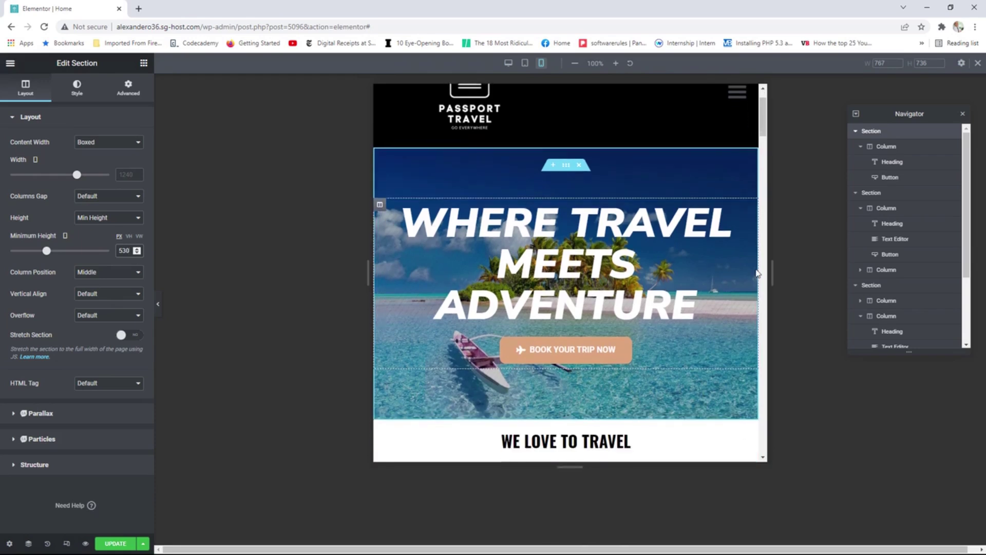
{"action": "left_click_drag", "start_coordinate": [772, 272], "coordinate": [542, 272]}
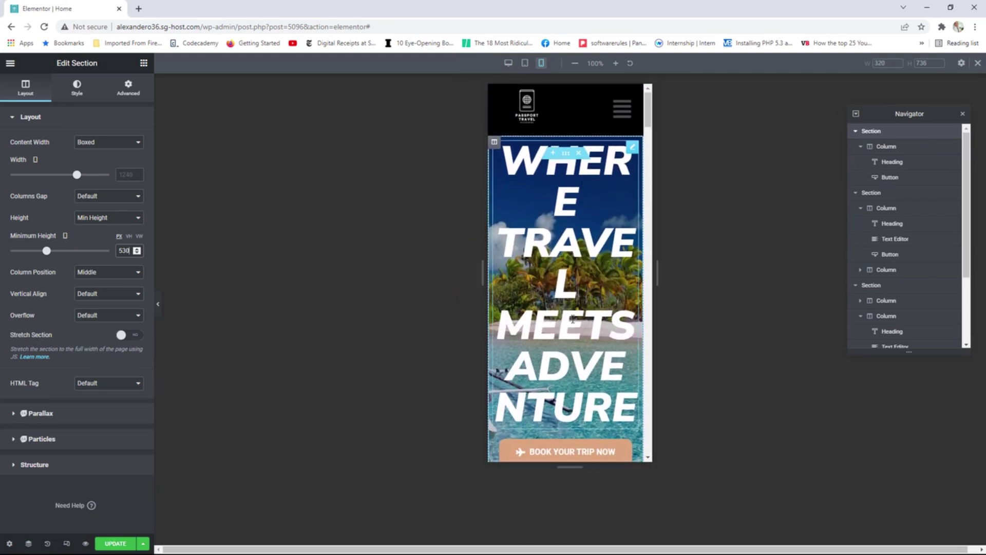
Shrink the hero heading's font size to 74 and widen the preview to about 499 px.
{"action": "left_click", "coordinate": [633, 151]}
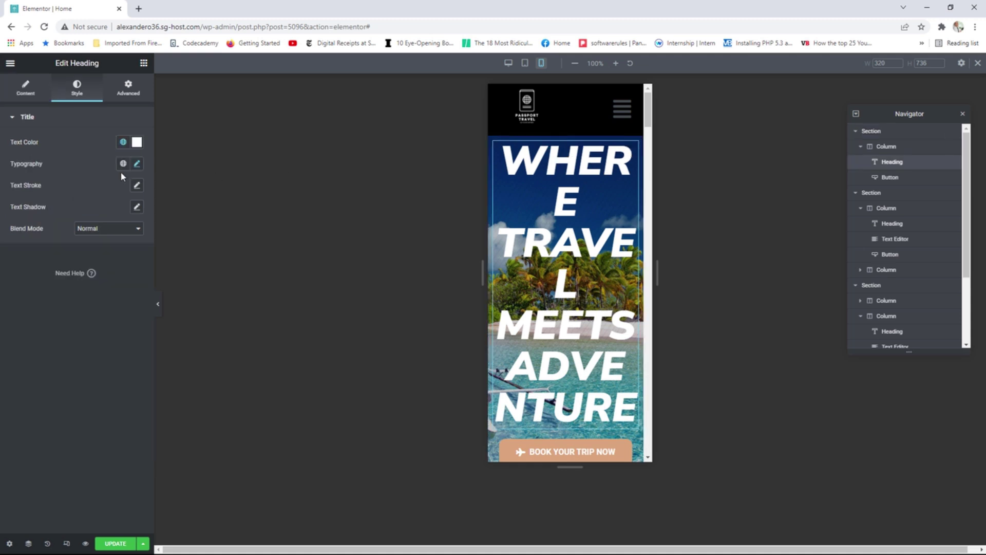
{"action": "left_click", "coordinate": [137, 164]}
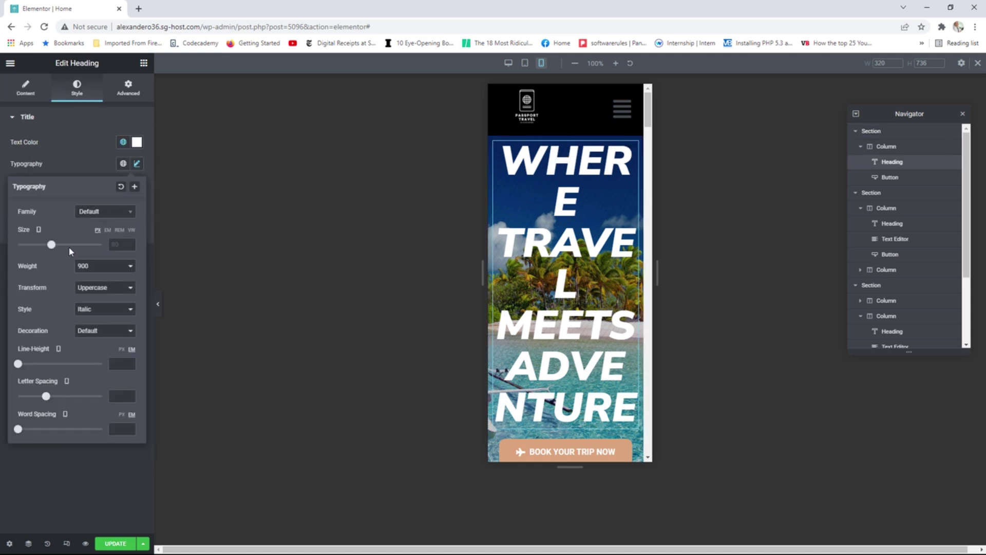
{"action": "left_click_drag", "start_coordinate": [51, 247], "coordinate": [33, 247]}
{"action": "left_click_drag", "start_coordinate": [657, 273], "coordinate": [919, 286]}
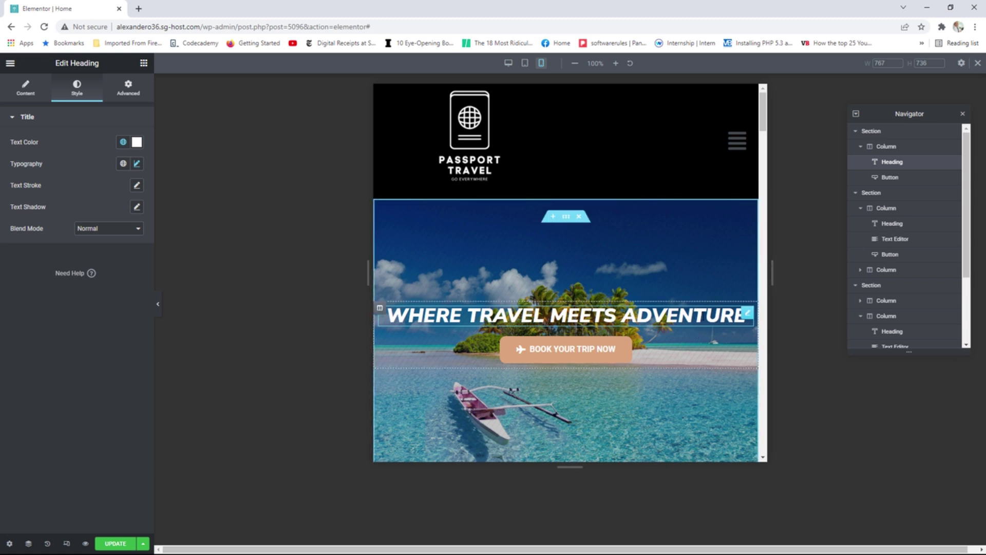
Enlarge the hero heading to 79 px and check its wrapping at narrower widths and 603 px.
{"action": "left_click", "coordinate": [137, 164]}
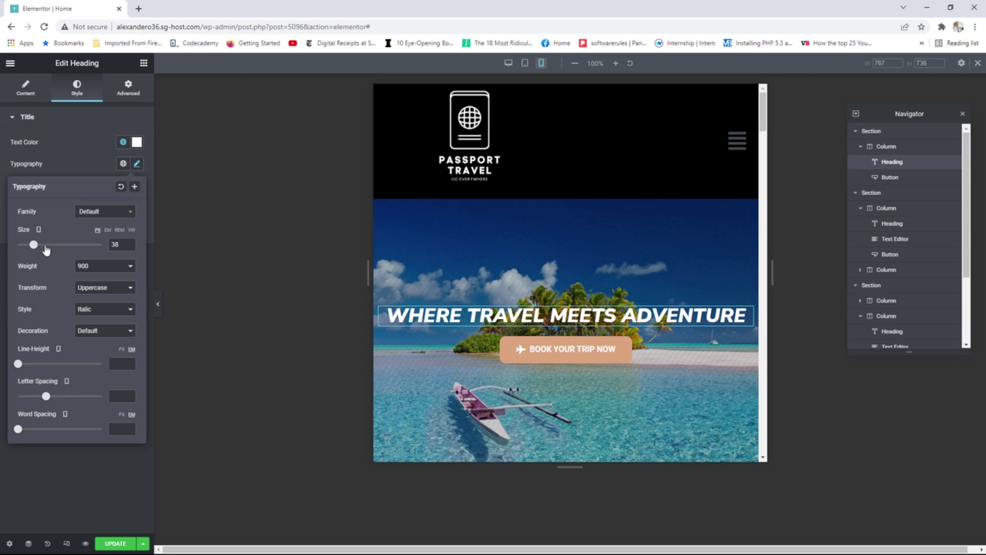
{"action": "left_click_drag", "start_coordinate": [34, 246], "coordinate": [53, 255]}
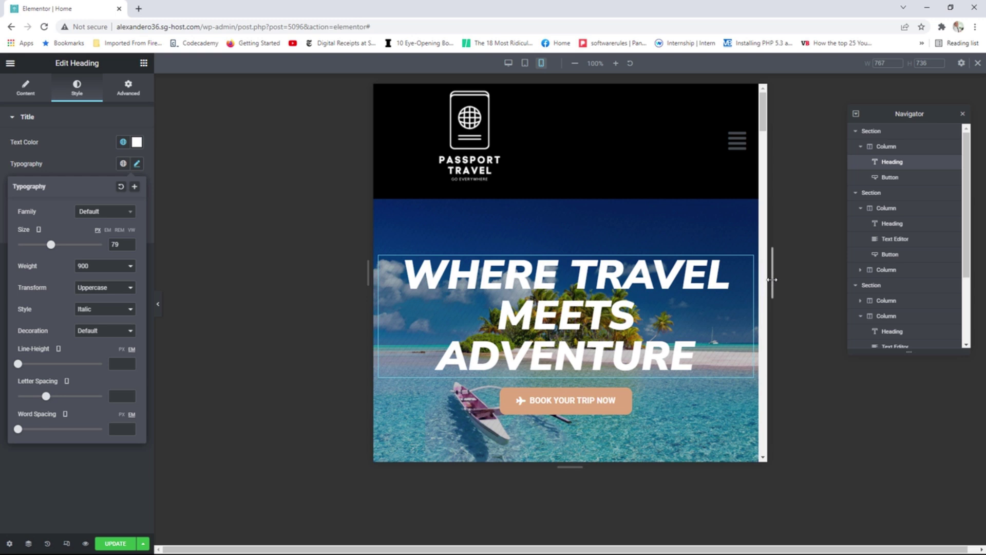
{"action": "left_click_drag", "start_coordinate": [772, 279], "coordinate": [684, 279]}
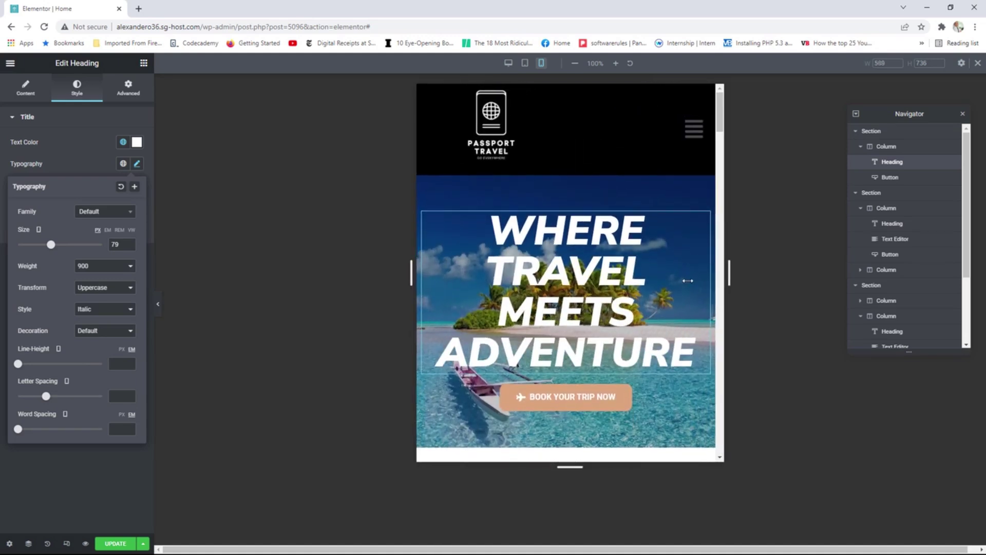
{"action": "left_click", "coordinate": [674, 248]}
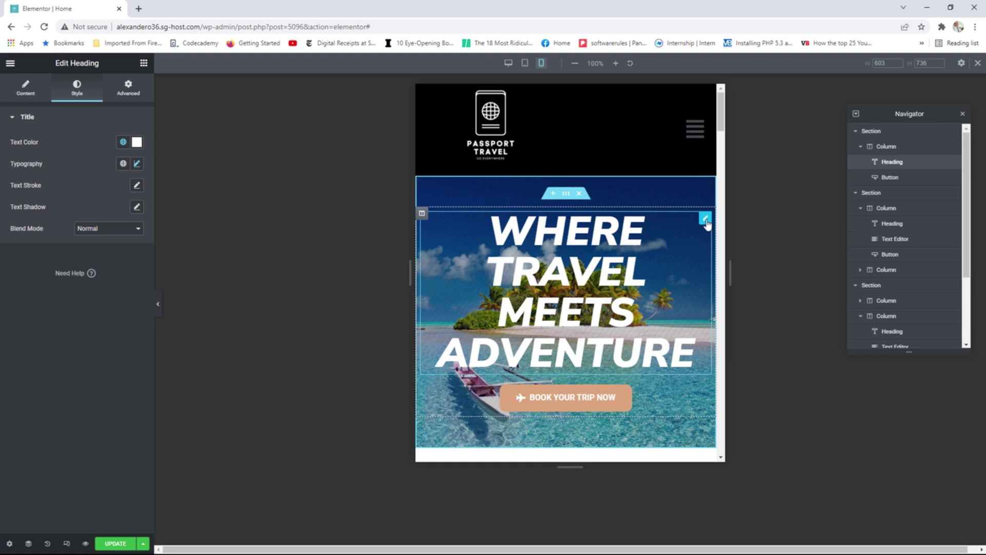
{"action": "left_click", "coordinate": [136, 164]}
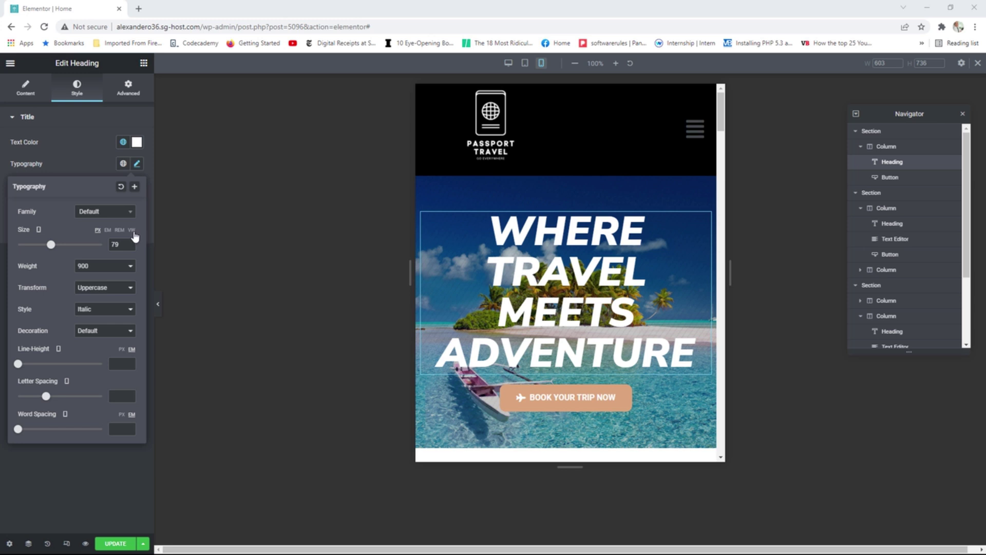
Set the hero heading's font size to 10 VW and test it by resizing the preview width.
{"action": "left_click", "coordinate": [132, 230]}
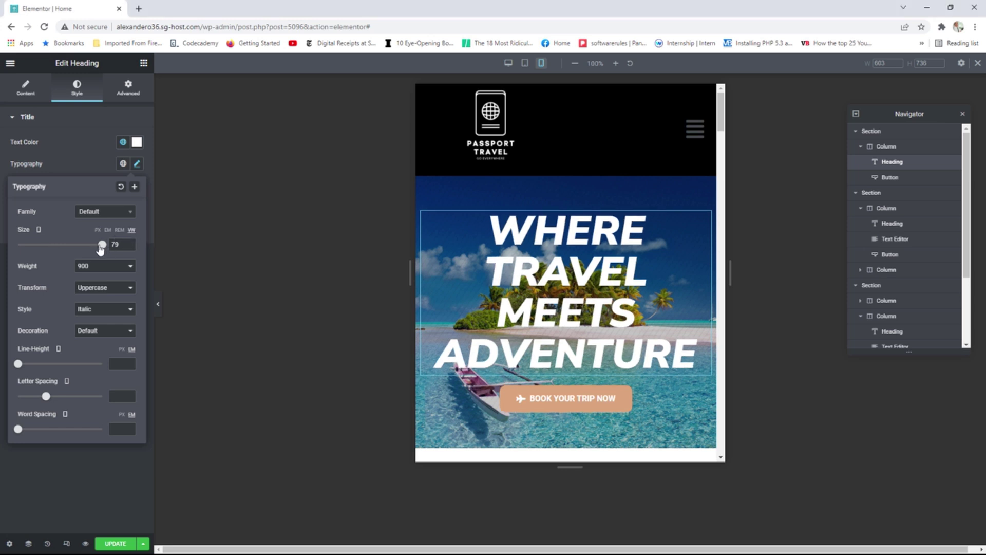
{"action": "left_click", "coordinate": [100, 246]}
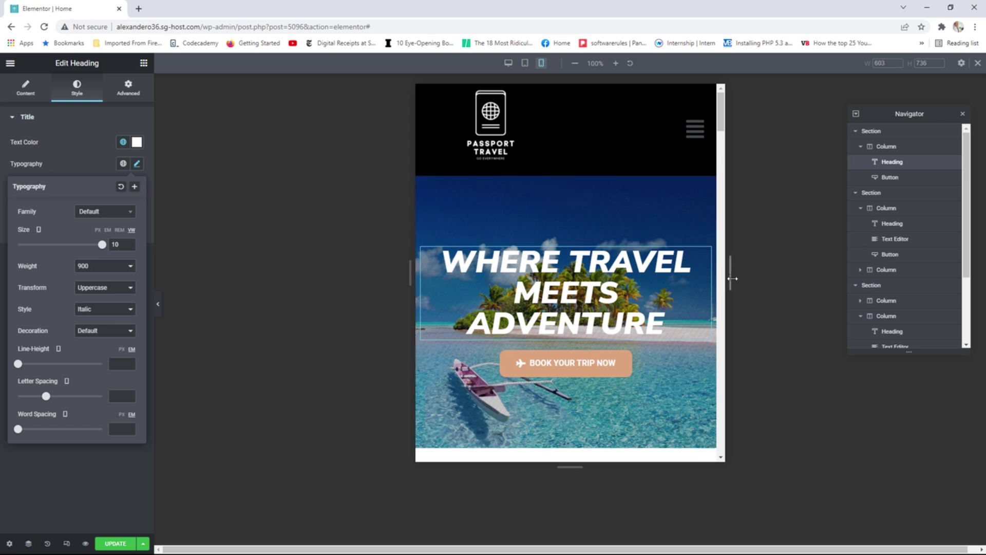
{"action": "left_click_drag", "start_coordinate": [729, 275], "coordinate": [772, 276]}
{"action": "left_click", "coordinate": [847, 287]}
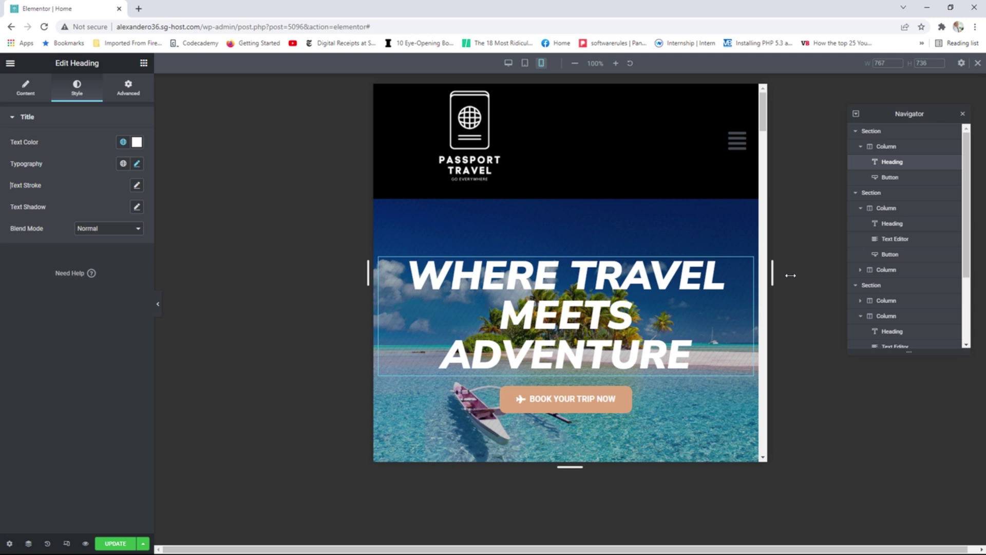
{"action": "left_click_drag", "start_coordinate": [790, 276], "coordinate": [533, 289]}
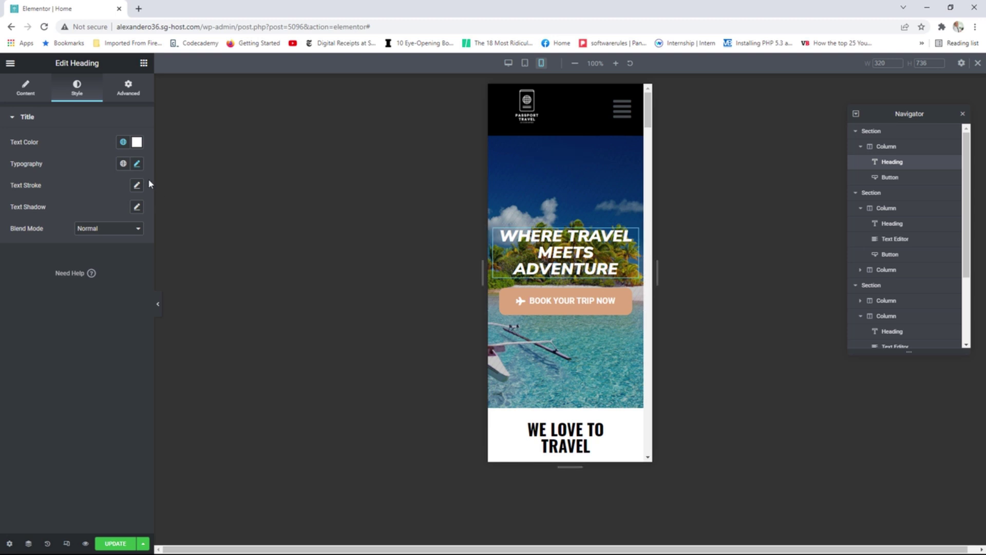
Reopen the heading's typography and check the heading at mobile preview width.
{"action": "left_click", "coordinate": [137, 163]}
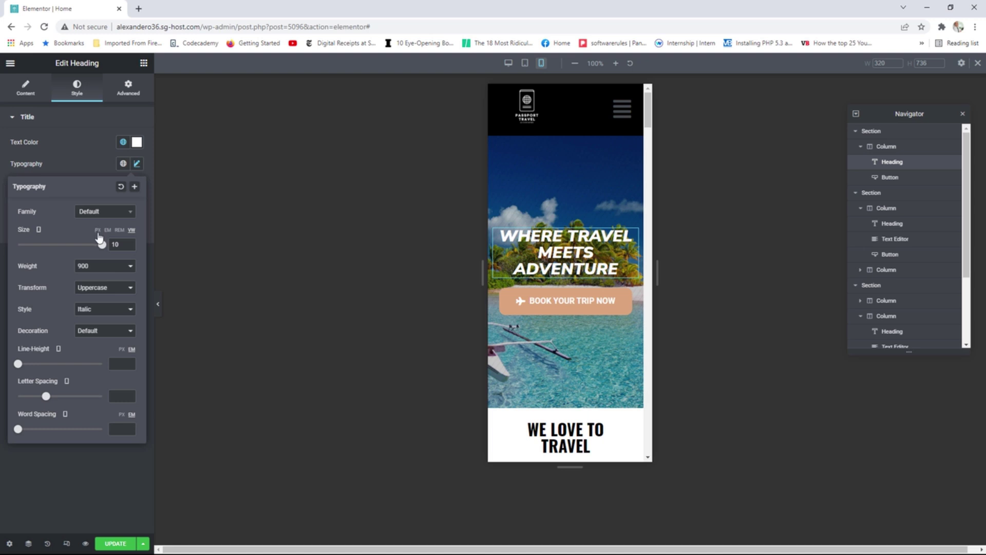
{"action": "left_click_drag", "start_coordinate": [657, 272], "coordinate": [899, 285]}
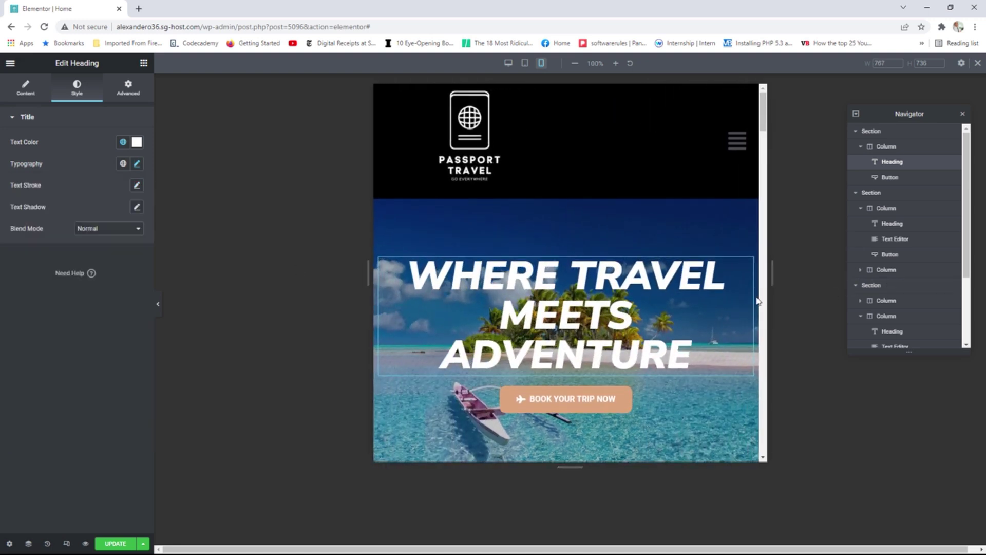
{"action": "scroll", "coordinate": [757, 301], "scroll_direction": "down", "scroll_amount": 2}
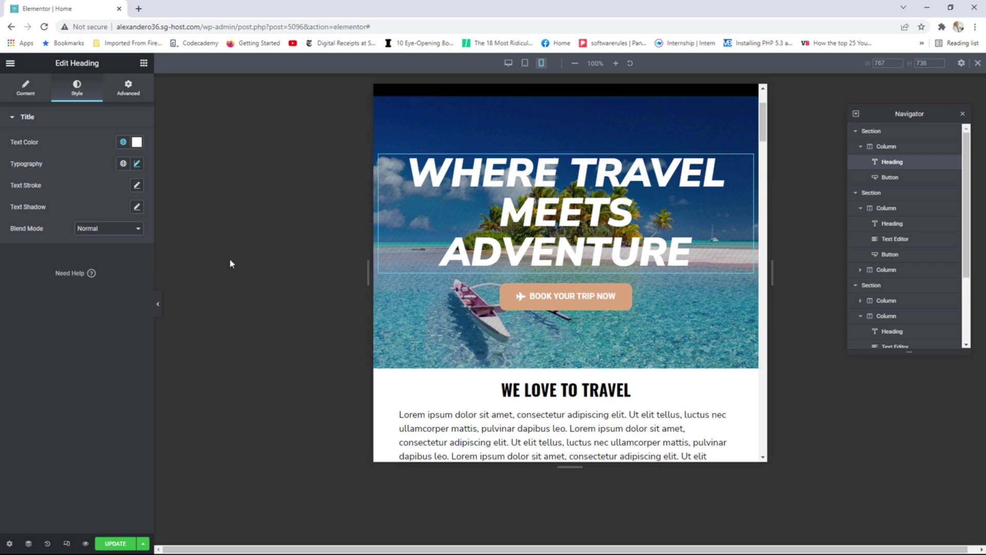
Set the hero section's Minimum Height to 450 px.
{"action": "left_click", "coordinate": [571, 116]}
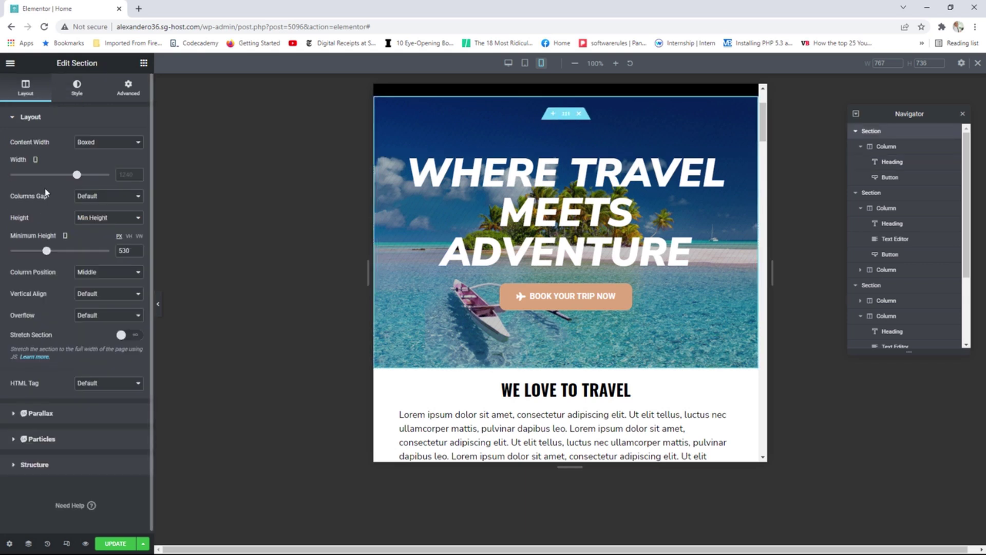
{"action": "left_click_drag", "start_coordinate": [48, 252], "coordinate": [42, 254]}
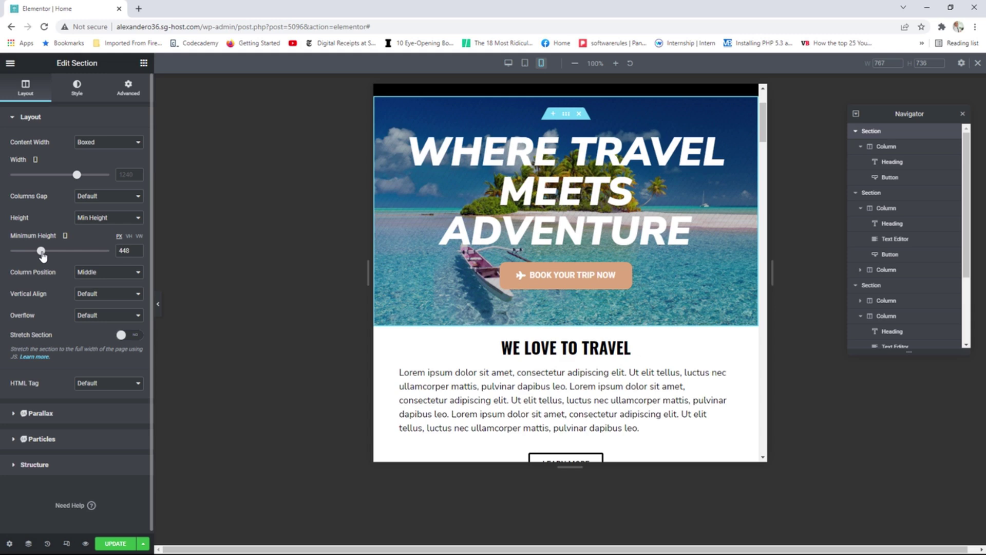
{"action": "left_click", "coordinate": [137, 248]}
{"action": "left_click", "coordinate": [137, 248]}
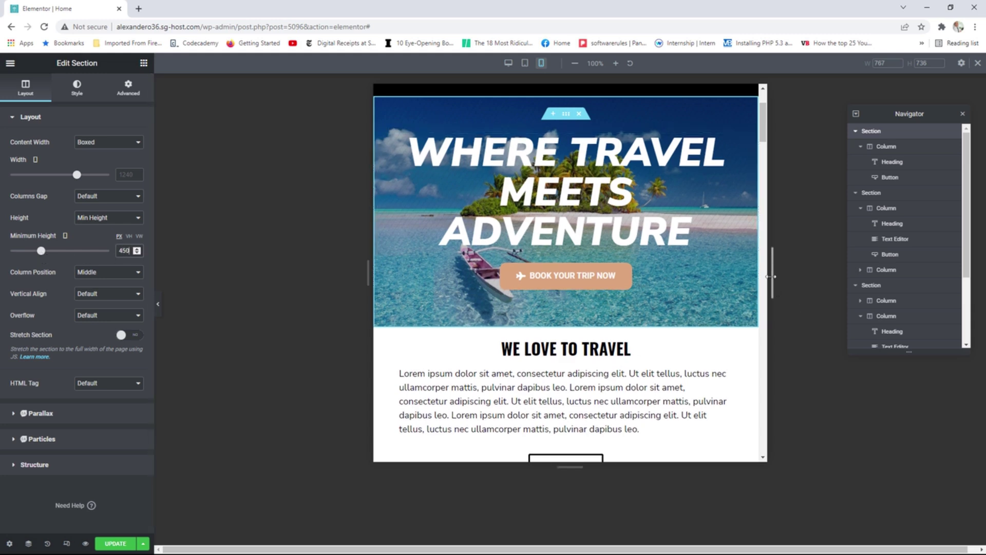
Resize the preview between mobile and 767 px widths and scroll through the home page.
{"action": "left_click_drag", "start_coordinate": [770, 276], "coordinate": [518, 279]}
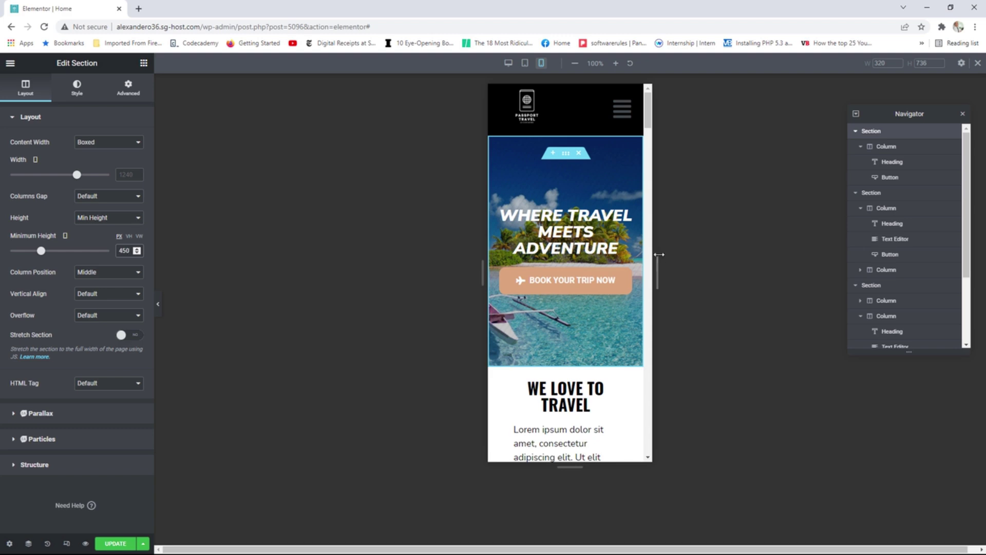
{"action": "left_click_drag", "start_coordinate": [659, 268], "coordinate": [911, 277]}
{"action": "scroll", "coordinate": [689, 256], "scroll_direction": "down", "scroll_amount": 15}
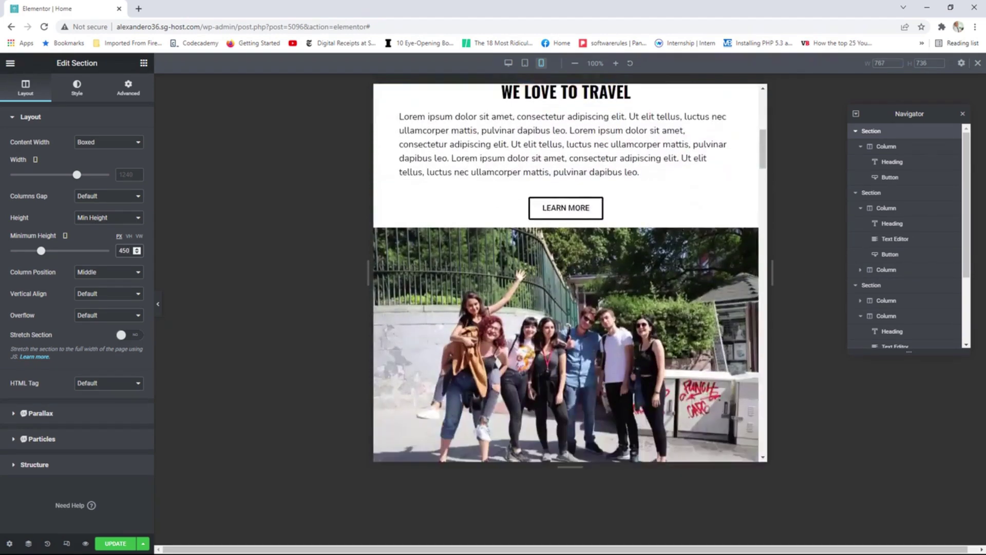
{"action": "scroll", "coordinate": [688, 257], "scroll_direction": "down", "scroll_amount": 15}
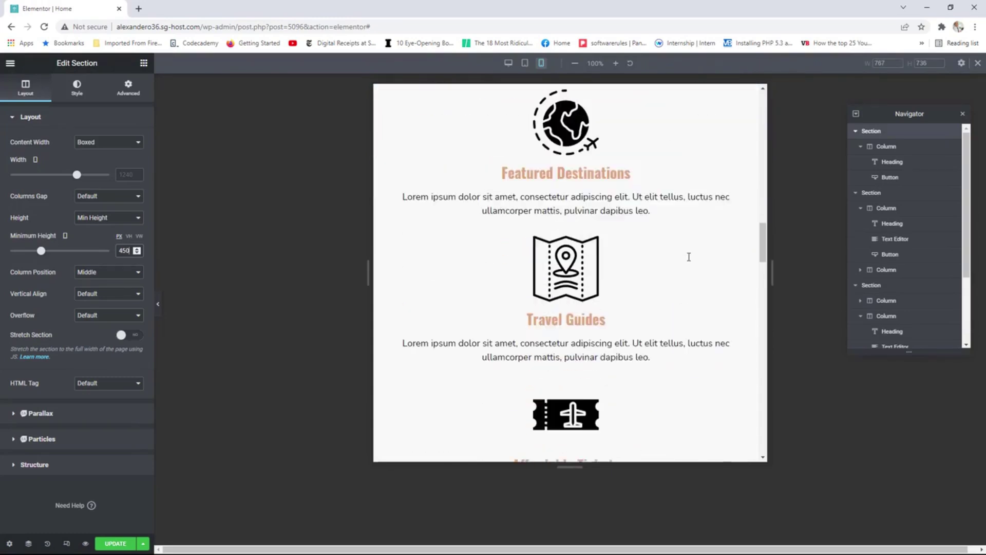
{"action": "scroll", "coordinate": [688, 256], "scroll_direction": "down", "scroll_amount": 3}
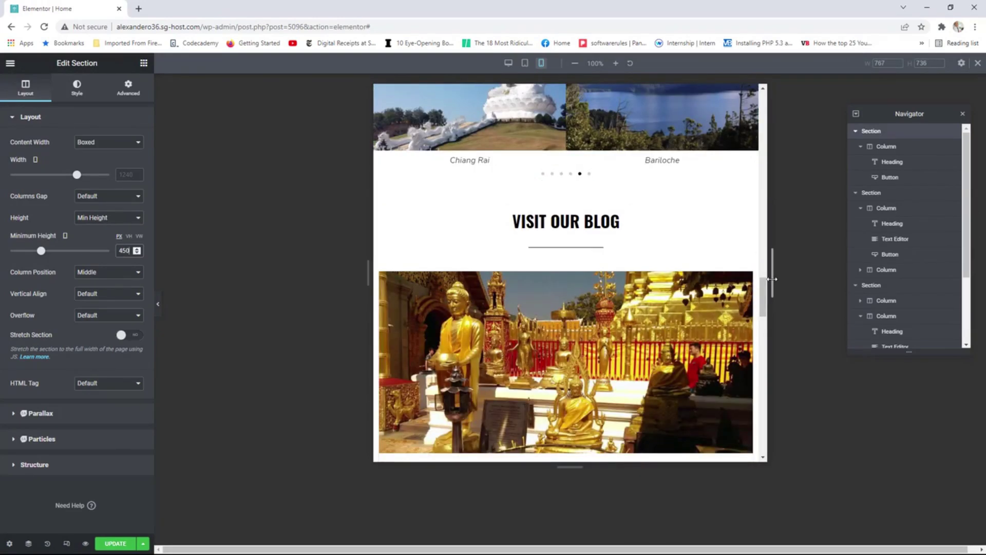
{"action": "left_click_drag", "start_coordinate": [772, 277], "coordinate": [609, 289]}
{"action": "scroll", "coordinate": [607, 290], "scroll_direction": "down", "scroll_amount": 13}
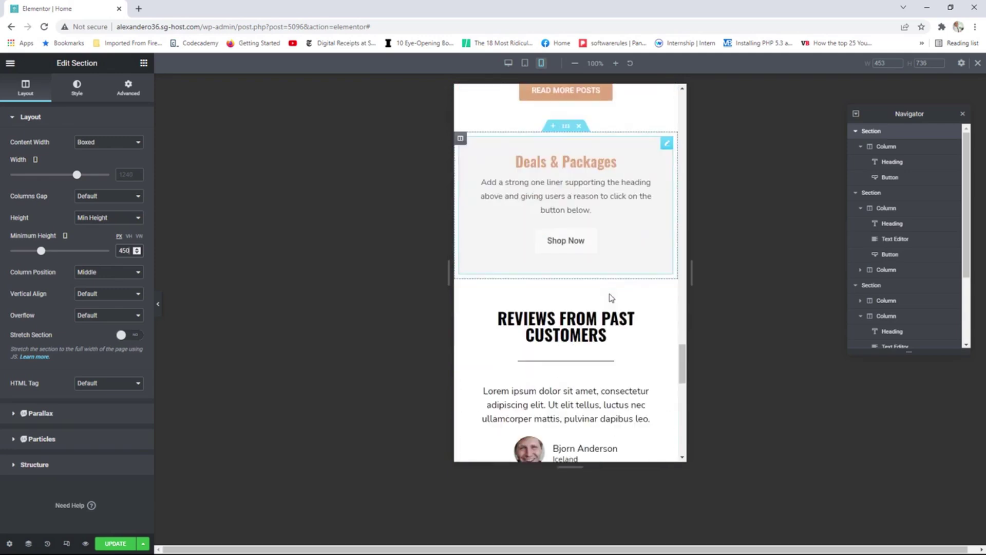
{"action": "left_click_drag", "start_coordinate": [682, 356], "coordinate": [692, 99]}
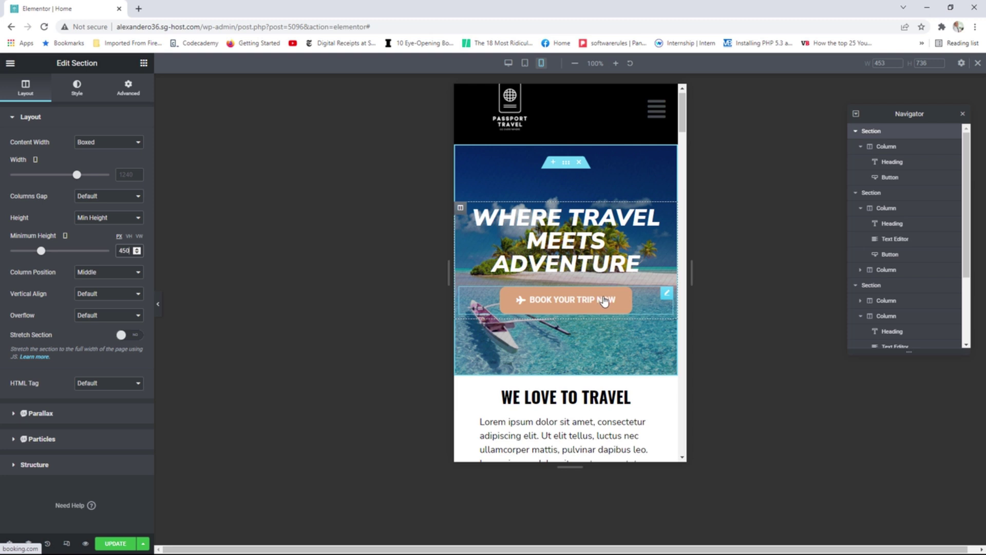
Set the BOOK YOUR TRIP NOW button's typography size to 14.
{"action": "left_click", "coordinate": [666, 293]}
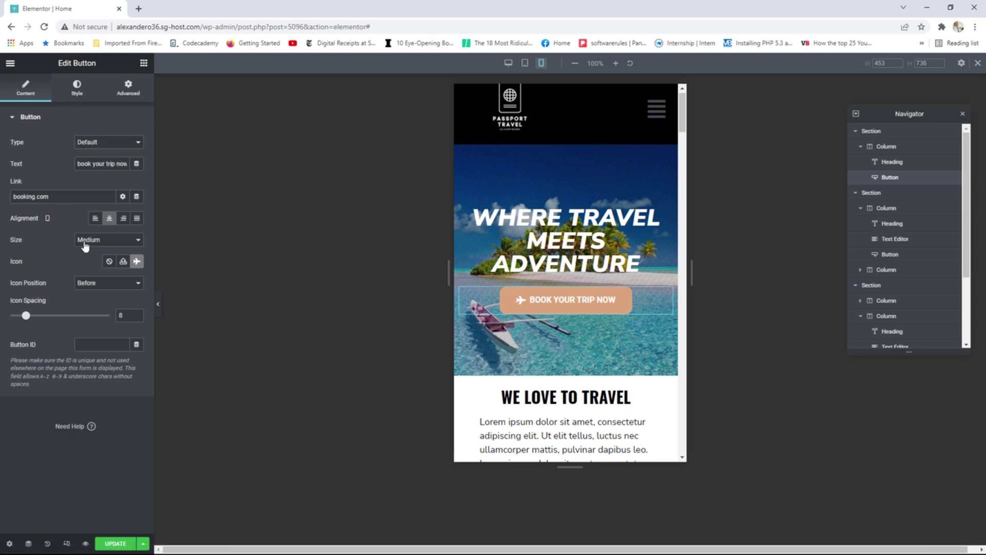
{"action": "left_click", "coordinate": [77, 90]}
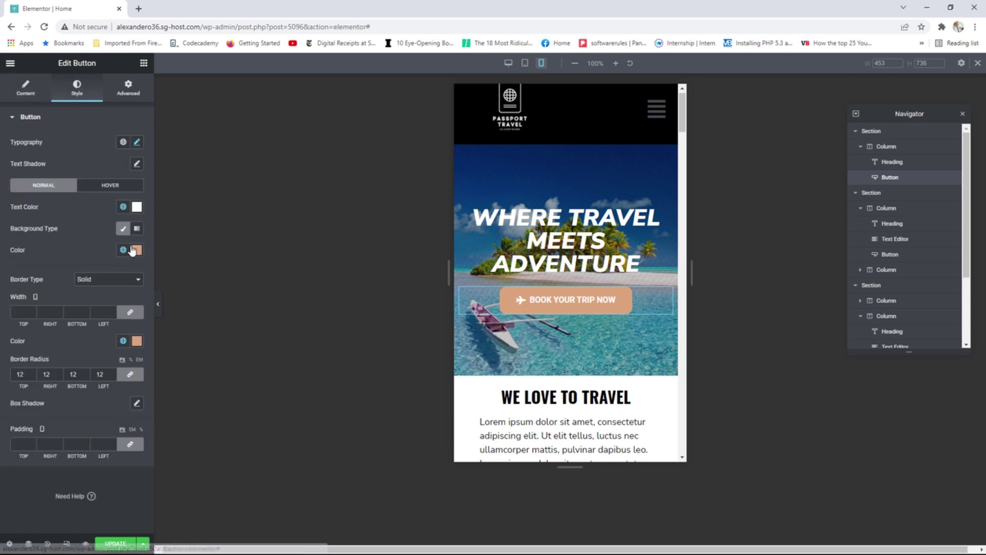
{"action": "left_click", "coordinate": [137, 144]}
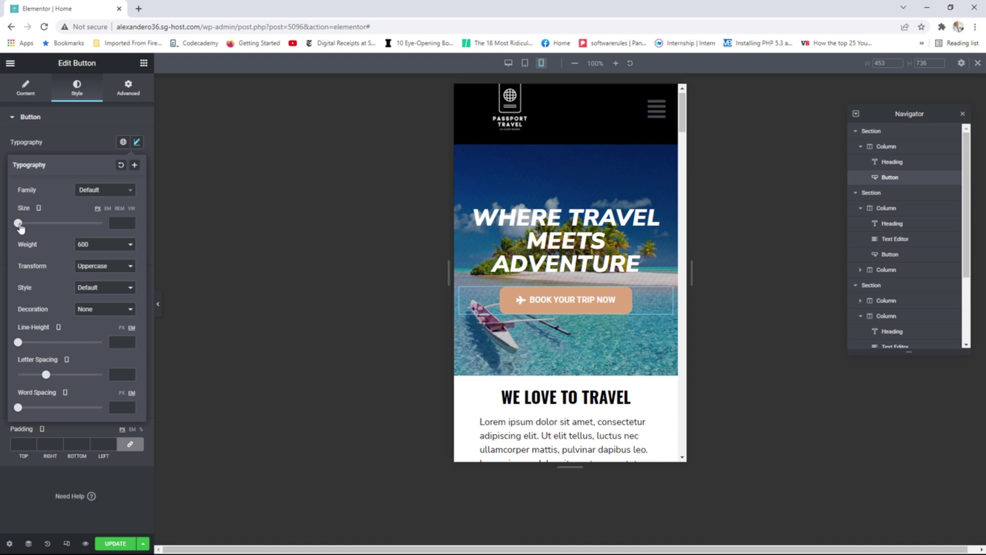
{"action": "left_click_drag", "start_coordinate": [20, 226], "coordinate": [27, 227]}
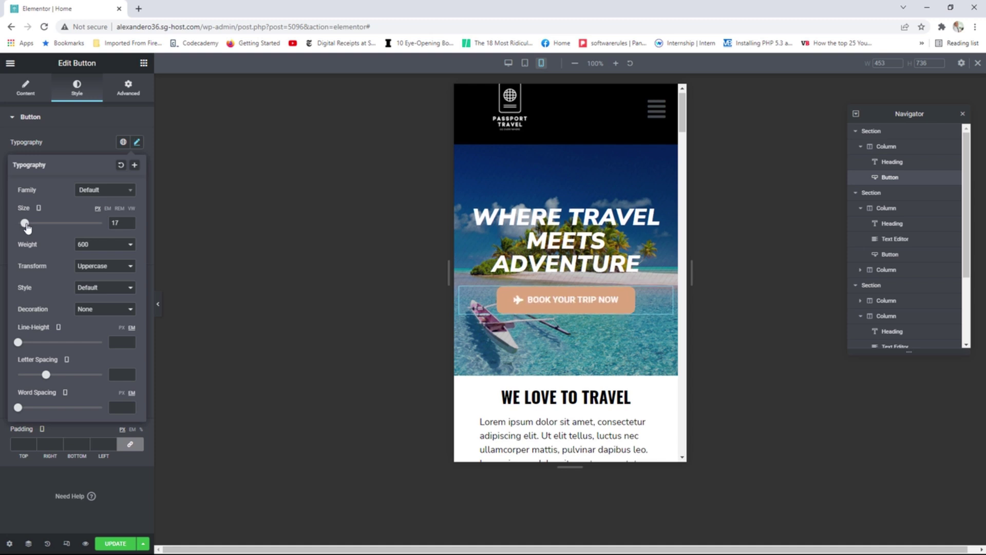
{"action": "left_click", "coordinate": [129, 225]}
{"action": "left_click", "coordinate": [129, 226]}
{"action": "left_click", "coordinate": [129, 226]}
{"action": "left_click", "coordinate": [130, 226]}
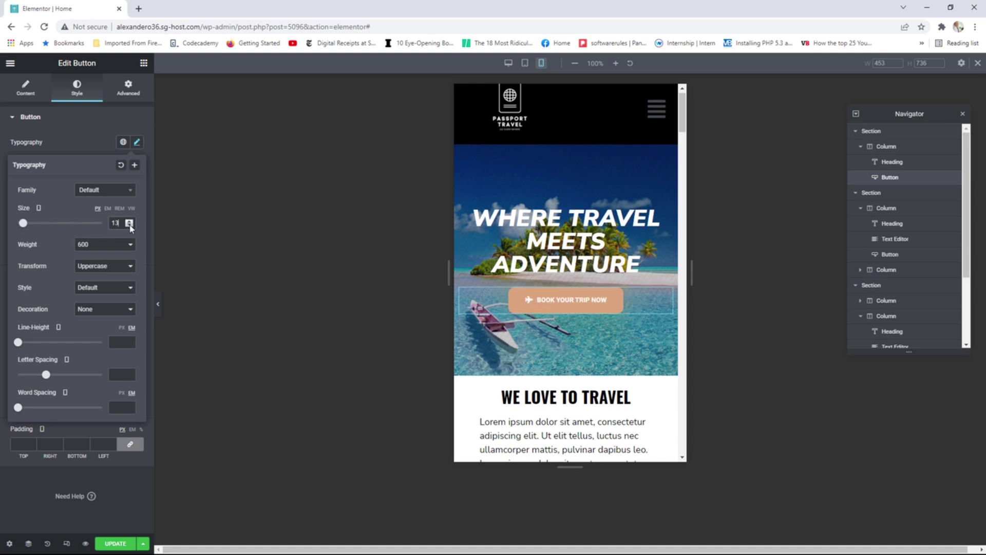
{"action": "left_click", "coordinate": [130, 225]}
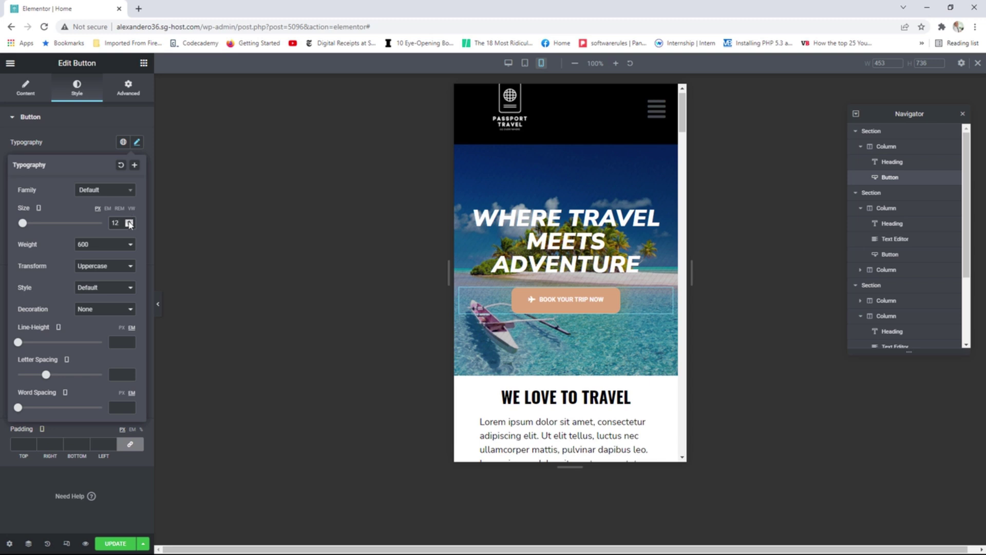
{"action": "left_click", "coordinate": [129, 221]}
{"action": "left_click", "coordinate": [129, 221]}
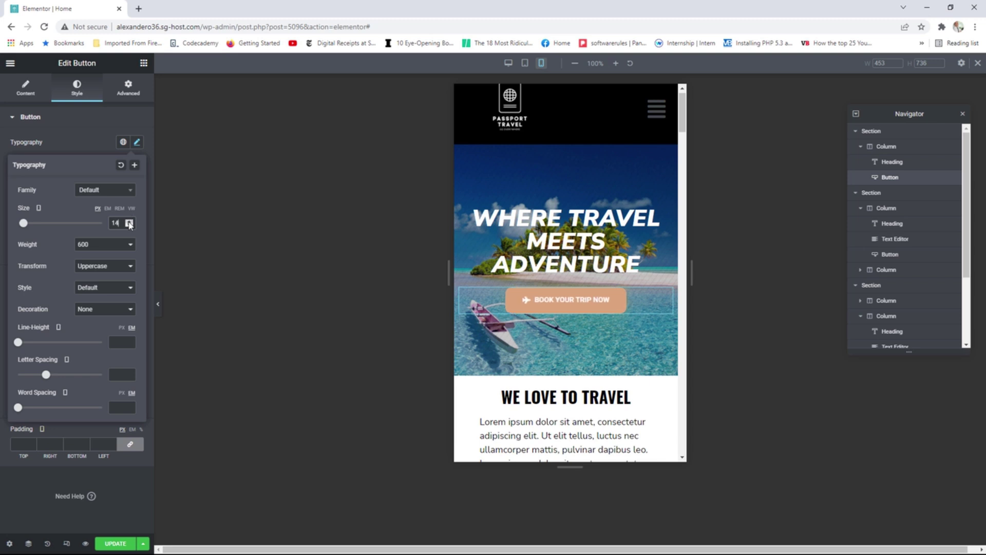
{"action": "left_click", "coordinate": [136, 143]}
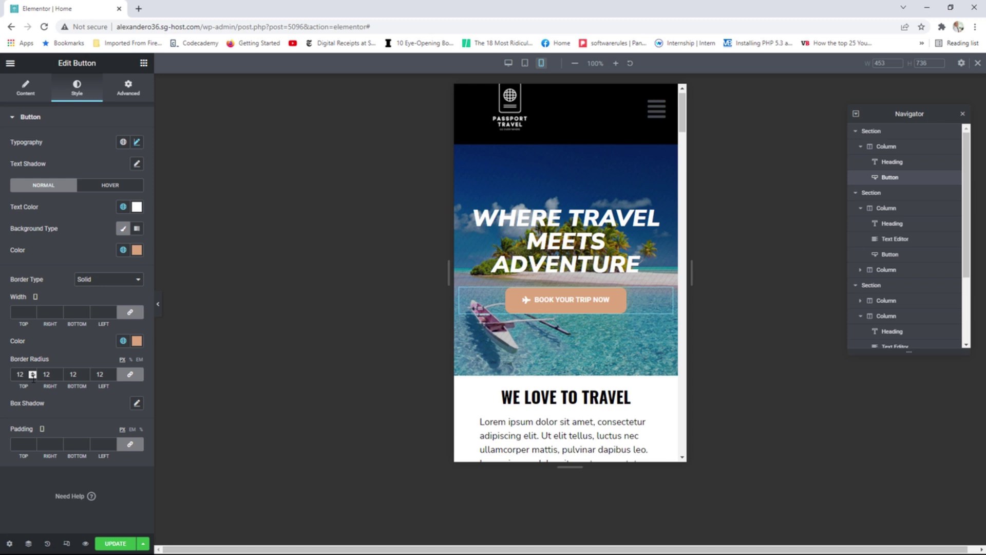
Lower the button's linked border radius to 9, then return to its Content settings.
{"action": "left_click", "coordinate": [32, 377]}
{"action": "left_click", "coordinate": [33, 377]}
{"action": "left_click", "coordinate": [33, 376]}
{"action": "left_click", "coordinate": [26, 89]}
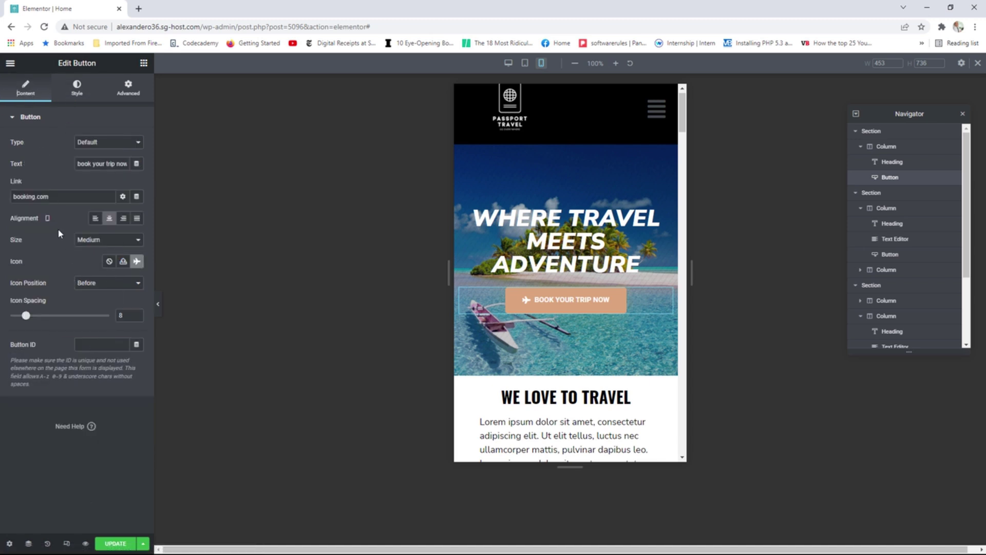
Set the button size to Small and preview it at tablet and desktop widths.
{"action": "left_click", "coordinate": [96, 241]}
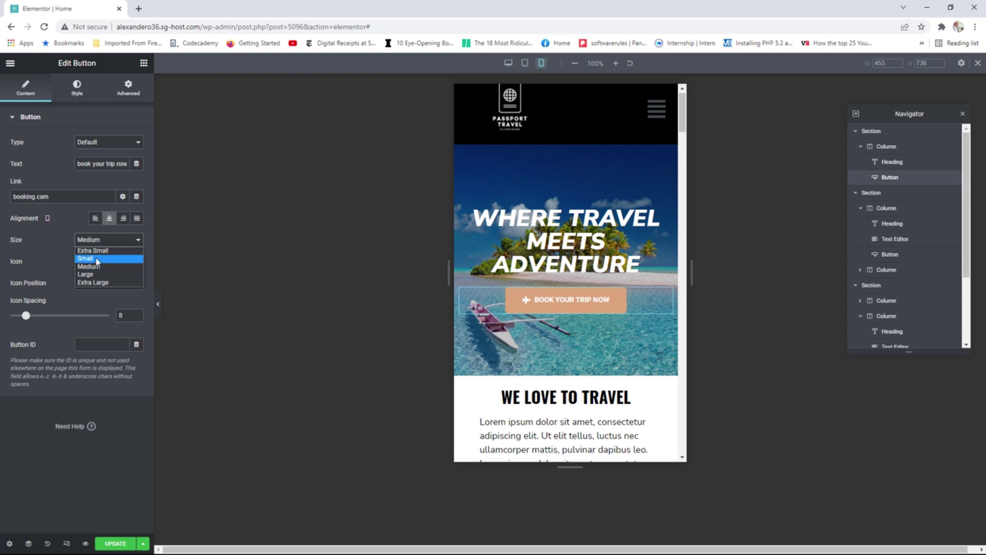
{"action": "left_click", "coordinate": [97, 259]}
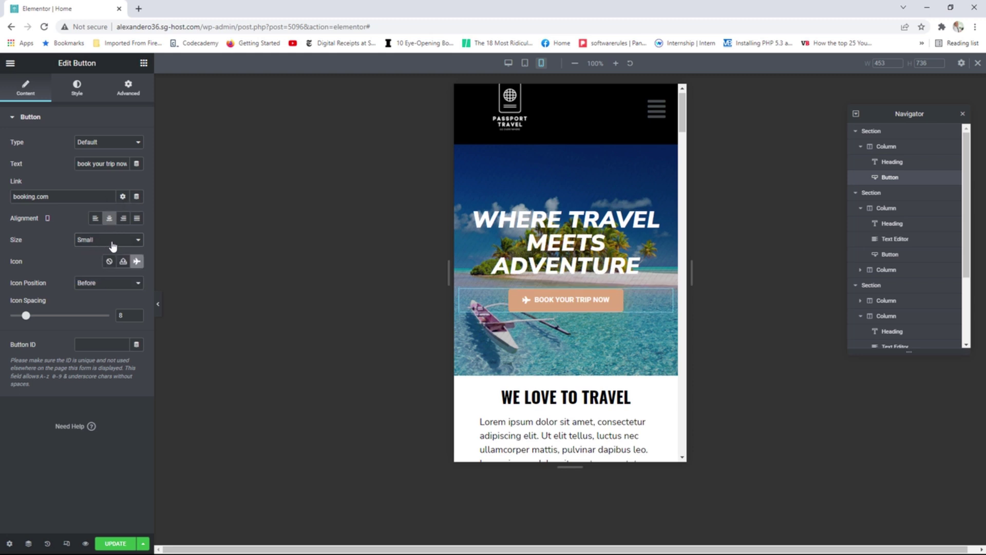
{"action": "left_click", "coordinate": [524, 63]}
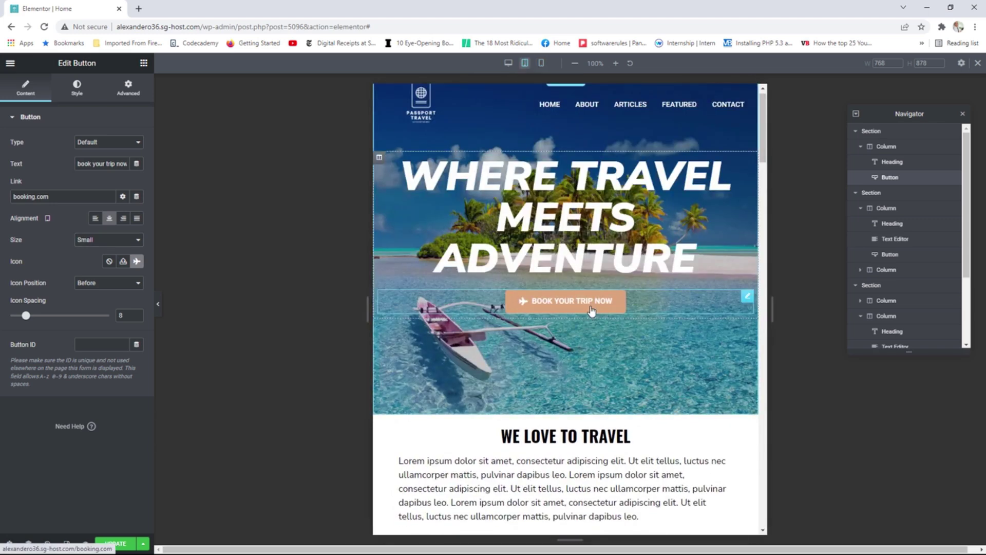
{"action": "left_click", "coordinate": [508, 63]}
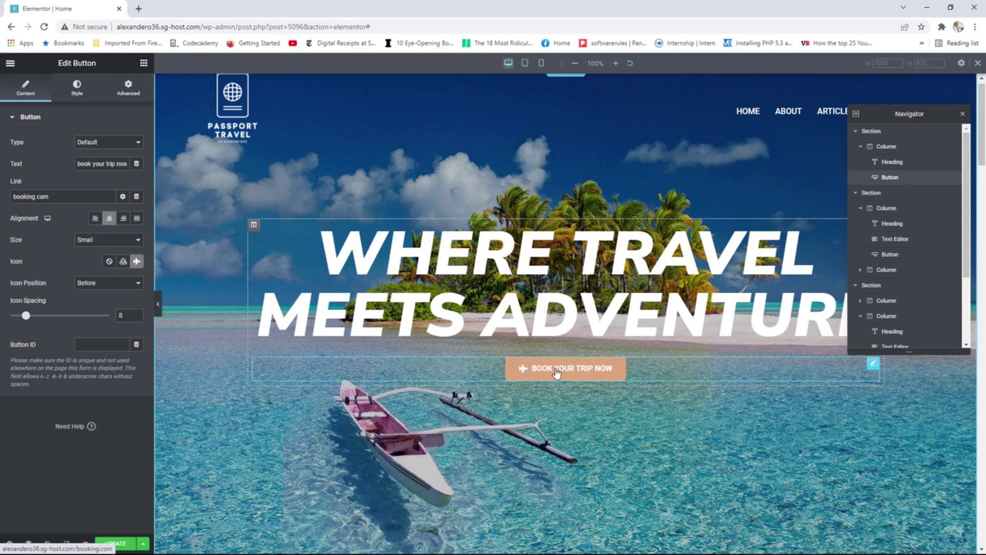
Go back to the mobile preview and set the button size back to Medium.
{"action": "left_click", "coordinate": [542, 63]}
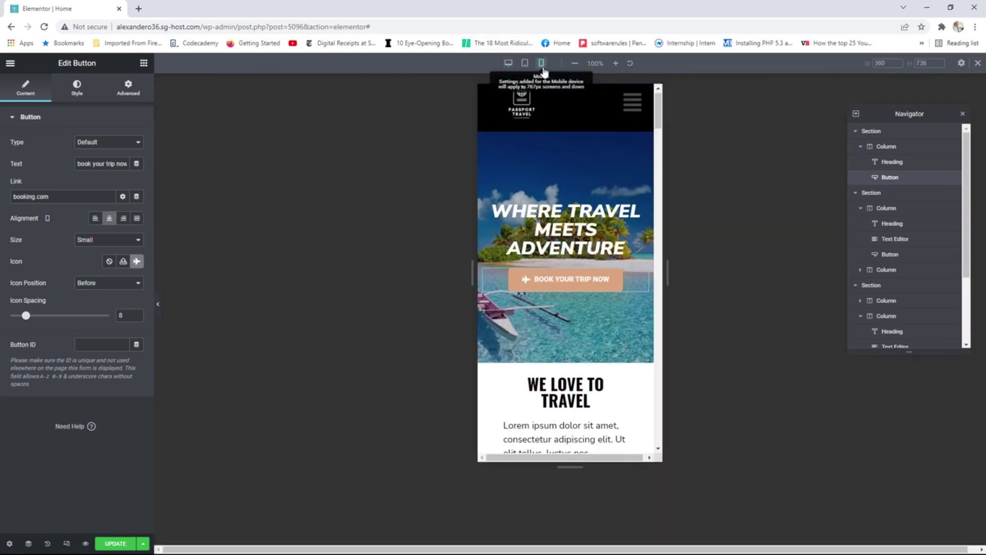
{"action": "left_click", "coordinate": [117, 245]}
{"action": "left_click", "coordinate": [100, 263]}
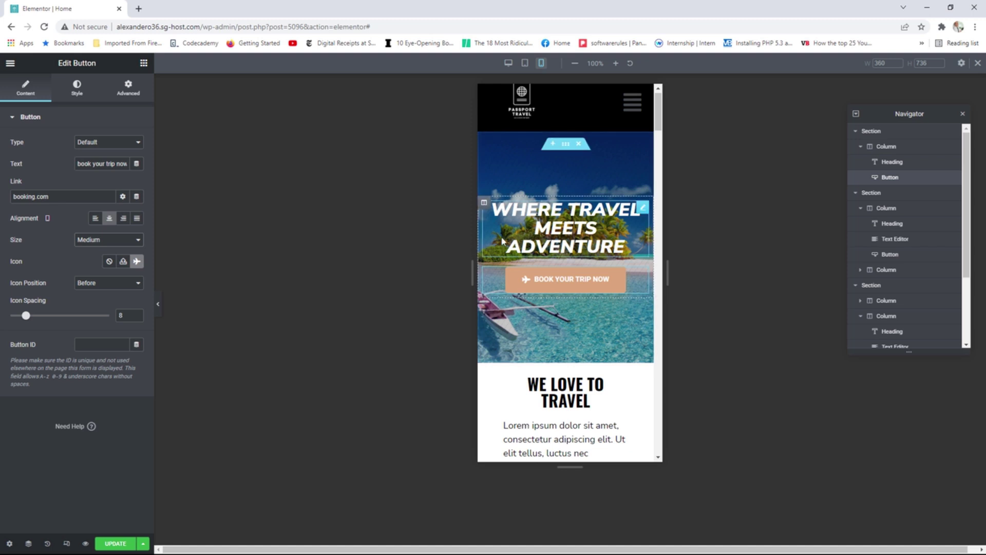
Save the hero heading and button changes with UPDATE and scroll the preview.
{"action": "left_click", "coordinate": [116, 543]}
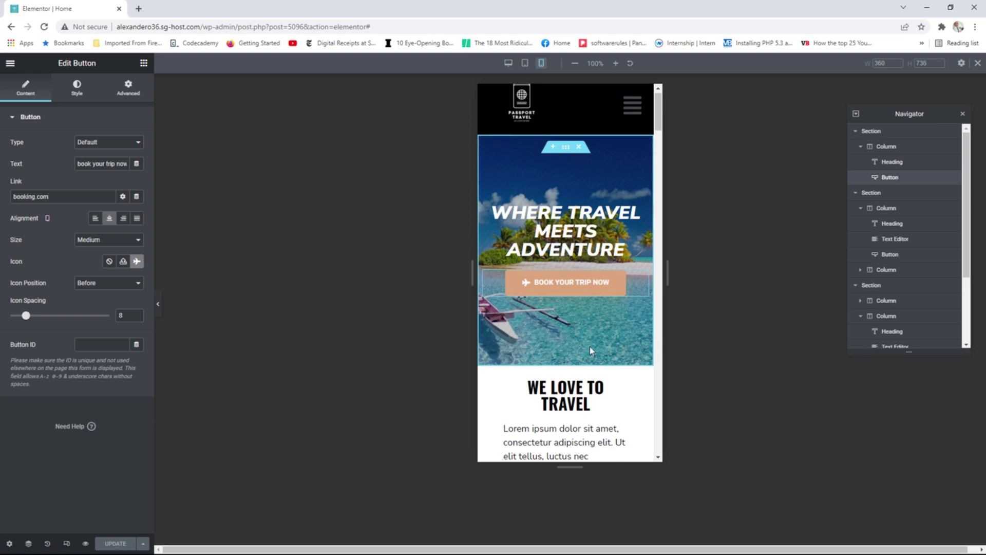
{"action": "mouse_move", "coordinate": [655, 112]}
{"action": "left_mouse_down"}
{"action": "mouse_move", "coordinate": [658, 202]}
{"action": "mouse_move", "coordinate": [659, 113]}
{"action": "left_mouse_up"}
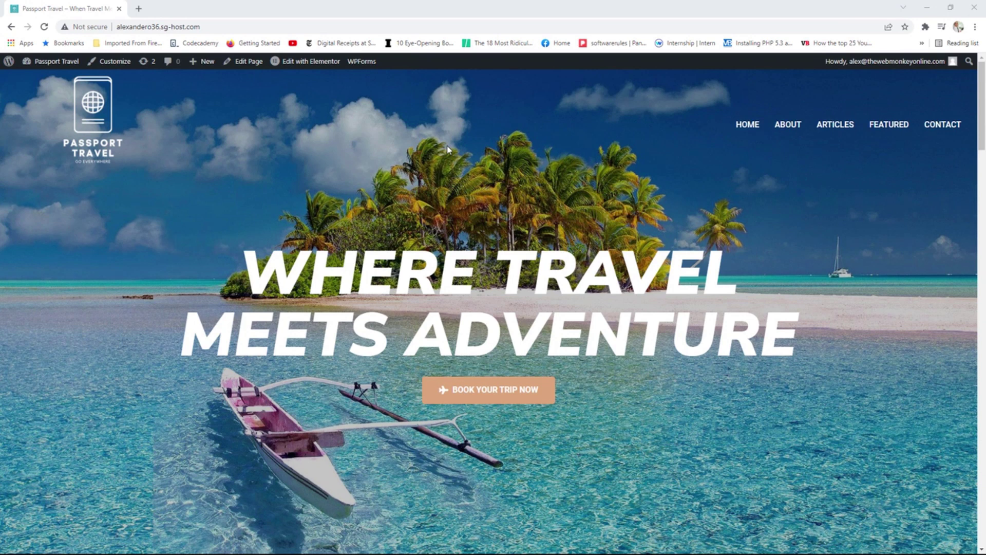
Deactivate the Elementor Header & Footer Builder plugin from Installed Plugins.
{"action": "left_click", "coordinate": [56, 61]}
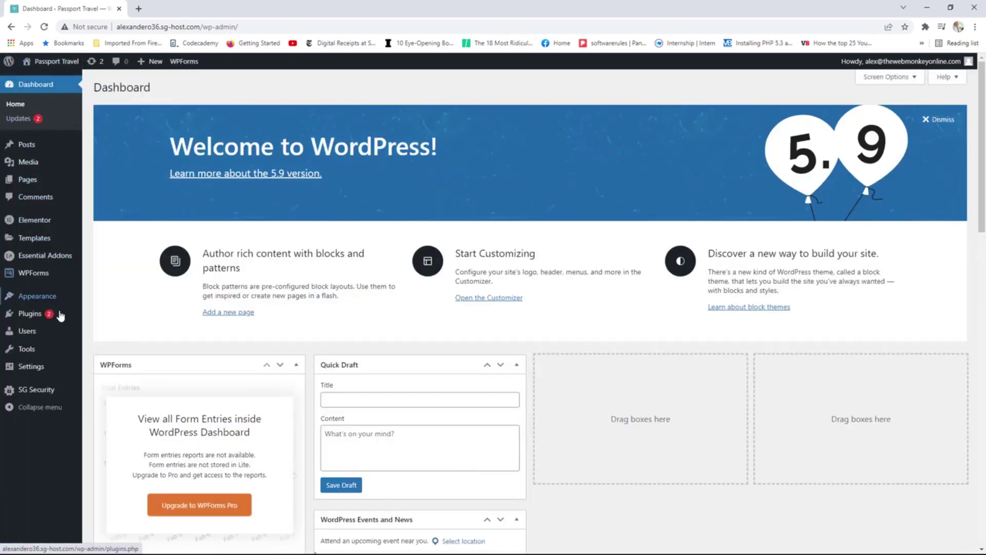
{"action": "mouse_move", "coordinate": [61, 313]}
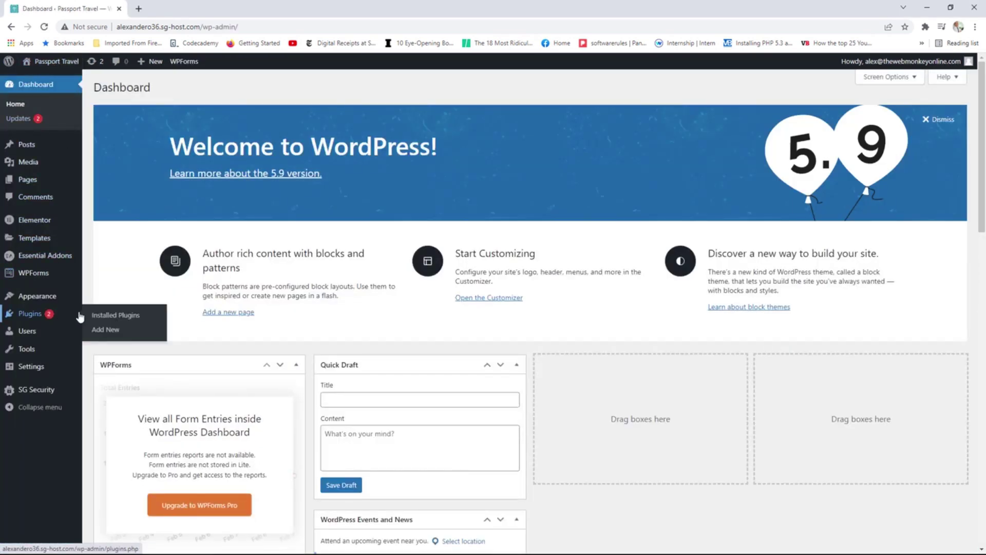
{"action": "left_click", "coordinate": [105, 318]}
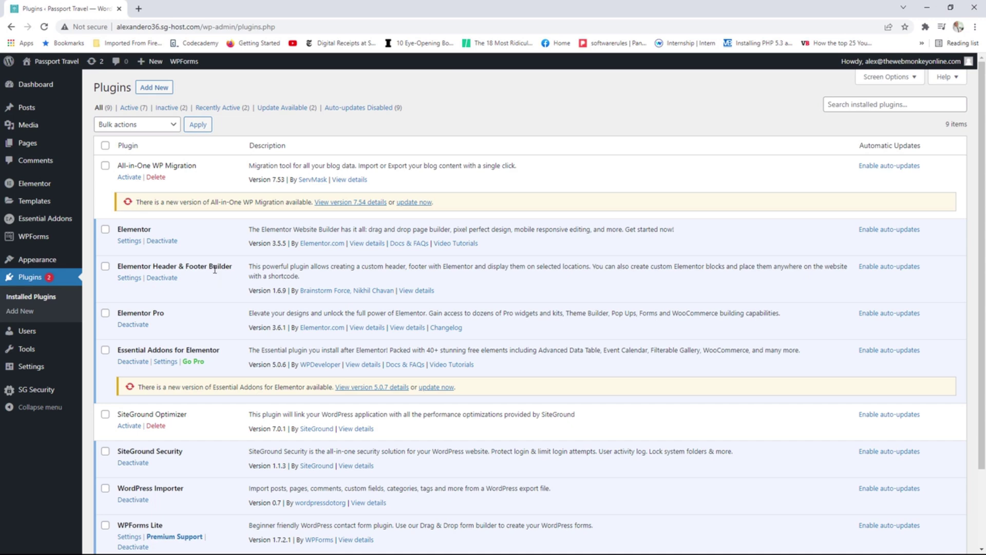
{"action": "left_click", "coordinate": [161, 278]}
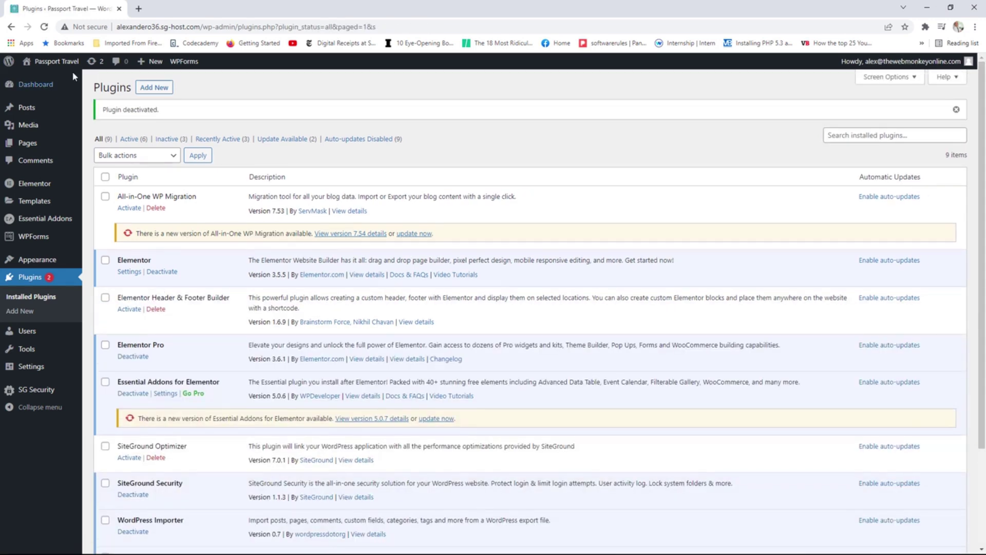
Open the homepage in a new tab, check it and its footer text, then return to Plugins.
{"action": "right_click", "coordinate": [72, 69]}
{"action": "left_click", "coordinate": [95, 72]}
{"action": "left_click", "coordinate": [170, 9]}
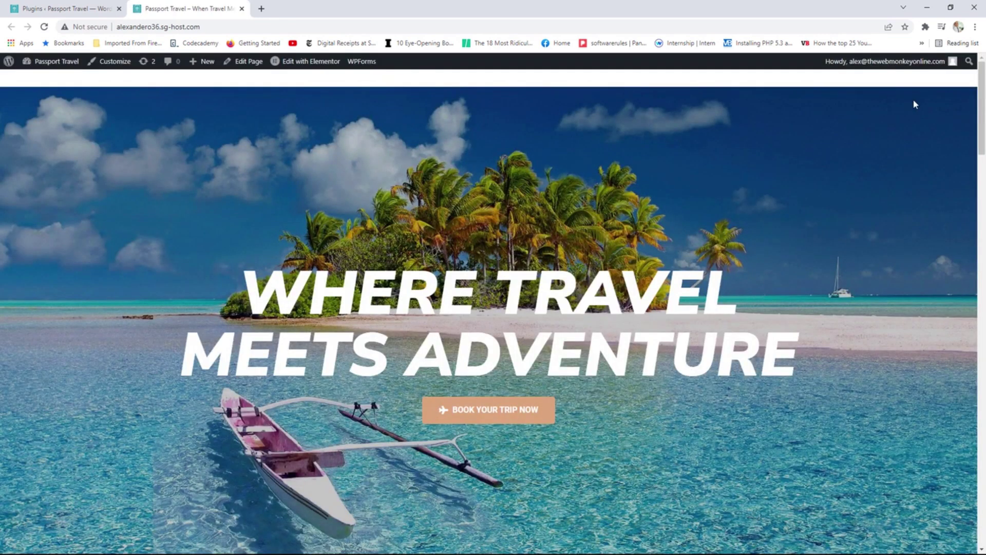
{"action": "left_click_drag", "start_coordinate": [981, 98], "coordinate": [964, 493]}
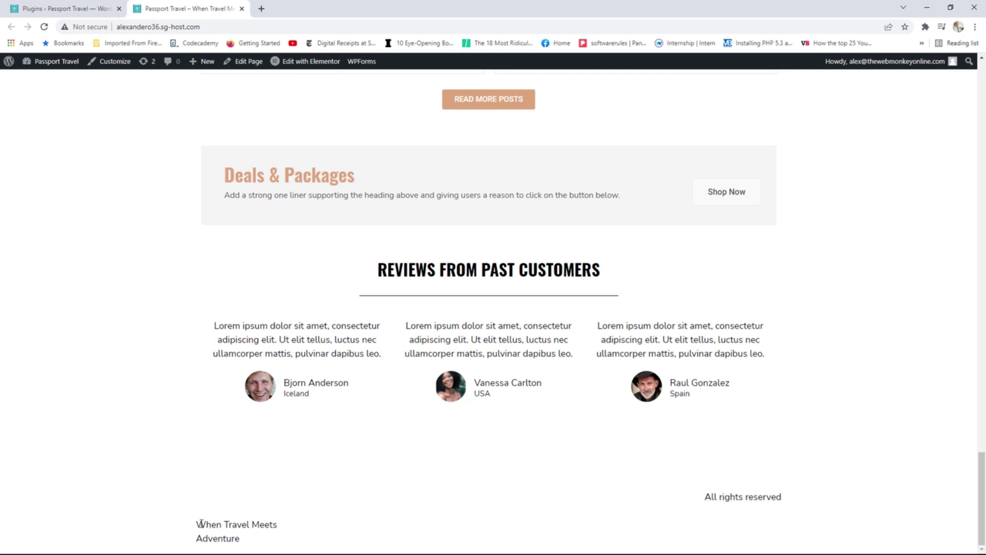
{"action": "left_click_drag", "start_coordinate": [200, 523], "coordinate": [273, 539]}
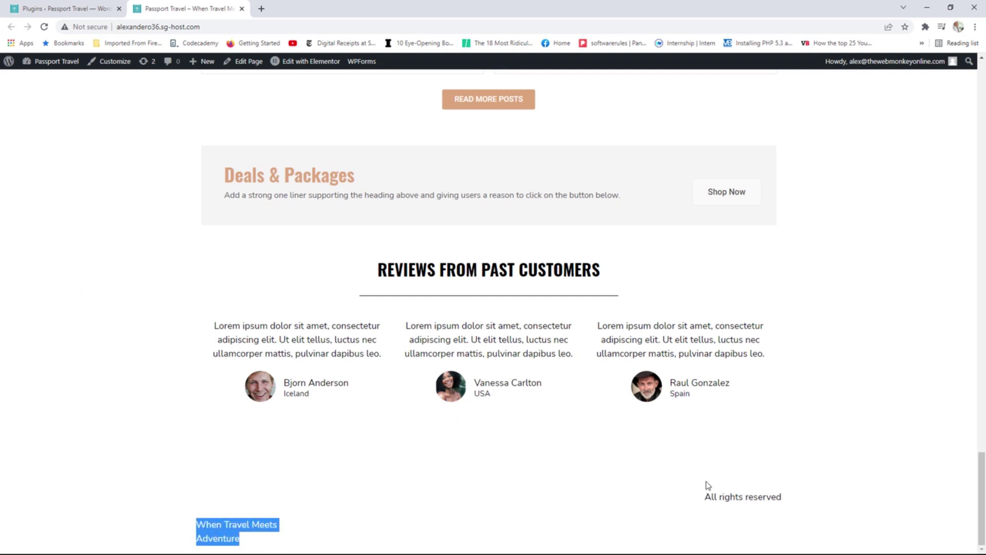
{"action": "left_click_drag", "start_coordinate": [706, 496], "coordinate": [801, 496]}
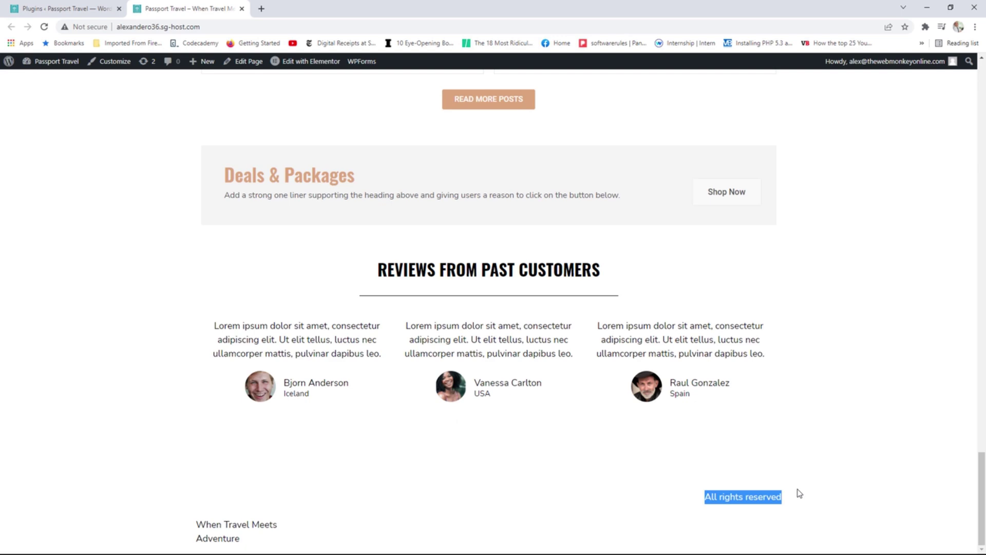
{"action": "scroll", "coordinate": [691, 482], "scroll_direction": "up", "scroll_amount": 20}
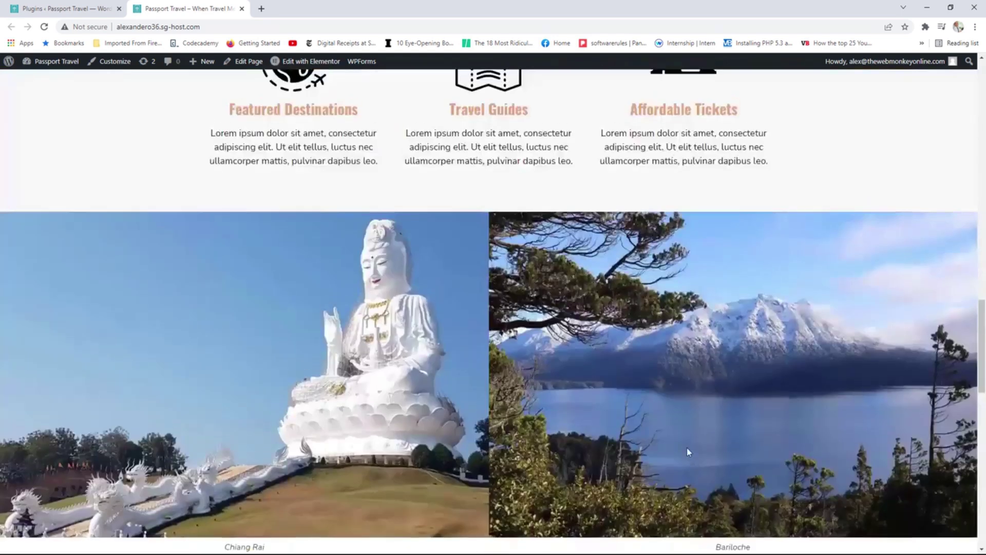
{"action": "scroll", "coordinate": [673, 413], "scroll_direction": "up", "scroll_amount": 3}
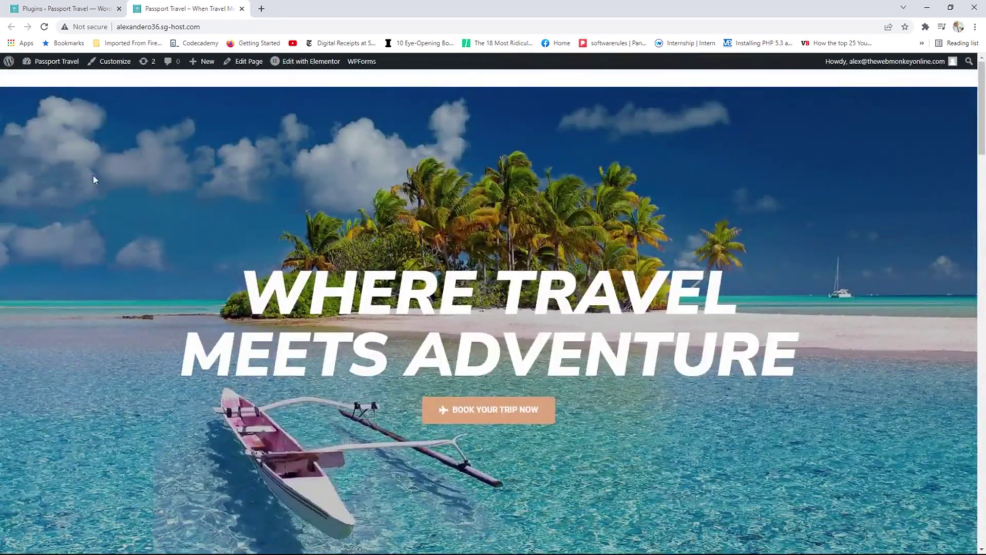
{"action": "left_click", "coordinate": [61, 8]}
{"action": "mouse_move", "coordinate": [74, 210]}
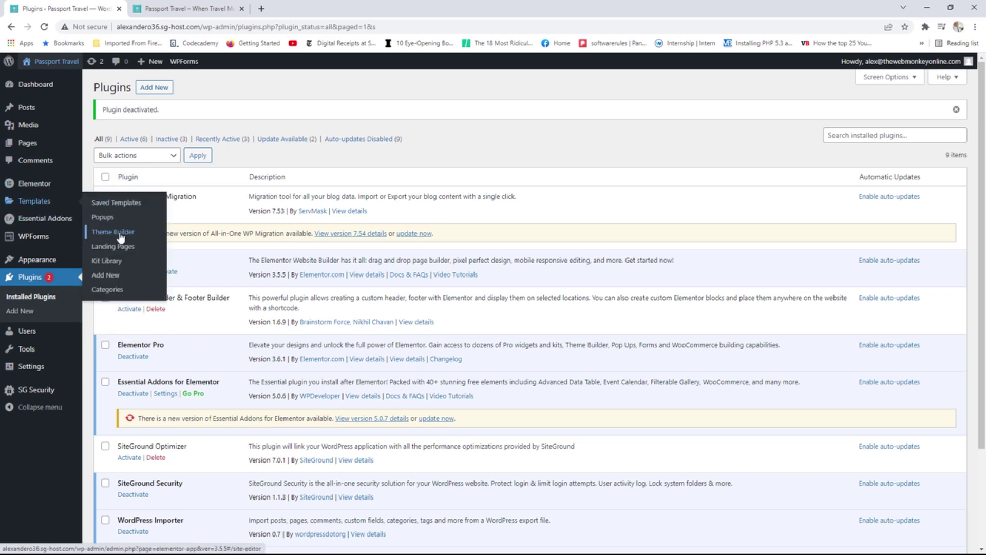
Create a new Header template from the Theme Builder and close the block Library without inserting anything.
{"action": "left_click", "coordinate": [128, 235]}
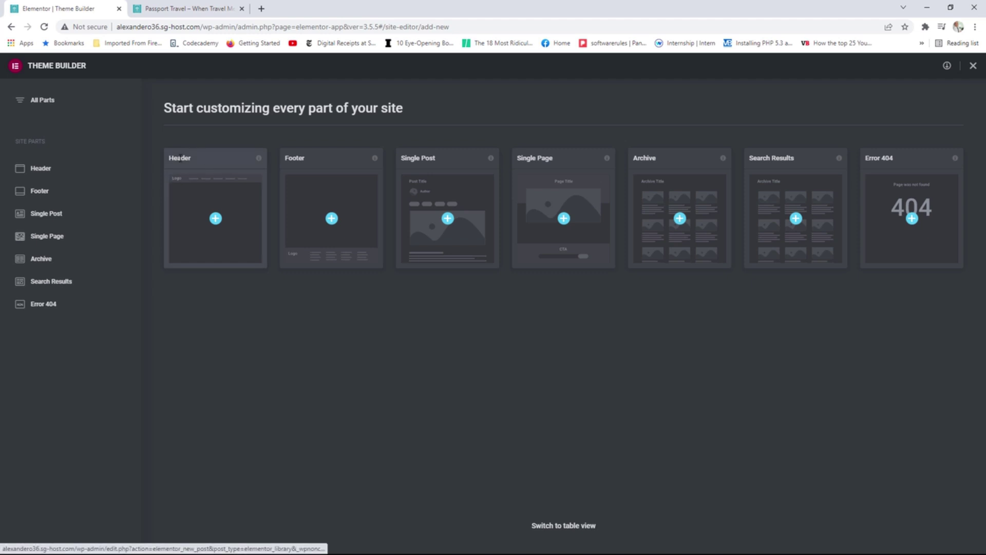
{"action": "left_click", "coordinate": [215, 221]}
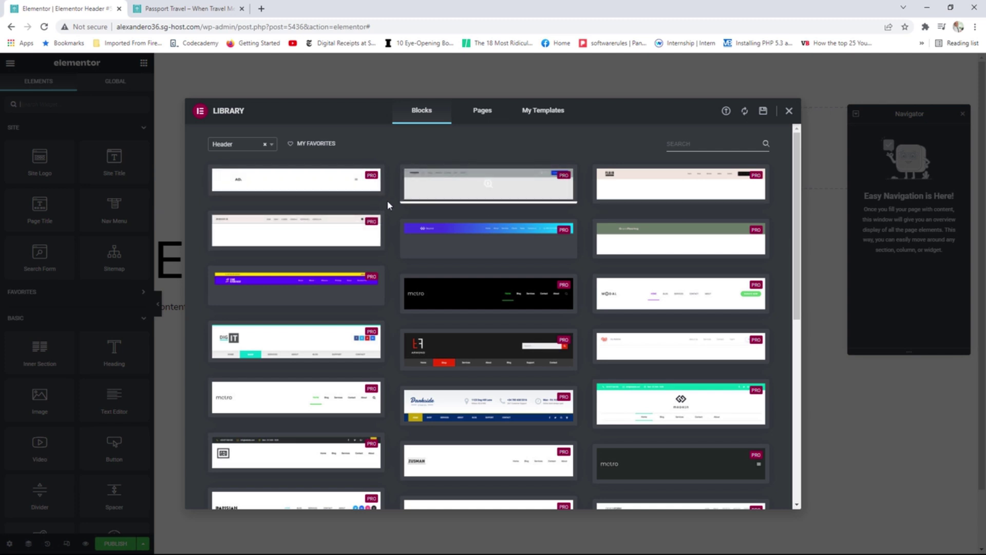
{"action": "scroll", "coordinate": [443, 216], "scroll_direction": "down", "scroll_amount": 1}
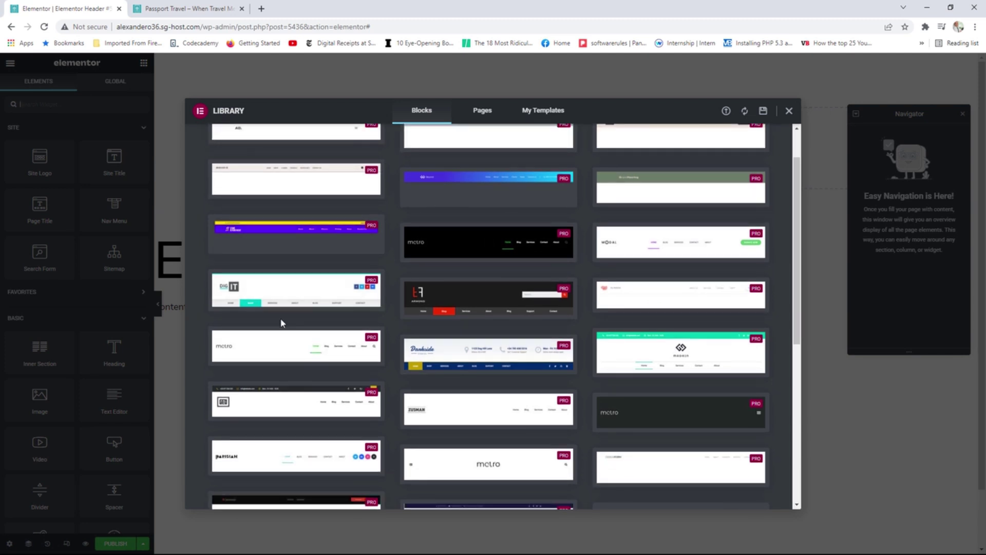
{"action": "mouse_move", "coordinate": [284, 298]}
{"action": "scroll", "coordinate": [637, 241], "scroll_direction": "down", "scroll_amount": 2}
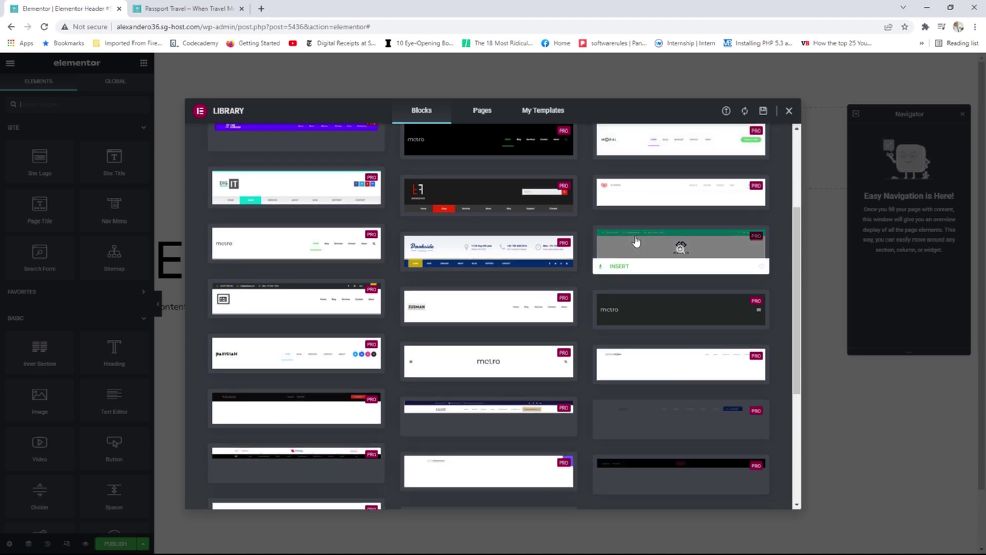
{"action": "scroll", "coordinate": [635, 241], "scroll_direction": "up", "scroll_amount": 3}
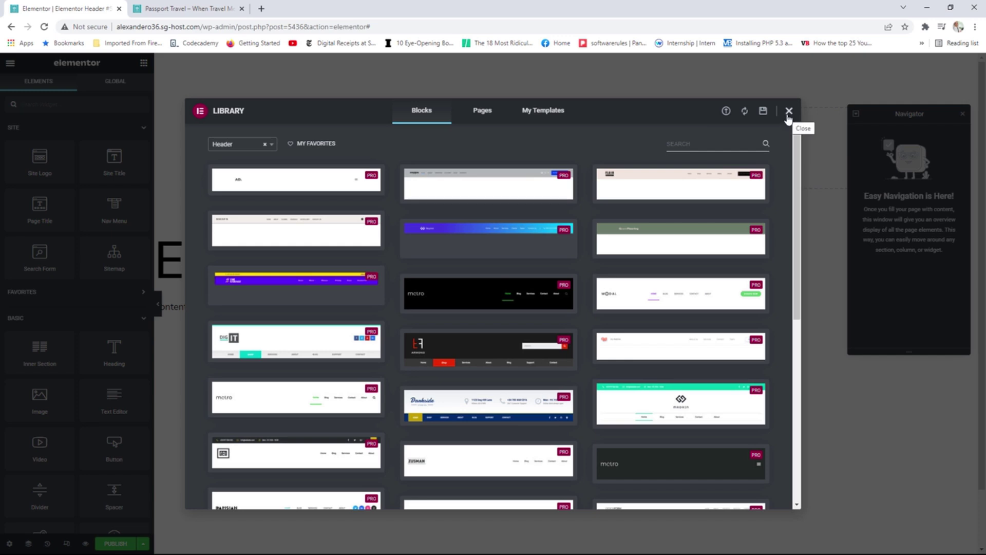
{"action": "left_click", "coordinate": [789, 112]}
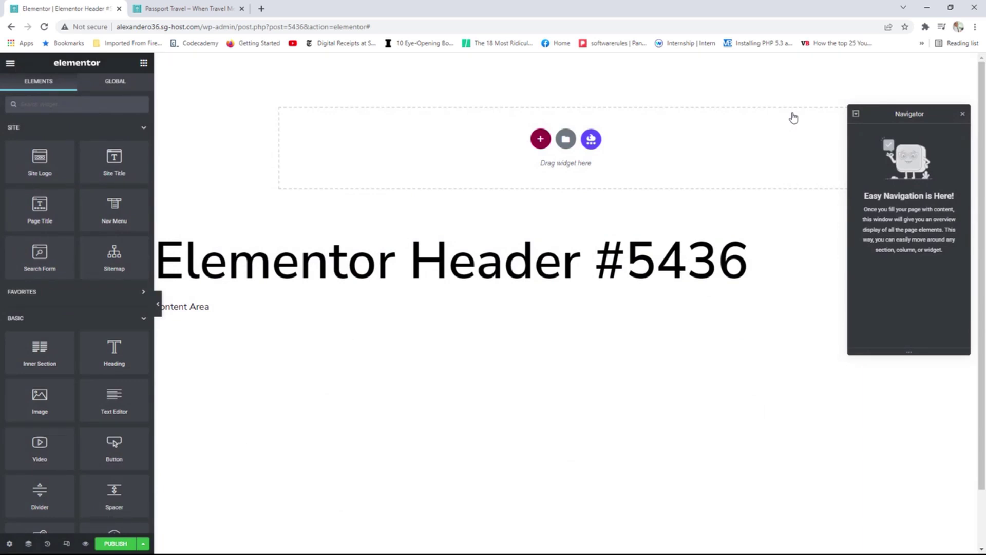
Add a two-column section to the header and drop a Site Logo widget into its left column.
{"action": "left_click", "coordinate": [541, 140]}
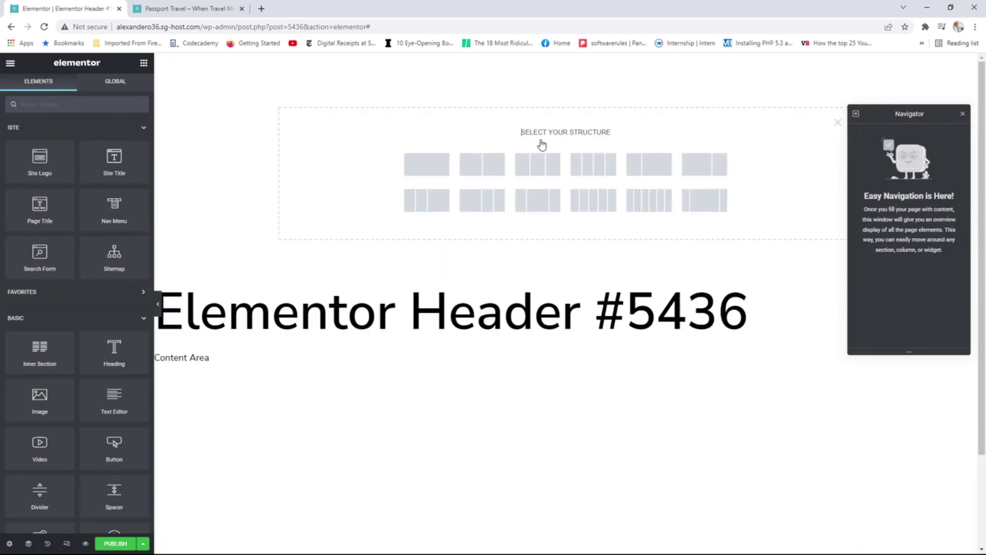
{"action": "left_click", "coordinate": [650, 165]}
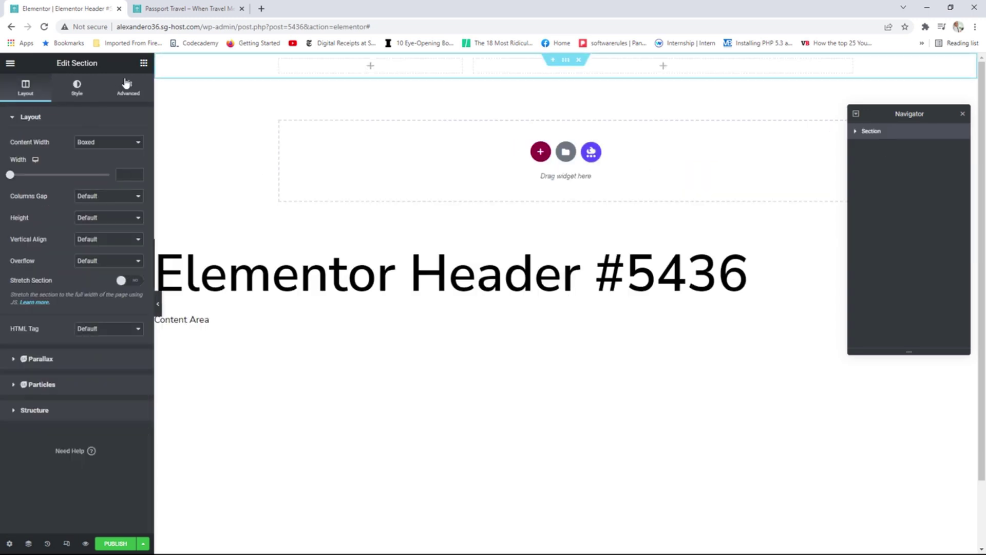
{"action": "left_click", "coordinate": [143, 63]}
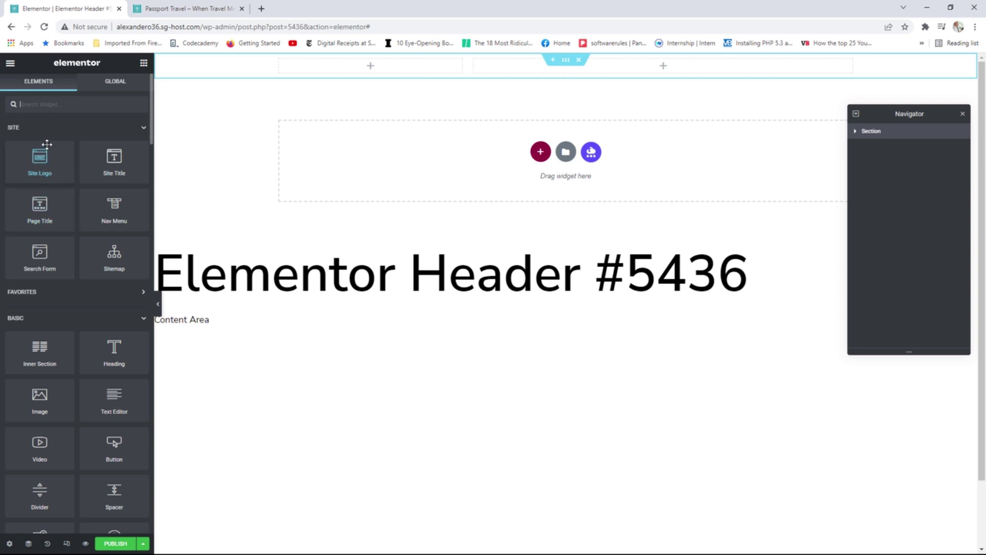
{"action": "left_click_drag", "start_coordinate": [39, 159], "coordinate": [374, 71]}
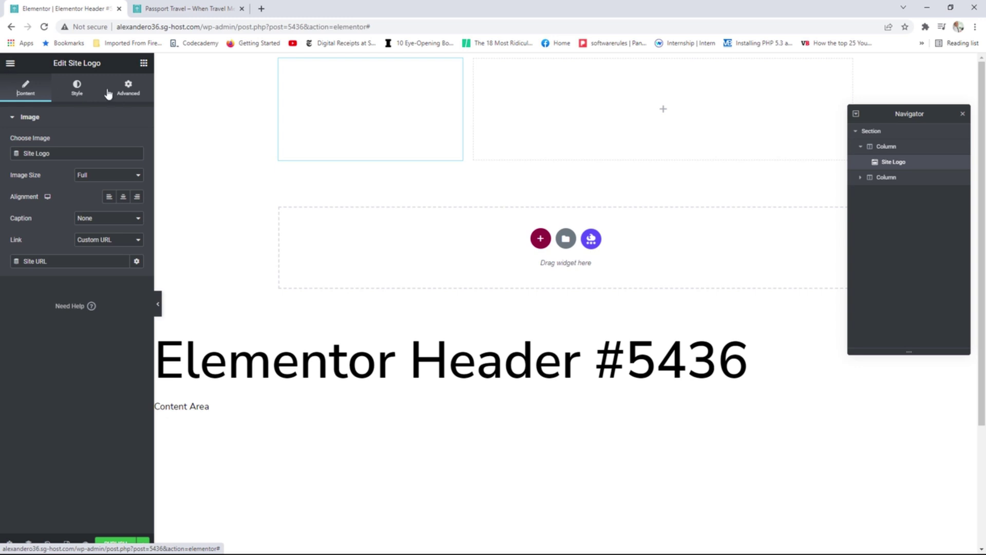
{"action": "left_click", "coordinate": [78, 89]}
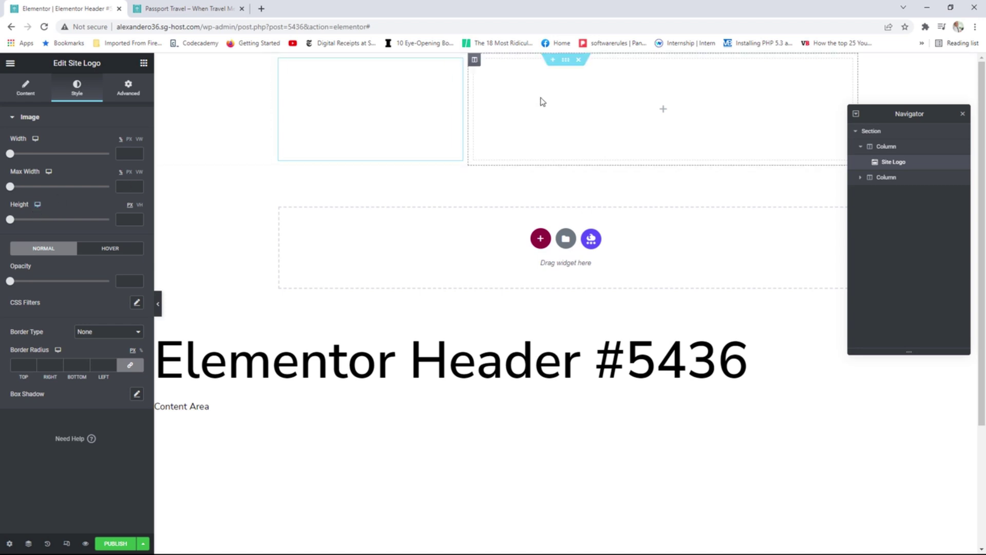
{"action": "left_click", "coordinate": [144, 63]}
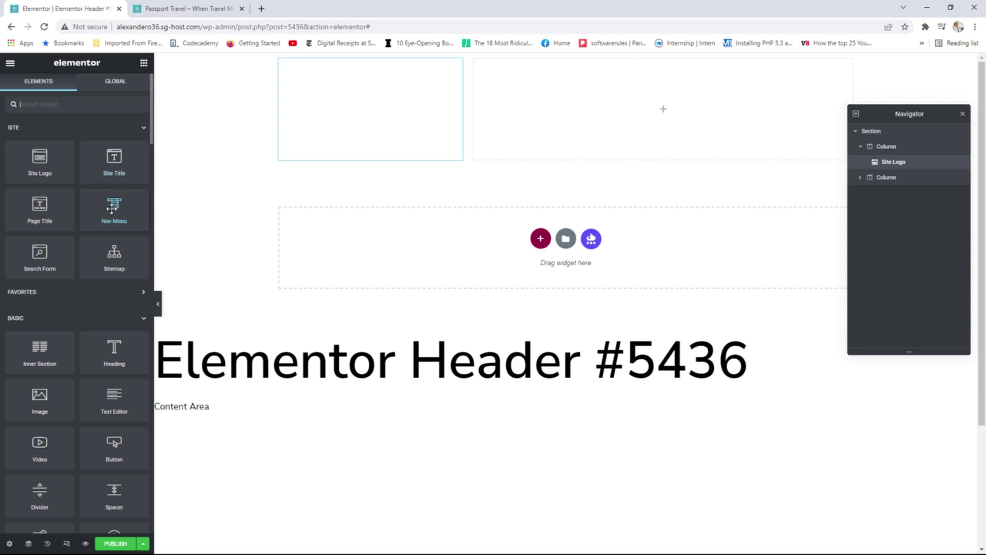
Drop a Nav Menu into the right column, aligned right with a Mobile breakpoint.
{"action": "left_click_drag", "start_coordinate": [113, 209], "coordinate": [655, 126]}
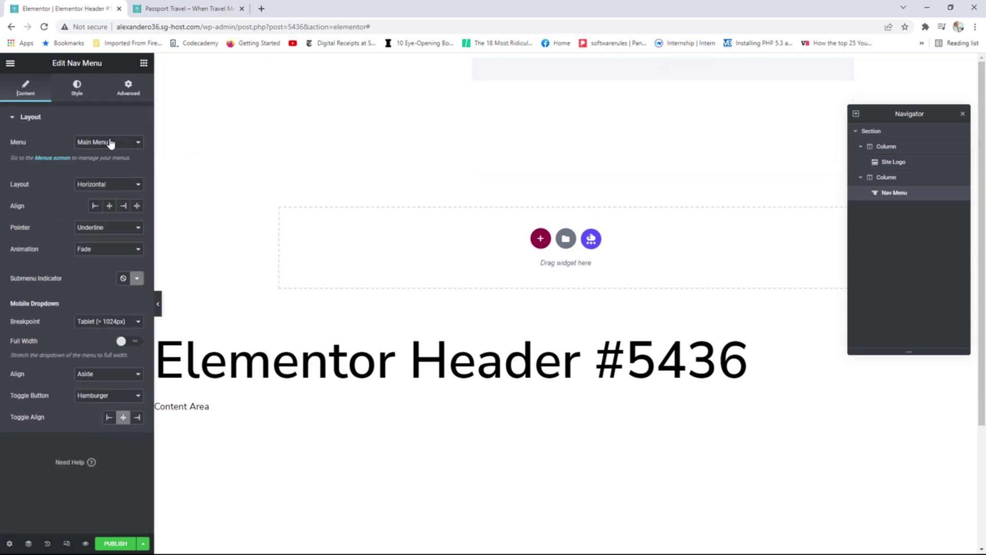
{"action": "left_click", "coordinate": [123, 207]}
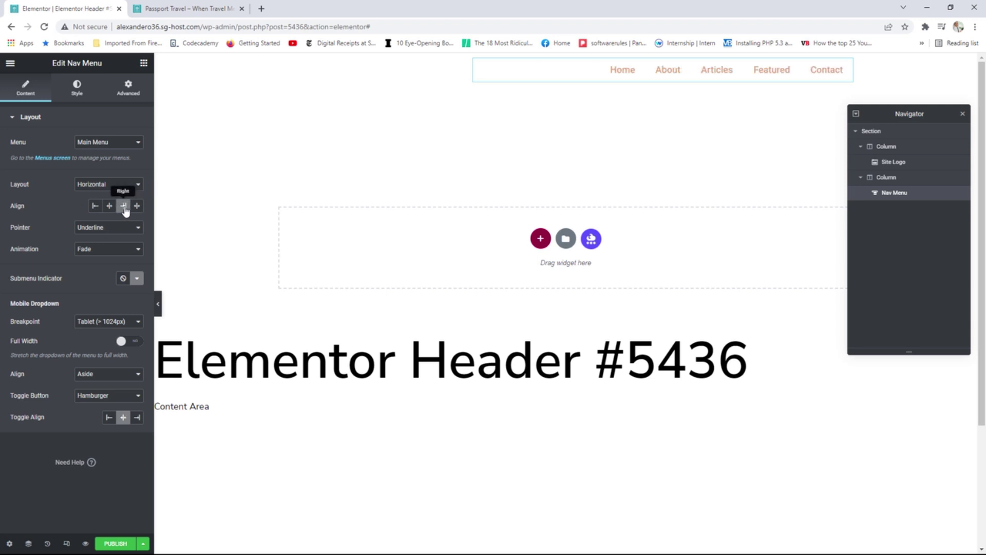
{"action": "left_click", "coordinate": [94, 324]}
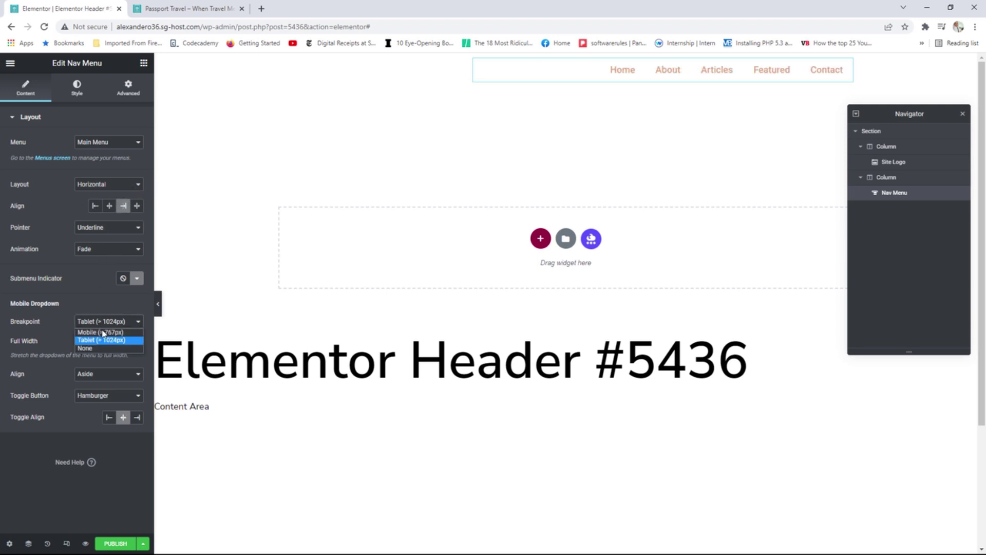
{"action": "left_click", "coordinate": [102, 335]}
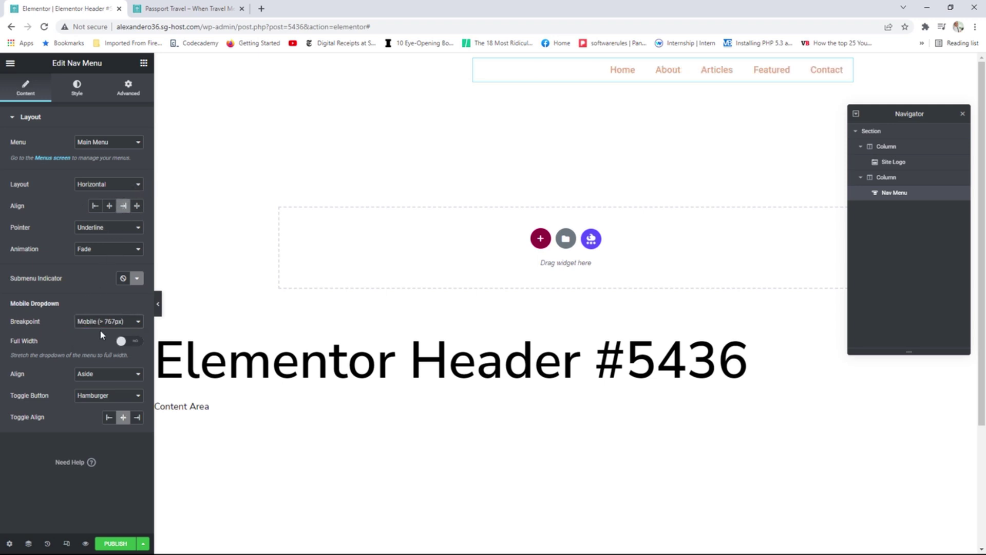
Set the menu's typography Transform to Uppercase.
{"action": "left_click", "coordinate": [80, 101]}
{"action": "left_click", "coordinate": [137, 142]}
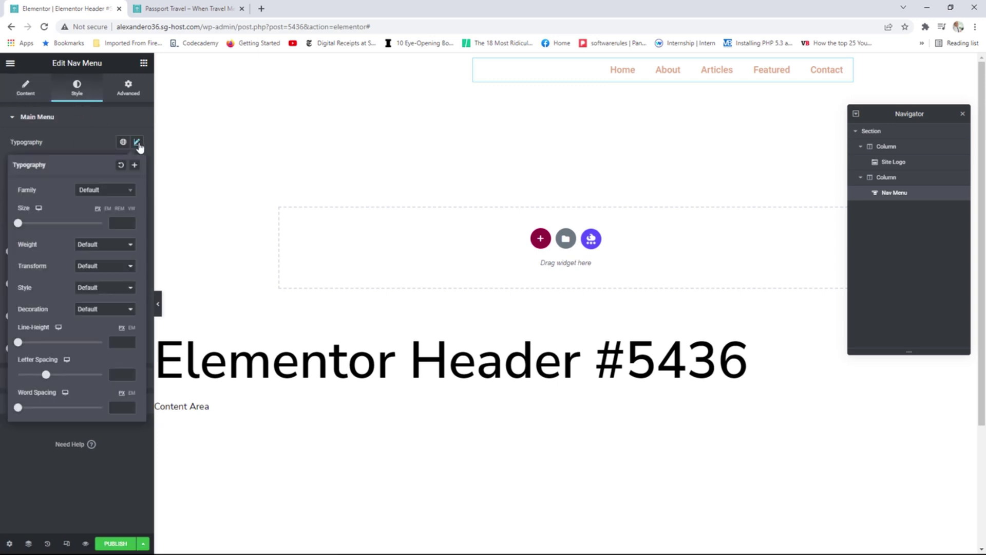
{"action": "left_click", "coordinate": [94, 268]}
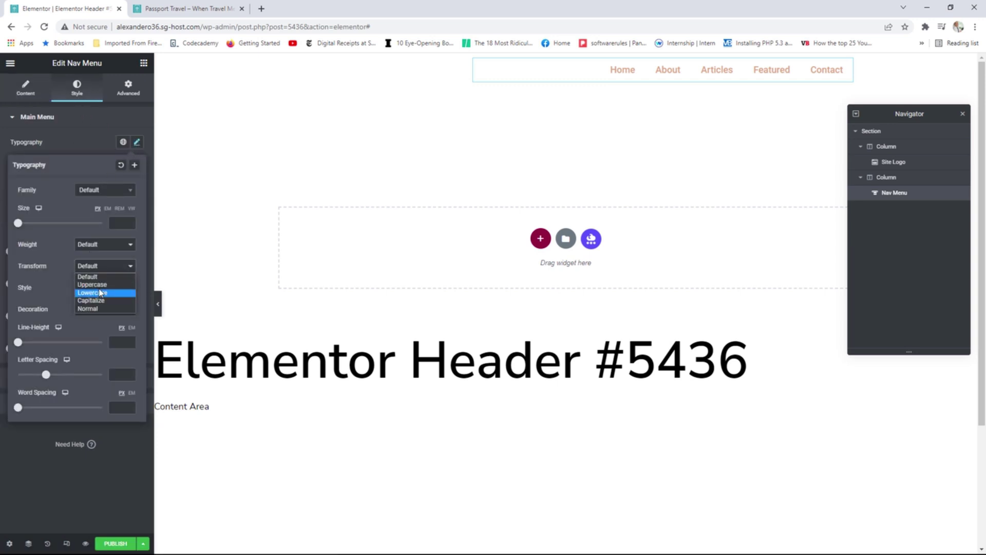
{"action": "left_click", "coordinate": [100, 285]}
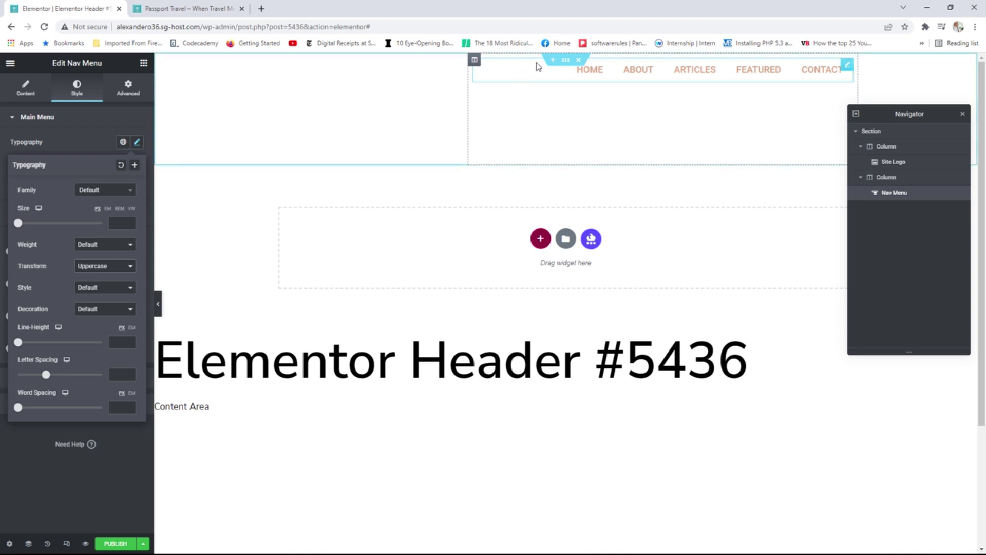
{"action": "left_click", "coordinate": [565, 61]}
Set the header section to Full Width with a classic black background, and cap the Site Logo at max width 75.
{"action": "left_click", "coordinate": [108, 142]}
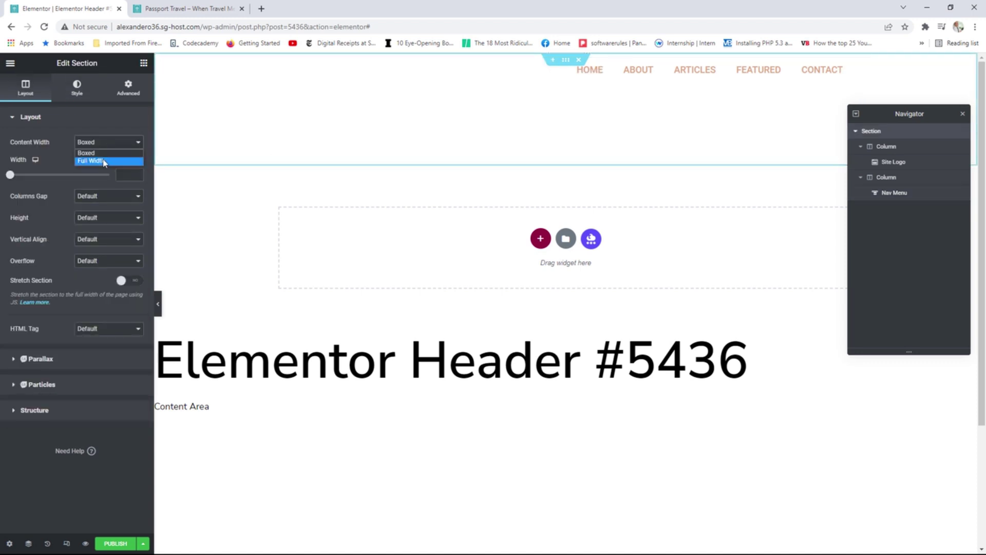
{"action": "left_click", "coordinate": [103, 161]}
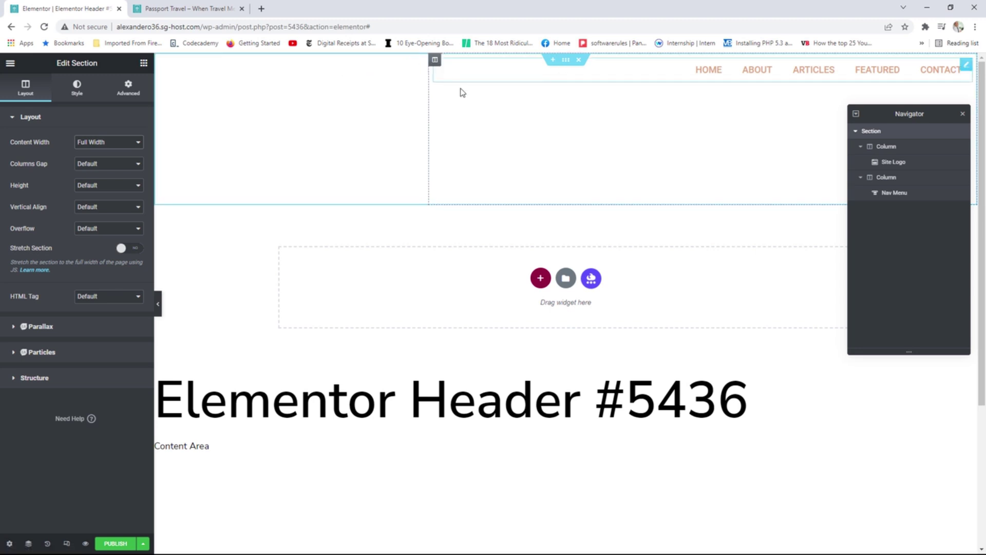
{"action": "left_click", "coordinate": [78, 92]}
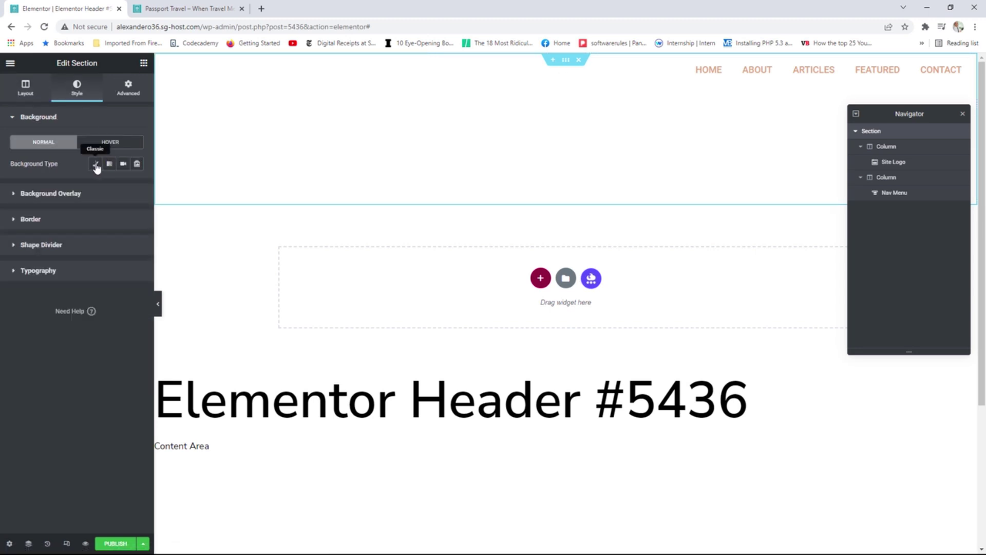
{"action": "left_click", "coordinate": [96, 165]}
{"action": "left_click", "coordinate": [123, 185]}
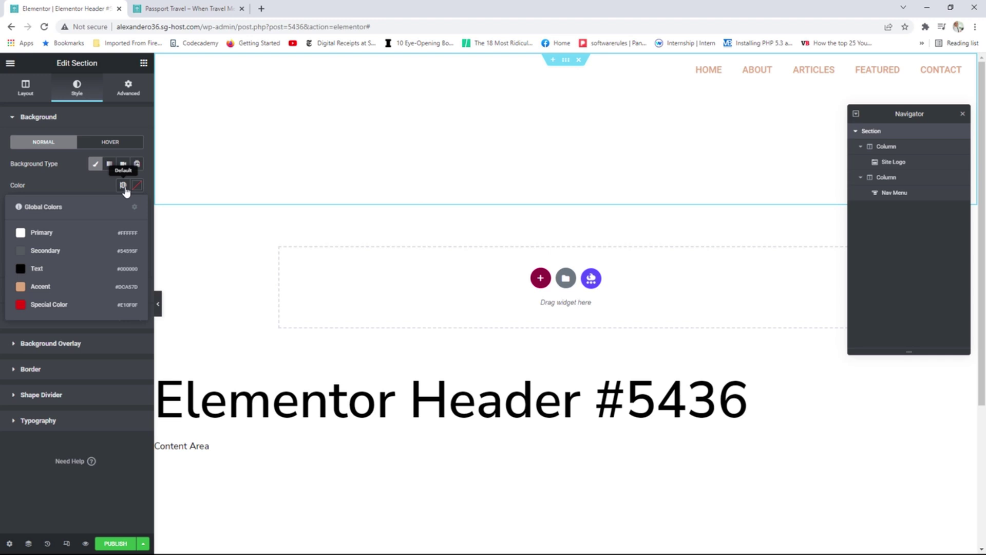
{"action": "left_click", "coordinate": [41, 266]}
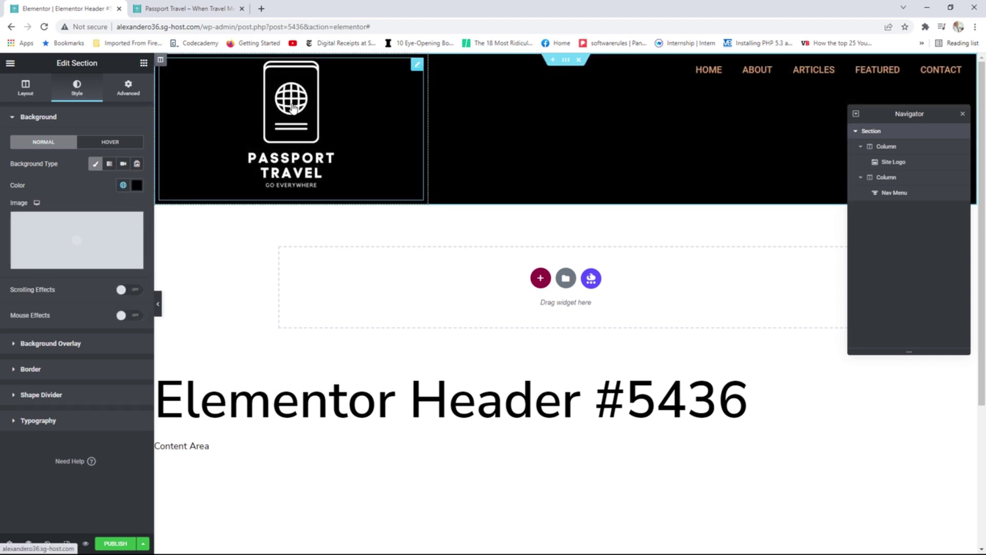
{"action": "left_click", "coordinate": [417, 65]}
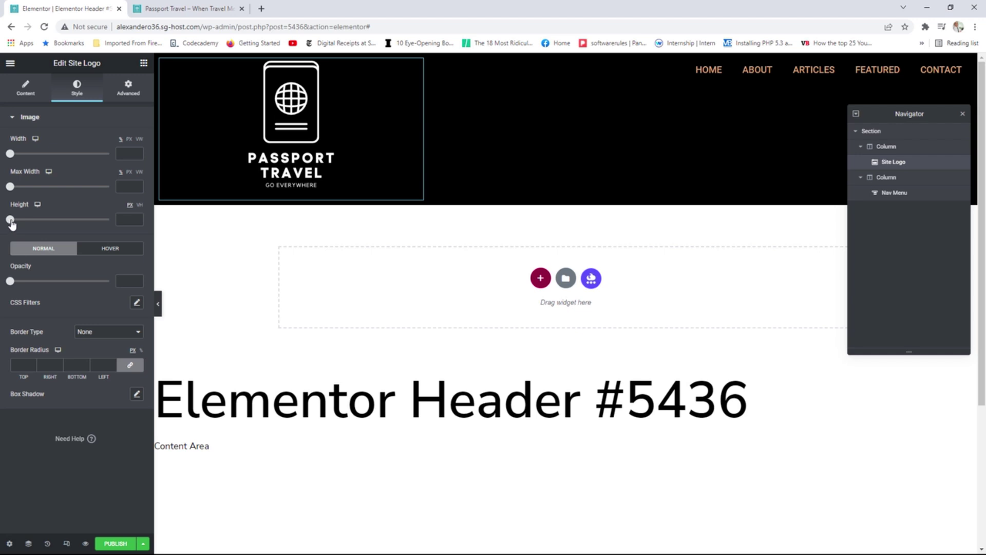
{"action": "left_click_drag", "start_coordinate": [14, 193], "coordinate": [88, 195]}
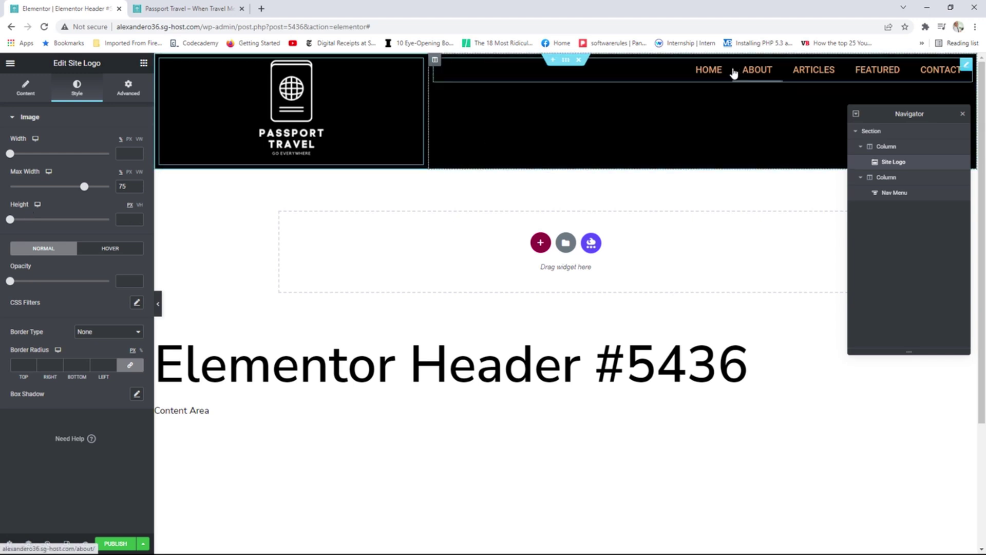
Set the menu column's Vertical Align to Middle.
{"action": "left_click", "coordinate": [435, 60]}
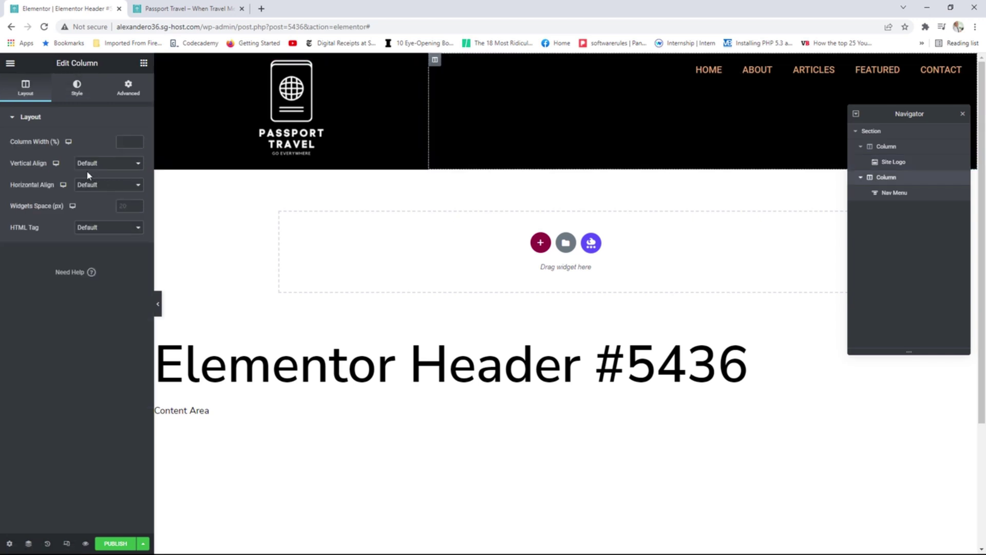
{"action": "left_click", "coordinate": [109, 164]}
{"action": "left_click", "coordinate": [99, 193]}
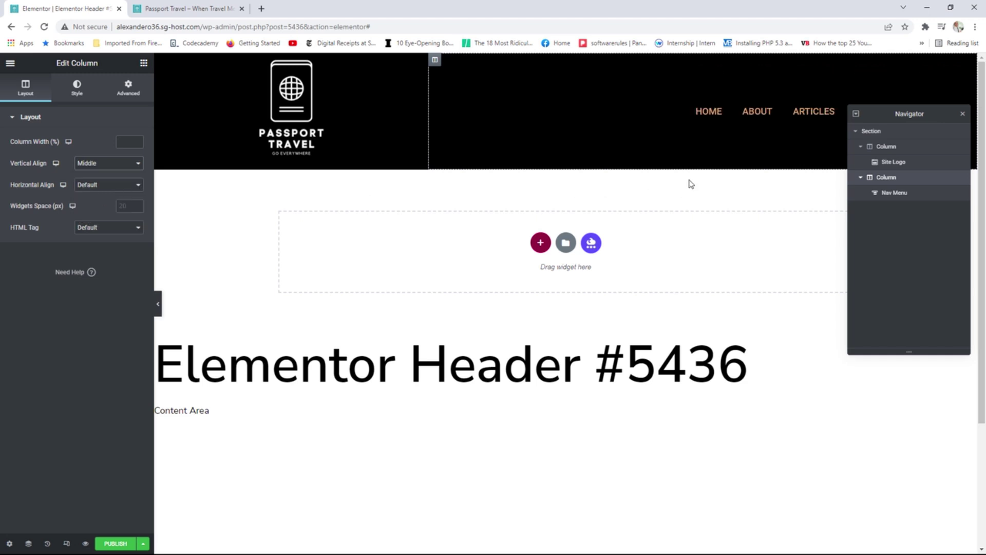
Make the nav menu text white with the global Primary colour, then publish.
{"action": "left_click_drag", "start_coordinate": [928, 113], "coordinate": [876, 196]}
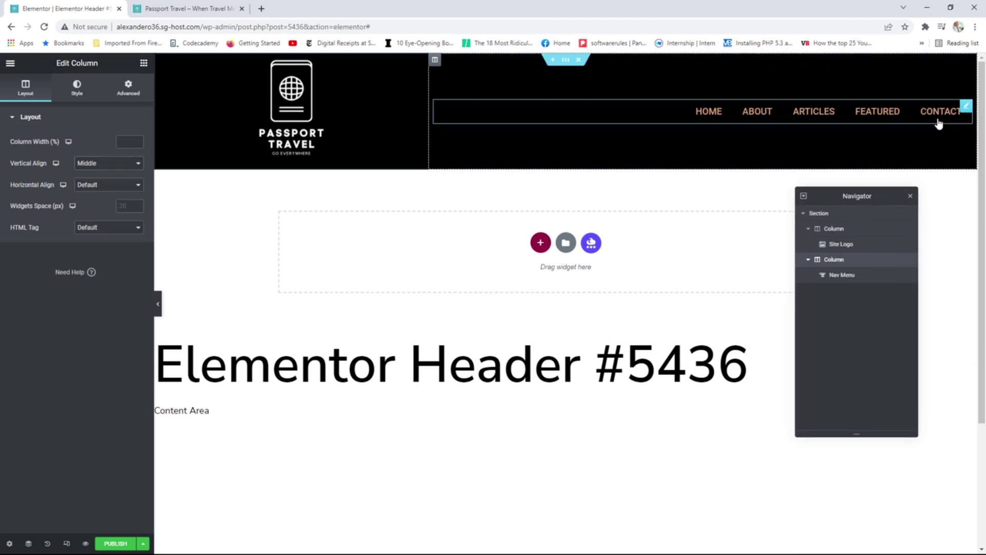
{"action": "left_click", "coordinate": [940, 118]}
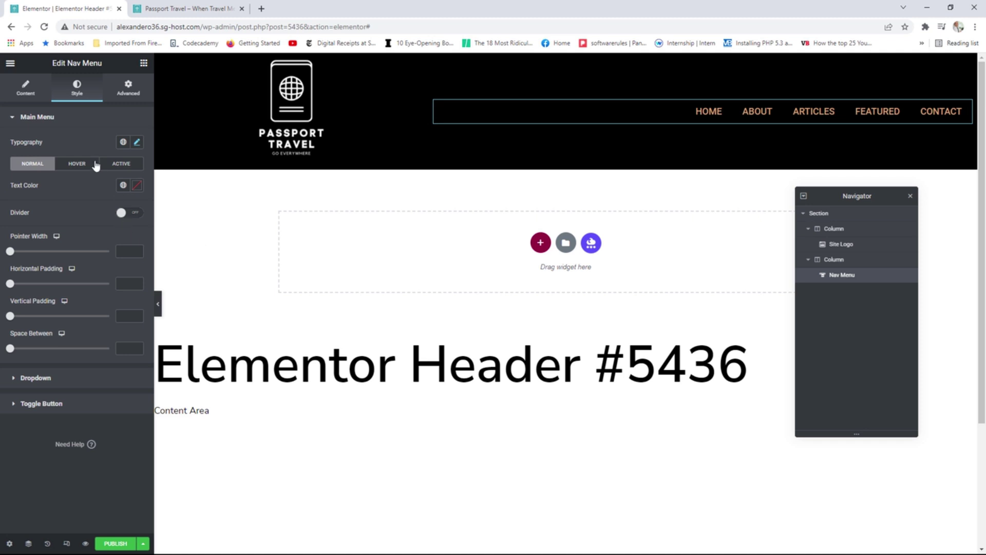
{"action": "left_click", "coordinate": [124, 184]}
{"action": "left_click", "coordinate": [48, 238]}
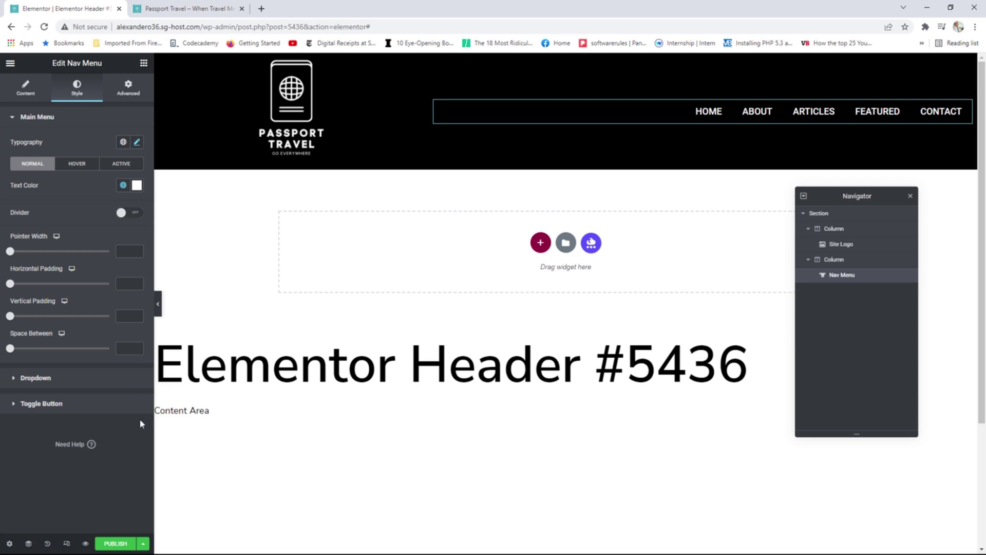
{"action": "left_click", "coordinate": [116, 541]}
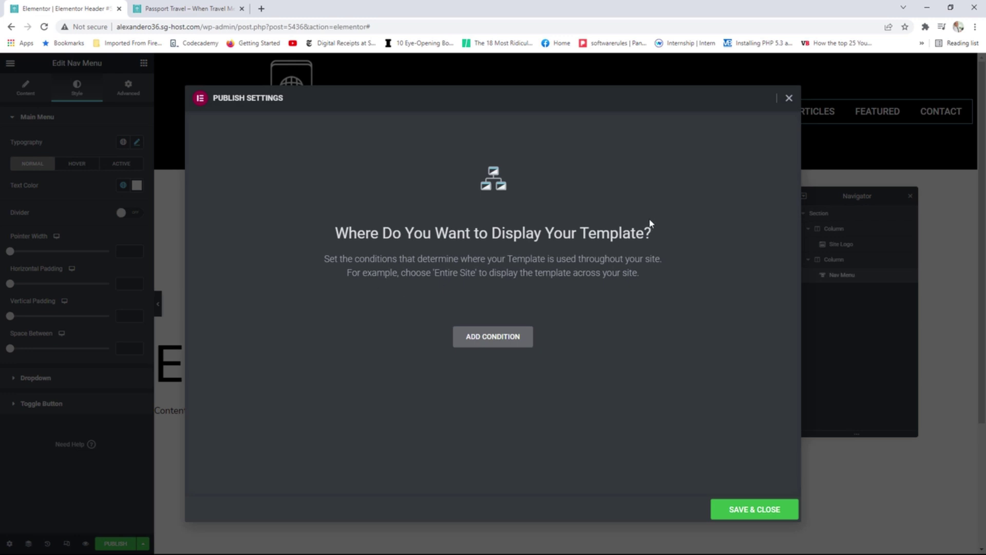
Publish the header with a Singular > Front Page display condition, then view the live site.
{"action": "left_click", "coordinate": [511, 338]}
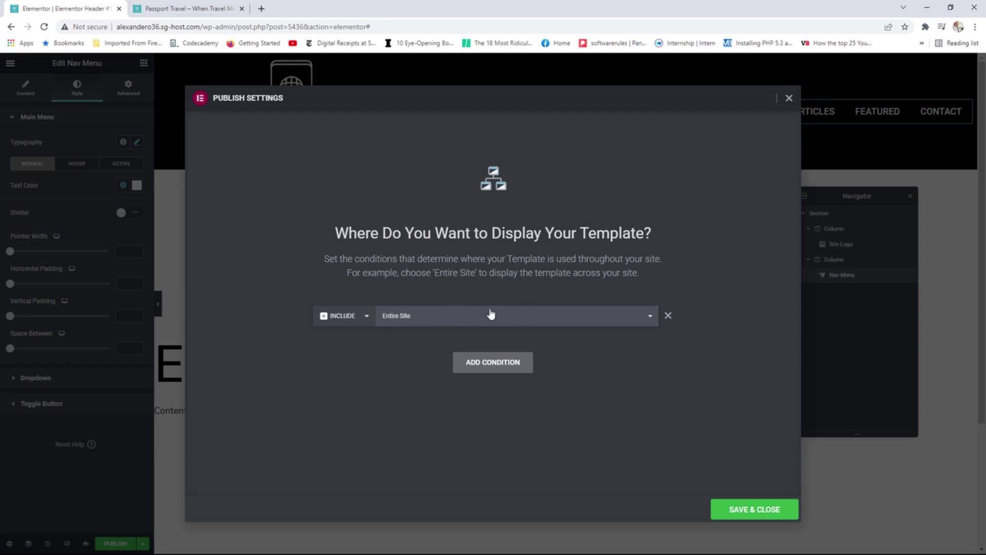
{"action": "left_click", "coordinate": [467, 320]}
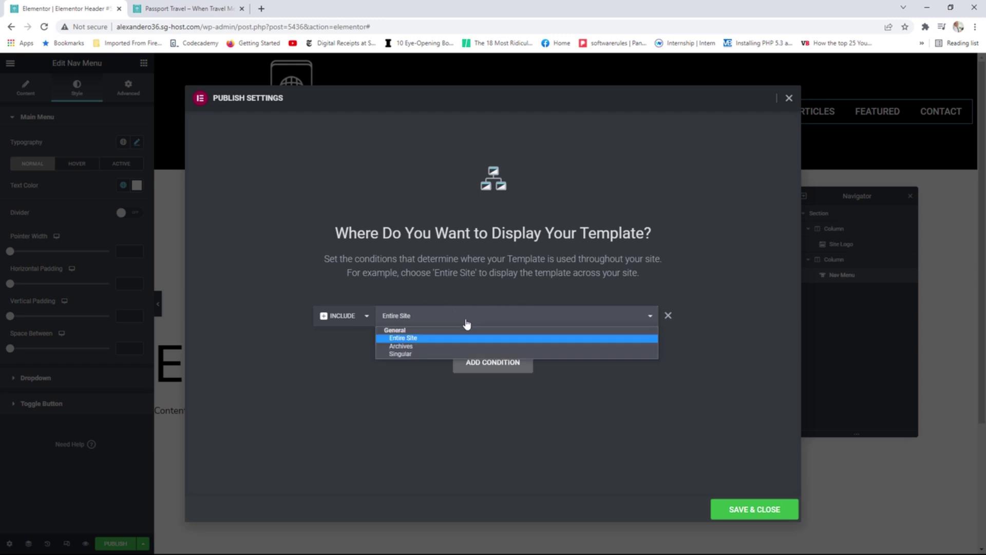
{"action": "left_click", "coordinate": [404, 354]}
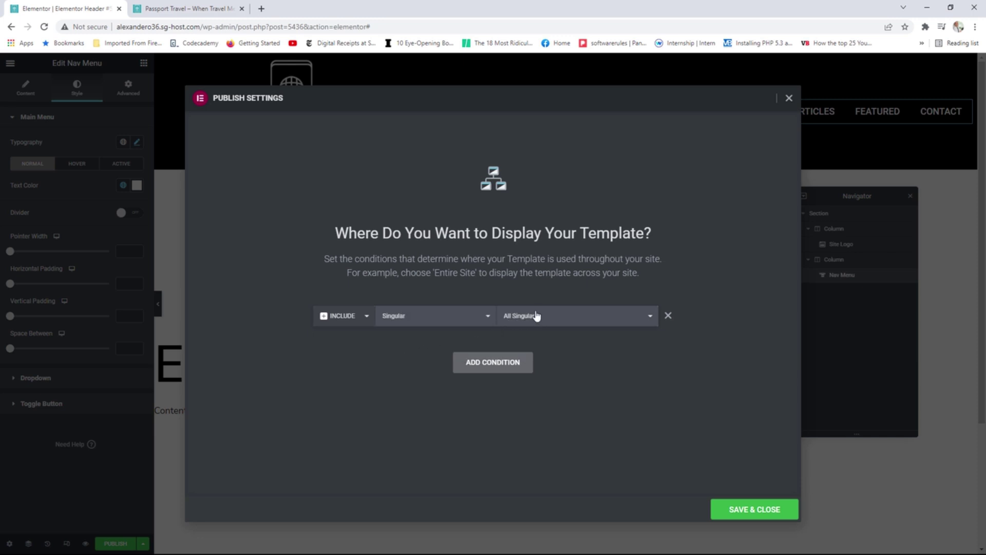
{"action": "left_click", "coordinate": [552, 321]}
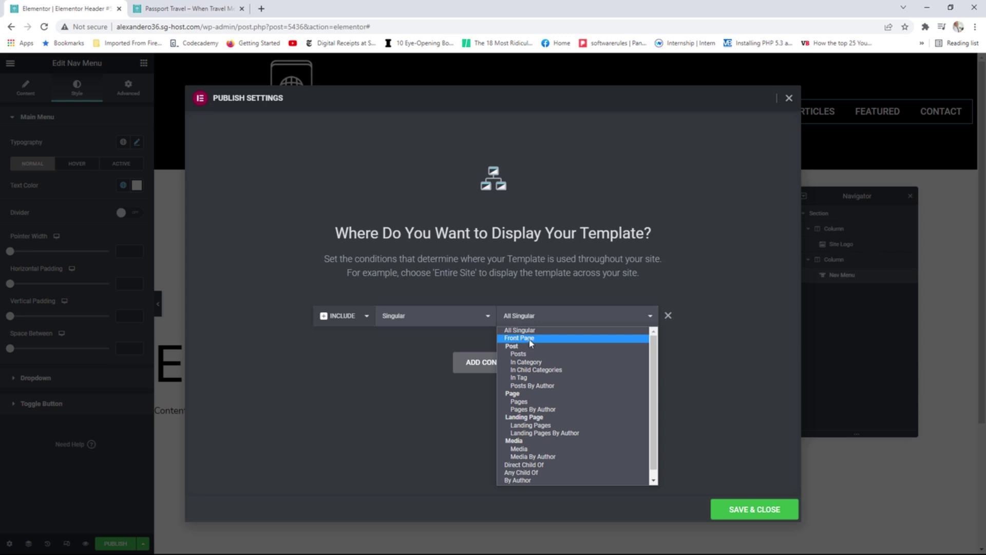
{"action": "left_click", "coordinate": [530, 340]}
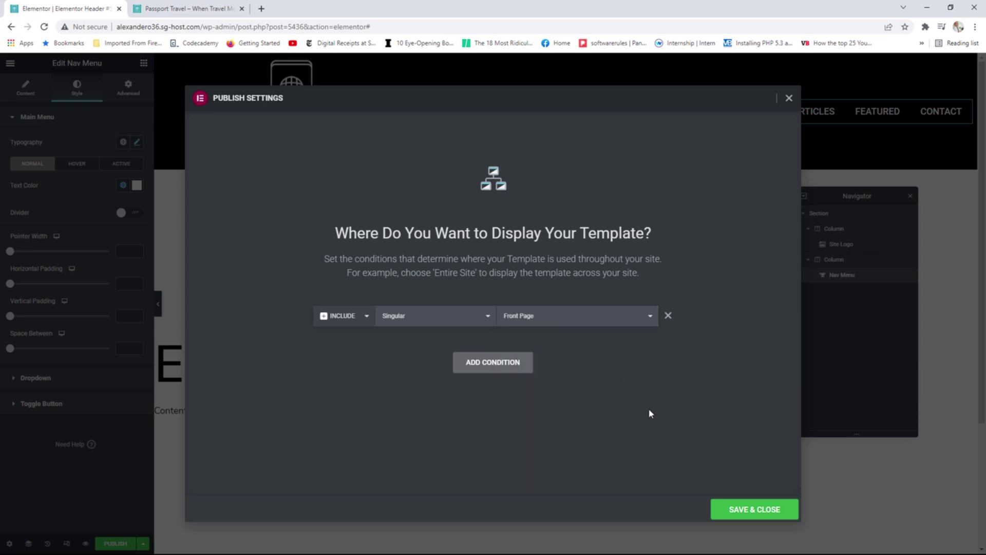
{"action": "left_click", "coordinate": [742, 511]}
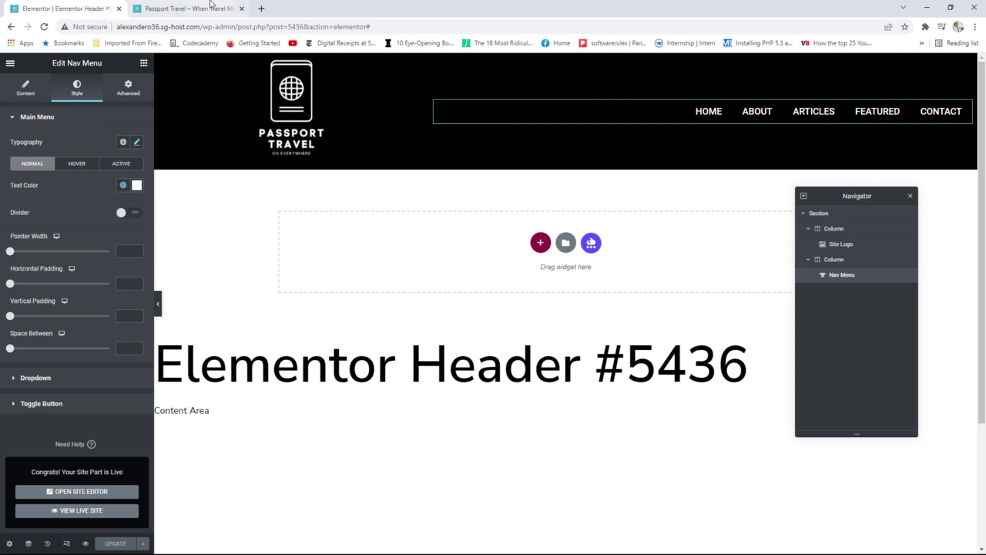
{"action": "left_click", "coordinate": [210, 7]}
Reload the live homepage to check the header, then go back to the header editor.
{"action": "left_click", "coordinate": [43, 27]}
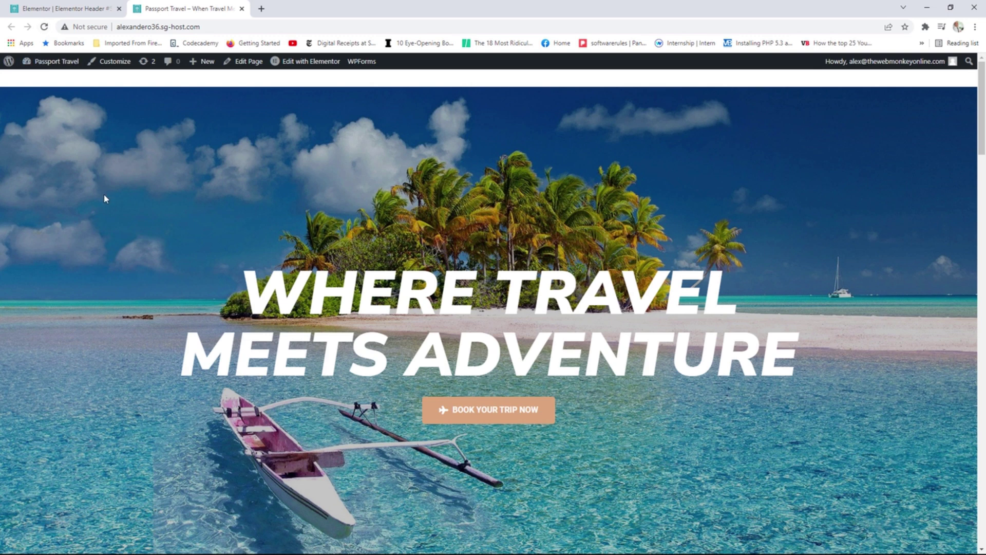
{"action": "key", "text": "F5"}
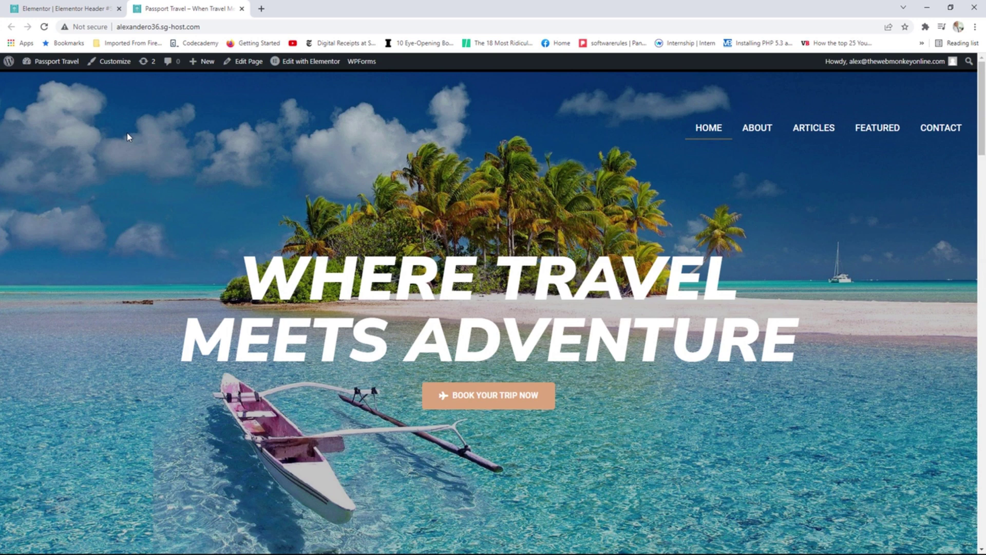
{"action": "left_click", "coordinate": [49, 5]}
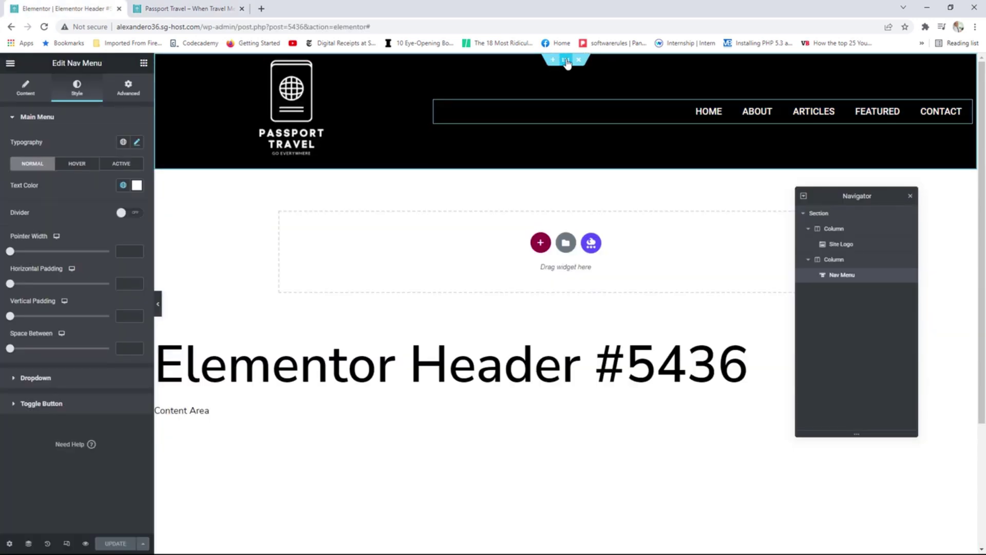
Remove the header section's Classic black background and set its Z-Index to 2.
{"action": "left_click", "coordinate": [566, 60]}
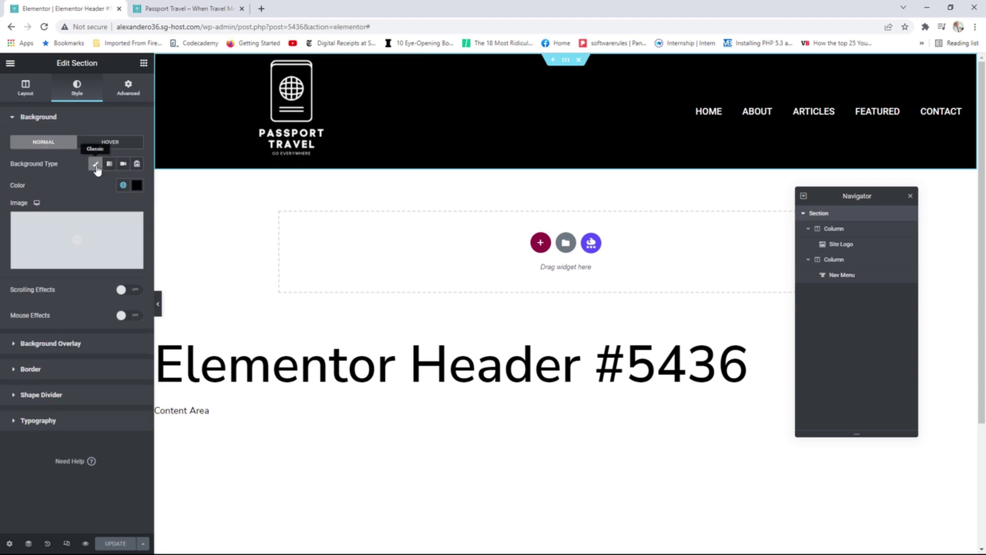
{"action": "left_click", "coordinate": [96, 166]}
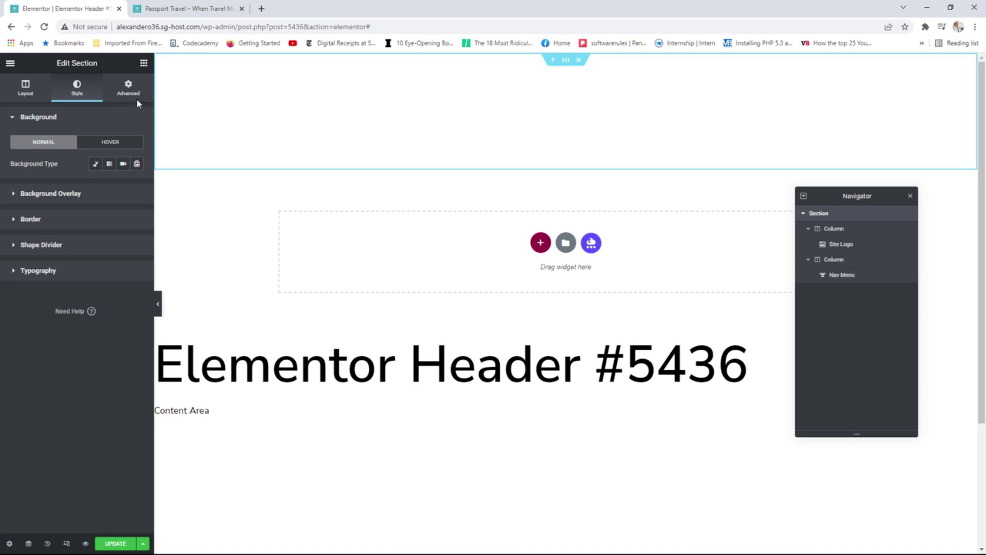
{"action": "left_click", "coordinate": [126, 89]}
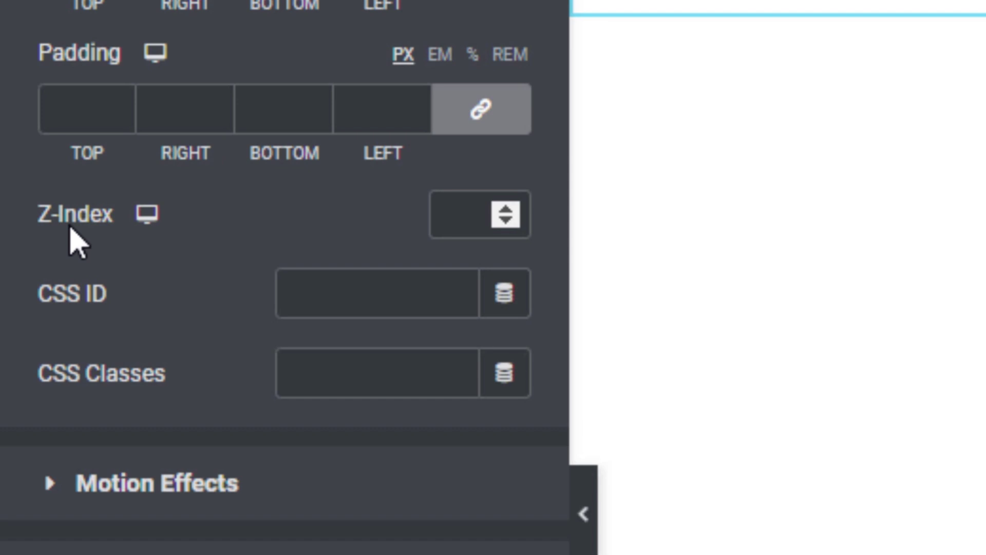
{"action": "left_click", "coordinate": [469, 222]}
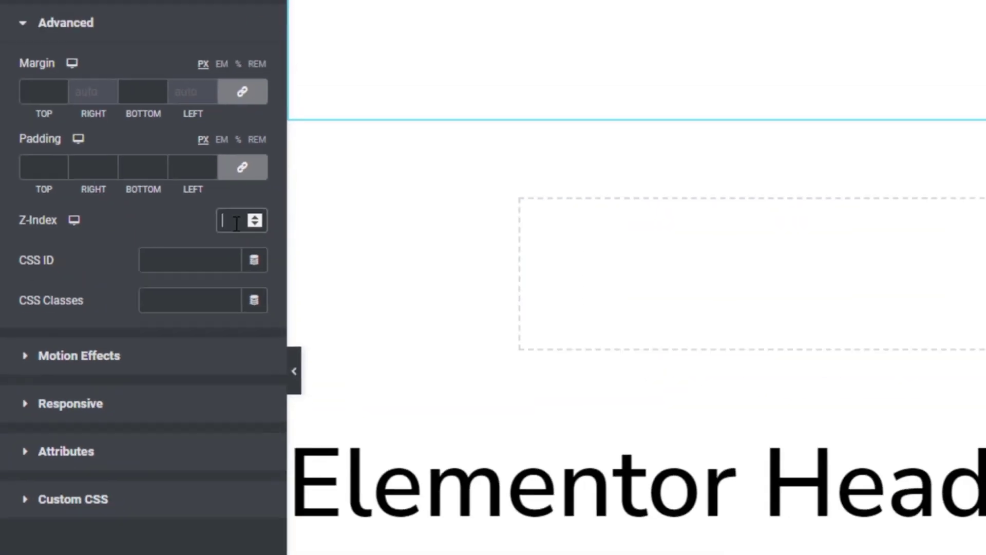
{"action": "type", "text": "2"}
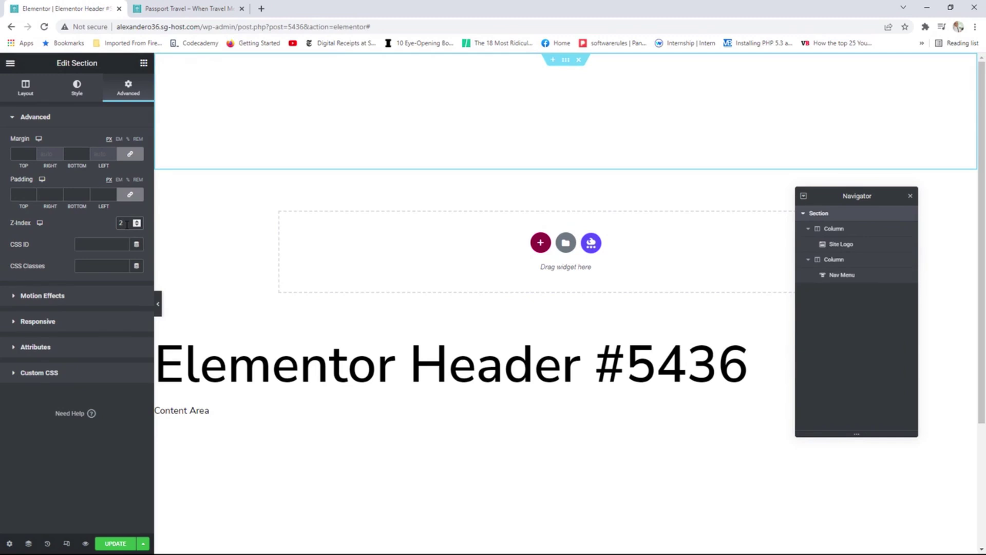
Update the header template and reload the live homepage.
{"action": "left_click", "coordinate": [116, 545]}
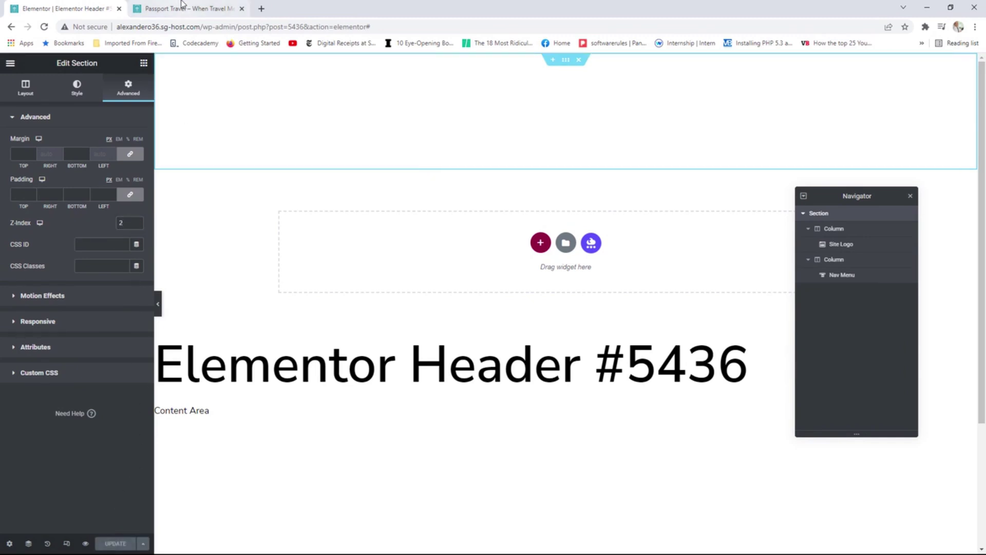
{"action": "left_click", "coordinate": [165, 9]}
{"action": "key", "text": "F5"}
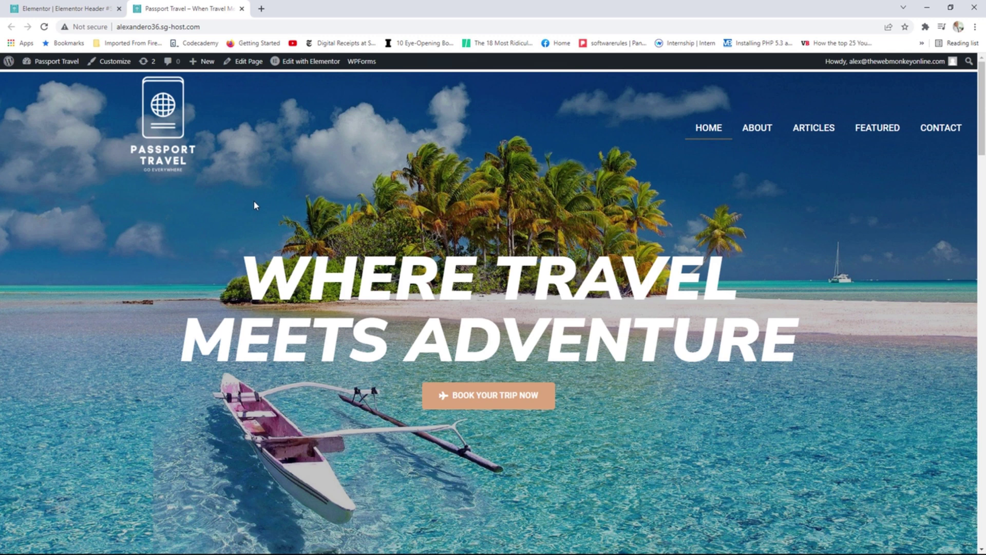
Compare the header editor with the live homepage to check the logo and menu over the hero.
{"action": "left_click", "coordinate": [77, 9]}
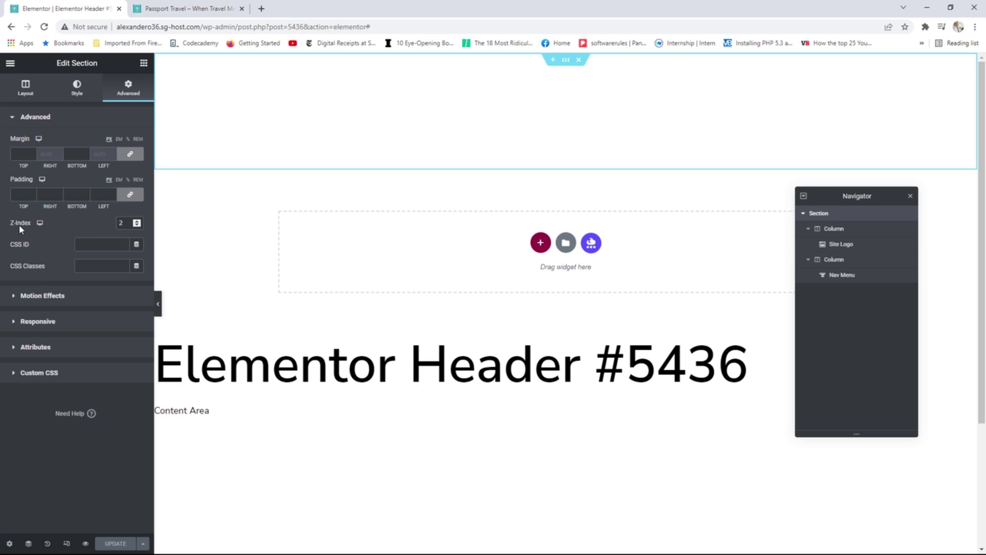
{"action": "left_click", "coordinate": [187, 8]}
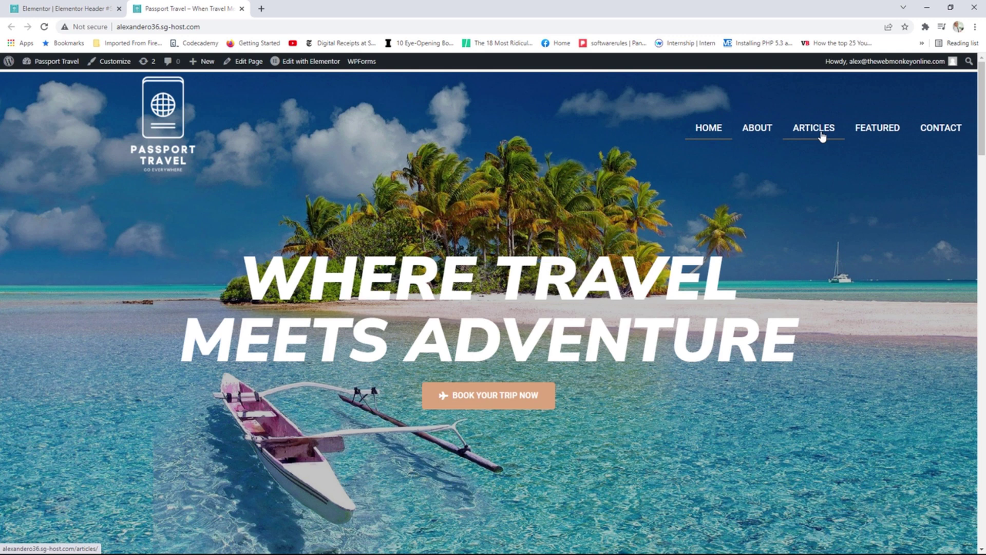
{"action": "left_click", "coordinate": [82, 3]}
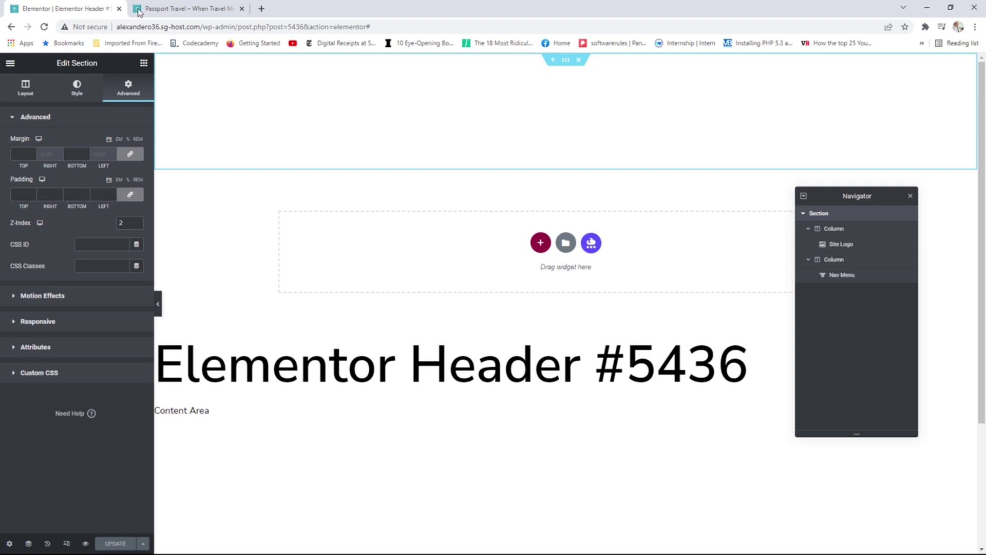
{"action": "left_click", "coordinate": [185, 9]}
Edit the Home page in Elementor and set the hero section's Z-Index to 1.
{"action": "left_click", "coordinate": [302, 63]}
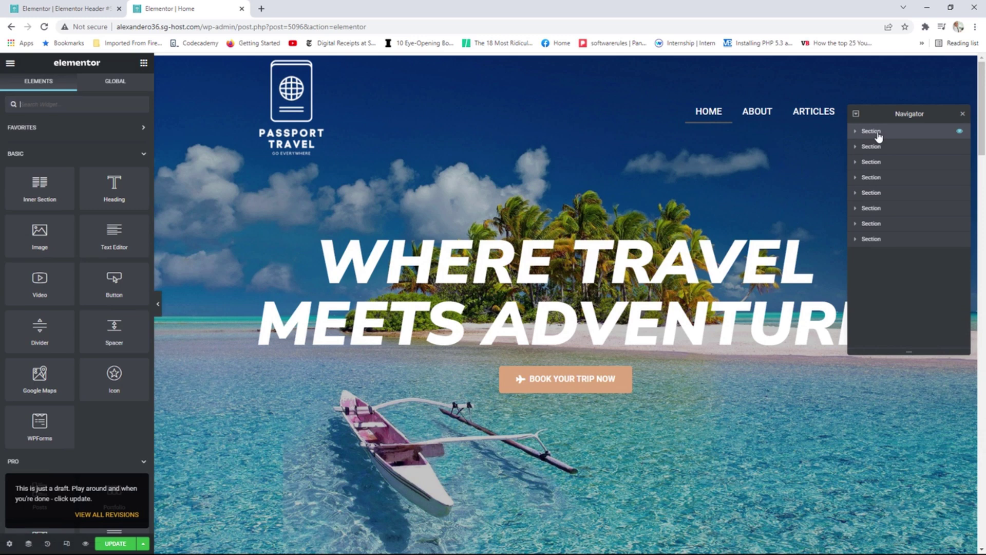
{"action": "left_click", "coordinate": [862, 133]}
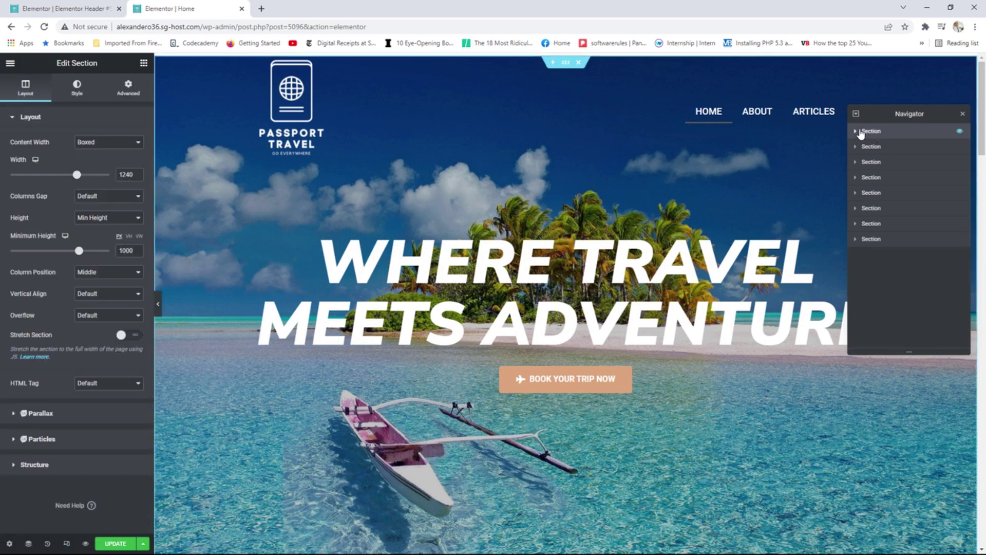
{"action": "left_click", "coordinate": [129, 89]}
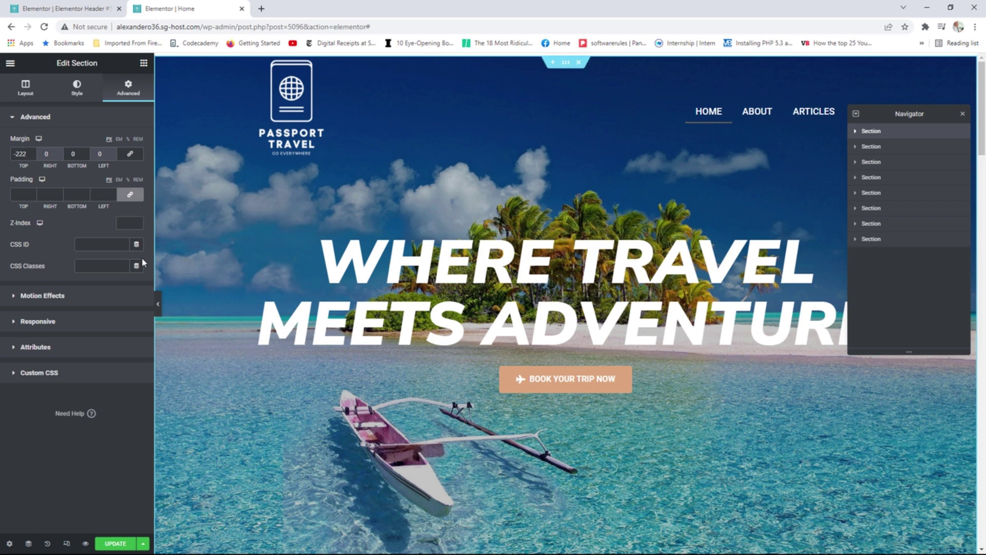
{"action": "left_click", "coordinate": [127, 223]}
{"action": "type", "text": "3"}
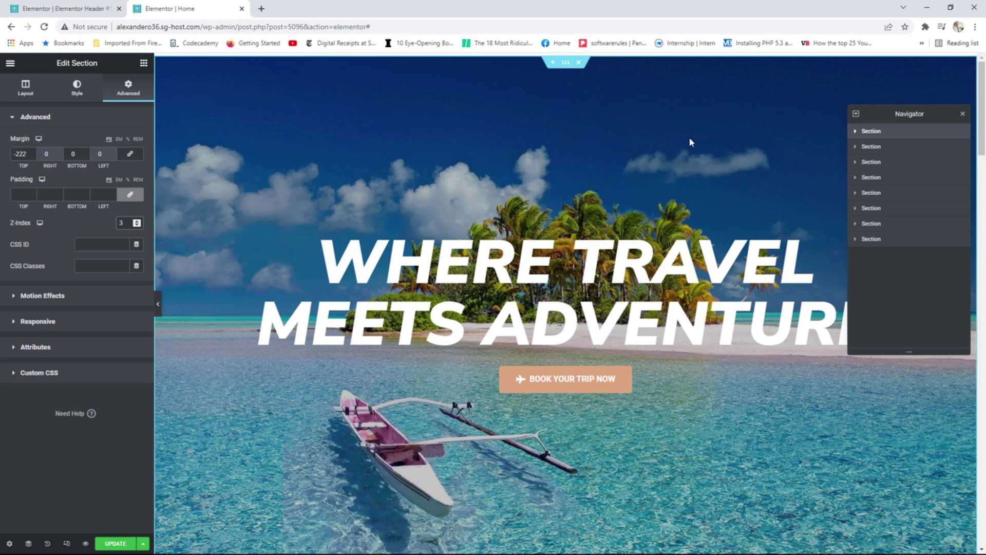
{"action": "key", "text": "BackSpace"}
{"action": "type", "text": "1"}
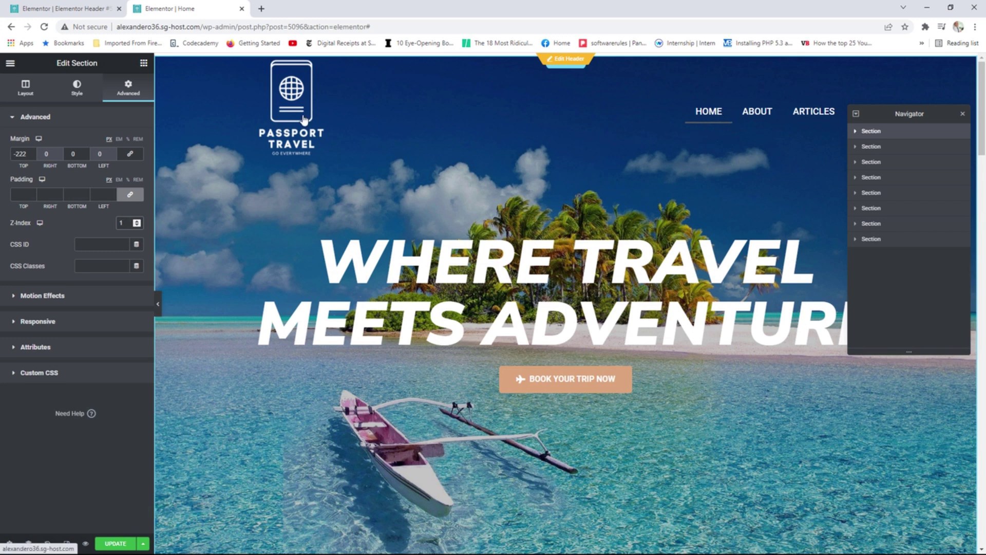
Update the homepage, then open its editor in a new tab and close it again.
{"action": "left_click", "coordinate": [116, 543]}
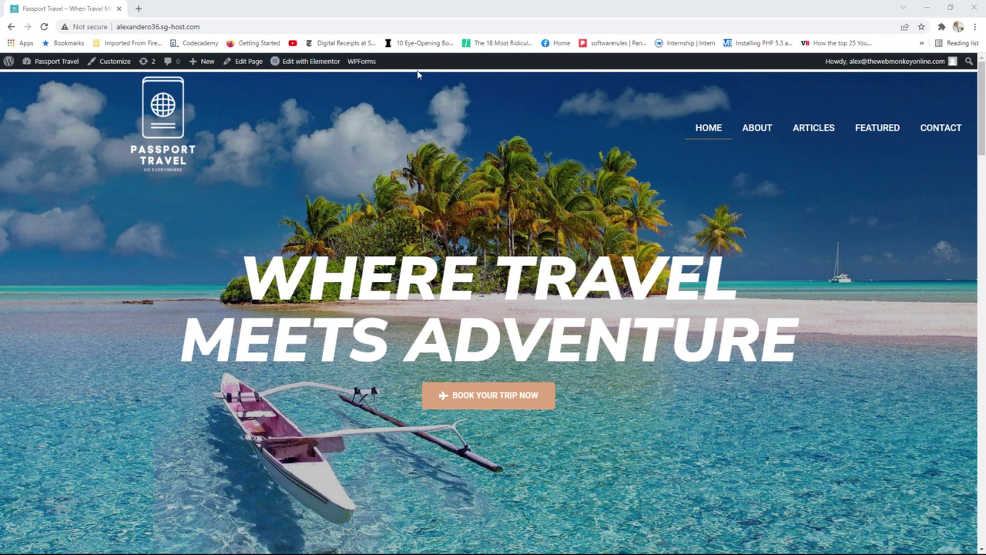
{"action": "right_click", "coordinate": [314, 62]}
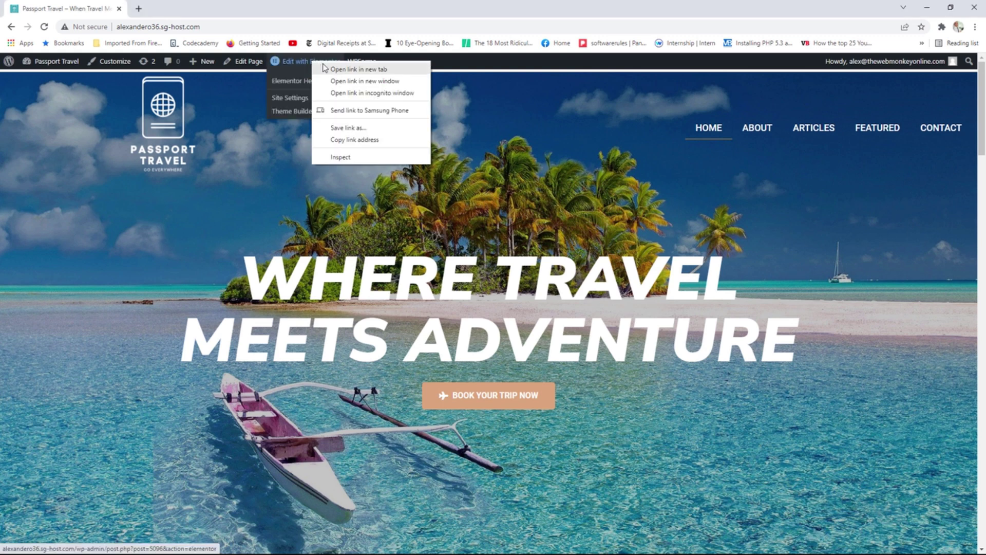
{"action": "left_click", "coordinate": [339, 69]}
{"action": "left_click", "coordinate": [188, 10]}
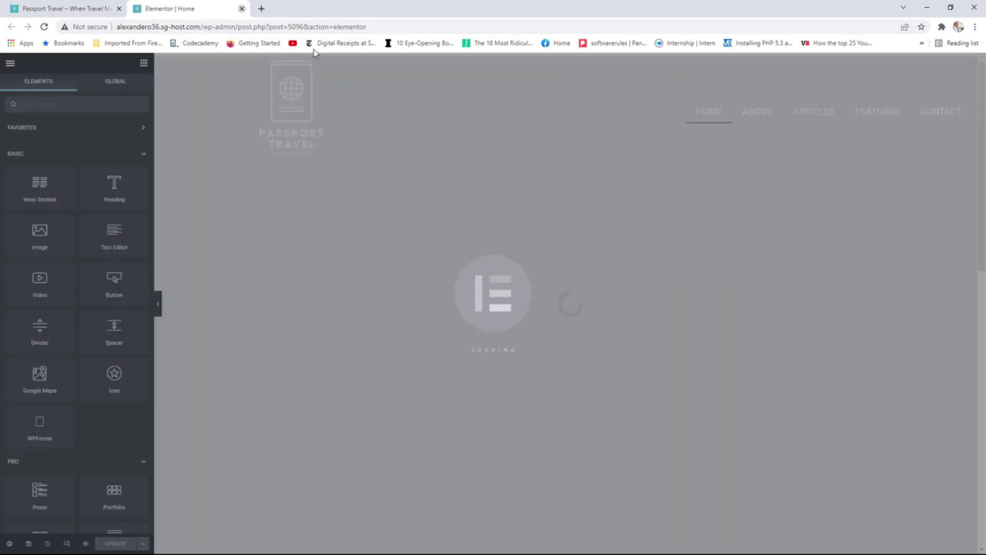
{"action": "left_click", "coordinate": [241, 9]}
Open the Elementor Header #5436 template in a new tab.
{"action": "mouse_move", "coordinate": [313, 63]}
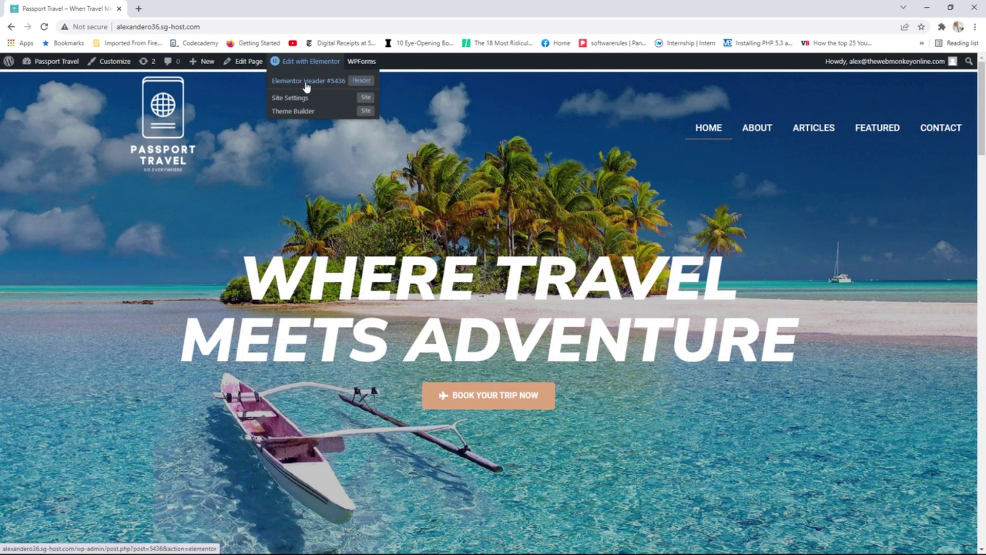
{"action": "right_click", "coordinate": [309, 83]}
{"action": "left_click", "coordinate": [313, 87]}
{"action": "key", "text": "ctrl+Tab"}
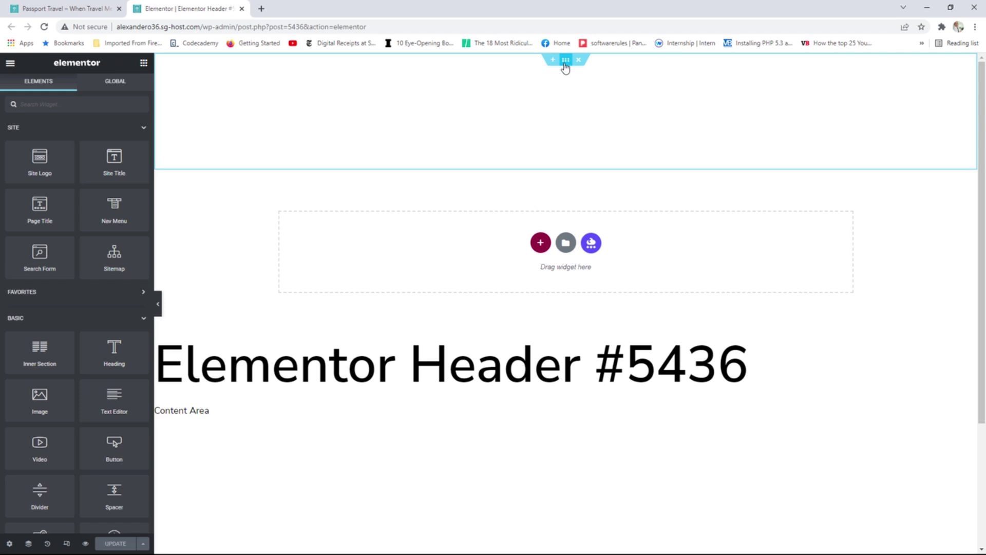
Set the header section's Columns Gap to No Gap, update, and reload the live homepage.
{"action": "left_click", "coordinate": [565, 60]}
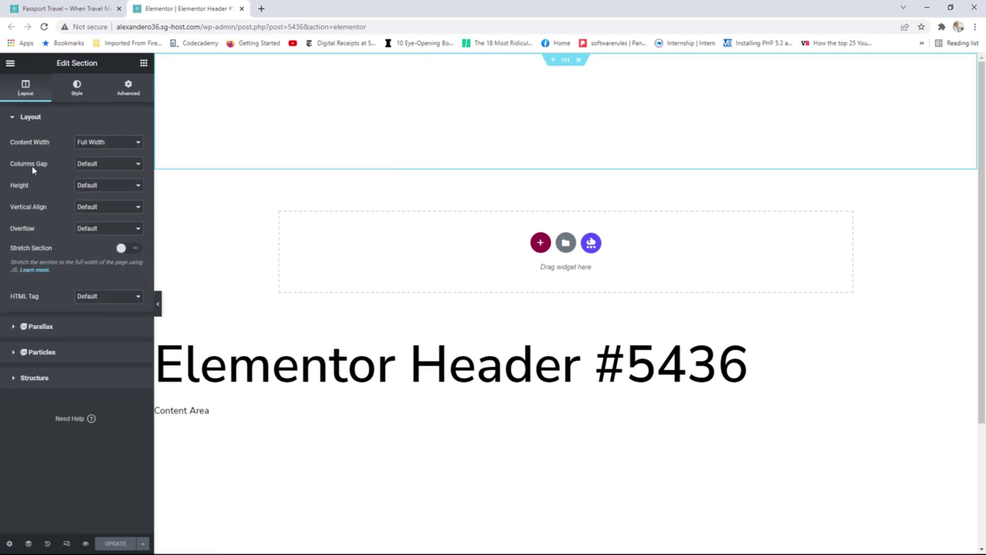
{"action": "left_click", "coordinate": [99, 165]}
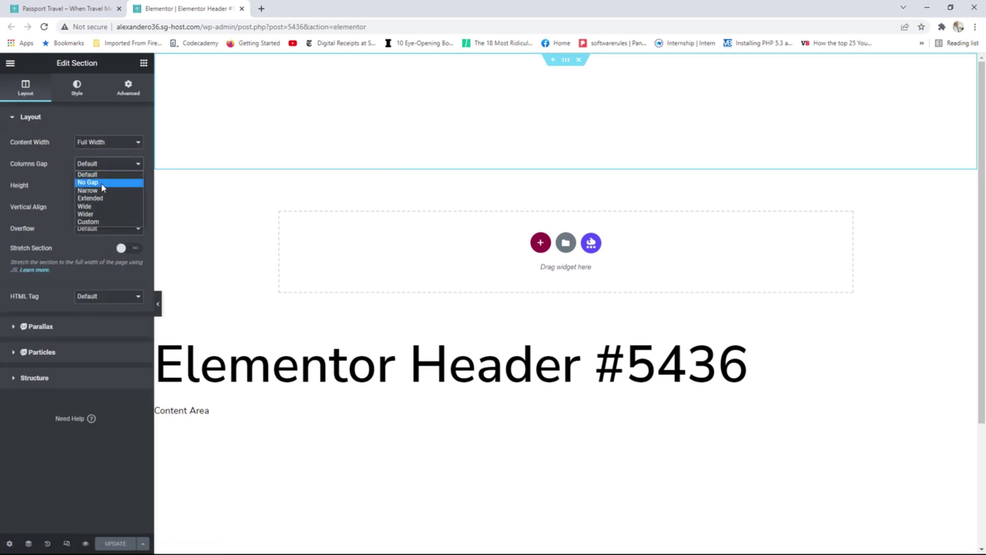
{"action": "left_click", "coordinate": [102, 183]}
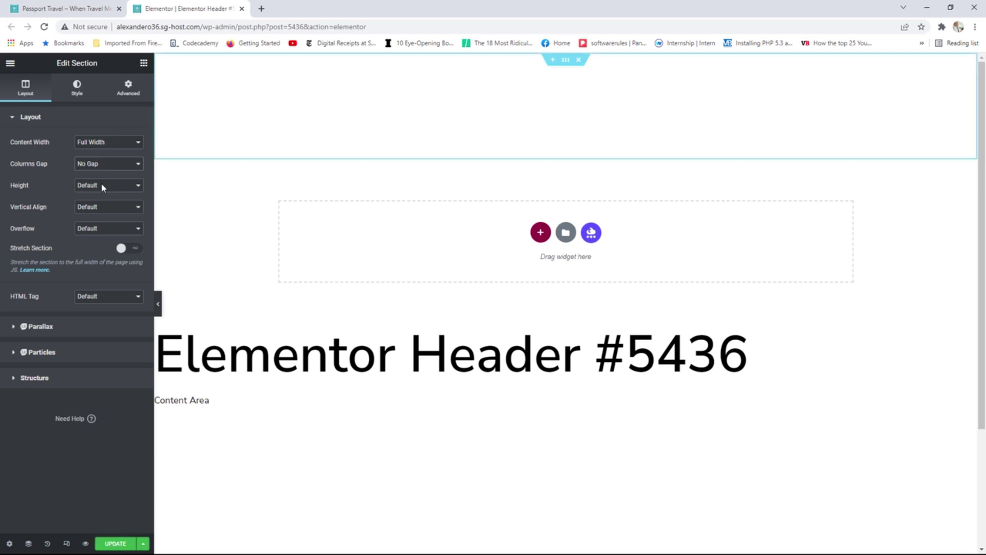
{"action": "left_click", "coordinate": [117, 543]}
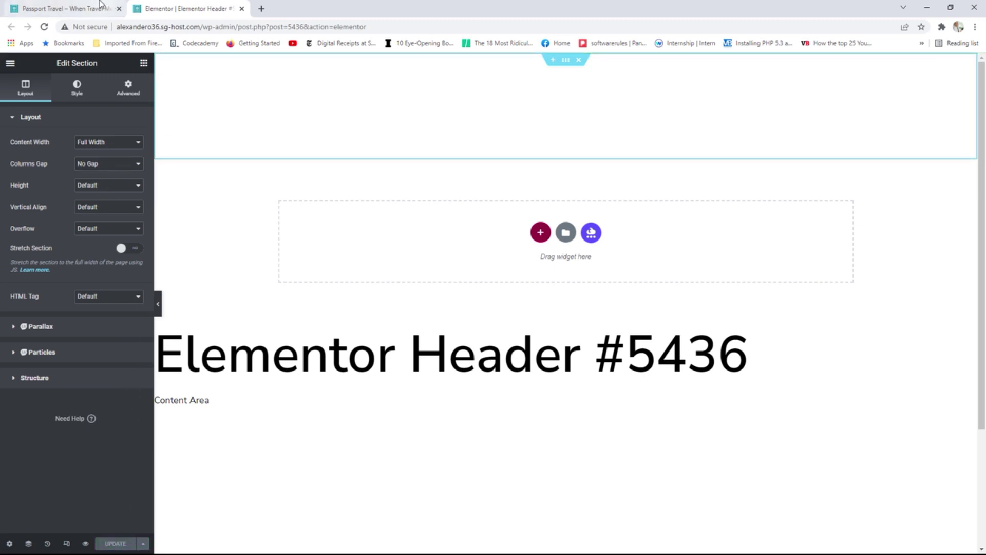
{"action": "left_click", "coordinate": [66, 9]}
{"action": "key", "text": "F5"}
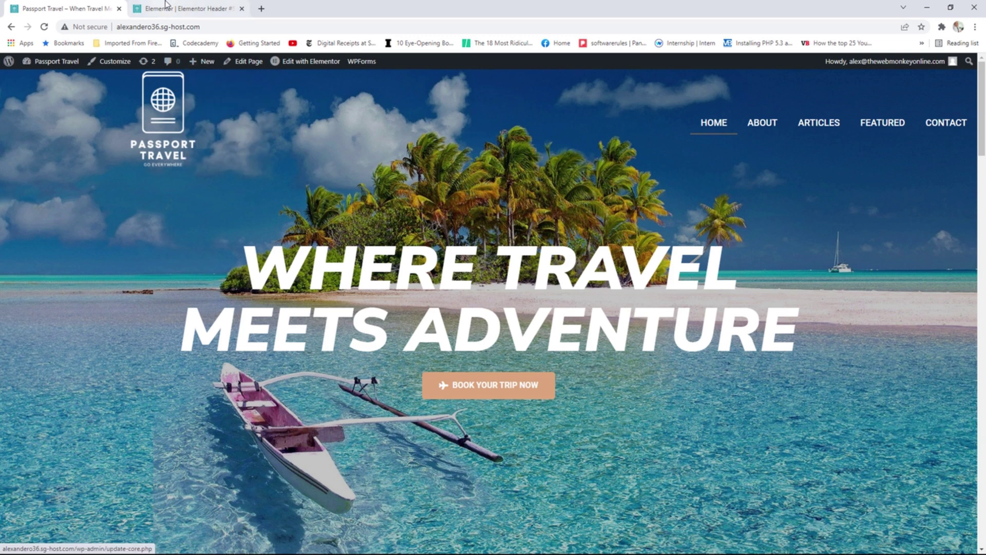
Give the header column an unlinked top padding of 10 px and update the template.
{"action": "left_click", "coordinate": [186, 8]}
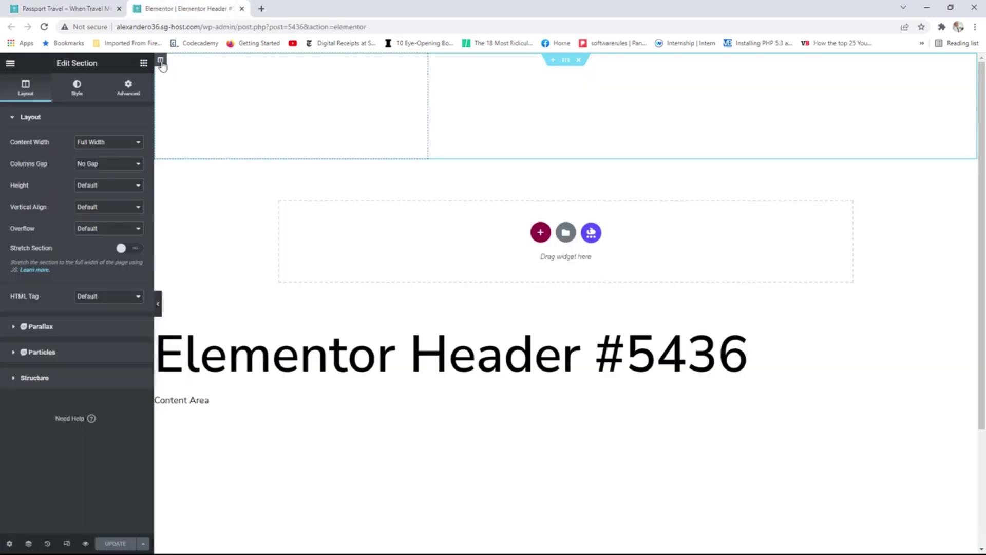
{"action": "left_click", "coordinate": [162, 63]}
{"action": "left_click", "coordinate": [129, 92]}
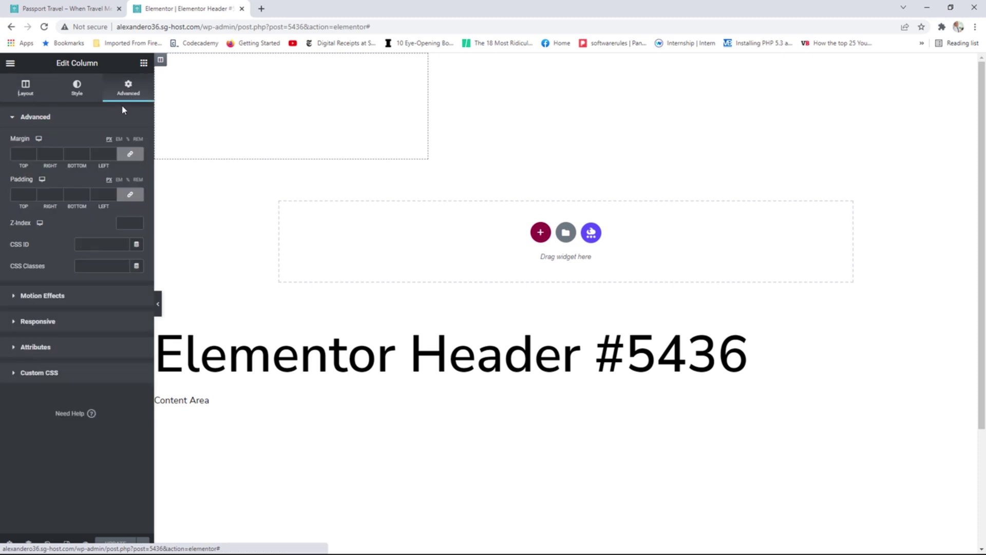
{"action": "left_click", "coordinate": [129, 196]}
{"action": "left_click", "coordinate": [33, 193]}
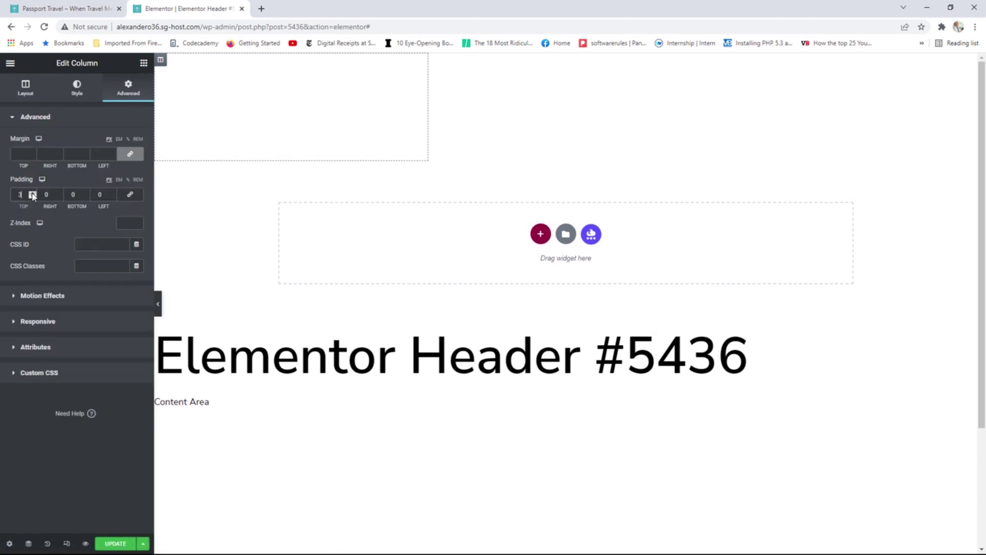
{"action": "left_click", "coordinate": [33, 193]}
{"action": "left_click", "coordinate": [32, 193]}
{"action": "left_click", "coordinate": [32, 193]}
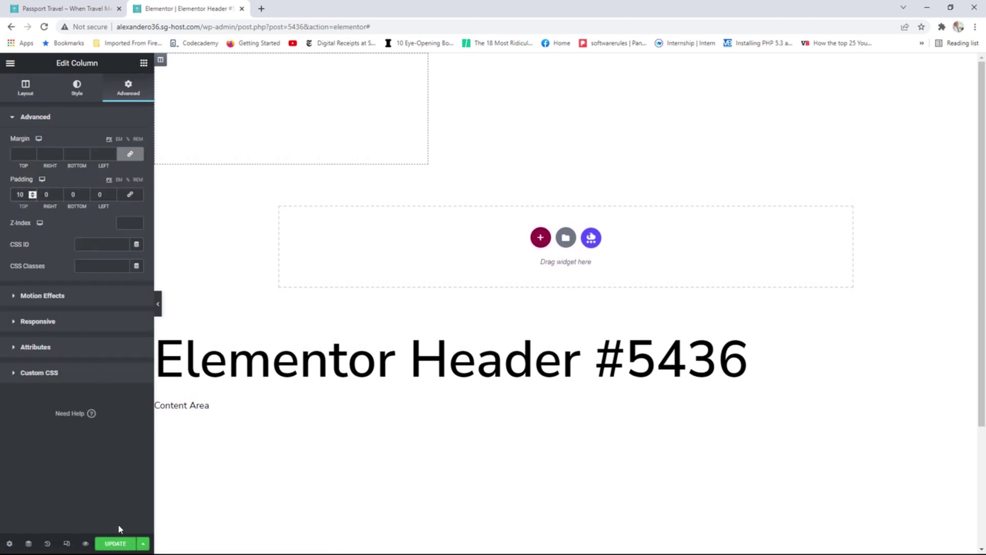
{"action": "left_click", "coordinate": [119, 543]}
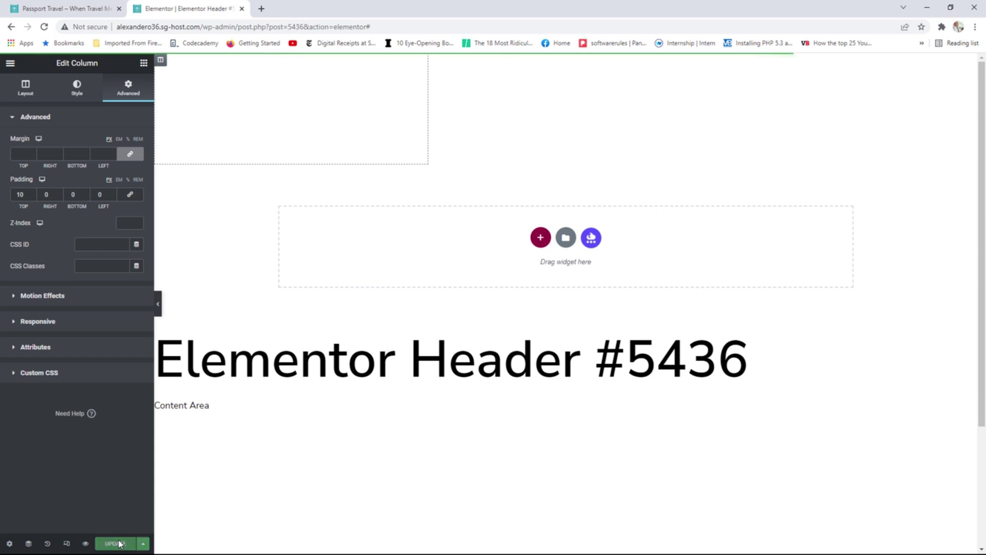
Reload the live homepage to check the updated header, then return to the editor.
{"action": "left_click", "coordinate": [85, 6]}
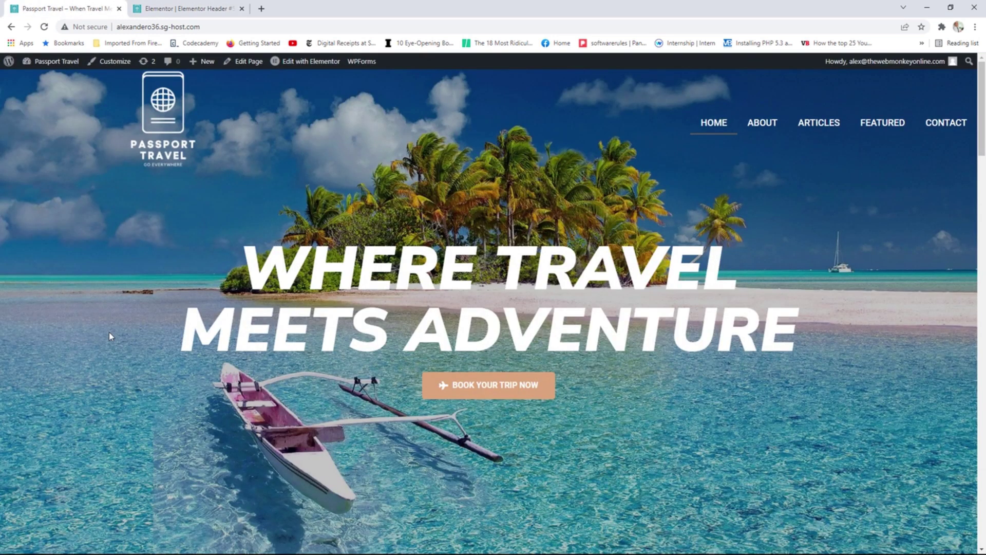
{"action": "key", "text": "F5"}
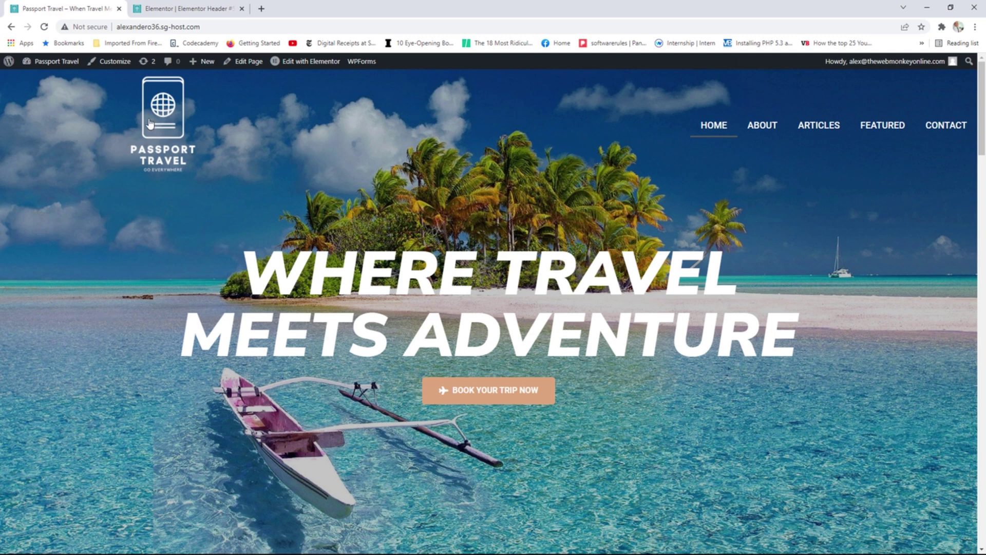
{"action": "left_click", "coordinate": [179, 5]}
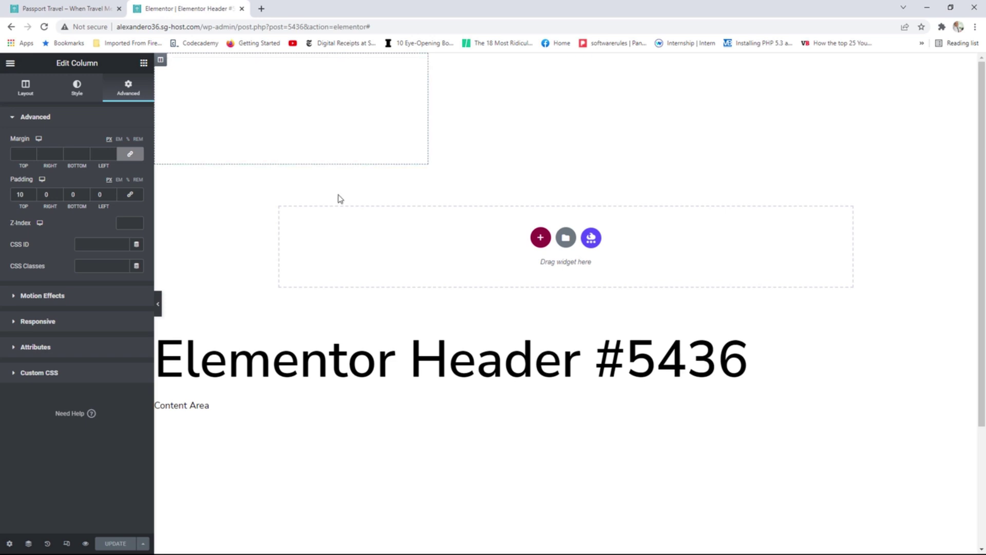
Duplicate the header section and give it a Classic black background.
{"action": "mouse_move", "coordinate": [560, 80]}
{"action": "right_click", "coordinate": [567, 62]}
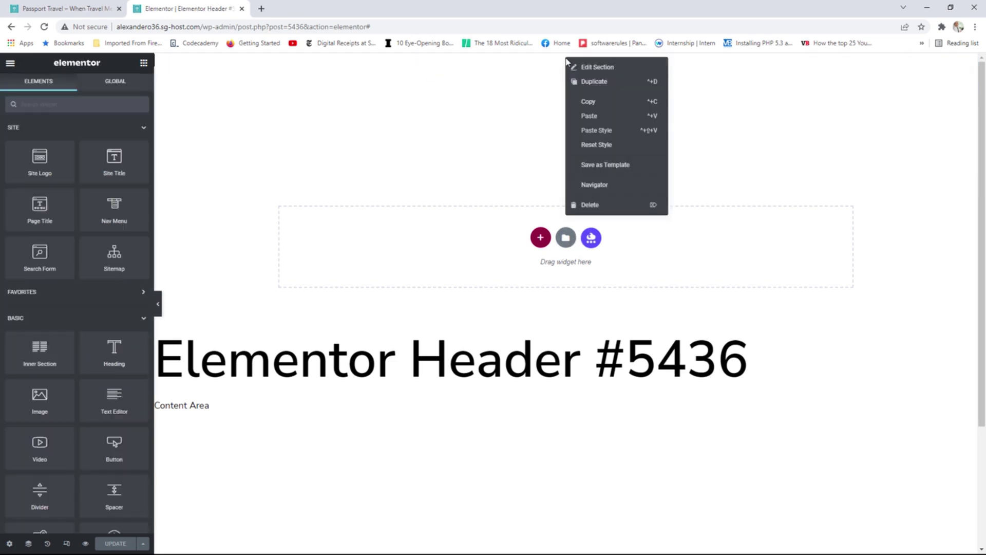
{"action": "left_click", "coordinate": [583, 82]}
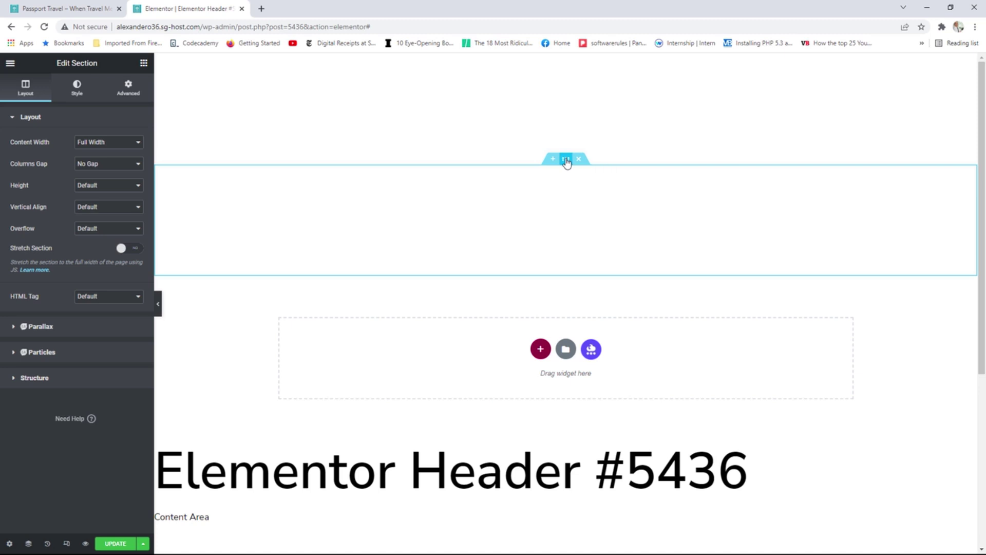
{"action": "left_click", "coordinate": [77, 90]}
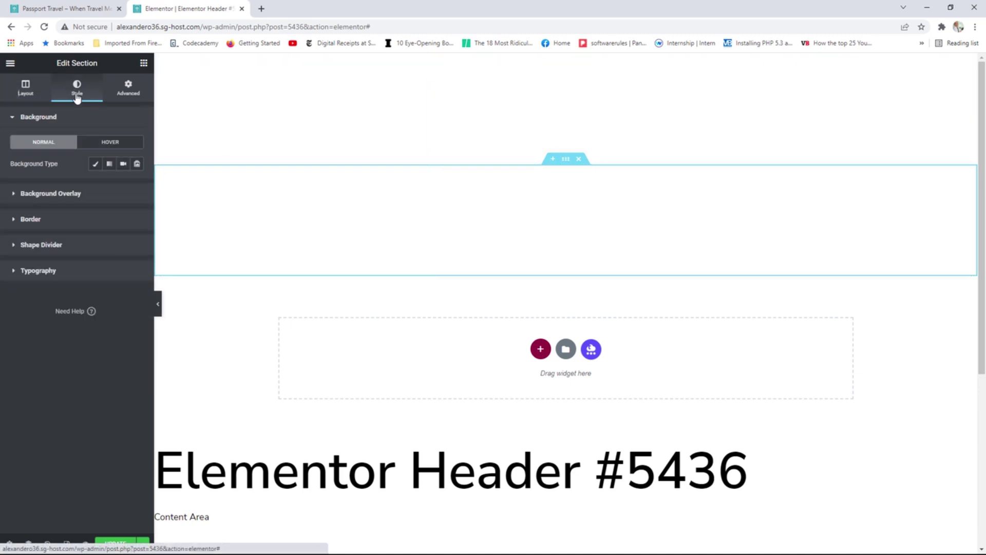
{"action": "left_click", "coordinate": [96, 165]}
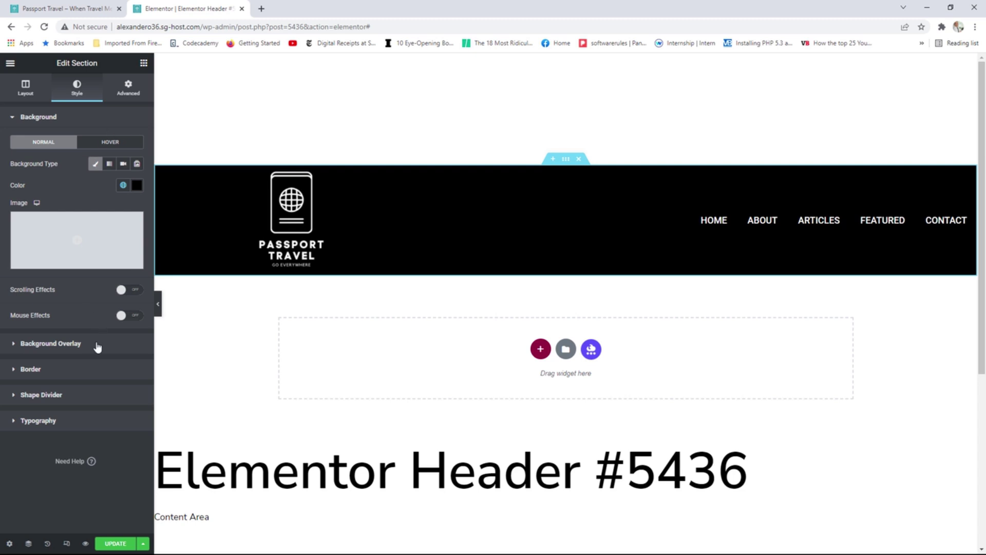
{"action": "left_click", "coordinate": [66, 544]}
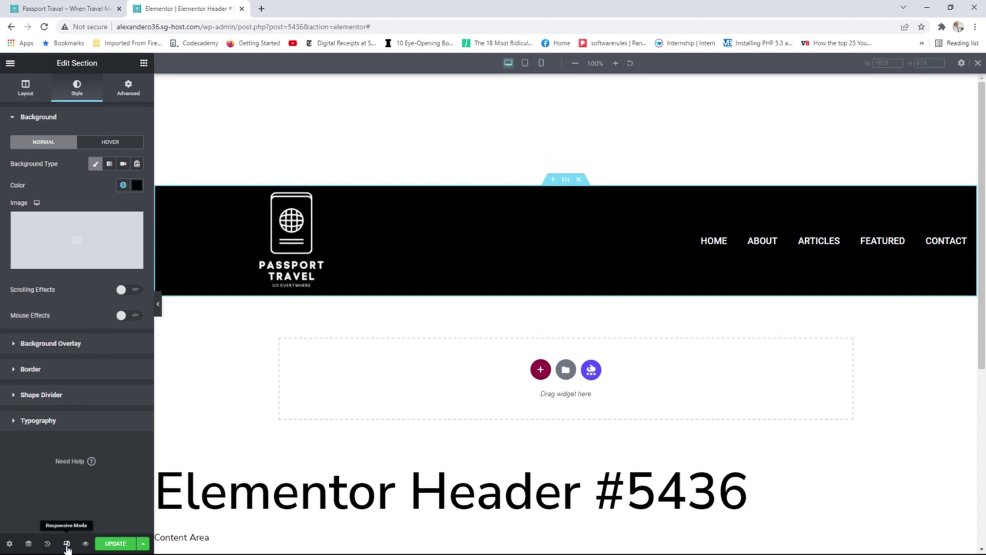
In mobile view, set the logo and menu column widths to half (51 and 50).
{"action": "left_click", "coordinate": [542, 63]}
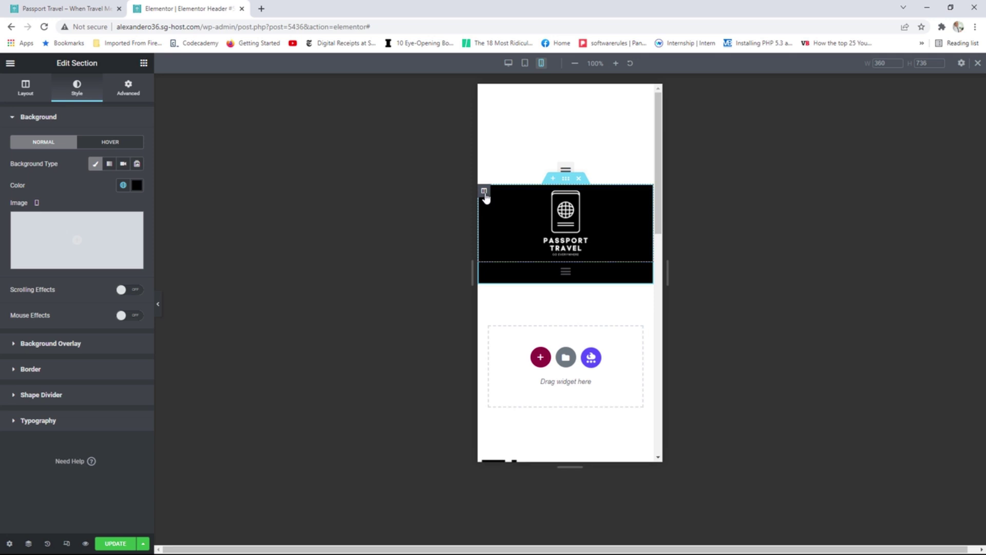
{"action": "left_click", "coordinate": [483, 191]}
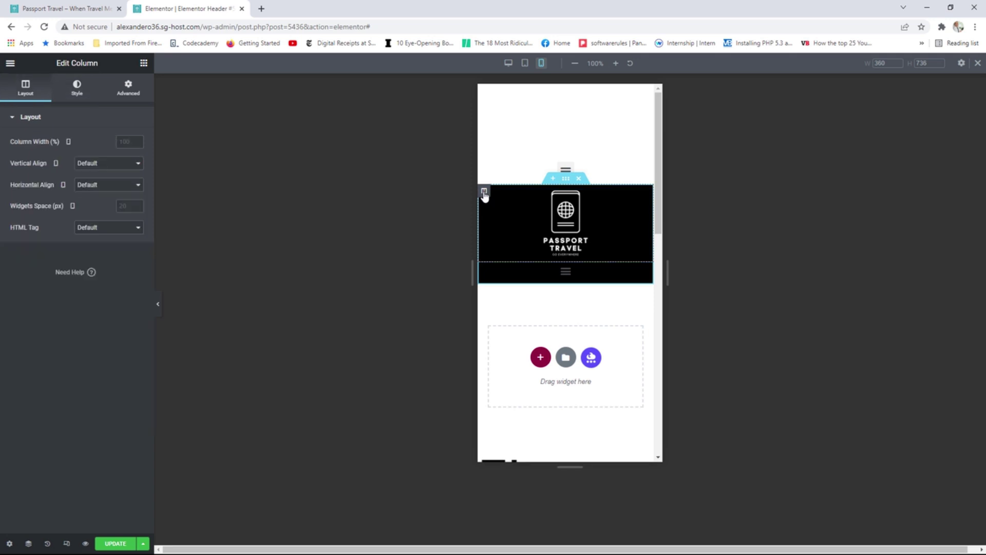
{"action": "left_click", "coordinate": [124, 141]}
{"action": "type", "text": "51"}
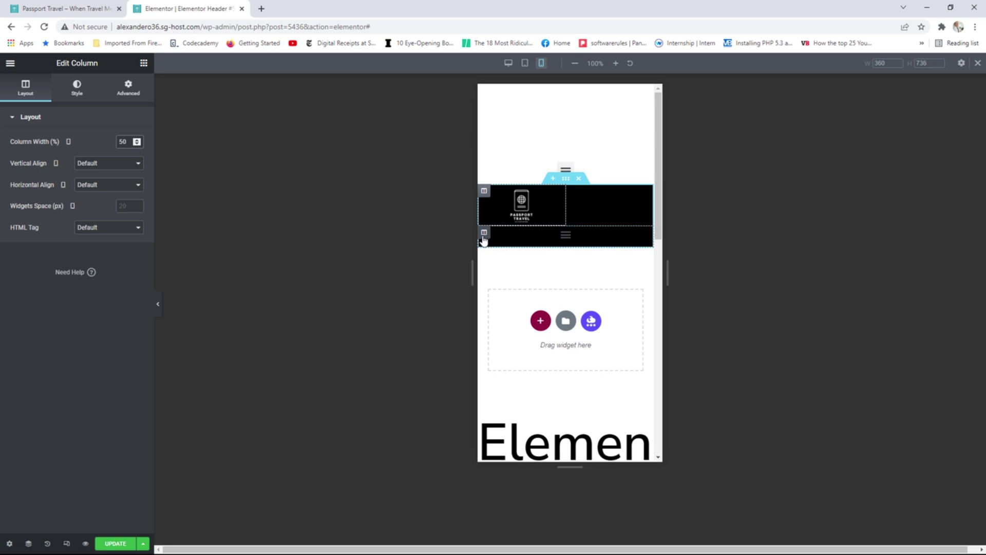
{"action": "left_click", "coordinate": [483, 235]}
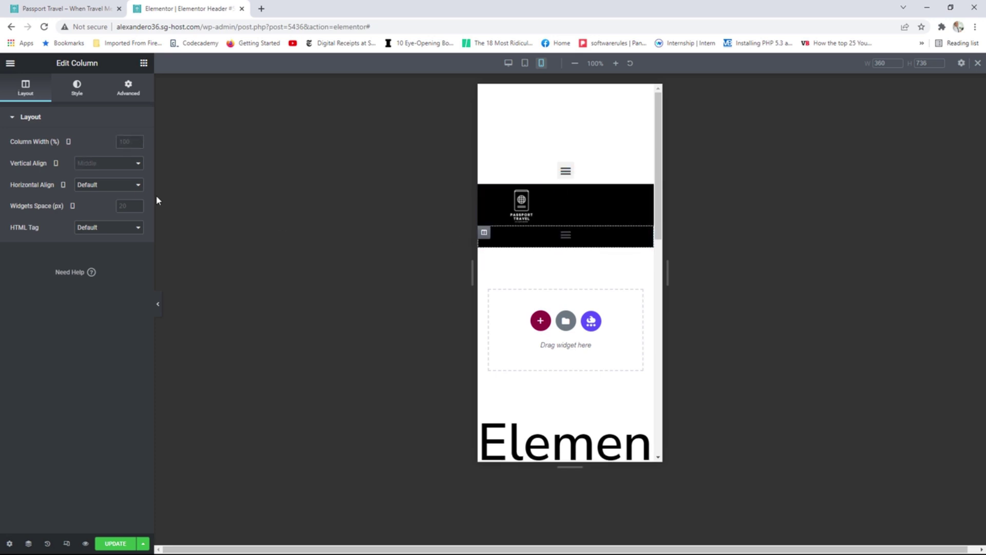
{"action": "left_click", "coordinate": [128, 142]}
{"action": "type", "text": "50"}
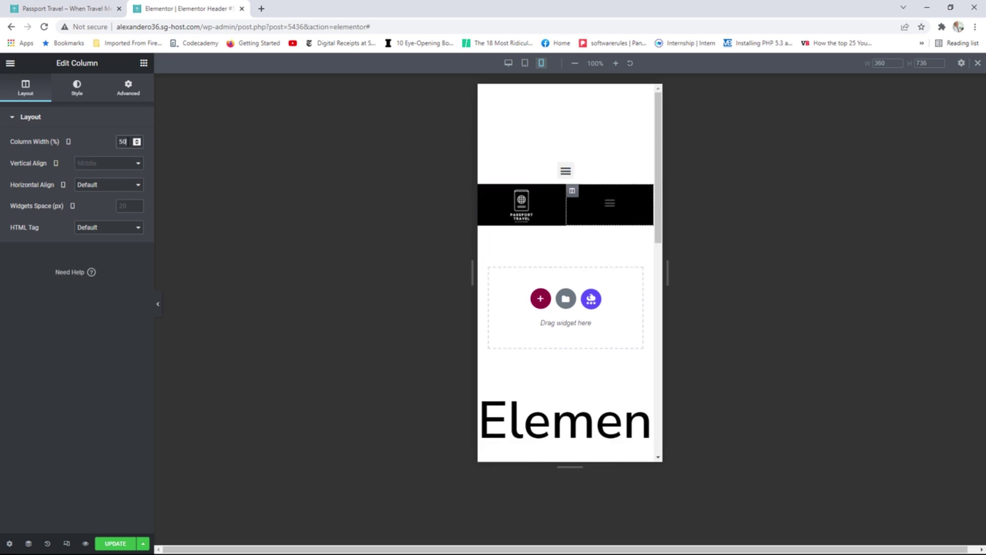
Enlarge the nav menu's mobile toggle button to size 49.
{"action": "left_click", "coordinate": [610, 204]}
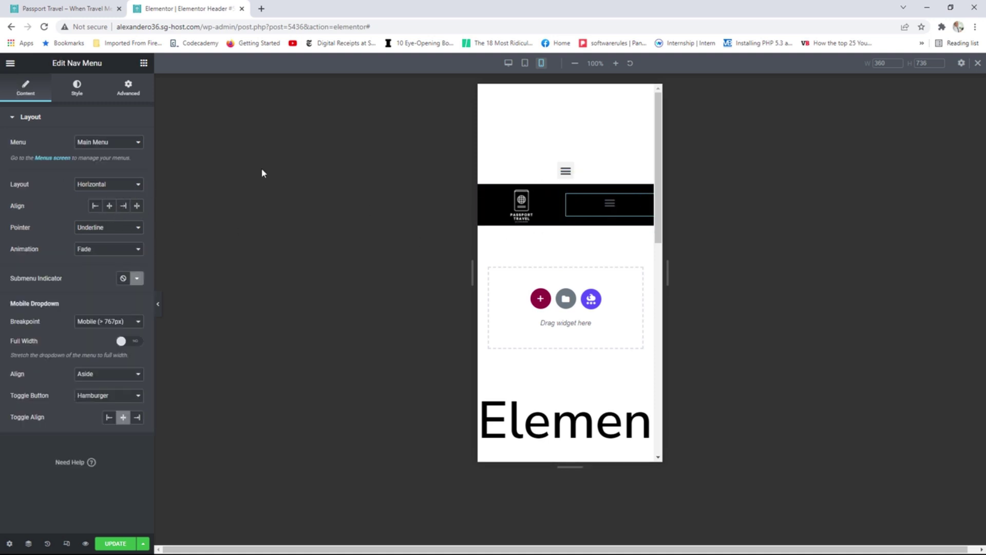
{"action": "left_click", "coordinate": [77, 89]}
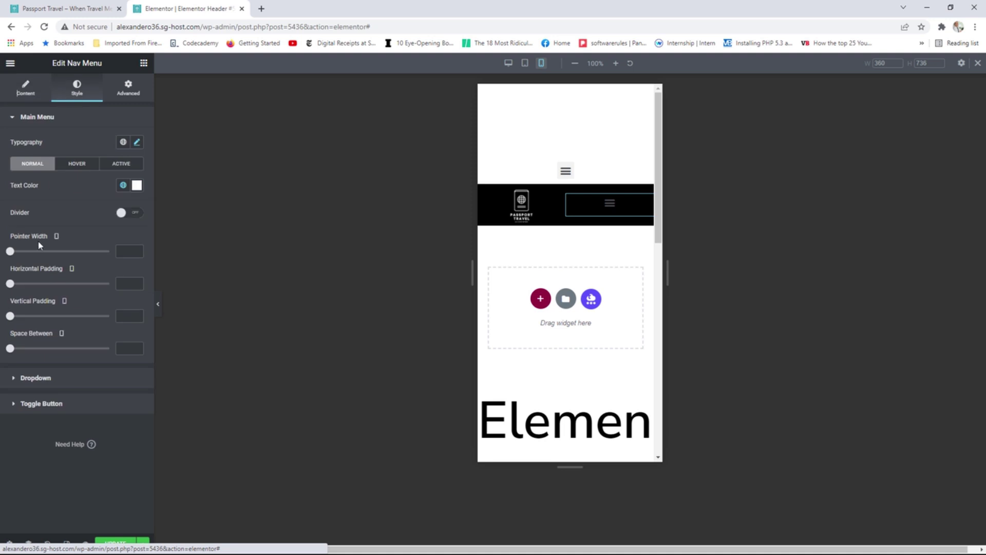
{"action": "left_click", "coordinate": [47, 403]}
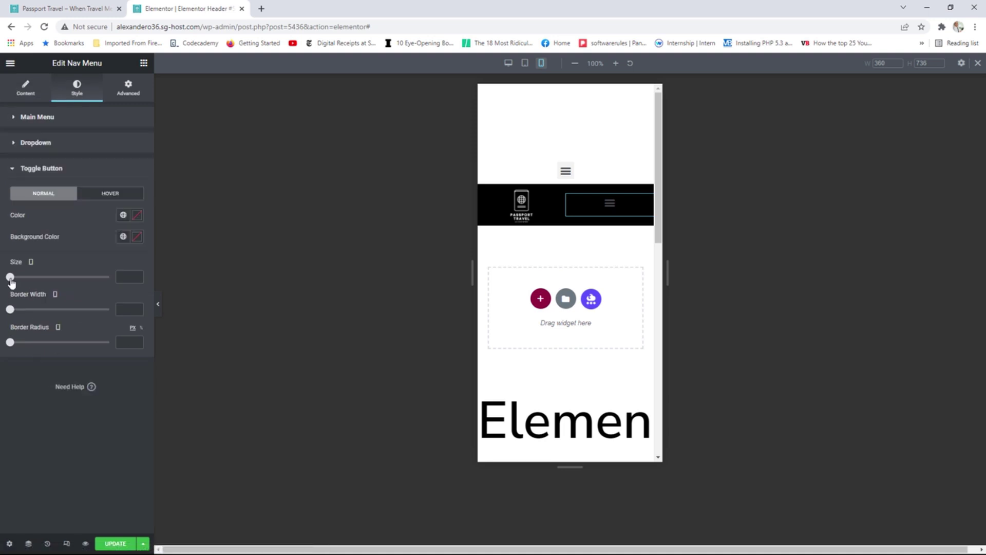
{"action": "left_click_drag", "start_coordinate": [11, 283], "coordinate": [50, 282]}
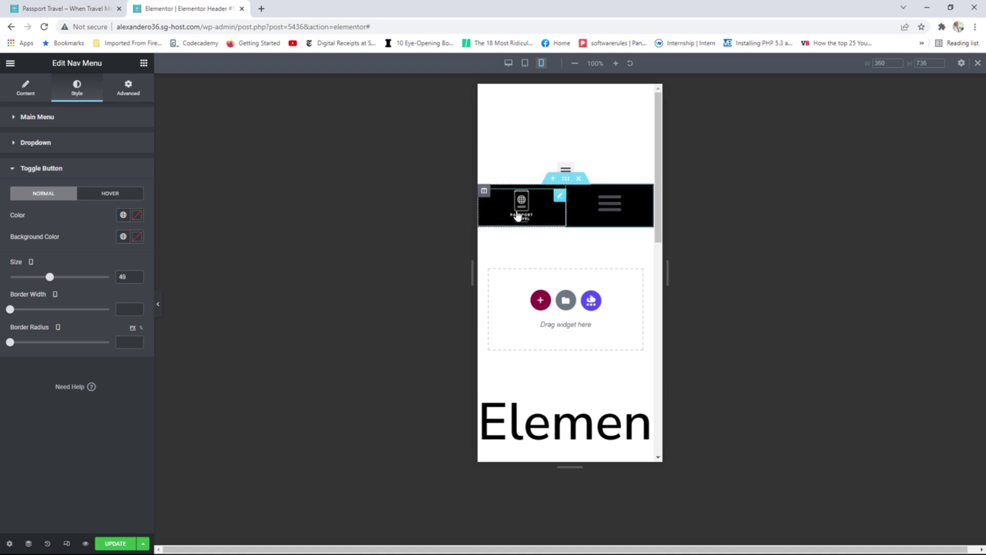
Set the mobile header's Passport Travel logo to a maximum width of 100%.
{"action": "left_click", "coordinate": [518, 211]}
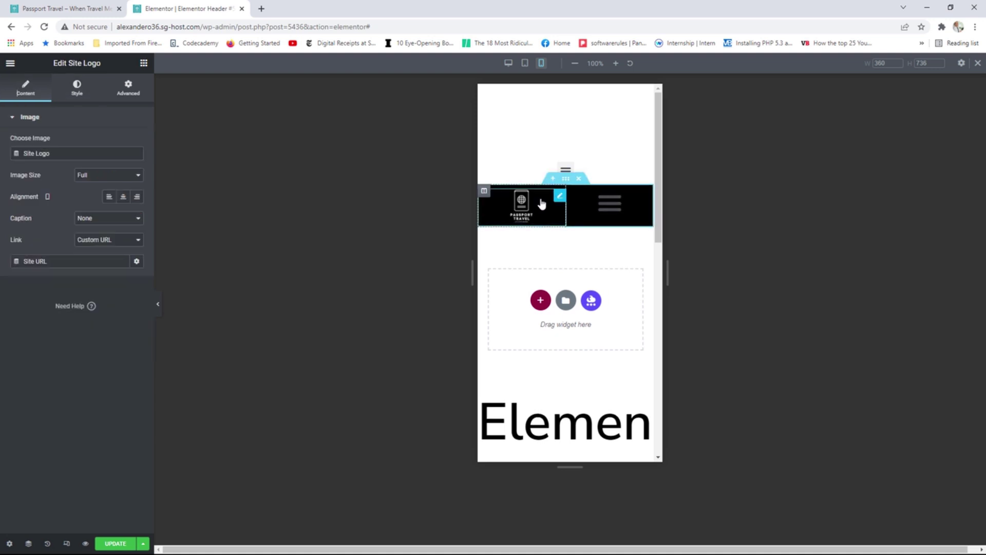
{"action": "left_click", "coordinate": [77, 88]}
{"action": "left_click_drag", "start_coordinate": [74, 187], "coordinate": [126, 188]}
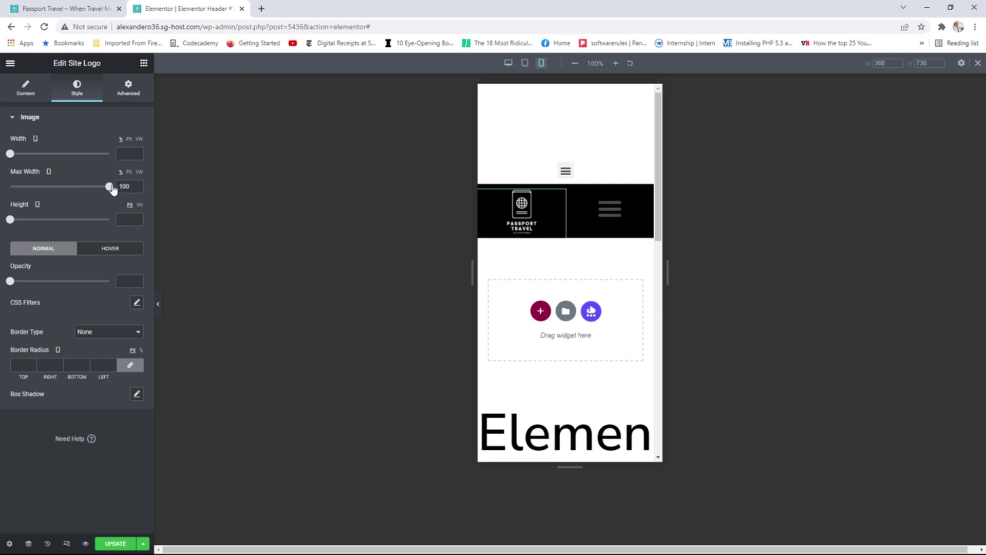
Check the logo's Advanced settings, then select the black header section.
{"action": "left_click", "coordinate": [131, 97]}
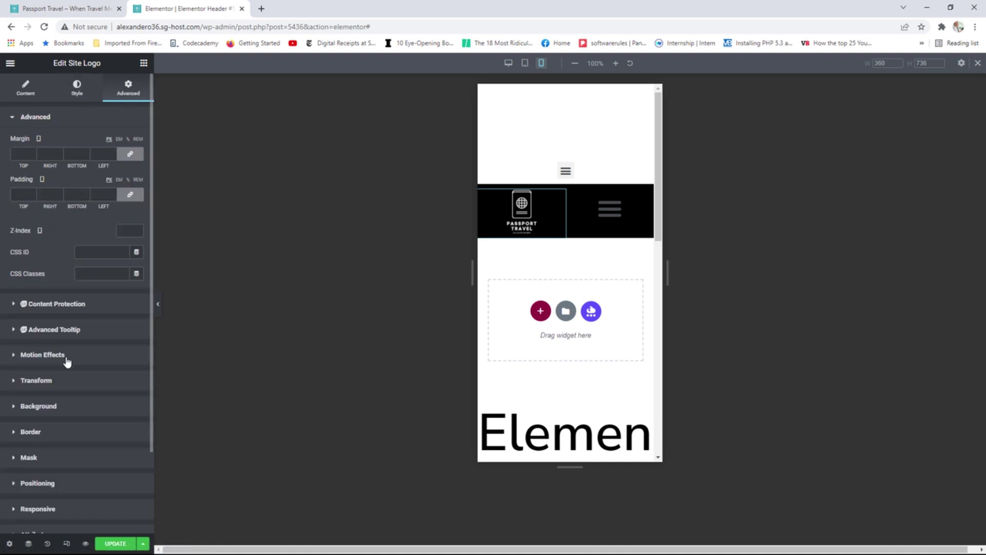
{"action": "scroll", "coordinate": [81, 405], "scroll_direction": "down", "scroll_amount": 2}
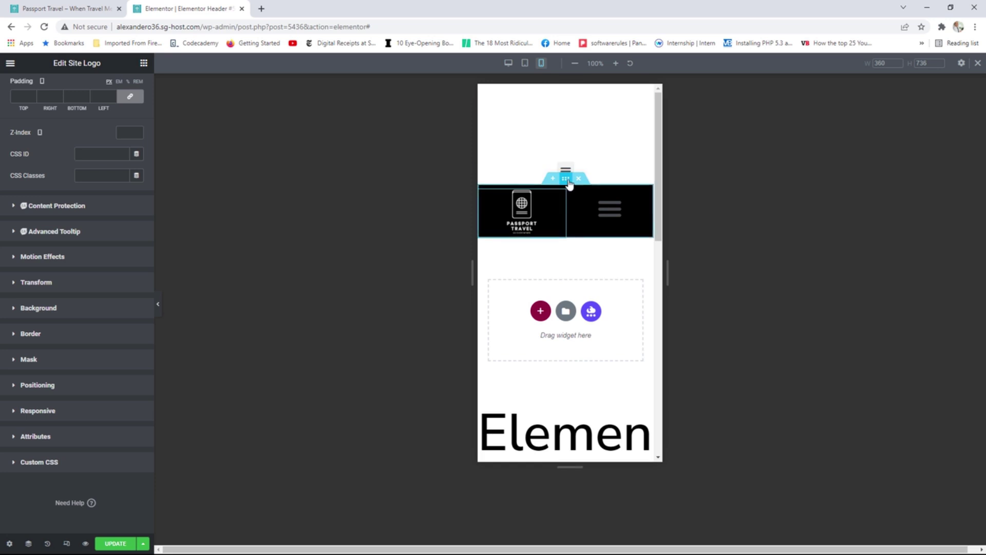
{"action": "left_click", "coordinate": [567, 183]}
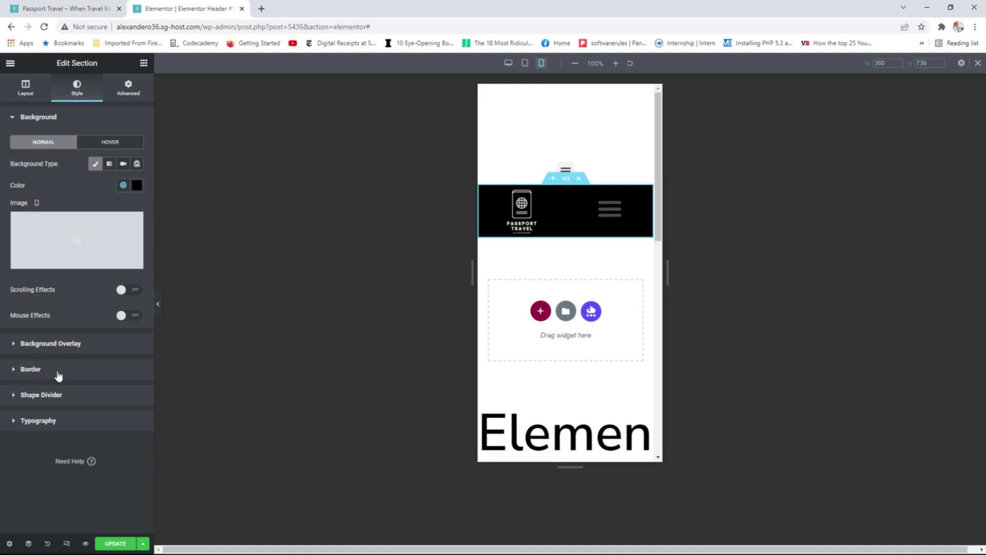
Hide the black mobile header section on desktop and tablet.
{"action": "left_click", "coordinate": [136, 95]}
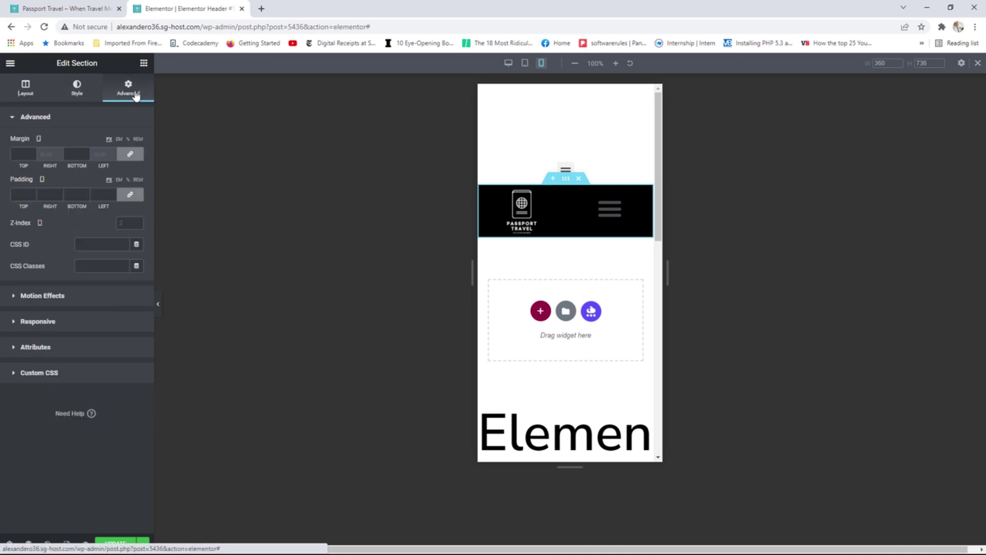
{"action": "left_click", "coordinate": [59, 325]}
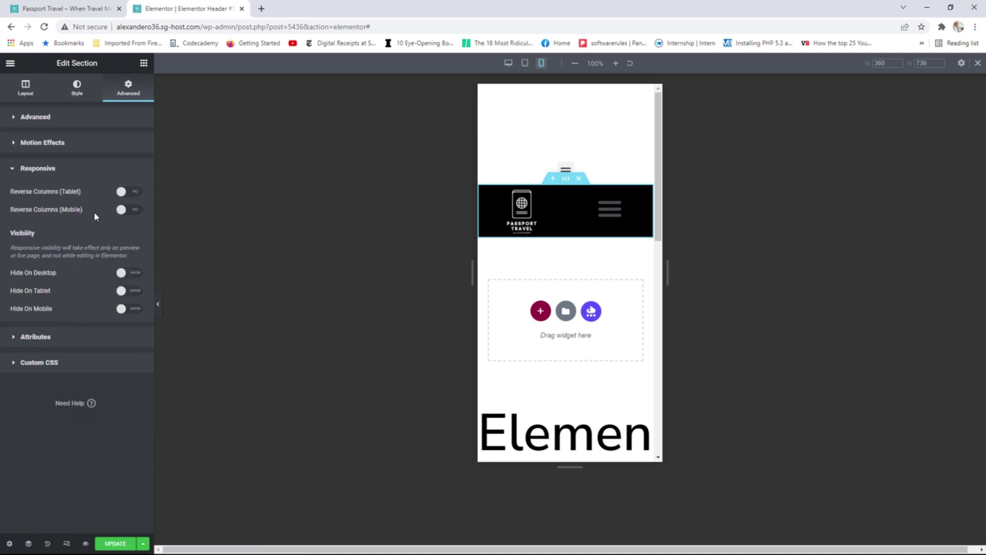
{"action": "left_click", "coordinate": [136, 279]}
{"action": "left_click", "coordinate": [136, 294]}
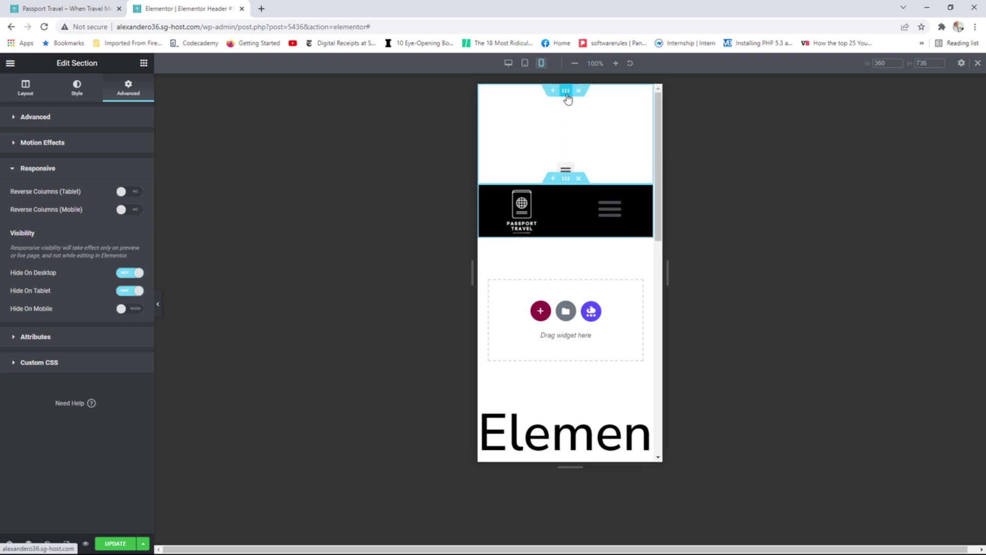
Hide the transparent top header section on mobile and update the template.
{"action": "left_click", "coordinate": [566, 95]}
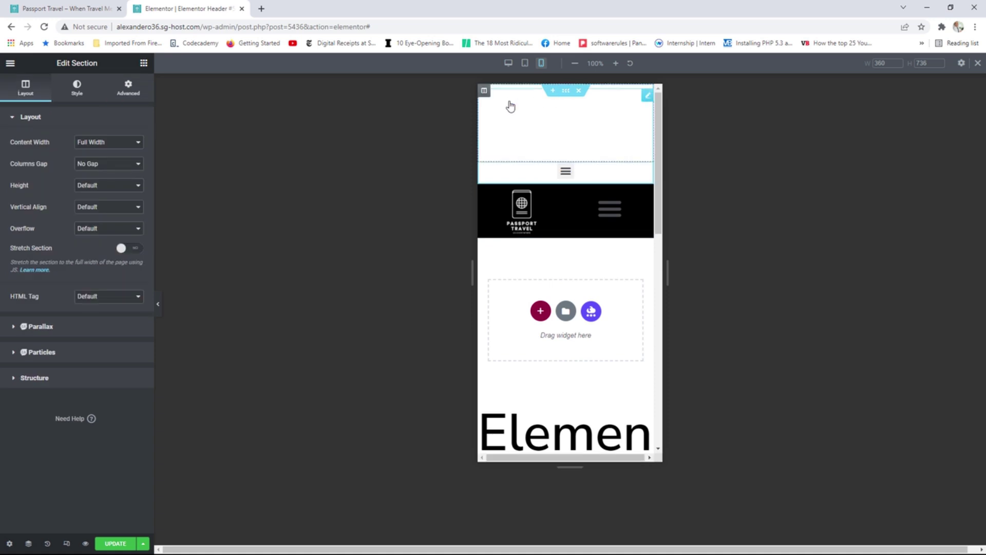
{"action": "left_click", "coordinate": [128, 96]}
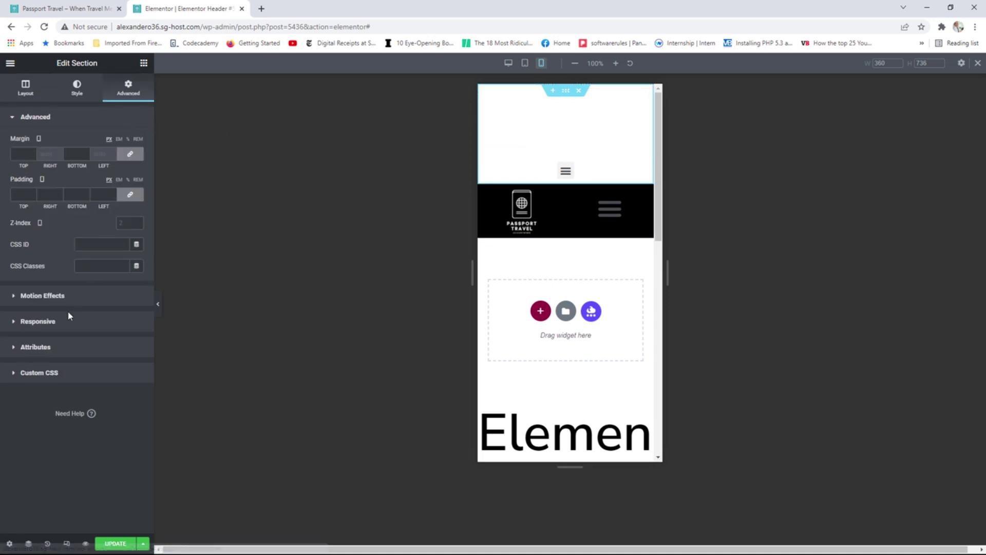
{"action": "left_click", "coordinate": [60, 324]}
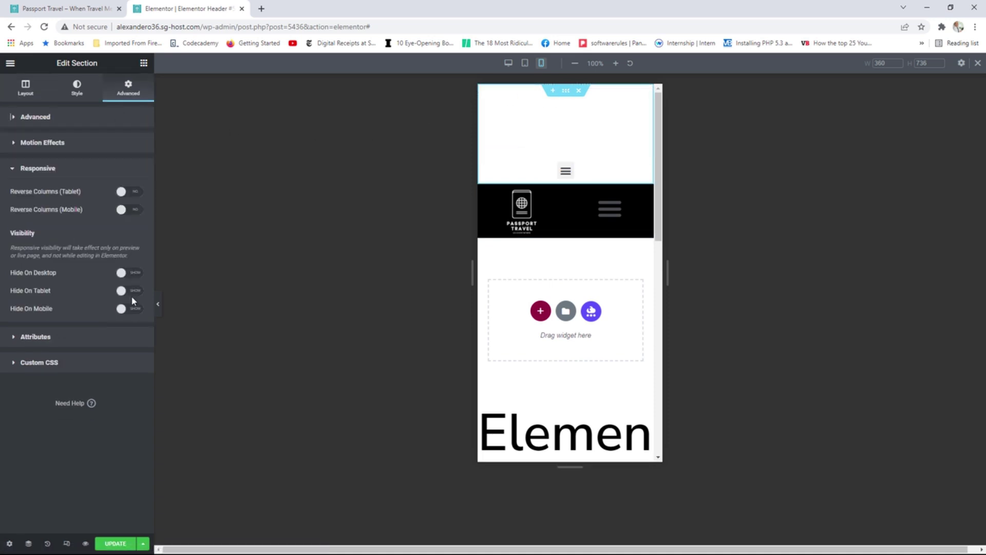
{"action": "left_click", "coordinate": [128, 309]}
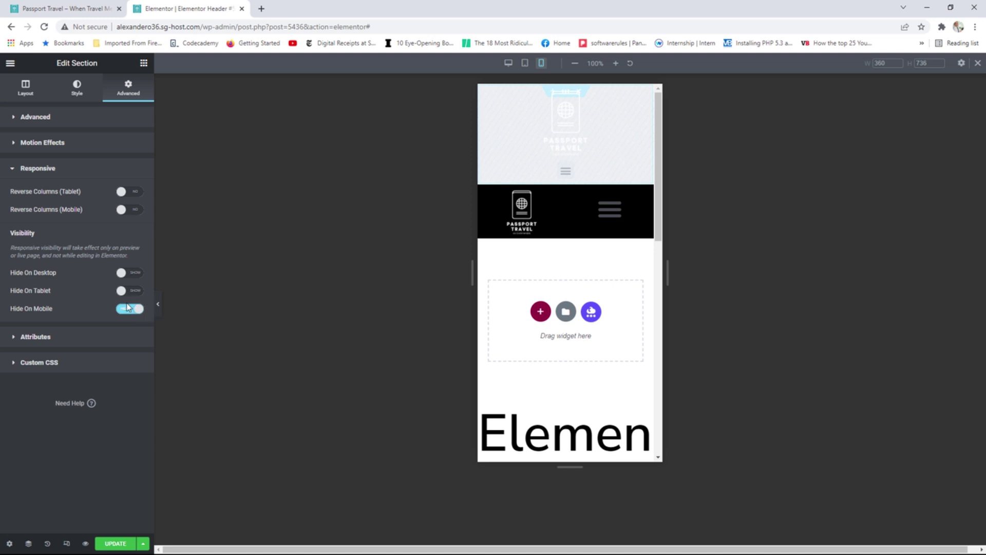
{"action": "left_click", "coordinate": [116, 543]}
Reload the live Passport Travel homepage and preview its header at a narrow window width.
{"action": "left_click", "coordinate": [45, 5]}
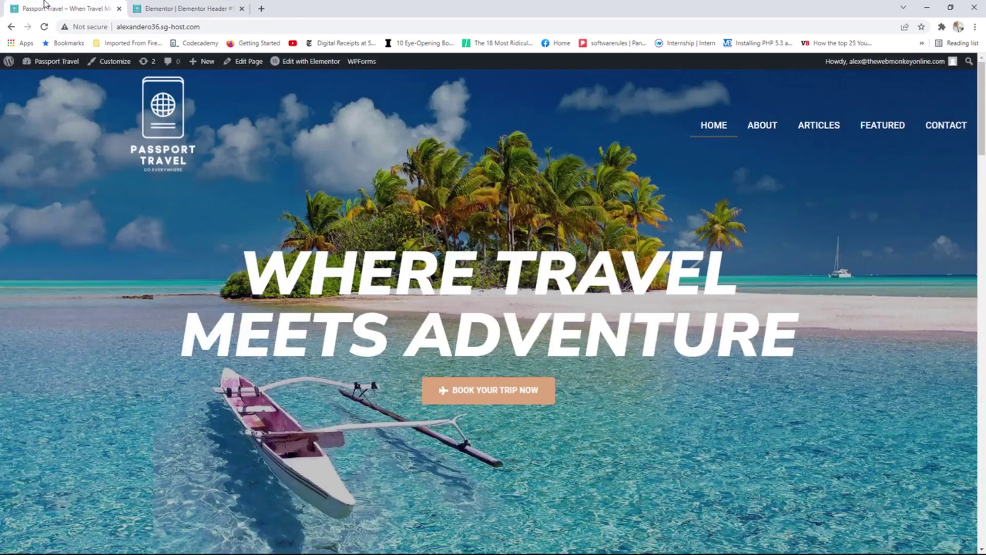
{"action": "key", "text": "F5"}
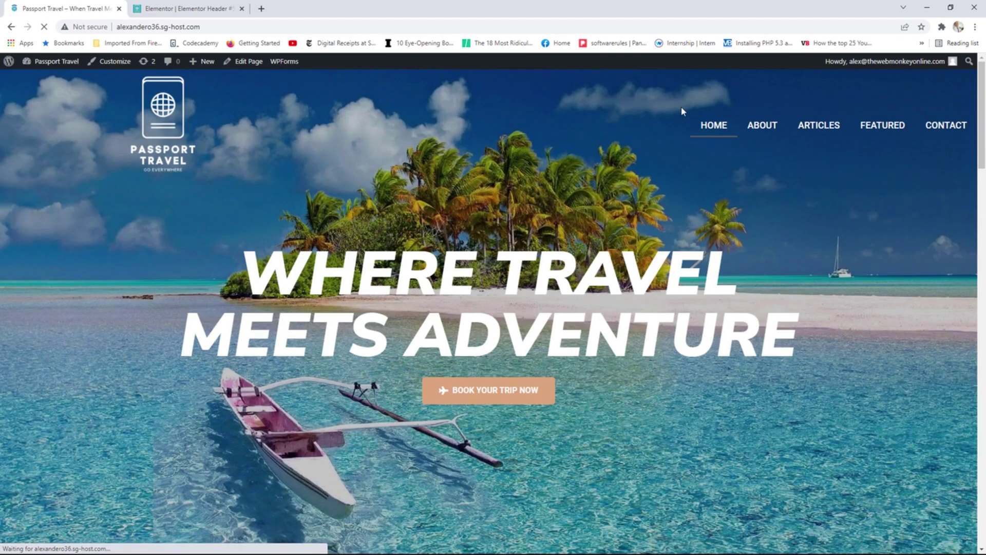
{"action": "left_click_drag", "start_coordinate": [639, 10], "coordinate": [536, 99]}
{"action": "mouse_move", "coordinate": [656, 197]}
{"action": "left_mouse_down"}
{"action": "mouse_move", "coordinate": [874, 176]}
{"action": "mouse_move", "coordinate": [644, 204]}
{"action": "left_mouse_up"}
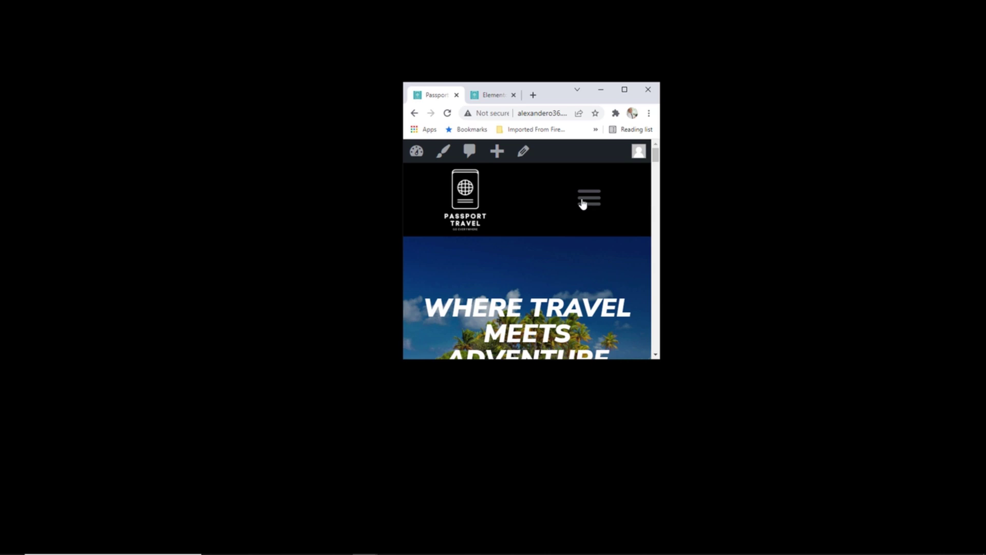
Restore the browser to full desktop width, then go back to the header editor.
{"action": "left_click_drag", "start_coordinate": [660, 233], "coordinate": [884, 214]}
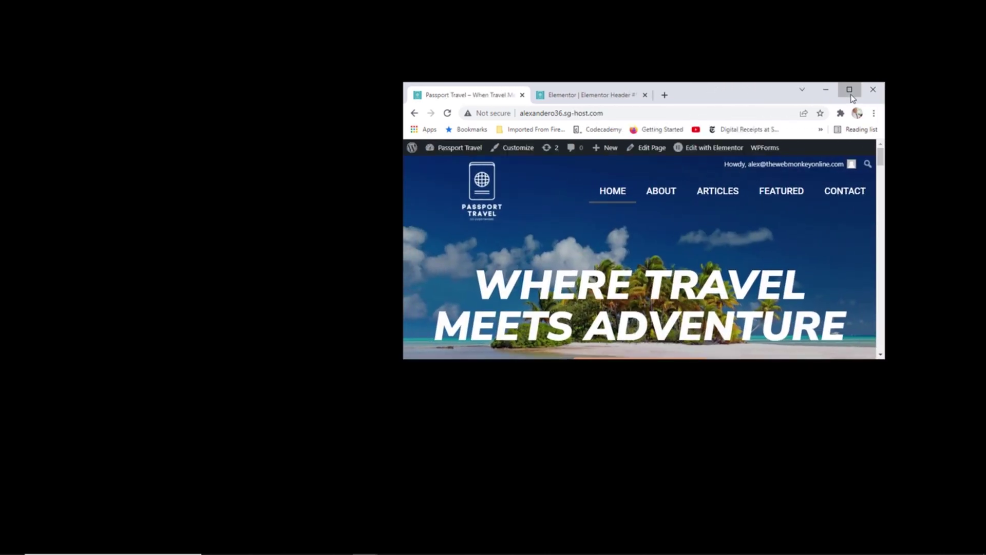
{"action": "left_click", "coordinate": [849, 89]}
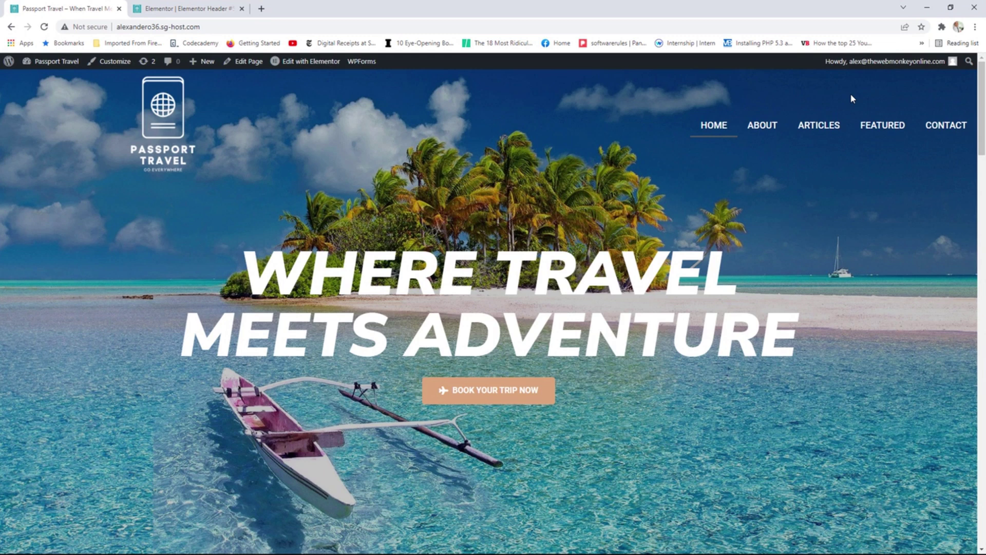
{"action": "left_click", "coordinate": [189, 5]}
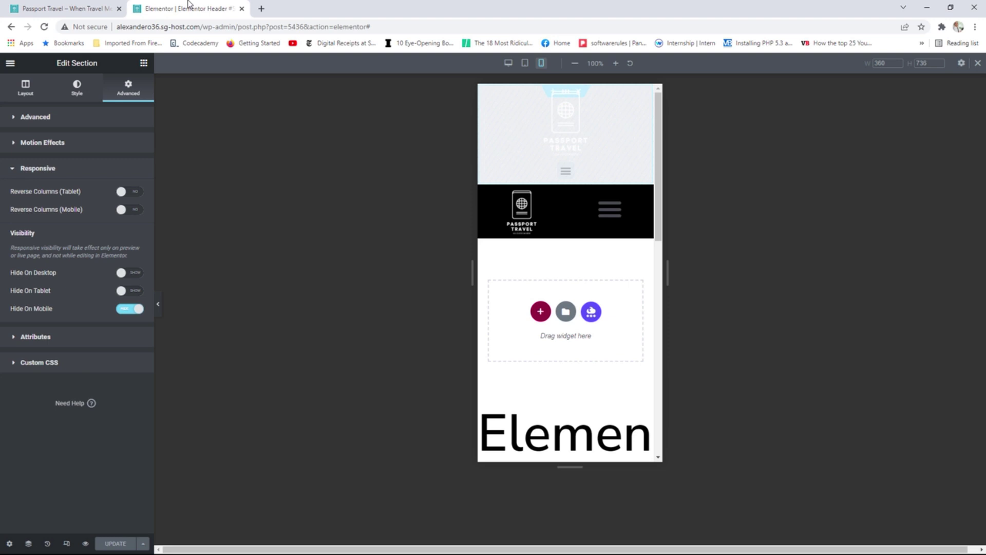
Exit to the dashboard and reopen Header #5436 via Templates > Theme Builder.
{"action": "left_click", "coordinate": [10, 63]}
{"action": "left_click", "coordinate": [61, 248]}
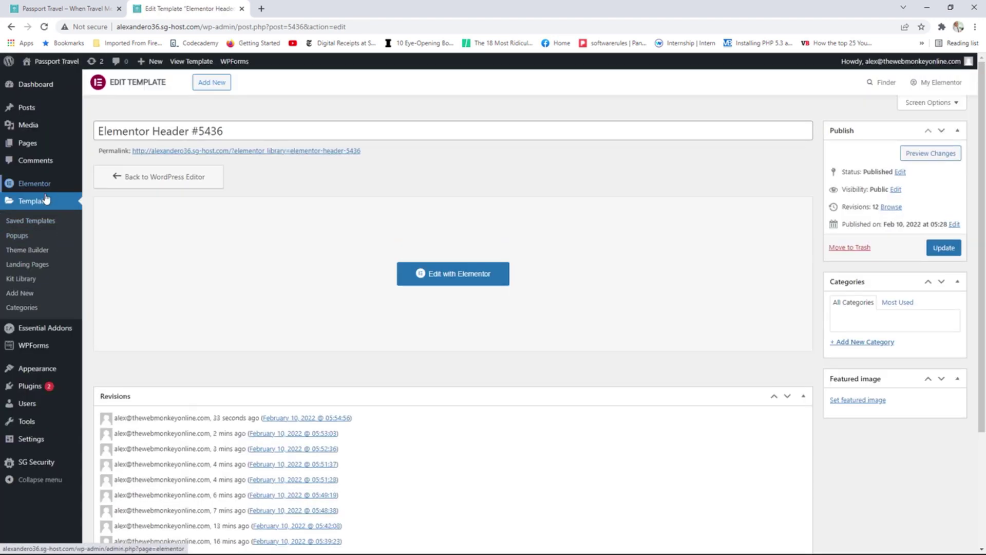
{"action": "left_click", "coordinate": [35, 204]}
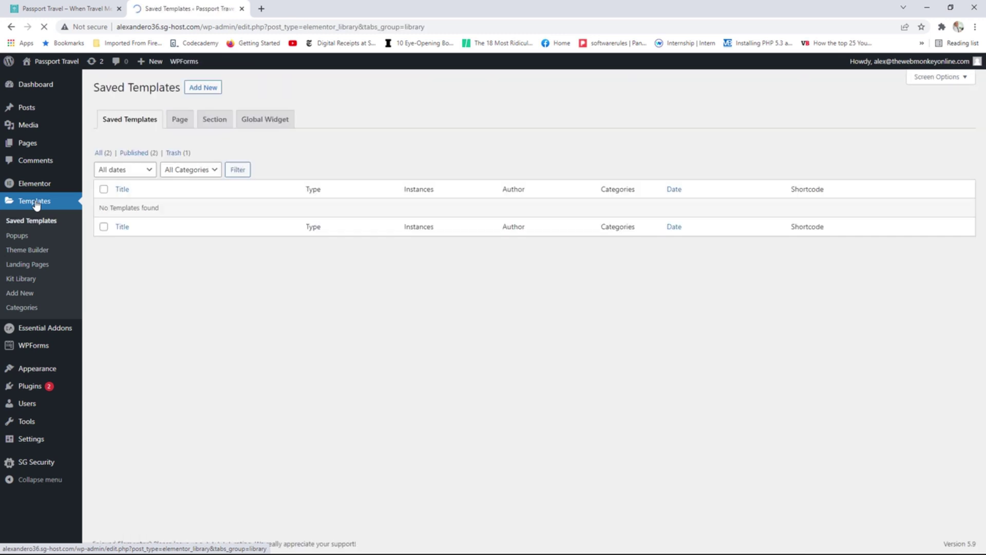
{"action": "mouse_move", "coordinate": [51, 186]}
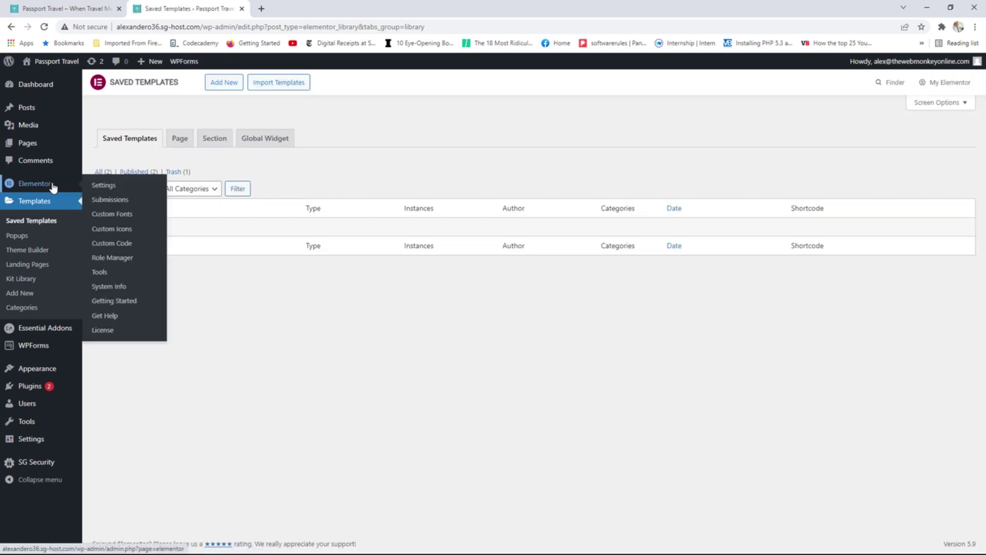
{"action": "left_click", "coordinate": [38, 253]}
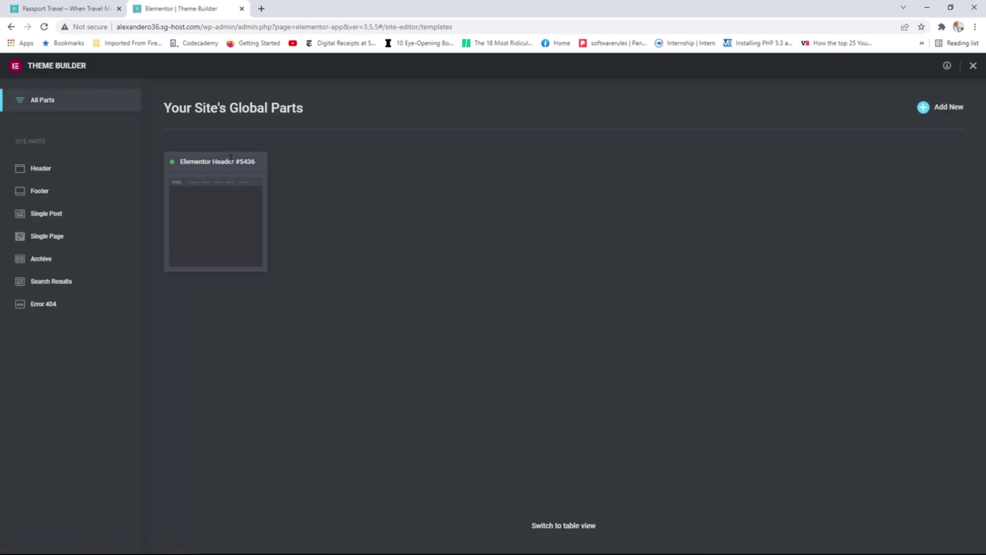
{"action": "left_click", "coordinate": [216, 211]}
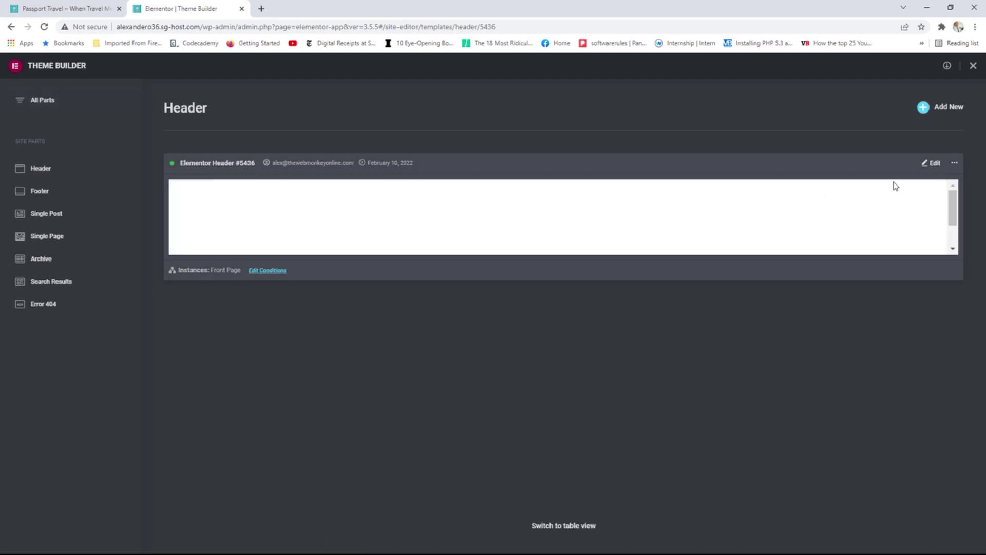
{"action": "left_click", "coordinate": [933, 164]}
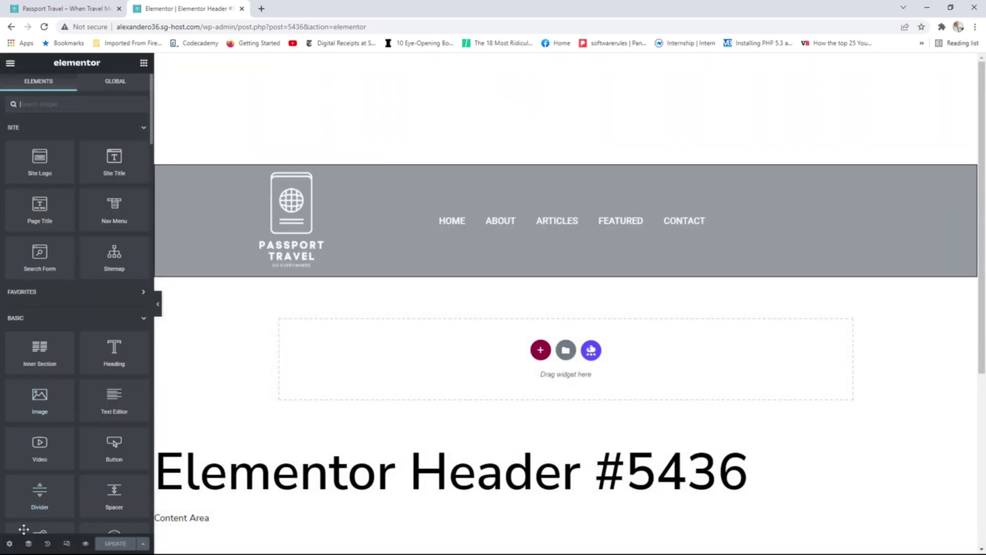
Rename the header template's title to 'Home Header'.
{"action": "left_click", "coordinate": [9, 543]}
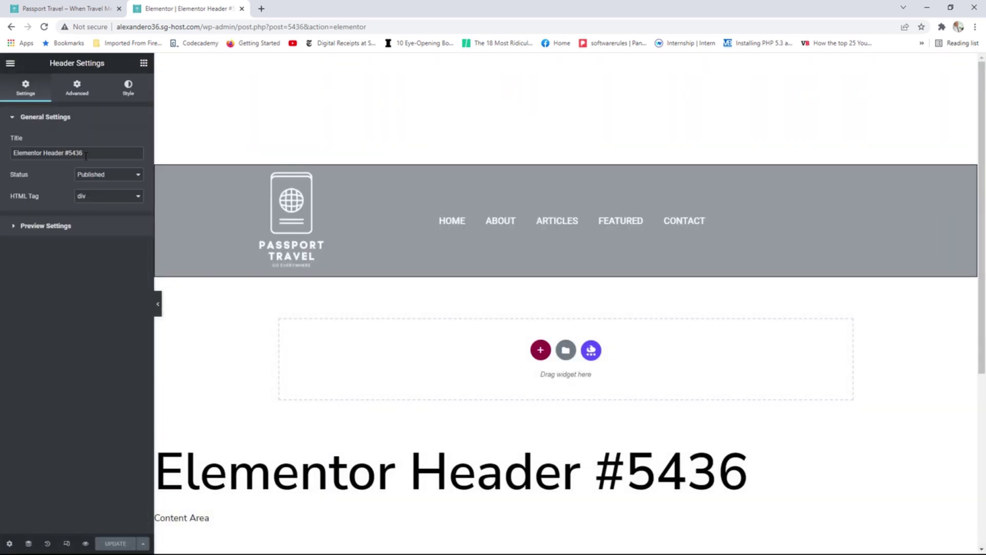
{"action": "triple_click", "coordinate": [14, 154]}
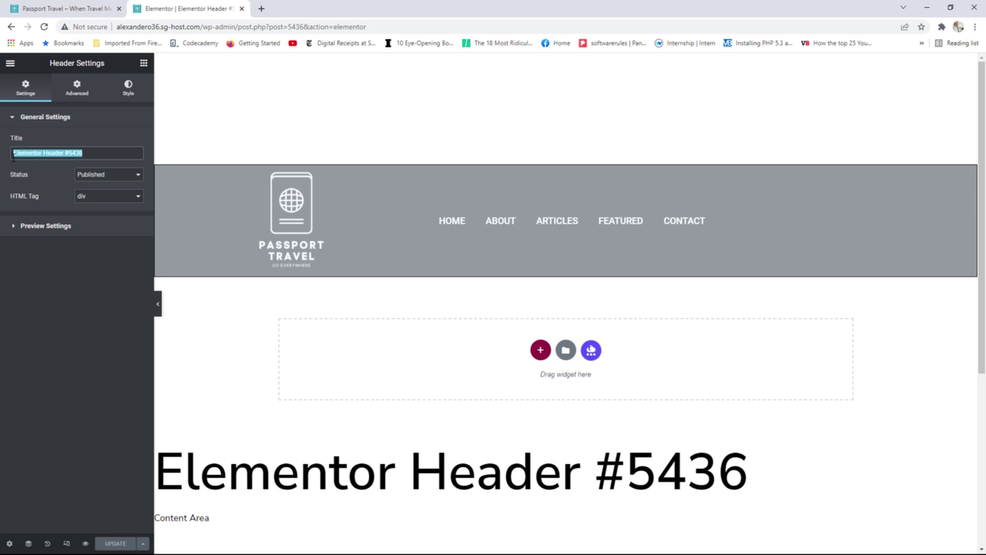
{"action": "type", "text": "Home"}
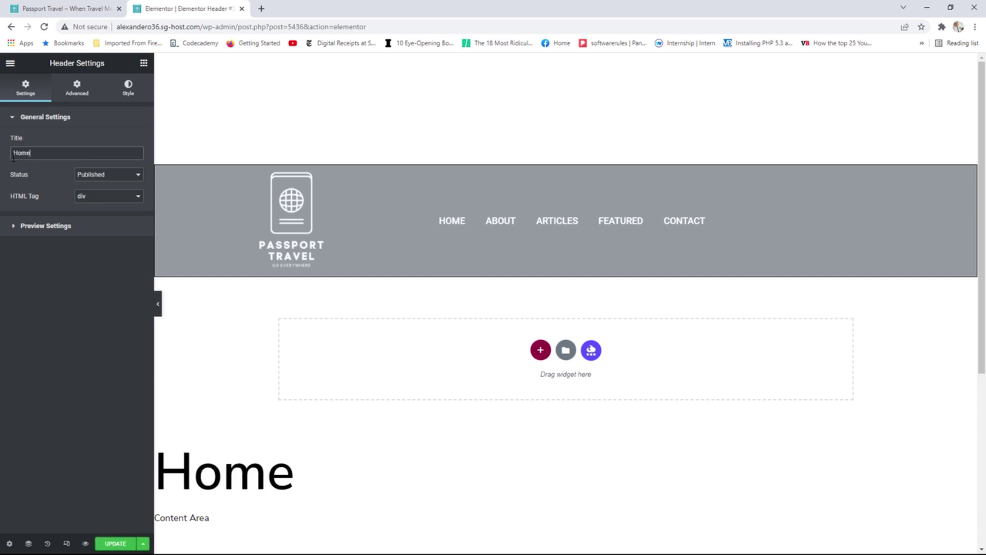
{"action": "type", "text": " Header D"}
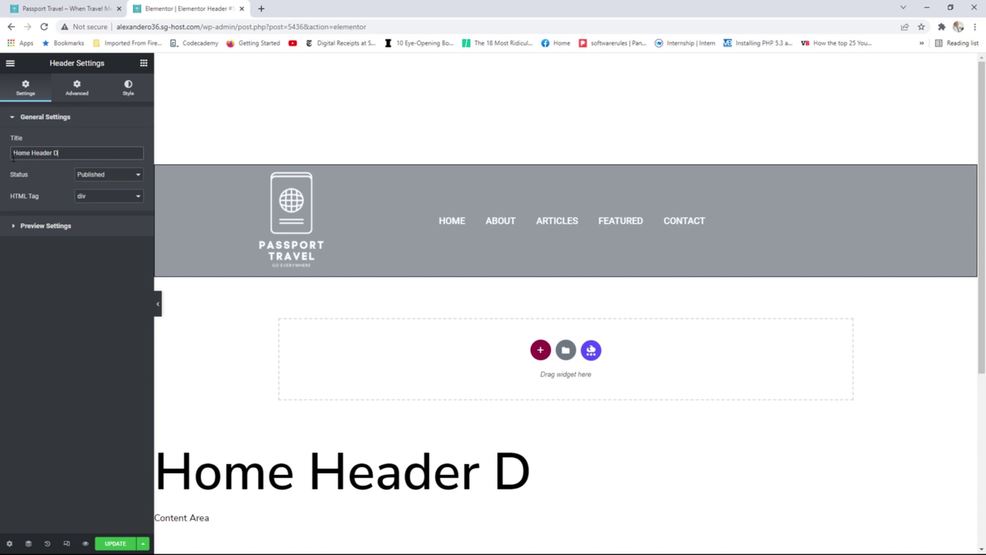
{"action": "key", "text": "BackSpace"}
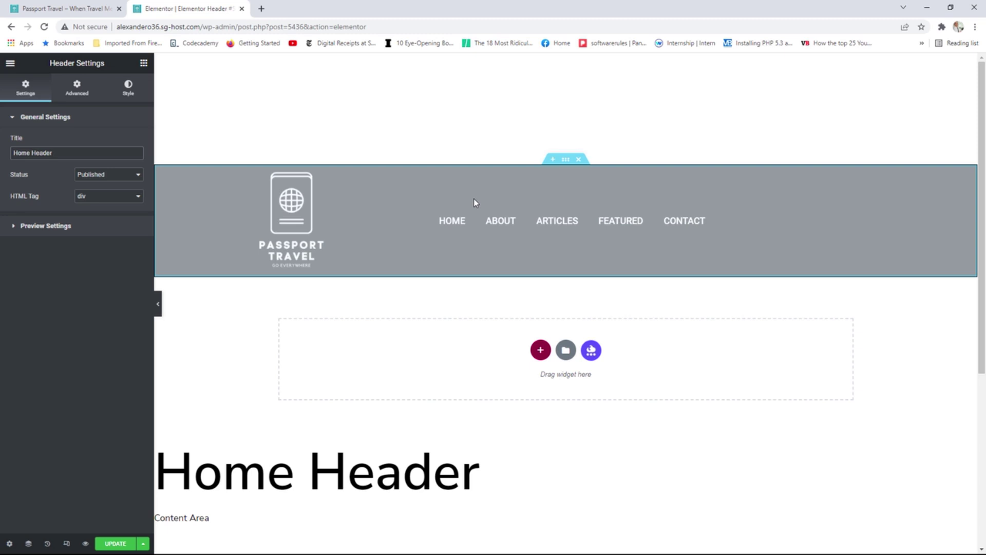
Keep the Singular Front Page display condition and save and close the template.
{"action": "left_click", "coordinate": [144, 544]}
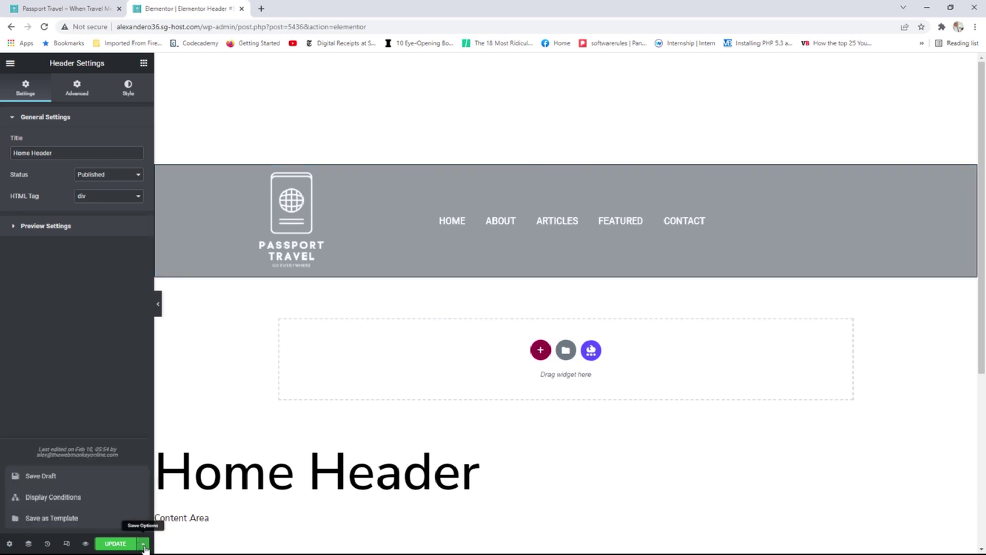
{"action": "left_click", "coordinate": [66, 498]}
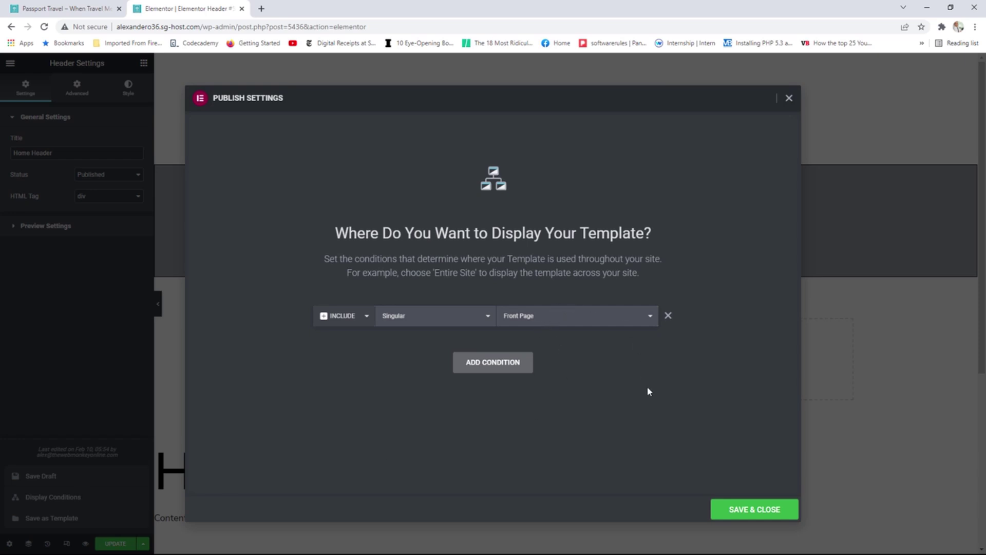
{"action": "left_click", "coordinate": [752, 509]}
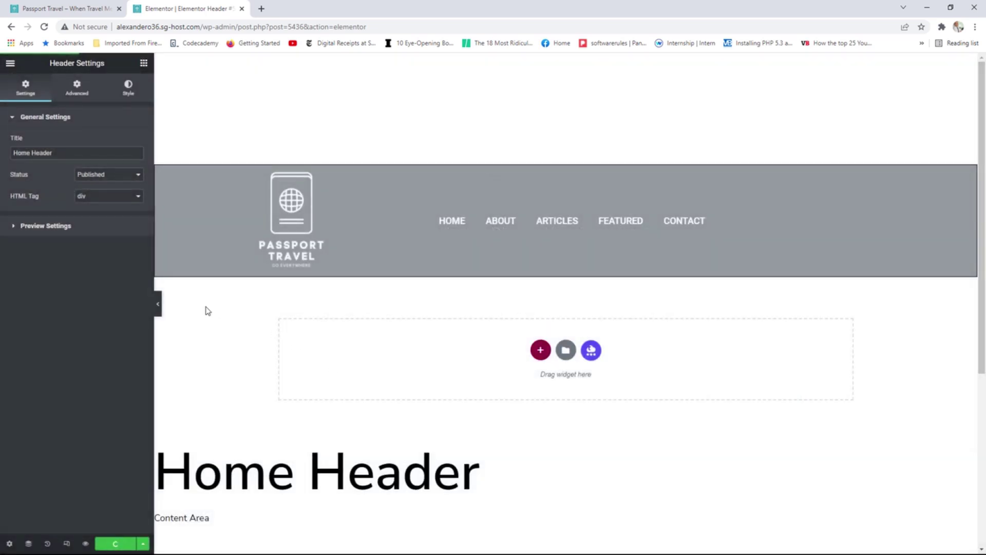
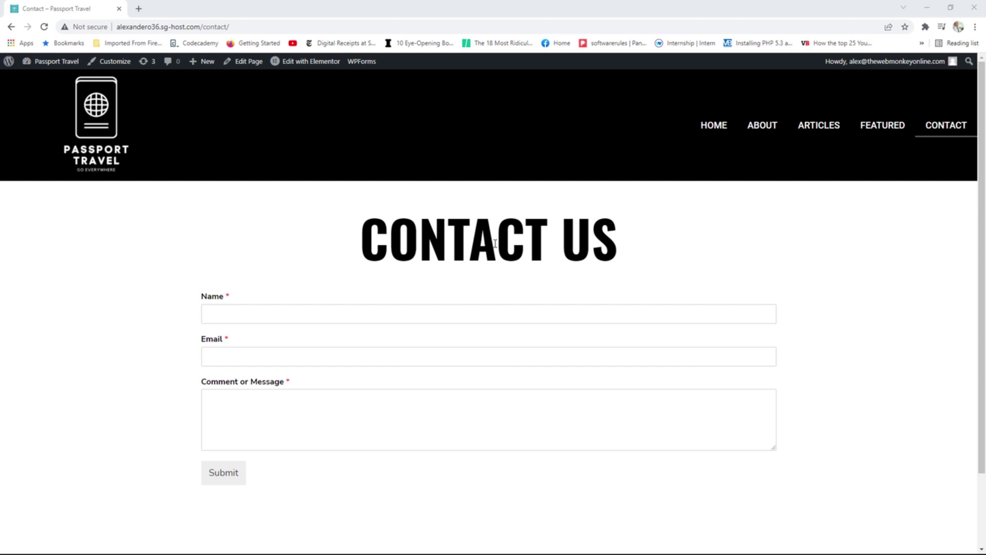
Deactivate the WPForms Lite plugin and view the live Contact page, now without its form.
{"action": "left_click", "coordinate": [58, 60]}
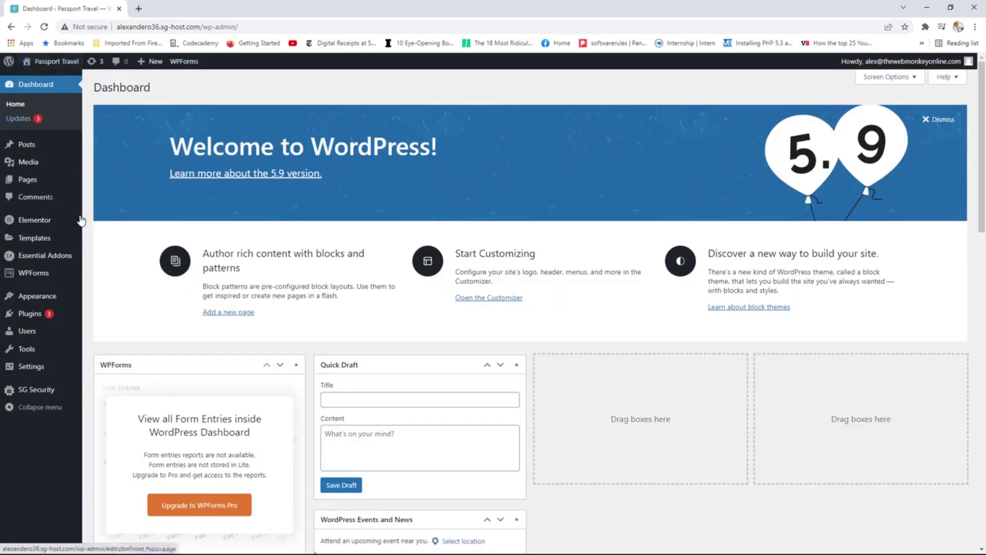
{"action": "mouse_move", "coordinate": [62, 315]}
{"action": "left_click", "coordinate": [135, 318]}
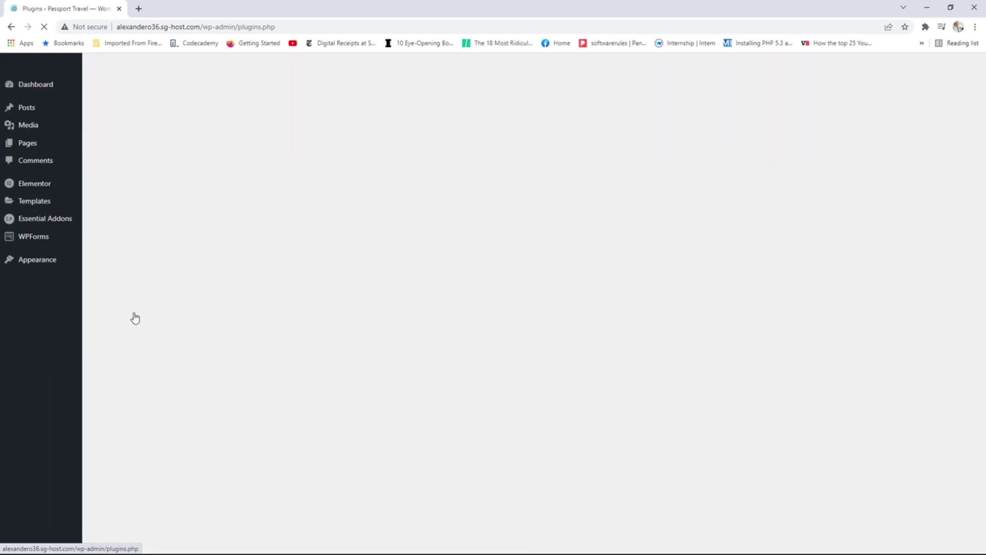
{"action": "scroll", "coordinate": [215, 302], "scroll_direction": "down", "scroll_amount": 3}
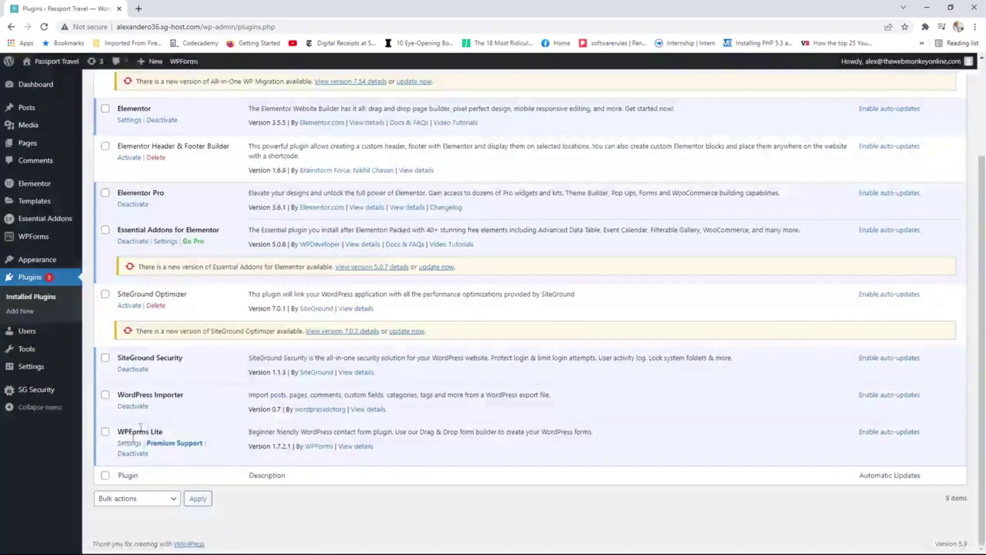
{"action": "left_click", "coordinate": [133, 454]}
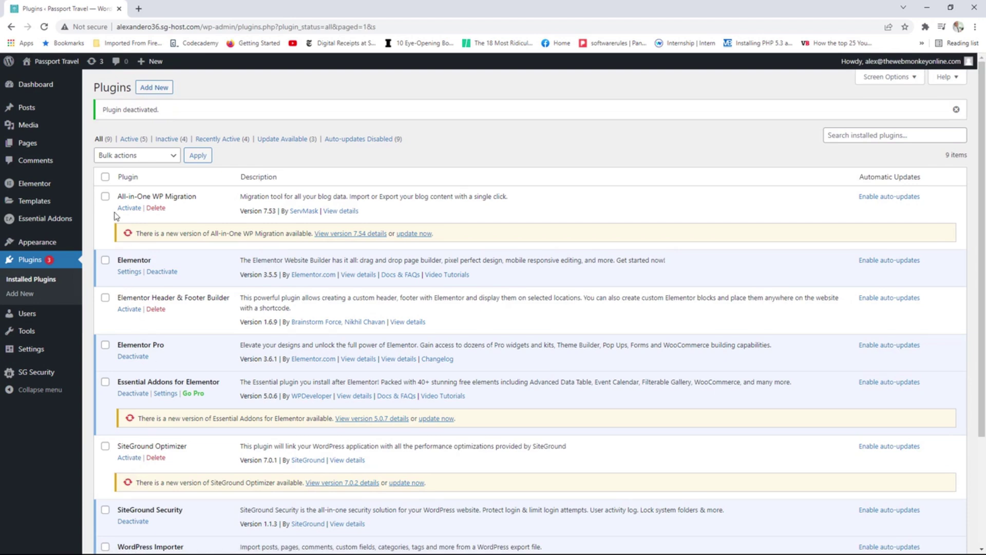
{"action": "left_click", "coordinate": [66, 64]}
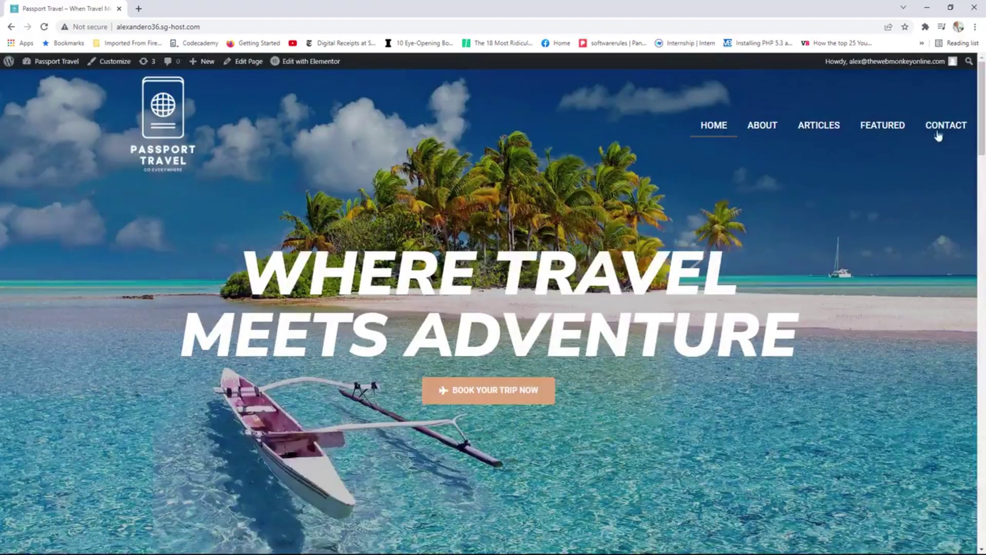
{"action": "left_click", "coordinate": [938, 134]}
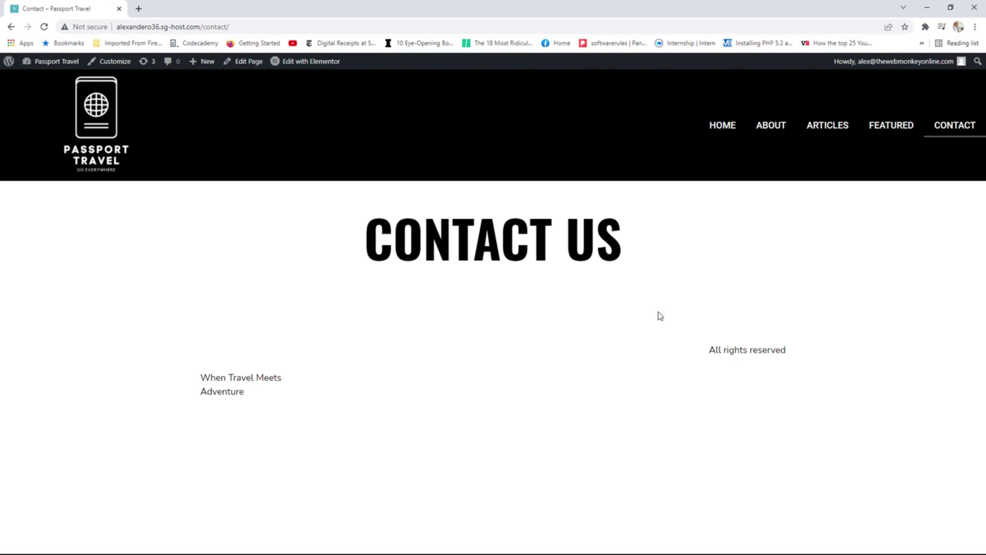
Open Contact in Elementor, delete the WPForms widget, and drop a Form widget under CONTACT US.
{"action": "left_click", "coordinate": [309, 63]}
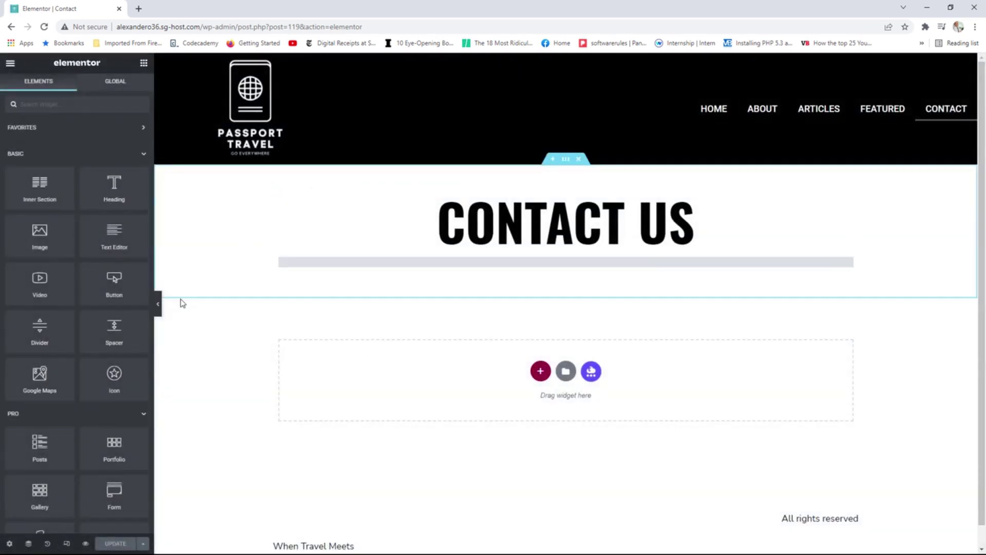
{"action": "scroll", "coordinate": [20, 317], "scroll_direction": "down", "scroll_amount": 3}
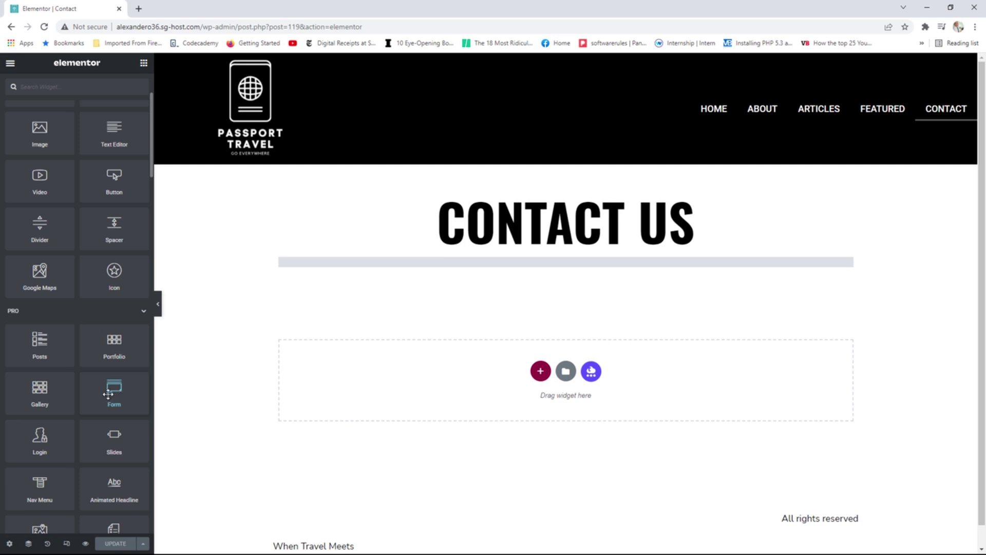
{"action": "mouse_move", "coordinate": [806, 266]}
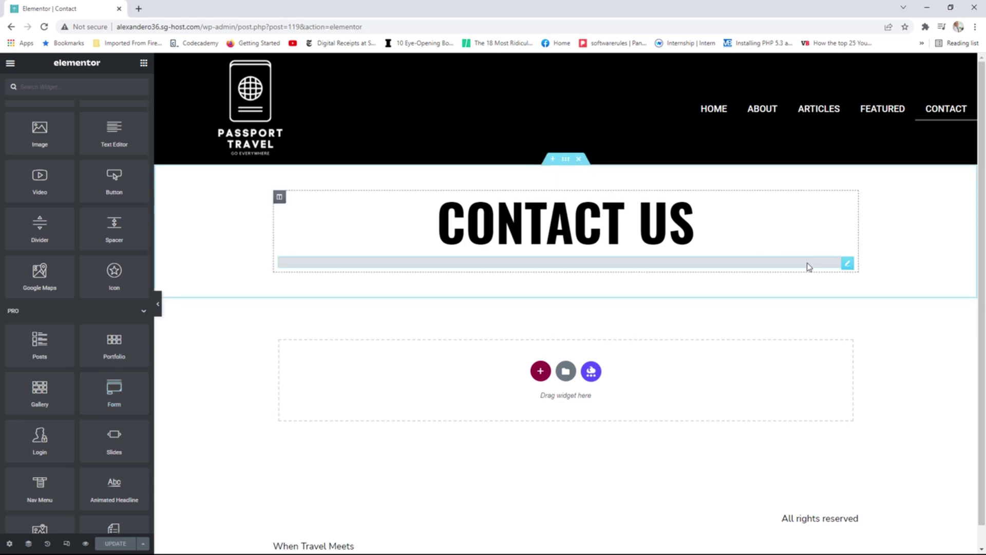
{"action": "left_click", "coordinate": [848, 265]}
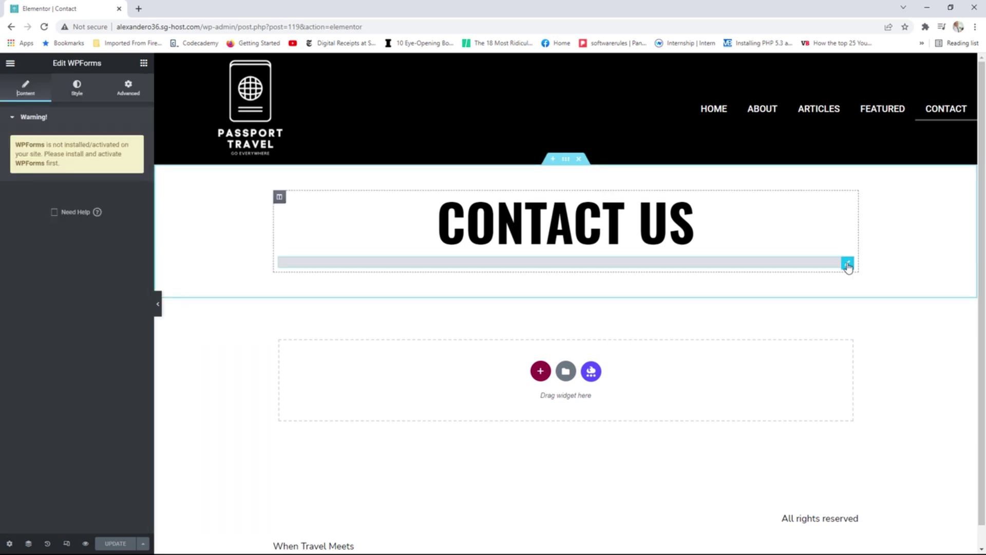
{"action": "right_click", "coordinate": [847, 264]}
{"action": "left_click", "coordinate": [881, 411]}
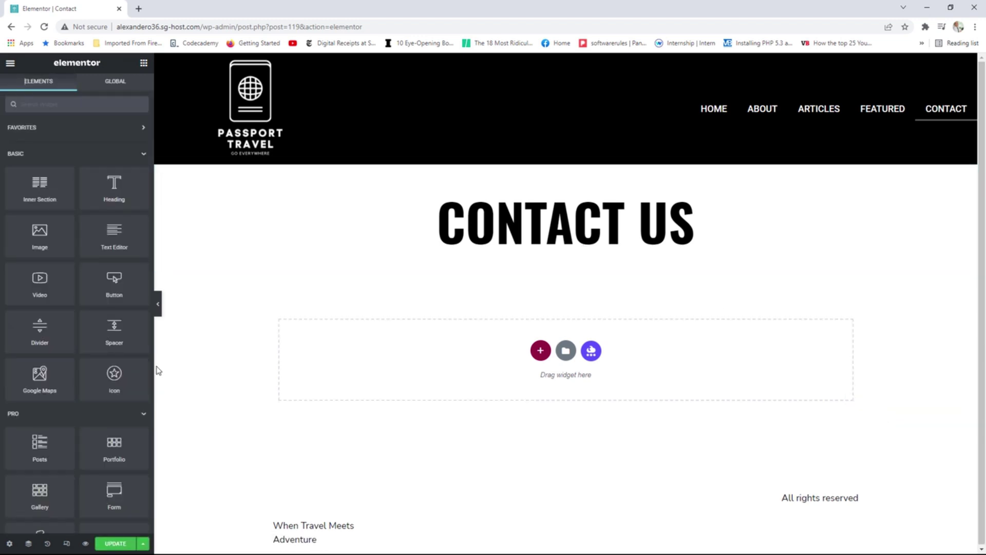
{"action": "left_click_drag", "start_coordinate": [113, 497], "coordinate": [537, 255]}
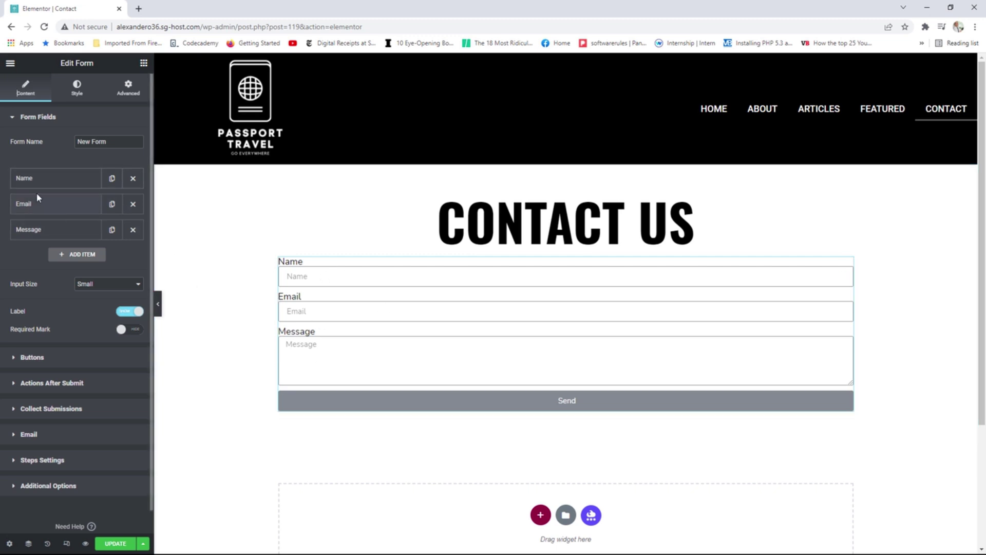
Add a File Upload field, remove it again, and set the form's field labels to Hide.
{"action": "left_click", "coordinate": [78, 255]}
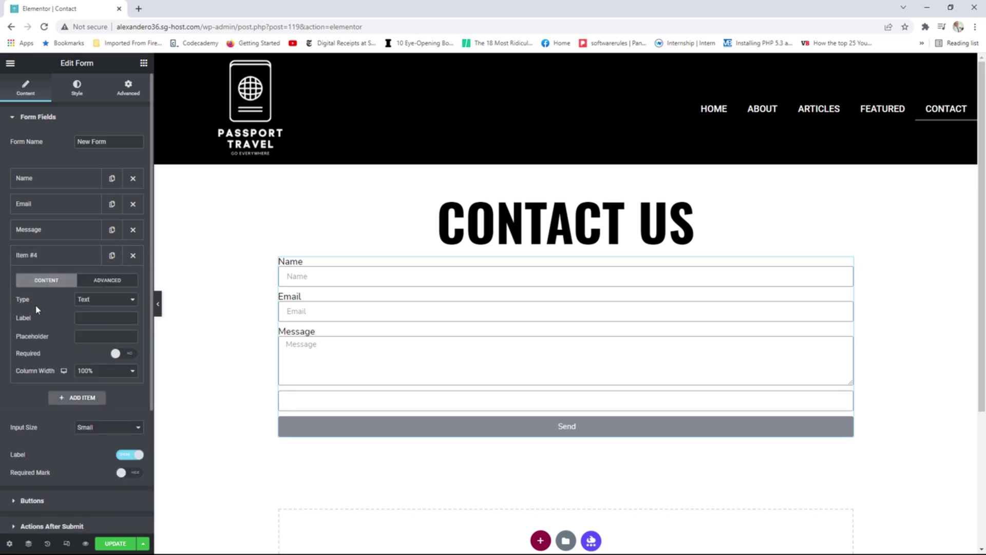
{"action": "left_click", "coordinate": [98, 303]}
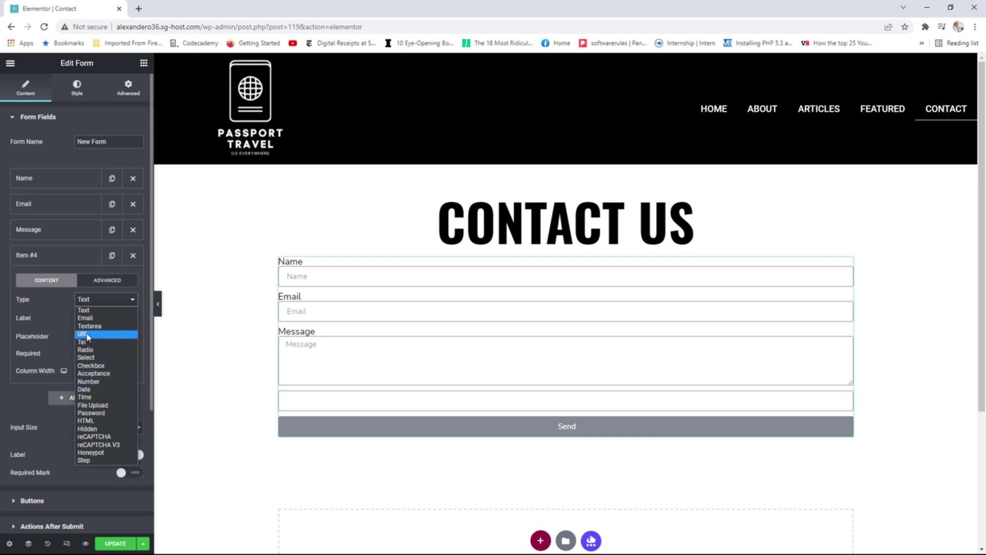
{"action": "left_click", "coordinate": [101, 406]}
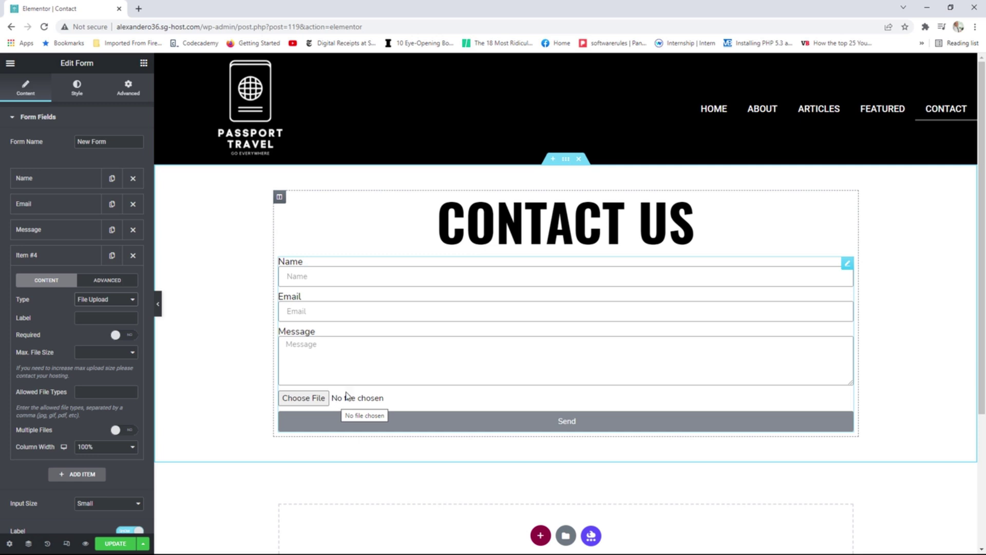
{"action": "left_click", "coordinate": [112, 301]}
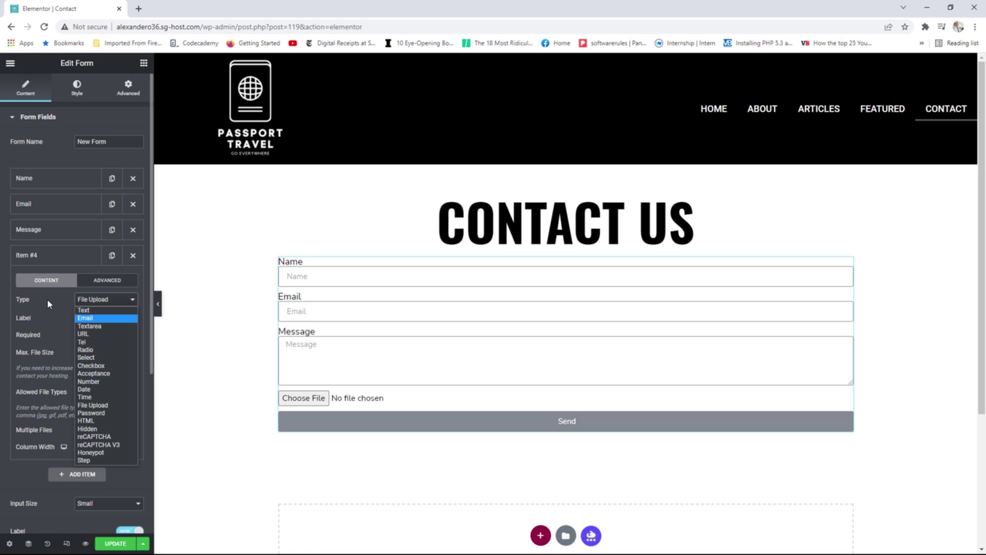
{"action": "left_click", "coordinate": [132, 255]}
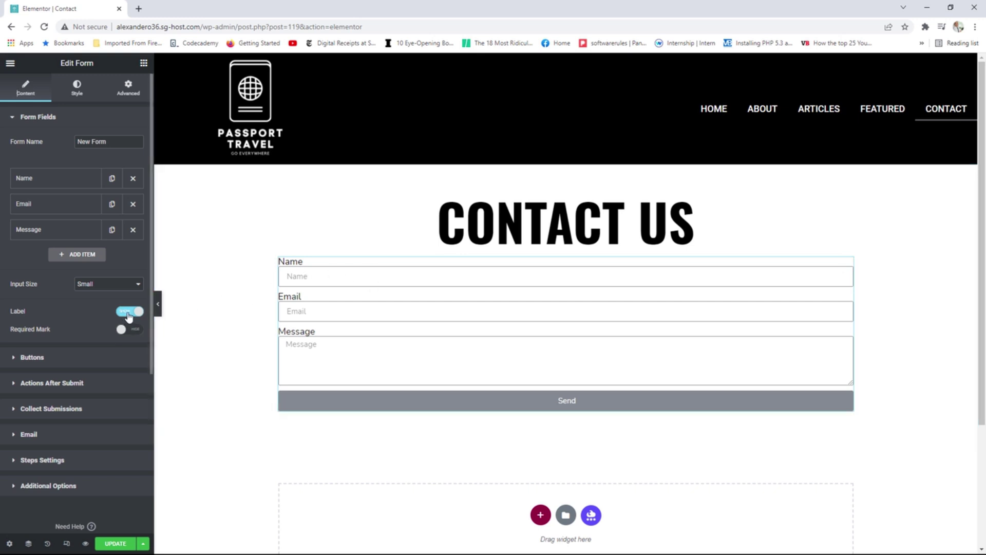
{"action": "left_click", "coordinate": [130, 313]}
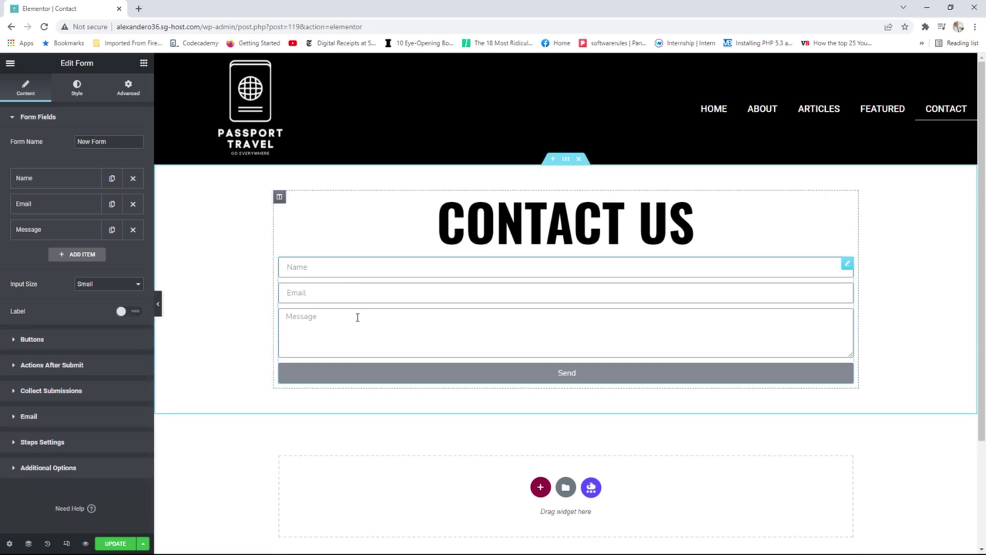
Turn on Required for the Name field.
{"action": "left_click", "coordinate": [46, 185]}
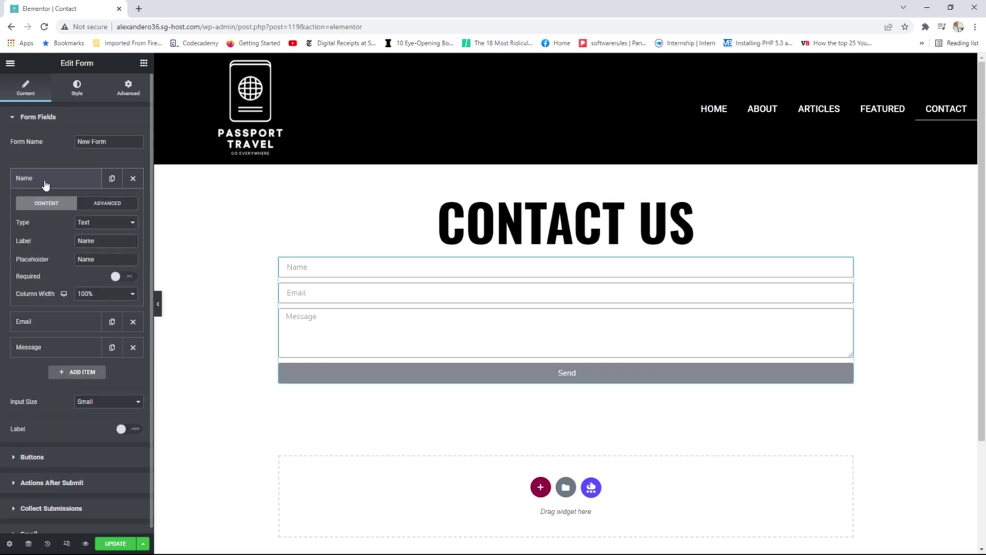
{"action": "double_click", "coordinate": [111, 241]}
{"action": "left_click_drag", "start_coordinate": [109, 260], "coordinate": [86, 259]}
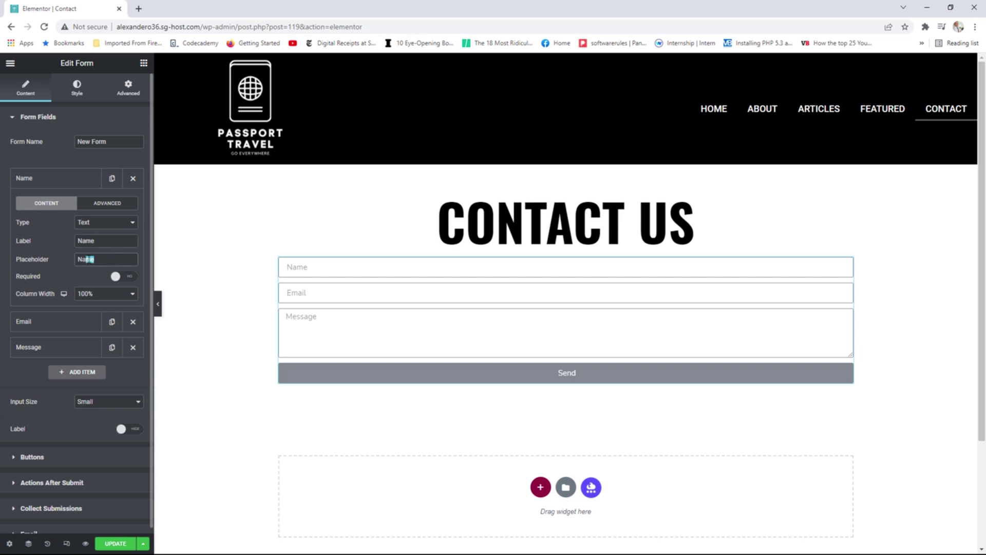
{"action": "left_click", "coordinate": [130, 279]}
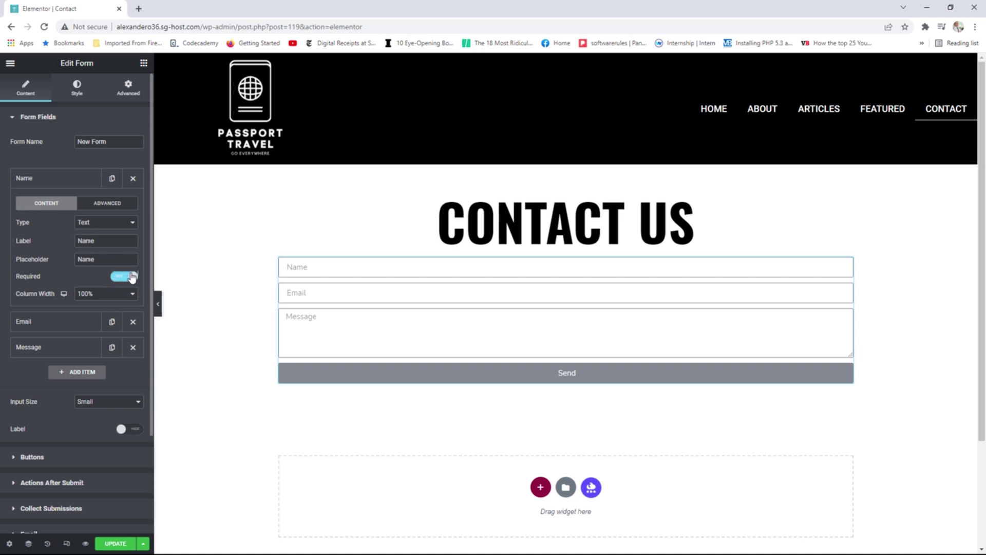
{"action": "left_click", "coordinate": [105, 209]}
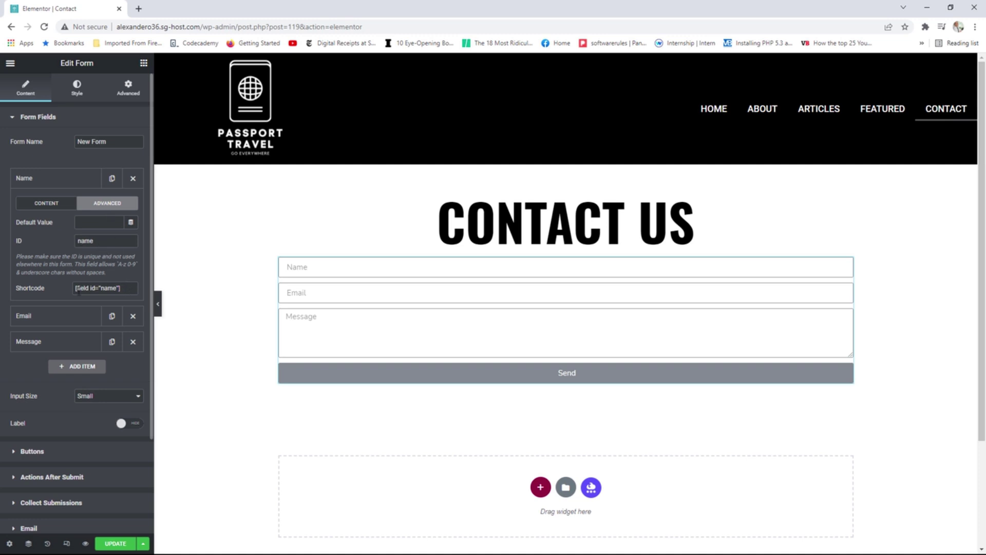
{"action": "left_click", "coordinate": [60, 183]}
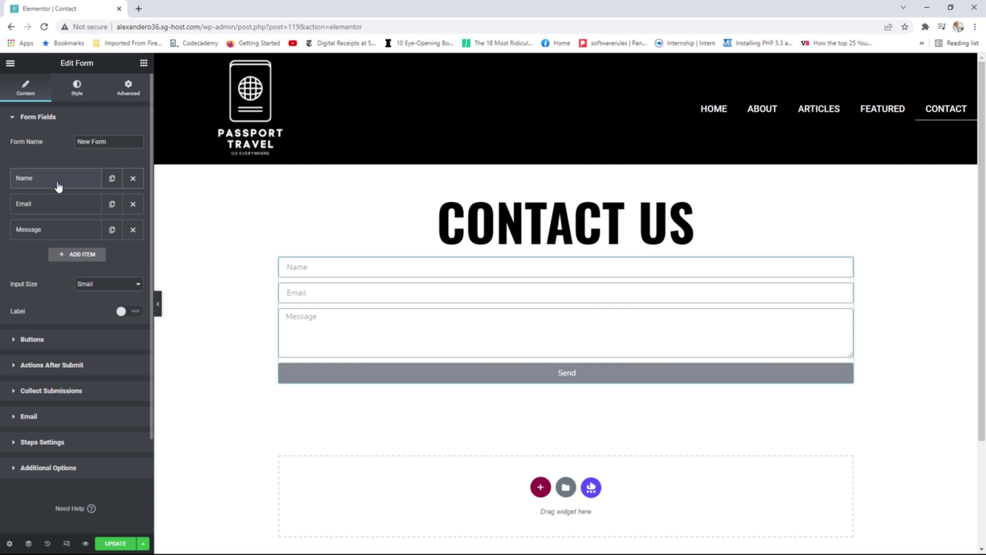
Mark the Message field required, adjust its row count, and check the input size options.
{"action": "left_click", "coordinate": [62, 211]}
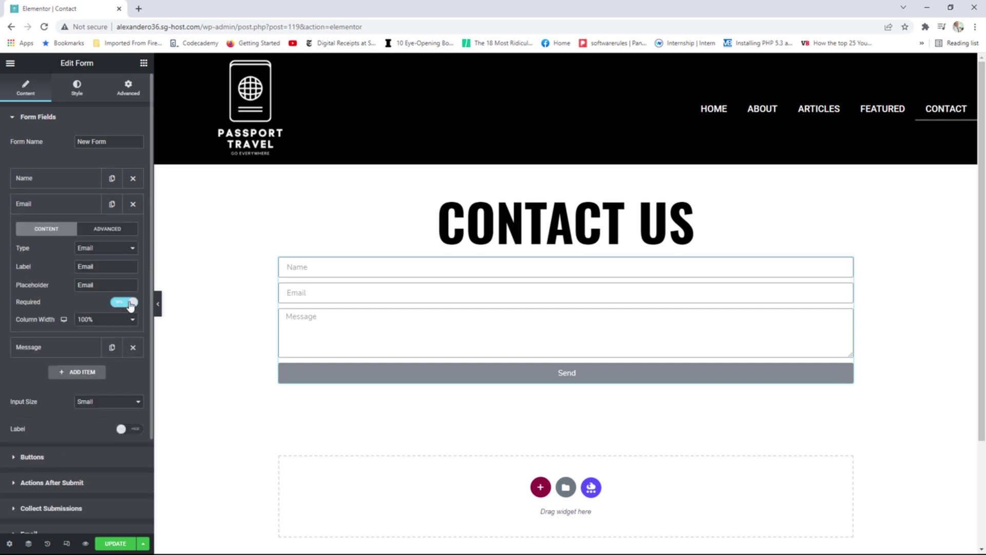
{"action": "left_click", "coordinate": [47, 205]}
{"action": "left_click", "coordinate": [48, 229]}
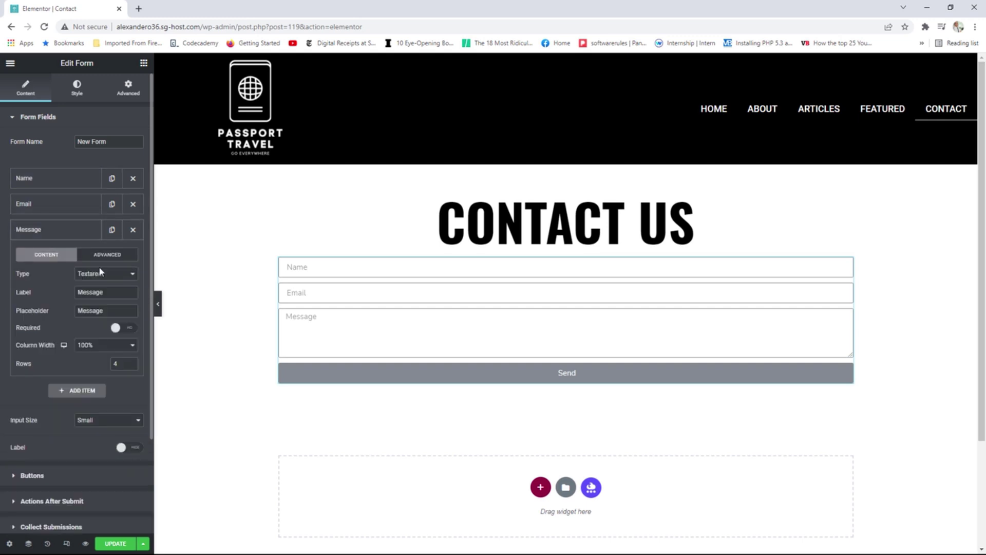
{"action": "left_click", "coordinate": [129, 329]}
{"action": "left_click", "coordinate": [131, 365]}
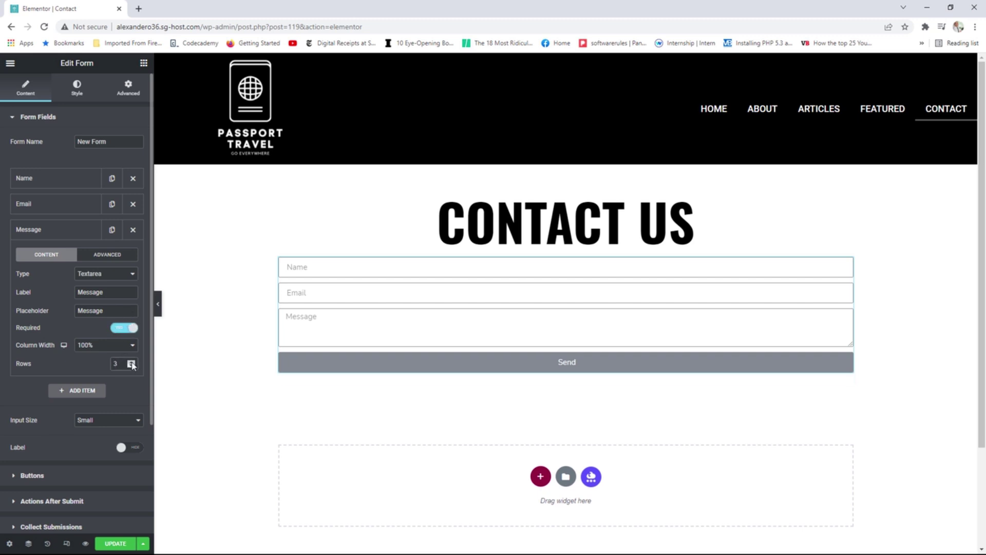
{"action": "left_click", "coordinate": [132, 362]}
{"action": "left_click", "coordinate": [132, 362]}
{"action": "left_click", "coordinate": [132, 362]}
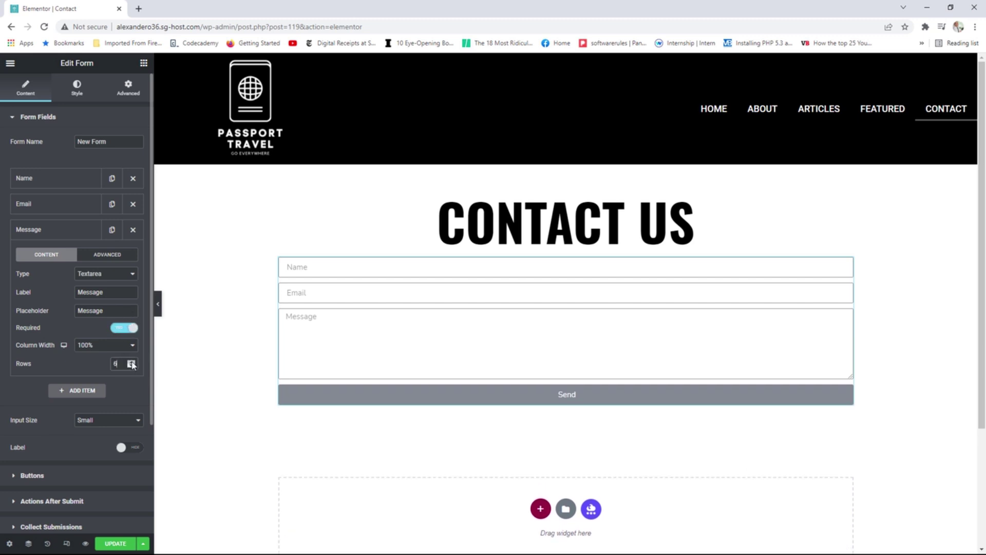
{"action": "left_click", "coordinate": [63, 233]}
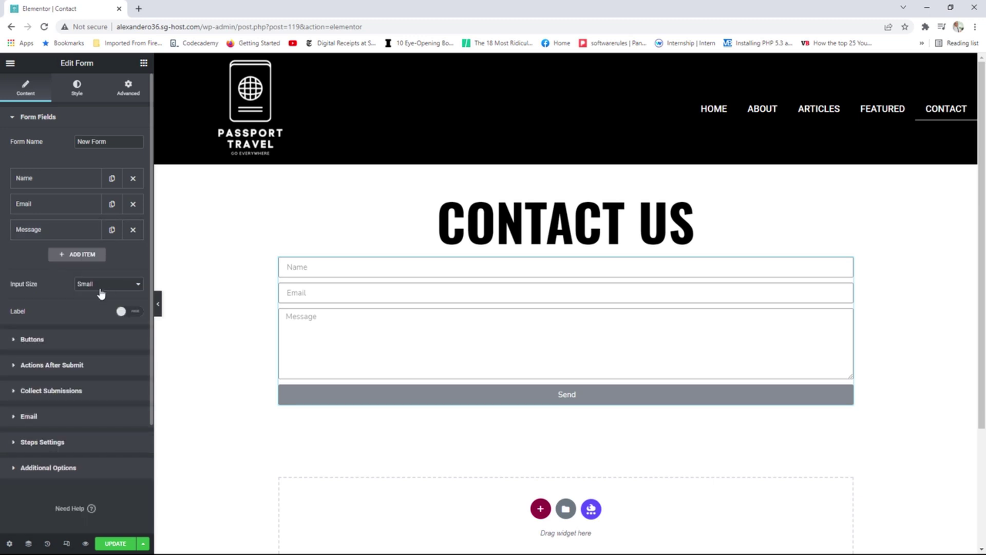
{"action": "left_click", "coordinate": [102, 287]}
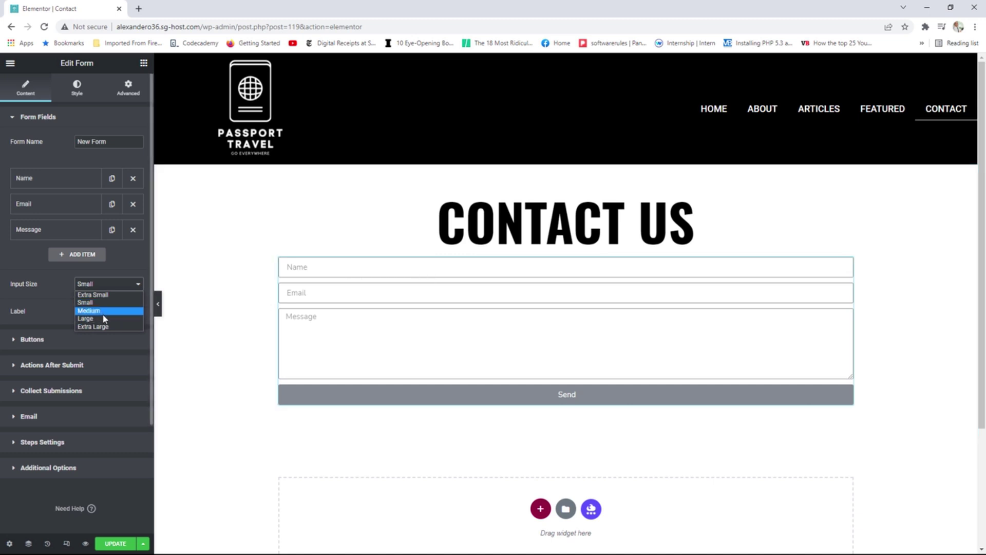
Keep inputs and the Send button at Small size, then expand Actions After Submit.
{"action": "left_click", "coordinate": [49, 339]}
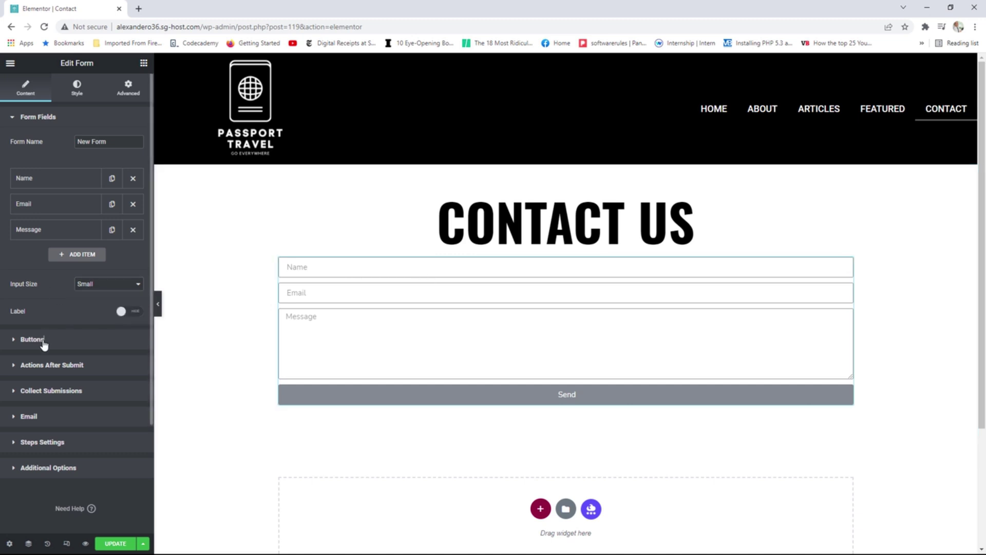
{"action": "left_click", "coordinate": [49, 339]}
{"action": "left_click", "coordinate": [103, 169]}
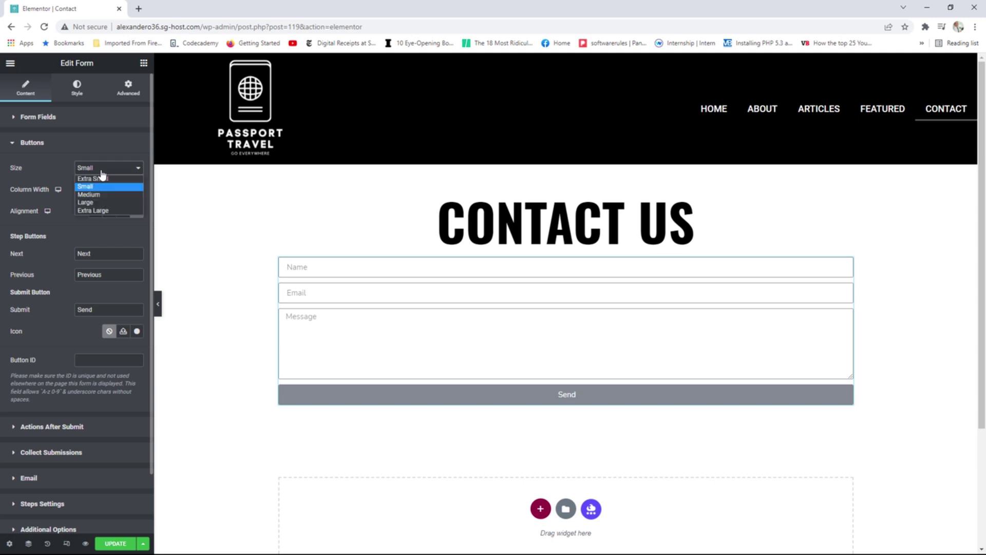
{"action": "left_click", "coordinate": [103, 198]}
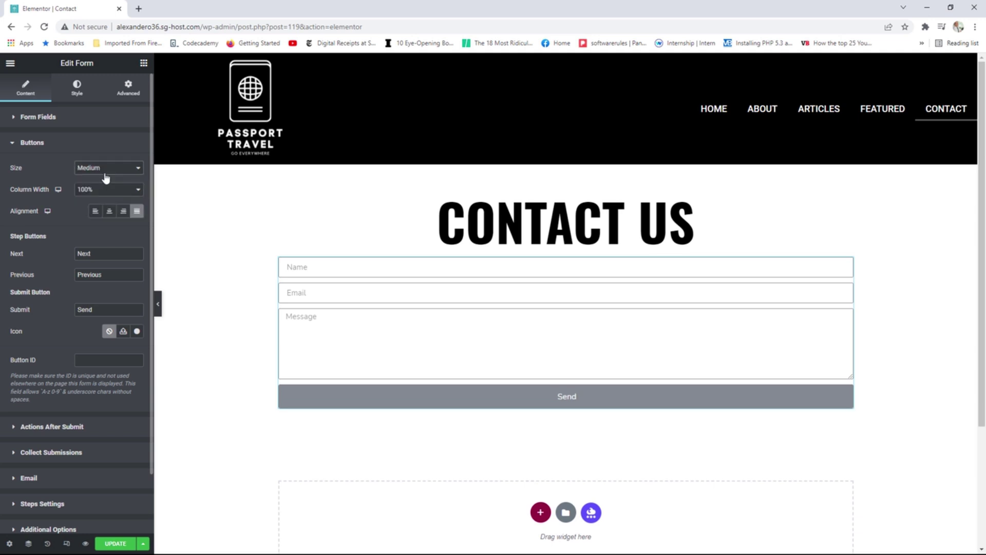
{"action": "left_click", "coordinate": [106, 174]}
{"action": "left_click", "coordinate": [105, 186]}
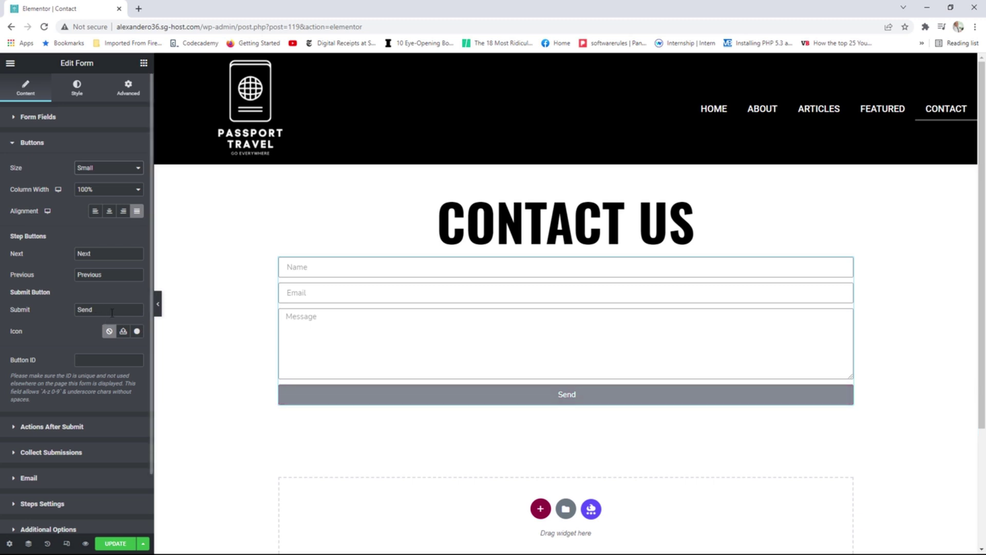
{"action": "left_click_drag", "start_coordinate": [92, 309], "coordinate": [77, 309]}
{"action": "left_click", "coordinate": [60, 149]}
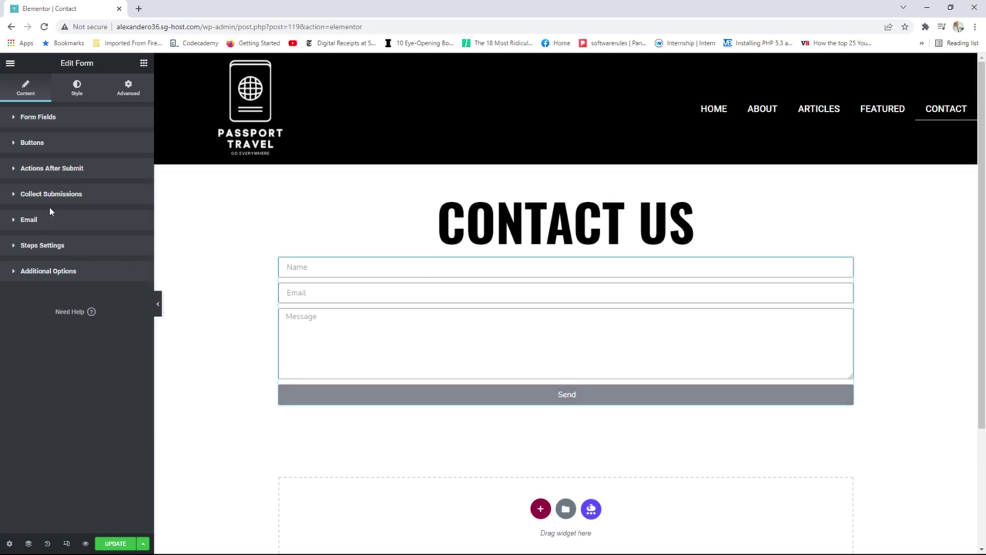
{"action": "left_click", "coordinate": [54, 169]}
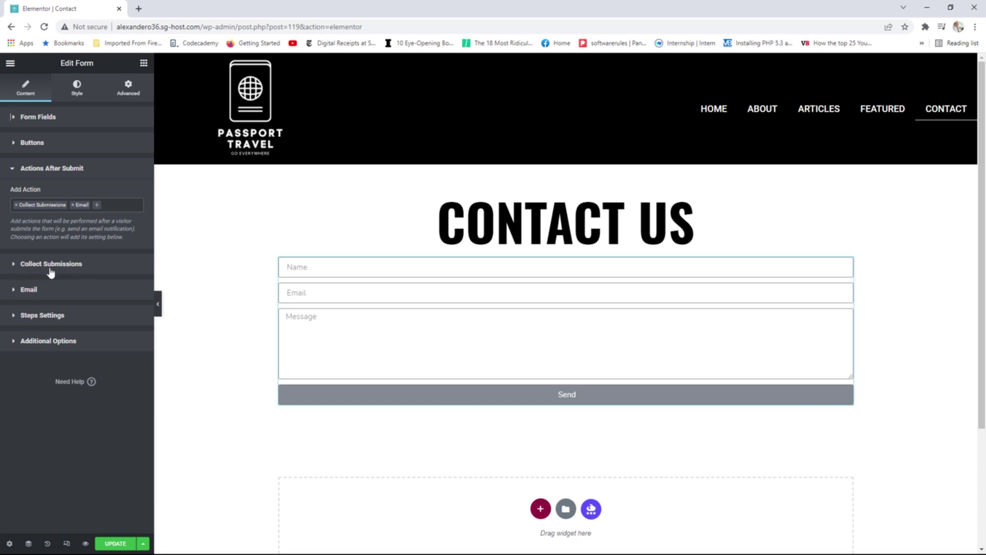
Open the page in a new tab and view the empty Elementor Submissions list.
{"action": "left_click", "coordinate": [11, 63]}
{"action": "right_click", "coordinate": [58, 222]}
{"action": "left_click", "coordinate": [84, 229]}
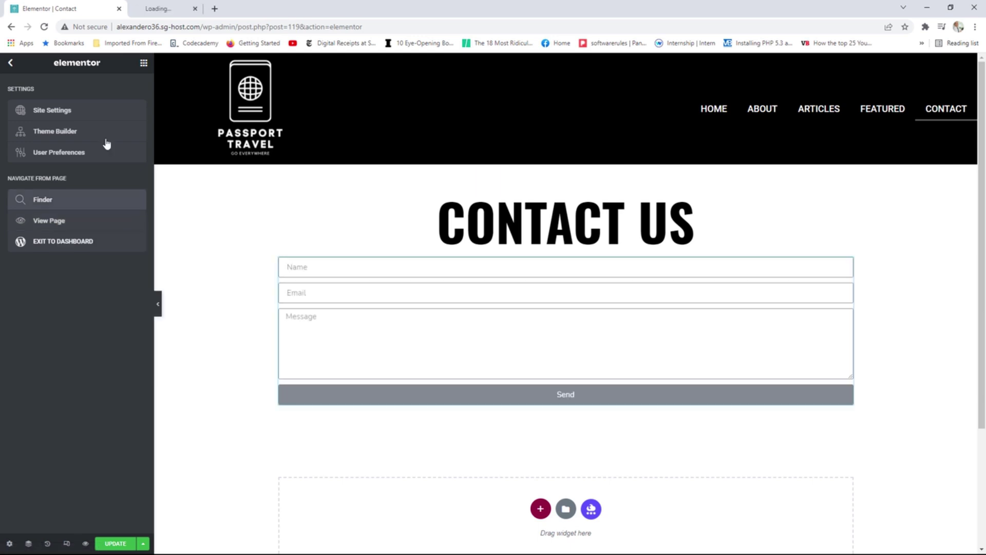
{"action": "left_click", "coordinate": [181, 6]}
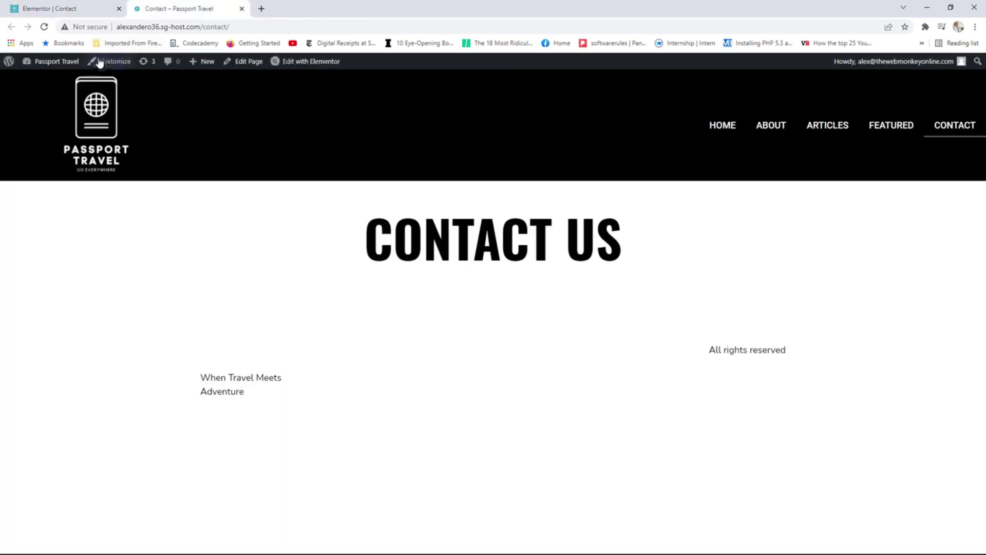
{"action": "left_click", "coordinate": [68, 63]}
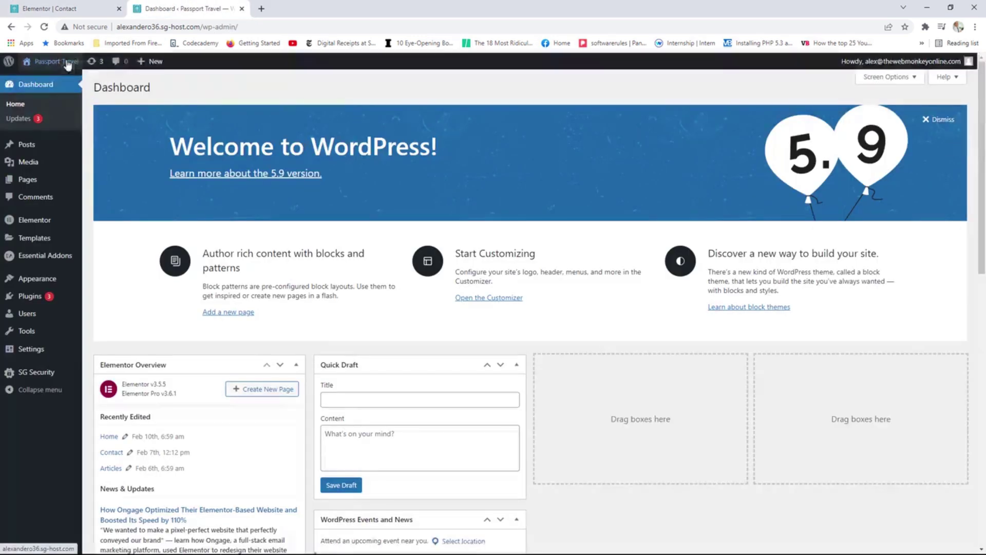
{"action": "mouse_move", "coordinate": [59, 222]}
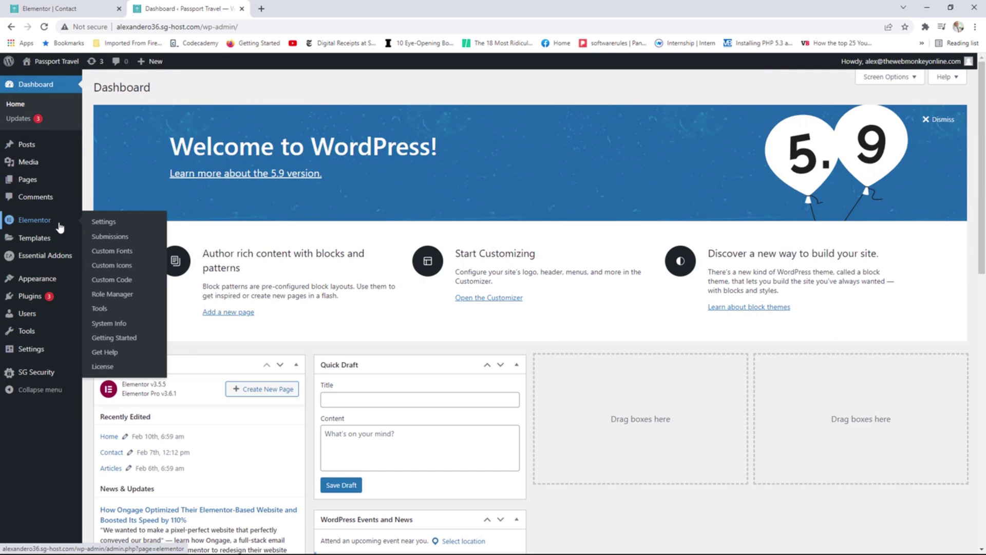
{"action": "left_click", "coordinate": [114, 241]}
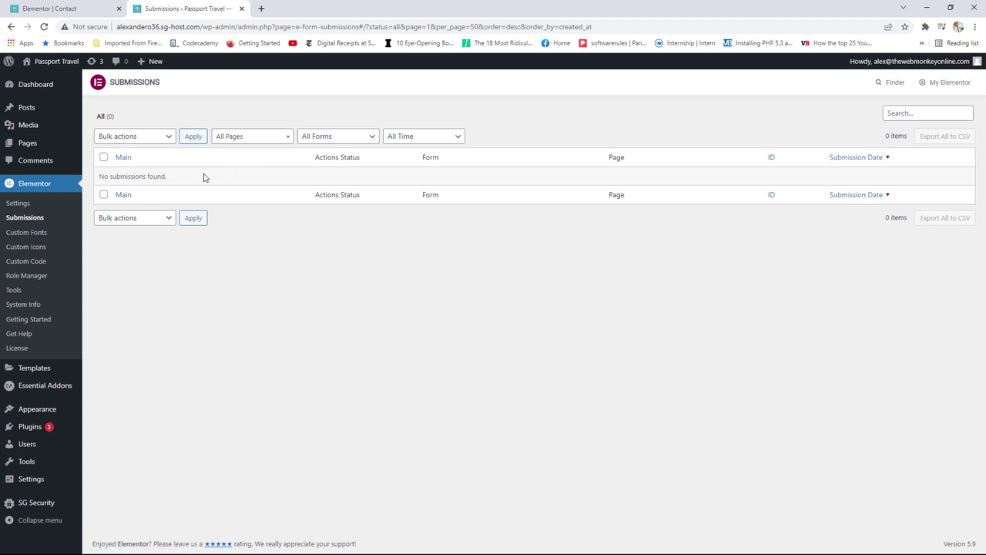
Back in the editor, edit the contact form and expand its Email action settings.
{"action": "left_click", "coordinate": [74, 8]}
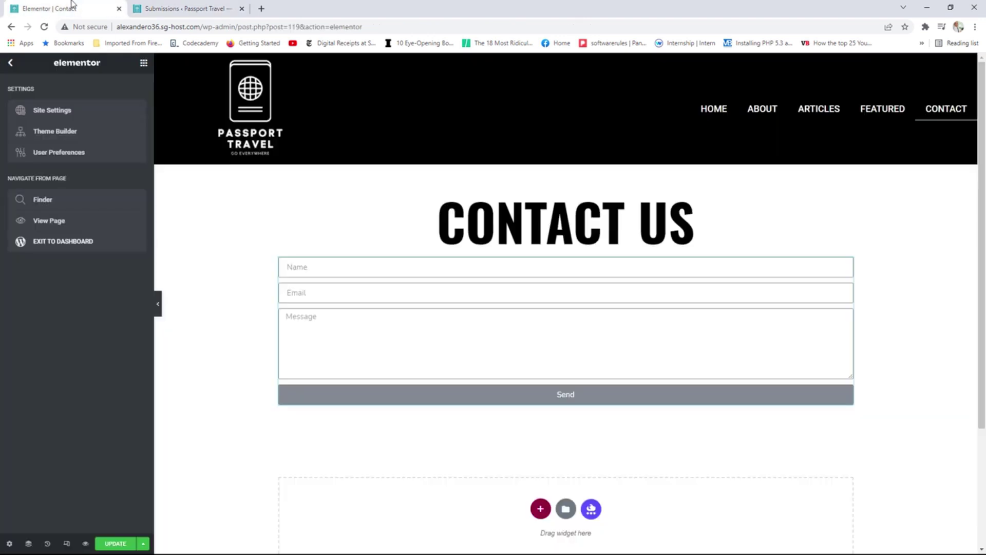
{"action": "left_click", "coordinate": [144, 63]}
{"action": "left_click", "coordinate": [637, 267]}
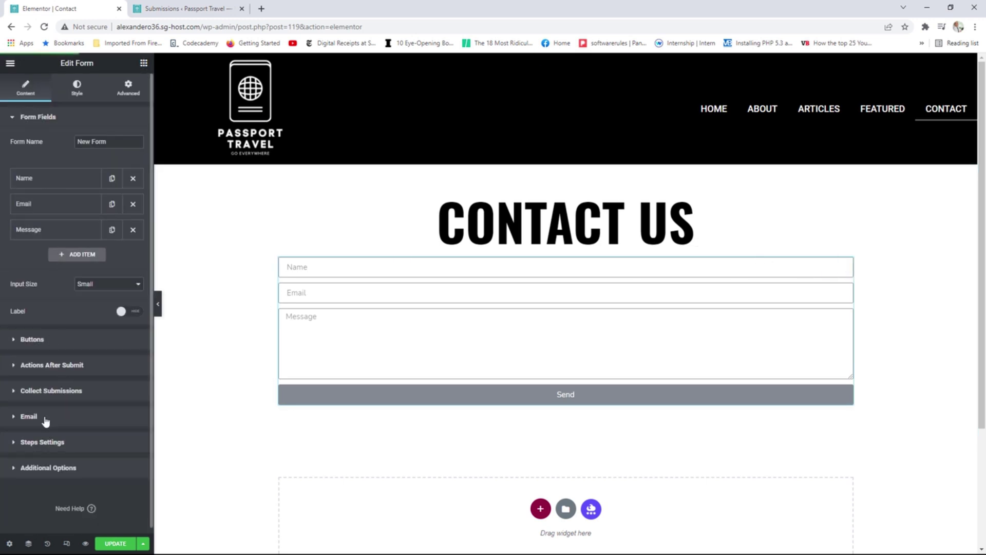
{"action": "left_click", "coordinate": [29, 416]}
{"action": "scroll", "coordinate": [82, 231], "scroll_direction": "down", "scroll_amount": 1}
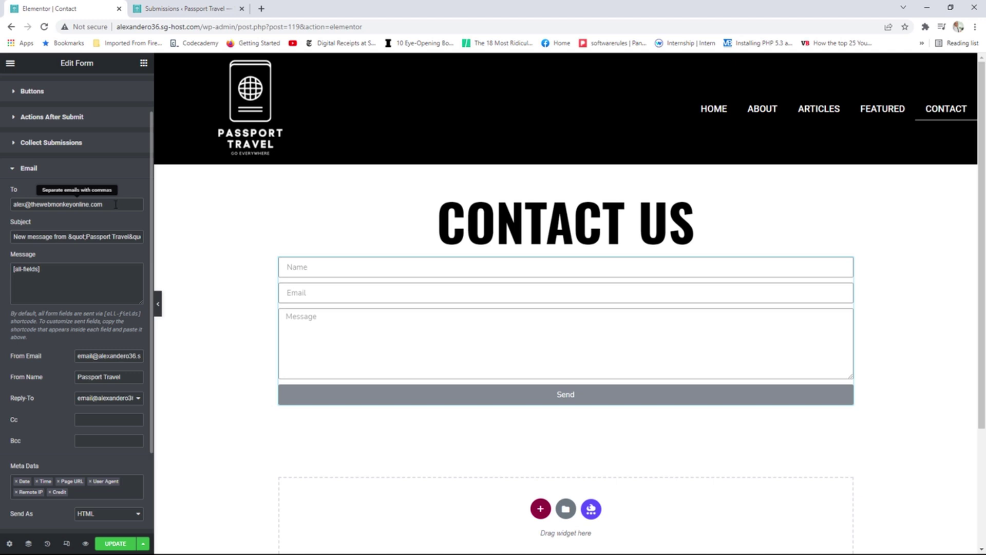
{"action": "left_click_drag", "start_coordinate": [115, 205], "coordinate": [16, 205]}
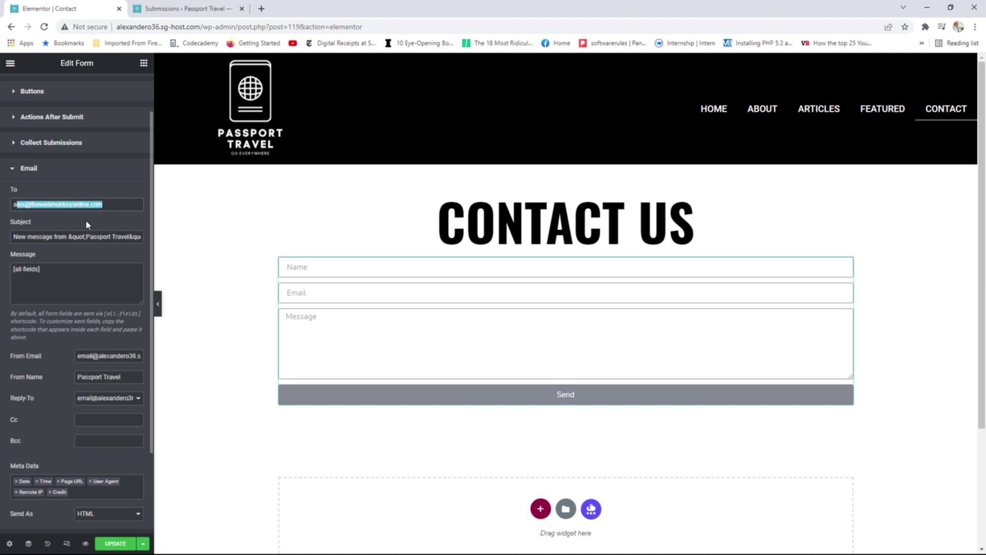
{"action": "left_click", "coordinate": [111, 205]}
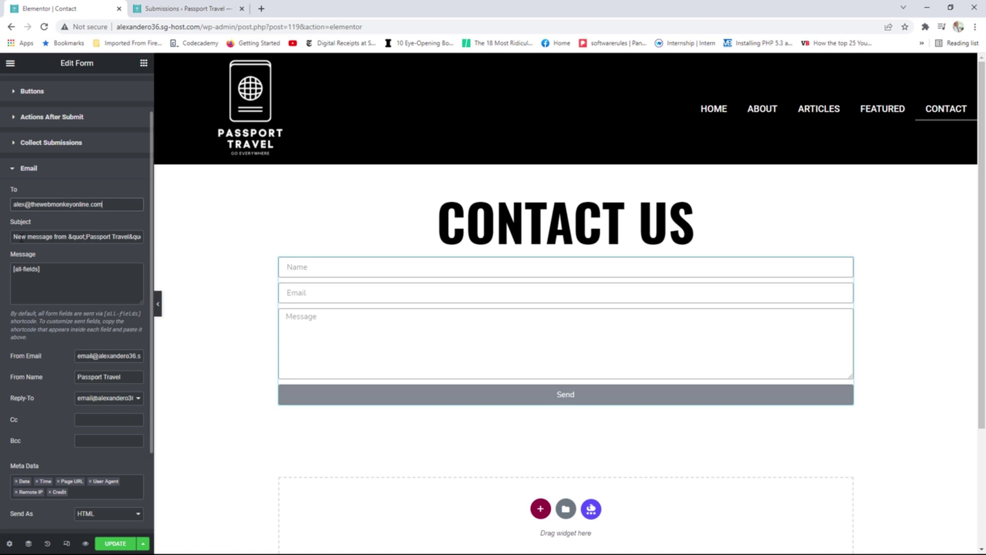
{"action": "left_click_drag", "start_coordinate": [35, 237], "coordinate": [135, 237]}
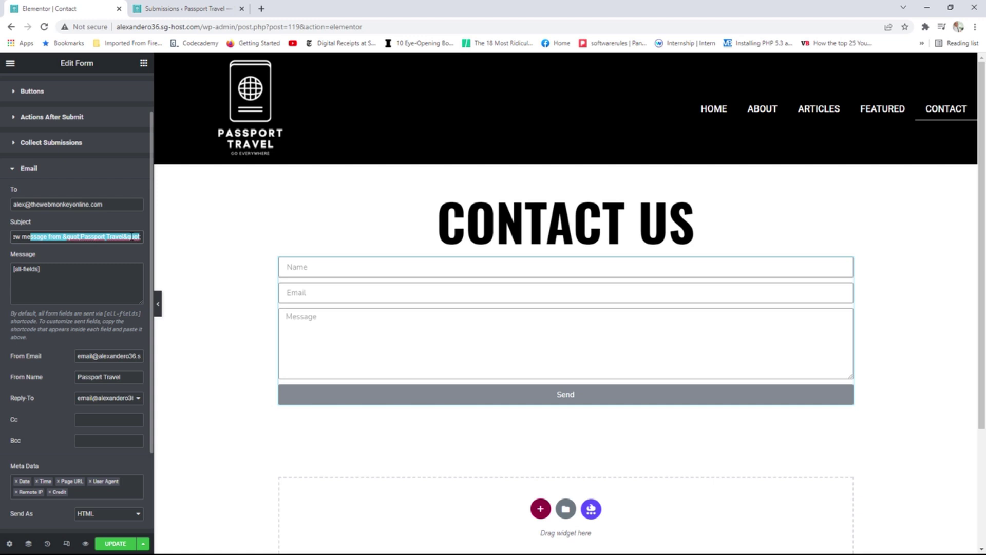
{"action": "left_click", "coordinate": [78, 271]}
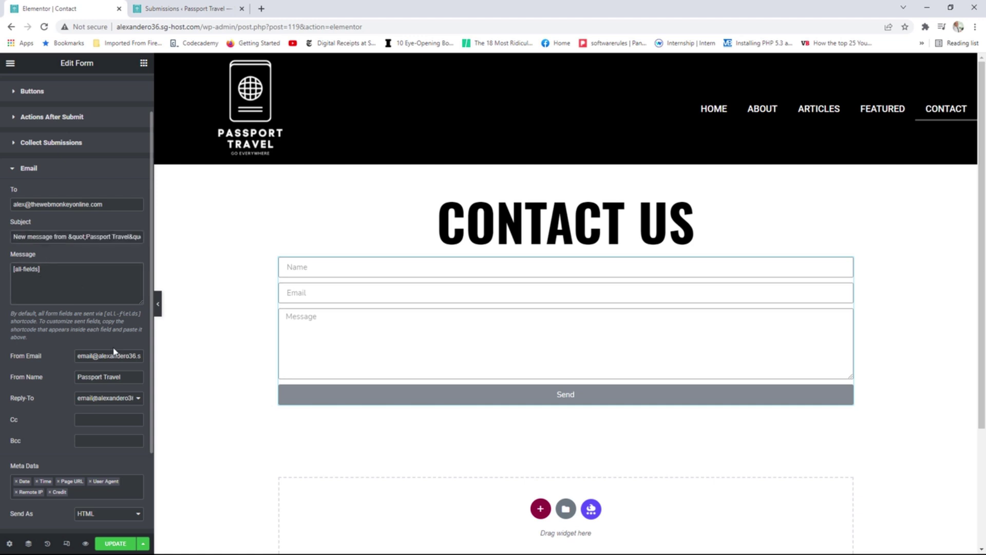
{"action": "scroll", "coordinate": [114, 351], "scroll_direction": "down", "scroll_amount": 1}
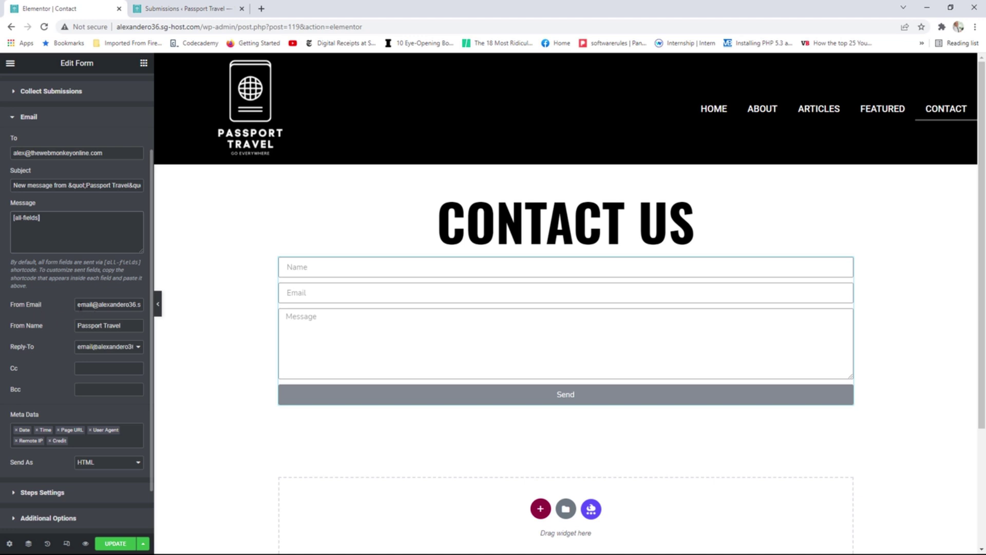
{"action": "left_click_drag", "start_coordinate": [78, 305], "coordinate": [113, 307]}
{"action": "scroll", "coordinate": [109, 308], "scroll_direction": "up", "scroll_amount": 1}
{"action": "scroll", "coordinate": [99, 330], "scroll_direction": "up", "scroll_amount": 1}
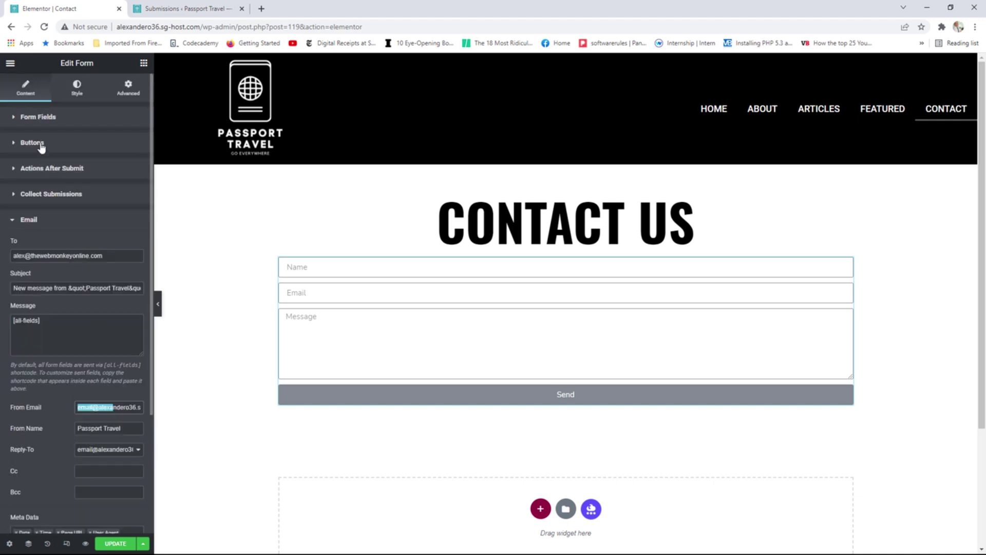
Copy the Email field's shortcode and paste [field id="email"] into From Email.
{"action": "left_click", "coordinate": [50, 120]}
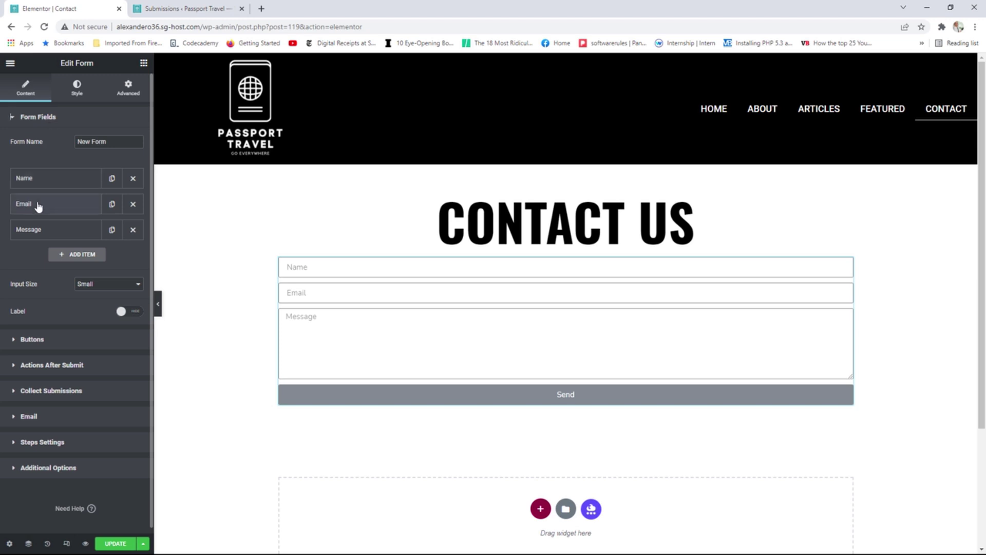
{"action": "left_click", "coordinate": [37, 204]}
{"action": "left_click", "coordinate": [103, 229]}
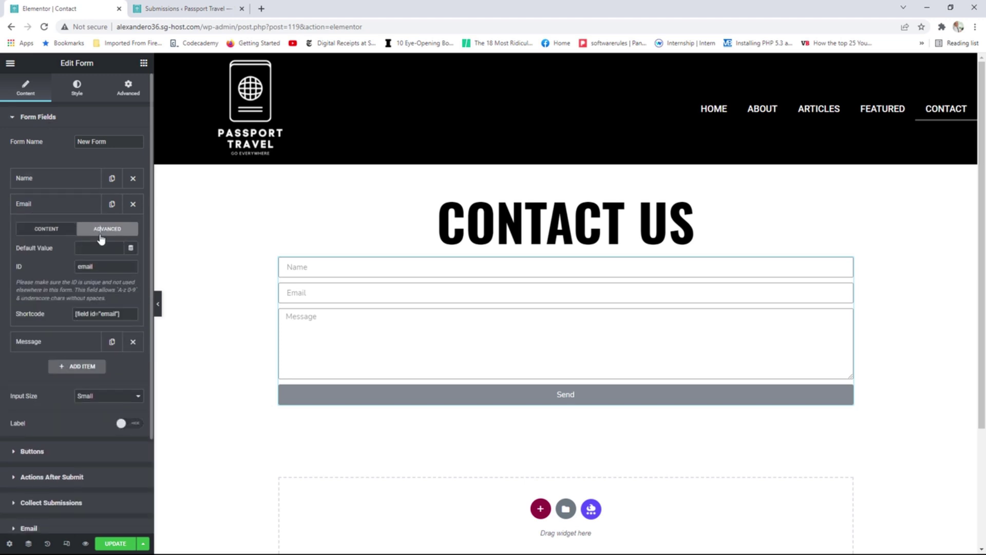
{"action": "left_click_drag", "start_coordinate": [128, 313], "coordinate": [72, 313]}
{"action": "right_click", "coordinate": [99, 313]}
{"action": "left_click", "coordinate": [110, 322]}
{"action": "scroll", "coordinate": [101, 334], "scroll_direction": "down", "scroll_amount": 1}
{"action": "left_click", "coordinate": [43, 478]}
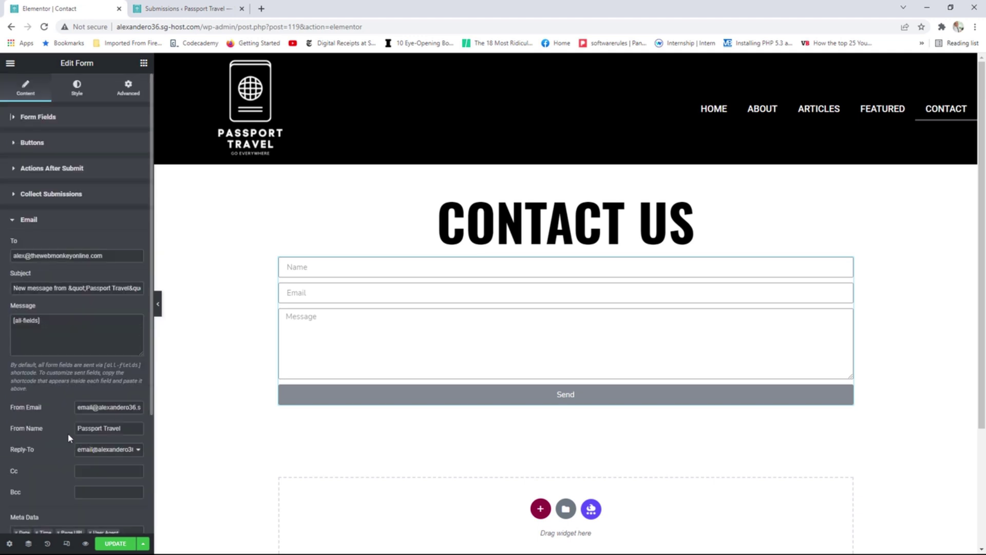
{"action": "scroll", "coordinate": [69, 428], "scroll_direction": "down", "scroll_amount": 1}
{"action": "left_click_drag", "start_coordinate": [78, 360], "coordinate": [147, 362]}
{"action": "right_click", "coordinate": [113, 357]}
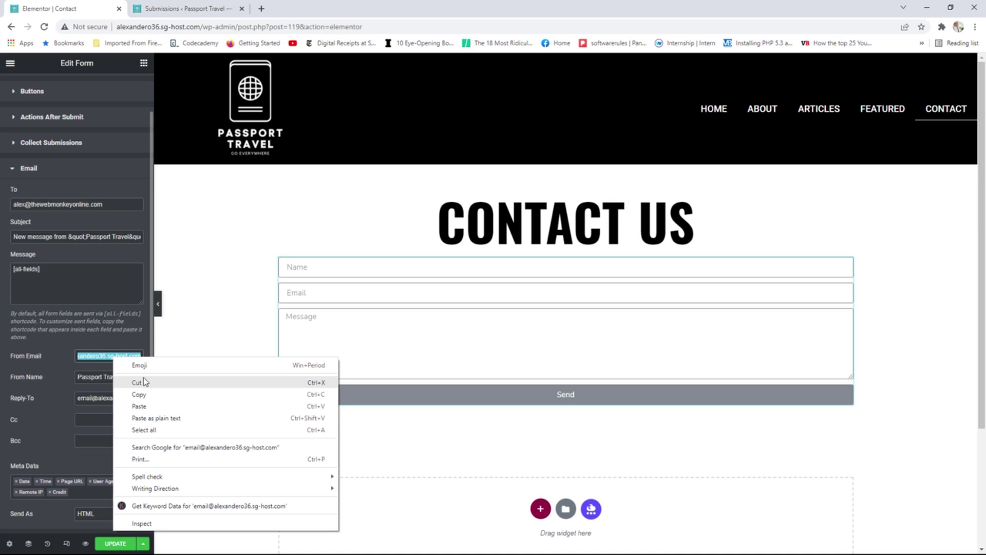
{"action": "left_click", "coordinate": [140, 406]}
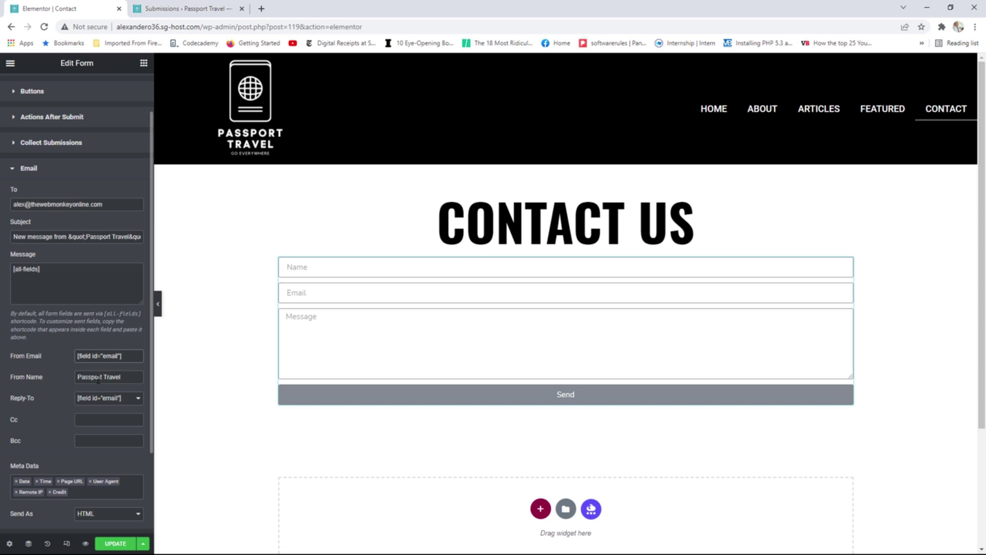
Copy the Name field's shortcode and paste [field id="name"] into From Name.
{"action": "scroll", "coordinate": [85, 350], "scroll_direction": "up", "scroll_amount": 2}
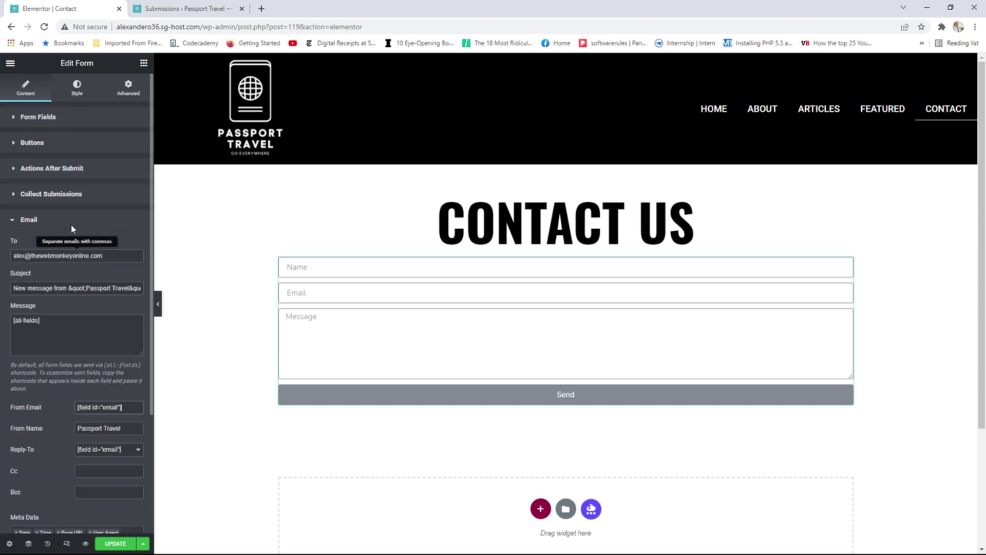
{"action": "left_click", "coordinate": [55, 119]}
{"action": "left_click", "coordinate": [67, 178]}
{"action": "left_click", "coordinate": [108, 202]}
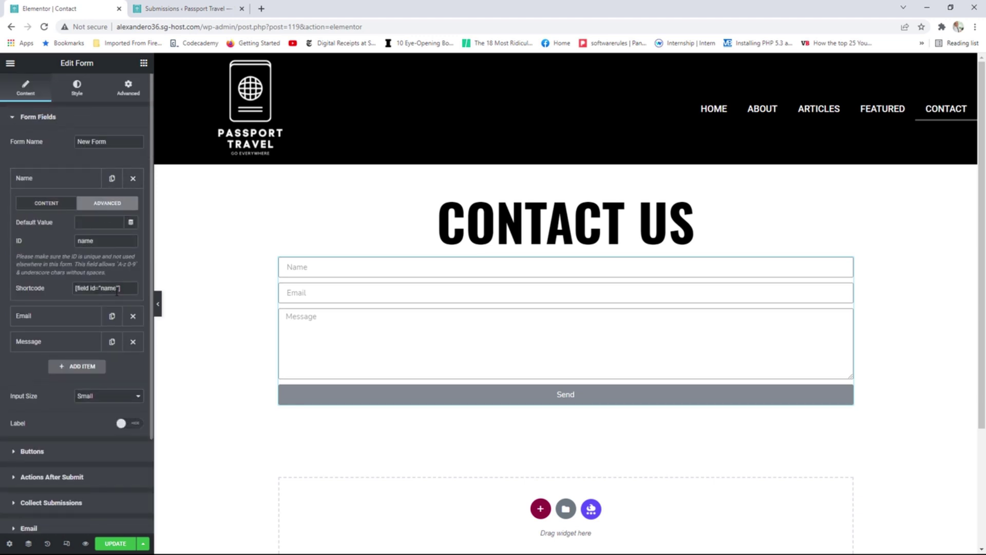
{"action": "left_click_drag", "start_coordinate": [117, 289], "coordinate": [78, 289]}
{"action": "right_click", "coordinate": [88, 288]}
{"action": "left_click", "coordinate": [114, 299]}
{"action": "left_click", "coordinate": [49, 119]}
{"action": "left_click", "coordinate": [42, 224]}
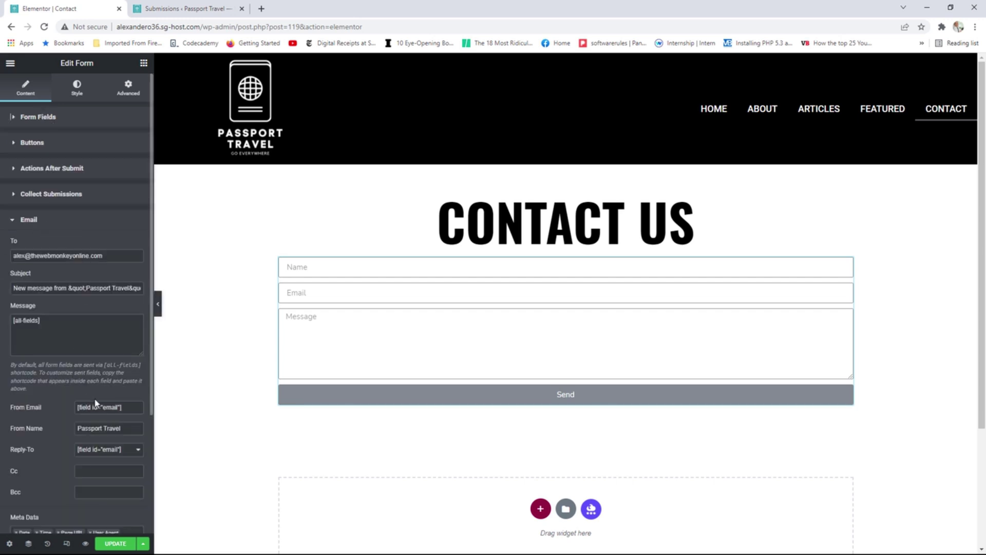
{"action": "scroll", "coordinate": [97, 404], "scroll_direction": "down", "scroll_amount": 1}
{"action": "left_click_drag", "start_coordinate": [121, 377], "coordinate": [78, 376]}
{"action": "right_click", "coordinate": [97, 376]}
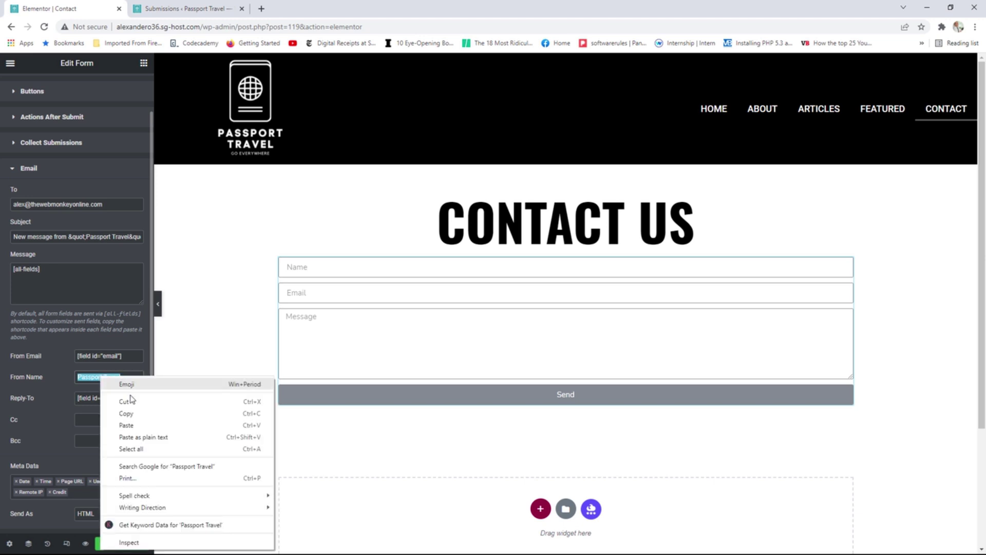
{"action": "left_click", "coordinate": [123, 425]}
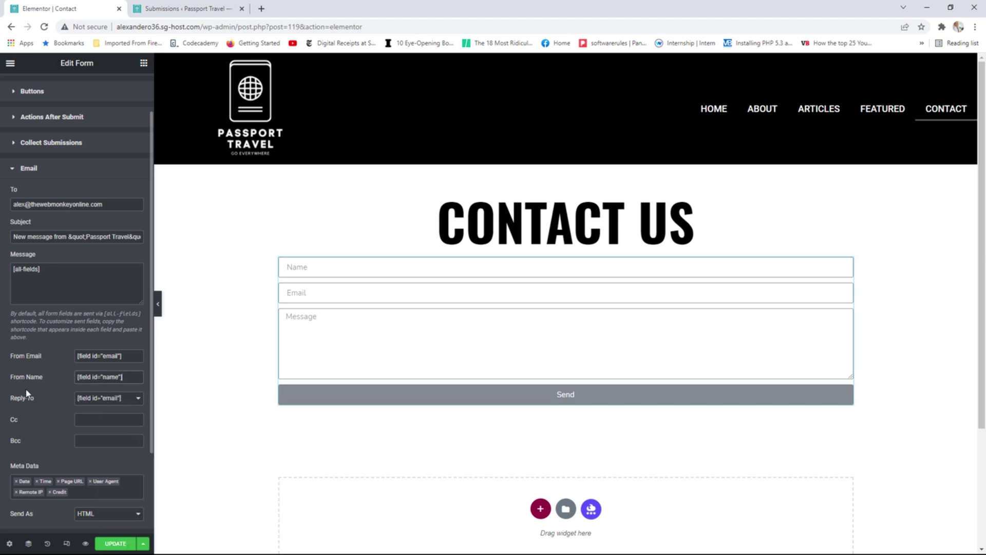
Leave Reply-To and email format unchanged, then expand the Name, Email and Message fields.
{"action": "left_click", "coordinate": [105, 400]}
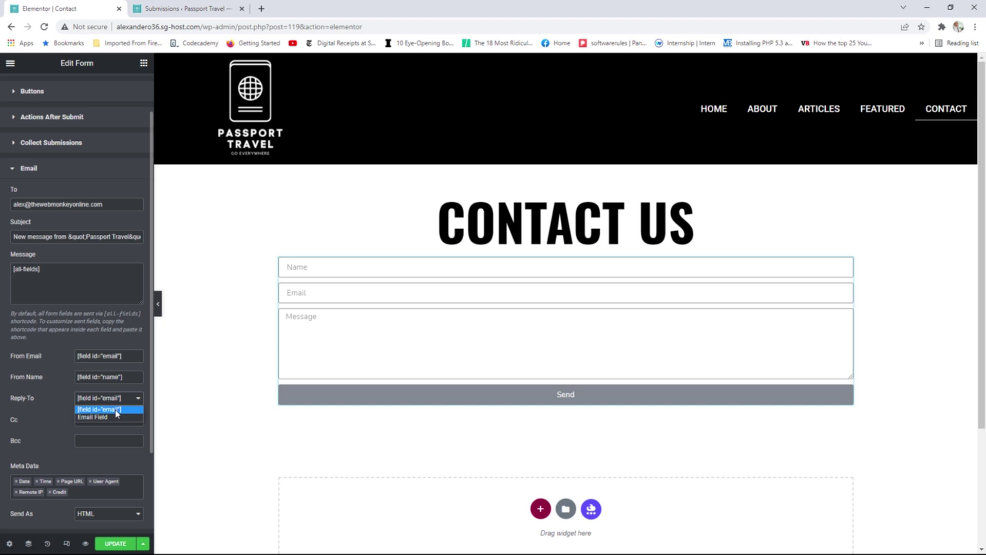
{"action": "left_click", "coordinate": [61, 395]}
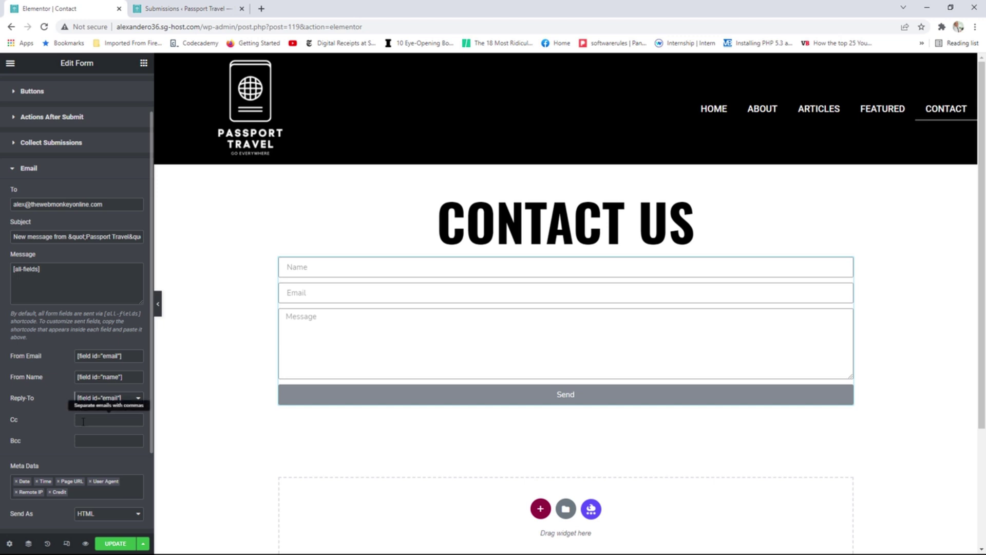
{"action": "scroll", "coordinate": [87, 421], "scroll_direction": "down", "scroll_amount": 1}
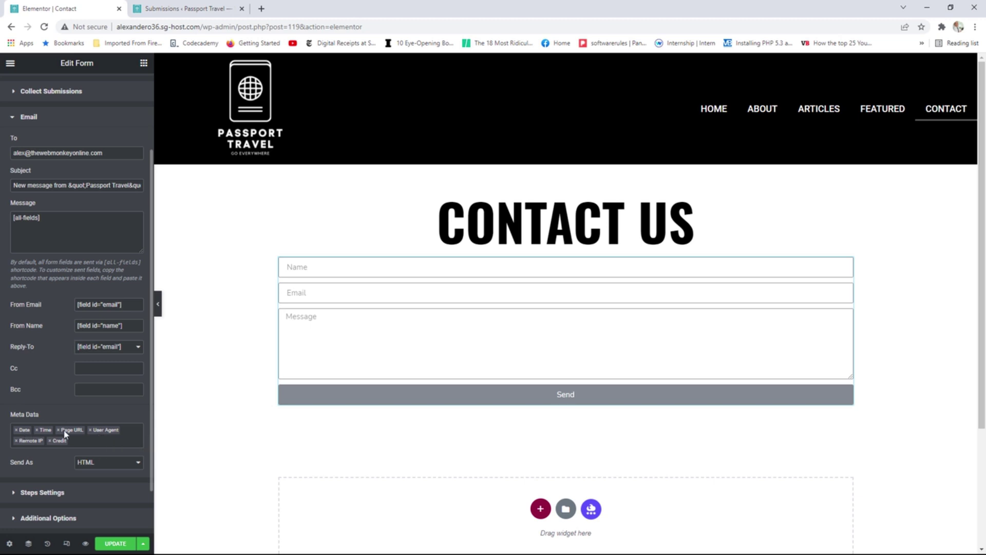
{"action": "scroll", "coordinate": [109, 431], "scroll_direction": "down", "scroll_amount": 1}
{"action": "left_click", "coordinate": [114, 414]}
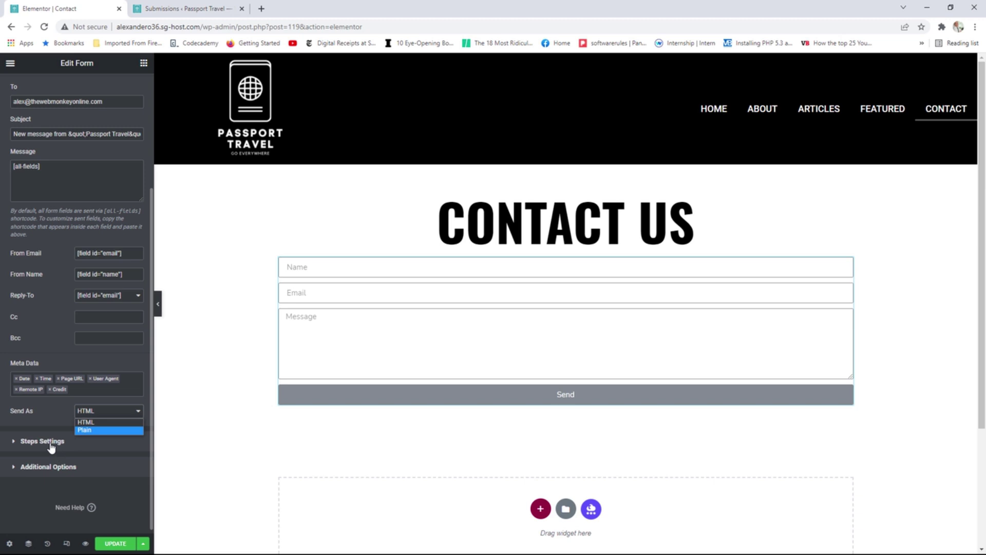
{"action": "scroll", "coordinate": [99, 409], "scroll_direction": "up", "scroll_amount": 3}
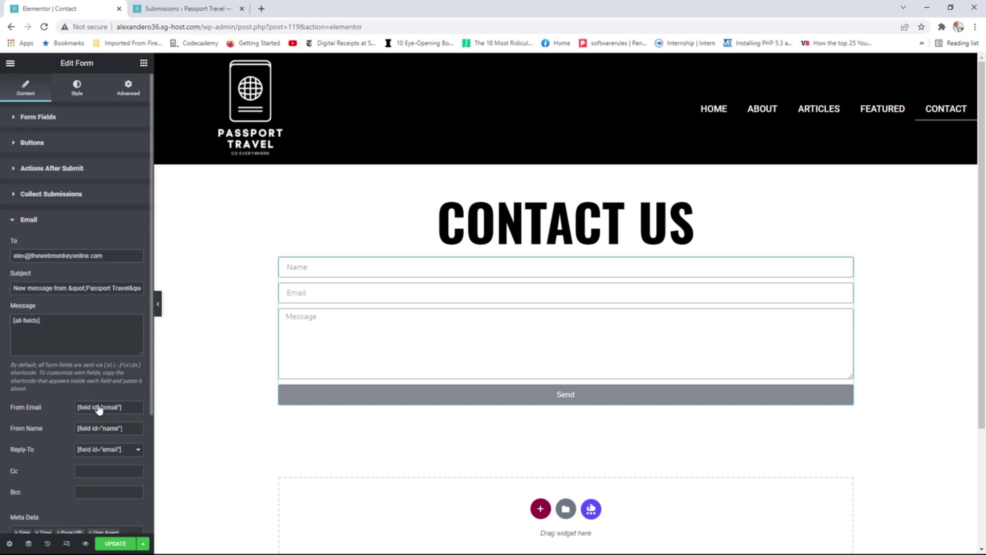
{"action": "left_click", "coordinate": [65, 126]}
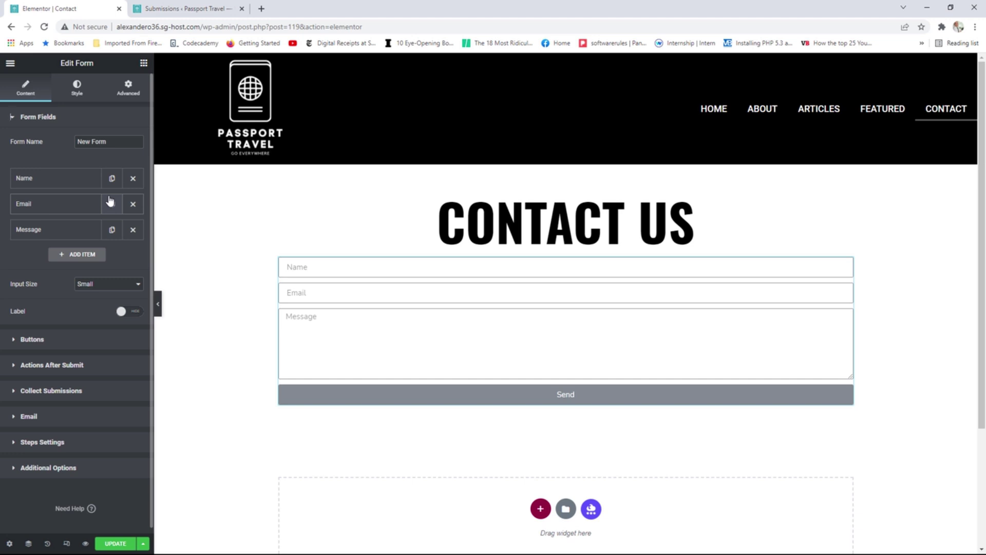
Add a Step-type item to the form fields and delete the extra step item.
{"action": "left_click", "coordinate": [78, 255]}
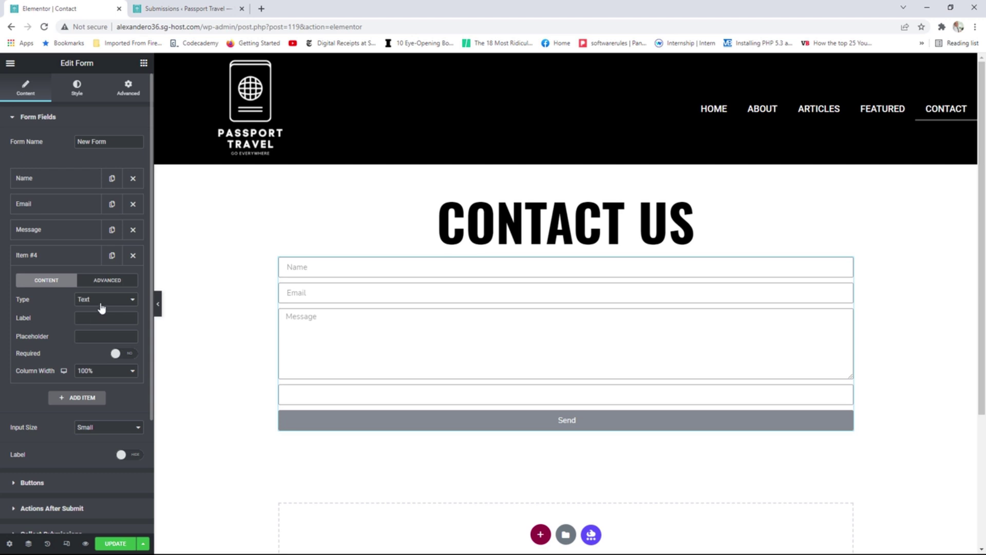
{"action": "left_click", "coordinate": [102, 306]}
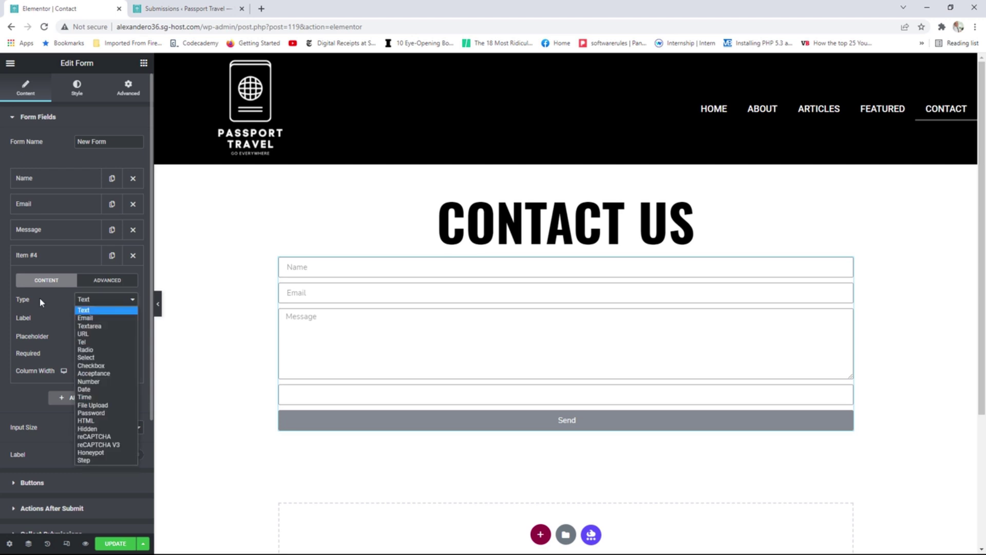
{"action": "left_click", "coordinate": [94, 460]}
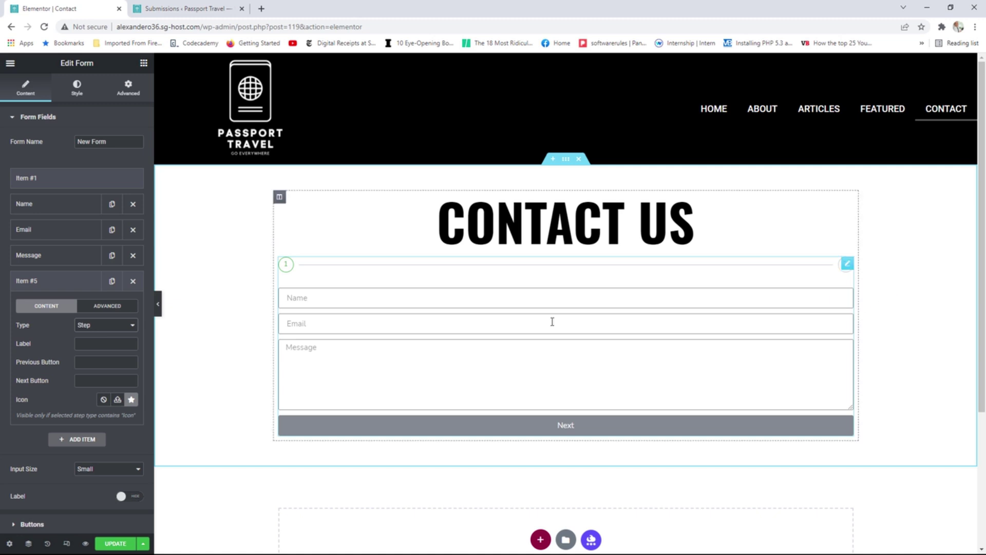
{"action": "left_click", "coordinate": [132, 281]}
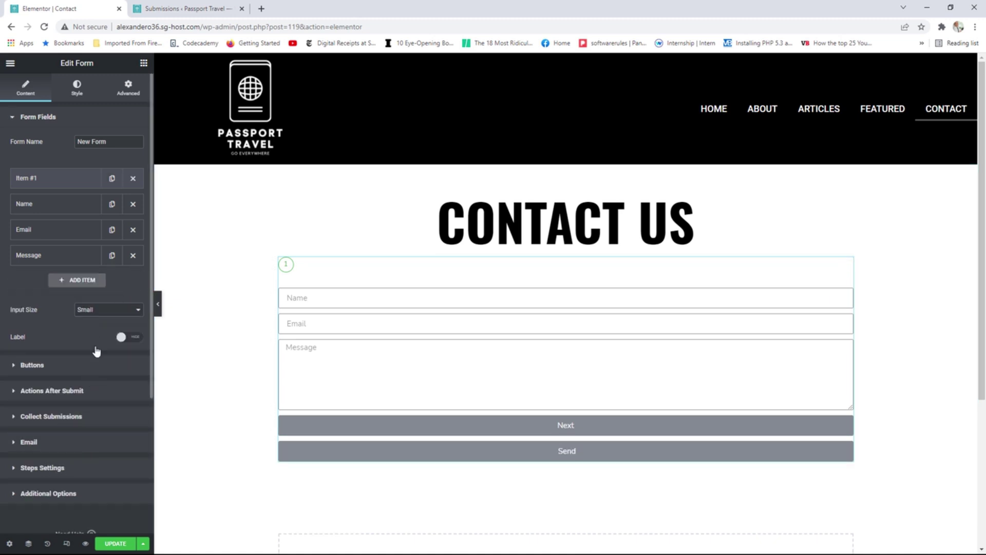
{"action": "scroll", "coordinate": [86, 431], "scroll_direction": "down", "scroll_amount": 1}
Toggle Custom Messages on and back off in Additional Options, then expand Actions After Submit.
{"action": "left_click", "coordinate": [69, 464]}
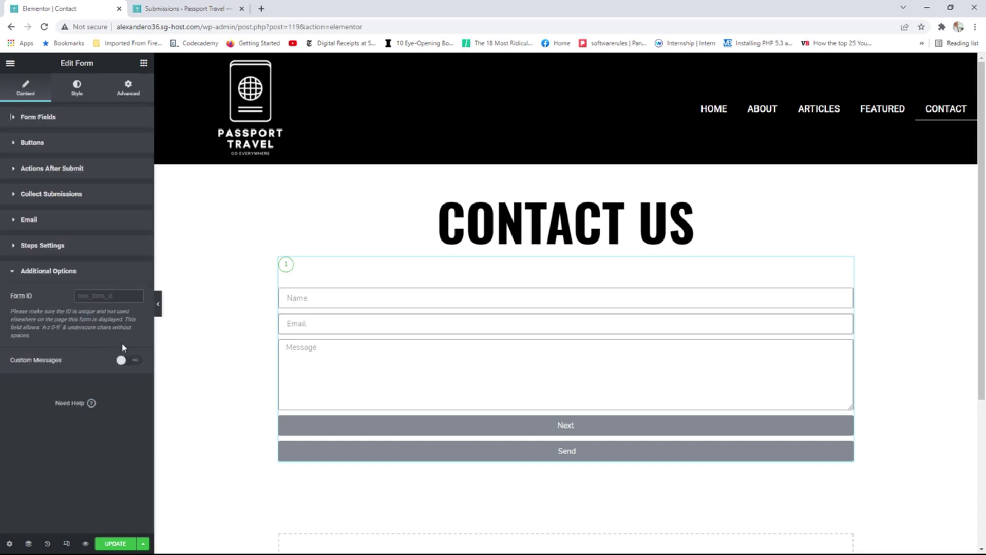
{"action": "left_click", "coordinate": [135, 360]}
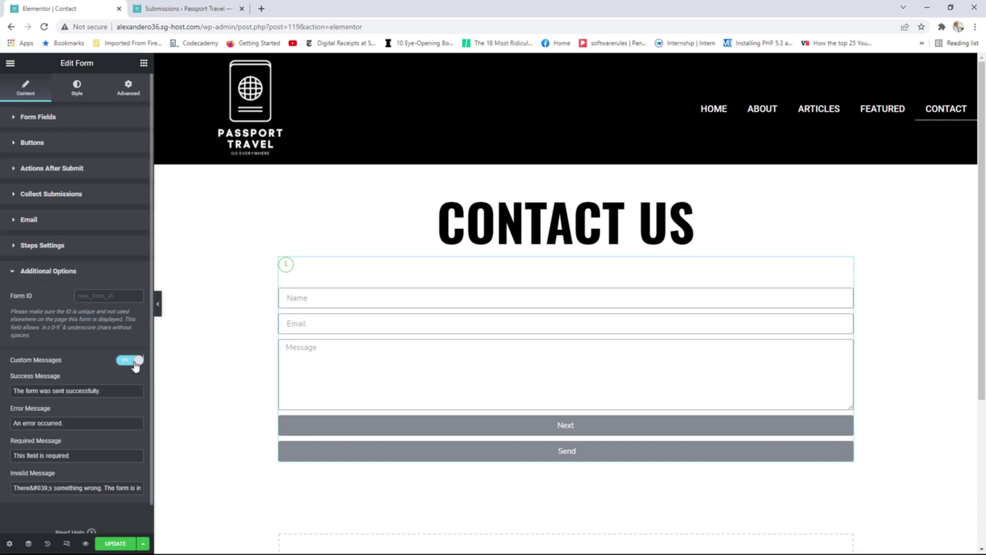
{"action": "scroll", "coordinate": [93, 394], "scroll_direction": "down", "scroll_amount": 1}
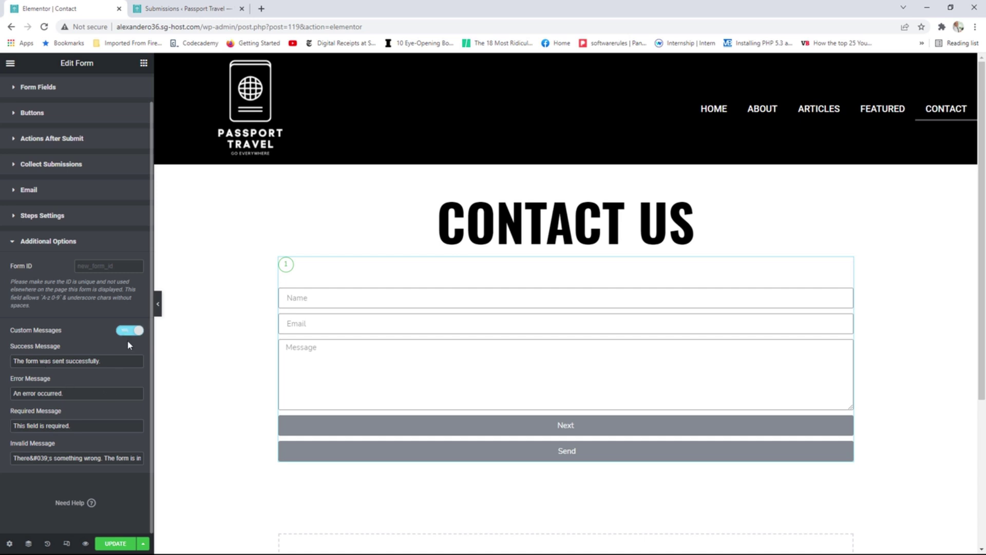
{"action": "left_click", "coordinate": [127, 335]}
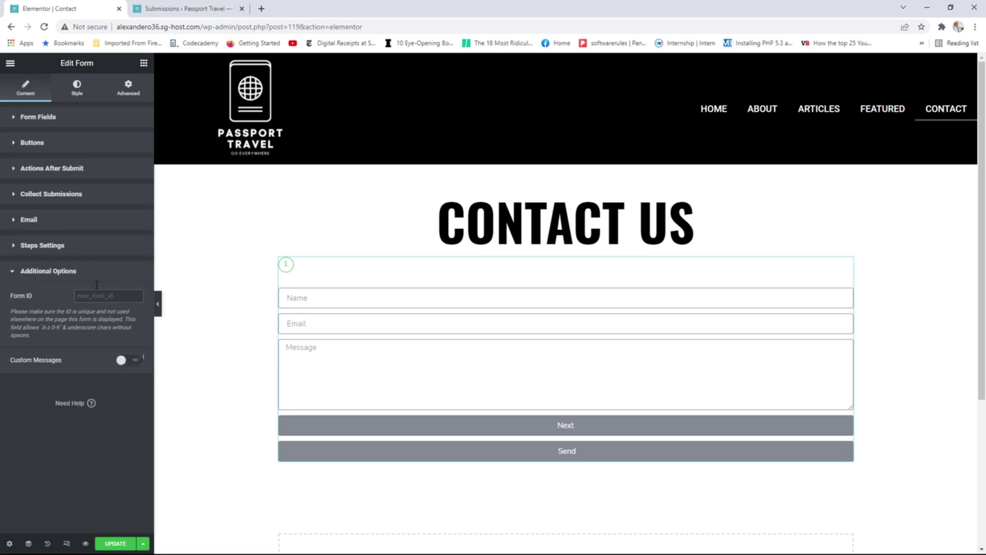
{"action": "left_click", "coordinate": [56, 171]}
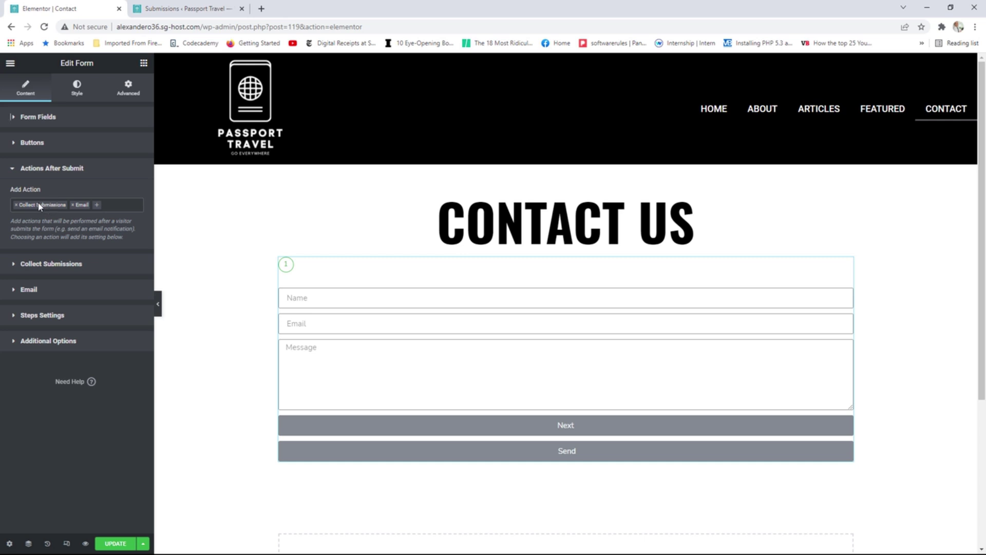
Browse the form's after-submit actions list and close it without adding any action.
{"action": "left_click", "coordinate": [113, 204]}
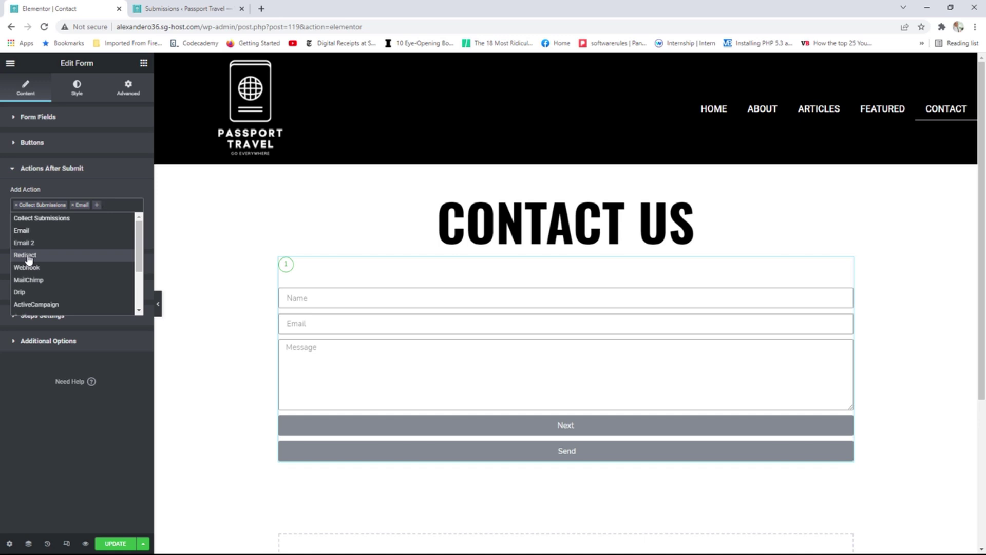
{"action": "scroll", "coordinate": [138, 251], "scroll_direction": "down", "scroll_amount": 1}
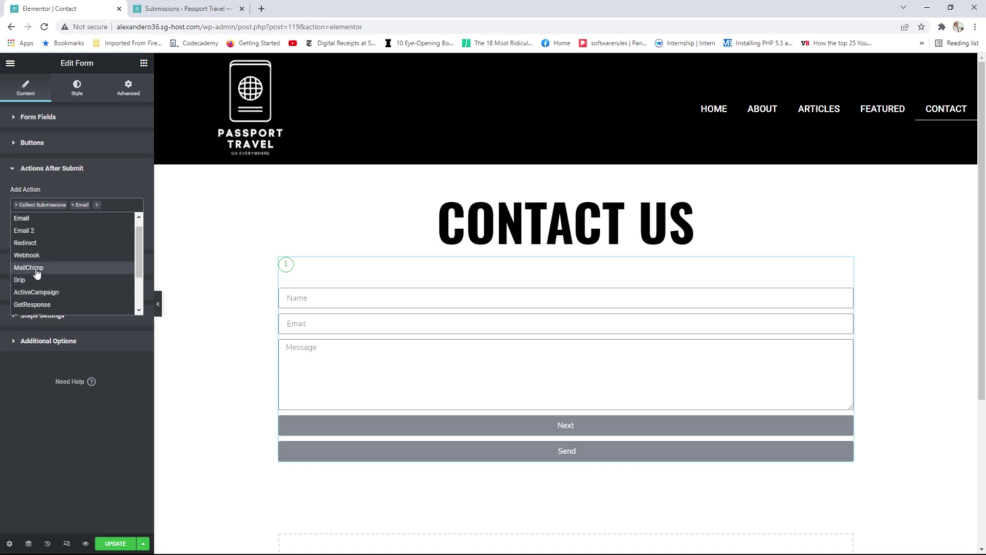
{"action": "scroll", "coordinate": [50, 282], "scroll_direction": "down", "scroll_amount": 1}
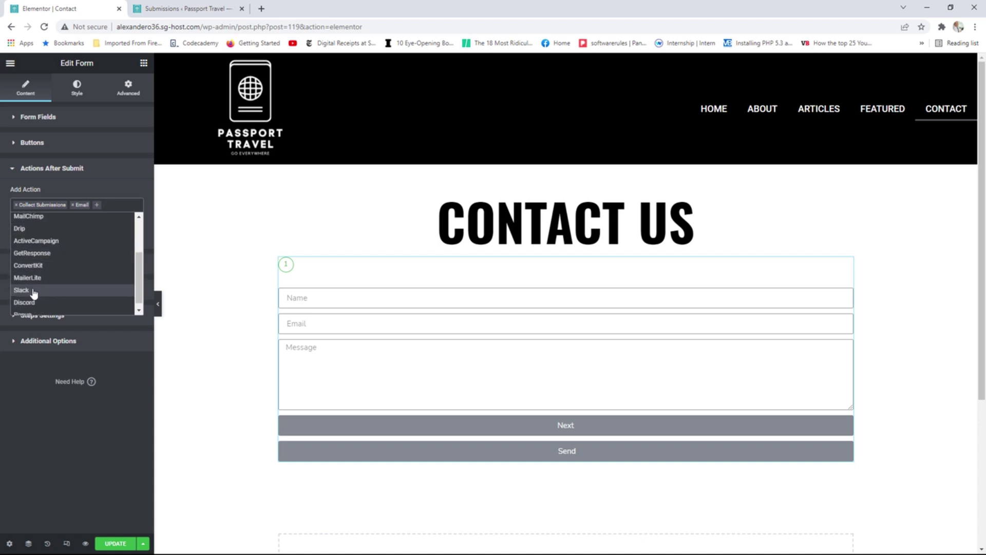
{"action": "scroll", "coordinate": [49, 293], "scroll_direction": "down", "scroll_amount": 1}
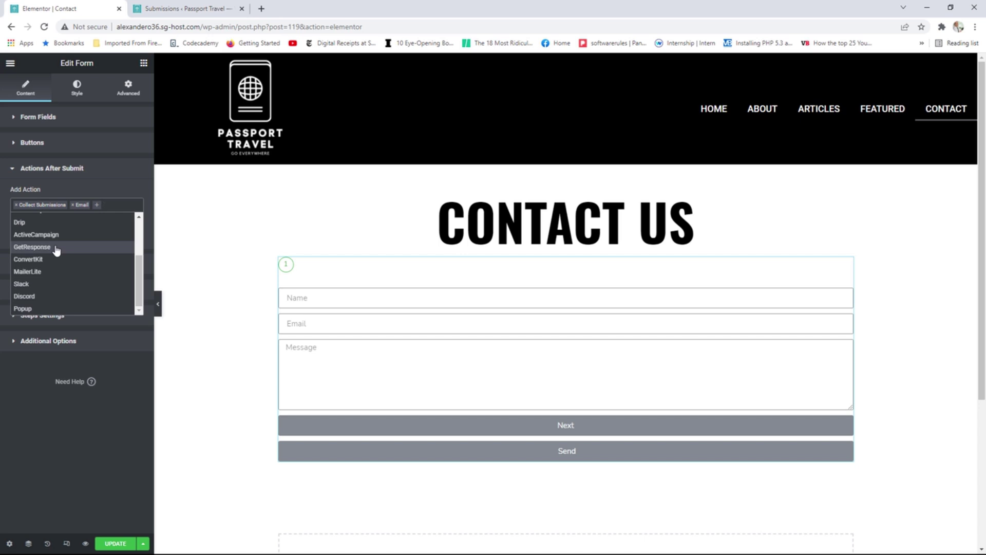
{"action": "left_click", "coordinate": [127, 381]}
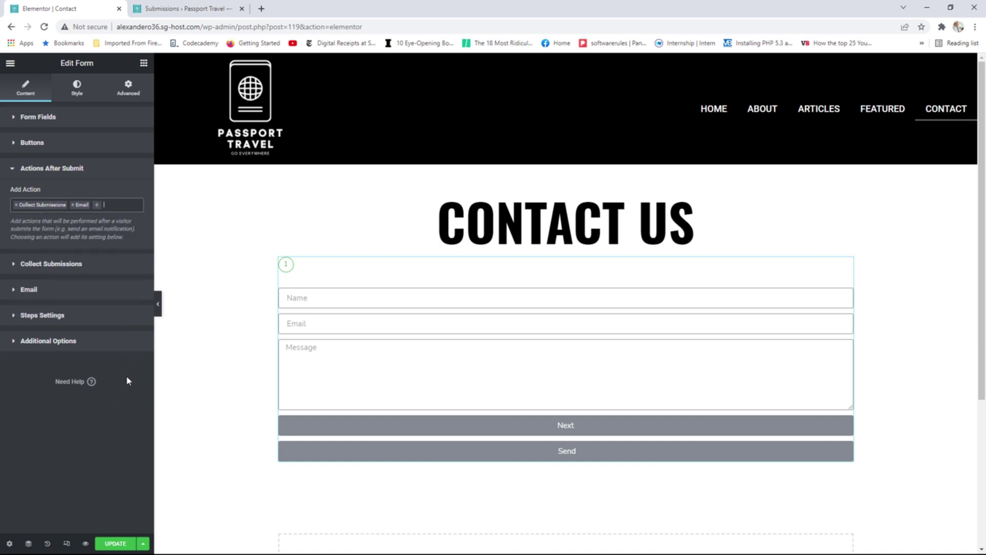
Delete the step item (Item #1) from Form Fields, update the Contact page, and view it live.
{"action": "left_click", "coordinate": [78, 119]}
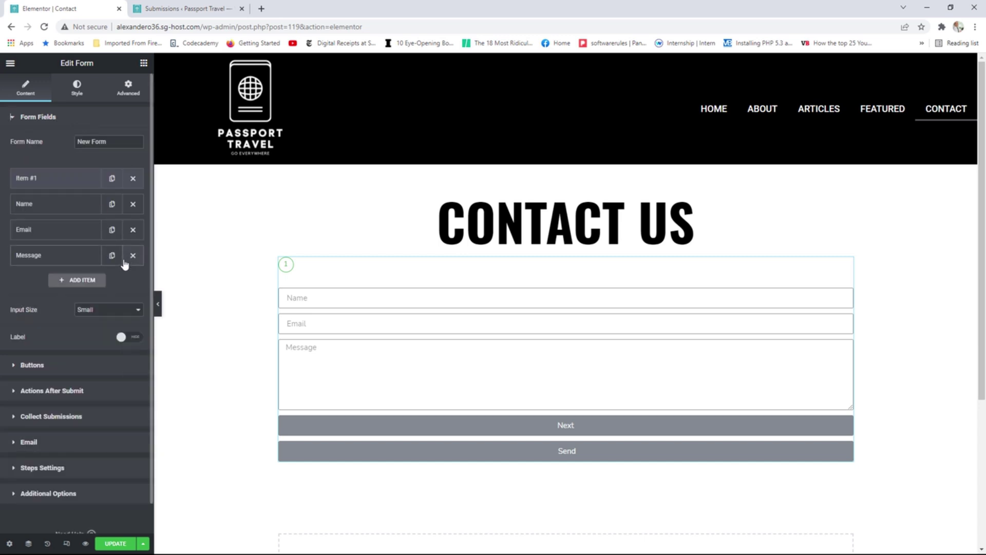
{"action": "left_click", "coordinate": [133, 179]}
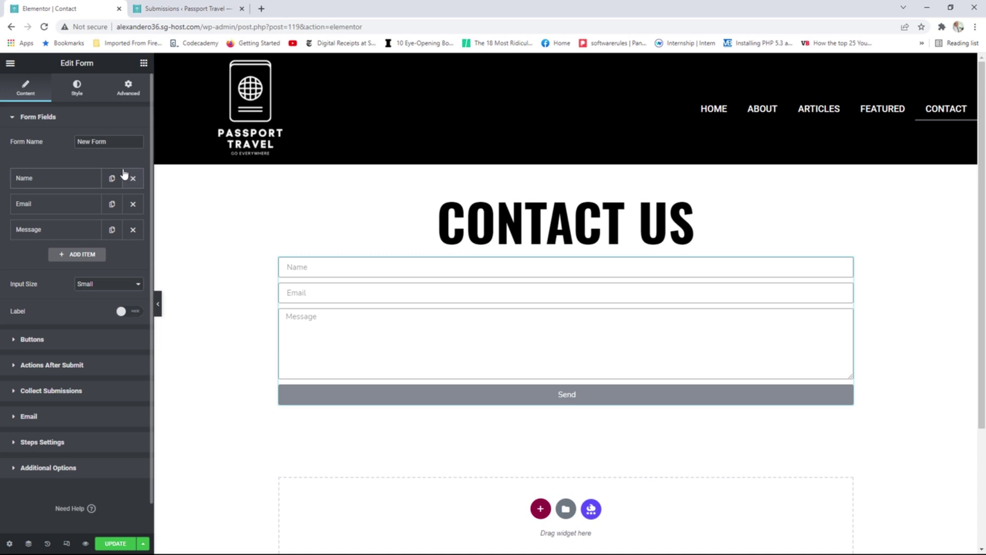
{"action": "left_click", "coordinate": [115, 544]}
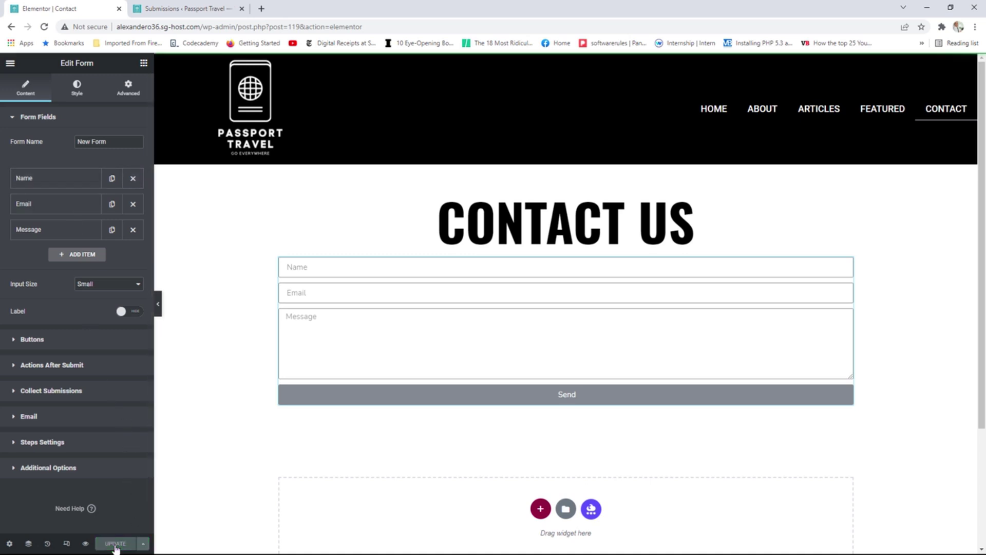
{"action": "left_click", "coordinate": [11, 63]}
{"action": "left_click", "coordinate": [73, 220]}
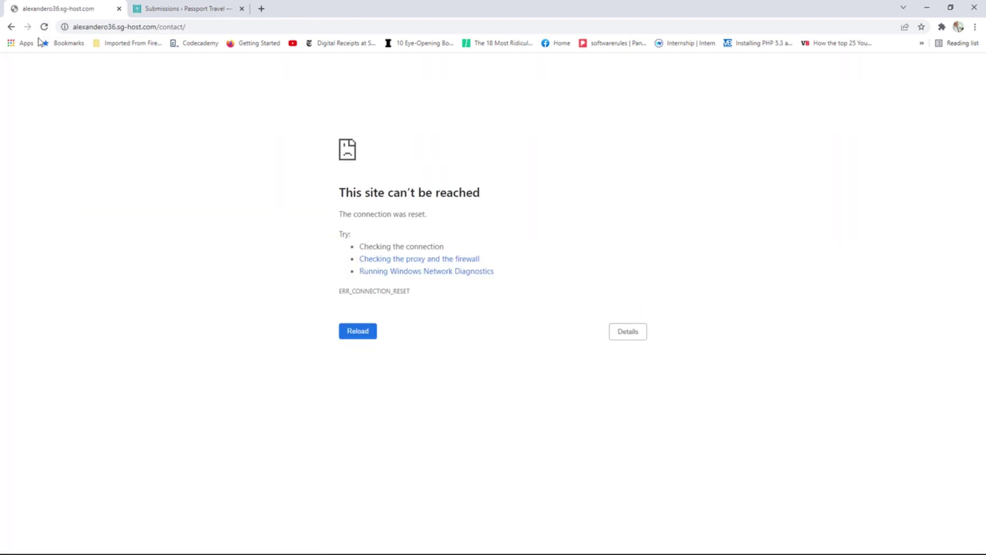
Reload the failed Contact page, then switch to the form Submissions tab.
{"action": "left_click", "coordinate": [44, 27]}
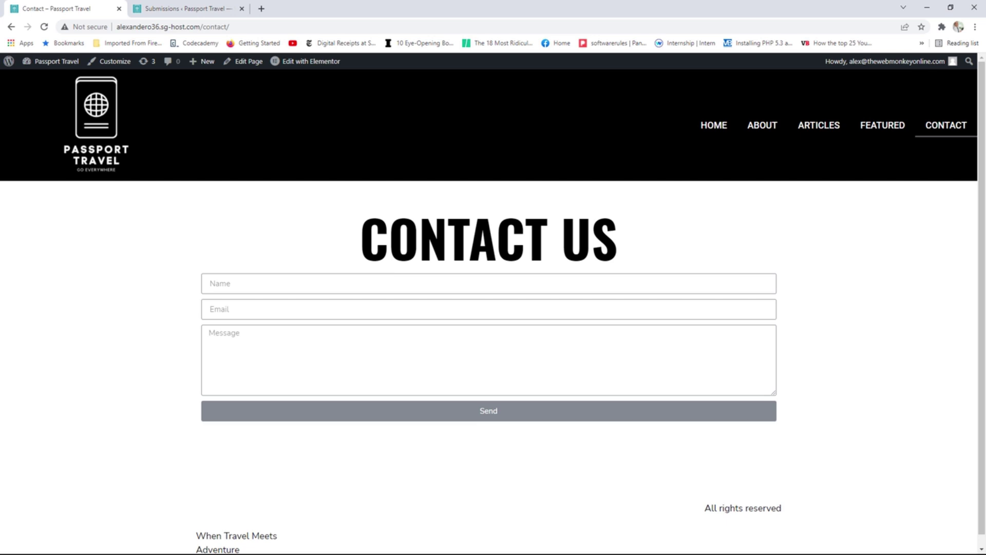
{"action": "left_click", "coordinate": [192, 8]}
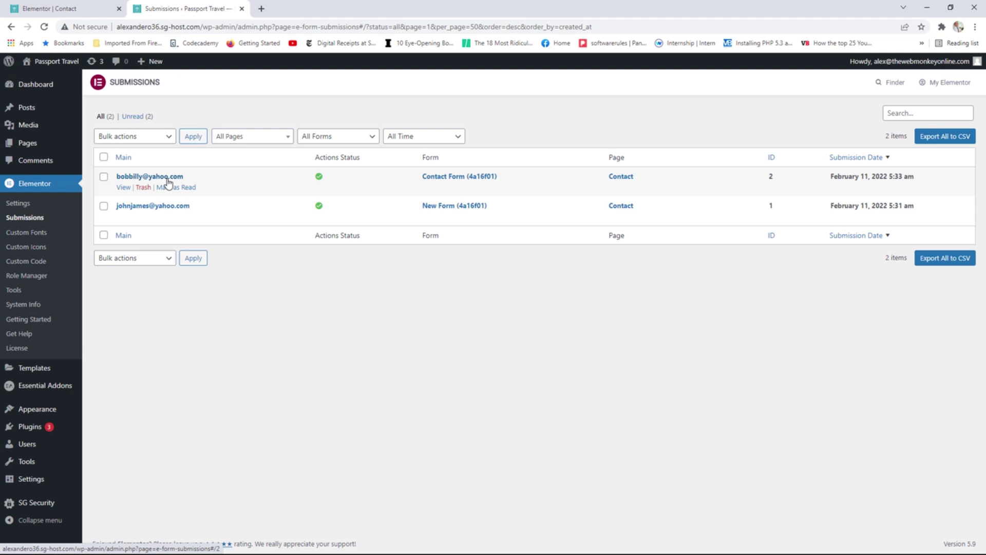
{"action": "left_click", "coordinate": [75, 6]}
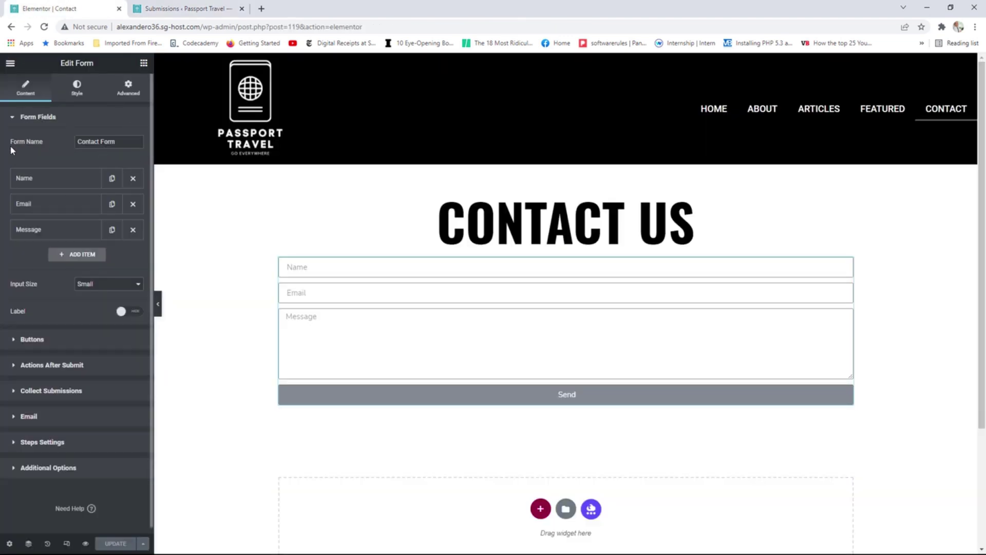
{"action": "left_click_drag", "start_coordinate": [17, 143], "coordinate": [50, 144]}
{"action": "left_click_drag", "start_coordinate": [130, 143], "coordinate": [77, 144]}
{"action": "left_click", "coordinate": [177, 9]}
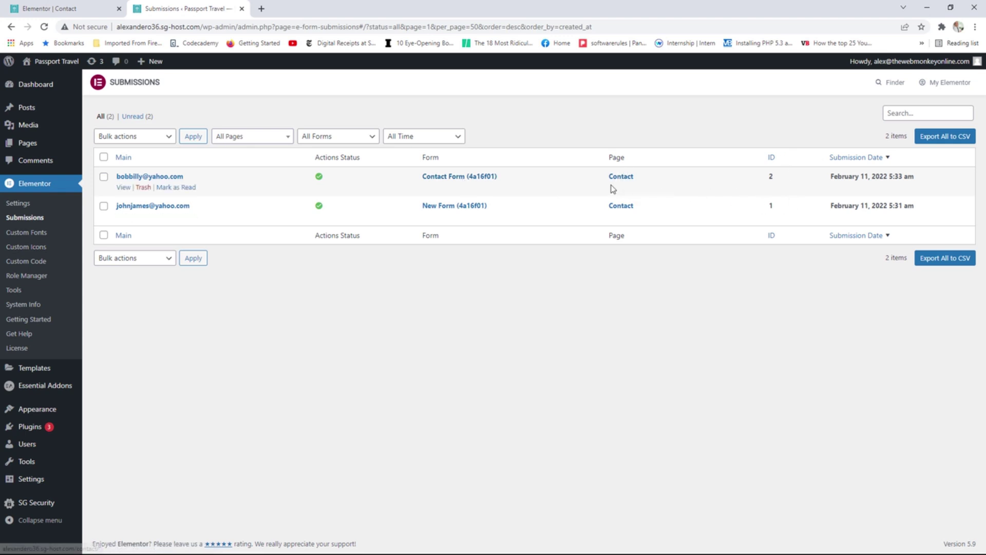
Open the latest submission and highlight its submitter name, message, creation year and browser identifier.
{"action": "left_click", "coordinate": [124, 188]}
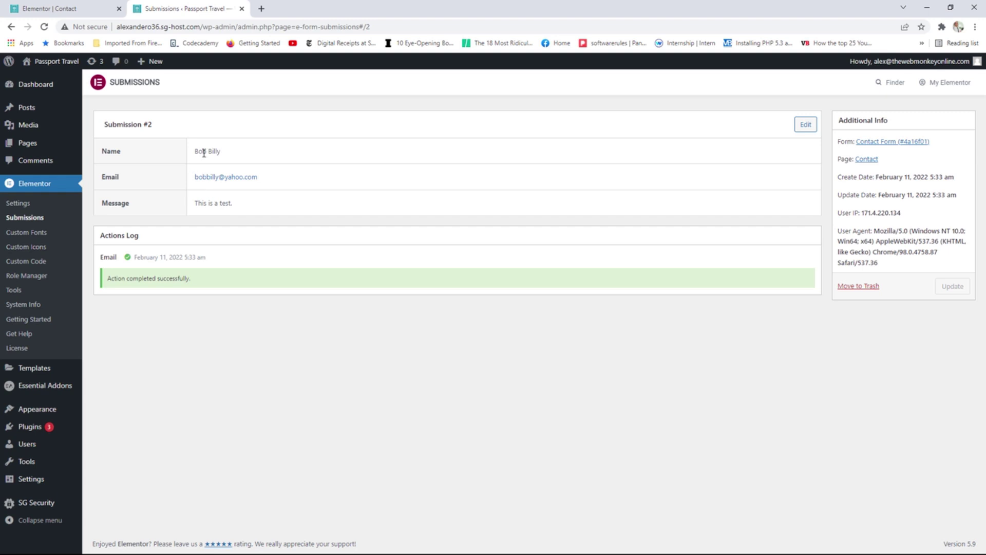
{"action": "left_click_drag", "start_coordinate": [199, 151], "coordinate": [236, 152]}
{"action": "left_click_drag", "start_coordinate": [234, 203], "coordinate": [208, 202]}
{"action": "left_click_drag", "start_coordinate": [908, 177], "coordinate": [929, 177]}
{"action": "left_click_drag", "start_coordinate": [874, 231], "coordinate": [907, 231]}
{"action": "left_click", "coordinate": [64, 5]}
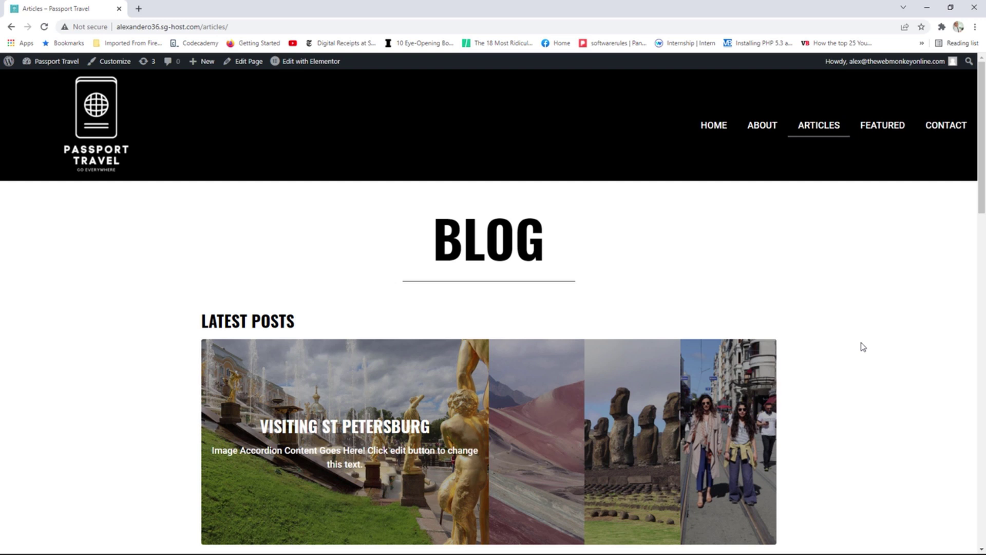
Open the Articles page in Elementor and add a Posts grid with a different skin to the empty bottom section.
{"action": "scroll", "coordinate": [856, 334], "scroll_direction": "down", "scroll_amount": 2}
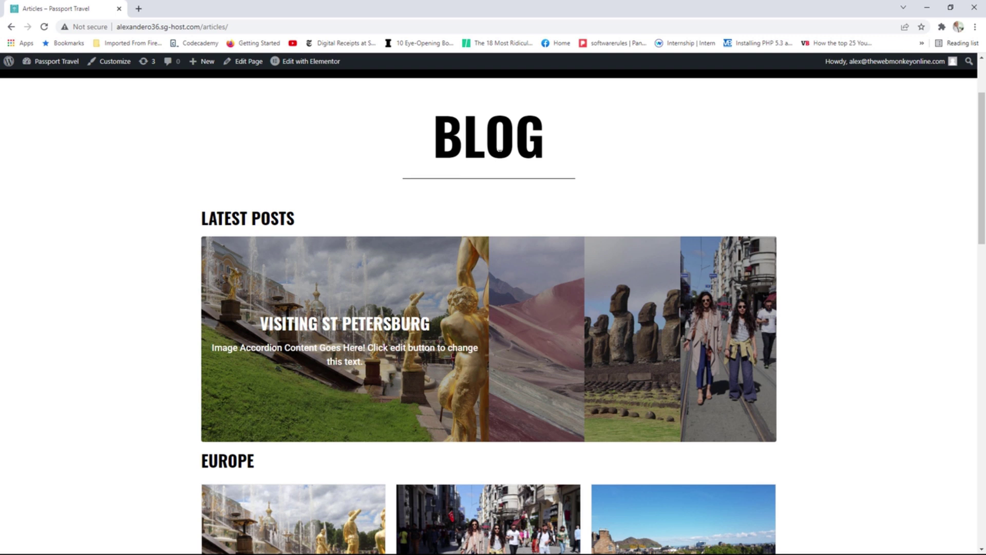
{"action": "left_click", "coordinate": [318, 66]}
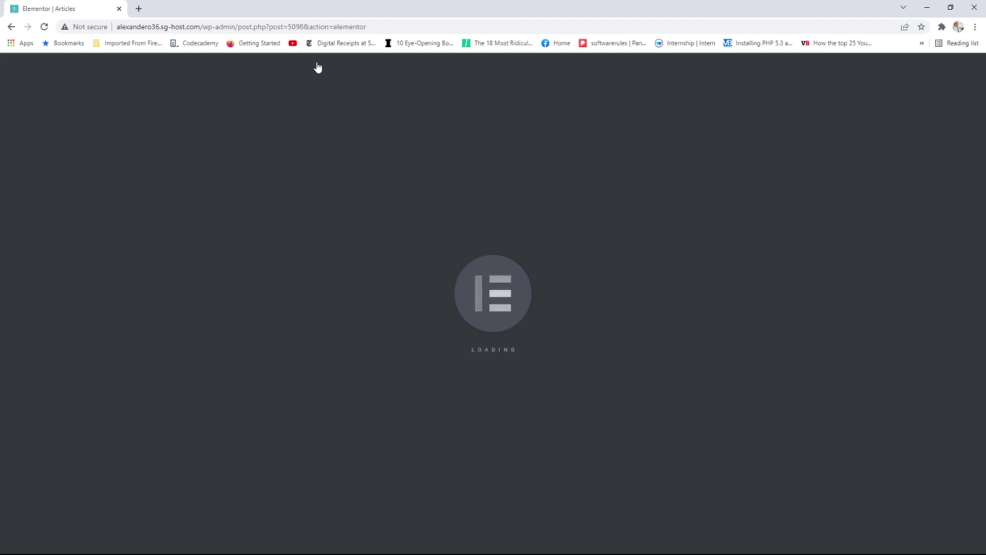
{"action": "scroll", "coordinate": [430, 272], "scroll_direction": "down", "scroll_amount": 20}
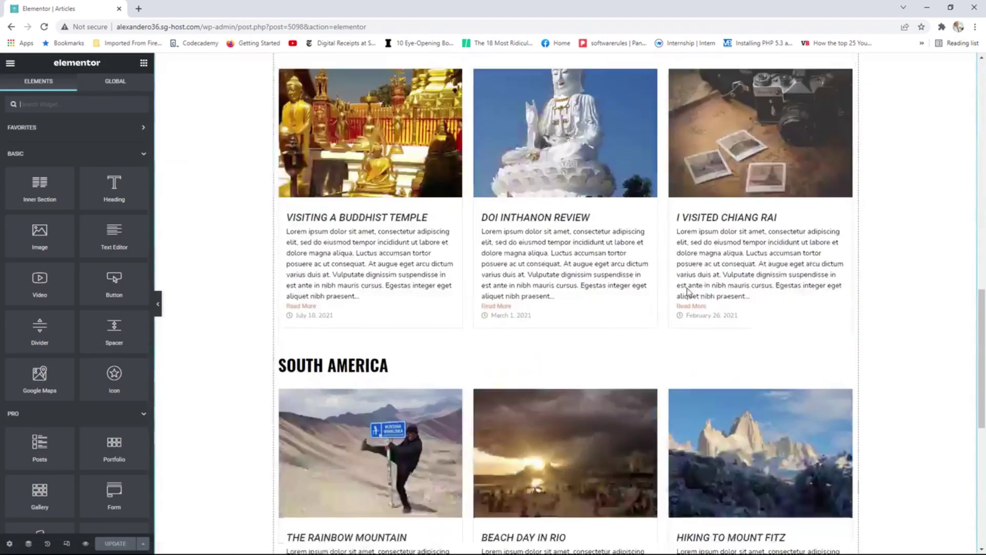
{"action": "scroll", "coordinate": [36, 313], "scroll_direction": "down", "scroll_amount": 2}
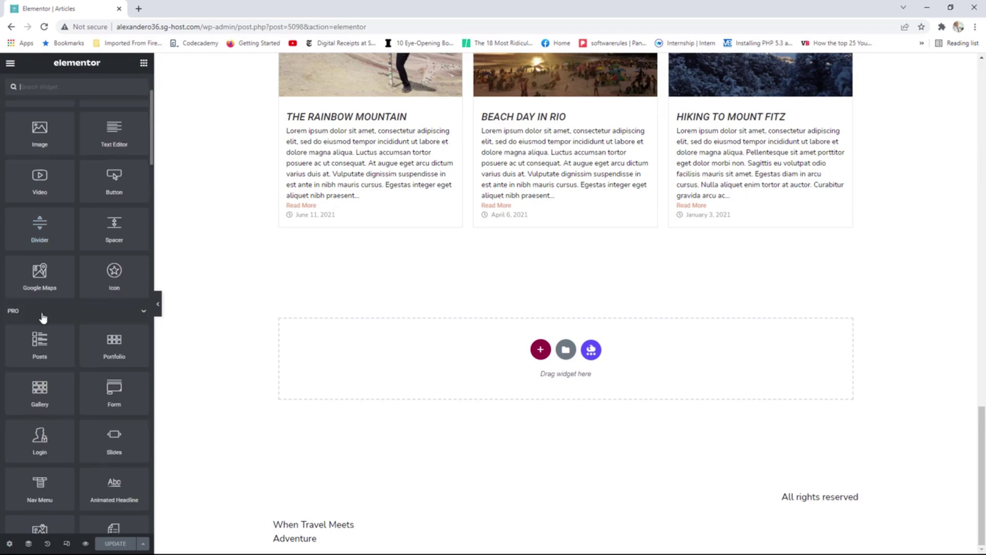
{"action": "left_click_drag", "start_coordinate": [38, 349], "coordinate": [398, 359]}
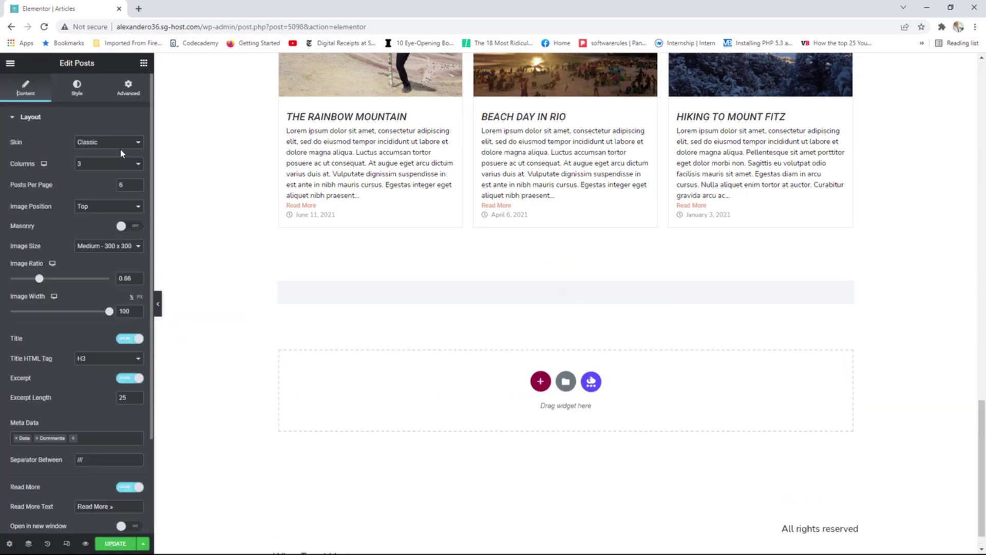
{"action": "left_click", "coordinate": [103, 144]}
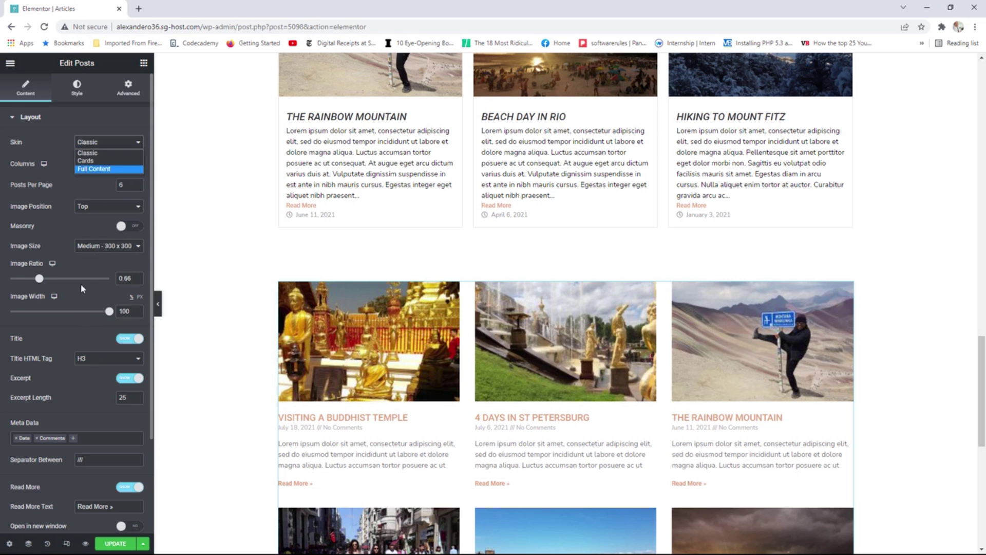
Set the posts grid's Query to Include By Term, check Pagination and Style, then view the page.
{"action": "scroll", "coordinate": [50, 257], "scroll_direction": "down", "scroll_amount": 3}
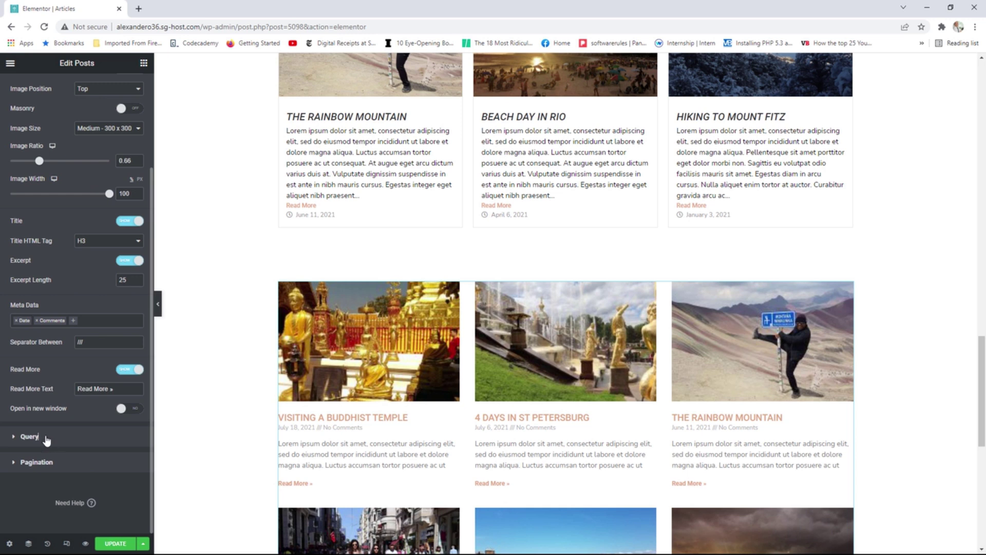
{"action": "left_click", "coordinate": [47, 437]}
{"action": "left_click", "coordinate": [105, 170]}
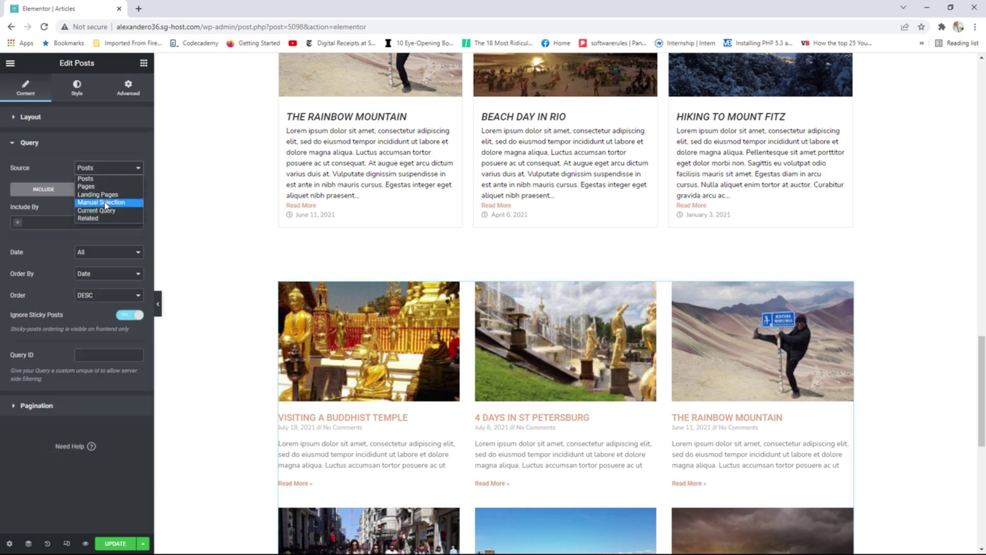
{"action": "left_click", "coordinate": [47, 222]}
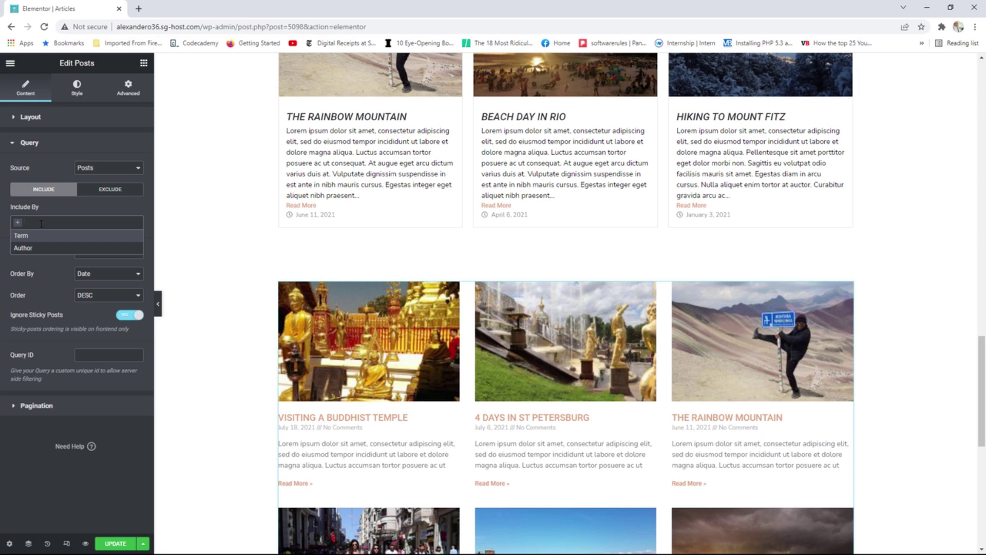
{"action": "left_click", "coordinate": [42, 236]}
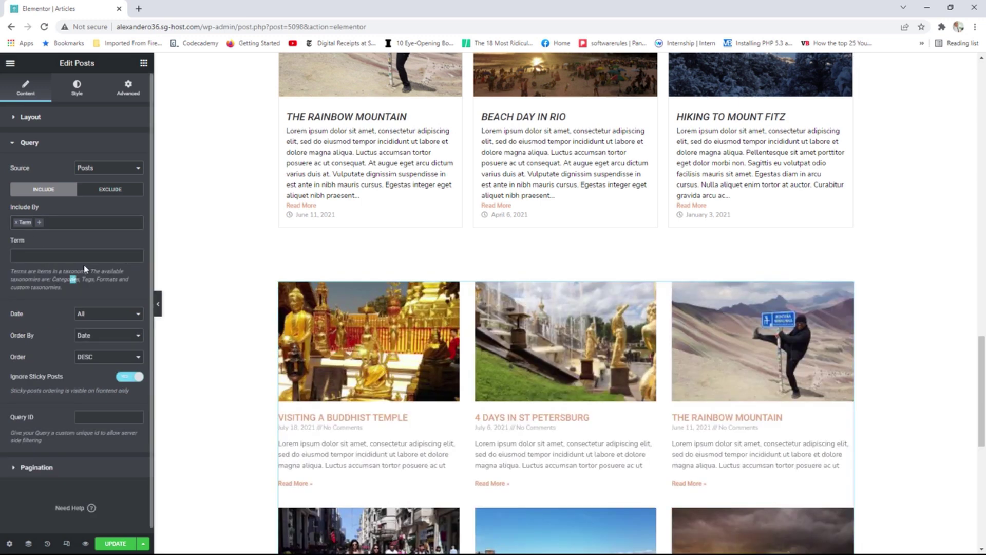
{"action": "left_click", "coordinate": [37, 467]}
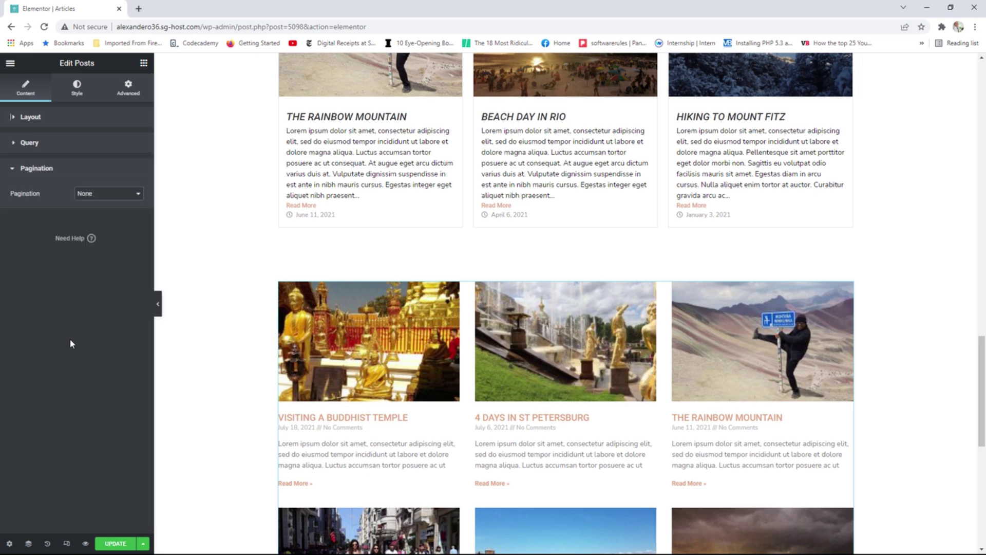
{"action": "left_click", "coordinate": [77, 87]}
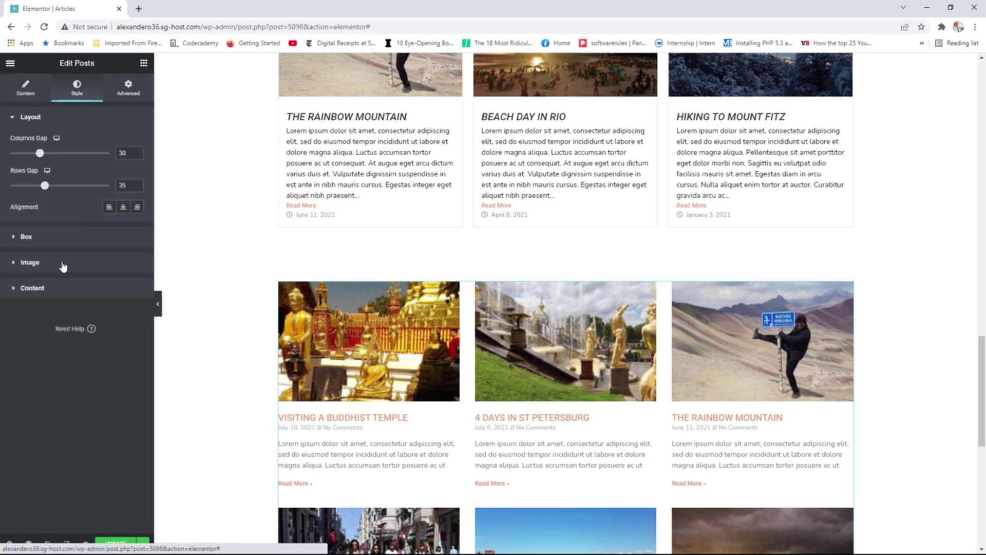
{"action": "scroll", "coordinate": [590, 348], "scroll_direction": "down", "scroll_amount": 5}
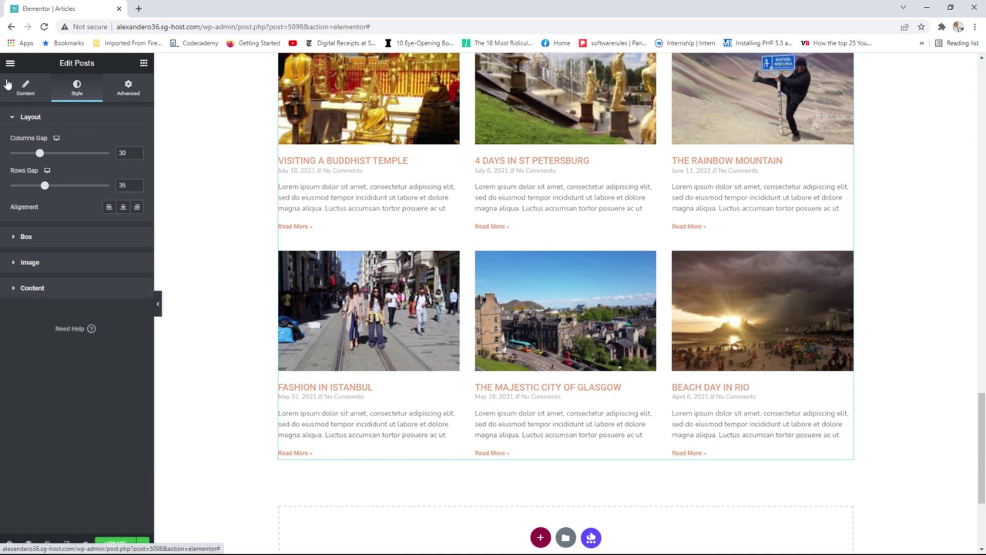
{"action": "left_click", "coordinate": [10, 63]}
{"action": "left_click", "coordinate": [57, 220]}
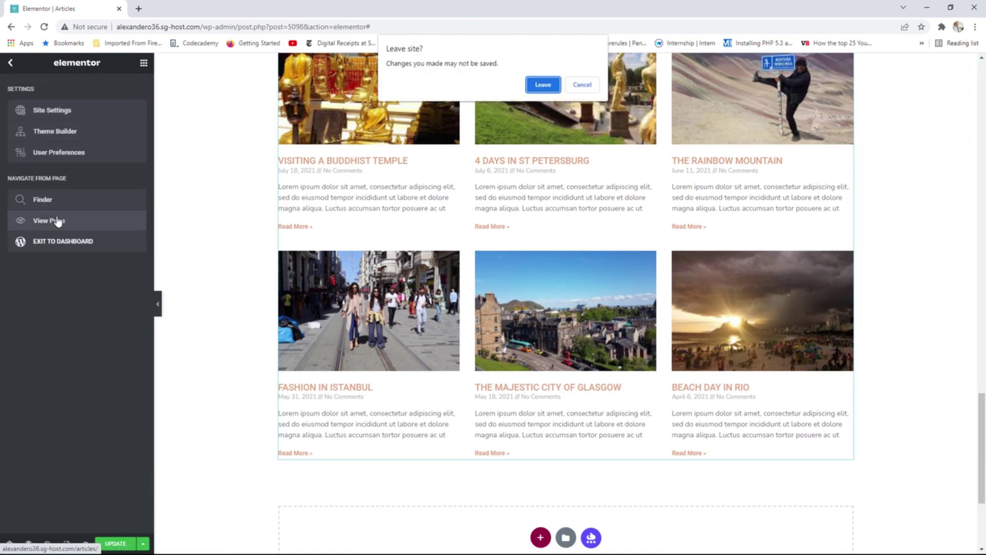
Leave the editor, open Fashion in Istanbul from the Articles page, and scroll through the post.
{"action": "left_click", "coordinate": [545, 88]}
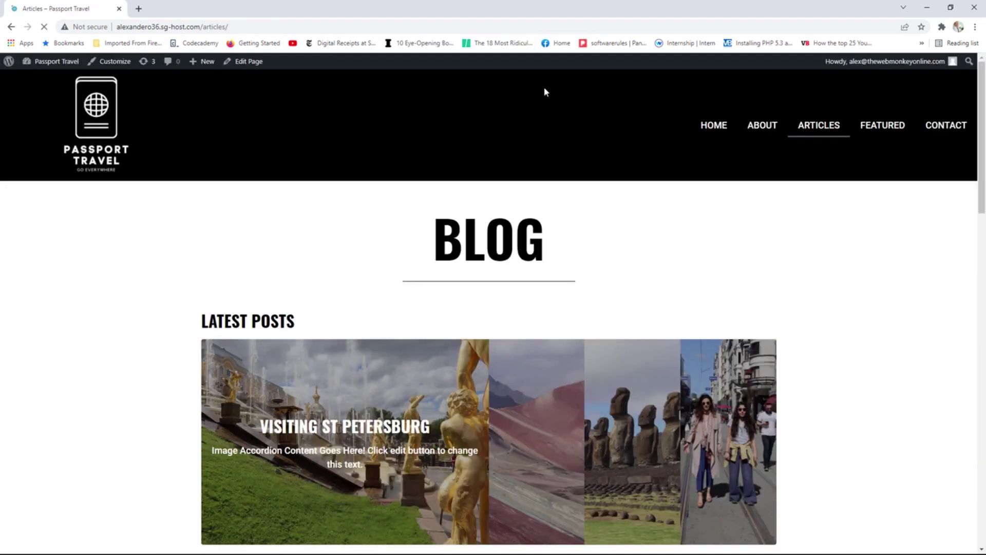
{"action": "scroll", "coordinate": [754, 229], "scroll_direction": "down", "scroll_amount": 8}
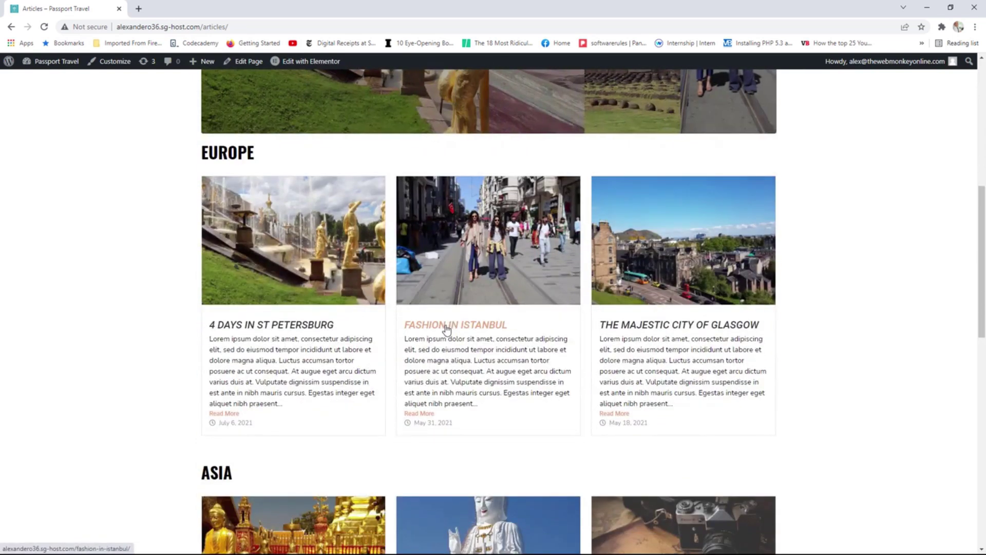
{"action": "left_click", "coordinate": [463, 327]}
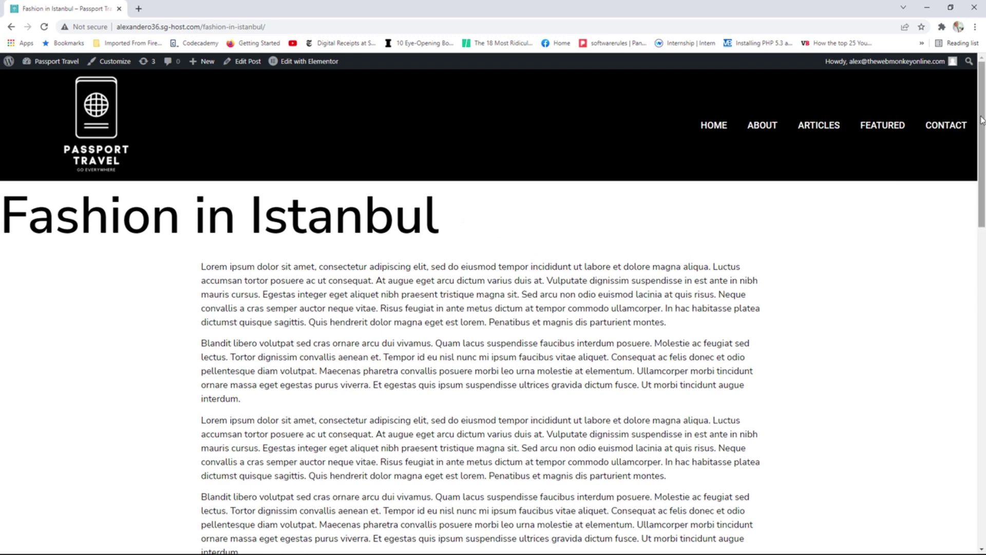
{"action": "left_click_drag", "start_coordinate": [981, 120], "coordinate": [972, 205]}
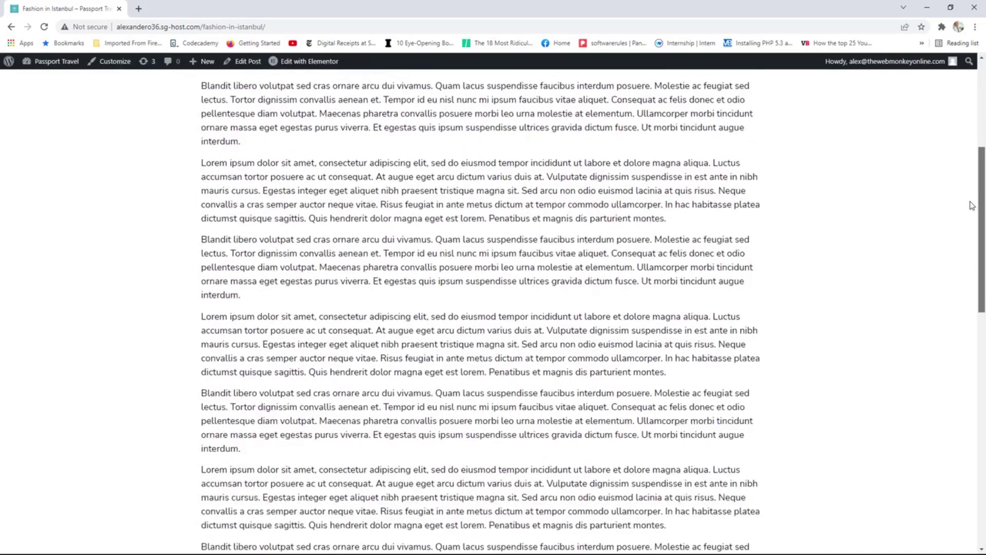
{"action": "scroll", "coordinate": [972, 205], "scroll_direction": "up", "scroll_amount": 5}
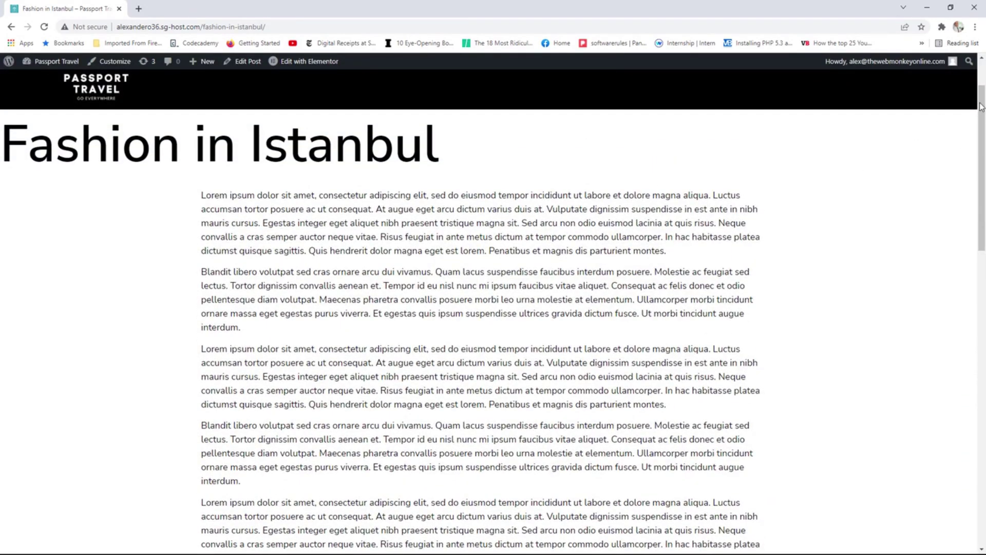
{"action": "left_click_drag", "start_coordinate": [981, 105], "coordinate": [975, 74]}
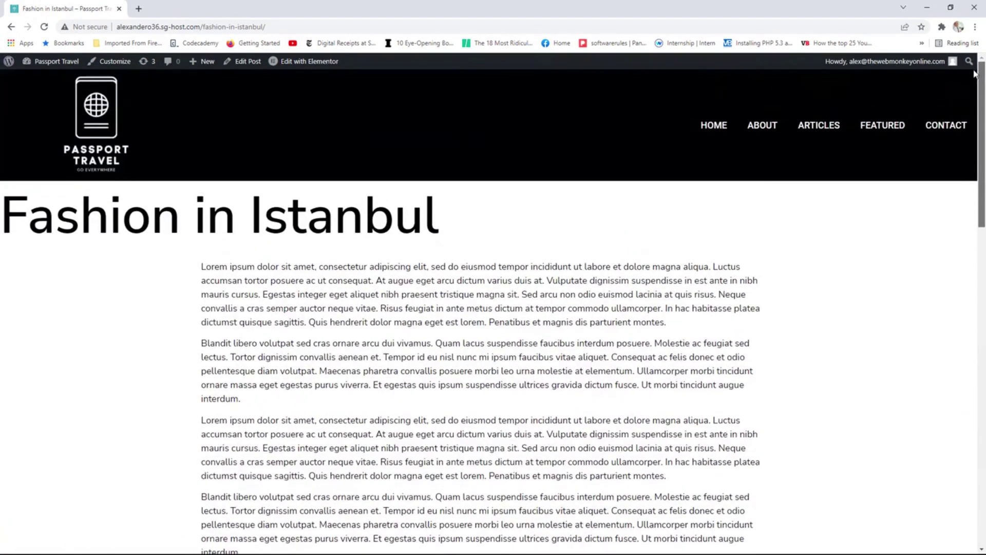
From the Dashboard, go to Templates > Theme Builder and show the Single Post section.
{"action": "left_click", "coordinate": [56, 71]}
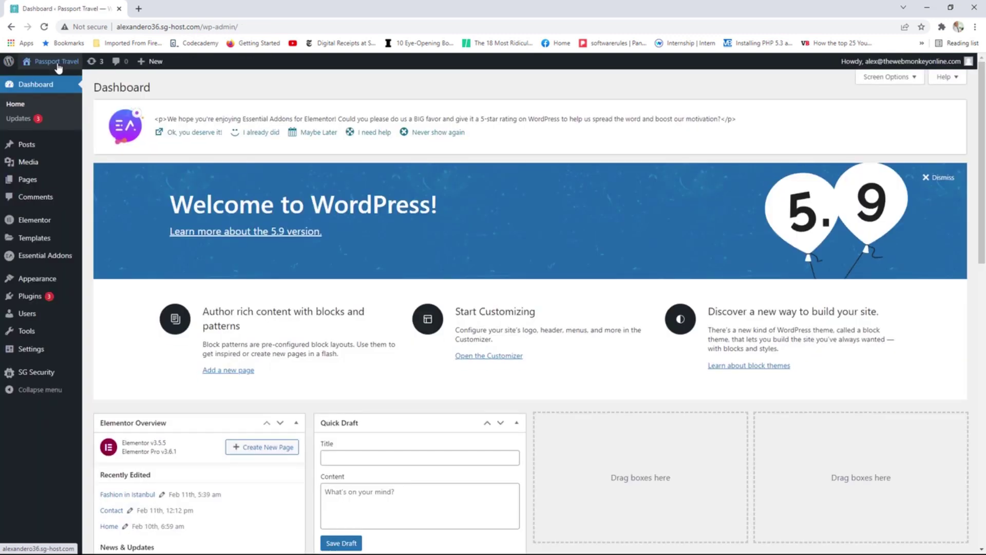
{"action": "mouse_move", "coordinate": [51, 221]}
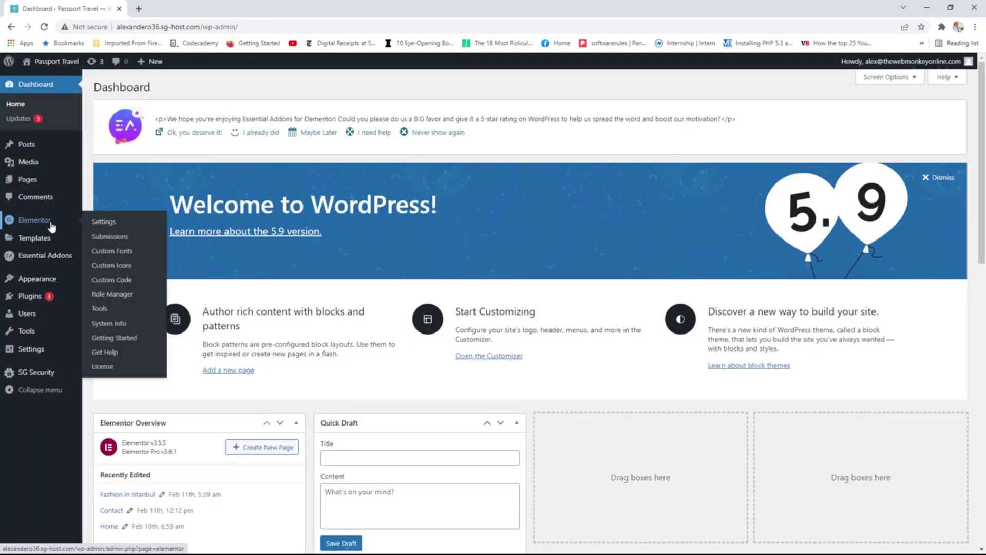
{"action": "mouse_move", "coordinate": [45, 240]}
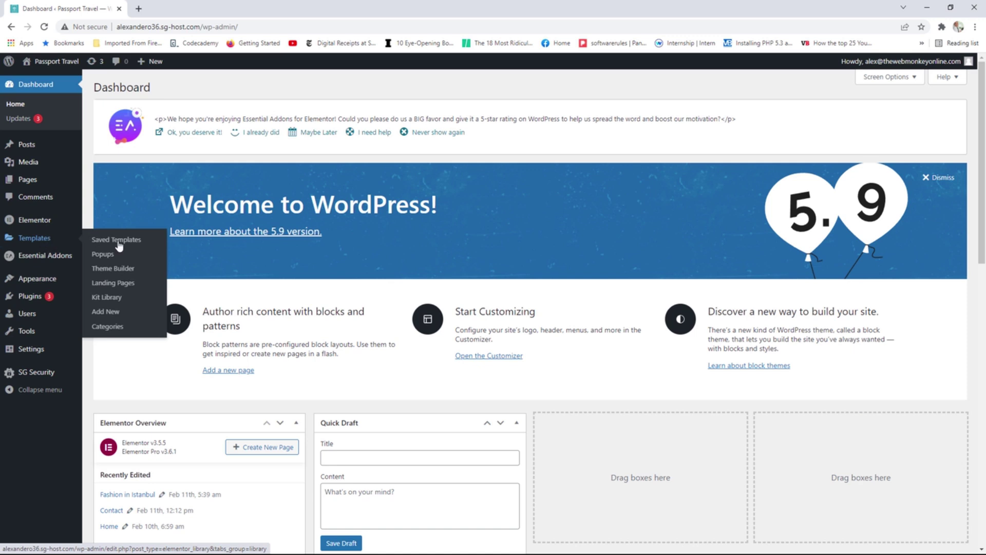
{"action": "left_click", "coordinate": [109, 273]}
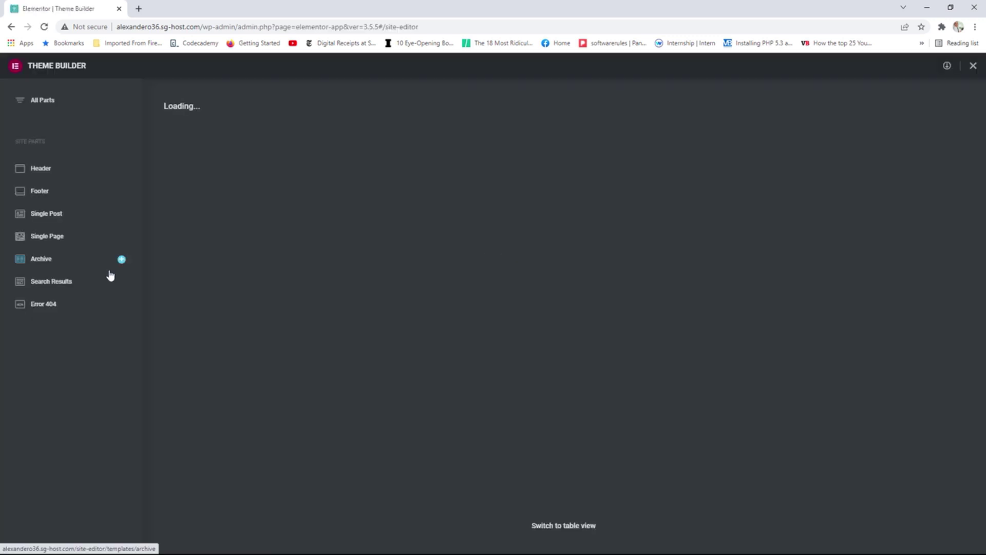
{"action": "left_click", "coordinate": [49, 217]}
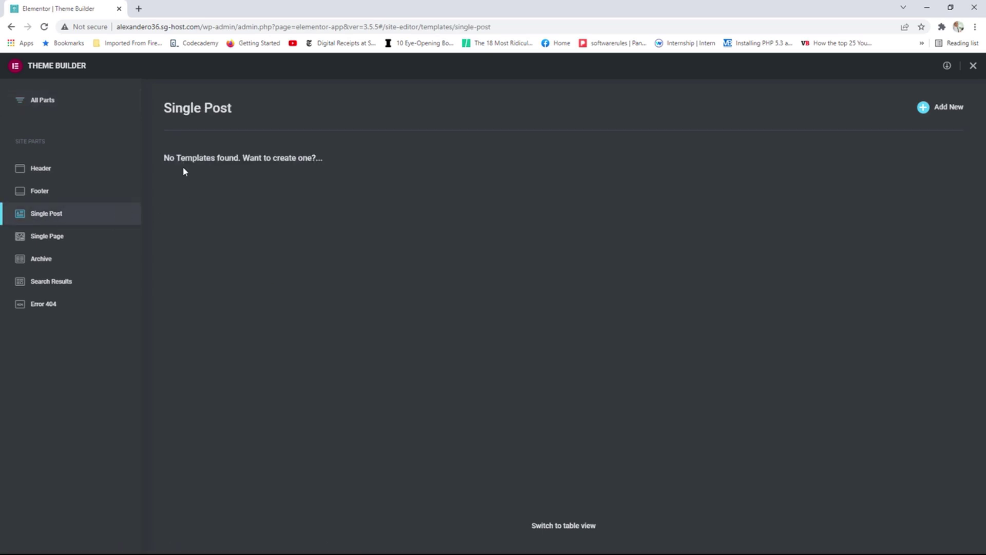
Add a new Single Post template and close the template Library without picking a design.
{"action": "left_click", "coordinate": [946, 112]}
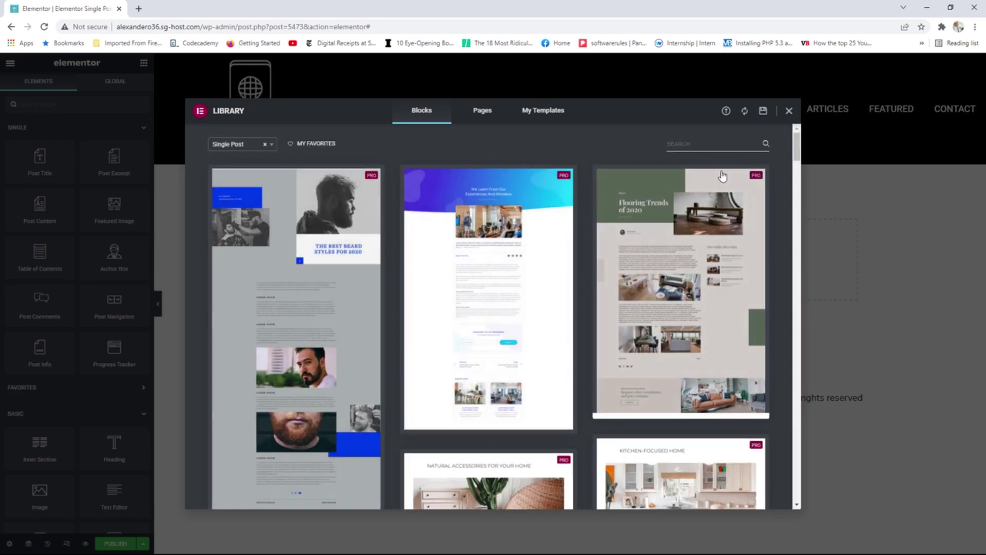
{"action": "mouse_move", "coordinate": [796, 150]}
{"action": "left_mouse_down"}
{"action": "mouse_move", "coordinate": [794, 216]}
{"action": "mouse_move", "coordinate": [799, 149]}
{"action": "left_mouse_up"}
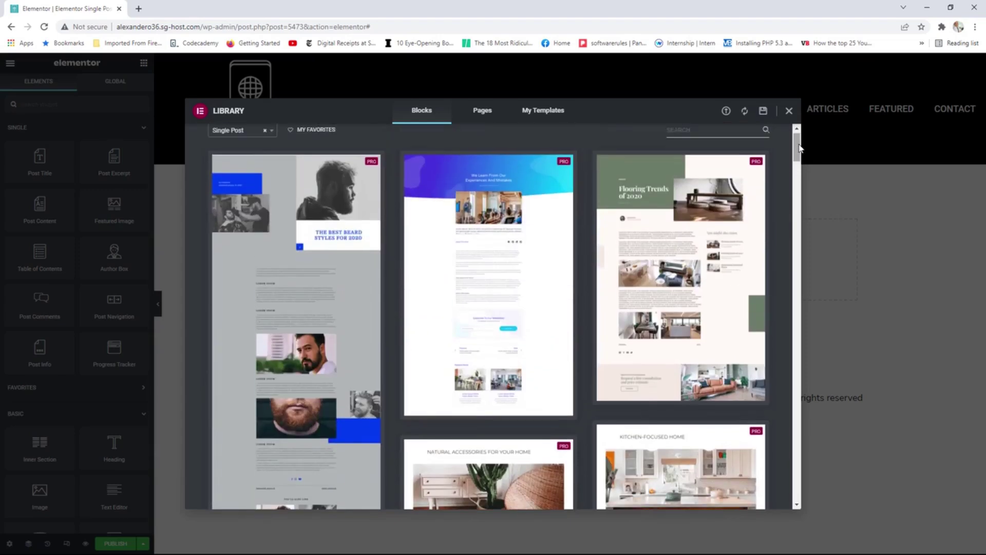
{"action": "left_click", "coordinate": [788, 110]}
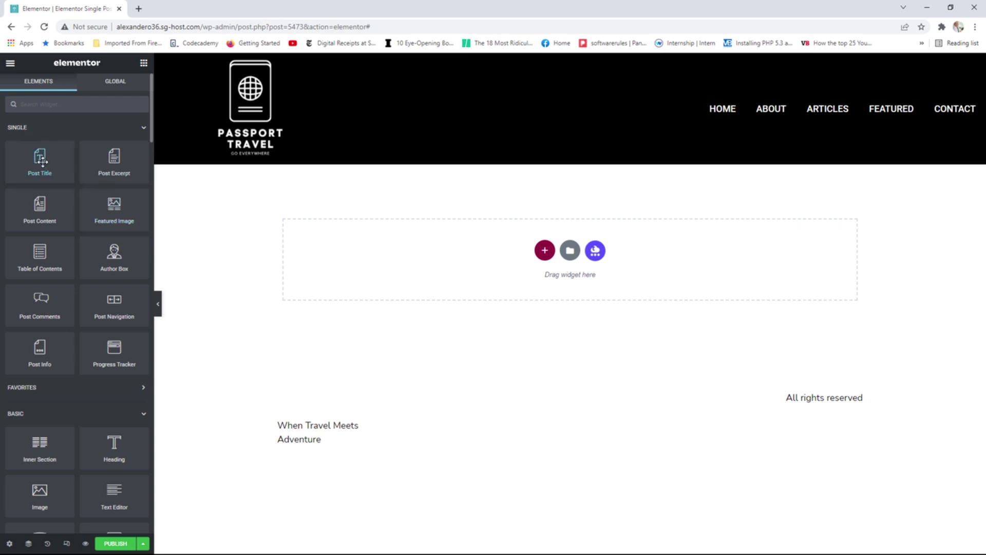
Place a Post Title widget and set Preview Settings to the Fashion in Istanbul post, then Apply & Preview.
{"action": "left_click_drag", "start_coordinate": [40, 157], "coordinate": [341, 235]}
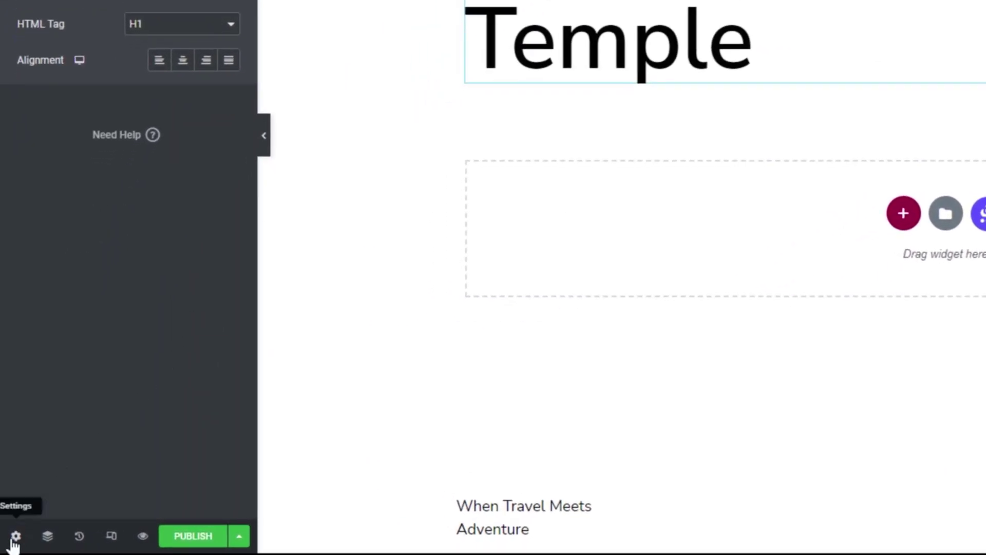
{"action": "left_click", "coordinate": [11, 542]}
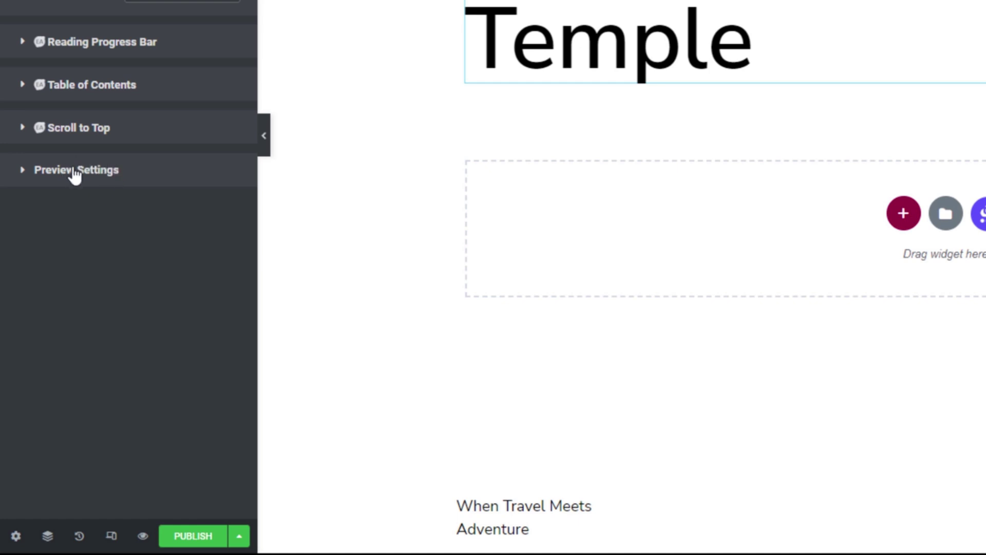
{"action": "left_click", "coordinate": [95, 175]}
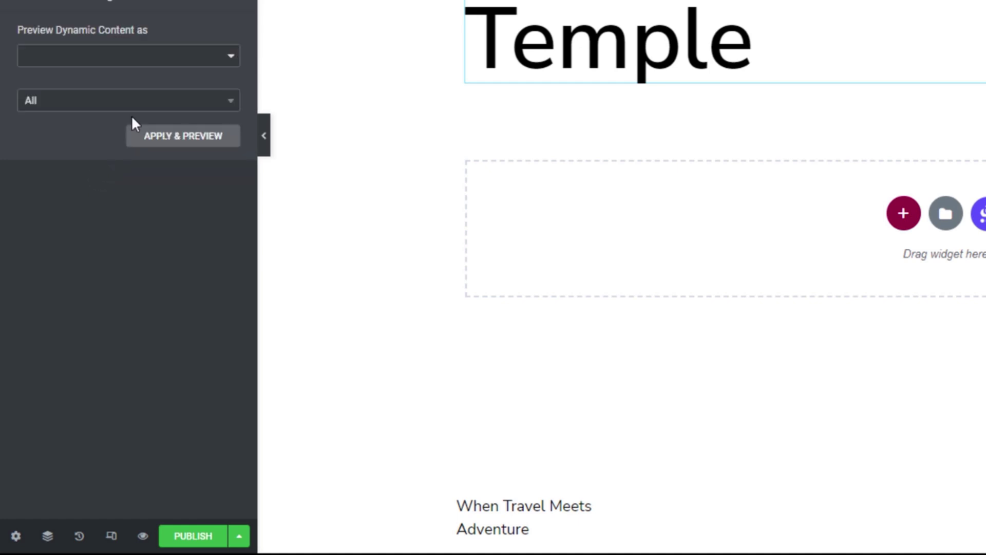
{"action": "left_click", "coordinate": [223, 105]}
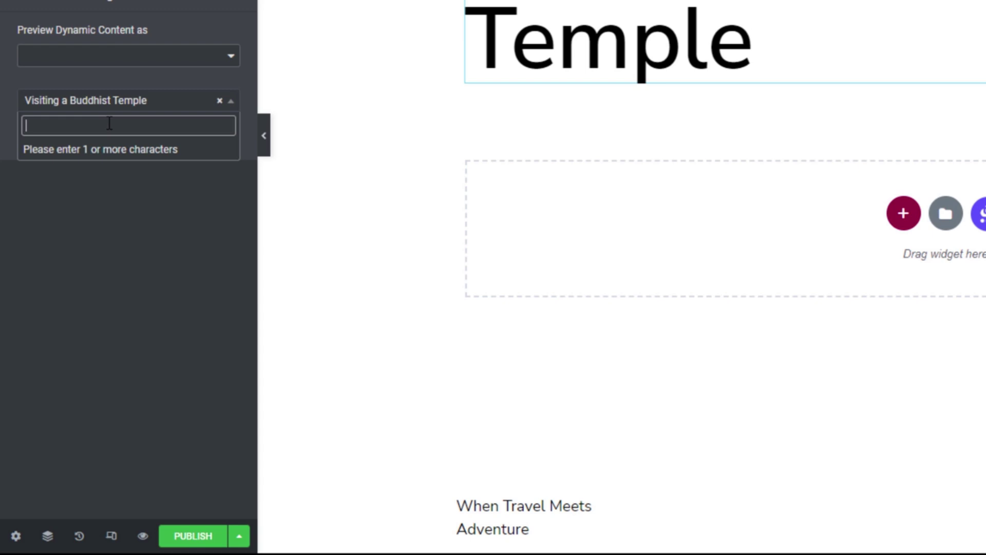
{"action": "type", "text": "fashion"}
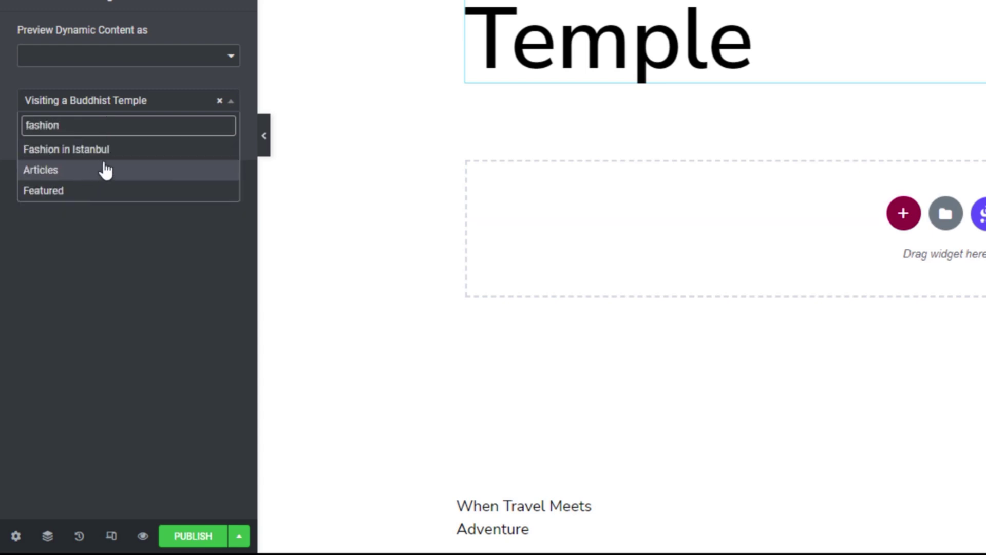
{"action": "left_click", "coordinate": [108, 147]}
{"action": "left_click", "coordinate": [169, 146]}
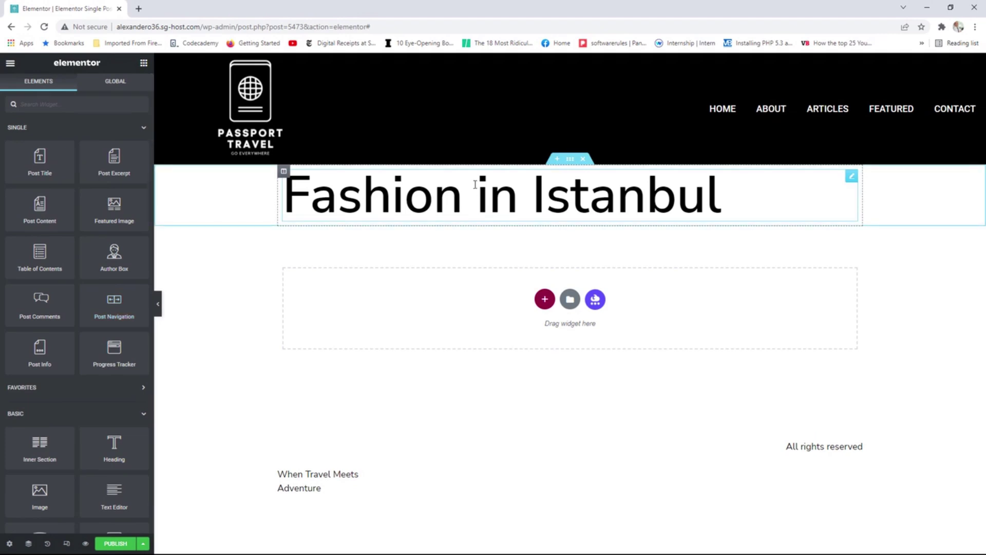
Make the post title an H2, centered, with typography size about 56.
{"action": "left_click", "coordinate": [851, 176]}
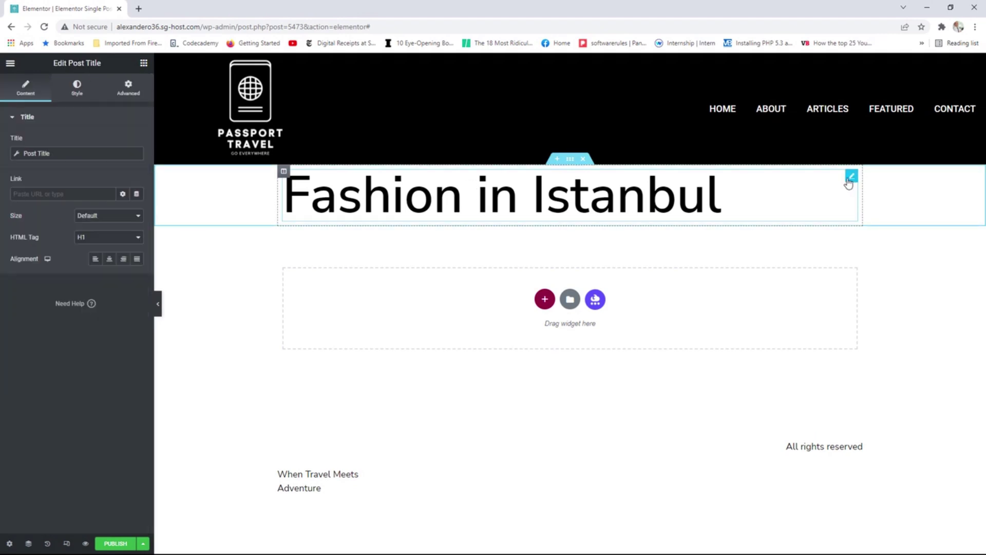
{"action": "left_click", "coordinate": [114, 238]}
{"action": "left_click", "coordinate": [108, 255]}
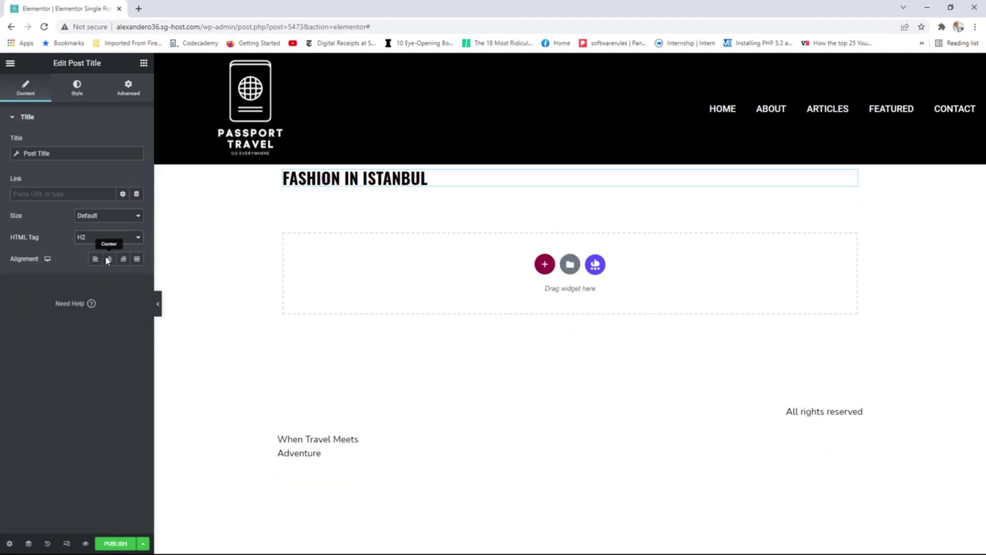
{"action": "left_click", "coordinate": [108, 258]}
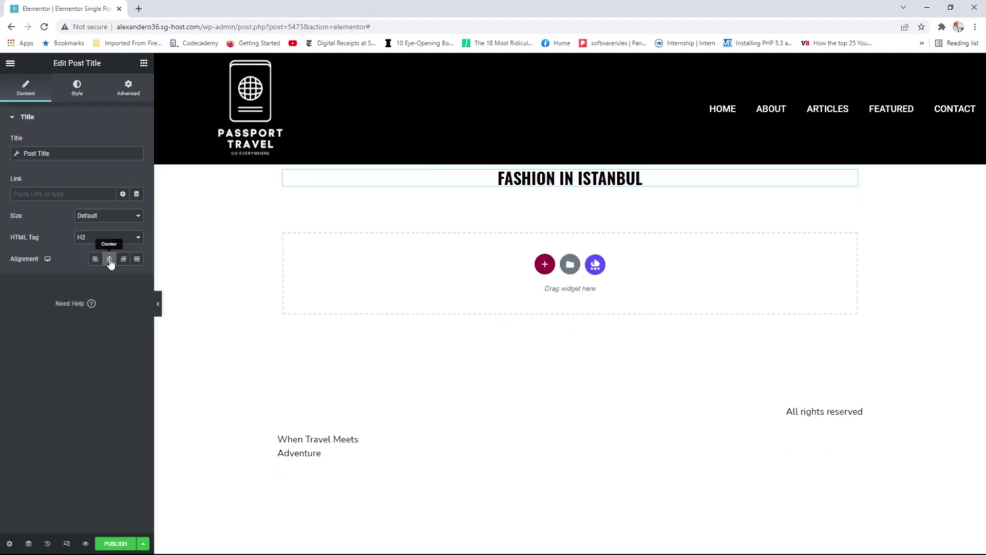
{"action": "left_click", "coordinate": [77, 88]}
{"action": "left_click", "coordinate": [137, 163]}
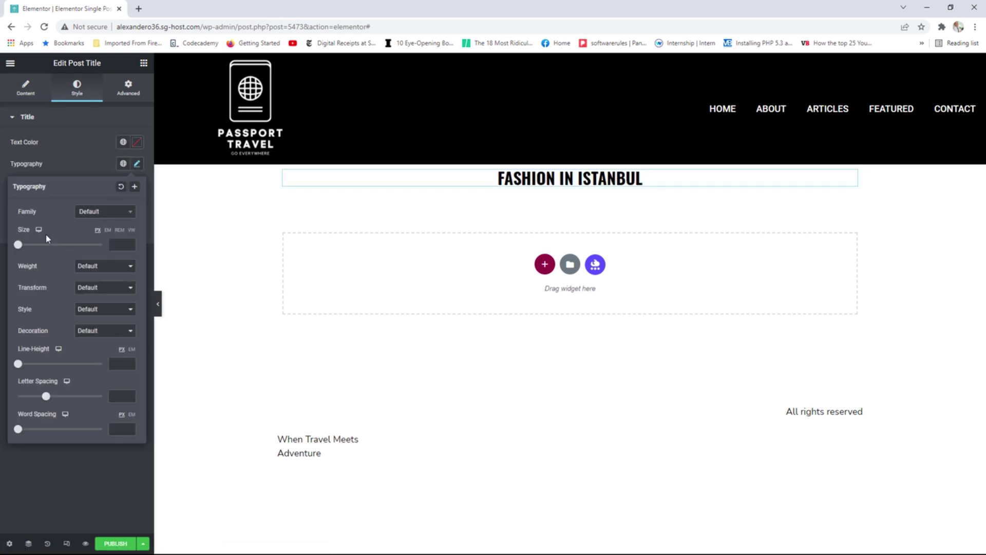
{"action": "left_click_drag", "start_coordinate": [19, 251], "coordinate": [42, 249]}
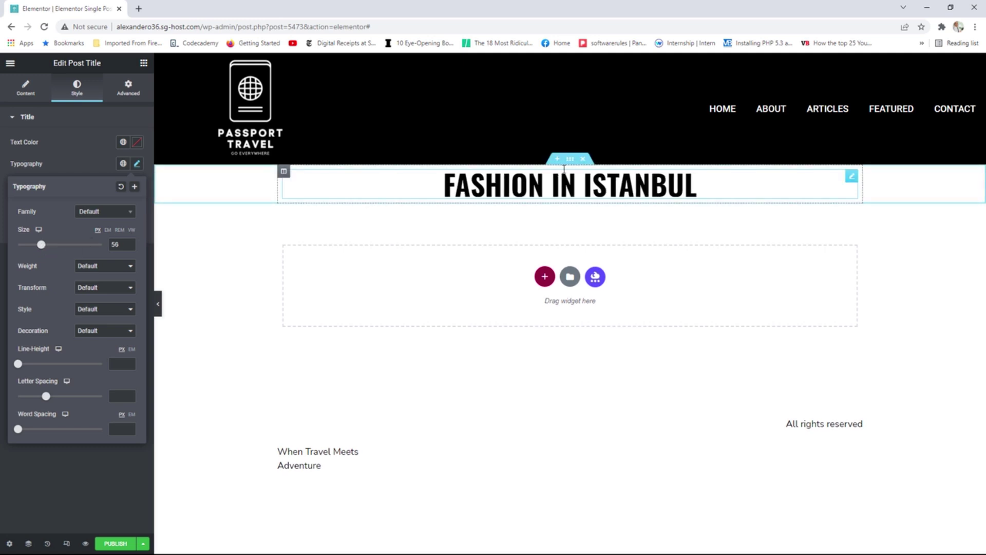
Unlink the title section's padding and set top and bottom padding to 25.
{"action": "left_click", "coordinate": [570, 159]}
{"action": "left_click", "coordinate": [146, 92]}
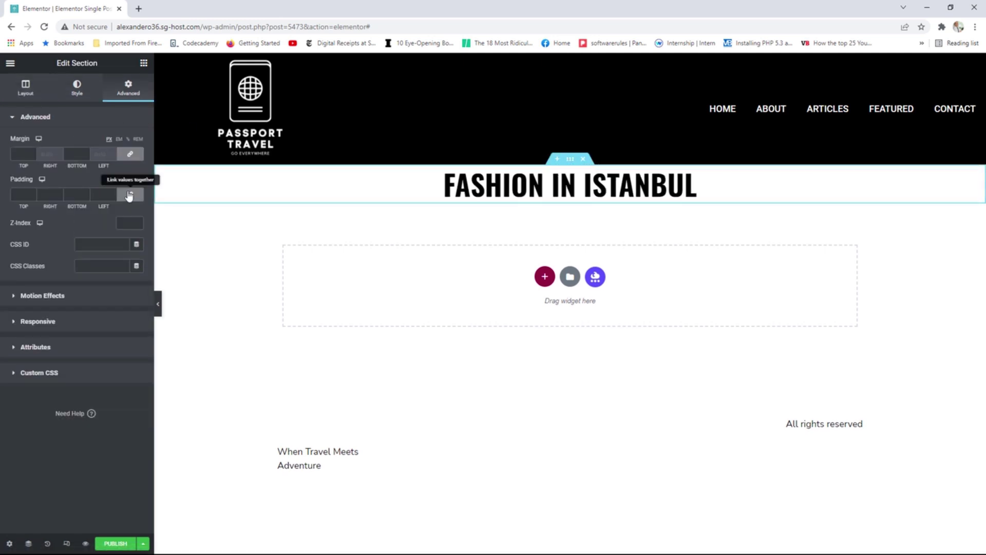
{"action": "left_click", "coordinate": [130, 194]}
{"action": "left_click", "coordinate": [32, 193]}
{"action": "left_click", "coordinate": [32, 193]}
{"action": "left_click", "coordinate": [31, 193]}
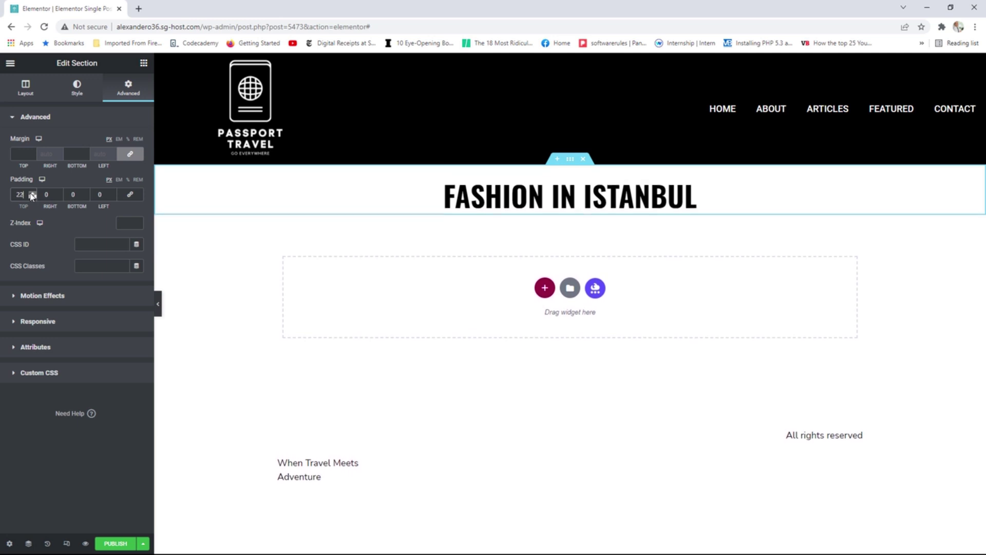
{"action": "left_click", "coordinate": [31, 197]}
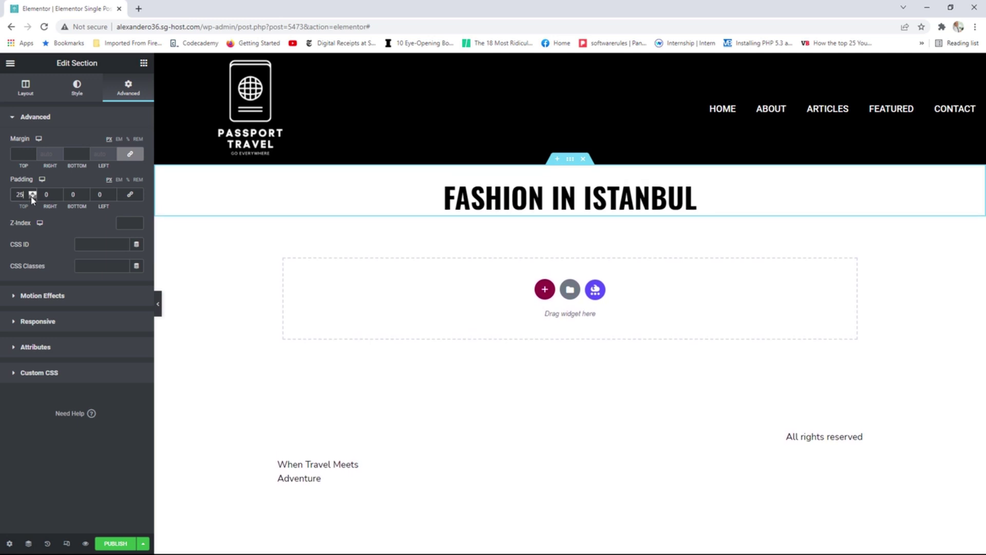
{"action": "left_click", "coordinate": [87, 194]}
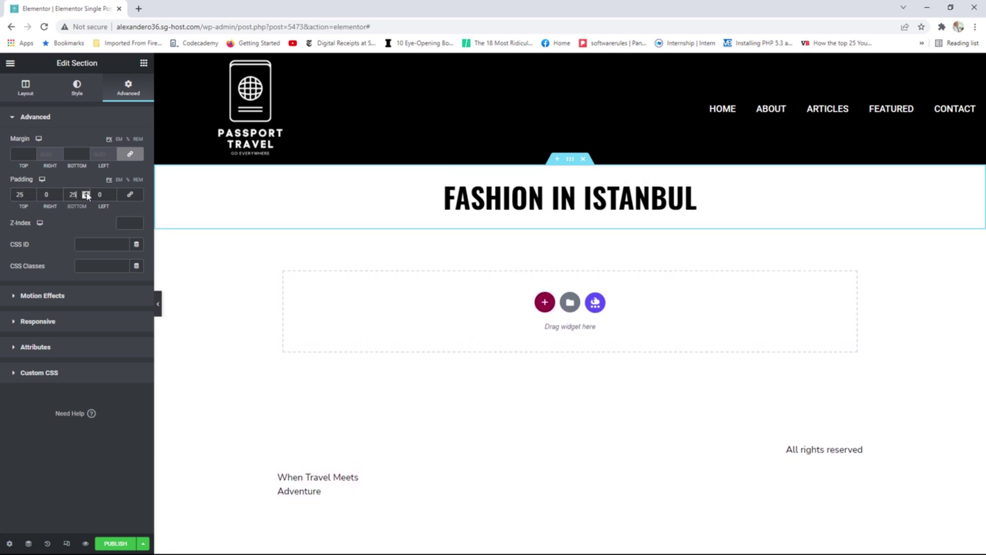
{"action": "left_click", "coordinate": [144, 62]}
Place the Featured Image widget under the post title and set its Image Size to Full.
{"action": "left_click_drag", "start_coordinate": [114, 205], "coordinate": [497, 219]}
{"action": "left_click", "coordinate": [101, 179]}
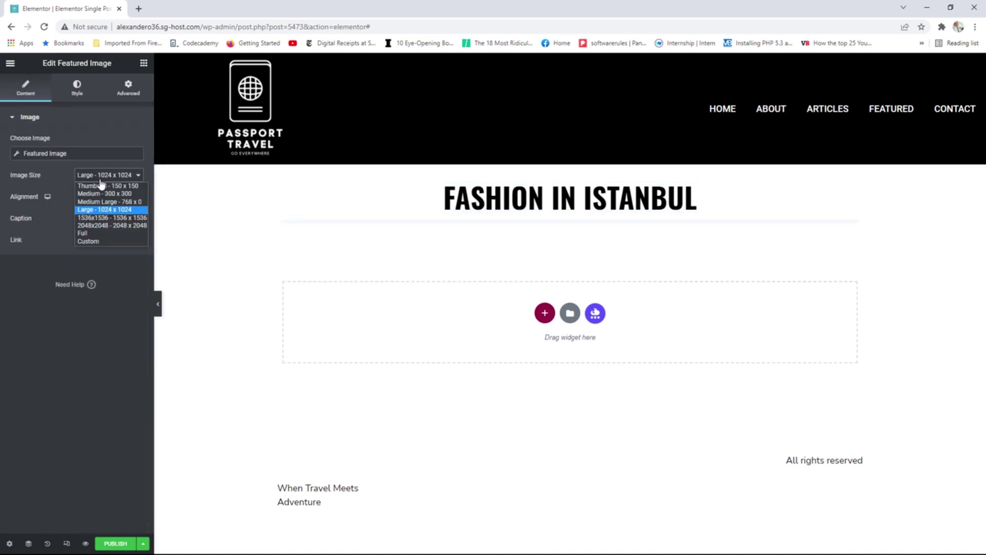
{"action": "left_click", "coordinate": [82, 232]}
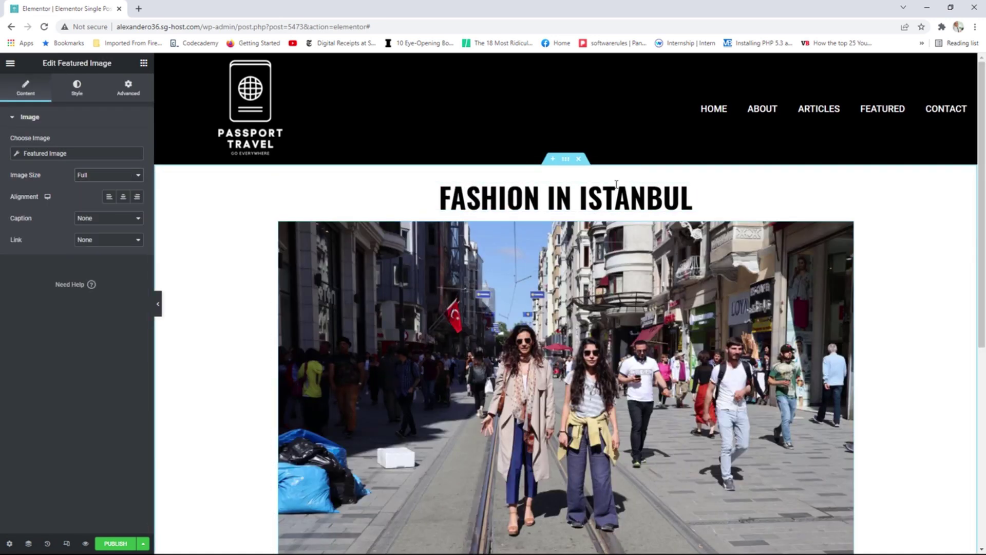
{"action": "scroll", "coordinate": [668, 231], "scroll_direction": "down", "scroll_amount": 2}
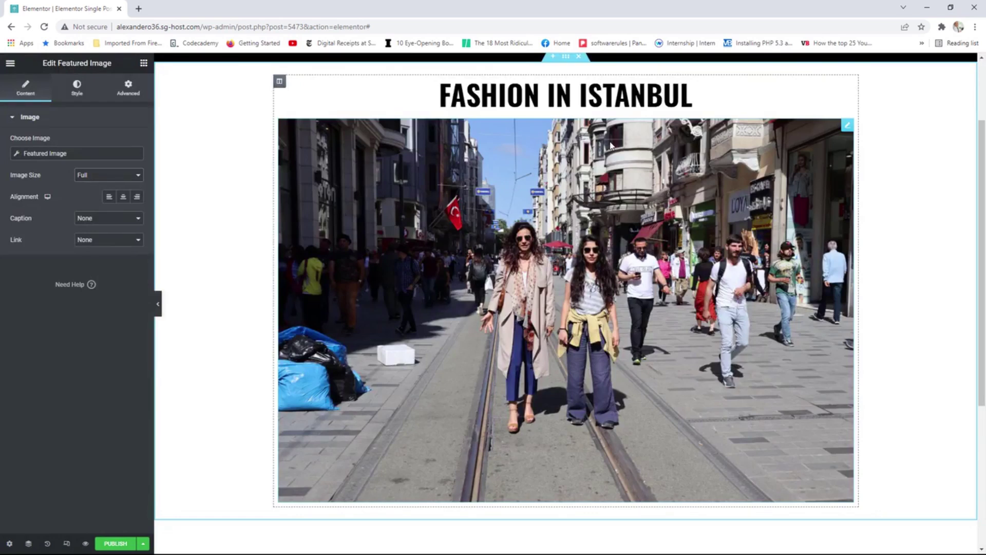
{"action": "left_click", "coordinate": [143, 63]}
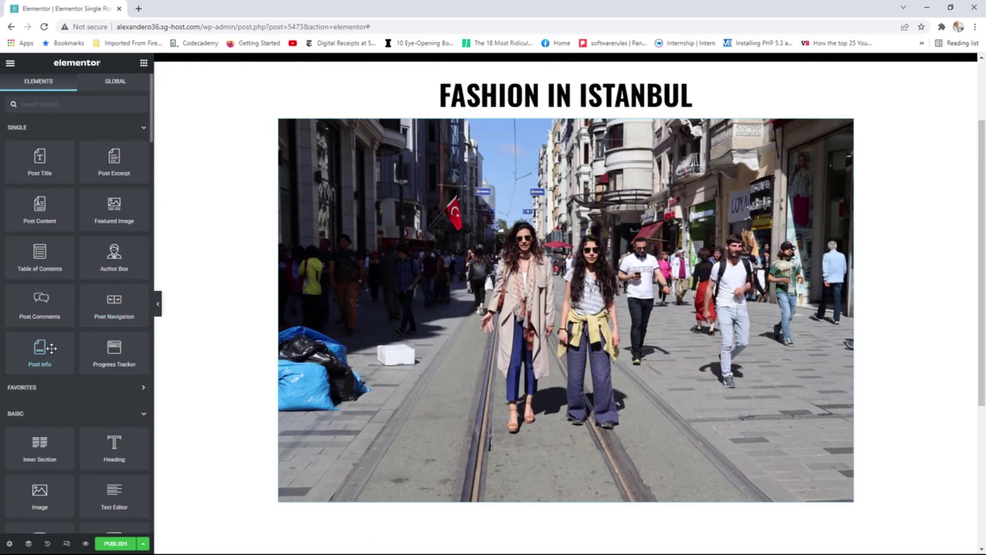
{"action": "scroll", "coordinate": [103, 358], "scroll_direction": "down", "scroll_amount": 2}
Add Post Info below the image, removing the Author and Time items and the Date icon.
{"action": "left_click_drag", "start_coordinate": [35, 252], "coordinate": [319, 506]}
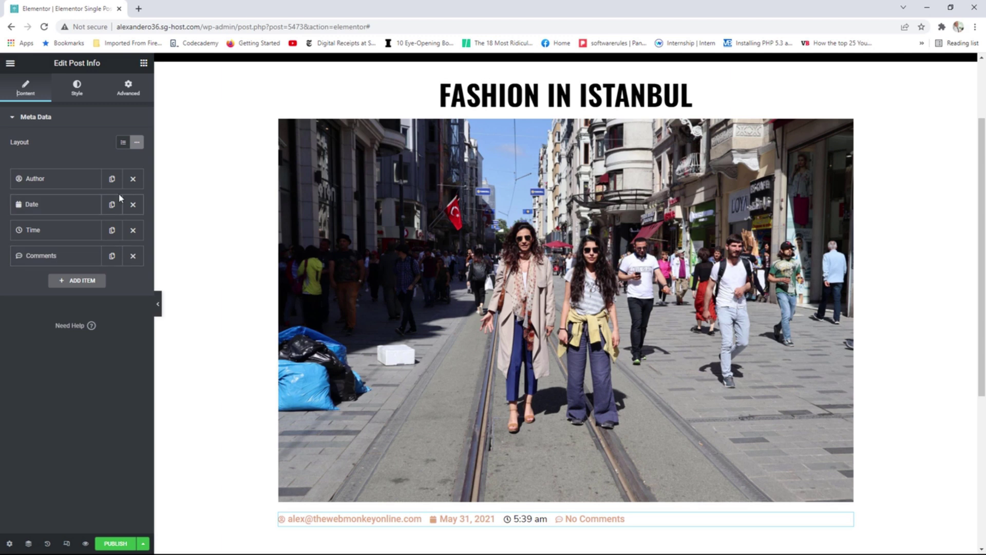
{"action": "left_click", "coordinate": [134, 181]}
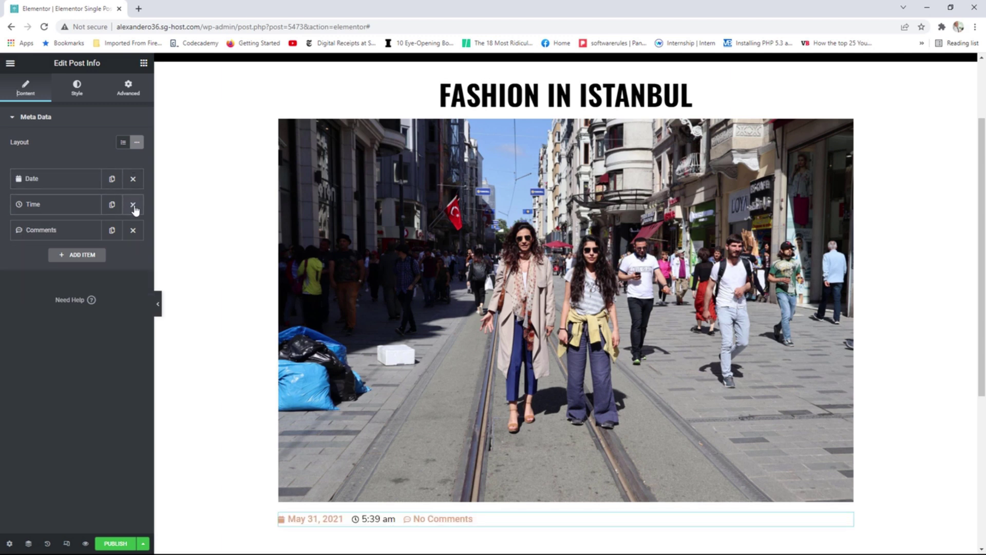
{"action": "left_click", "coordinate": [133, 206]}
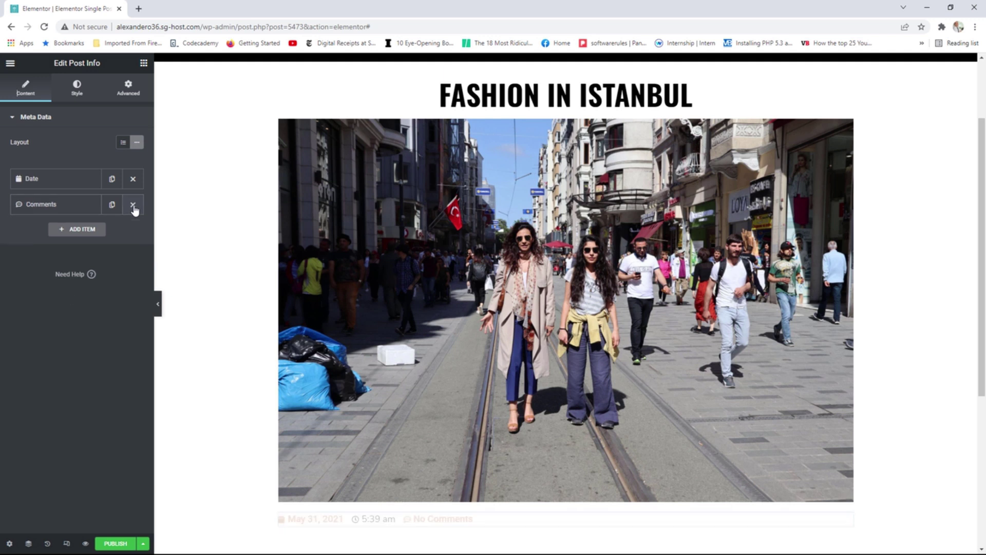
{"action": "left_click", "coordinate": [45, 188]}
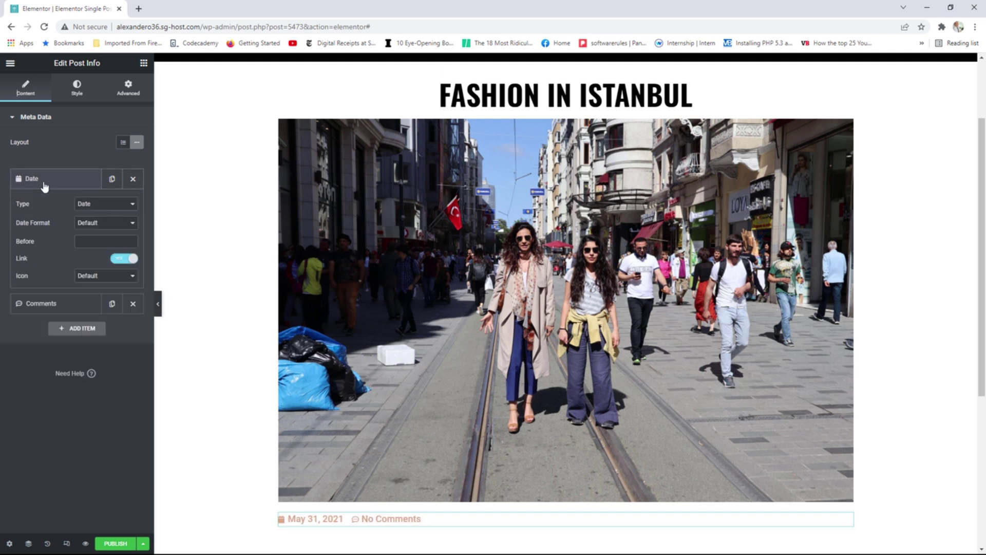
{"action": "left_click", "coordinate": [82, 283]}
{"action": "left_click", "coordinate": [99, 293]}
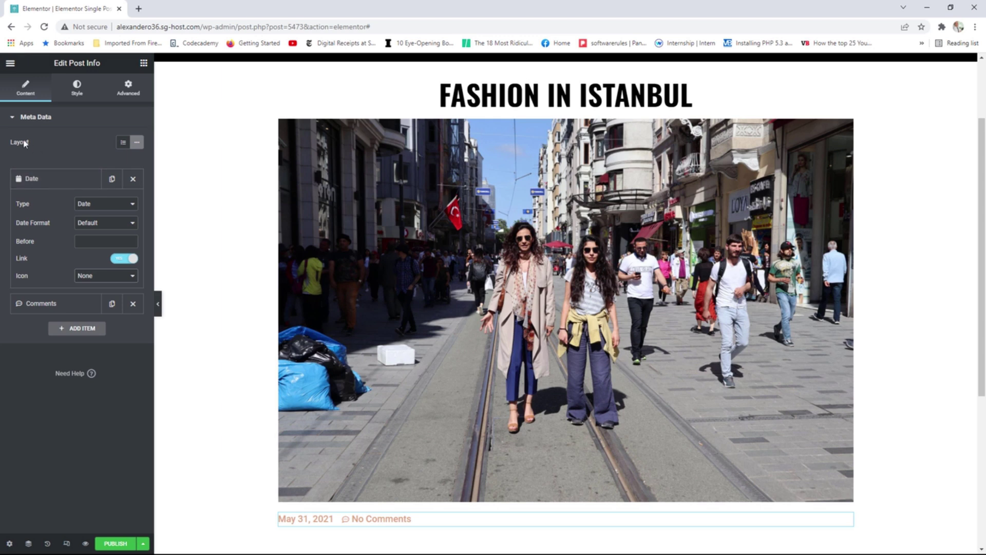
Add a test Date item to the post meta, then delete it again.
{"action": "left_click", "coordinate": [75, 329]}
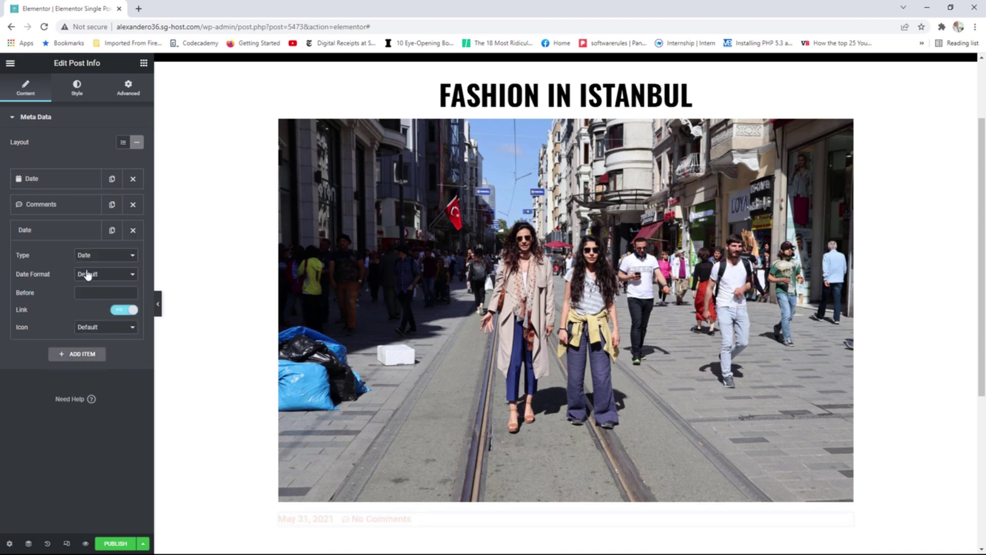
{"action": "left_click", "coordinate": [91, 257]}
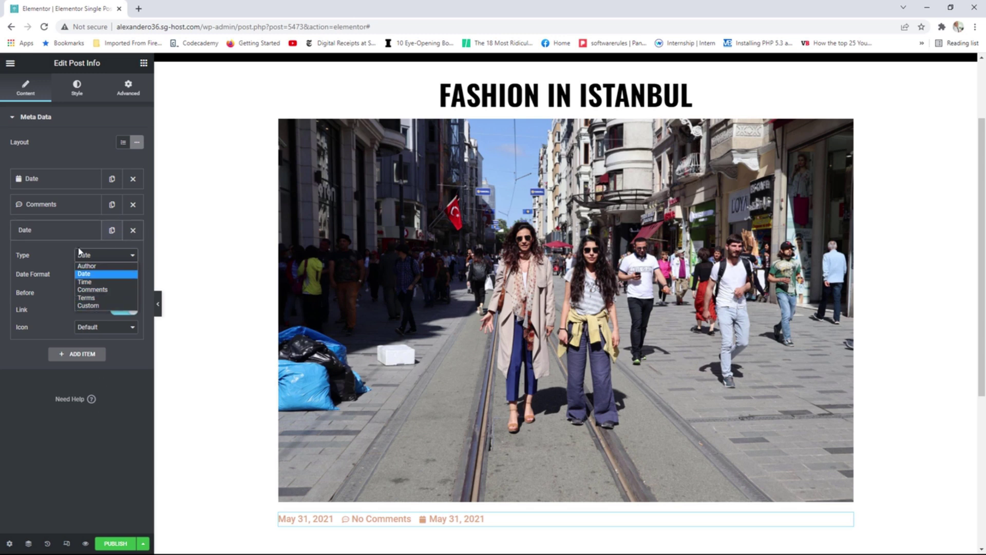
{"action": "left_click", "coordinate": [126, 248]}
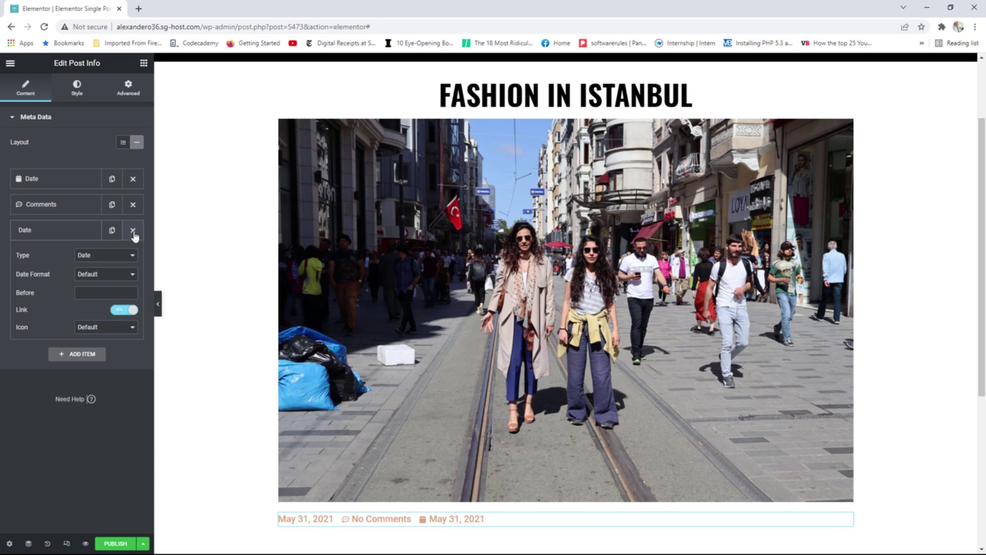
{"action": "left_click", "coordinate": [132, 230]}
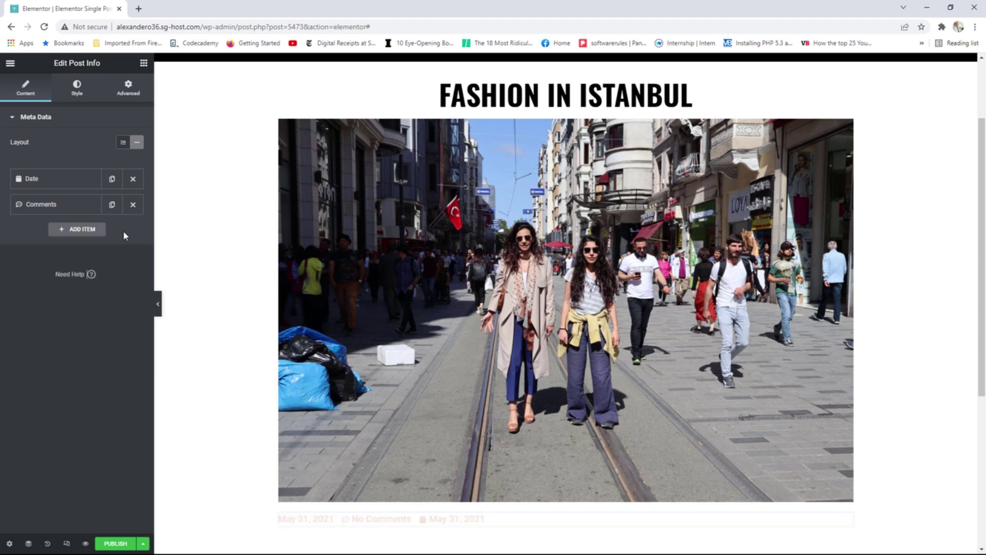
{"action": "scroll", "coordinate": [349, 340], "scroll_direction": "down", "scroll_amount": 1}
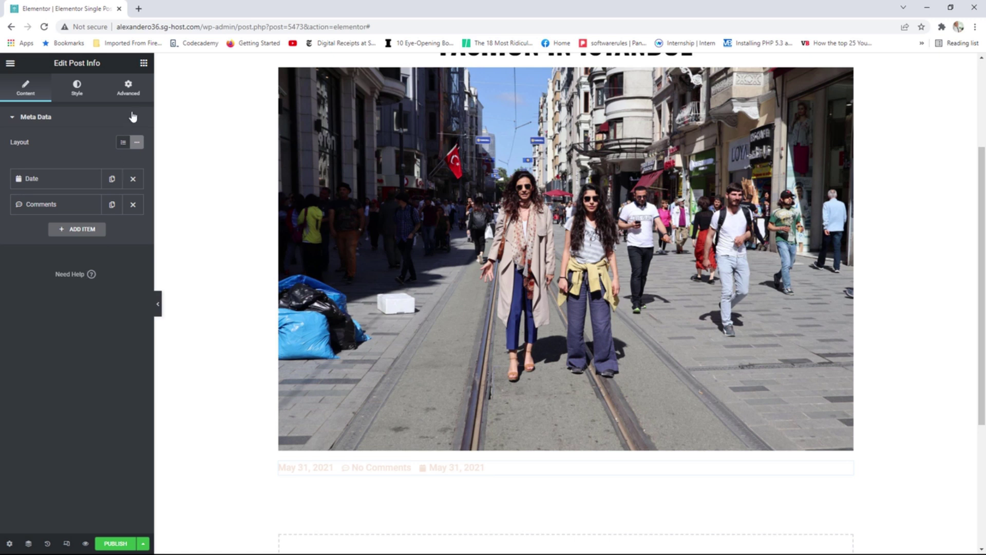
{"action": "left_click", "coordinate": [143, 63]}
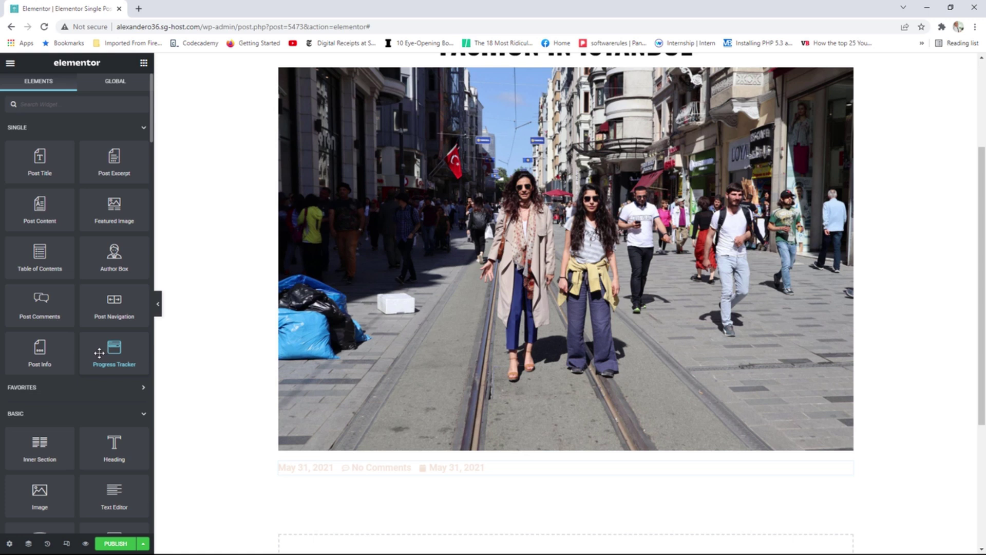
Drop the Post Content widget below the date and comments line to show the full post body.
{"action": "scroll", "coordinate": [96, 347], "scroll_direction": "down", "scroll_amount": 1}
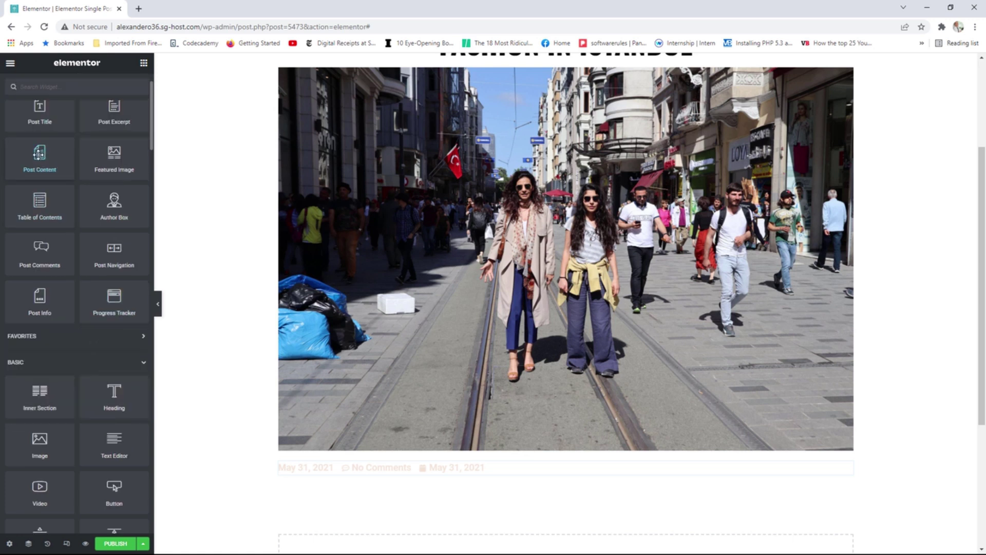
{"action": "left_click_drag", "start_coordinate": [39, 153], "coordinate": [347, 483]}
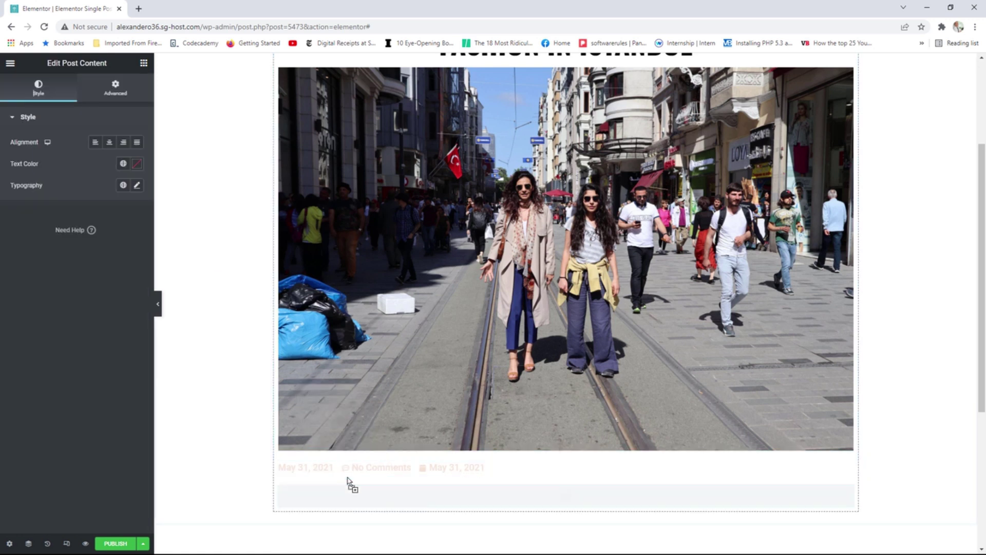
{"action": "scroll", "coordinate": [642, 452], "scroll_direction": "down", "scroll_amount": 1}
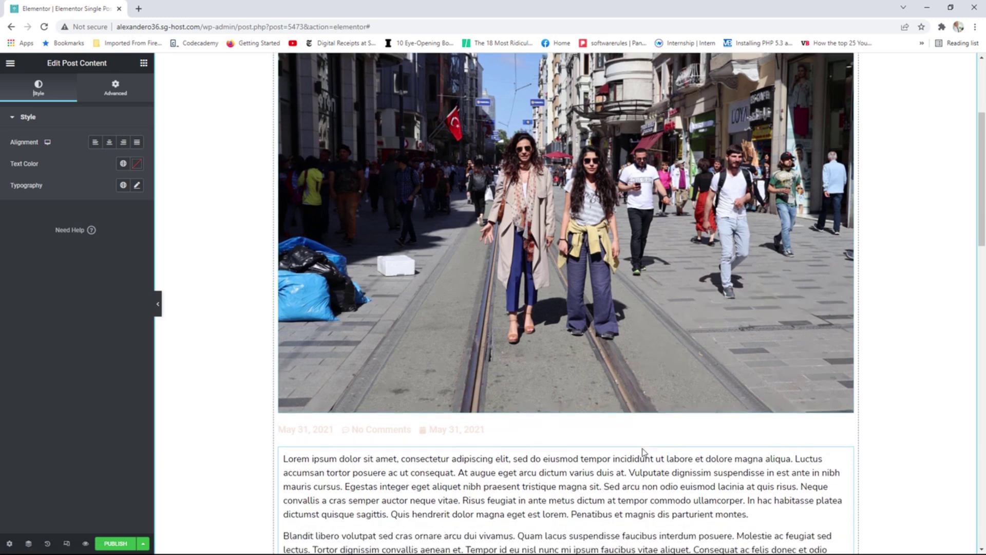
{"action": "scroll", "coordinate": [643, 452], "scroll_direction": "down", "scroll_amount": 3}
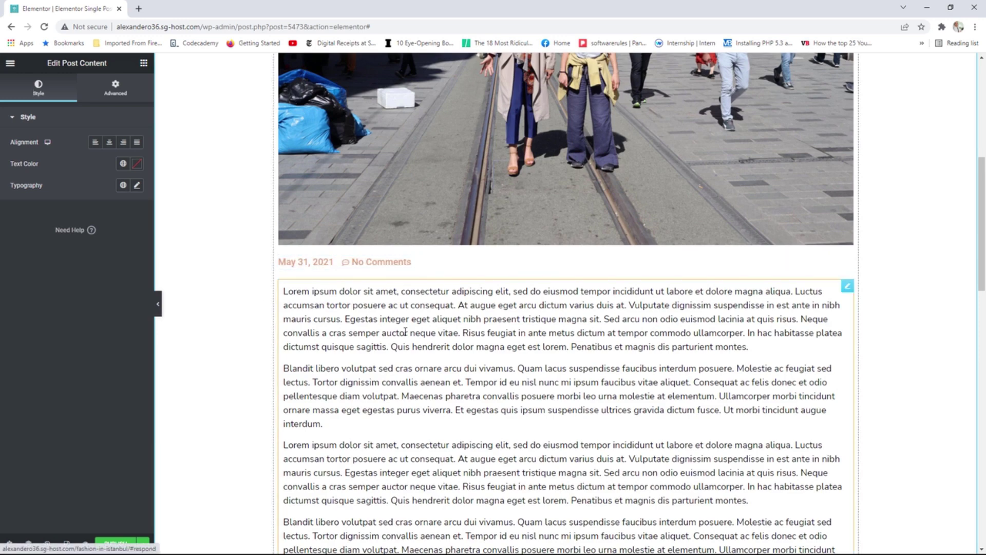
{"action": "scroll", "coordinate": [435, 349], "scroll_direction": "down", "scroll_amount": 1}
{"action": "scroll", "coordinate": [434, 350], "scroll_direction": "down", "scroll_amount": 10}
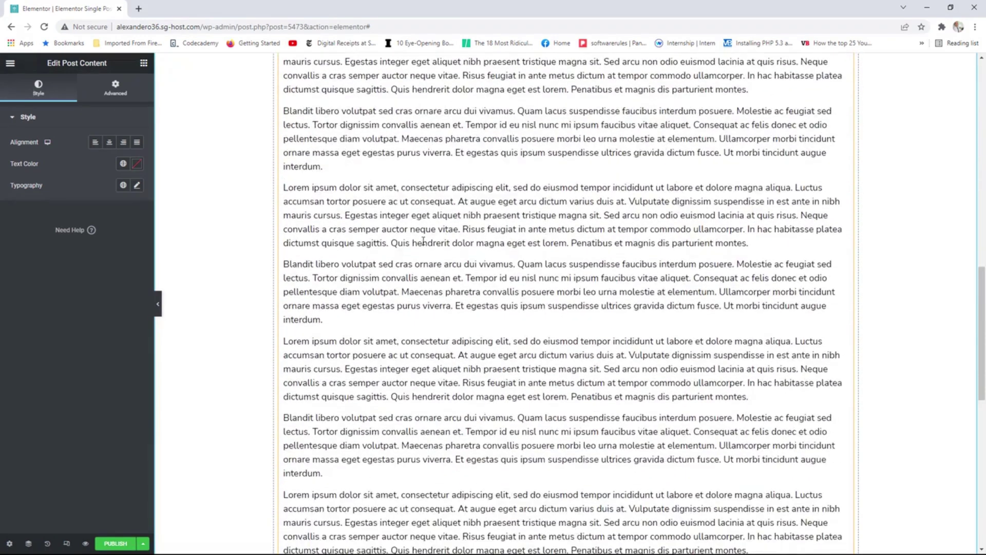
{"action": "left_click", "coordinate": [144, 62]}
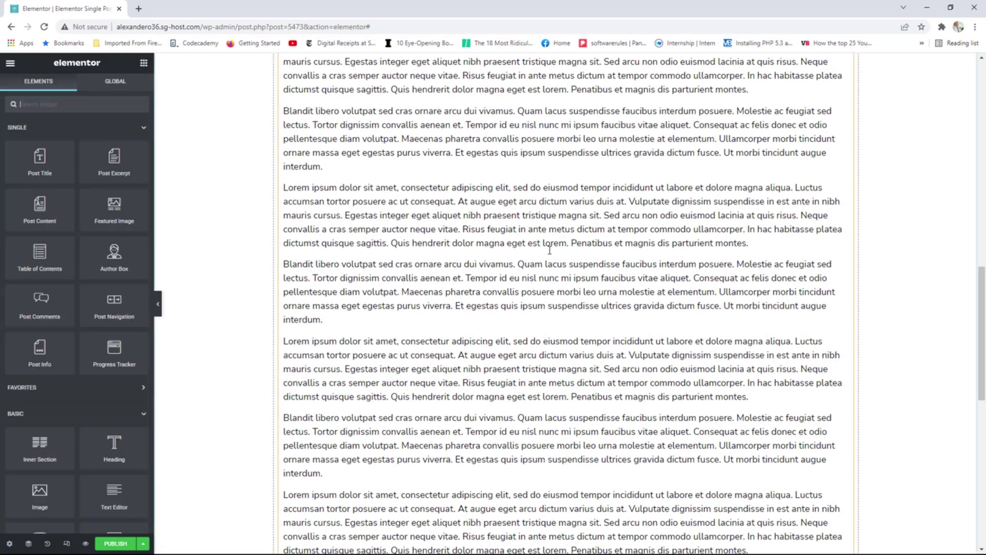
{"action": "scroll", "coordinate": [624, 315], "scroll_direction": "down", "scroll_amount": 5}
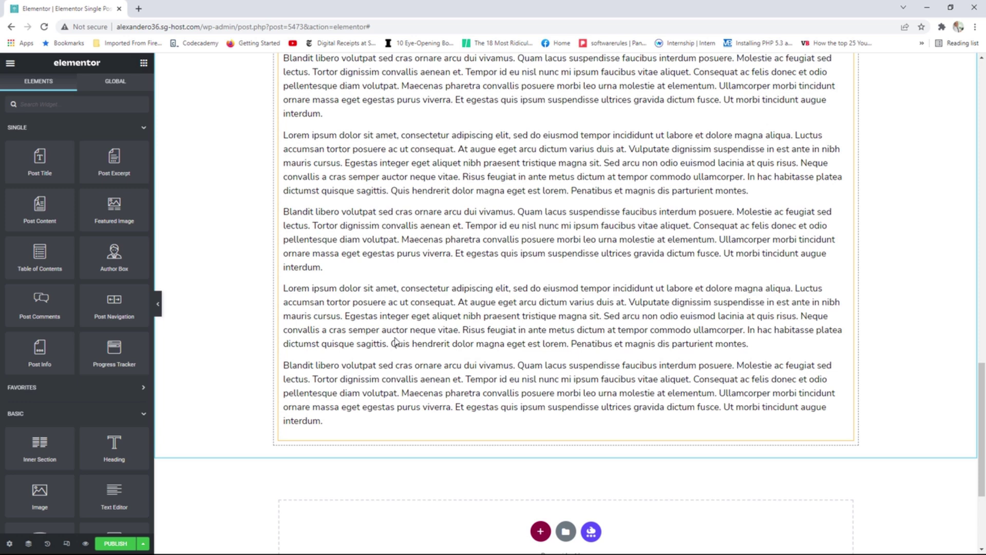
Add previous/next post navigation links below the post text.
{"action": "left_click_drag", "start_coordinate": [132, 322], "coordinate": [328, 430]}
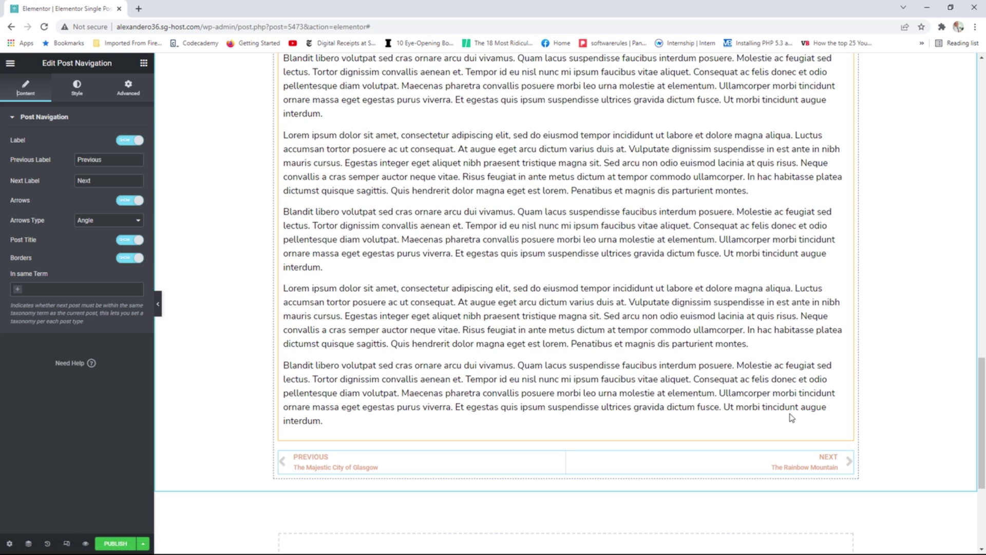
{"action": "left_click", "coordinate": [144, 64]}
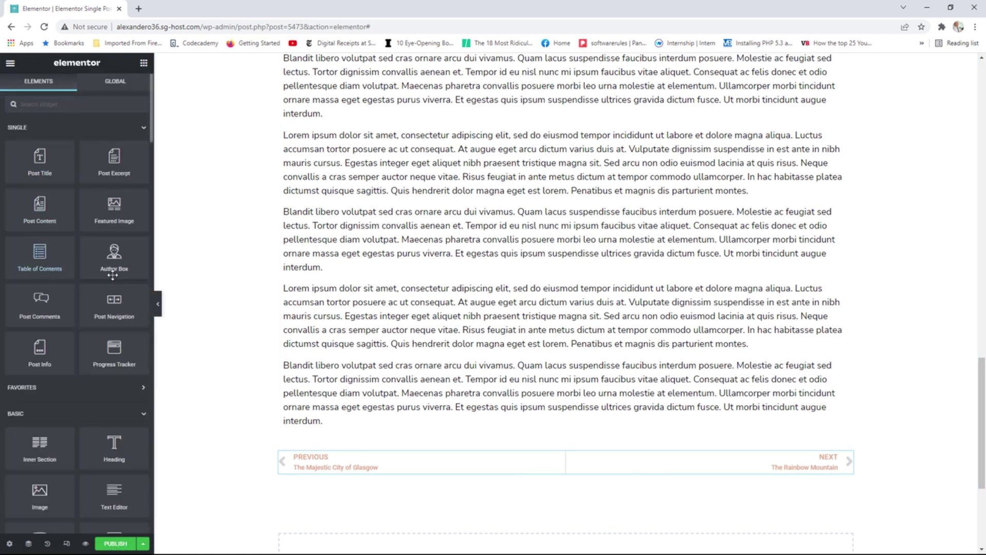
{"action": "scroll", "coordinate": [25, 243], "scroll_direction": "down", "scroll_amount": 2}
Add the comments form below the post links and review the template layout.
{"action": "left_click_drag", "start_coordinate": [31, 201], "coordinate": [369, 474]}
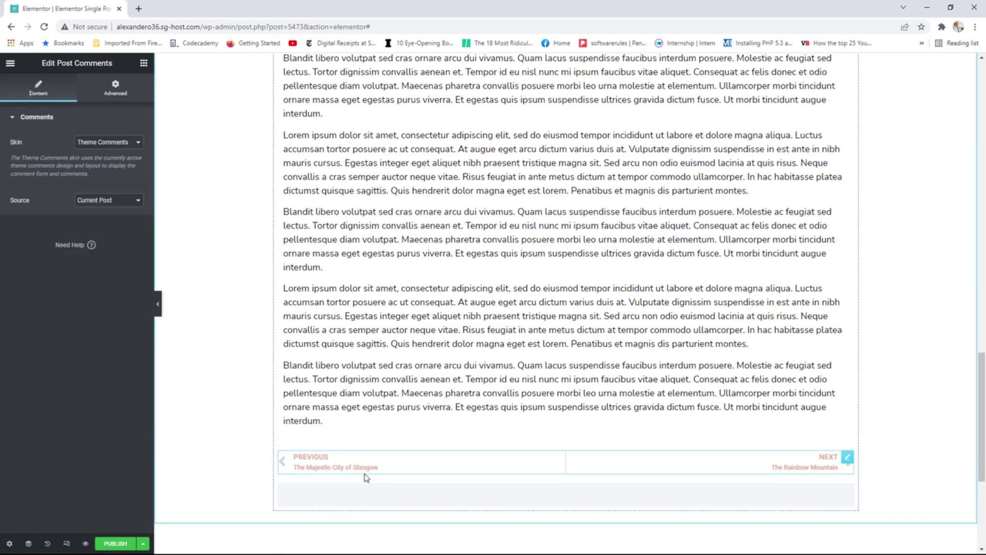
{"action": "scroll", "coordinate": [565, 431], "scroll_direction": "down", "scroll_amount": 5}
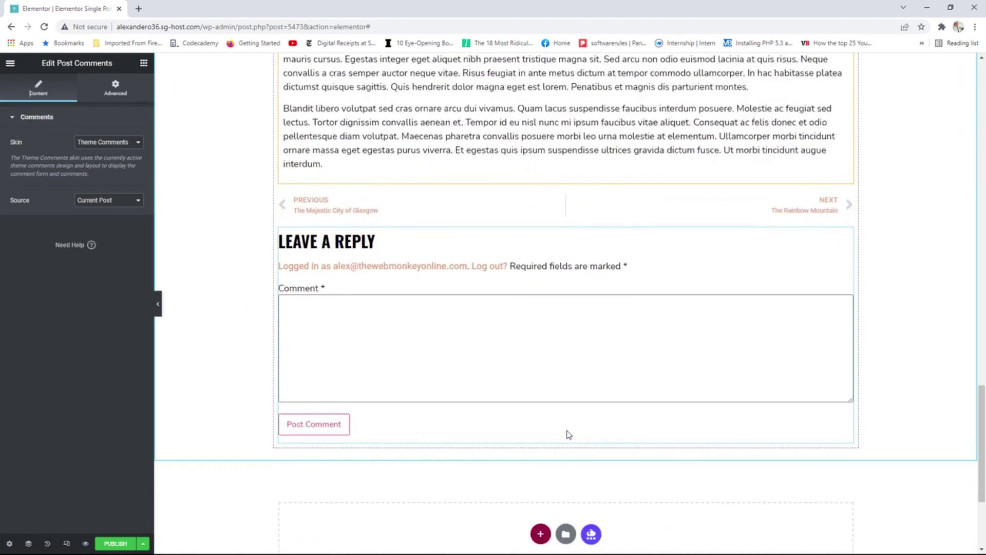
{"action": "scroll", "coordinate": [569, 434], "scroll_direction": "up", "scroll_amount": 12}
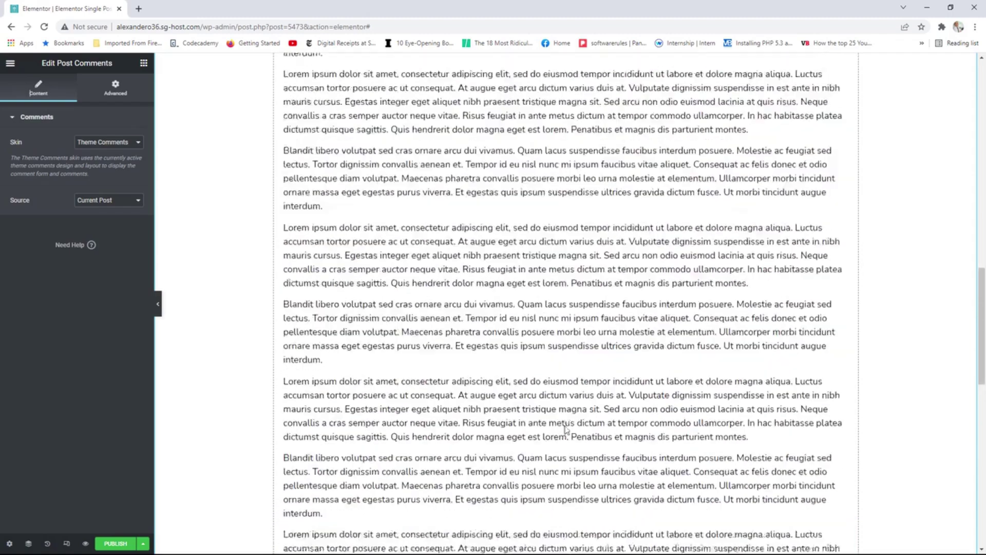
{"action": "scroll", "coordinate": [565, 430], "scroll_direction": "up", "scroll_amount": 15}
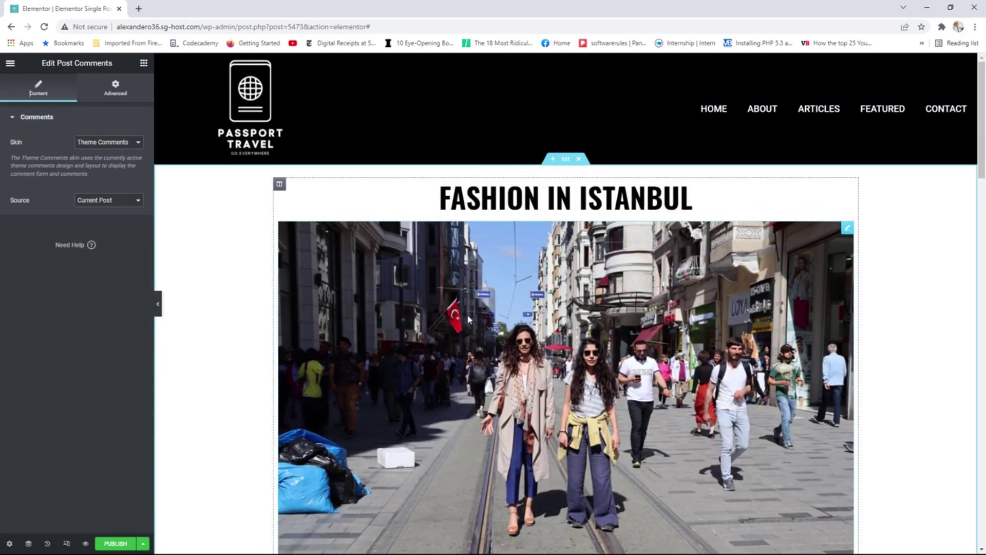
{"action": "scroll", "coordinate": [467, 315], "scroll_direction": "down", "scroll_amount": 11}
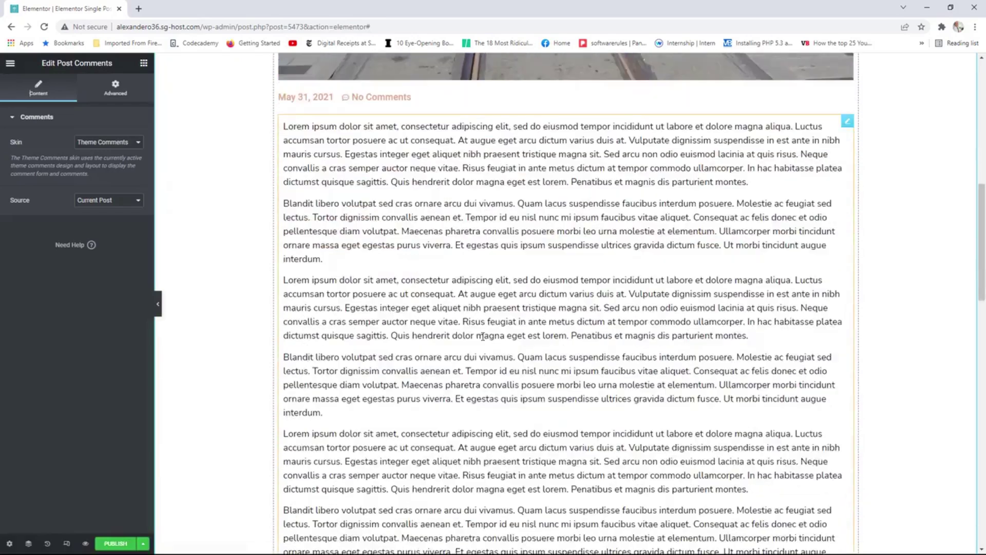
{"action": "scroll", "coordinate": [482, 336], "scroll_direction": "down", "scroll_amount": 4}
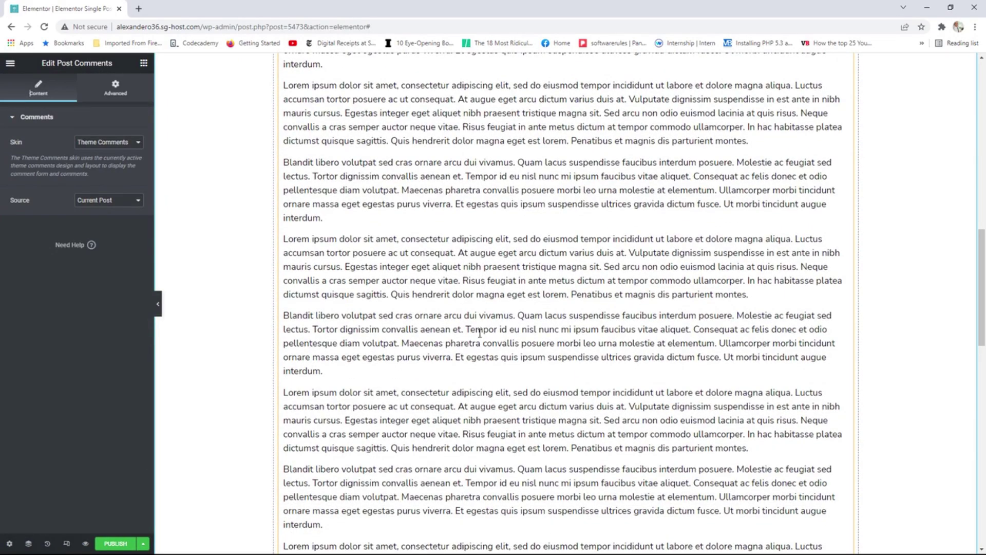
{"action": "left_click", "coordinate": [143, 63]}
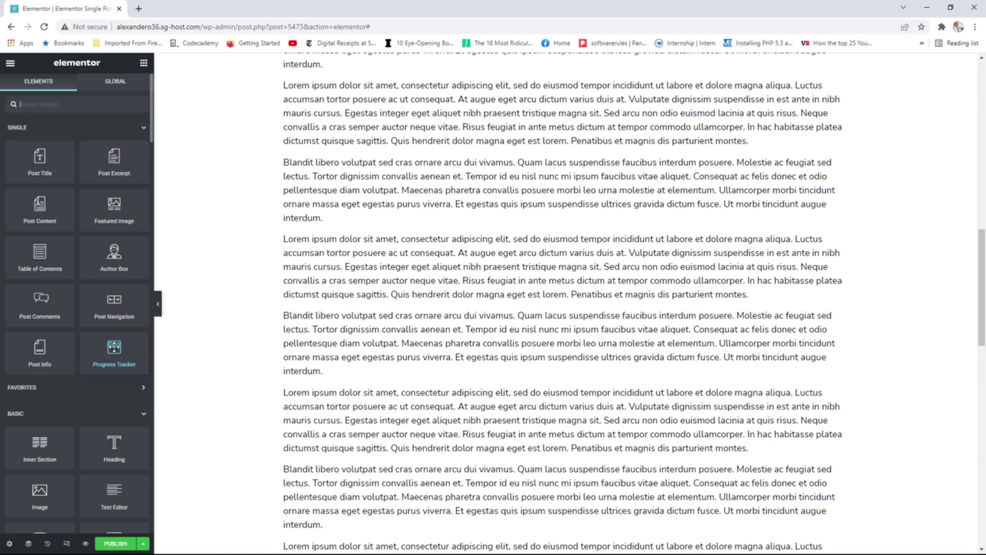
{"action": "scroll", "coordinate": [346, 347], "scroll_direction": "up", "scroll_amount": 14}
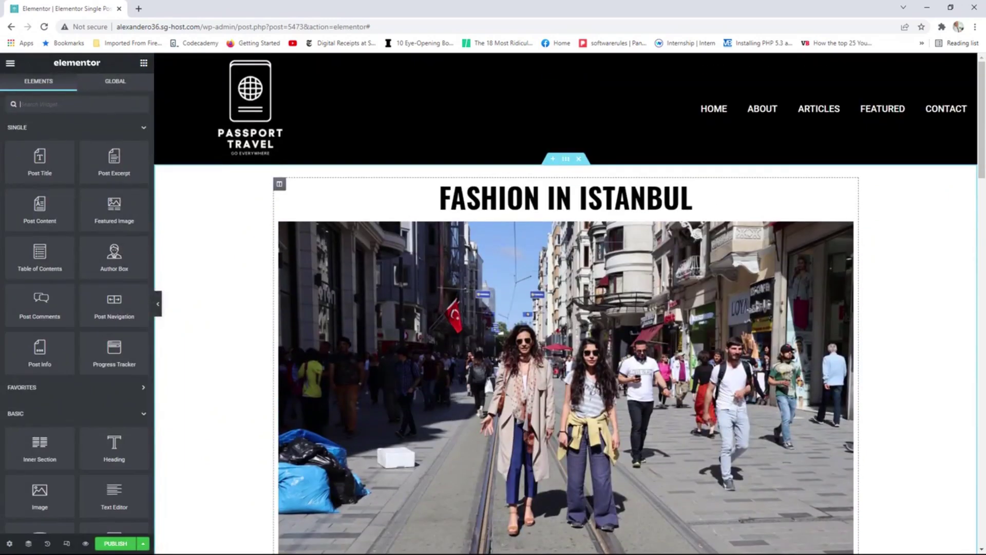
Place the Progress Tracker widget above the post title.
{"action": "left_click_drag", "start_coordinate": [114, 350], "coordinate": [509, 188]}
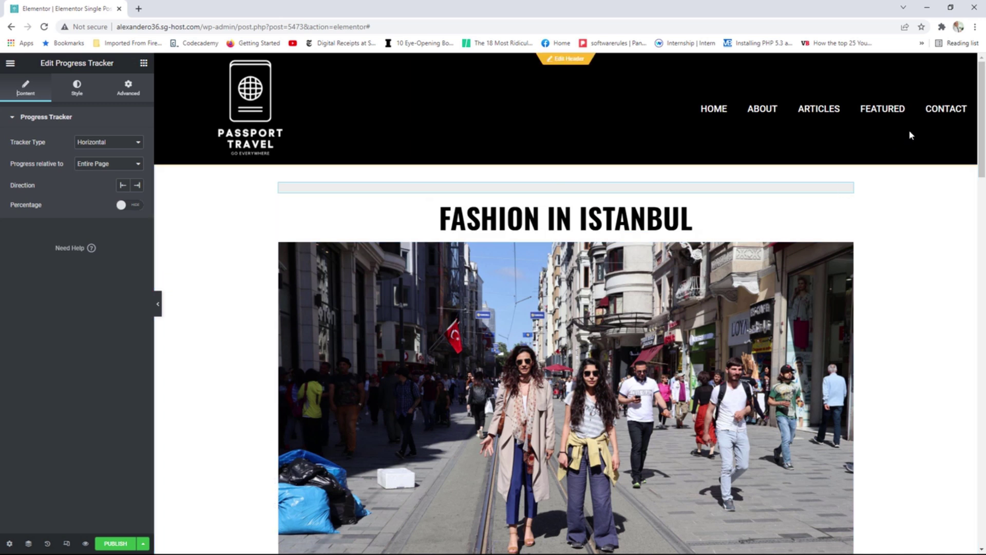
{"action": "left_click_drag", "start_coordinate": [977, 123], "coordinate": [974, 157]}
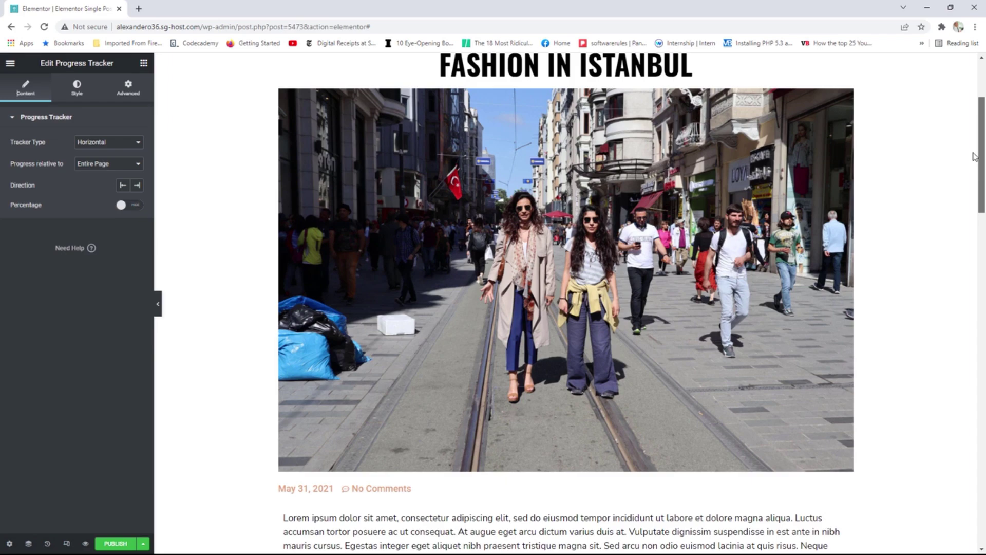
{"action": "left_click_drag", "start_coordinate": [974, 156], "coordinate": [961, 111]}
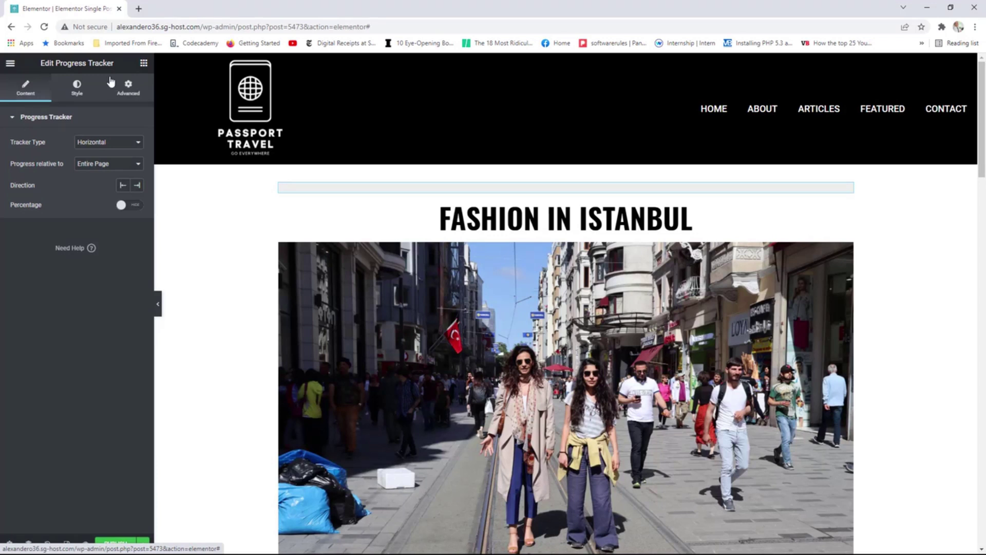
Set the progress tracker's Motion Effects Sticky option to Top.
{"action": "left_click", "coordinate": [130, 94]}
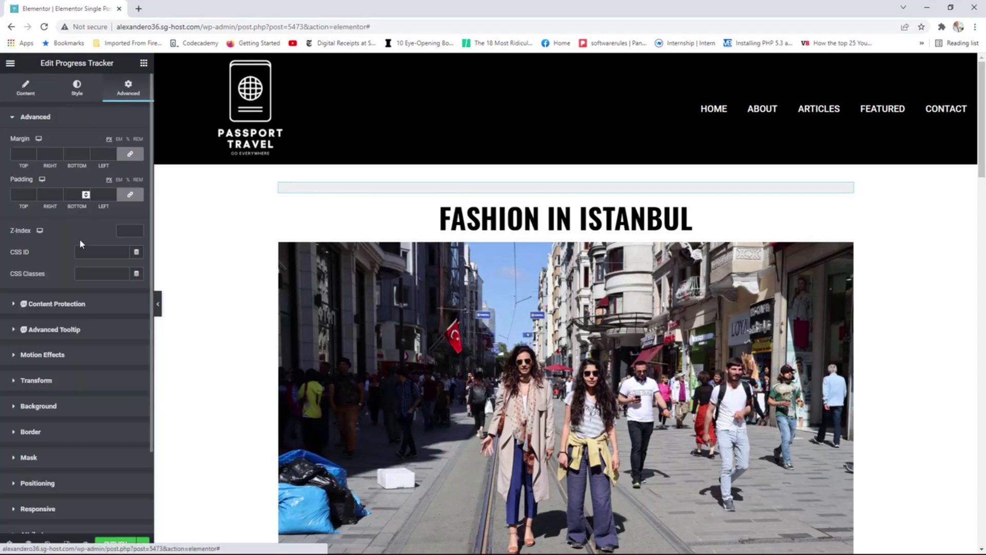
{"action": "left_click", "coordinate": [42, 355]}
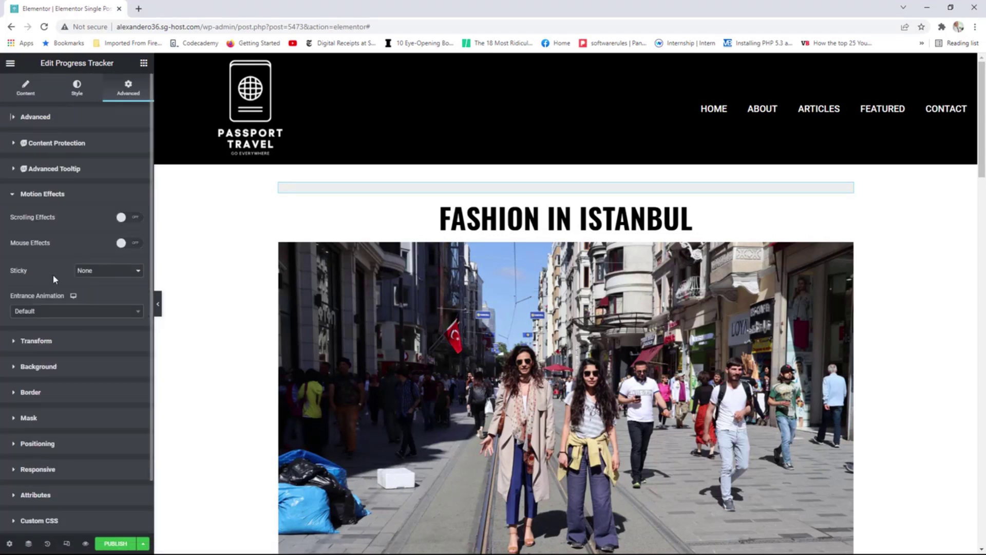
{"action": "left_click", "coordinate": [83, 272]}
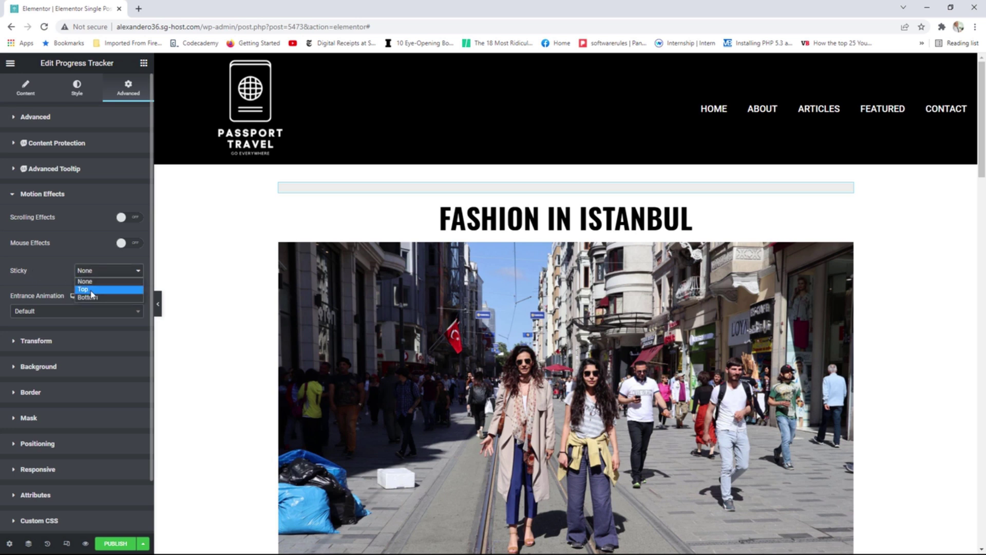
{"action": "left_click", "coordinate": [84, 289]}
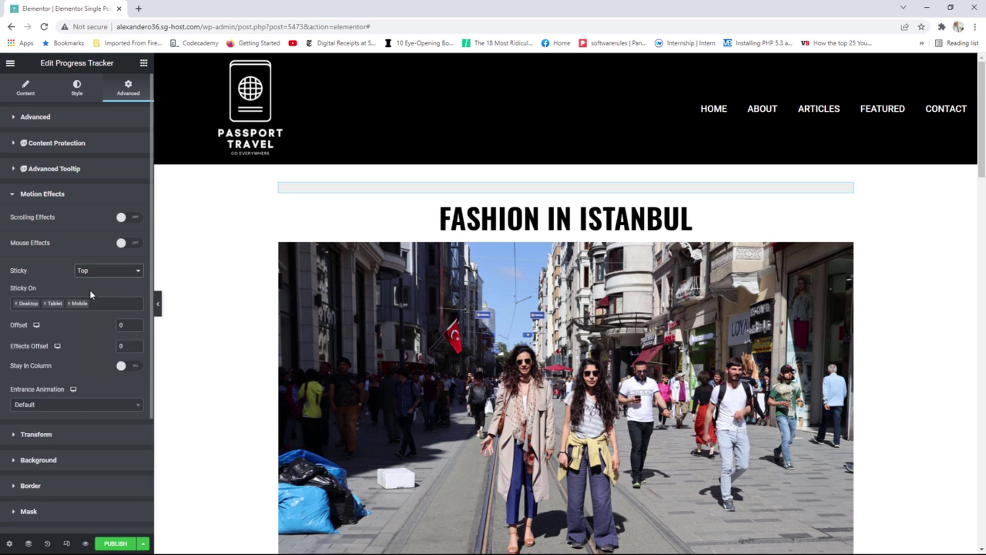
{"action": "left_click_drag", "start_coordinate": [980, 128], "coordinate": [968, 498]}
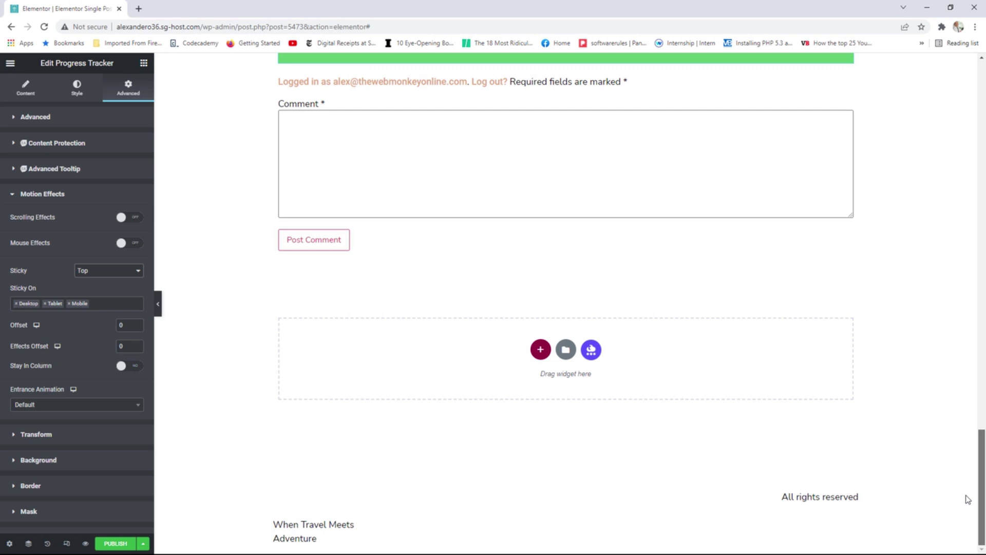
{"action": "left_click_drag", "start_coordinate": [967, 499], "coordinate": [972, 124]}
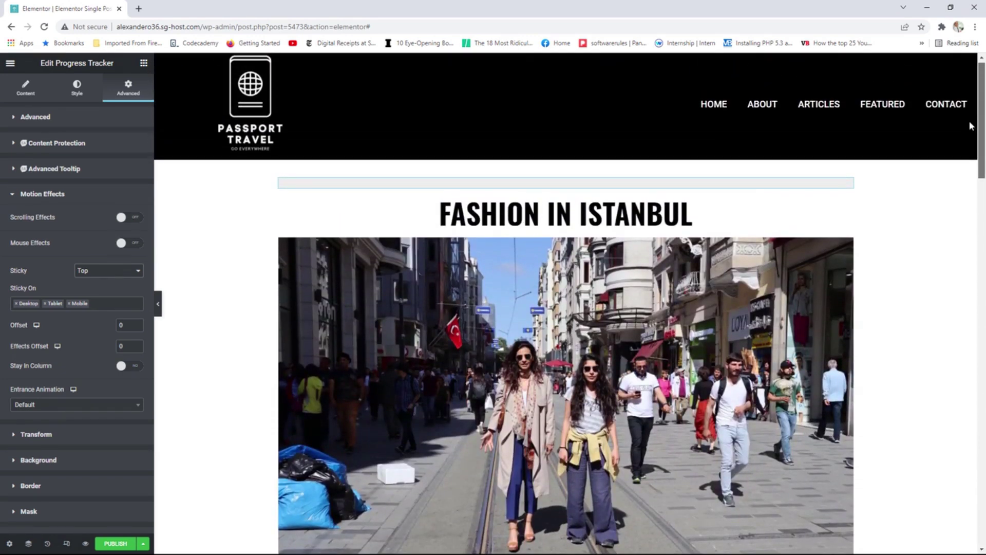
Try Sticky set to Bottom, then switch the progress bar back to Top.
{"action": "left_click", "coordinate": [97, 272]}
{"action": "left_click", "coordinate": [91, 292]}
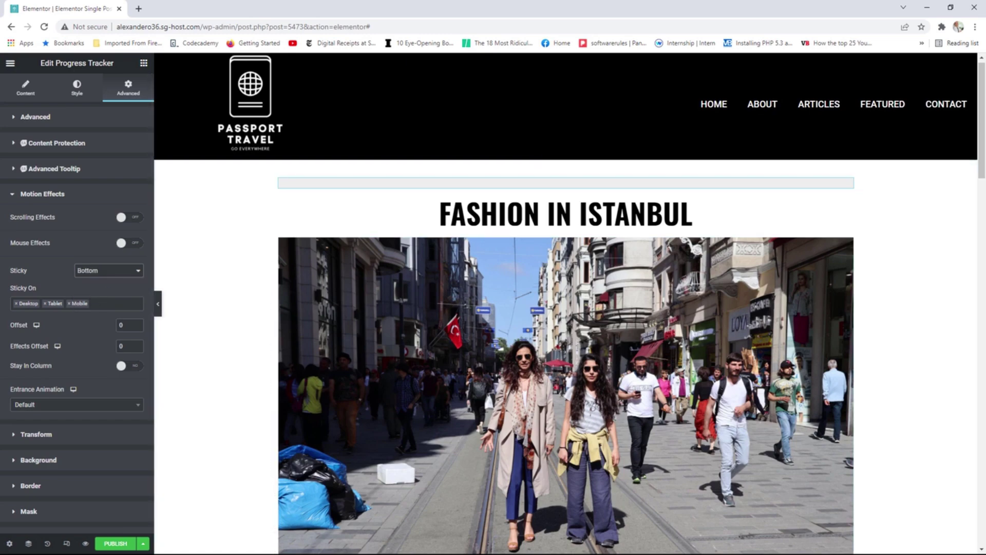
{"action": "scroll", "coordinate": [975, 230], "scroll_direction": "down", "scroll_amount": 10}
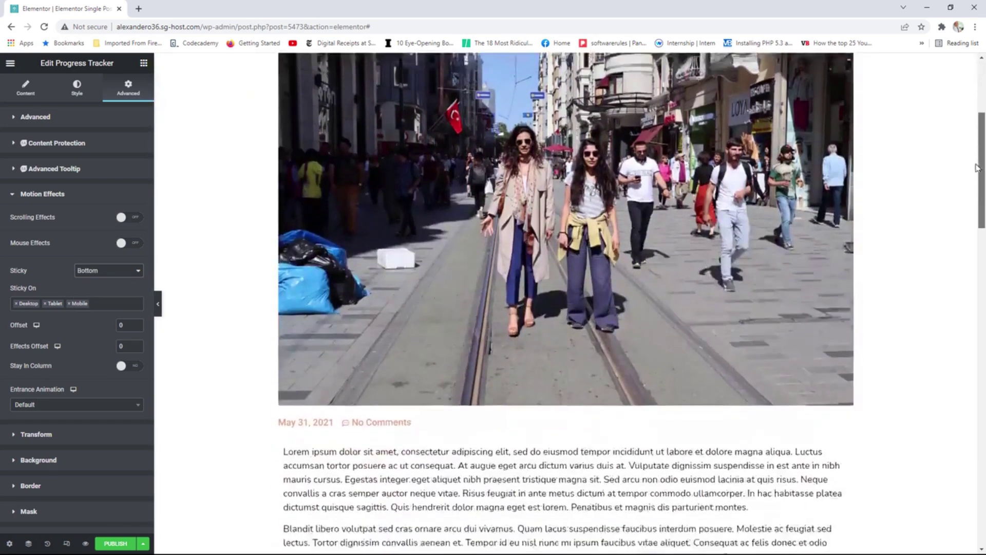
{"action": "scroll", "coordinate": [975, 230], "scroll_direction": "down", "scroll_amount": 15}
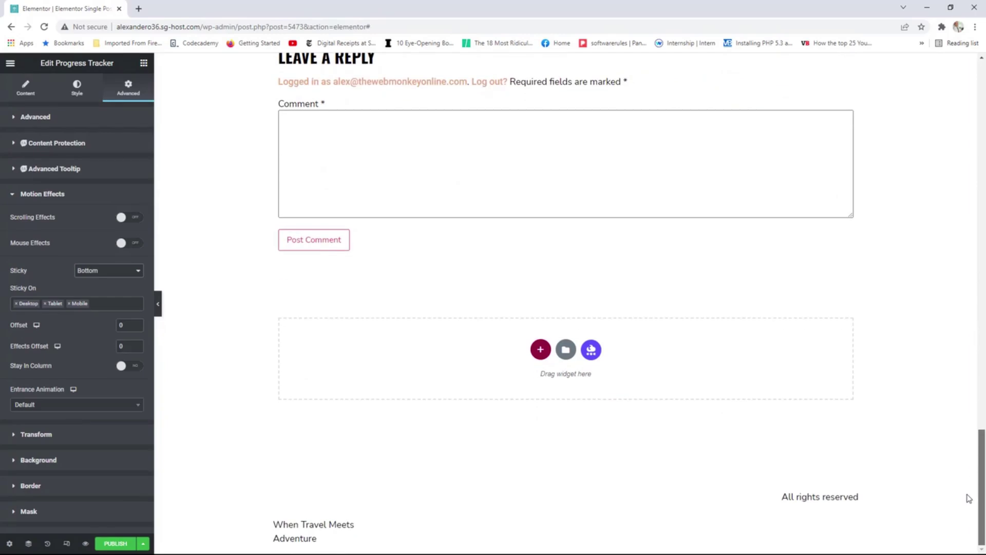
{"action": "scroll", "coordinate": [974, 180], "scroll_direction": "up", "scroll_amount": 15}
{"action": "scroll", "coordinate": [974, 179], "scroll_direction": "up", "scroll_amount": 10}
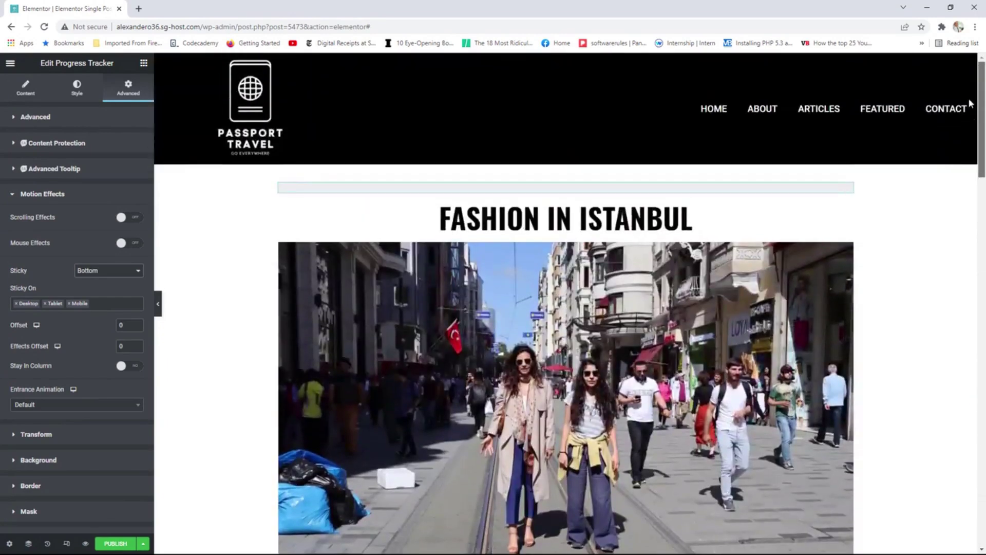
{"action": "left_click", "coordinate": [96, 271]}
{"action": "left_click", "coordinate": [94, 289]}
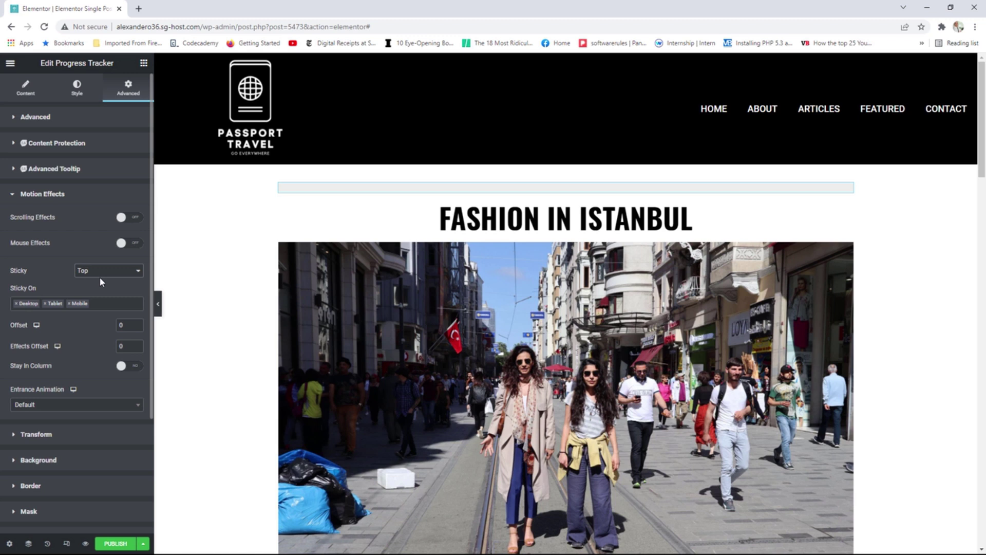
{"action": "left_click", "coordinate": [84, 91]}
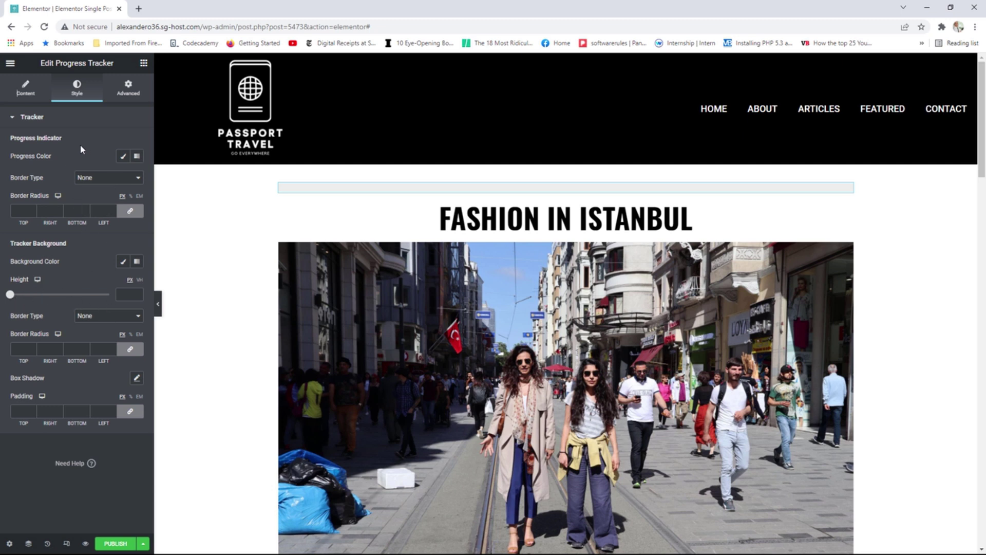
Set the tracker's Progress relative to option to Post Content.
{"action": "left_click", "coordinate": [23, 90]}
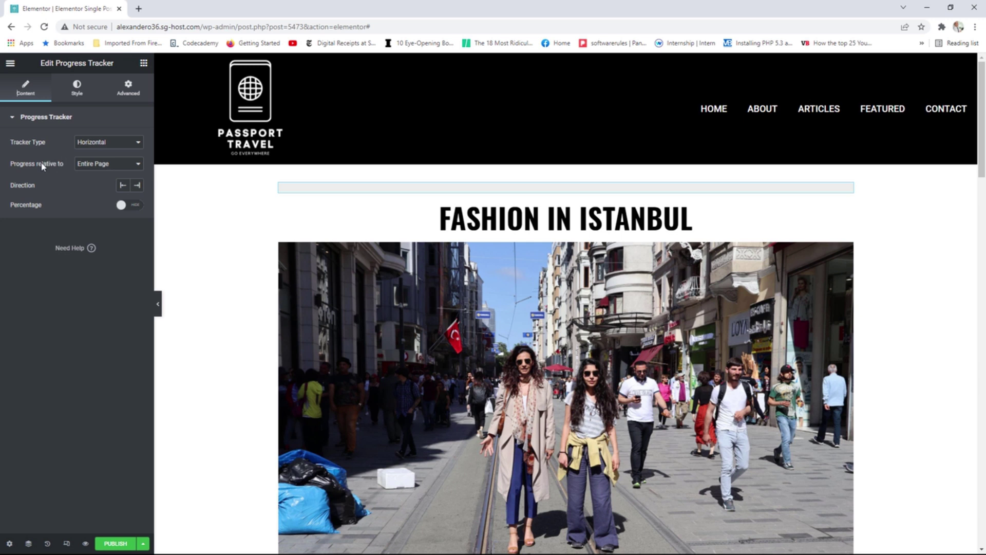
{"action": "left_click", "coordinate": [88, 164]}
{"action": "left_click", "coordinate": [101, 185]}
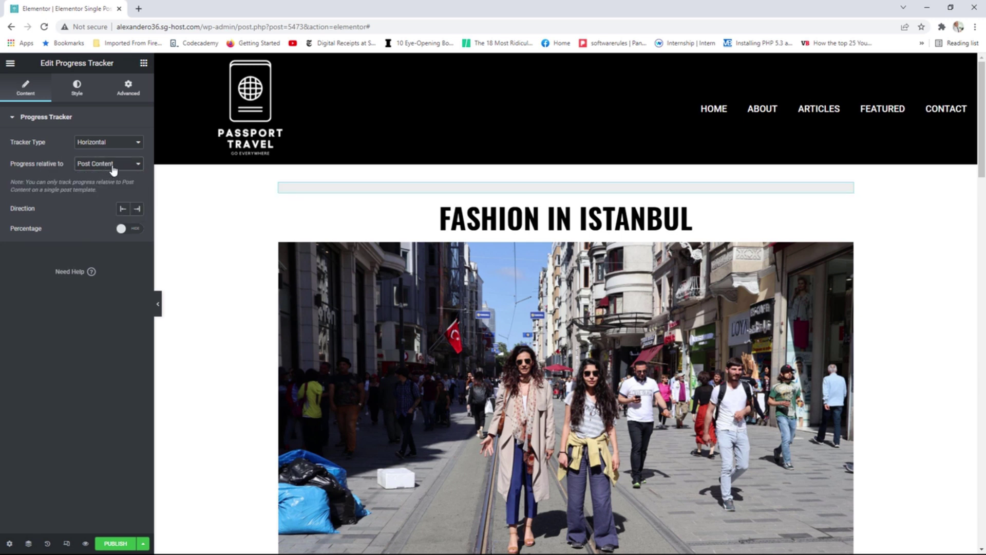
{"action": "left_click", "coordinate": [110, 168]}
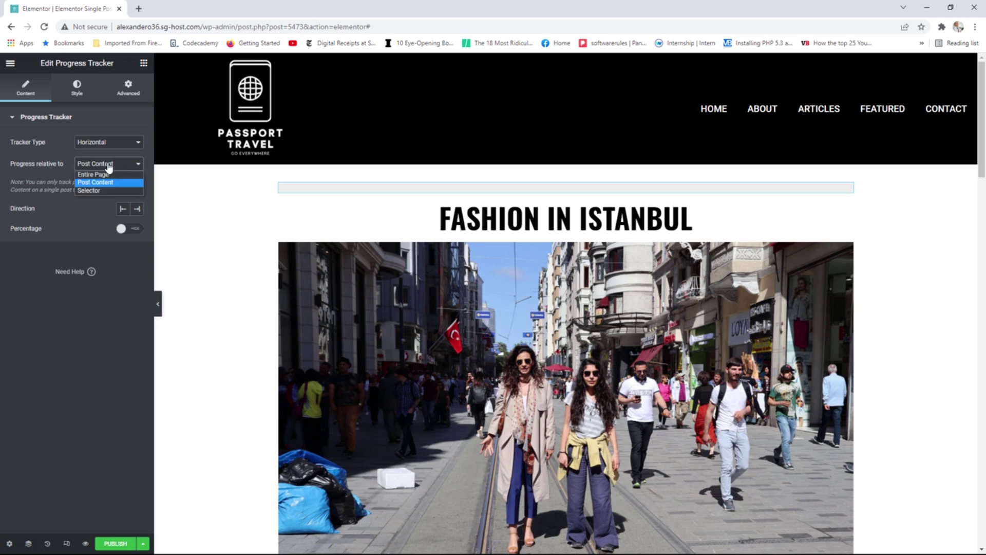
{"action": "left_click", "coordinate": [104, 174]}
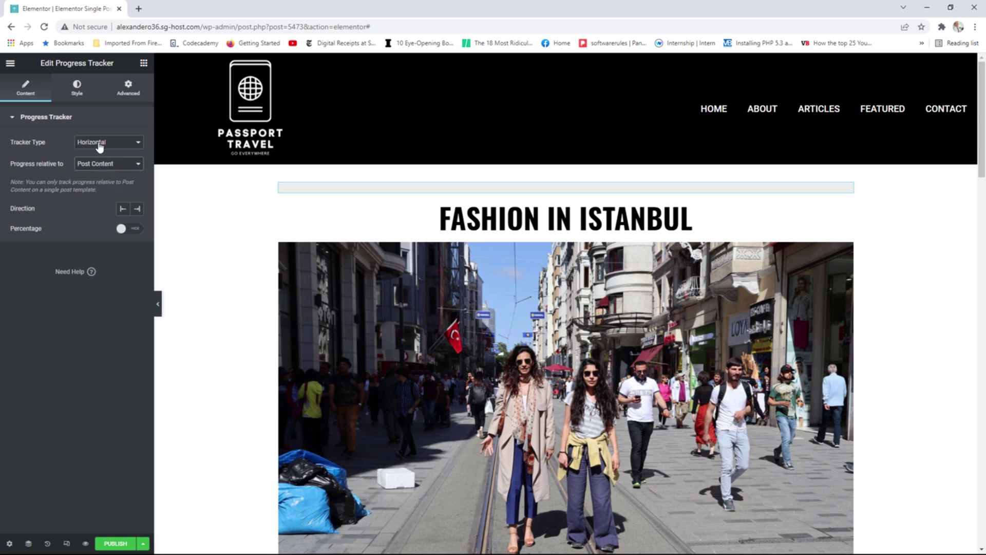
Try the Circular tracker type, then switch it back to Horizontal.
{"action": "left_click", "coordinate": [100, 145]}
{"action": "left_click", "coordinate": [103, 160]}
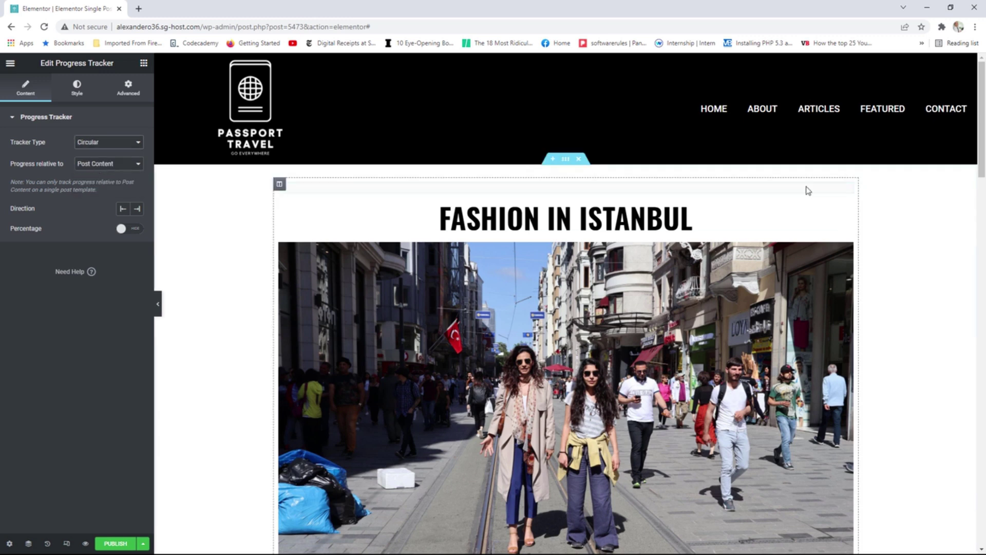
{"action": "scroll", "coordinate": [975, 200], "scroll_direction": "down", "scroll_amount": 3}
{"action": "left_click_drag", "start_coordinate": [976, 200], "coordinate": [973, 146]}
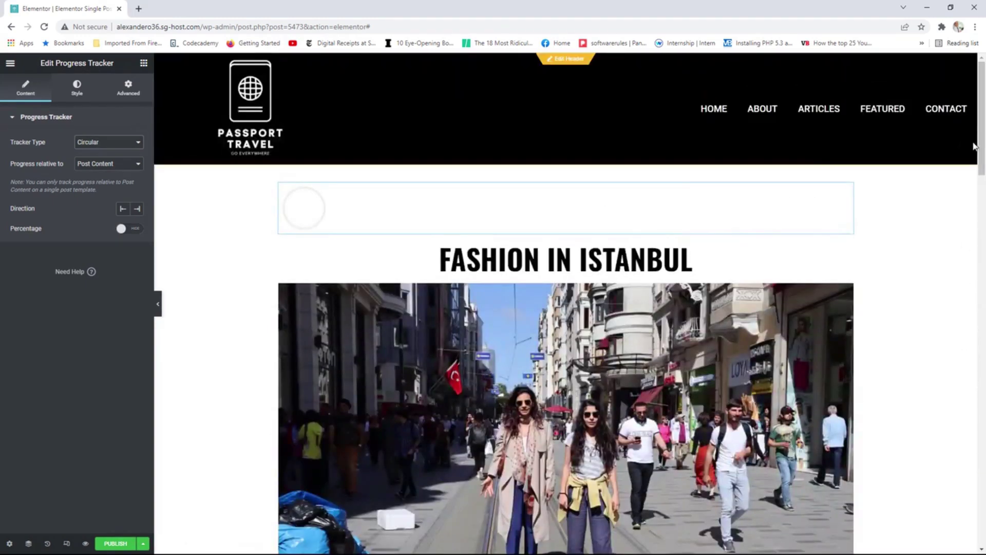
{"action": "left_click", "coordinate": [114, 146]}
{"action": "left_click", "coordinate": [114, 156]}
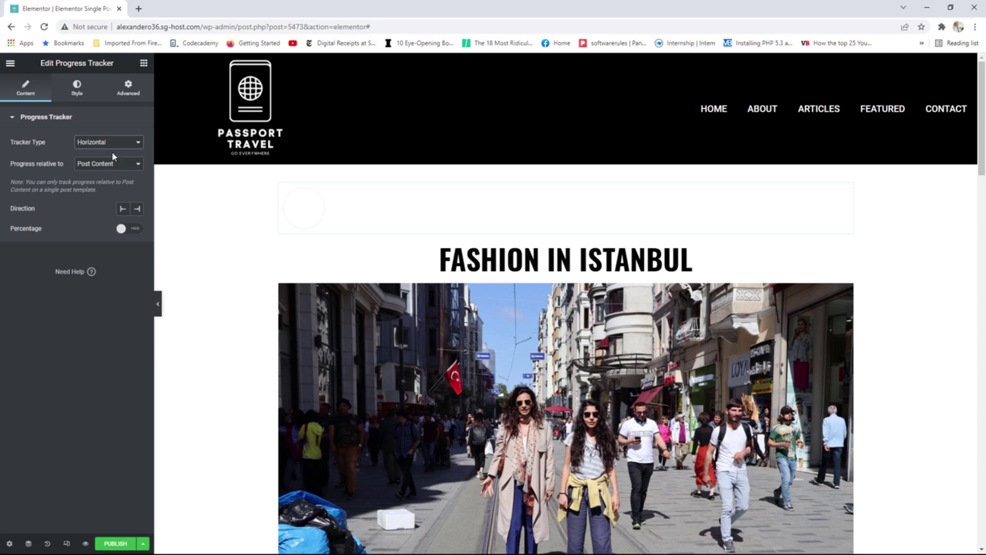
Turn the Percentage display on, then switch it off again.
{"action": "left_click", "coordinate": [129, 228]}
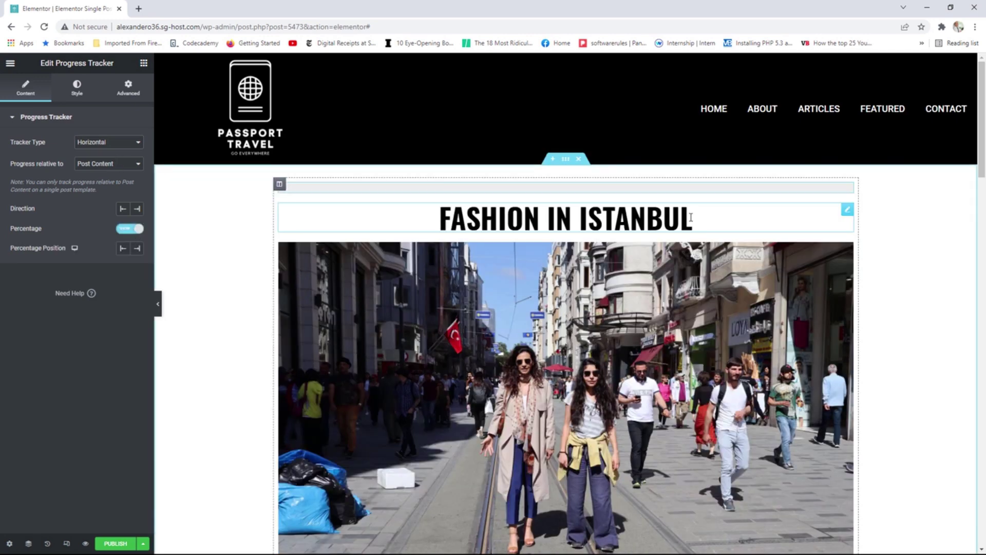
{"action": "scroll", "coordinate": [970, 138], "scroll_direction": "down", "scroll_amount": 8}
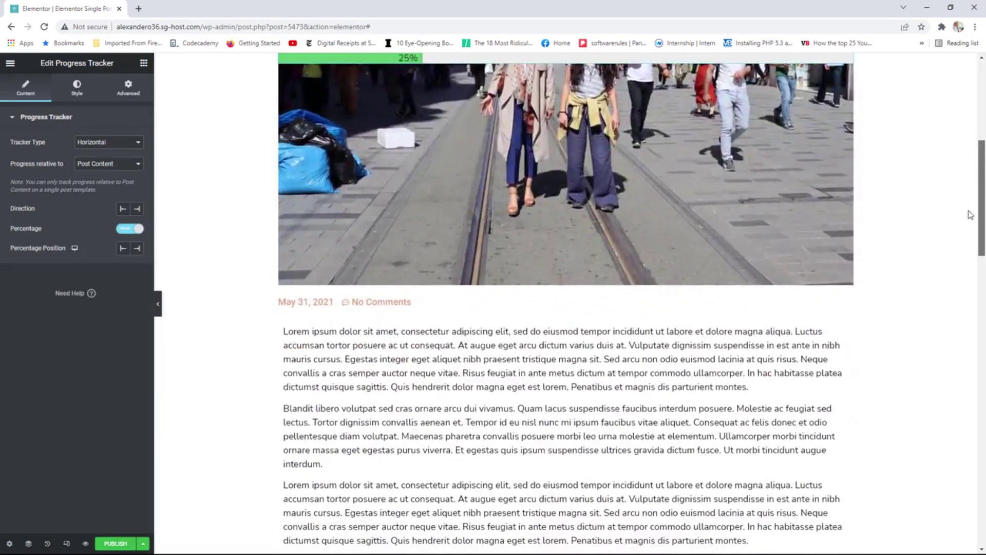
{"action": "scroll", "coordinate": [969, 149], "scroll_direction": "up", "scroll_amount": 10}
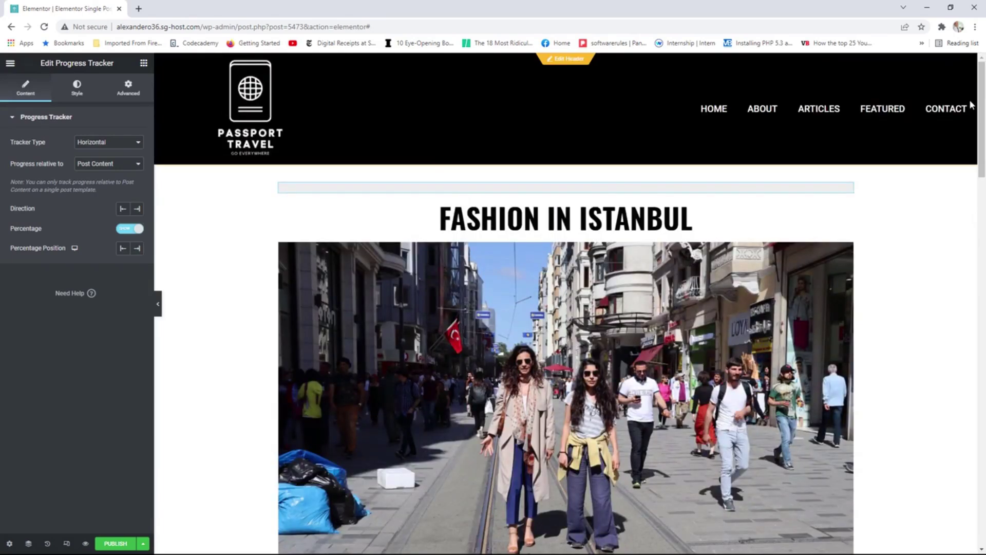
{"action": "left_click", "coordinate": [126, 230]}
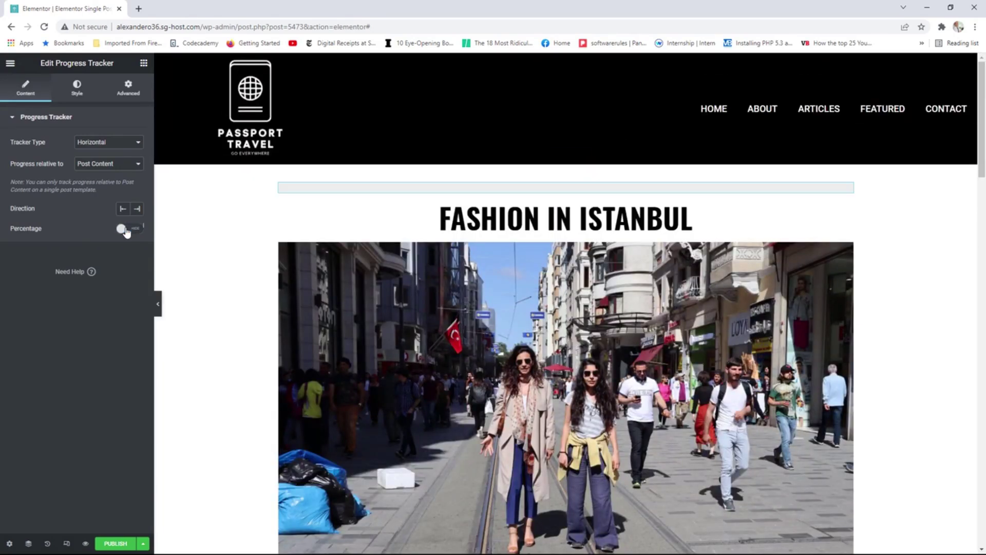
Publish the template with the display condition Include > Posts > All and save.
{"action": "left_click", "coordinate": [116, 543]}
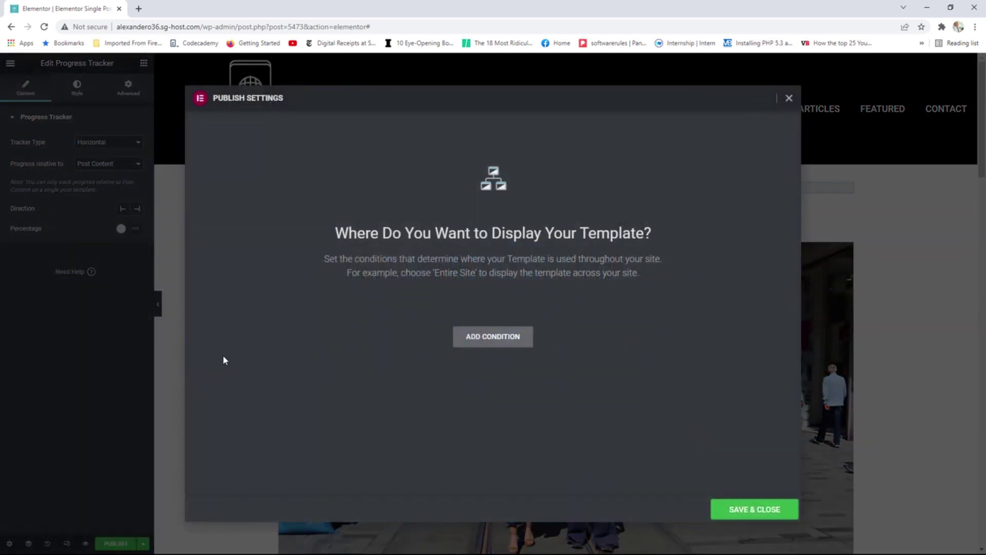
{"action": "left_click", "coordinate": [496, 342]}
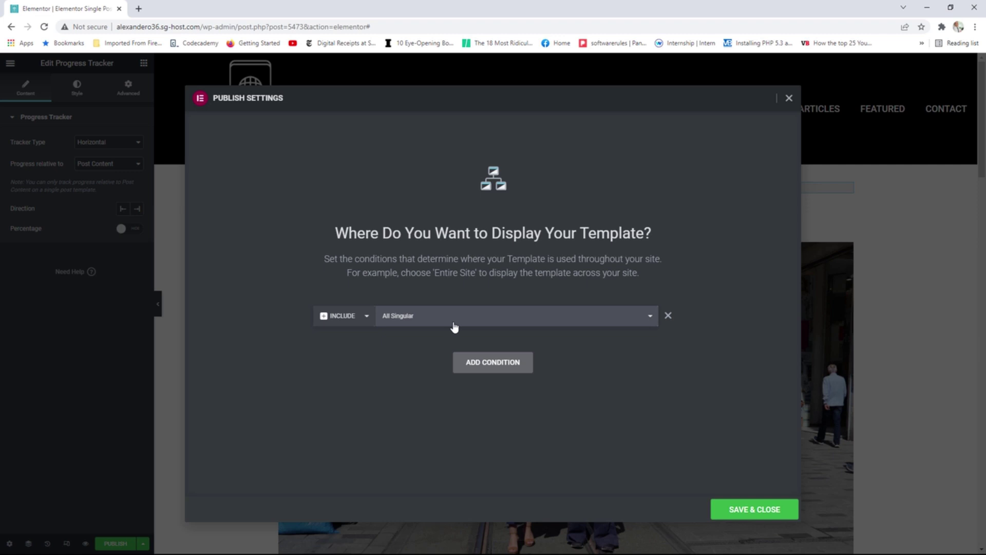
{"action": "left_click", "coordinate": [650, 321]}
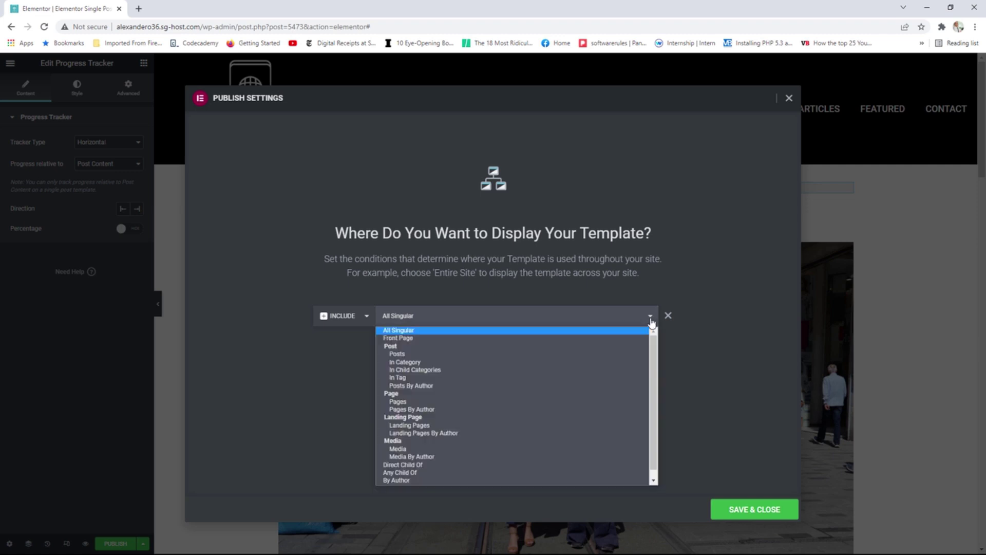
{"action": "left_click", "coordinate": [400, 354]}
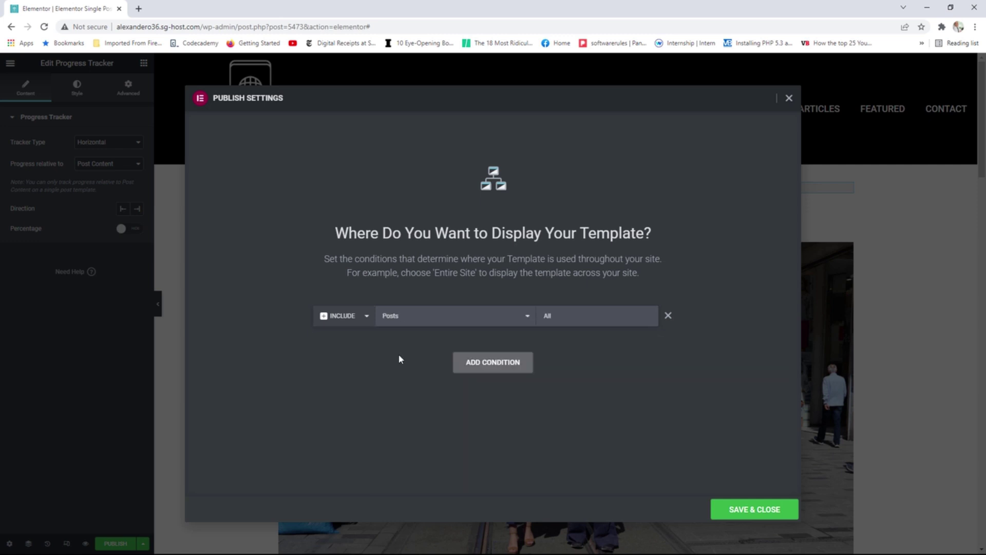
{"action": "left_click", "coordinate": [563, 320]}
{"action": "left_click", "coordinate": [744, 511]}
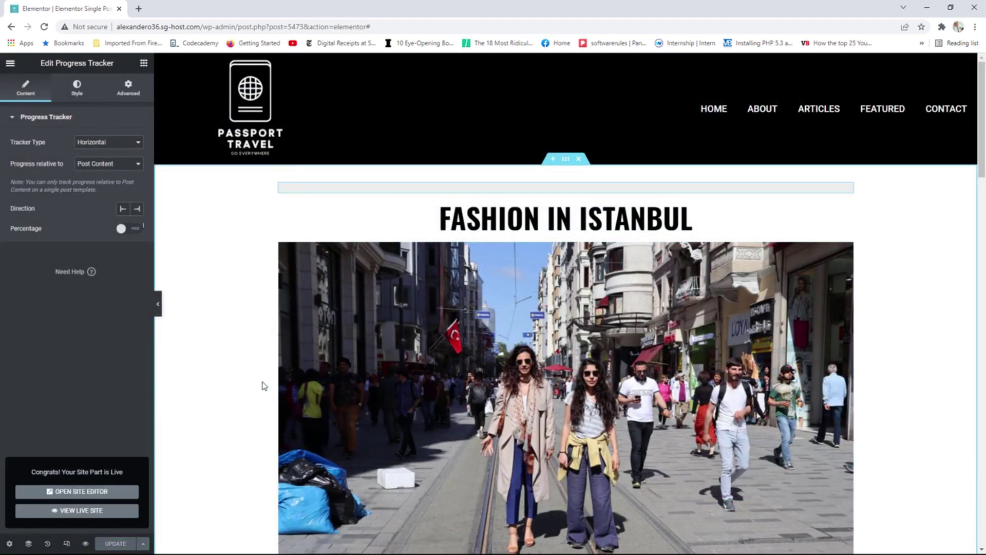
View the published page, then go via the Passport Travel logo to the Articles page.
{"action": "left_click", "coordinate": [10, 62]}
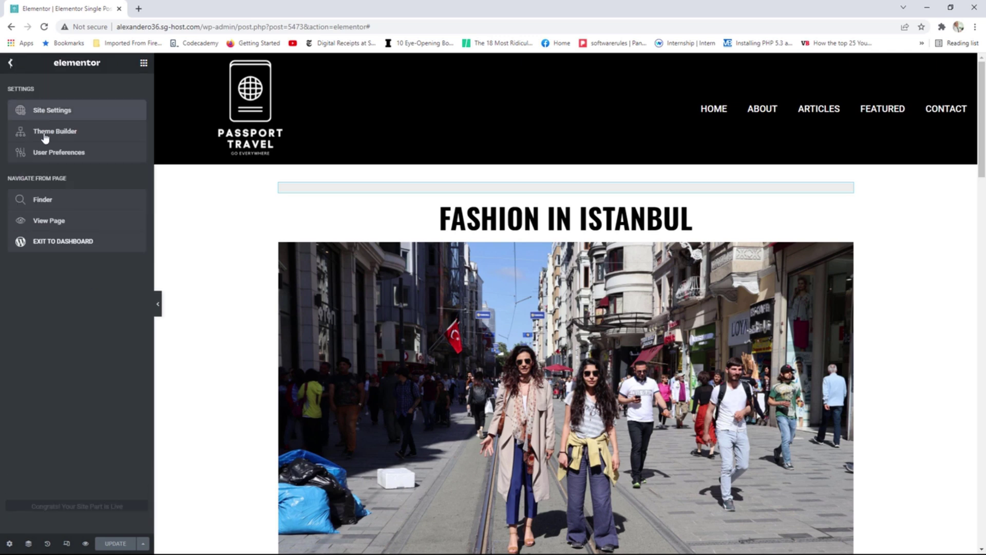
{"action": "left_click", "coordinate": [55, 224]}
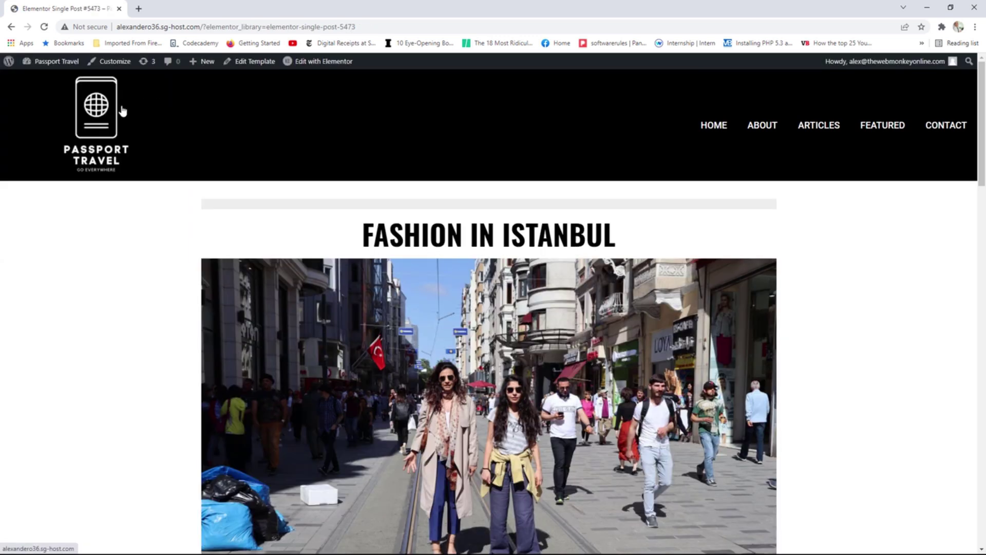
{"action": "left_click", "coordinate": [88, 110]}
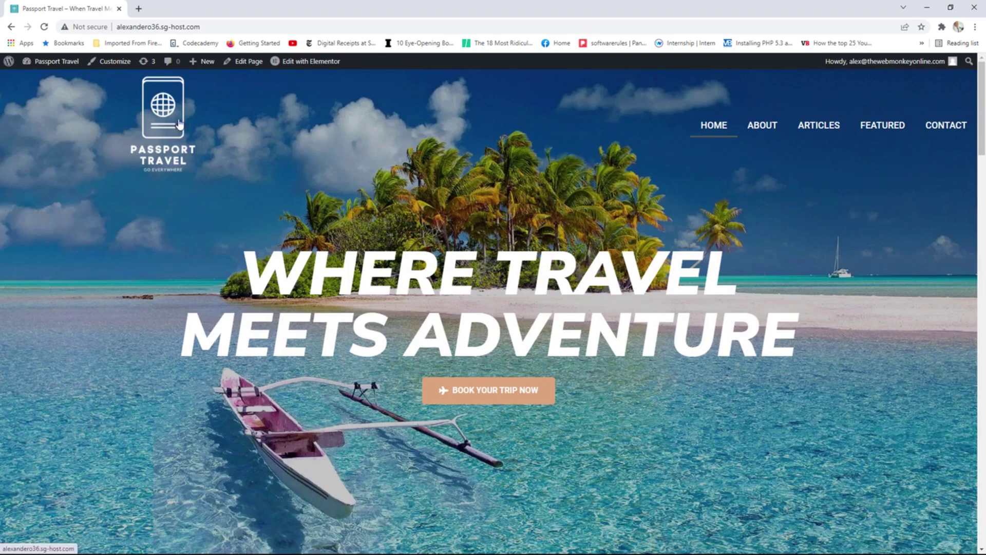
{"action": "left_click", "coordinate": [828, 129]}
Open The Majestic City of Glasgow post, reload it, and scroll to watch the progress bar.
{"action": "scroll", "coordinate": [560, 232], "scroll_direction": "down", "scroll_amount": 2}
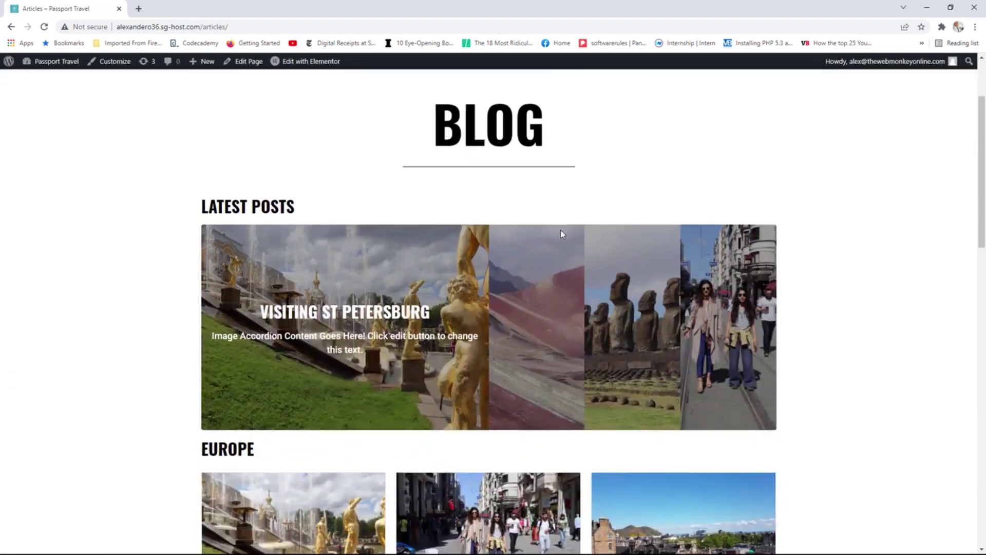
{"action": "scroll", "coordinate": [562, 235], "scroll_direction": "down", "scroll_amount": 5}
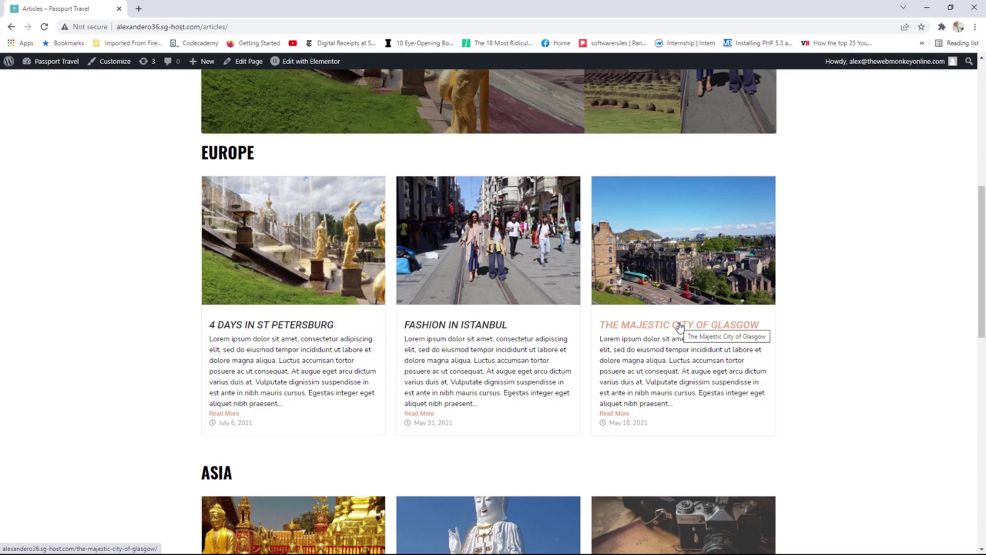
{"action": "left_click", "coordinate": [679, 326]}
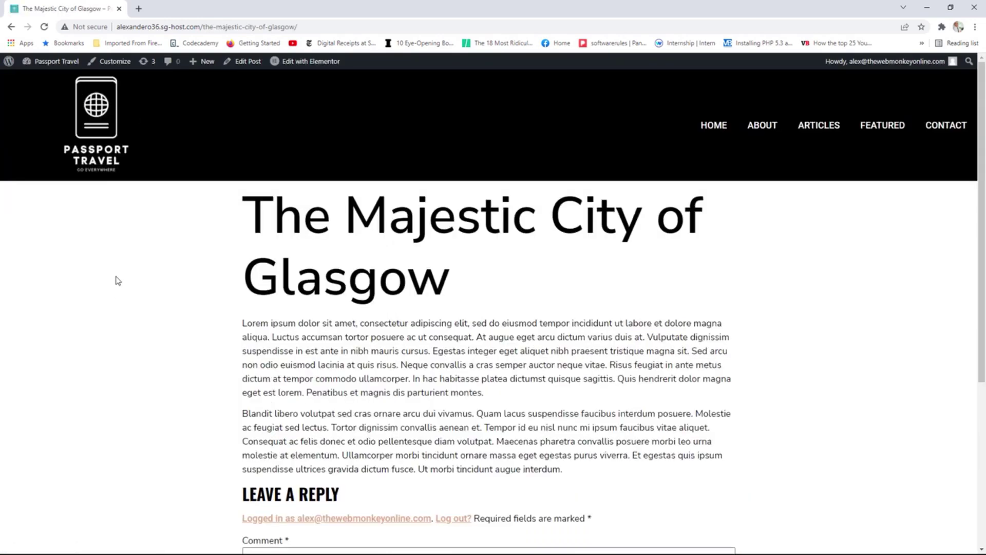
{"action": "key", "text": "F5"}
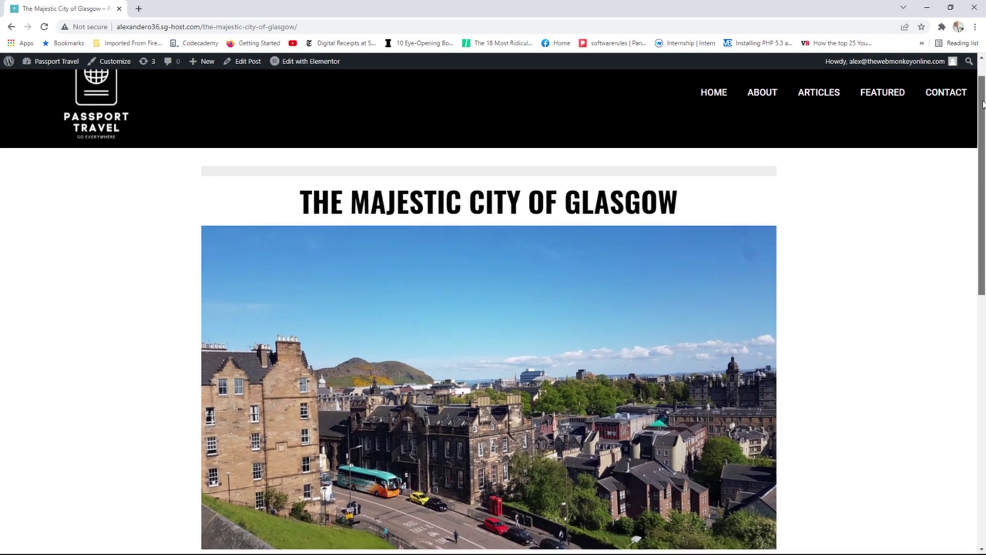
{"action": "left_click_drag", "start_coordinate": [982, 104], "coordinate": [976, 144]}
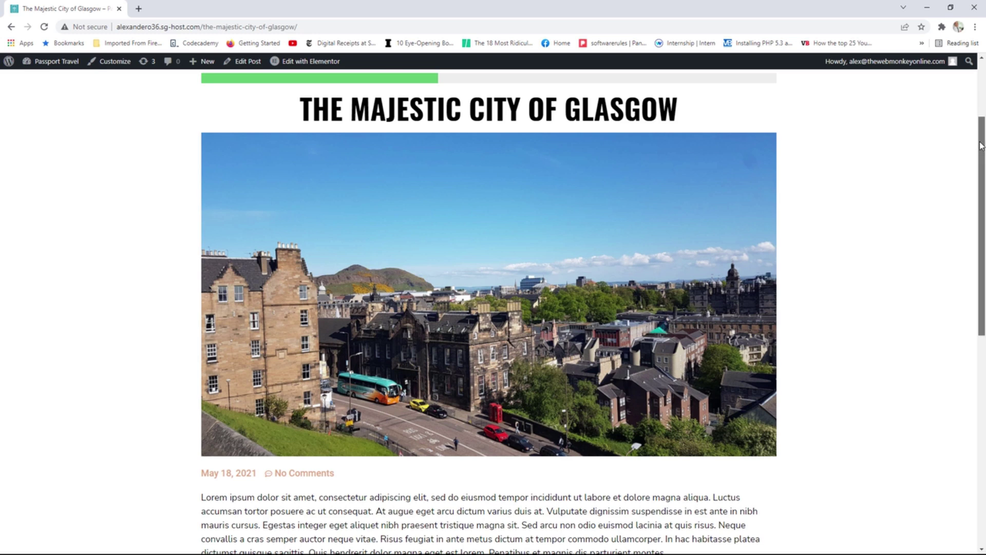
{"action": "left_click_drag", "start_coordinate": [978, 148], "coordinate": [965, 237]}
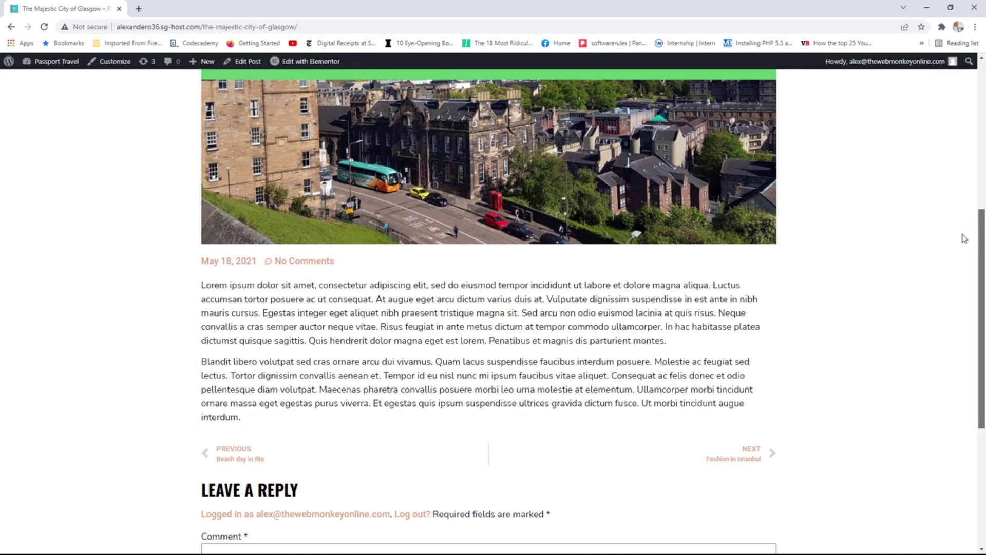
Go to the next post, Fashion in Istanbul, reload it, and scroll through to check the progress bar.
{"action": "left_click", "coordinate": [745, 458]}
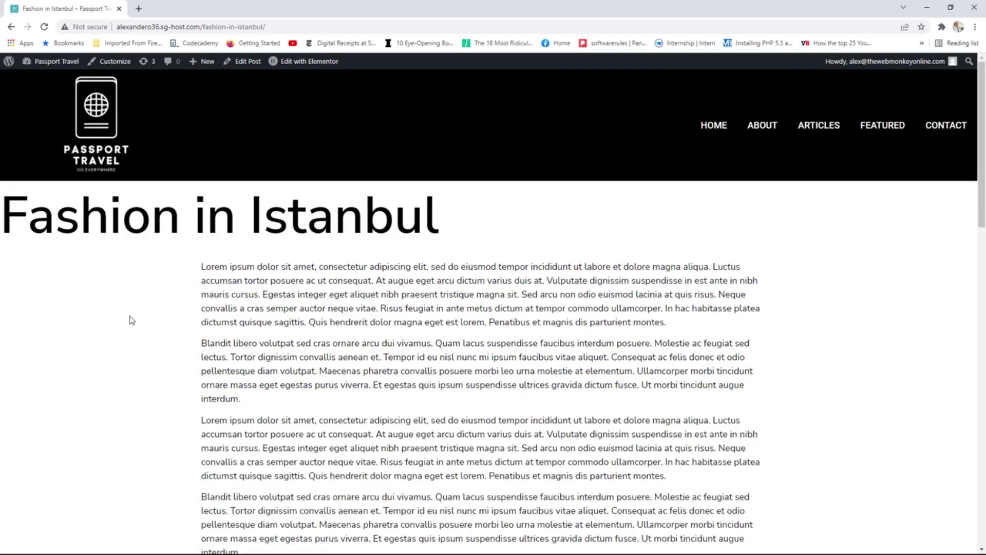
{"action": "key", "text": "F5"}
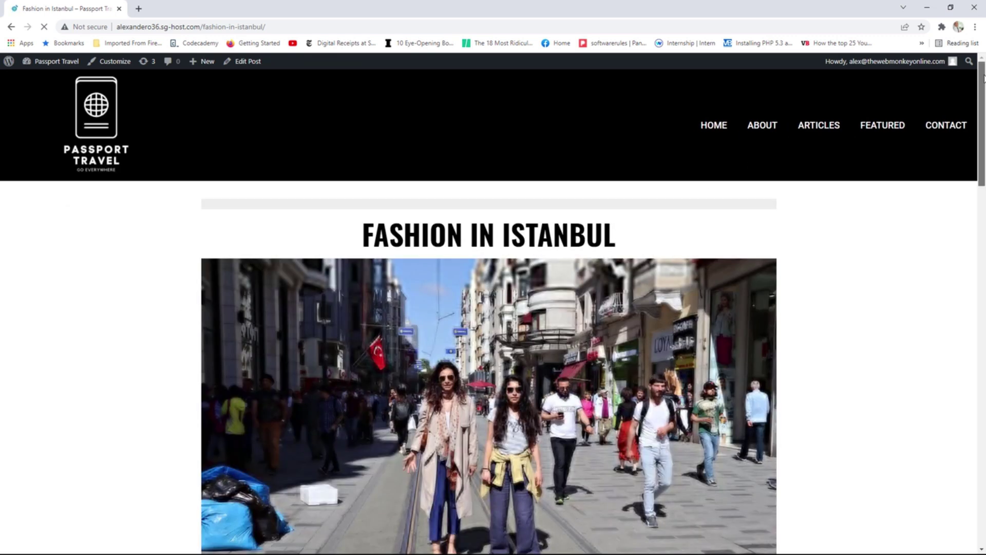
{"action": "left_click_drag", "start_coordinate": [981, 85], "coordinate": [946, 145]}
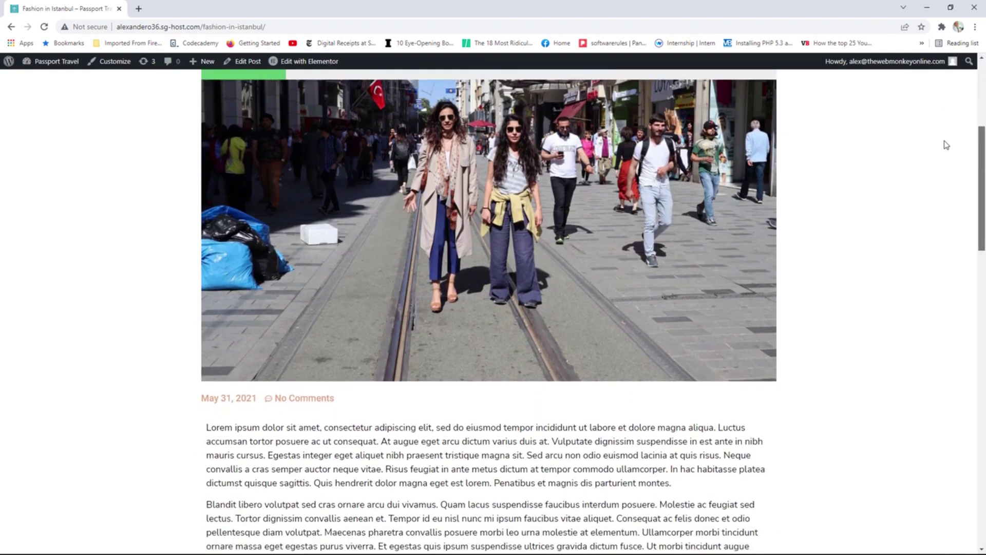
{"action": "scroll", "coordinate": [947, 145], "scroll_direction": "down", "scroll_amount": 1}
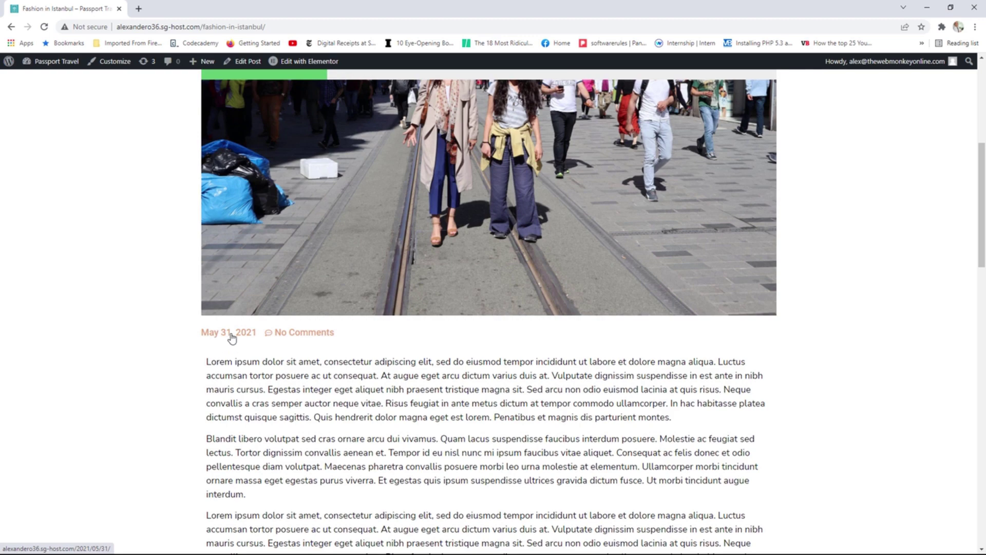
{"action": "scroll", "coordinate": [950, 334], "scroll_direction": "down", "scroll_amount": 7}
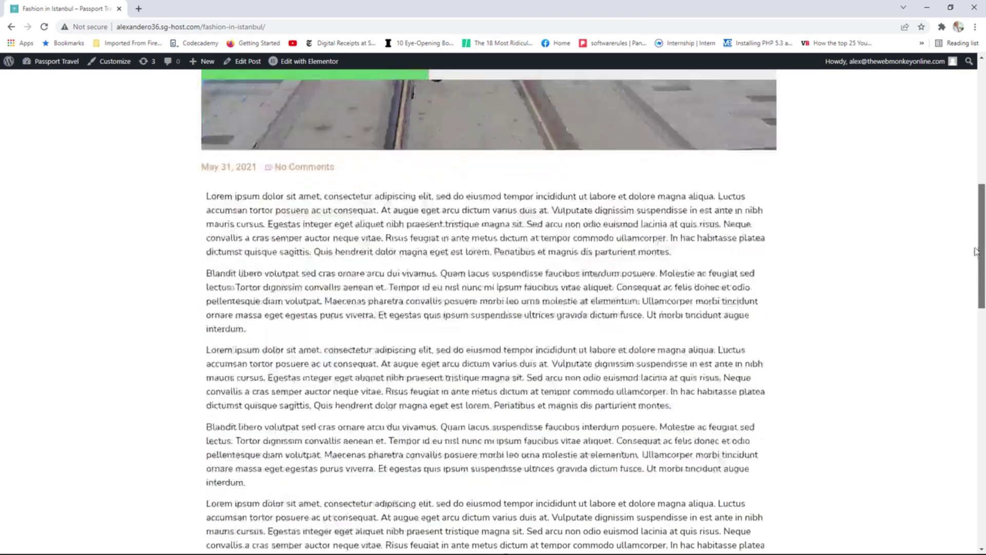
{"action": "scroll", "coordinate": [945, 369], "scroll_direction": "down", "scroll_amount": 3}
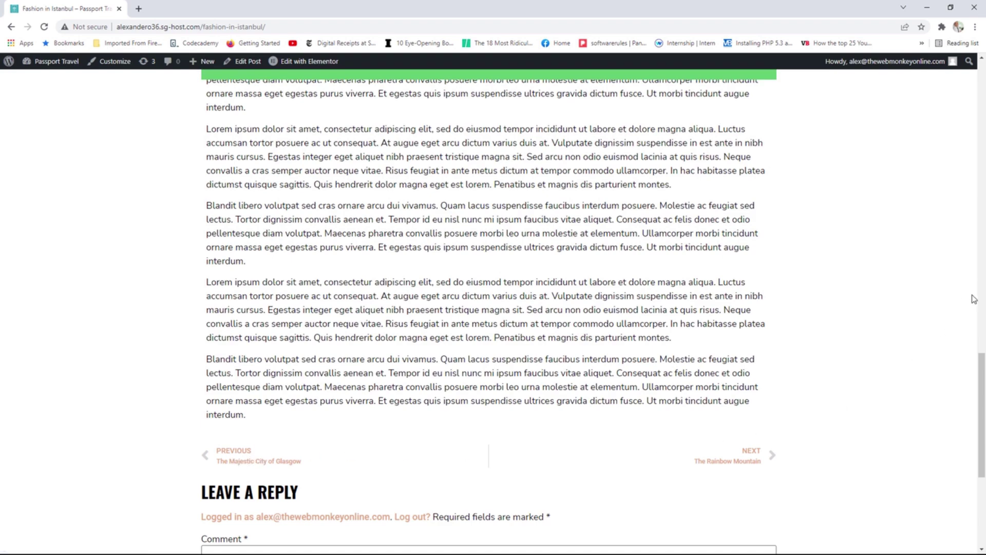
{"action": "left_click_drag", "start_coordinate": [974, 366], "coordinate": [972, 101]}
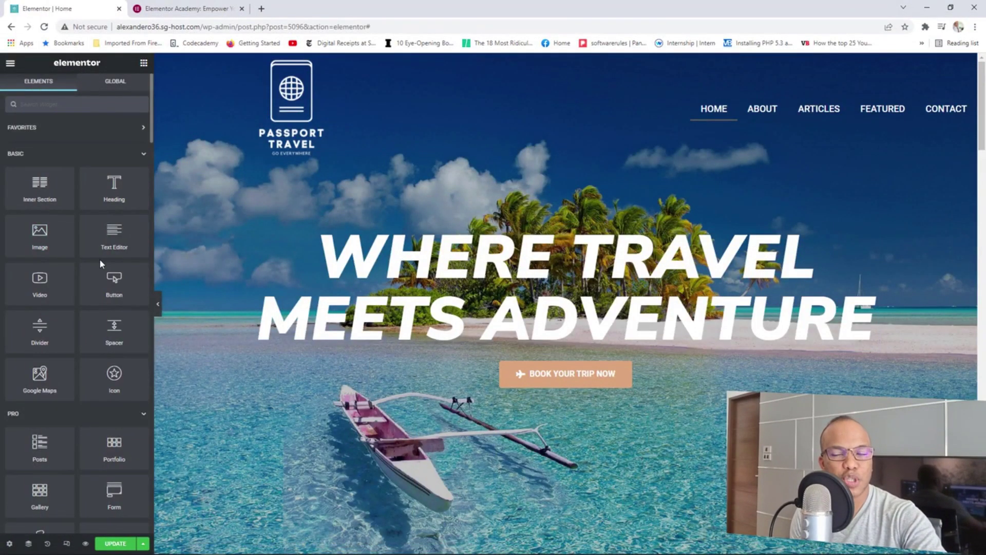
Drop a Share Buttons widget into the Home page hero section.
{"action": "scroll", "coordinate": [99, 256], "scroll_direction": "down", "scroll_amount": 6}
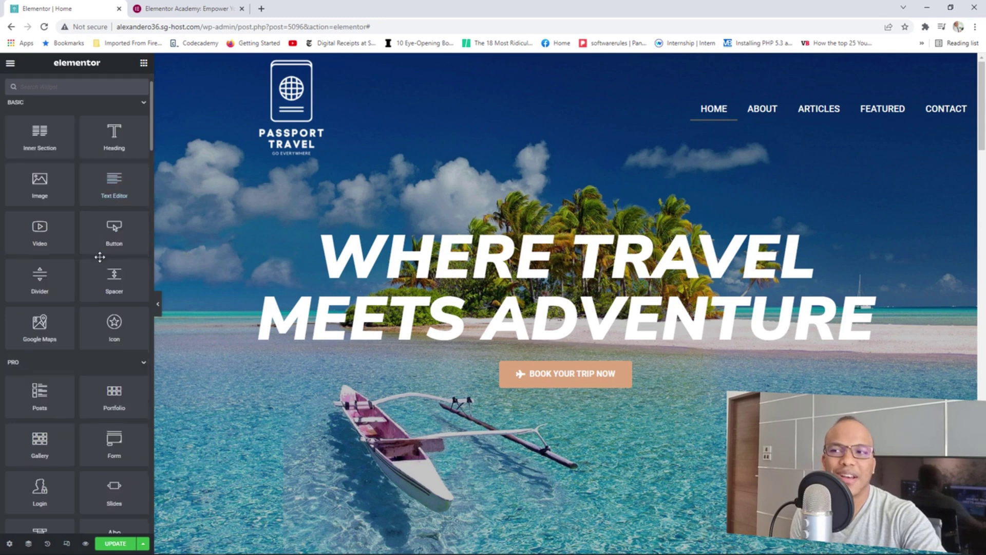
{"action": "scroll", "coordinate": [100, 257], "scroll_direction": "down", "scroll_amount": 2}
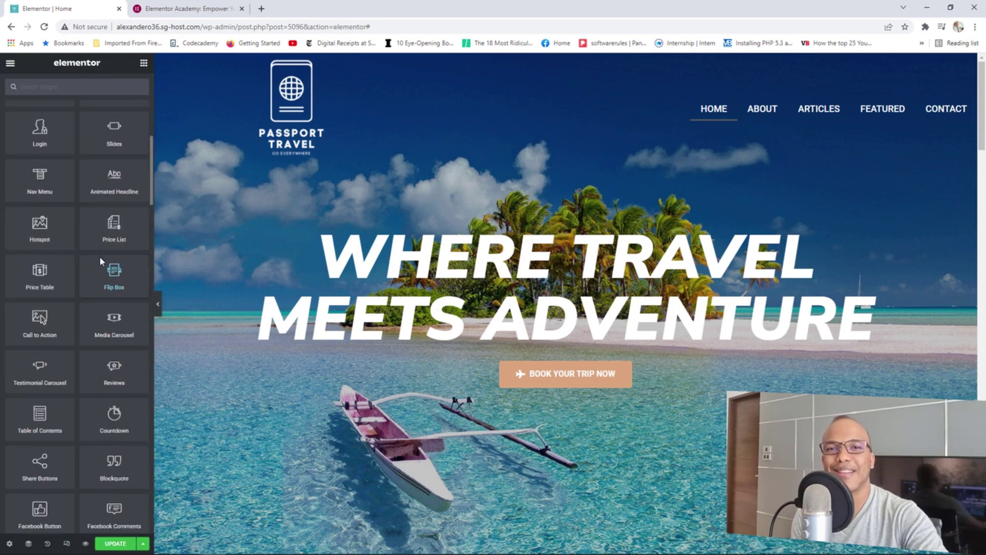
{"action": "scroll", "coordinate": [100, 256], "scroll_direction": "down", "scroll_amount": 2}
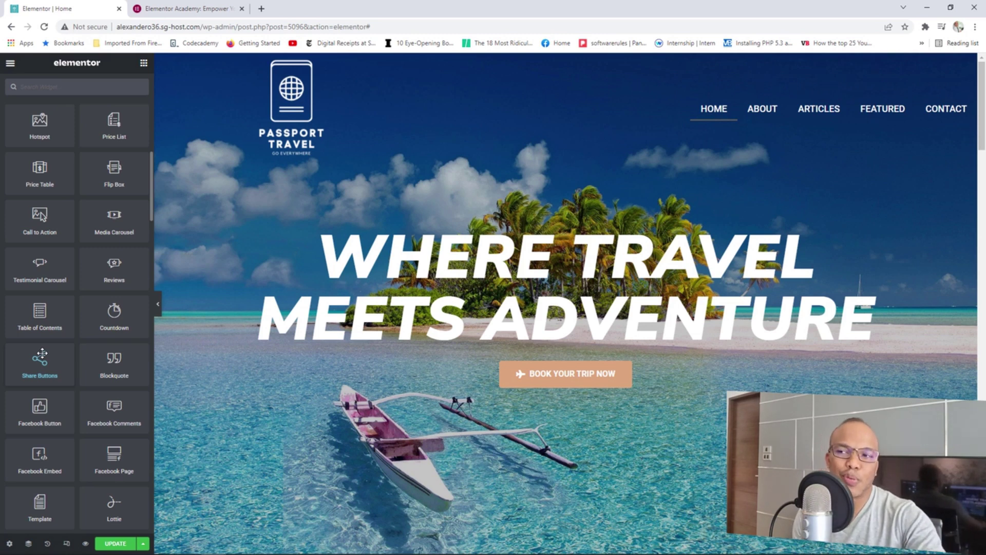
{"action": "left_click_drag", "start_coordinate": [42, 354], "coordinate": [345, 376]}
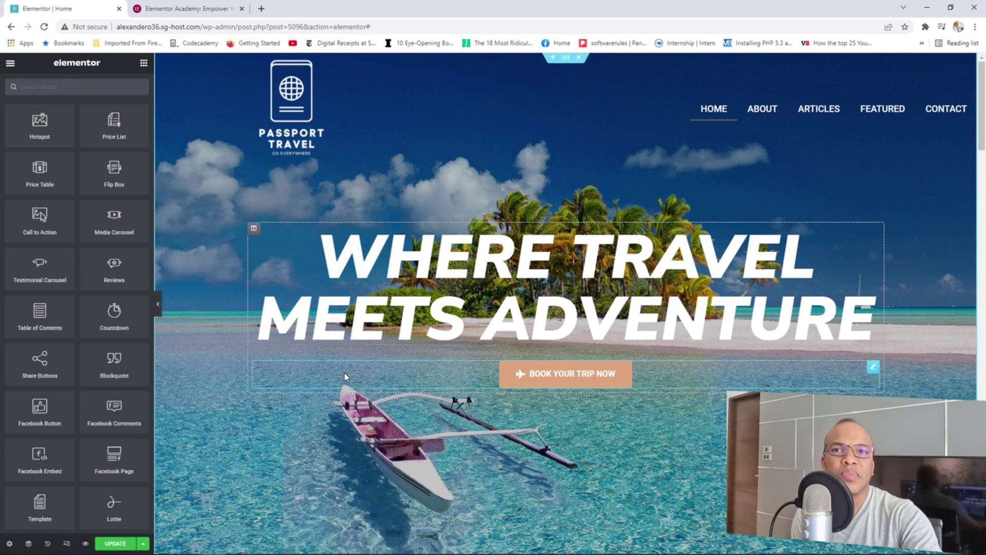
Open the Navigator, move it clear of the banner, and select the hero Section row.
{"action": "mouse_move", "coordinate": [566, 62]}
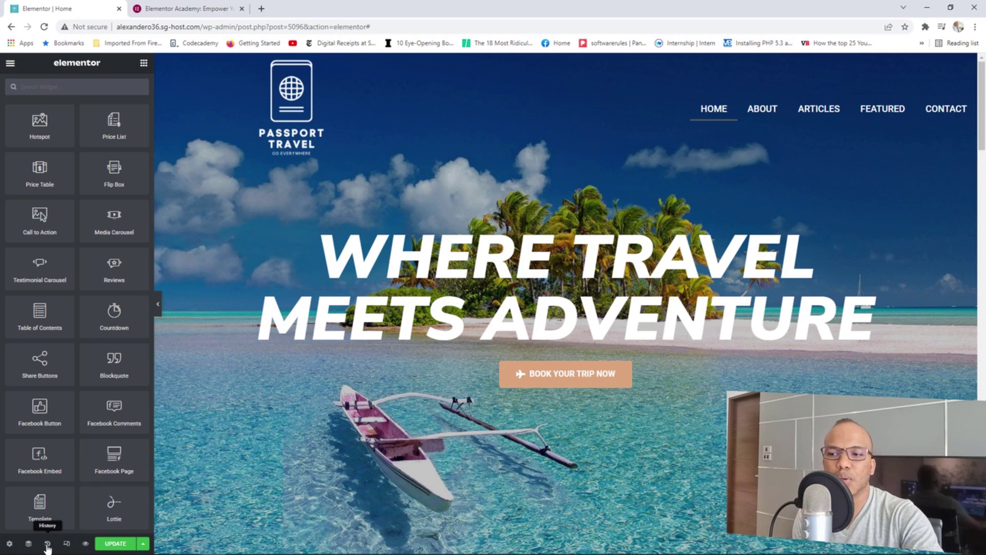
{"action": "left_click", "coordinate": [28, 543]}
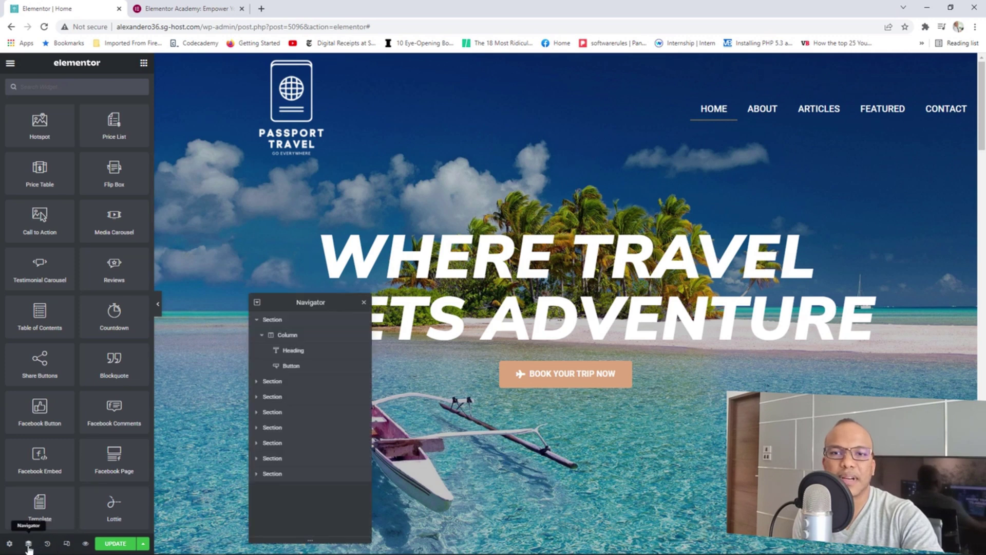
{"action": "left_click_drag", "start_coordinate": [292, 303], "coordinate": [343, 221]}
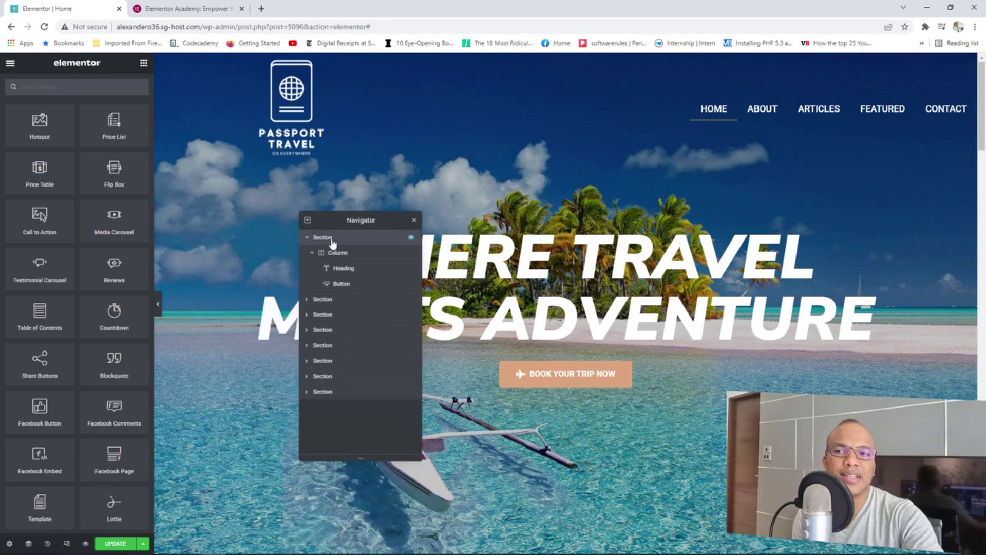
{"action": "left_click", "coordinate": [332, 239]}
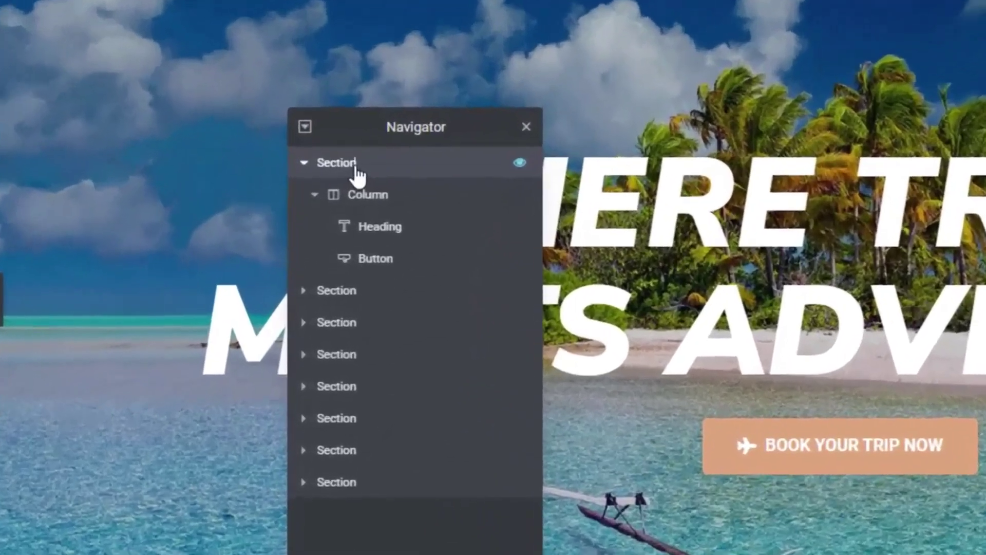
Save the Home hero section to the template library under the name 'Global Banner'.
{"action": "right_click", "coordinate": [332, 240]}
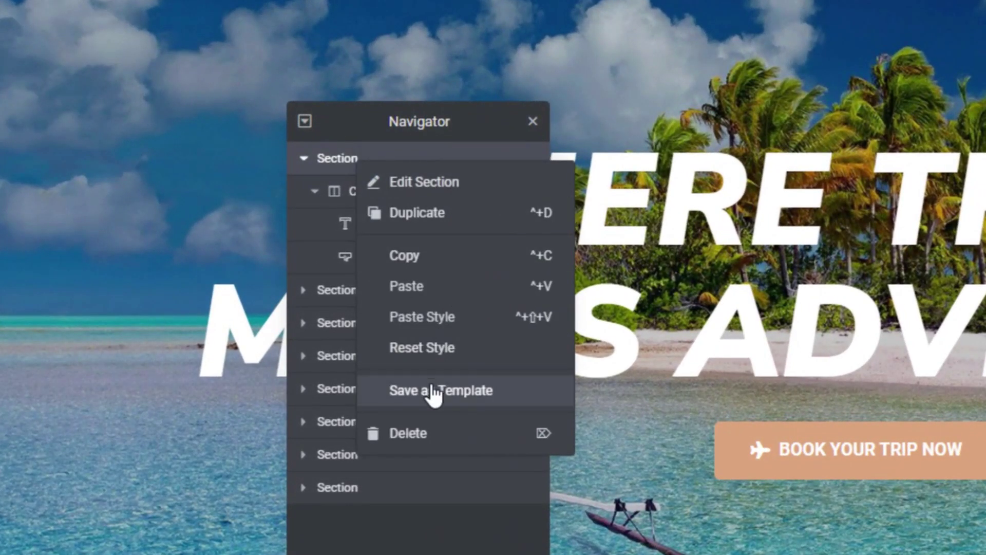
{"action": "left_click", "coordinate": [433, 392]}
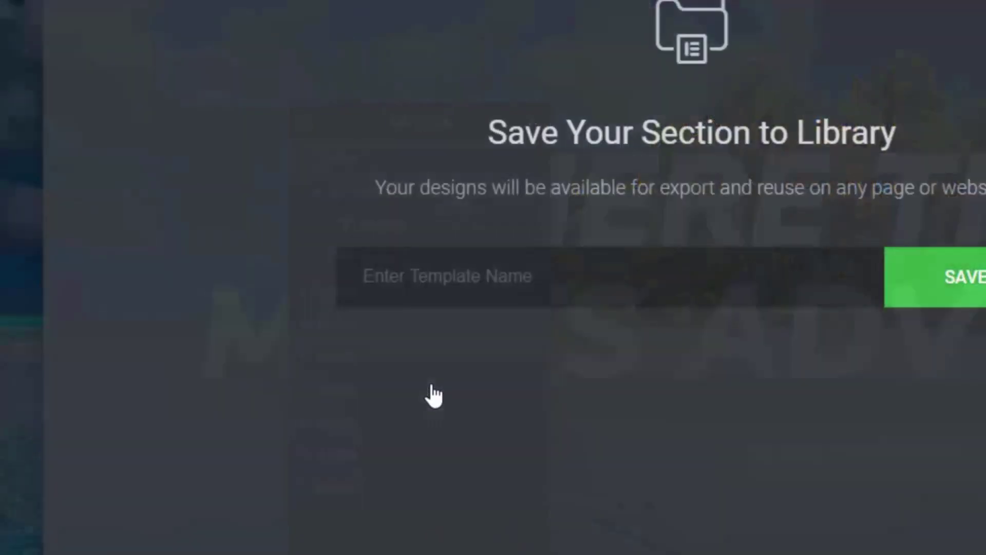
{"action": "left_click", "coordinate": [500, 295]}
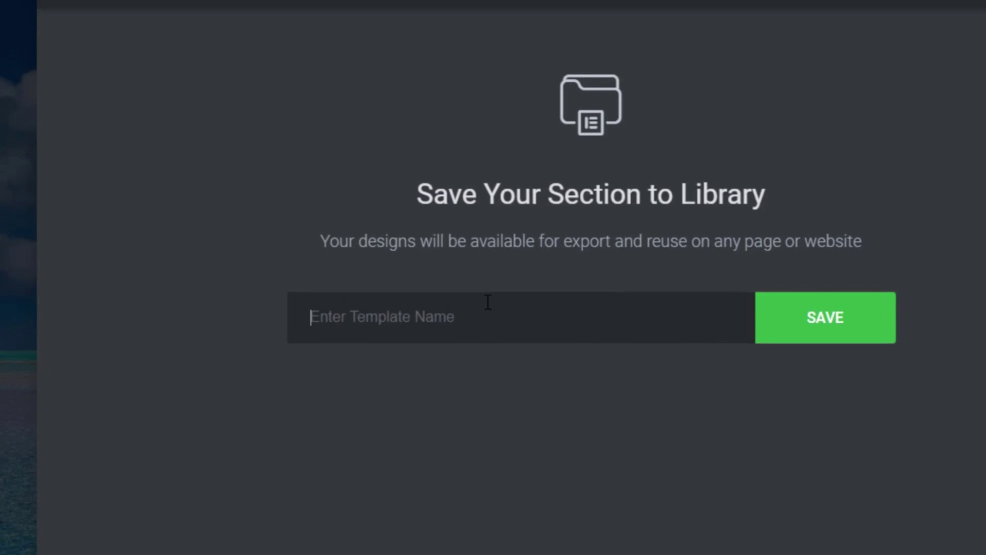
{"action": "type", "text": "Globa"}
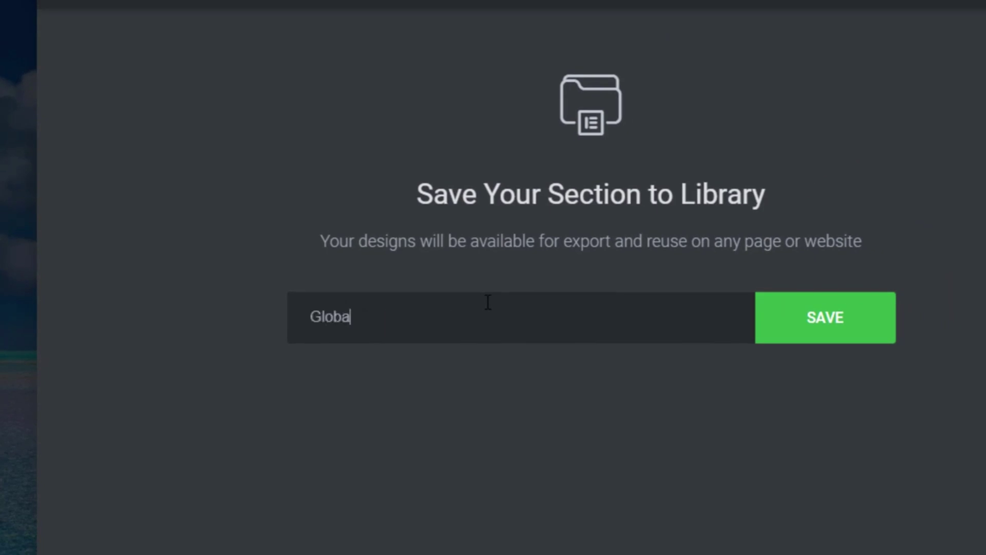
{"action": "type", "text": "l Banner"}
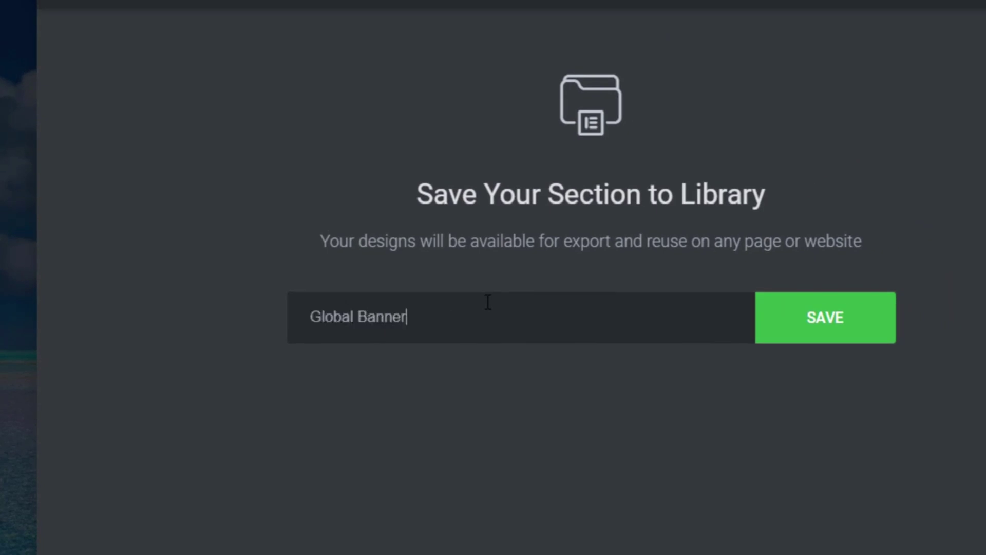
{"action": "left_click", "coordinate": [845, 334]}
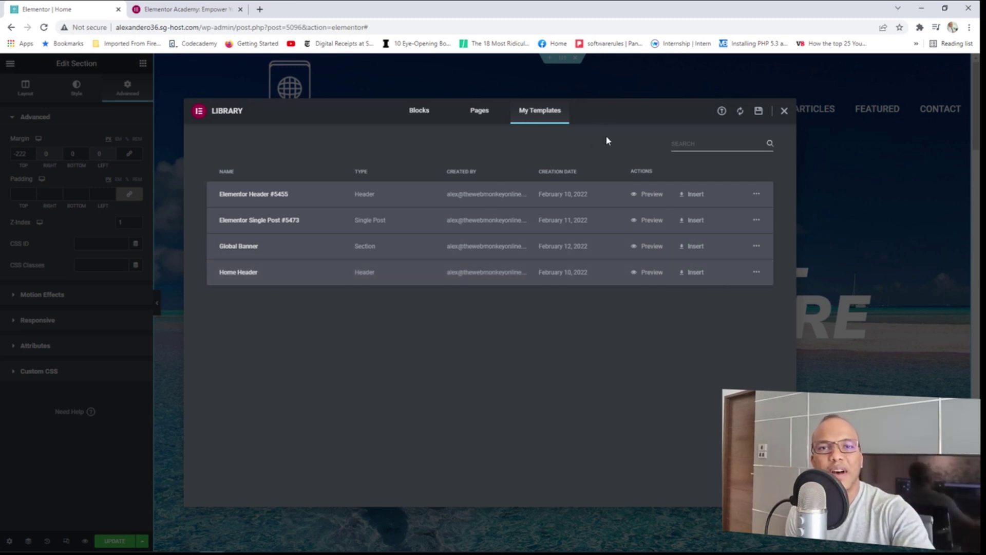
Close the library, view the live site in a new tab, and edit its Contact page in Elementor.
{"action": "left_click", "coordinate": [783, 111]}
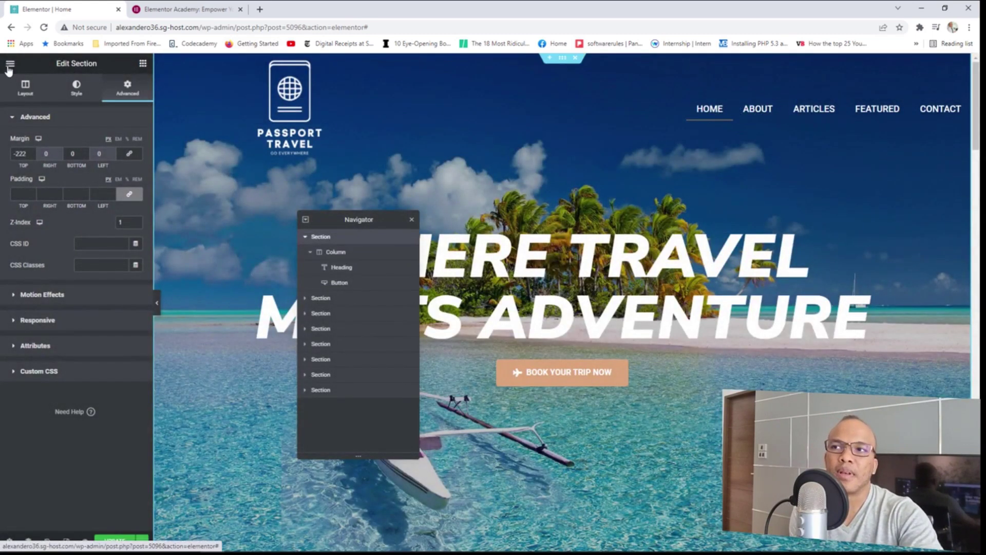
{"action": "left_click", "coordinate": [8, 70]}
{"action": "right_click", "coordinate": [48, 220]}
{"action": "left_click", "coordinate": [77, 223]}
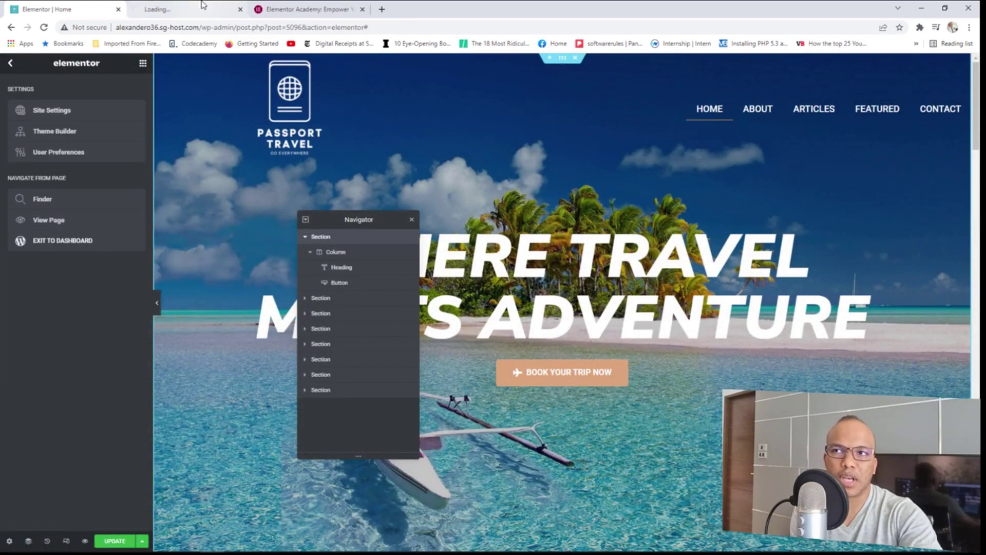
{"action": "left_click", "coordinate": [187, 6]}
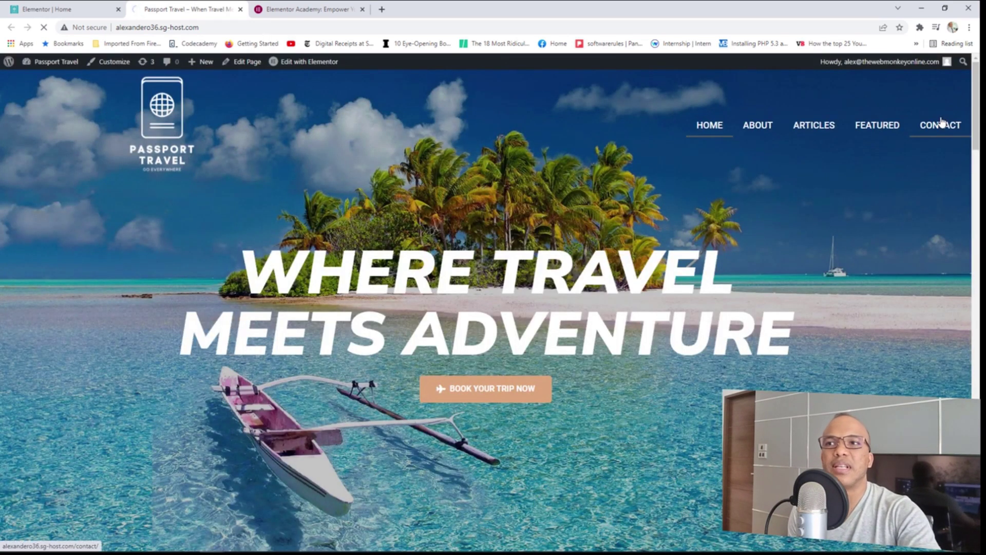
{"action": "left_click", "coordinate": [940, 123]}
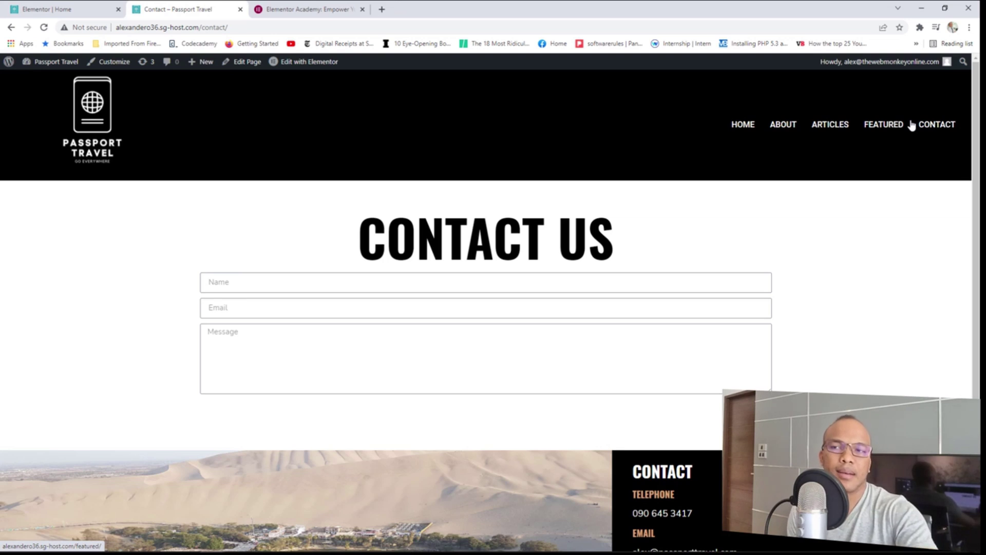
{"action": "left_click", "coordinate": [319, 64]}
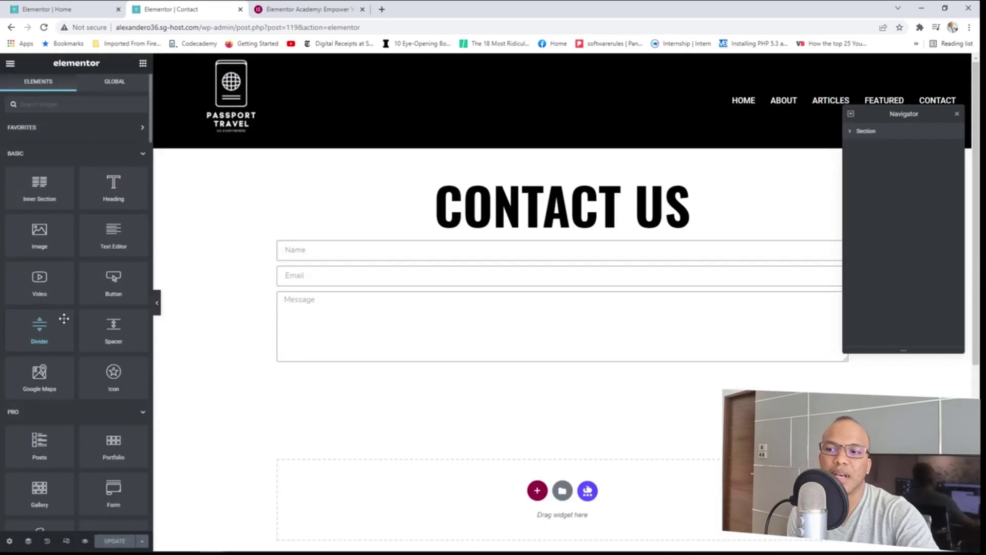
{"action": "scroll", "coordinate": [97, 325], "scroll_direction": "down", "scroll_amount": 7}
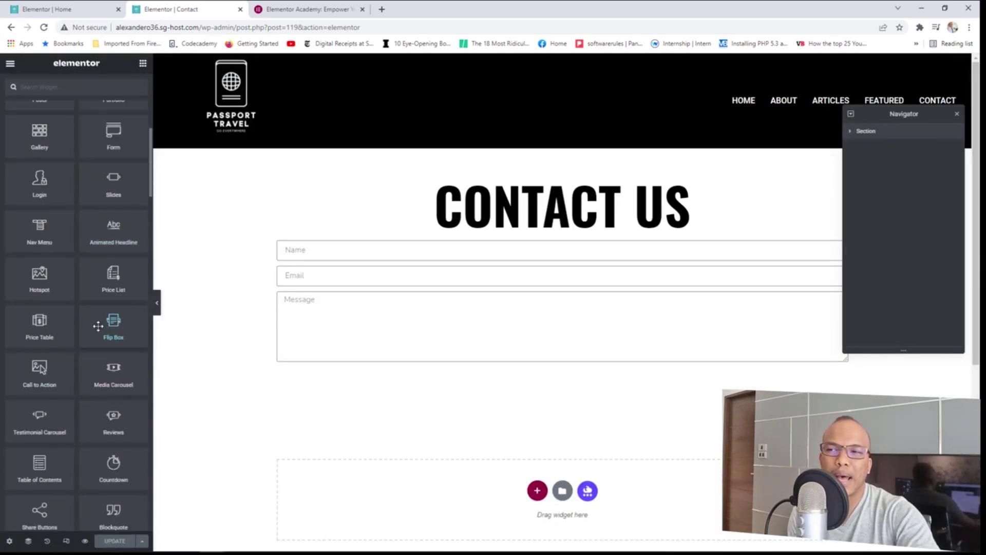
{"action": "scroll", "coordinate": [98, 325], "scroll_direction": "down", "scroll_amount": 8}
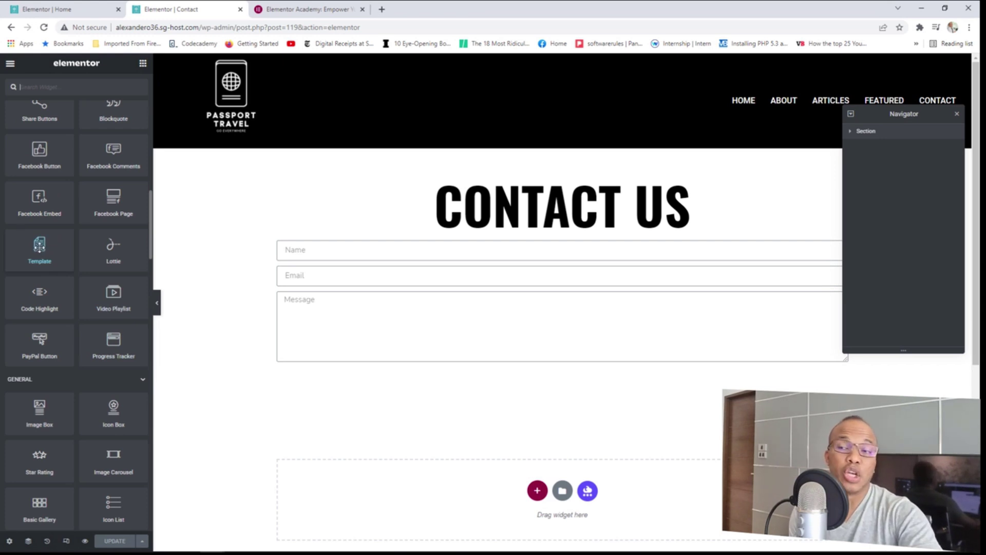
{"action": "left_click_drag", "start_coordinate": [40, 245], "coordinate": [448, 501]}
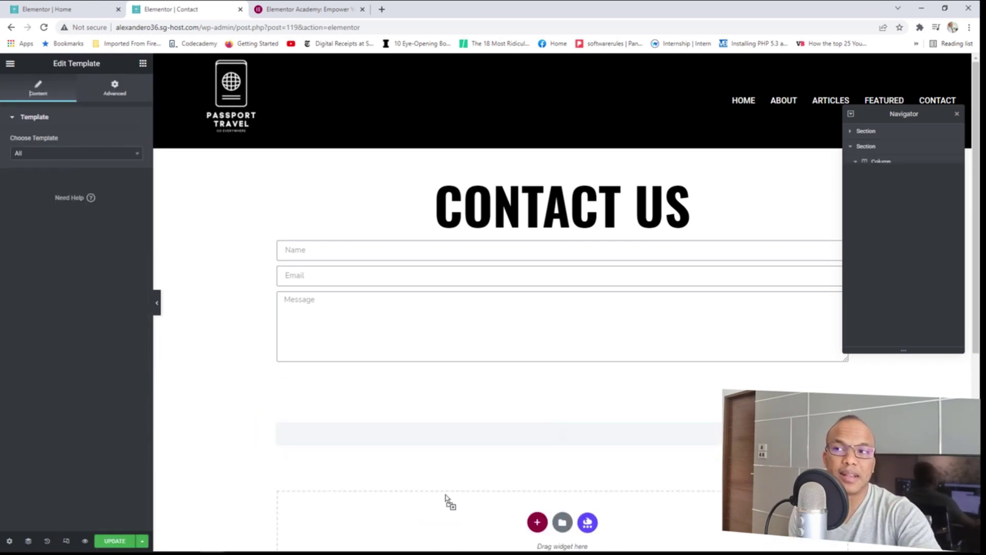
{"action": "left_click", "coordinate": [70, 154]}
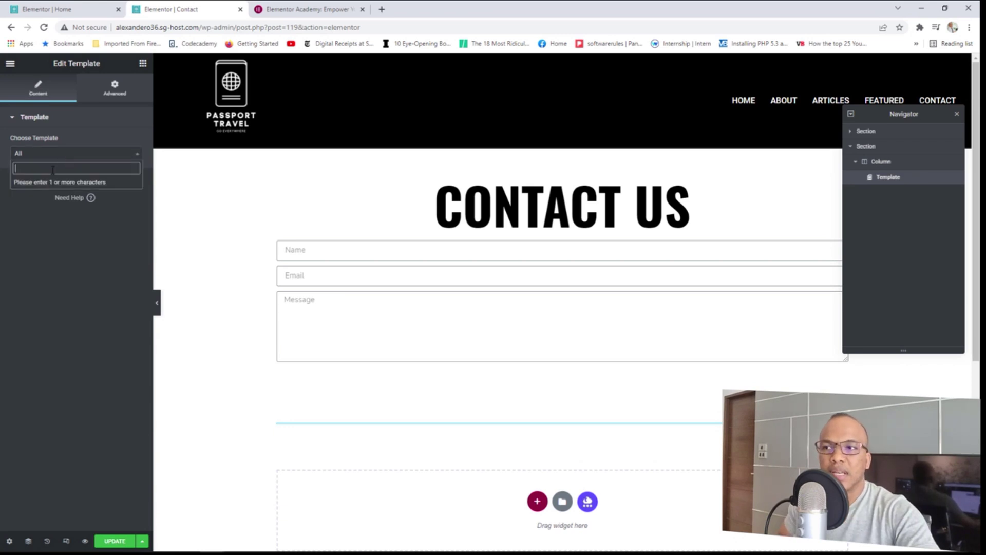
{"action": "type", "text": "c"}
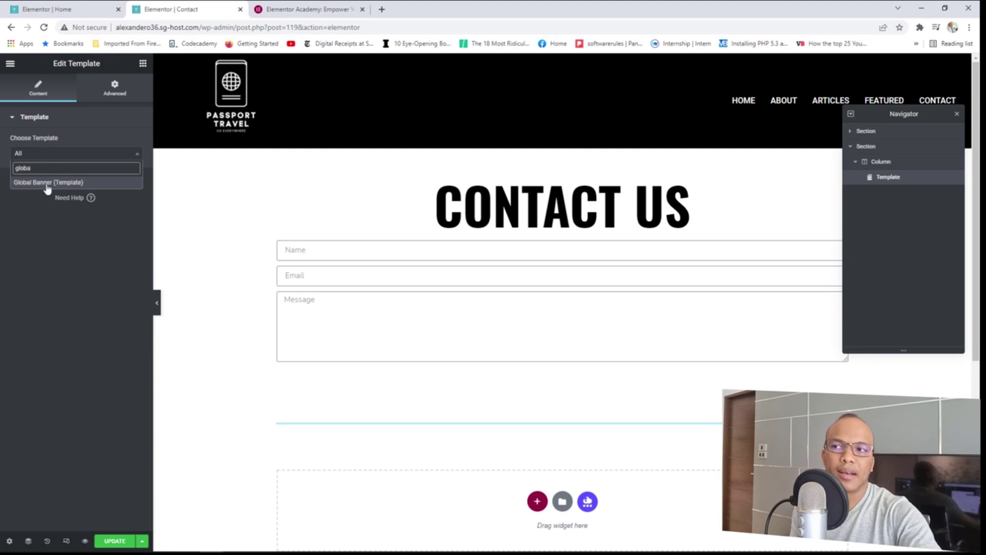
{"action": "left_click", "coordinate": [47, 183]}
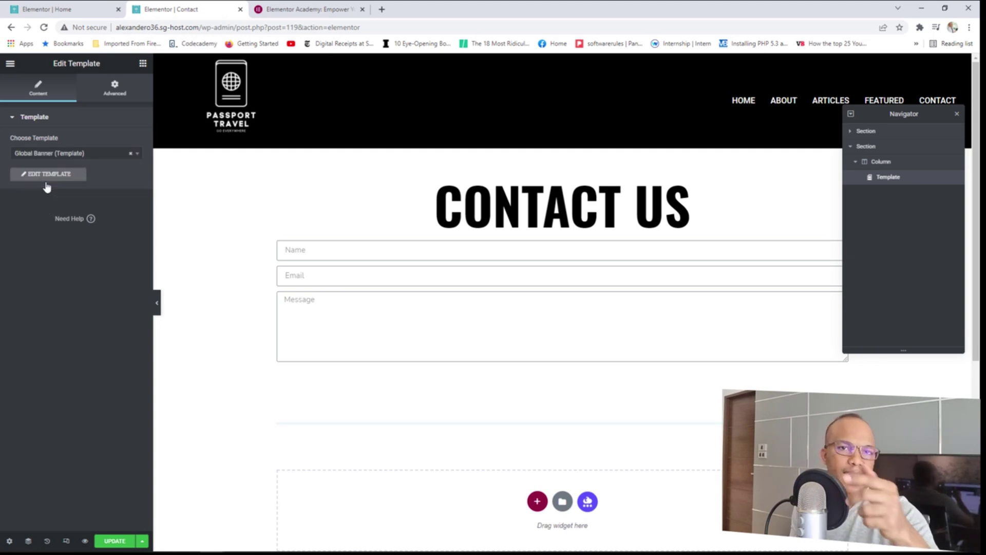
{"action": "scroll", "coordinate": [620, 378], "scroll_direction": "down", "scroll_amount": 4}
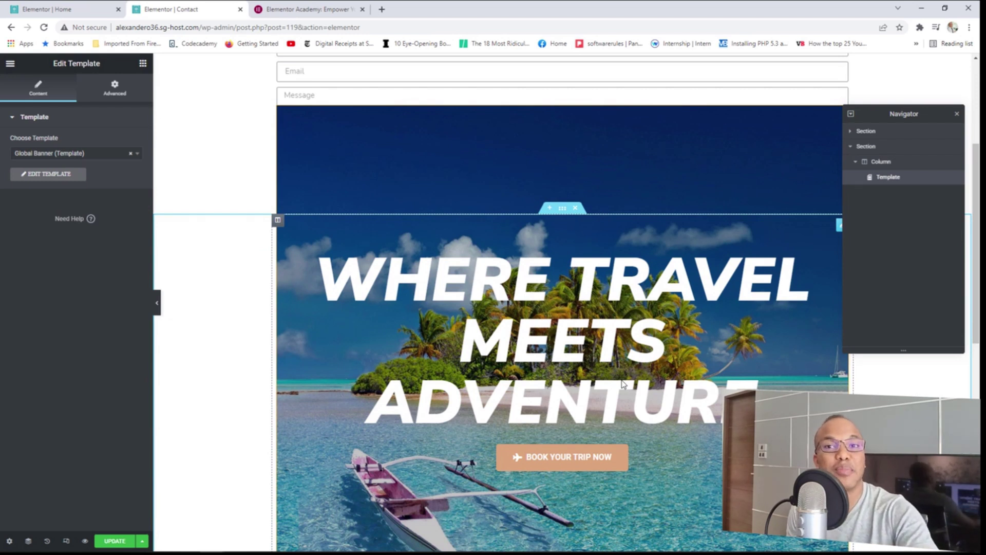
Remove the inserted banner section, then open the Deals & Packages Call to Action settings on Home.
{"action": "left_click", "coordinate": [576, 209]}
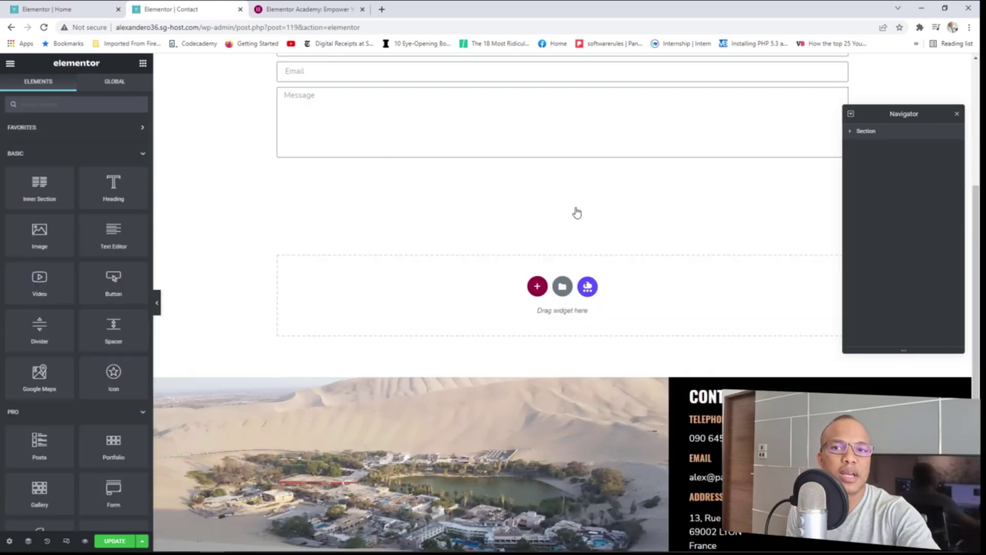
{"action": "left_click", "coordinate": [80, 6]}
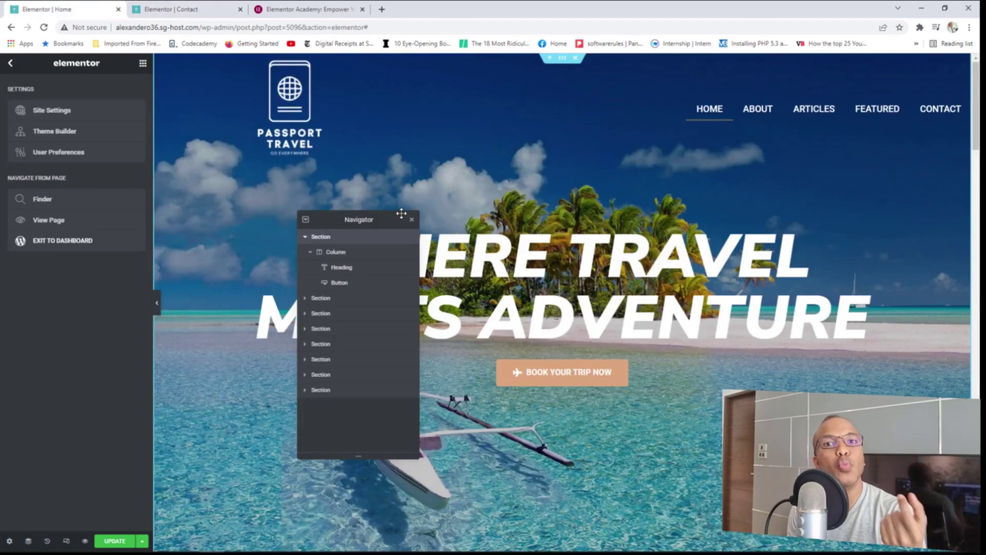
{"action": "scroll", "coordinate": [588, 313], "scroll_direction": "down", "scroll_amount": 15}
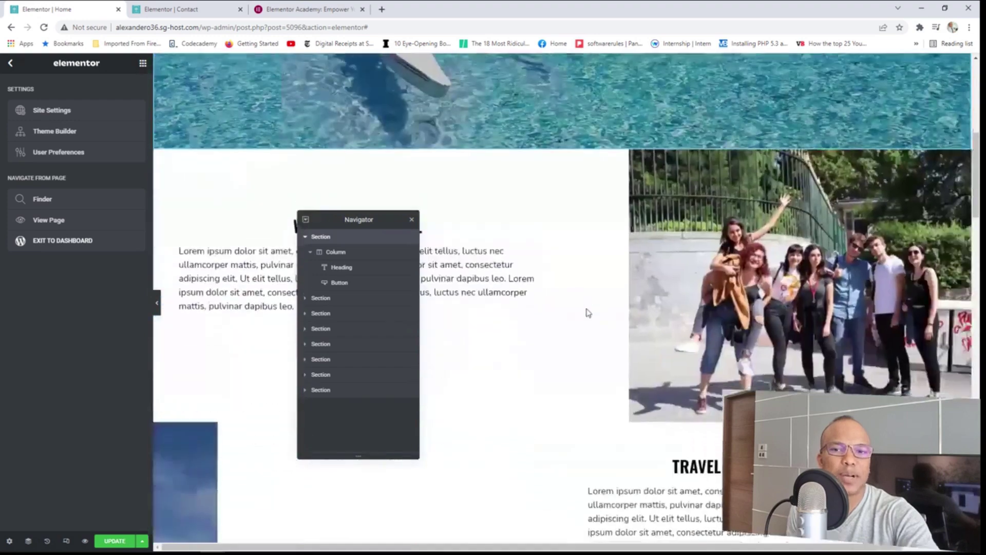
{"action": "scroll", "coordinate": [588, 312], "scroll_direction": "down", "scroll_amount": 15}
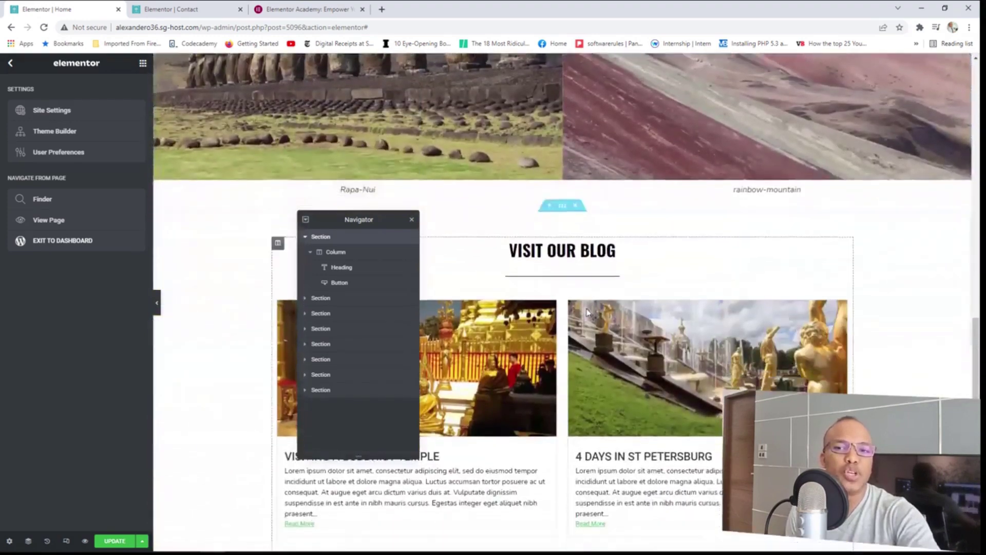
{"action": "scroll", "coordinate": [588, 312], "scroll_direction": "down", "scroll_amount": 8}
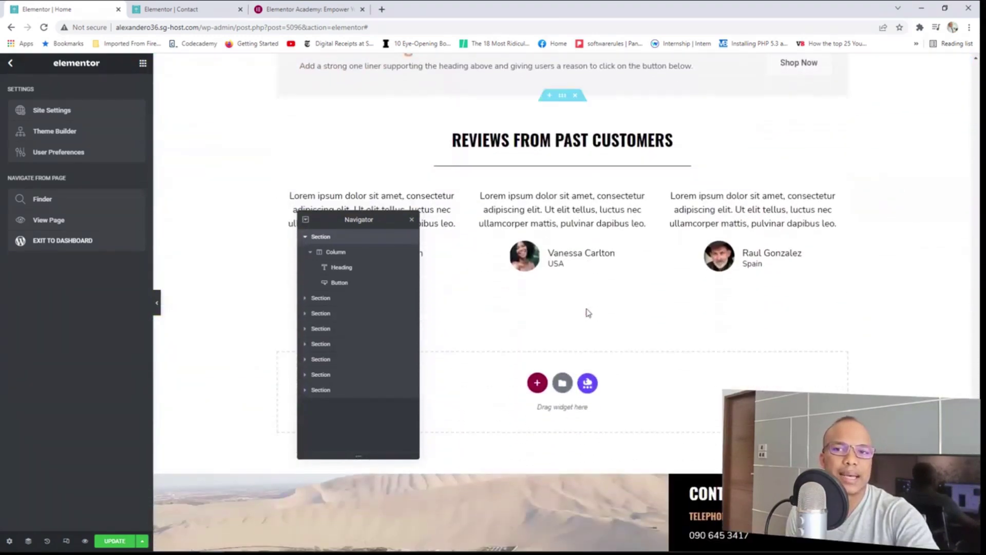
{"action": "scroll", "coordinate": [588, 313], "scroll_direction": "up", "scroll_amount": 2}
{"action": "scroll", "coordinate": [588, 312], "scroll_direction": "up", "scroll_amount": 3}
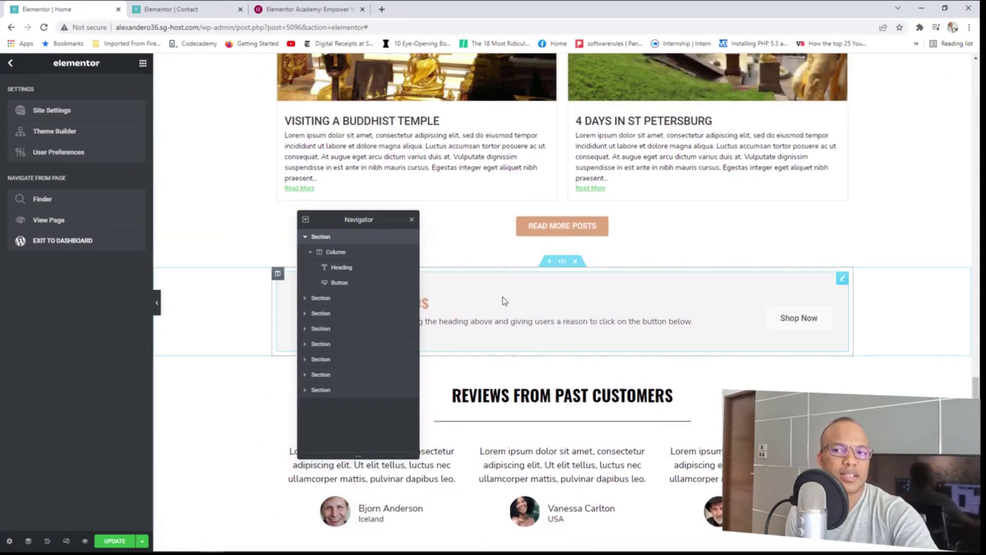
{"action": "left_click", "coordinate": [717, 297]}
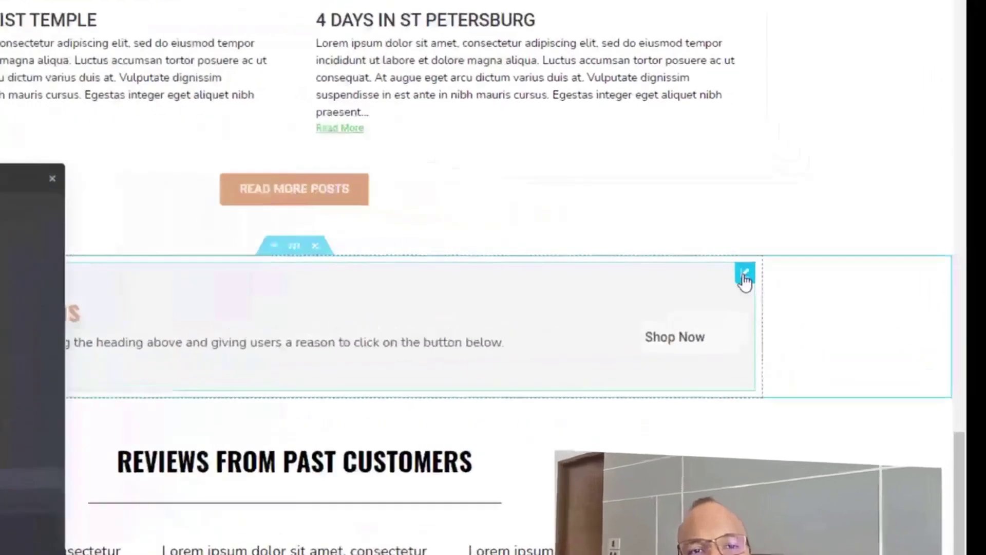
Save the Deals & Packages Call to Action as a global widget named 'call to action widget'.
{"action": "right_click", "coordinate": [841, 282]}
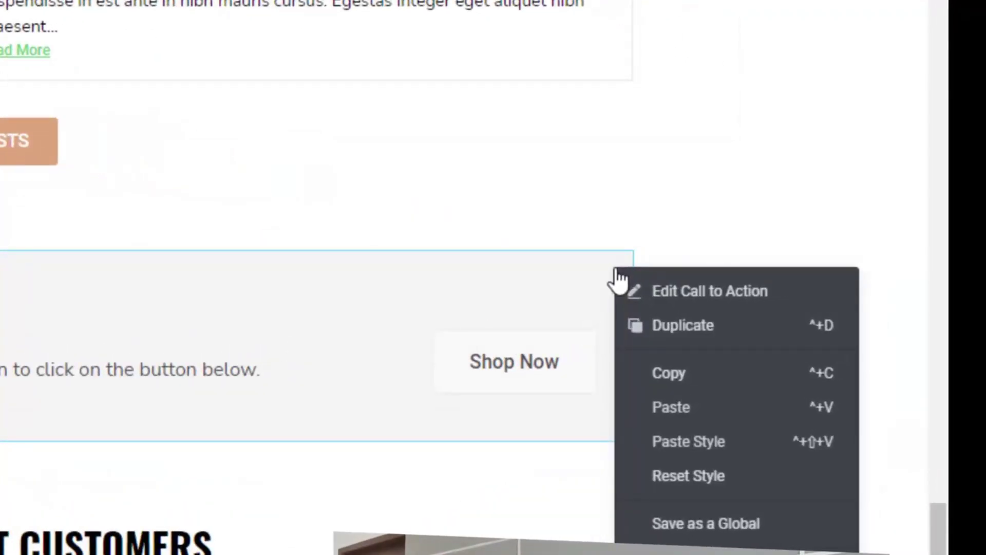
{"action": "left_click", "coordinate": [696, 524]}
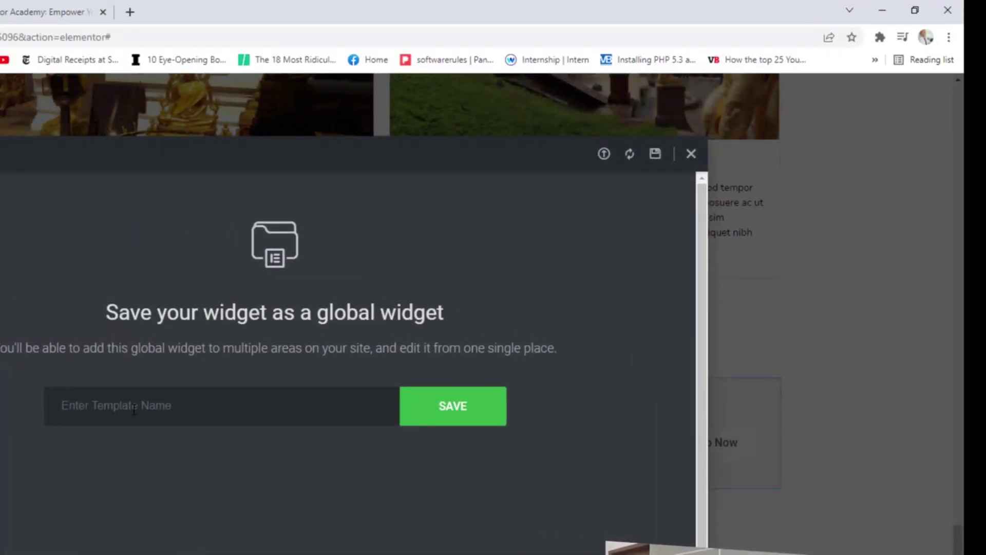
{"action": "type", "text": "call to actiop"}
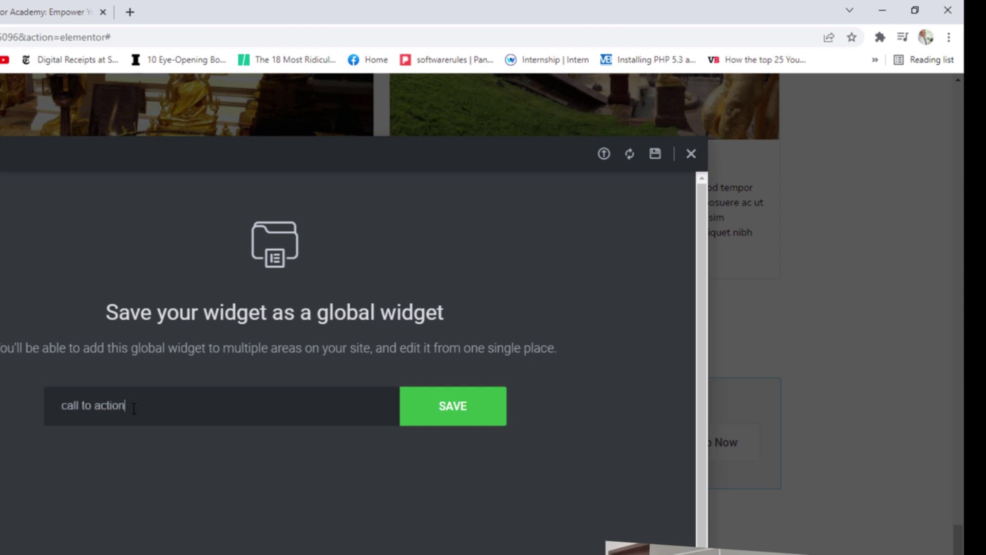
{"action": "type", "text": " widget"}
{"action": "left_click", "coordinate": [494, 411]}
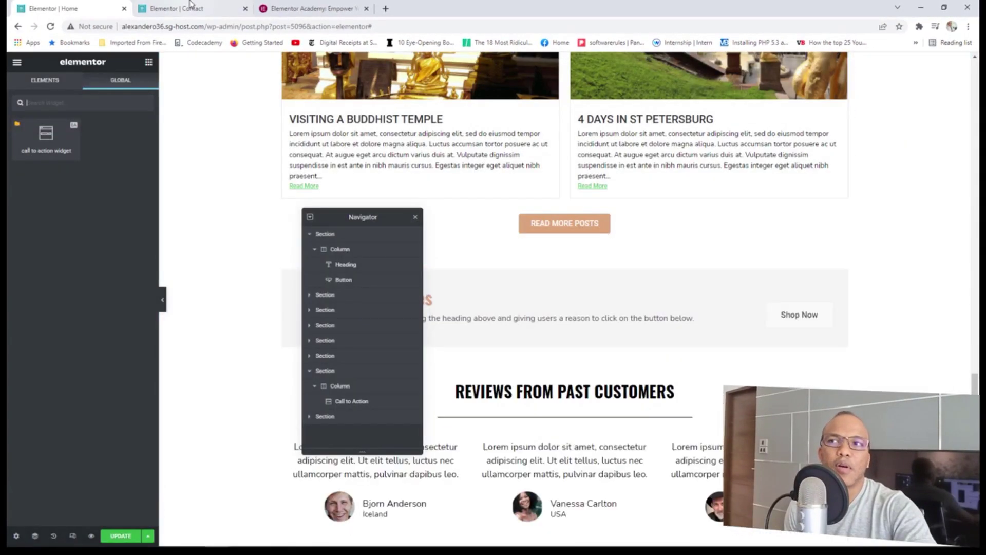
Reload the Contact editor and drag the global call to action widget below the contact form.
{"action": "left_click", "coordinate": [190, 7]}
{"action": "left_click", "coordinate": [50, 26]}
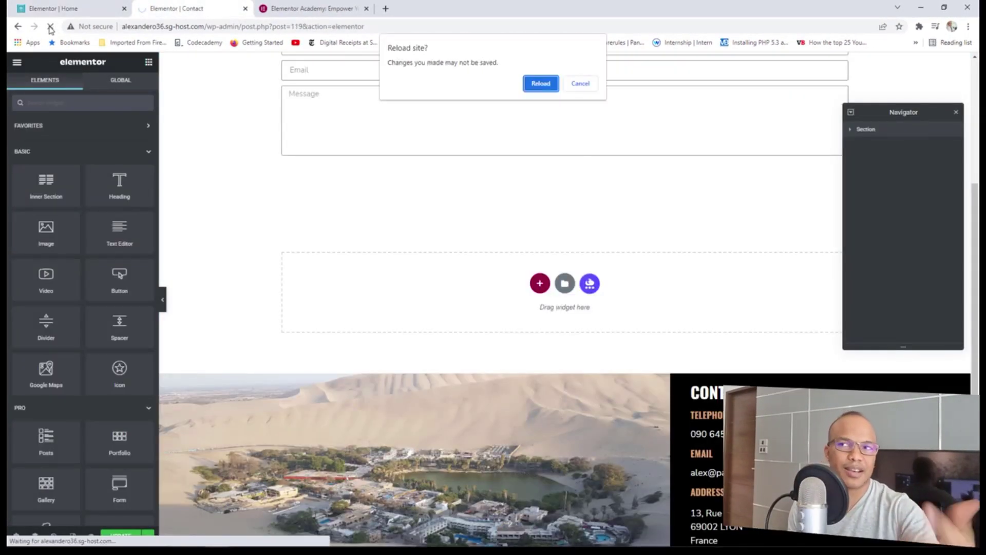
{"action": "left_click", "coordinate": [542, 84]}
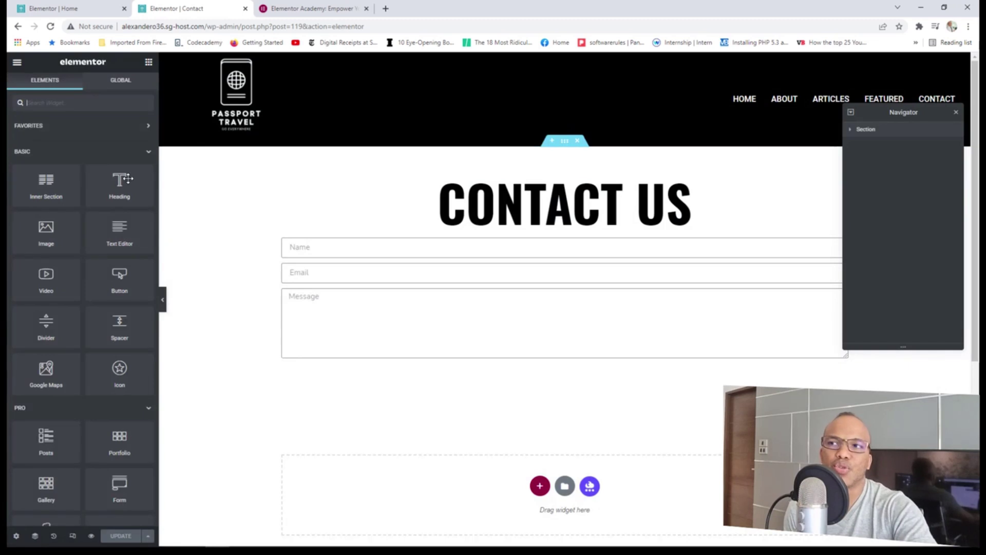
{"action": "left_click", "coordinate": [123, 83]}
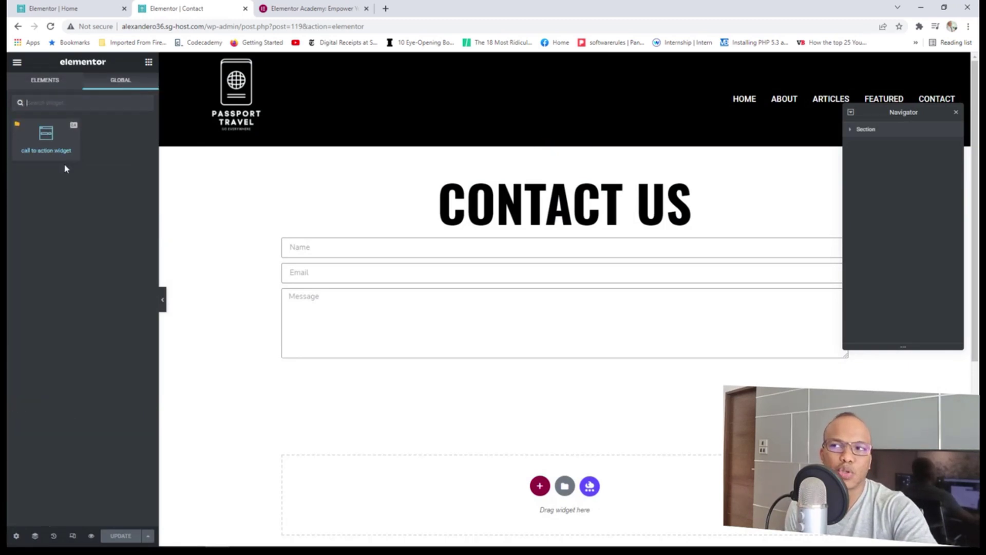
{"action": "left_click_drag", "start_coordinate": [45, 134], "coordinate": [472, 360]}
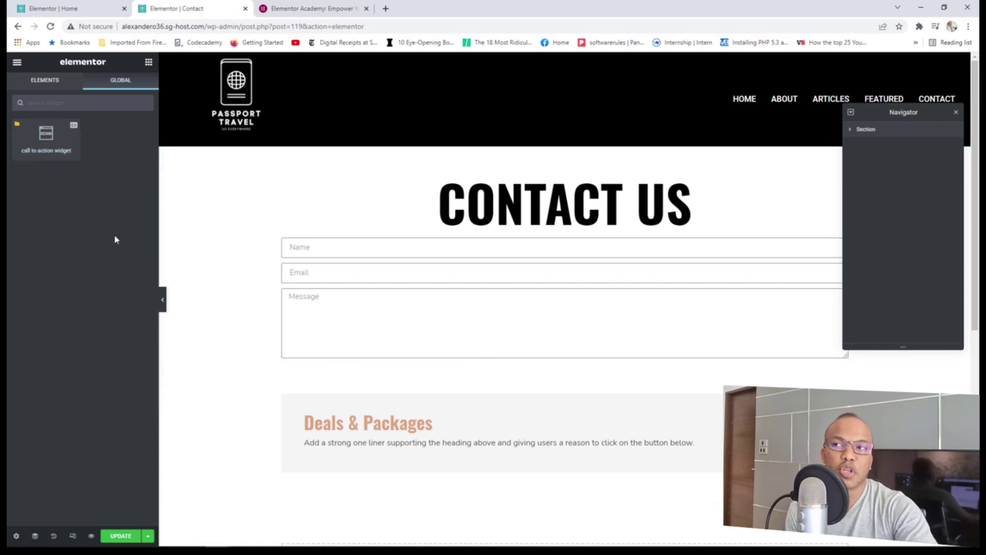
{"action": "left_click", "coordinate": [149, 62]}
{"action": "scroll", "coordinate": [100, 340], "scroll_direction": "down", "scroll_amount": 5}
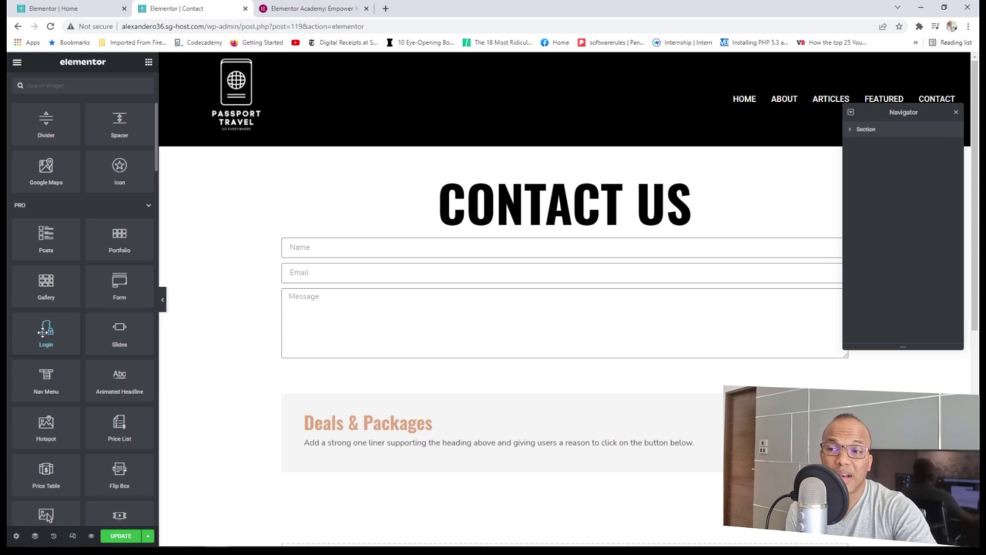
{"action": "scroll", "coordinate": [99, 386], "scroll_direction": "down", "scroll_amount": 2}
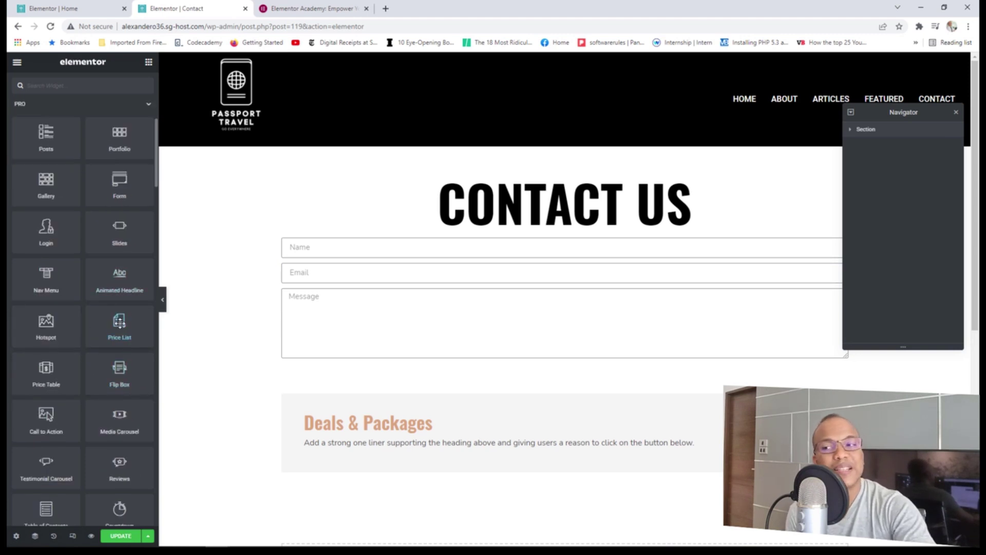
{"action": "scroll", "coordinate": [119, 323], "scroll_direction": "down", "scroll_amount": 2}
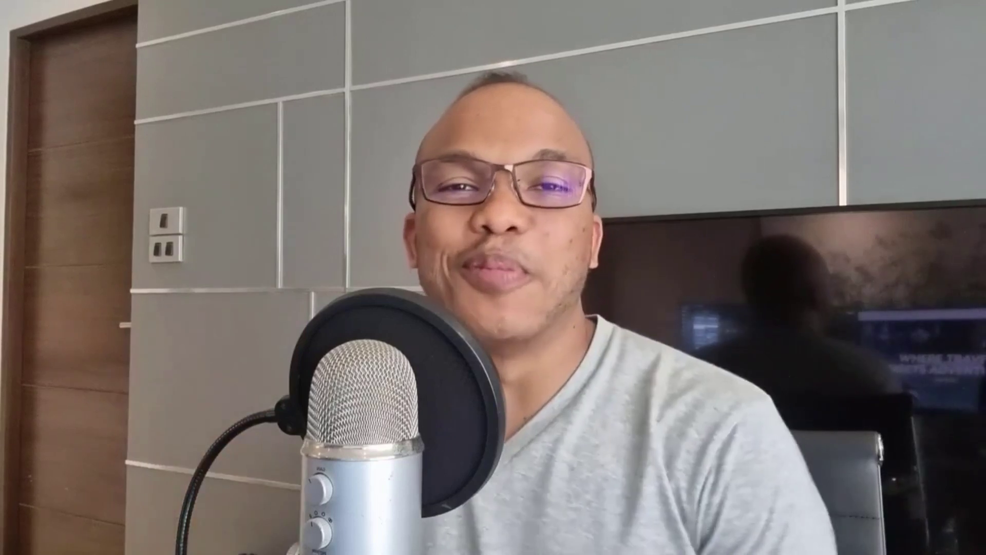